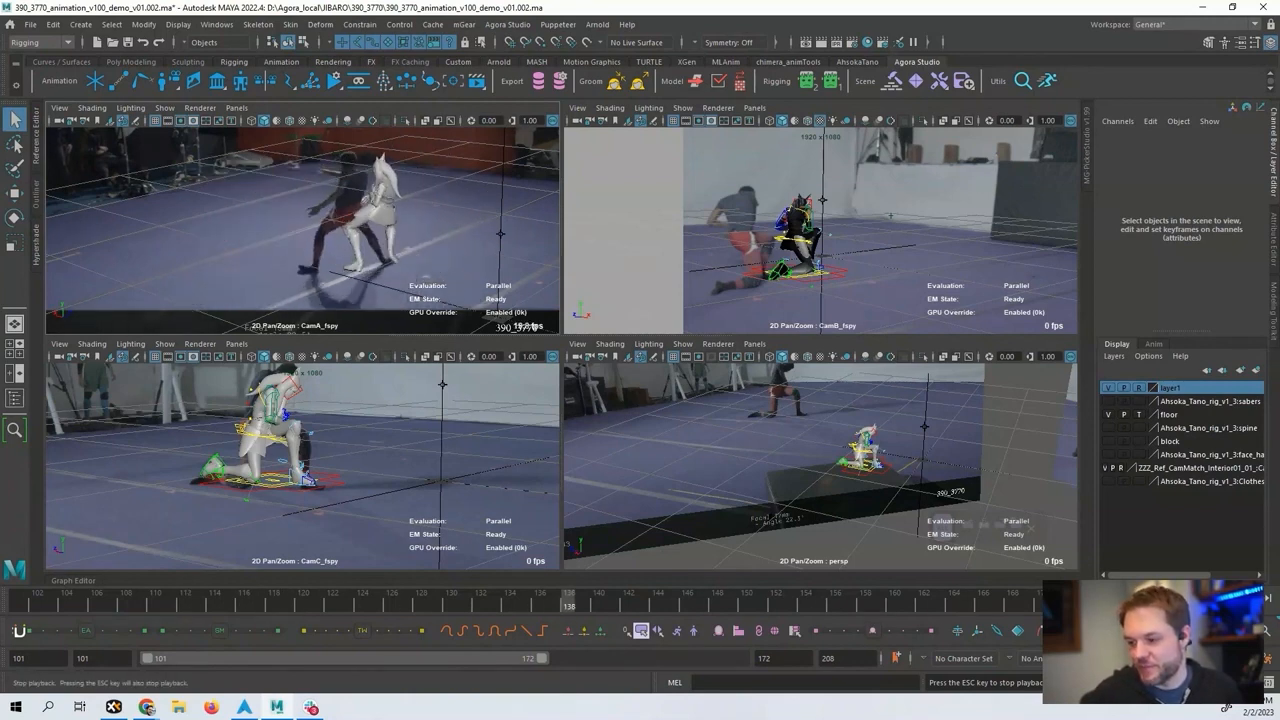
Play back the character animation in the CamA, CamB and CamC reference views to compare it with the filmed performer.
click(1216, 598)
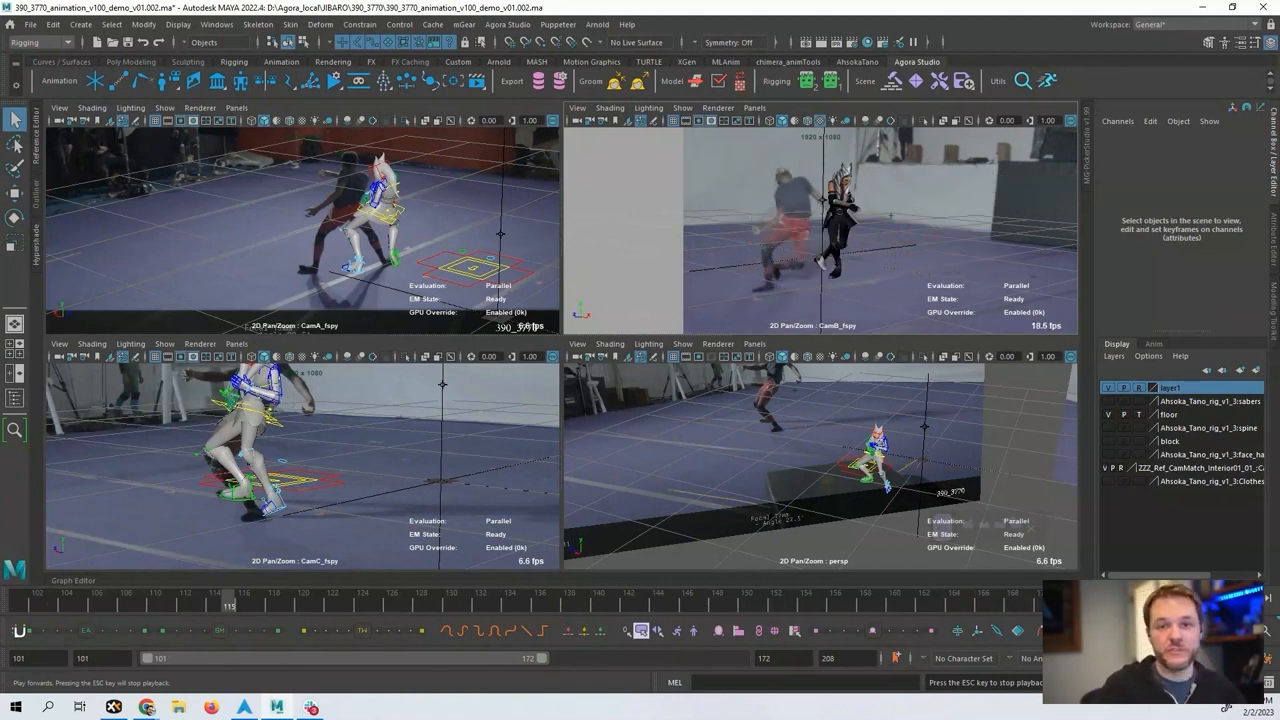
key(Escape)
click(461, 349)
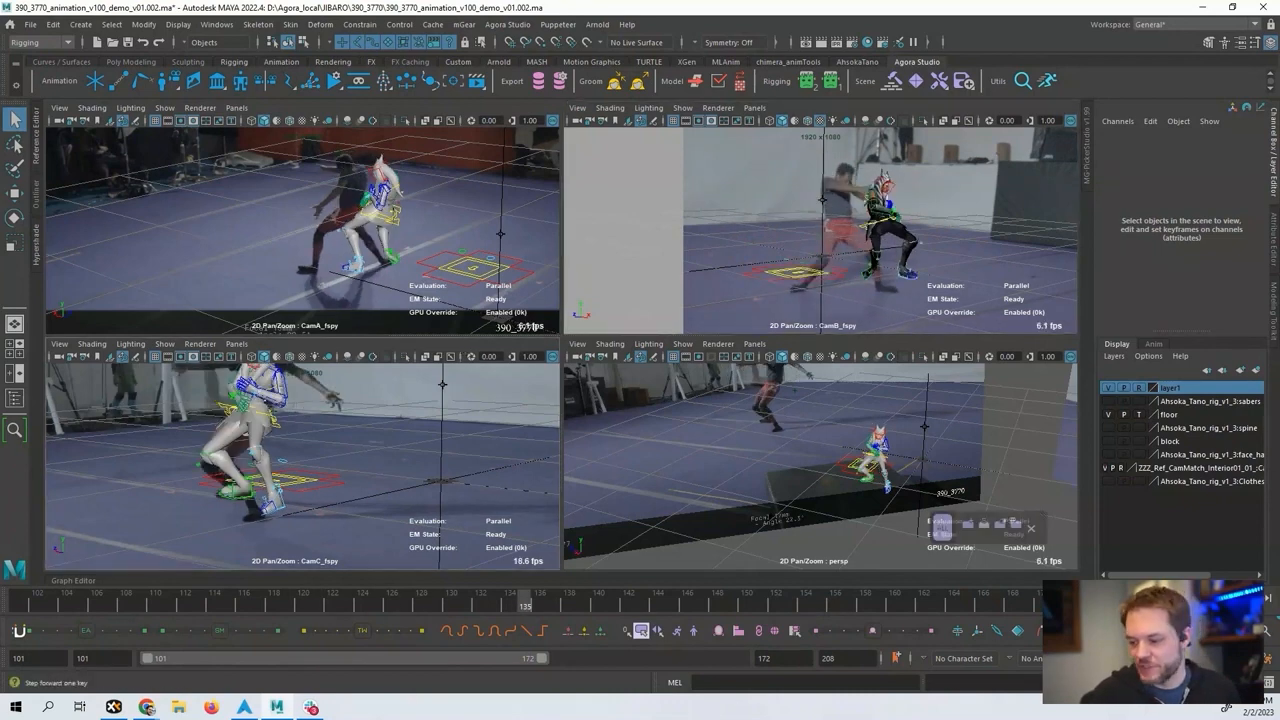
click(1207, 598)
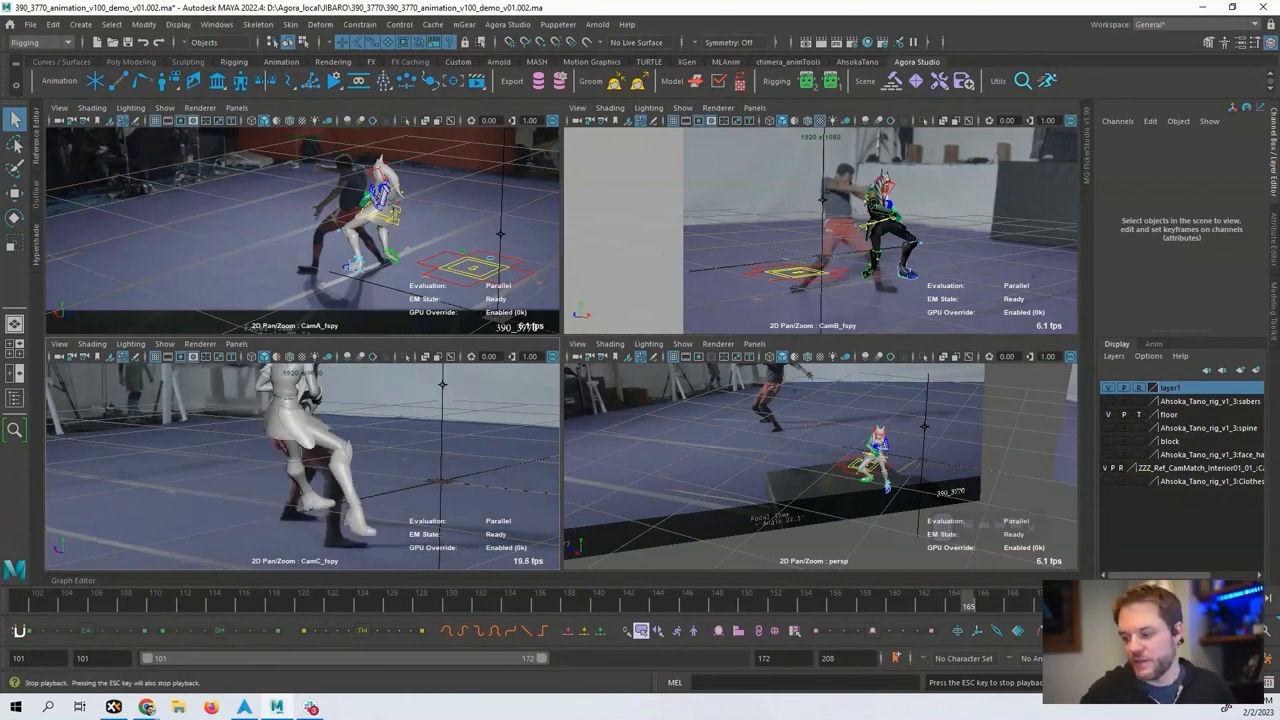
key(Escape)
Replay the animation from a high angle in the perspective view, scrubbing to frame 166 and returning to frame 101.
alt+drag(903, 497, 848, 484)
click(1207, 599)
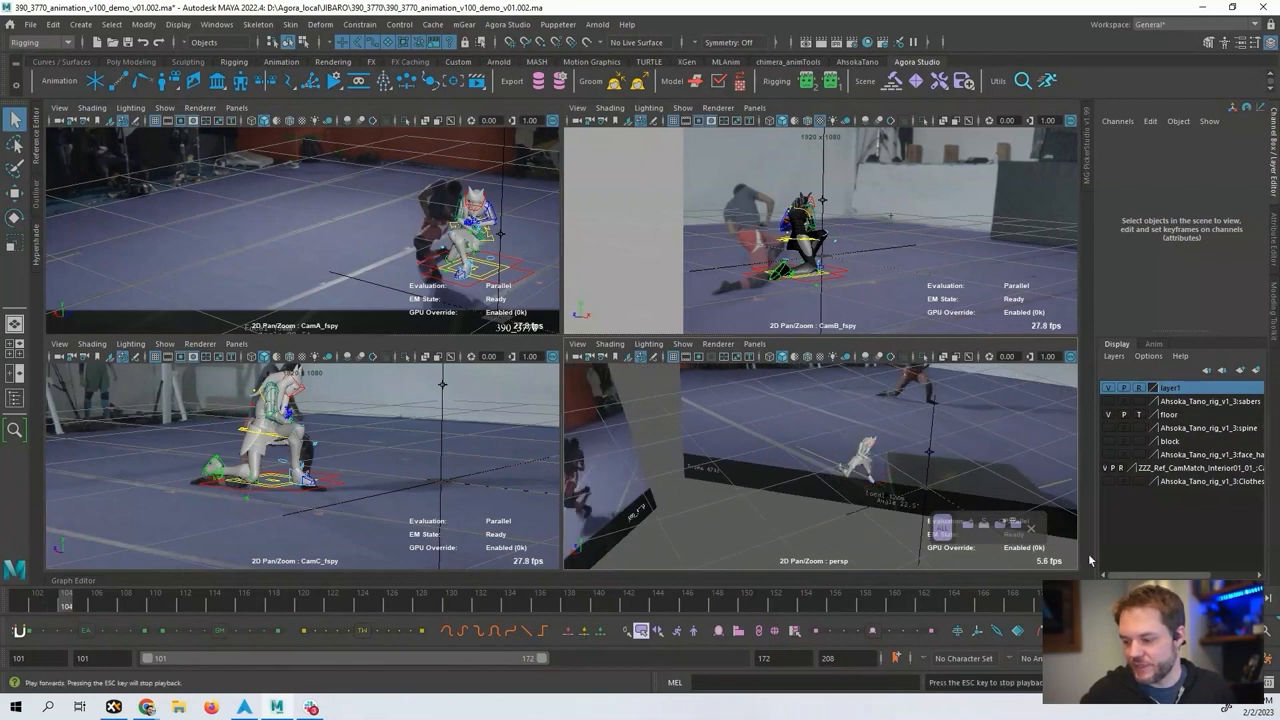
alt+drag(948, 486, 843, 464)
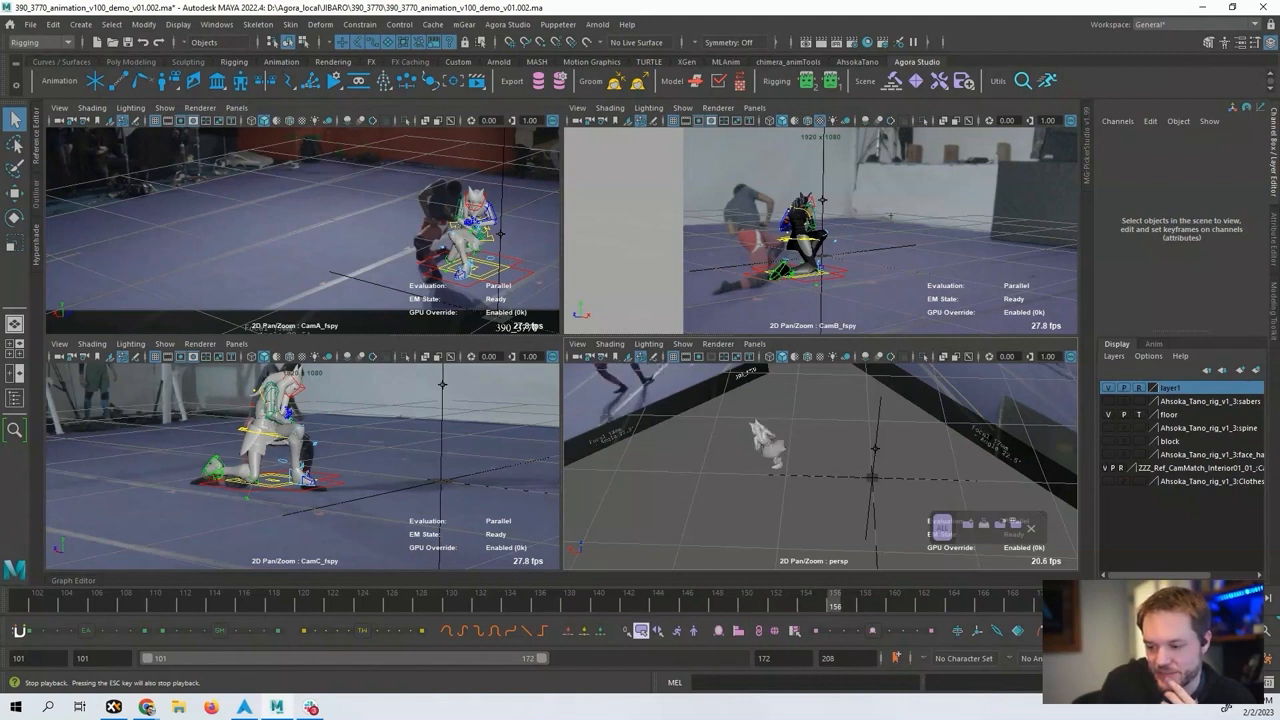
key(Escape)
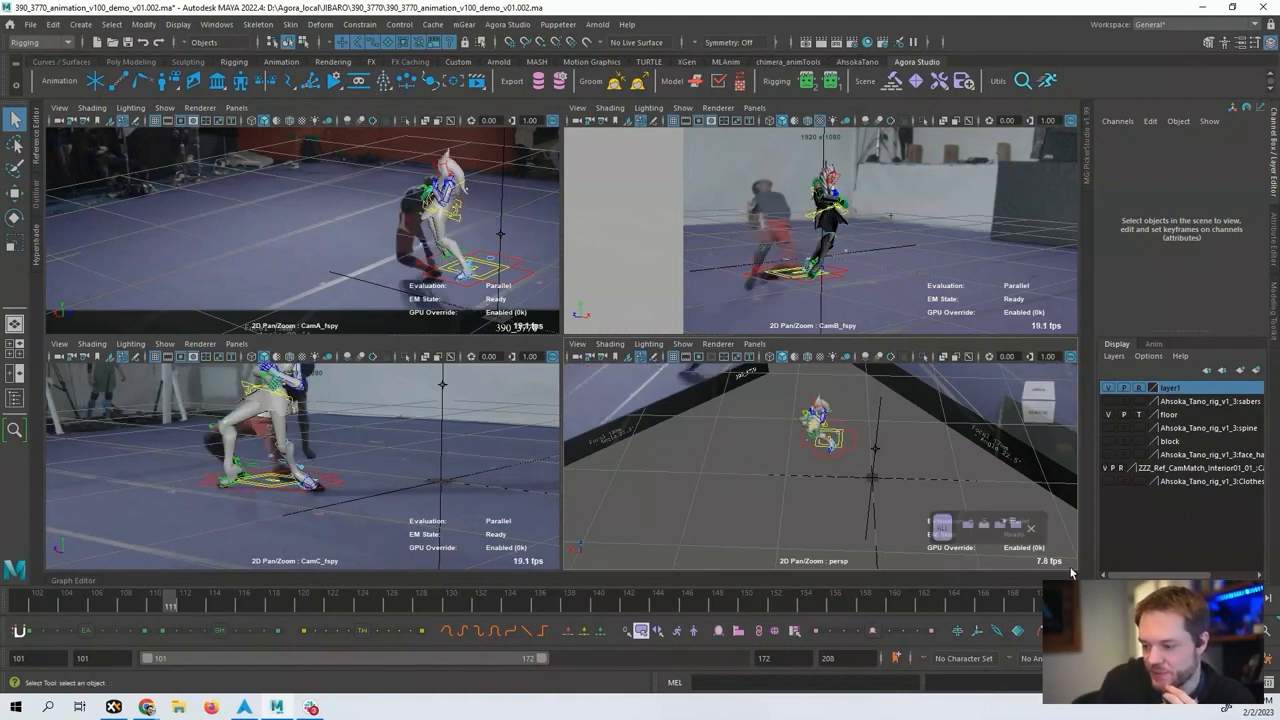
drag(555, 604, 980, 604)
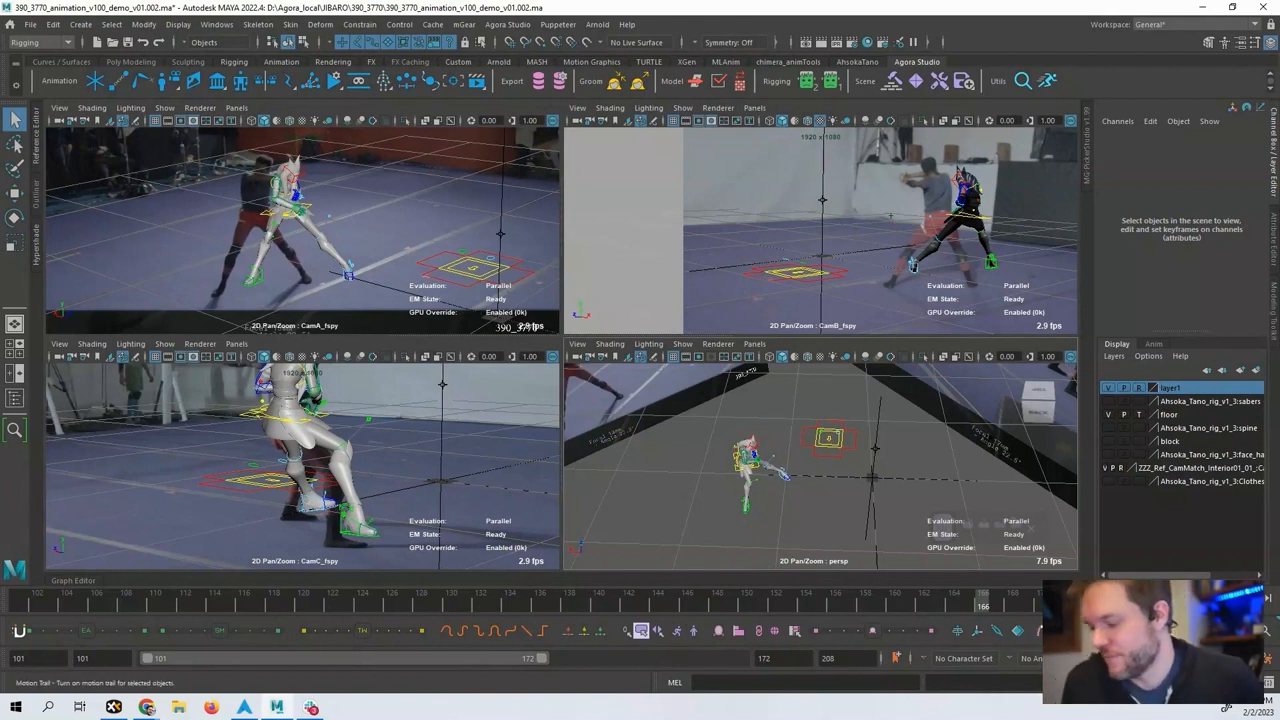
click(1117, 598)
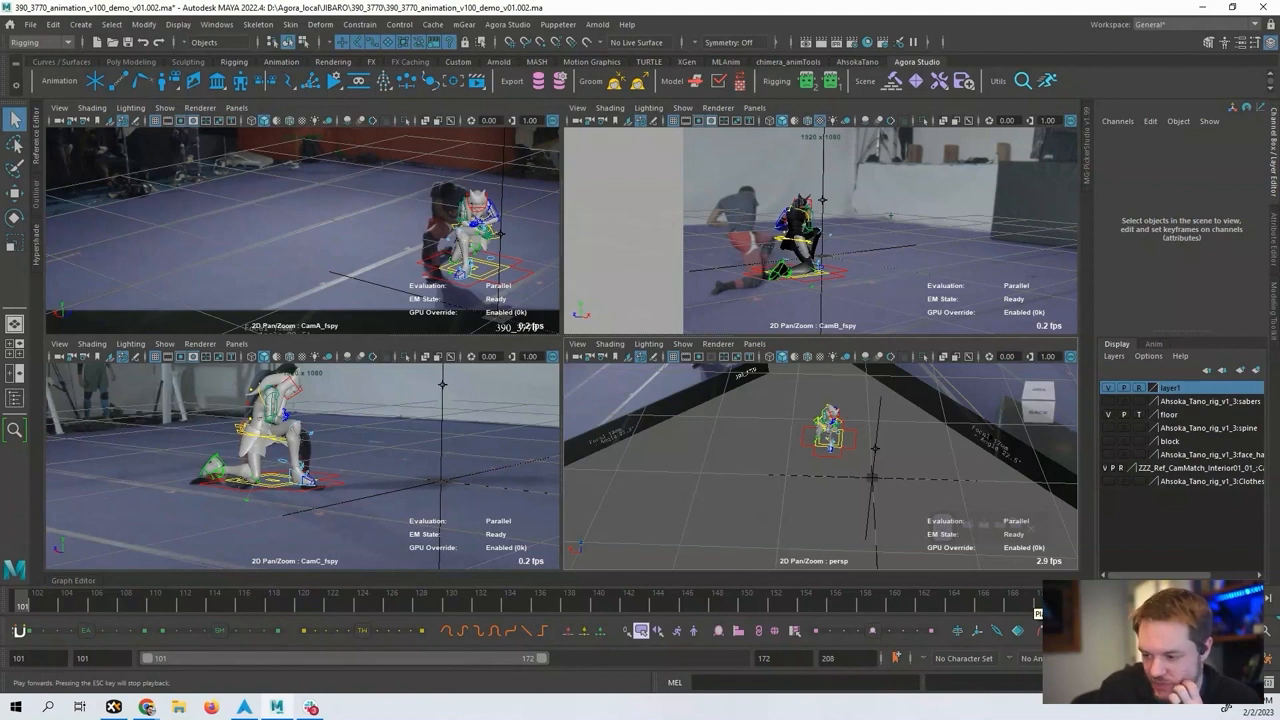
click(1037, 600)
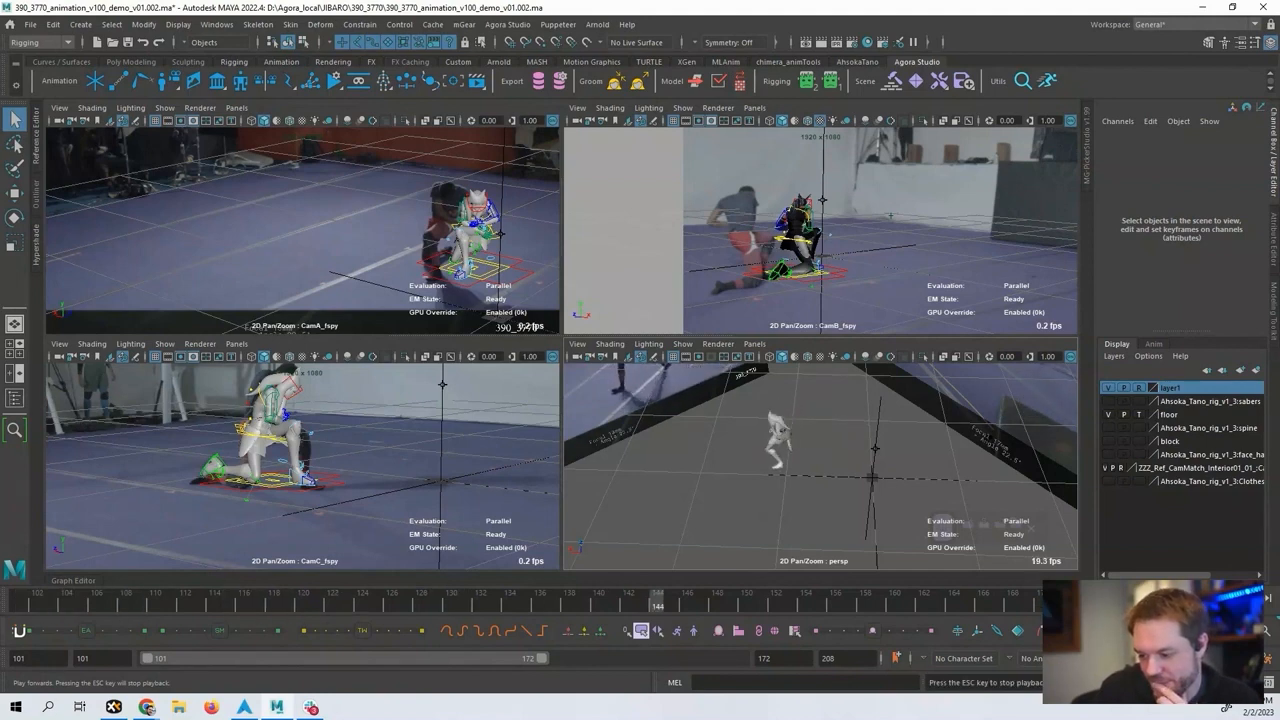
click(36, 604)
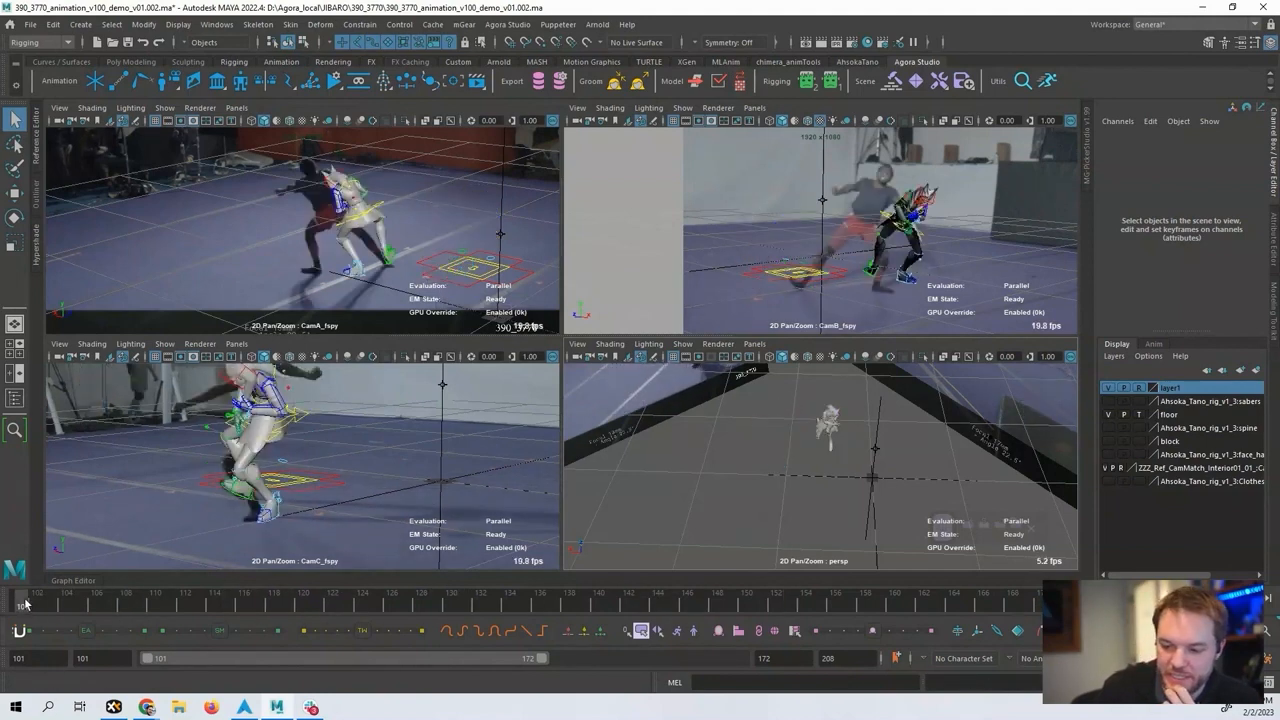
Scrub forward from frame 101 and step through the poses to frame 124.
drag(33, 604, 333, 600)
key(alt+period)
key(alt+period)
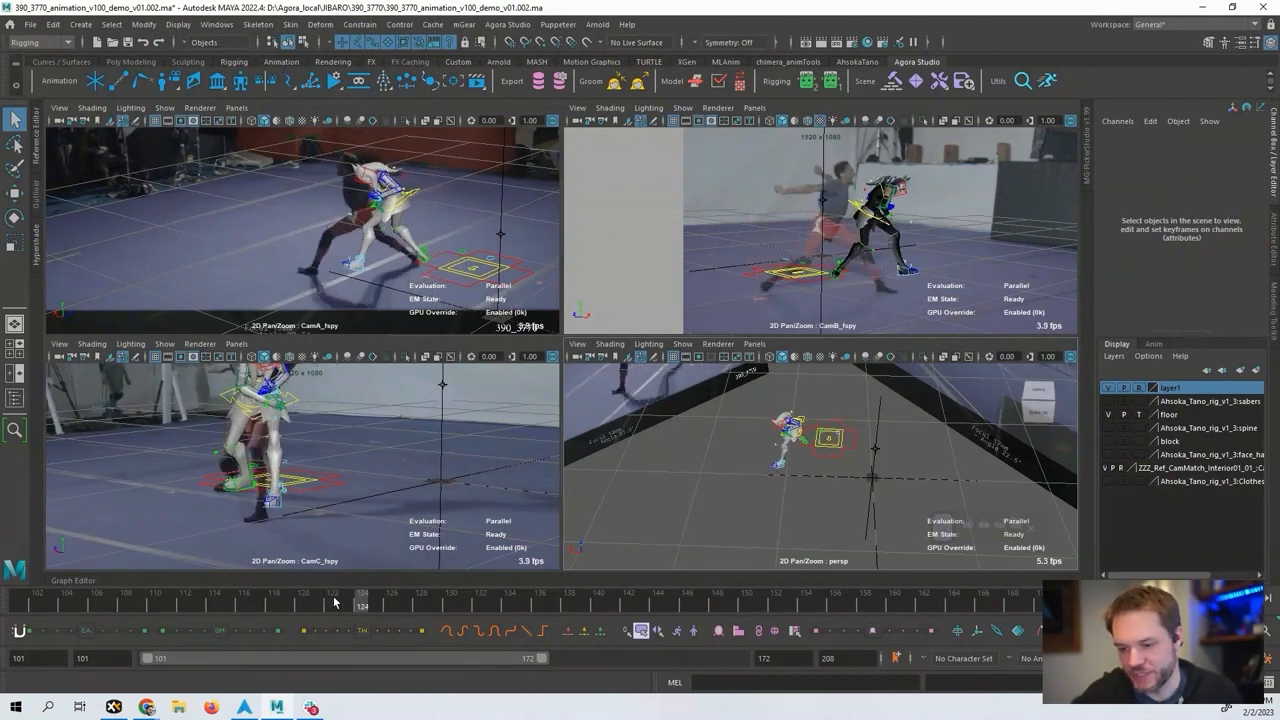
key(alt+comma)
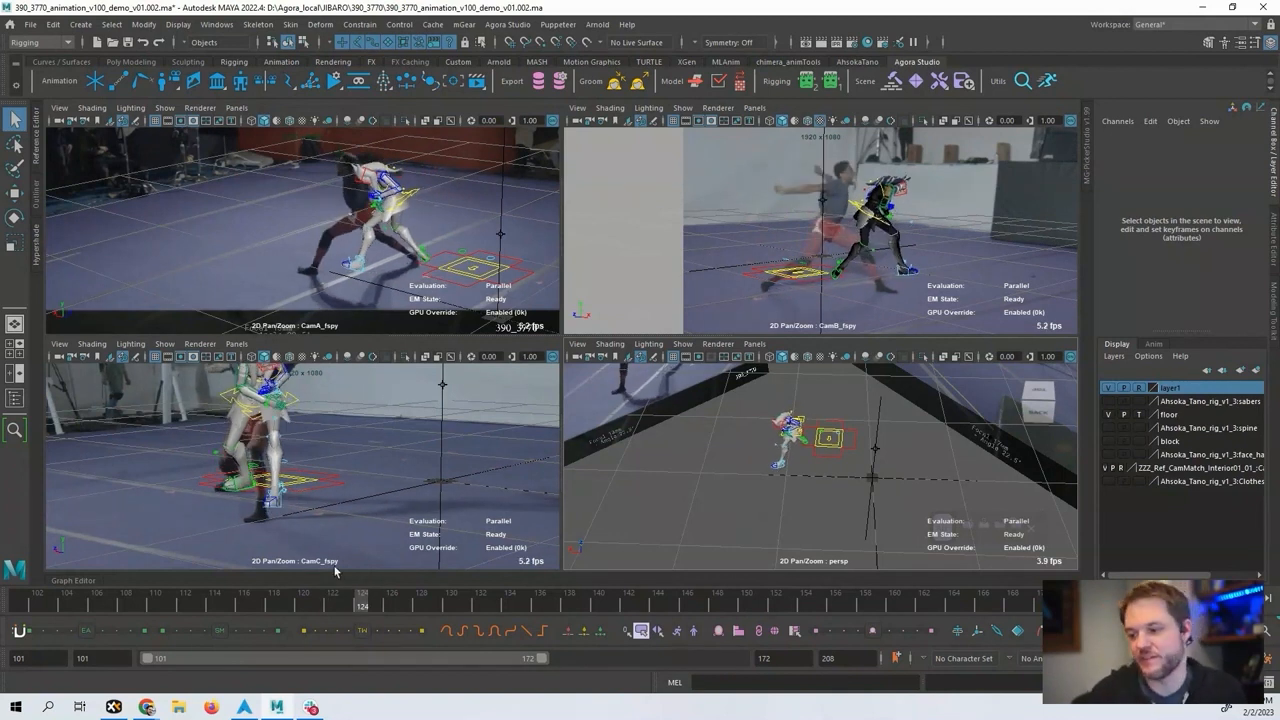
Select the character's body control and review its motion up to frame 140 in the maximized CamB view, ending on frame 123.
click(849, 205)
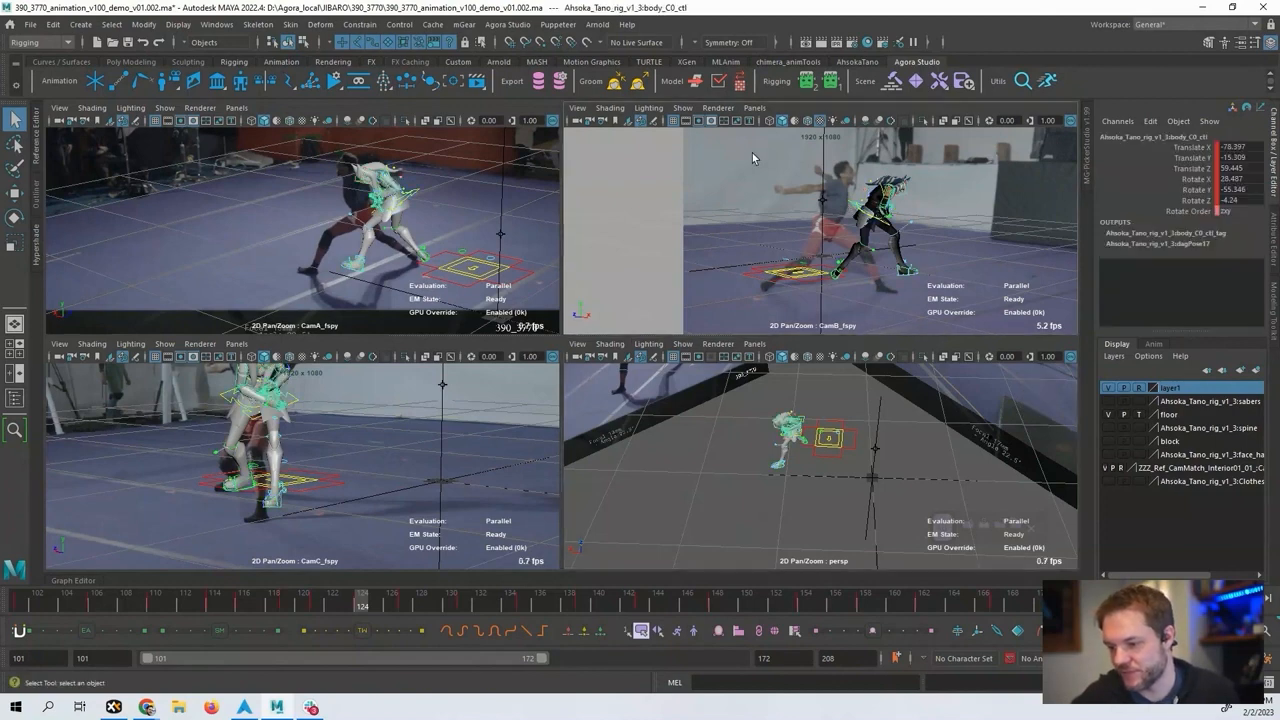
key(space)
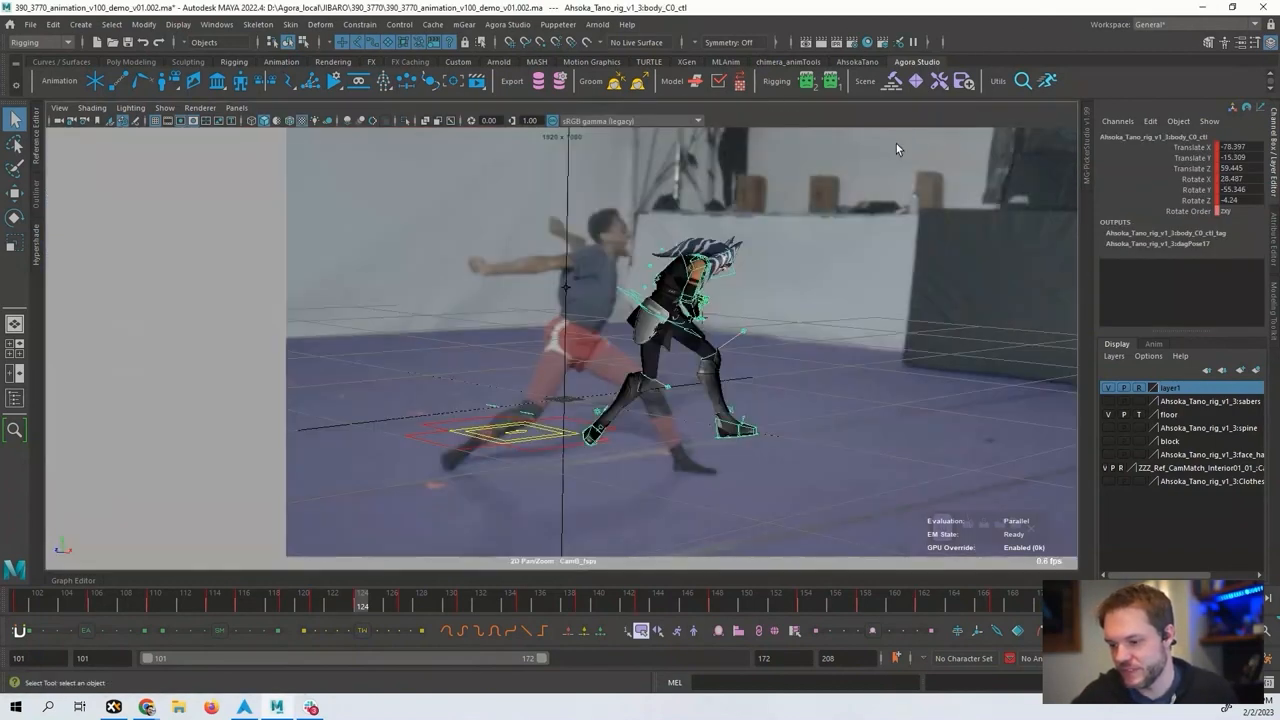
drag(224, 609, 375, 602)
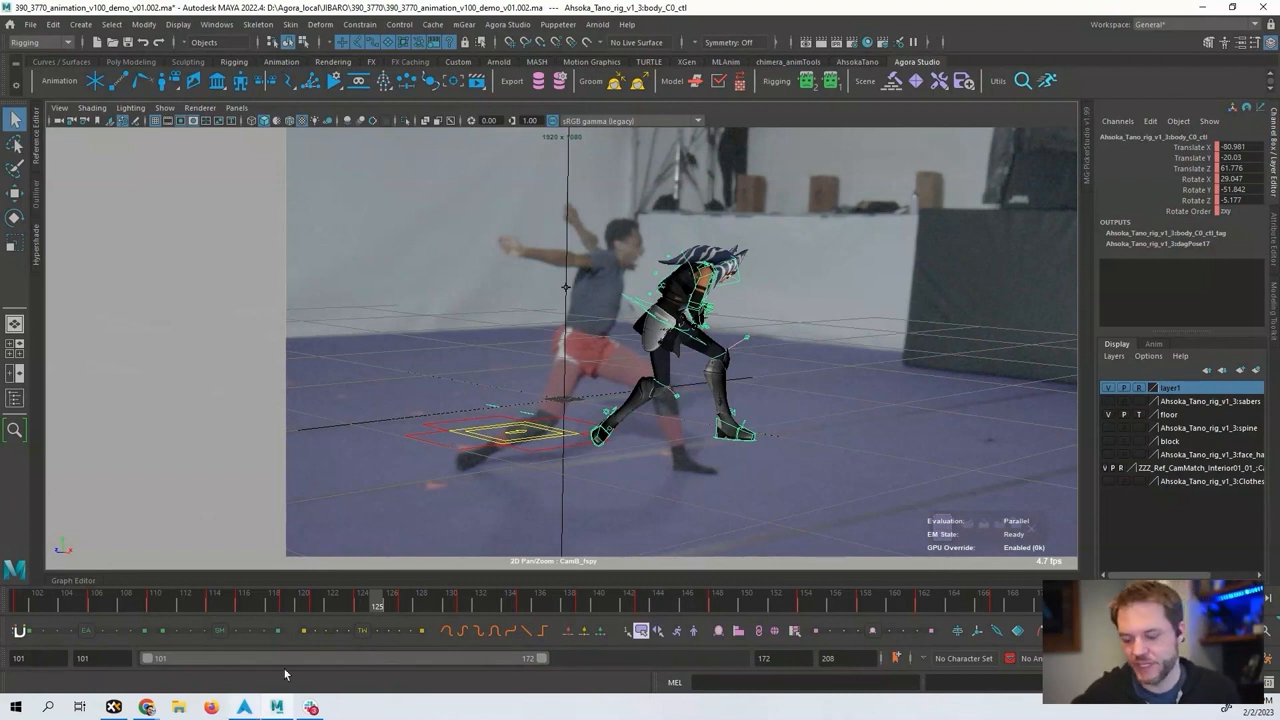
click(401, 604)
drag(401, 604, 601, 597)
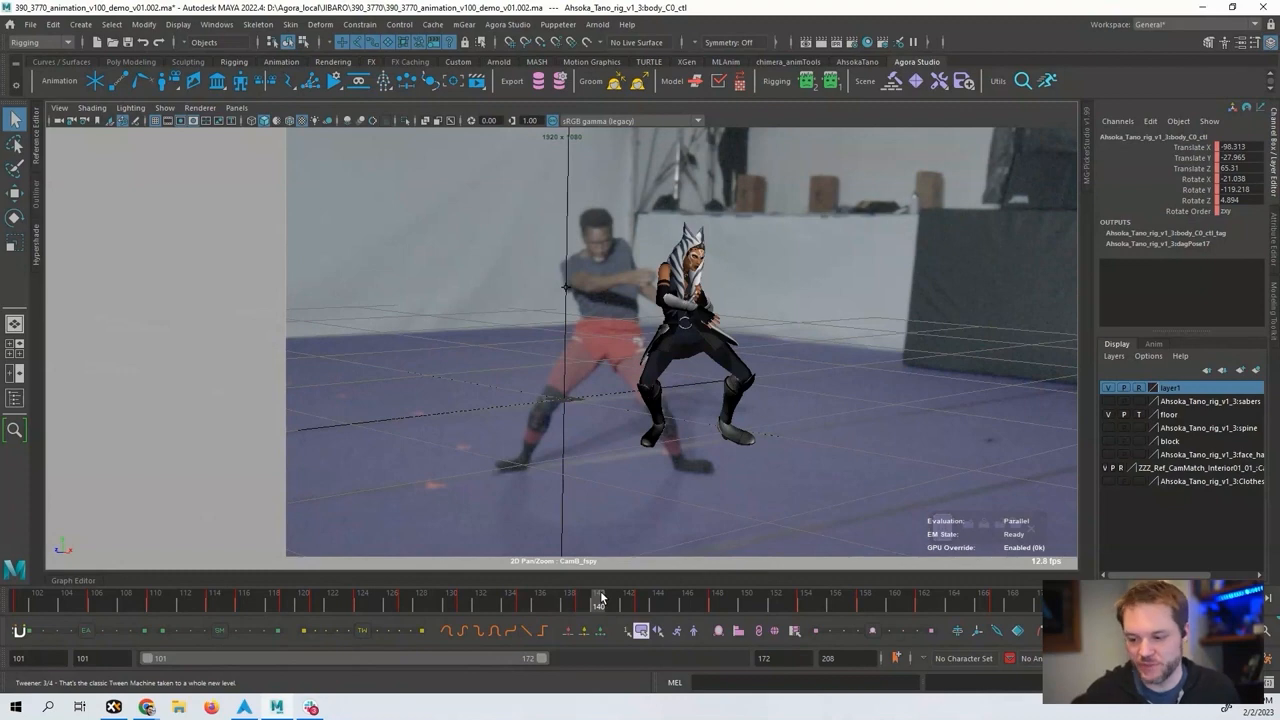
mouse_move(601, 597)
mouse_down()
mouse_move(1006, 585)
mouse_move(346, 605)
mouse_up()
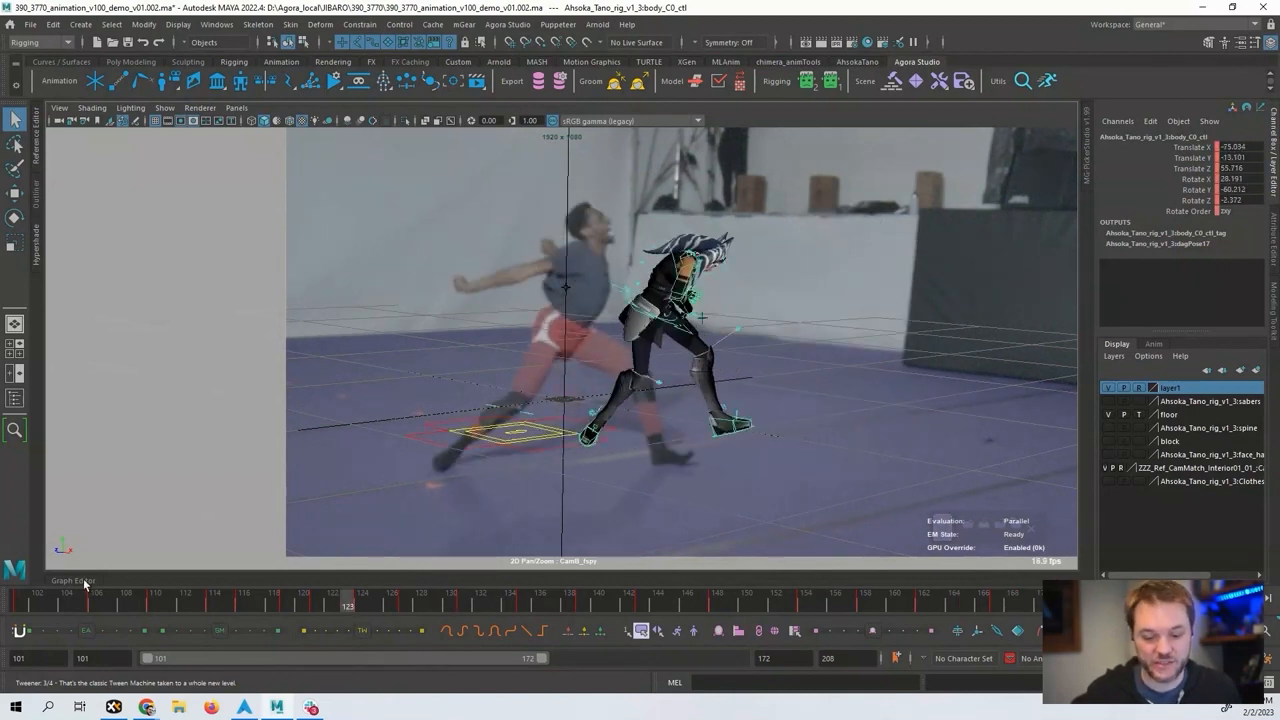
Open the Graph Editor for the body control, make it taller and scrub to frame 127.
click(85, 580)
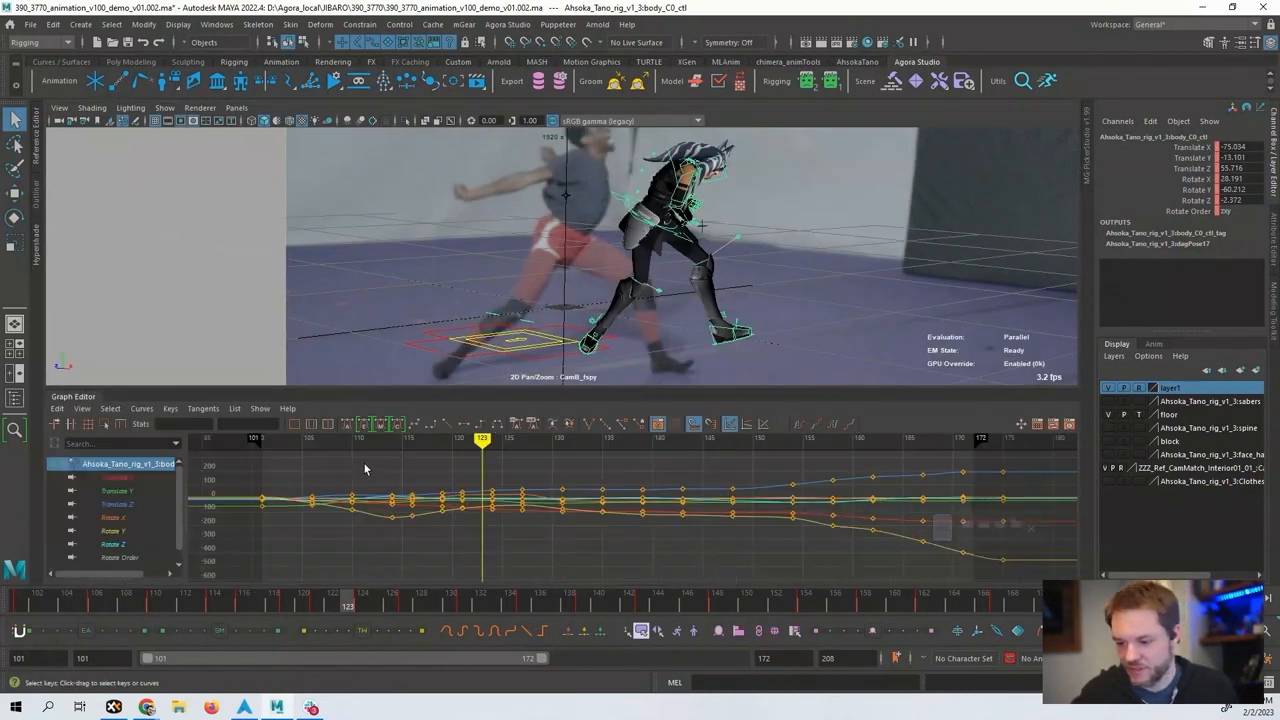
drag(464, 388, 467, 356)
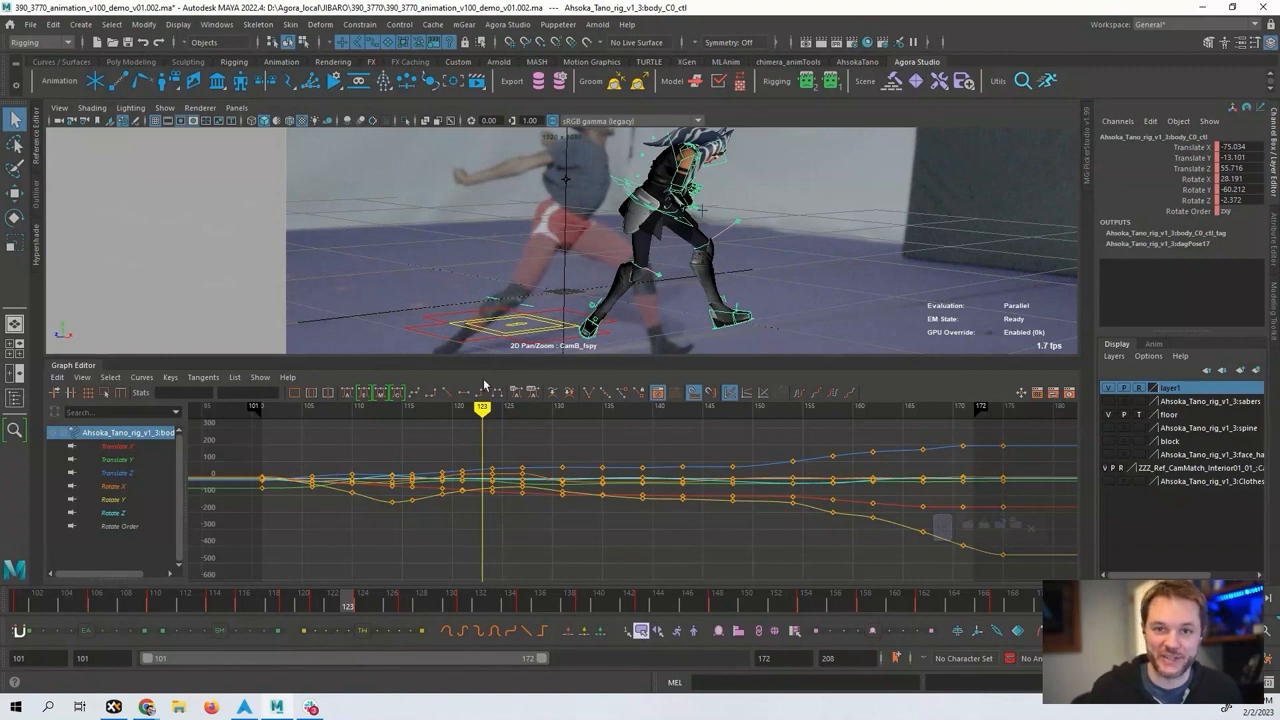
mouse_move(481, 411)
mouse_down()
mouse_move(429, 410)
mouse_move(521, 408)
mouse_up()
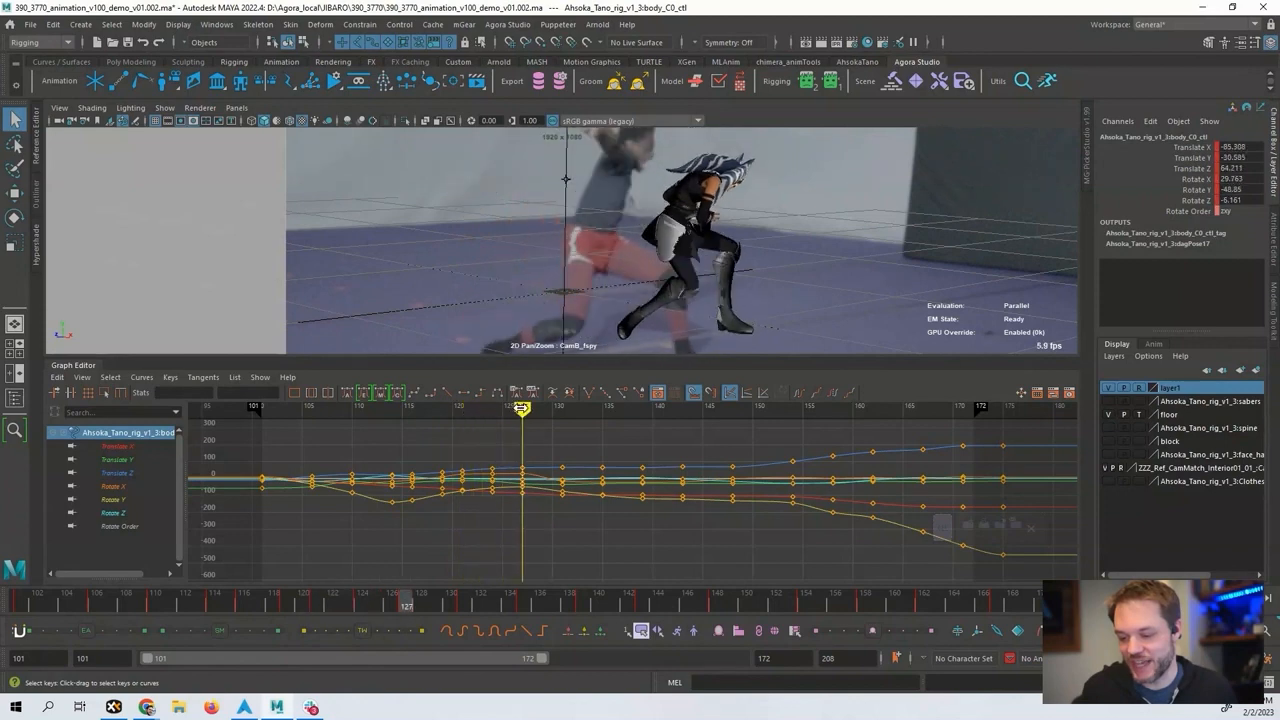
drag(441, 414, 521, 409)
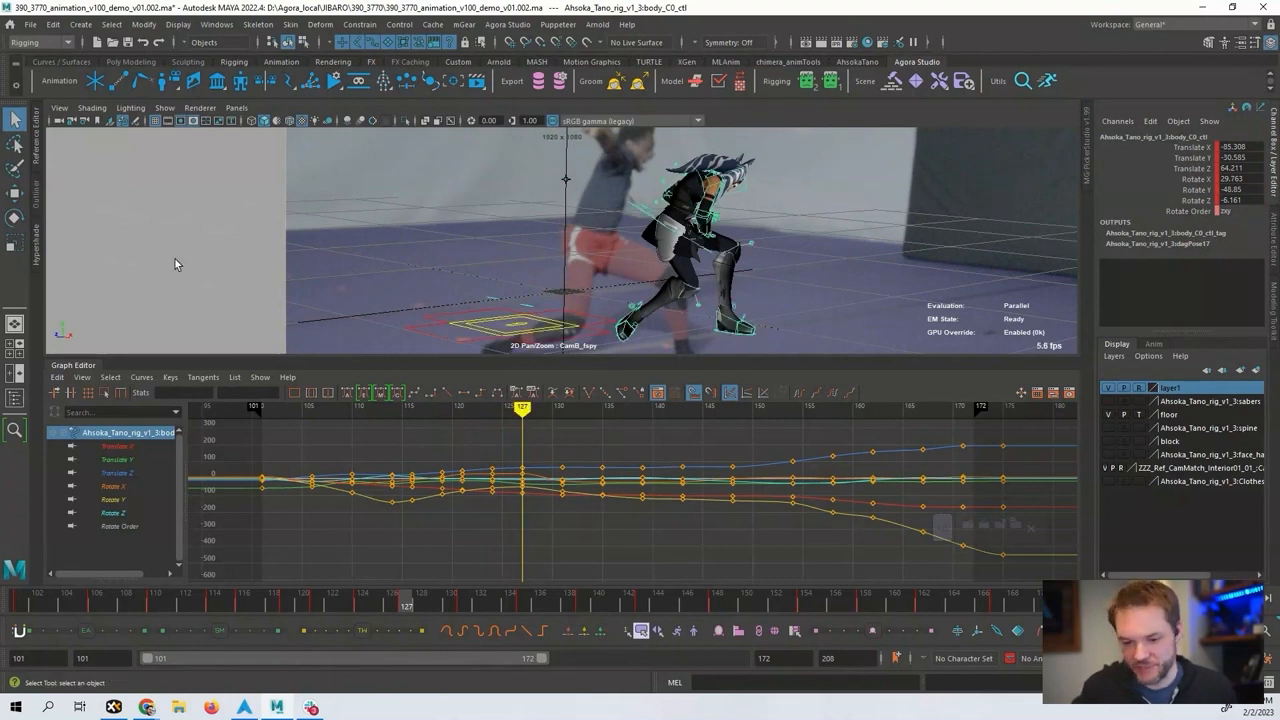
Restore the four-view layout with a shorter Graph Editor and select the left foot IK control with the Move tool.
key(space)
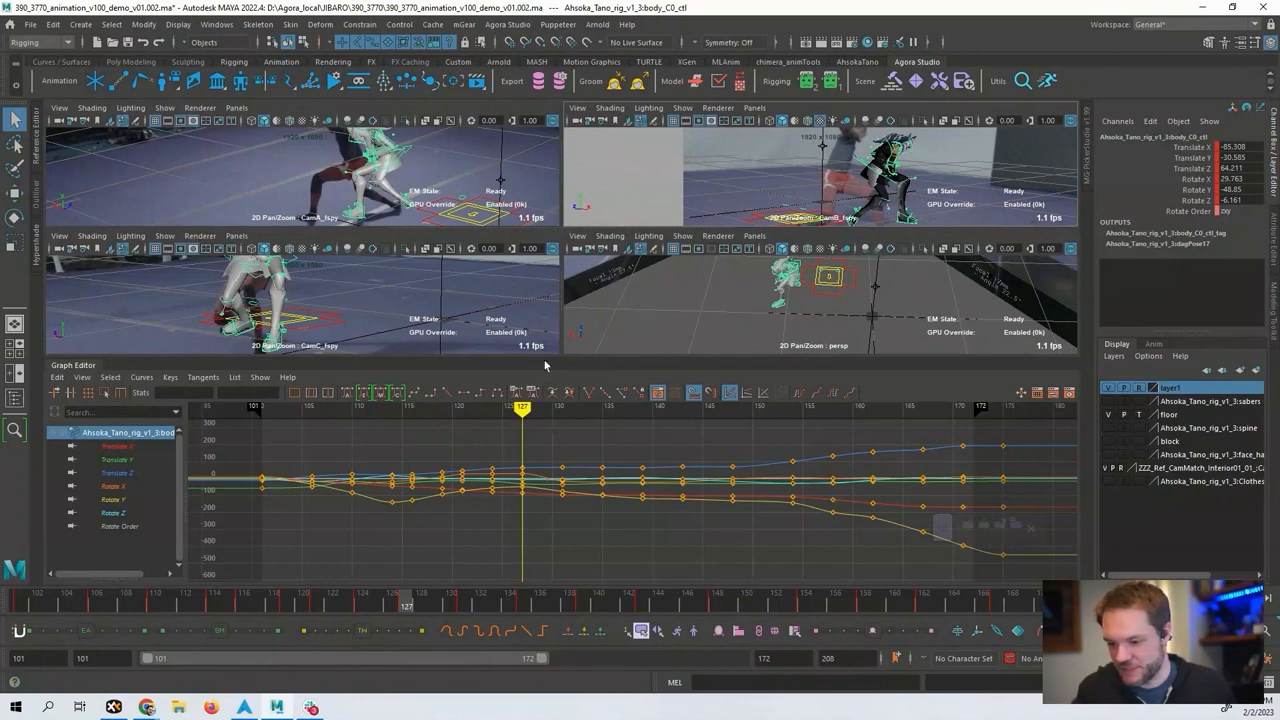
drag(554, 403, 554, 434)
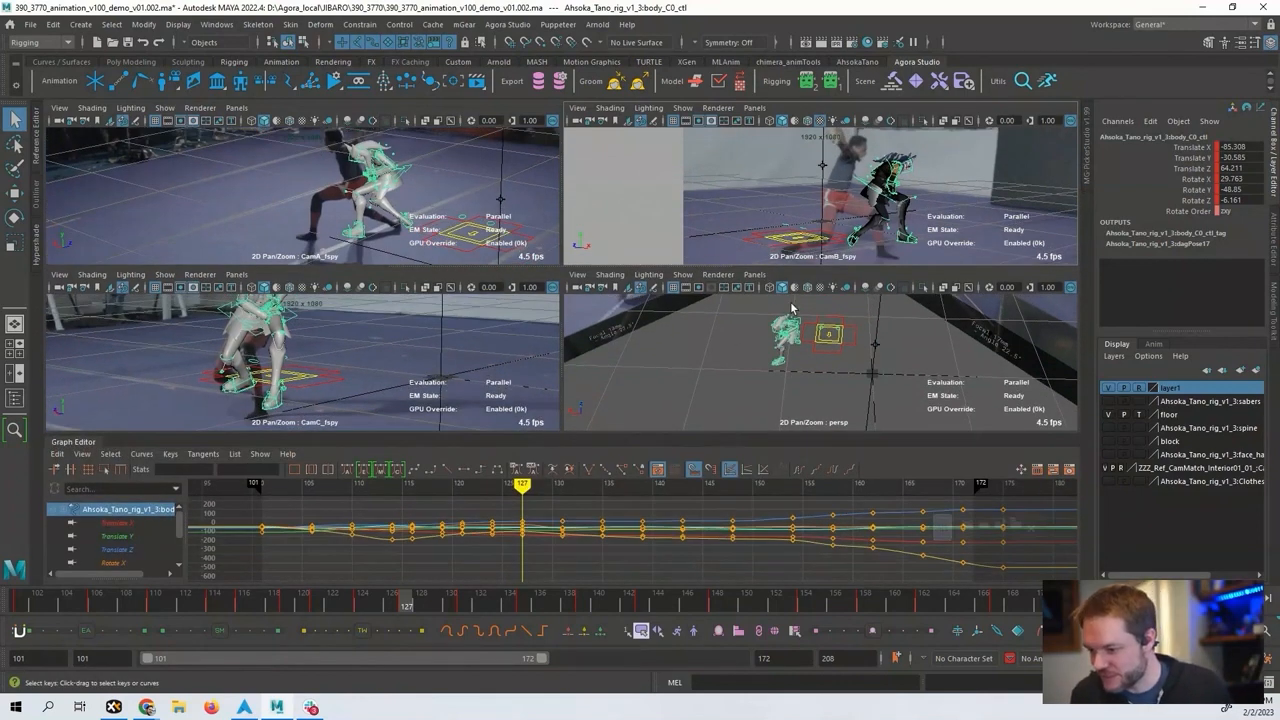
alt+drag(800, 360, 893, 335)
click(757, 314)
key(w)
key(f)
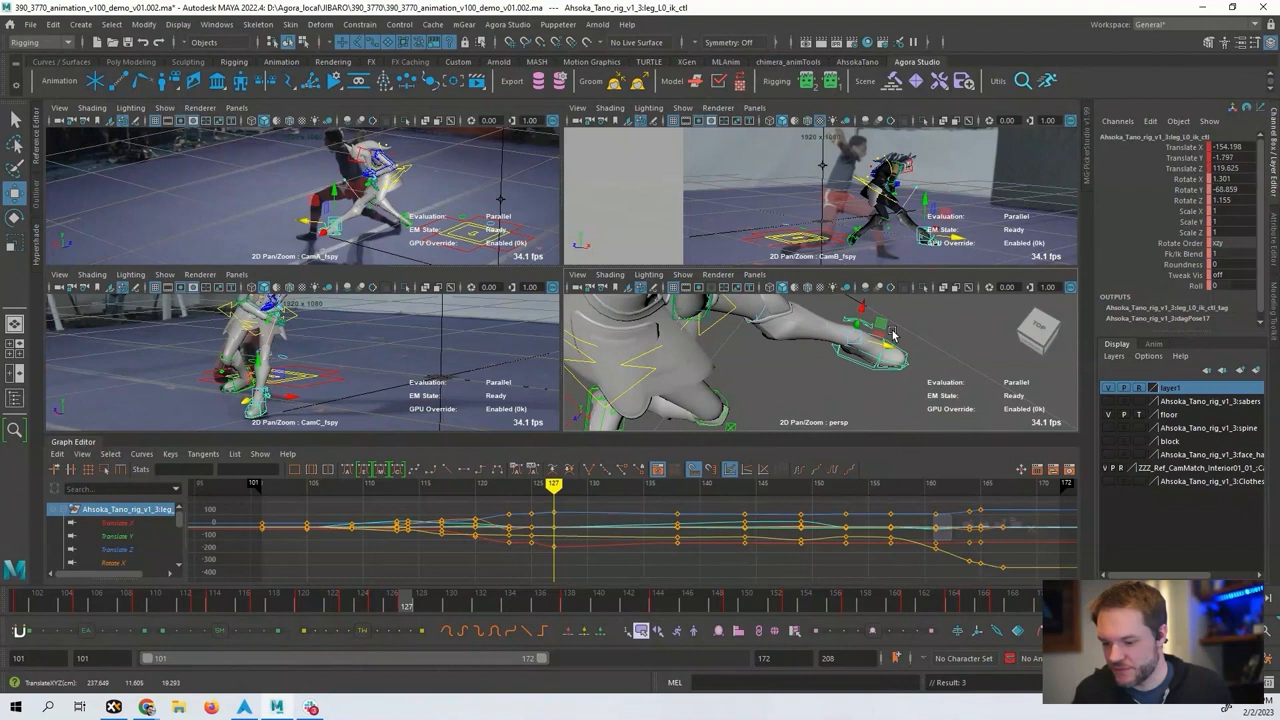
Try moving the left foot IK control in the perspective view and undo the trial moves.
key(ctrl+z)
key(w)
drag(772, 316, 742, 306)
drag(829, 322, 857, 334)
key(ctrl+z)
alt+right_drag(857, 334, 786, 354)
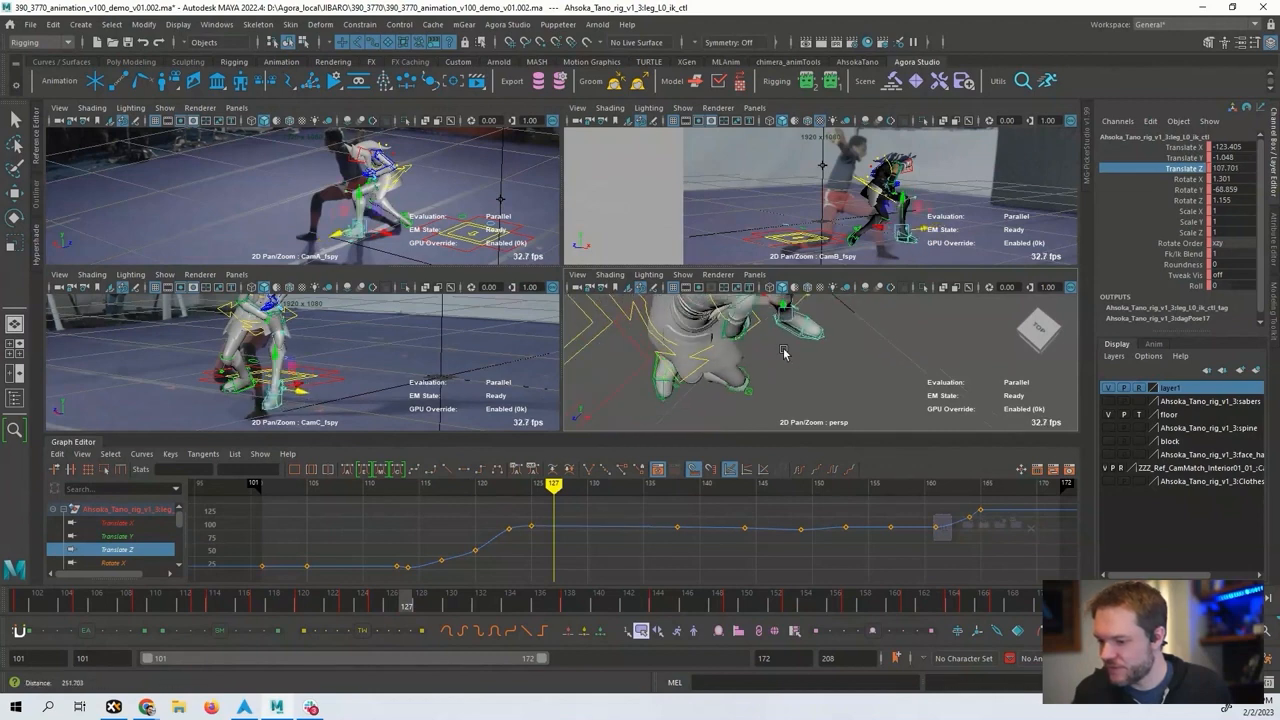
alt+drag(786, 354, 774, 323)
alt+middle_drag(774, 323, 806, 378)
alt+drag(806, 378, 817, 371)
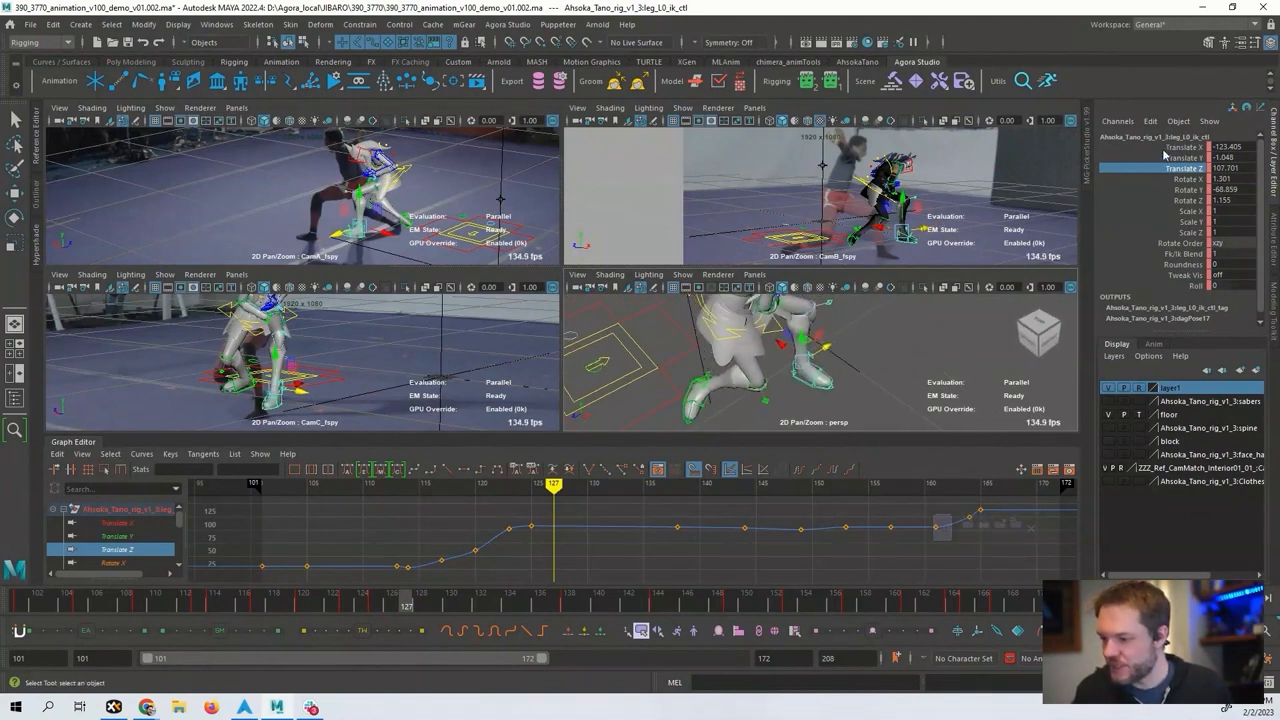
Try shifting the left foot IK control through its Translate X channel alone and undo the shift.
click(1172, 147)
middle_drag(817, 403, 846, 383)
key(ctrl+z)
alt+drag(846, 383, 866, 383)
alt+right_drag(866, 383, 789, 400)
alt+middle_drag(789, 400, 825, 374)
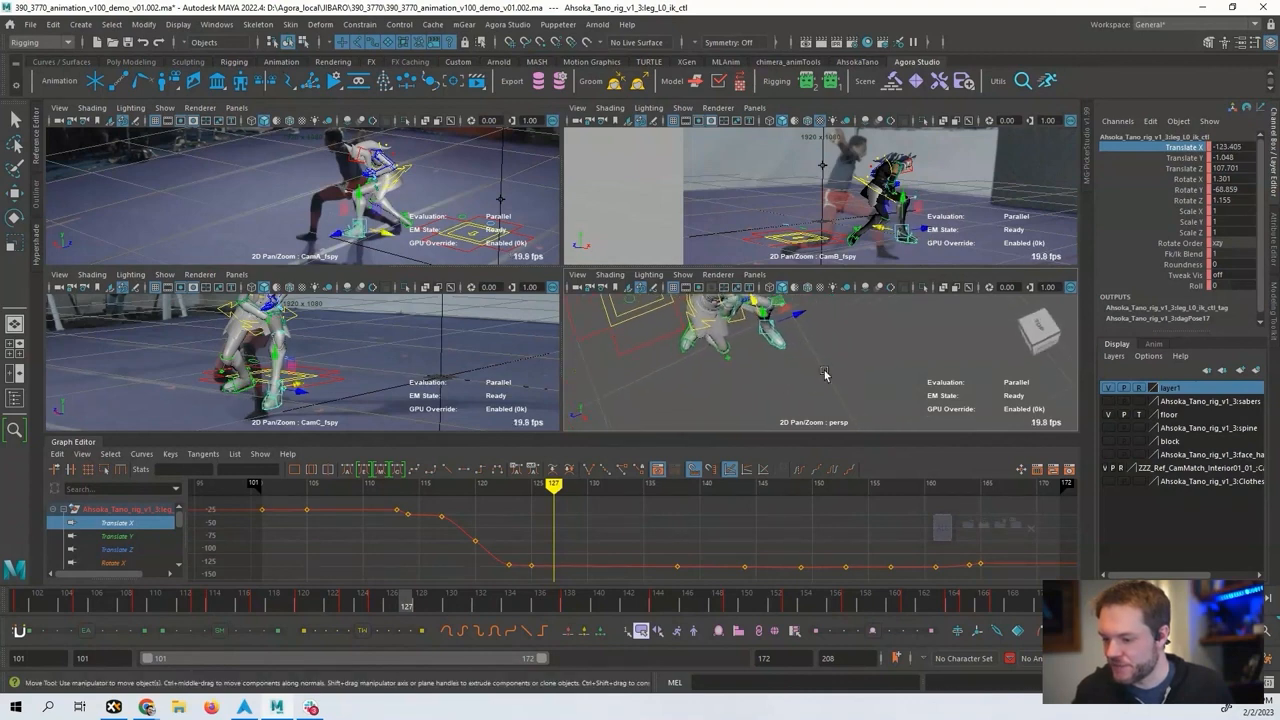
alt+drag(825, 374, 805, 345)
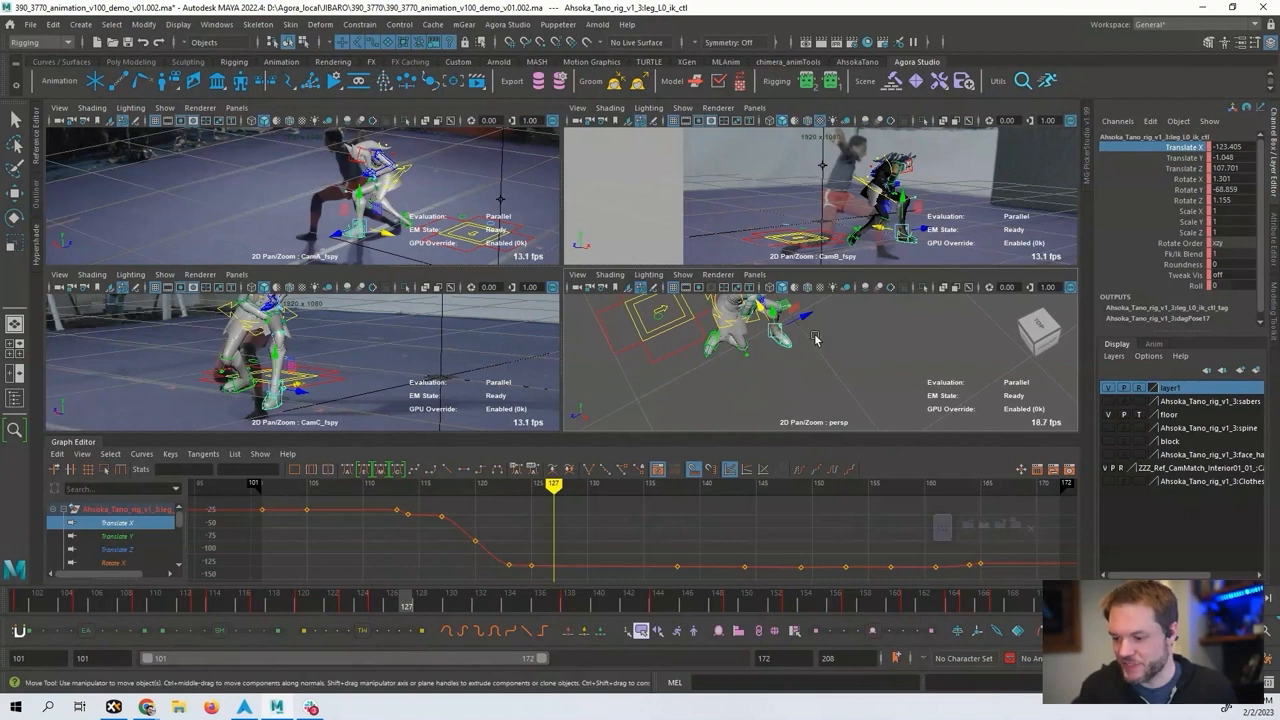
Show the Translate X, Y and Z curves and move the left foot outward at frame 127 to about X -138, Z 128.
mouse_move(550, 486)
mouse_down()
mouse_move(450, 486)
mouse_move(553, 487)
mouse_up()
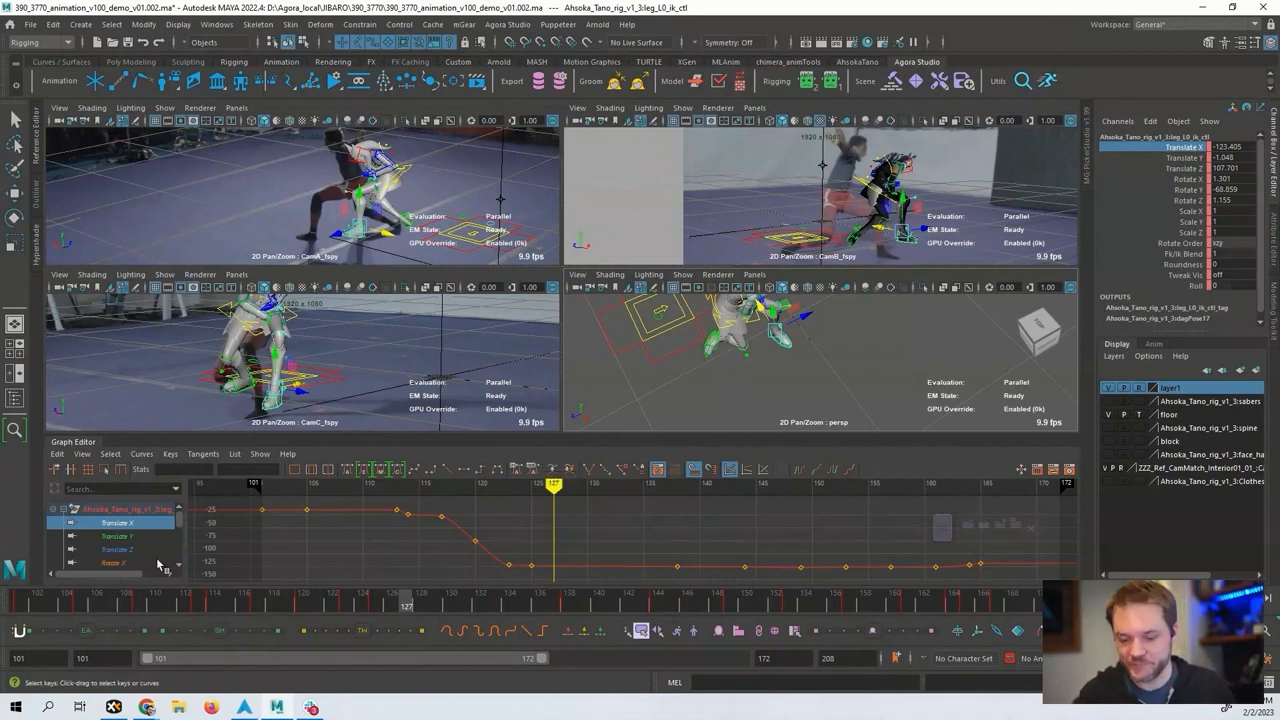
shift+click(135, 550)
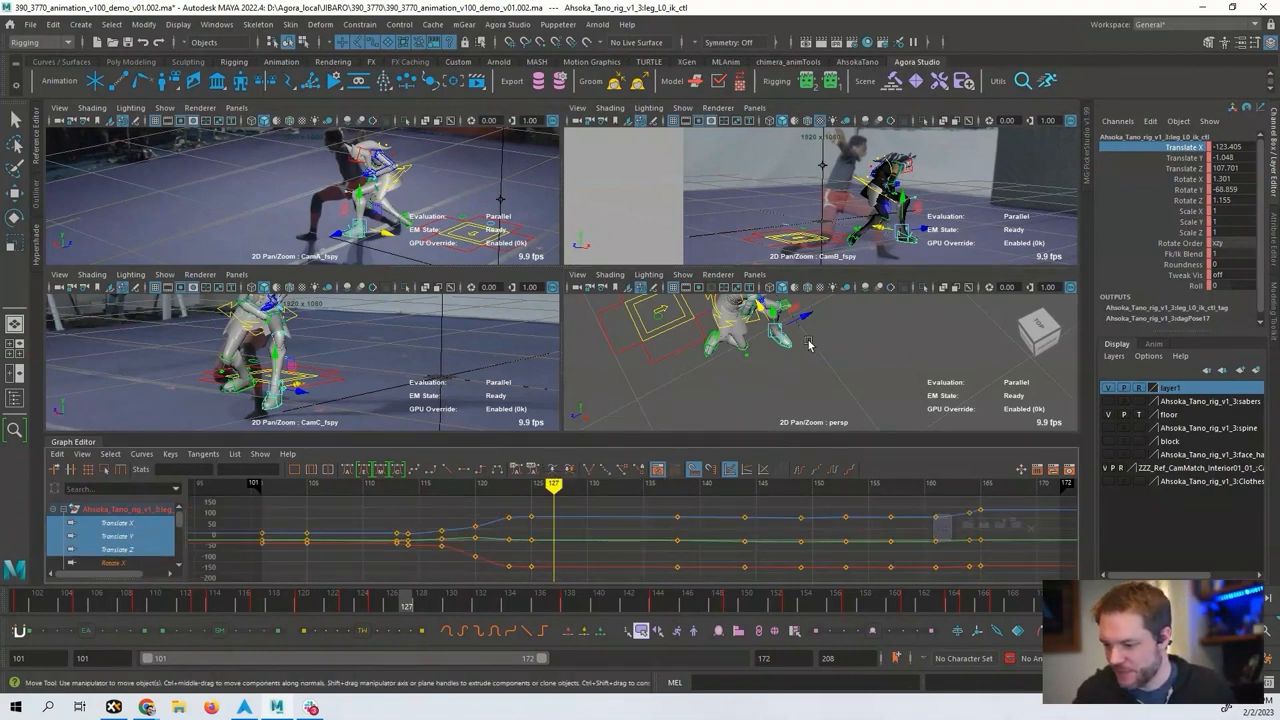
mouse_move(809, 345)
alt+mouse_down()
mouse_move(780, 340)
mouse_move(793, 352)
alt+mouse_up()
drag(785, 307, 812, 306)
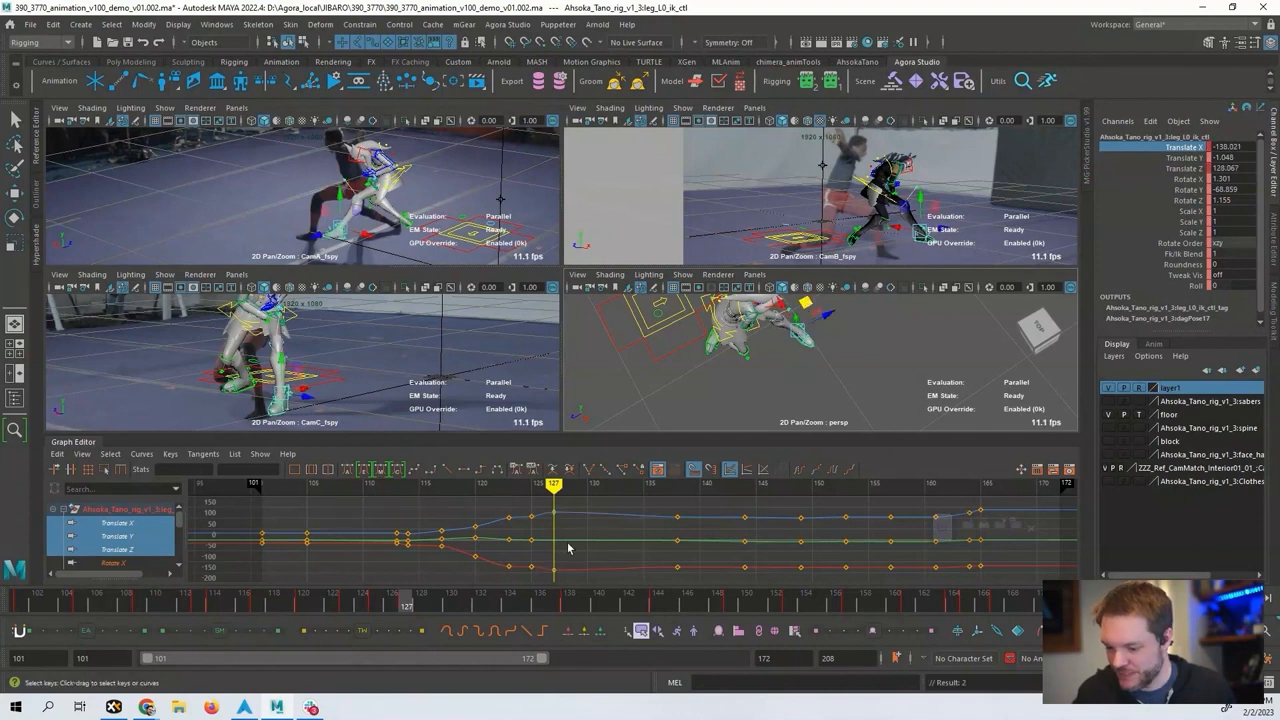
Raise all the left foot's Translate Z keys after frame 127 to the level of the frame 127 key.
alt+middle_drag(570, 552, 581, 540)
alt+shift+right_drag(602, 527, 588, 533)
alt+middle_drag(588, 533, 558, 565)
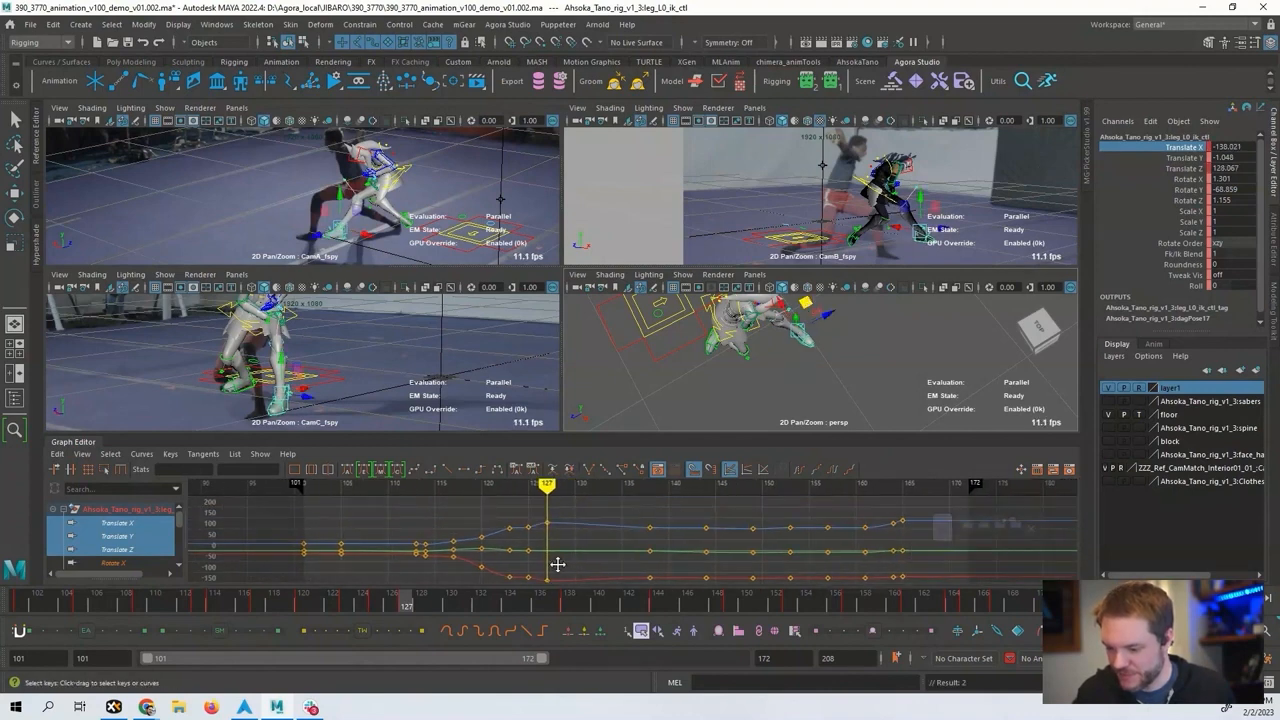
drag(586, 507, 908, 543)
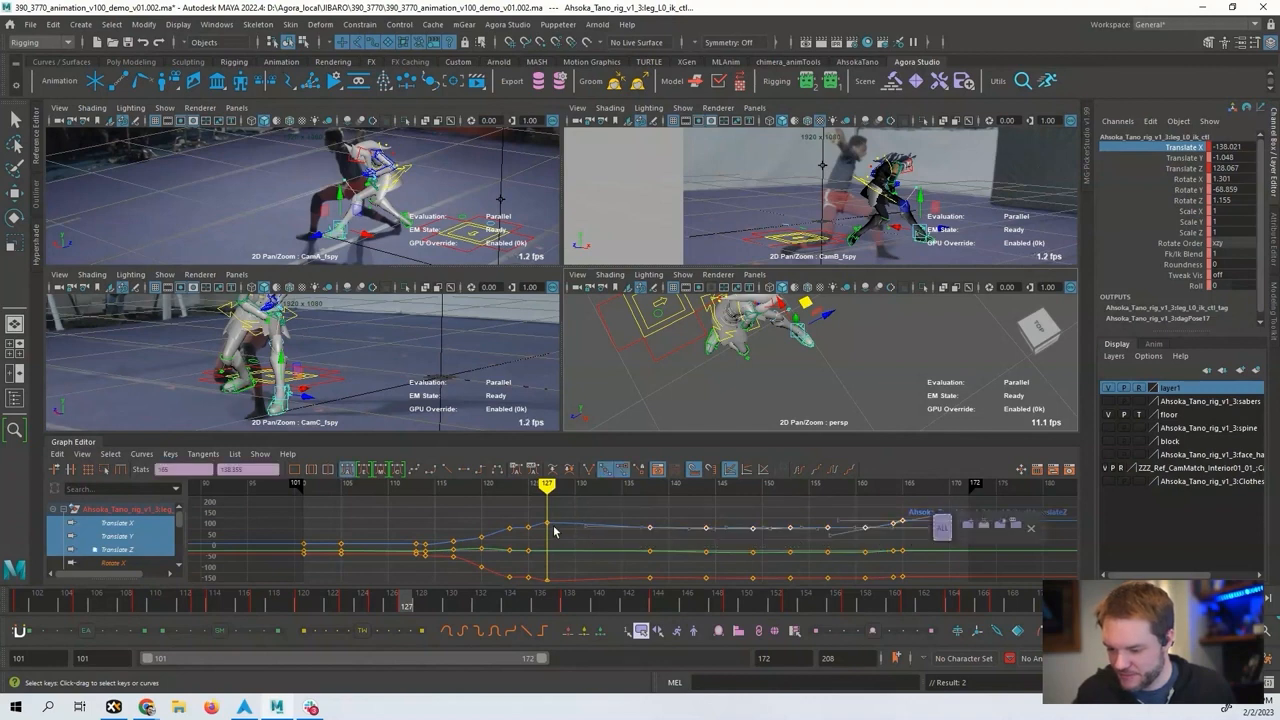
shift+middle_drag(572, 533, 575, 527)
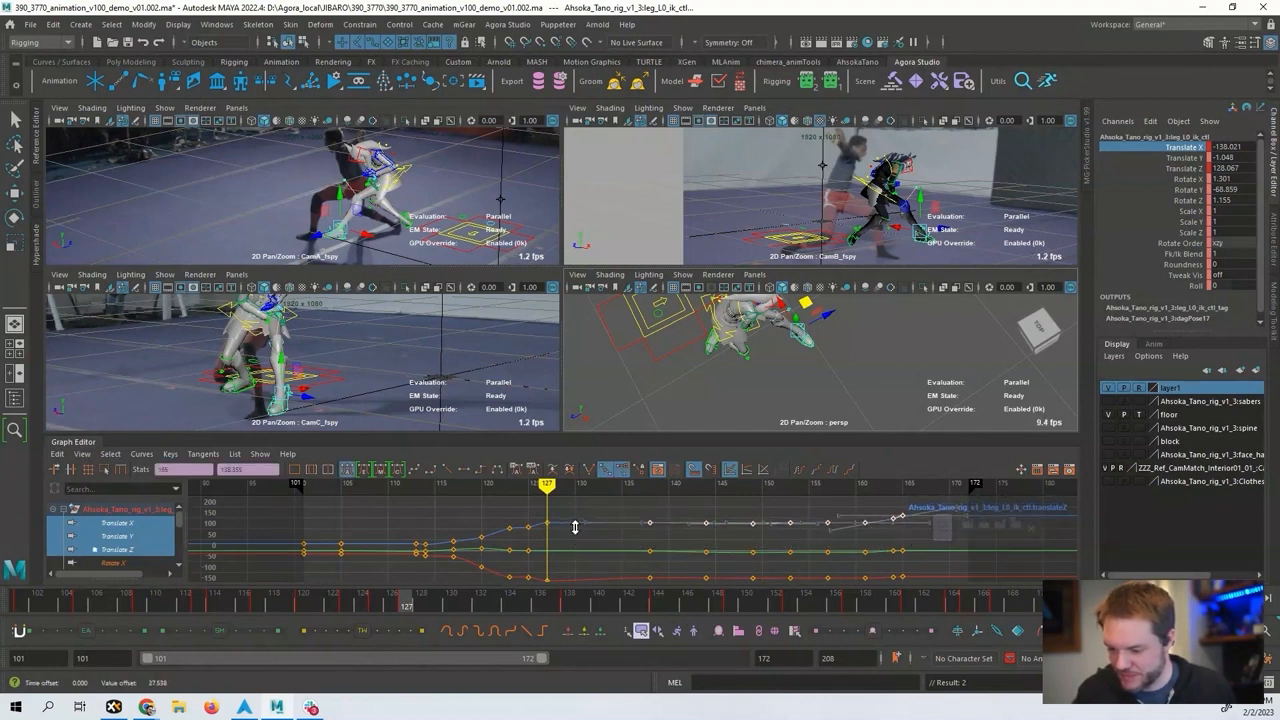
Lower all the left foot's Translate X keys after frame 127 to the level of the frame 127 key.
alt+middle_drag(687, 536, 668, 484)
drag(623, 517, 905, 540)
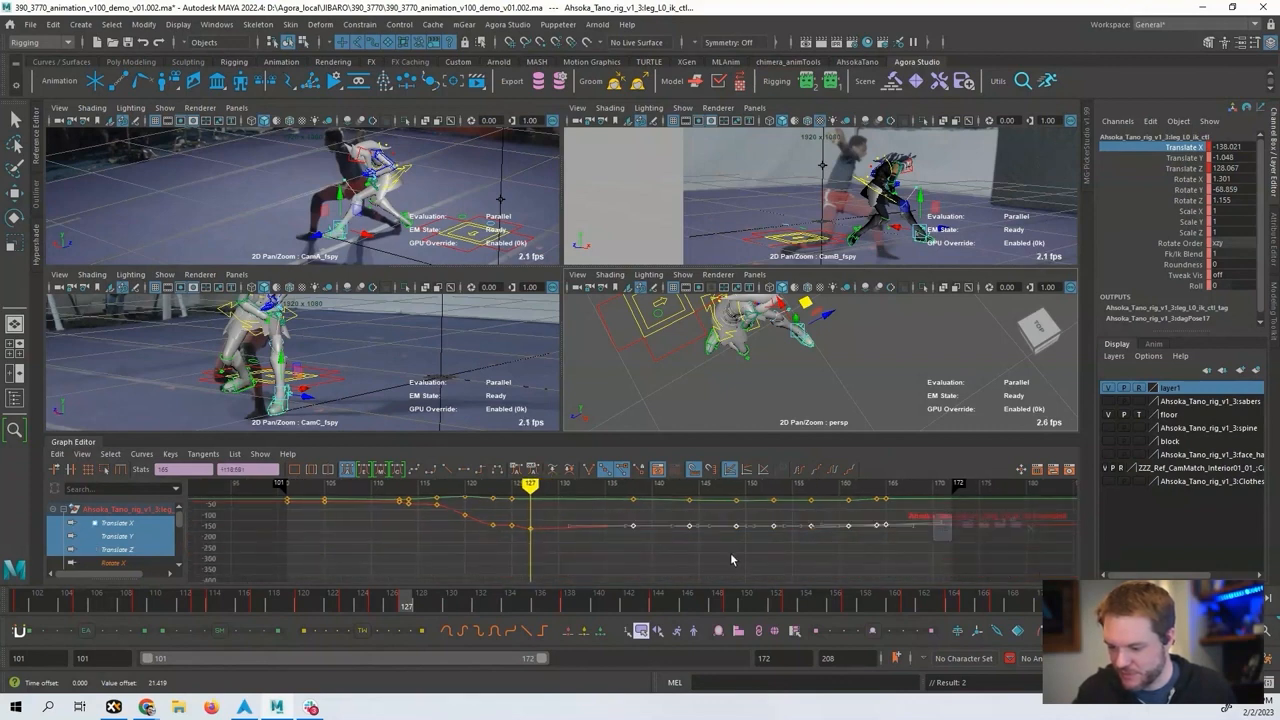
shift+middle_drag(731, 557, 722, 557)
shift+middle_drag(700, 566, 627, 550)
key(f)
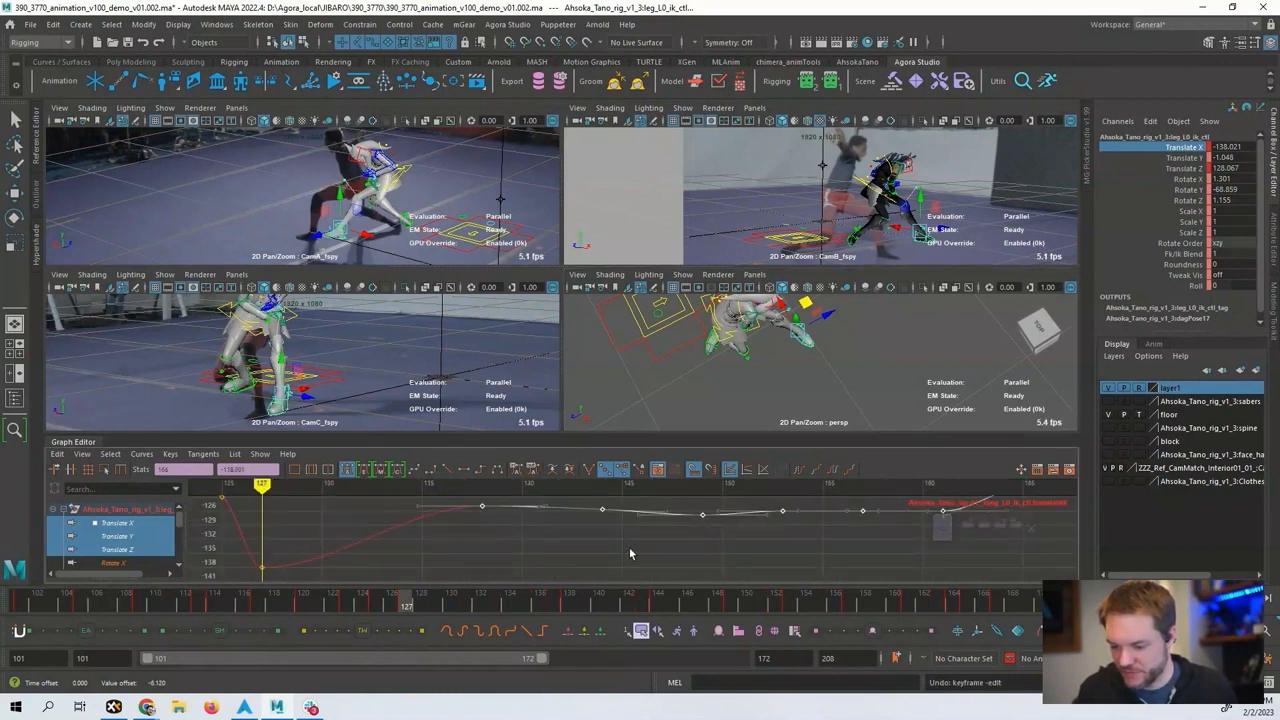
scroll(660, 548, down, 5)
key(ctrl+z)
key(ctrl+z)
mouse_move(645, 553)
shift+middle_down()
mouse_move(644, 570)
mouse_move(643, 540)
mouse_move(643, 561)
shift+middle_up()
click(619, 535)
alt+shift+right_drag(625, 528, 629, 539)
alt+middle_drag(629, 539, 671, 554)
scroll(671, 554, down, 4)
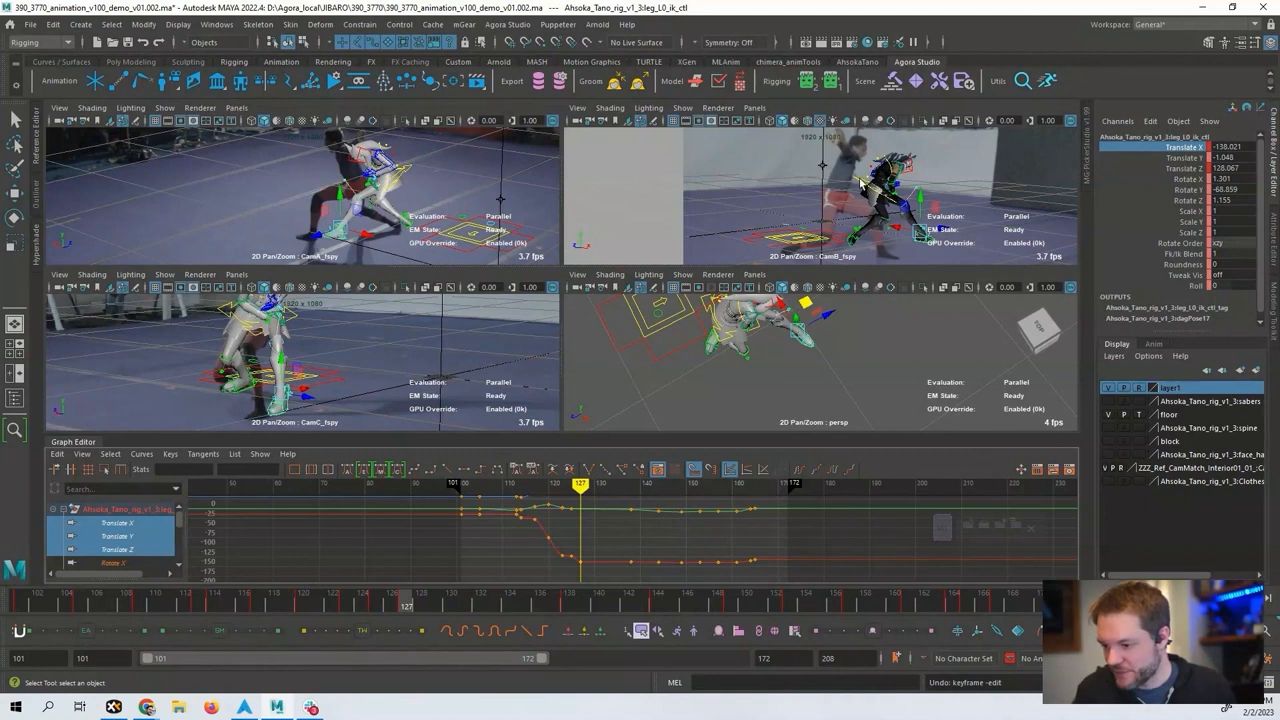
Show the body control's translate curves and move the body down and outward at frame 124 to about X -104, Y -37, Z 76.
click(862, 185)
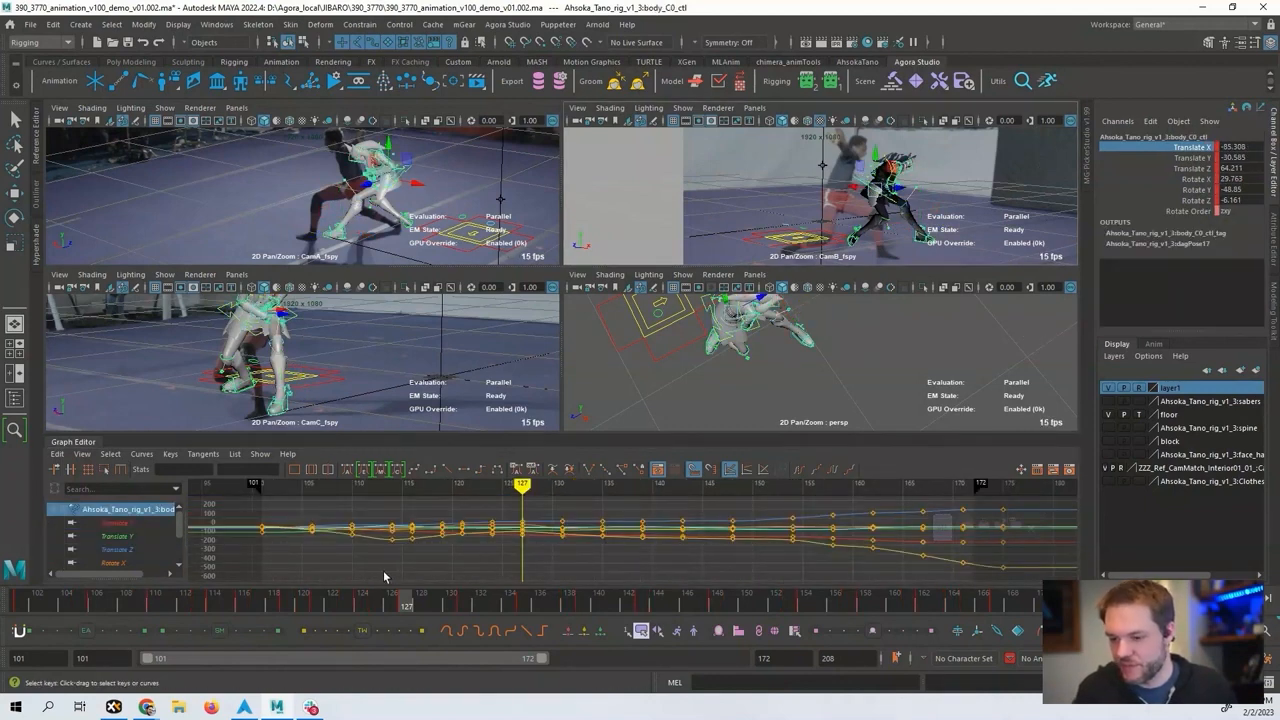
mouse_move(237, 605)
mouse_down()
mouse_move(145, 605)
mouse_move(212, 602)
mouse_up()
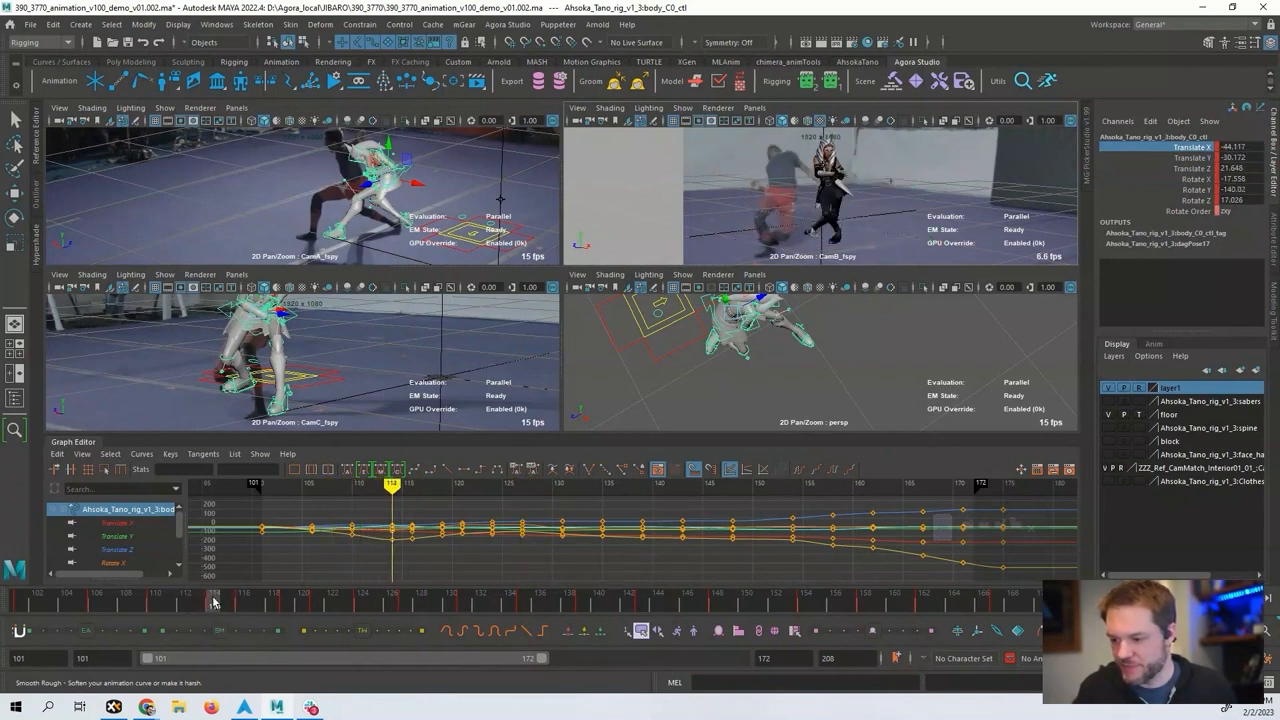
mouse_move(208, 600)
mouse_down()
mouse_move(132, 602)
mouse_move(198, 600)
mouse_up()
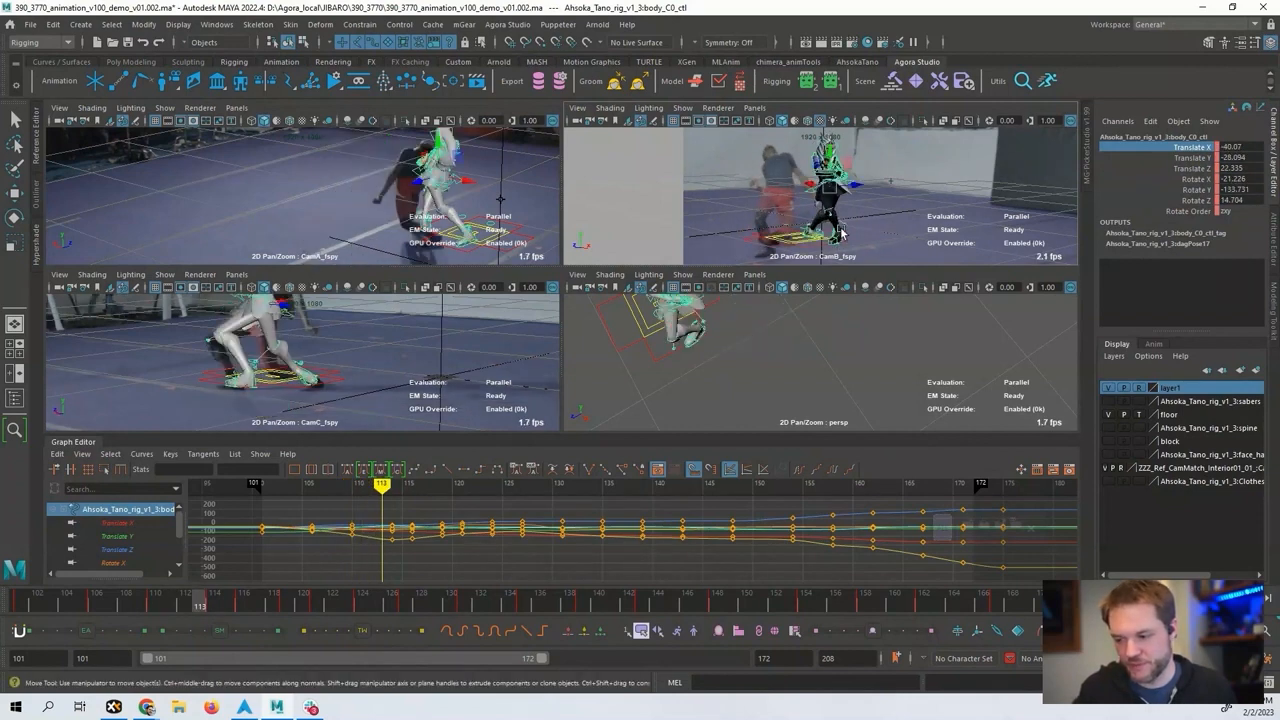
mouse_move(218, 604)
mouse_down()
mouse_move(100, 600)
mouse_move(375, 590)
mouse_move(363, 589)
mouse_up()
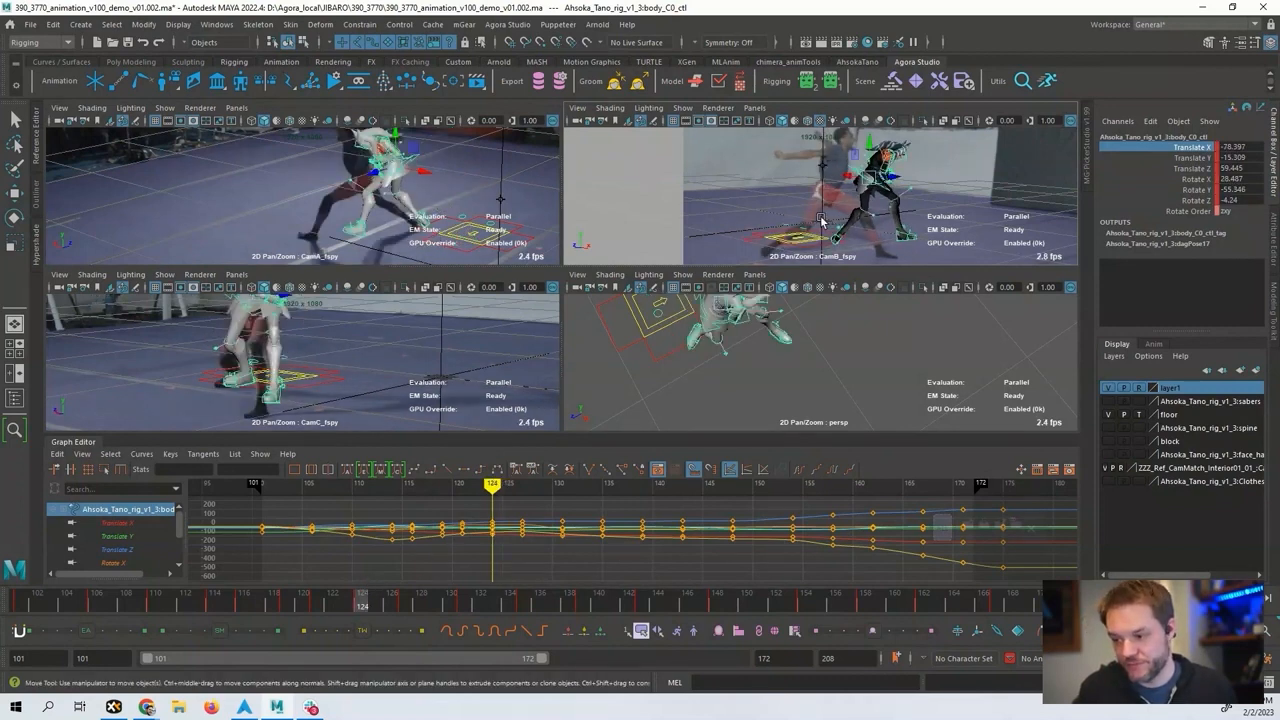
drag(118, 522, 133, 548)
key(f)
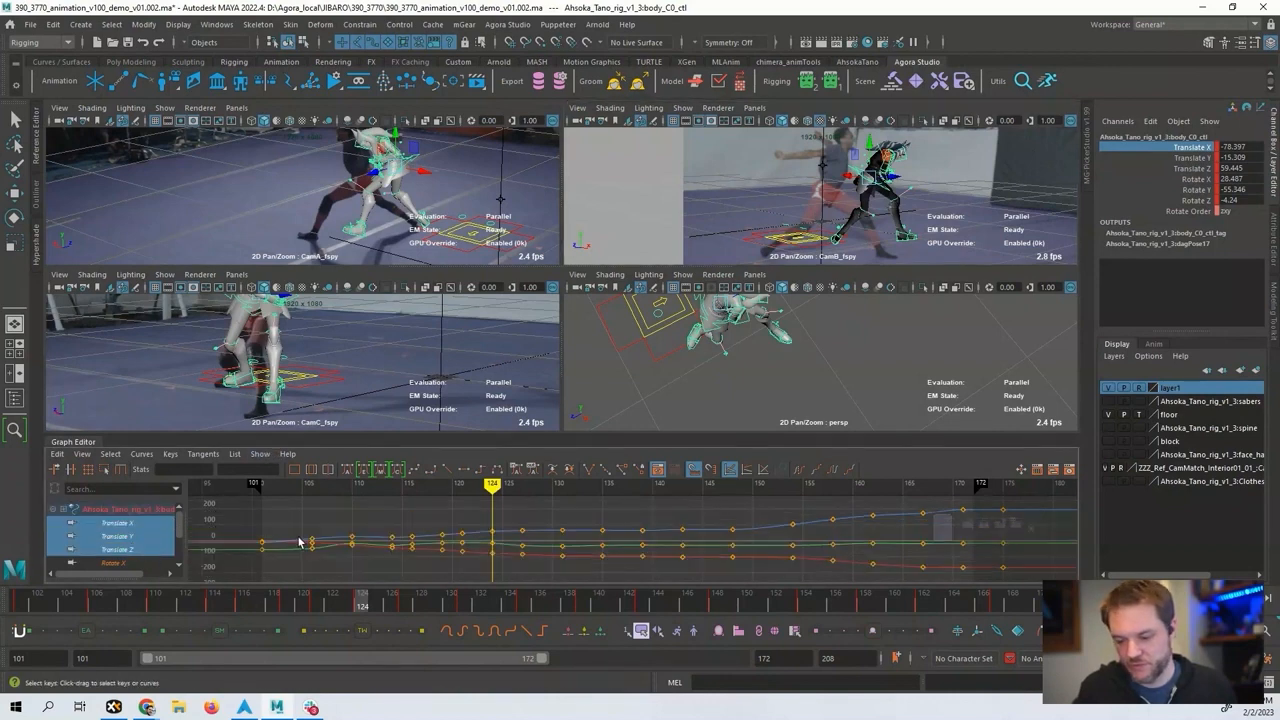
alt+middle_drag(569, 502, 522, 502)
alt+shift+right_drag(522, 502, 534, 476)
alt+middle_drag(534, 490, 519, 532)
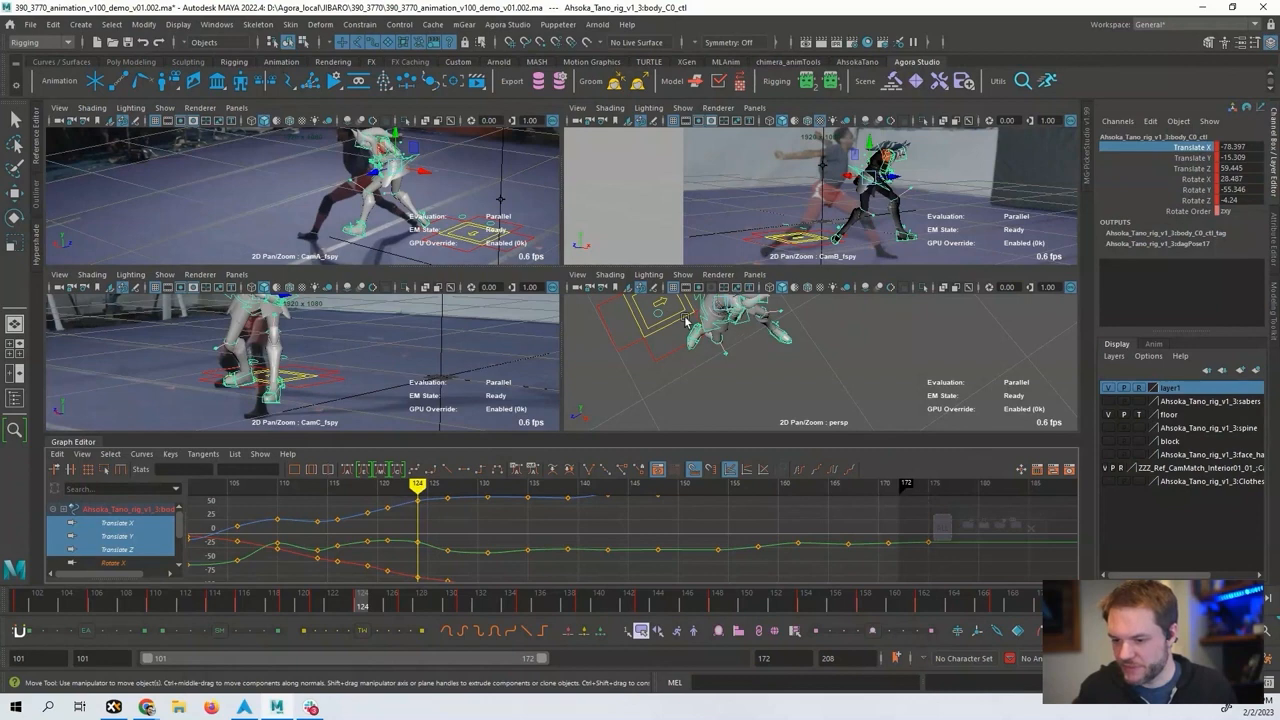
alt+drag(686, 320, 727, 373)
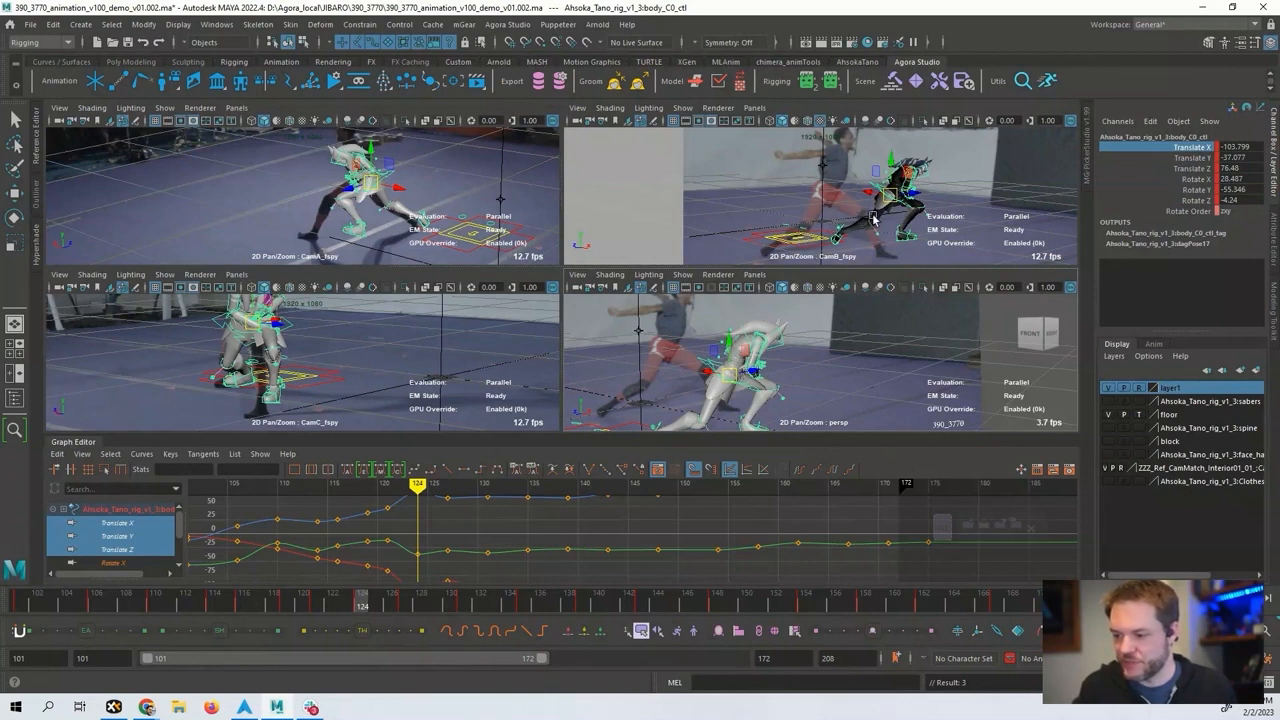
Raise the body control's Translate Z keys after frame 124 and lower its Translate X keys over the same range.
scroll(498, 515, down, 3)
alt+middle_drag(511, 523, 460, 523)
alt+shift+right_drag(460, 523, 482, 541)
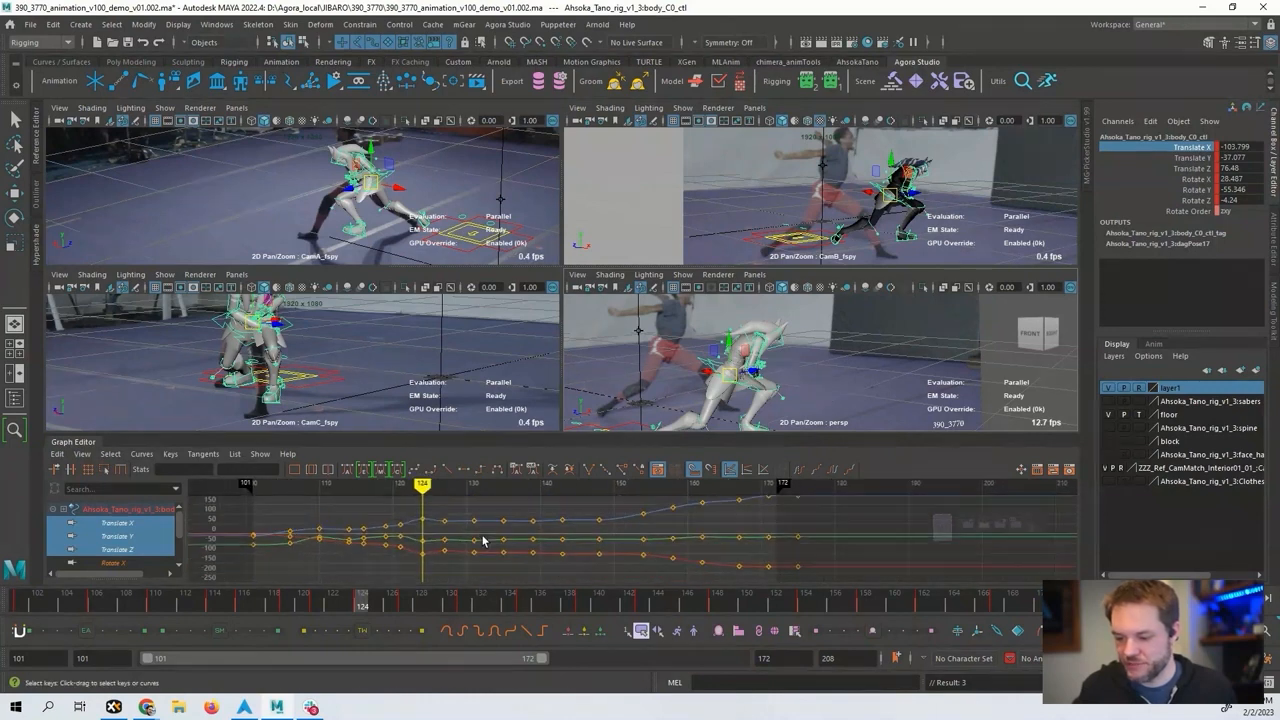
drag(820, 518, 440, 490)
shift+middle_drag(457, 506, 459, 502)
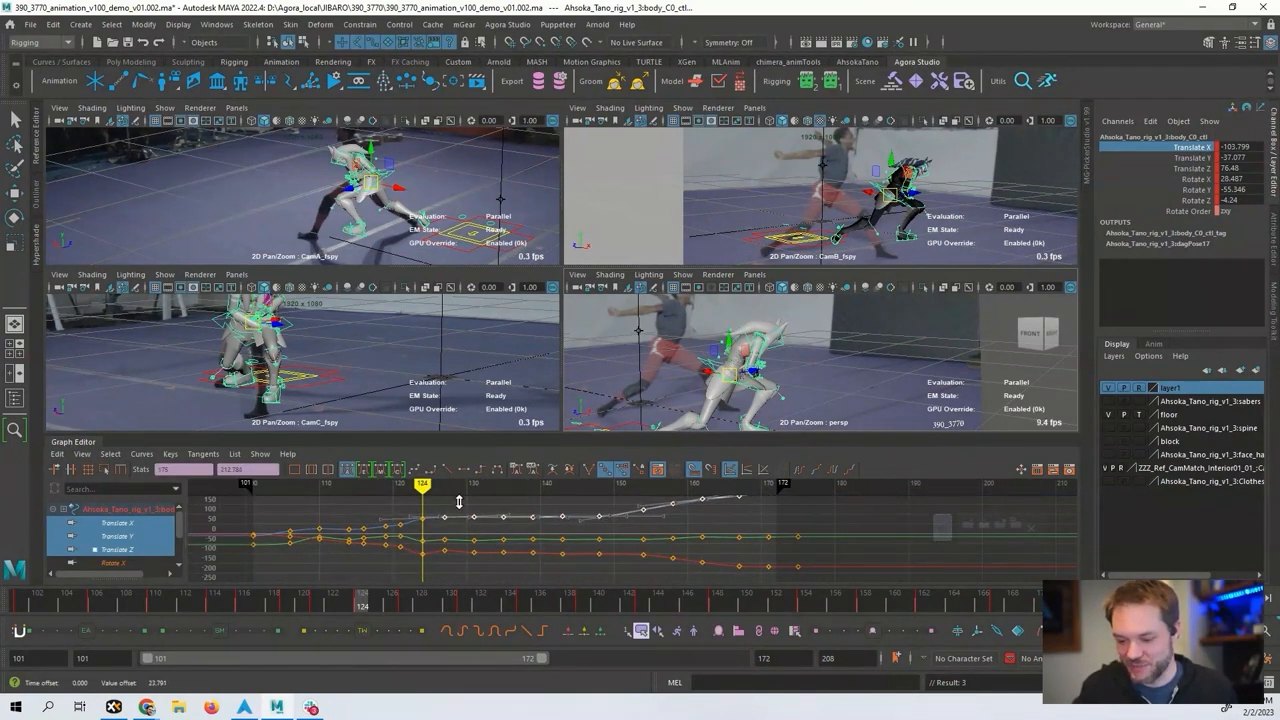
click(446, 549)
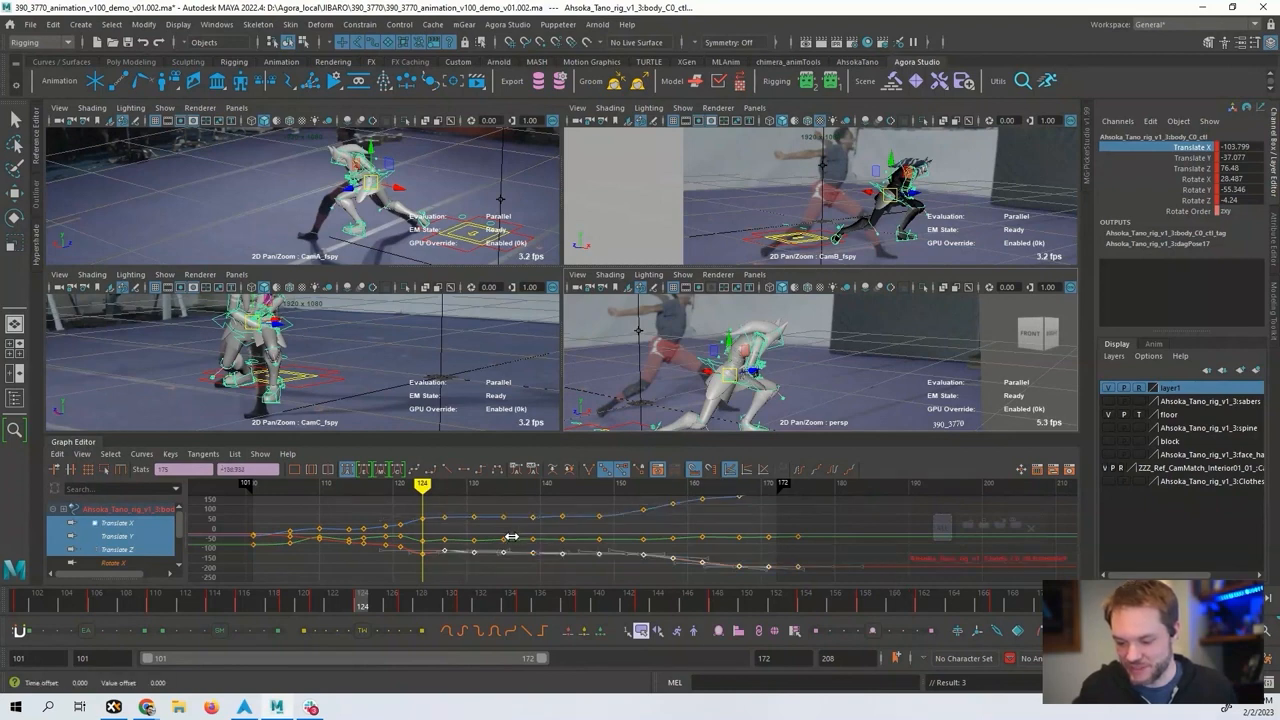
shift+middle_drag(513, 533, 513, 542)
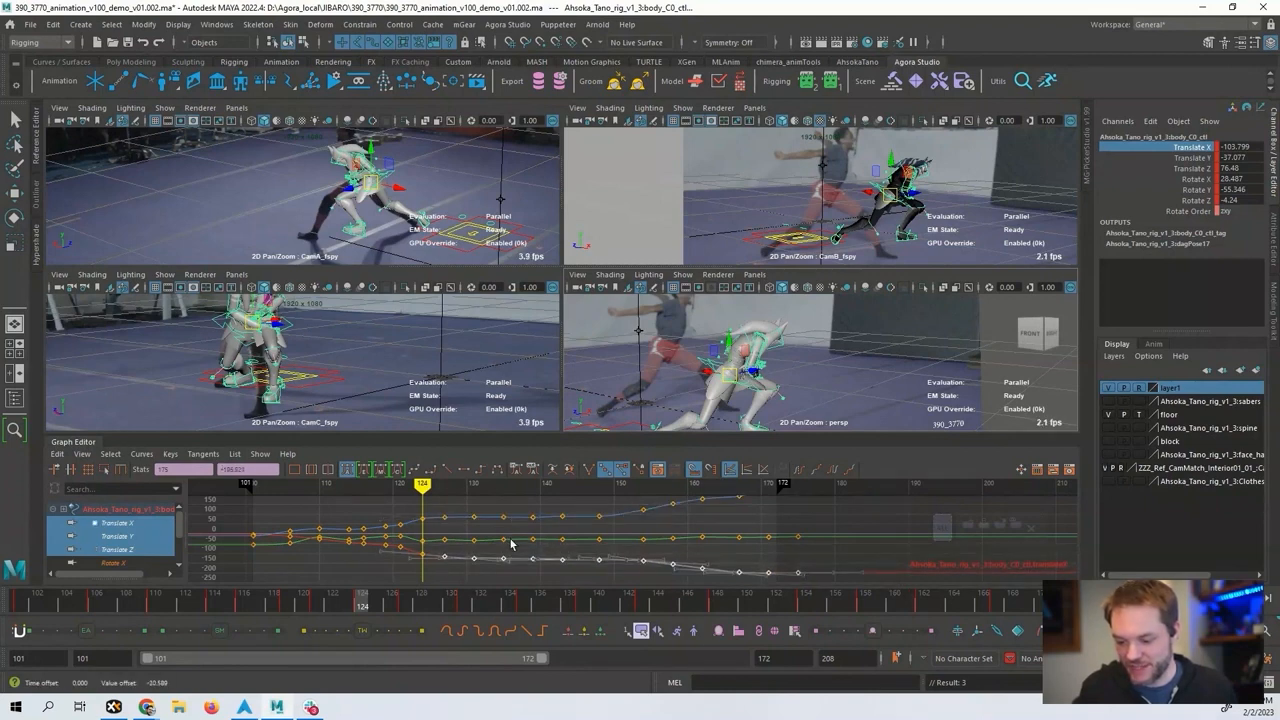
Lower the body control's Translate Y keys after frame 124 and play back the motion.
drag(435, 532, 804, 546)
alt+shift+right_drag(540, 538, 531, 524)
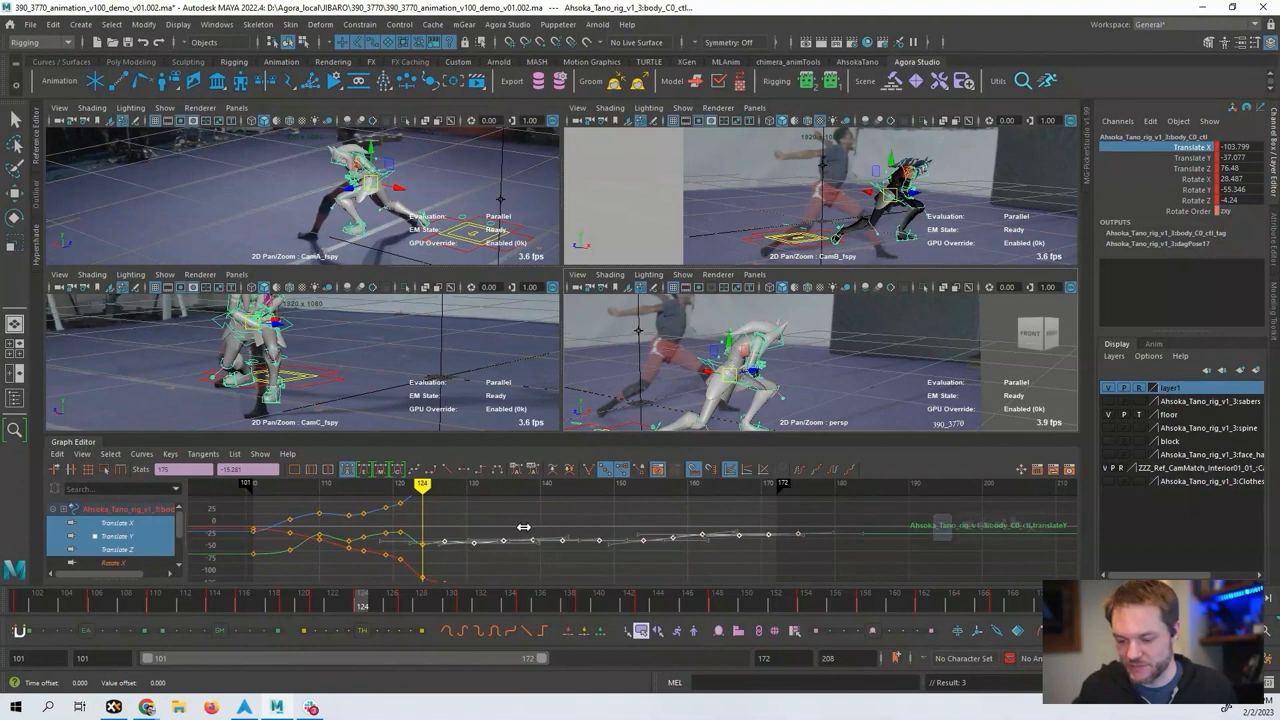
shift+middle_drag(524, 539, 519, 525)
click(519, 525)
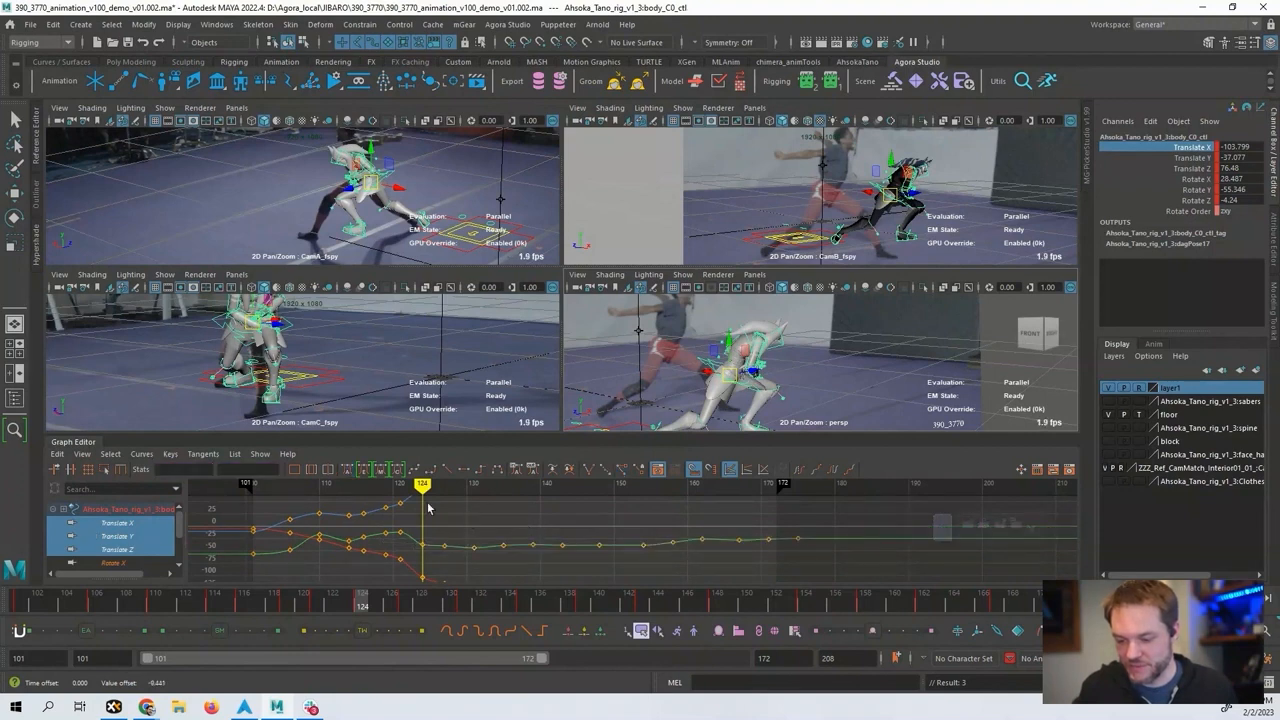
mouse_move(420, 486)
mouse_down()
mouse_move(394, 486)
mouse_move(463, 487)
mouse_move(391, 494)
mouse_move(491, 486)
mouse_move(429, 485)
mouse_up()
key(alt+v)
alt+middle_drag(482, 531, 480, 493)
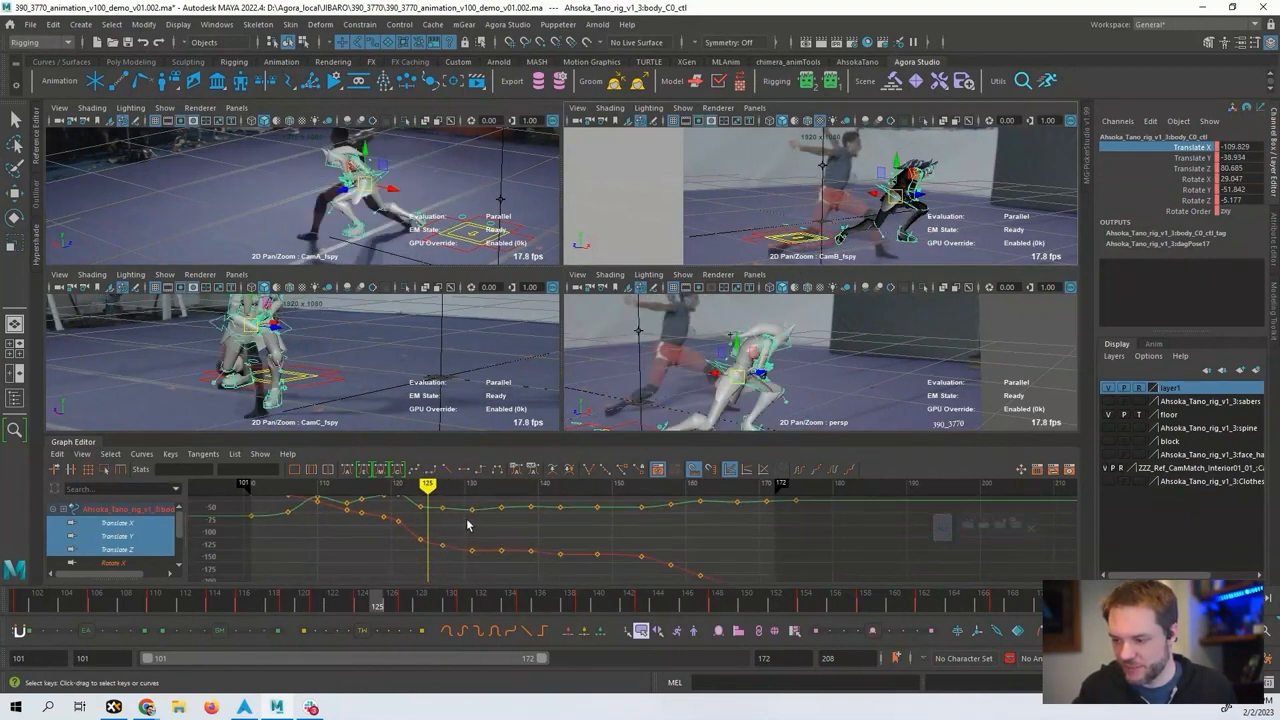
Undo the body's Translate Y and X key shifts and lower the Translate X keys after frame 124 just to the frame 124 key's level.
key(ctrl+z)
key(ctrl+z)
key(ctrl+z)
key(ctrl+z)
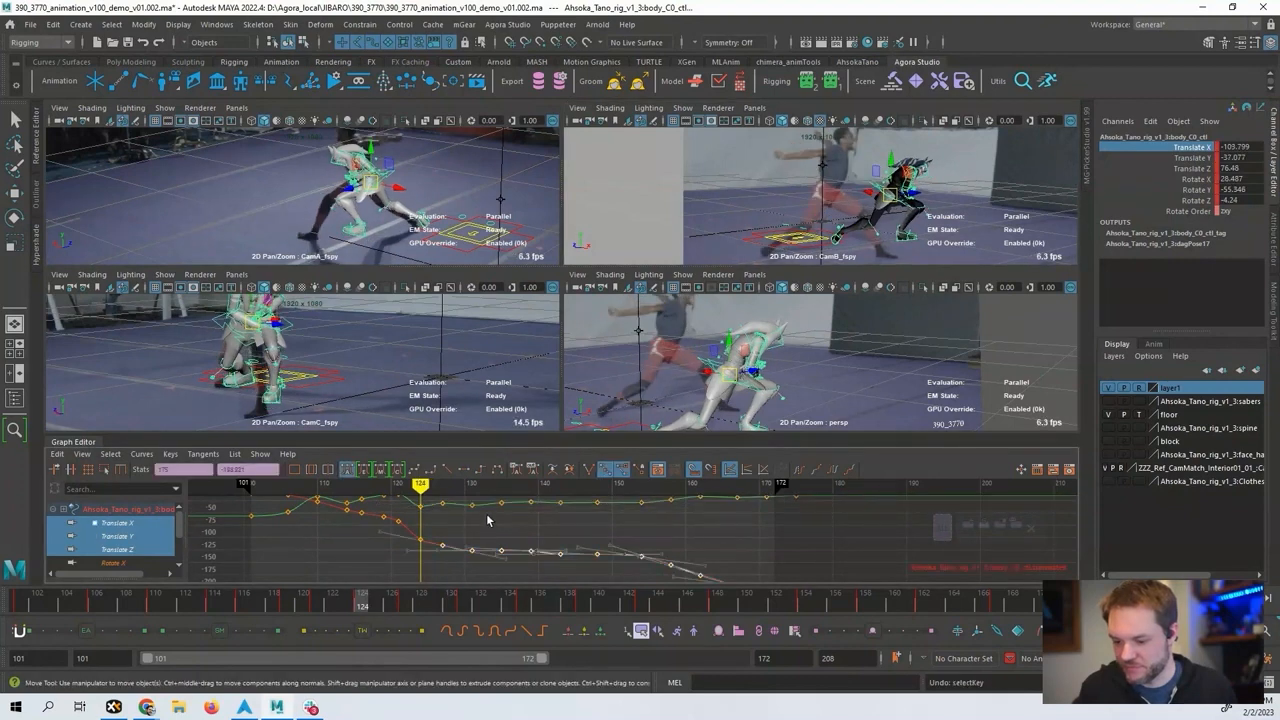
key(ctrl+z)
middle_drag(481, 513, 481, 531)
key(alt+v)
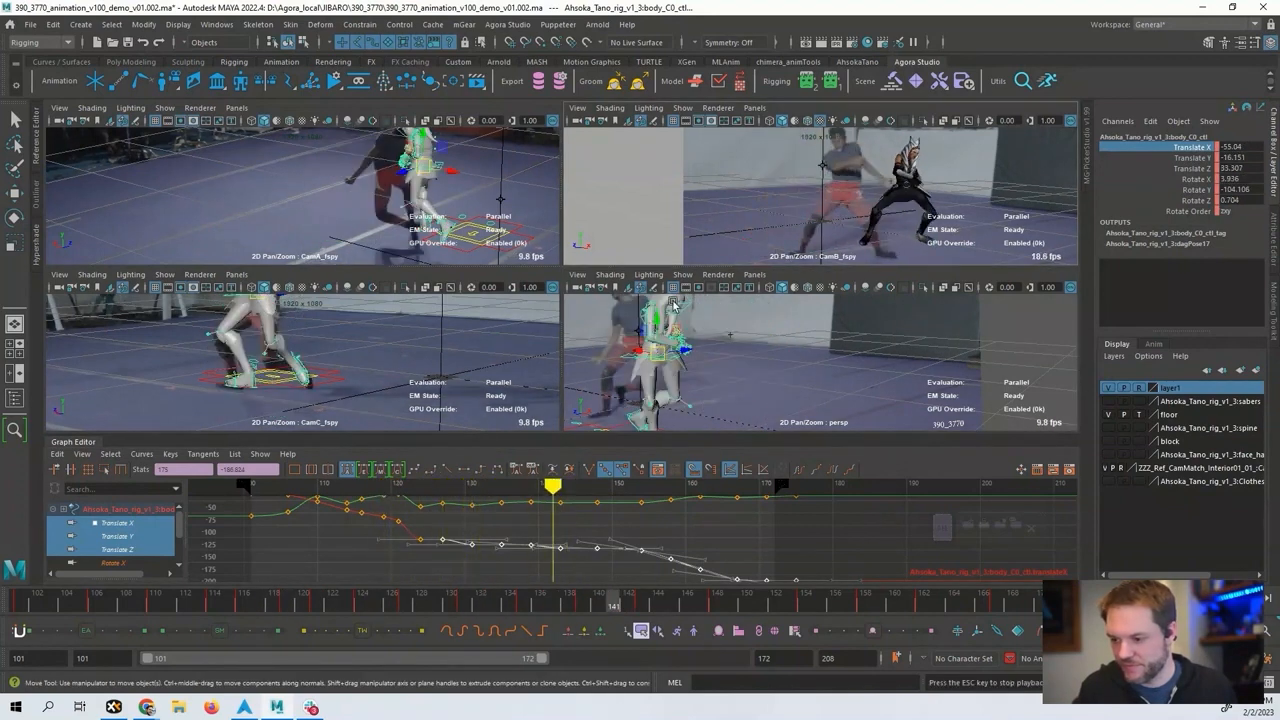
mouse_move(425, 487)
mouse_down()
mouse_move(443, 487)
mouse_move(414, 487)
mouse_move(456, 495)
mouse_move(413, 487)
mouse_up()
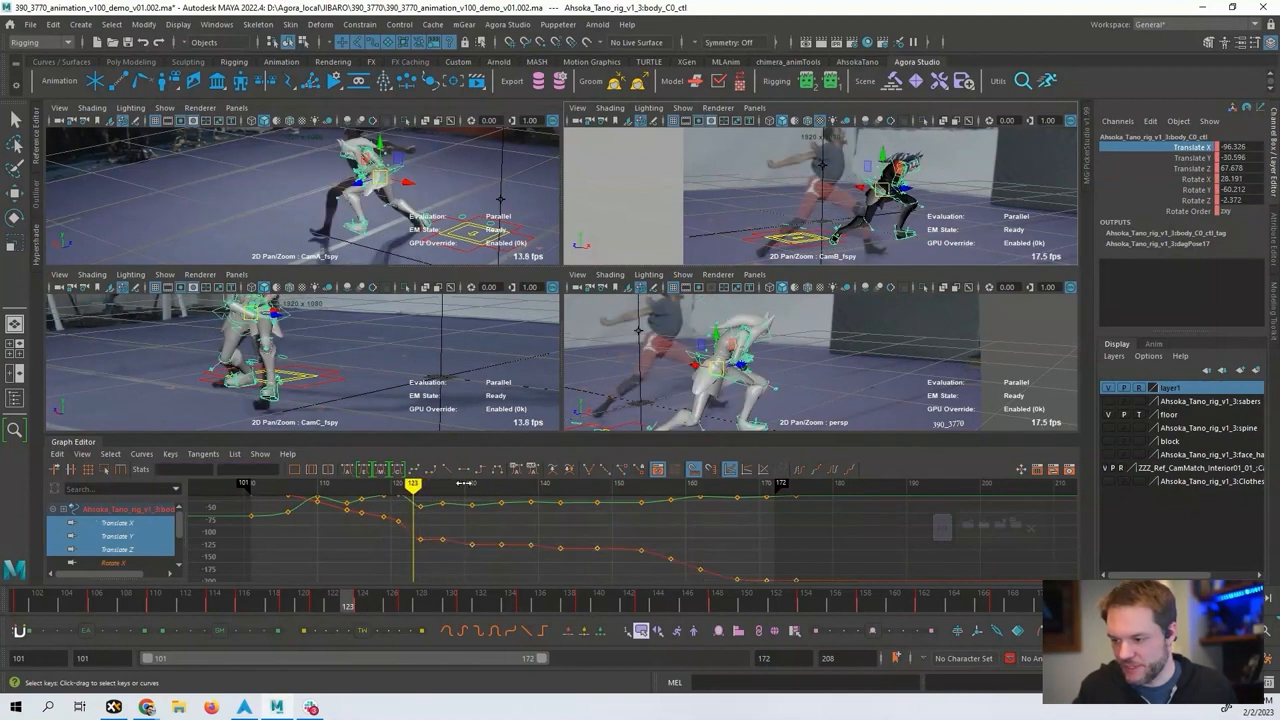
Select the left foot IK control at frame 123 and show only its Translate X, Y and Z curves.
click(903, 244)
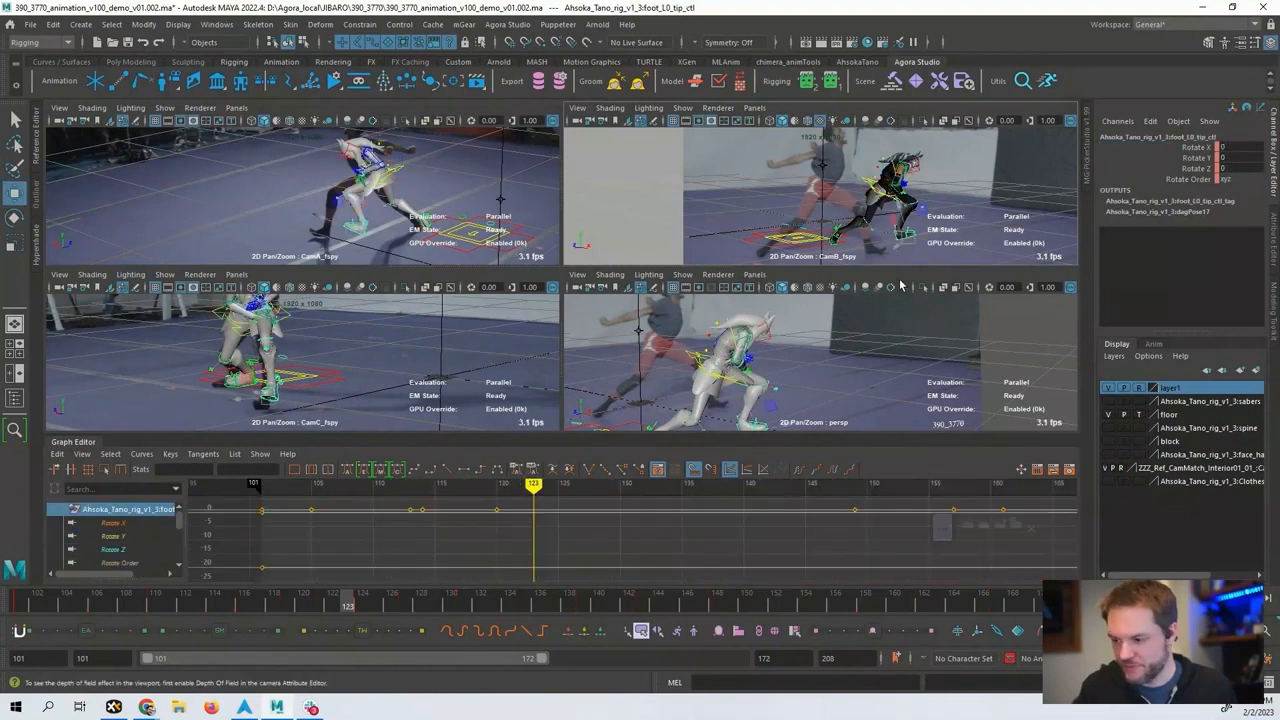
click(897, 246)
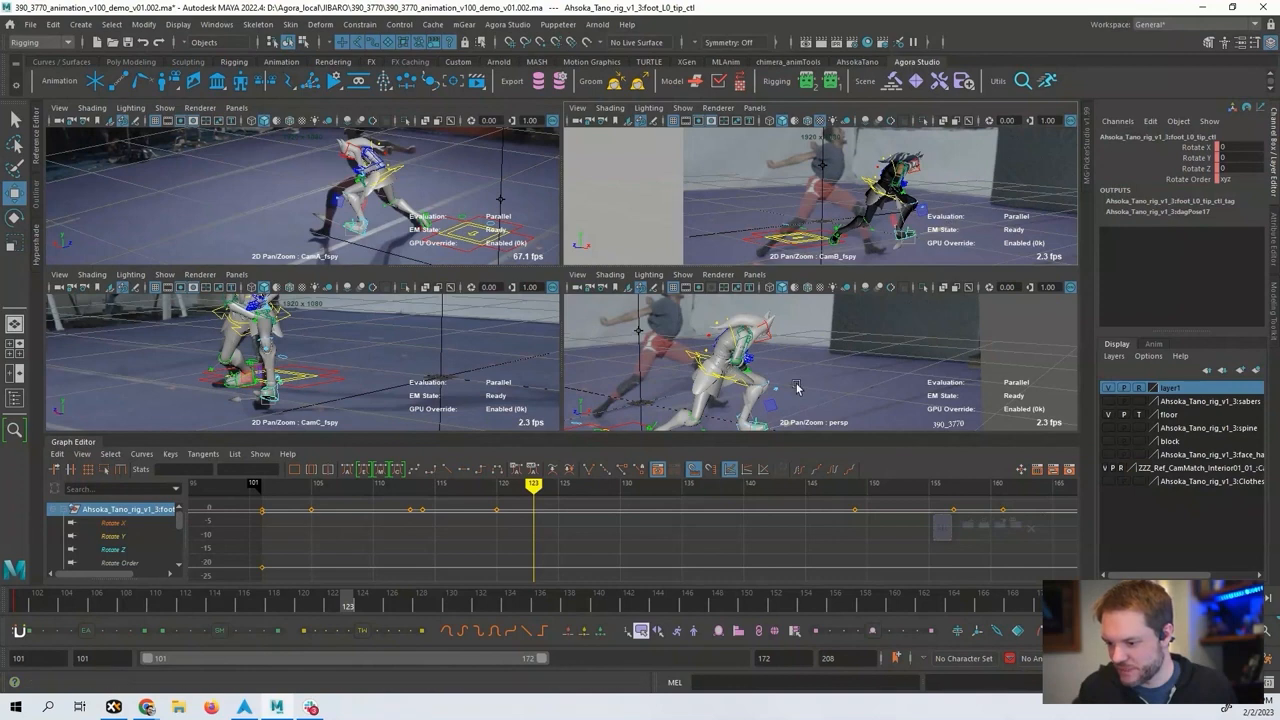
alt+middle_drag(797, 389, 820, 357)
alt+right_drag(740, 371, 777, 371)
click(703, 410)
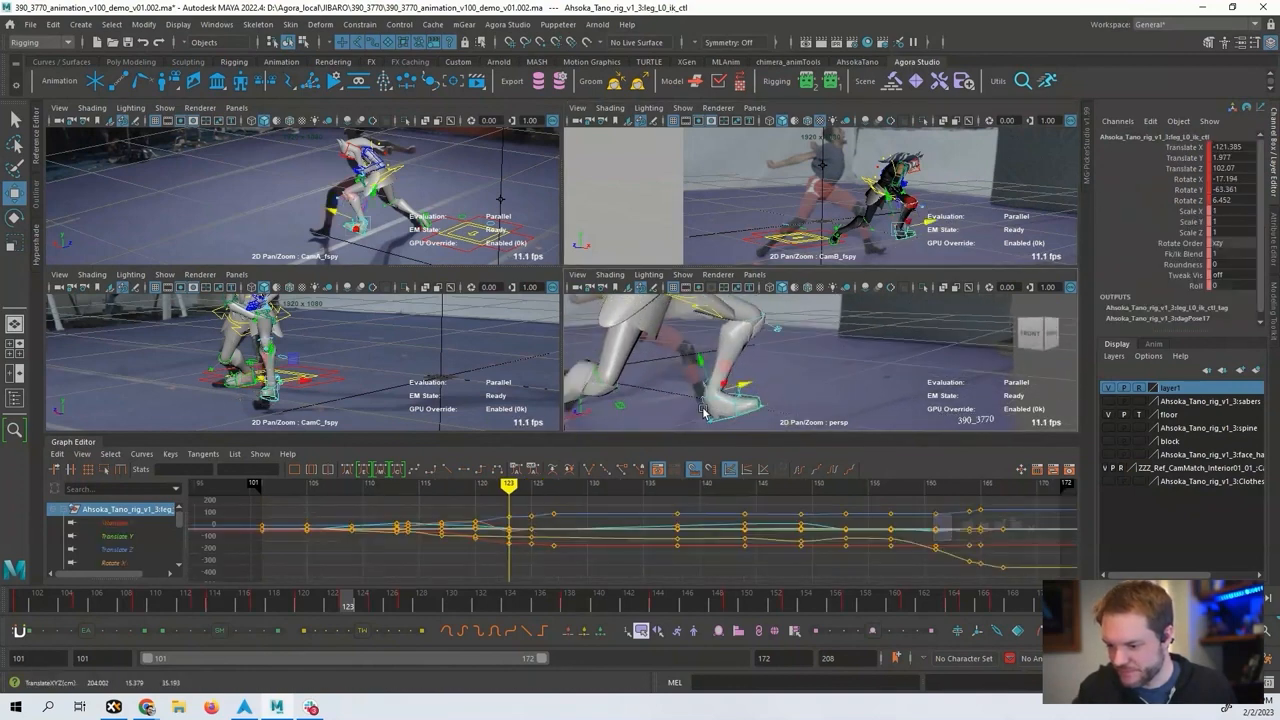
drag(112, 522, 153, 550)
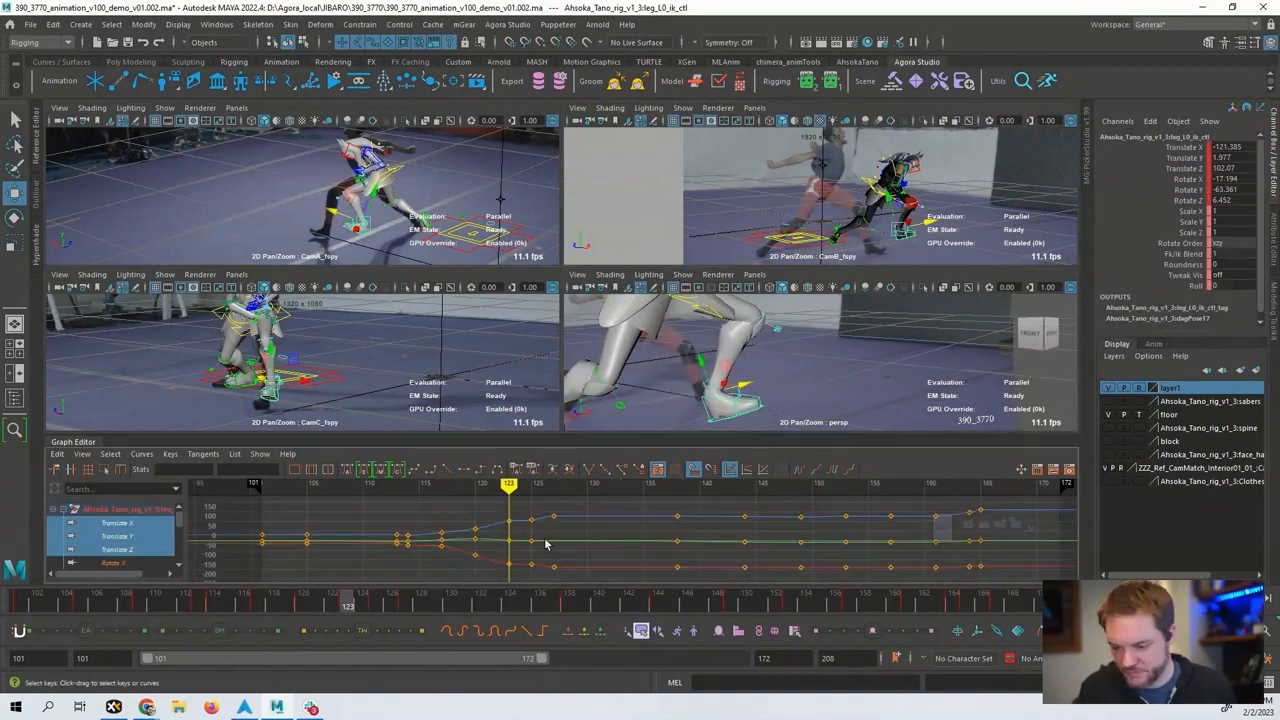
Match the left foot's keys at frames 123 and 125 to frame 127, with Translate Z about 128 and Translate X about -138.
alt+middle_drag(547, 543, 493, 549)
mouse_move(480, 500)
mouse_down()
mouse_move(517, 490)
mouse_move(486, 495)
mouse_move(509, 497)
mouse_up()
alt+middle_drag(521, 539, 528, 508)
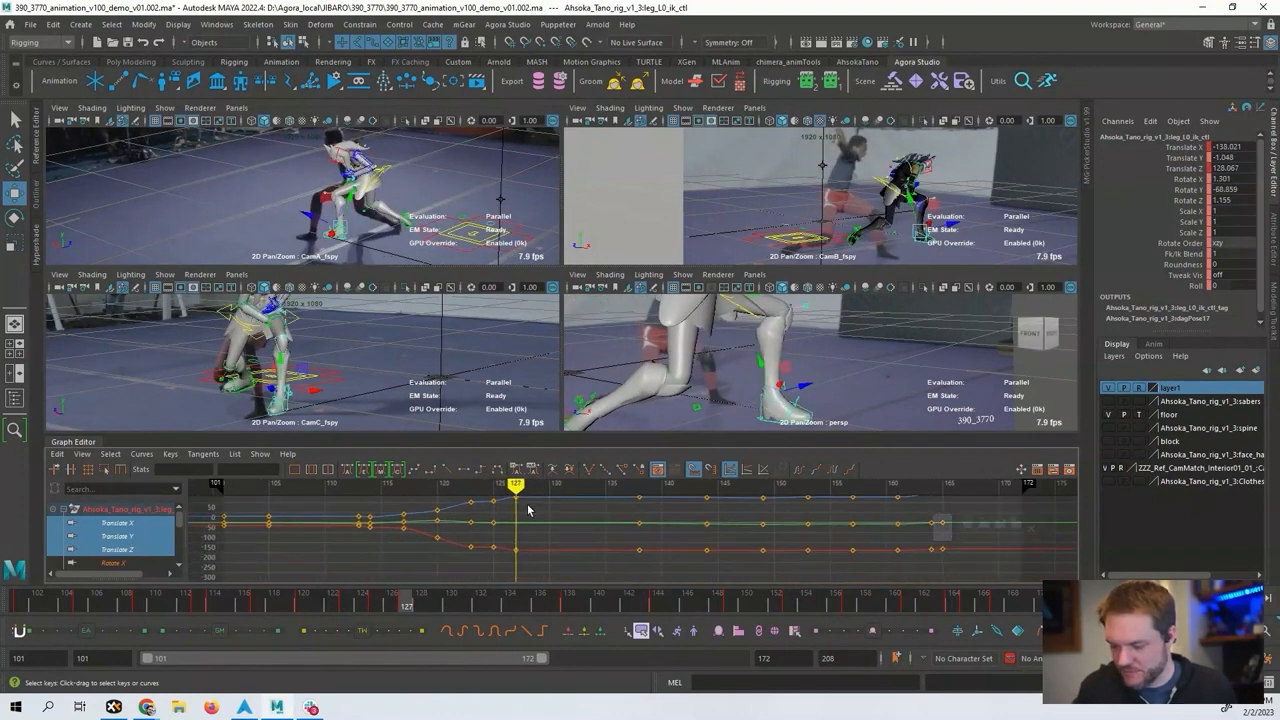
alt+shift+right_drag(528, 508, 517, 497)
alt+middle_drag(521, 514, 514, 538)
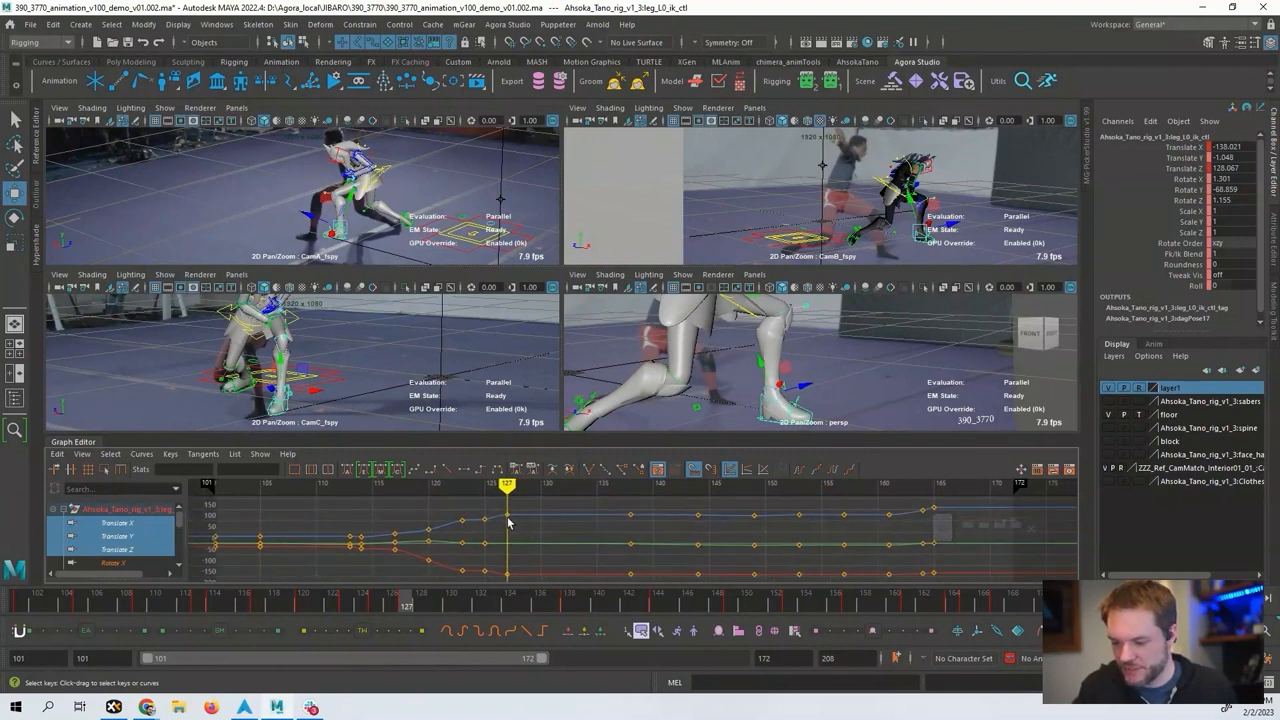
alt+middle_drag(480, 533, 483, 511)
mouse_move(483, 511)
alt+shift+right_down()
mouse_move(483, 494)
mouse_move(472, 528)
alt+shift+right_up()
mouse_move(470, 493)
mouse_down()
mouse_move(440, 495)
mouse_move(471, 495)
mouse_move(468, 516)
mouse_move(486, 517)
mouse_up()
shift+middle_drag(486, 520, 485, 521)
drag(496, 564, 496, 562)
shift+middle_drag(498, 529, 498, 533)
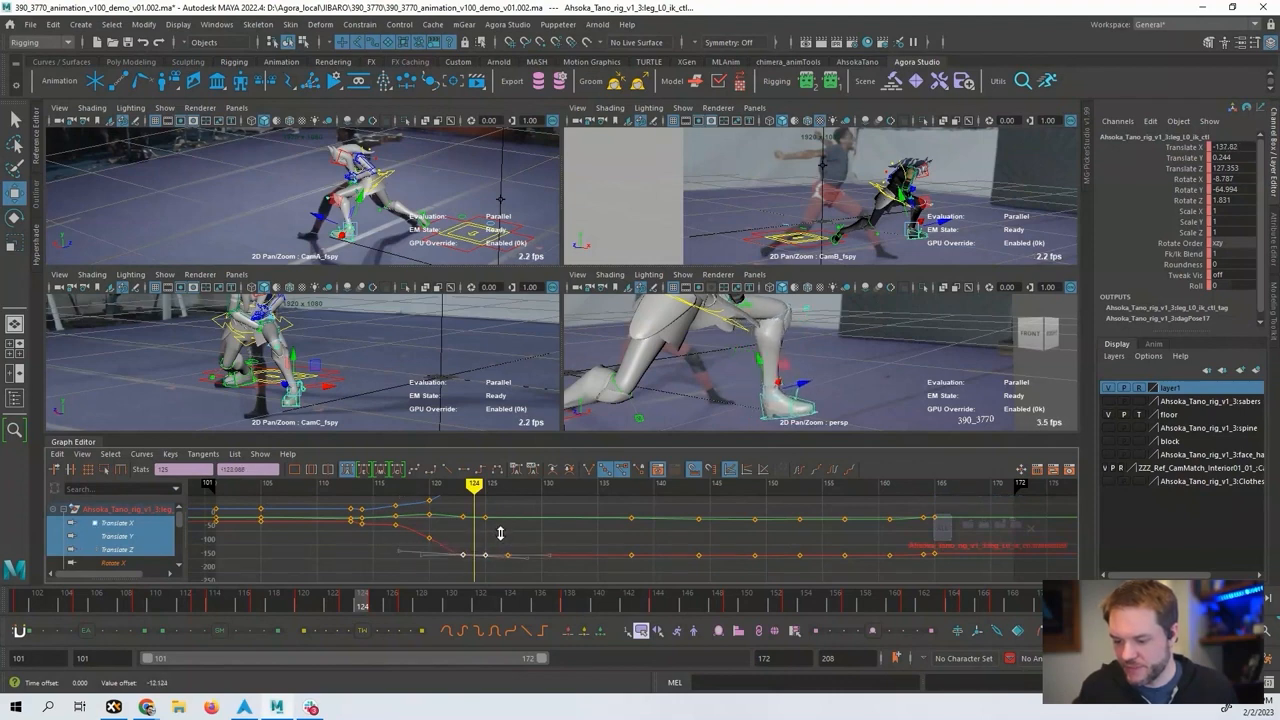
Step back and forth through frames 121 to 126 to compare the left foot's landing with the filmed reference.
drag(451, 485, 440, 485)
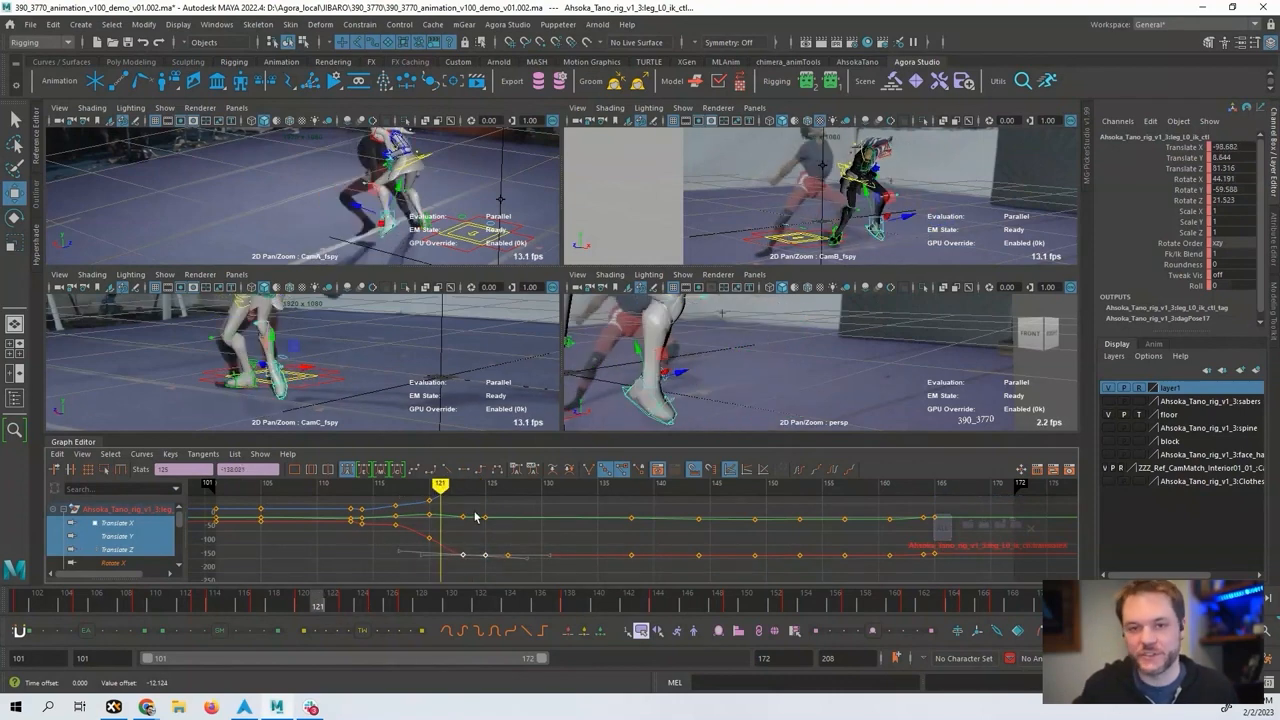
middle_drag(499, 522, 569, 515)
key(alt+period)
key(alt+comma)
key(alt+period)
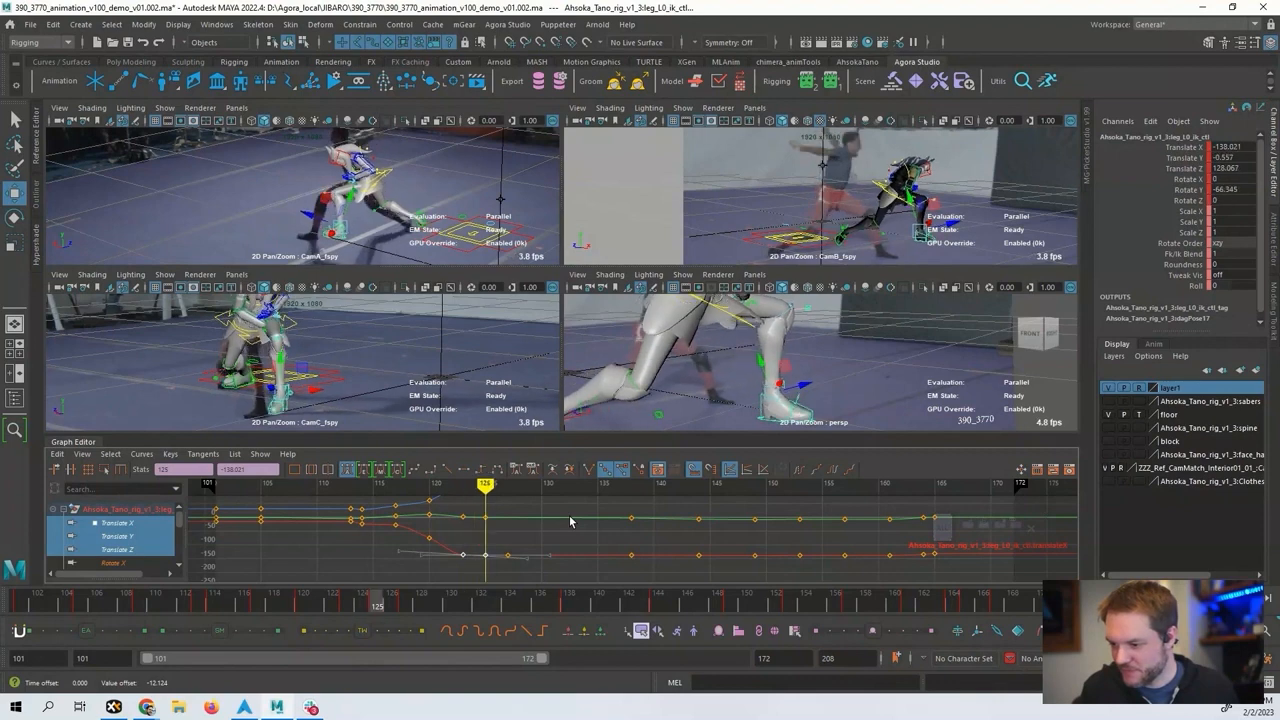
key(alt+comma)
key(alt+comma)
key(alt+comma)
key(alt+comma)
key(alt+period)
key(alt+period)
key(alt+period)
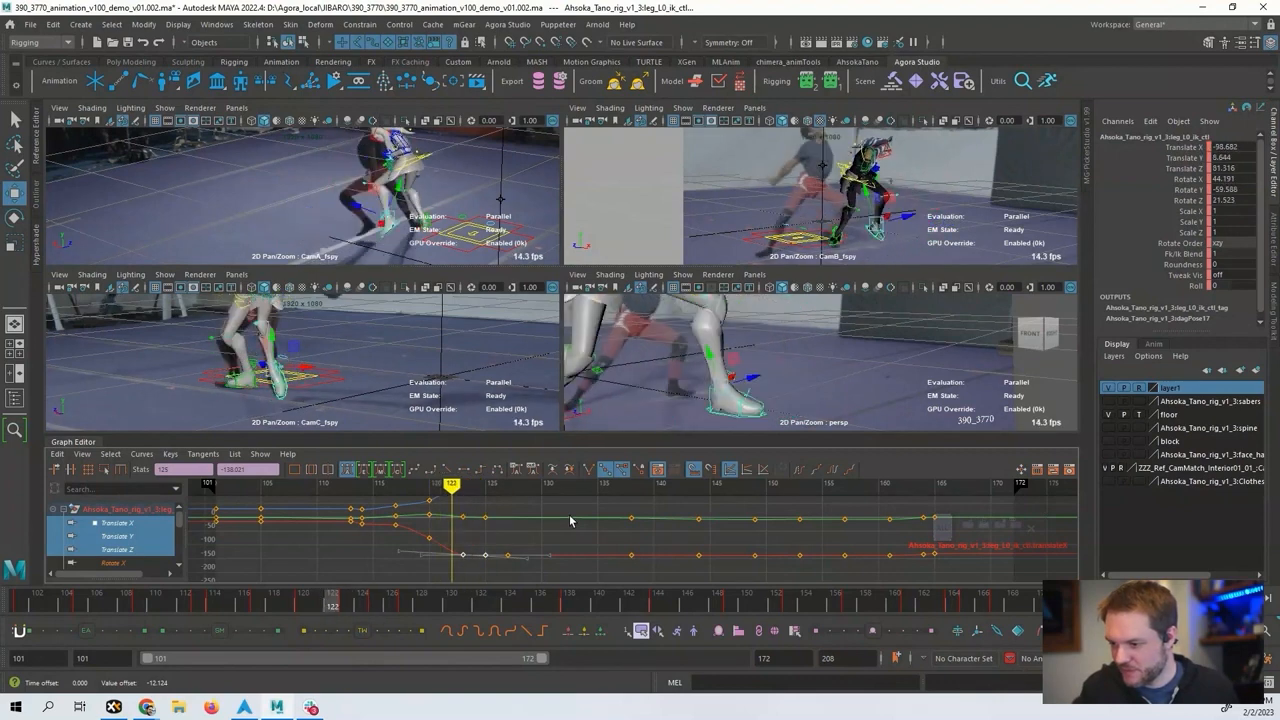
key(alt+period)
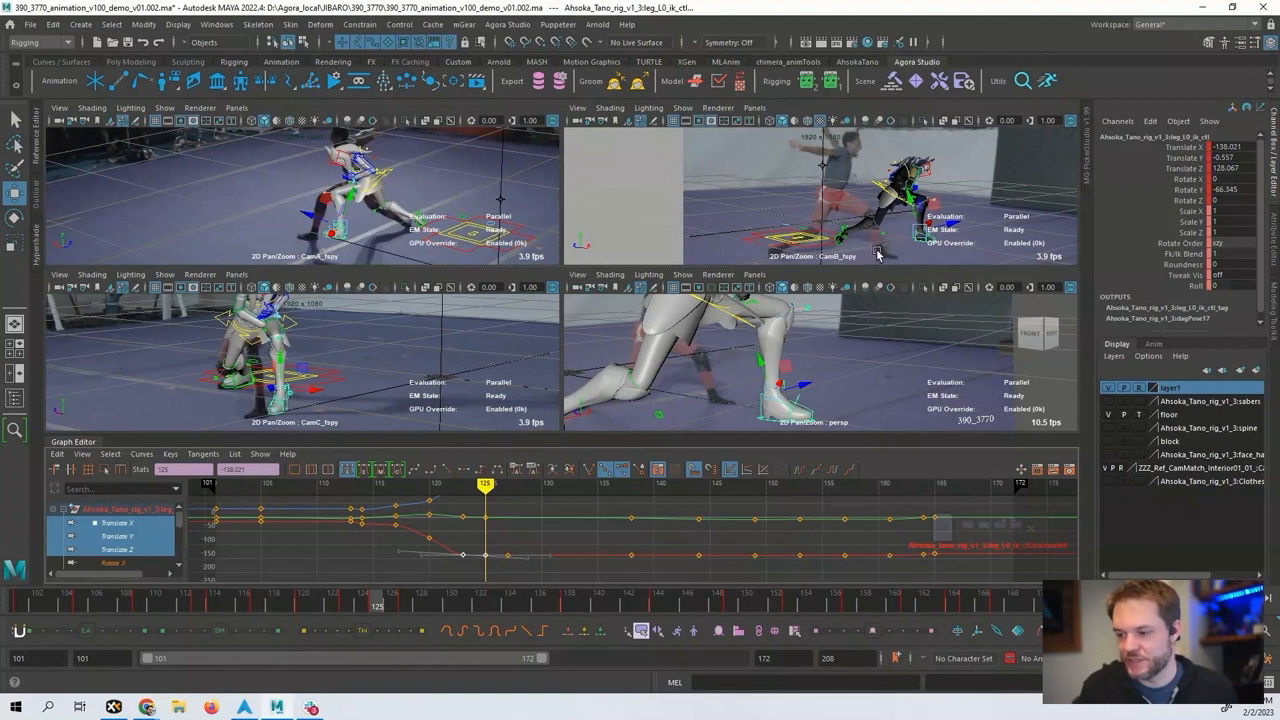
Raise the left foot's Translate Z keys from frame 123 onward to about 131.5 at frame 125.
mouse_move(521, 525)
alt+shift+middle_down()
mouse_move(528, 542)
mouse_move(508, 546)
alt+shift+middle_up()
alt+shift+right_drag(508, 546, 504, 550)
drag(432, 508, 988, 532)
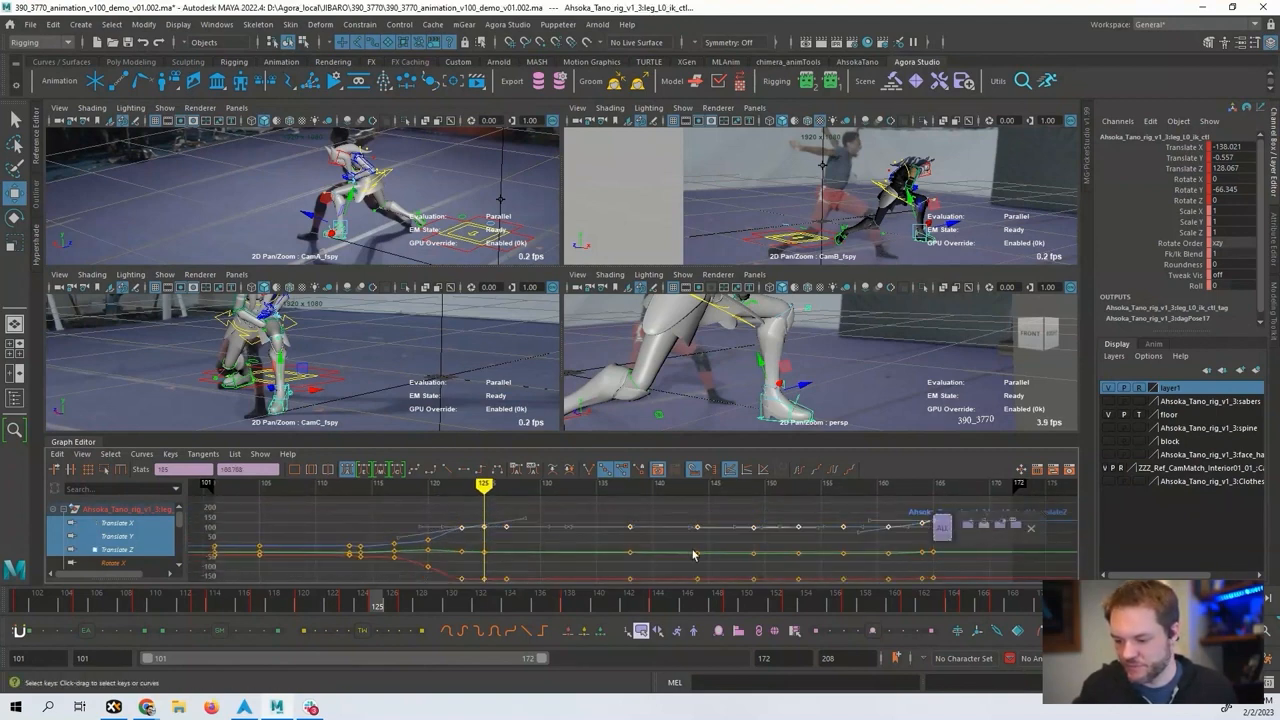
shift+middle_drag(694, 554, 668, 509)
key(ctrl+z)
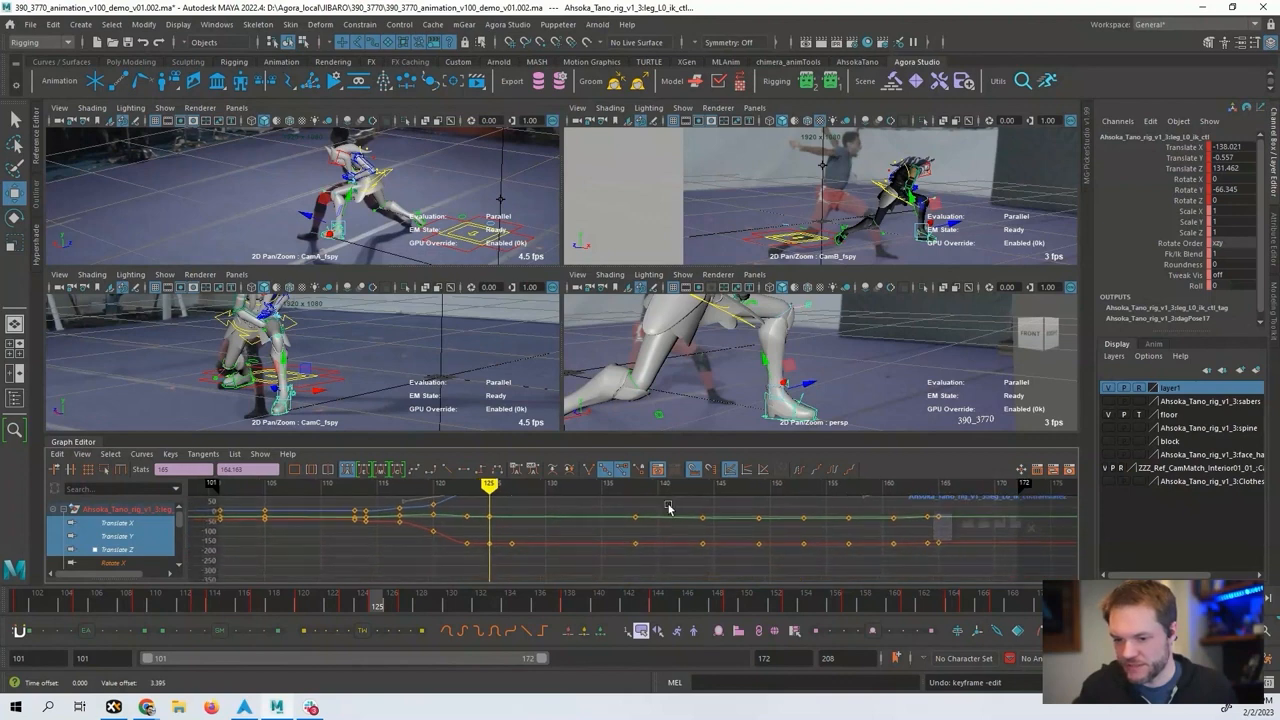
Lower the left foot's Translate X keys from frame 123 onward to about -151.6 at frame 125 and play back the animation.
drag(461, 538, 1009, 568)
shift+middle_drag(720, 562, 721, 568)
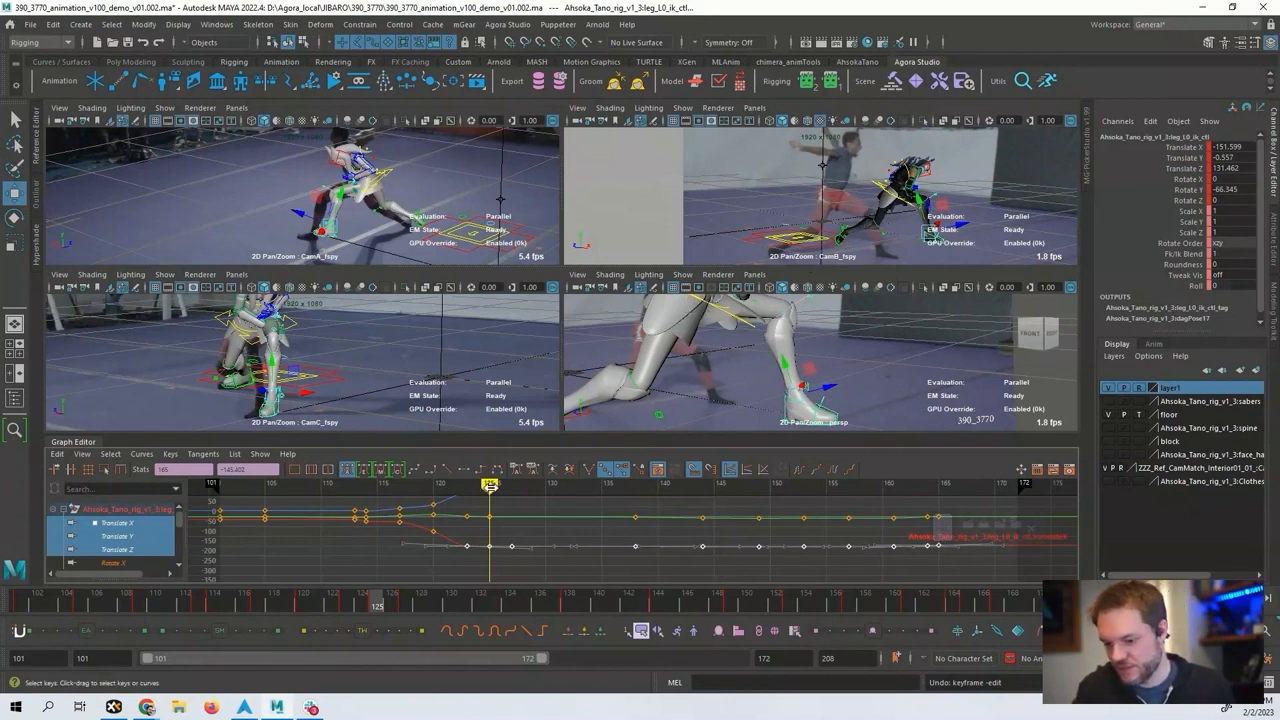
key(alt+v)
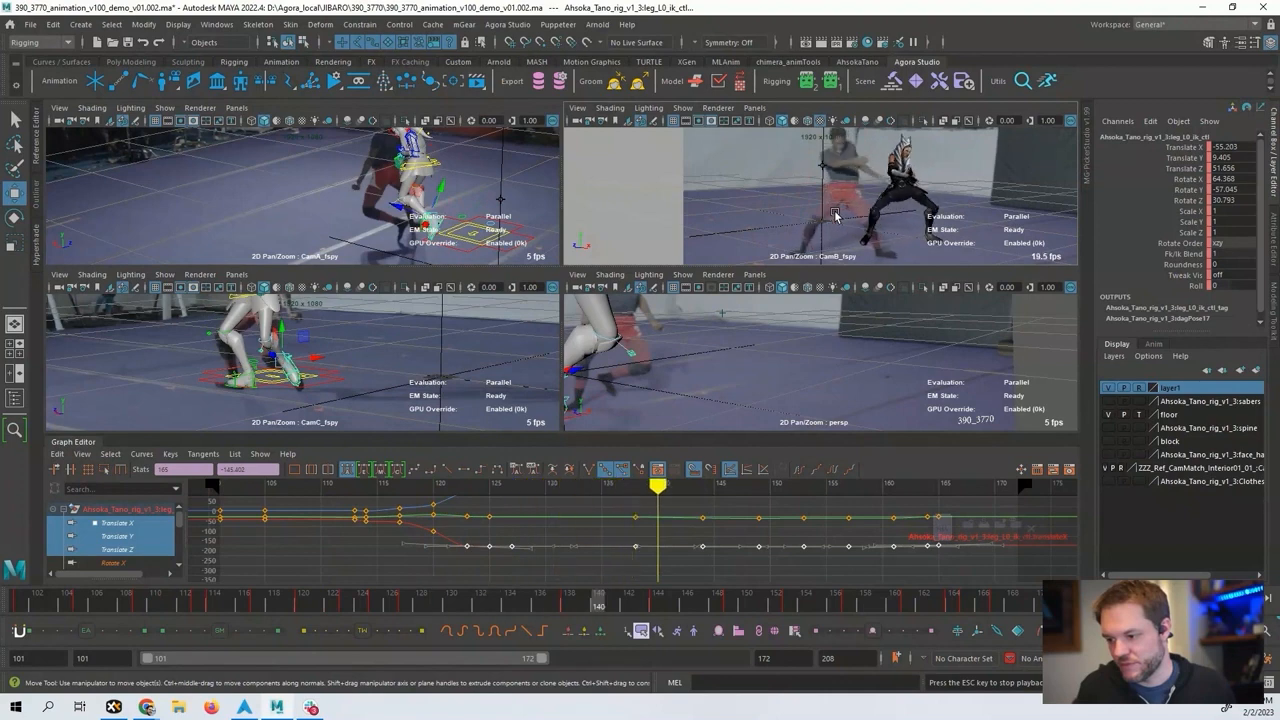
Stop playback and scrub between about frames 139 and 164 to compare the body and feet with the filmed reference.
key(Escape)
mouse_move(687, 482)
mouse_down()
mouse_move(666, 484)
mouse_move(724, 485)
mouse_move(649, 486)
mouse_up()
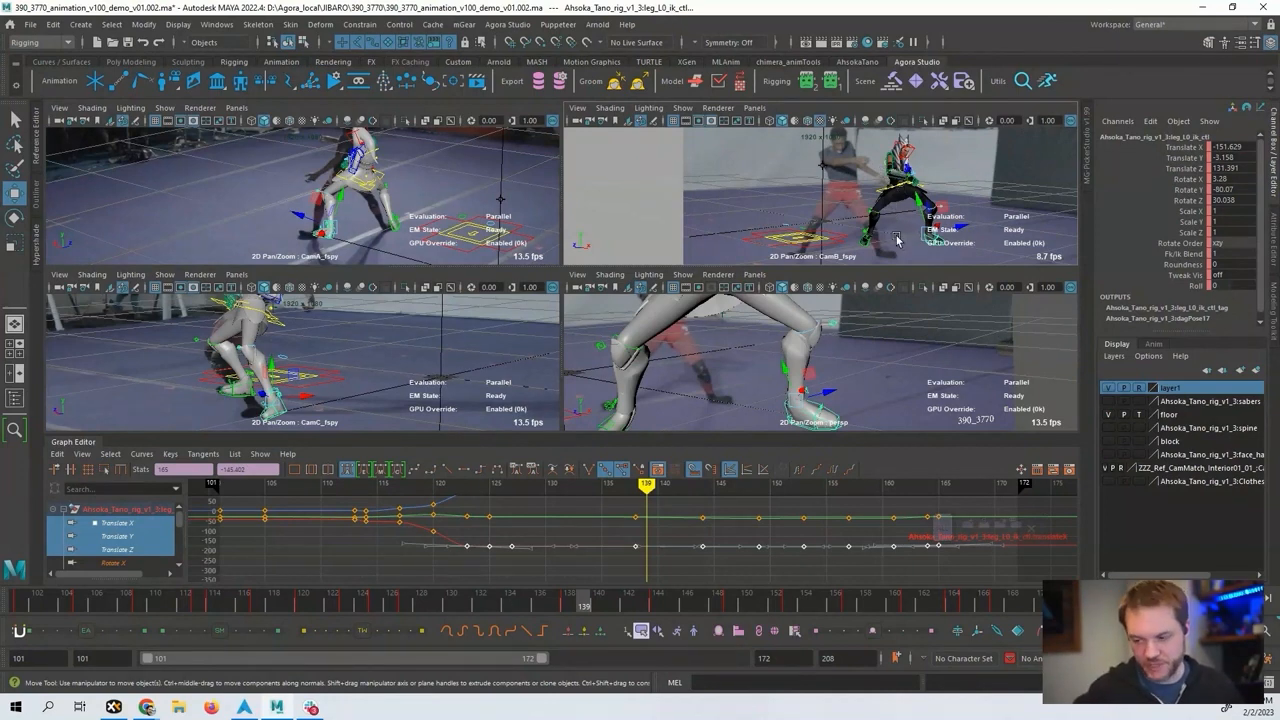
mouse_move(648, 486)
mouse_down()
mouse_move(938, 486)
mouse_move(884, 489)
mouse_move(927, 487)
mouse_up()
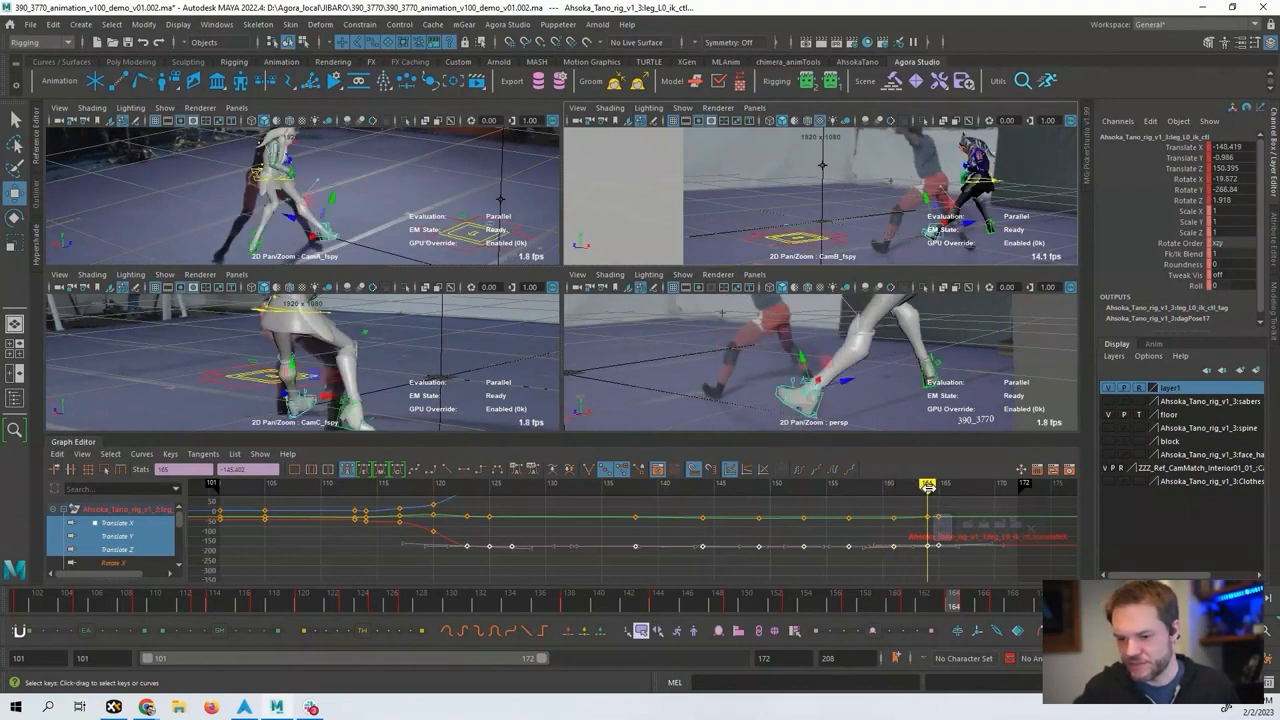
drag(927, 487, 826, 488)
key(alt+v)
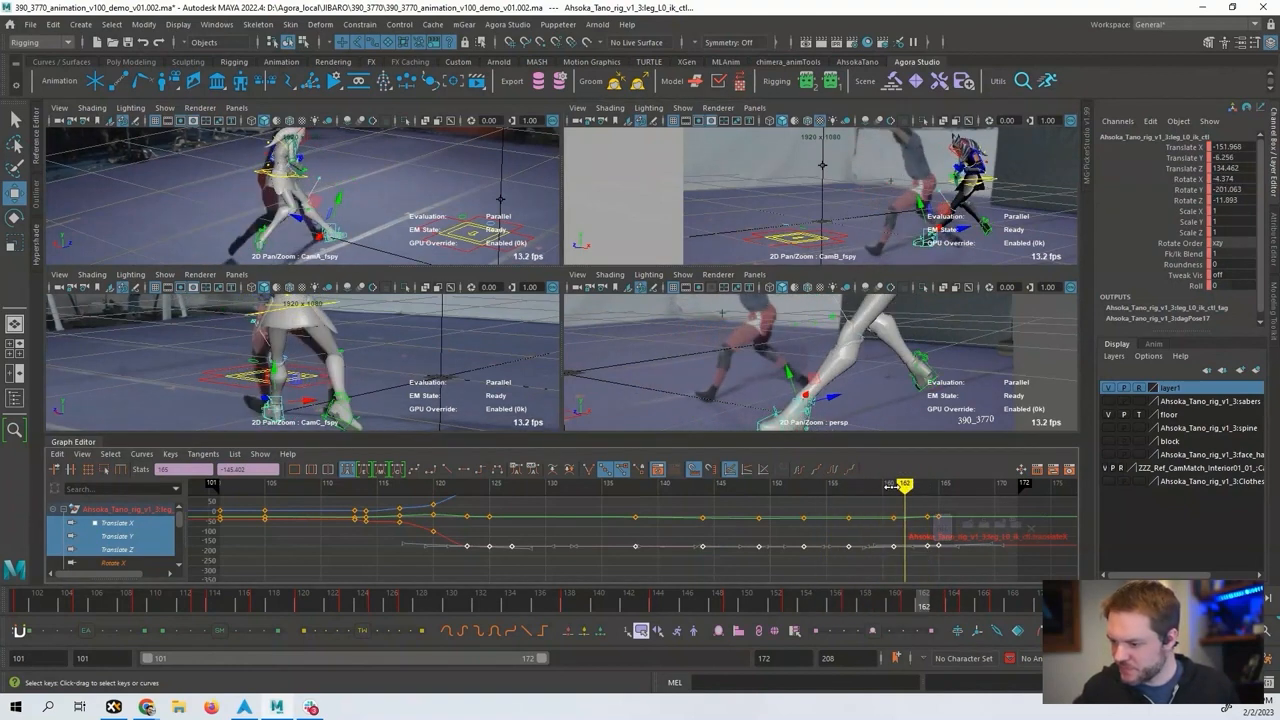
Step back and forth through frames 154 to 164 to compare the character's turning step with the reference in all camera views.
key(alt+comma)
key(alt+comma)
key(alt+comma)
key(alt+comma)
key(alt+comma)
key(alt+comma)
key(alt+comma)
key(alt+comma)
key(alt+comma)
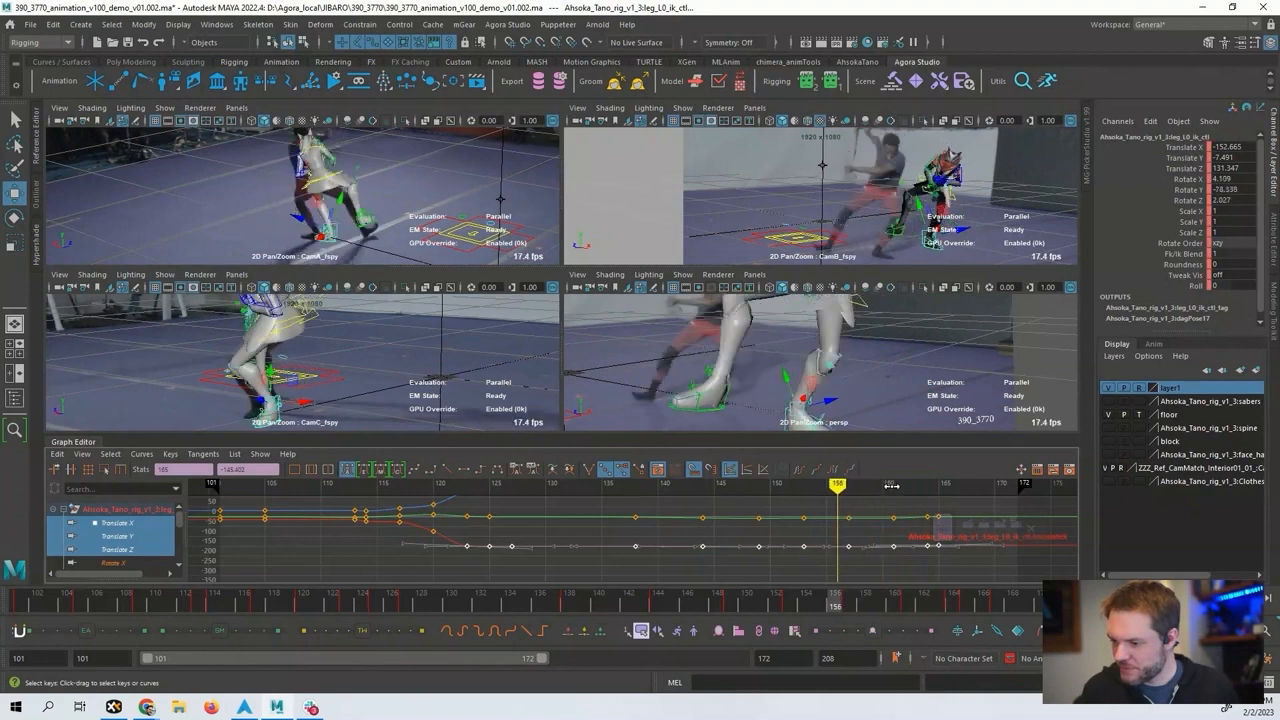
key(alt+period)
key(alt+period)
key(alt+period)
key(alt+period)
key(alt+period)
key(alt+period)
key(alt+period)
key(alt+period)
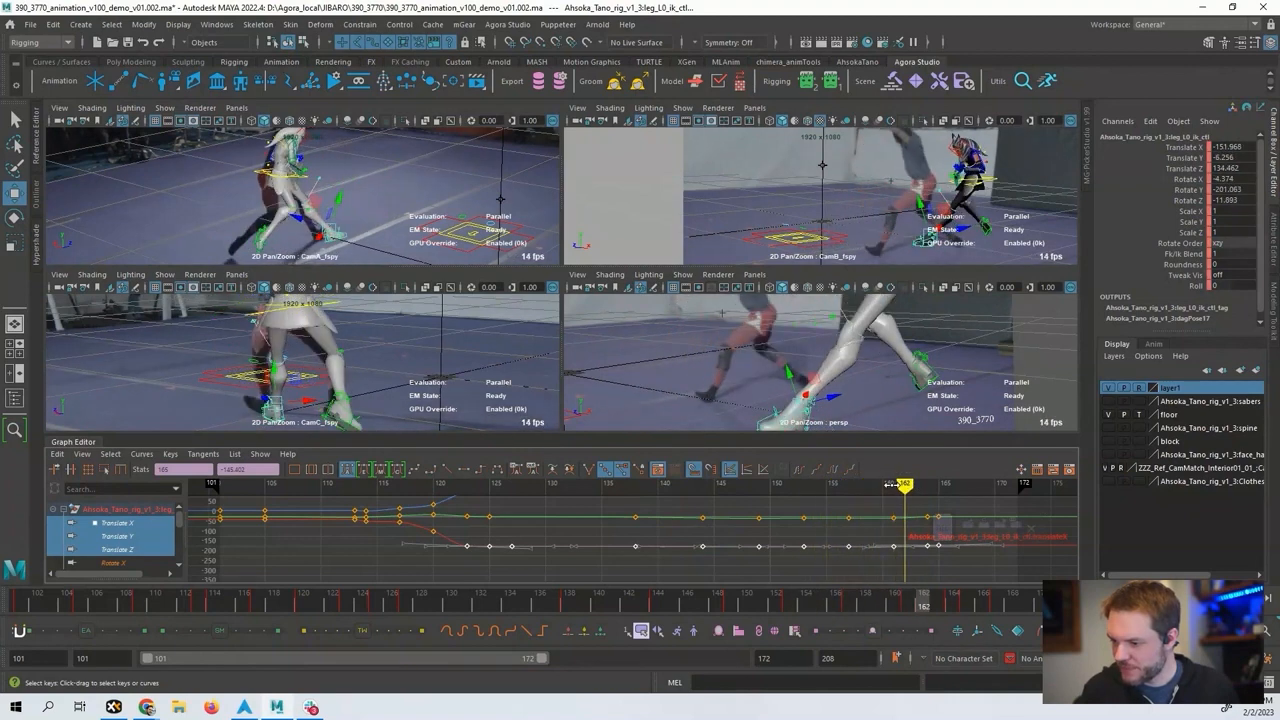
key(alt+period)
key(alt+period)
key(alt+comma)
key(alt+comma)
key(alt+comma)
key(alt+comma)
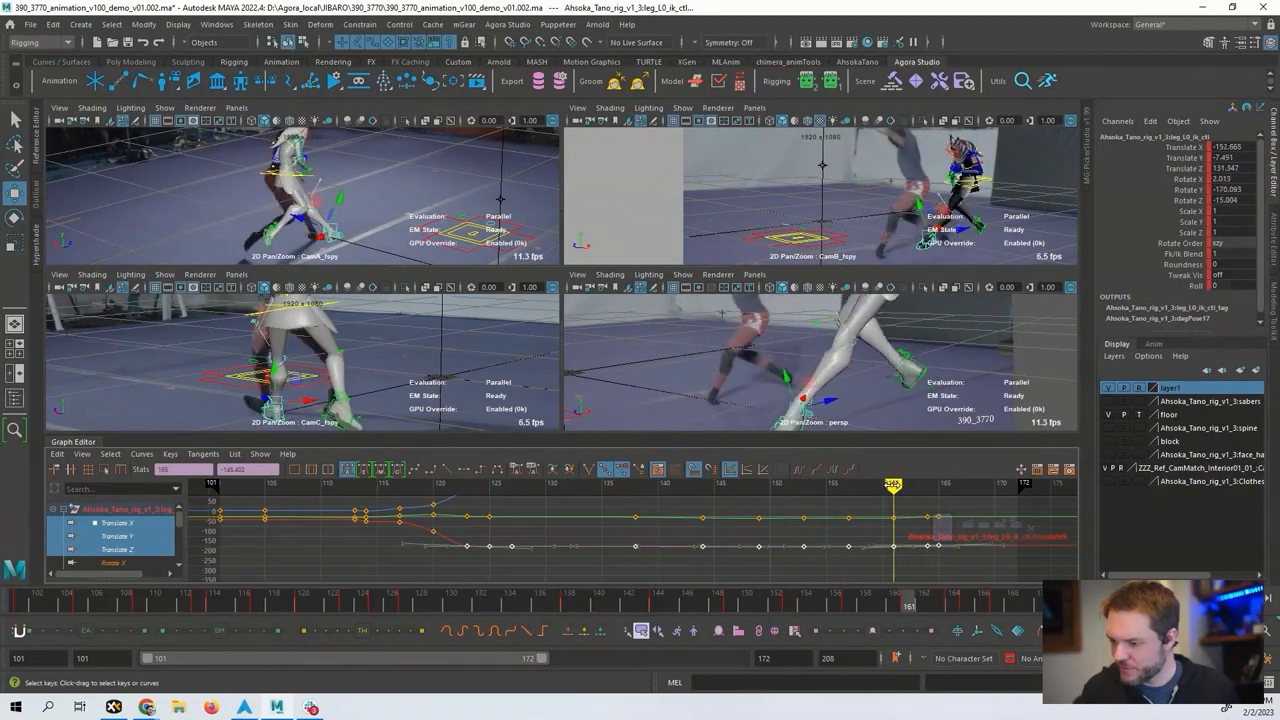
key(alt+period)
key(alt+comma)
key(alt+comma)
key(alt+comma)
key(alt+comma)
key(alt+comma)
key(alt+comma)
key(alt+comma)
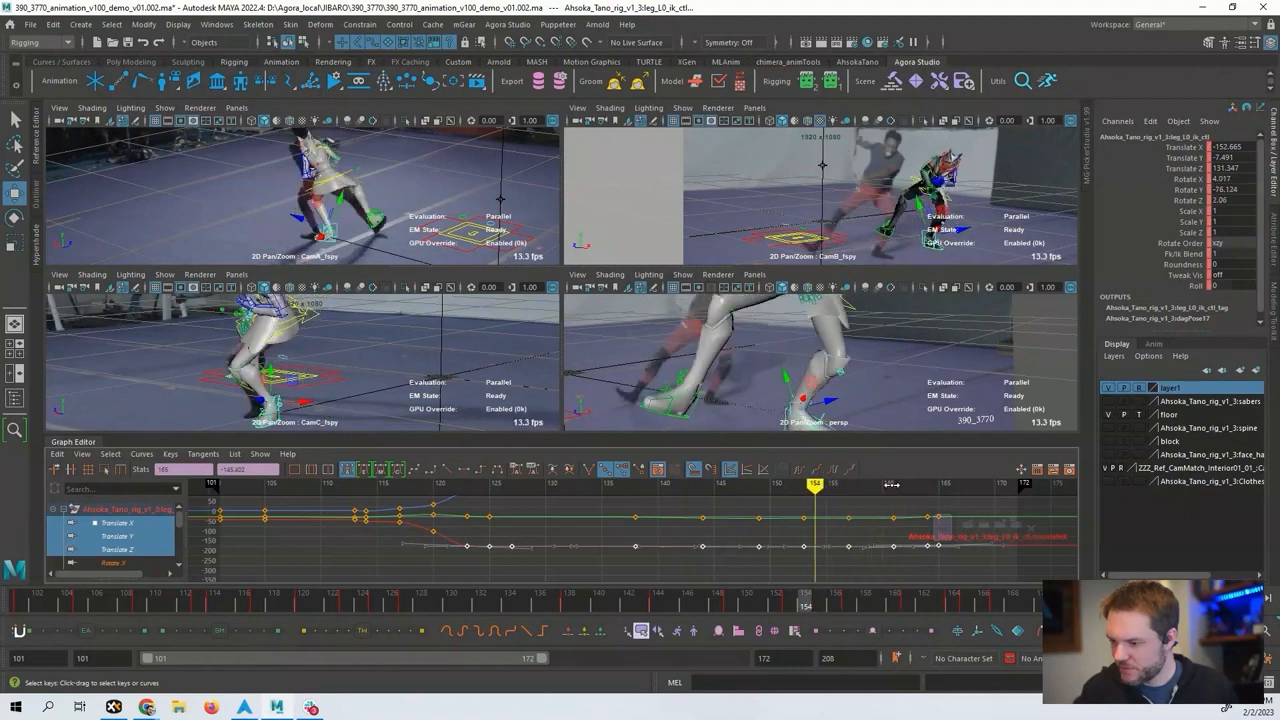
key(alt+period)
key(alt+period)
key(alt+period)
key(alt+period)
key(alt+period)
key(alt+period)
key(alt+period)
key(alt+period)
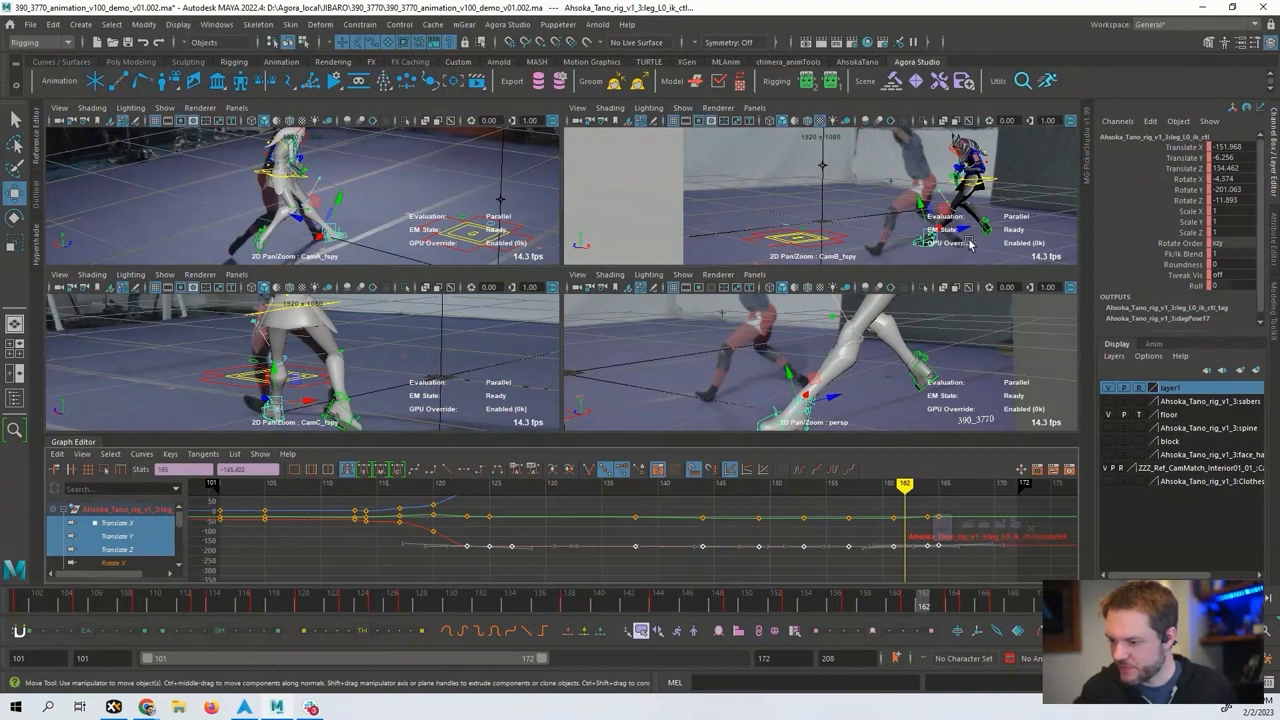
key(alt+comma)
key(alt+comma)
key(alt+comma)
key(alt+period)
key(alt+period)
key(alt+period)
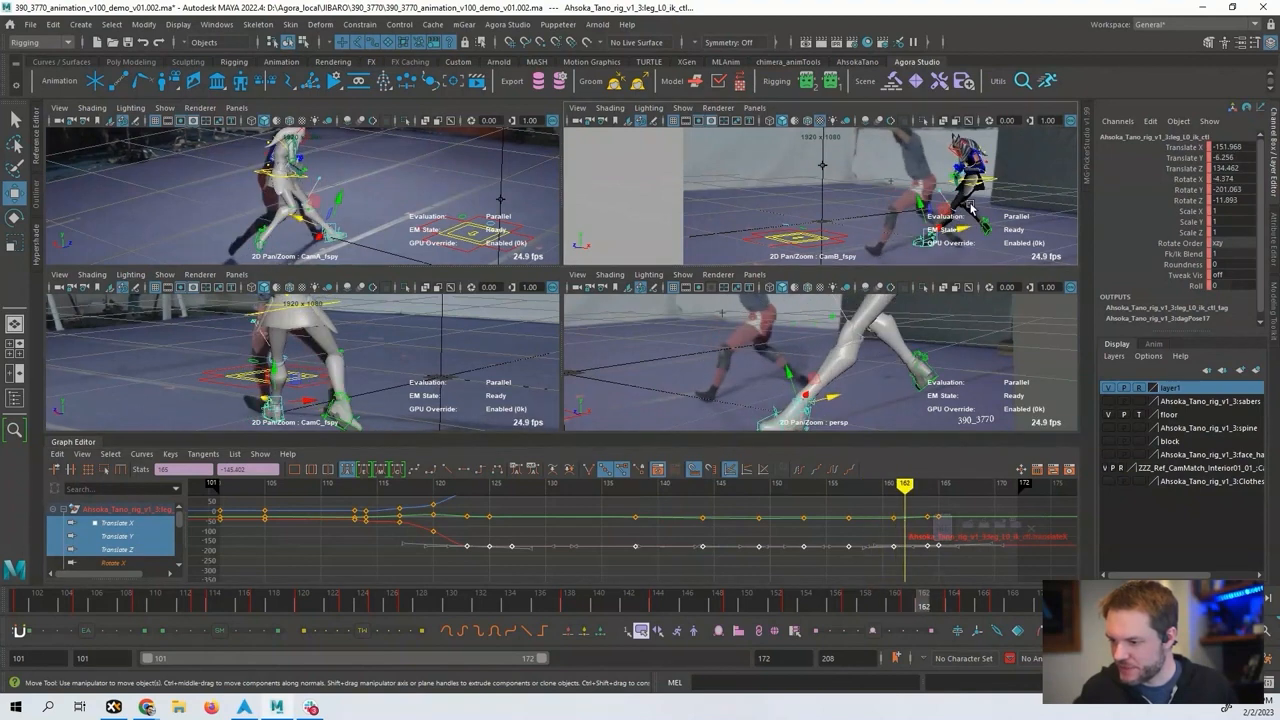
Move the body control at frame 162 toward the filmed performer, to about Translate X -152.3, Translate Y -18.1 and Translate Z 167.5.
key(alt+comma)
click(985, 181)
alt+middle_drag(857, 543, 668, 535)
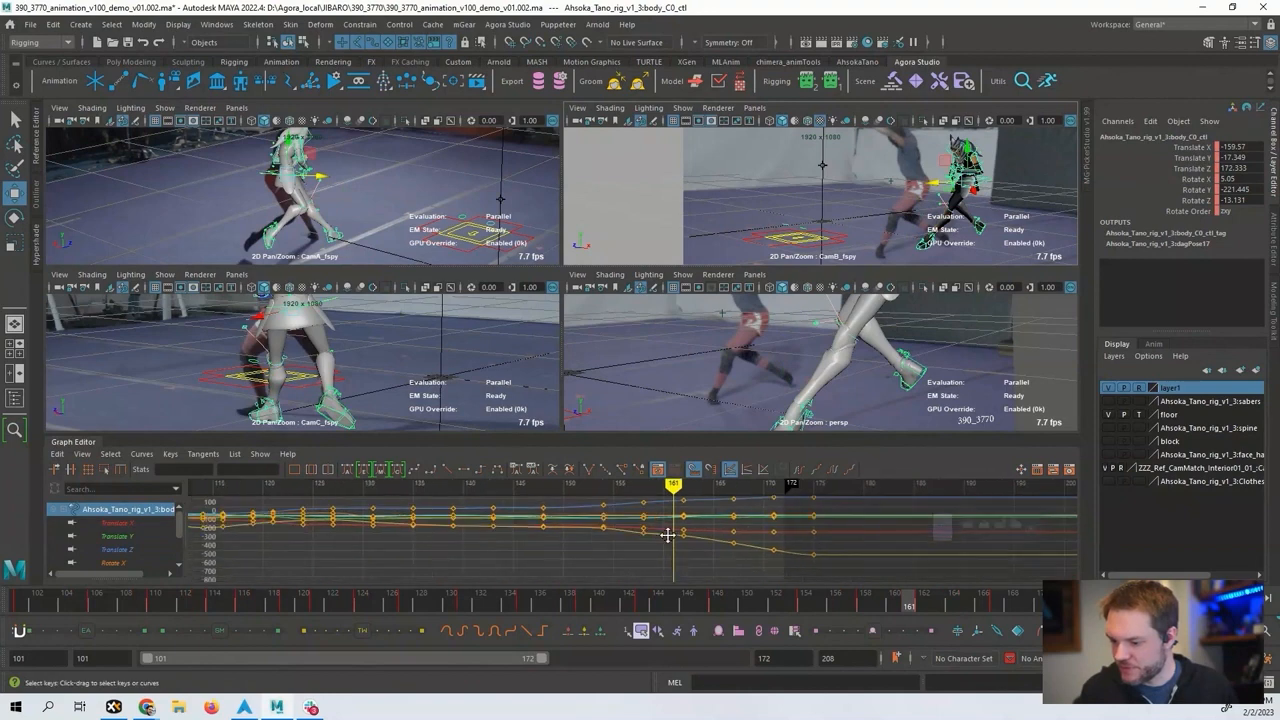
key(alt+period)
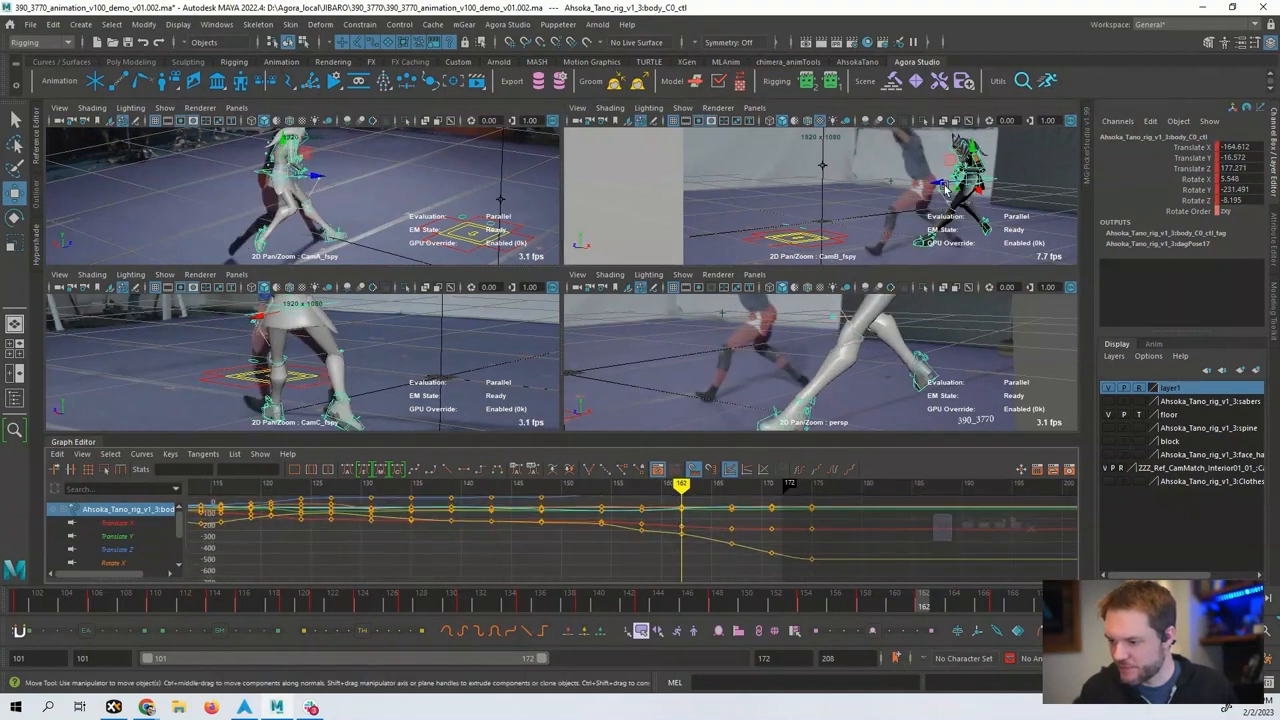
drag(946, 188, 926, 187)
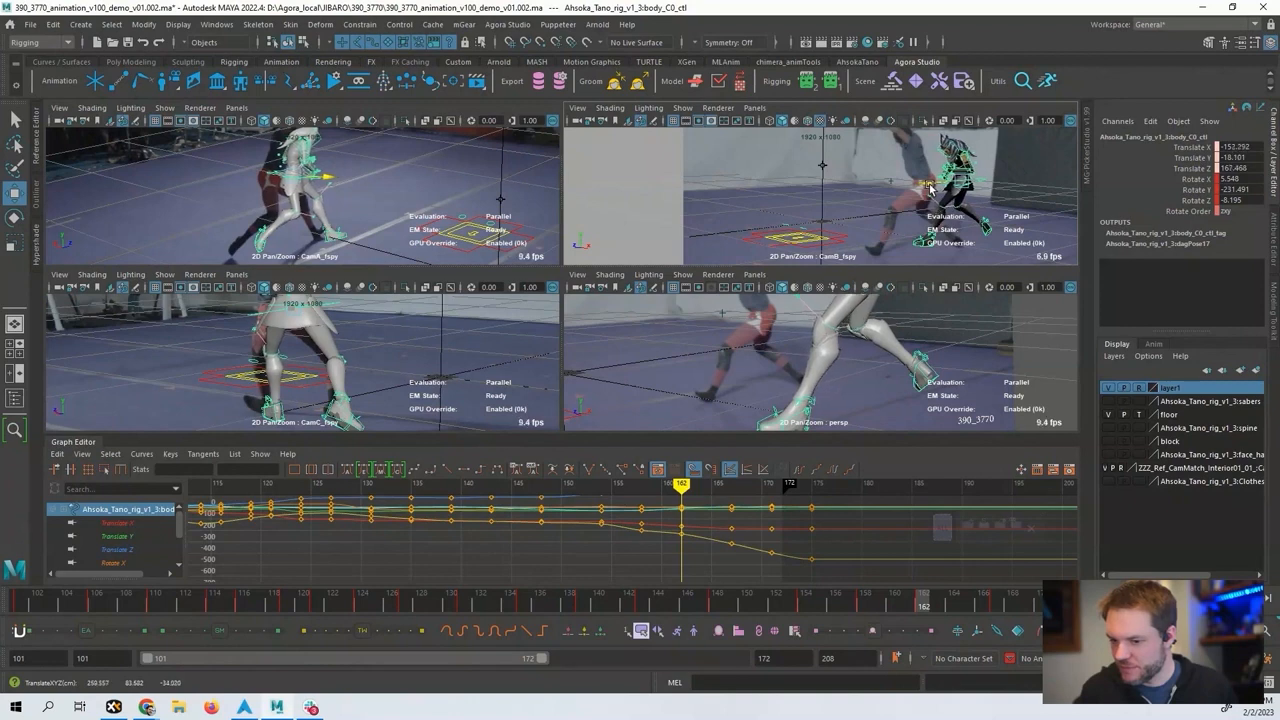
alt+middle_drag(707, 554, 600, 563)
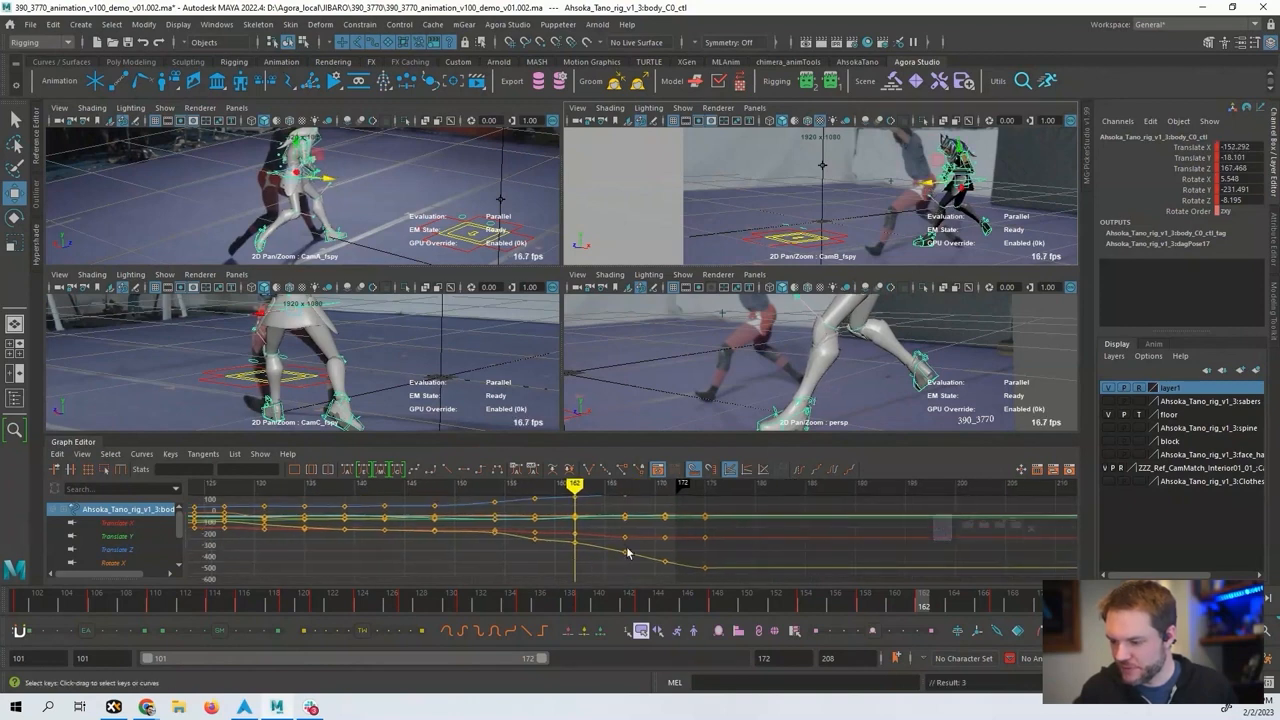
Move the right foot's IK control at frame 163 to about Translate X -151.8 and Translate Z 219.8.
click(986, 224)
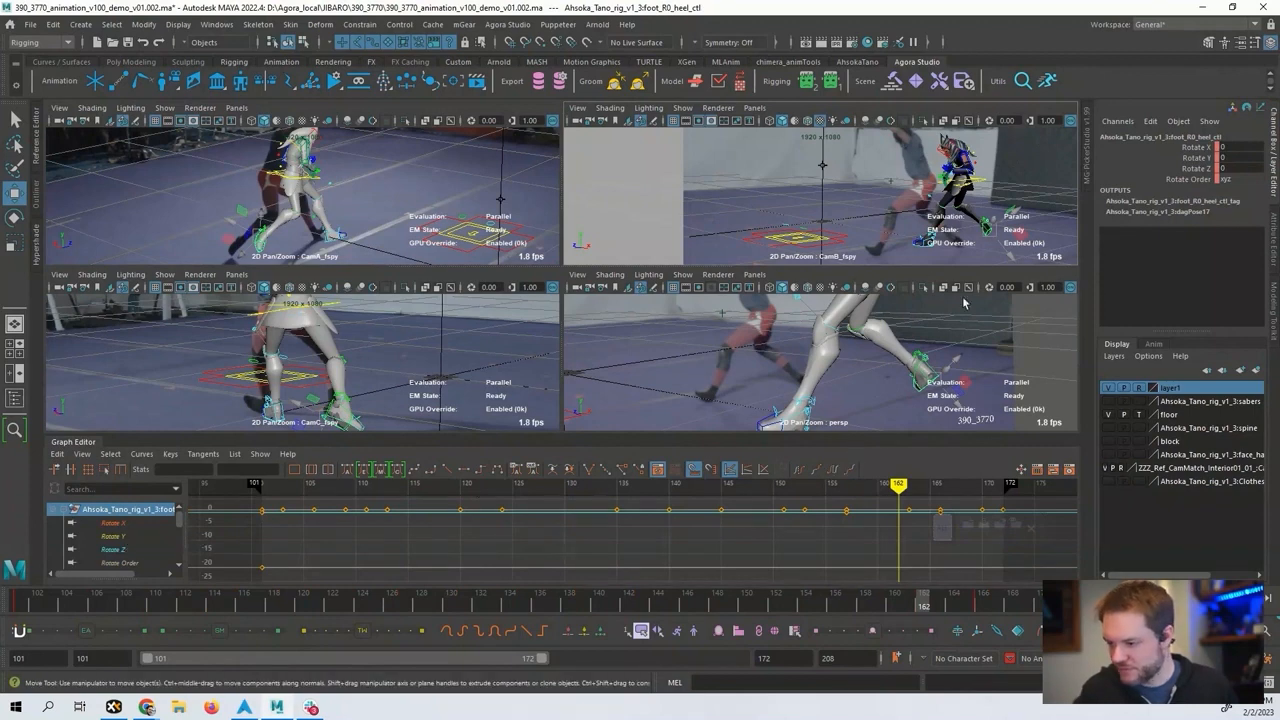
click(922, 380)
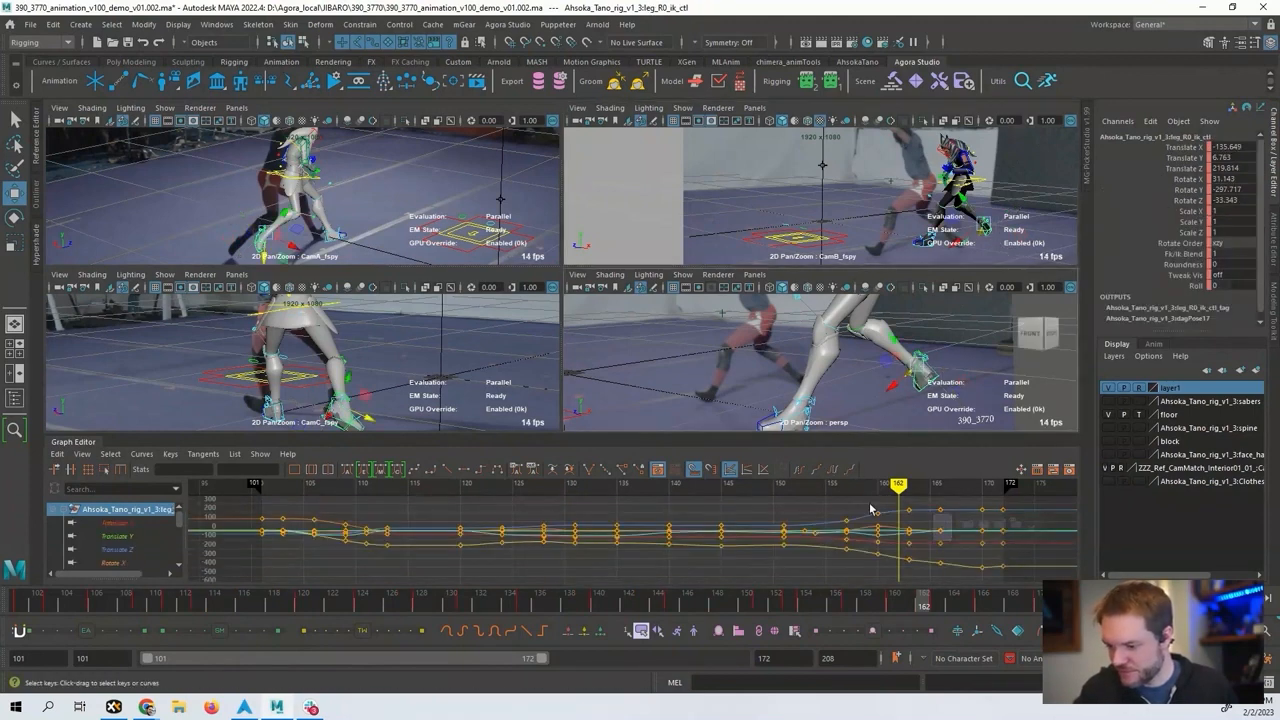
alt+middle_drag(893, 531, 593, 531)
key(comma)
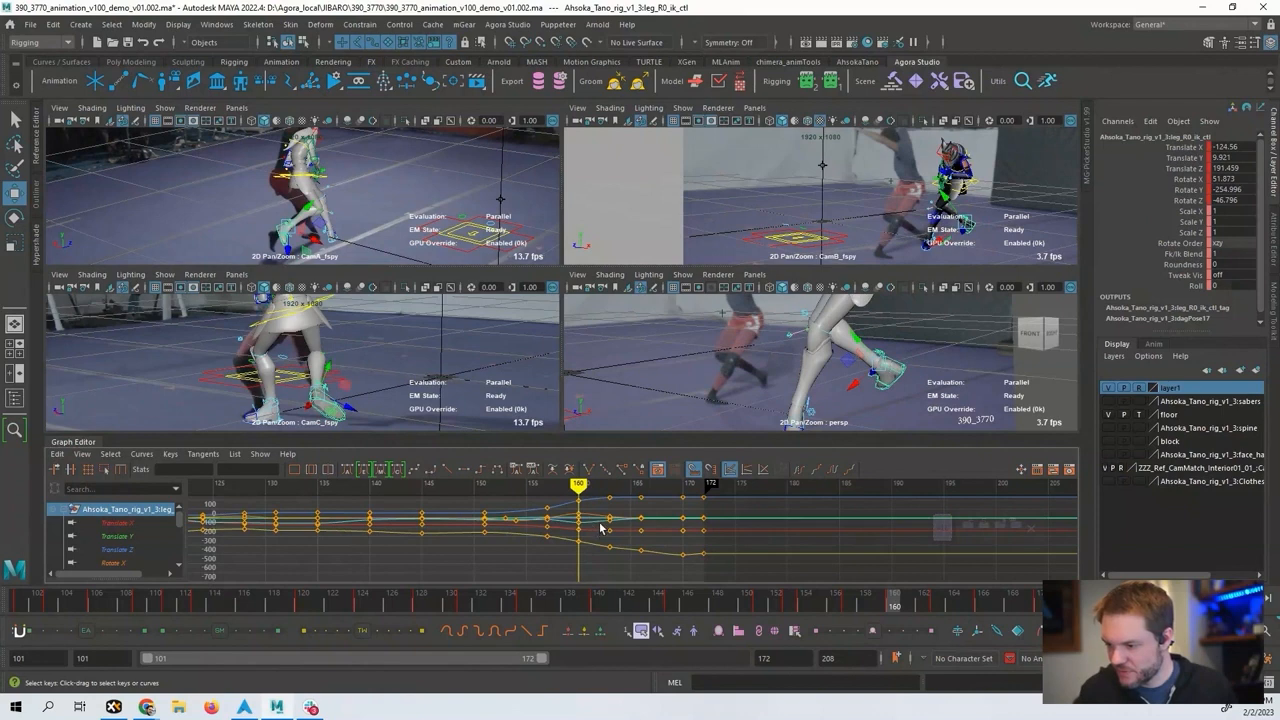
key(alt+comma)
key(alt+comma)
key(alt+period)
key(alt+period)
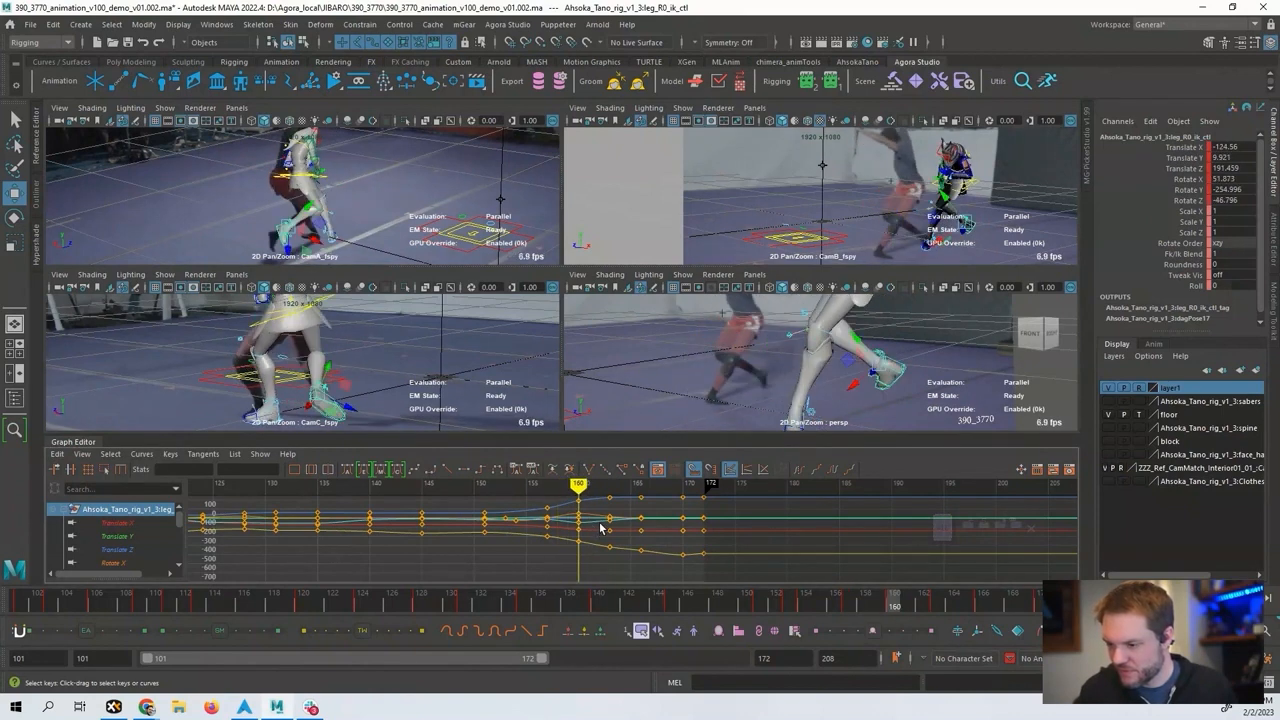
key(period)
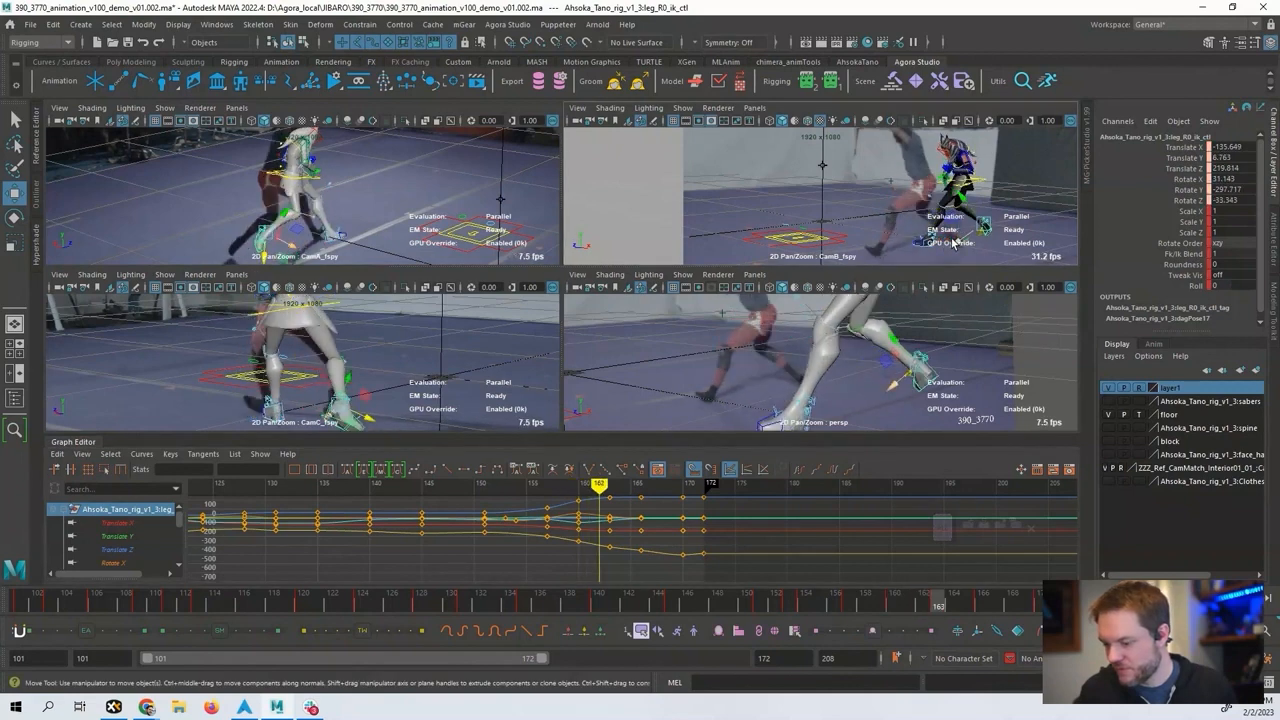
key(period)
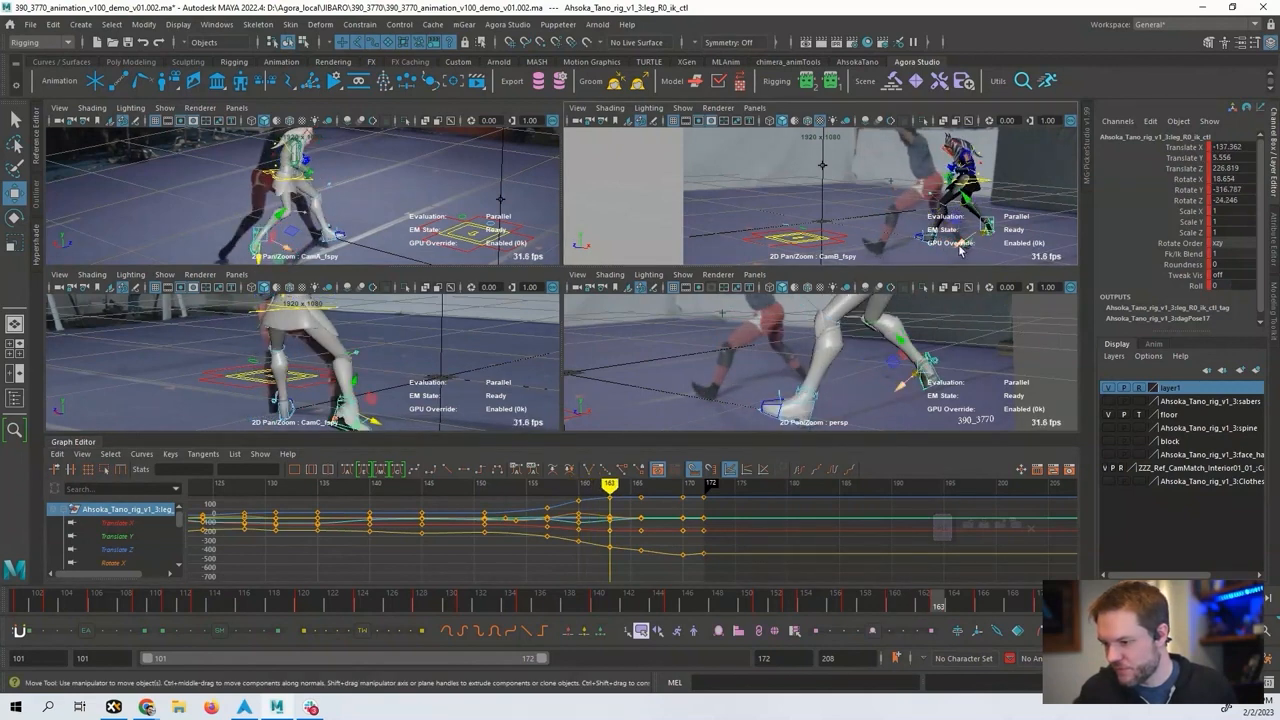
drag(985, 228, 1020, 232)
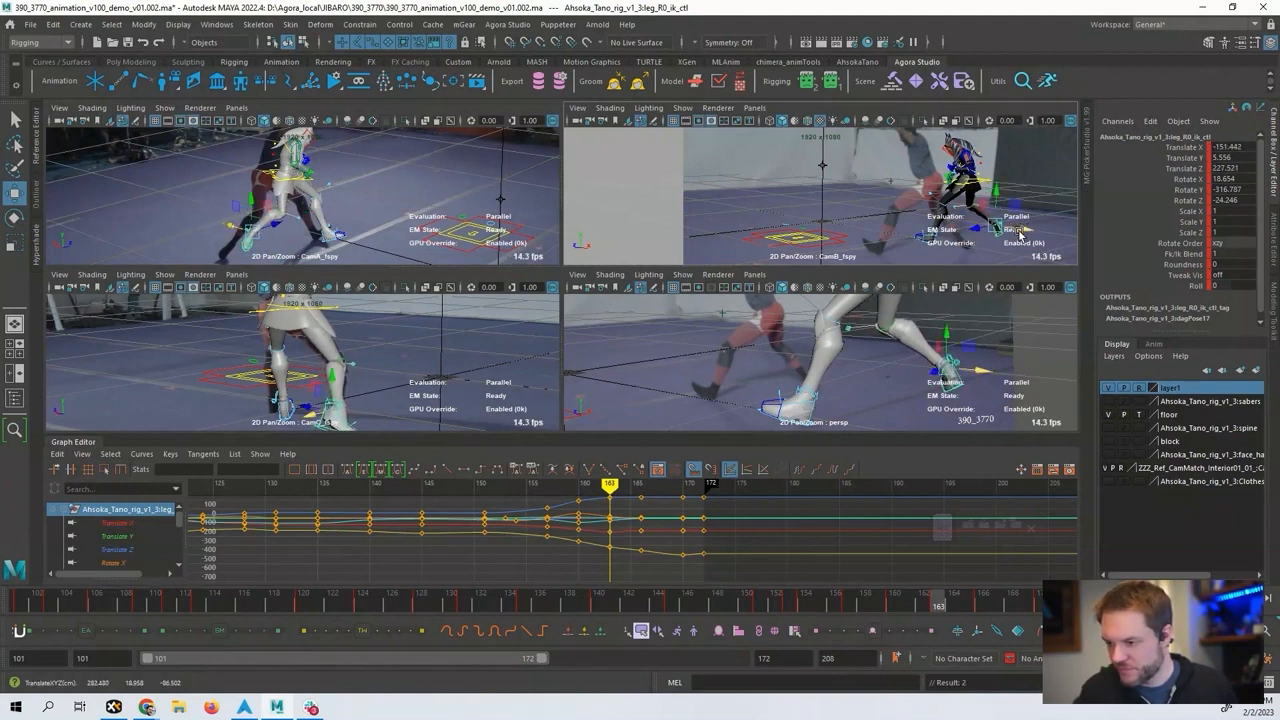
alt+drag(965, 350, 777, 349)
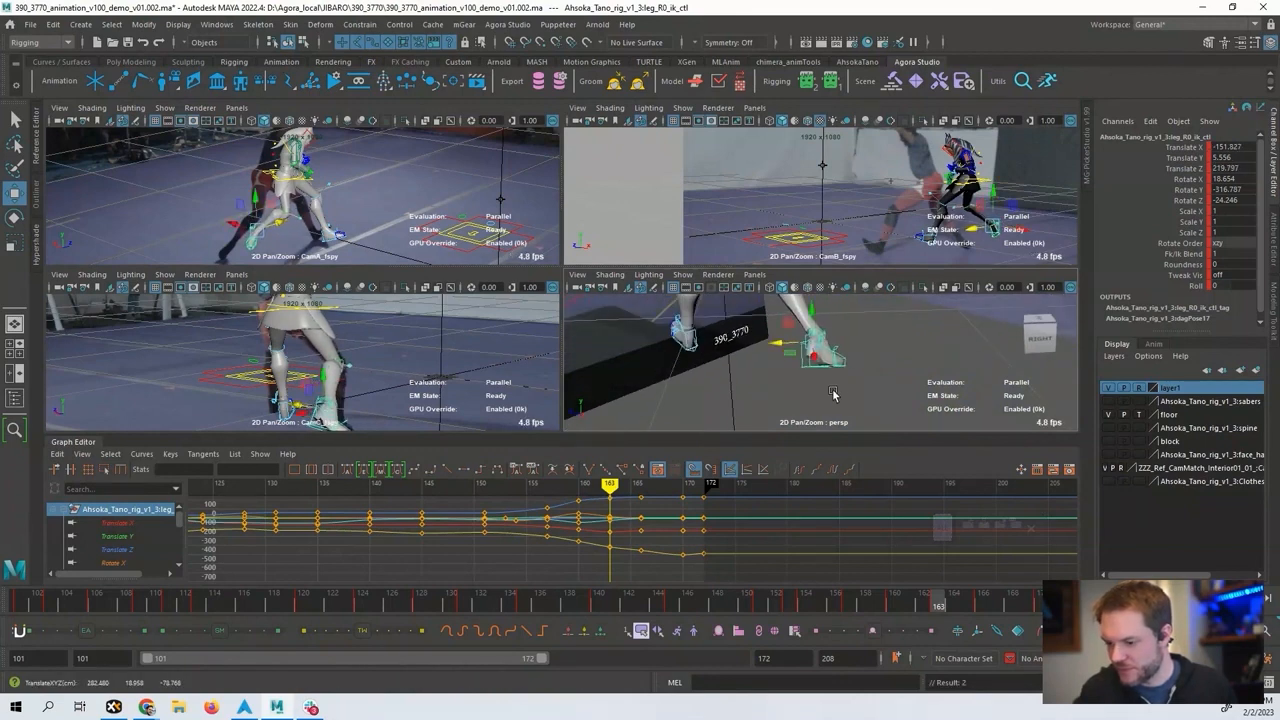
Step through frames 162 to 172 to check how the repositioned right foot travels into its planted pose.
key(alt+period)
key(alt+period)
key(alt+period)
key(alt+period)
key(alt+period)
key(alt+period)
key(alt+period)
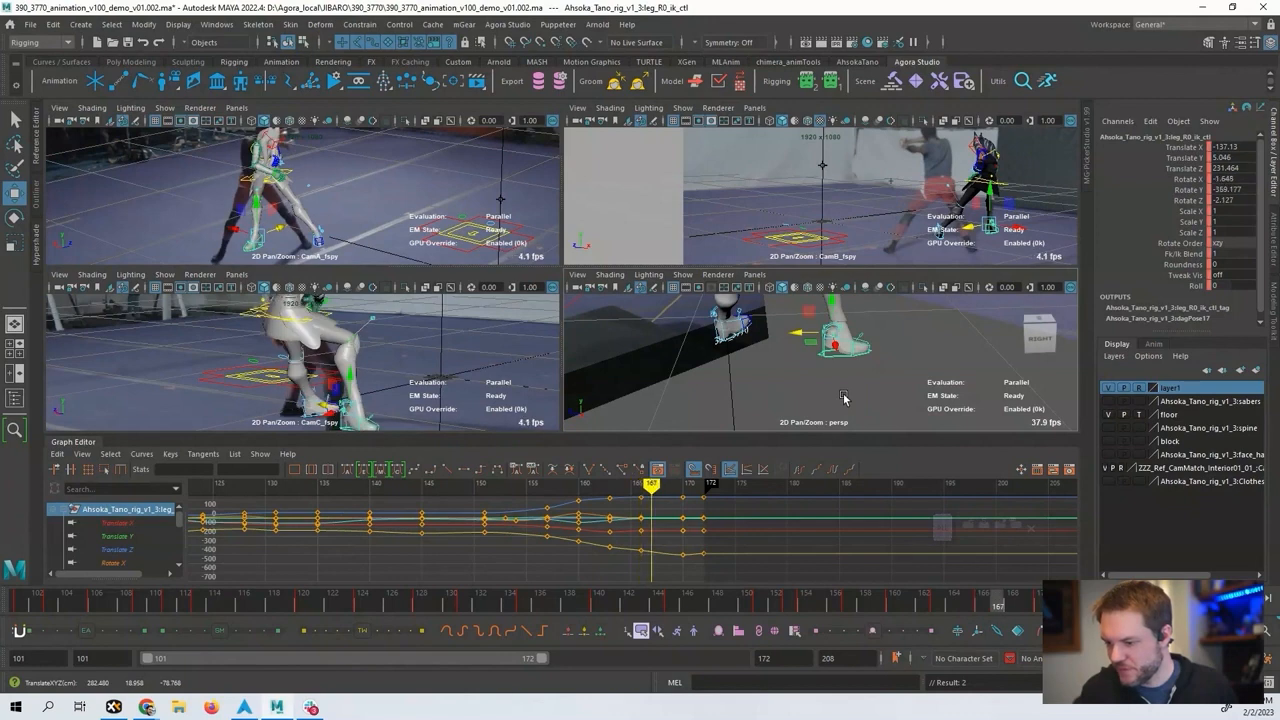
key(alt+period)
key(alt+period)
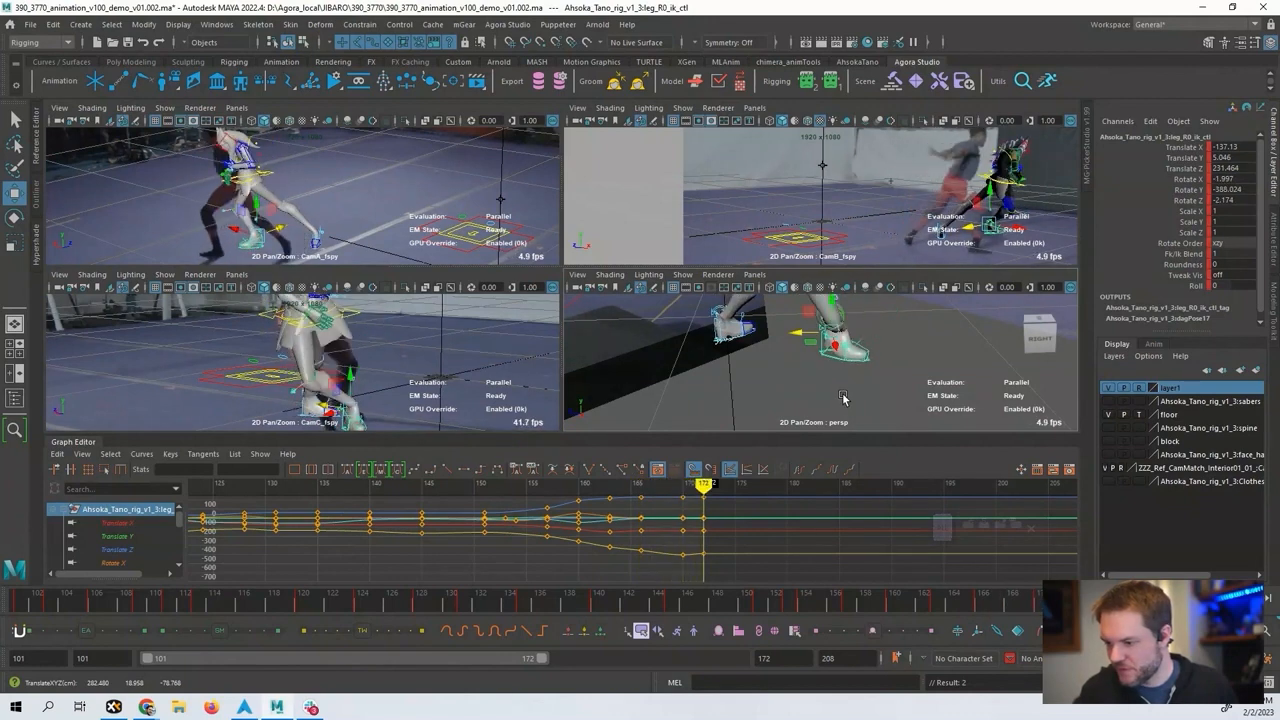
key(alt+comma)
key(alt+comma)
key(alt+comma)
key(alt+comma)
key(alt+comma)
key(alt+comma)
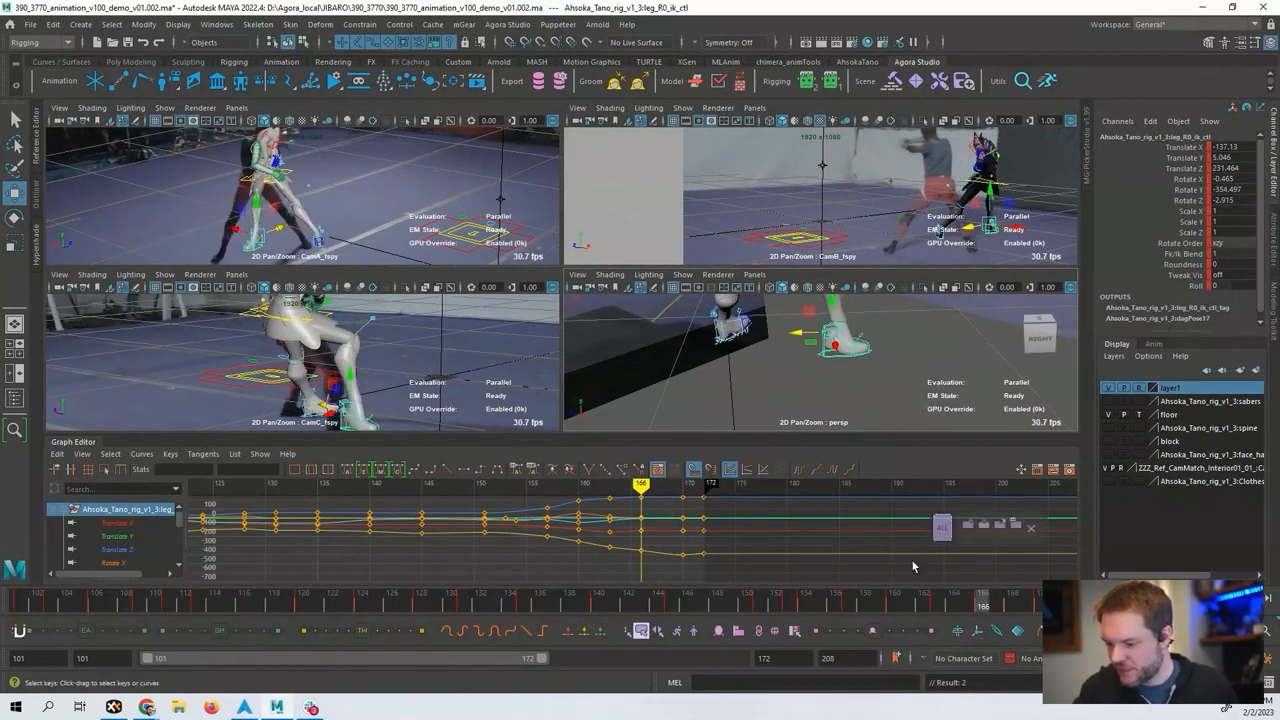
alt+middle_drag(712, 547, 752, 550)
key(alt+comma)
key(alt+comma)
key(alt+comma)
key(alt+comma)
key(alt+comma)
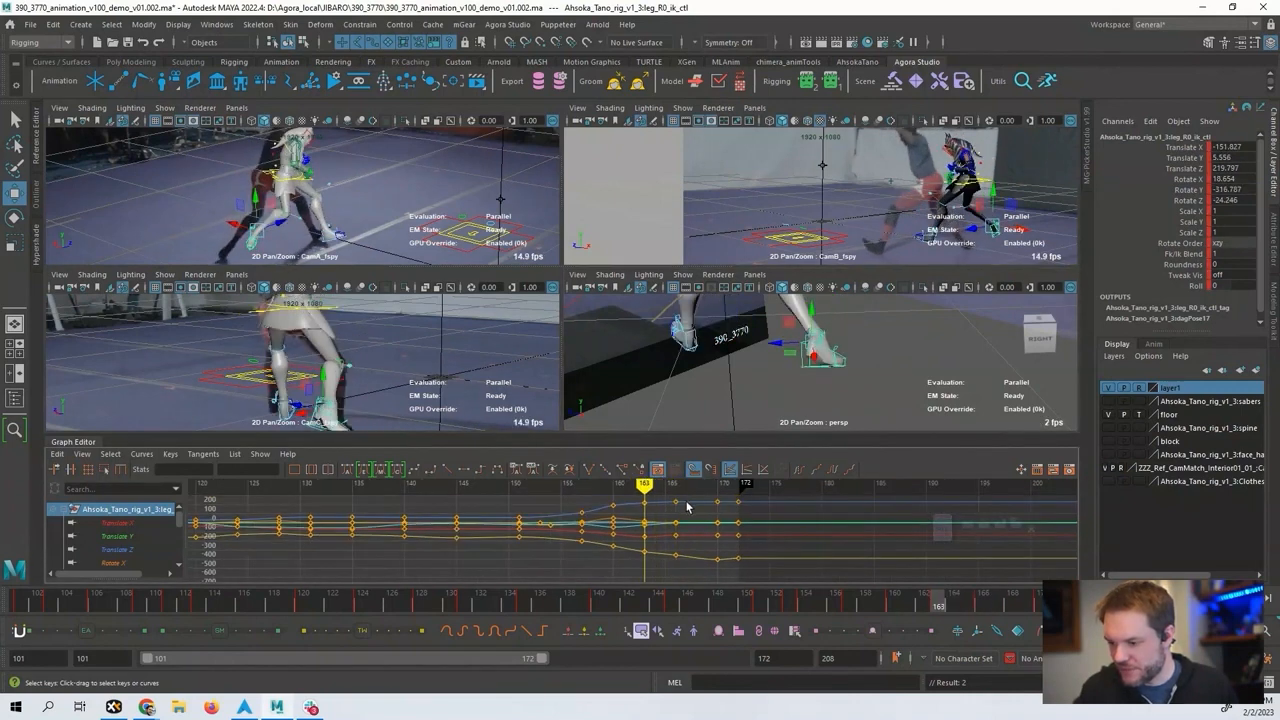
key(alt+period)
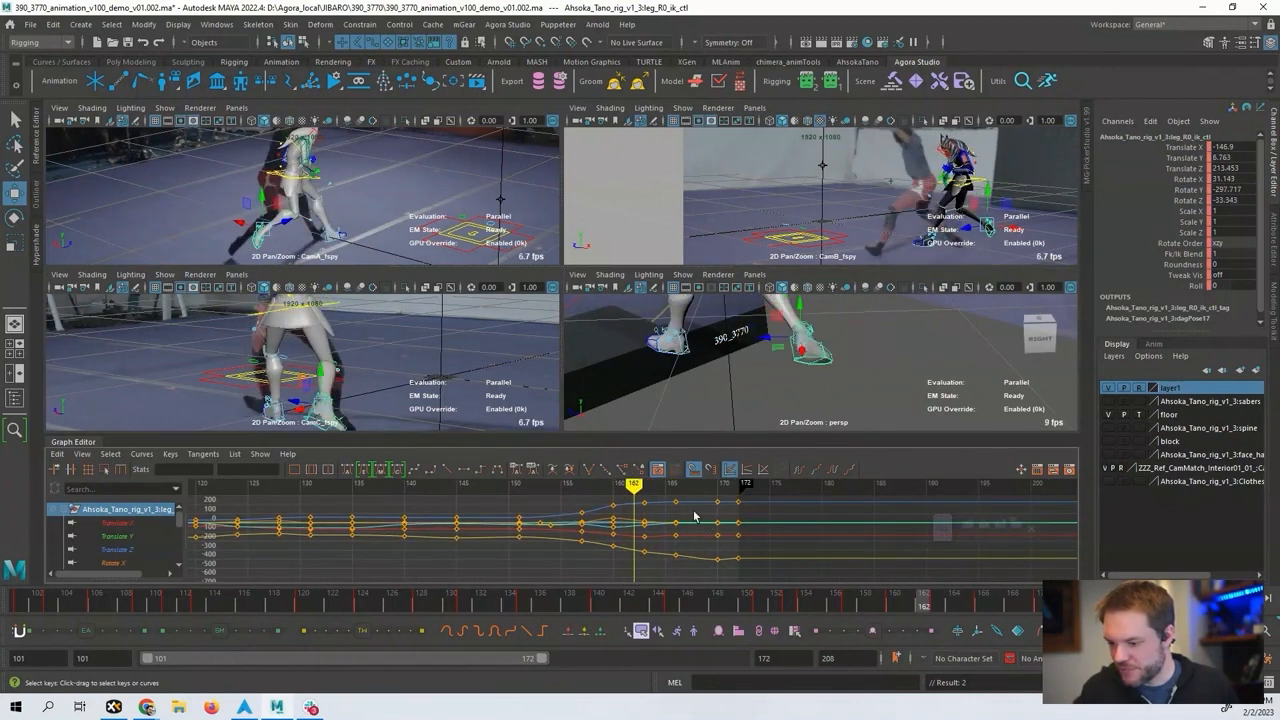
click(676, 486)
key(alt+period)
key(alt+period)
key(alt+period)
key(alt+comma)
key(alt+comma)
key(alt+comma)
key(alt+comma)
key(alt+comma)
key(alt+comma)
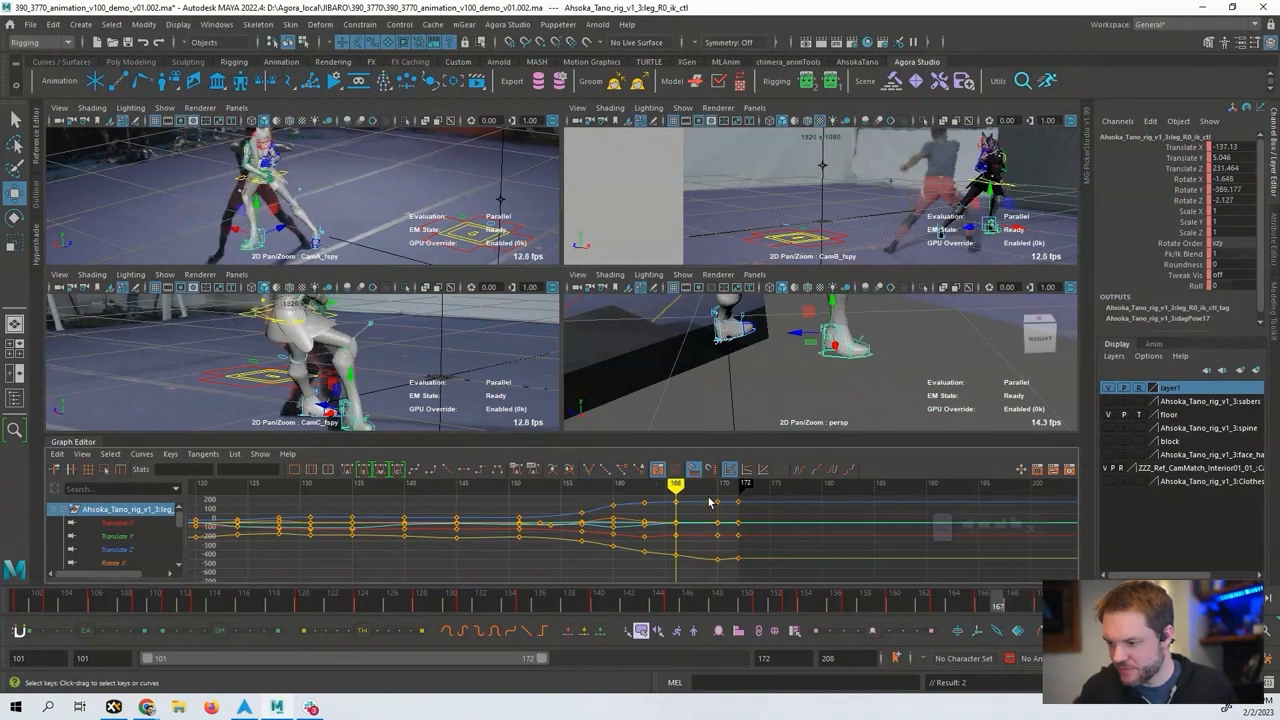
Undo the right foot's repositioning at frame 163.
key(alt+period)
key(alt+period)
key(alt+period)
key(alt+comma)
key(alt+comma)
key(alt+comma)
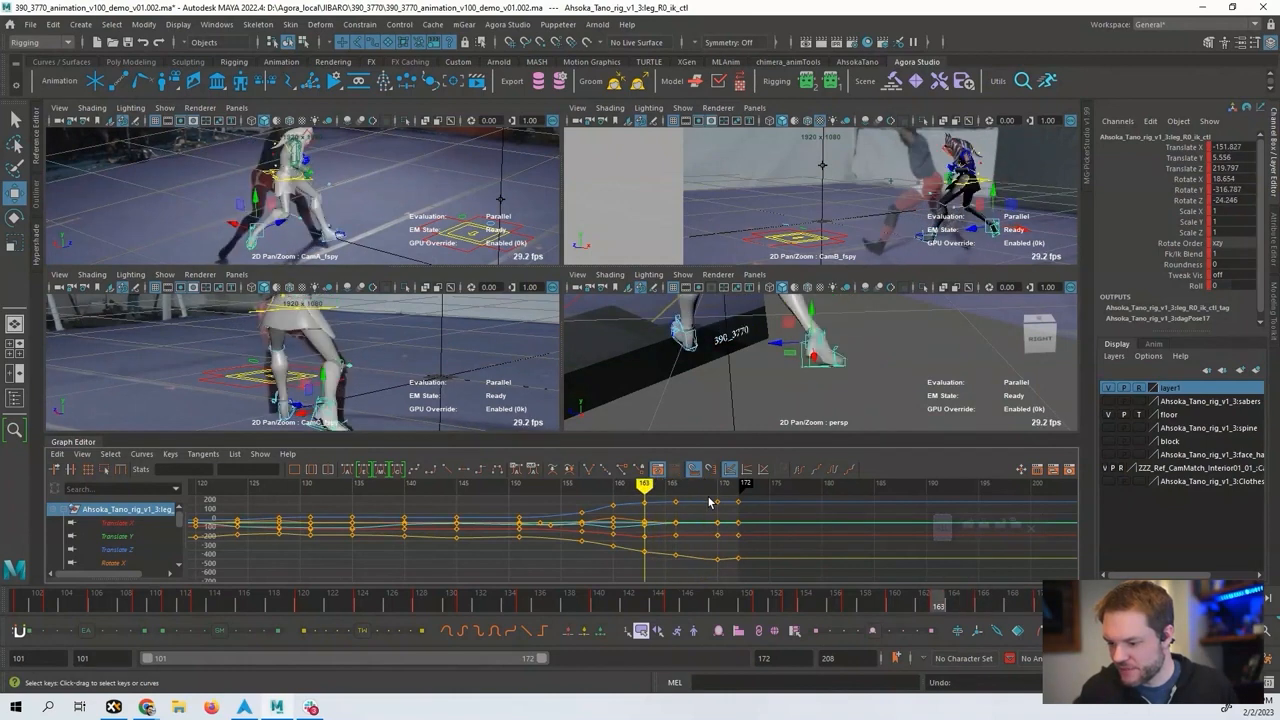
key(alt+comma)
key(Down)
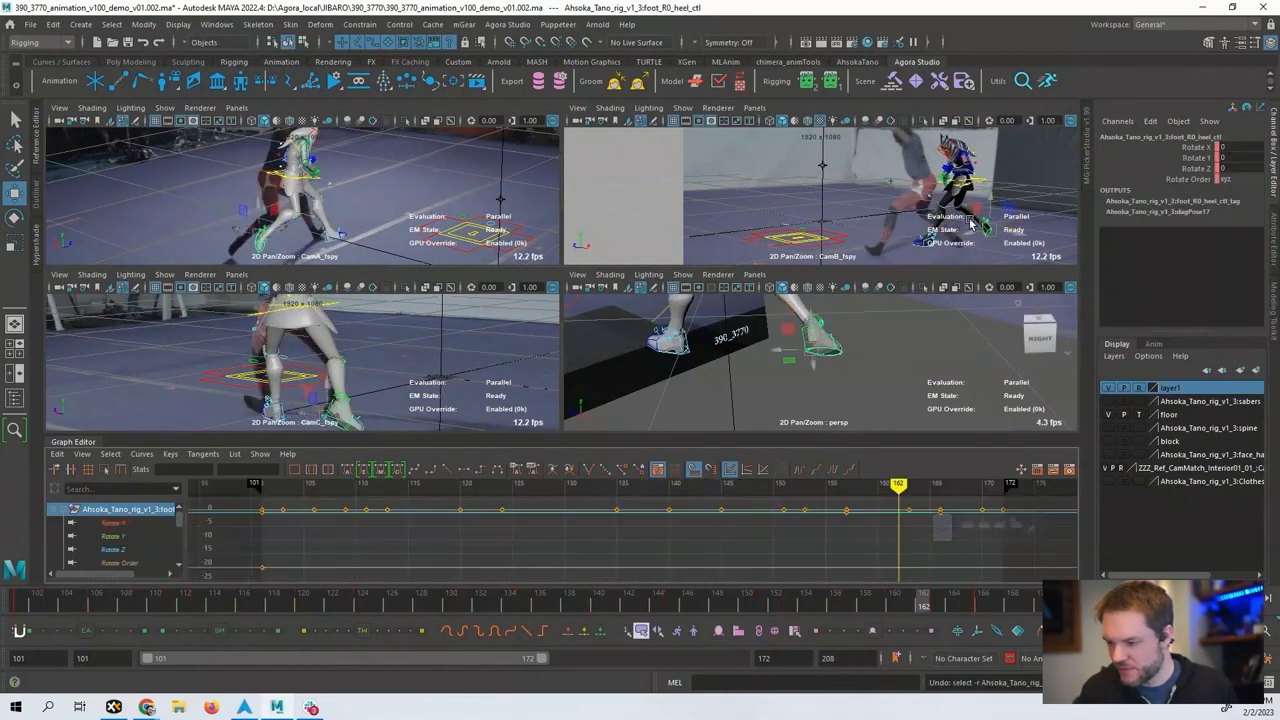
Select the right foot's IK control again and step between about frames 160 and 168 to examine its original landing.
click(800, 338)
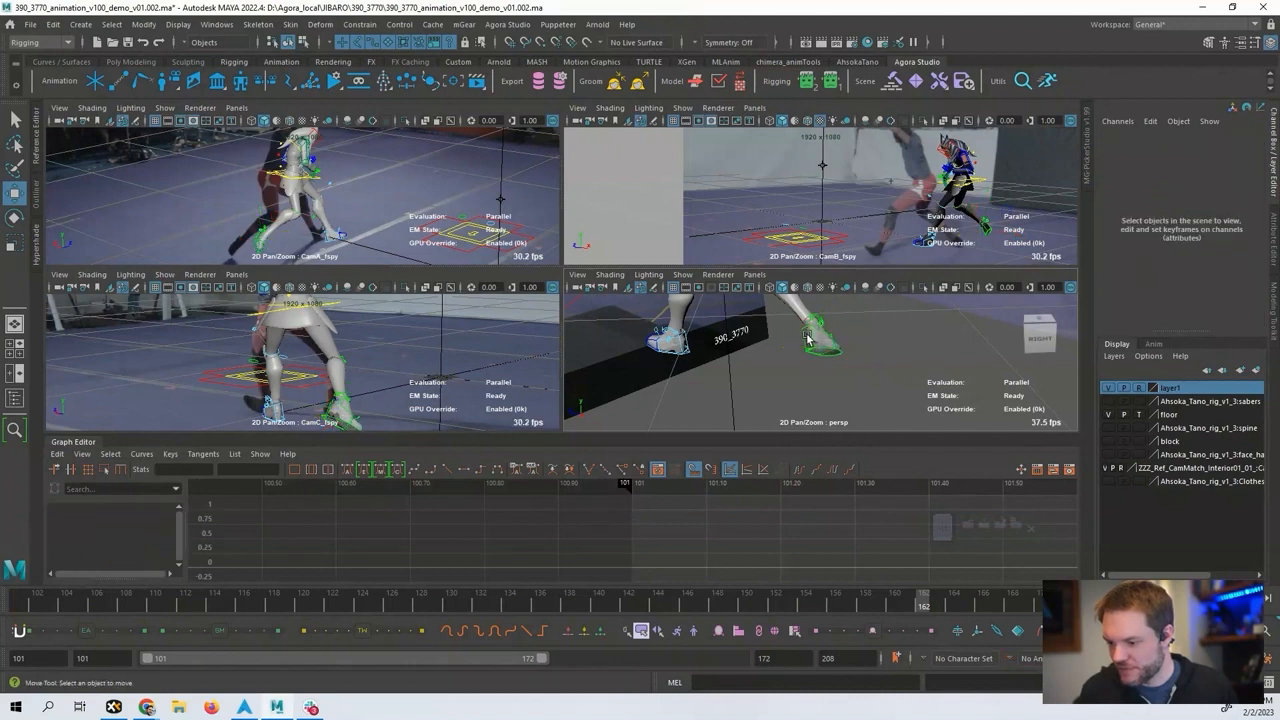
click(807, 338)
key(f)
key(alt+period)
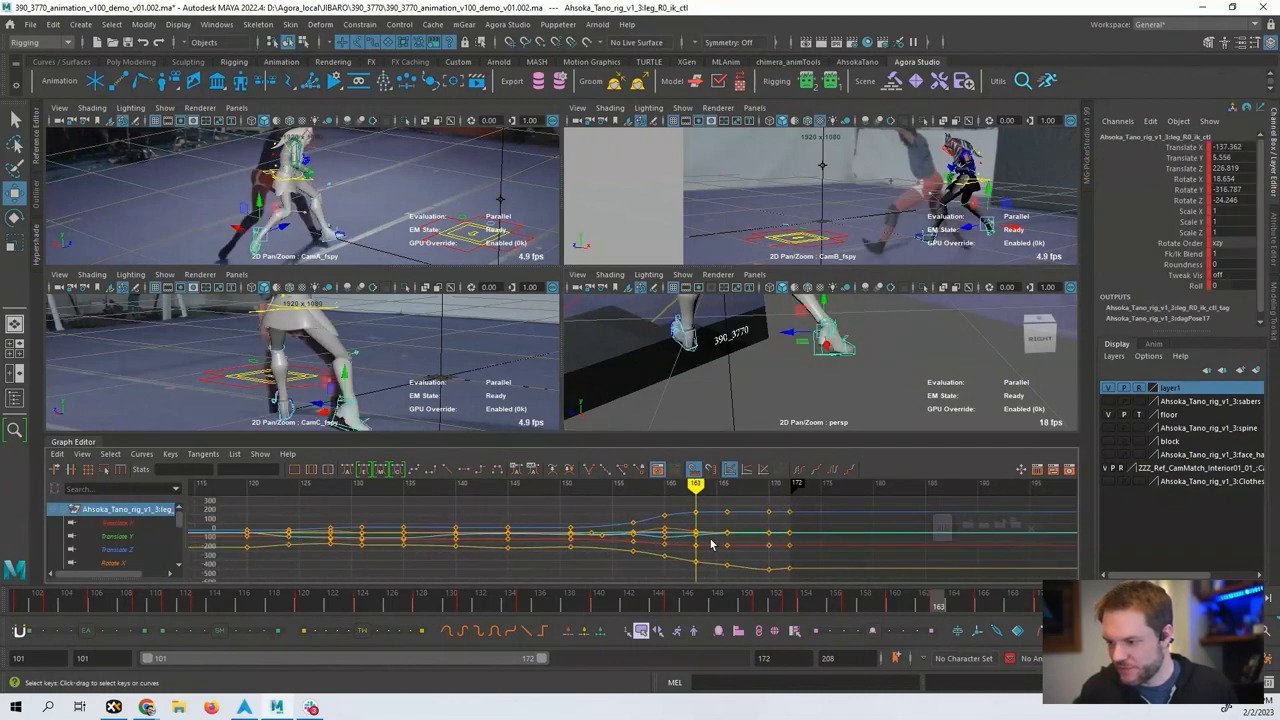
key(alt+period)
key(alt+period)
key(alt+period)
key(alt+comma)
key(alt+comma)
key(alt+comma)
key(alt+comma)
key(alt+comma)
key(alt+period)
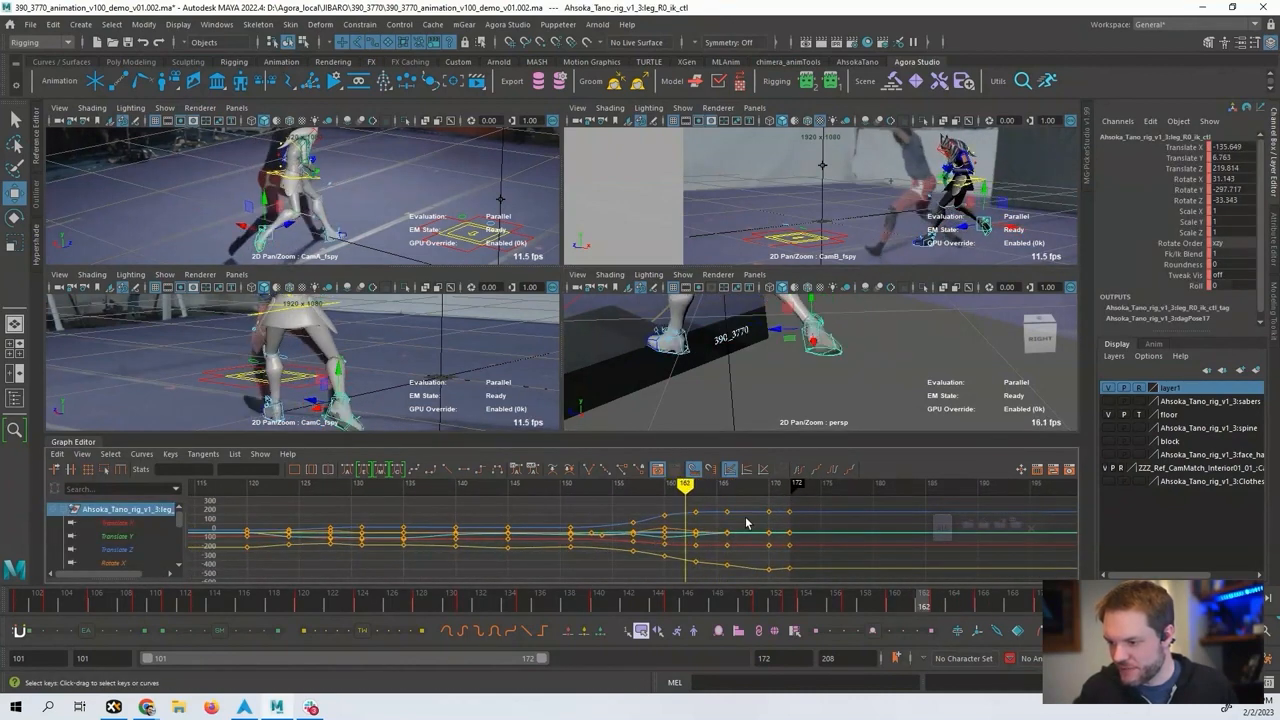
key(alt+period)
key(alt+period)
key(alt+period)
key(alt+period)
key(alt+period)
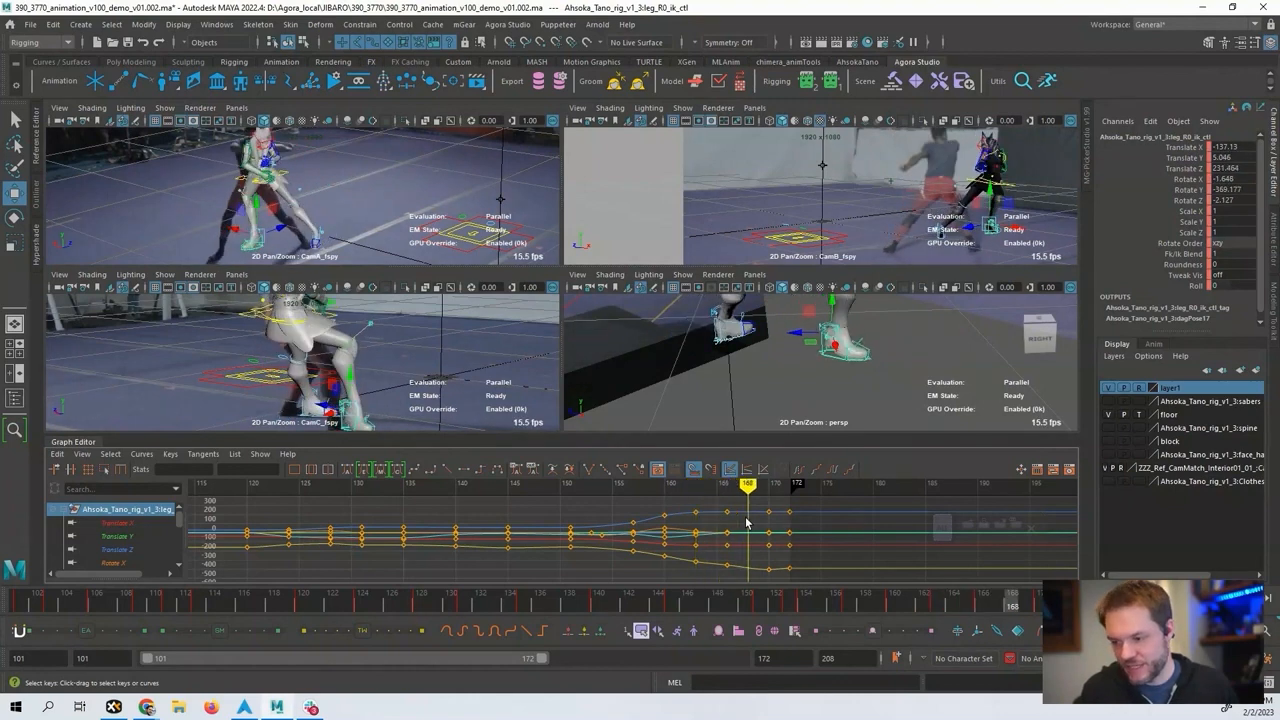
key(alt+comma)
key(alt+comma)
key(alt+comma)
key(alt+comma)
key(alt+comma)
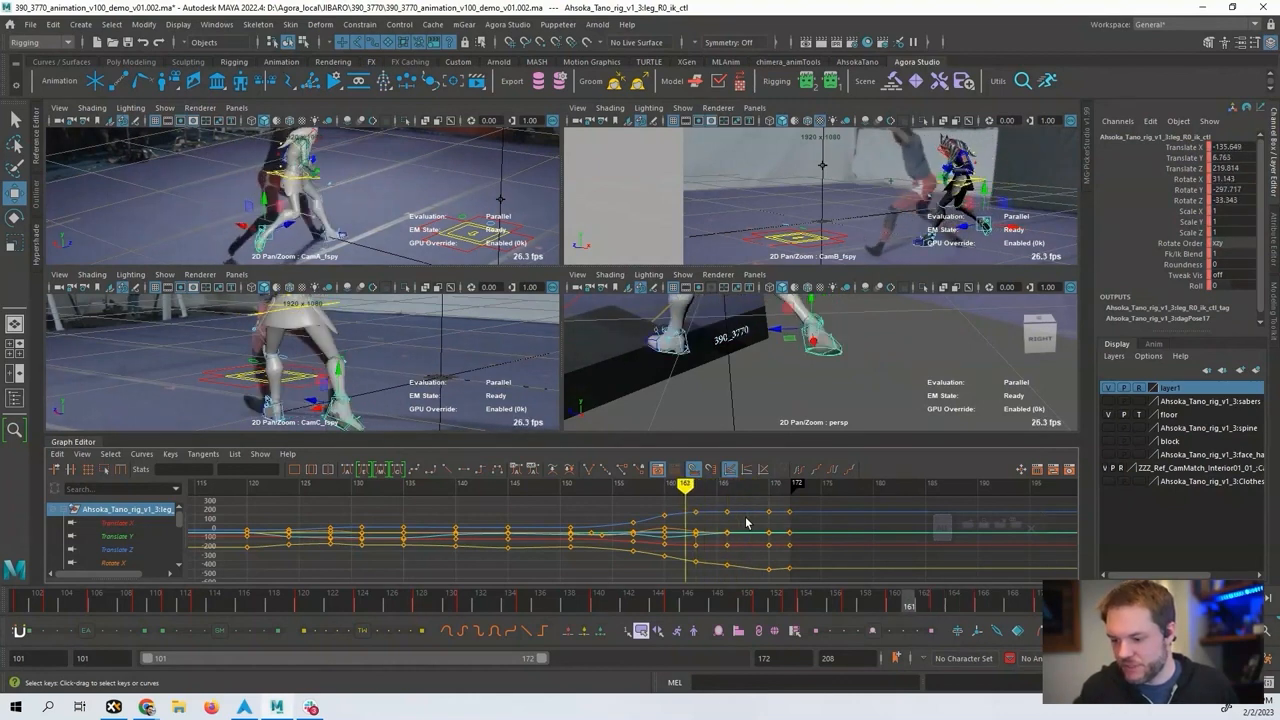
key(alt+comma)
key(alt+comma)
key(alt+period)
key(alt+period)
key(alt+period)
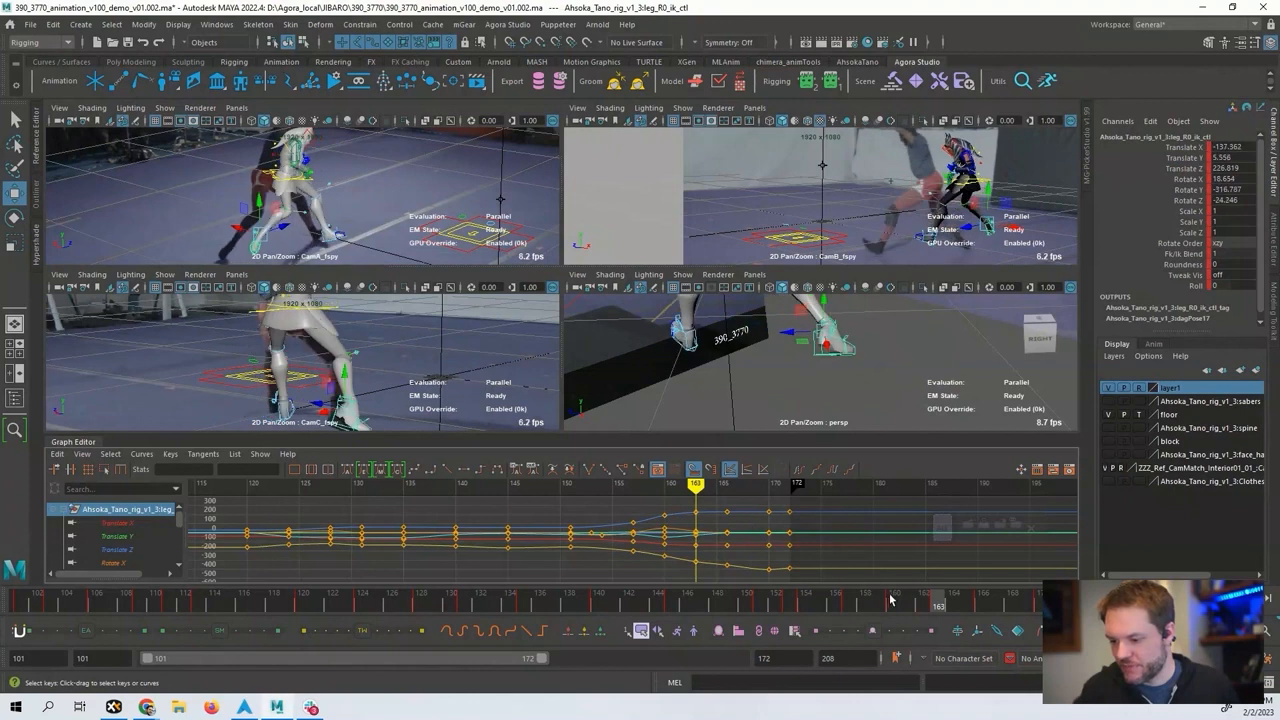
Start an animation offset over frames 163 to 172 and move the right foot's IK control at frame 172 to about Translate X -181.3, Translate Z 225.7.
shift+drag(946, 607, 1072, 604)
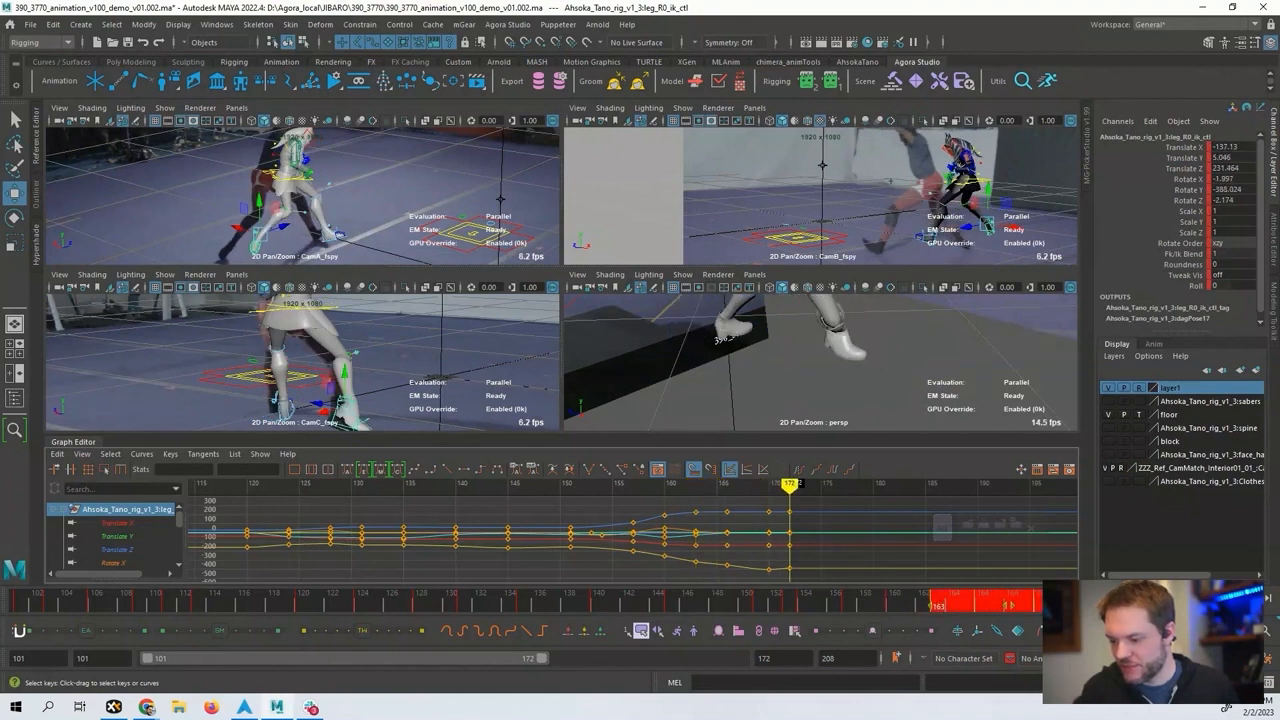
click(1000, 634)
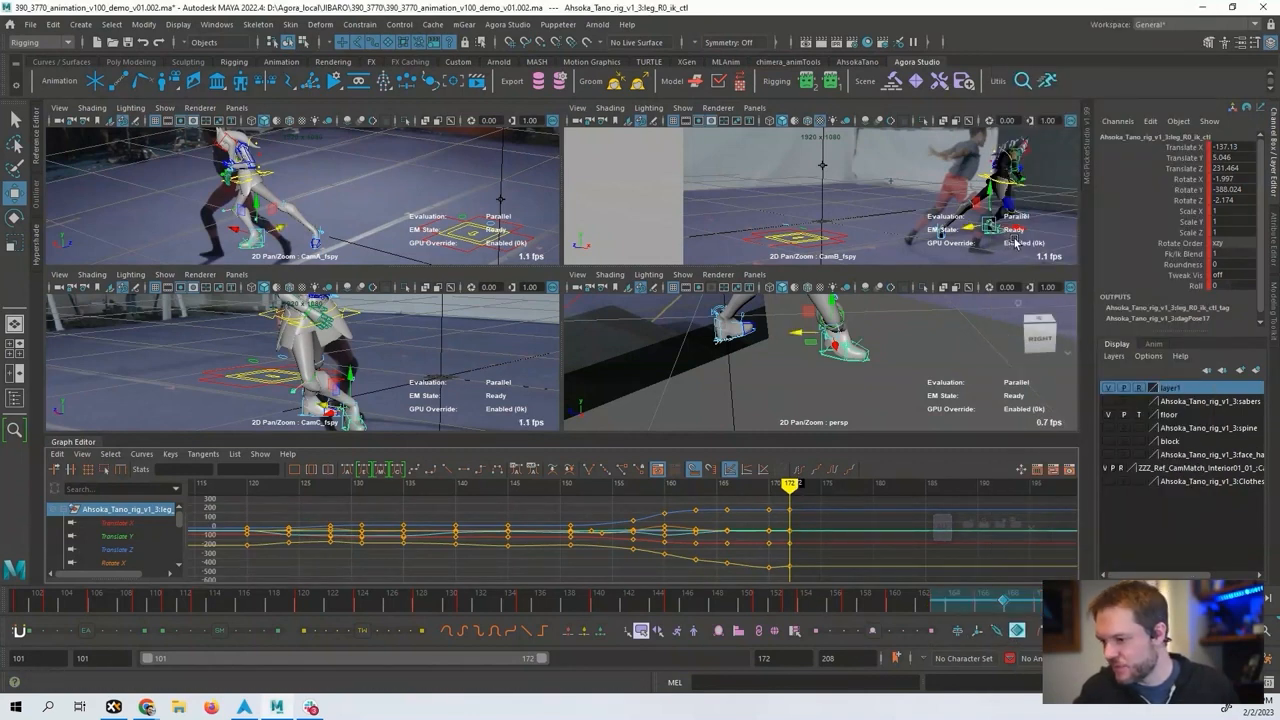
drag(1018, 230, 1038, 226)
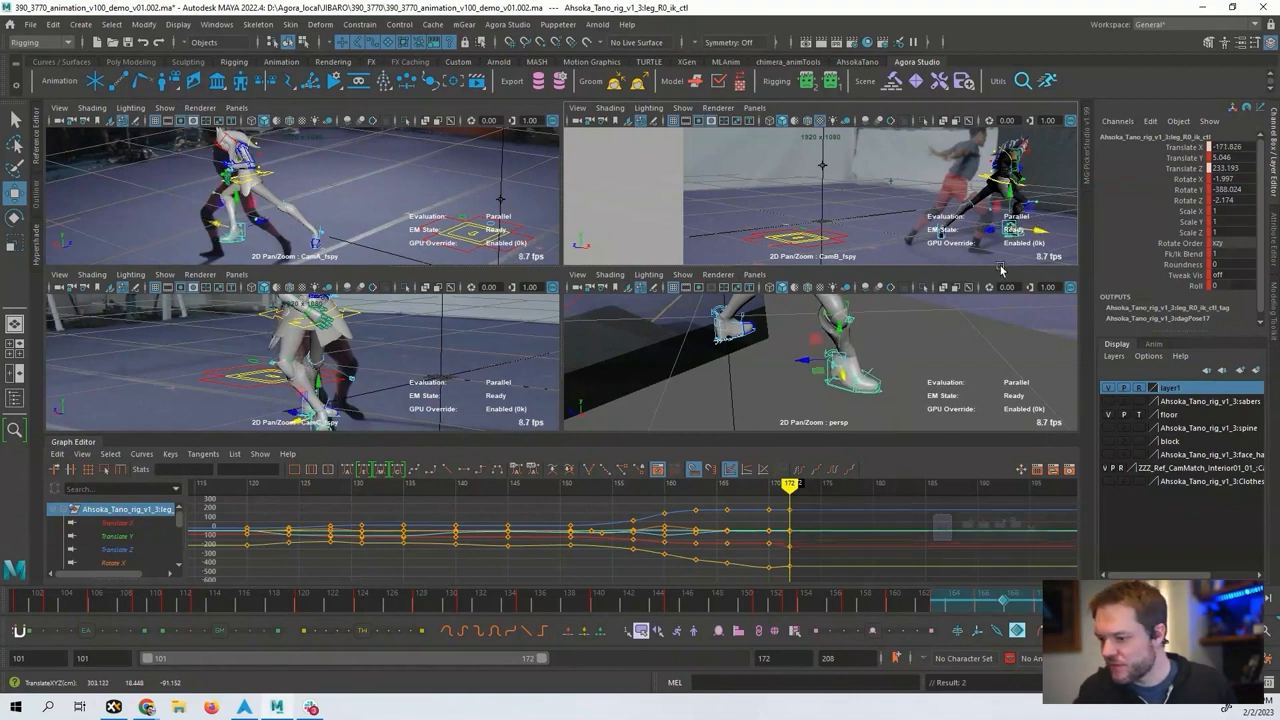
alt+drag(968, 385, 911, 391)
alt+right_drag(911, 391, 771, 383)
alt+drag(771, 383, 755, 353)
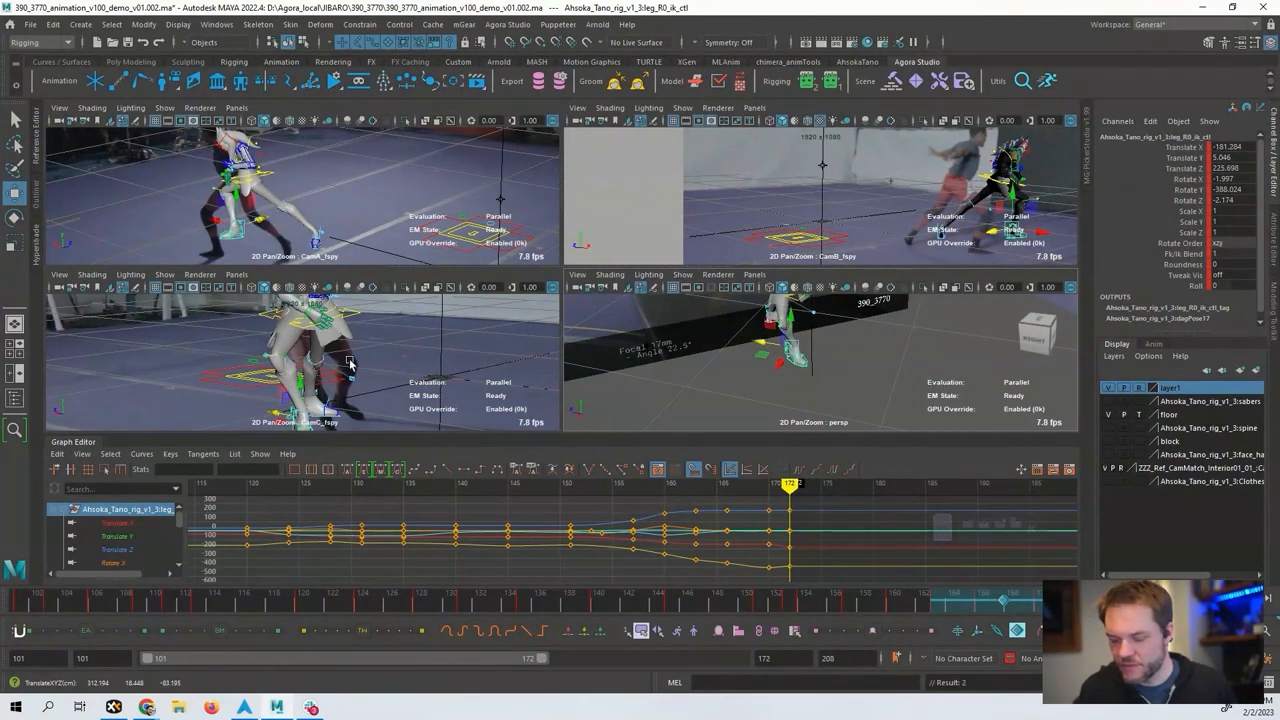
Compare the right foot with the reference in an enlarged CamC view and shift its IK control at frame 172 to about Translate Z 236.
key(space)
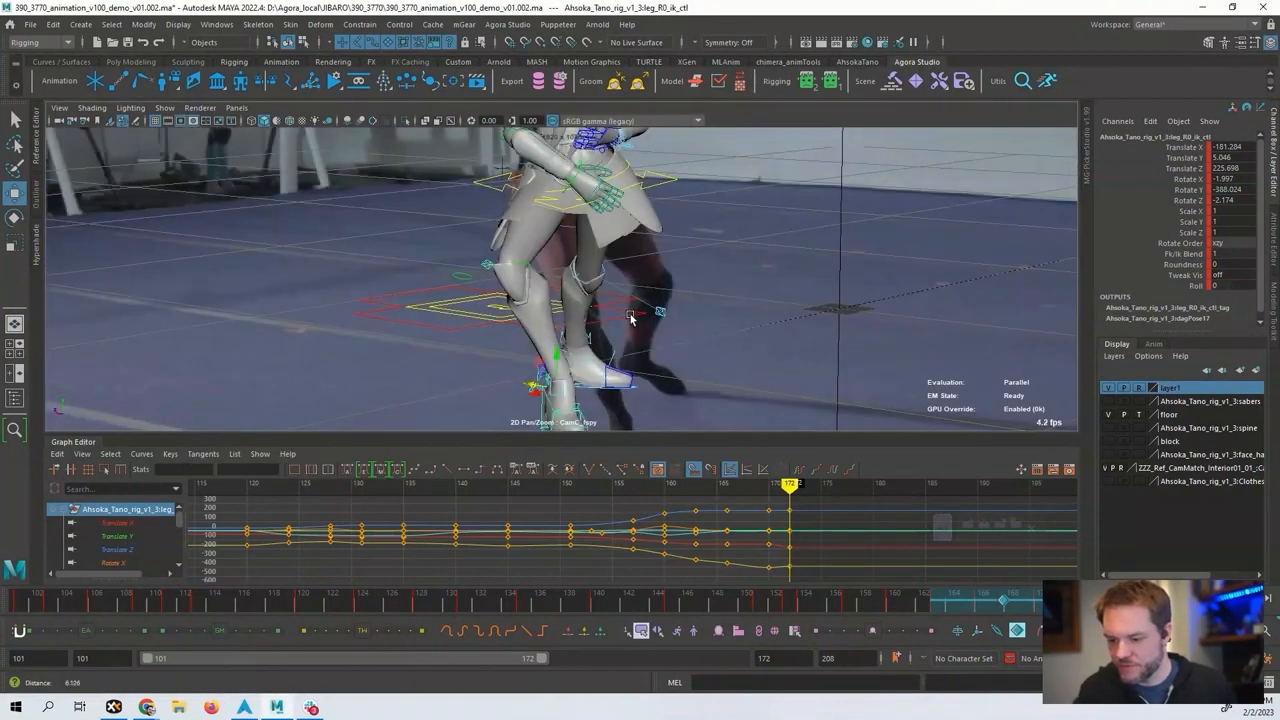
key(backslash)
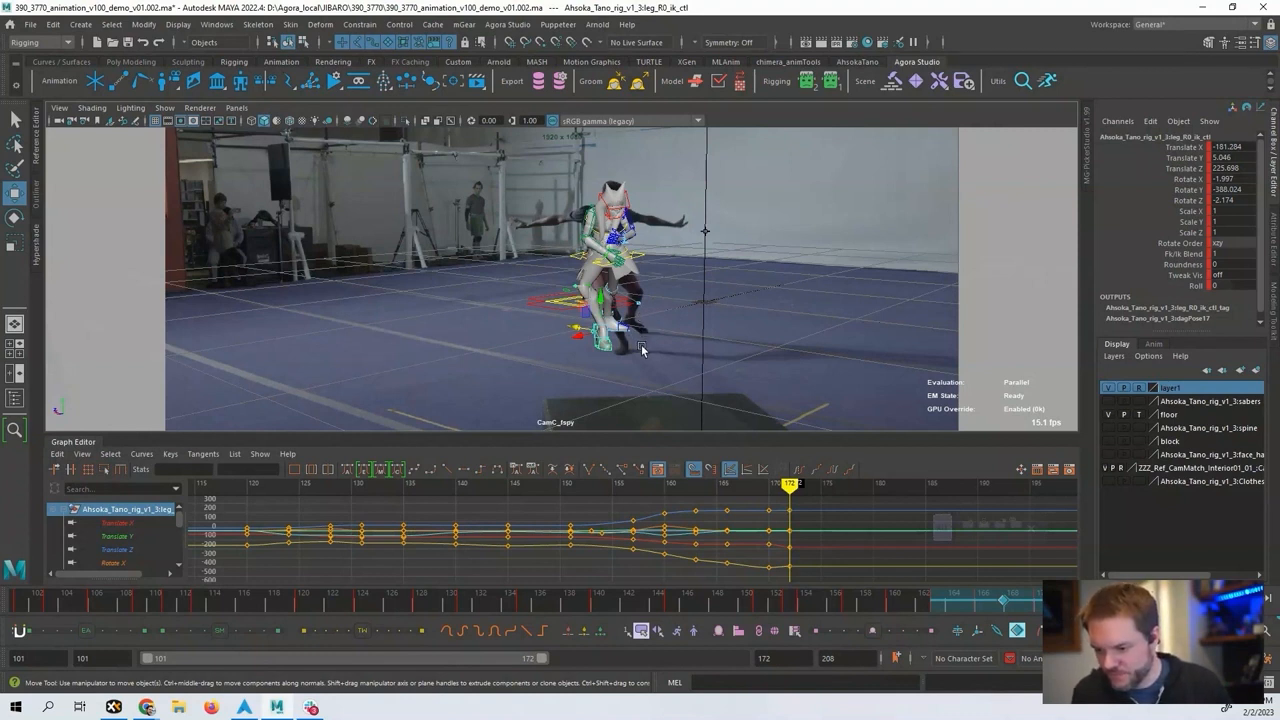
key(backslash)
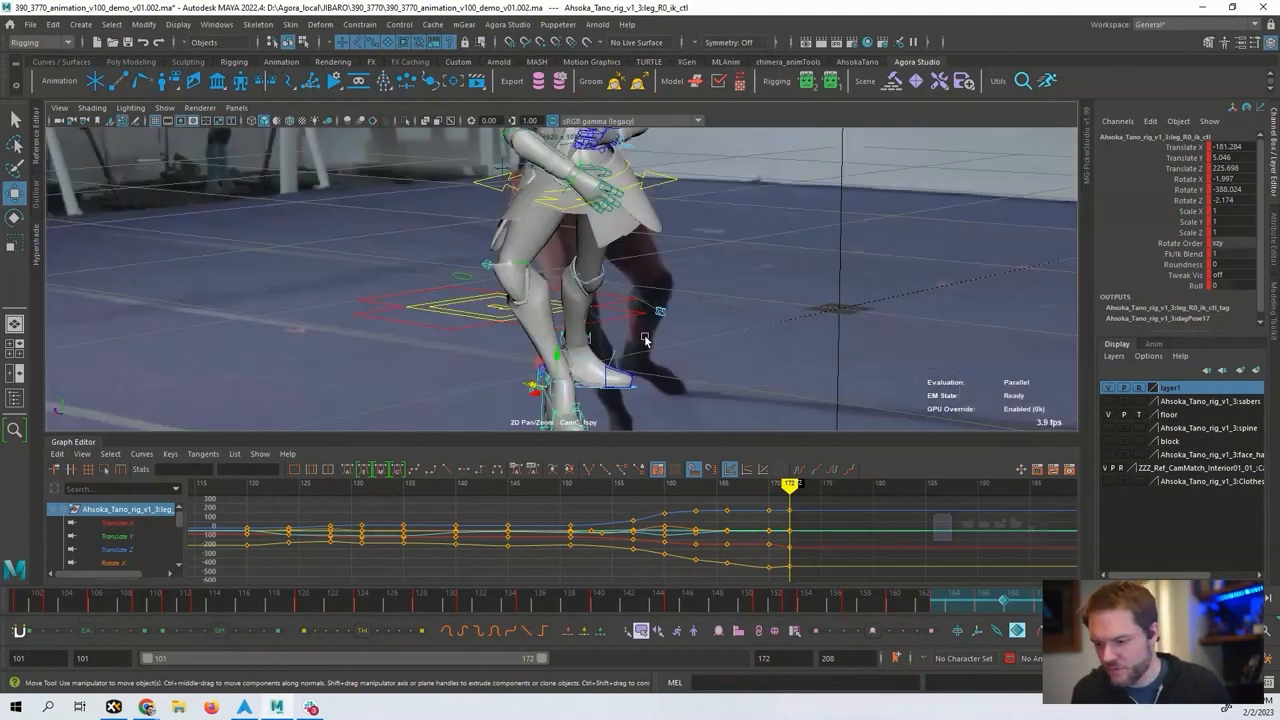
key(space)
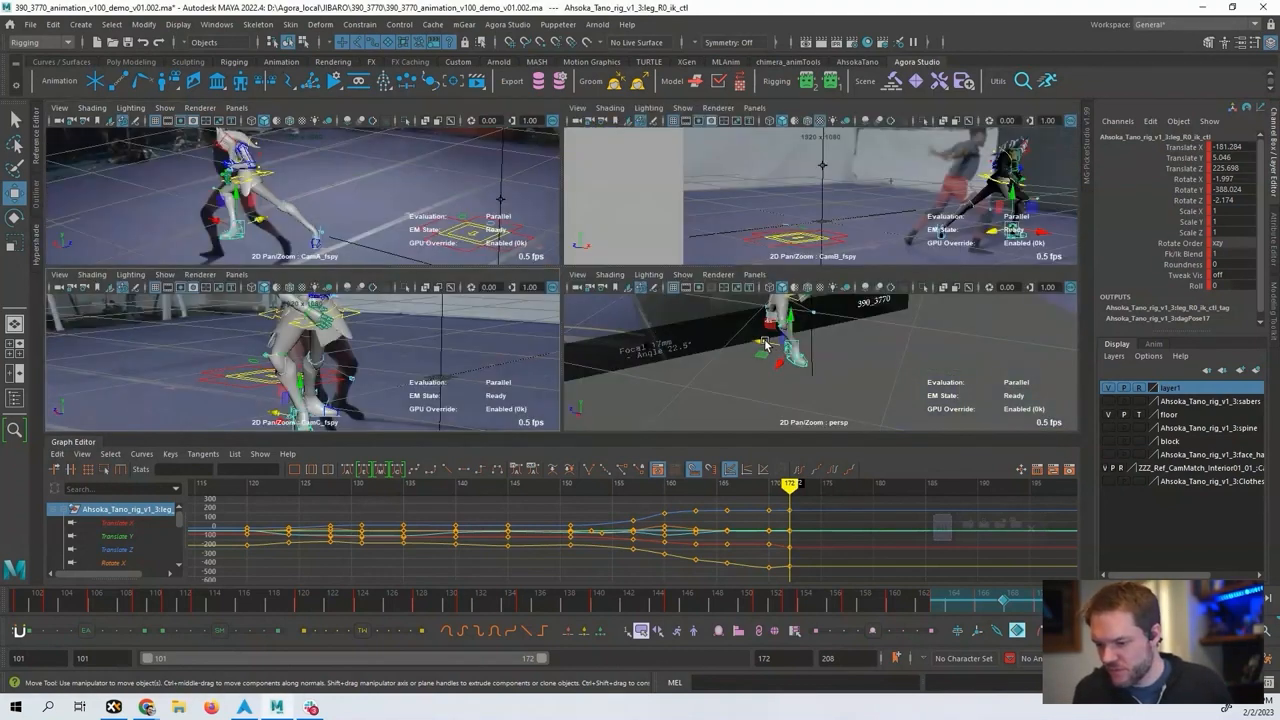
drag(765, 345, 774, 350)
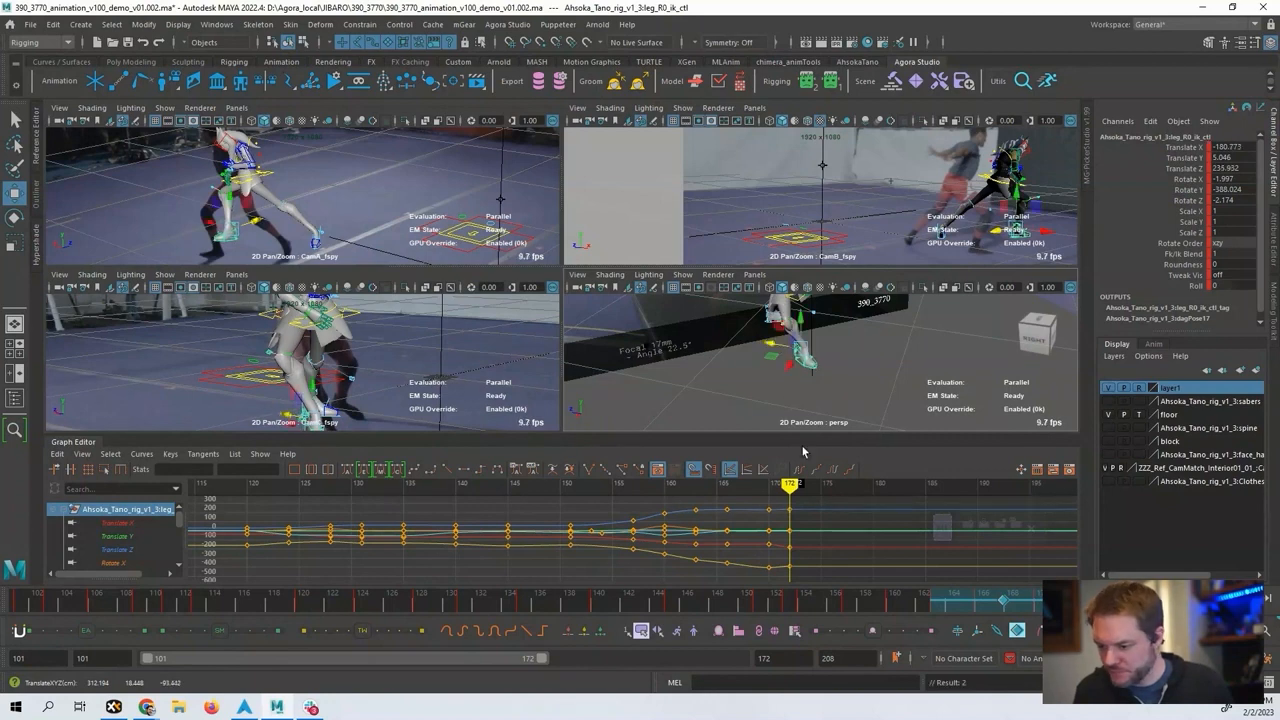
Scrub back to about frame 161 and play the animation to check the offset right foot's movement.
drag(785, 496, 716, 495)
key(alt+comma)
key(alt+comma)
key(alt+comma)
key(alt+comma)
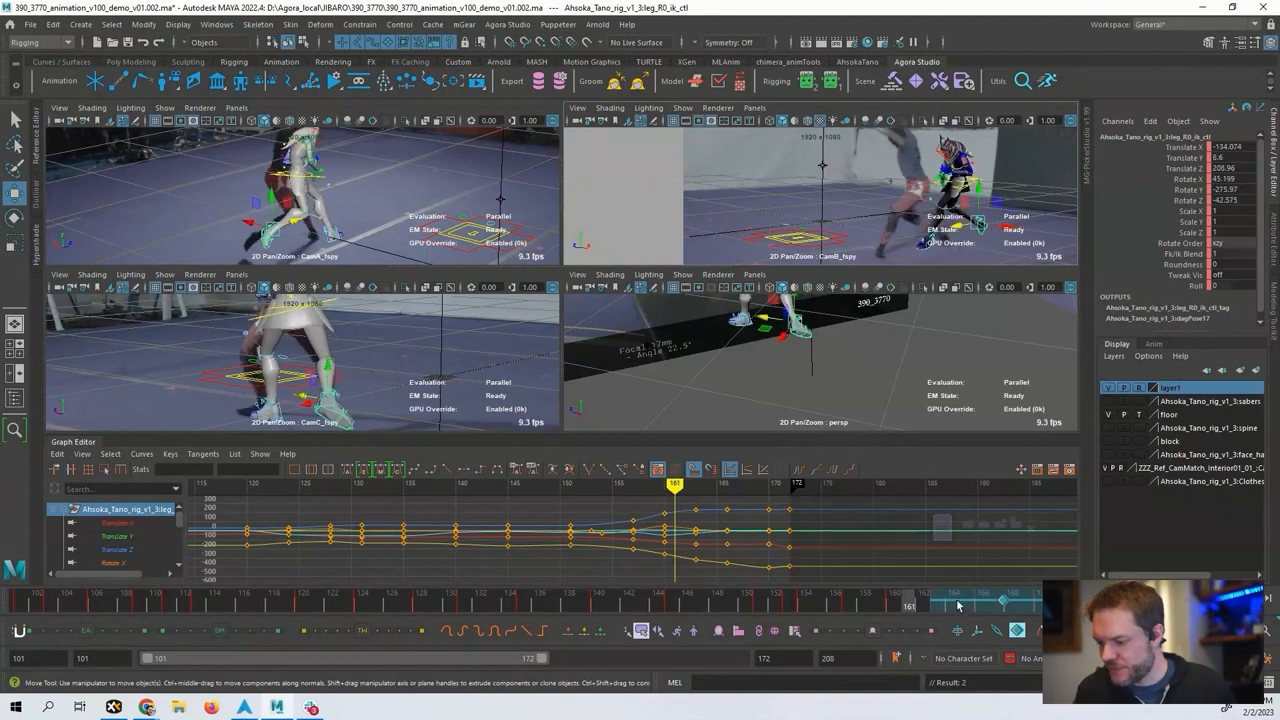
key(alt+v)
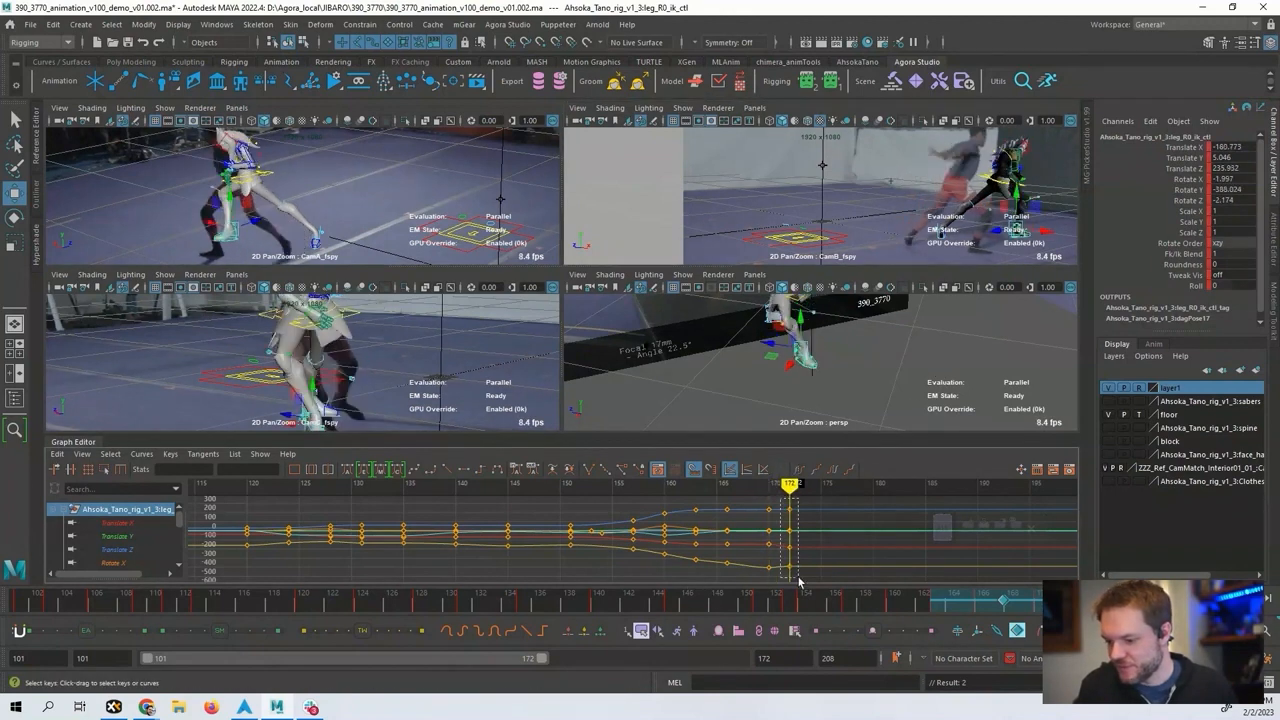
Delete the right foot's keys at frame 172 and key the planted pose held from frame 170 there instead.
drag(798, 577, 799, 577)
key(Delete)
key(s)
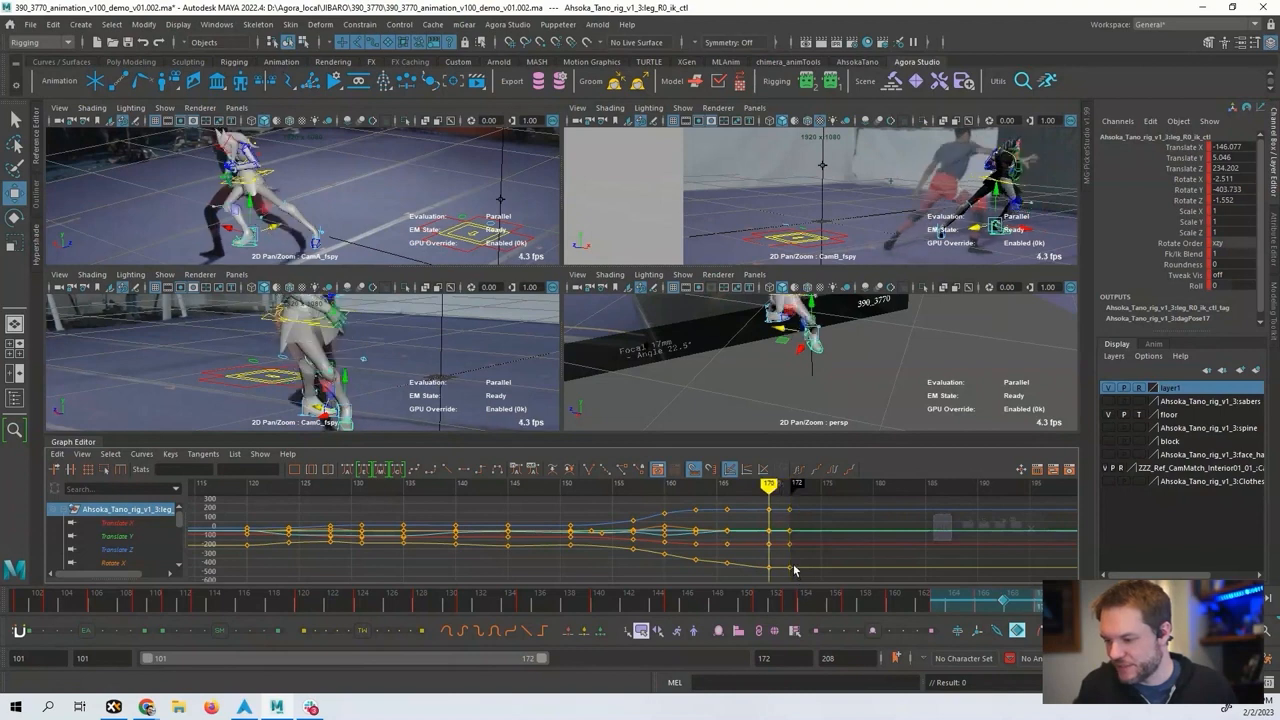
key(alt+comma)
key(alt+period)
key(alt+period)
key(alt+period)
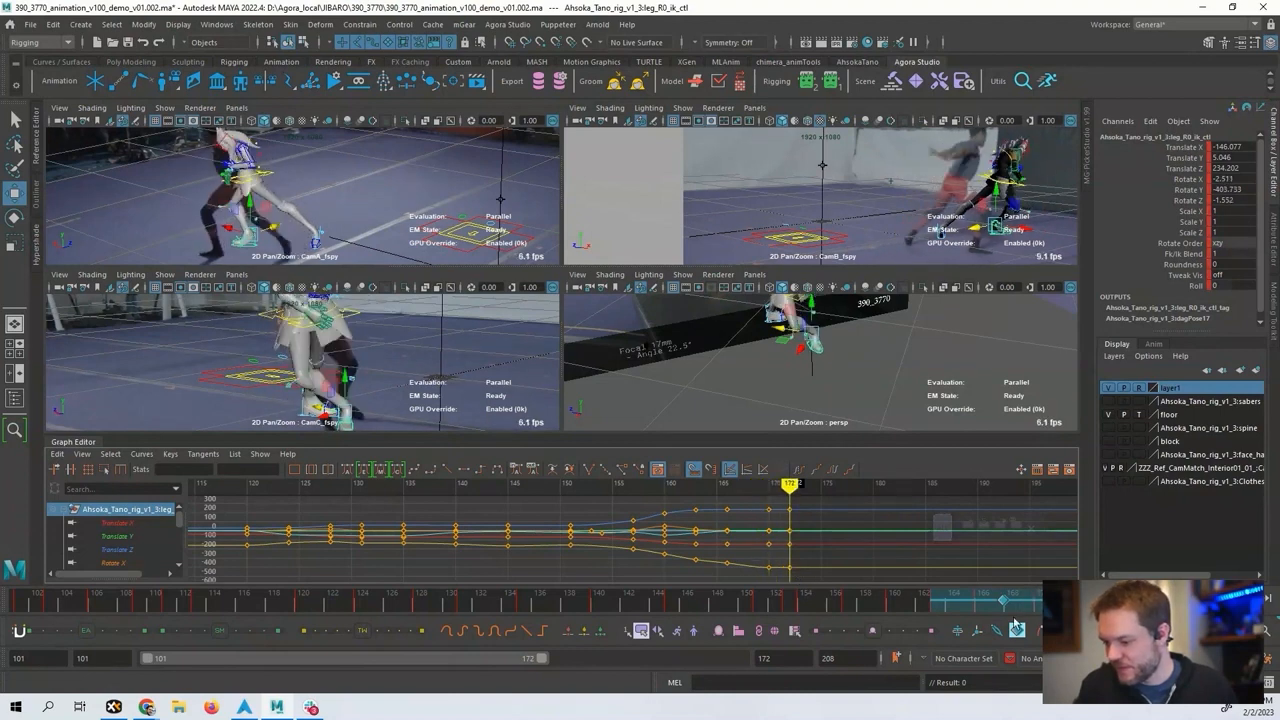
Step backward from frame 172, play the animation, and scrub up to about frame 170 to review the right foot's landing.
key(alt+comma)
key(alt+comma)
key(alt+comma)
key(alt+comma)
key(alt+comma)
key(alt+comma)
key(alt+comma)
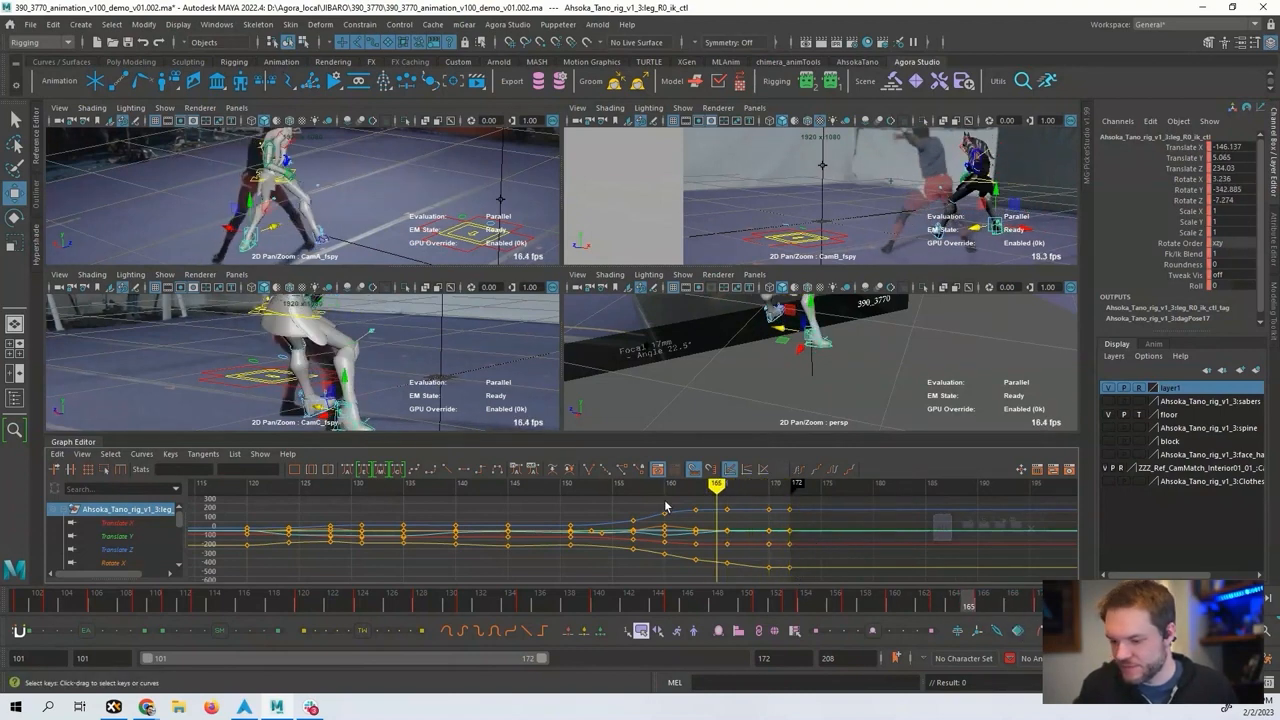
key(alt+comma)
key(alt+comma)
key(alt+comma)
key(alt+comma)
key(alt+comma)
key(alt+comma)
key(alt+comma)
key(alt+comma)
key(alt+comma)
key(alt+comma)
key(alt+comma)
key(alt+comma)
key(alt+comma)
key(alt+comma)
key(alt+comma)
key(alt+comma)
key(alt+comma)
key(alt+comma)
key(alt+comma)
key(alt+comma)
key(alt+v)
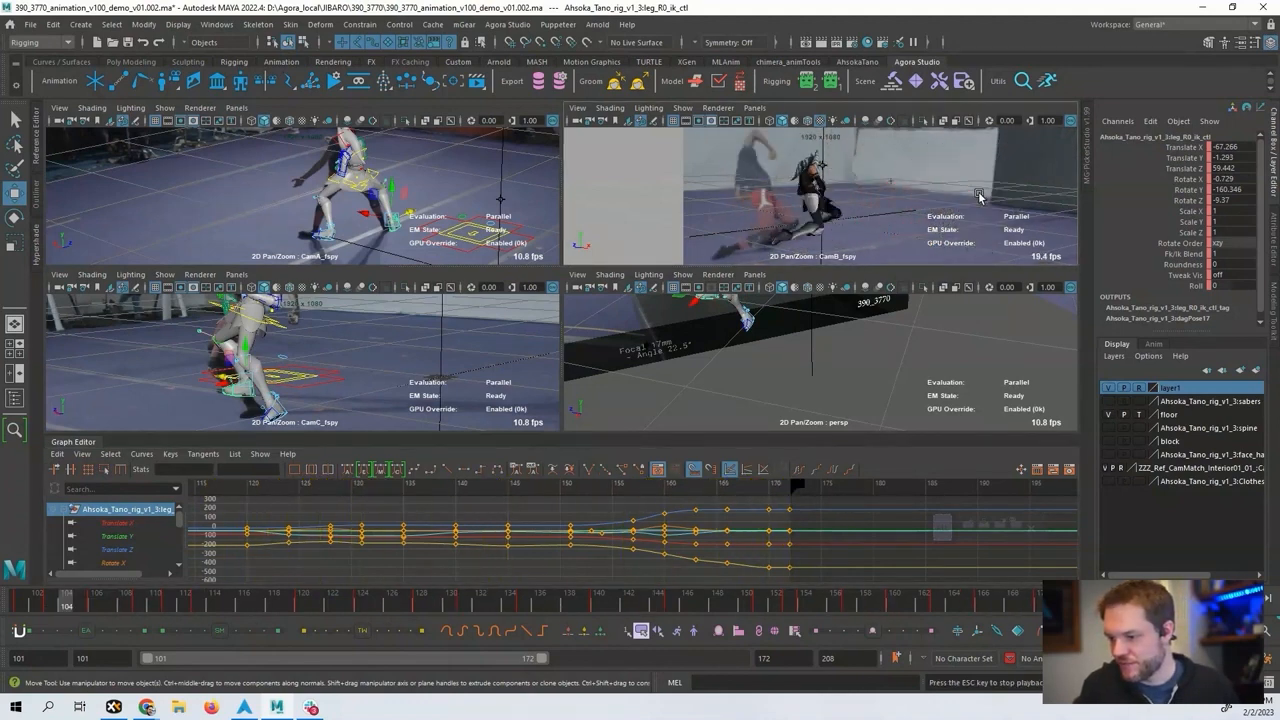
click(735, 488)
mouse_move(735, 488)
mouse_down()
mouse_move(776, 487)
mouse_move(728, 487)
mouse_move(764, 489)
mouse_up()
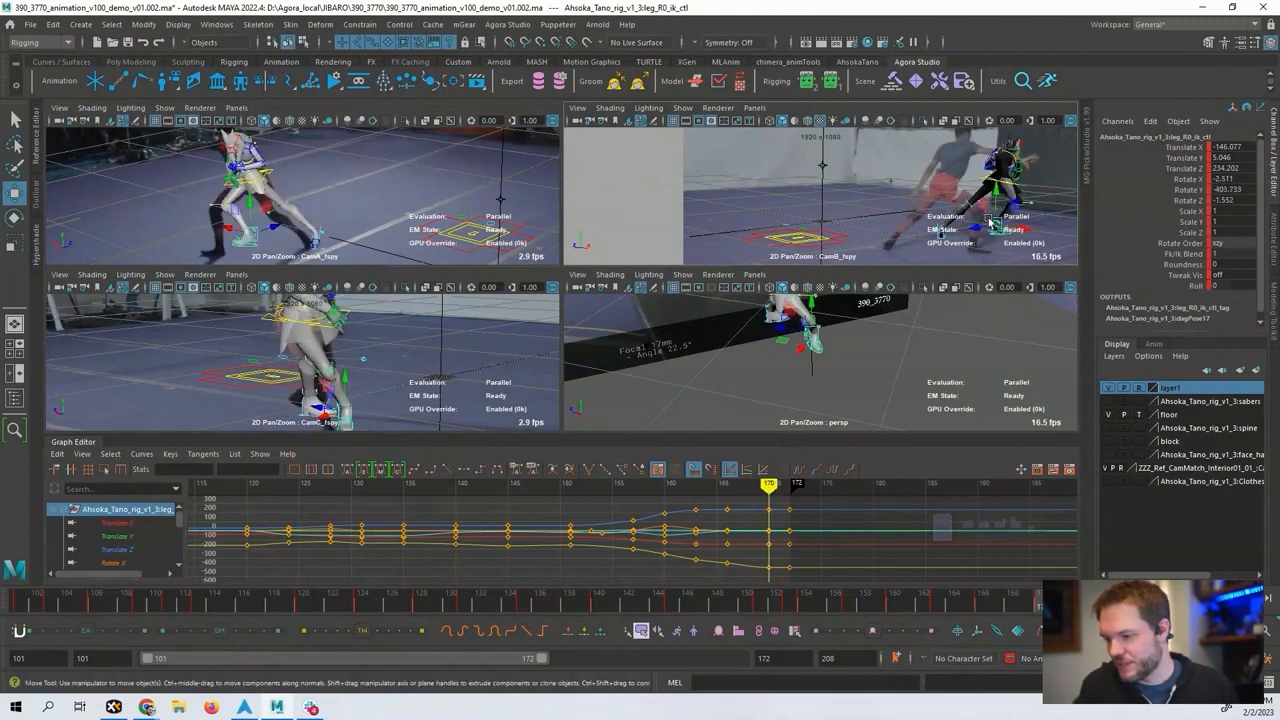
Select the body control near frame 165 and isolate its Translate X, Y and Z curves in the Graph Editor.
mouse_move(730, 487)
mouse_down()
mouse_move(674, 487)
mouse_move(748, 487)
mouse_move(716, 487)
mouse_up()
click(975, 187)
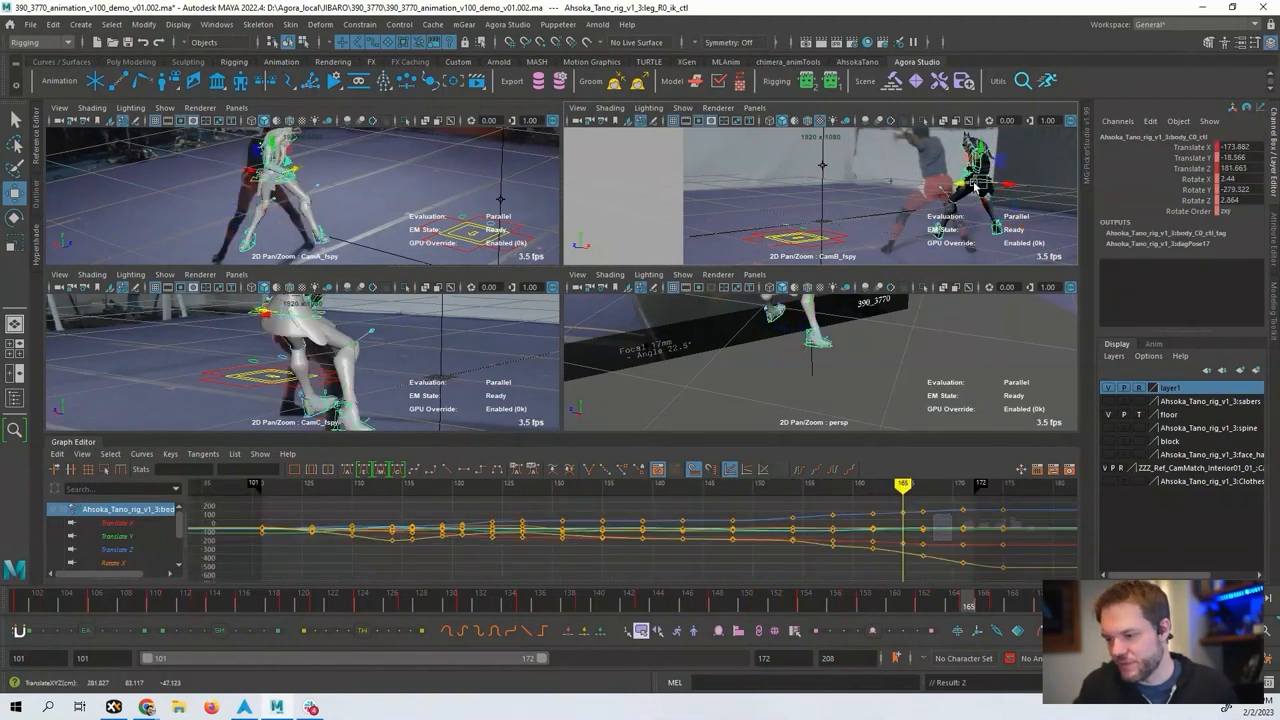
alt+middle_drag(880, 545, 744, 547)
click(131, 550)
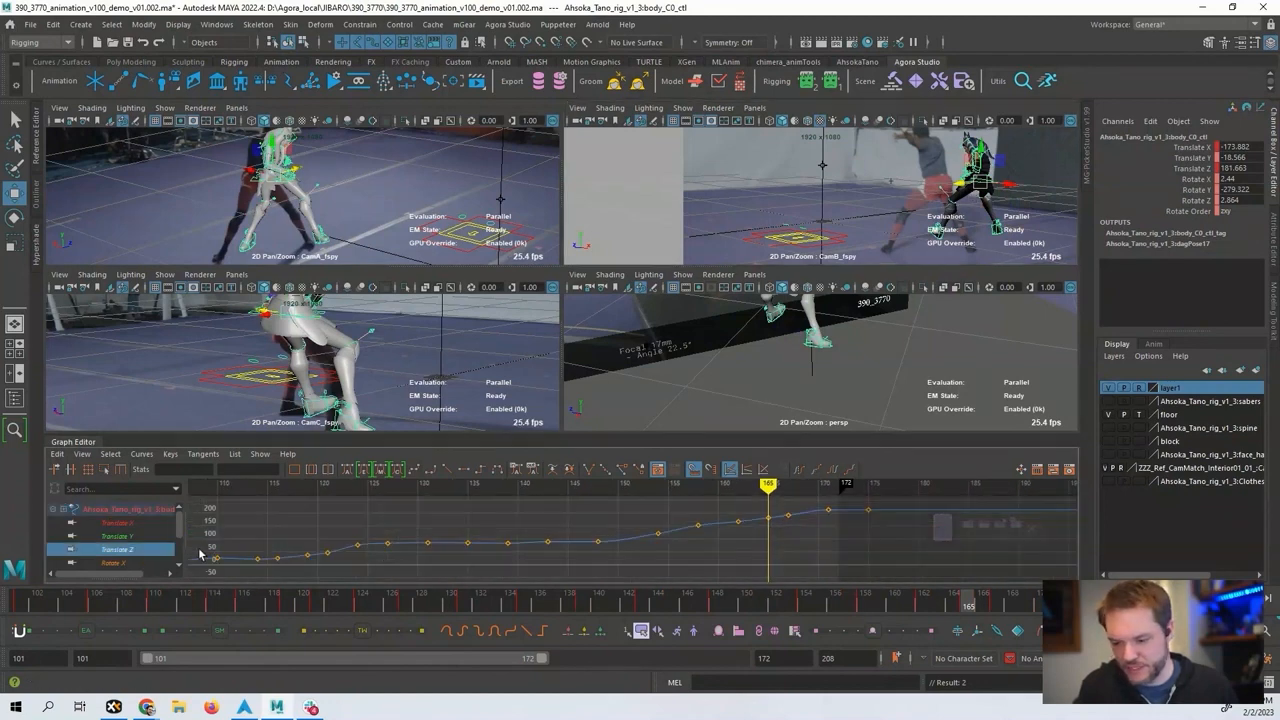
alt+middle_drag(876, 522, 703, 523)
scroll(641, 525, up, 4)
key(period)
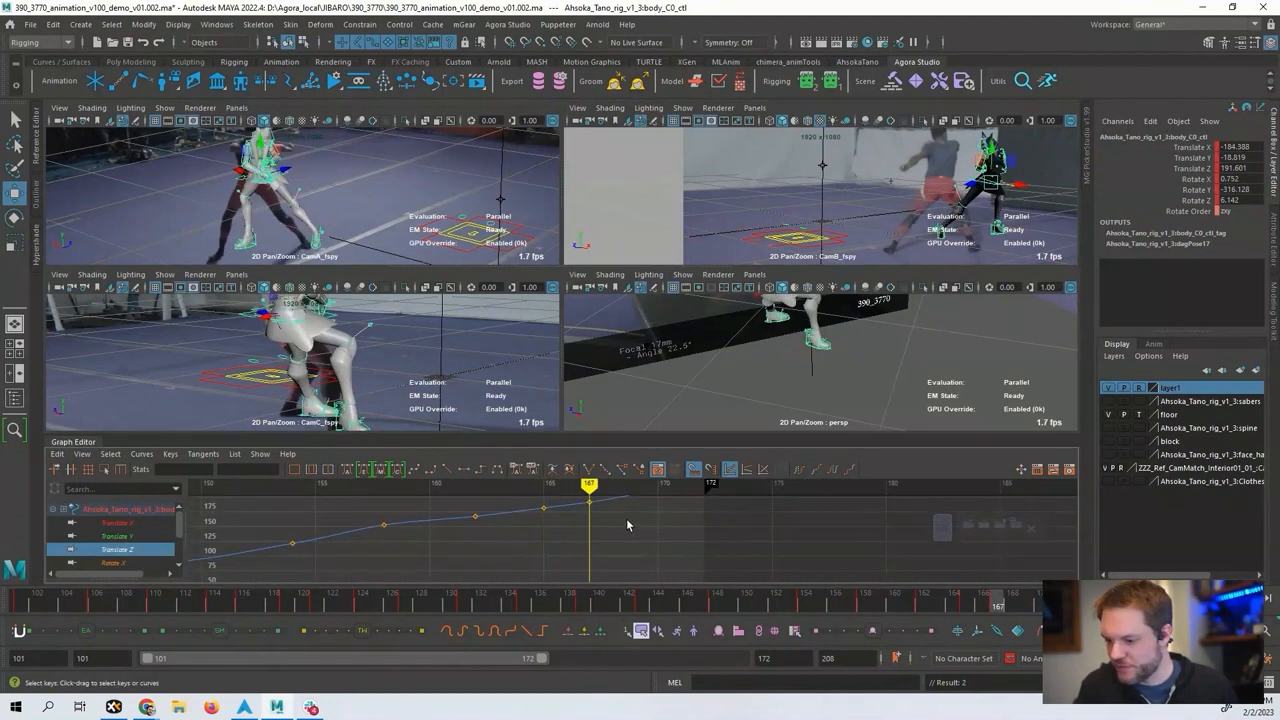
click(146, 525)
drag(146, 531, 148, 550)
key(comma)
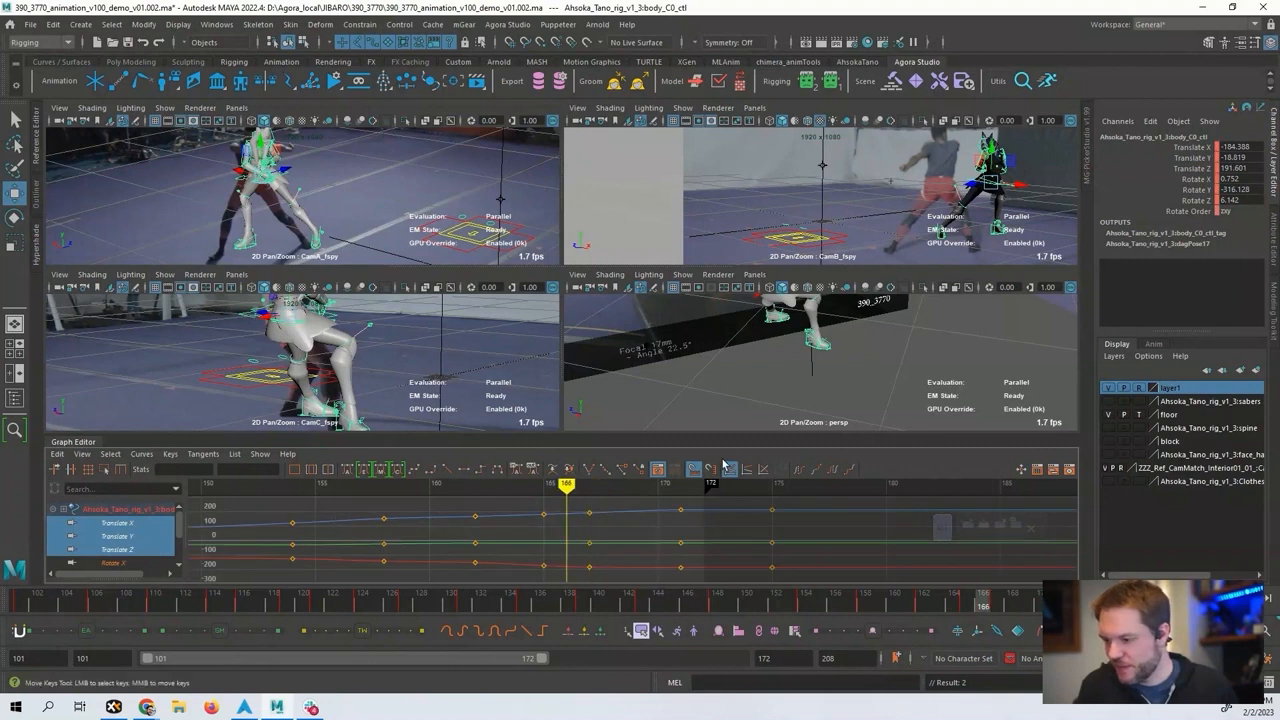
Step back and forth between about frames 165 and 168 to compare the body's travel with the filmed reference.
key(alt+period)
key(alt+period)
key(alt+period)
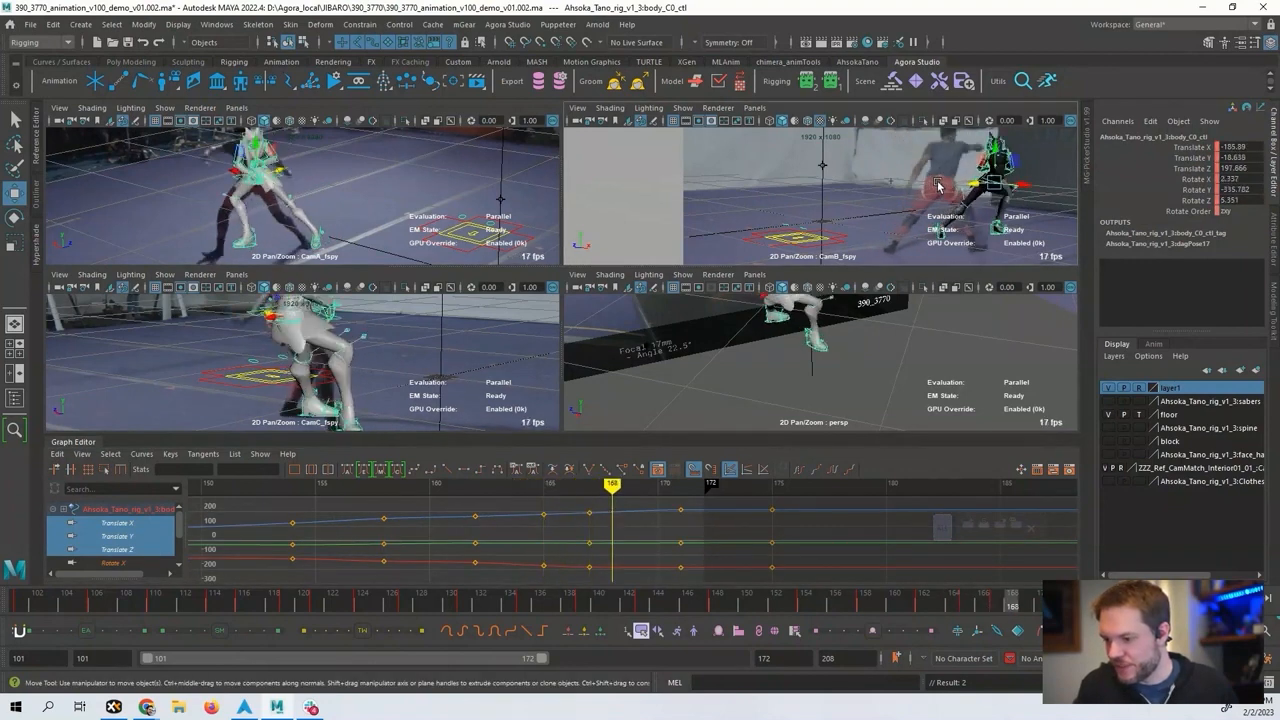
key(alt+comma)
key(alt+comma)
key(alt+period)
key(alt+period)
key(alt+comma)
key(alt+comma)
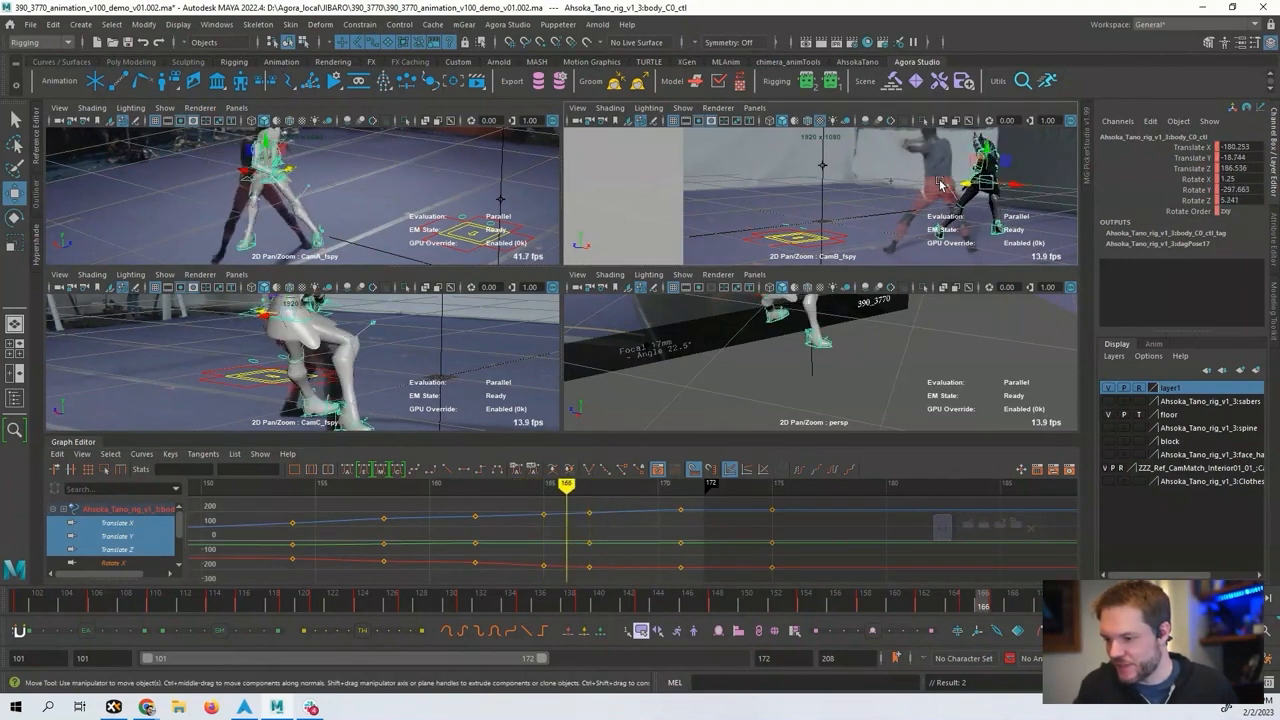
key(alt+period)
key(alt+period)
key(alt+comma)
key(alt+comma)
key(alt+period)
key(alt+period)
key(alt+comma)
key(alt+comma)
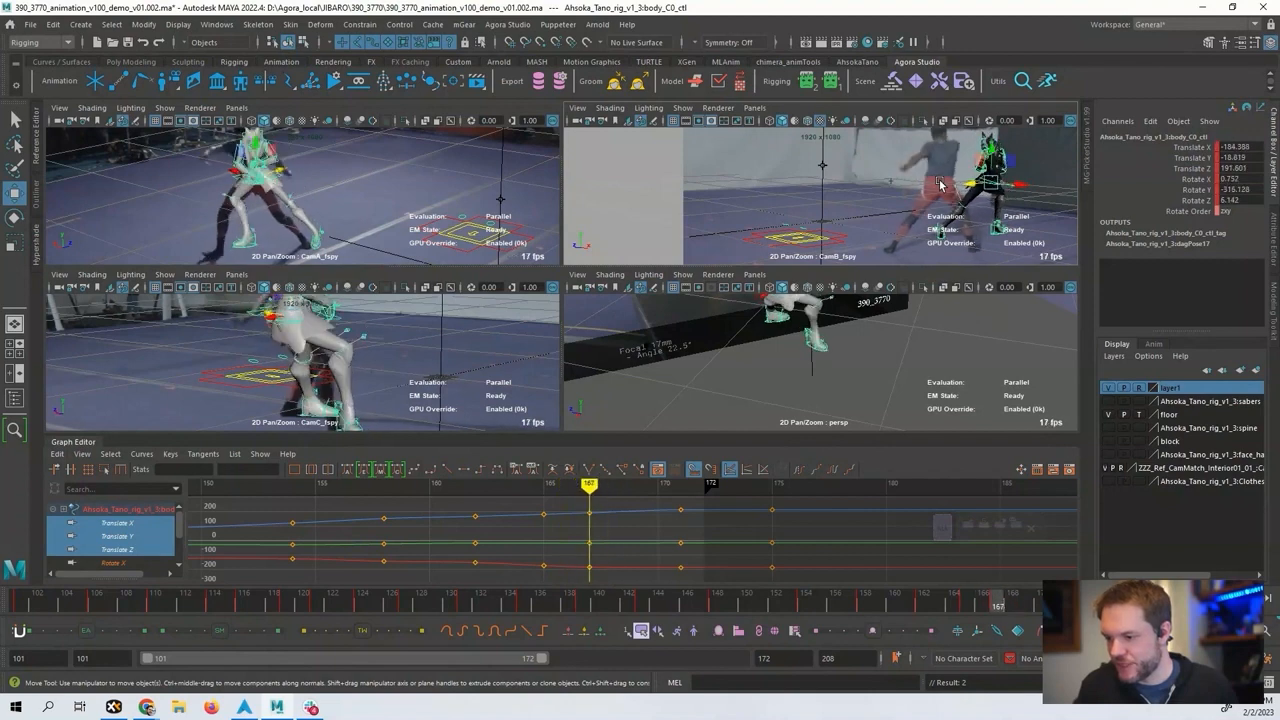
key(alt+period)
key(alt+period)
key(alt+comma)
key(alt+comma)
key(alt+period)
key(alt+period)
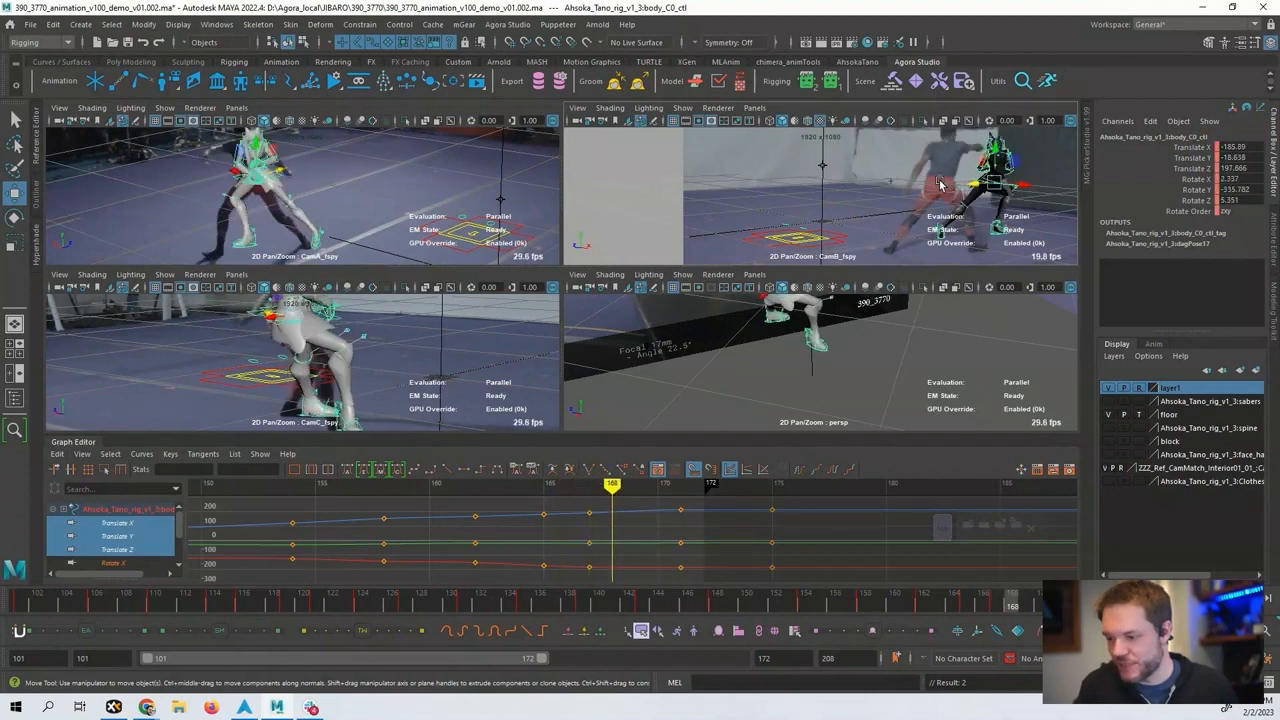
key(alt+comma)
key(alt+comma)
key(alt+period)
key(alt+period)
key(alt+comma)
key(alt+comma)
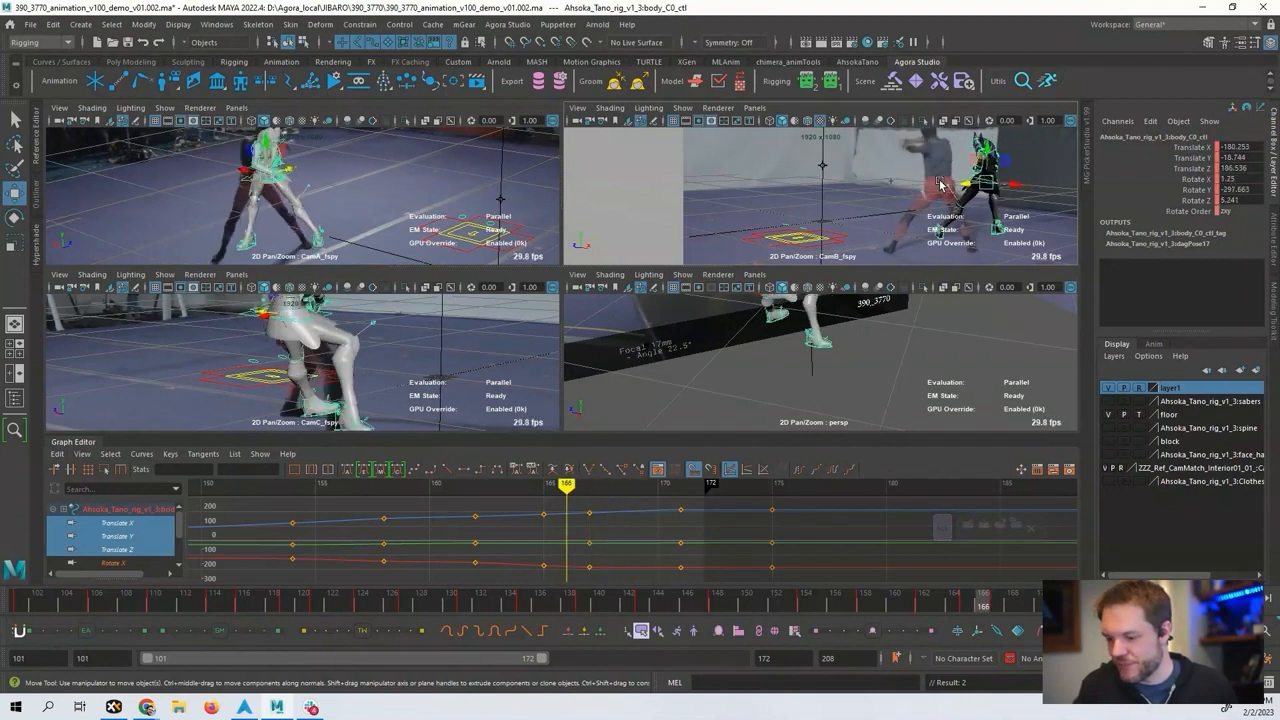
key(alt+comma)
key(alt+comma)
key(alt+period)
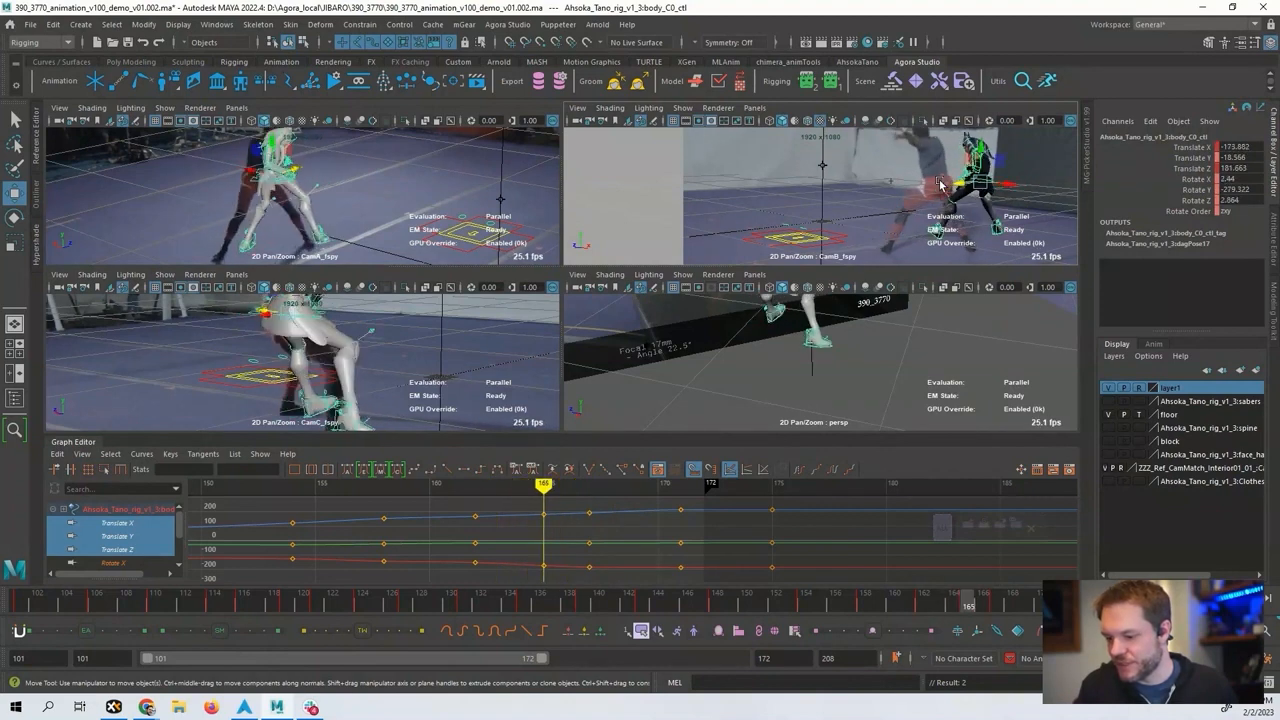
key(alt+period)
key(alt+period)
key(alt+comma)
key(alt+comma)
key(alt+comma)
key(alt+comma)
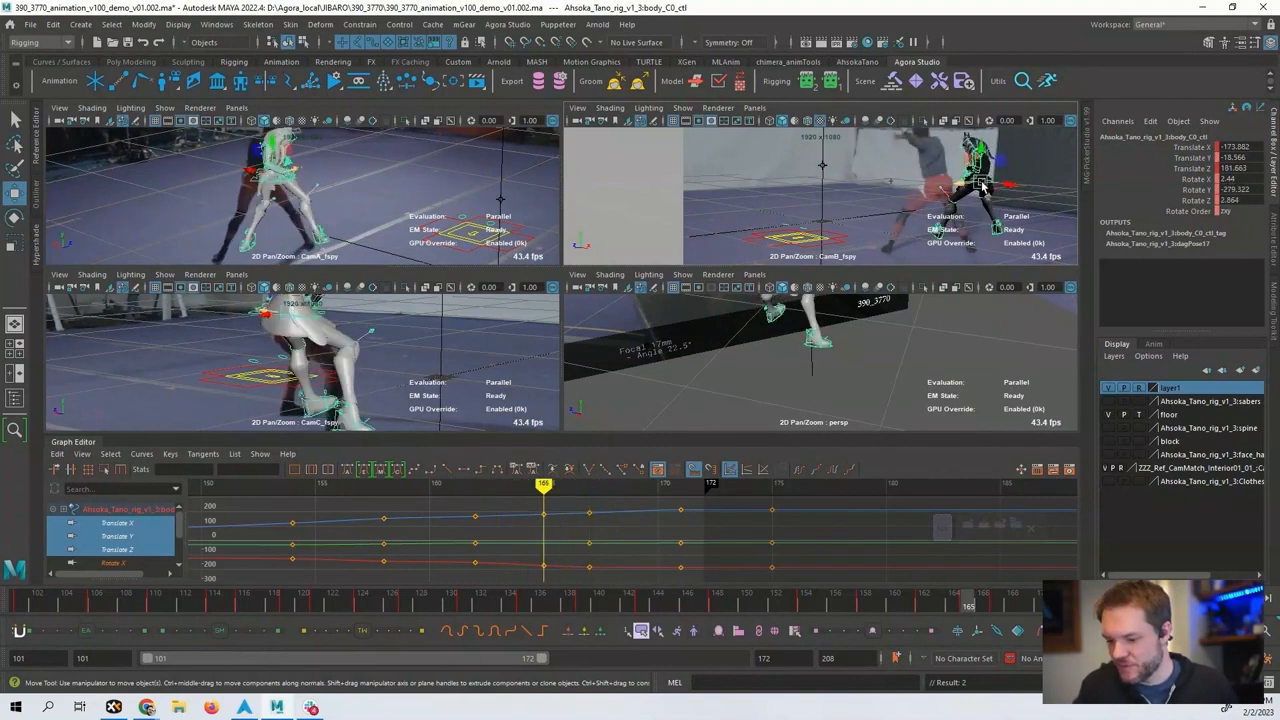
key(alt+period)
key(alt+period)
key(alt+period)
key(alt+period)
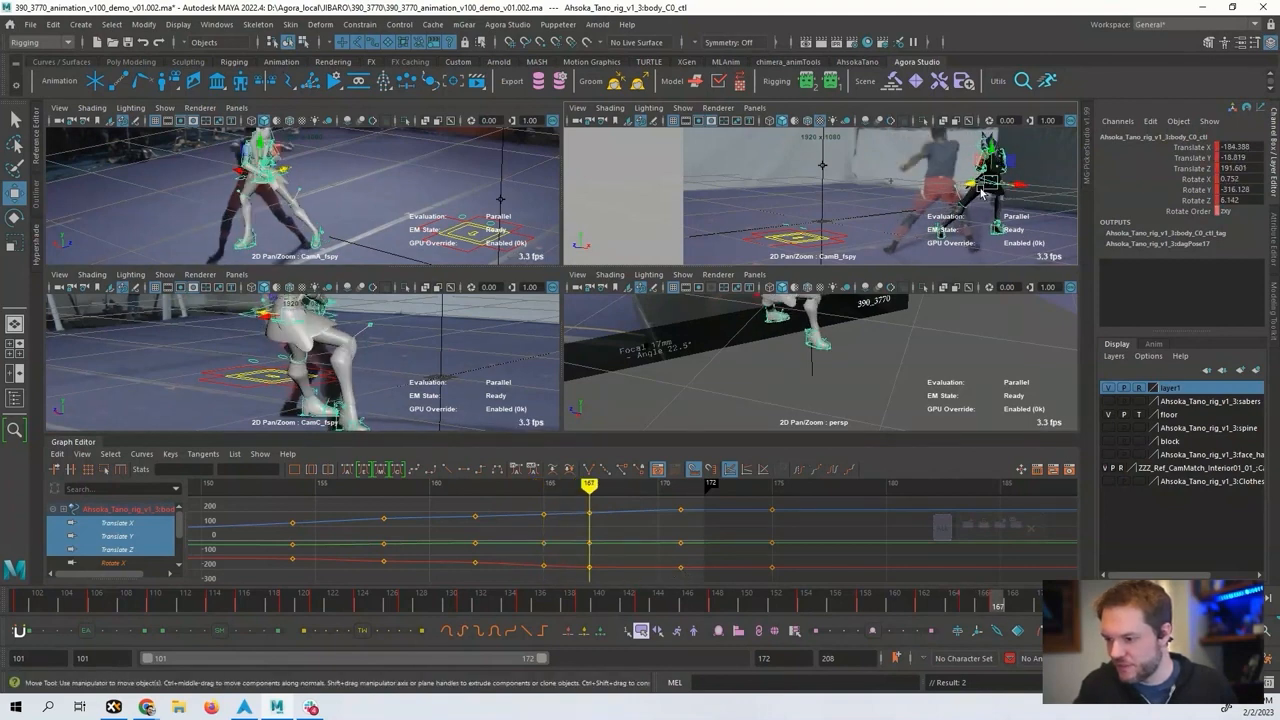
Blend the body's translation keys at frame 167 toward the preceding keys with Ease In Out, to about Translate Z 182.
drag(1016, 187, 1000, 186)
key(ctrl+z)
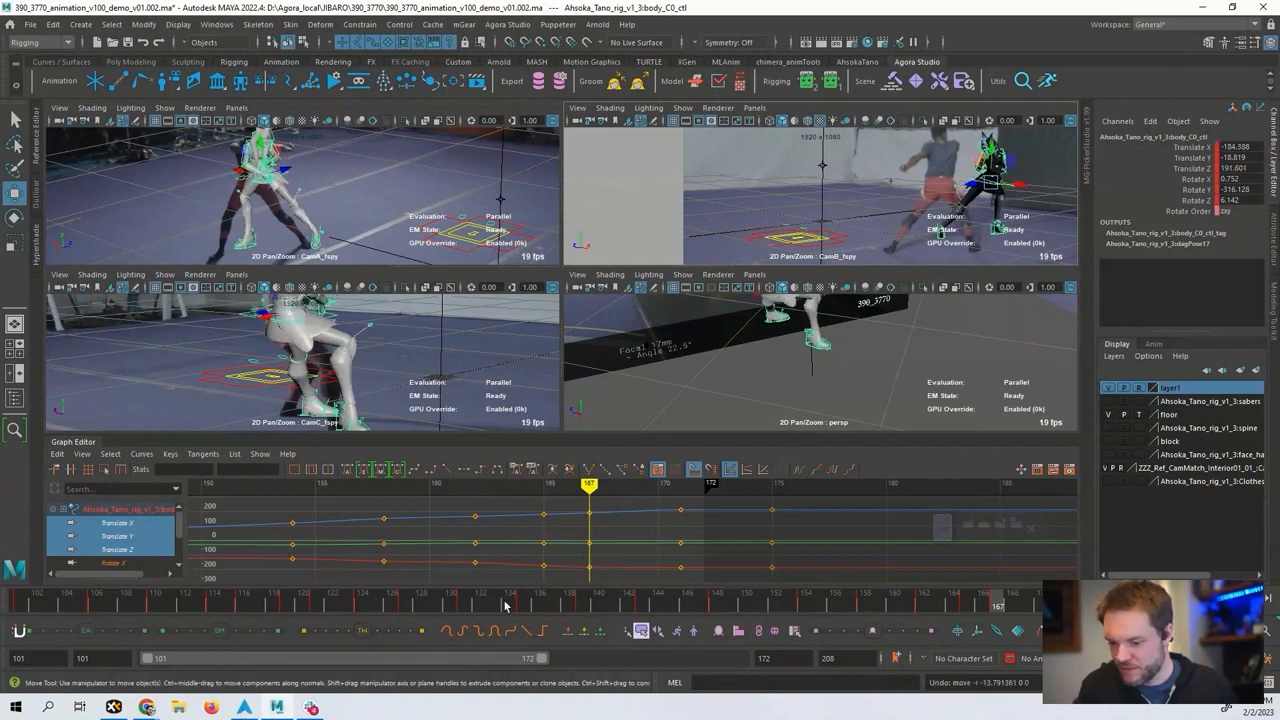
alt+middle_drag(578, 540, 560, 547)
alt+shift+right_drag(560, 547, 566, 550)
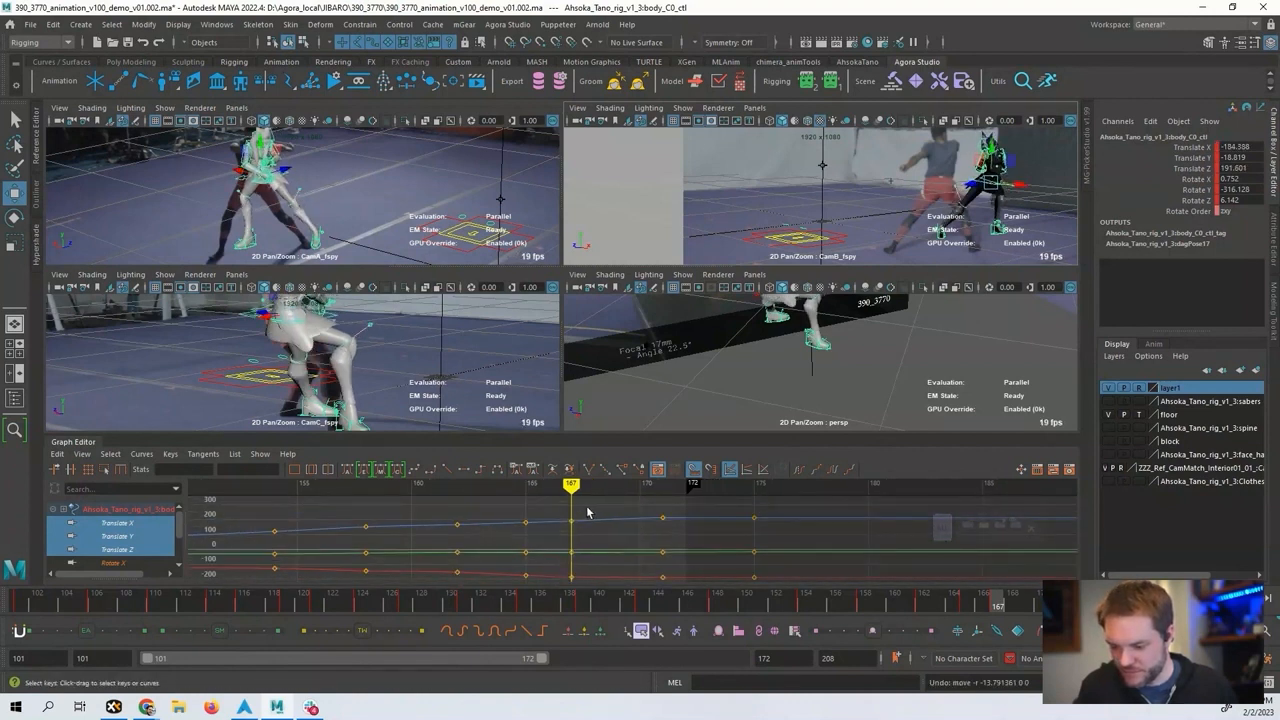
drag(587, 512, 532, 610)
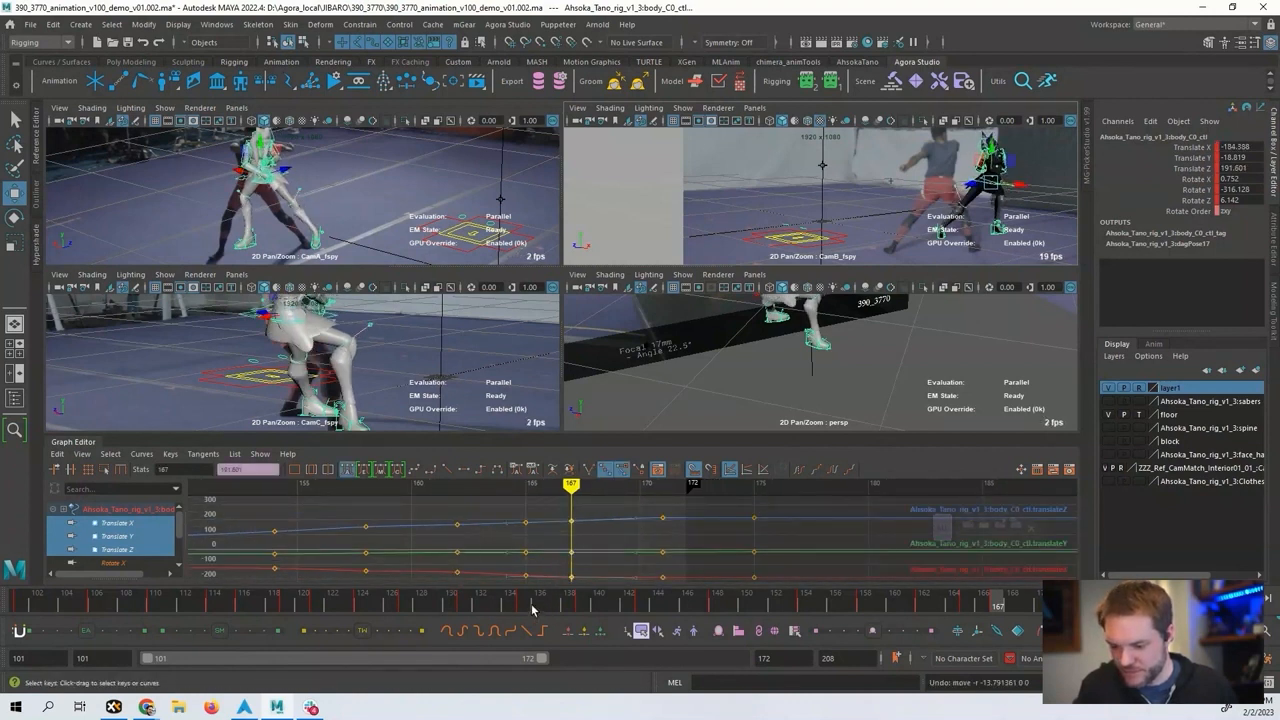
click(84, 633)
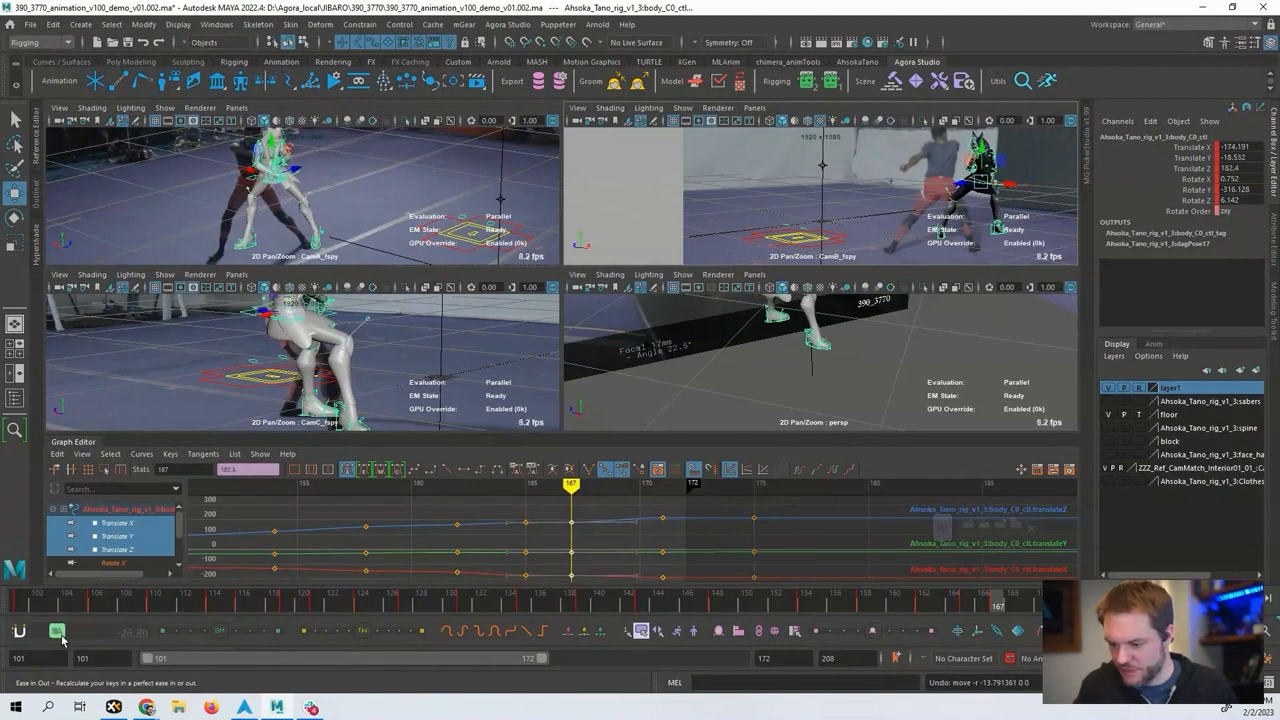
drag(61, 638, 55, 637)
Step through about frames 165 to 171 to check how the adjusted body translation flows into the following poses.
key(alt+comma)
key(alt+comma)
key(alt+comma)
key(alt+period)
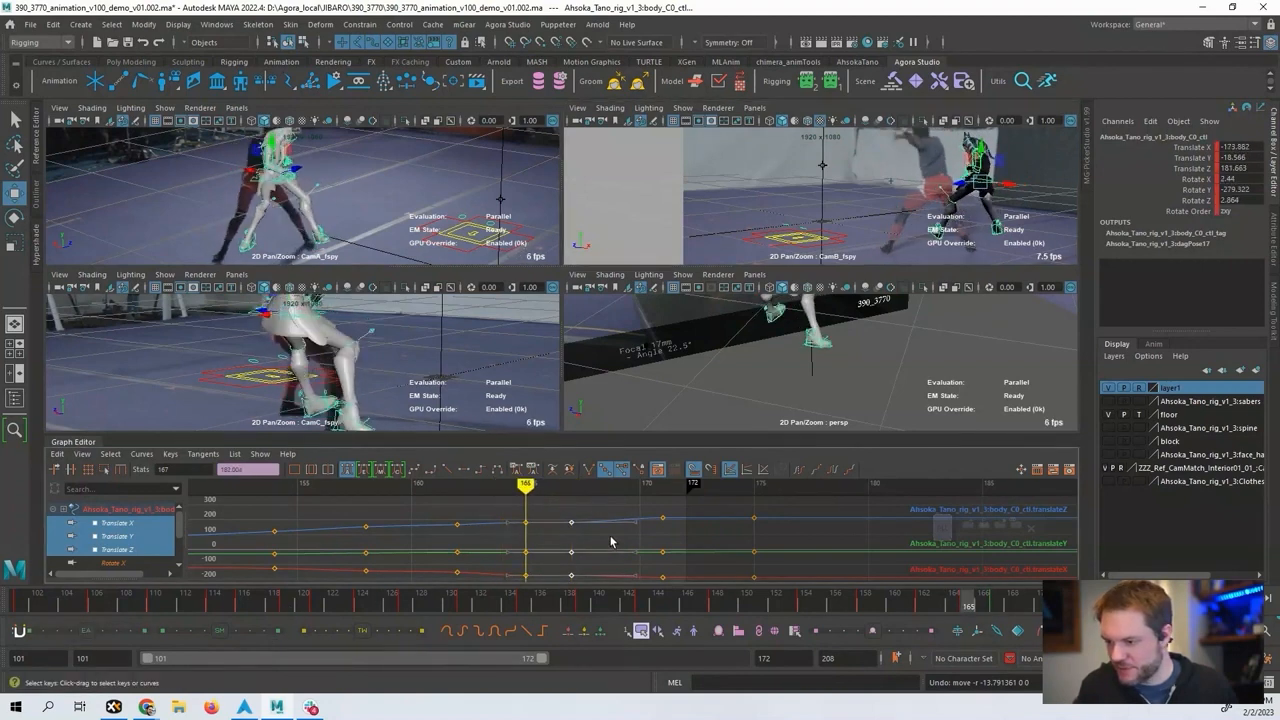
key(alt+period)
key(alt+period)
key(alt+period)
key(alt+period)
key(alt+period)
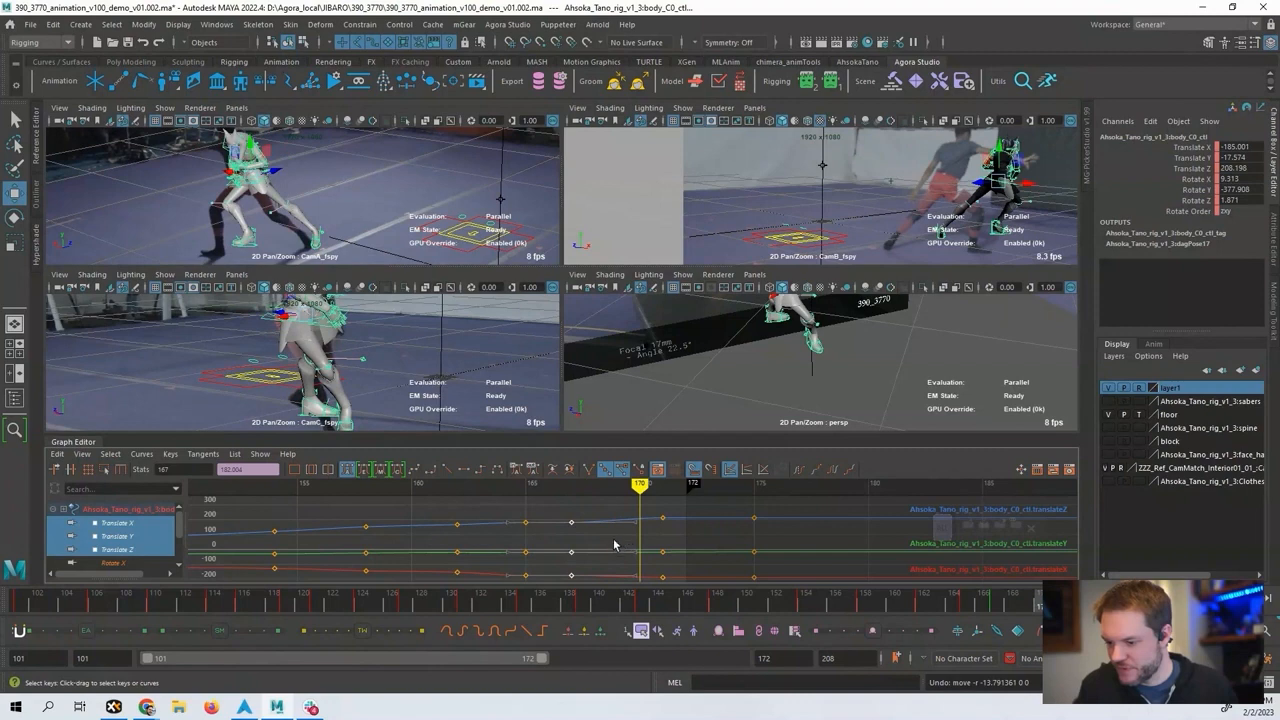
key(alt+period)
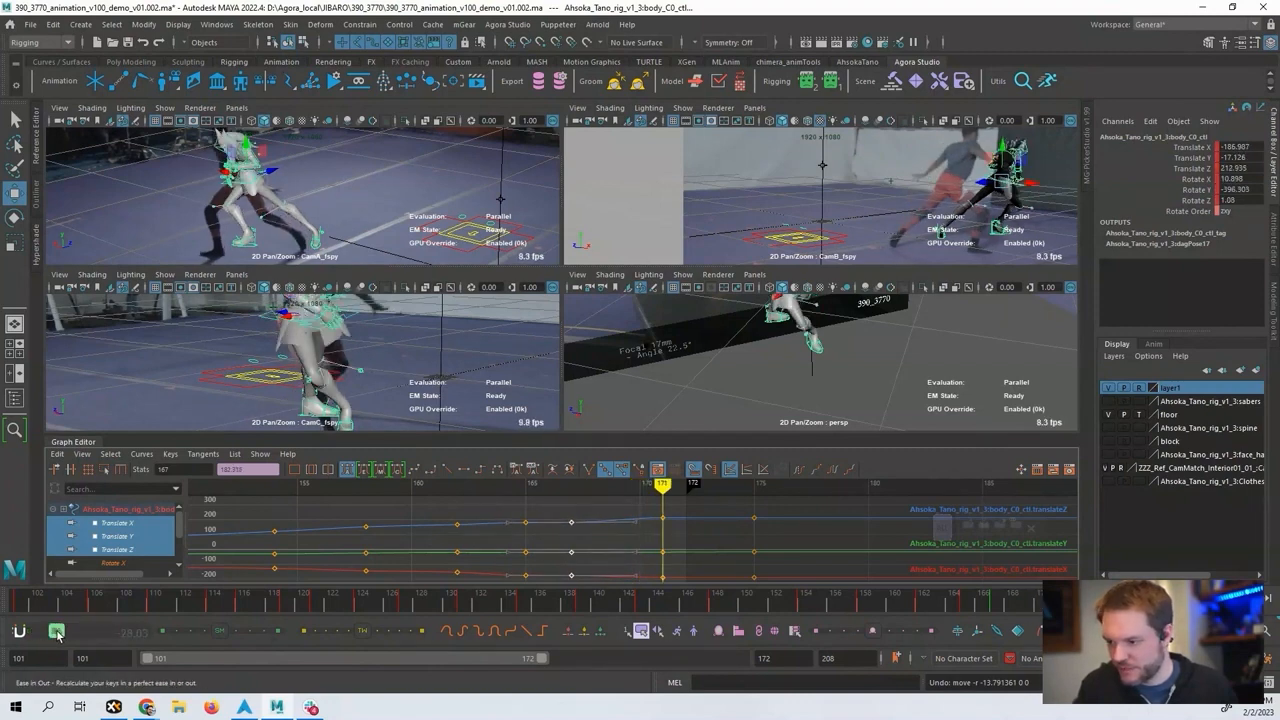
Blend the body's translation keys at frame 171 toward the preceding keys with Ease In Out, to about Translate Z 184.
drag(624, 511, 681, 623)
mouse_move(86, 631)
mouse_down()
mouse_move(55, 634)
mouse_move(67, 640)
mouse_up()
key(alt+comma)
key(alt+comma)
key(alt+comma)
key(alt+comma)
key(alt+comma)
key(alt+comma)
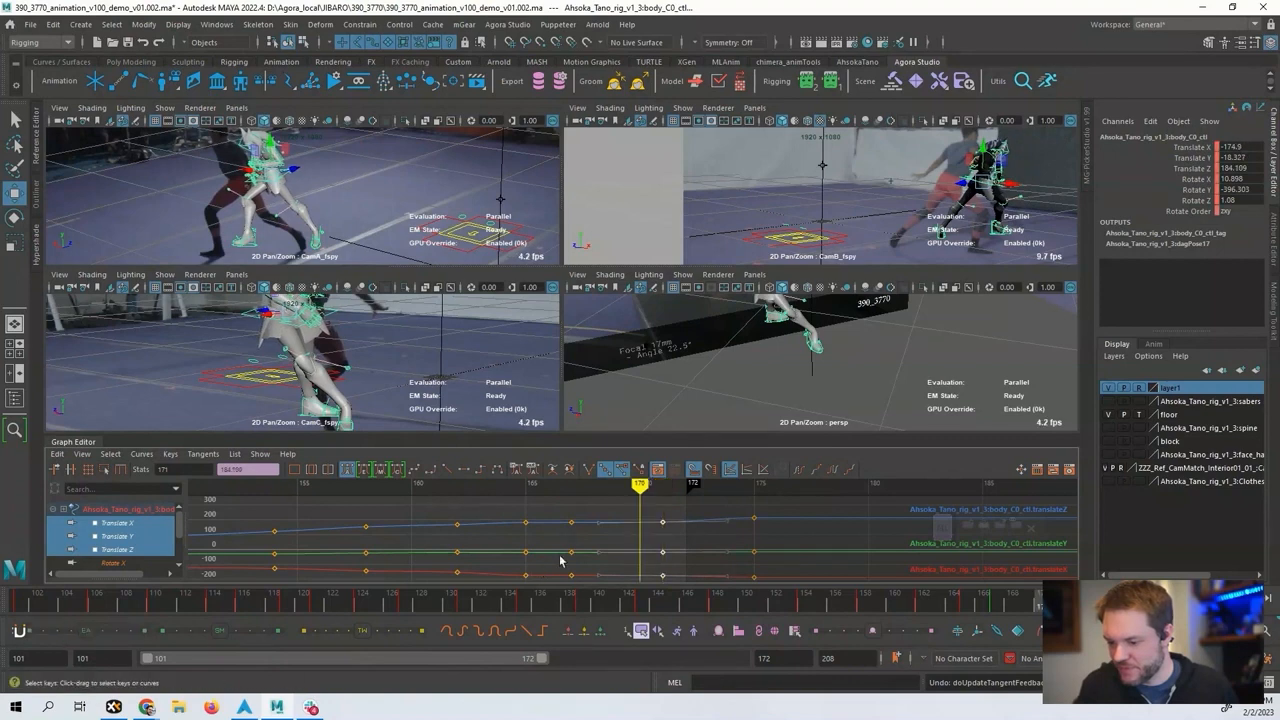
Step back and forth between about frames 168 and 171 to compare the body's settling with the filmed reference.
key(alt+period)
key(alt+period)
key(alt+period)
key(alt+period)
key(alt+period)
key(alt+period)
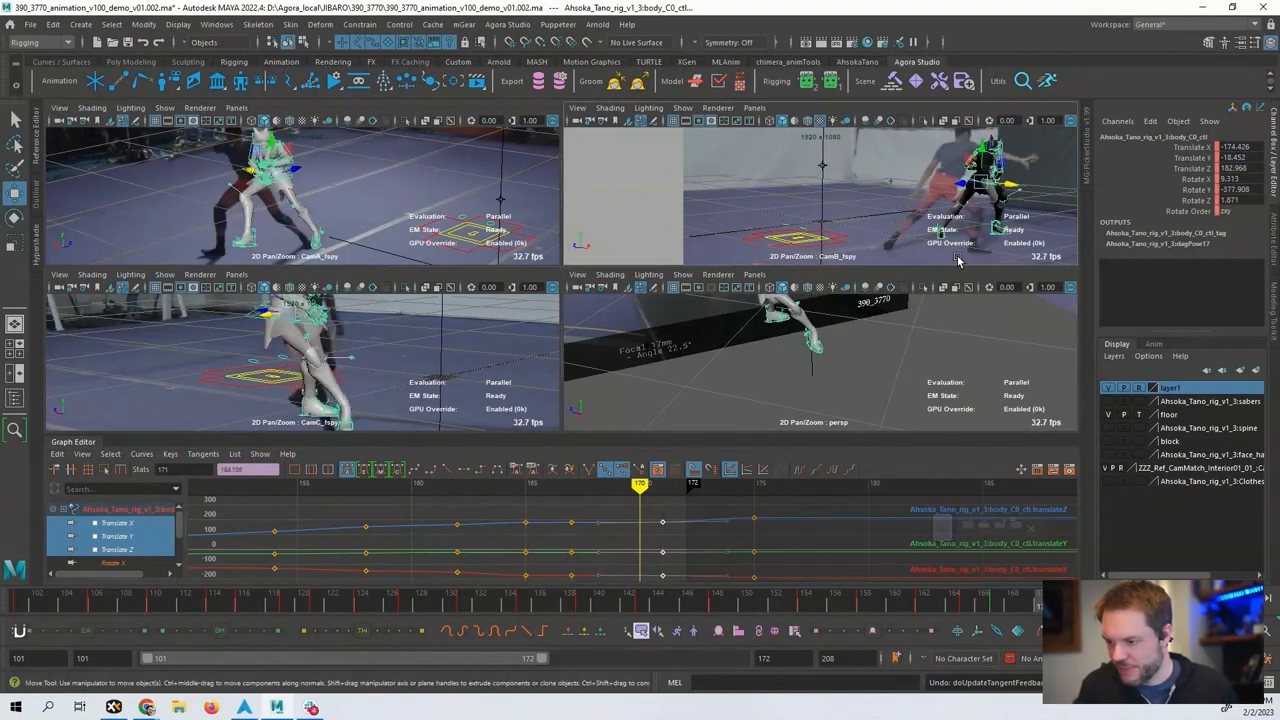
key(alt+comma)
key(alt+comma)
key(alt+comma)
key(alt+comma)
key(alt+comma)
key(alt+period)
key(alt+period)
key(alt+period)
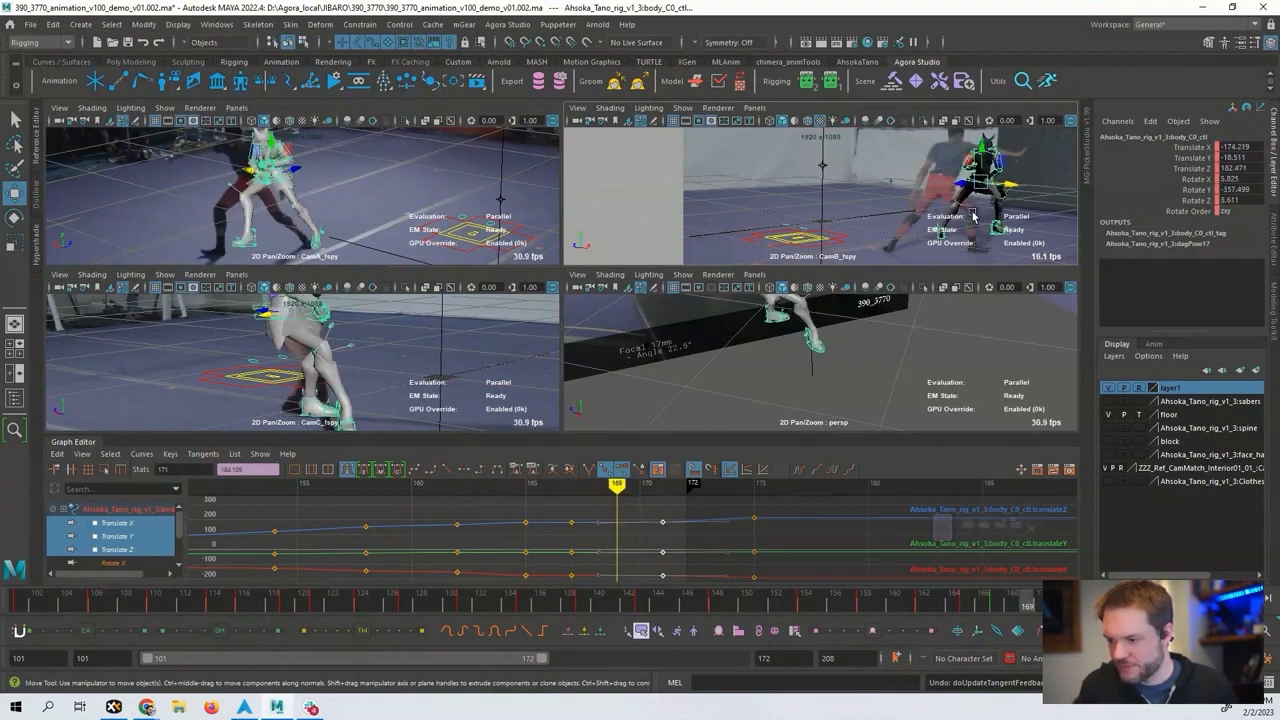
Play back the animation and scrub to frame 138 to examine the character's legs in the perspective view.
key(alt+v)
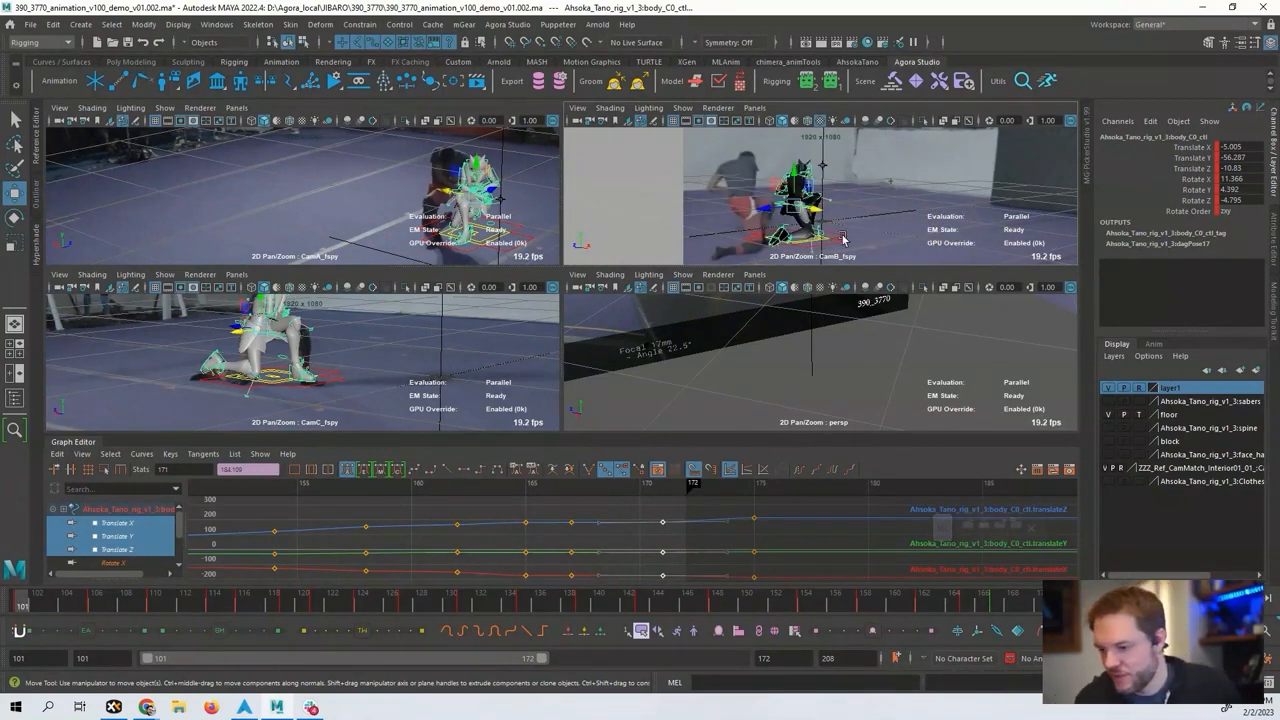
alt+middle_drag(484, 523, 909, 523)
scroll(642, 514, down, 3)
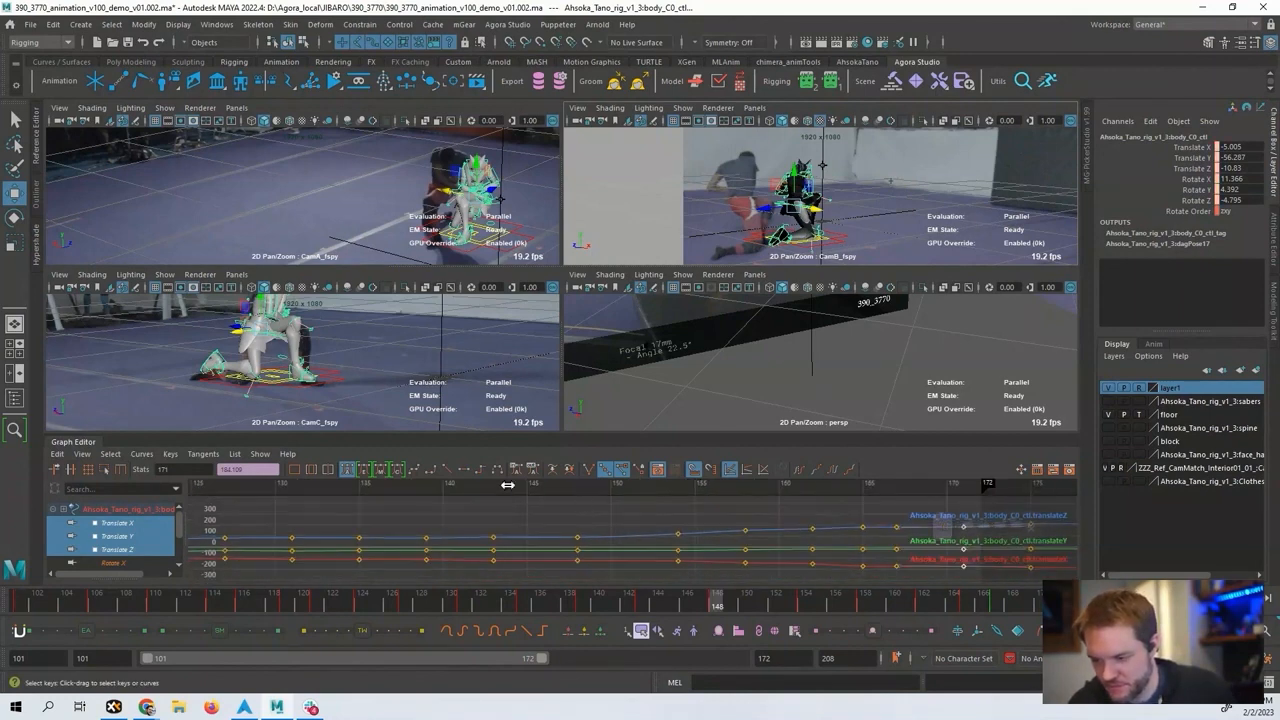
drag(508, 485, 409, 485)
alt+drag(777, 339, 850, 363)
alt+right_drag(760, 362, 840, 366)
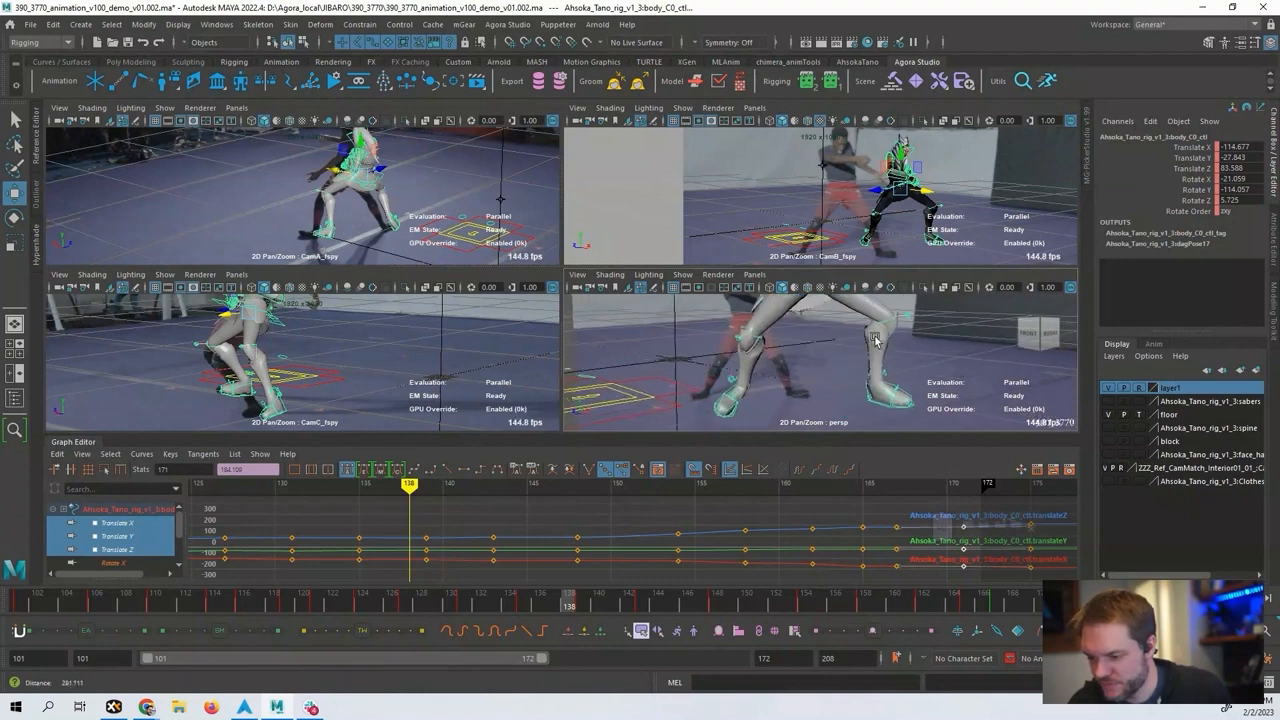
alt+middle_drag(800, 364, 770, 362)
alt+drag(770, 365, 753, 421)
click(742, 408)
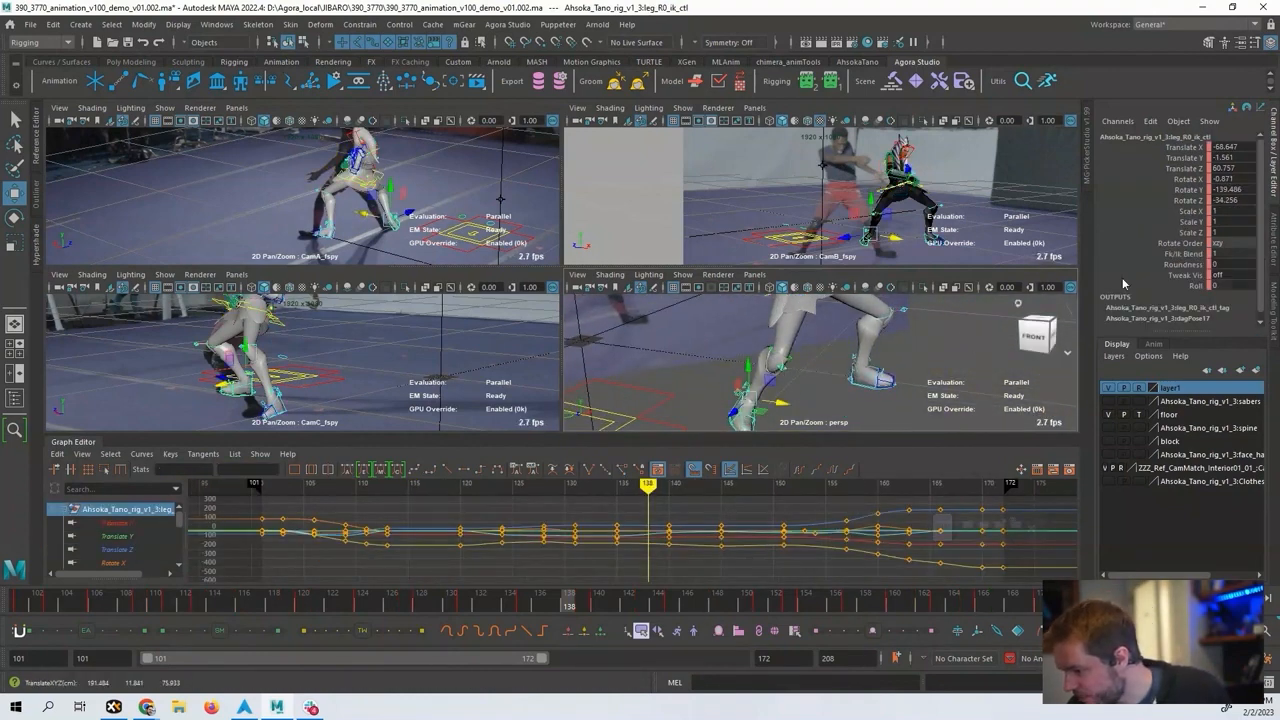
click(1196, 285)
middle_drag(800, 398, 857, 398)
key(ctrl+z)
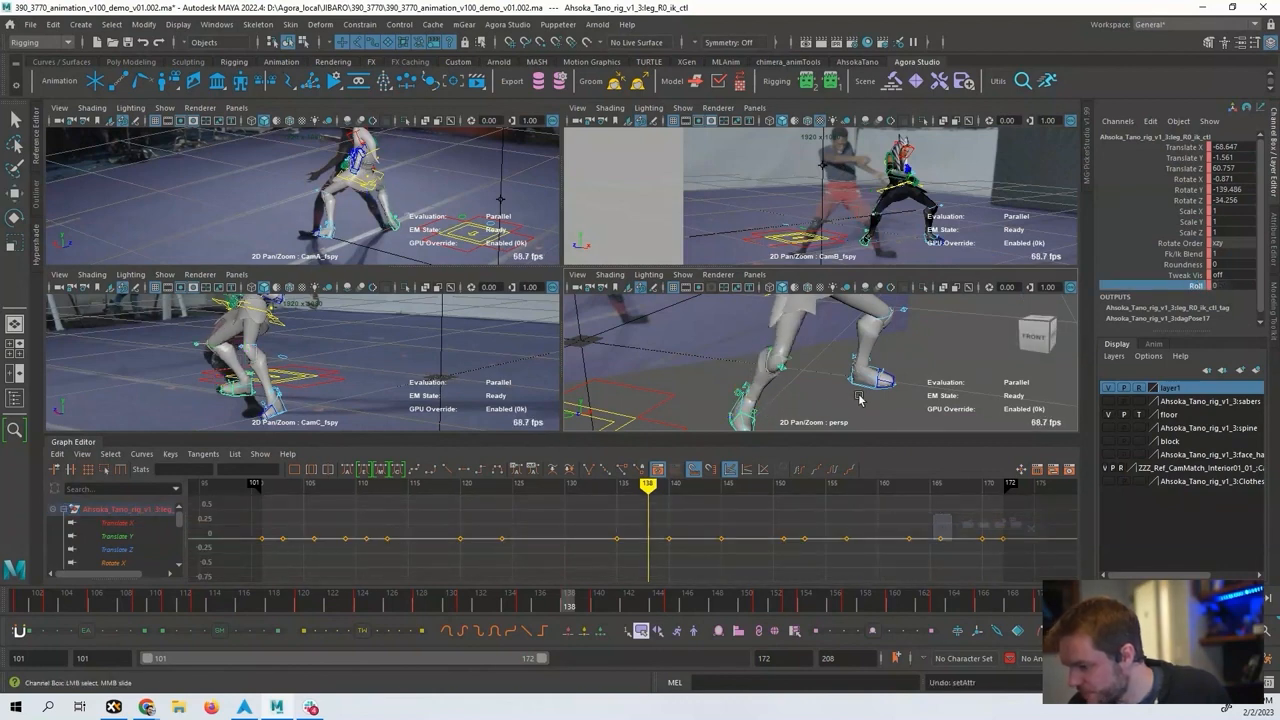
Select the right knee's pole vector control and step through its keys between about frames 124 and 138 to check the knee direction.
click(781, 376)
key(w)
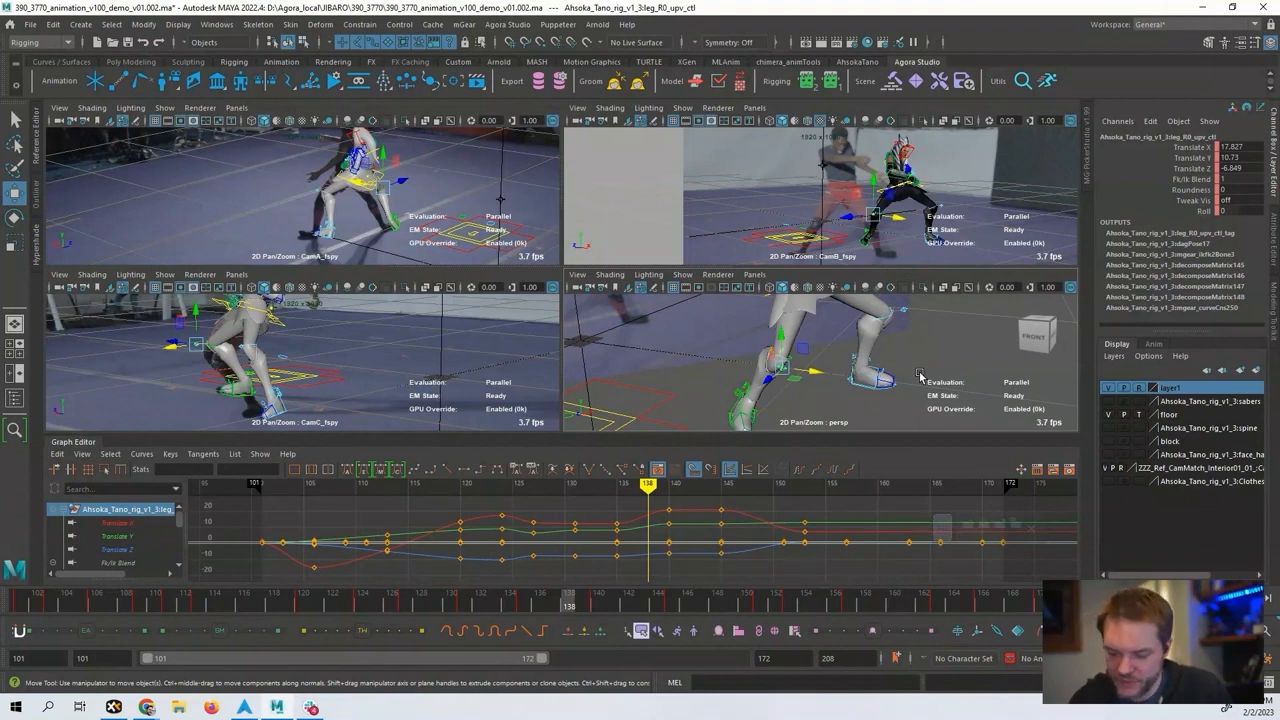
key(comma)
key(comma)
key(comma)
key(comma)
key(comma)
key(comma)
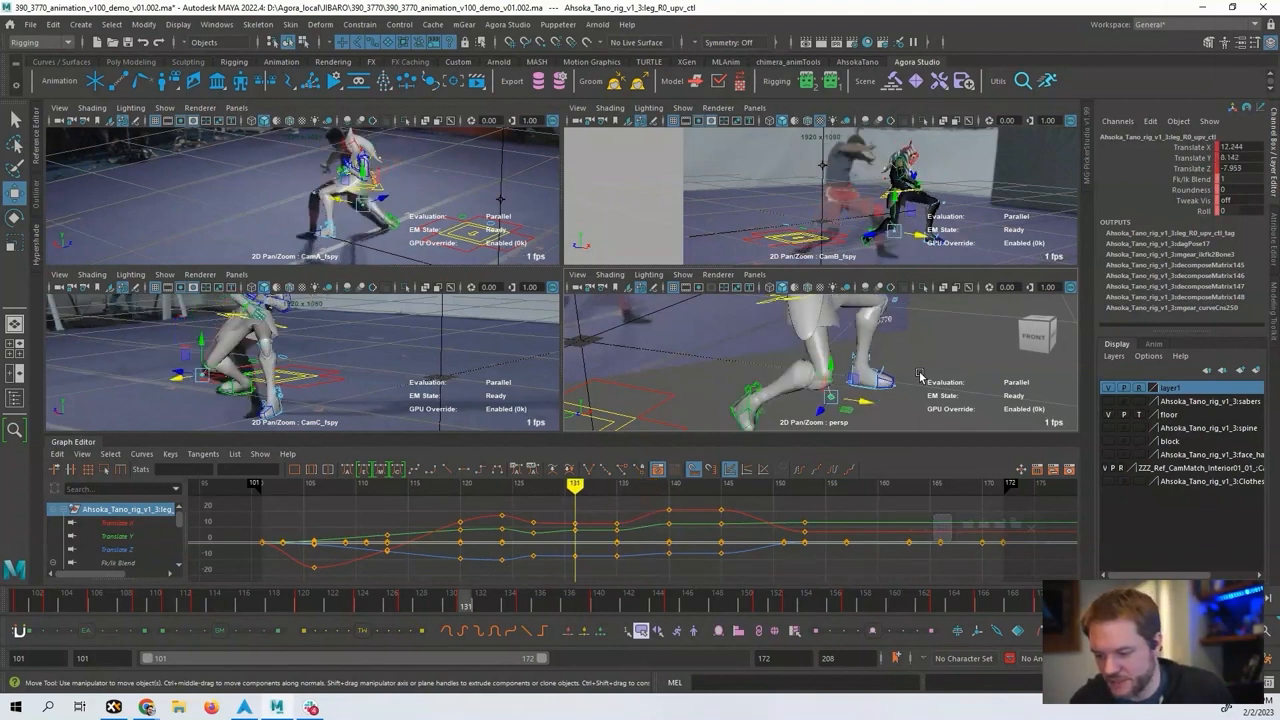
key(period)
key(period)
key(period)
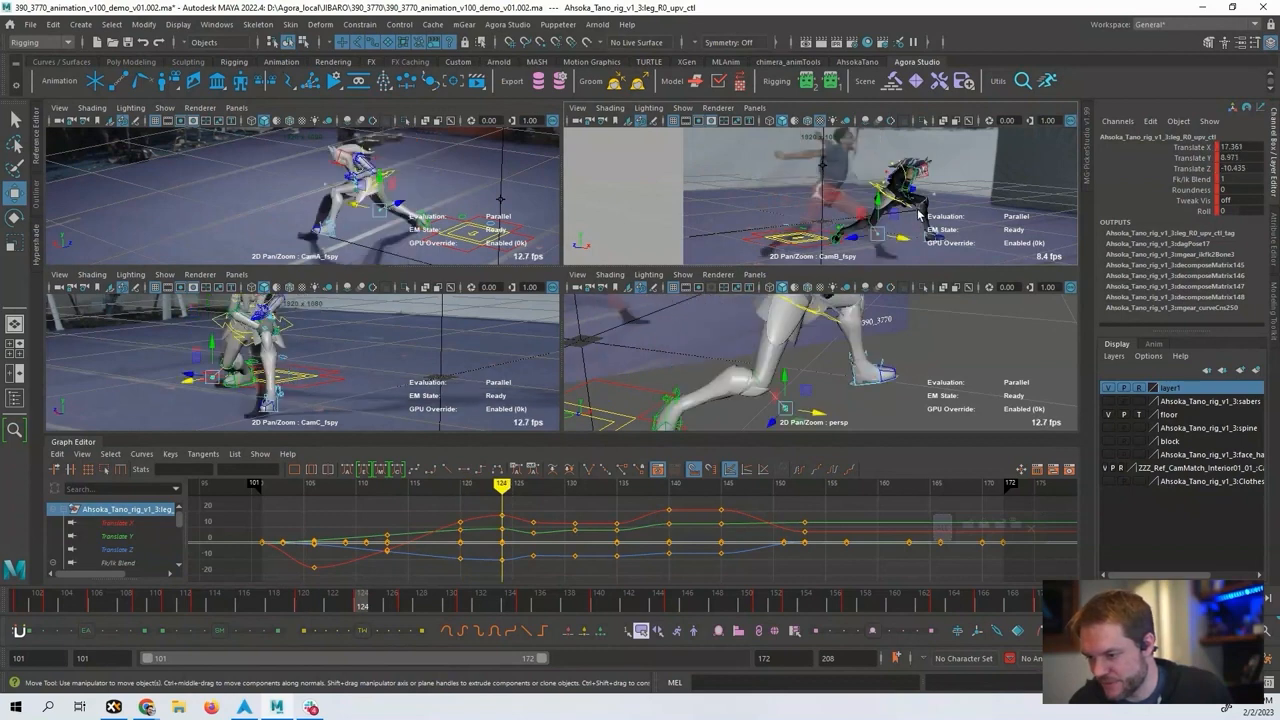
key(period)
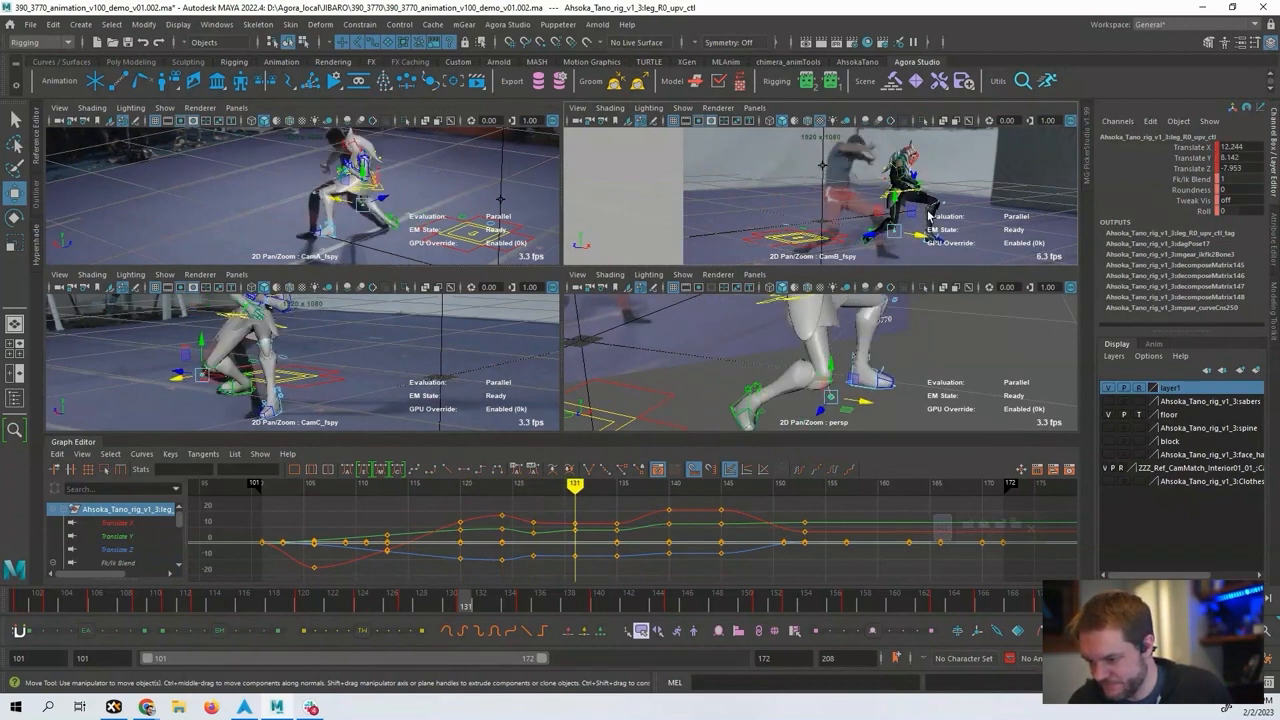
Reposition the right knee control on its keyed poses between about frames 135 and 151 to match the reference.
alt+drag(915, 335, 862, 314)
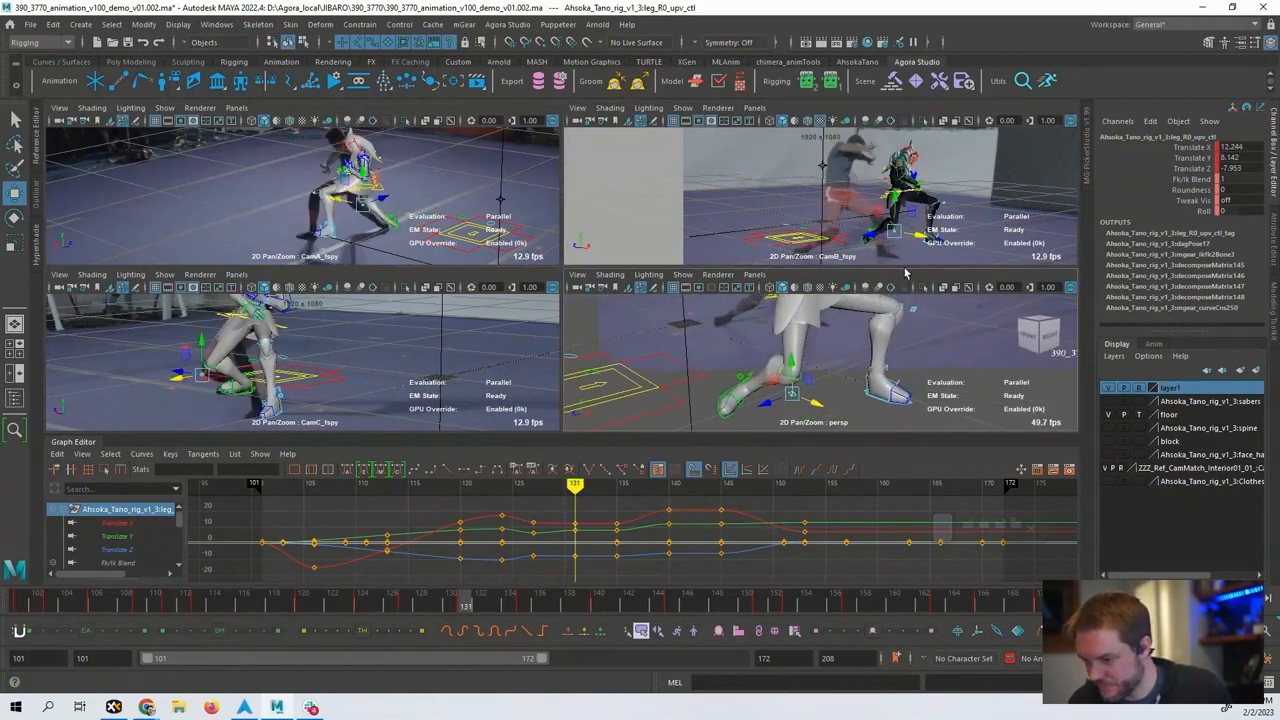
key(period)
middle_drag(908, 240, 915, 212)
key(period)
key(period)
key(period)
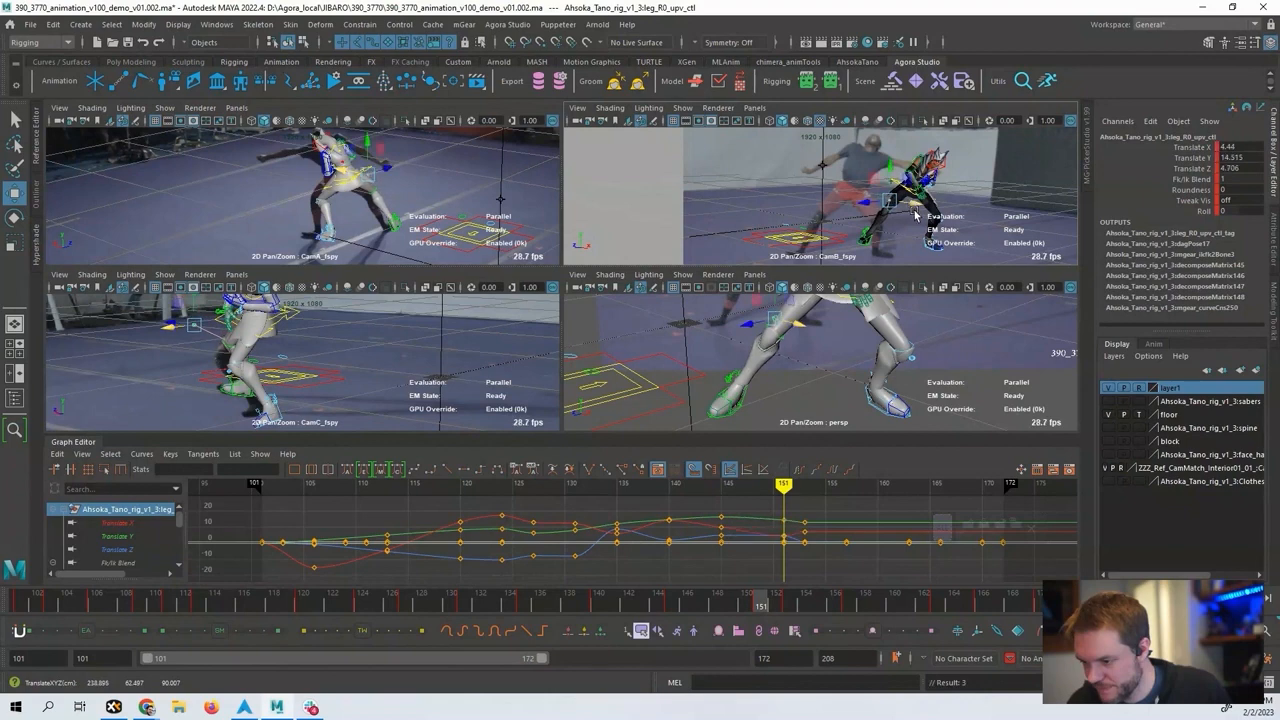
Show CamA and CamC in wireframe and key the right knee control's translation at frame 157 to about X -1.2, Y 14, Z 0.9.
key(period)
key(period)
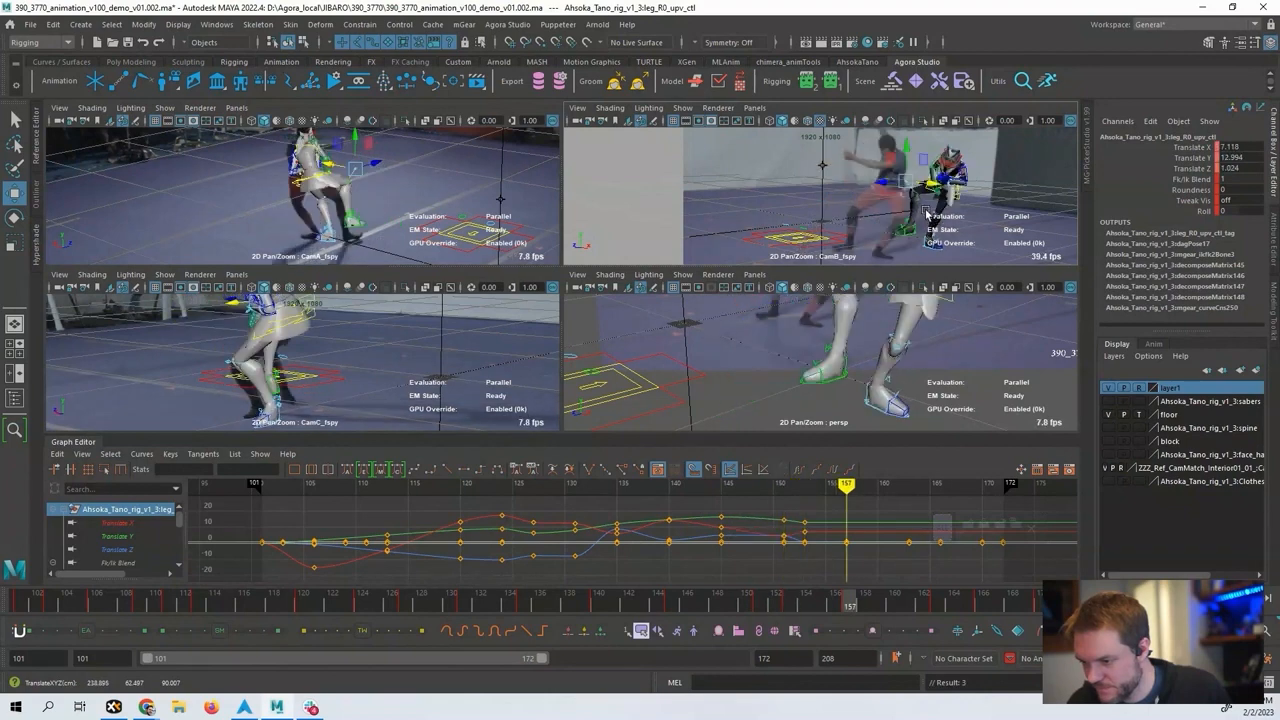
alt+drag(857, 368, 870, 320)
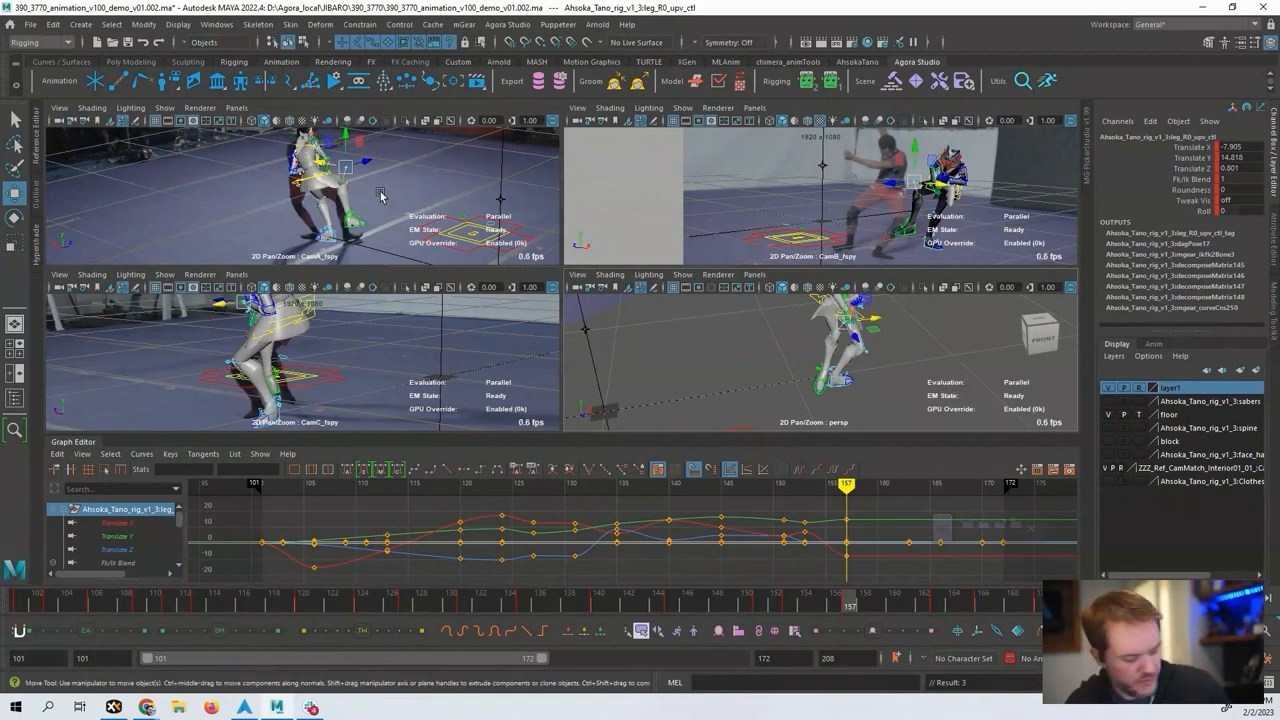
key(4)
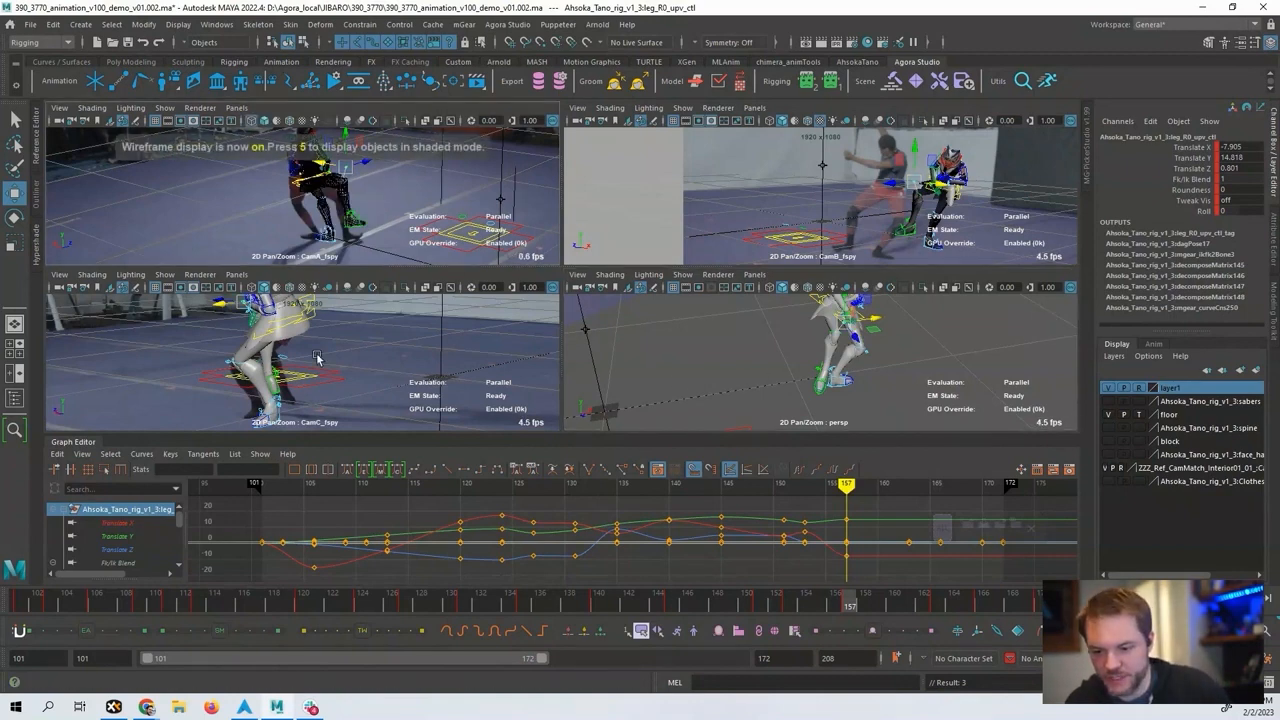
key(4)
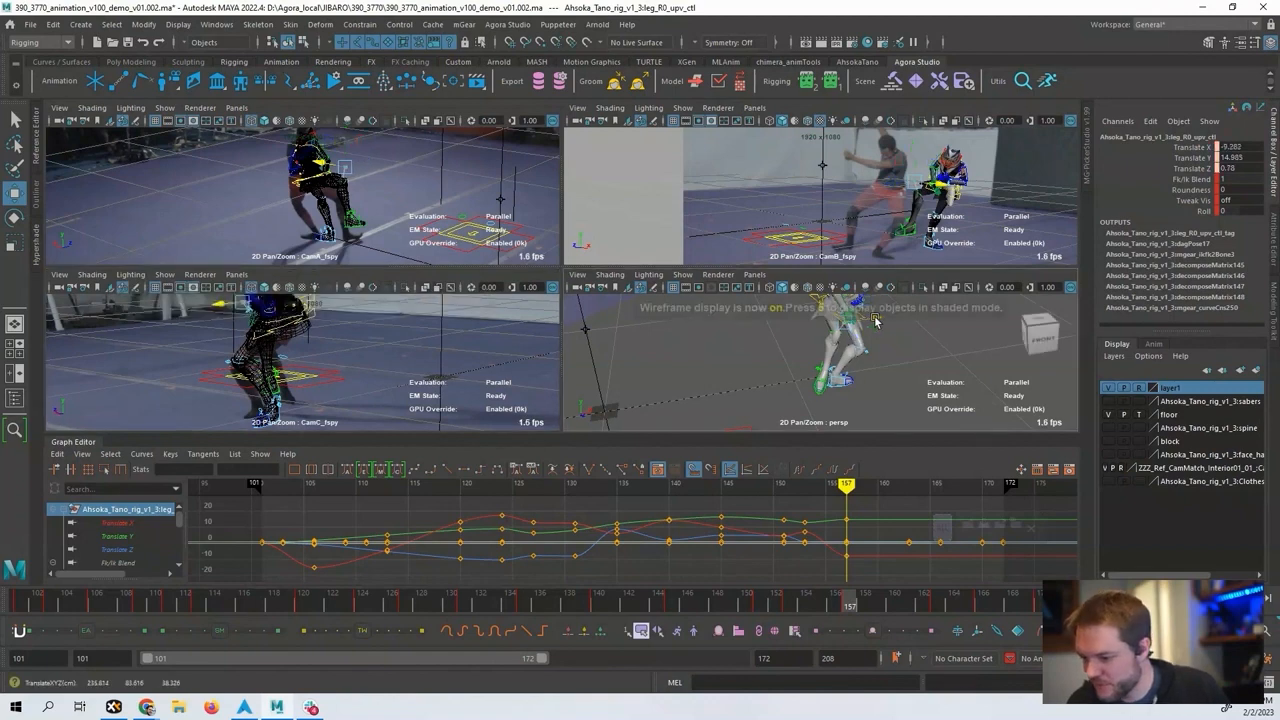
drag(875, 326, 869, 325)
key(shift+w)
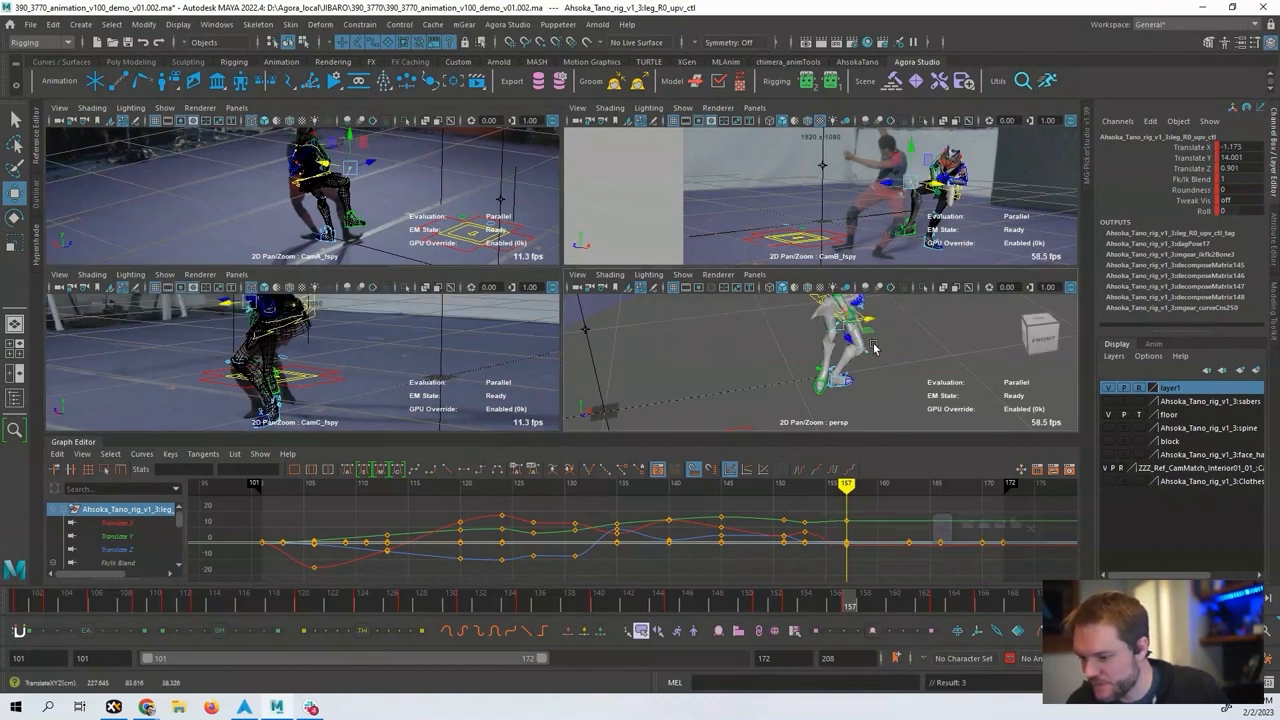
Move the right knee control at frame 163 to about X 11.9, Y 7.9, Z -2.5 and key its translation.
key(period)
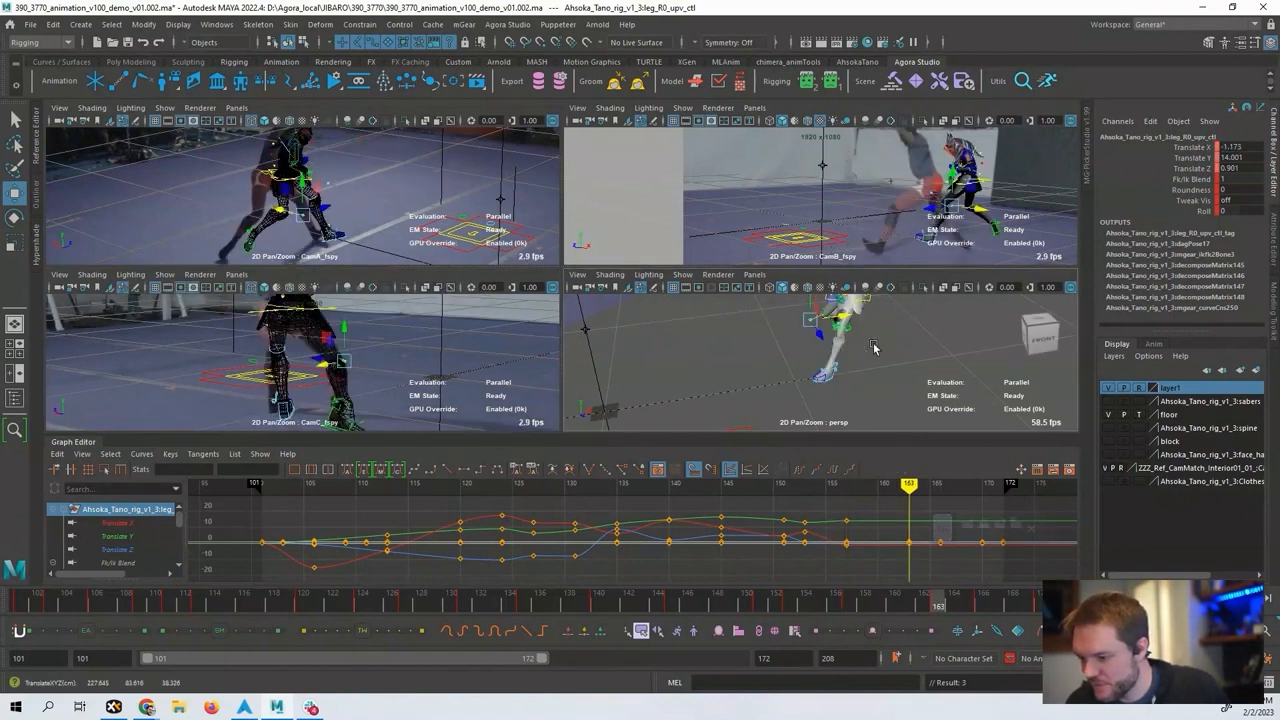
alt+drag(873, 347, 736, 380)
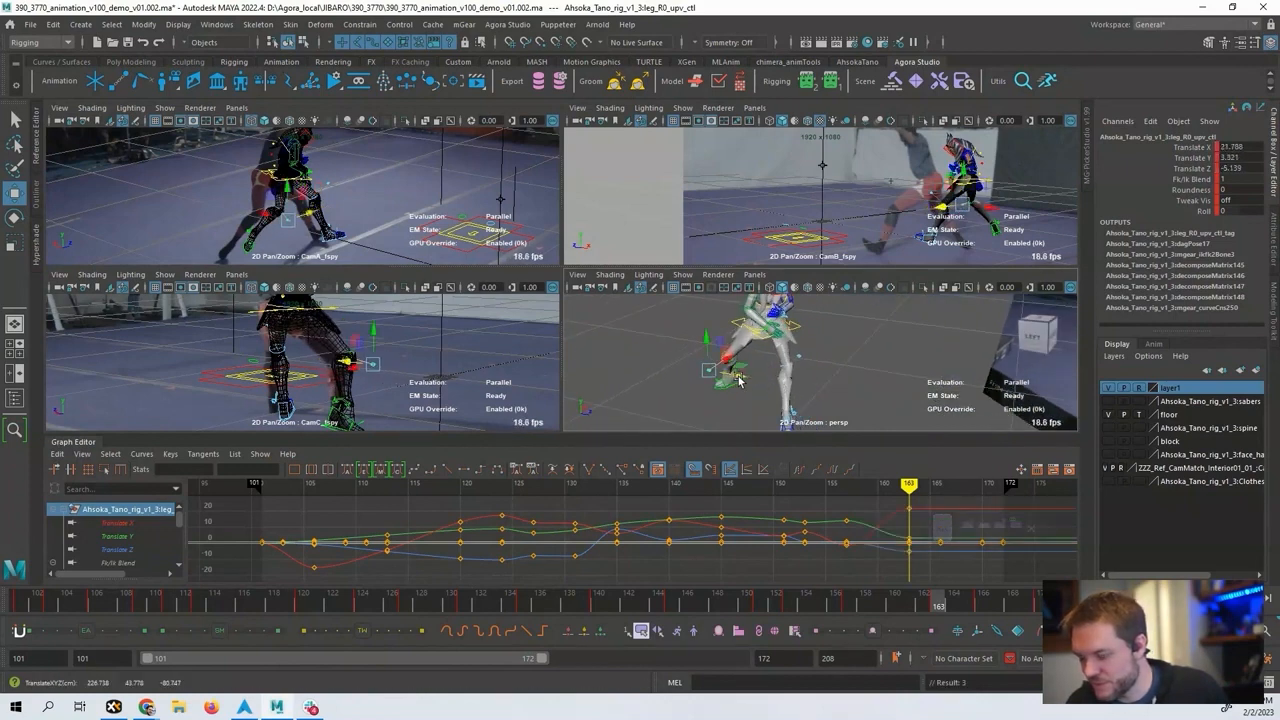
key(comma)
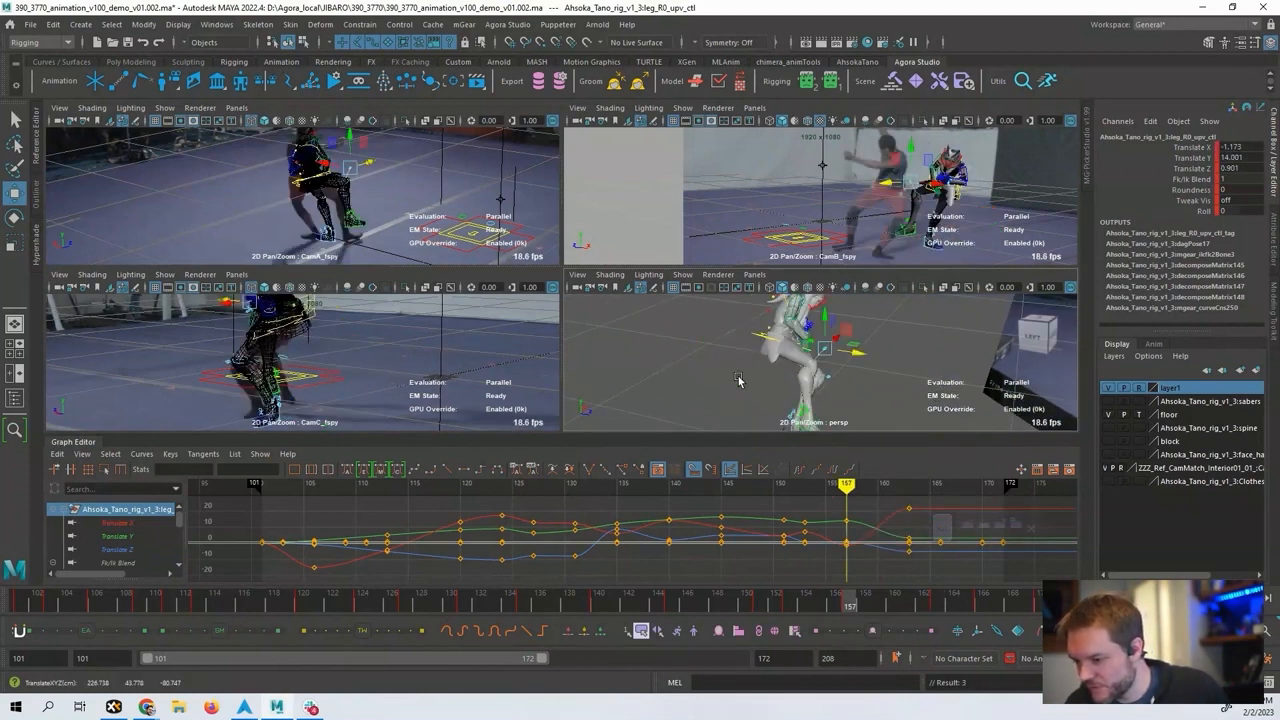
key(period)
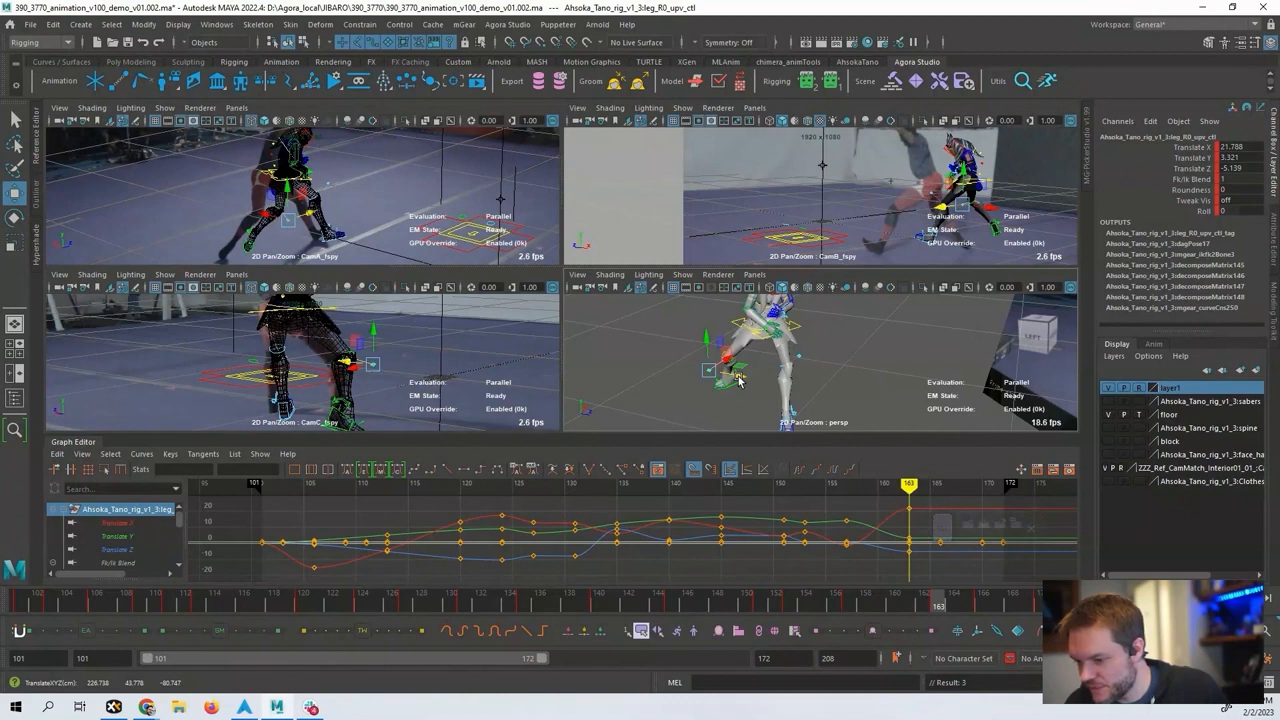
drag(739, 380, 751, 385)
key(shift+w)
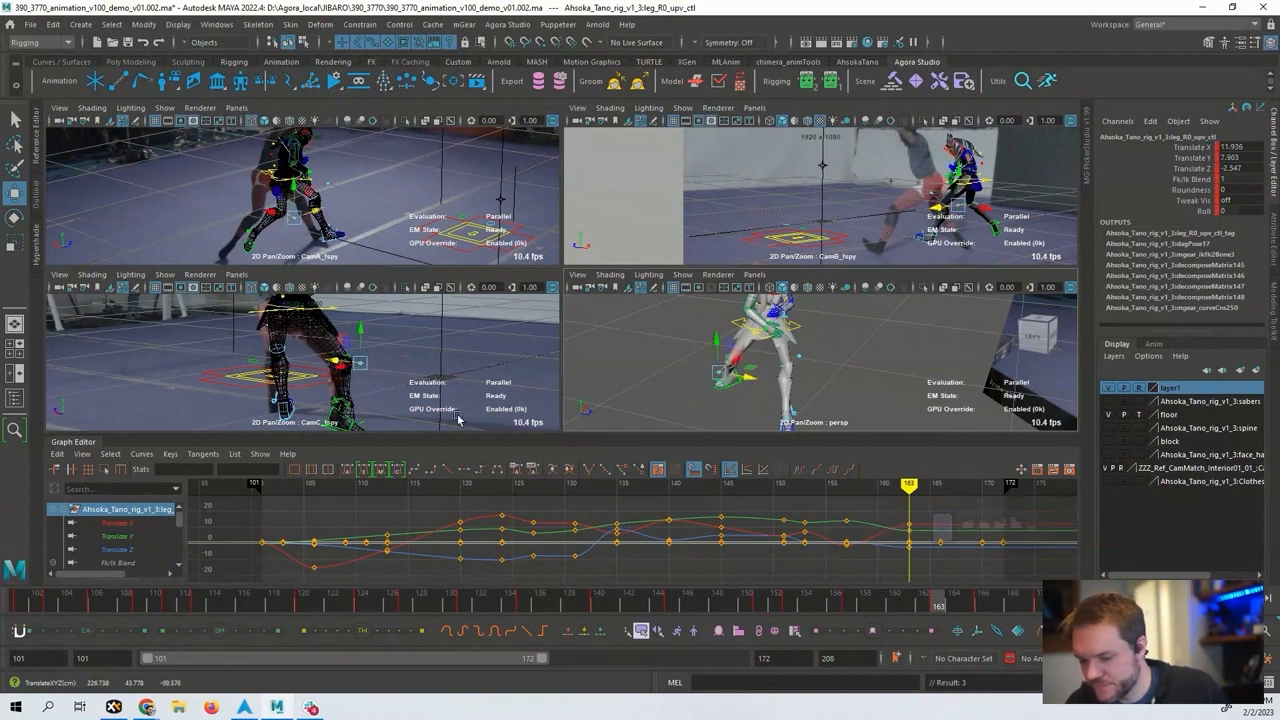
Move the right knee control at frame 166 to about X 3.1, Y 3.9, Z 8.9.
key(.)
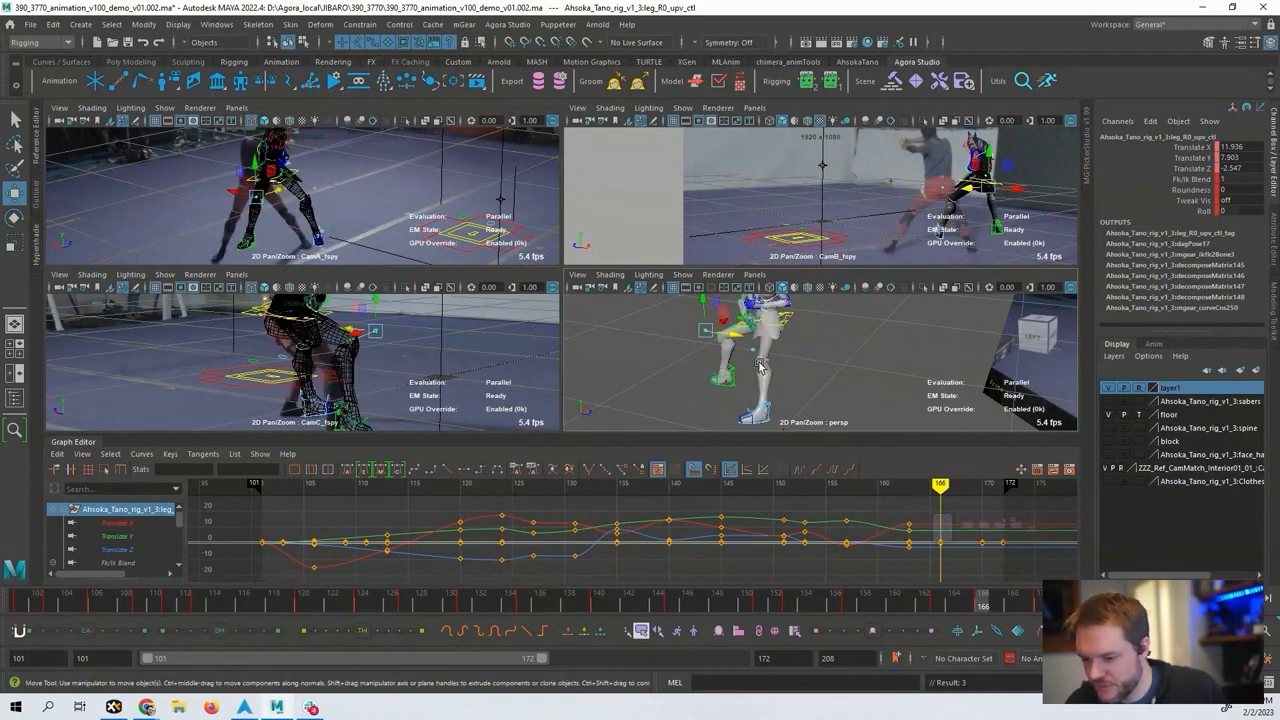
alt+drag(799, 353, 815, 378)
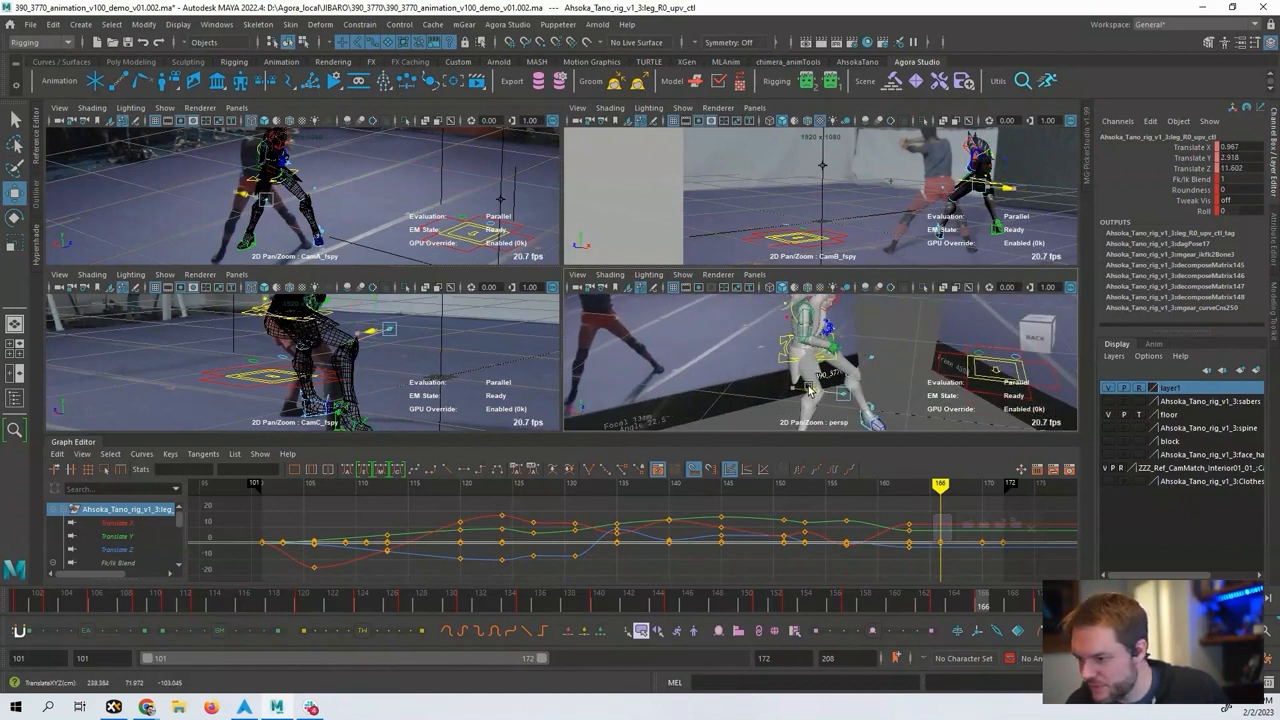
key(period)
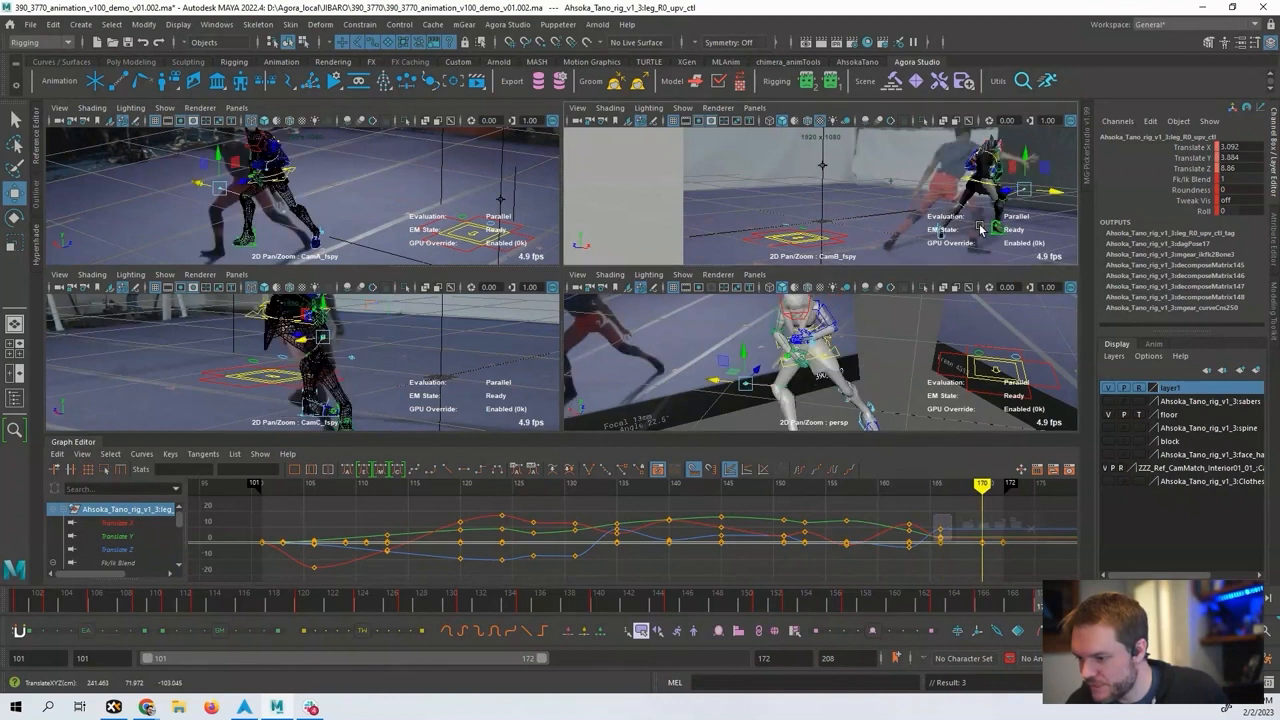
Step through the keyed poses up to frame 166 to check the right knee's direction from another perspective angle.
alt+drag(842, 370, 876, 396)
key(comma)
key(comma)
key(comma)
key(comma)
key(period)
key(period)
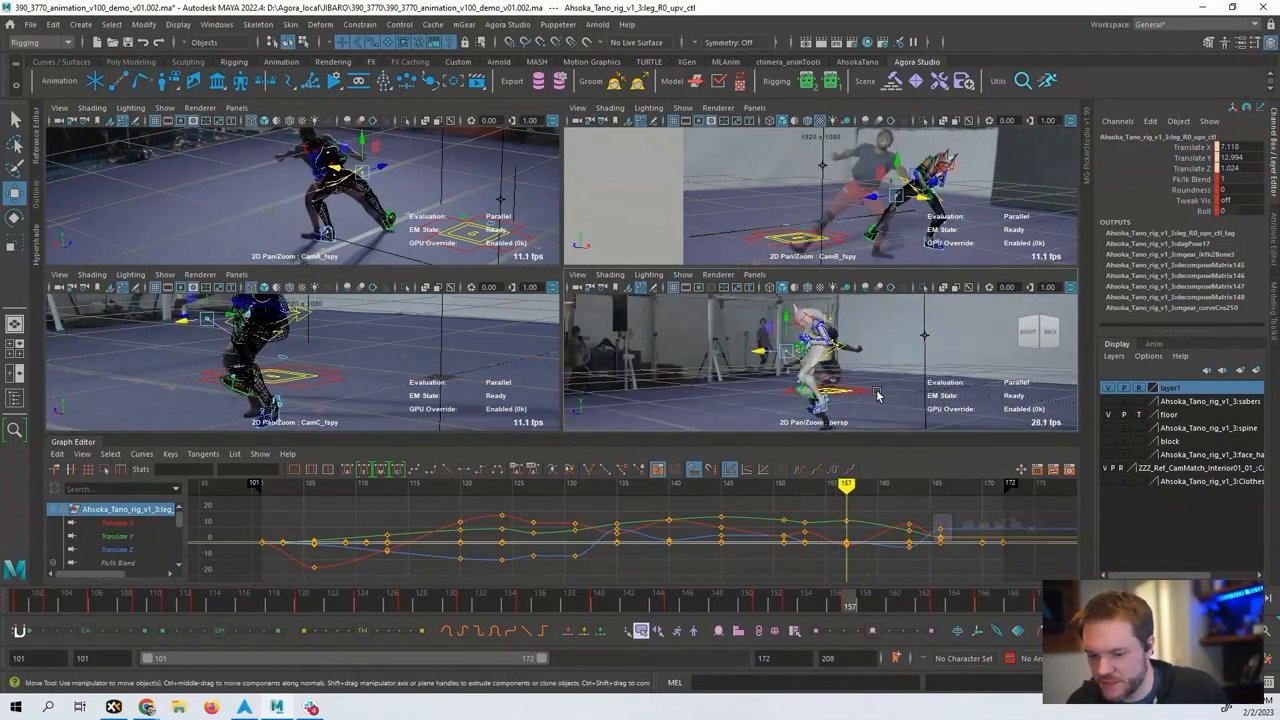
key(period)
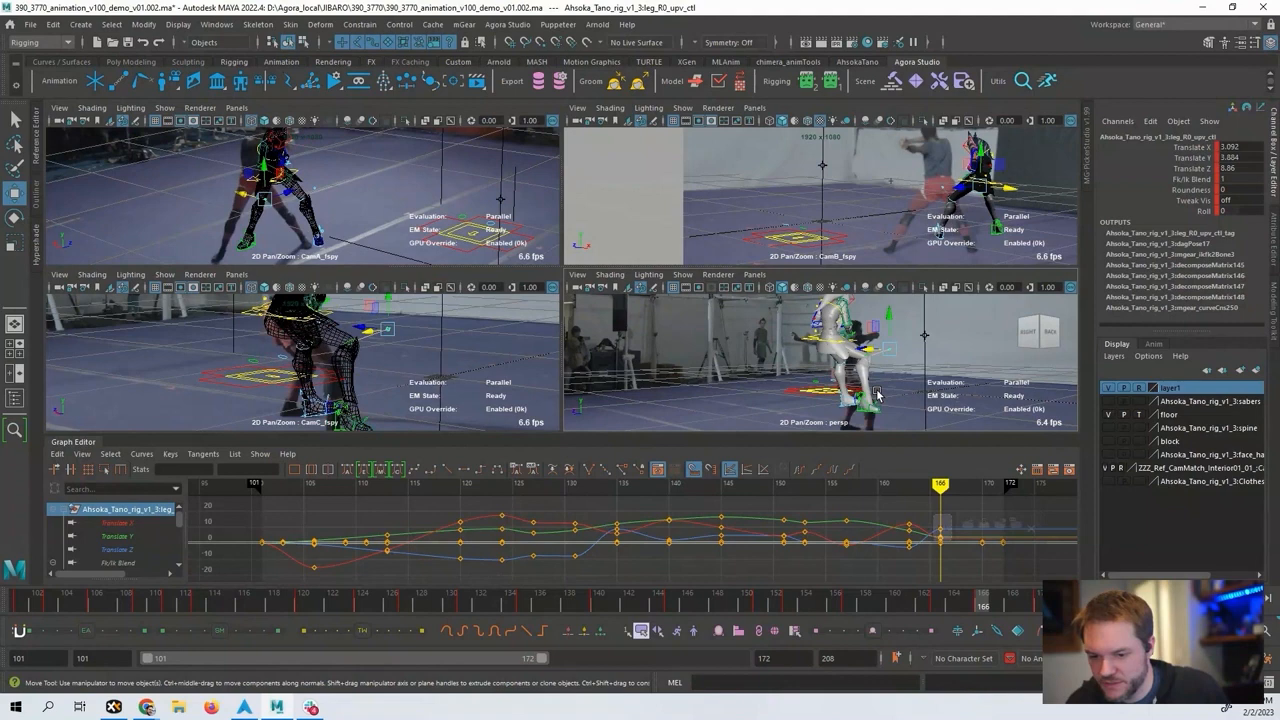
alt+drag(877, 395, 869, 400)
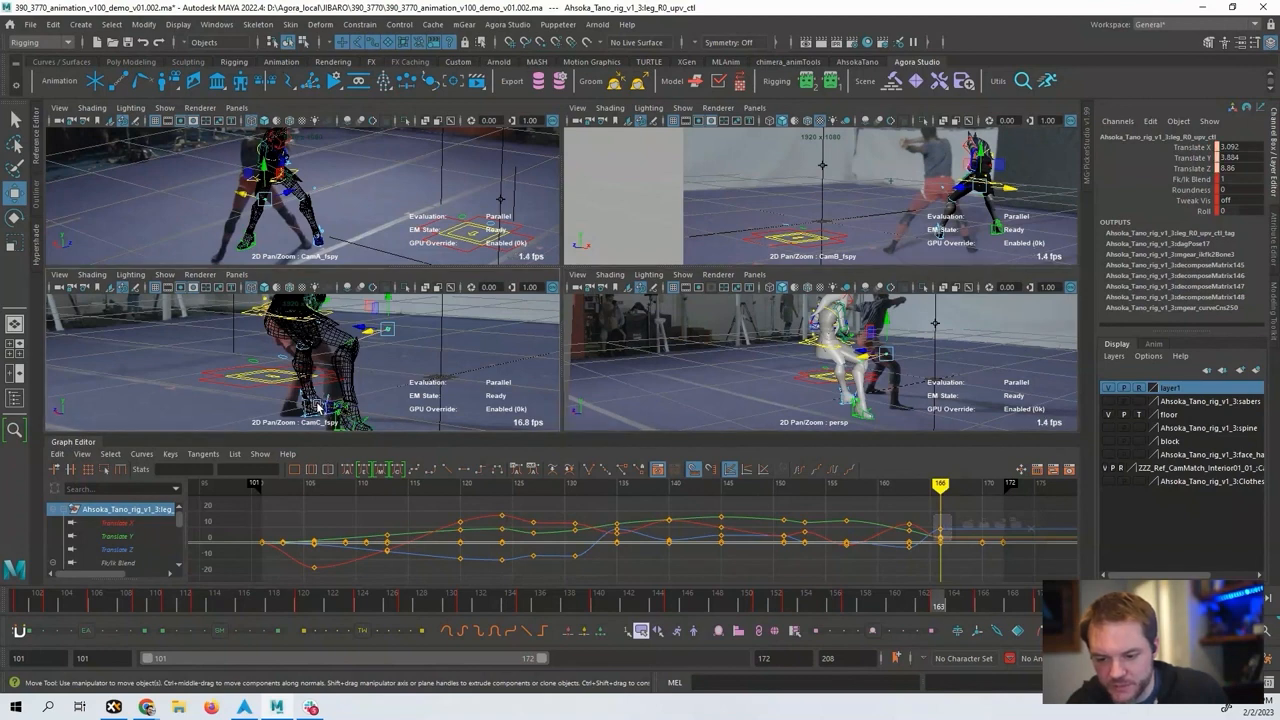
Step back and forth between frames 163 and 166 to compare the legs and feet with the reference in CamC.
key(comma)
key(comma)
key(period)
key(period)
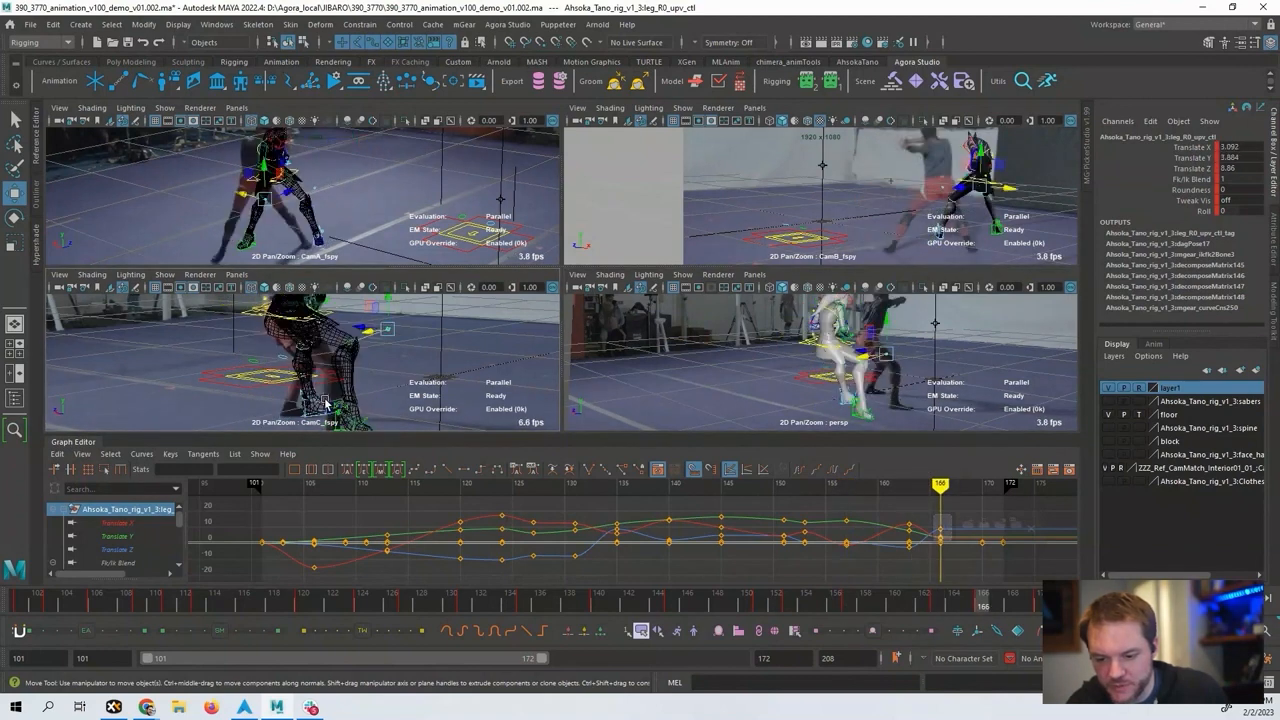
key(comma)
key(period)
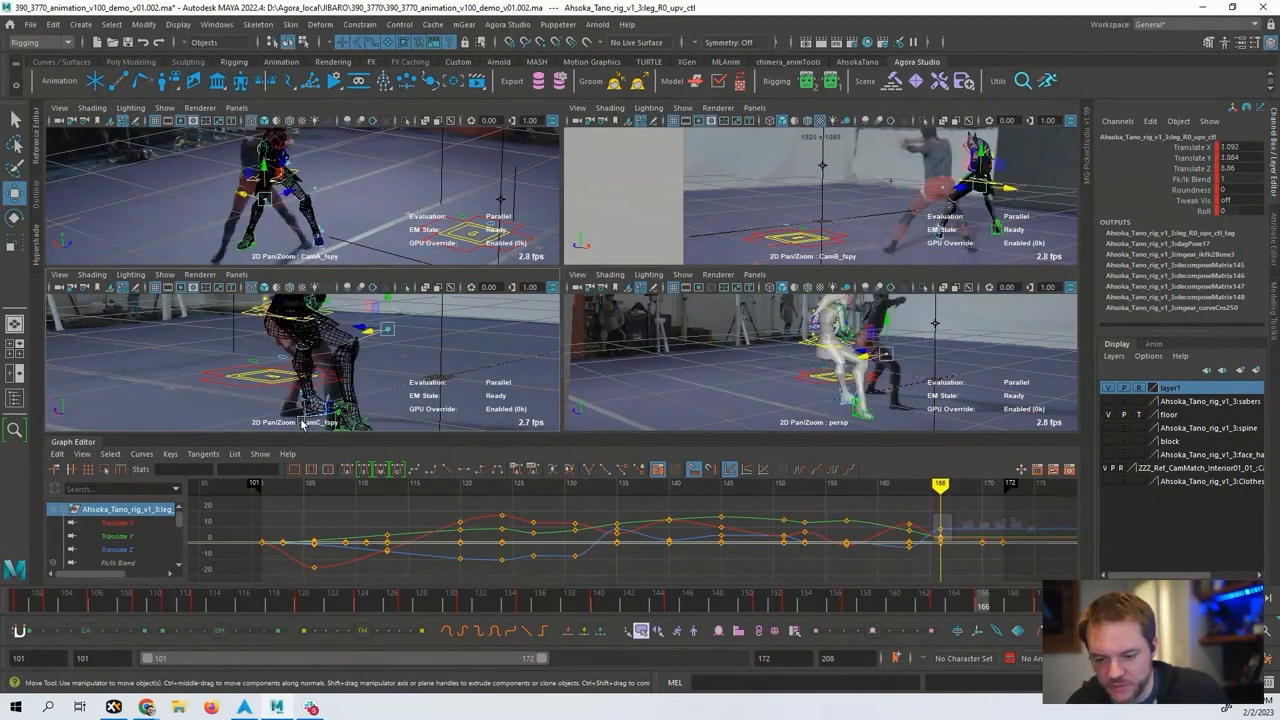
key(comma)
key(period)
key(comma)
key(period)
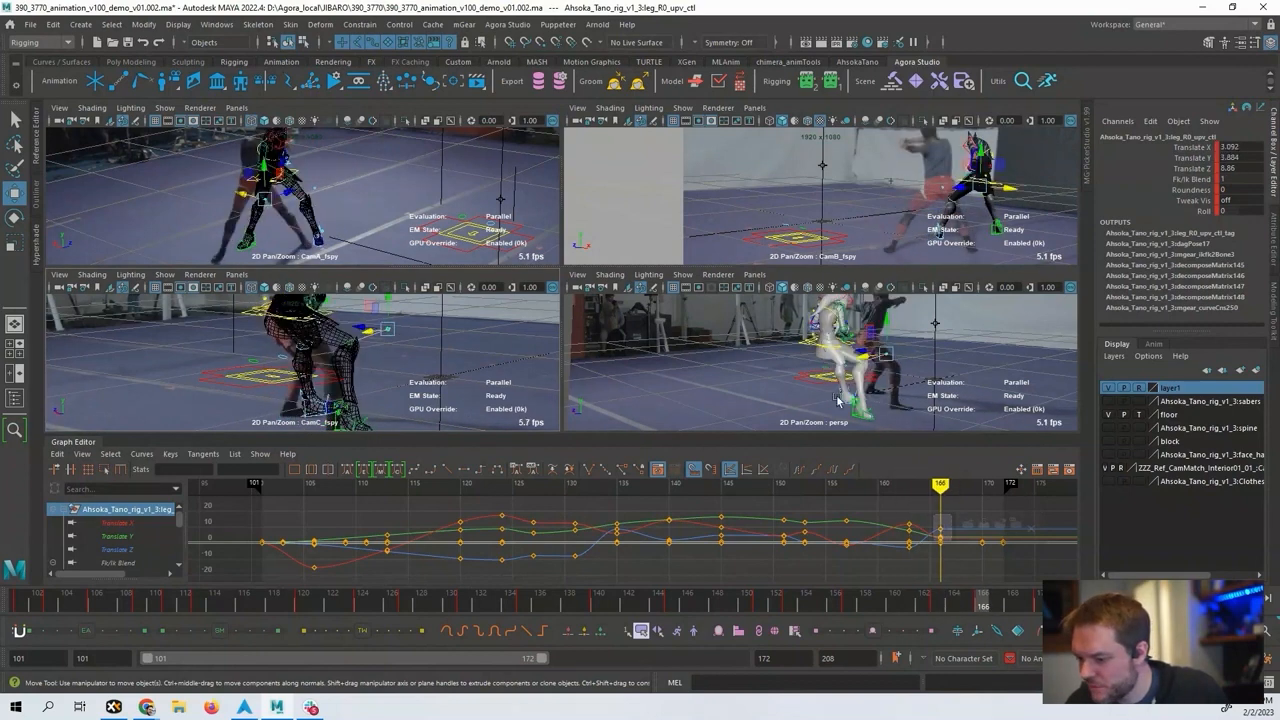
key(comma)
key(period)
Select the left foot's IK control at frame 169 and frame its animation curves in the graph.
click(841, 420)
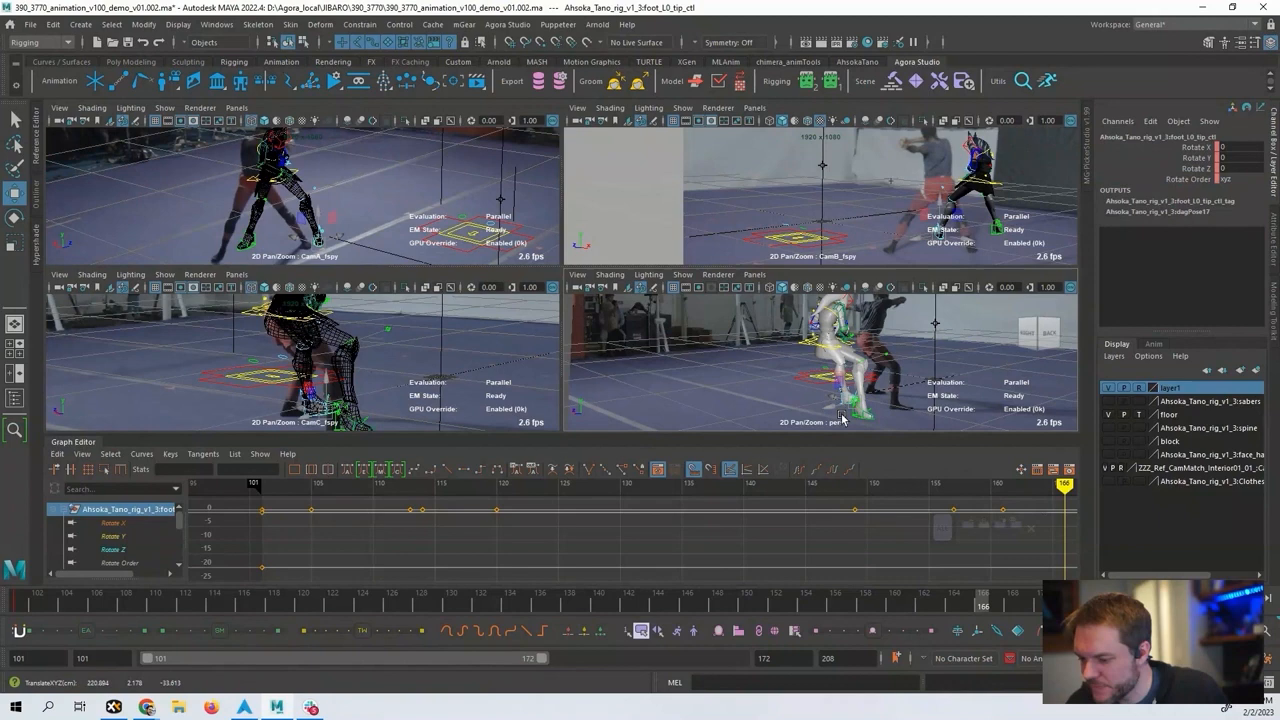
key(alt+shift+v)
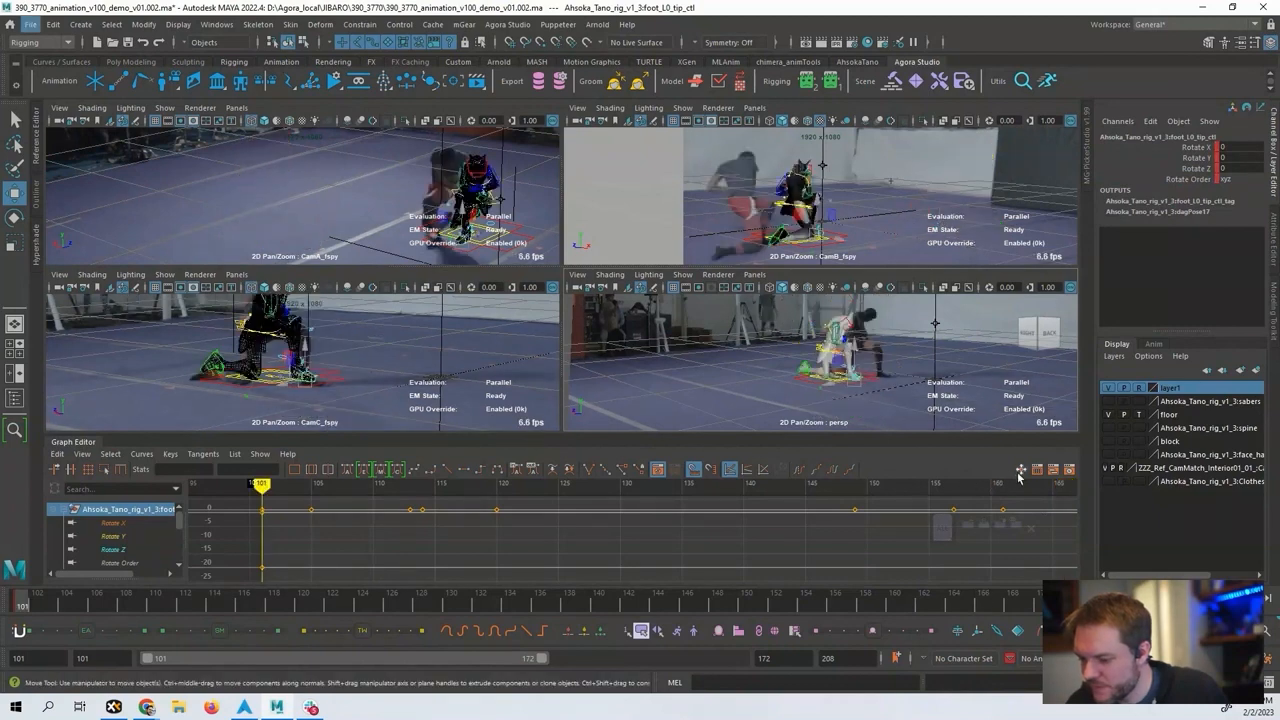
click(1028, 485)
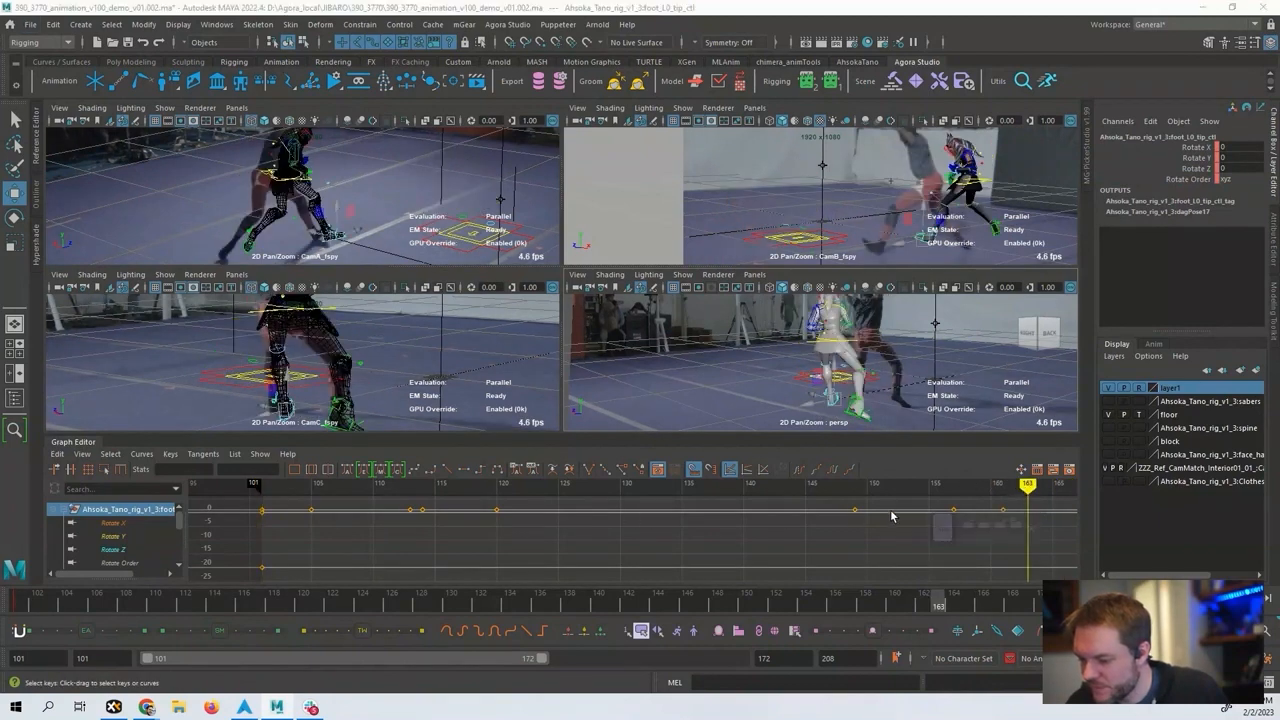
alt+middle_drag(1050, 512, 806, 504)
click(856, 485)
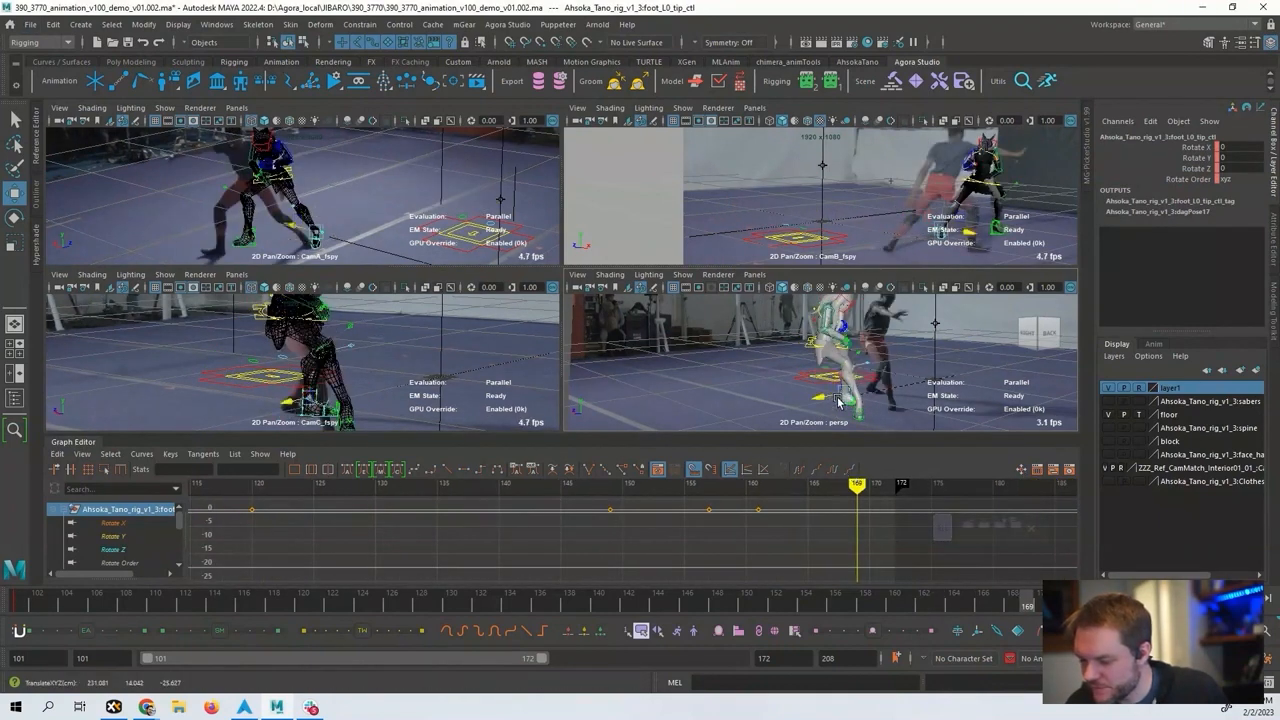
click(838, 401)
key(f)
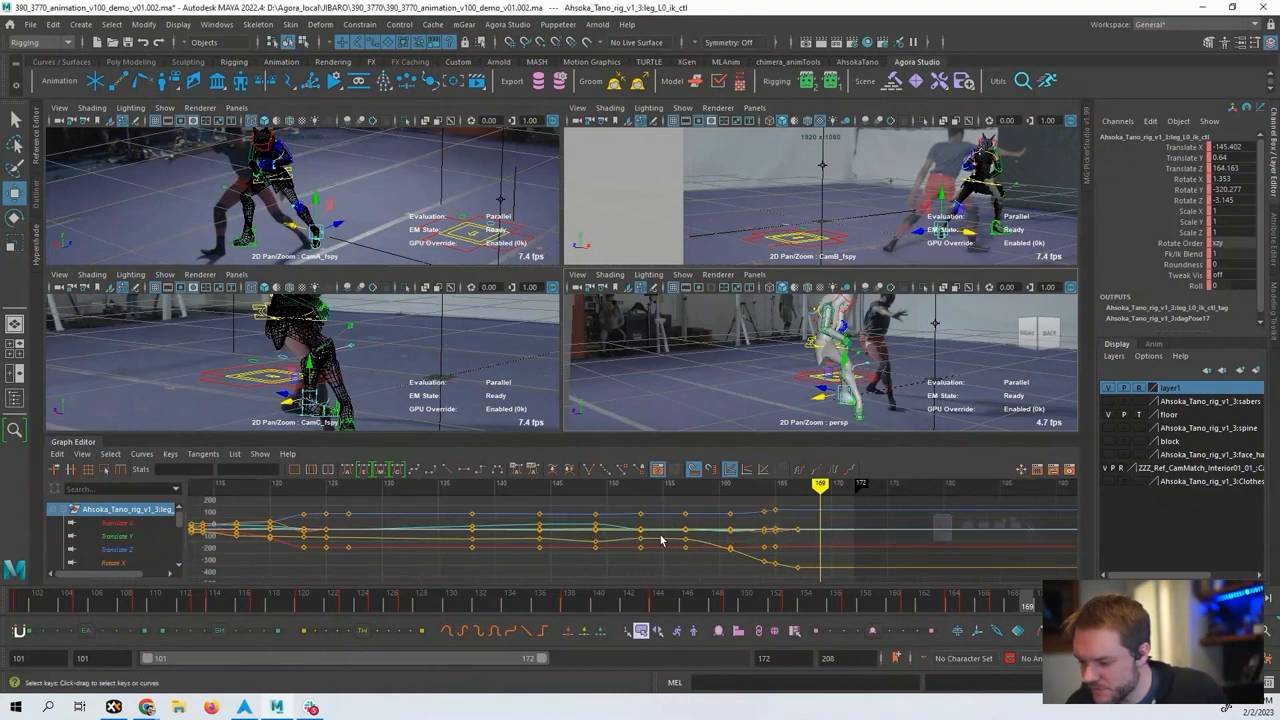
Move the left foot control at frame 164 to about X -156.1, Z 150.8 to match the reference.
key(comma)
key(comma)
key(comma)
key(comma)
key(period)
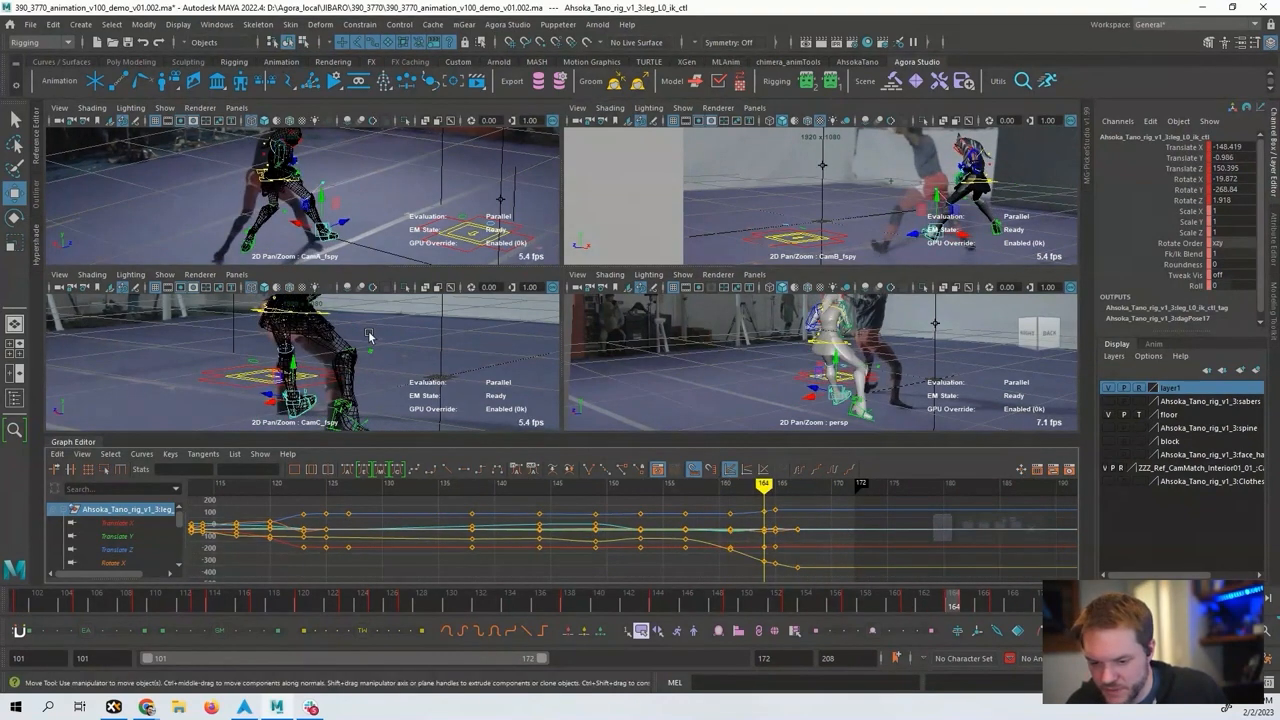
key(period)
key(comma)
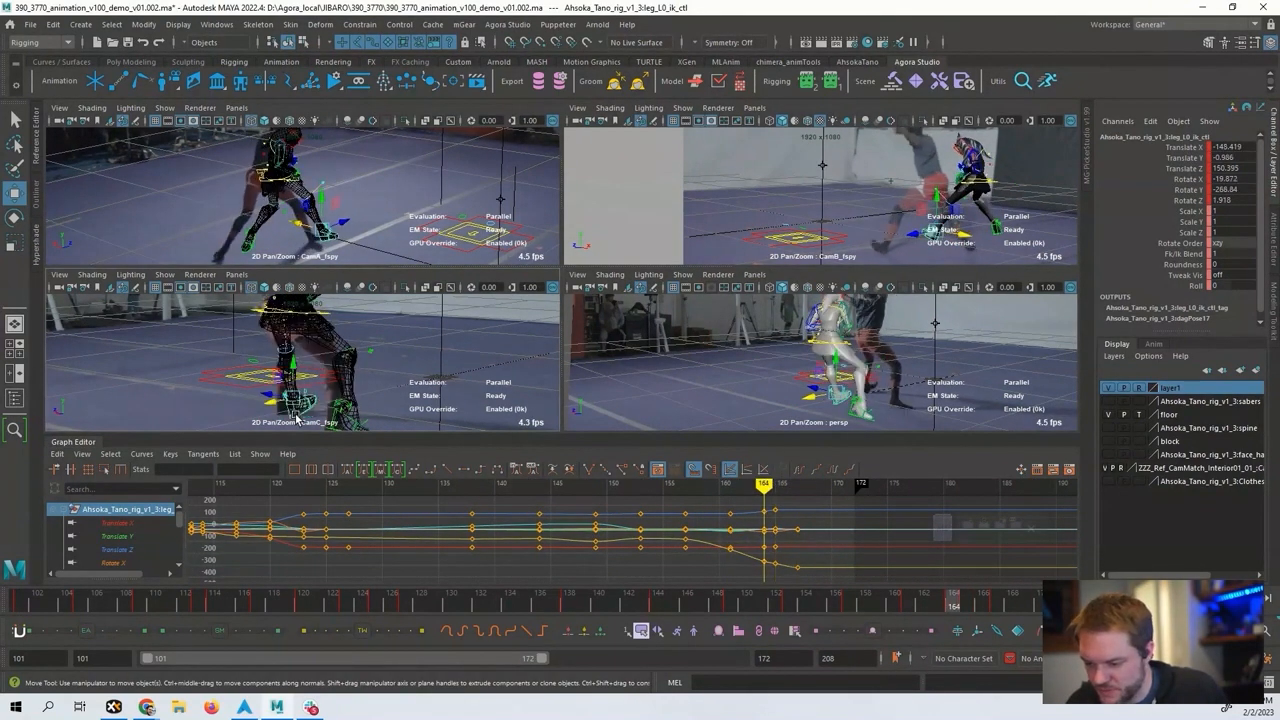
key(comma)
key(period)
drag(280, 404, 267, 403)
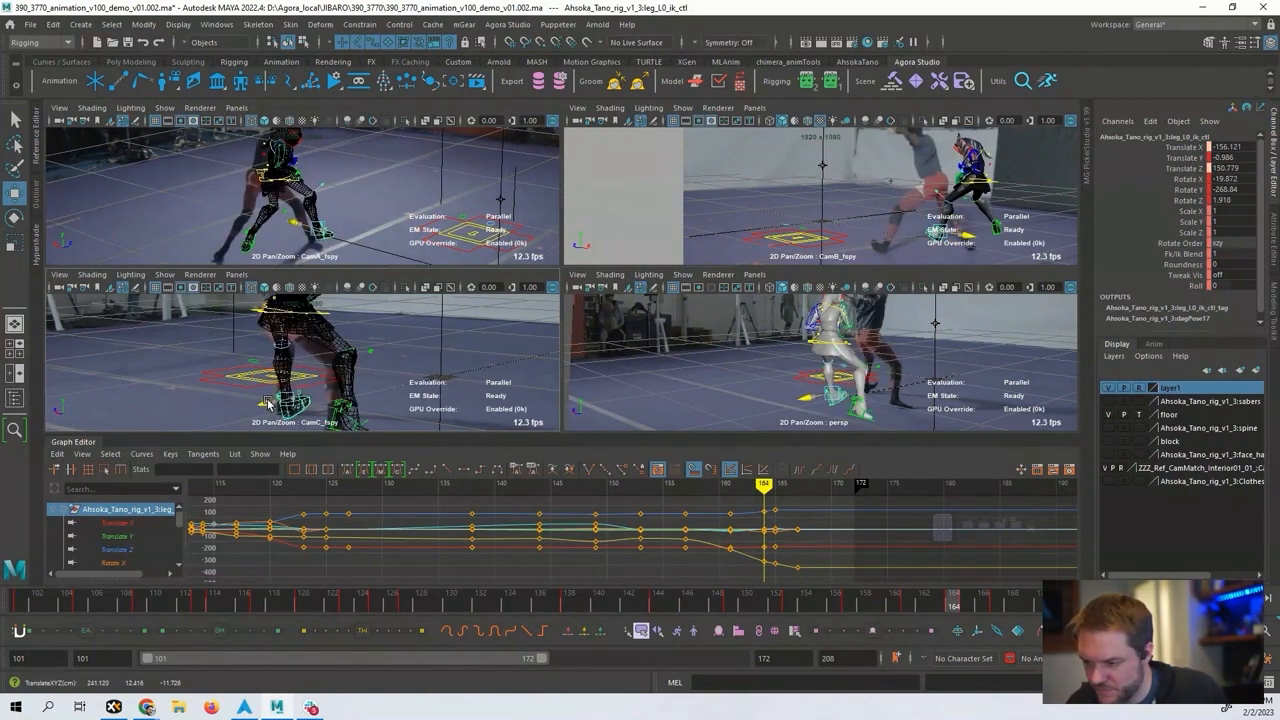
Move the left foot control at frame 165 to about X -162.1, Z 149.8, checking it from another perspective angle.
key(comma)
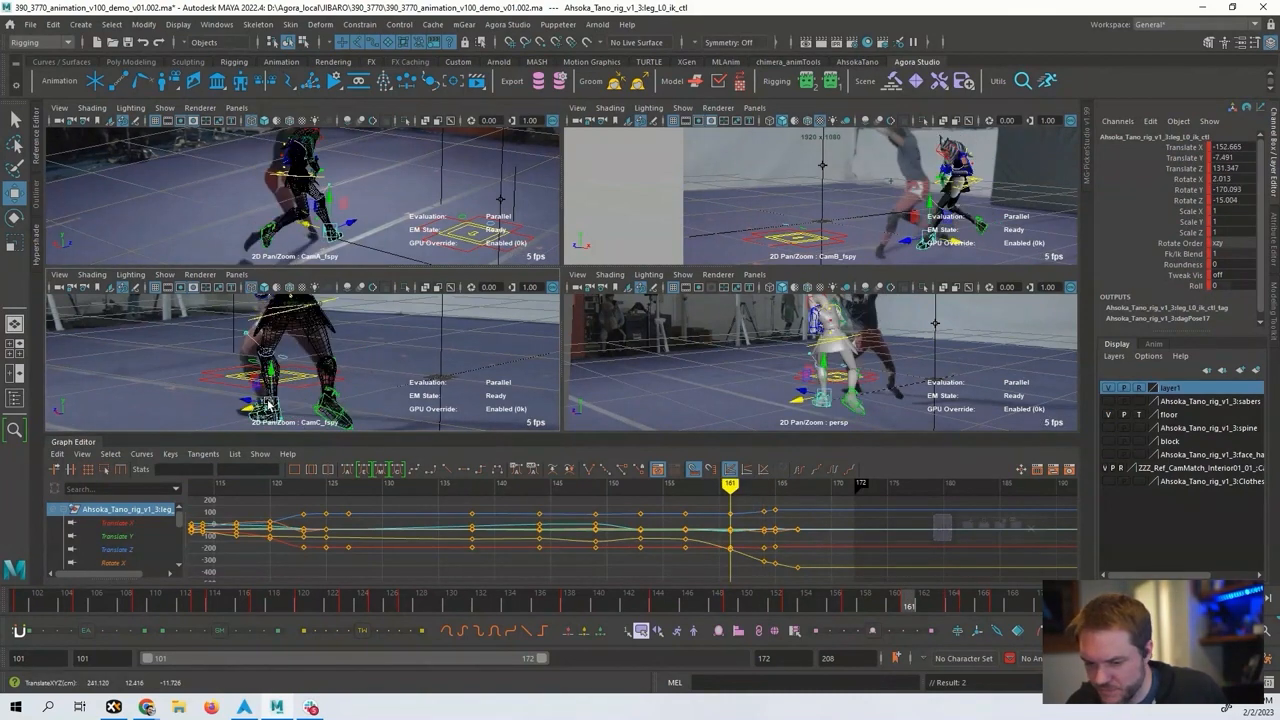
key(period)
key(period)
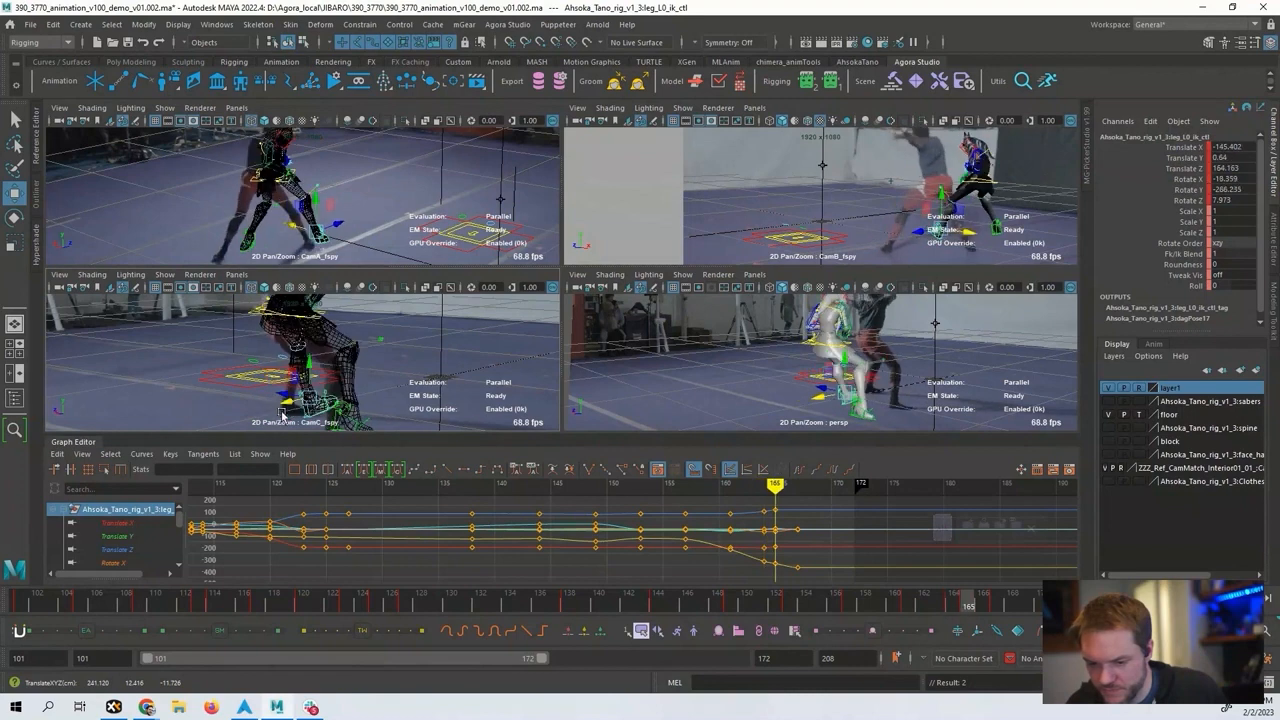
drag(270, 404, 284, 398)
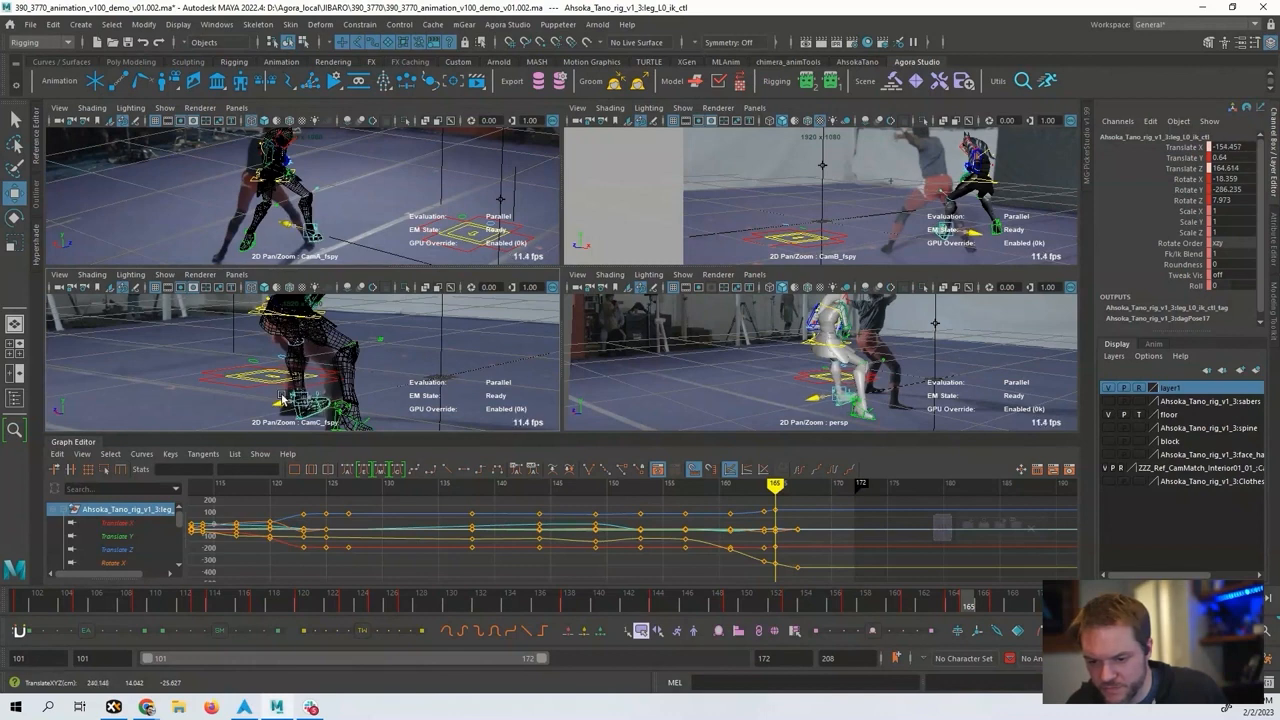
alt+drag(820, 405, 776, 394)
Step back and forth through the keyed poses around frames 164 and 165 to compare the left foot's placement with the reference.
key(comma)
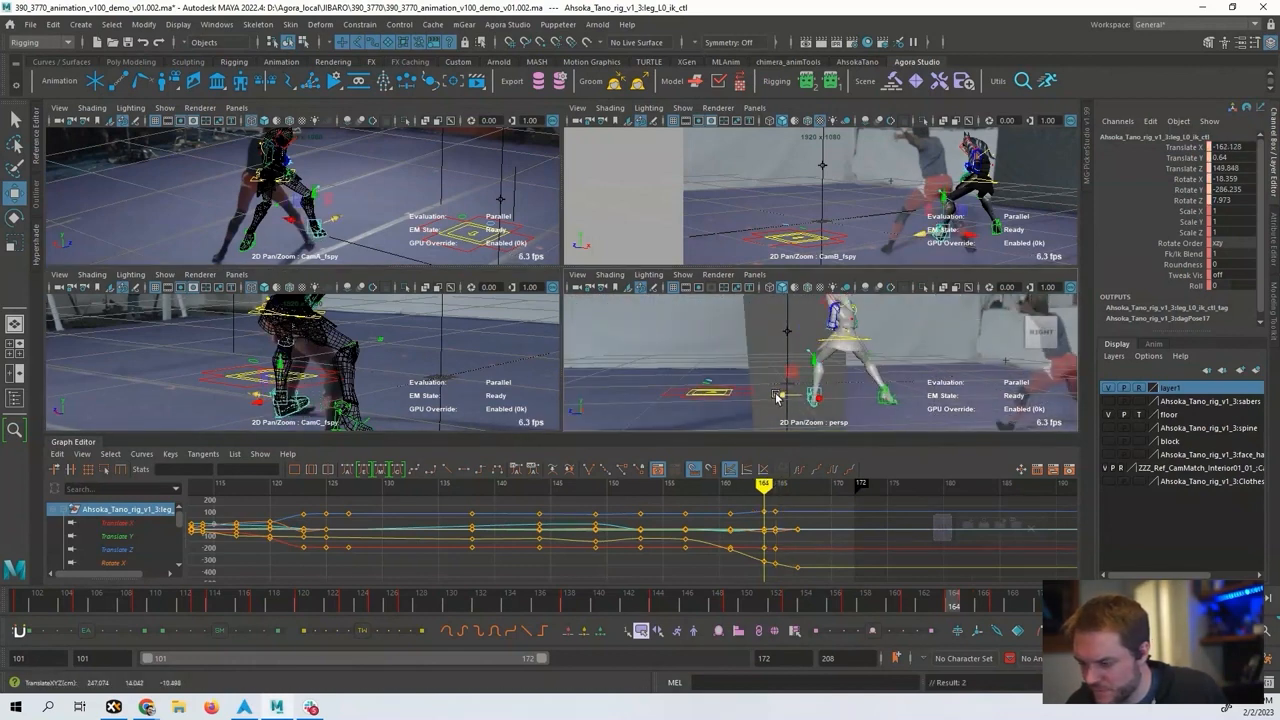
key(period)
key(comma)
key(period)
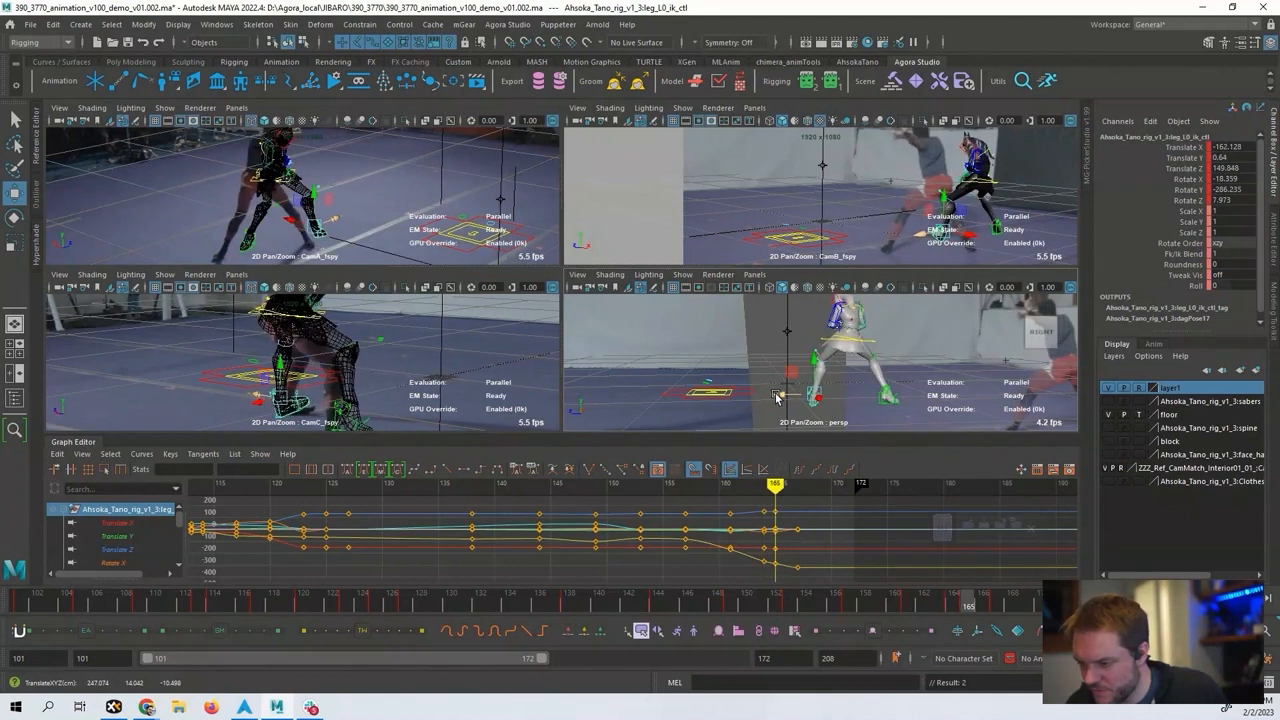
key(comma)
key(period)
key(comma)
key(period)
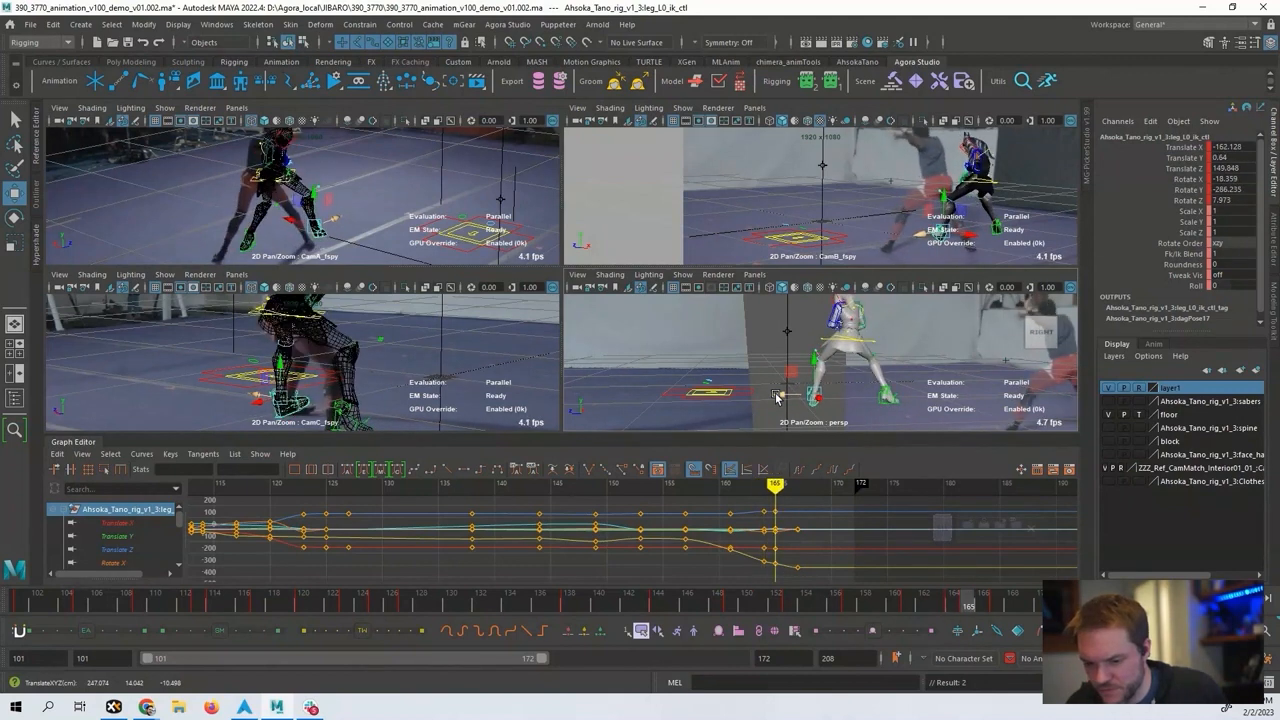
key(comma)
key(period)
key(period)
key(comma)
key(comma)
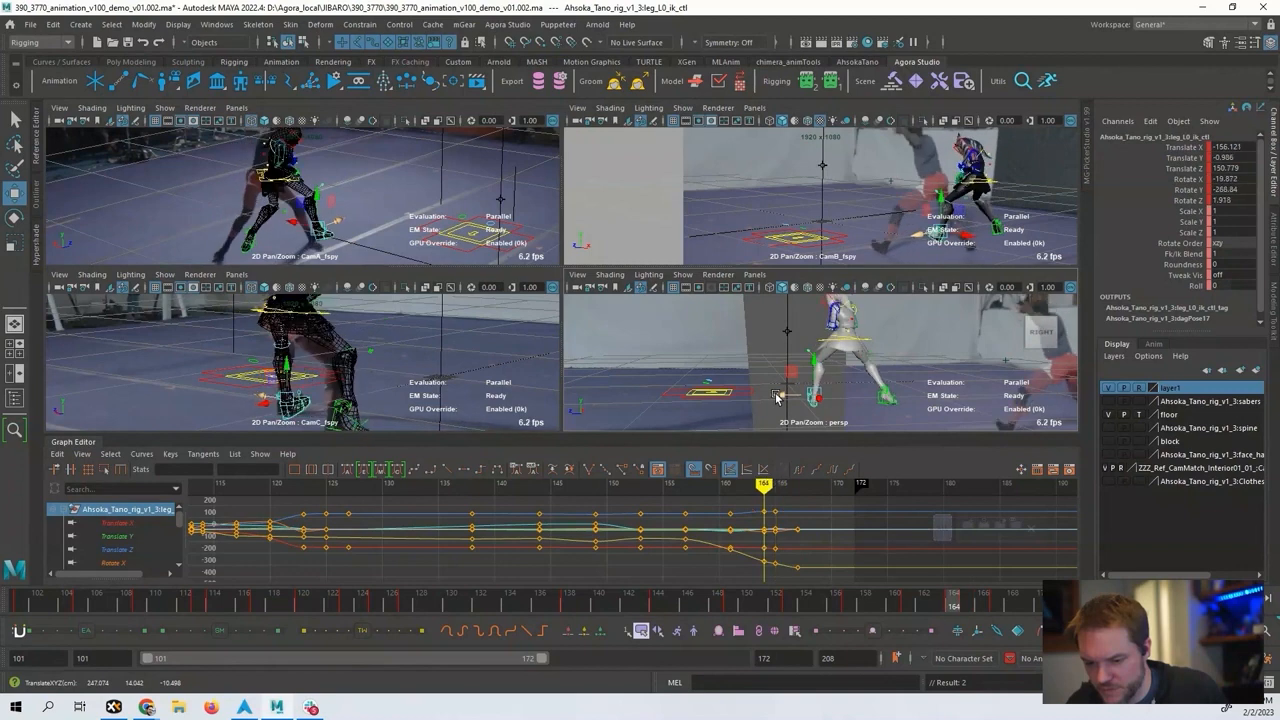
key(period)
key(comma)
key(comma)
key(comma)
key(comma)
Move the left foot control at frame 164 to about X -156.7, Z 138.3 and check the poses from 161 to 167.
key(period)
key(period)
key(period)
drag(920, 236, 918, 237)
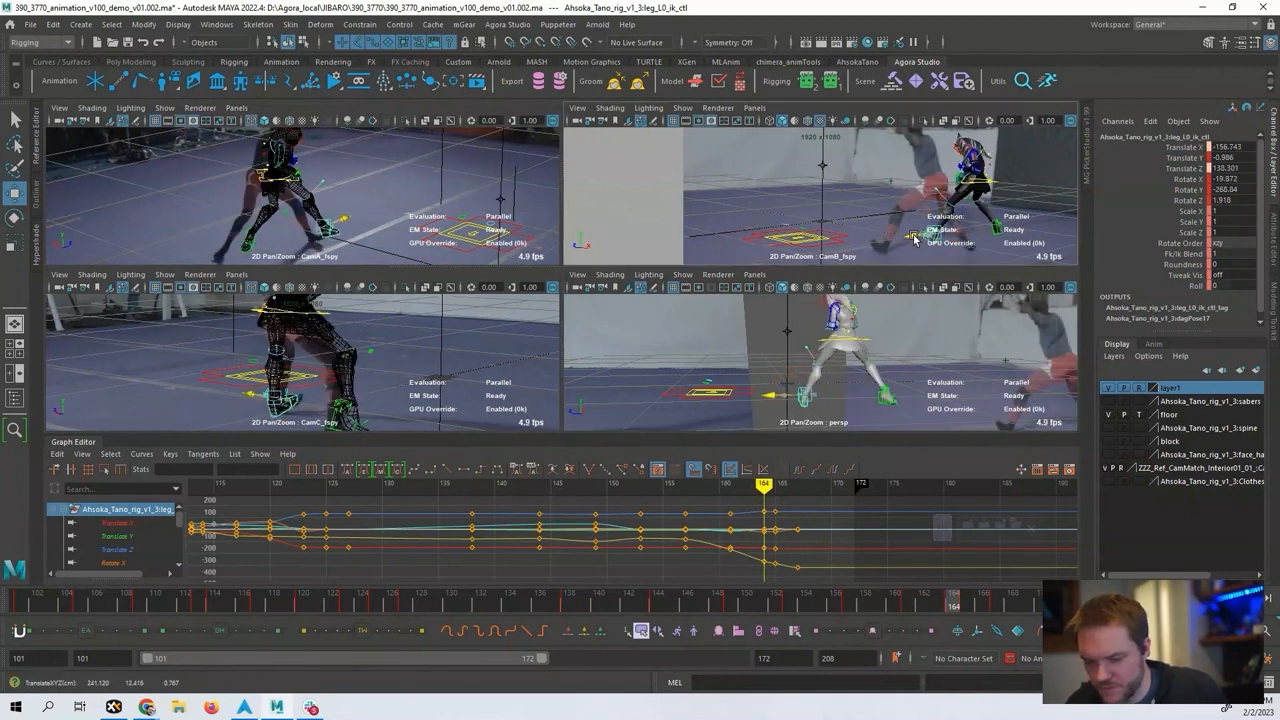
key(comma)
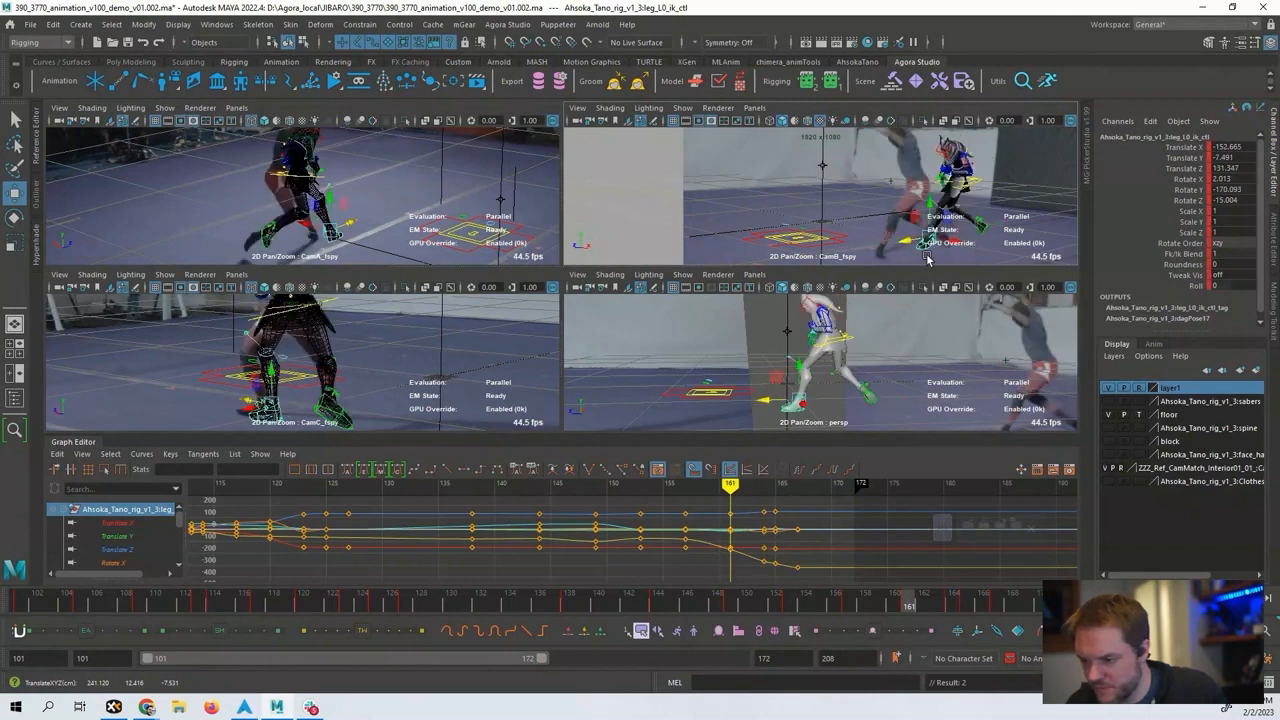
key(period)
key(period)
key(period)
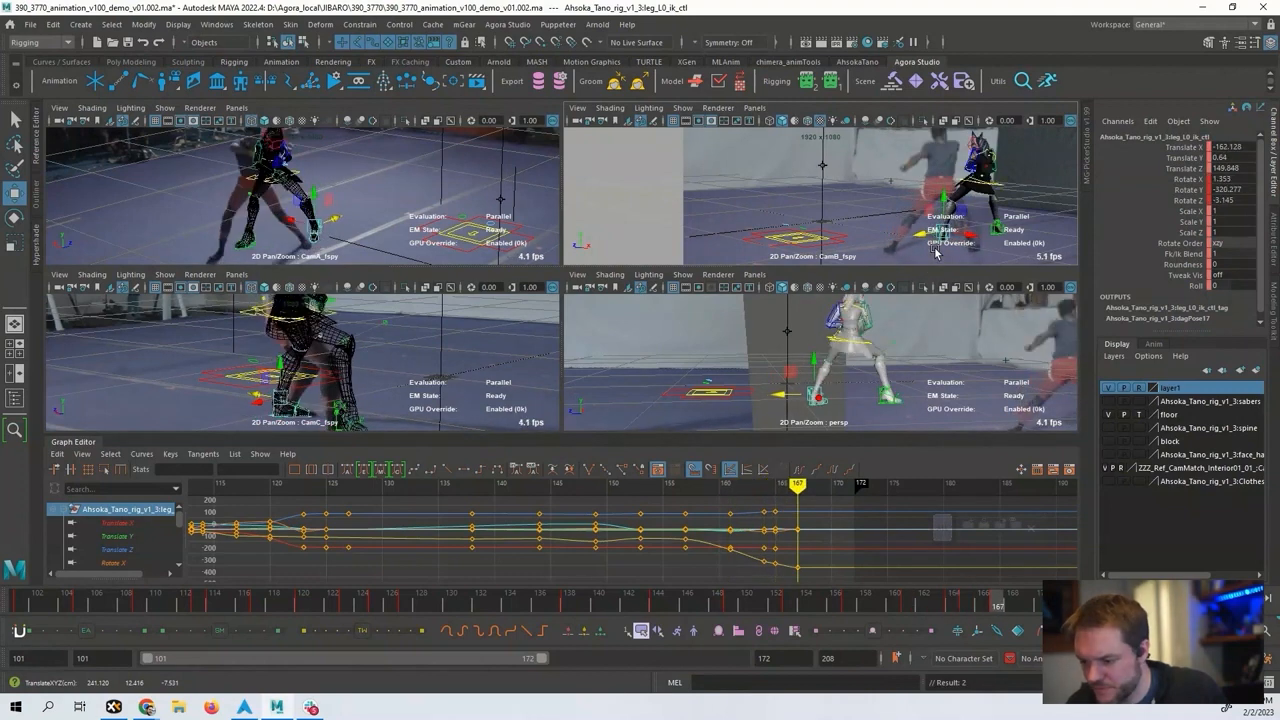
key(comma)
key(period)
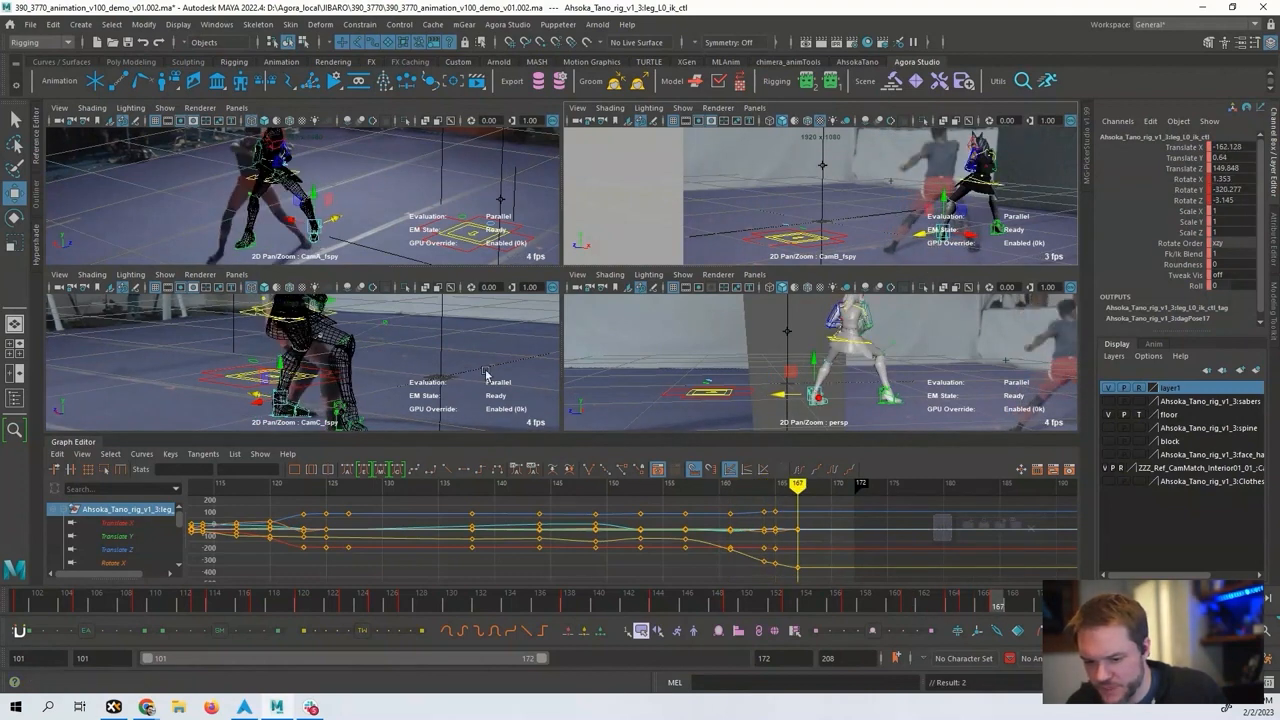
Select the right foot's IK control and step through its keyed poses to frame 166.
alt+drag(792, 397, 746, 400)
click(785, 393)
key(comma)
key(comma)
key(comma)
key(comma)
key(period)
key(period)
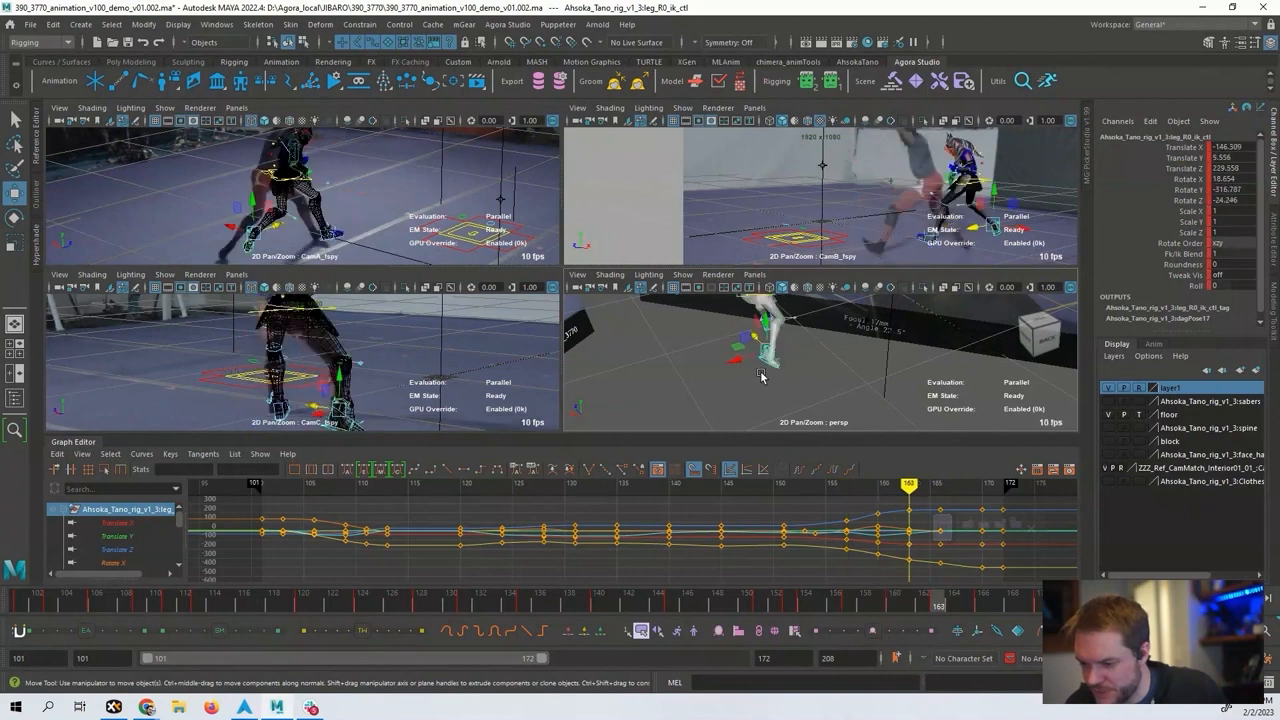
key(period)
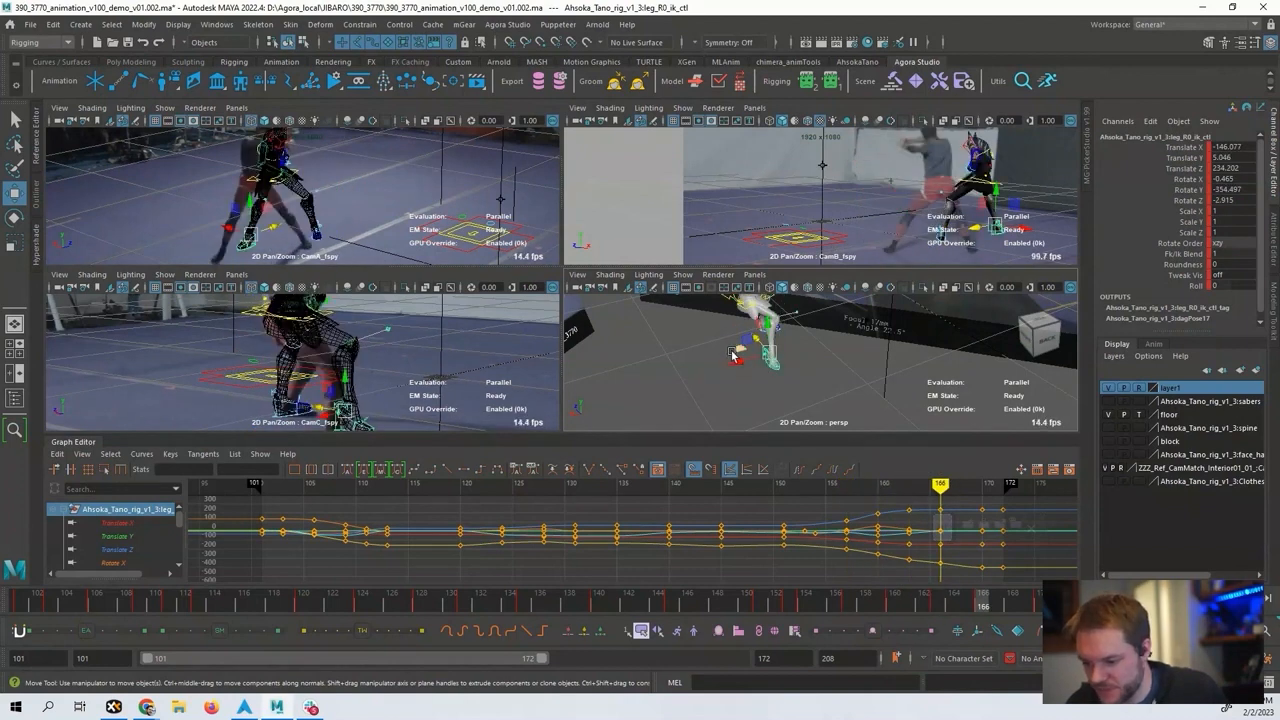
Offset the right foot control across the frame range starting at 166, placing it at about X -162.7, Z 225.3.
mouse_move(733, 355)
mouse_down()
mouse_move(742, 341)
mouse_move(727, 365)
mouse_up()
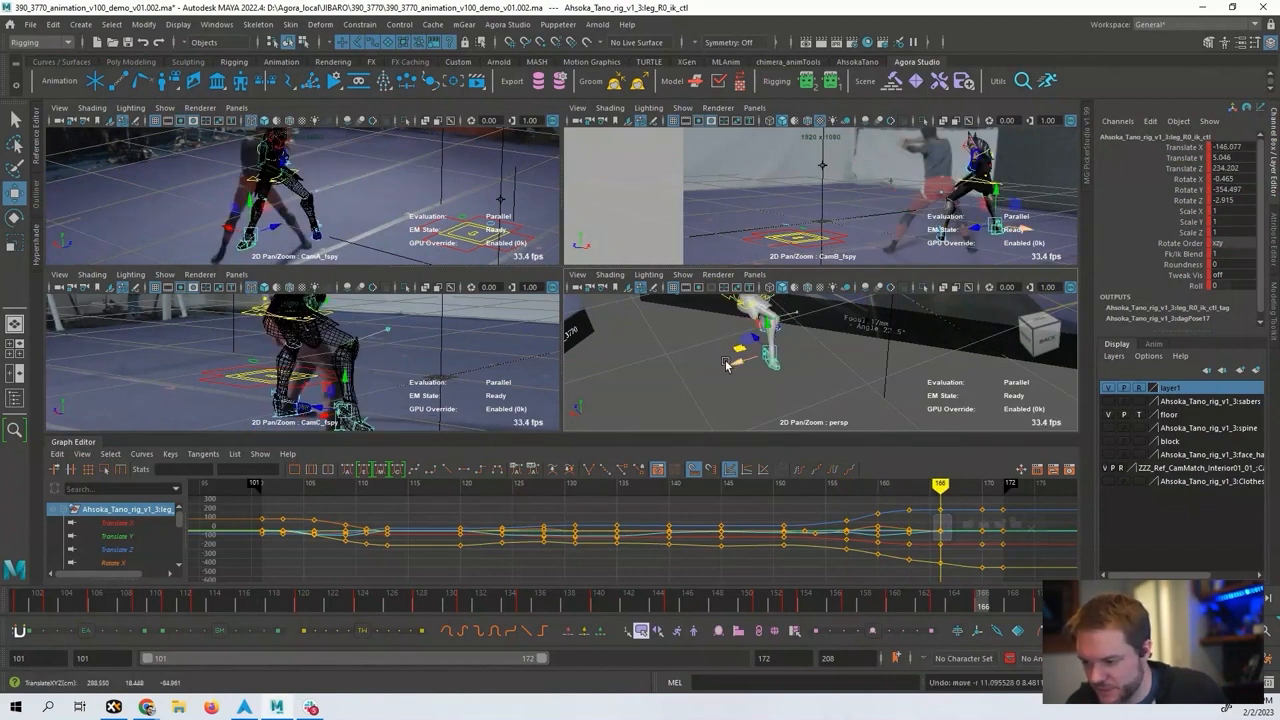
shift+drag(991, 607, 1038, 606)
click(1019, 631)
key(comma)
key(comma)
key(comma)
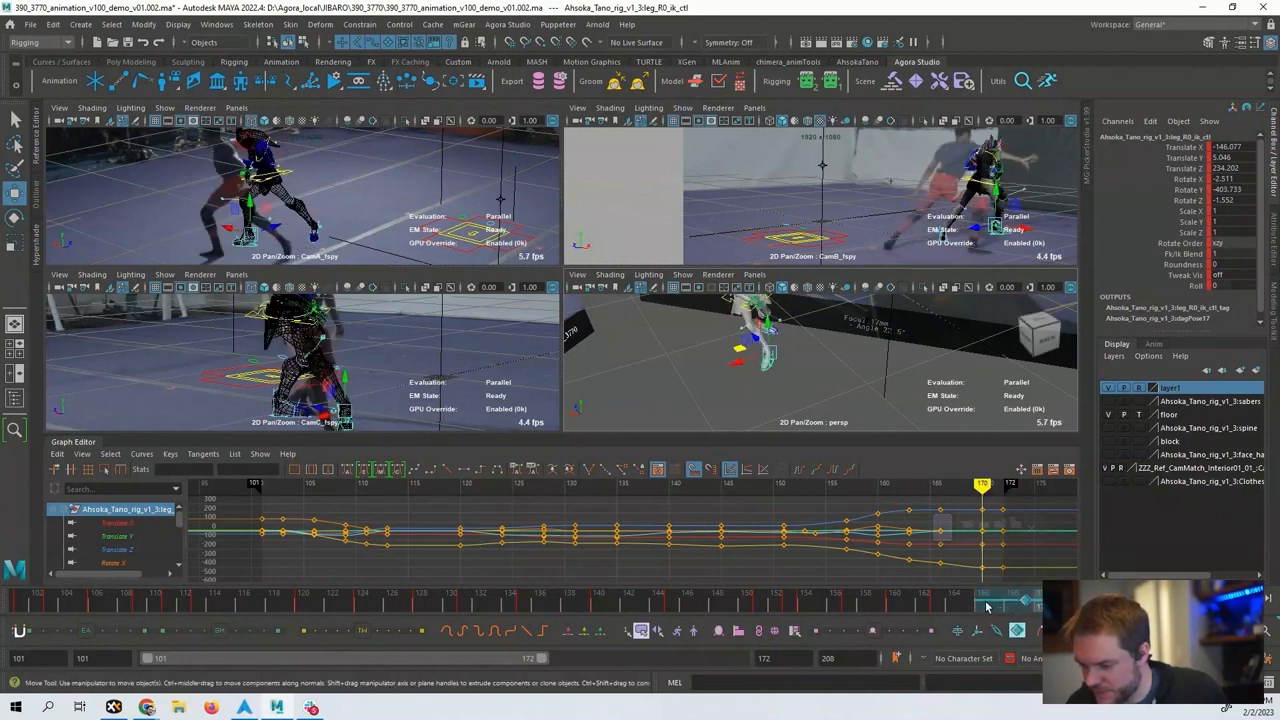
key(period)
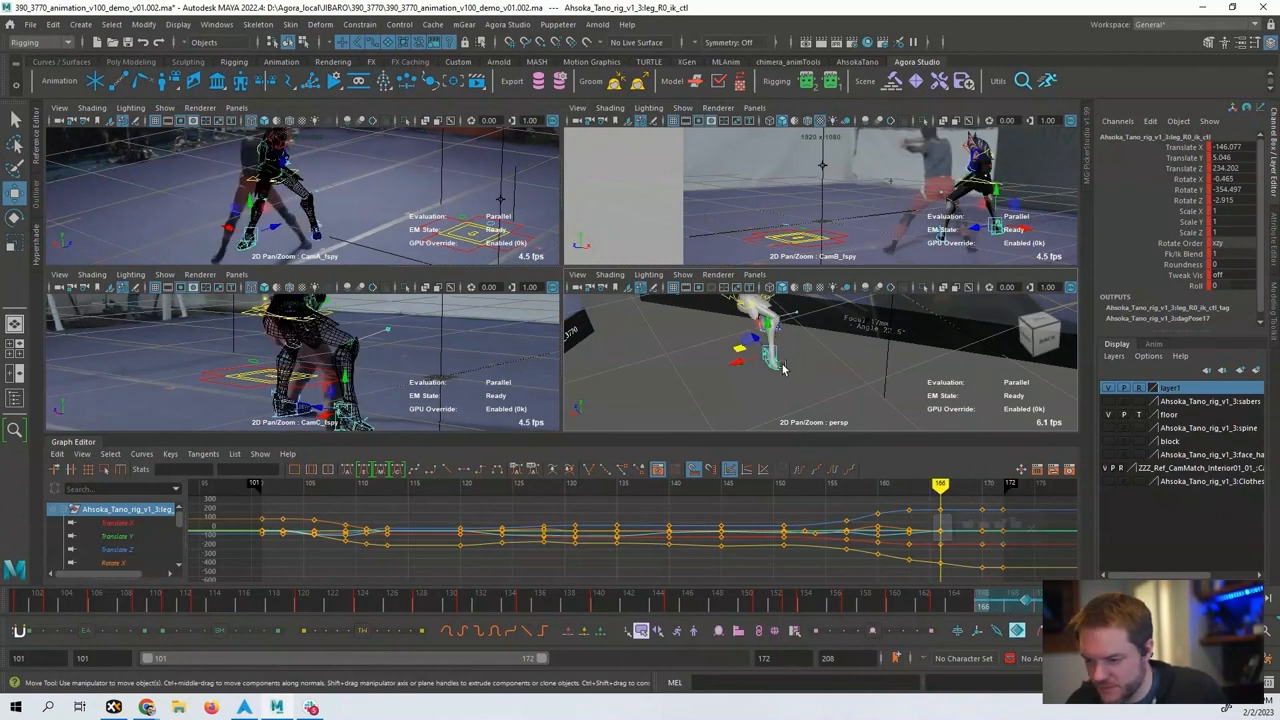
drag(738, 356, 840, 345)
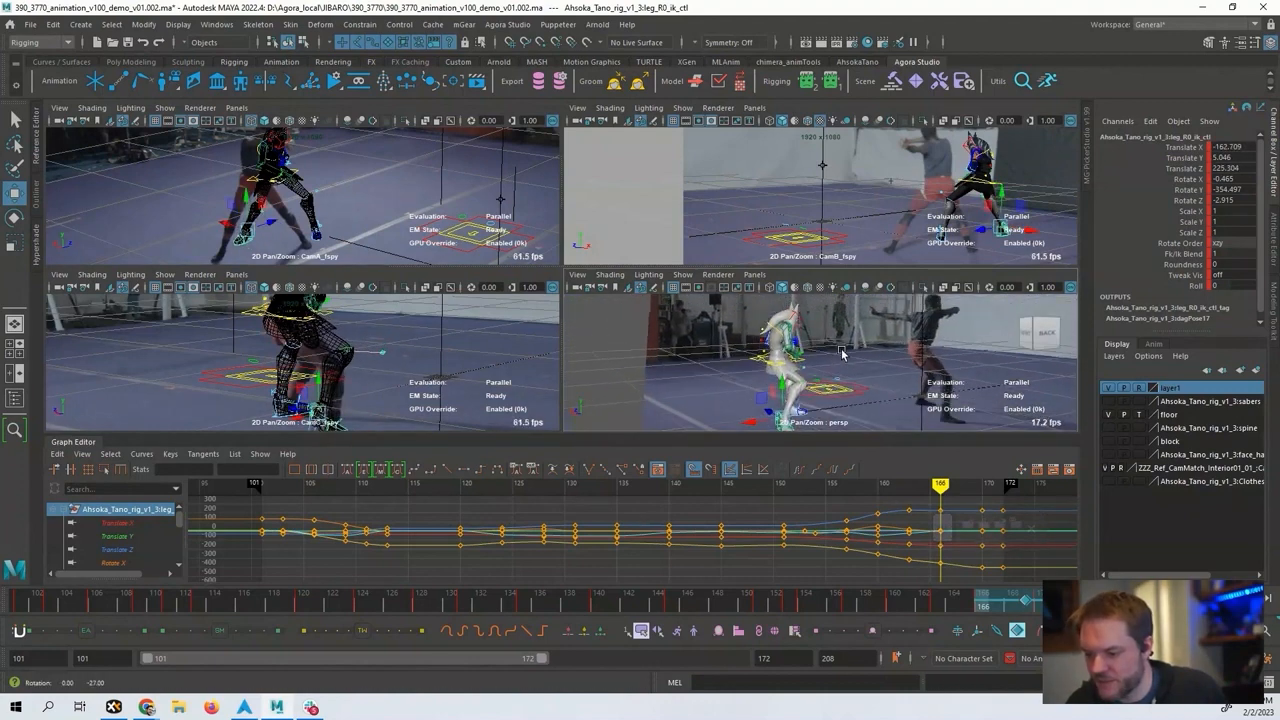
key(alt+v)
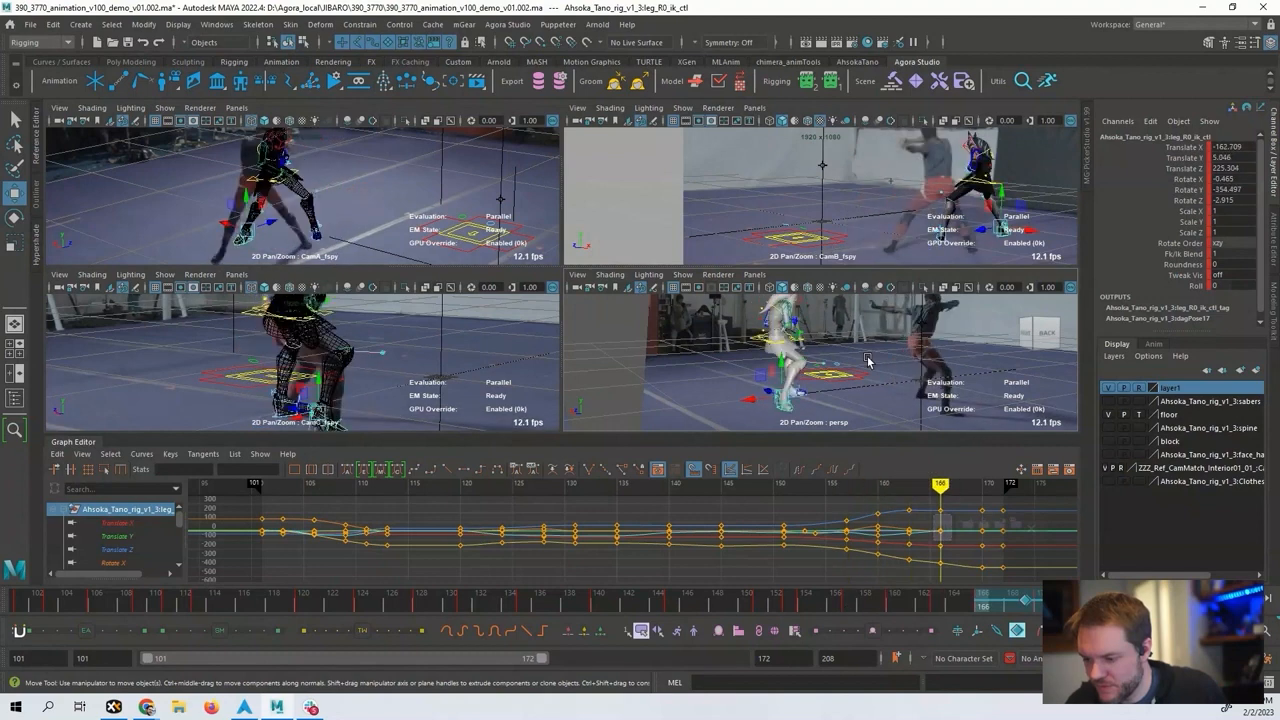
Move the body control at frame 171 to about X -171.6 and compare the neighbouring keyed poses.
click(293, 340)
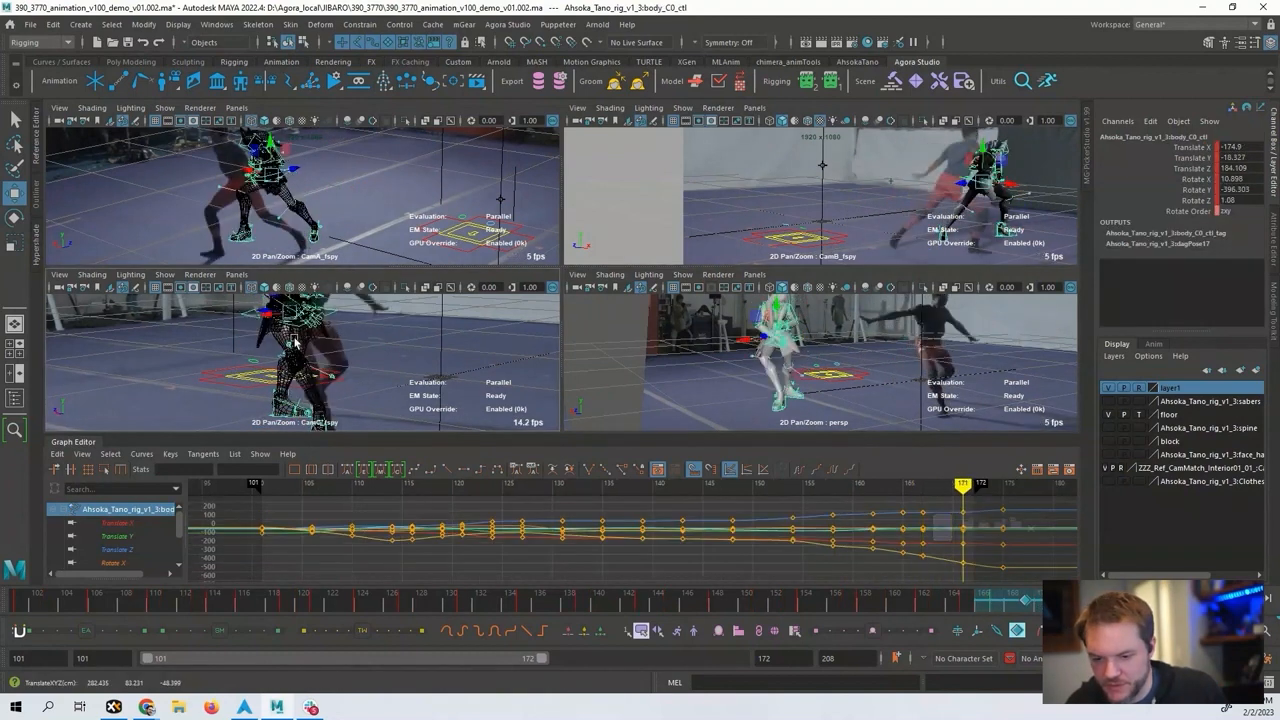
alt+drag(850, 362, 753, 340)
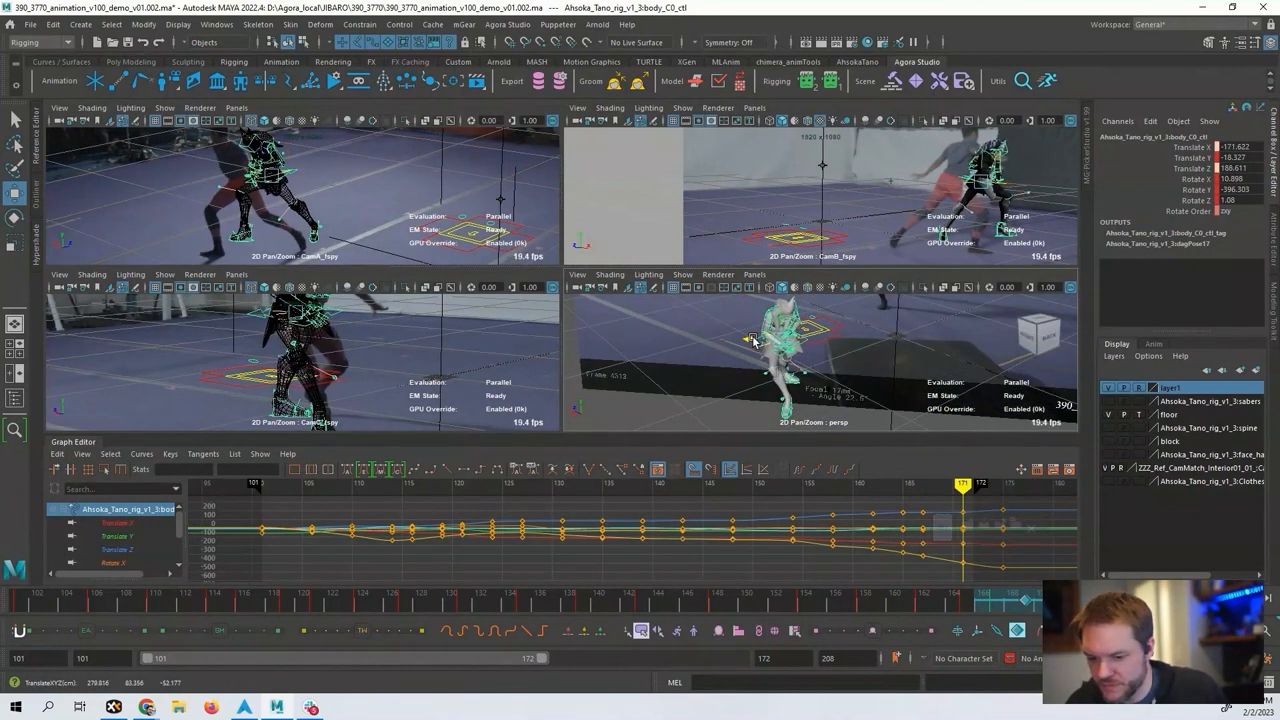
key(comma)
key(comma)
key(period)
key(period)
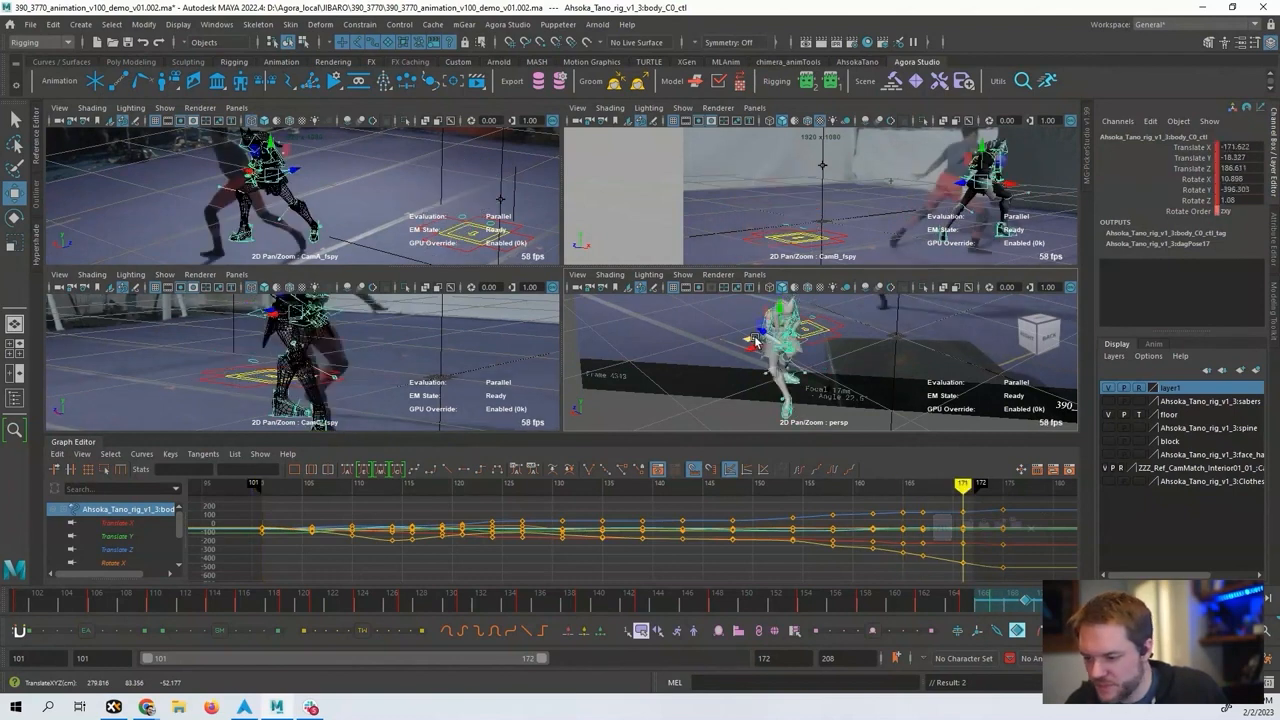
drag(755, 341, 824, 369)
Offset the right knee control across the frame range starting at 166, placing it at about X -17.2, Y 7, Z -11.2.
click(767, 371)
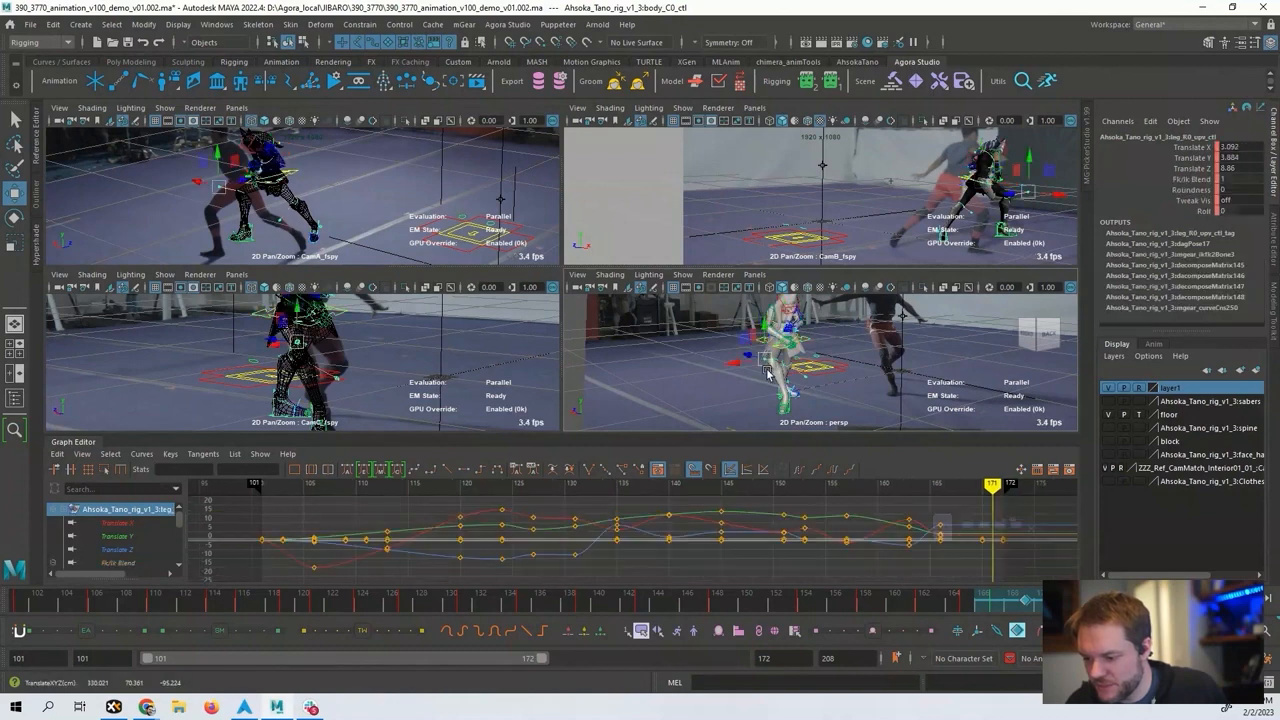
alt+drag(733, 367, 763, 338)
Step through the keyed poses up to frame 170 in an enlarged perspective view to examine the right leg's motion.
key(space)
key(comma)
key(period)
key(period)
key(period)
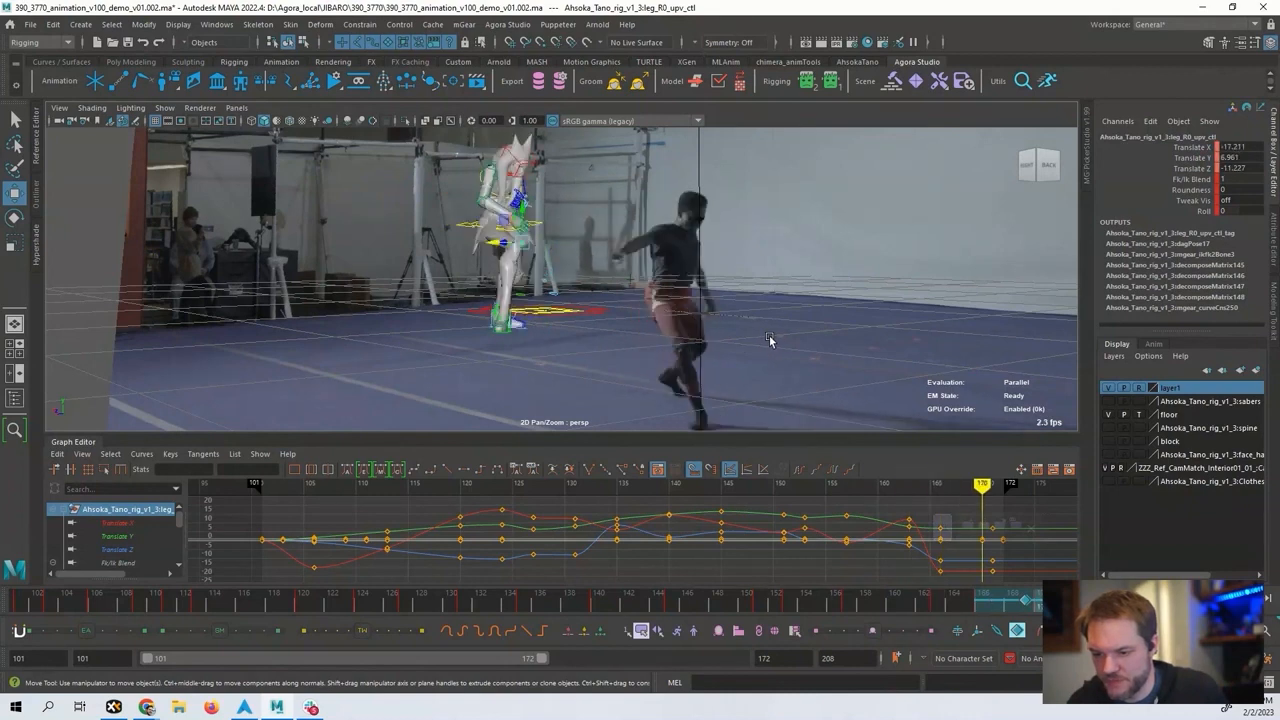
key(comma)
key(comma)
key(comma)
key(period)
key(period)
key(period)
Try moving both foot controls about 45 units along Z at frame 170, undo it, and return to the four-view layout.
click(496, 325)
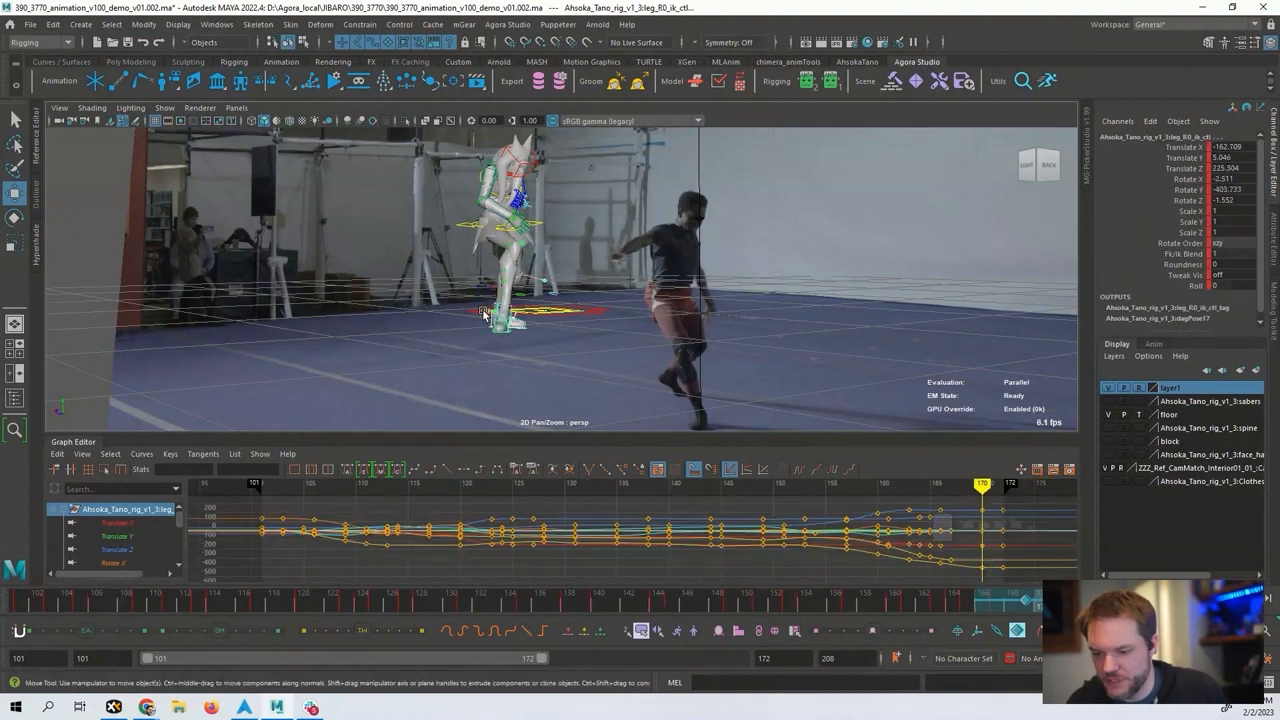
drag(484, 313, 511, 333)
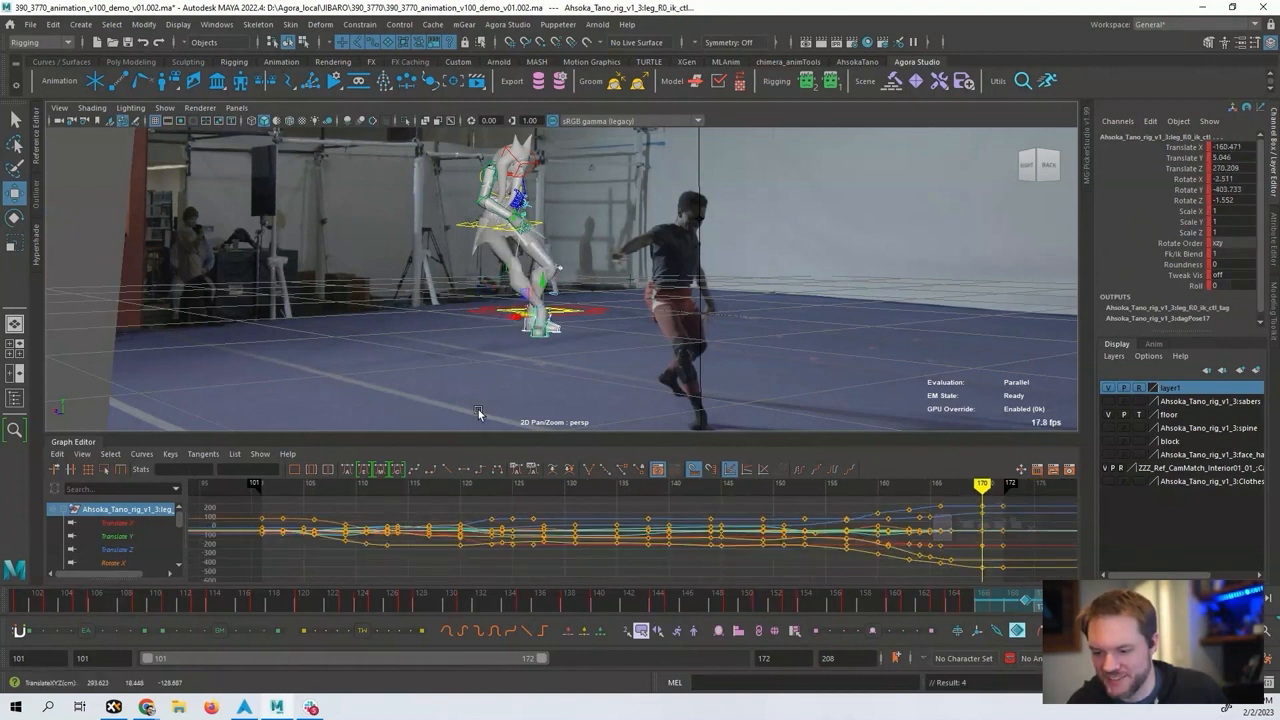
key(ctrl+z)
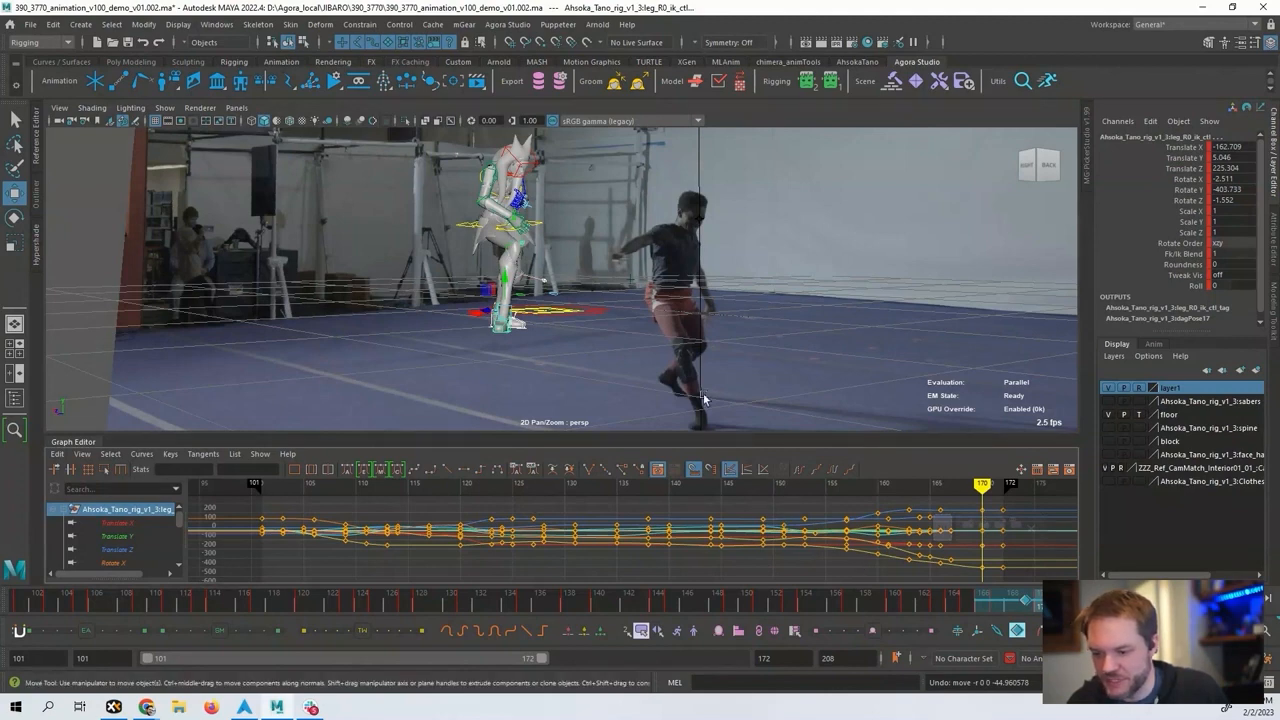
key(space)
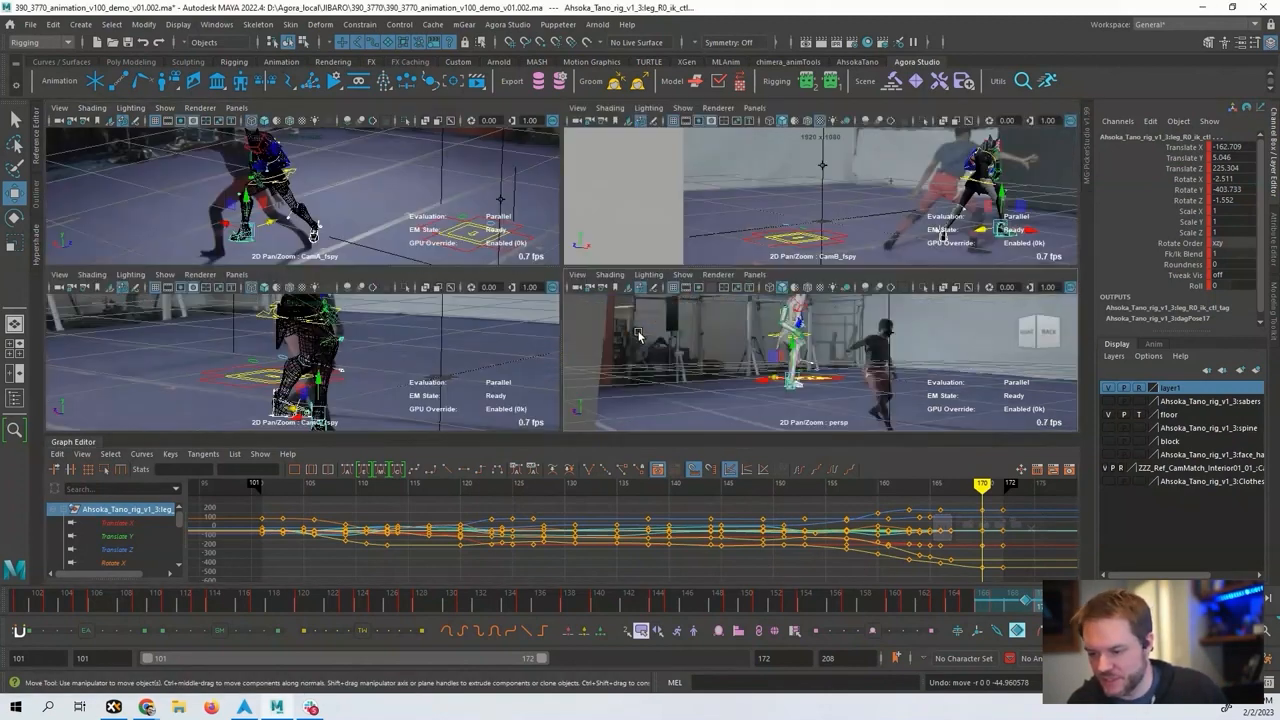
Enlarge the CamC view with textured shading and examine the character's legs against the reference at frame 170.
mouse_move(850, 365)
alt+mouse_down()
mouse_move(882, 360)
mouse_move(840, 364)
alt+mouse_up()
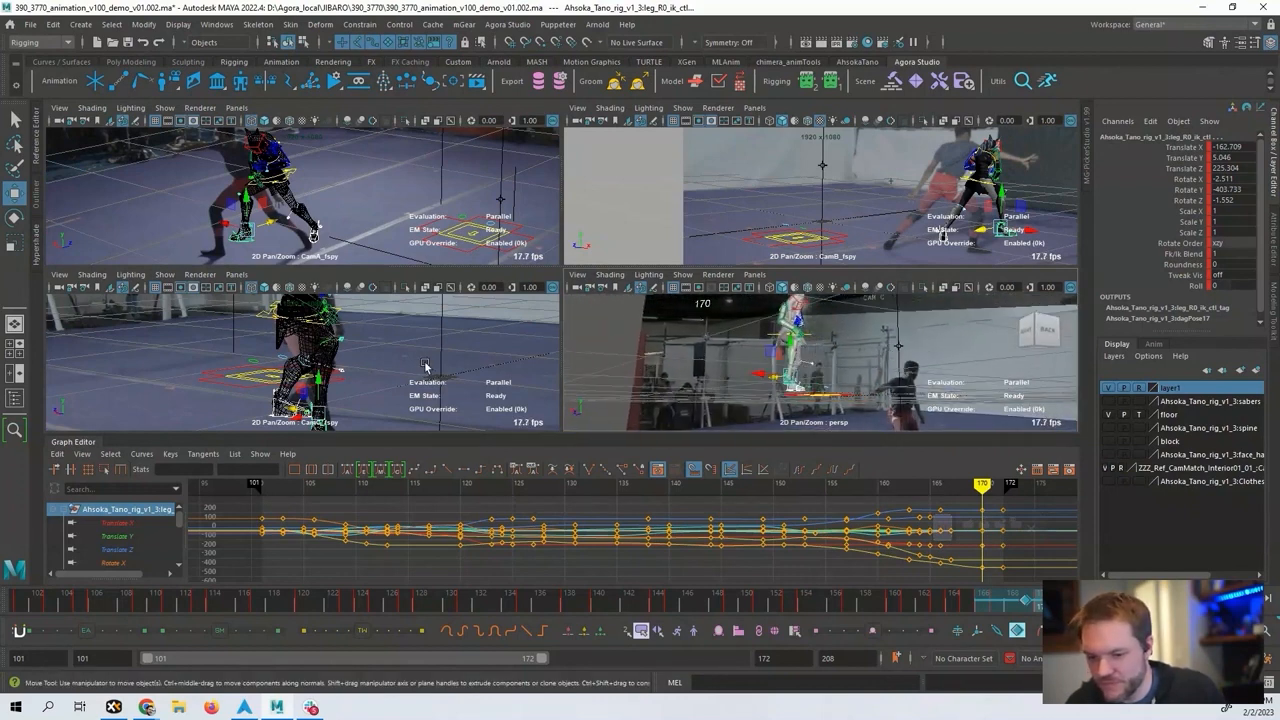
key(backslash)
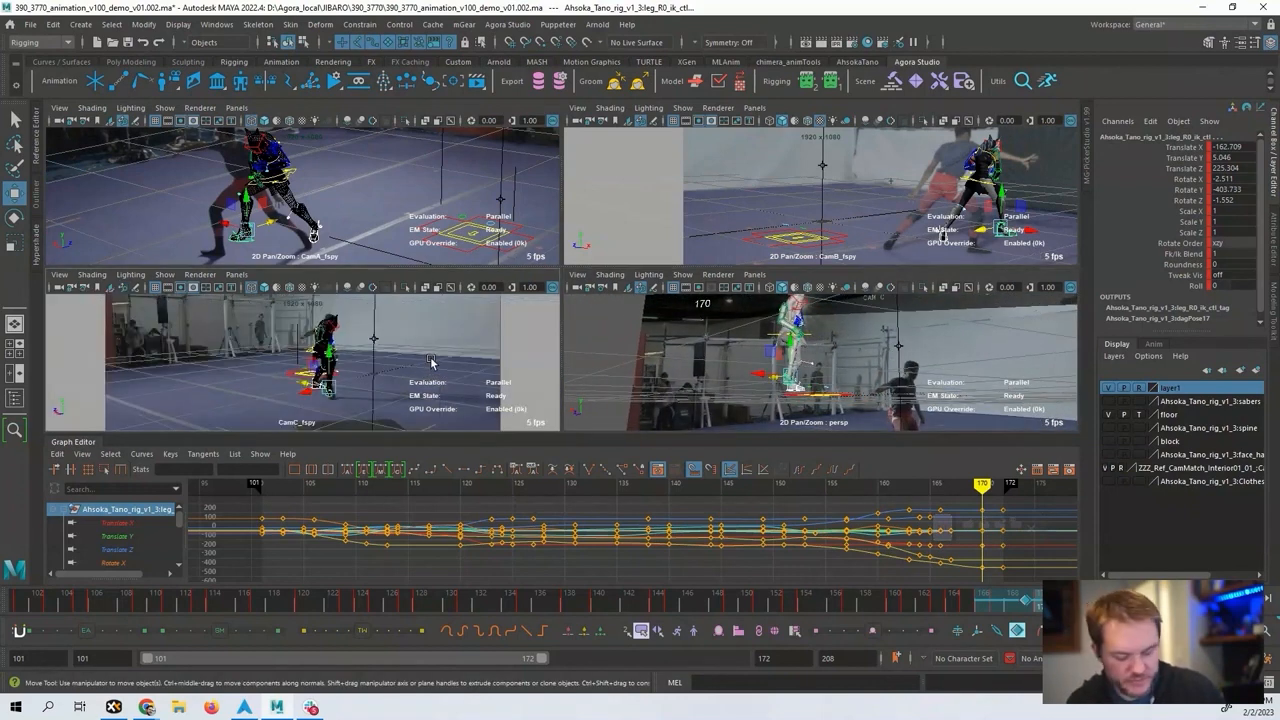
key(space)
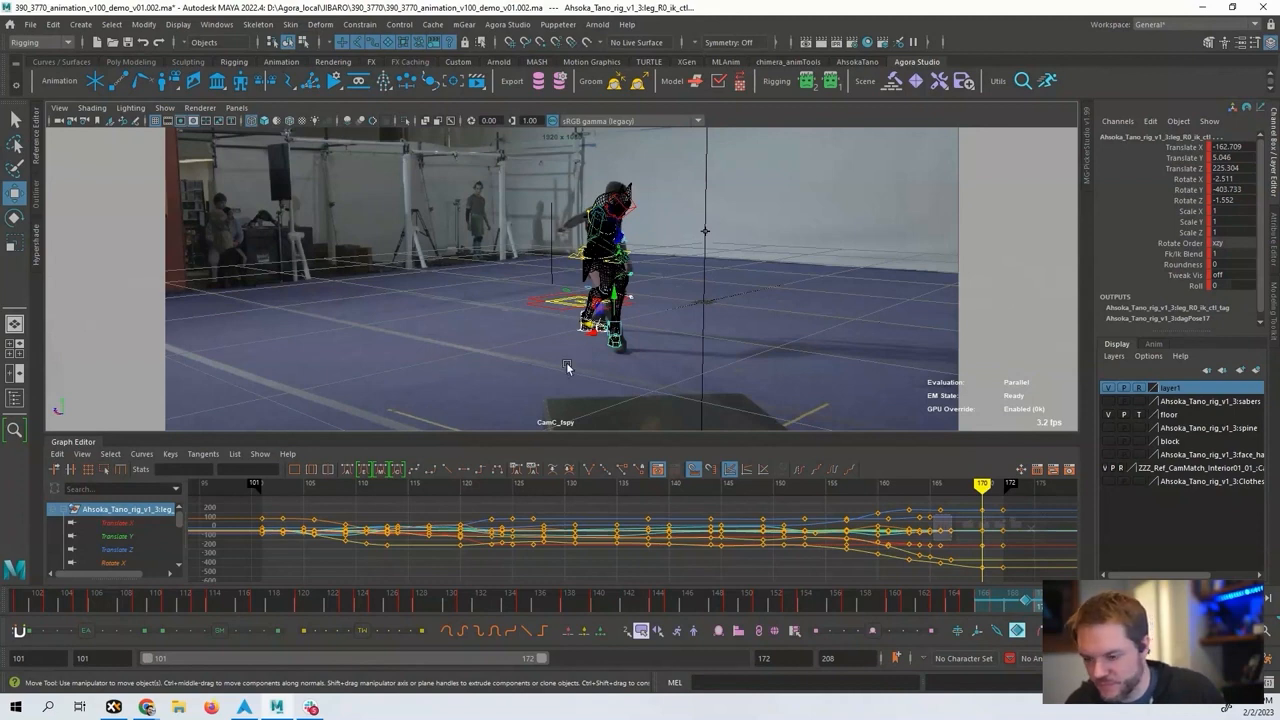
key(backslash)
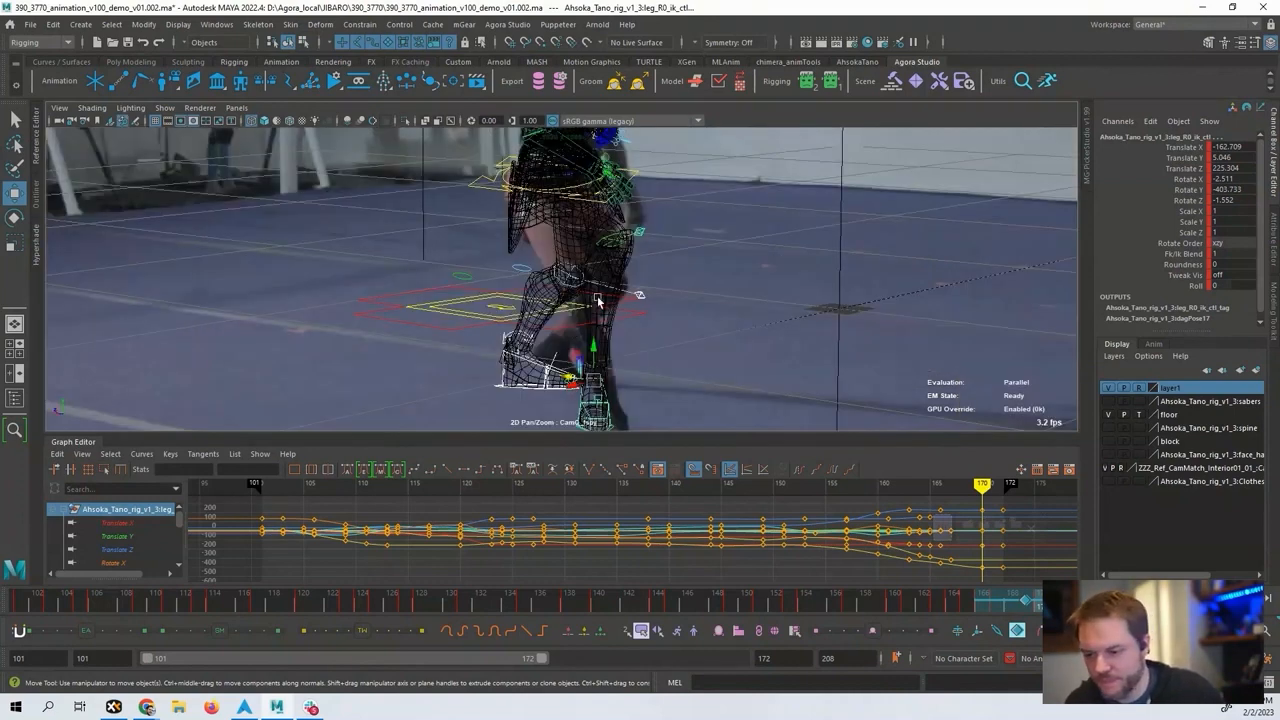
right_drag(596, 296, 466, 326)
middle_drag(511, 334, 511, 266)
right_drag(511, 266, 506, 281)
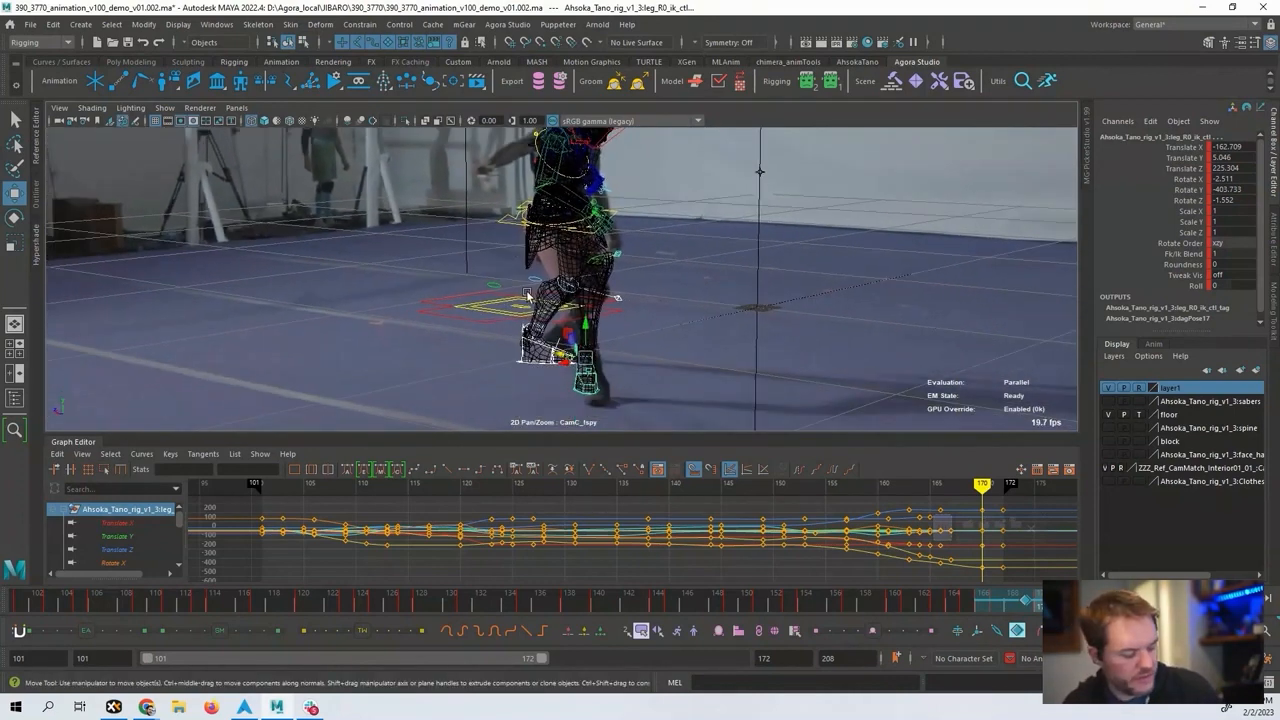
key(6)
key(backslash)
middle_drag(624, 298, 613, 338)
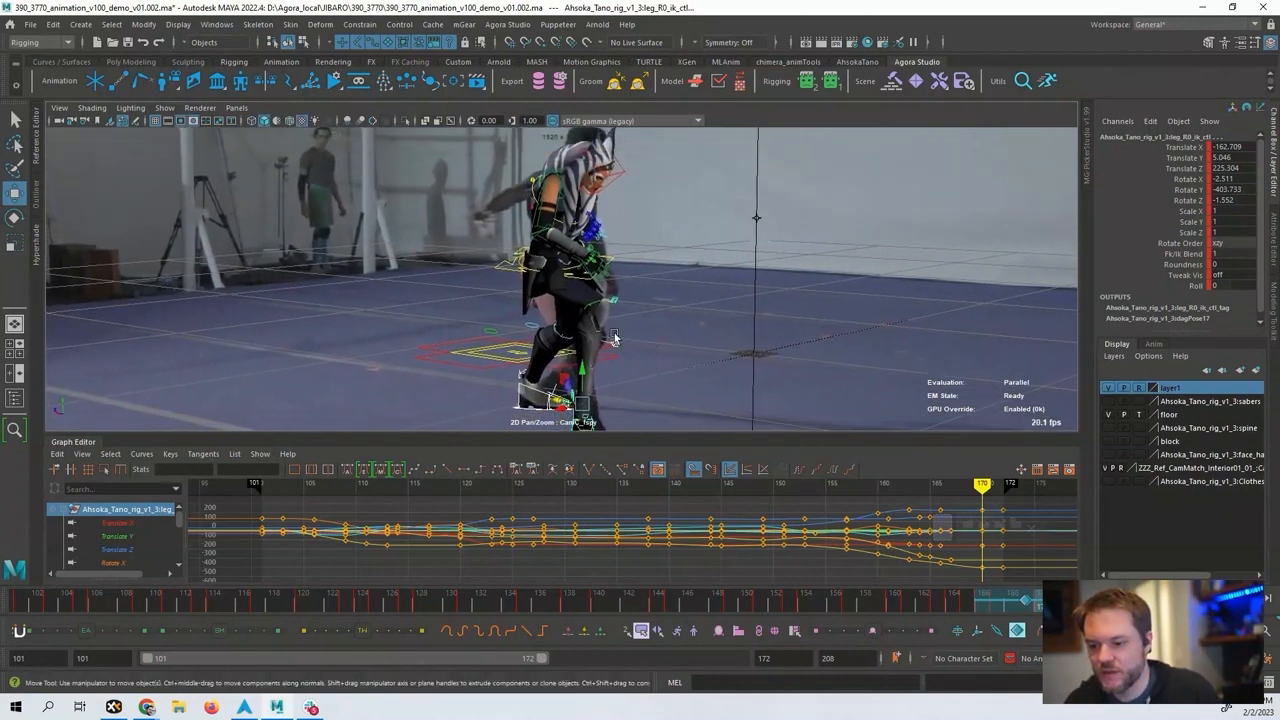
Reposition the body control horizontally at the frame 171 key so the body follows the reference better.
click(507, 272)
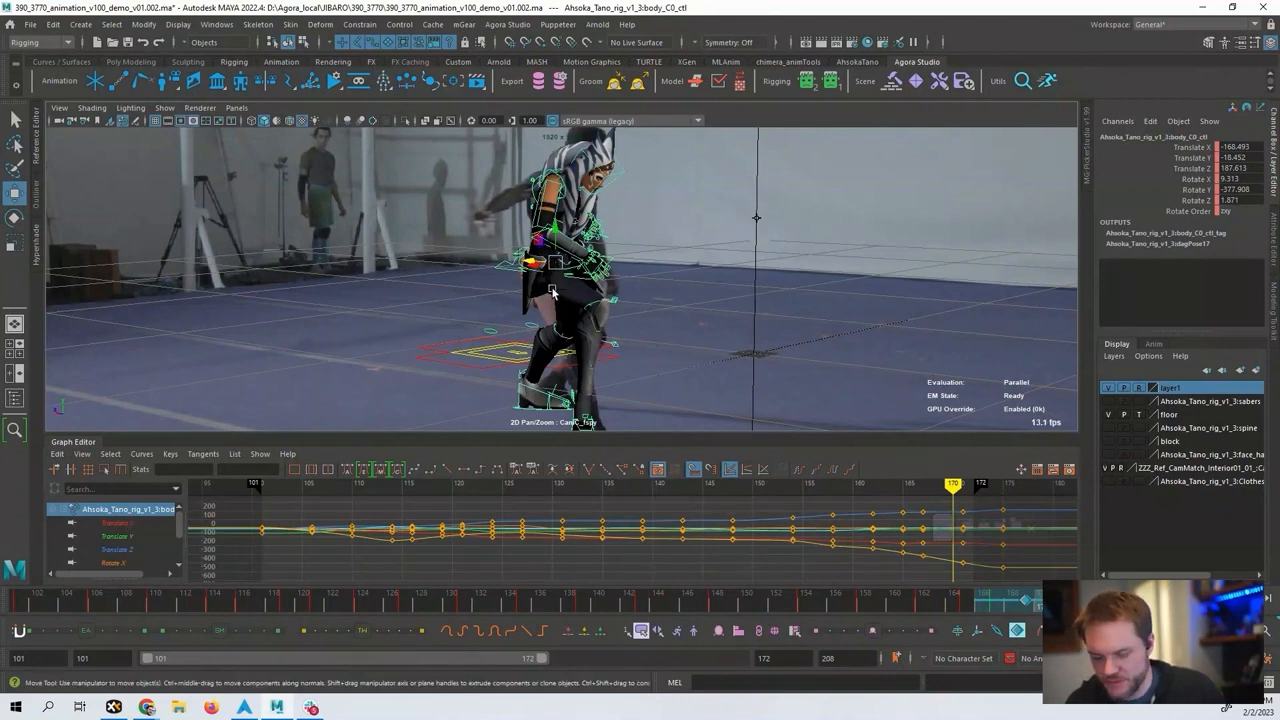
key(space)
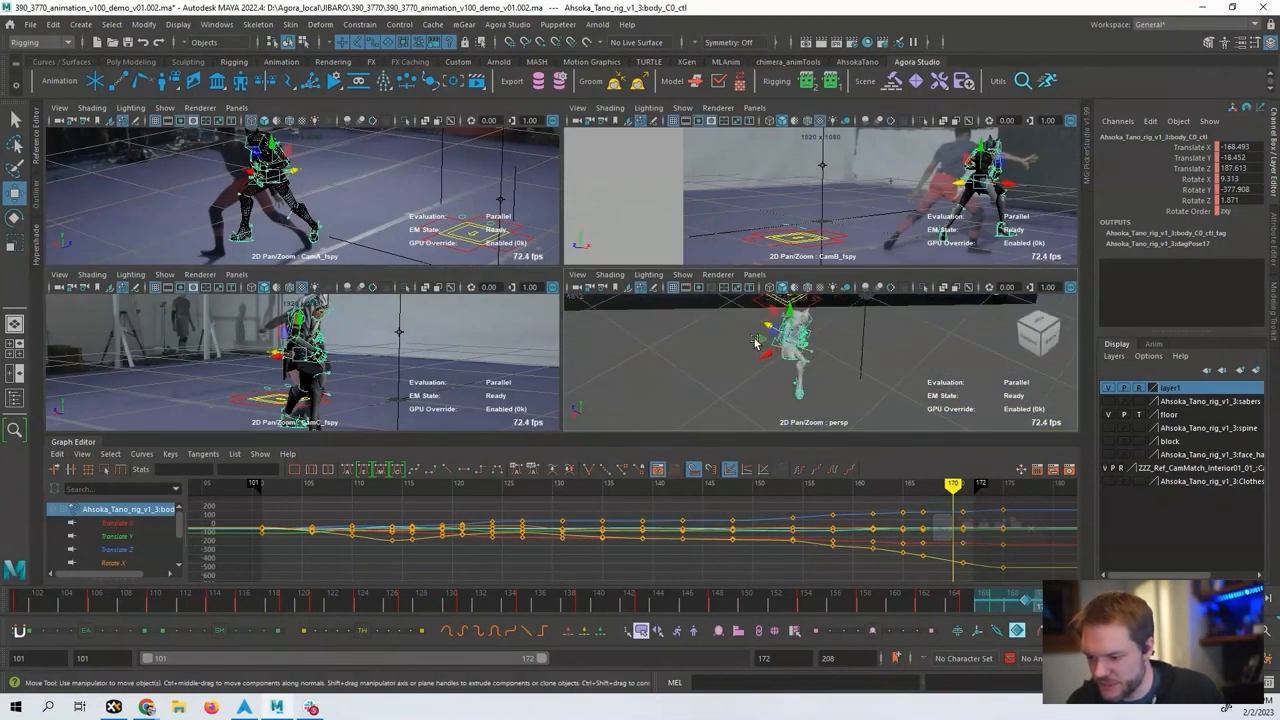
key(alt+period)
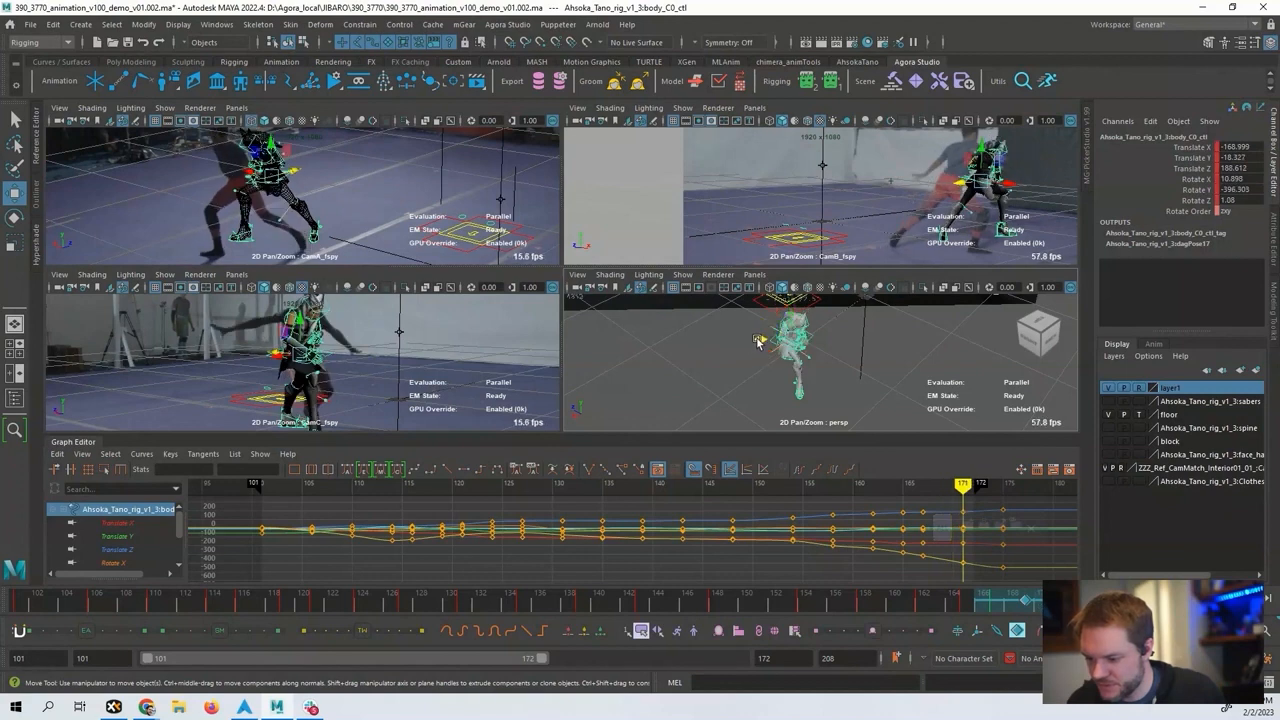
drag(757, 339, 754, 341)
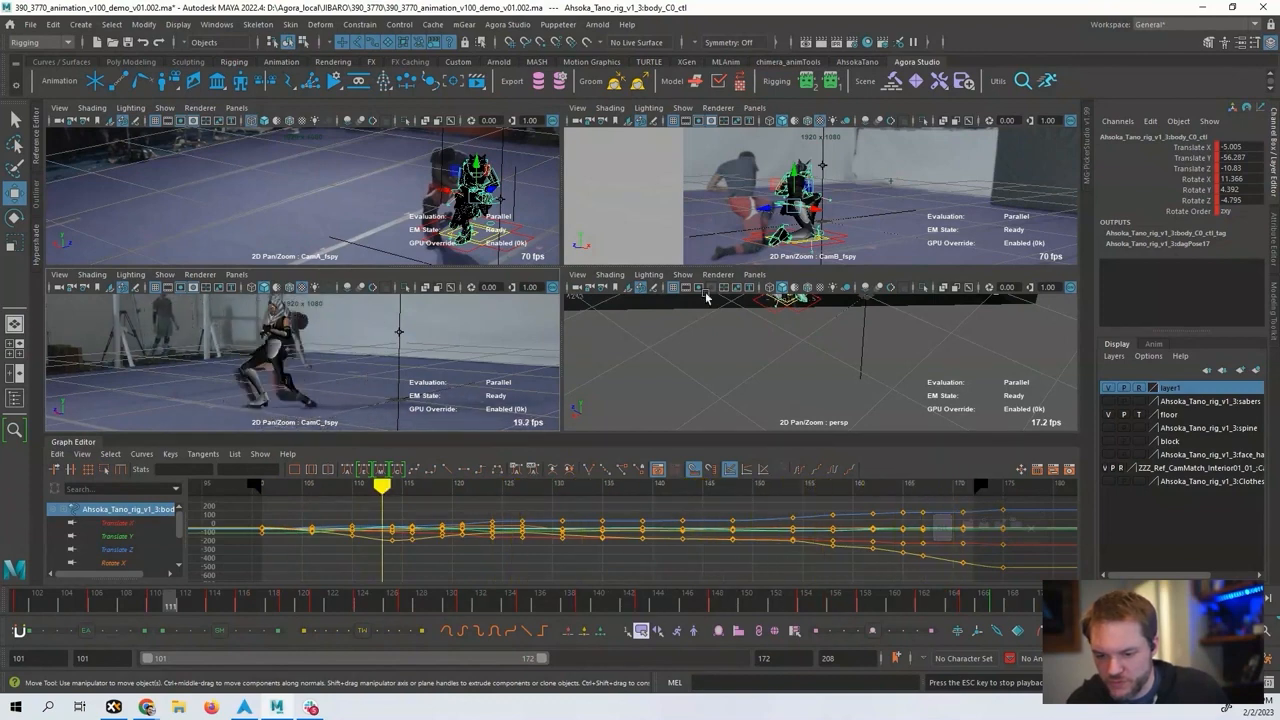
Review the body motion around frames 168 to 170 in an enlarged textured CamB view and return to frame 101 in the four-view layout.
key(space)
key(6)
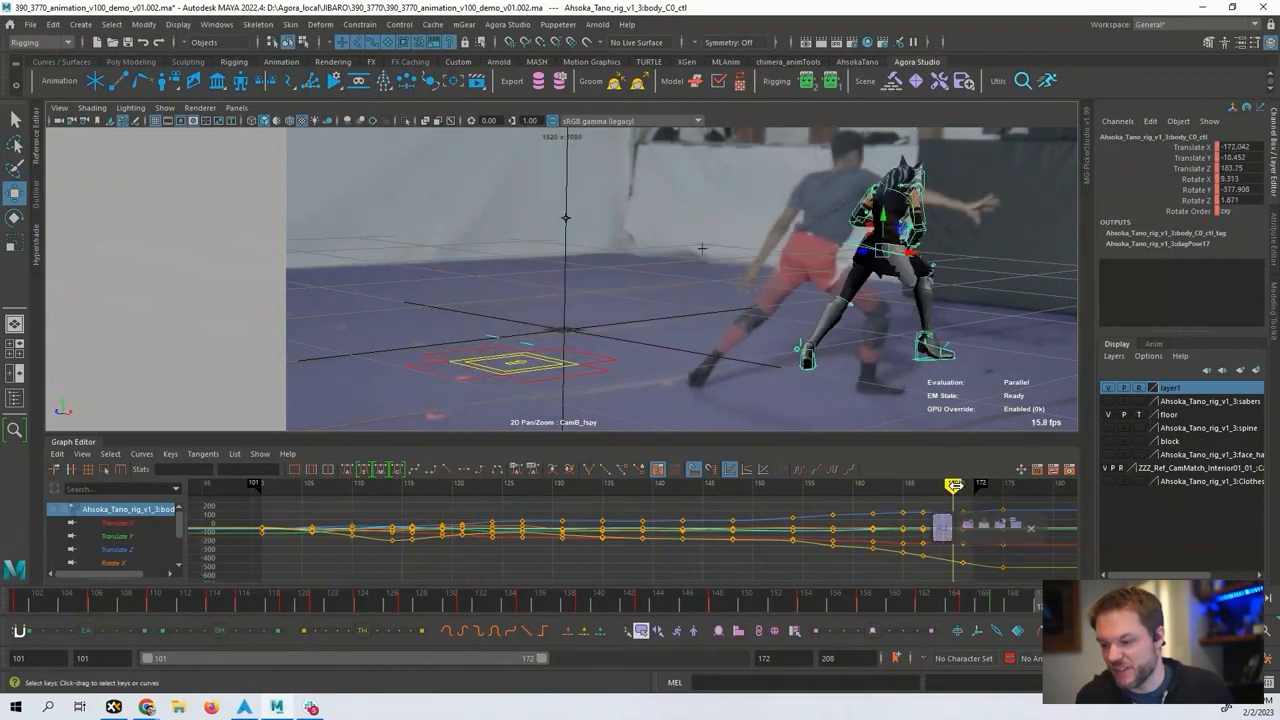
drag(975, 483, 933, 485)
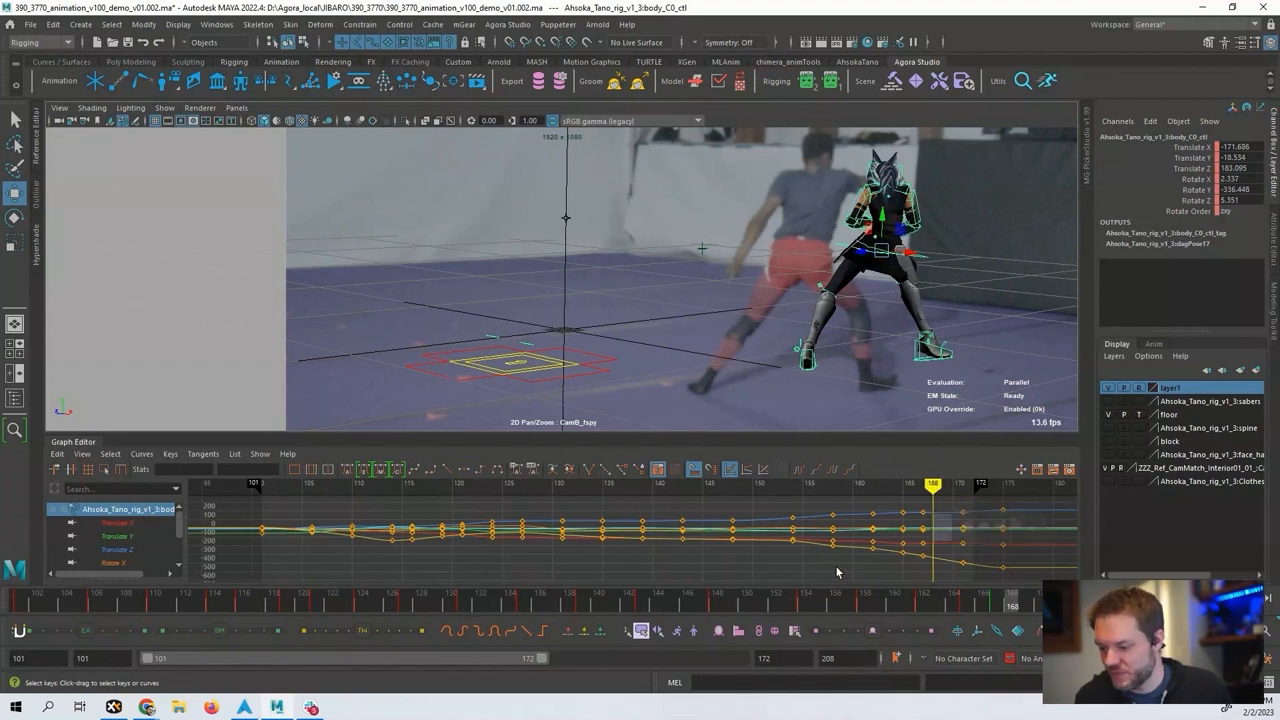
key(alt+shift+v)
key(space)
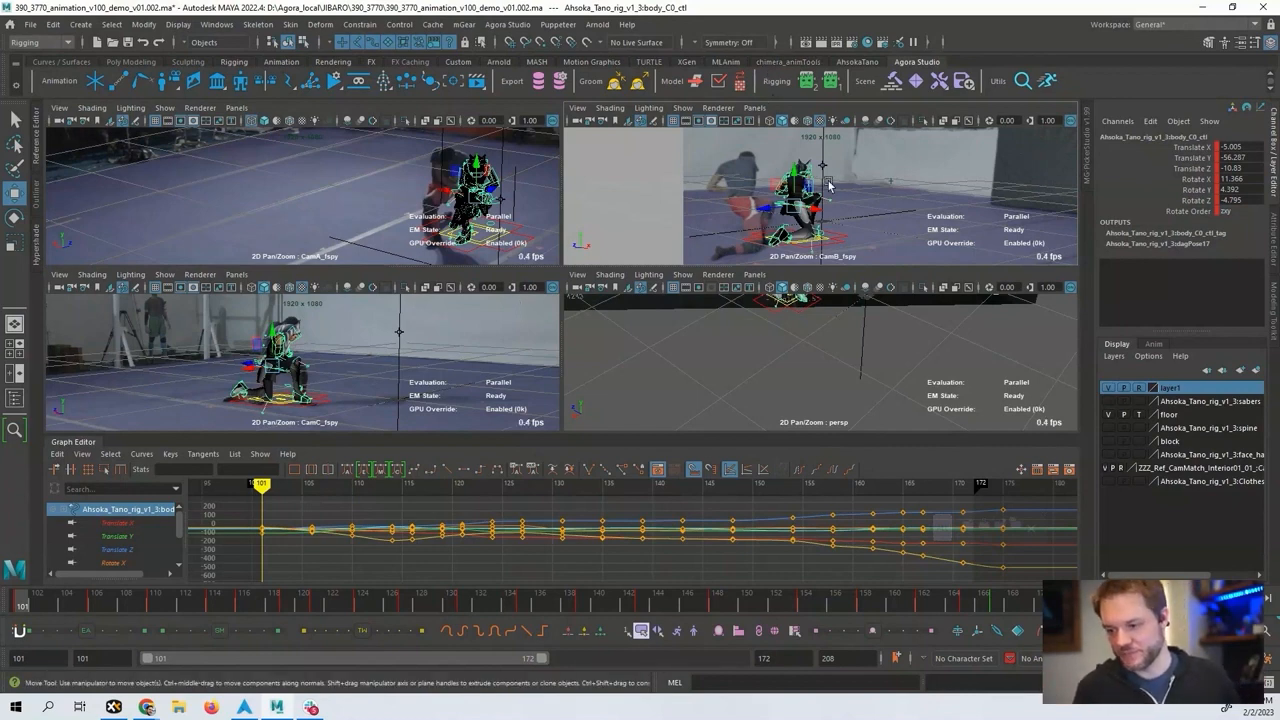
Frame the right arm in the perspective view at frame 101, try rotating the right shoulder orbit control, and undo it.
mouse_move(795, 342)
alt+mouse_down()
mouse_move(834, 403)
mouse_move(843, 374)
mouse_move(906, 334)
mouse_move(815, 336)
alt+mouse_up()
key(f)
alt+right_drag(916, 355, 850, 358)
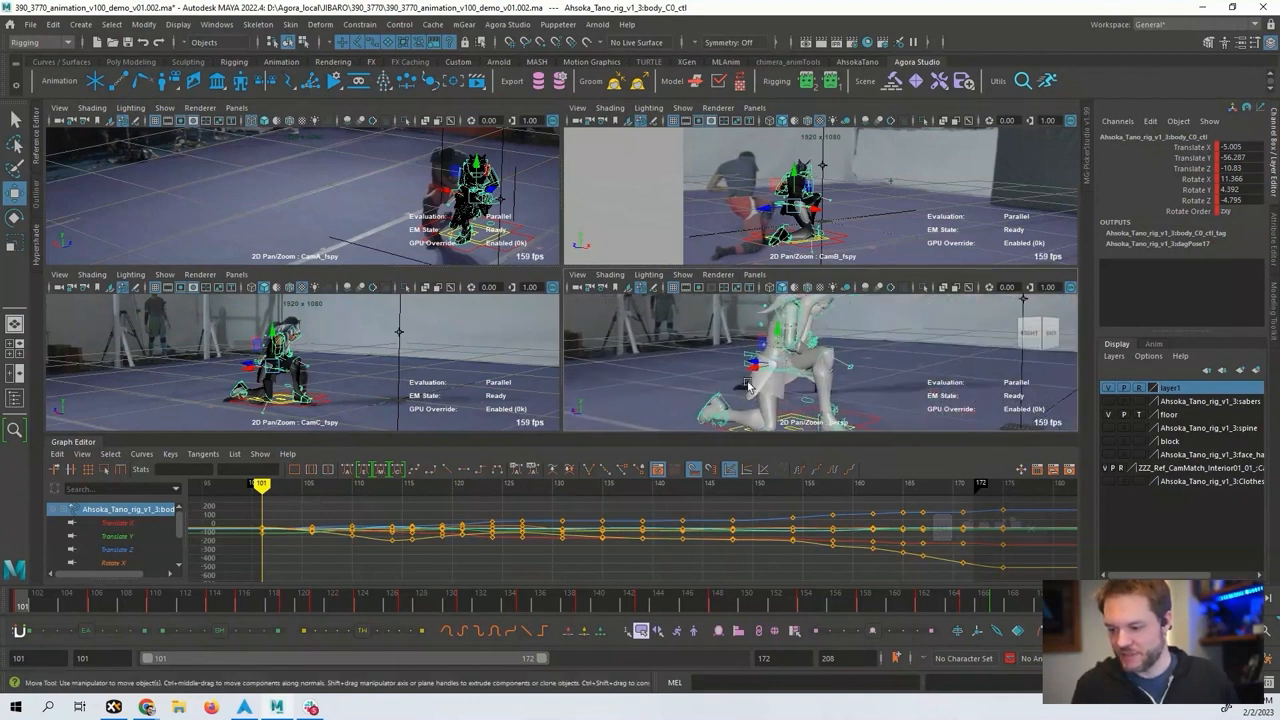
alt+drag(850, 358, 823, 376)
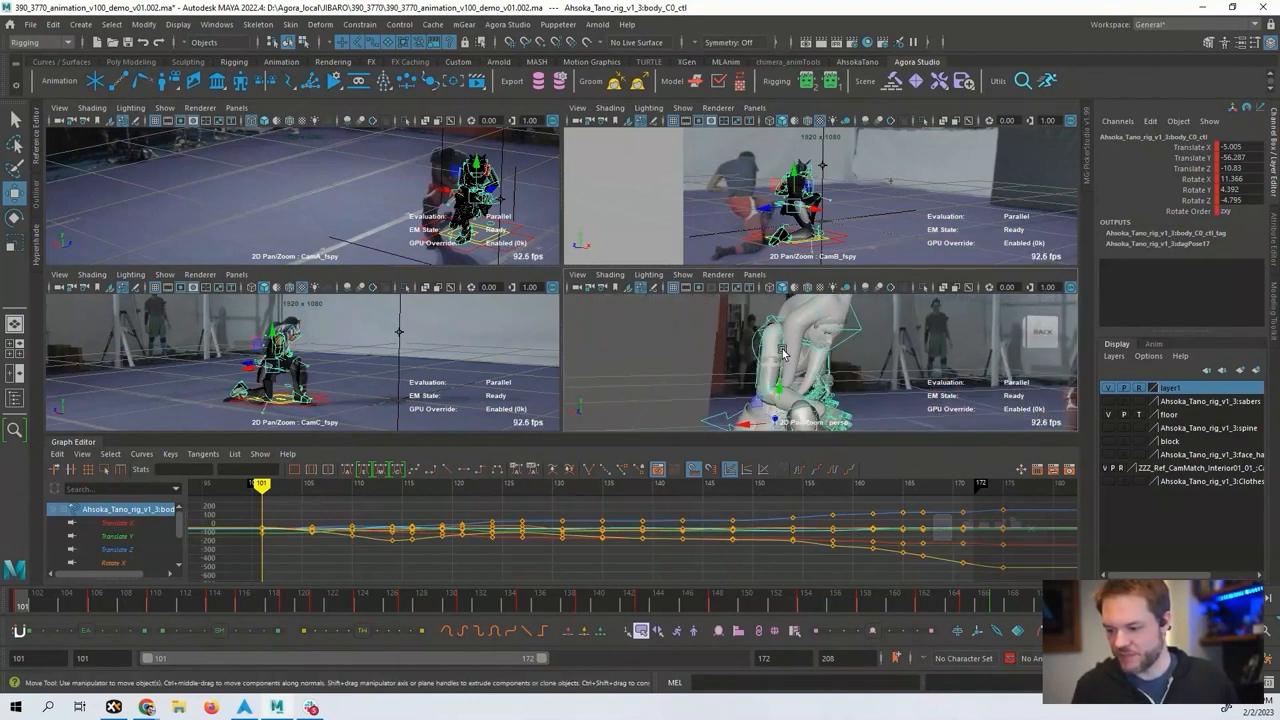
click(783, 352)
key(f)
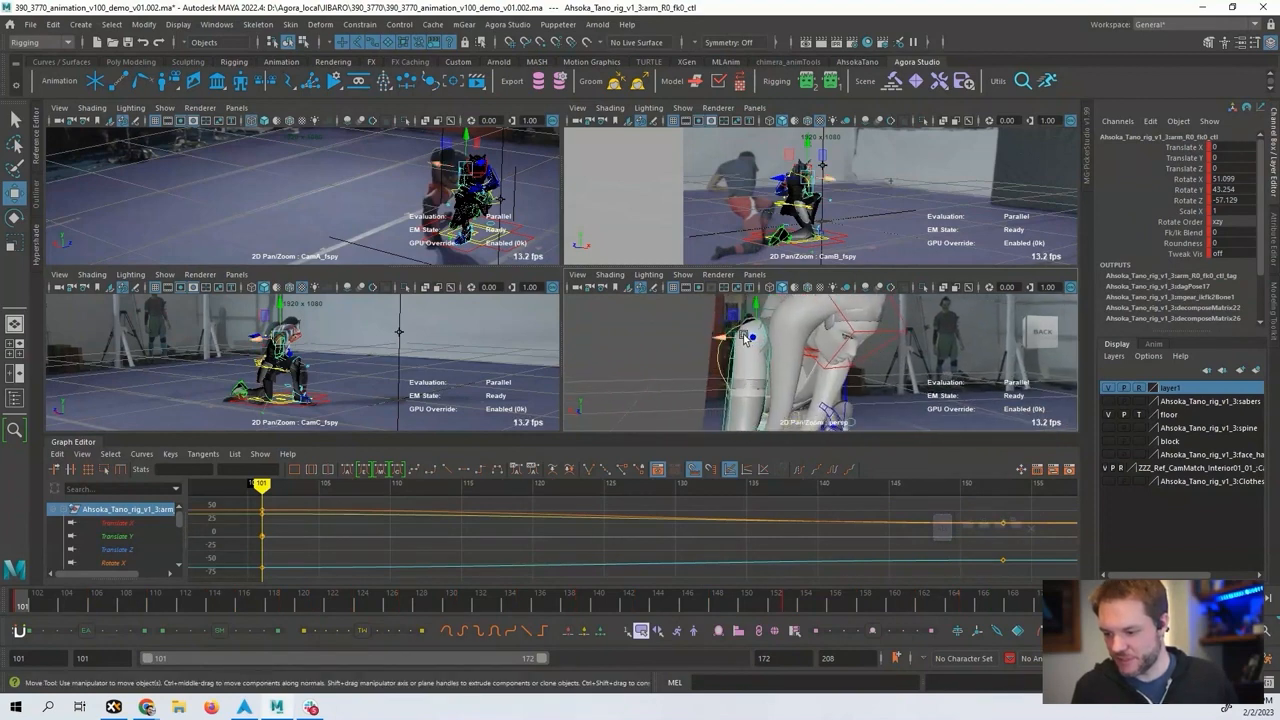
alt+drag(743, 337, 872, 325)
click(854, 330)
key(e)
key(ctrl+z)
alt+right_drag(872, 325, 945, 336)
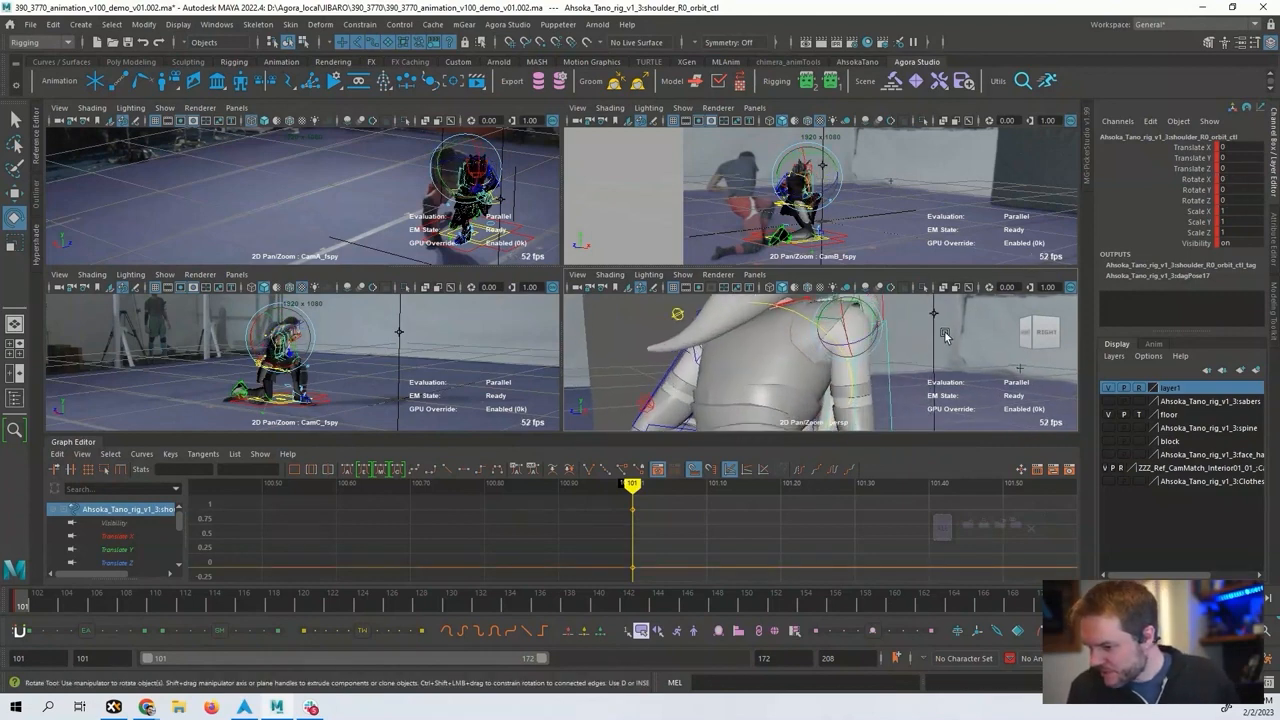
Try rotating the right shoulder control at frame 101 and undo the rotations.
click(944, 333)
click(843, 314)
drag(803, 334, 840, 352)
alt+drag(872, 366, 737, 371)
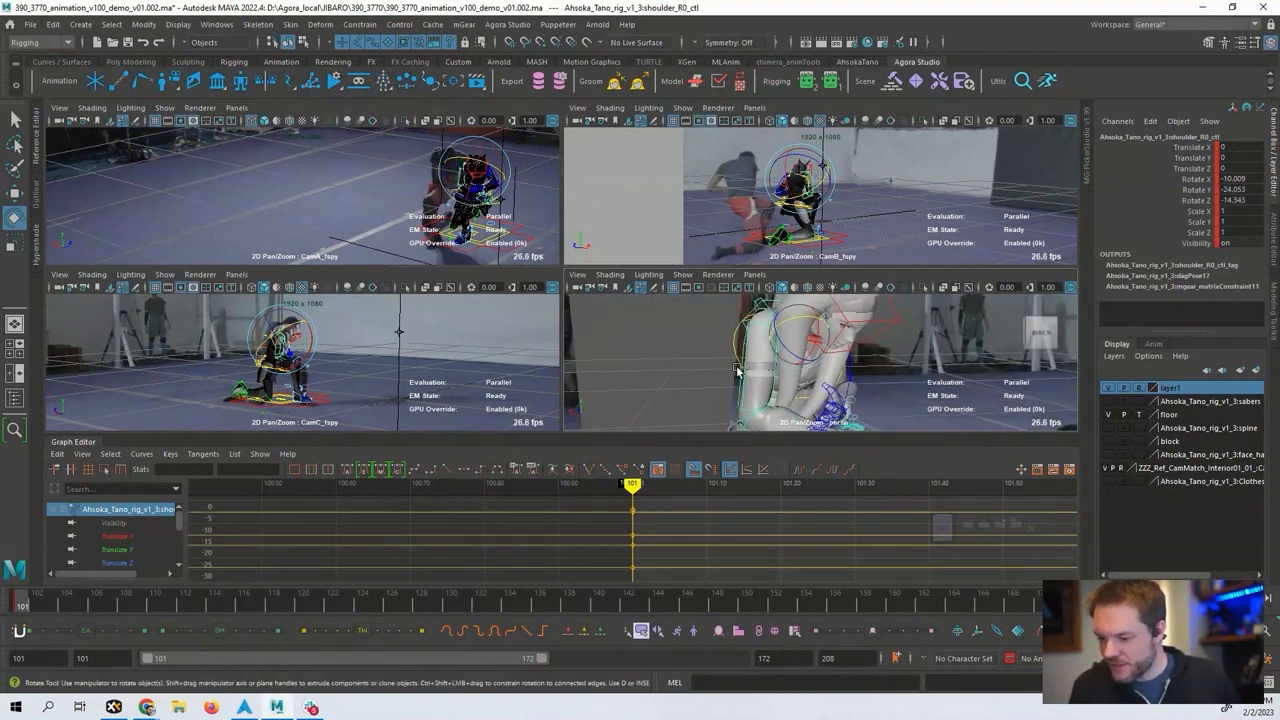
drag(797, 320, 733, 333)
key(ctrl+z)
key(ctrl+z)
Compare the right upper-arm FK and shoulder controls, trying a shoulder rotation of about X -23.3, Y -11.7, Z 27.1, and undo it.
click(733, 333)
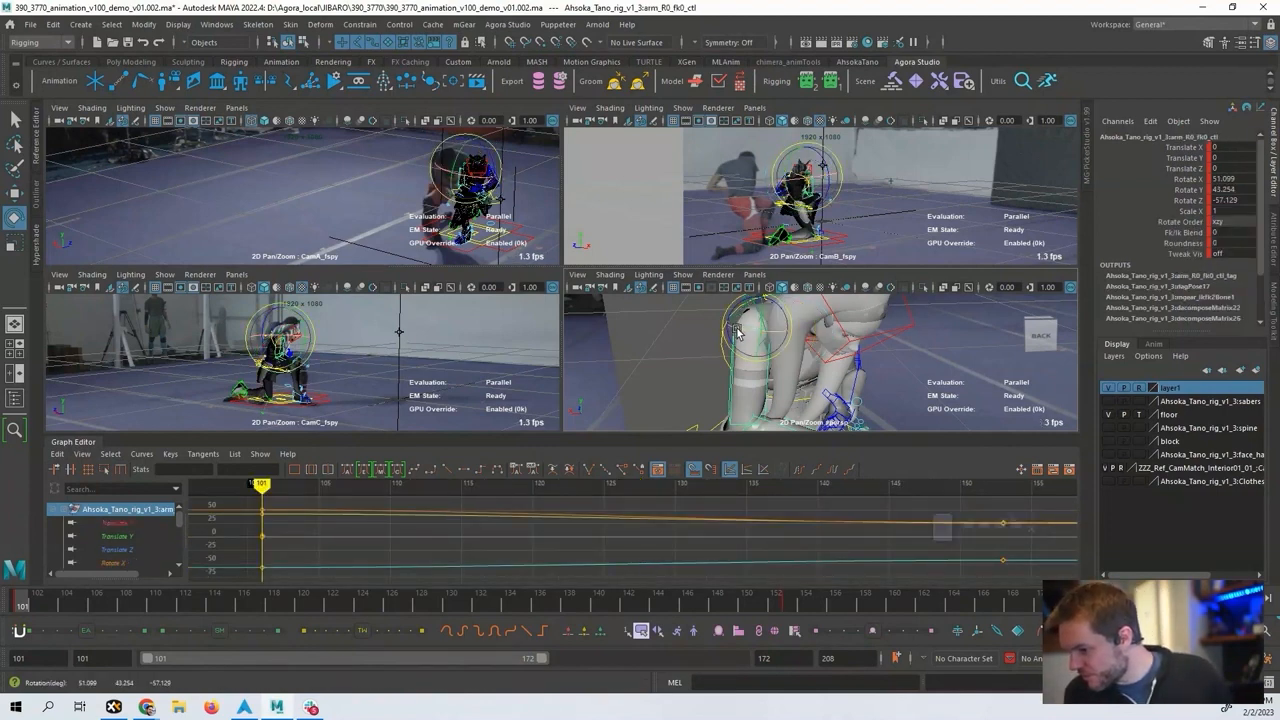
alt+drag(736, 333, 851, 360)
click(863, 368)
click(838, 342)
key(ctrl+z)
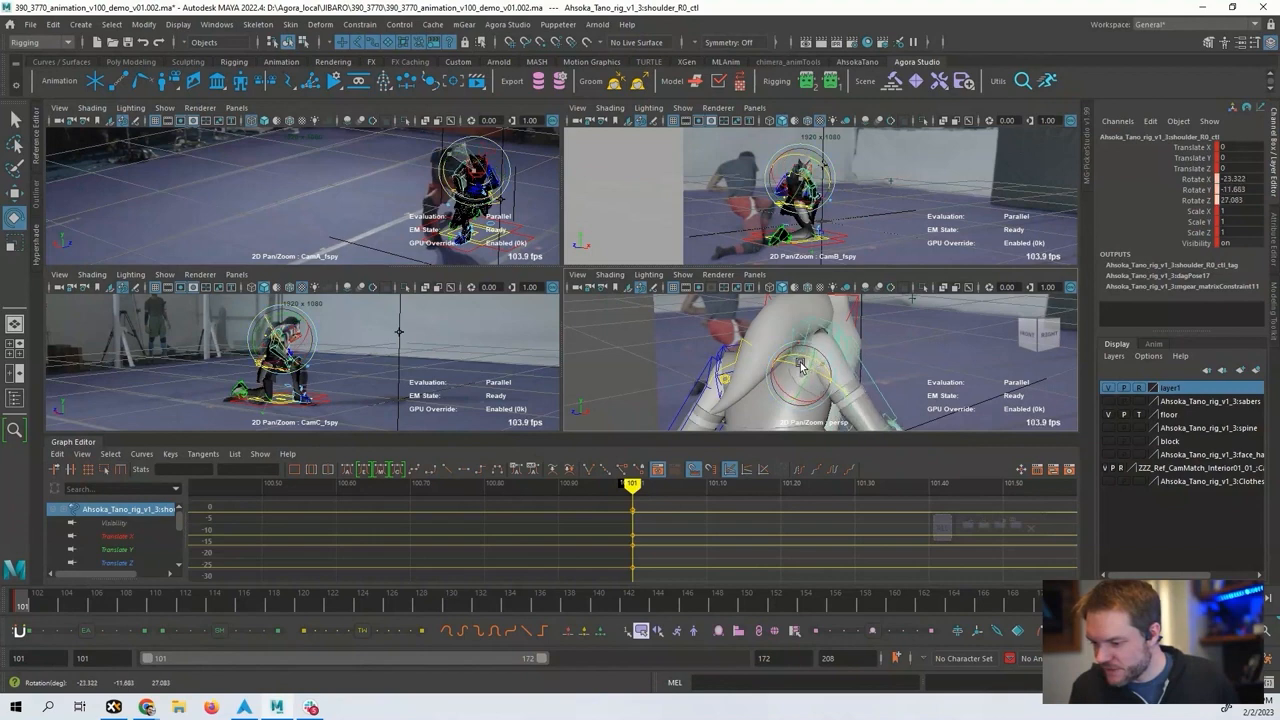
key(ctrl+y)
key(ctrl+z)
Try rotating the left shoulder orbit control to about Z -12.2 and the left shoulder control to about X -16, undoing the shoulder rotation.
alt+drag(866, 369, 776, 351)
click(777, 350)
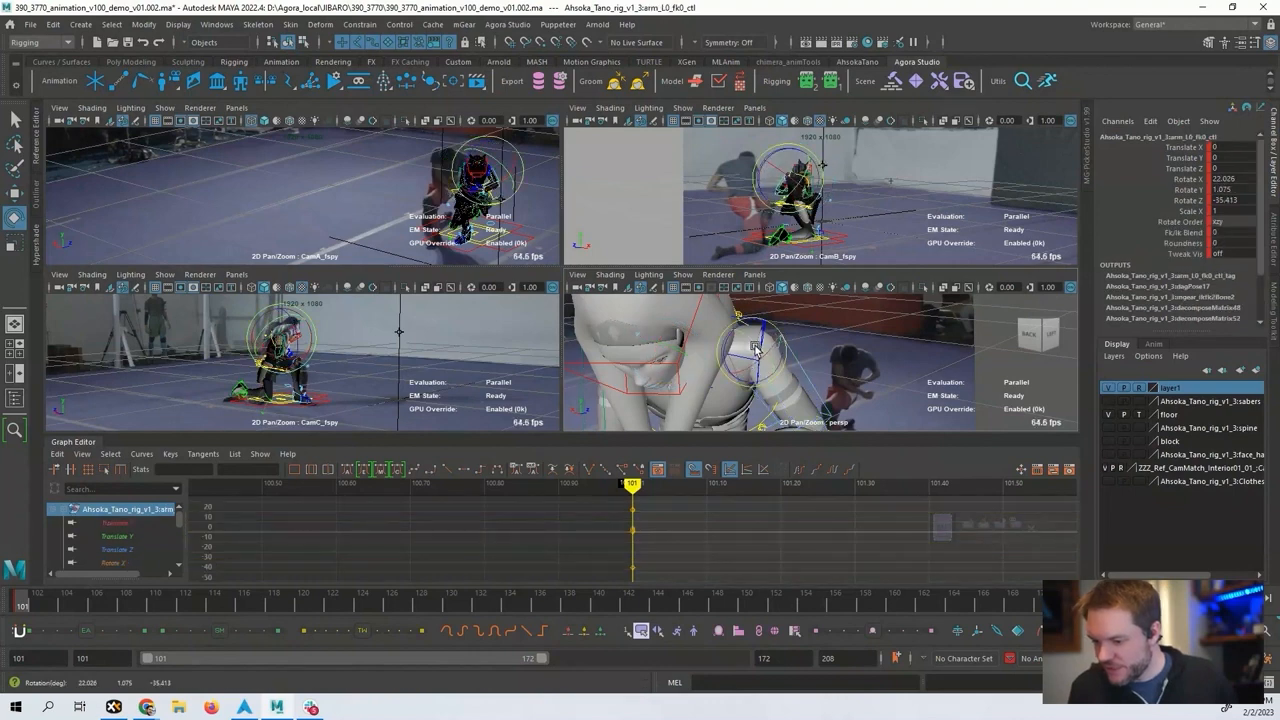
mouse_move(754, 345)
mouse_down()
mouse_move(774, 352)
mouse_move(770, 327)
mouse_up()
click(780, 327)
click(760, 334)
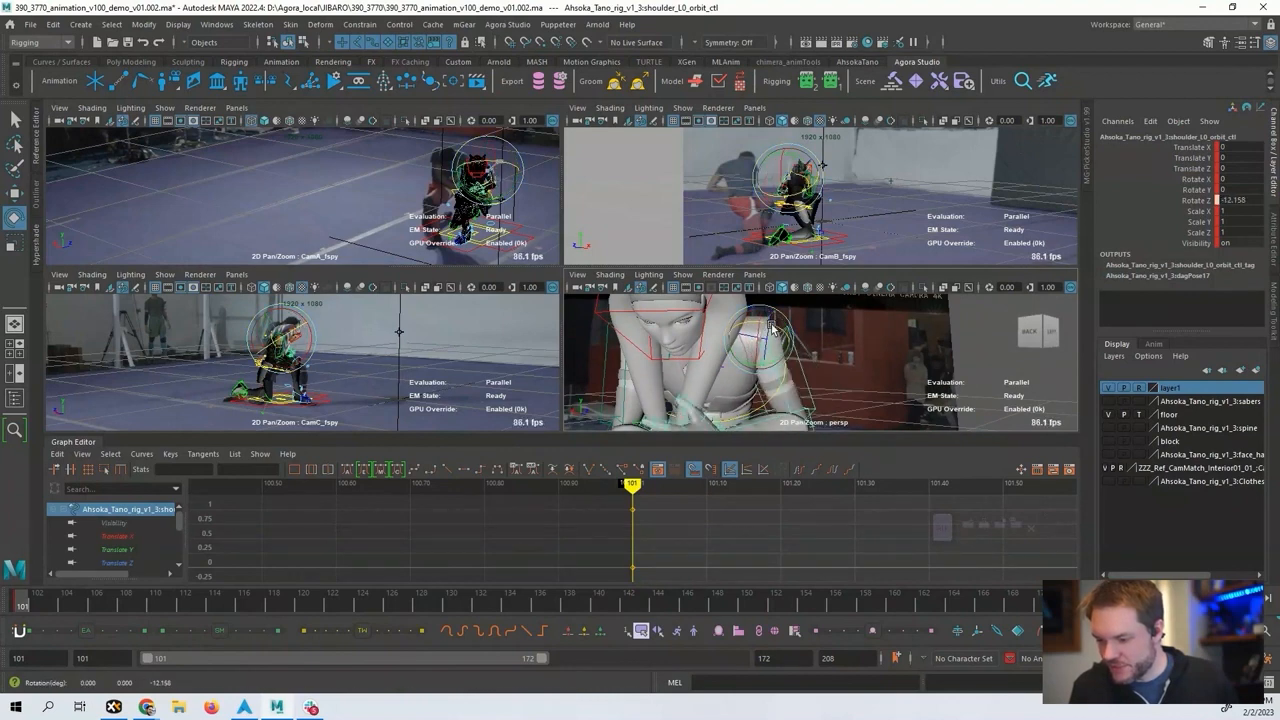
click(759, 342)
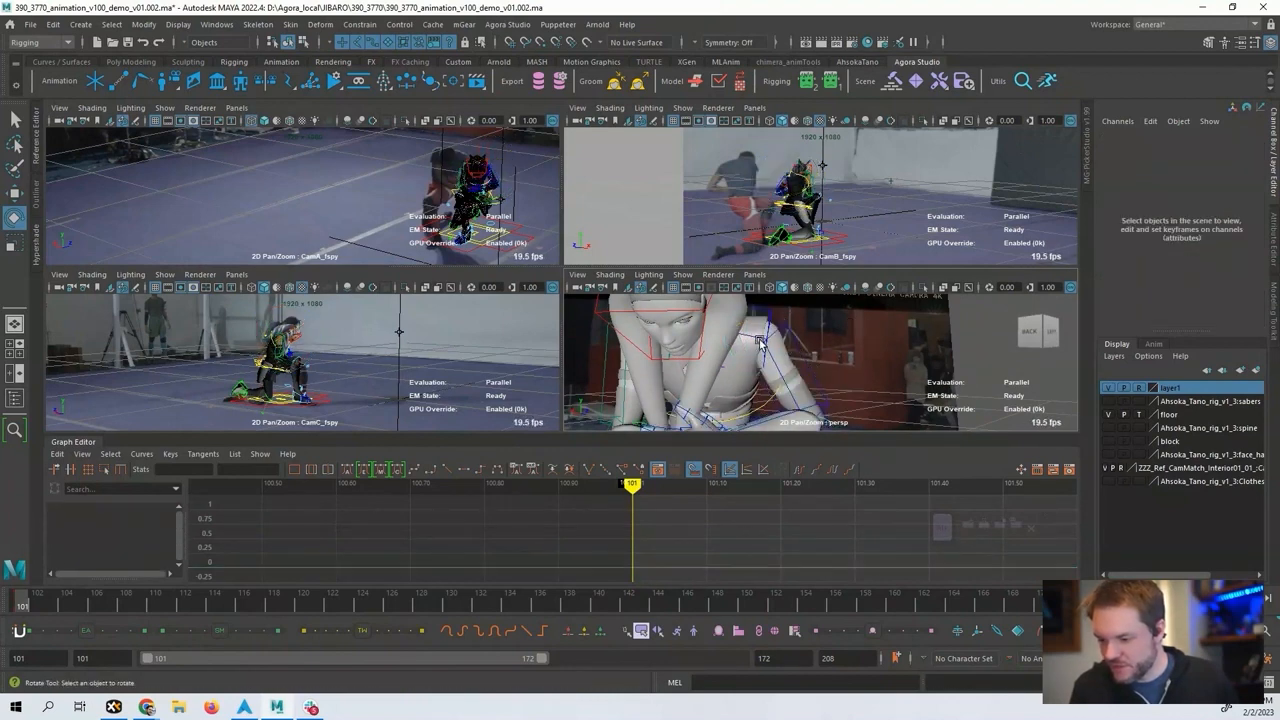
click(757, 341)
drag(730, 338, 712, 351)
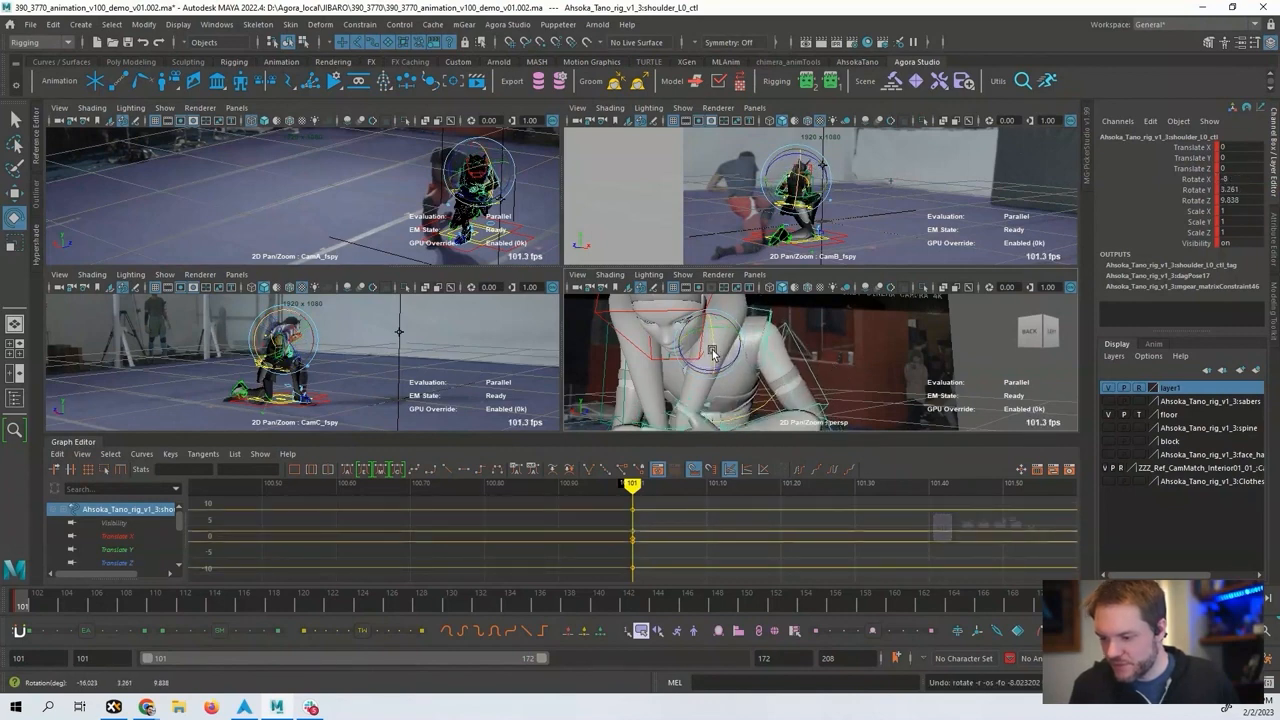
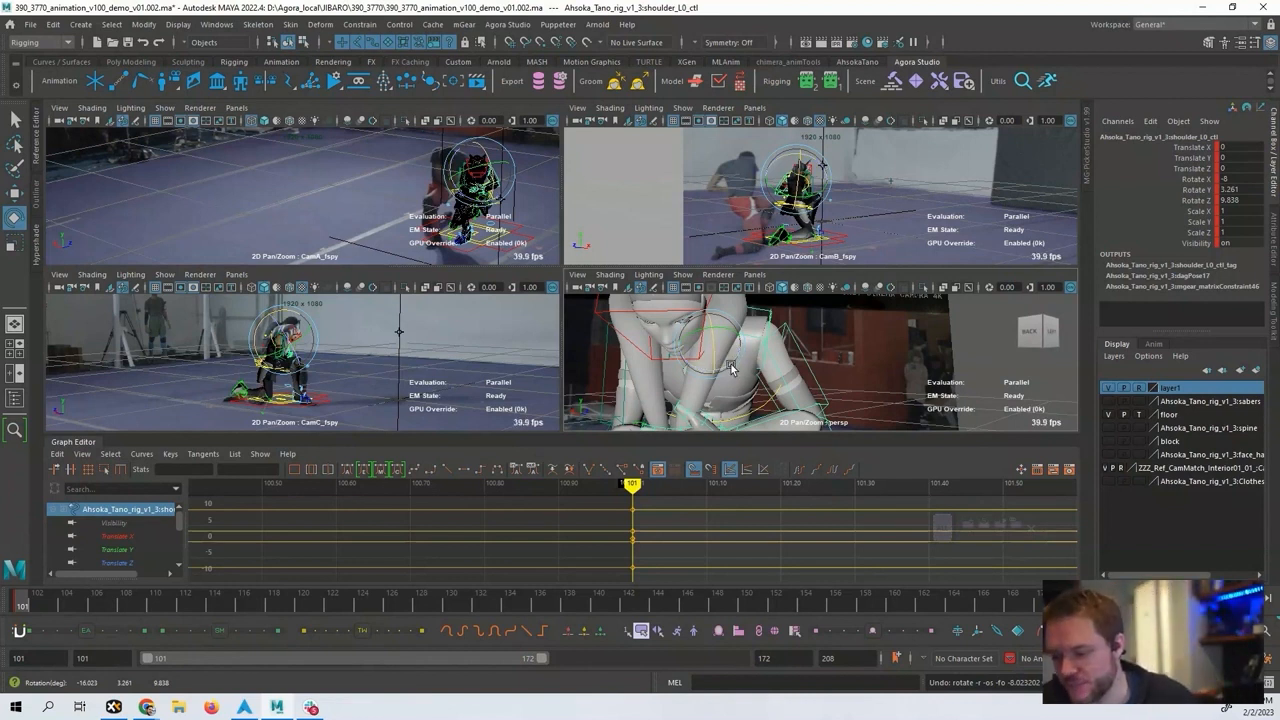
Inspect the character's local, world and reference root controls on the floor one by one, and clear the selection.
alt+drag(756, 403, 862, 390)
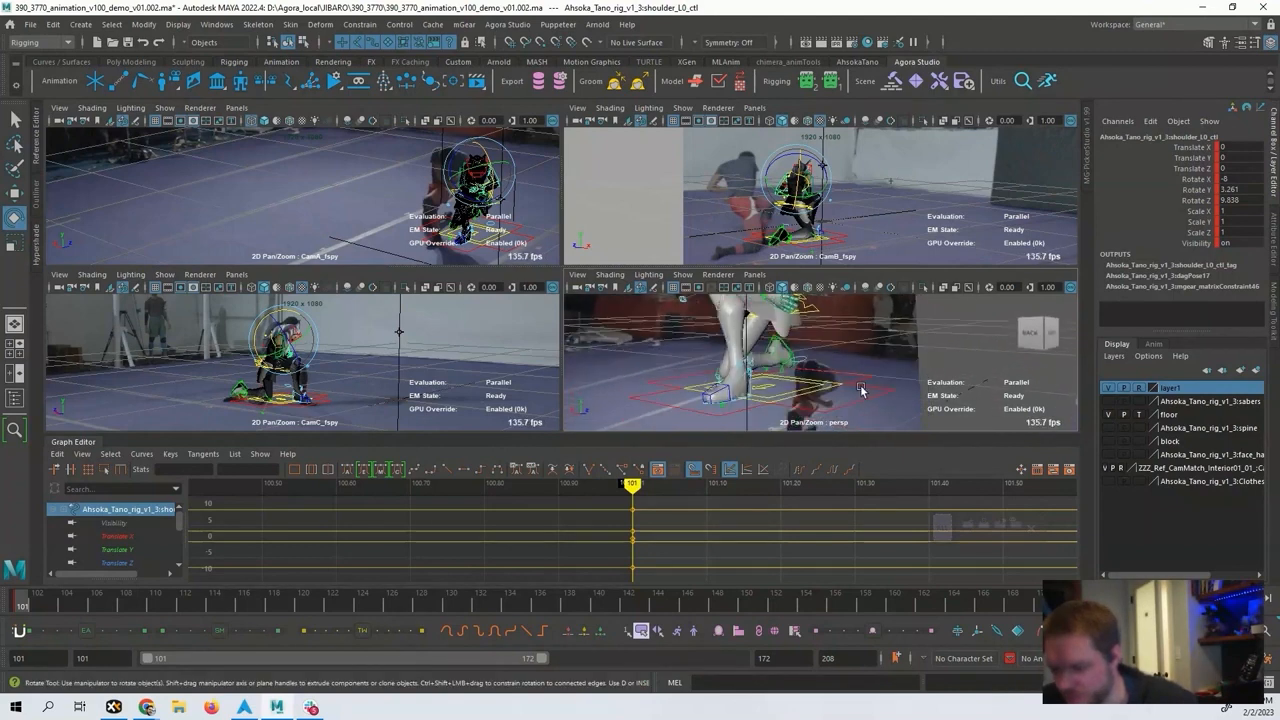
click(861, 386)
click(828, 392)
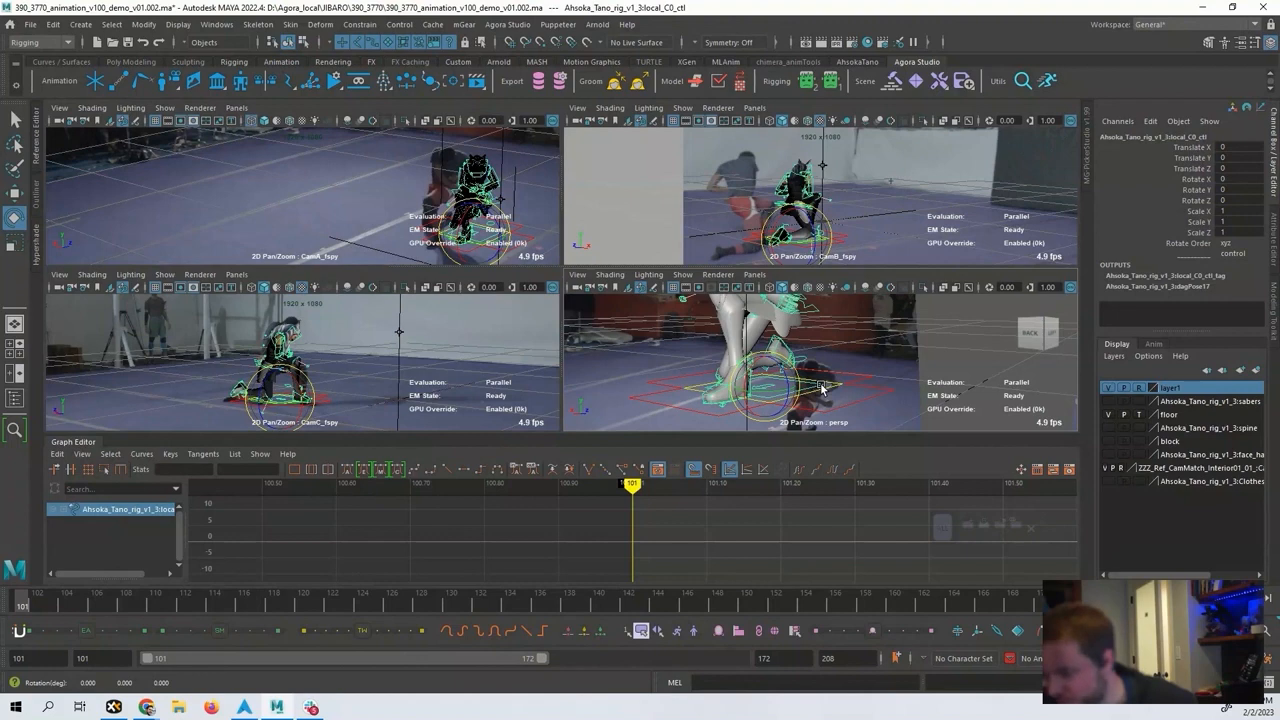
click(843, 374)
alt+drag(885, 370, 878, 369)
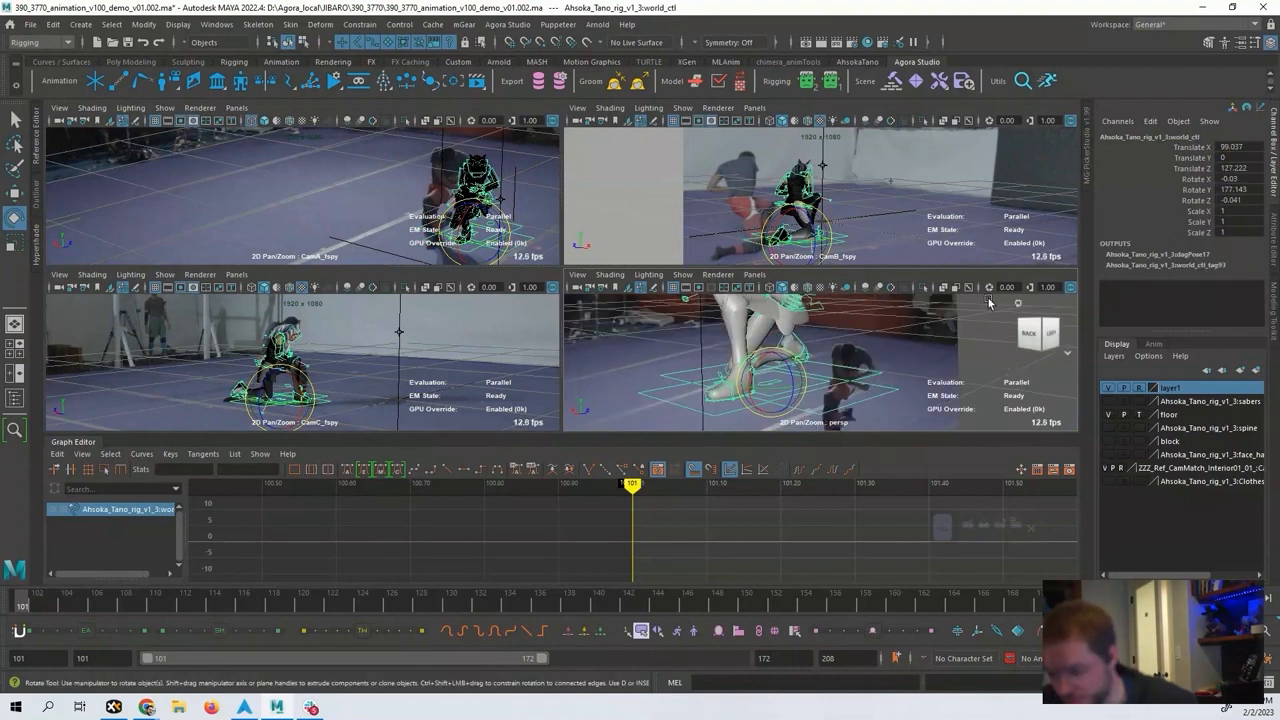
click(778, 383)
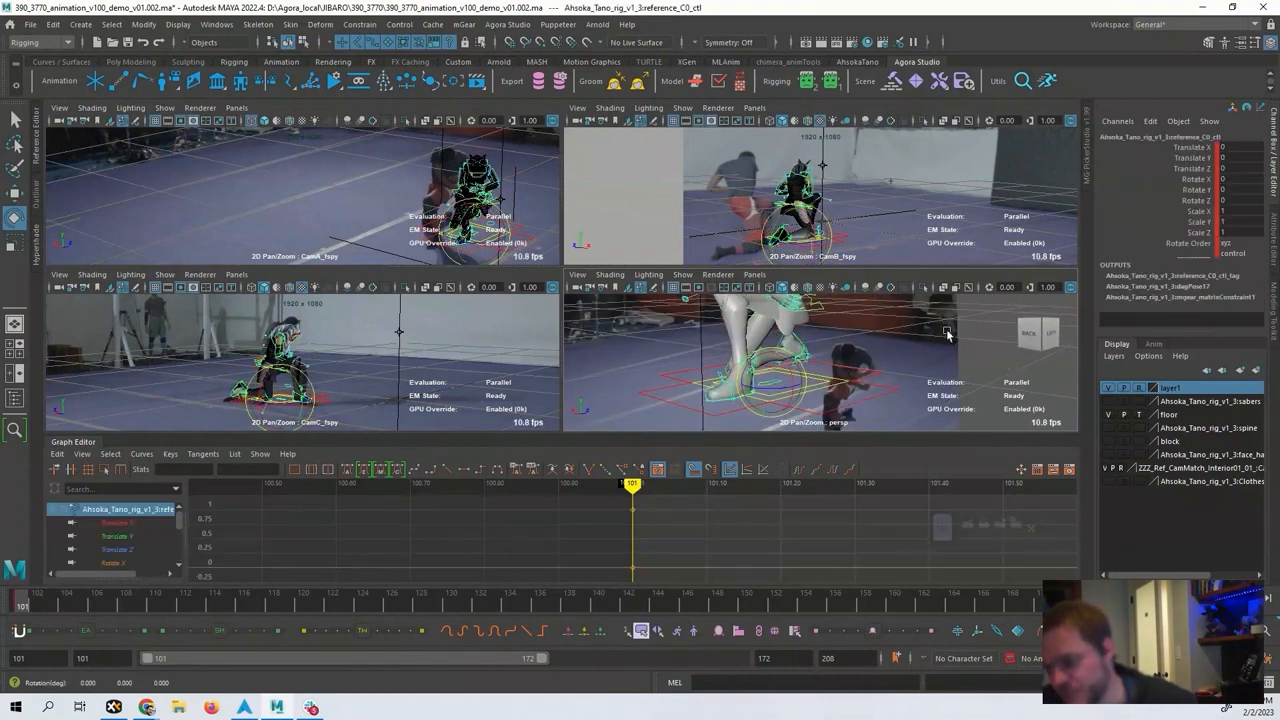
click(985, 303)
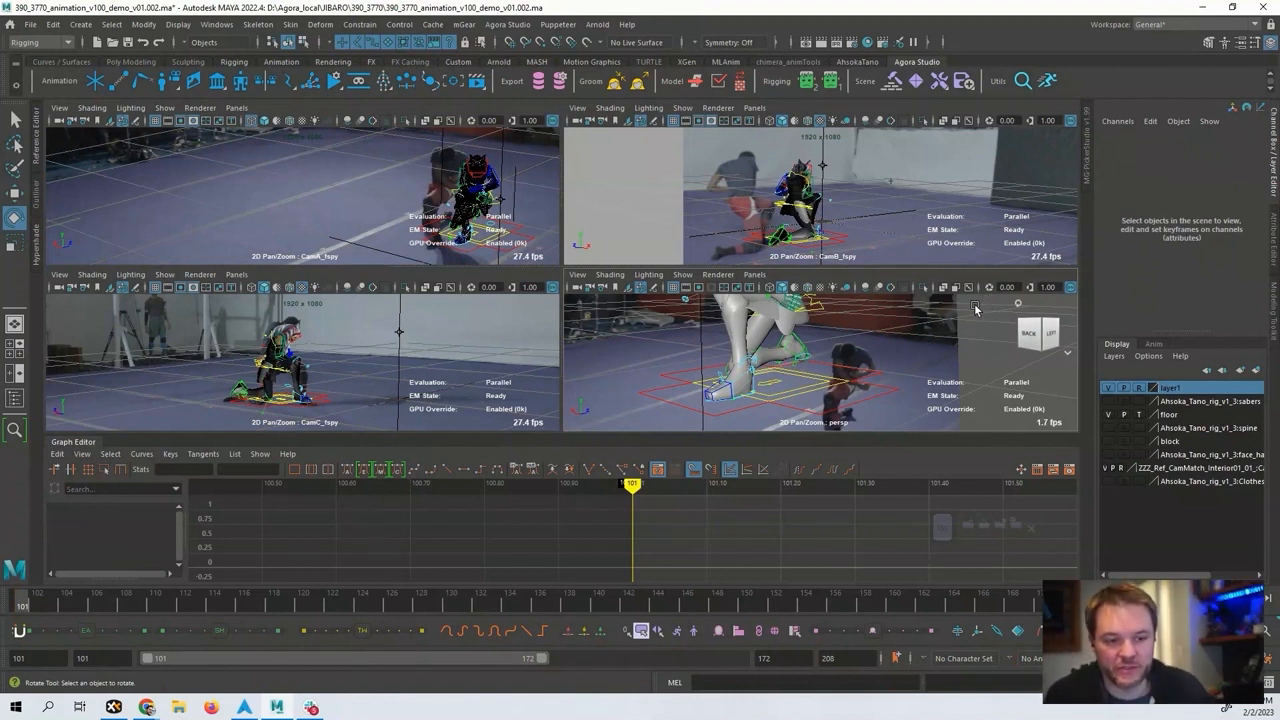
Select the right shoulder control and examine the shoulder area from the side and front in an enlarged perspective view.
alt+middle_drag(896, 351, 888, 405)
alt+drag(888, 390, 869, 363)
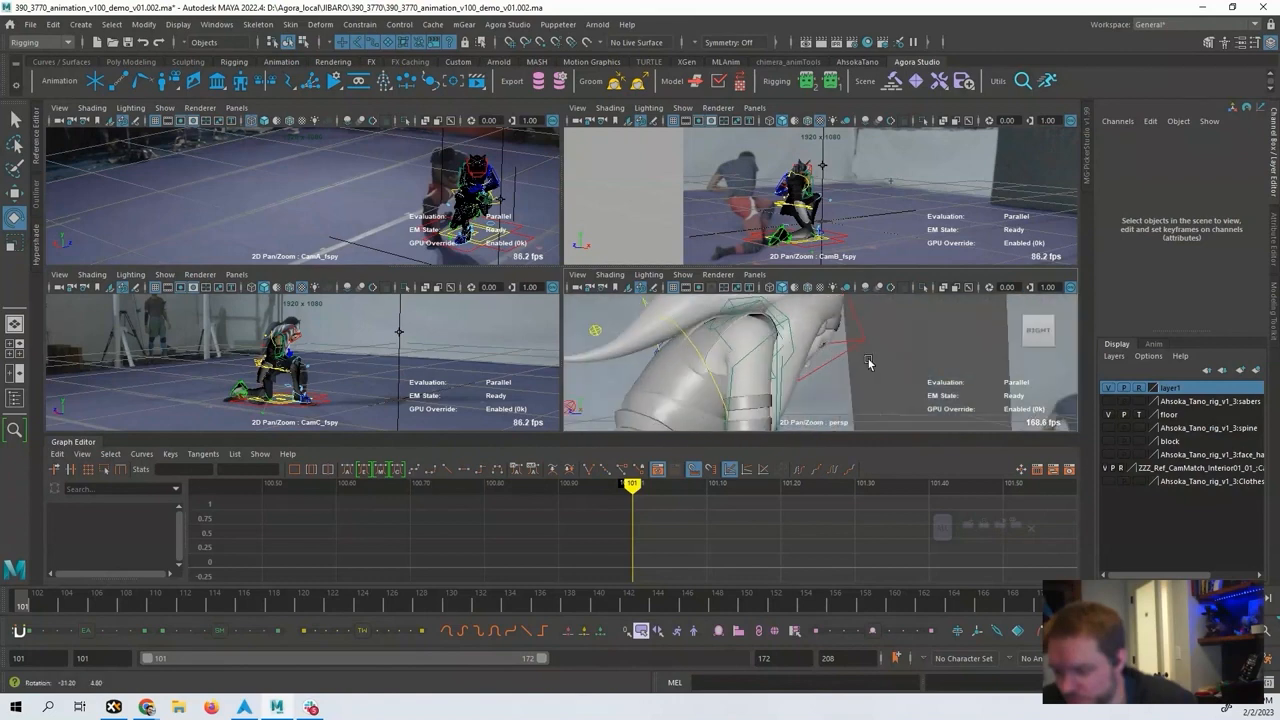
alt+right_drag(869, 363, 812, 376)
alt+drag(812, 376, 825, 371)
click(781, 328)
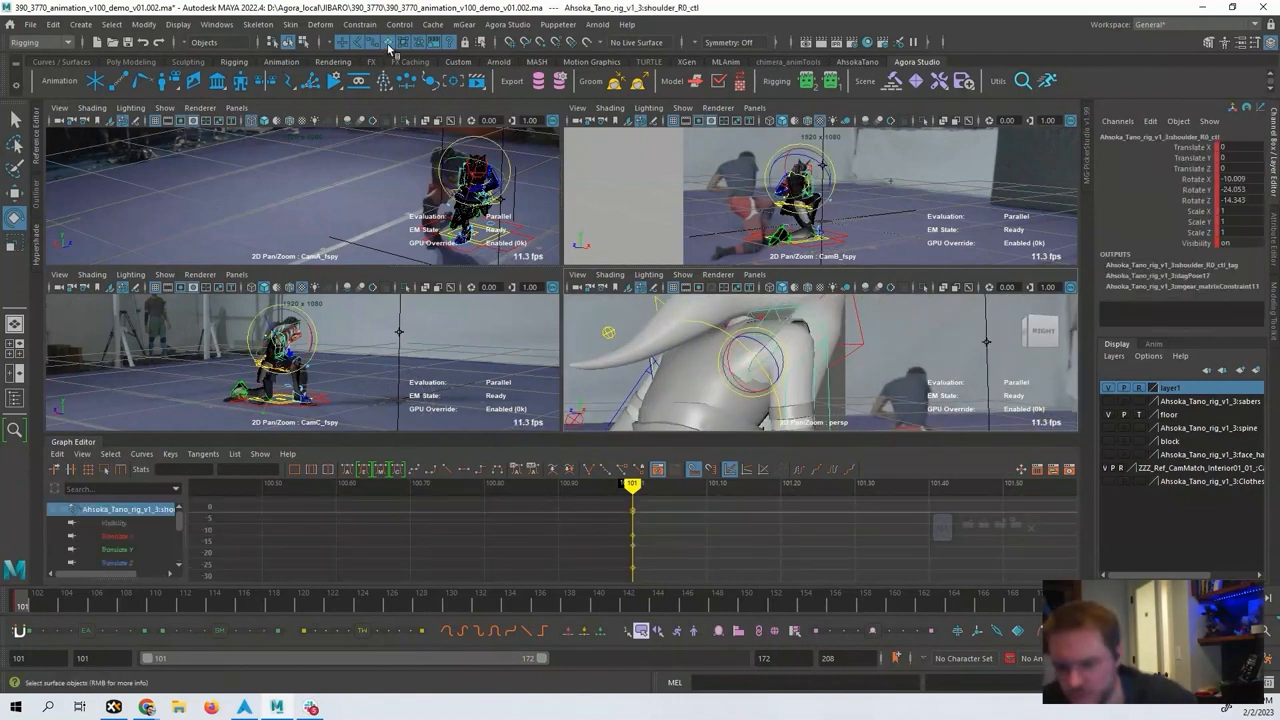
click(754, 314)
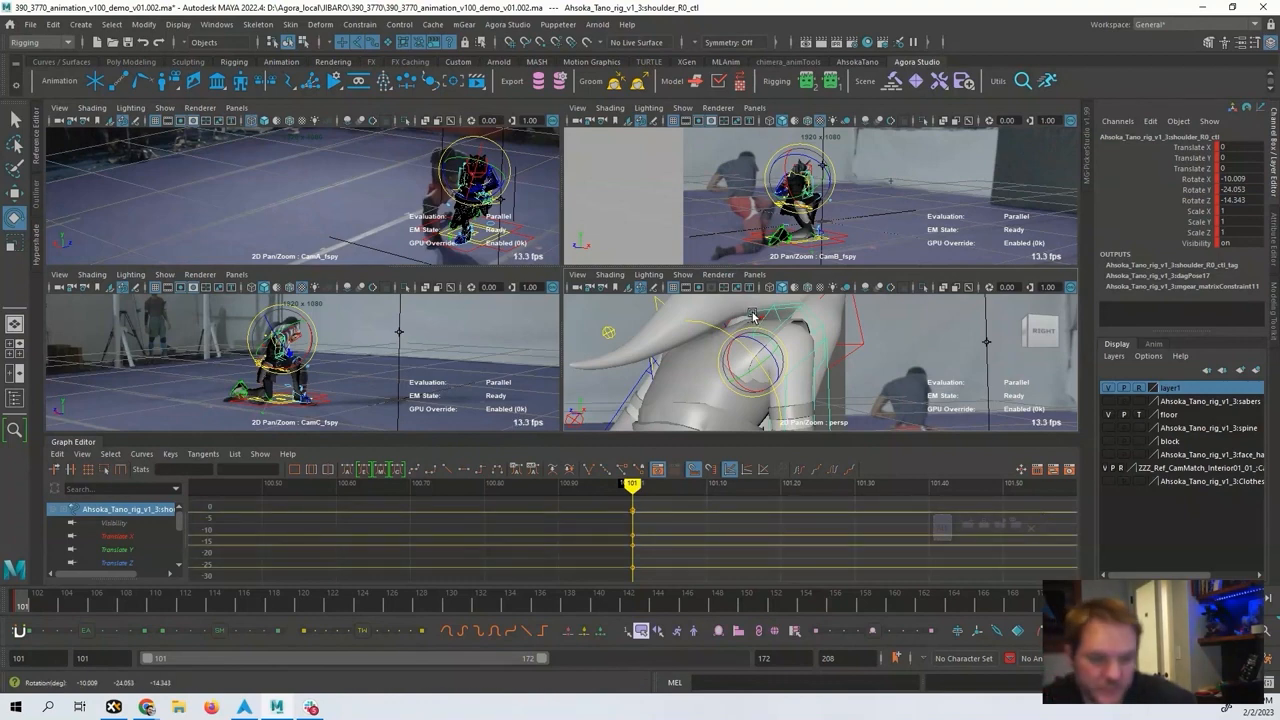
mouse_move(815, 330)
alt+mouse_down()
mouse_move(743, 342)
mouse_move(808, 333)
alt+mouse_up()
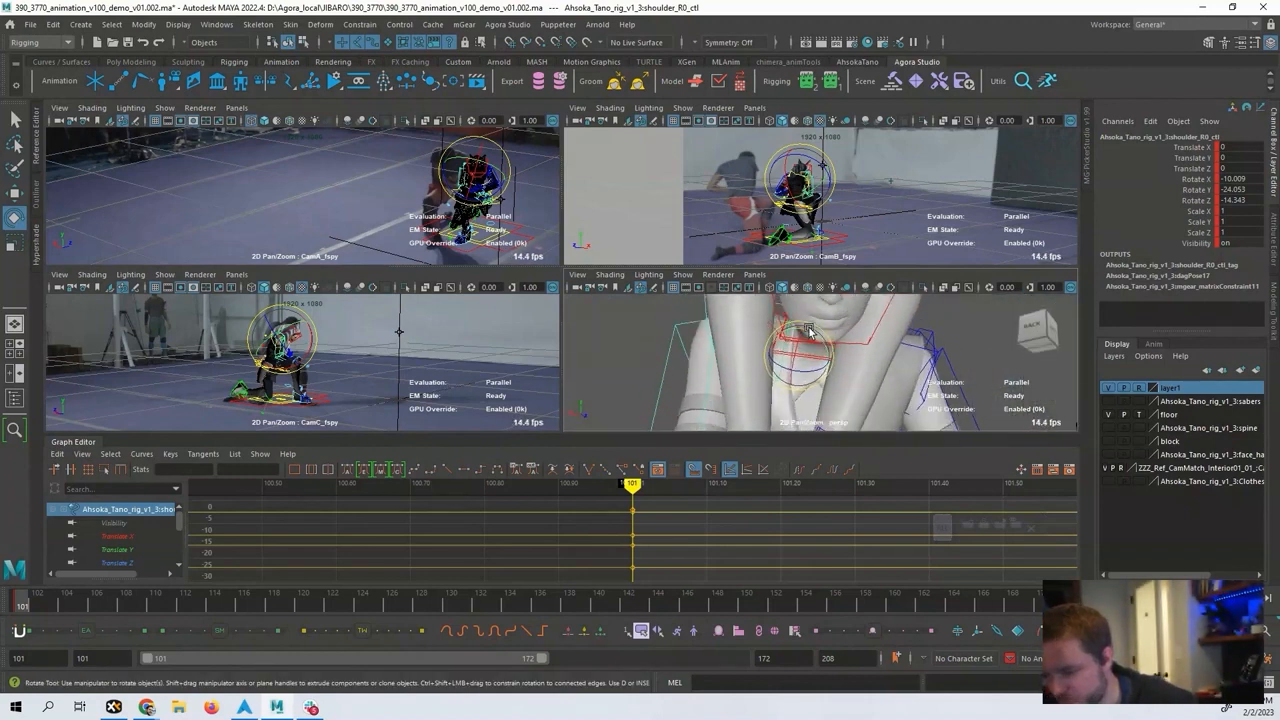
key(space)
alt+middle_drag(737, 311, 839, 344)
alt+drag(839, 344, 970, 285)
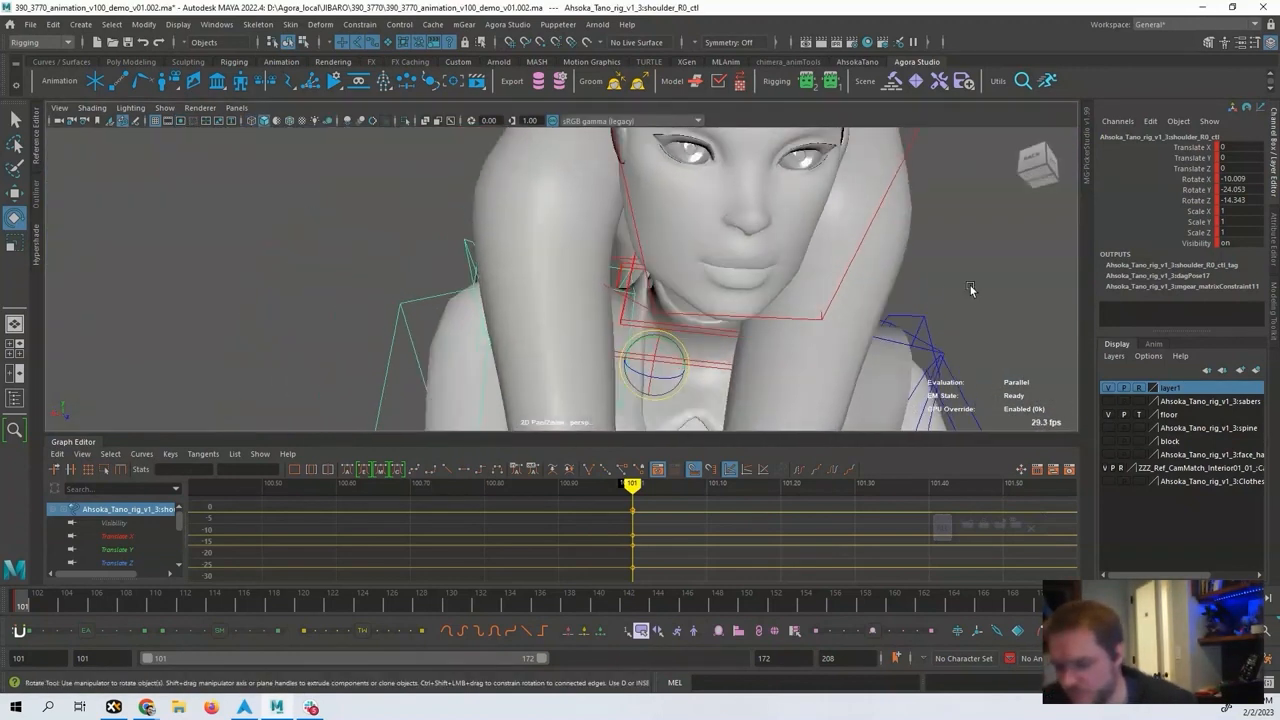
Clear the shoulder selection, pick out the neck control, and examine the neck and shoulder area from the front with nothing selected.
click(970, 285)
alt+middle_drag(735, 338, 790, 271)
click(790, 275)
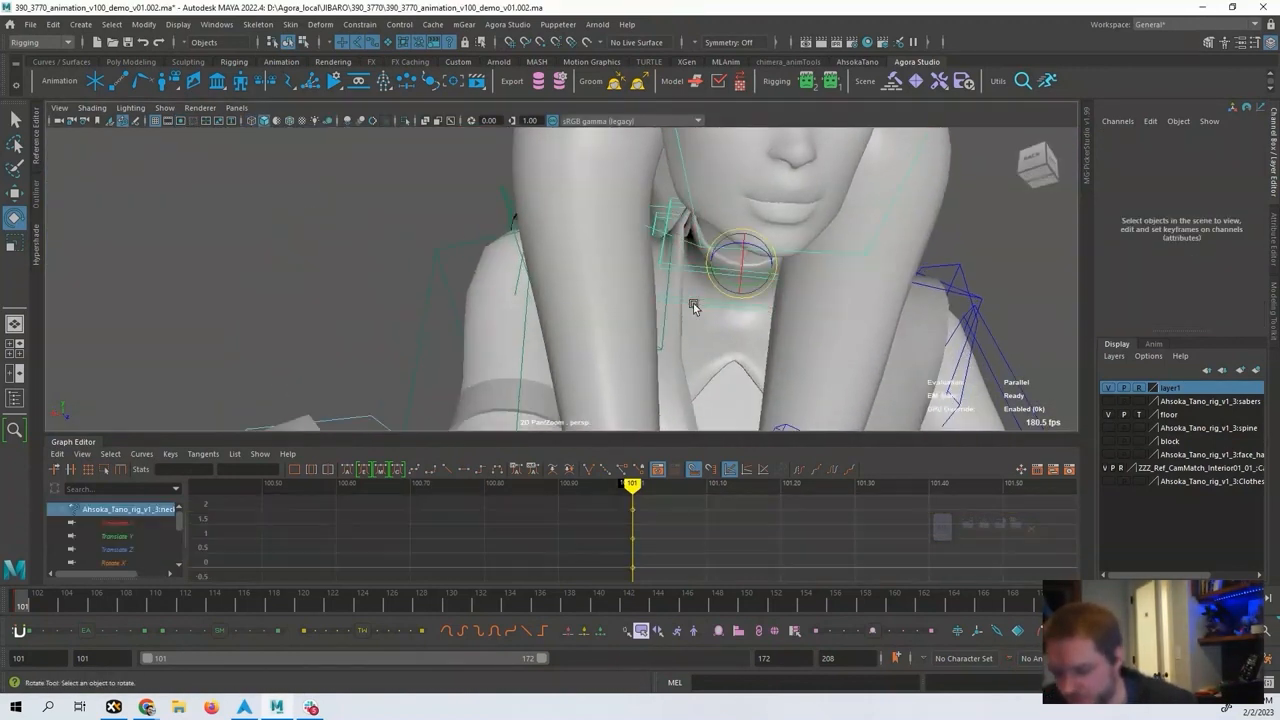
click(937, 258)
alt+drag(683, 306, 772, 306)
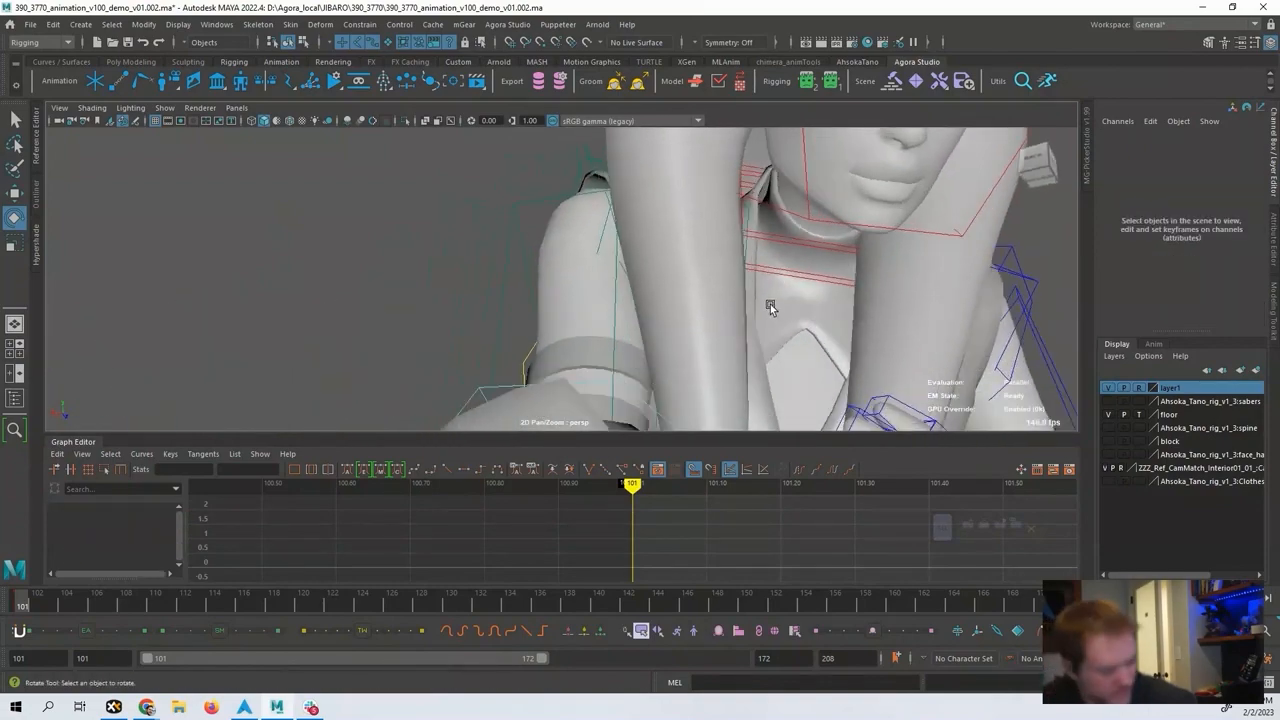
Switch the perspective view to wireframe and toggle the sabers layer's visibility to check for additional rig controls.
key(4)
mouse_move(772, 312)
alt+right_down()
mouse_move(768, 242)
mouse_move(700, 306)
mouse_move(766, 340)
mouse_move(794, 380)
mouse_move(789, 243)
alt+right_up()
alt+middle_drag(797, 334, 784, 273)
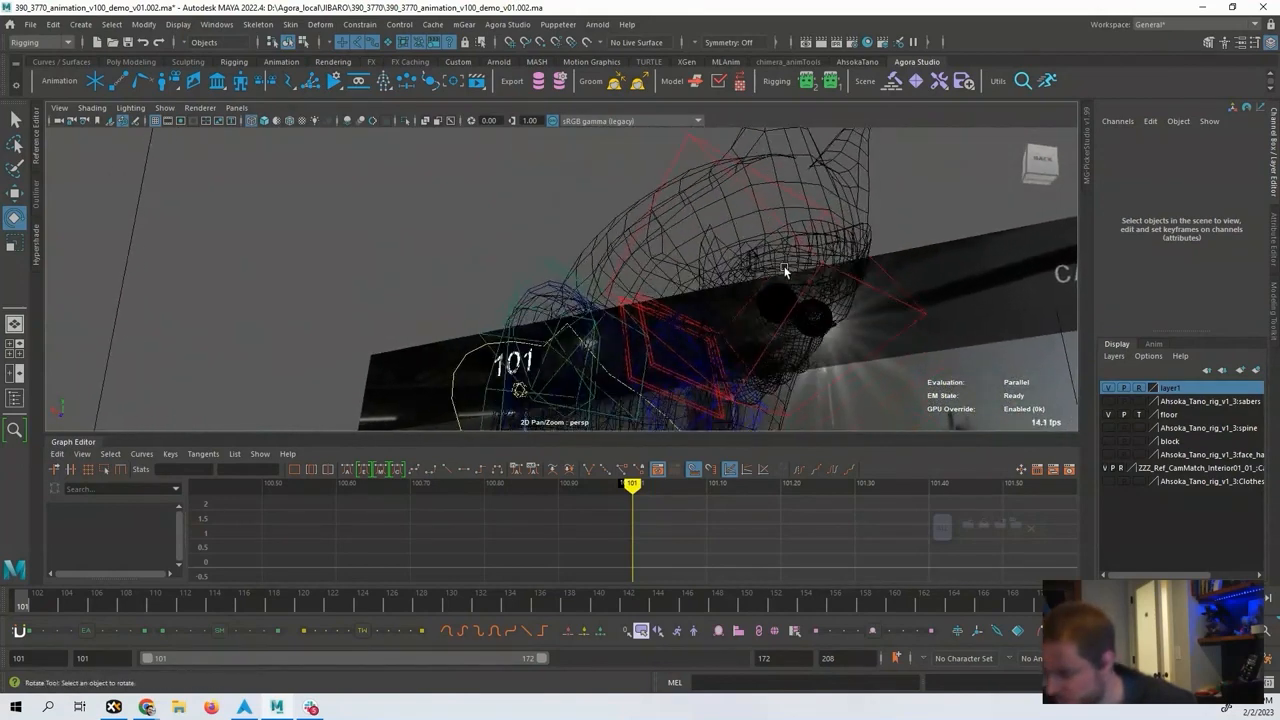
click(1108, 401)
click(1108, 401)
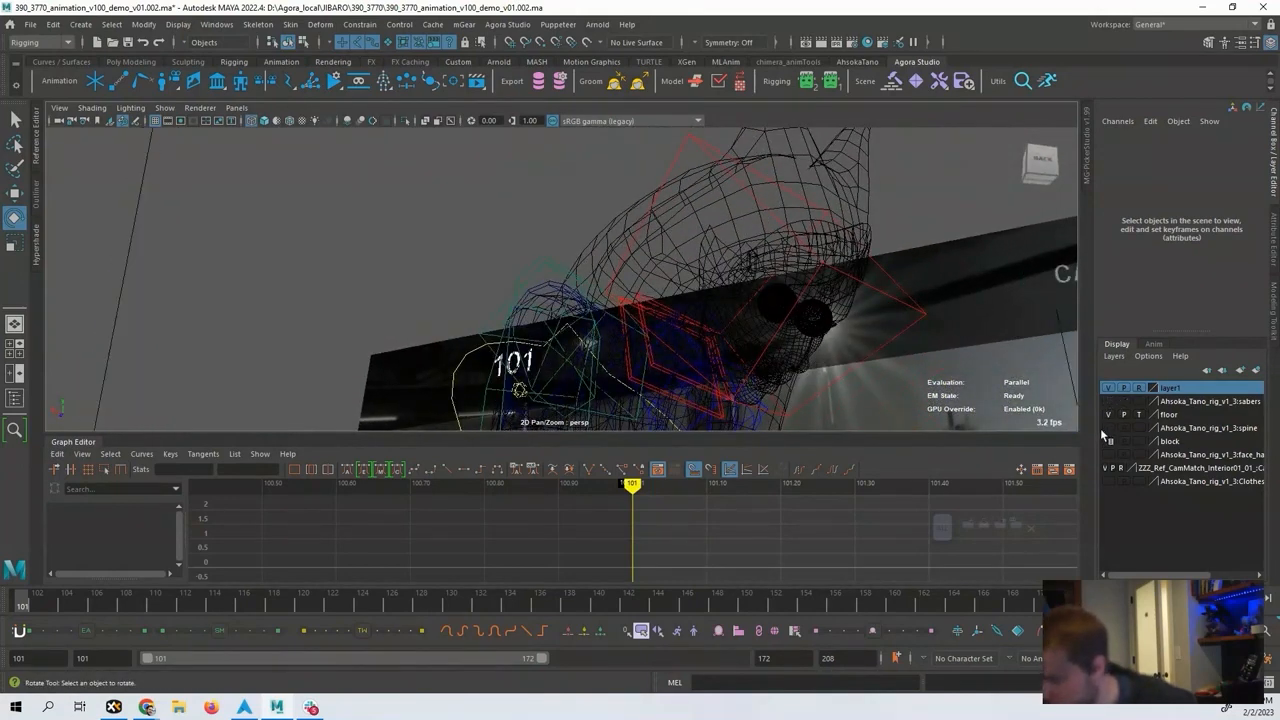
Inspect the spine layer's controls, including the back head-tail control, hide that layer again, and toggle the block layer.
alt+drag(837, 371, 629, 305)
alt+middle_drag(560, 425, 624, 318)
click(525, 318)
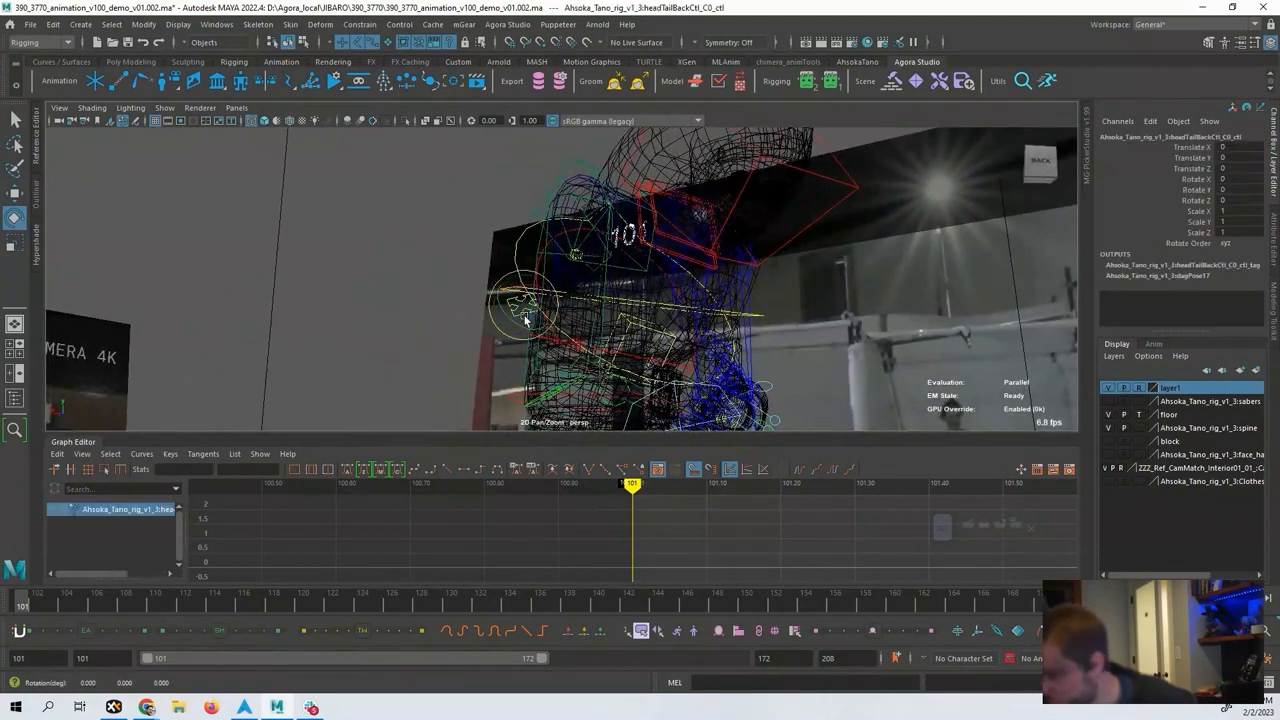
click(1109, 430)
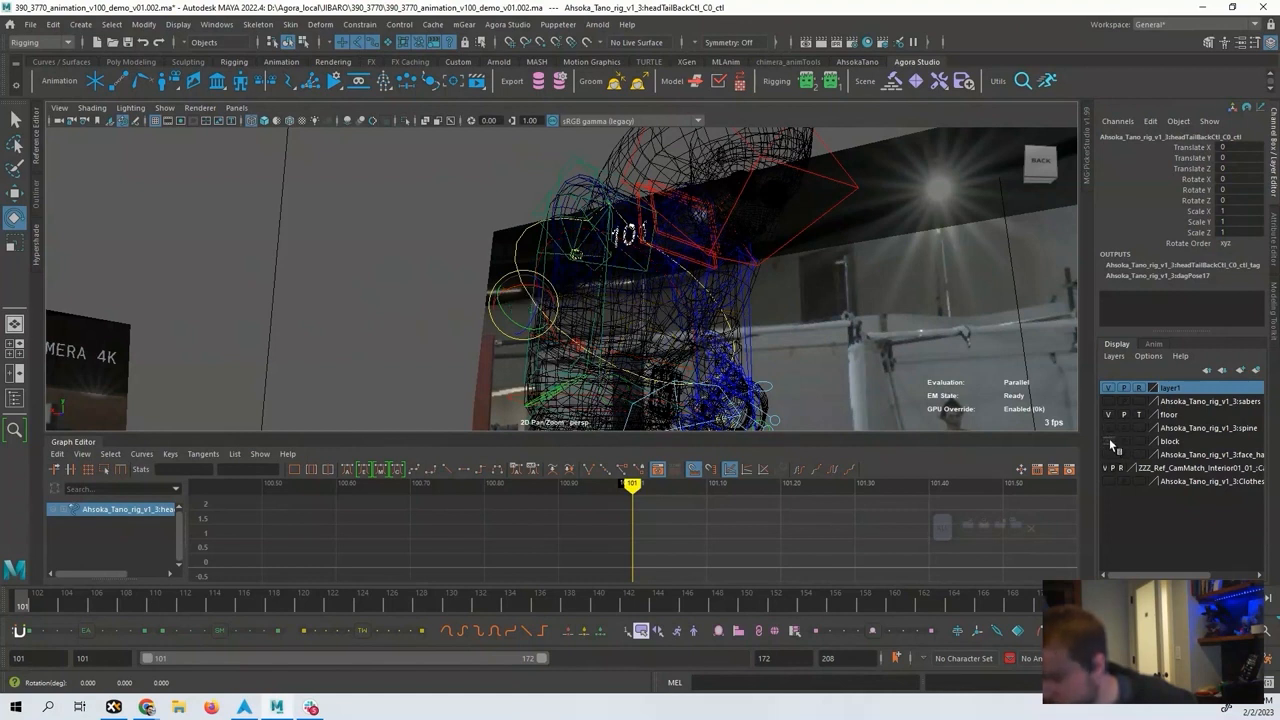
click(1109, 442)
click(1109, 442)
Show the face and hair layer and inspect the headTailsUpUI, headTailsUI and faceUI controls above the head, clearing the selection.
click(1109, 455)
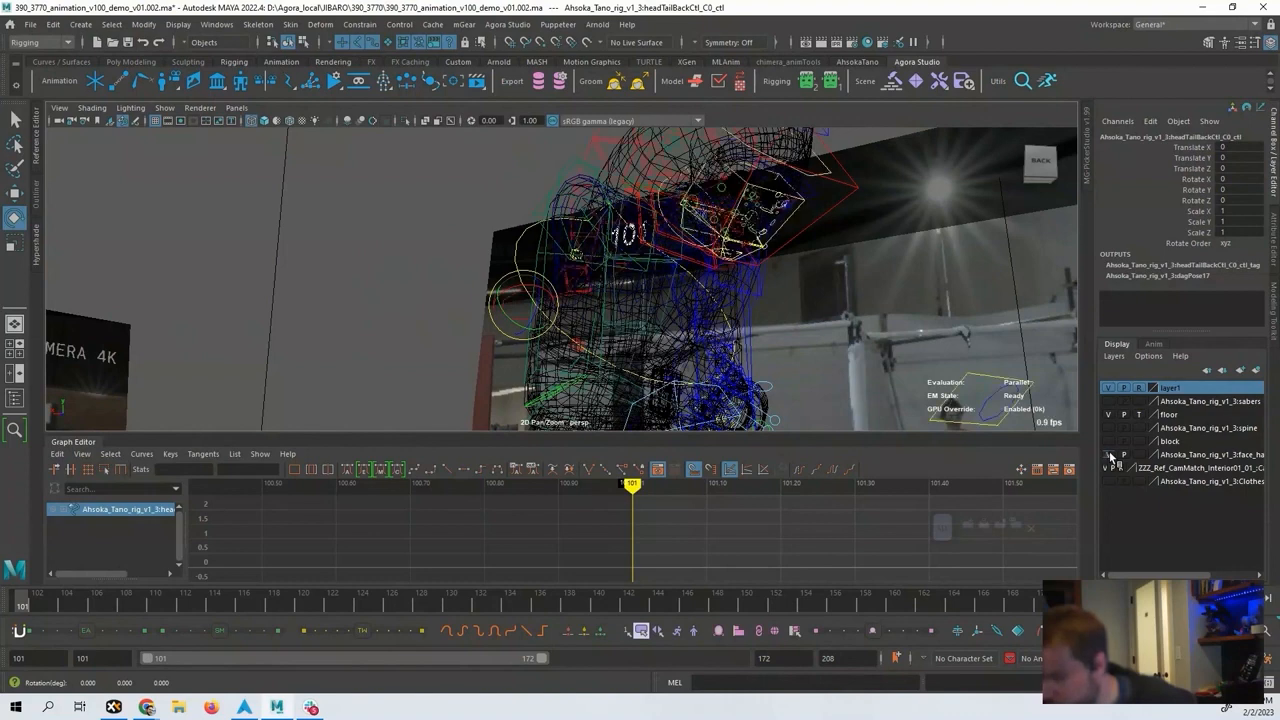
alt+drag(830, 340, 800, 362)
click(755, 205)
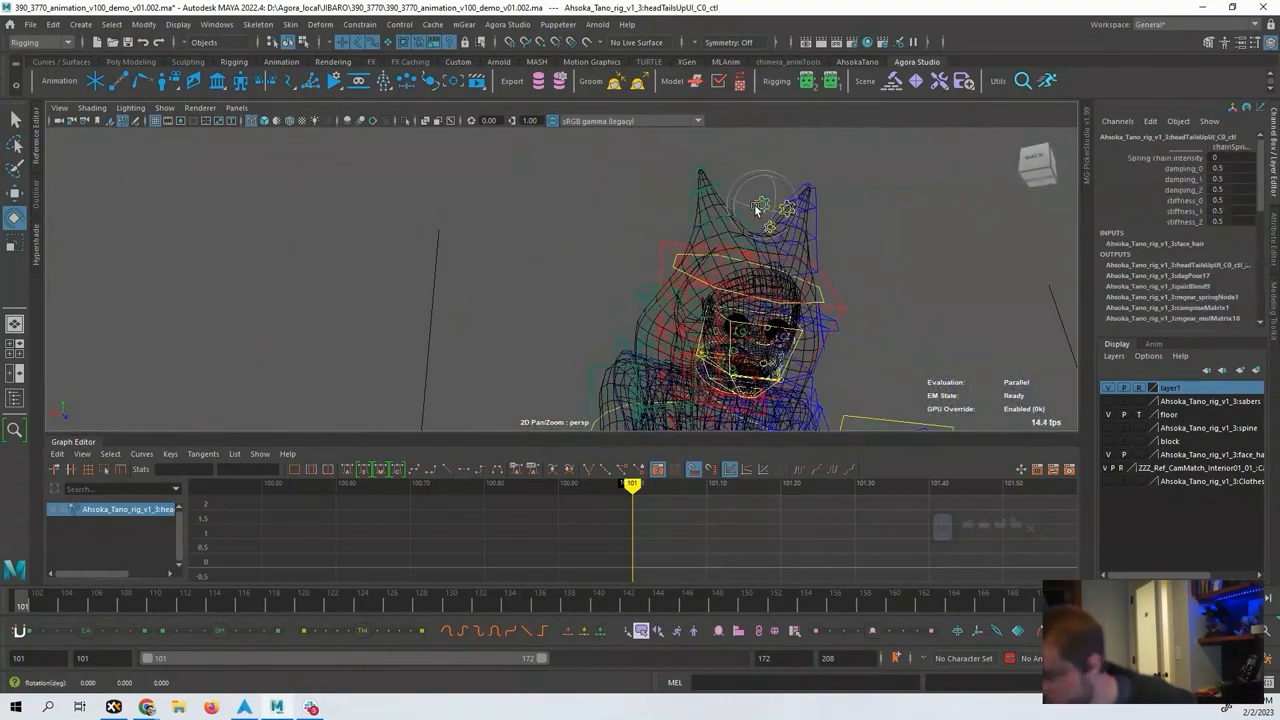
click(738, 153)
click(789, 207)
click(893, 191)
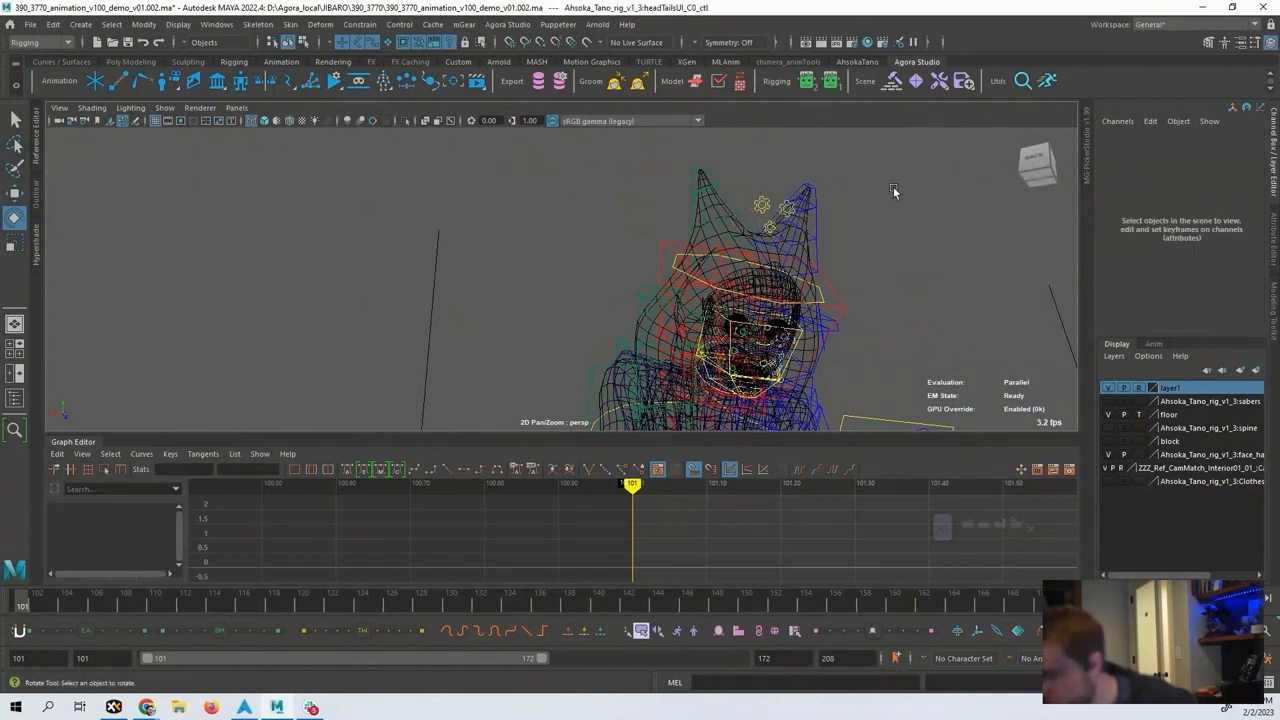
click(772, 228)
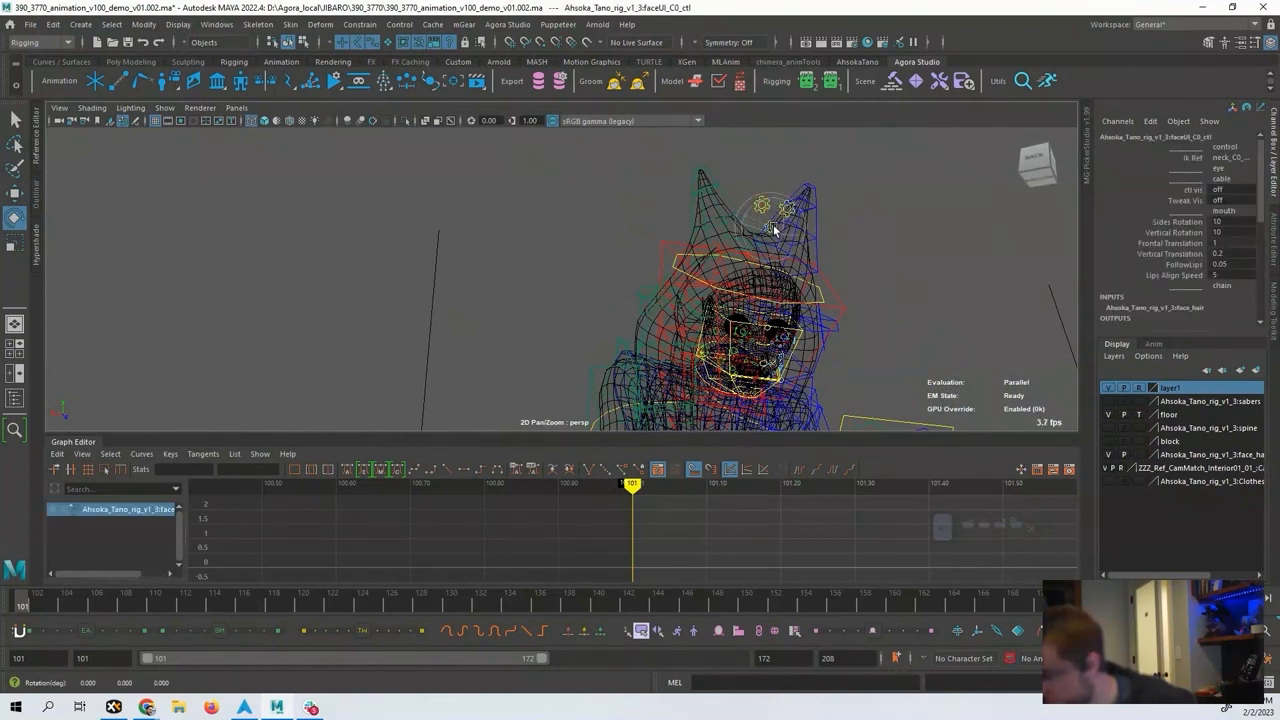
click(886, 228)
alt+middle_drag(861, 294, 894, 226)
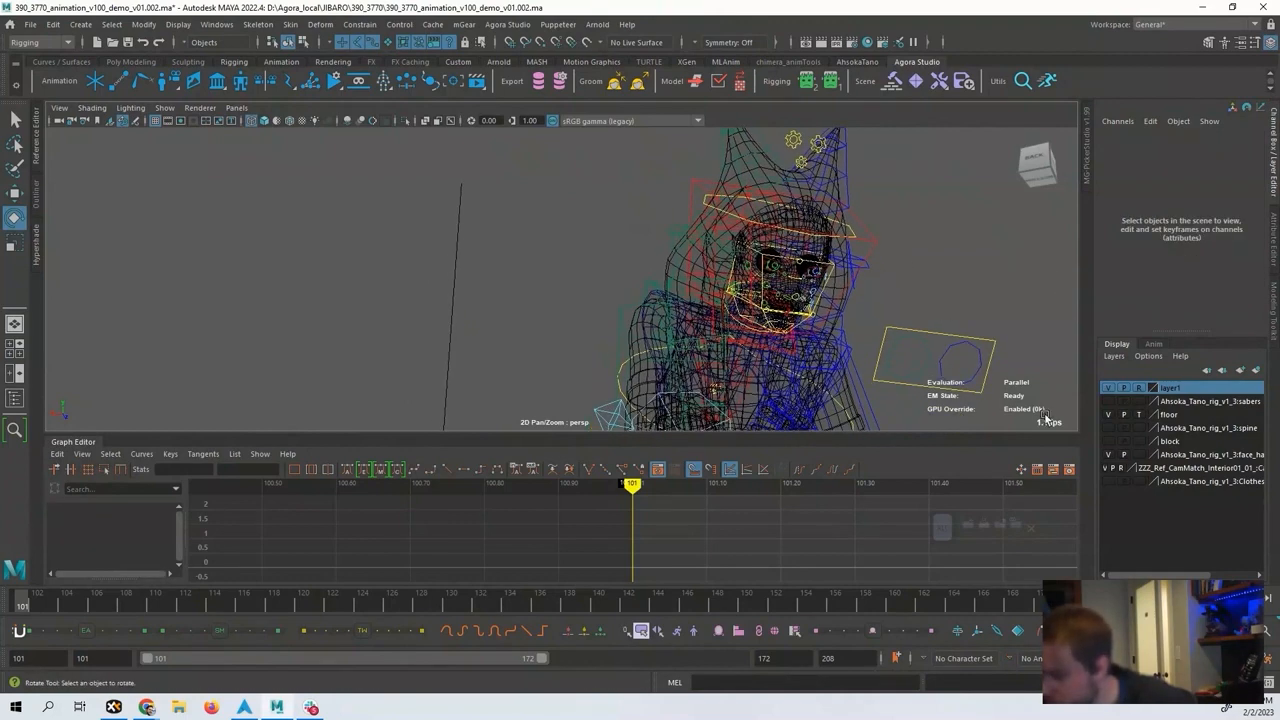
Swap the face and hair layer for the Clothes layer, try rotating the right shoulder sleeve control about 26.8 in Z, and undo it.
click(1108, 455)
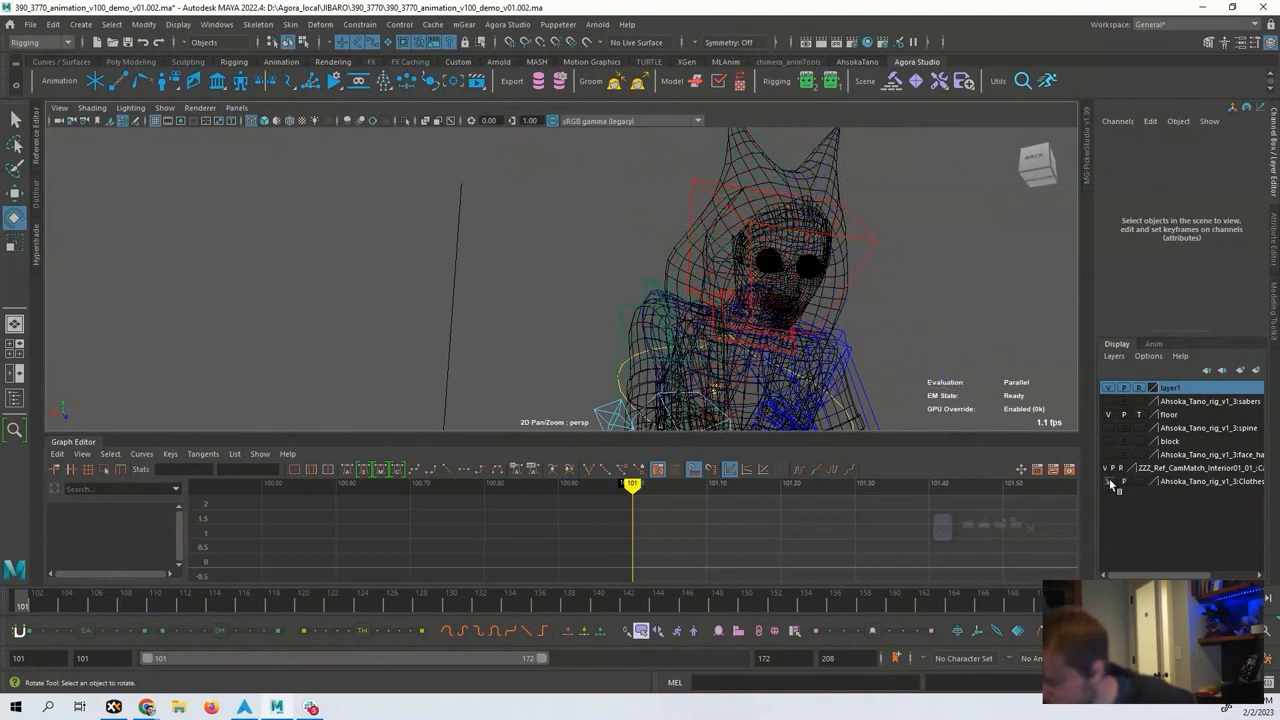
click(662, 340)
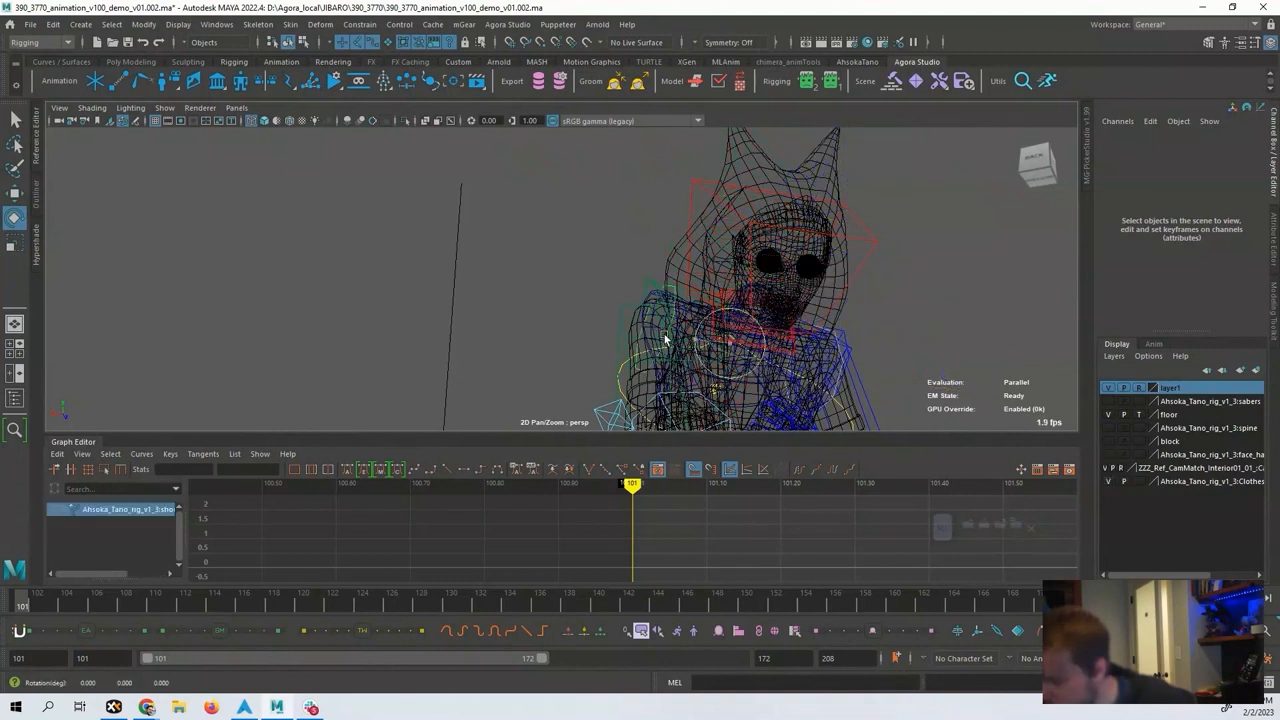
drag(718, 320, 695, 350)
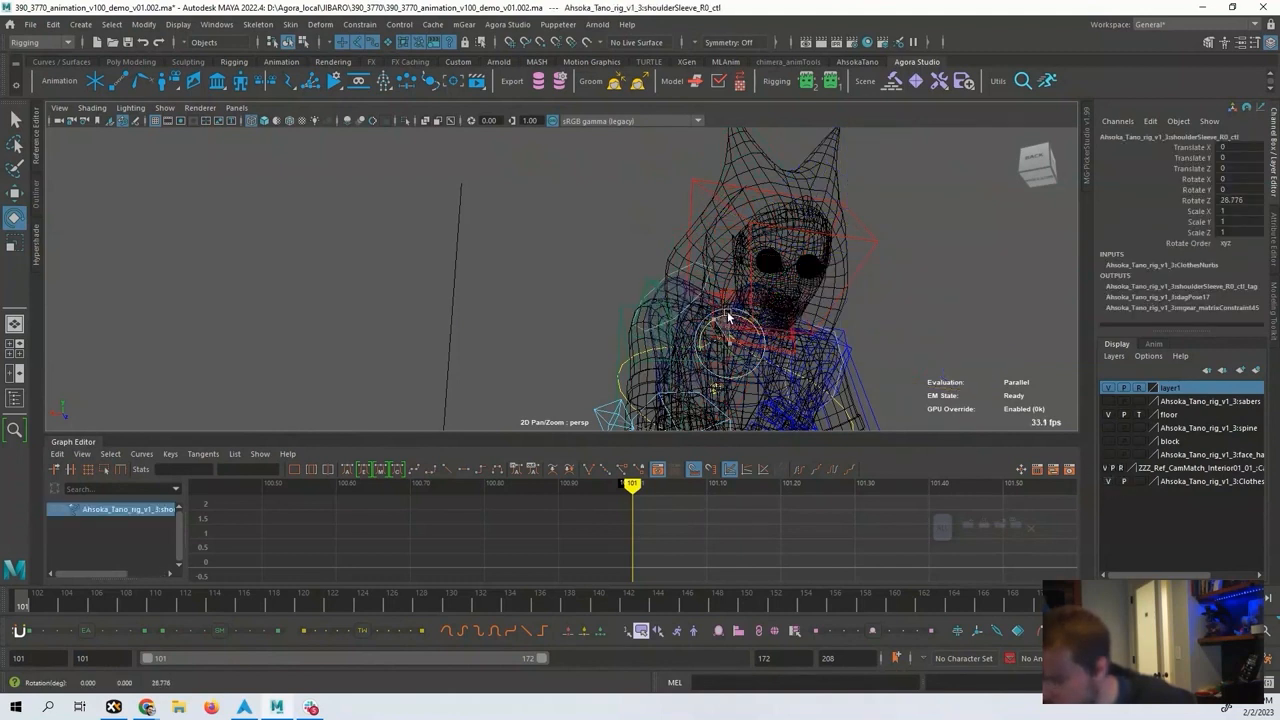
key(ctrl+z)
click(866, 312)
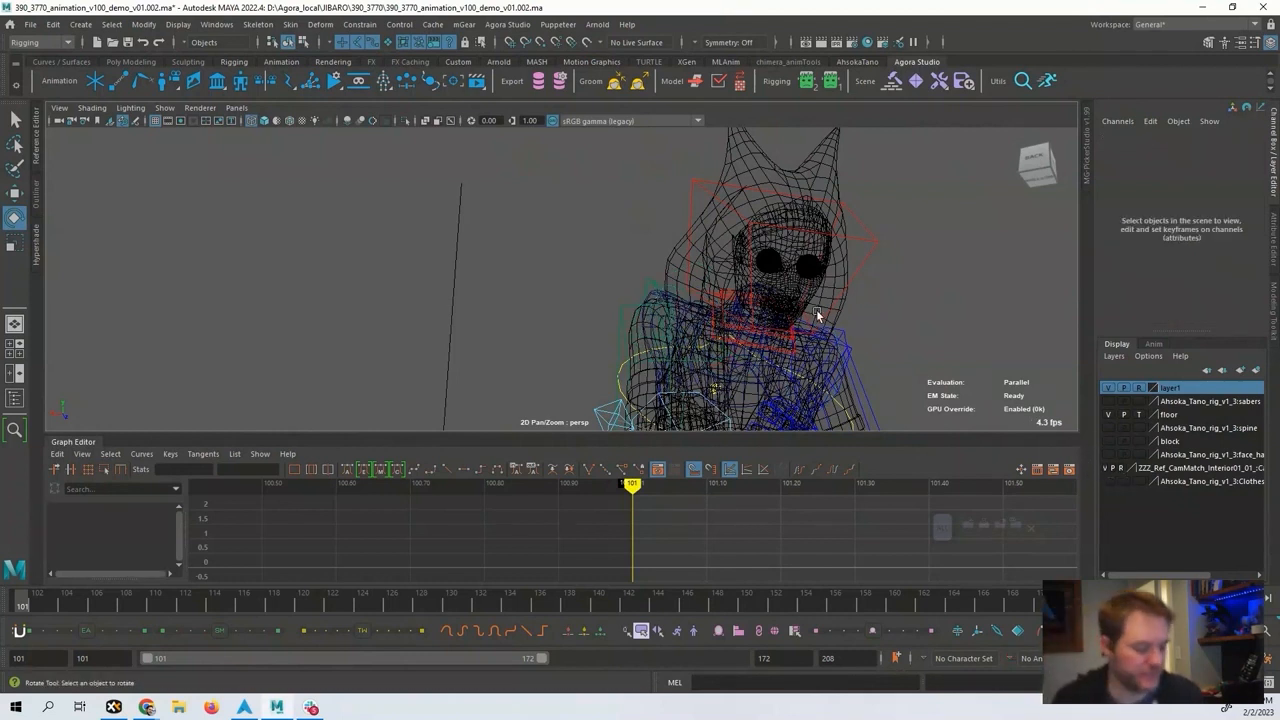
Compare the textured display, return the perspective view to plain shading, and restore the four-view layout.
key(6)
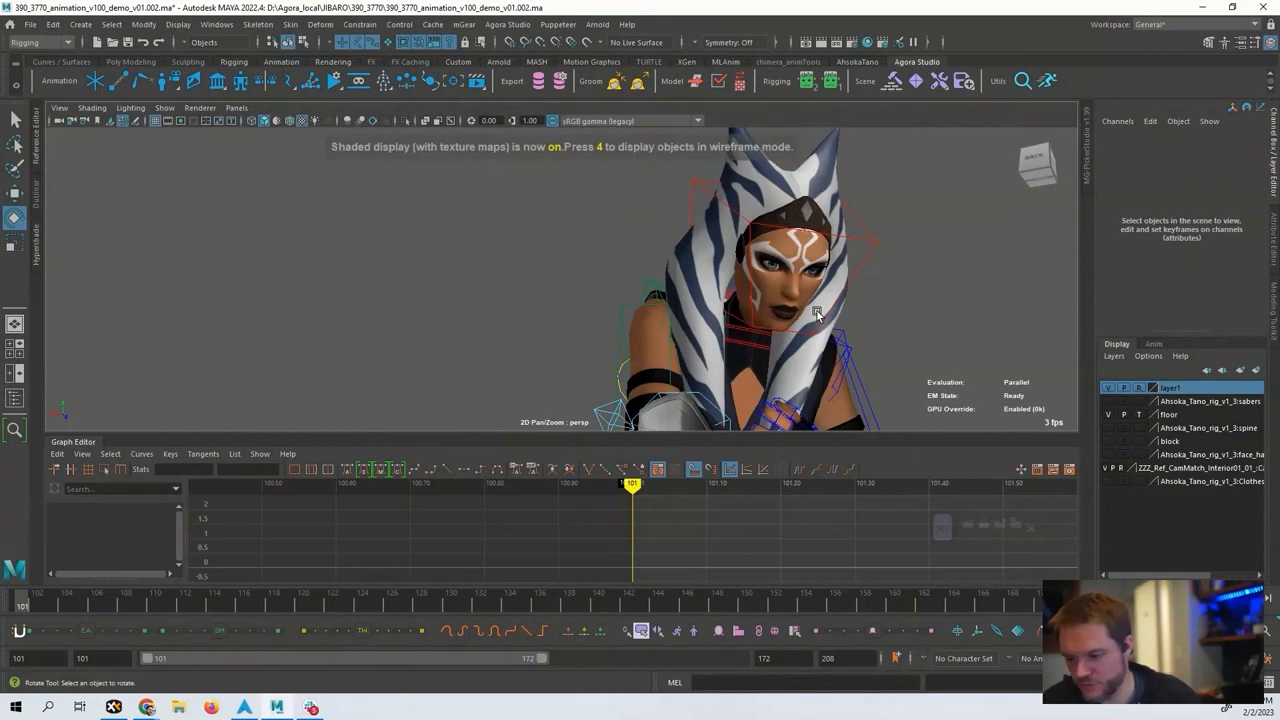
key(5)
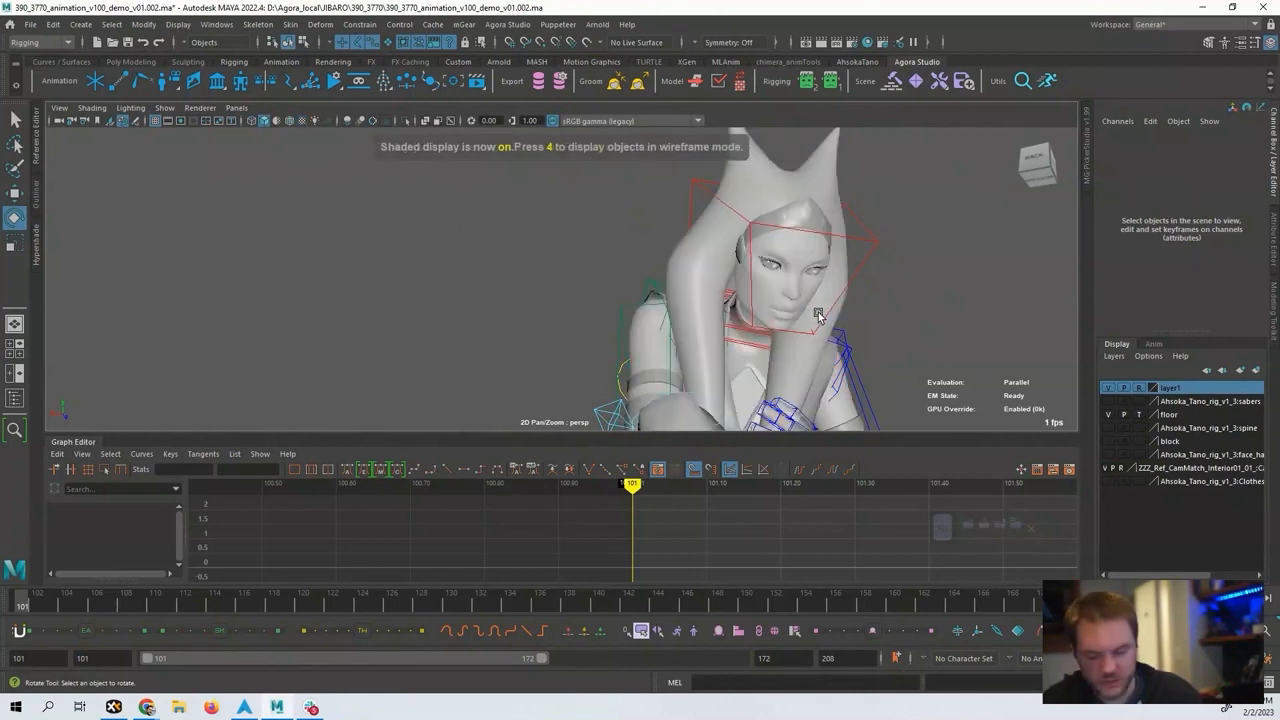
key(space)
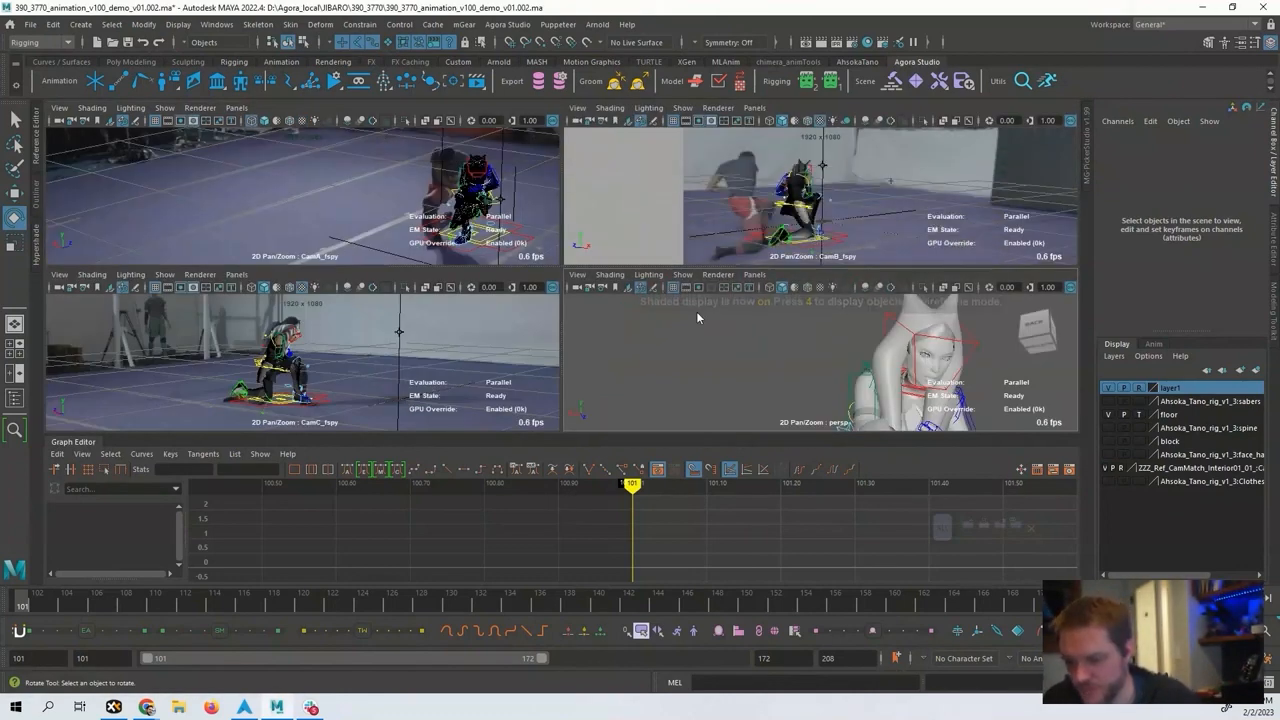
Select the right shoulder orbit control from the side, try a slight rotation, and undo it.
alt+drag(698, 344, 848, 373)
click(764, 340)
click(742, 372)
alt+drag(742, 372, 783, 376)
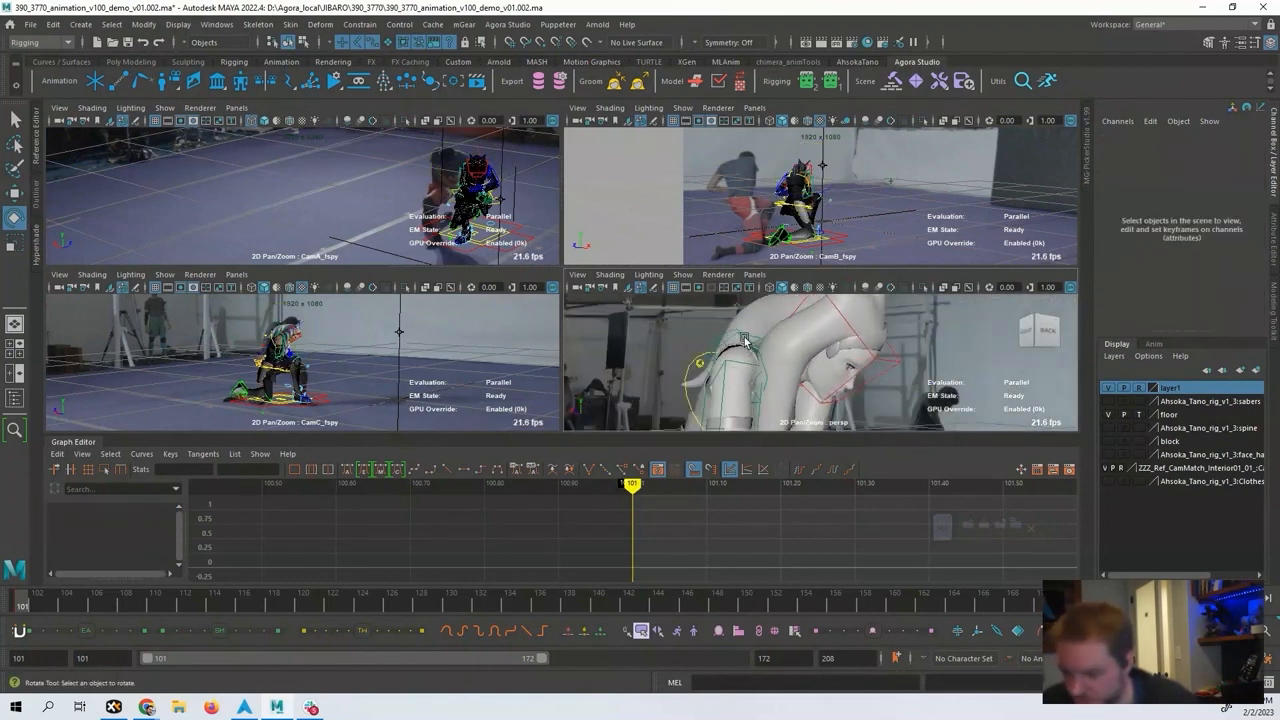
click(744, 341)
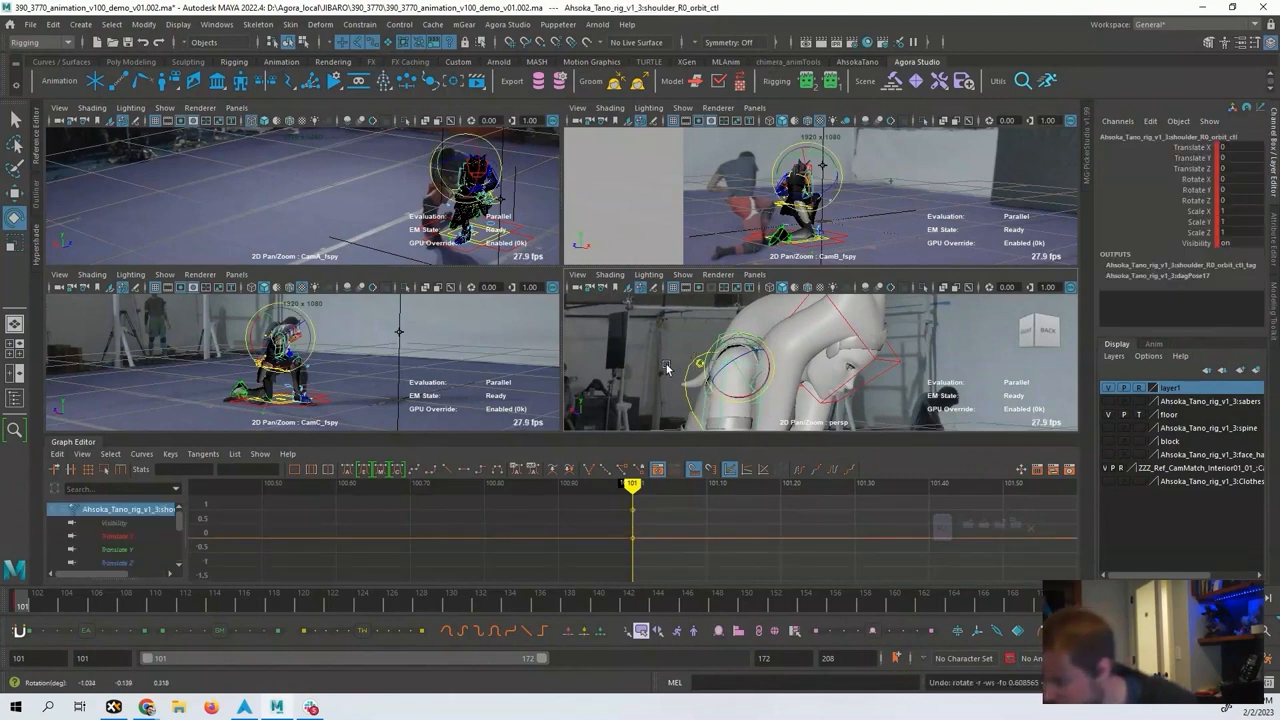
alt+drag(667, 368, 585, 338)
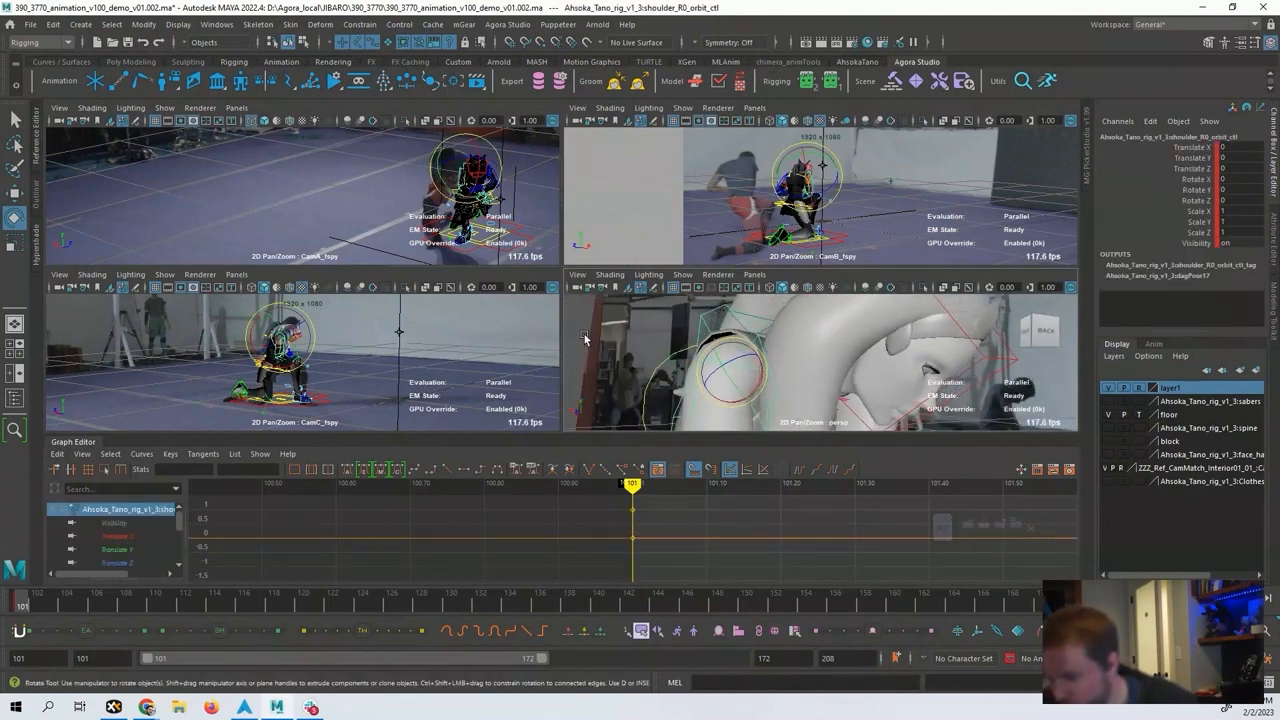
Select the main right shoulder control, frame its animation curves, and try a small rotation that is undone.
click(576, 337)
click(745, 319)
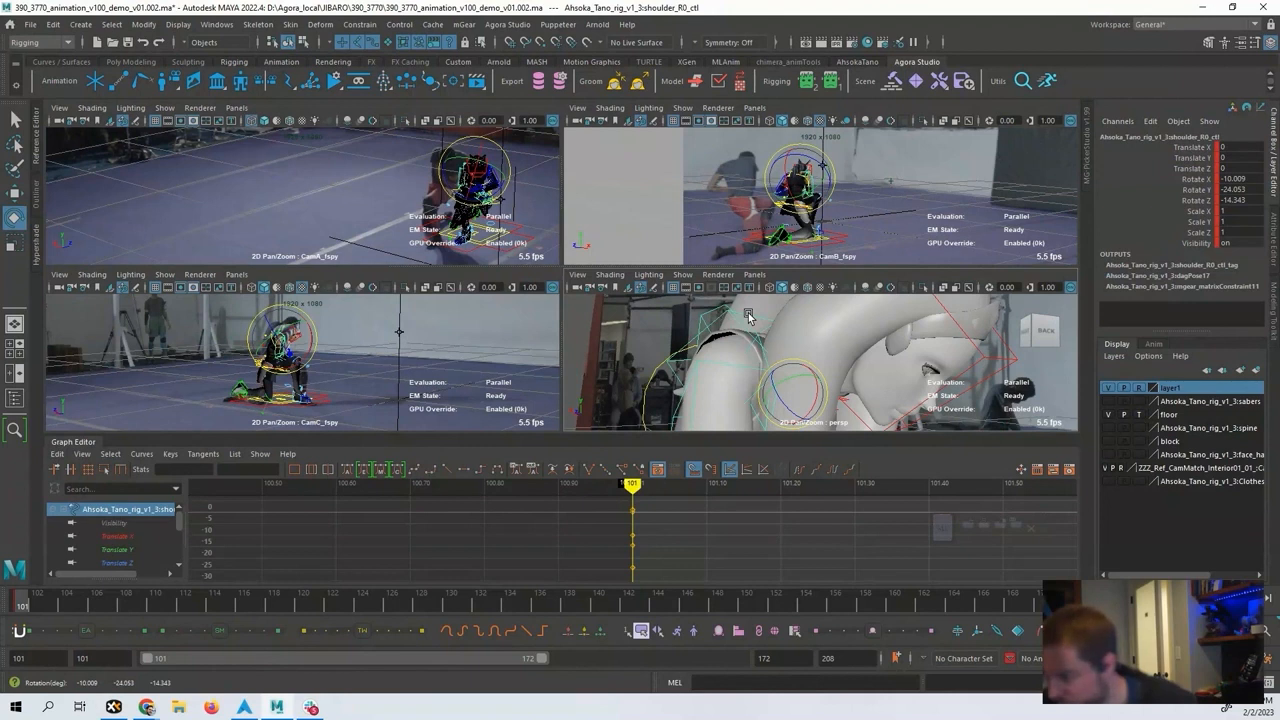
key(f)
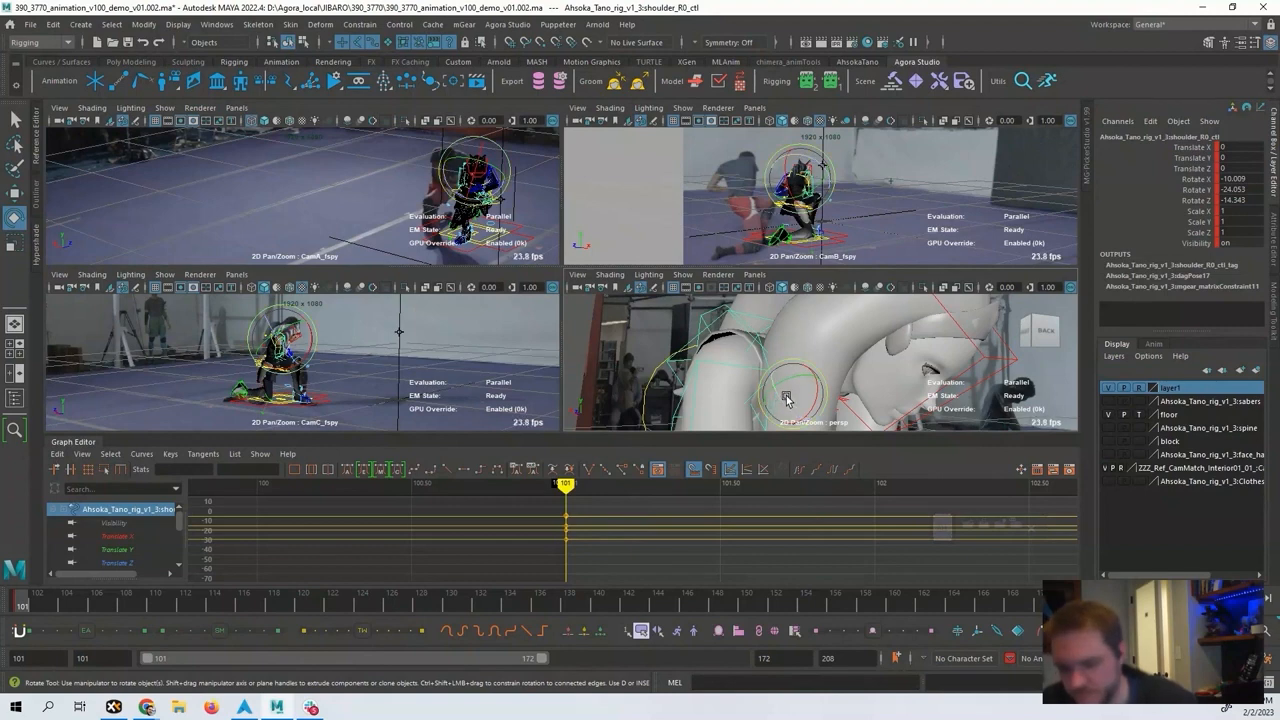
alt+drag(786, 399, 810, 396)
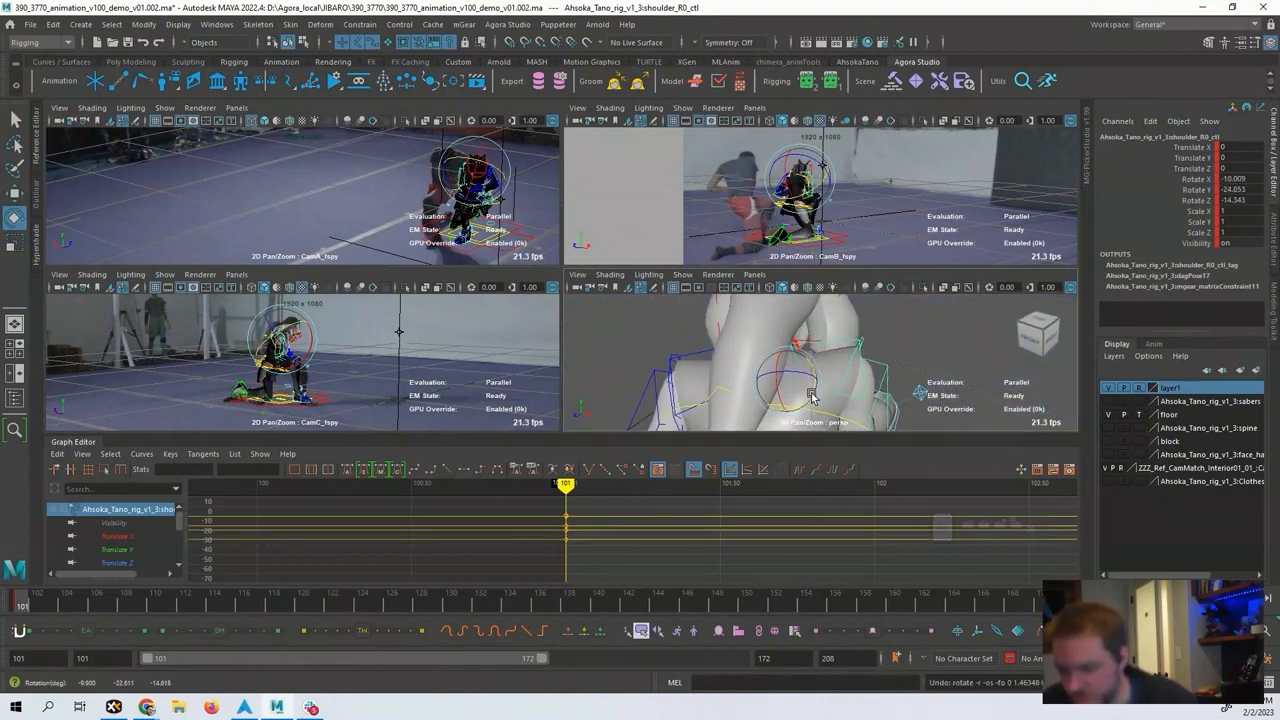
At frame 107, rotate the right shoulder control to about X -20.7, Y -25.1, Z 15.5.
key(alt+v)
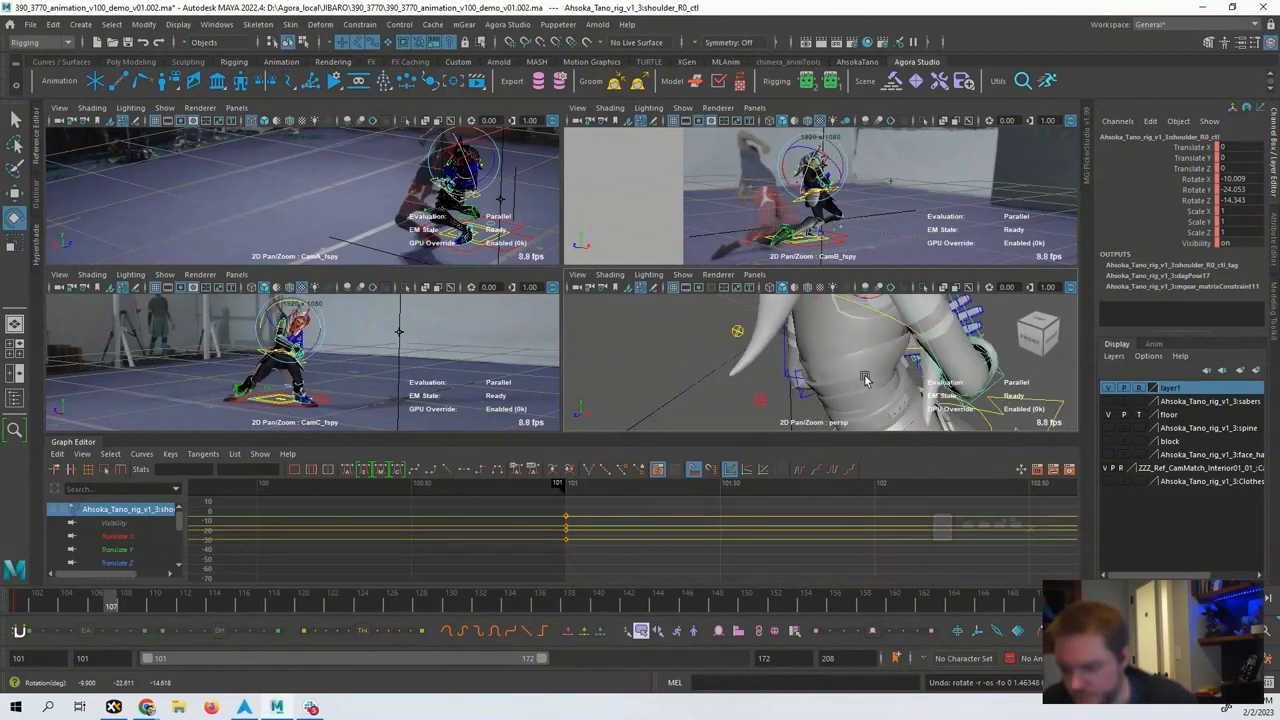
alt+drag(864, 378, 784, 172)
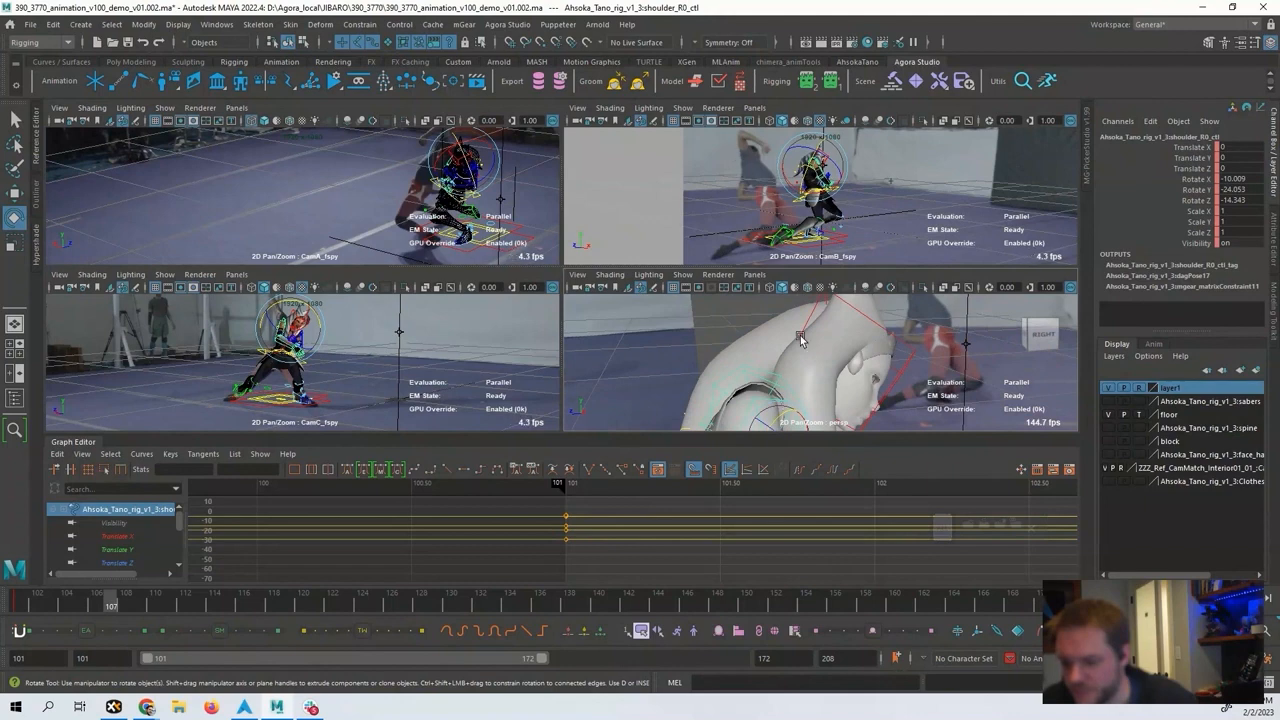
alt+drag(800, 340, 822, 326)
drag(772, 383, 785, 367)
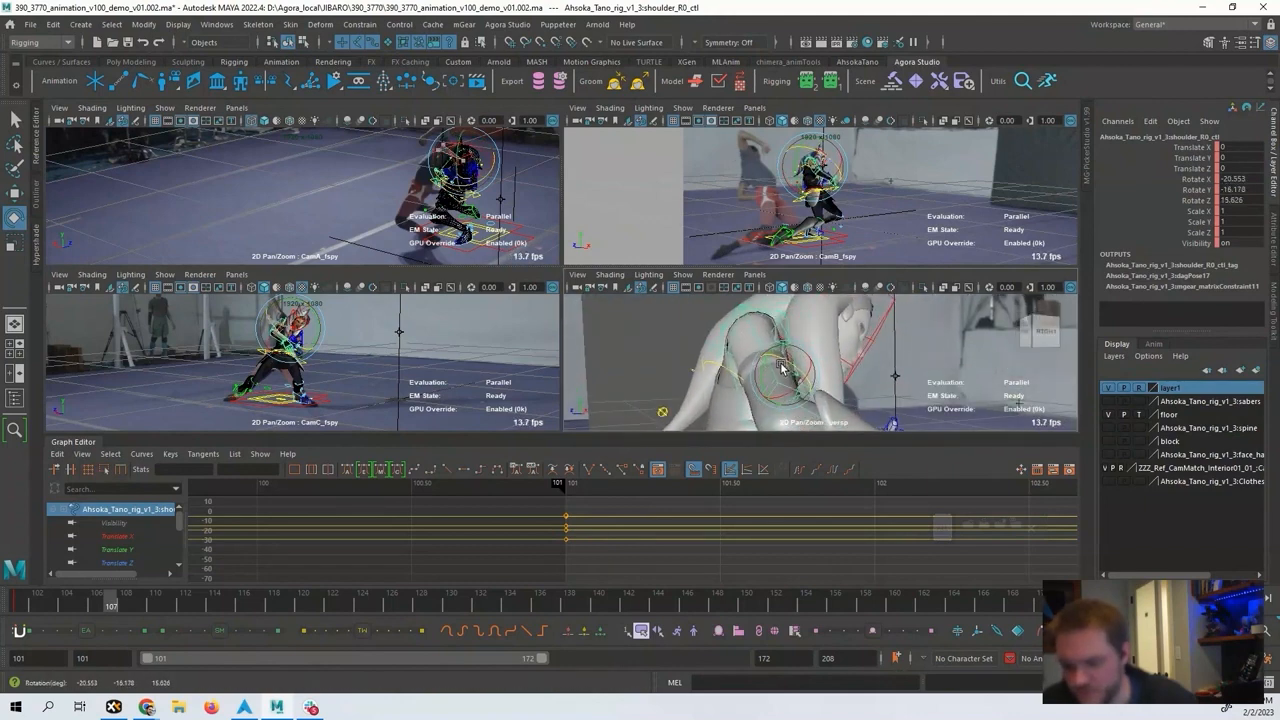
alt+drag(781, 366, 728, 378)
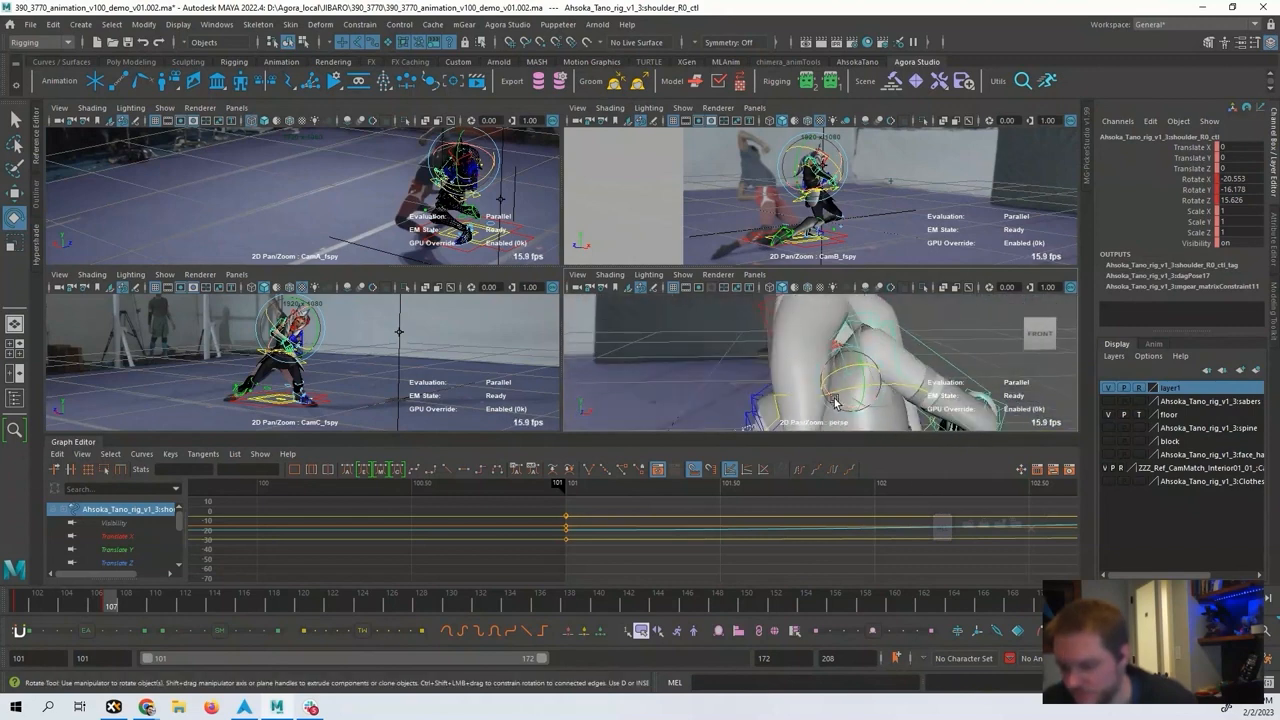
mouse_move(842, 396)
mouse_down()
mouse_move(830, 402)
mouse_move(871, 380)
mouse_move(832, 392)
mouse_up()
drag(832, 392, 830, 380)
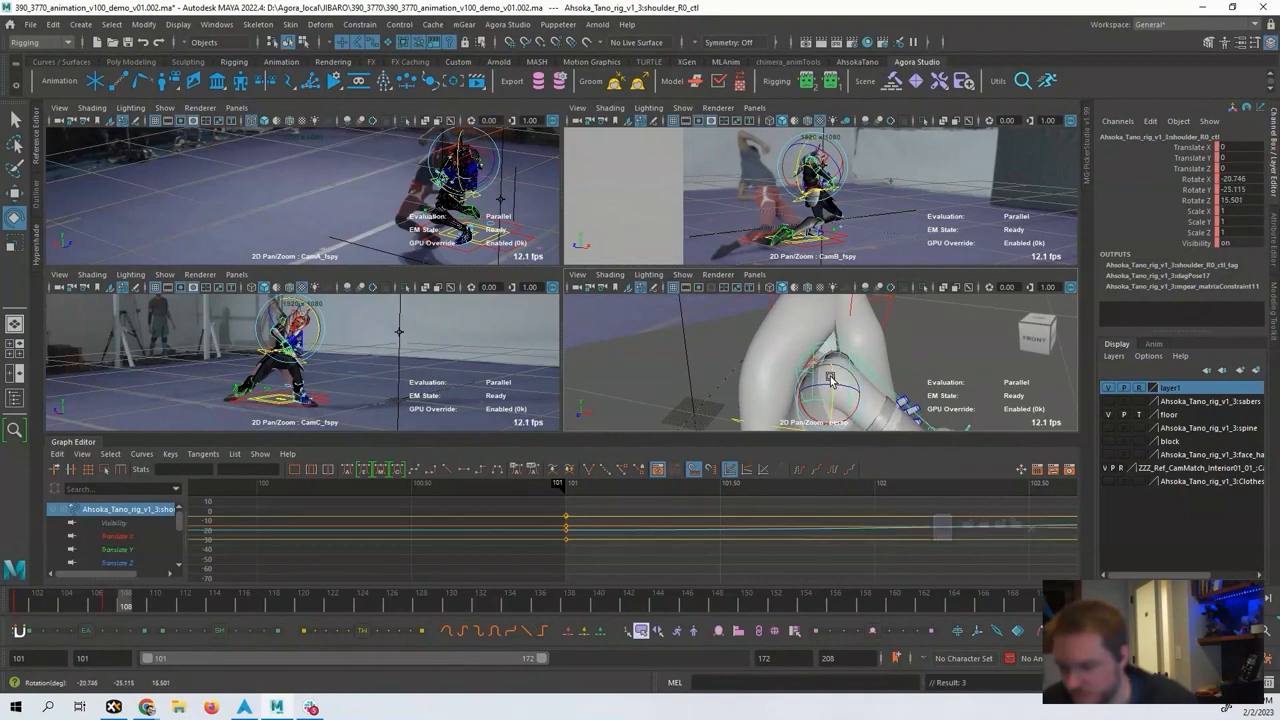
Key the right shoulder control at frames 110 and 114, posing it at about X -22, Y 44, Z 66.6 on frame 114.
key(alt+period)
key(alt+period)
alt+drag(831, 380, 829, 353)
key(s)
key(alt+period)
key(alt+period)
key(alt+period)
key(alt+period)
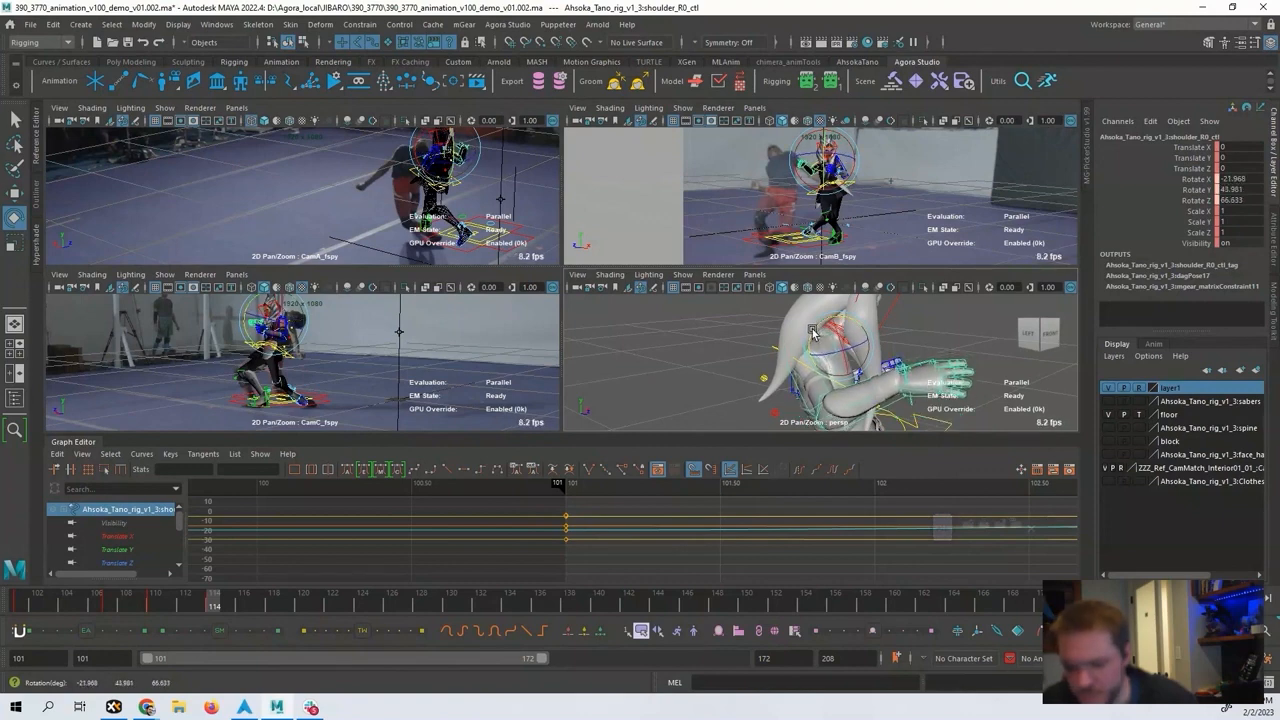
Advance frame by frame to frame 120, keeping the character's right shoulder and arm in view.
key(alt+period)
key(alt+period)
key(alt+period)
key(alt+period)
key(alt+period)
key(alt+period)
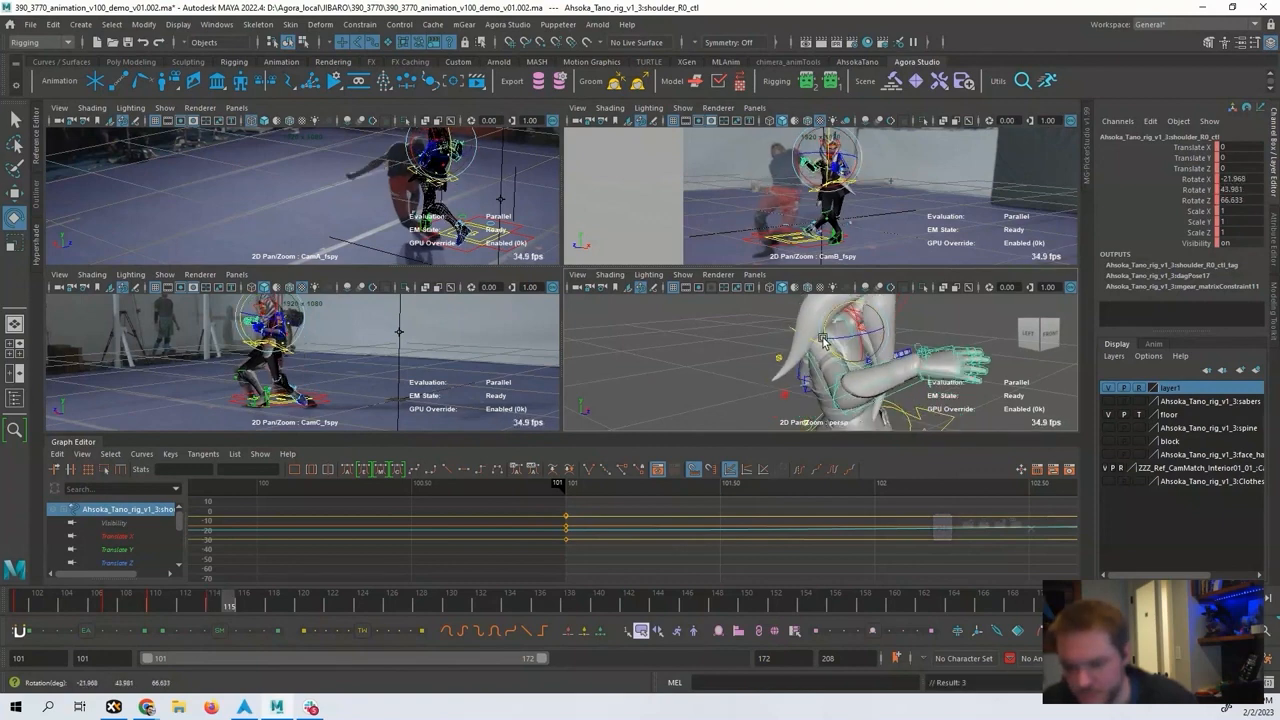
alt+middle_drag(867, 344, 834, 408)
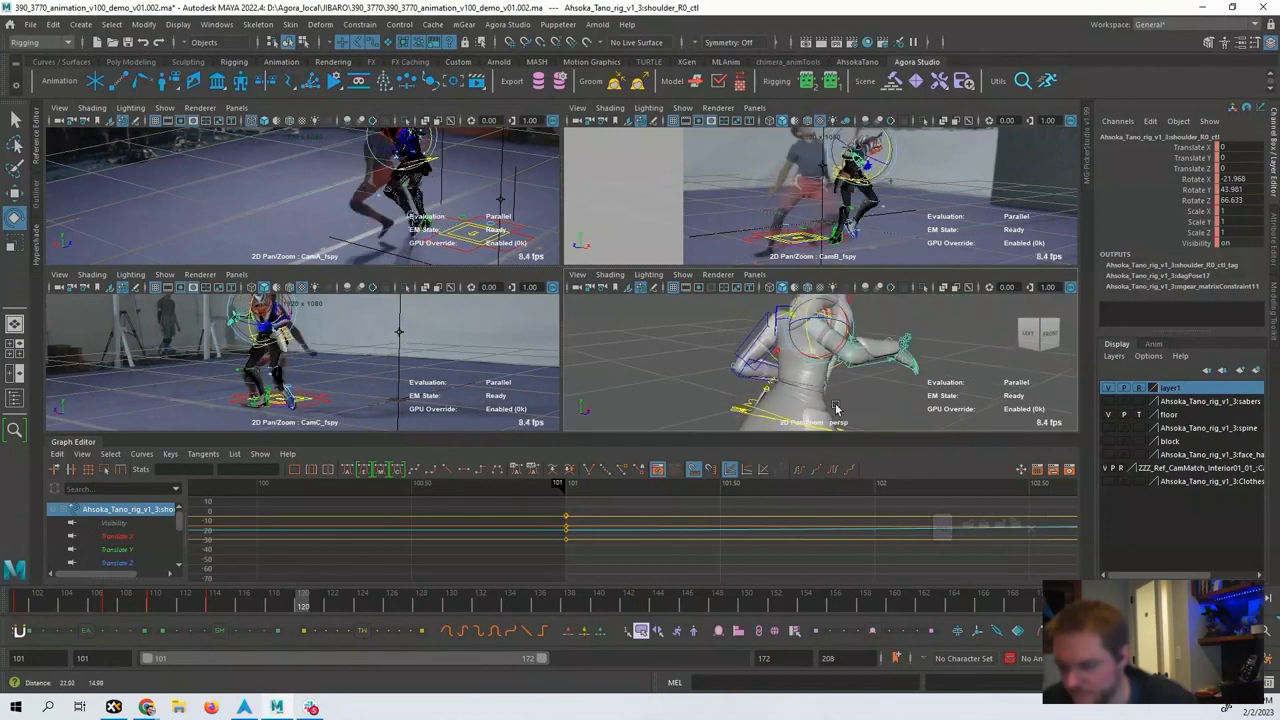
Try rotating the right shoulder control at frame 120, first freely and through its Rotate Y channel, undoing both changes.
alt+drag(834, 408, 776, 322)
key(ctrl+z)
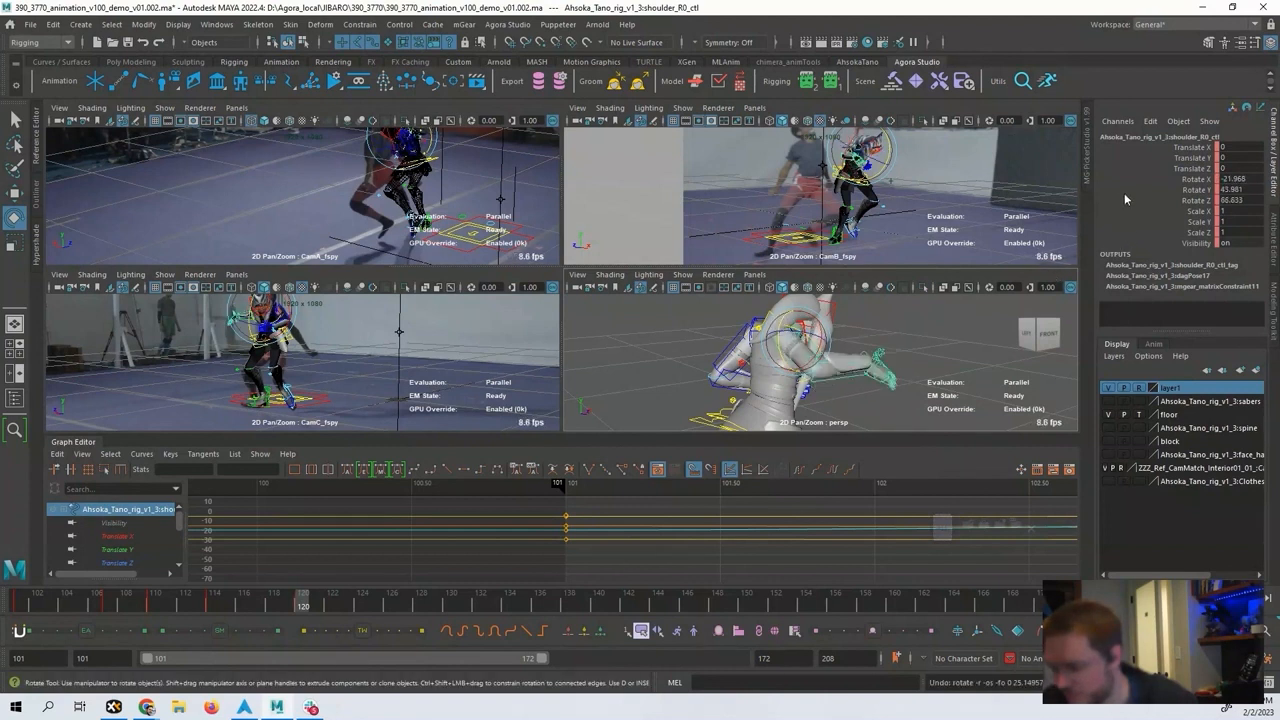
click(1196, 190)
middle_drag(862, 343, 834, 357)
key(ctrl+z)
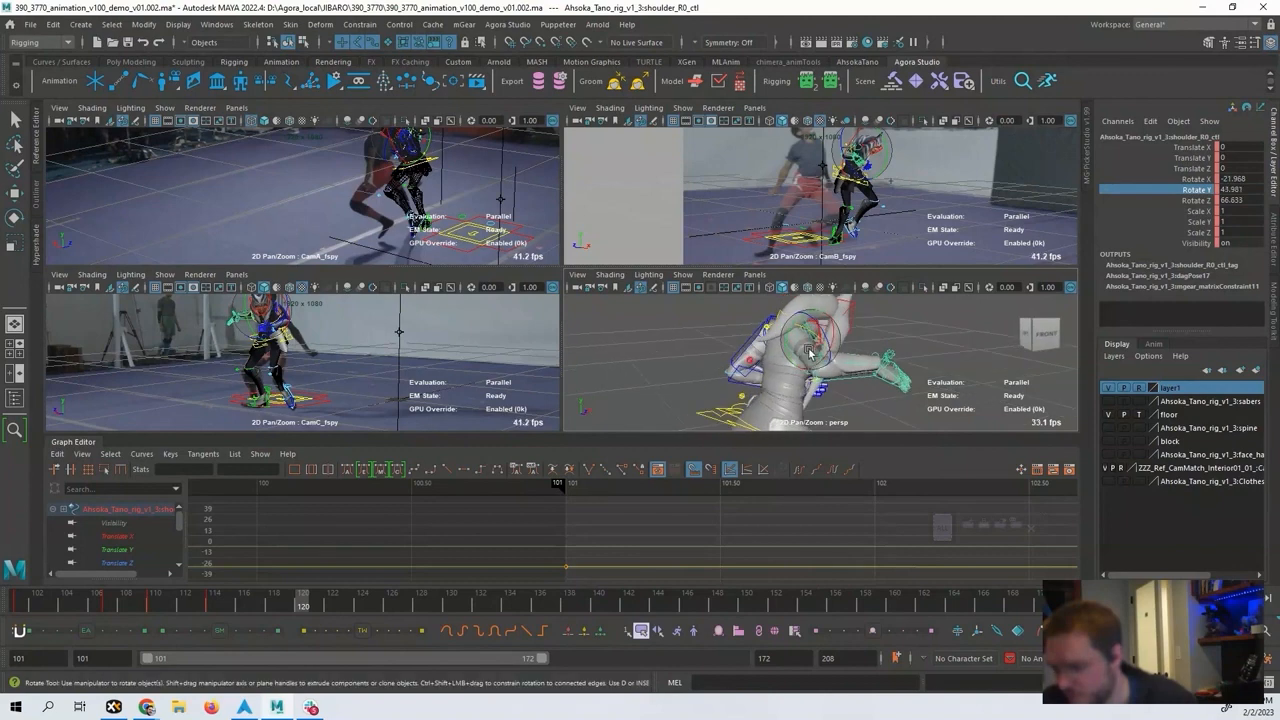
Inspect the right shoulder's pose at frame 120, show its Rotate X, Y and Z curves, and go to frame 114.
key(e)
click(815, 347)
click(859, 349)
alt+drag(859, 349, 820, 360)
alt+right_drag(820, 360, 850, 365)
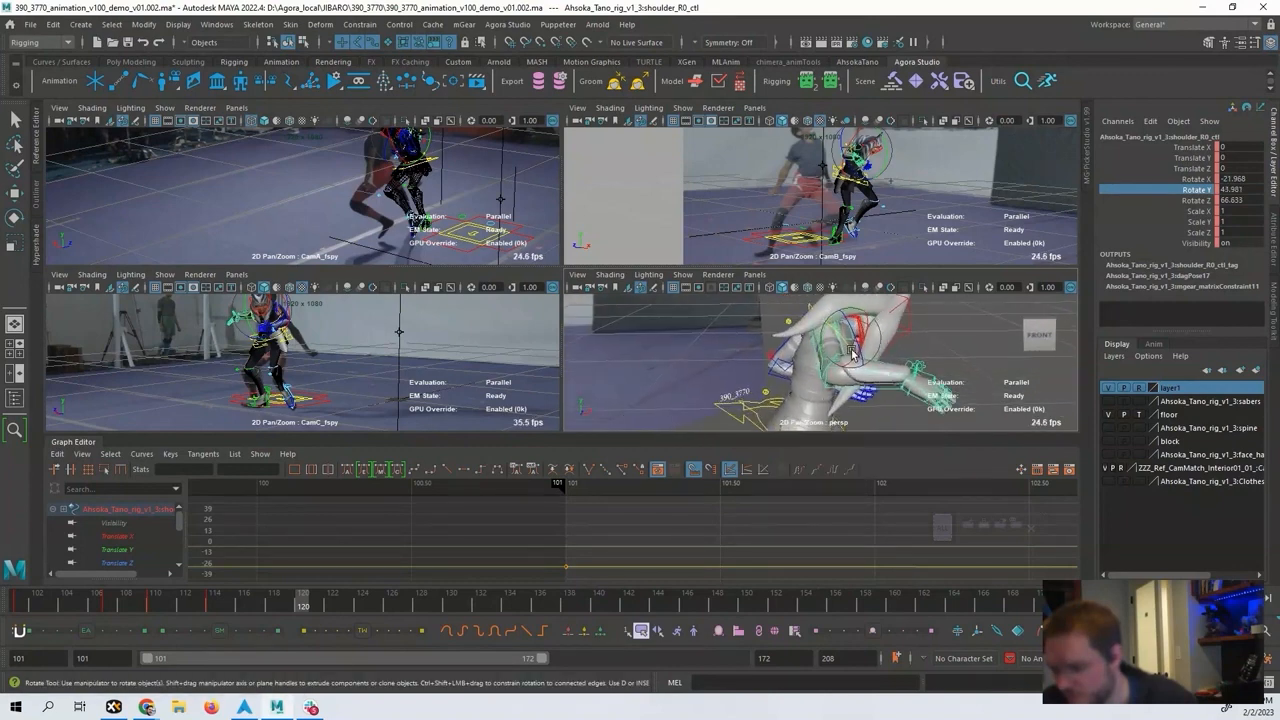
alt+drag(850, 365, 820, 375)
alt+right_drag(871, 560, 550, 538)
alt+right_drag(777, 534, 736, 525)
drag(180, 526, 154, 563)
alt+middle_drag(711, 541, 689, 528)
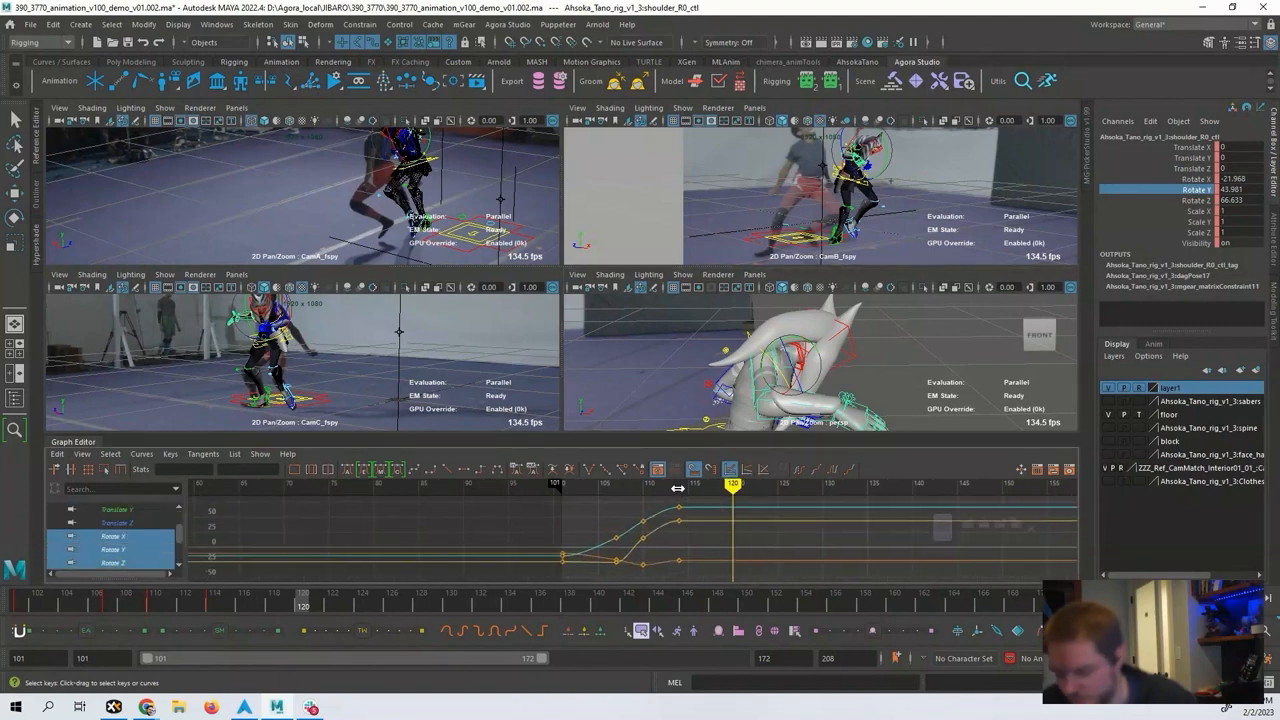
click(678, 488)
alt+right_drag(714, 360, 831, 311)
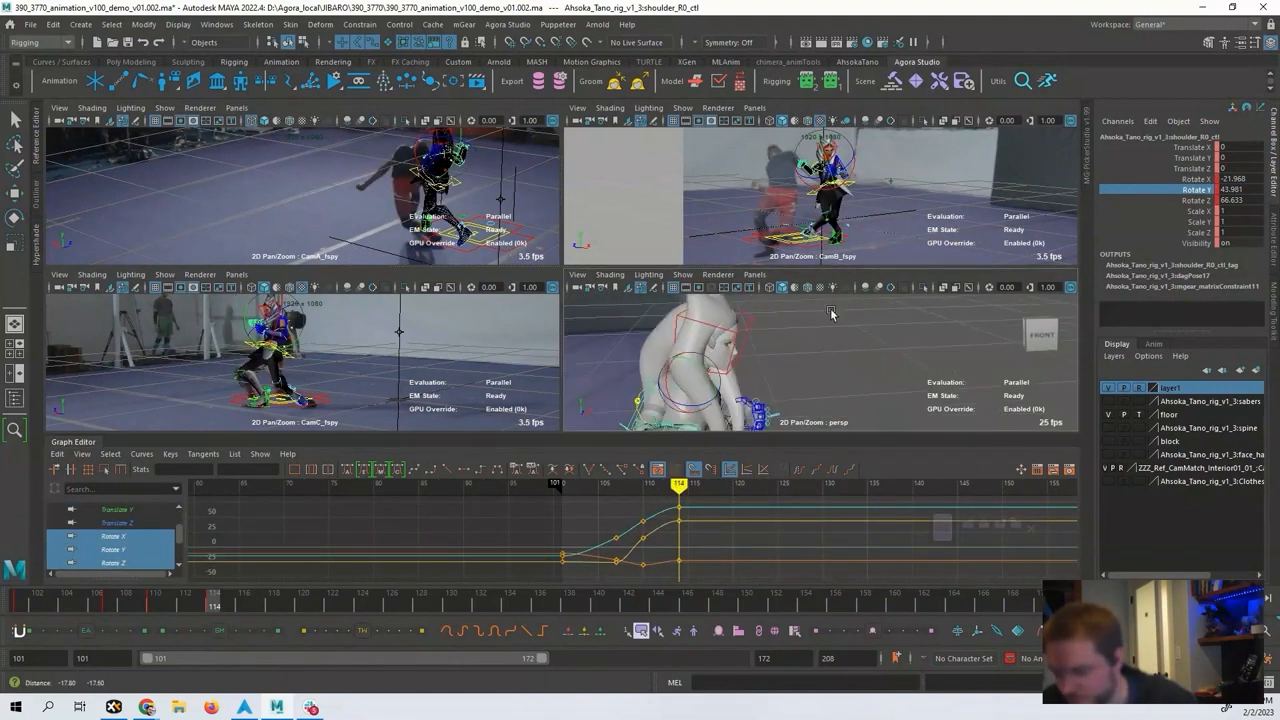
alt+drag(731, 351, 838, 372)
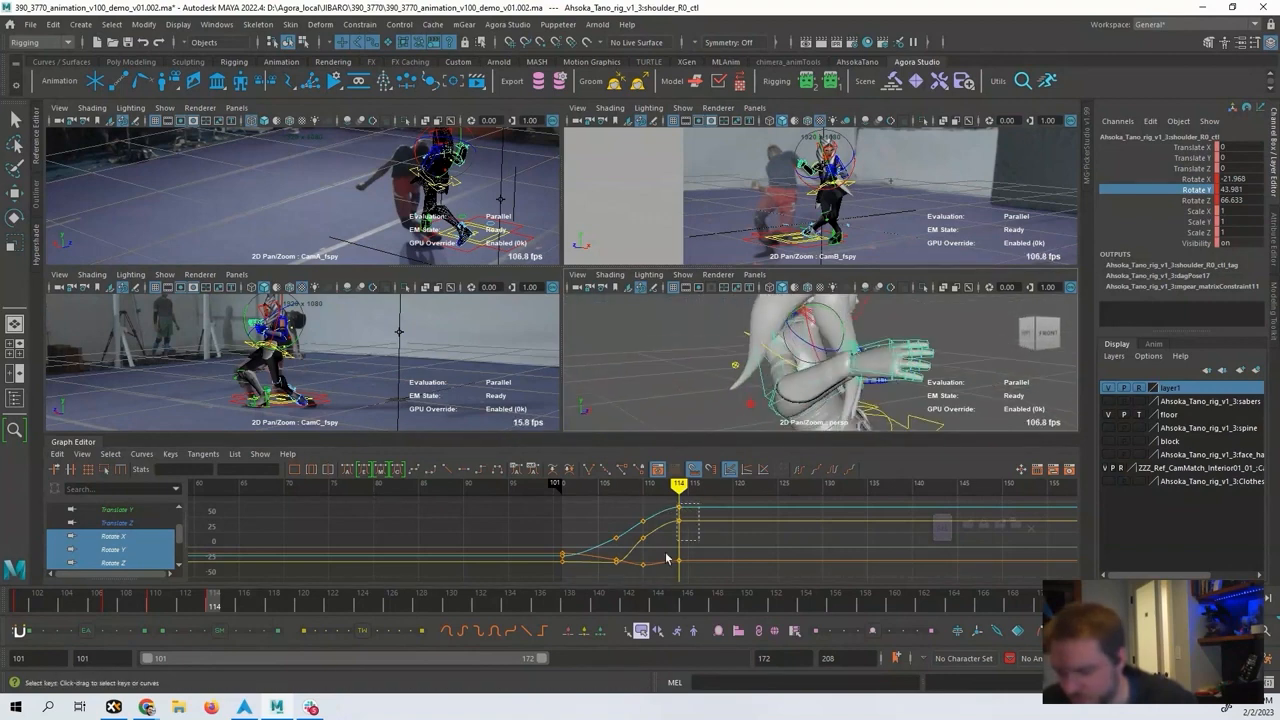
Try deleting the right shoulder's rotation keys after frame 101 and setting a new key at frame 114.
drag(666, 558, 614, 578)
key(Delete)
key(s)
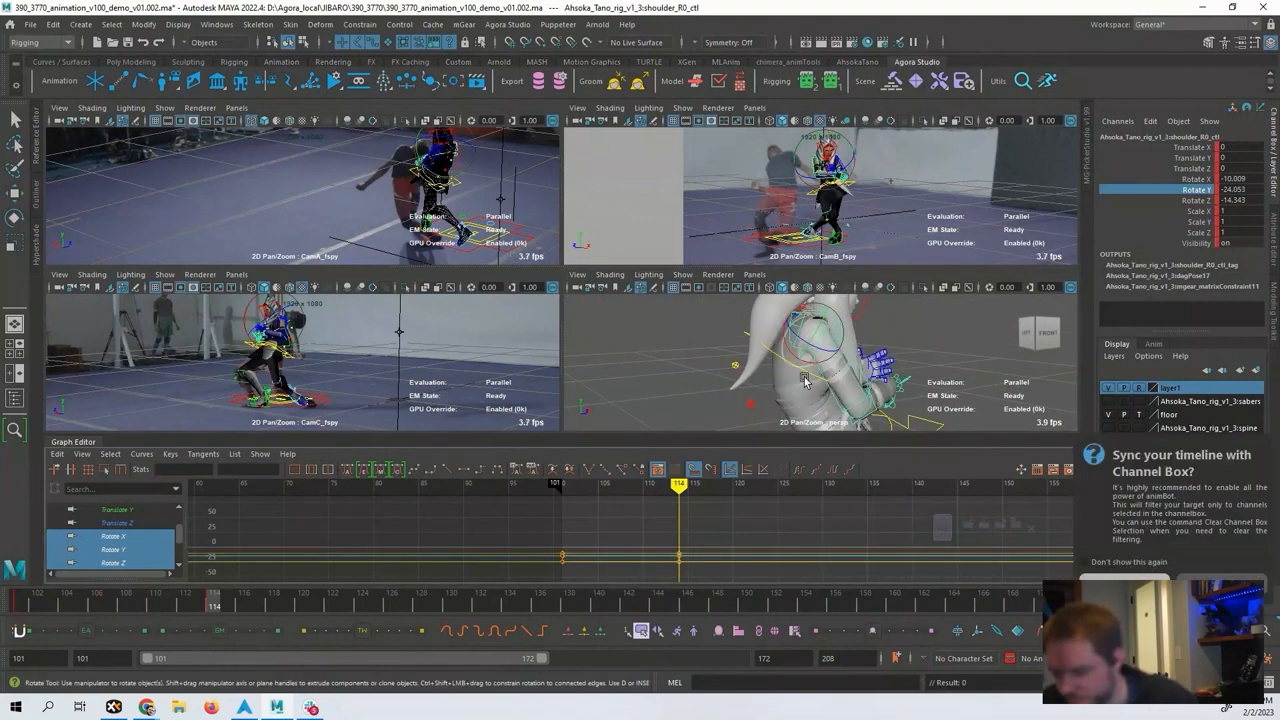
Try rotating the right shoulder control and its orbit control at frame 114, undoing back to the earlier shoulder keys.
drag(805, 380, 719, 369)
click(768, 372)
click(769, 359)
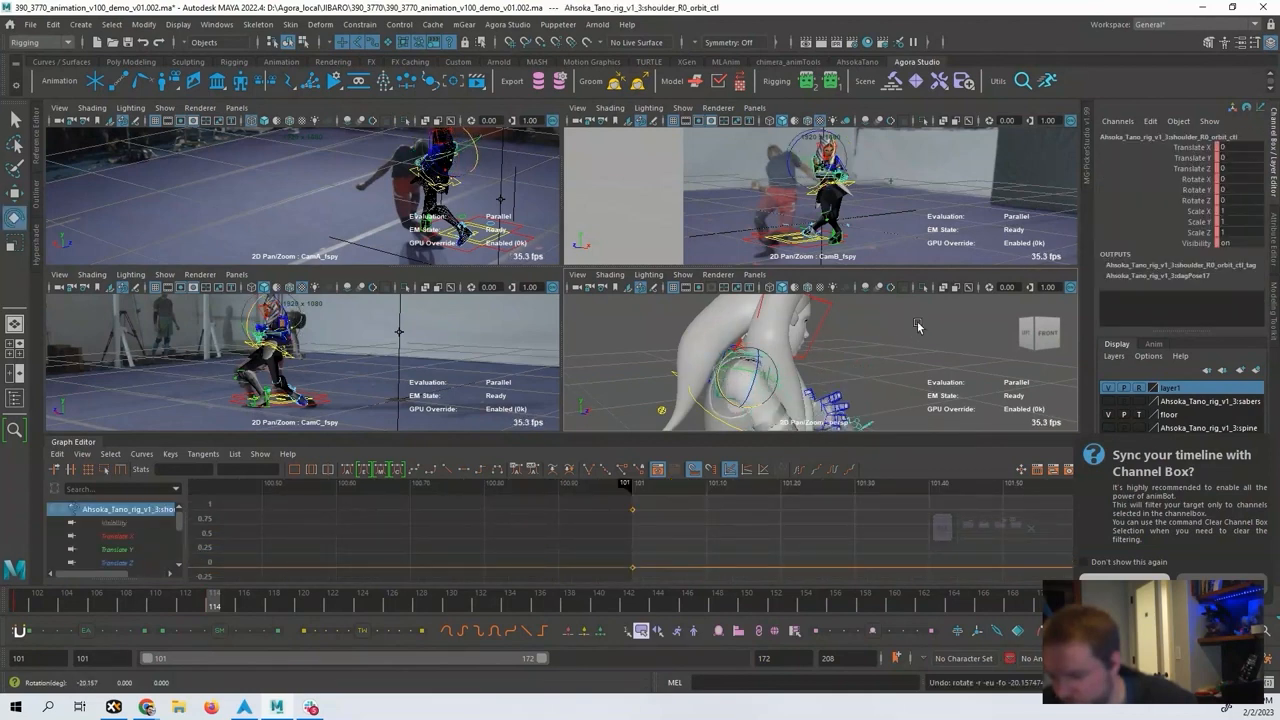
click(775, 362)
click(734, 363)
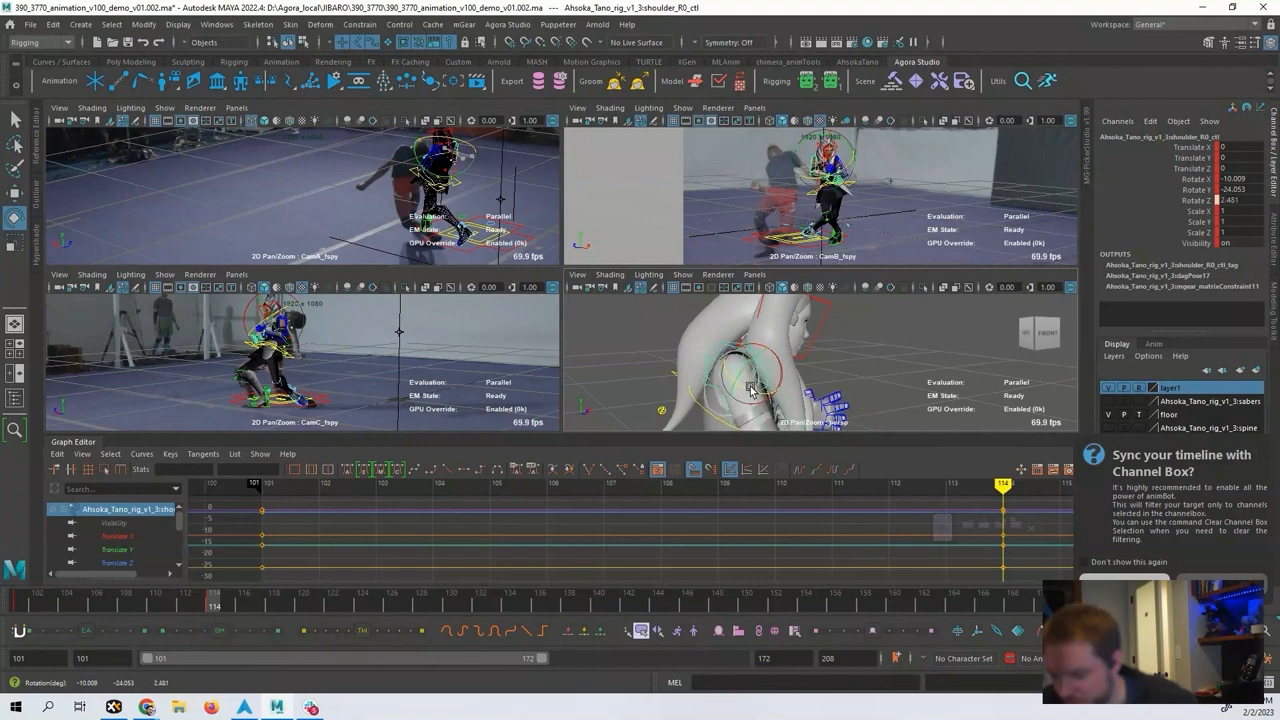
drag(747, 388, 747, 385)
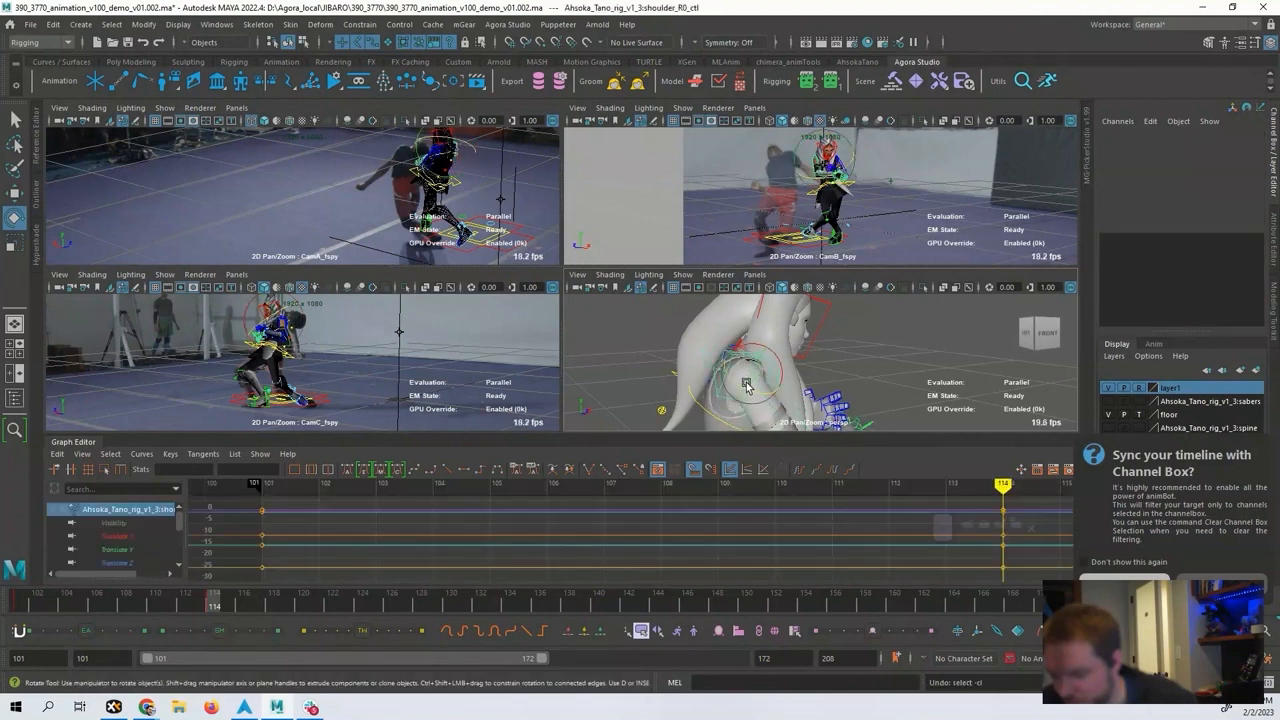
key(ctrl+z)
key(ctrl+z)
Set the Rotate tool to object orientation and rotate the right shoulder control to about X -37.9, Y 45, Z 36.2 at frame 121.
alt+middle_drag(809, 525, 683, 545)
alt+right_drag(683, 545, 698, 525)
key(alt+v)
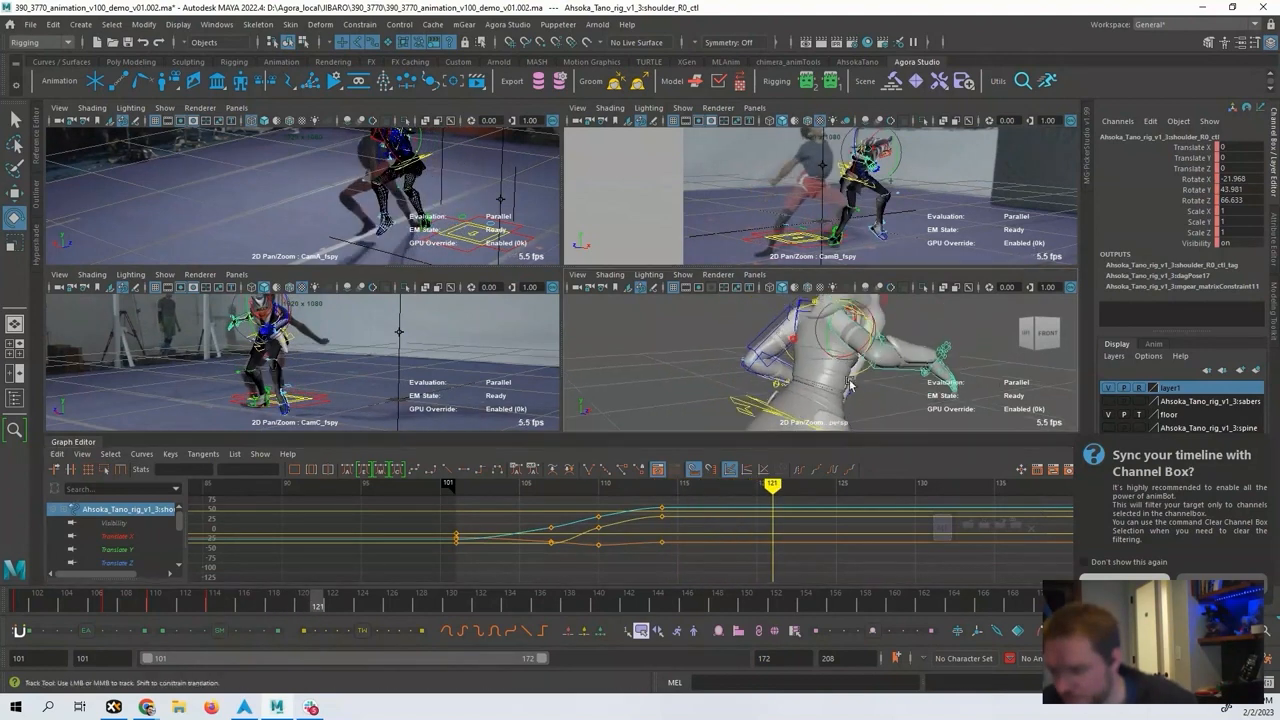
click(805, 377)
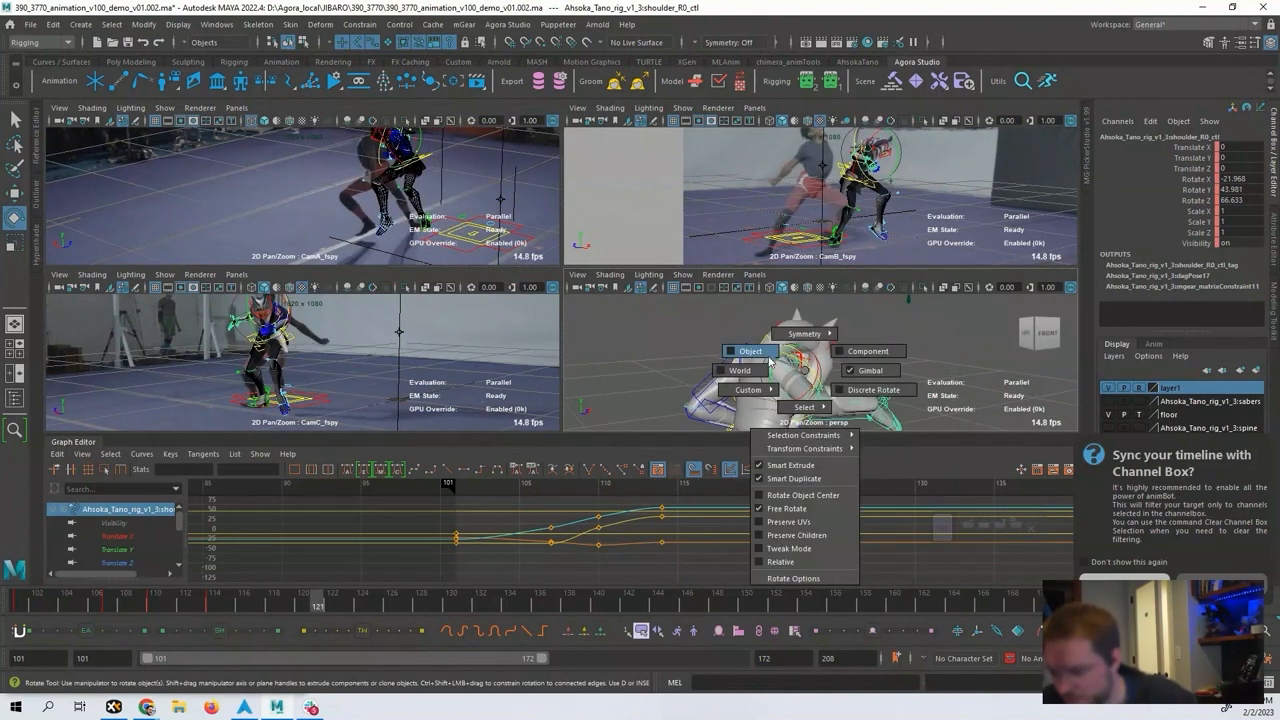
click(769, 357)
alt+drag(780, 365, 730, 368)
drag(855, 365, 771, 380)
alt+right_drag(728, 371, 780, 385)
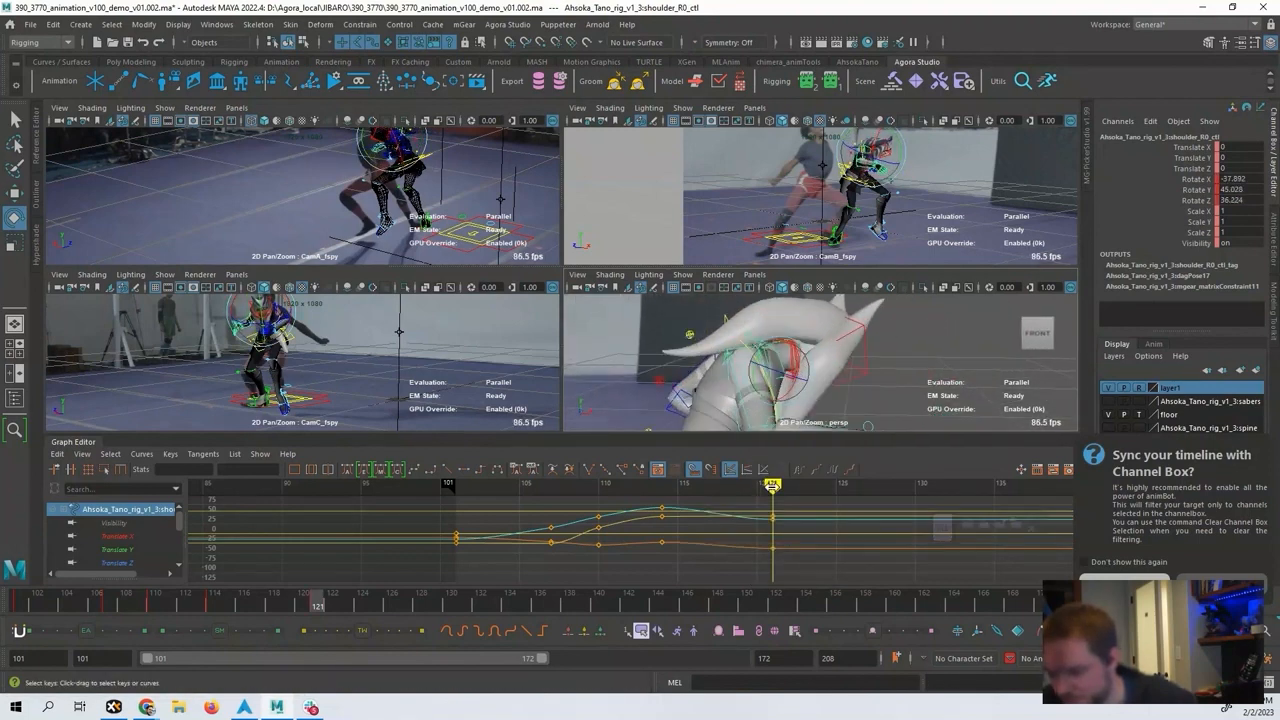
Advance to frame 125, try rotating the right shoulder control, and reset its Rotate X, Y and Z channels to 0.
key(alt+v)
key(alt+period)
alt+middle_drag(877, 389, 685, 358)
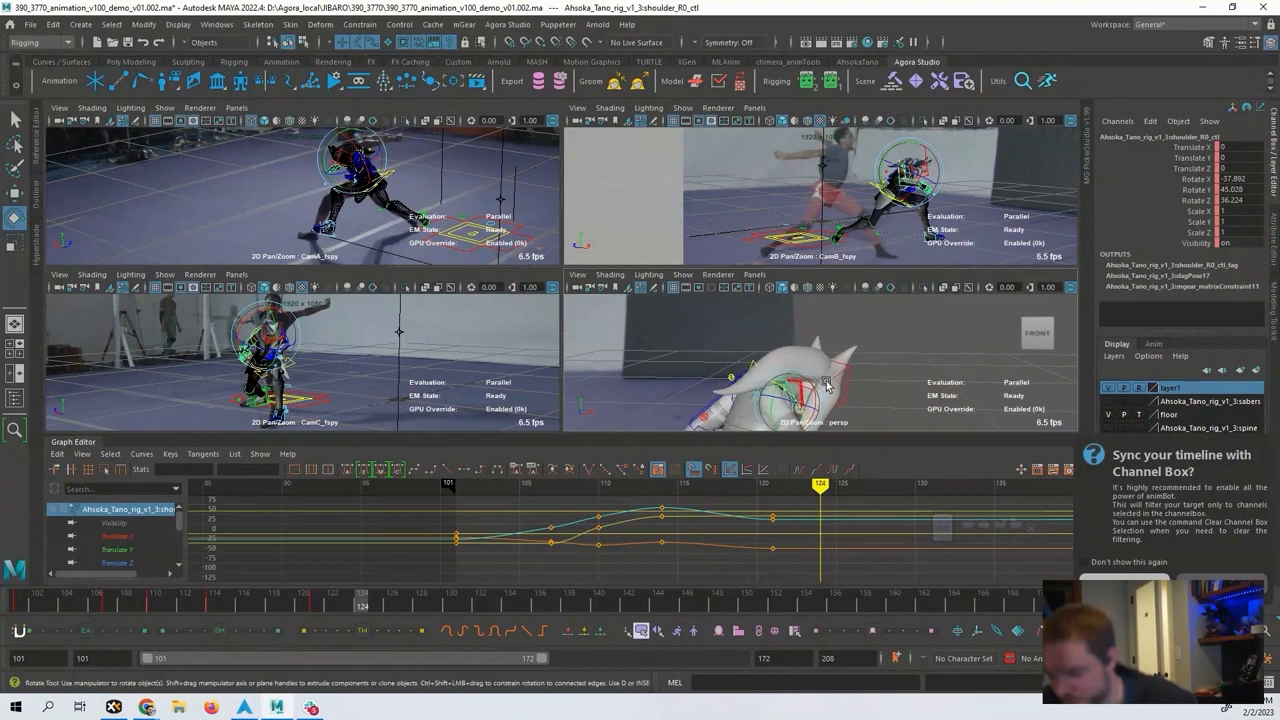
alt+drag(826, 384, 773, 350)
key(alt+period)
key(alt+period)
key(alt+comma)
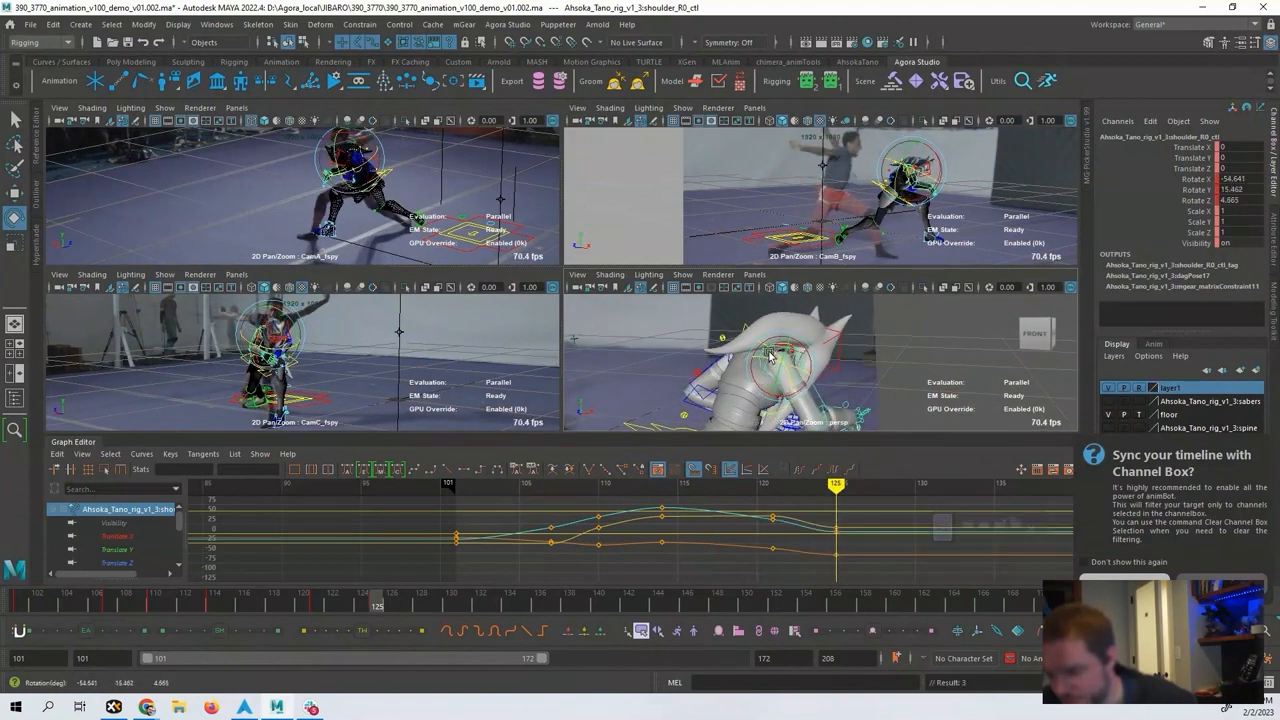
key(shift+e)
text(0)
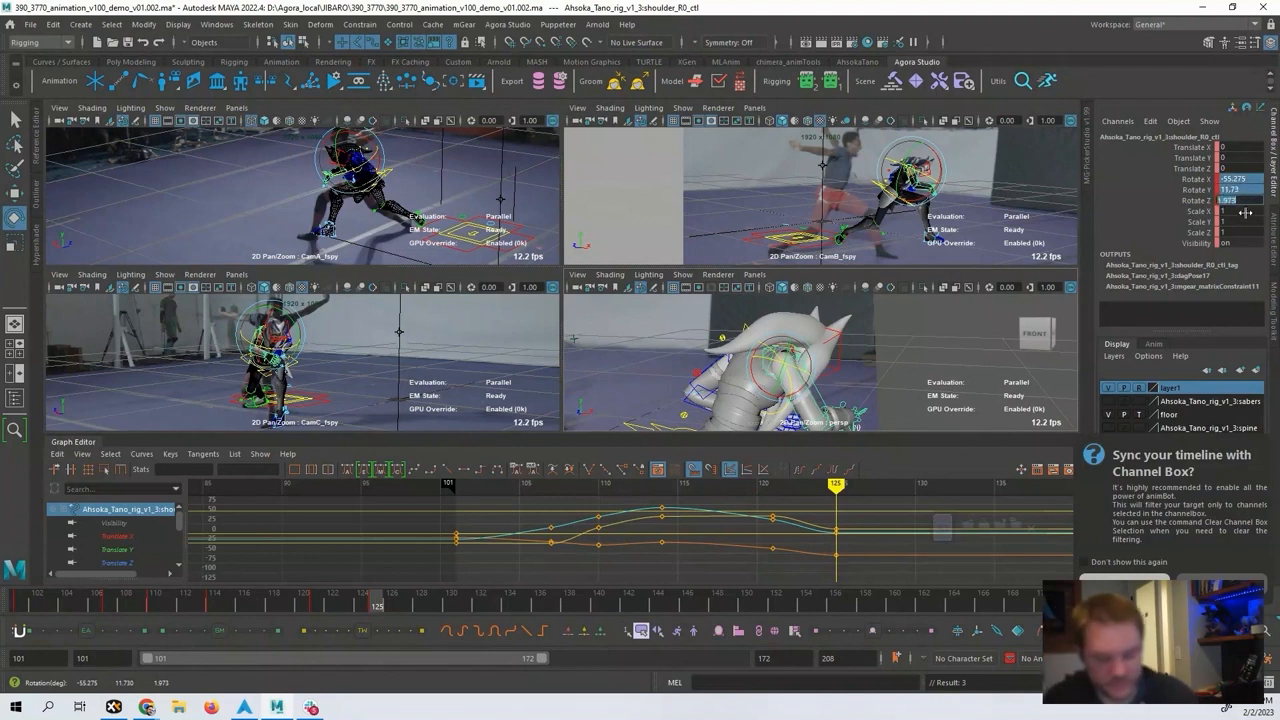
key(Return)
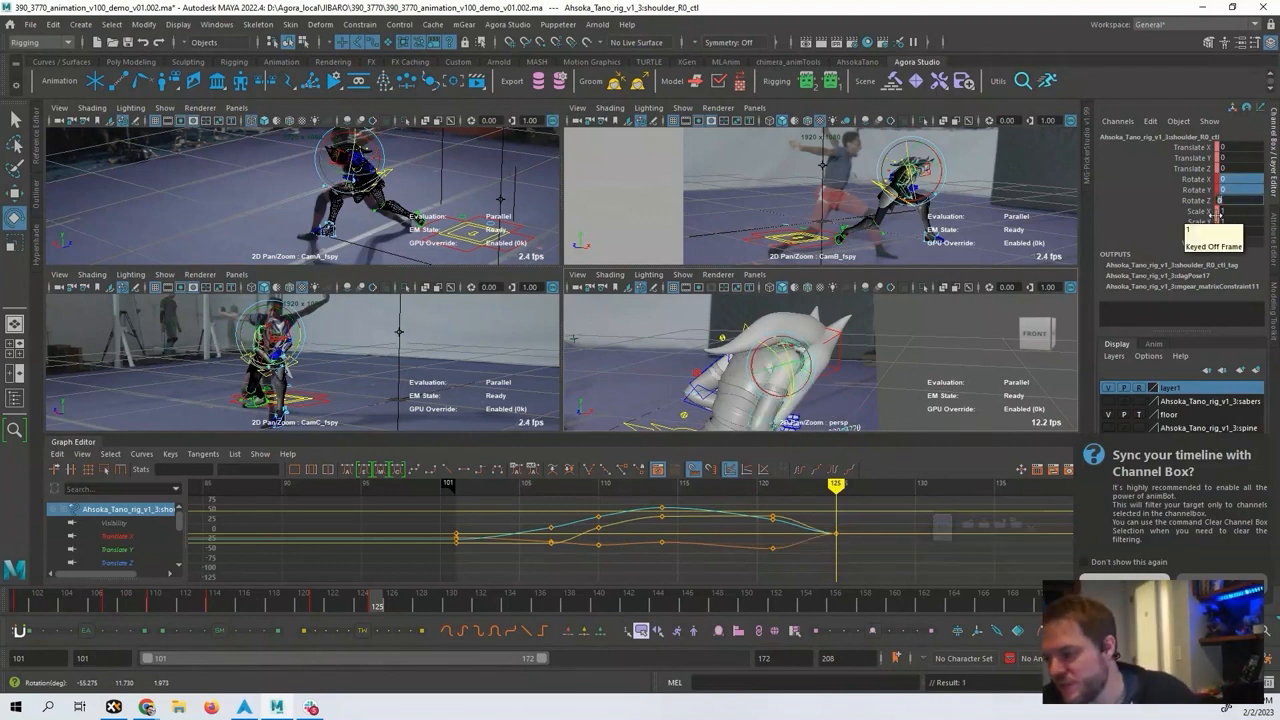
click(1197, 191)
drag(1197, 179, 1208, 201)
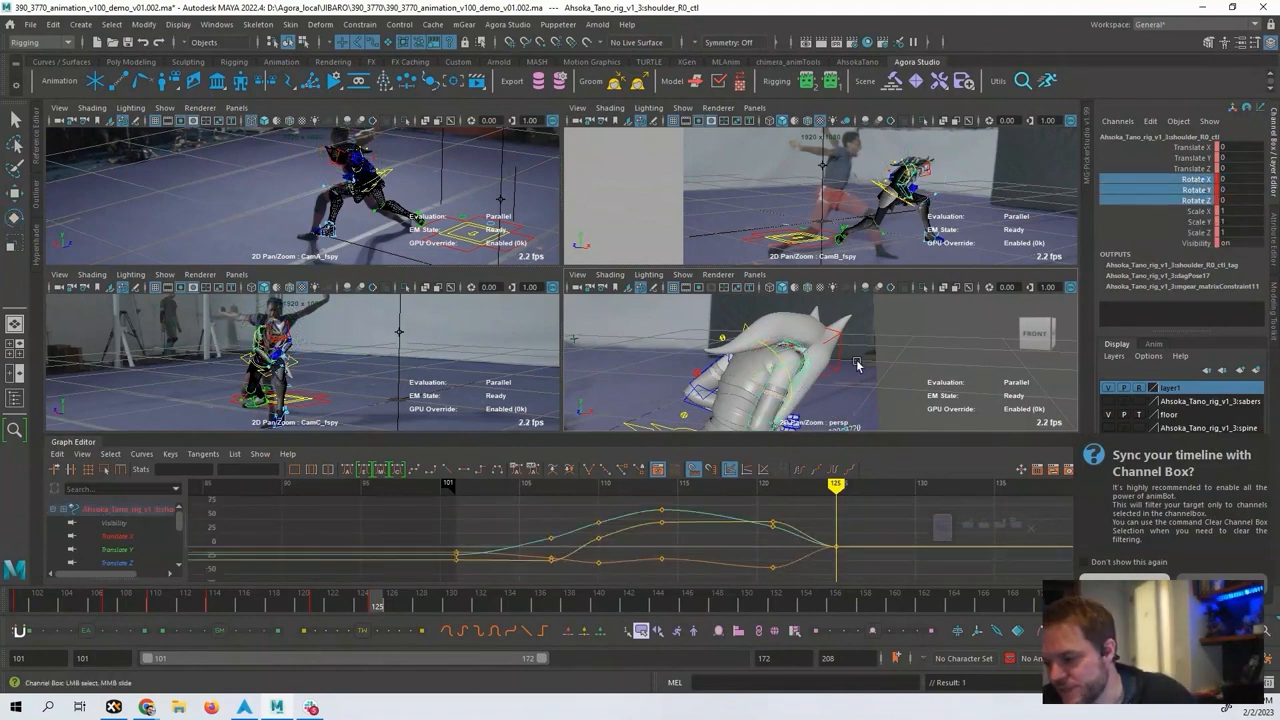
At frame 125, pose and key the right shoulder control at about X -9.5, Y 16.3, Z 31.3.
key(f)
alt+drag(904, 370, 911, 351)
alt+right_drag(911, 351, 829, 369)
alt+drag(829, 369, 767, 371)
key(e)
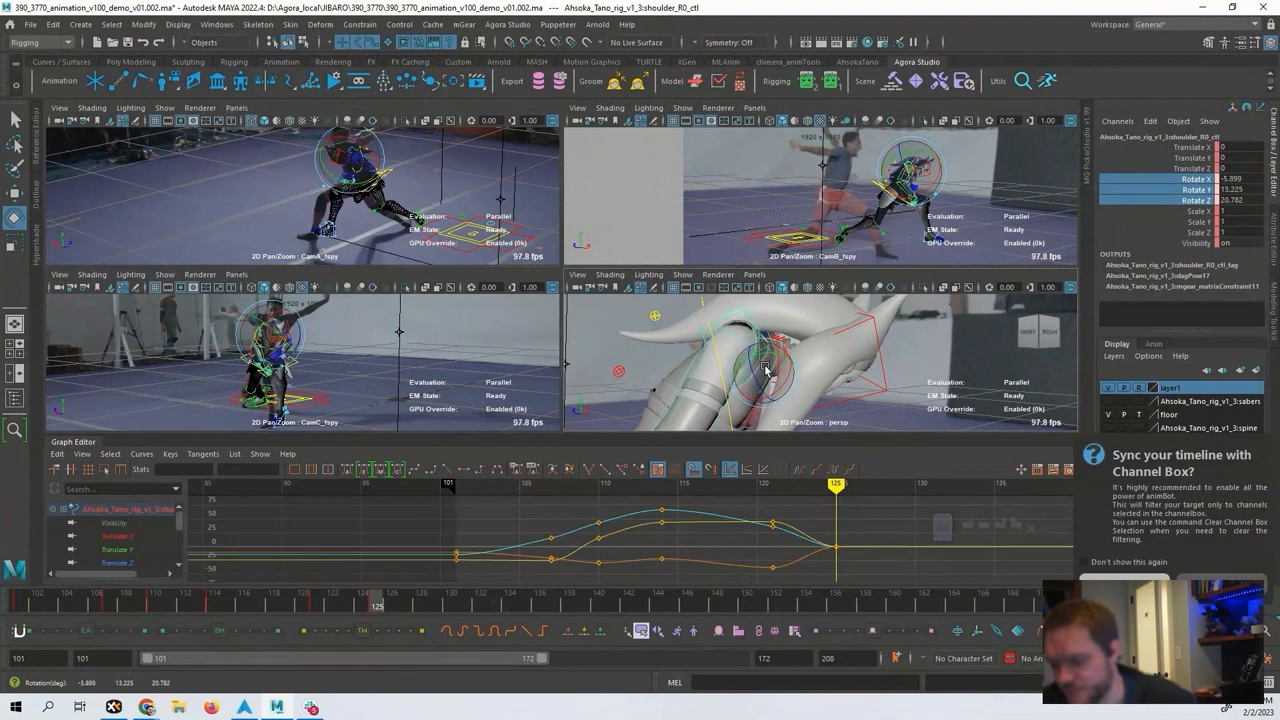
key(s)
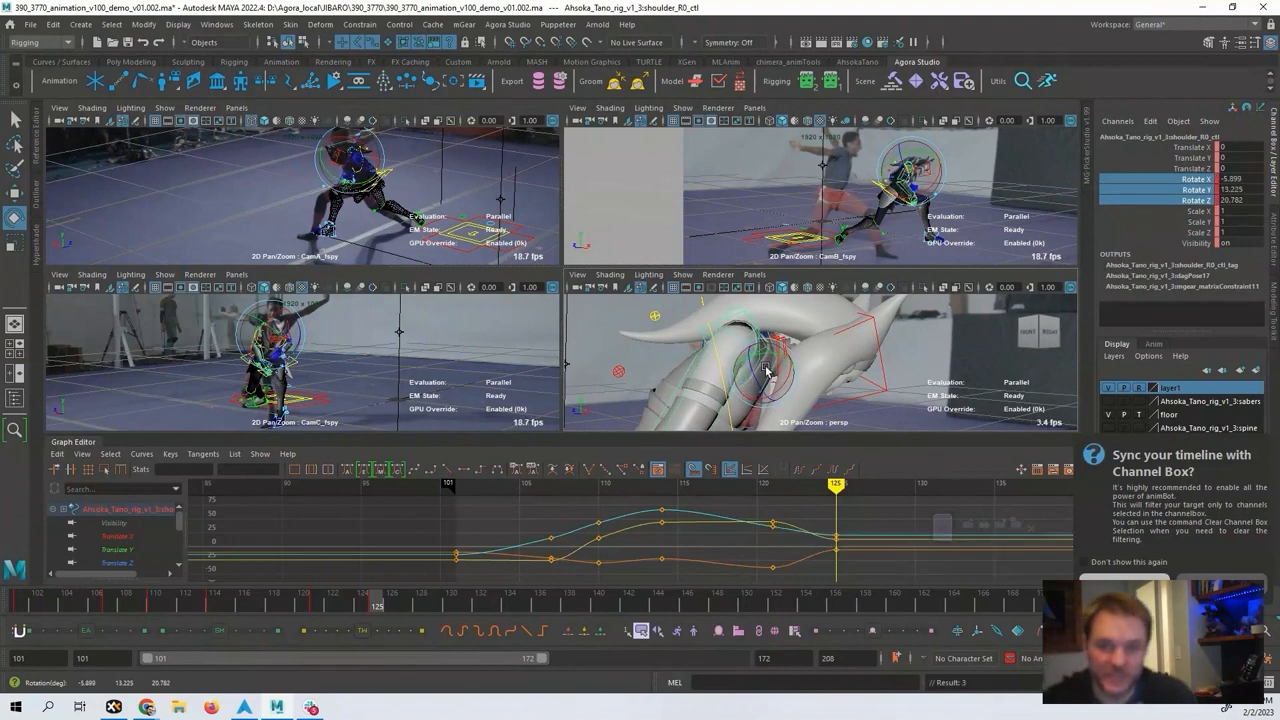
drag(767, 372, 770, 399)
Key the right shoulder at about X -20.8, Y -30.3, Z -17.6 on frame 130 and X -42.5, Y -8, Z 11.8 on frame 135.
scroll(840, 550, down, 5)
alt+middle_drag(838, 550, 722, 528)
key(alt+v)
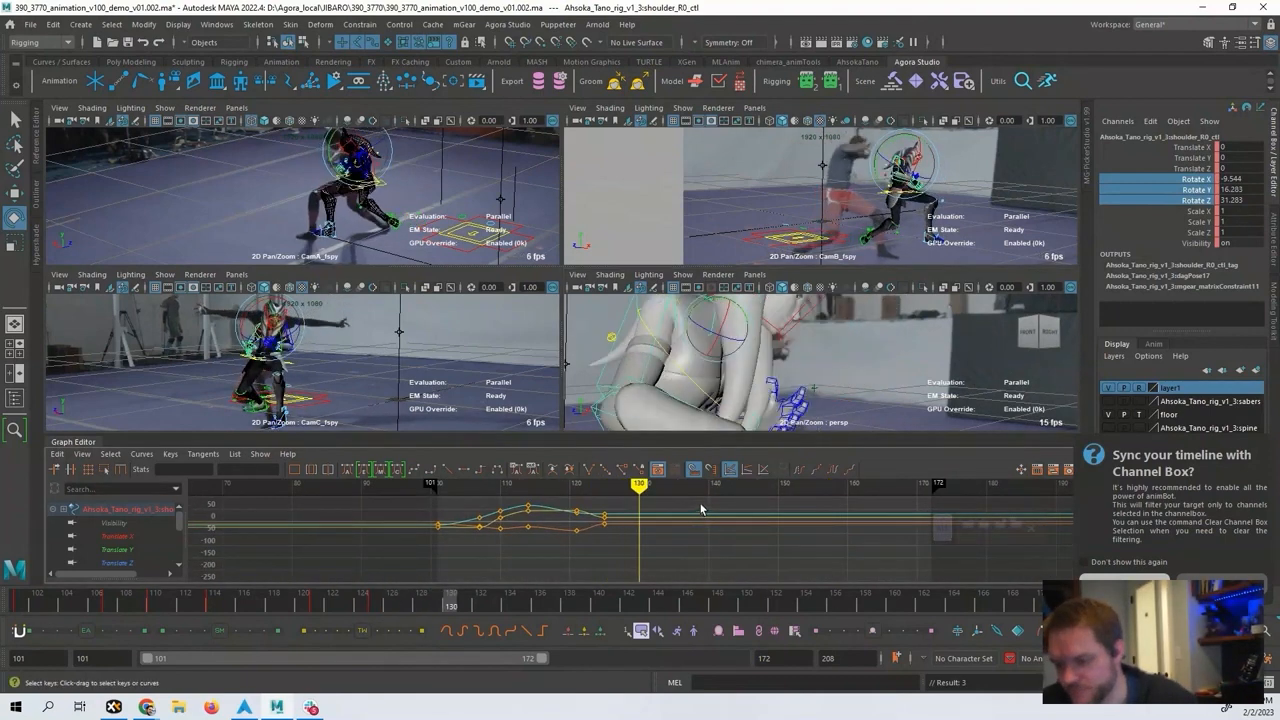
drag(725, 322, 808, 318)
key(s)
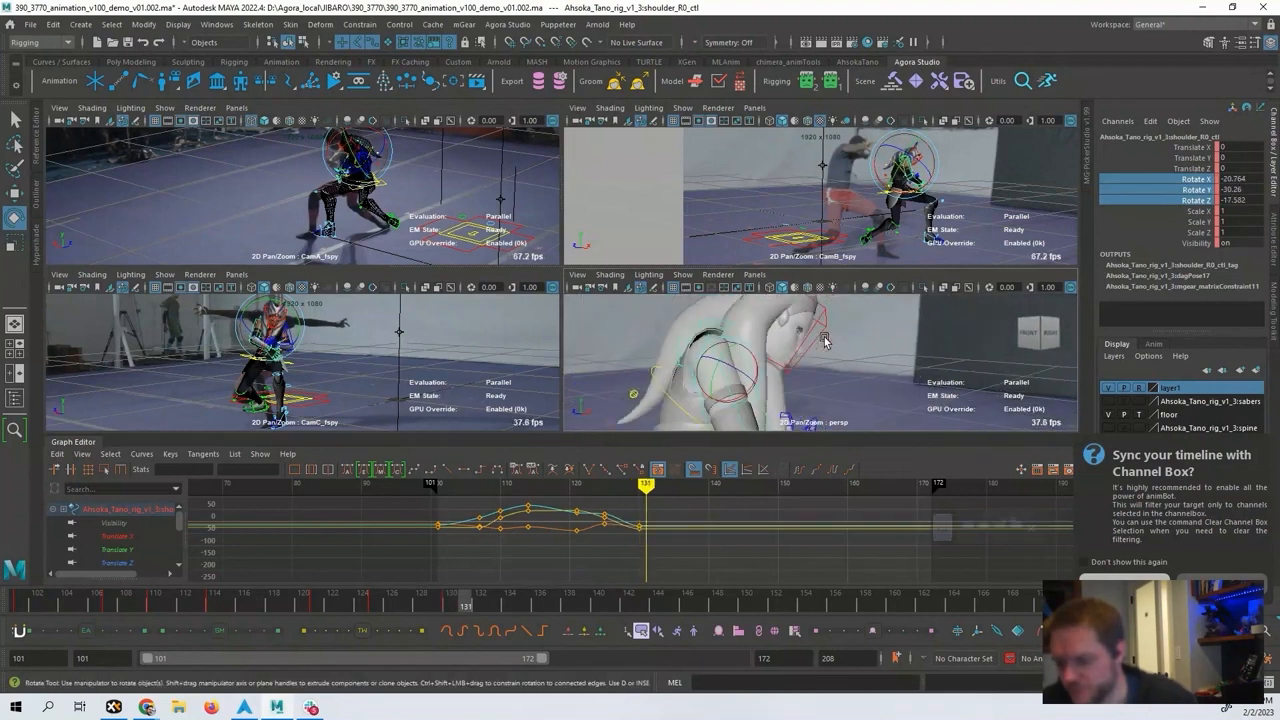
drag(700, 355, 781, 338)
key(s)
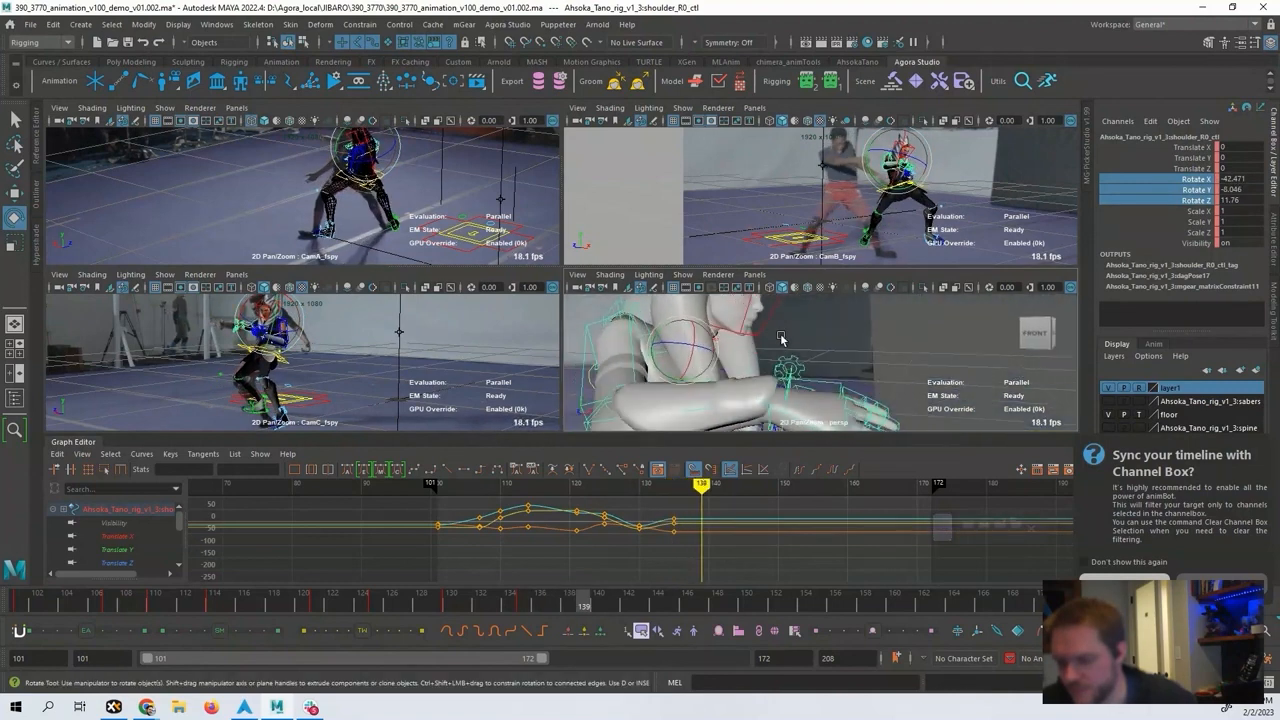
At frame 139, try posing the right shoulder control and reset its Rotate X, Y and Z channels to 0.
drag(660, 336, 710, 358)
key(s)
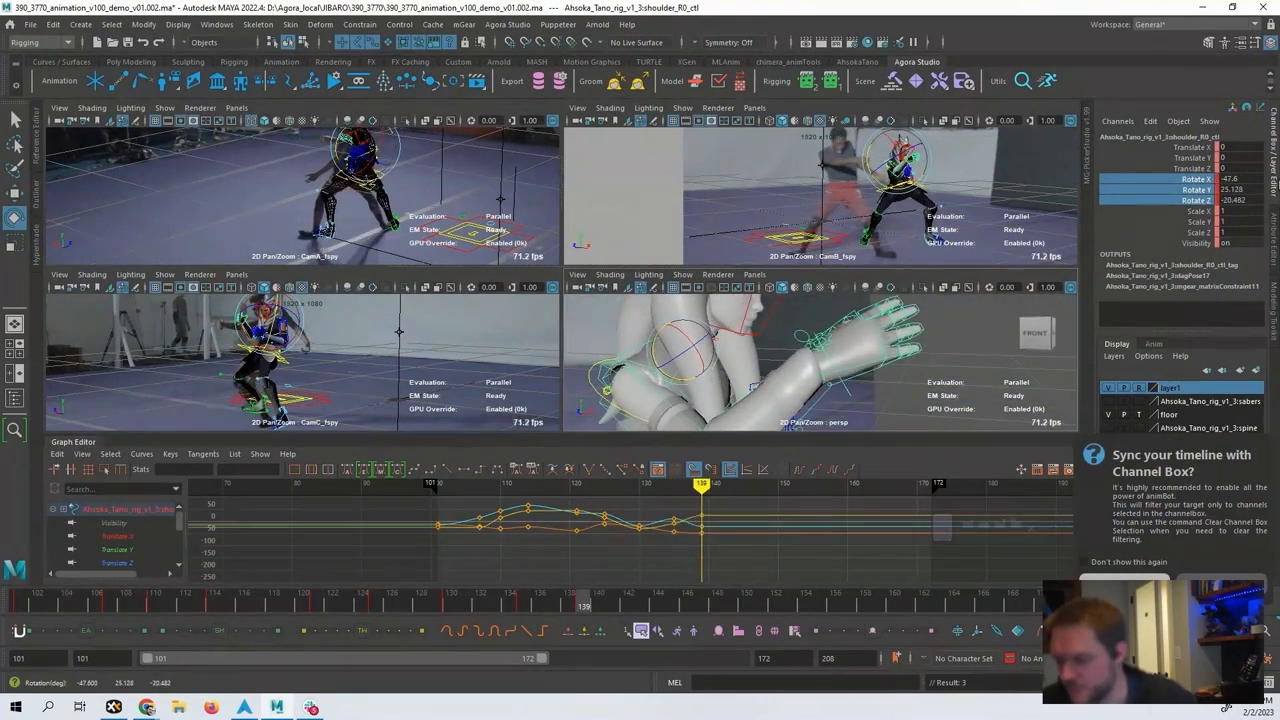
click(1238, 200)
text(0)
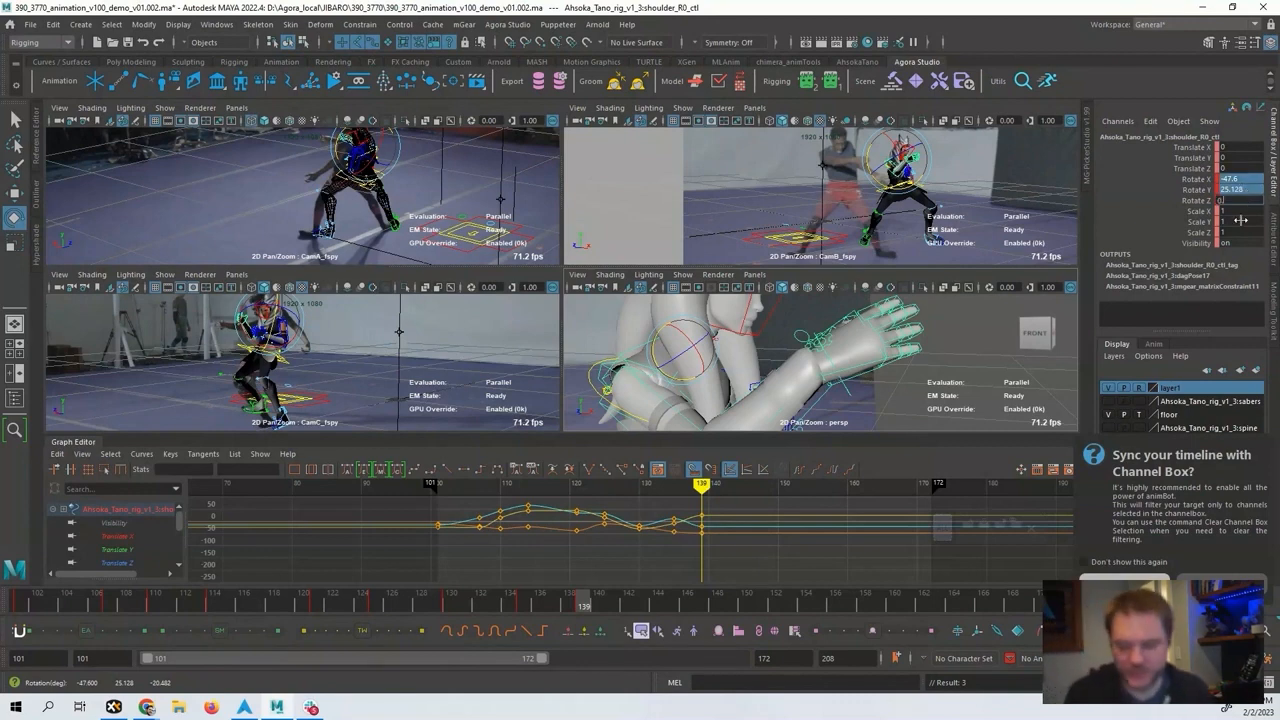
key(Return)
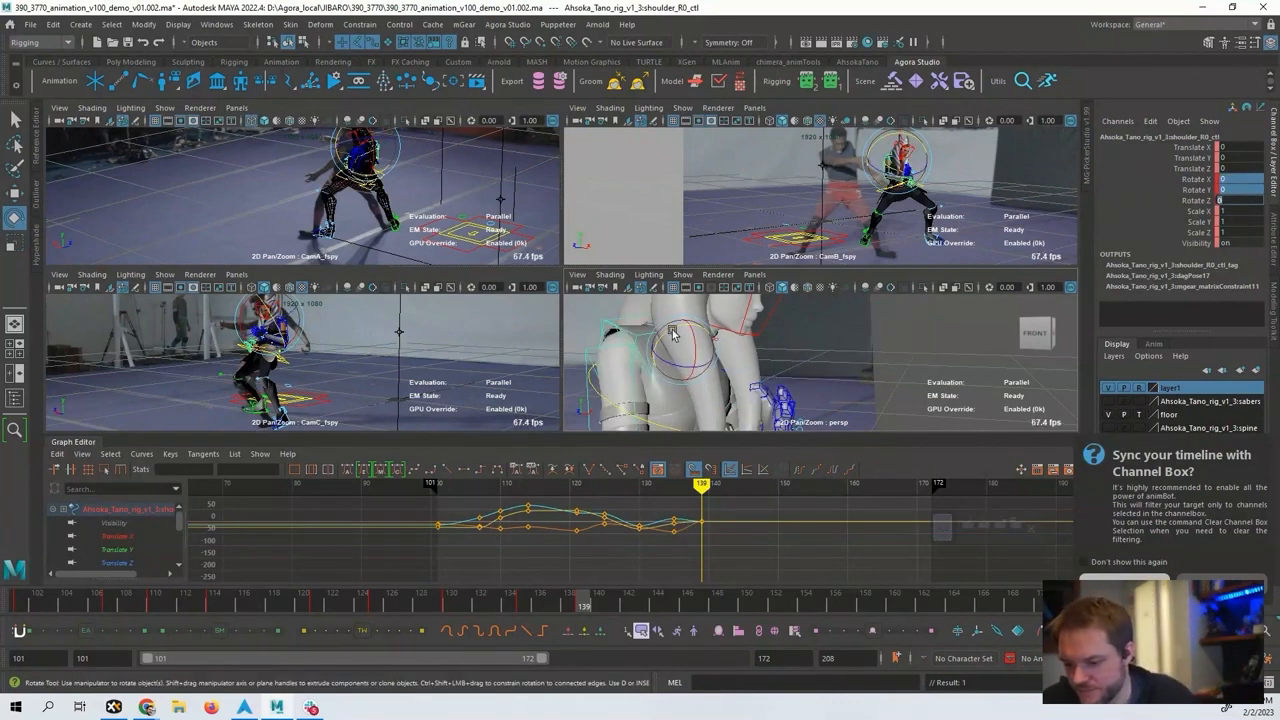
Repose the right shoulder control at frame 139 and key it at about X 5.9, Y 15.9, Z -30.3 on frame 143.
drag(668, 353, 769, 356)
key(alt+period)
key(alt+period)
key(alt+period)
key(alt+period)
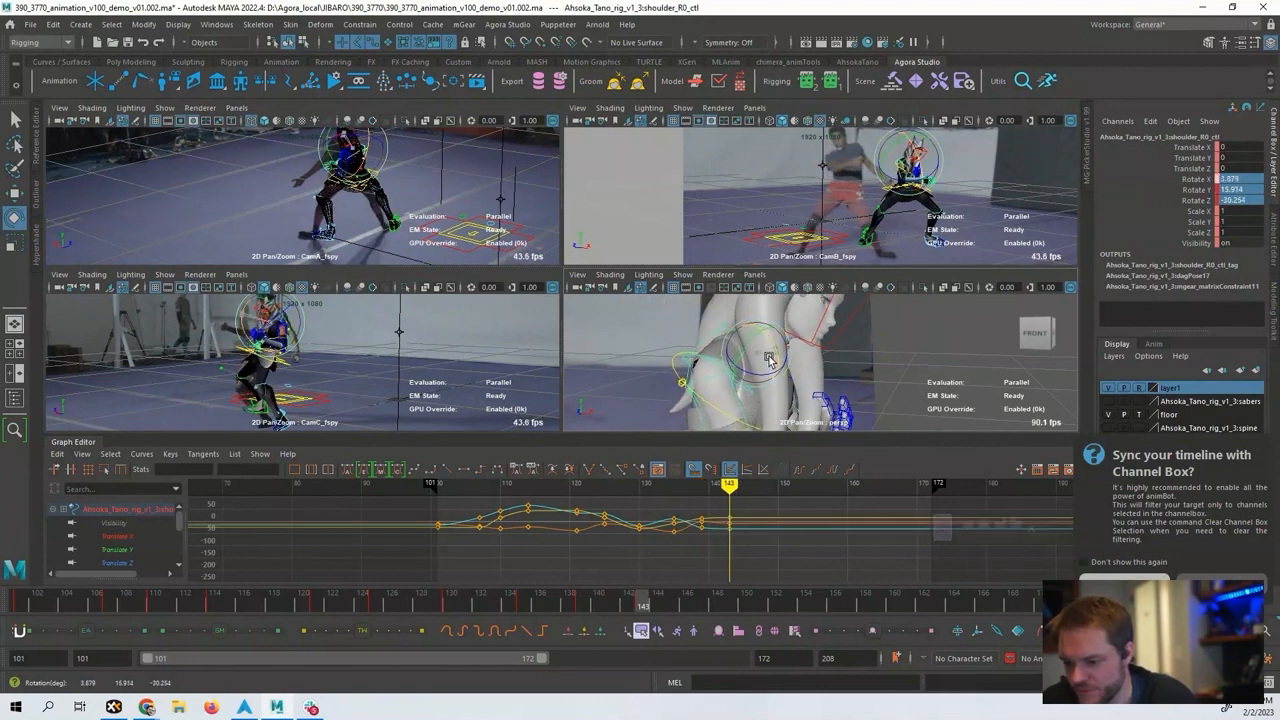
key(alt+period)
key(alt+period)
key(alt+period)
key(alt+period)
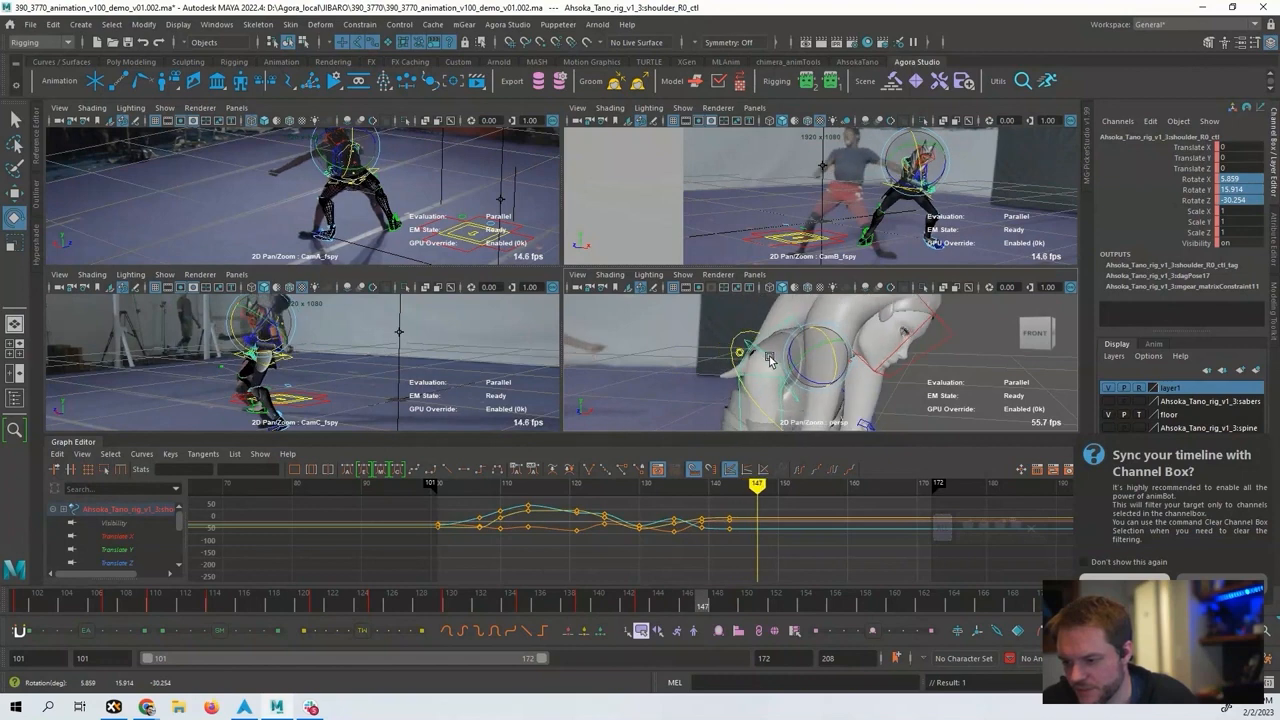
Key the right shoulder control at frame 147 with a rotation of about X -1.5, Y 14, Z -16.9.
key(alt+period)
key(alt+period)
key(alt+period)
key(alt+period)
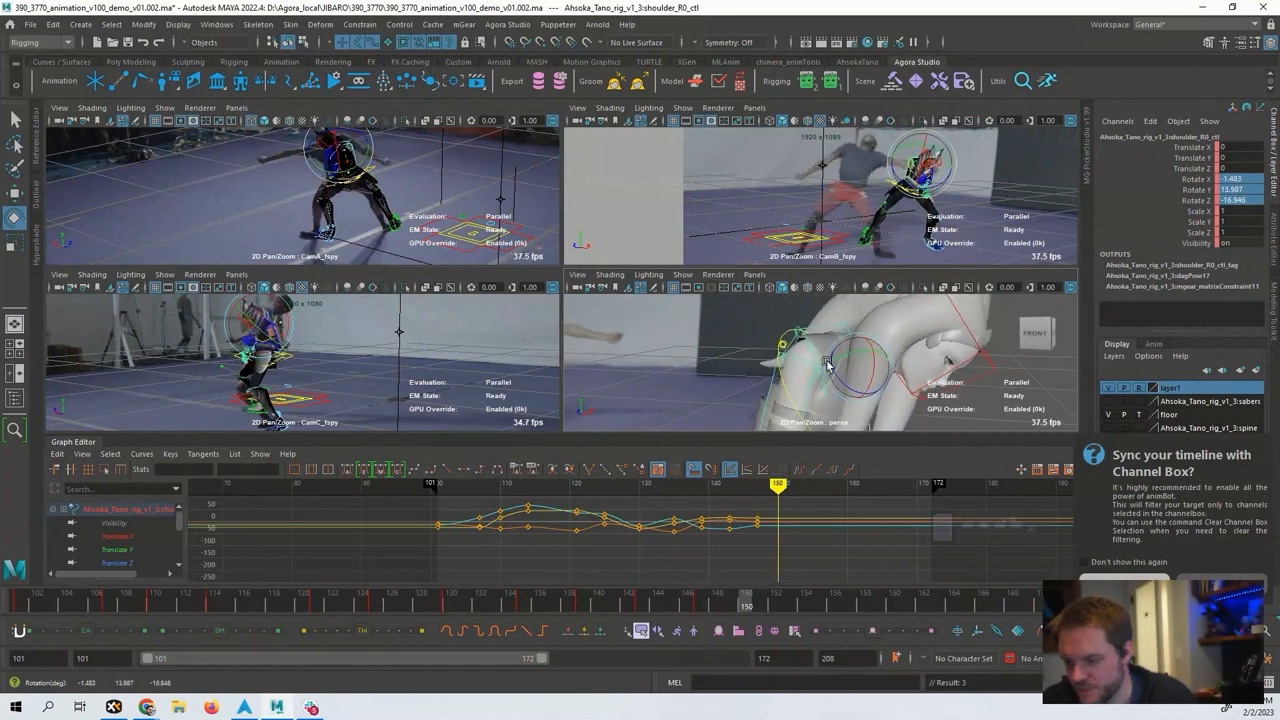
Rotate and key the right shoulder control at about X -22.8, Y -8.1, Z 5.4 on frame 151.
mouse_move(859, 371)
mouse_down()
mouse_move(876, 358)
mouse_move(868, 366)
mouse_up()
key(alt+period)
key(alt+period)
key(alt+period)
key(alt+period)
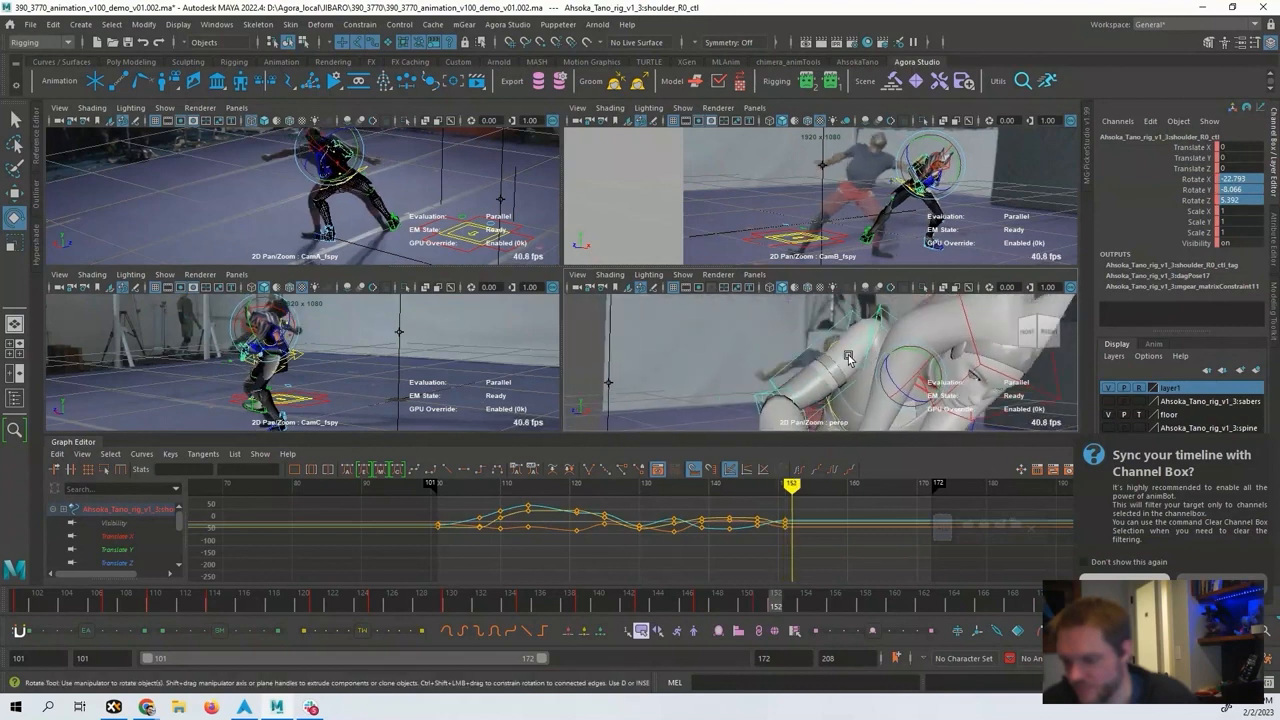
Continue keying the right shoulder control through frame 160, posing it there at about X -24.1, Y 1, Z 26.1.
alt+drag(783, 364, 756, 340)
key(alt+period)
key(alt+period)
key(alt+period)
key(alt+period)
key(alt+period)
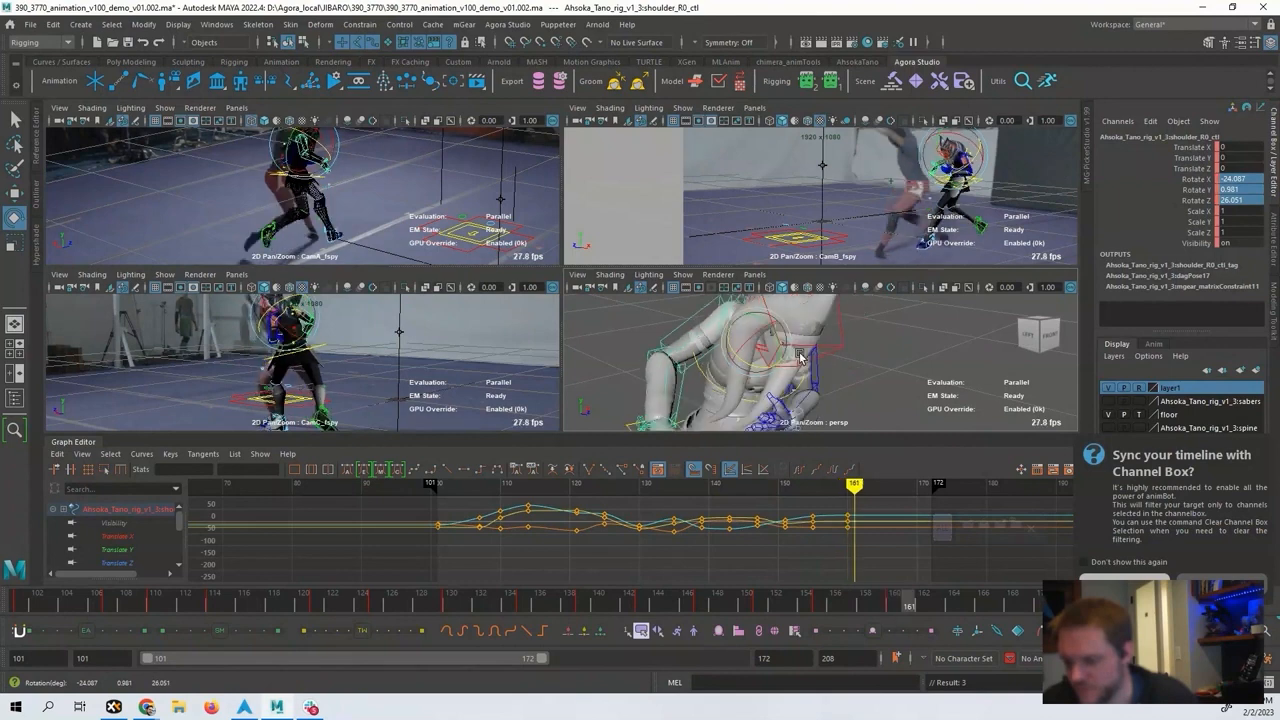
Advance to frame 164 and compare the character with the filmed actor in the CamB and CamC views.
key(alt+period)
key(alt+period)
key(alt+period)
key(alt+period)
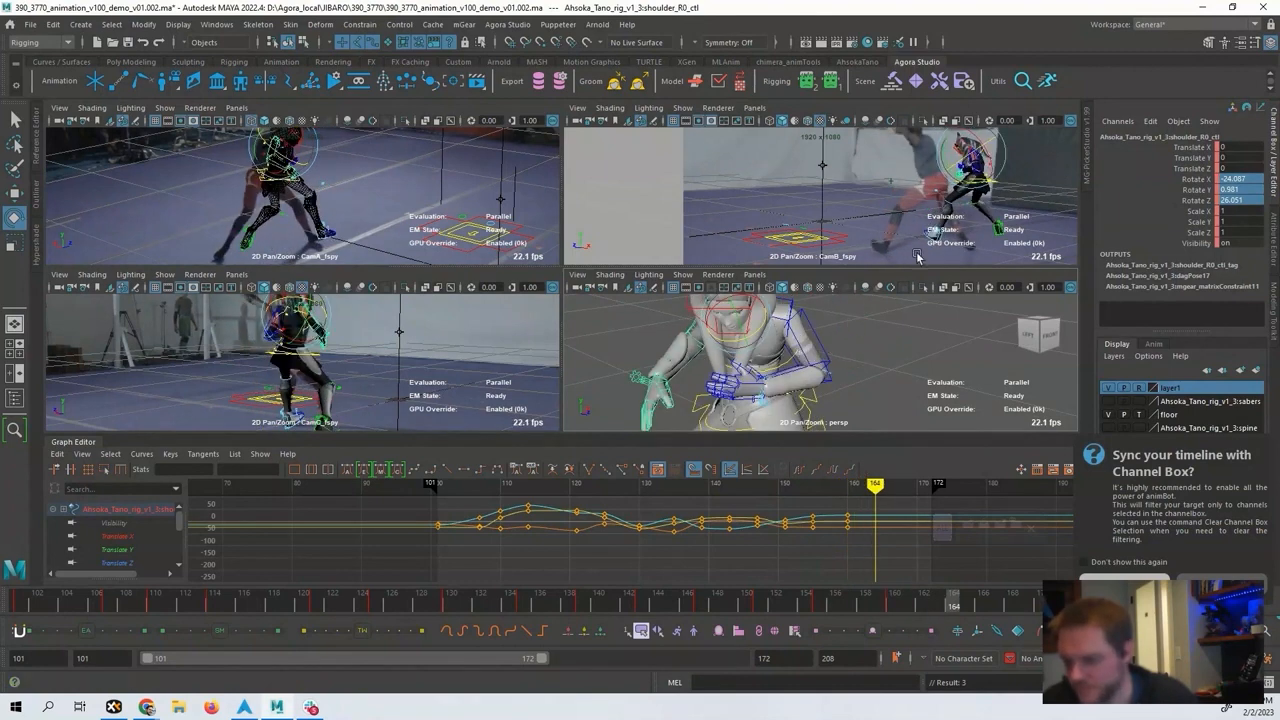
middle_drag(938, 198, 921, 229)
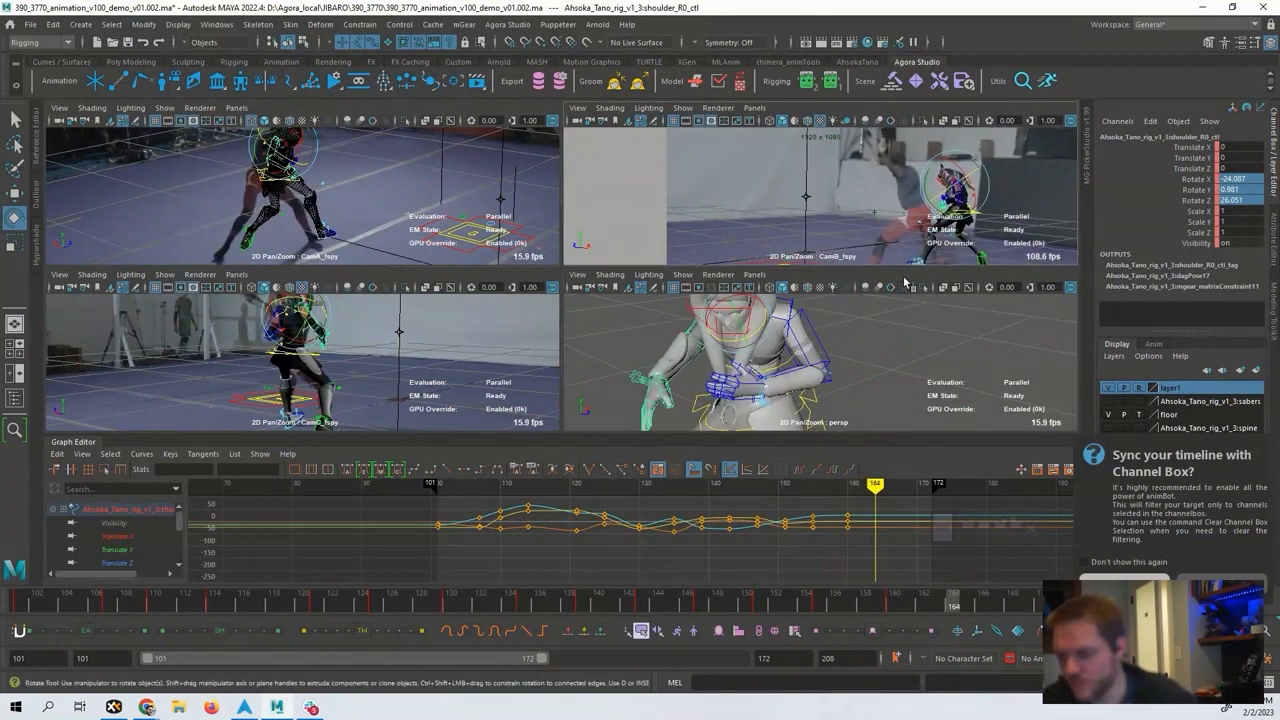
middle_drag(405, 335, 440, 342)
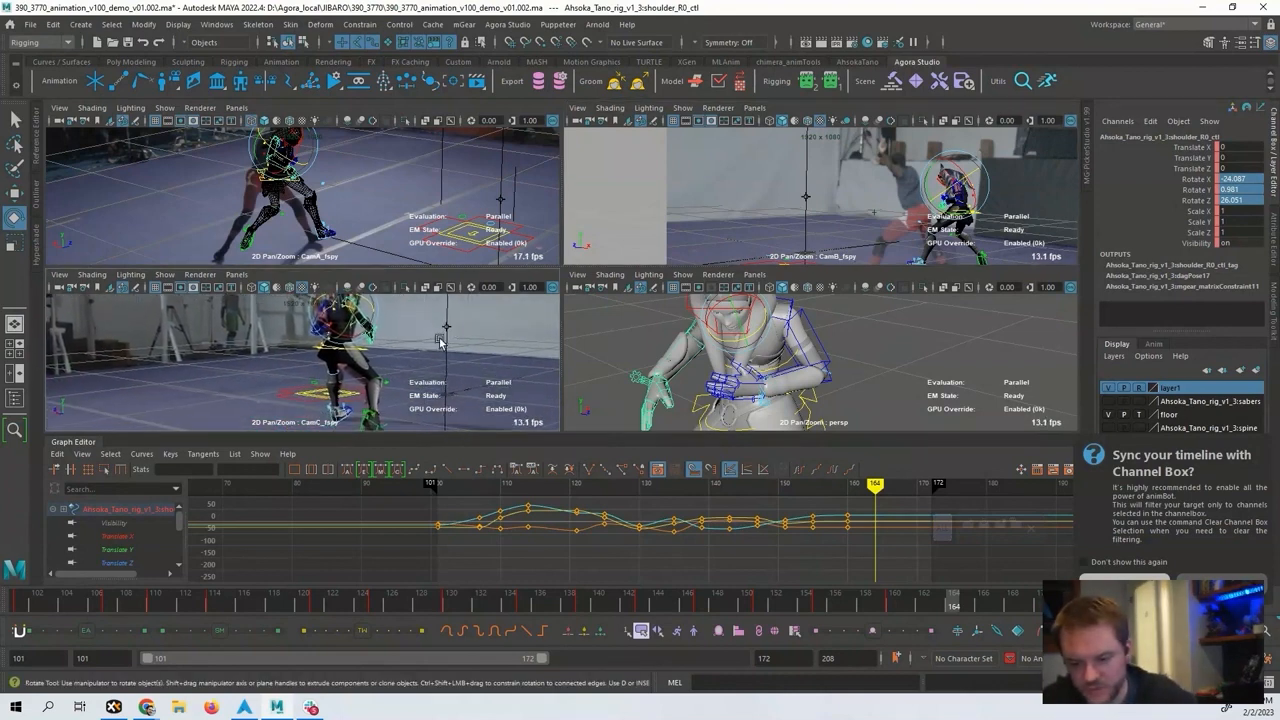
Try moving the rig's world control along Z at frame 164 to align the character with the actor, undoing the move.
click(307, 402)
key(w)
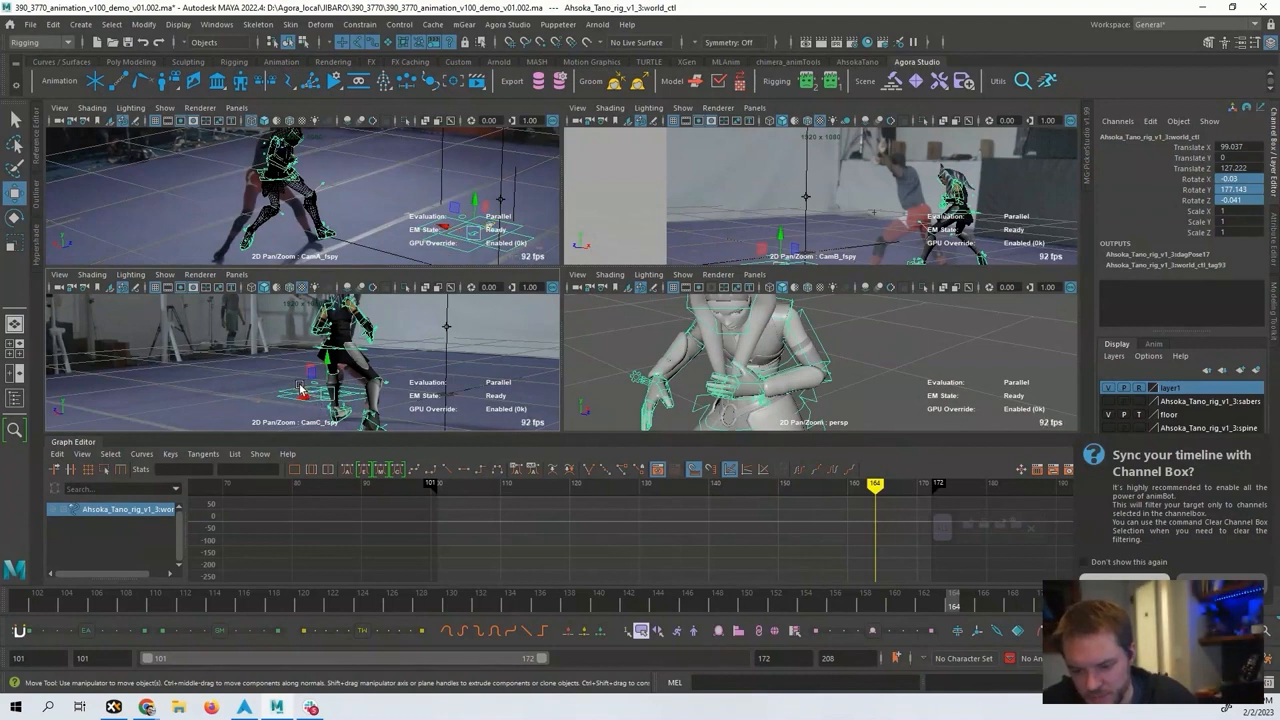
drag(303, 391, 333, 377)
middle_drag(340, 362, 342, 390)
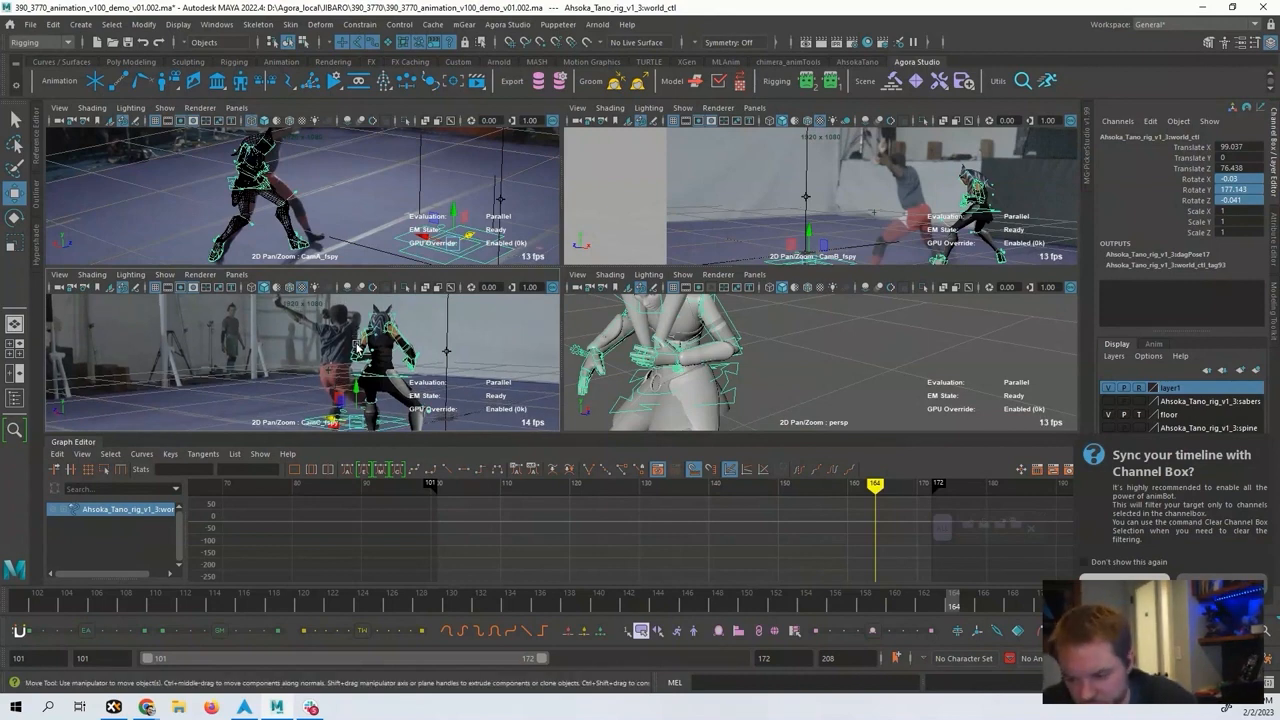
key(ctrl+z)
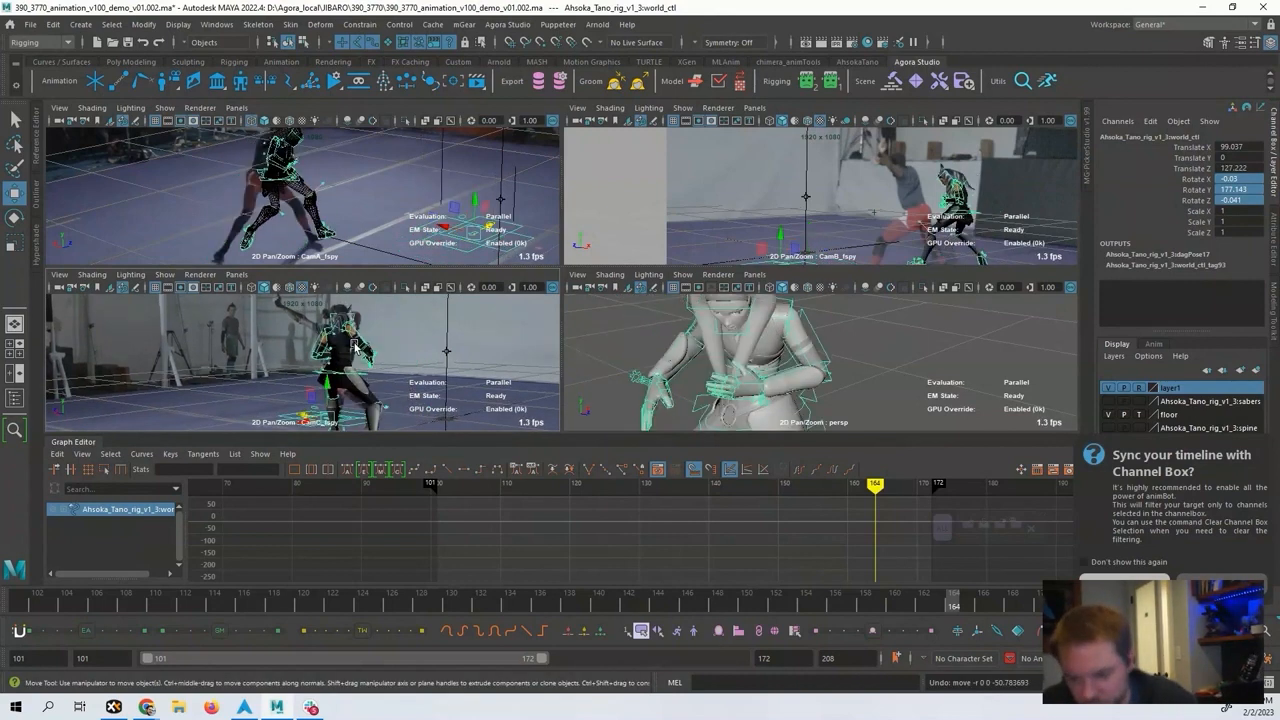
Rotate the right shoulder control at frame 164 to about X -36.1, Y -1.1, Z 33.4.
click(872, 330)
alt+drag(872, 330, 768, 323)
click(768, 322)
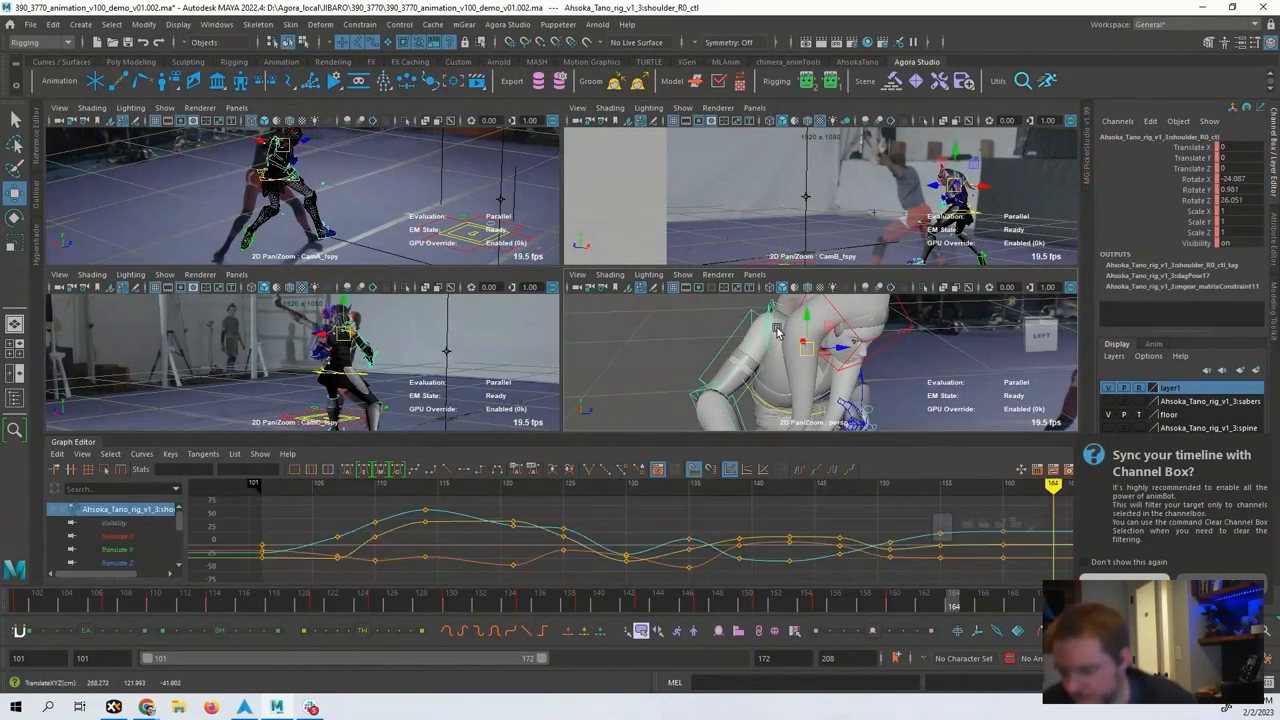
key(e)
drag(782, 312, 806, 344)
alt+middle_drag(921, 527, 352, 494)
drag(383, 326, 402, 371)
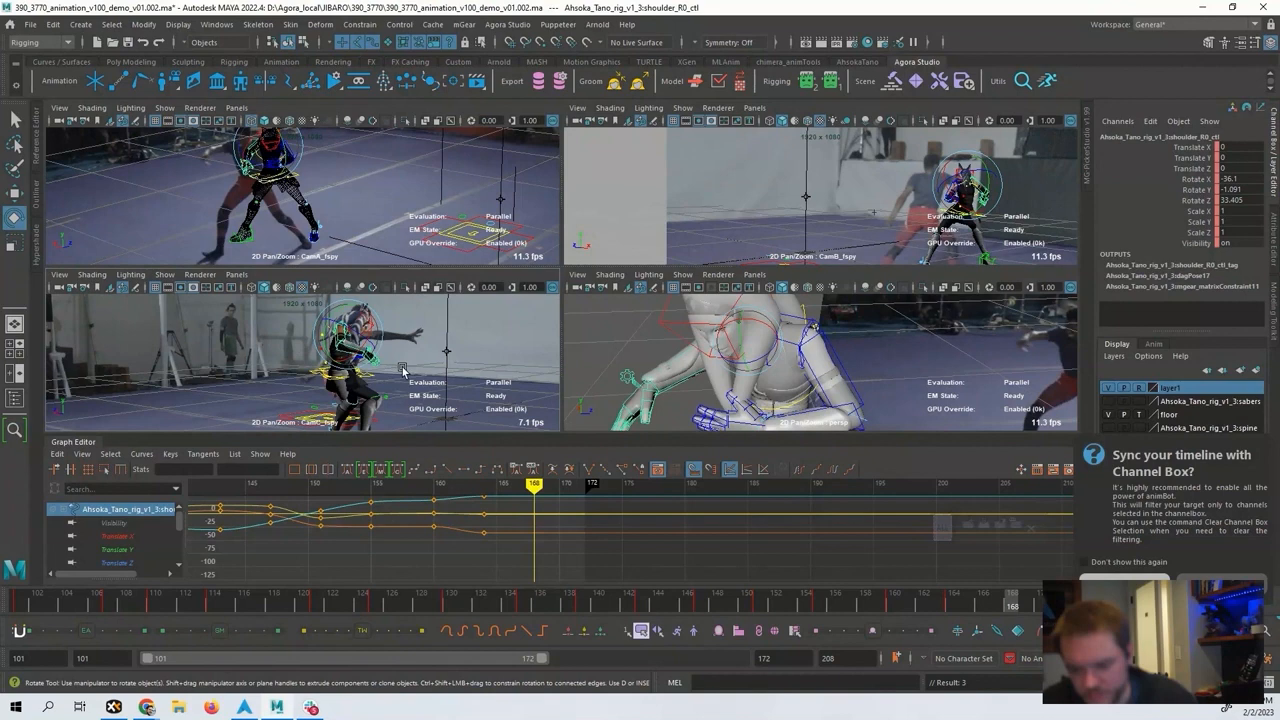
Try moving the rig's world control along Z at frame 168 to align the character with the actor, undoing the move.
click(285, 417)
key(w)
mouse_move(303, 418)
mouse_down()
mouse_move(349, 420)
mouse_move(300, 414)
mouse_up()
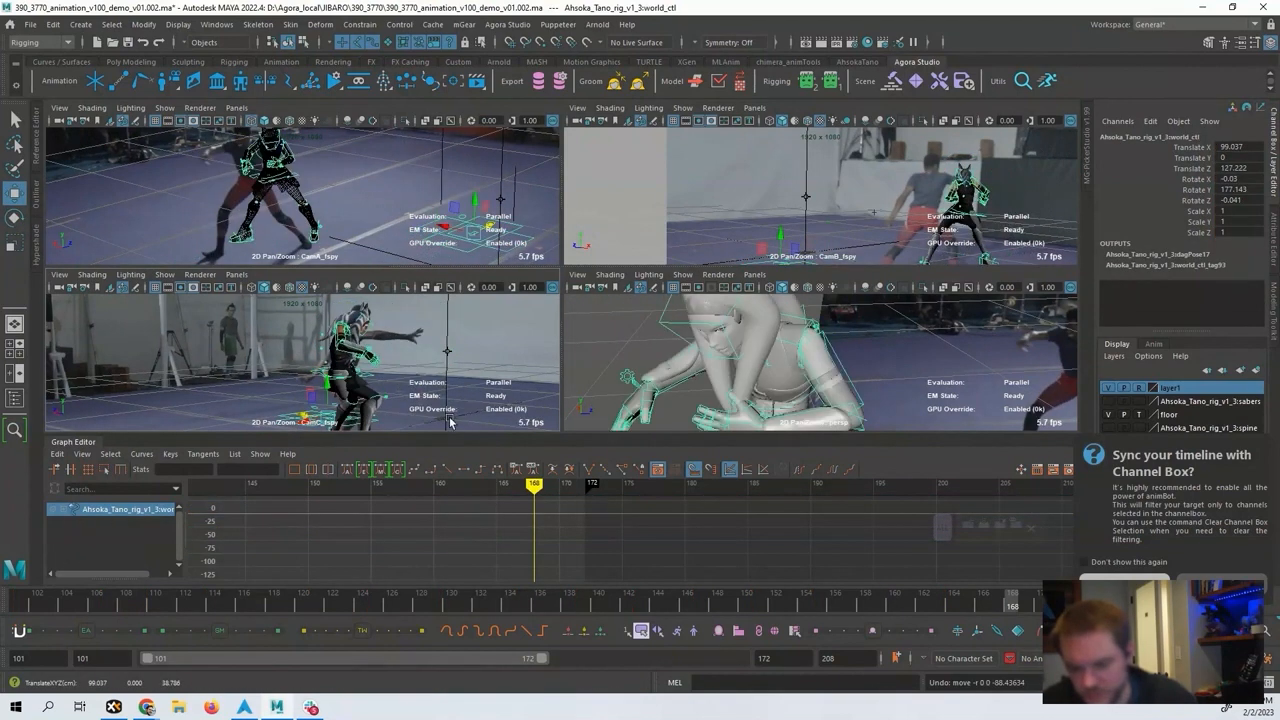
Rotate the right shoulder control at frame 168 to about X -44.7, Y 15.6, Z 43.9.
alt+drag(640, 394, 698, 365)
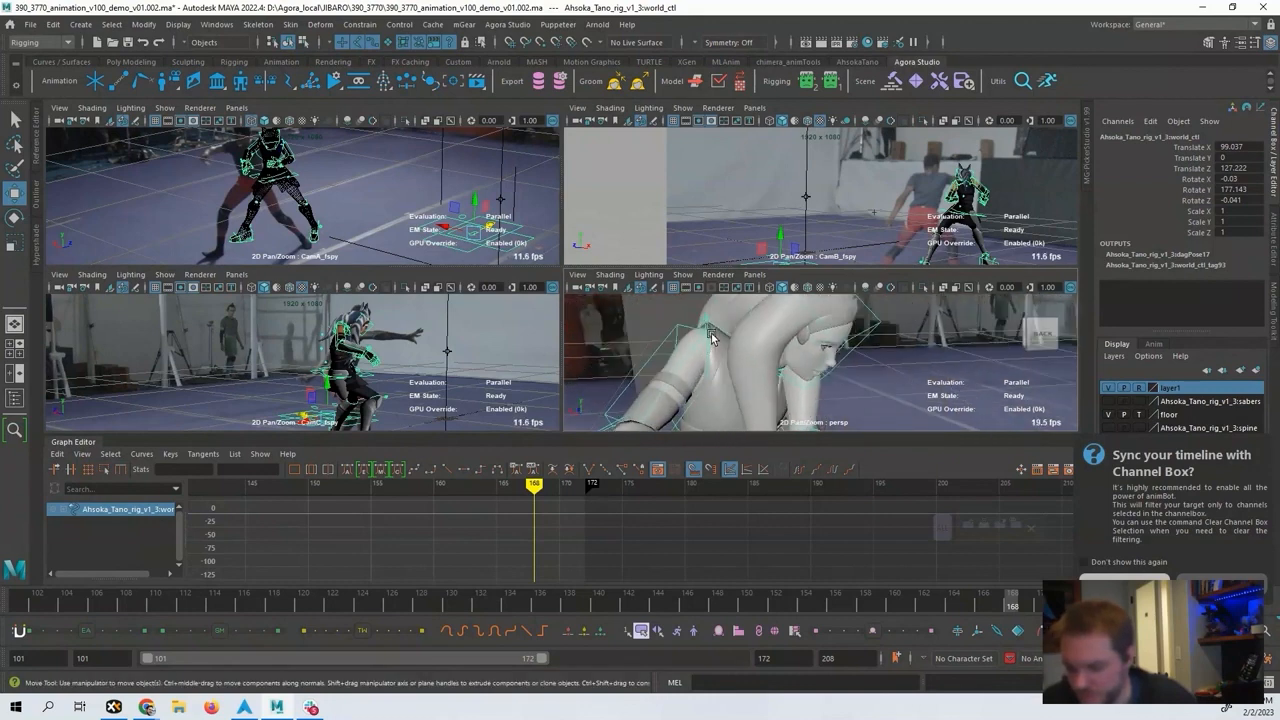
click(712, 338)
key(f)
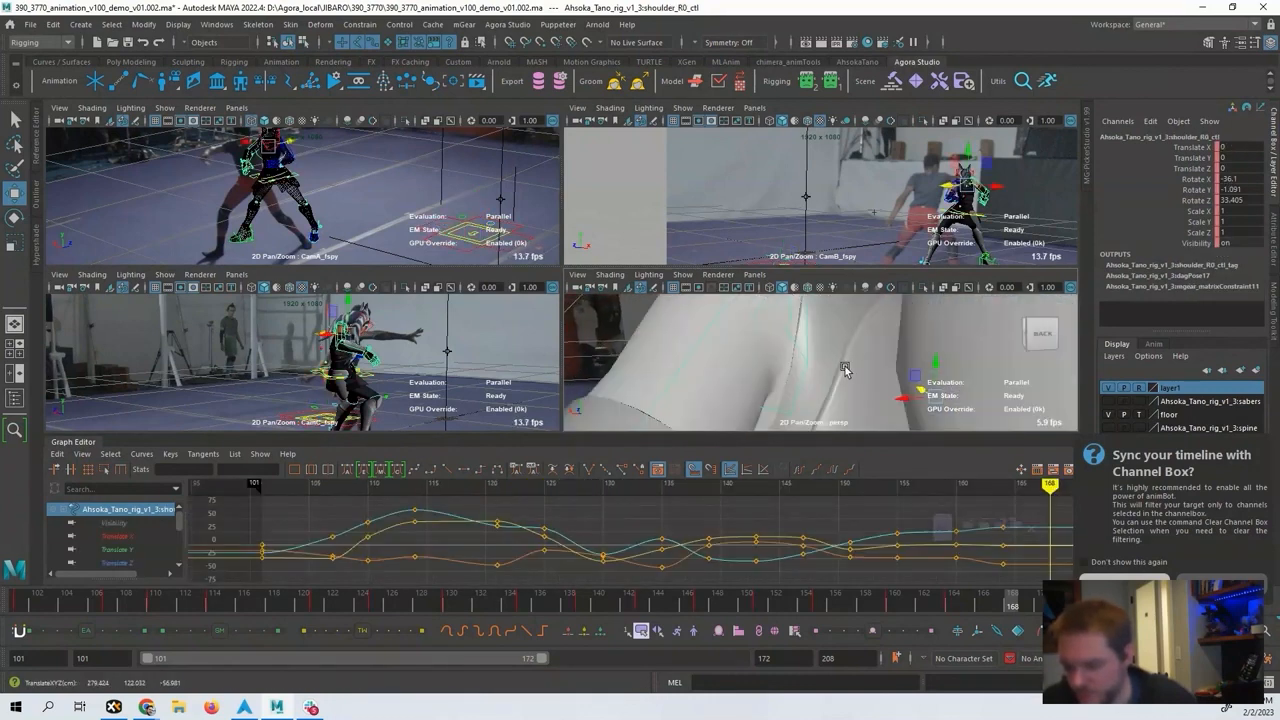
scroll(872, 364, down, 3)
key(e)
scroll(880, 370, down, 3)
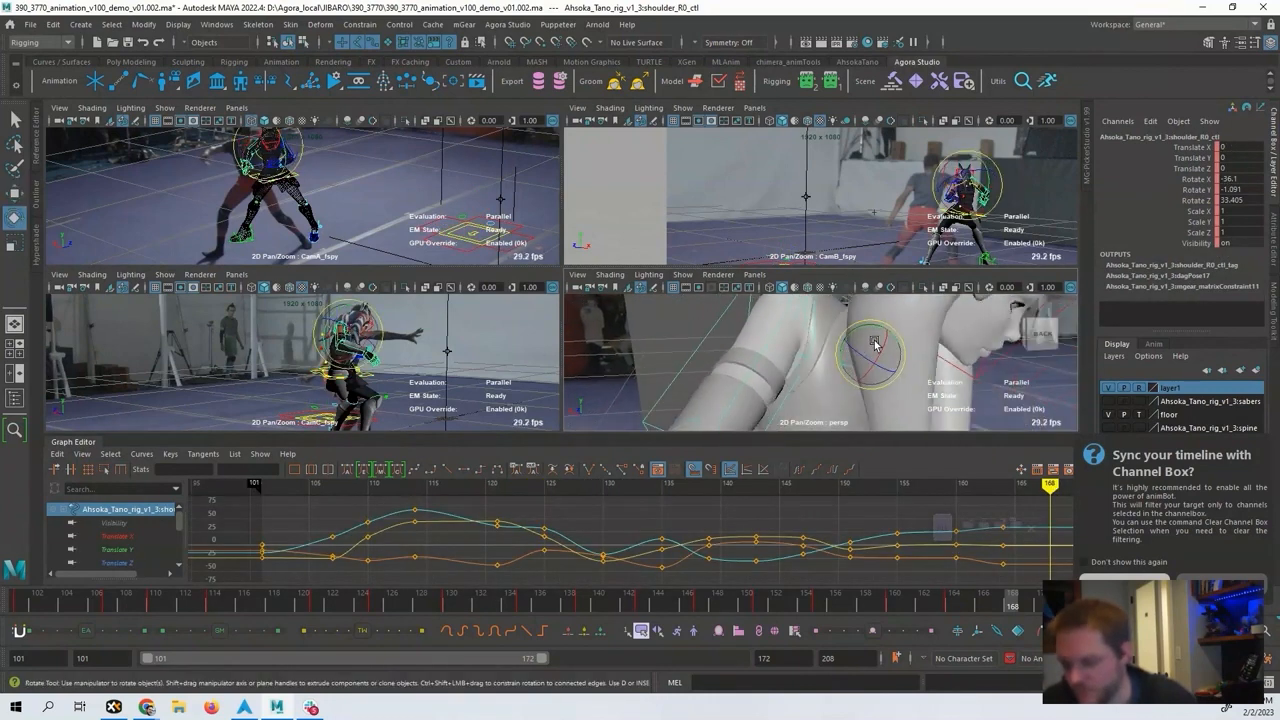
scroll(874, 351, down, 3)
alt+drag(874, 351, 848, 325)
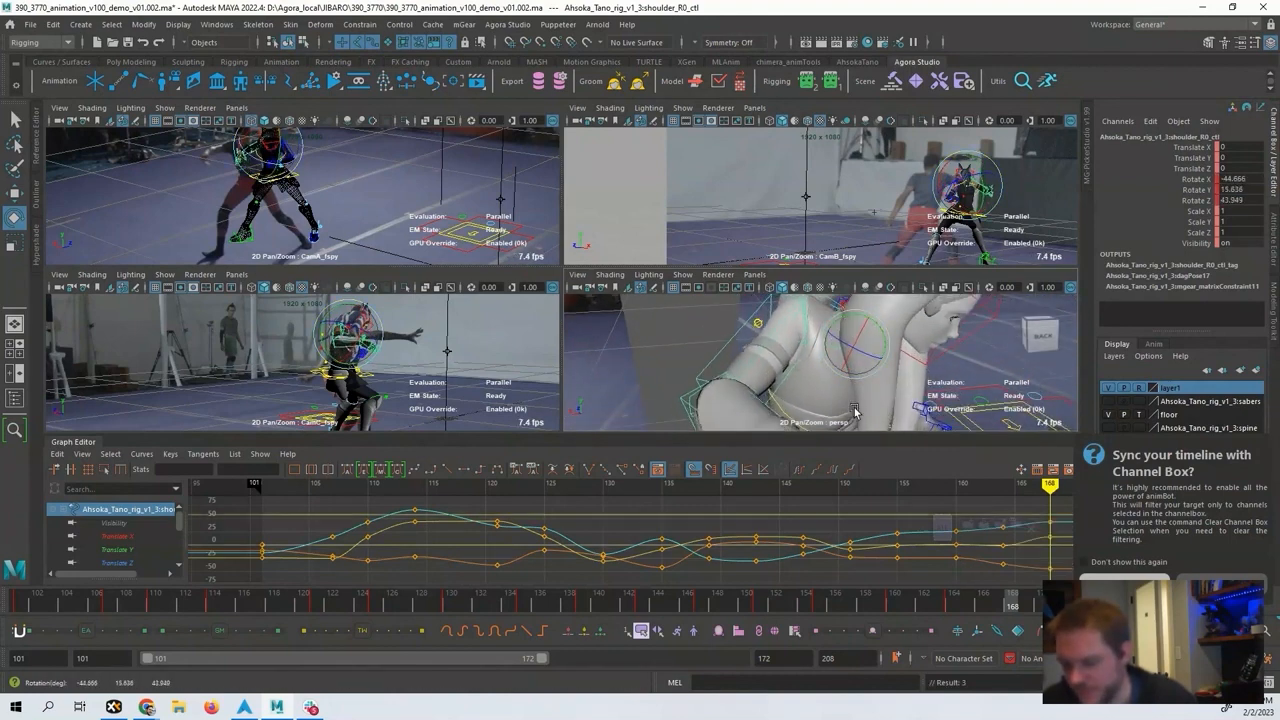
Advance to frame 172 and rotate the right shoulder control to about X -46.1, Y 16.2, Z 42.8.
scroll(880, 510, down, 3)
alt+middle_drag(902, 510, 818, 509)
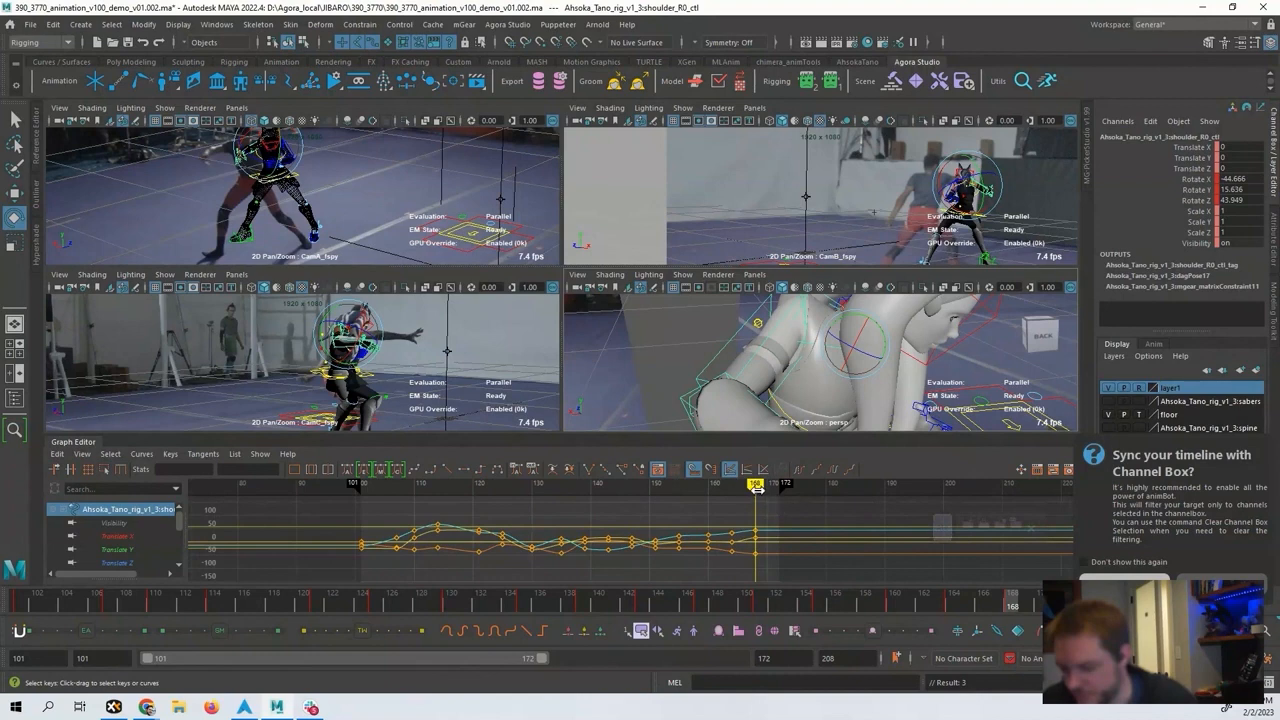
drag(757, 487, 779, 487)
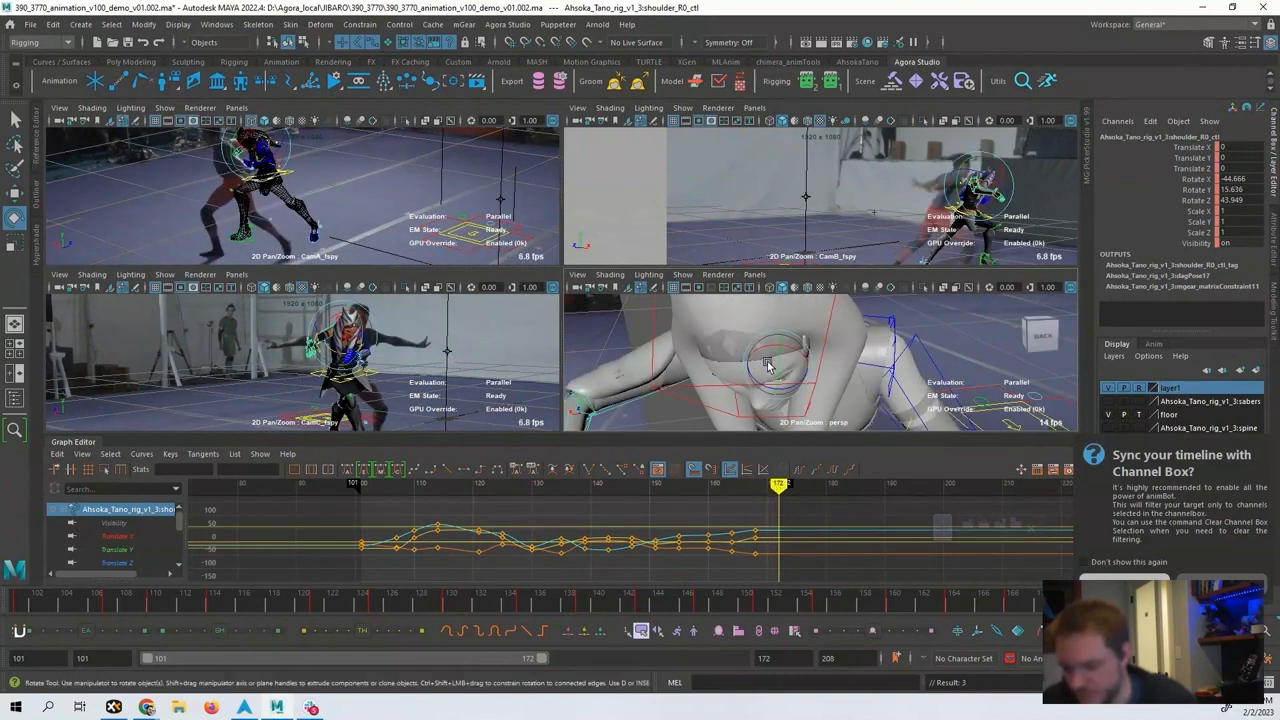
drag(768, 366, 784, 394)
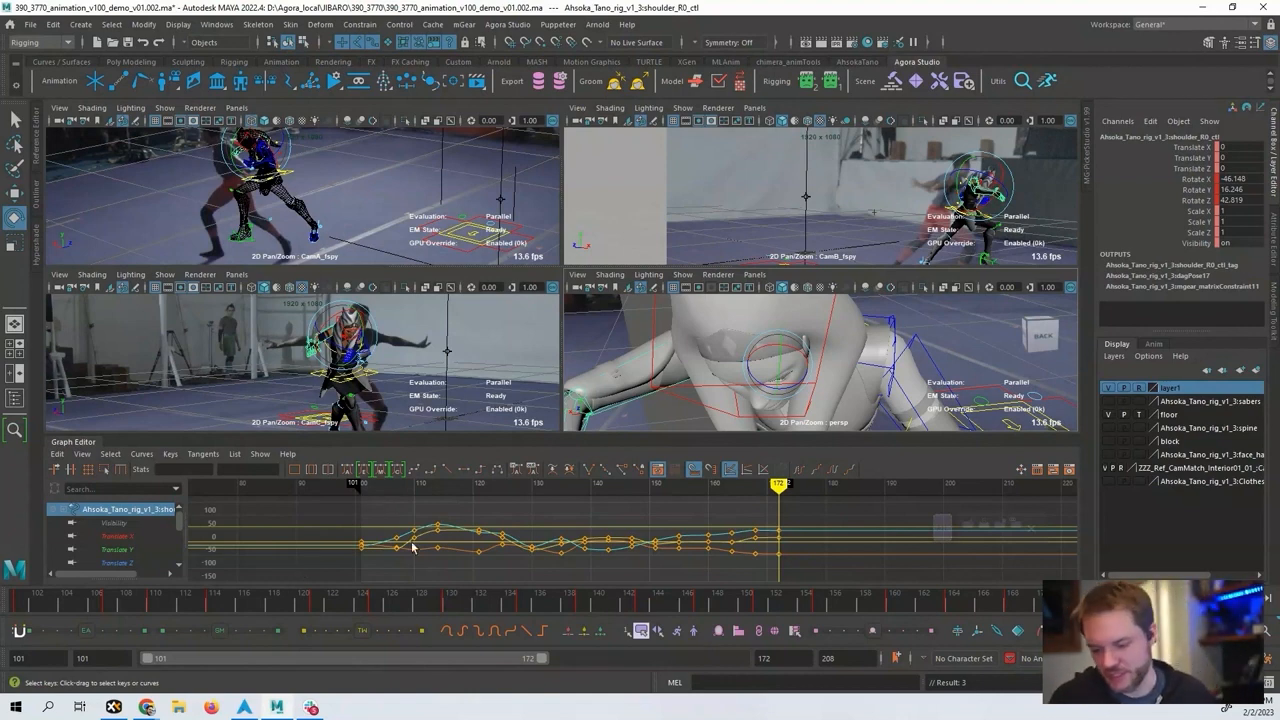
Return to frame 101, scrub forward to frame 107 and back, and compare the character's motion with the filmed actor.
drag(367, 486, 361, 487)
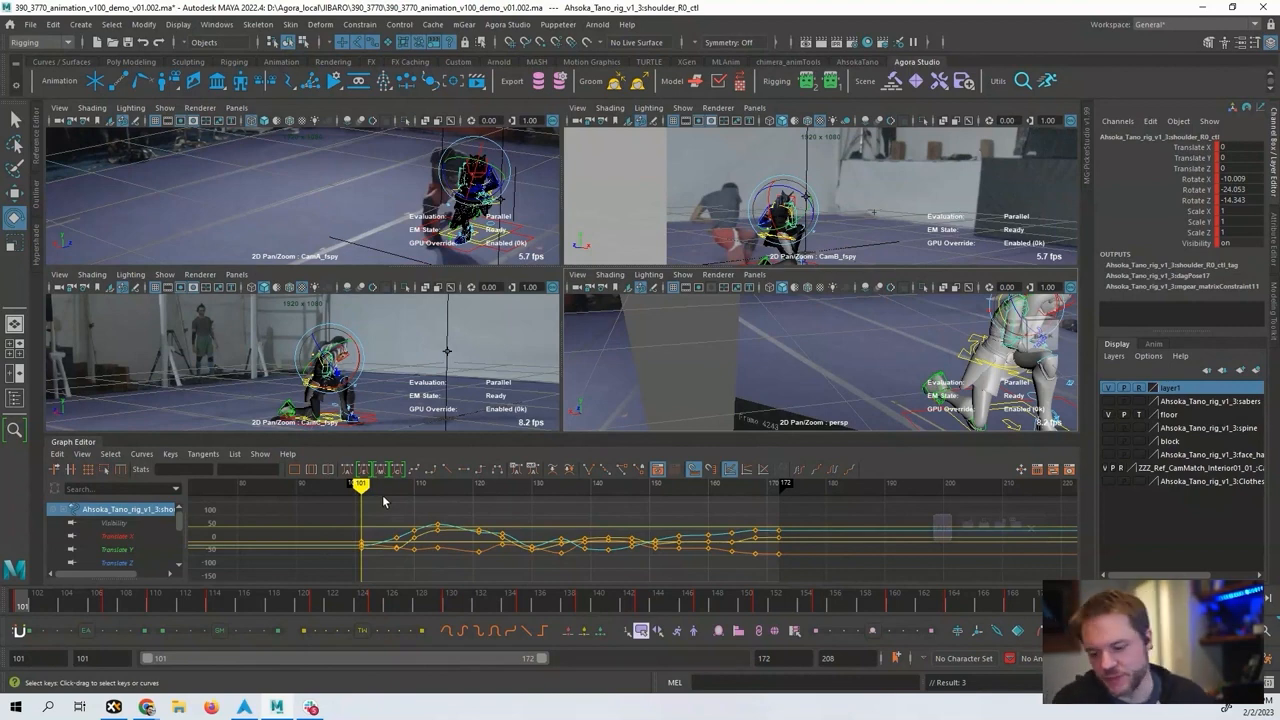
drag(376, 488, 397, 486)
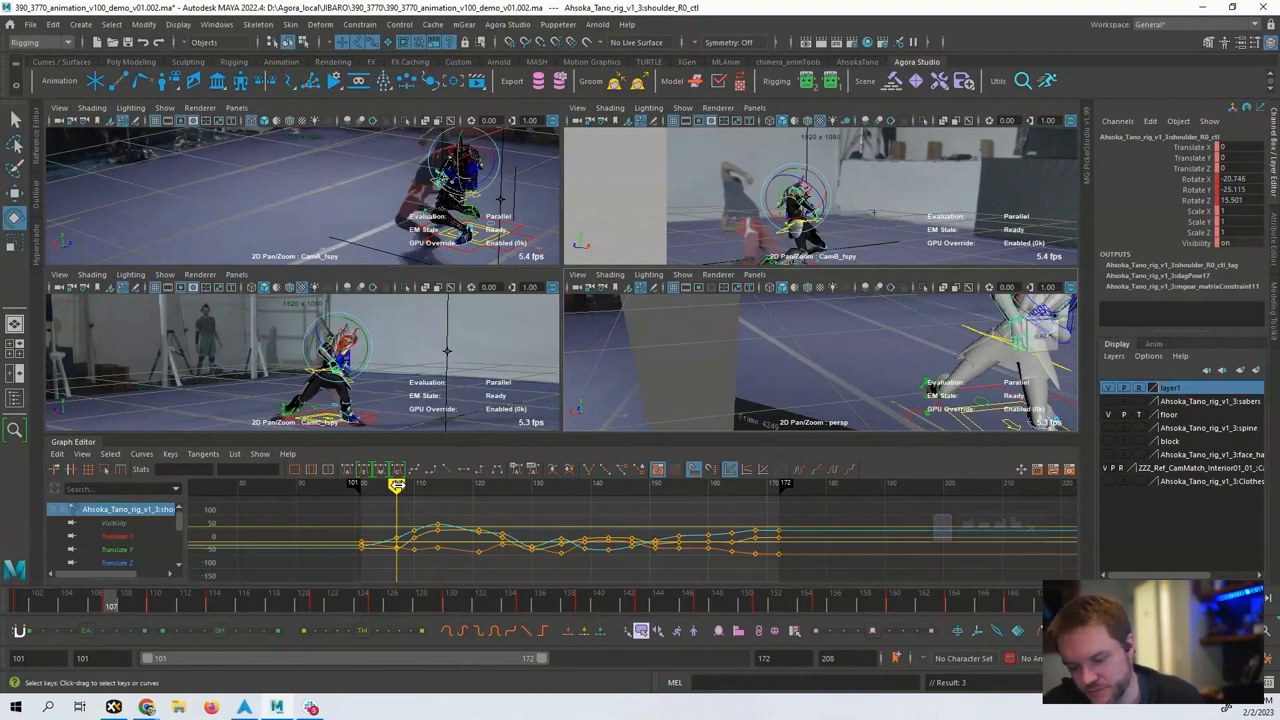
drag(396, 486, 361, 486)
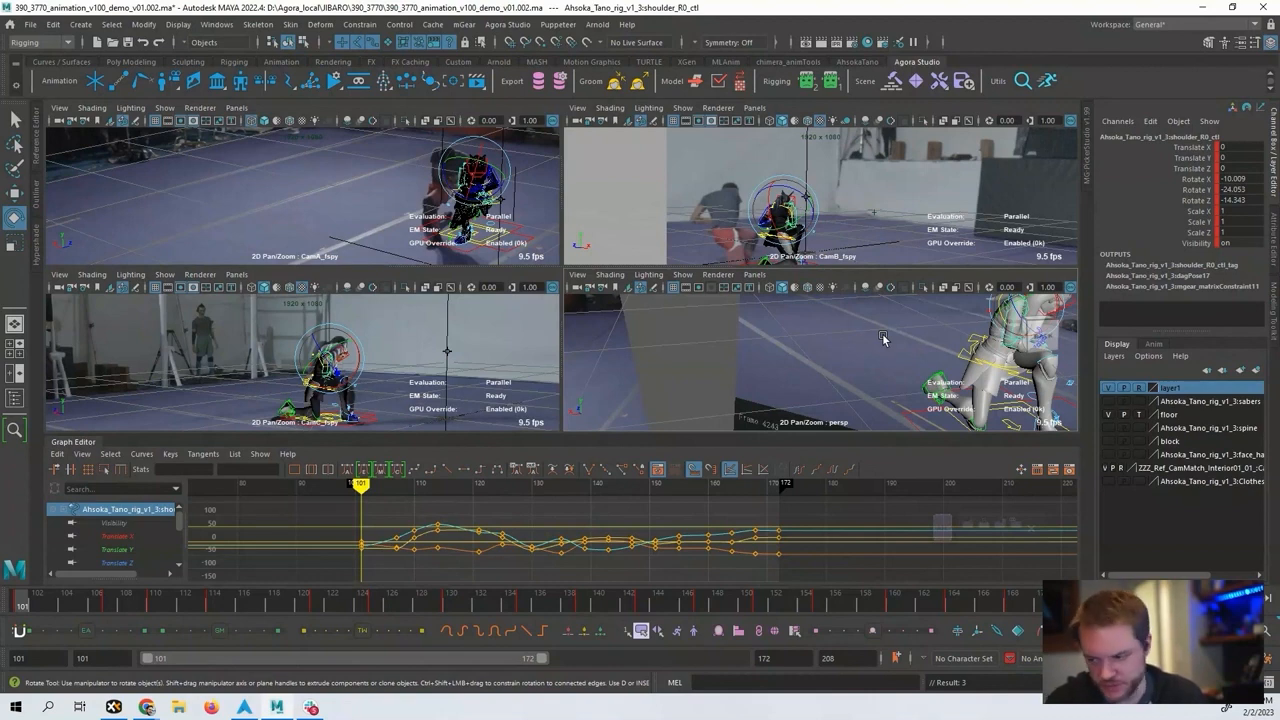
Advance from frame 101 to 105 and key the right forearm FK control there with Rotate Z at about -92.2.
alt+drag(882, 333, 868, 368)
alt+middle_drag(868, 368, 918, 362)
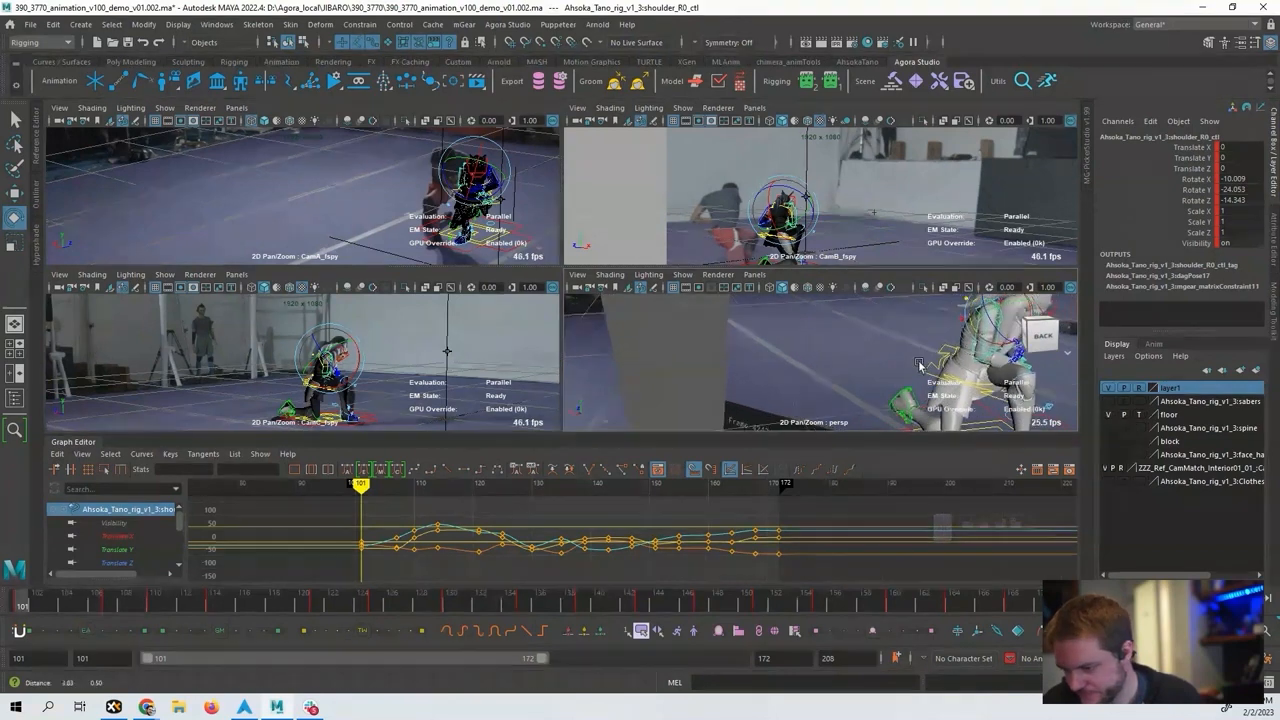
click(981, 345)
click(982, 334)
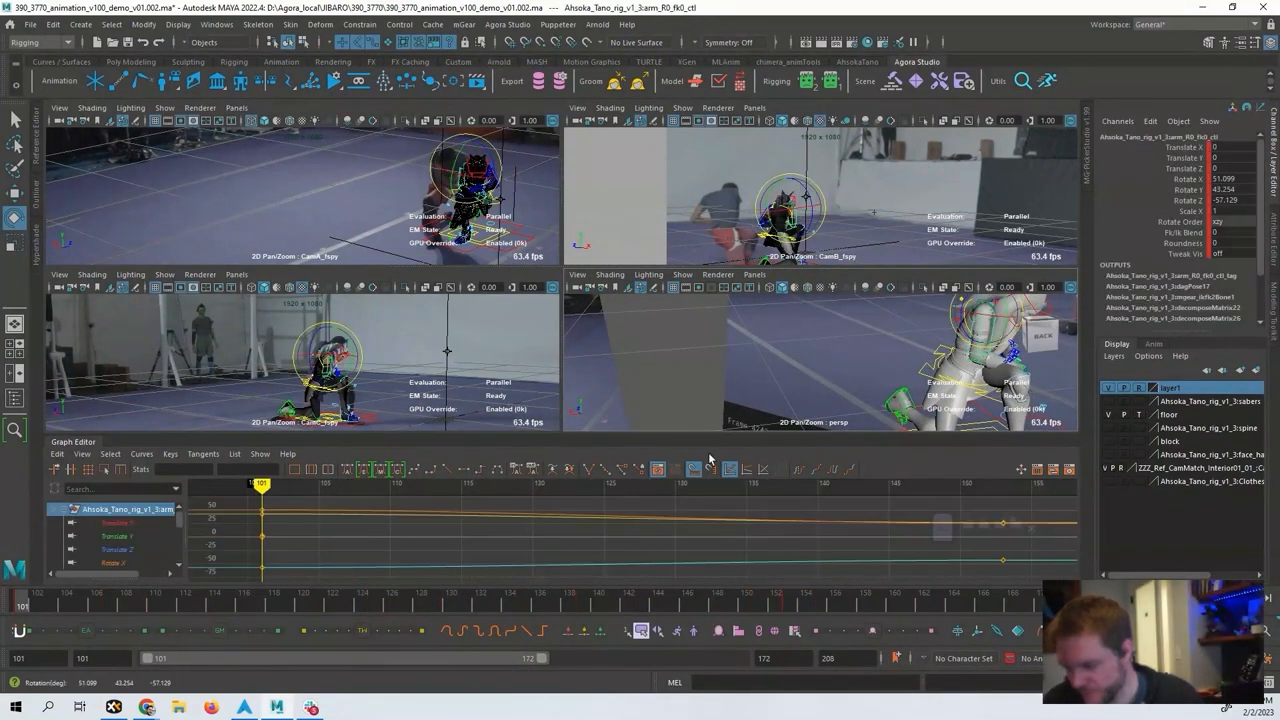
alt+middle_drag(598, 522, 740, 528)
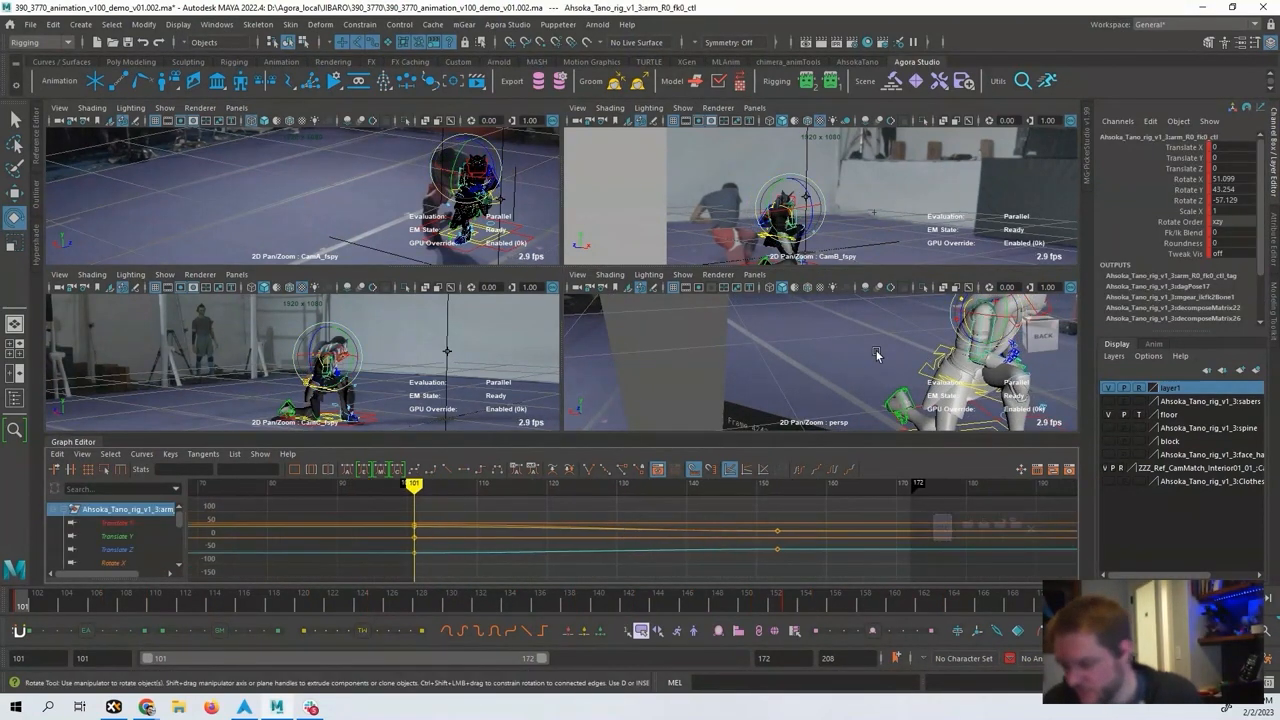
alt+middle_drag(877, 354, 720, 367)
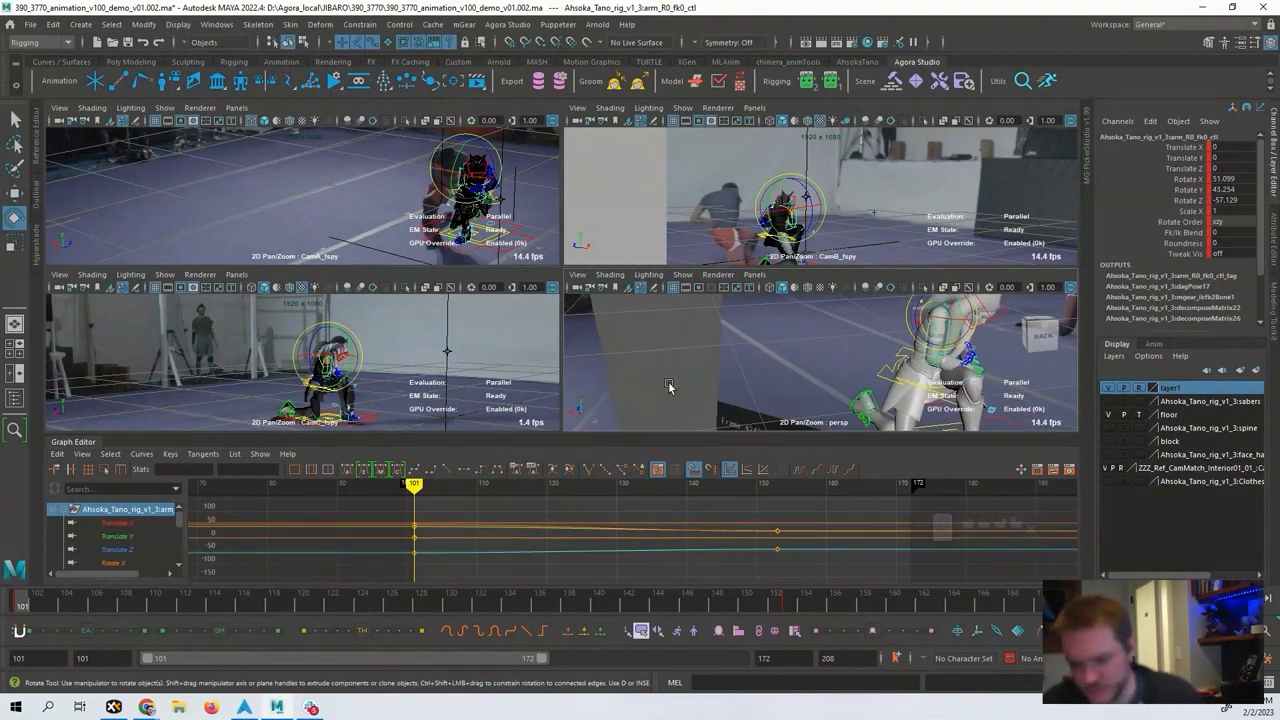
key(alt+v)
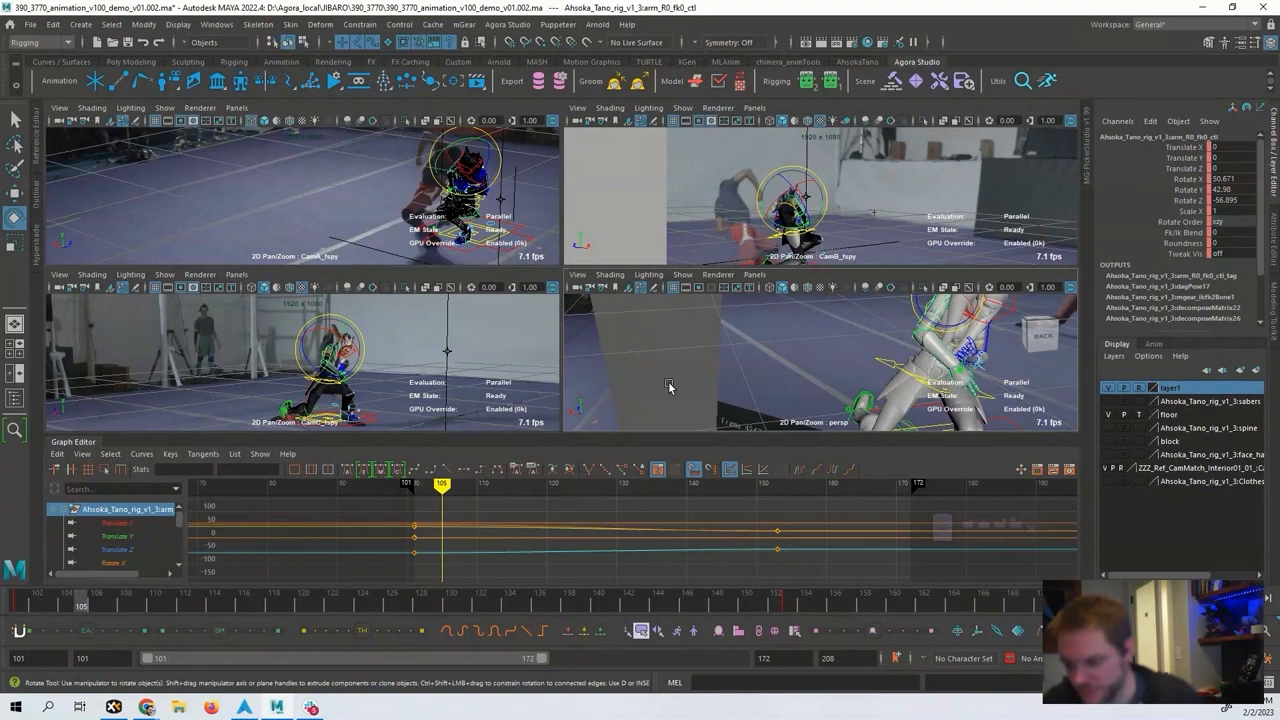
alt+drag(873, 355, 883, 318)
click(848, 303)
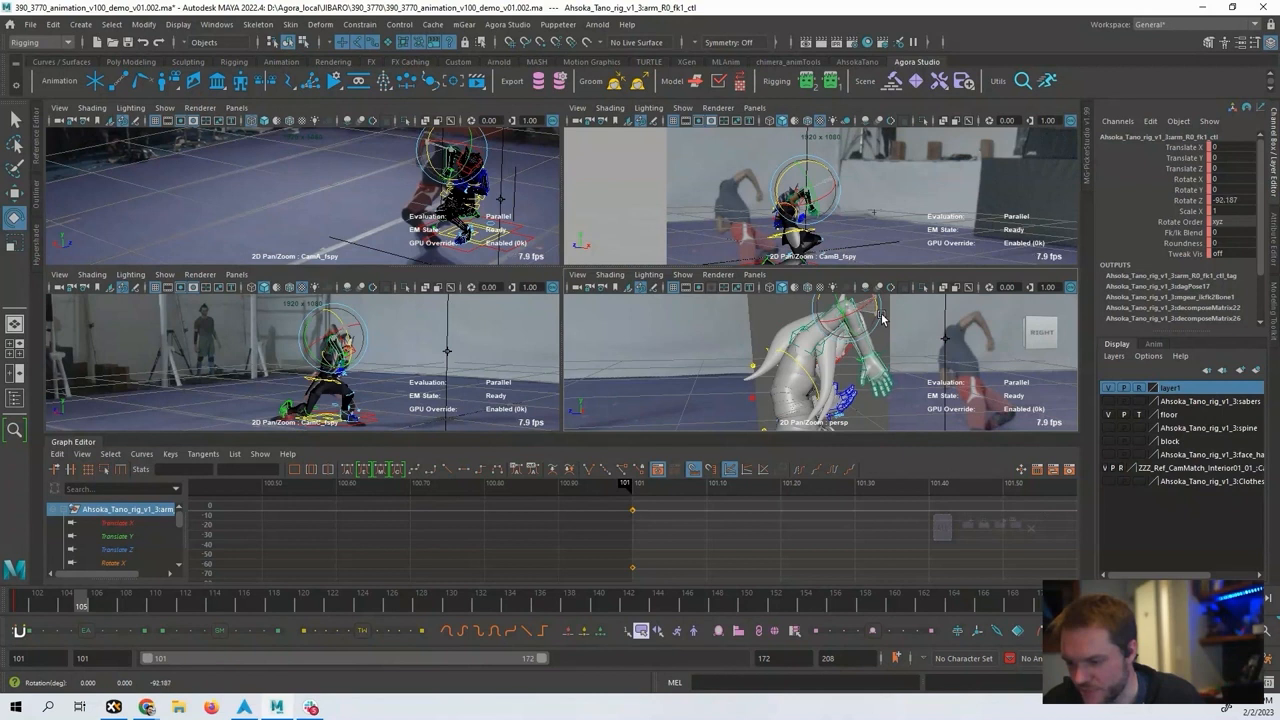
key(s)
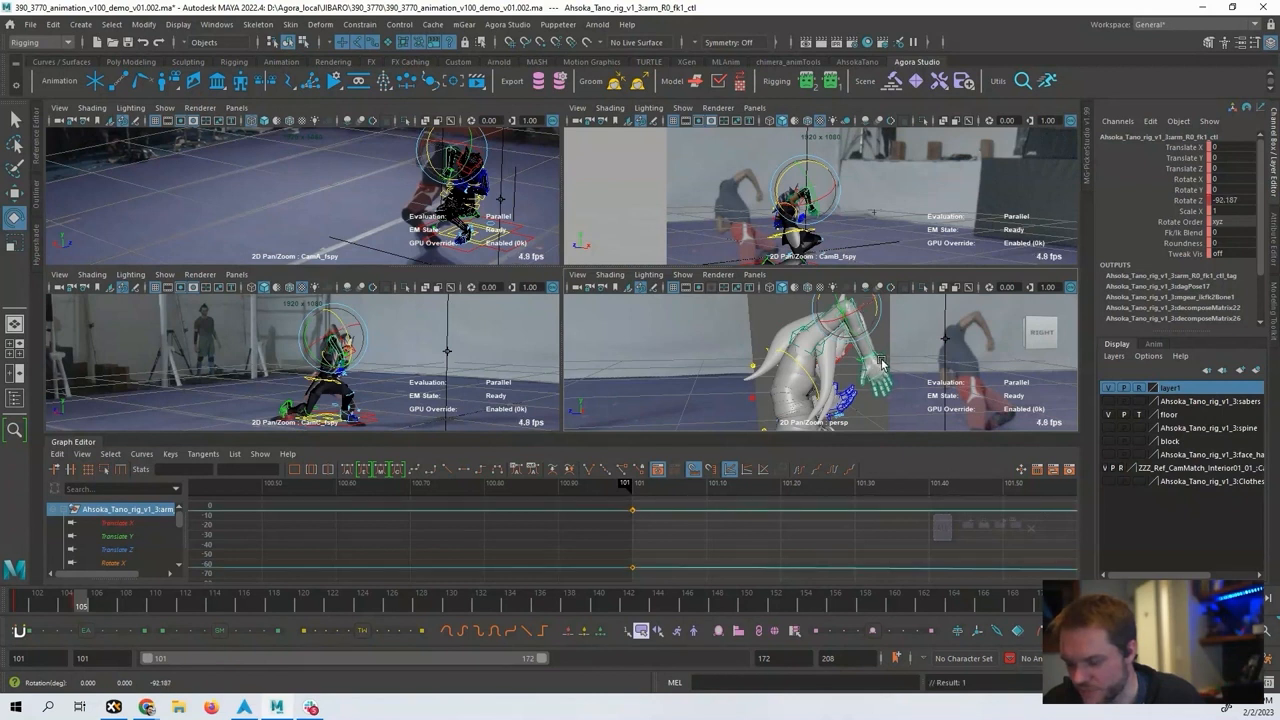
Rotate the right wrist FK control to about X 26.8, Y -8.9, Z -11.1 and key it on frame 105.
click(881, 360)
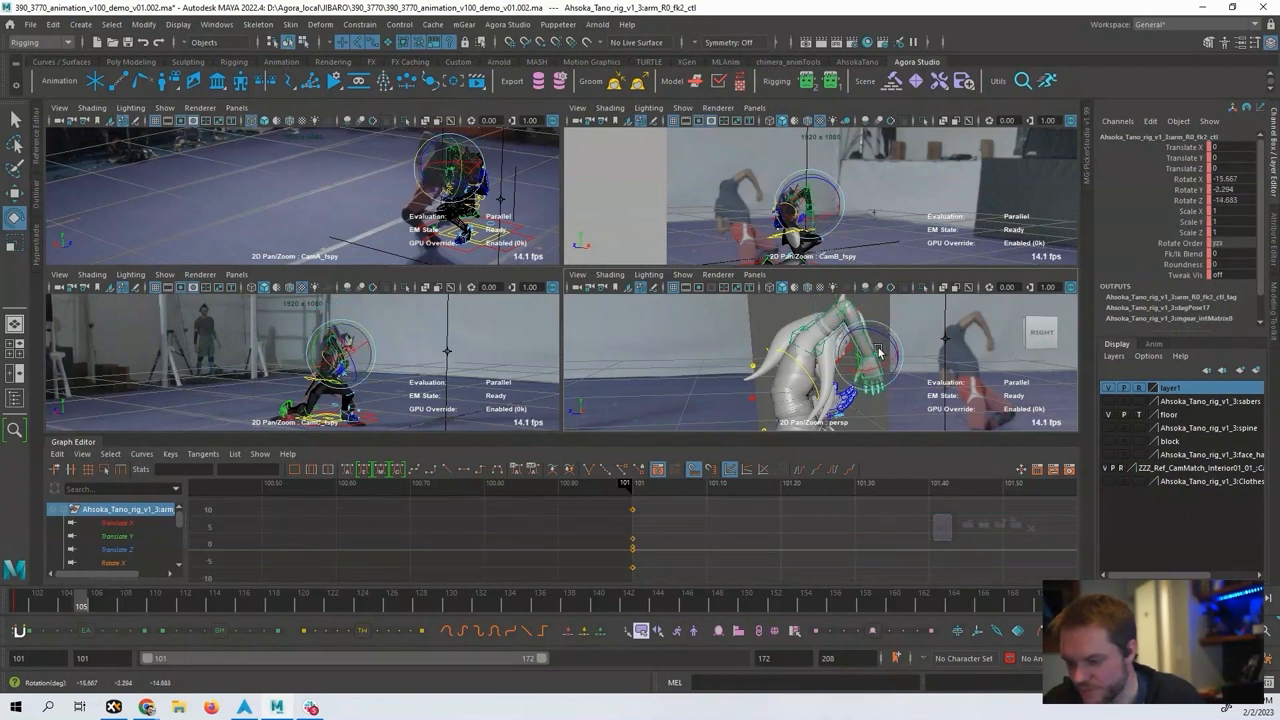
drag(879, 349, 880, 360)
key(e)
mouse_move(880, 359)
mouse_down()
mouse_move(850, 350)
mouse_move(928, 360)
mouse_move(878, 360)
mouse_move(885, 352)
mouse_up()
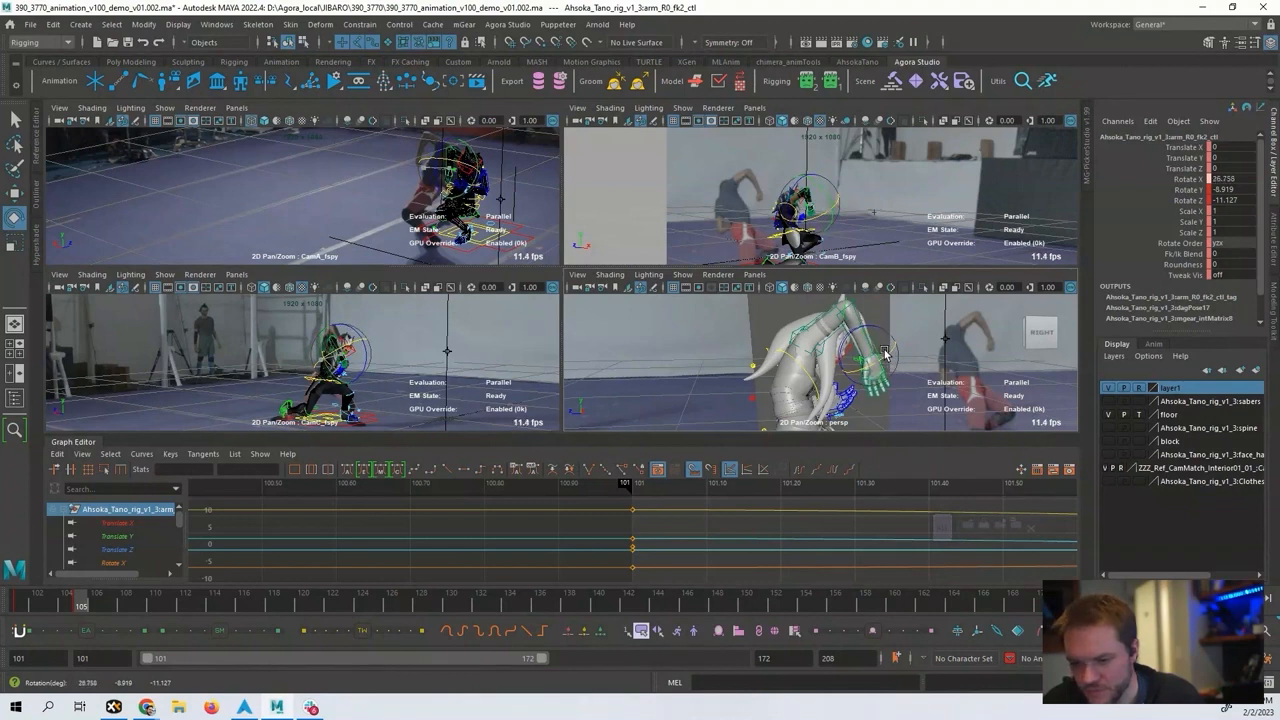
key(s)
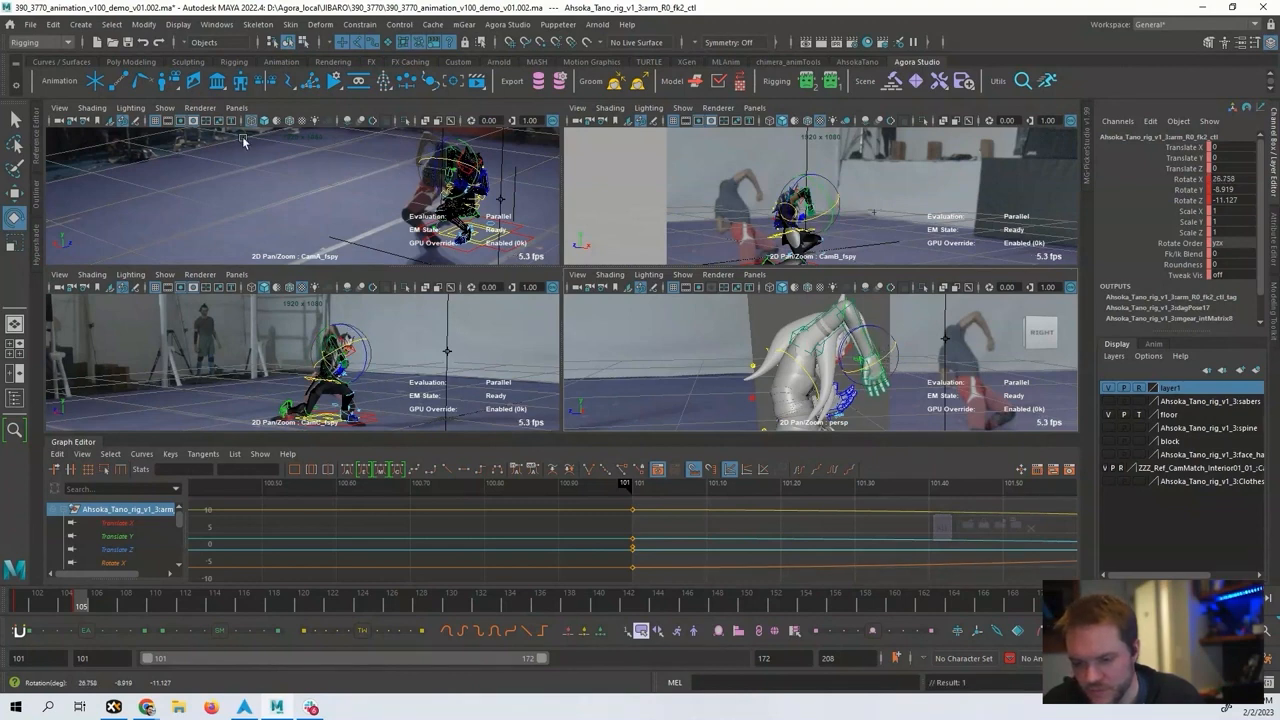
Change which object types are displayed in the CamA view.
click(164, 107)
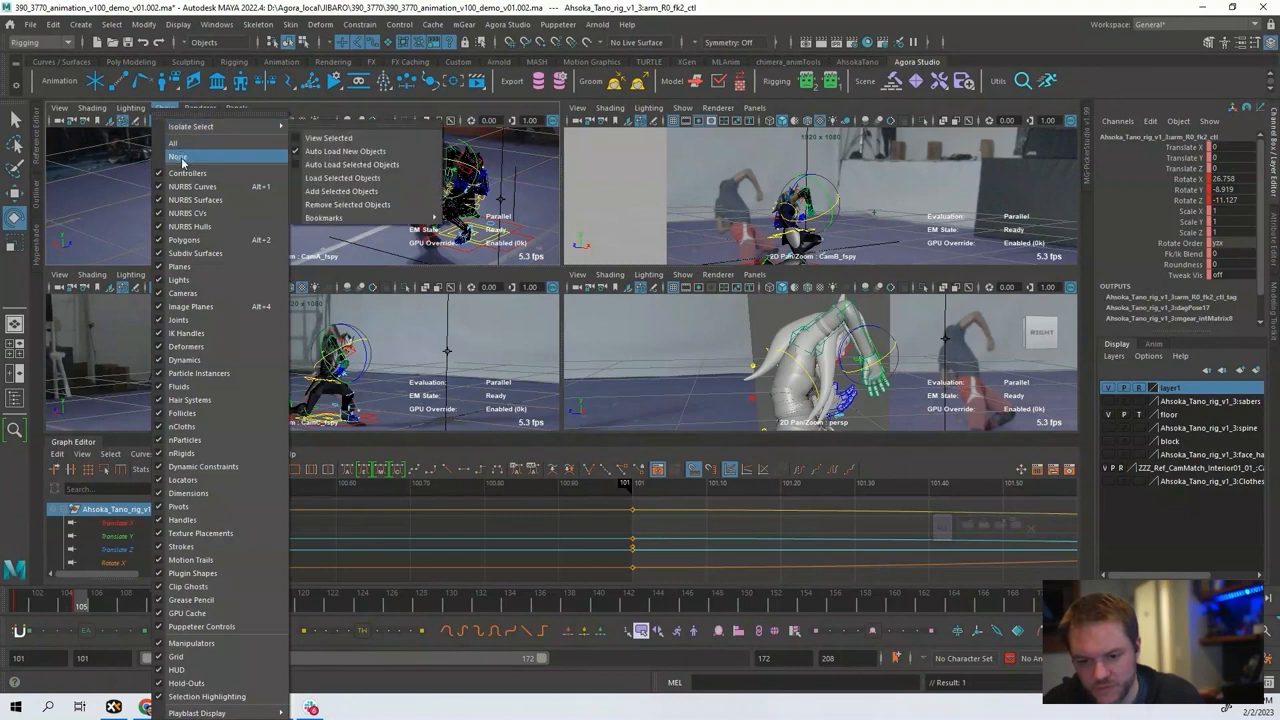
Hide the rig's control curves and manipulators in the CamA view.
click(187, 189)
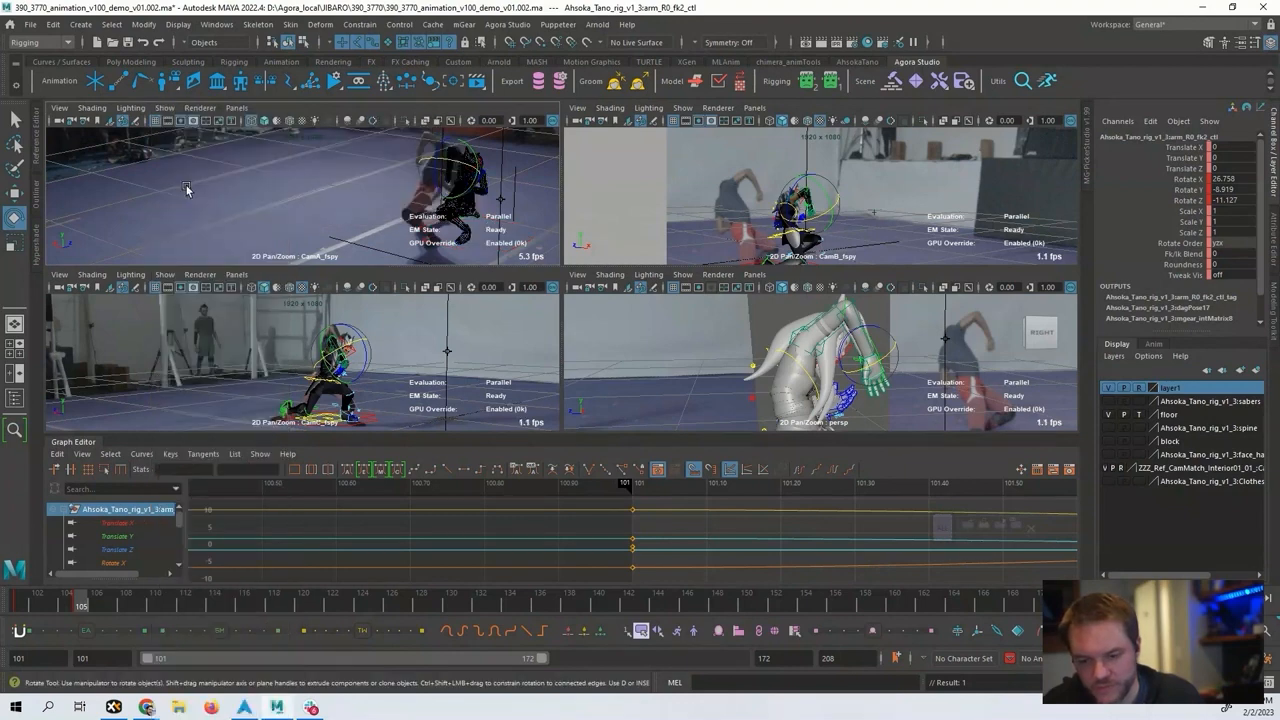
click(166, 108)
click(213, 646)
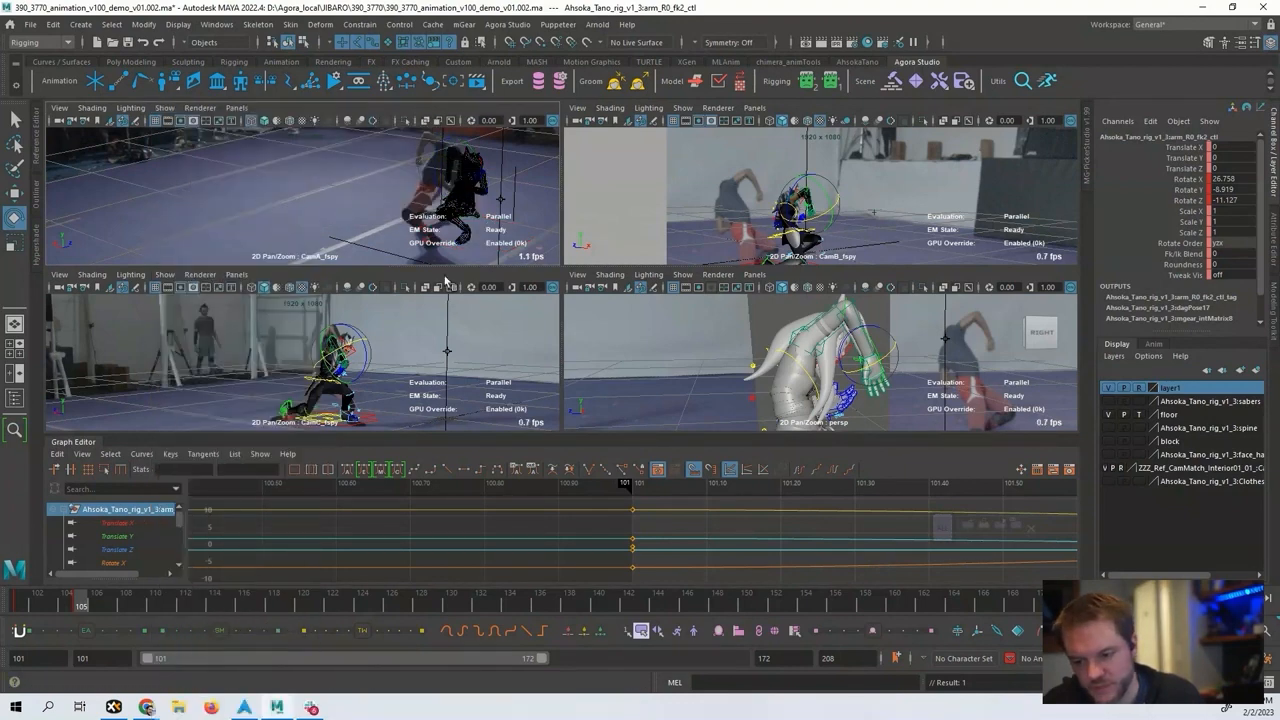
Hide manipulators and controllers in the CamC view and display its objects in wireframe.
click(164, 274)
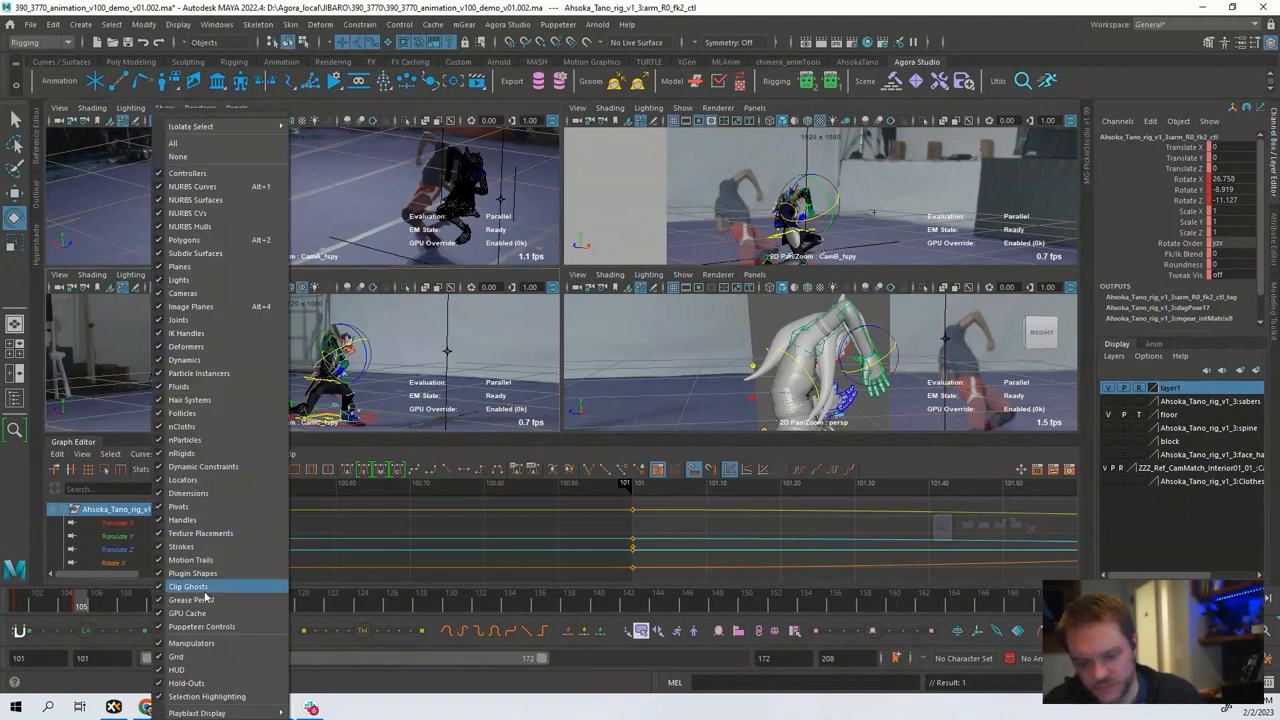
click(190, 643)
click(176, 278)
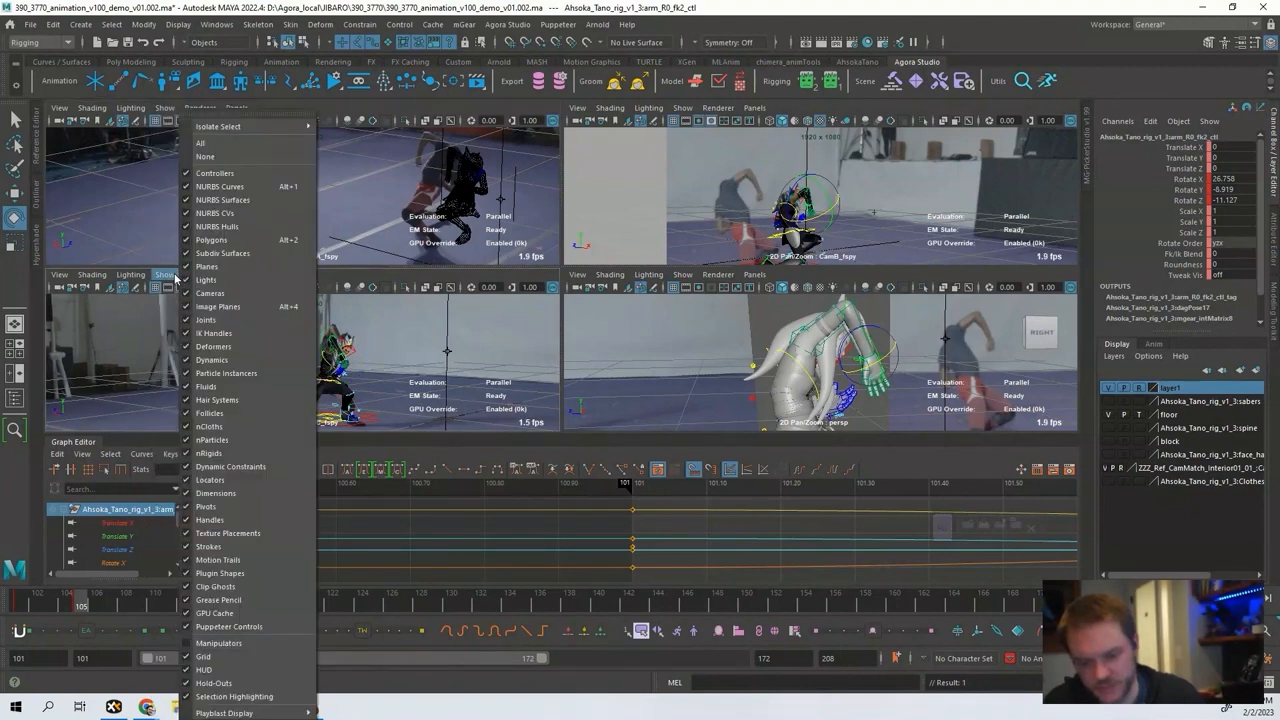
click(214, 173)
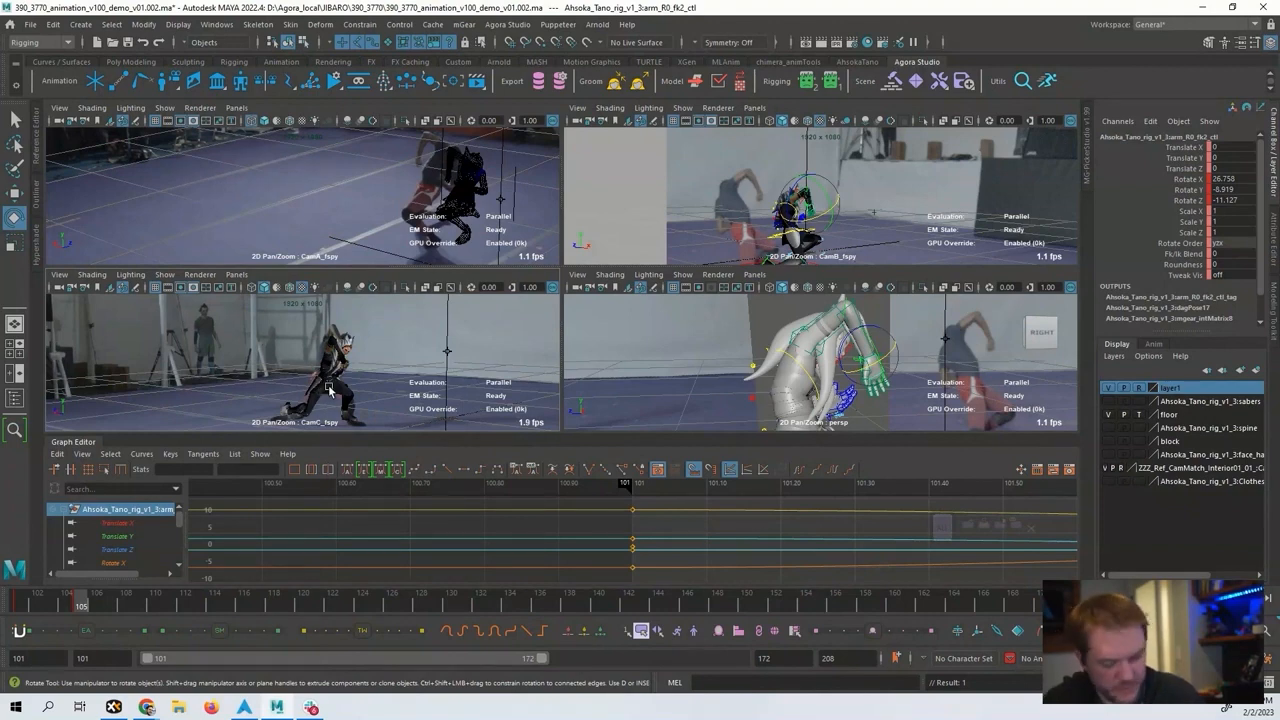
key(4)
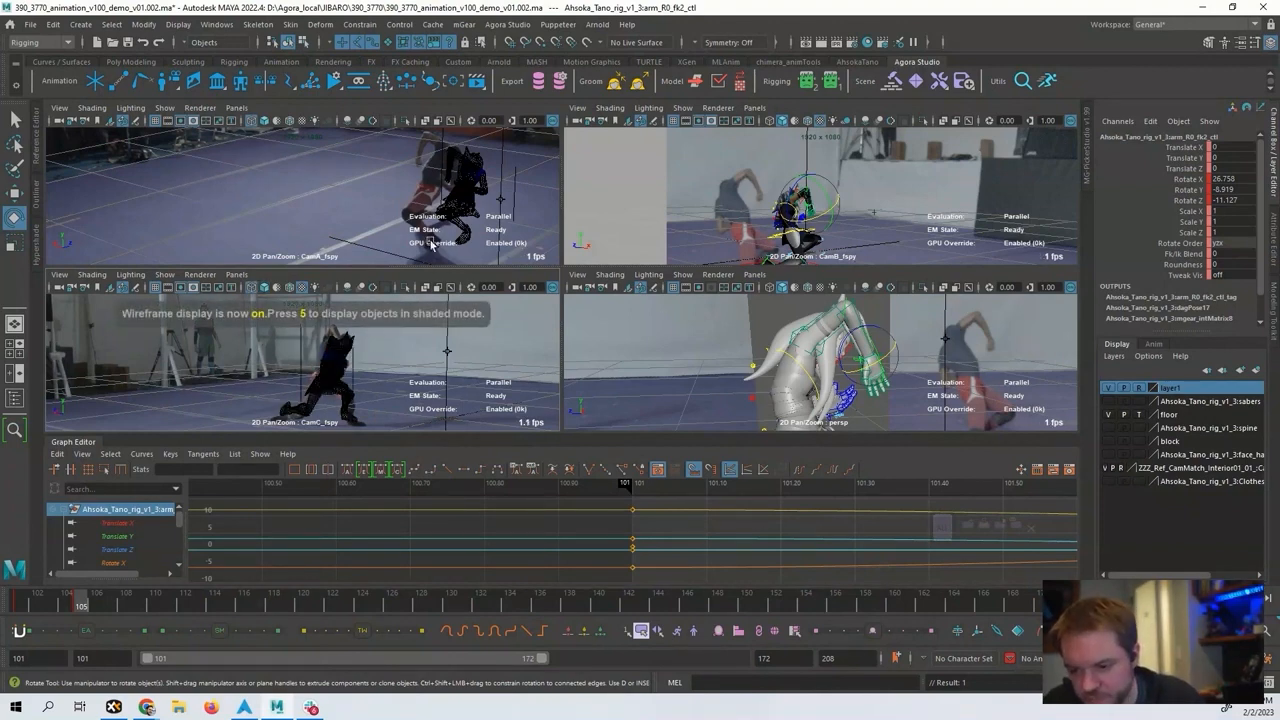
Rotate the right wrist control at frame 105 to about X 36 and Y -32.
alt+drag(700, 362, 767, 355)
alt+drag(767, 355, 912, 350)
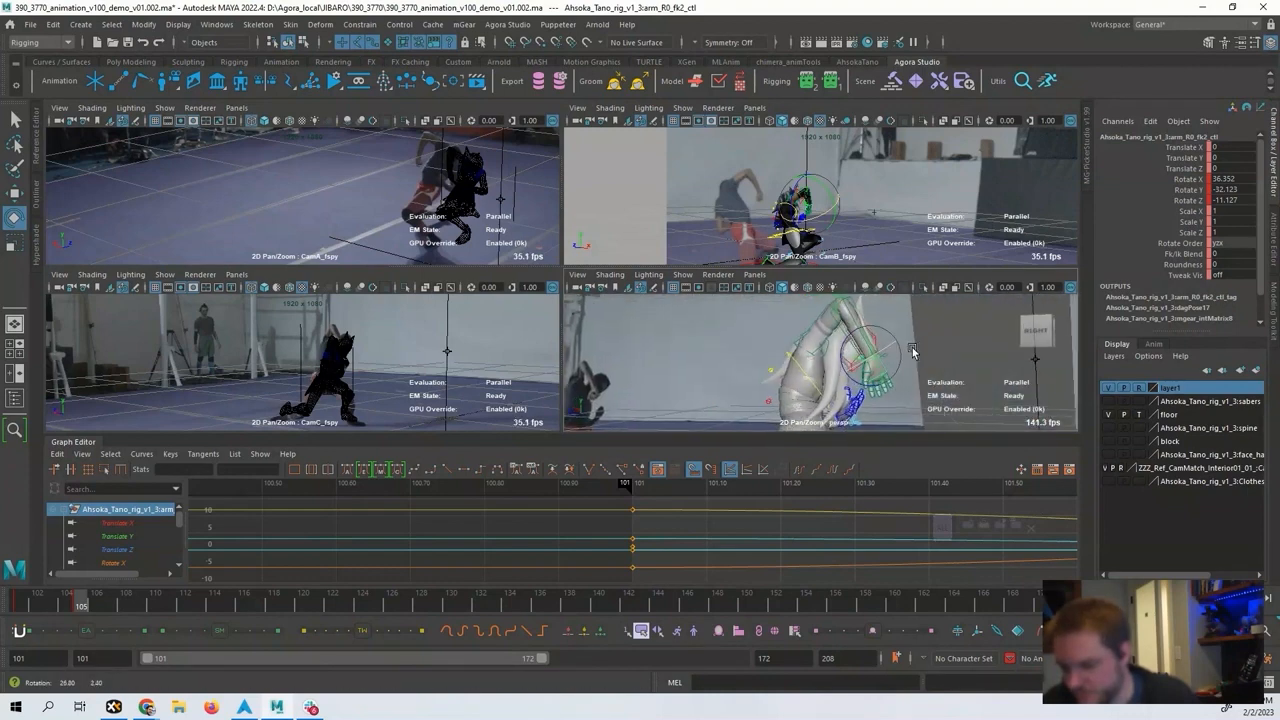
scroll(752, 538, down, 3)
alt+middle_drag(763, 530, 605, 524)
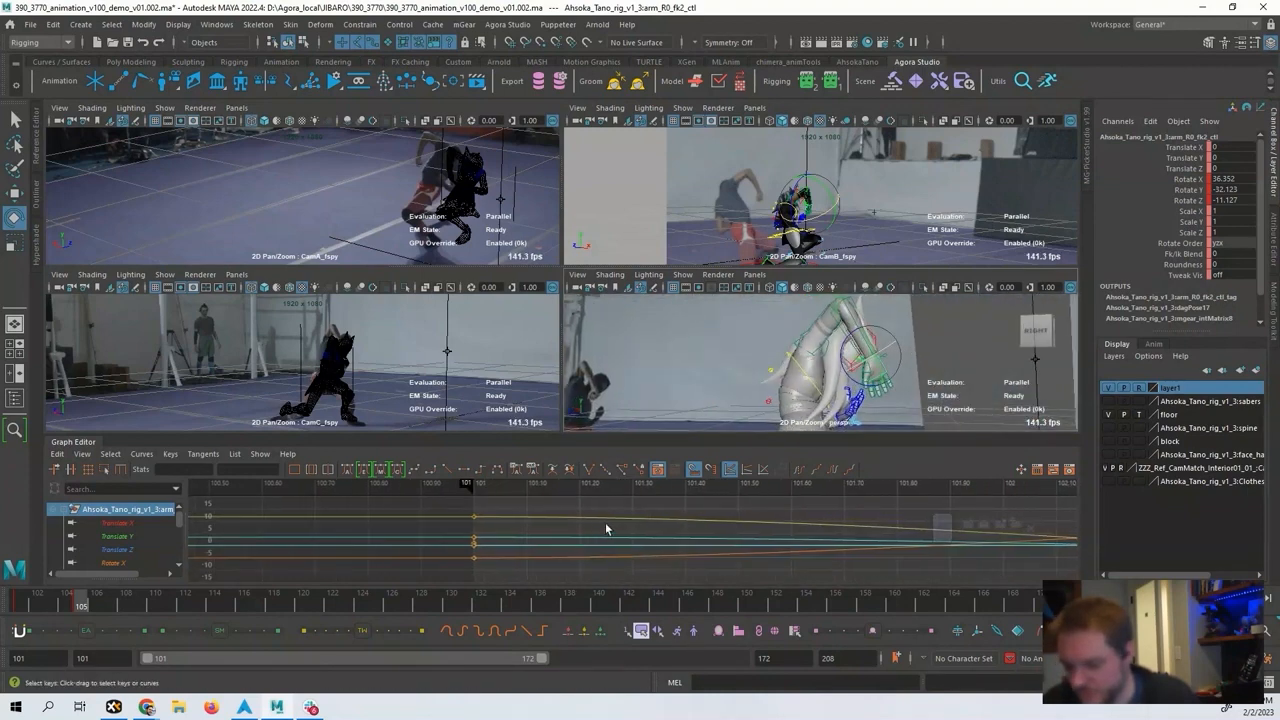
Pose the right upper arm at frame 107 and key the elbow bend at about -121 on Rotate Z.
click(814, 319)
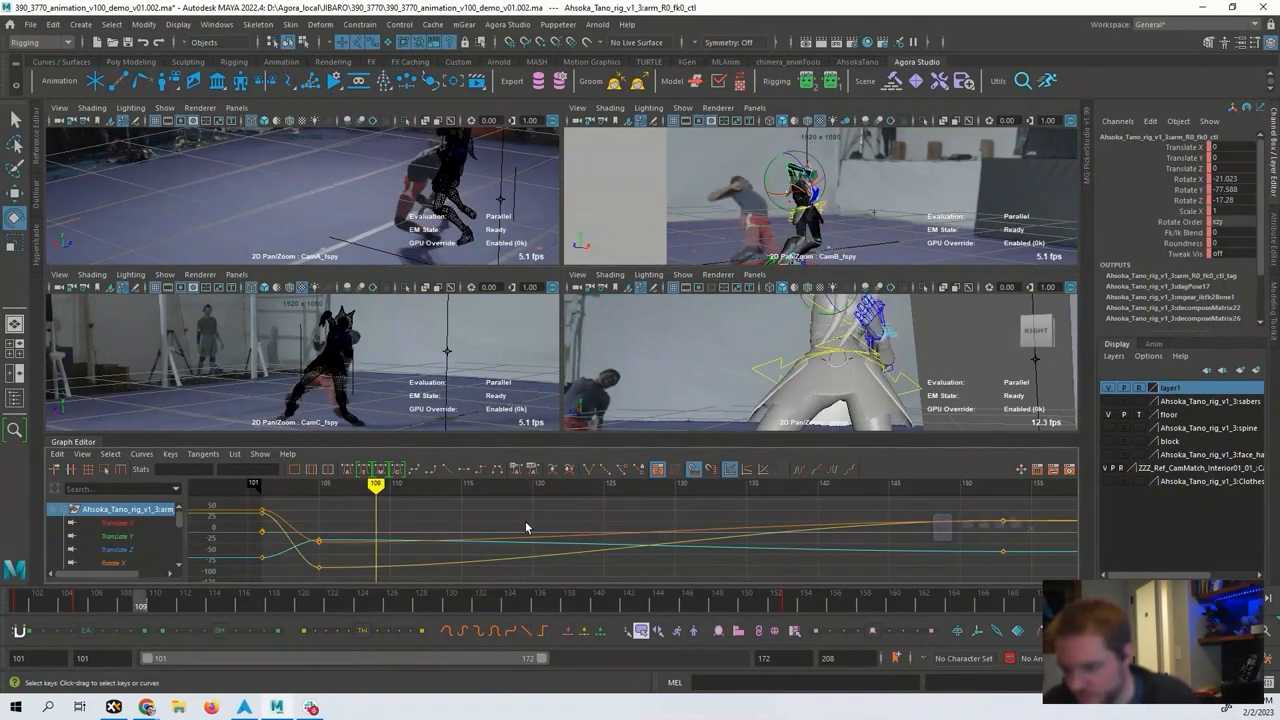
key(e)
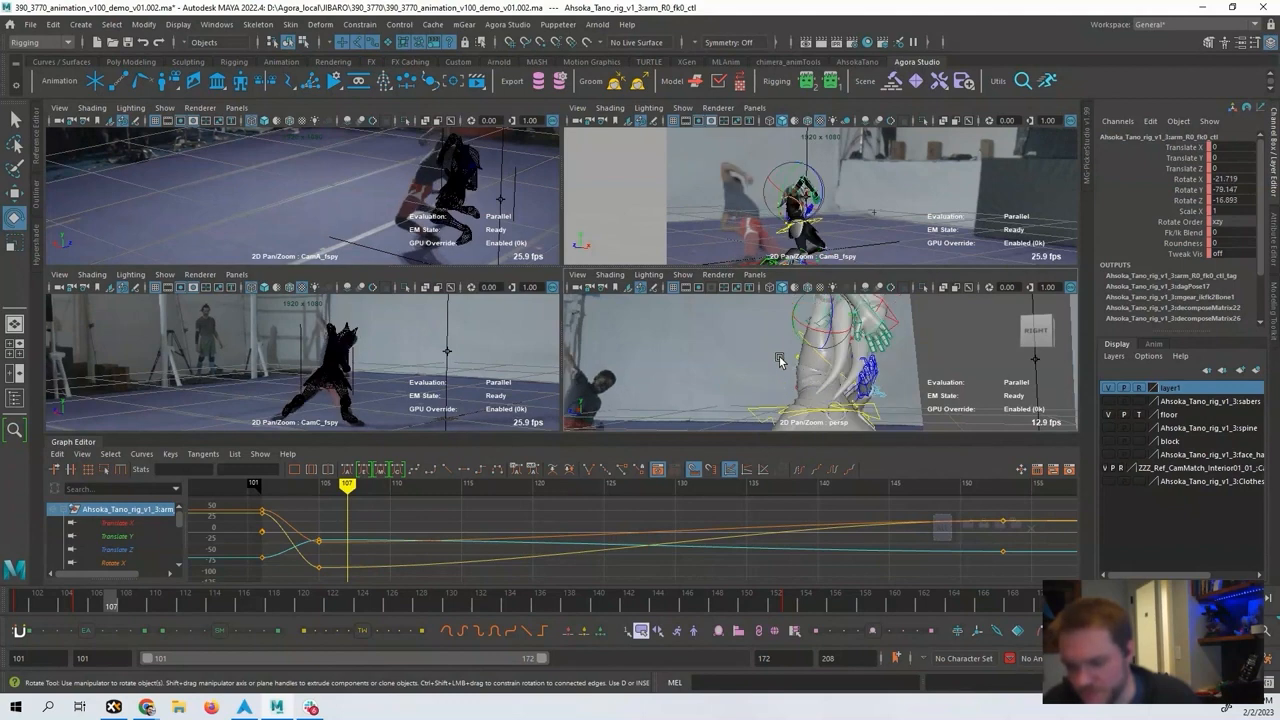
alt+drag(782, 362, 820, 309)
click(836, 323)
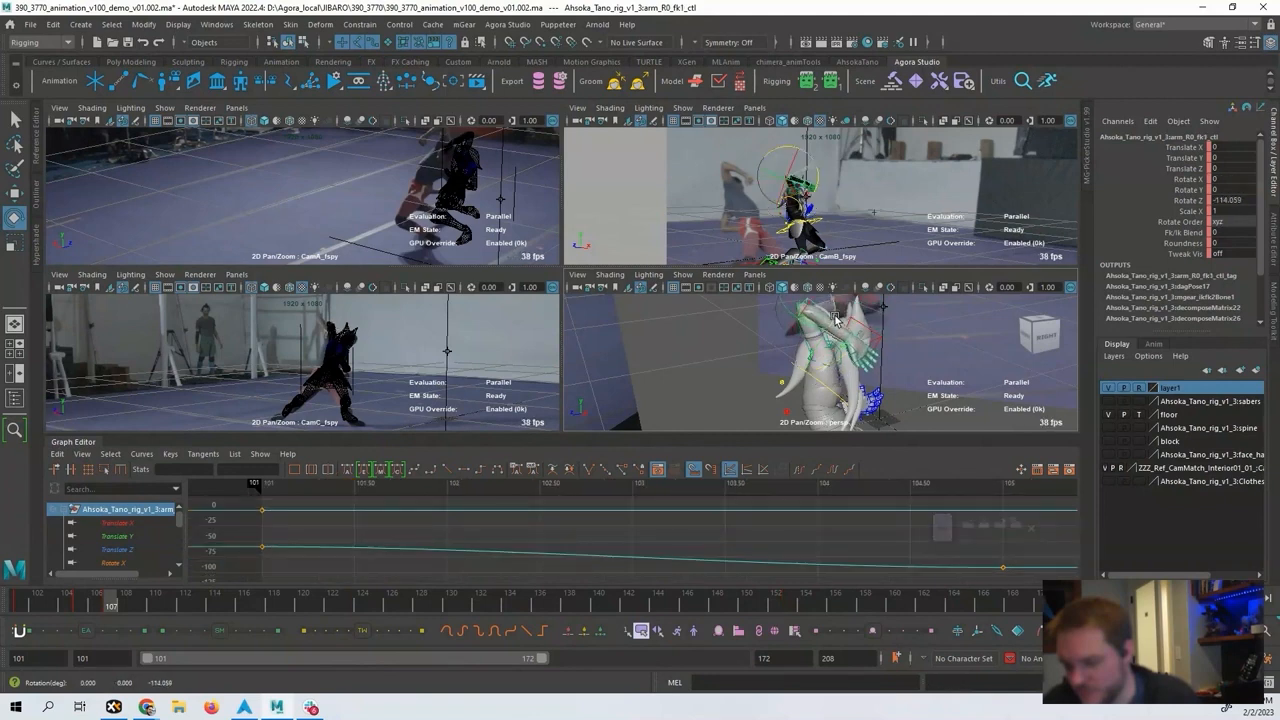
drag(838, 323, 838, 318)
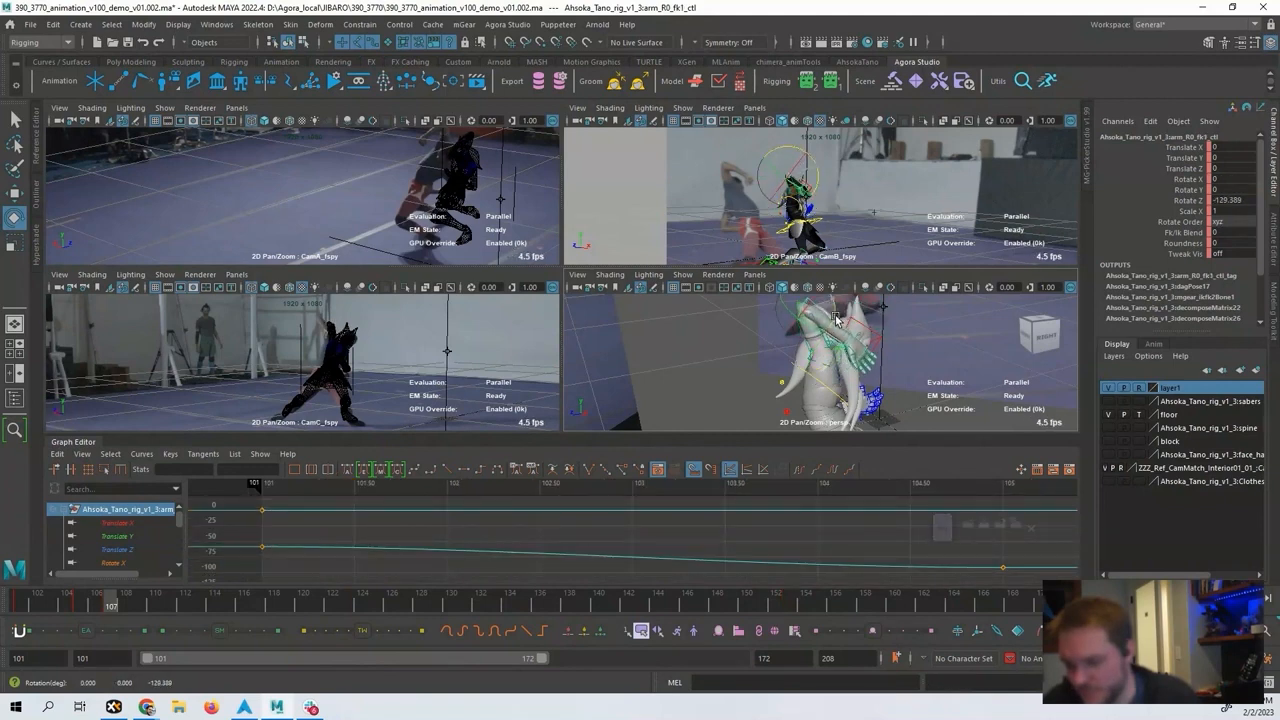
key(s)
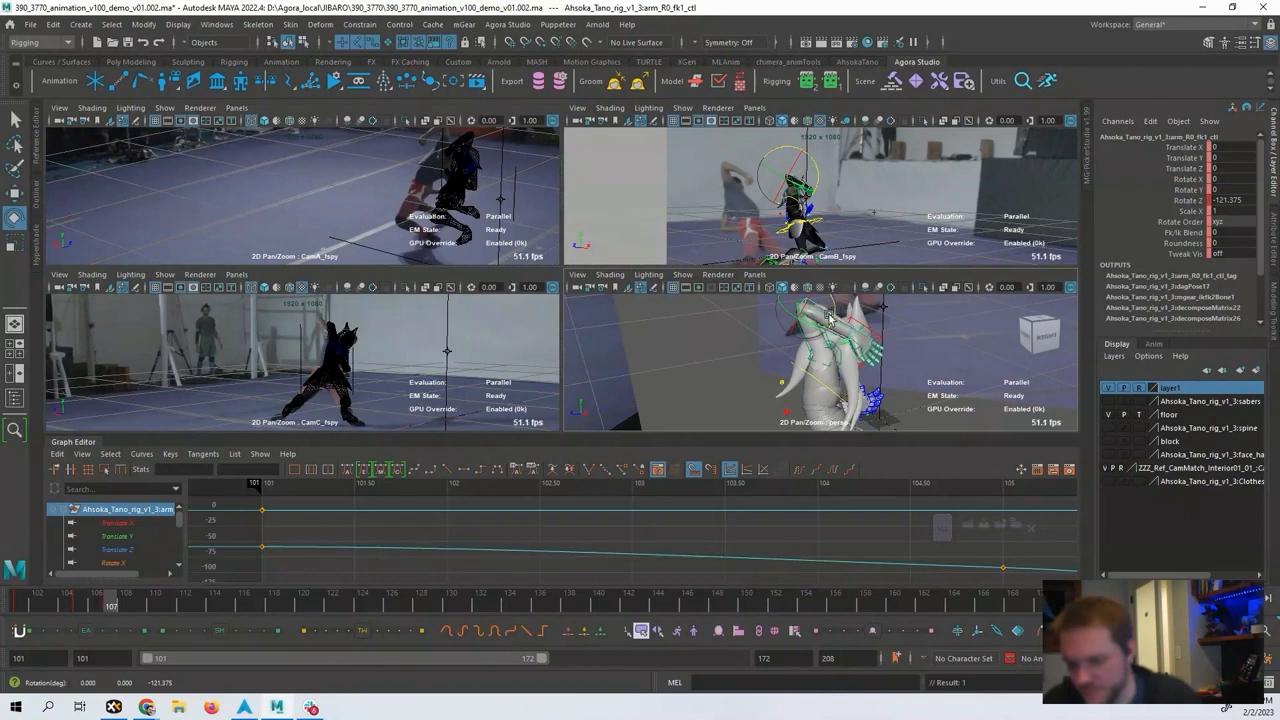
Key the right wrist control's rotation at frame 107.
alt+drag(828, 318, 833, 366)
click(832, 360)
key(f)
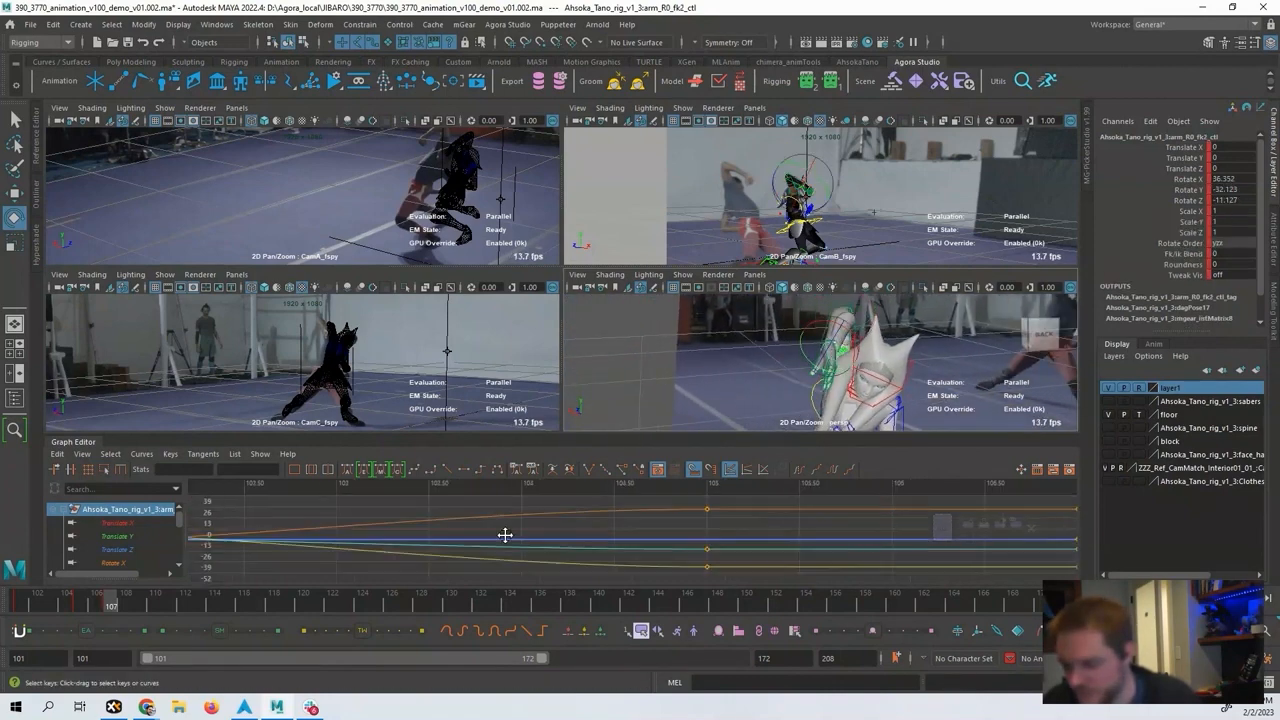
alt+drag(845, 338, 805, 348)
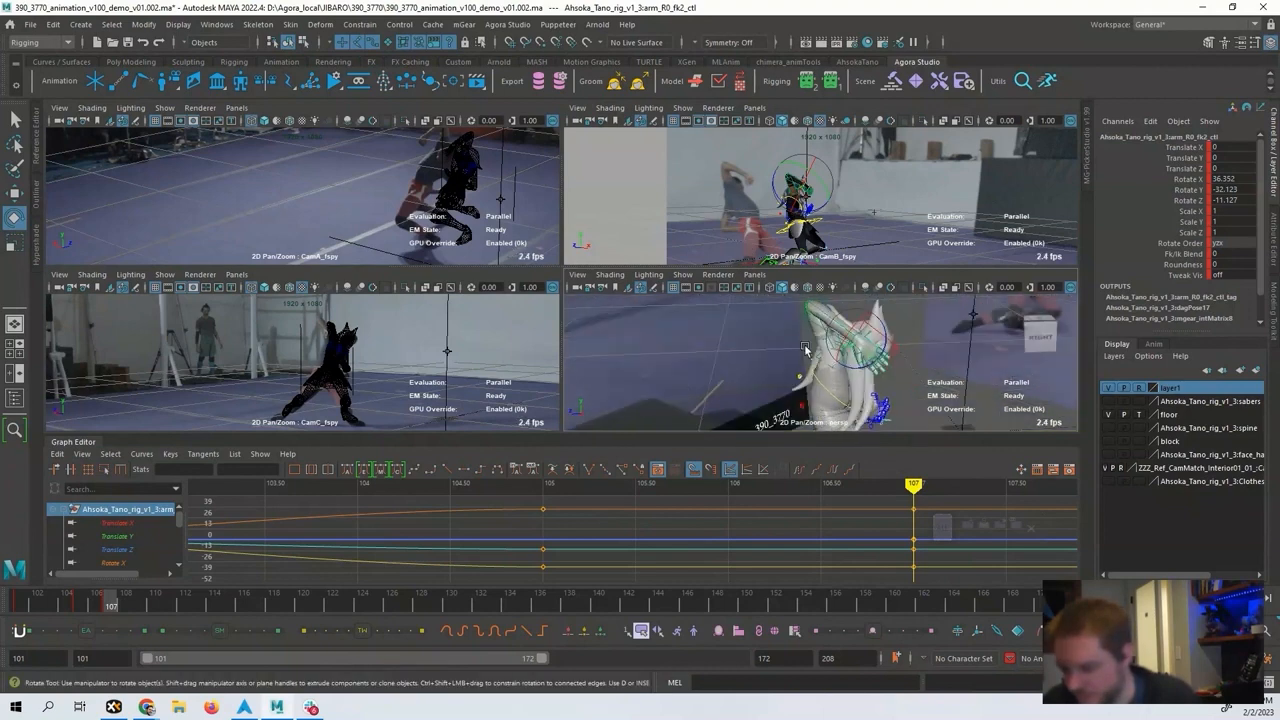
Pose the right arm at frame 111, rotating the upper arm to about X 20, Y 38, Z 4 and adjusting the elbow.
click(807, 332)
key(alt+period)
key(alt+period)
key(alt+period)
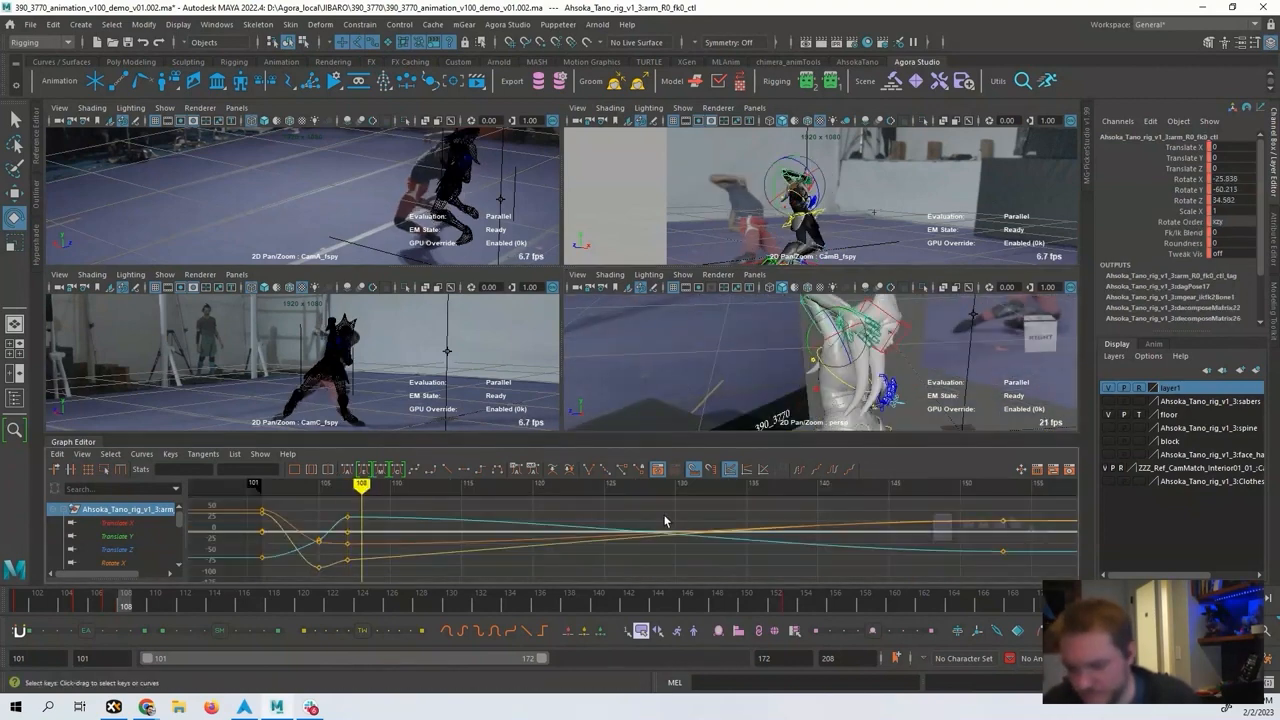
key(alt+period)
alt+drag(740, 365, 640, 306)
click(764, 375)
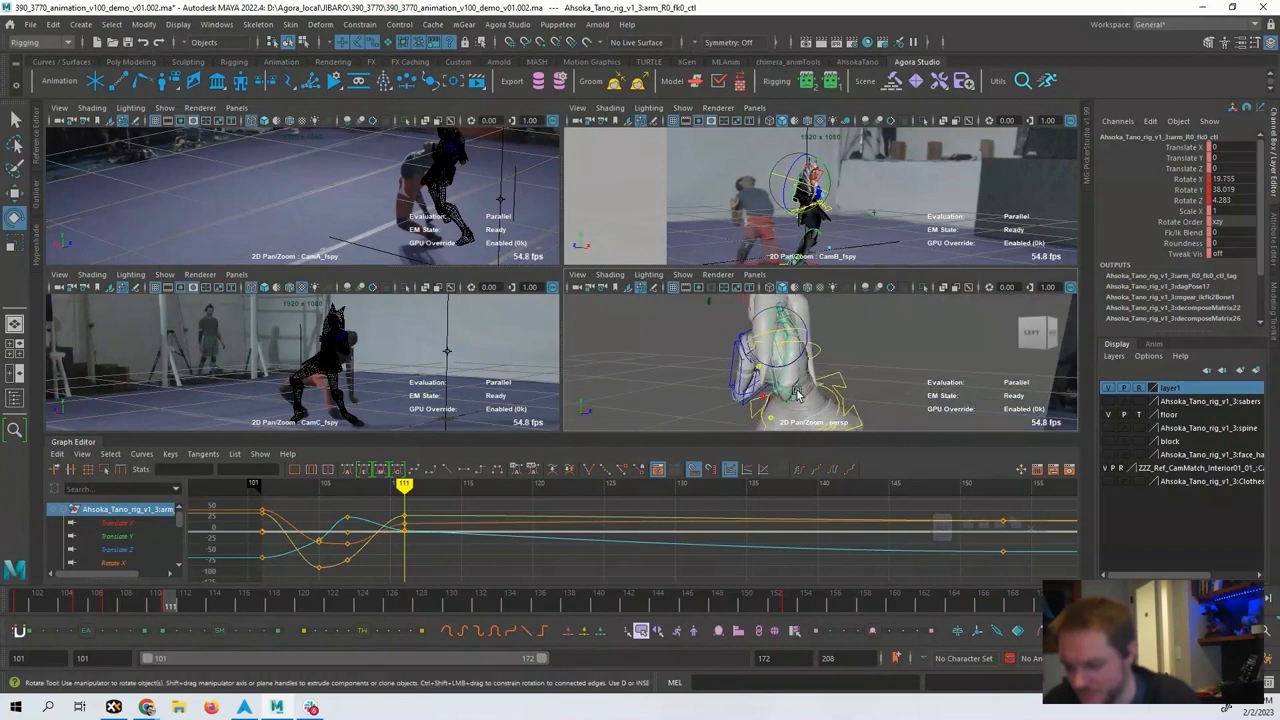
click(788, 393)
alt+drag(757, 403, 817, 322)
Try to rotate the right shoulder control at frame 111 to about 24 on Rotate Z.
click(782, 343)
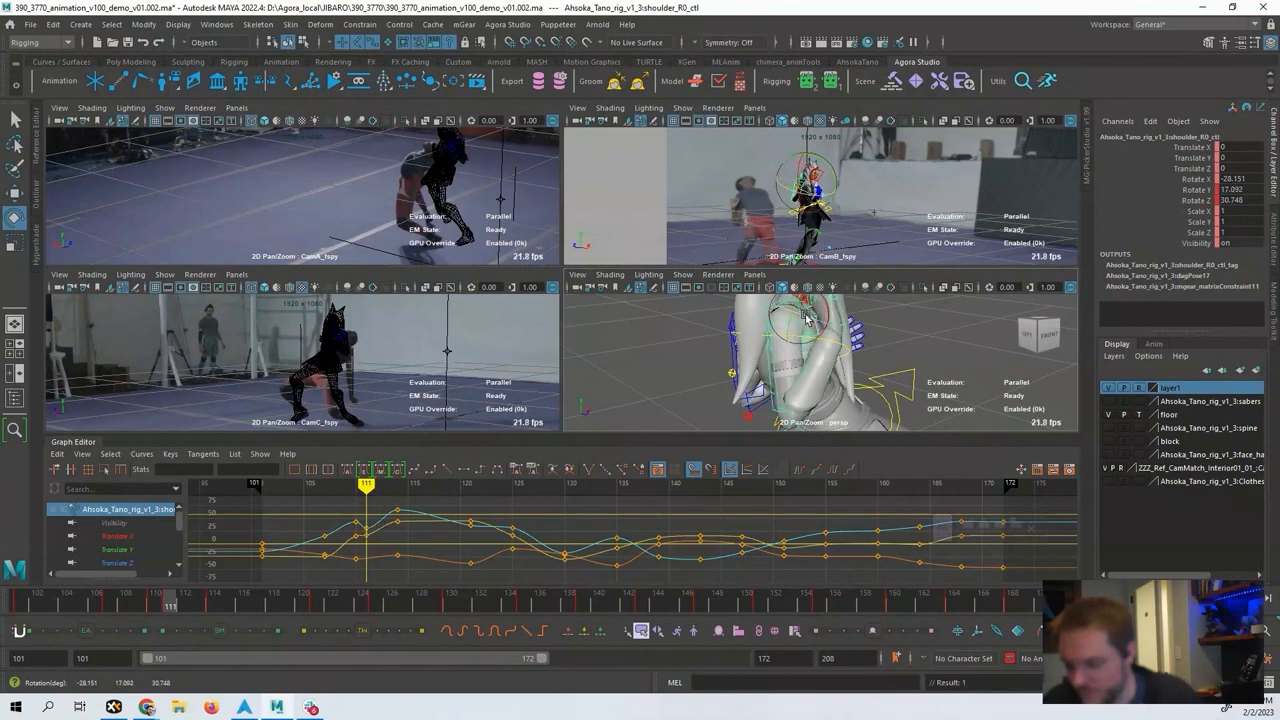
drag(803, 319, 809, 321)
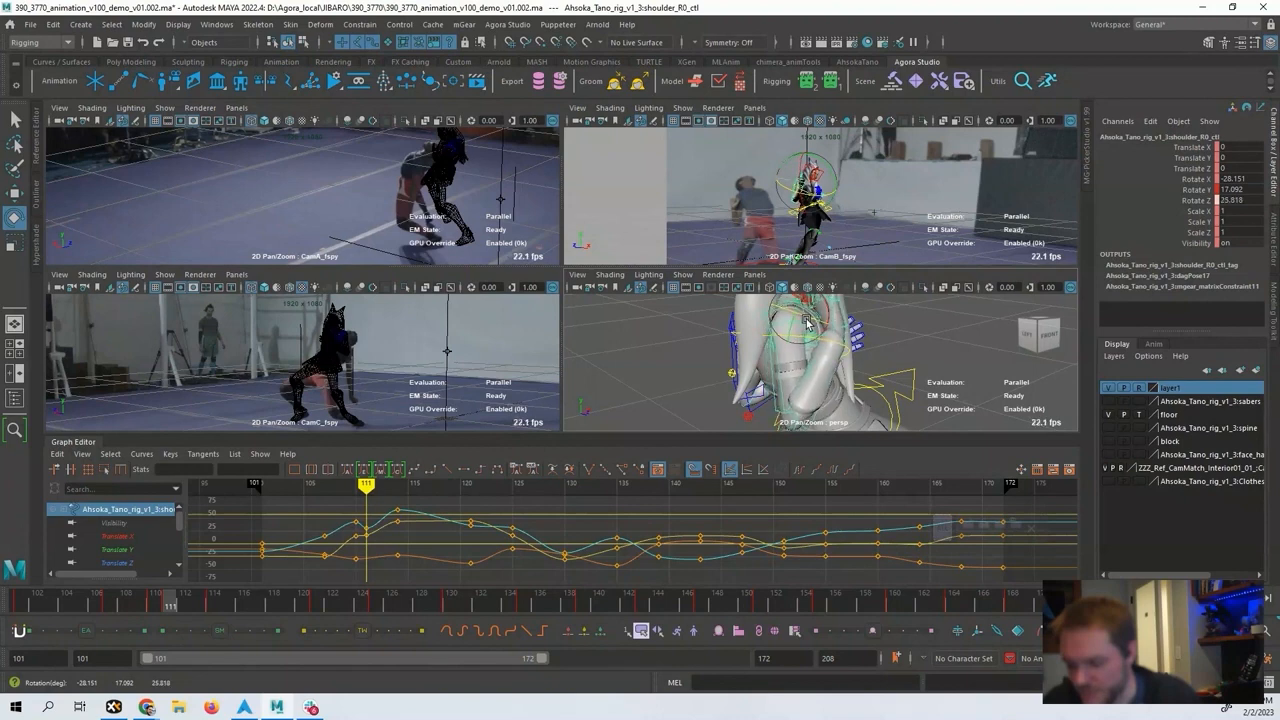
key(ctrl+z)
key(ctrl+z)
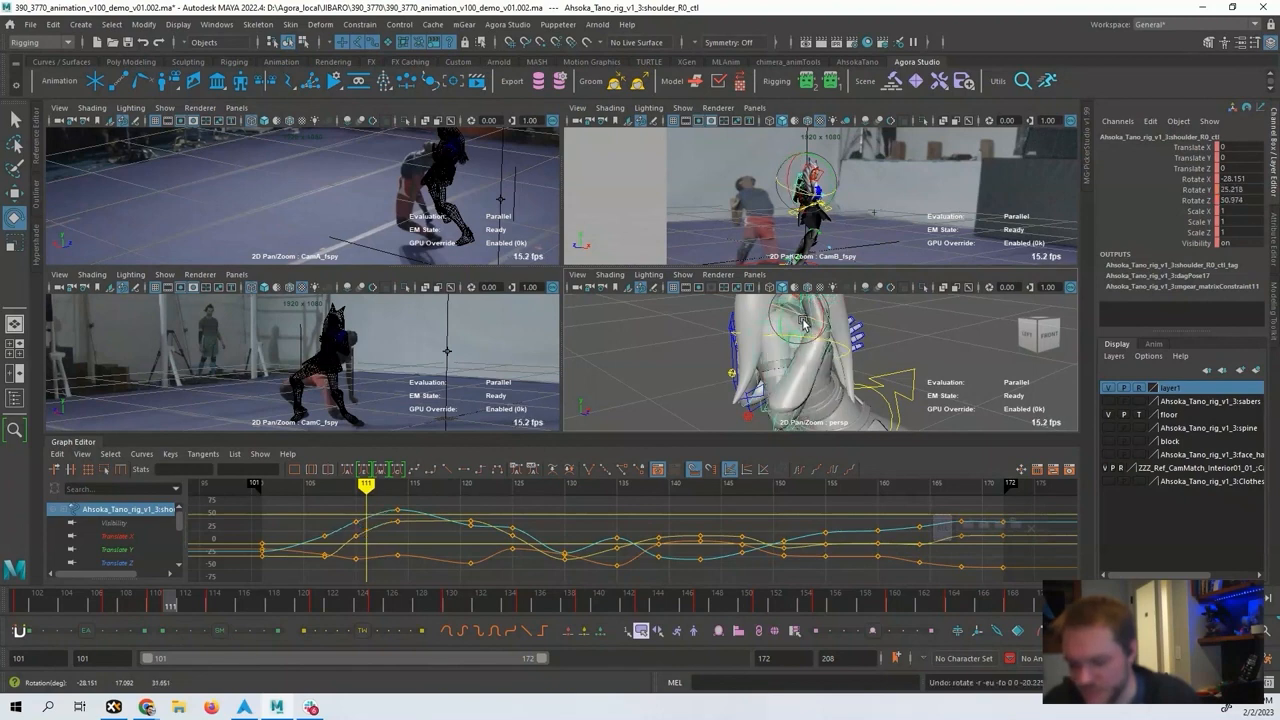
key(alt+comma)
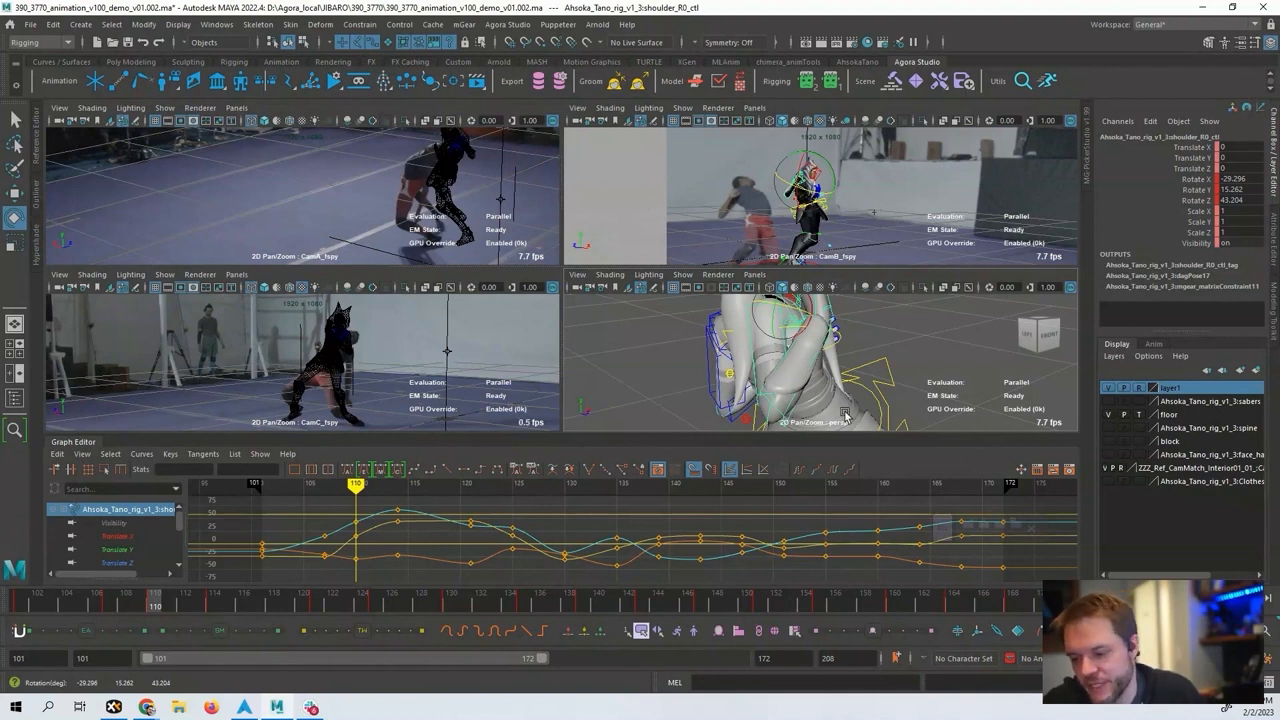
key(alt+period)
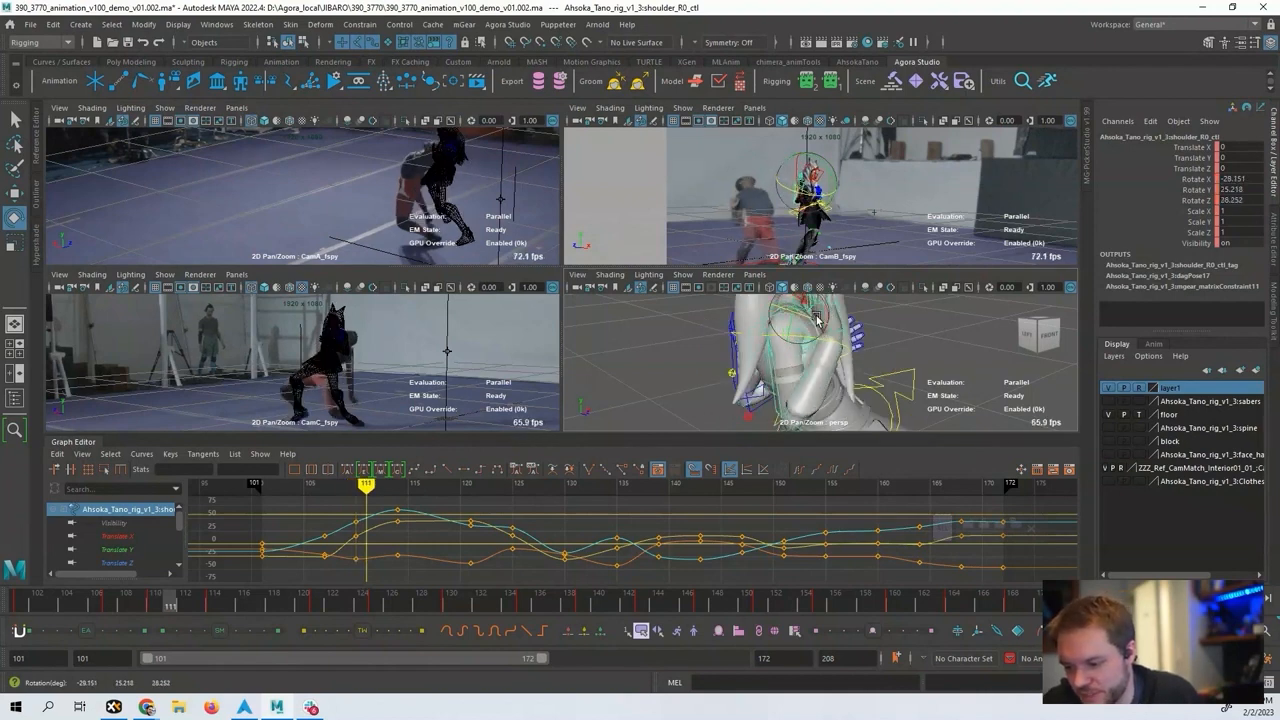
drag(816, 318, 817, 319)
key(s)
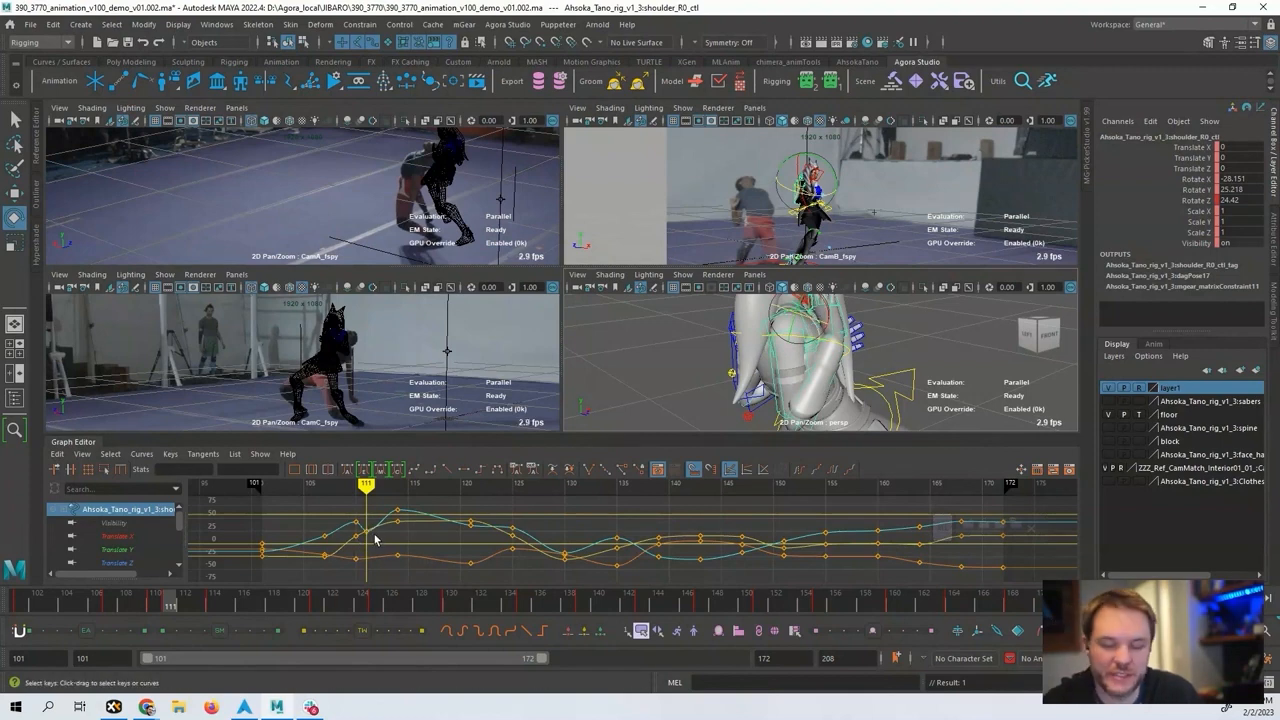
key(ctrl+z)
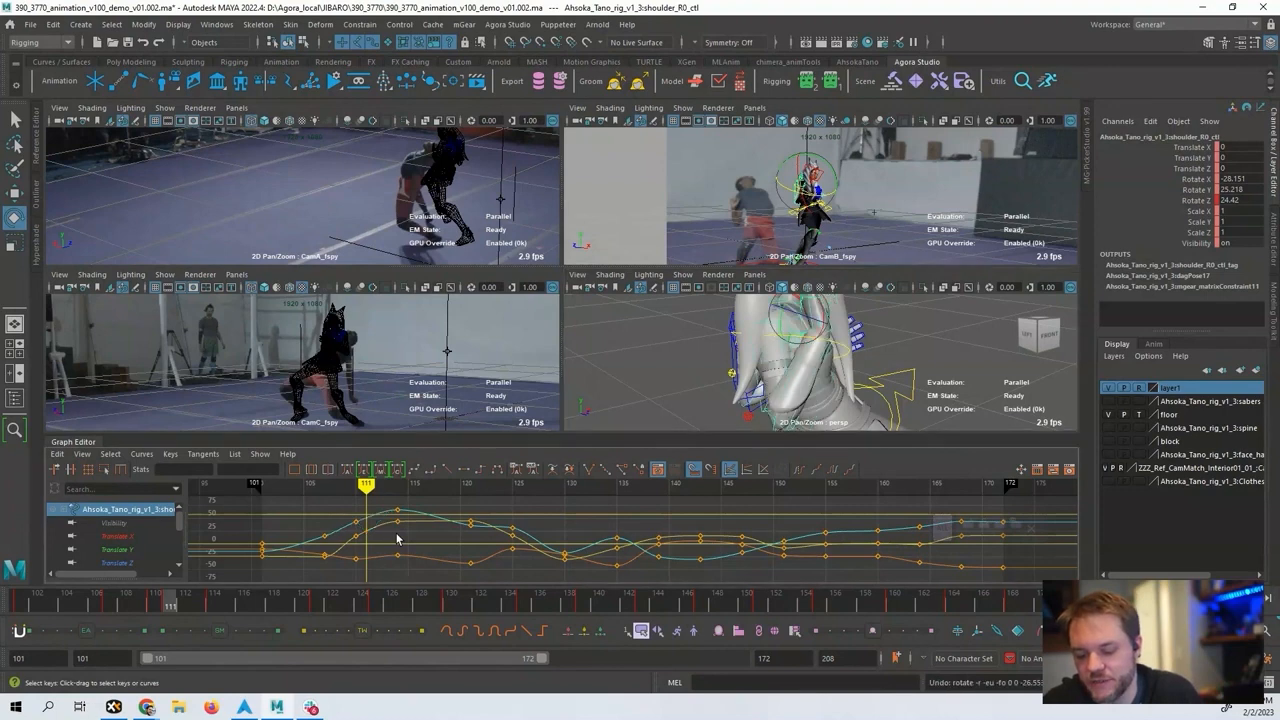
Rotate the right shoulder control at frame 110 to about 29 on Rotate Z.
key(comma)
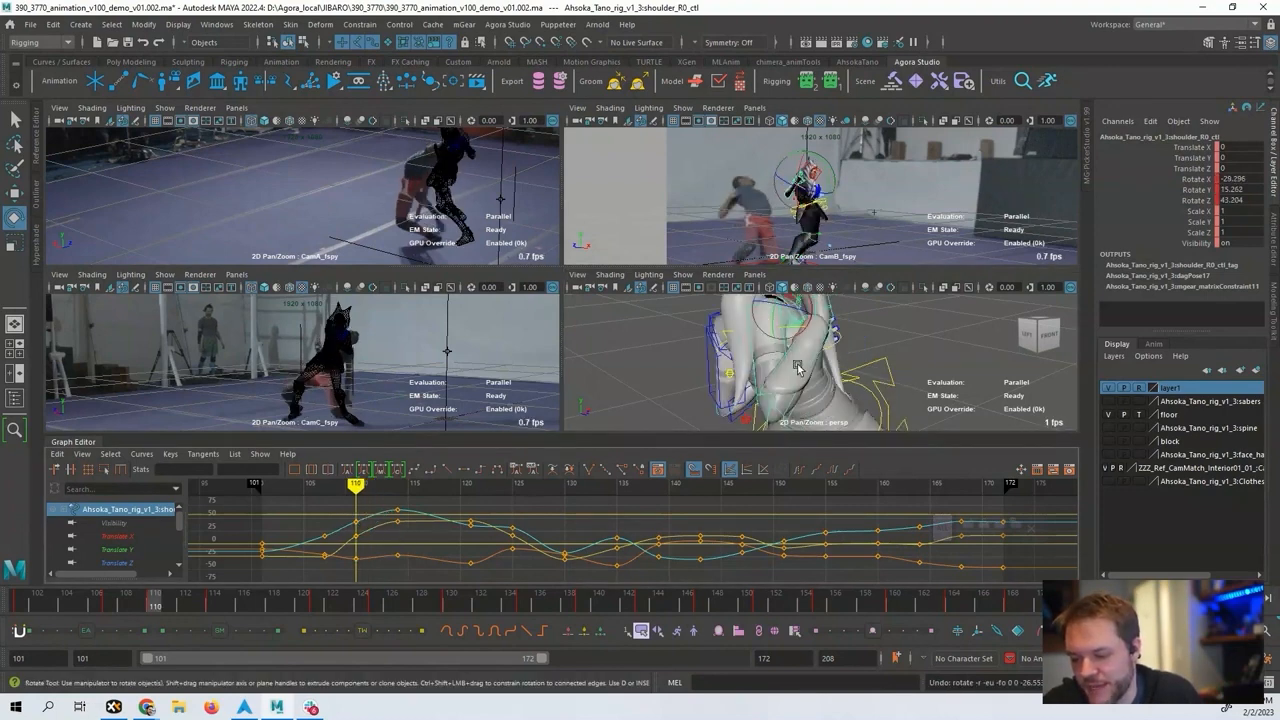
drag(786, 314, 810, 313)
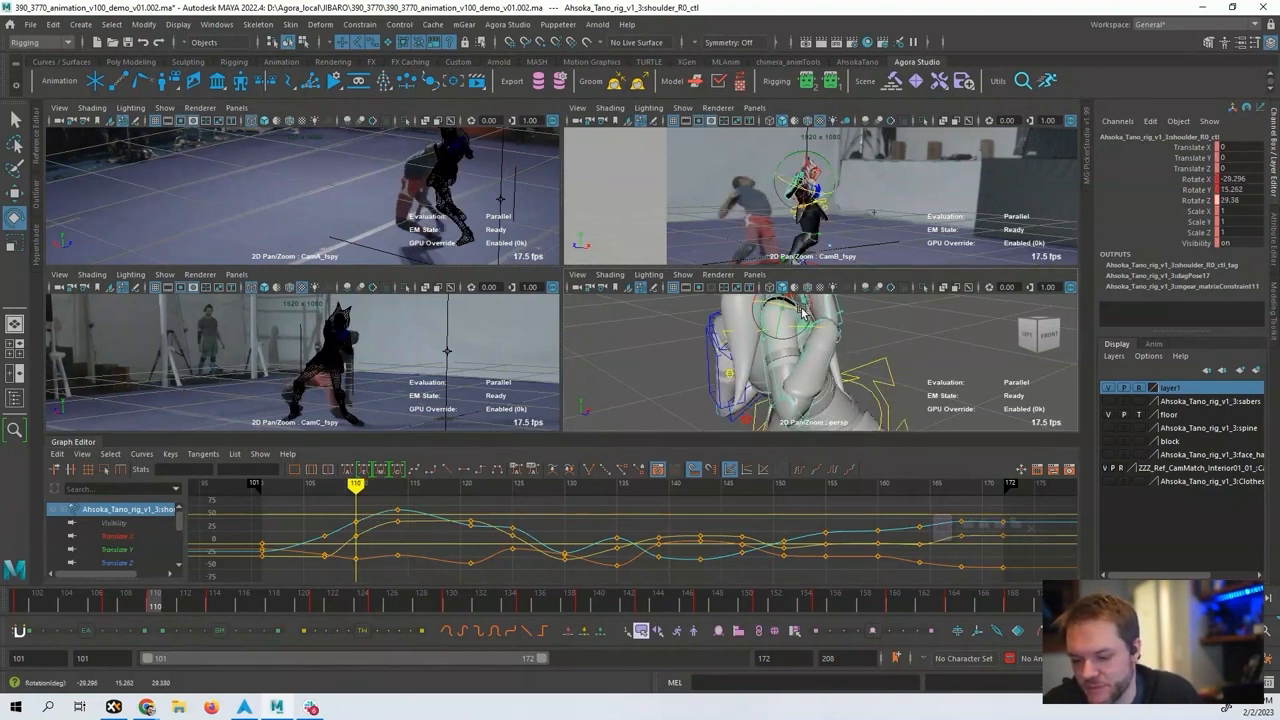
key(alt+period)
key(alt+period)
key(alt+period)
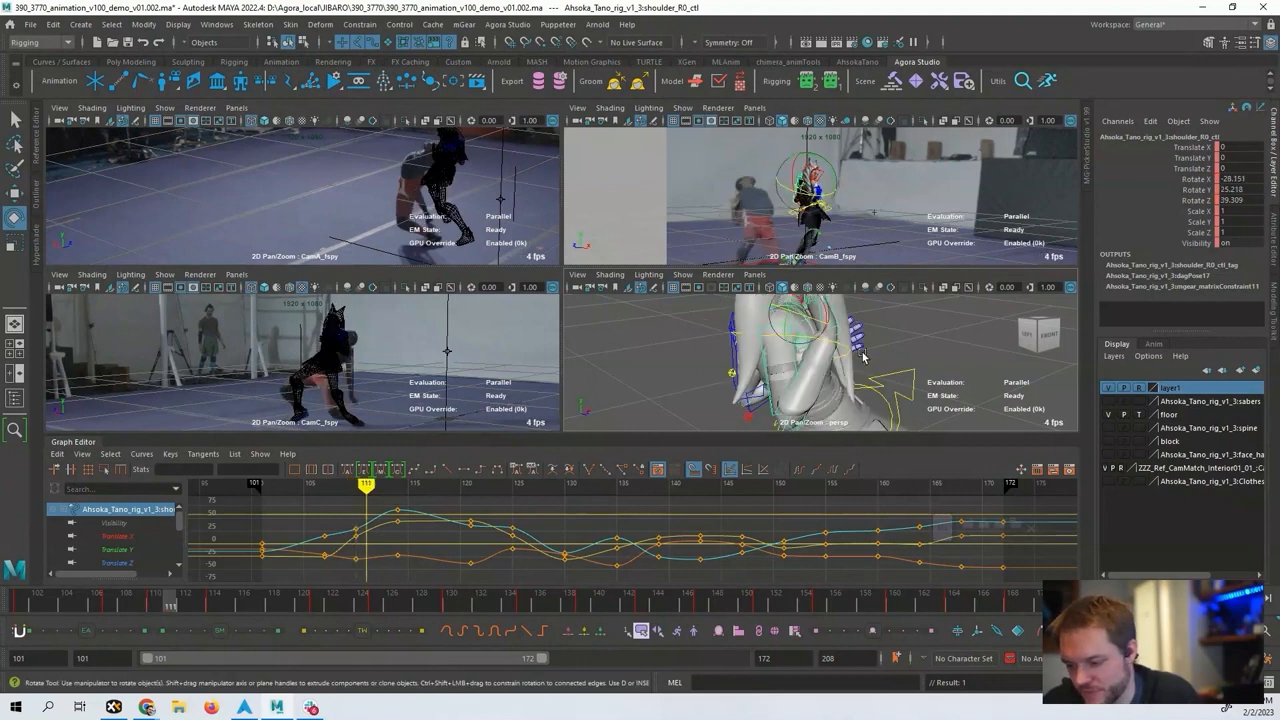
Move the right shoulder's Rotate Z peak key from frame 114 to frame 113 and lower it to about 49.
key(alt+period)
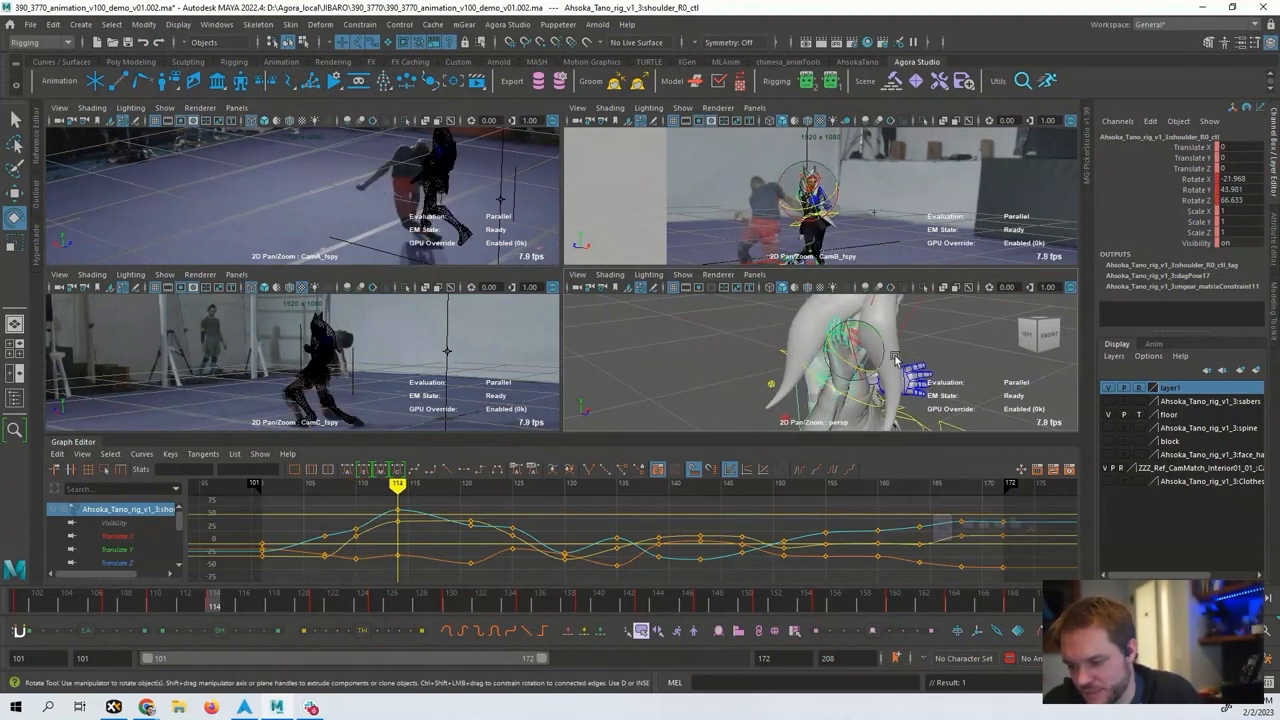
alt+drag(863, 356, 926, 349)
alt+middle_drag(750, 320, 716, 387)
alt+drag(716, 387, 758, 378)
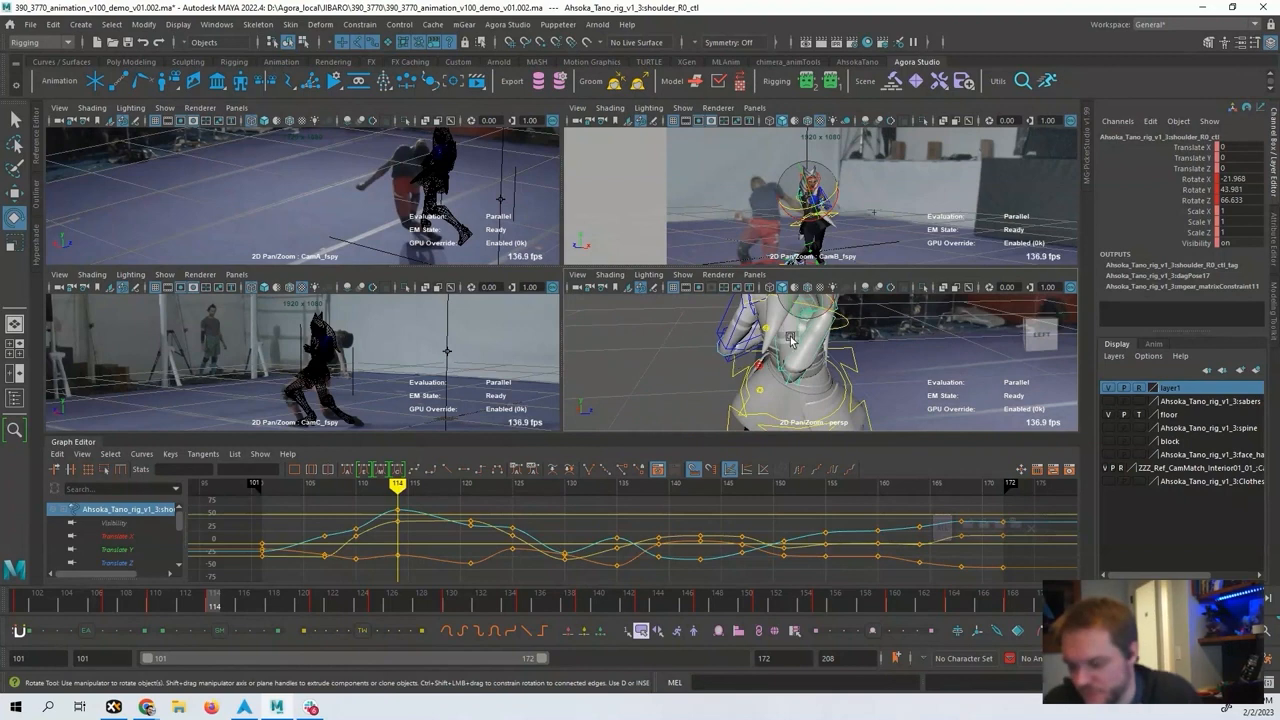
click(397, 509)
middle_drag(393, 523, 387, 532)
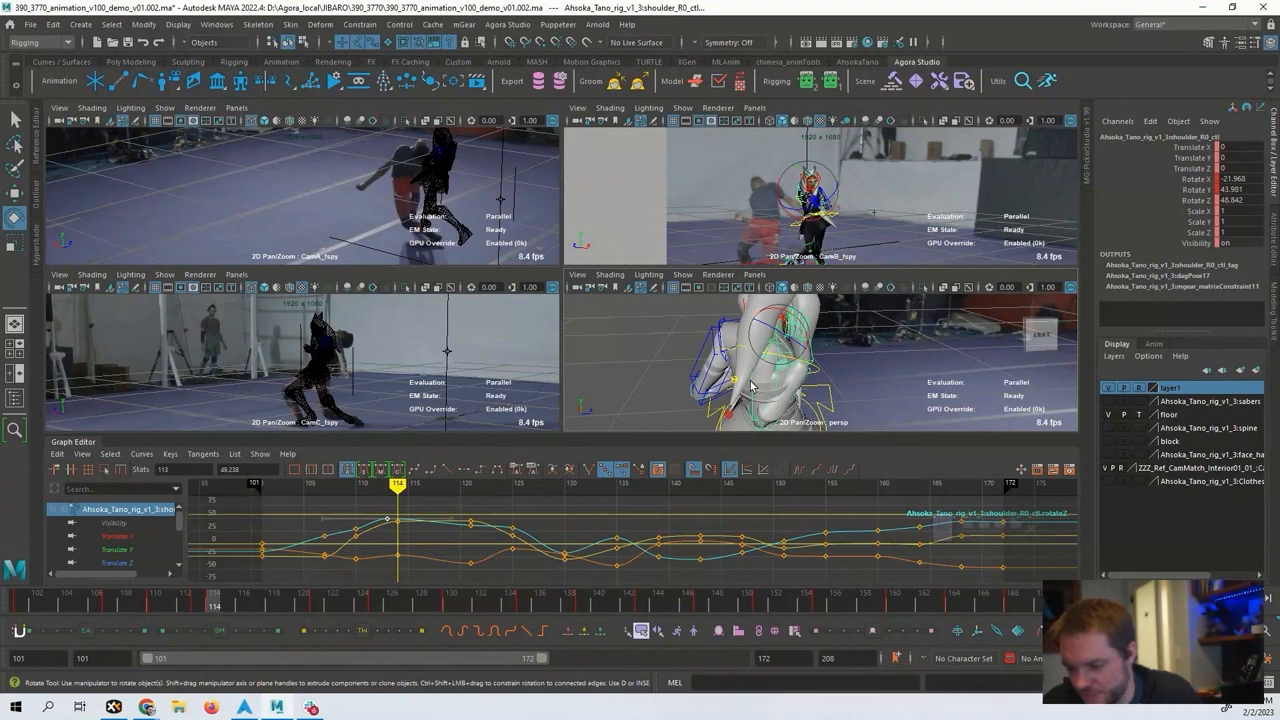
Pose the right arm at frame 114, rotating the upper arm to about Y 15 and the elbow to about Z -85.
click(795, 355)
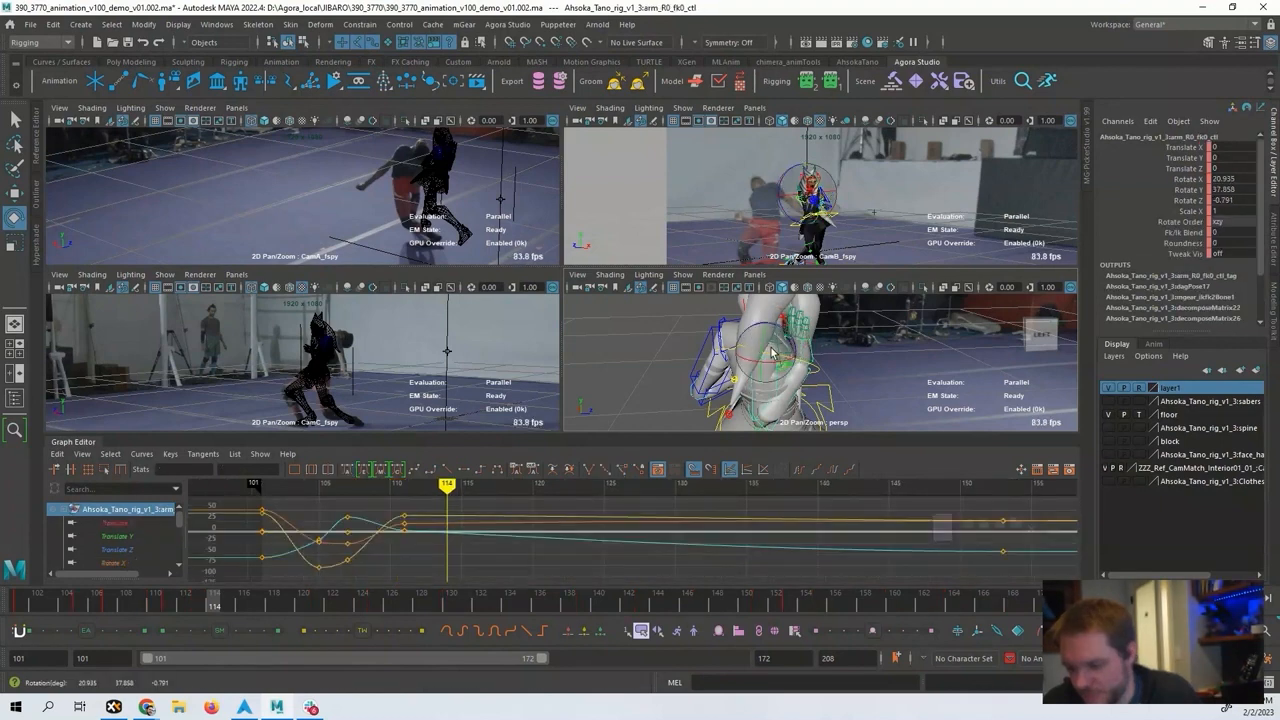
drag(768, 343, 770, 408)
click(758, 416)
alt+middle_drag(802, 402, 790, 357)
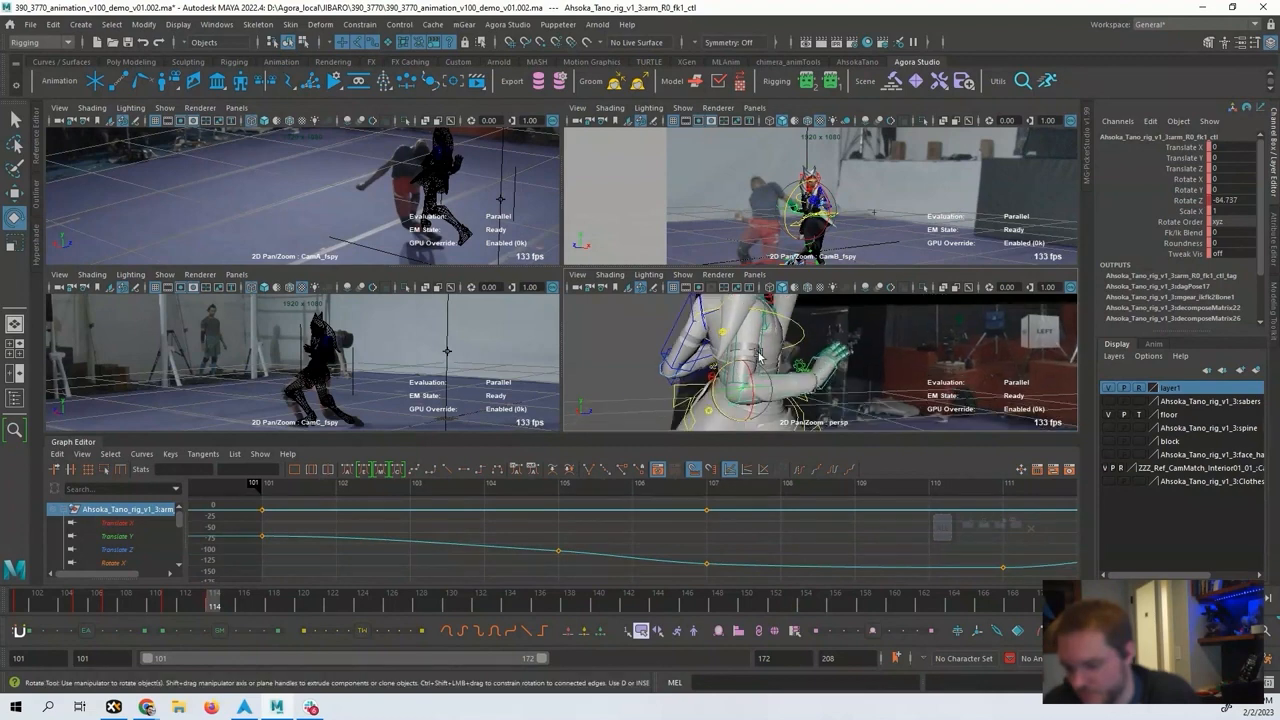
Try to twist the right upper arm at frame 114 to about -19 on Rotate X.
click(766, 316)
drag(766, 315, 747, 314)
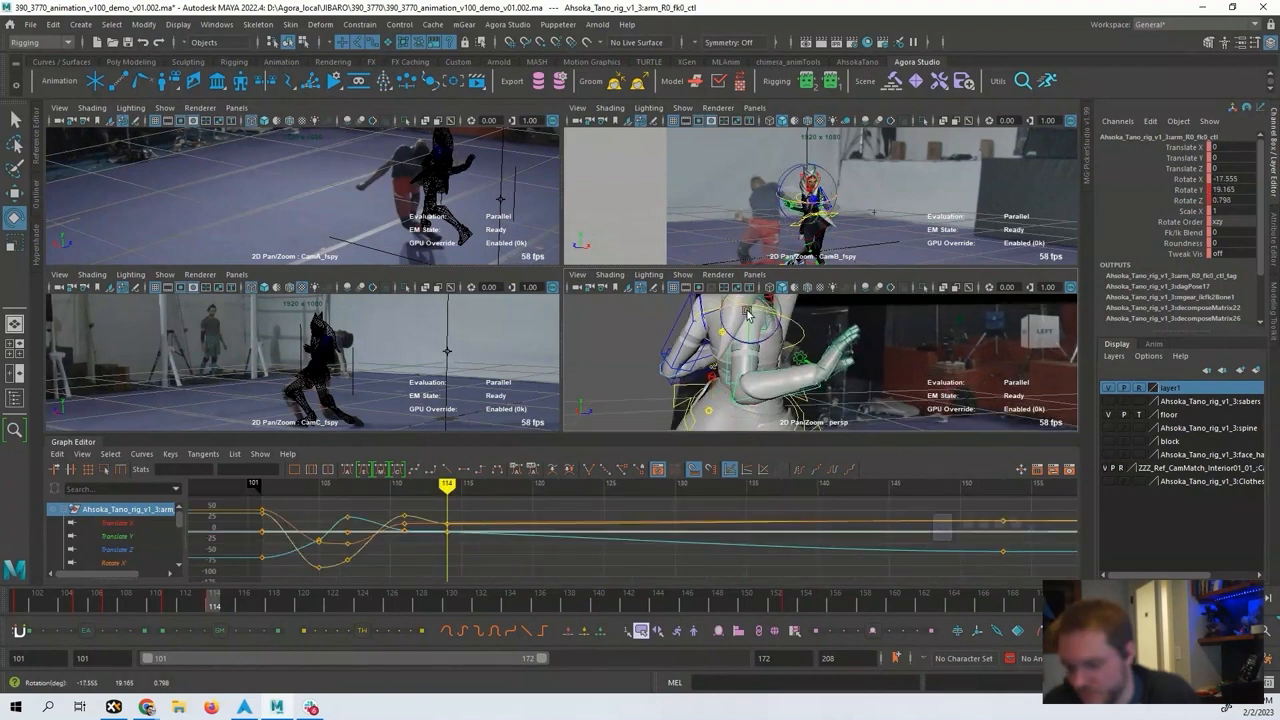
key(ctrl+z)
alt+drag(840, 340, 730, 370)
alt+middle_drag(736, 375, 738, 361)
alt+drag(737, 362, 775, 368)
alt+drag(857, 343, 762, 355)
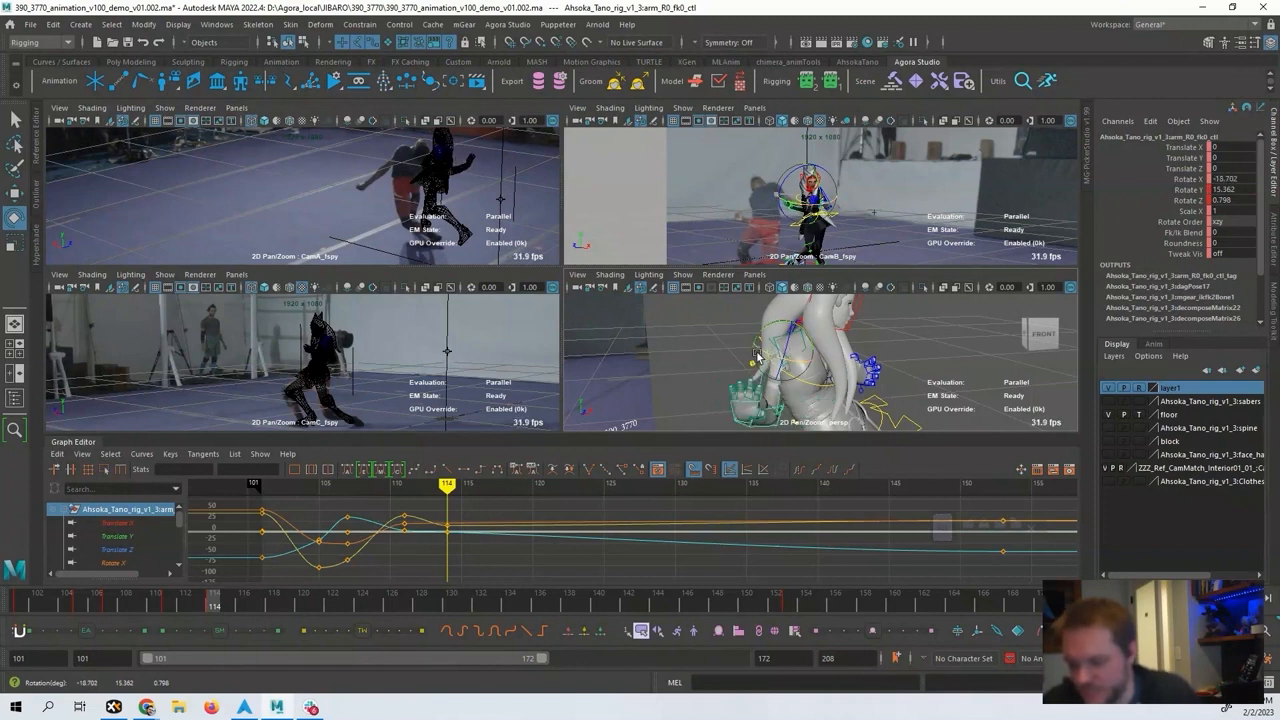
key(ctrl+z)
key(ctrl+z)
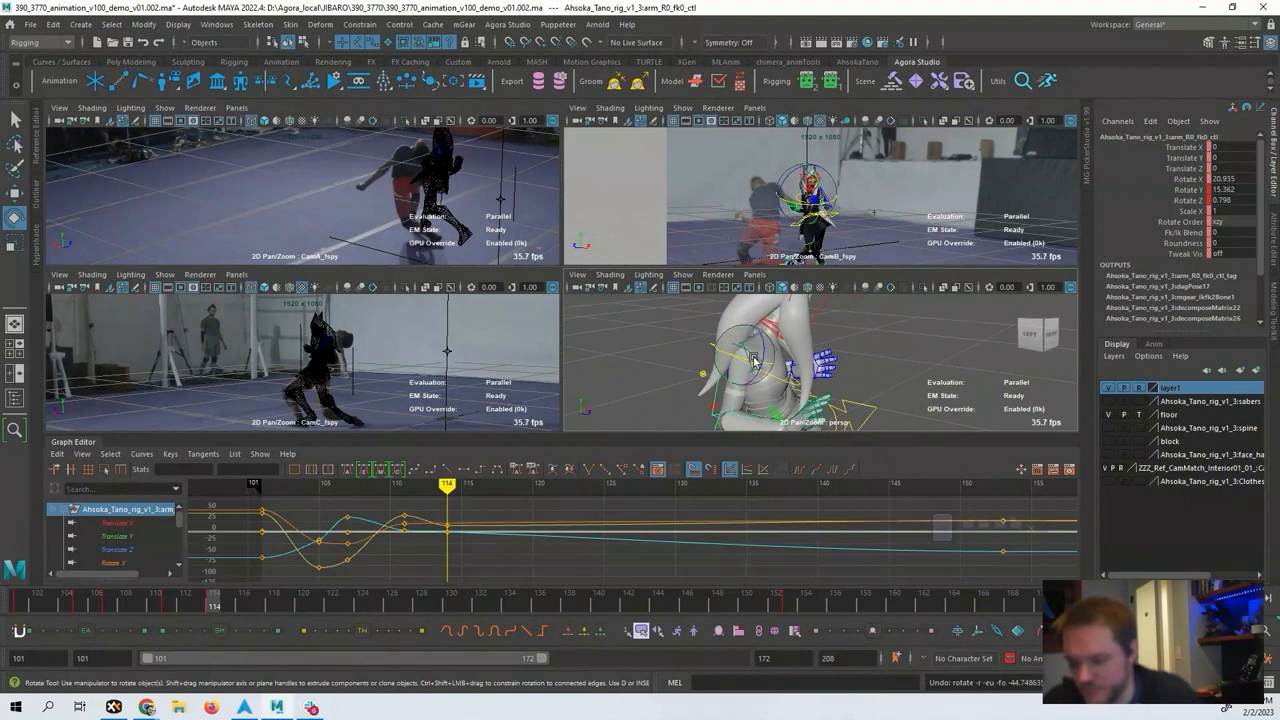
Try to swing the right upper arm at frame 114 to about 83 on Rotate Z.
drag(753, 362, 730, 327)
key(ctrl+z)
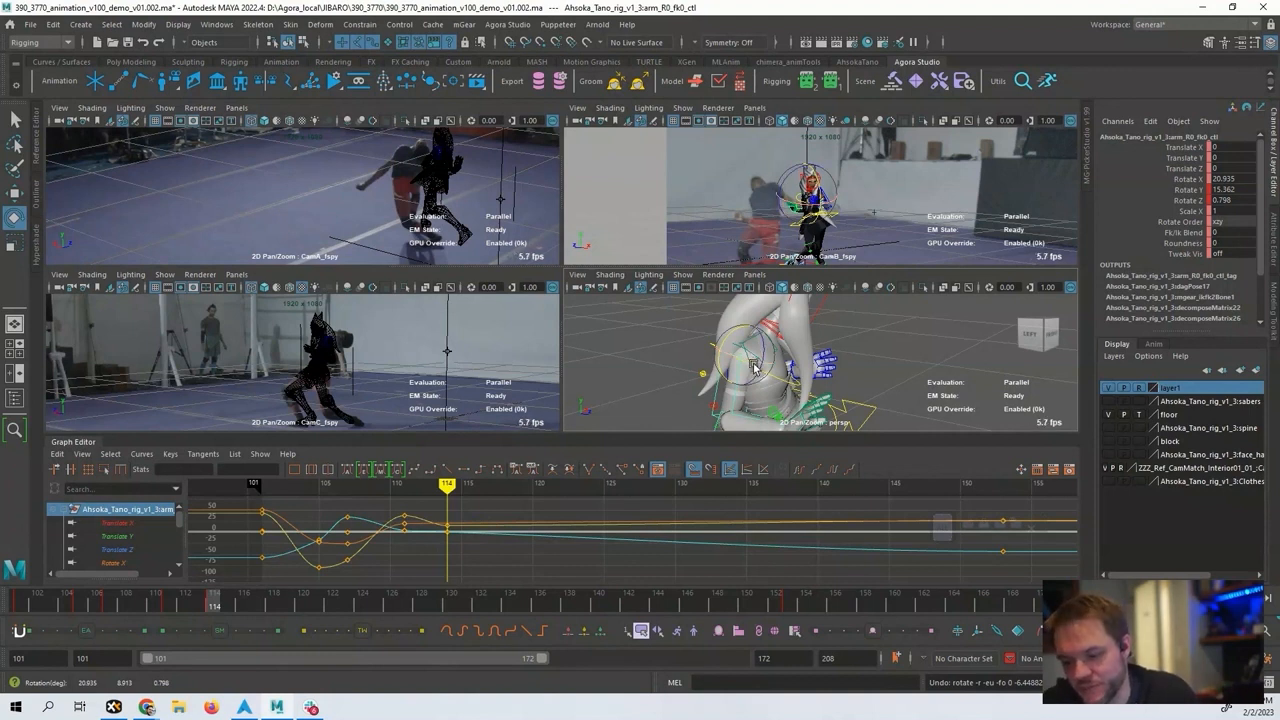
mouse_move(753, 366)
mouse_down()
mouse_move(729, 362)
mouse_move(765, 359)
mouse_move(750, 322)
mouse_move(738, 358)
mouse_up()
key(s)
key(ctrl+z)
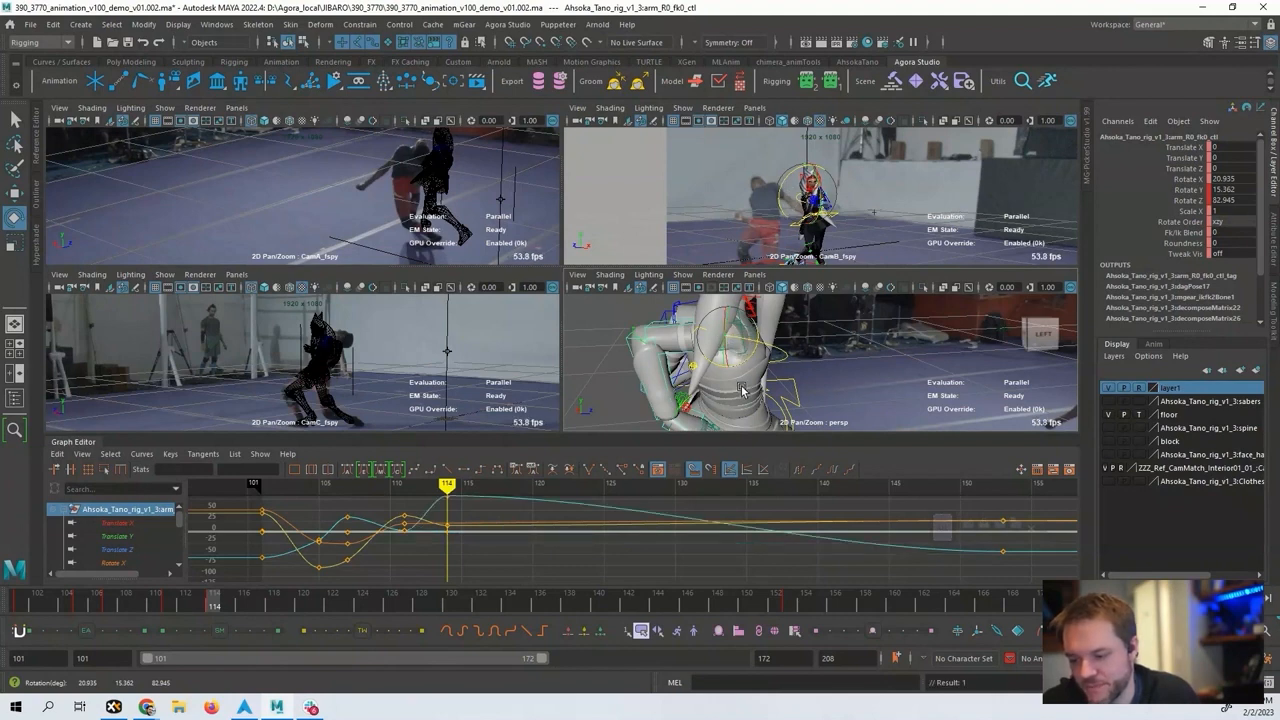
key(ctrl+z)
Adjust the rotation of the right shoulder control slightly at frame 114.
alt+drag(756, 377, 709, 366)
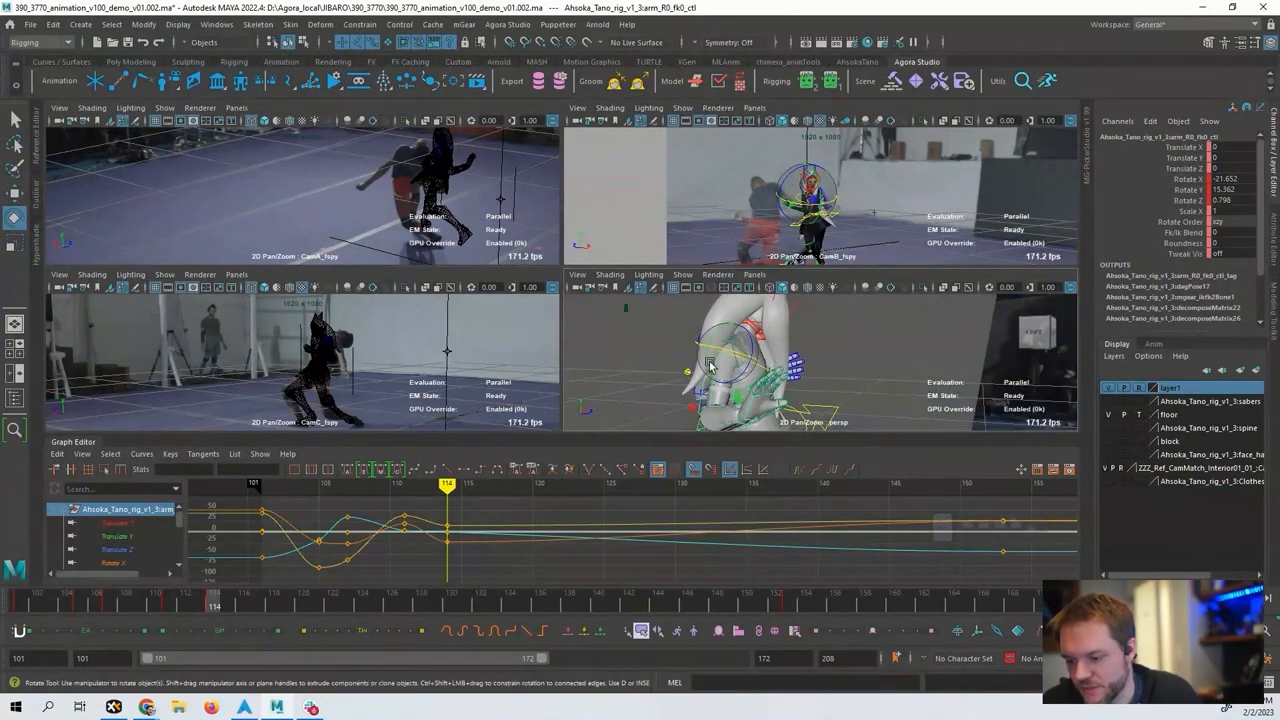
alt+right_drag(709, 366, 871, 343)
click(871, 343)
click(689, 348)
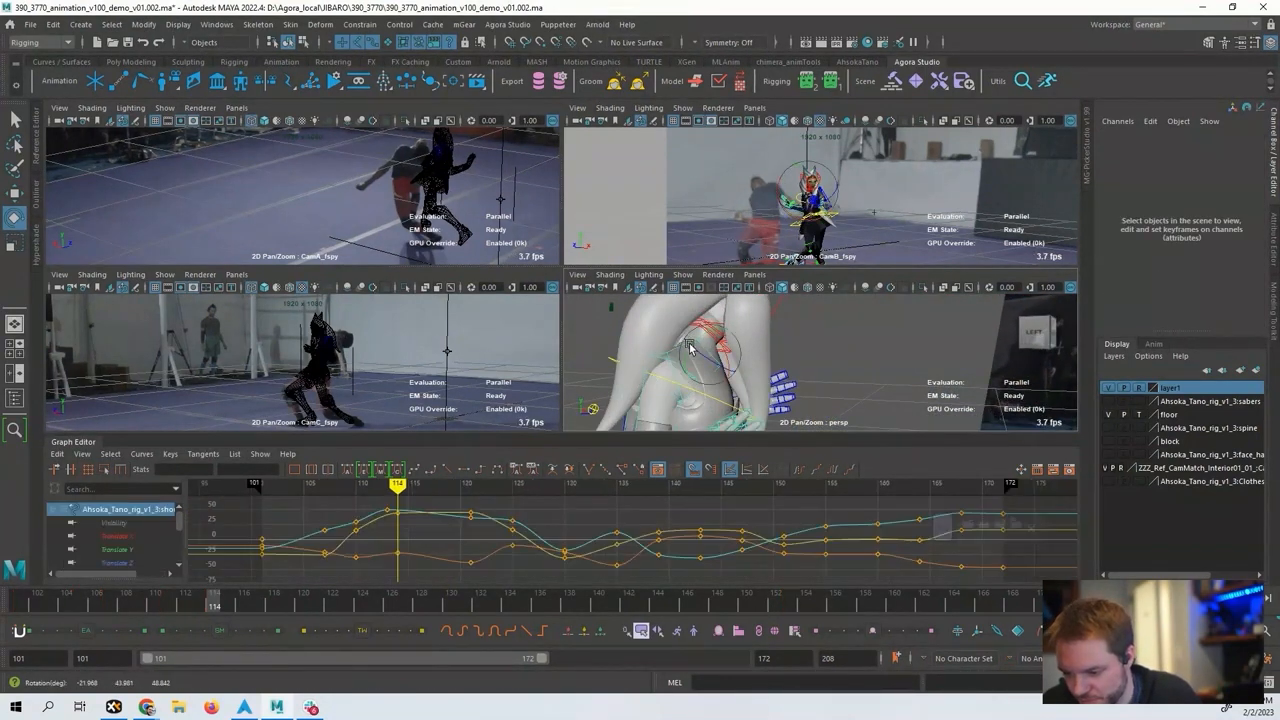
drag(689, 348, 712, 364)
click(775, 355)
Twist the right upper arm at frame 114 to about 16 on Rotate X.
alt+right_drag(775, 355, 547, 346)
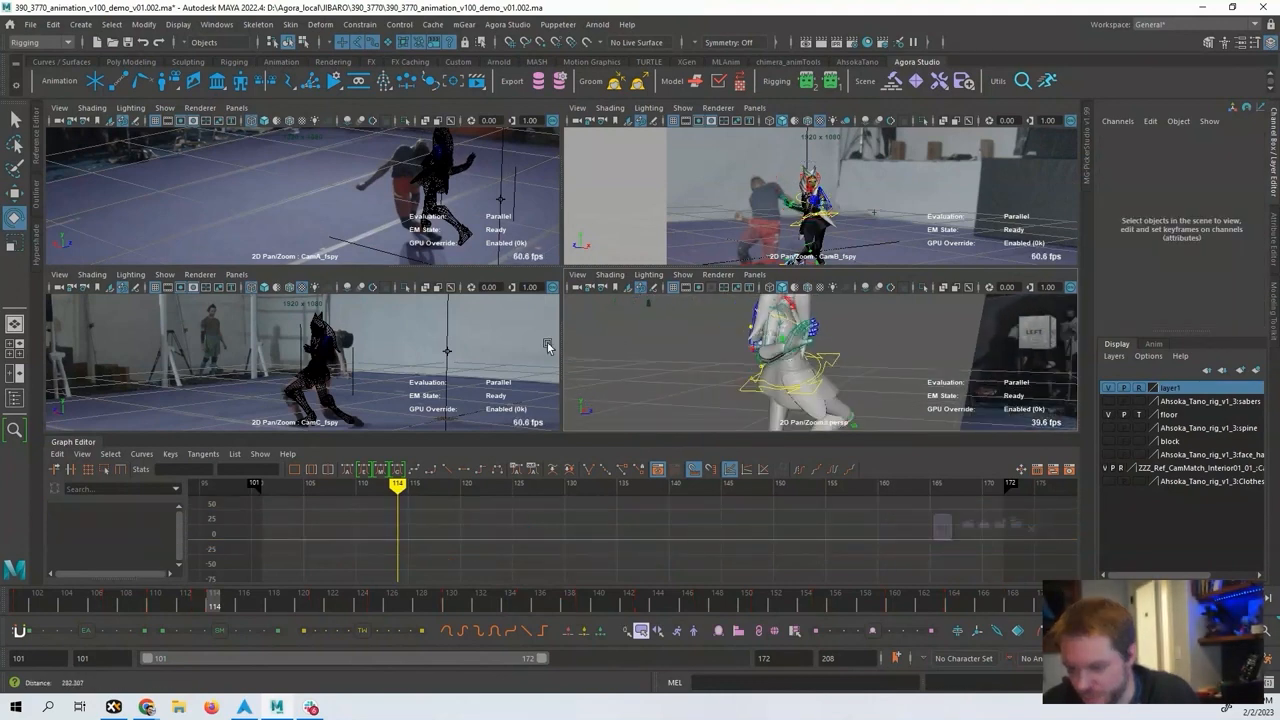
alt+drag(1015, 362, 786, 380)
alt+drag(930, 328, 775, 340)
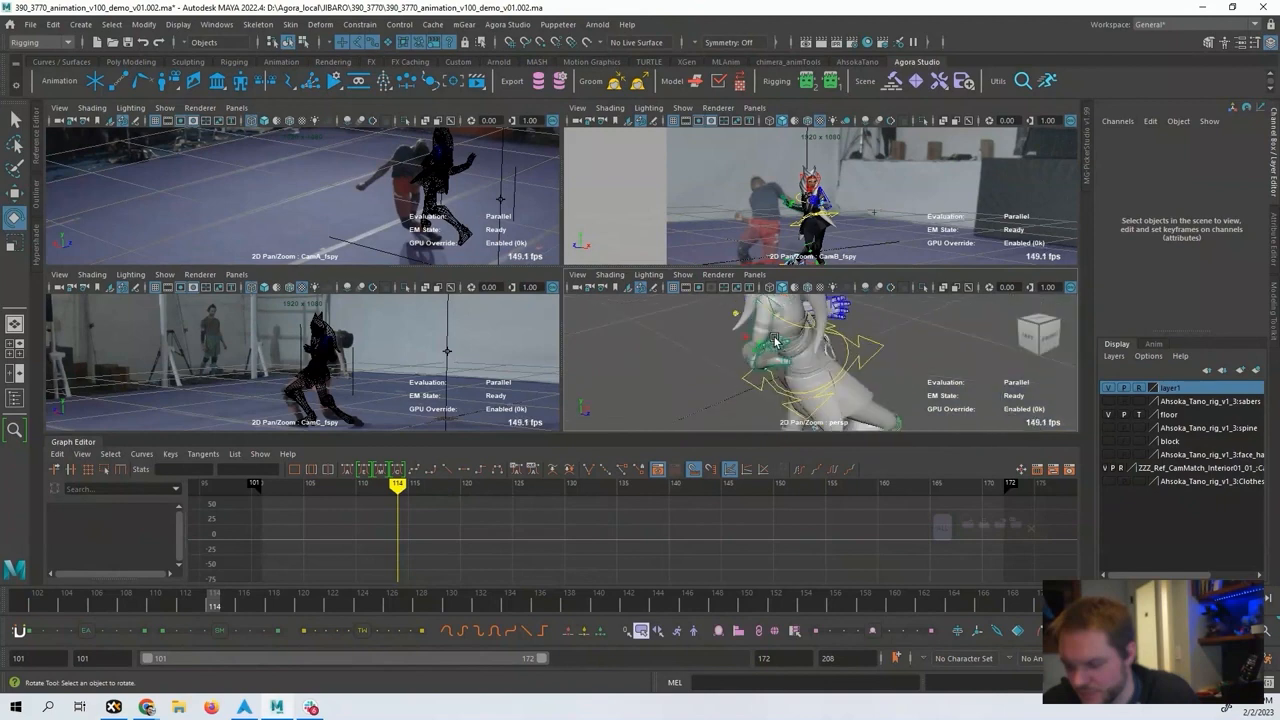
click(767, 309)
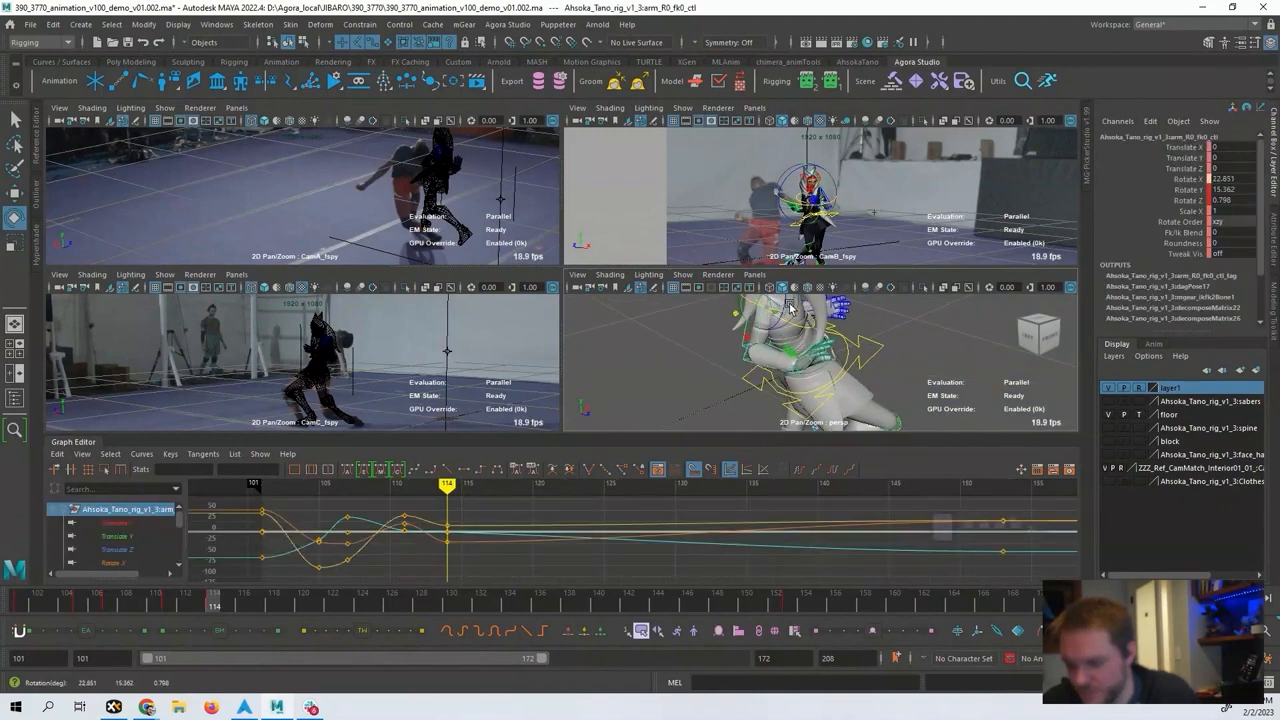
drag(786, 308, 790, 312)
alt+drag(805, 330, 840, 325)
Step through the frames between 119 and 108 to compare the right arm's motion with the reference footage.
drag(447, 530, 540, 534)
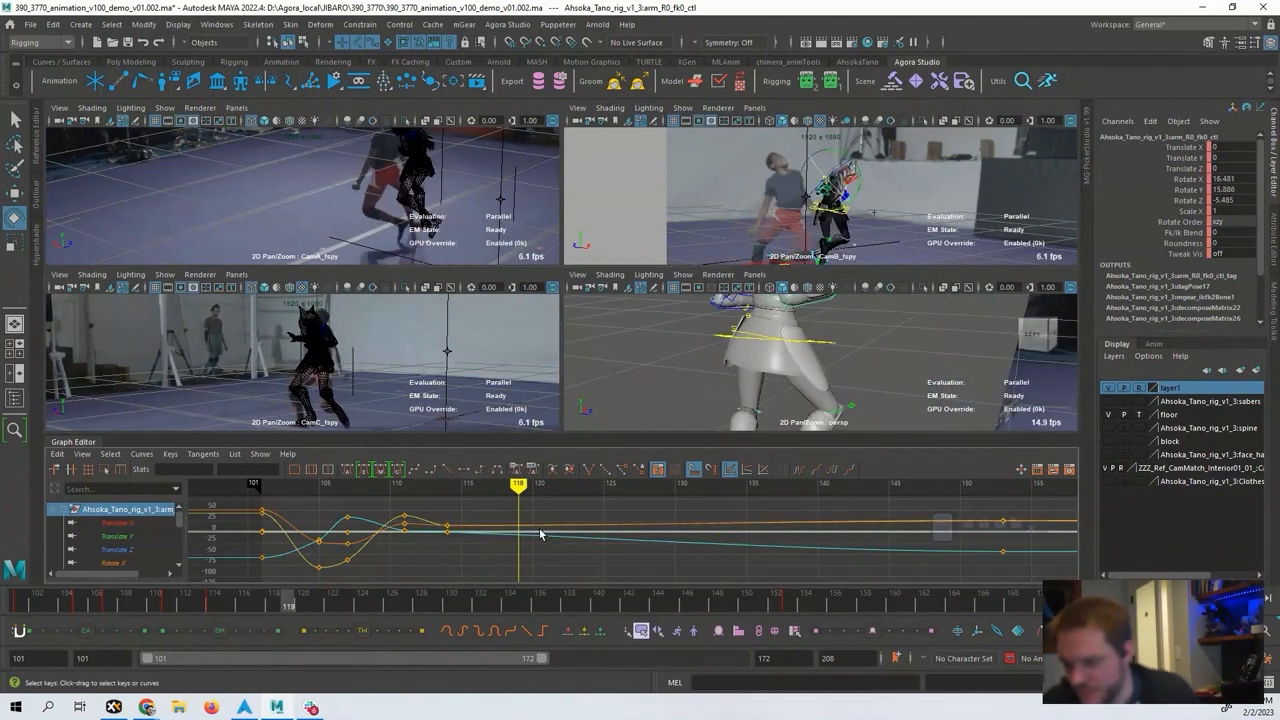
key(alt+comma)
key(alt+comma)
key(alt+comma)
key(alt+comma)
key(alt+comma)
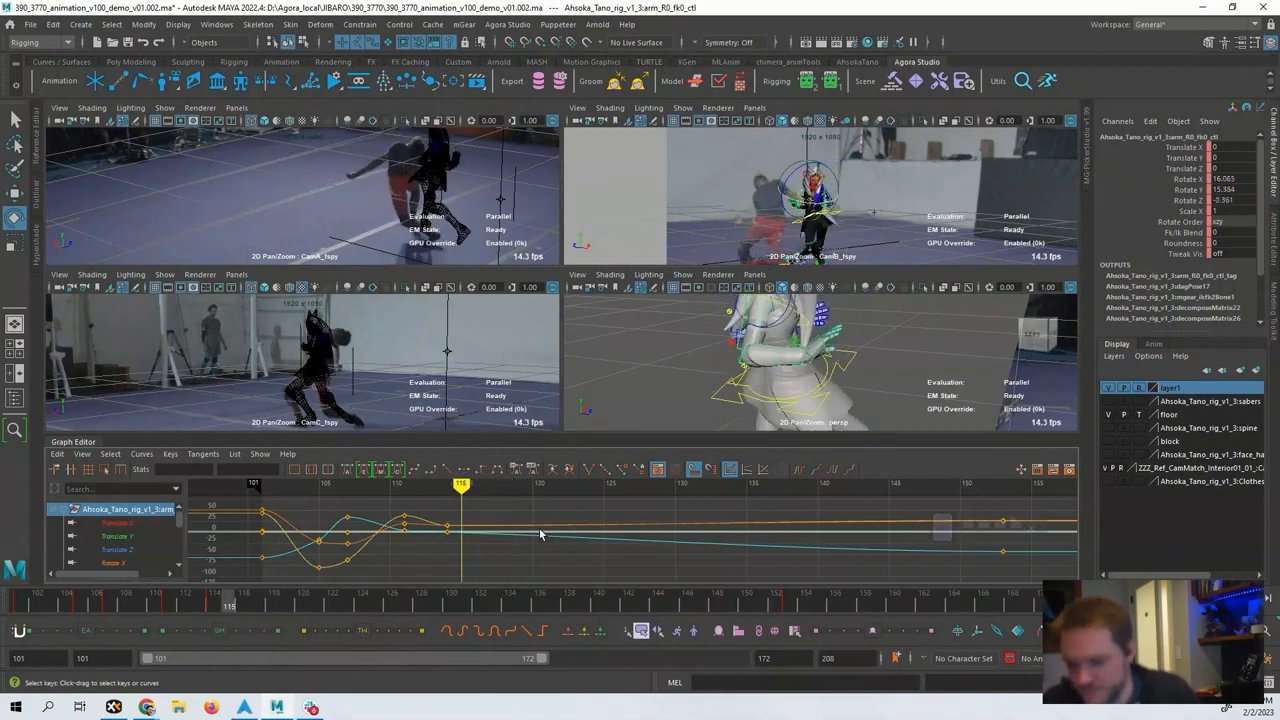
key(alt+comma)
key(alt+comma)
key(alt+comma)
key(alt+comma)
key(alt+comma)
key(alt+comma)
key(alt+comma)
key(alt+comma)
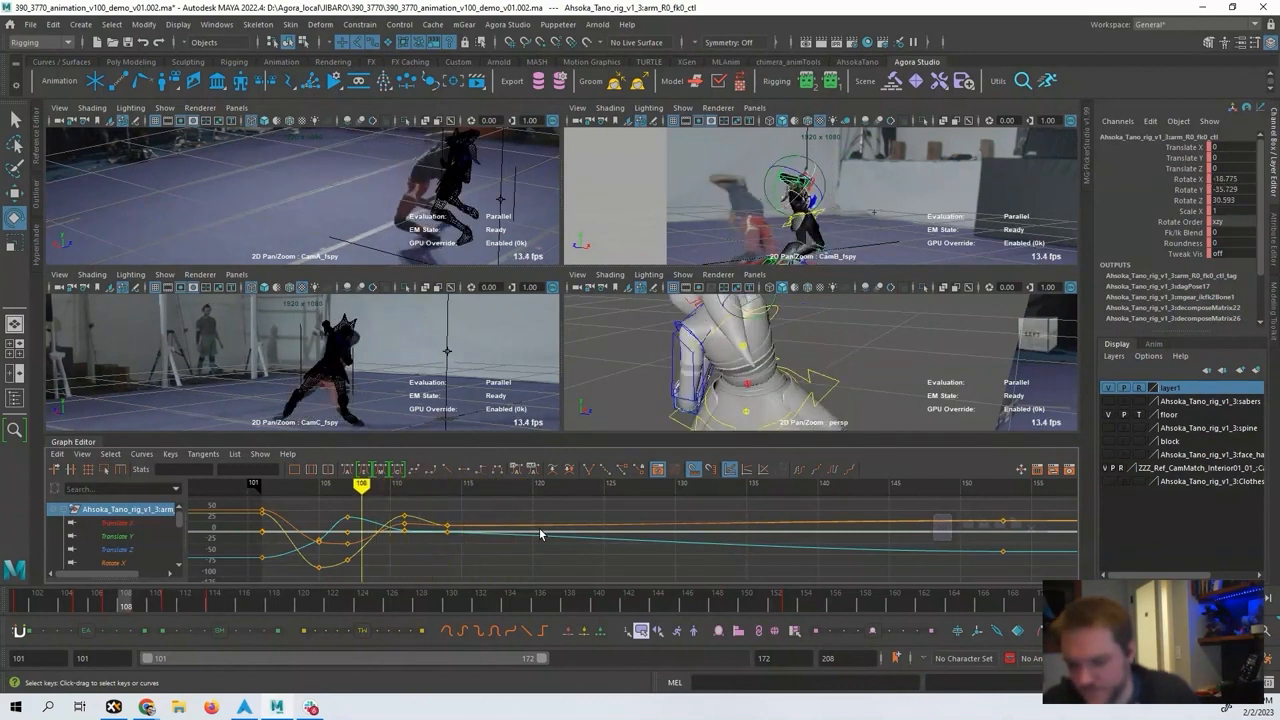
key(alt+period)
key(alt+period)
key(alt+period)
key(alt+period)
key(alt+comma)
key(alt+comma)
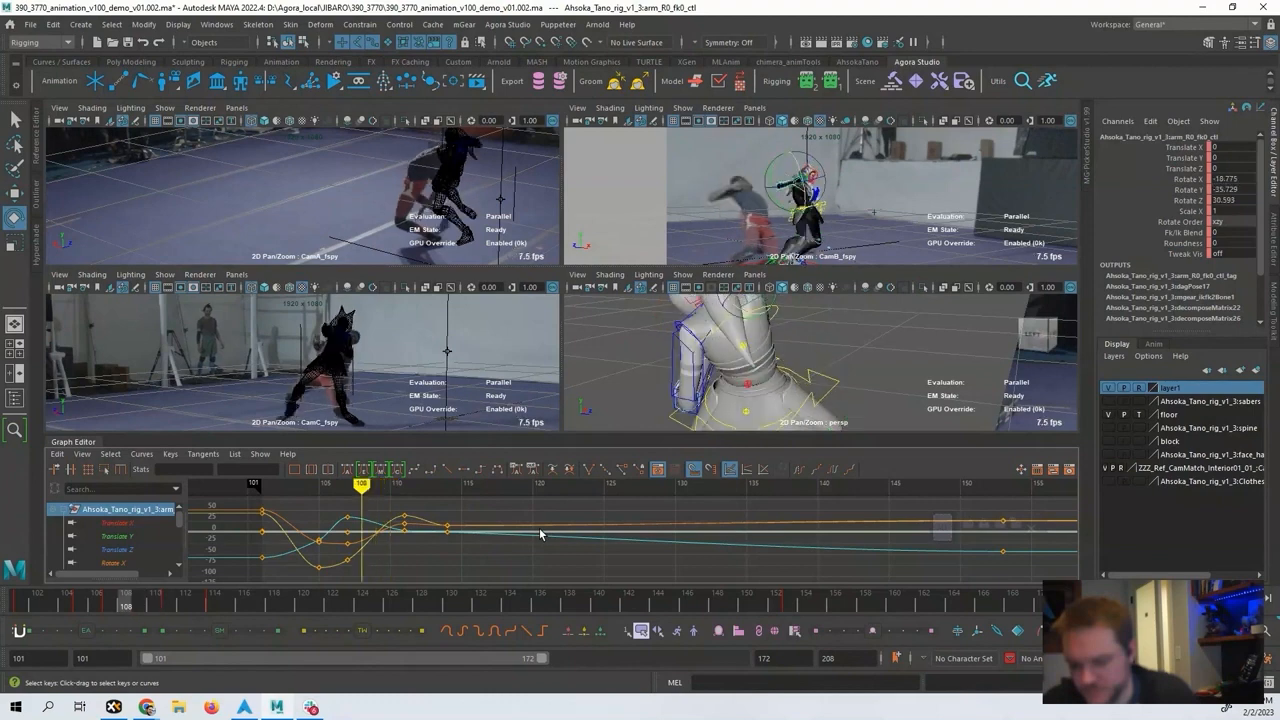
Rotate the right upper arm at frame 107 to about -44 on Rotate Y.
key(backslash)
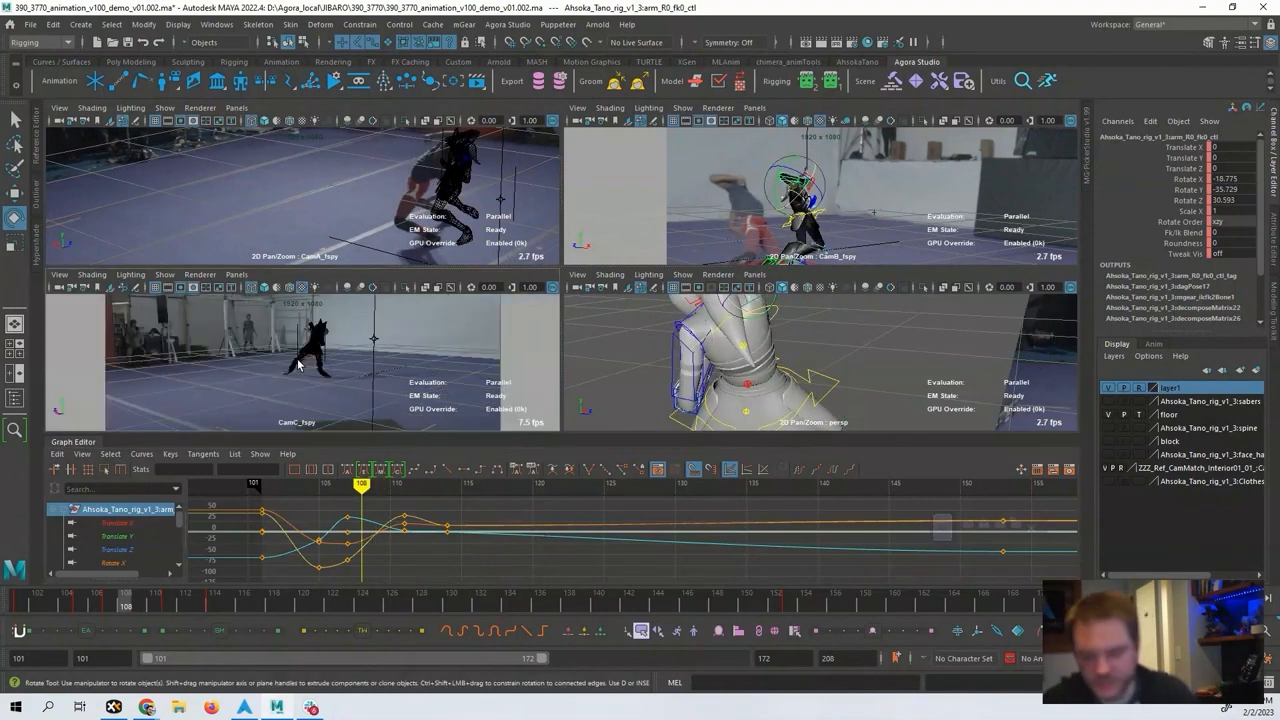
key(backslash)
mouse_move(298, 364)
middle_down()
mouse_move(609, 334)
mouse_move(323, 366)
middle_up()
middle_drag(323, 366, 323, 398)
alt+drag(600, 370, 786, 350)
click(752, 331)
alt+drag(752, 331, 858, 346)
click(840, 333)
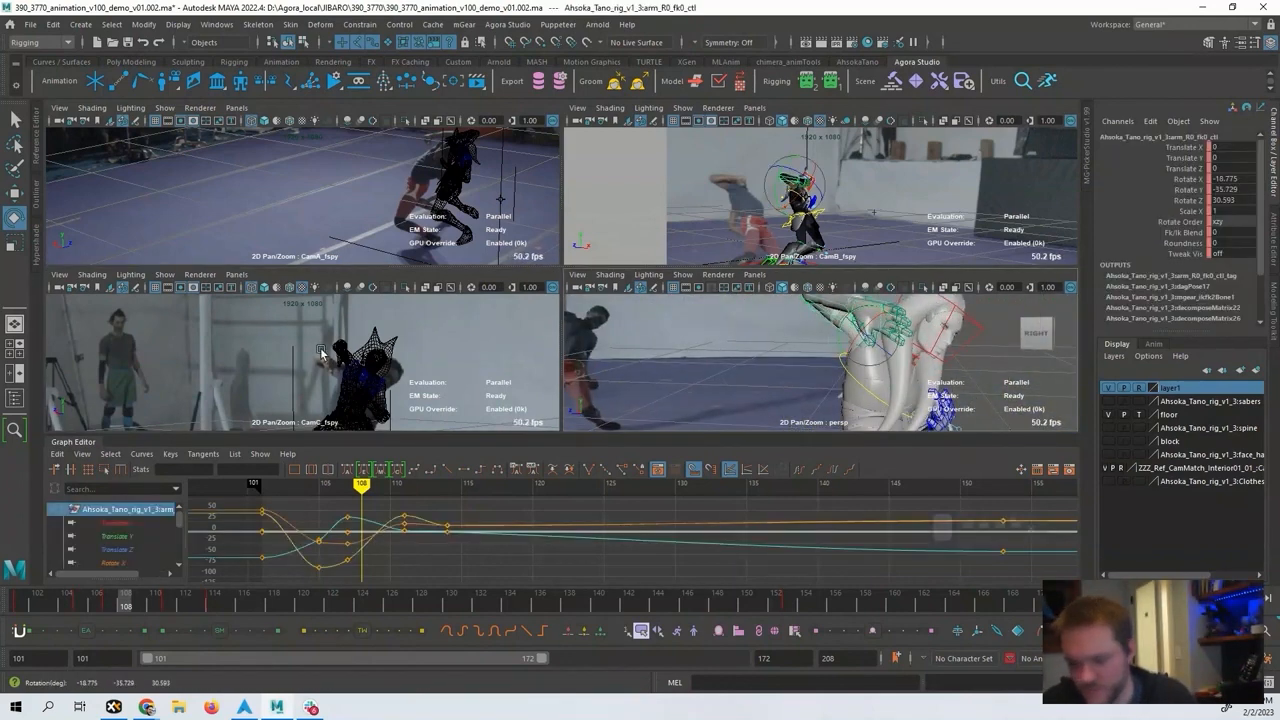
key(alt+comma)
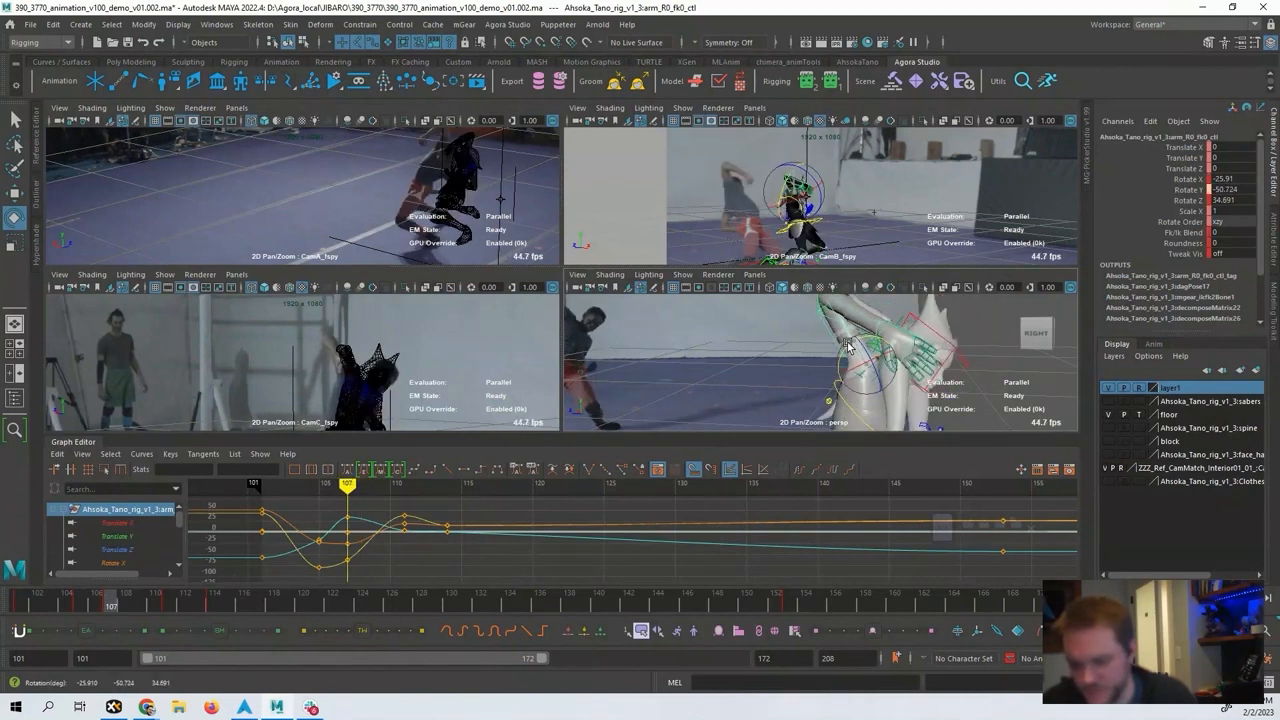
alt+drag(926, 356, 808, 342)
Step through frames 107 to 119 to check the right arm against the performer in the footage.
key(period)
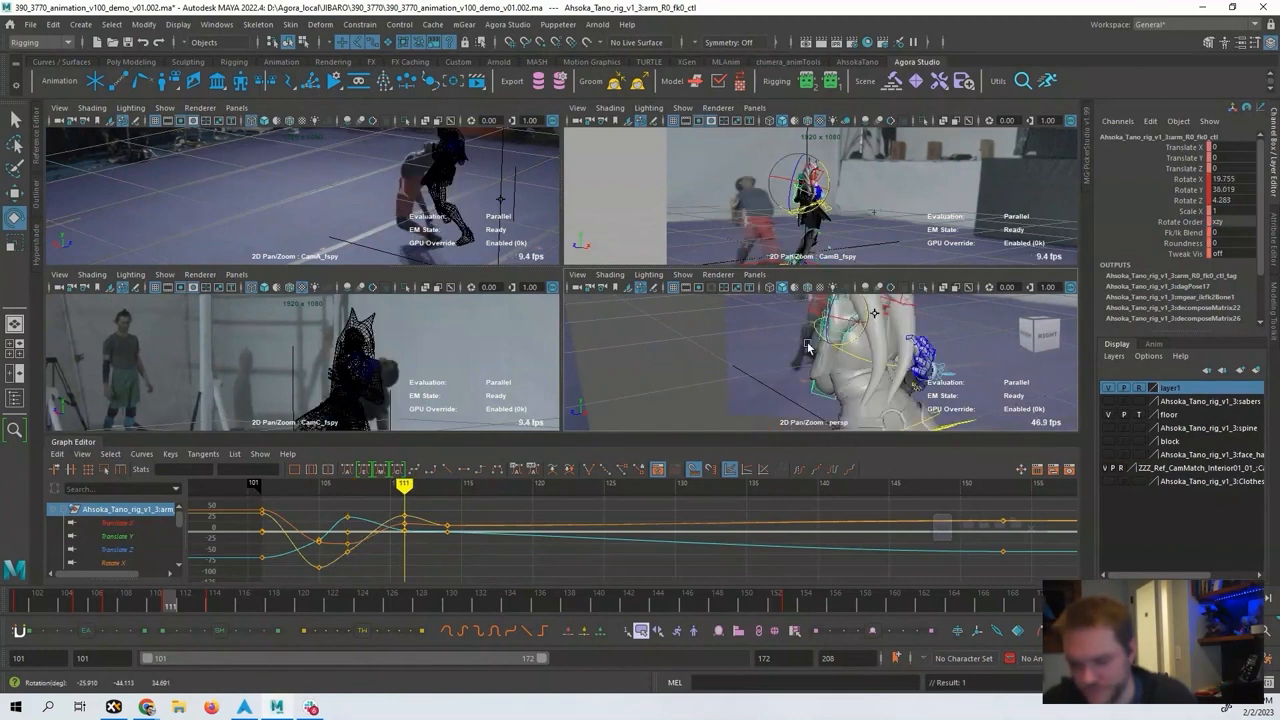
key(comma)
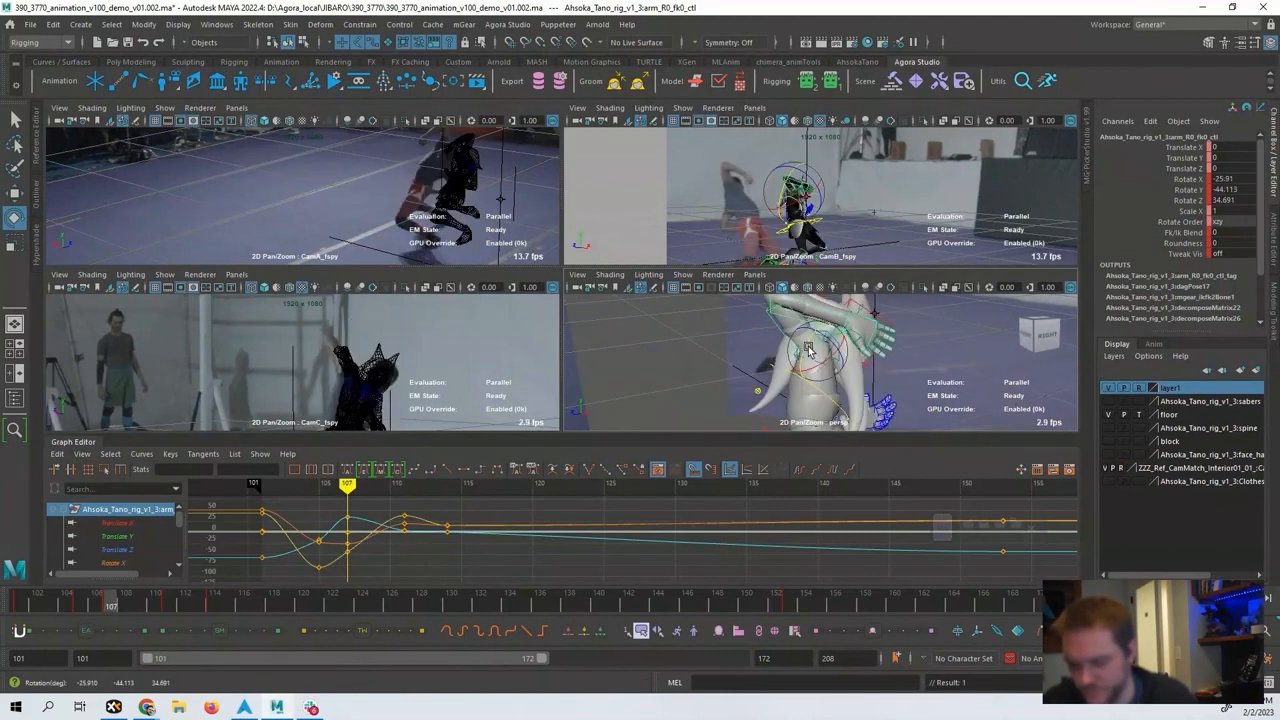
key(alt+period)
key(alt+period)
key(alt+period)
key(alt+period)
key(alt+period)
key(alt+period)
key(alt+period)
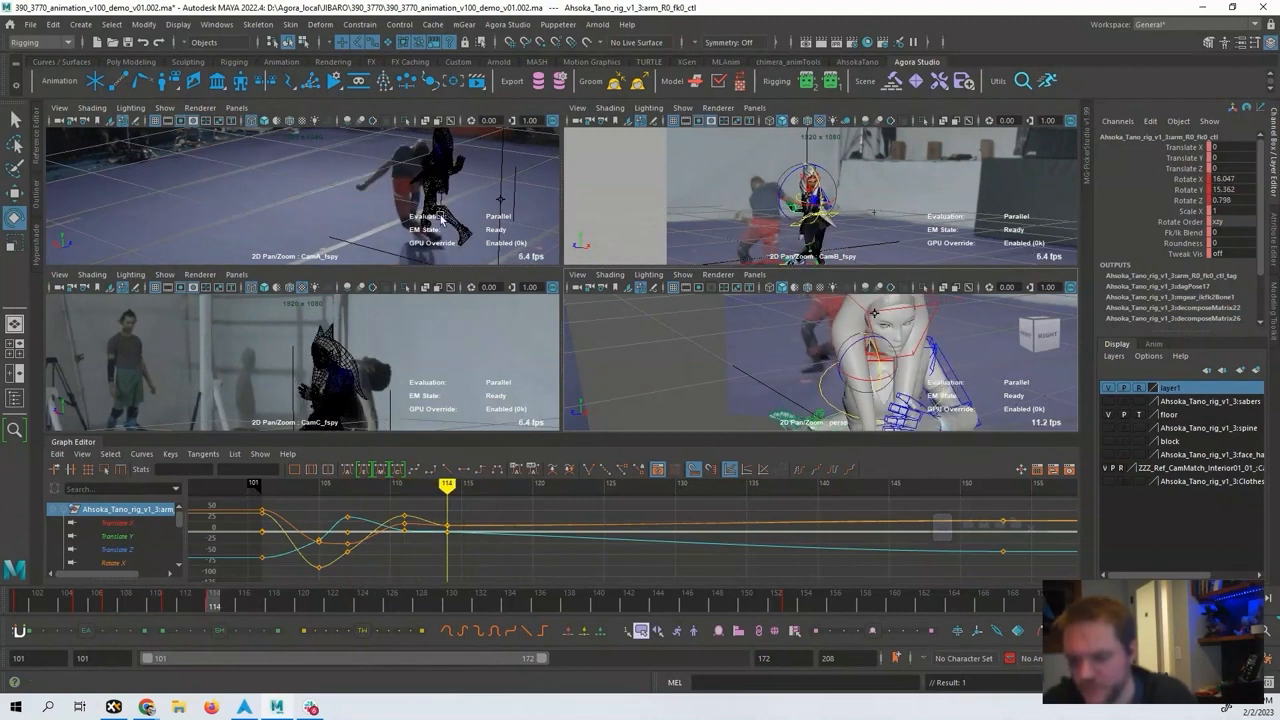
alt+drag(807, 356, 777, 381)
key(alt+period)
key(alt+period)
key(alt+period)
key(alt+period)
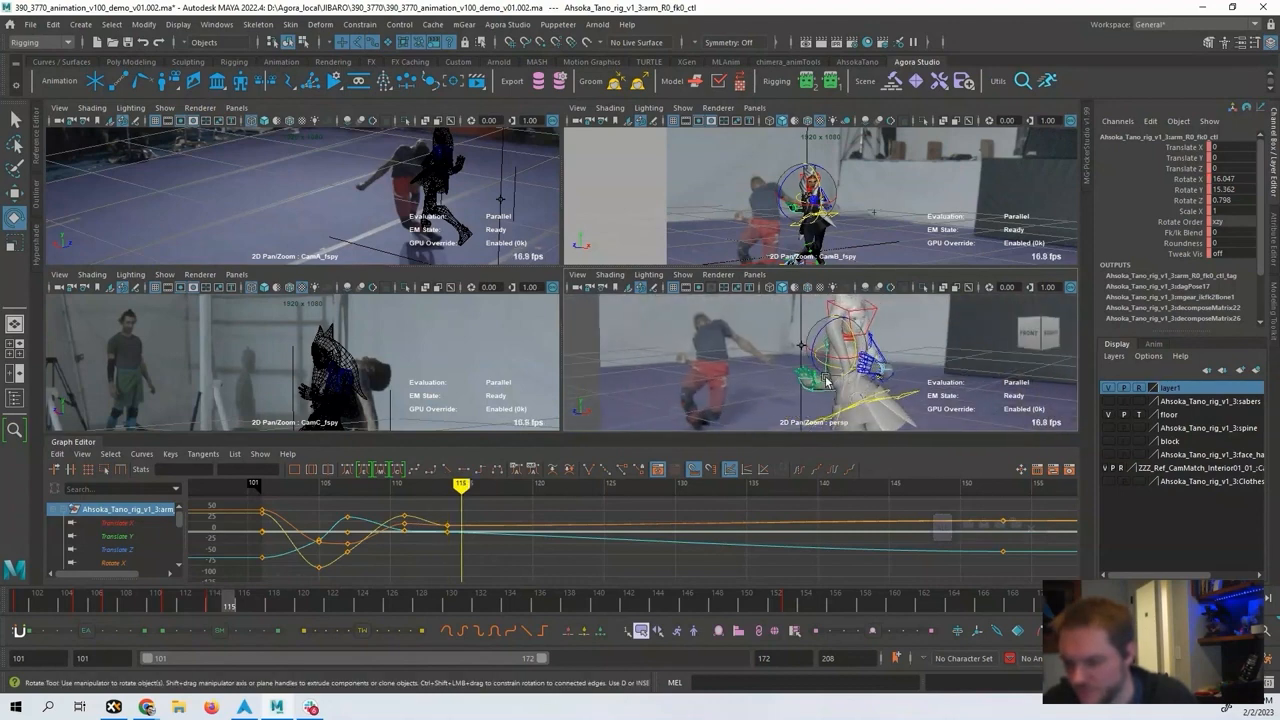
key(alt+period)
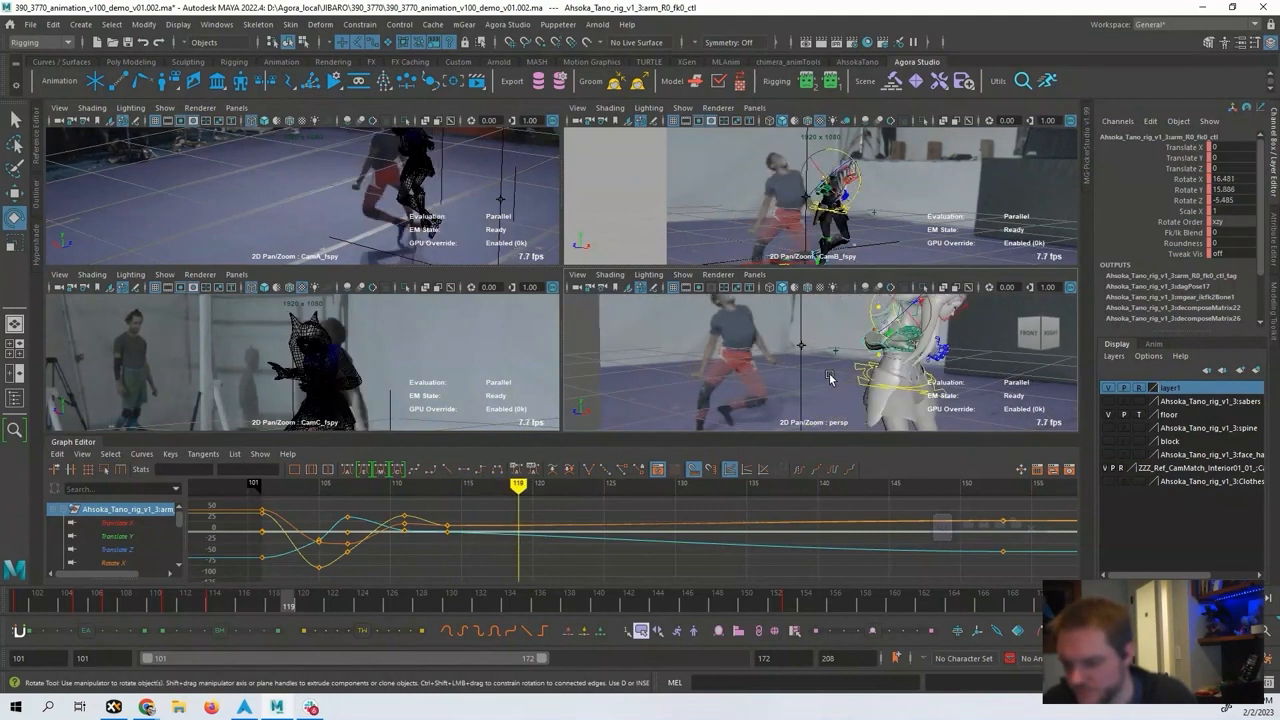
Pose the right arm at frame 119, rotating the upper arm to about Y 13 and the elbow to about Z -4.
drag(884, 323, 904, 312)
click(868, 356)
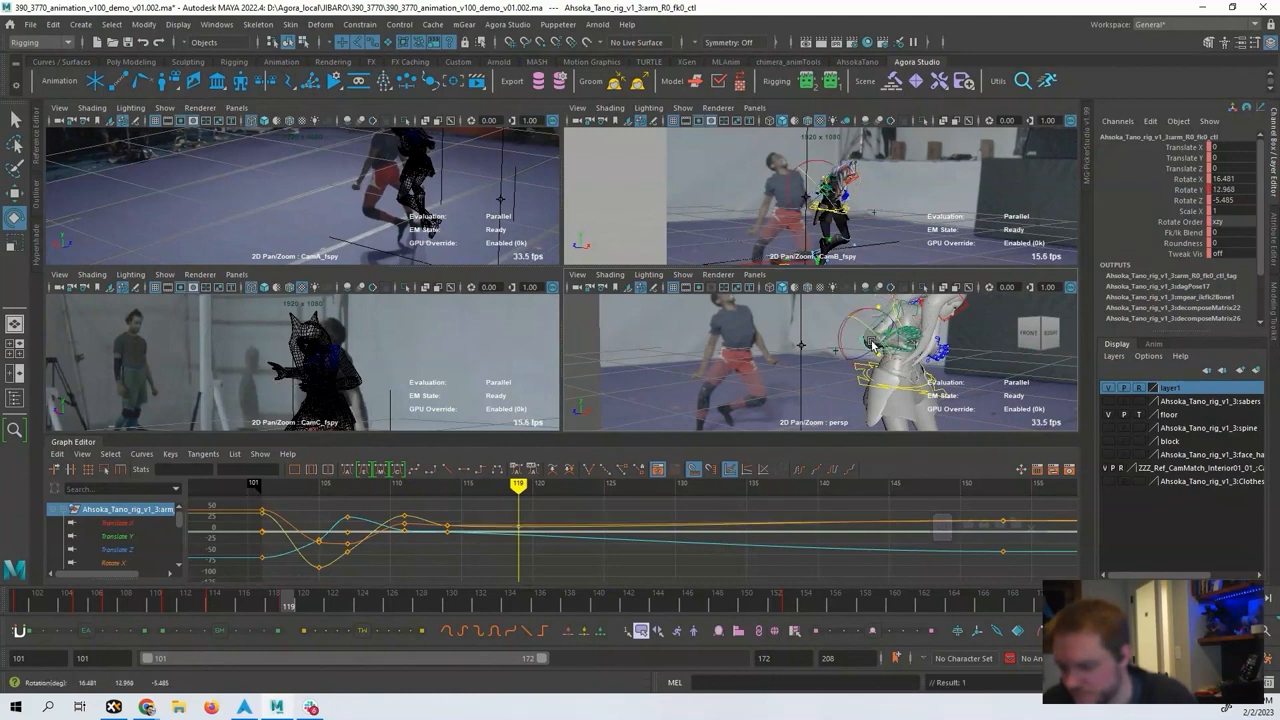
drag(866, 357, 858, 363)
alt+right_drag(880, 352, 1042, 322)
alt+middle_drag(906, 329, 868, 322)
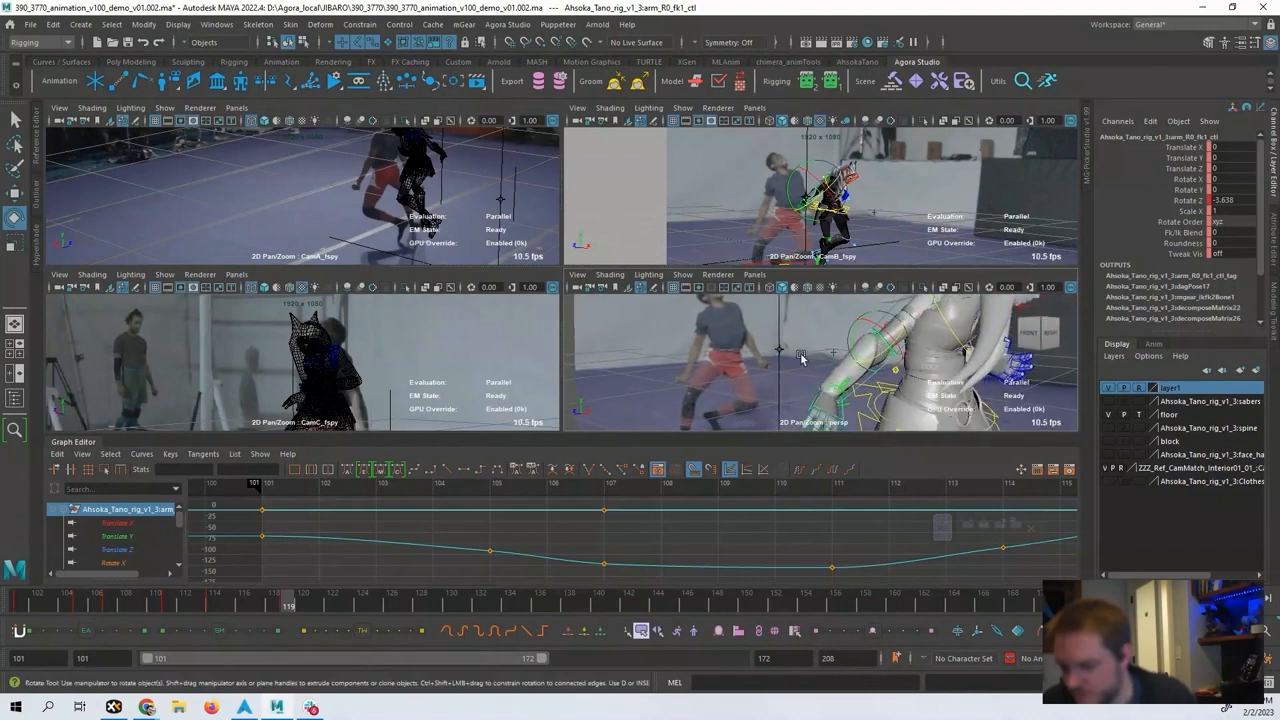
Set the right upper arm's Rotate X to 0 at frame 119.
click(801, 355)
click(887, 316)
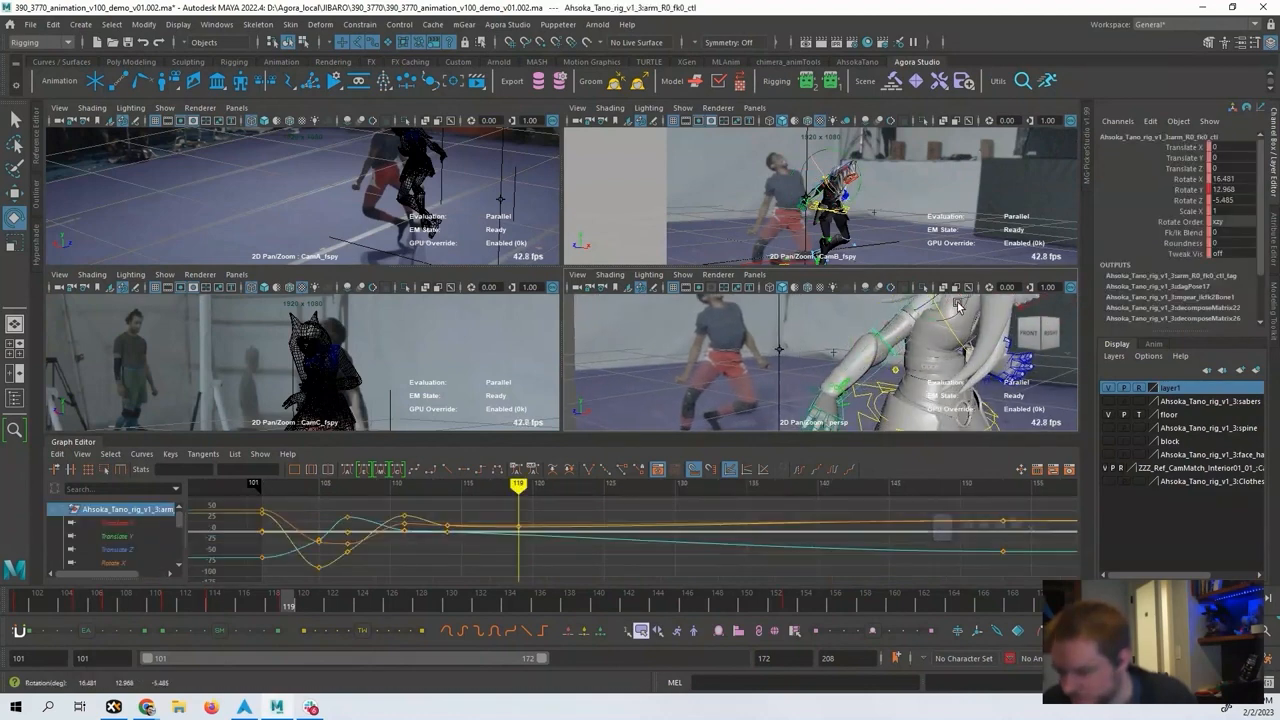
alt+middle_drag(955, 304, 950, 334)
drag(951, 335, 936, 314)
click(1224, 180)
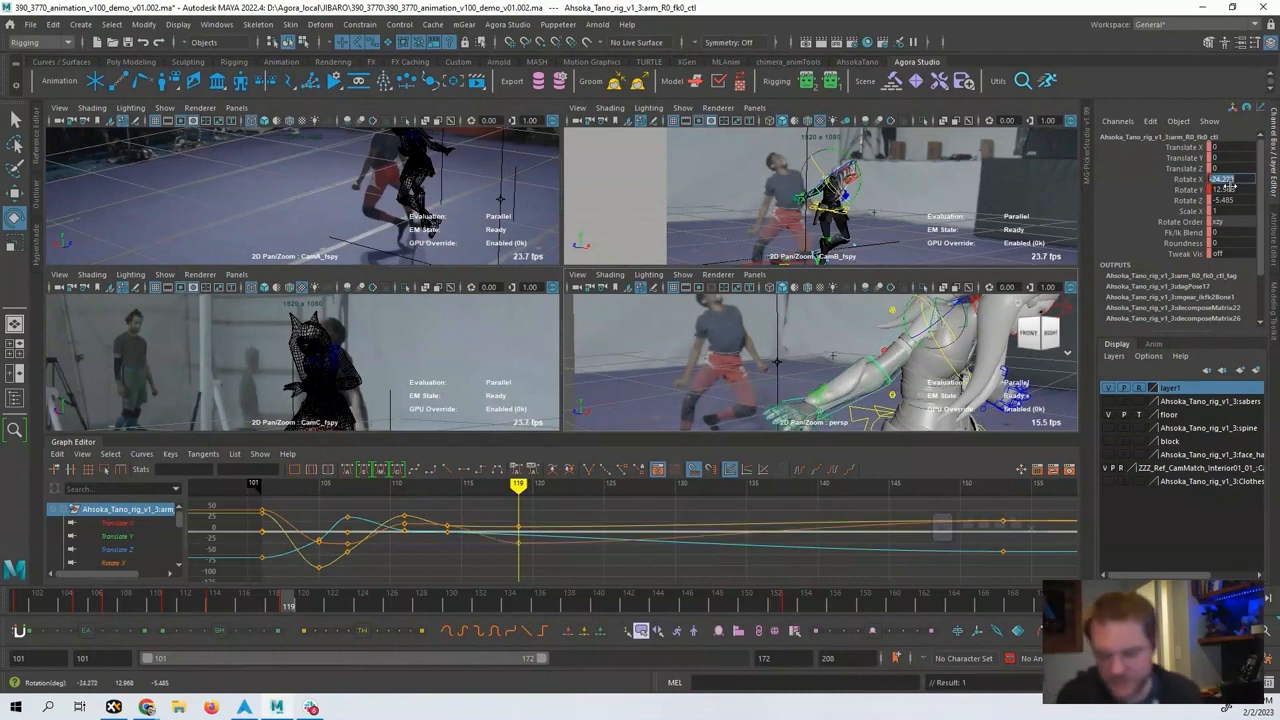
text(0)
key(Return)
click(1188, 179)
Rotate the right upper arm at frame 119 to about 30 on Rotate Y.
alt+middle_drag(852, 418, 837, 376)
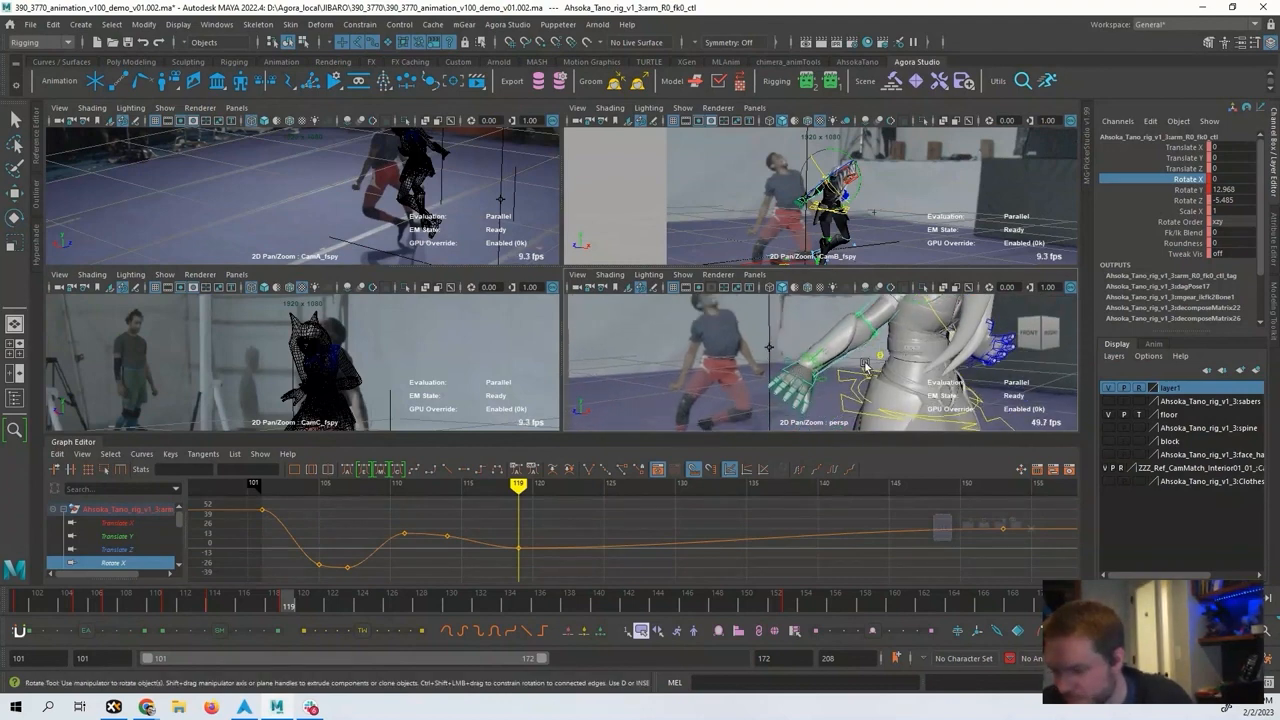
alt+drag(851, 366, 935, 362)
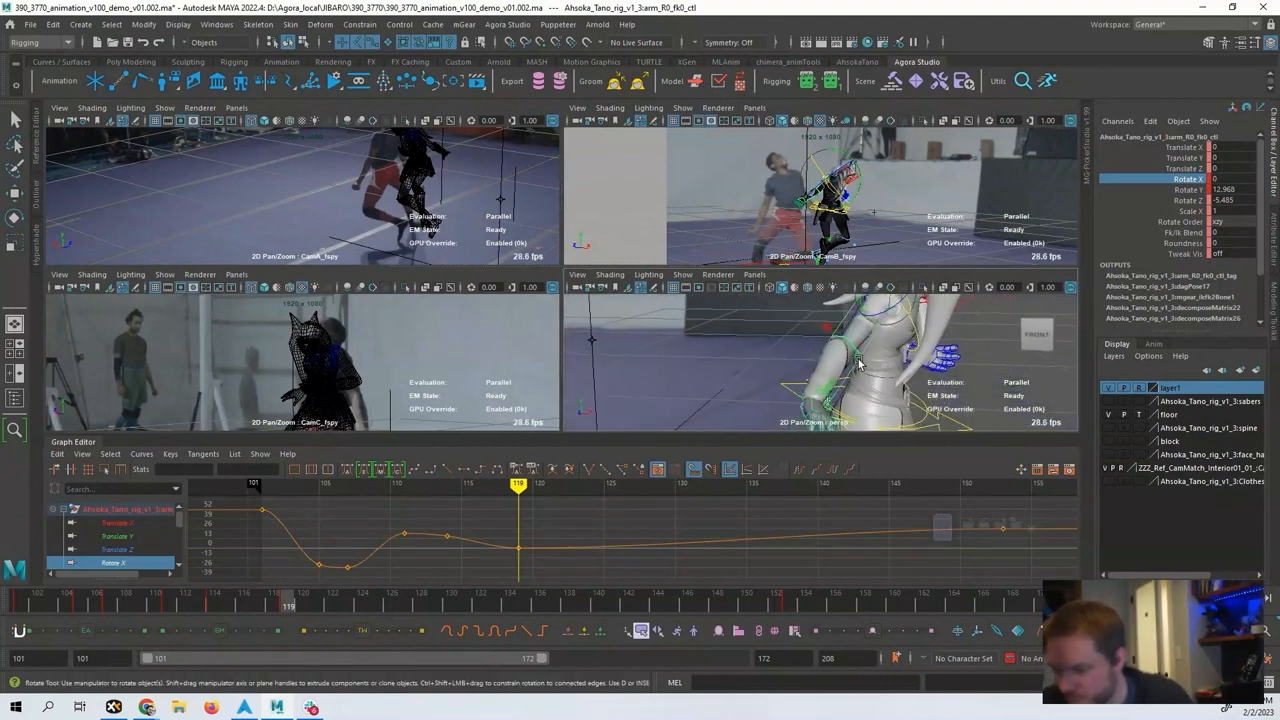
click(849, 361)
drag(849, 361, 800, 344)
scroll(796, 340, up, 2)
scroll(797, 338, up, 1)
click(723, 360)
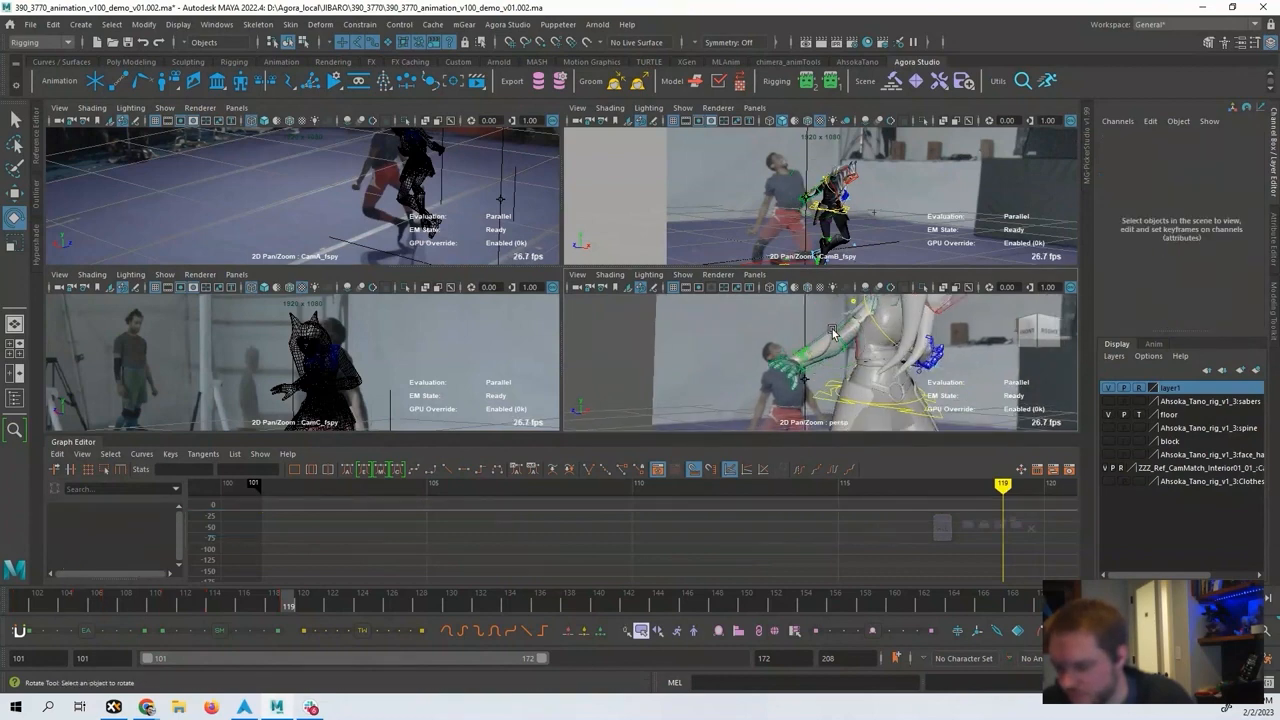
click(846, 321)
drag(849, 325, 877, 350)
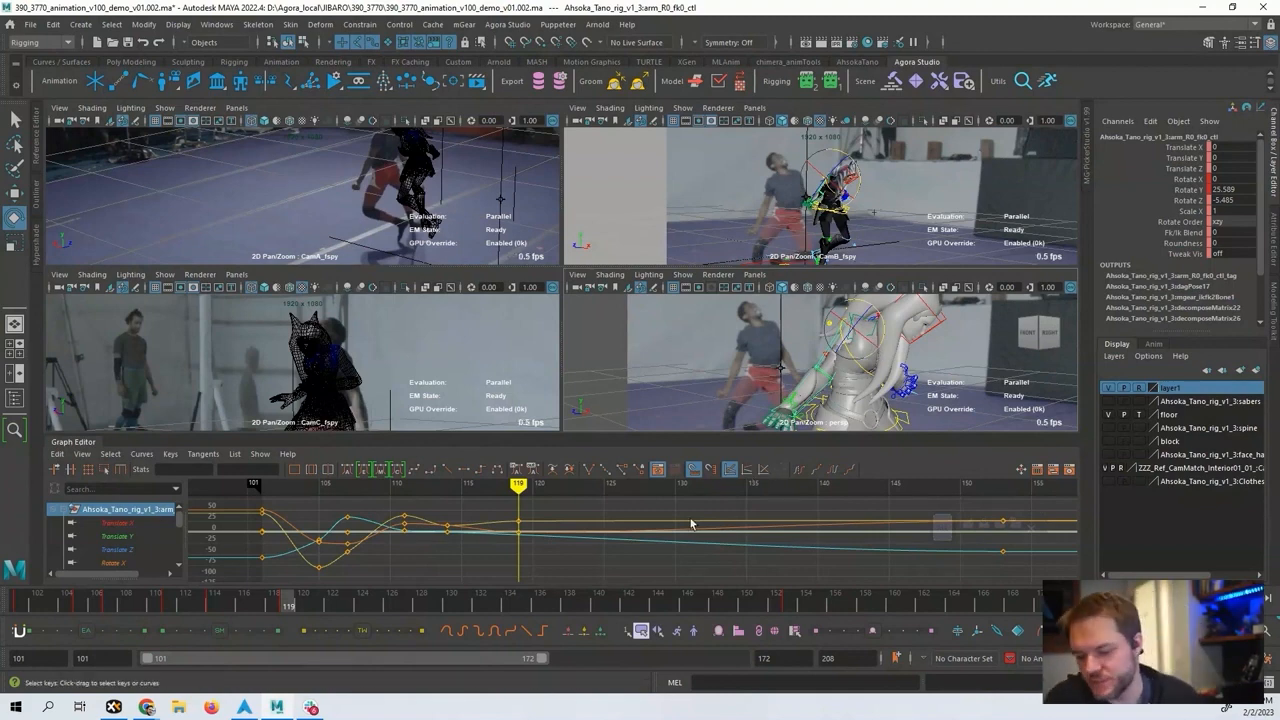
mouse_move(692, 538)
mouse_down()
mouse_move(674, 542)
mouse_move(695, 540)
mouse_up()
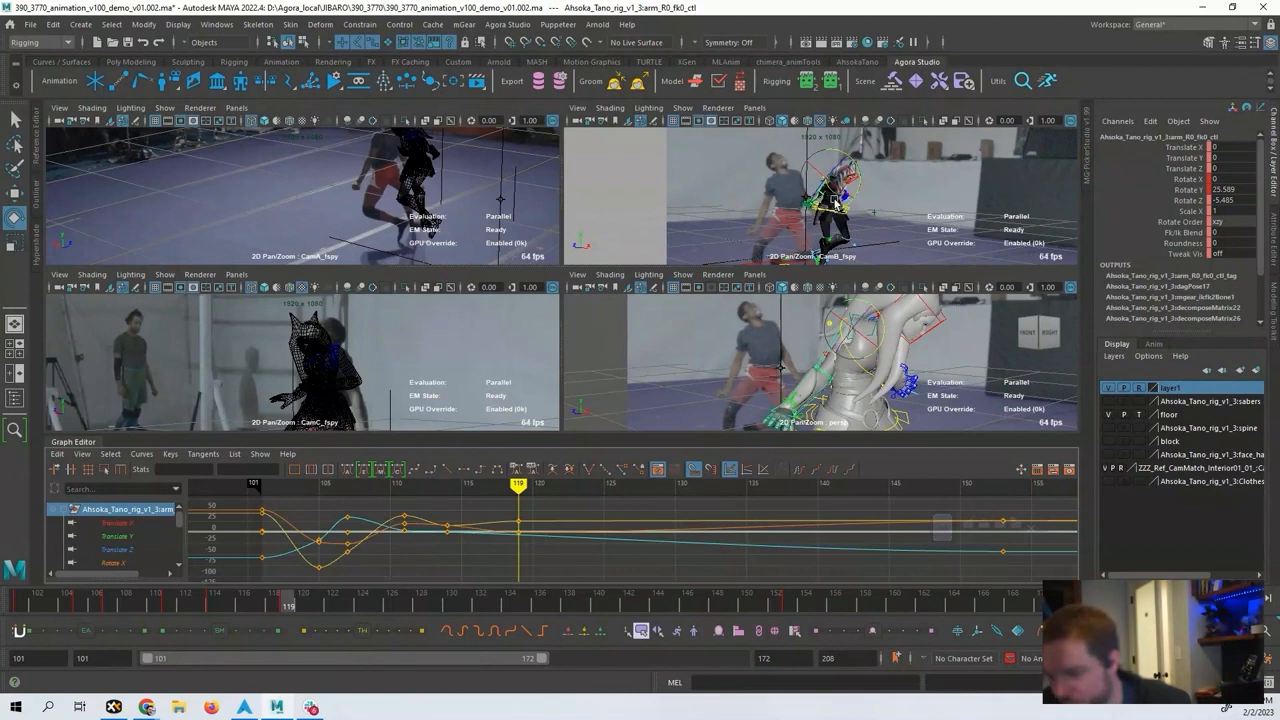
drag(847, 198, 858, 186)
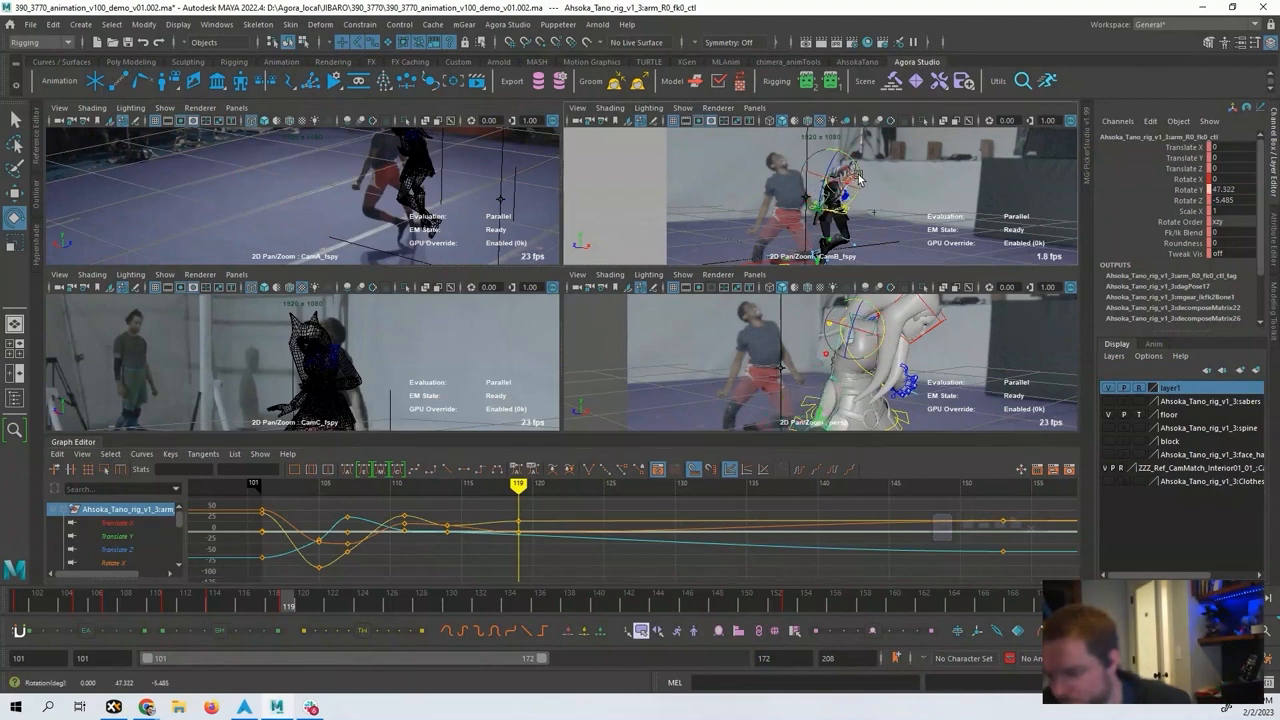
Bend the right elbow at frame 119 to about -11 on Rotate Z.
alt+drag(856, 357, 946, 376)
click(842, 390)
drag(842, 390, 848, 360)
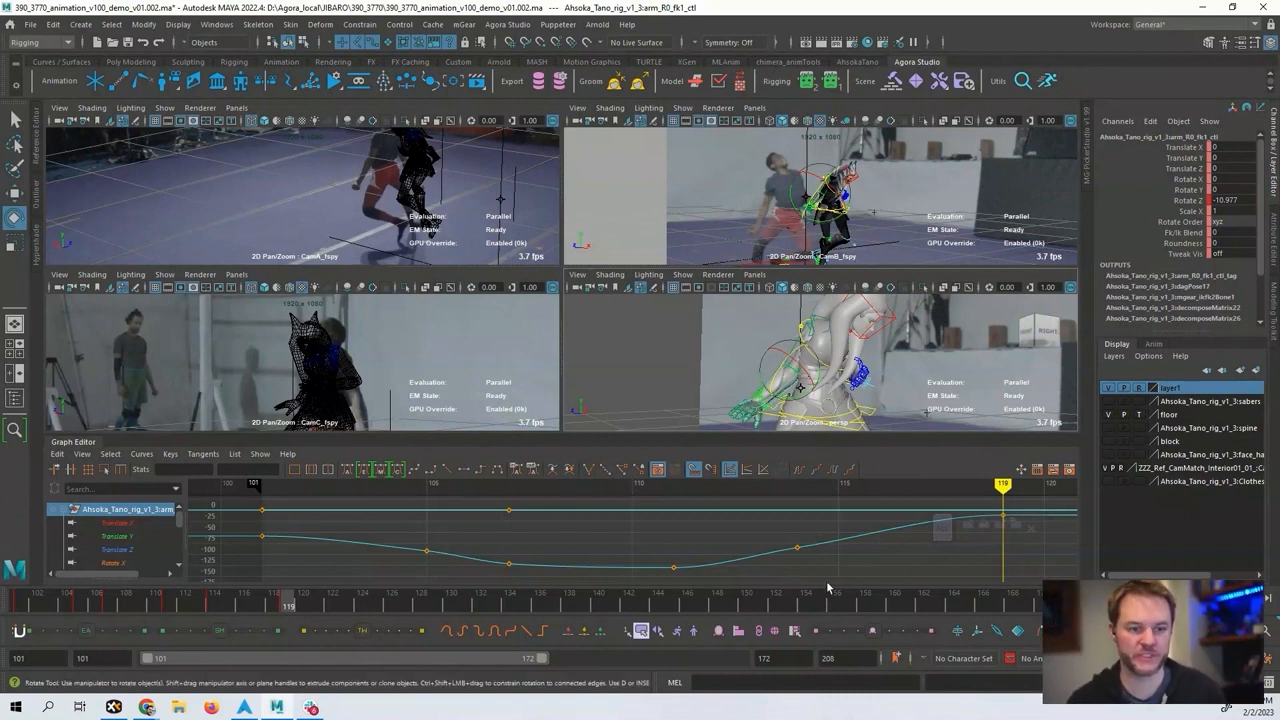
Rotate the right wrist control at frame 119 to about X -59, Y -55 and Z -11.
alt+middle_drag(921, 545, 673, 537)
alt+drag(731, 394, 775, 394)
click(718, 376)
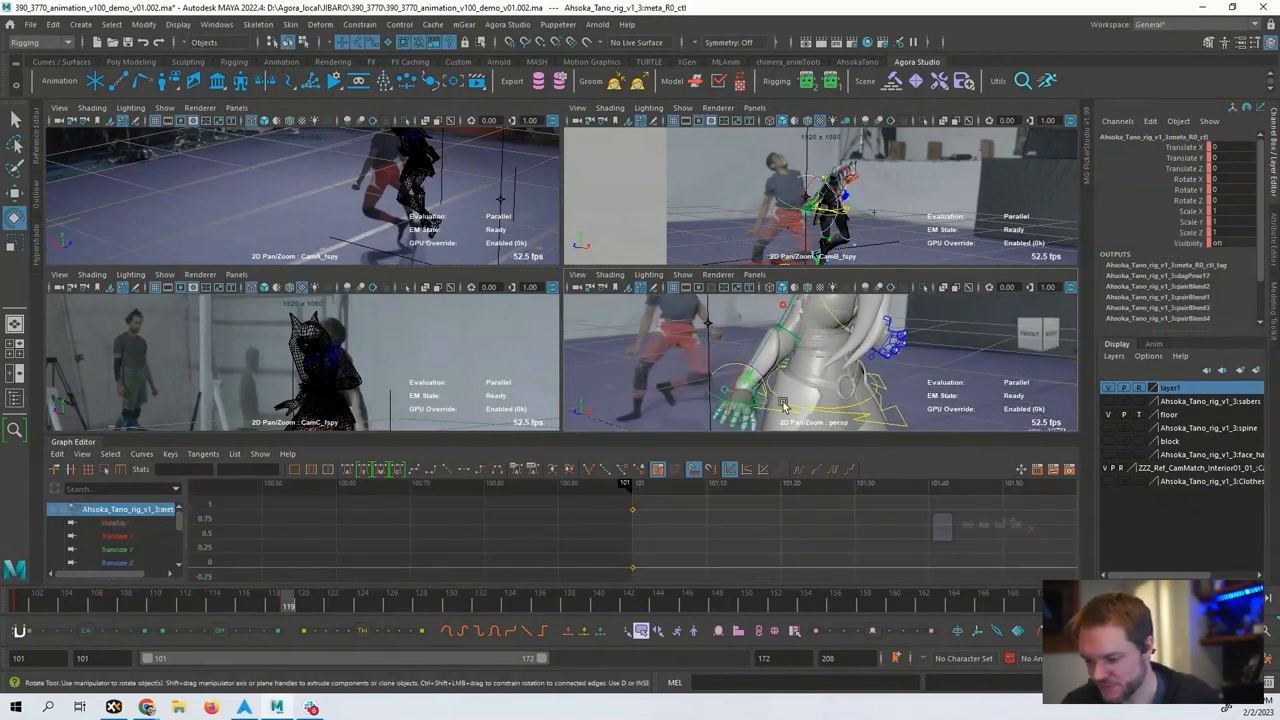
click(731, 398)
drag(755, 397, 793, 372)
alt+drag(758, 401, 789, 370)
alt+middle_drag(868, 514, 582, 525)
scroll(582, 525, down, 5)
alt+middle_drag(757, 537, 543, 527)
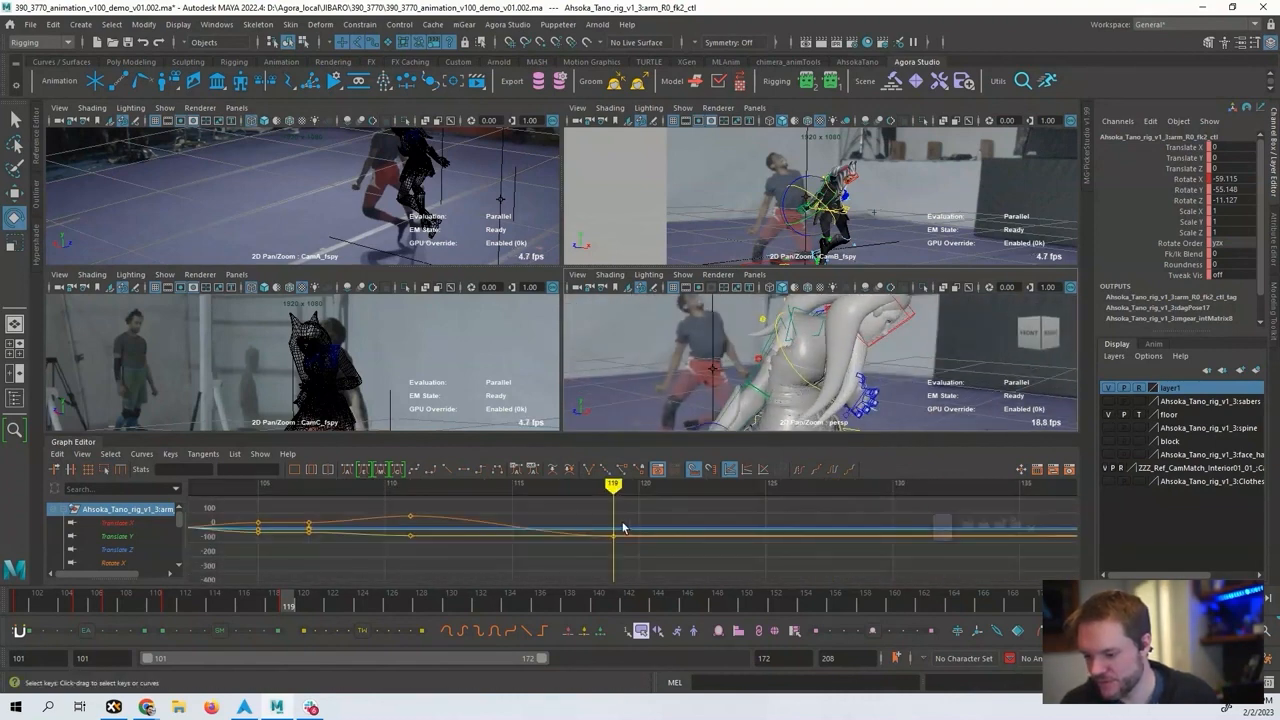
Step back and forth through the frames around 119, up to 121, to check the right arm's motion.
click(734, 389)
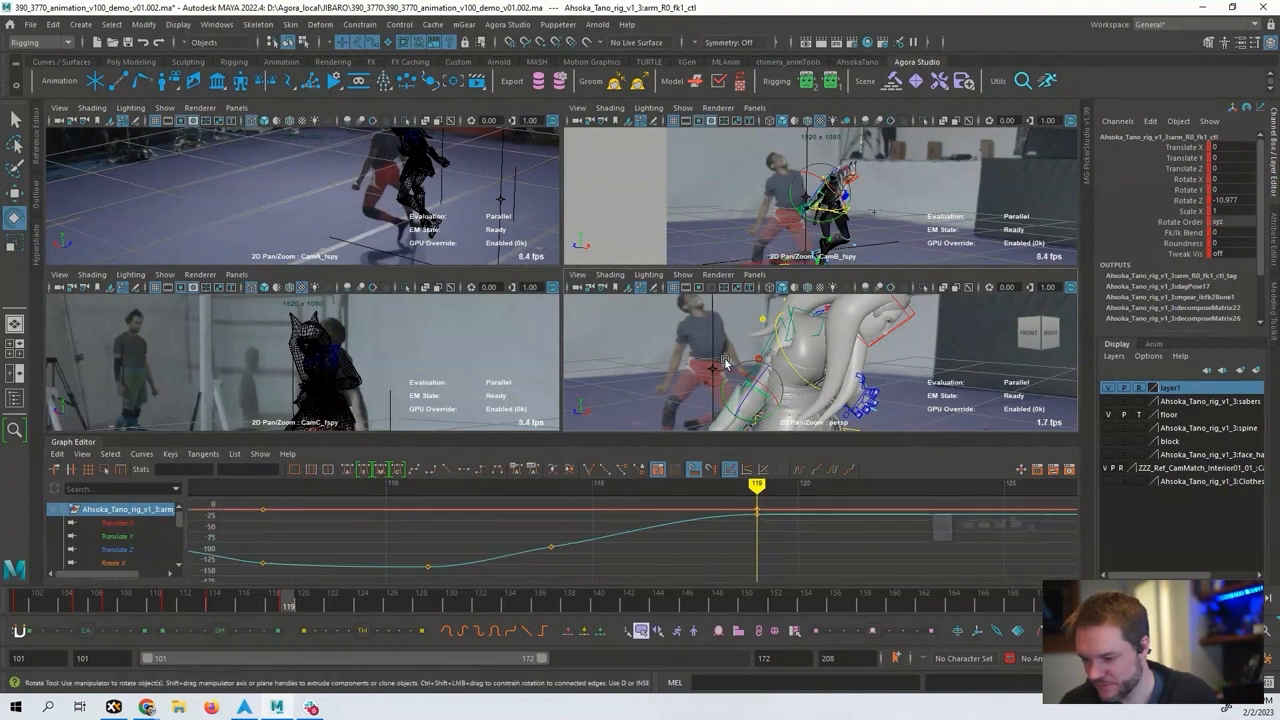
click(770, 346)
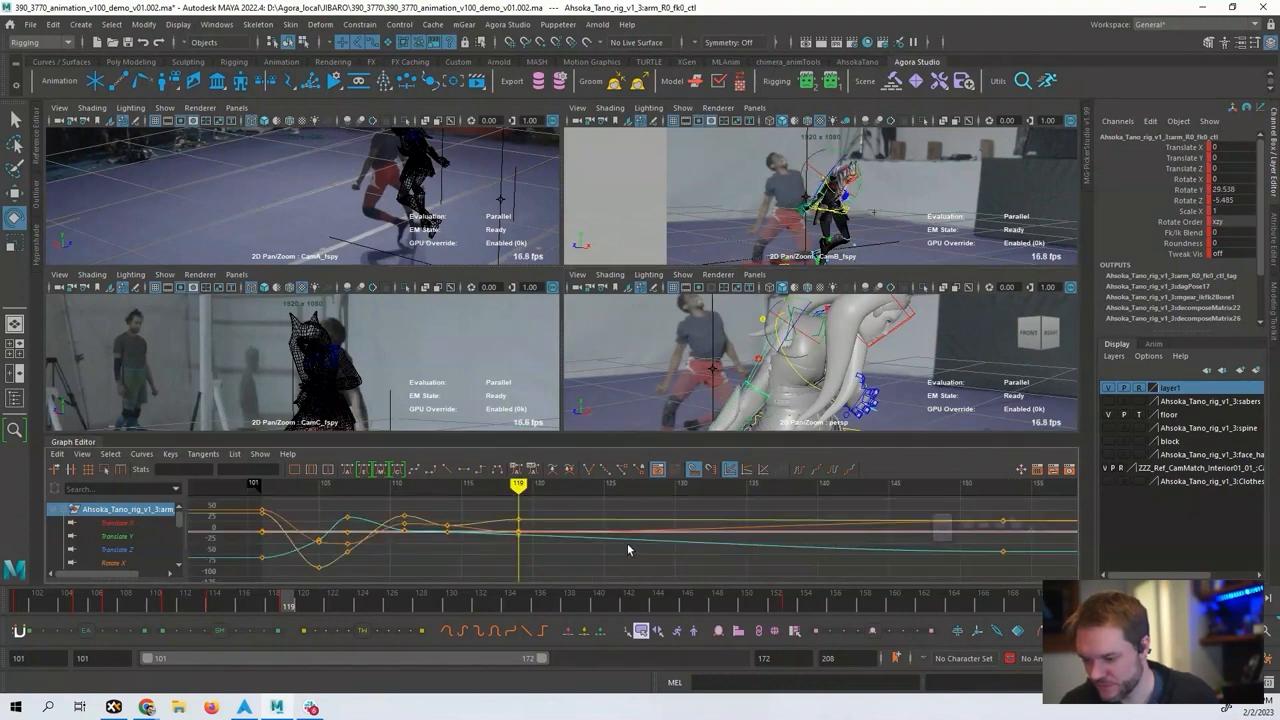
key(alt+comma)
key(alt+comma)
key(alt+comma)
key(alt+comma)
key(alt+comma)
key(alt+comma)
key(alt+comma)
key(alt+period)
key(alt+period)
key(alt+period)
key(alt+period)
key(alt+period)
key(alt+period)
key(alt+period)
key(alt+period)
key(alt+period)
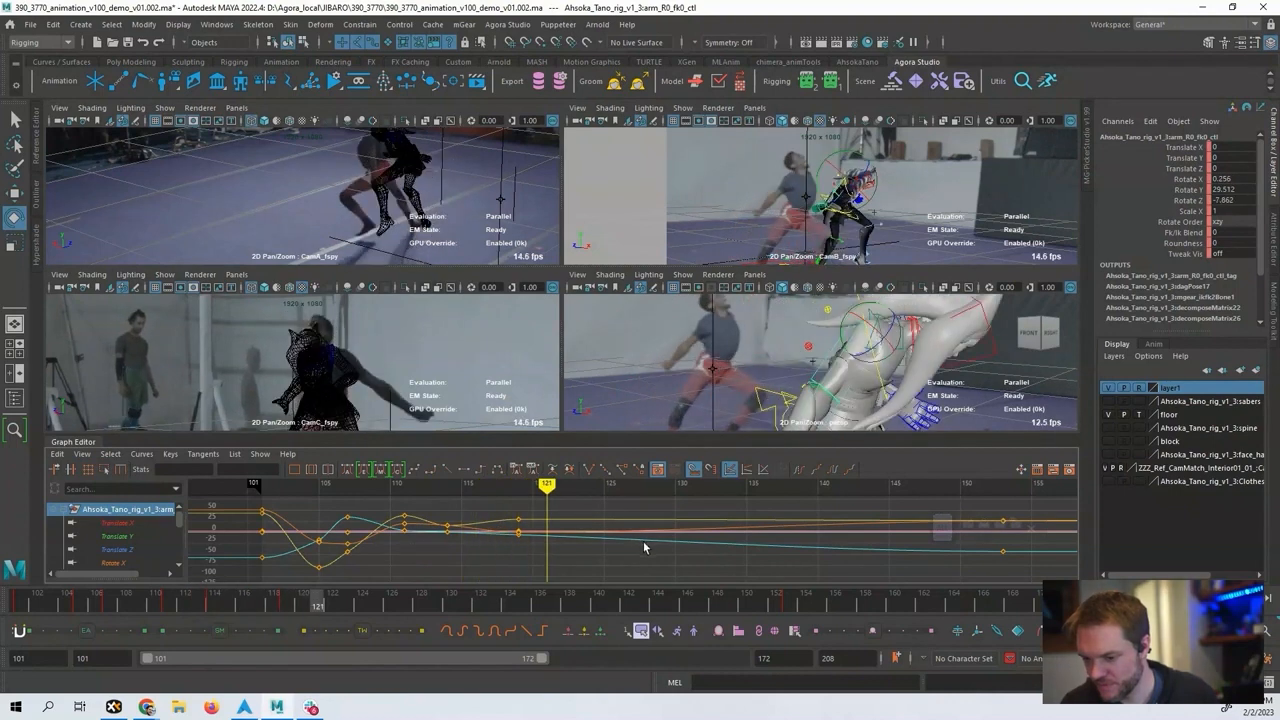
Step back and forth through the frames around 121, up to 123, to compare the right arm with the reference footage.
key(alt+period)
key(alt+period)
key(alt+comma)
key(alt+comma)
key(alt+comma)
key(alt+comma)
key(alt+comma)
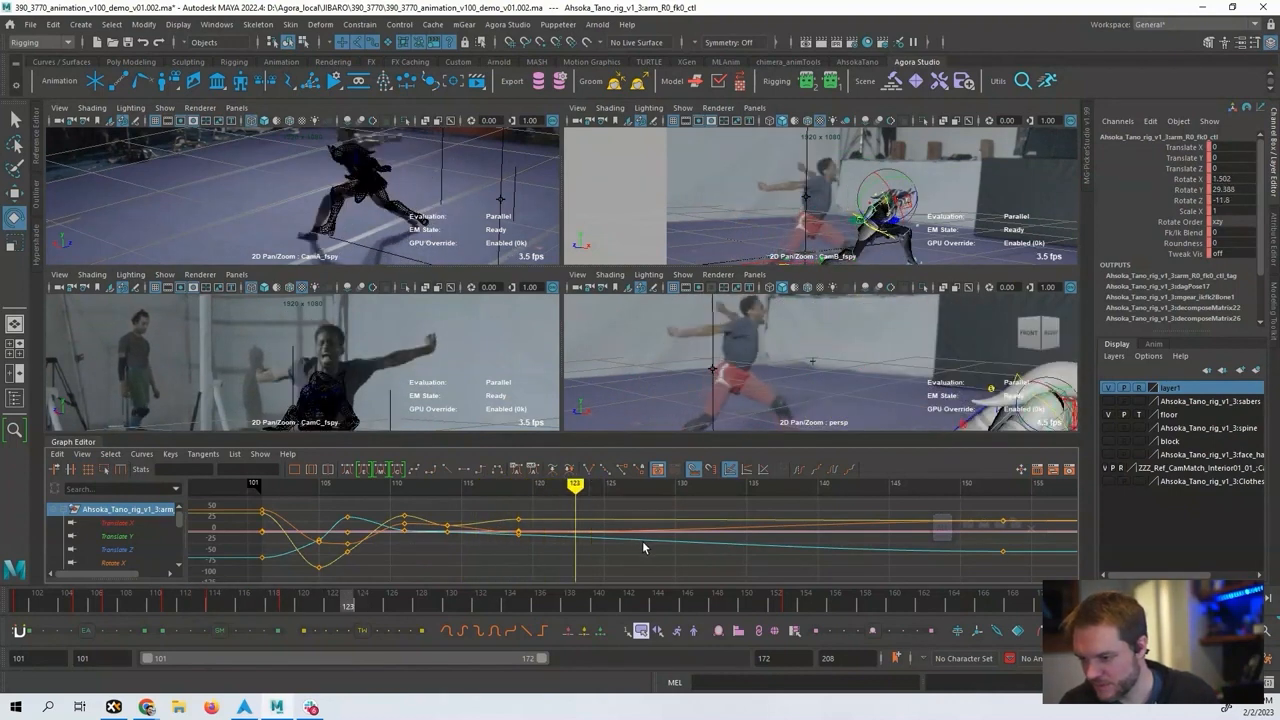
key(alt+period)
key(alt+period)
key(alt+period)
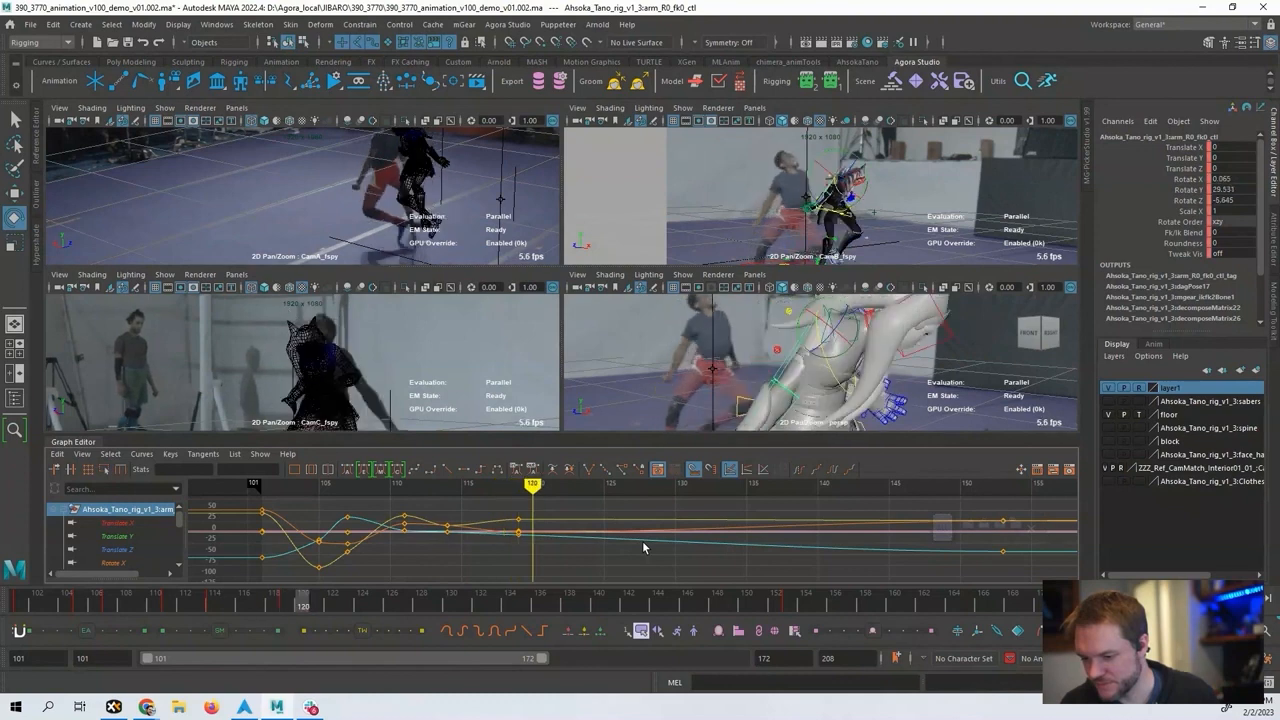
Straighten the right elbow at frame 121 to 0 on Rotate Z and rotate the right upper arm to about 11.6 on Rotate Y.
alt+middle_drag(805, 408, 778, 369)
click(774, 369)
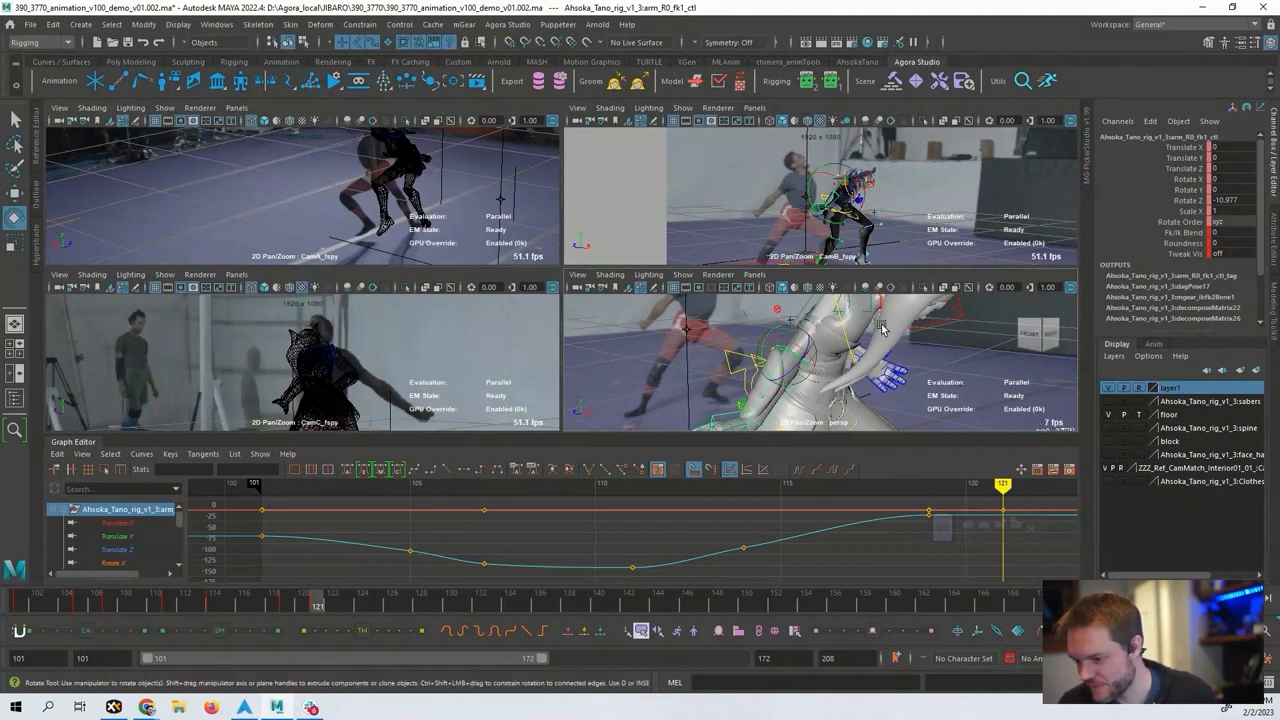
click(1220, 201)
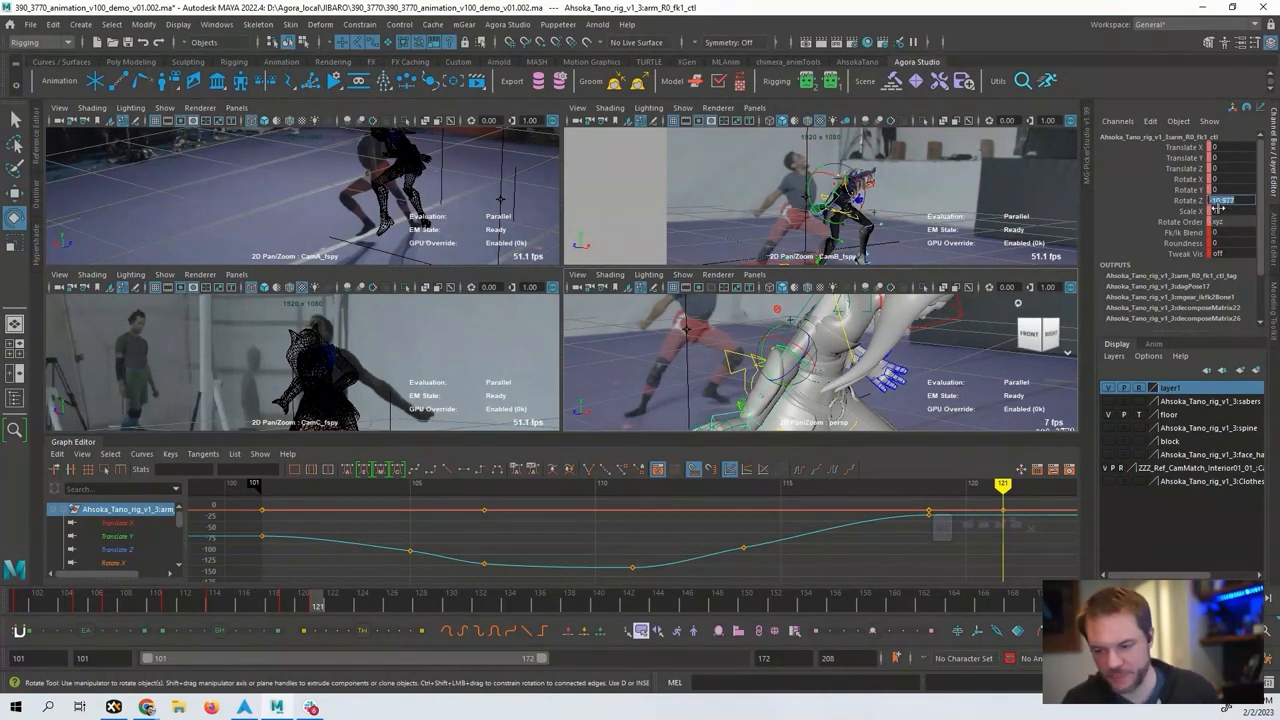
text(0)
key(Return)
click(1190, 201)
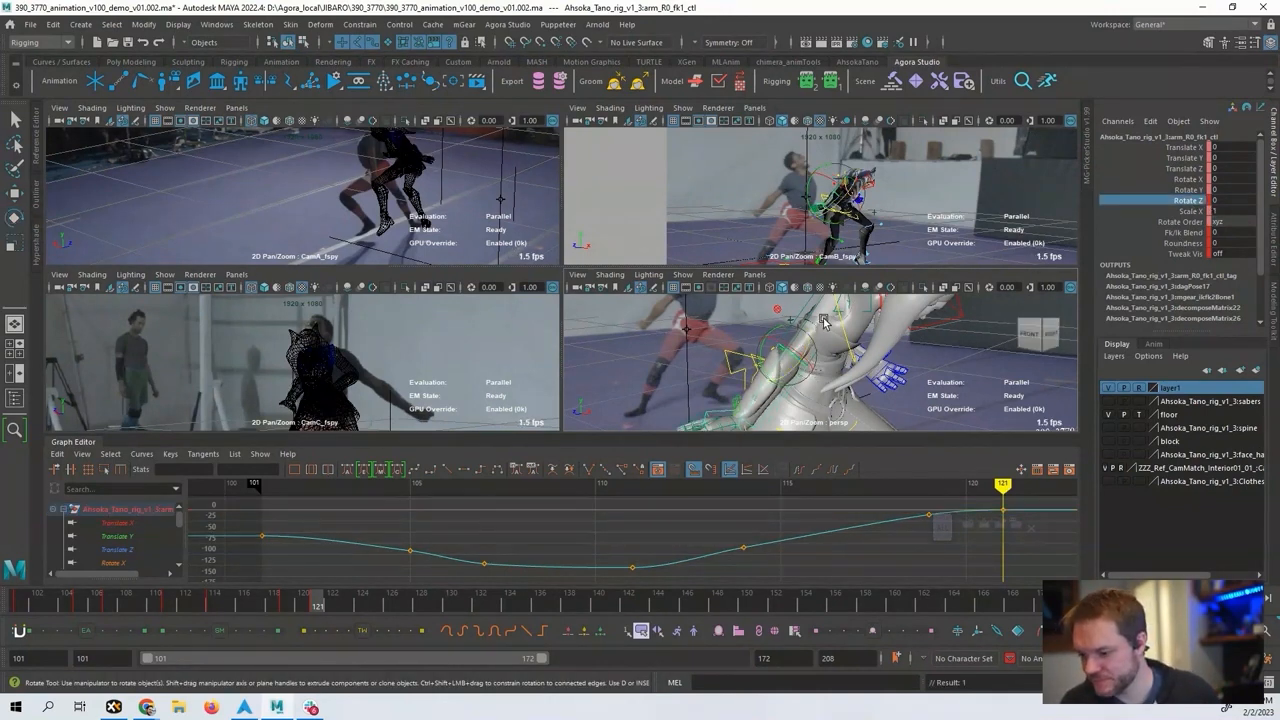
click(853, 328)
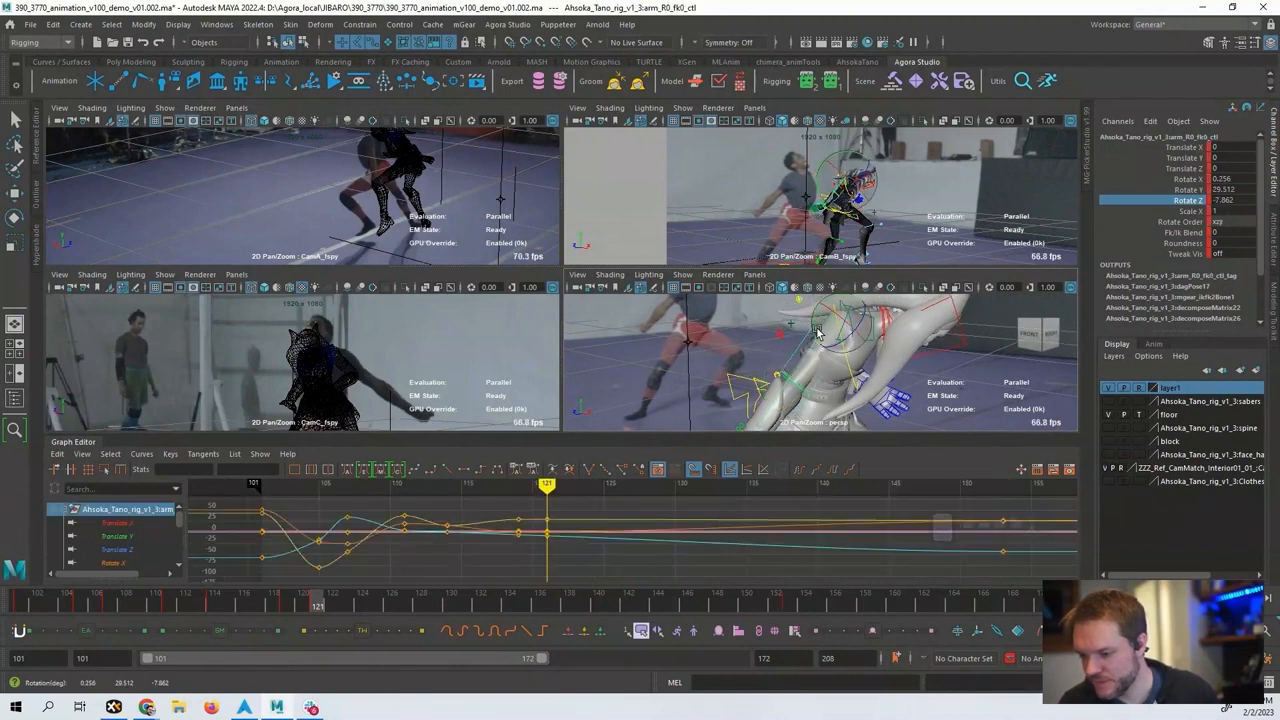
drag(853, 328, 818, 346)
Try rotating the upper spine control on Rotate X at frame 121 and undo each rotation.
click(823, 308)
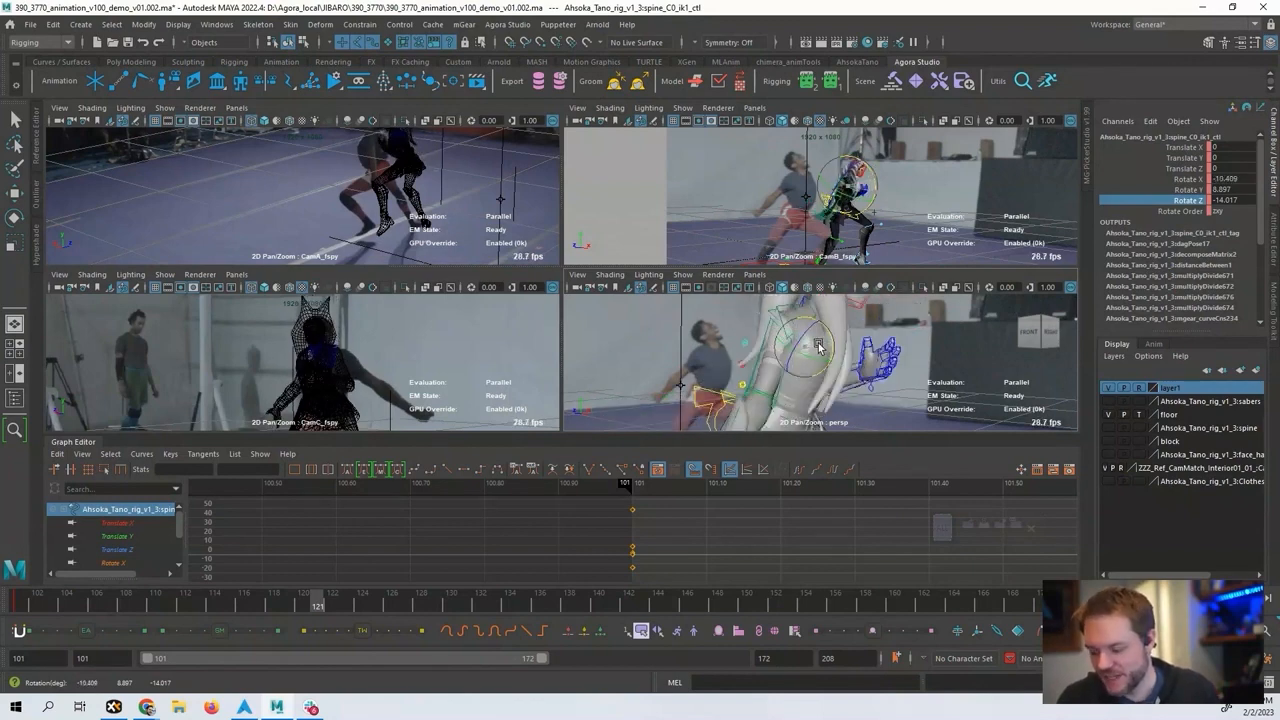
key(ctrl+z)
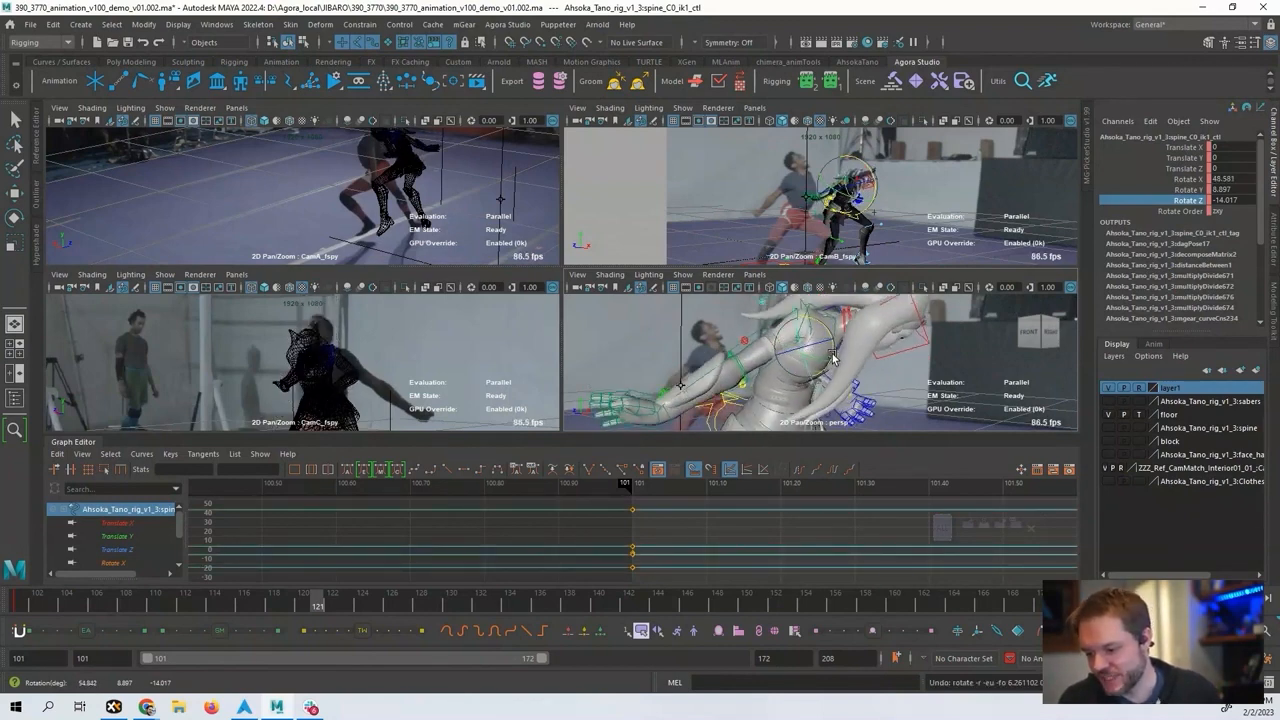
scroll(742, 508, down, 4)
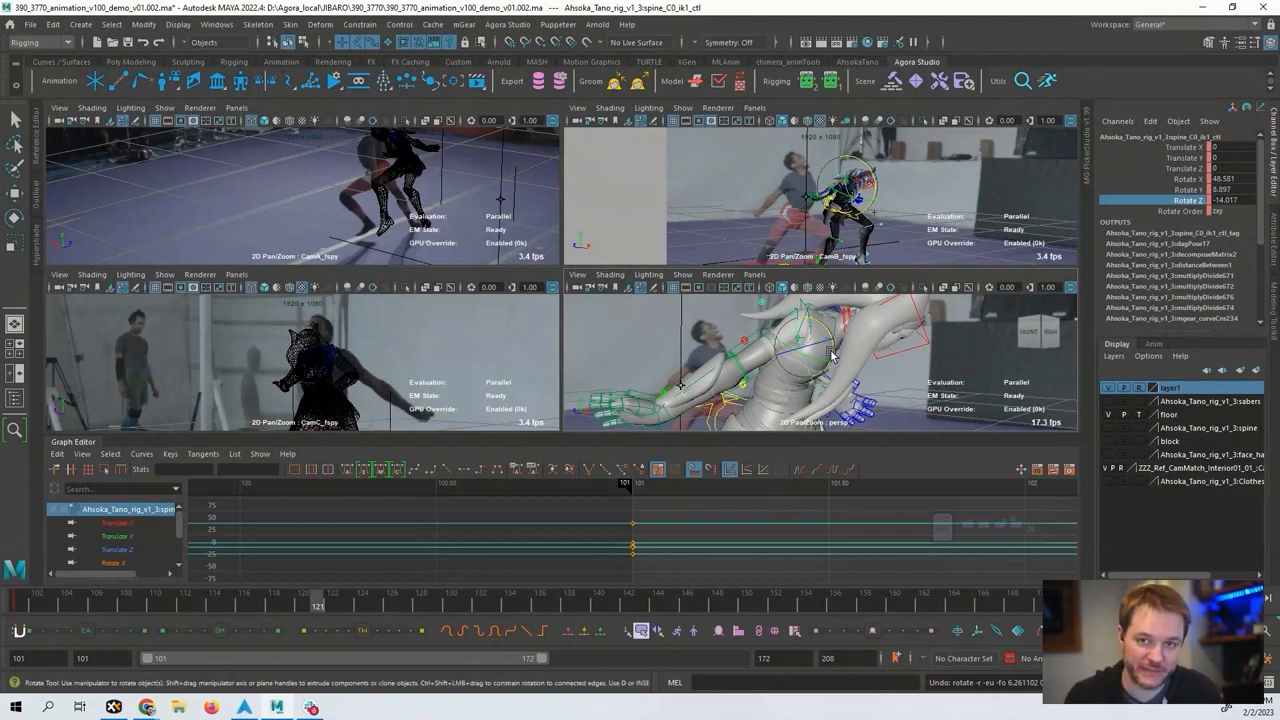
drag(830, 355, 813, 312)
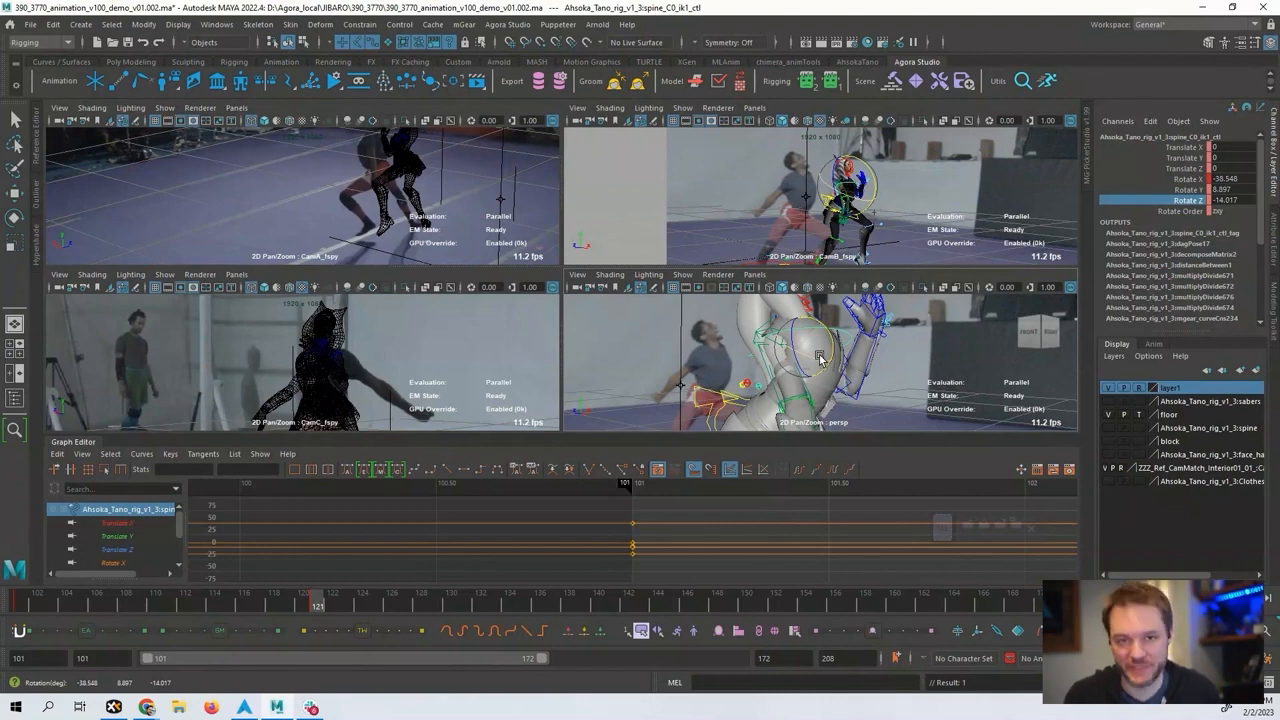
key(ctrl+z)
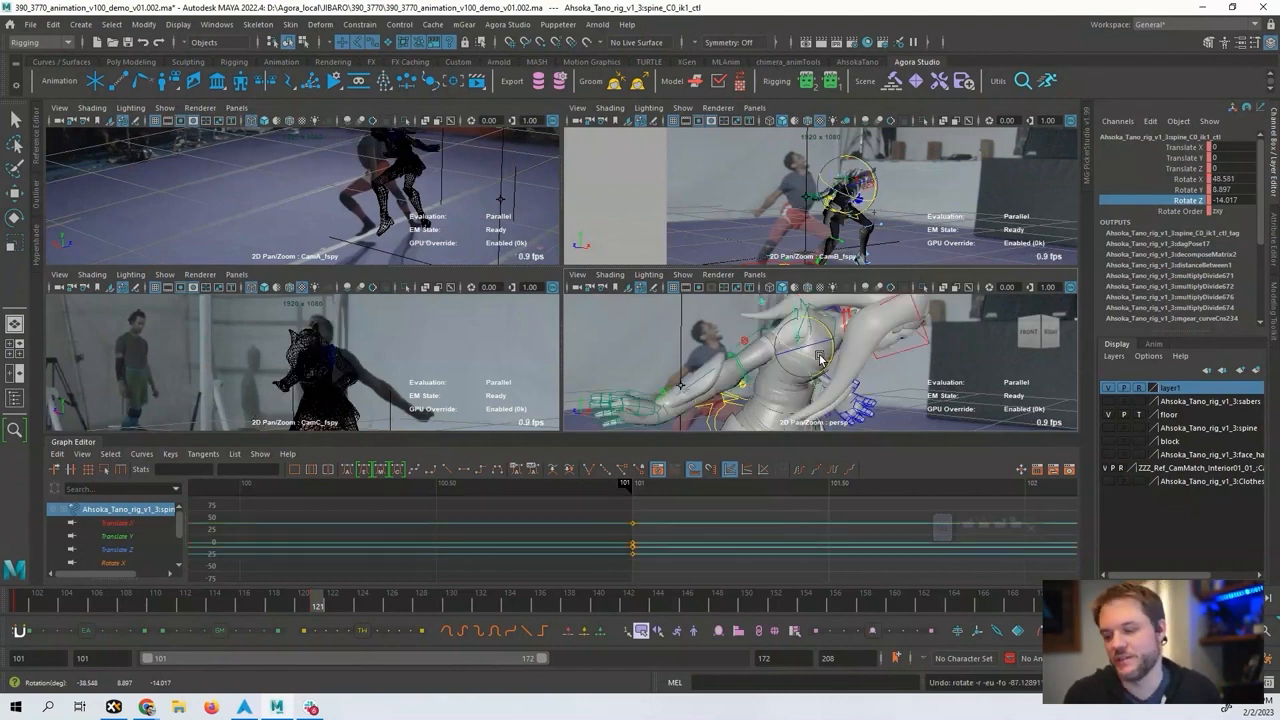
Rotate the right upper arm at frame 121 to about 29.4 on Rotate Y and 17.7 on Rotate Z, inspecting the elbow and wrist controls.
click(771, 325)
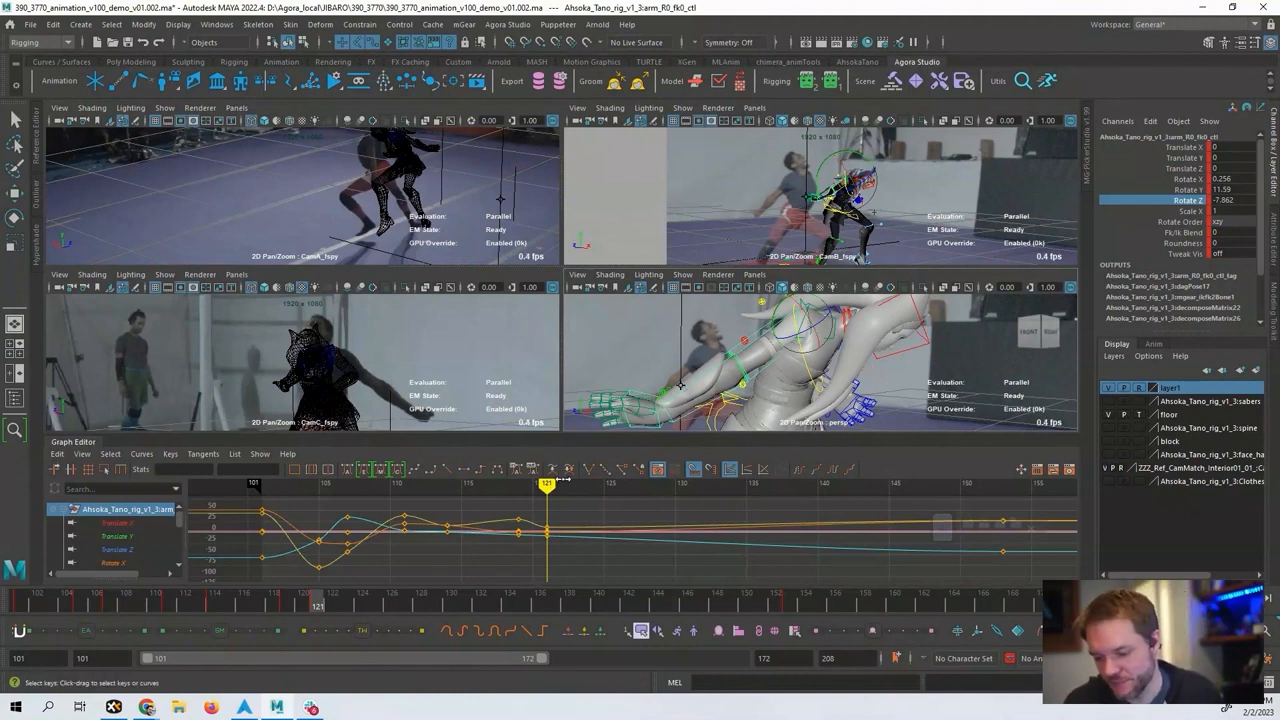
alt+middle_drag(581, 504, 550, 502)
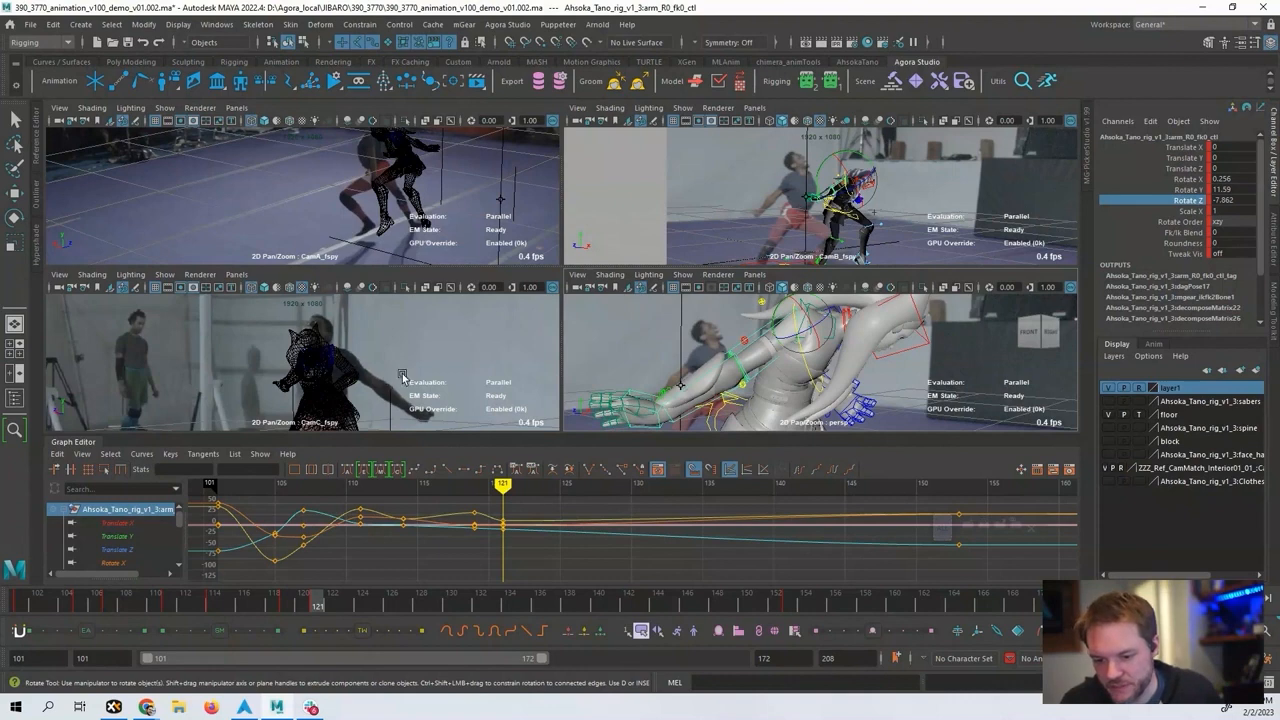
alt+drag(740, 365, 794, 334)
click(752, 375)
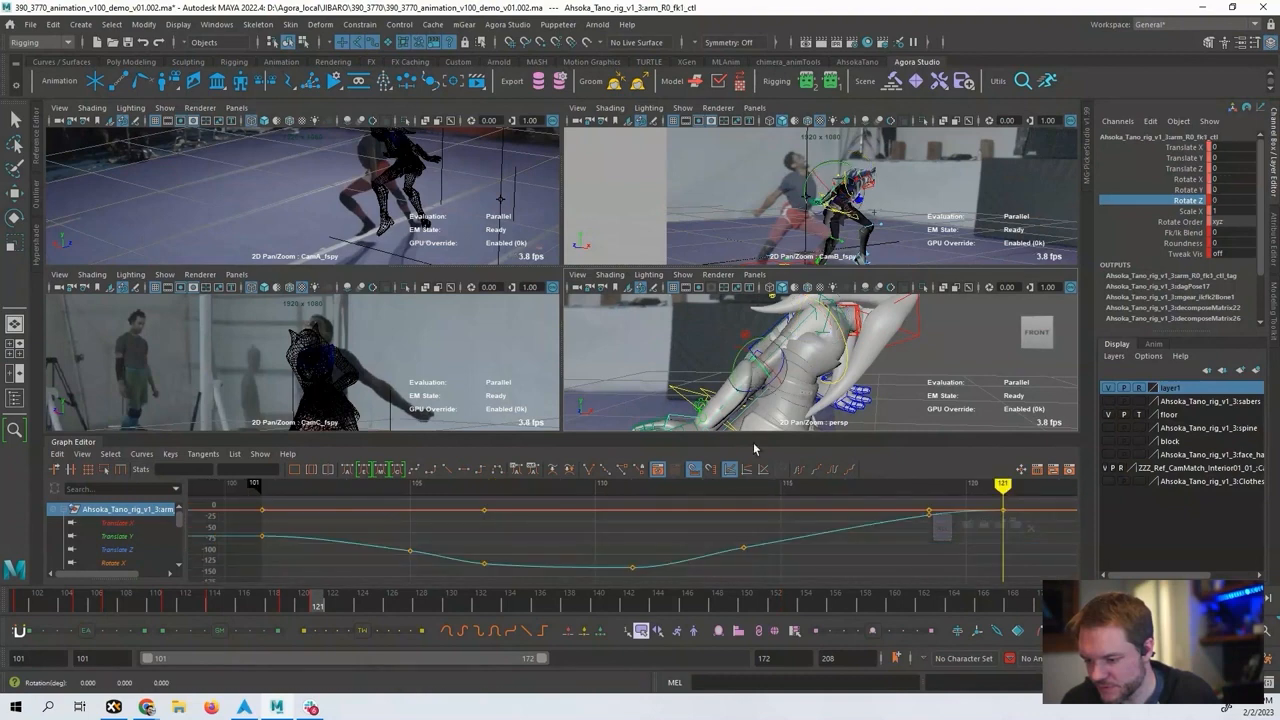
click(1222, 580)
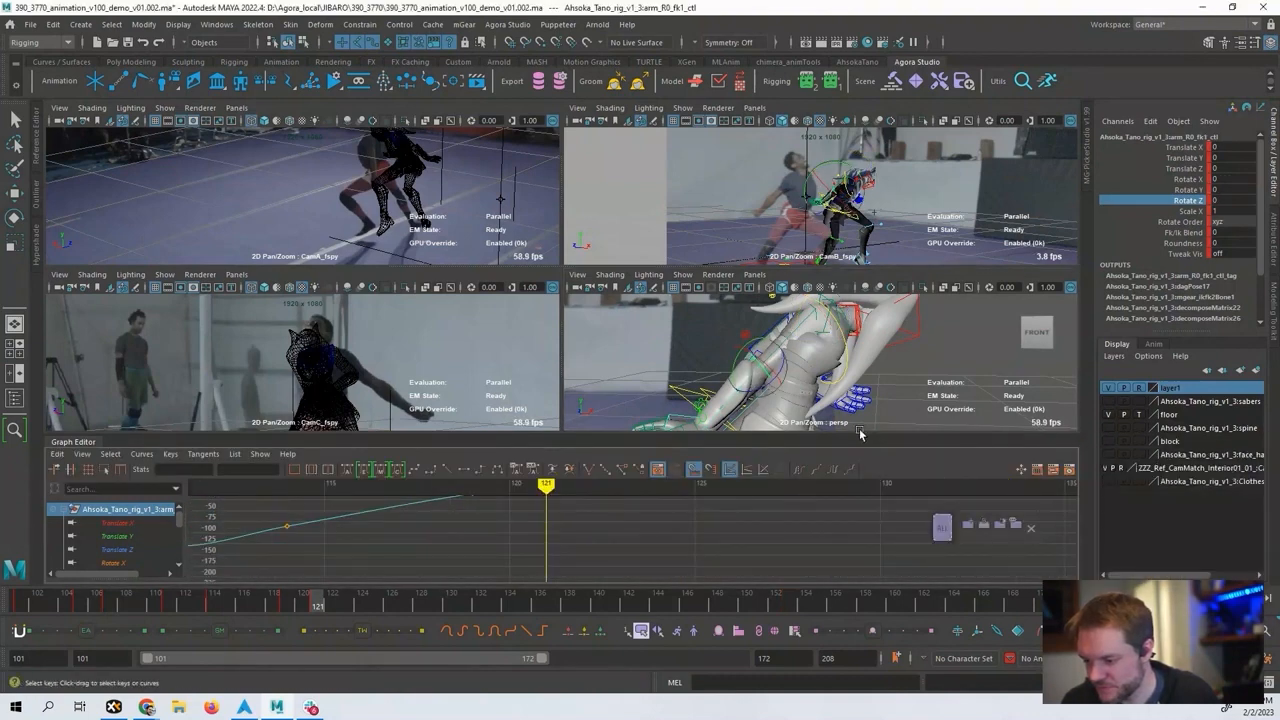
alt+middle_drag(686, 420, 675, 398)
click(673, 388)
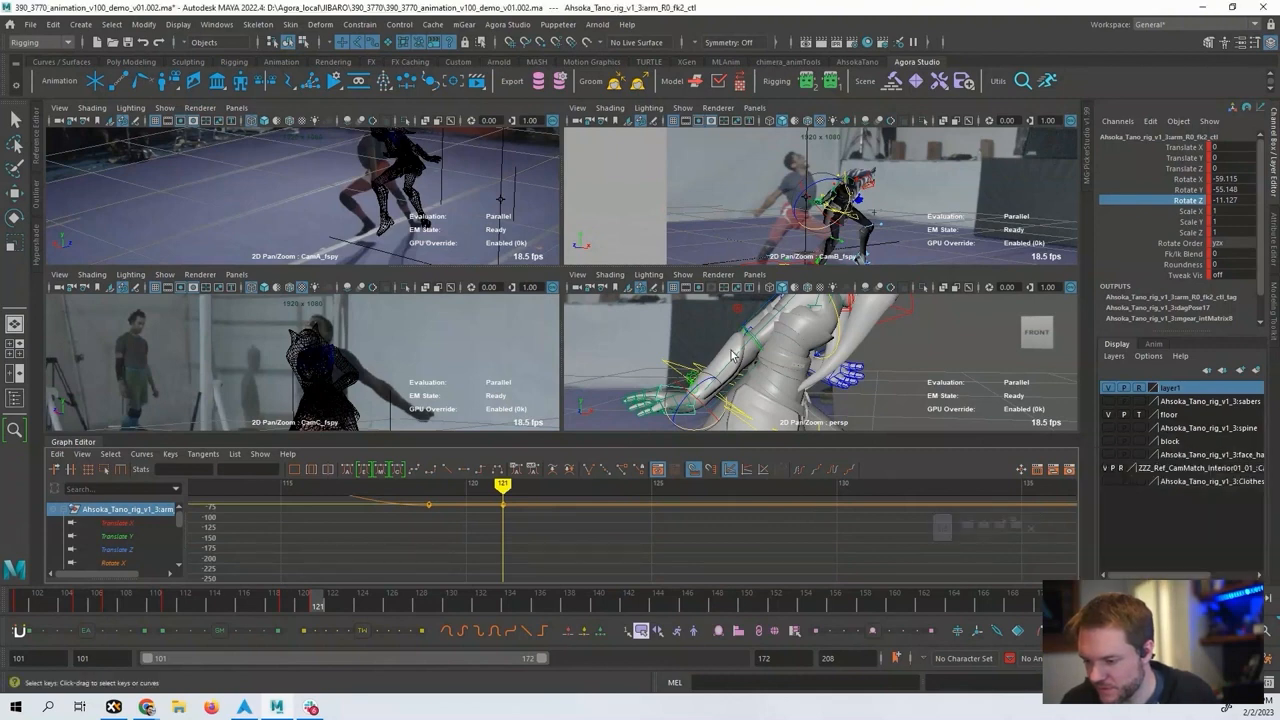
click(762, 316)
key(f)
Step through the frames from 121 to 126 to check the right arm's motion, stopping on frame 125.
alt+middle_drag(731, 543, 606, 523)
key(alt+period)
key(alt+period)
key(alt+period)
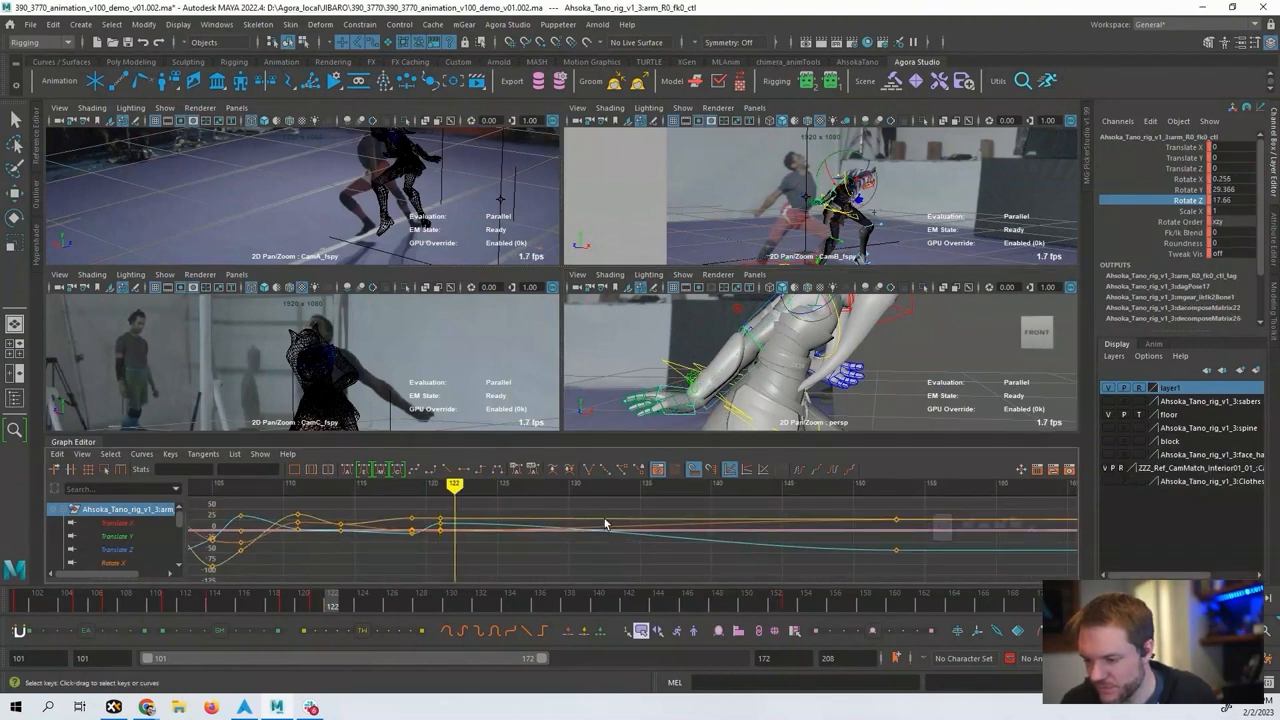
key(alt+comma)
key(alt+comma)
key(alt+comma)
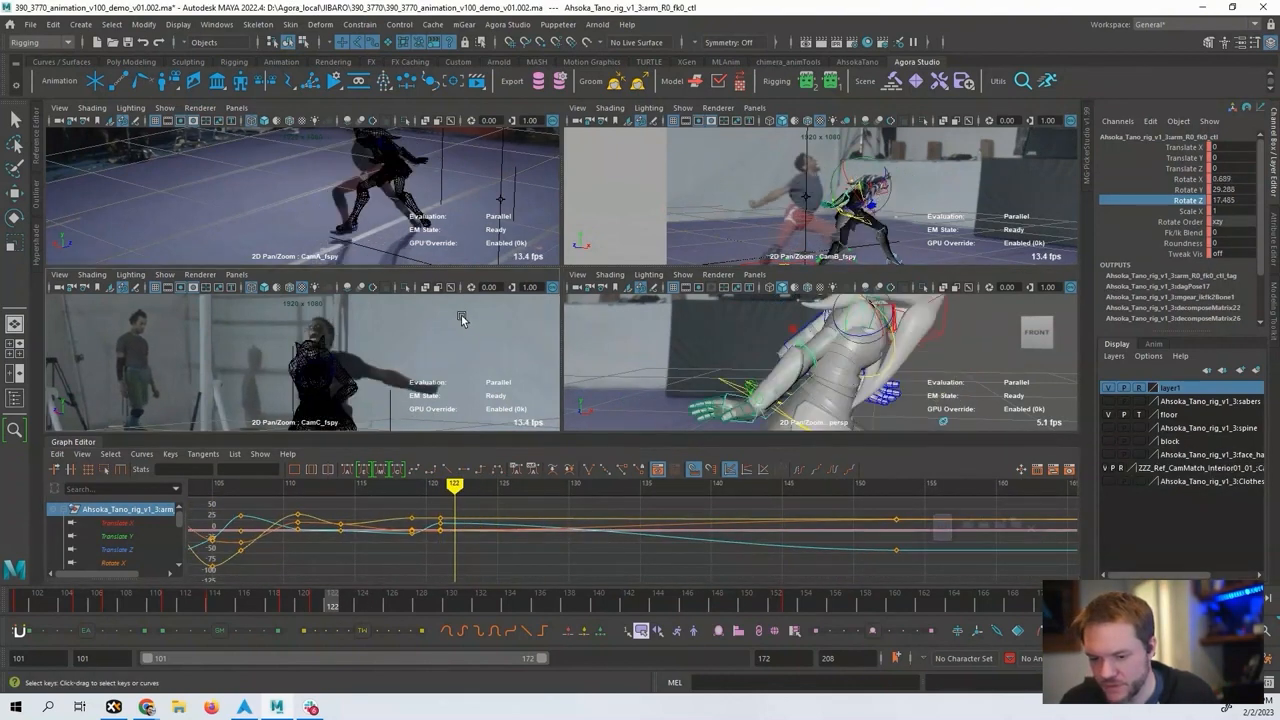
key(alt+period)
key(alt+period)
key(alt+period)
key(alt+period)
key(alt+period)
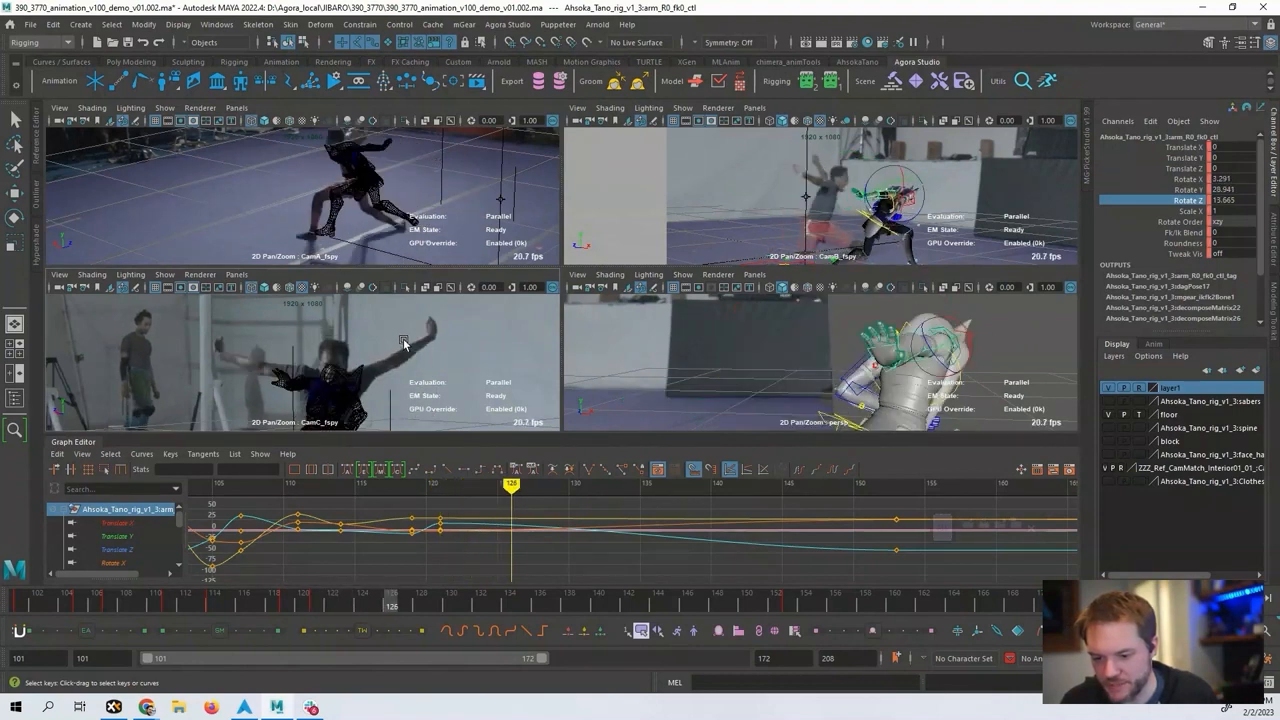
key(alt+comma)
Try swinging the right upper arm on Rotate Z at frame 125 to about -50 and -65, and undo the rotations.
alt+drag(955, 305, 842, 366)
key(ctrl+z)
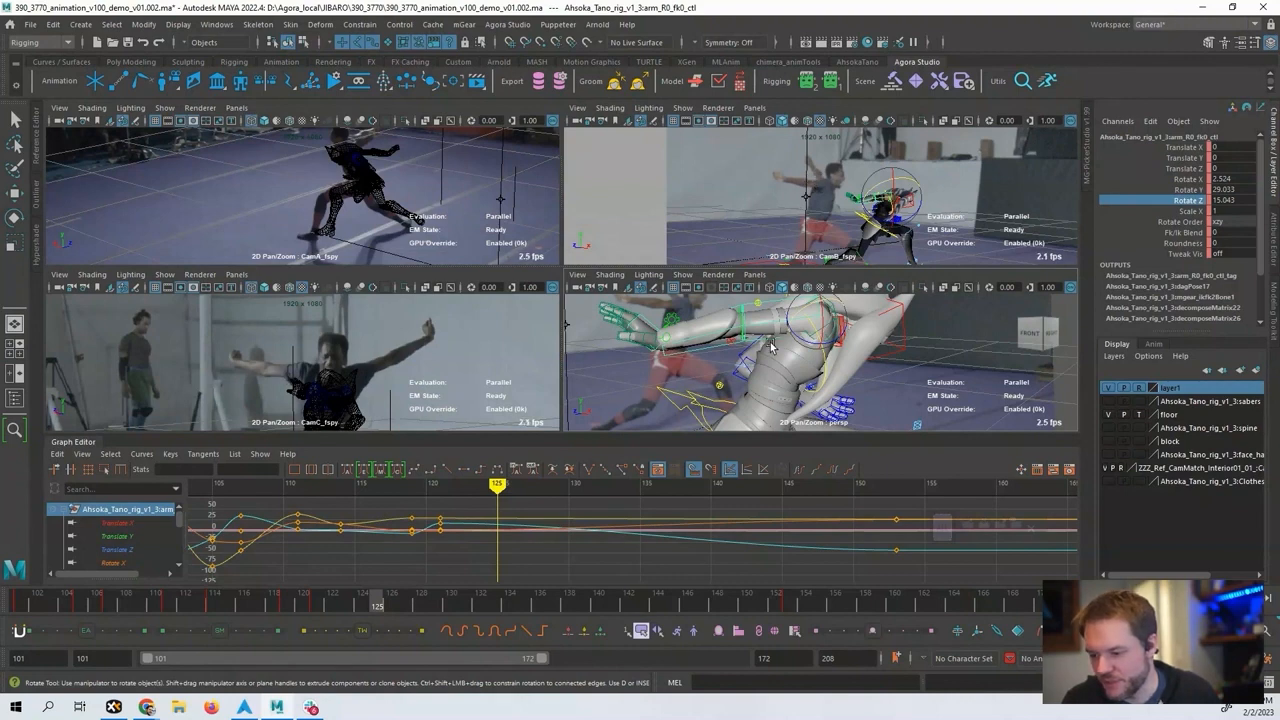
alt+drag(680, 370, 752, 430)
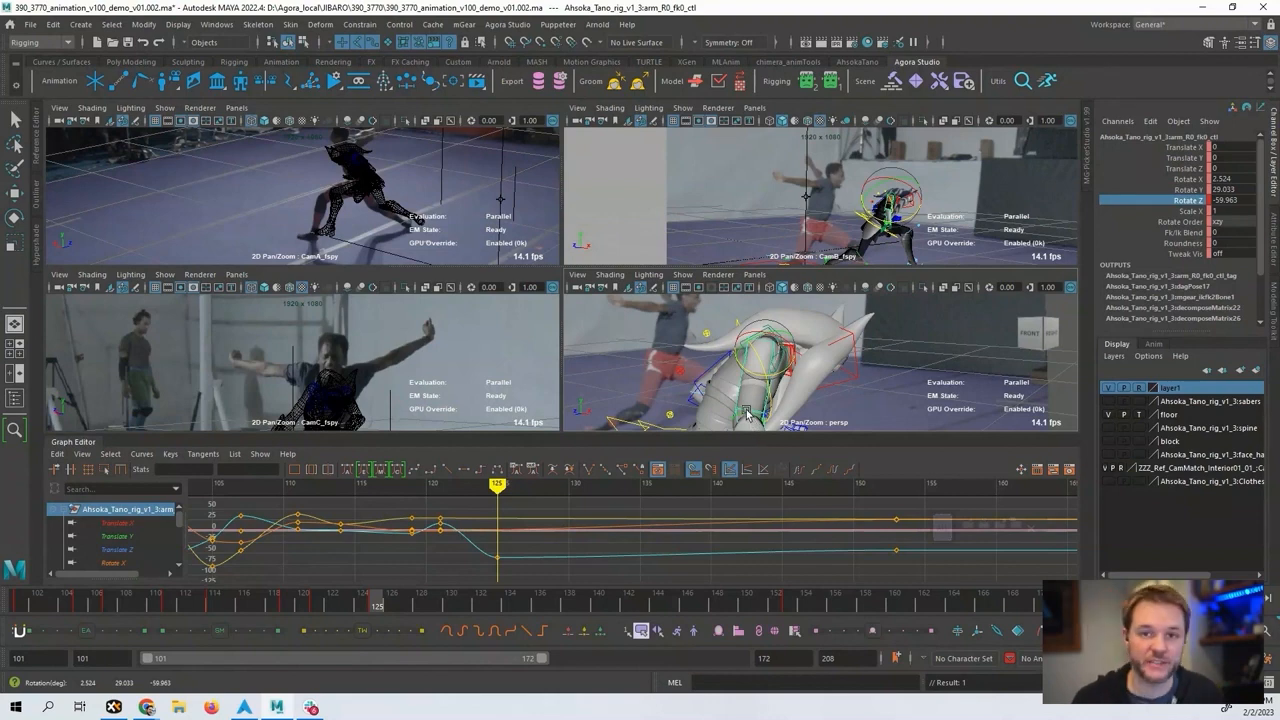
drag(741, 404, 773, 381)
key(s)
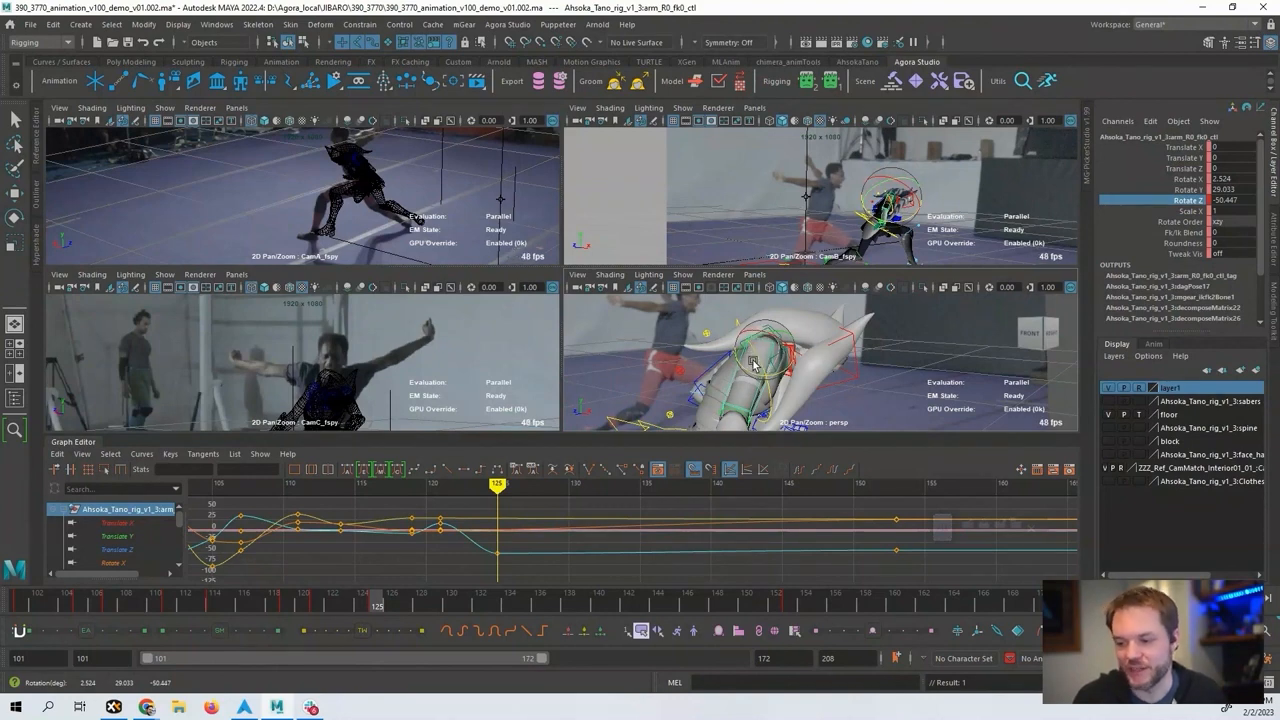
alt+drag(755, 365, 782, 374)
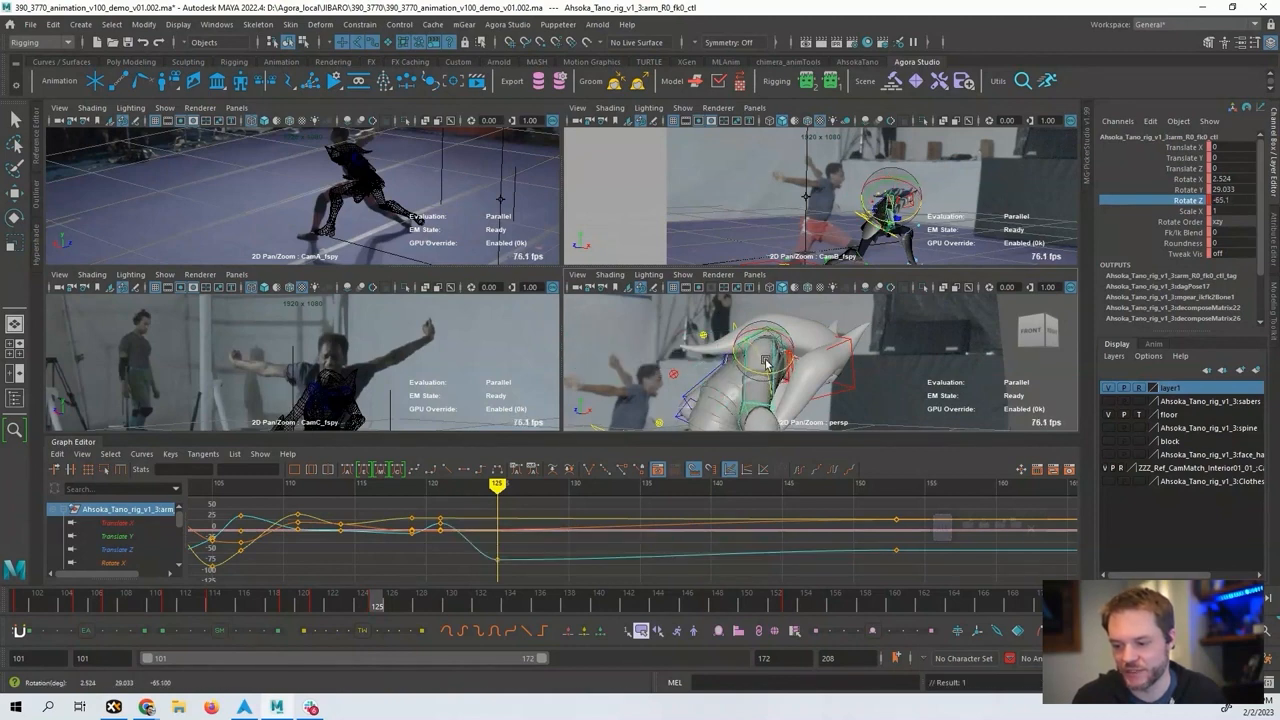
key(ctrl+z)
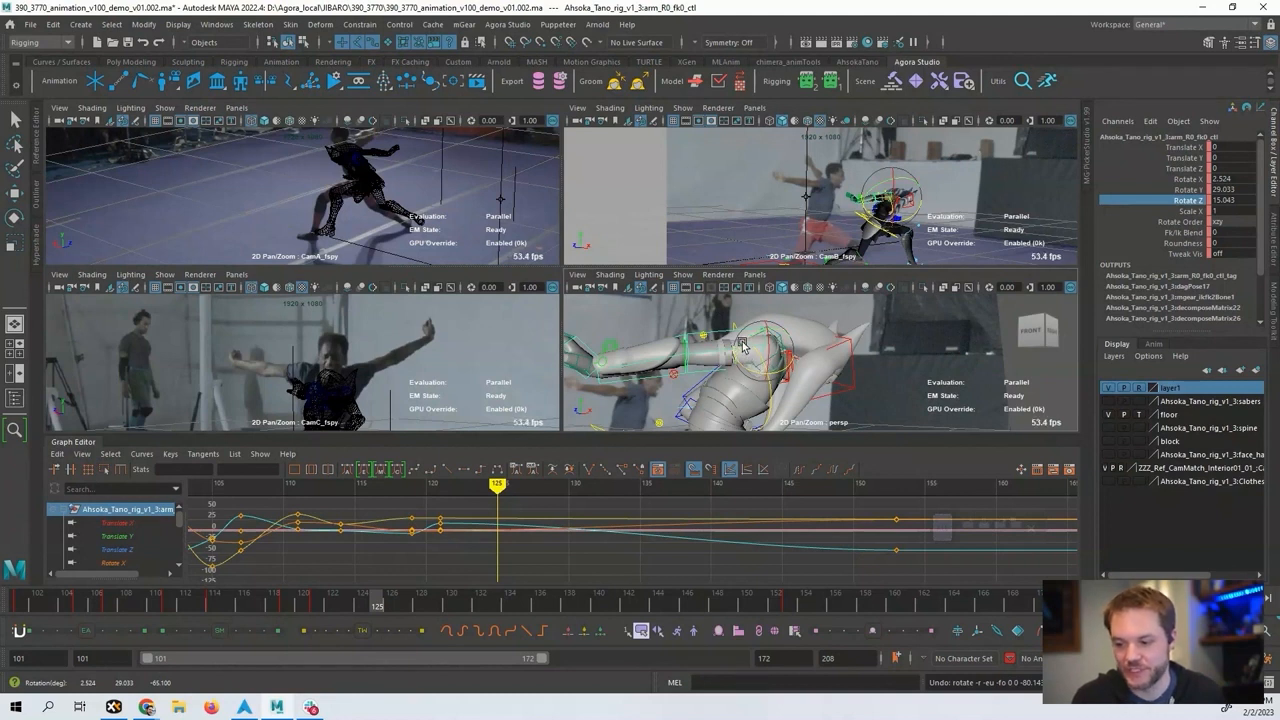
Rotate the right upper arm at frame 125 to about -45 on Rotate Y and -7 on Rotate Z, and key all its channels.
drag(745, 348, 771, 400)
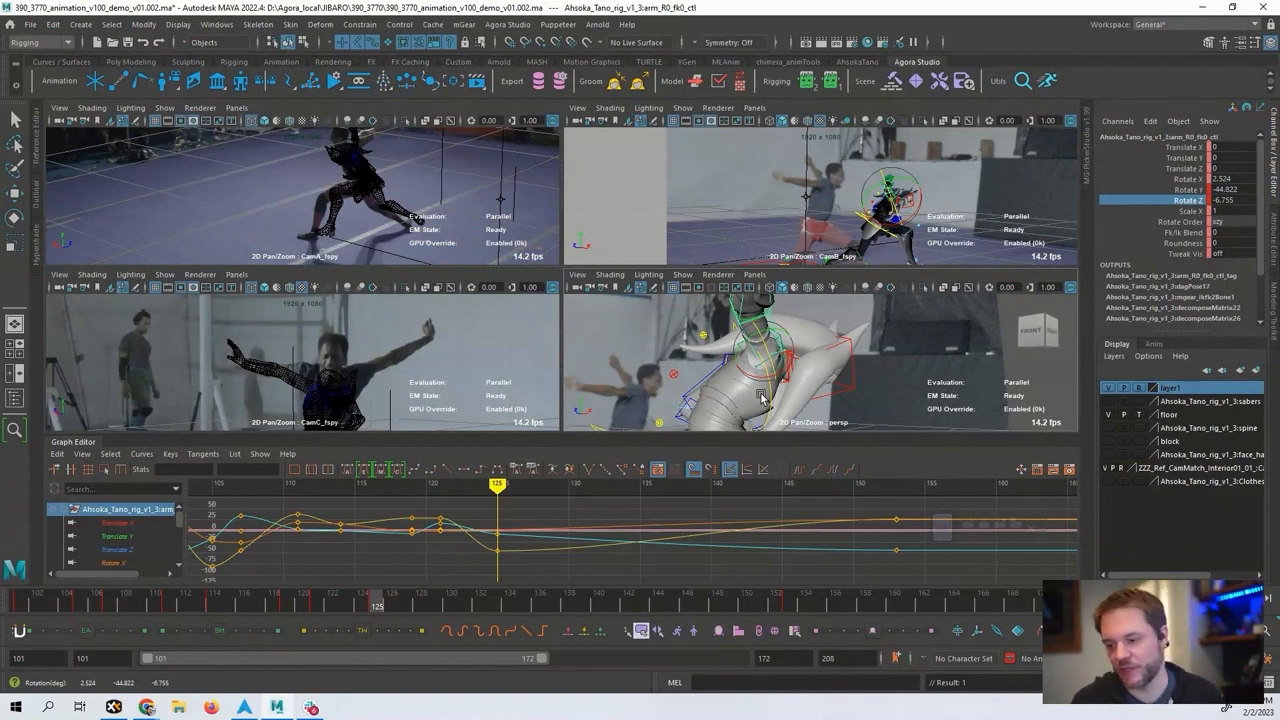
alt+drag(760, 398, 729, 374)
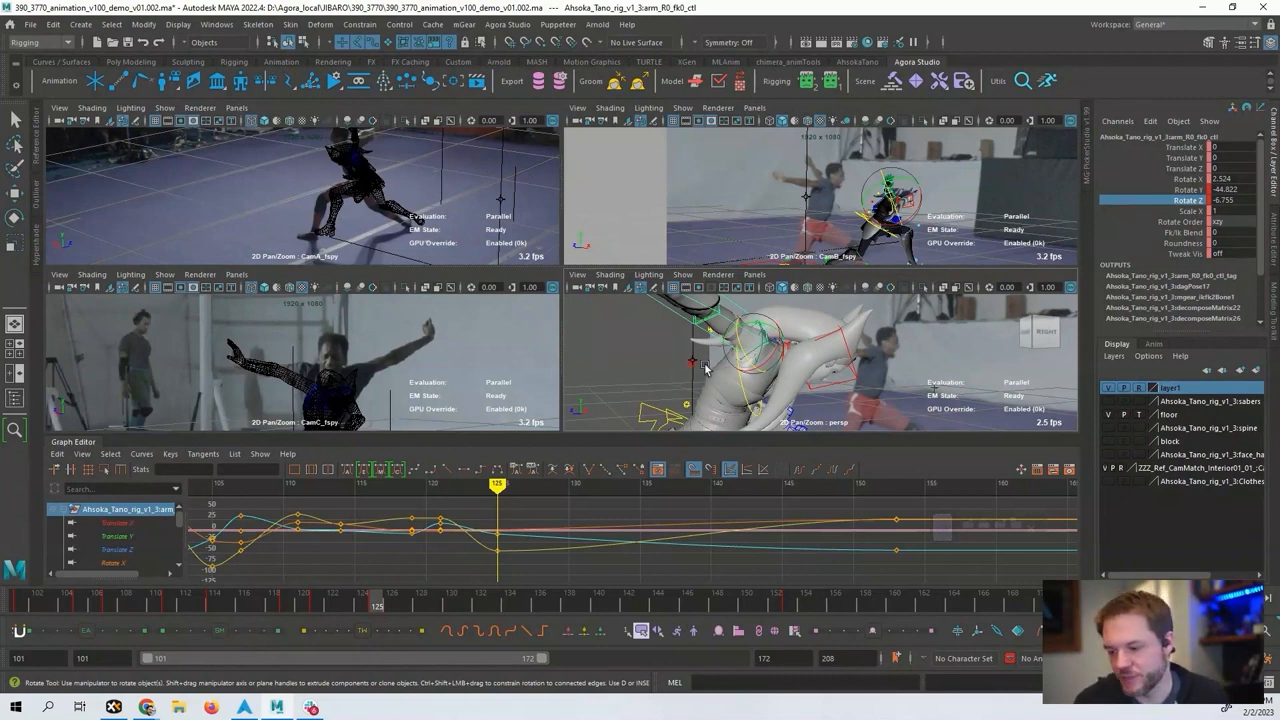
alt+drag(725, 365, 697, 388)
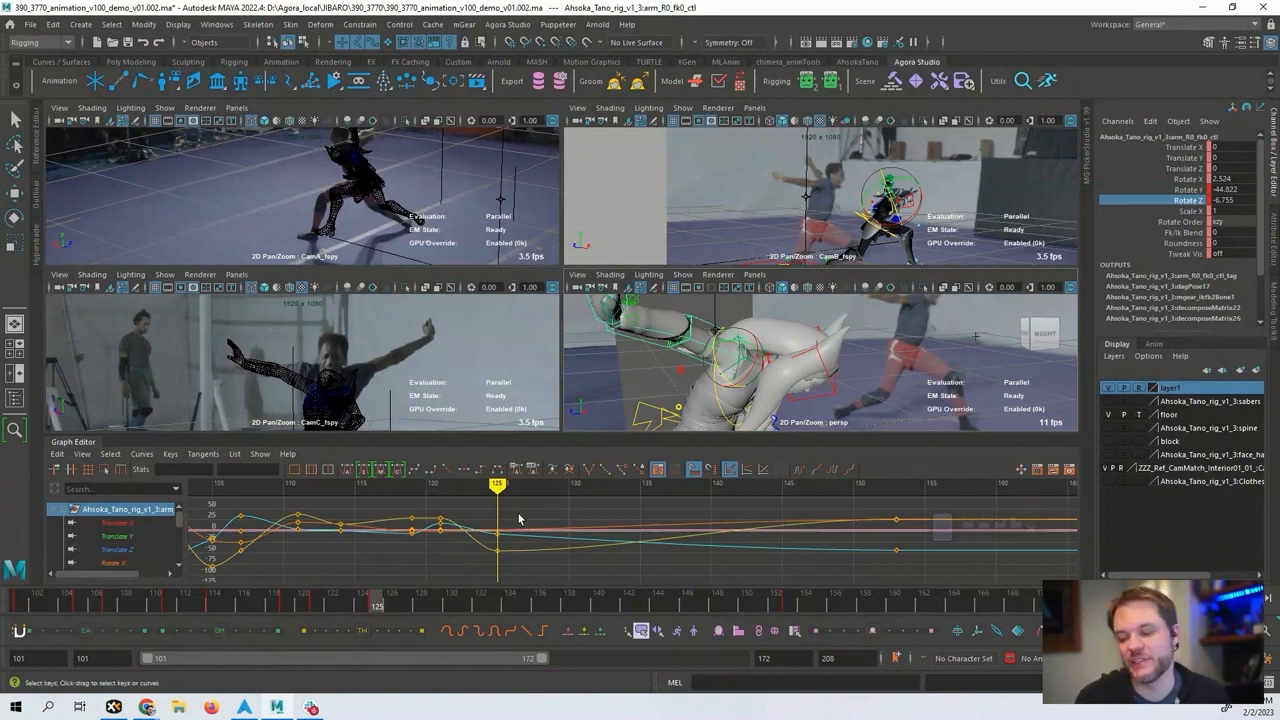
key(s)
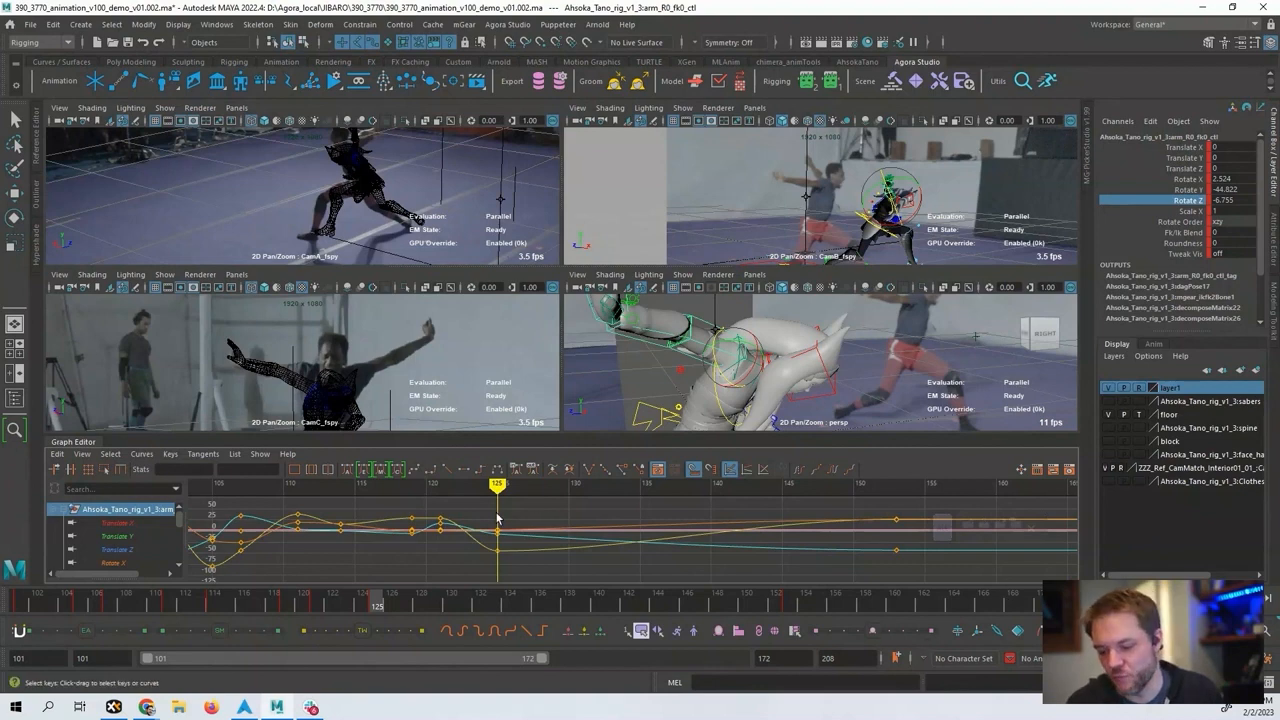
Review the arm's motion leading up to frame 125 and rotate the right upper arm there to about -23 on Rotate Z.
click(437, 485)
key(alt+period)
key(alt+period)
key(alt+period)
key(alt+period)
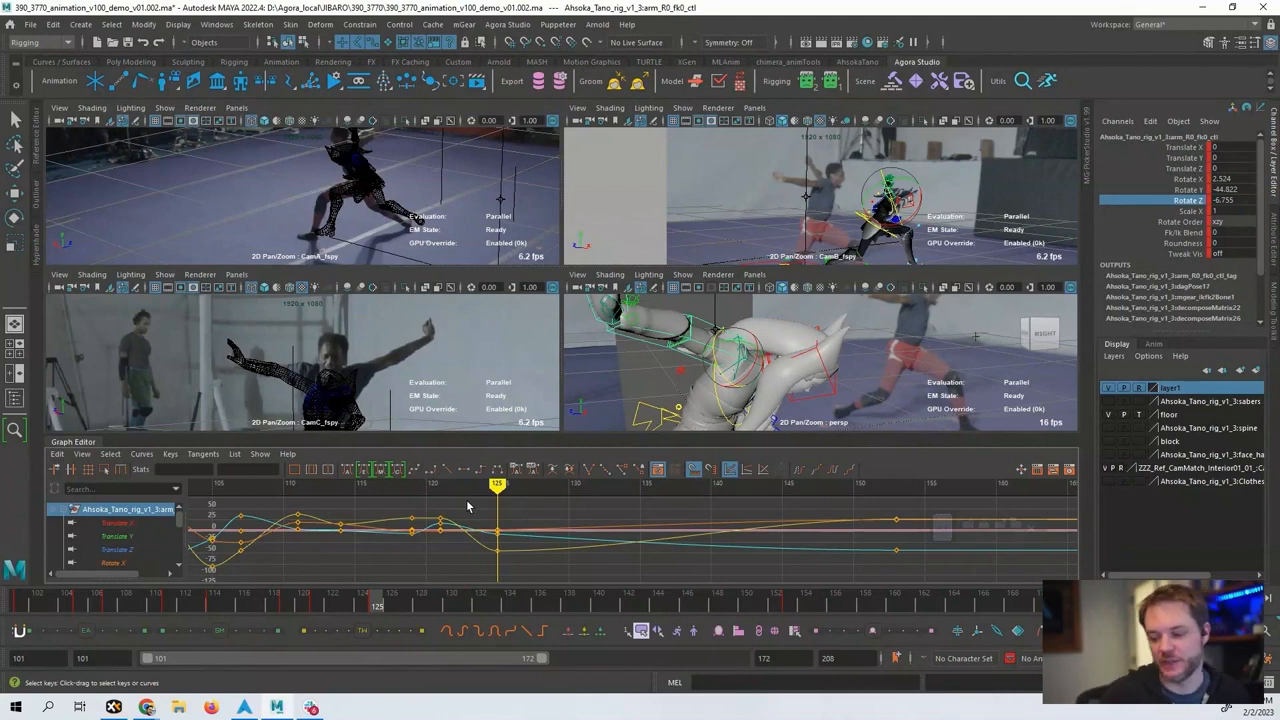
click(453, 489)
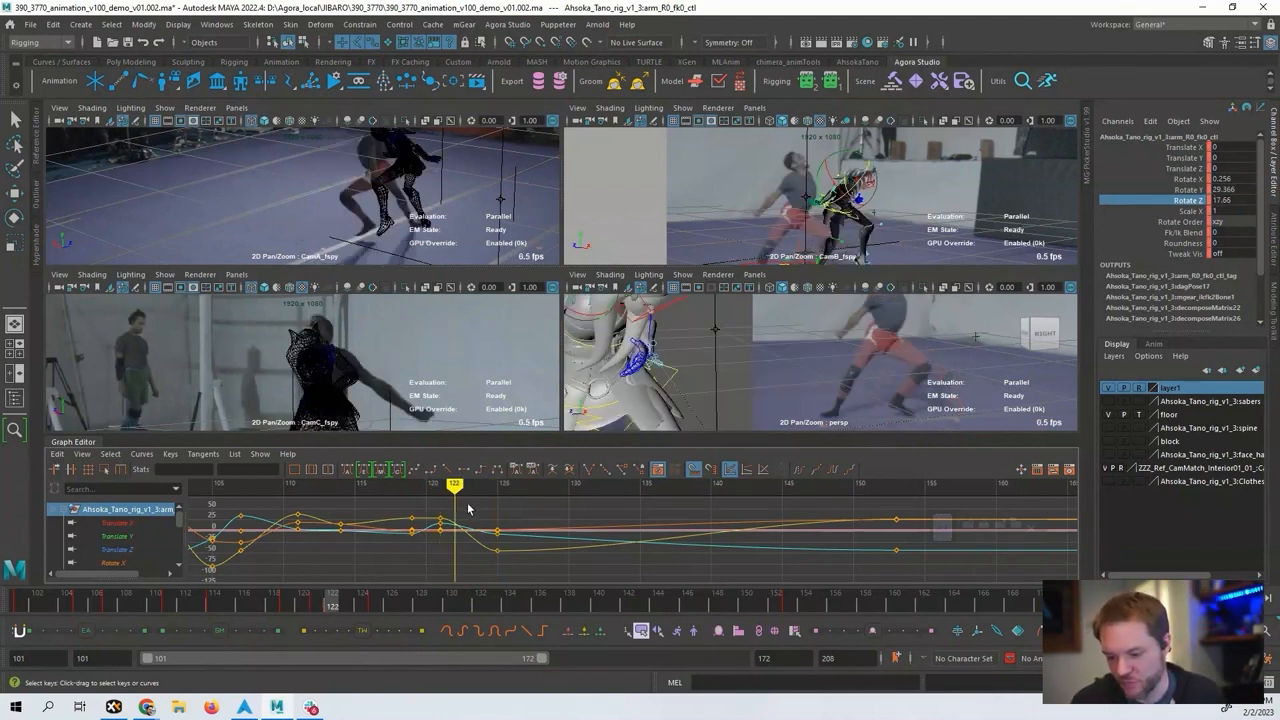
key(alt+period)
key(alt+period)
key(alt+period)
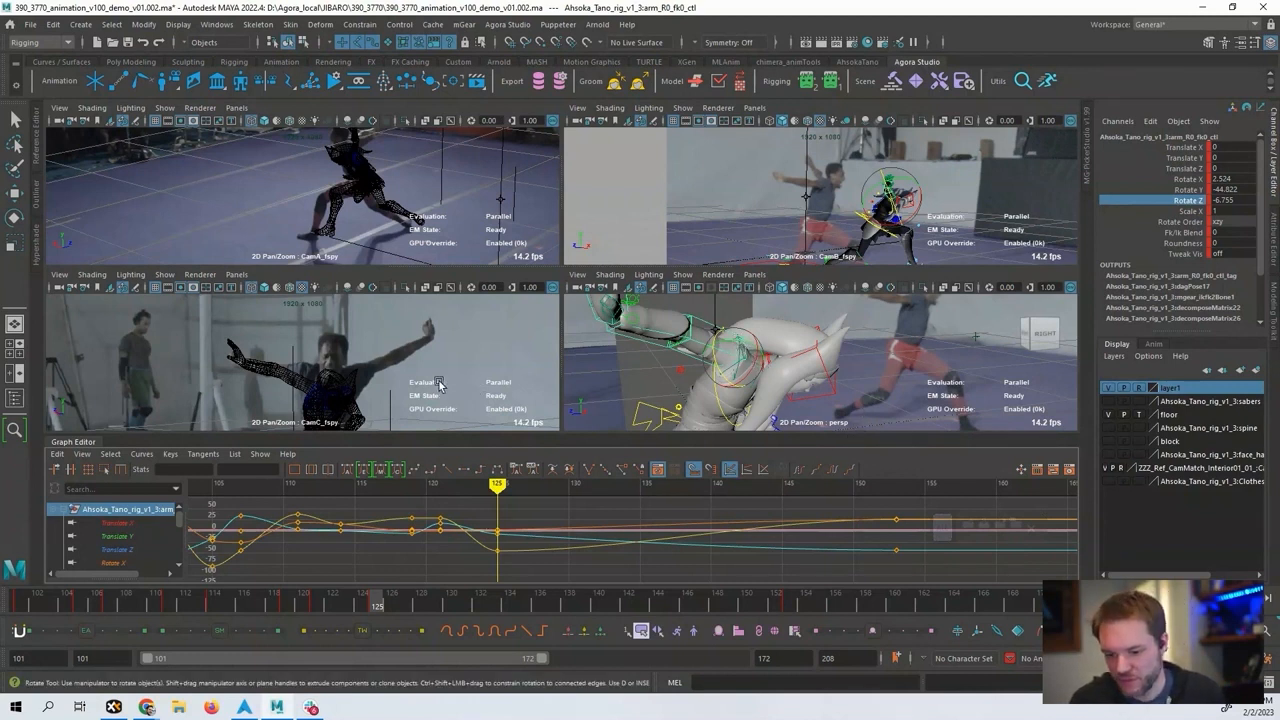
drag(718, 365, 716, 371)
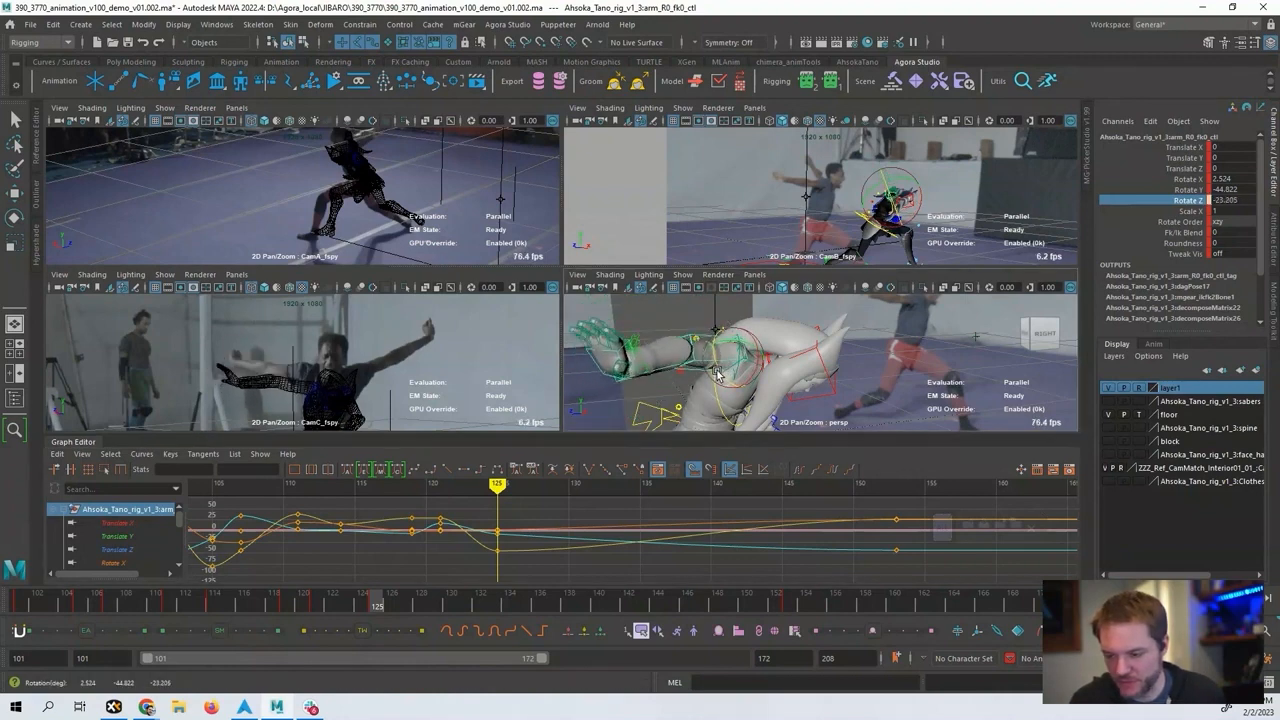
Adjust the right elbow's bend on Rotate Z at frame 125, and set it to about 21.5 at frame 121.
click(703, 367)
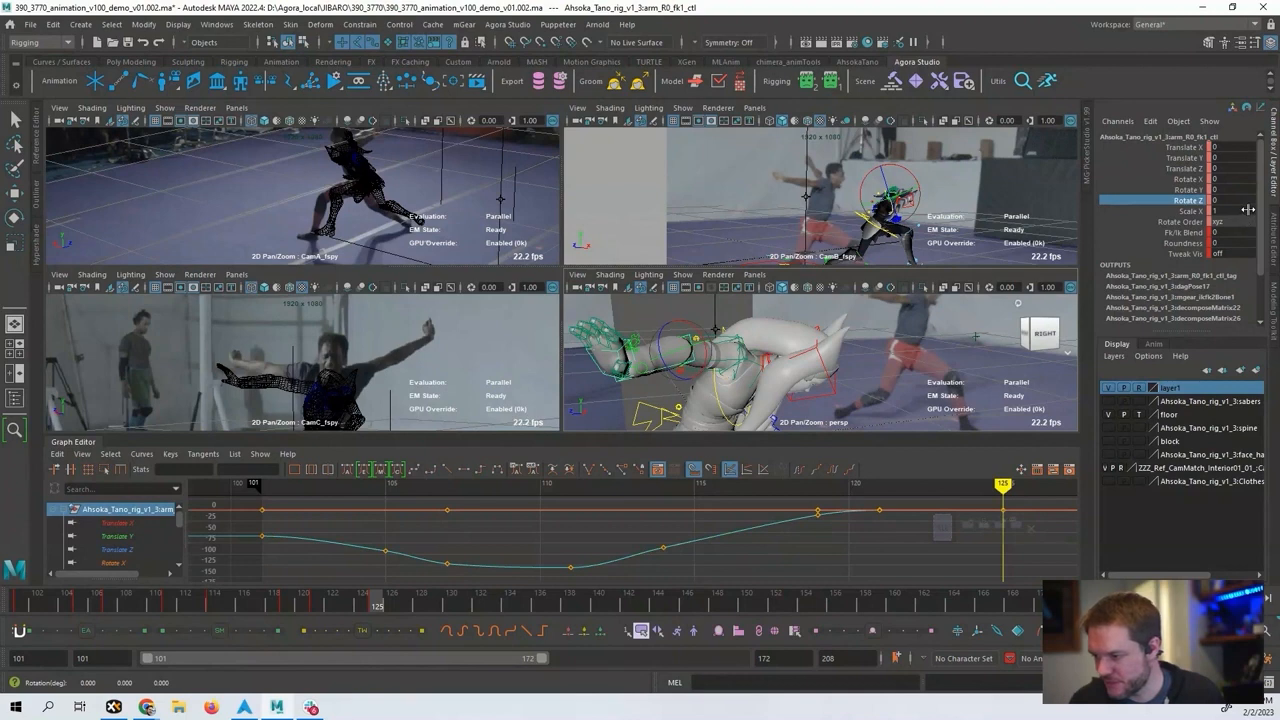
alt+drag(727, 386, 818, 360)
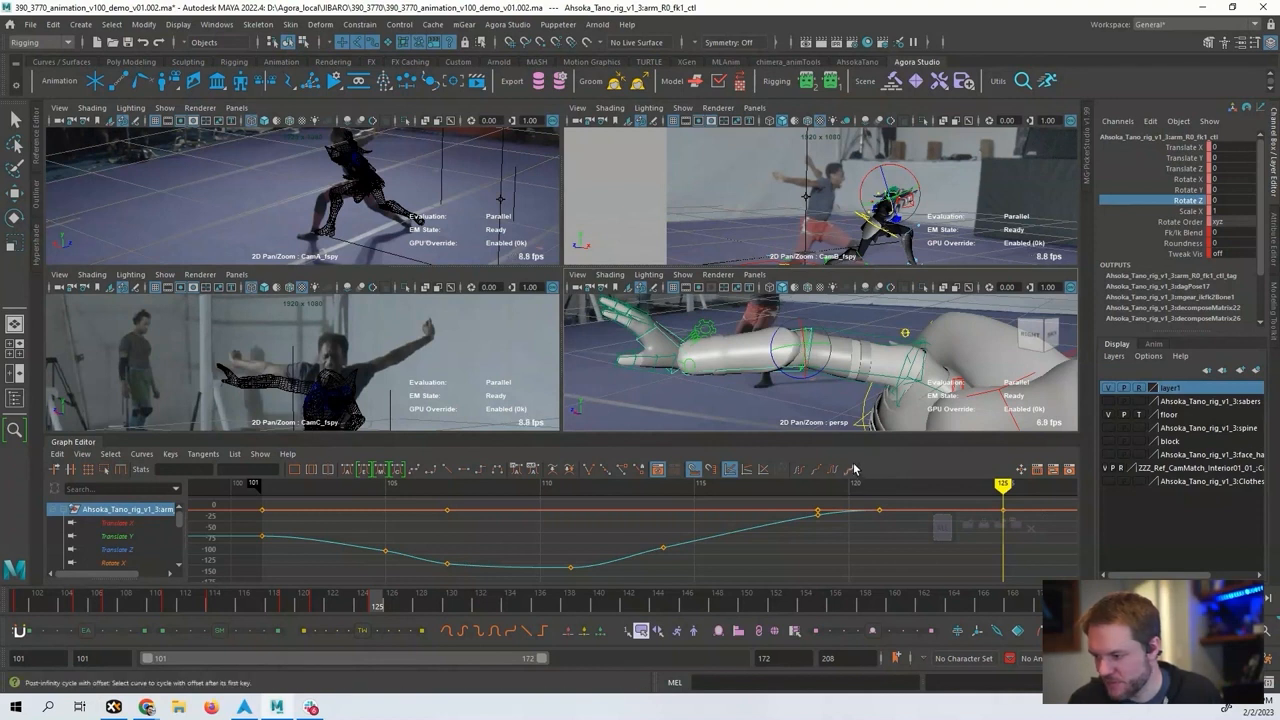
drag(784, 374, 850, 324)
key(comma)
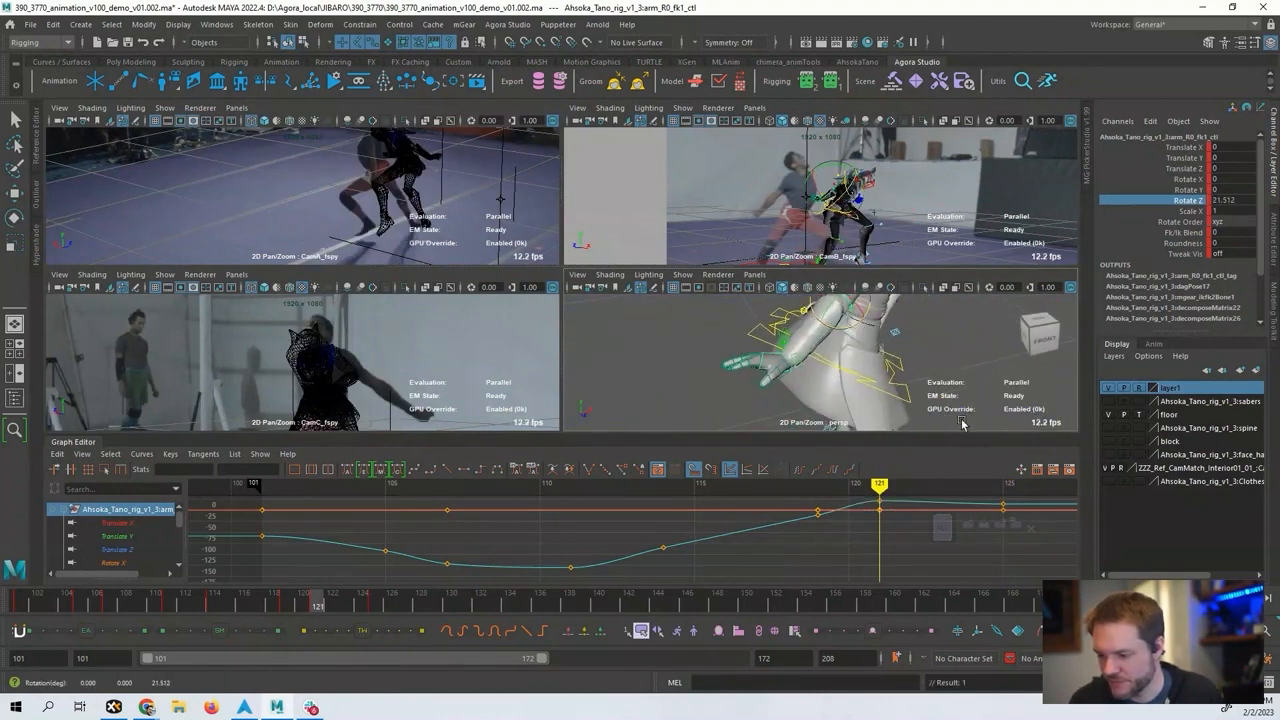
Rotate the right upper arm at frame 125 to about -17.6 on Rotate Y and -6 on Rotate Z.
key(period)
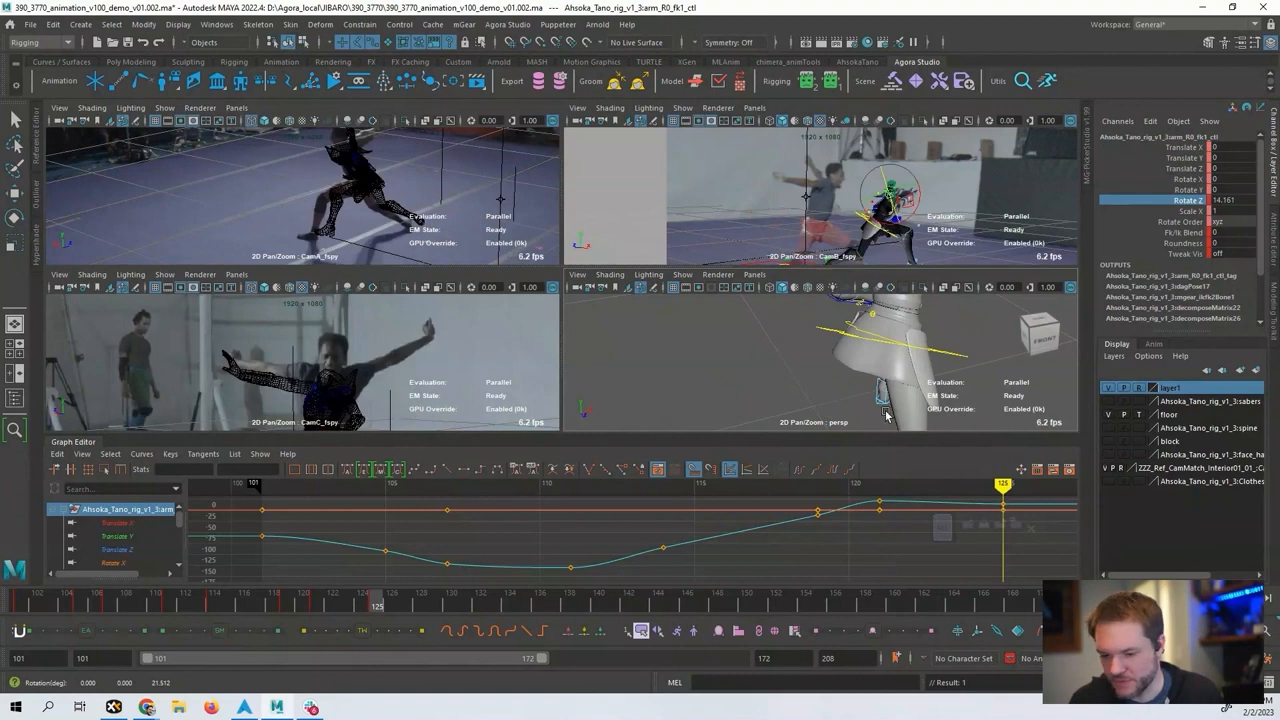
alt+drag(897, 395, 768, 348)
click(768, 348)
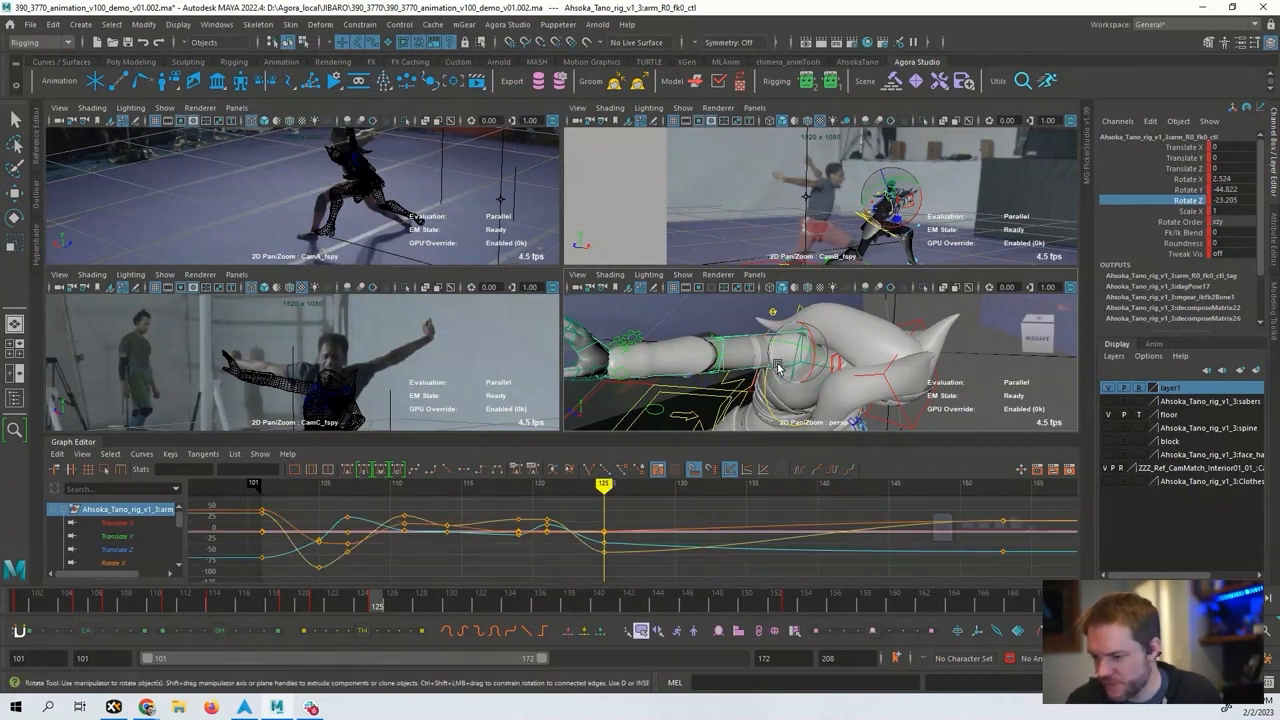
alt+drag(868, 330, 748, 368)
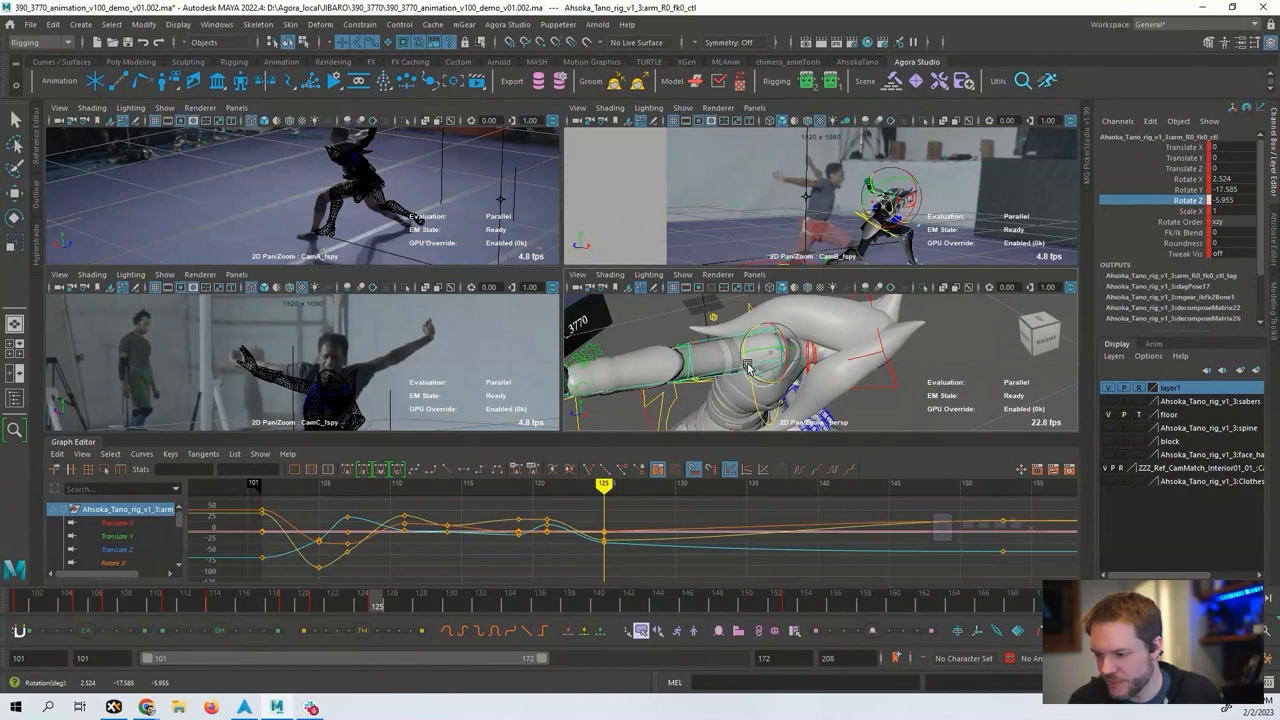
Rotate the right wrist at frame 125 to about -102 on Rotate X and -55 on Rotate Y.
alt+middle_drag(748, 366, 785, 356)
click(700, 342)
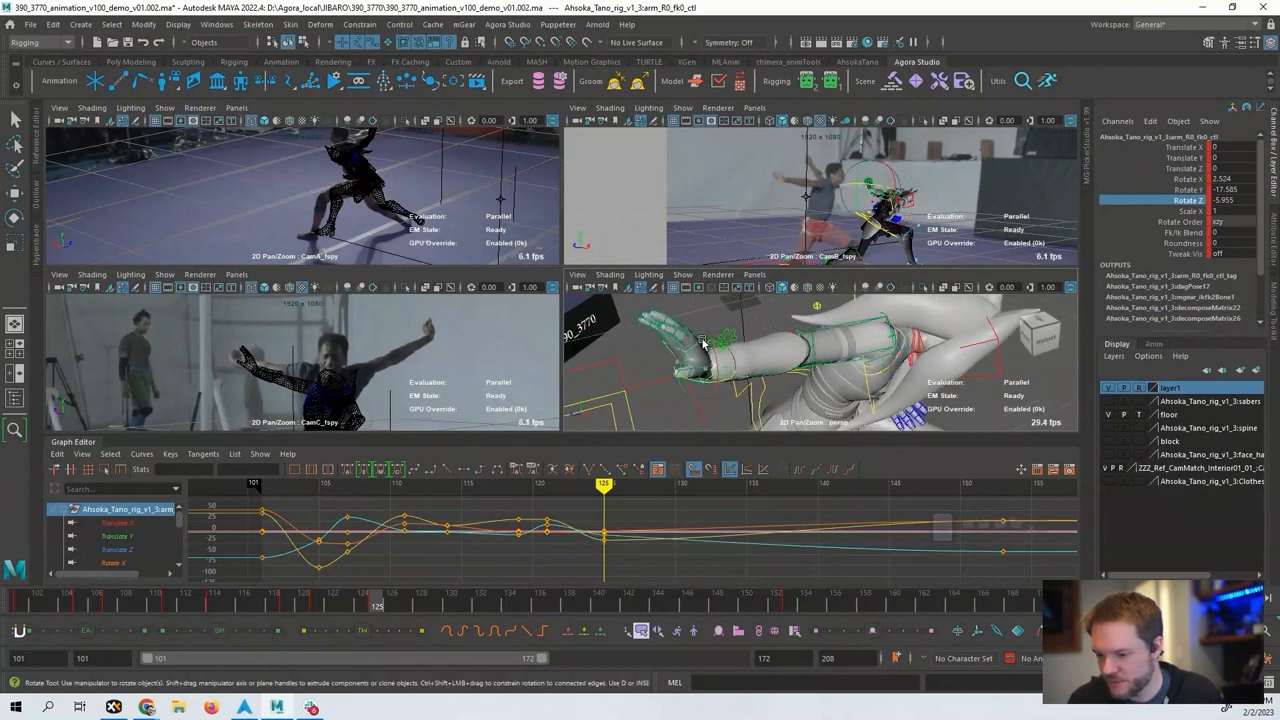
drag(712, 360, 714, 346)
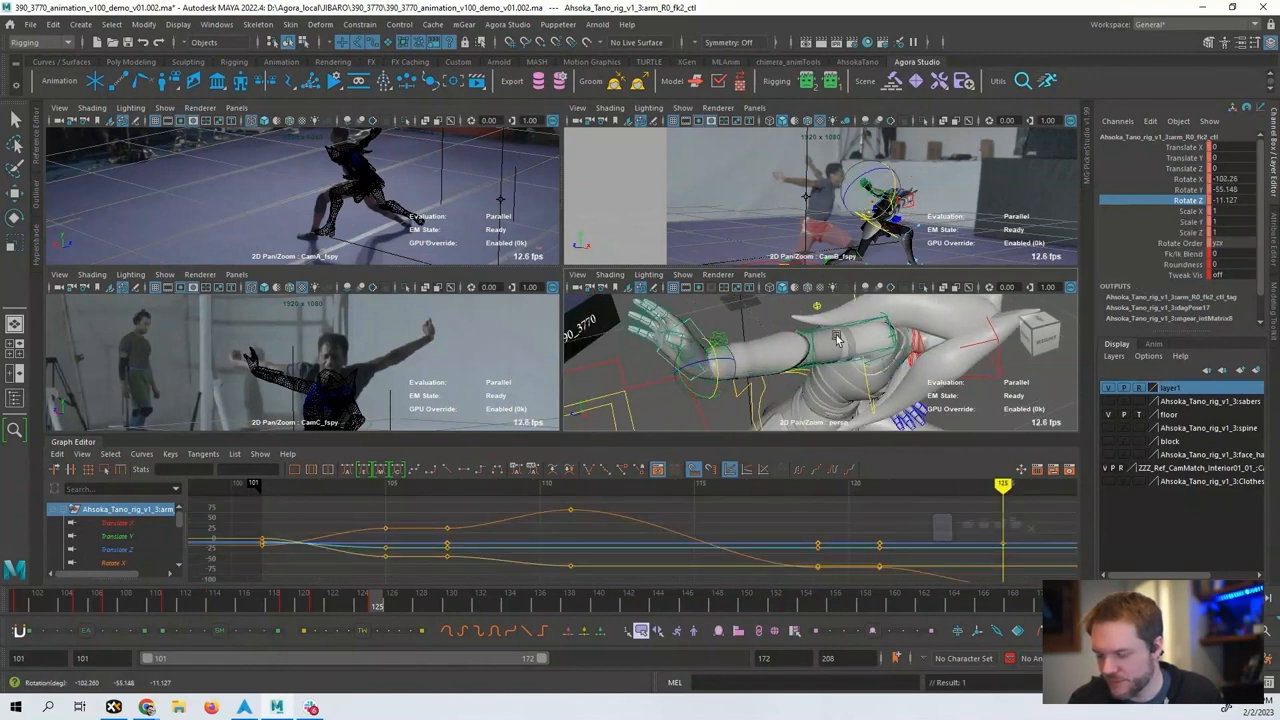
Refine the right upper arm's rotation at frame 125 and play back the arm's motion.
click(877, 320)
drag(890, 336, 888, 318)
alt+middle_drag(795, 546, 689, 551)
key(alt+v)
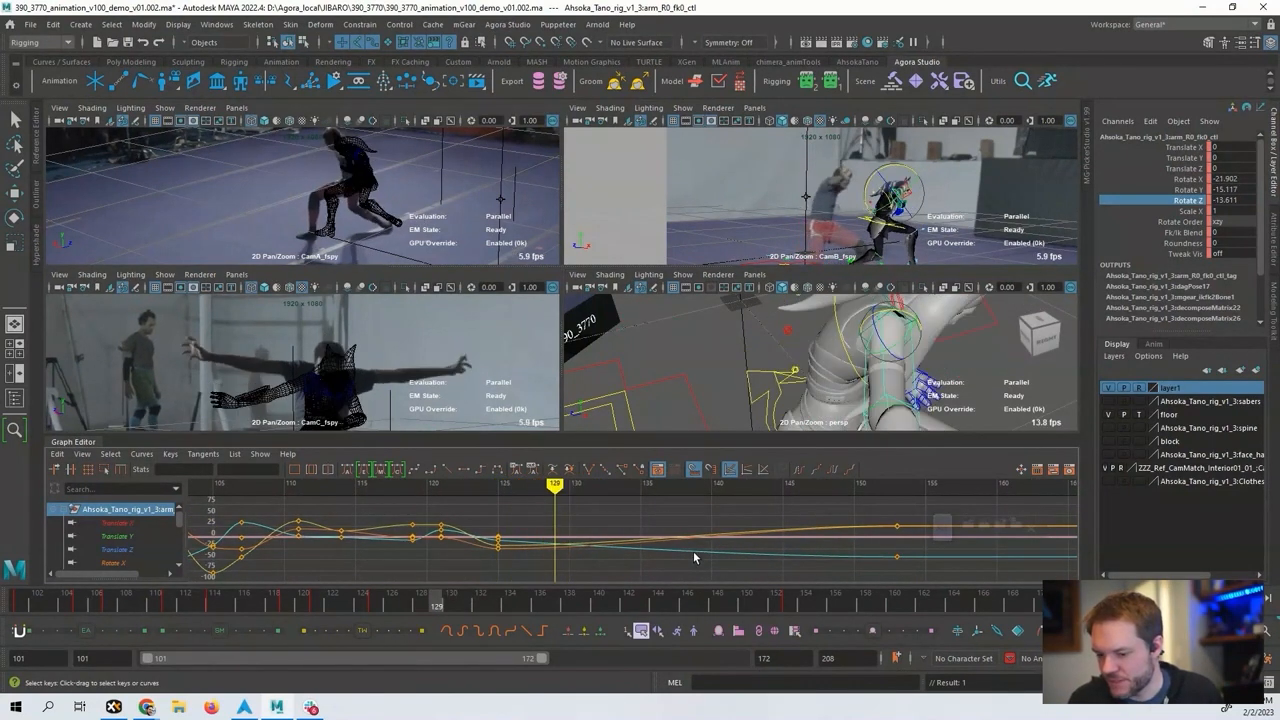
Pose the right arm at frame 129: upper arm about -29 on Rotate Y and 3.4 on Z, wrist about -80 on X and -63 on Y.
alt+drag(897, 345, 726, 391)
click(715, 378)
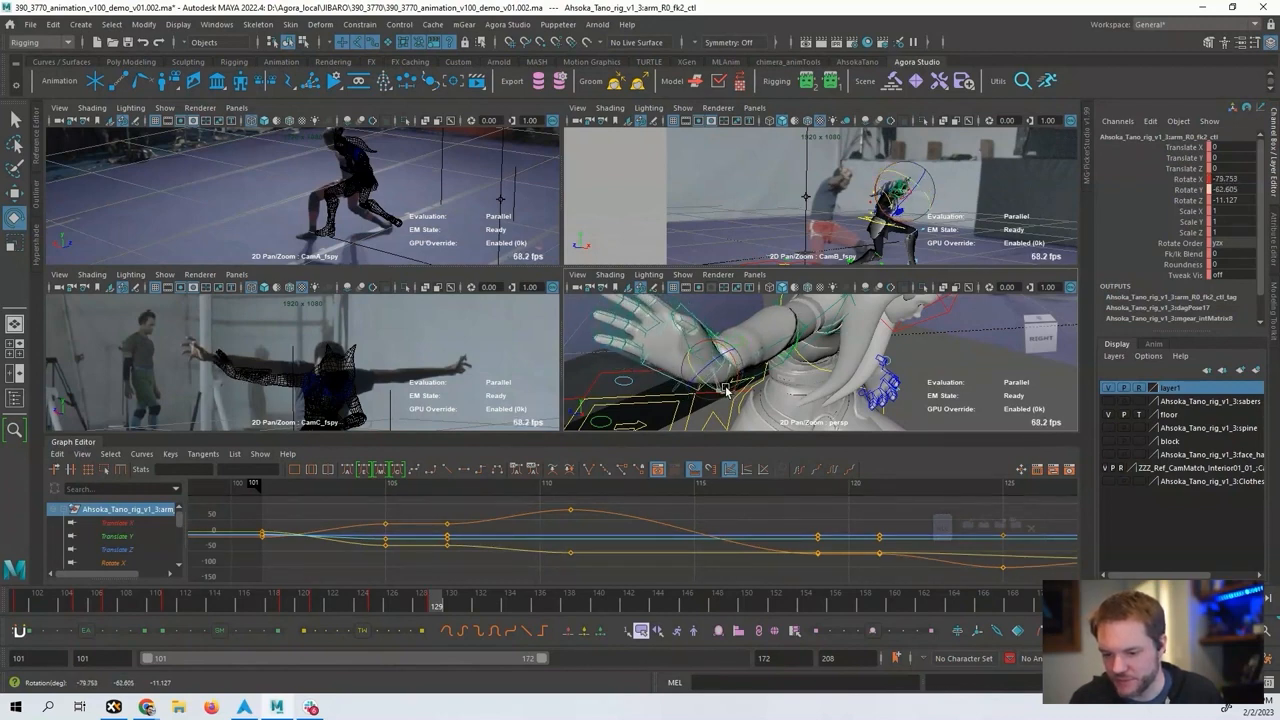
alt+middle_drag(824, 554, 603, 542)
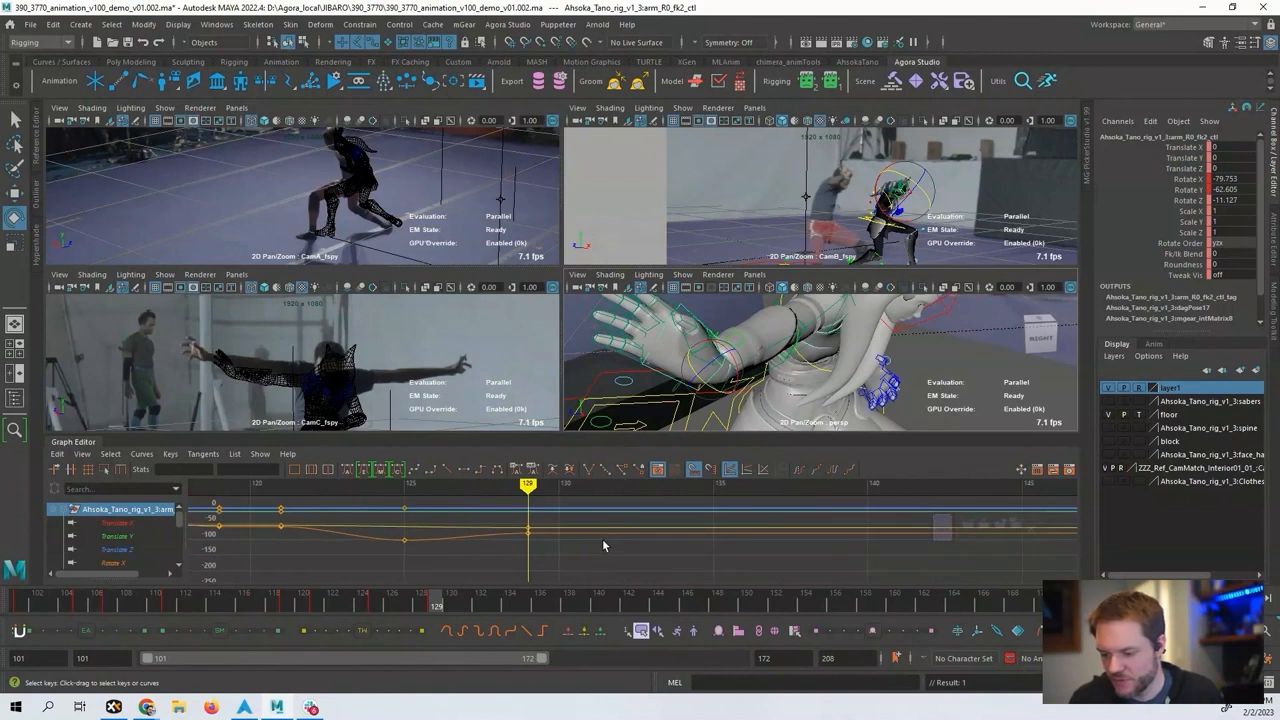
click(603, 540)
Select the right wrist, elbow and upper arm controls together and key them at frame 129.
alt+drag(784, 334, 781, 344)
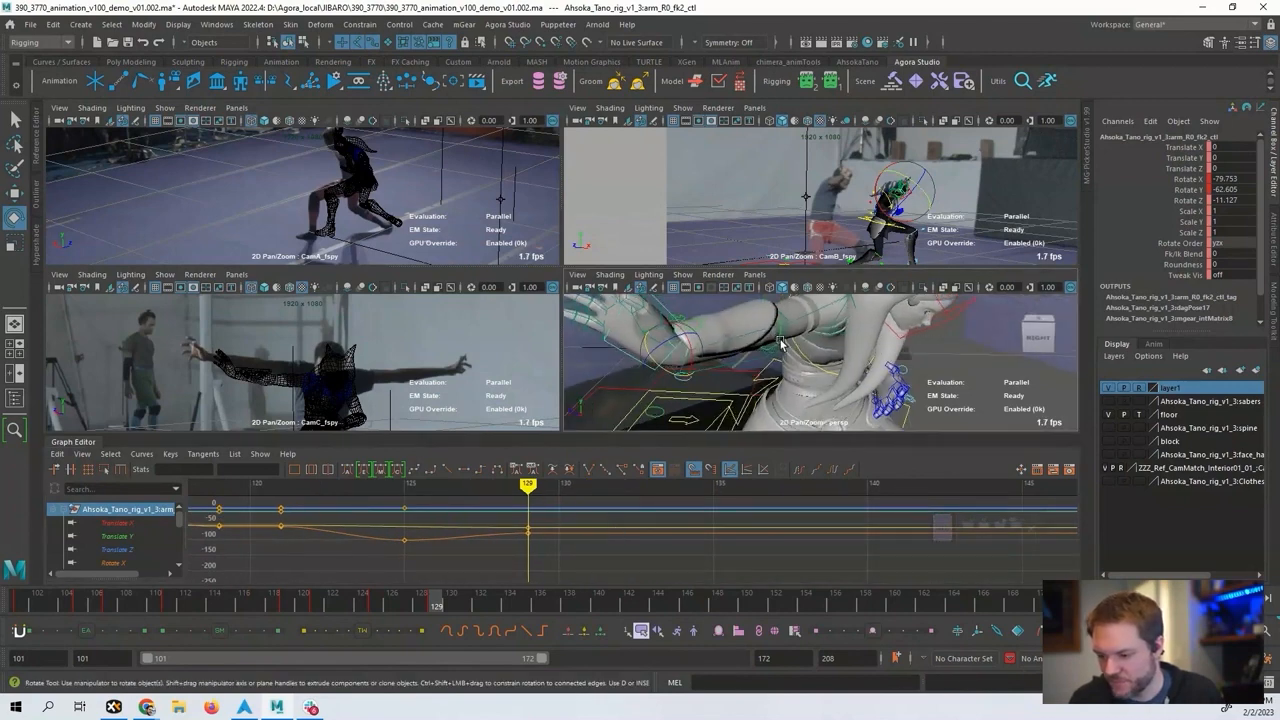
click(762, 333)
click(818, 310)
alt+middle_drag(763, 545, 617, 543)
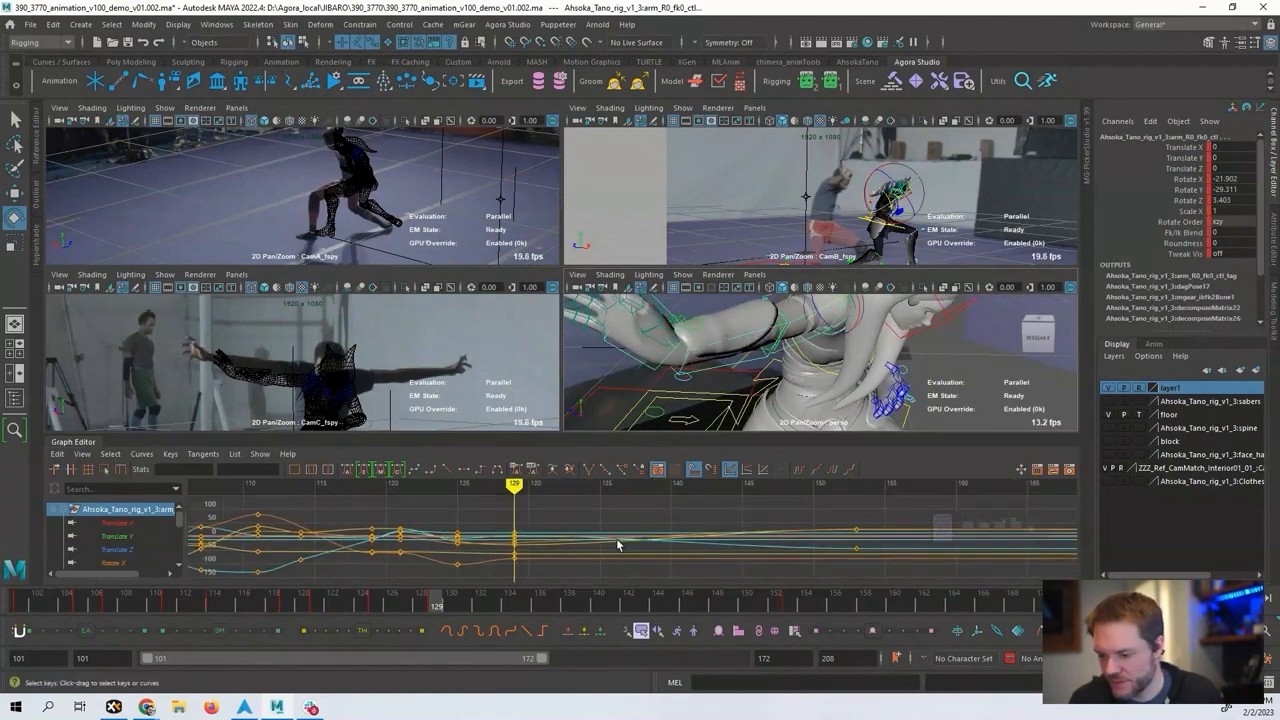
Step back and forth between frames 129 and 134 to compare the right arm with the performer in the reference footage.
key(alt+period)
key(alt+period)
key(alt+period)
key(alt+period)
key(alt+comma)
key(alt+comma)
key(alt+comma)
key(alt+comma)
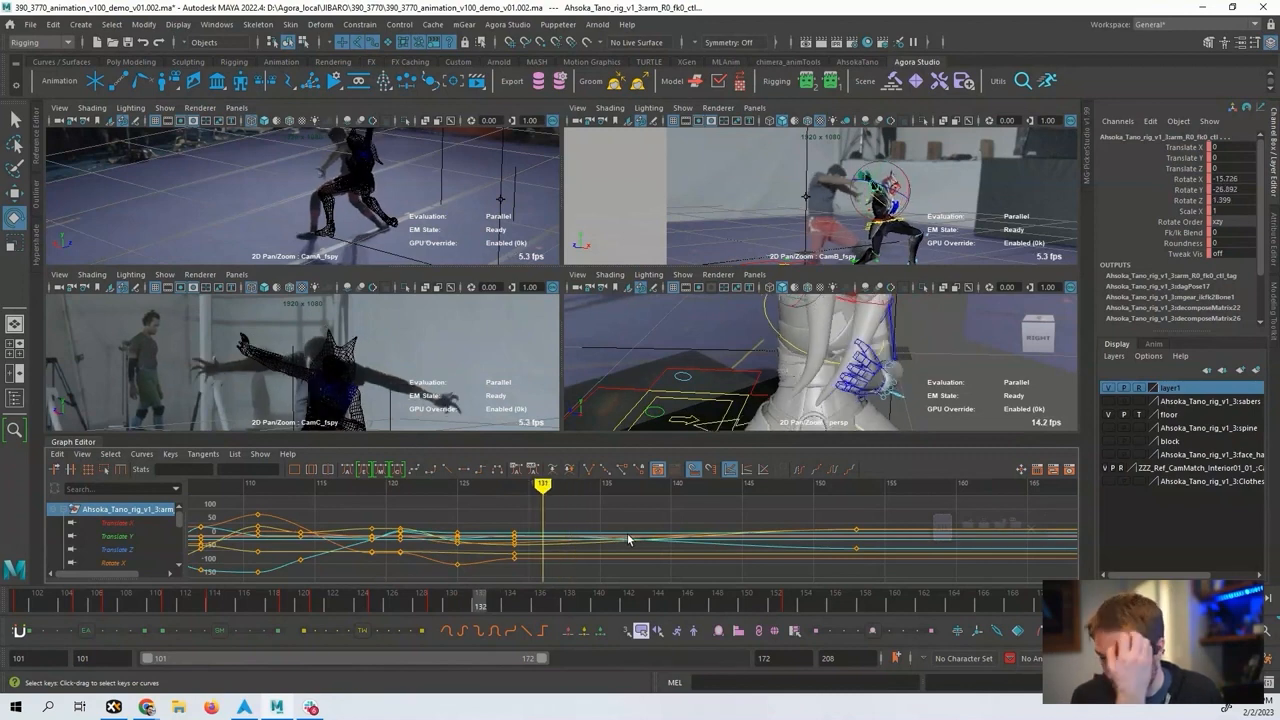
key(alt+period)
key(alt+period)
key(alt+period)
key(alt+period)
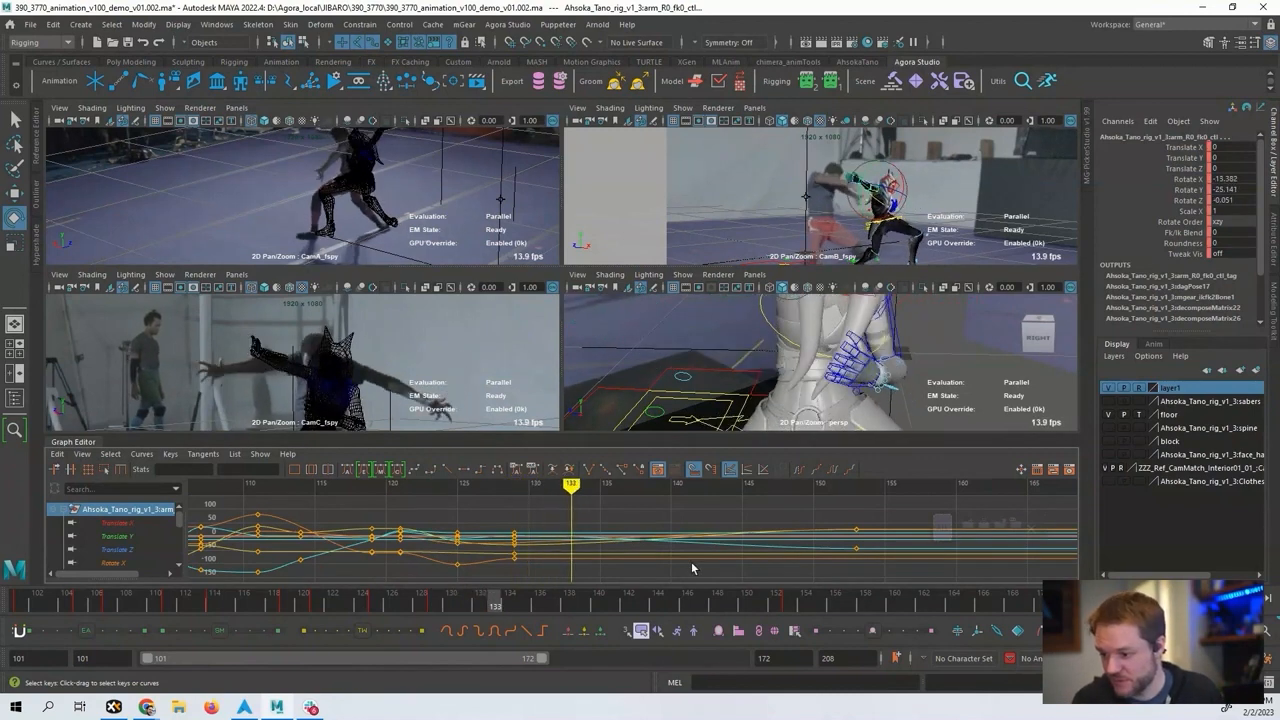
key(alt+comma)
key(alt+comma)
key(alt+comma)
key(alt+comma)
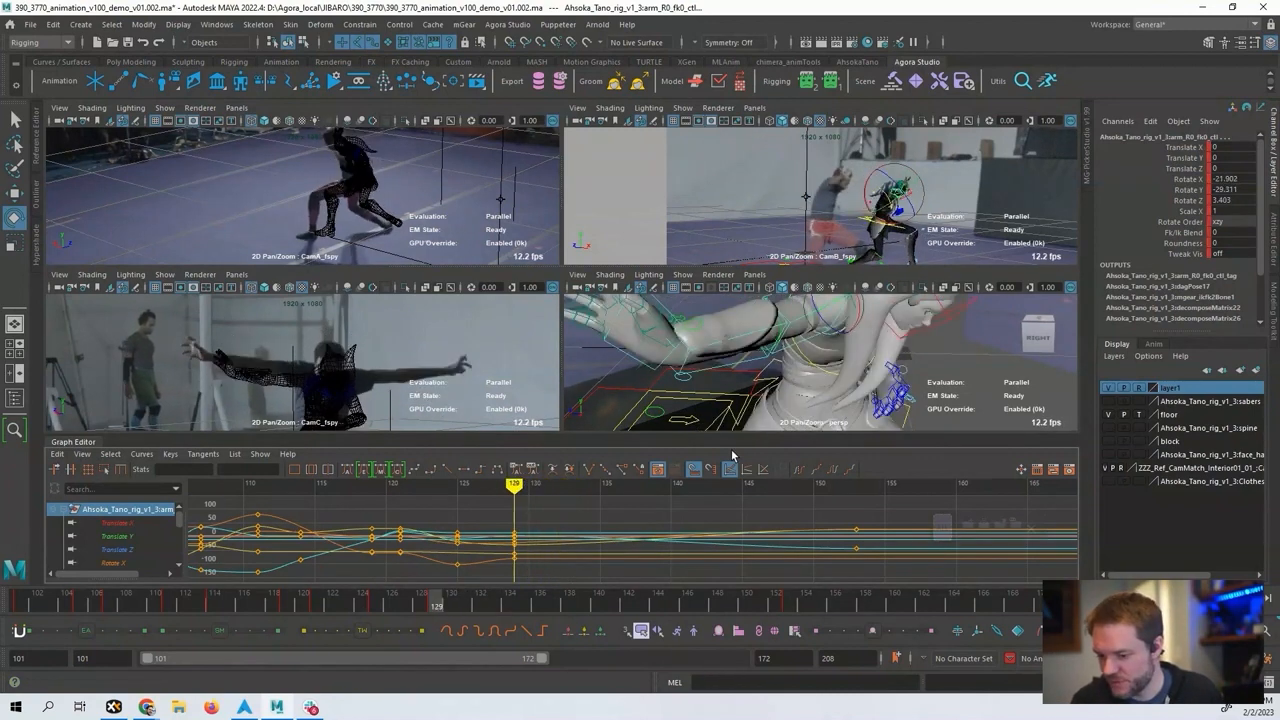
key(alt+period)
key(alt+period)
key(alt+period)
key(alt+period)
key(alt+period)
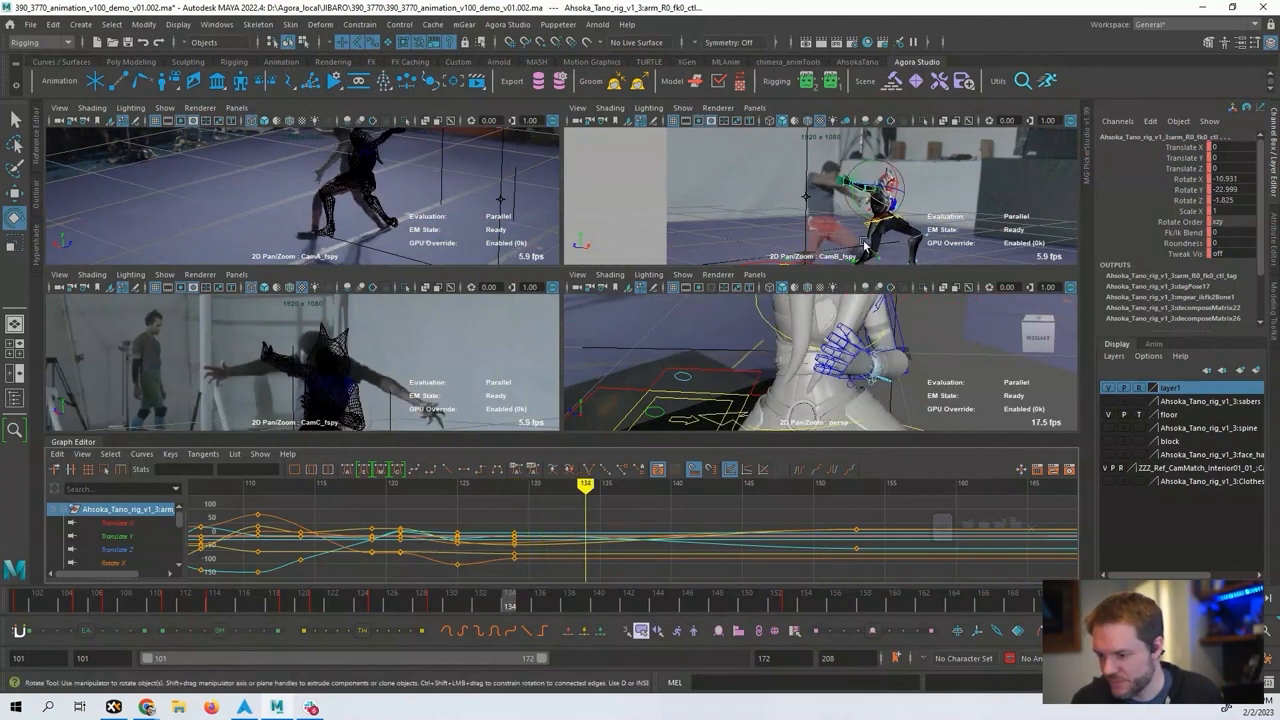
Try rotating the right upper arm at frame 134 to about -85 on Rotate Z and 56 on Rotate Y, and undo the rotations.
key(f)
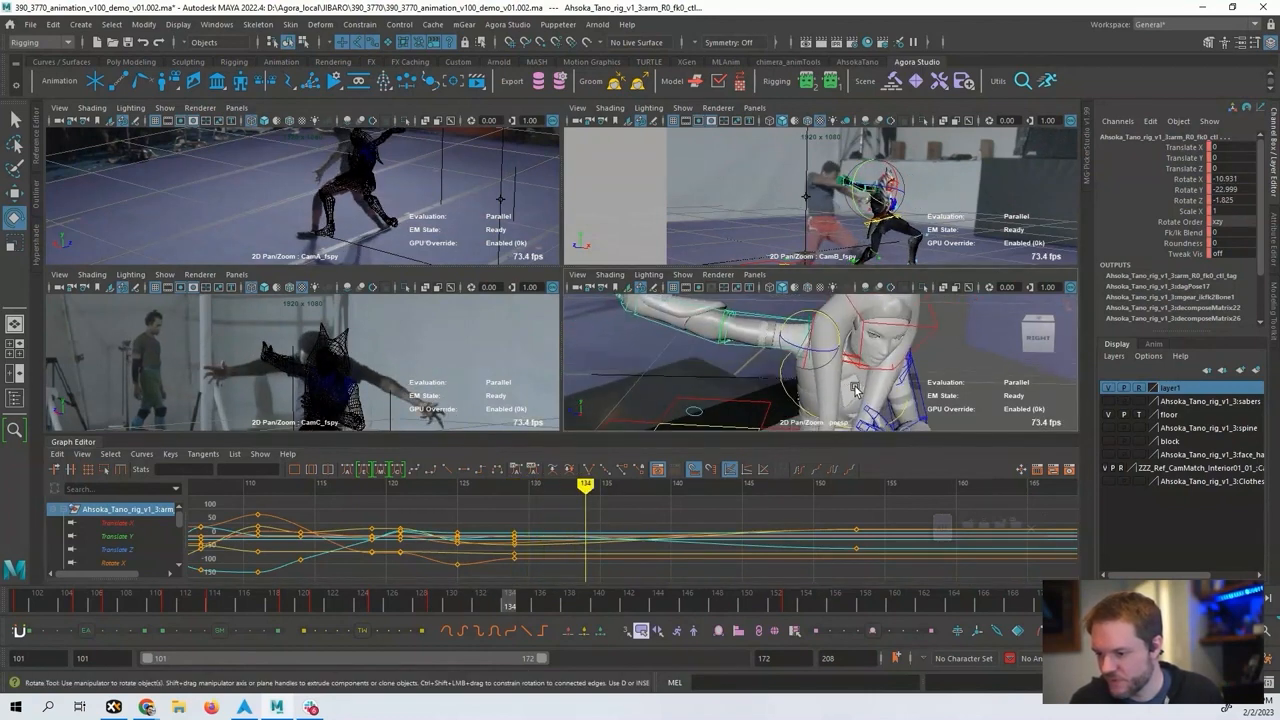
drag(753, 320, 828, 352)
key(ctrl+z)
click(748, 358)
click(753, 346)
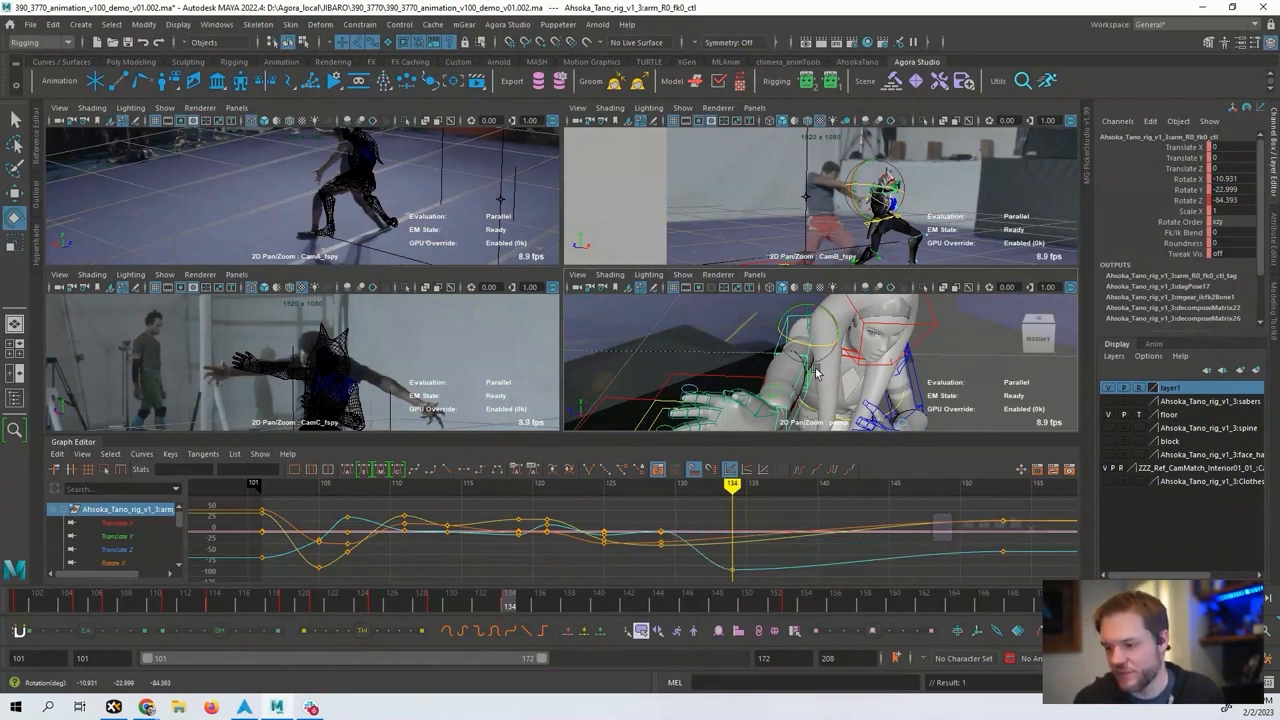
key(ctrl+z)
drag(796, 311, 785, 340)
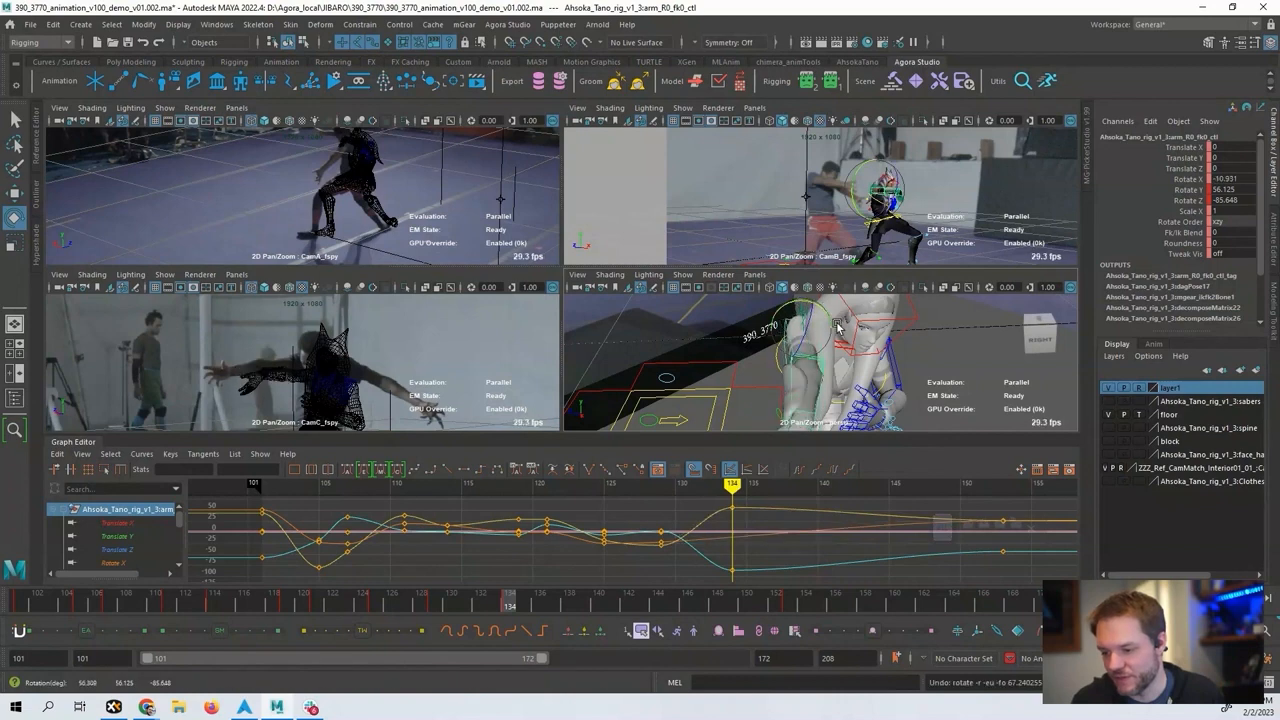
key(ctrl+z)
key(ctrl+z)
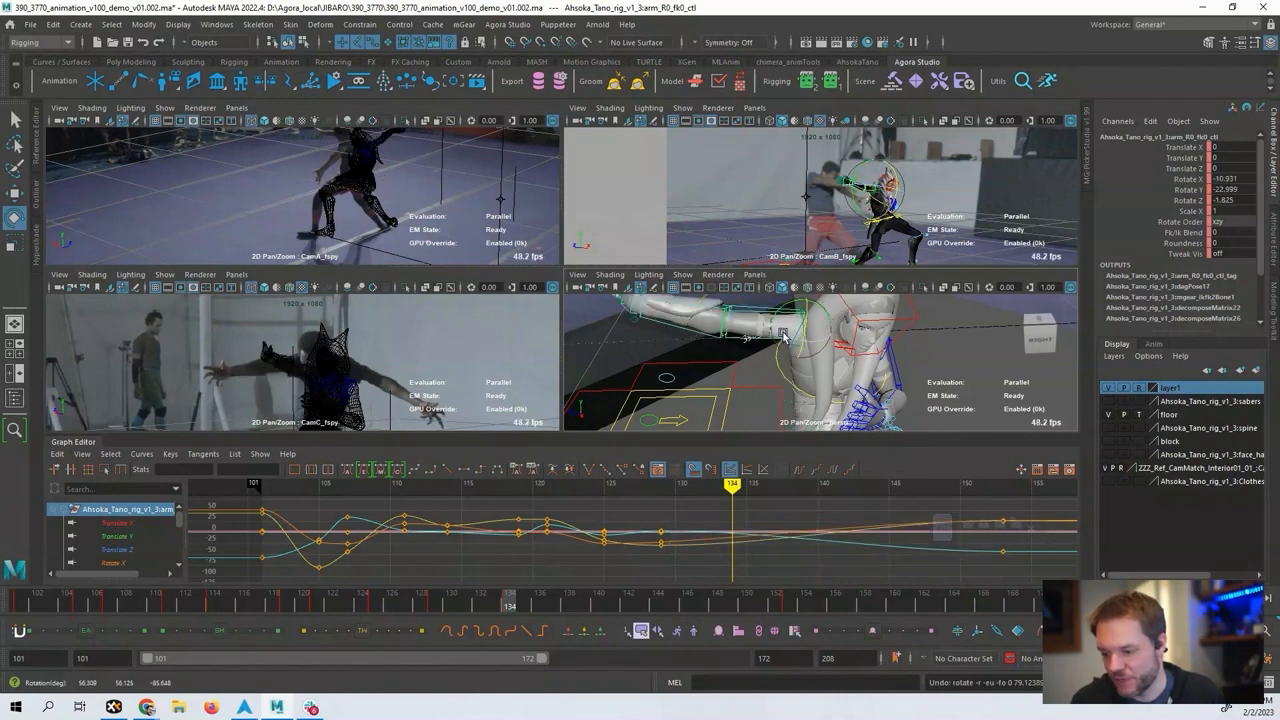
alt+drag(785, 336, 752, 350)
click(745, 362)
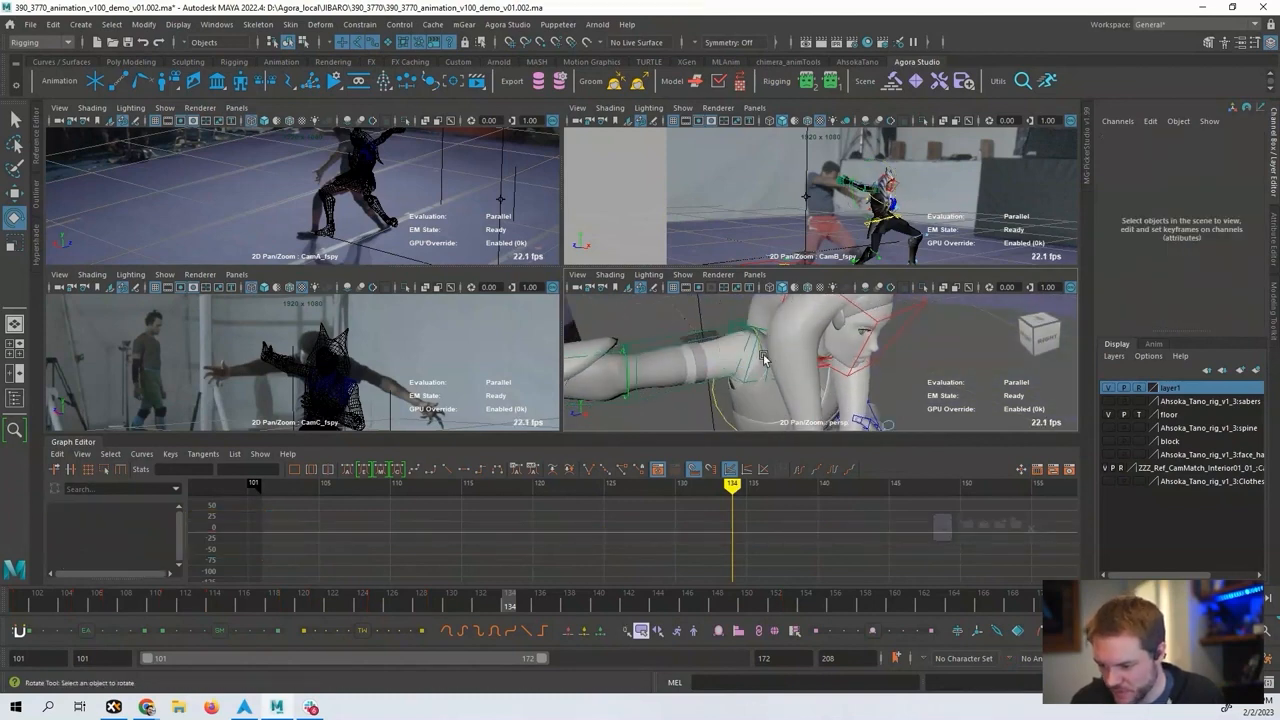
click(763, 360)
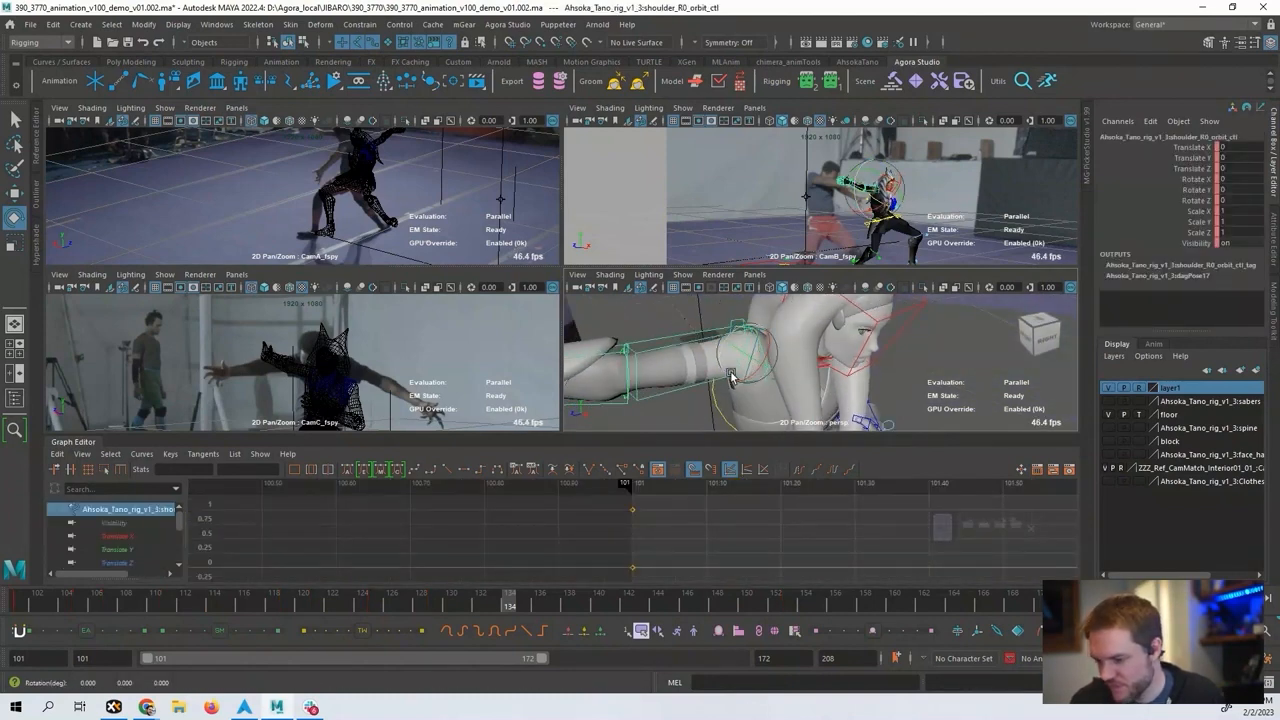
drag(745, 358, 925, 338)
click(930, 337)
Rotate the right upper arm at frame 134 to about -62 on Rotate Z and key its channels.
click(737, 358)
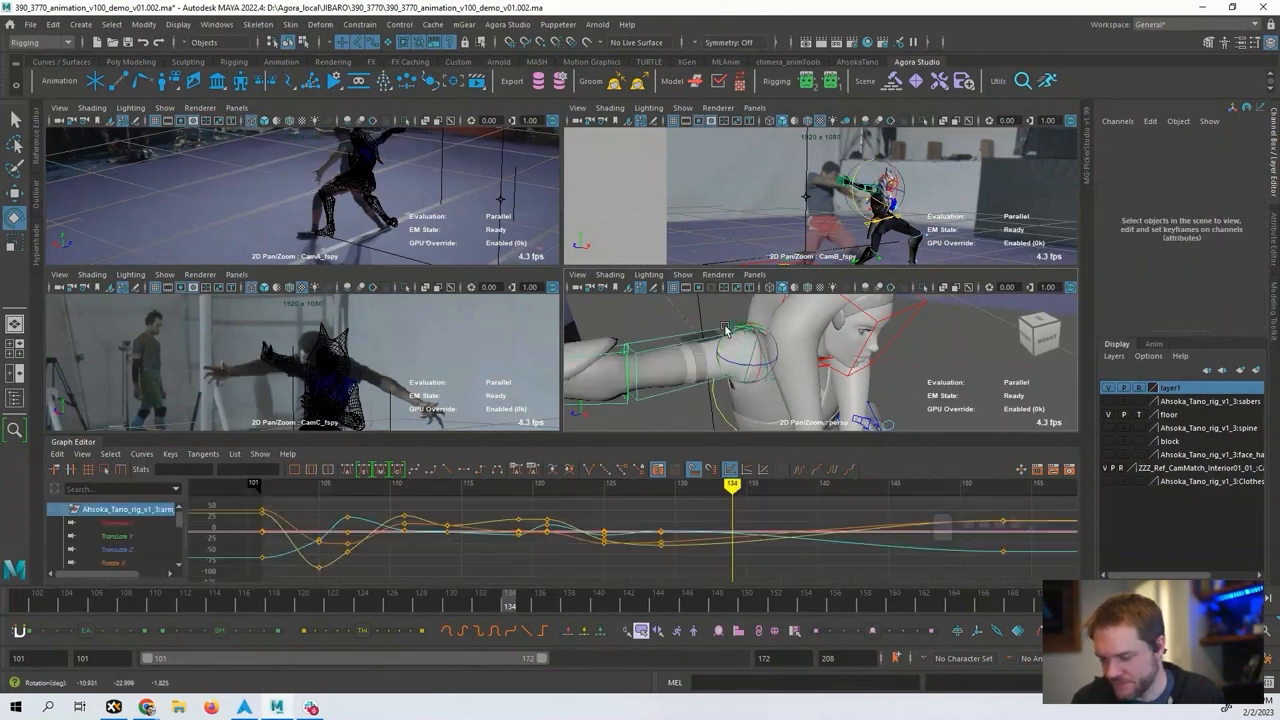
mouse_move(731, 366)
mouse_down()
mouse_move(767, 370)
mouse_move(756, 366)
mouse_up()
key(s)
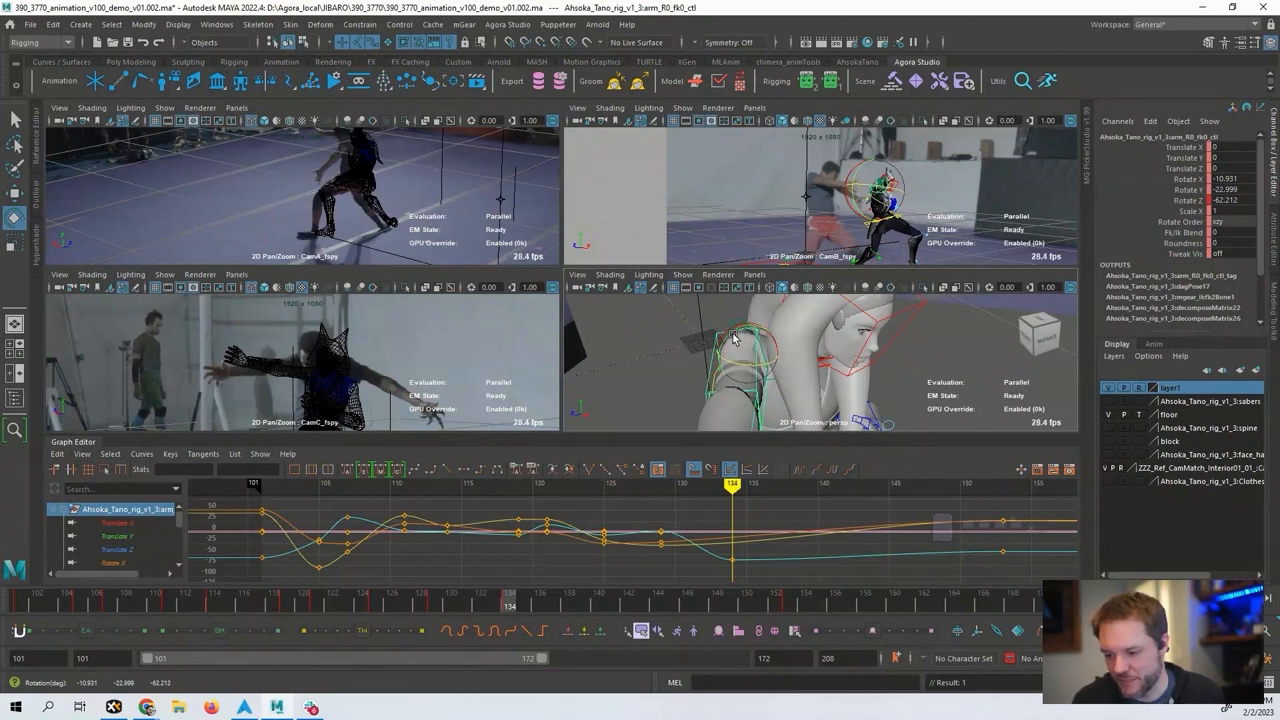
Refine the right upper arm at frame 134 to about 22.6 on Rotate X, 14.9 on Rotate Y and -60.3 on Rotate Z.
drag(725, 334, 792, 357)
key(ctrl+z)
key(e)
key(e)
click(751, 361)
alt+drag(788, 356, 744, 342)
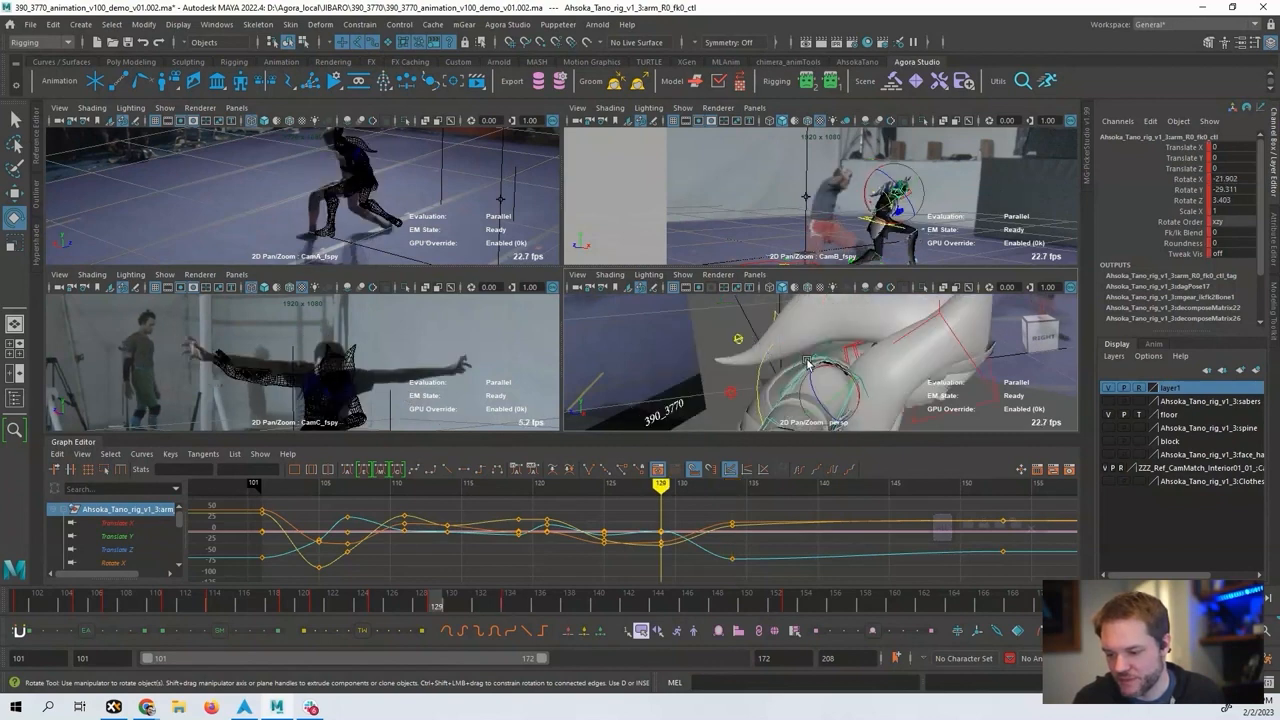
Examine the right upper arm's swing frame by frame between frames 129 and 134 against the reference footage.
key(alt+.)
key(alt+.)
key(alt+.)
key(alt+.)
key(alt+.)
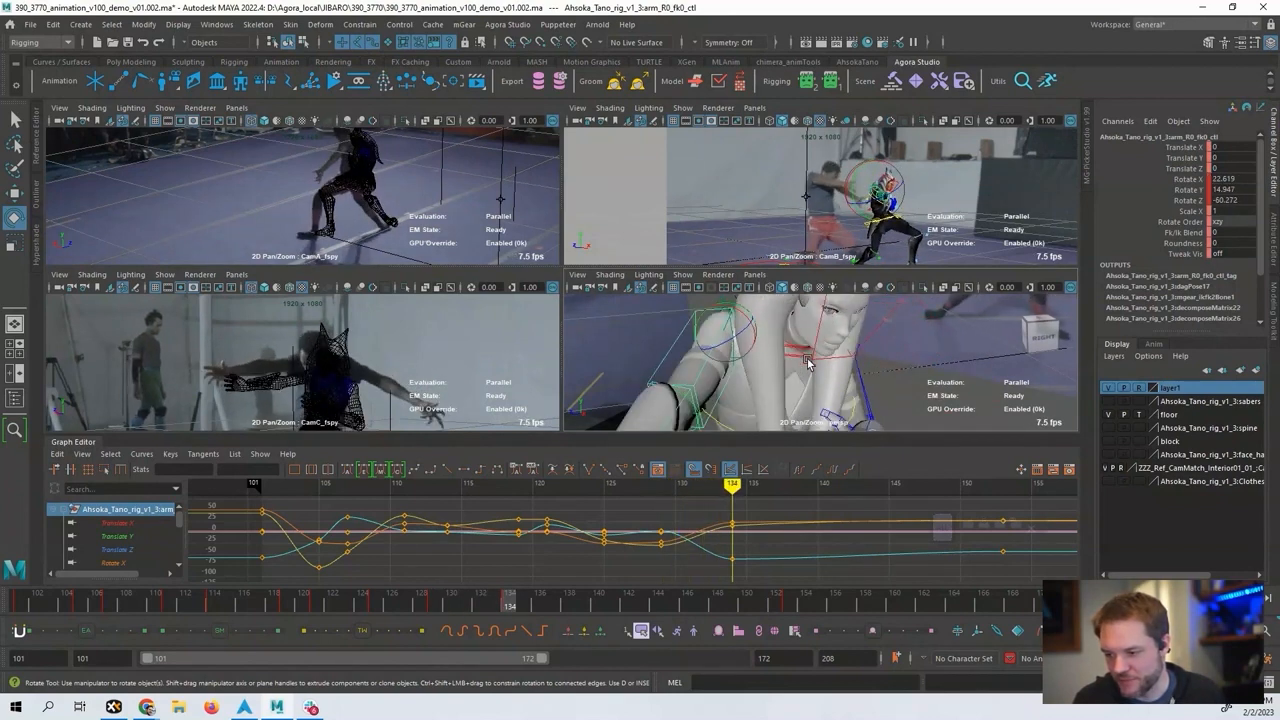
key(alt+comma)
key(alt+comma)
key(alt+comma)
key(alt+comma)
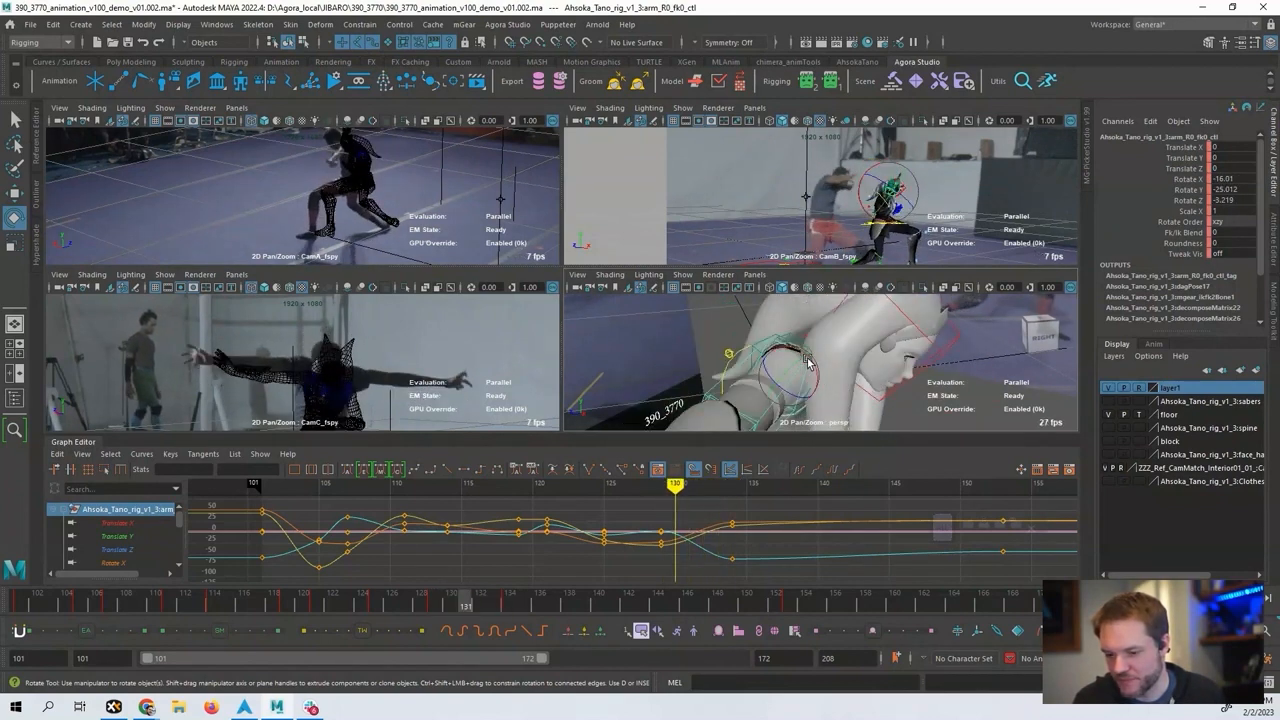
key(alt+period)
key(alt+period)
key(alt+period)
key(alt+period)
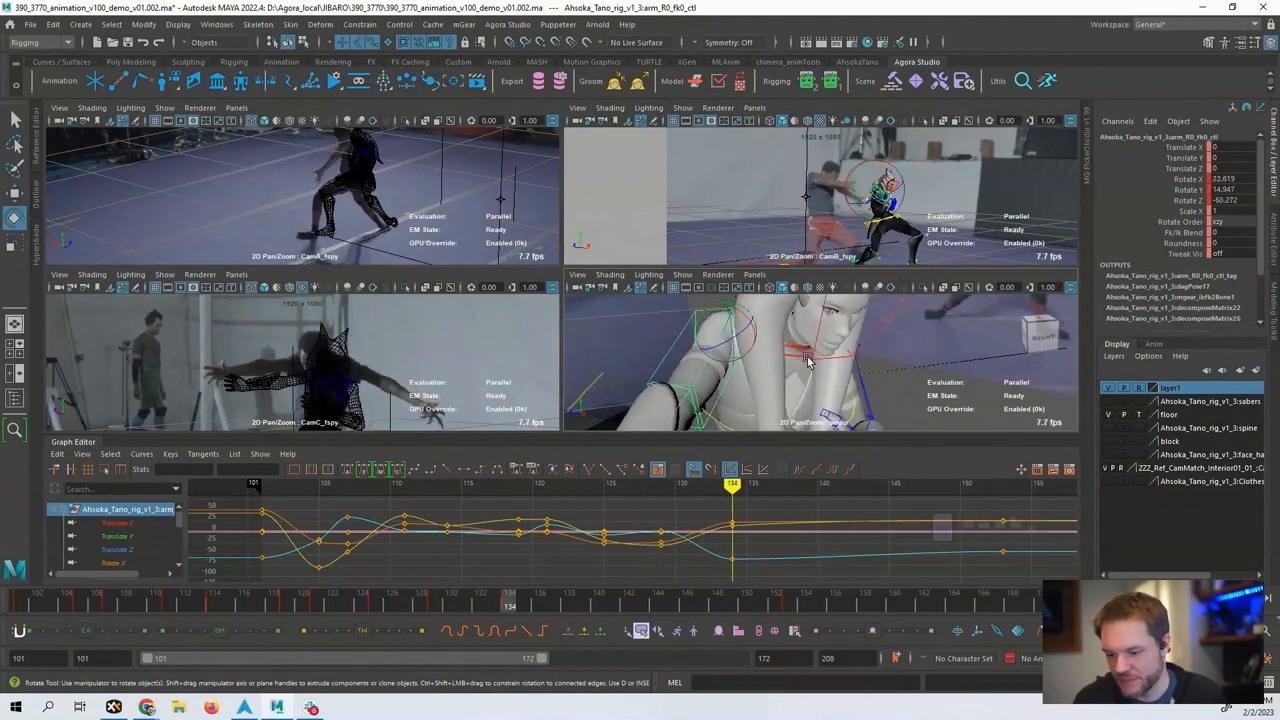
Rotate the right wrist at frame 134 to about -39.5 on Rotate Y and -4.5 on Rotate Z, and key its channels.
alt+drag(808, 362, 703, 378)
click(712, 390)
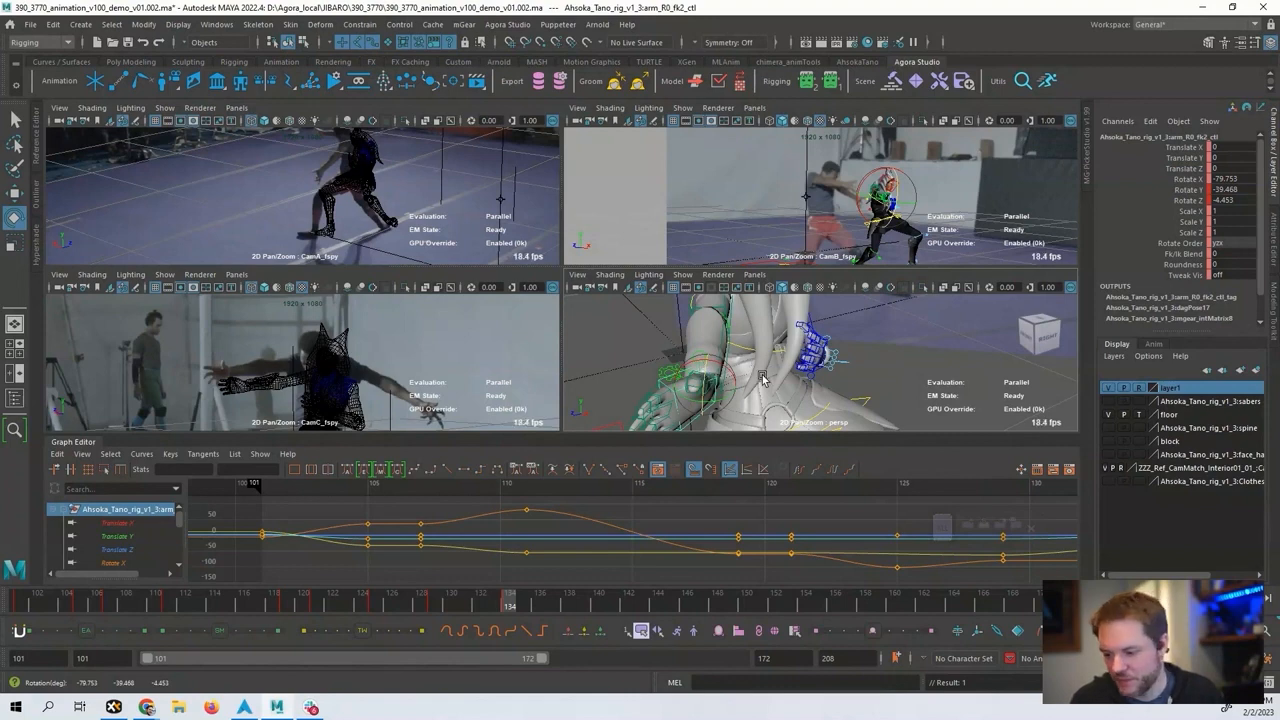
alt+middle_drag(1000, 525, 632, 523)
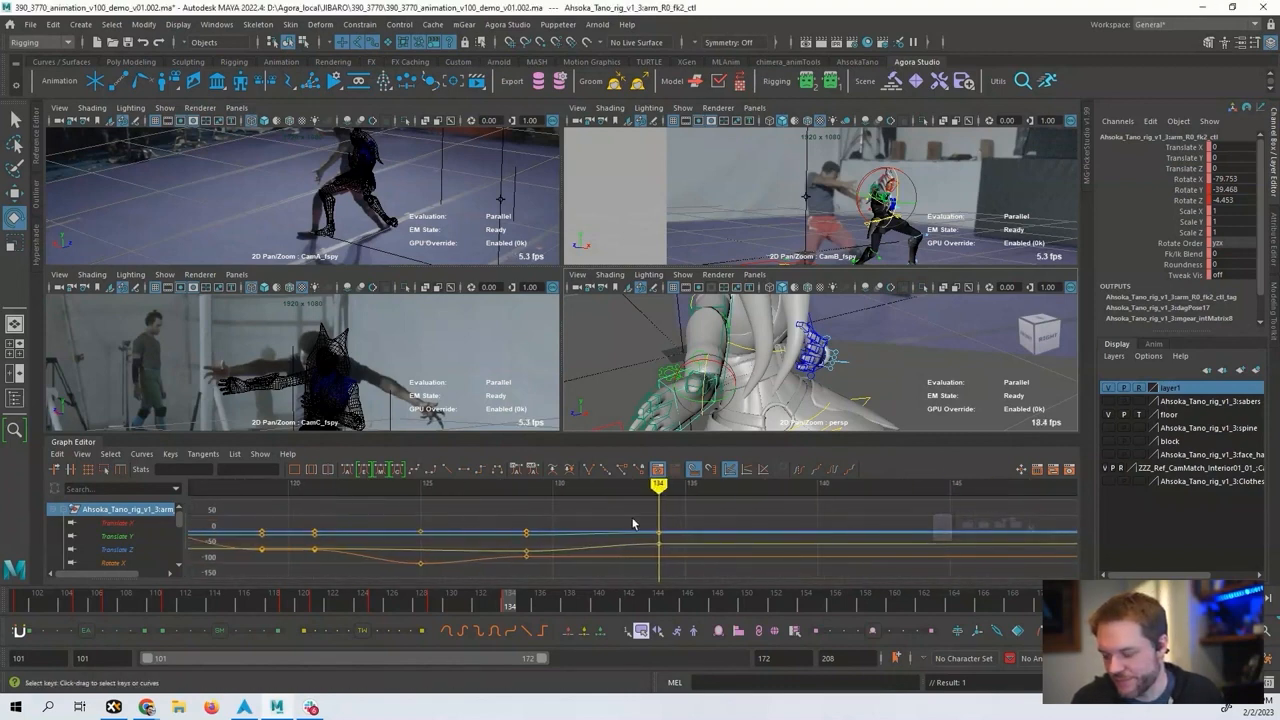
key(comma)
Examine the right wrist's motion frame by frame between frames 129 and 134.
key(alt+period)
key(alt+period)
key(alt+period)
key(alt+period)
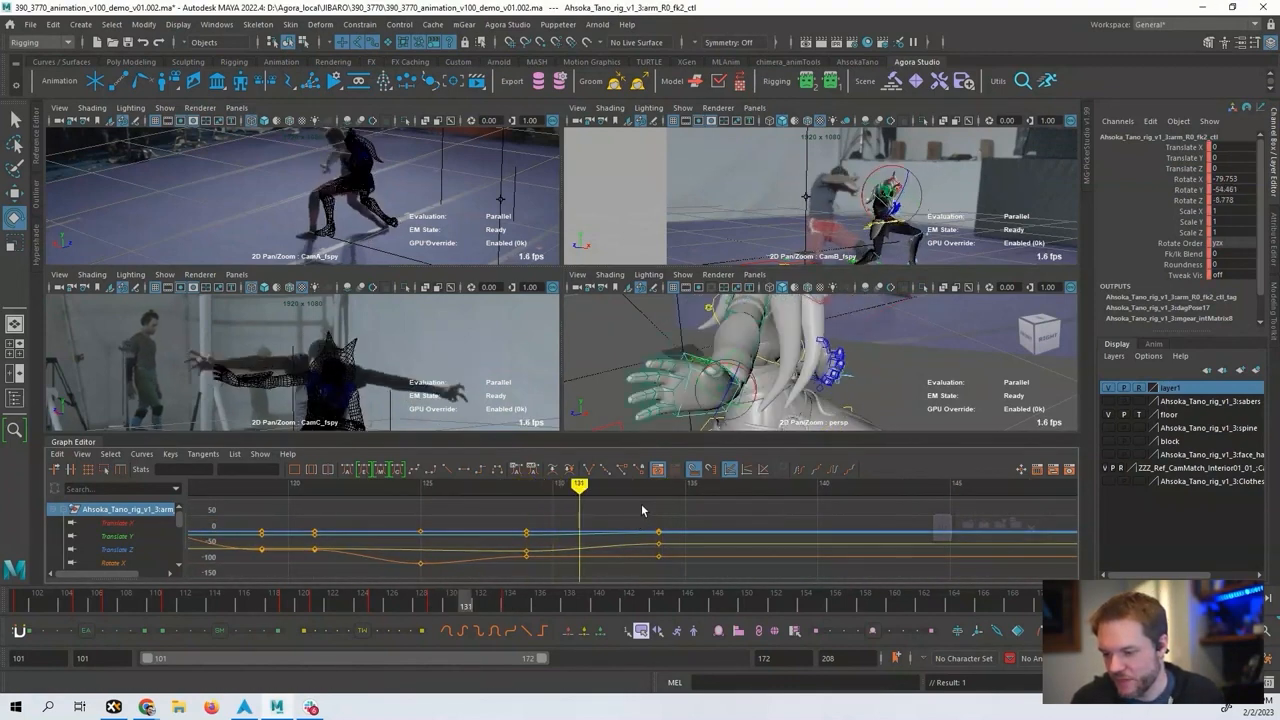
key(alt+comma)
key(alt+comma)
key(alt+comma)
Select the right upper arm and review the whole arm's movement between frames 129 and 134 from the character's side.
alt+drag(770, 372, 819, 383)
click(769, 337)
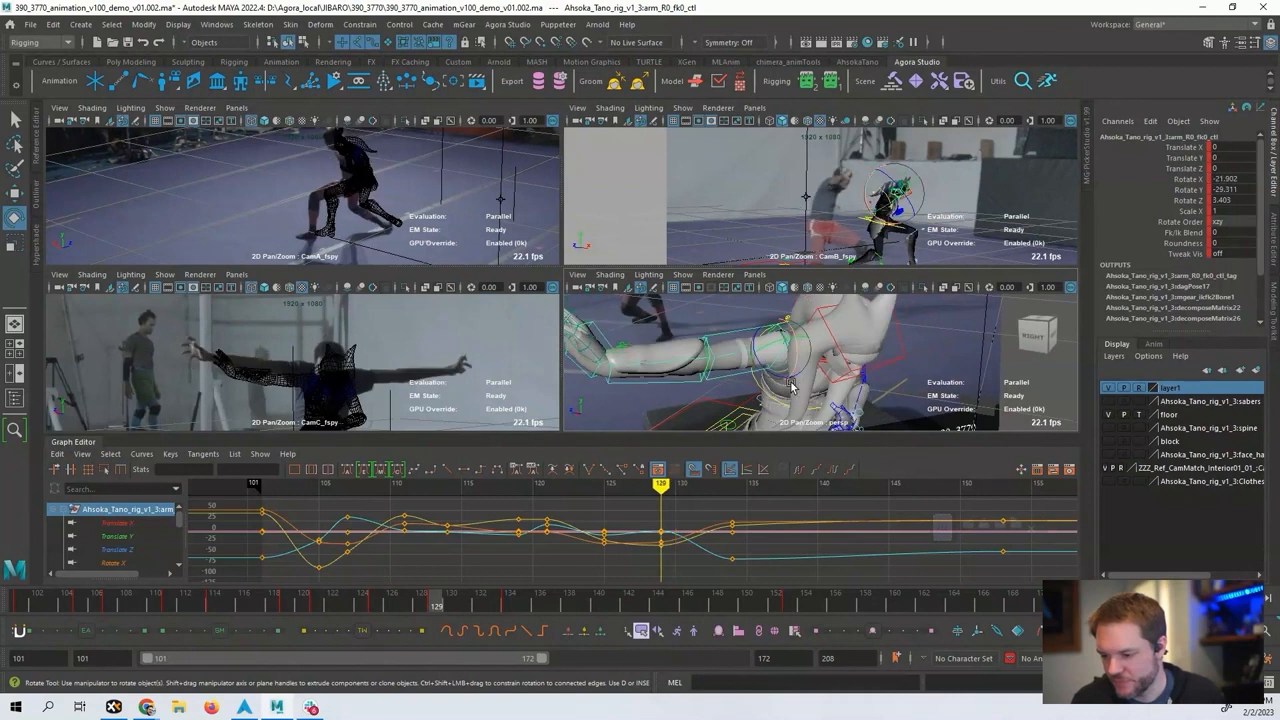
key(alt+period)
key(alt+period)
key(alt+period)
key(alt+period)
key(alt+comma)
key(alt+comma)
key(alt+comma)
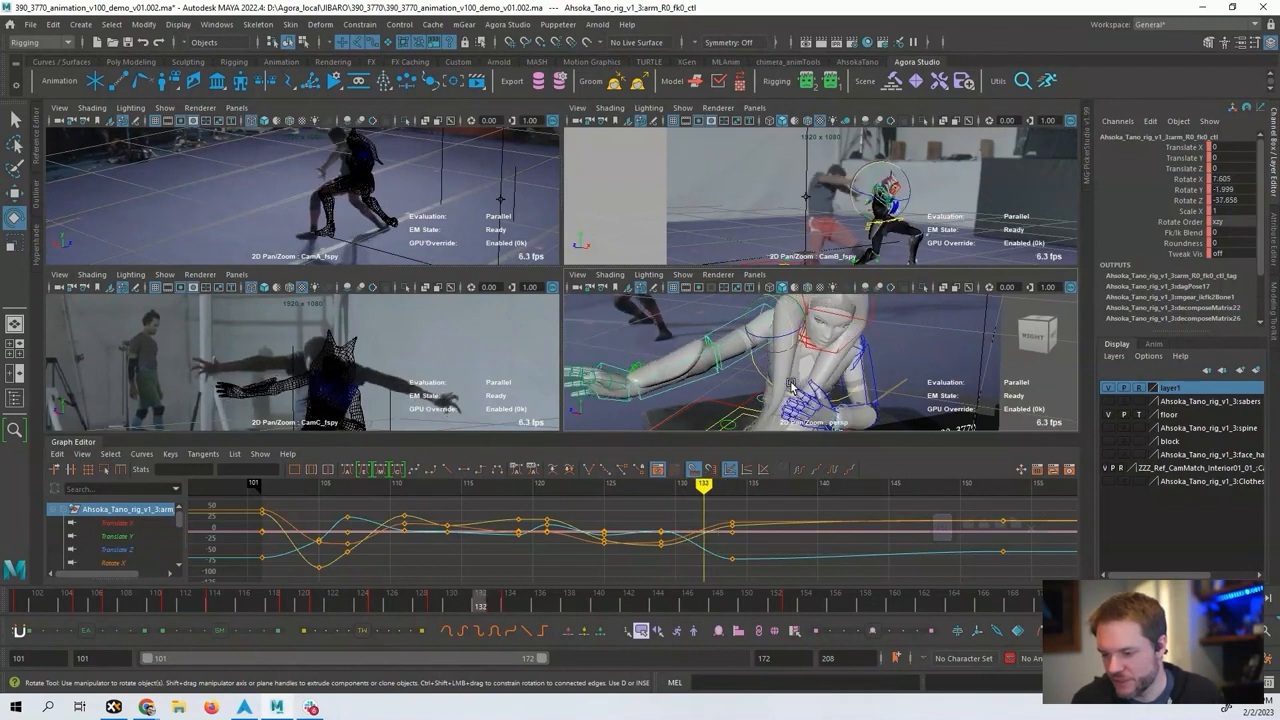
key(alt+period)
key(alt+period)
key(alt+period)
key(alt+period)
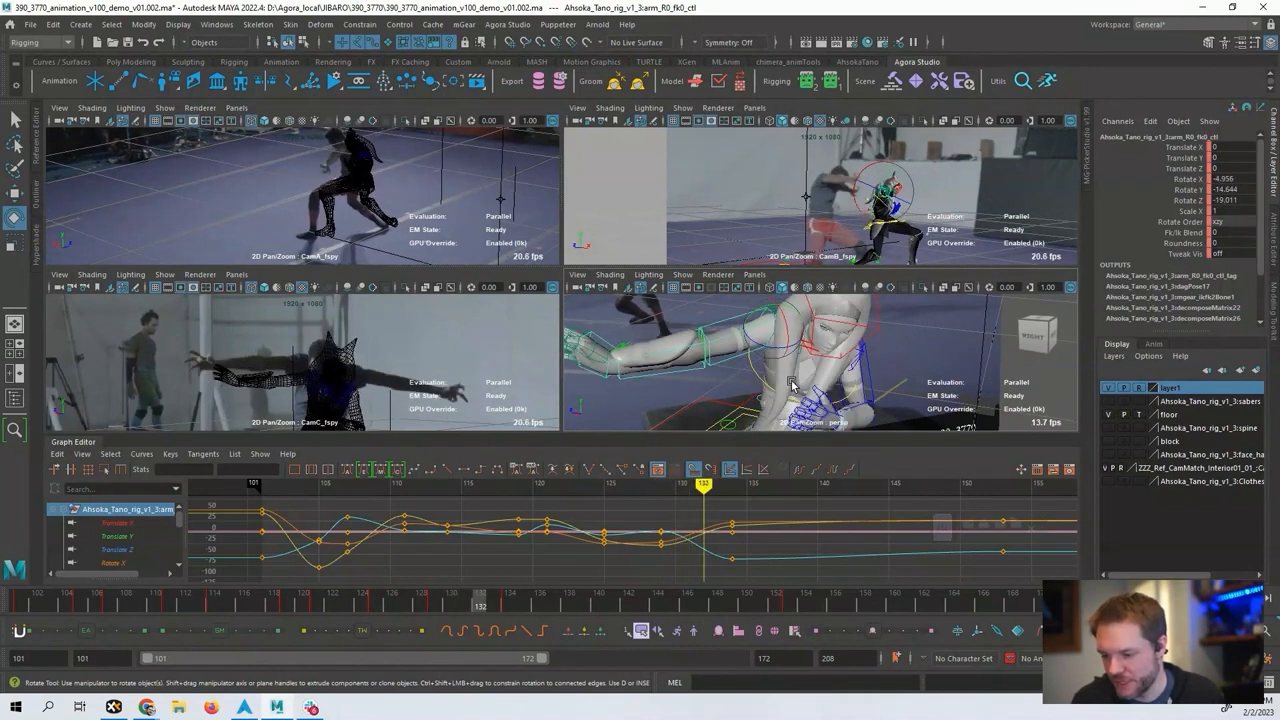
key(alt+comma)
key(alt+comma)
key(alt+comma)
key(alt+comma)
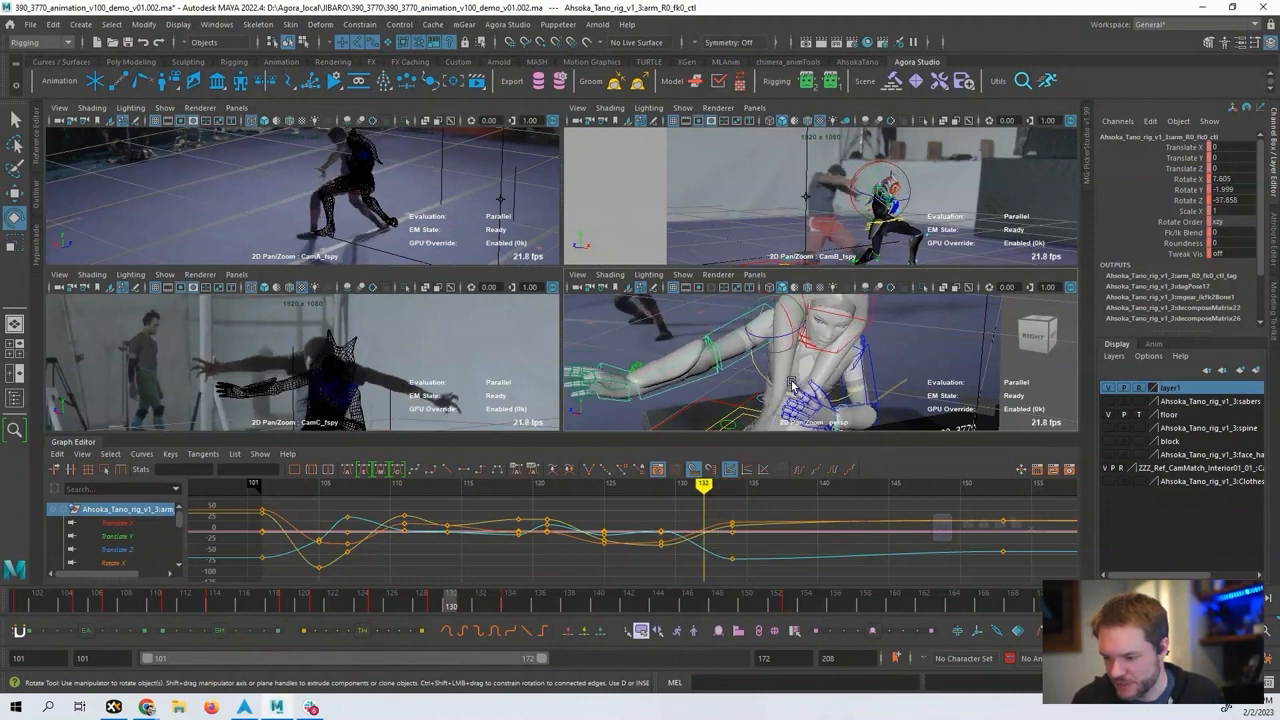
key(alt+period)
key(alt+period)
key(alt+period)
key(alt+period)
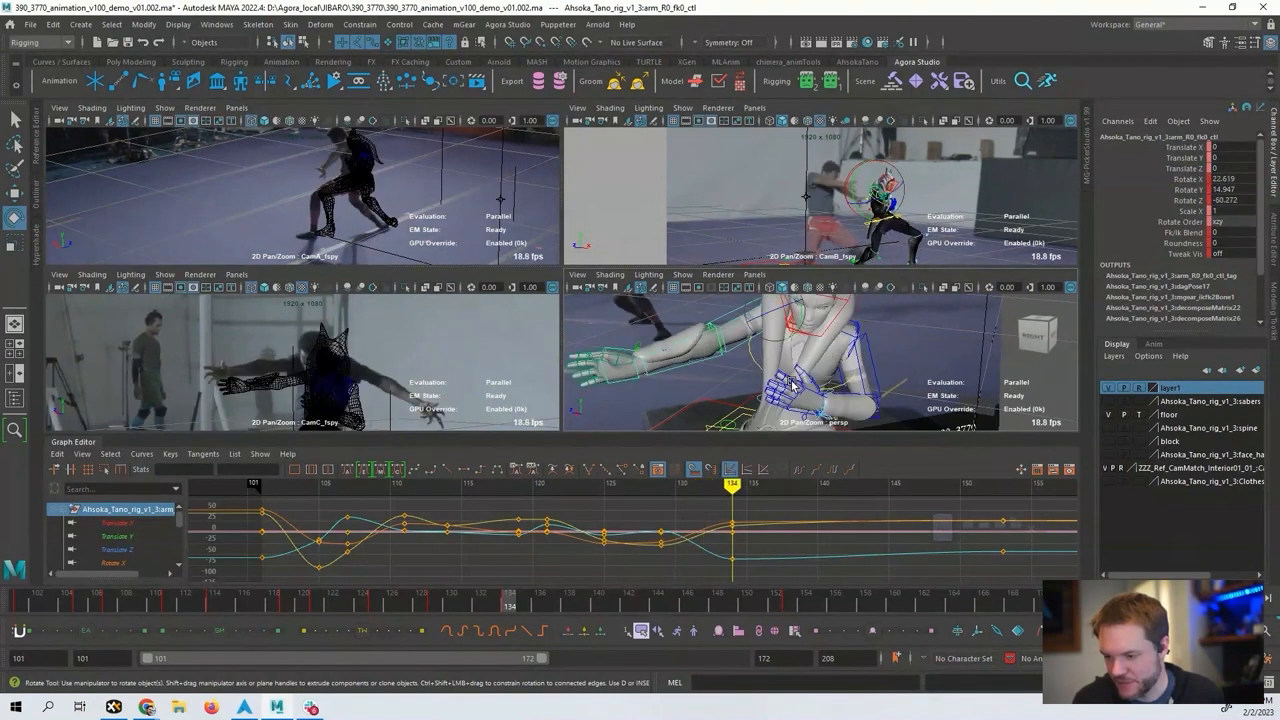
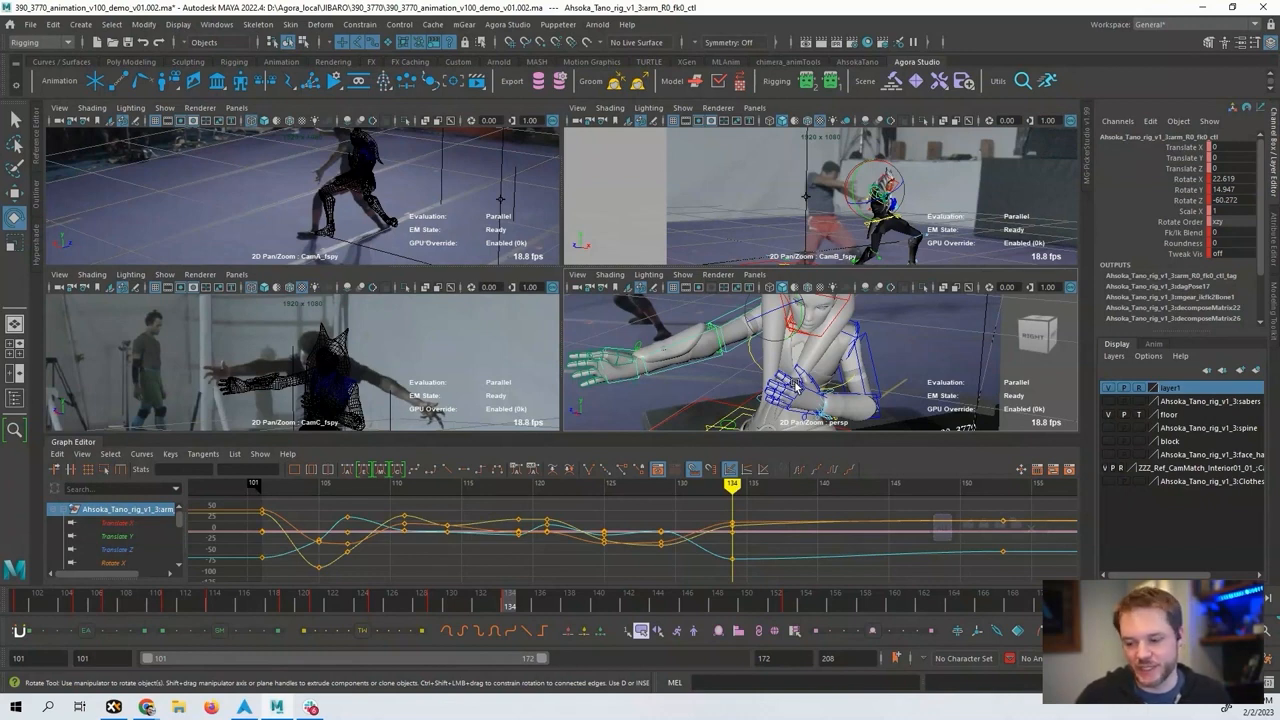
Examine the right upper arm's curves and motion frame by frame from frame 134 to 138 against the reference footage.
alt+middle_drag(776, 516, 595, 554)
scroll(654, 556, down, 5)
alt+right_drag(595, 554, 643, 546)
key(alt+comma)
key(alt+comma)
key(alt+comma)
key(alt+period)
key(alt+period)
key(alt+period)
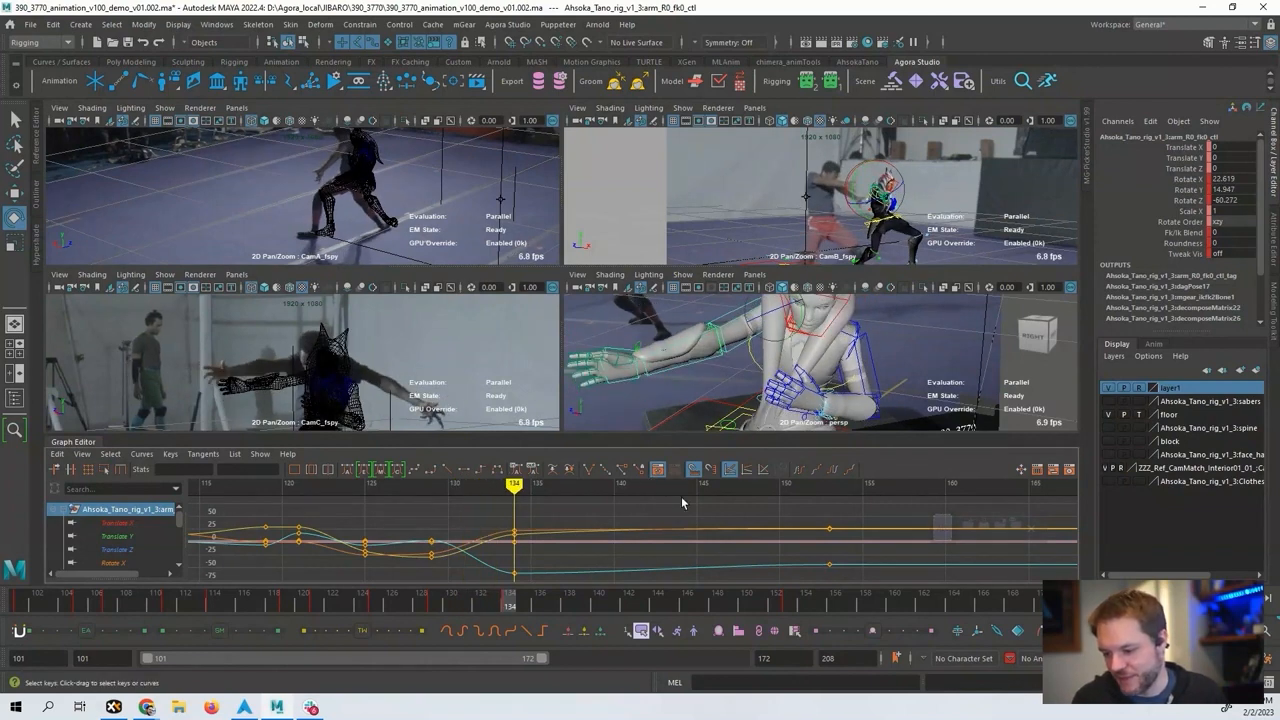
alt+right_drag(928, 542, 871, 543)
key(f)
key(alt+period)
key(alt+period)
key(alt+period)
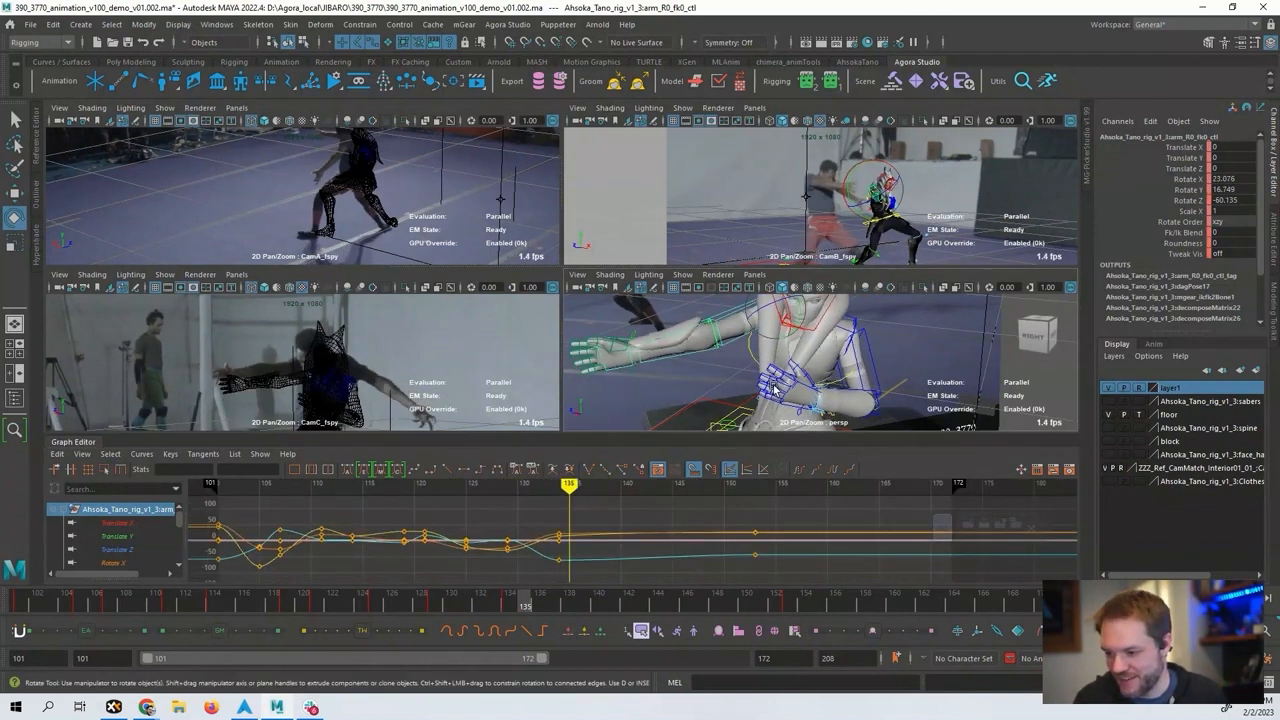
key(alt+period)
key(alt+comma)
key(alt+comma)
key(alt+comma)
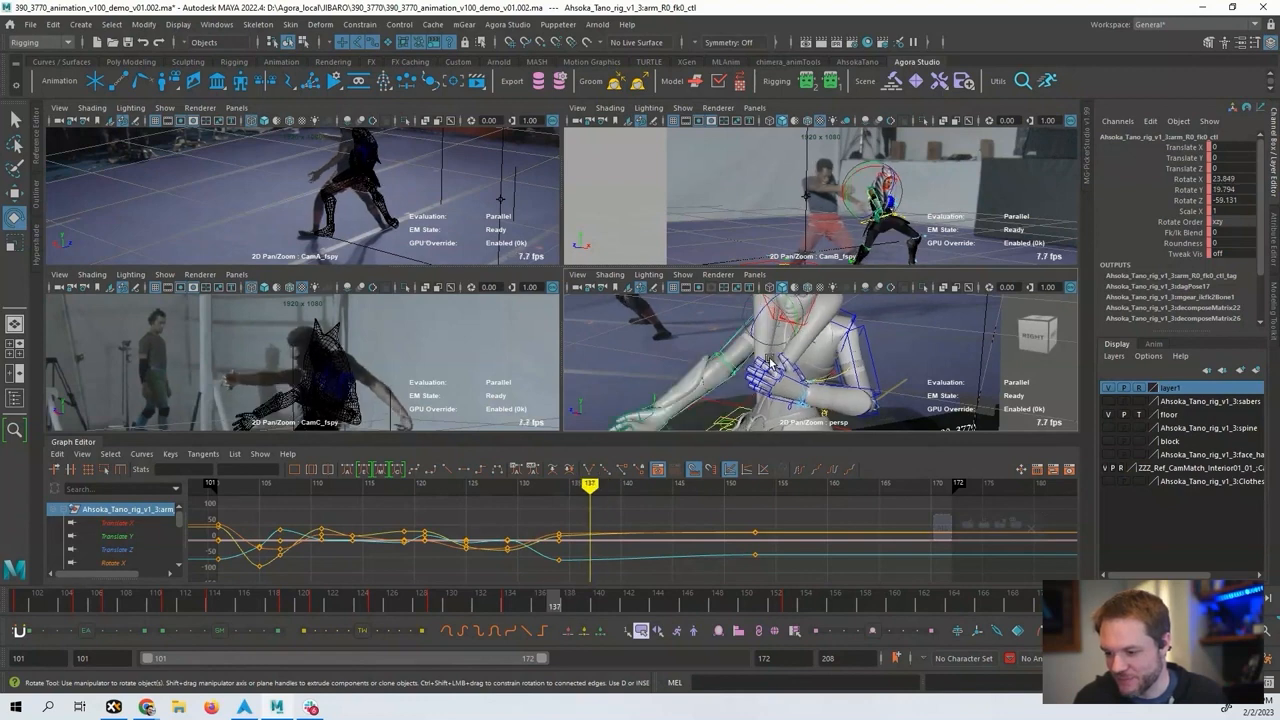
key(alt+comma)
Rotate the right upper arm at frame 138 on Rotate X and Rotate Z, bringing Rotate Z to about -88.2.
alt+drag(752, 363, 825, 355)
key(alt+period)
key(alt+period)
key(alt+period)
key(alt+period)
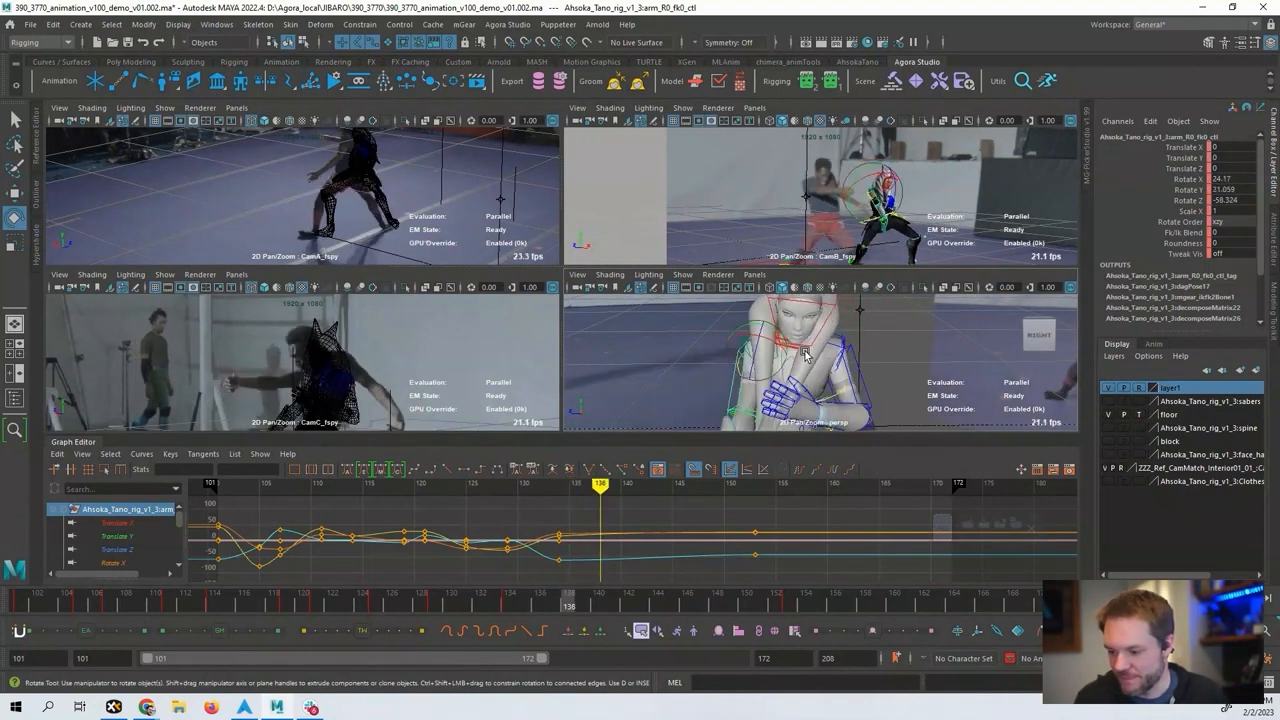
drag(755, 355, 780, 372)
alt+middle_drag(778, 388, 781, 361)
Examine the right upper arm's new swing frame by frame between frames 134 and 137 from the character's side.
key(alt+comma)
key(alt+comma)
key(alt+comma)
key(alt+comma)
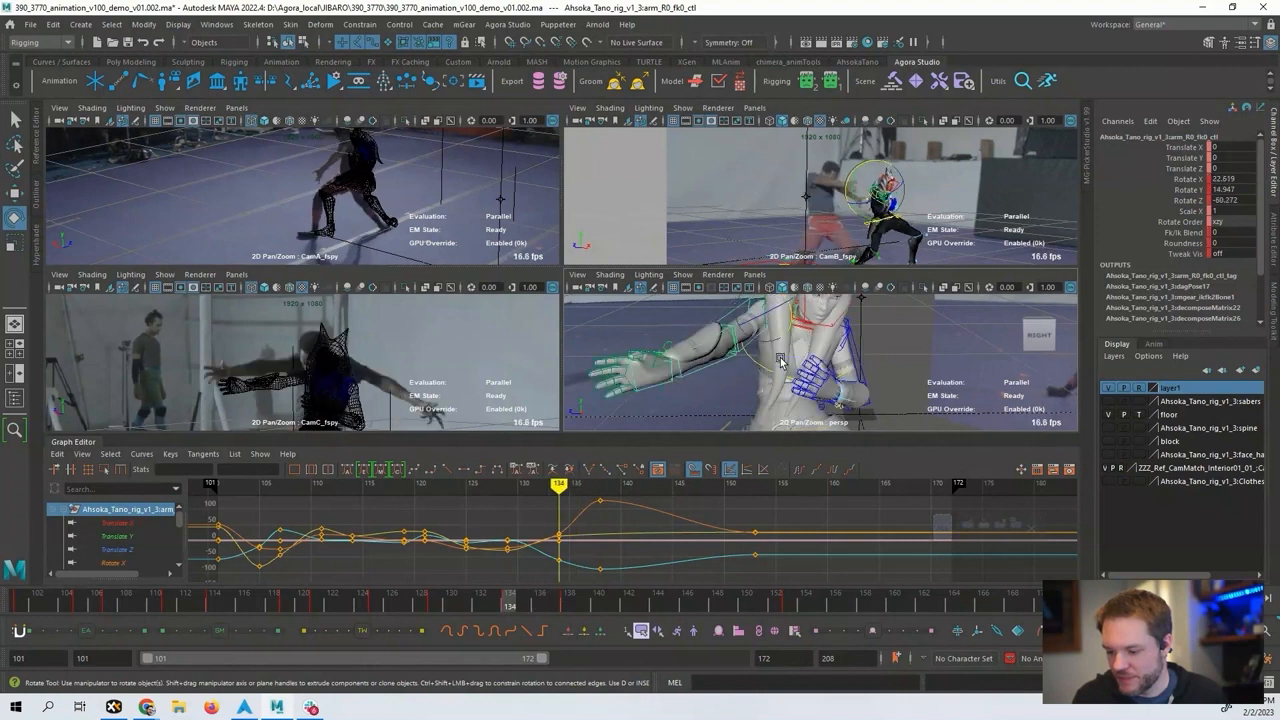
key(alt+period)
key(alt+period)
key(alt+period)
key(alt+comma)
key(alt+comma)
key(alt+comma)
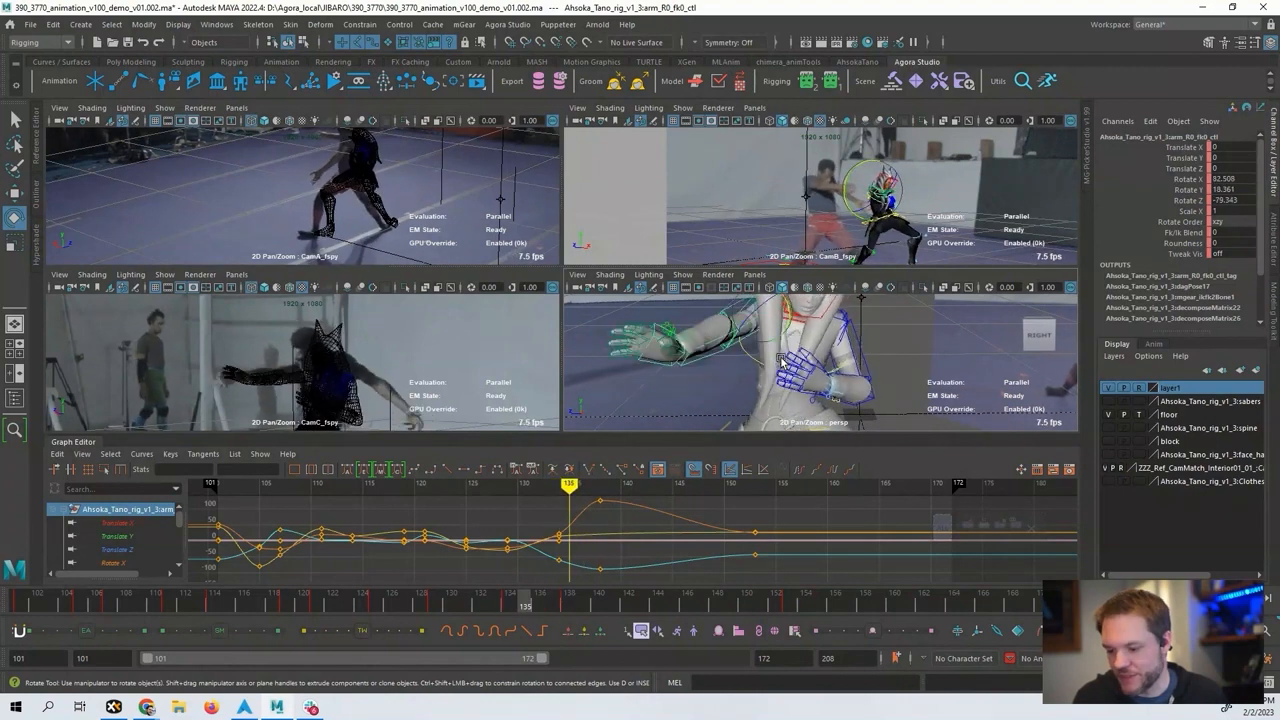
key(alt+period)
key(alt+period)
key(alt+period)
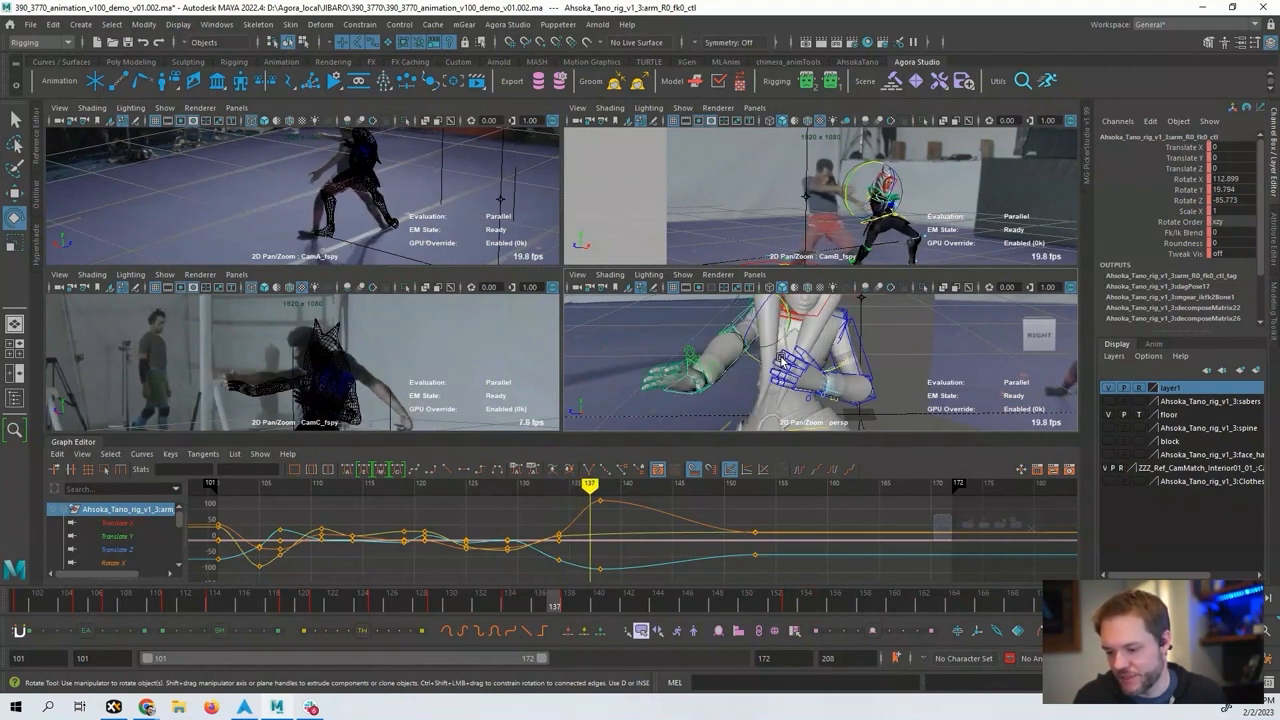
key(alt+comma)
key(alt+comma)
key(alt+comma)
key(alt+period)
key(alt+period)
key(alt+period)
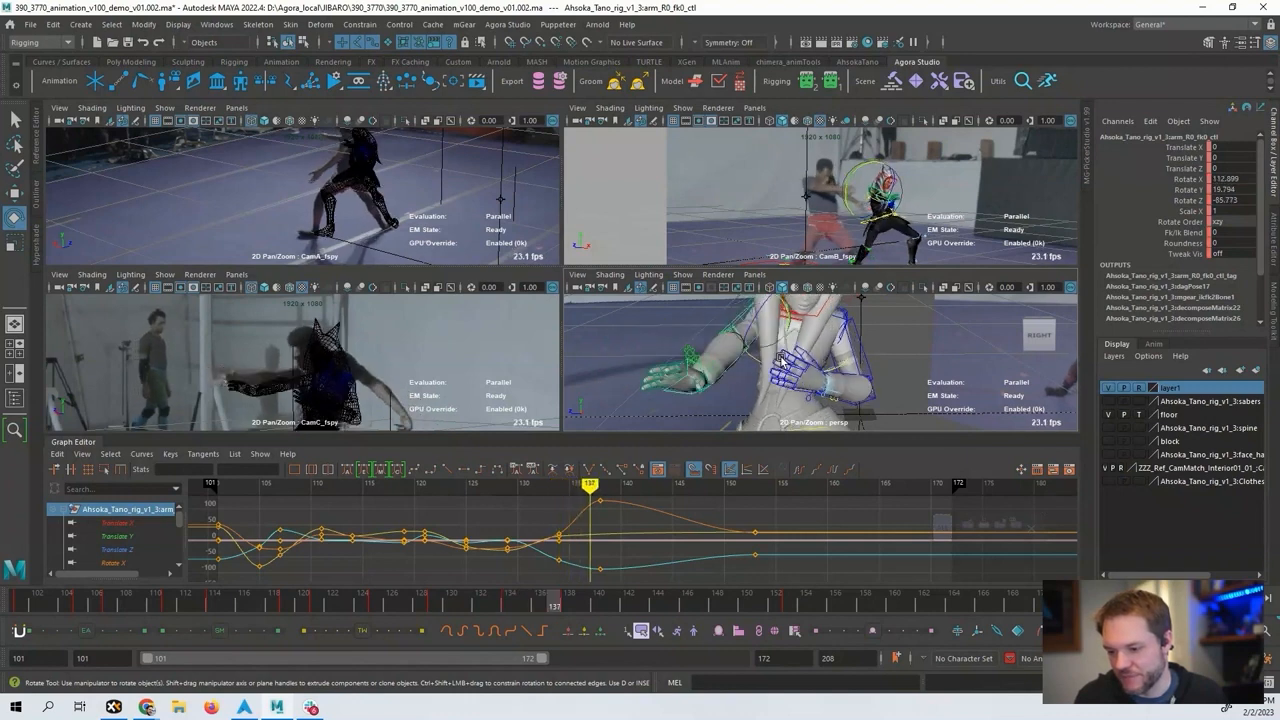
key(alt+comma)
key(alt+comma)
key(alt+comma)
key(alt+comma)
key(alt+comma)
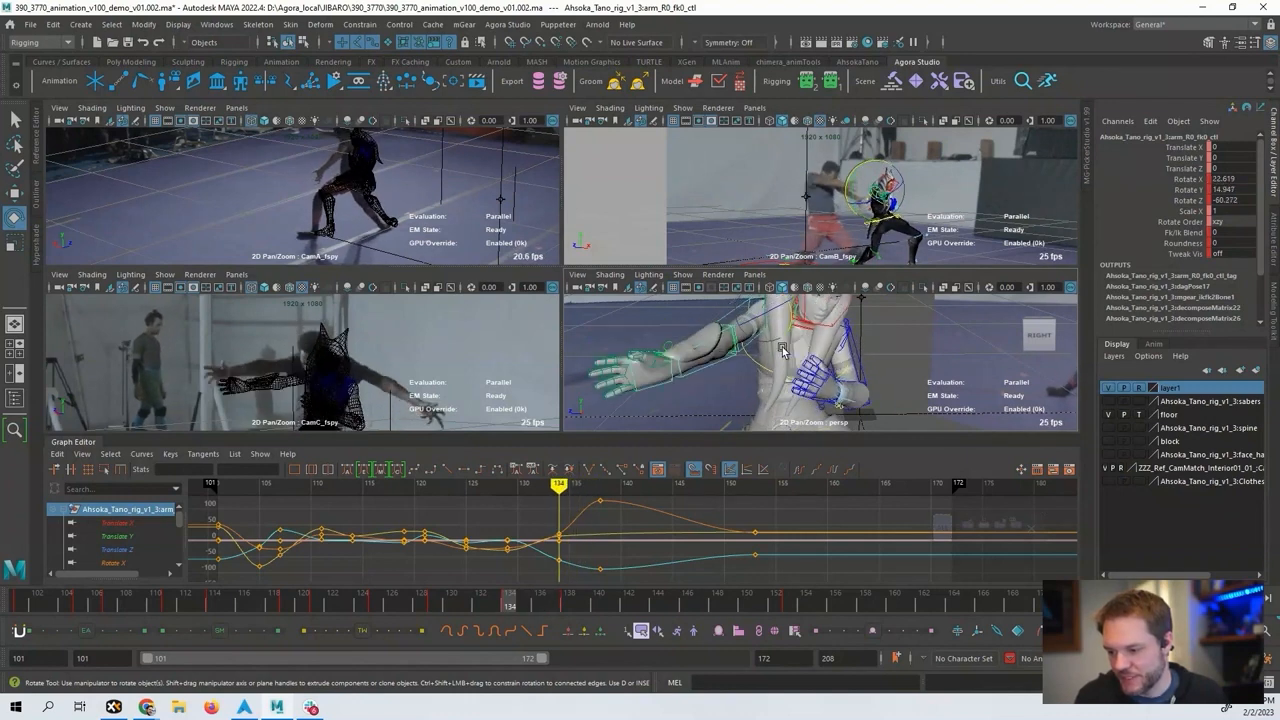
key(alt+period)
key(alt+period)
key(alt+period)
key(alt+period)
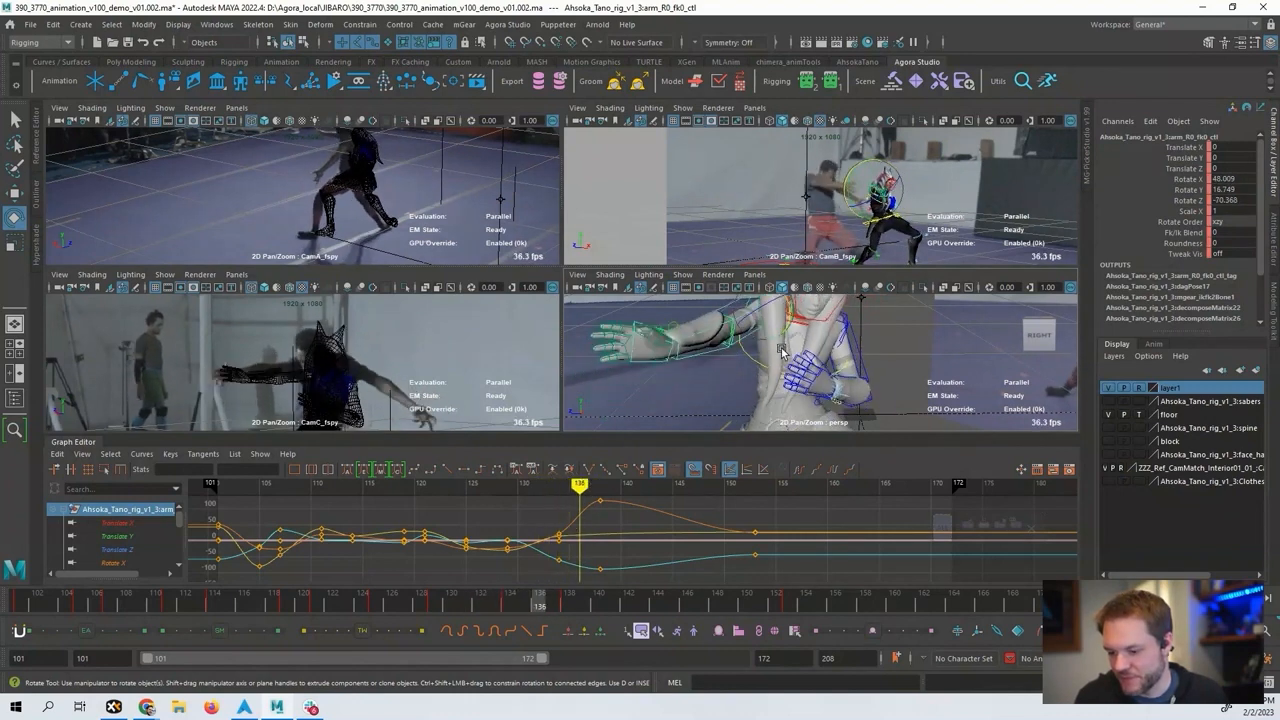
Adjust the right upper arm's keys at frame 138 to about 44.8 on Rotate X and -84.1 on Rotate Z, and check the motion.
key(alt+period)
click(600, 502)
middle_drag(598, 510, 596, 537)
click(600, 568)
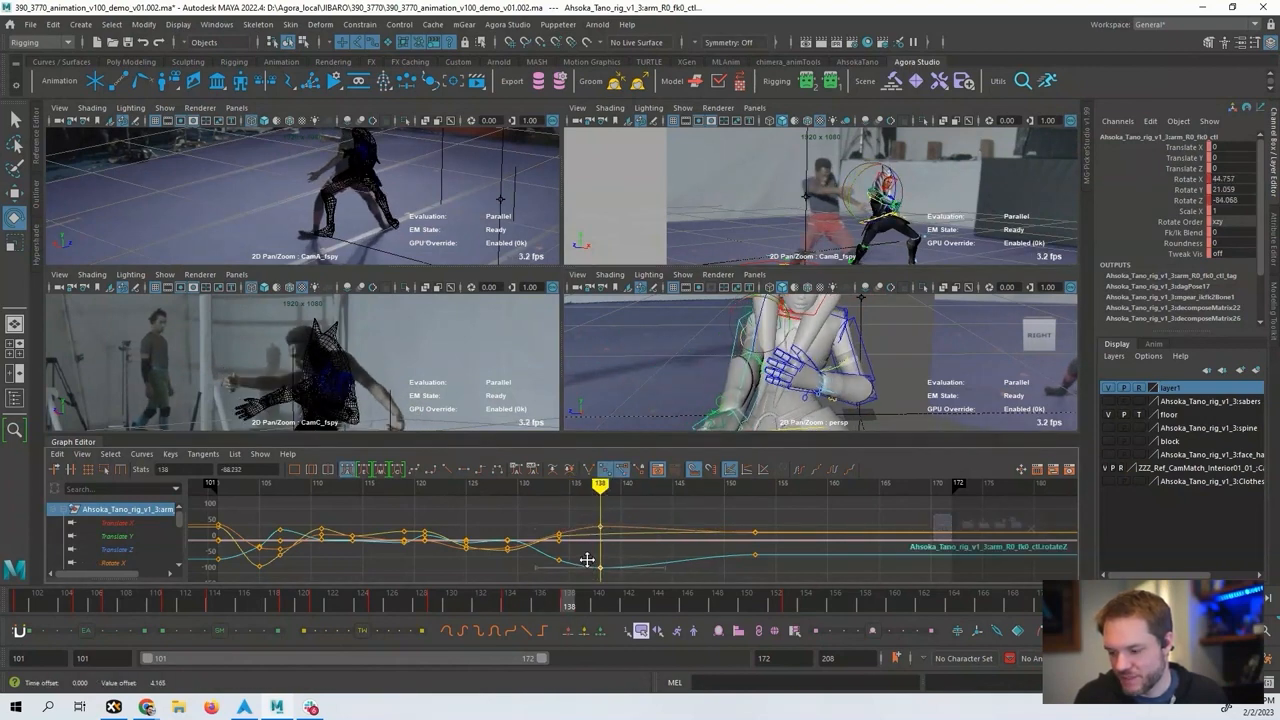
key(alt+comma)
key(alt+comma)
key(alt+comma)
key(alt+period)
key(alt+period)
key(alt+period)
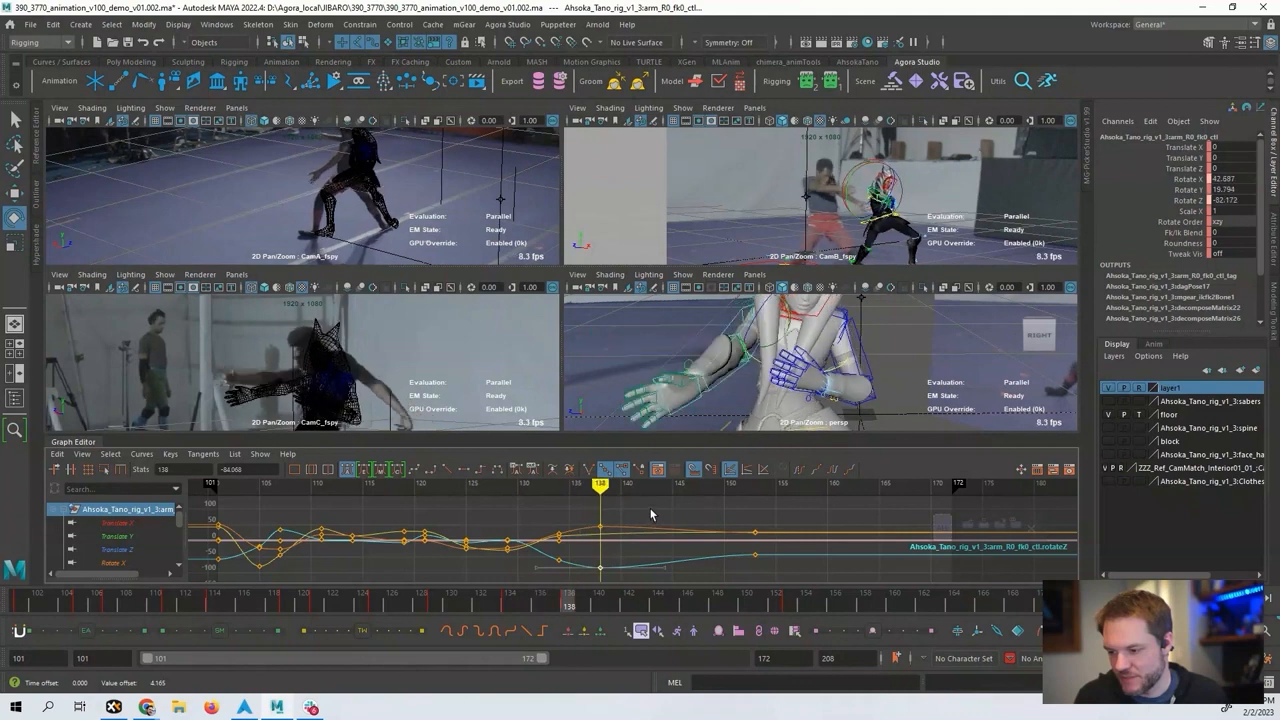
Rotate the right elbow slightly on Rotate Z at frame 138 and turn the right wrist to about -31.6 on Rotate X.
alt+middle_drag(757, 390, 757, 376)
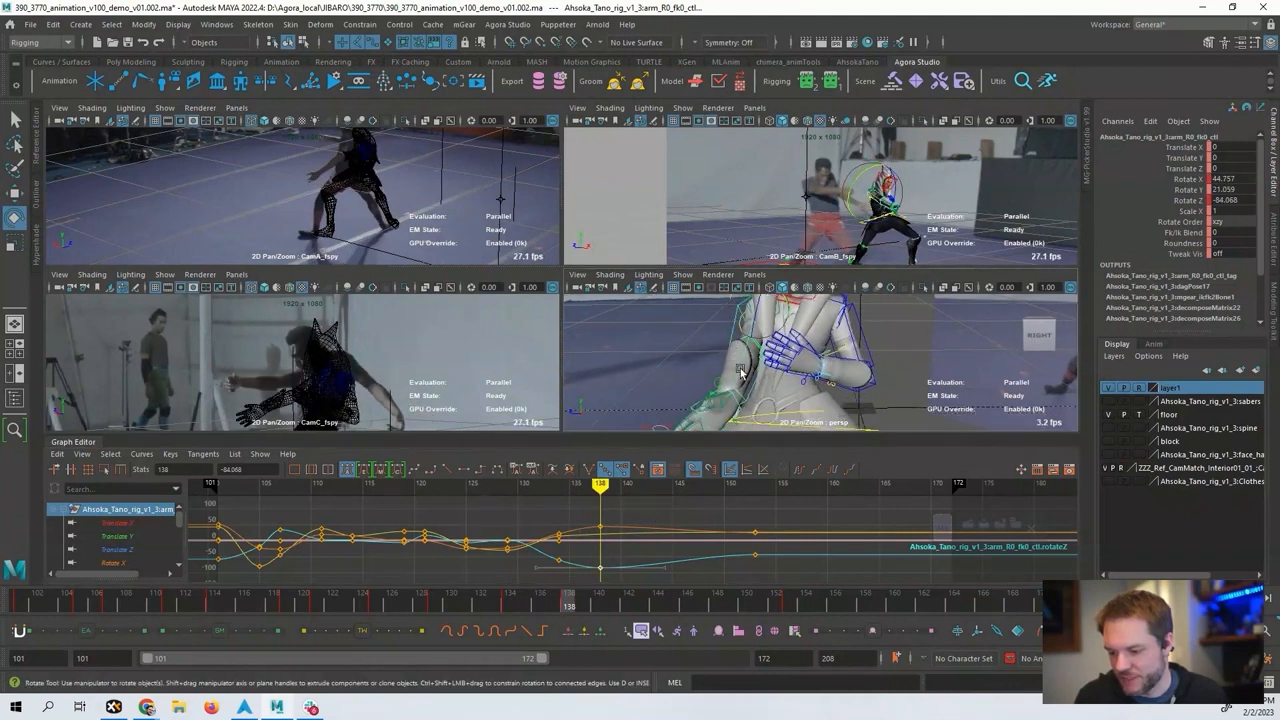
click(757, 376)
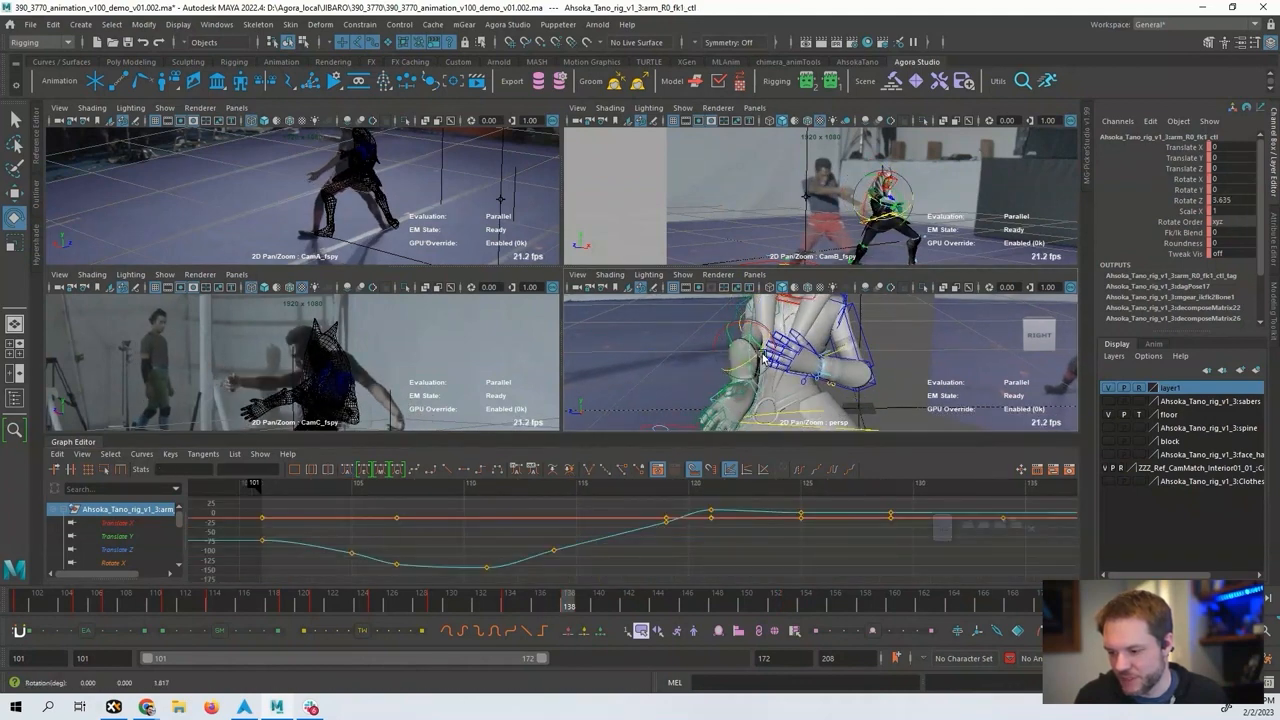
click(750, 372)
drag(750, 372, 780, 434)
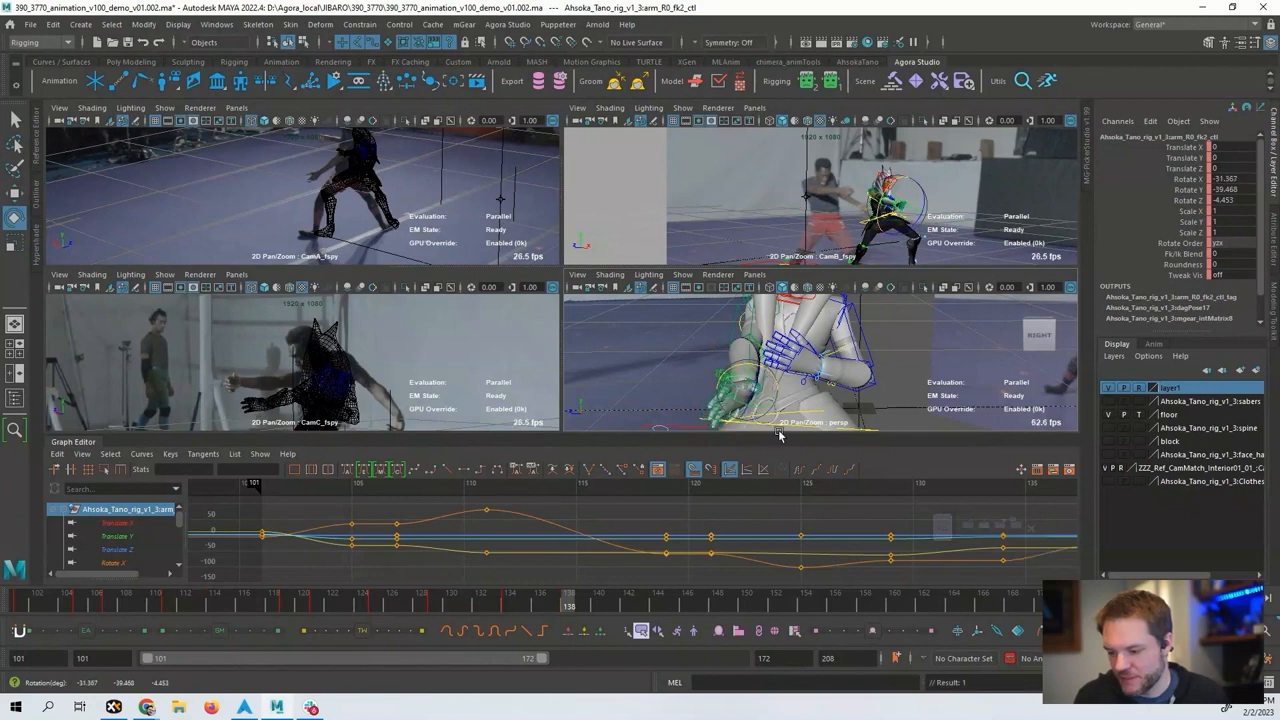
Rotate the right upper arm at frame 138 to about 52.5 on Rotate X and 73.8 on Rotate Y, and refine its Rotate Z.
alt+middle_drag(864, 524, 502, 515)
click(743, 317)
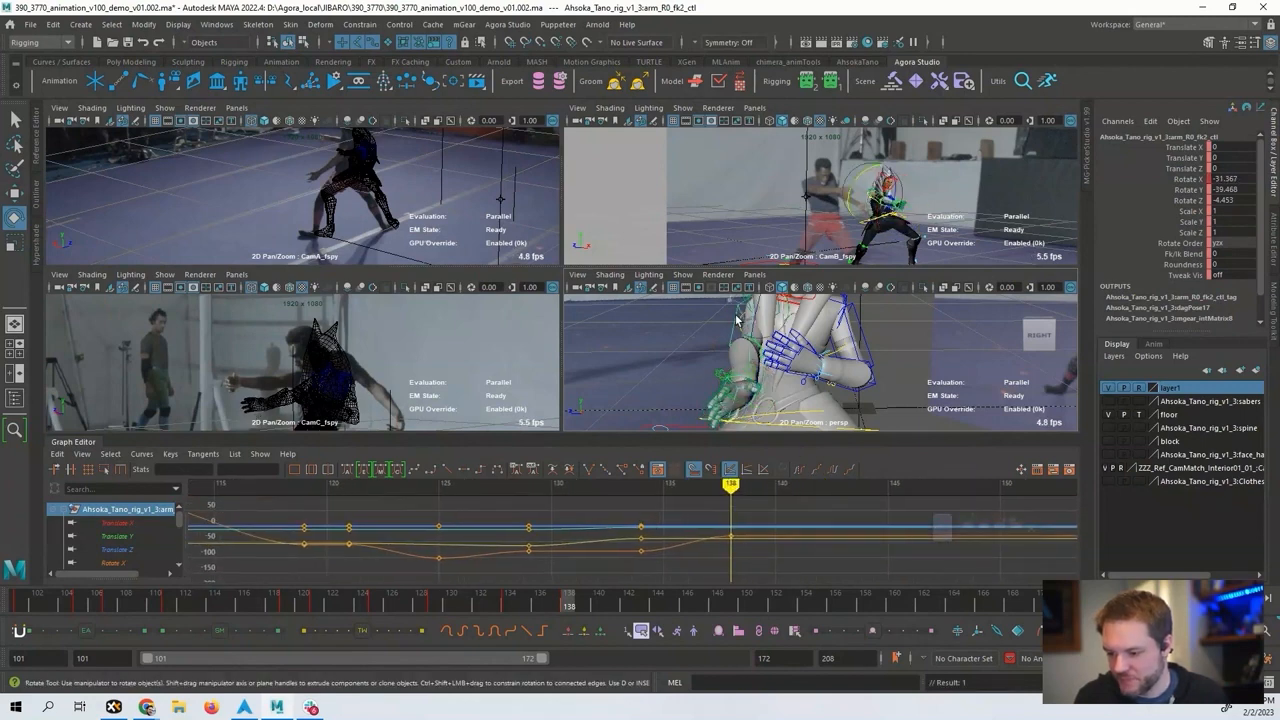
drag(743, 317, 780, 383)
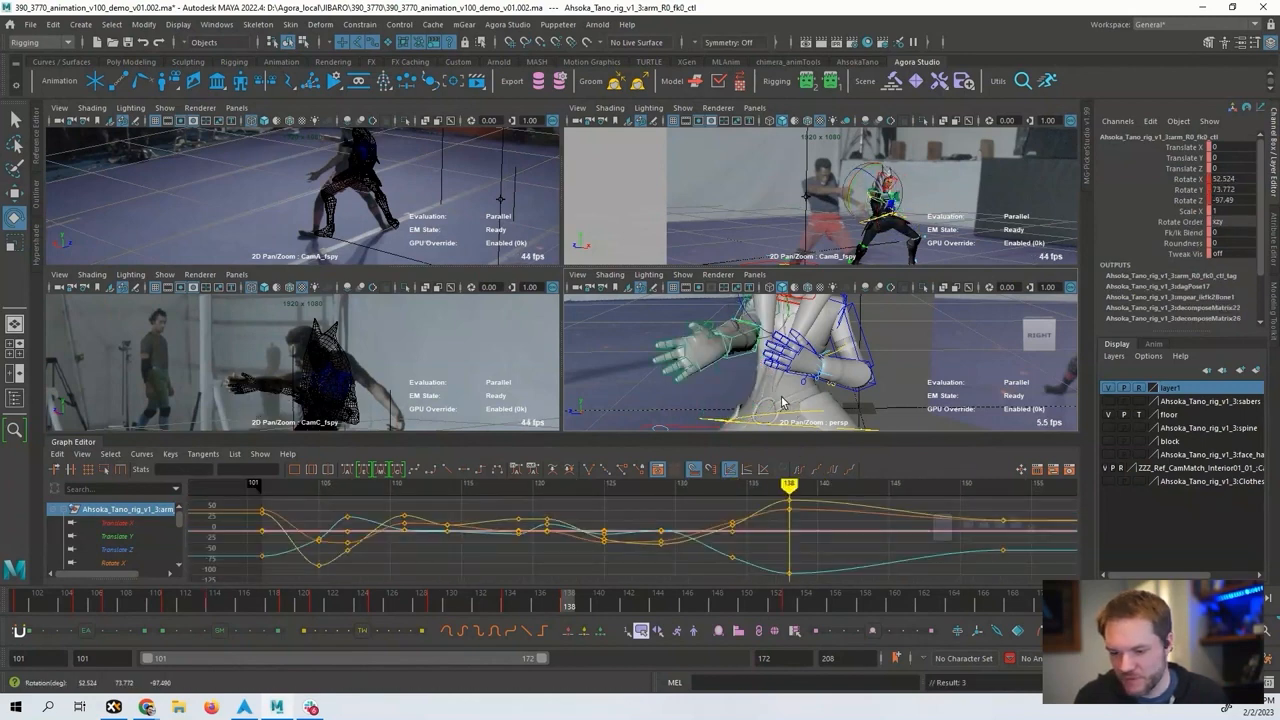
alt+drag(780, 400, 820, 365)
drag(730, 350, 746, 368)
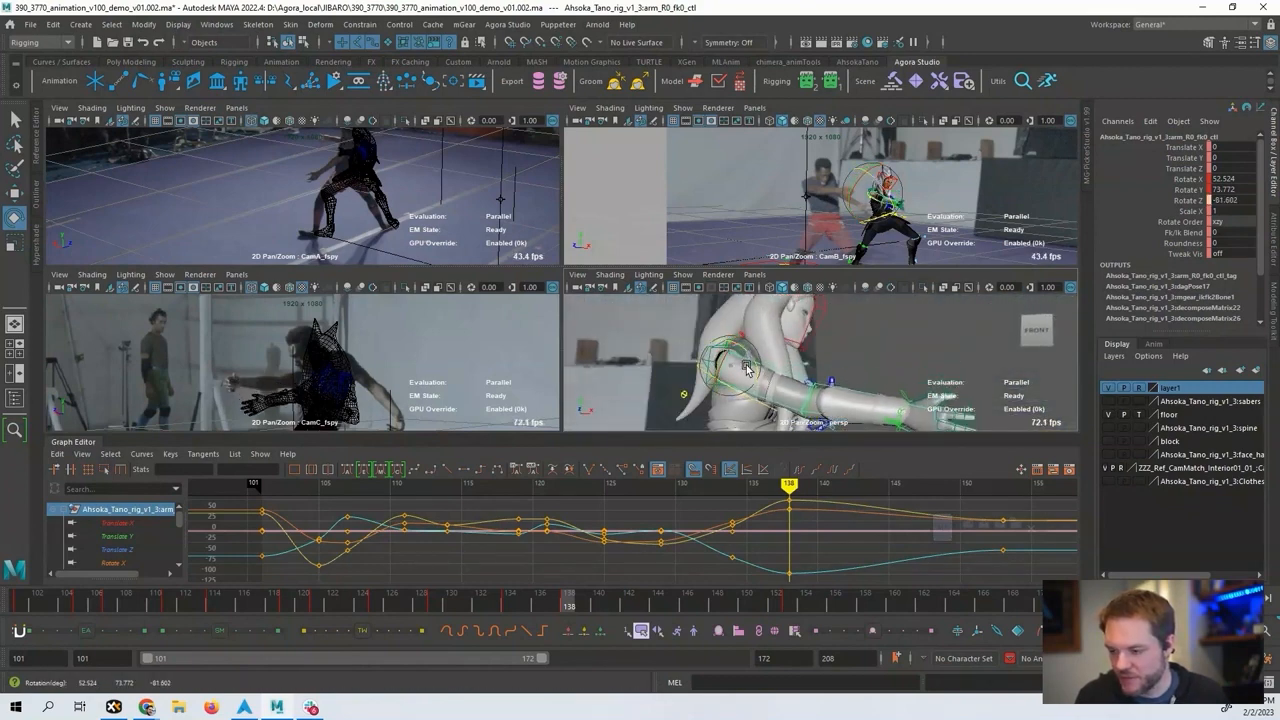
Rotate the right wrist at frame 138 to about 42.2 on Rotate X and -27.8 on Rotate Y.
click(910, 375)
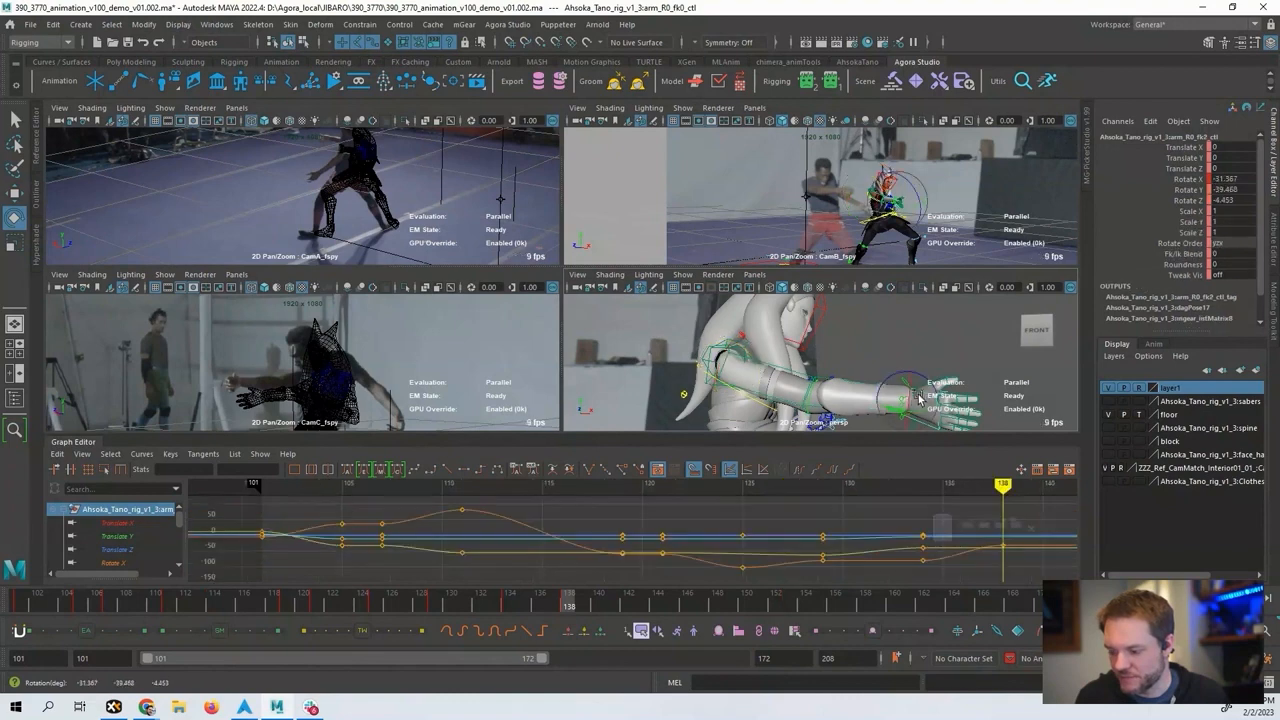
drag(910, 373, 909, 405)
alt+middle_drag(986, 536, 533, 529)
Examine the right wrist's motion frame by frame between frames 133 and 139.
key(alt+comma)
key(alt+comma)
key(alt+comma)
key(alt+comma)
key(alt+comma)
key(alt+comma)
key(alt+comma)
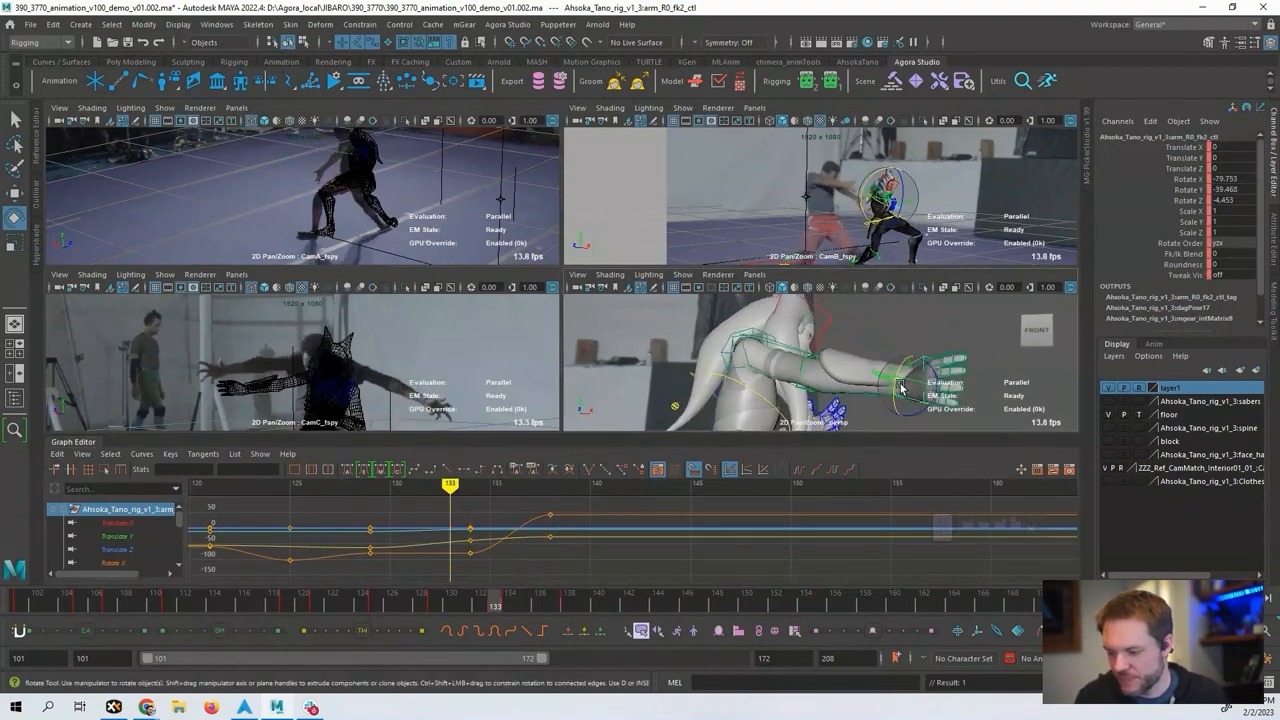
key(alt+period)
key(alt+period)
key(alt+period)
key(alt+period)
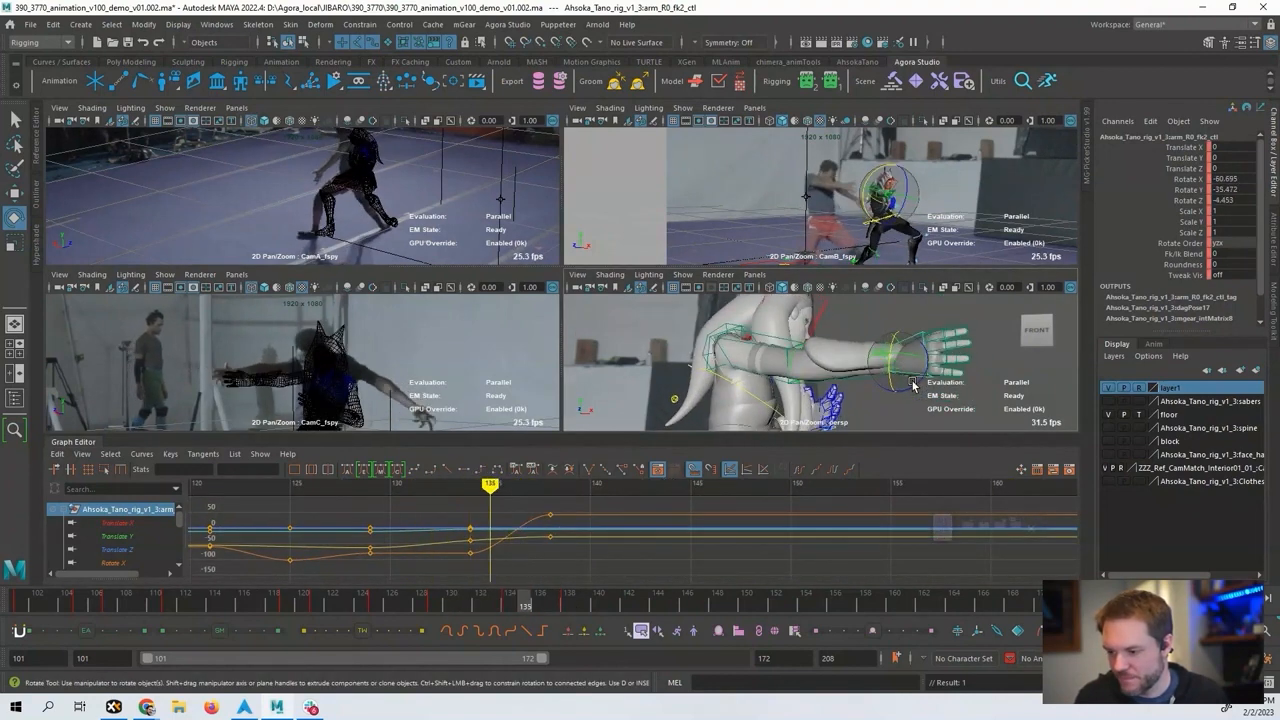
key(alt+period)
key(alt+period)
key(alt+period)
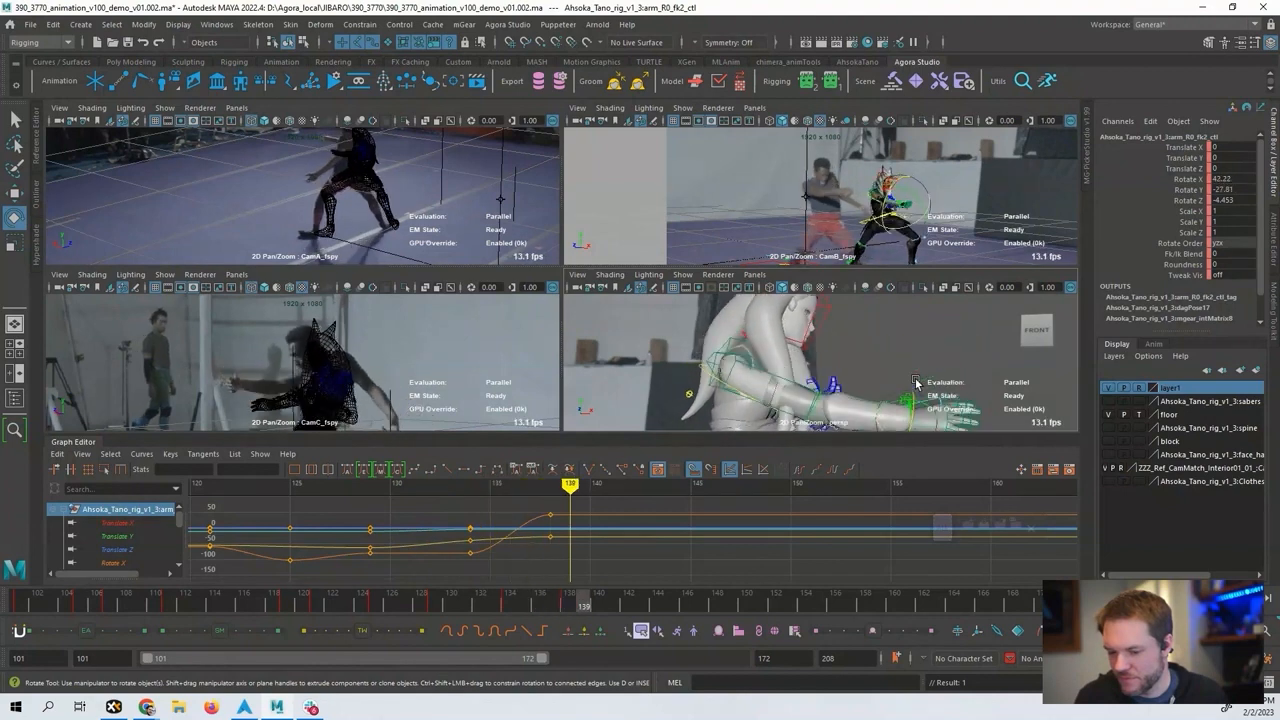
Select the right upper arm and review its motion and curves from frame 138 to frame 143.
click(880, 192)
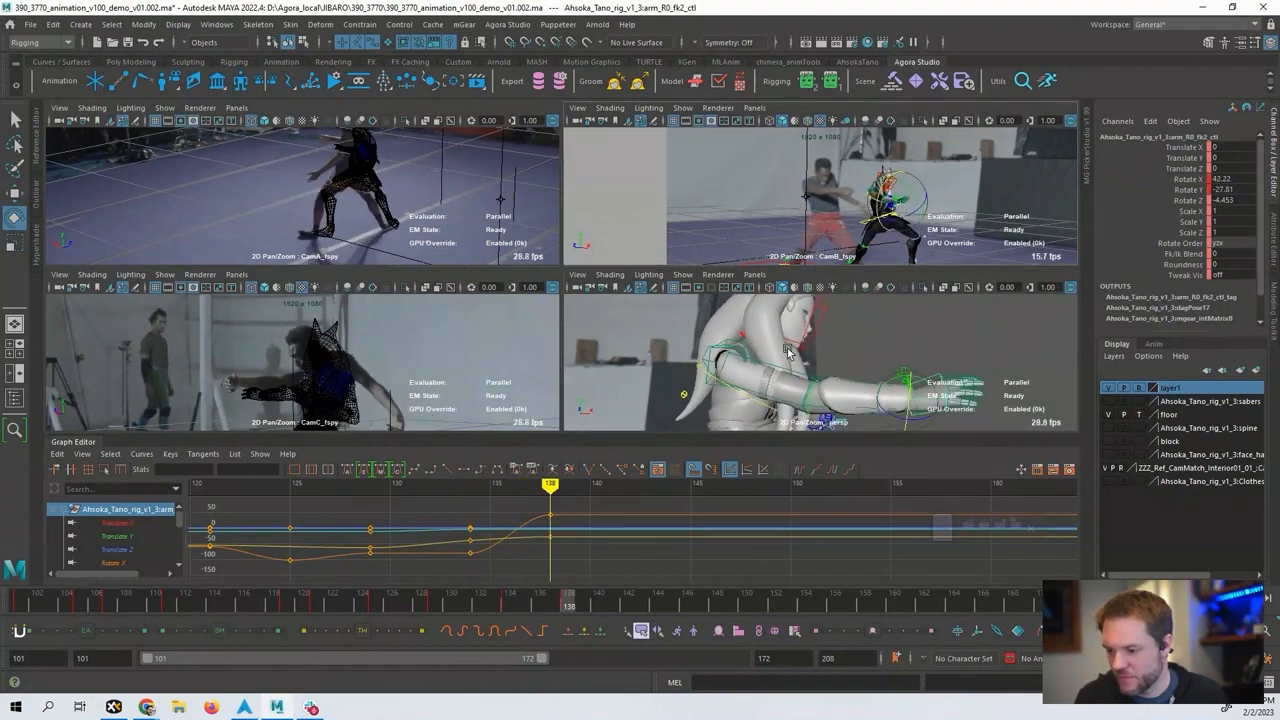
click(760, 362)
key(f)
key(alt+period)
key(alt+period)
key(alt+period)
key(alt+period)
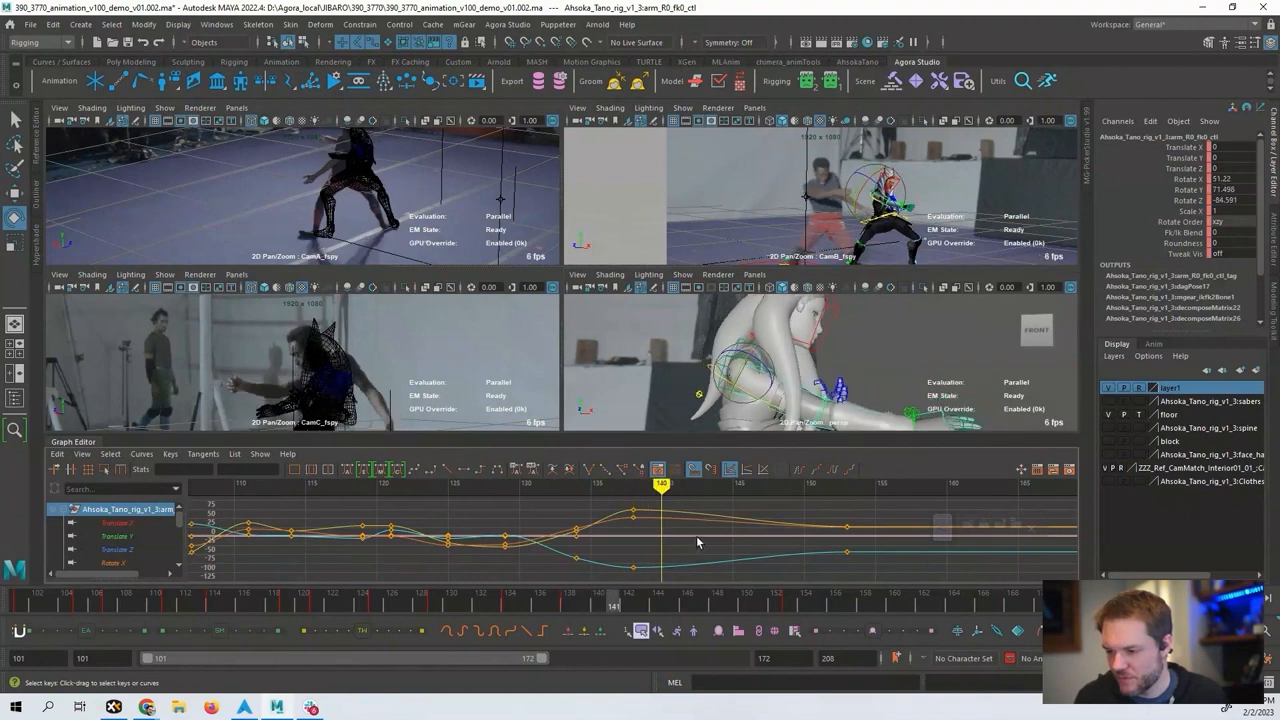
key(alt+period)
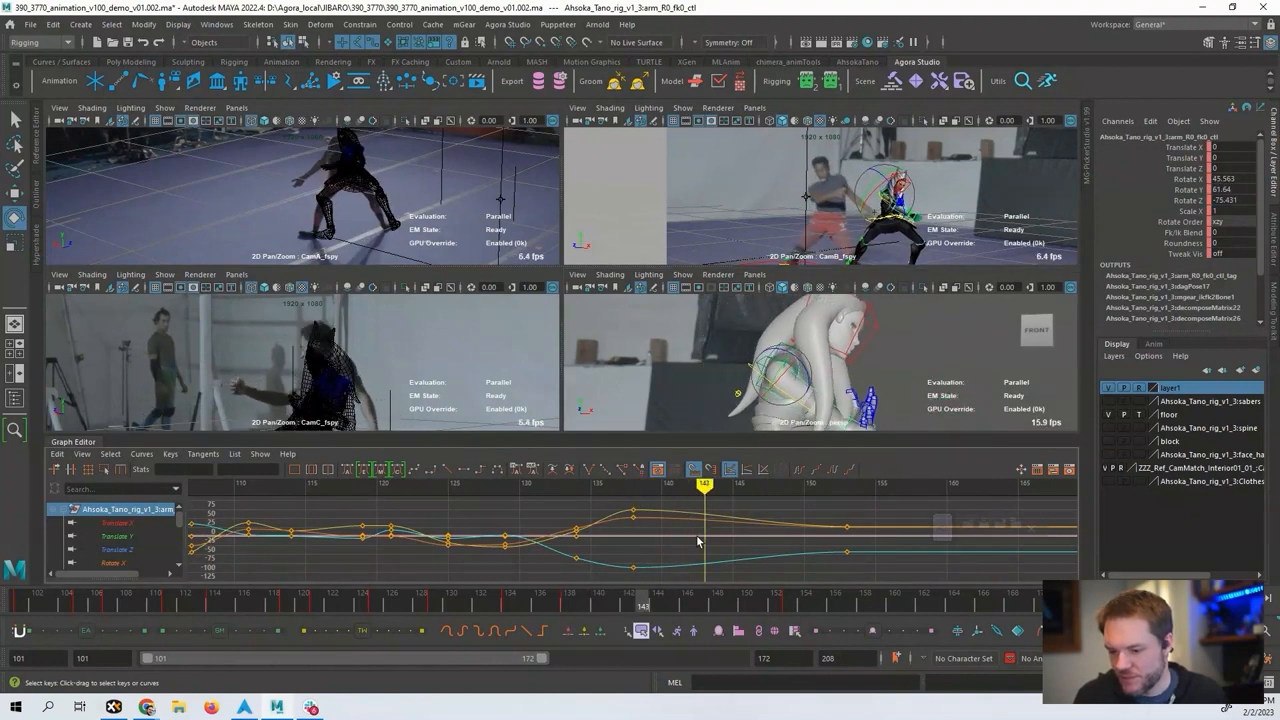
Pose the right upper arm at frame 143 and bend the right elbow to about -59.7 on Rotate Z.
alt+middle_drag(838, 357, 830, 326)
drag(803, 343, 775, 345)
key(ctrl+z)
click(770, 400)
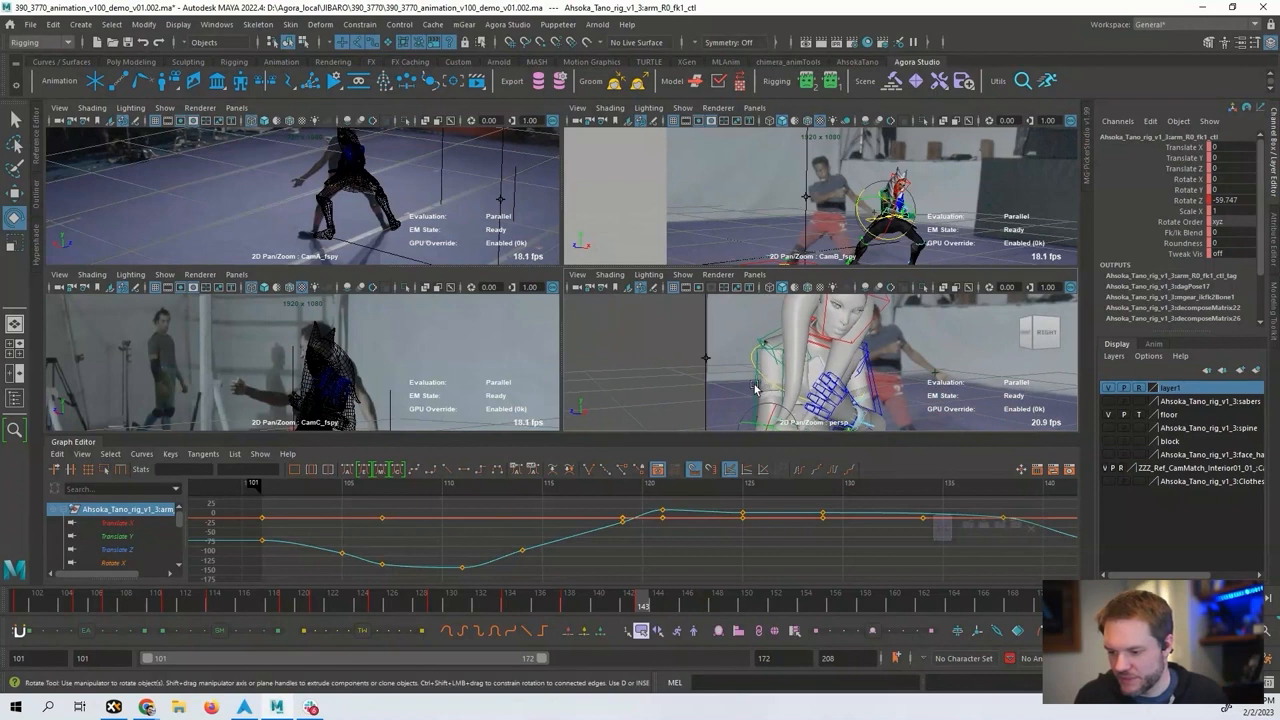
Rotate the right upper arm at frame 143 to about -21.2 on Rotate X, -56.4 on Rotate Y and -47.9 on Rotate Z.
click(778, 345)
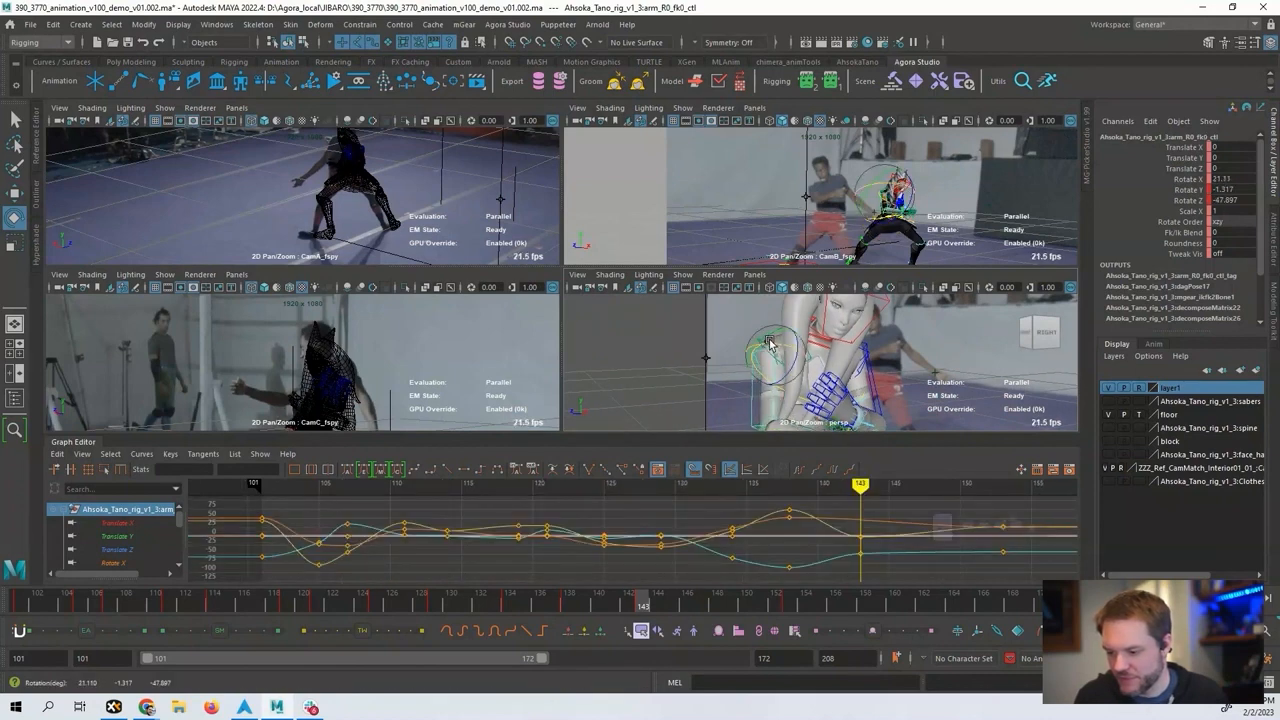
drag(768, 343, 770, 356)
alt+drag(770, 356, 724, 346)
mouse_move(723, 343)
right_down()
mouse_move(700, 332)
mouse_move(716, 349)
right_up()
drag(716, 349, 716, 328)
Rotate the right wrist at frame 143 to about 16.3 on Rotate X, -20.4 on Rotate Y and -16.5 on Rotate Z.
click(797, 388)
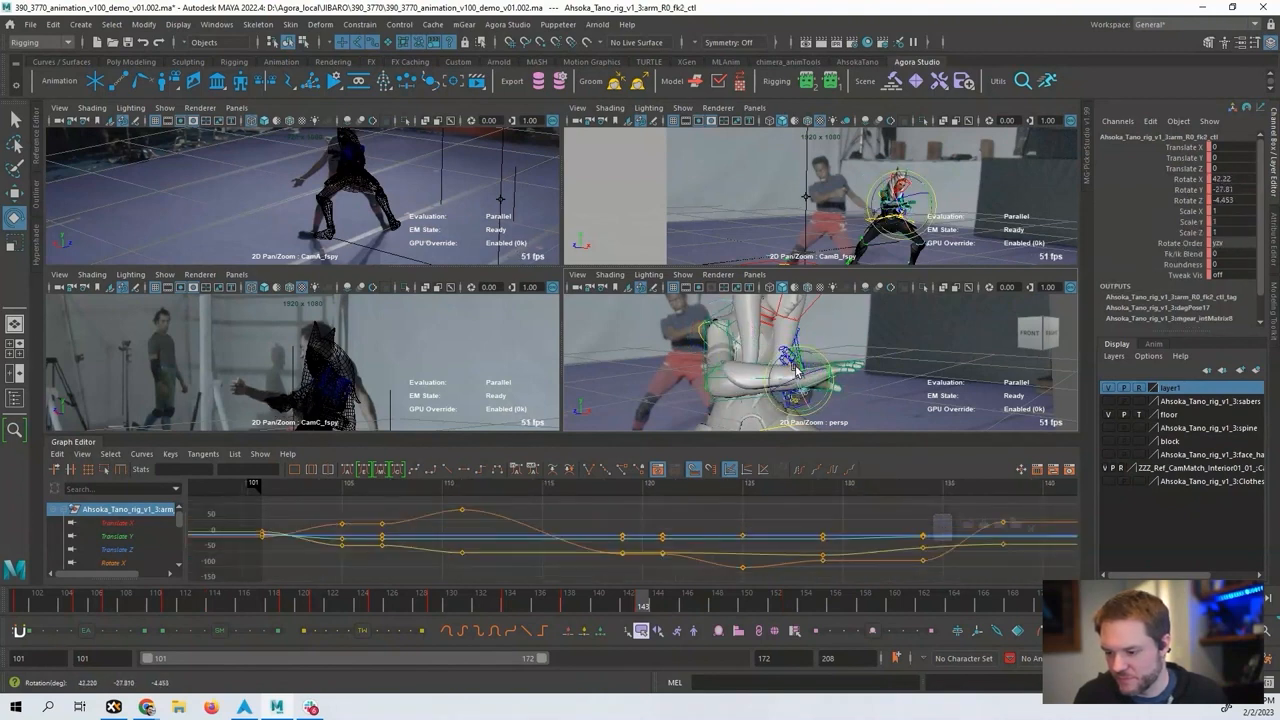
drag(797, 388, 717, 348)
click(717, 348)
key(f)
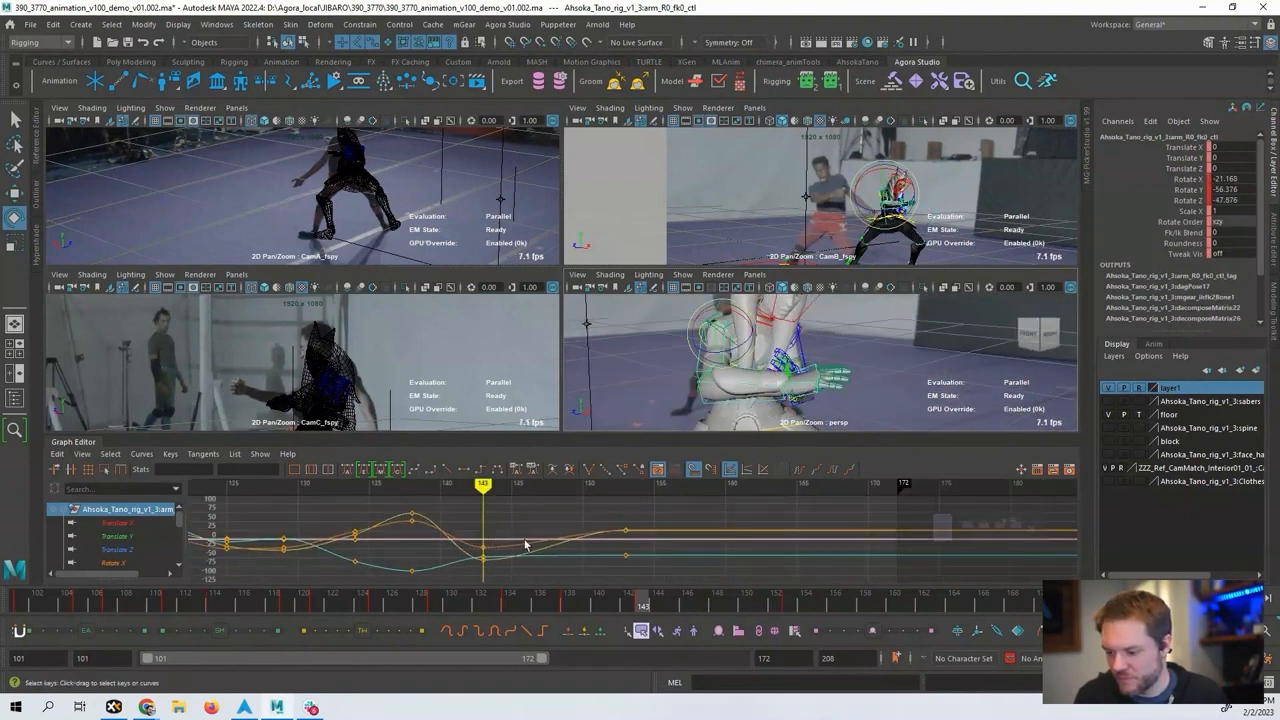
Select the right upper arm, elbow and wrist controls together and advance from frame 143 towards frame 148.
click(707, 386)
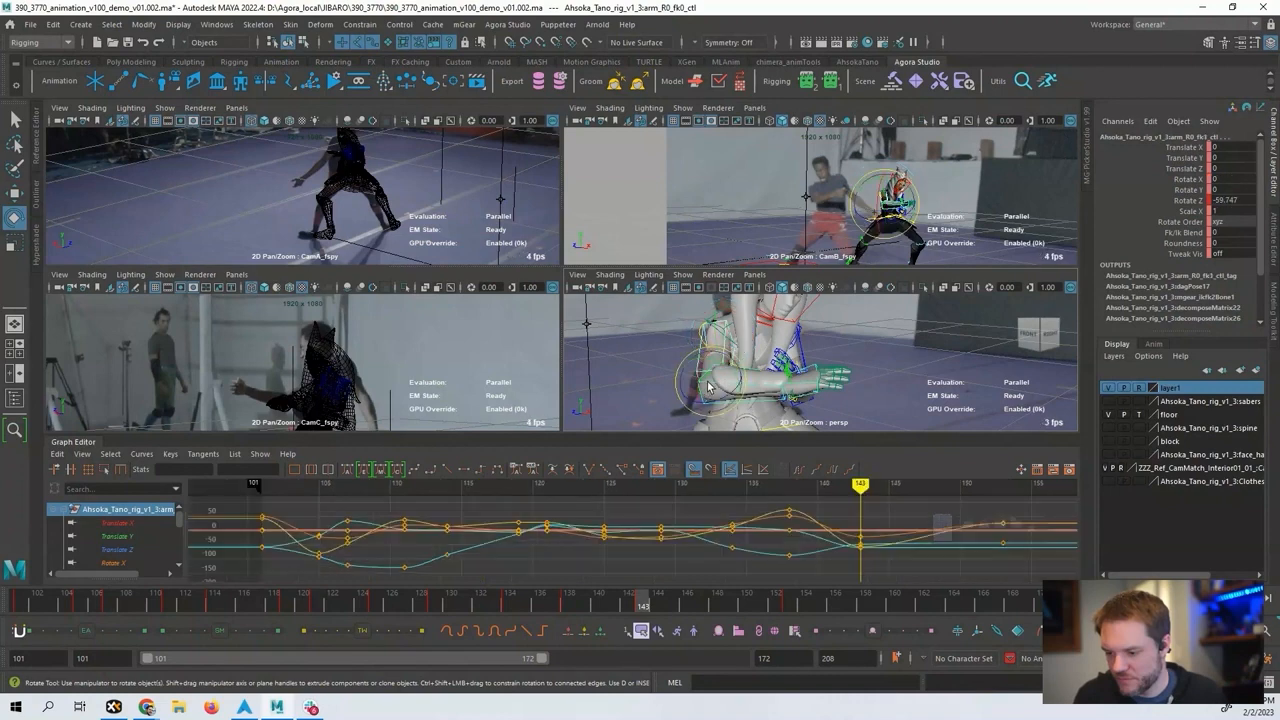
click(716, 348)
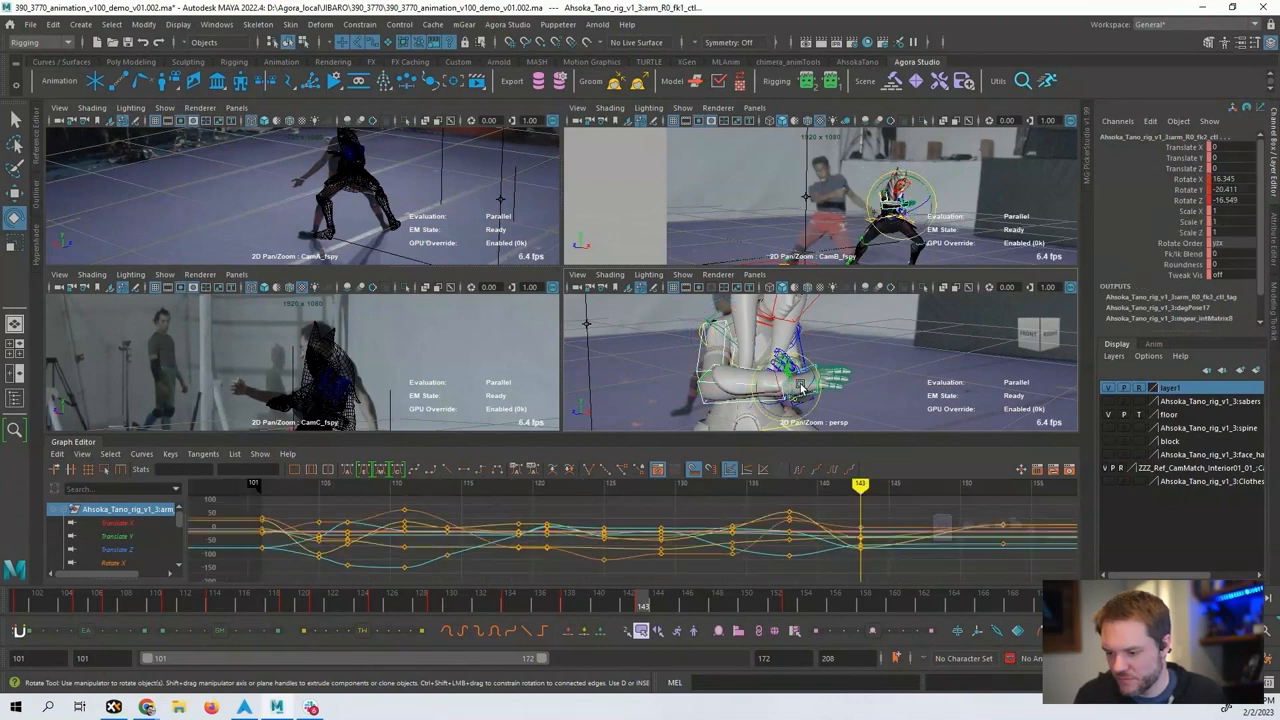
click(728, 343)
alt+middle_drag(822, 531, 634, 531)
key(alt+v)
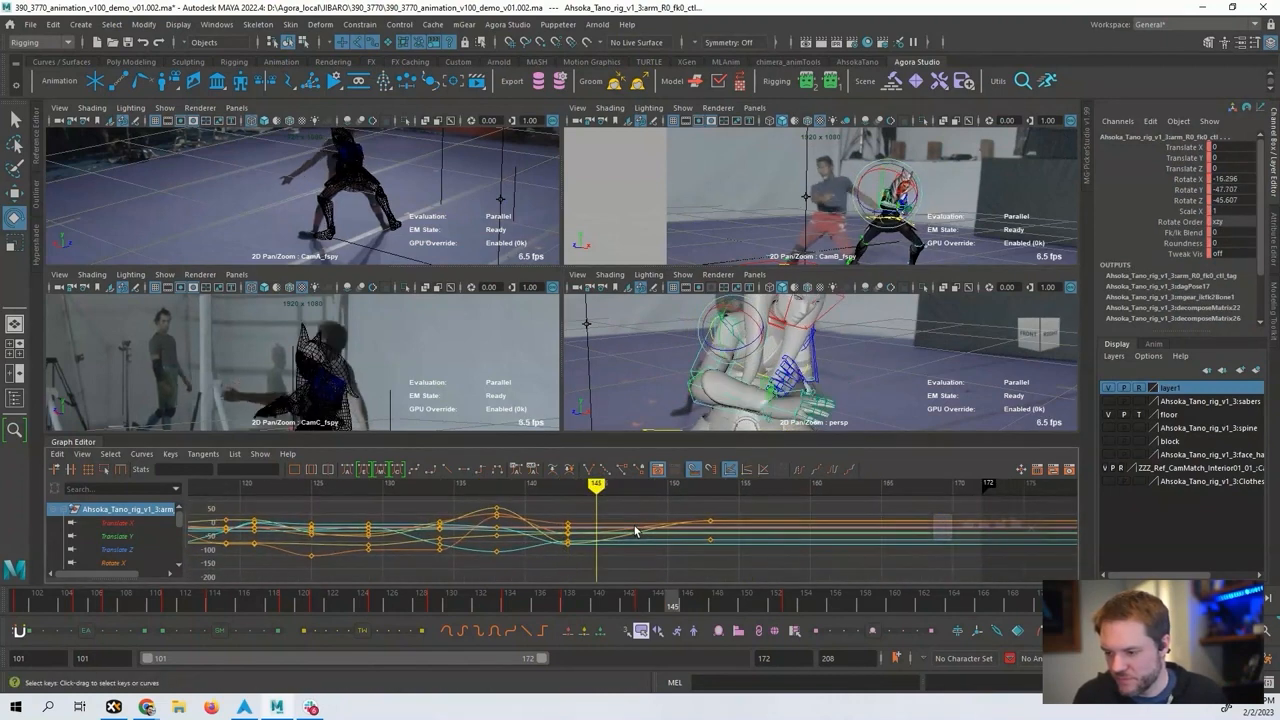
Rotate the right upper arm at frame 148, and the right elbow to about 19.7 on Rotate X, -2.5 on Rotate Y and -14.7 on Rotate Z.
alt+middle_drag(720, 366, 766, 366)
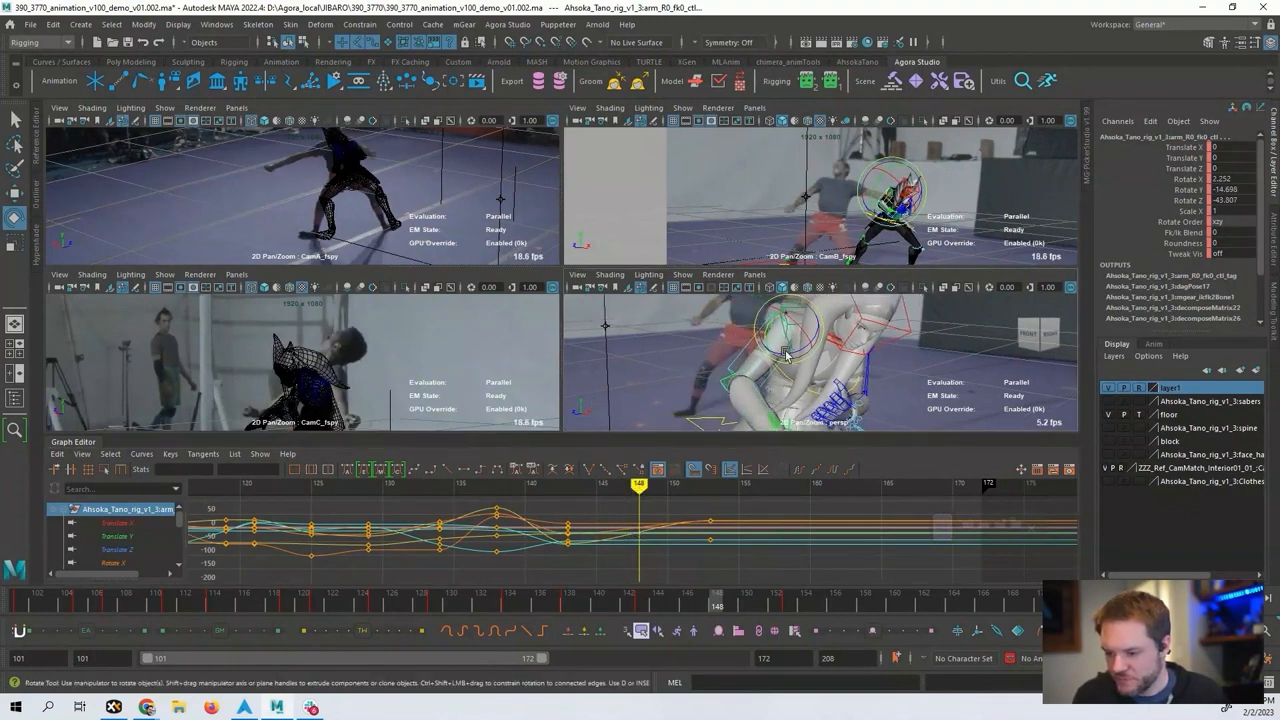
mouse_move(766, 366)
mouse_down()
mouse_move(783, 349)
mouse_move(795, 367)
mouse_up()
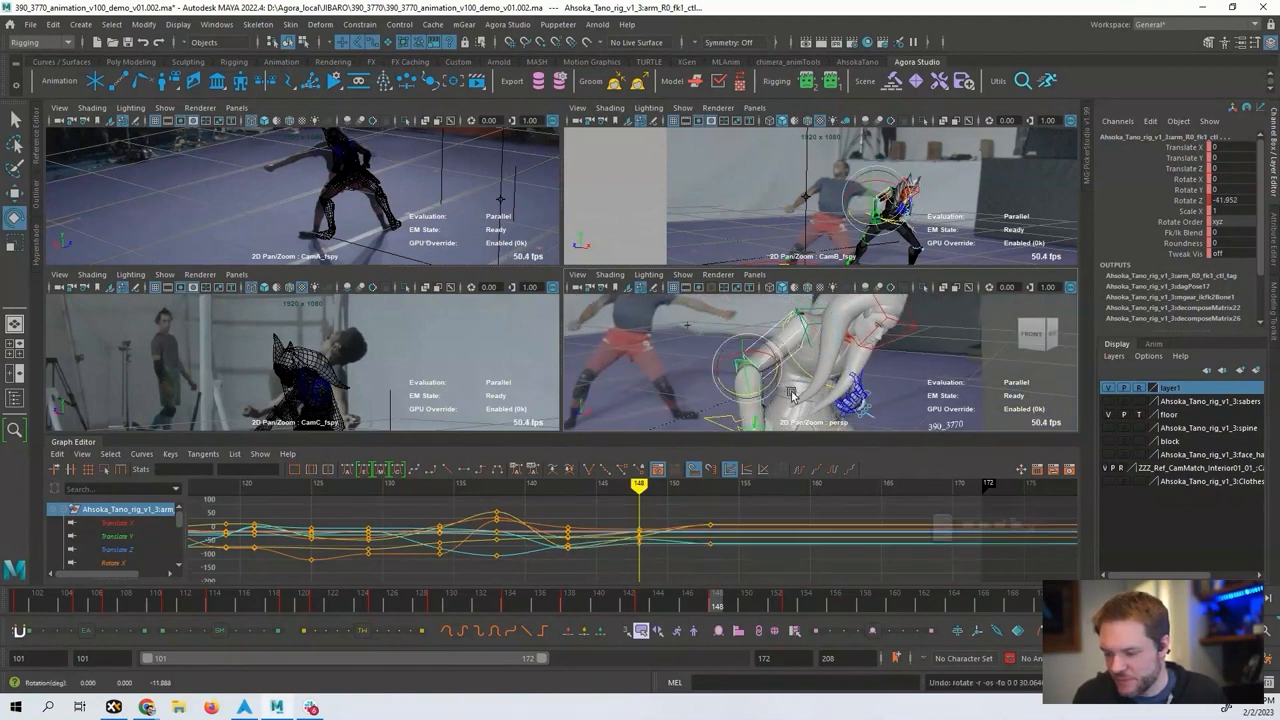
click(781, 390)
click(760, 384)
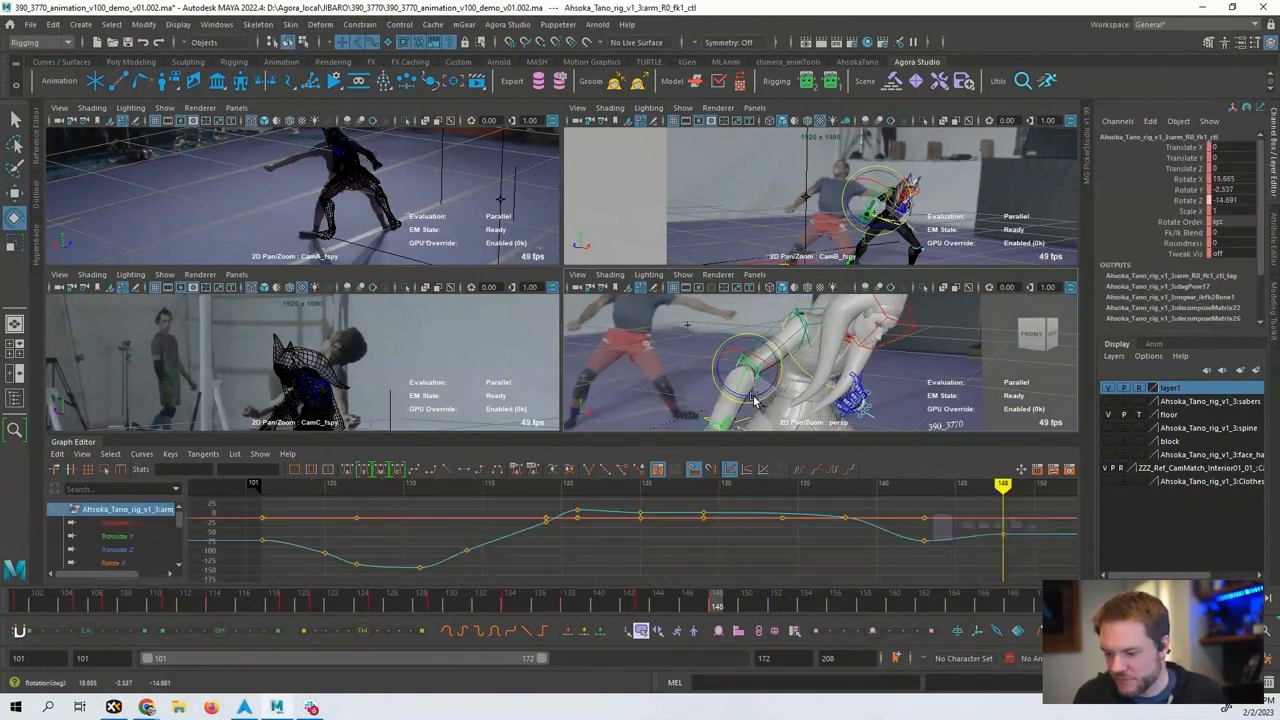
Refine the right upper arm at frame 148 and rotate the right wrist to about -13 on Rotate X, -25.8 on Rotate Y and 13.1 on Rotate Z.
click(812, 336)
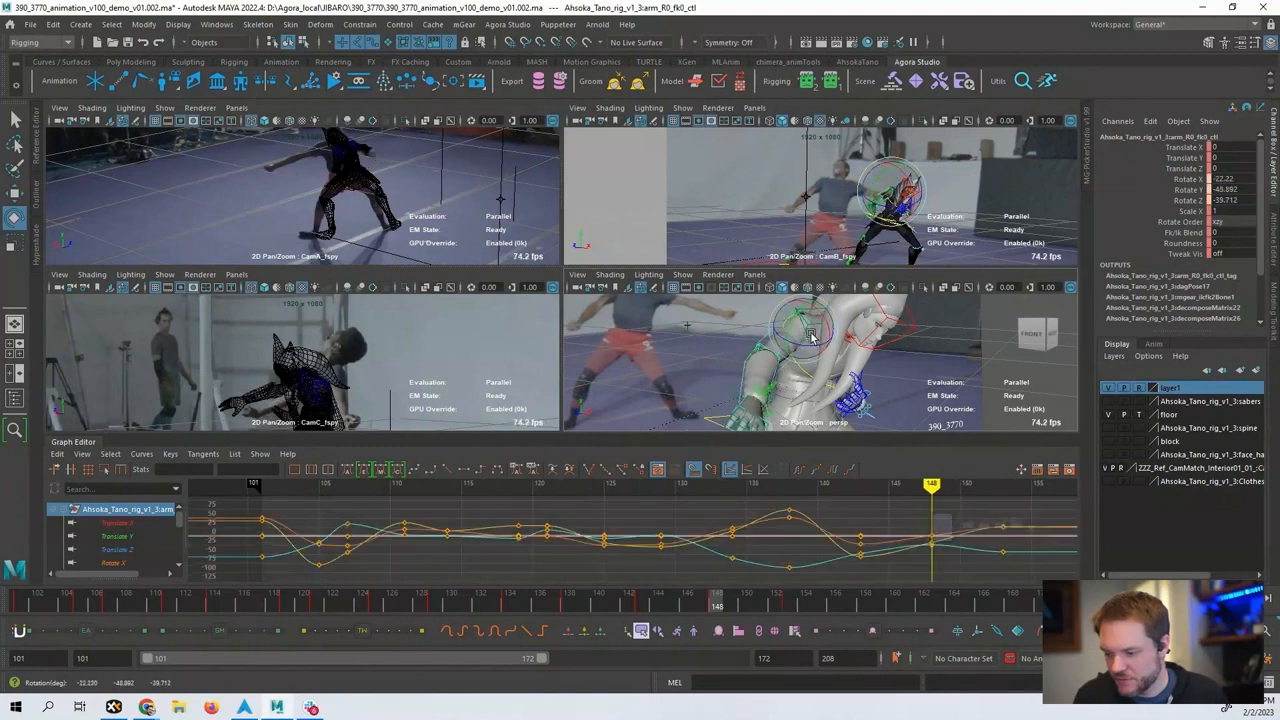
drag(812, 336, 752, 350)
click(727, 378)
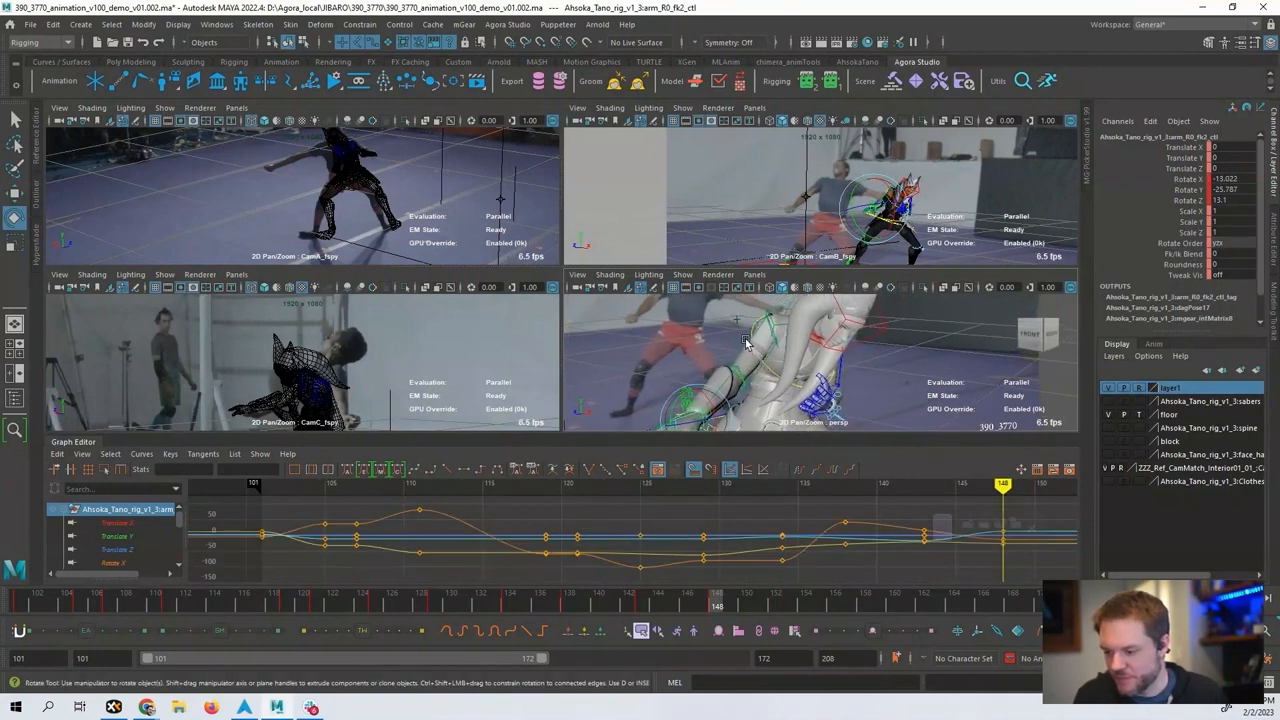
Go to frame 152 and rotate the right wrist to about -60.1 on Rotate Y.
click(745, 343)
key(f)
drag(672, 518, 678, 531)
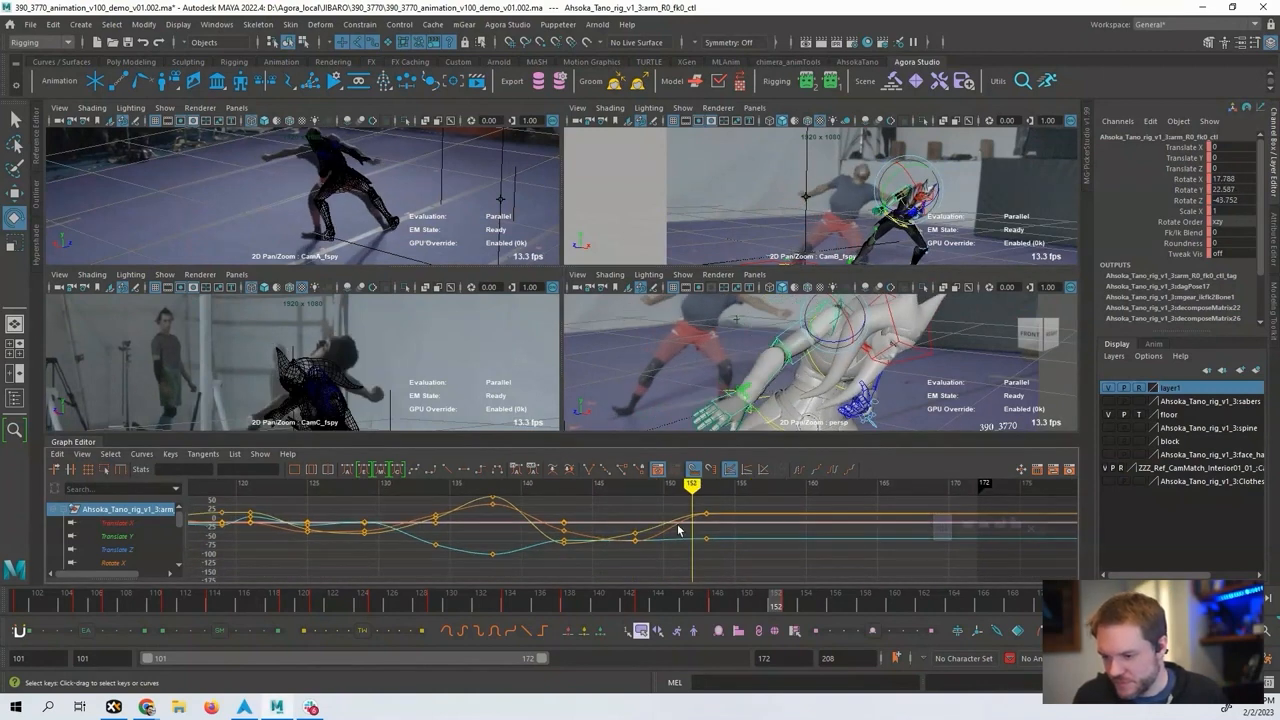
click(735, 398)
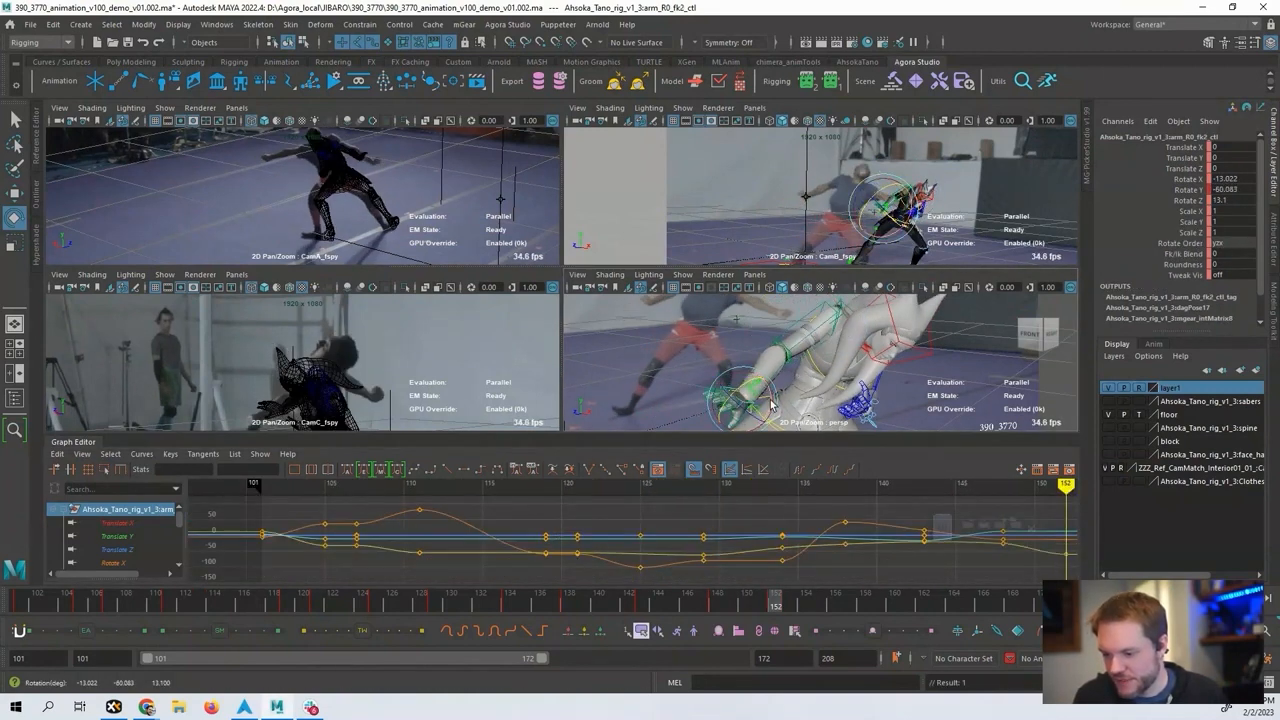
Try to rotate the right elbow at frame 152 to about -43.6 on Rotate X, -26.5 on Rotate Y and 50.3 on Rotate Z.
click(783, 352)
alt+drag(783, 352, 792, 383)
click(828, 326)
alt+drag(828, 328, 789, 339)
drag(774, 418, 771, 425)
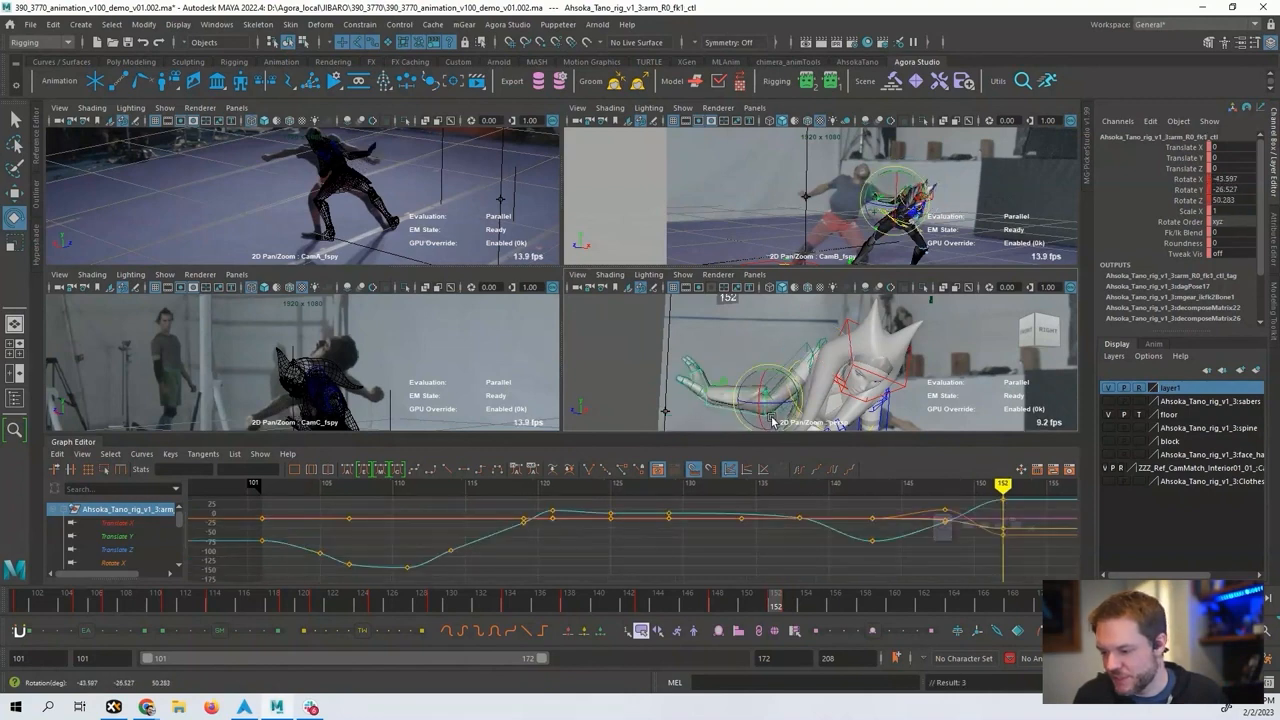
key(ctrl+z)
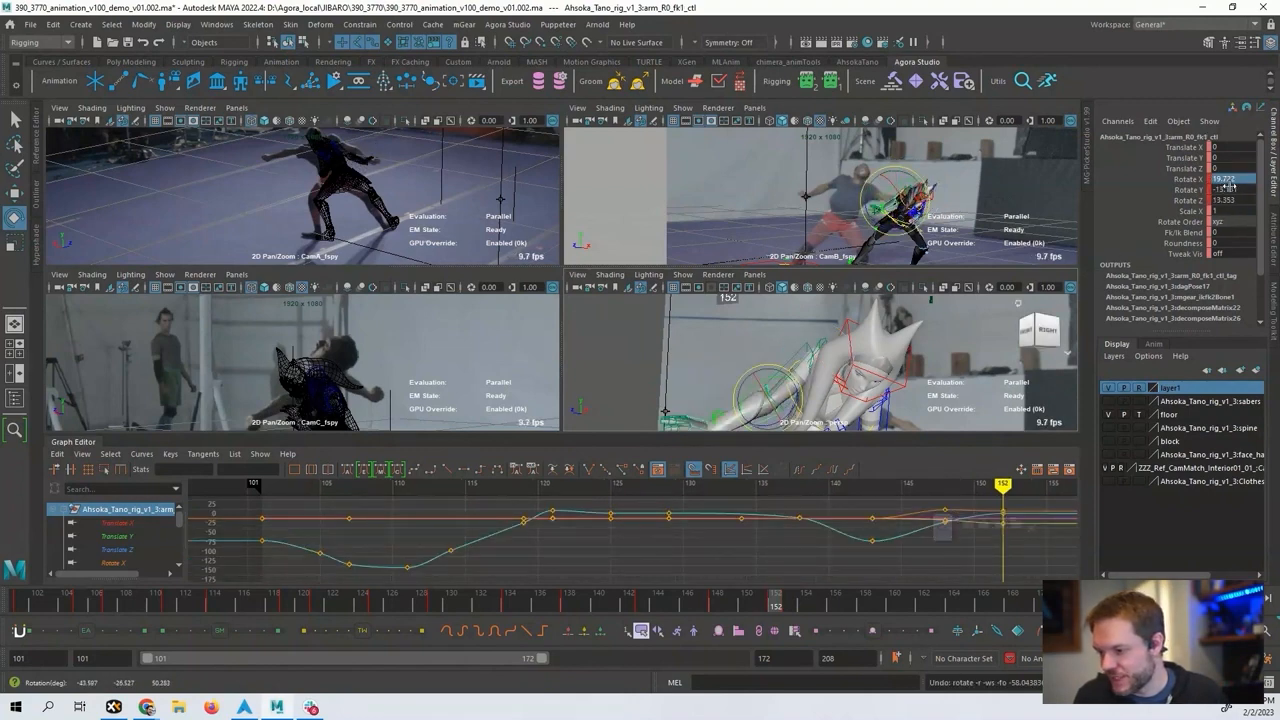
Set the right elbow's Rotate X, Rotate Y and Rotate Z to 0 at frame 152.
key(Return)
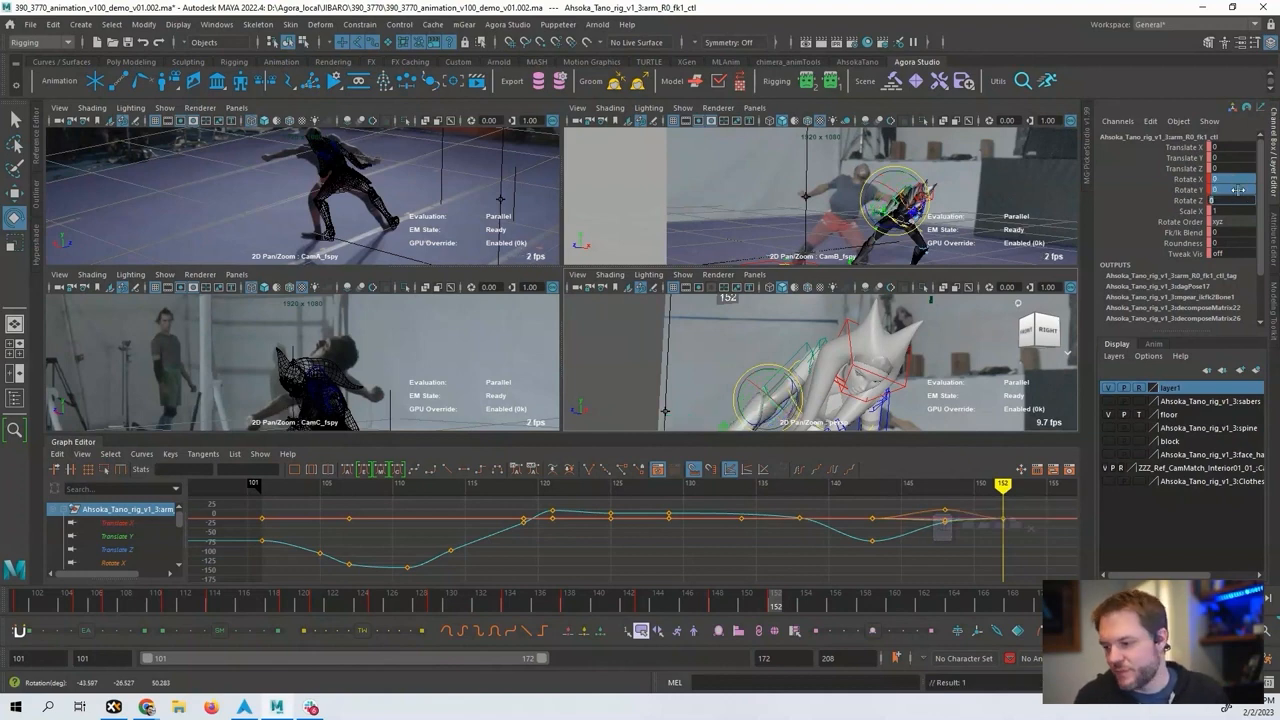
click(1198, 200)
alt+drag(905, 385, 890, 375)
alt+middle_drag(890, 375, 880, 345)
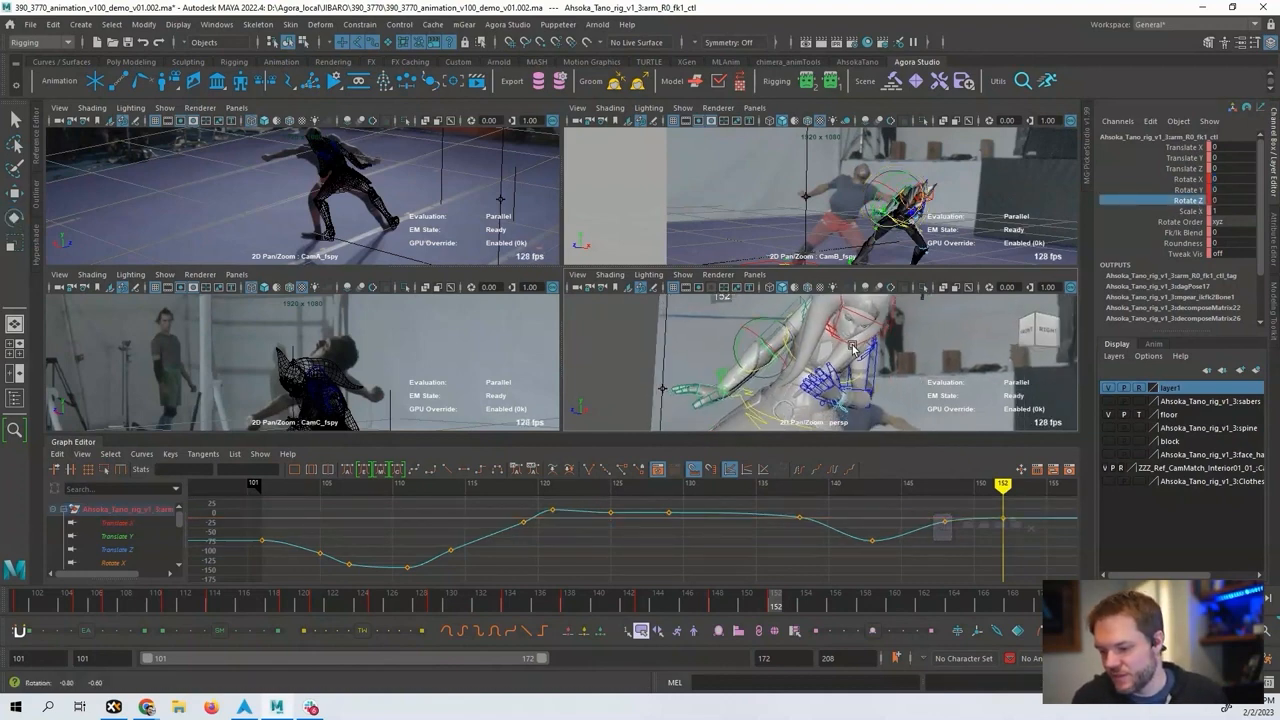
Rotate the right upper arm at frame 152 to about 30.1 on Rotate X, 41.4 on Rotate Y and -37.3 on Rotate Z.
alt+drag(894, 351, 835, 317)
click(849, 307)
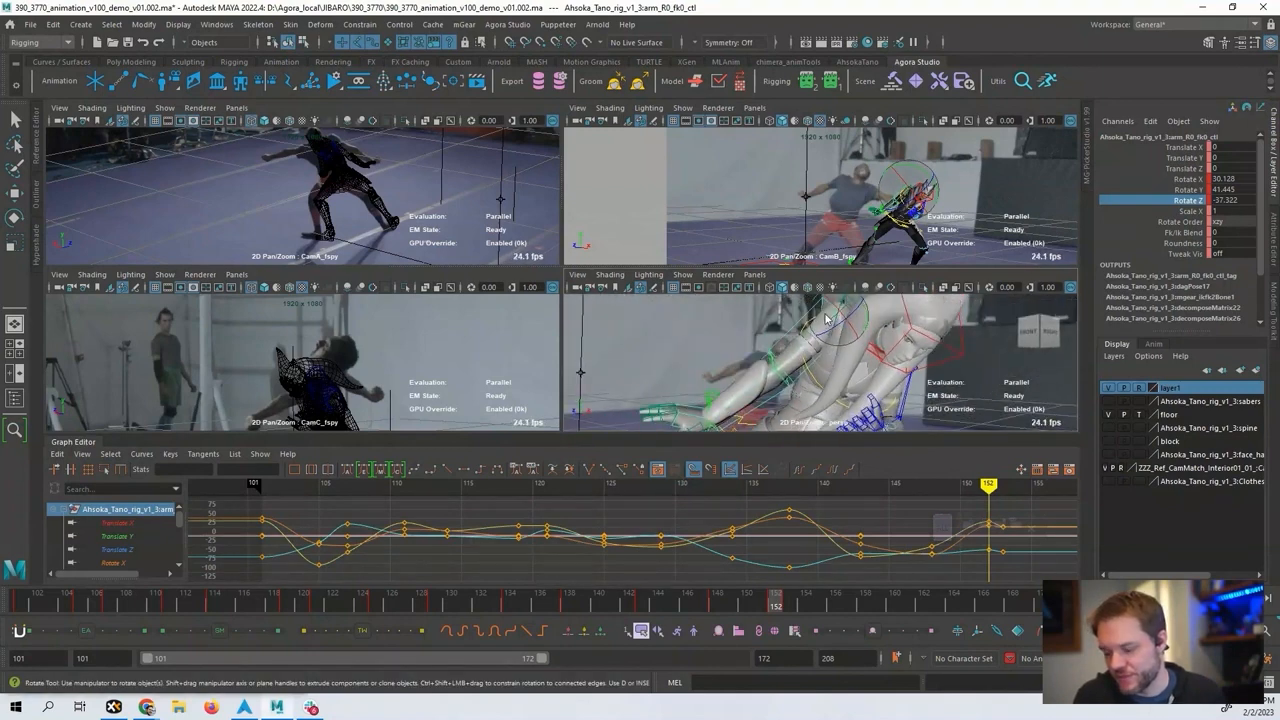
mouse_move(823, 314)
right_down()
mouse_move(795, 305)
mouse_move(810, 316)
right_up()
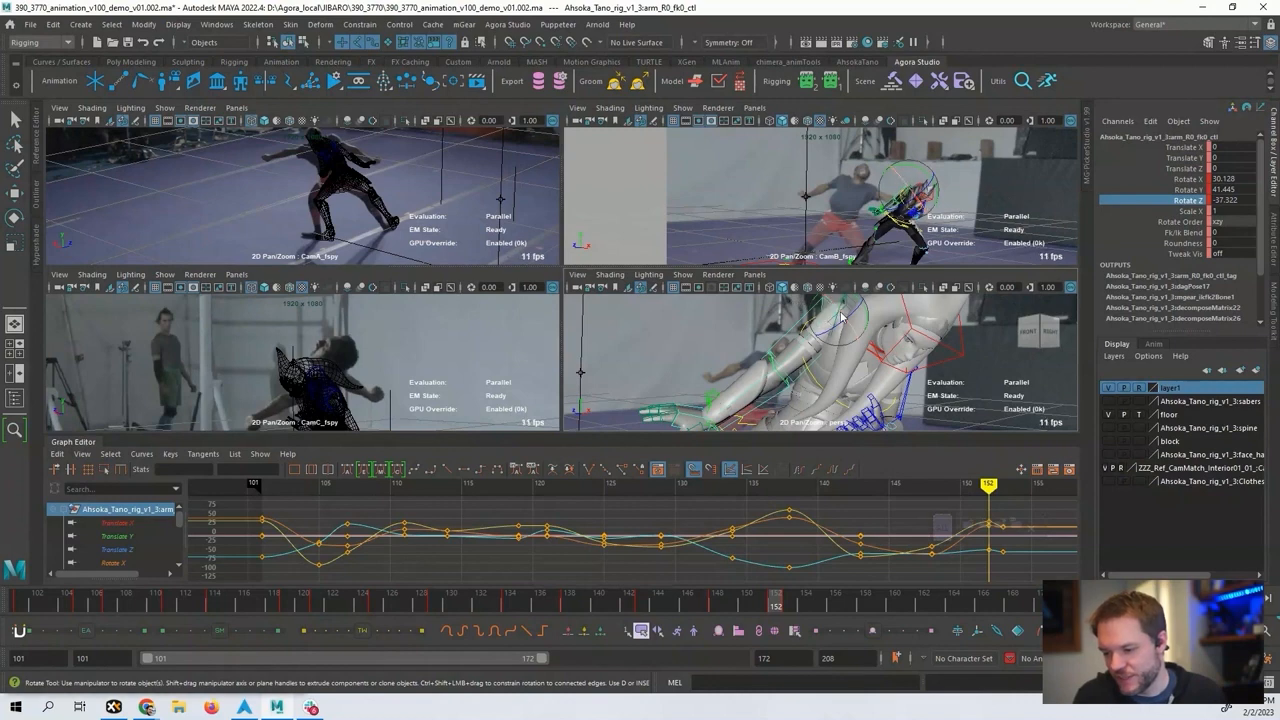
drag(818, 316, 822, 301)
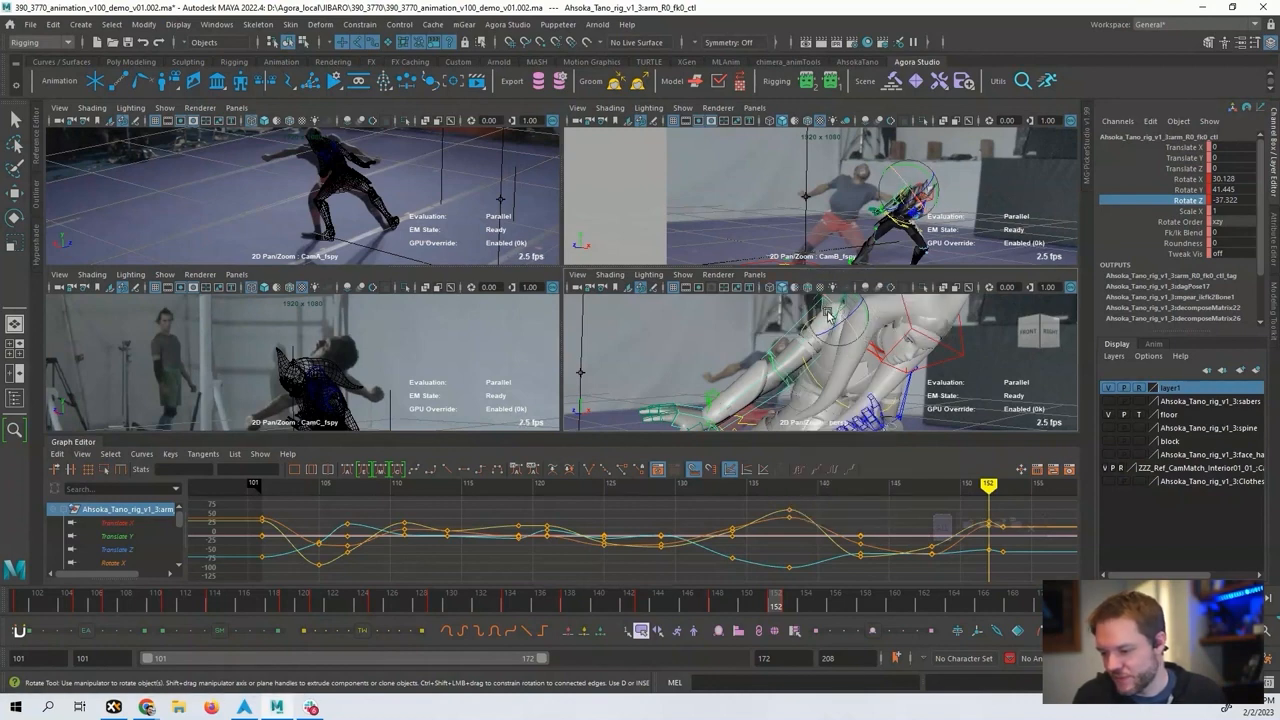
Go to frame 153 and delete the right upper arm's keys at frame 152.
drag(986, 486, 1003, 486)
alt+middle_drag(922, 516, 750, 522)
drag(759, 508, 740, 554)
key(Delete)
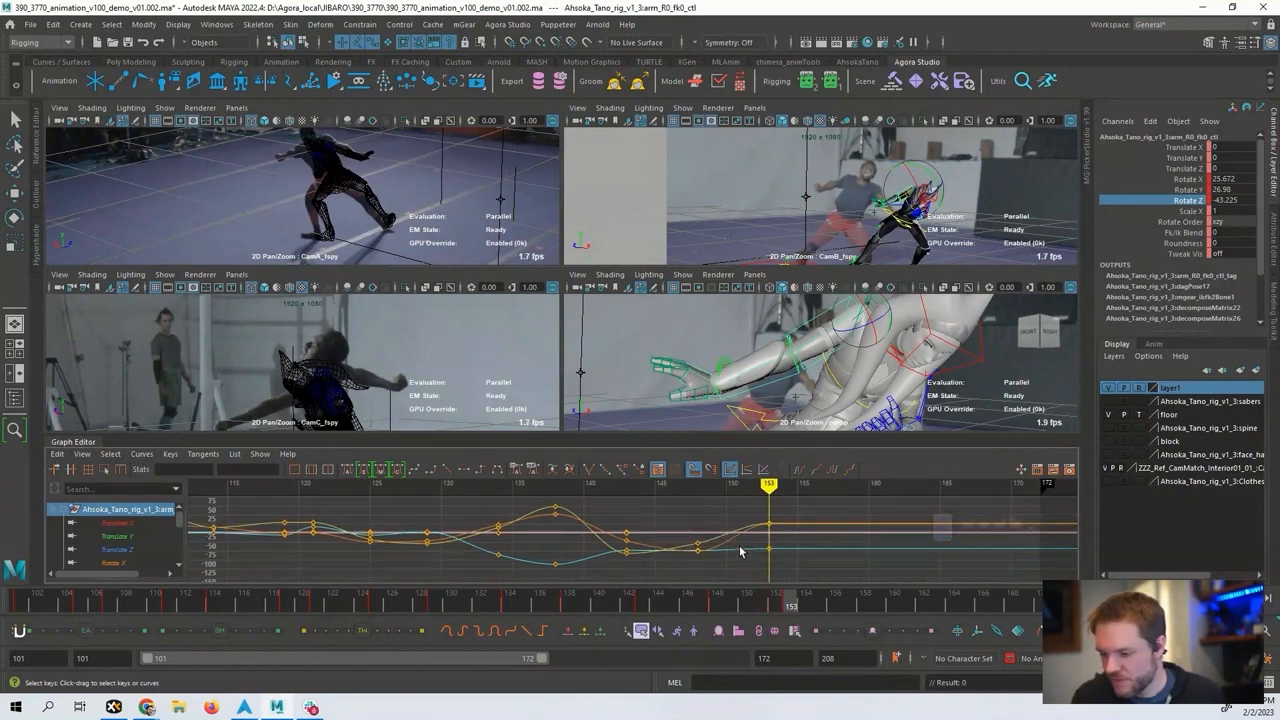
Step back from frame 153 to 148 and forward again to compare the right arm's motion with the reference footage.
key(alt+comma)
key(alt+comma)
key(alt+comma)
key(alt+comma)
key(alt+comma)
key(alt+period)
key(alt+period)
key(alt+period)
key(alt+period)
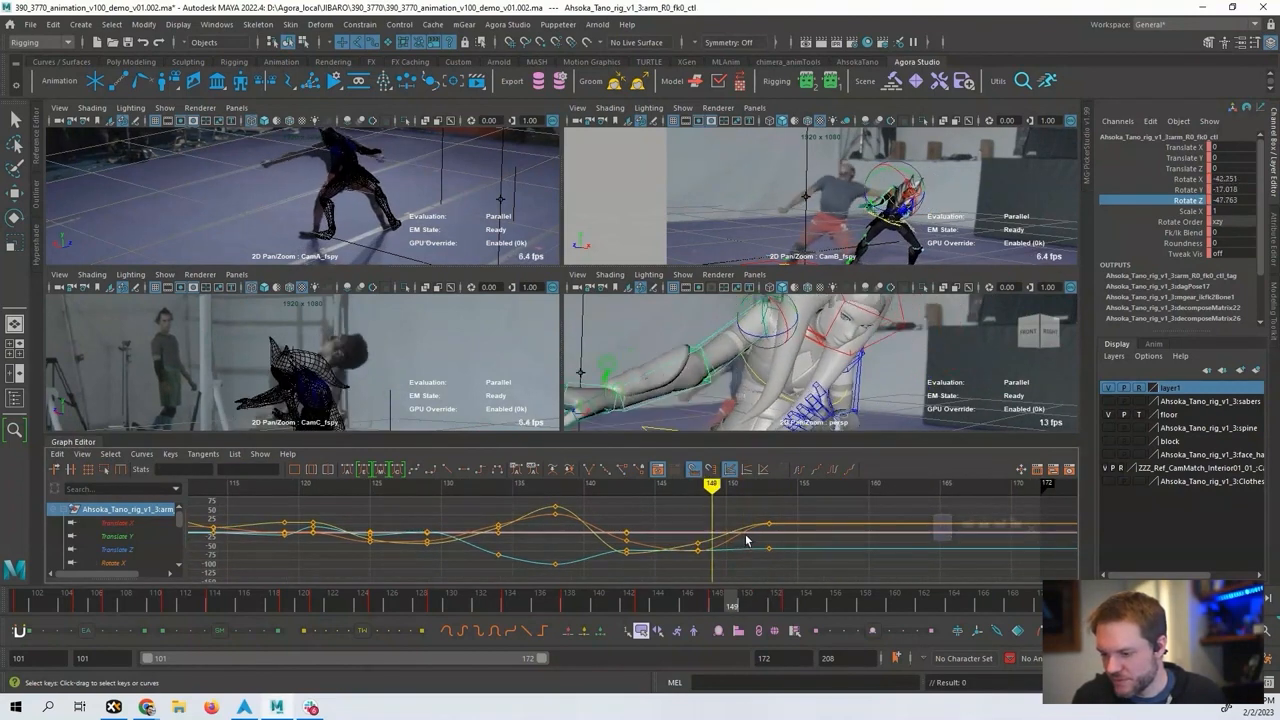
key(alt+period)
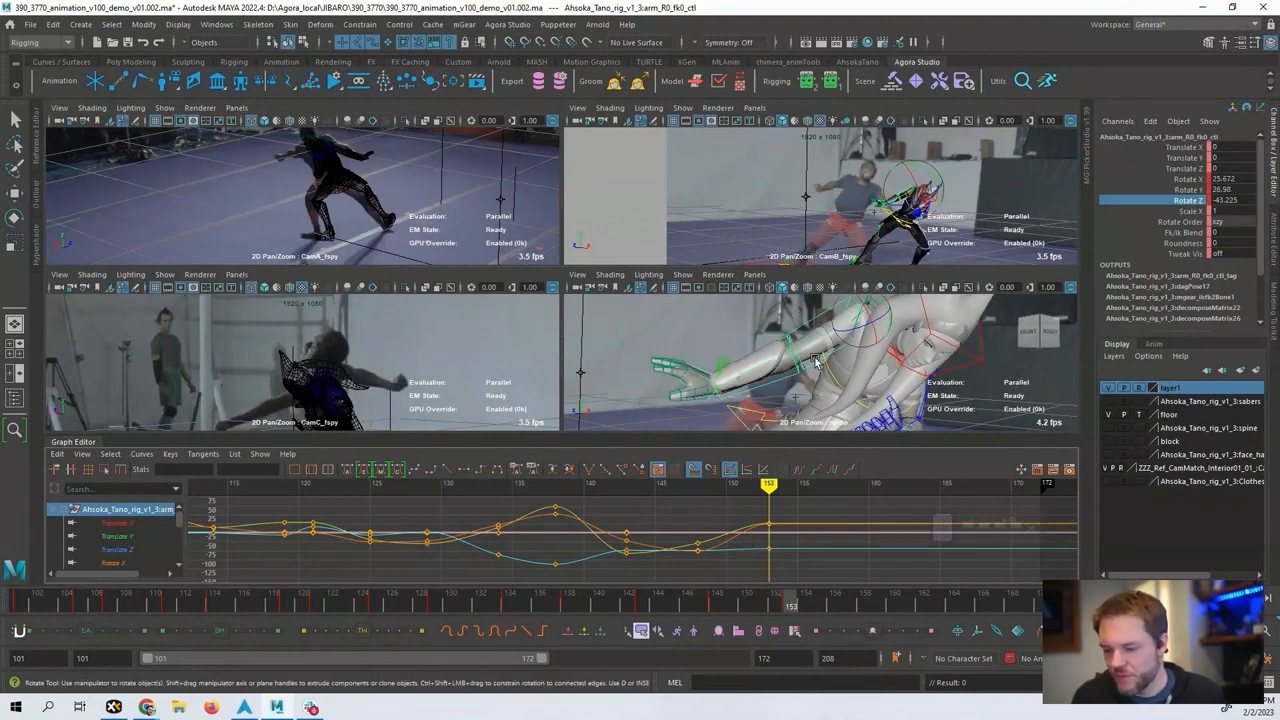
Rotate and key the right upper arm at frame 153 to about 4.8 on Rotate X, 43.4 on Rotate Y and 15.1 on Rotate Z.
alt+drag(811, 378, 815, 370)
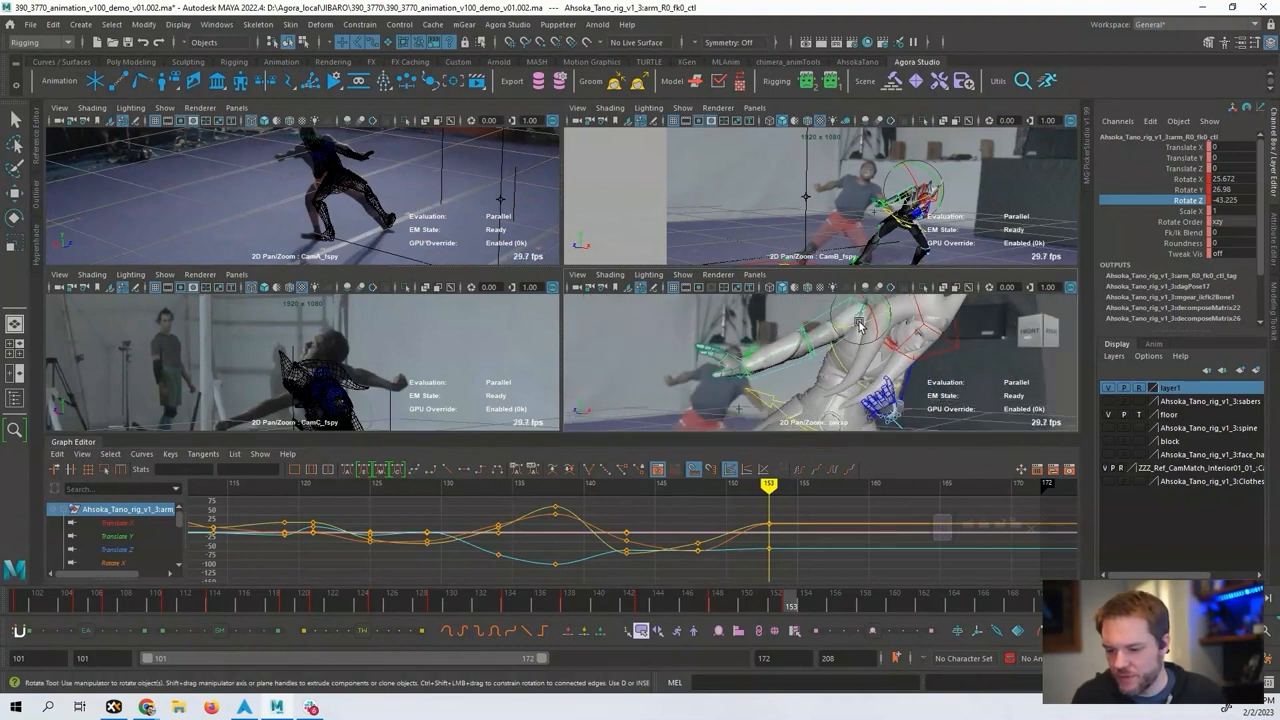
mouse_move(858, 323)
mouse_down()
mouse_move(834, 325)
mouse_move(874, 305)
mouse_up()
key(s)
alt+middle_drag(874, 305, 865, 333)
drag(865, 333, 869, 323)
key(s)
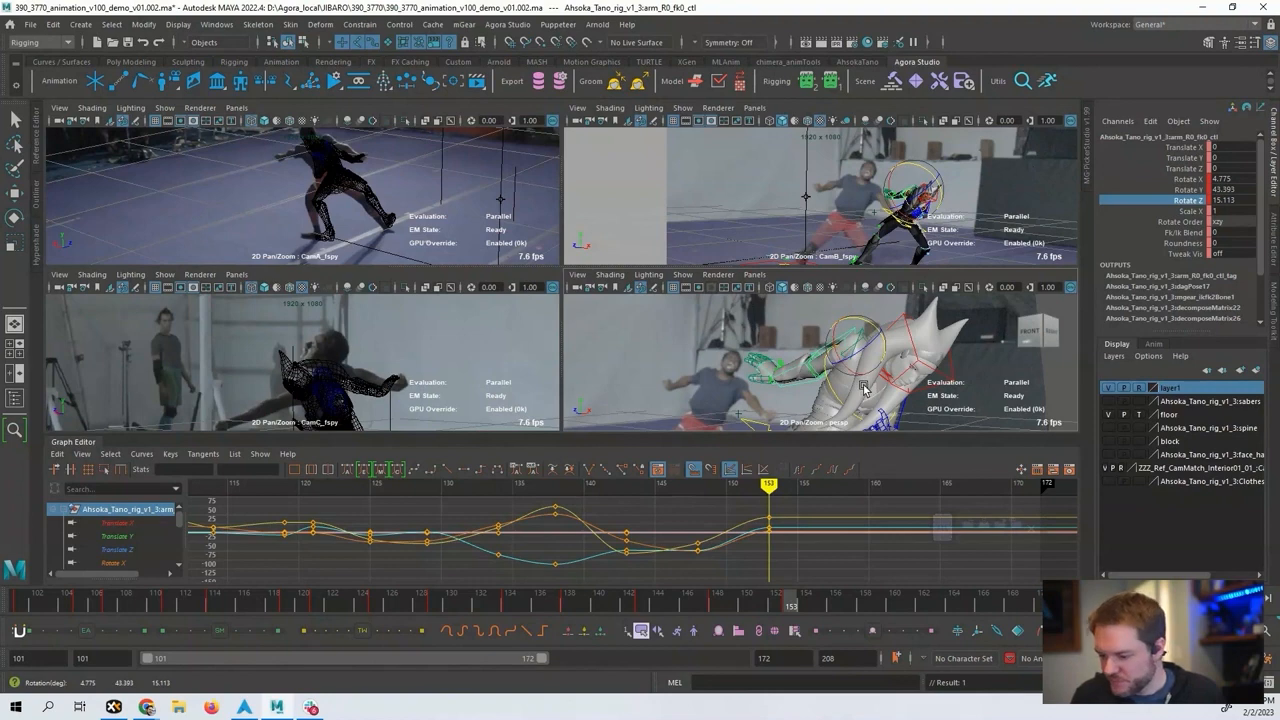
Review the new right upper arm pose by stepping through the frames between 148 and 153 in both directions.
key(alt+comma)
key(alt+comma)
key(alt+comma)
key(alt+comma)
key(alt+comma)
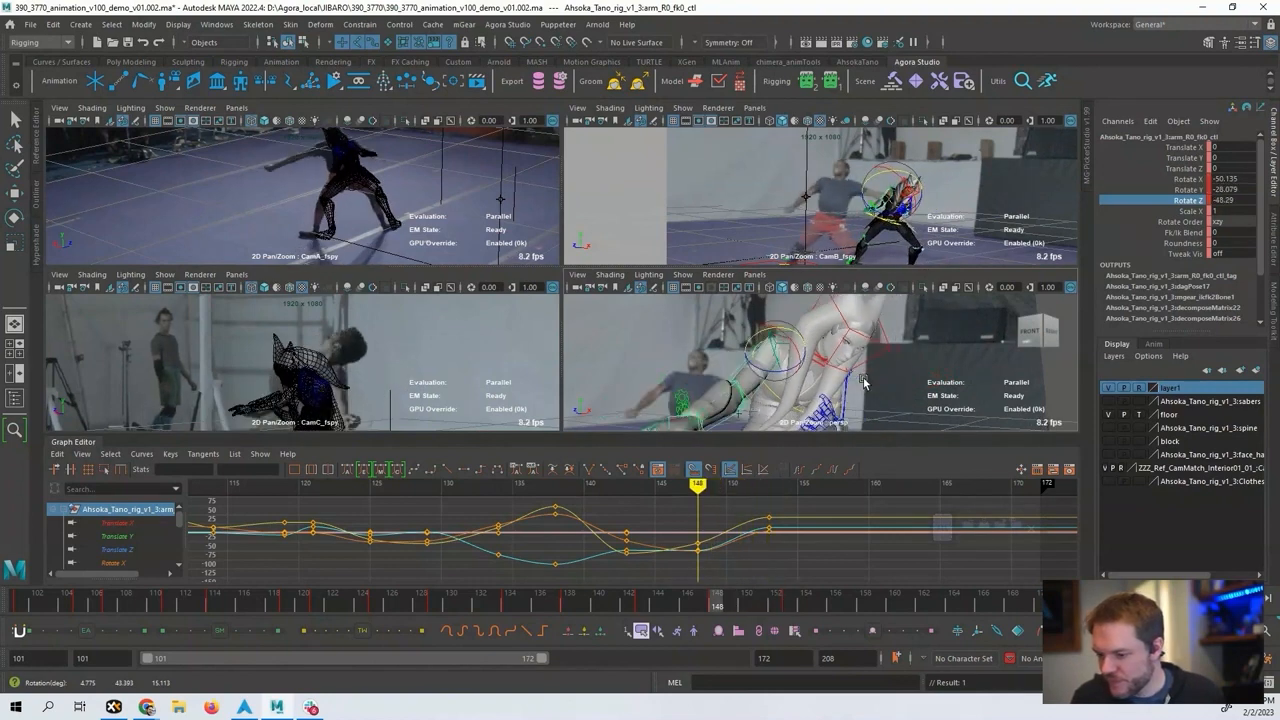
key(alt+period)
key(alt+period)
key(alt+period)
key(alt+period)
key(alt+period)
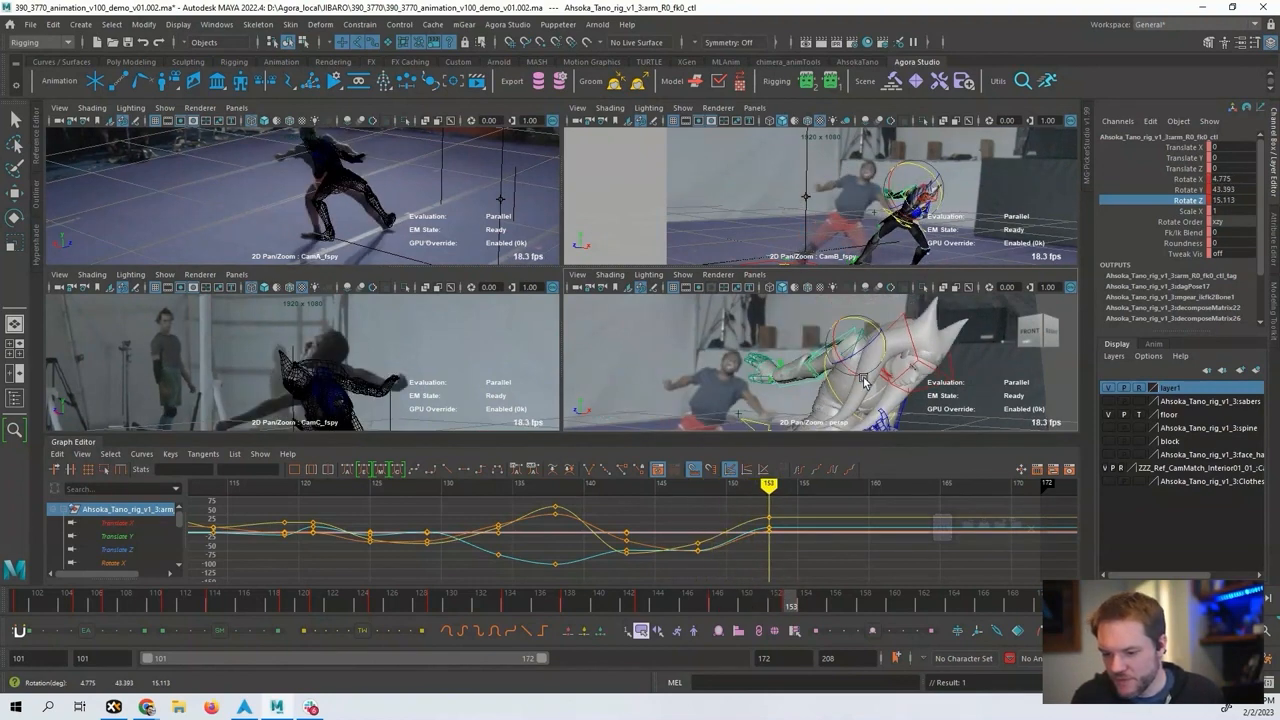
Advance to frame 157 and rotate the right upper arm to about -26.7 on Rotate Y and -9.1 on Rotate Z.
key(alt+period)
key(alt+period)
key(alt+period)
key(alt+period)
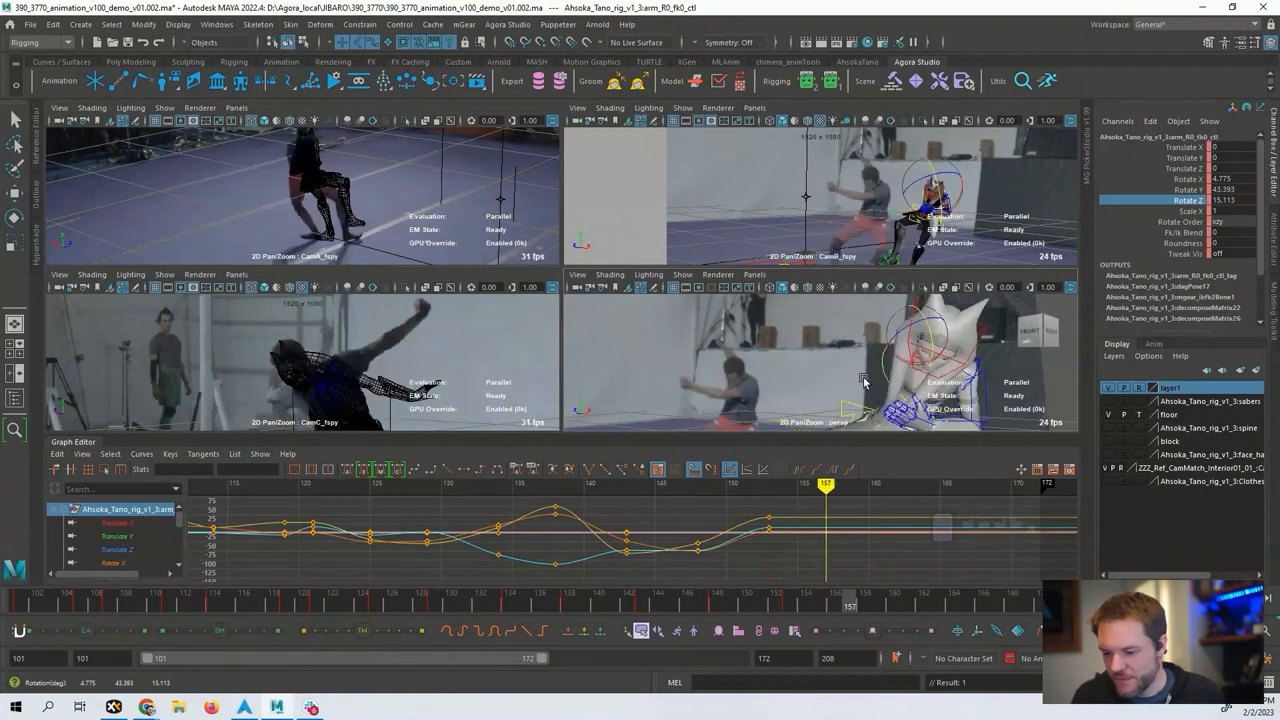
alt+drag(848, 354, 893, 321)
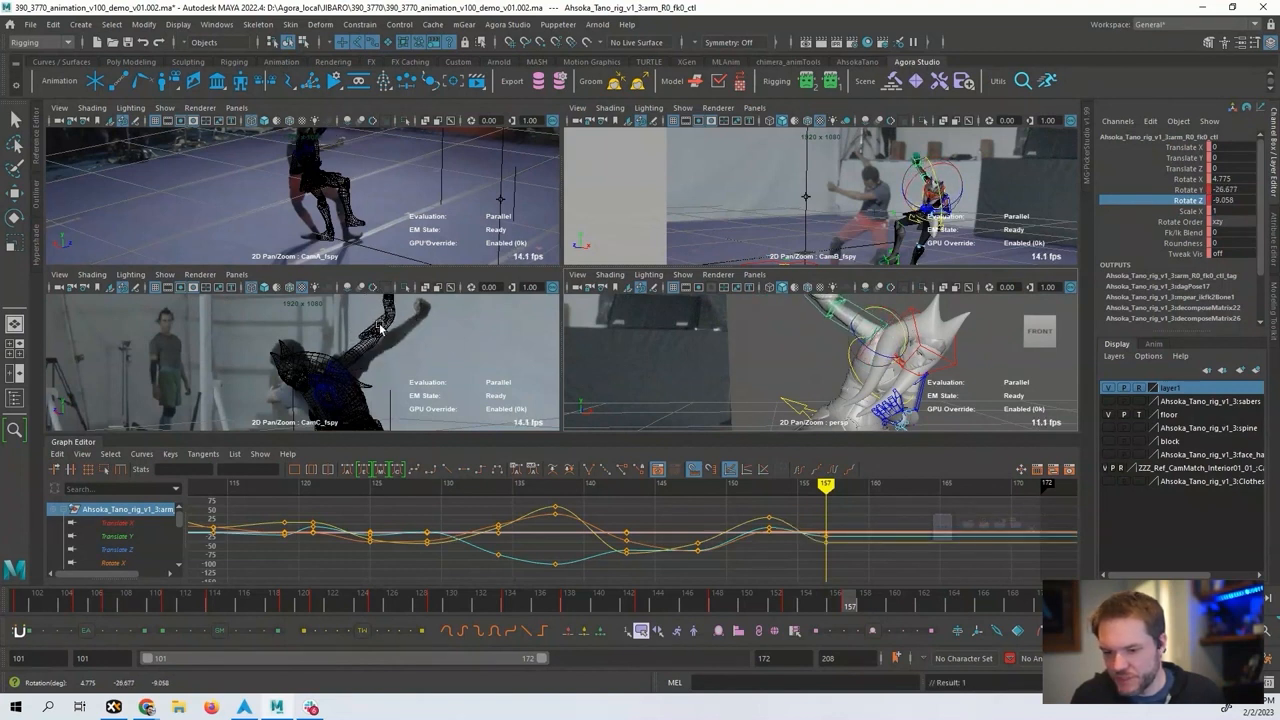
alt+middle_drag(917, 358, 859, 374)
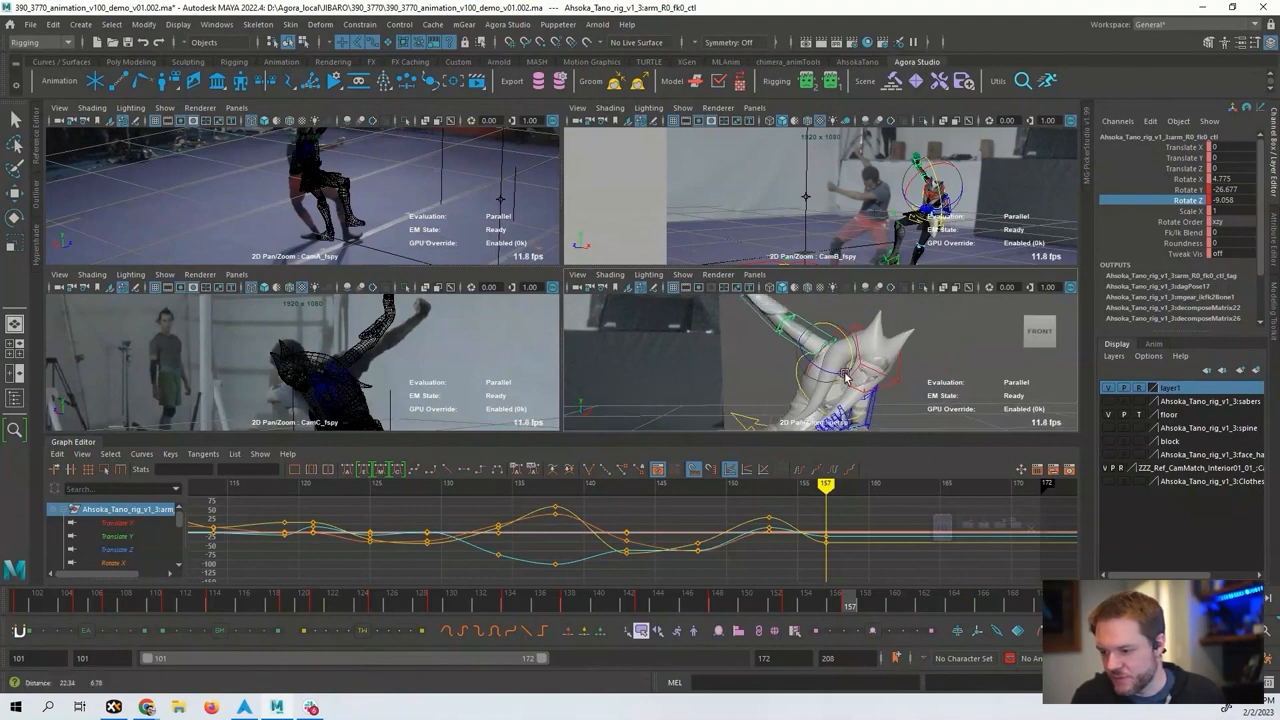
Advance to frame 161 and rotate the right upper arm to about -87.1 on Rotate X, -58.7 on Rotate Y and -10.2 on Rotate Z.
alt+middle_drag(801, 548, 502, 538)
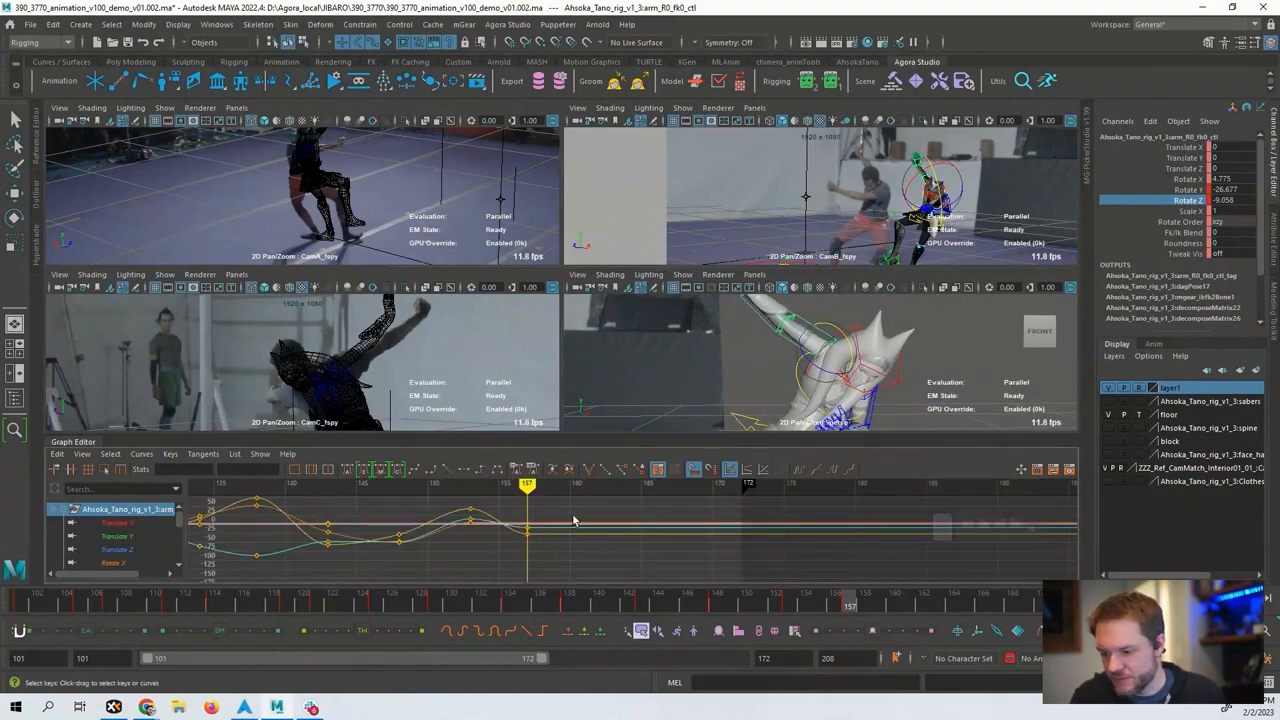
key(alt+period)
key(alt+period)
key(alt+period)
key(alt+period)
alt+drag(718, 355, 780, 410)
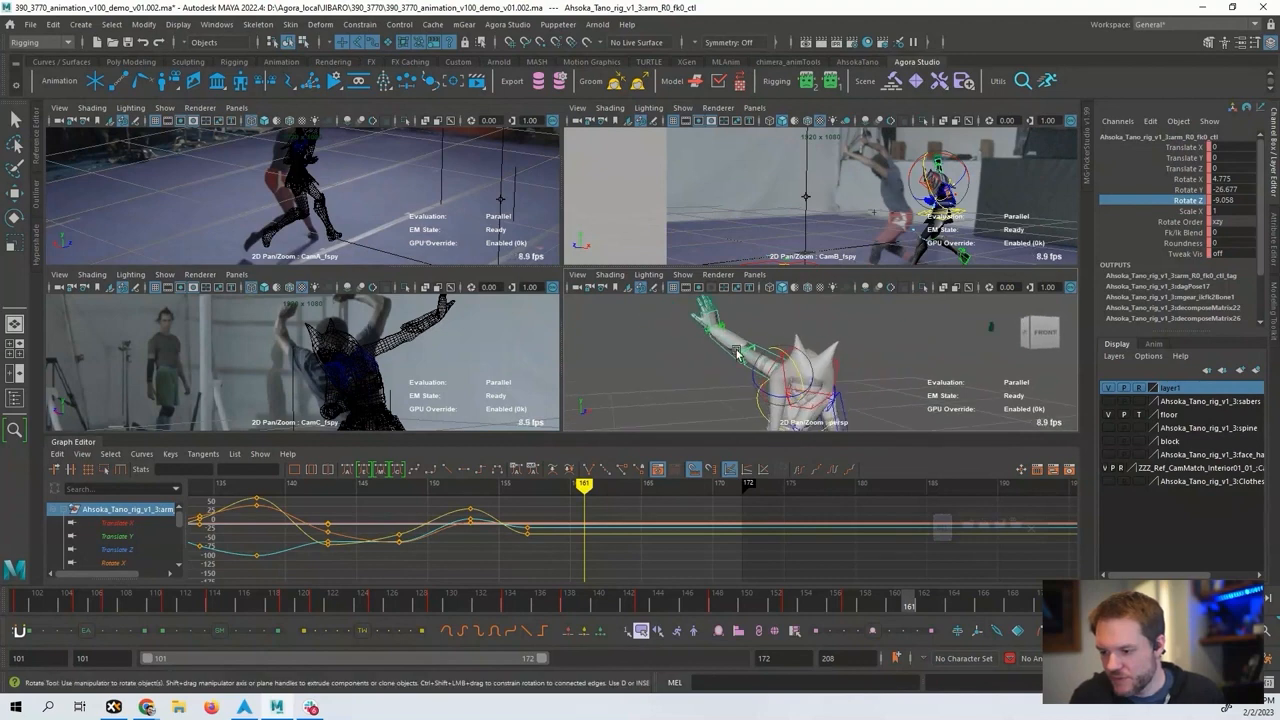
click(735, 351)
drag(734, 368, 808, 377)
click(820, 320)
click(762, 352)
key(s)
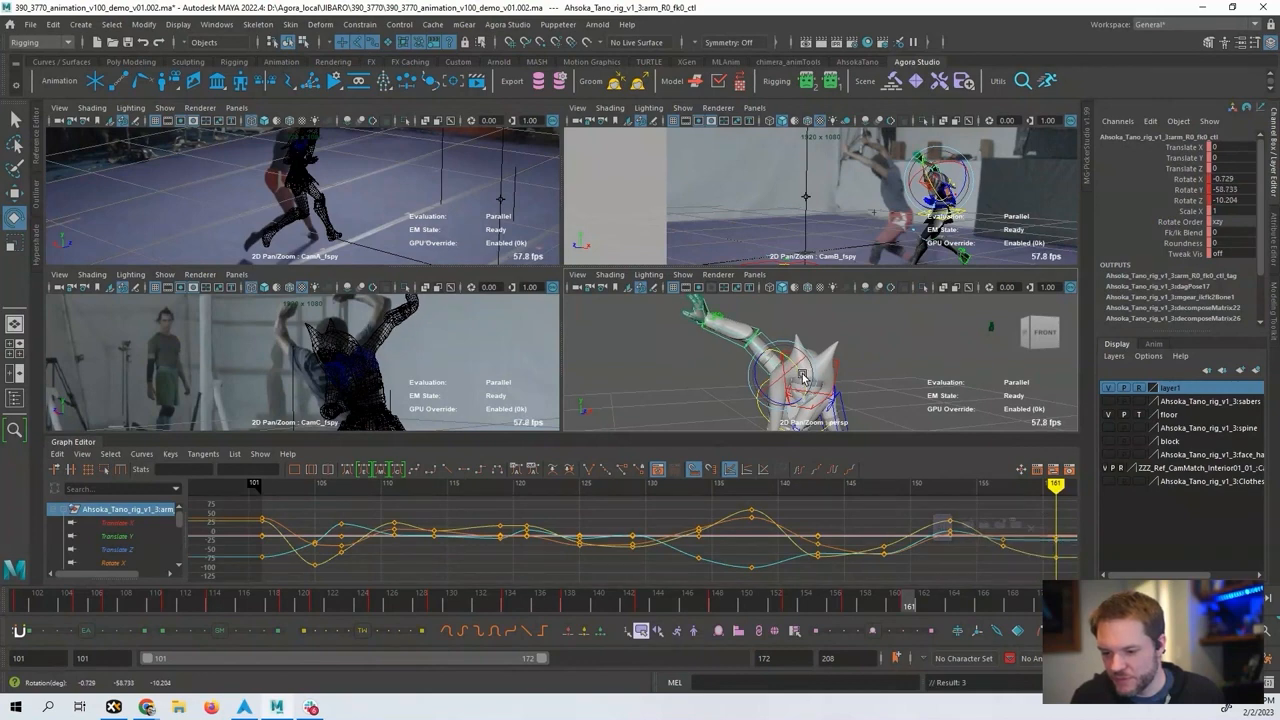
drag(779, 380, 776, 352)
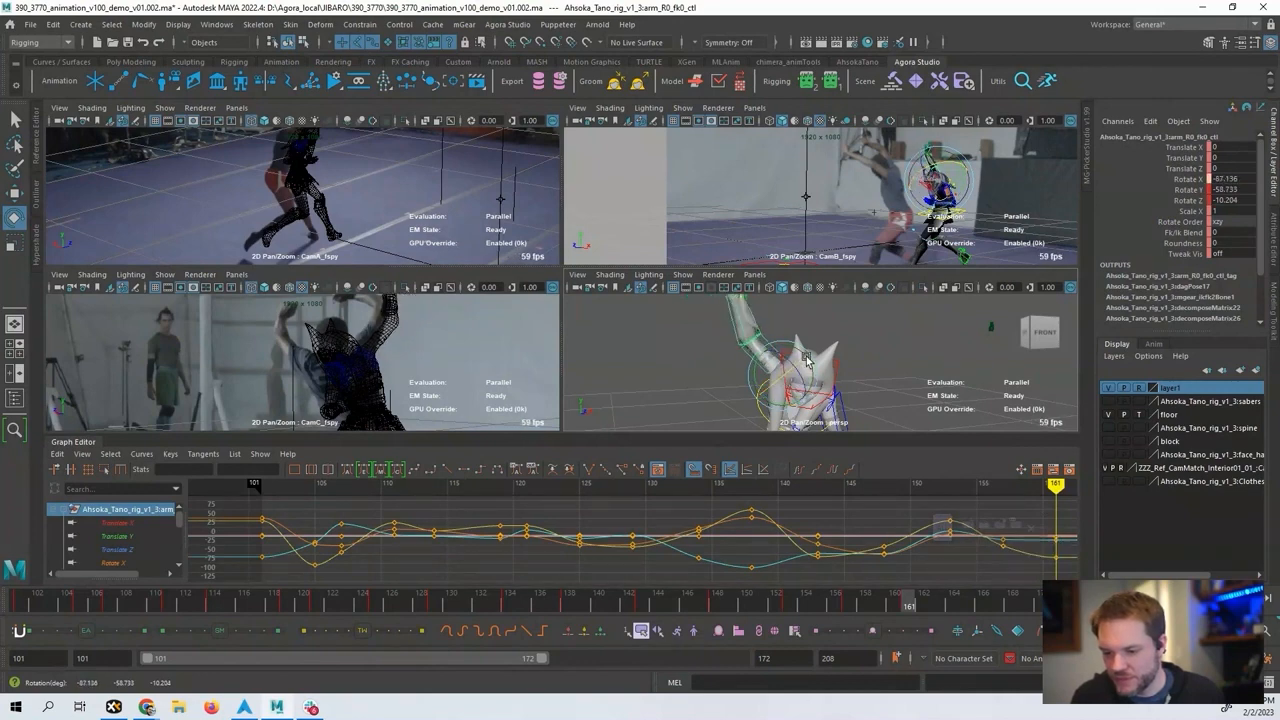
Bend the right elbow at frame 161 so the raised forearm follows the performer's arm.
click(814, 323)
click(758, 324)
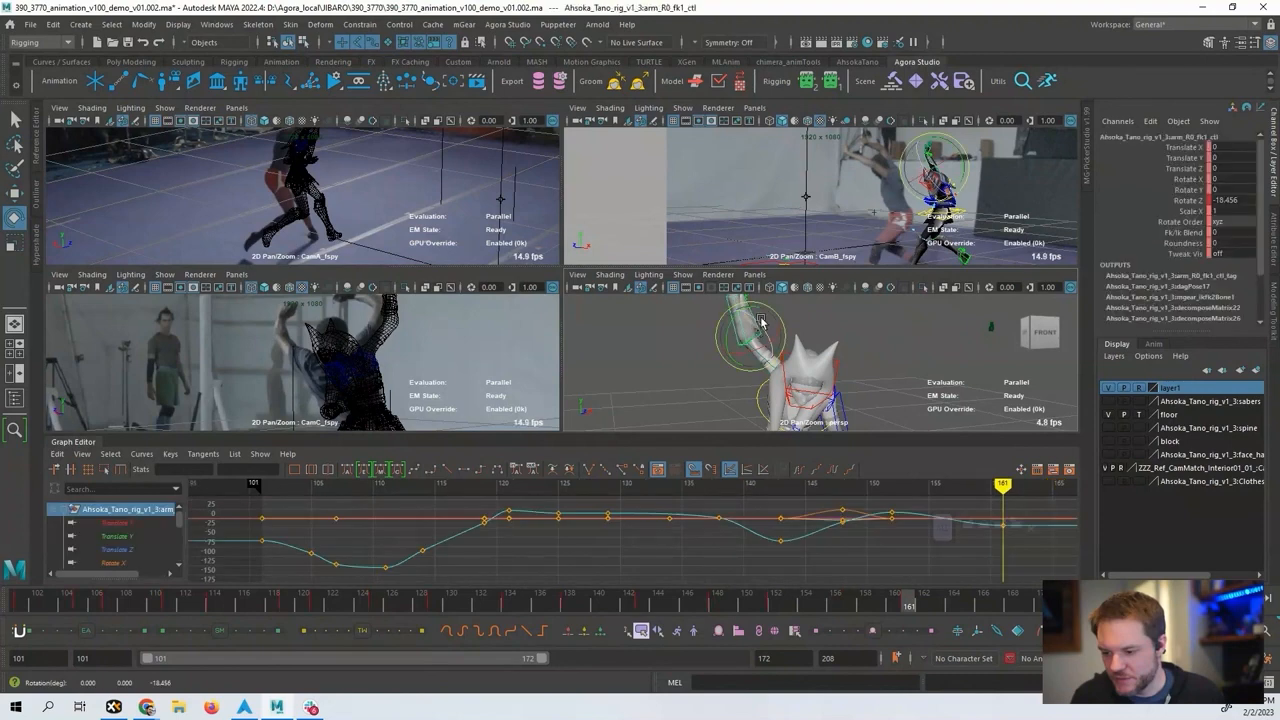
drag(771, 332, 777, 339)
click(778, 310)
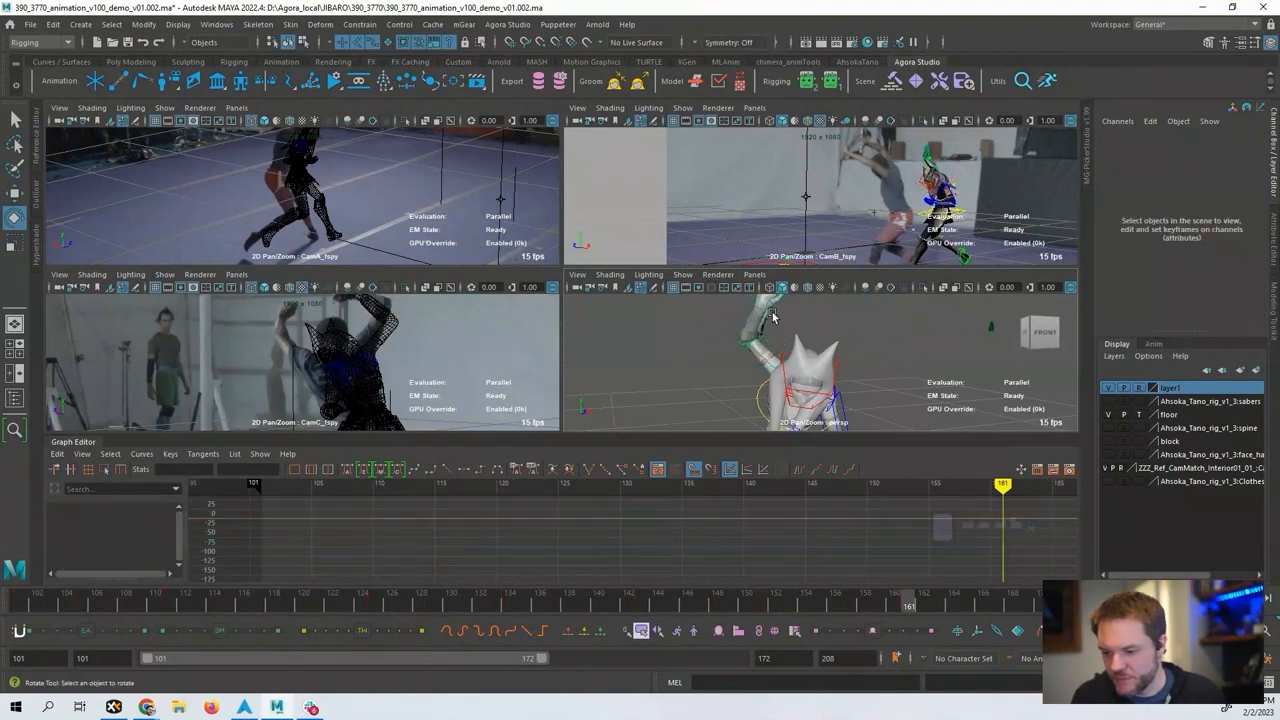
Rotate the right wrist at frame 161 to about 23.7 on Rotate X, -39.1 on Rotate Y and -22 on Rotate Z.
alt+middle_drag(772, 321, 764, 371)
alt+drag(760, 376, 730, 364)
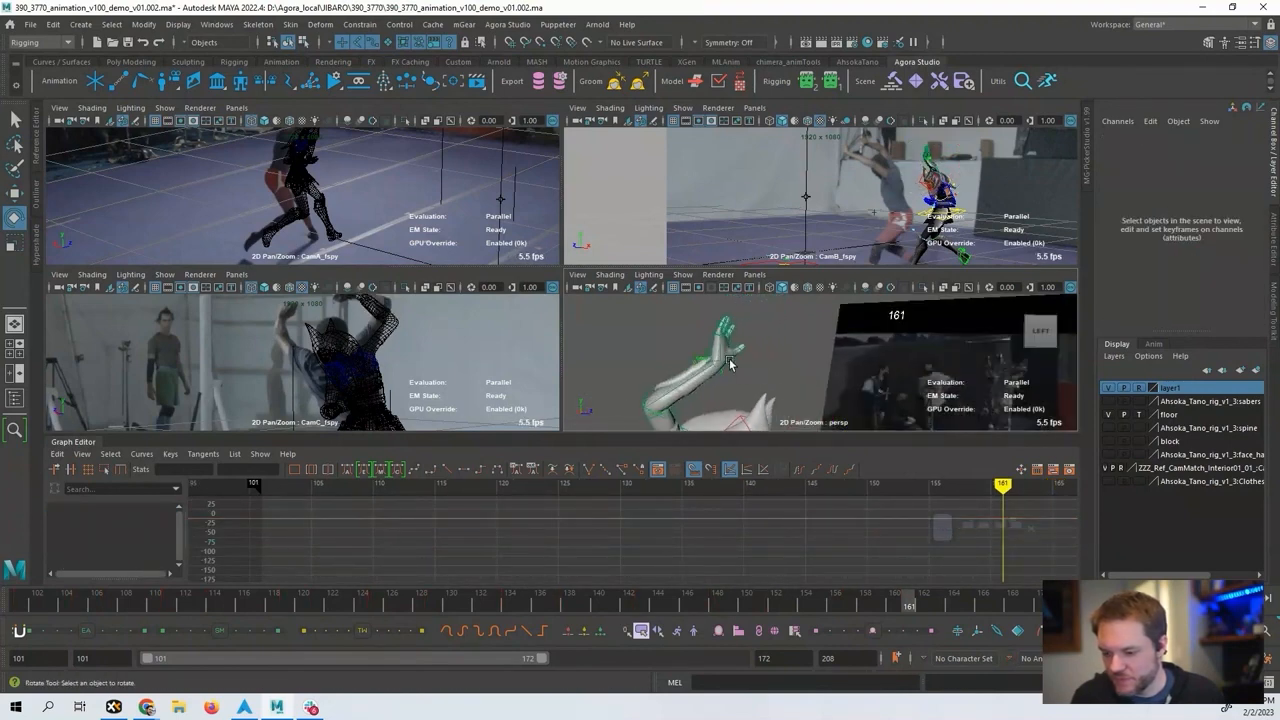
click(717, 350)
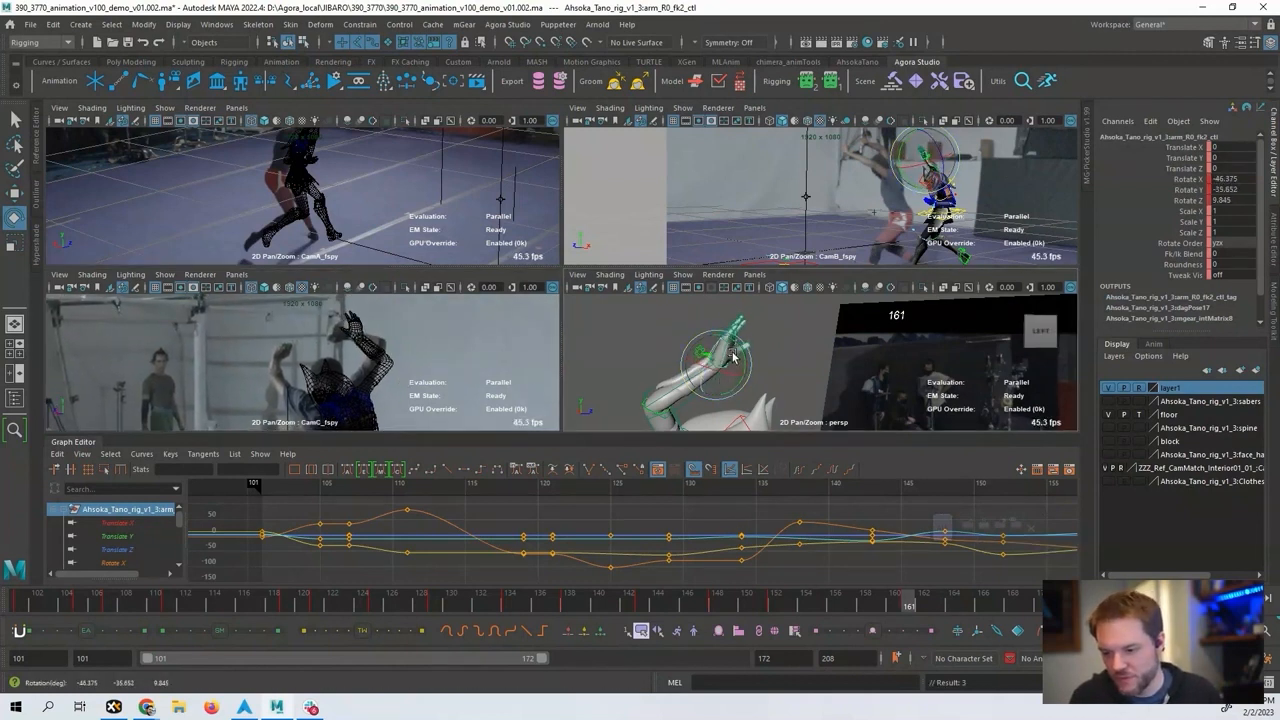
drag(698, 382, 696, 354)
key(ctrl+z)
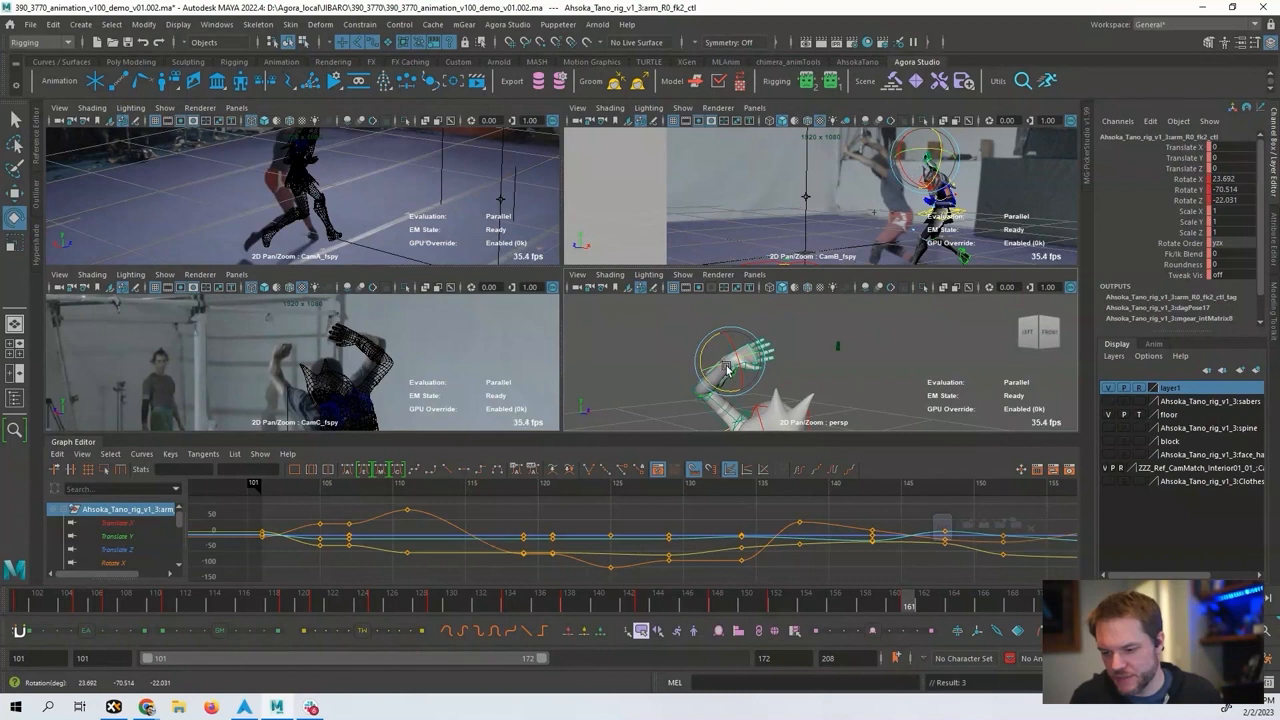
alt+middle_drag(816, 551, 228, 502)
alt+drag(763, 374, 717, 383)
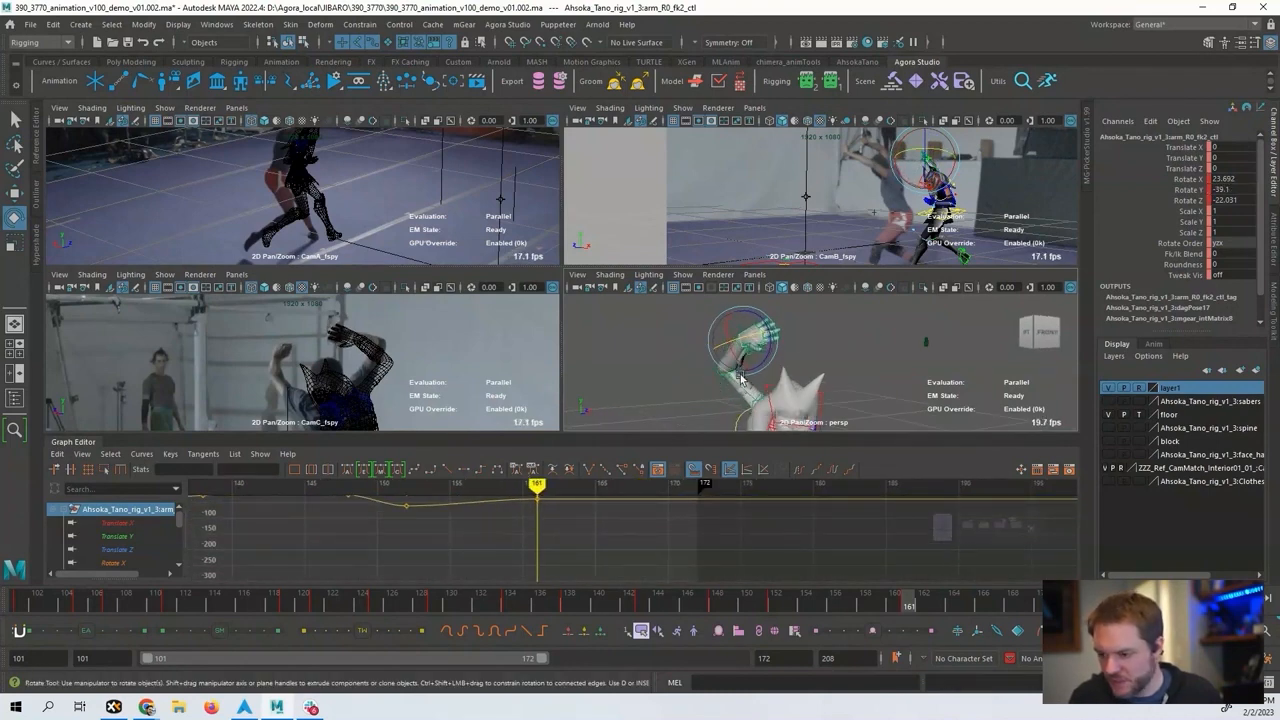
click(811, 358)
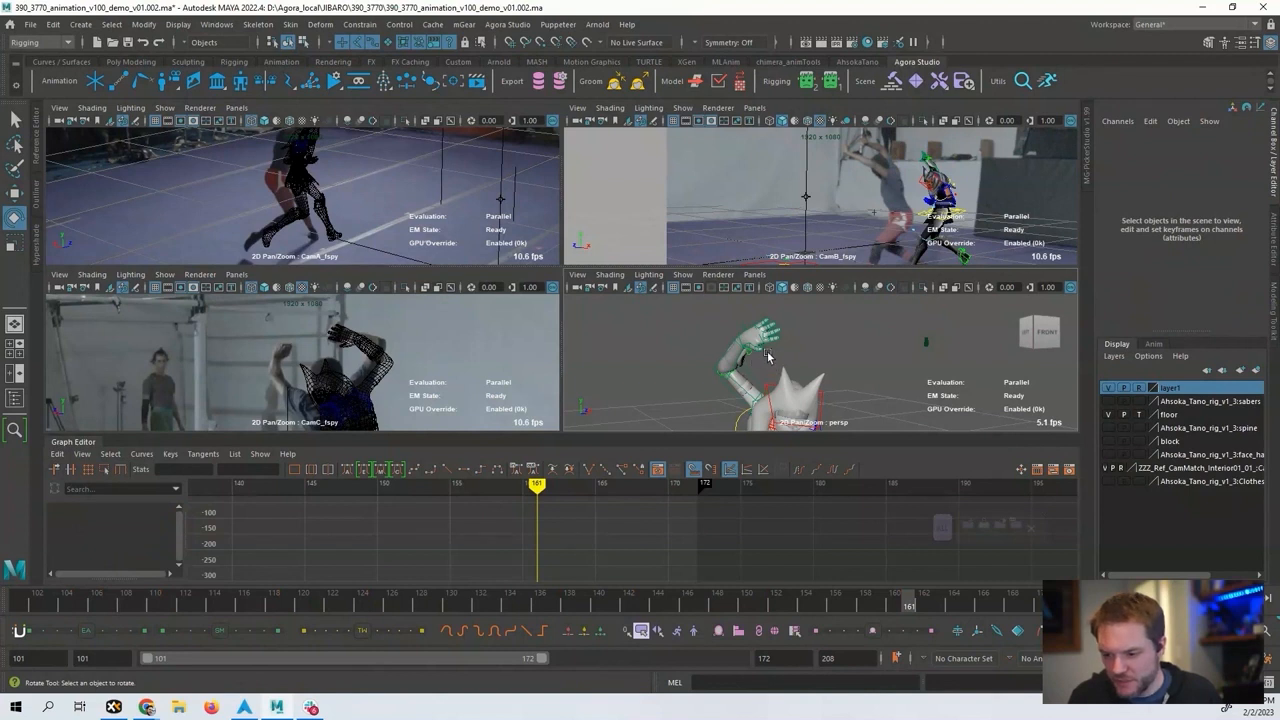
Refine the right upper arm at frame 161 to about -88.6 on Rotate X, -67.1 on Rotate Y and -10.5 on Rotate Z.
click(740, 362)
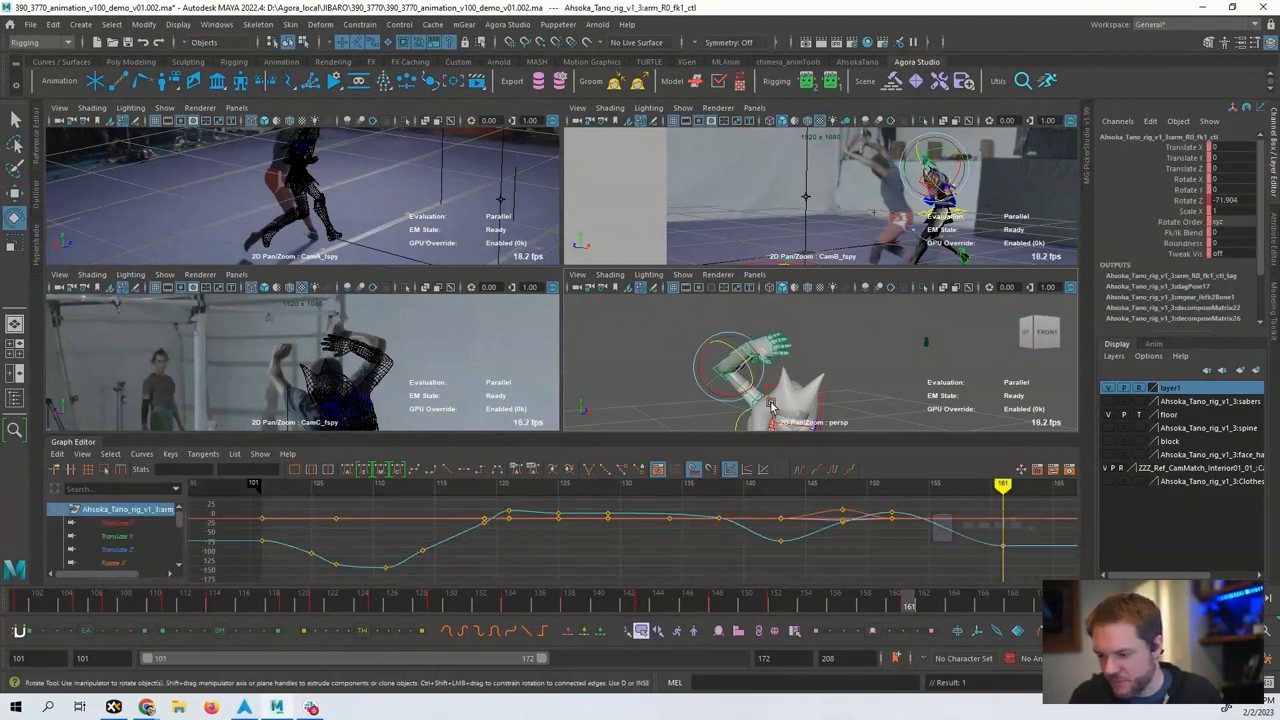
click(801, 360)
click(760, 384)
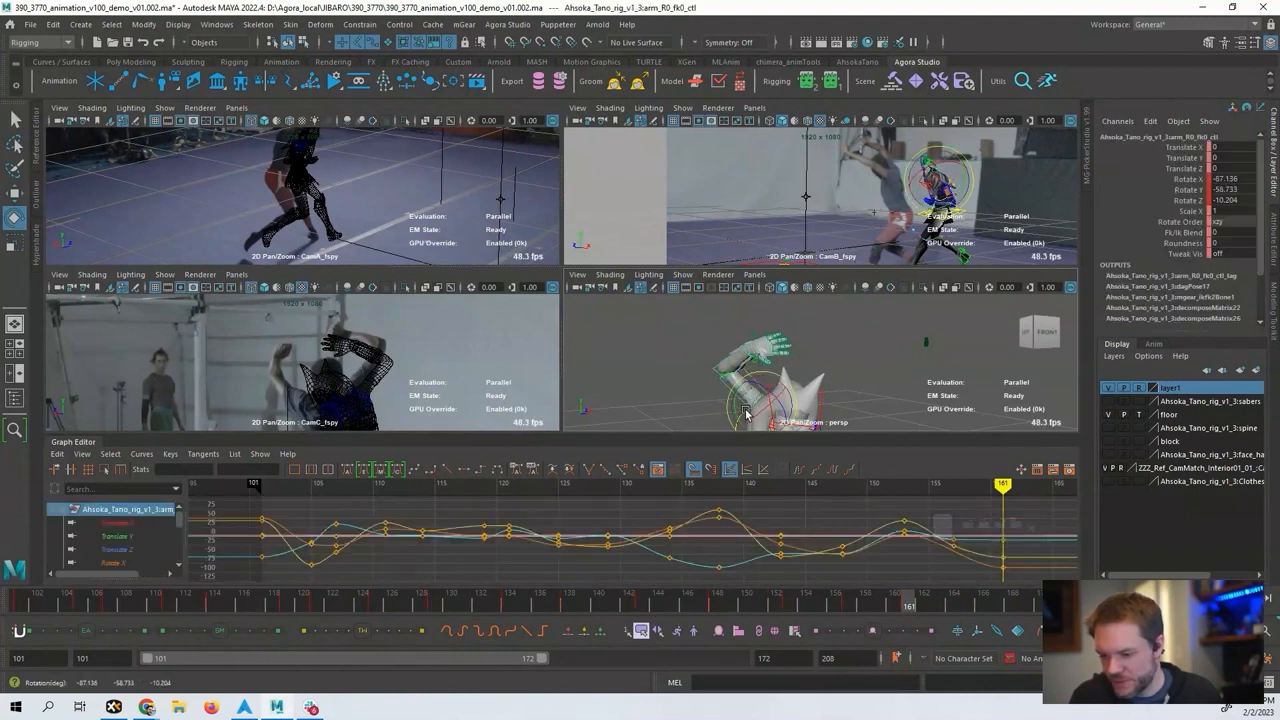
alt+drag(734, 400, 755, 385)
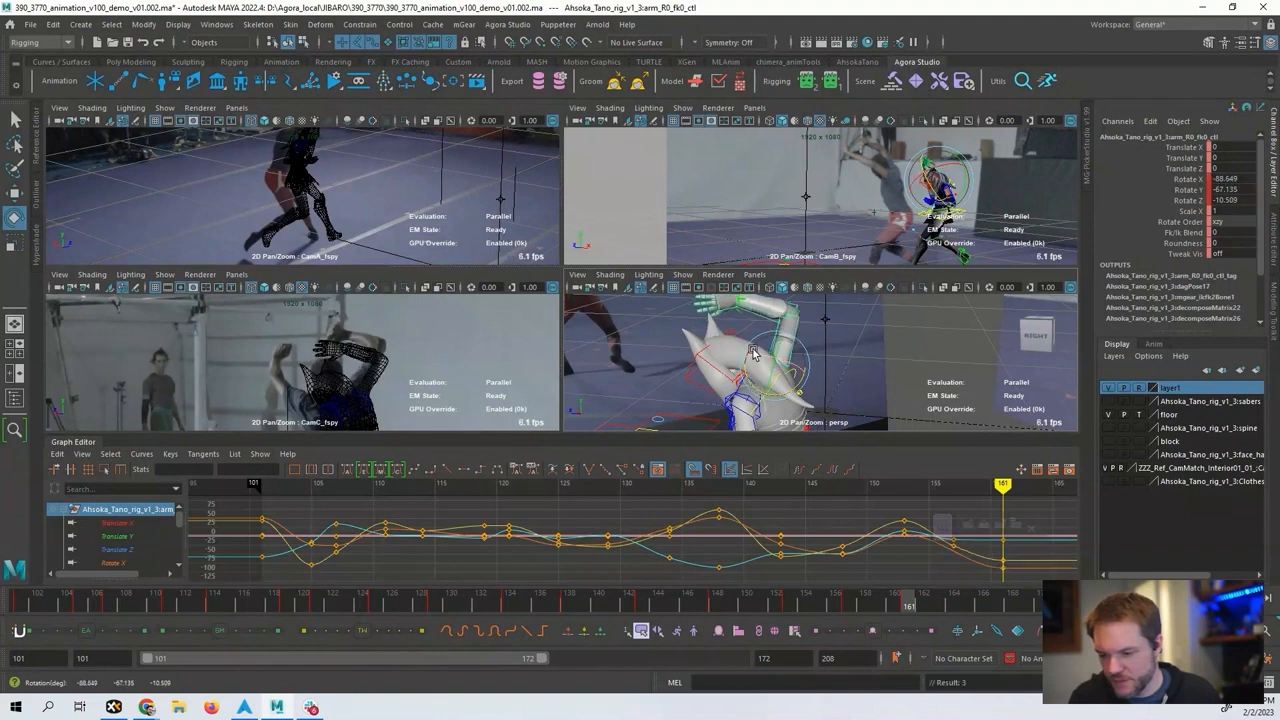
Rotate the right wrist at frame 161 to about 11.9 on Rotate X, -47.8 on Rotate Y and -7.1 on Rotate Z.
alt+middle_drag(770, 319, 765, 354)
click(727, 328)
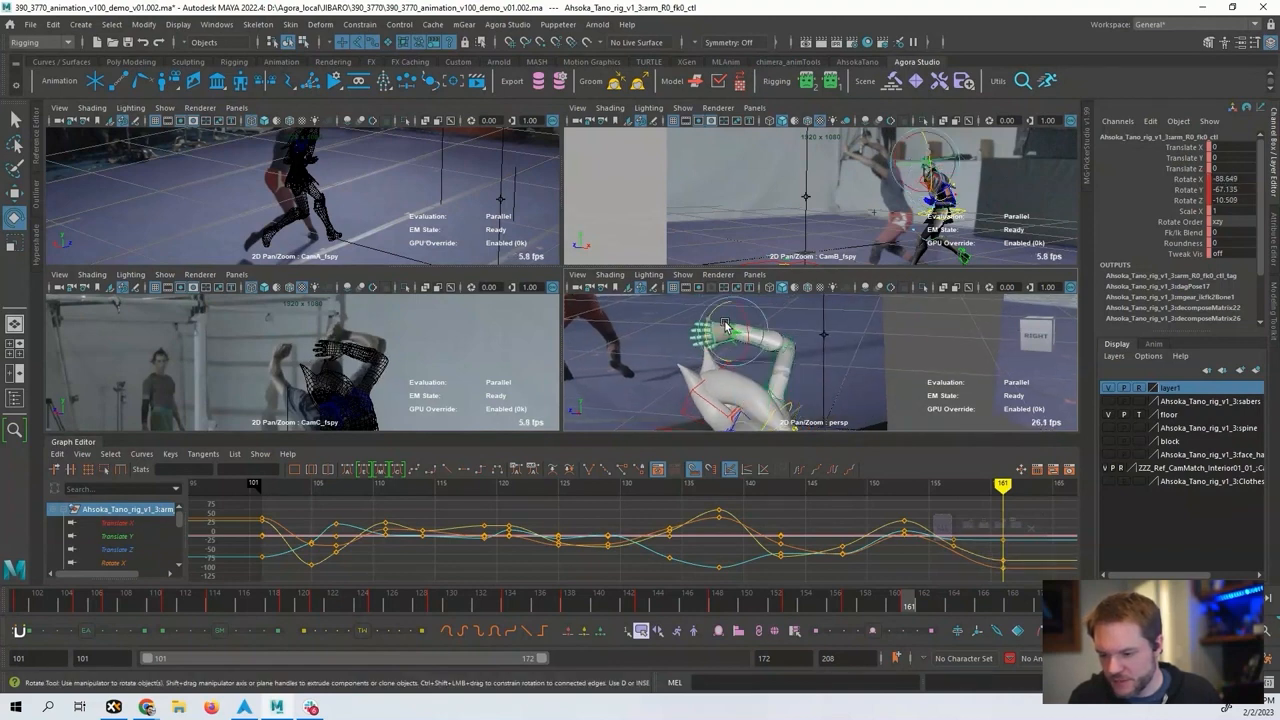
drag(724, 348, 727, 331)
alt+middle_drag(848, 542, 632, 546)
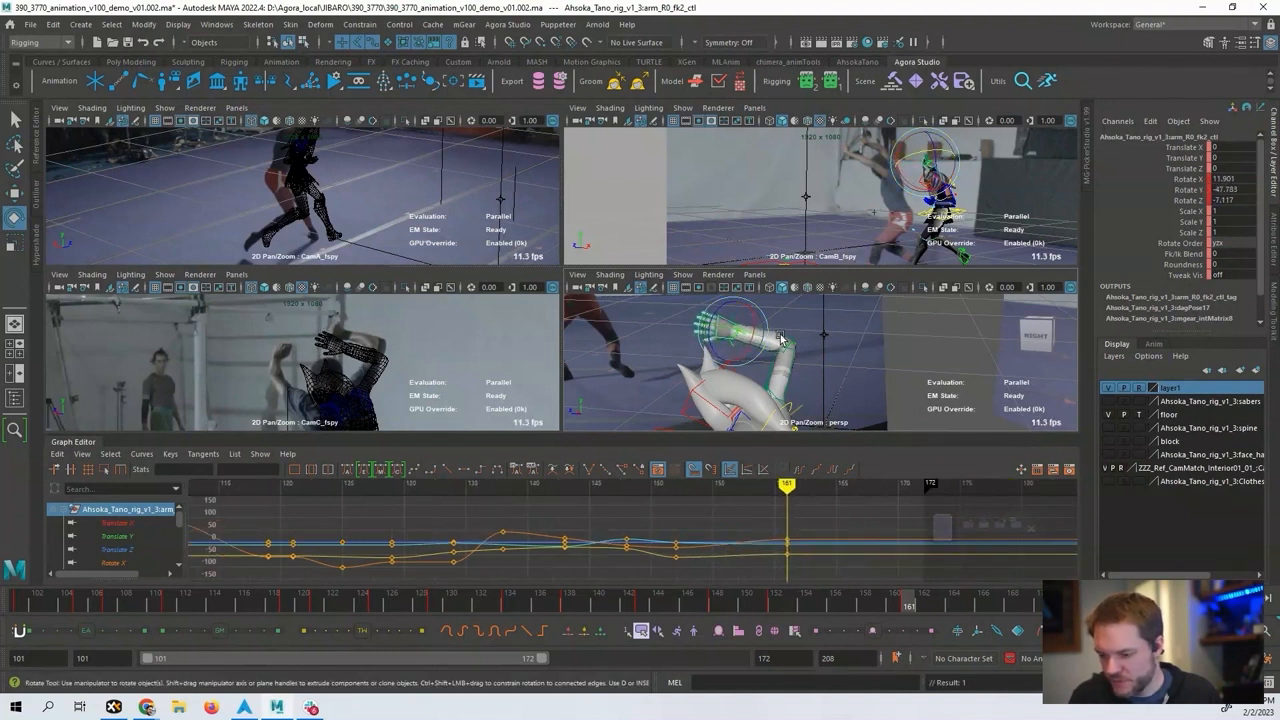
Advance to frame 166 and rotate the right upper arm to about 9.5 on Rotate X, -3.3 on Rotate Y and -63.6 on Rotate Z.
click(776, 374)
click(787, 398)
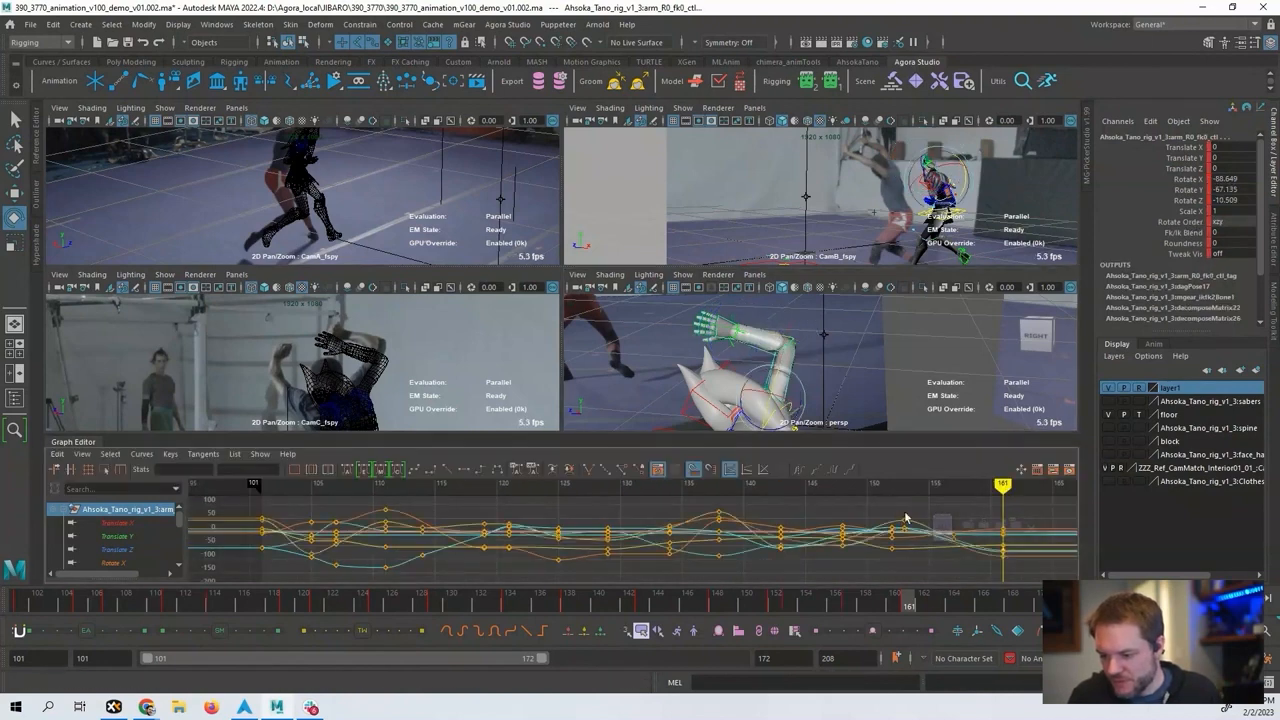
alt+middle_drag(998, 548, 495, 516)
key(alt+period)
key(alt+period)
key(alt+period)
key(alt+period)
key(alt+period)
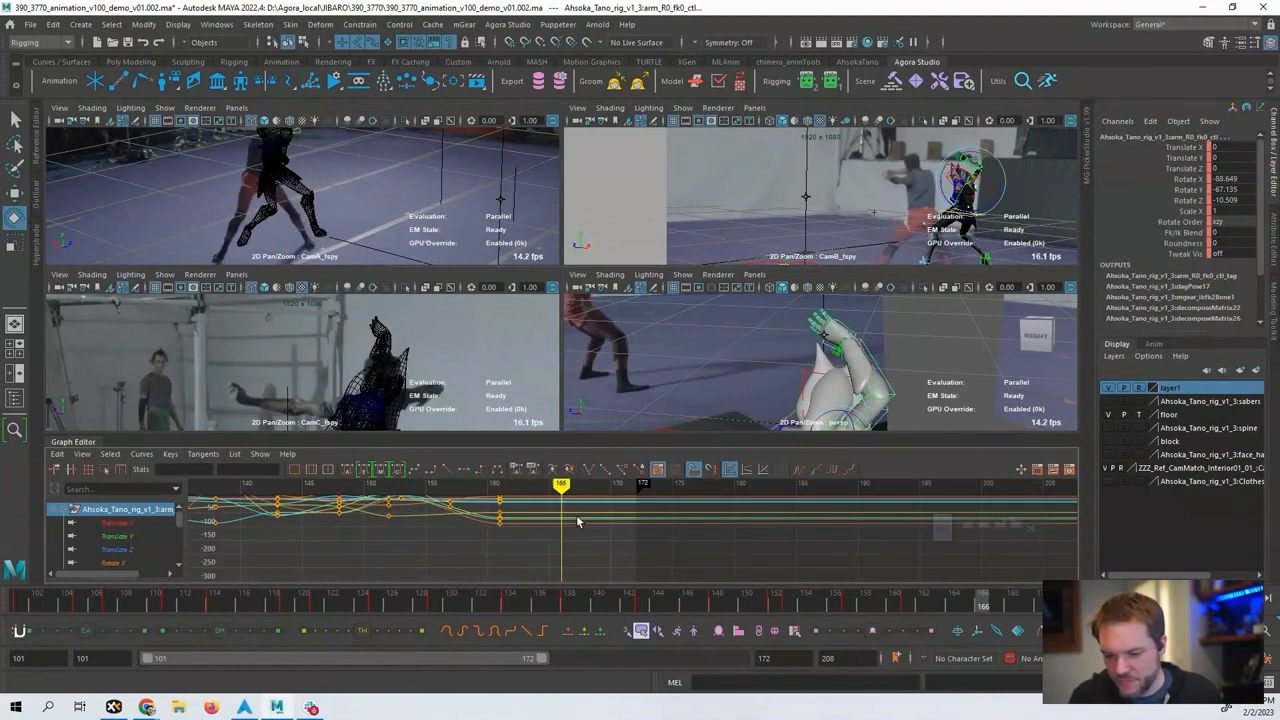
alt+drag(762, 392, 834, 360)
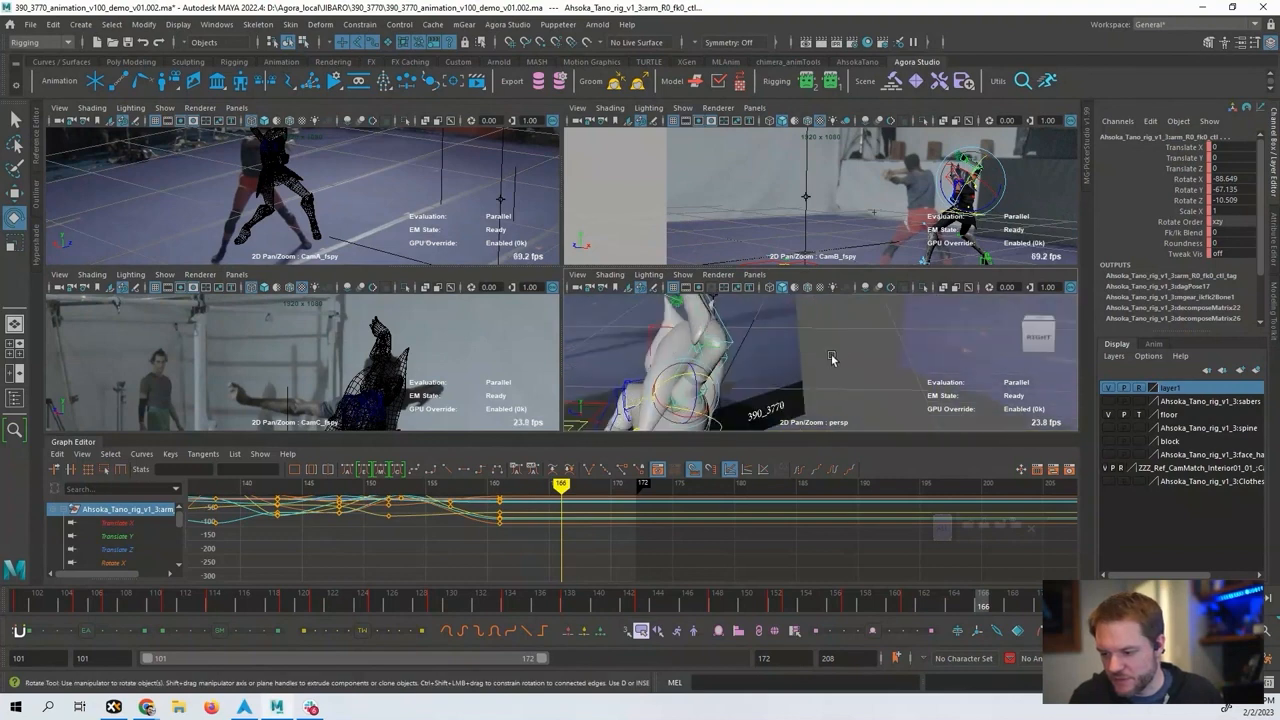
click(834, 360)
click(693, 371)
drag(672, 380, 727, 329)
key(e)
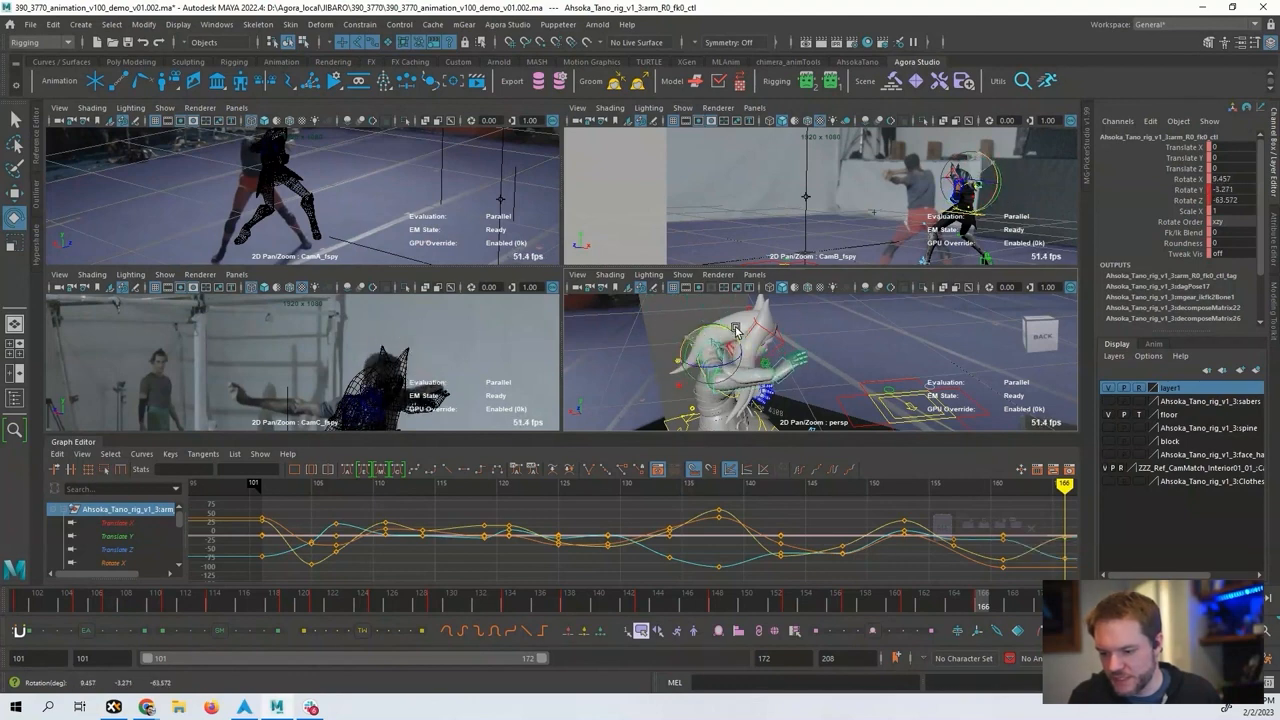
Step back and forth between frames 161 and 166 to check how the right arm moves between the two poses.
alt+drag(768, 370, 850, 375)
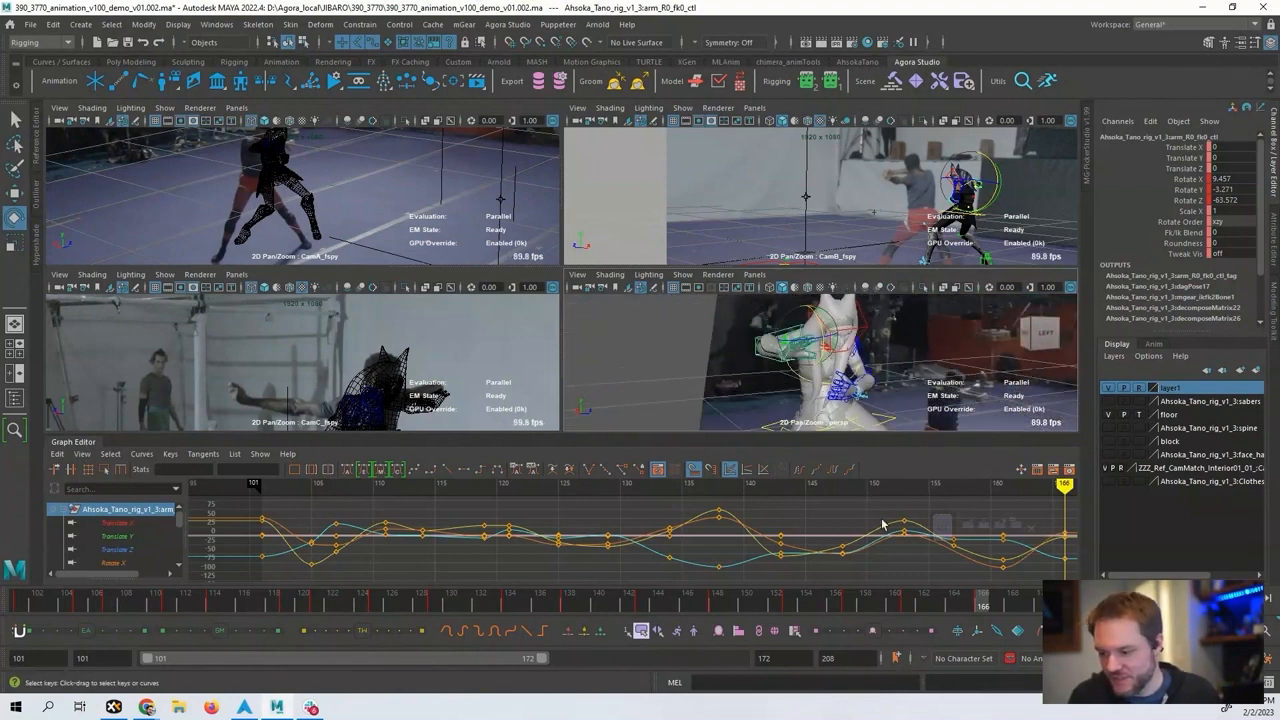
alt+middle_drag(982, 536, 674, 540)
key(alt+comma)
key(alt+comma)
key(alt+comma)
key(alt+comma)
key(alt+comma)
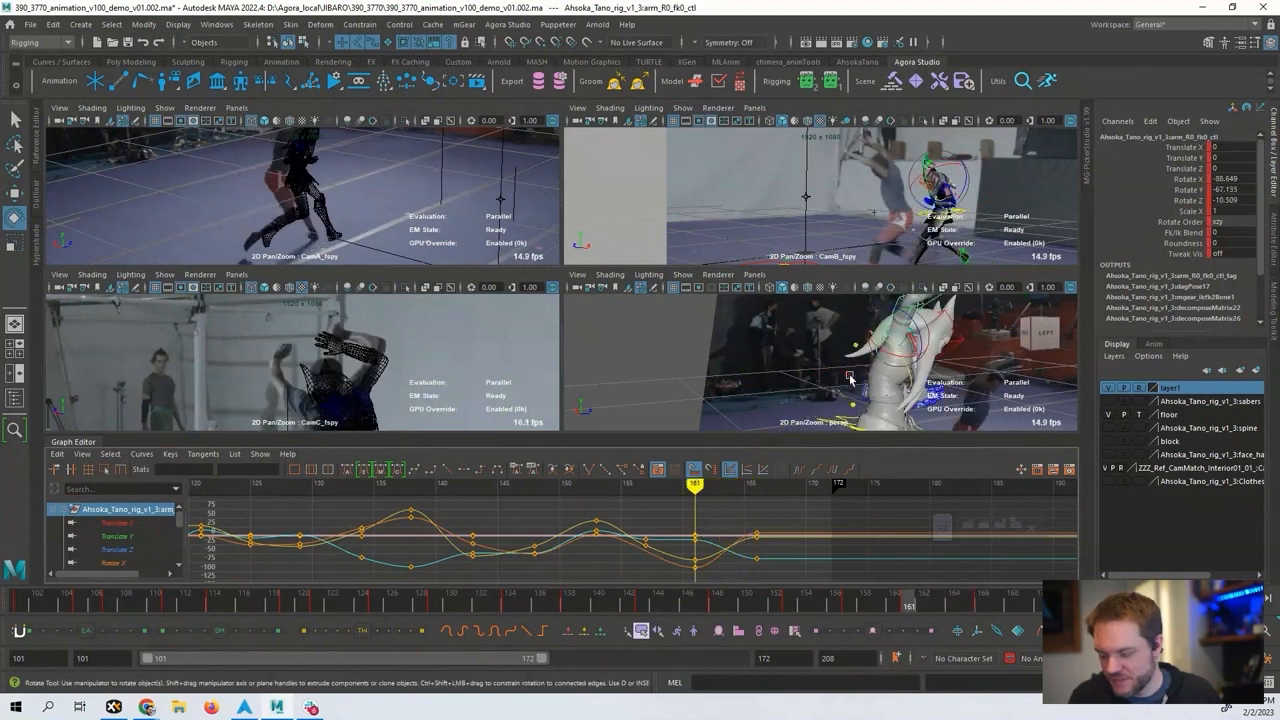
alt+drag(665, 362, 838, 370)
key(alt+period)
key(alt+period)
key(alt+period)
key(alt+period)
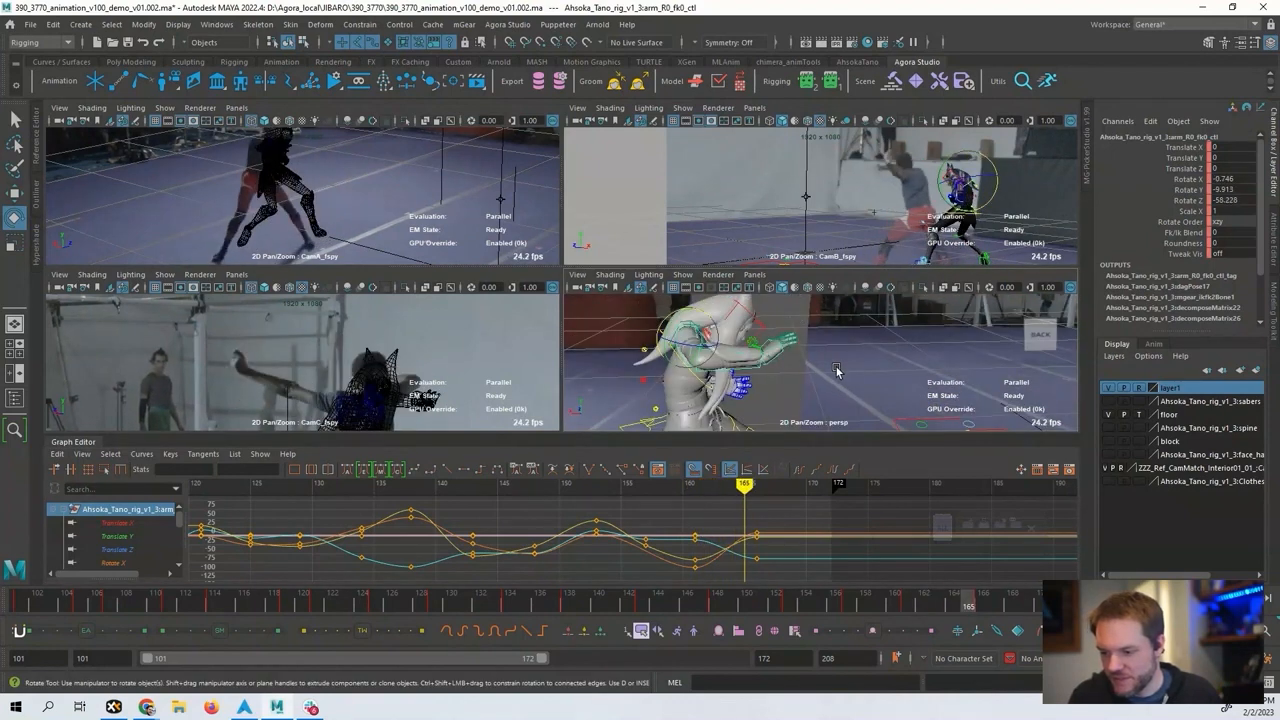
key(alt+comma)
key(alt+comma)
key(alt+comma)
key(alt+comma)
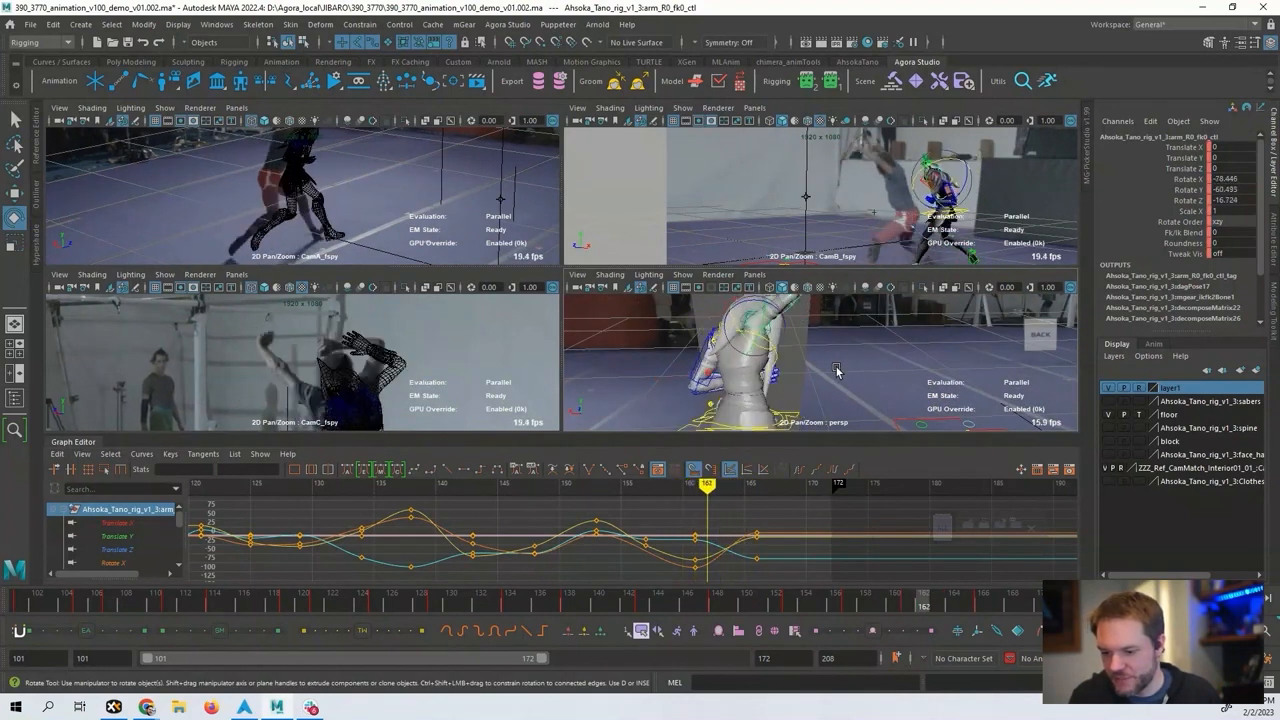
Rotate the right upper arm at frame 164 to about -41.7 on Rotate X, -47.8 on Rotate Y and -68.5 on Rotate Z.
key(alt+period)
key(alt+period)
key(alt+period)
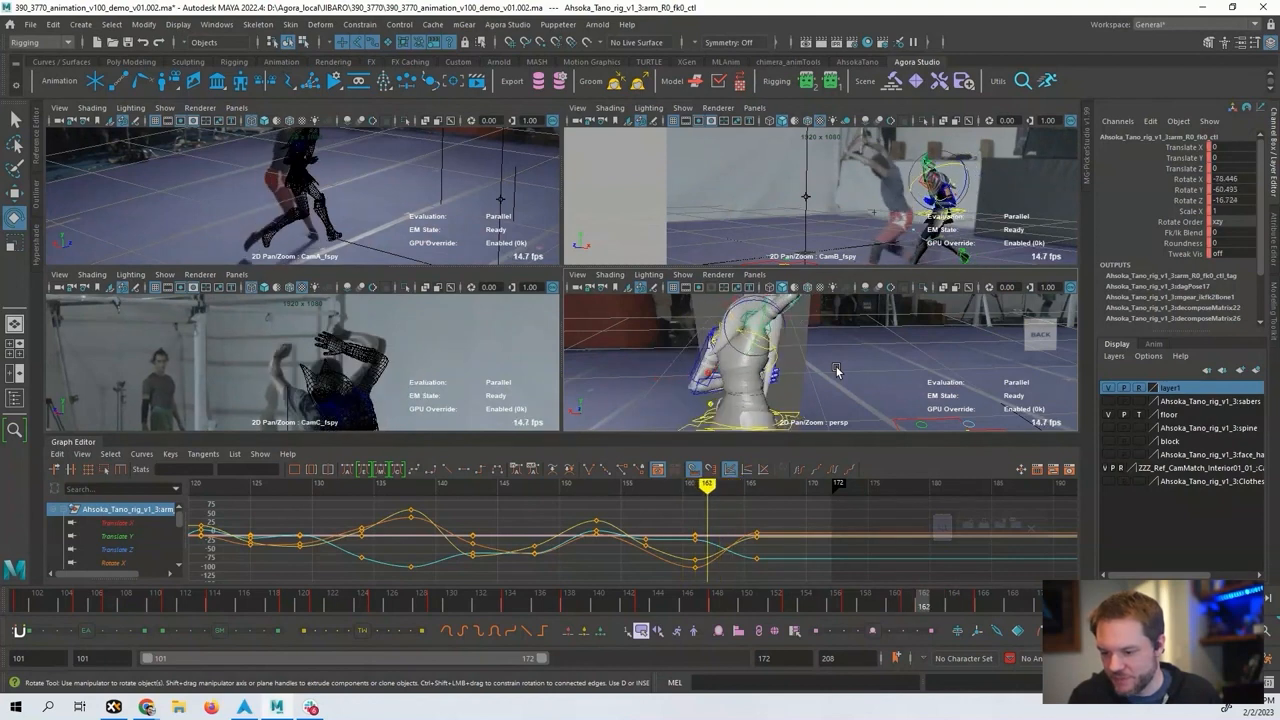
alt+drag(837, 371, 712, 322)
mouse_move(780, 363)
mouse_down()
mouse_move(762, 363)
mouse_move(799, 363)
mouse_up()
Go to frame 166 and bend the right elbow to about -96.6 on Rotate Z.
key(alt+period)
key(alt+period)
key(alt+period)
key(alt+period)
key(alt+period)
key(alt+period)
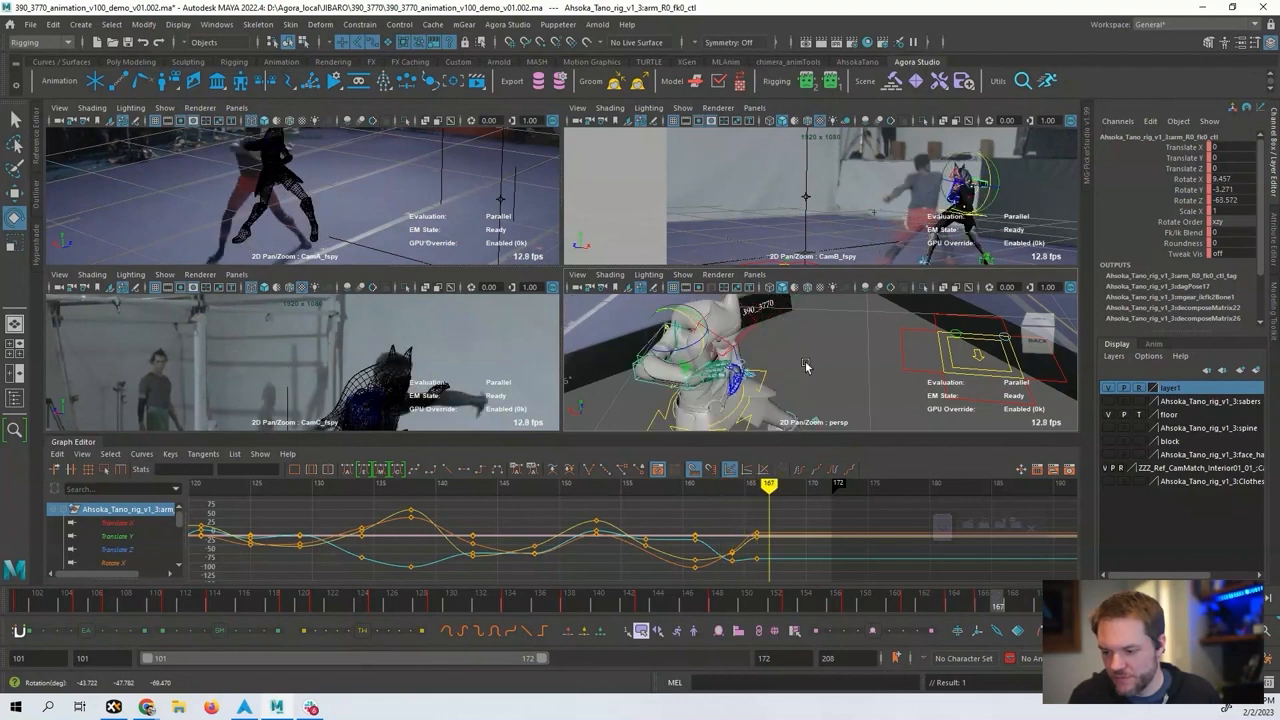
key(alt+comma)
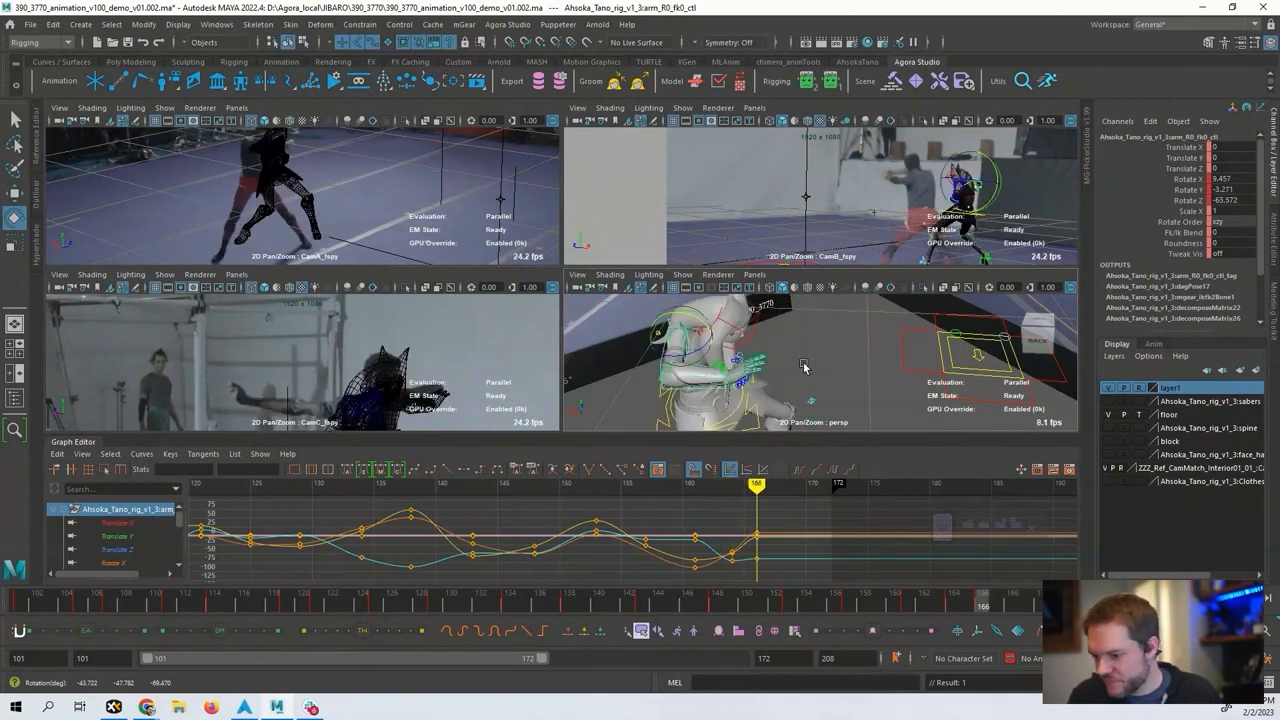
click(703, 380)
drag(703, 380, 694, 380)
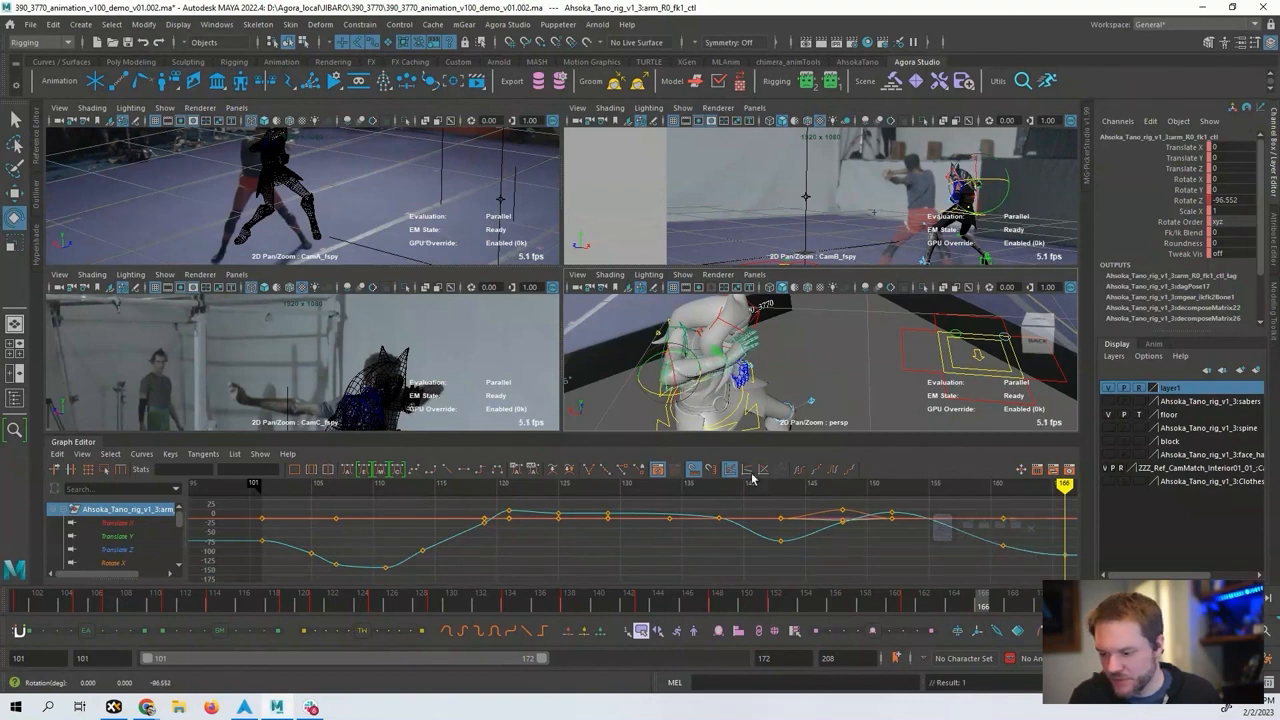
Advance to frame 169 and straighten the right elbow to follow the performer's extending arm.
alt+middle_drag(752, 479, 334, 537)
key(alt+period)
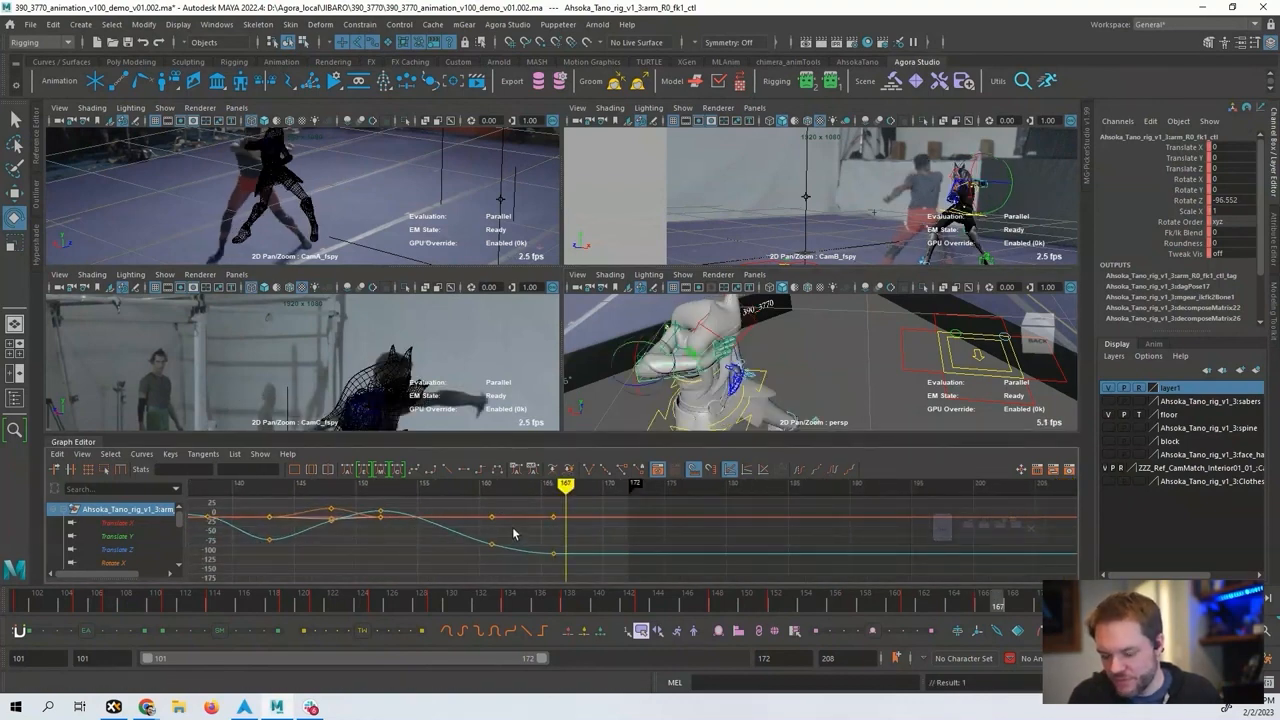
key(alt+period)
key(alt+period)
mouse_move(628, 364)
mouse_down()
mouse_move(584, 363)
mouse_move(625, 345)
mouse_move(618, 360)
mouse_up()
click(779, 340)
alt+drag(779, 340, 693, 356)
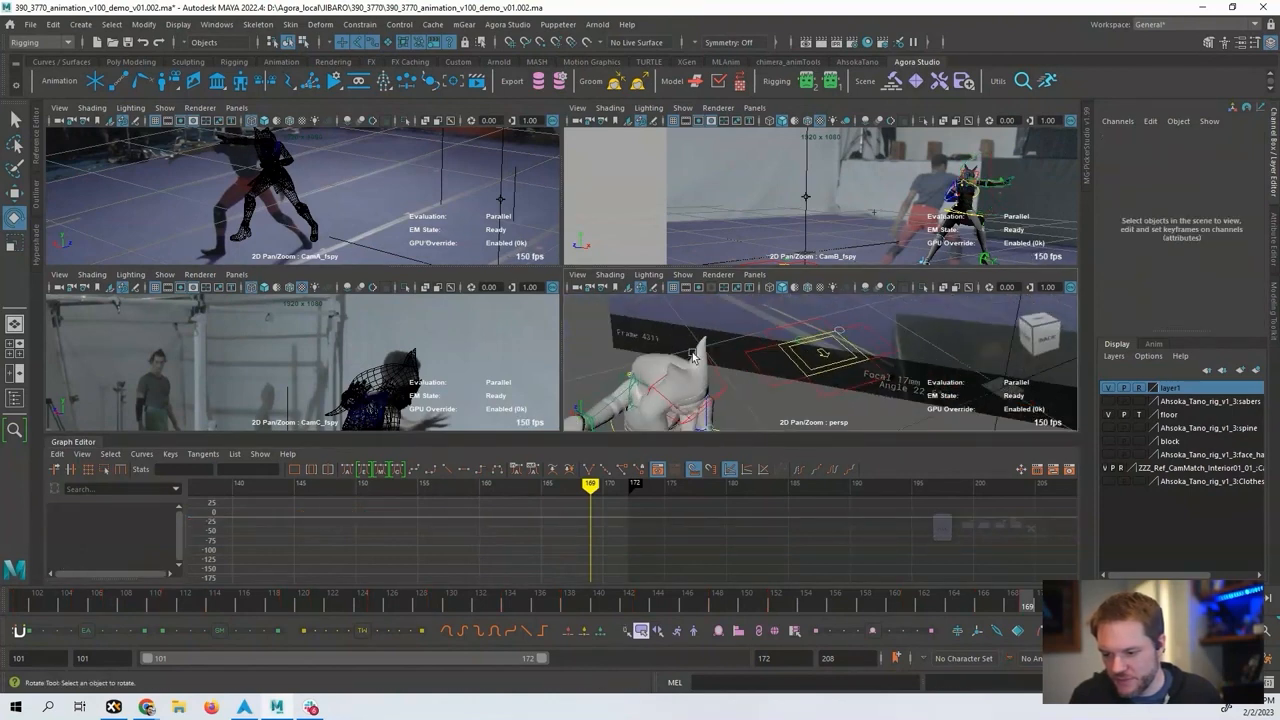
Rotate the right upper arm at frame 169 to about 46.6 on Rotate X, 25.1 on Rotate Y and -66.7 on Rotate Z.
click(614, 406)
alt+middle_drag(743, 406, 794, 357)
alt+drag(794, 357, 749, 371)
alt+middle_drag(749, 371, 775, 357)
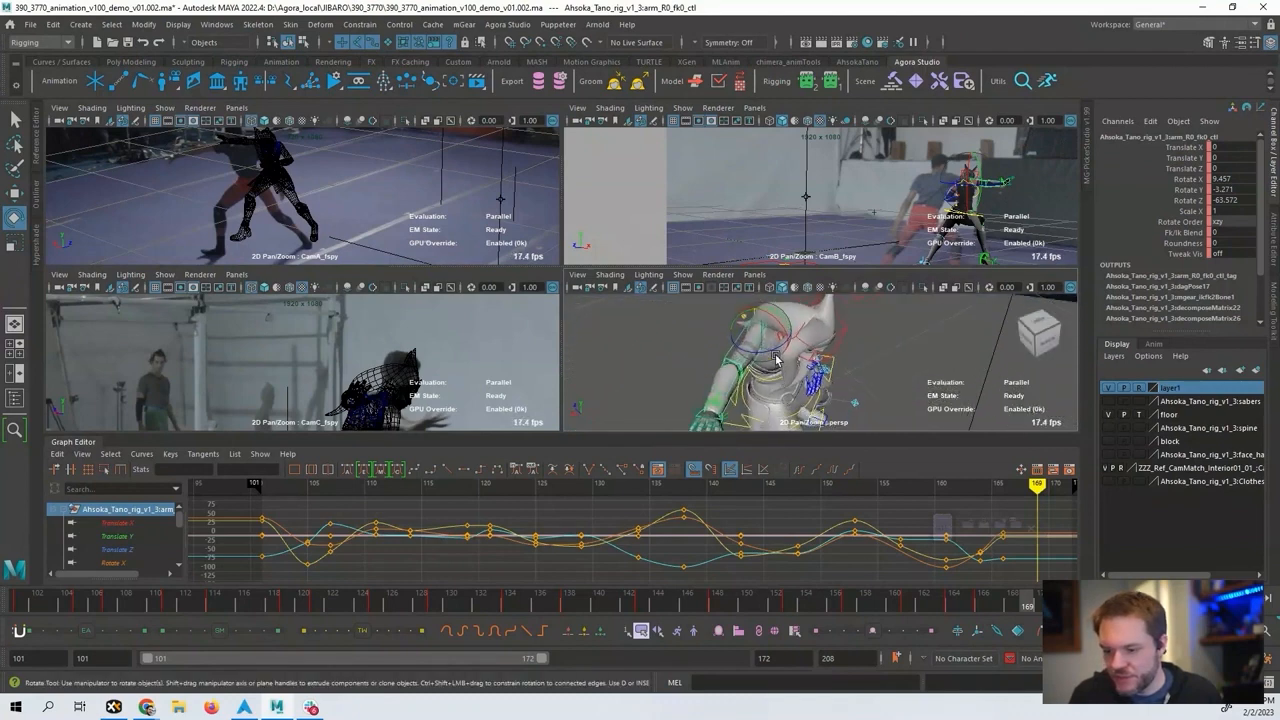
right_click(762, 334)
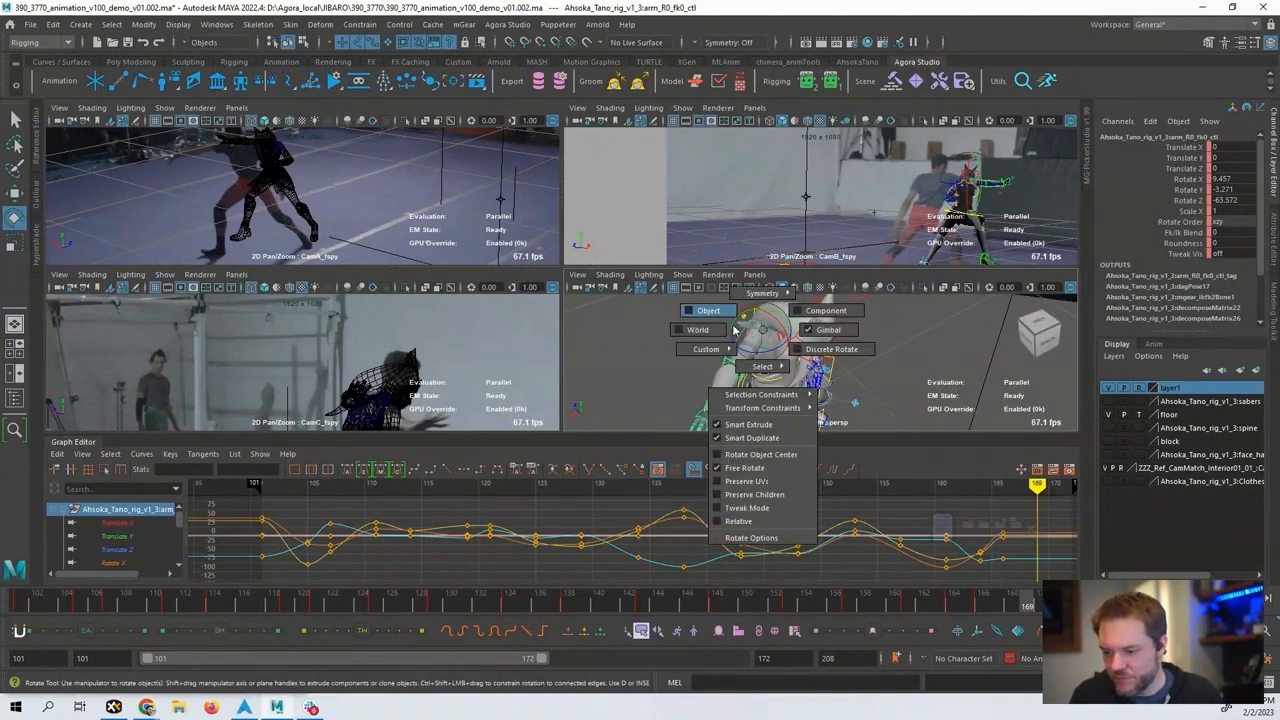
drag(762, 334, 755, 347)
Step through the frames around 170 to compare the right arm's swing with the performer.
key(.)
key(.)
key(.)
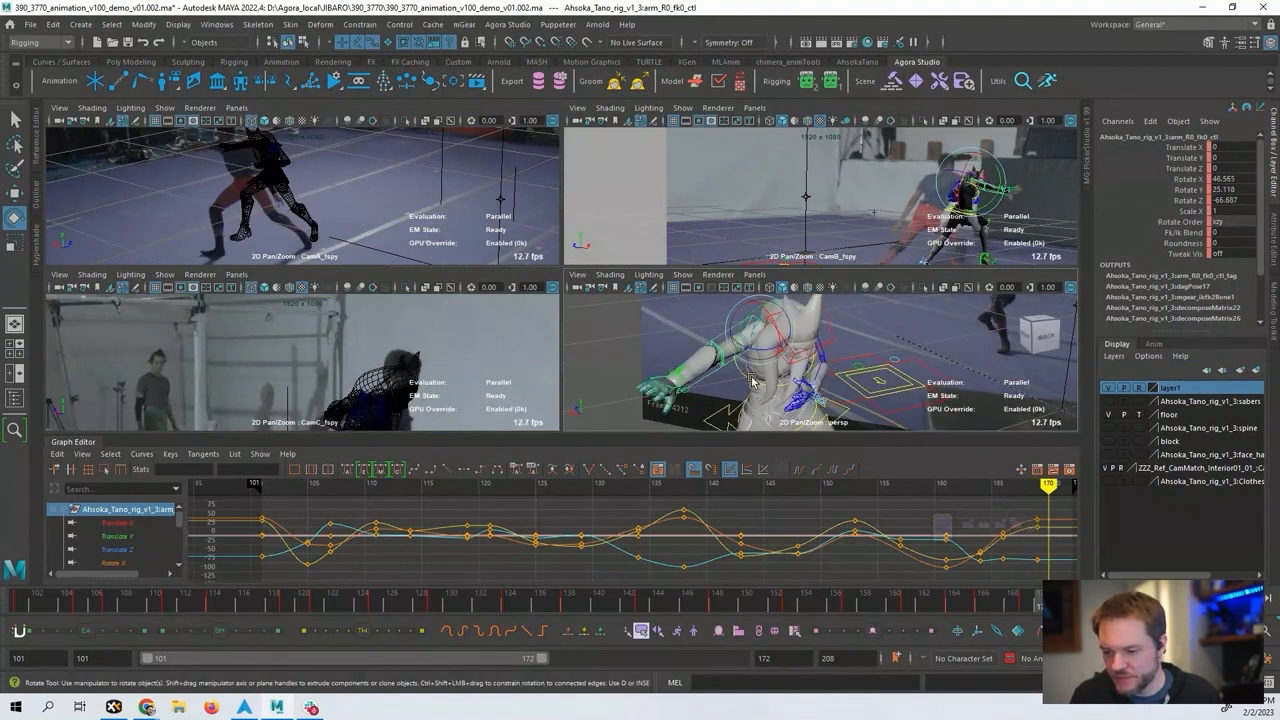
alt+middle_drag(681, 526, 624, 532)
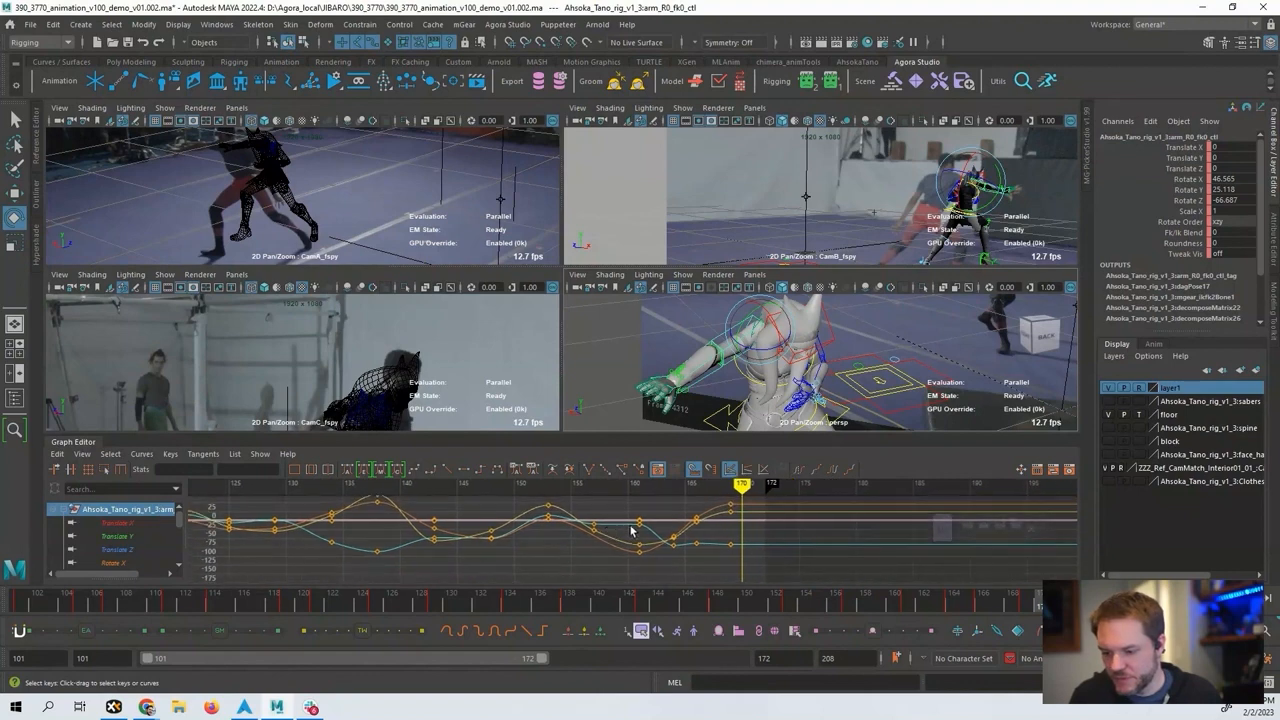
key(alt+period)
key(alt+period)
key(alt+comma)
key(alt+comma)
key(alt+comma)
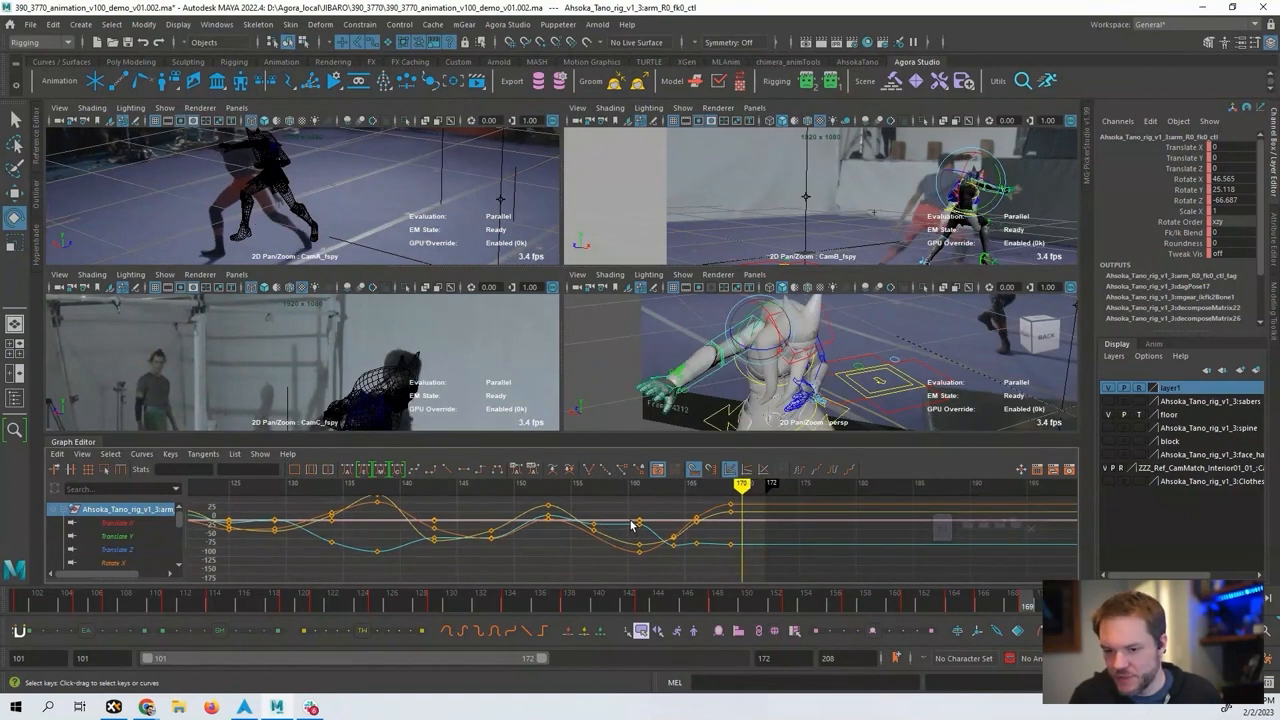
Advance to frame 173 and rotate the right upper arm to about 17.5 on Rotate X, 2.1 on Rotate Y and 3.7 on Rotate Z.
key(alt+period)
key(alt+period)
key(alt+period)
key(alt+period)
key(alt+comma)
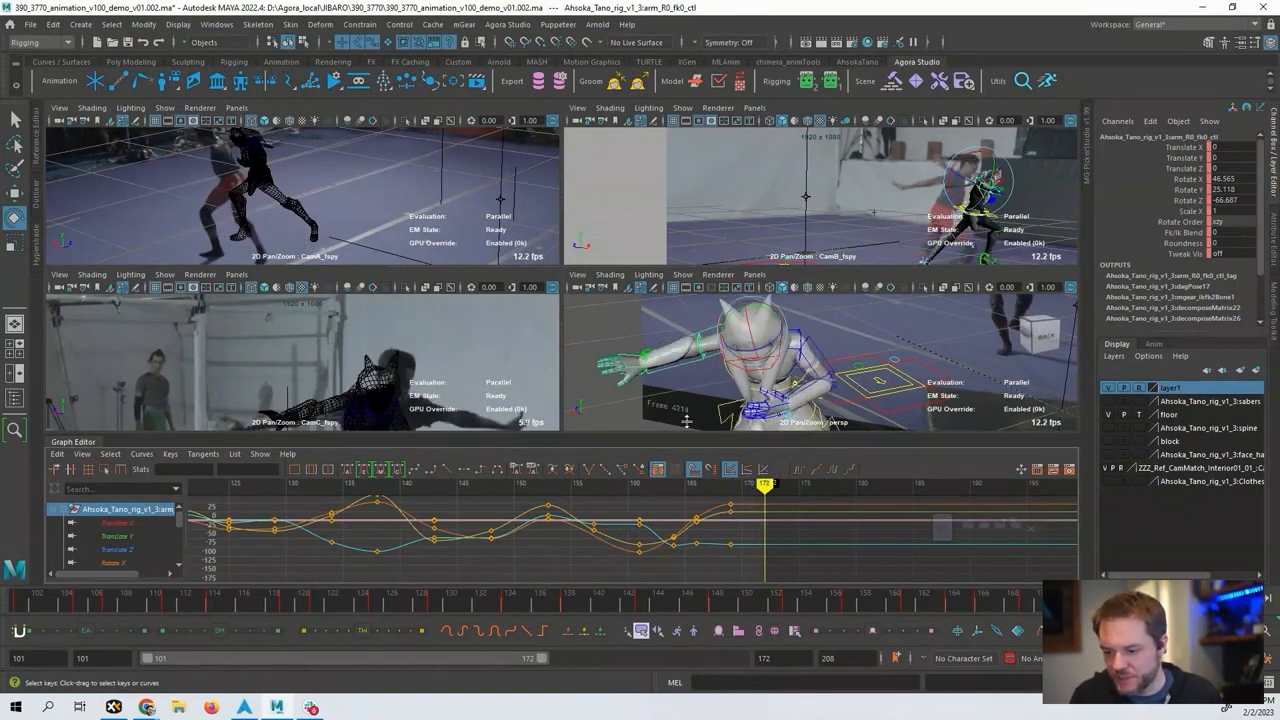
key(alt+period)
alt+drag(718, 383, 752, 380)
alt+right_drag(752, 380, 745, 378)
drag(745, 378, 762, 354)
key(shift+e)
key(shift+e)
Step back to frame 168 and forward to frame 173 to check the right arm's final swing.
key(alt+comma)
key(alt+comma)
key(alt+comma)
key(alt+comma)
key(alt+comma)
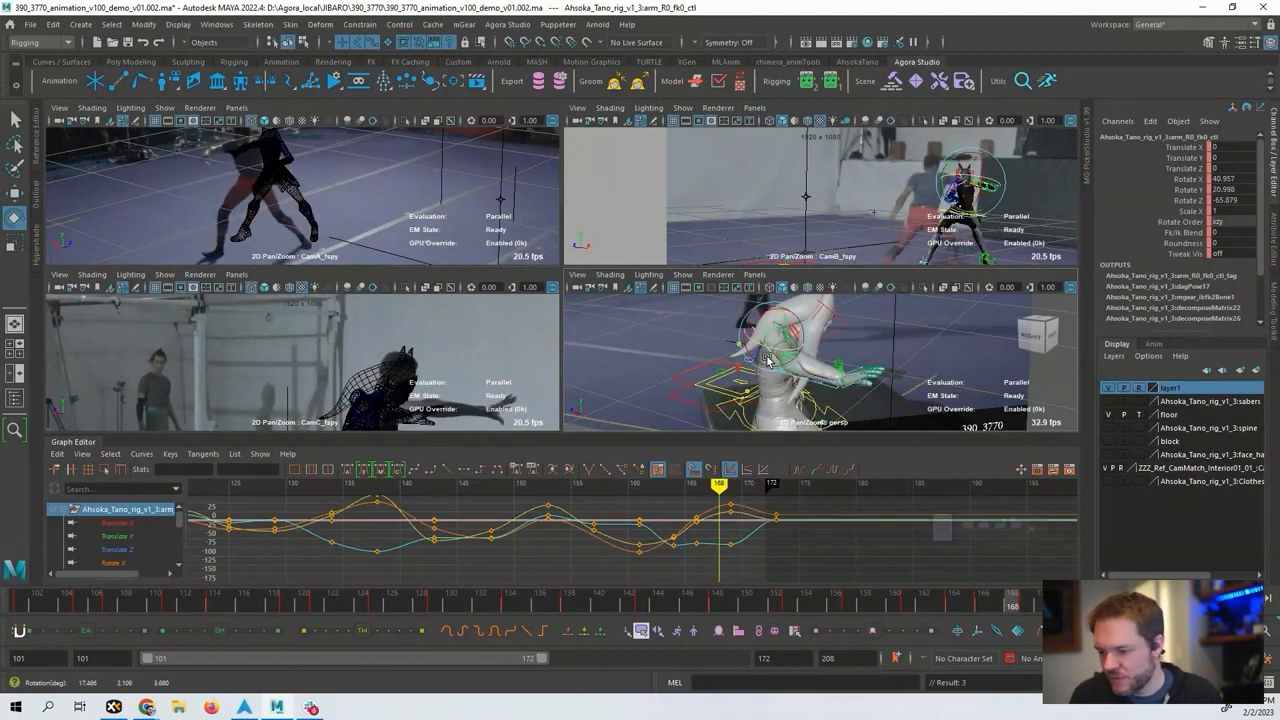
key(alt+period)
key(alt+period)
key(alt+period)
key(alt+period)
key(alt+period)
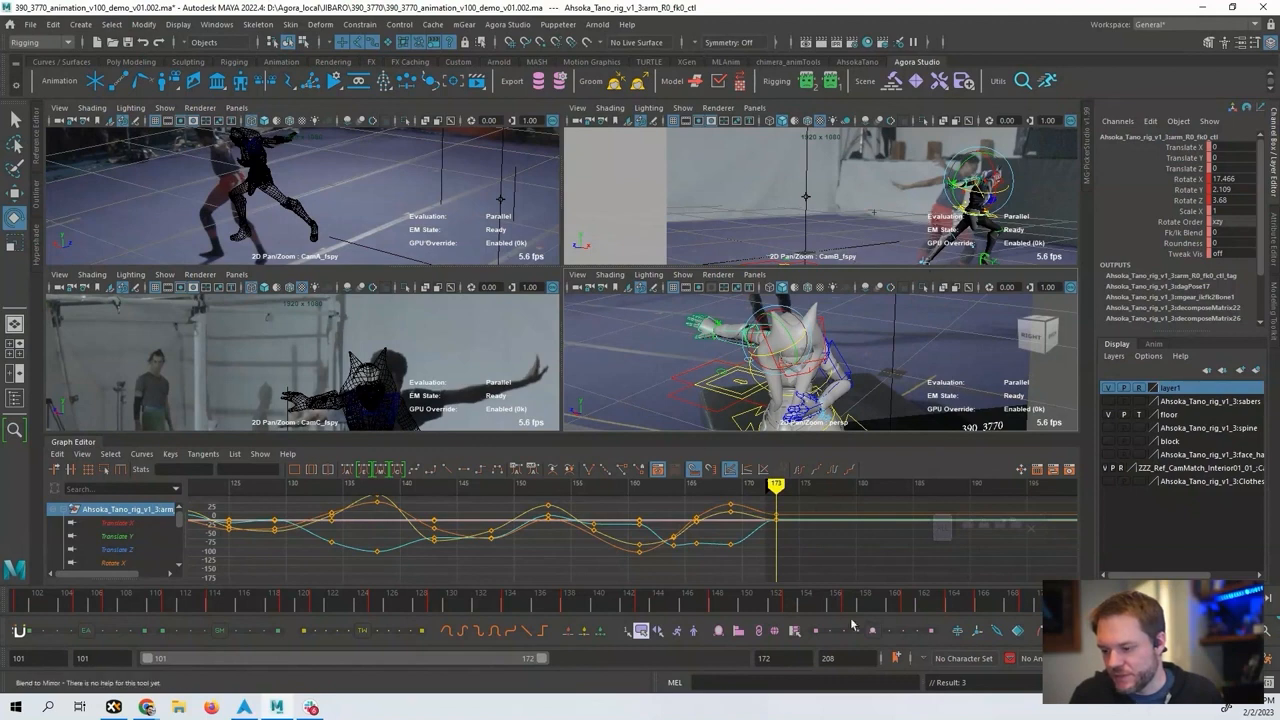
Enlarge the CamB view with nothing selected and play back the animation to review the arm against the footage.
click(1008, 148)
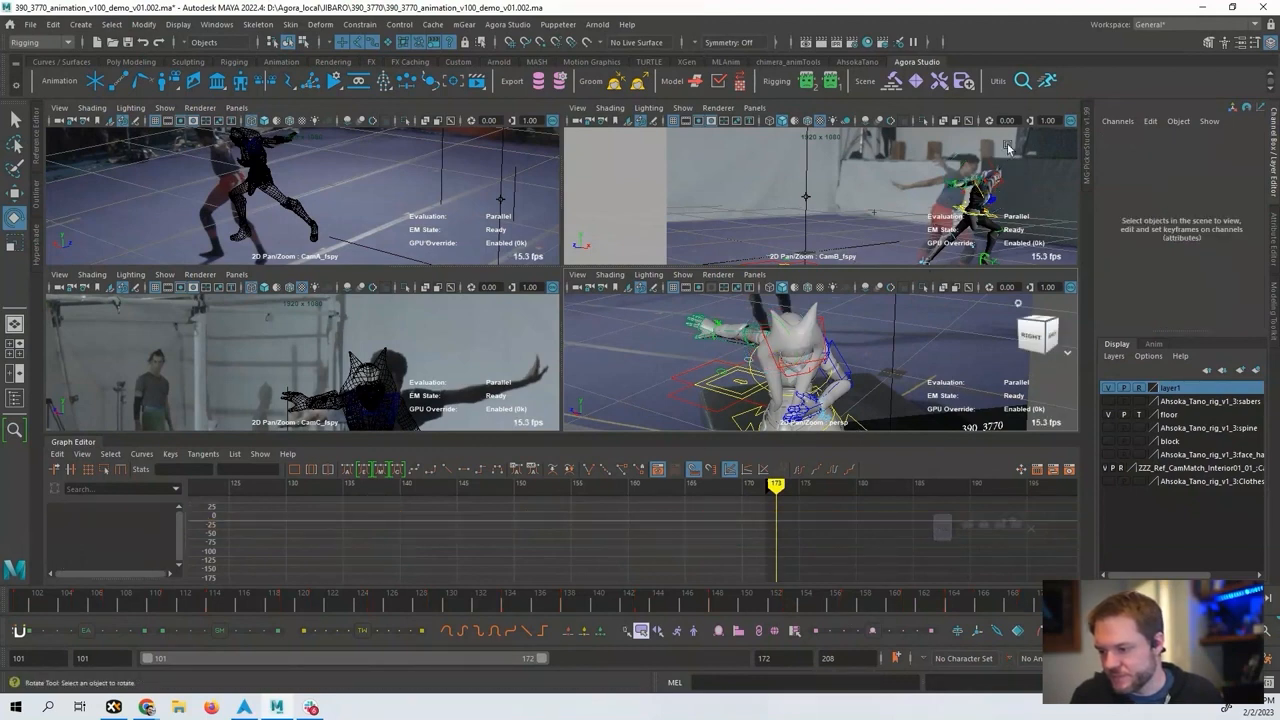
key(space)
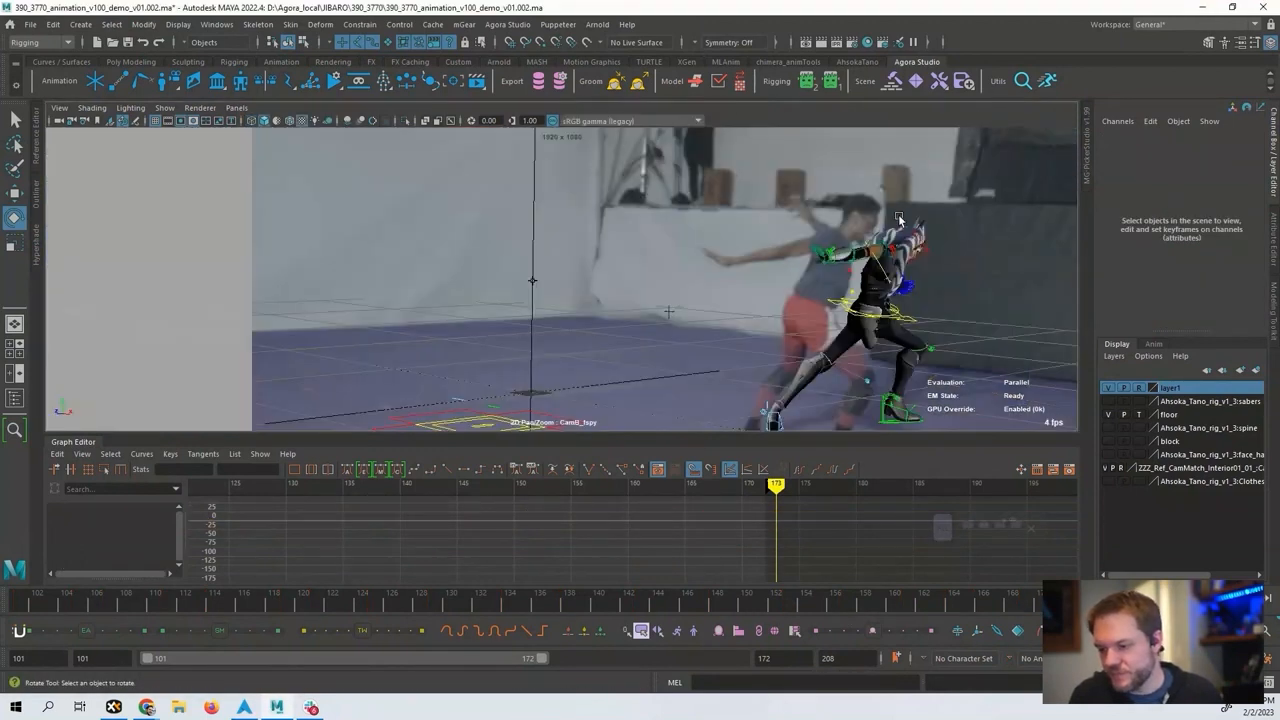
key(alt+v)
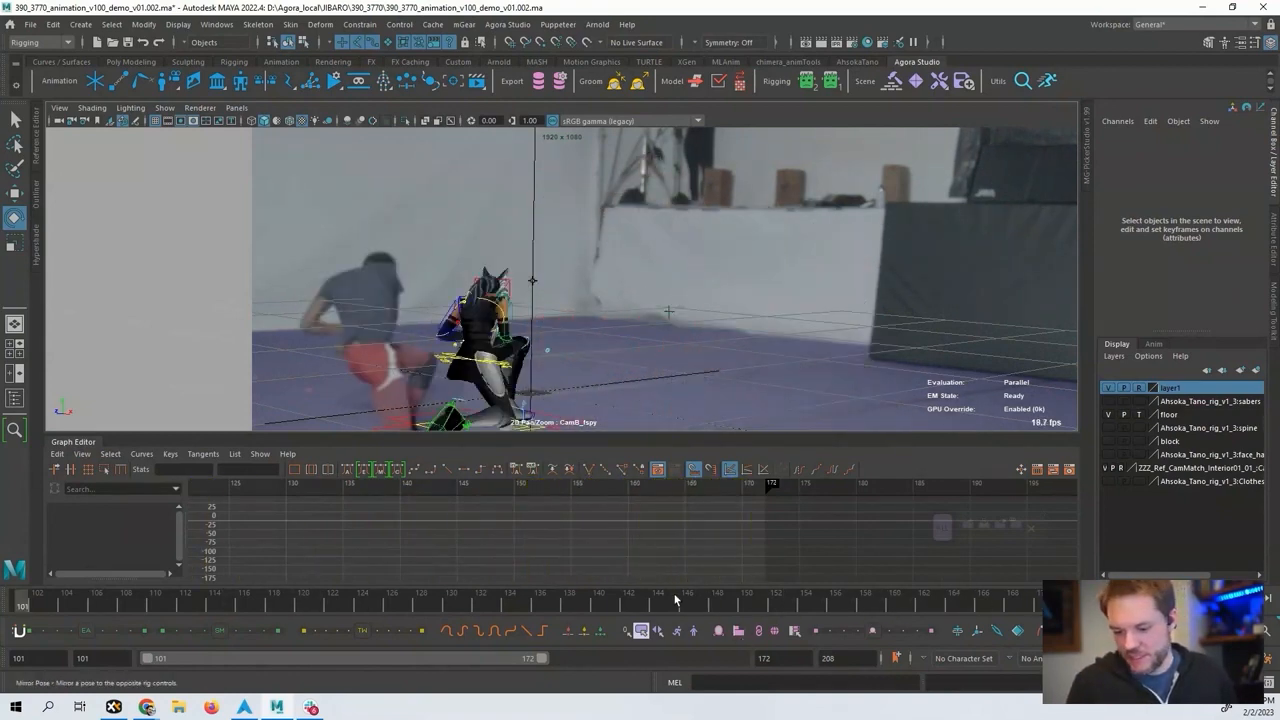
scroll(766, 528, down, 3)
alt+right_drag(766, 528, 657, 520)
alt+middle_drag(657, 520, 682, 520)
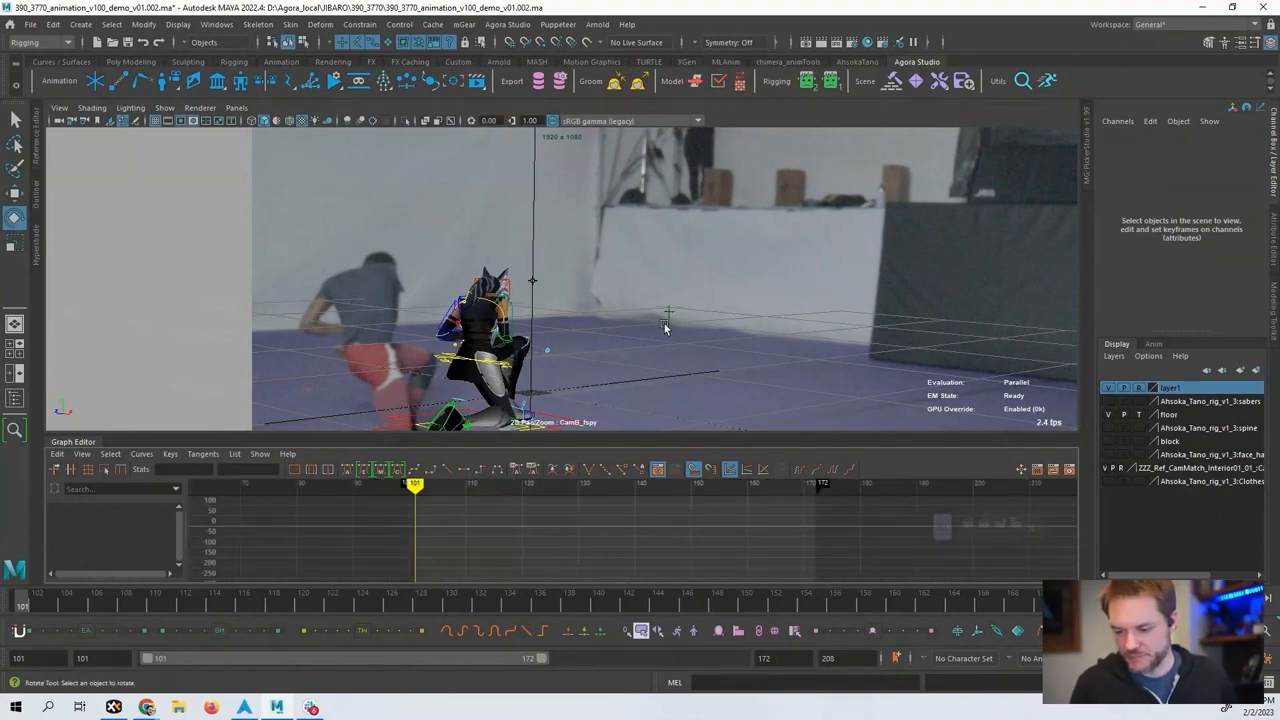
Return to the four-view layout, select the right upper arm control and examine its pose at frame 101 and its animation curves.
key(space)
alt+drag(727, 343, 923, 331)
alt+middle_drag(923, 331, 878, 345)
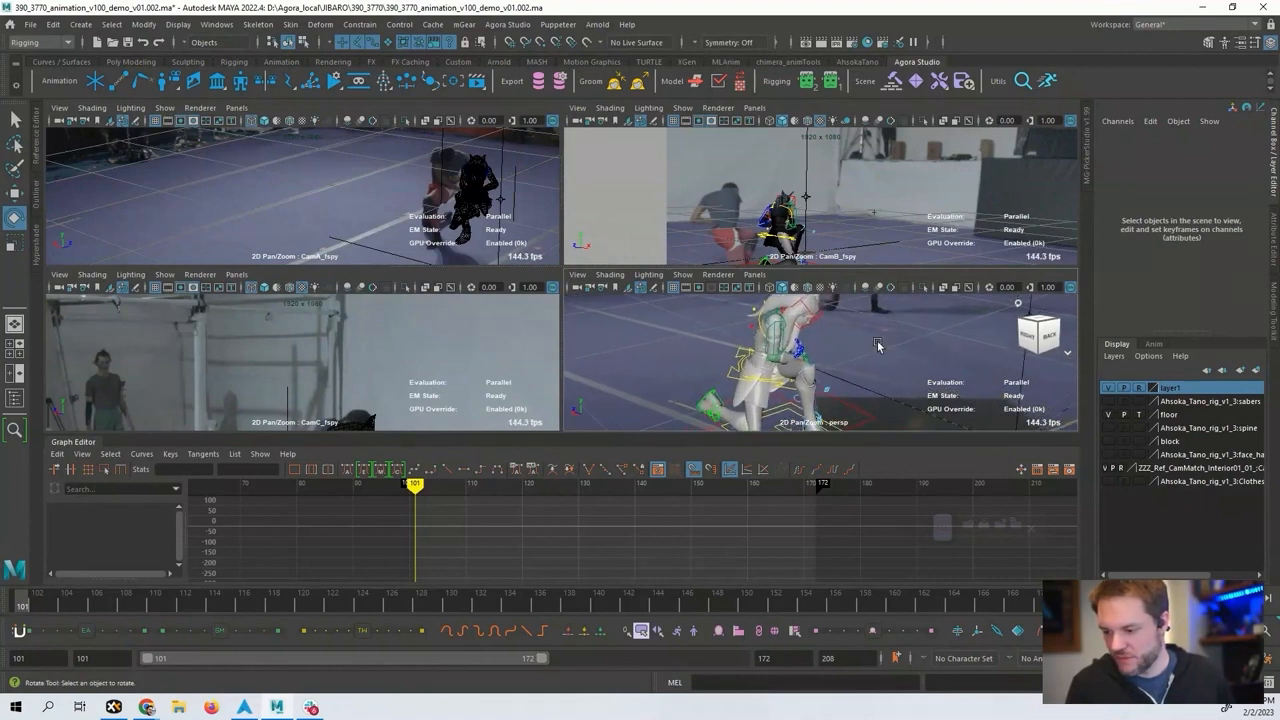
click(783, 340)
key(f)
alt+right_drag(914, 346, 862, 350)
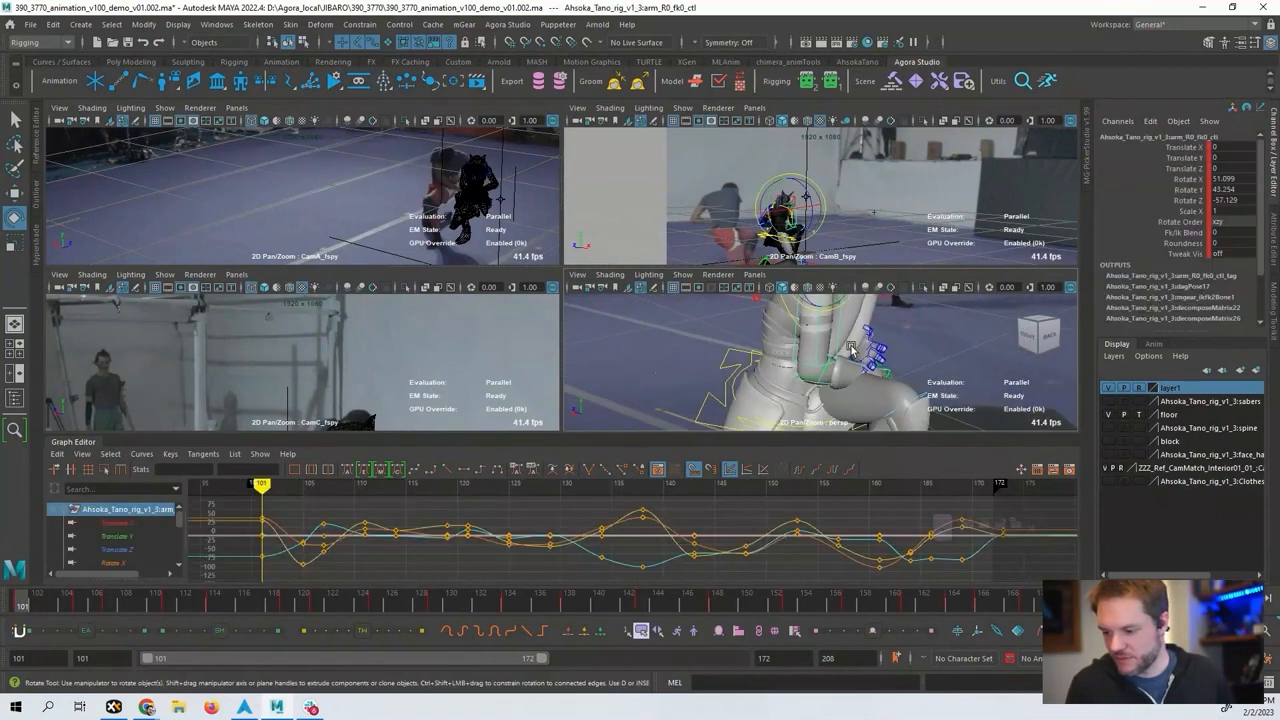
alt+drag(862, 350, 815, 350)
alt+middle_drag(815, 350, 840, 356)
alt+right_drag(840, 356, 760, 358)
alt+drag(760, 358, 716, 362)
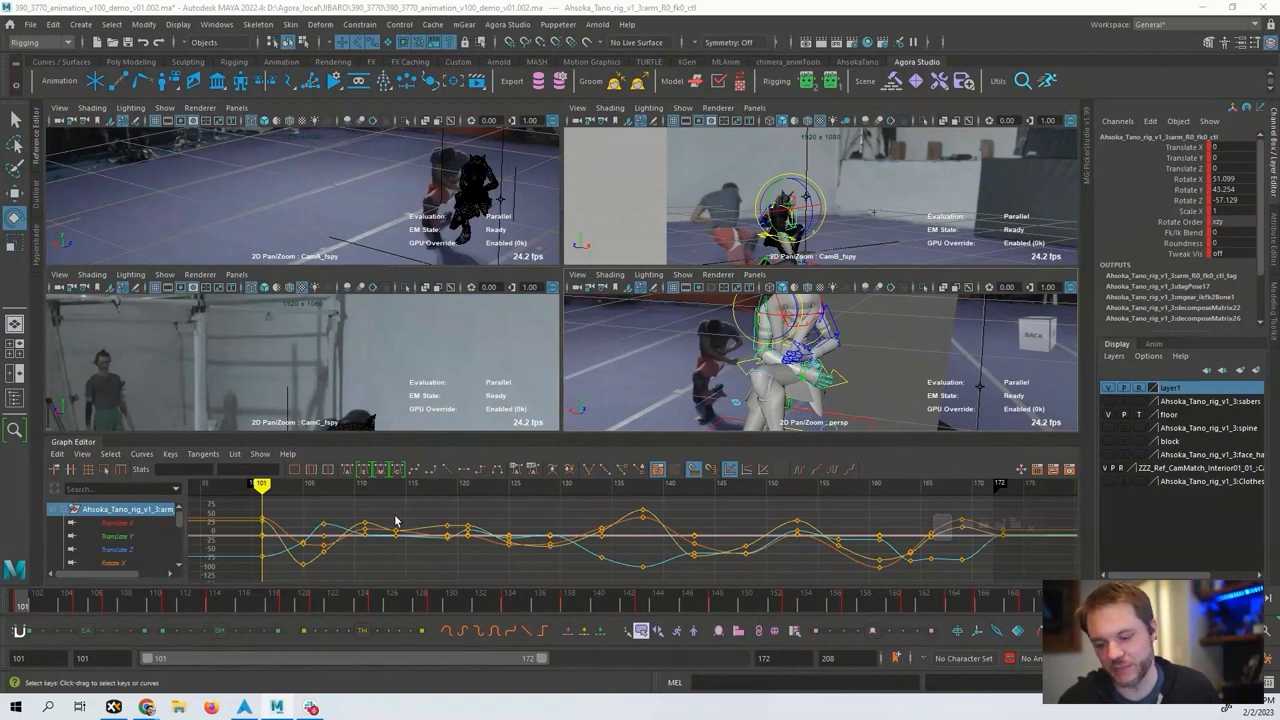
alt+middle_drag(414, 539, 586, 540)
alt+shift+right_drag(586, 540, 616, 538)
alt+middle_drag(616, 538, 589, 534)
alt+right_drag(589, 534, 580, 537)
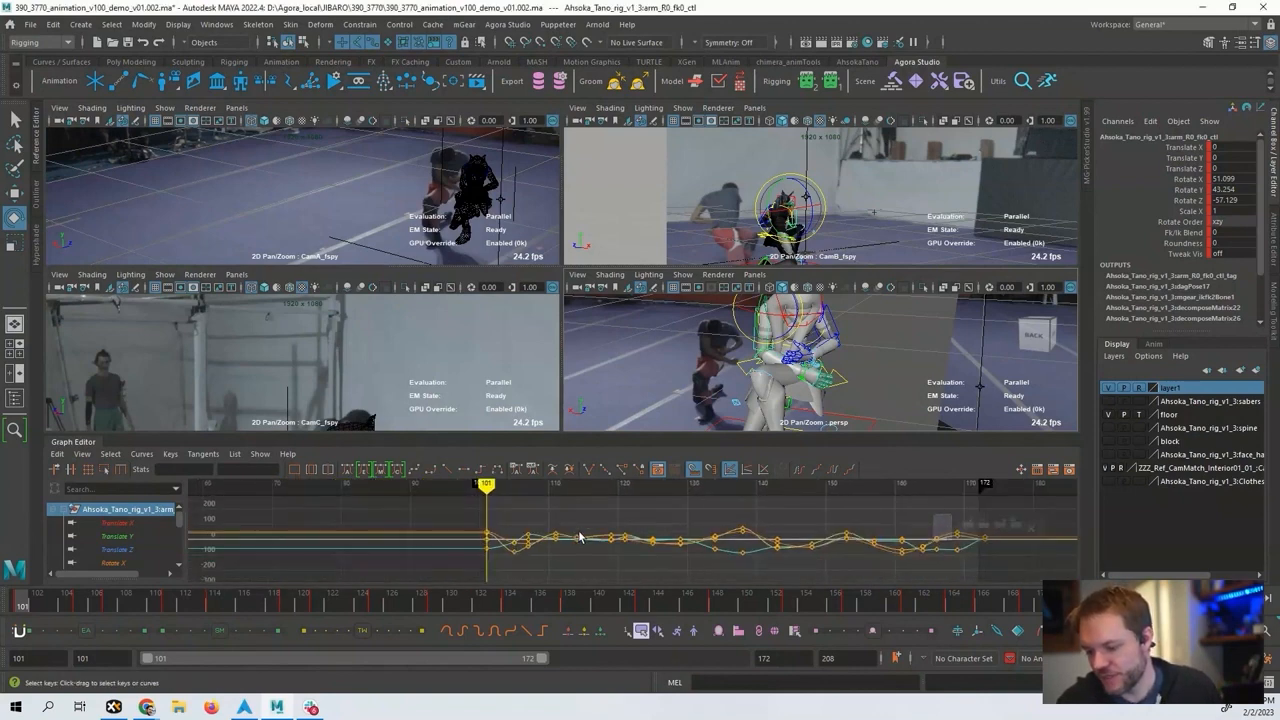
Examine the right upper arm's curves at frame 101, then select its world-space rotation control and play back its motion.
alt+middle_drag(580, 537, 527, 537)
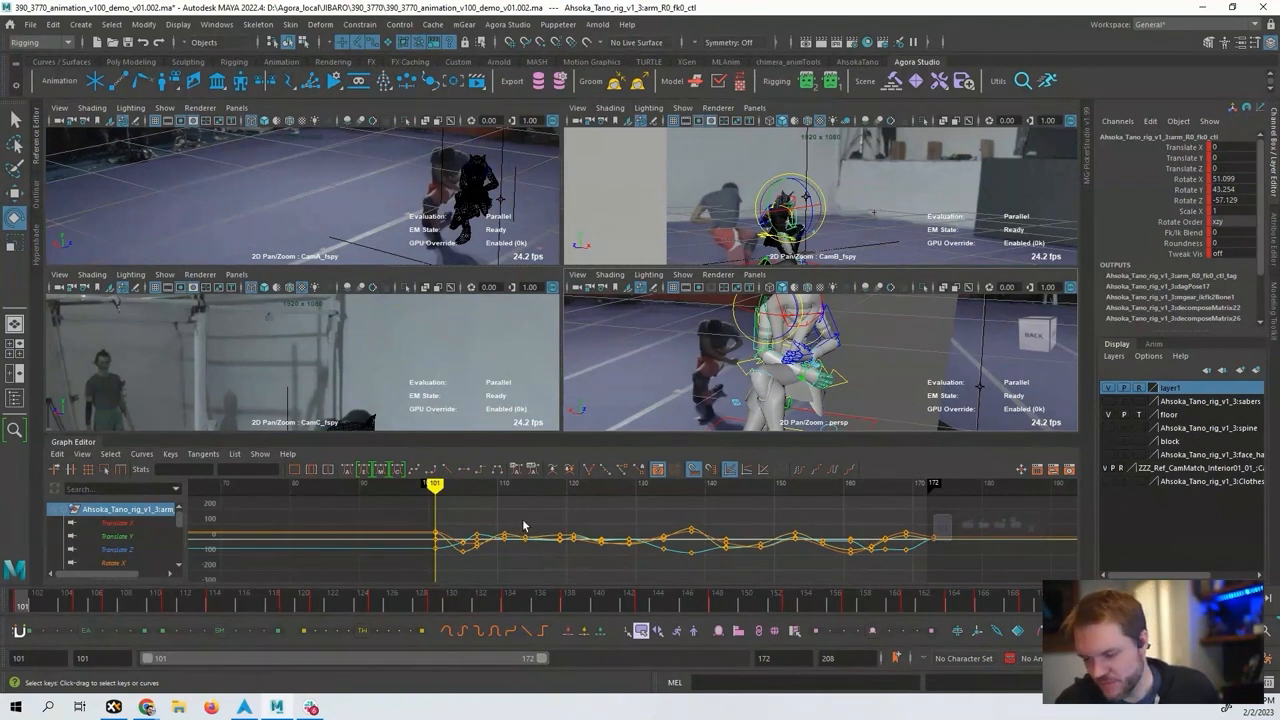
alt+shift+right_drag(533, 526, 501, 535)
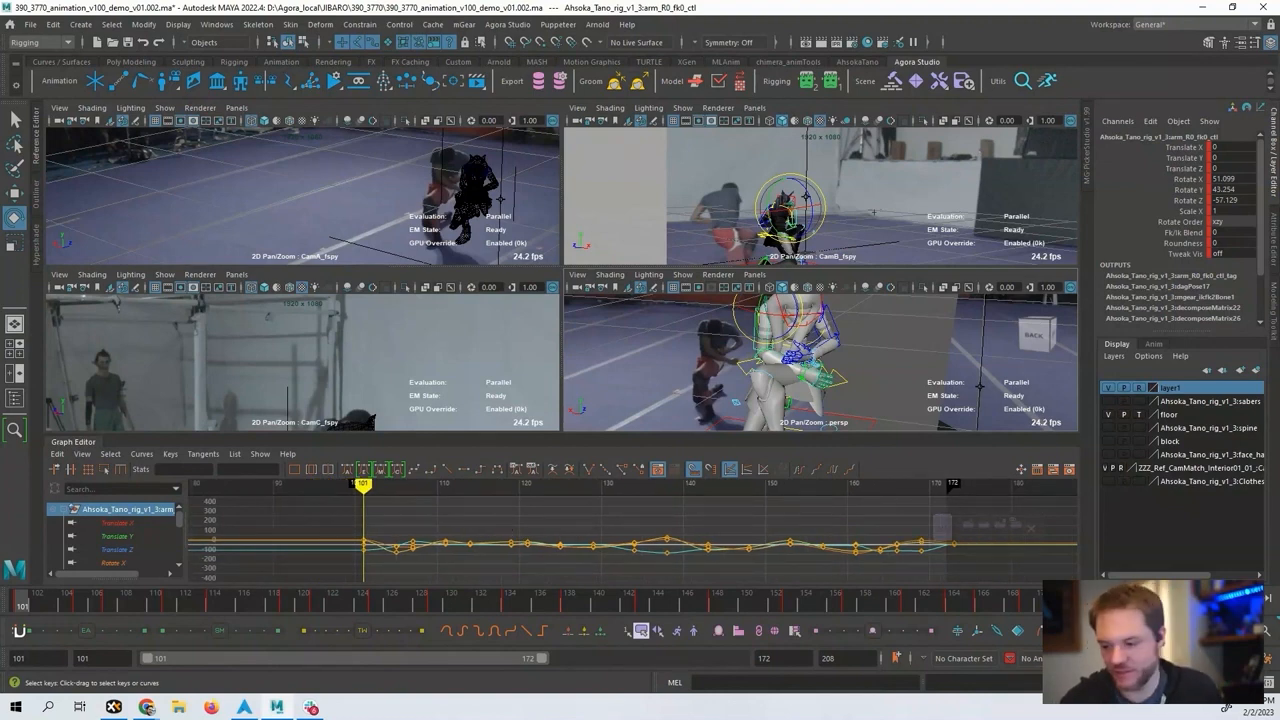
alt+right_drag(668, 360, 905, 330)
alt+drag(905, 330, 934, 343)
click(934, 343)
alt+drag(727, 346, 731, 342)
click(730, 336)
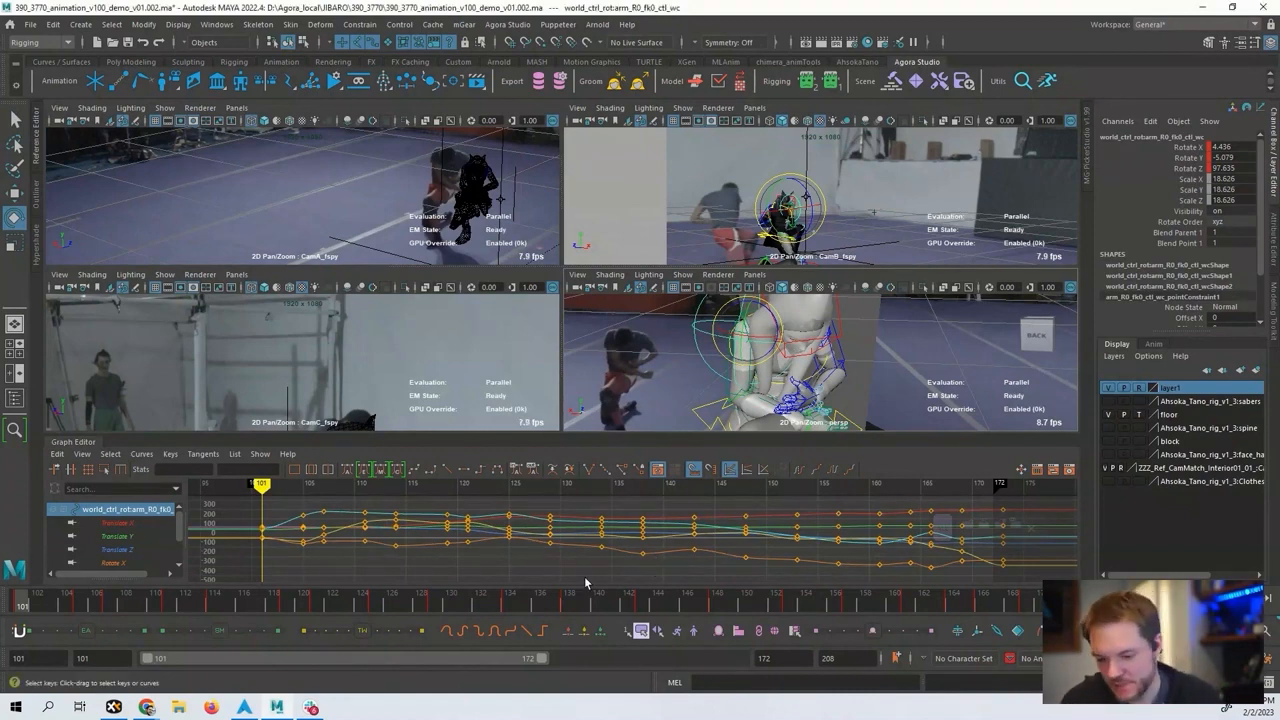
key(alt+v)
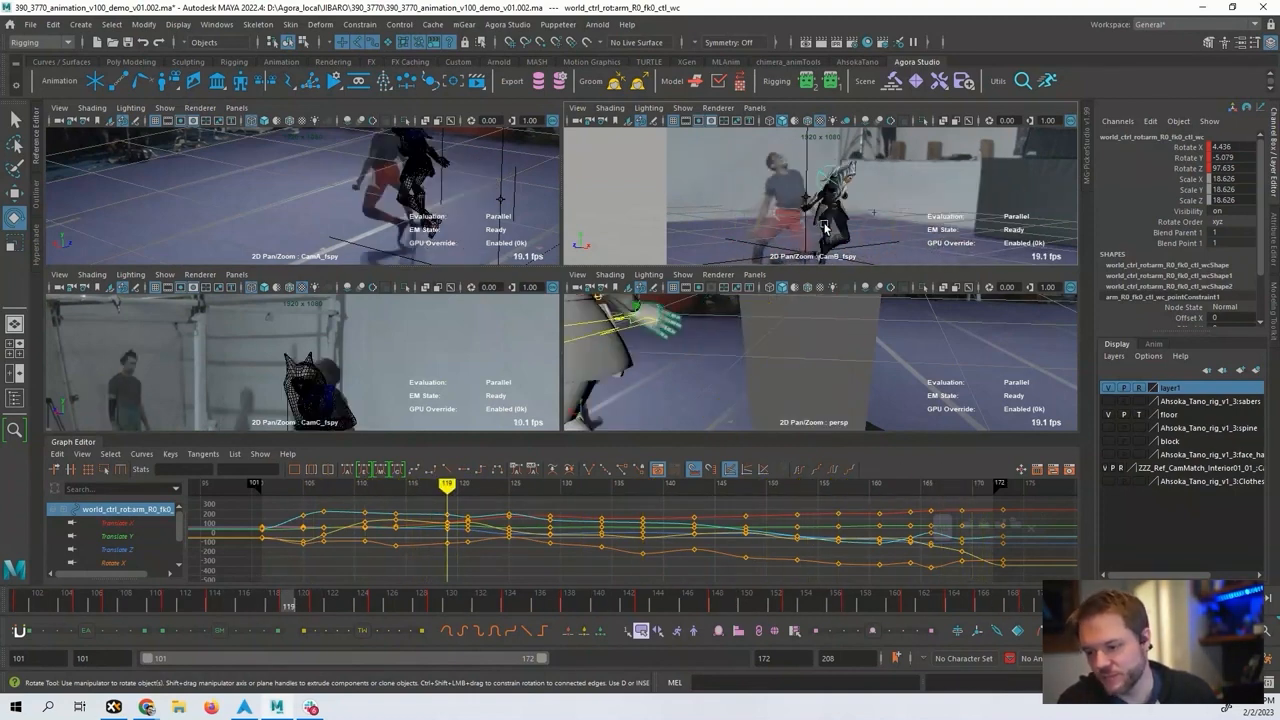
Try rotating the right upper arm's world-space rotation control at frame 125, then undo the rotation.
alt+drag(889, 400, 800, 436)
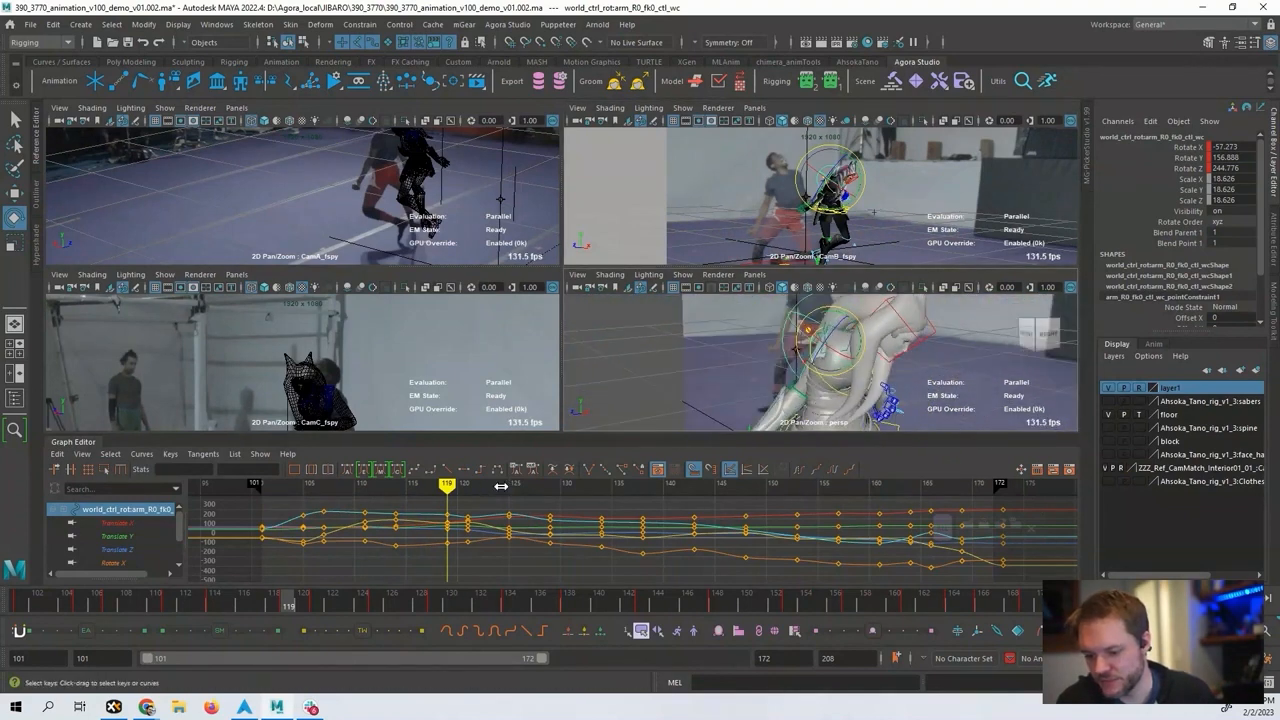
click(508, 485)
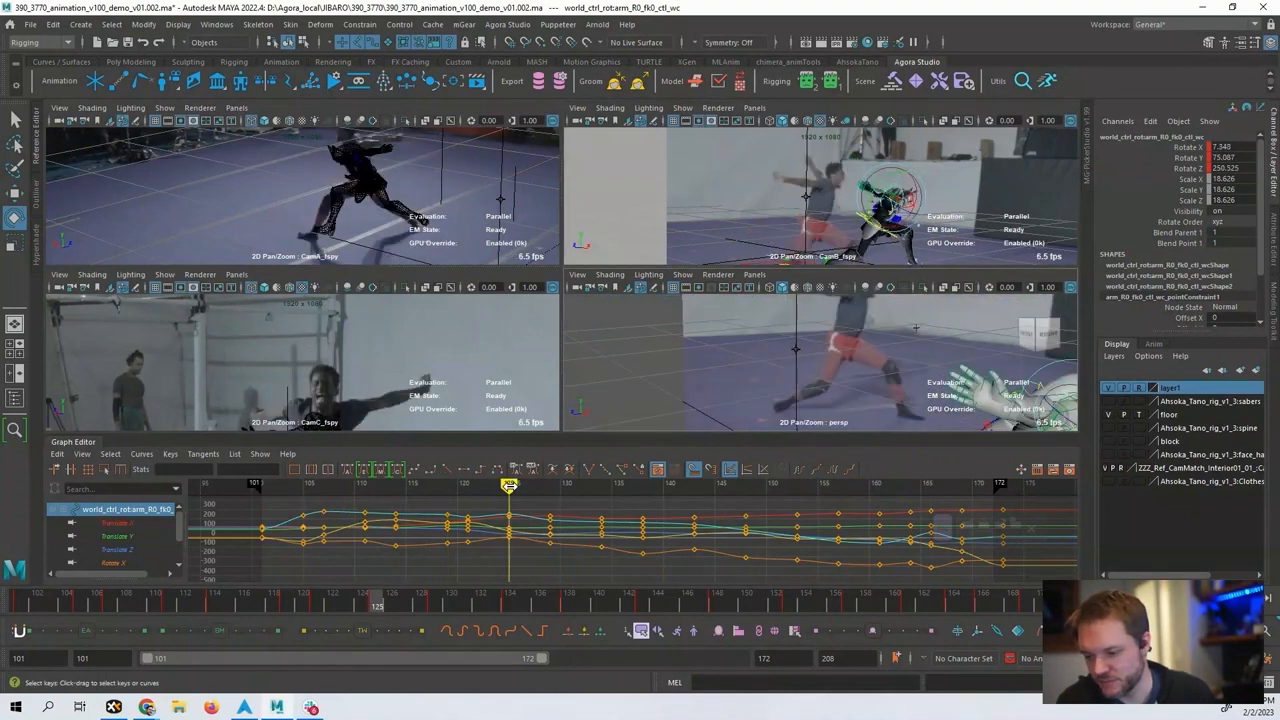
alt+drag(840, 350, 722, 346)
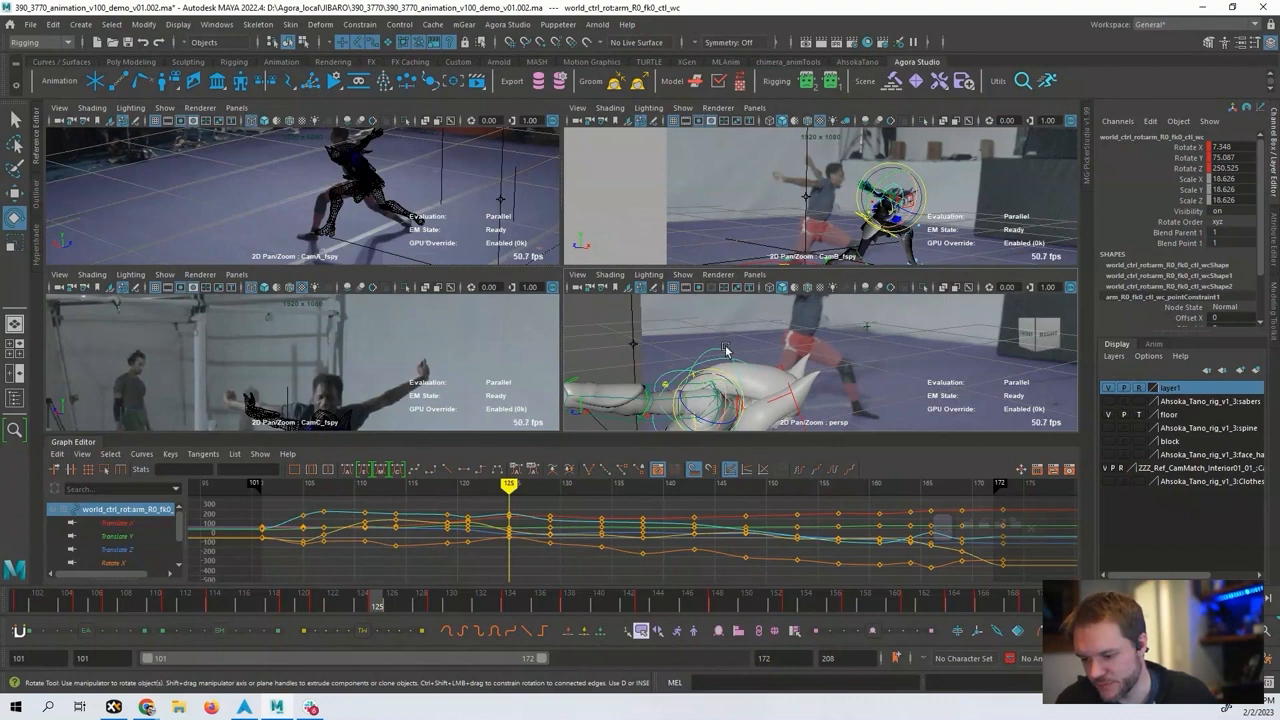
alt+middle_drag(726, 355, 731, 346)
click(731, 346)
key(ctrl+z)
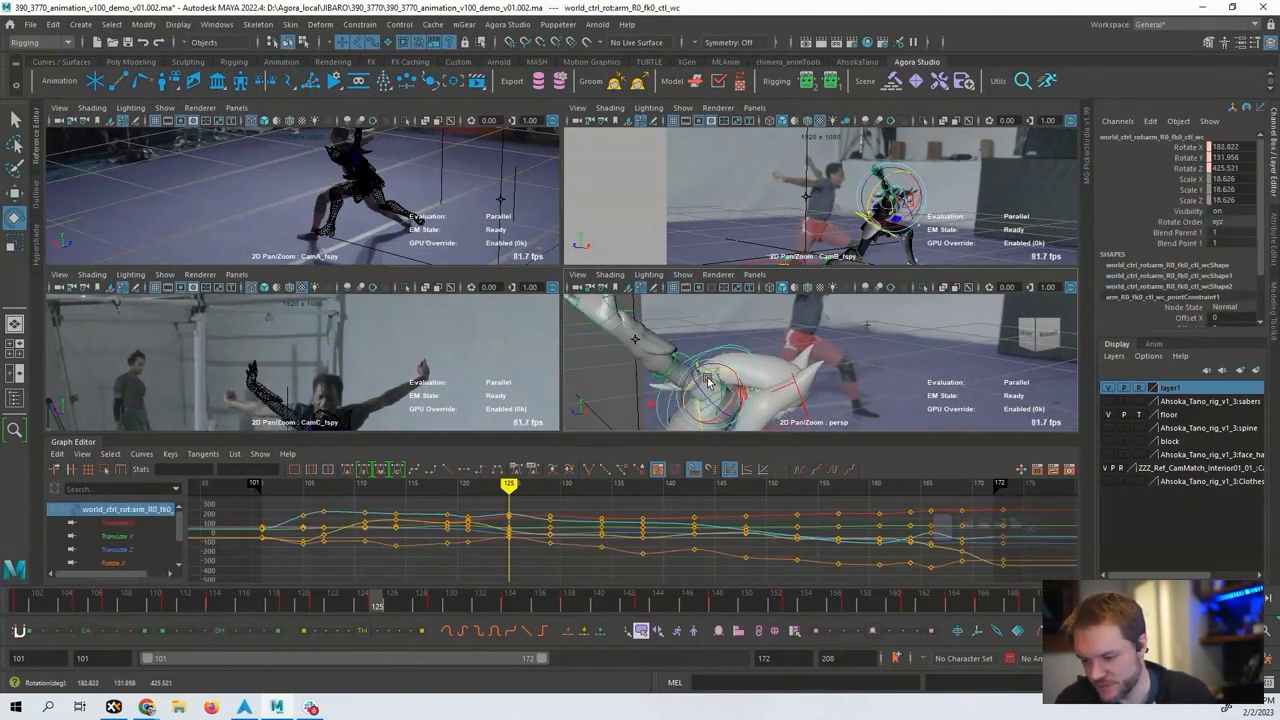
Try rotating the right shoulder control at frame 125, then undo the rotation.
click(804, 320)
alt+drag(804, 320, 738, 385)
click(725, 351)
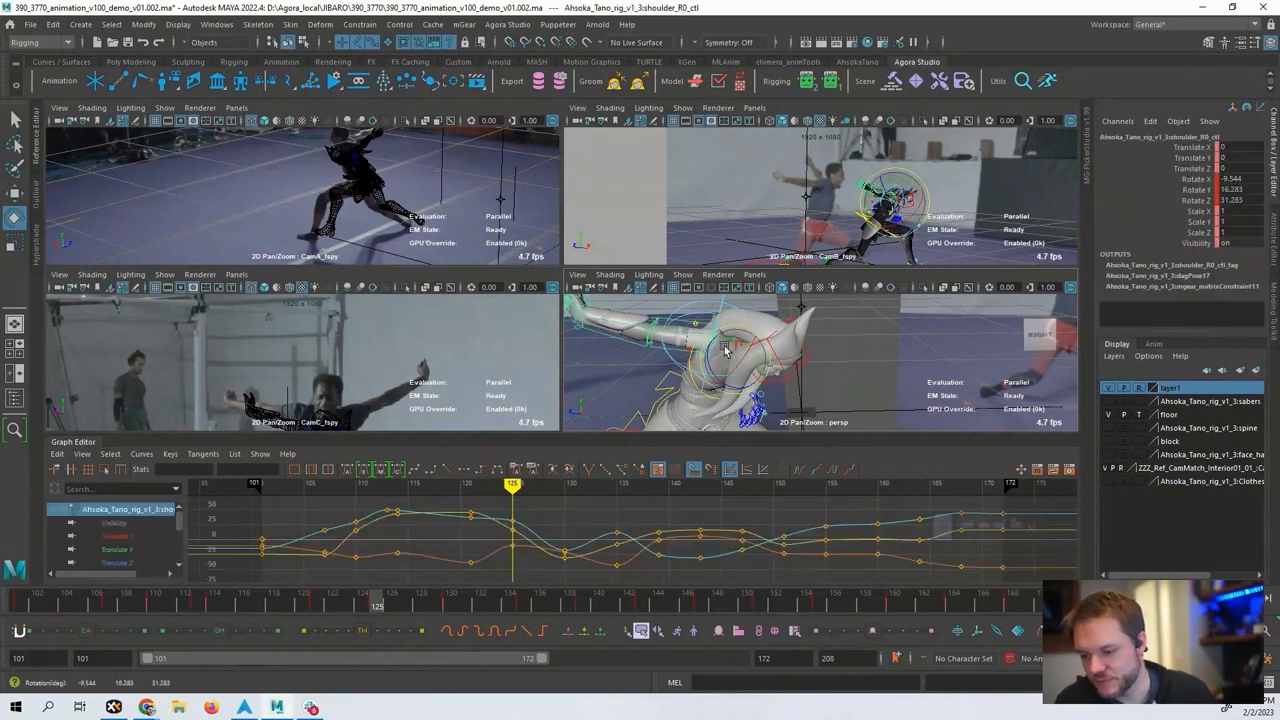
drag(755, 345, 728, 345)
key(s)
key(ctrl+z)
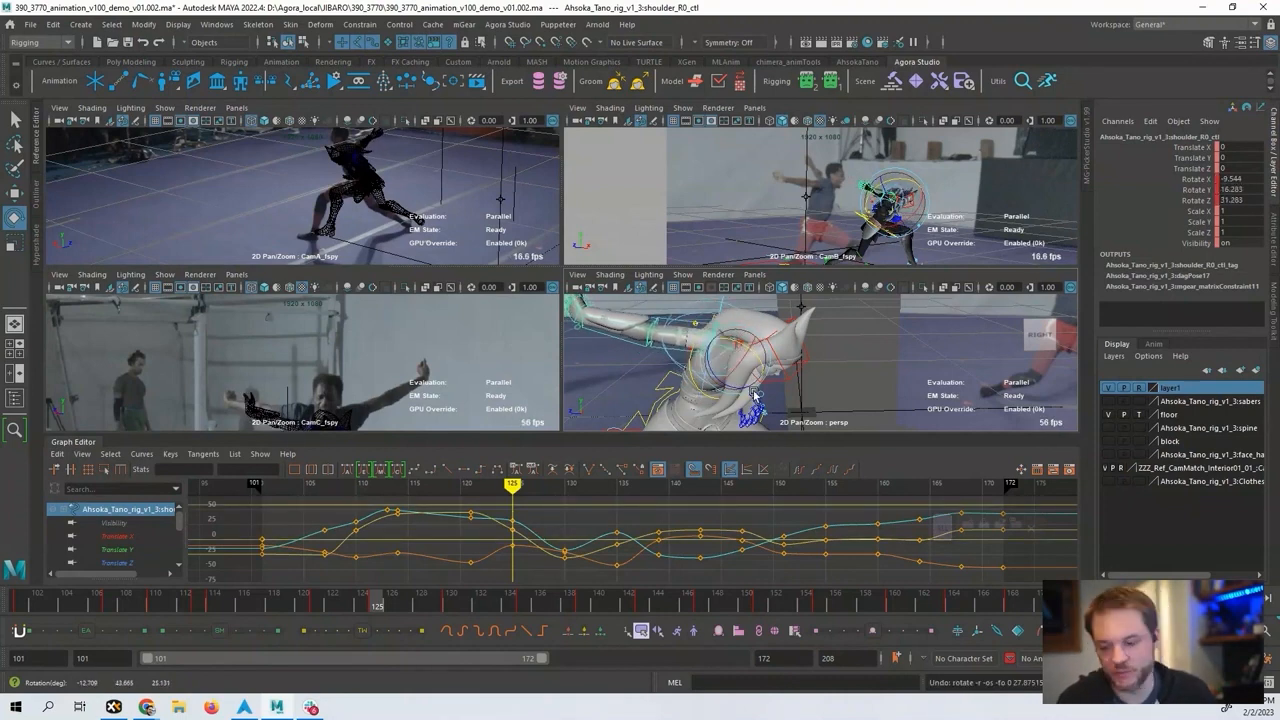
Select the upper spine control, test a rotation on it and undo it, and frame its curves in the Graph Editor.
click(682, 405)
click(689, 384)
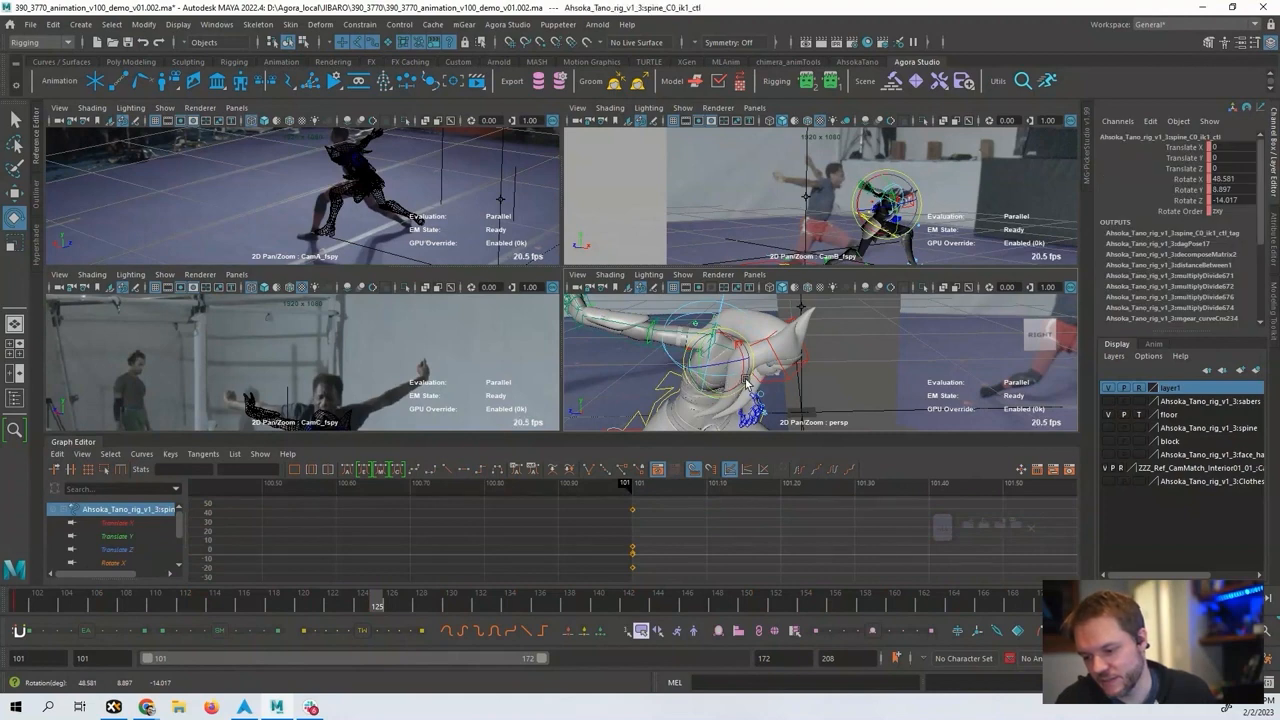
drag(735, 378, 734, 366)
key(ctrl+z)
key(f)
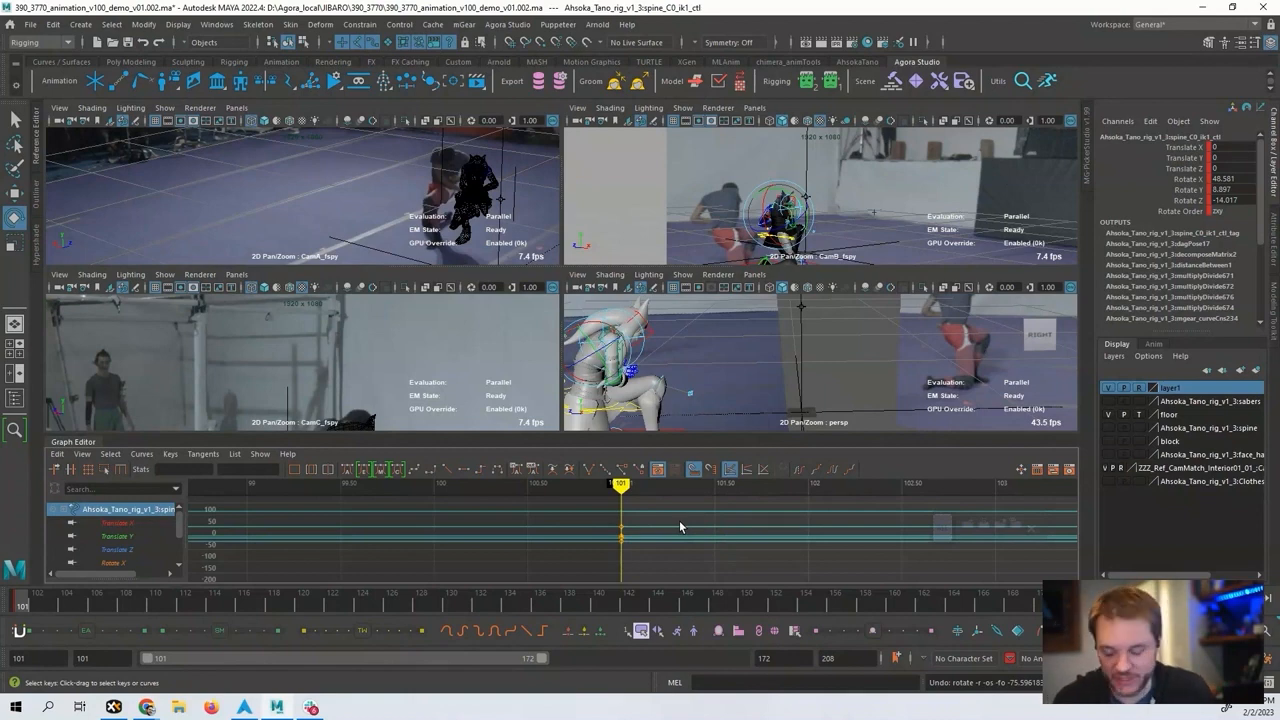
Enlarge the CamB view and, at frame 106, rotate the upper spine control to about 9.9 on Rotate X, 17.8 on Y and -9.4 on Z.
key(space)
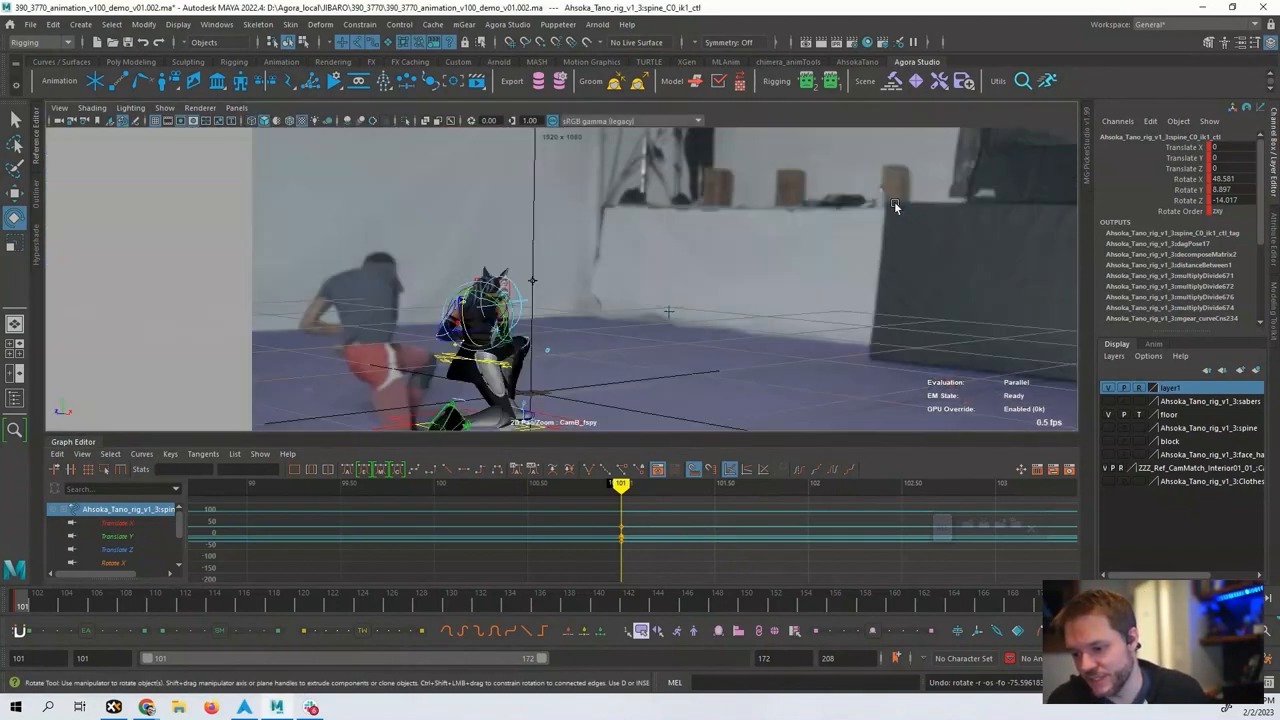
alt+right_drag(713, 531, 593, 523)
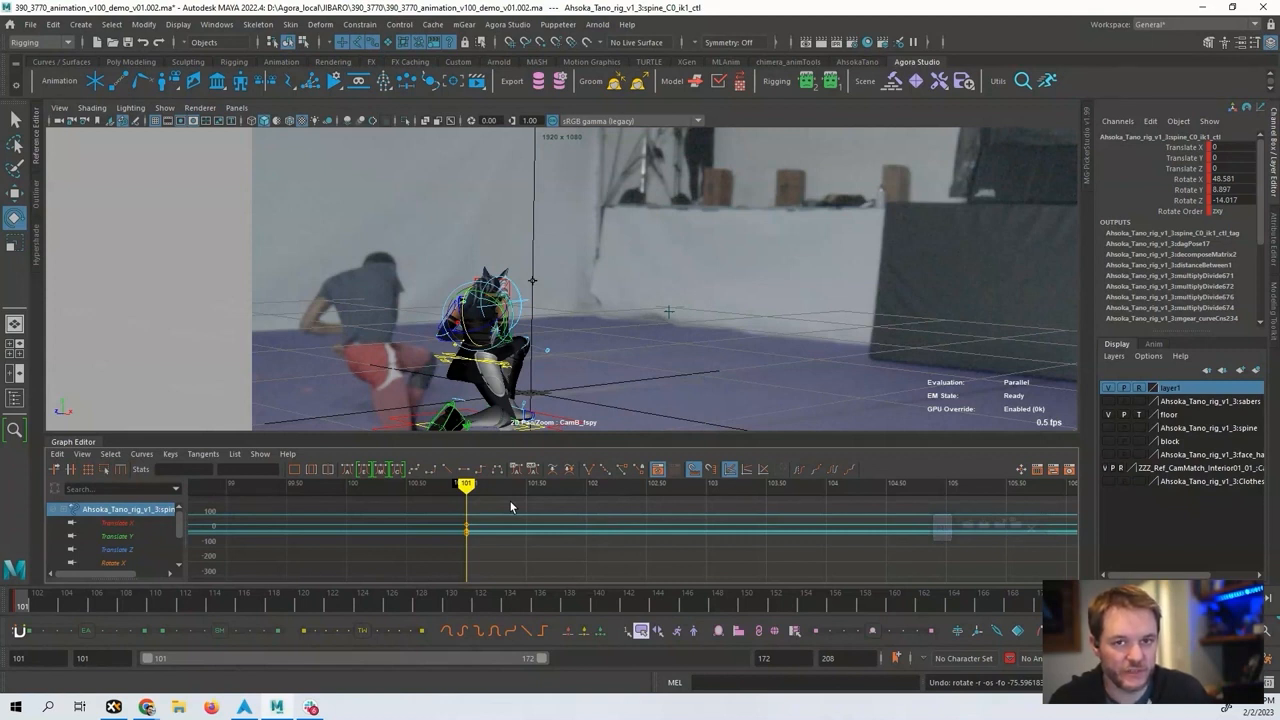
key(alt+period)
key(alt+period)
key(alt+period)
key(alt+period)
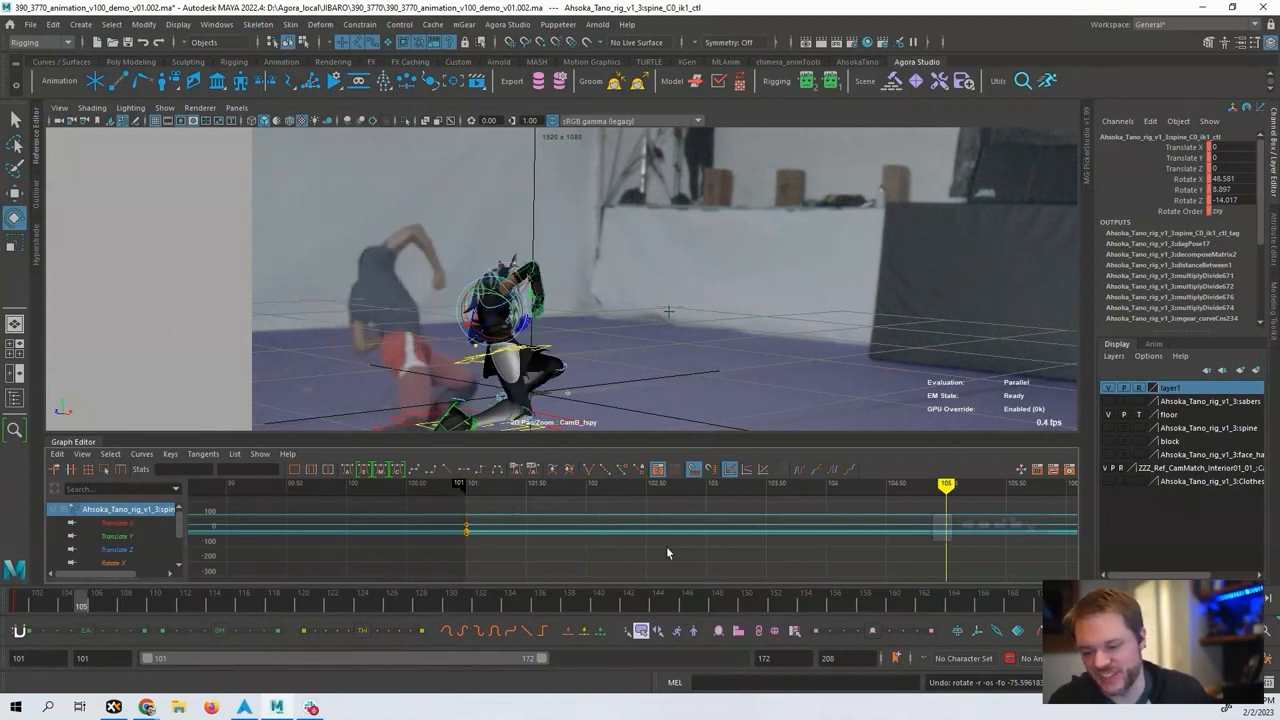
alt+right_drag(677, 543, 591, 514)
key(alt+period)
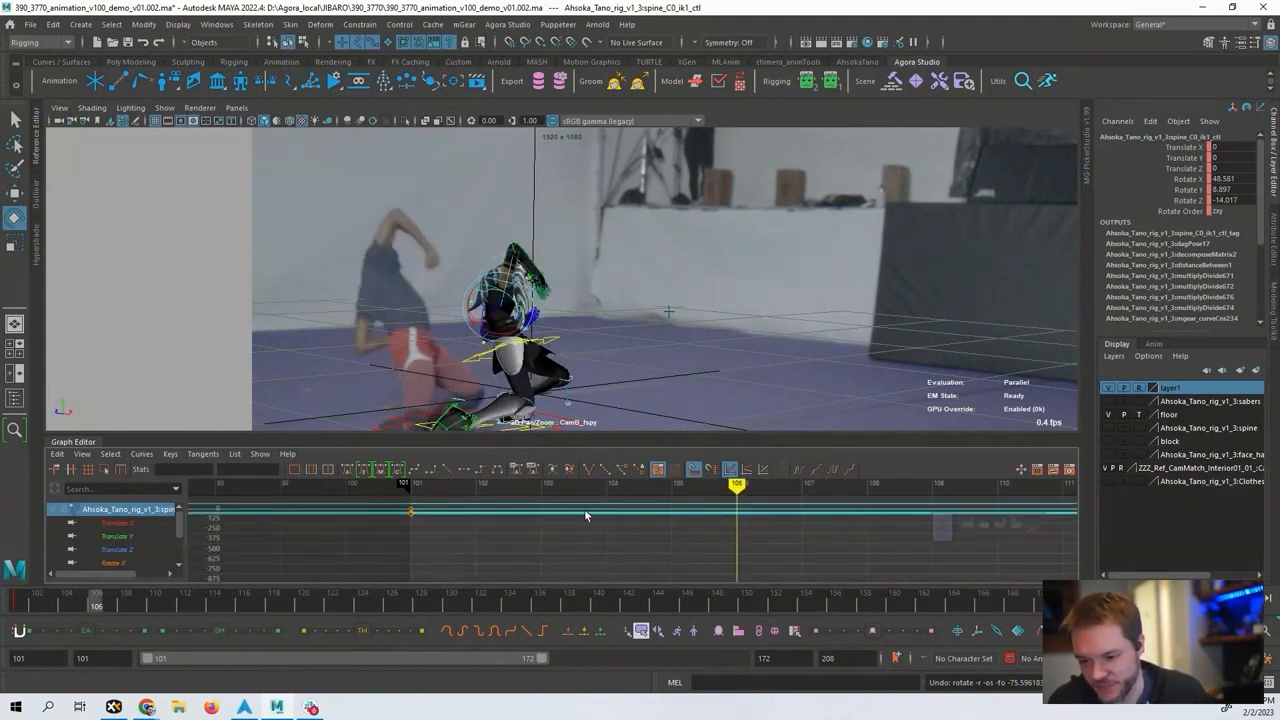
drag(518, 338, 487, 332)
key(e)
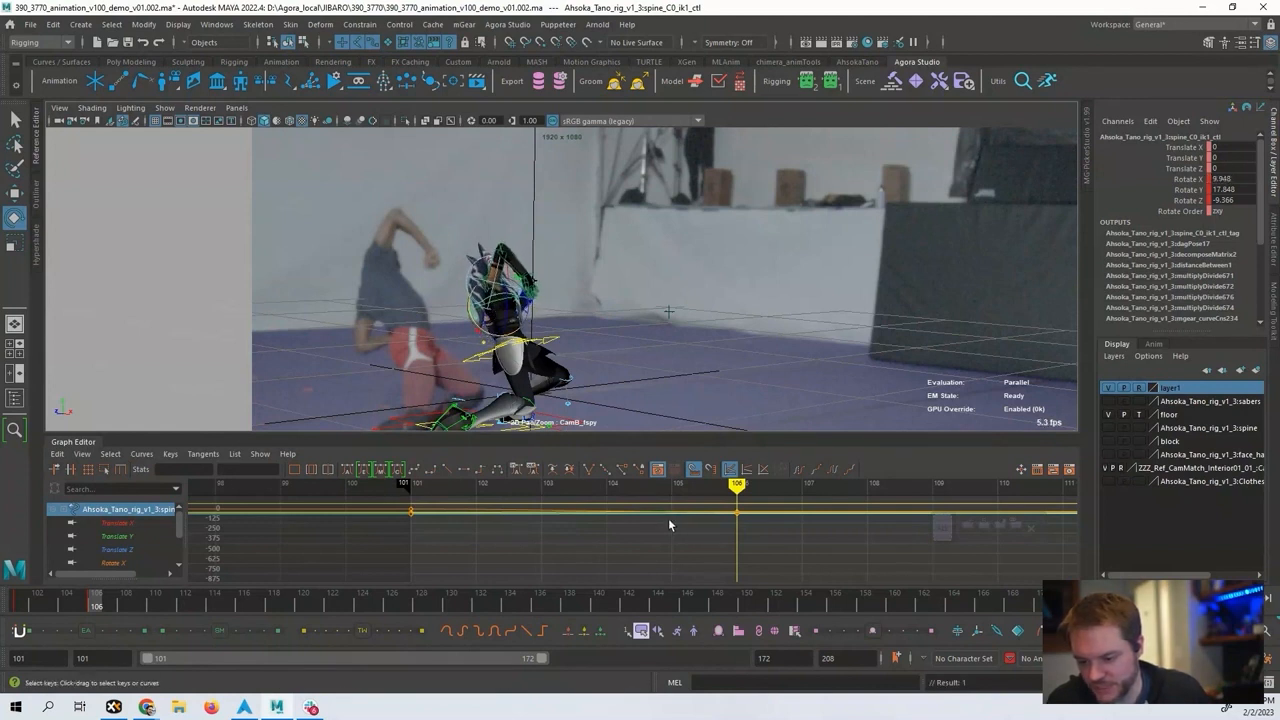
Check the spine motion before frame 106, then refine and key that pose at about -3.5 on Rotate X and -15.5 on Rotate Z.
alt+right_drag(668, 518, 612, 541)
alt+middle_drag(621, 541, 544, 552)
key(alt+shift+v)
key(alt+v)
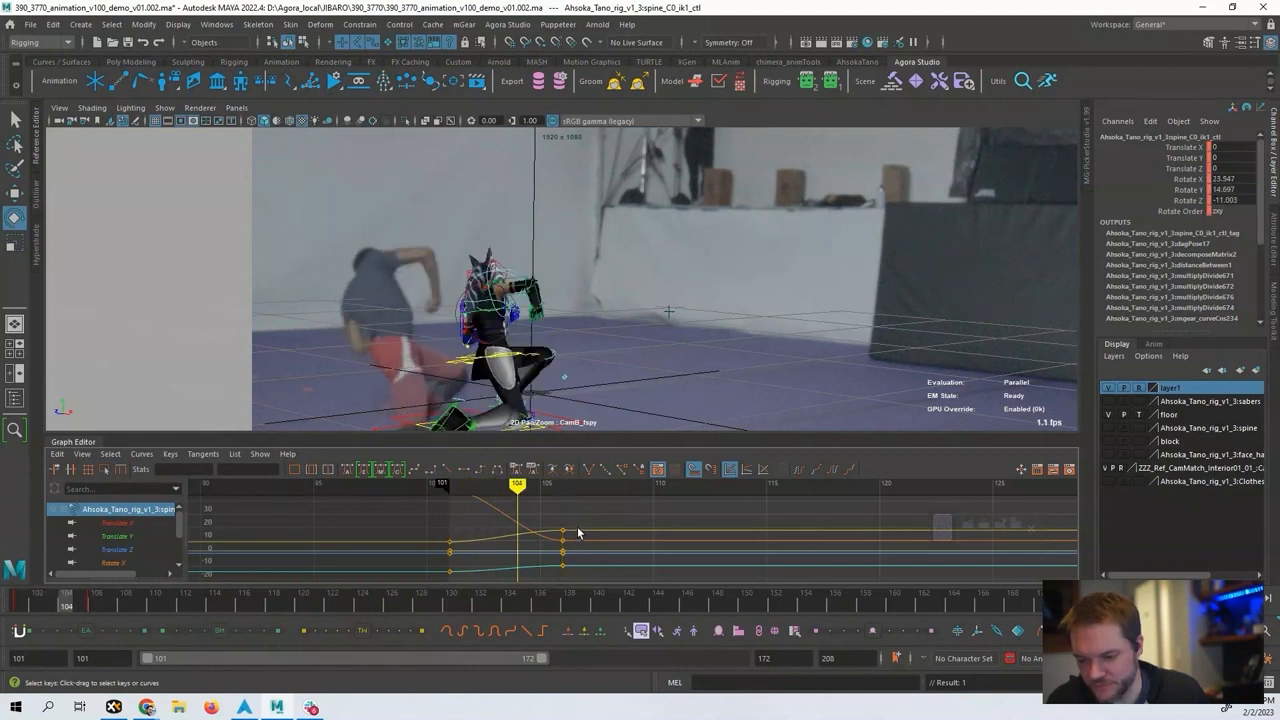
key(alt+v)
key(comma)
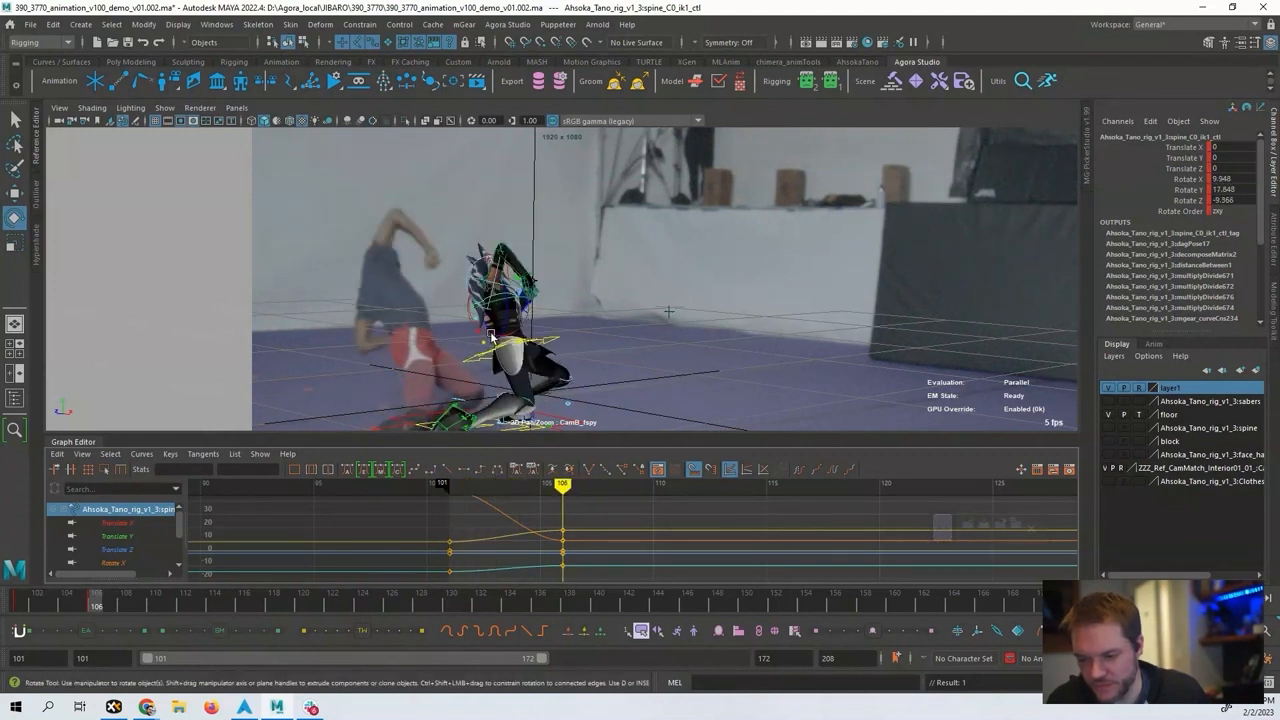
drag(491, 336, 505, 362)
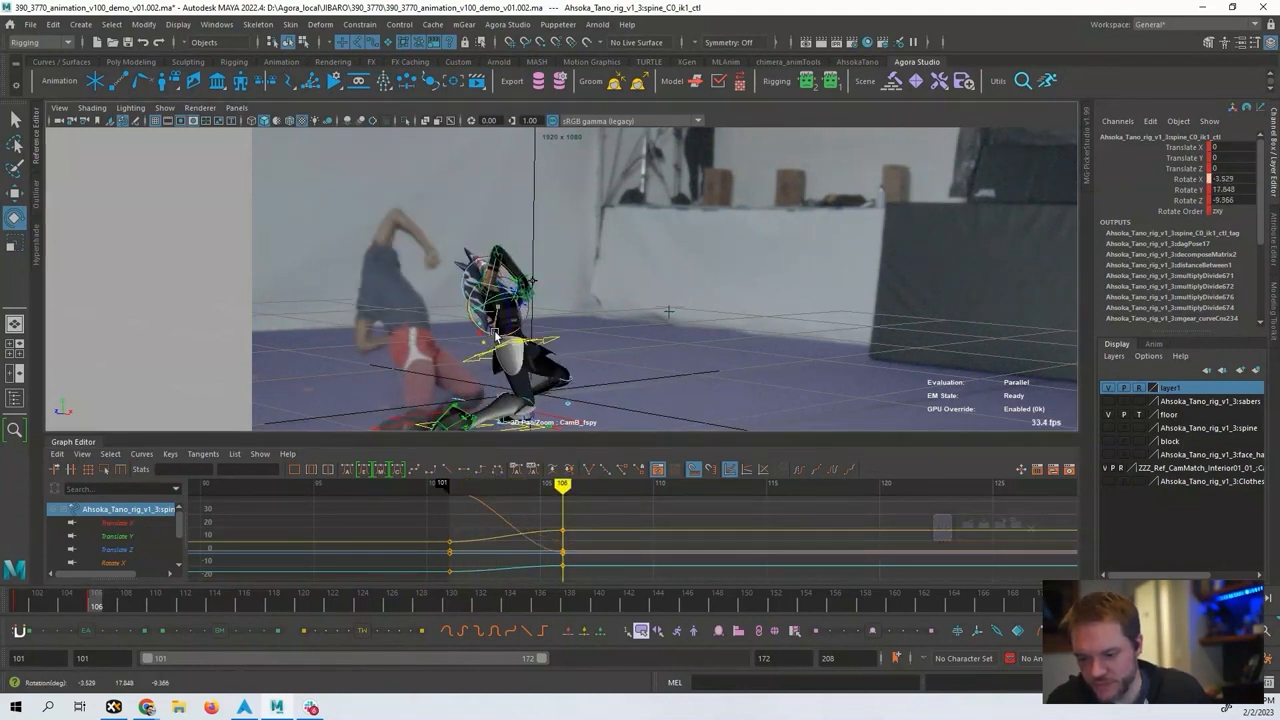
key(s)
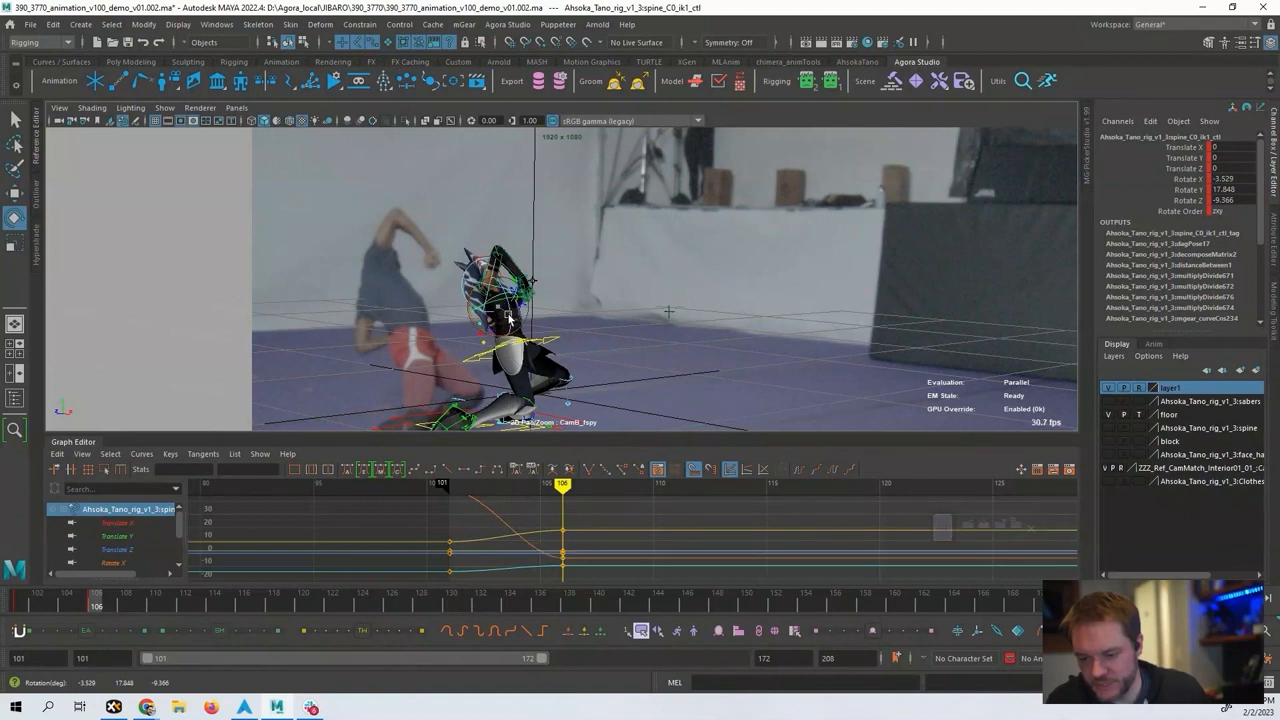
scroll(606, 530, down, 3)
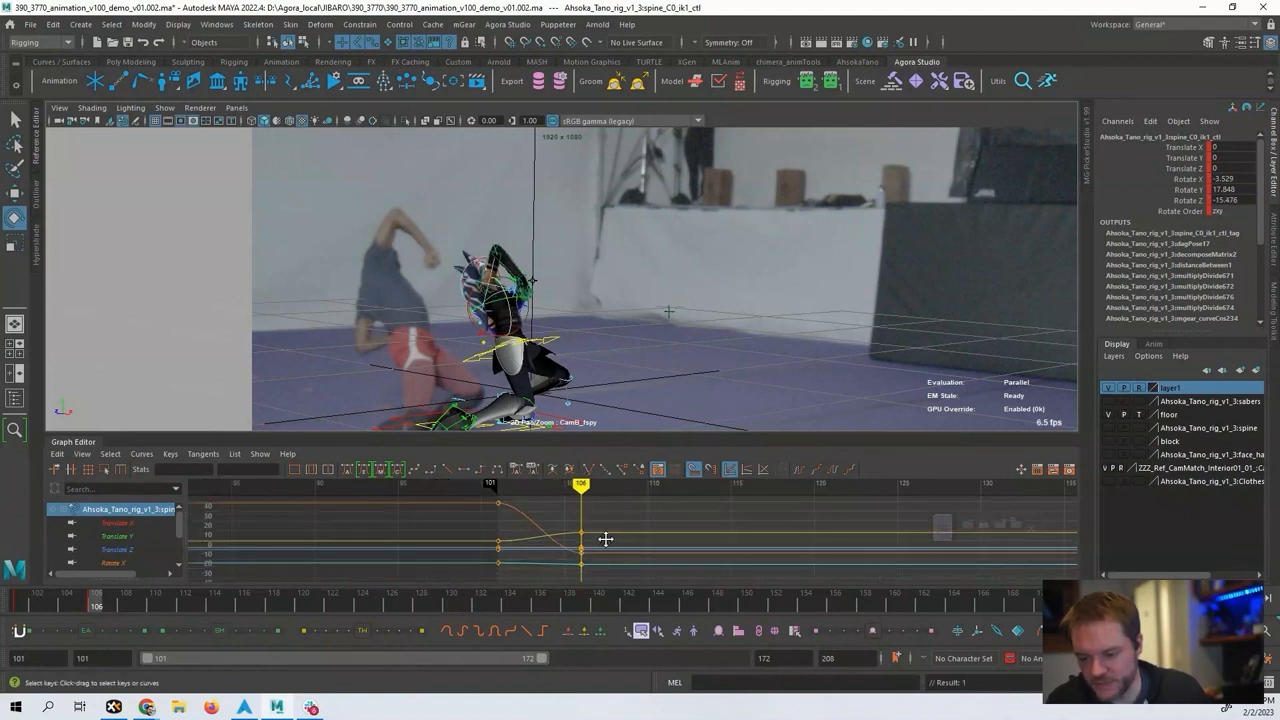
Advance to frame 110, rotate the upper spine control to about 2.6 on Rotate Y and -5.3 on Rotate Z, and key it.
alt+middle_drag(606, 537, 515, 521)
key(alt+v)
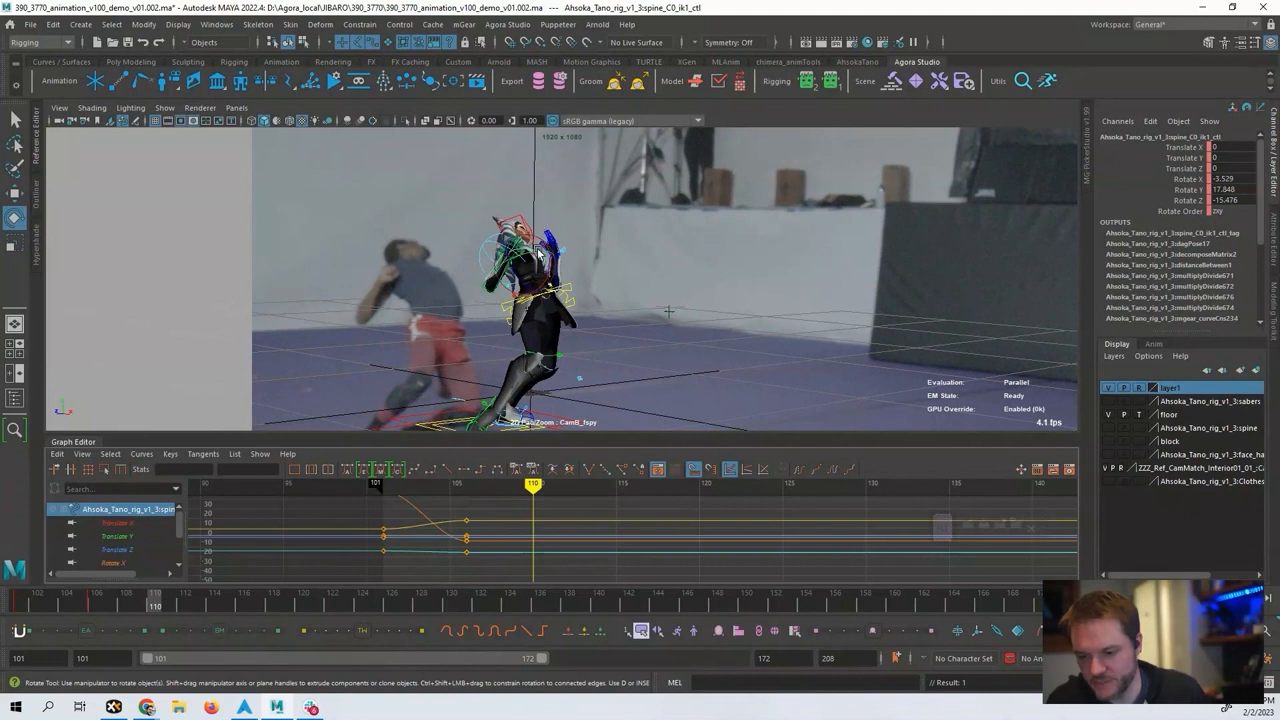
drag(538, 255, 514, 274)
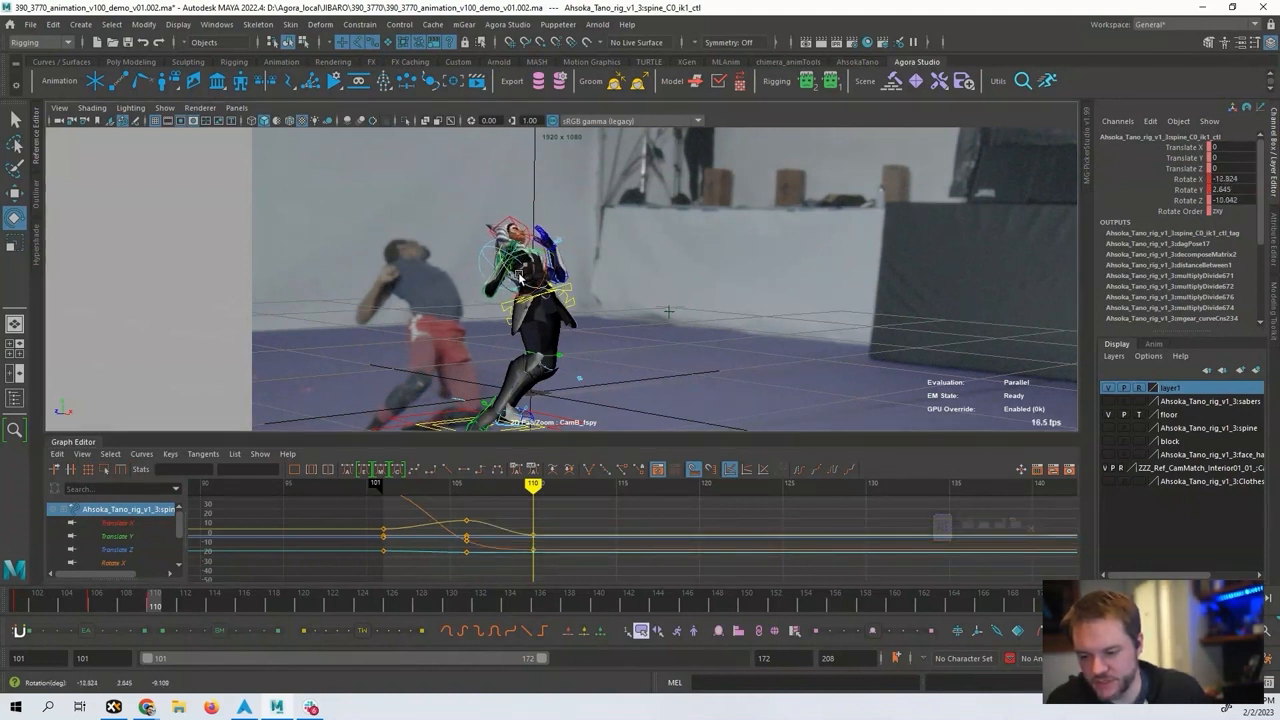
key(s)
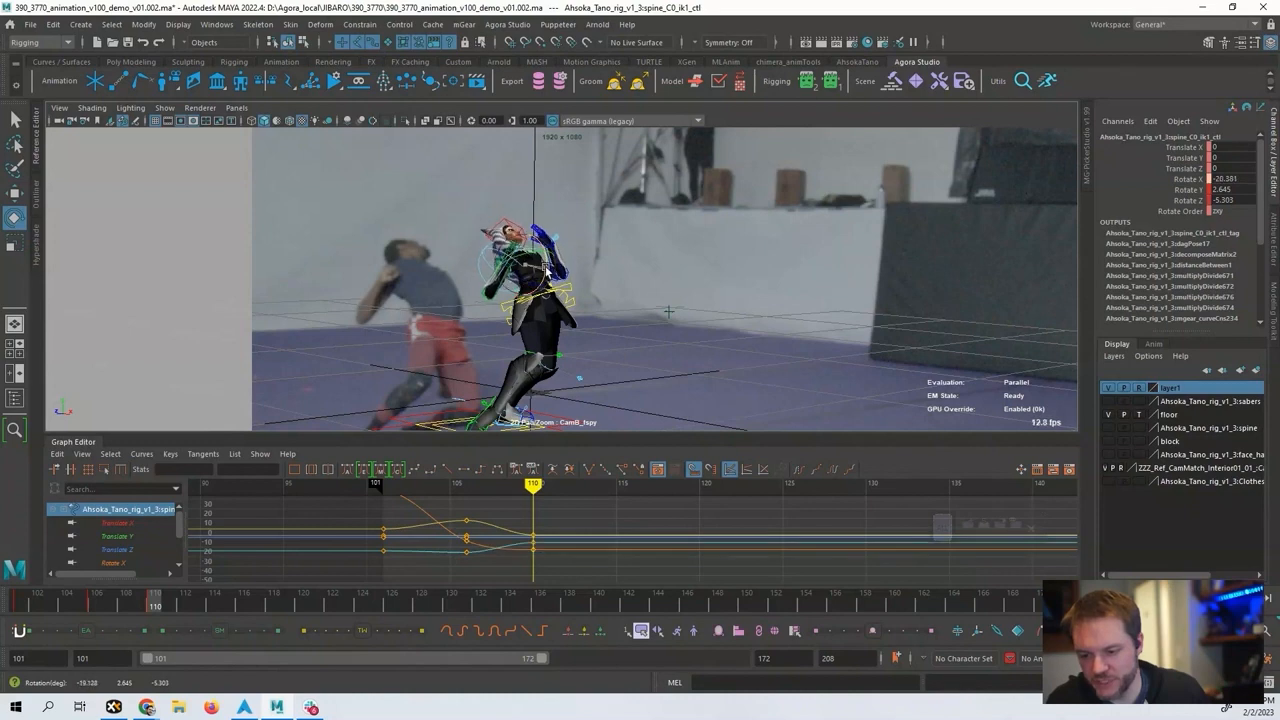
key(s)
Compare the neighbouring frames and rekey the upper spine at frame 110 with about -17.8 on Rotate X and 0.8 on Rotate Y.
key(alt+comma)
key(alt+comma)
key(alt+comma)
key(alt+period)
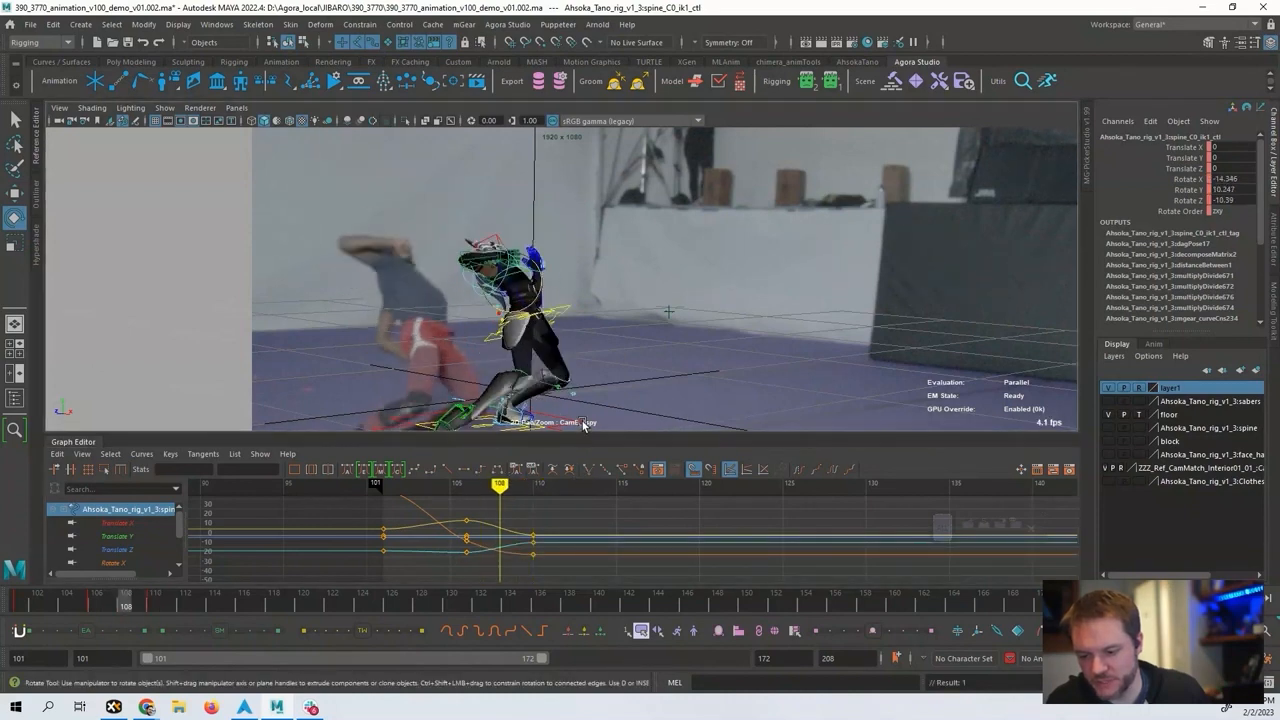
key(alt+period)
key(alt+period)
key(alt+period)
key(alt+comma)
drag(550, 256, 527, 250)
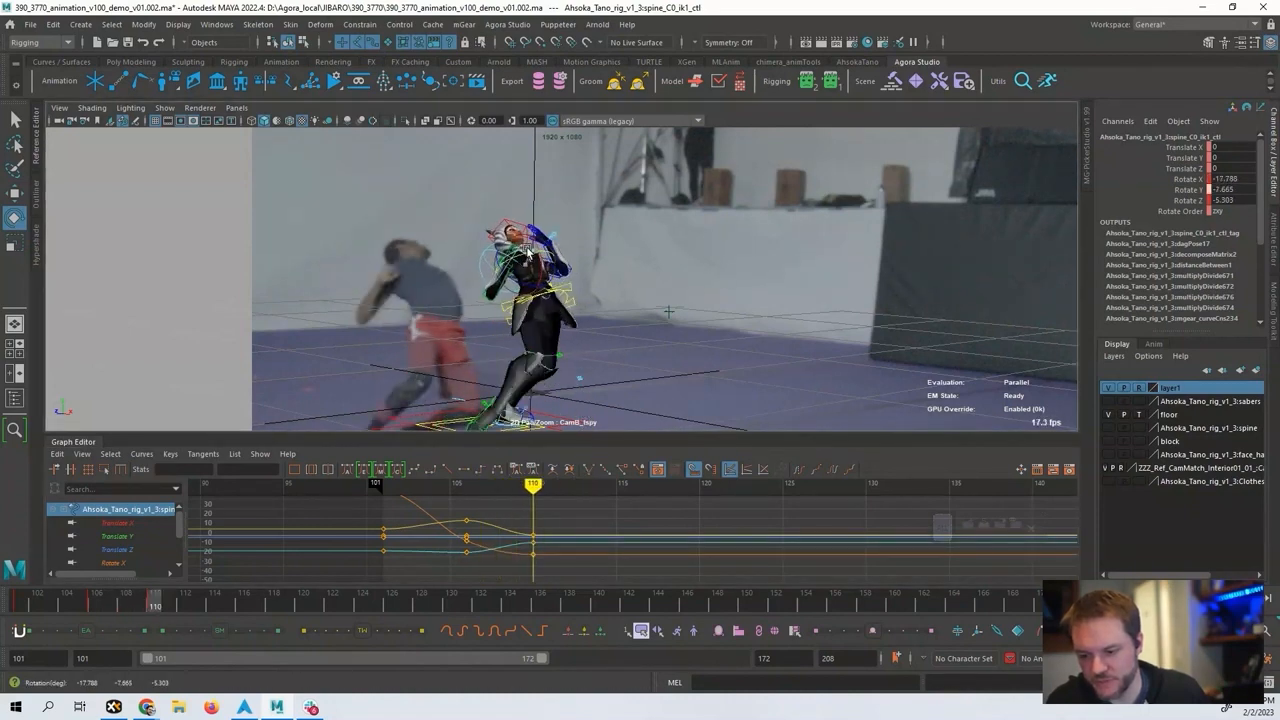
key(s)
Step back to frame 106 and turn the upper spine control to about 28.5 on Rotate Y.
key(alt+comma)
key(alt+comma)
key(alt+comma)
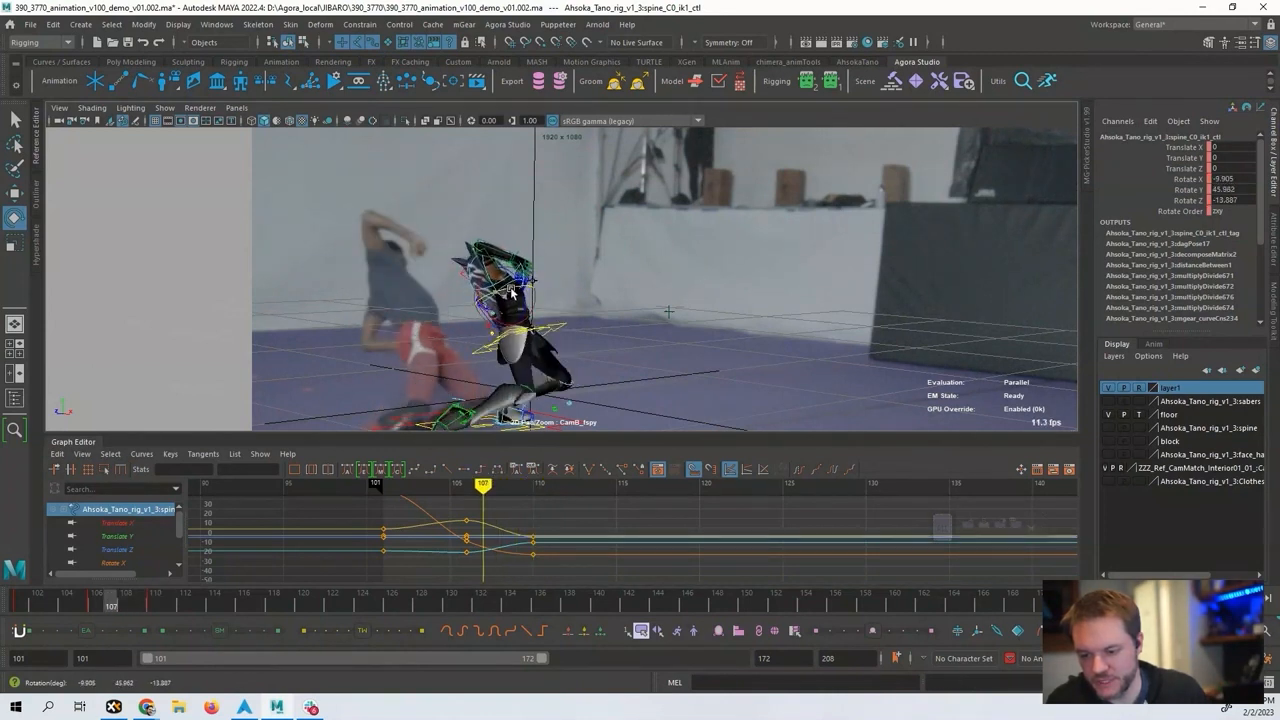
key(alt+comma)
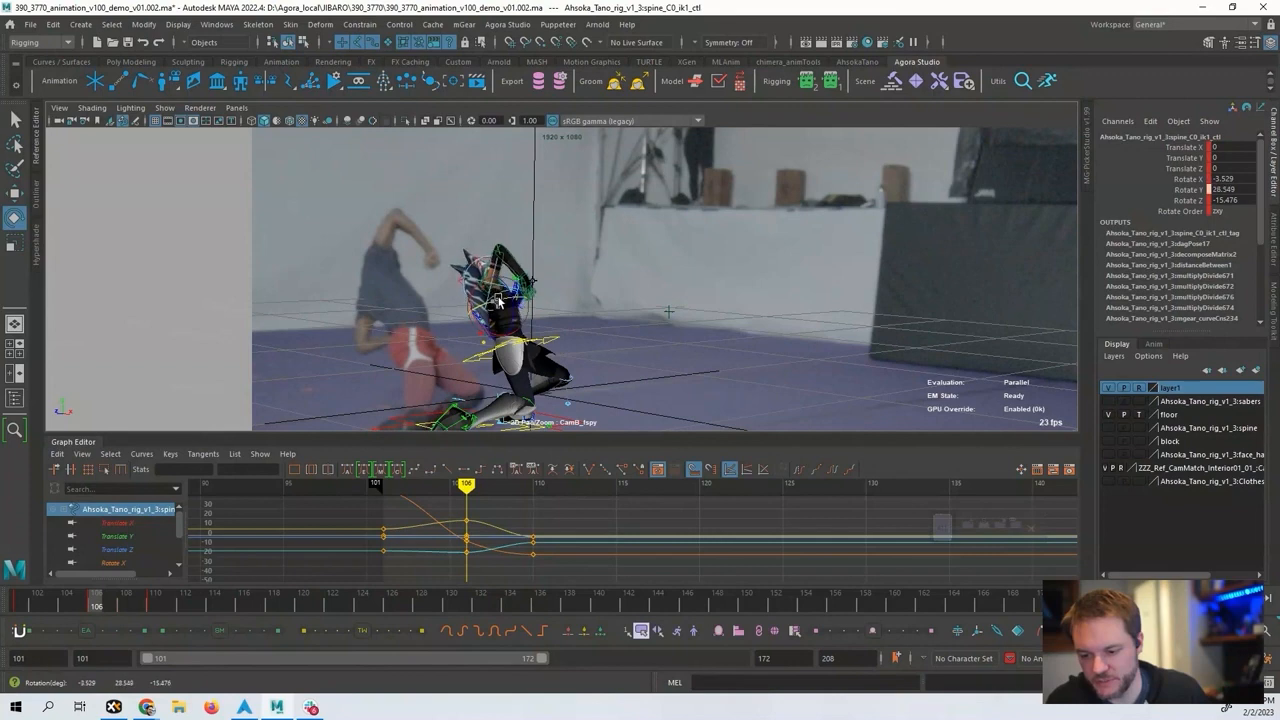
Step back to frame 103 and forward to frame 110 to compare the torso's twist with the filmed performer.
key(alt+comma)
key(alt+comma)
key(alt+comma)
key(alt+period)
key(alt+period)
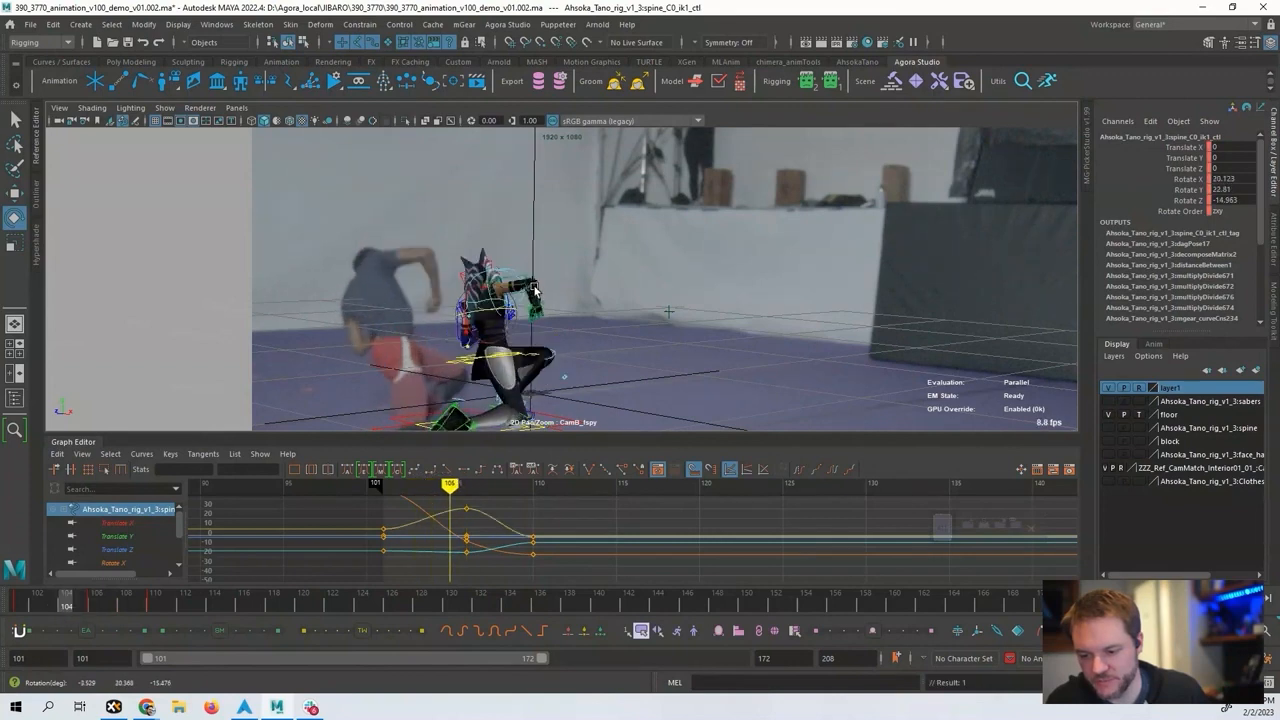
key(alt+period)
key(alt+period)
key(alt+period)
key(alt+period)
key(alt+period)
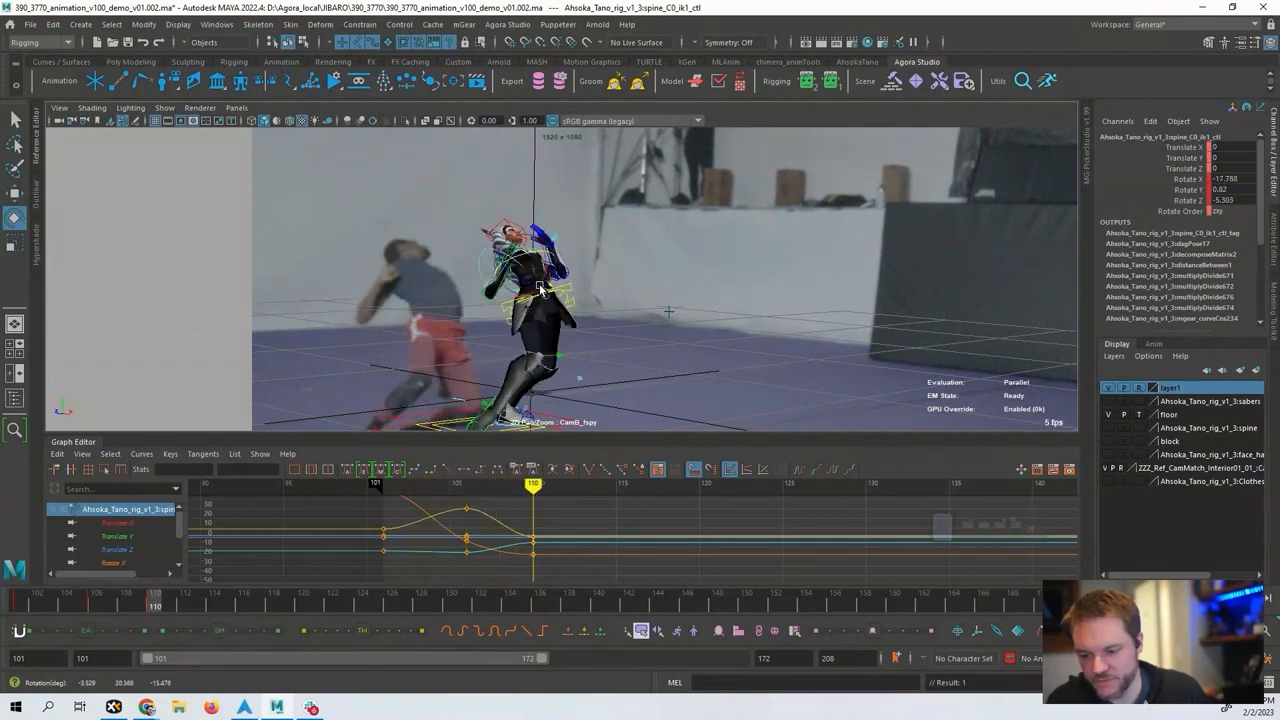
Key upper spine rotations at frames 114 and 118, posing frame 118 at about -24.4 on Rotate X, -0.6 on Y and 6.4 on Z.
key(alt+period)
key(alt+period)
key(alt+period)
key(alt+period)
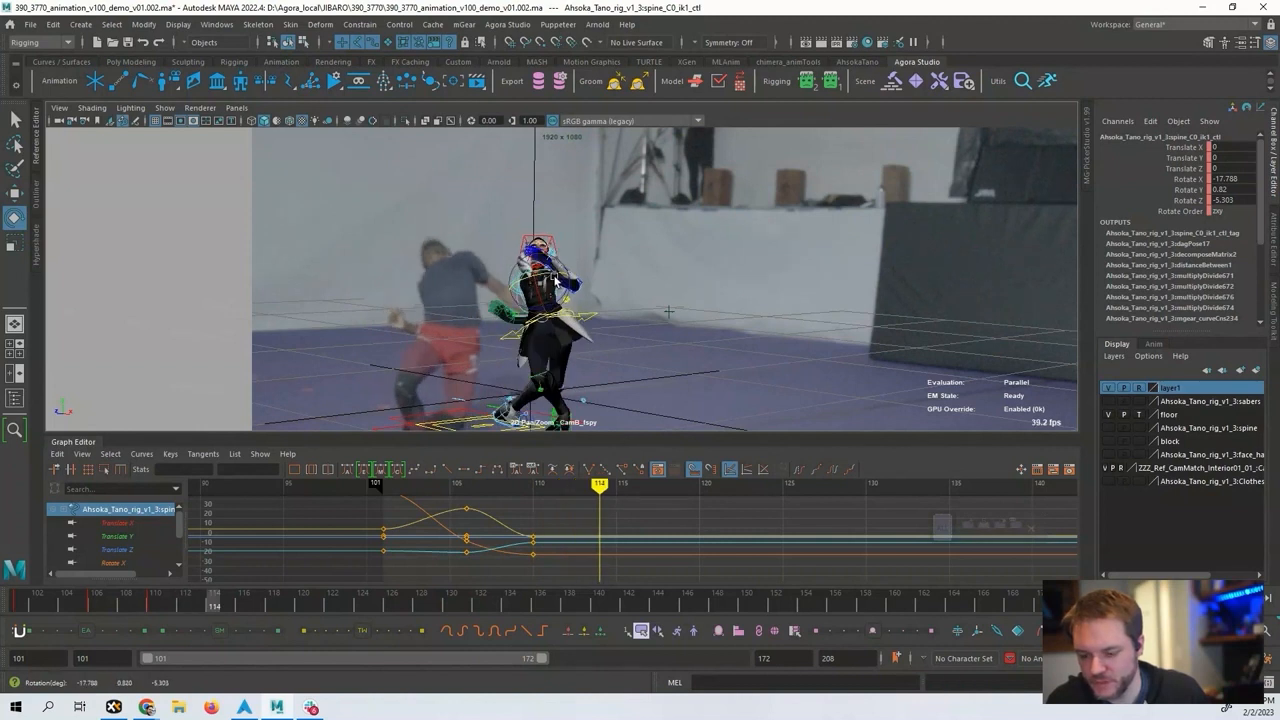
mouse_move(555, 280)
mouse_down()
mouse_move(567, 296)
mouse_move(540, 288)
mouse_up()
drag(549, 380, 588, 259)
key(s)
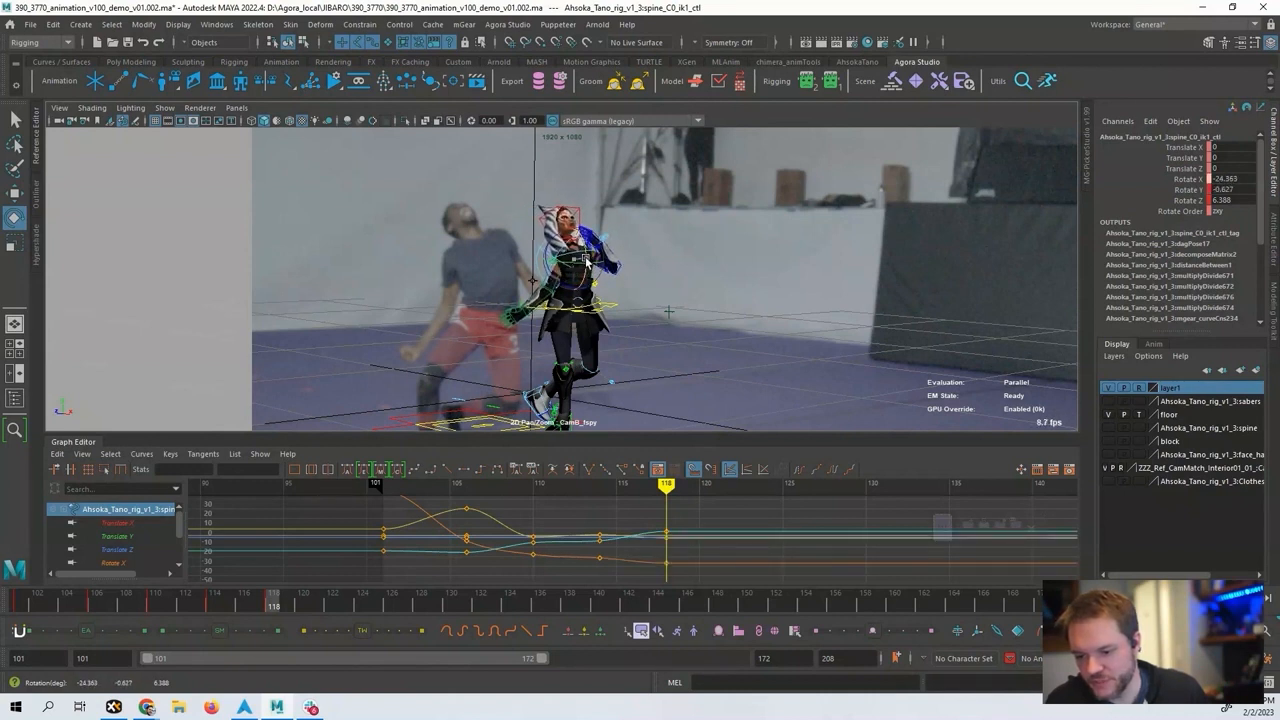
Advance to frame 122 and key the upper spine control with about -9.0 on Rotate X.
alt+middle_drag(695, 527, 477, 527)
key(alt+v)
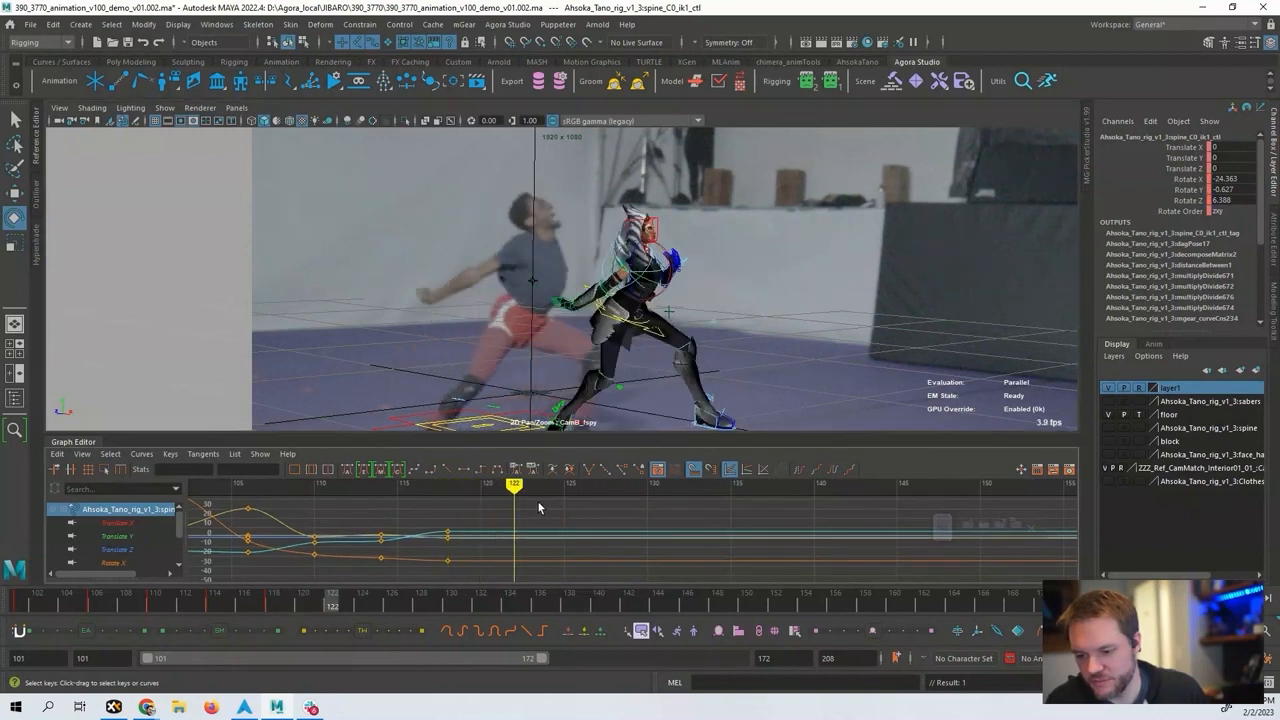
drag(666, 257, 675, 268)
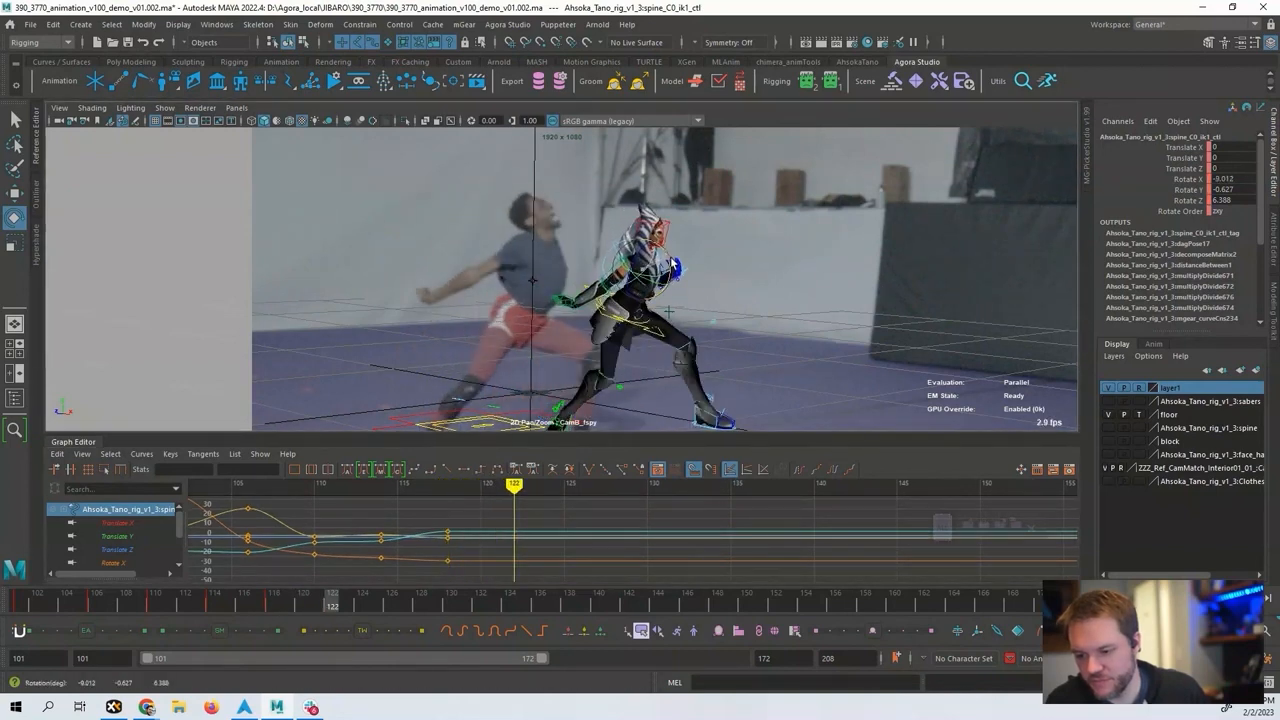
key(s)
Compare the frames leading up to 122 and turn the upper spine at frame 122 to about 0.7 on Rotate Z.
key(alt+comma)
key(alt+comma)
key(alt+comma)
key(alt+comma)
key(alt+comma)
key(alt+period)
key(alt+period)
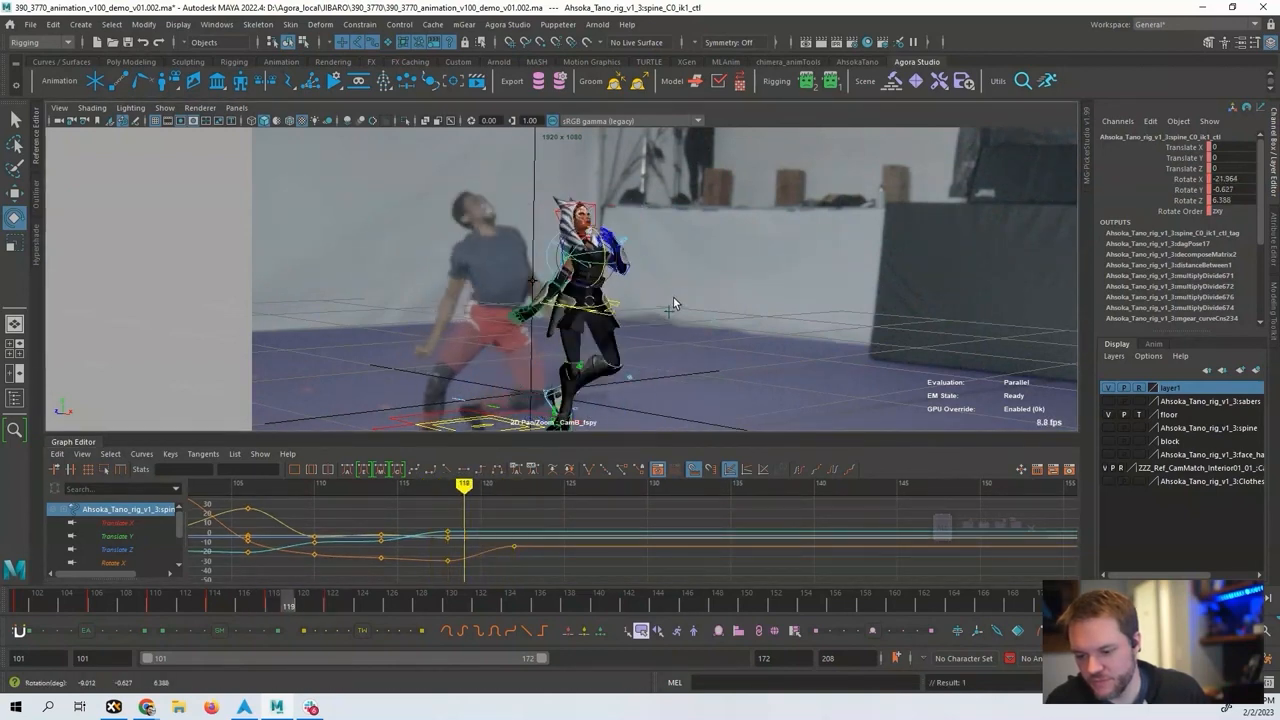
key(alt+period)
key(alt+period)
key(alt+period)
drag(636, 268, 638, 251)
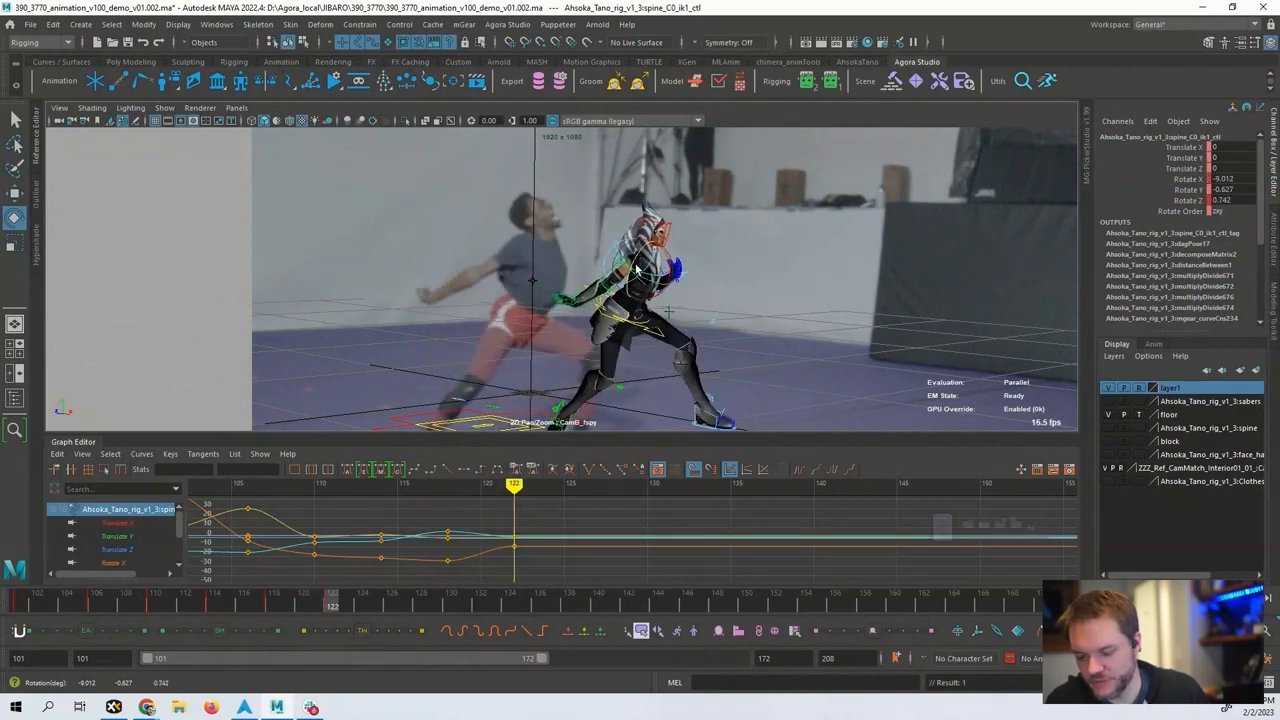
Check the motion around frame 122, move to frame 124 and rotate the upper spine to about 2.4 on Rotate X.
key(alt+comma)
key(alt+comma)
key(alt+comma)
key(alt+comma)
key(alt+period)
key(alt+period)
key(alt+period)
key(alt+period)
key(alt+period)
key(alt+period)
key(alt+comma)
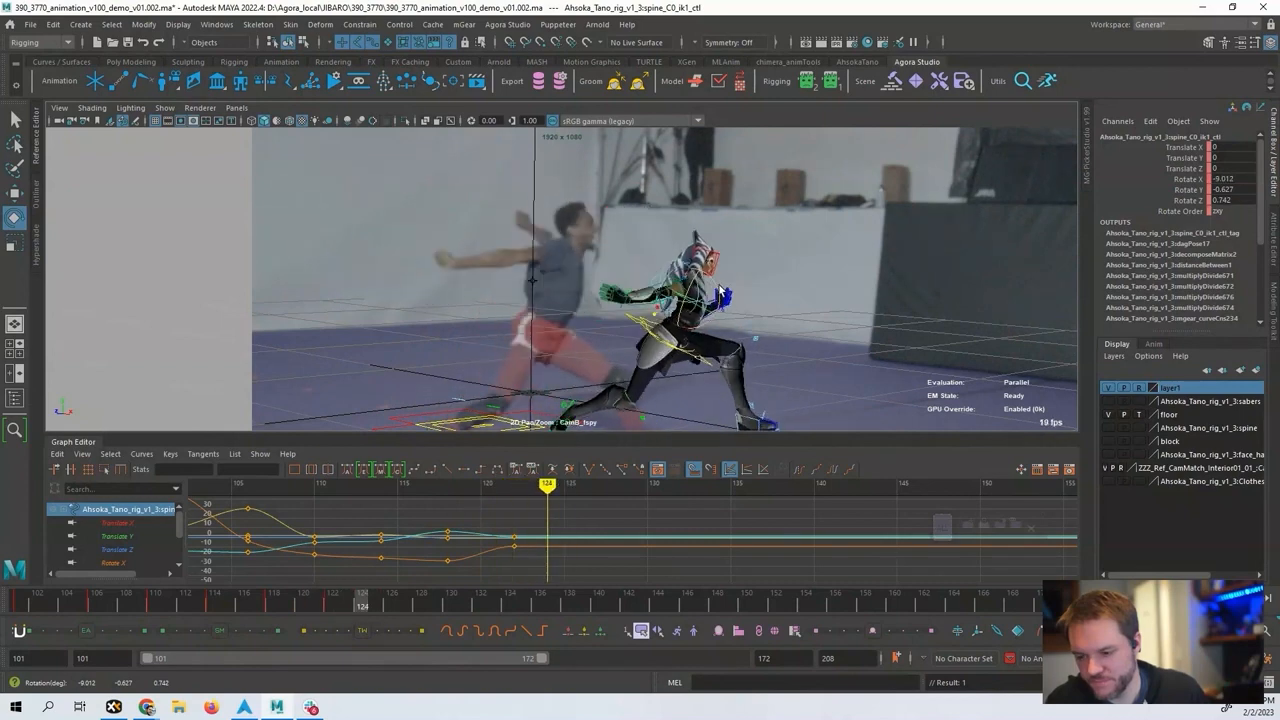
drag(710, 290, 718, 293)
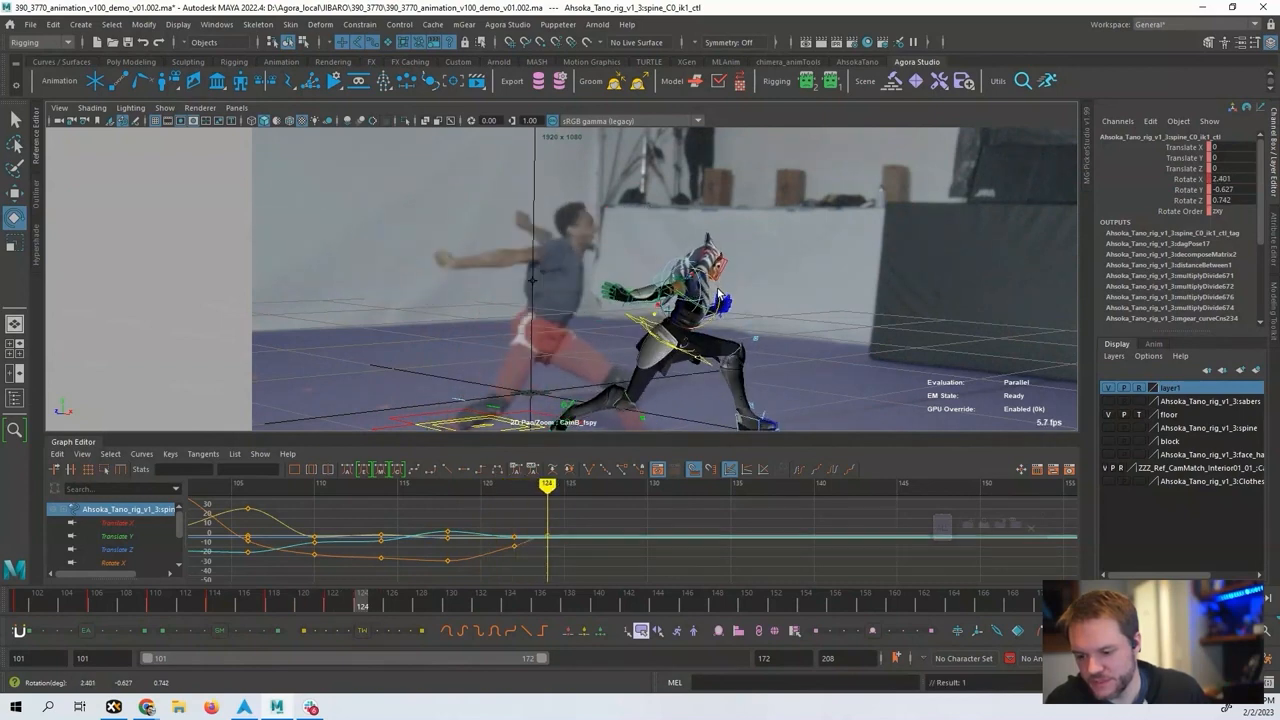
Step back and forth between frames 121 and 128 to compare the upper spine's motion with the filmed performer.
key(alt+comma)
key(alt+comma)
key(alt+comma)
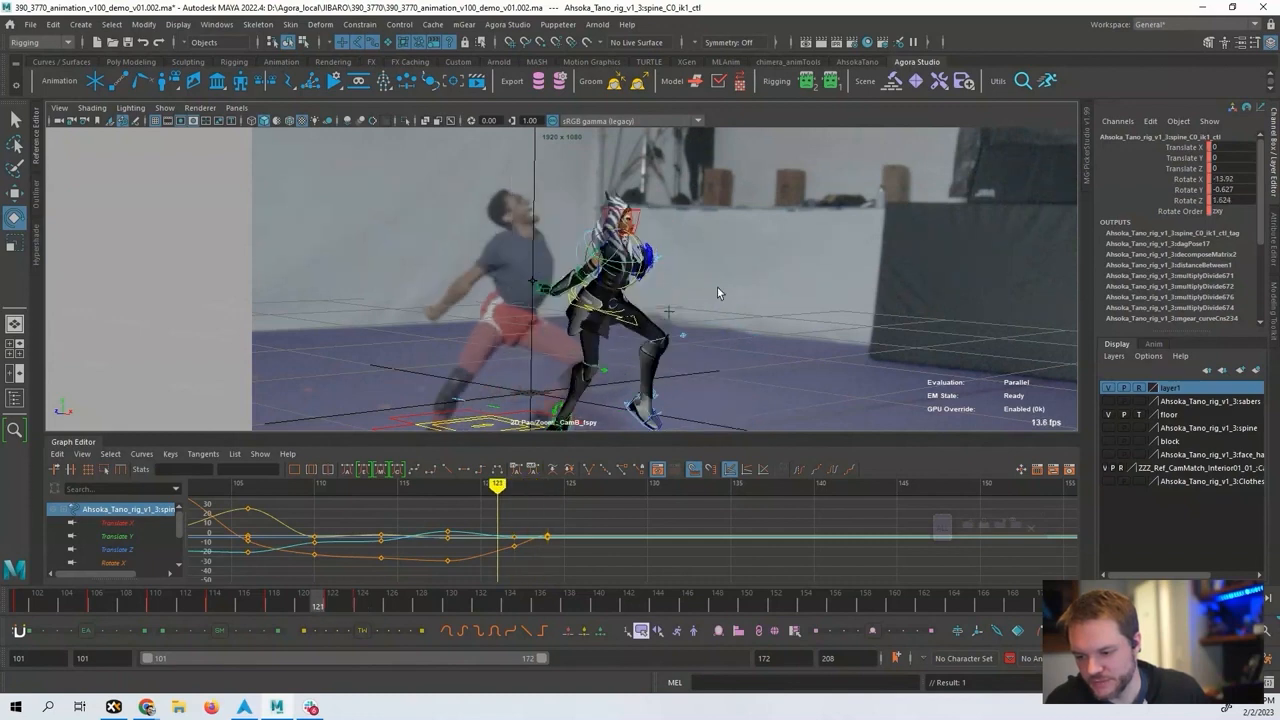
key(alt+period)
key(alt+period)
key(alt+period)
key(alt+period)
key(alt+period)
key(alt+period)
key(alt+period)
key(alt+comma)
key(alt+comma)
key(alt+comma)
key(alt+comma)
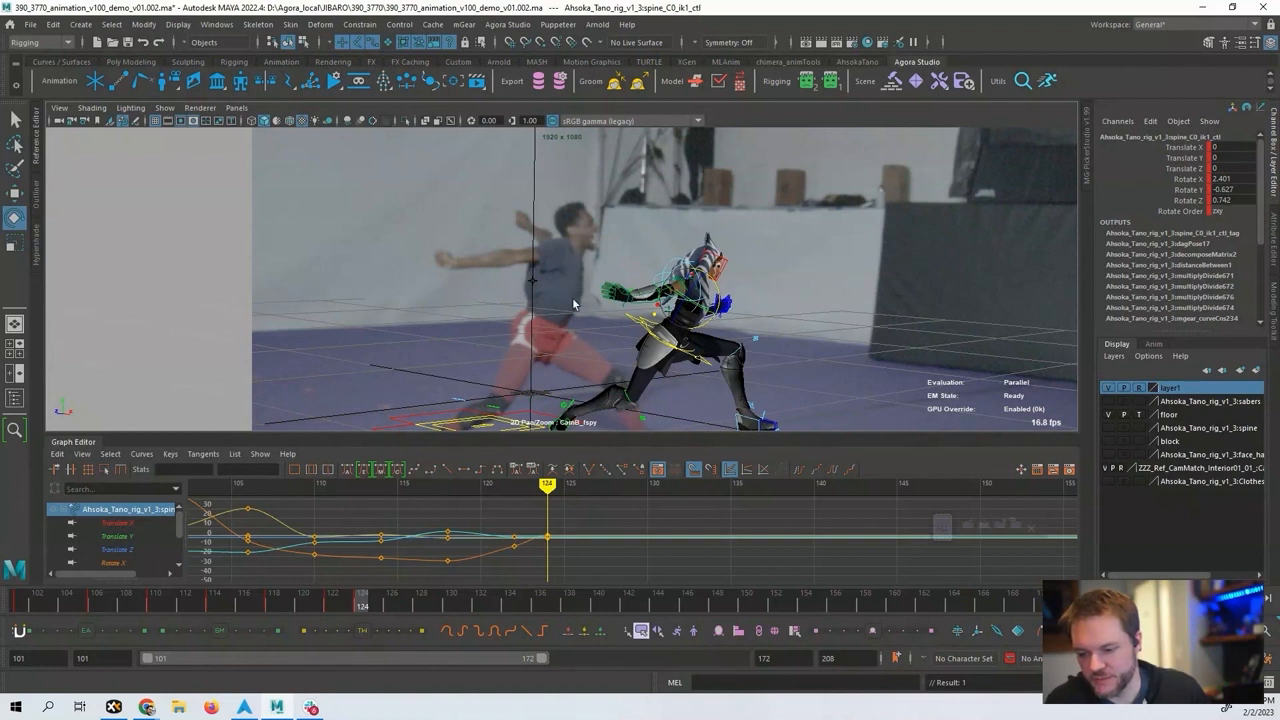
key(alt+period)
key(alt+period)
key(alt+period)
key(alt+period)
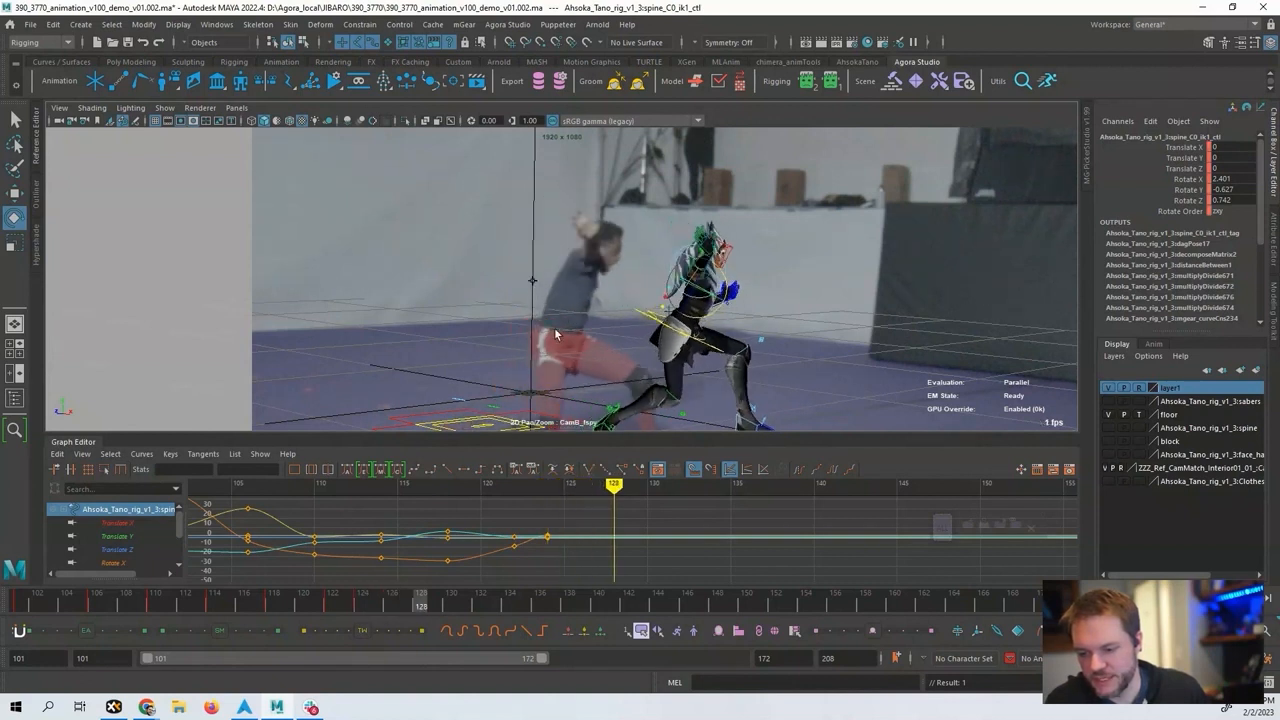
key(alt+comma)
key(alt+comma)
key(alt+comma)
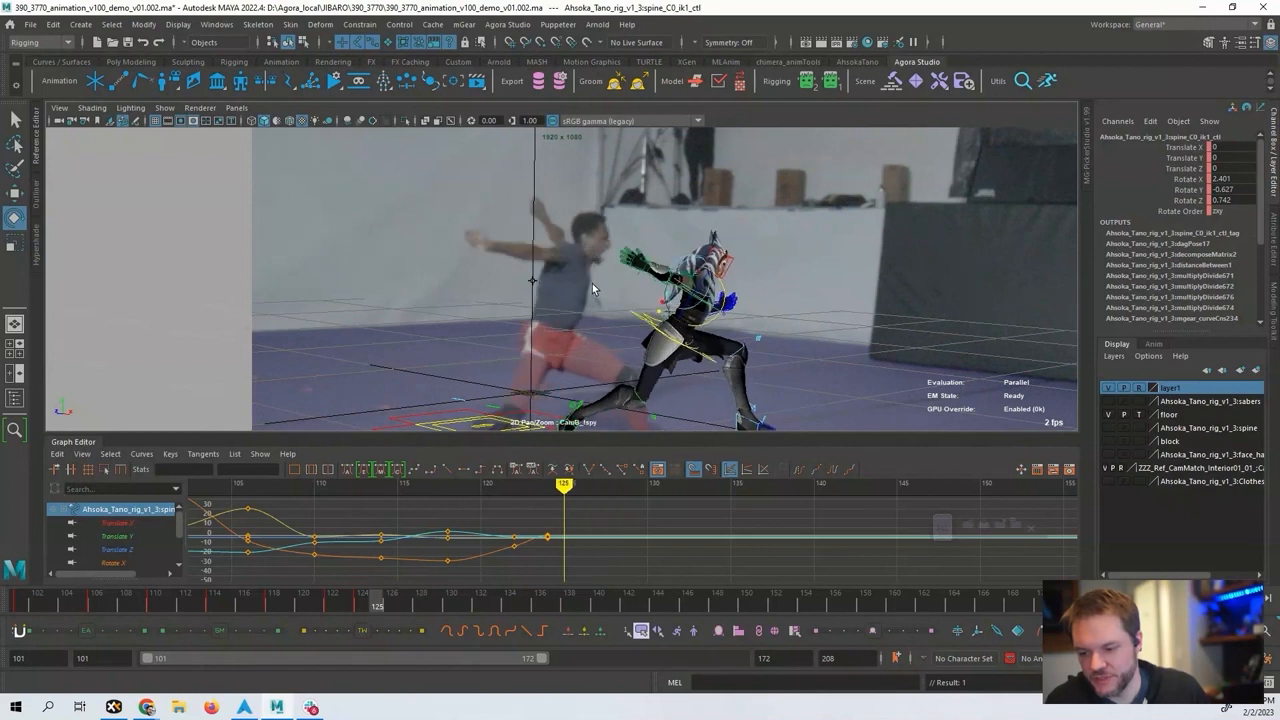
Step repeatedly through frames 124 to 130 to study how the filmed performer's chest turns relative to the hips.
key(alt+period)
key(alt+comma)
key(alt+comma)
key(alt+comma)
key(alt+period)
key(alt+period)
key(alt+period)
key(alt+period)
key(alt+period)
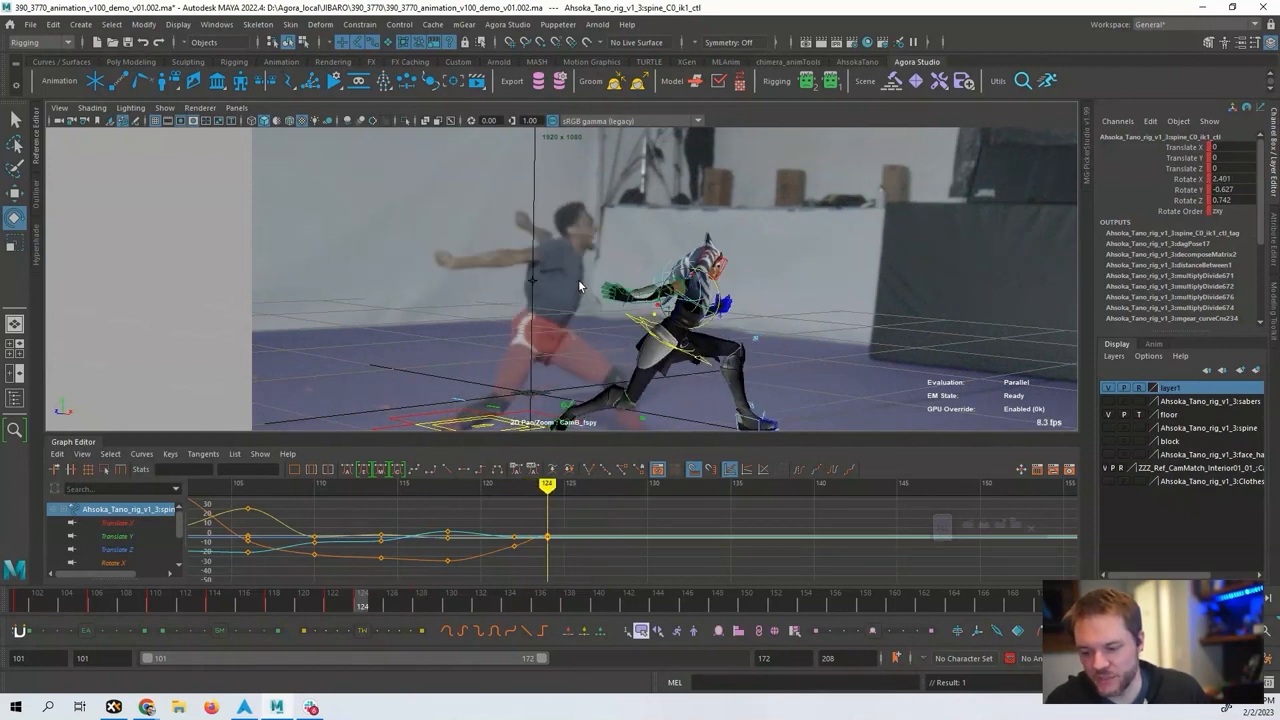
key(alt+comma)
key(alt+comma)
key(alt+comma)
key(alt+comma)
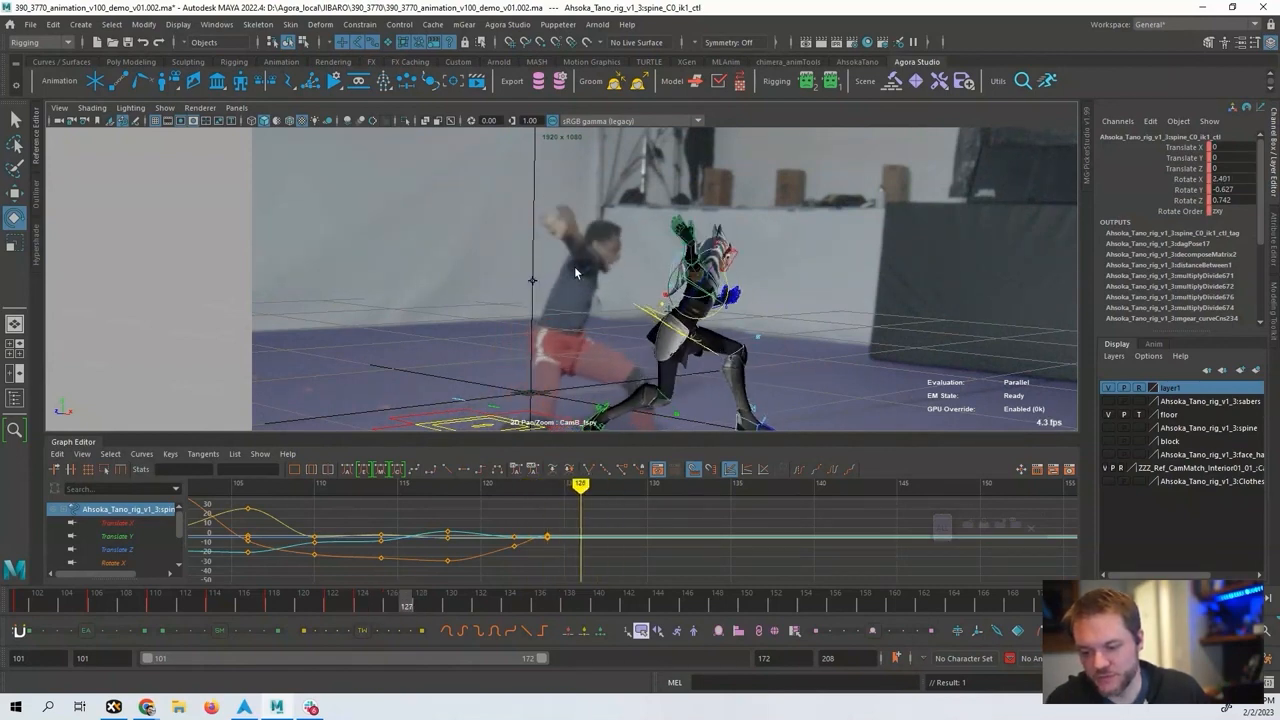
key(alt+period)
key(alt+period)
key(alt+period)
key(alt+period)
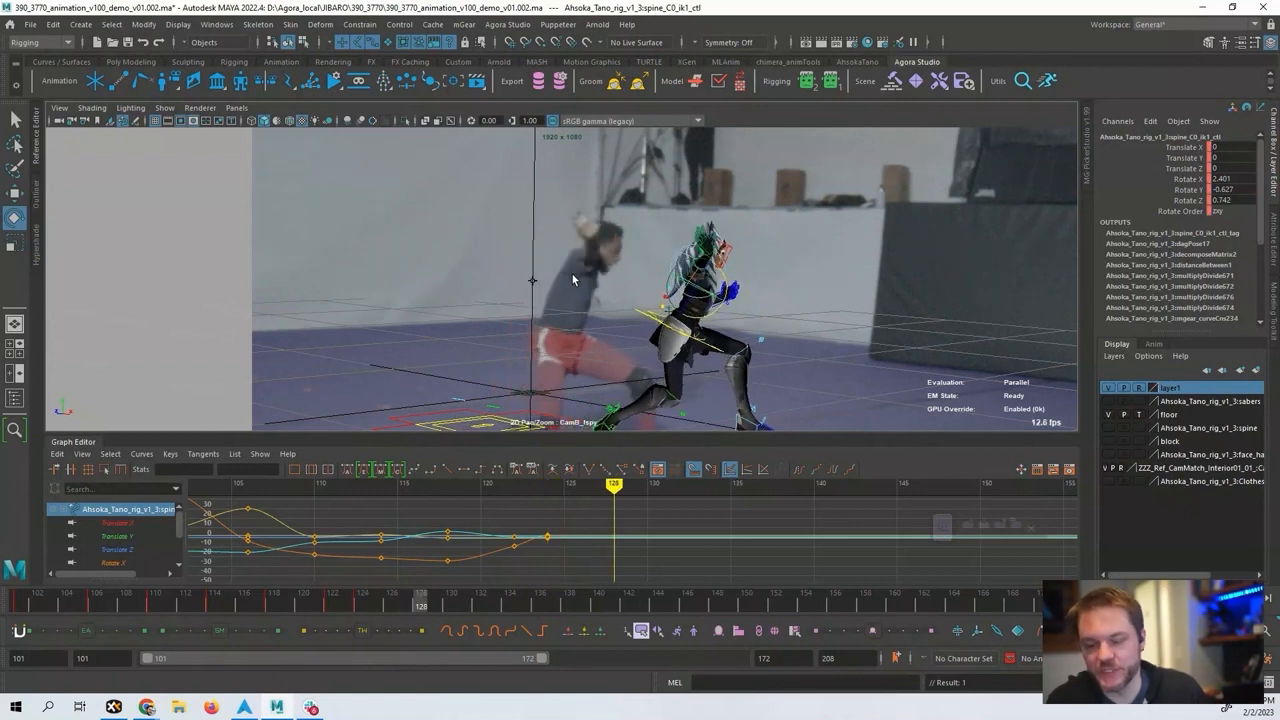
key(alt+comma)
key(alt+comma)
key(alt+comma)
key(alt+comma)
key(alt+period)
key(alt+period)
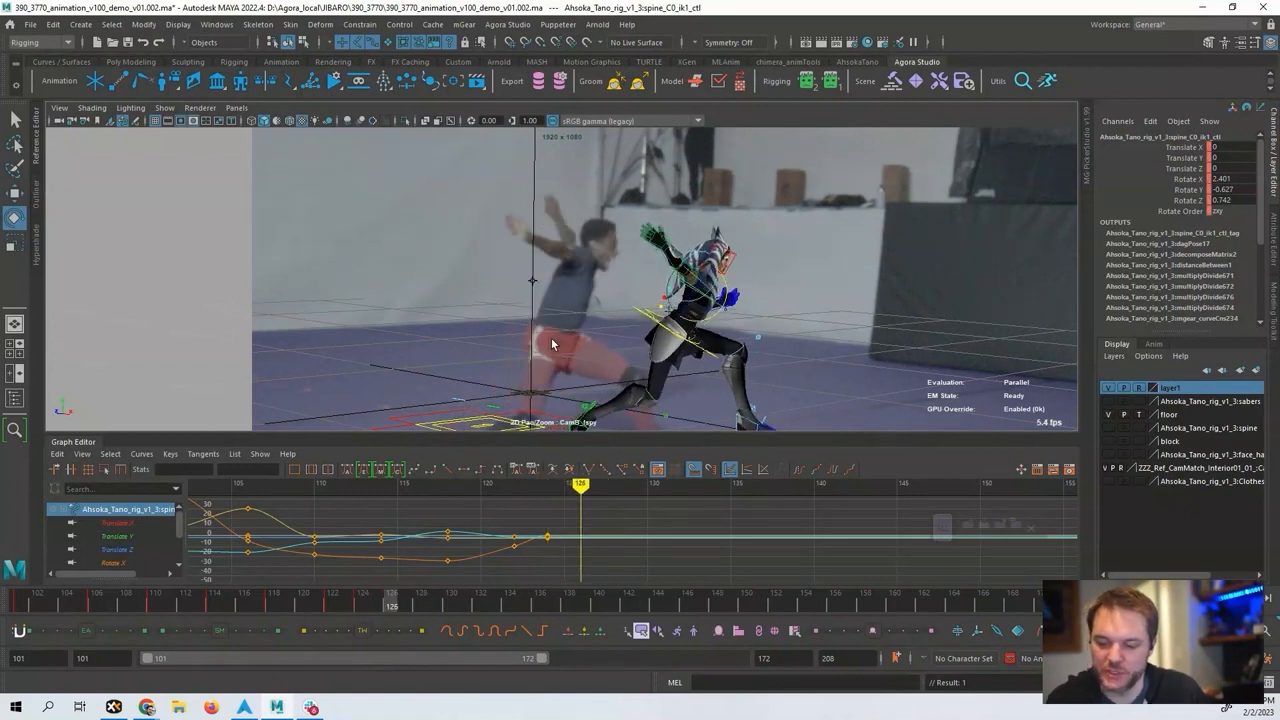
key(alt+period)
key(alt+period)
key(alt+period)
key(alt+period)
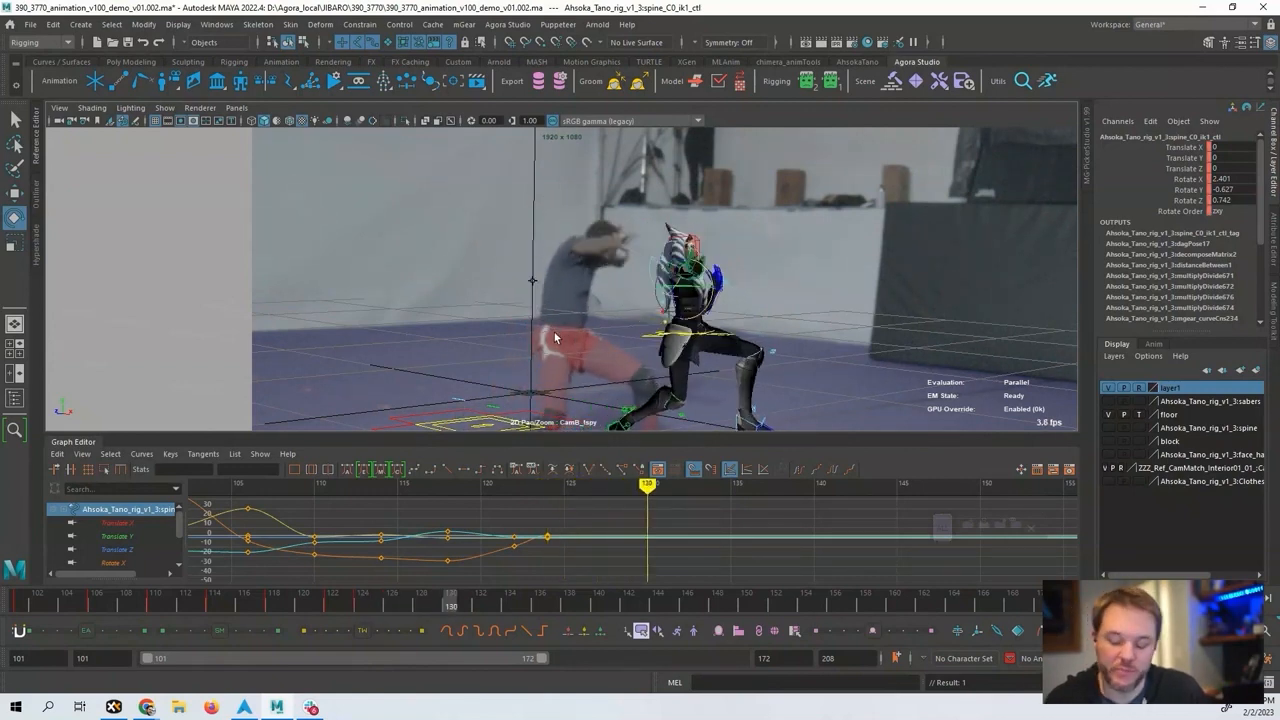
key(alt+comma)
key(alt+comma)
key(alt+comma)
key(alt+comma)
key(alt+comma)
key(alt+comma)
key(alt+period)
key(alt+period)
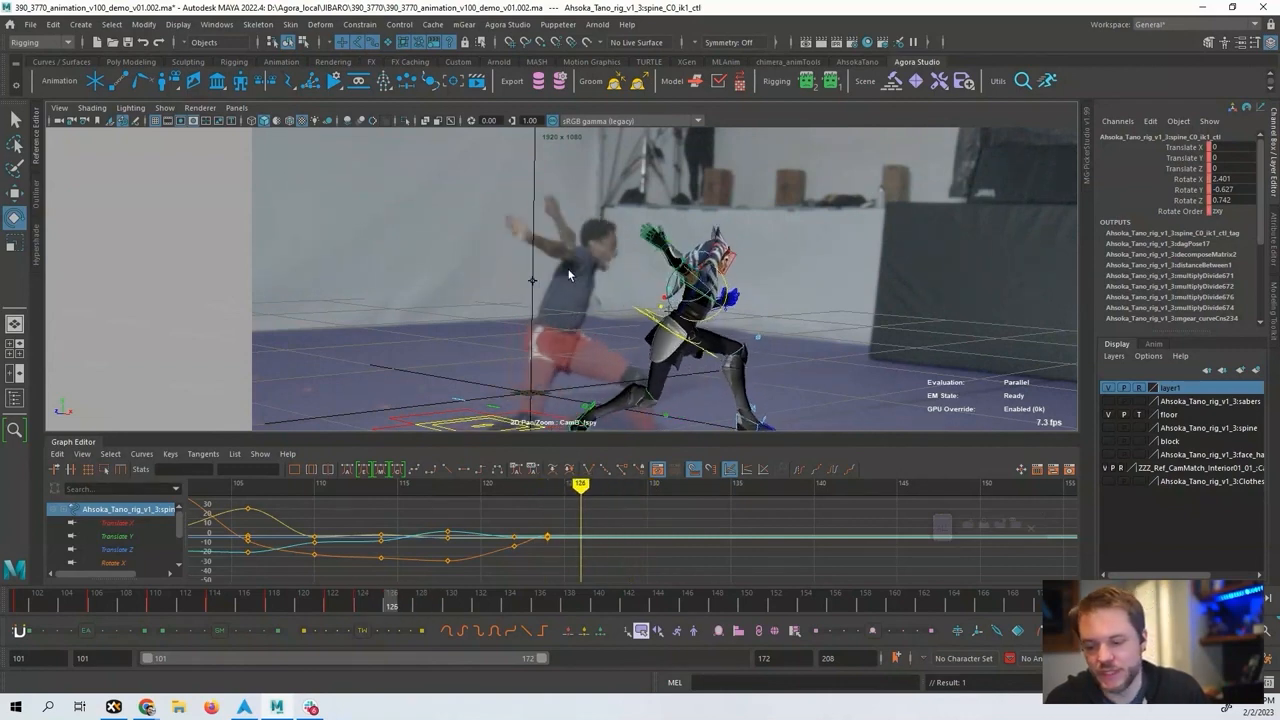
key(alt+period)
key(alt+period)
key(alt+period)
key(alt+period)
key(alt+comma)
key(alt+comma)
key(alt+comma)
key(alt+comma)
key(alt+comma)
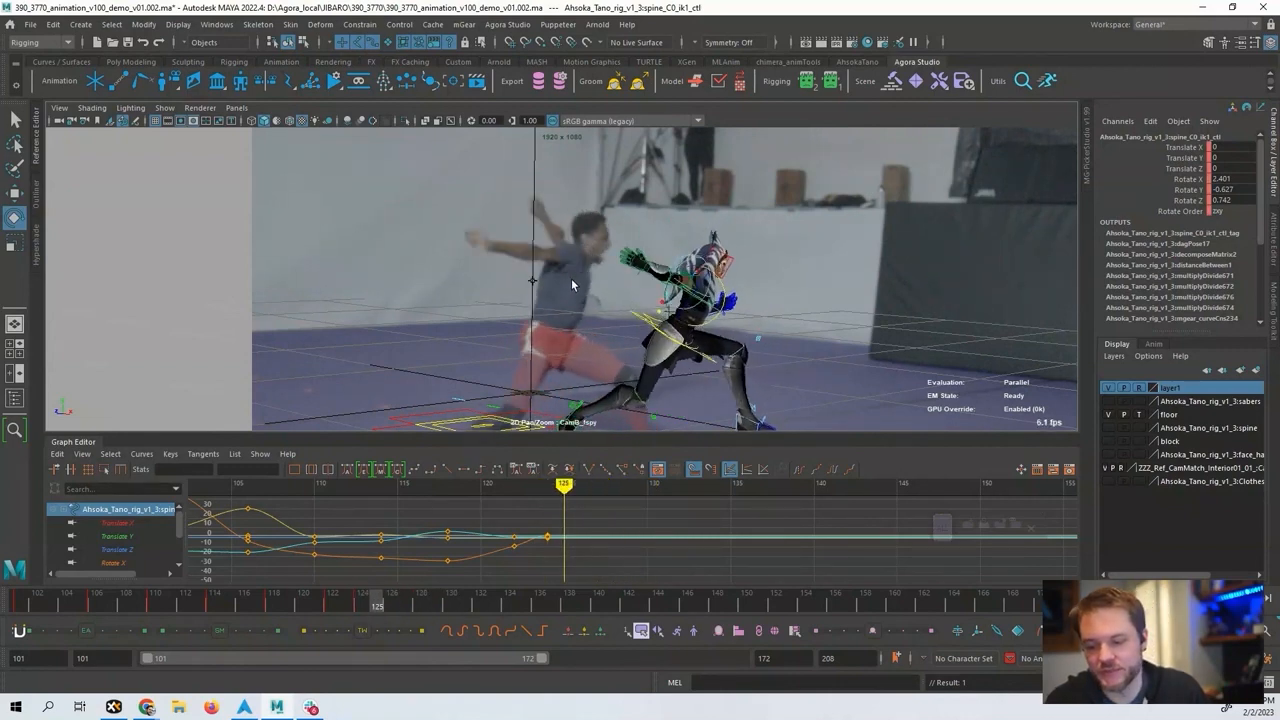
key(alt+period)
key(alt+comma)
key(alt+comma)
key(alt+period)
key(alt+period)
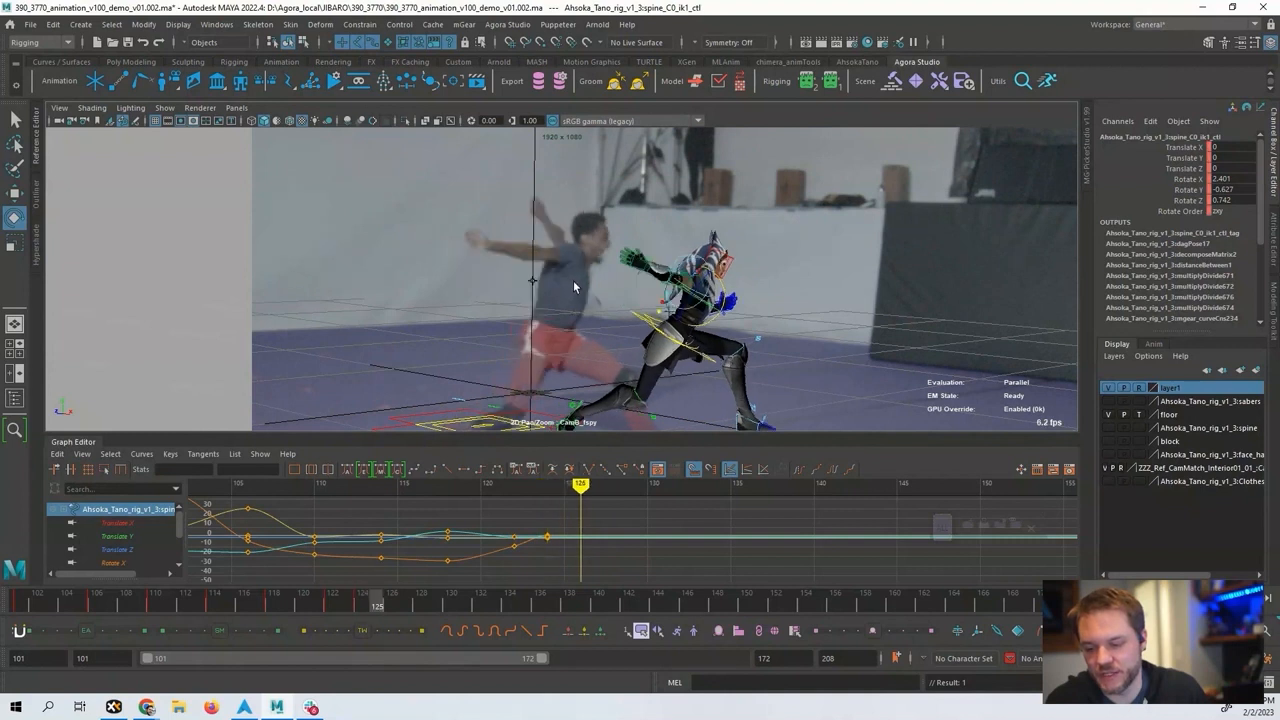
Advance to frame 130 and twist the upper spine control to about 43.9 on Rotate X.
key(alt+period)
key(alt+period)
key(alt+period)
key(alt+period)
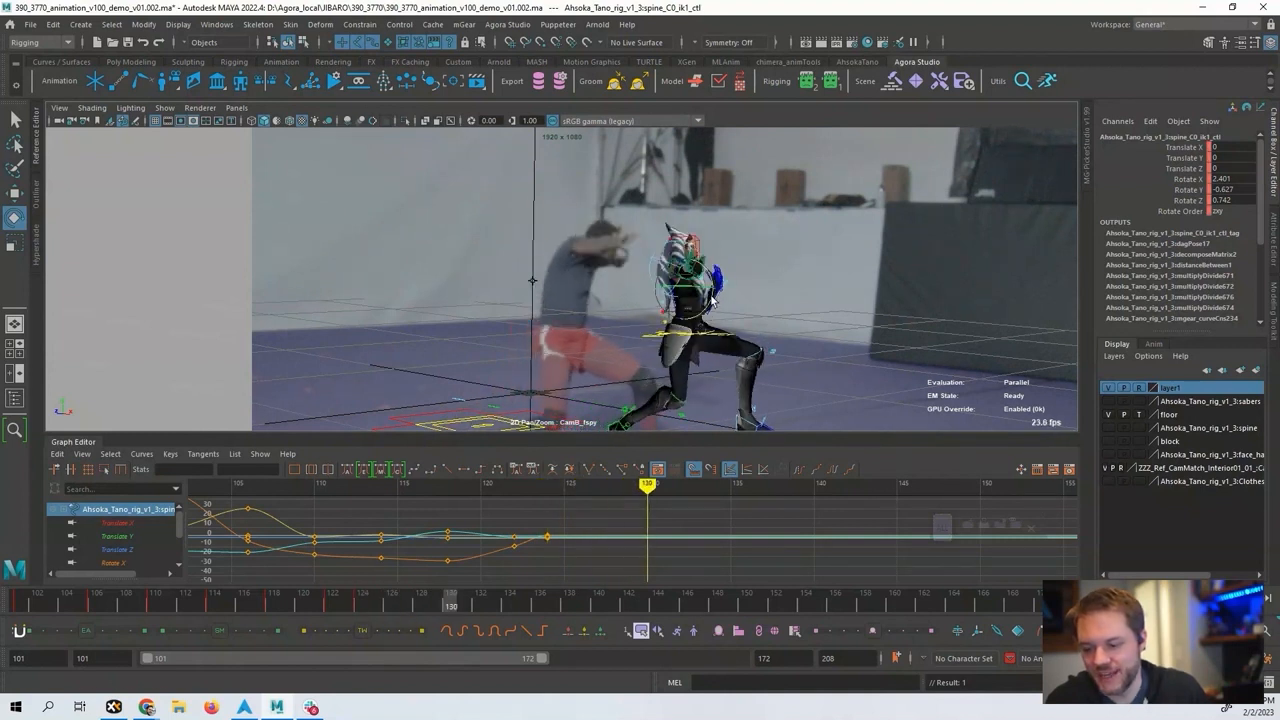
drag(713, 300, 700, 318)
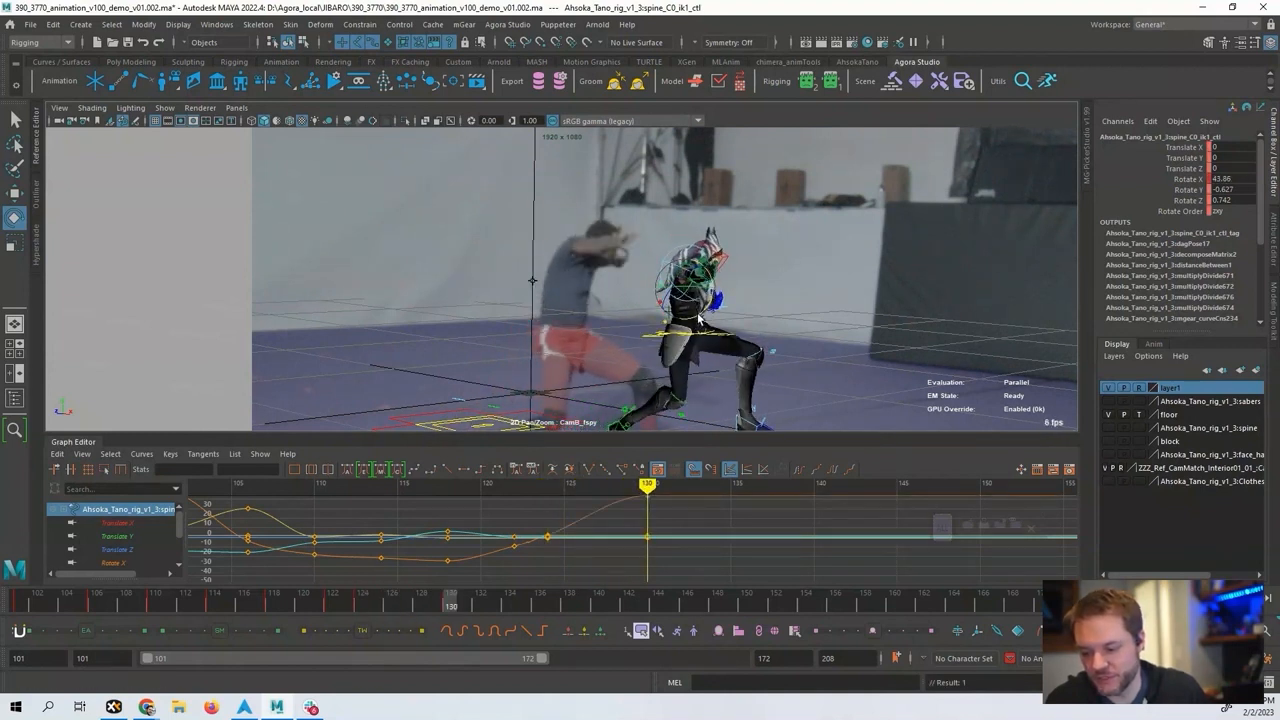
Step through frames 124 to 130 to check the upper spine's twist into frame 130 against the footage.
key(alt+comma)
key(alt+comma)
key(alt+comma)
key(alt+comma)
key(alt+comma)
key(alt+comma)
key(alt+period)
key(alt+period)
key(alt+period)
key(alt+period)
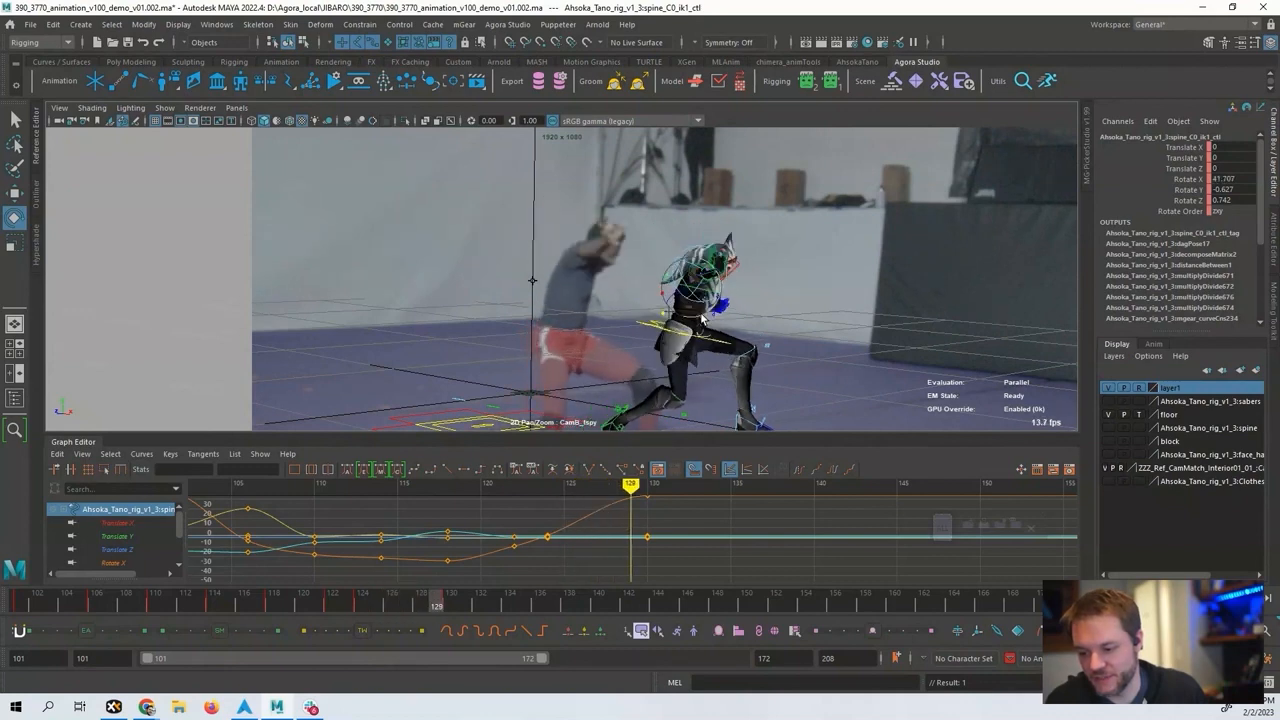
key(alt+period)
key(alt+comma)
key(alt+comma)
key(alt+comma)
key(alt+comma)
key(alt+comma)
key(alt+period)
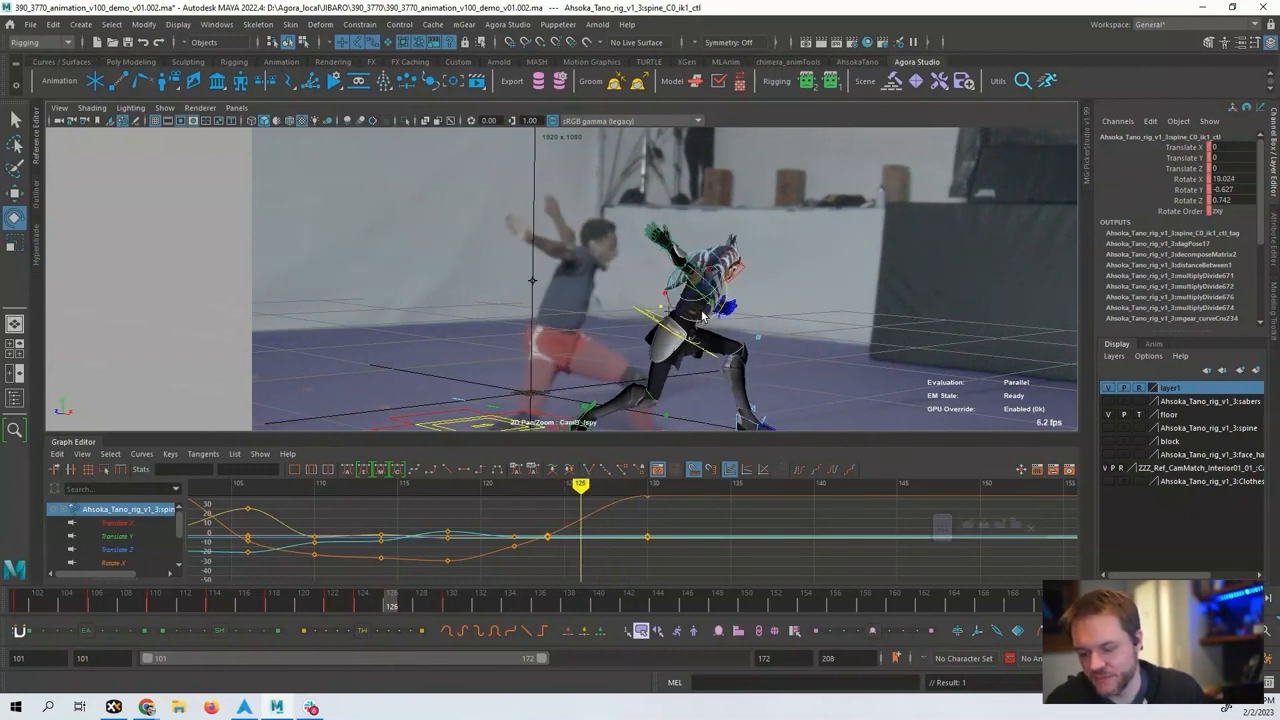
key(alt+period)
key(alt+period)
key(alt+period)
key(alt+period)
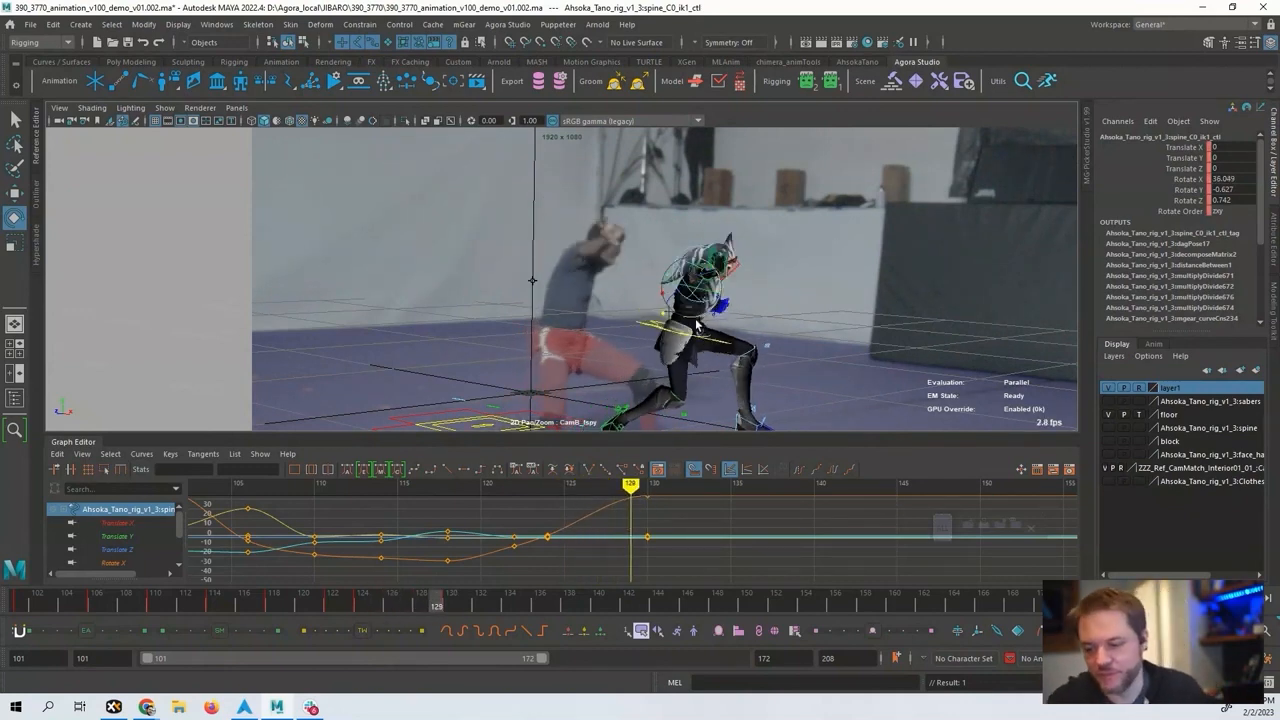
key(alt+period)
key(alt+period)
key(alt+comma)
alt+middle_drag(678, 515, 597, 523)
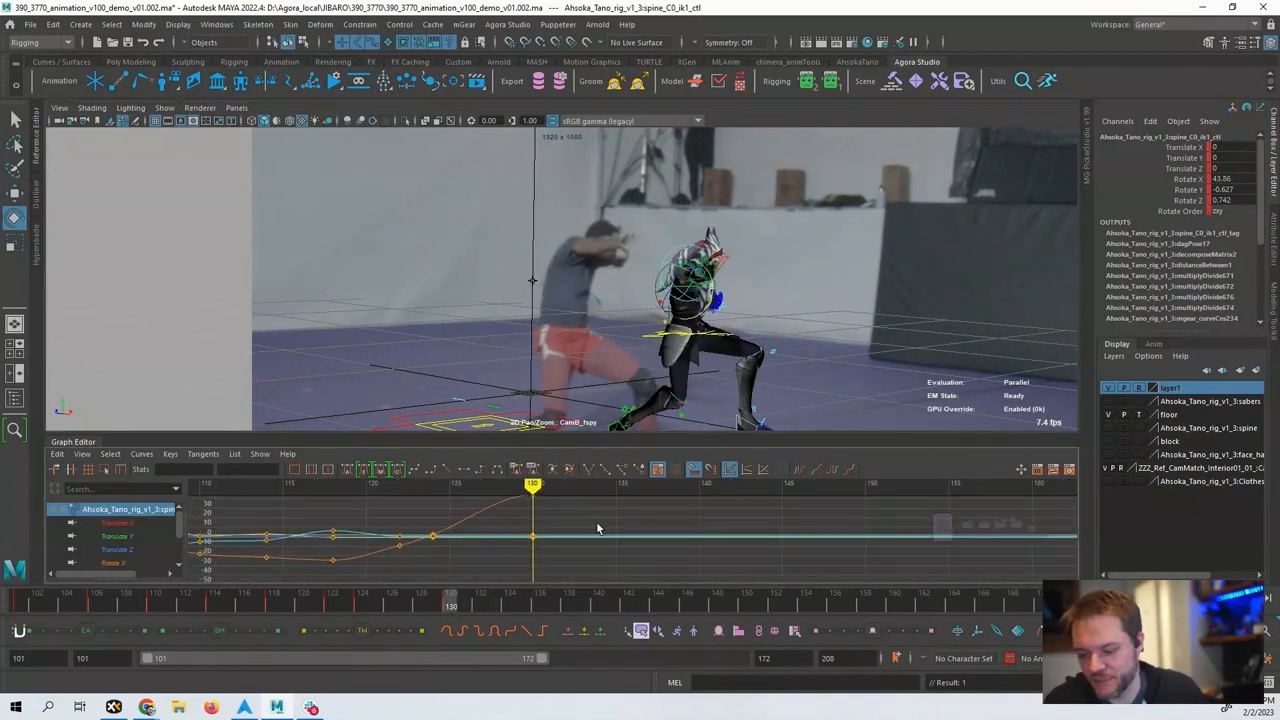
key(alt+comma)
key(alt+comma)
key(alt+comma)
key(alt+comma)
key(alt+comma)
key(alt+comma)
key(alt+period)
key(alt+period)
key(alt+period)
key(alt+period)
key(alt+period)
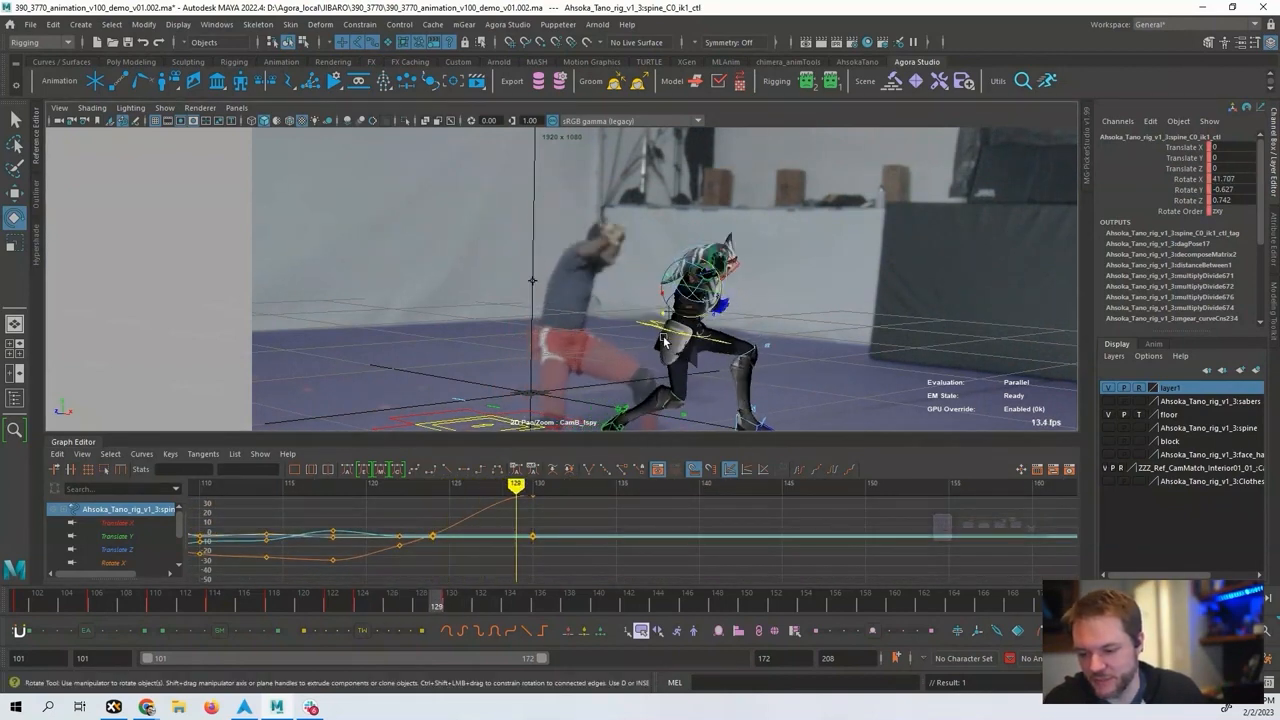
Pose the upper spine at frame 133 with about 54.2 on Rotate X, 3.1 on Y and -1.0 on Z.
key(alt+period)
key(alt+period)
key(alt+period)
key(alt+period)
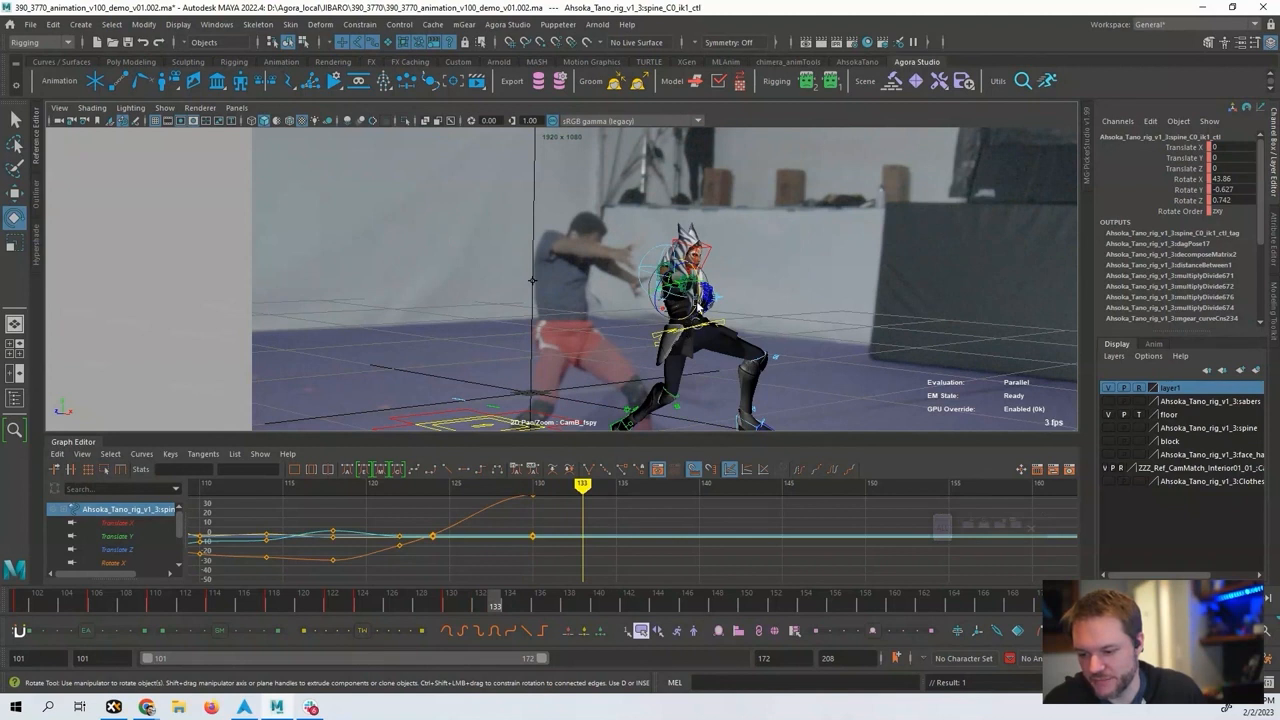
drag(703, 296, 675, 284)
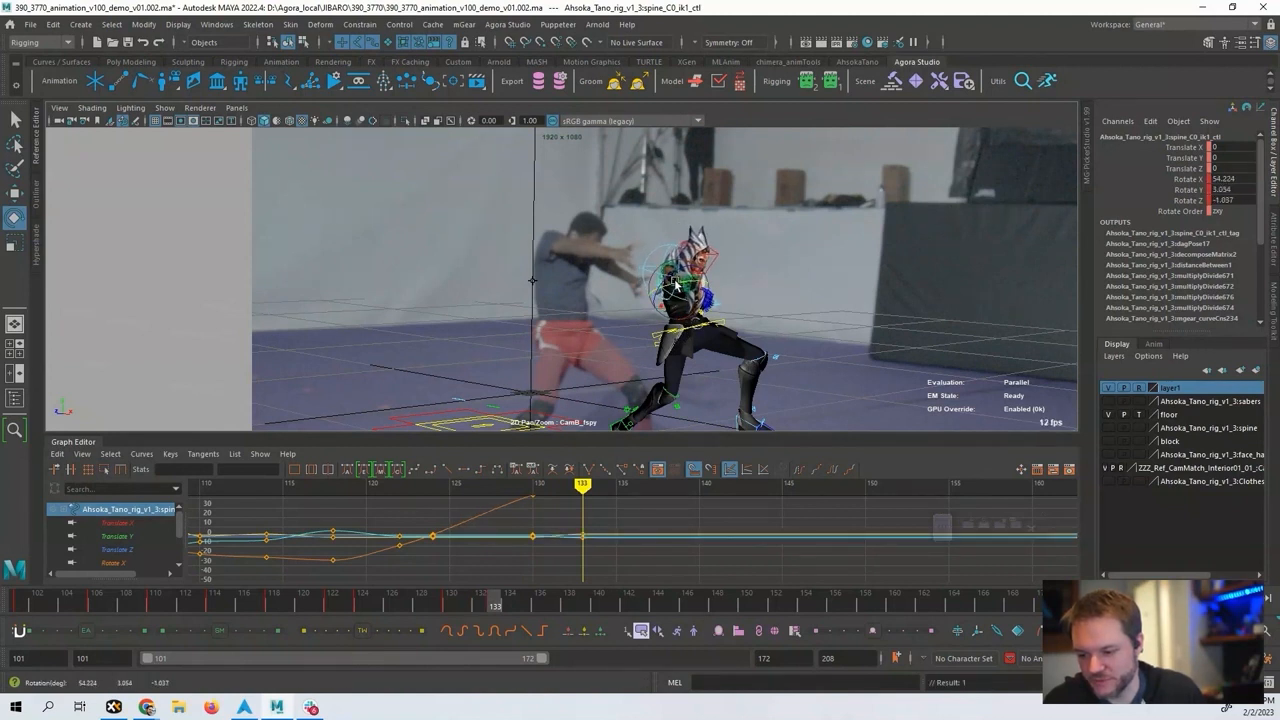
Step between frames 130 and 133 to compare the torso's twist with the filmed performer.
key(alt+comma)
key(alt+comma)
key(alt+comma)
key(alt+period)
key(alt+period)
key(alt+period)
key(alt+comma)
key(alt+comma)
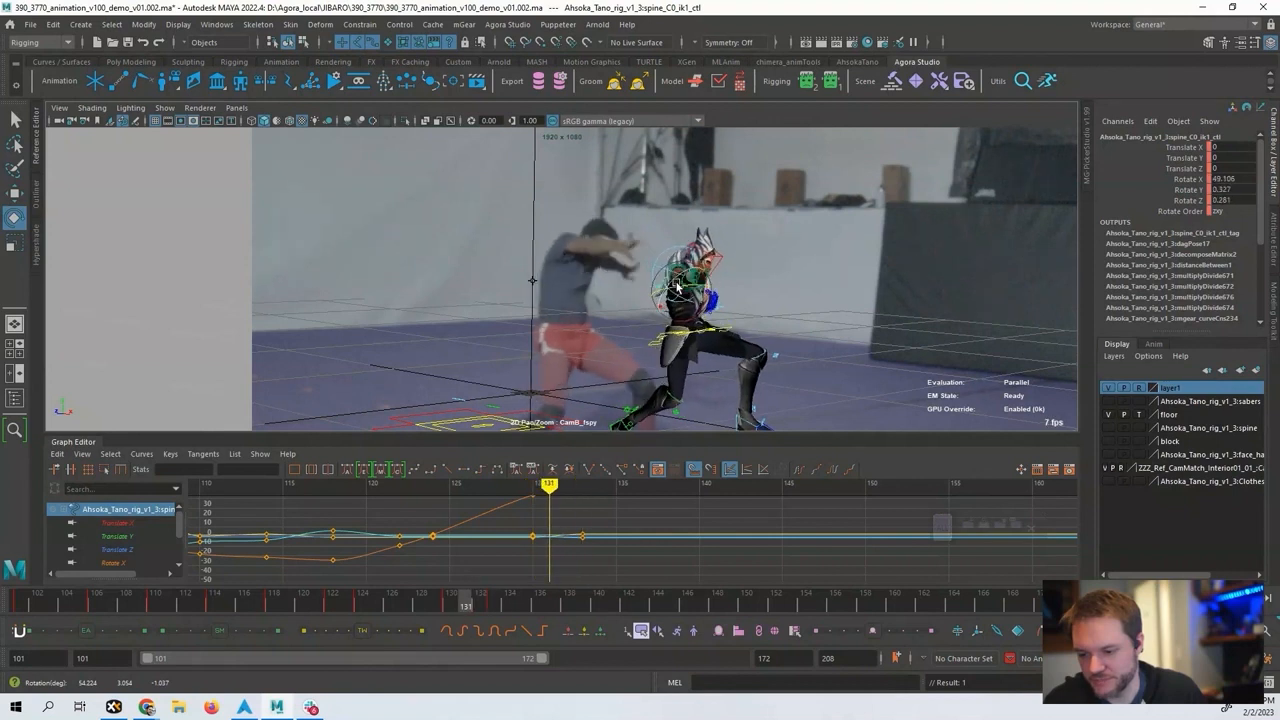
key(alt+comma)
Advance to frame 140 and rotate the upper spine control to about 43.6 on Rotate X and 15.8 on Rotate Z.
key(alt+period)
key(alt+period)
key(alt+period)
key(alt+period)
key(alt+period)
key(alt+period)
key(alt+period)
key(alt+period)
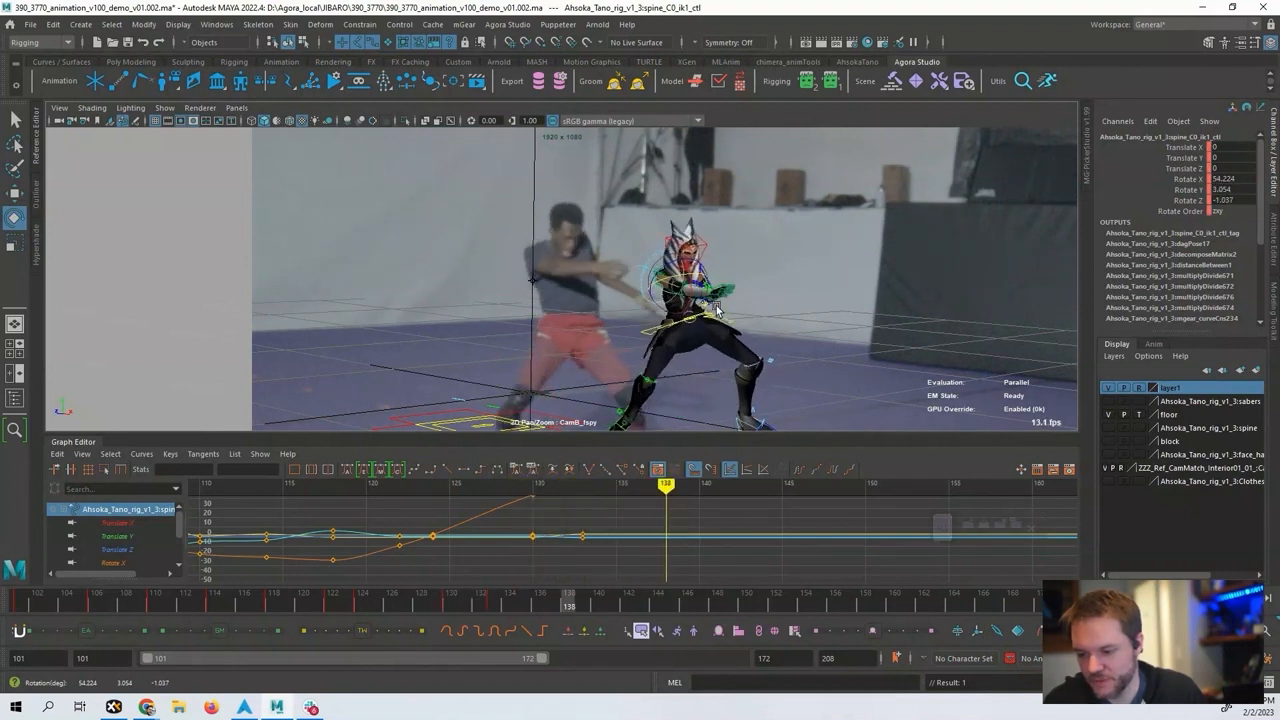
key(alt+period)
key(alt+period)
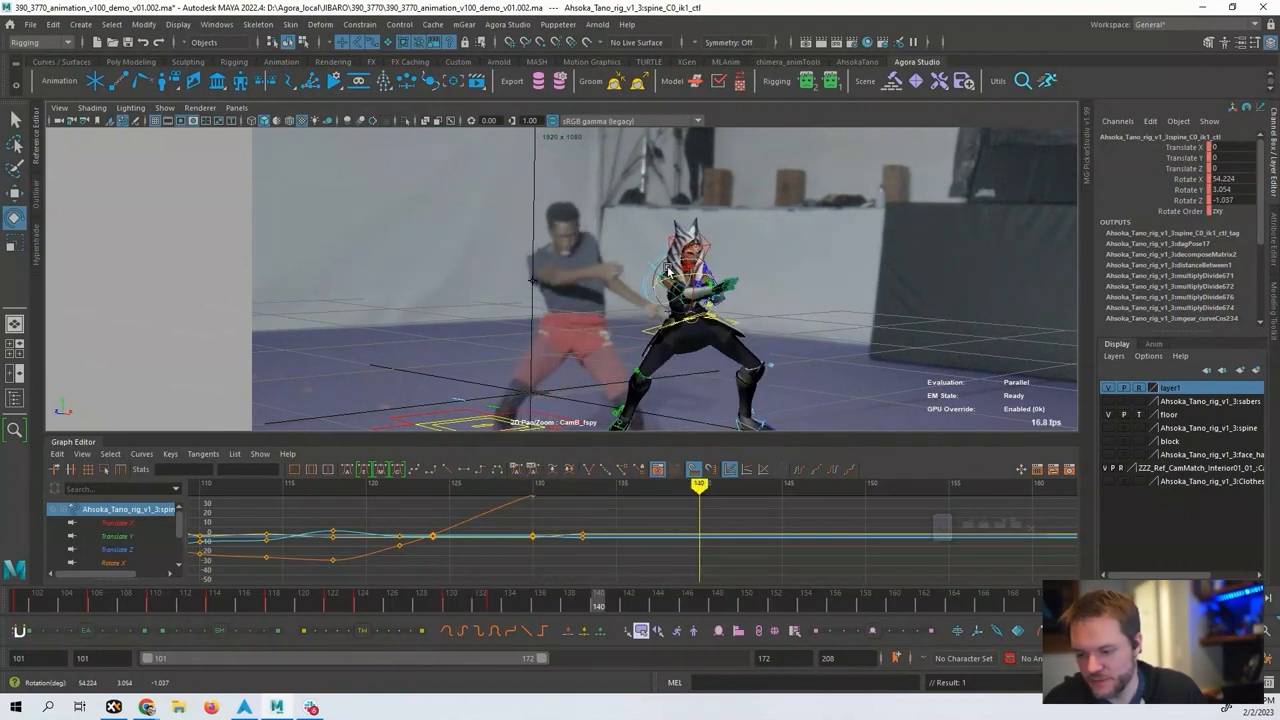
mouse_move(668, 270)
mouse_down()
mouse_move(656, 275)
mouse_move(682, 295)
mouse_move(676, 285)
mouse_up()
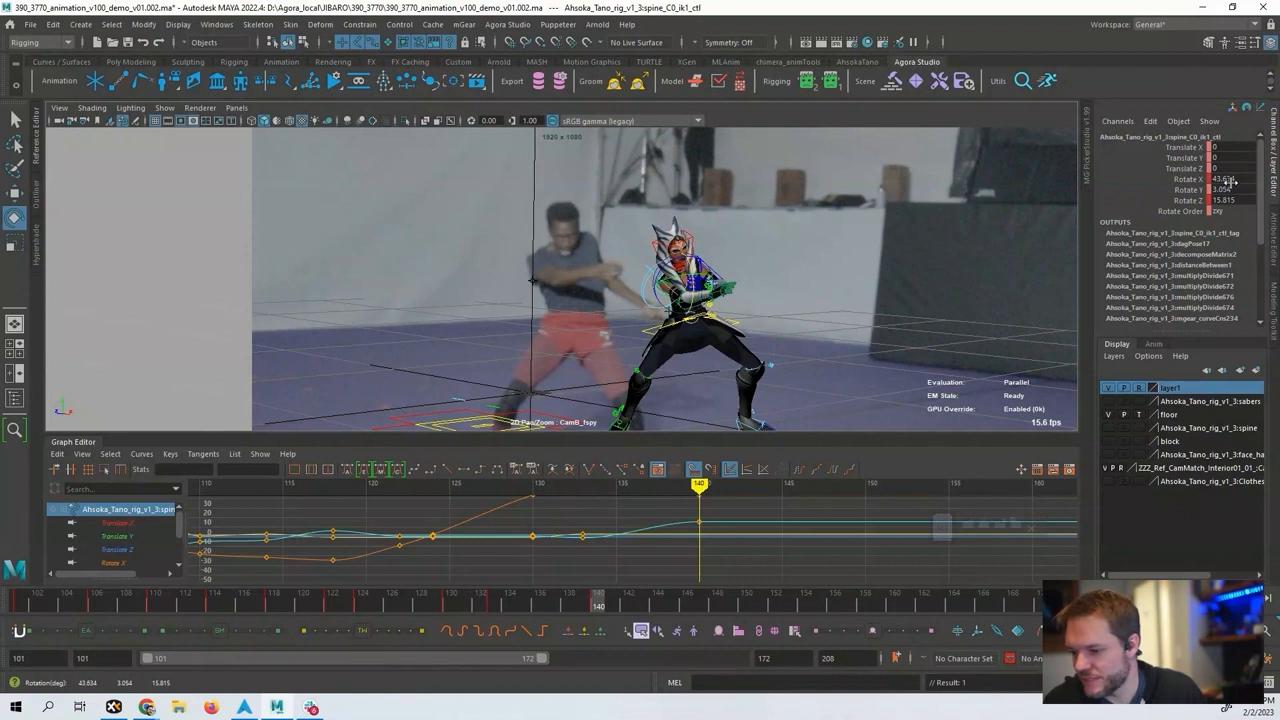
Zero the upper spine's rotations at frame 140 and re-pose it with about 11.5 on Rotate X and 8.4 on Z.
drag(1227, 194, 1219, 203)
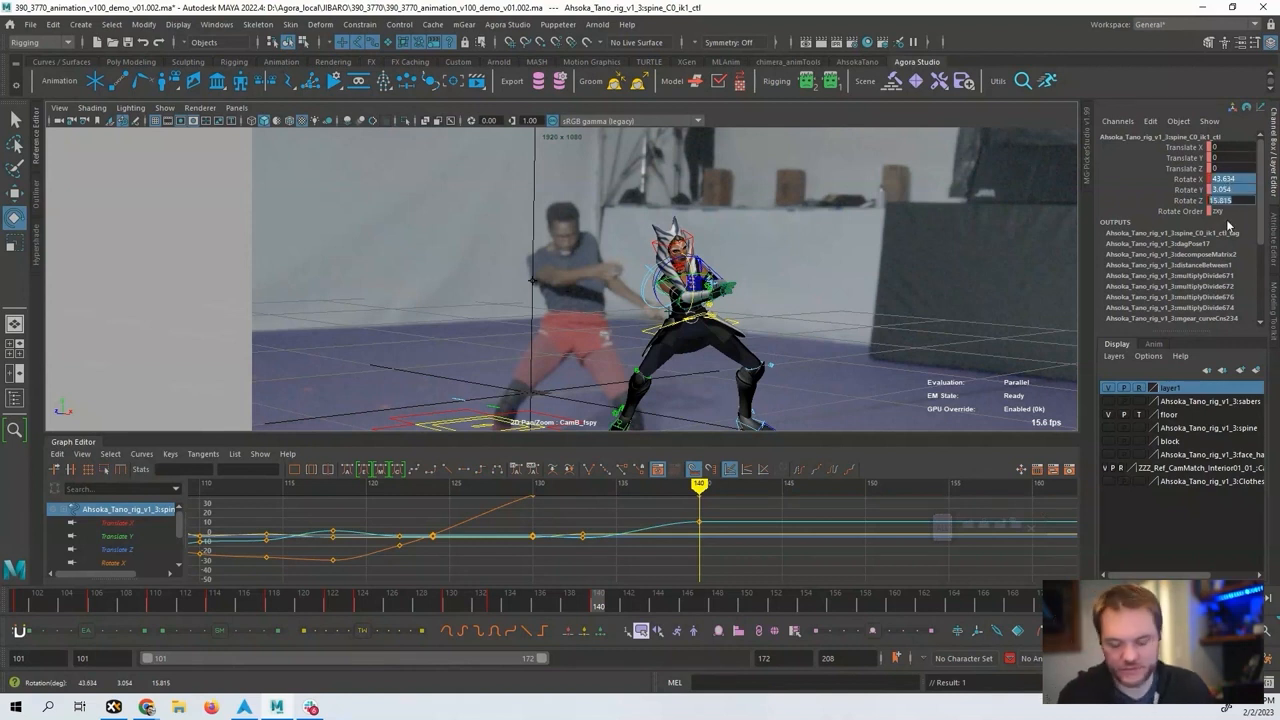
text(0)
key(Return)
click(1190, 200)
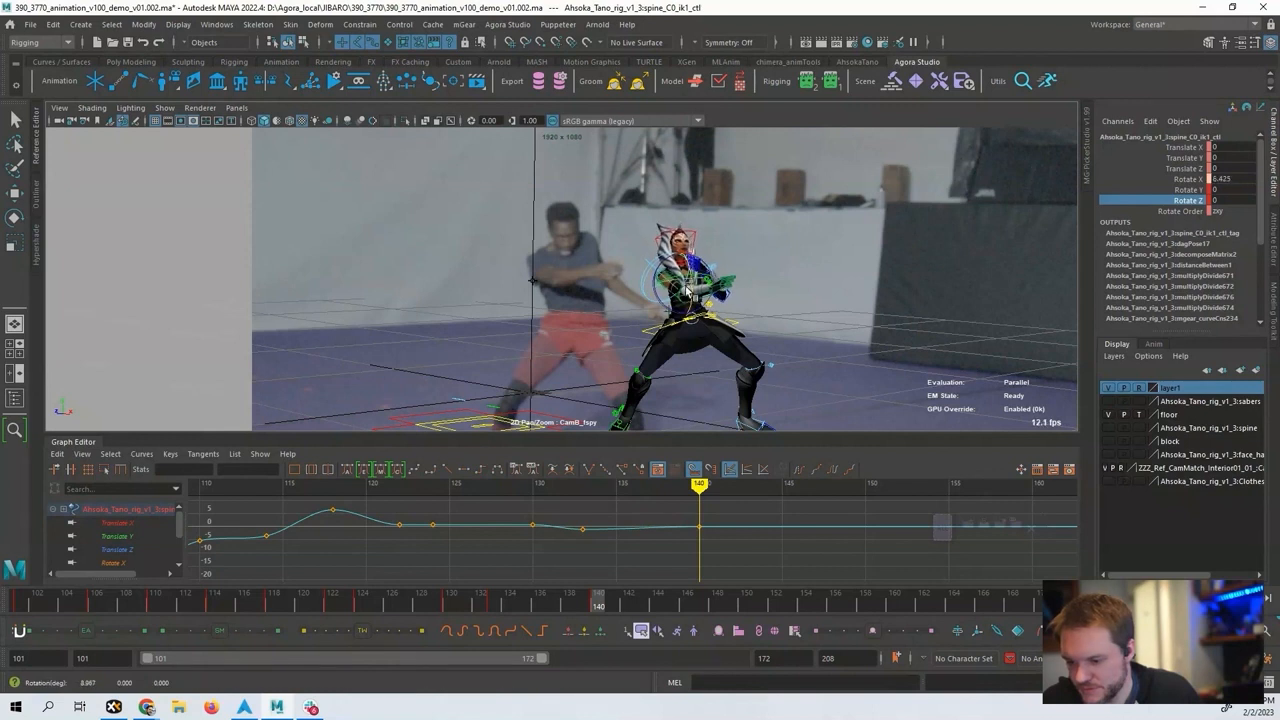
drag(686, 296, 659, 285)
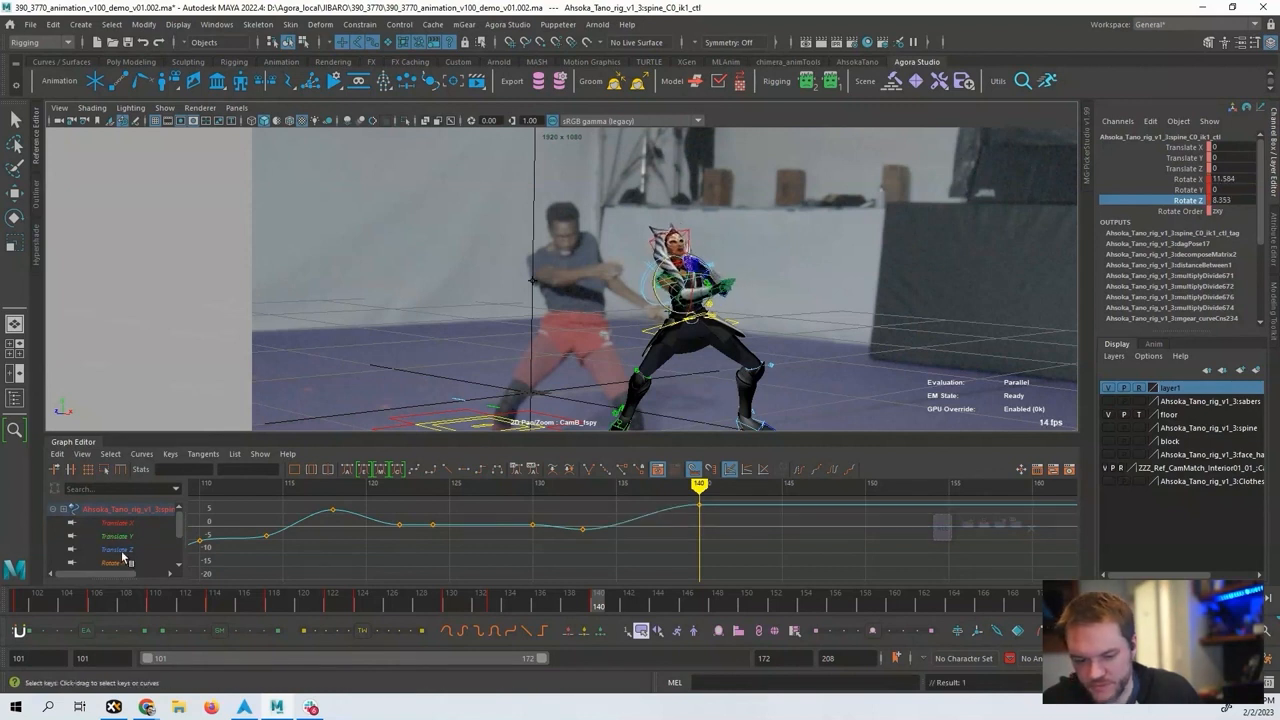
Isolate the upper spine's Rotate X, Y and Z curves in the graph and check the motion around frame 140.
scroll(122, 553, down, 2)
drag(126, 537, 129, 515)
alt+middle_drag(746, 525, 581, 515)
key(alt+comma)
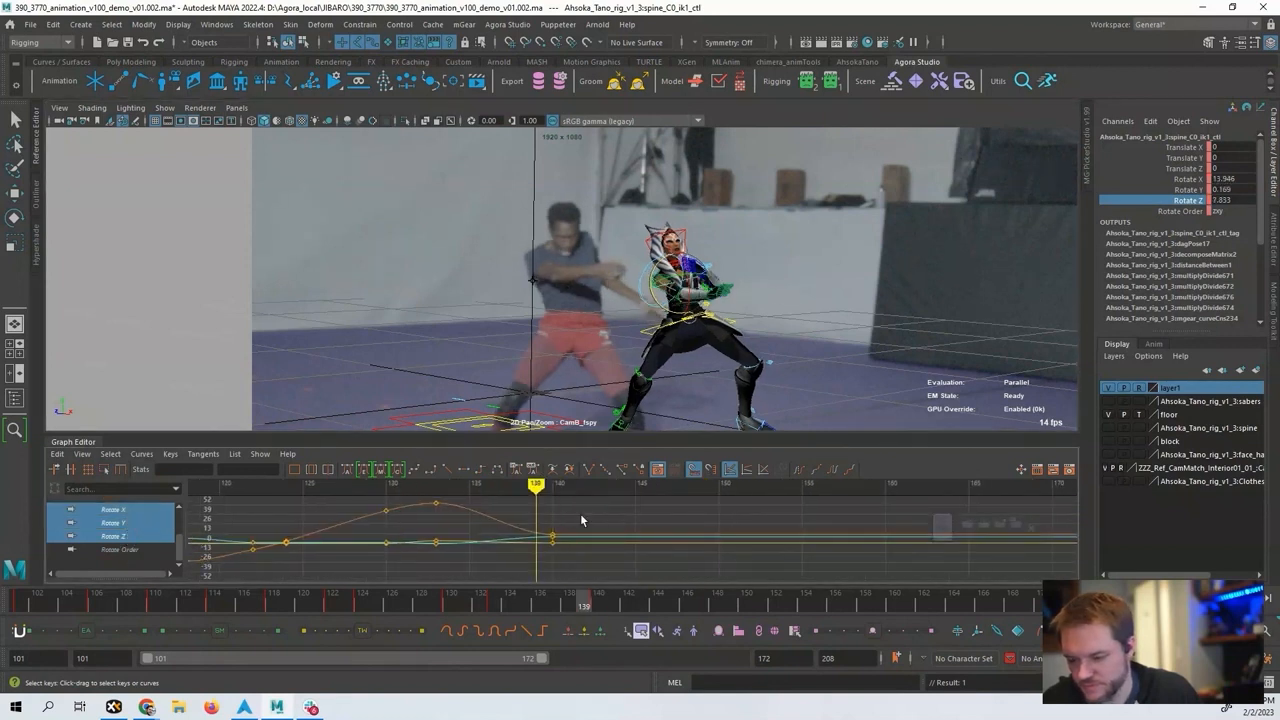
key(alt+comma)
key(alt+comma)
key(alt+comma)
key(alt+period)
key(alt+period)
key(alt+period)
key(alt+period)
key(alt+period)
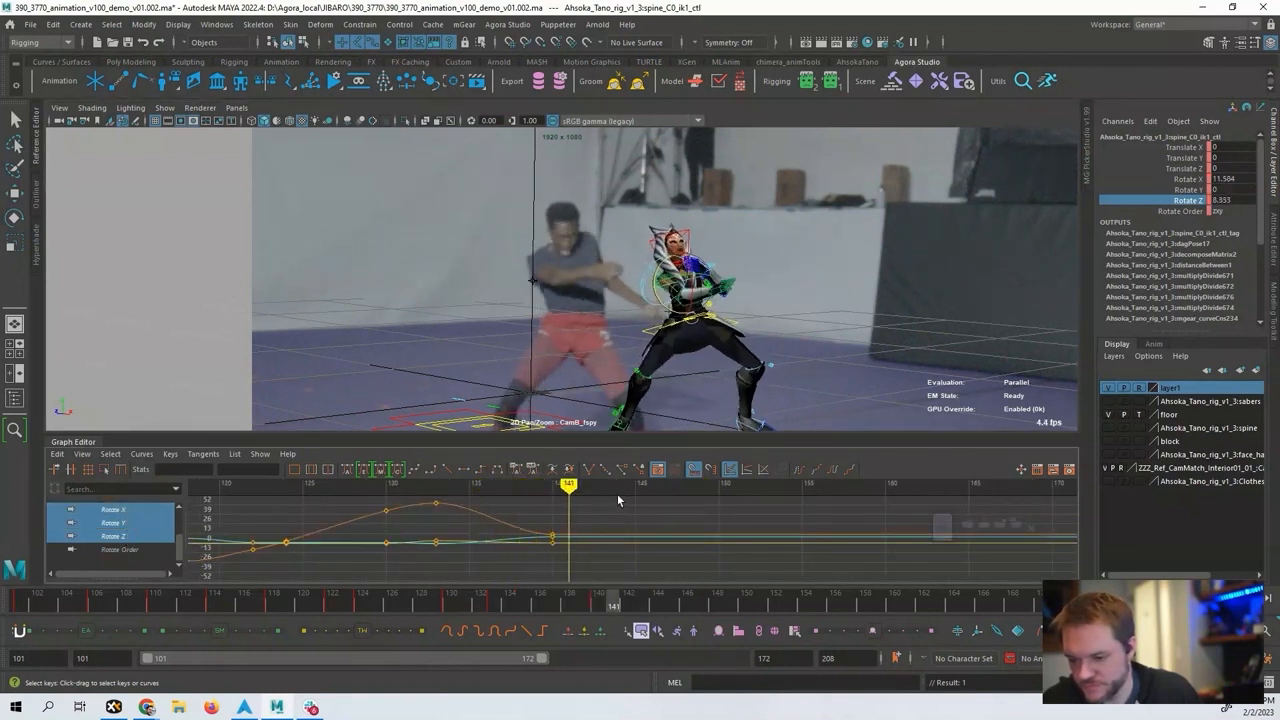
Pose and key the upper spine at frame 145 with about 6.3 on Rotate X, -20.6 on Y and 14.4 on Z.
key(alt+period)
key(alt+period)
key(alt+period)
key(alt+period)
drag(700, 282, 735, 288)
key(s)
key(s)
Pose and key the upper spine at frame 150 with about -30.3 on Rotate X, -22.9 on Y and -2.3 on Z.
key(alt+period)
key(alt+period)
key(alt+period)
key(alt+period)
key(alt+period)
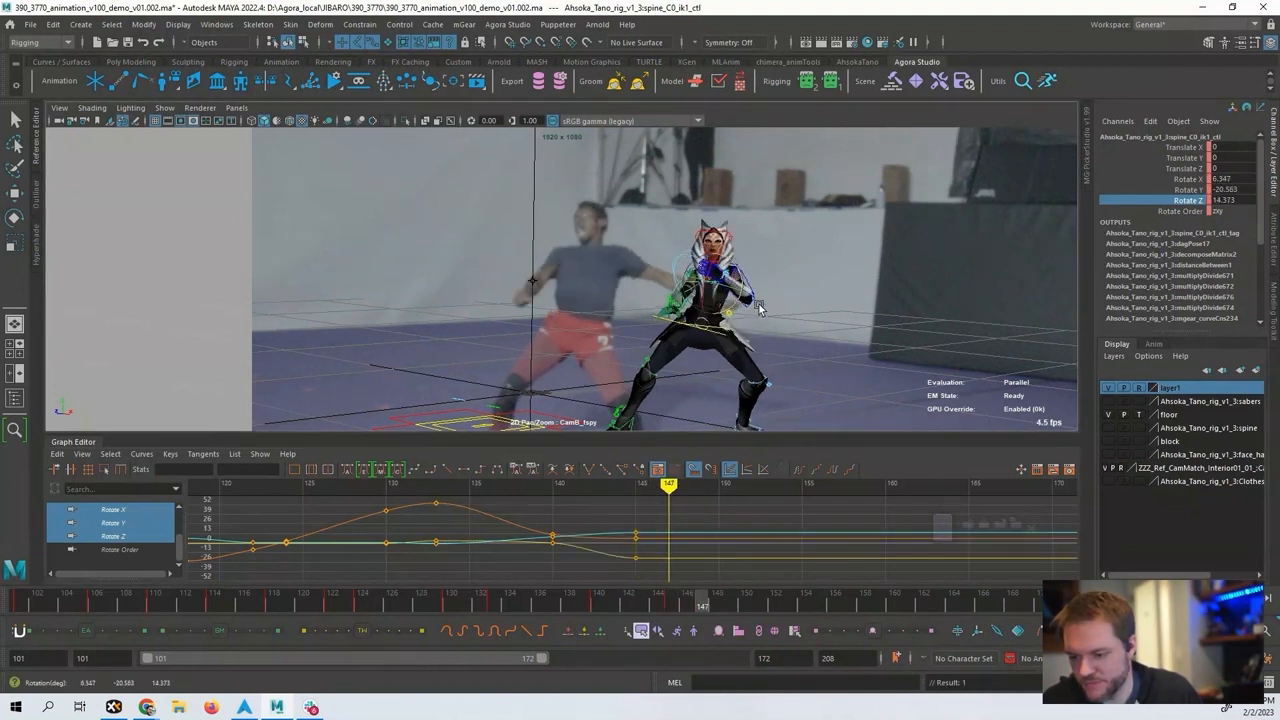
drag(753, 277, 729, 270)
key(s)
key(s)
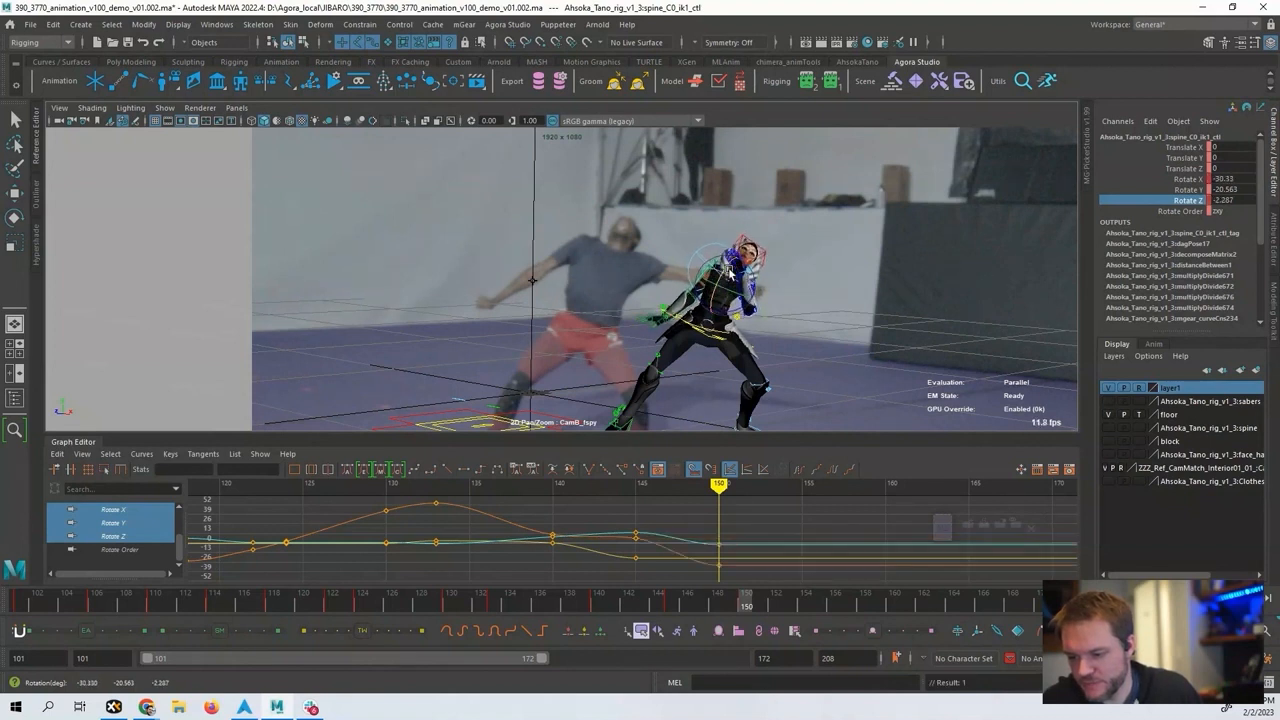
key(s)
Step from frame 145 to 150 to compare the torso's backward twist with the filmed performer.
key(comma)
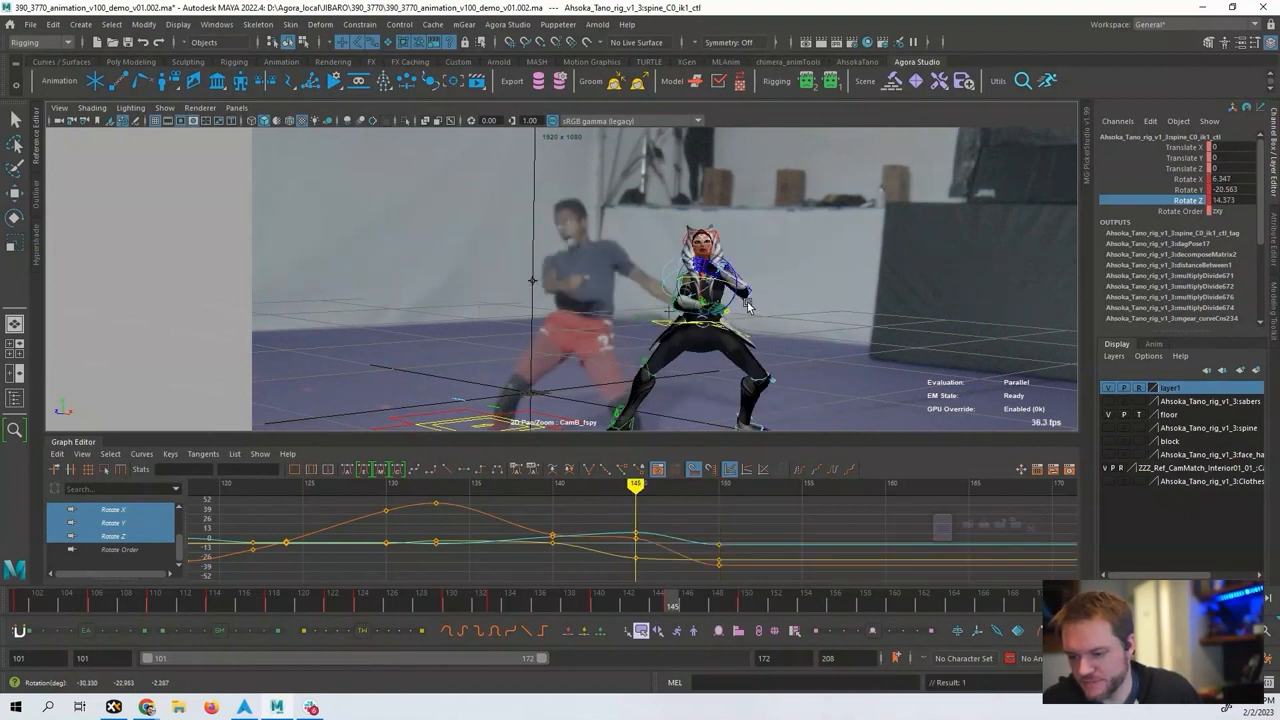
key(alt+period)
key(alt+period)
key(alt+period)
key(alt+period)
key(alt+period)
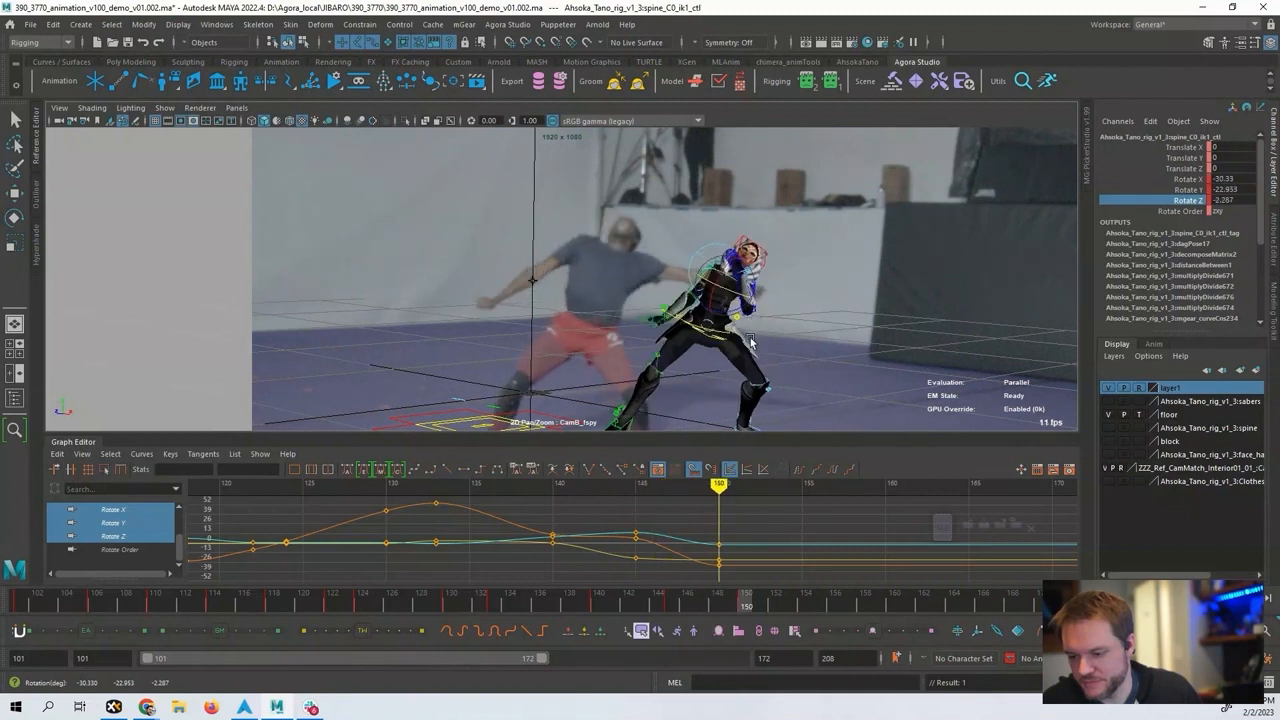
Advance to frame 155 and pose the upper spine with about -7.2 on Rotate X, -28.6 on Y and -14.9 on Z.
key(alt+period)
alt+middle_drag(796, 560, 606, 524)
key(alt+period)
key(alt+period)
key(alt+period)
key(alt+period)
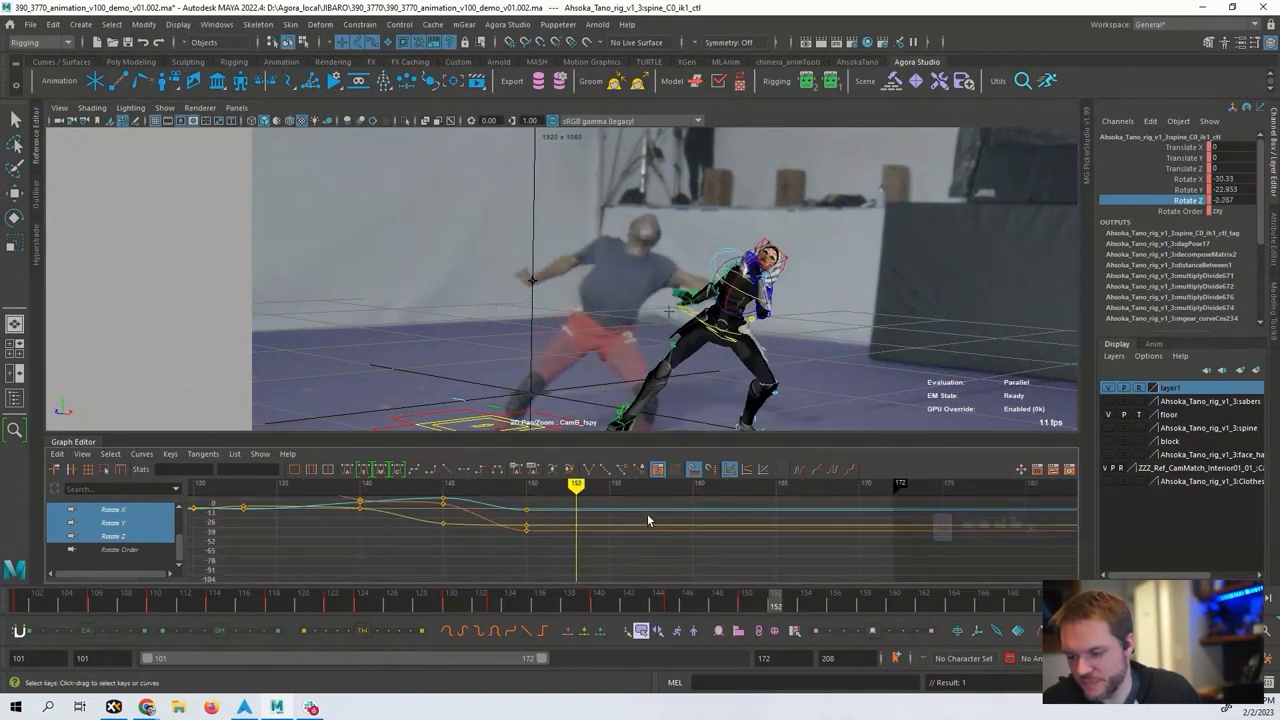
drag(762, 268, 783, 301)
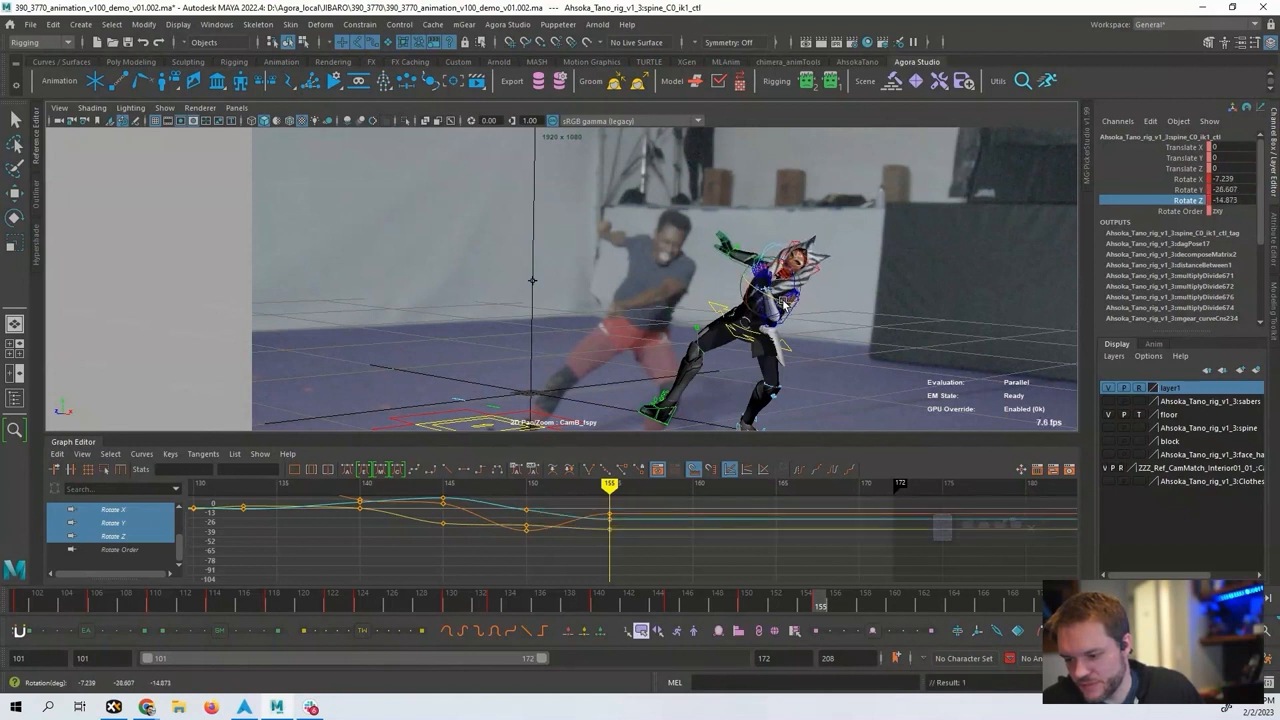
Review the motion into frame 155 and re-key the upper spine there with about 7.6 on Rotate X and -6.1 on Z.
key(comma)
key(alt+period)
key(alt+period)
key(alt+period)
key(alt+period)
key(alt+period)
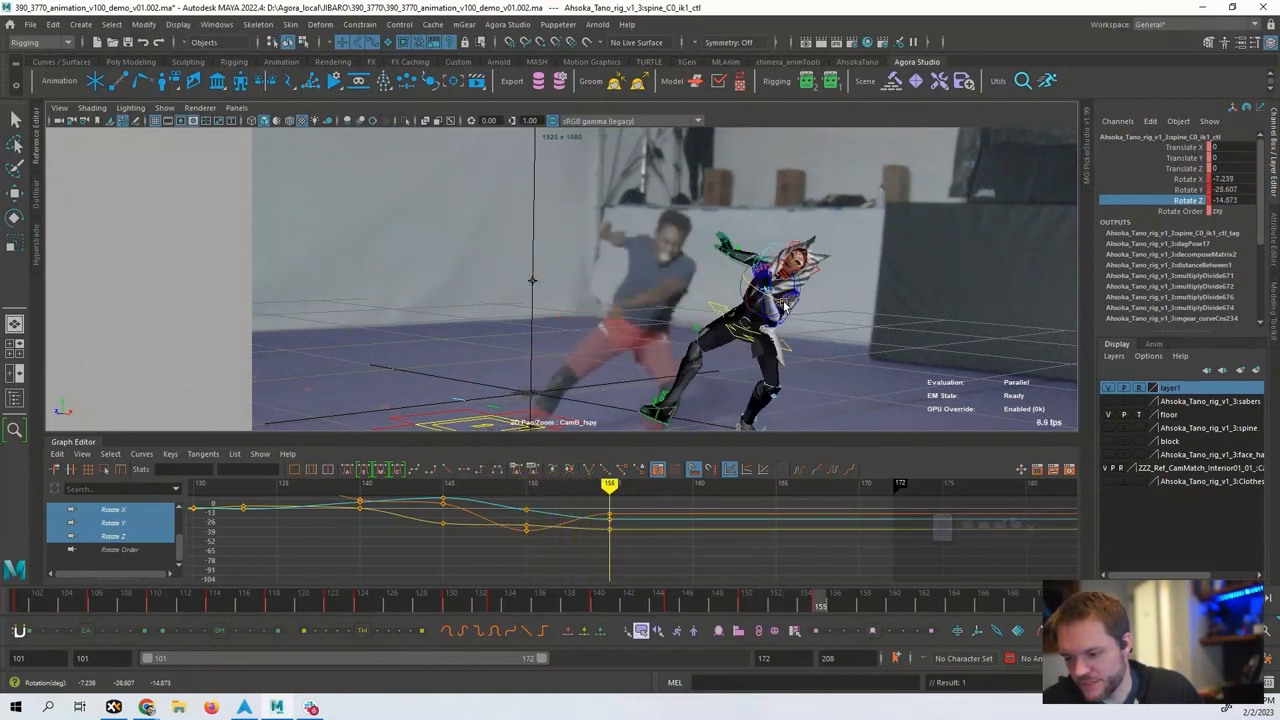
drag(770, 272, 793, 288)
key(s)
Step back and forth between frames 153 and 158 to compare the torso's rotation with the filmed performer.
key(alt+period)
key(alt+period)
key(alt+period)
key(alt+period)
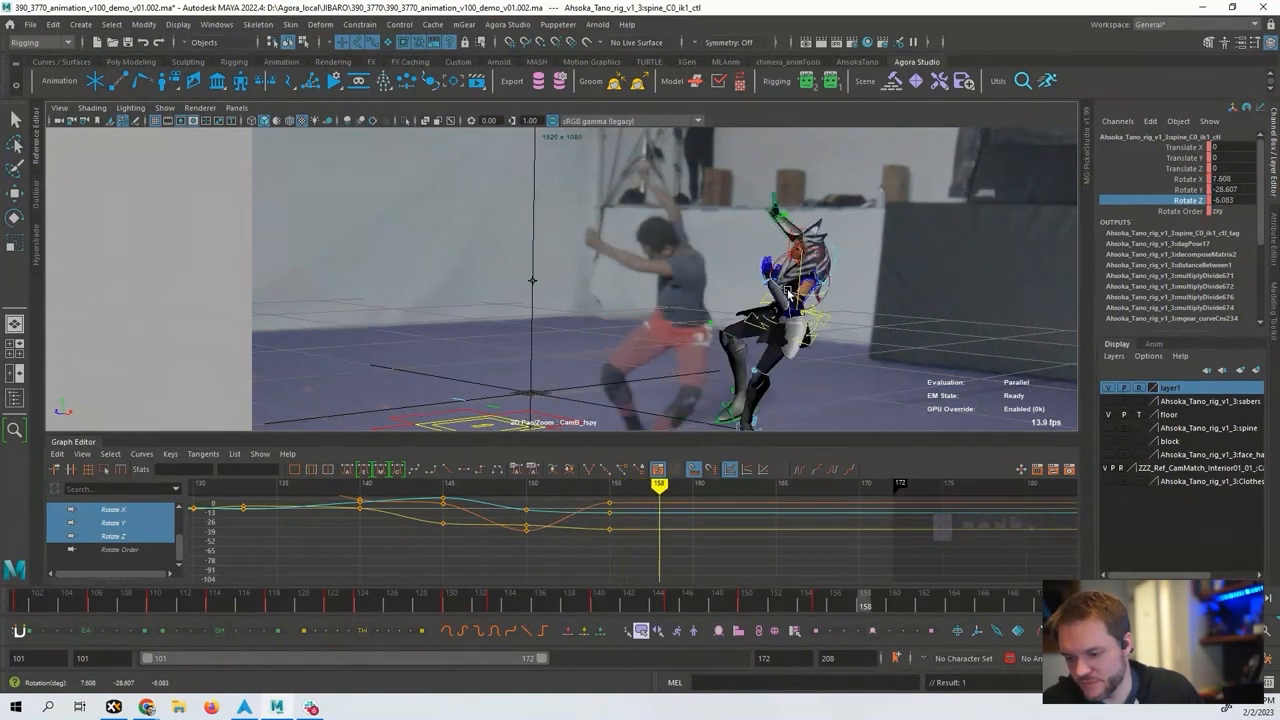
key(alt+comma)
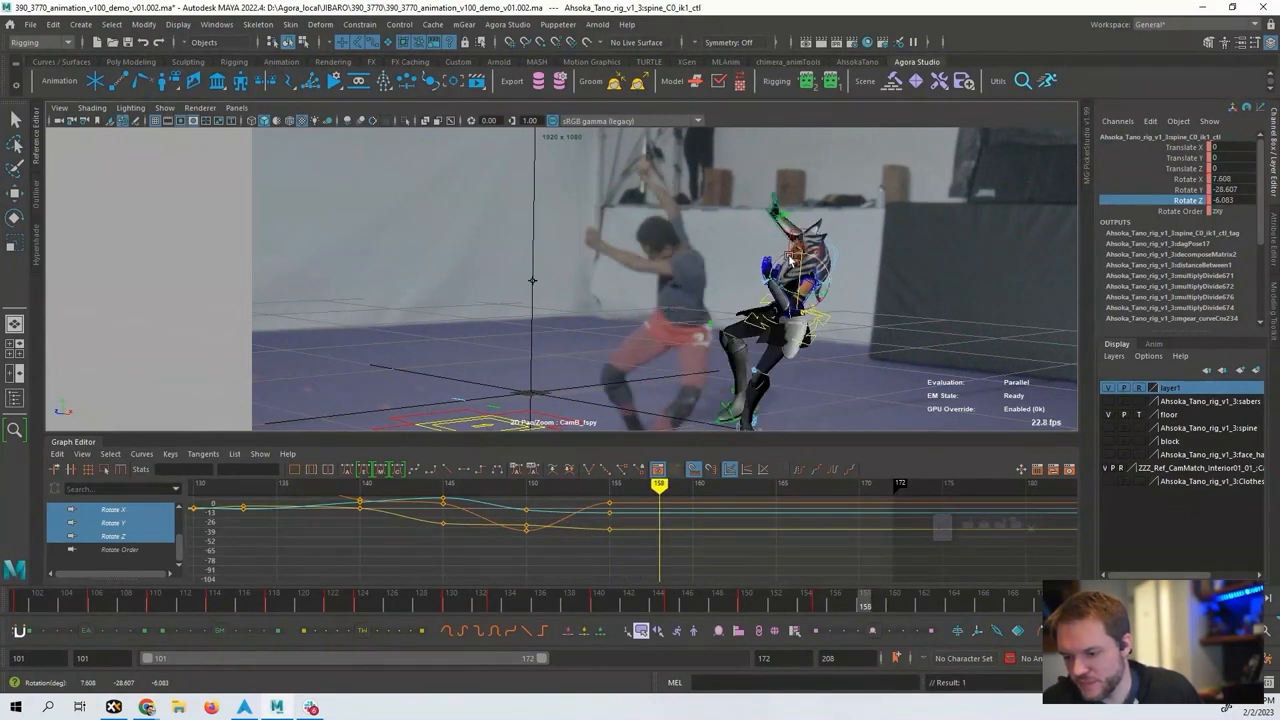
key(alt+comma)
key(alt+comma)
key(alt+comma)
key(alt+comma)
key(alt+comma)
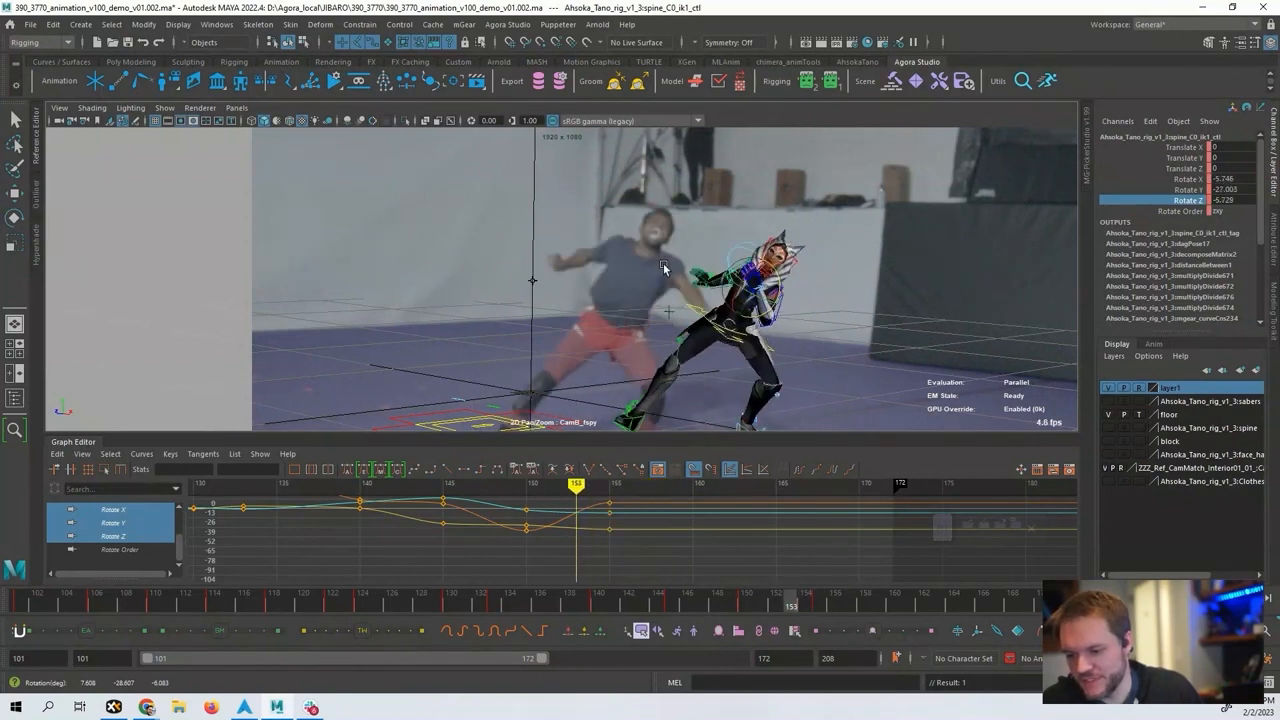
key(alt+comma)
key(alt+comma)
key(alt+period)
key(alt+period)
key(alt+period)
key(alt+period)
key(alt+period)
key(alt+period)
key(alt+period)
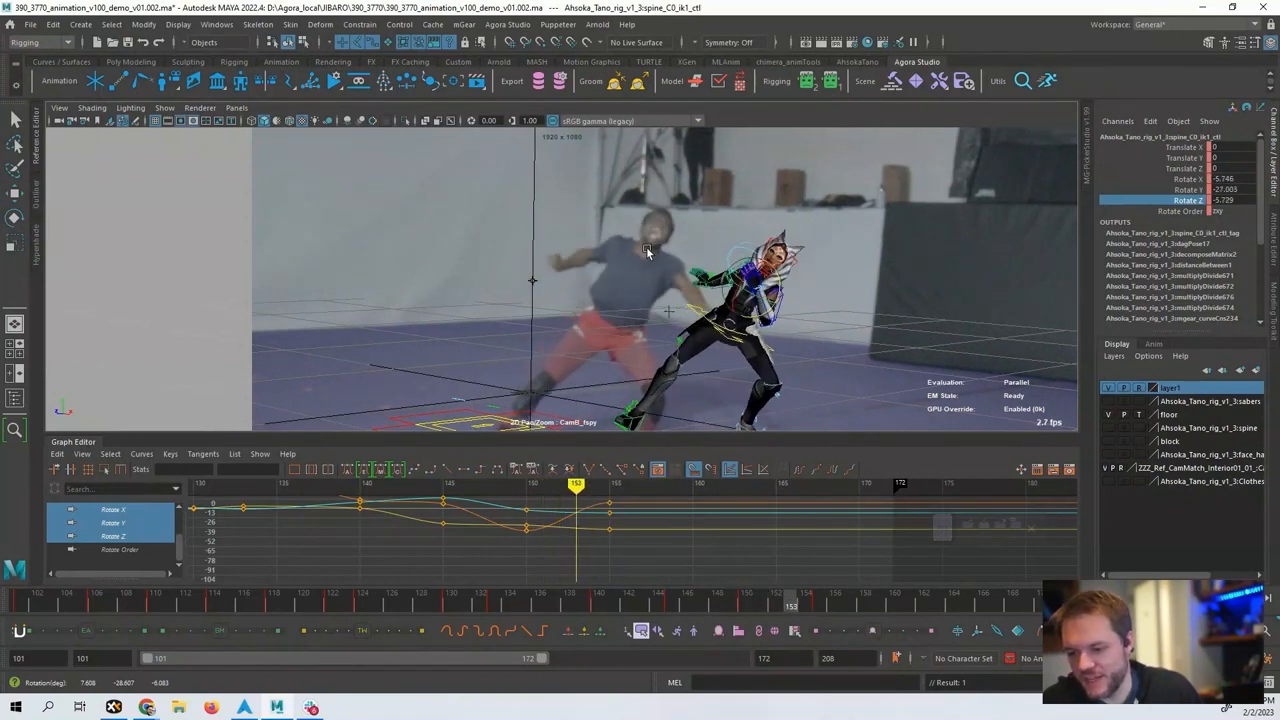
key(alt+comma)
key(alt+comma)
key(alt+comma)
key(alt+comma)
key(alt+comma)
key(alt+comma)
key(alt+comma)
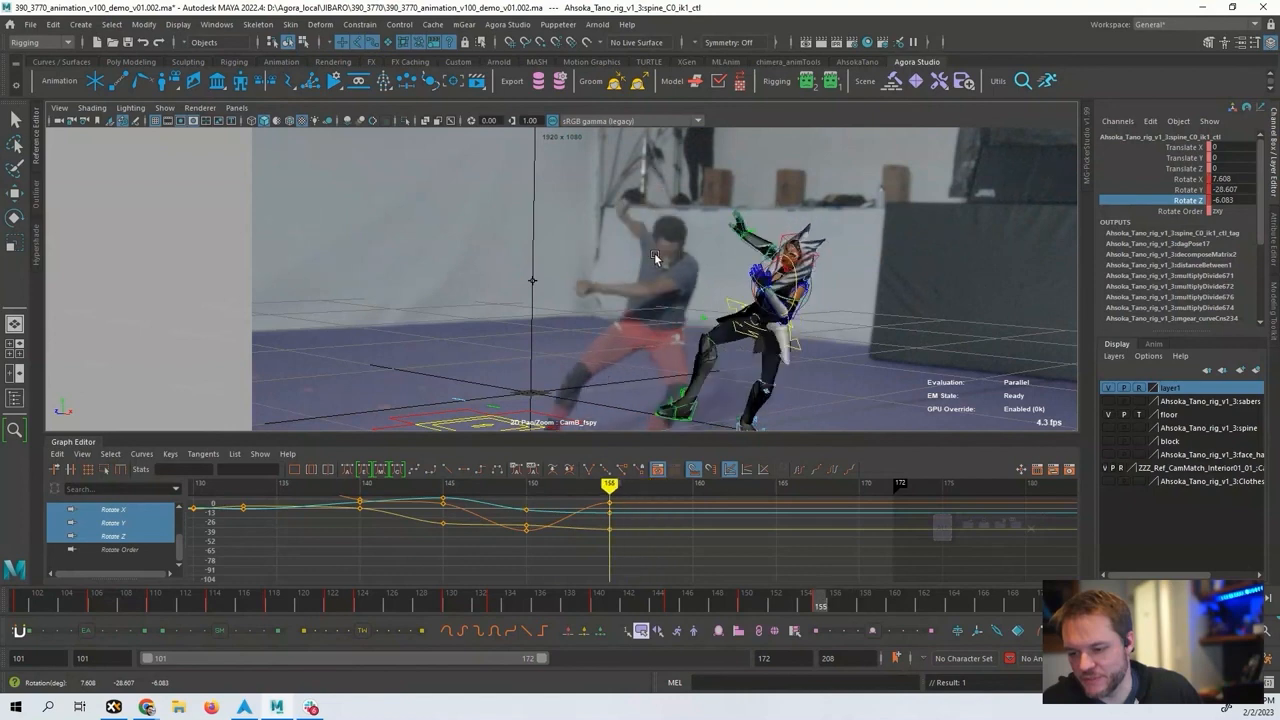
key(alt+period)
key(alt+period)
key(alt+period)
key(alt+period)
key(alt+period)
key(alt+period)
key(alt+period)
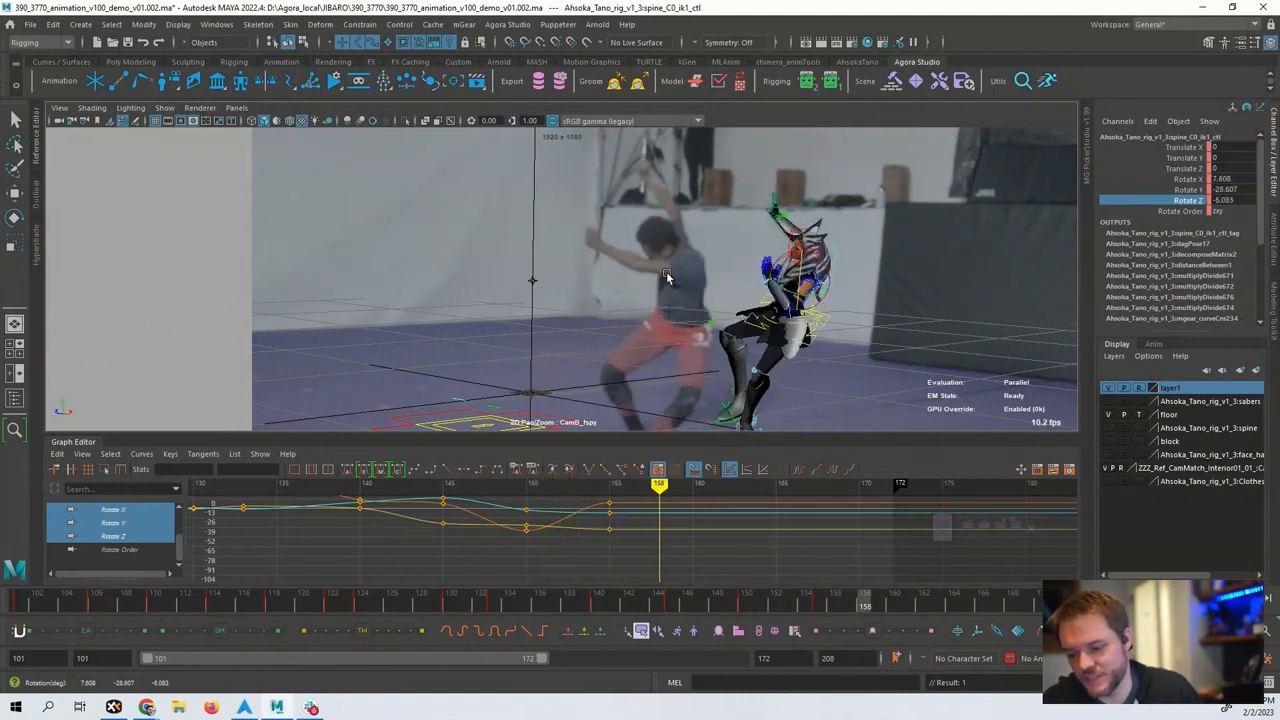
key(alt+comma)
key(alt+comma)
key(alt+comma)
key(alt+comma)
key(alt+comma)
Advance to frame 159 and key the upper spine with about 3.1 on Rotate X.
key(alt+period)
key(alt+period)
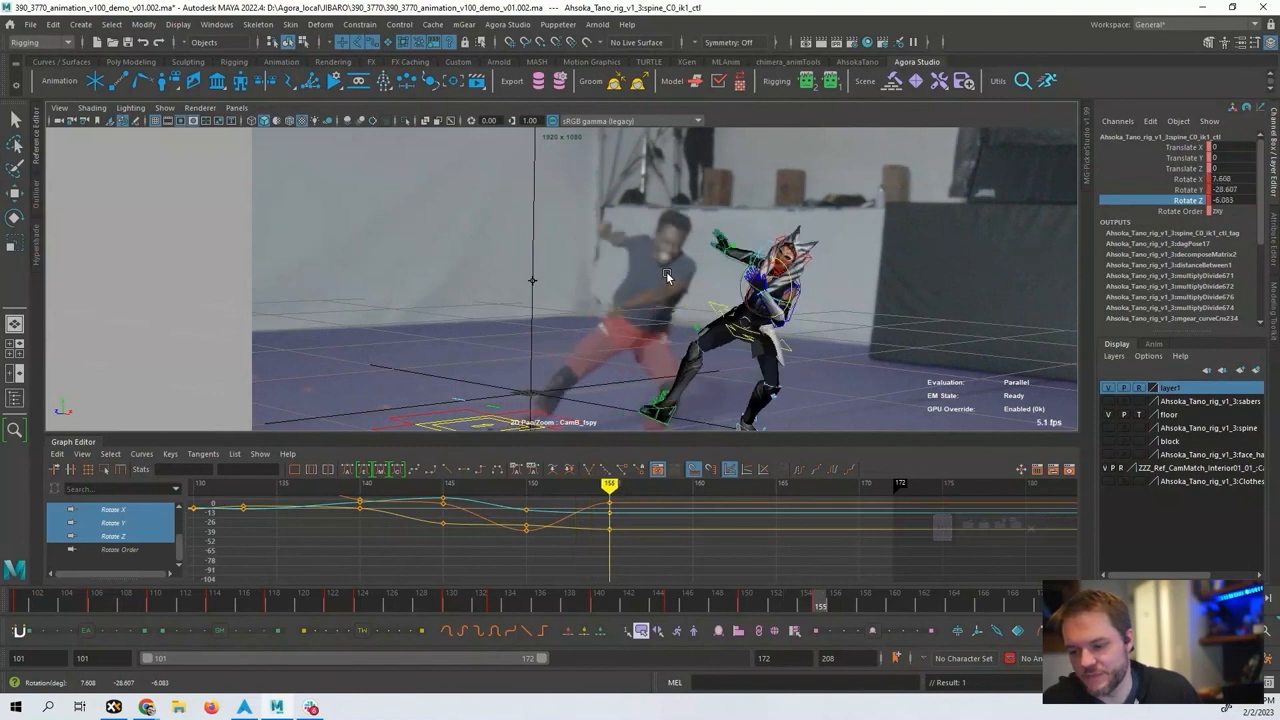
key(alt+period)
key(alt+period)
key(alt+period)
key(alt+period)
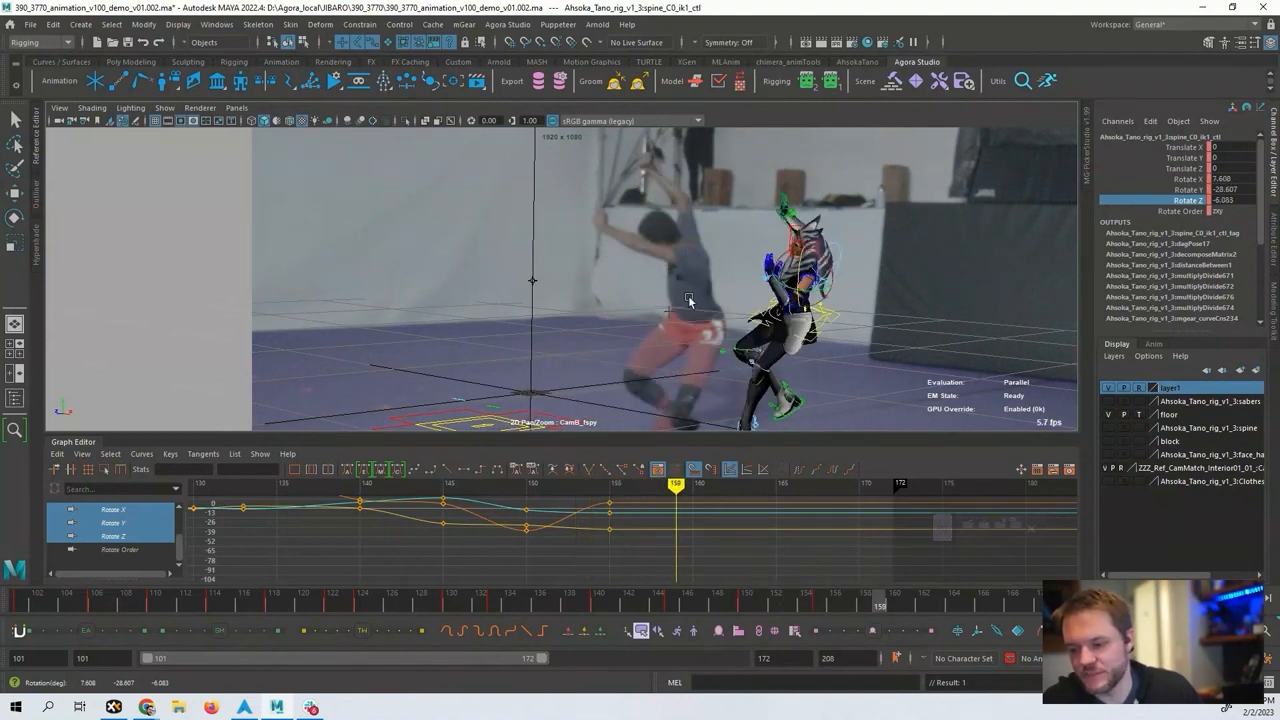
drag(822, 261, 827, 258)
key(s)
Check frames 156 to 159 and reduce the upper spine's Rotate X at frame 159 to about 1.2.
key(alt+comma)
key(alt+comma)
key(alt+comma)
key(alt+comma)
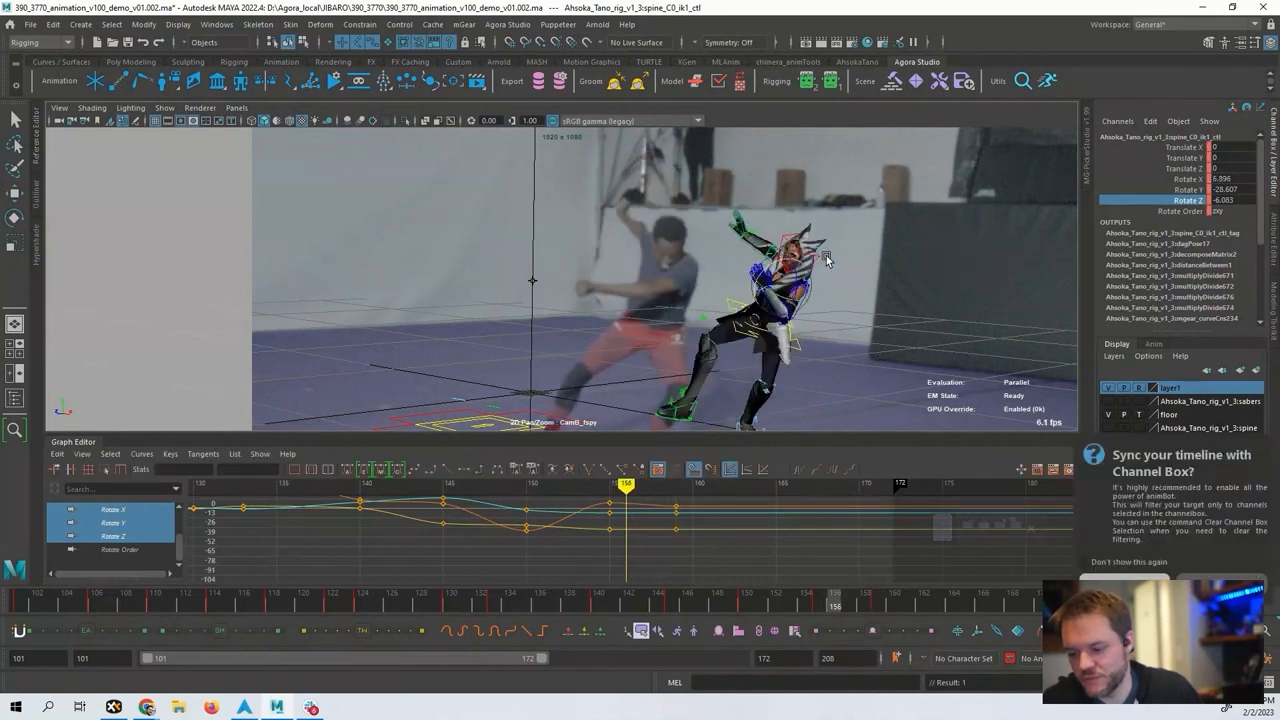
key(alt+period)
key(alt+period)
key(alt+period)
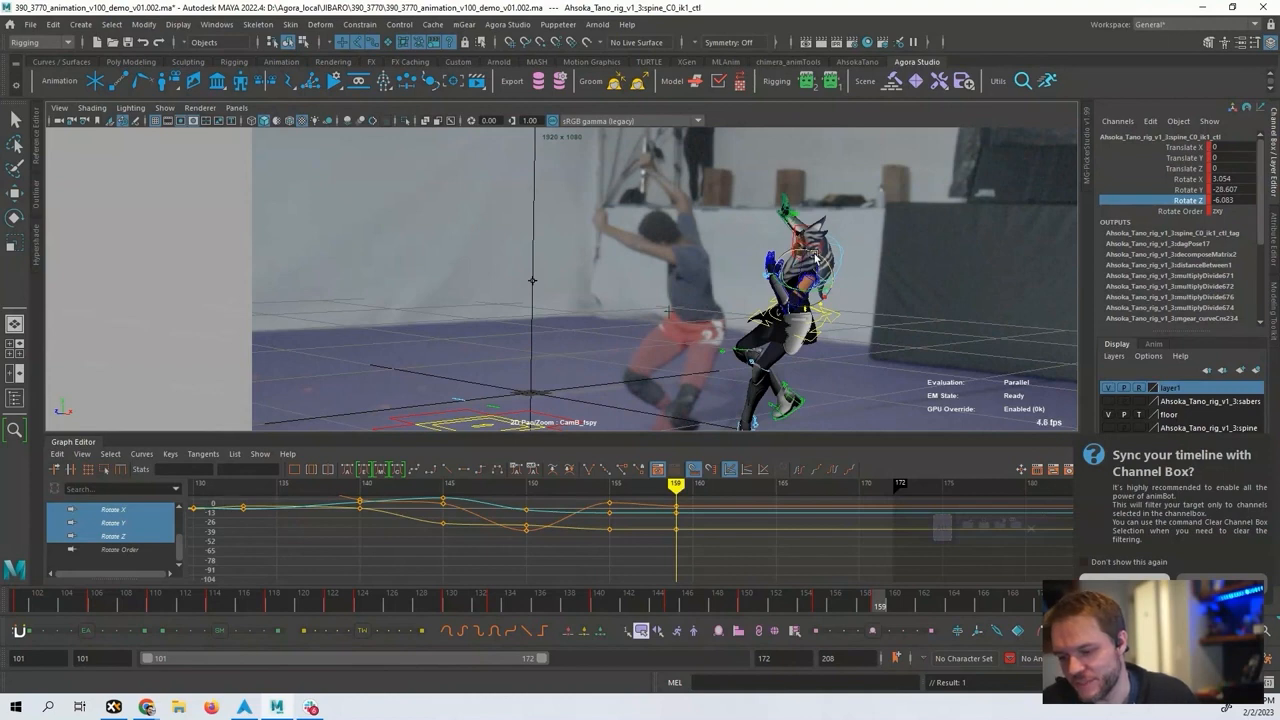
drag(814, 254, 816, 255)
Step back from frame 159 to 154 and forward again to check the upper spine's turn against the footage.
key(alt+comma)
key(alt+comma)
key(alt+comma)
key(alt+comma)
key(alt+comma)
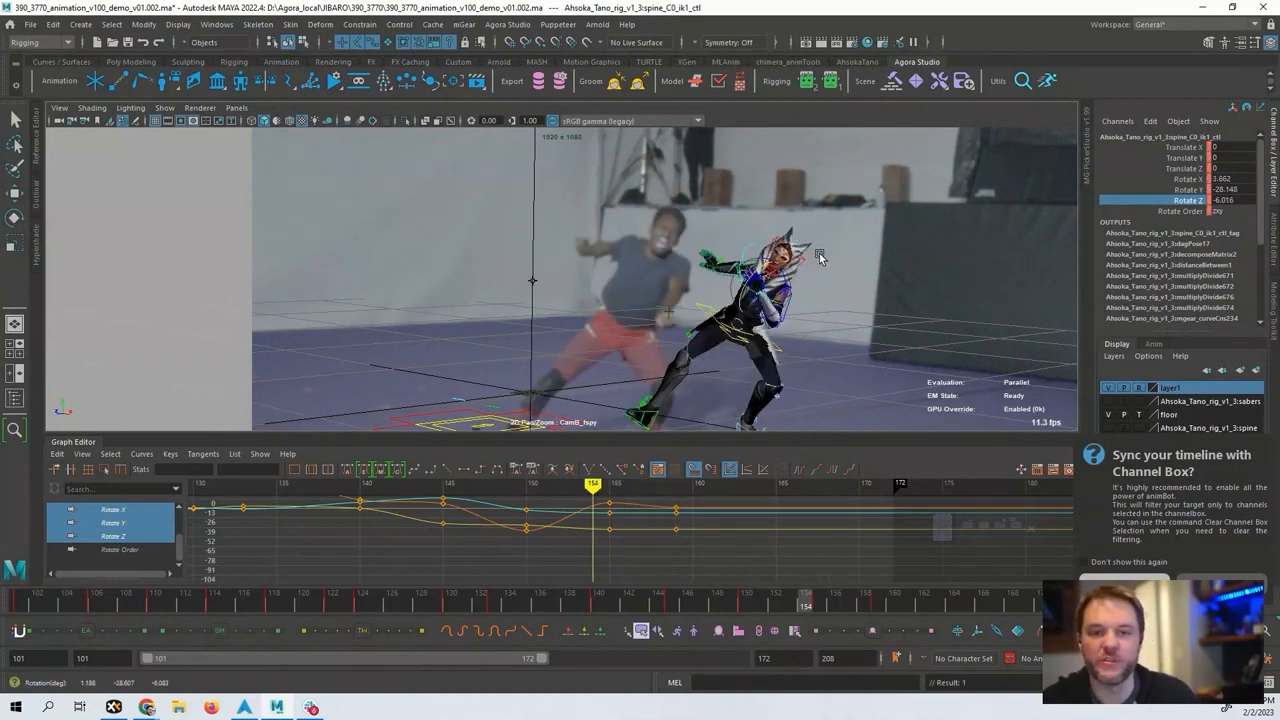
key(alt+period)
key(alt+period)
key(alt+period)
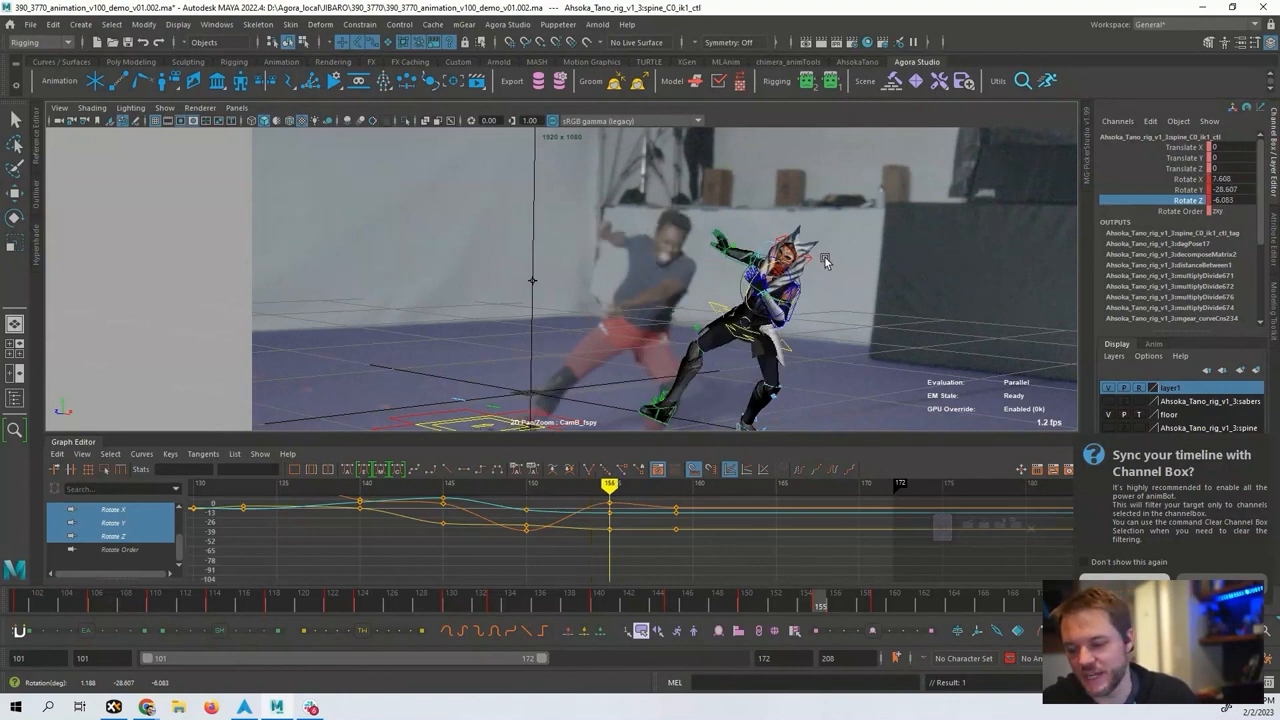
Advance to frame 163 and pose the upper spine with about -8.0 on Rotate X, -31.2 on Y and -7.7 on Z.
key(alt+period)
key(alt+period)
key(alt+period)
key(alt+period)
key(alt+period)
key(alt+period)
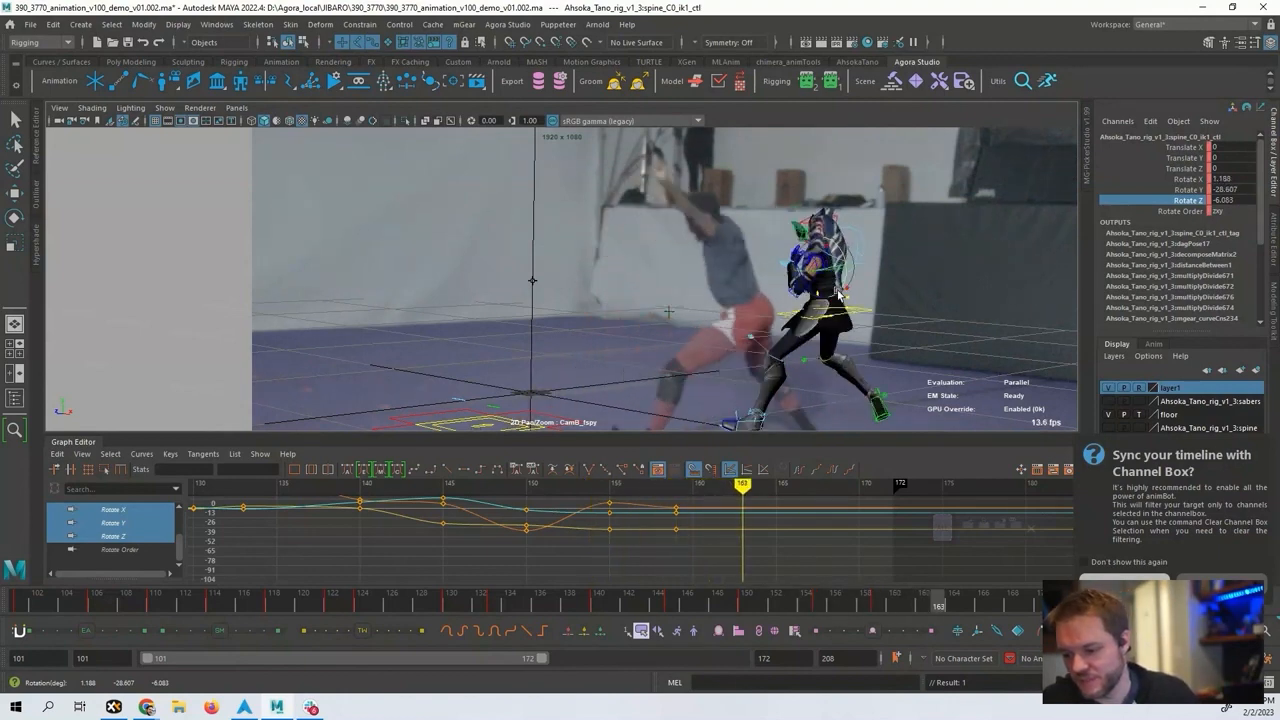
drag(845, 258, 807, 262)
Move on to frame 166 and rotate the upper spine to about 28.6 on Rotate Y.
key(alt+period)
key(alt+period)
key(alt+period)
key(alt+period)
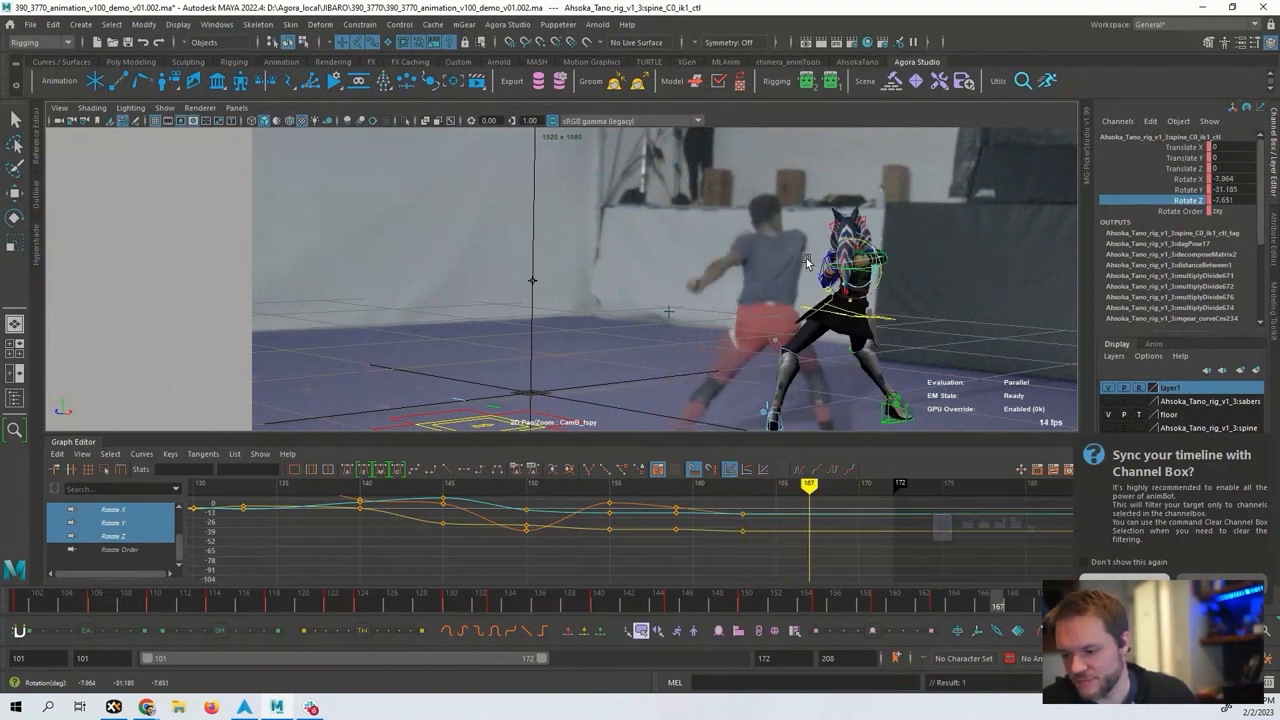
key(alt+comma)
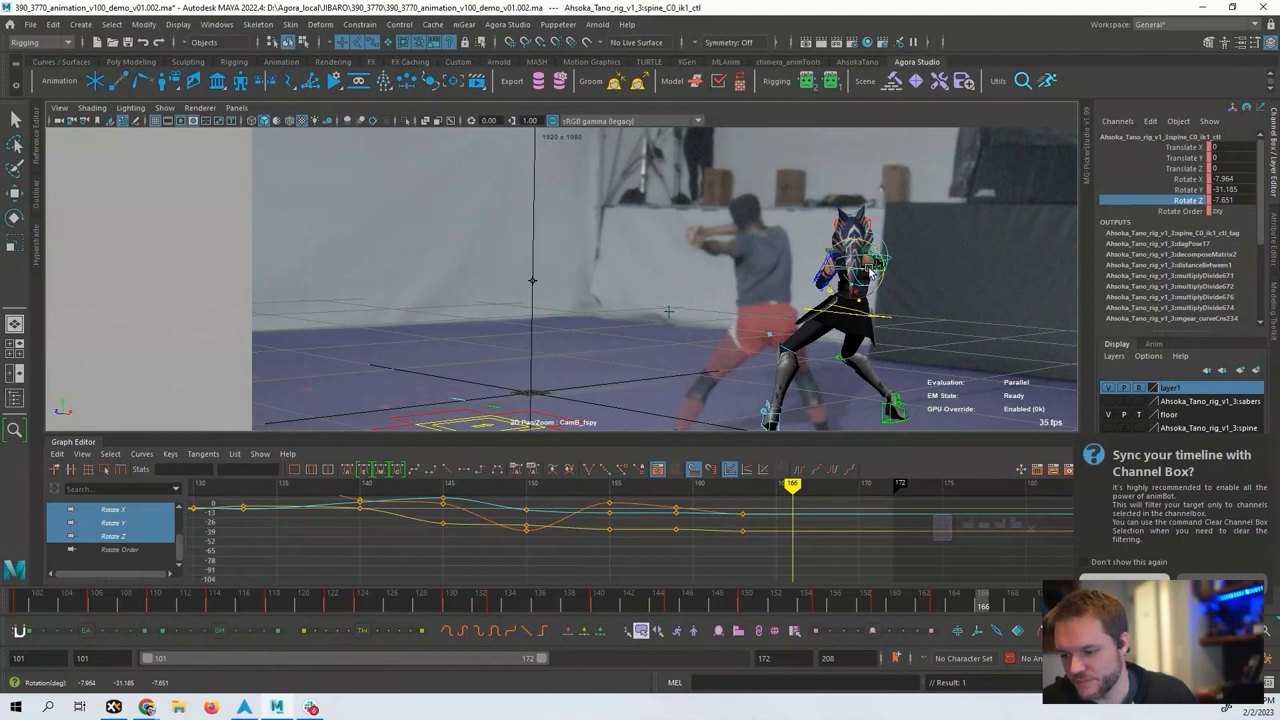
mouse_move(870, 270)
mouse_down()
mouse_move(855, 268)
mouse_move(891, 265)
mouse_move(863, 272)
mouse_up()
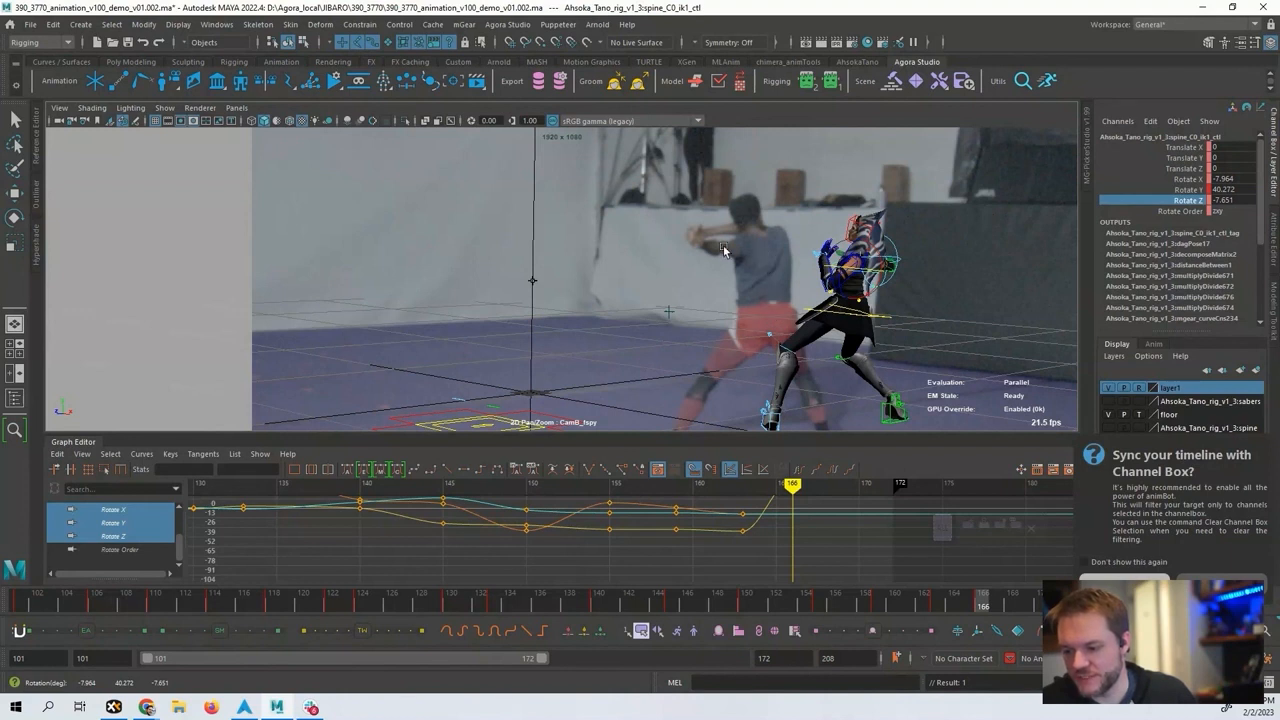
drag(857, 270, 858, 270)
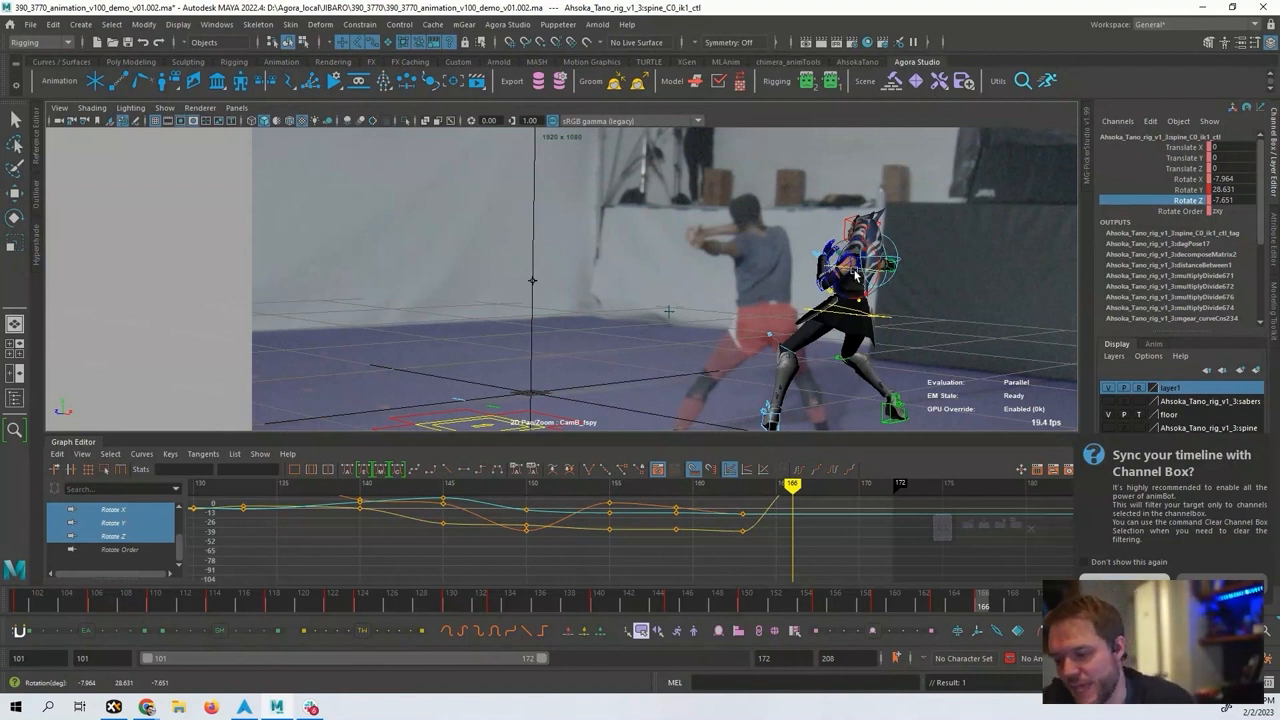
Rotate the selected spine control to Rotate Y 24.793 at frame 166 and to Rotate X 20.137, Rotate Y 7.079 at frame 170.
drag(860, 272, 854, 273)
key(comma)
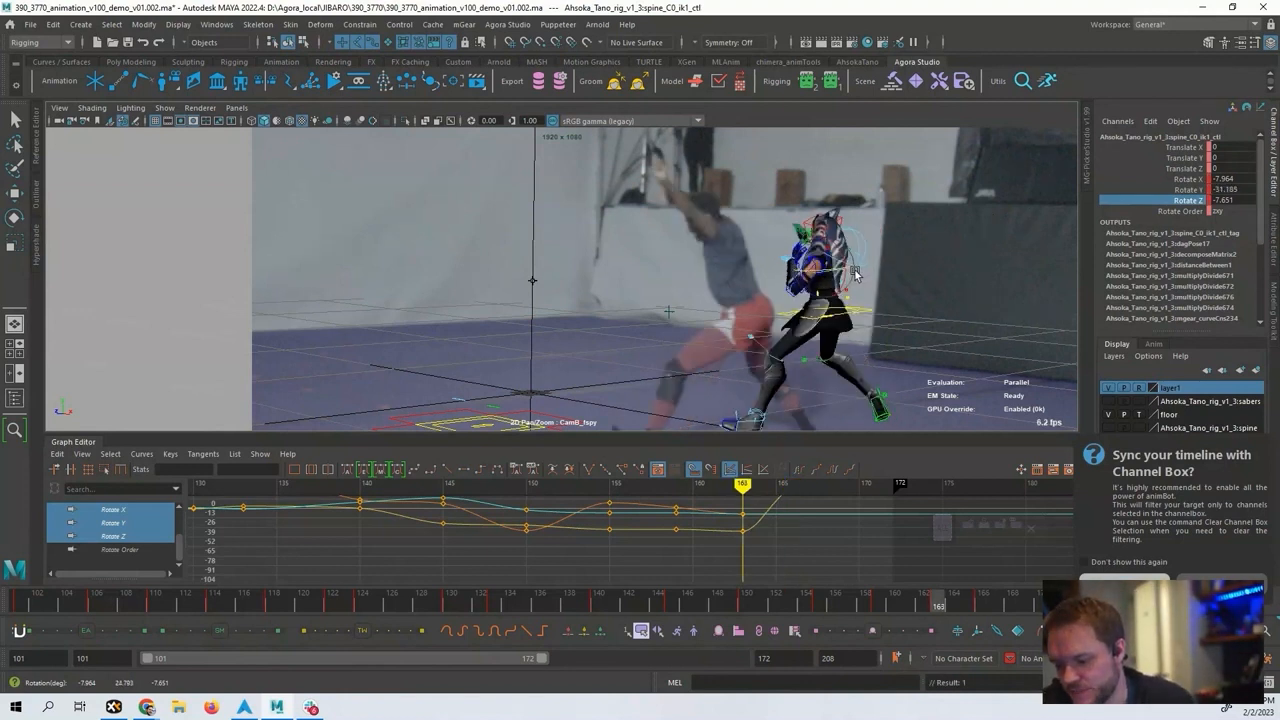
key(alt+period)
key(alt+period)
key(alt+period)
key(alt+period)
key(alt+period)
key(alt+period)
key(alt+period)
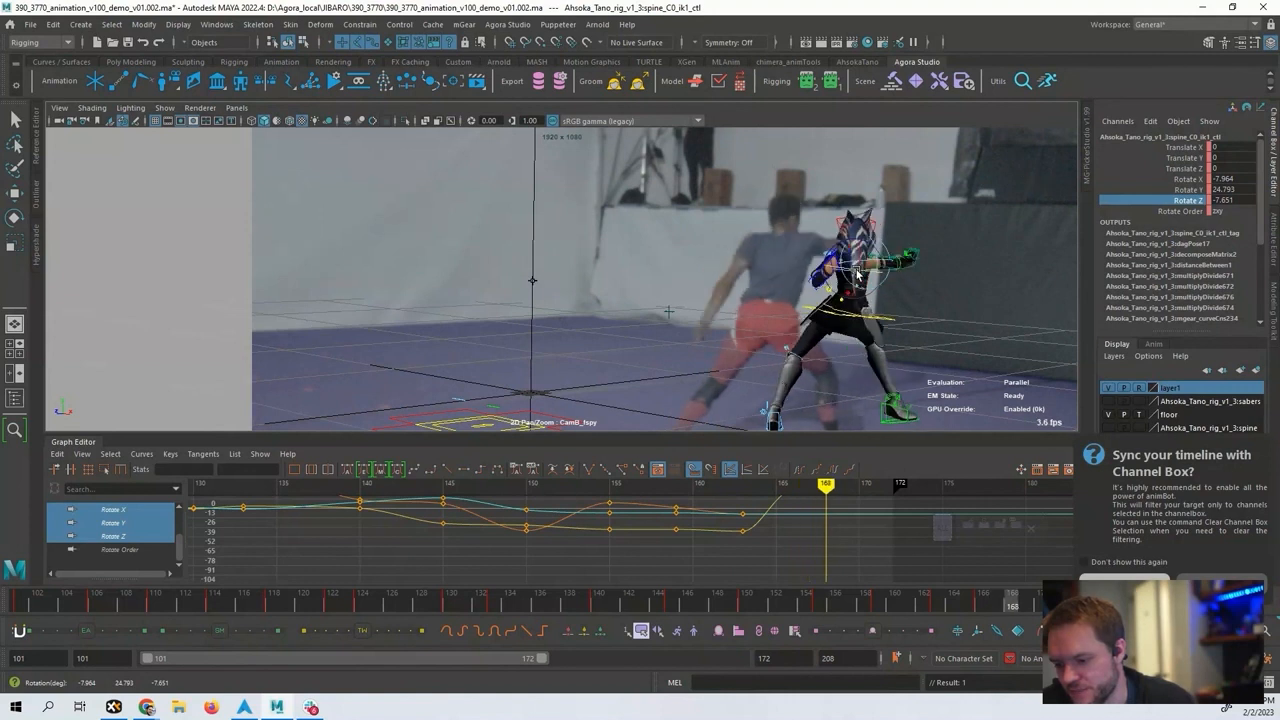
drag(868, 272, 846, 245)
key(comma)
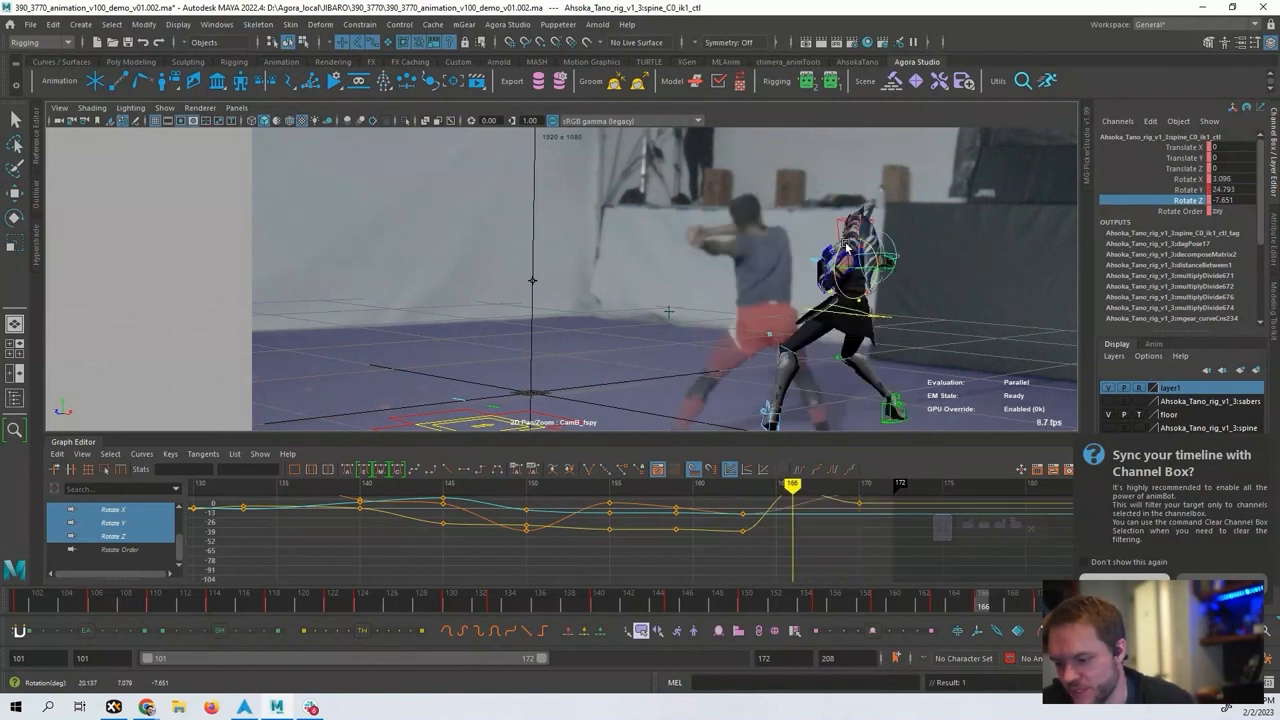
Check the torso motion frame by frame against the reference footage from frame 166 to 170.
key(alt+period)
key(alt+period)
key(alt+period)
key(alt+period)
key(alt+comma)
key(alt+comma)
key(alt+comma)
key(alt+comma)
key(alt+comma)
key(alt+comma)
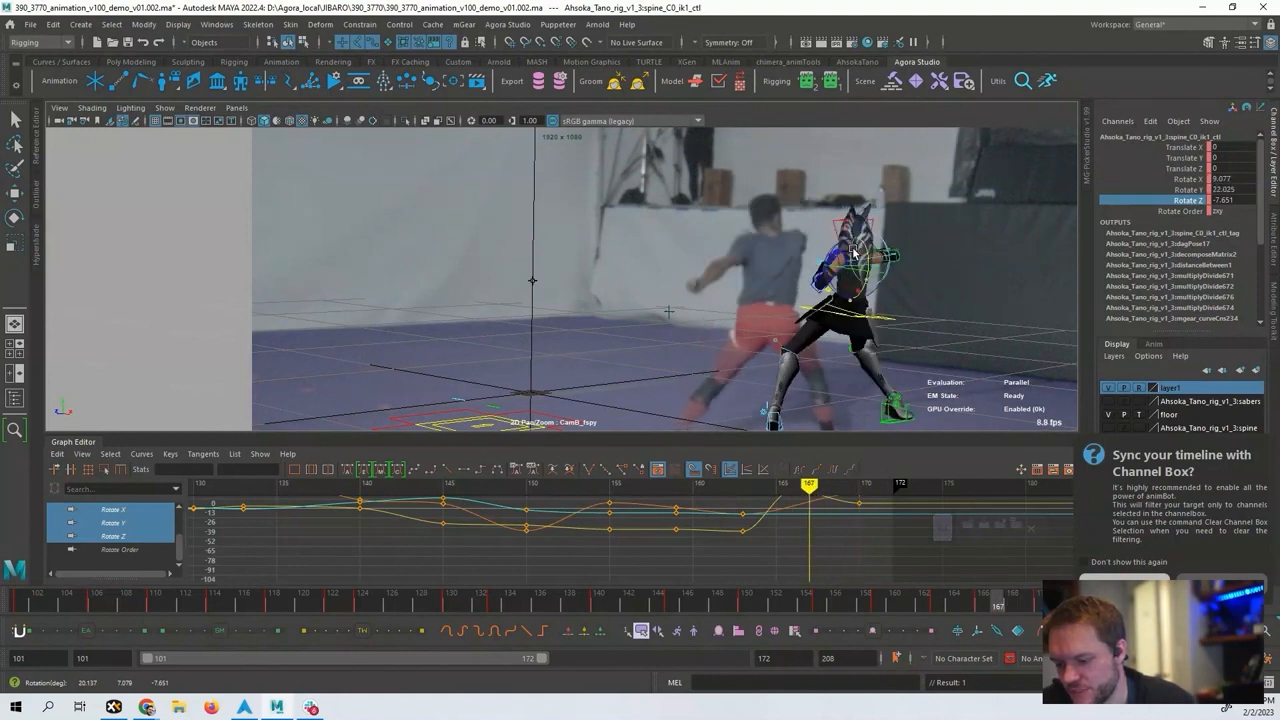
key(alt+period)
key(alt+period)
key(alt+period)
key(alt+period)
key(alt+period)
key(alt+period)
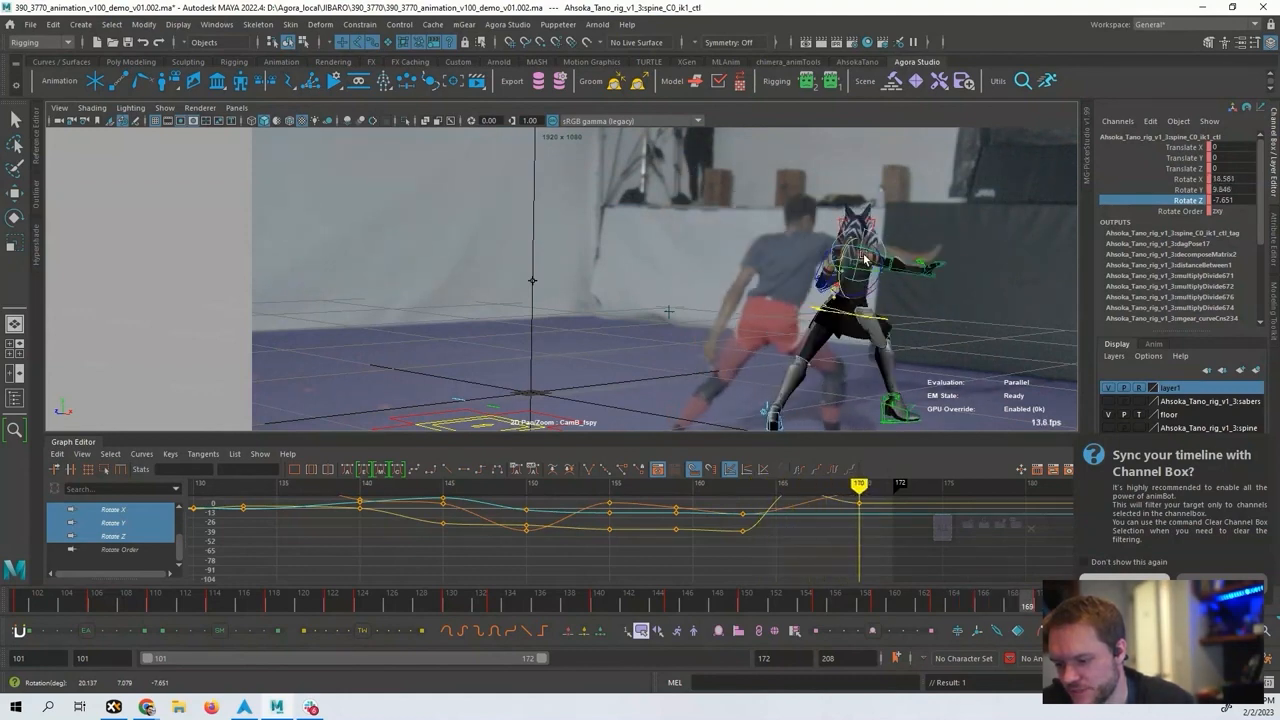
Rotate the spine control at frame 174 to Rotate X -0.322, Rotate Y -3.696 and Rotate Z -10.142.
alt+middle_drag(843, 541, 726, 550)
key(alt+period)
key(alt+period)
key(alt+period)
key(alt+period)
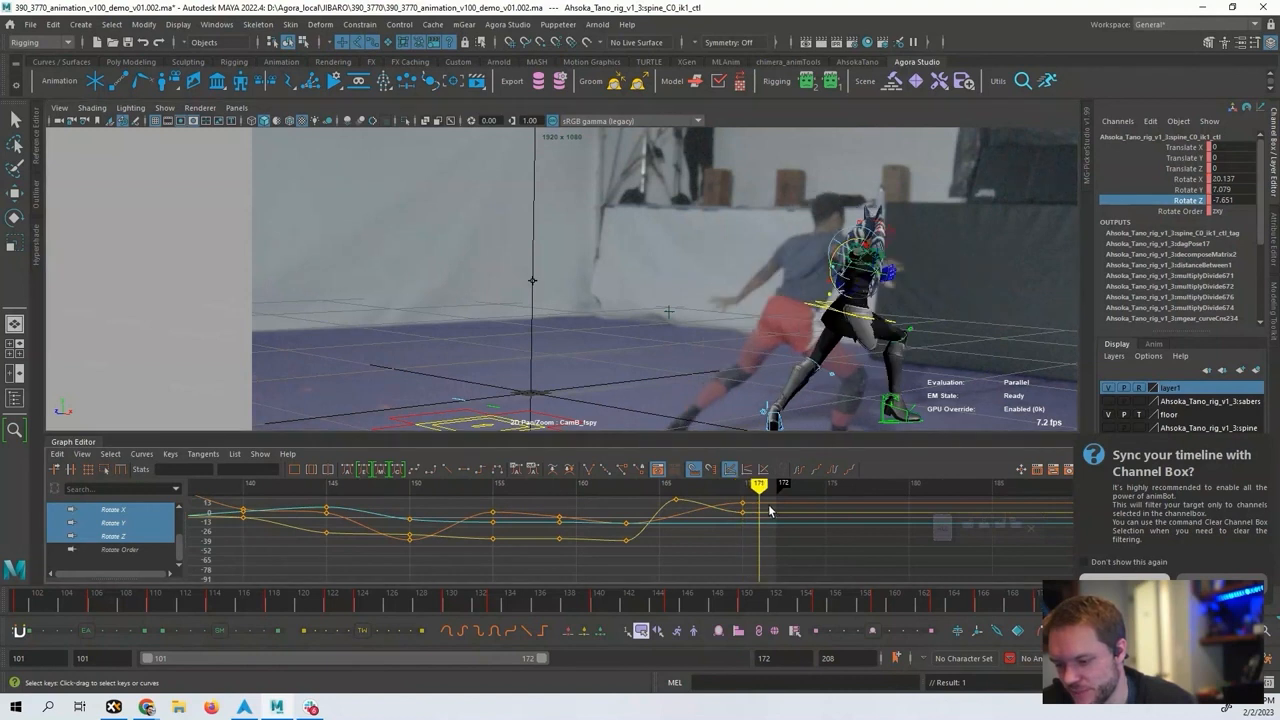
drag(913, 280, 905, 250)
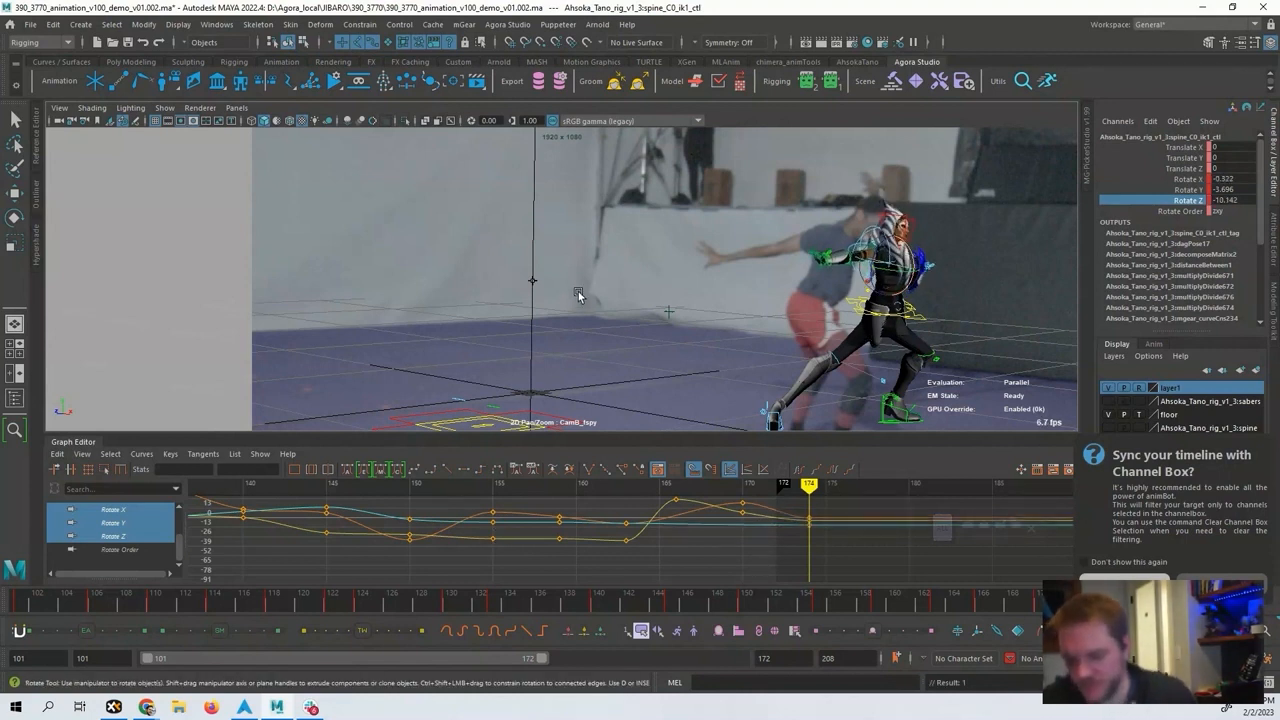
Show the CamC view full size with the whole figure framed, and play the animation from frame 102.
key(space)
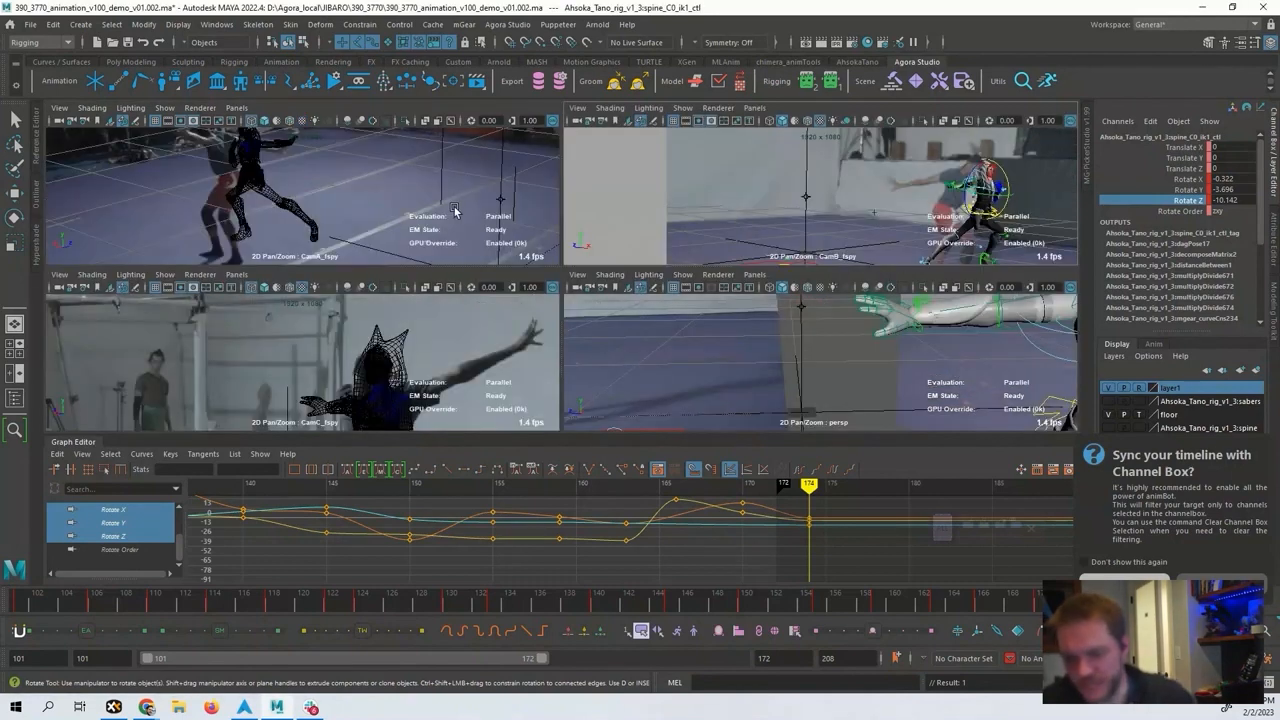
key(space)
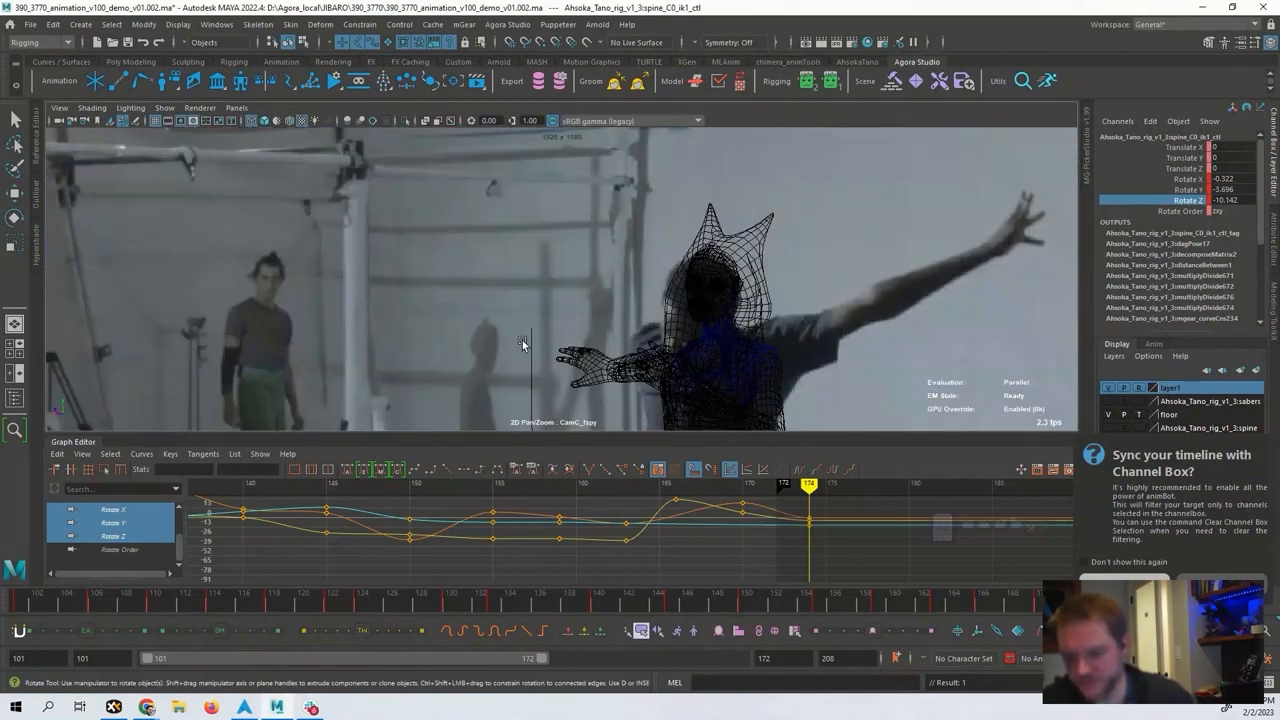
middle_drag(561, 338, 561, 268)
right_drag(561, 268, 511, 254)
middle_drag(665, 320, 594, 217)
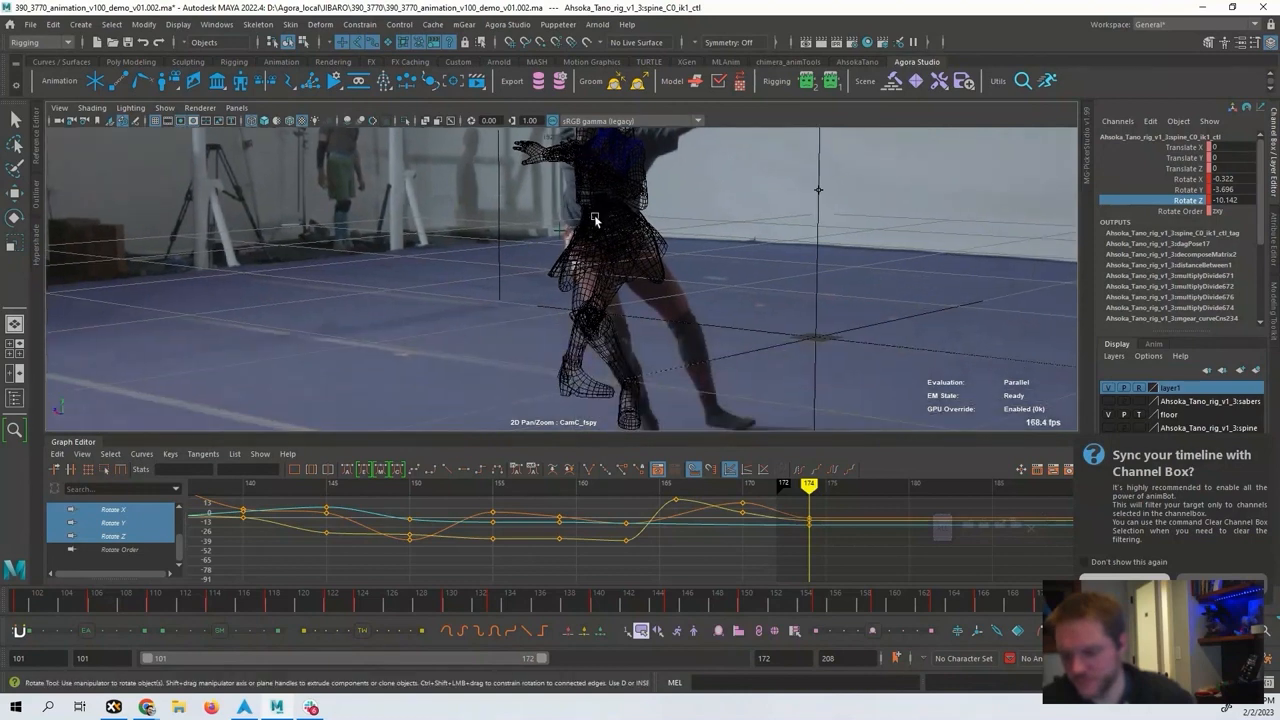
right_drag(594, 217, 480, 294)
middle_drag(480, 294, 463, 320)
drag(809, 486, 180, 486)
alt+middle_drag(370, 510, 711, 520)
alt+middle_drag(333, 519, 610, 522)
alt+right_drag(775, 537, 720, 518)
click(540, 487)
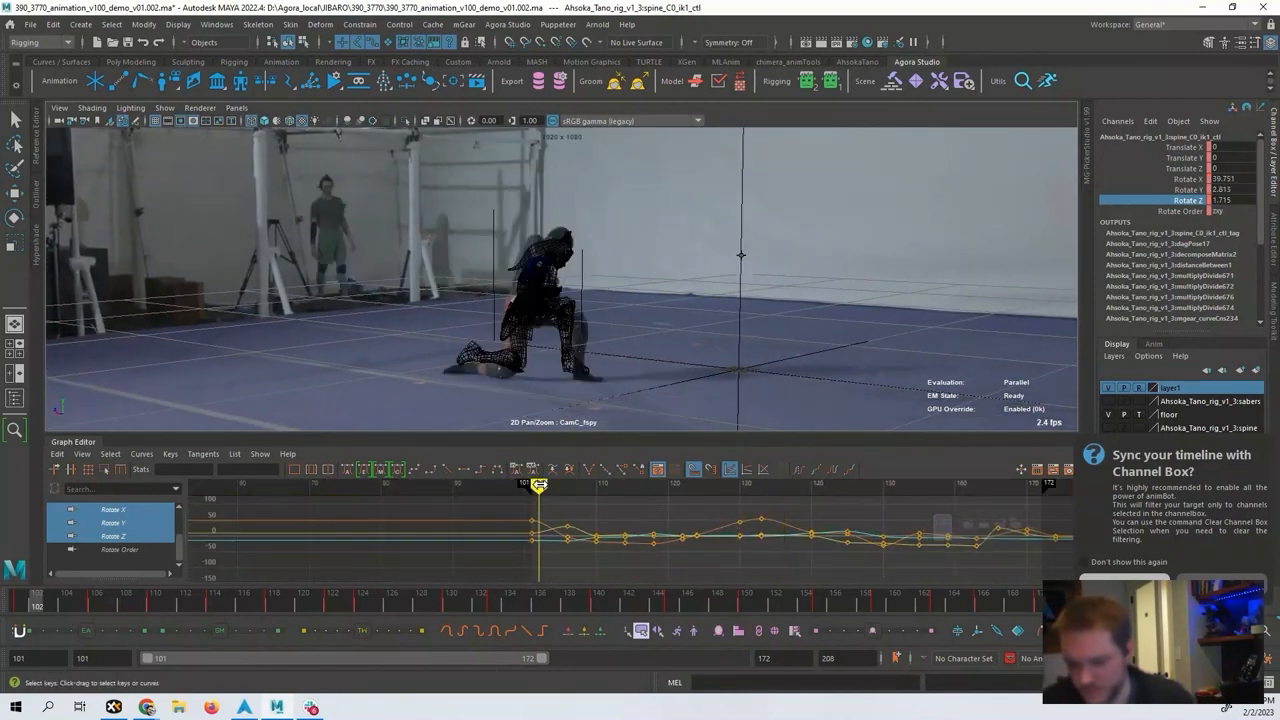
key(alt+v)
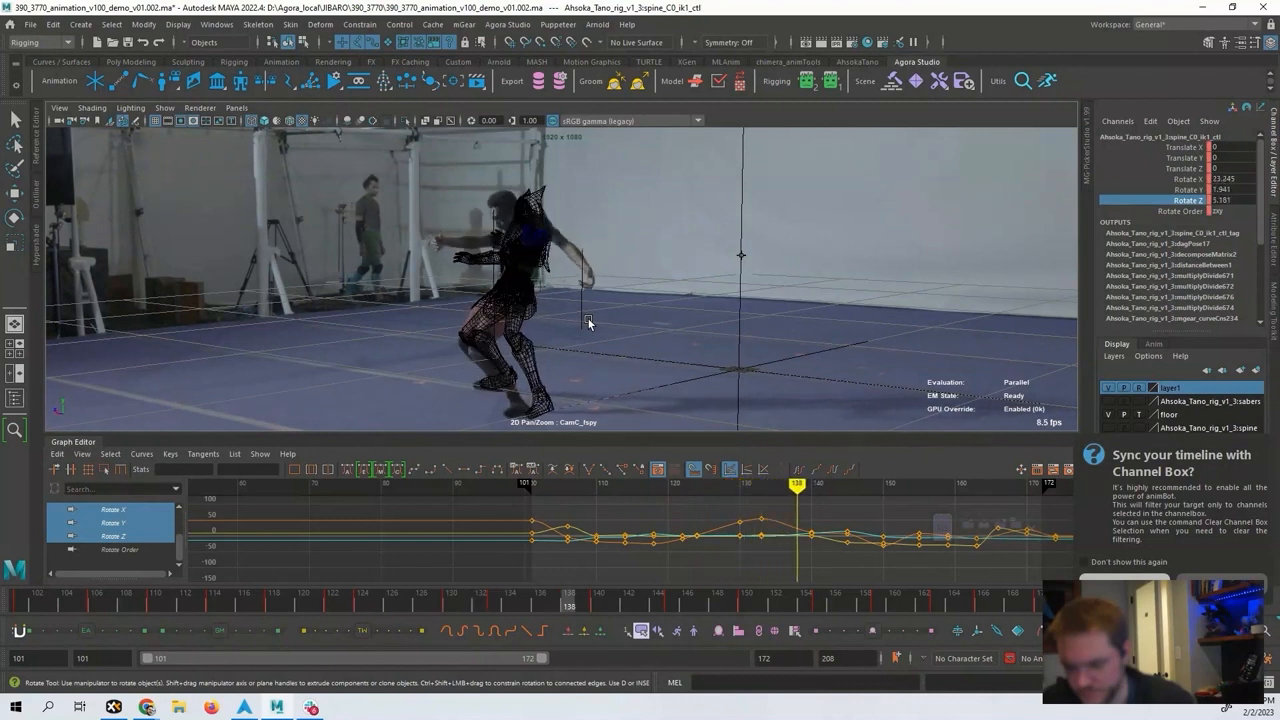
Compare the character's torso and hip pose with the reference actor frame by frame around frames 136 to 141 in the CamC view.
key(alt+comma)
key(alt+comma)
key(alt+comma)
key(alt+comma)
key(alt+comma)
key(alt+comma)
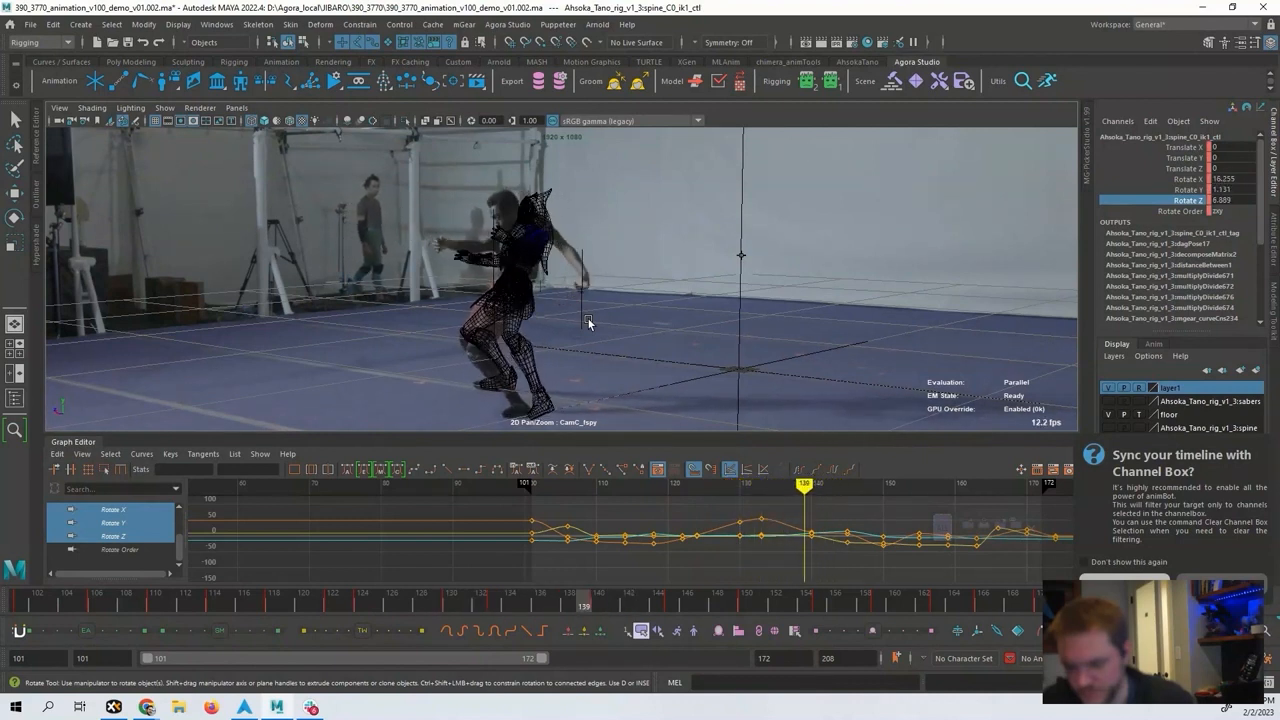
key(alt+period)
key(alt+period)
key(alt+period)
key(alt+comma)
key(alt+comma)
key(alt+comma)
key(alt+comma)
key(alt+comma)
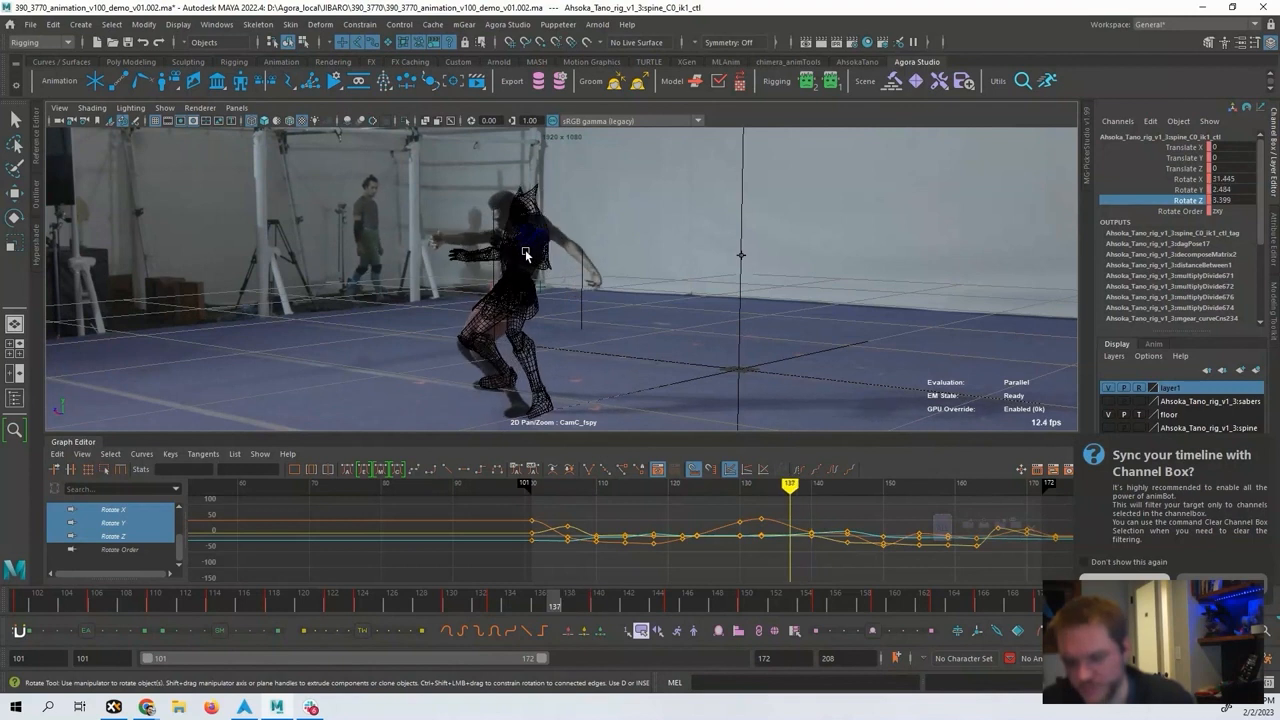
key(alt+period)
key(alt+period)
key(alt+period)
key(alt+period)
key(alt+period)
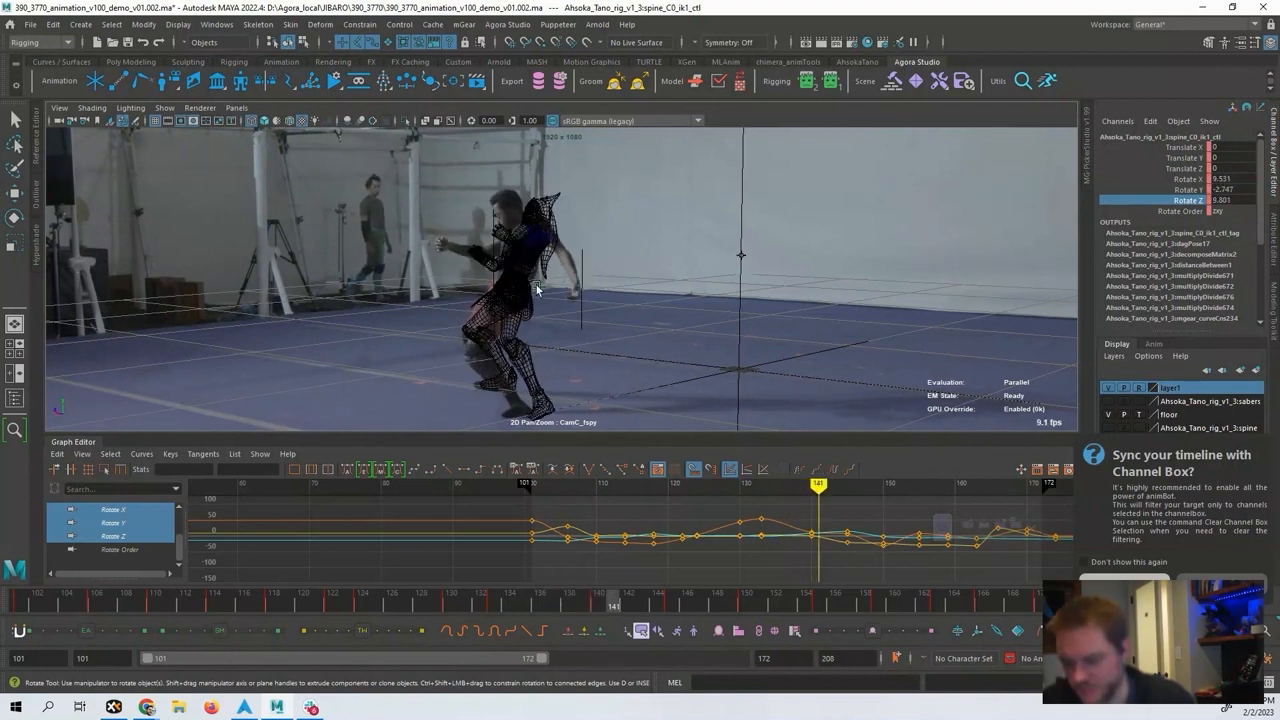
key(alt+comma)
key(alt+comma)
key(alt+comma)
key(alt+comma)
key(alt+comma)
key(alt+period)
key(alt+period)
key(alt+period)
key(alt+period)
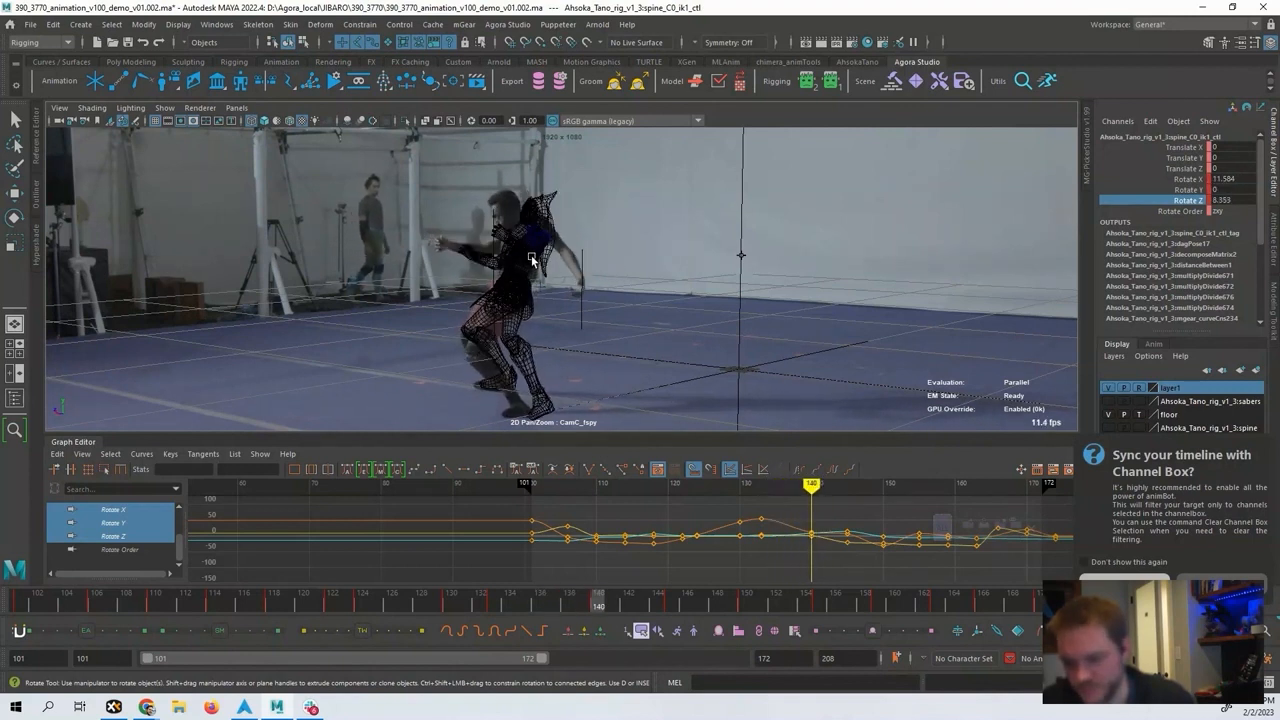
key(alt+comma)
key(alt+comma)
key(alt+comma)
key(alt+comma)
key(alt+period)
key(alt+period)
key(alt+period)
key(alt+period)
key(alt+period)
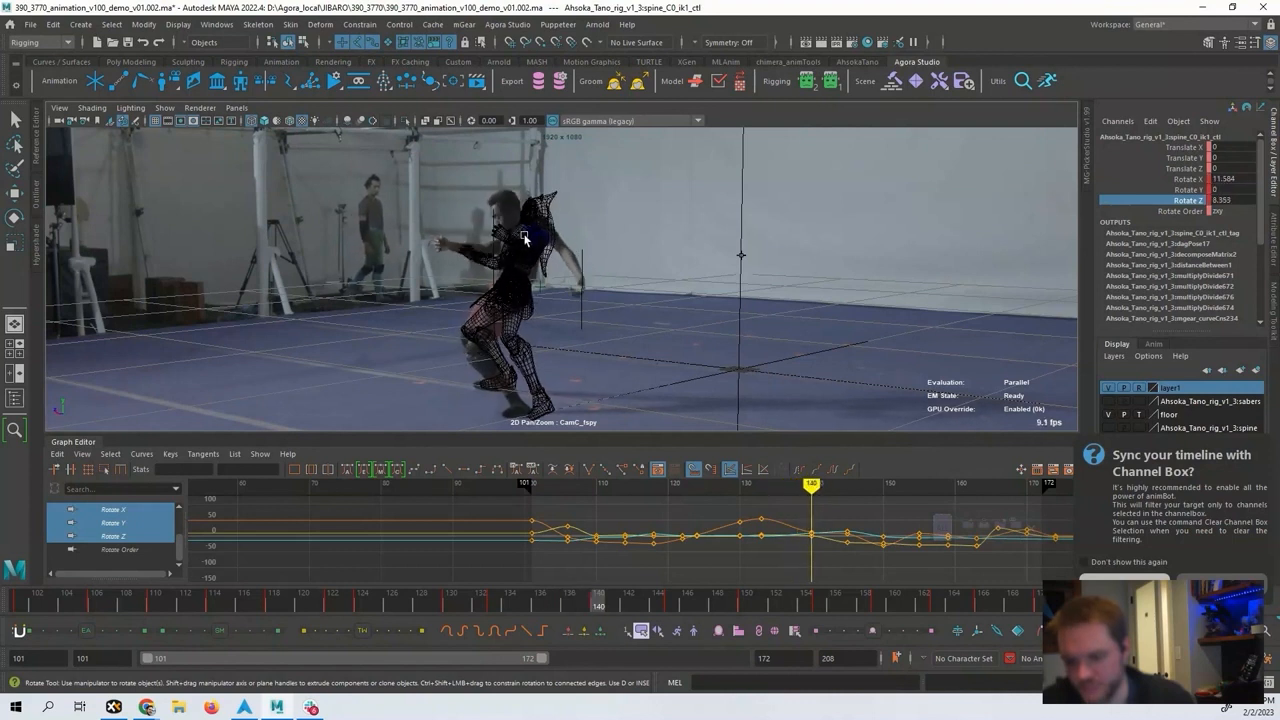
key(alt+comma)
key(alt+comma)
key(alt+comma)
key(alt+comma)
key(alt+comma)
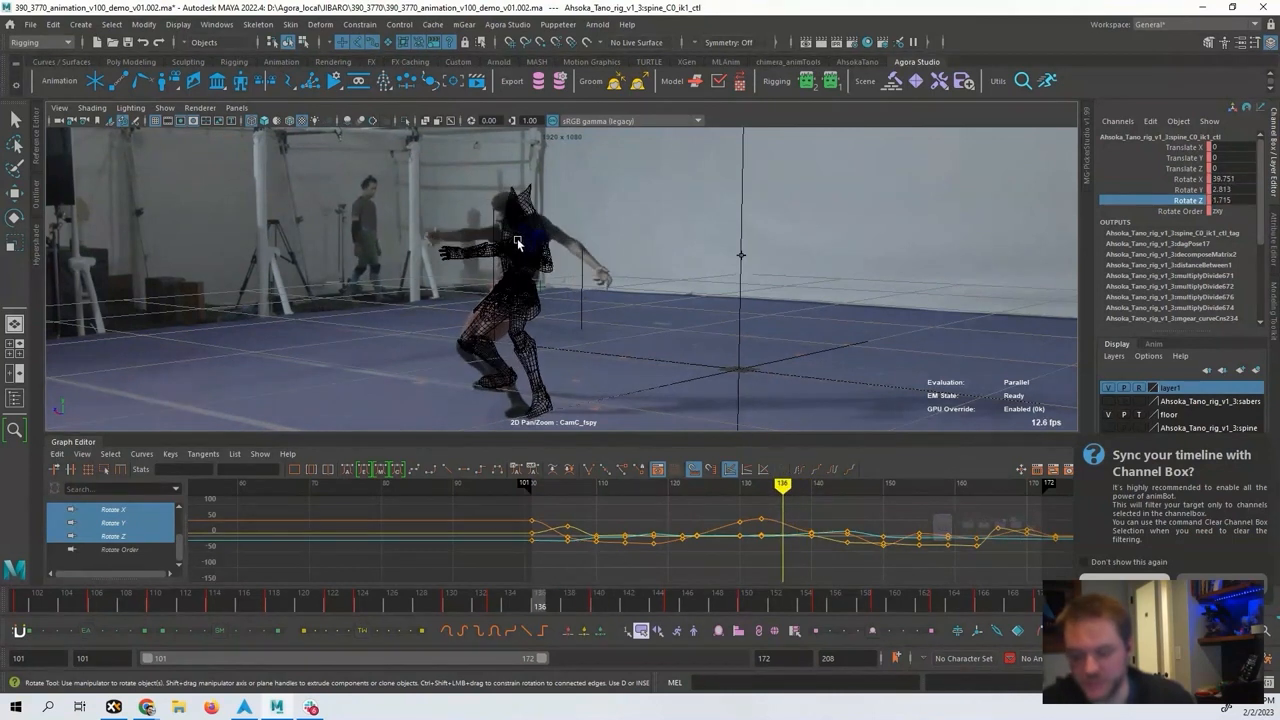
key(alt+period)
key(alt+period)
key(alt+period)
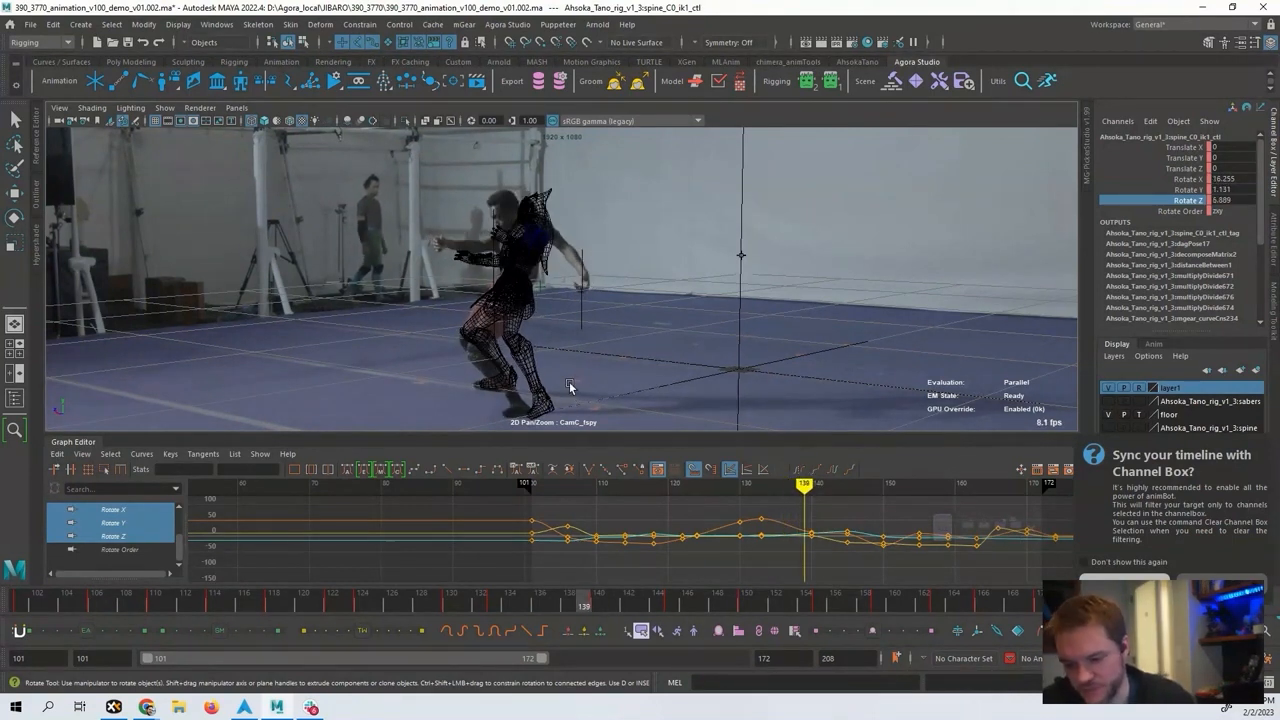
Return to the four-view layout, select the body control, and key its rotation at frame 139 with Rotate X -11.898.
key(space)
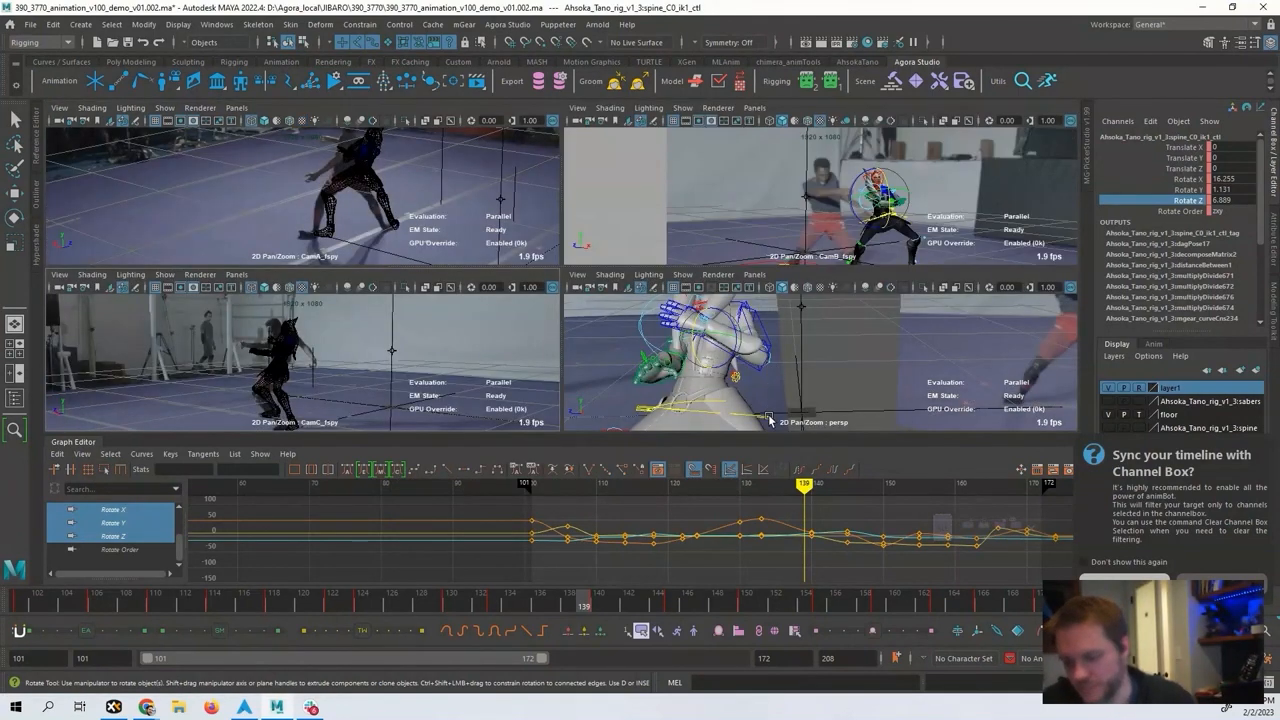
middle_click(765, 419)
click(767, 417)
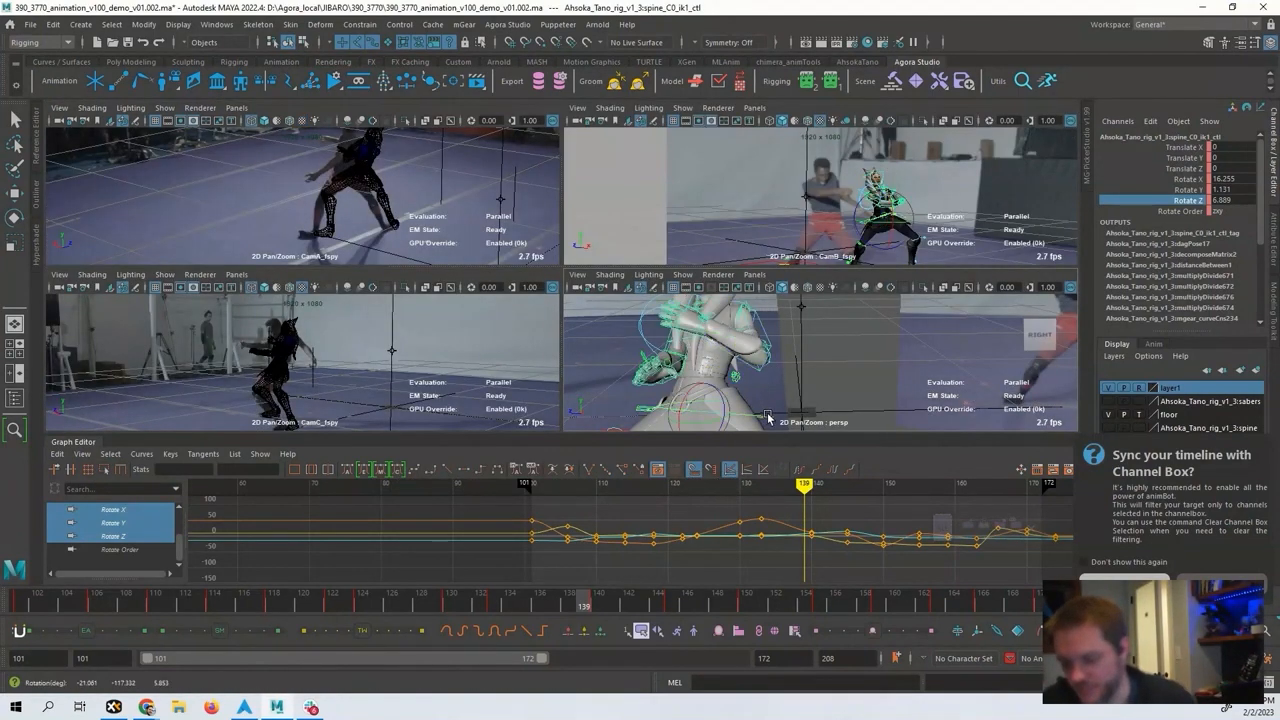
alt+middle_drag(744, 529, 714, 531)
alt+drag(764, 405, 732, 374)
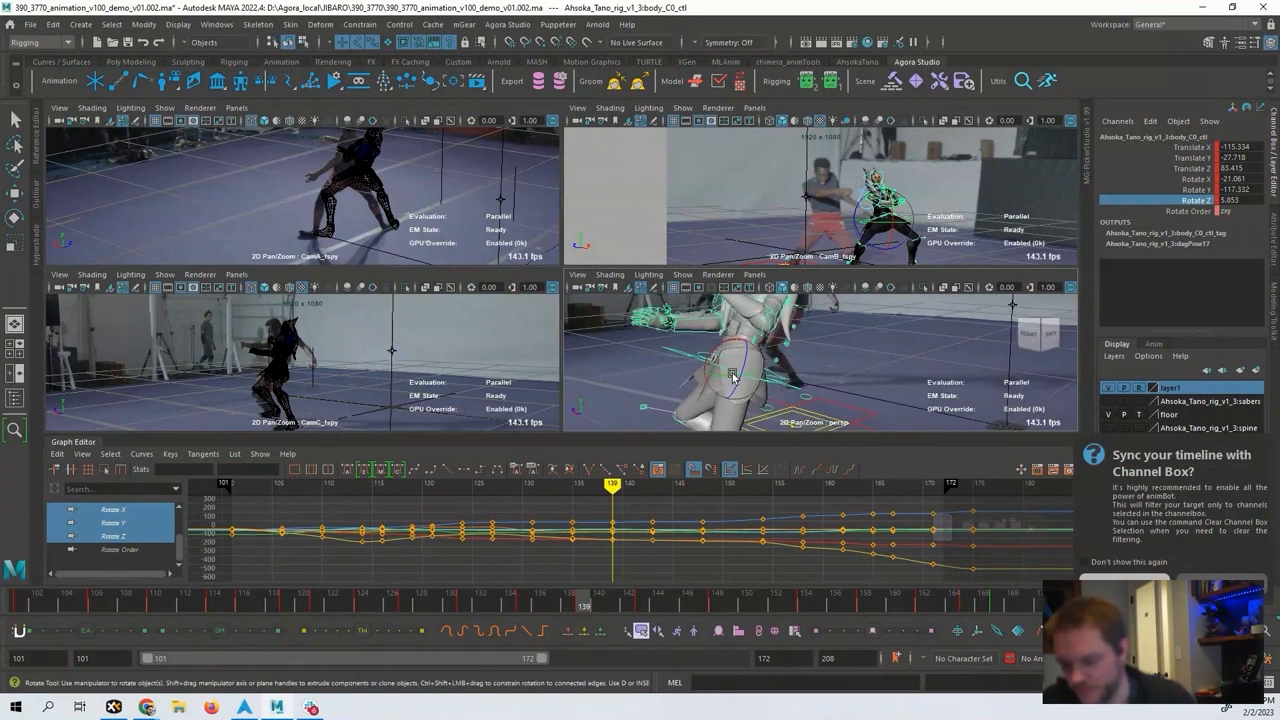
key(alt+comma)
key(alt+comma)
key(alt+comma)
key(alt+comma)
key(alt+period)
key(alt+period)
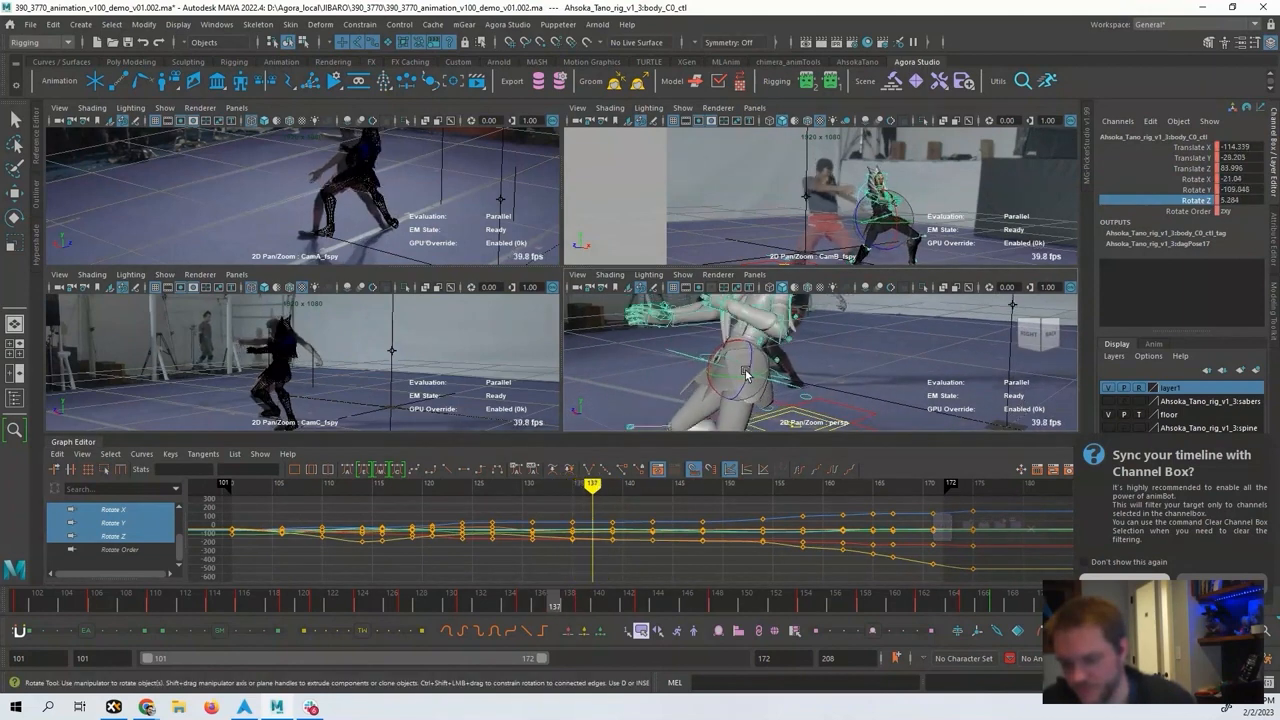
key(alt+period)
key(alt+period)
key(alt+period)
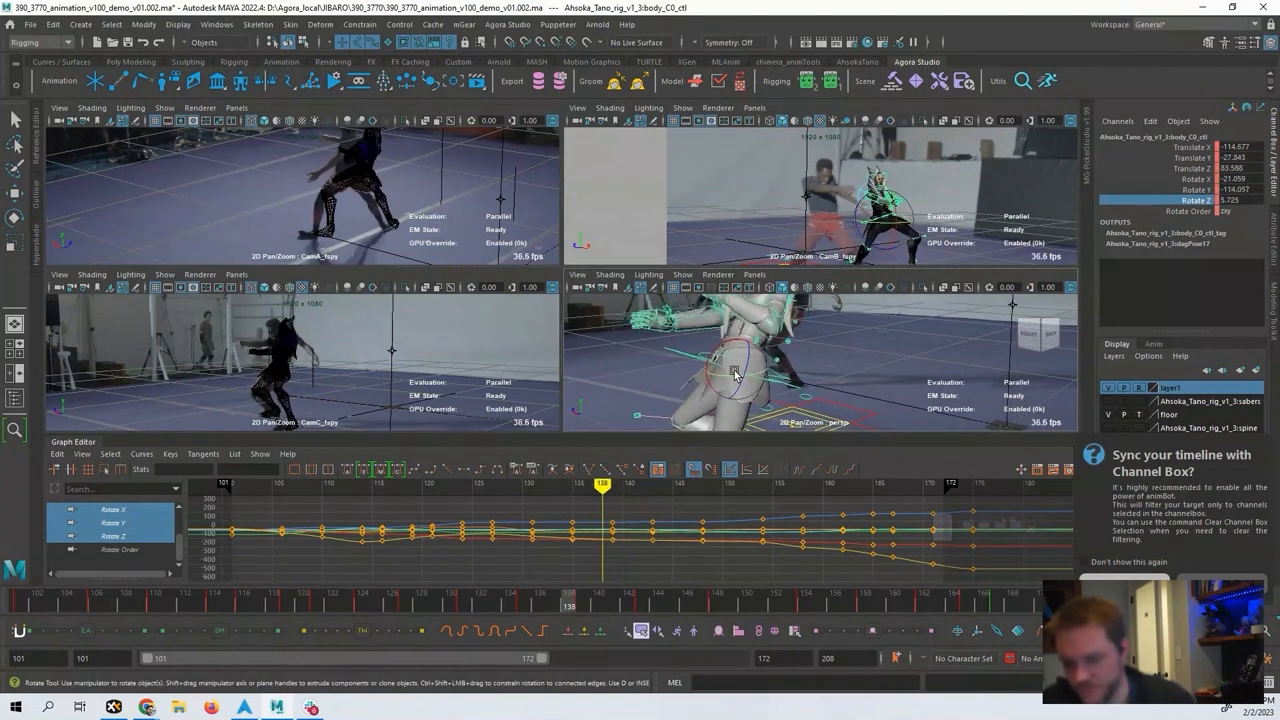
key(alt+comma)
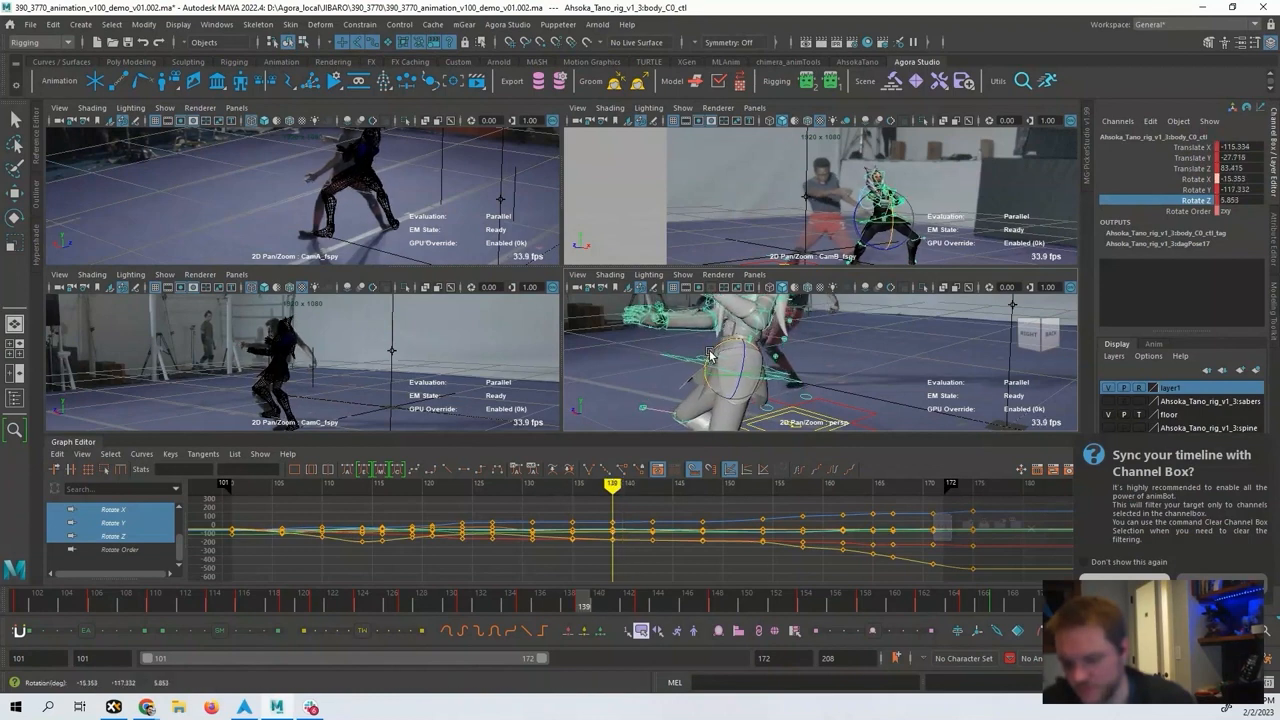
key(s)
key(comma)
key(alt+period)
key(alt+period)
key(alt+period)
key(alt+period)
key(alt+period)
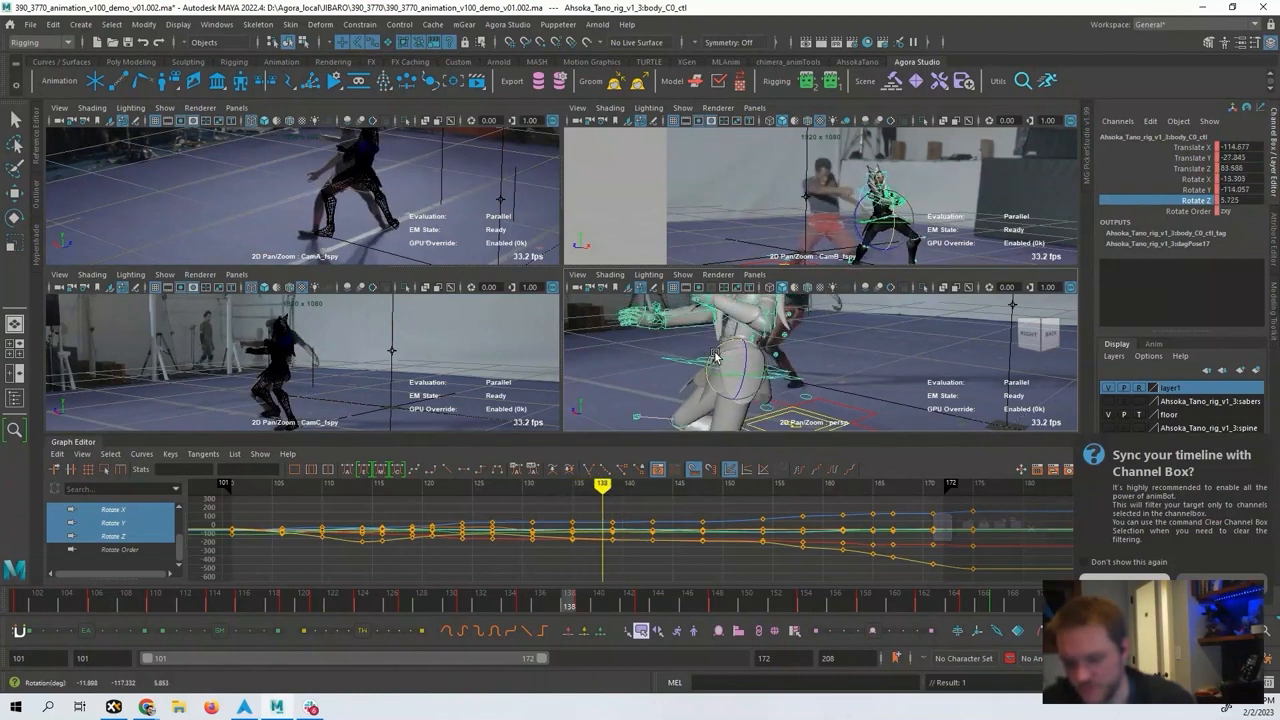
Rotate the body control further at frame 139 to Rotate X -10.137.
key(alt+comma)
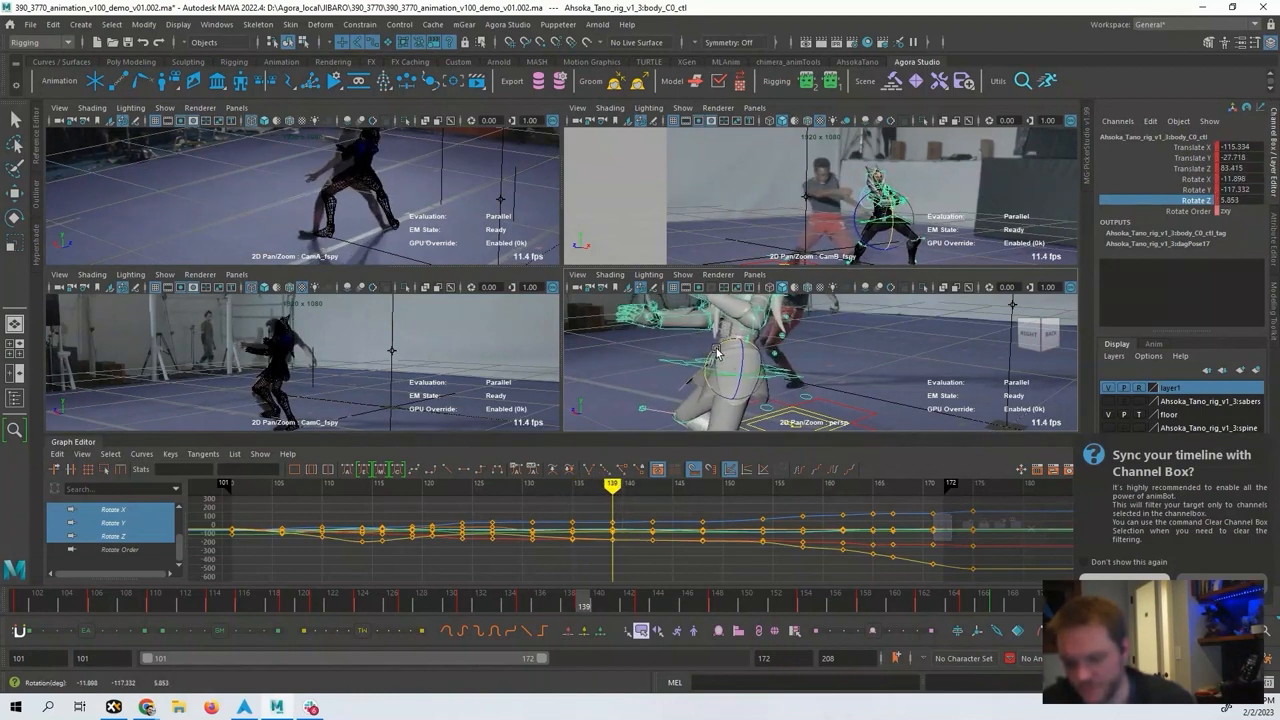
key(comma)
key(alt+period)
key(alt+period)
key(alt+period)
key(alt+period)
key(alt+period)
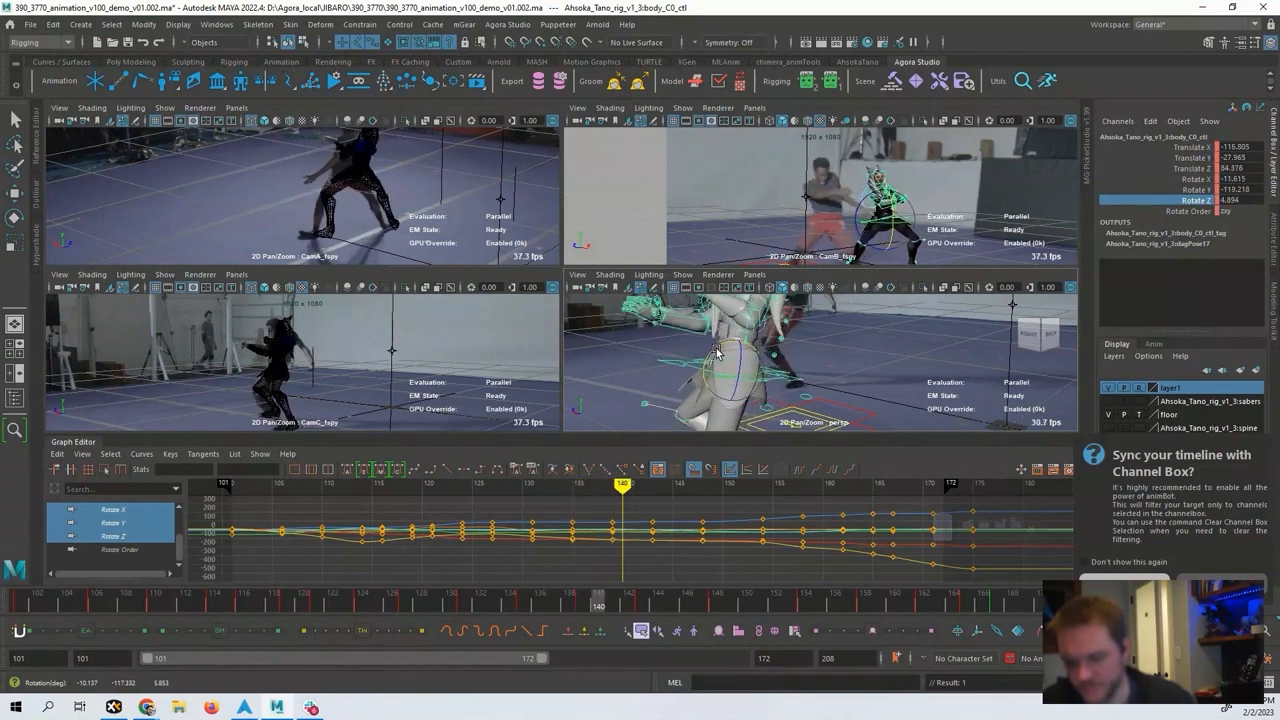
Check the adjusted body rotation against the reference footage frame by frame between frames 137 and 142.
key(alt+comma)
key(alt+comma)
key(alt+comma)
key(alt+comma)
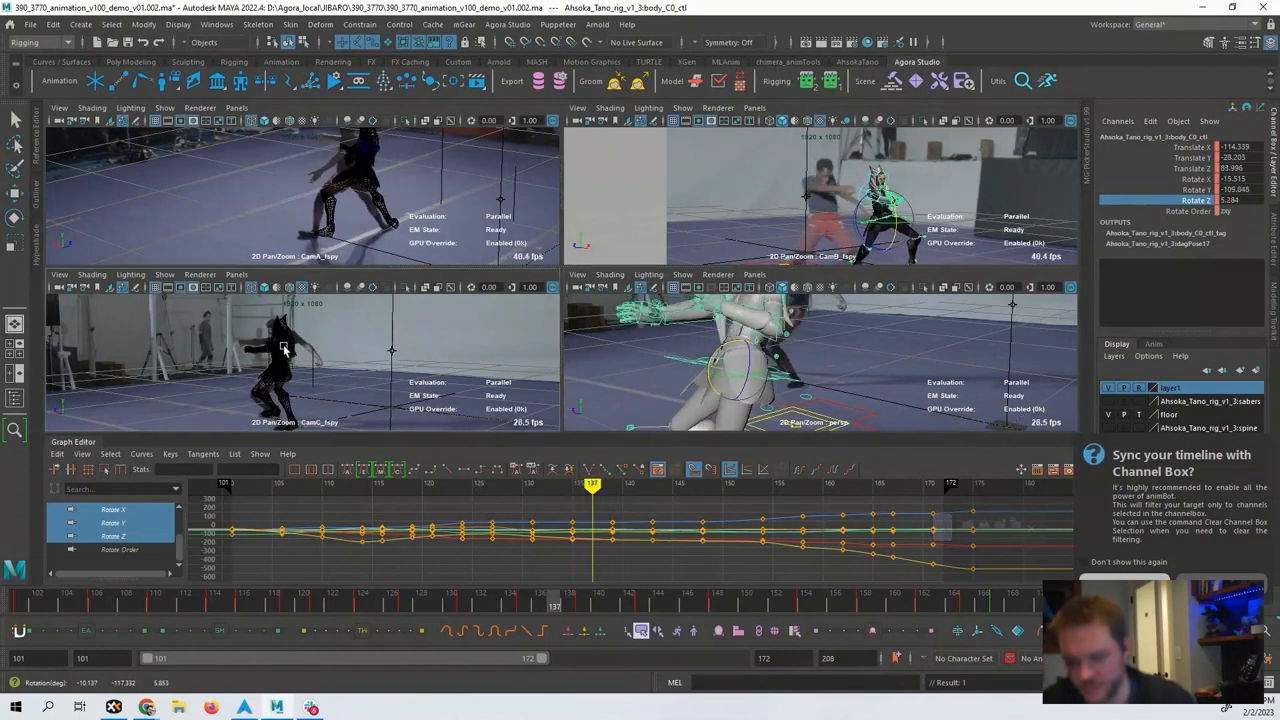
key(alt+period)
key(alt+period)
key(alt+period)
key(alt+comma)
key(alt+comma)
key(alt+comma)
key(alt+comma)
key(alt+comma)
key(alt+period)
key(alt+period)
key(alt+period)
key(alt+period)
key(alt+period)
key(alt+period)
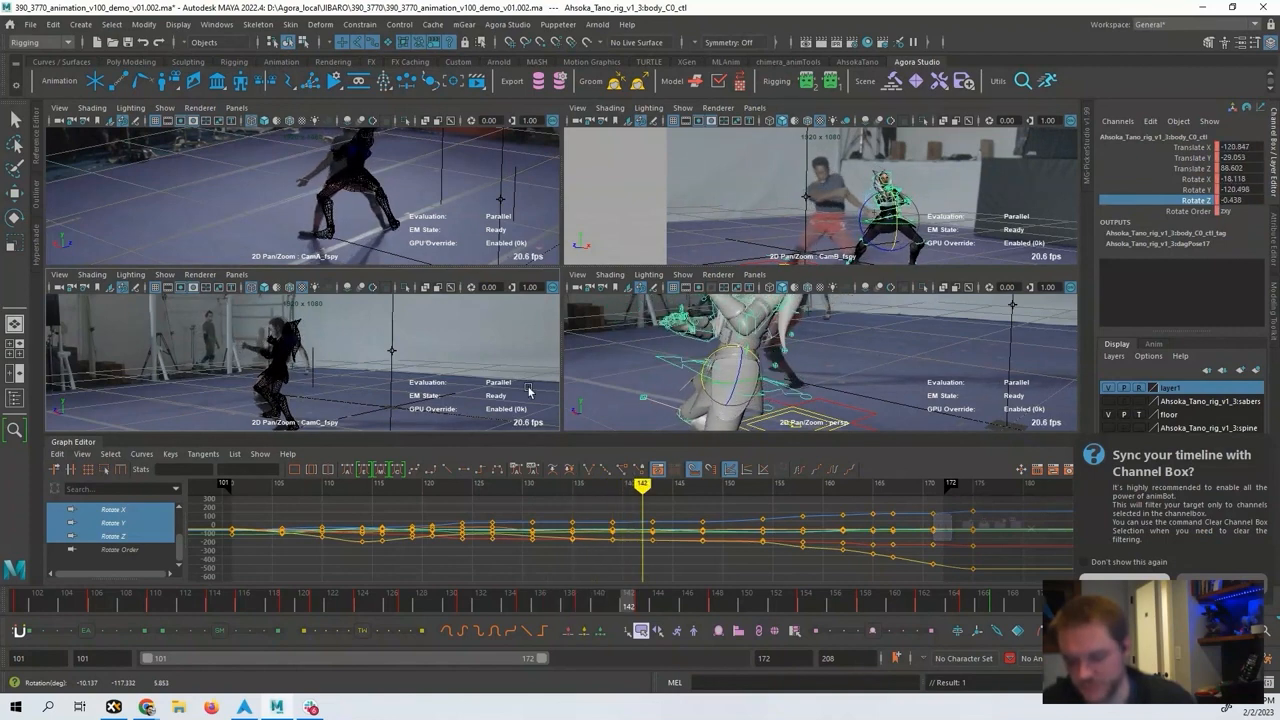
Rotate the body control at frame 143 to Rotate X -9.366.
key(alt+period)
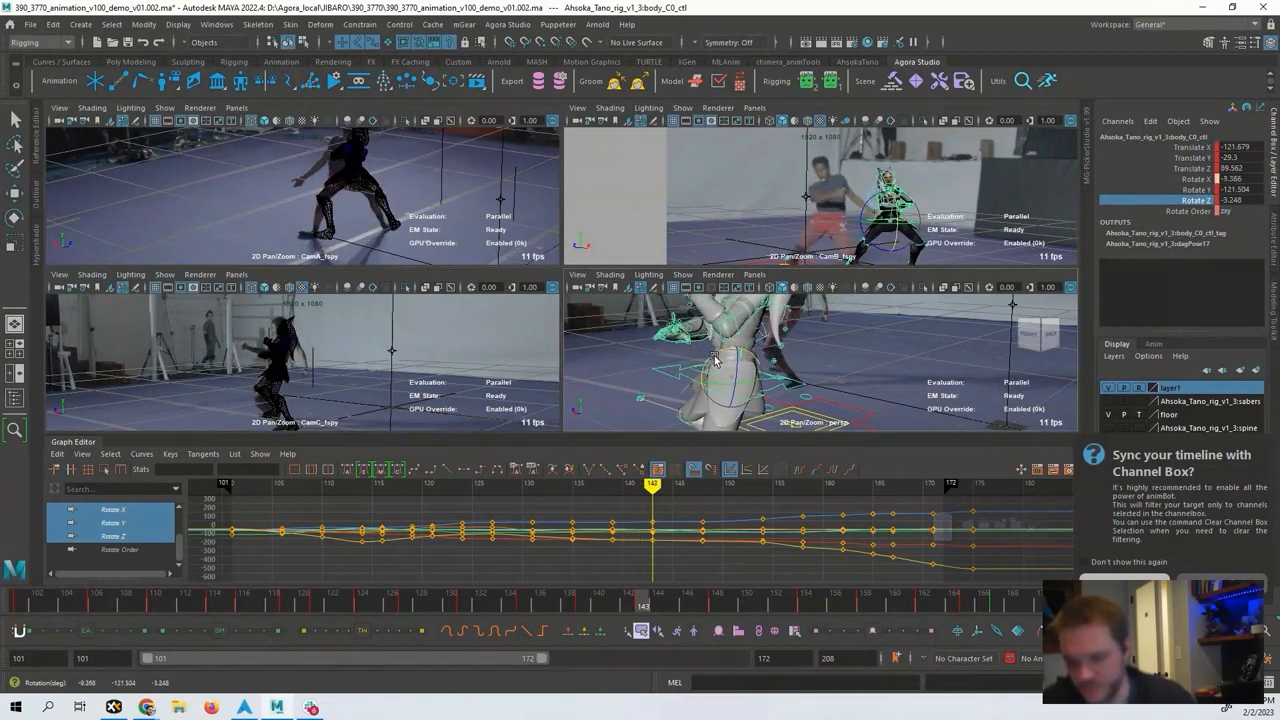
key(alt+comma)
key(alt+comma)
key(alt+comma)
Review the body motion in all camera views frame by frame up to about frame 149.
key(alt+period)
key(alt+period)
key(alt+period)
key(alt+period)
key(alt+period)
key(alt+period)
key(alt+period)
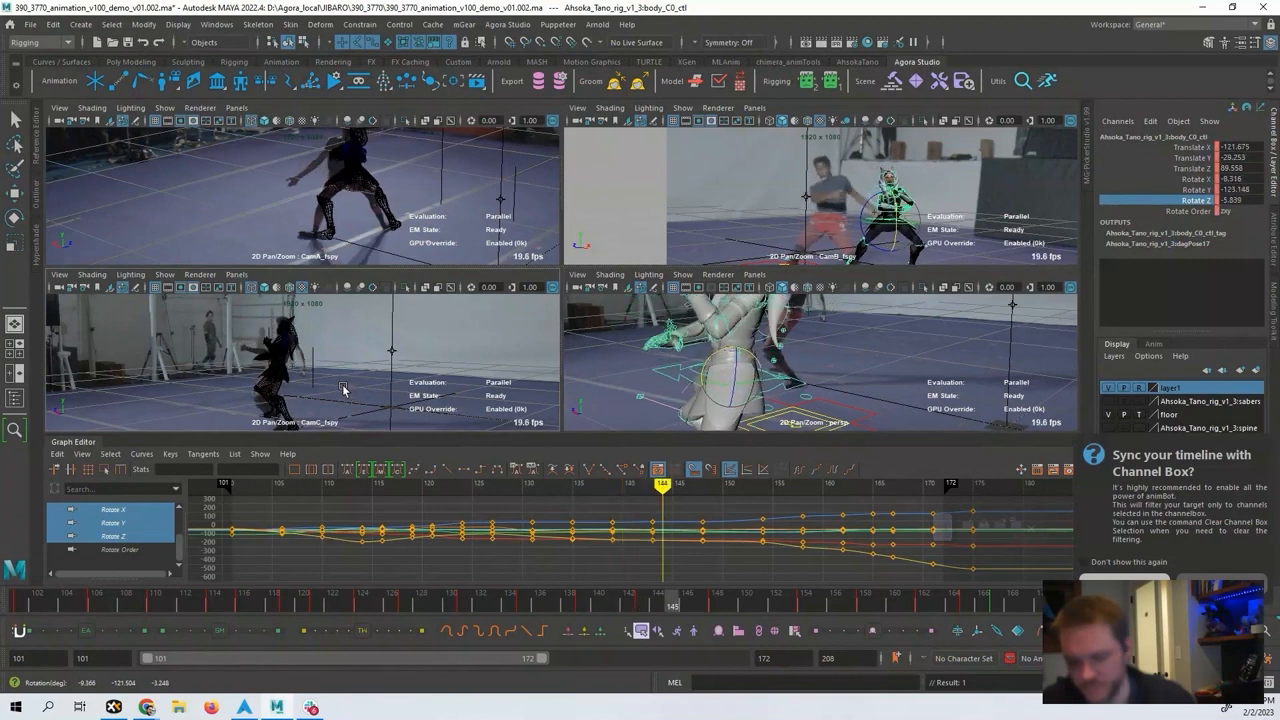
key(alt+period)
key(alt+period)
key(alt+period)
key(alt+comma)
key(alt+comma)
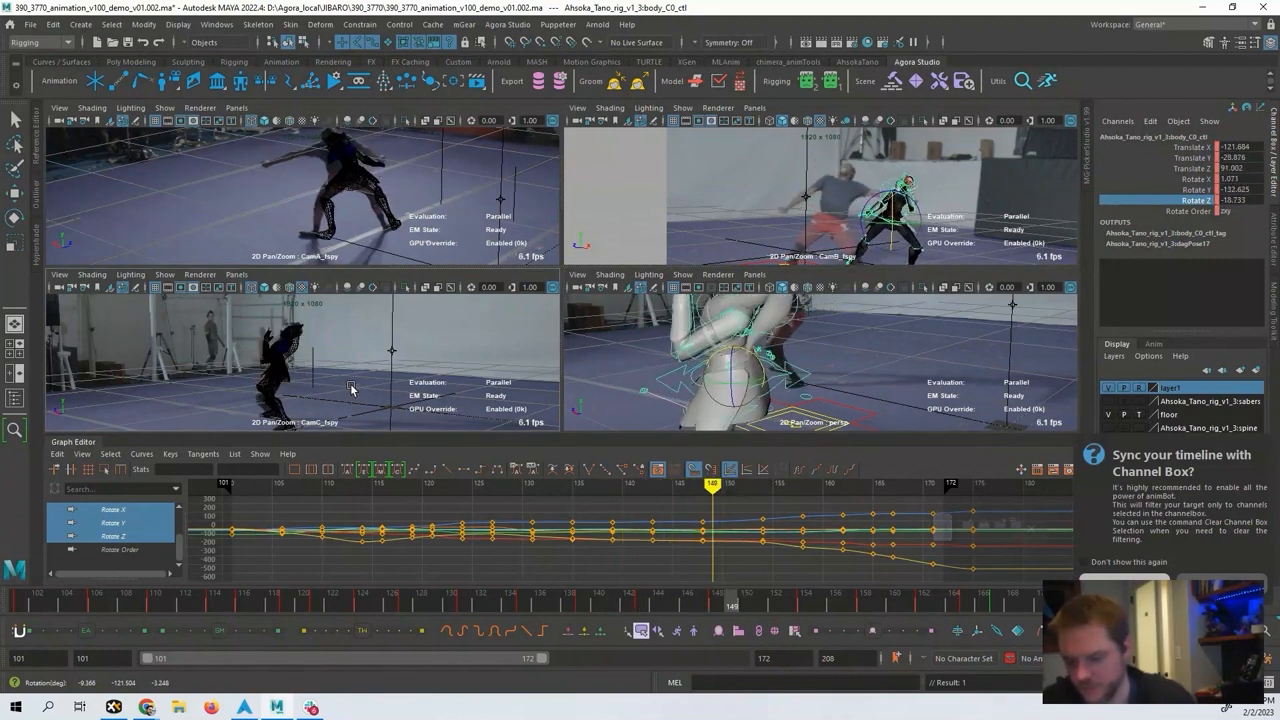
Review the body motion against the reference footage frame by frame from frame 149 to 157.
alt+drag(727, 372, 780, 383)
key(alt+period)
key(alt+period)
key(alt+period)
key(alt+period)
key(alt+period)
key(alt+period)
key(alt+period)
key(alt+period)
key(alt+period)
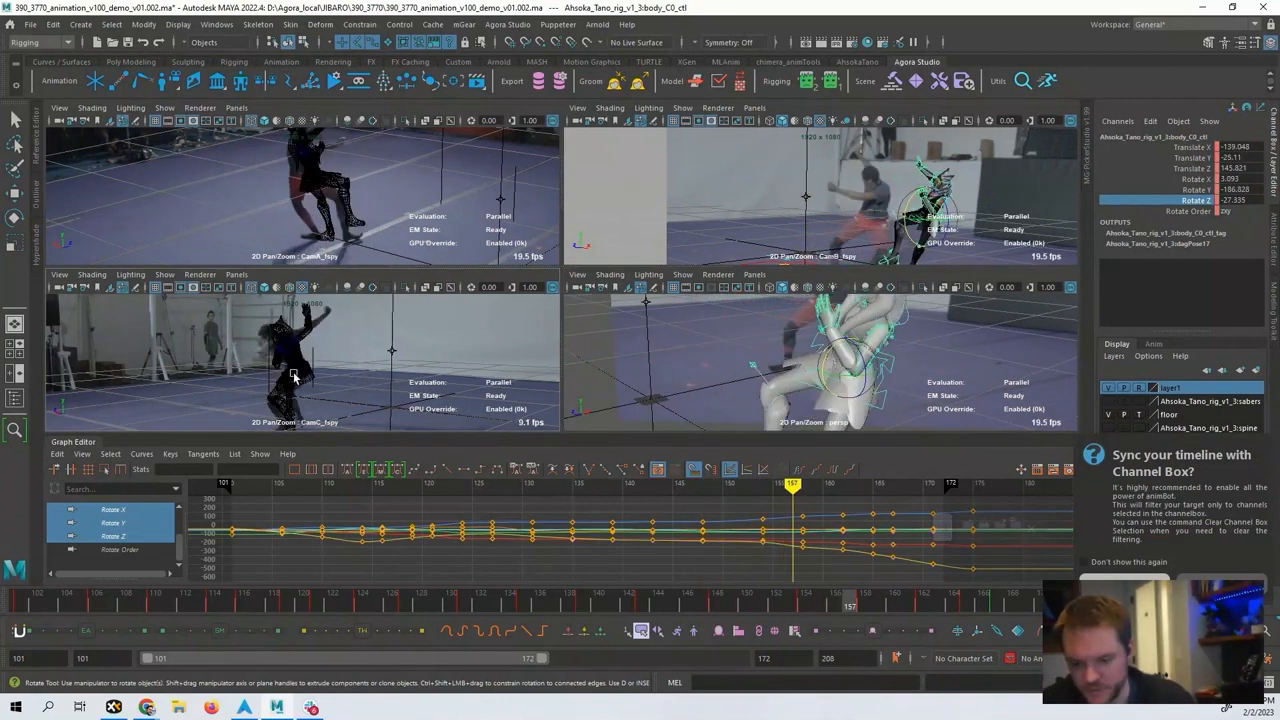
Rotate the body control at frame 158 to Rotate Z -34.901.
alt+drag(760, 365, 775, 367)
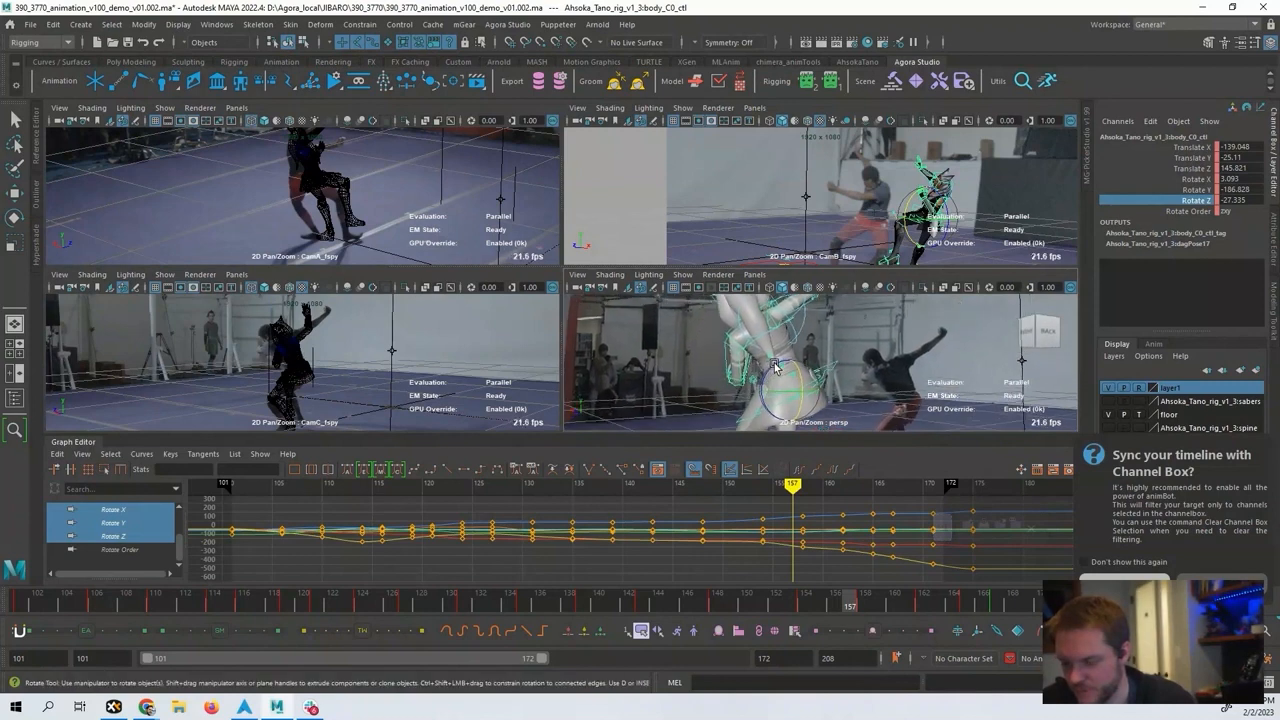
key(alt+period)
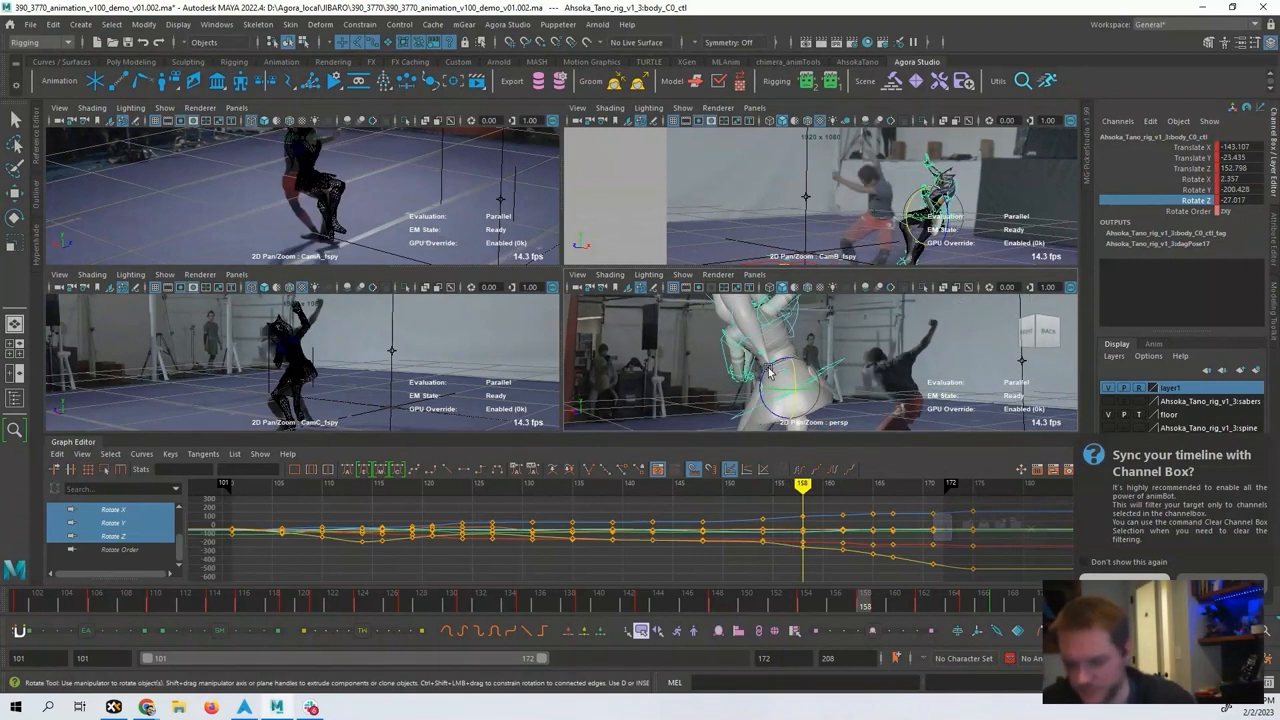
drag(776, 366, 769, 370)
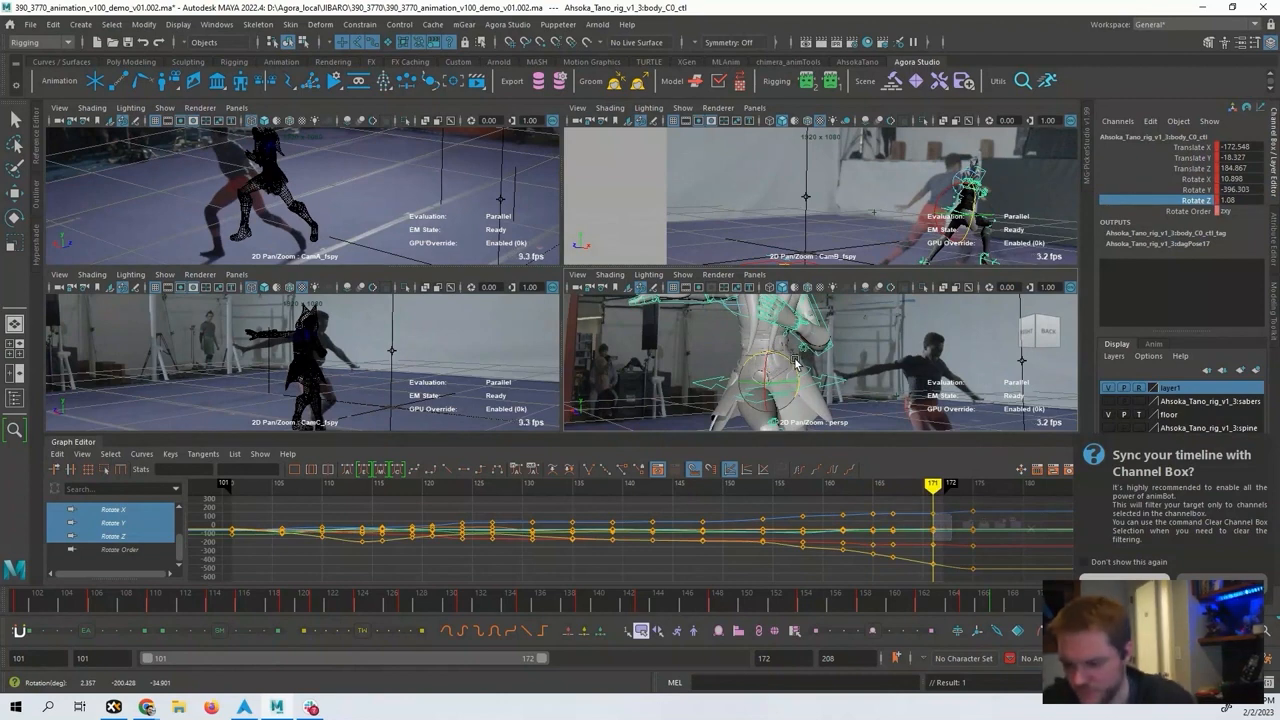
Rotate the body control at frame 171 to Rotate X 21.881 and Rotate Z -7.320, and check the motion up to frame 175.
drag(795, 362, 764, 372)
key(comma)
key(alt+period)
key(alt+period)
key(alt+period)
key(alt+period)
key(alt+period)
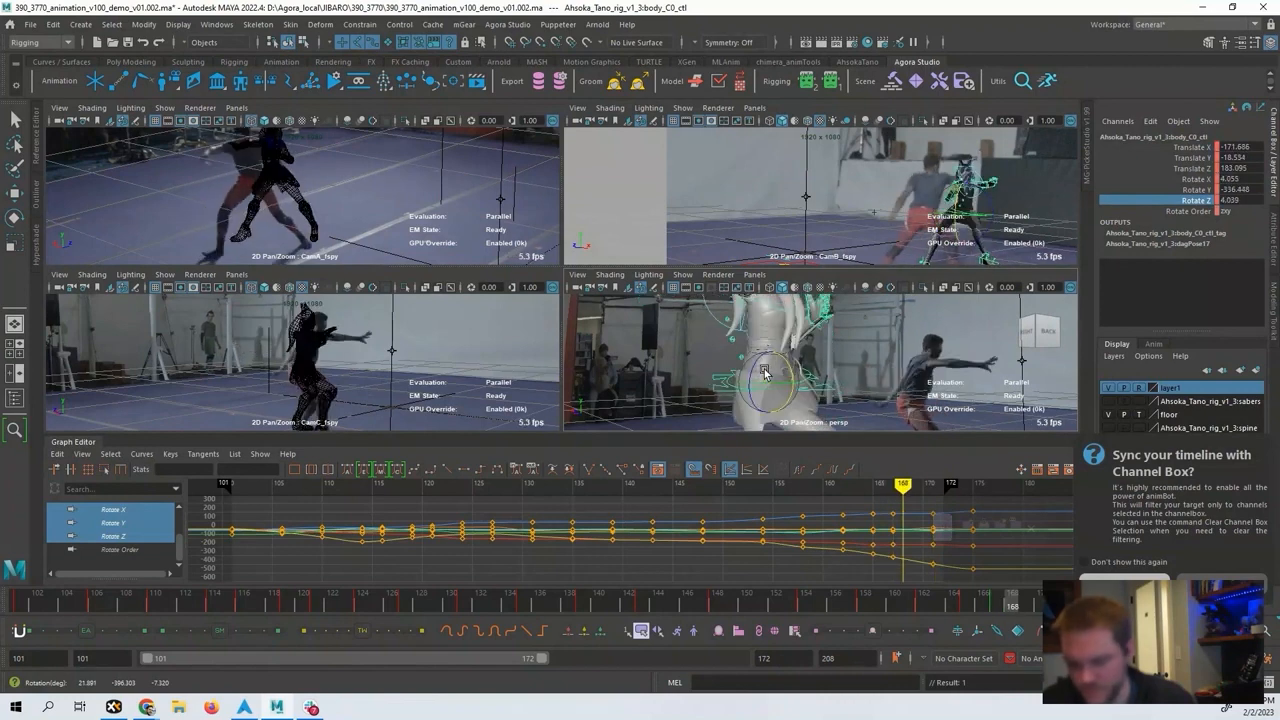
key(alt+period)
key(alt+period)
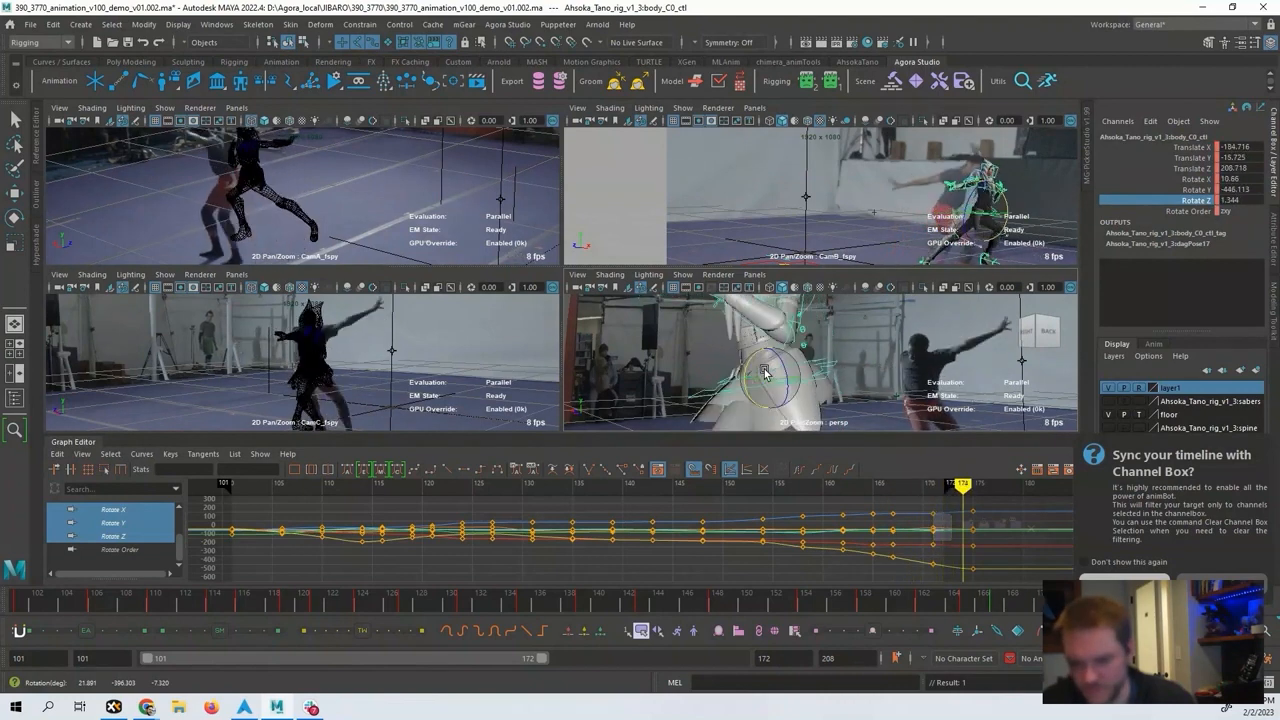
key(alt+period)
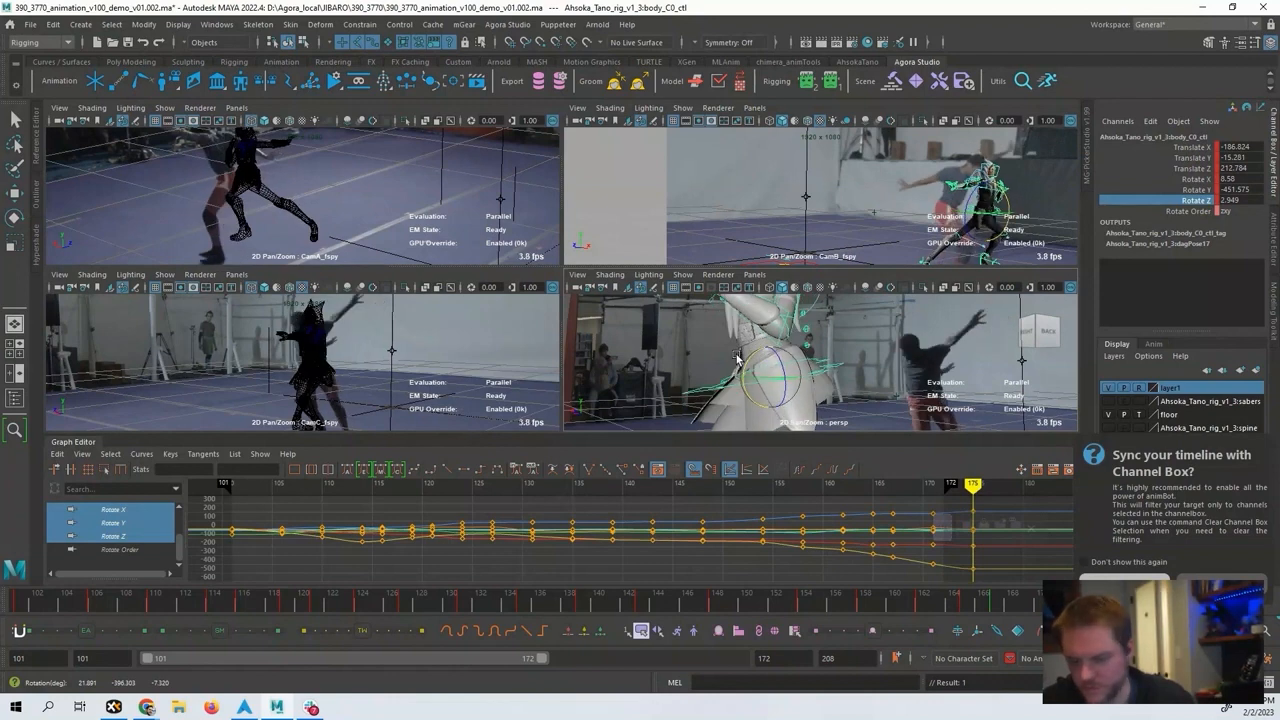
Play back the body animation in the enlarged CamB view.
key(space)
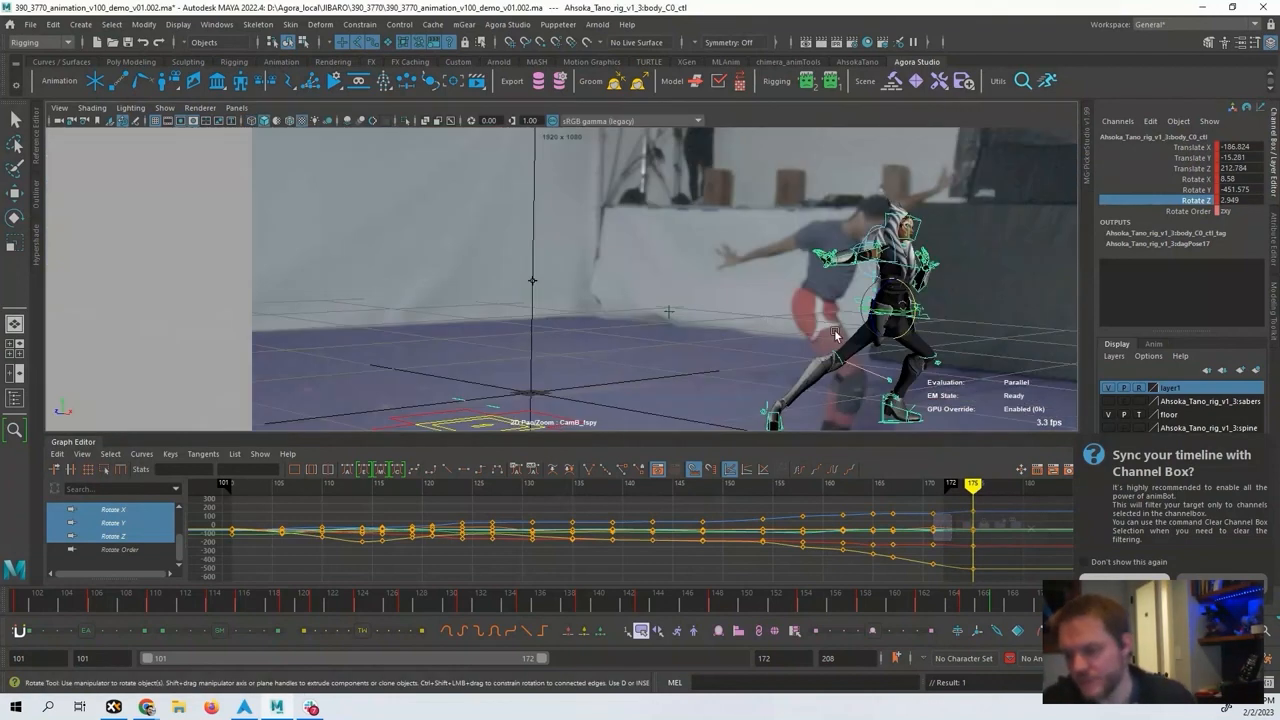
key(alt+v)
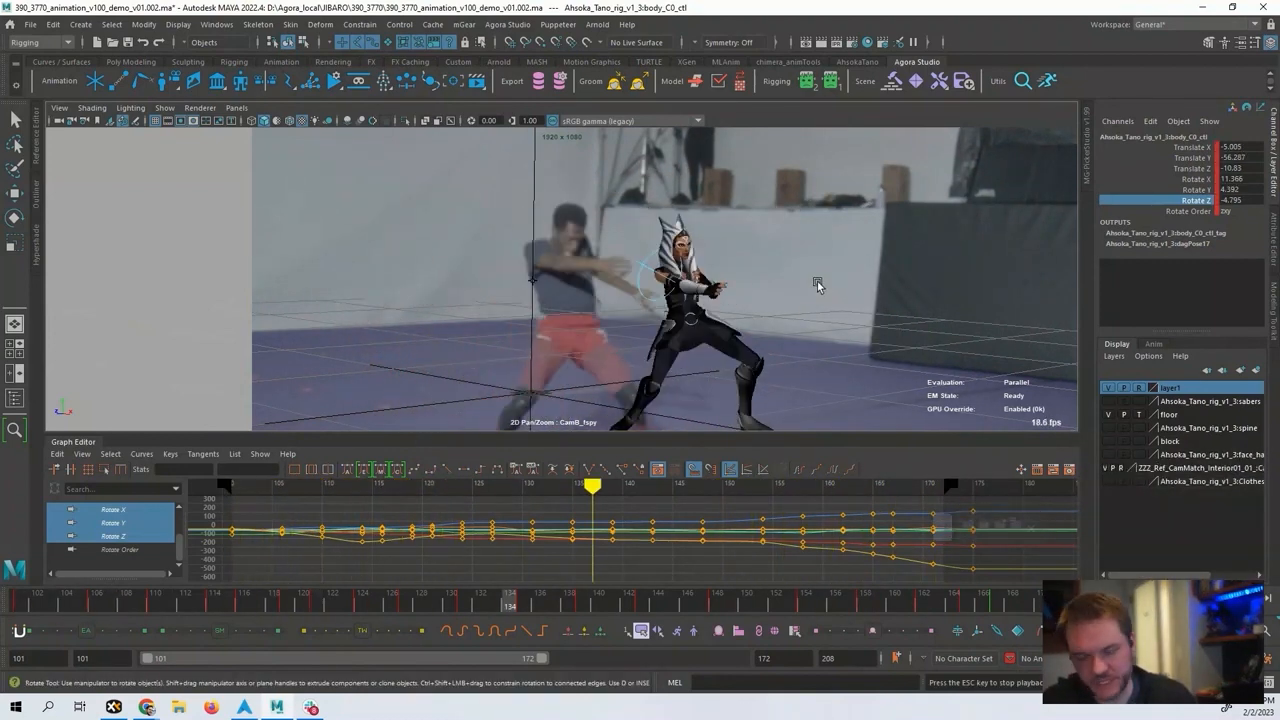
key(Escape)
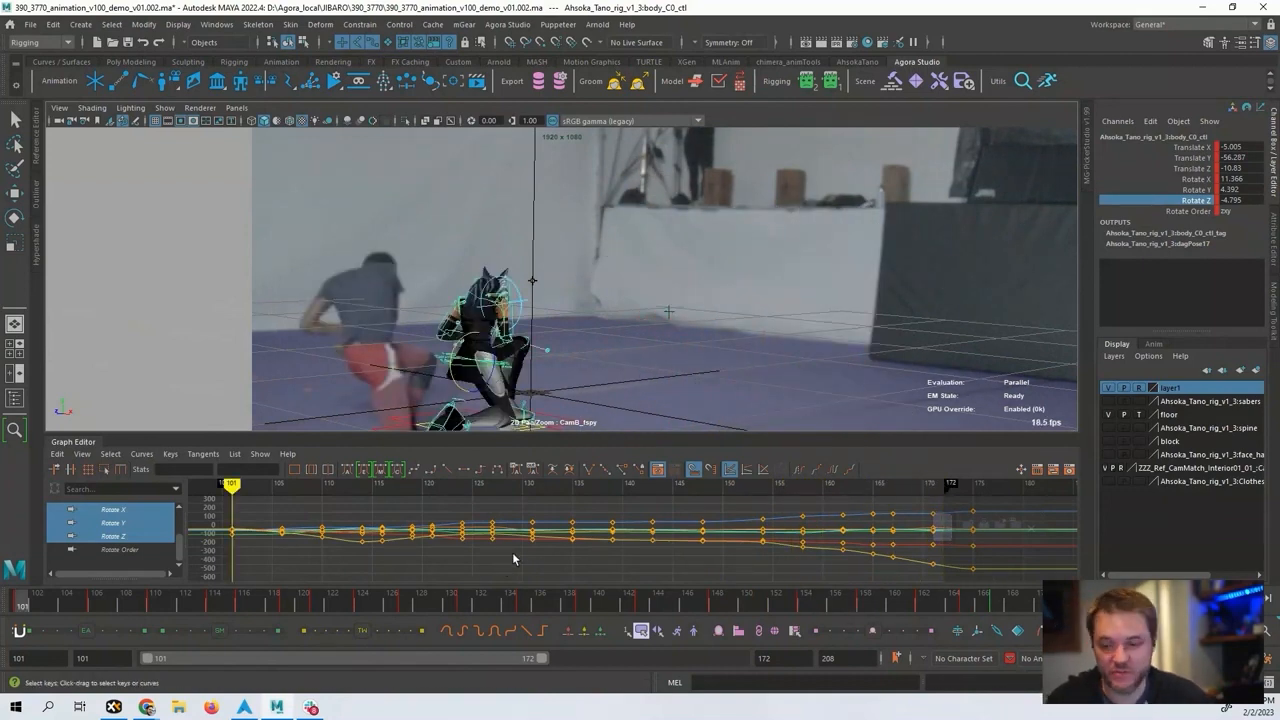
Save the scene as the incremented version 390_3770_animation_v100_demo_v01.003.ma.
click(31, 24)
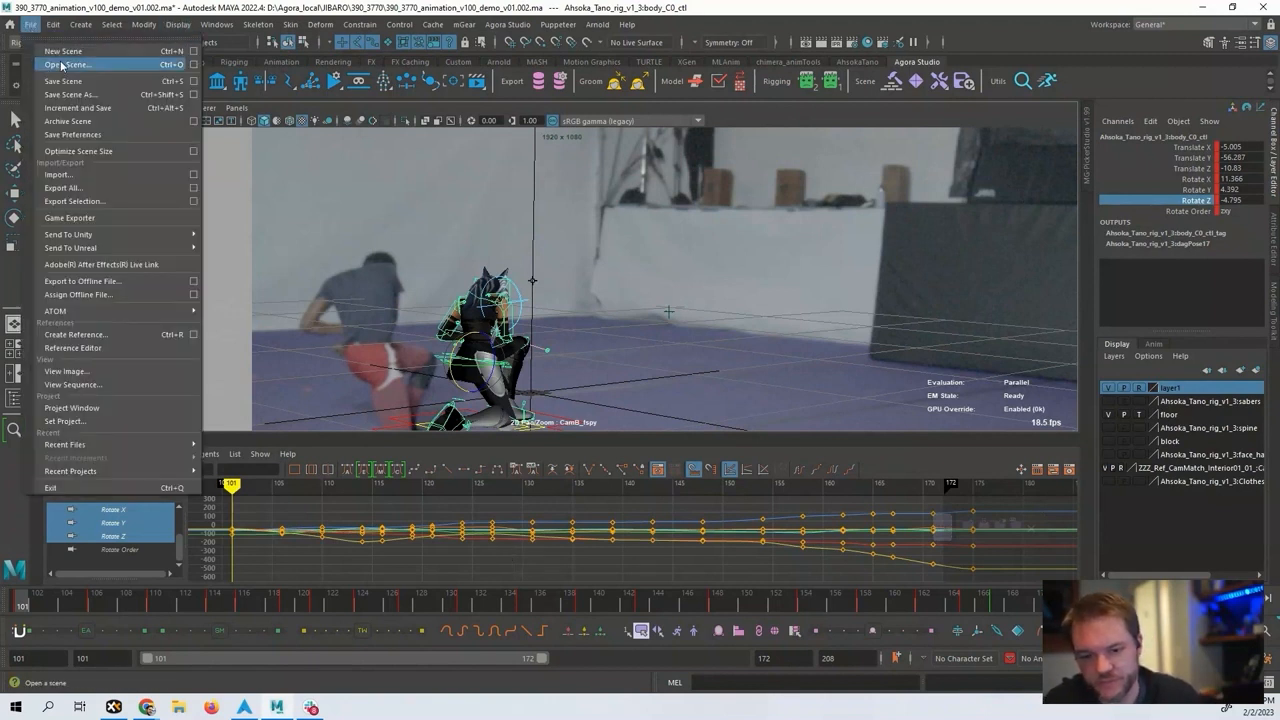
click(15, 118)
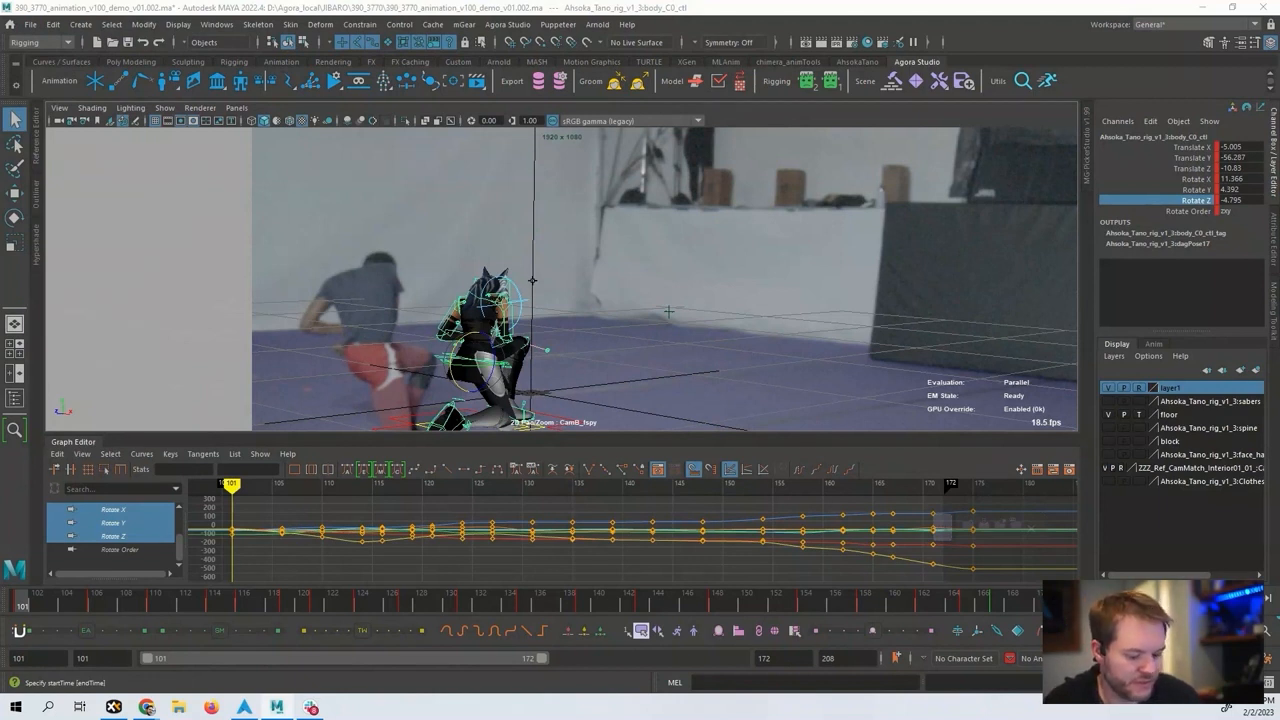
key(ctrl+s)
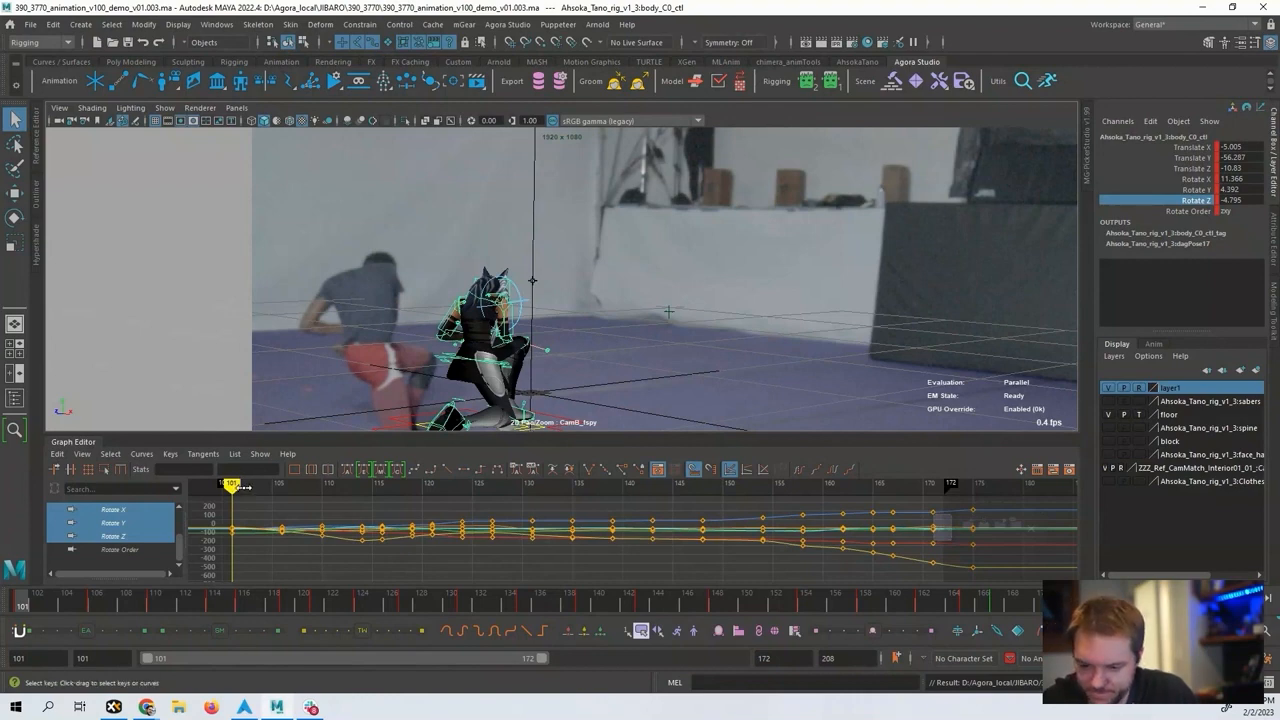
Turn off 2D pan/zoom in the enlarged perspective view at frame 105 and clear the selection.
drag(244, 487, 271, 487)
key(space)
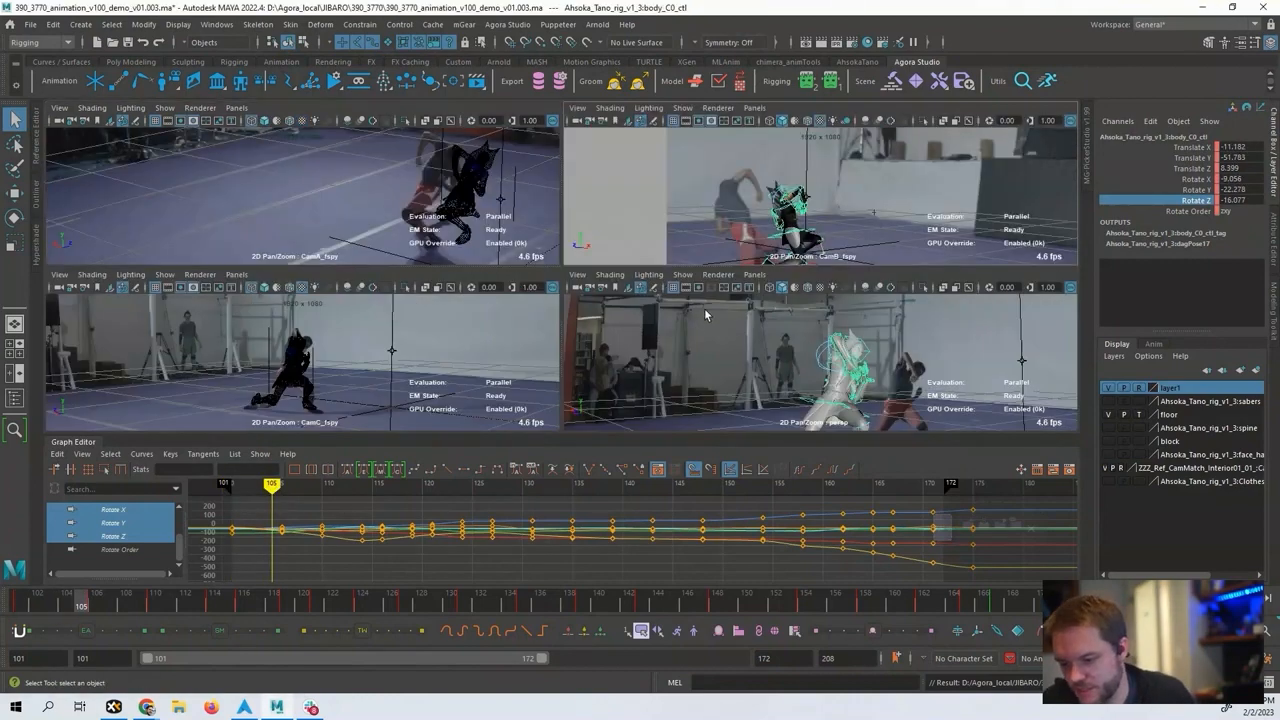
key(space)
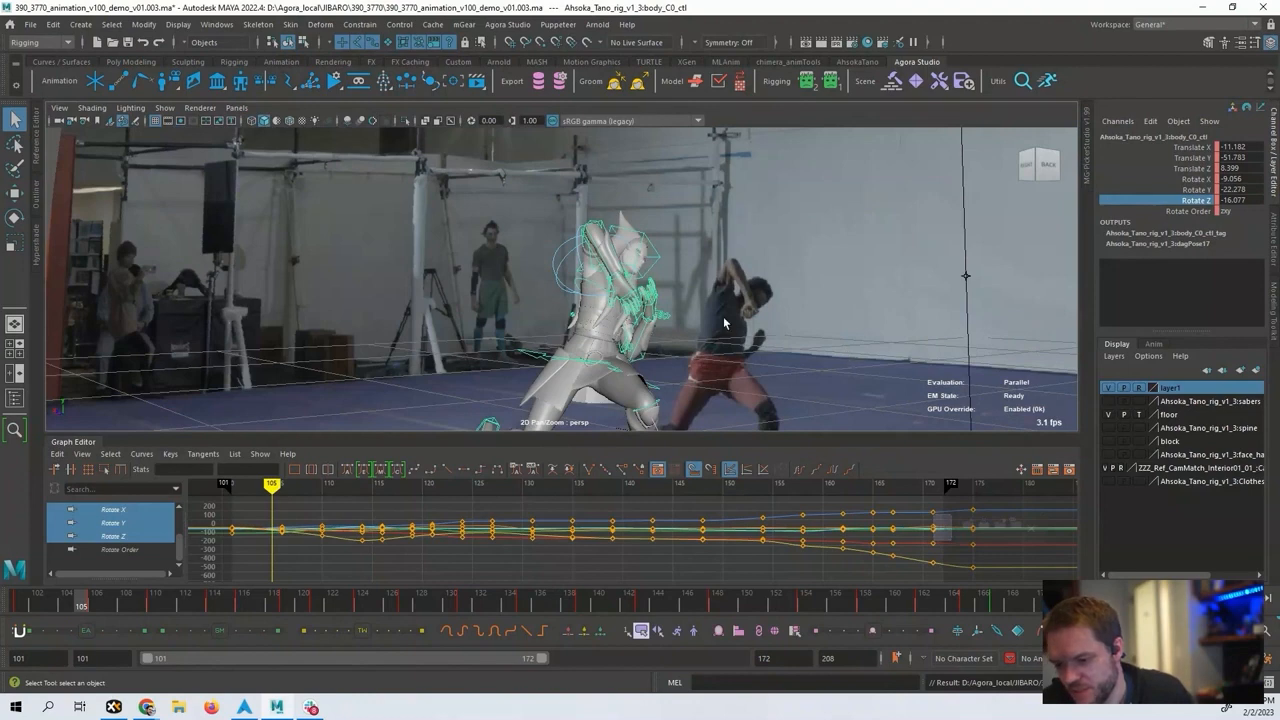
alt+drag(654, 309, 564, 320)
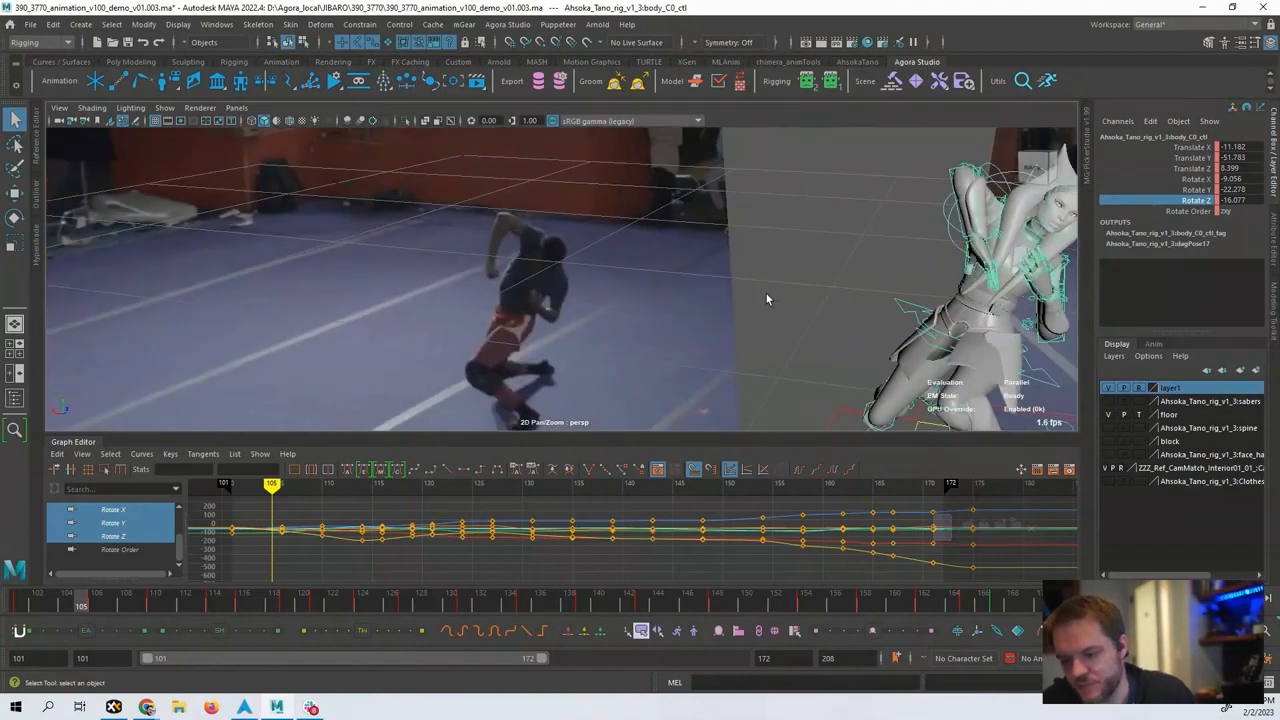
alt+drag(766, 298, 806, 292)
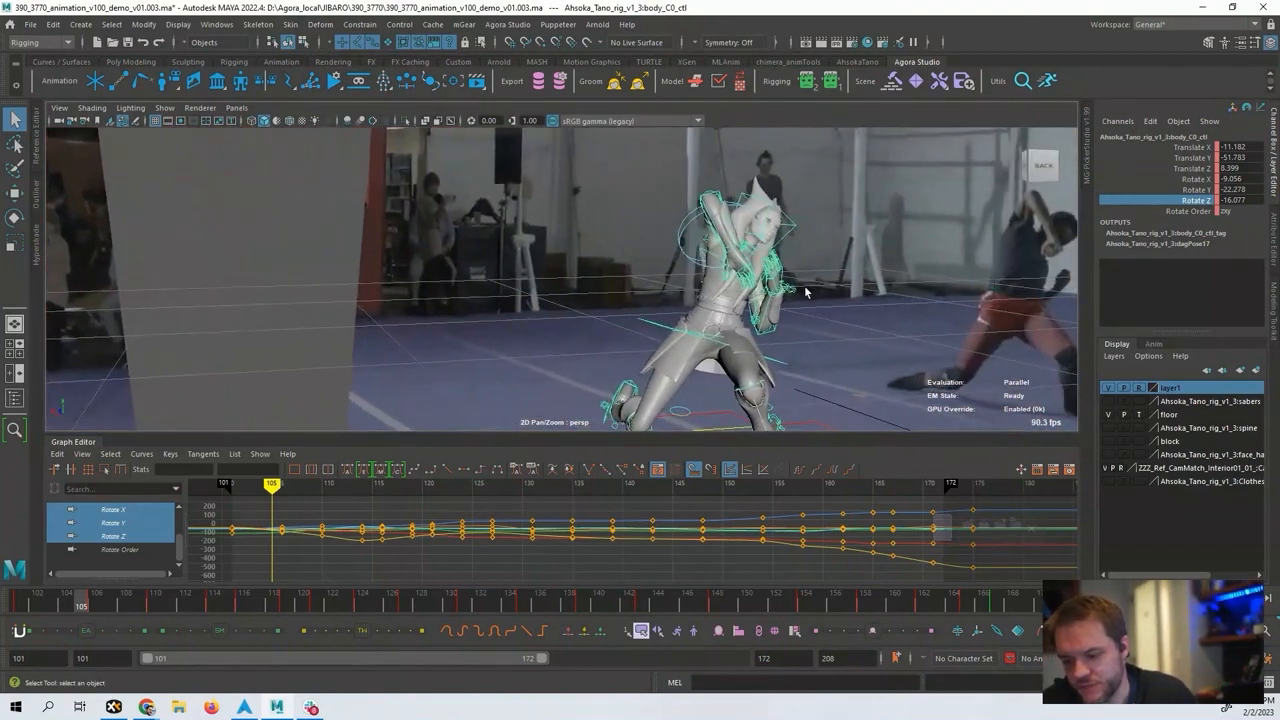
key(backslash)
alt+middle_drag(683, 304, 560, 290)
click(217, 262)
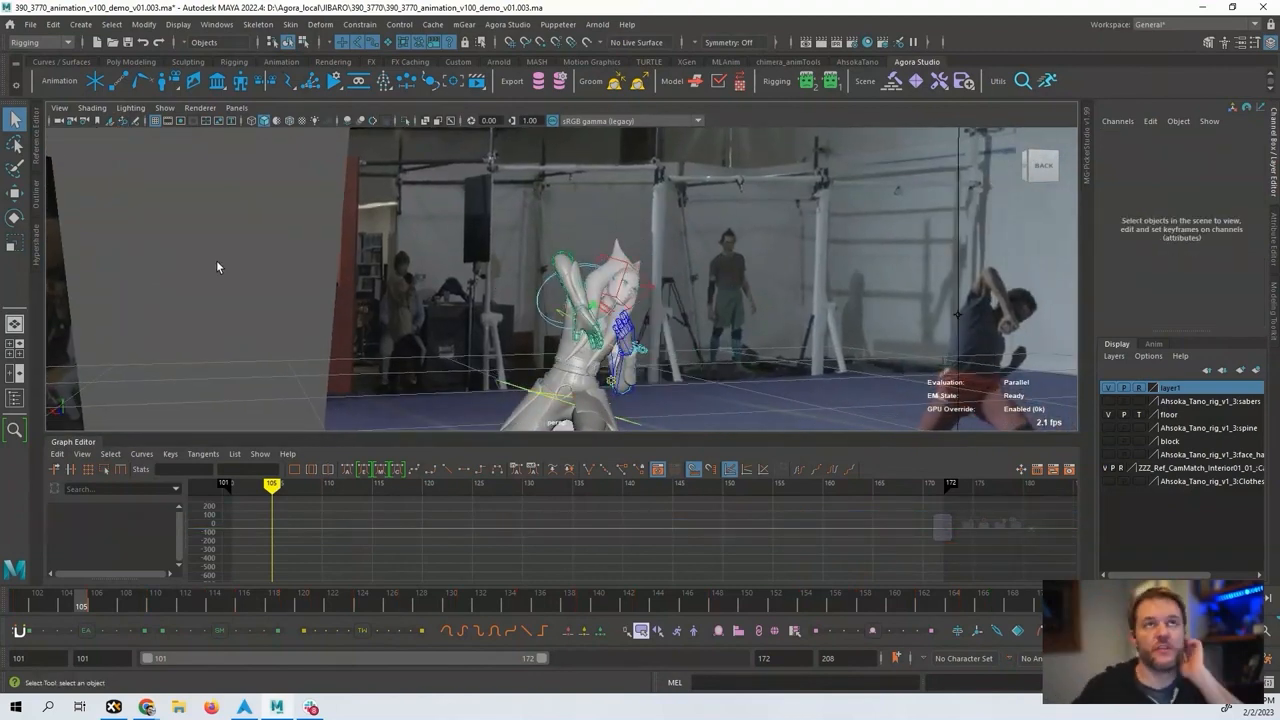
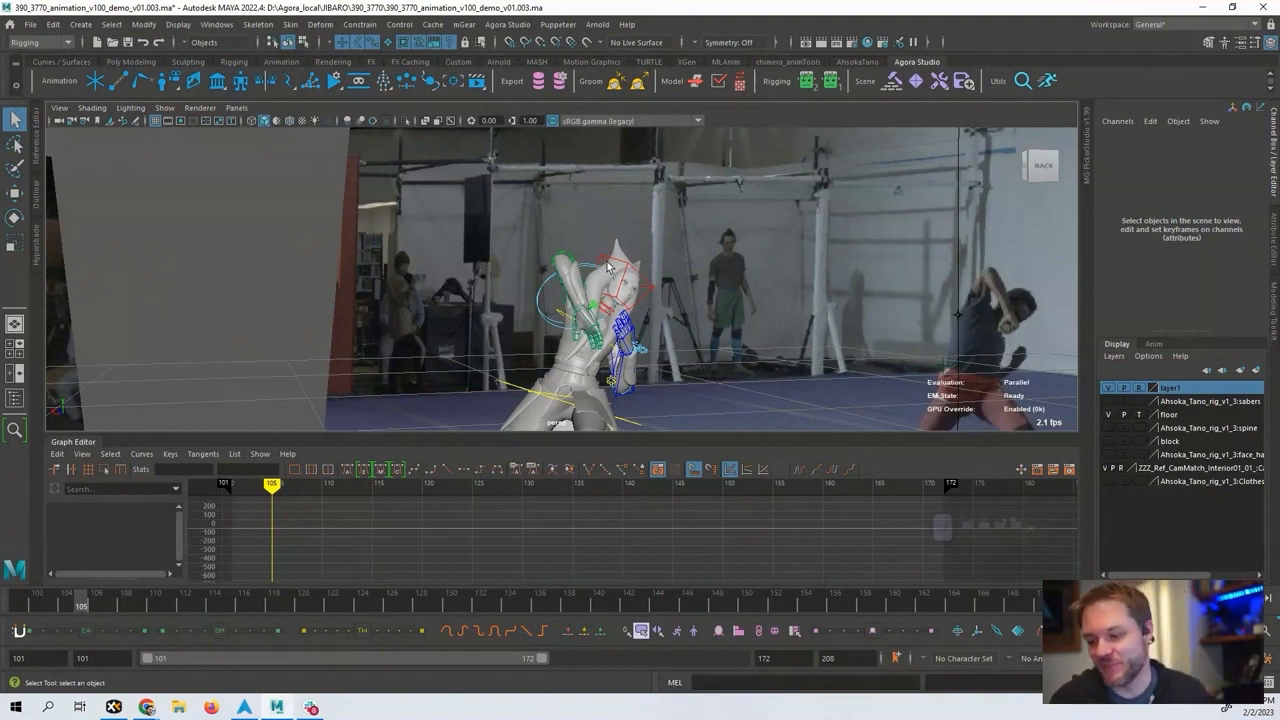
Select the head control and show the head close up at frame 101 in the perspective view.
click(621, 288)
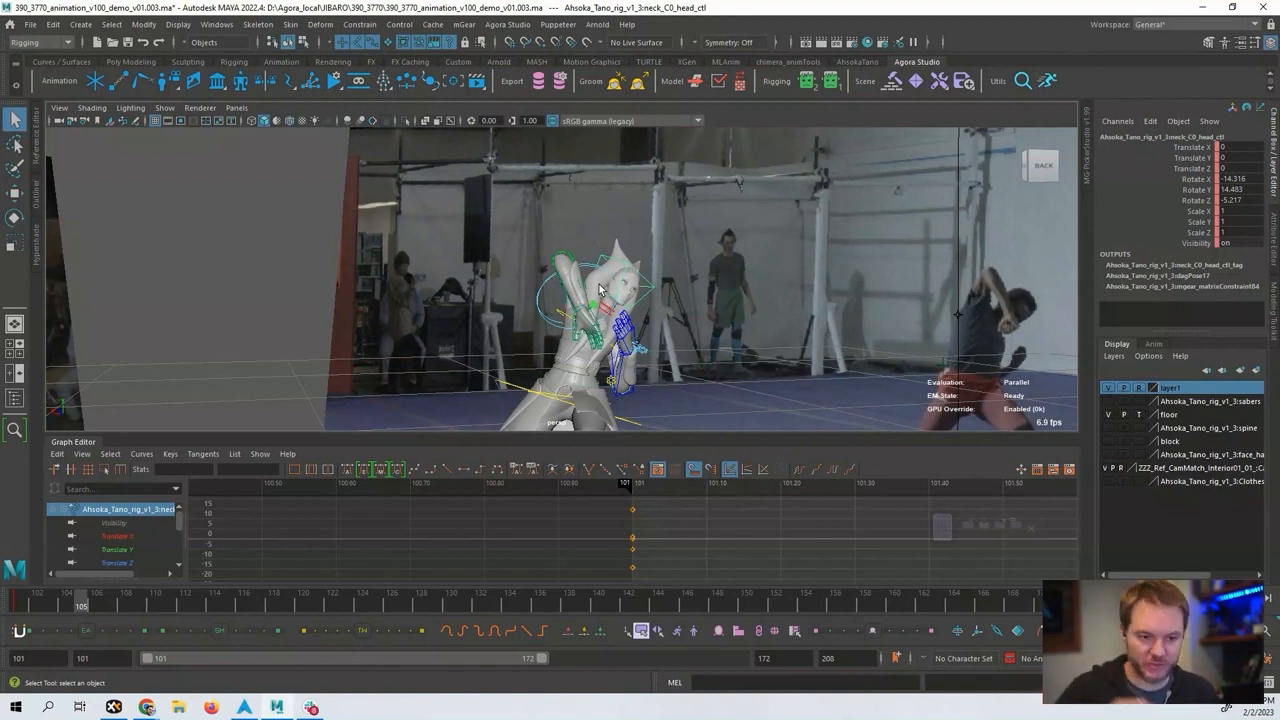
alt+middle_drag(785, 517, 662, 514)
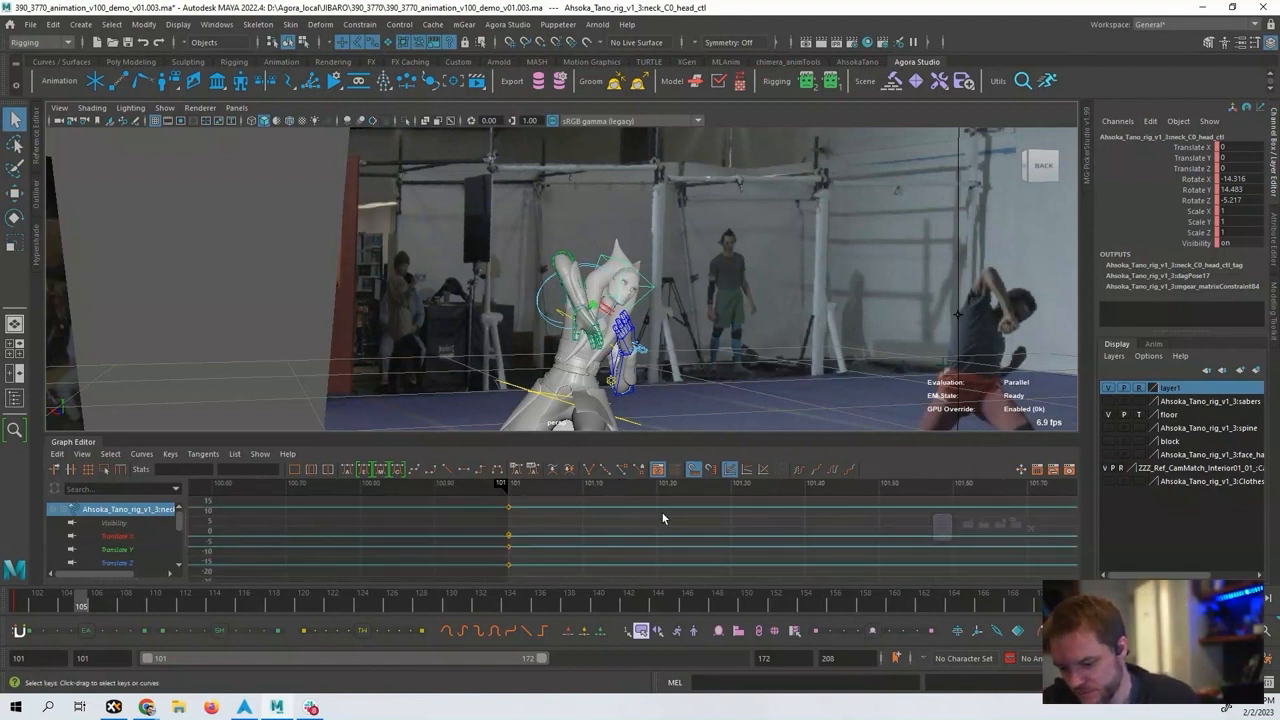
key(f)
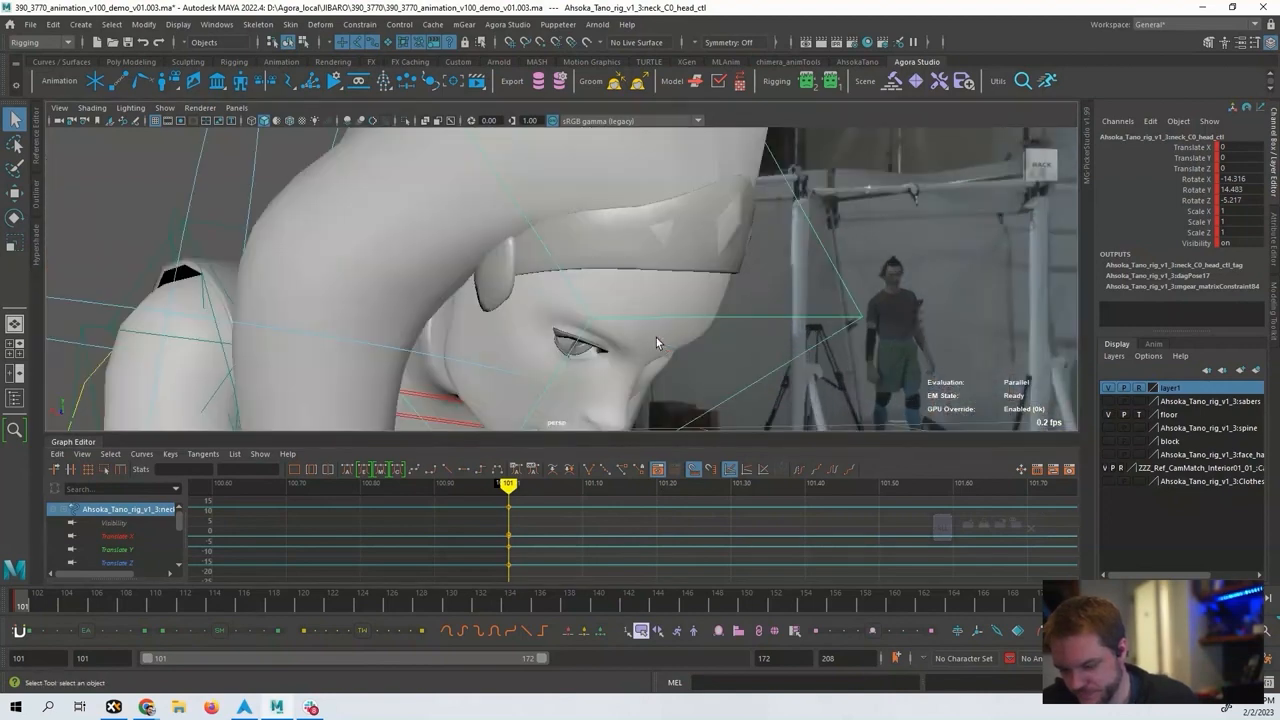
alt+right_drag(657, 343, 560, 320)
alt+drag(560, 320, 480, 283)
Try rotating the neck FK control about its X axis at frame 101, and undo the rotation.
click(478, 300)
key(e)
click(470, 298)
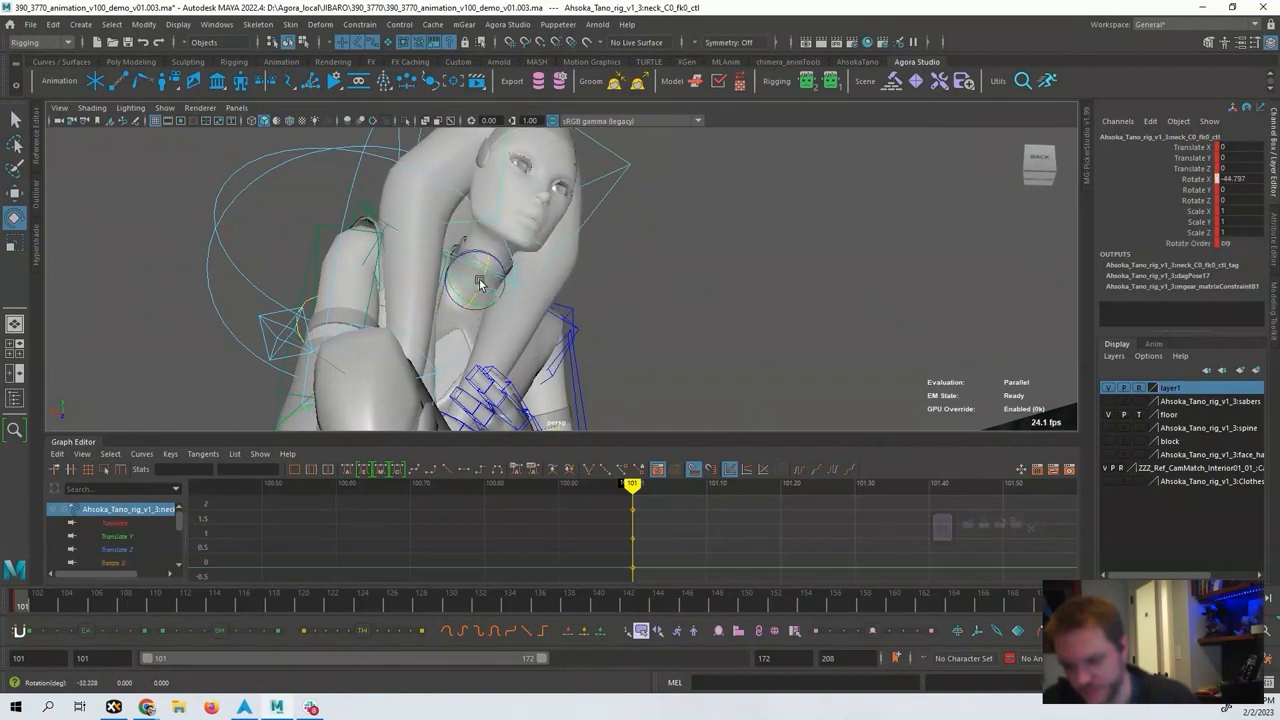
key(ctrl+z)
key(ctrl+z)
key(ctrl+z)
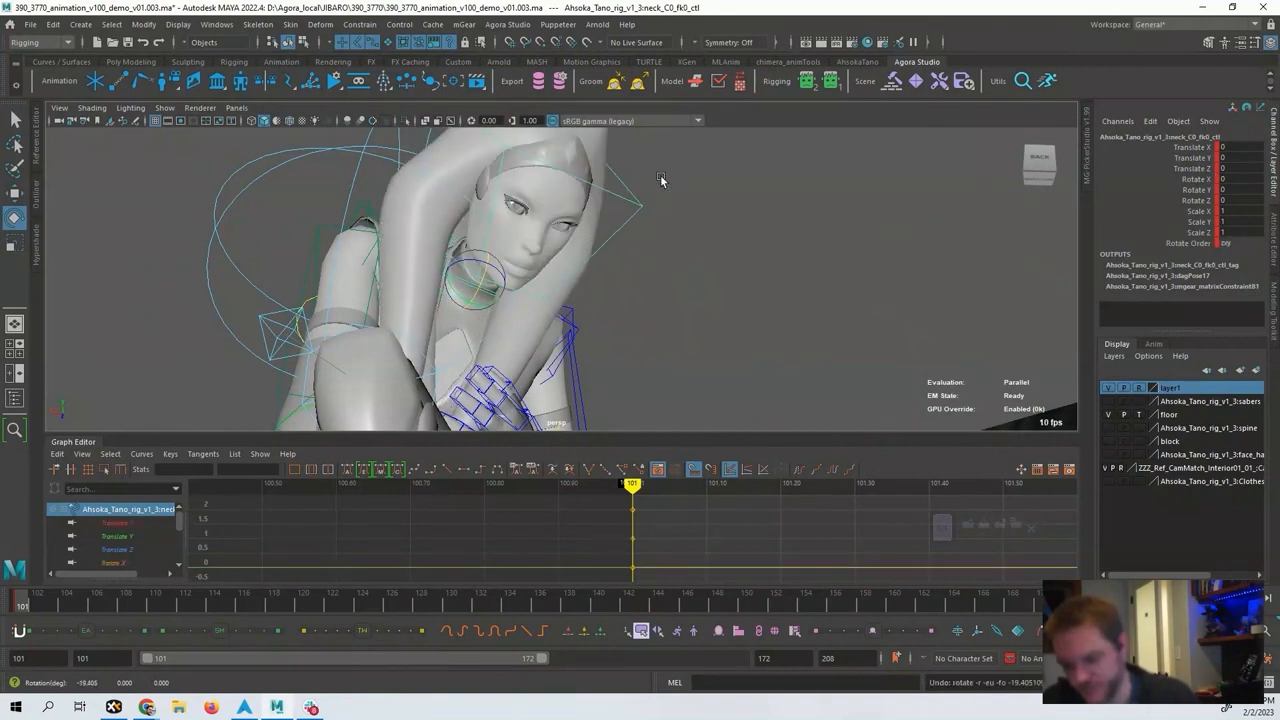
Rotate the head control at frame 101 to Rotate Y 23.706.
click(635, 211)
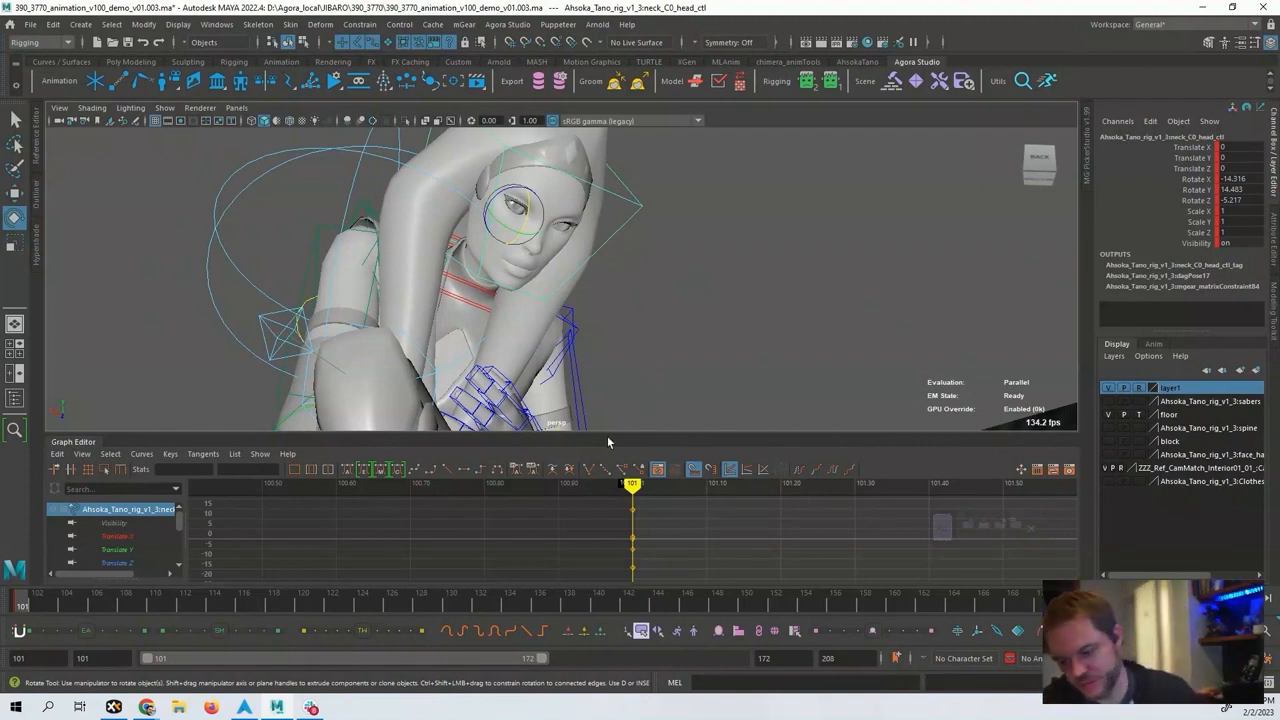
scroll(737, 533, down, 15)
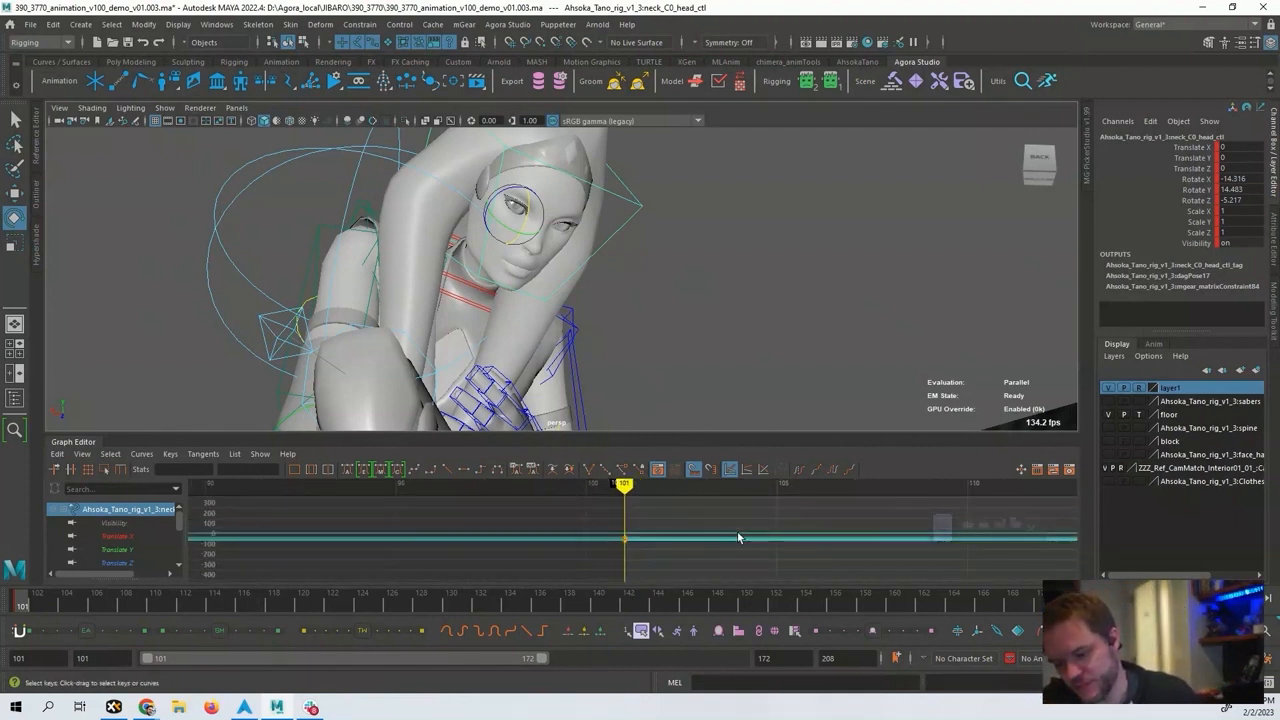
alt+shift+right_drag(737, 531, 679, 485)
mouse_move(677, 539)
alt+shift+right_down()
mouse_move(668, 493)
mouse_move(666, 526)
alt+shift+right_up()
alt+middle_drag(666, 526, 580, 535)
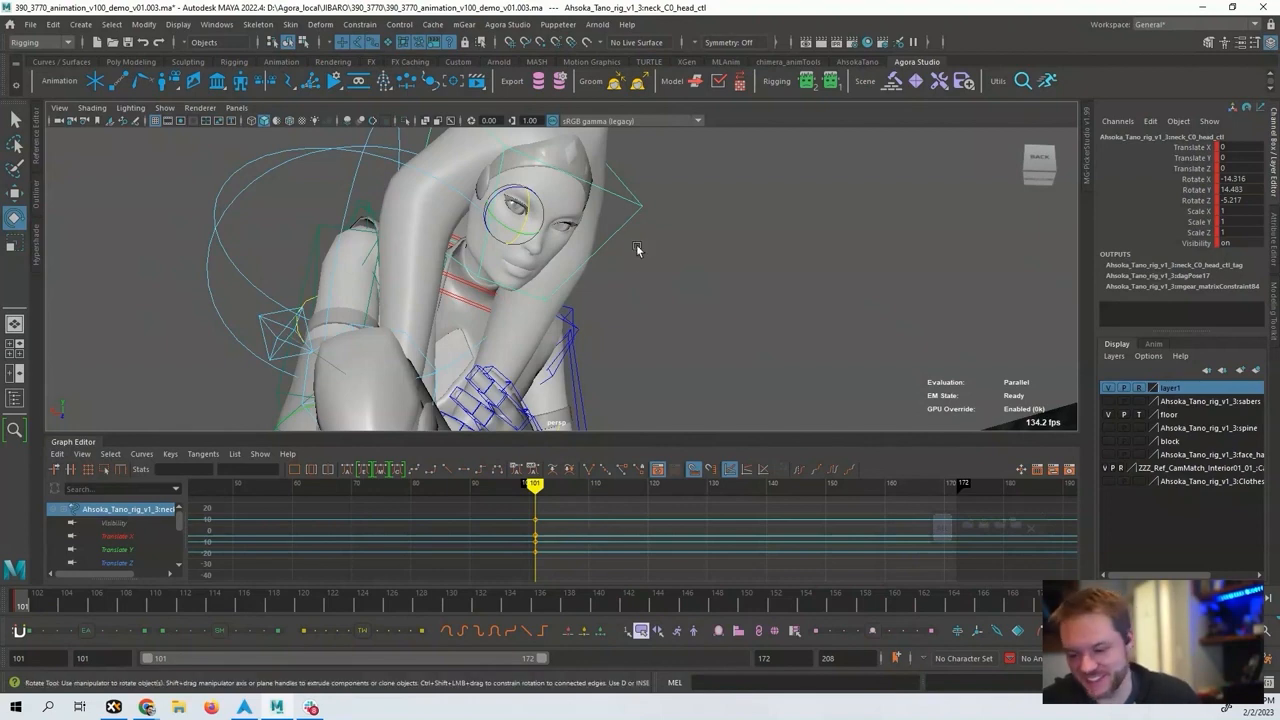
alt+drag(640, 251, 600, 285)
key(space)
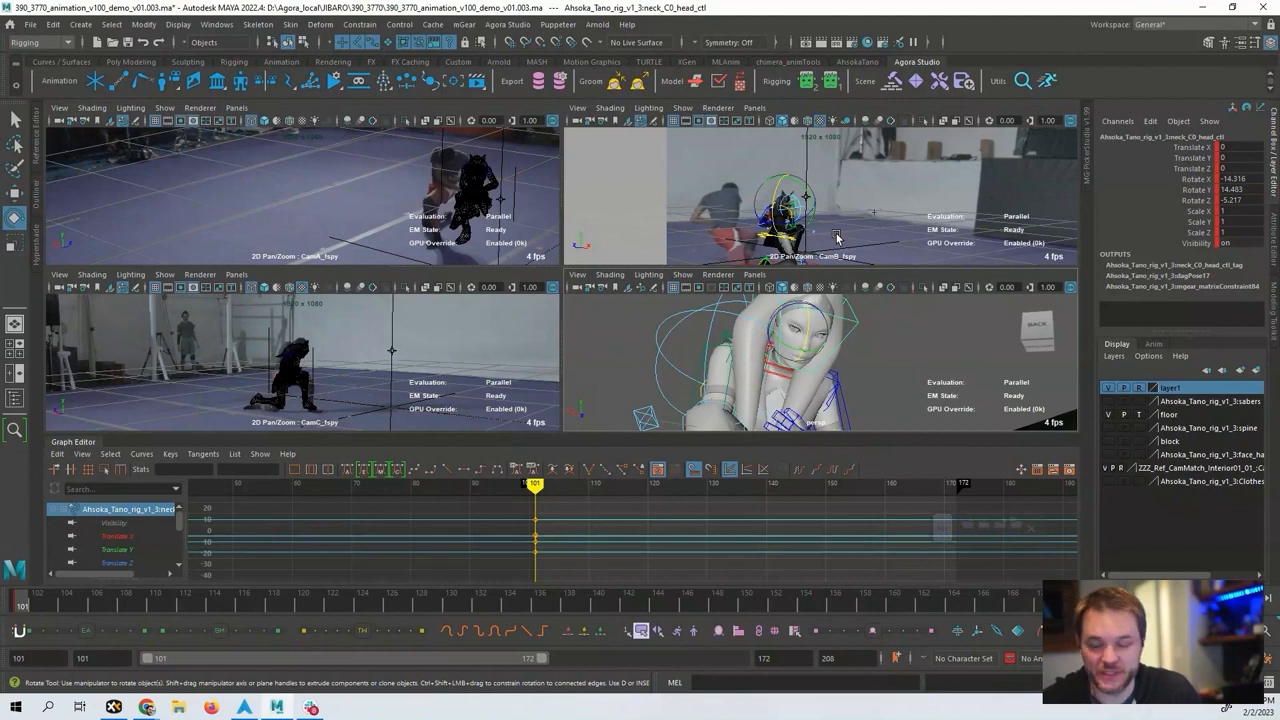
key(e)
click(791, 347)
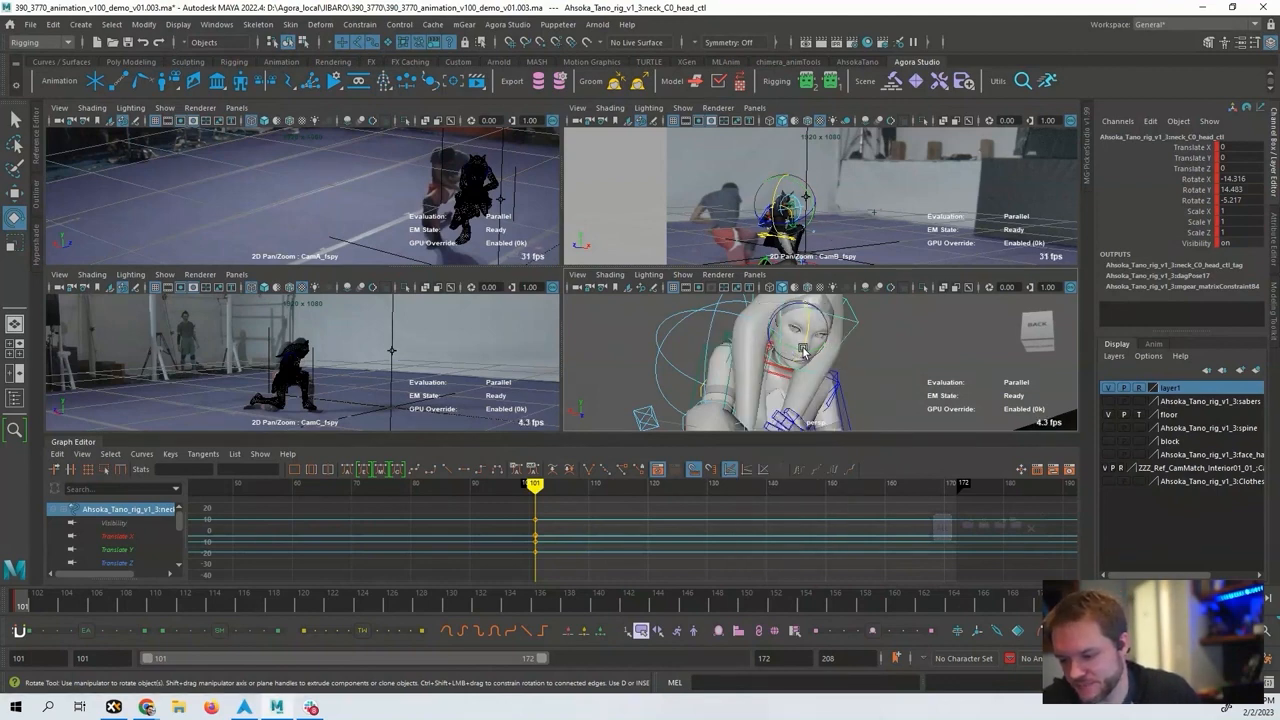
drag(801, 350, 753, 367)
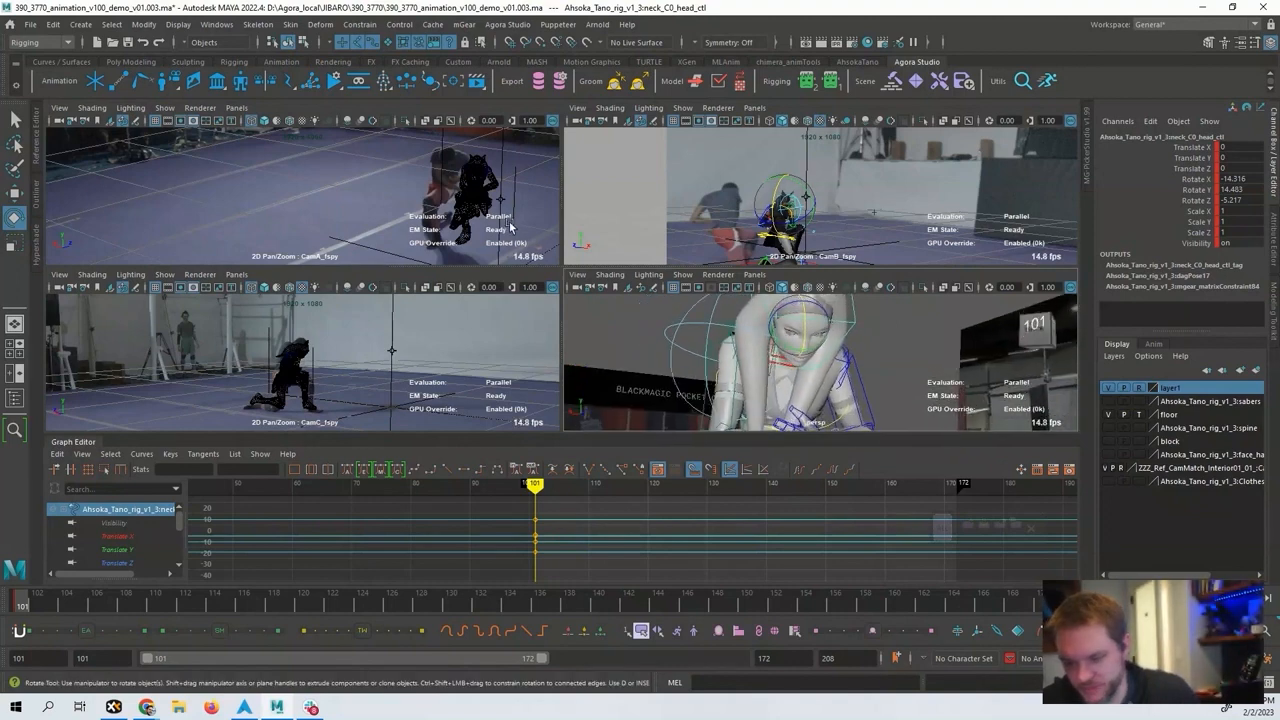
drag(785, 350, 758, 312)
key(e)
Compare the head pose with the reference footage frame by frame between frames 101 and 104.
key(alt+period)
key(alt+period)
key(alt+period)
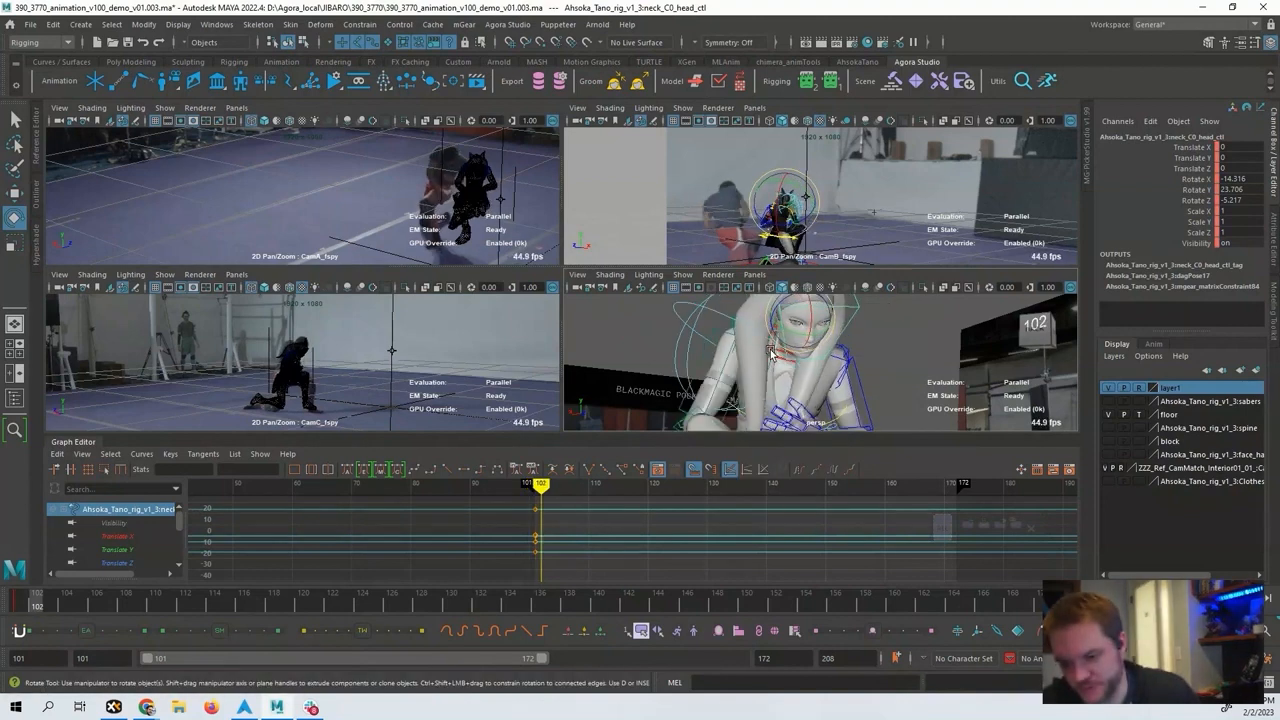
key(alt+comma)
key(alt+comma)
key(alt+comma)
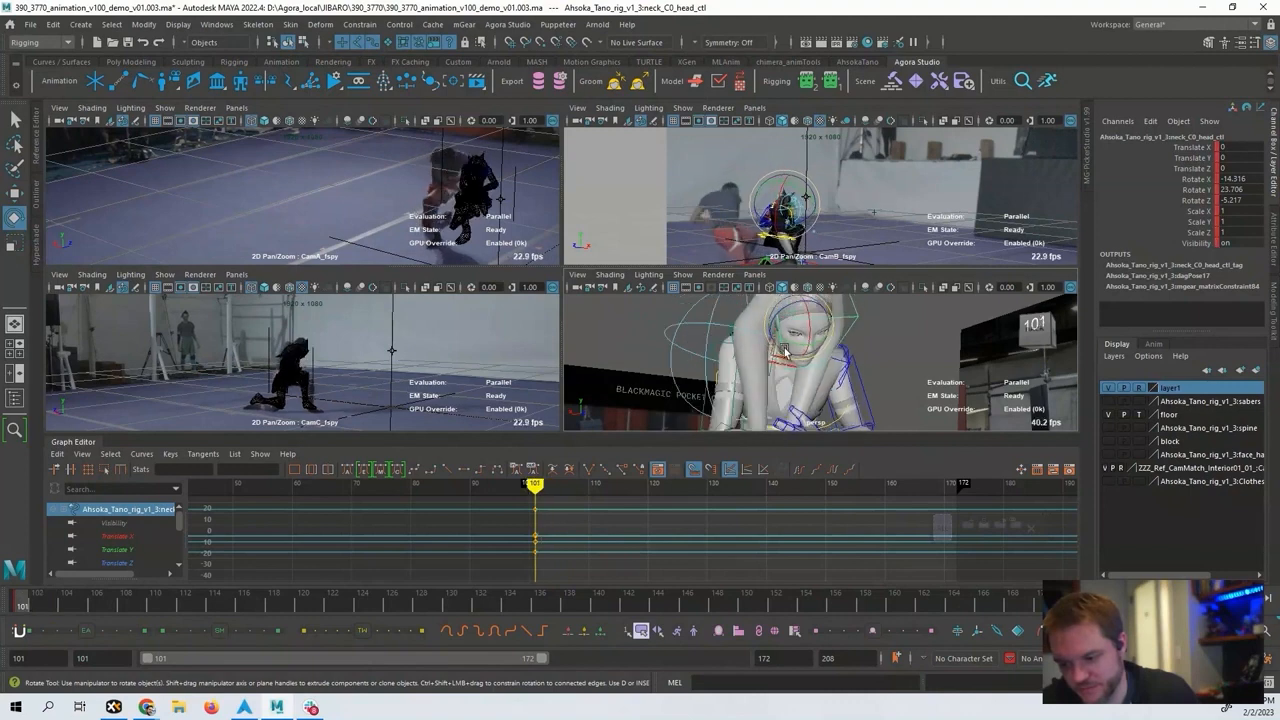
key(alt+period)
key(alt+period)
key(alt+period)
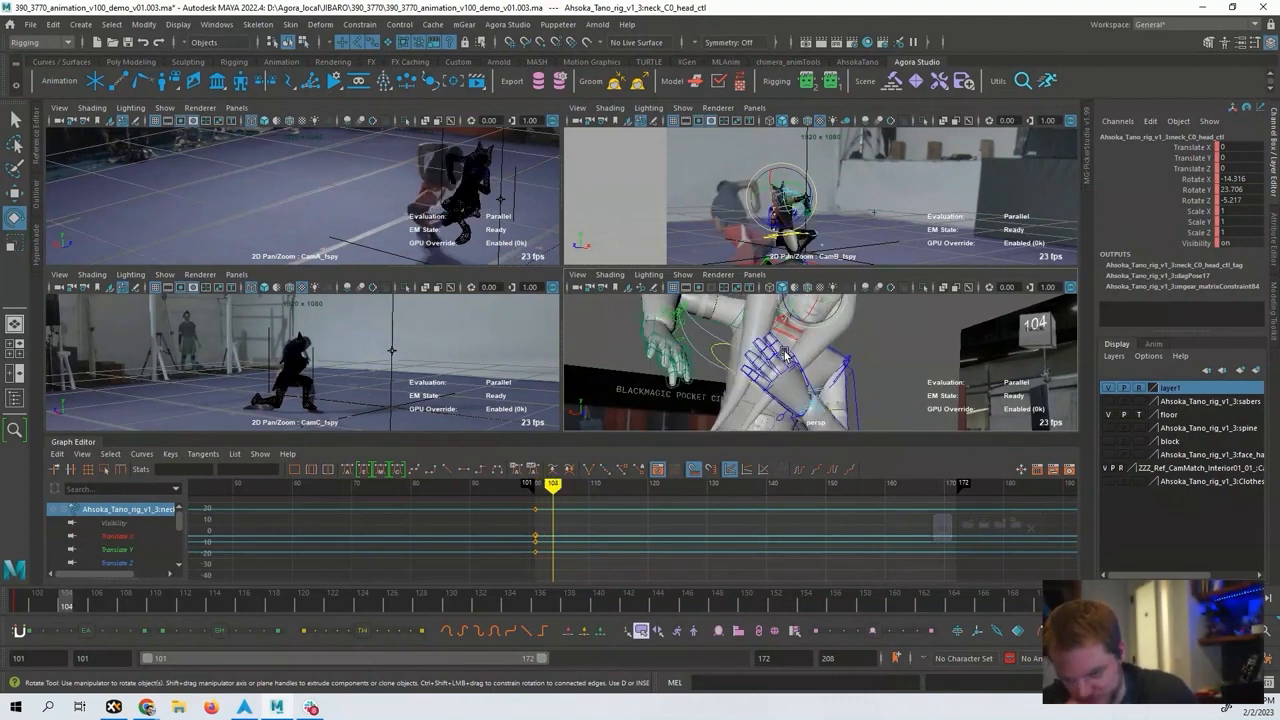
Rotate and key the head control at frame 104 to X -6.938, Y 6.145, Z -0.511, and display the CamA view smooth shaded.
alt+drag(812, 374, 814, 356)
drag(814, 356, 805, 353)
key(shift+e)
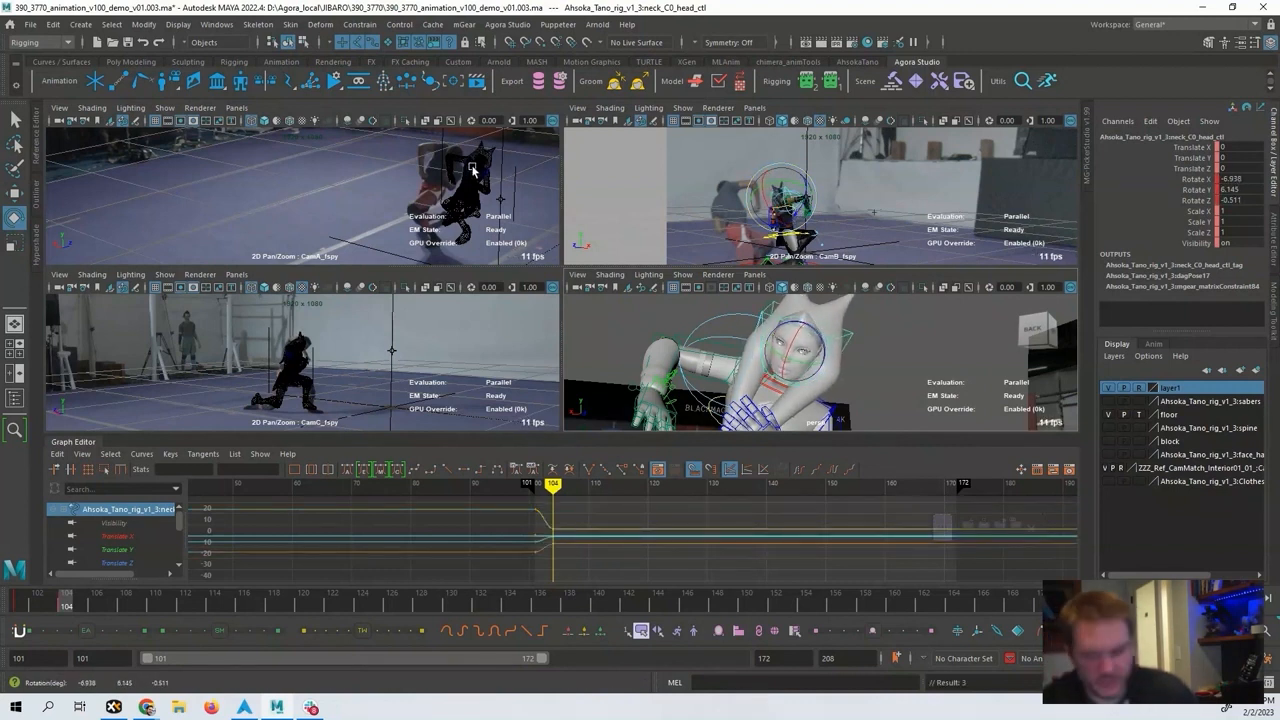
key(5)
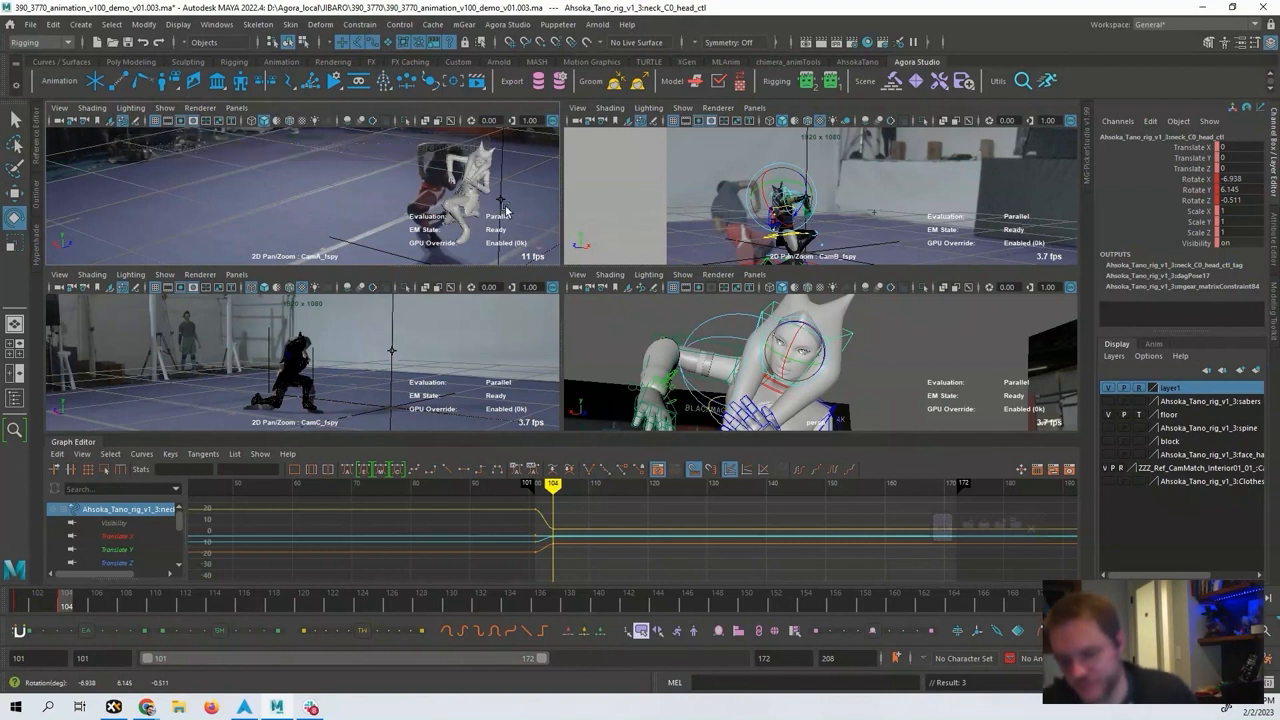
Display the CamA view textured, and rotate and key the head control at frame 104 to X 3.406, Y 9.454, Z -4.435.
key(6)
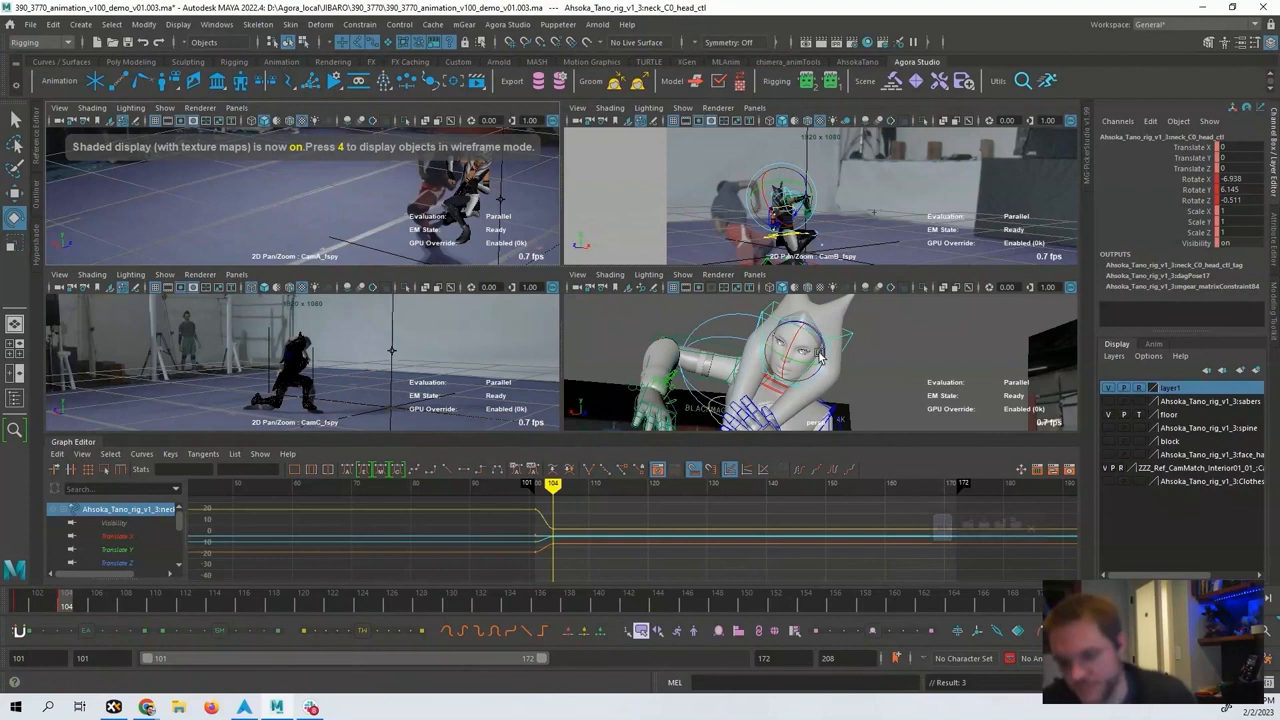
drag(806, 358, 808, 350)
key(shift+e)
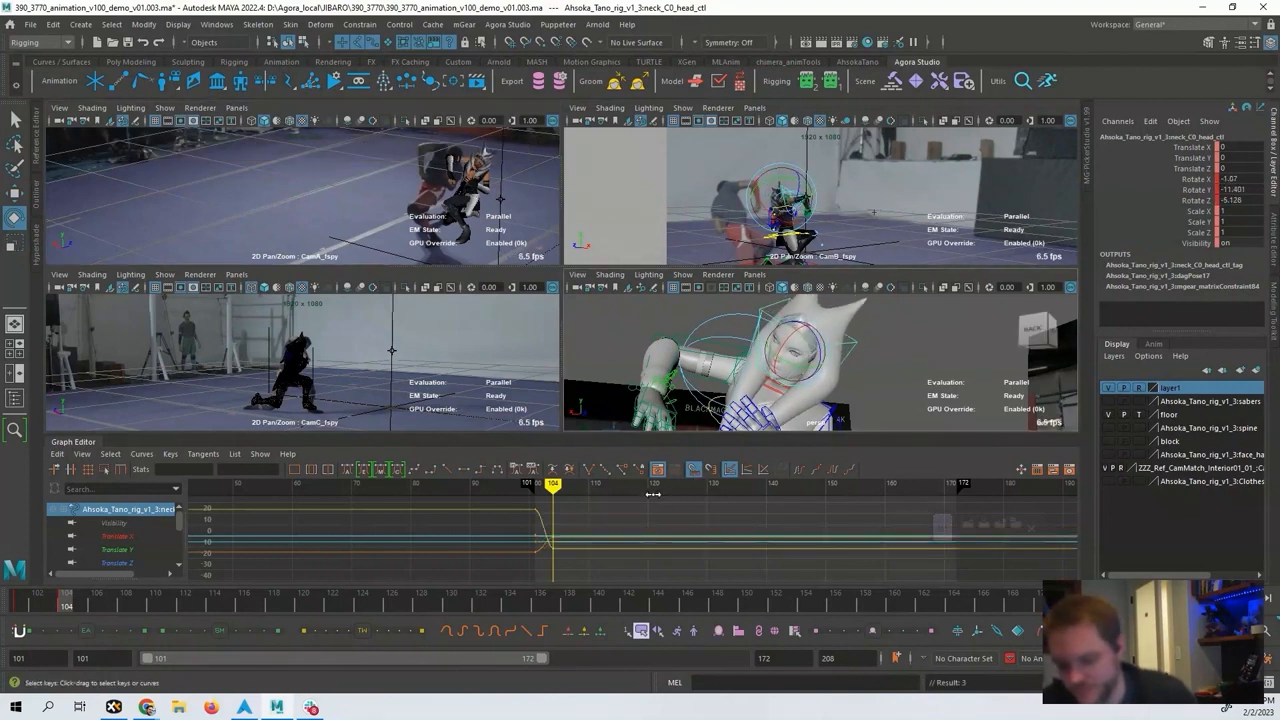
middle_drag(655, 494, 650, 486)
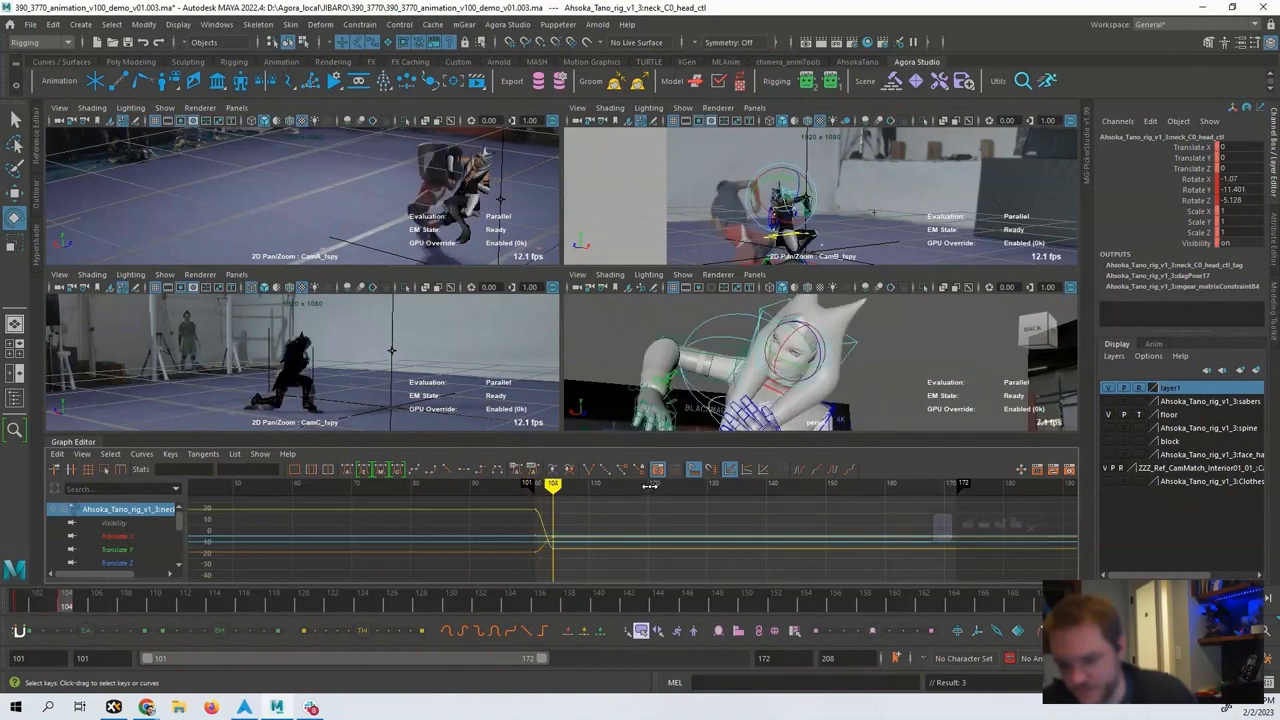
drag(783, 367, 797, 360)
key(shift+e)
key(shift+e)
middle_drag(777, 350, 785, 350)
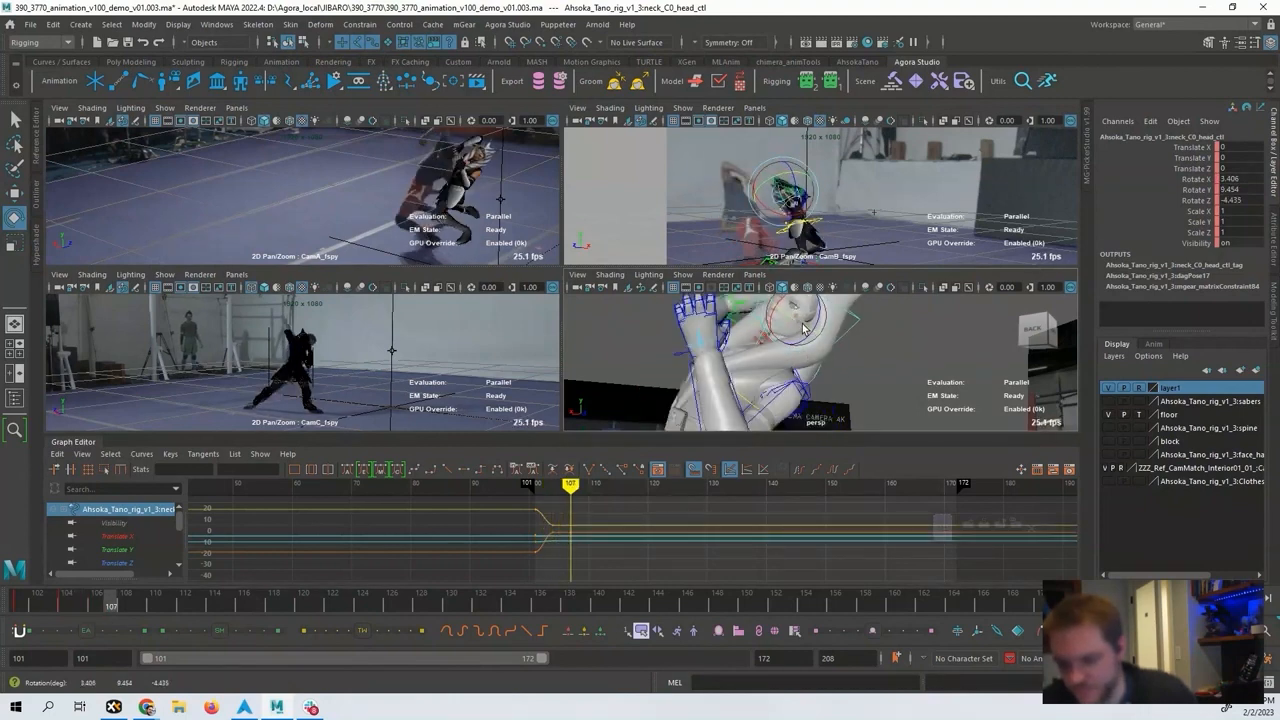
Rotate and key the head control at frame 107 to X 11.625, Y 18.434, Z -4.445.
drag(803, 328, 793, 307)
key(shift+e)
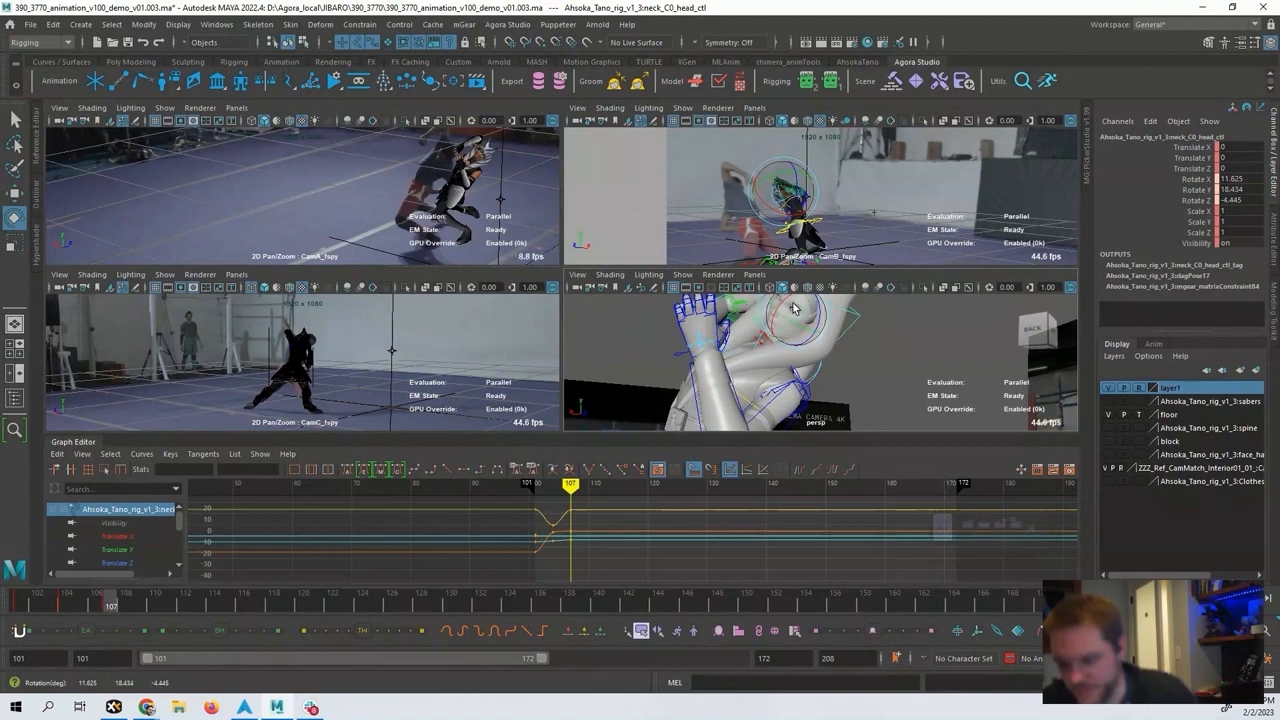
key(shift+e)
key(alt+v)
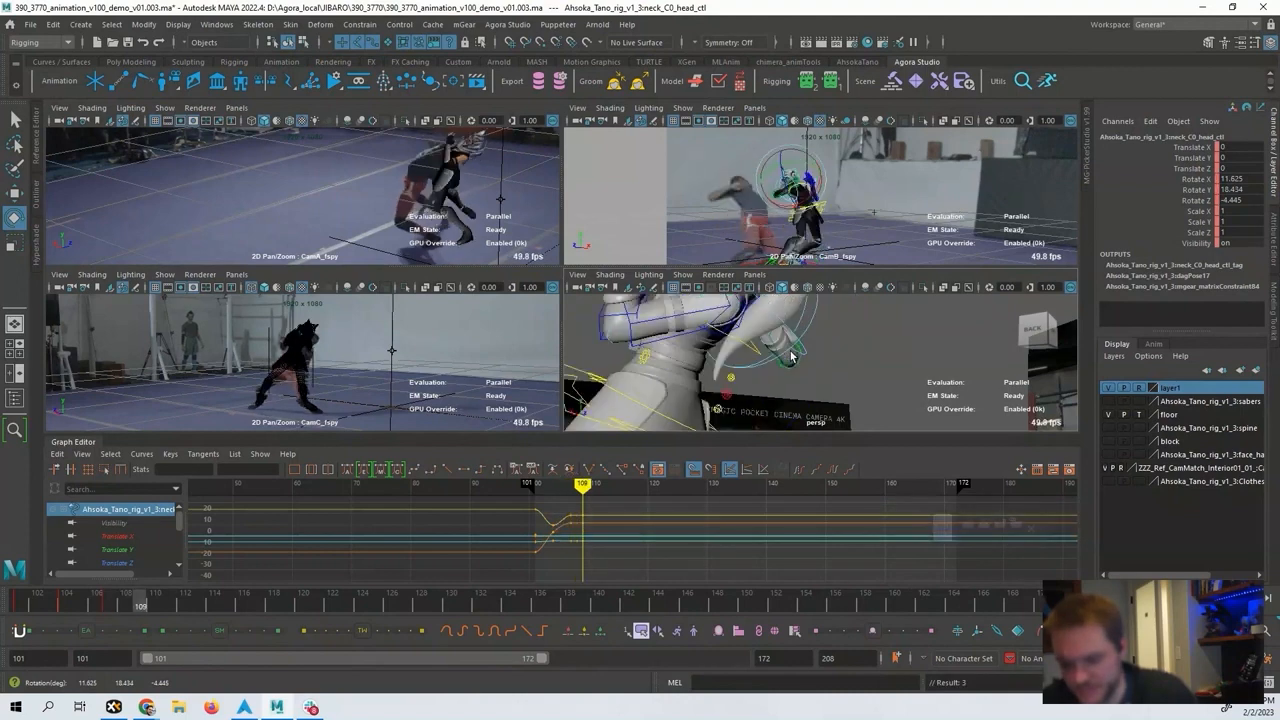
Rotate the head control at frame 110 to X -18.261, Y 64.017, Z -26.889, and display the CamC view textured.
key(f)
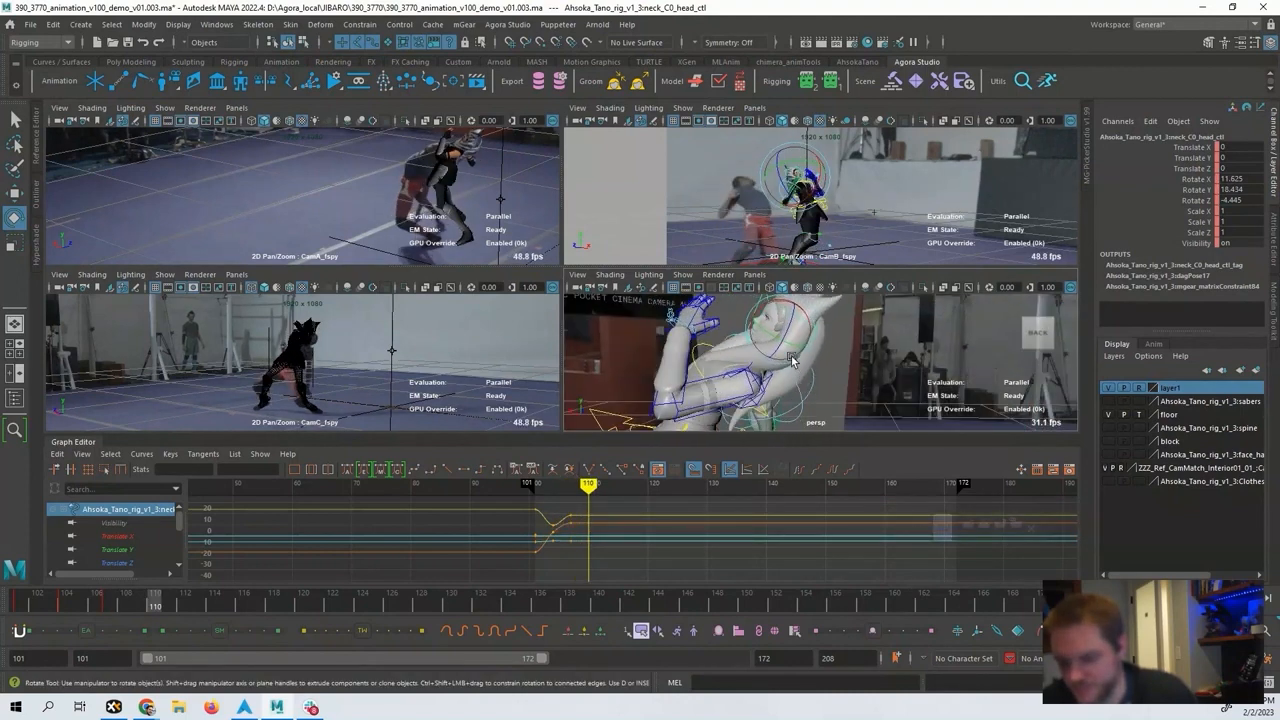
mouse_move(785, 332)
alt+mouse_down()
mouse_move(800, 342)
mouse_move(783, 310)
mouse_move(802, 353)
mouse_move(803, 316)
mouse_move(786, 352)
mouse_move(780, 341)
alt+mouse_up()
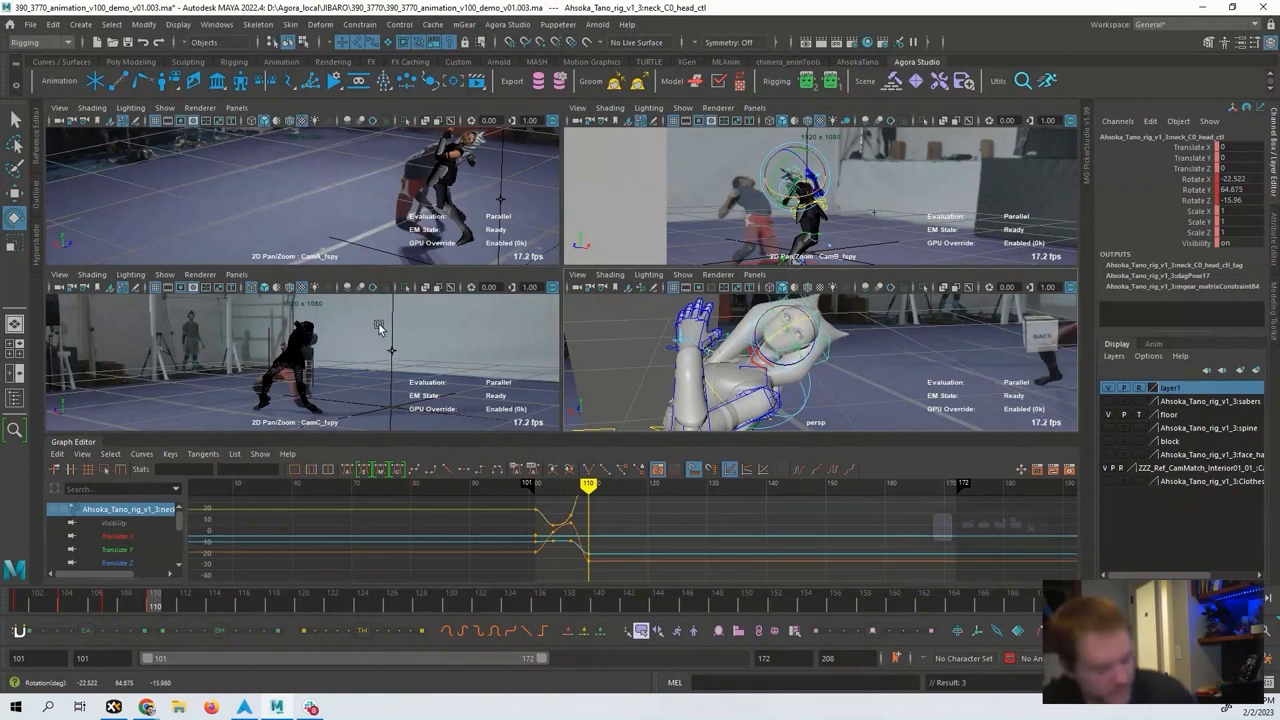
key(6)
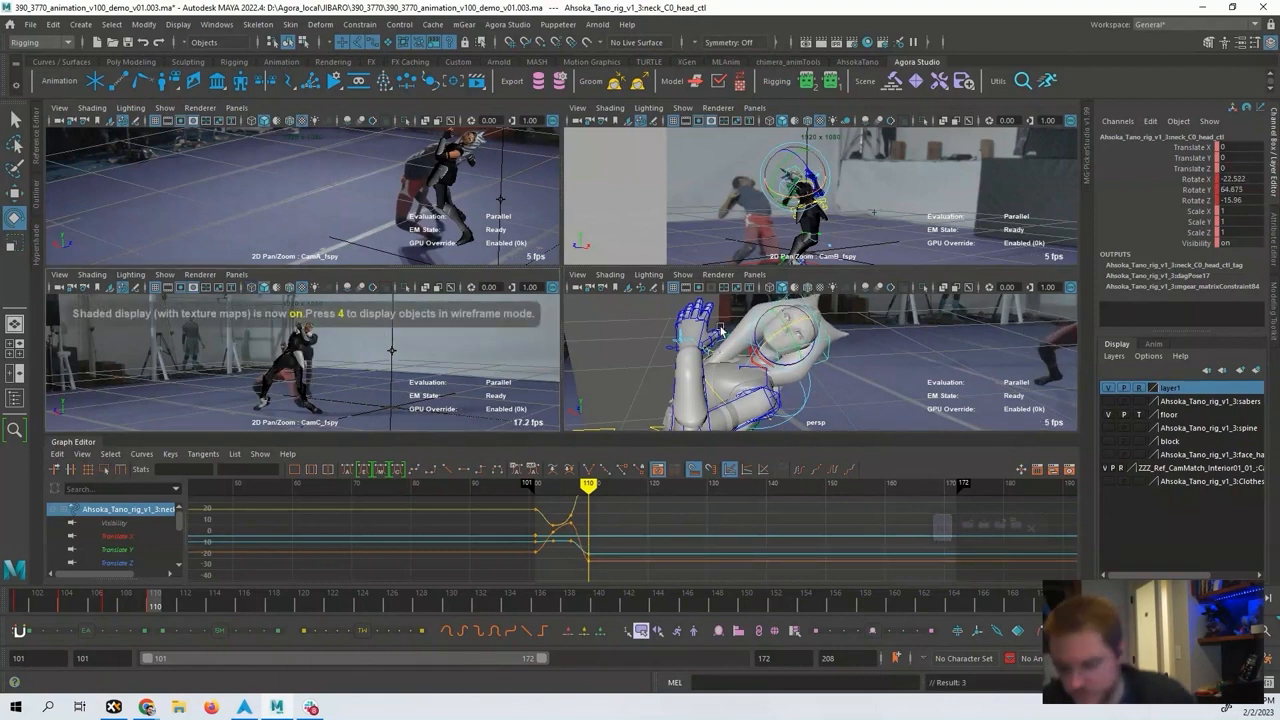
drag(757, 338, 761, 393)
alt+middle_drag(706, 416, 740, 362)
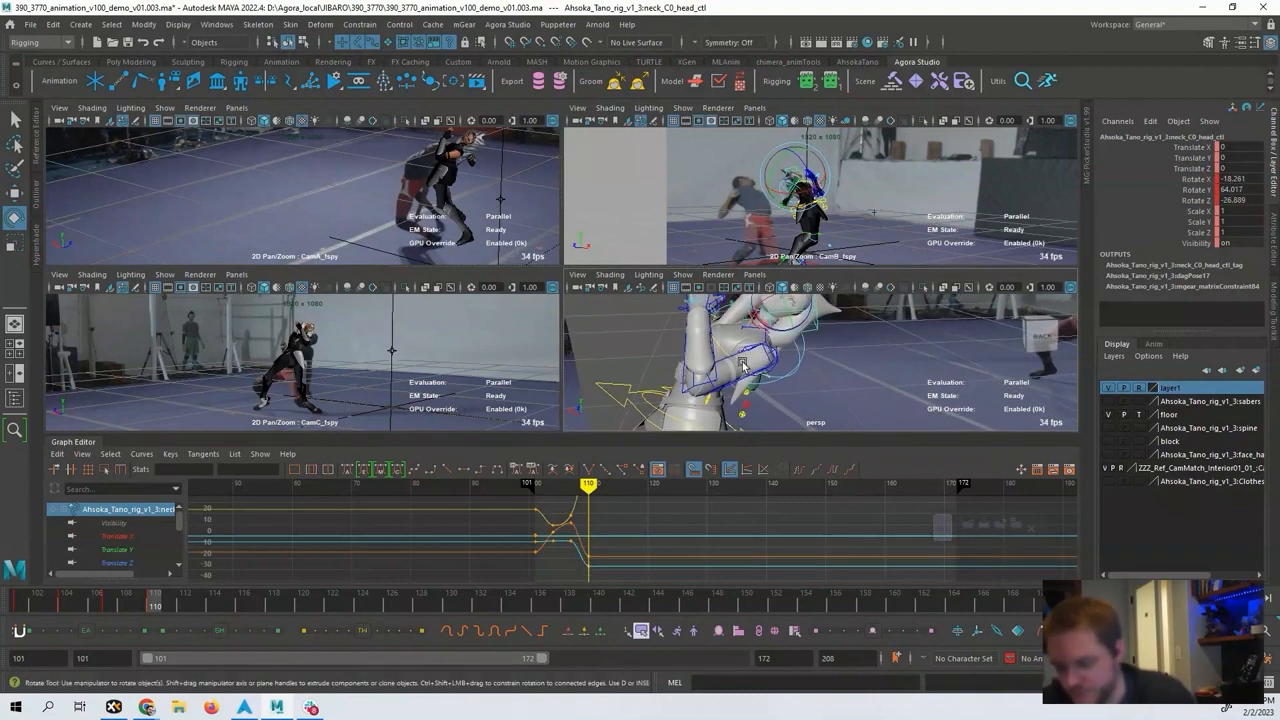
alt+middle_drag(695, 405, 676, 428)
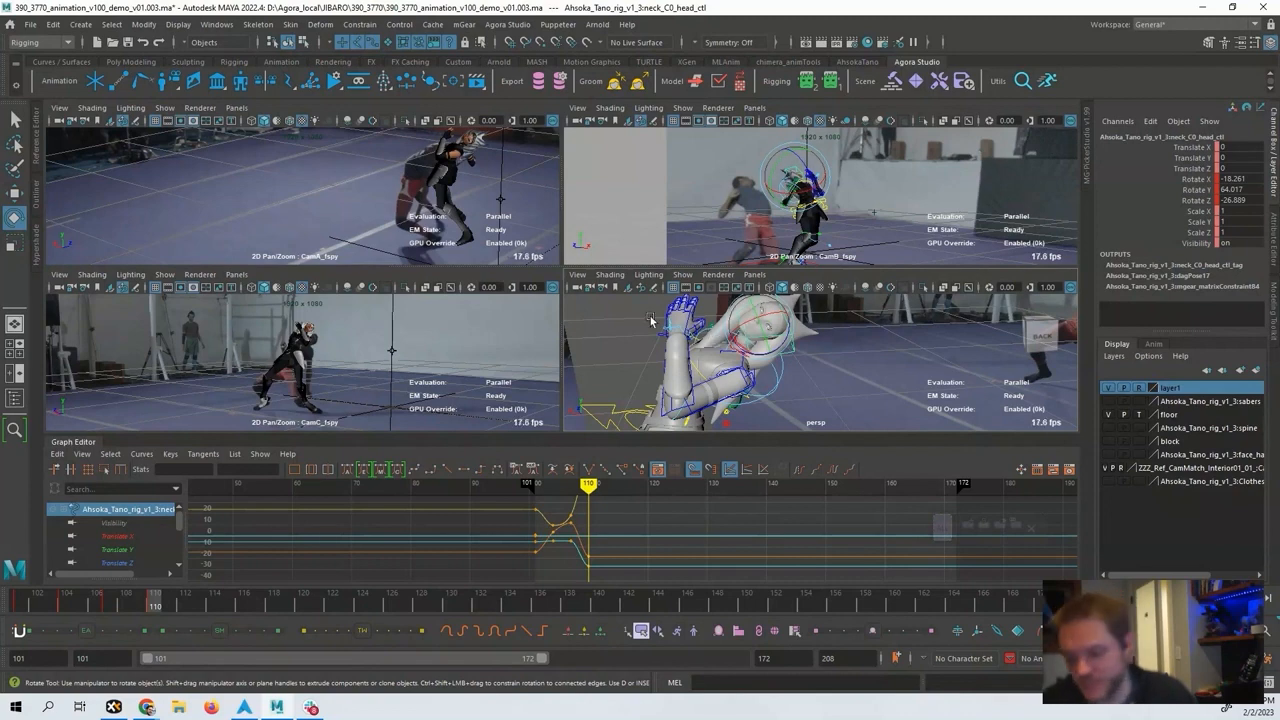
Try rotating the neck FK control about its X axis at frame 110, and undo the rotation.
click(728, 345)
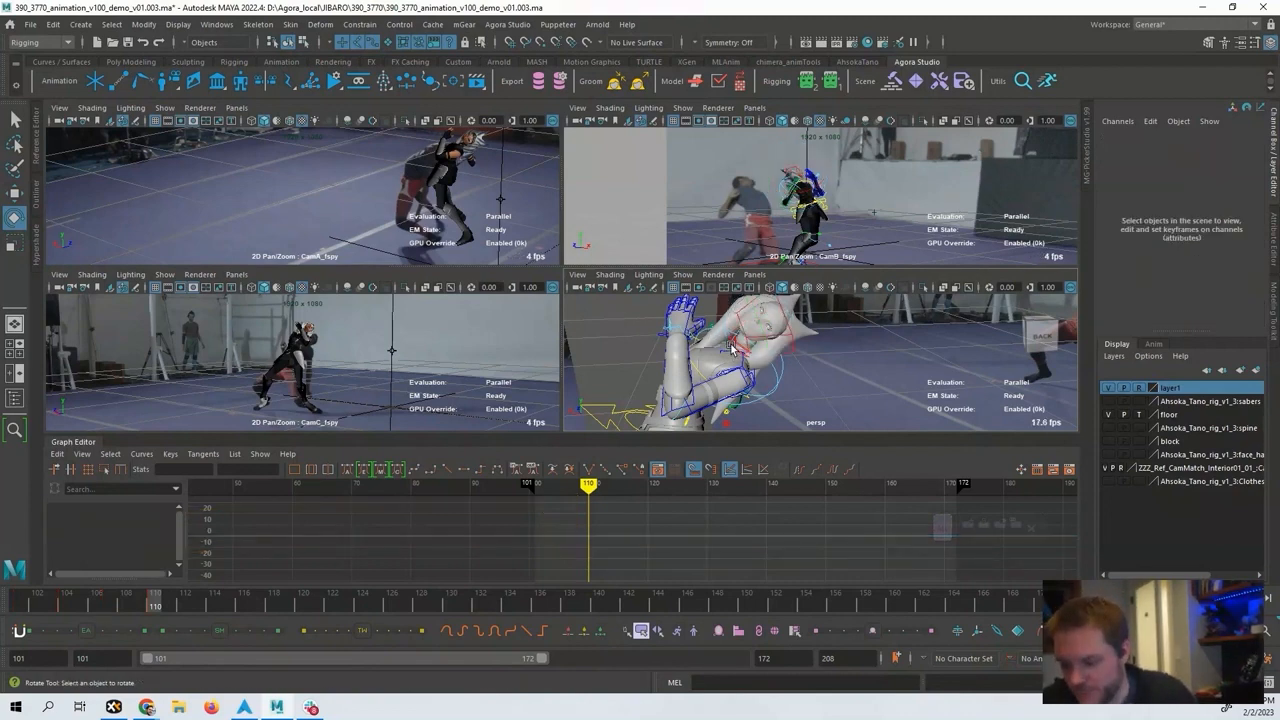
click(731, 344)
drag(734, 325, 758, 330)
key(ctrl+z)
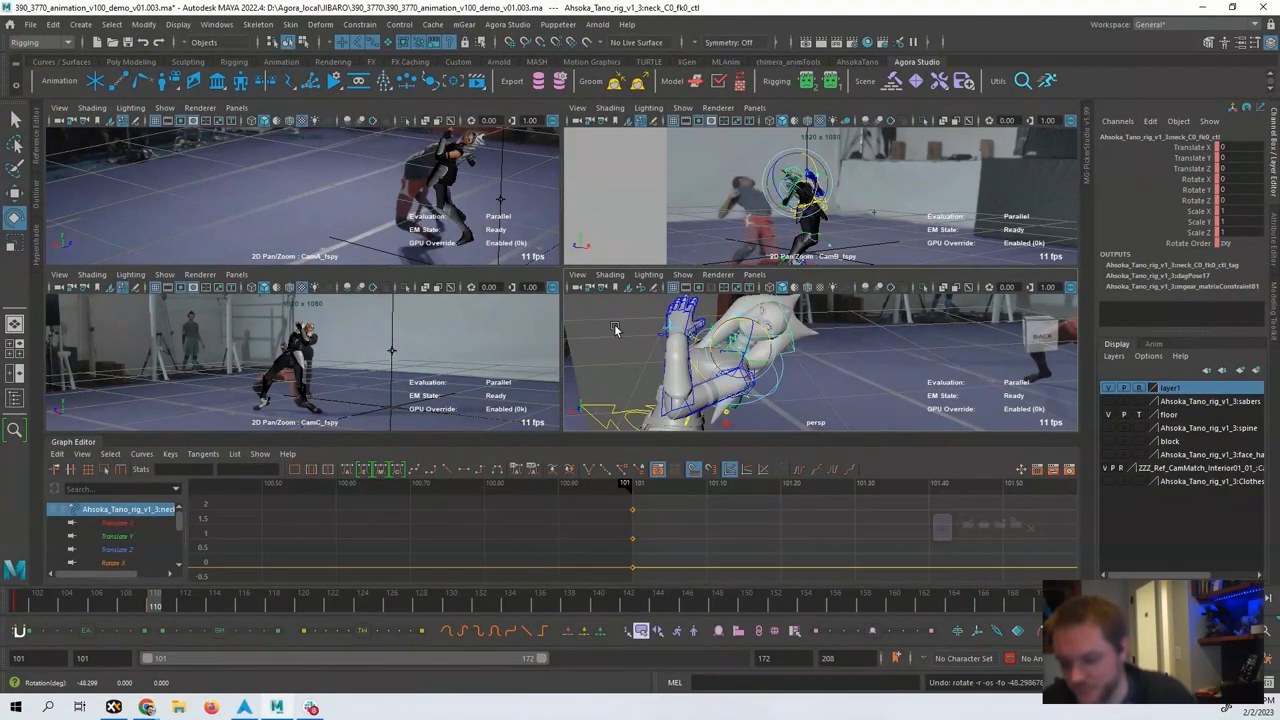
Select the head control again and rotate it at frame 110 to Rotate Z -15.131.
click(615, 330)
click(742, 344)
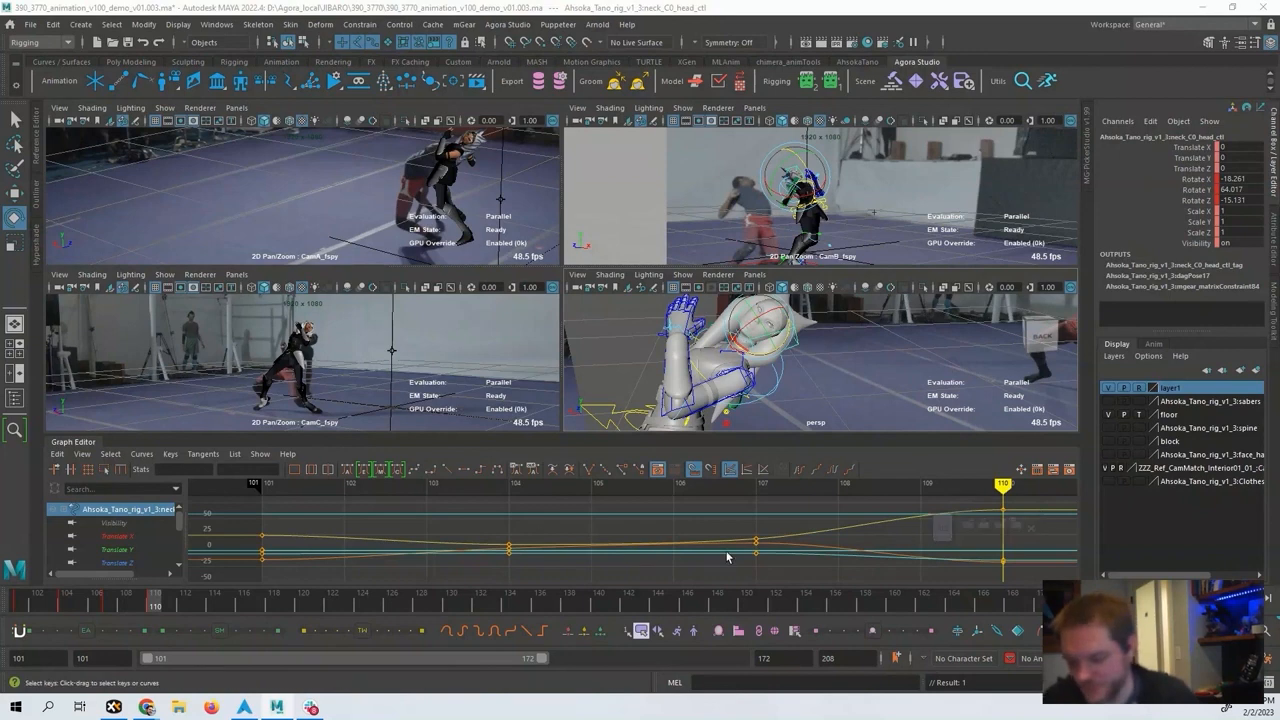
scroll(727, 557, down, 3)
alt+middle_drag(727, 557, 494, 540)
Rotate and key the head control at frame 114 to X -18.82, Y -16.228, Z 13.214.
key(alt+period)
key(alt+period)
key(alt+period)
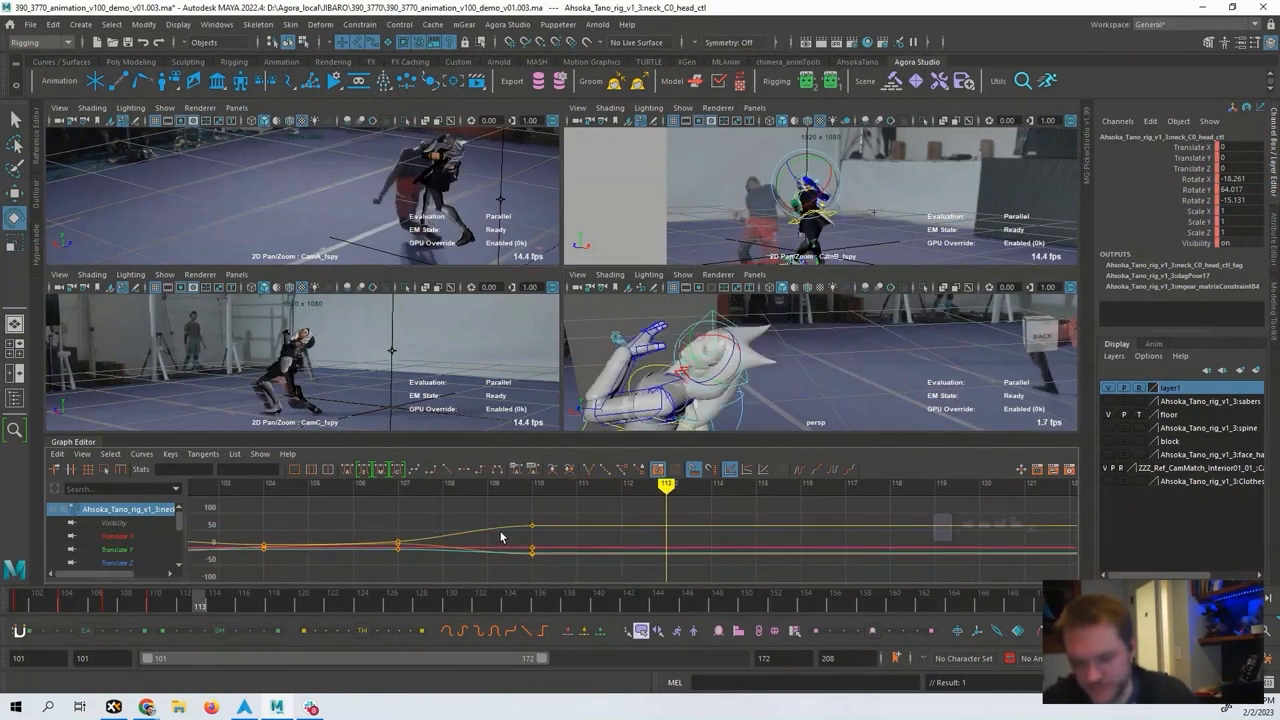
key(alt+period)
key(comma)
key(alt+period)
key(alt+period)
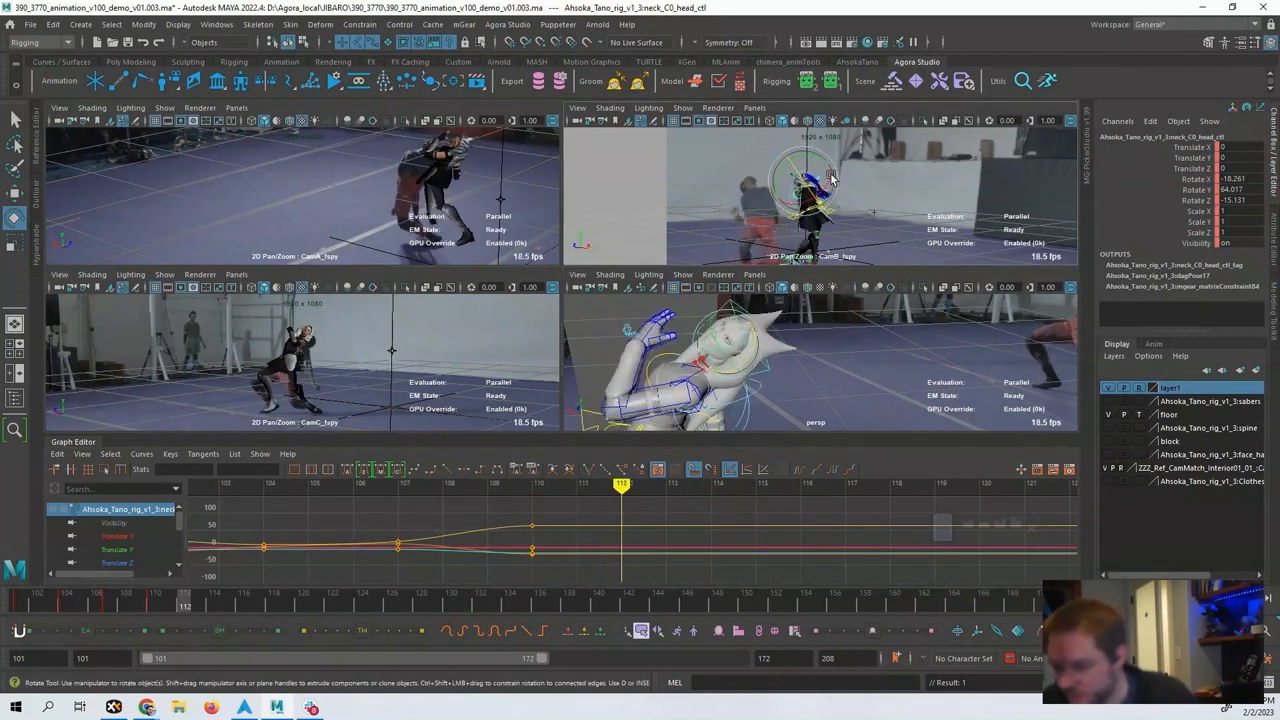
key(alt+period)
key(alt+period)
drag(822, 175, 760, 175)
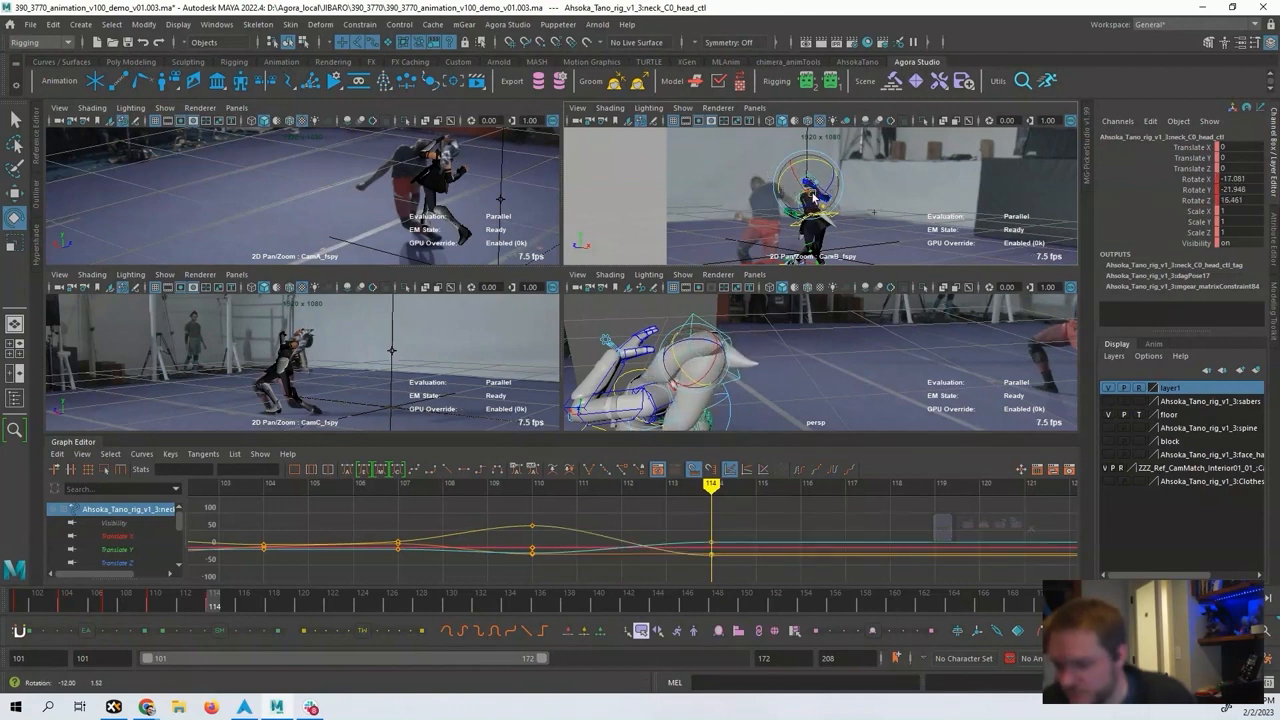
alt+drag(757, 330, 855, 320)
key(shift+e)
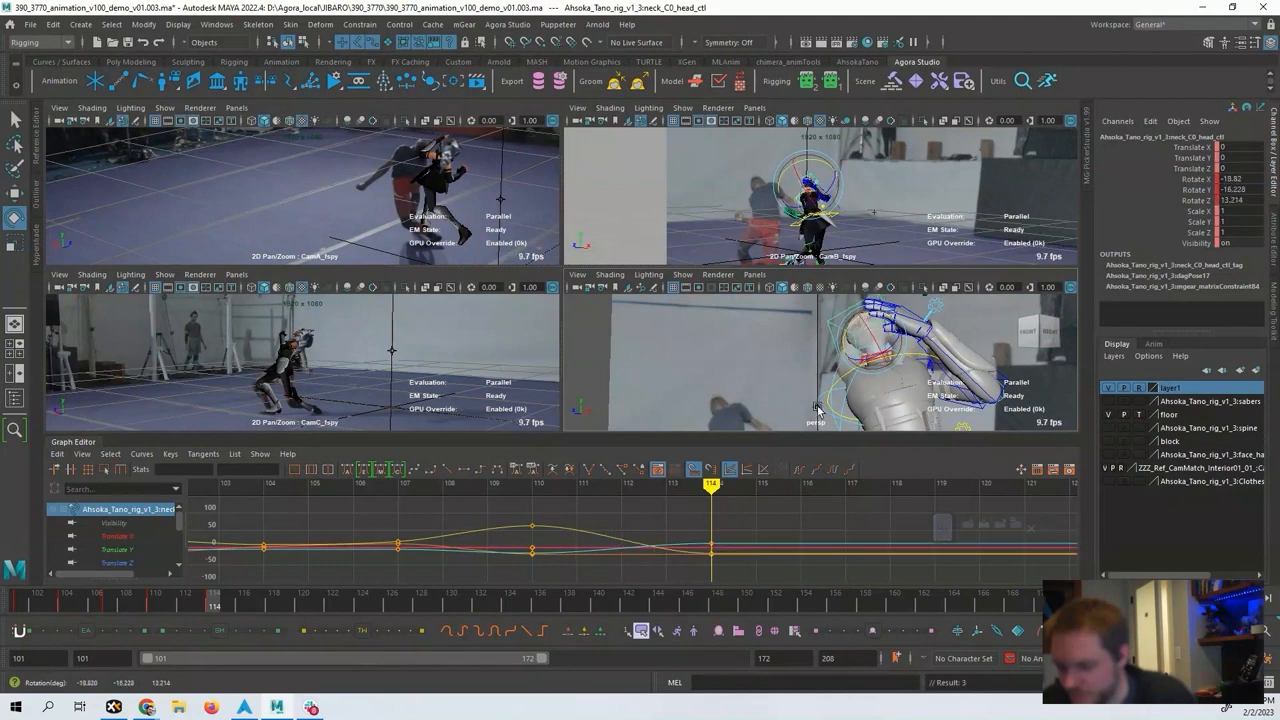
Check the motion from frame 110 to 114, and rotate and key the head control at frame 114 to Rotate Z 6.479.
key(comma)
key(alt+period)
key(alt+period)
key(alt+period)
key(alt+period)
drag(850, 374, 870, 360)
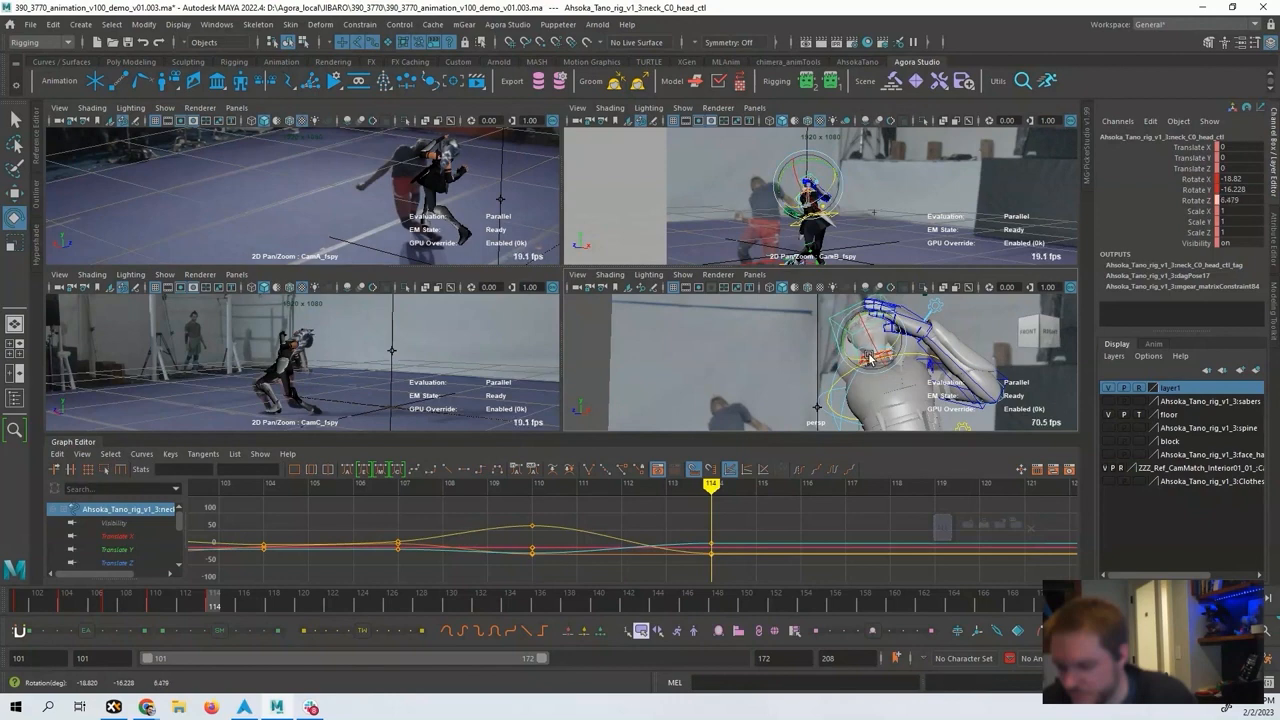
key(shift+e)
Rotate the head control at frame 118 to X -43.091, Y -19.897, Z 17.579 to match the reference.
key(alt+period)
key(alt+period)
key(alt+period)
key(alt+period)
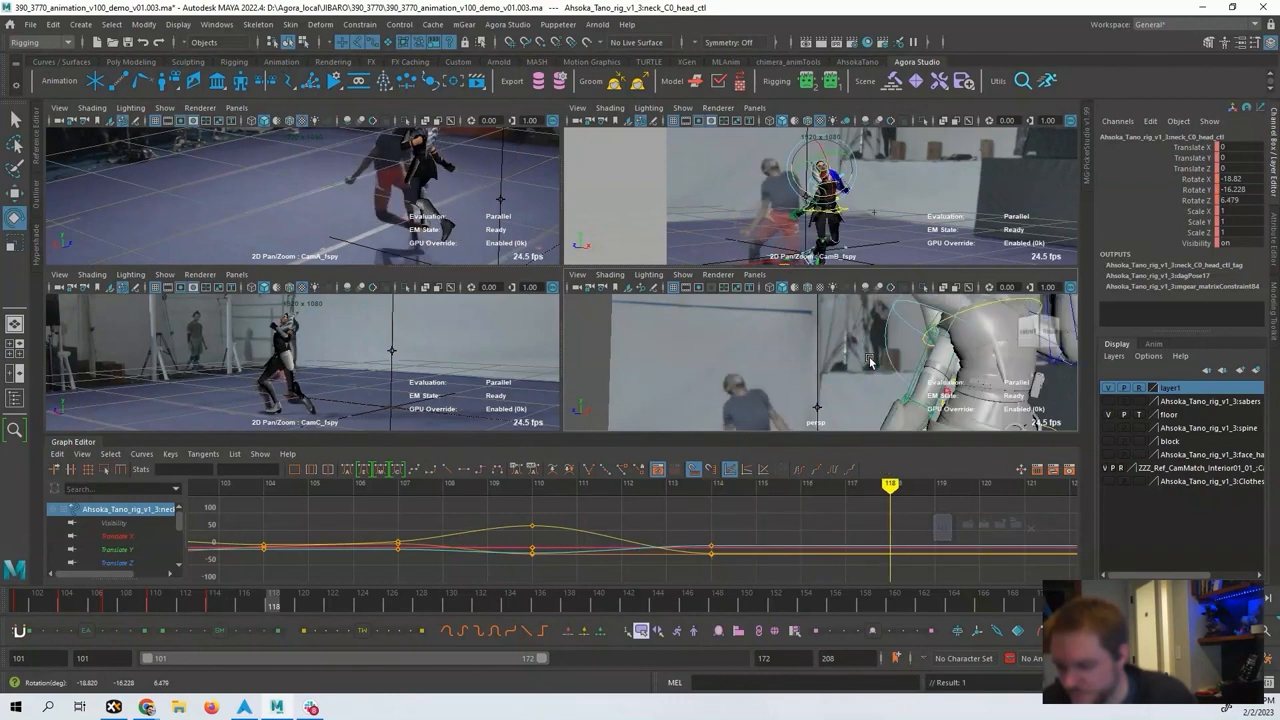
alt+right_drag(860, 372, 752, 386)
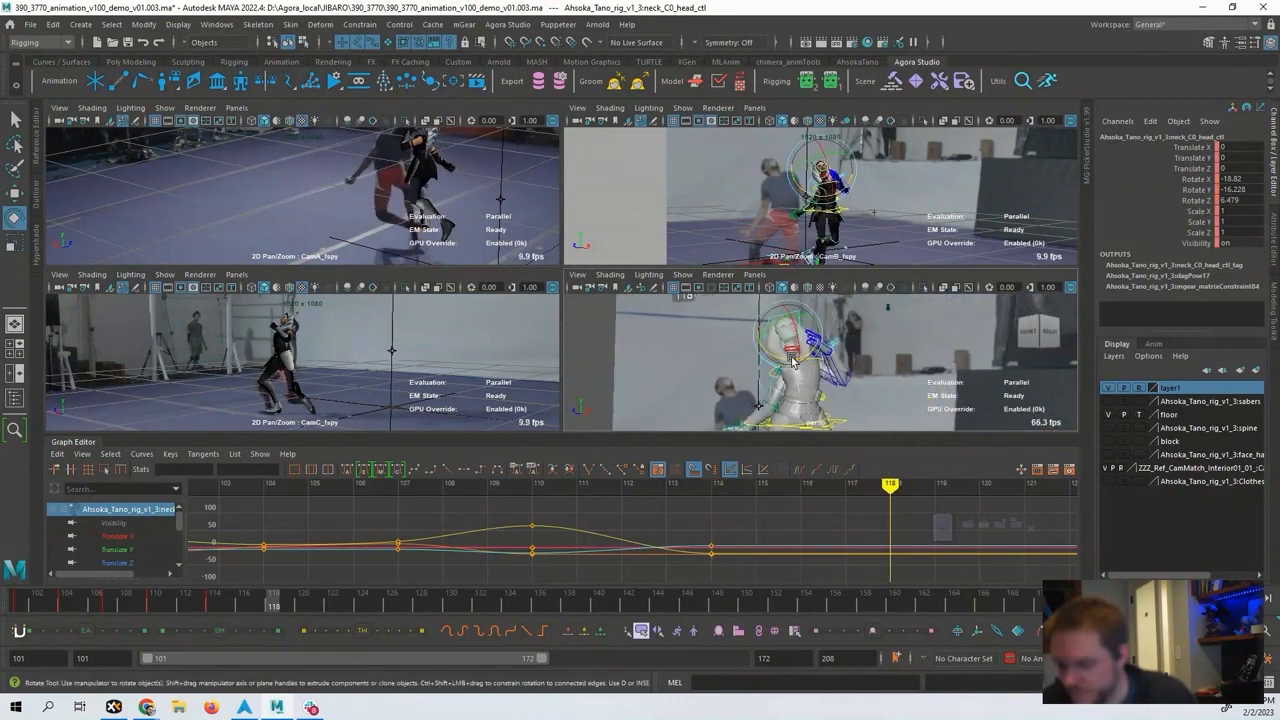
mouse_move(842, 181)
mouse_down()
mouse_move(830, 150)
mouse_move(822, 185)
mouse_up()
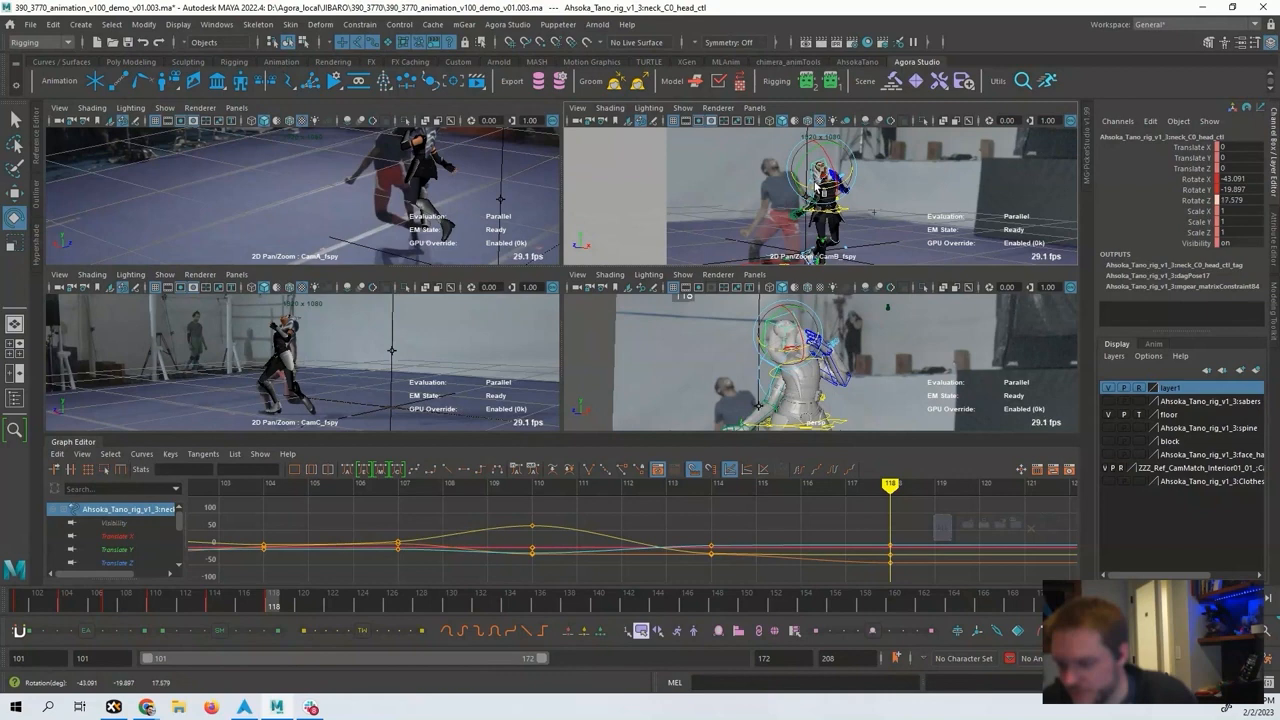
Rotate and key the head control at frame 122 to X -49.444, Y -16.634, Z 28.57.
alt+middle_drag(891, 540, 583, 529)
key(alt+v)
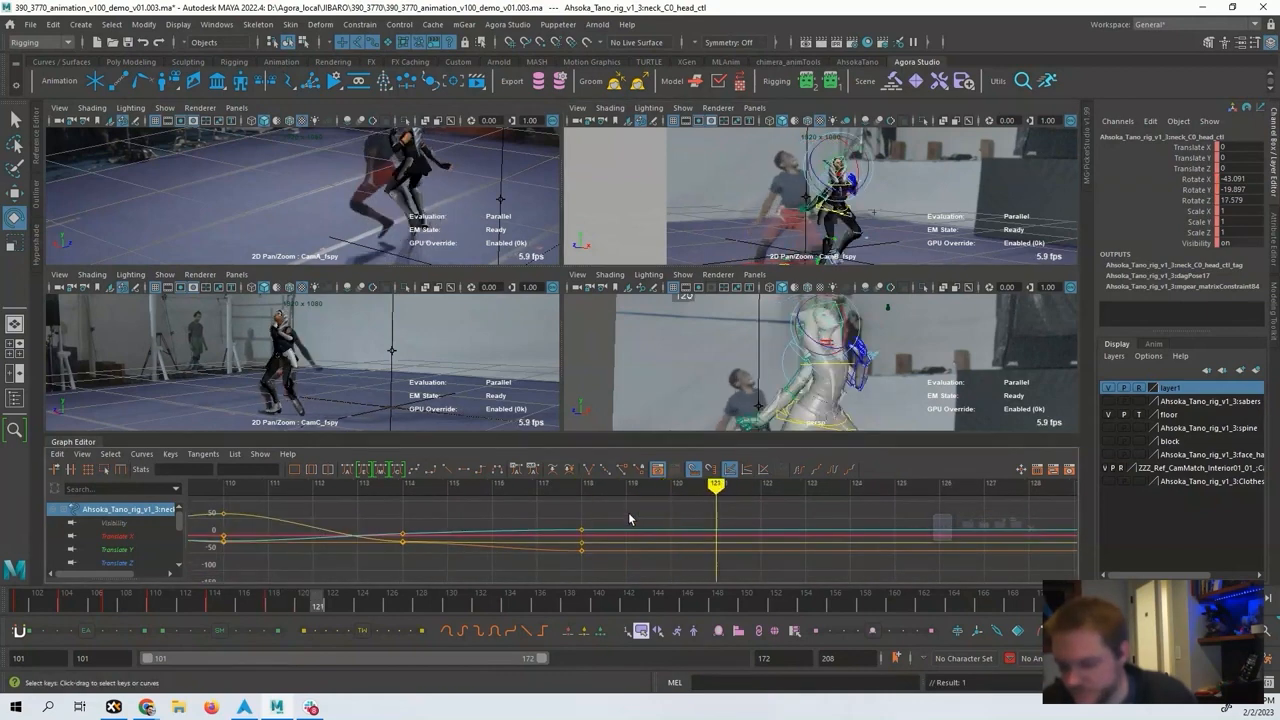
drag(848, 170, 878, 151)
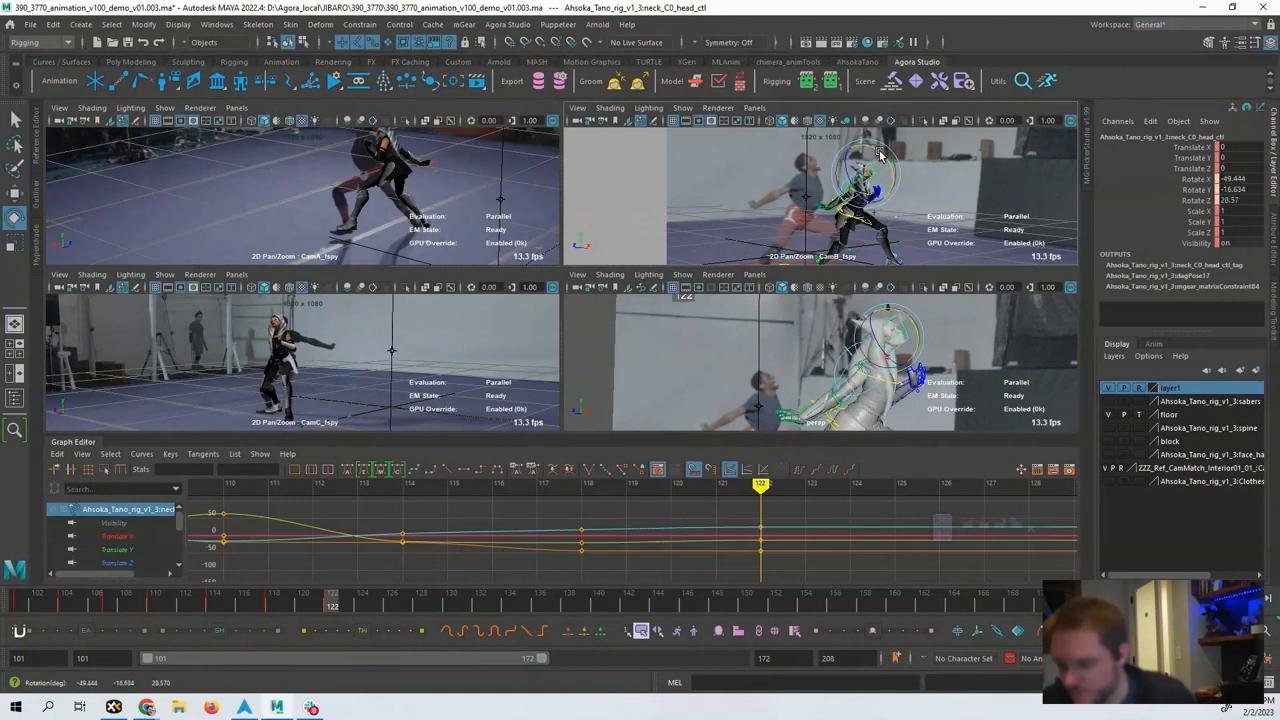
key(shift+e)
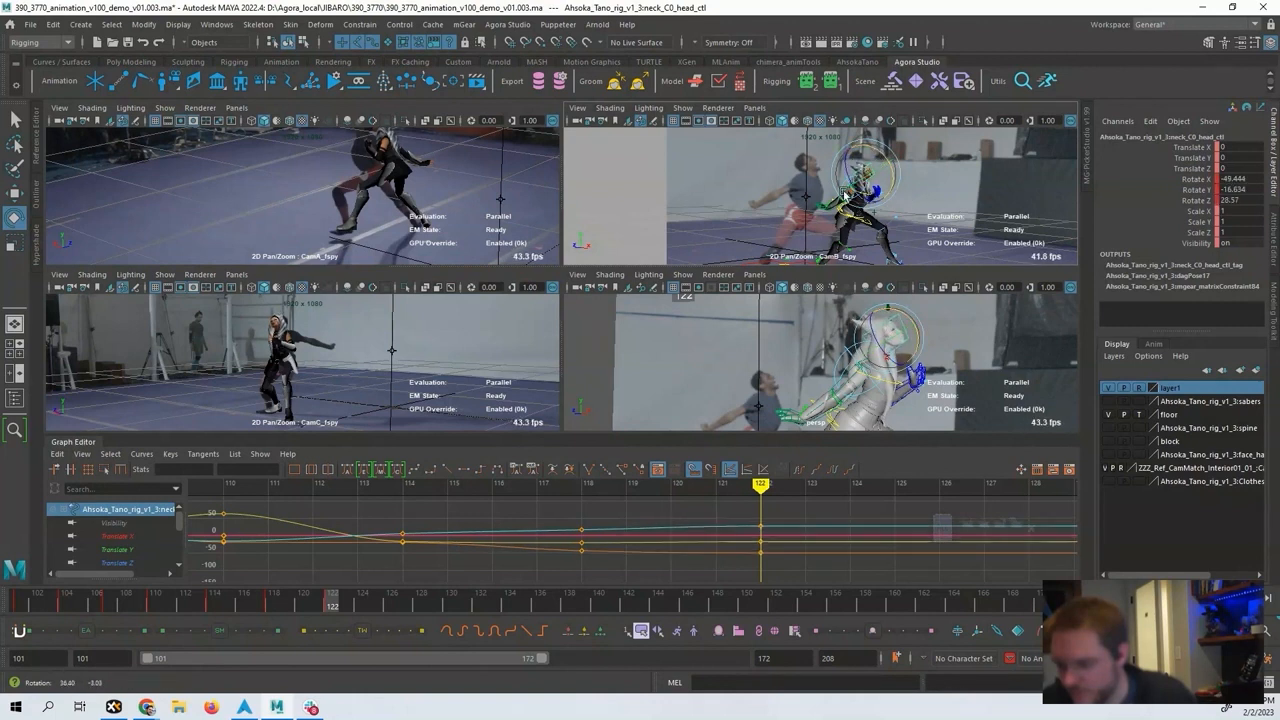
mouse_move(846, 362)
alt+mouse_down()
mouse_move(828, 364)
mouse_move(860, 363)
alt+mouse_up()
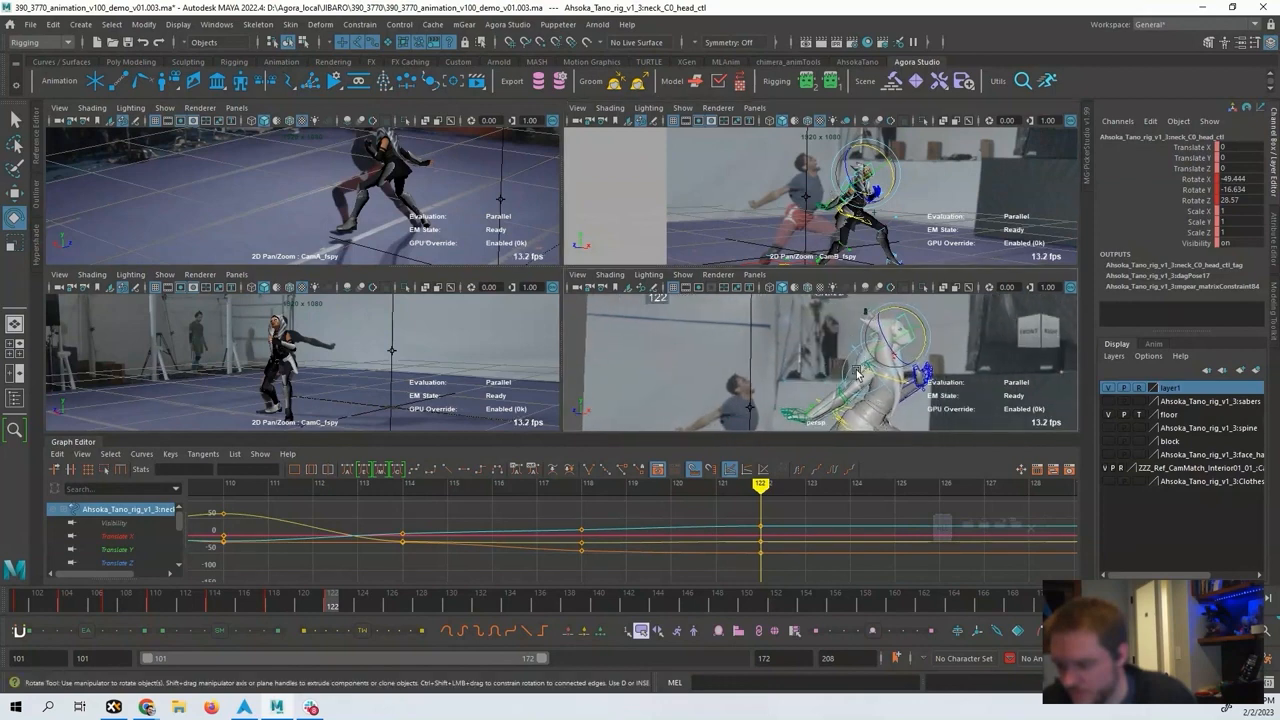
Compare the head pose with the reference footage frame by frame between frames 122 and 126.
alt+middle_drag(822, 511, 731, 511)
key(alt+period)
key(alt+period)
key(alt+period)
key(alt+period)
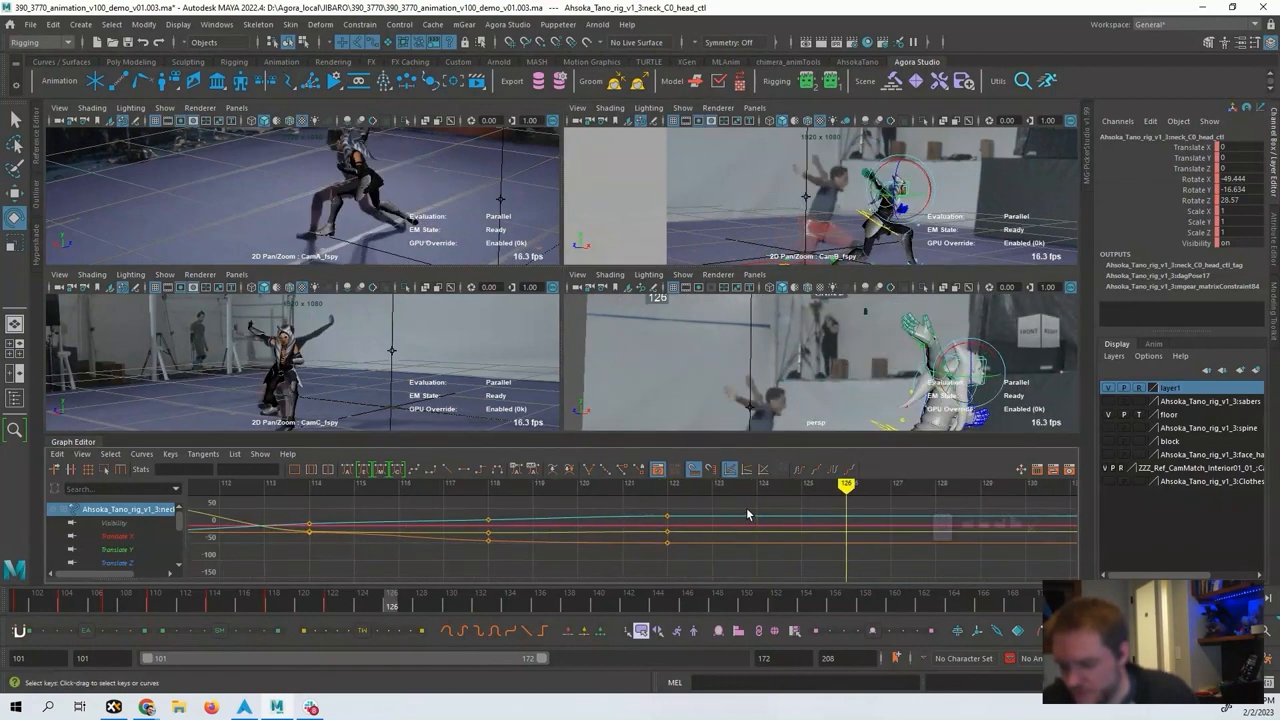
key(alt+comma)
alt+middle_drag(884, 399, 749, 364)
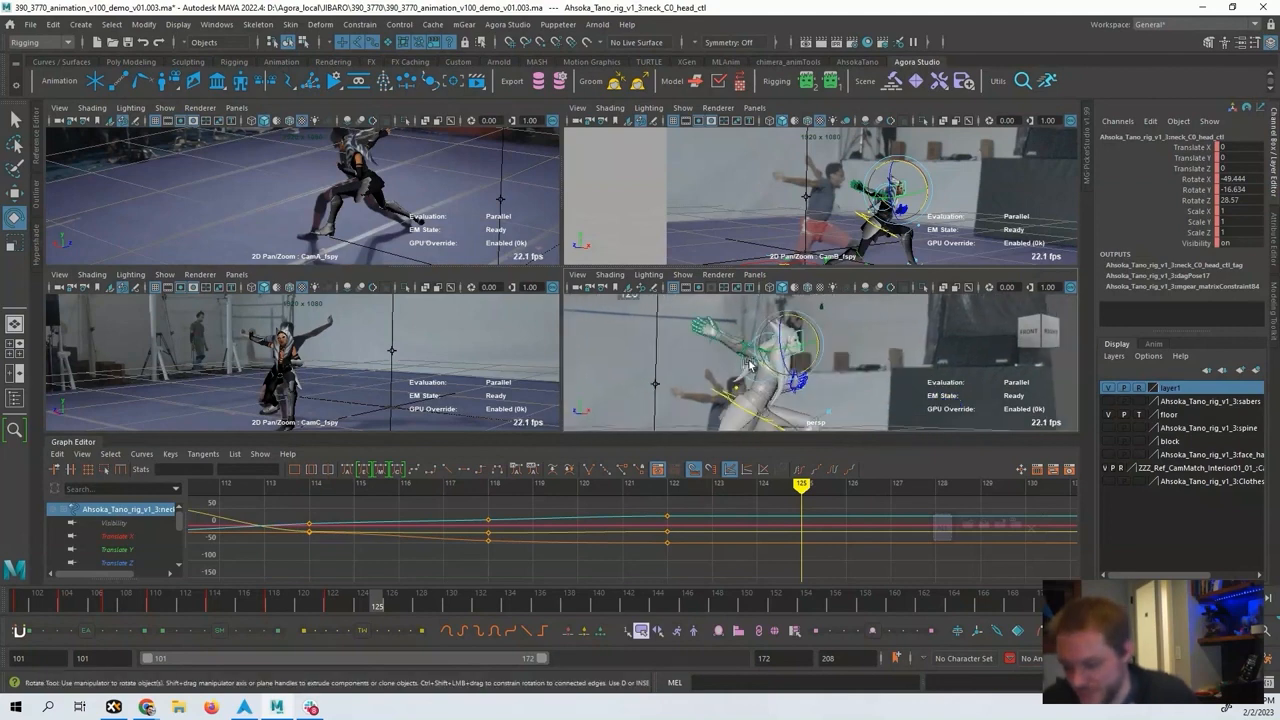
alt+drag(749, 364, 738, 408)
key(comma)
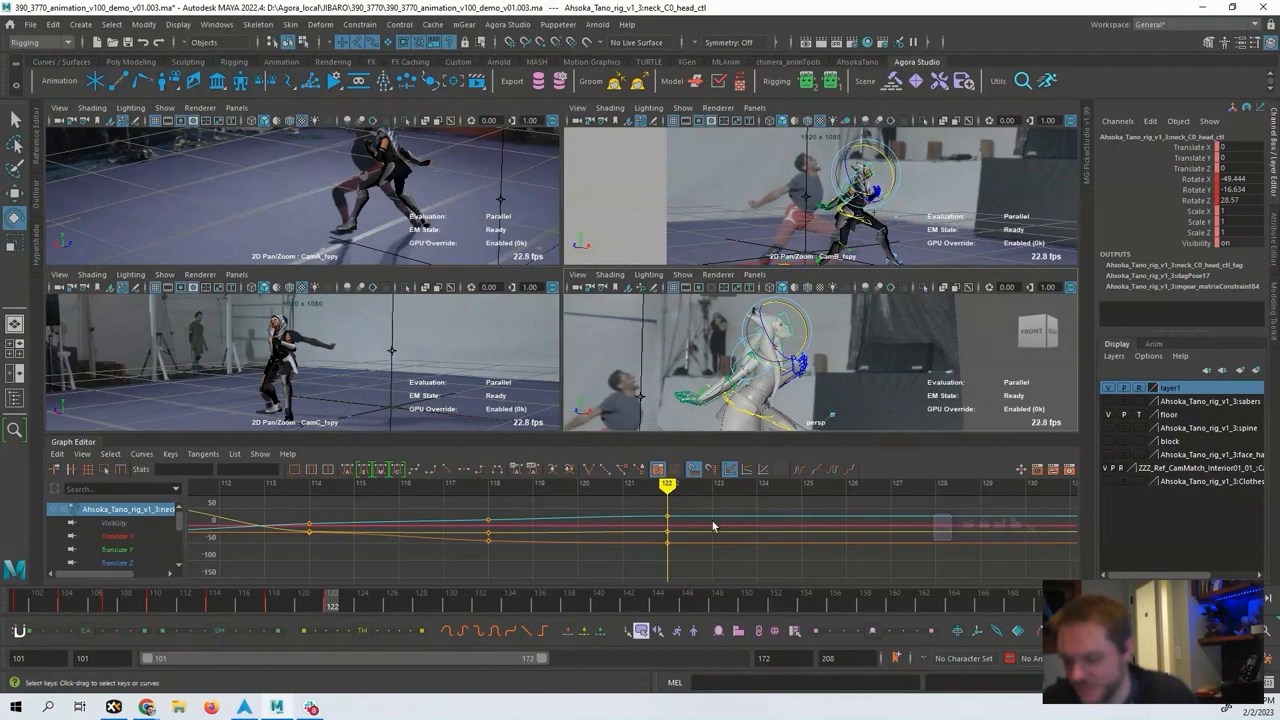
key(comma)
Rotate the head control at frame 126 to X -33.583, Y 2.416, Z 5.67, and play the animation onward.
key(alt+period)
key(alt+period)
key(alt+period)
key(alt+period)
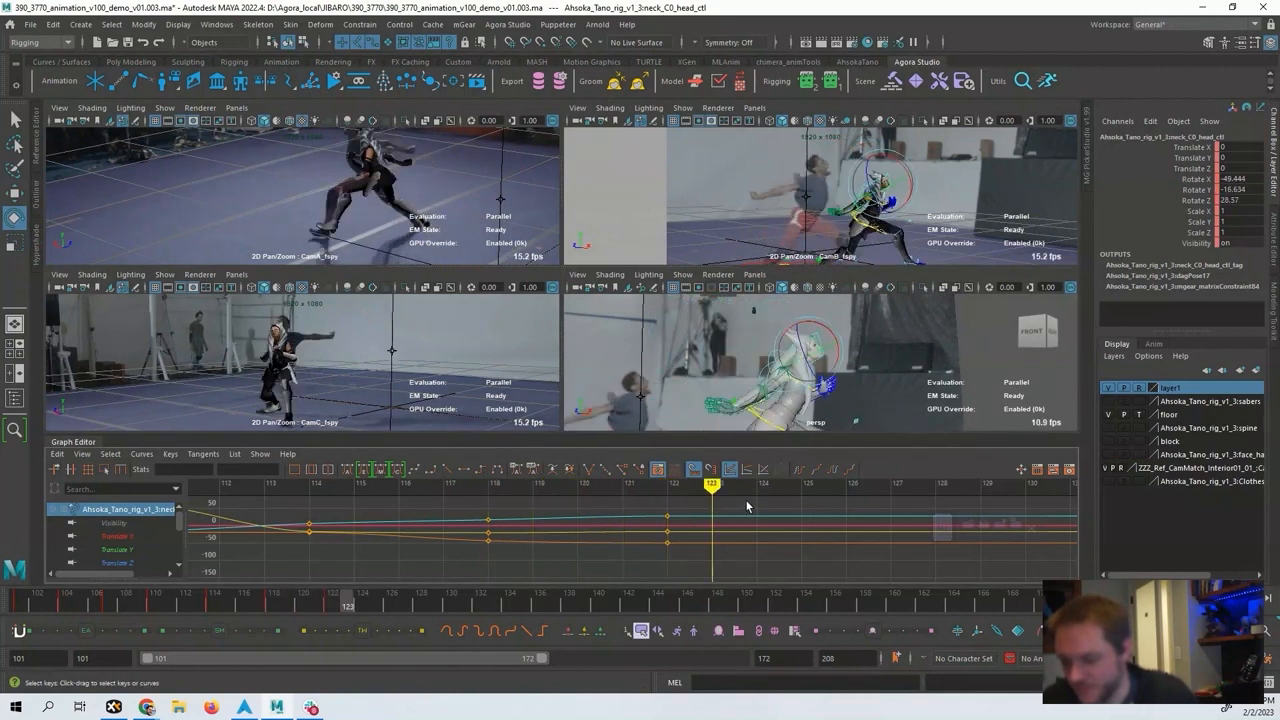
key(alt+period)
key(alt+period)
key(alt+period)
key(alt+period)
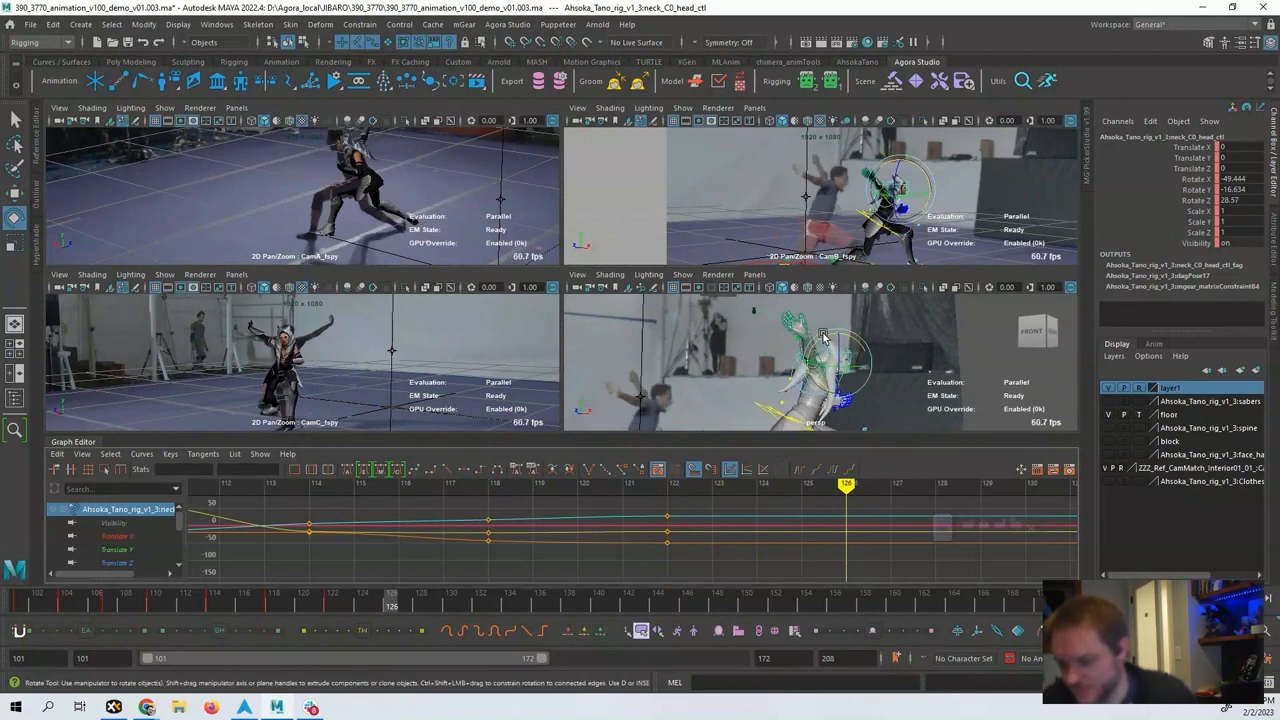
drag(822, 337, 831, 334)
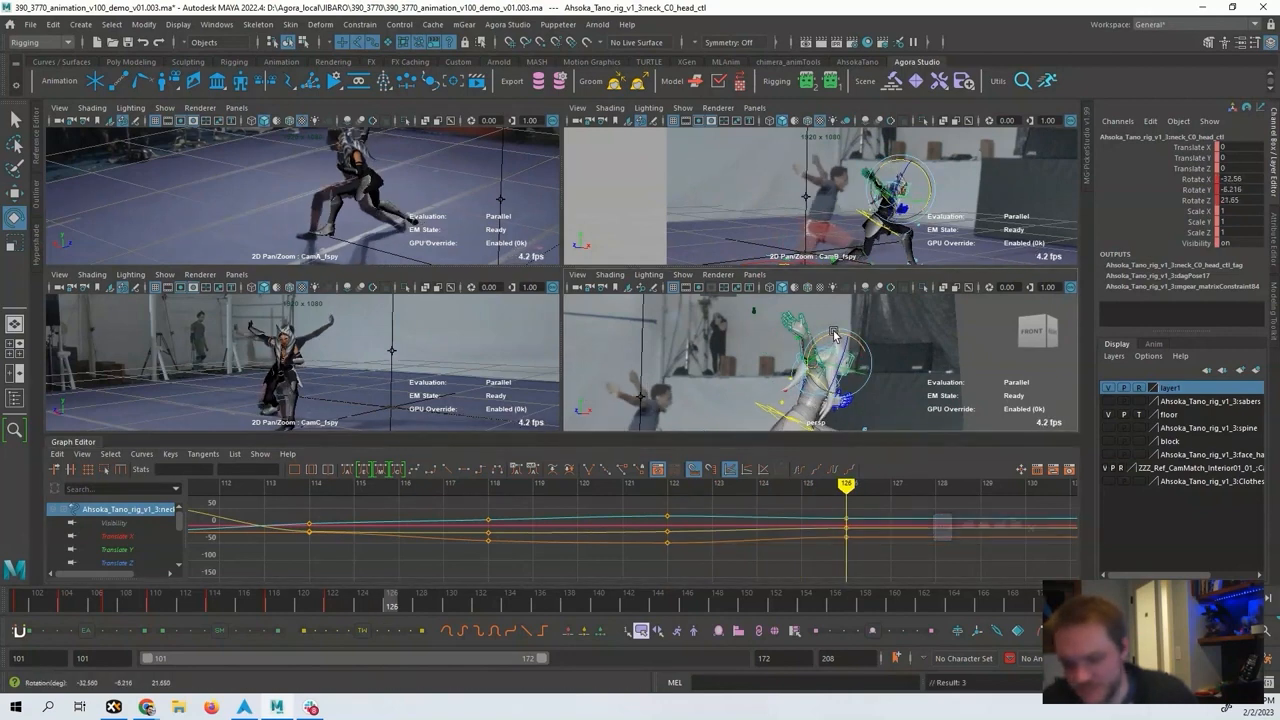
alt+drag(905, 376, 830, 376)
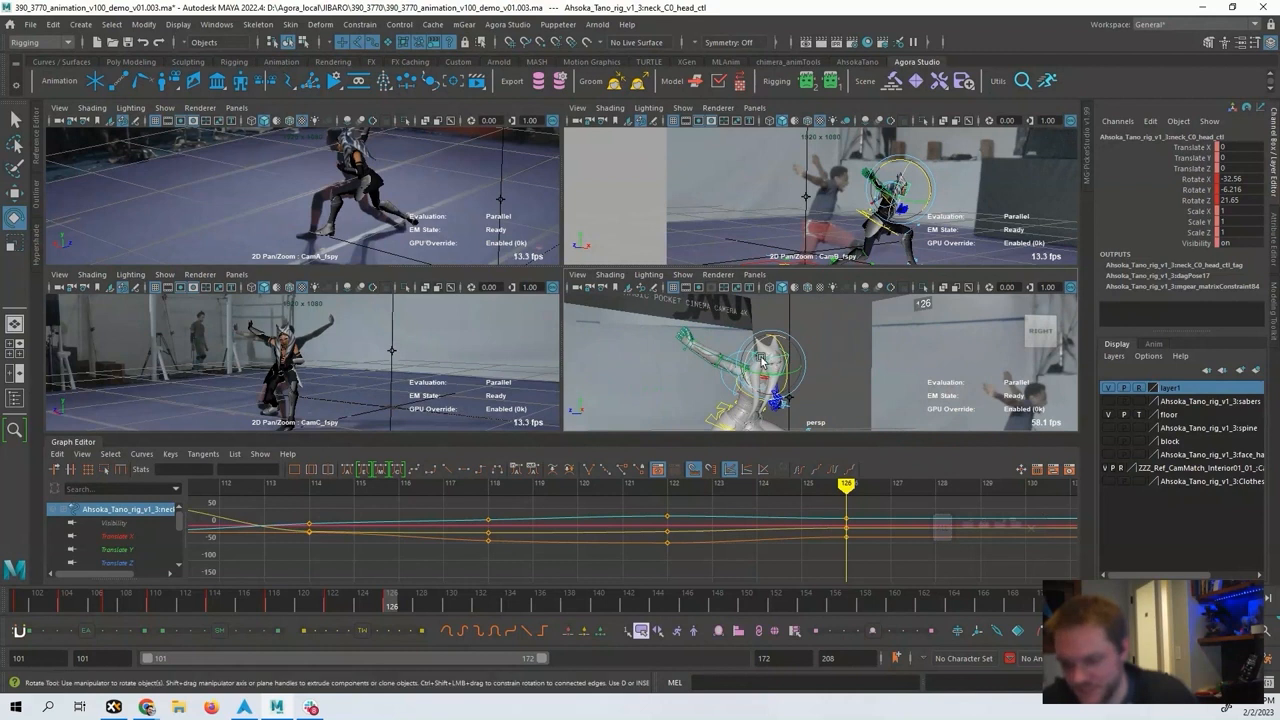
mouse_move(758, 350)
mouse_down()
mouse_move(763, 341)
mouse_move(775, 369)
mouse_up()
alt+middle_drag(859, 560, 723, 543)
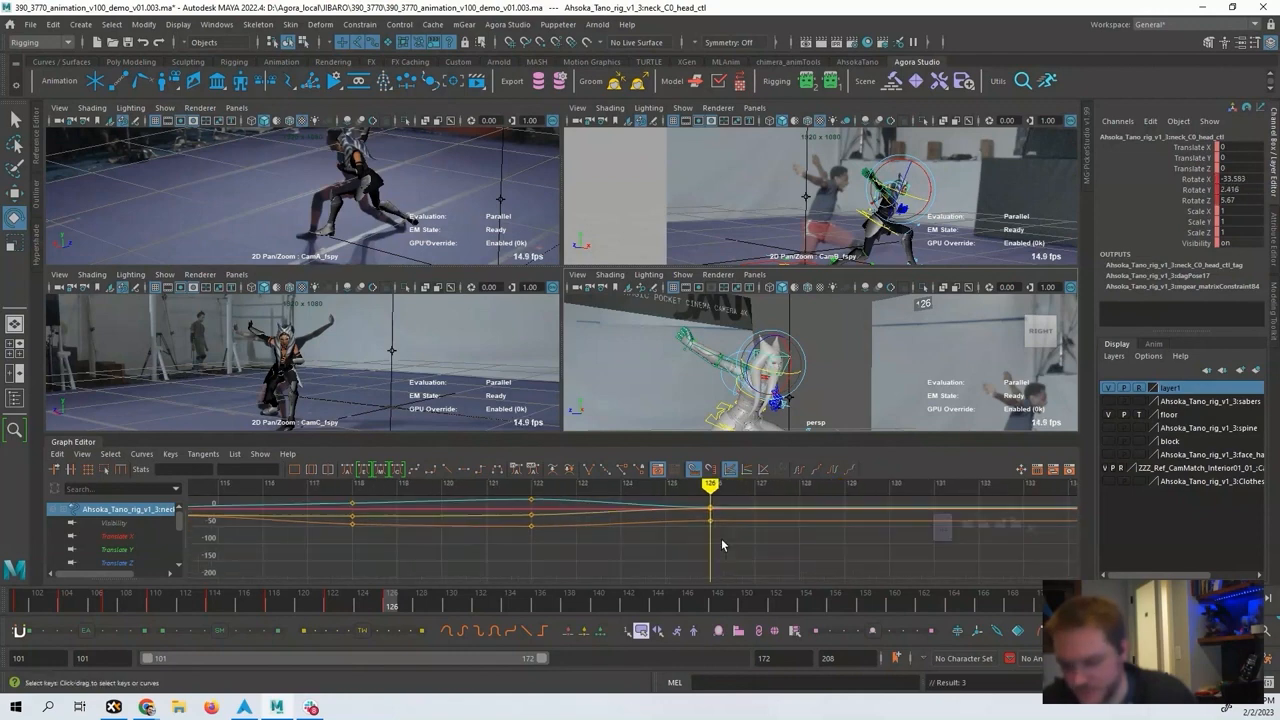
key(alt+v)
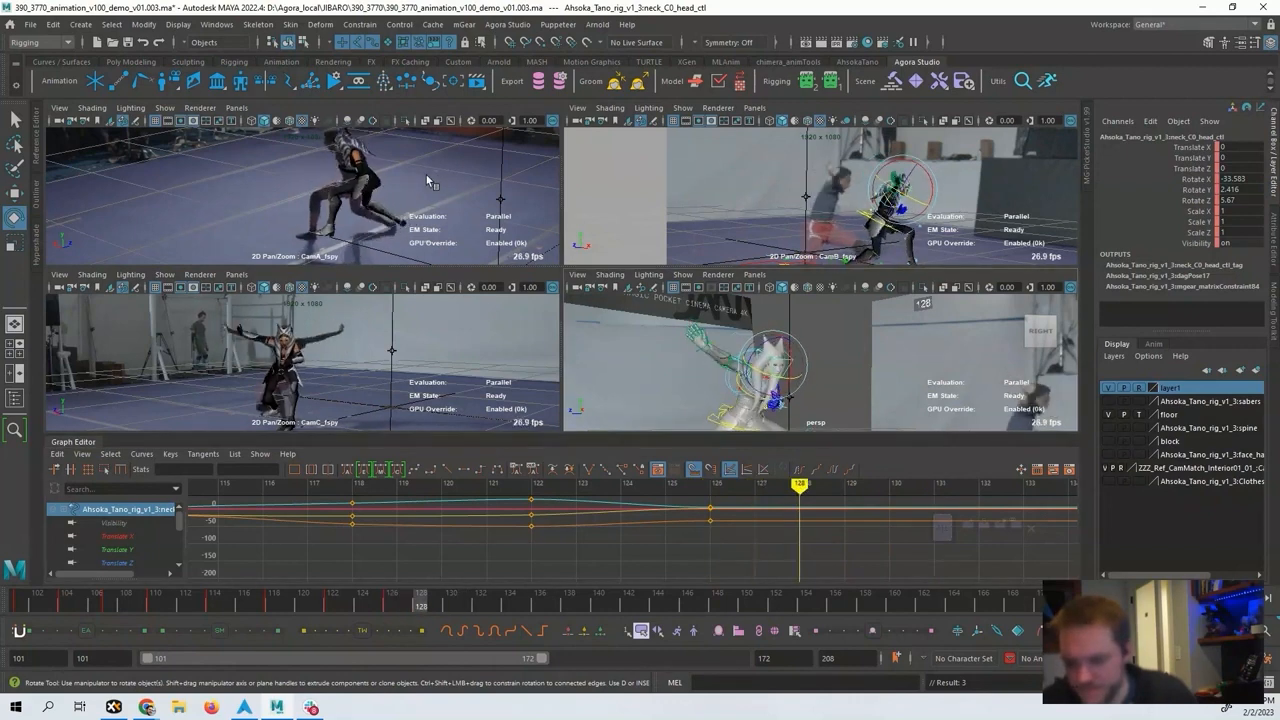
Reframe the CamA view closer on the character and compare the head pose with the reference between frames 123 and 128.
key(backslash)
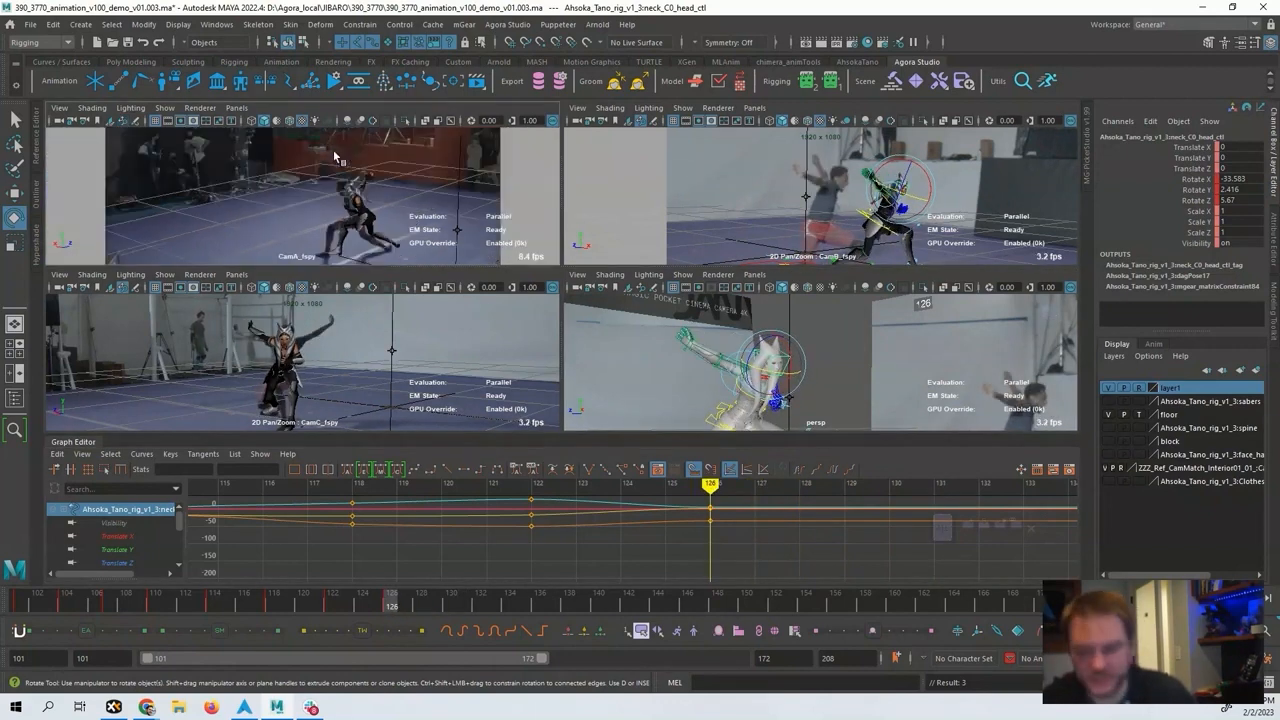
key(backslash)
middle_drag(305, 198, 423, 214)
alt+middle_drag(708, 539, 491, 533)
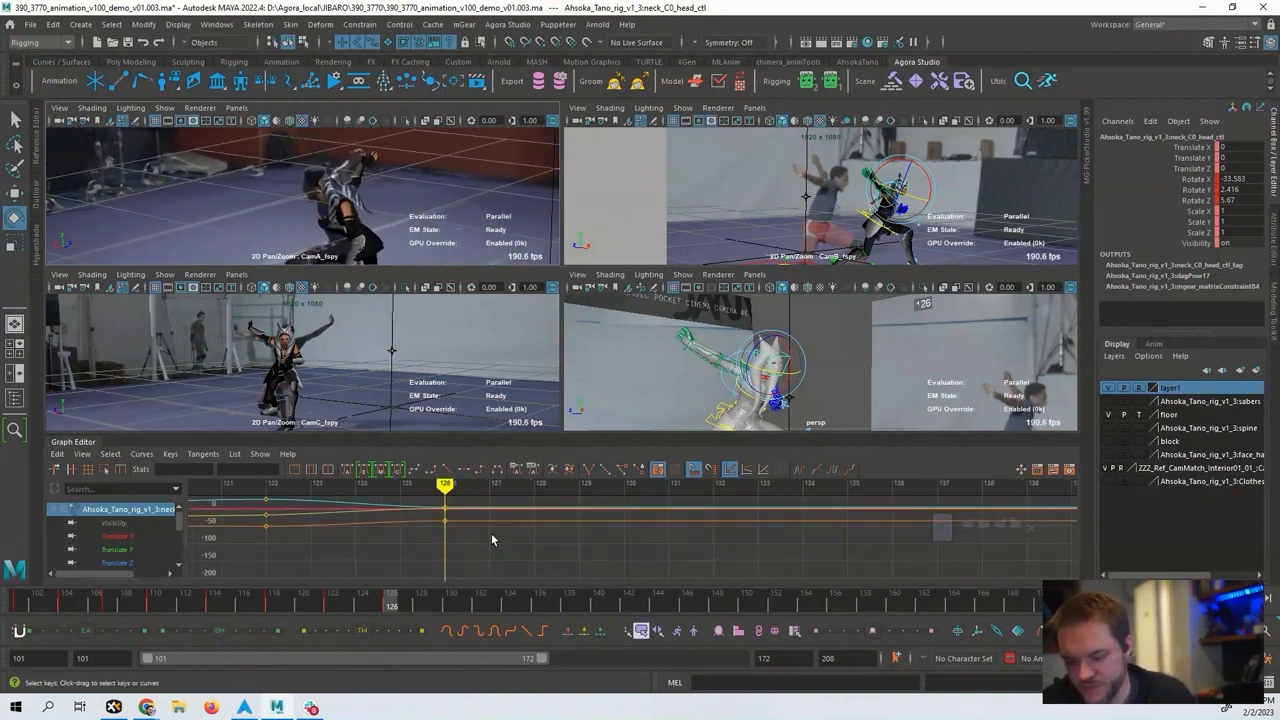
key(alt+period)
key(alt+period)
key(alt+comma)
key(alt+comma)
key(alt+comma)
key(alt+comma)
key(alt+comma)
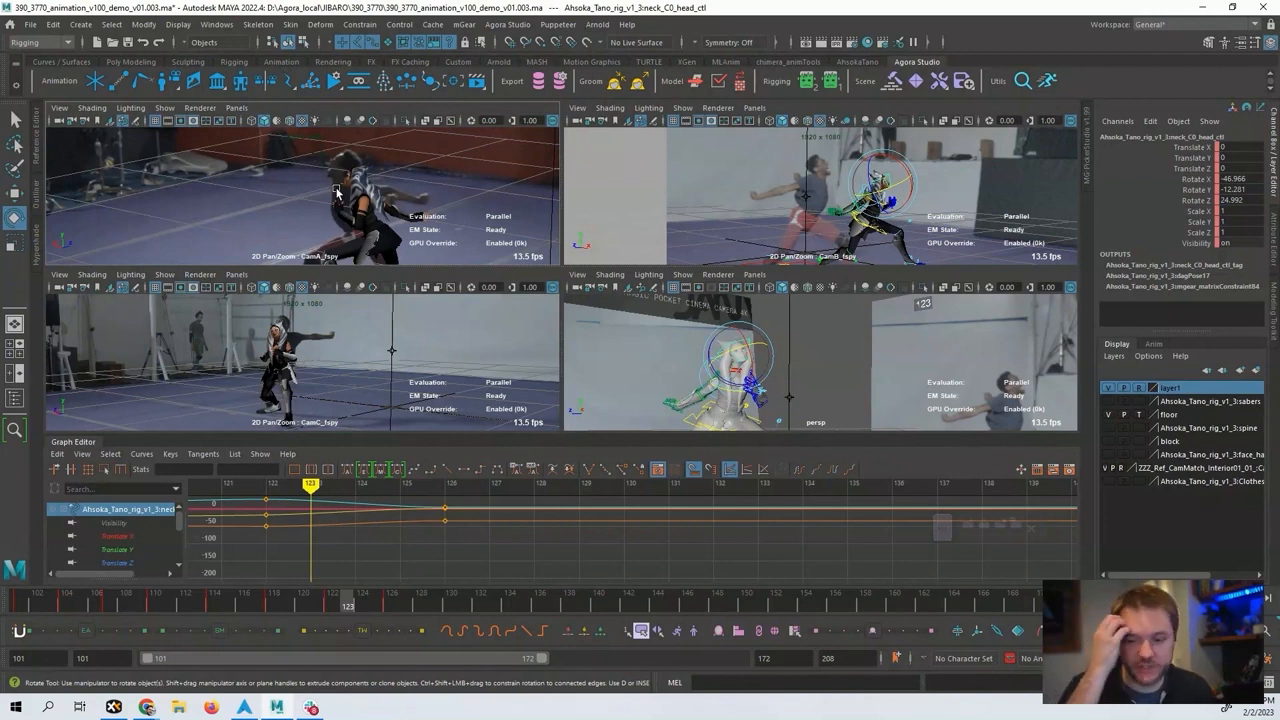
key(alt+period)
key(alt+period)
key(alt+period)
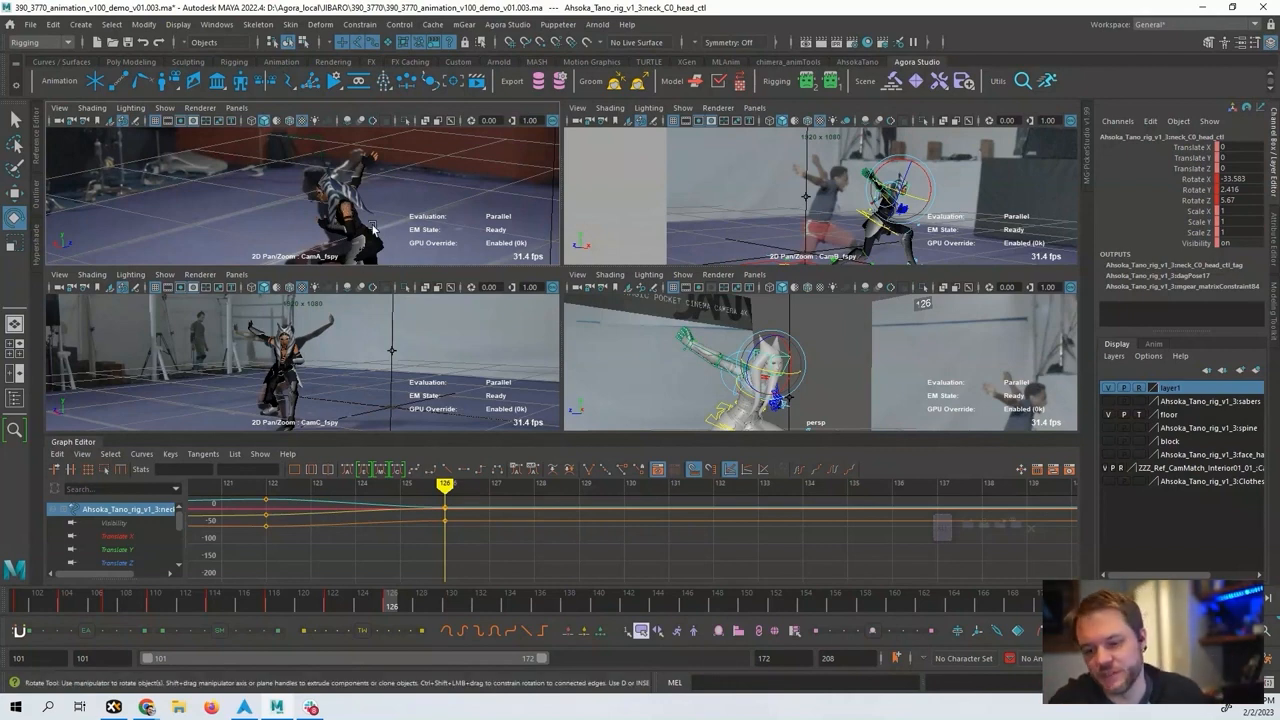
Rotate the head control at frame 122 to X -57.371, Y -24.888, Z 35.217.
key(alt+comma)
key(alt+comma)
key(alt+comma)
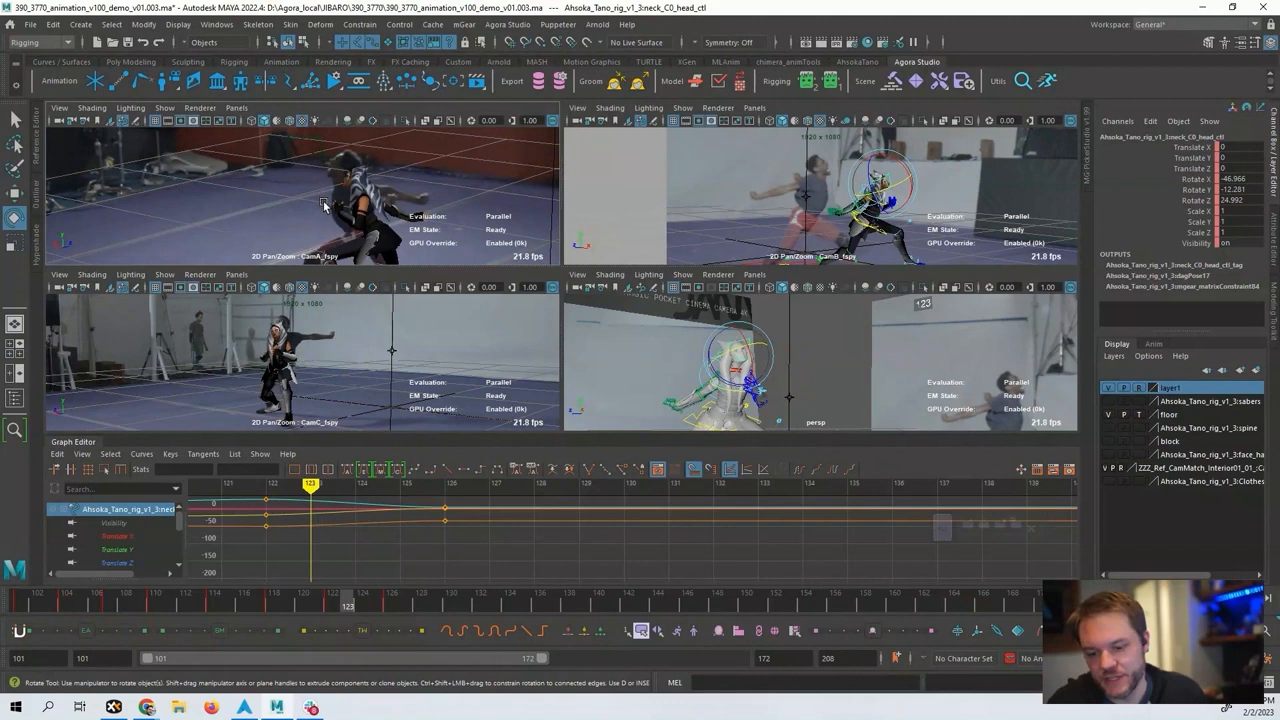
key(alt+comma)
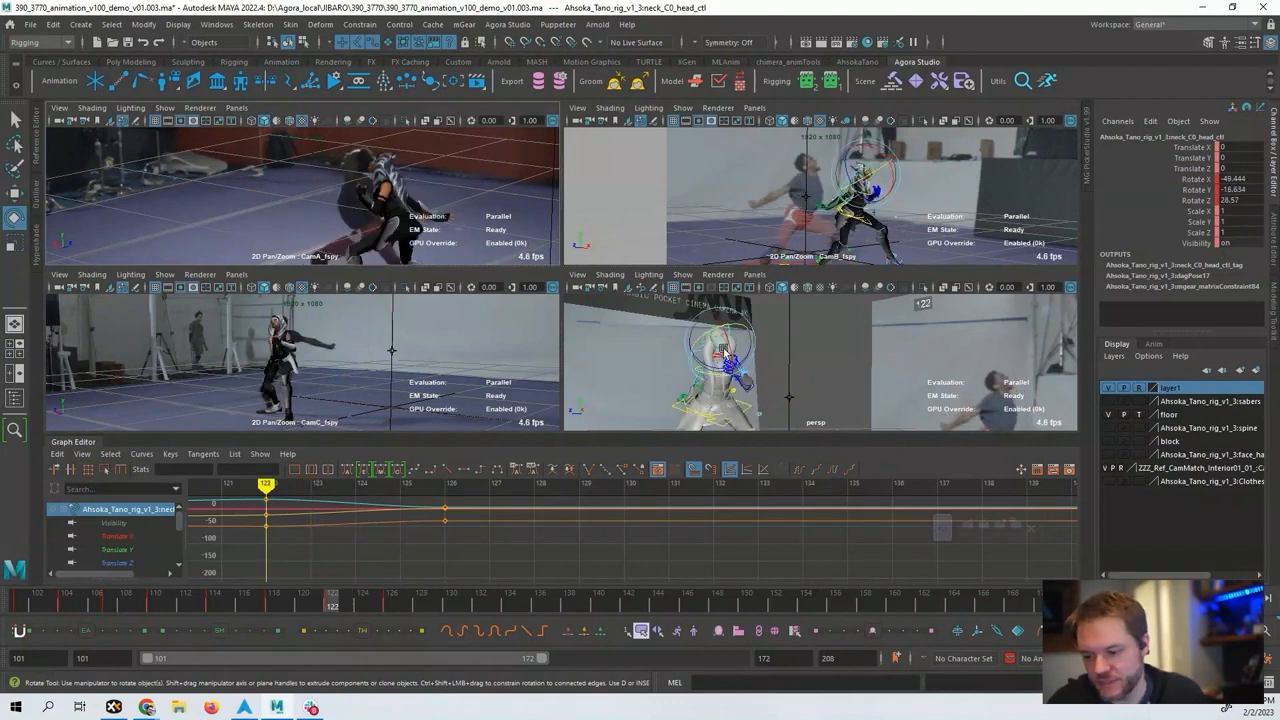
drag(723, 350, 712, 338)
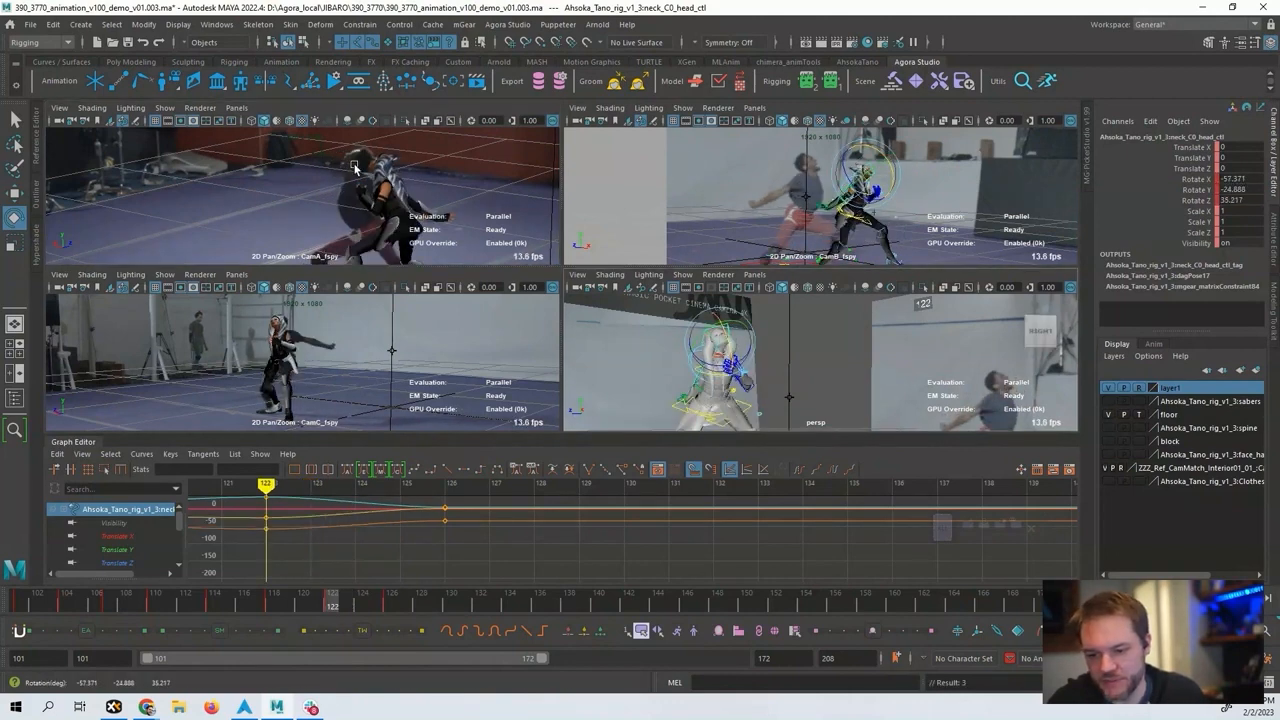
Examine how the head follows the reference footage frame by frame between frames 122 and 131.
key(alt+period)
key(alt+period)
key(alt+period)
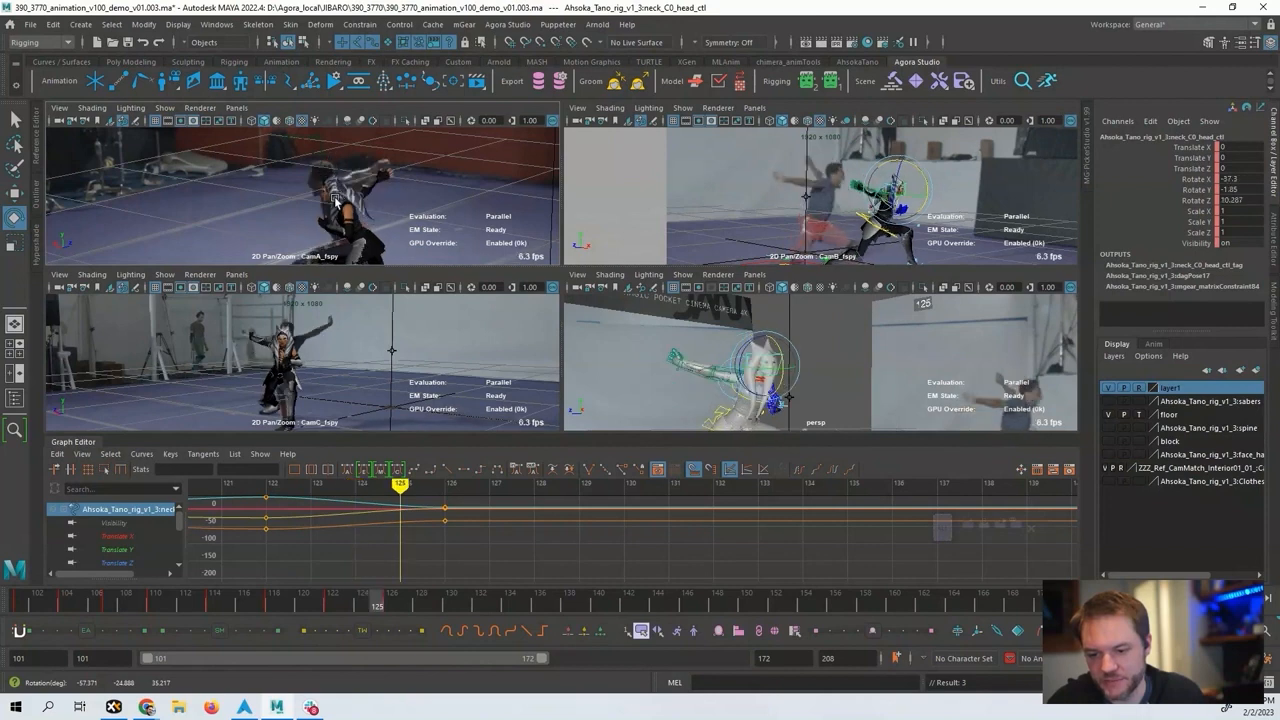
key(alt+period)
key(alt+comma)
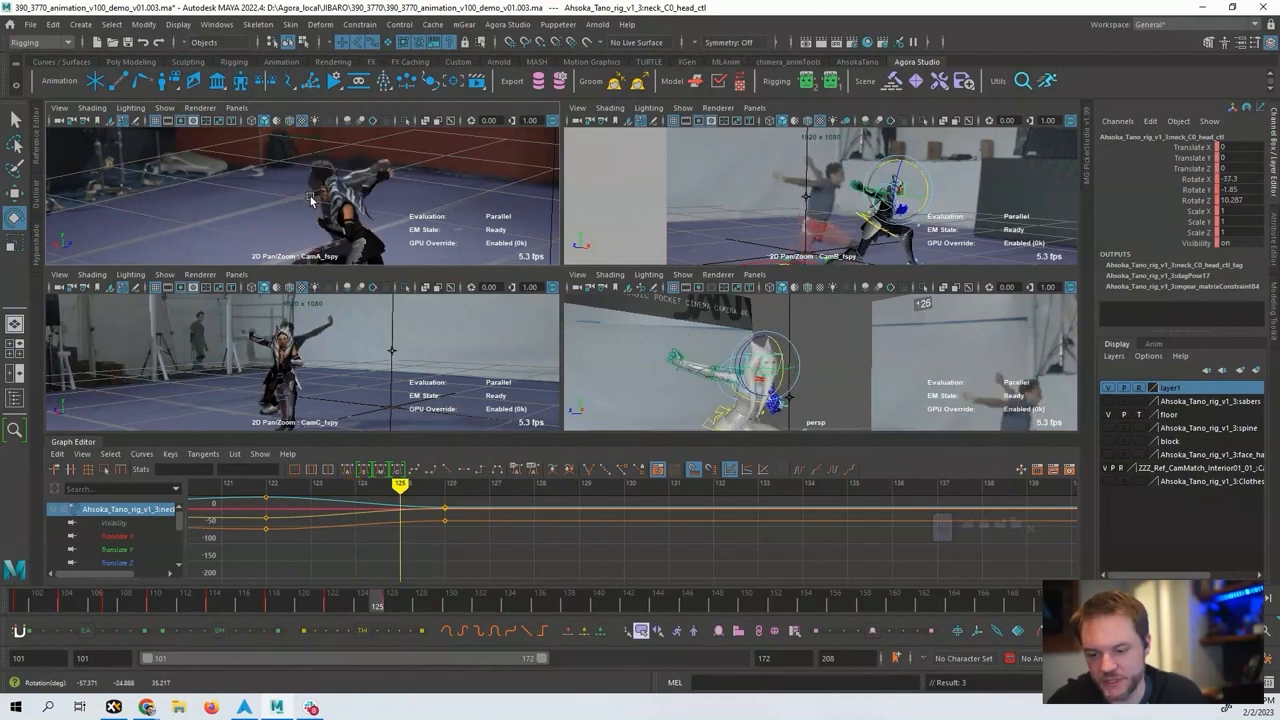
key(alt+period)
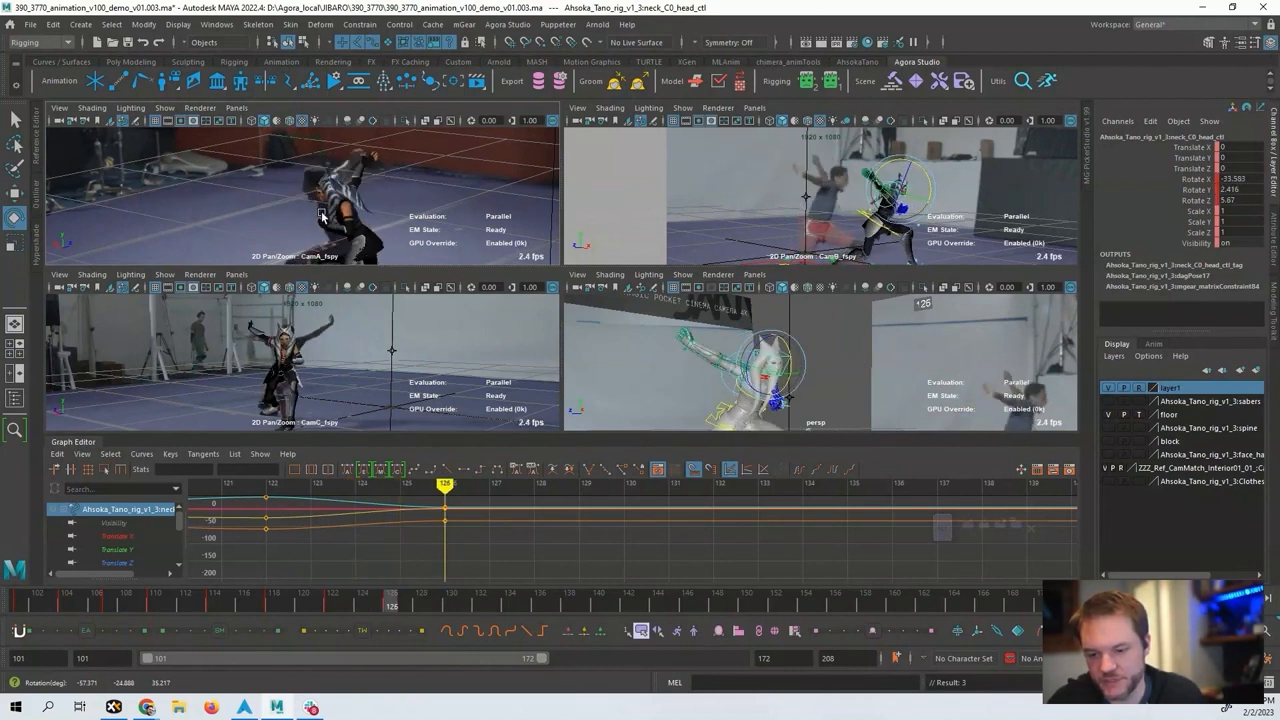
key(alt+period)
key(alt+period)
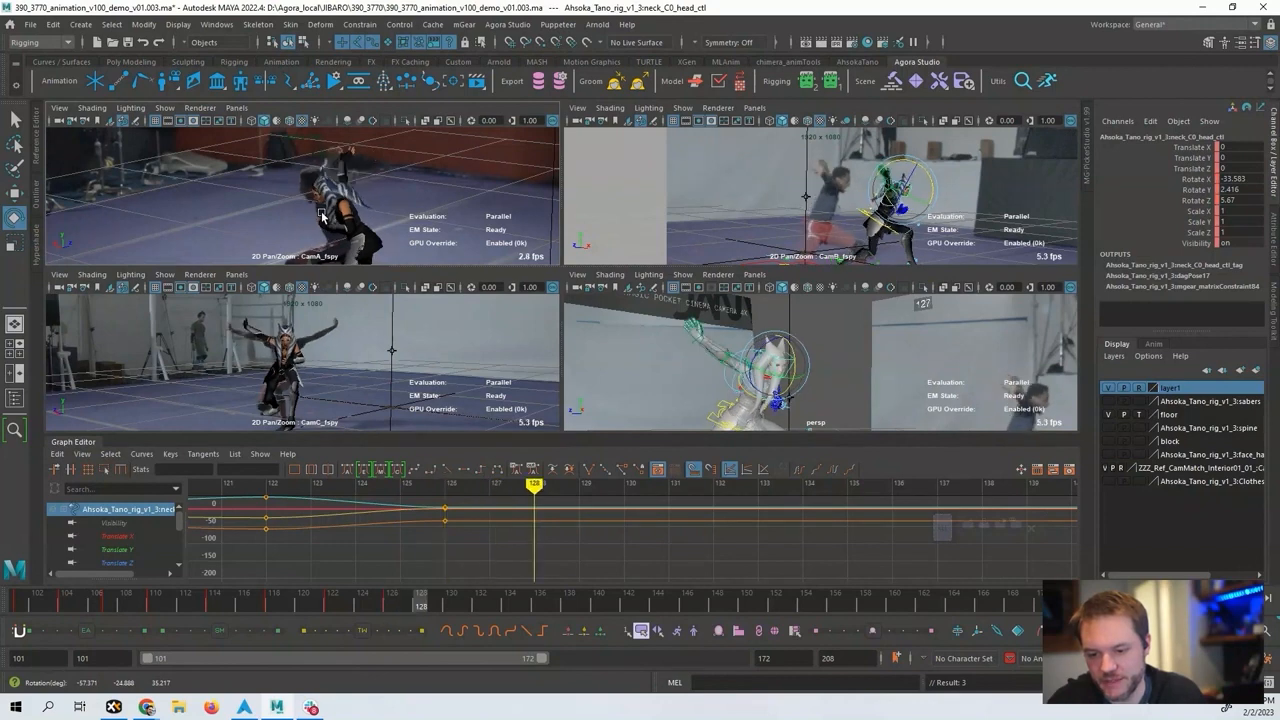
key(alt+period)
key(alt+period)
key(alt+period)
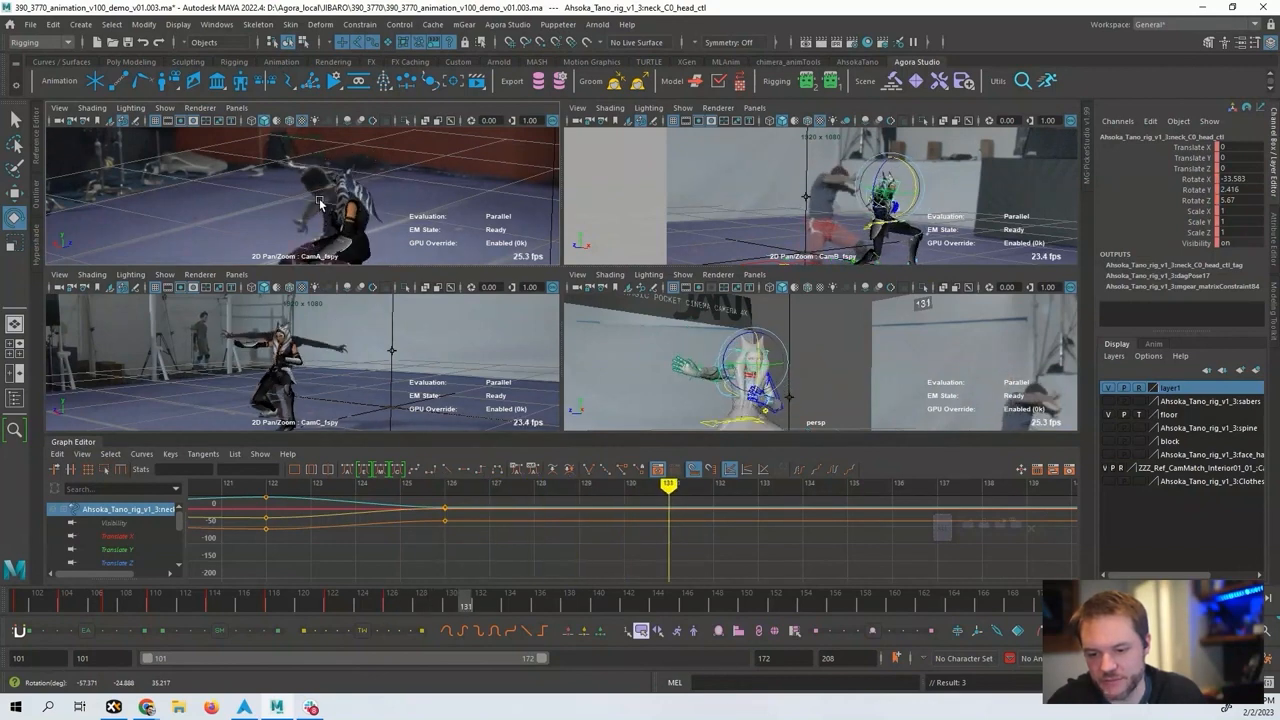
key(alt+comma)
key(alt+comma)
key(alt+comma)
key(alt+comma)
key(alt+comma)
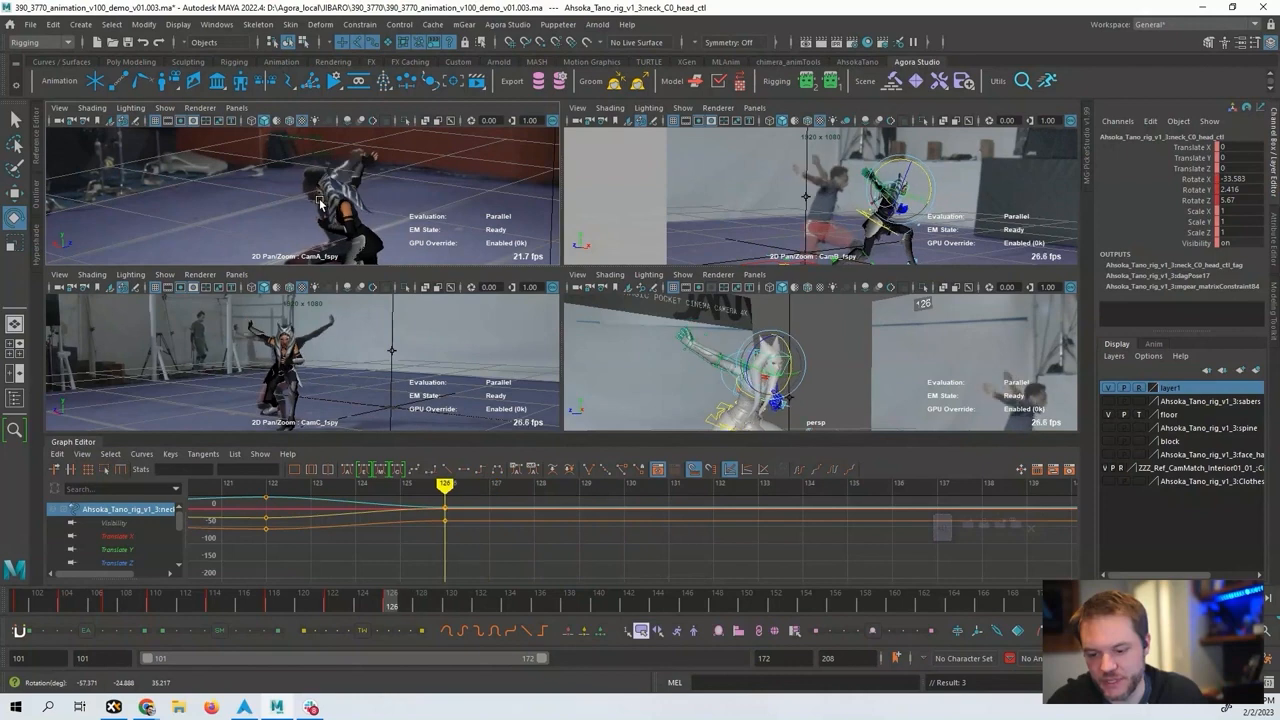
Try rotating the head control at frame 130 to X 9.993, Y 20.303, Z 3.634.
key(alt+period)
key(alt+period)
key(alt+period)
key(alt+period)
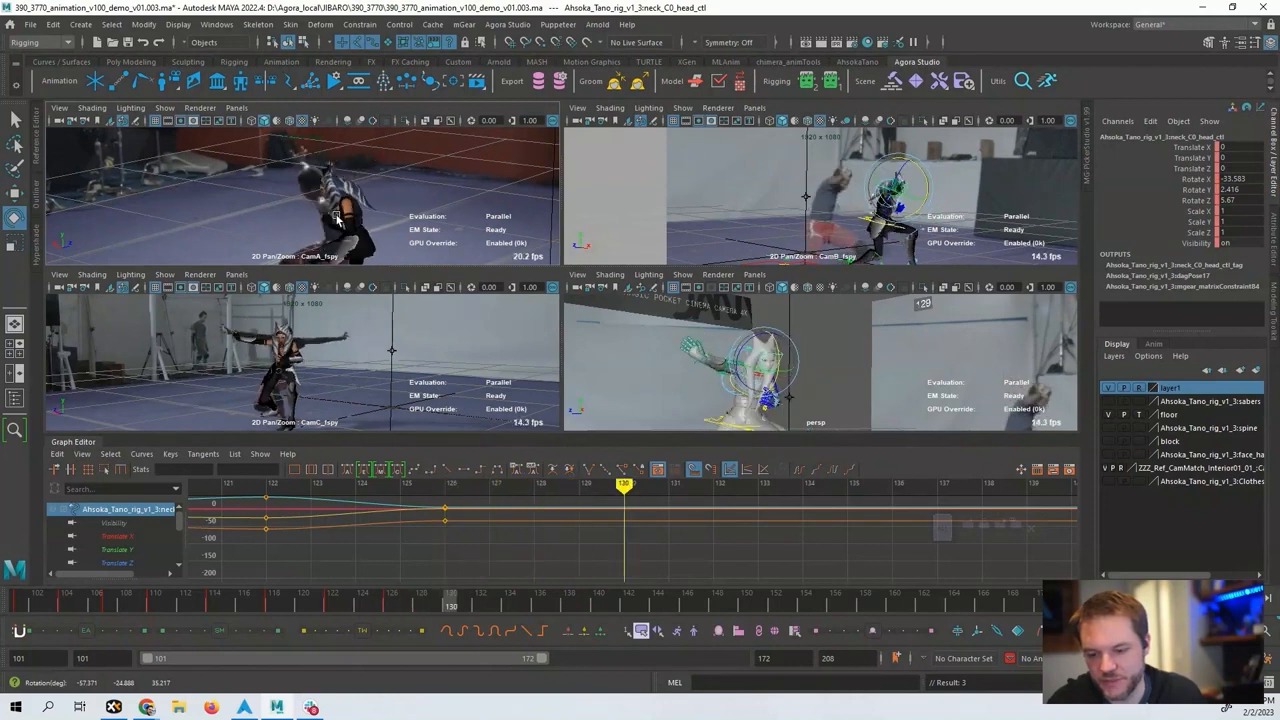
drag(757, 340, 764, 365)
key(comma)
key(alt+period)
key(alt+period)
key(alt+period)
key(alt+period)
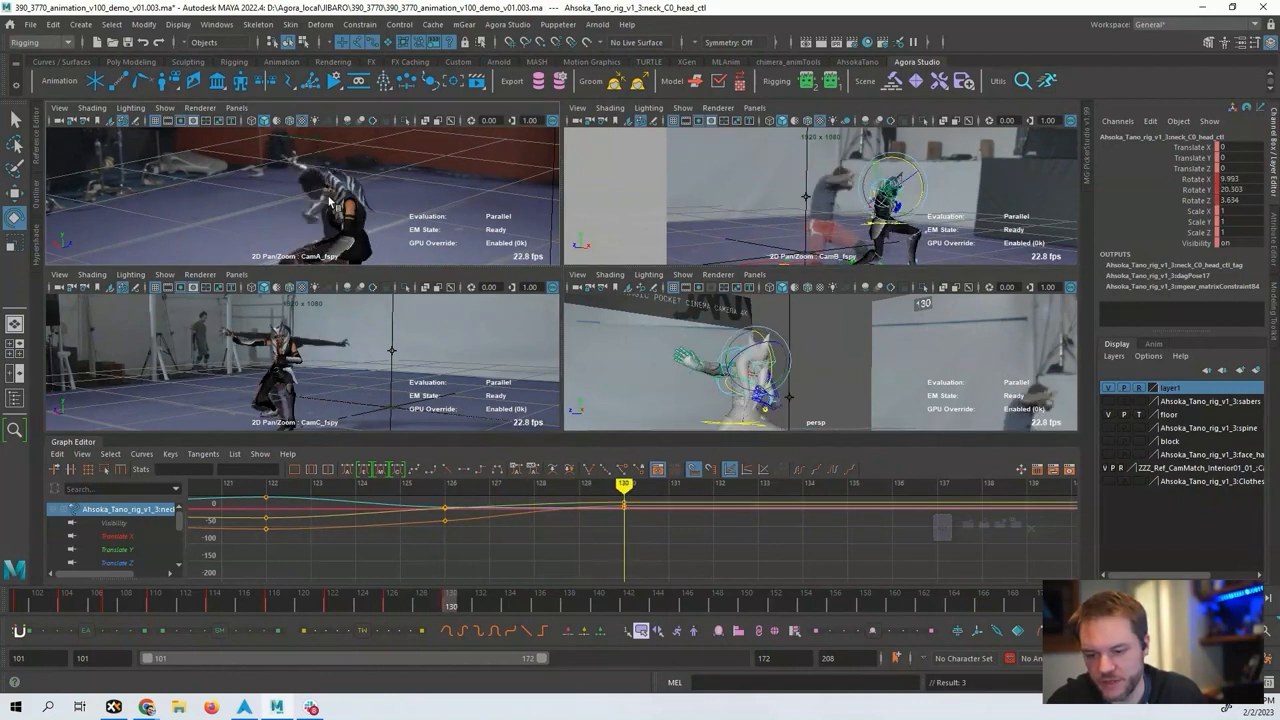
Check the head turn between frames 126 and 130 and delete the head control's key at frame 130.
key(comma)
key(alt+period)
key(alt+period)
key(alt+period)
key(alt+period)
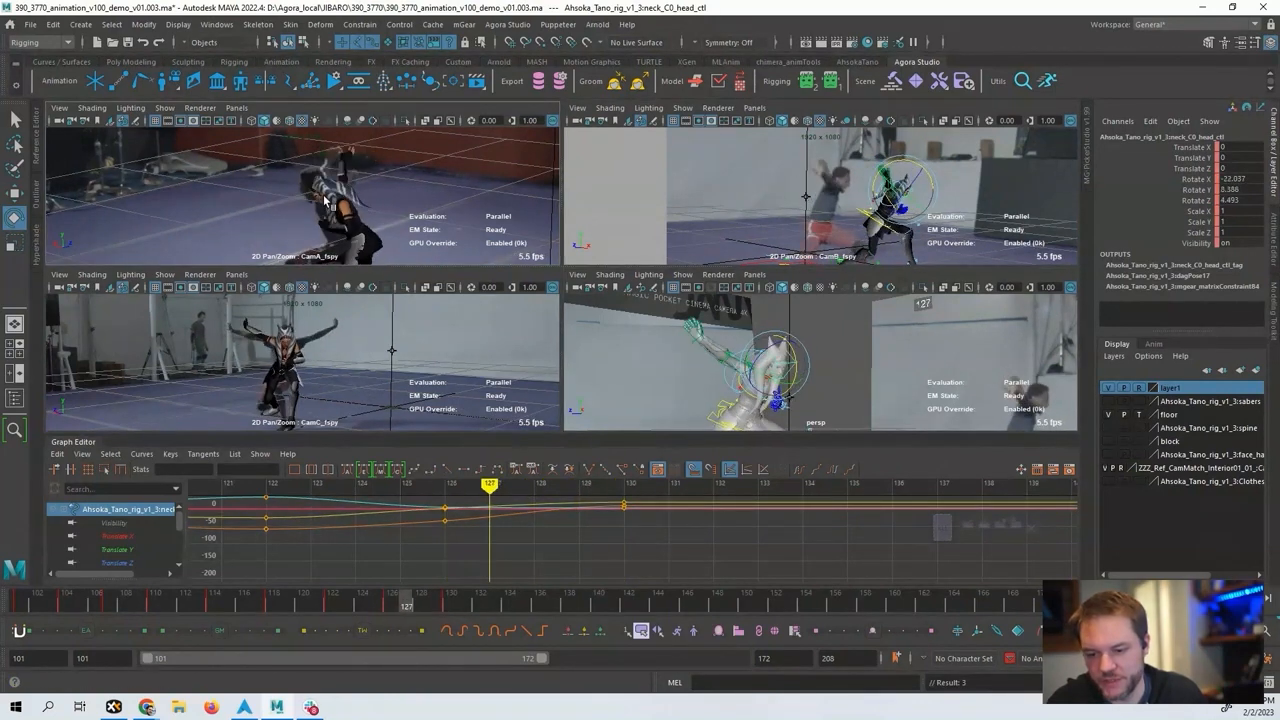
key(comma)
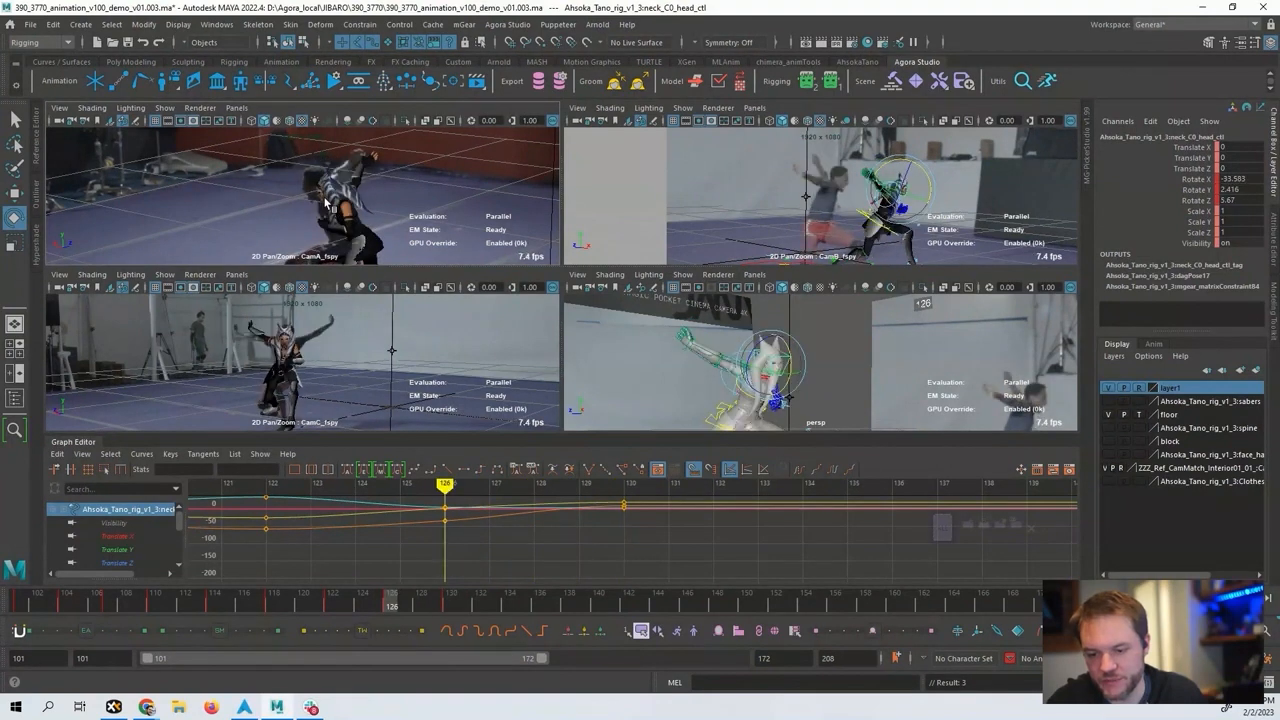
key(alt+period)
key(alt+period)
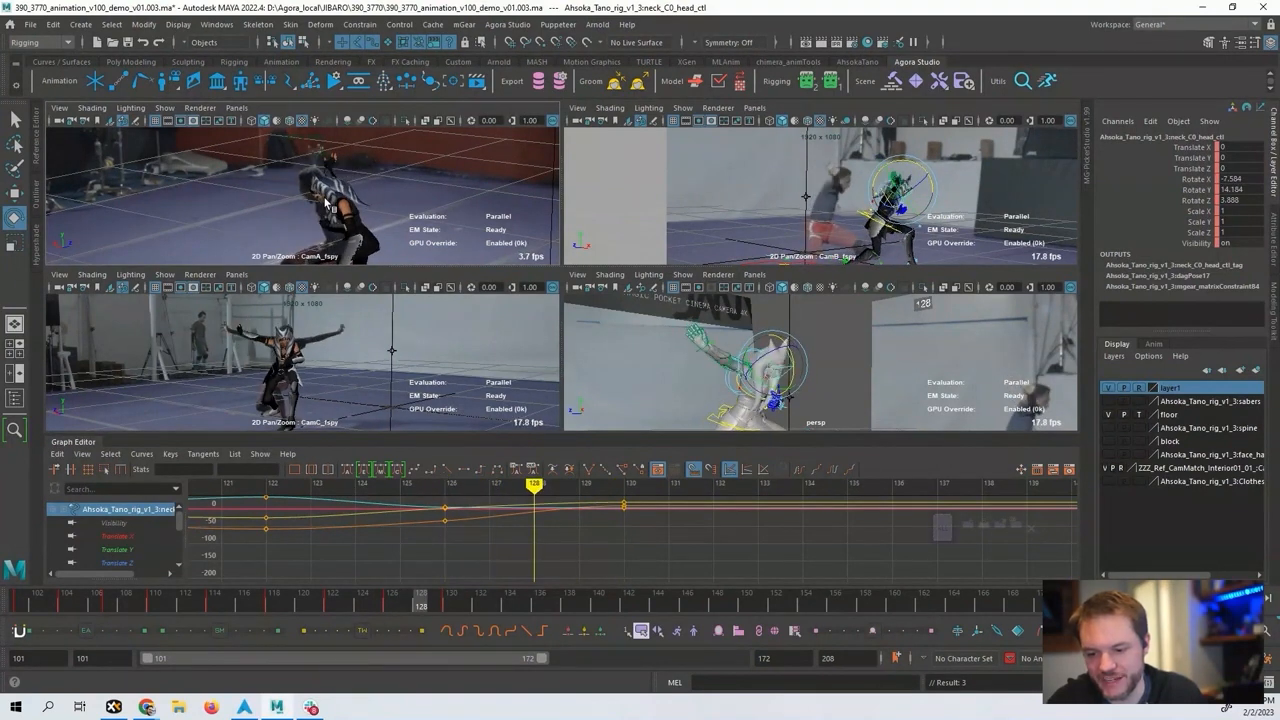
key(Delete)
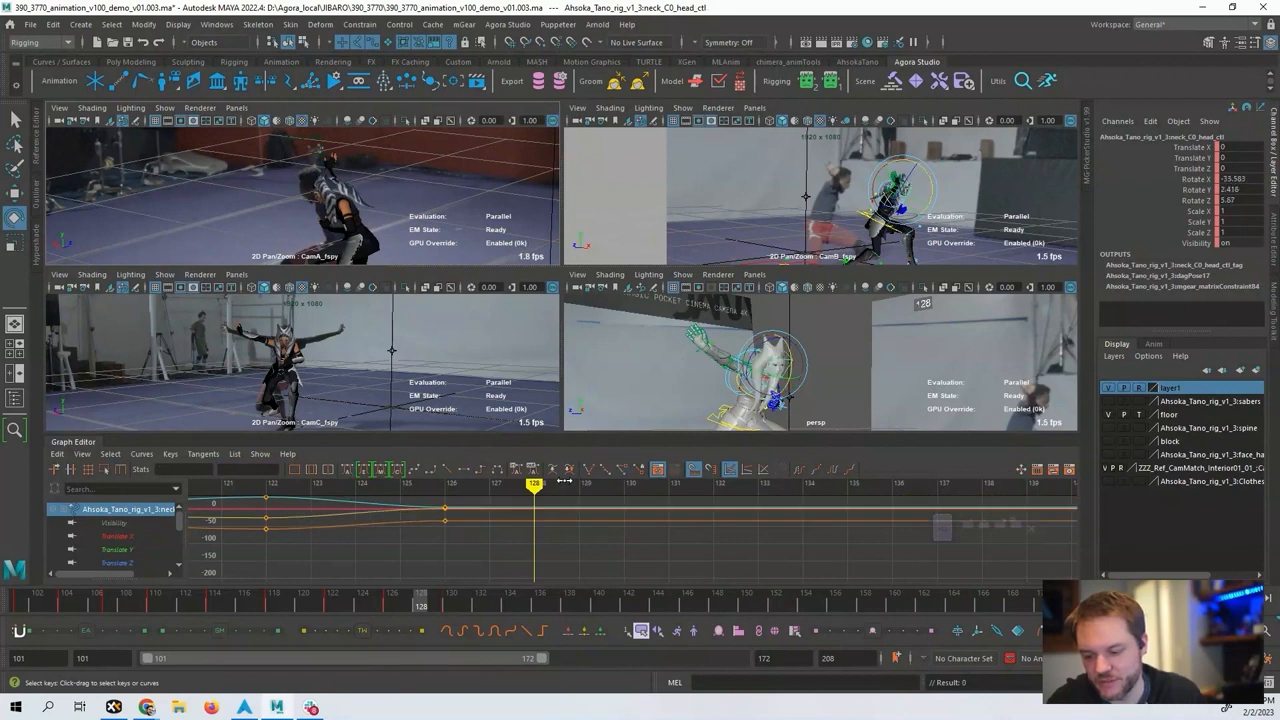
Compare the head motion with the reference footage frame by frame from frame 125 to frame 131.
key(alt+comma)
key(alt+comma)
key(alt+comma)
key(alt+period)
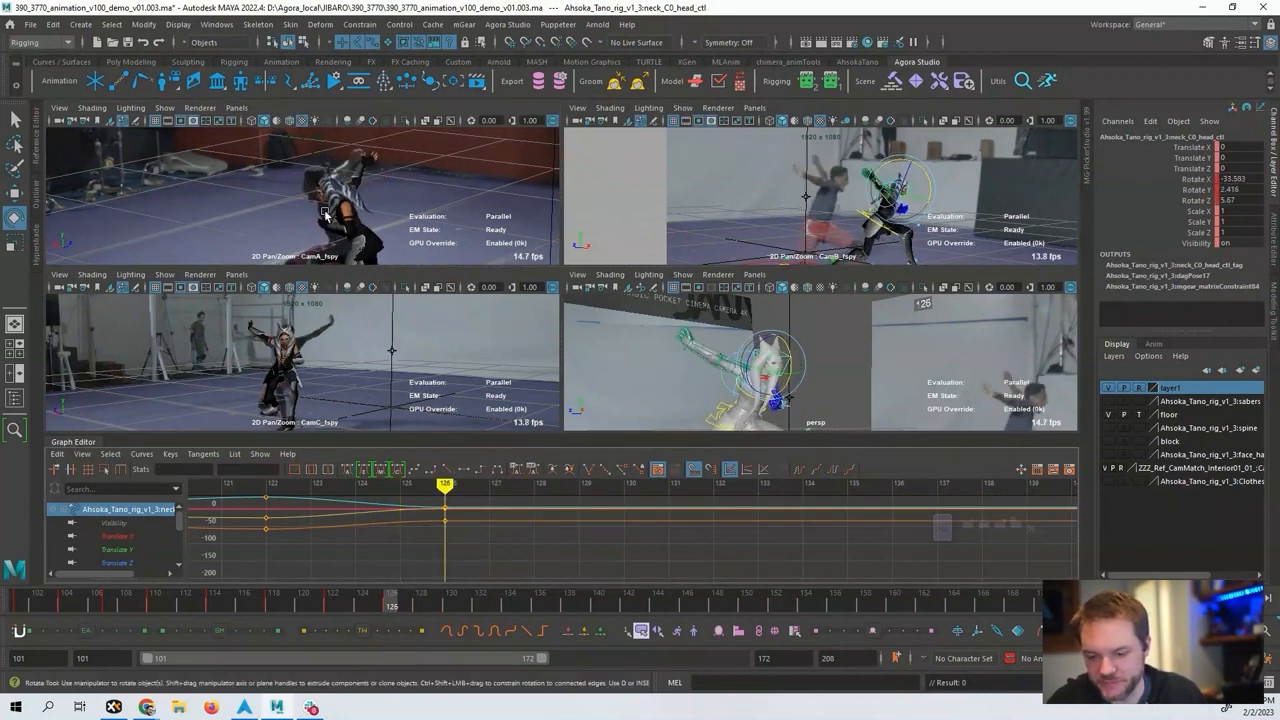
key(alt+period)
key(alt+period)
key(alt+period)
key(alt+period)
key(alt+period)
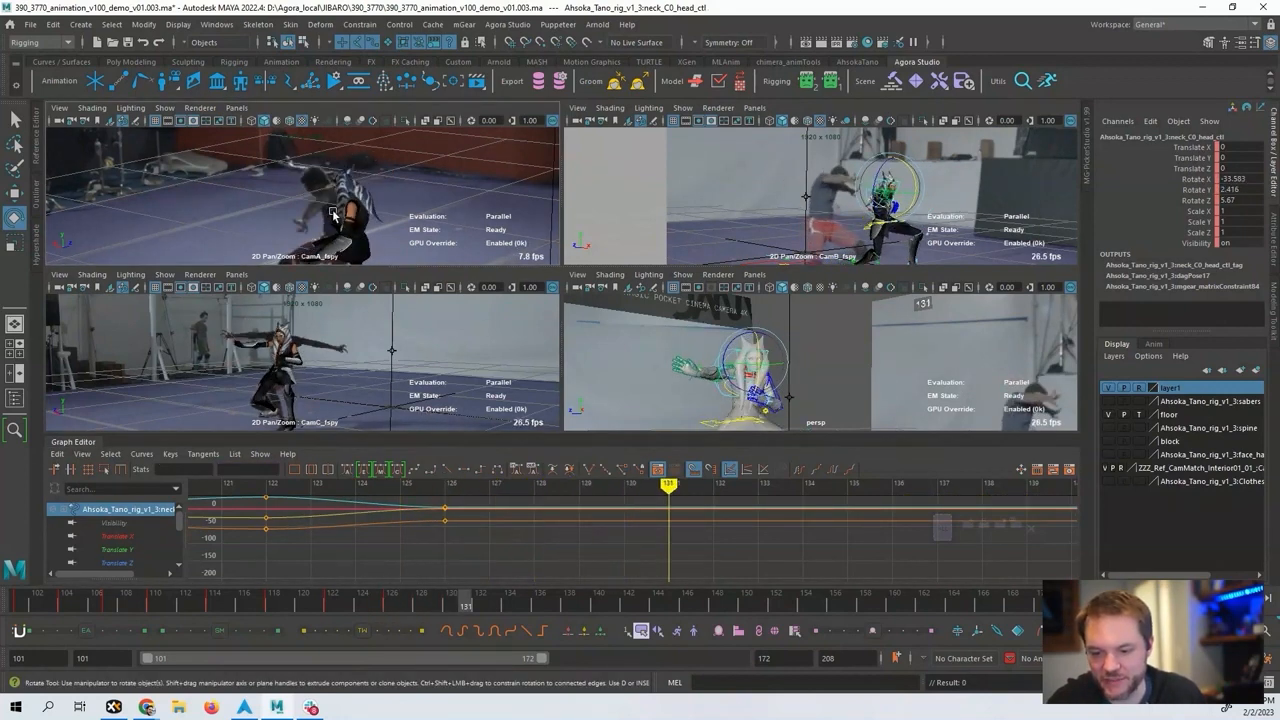
Rotate the head control at frame 128 to match the performer's head direction in the reference.
key(comma)
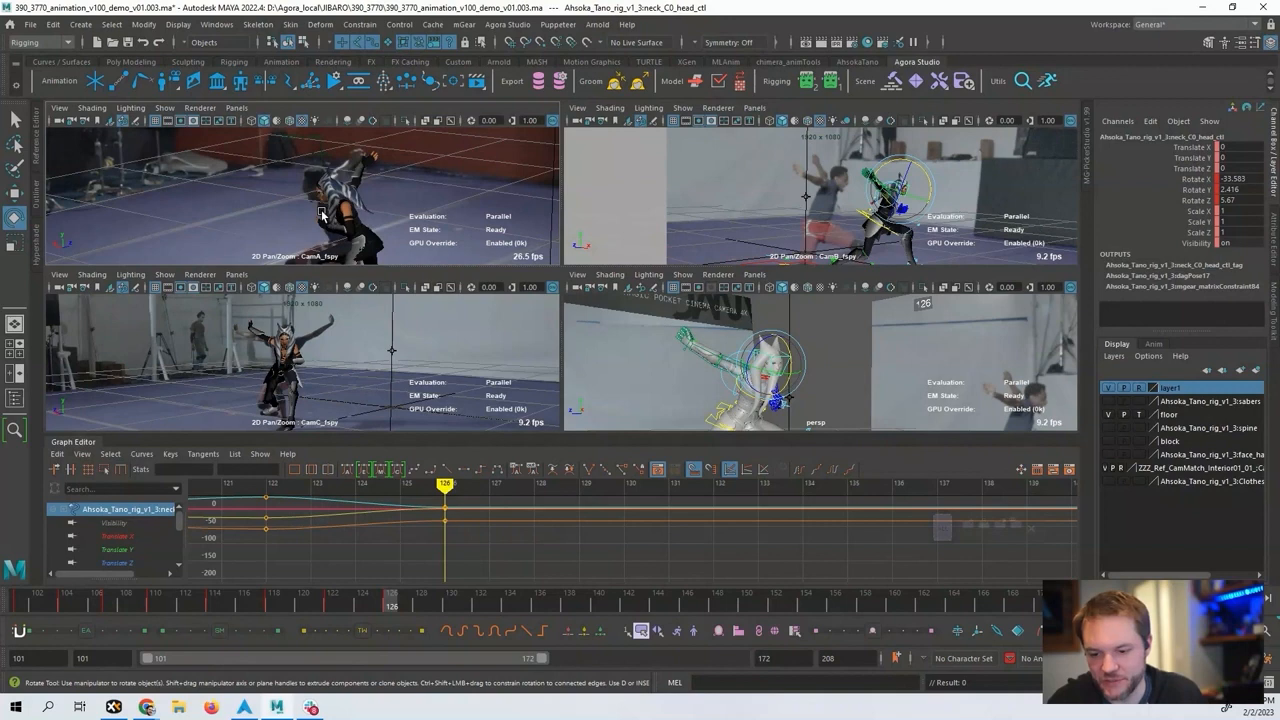
key(alt+period)
key(alt+period)
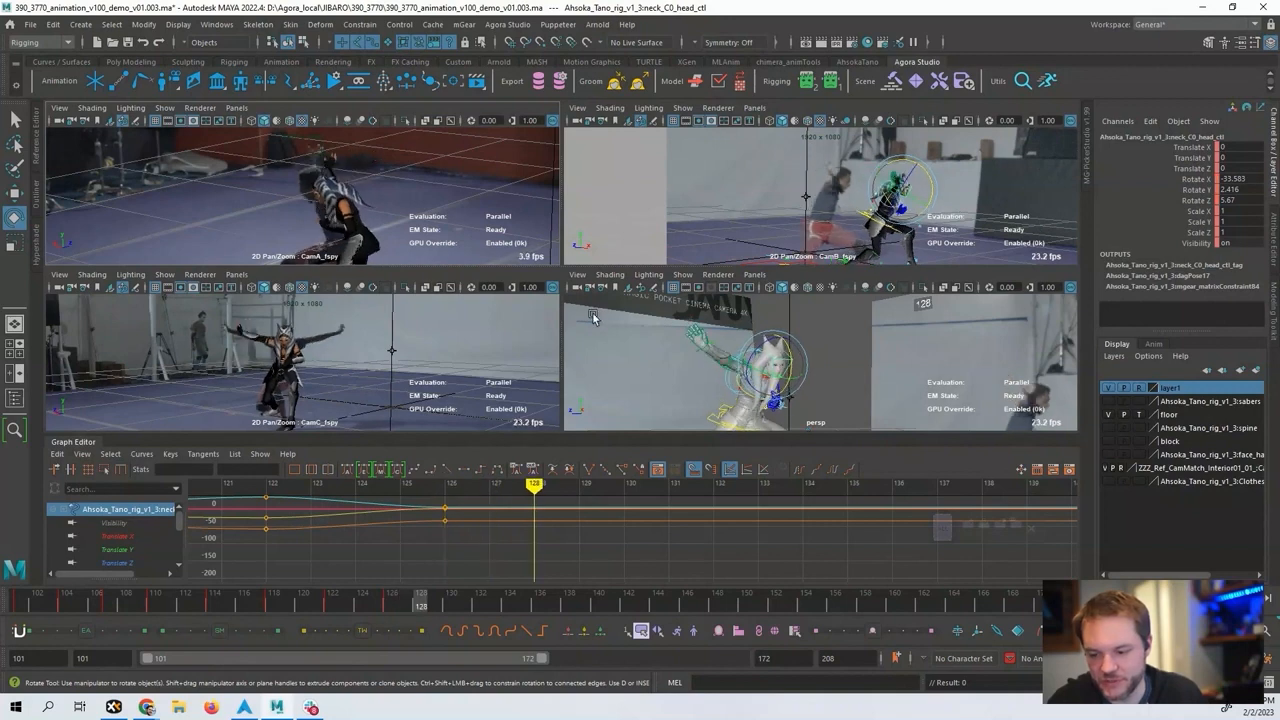
mouse_move(780, 362)
mouse_down()
mouse_move(766, 344)
mouse_move(773, 370)
mouse_move(757, 372)
mouse_up()
Rotate and key the head control at frame 130 to X 1.795, Y 14.5, Z -4.862.
key(alt+period)
key(alt+period)
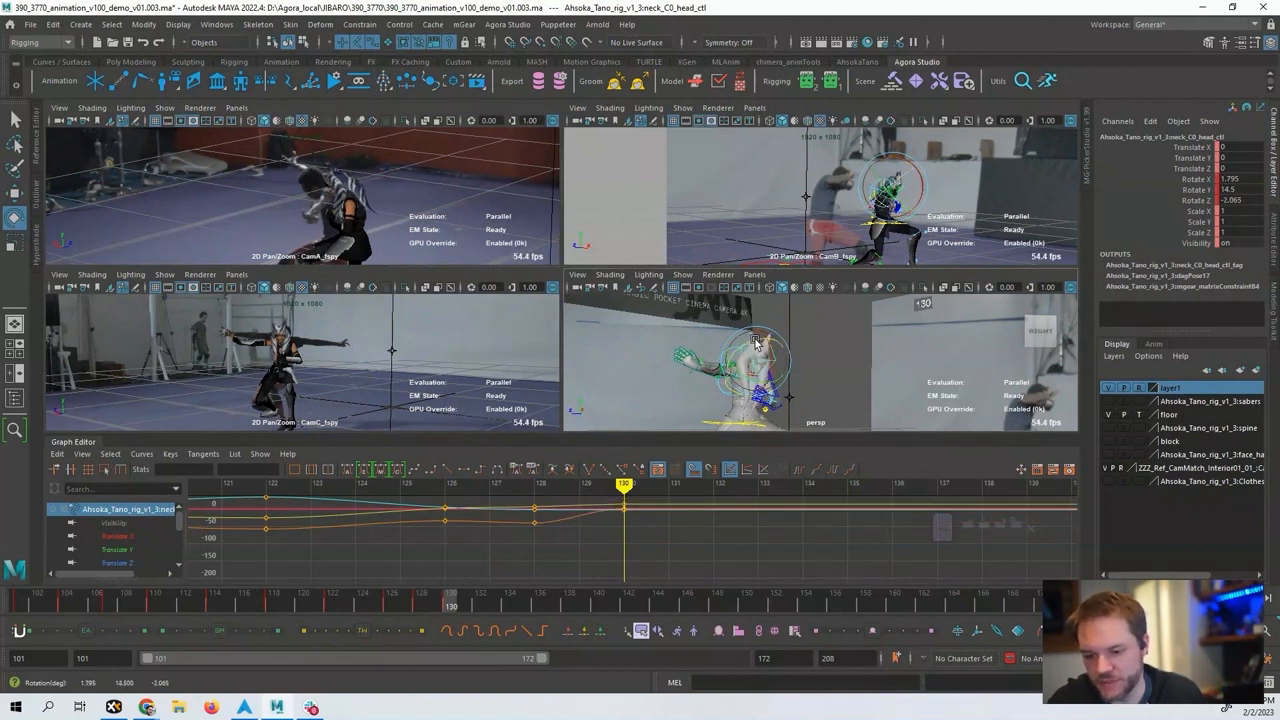
key(s)
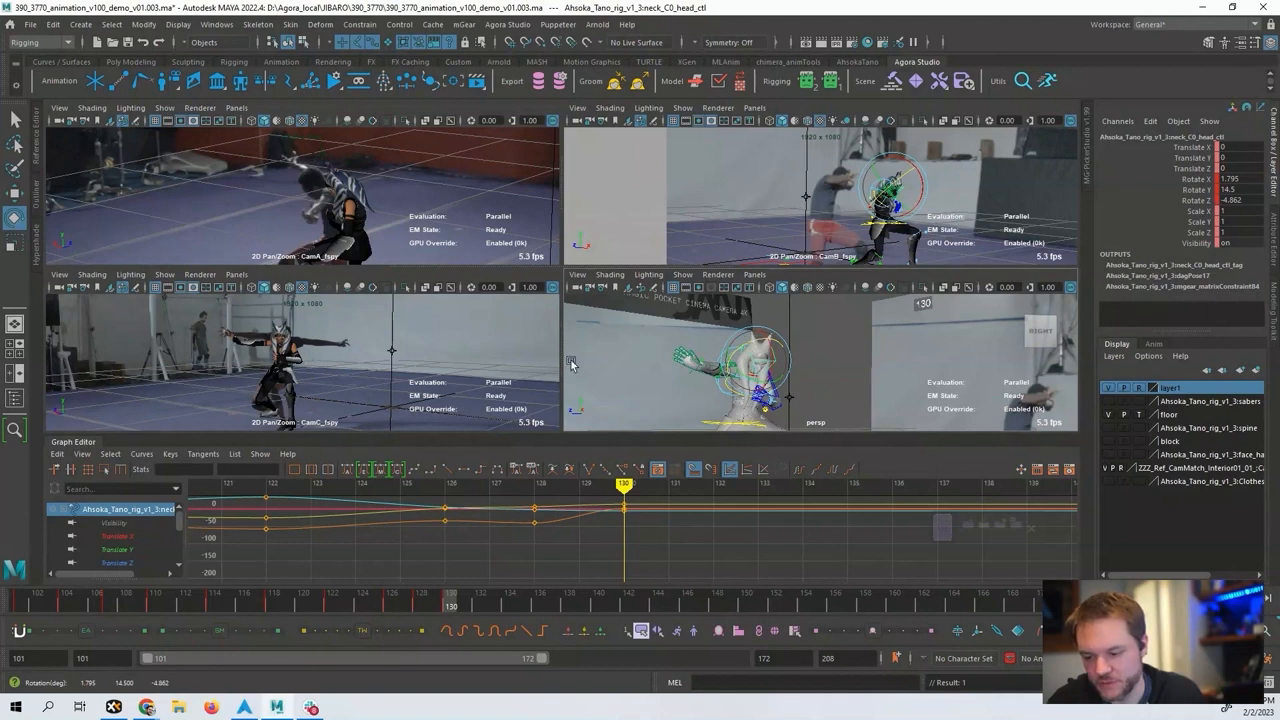
Review the head turn leading into frame 130 against the reference, flipping between the neighbouring keys and frames.
key(comma)
key(period)
key(alt+period)
key(alt+comma)
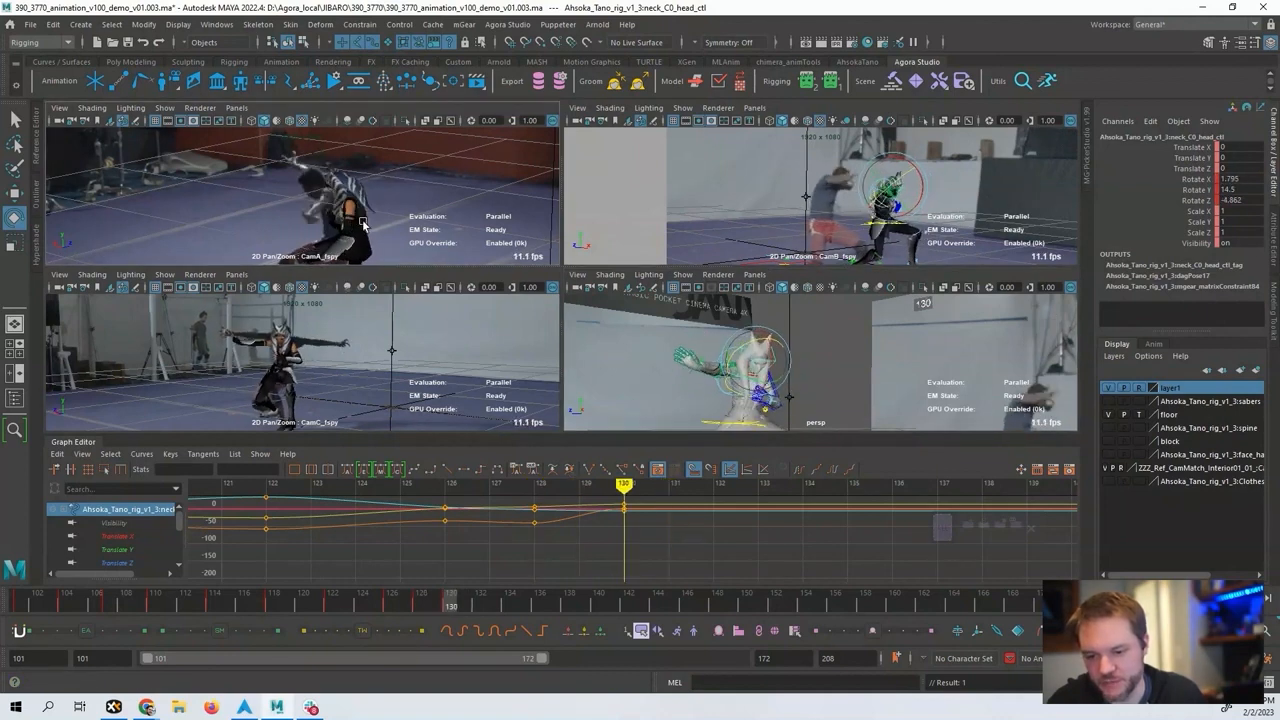
key(comma)
key(comma)
key(period)
key(alt+period)
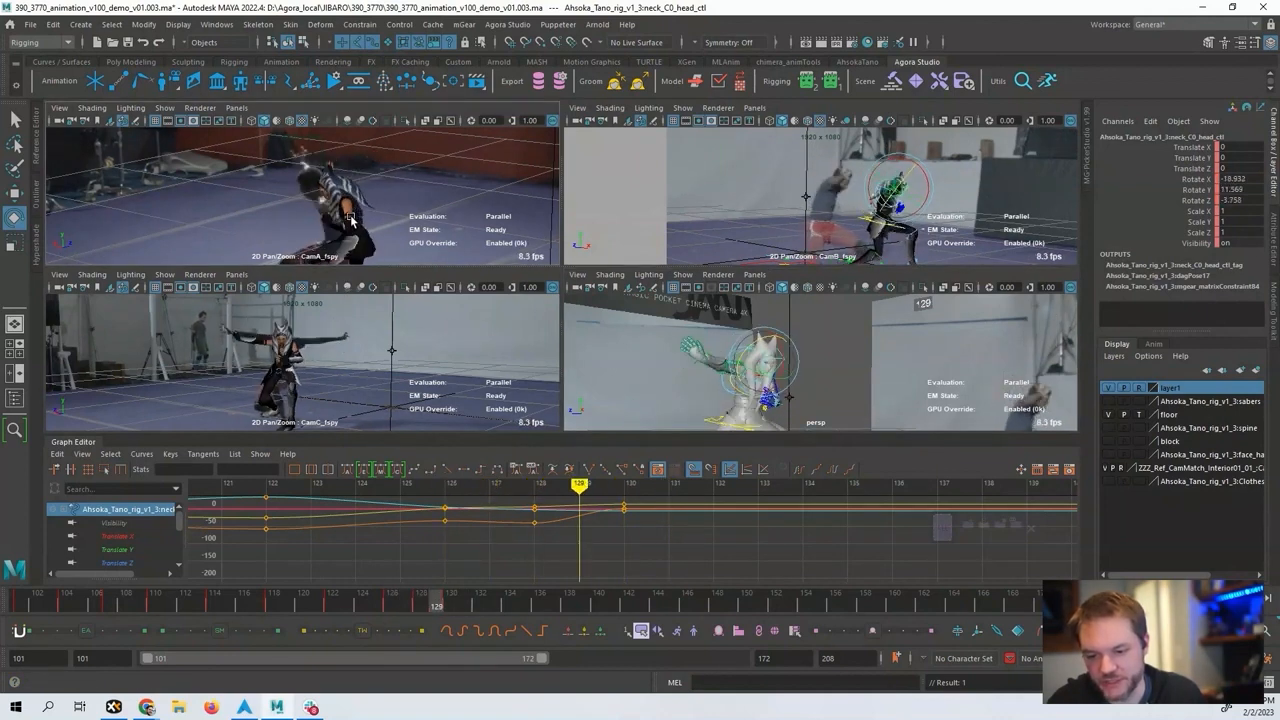
key(period)
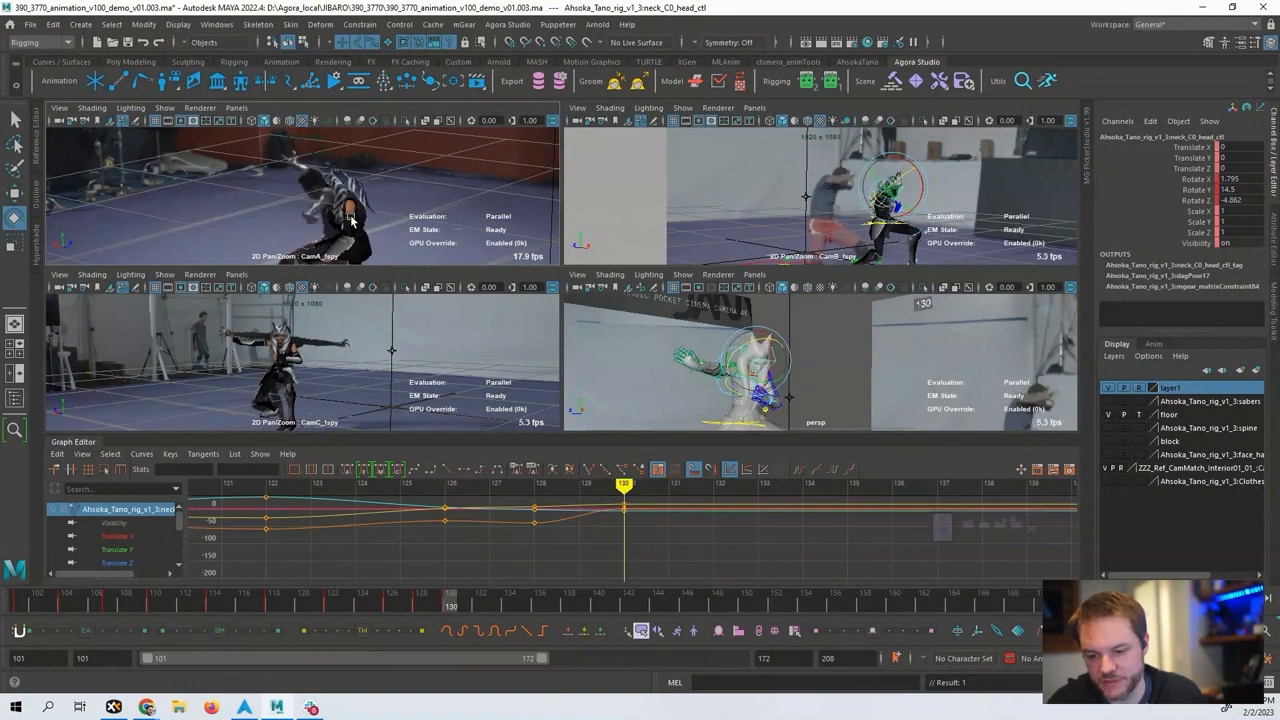
key(comma)
key(period)
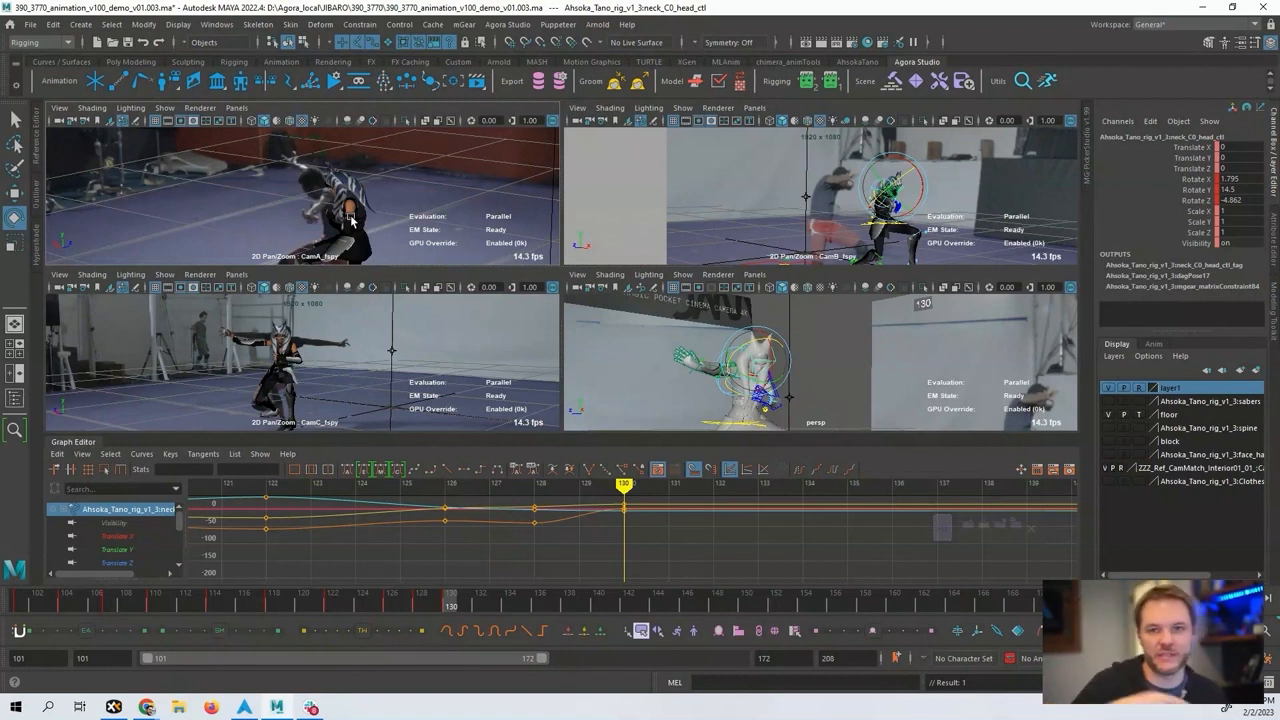
Compare the head pose with the reference footage frame by frame between frames 128 and 134.
alt+middle_drag(641, 549, 549, 546)
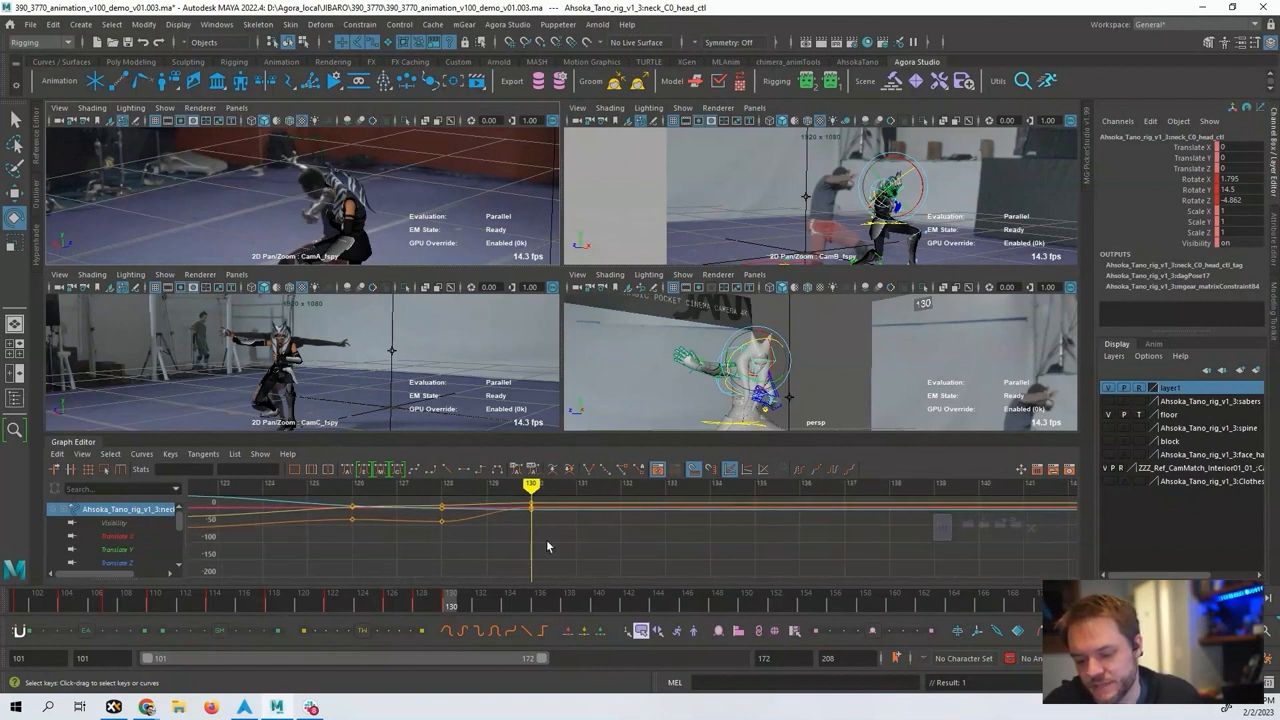
key(alt+comma)
key(alt+comma)
key(alt+period)
key(alt+period)
key(alt+period)
key(alt+period)
key(alt+period)
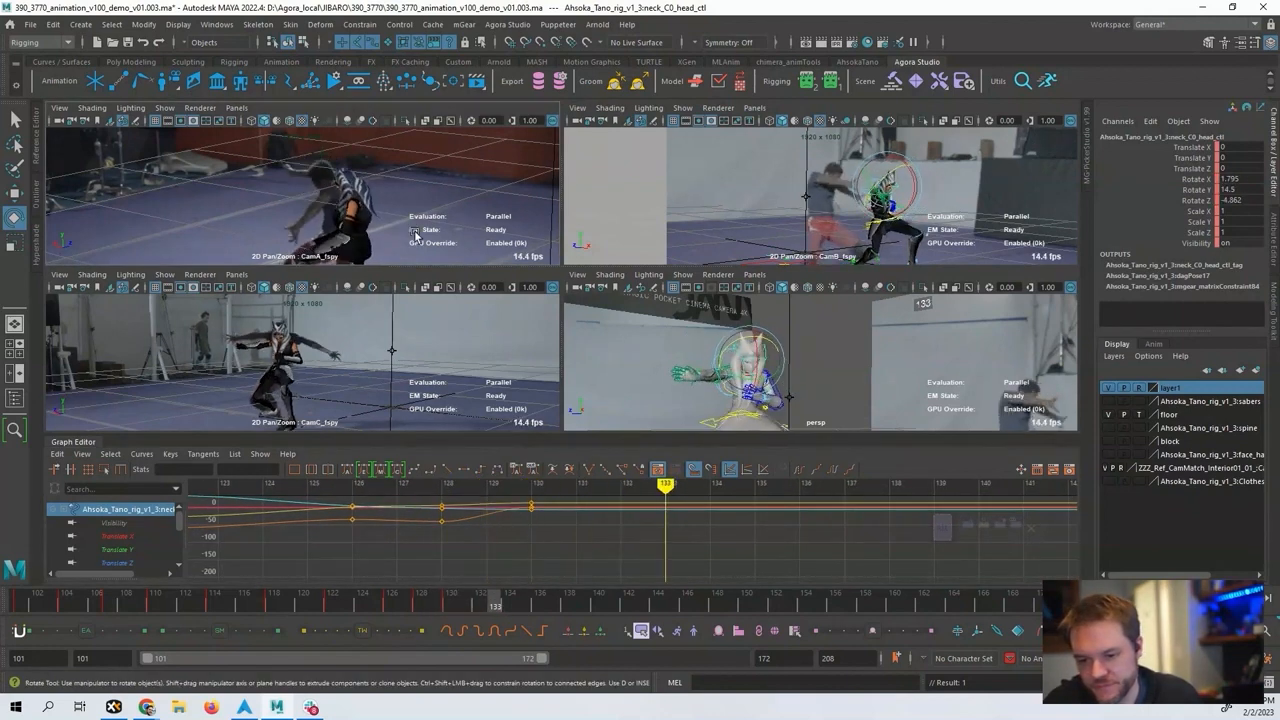
key(alt+comma)
key(alt+comma)
key(alt+comma)
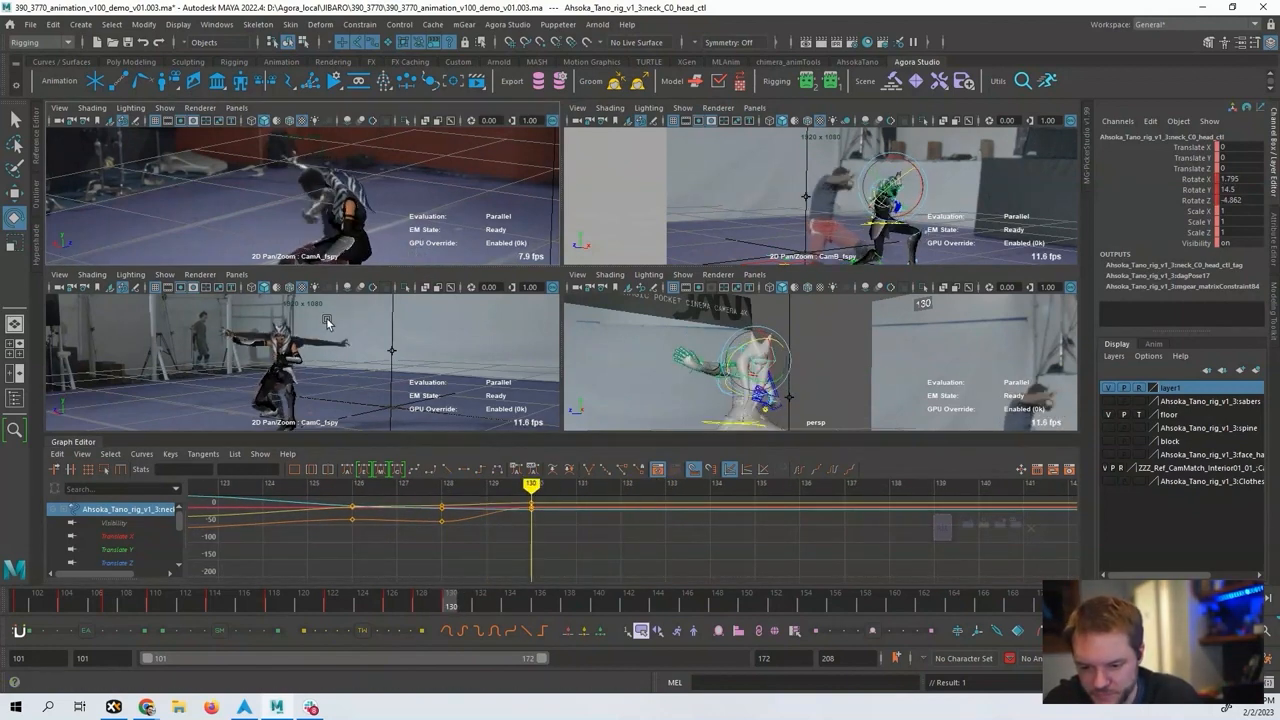
key(alt+comma)
key(alt+comma)
key(alt+period)
key(alt+period)
key(alt+period)
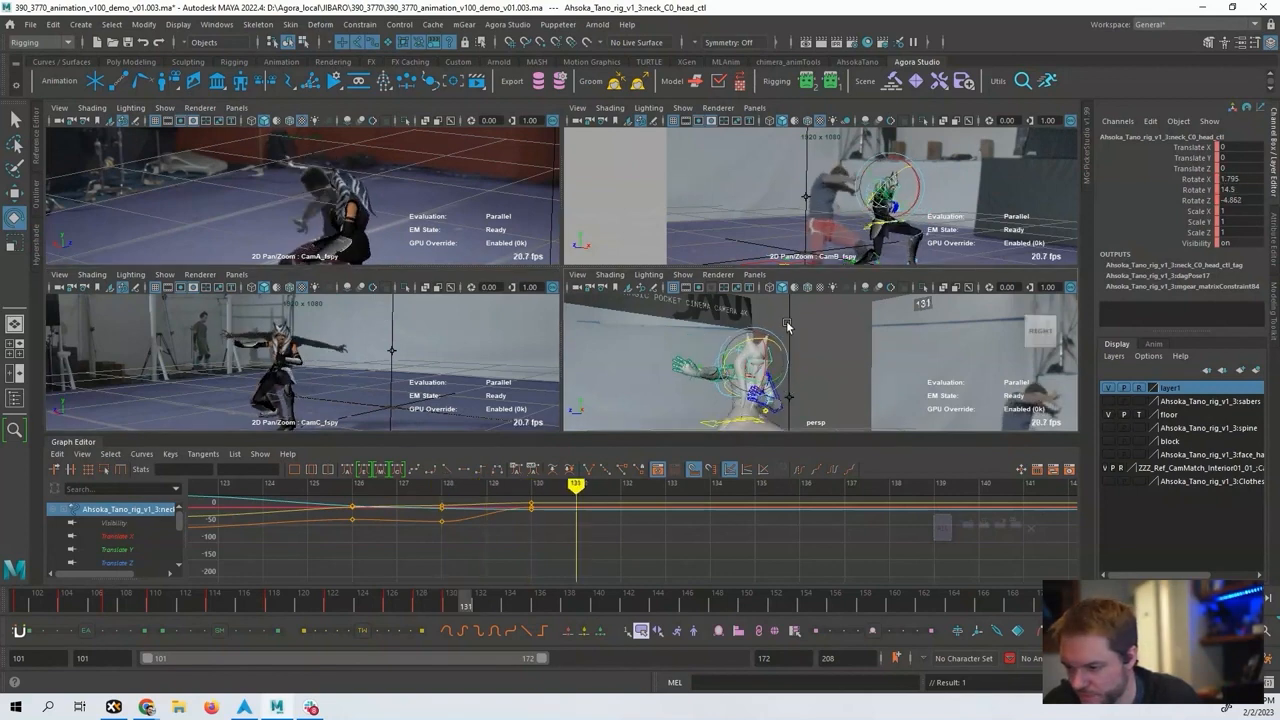
key(alt+comma)
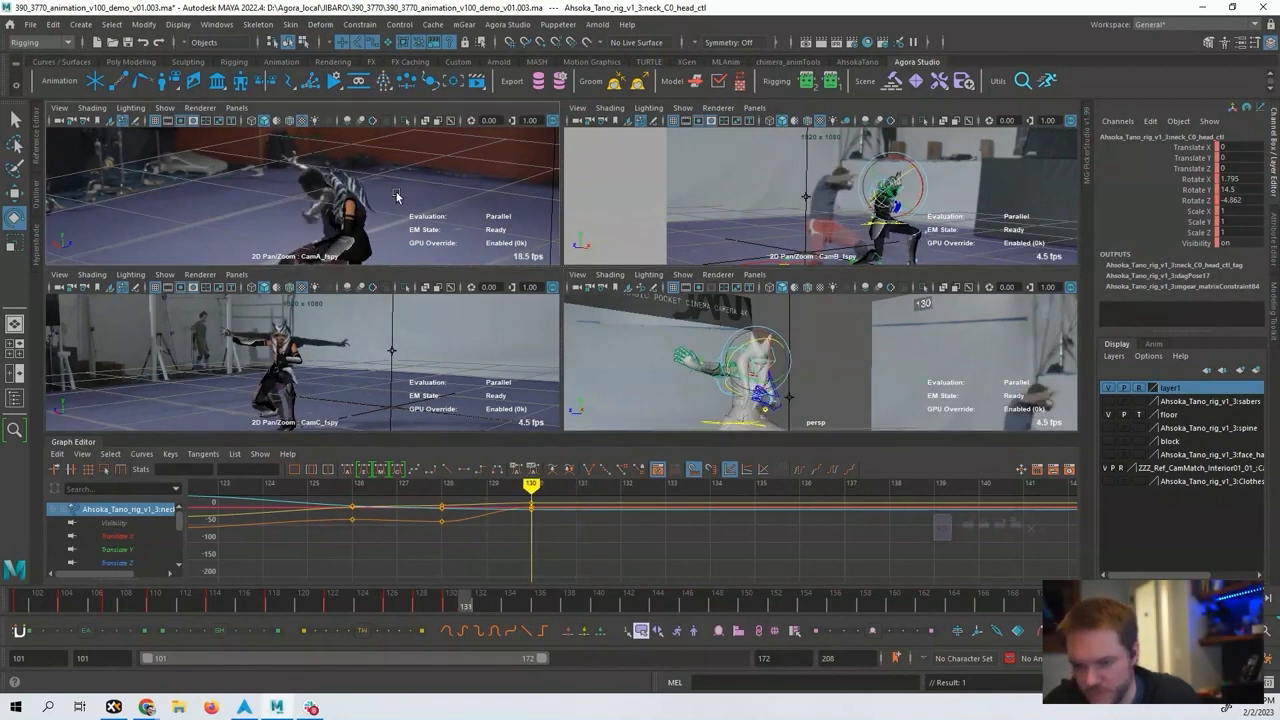
key(alt+period)
key(alt+period)
key(alt+period)
key(alt+period)
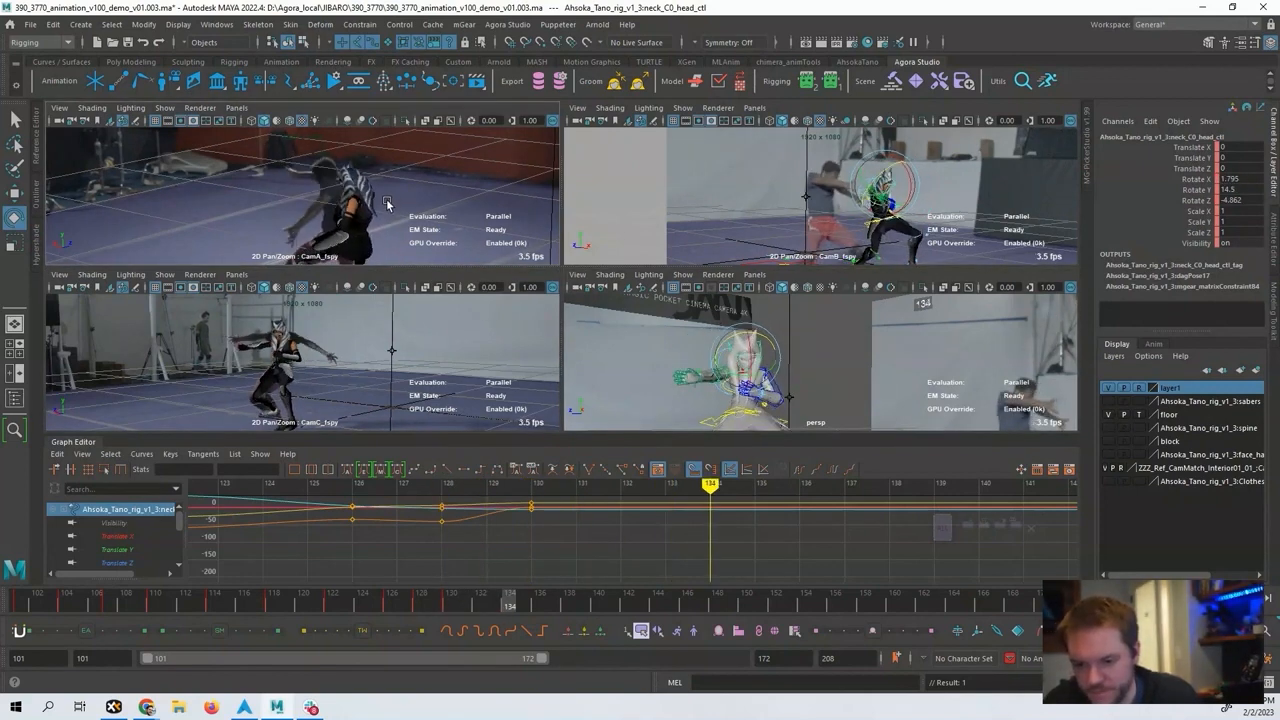
Rotate the head control at frame 134 to X -28.027, Y 17.247, Z -5.507, and shift the world control to Translate X 70.35.
drag(748, 360, 747, 379)
alt+middle_drag(760, 400, 711, 322)
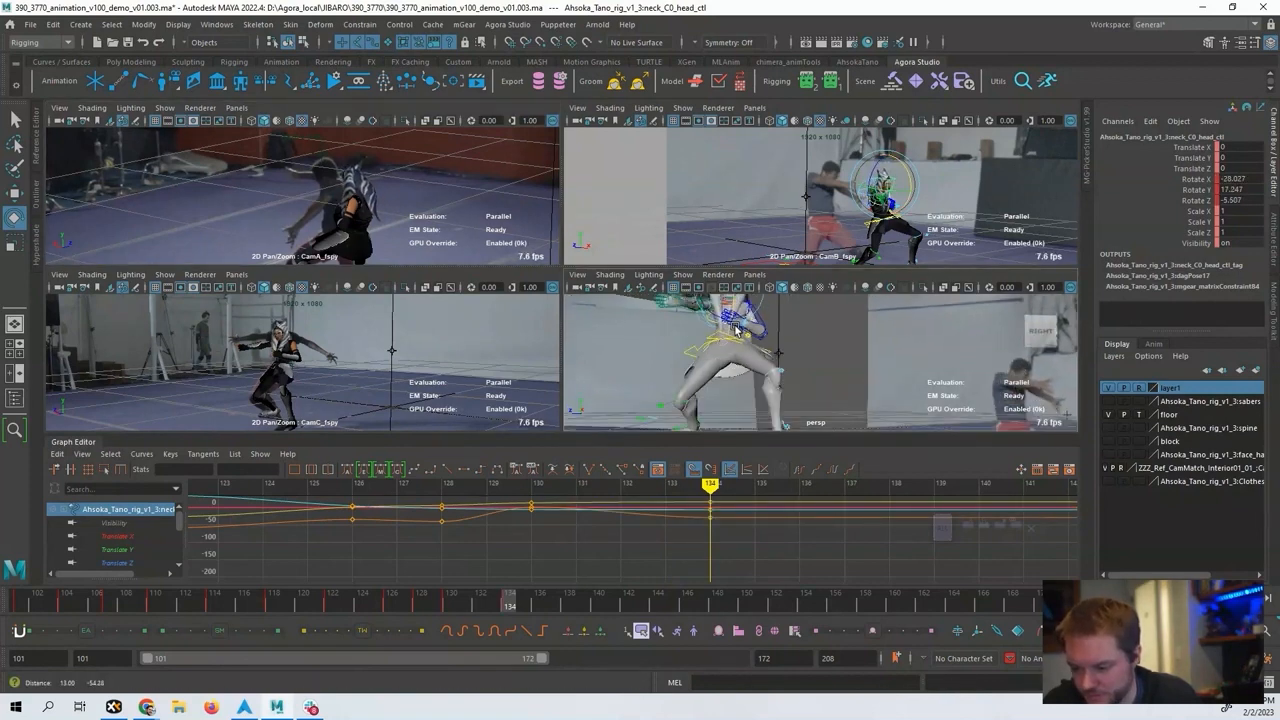
alt+drag(711, 340, 735, 410)
alt+middle_drag(735, 410, 703, 354)
click(704, 355)
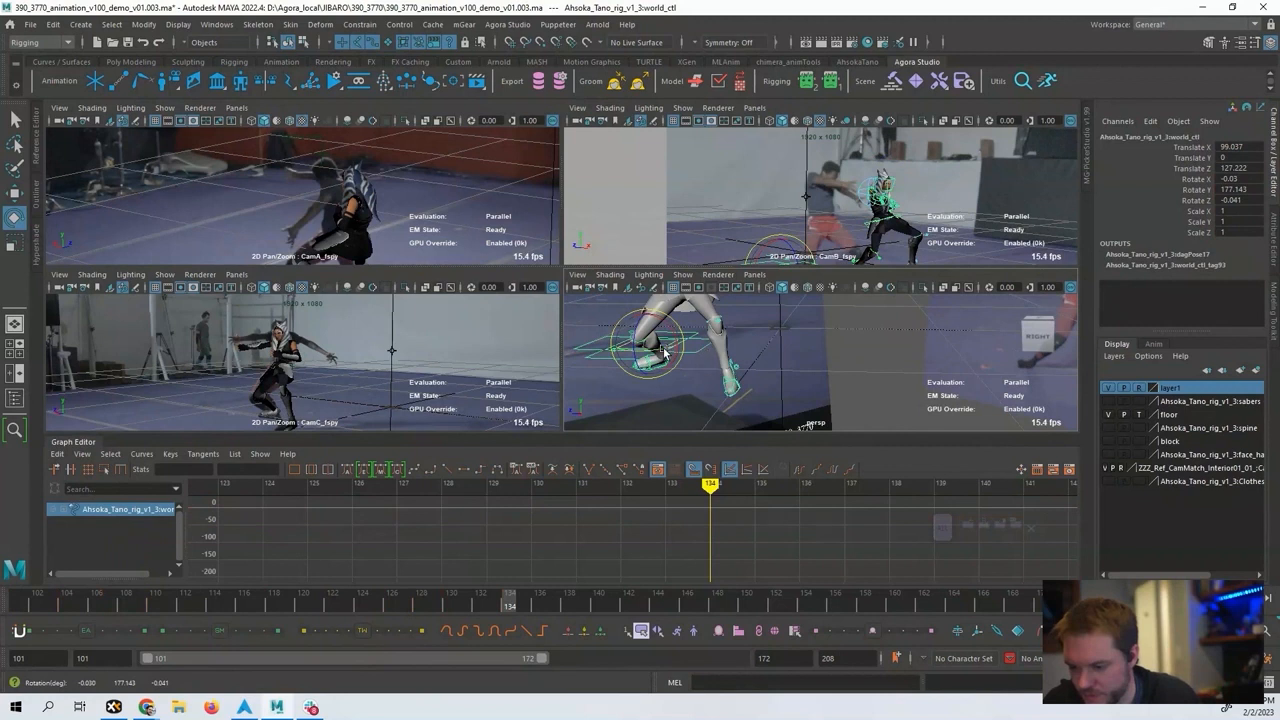
key(w)
drag(645, 350, 649, 347)
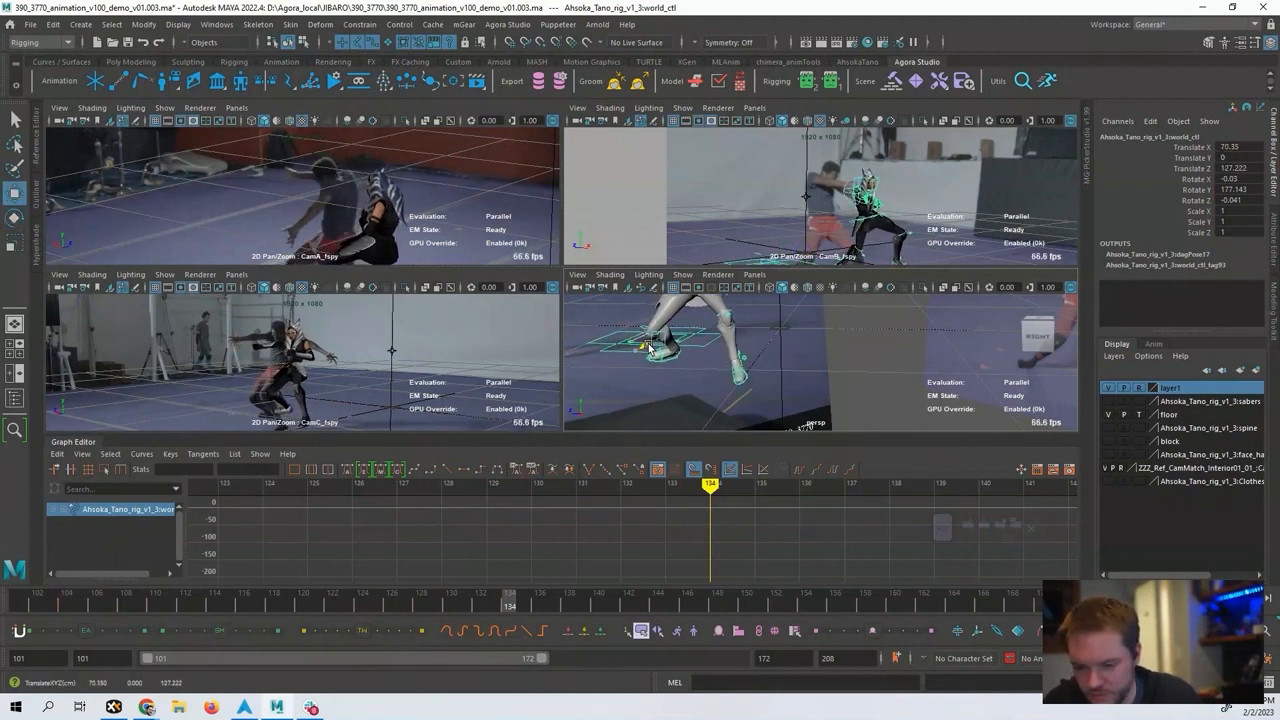
Rotate and key the head control at frame 134 to X 1.41, Y 9.006, Z -14.181.
alt+middle_drag(709, 337, 726, 374)
alt+middle_drag(732, 310, 722, 368)
click(707, 346)
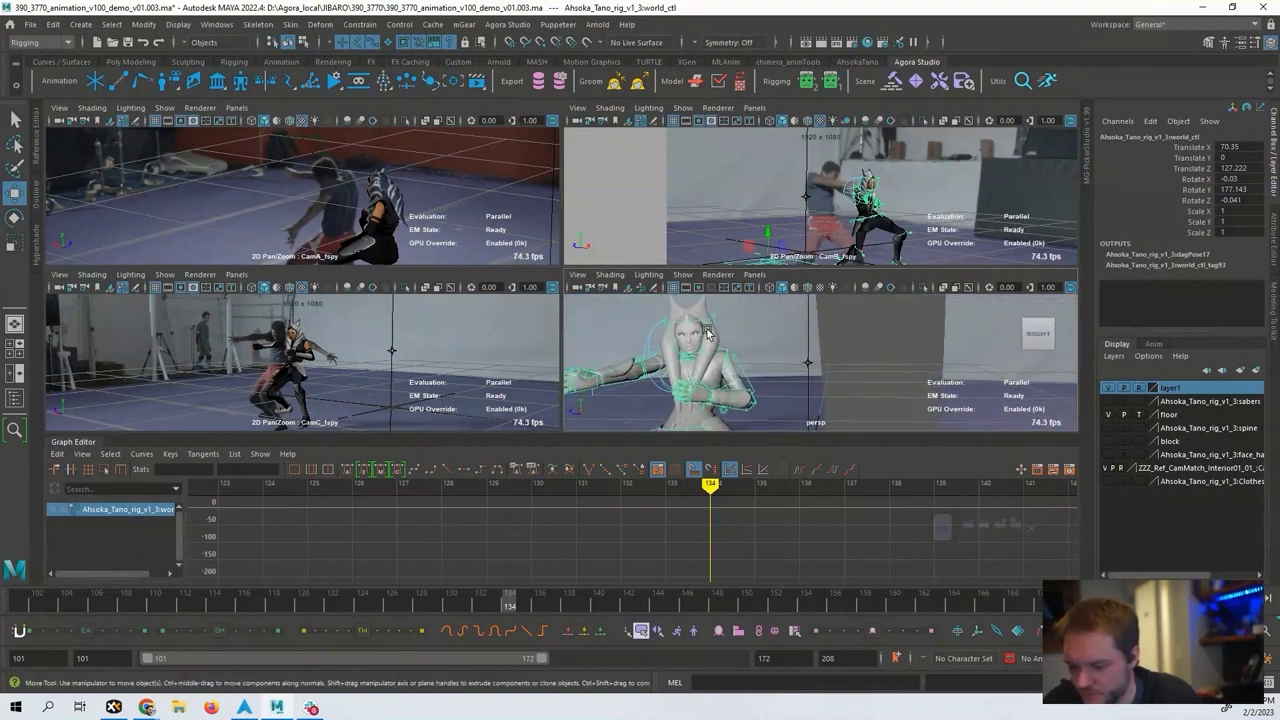
key(e)
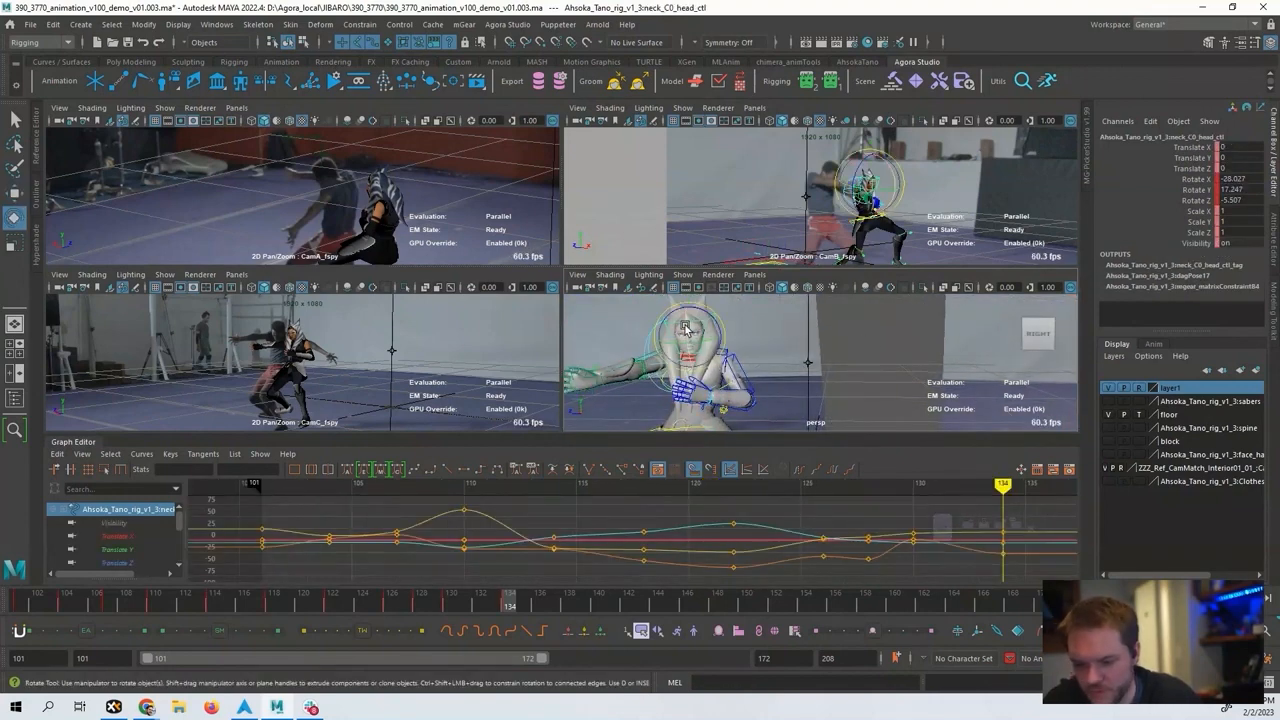
drag(690, 332, 713, 316)
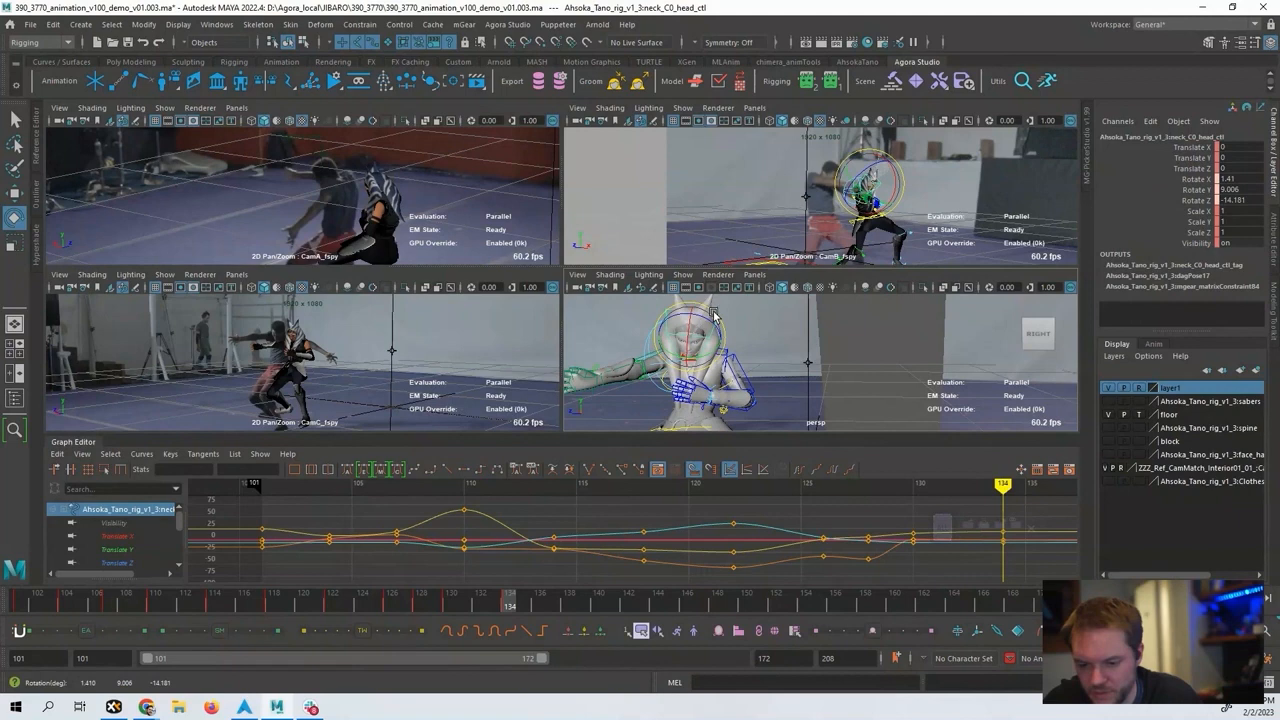
key(shift+e)
Rotate and key the head control at frame 130 to X 8.49, Y 11.553, Z -23.828.
alt+middle_drag(939, 557, 525, 524)
key(comma)
key(alt+period)
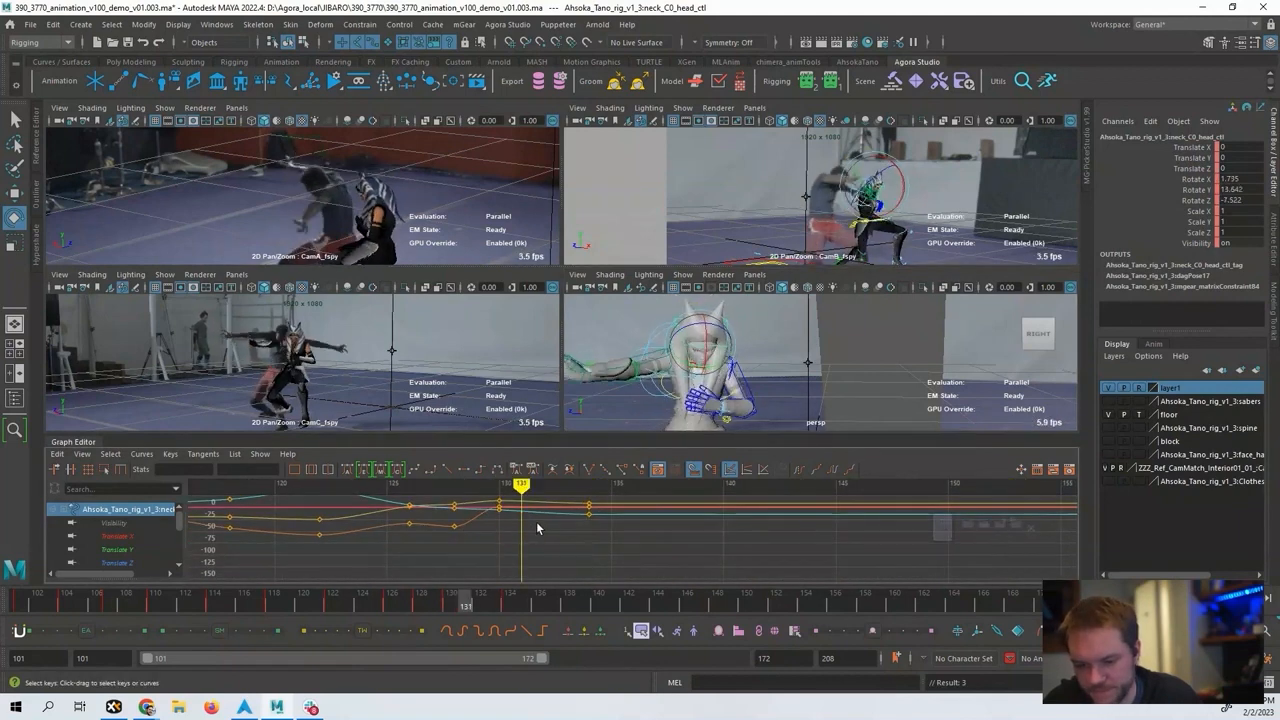
key(alt+comma)
drag(696, 333, 709, 330)
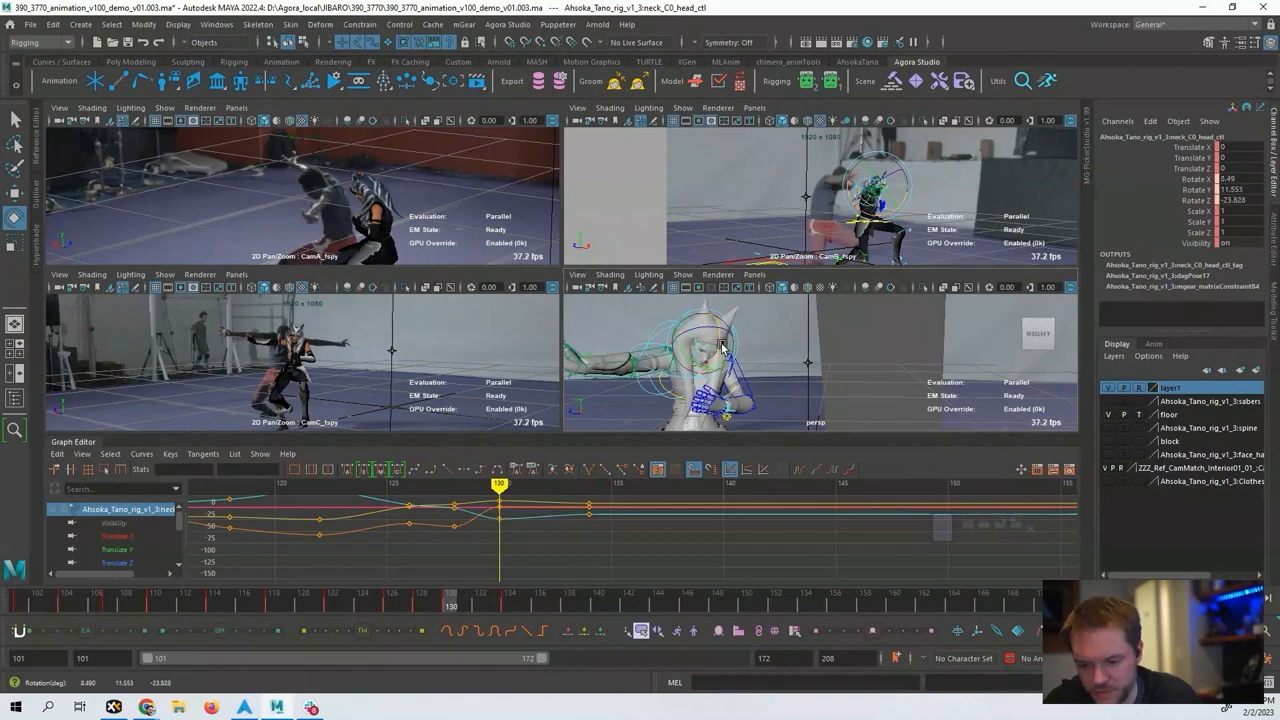
key(shift+e)
Examine the head pose frame by frame from 128 to 138 against the reference footage.
key(comma)
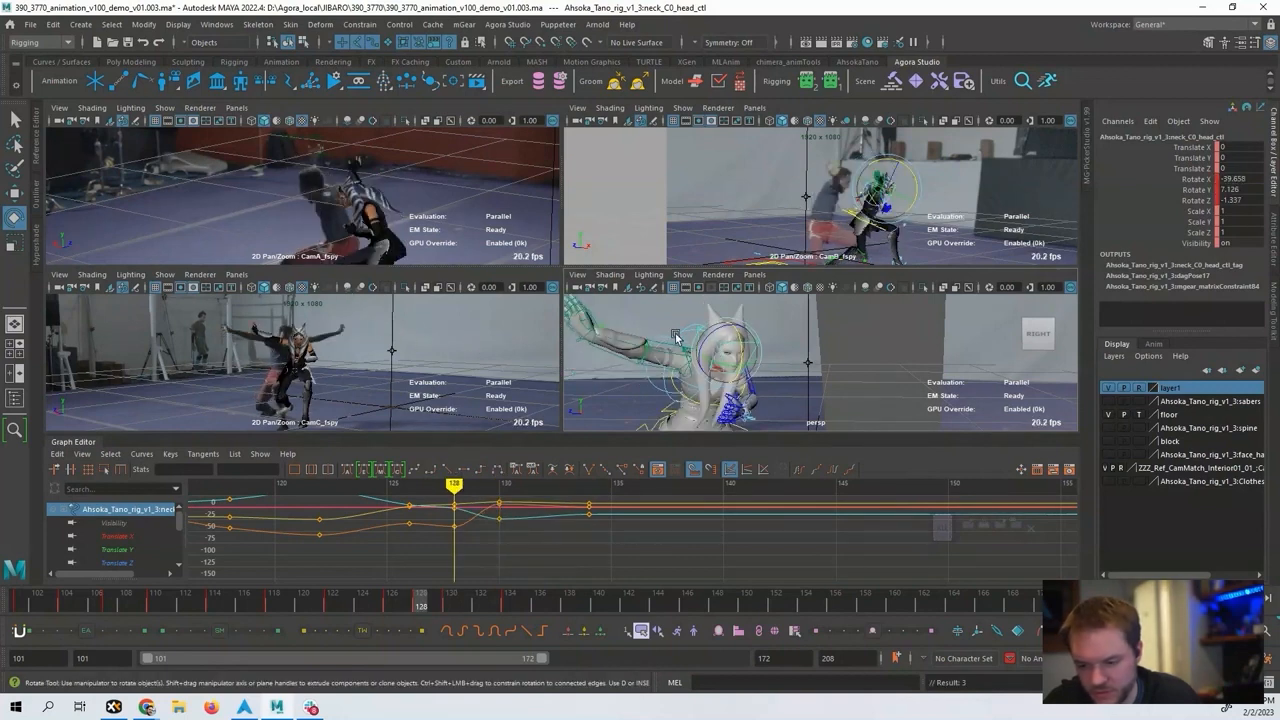
key(alt+period)
key(alt+period)
key(alt+period)
key(alt+period)
key(alt+period)
key(alt+period)
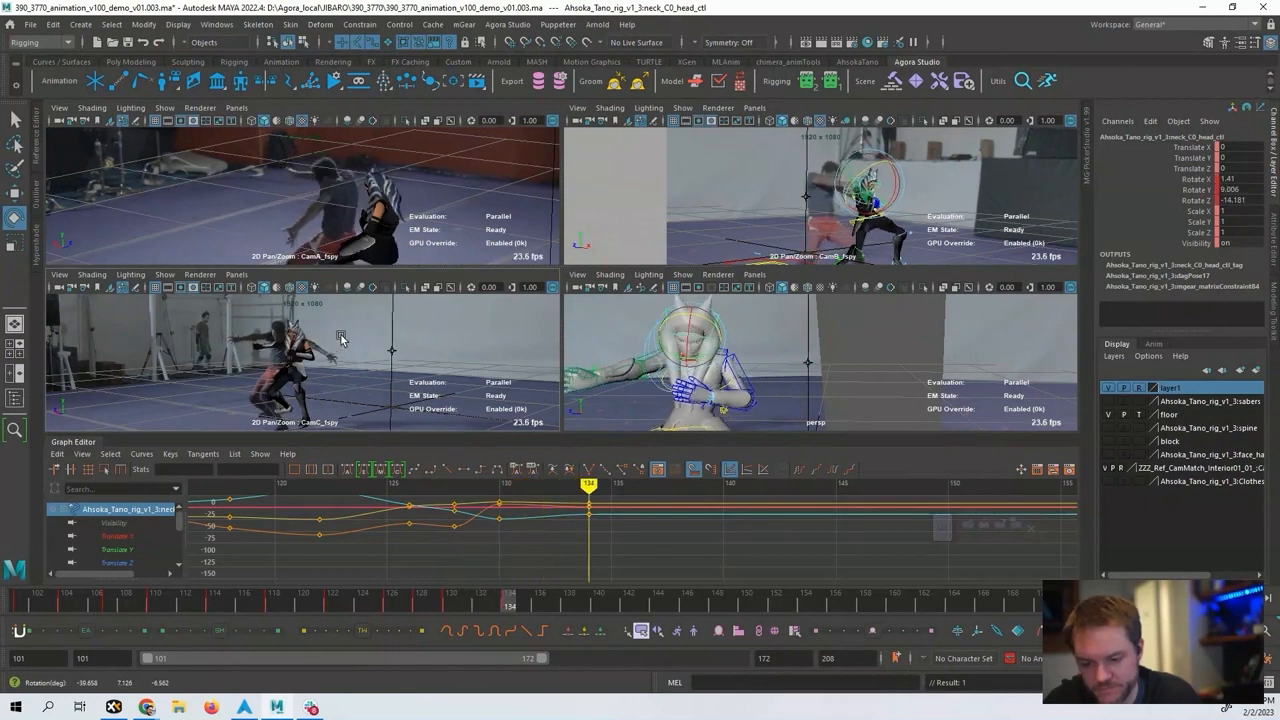
key(alt+period)
key(alt+period)
key(alt+period)
key(alt+period)
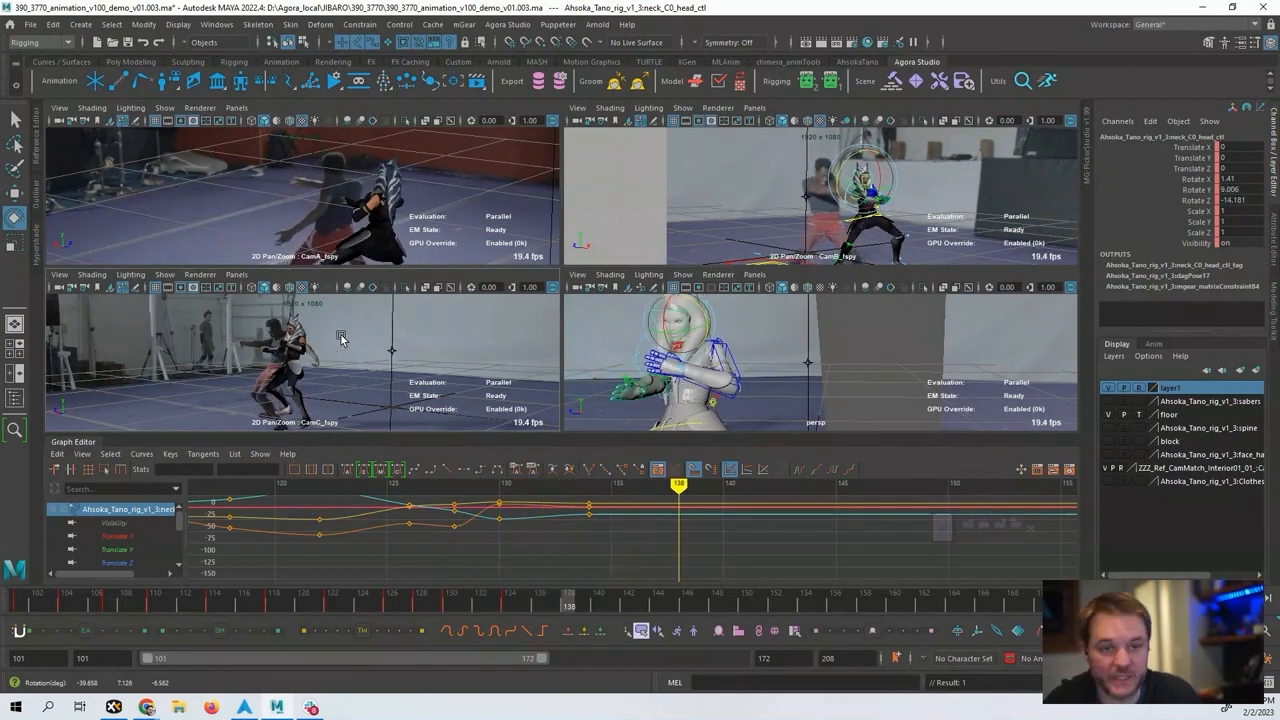
key(comma)
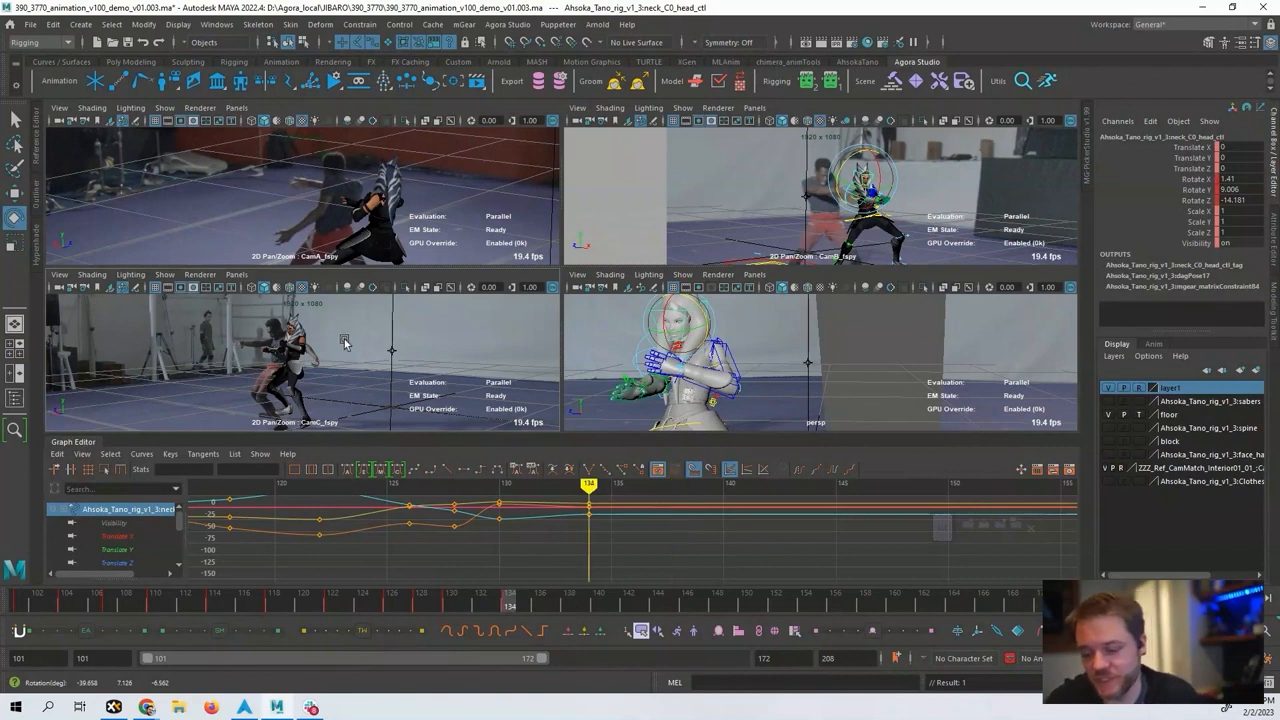
Rotate and key the head control at frame 137 to X 6.144, Y 11.73, Z -7.634.
click(686, 348)
key(alt+period)
key(alt+period)
key(alt+period)
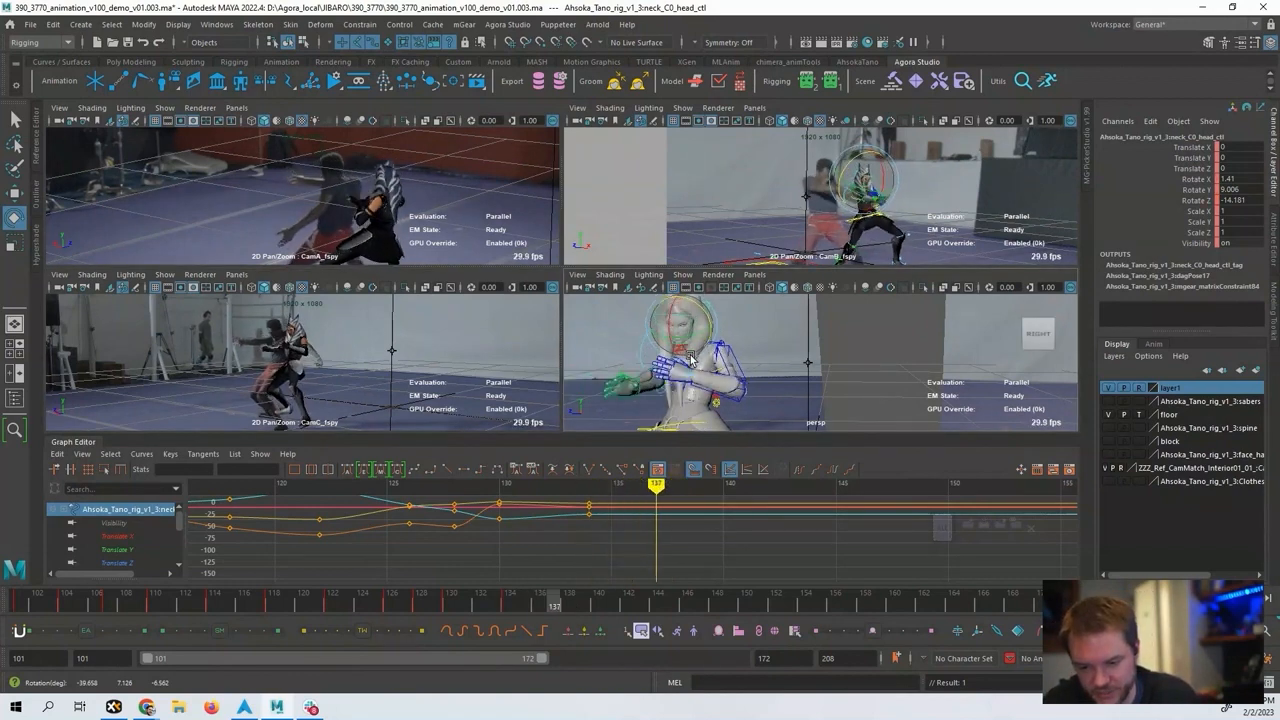
key(comma)
key(alt+period)
key(alt+period)
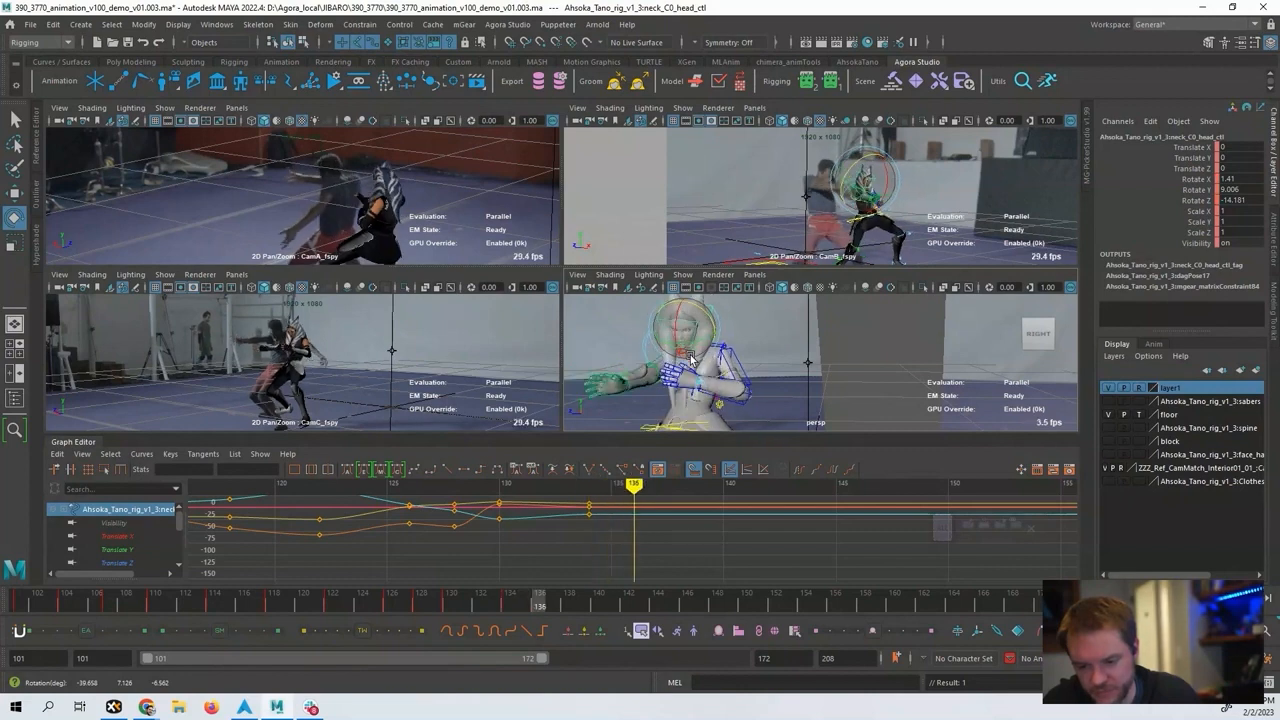
key(alt+period)
key(s)
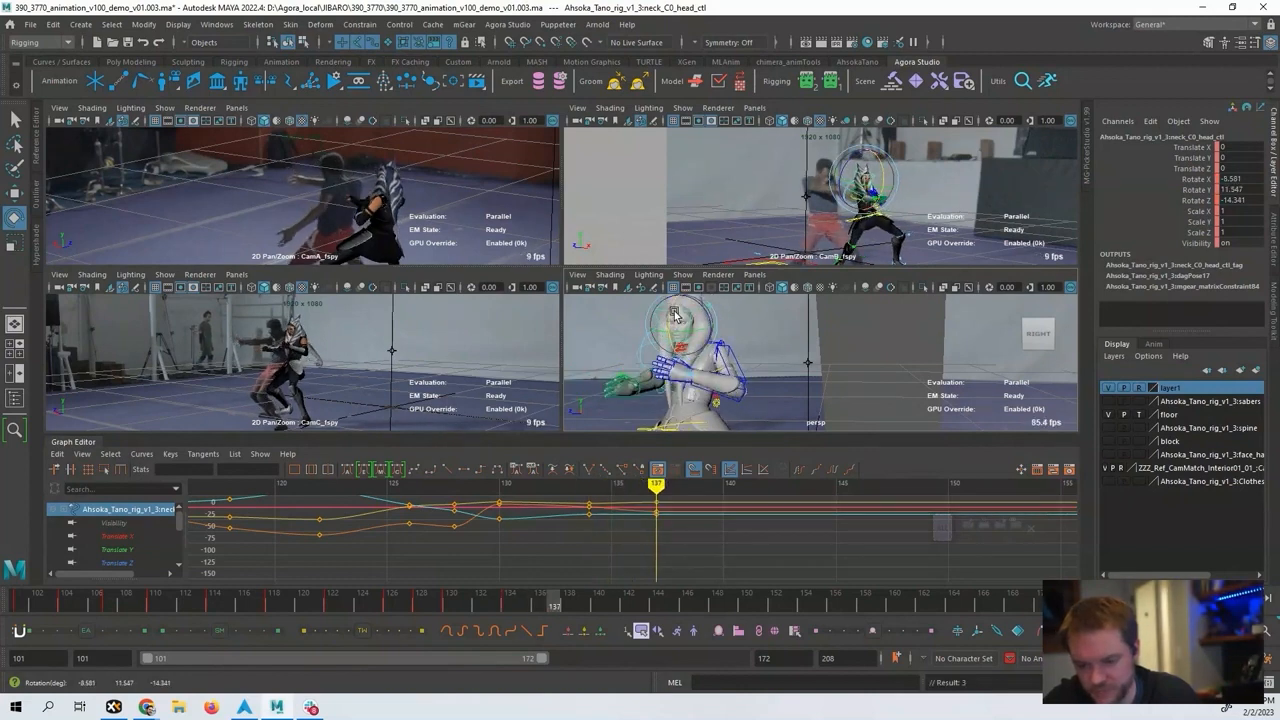
mouse_move(675, 316)
mouse_down()
mouse_move(711, 309)
mouse_move(703, 330)
mouse_move(690, 318)
mouse_move(668, 326)
mouse_up()
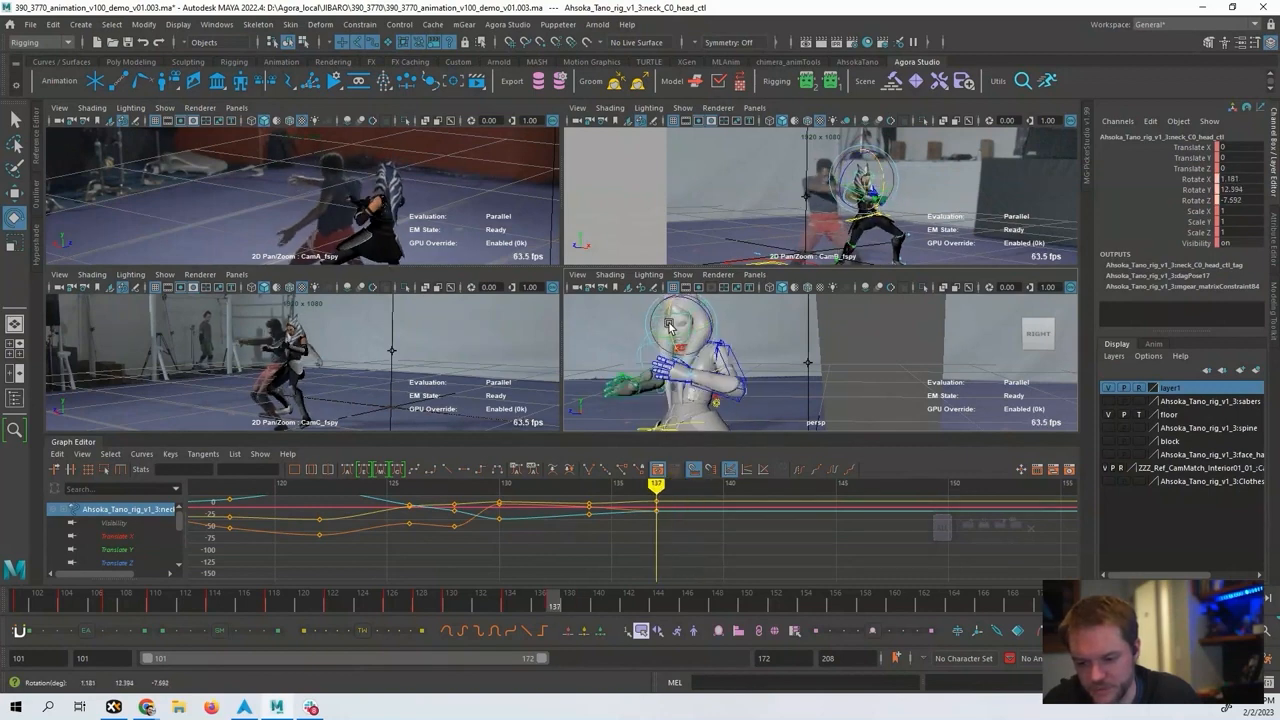
key(s)
Compare the head direction with the performer's from frame 134 through frame 140.
key(comma)
key(alt+period)
key(alt+period)
key(alt+period)
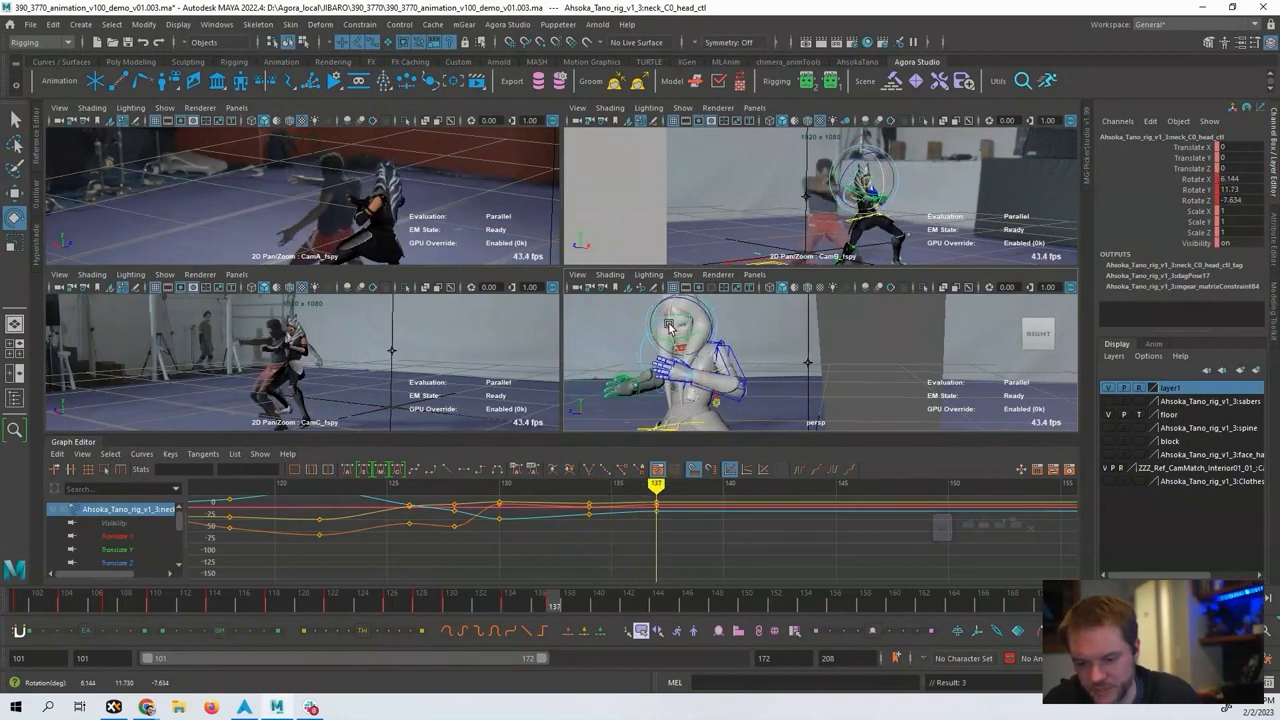
key(alt+period)
key(alt+period)
key(alt+period)
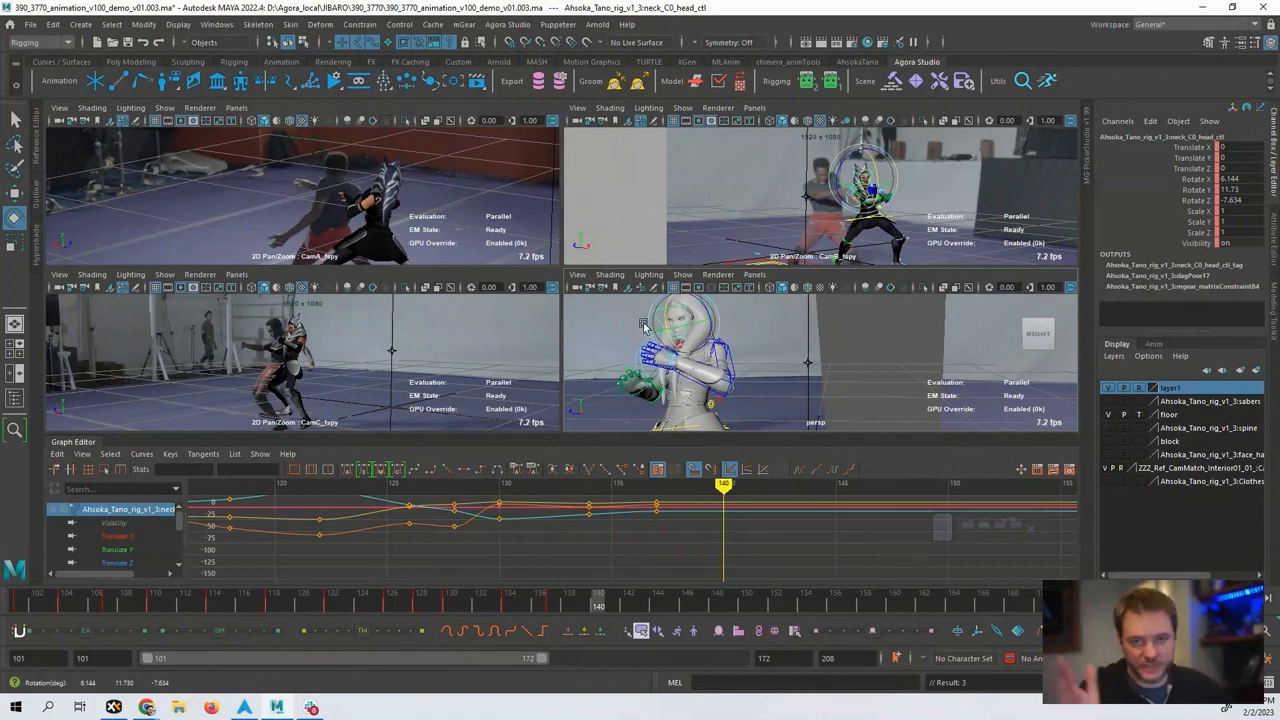
Rotate the head control at frame 140 to X 9.884, Y 6.183, Z -8.385 to match the reference.
alt+middle_drag(724, 526, 540, 529)
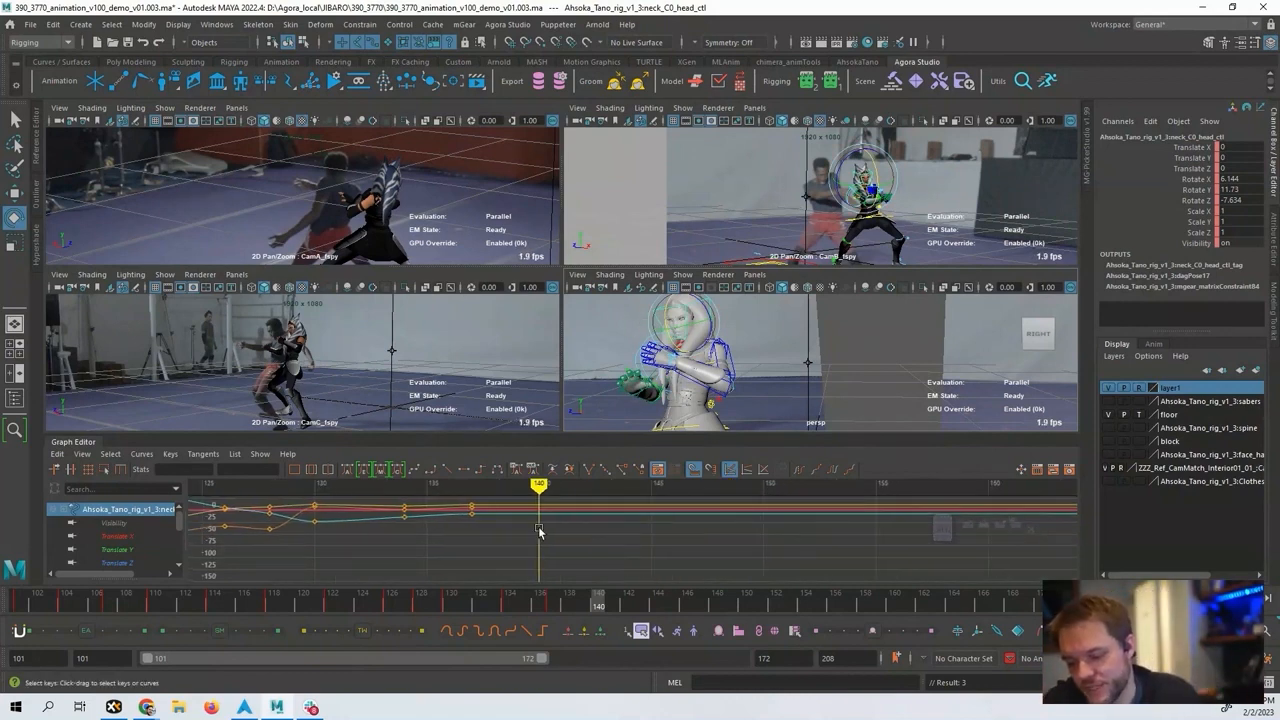
key(comma)
key(alt+period)
key(alt+period)
key(alt+period)
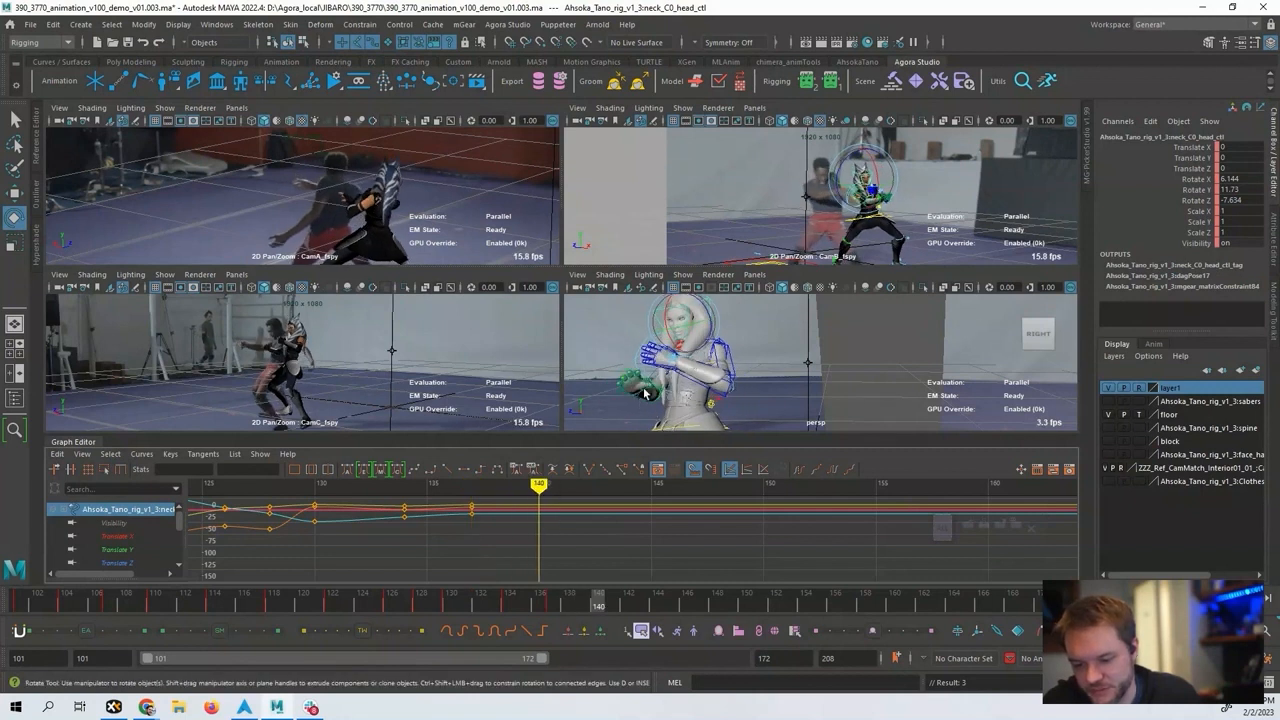
drag(670, 330, 668, 322)
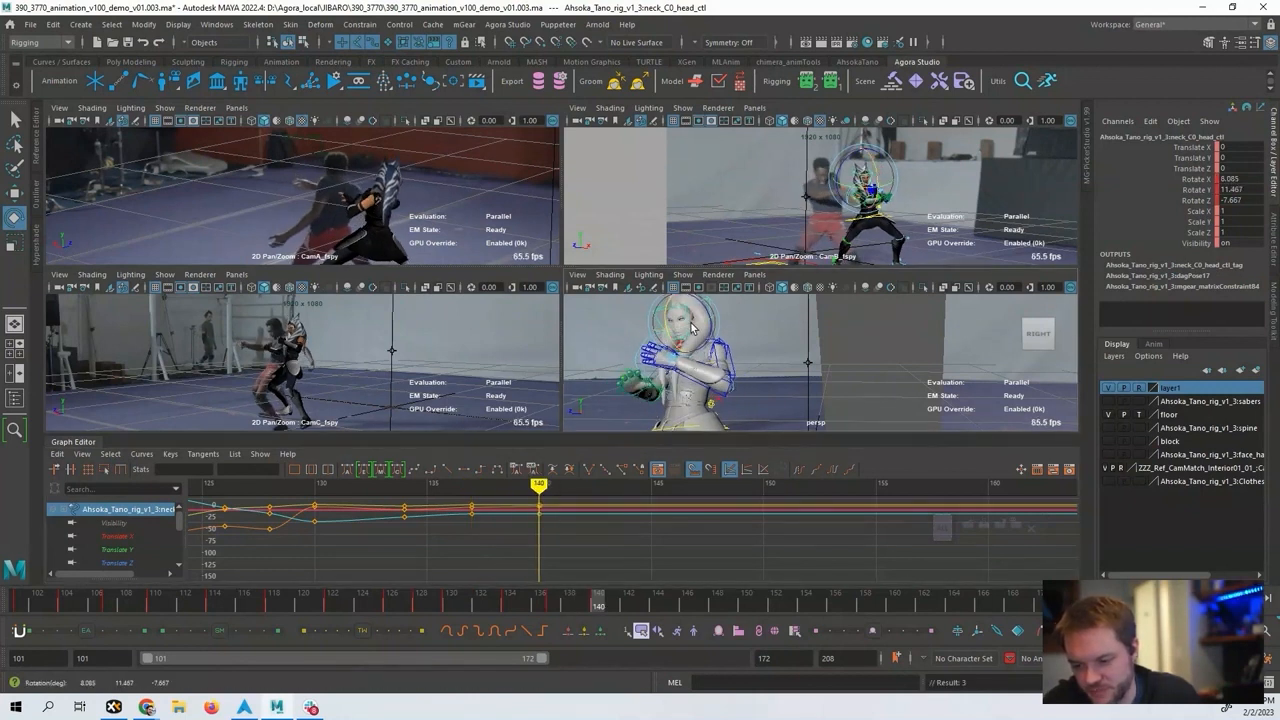
drag(691, 328, 665, 319)
Review the head motion against the reference frame by frame from 137 to 144.
key(comma)
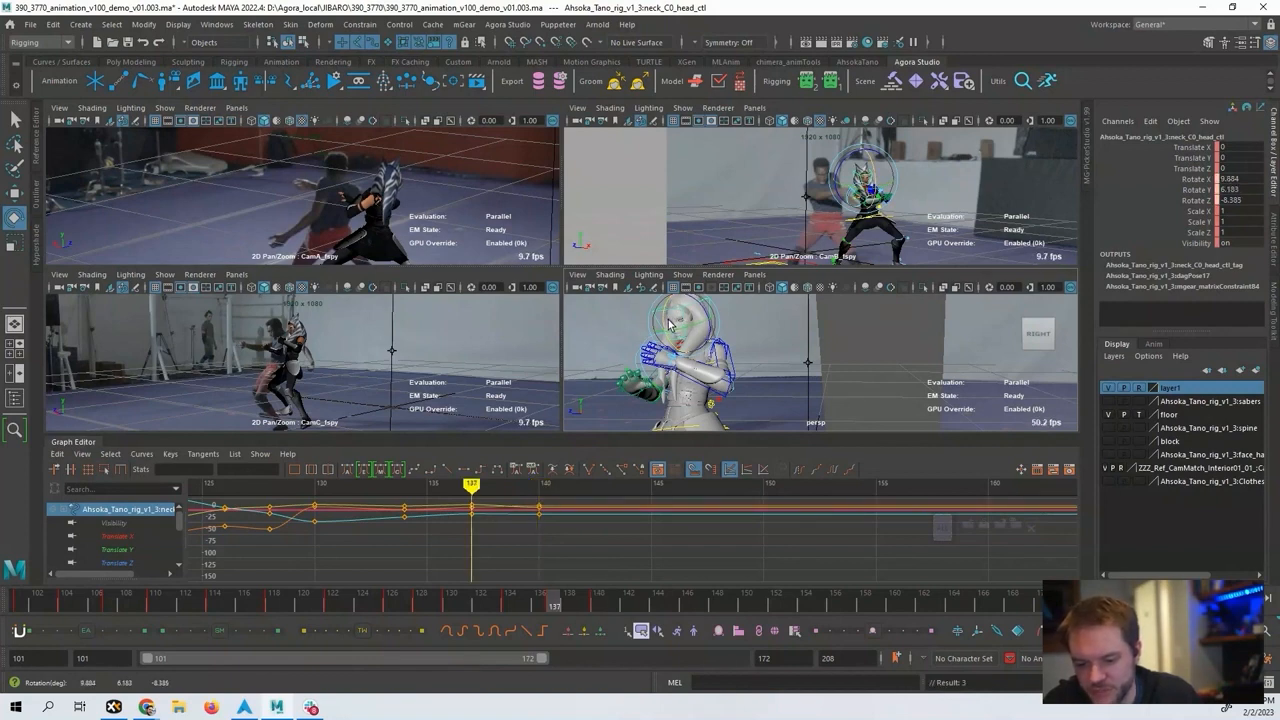
key(alt+period)
key(alt+period)
key(alt+period)
key(alt+period)
key(alt+period)
key(alt+period)
key(alt+period)
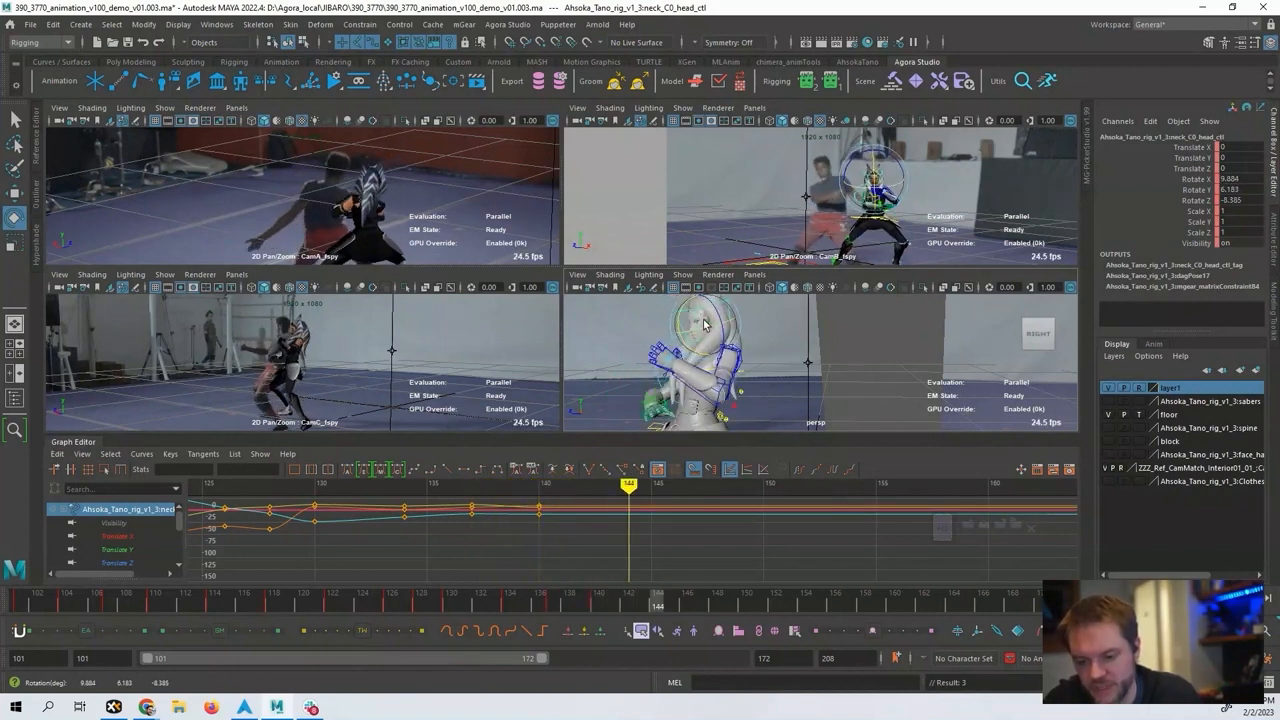
Rotate the head control at frame 143 to X 12.509, Y 1.564, Z 7.709, comparing it with the key at frame 140.
key(alt+comma)
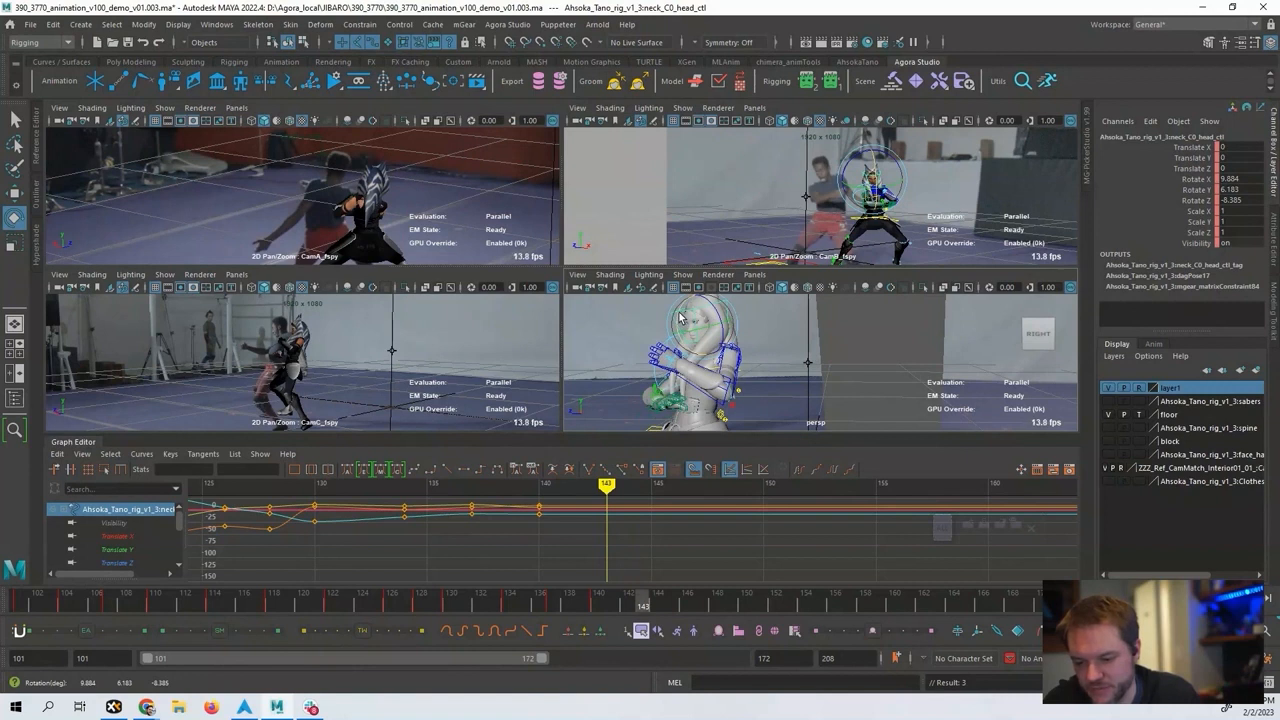
key(alt+comma)
key(alt+period)
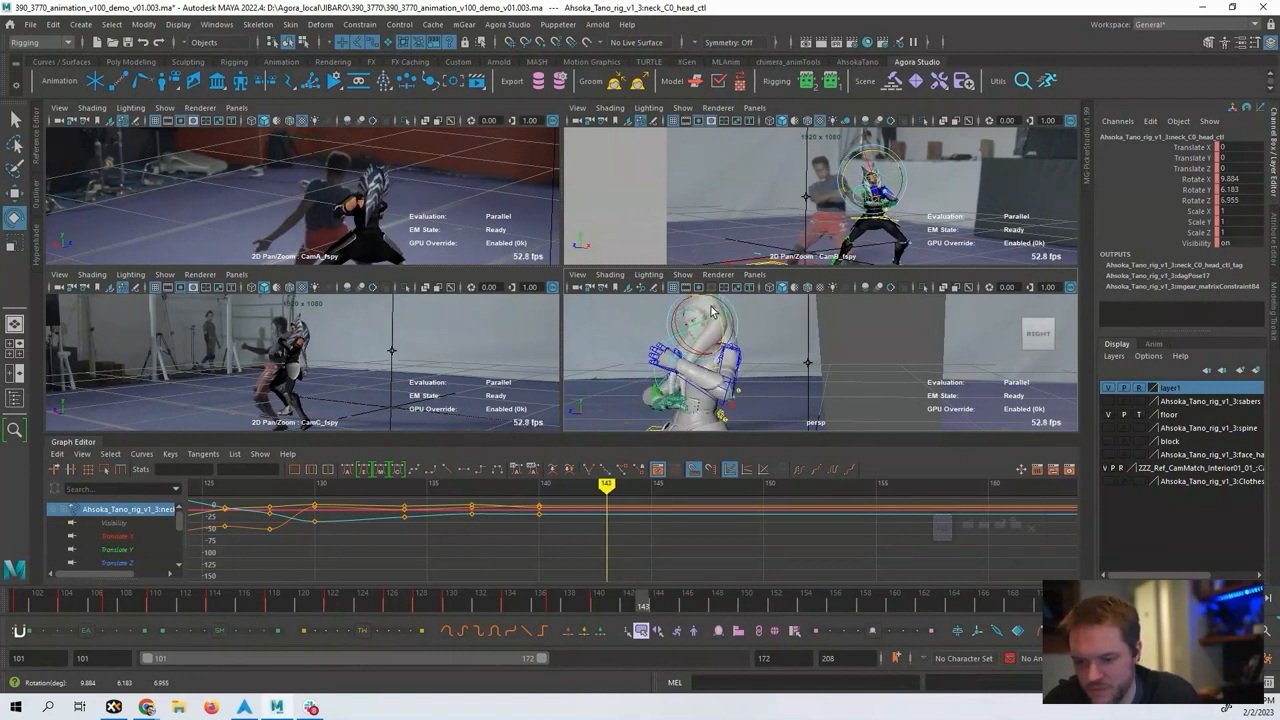
drag(711, 310, 715, 317)
key(comma)
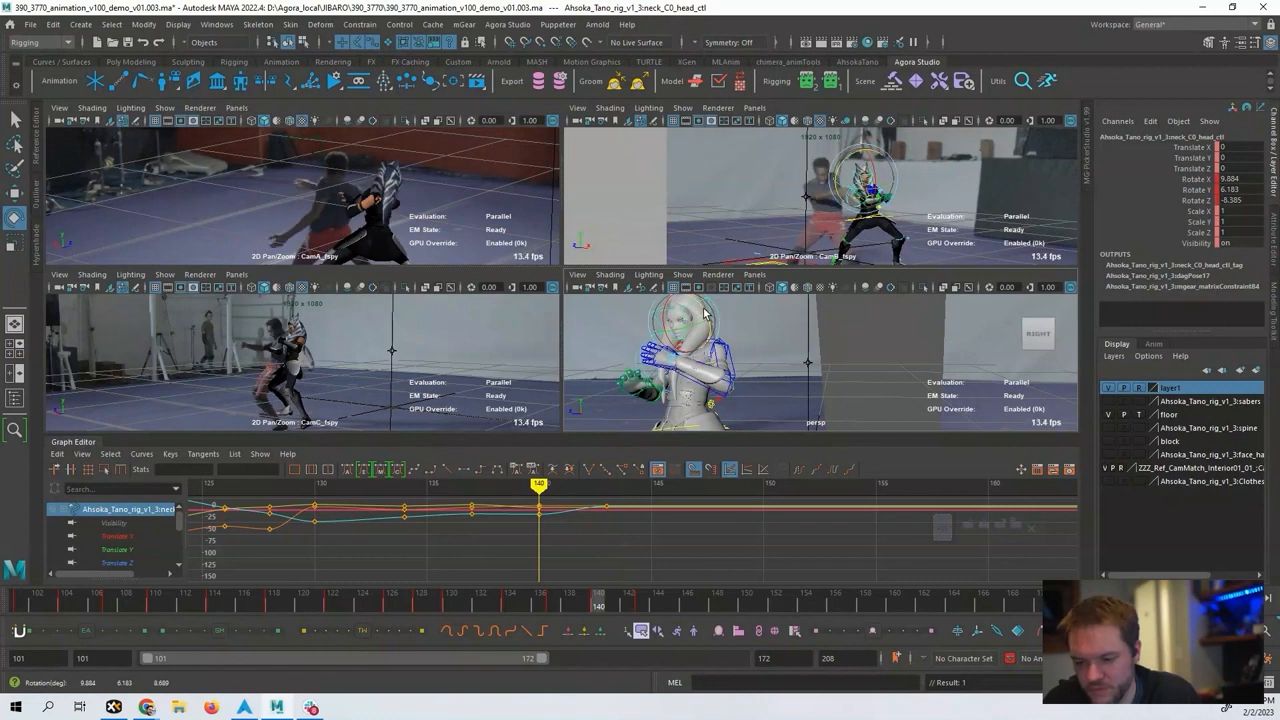
key(period)
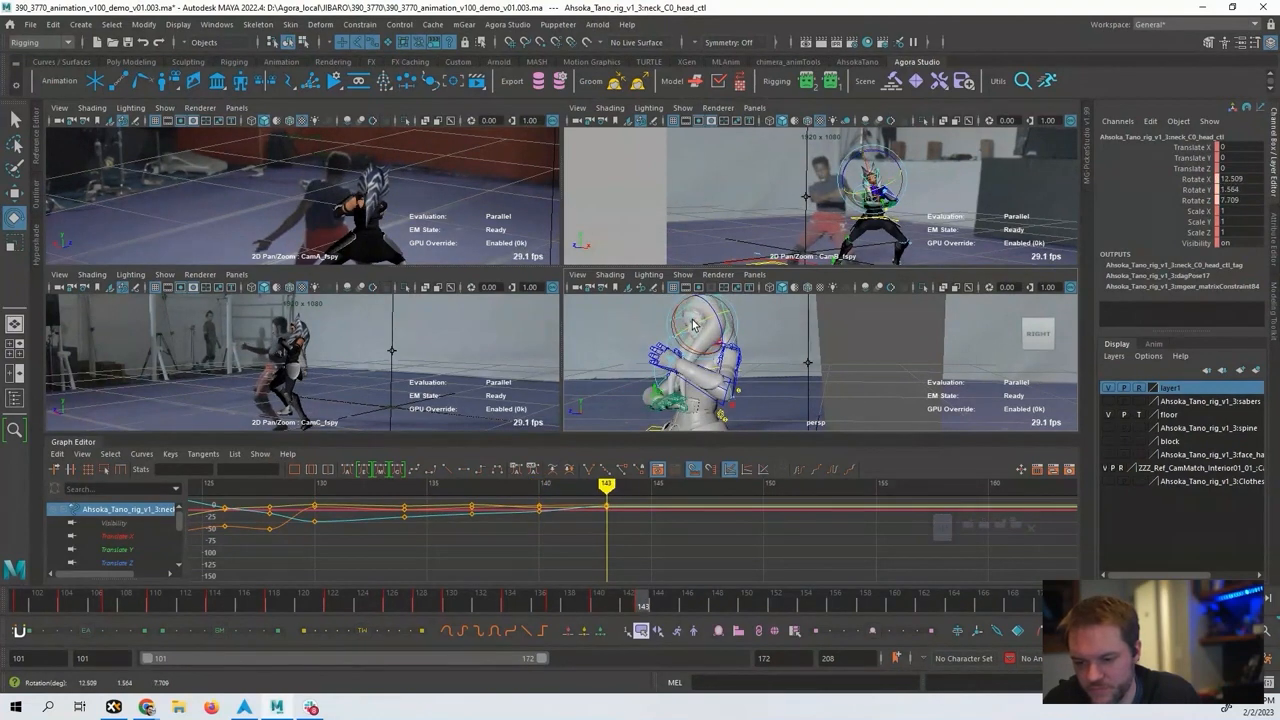
Rotate and key the head control at frame 147 to X -26.963, Y -28.76, Z 20.898.
key(alt+period)
key(alt+period)
key(alt+period)
key(alt+period)
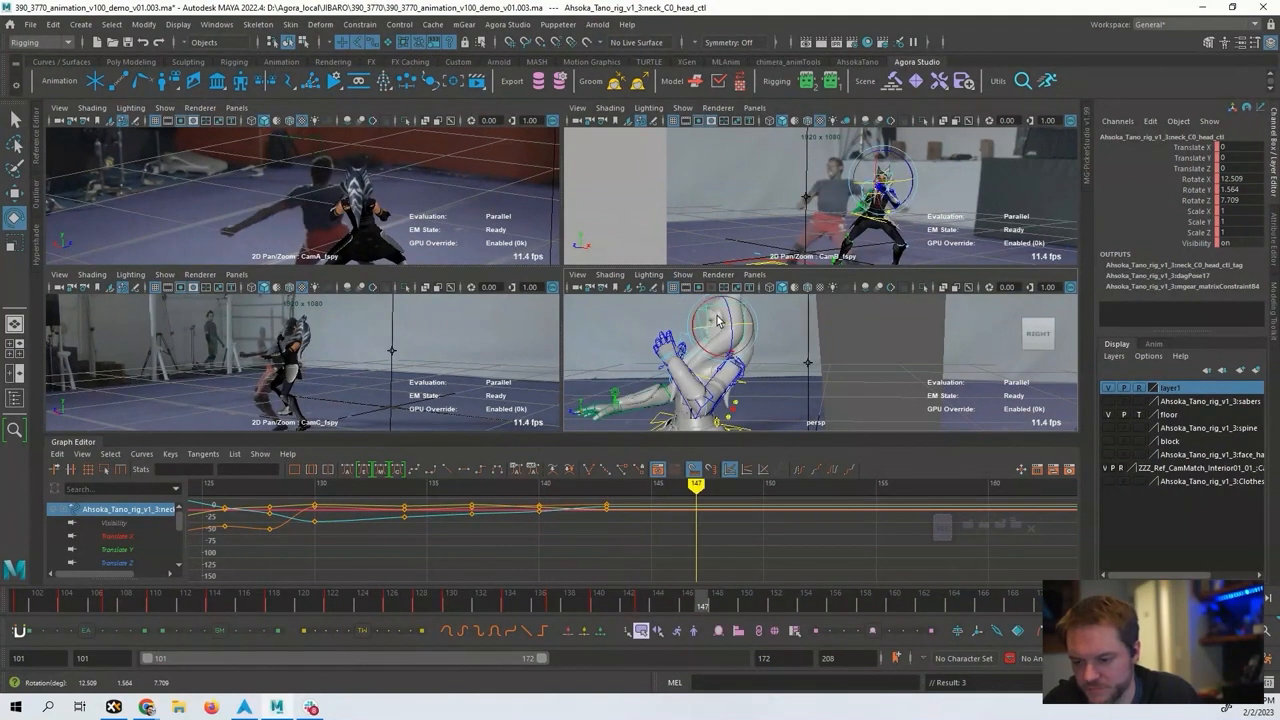
mouse_move(716, 319)
mouse_down()
mouse_move(721, 293)
mouse_move(714, 320)
mouse_up()
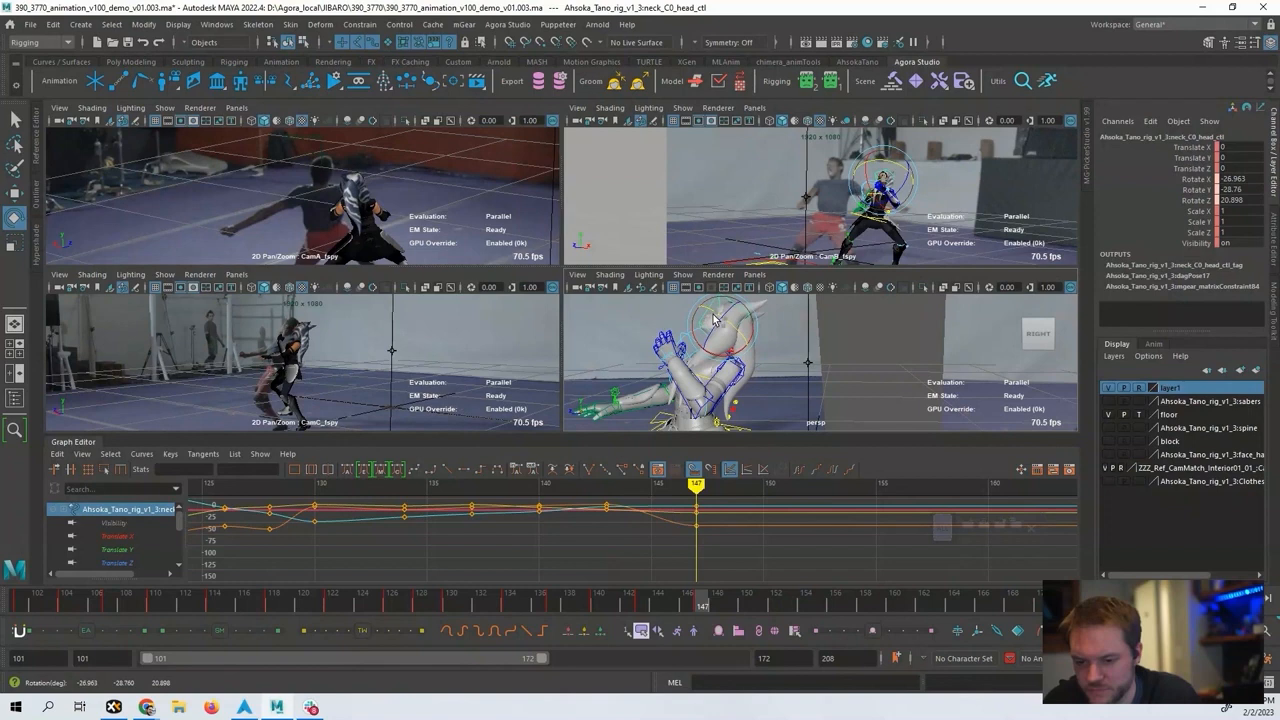
key(shift+e)
Check the head turn between frames 143 and 147 against the reference in the camera views.
key(comma)
key(alt+period)
key(alt+period)
key(alt+period)
key(alt+period)
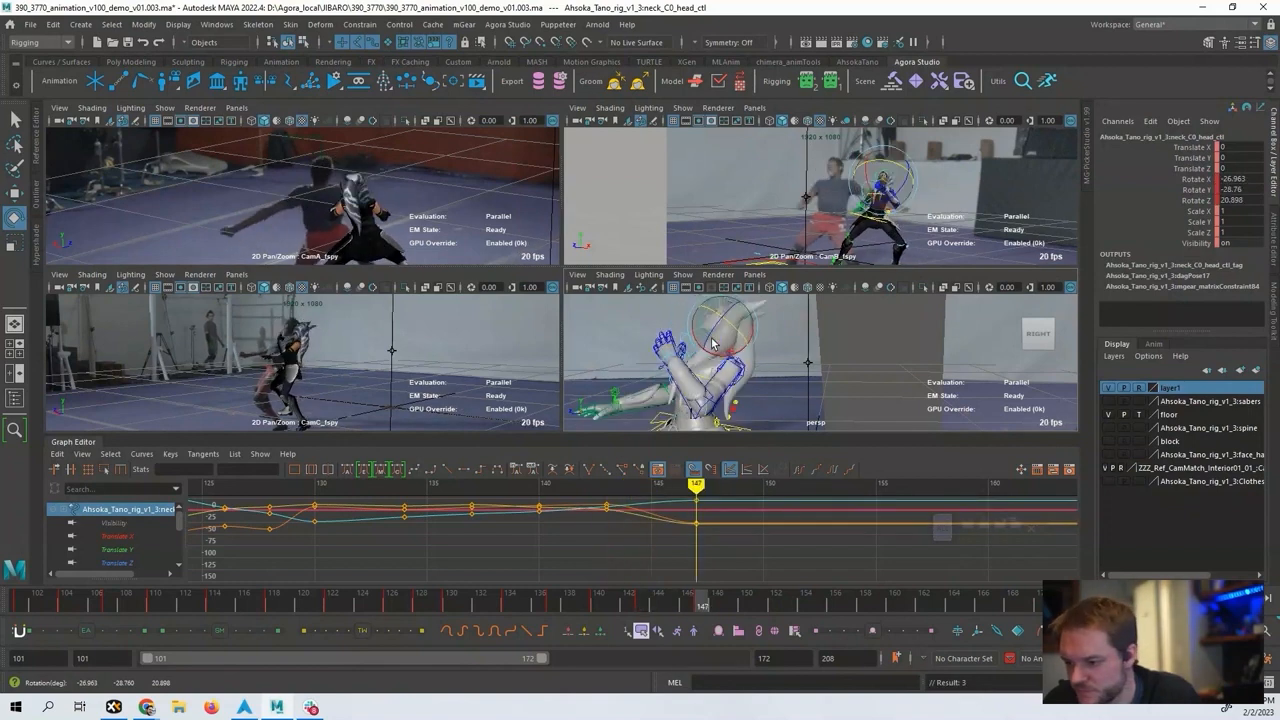
key(comma)
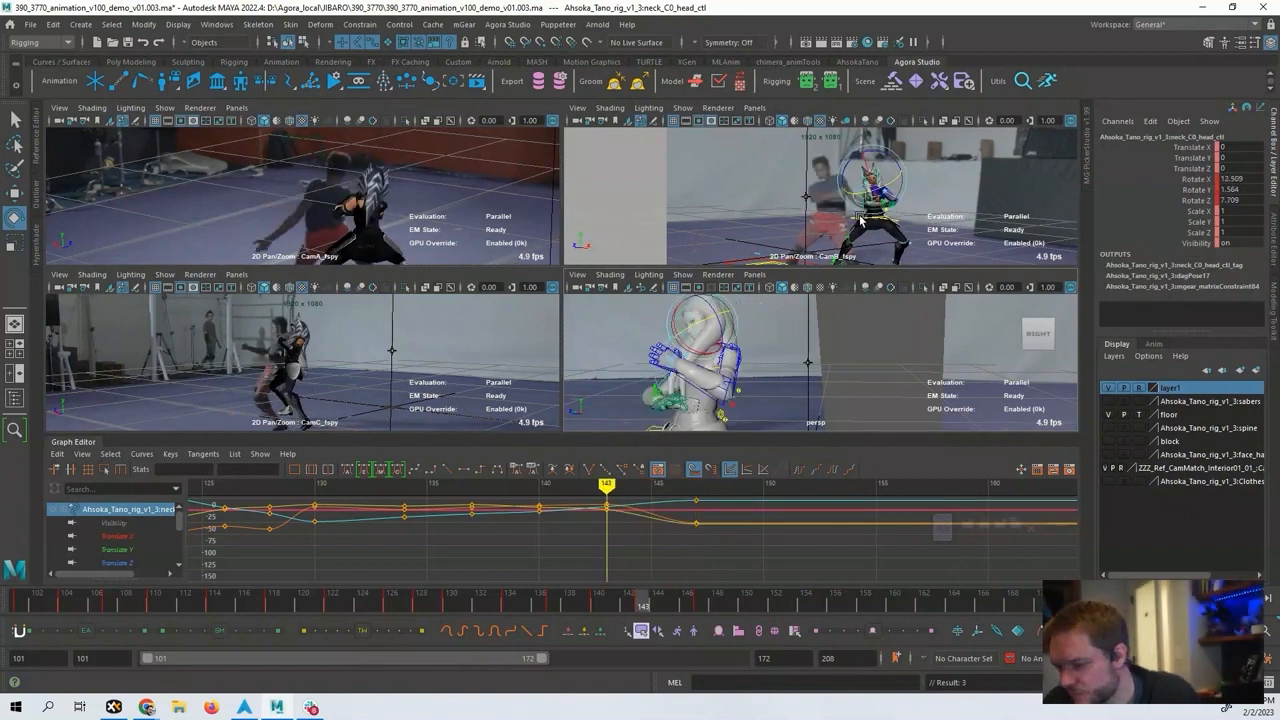
key(alt+period)
key(alt+period)
key(alt+period)
key(alt+period)
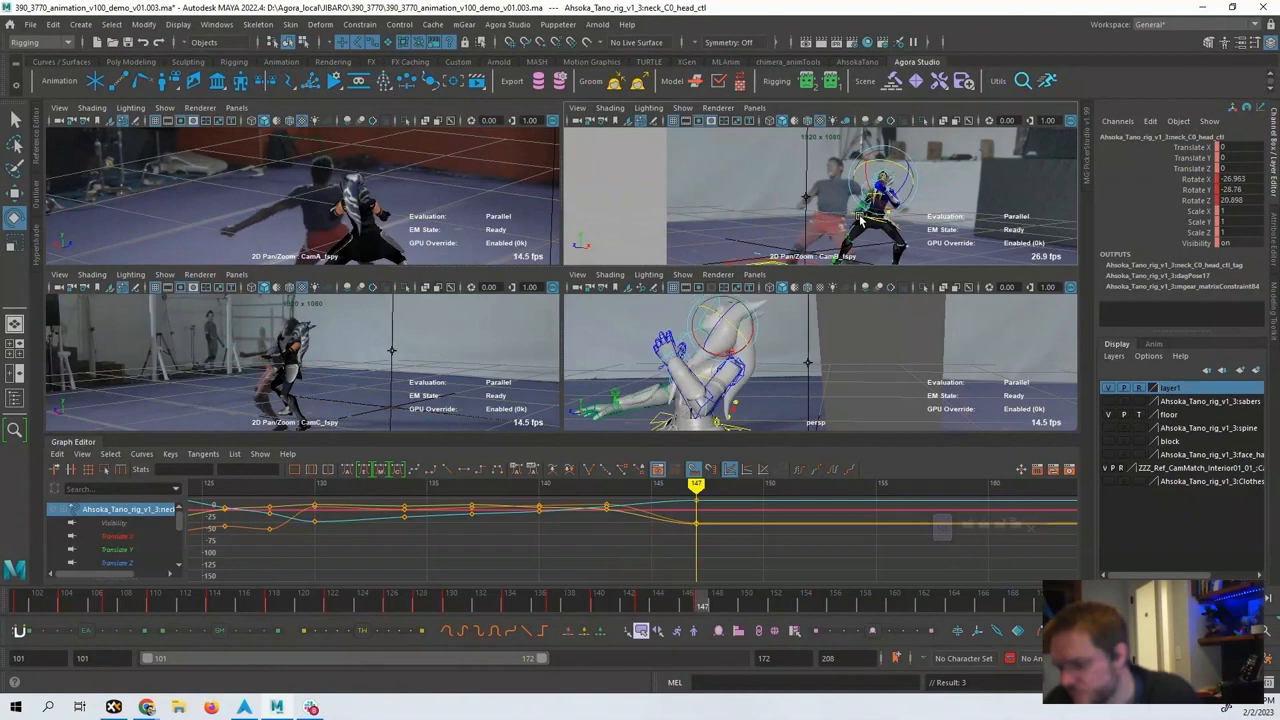
Rotate and key the head control at frame 150 to X -56.726, Y -49.669, Z 65.125, and return to the key at frame 147.
key(alt+period)
key(alt+period)
key(alt+period)
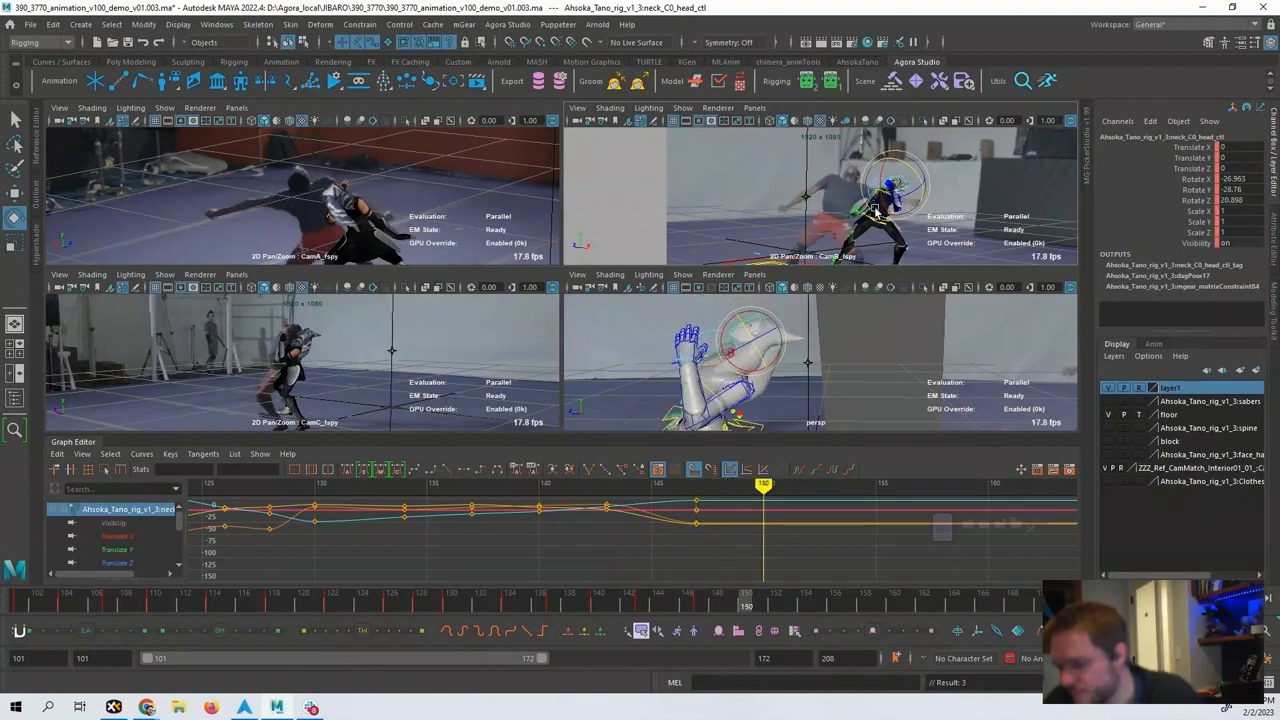
drag(876, 210, 915, 179)
key(s)
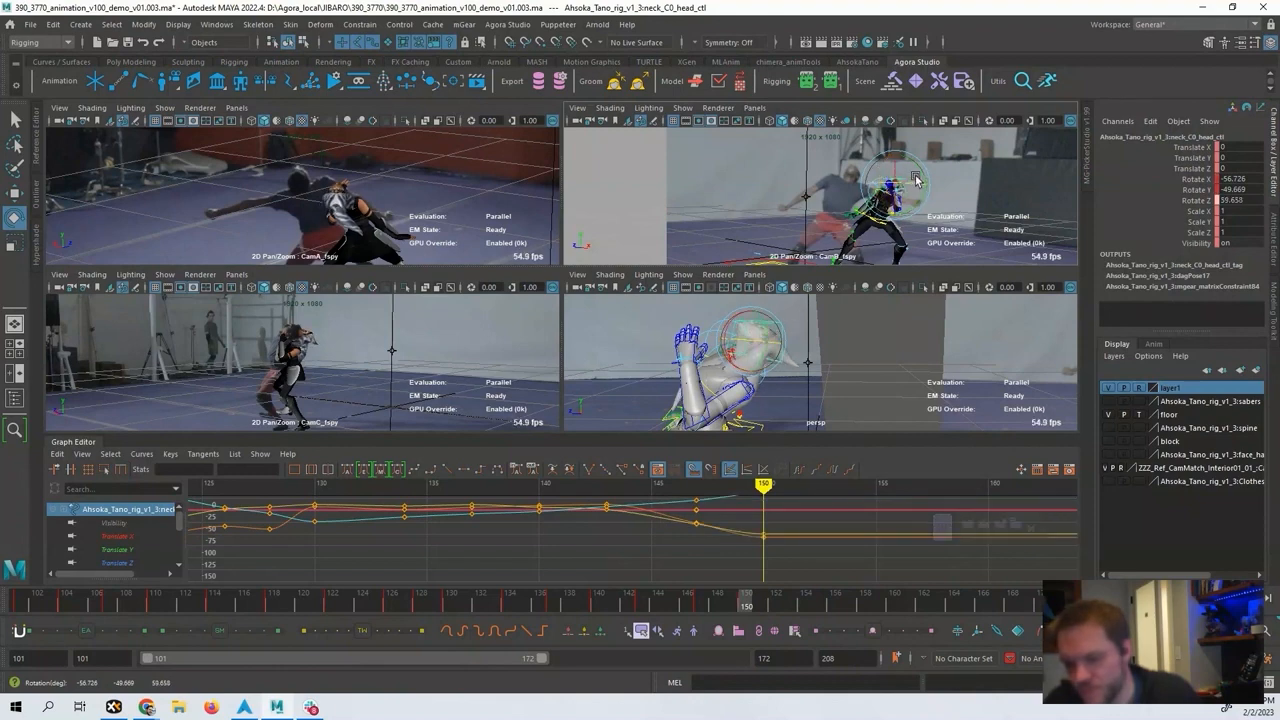
key(comma)
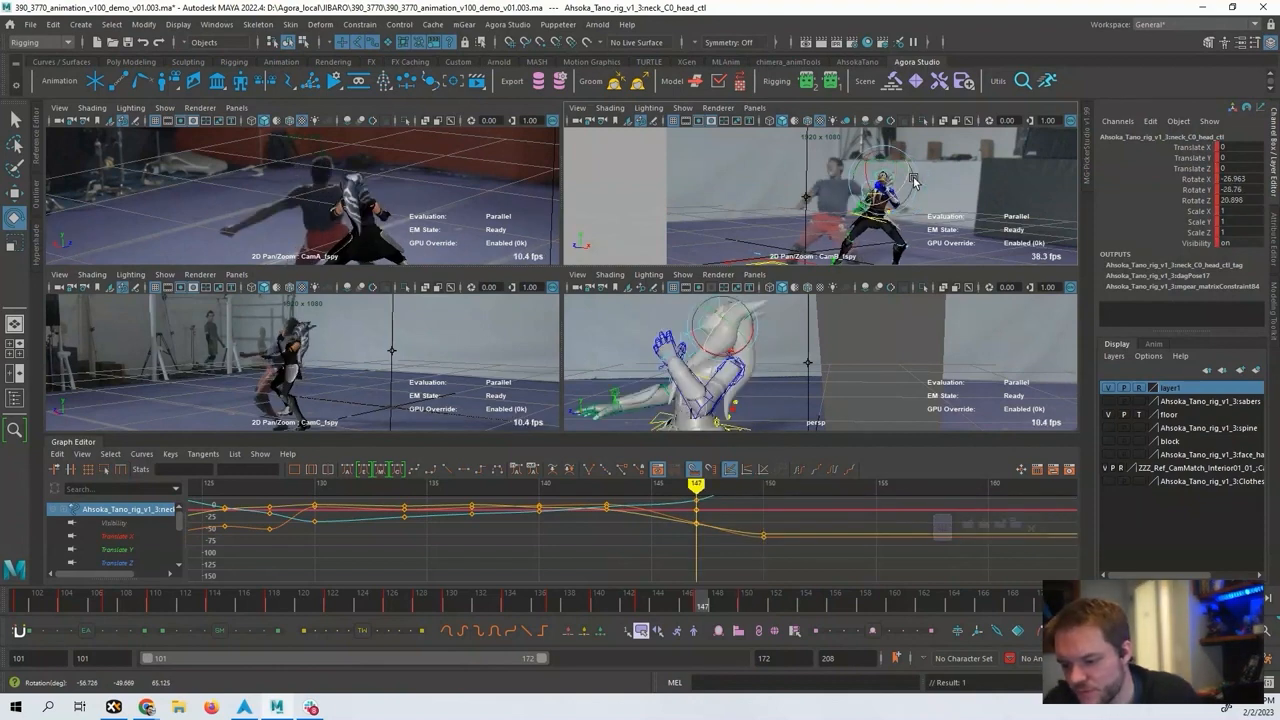
Rotate the head control at frame 153 to X -38.682, Y 29.451, Z -0.588, comparing it with the key at frame 150.
key(alt+period)
key(alt+period)
key(alt+period)
key(alt+period)
key(alt+period)
key(alt+period)
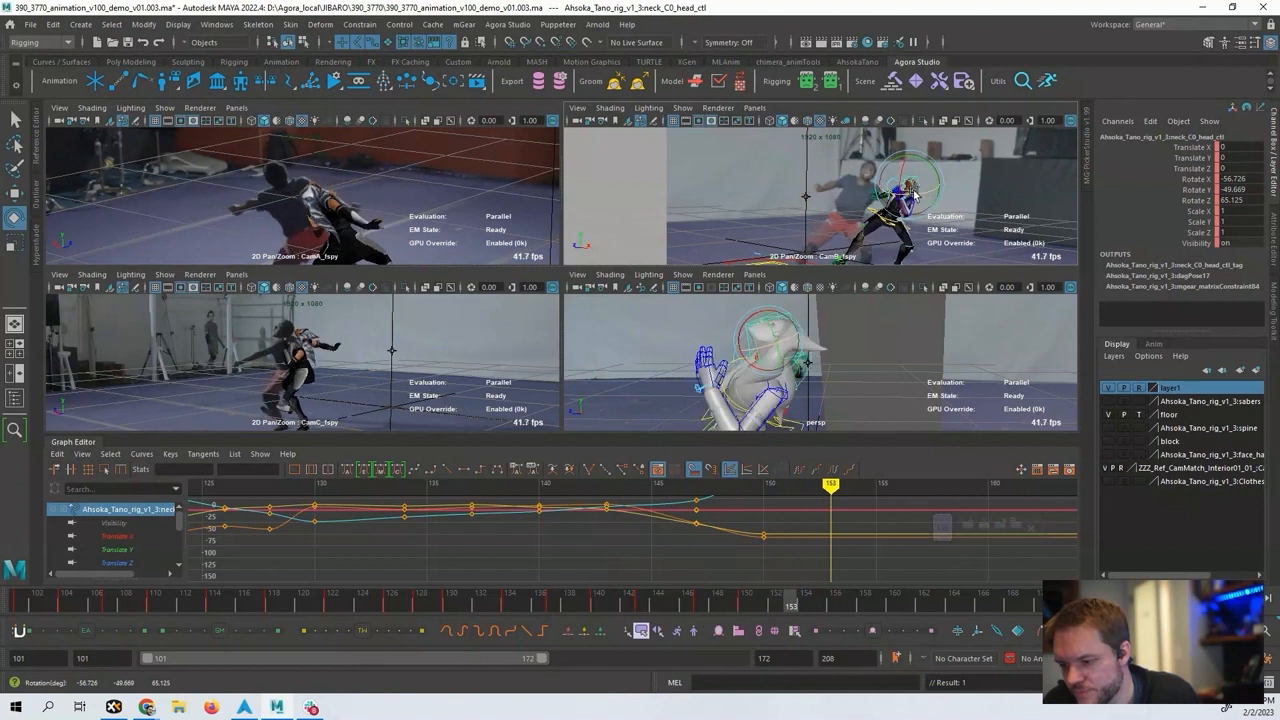
drag(905, 175, 912, 205)
key(comma)
key(alt+period)
key(alt+period)
key(alt+period)
key(alt+period)
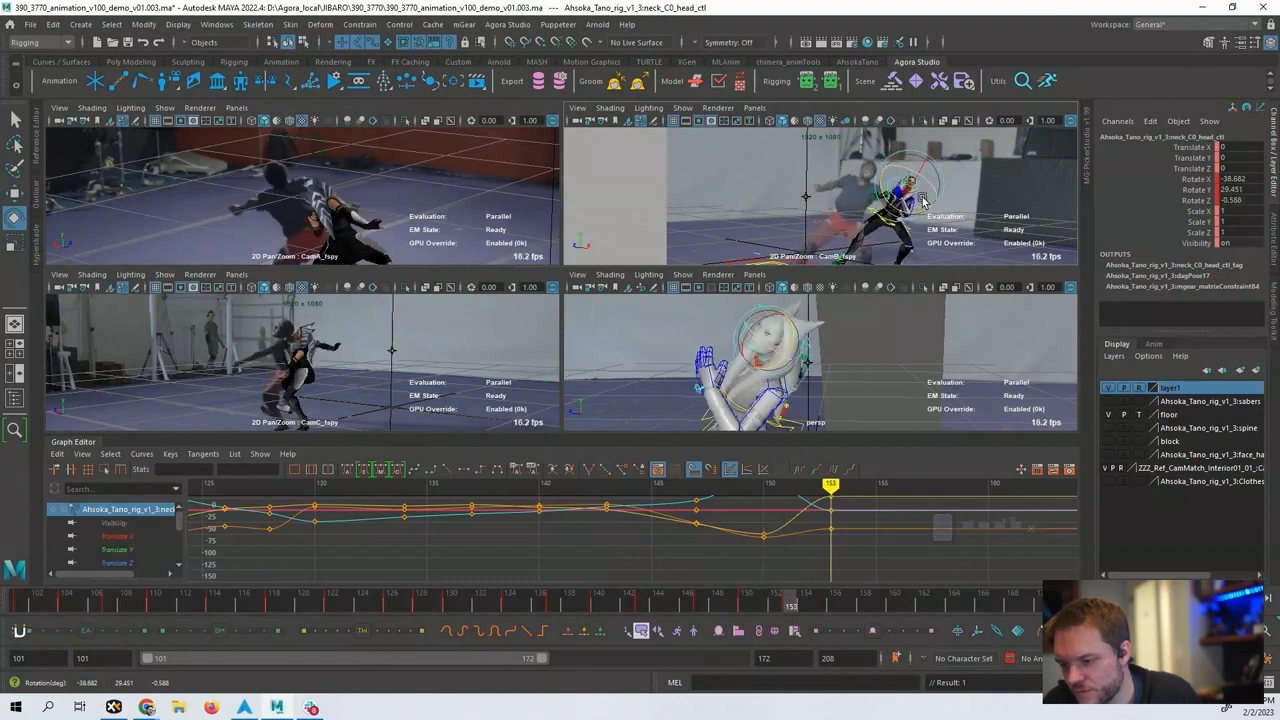
Undo the head key at frame 154 and refine the head rotation at frame 153 to X -38.556, Y 34.039, Z -1.346.
key(s)
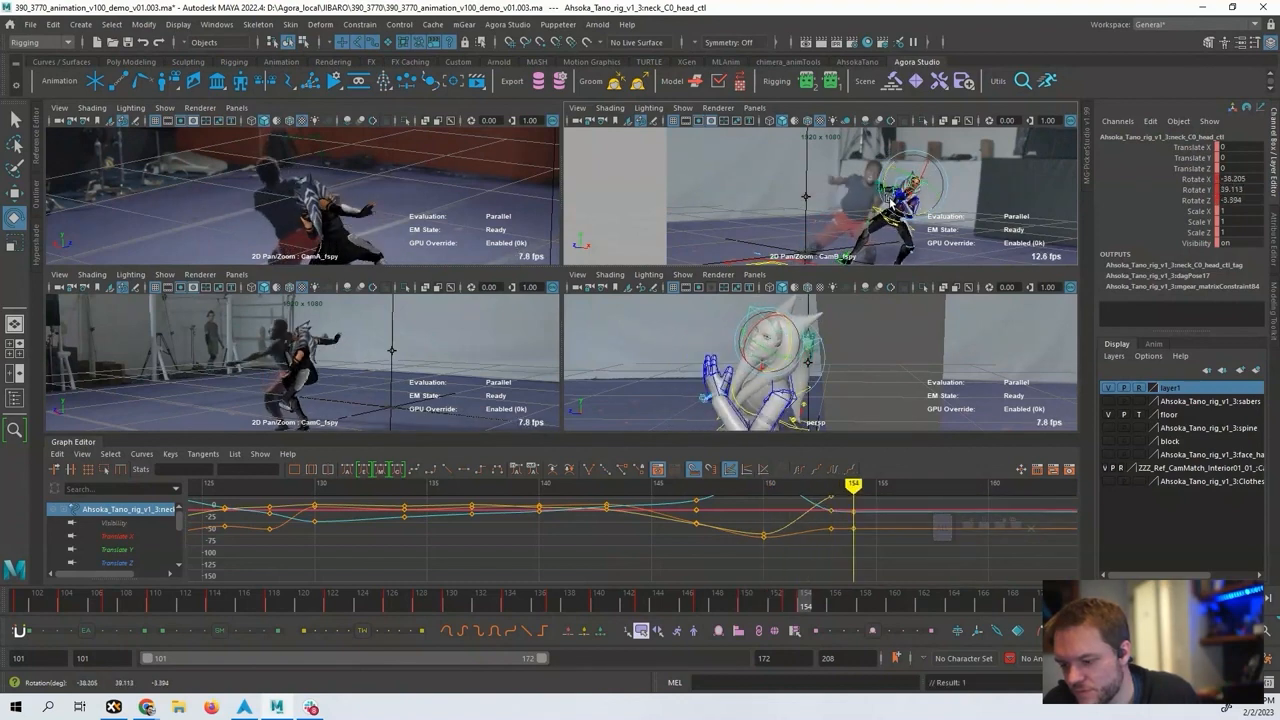
key(ctrl+z)
key(alt+comma)
drag(902, 170, 906, 173)
key(s)
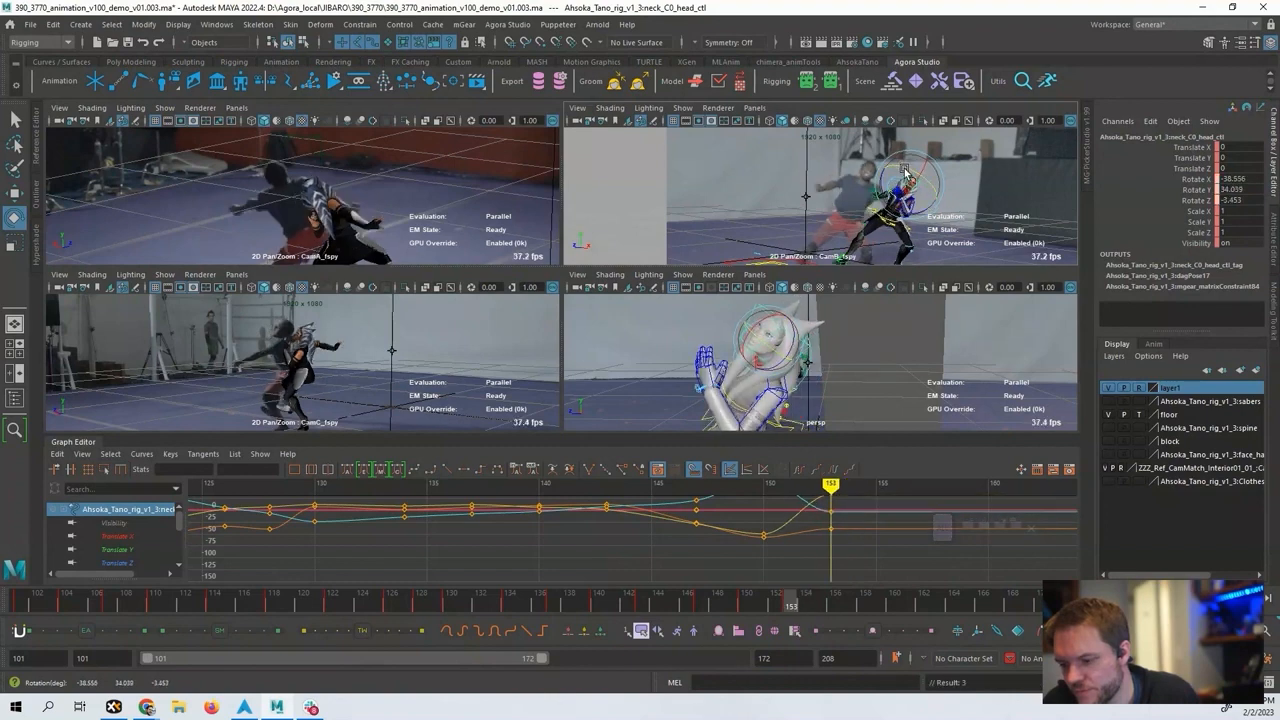
Rotate and key the head control at frame 157 to X 5.819, Y 58.148, Z 8.47.
key(alt+period)
key(alt+period)
key(alt+period)
key(alt+period)
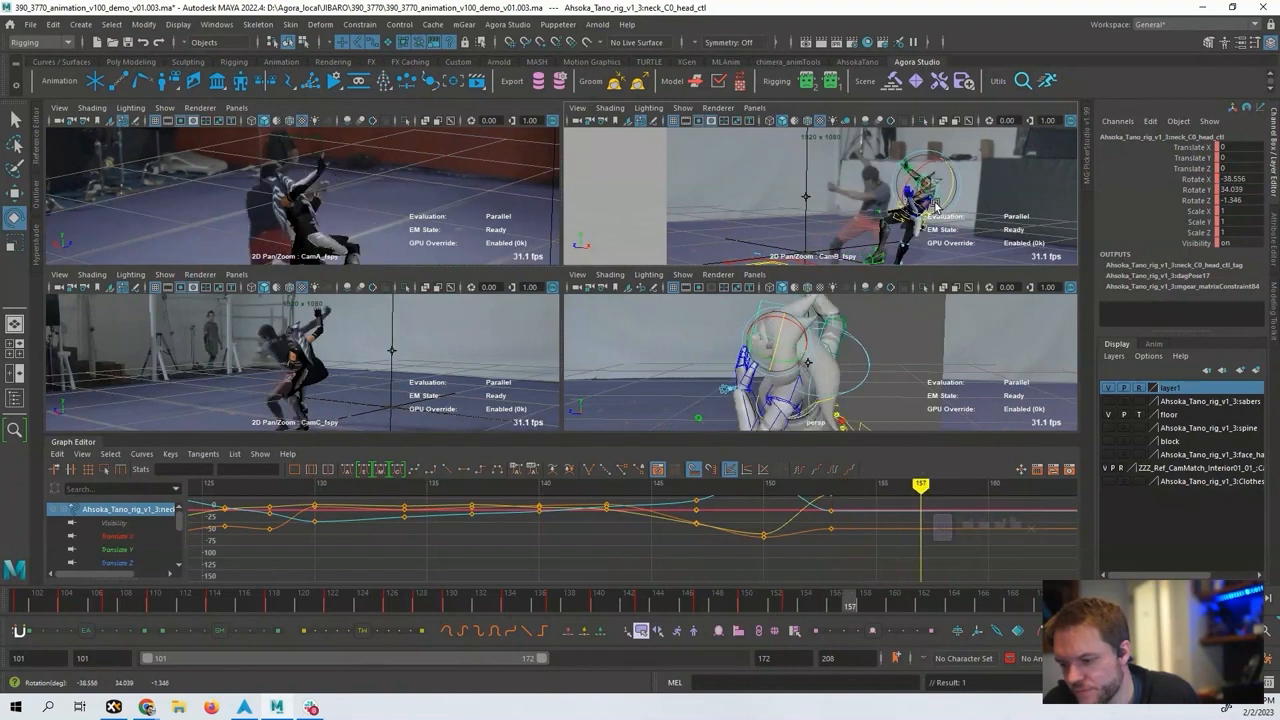
mouse_move(924, 170)
mouse_down()
mouse_move(910, 183)
mouse_move(941, 205)
mouse_move(940, 178)
mouse_up()
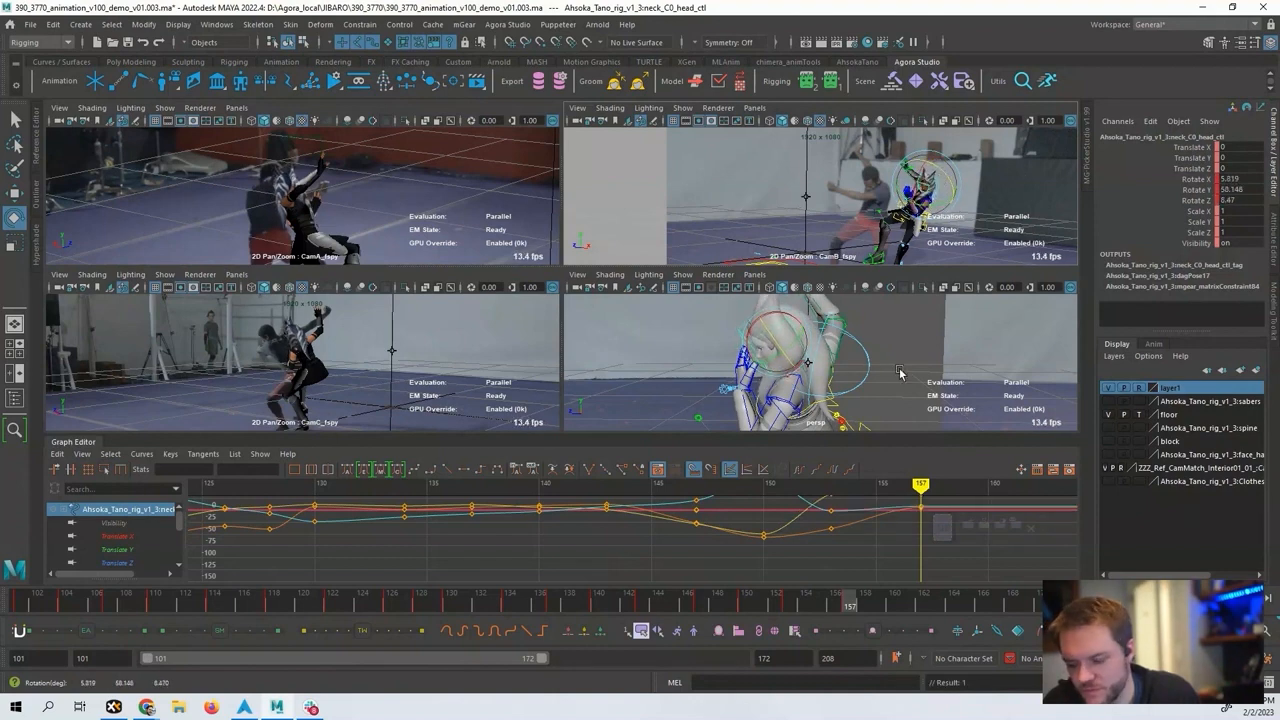
Rotate and key the head control at frame 160 to X 9.628, Y 7.093, Z 6.246, comparing it with the key at frame 157.
alt+middle_drag(913, 551, 564, 582)
scroll(746, 537, down, 4)
alt+middle_drag(746, 537, 732, 536)
drag(587, 490, 631, 506)
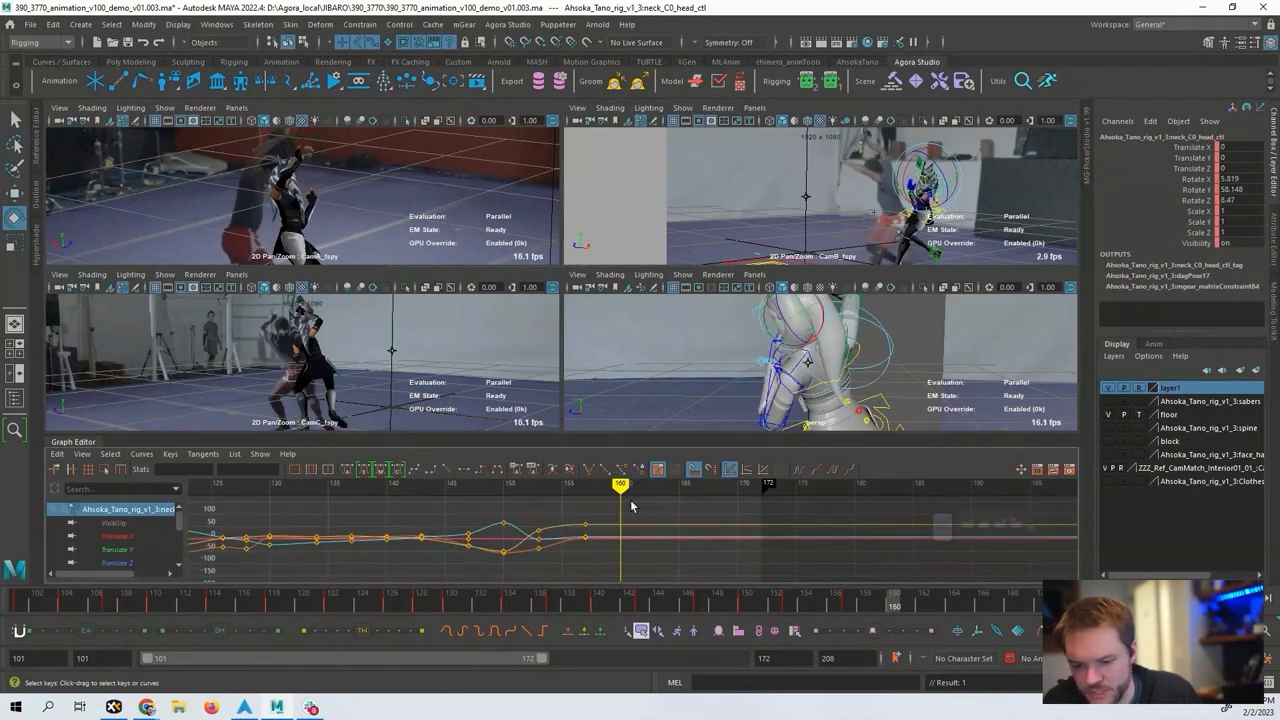
mouse_move(942, 170)
mouse_down()
mouse_move(925, 193)
mouse_move(930, 165)
mouse_move(932, 177)
mouse_up()
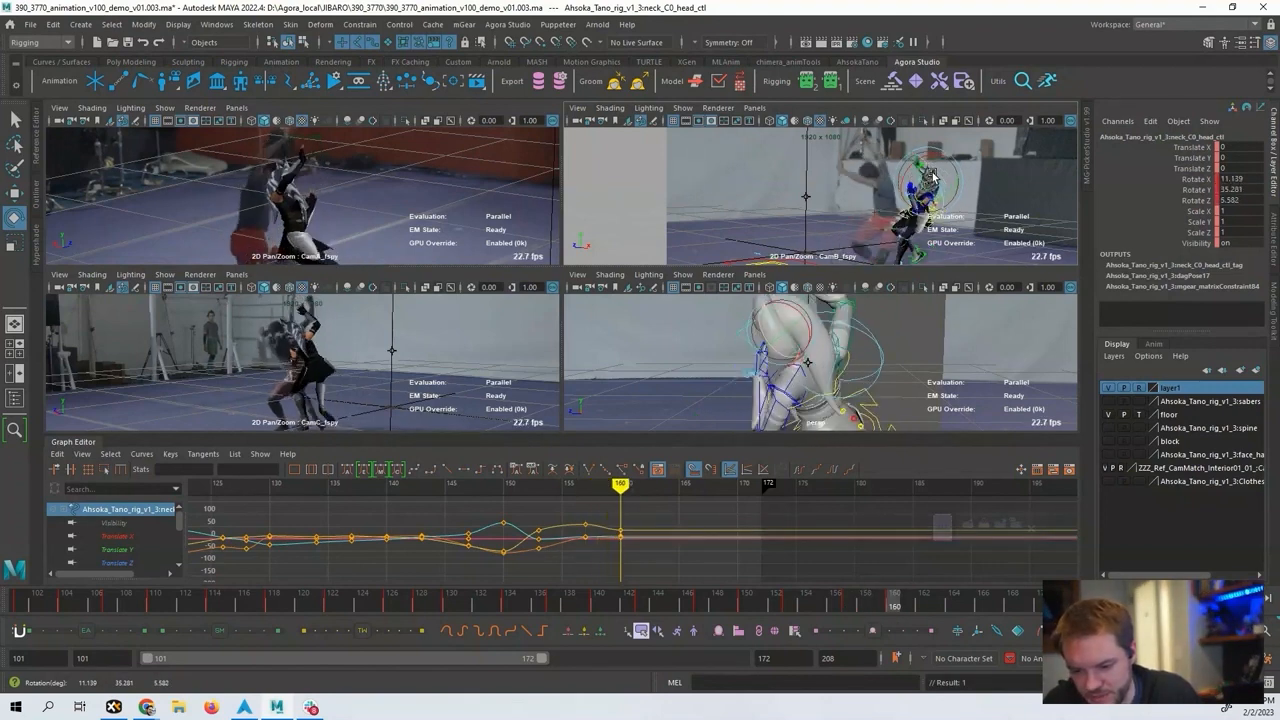
key(comma)
key(alt+period)
key(alt+period)
key(alt+period)
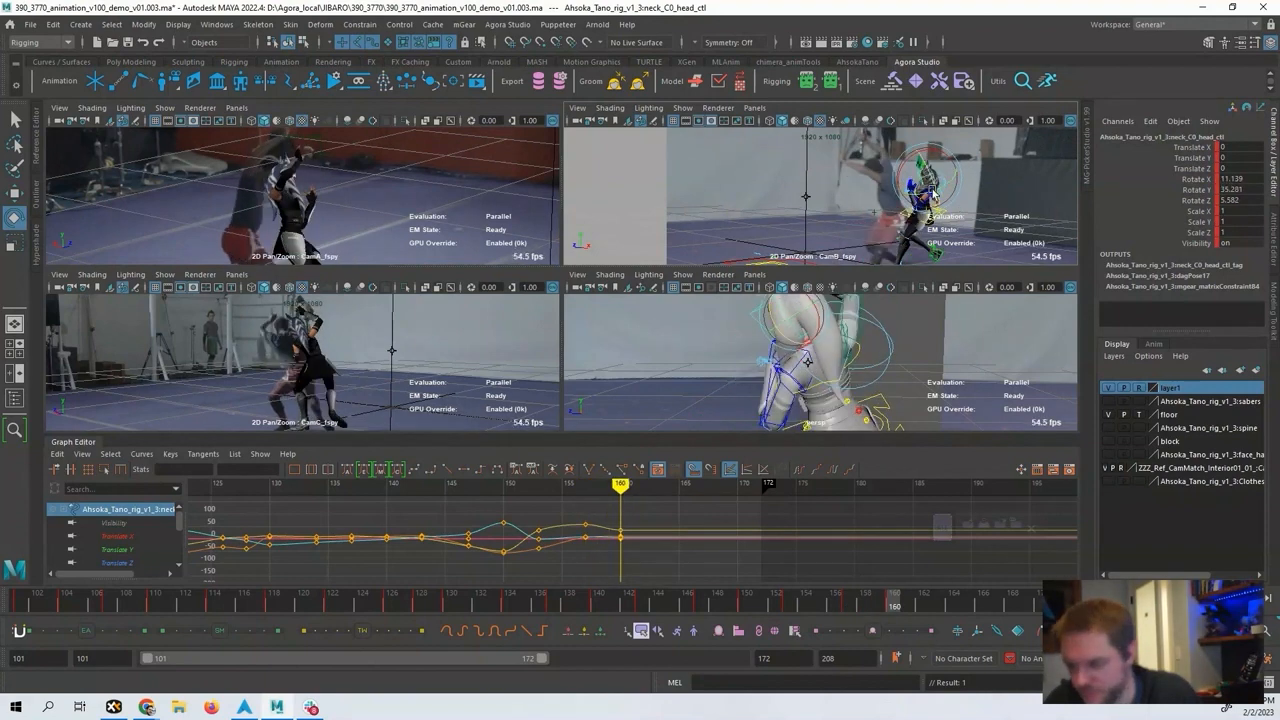
drag(934, 194, 943, 157)
key(shift+e)
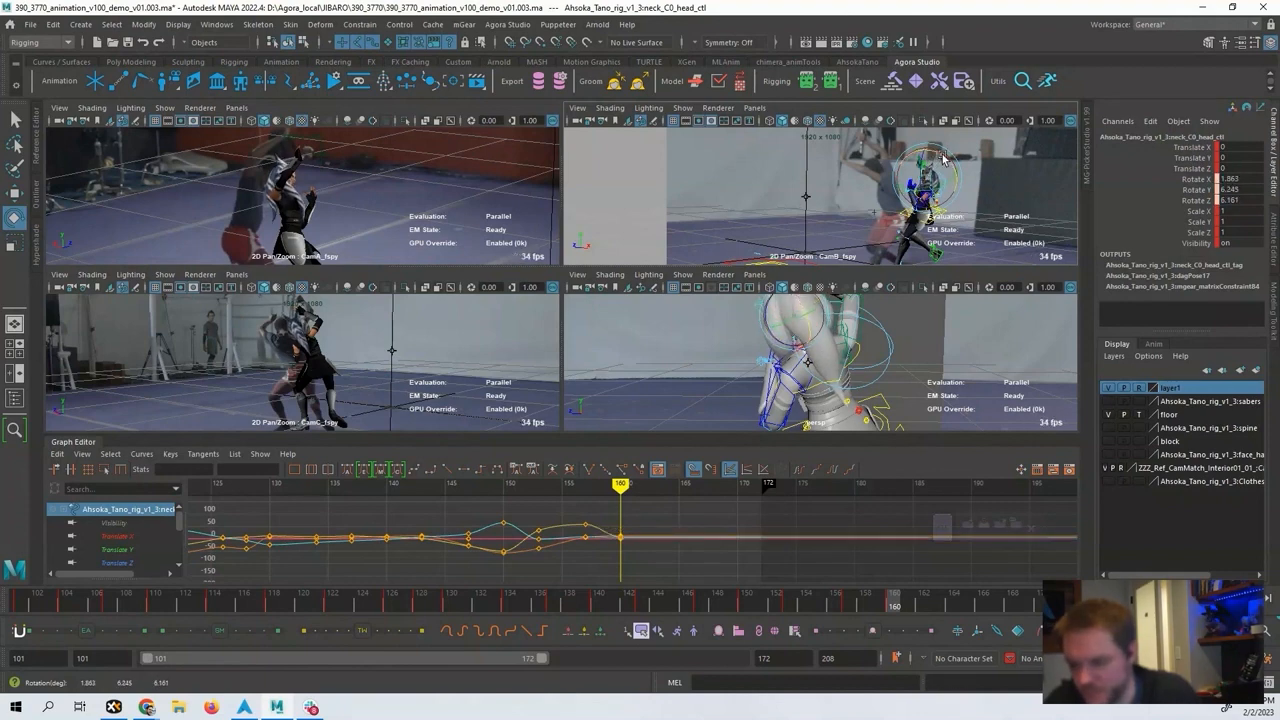
key(shift+e)
Rotate and key the head control at frame 163 to X 7.826, Y 45.047, Z 8.509.
alt+middle_drag(674, 516, 643, 509)
key(alt+period)
key(alt+period)
key(alt+period)
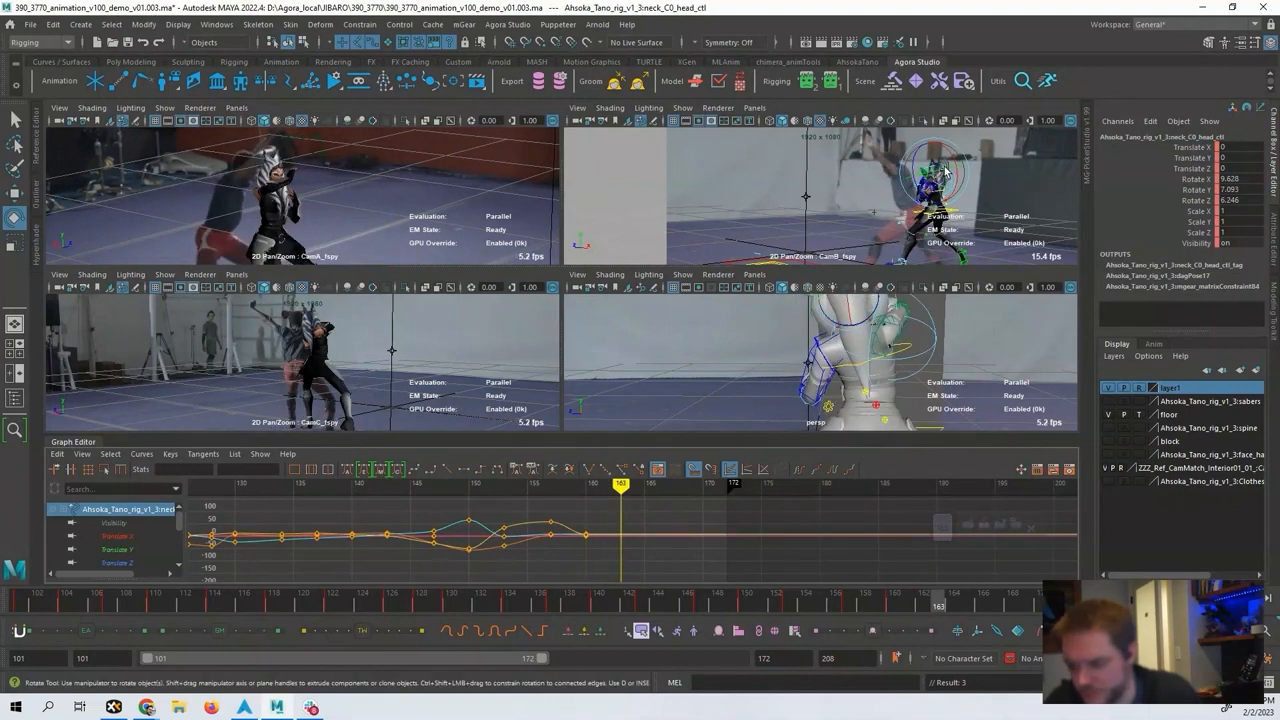
mouse_move(946, 172)
mouse_down()
mouse_move(958, 153)
mouse_move(940, 173)
mouse_move(934, 150)
mouse_move(957, 151)
mouse_up()
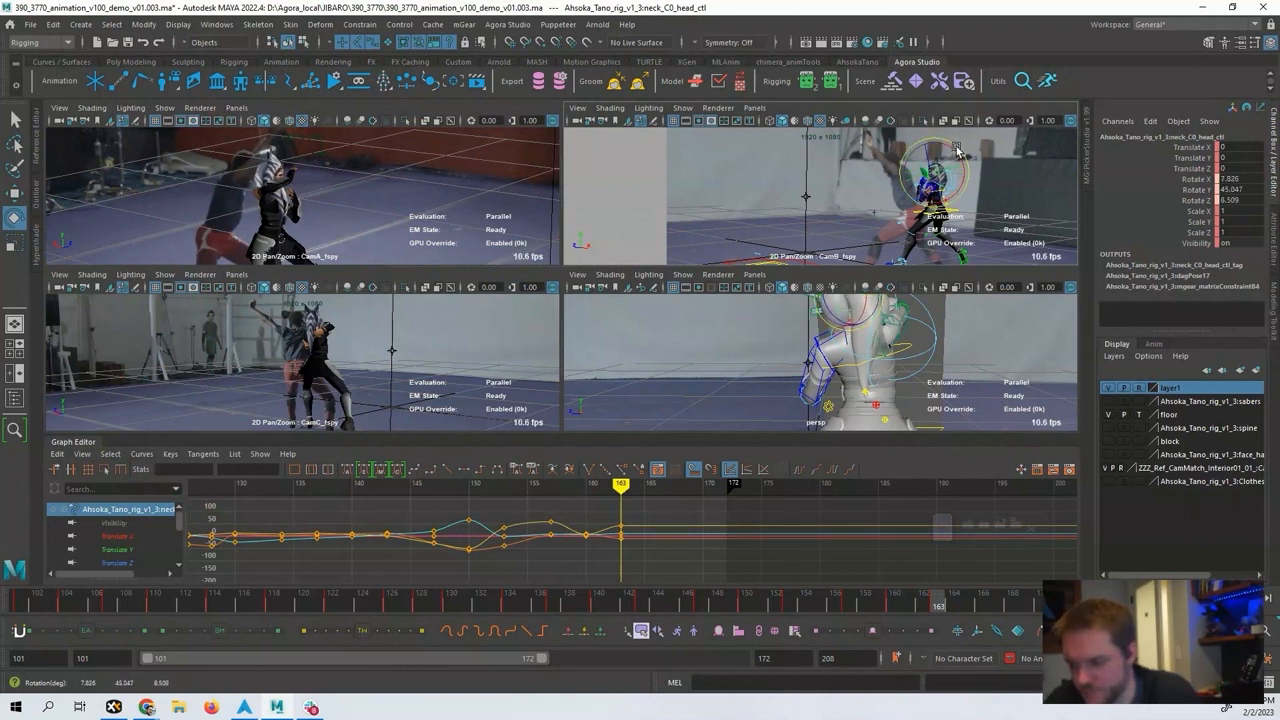
Compare the head pose between frames 163 and 167, and key the head control at frame 166 to X 2.576, Y -38.745, Z -5.346.
alt+middle_drag(684, 559, 634, 565)
key(alt+v)
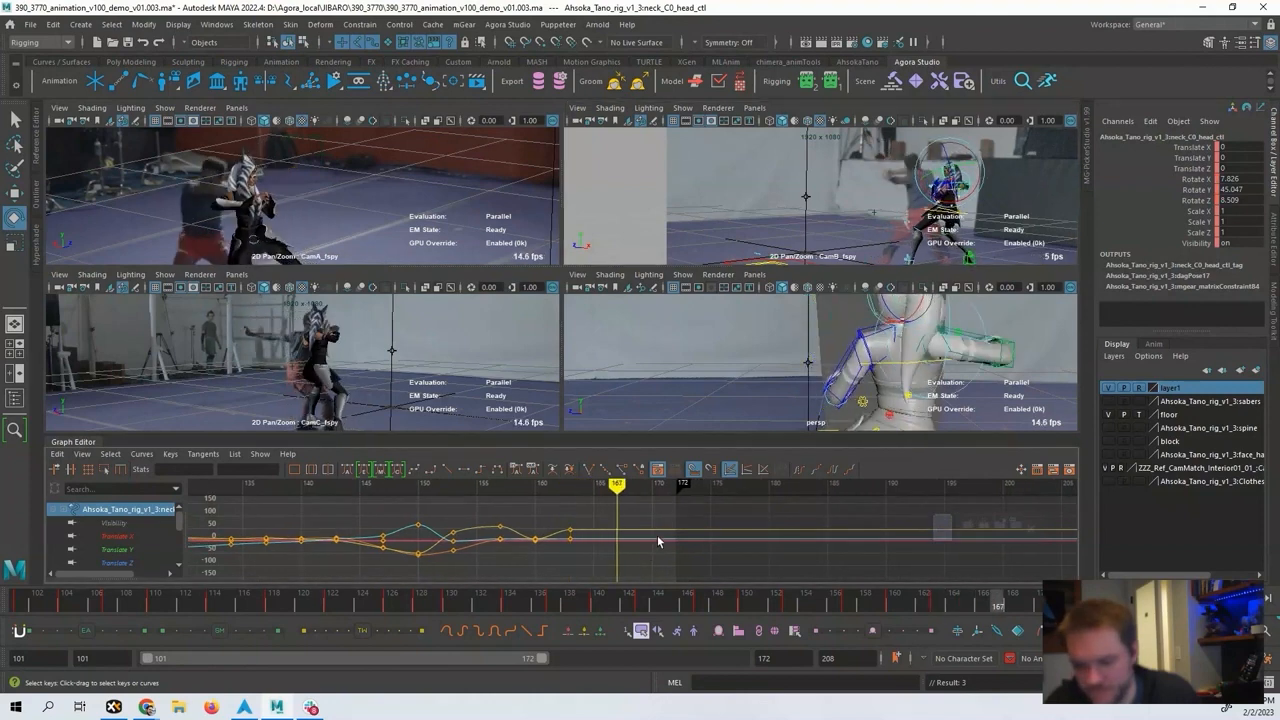
key(alt+comma)
key(alt+comma)
key(alt+comma)
key(alt+comma)
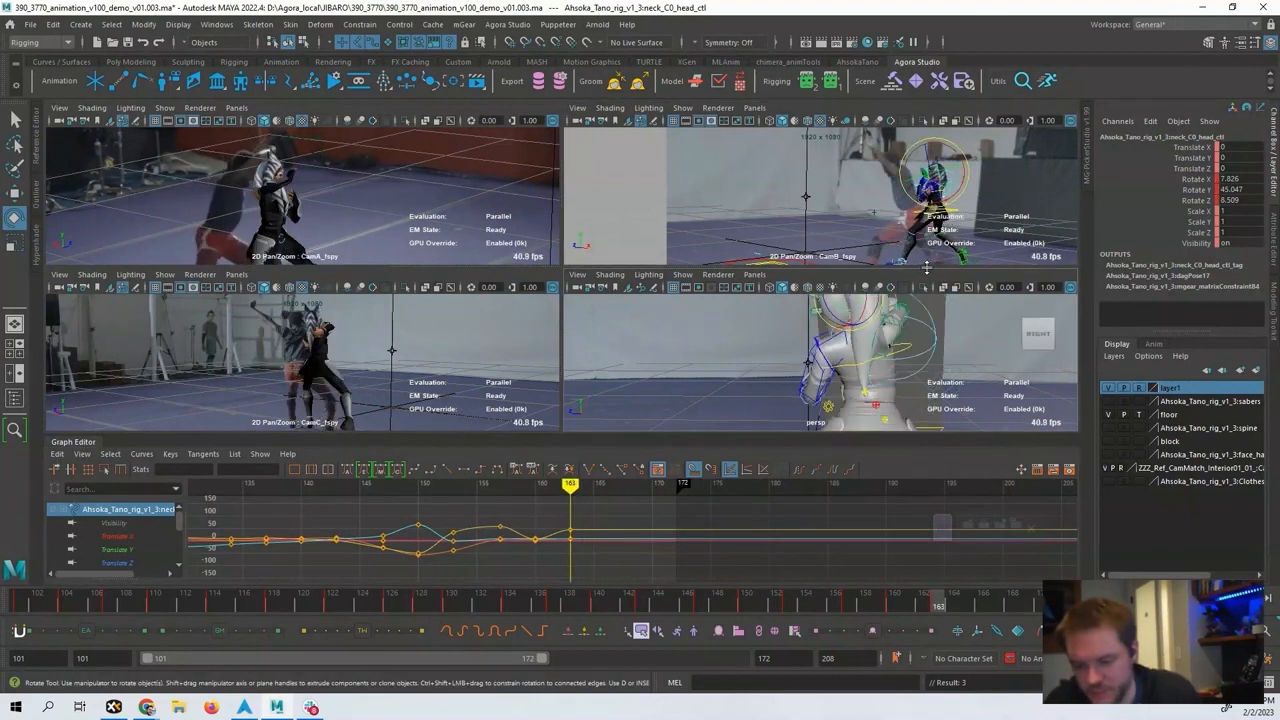
key(alt+period)
key(alt+period)
key(alt+period)
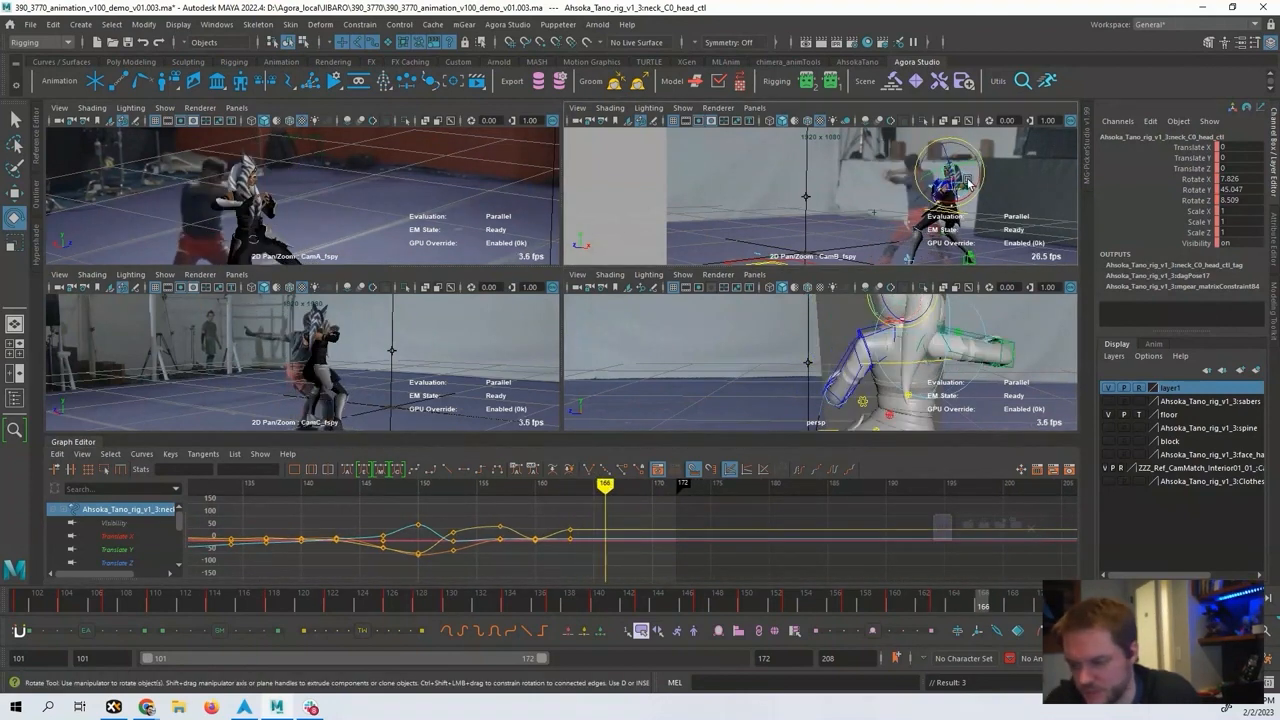
mouse_move(968, 163)
mouse_down()
mouse_move(913, 170)
mouse_move(957, 158)
mouse_move(955, 185)
mouse_up()
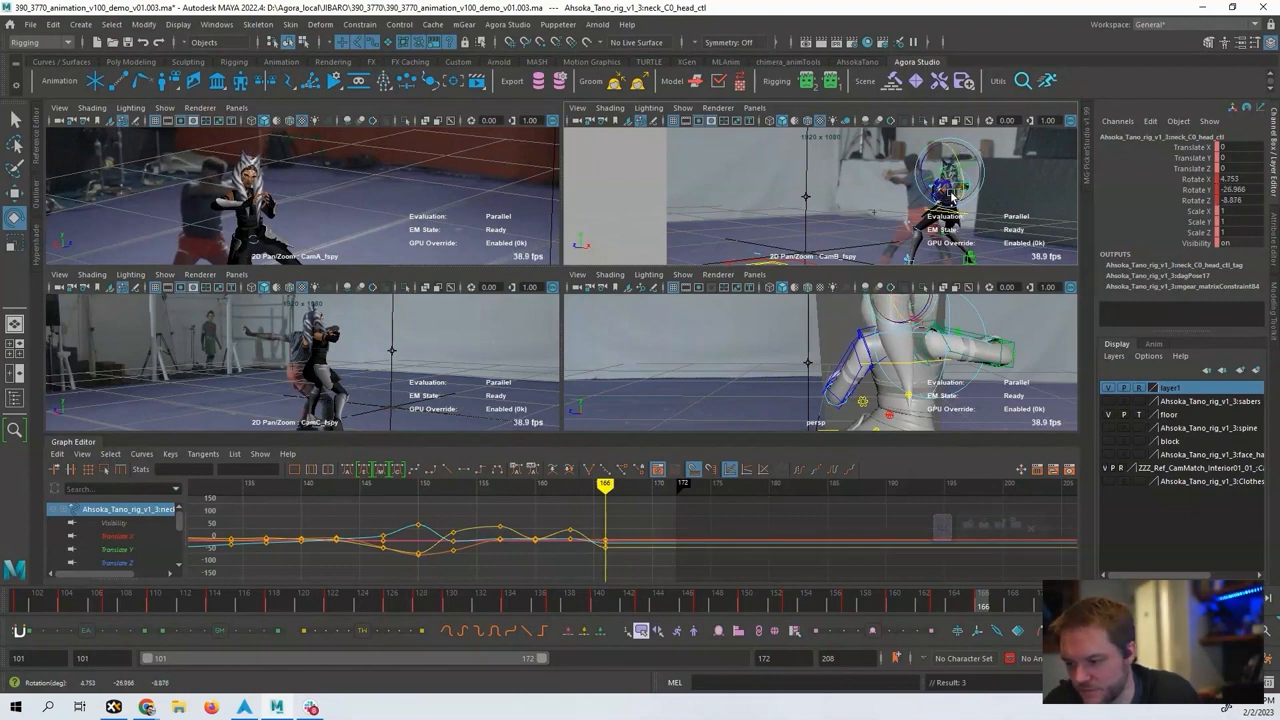
alt+drag(926, 350, 788, 307)
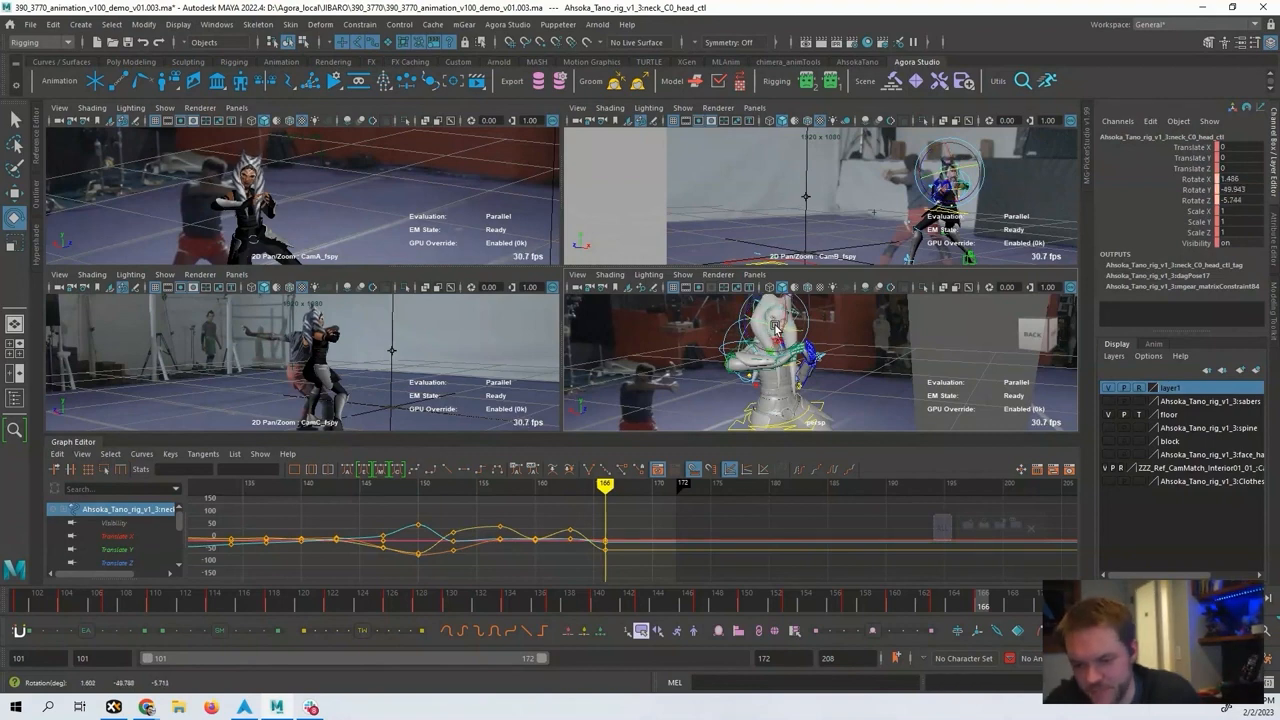
Rotate and key the head control at frame 169 to X 0.702, Y -30.777, Z 18.529, and compare it with the key at frame 166.
mouse_move(627, 569)
alt+middle_down()
mouse_move(588, 567)
mouse_move(617, 548)
alt+middle_up()
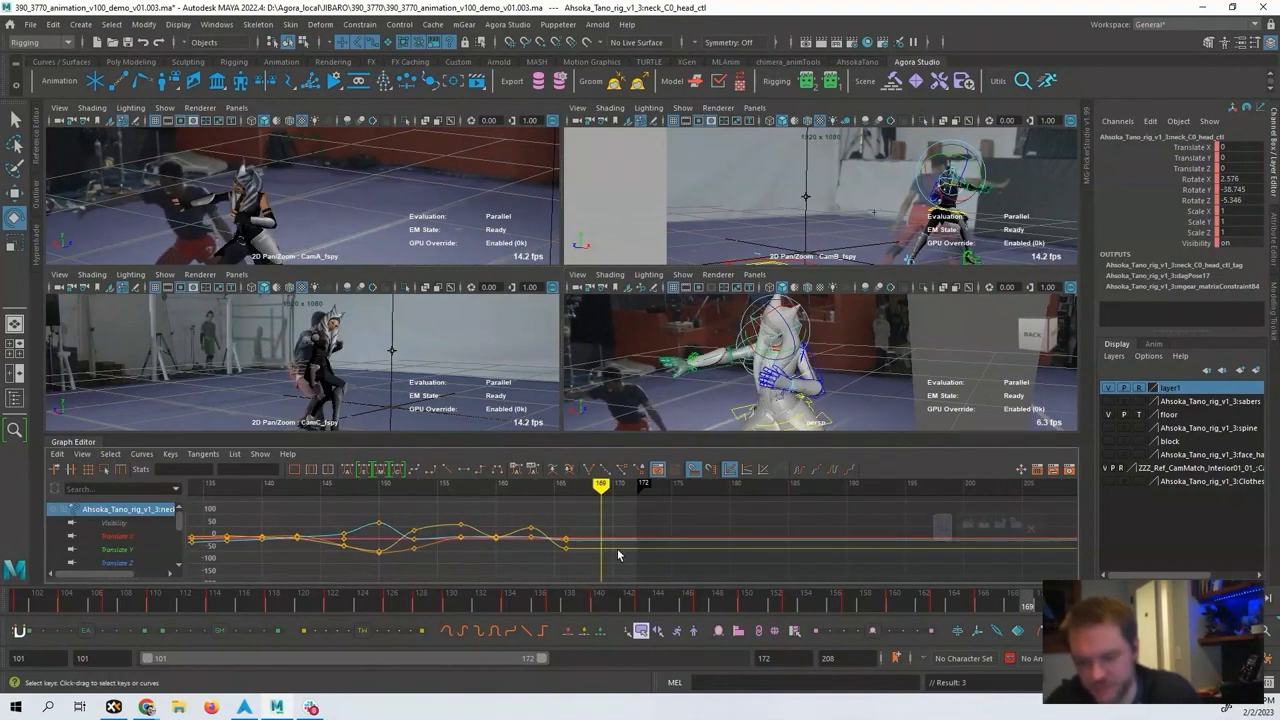
mouse_move(787, 330)
mouse_down()
mouse_move(757, 320)
mouse_move(782, 316)
mouse_up()
key(s)
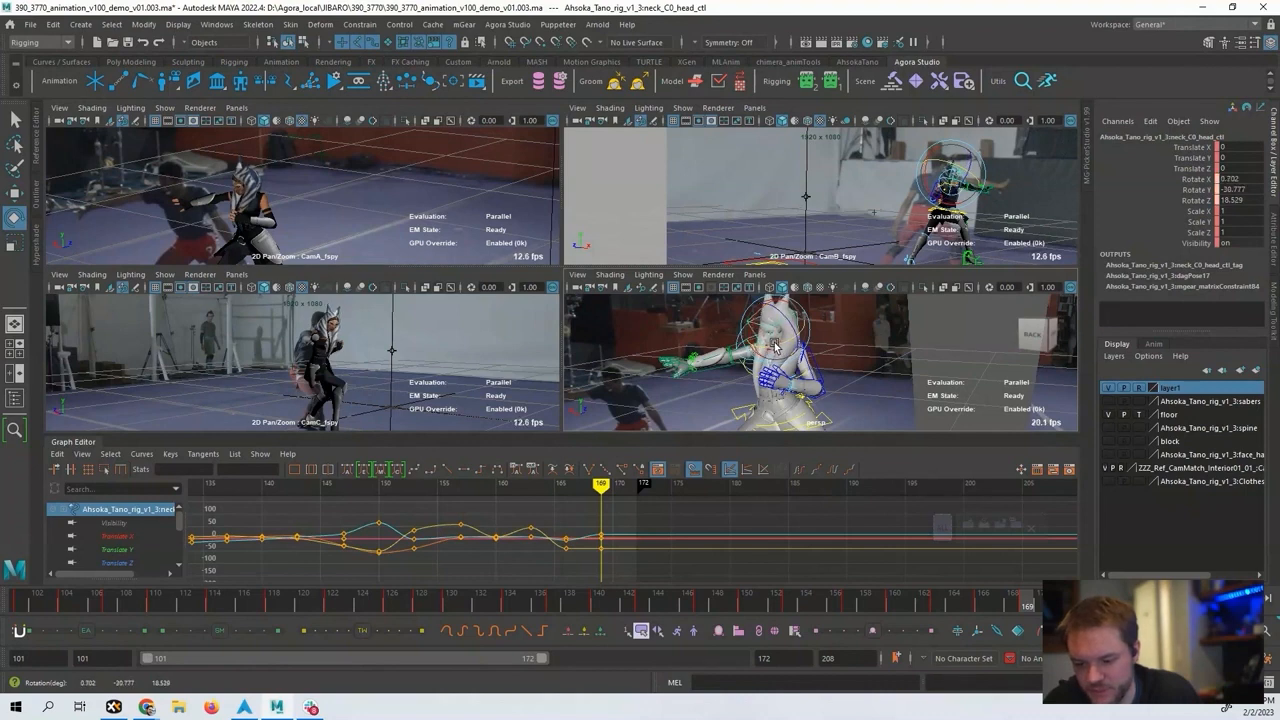
key(s)
key(comma)
key(alt+period)
key(alt+period)
key(alt+period)
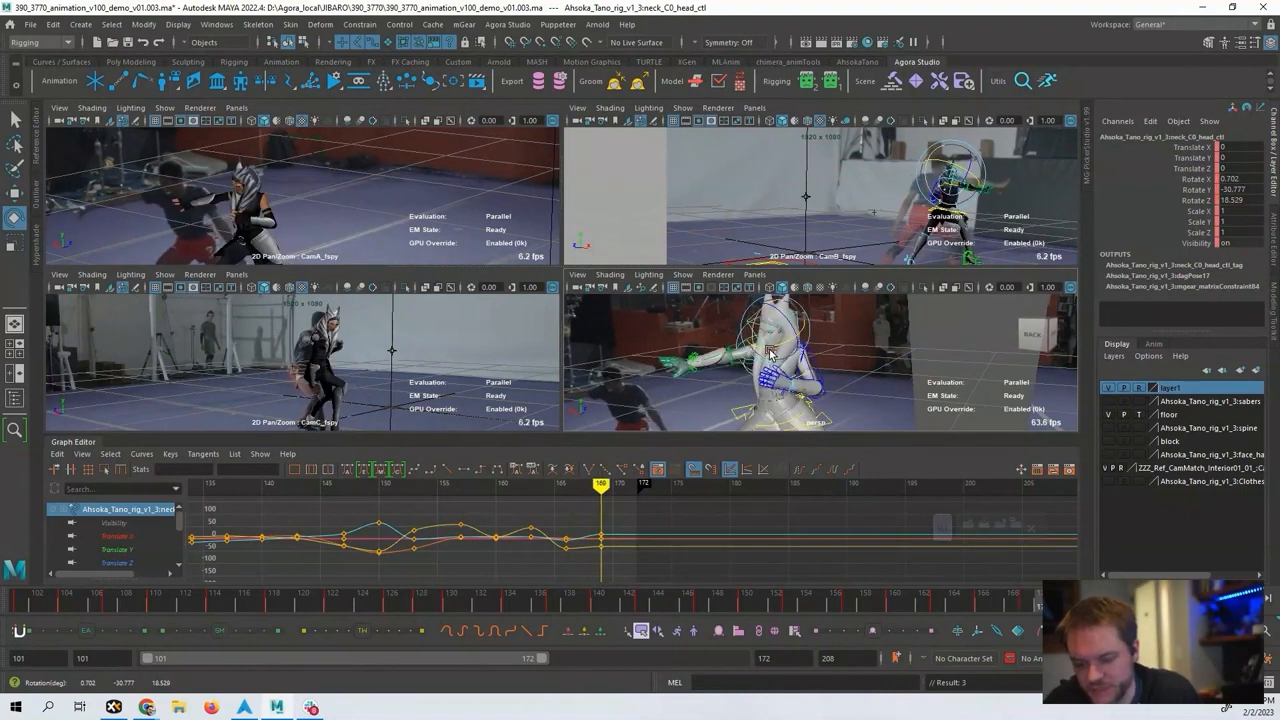
Rotate and key the head control at frame 172 to X -11.477, Y 8.568, Z -2.34.
key(alt+period)
key(alt+period)
key(alt+period)
key(alt+comma)
key(alt+period)
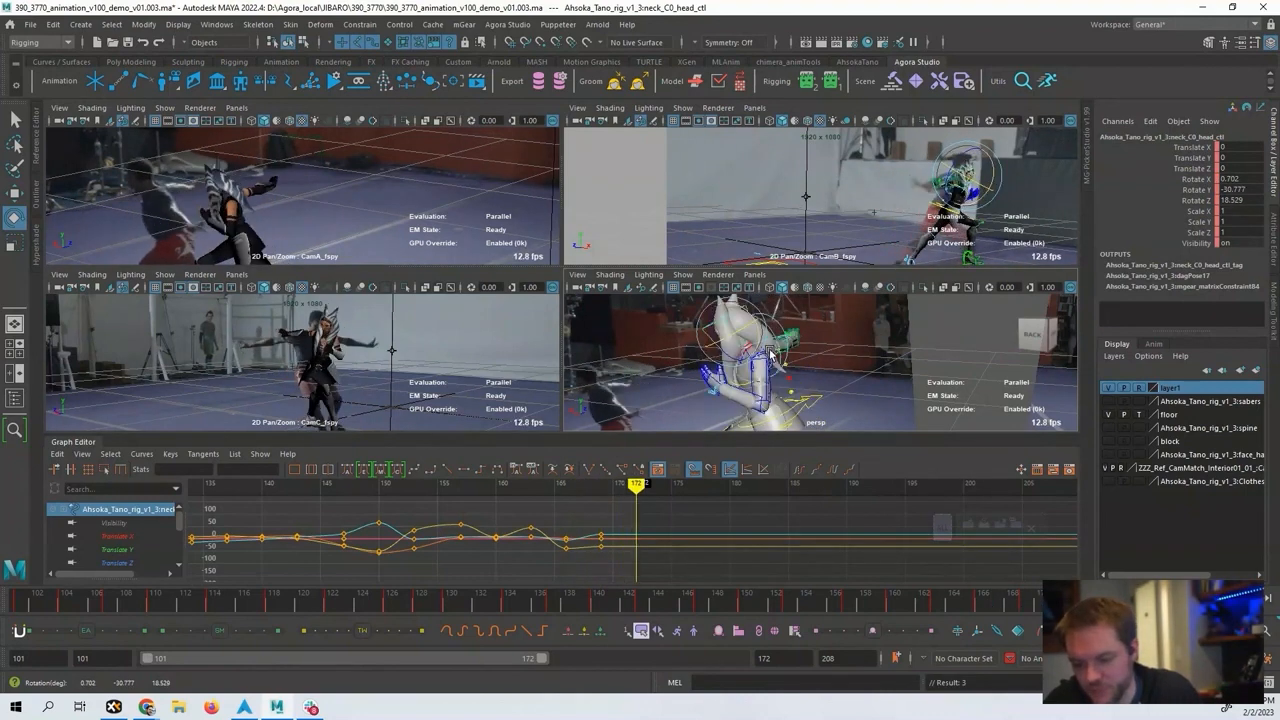
drag(778, 343, 728, 325)
key(s)
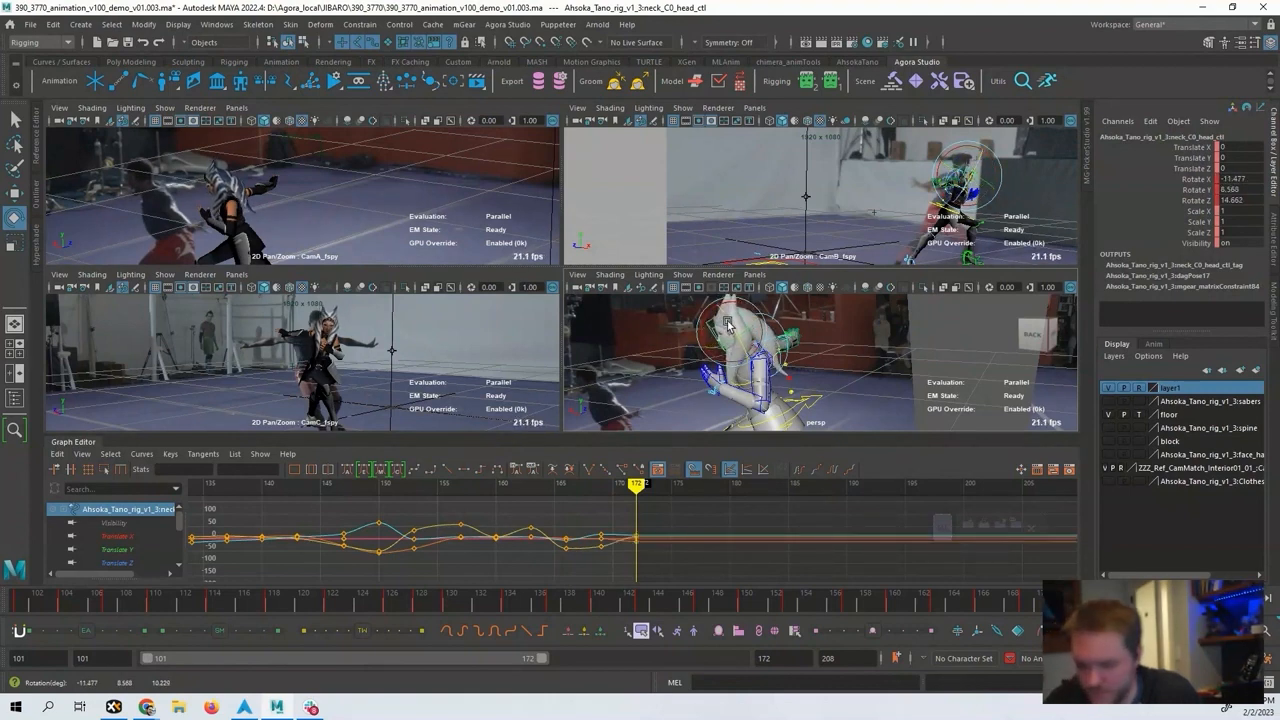
key(s)
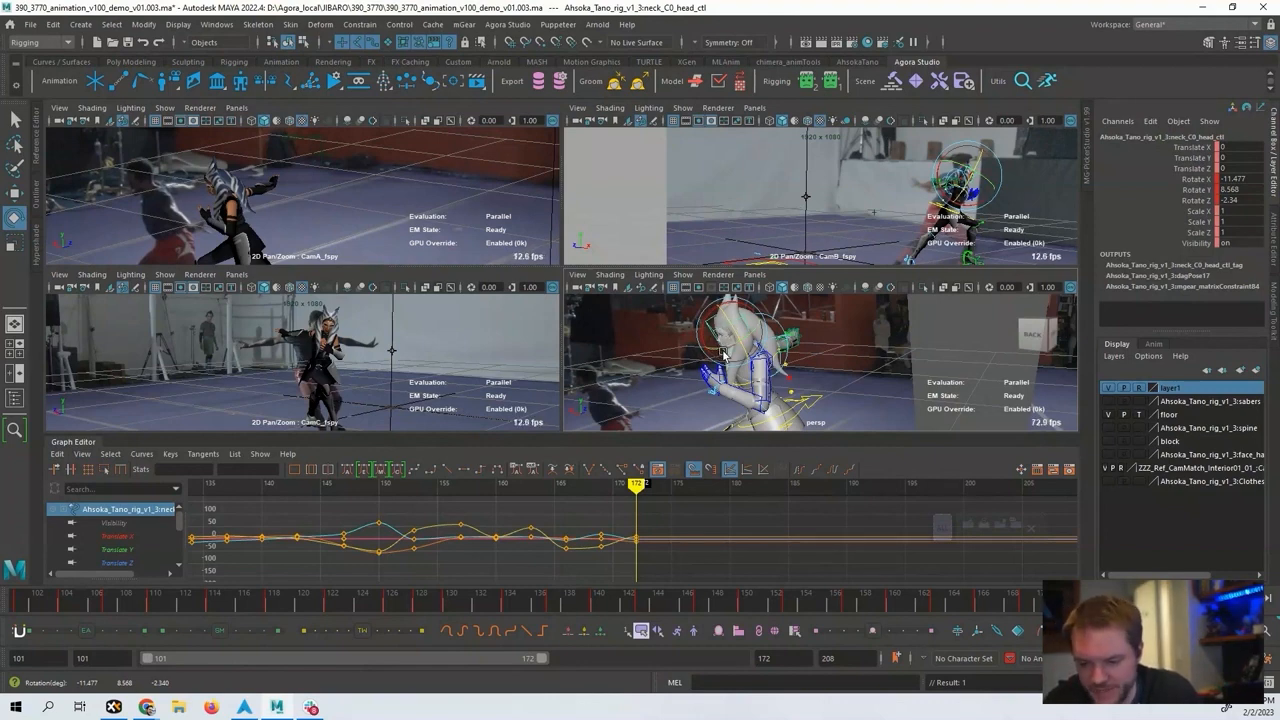
Play back the animation to check the head motion and show the head control's full curves.
key(alt+v)
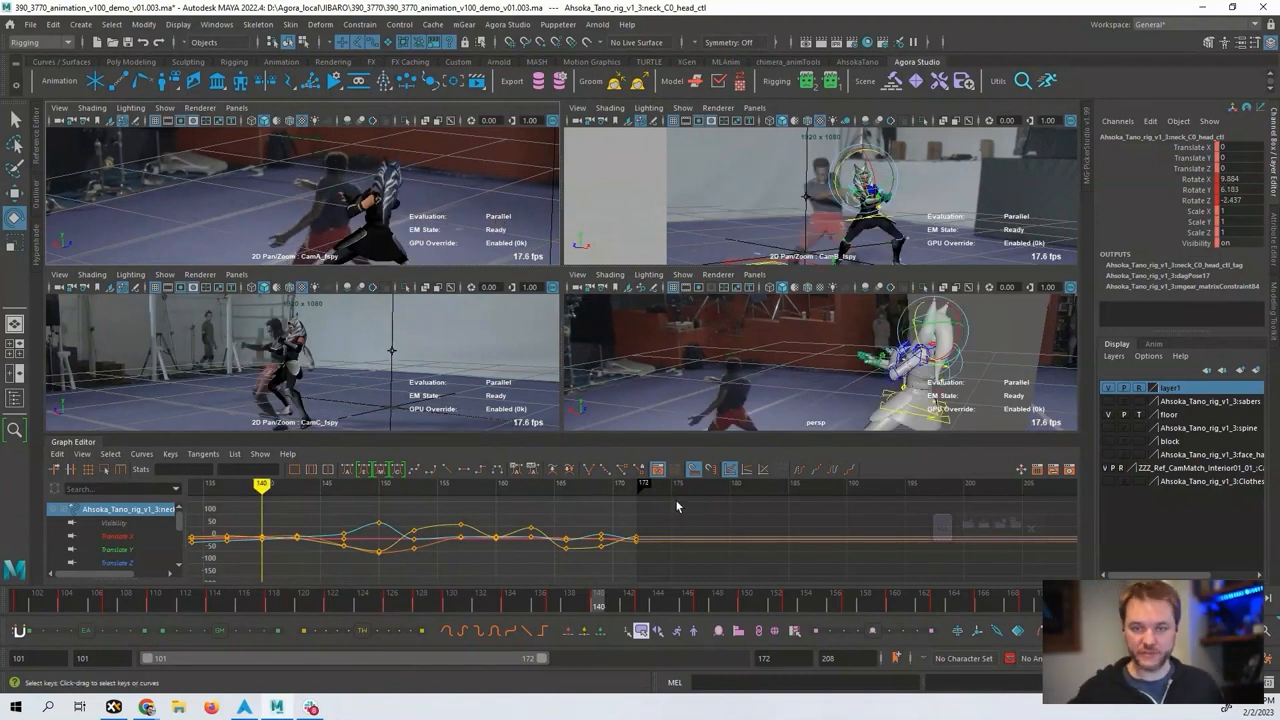
key(a)
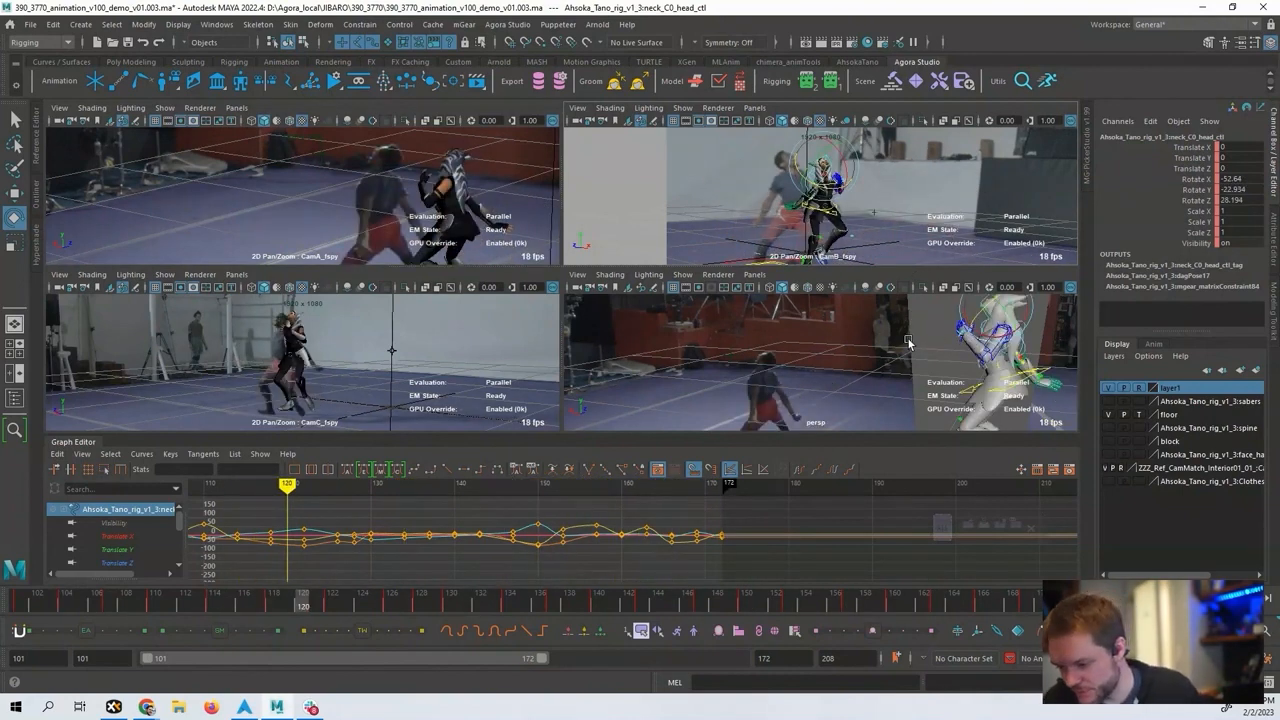
Examine the head's world rotation control up close at frame 120 in the enlarged perspective view.
key(space)
alt+drag(856, 323, 721, 271)
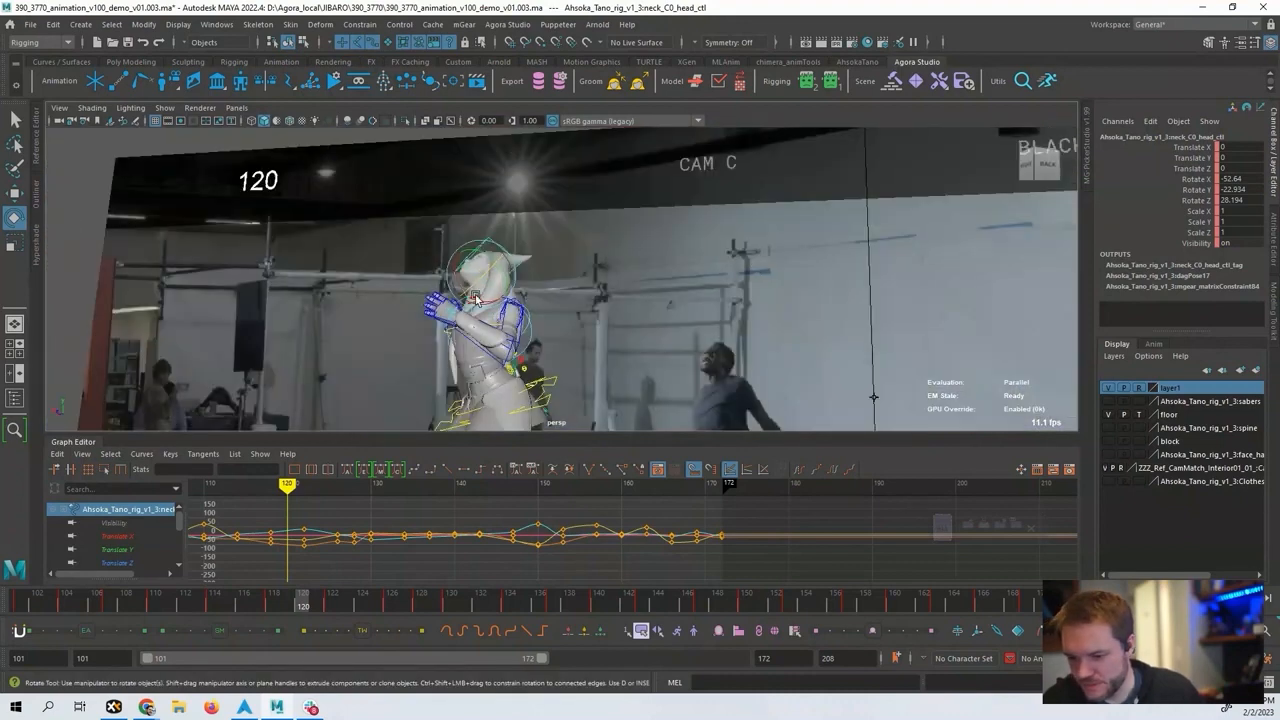
click(97, 215)
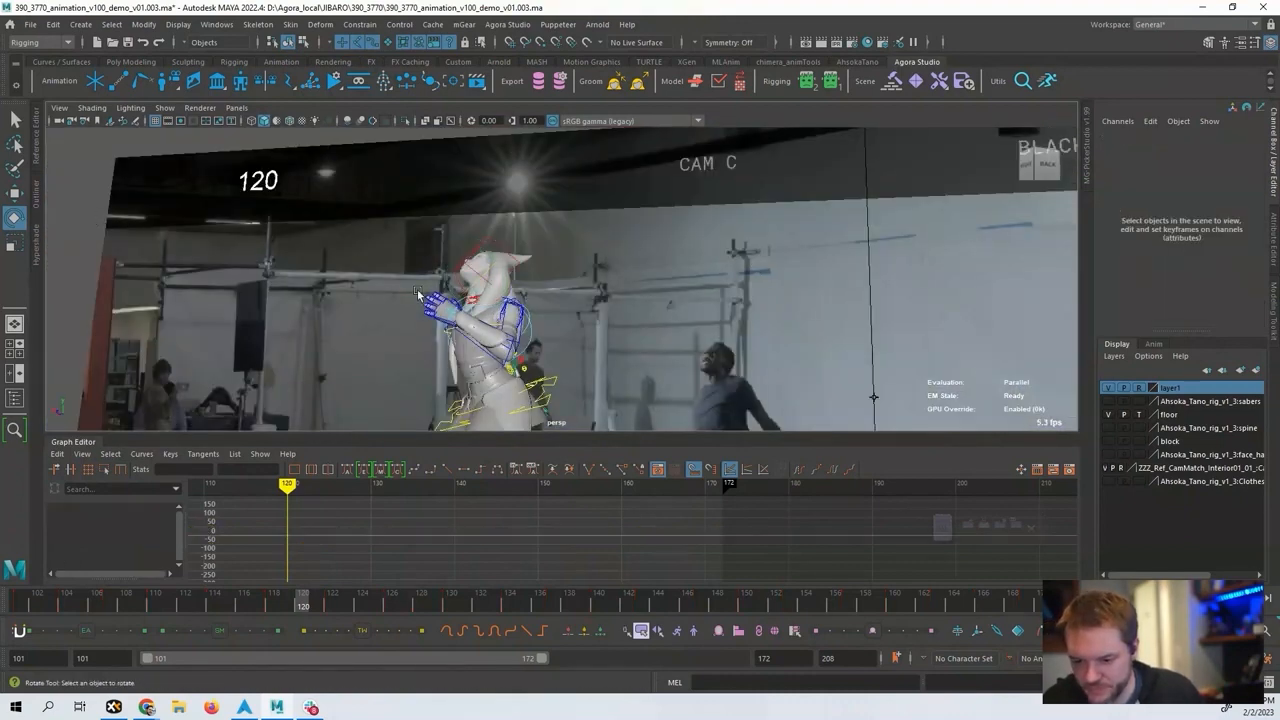
click(480, 284)
key(f)
alt+drag(480, 286, 362, 323)
scroll(745, 550, down, 4)
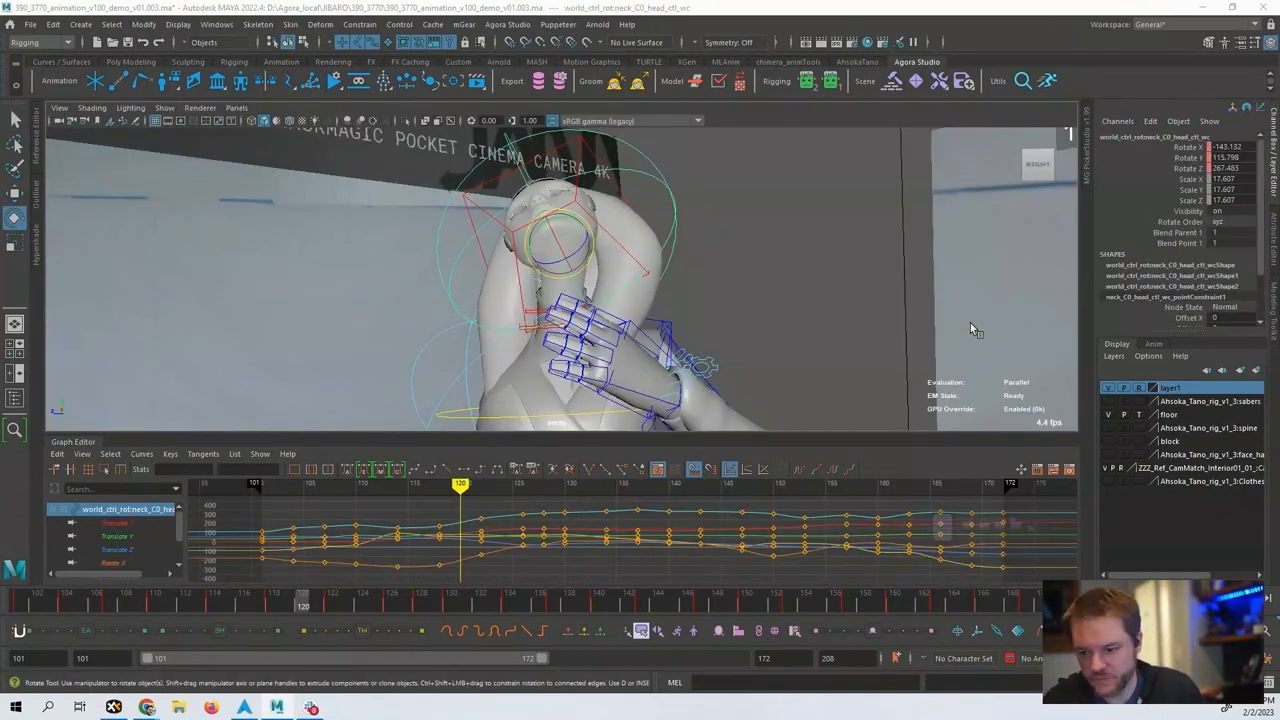
alt+drag(818, 301, 600, 316)
click(551, 318)
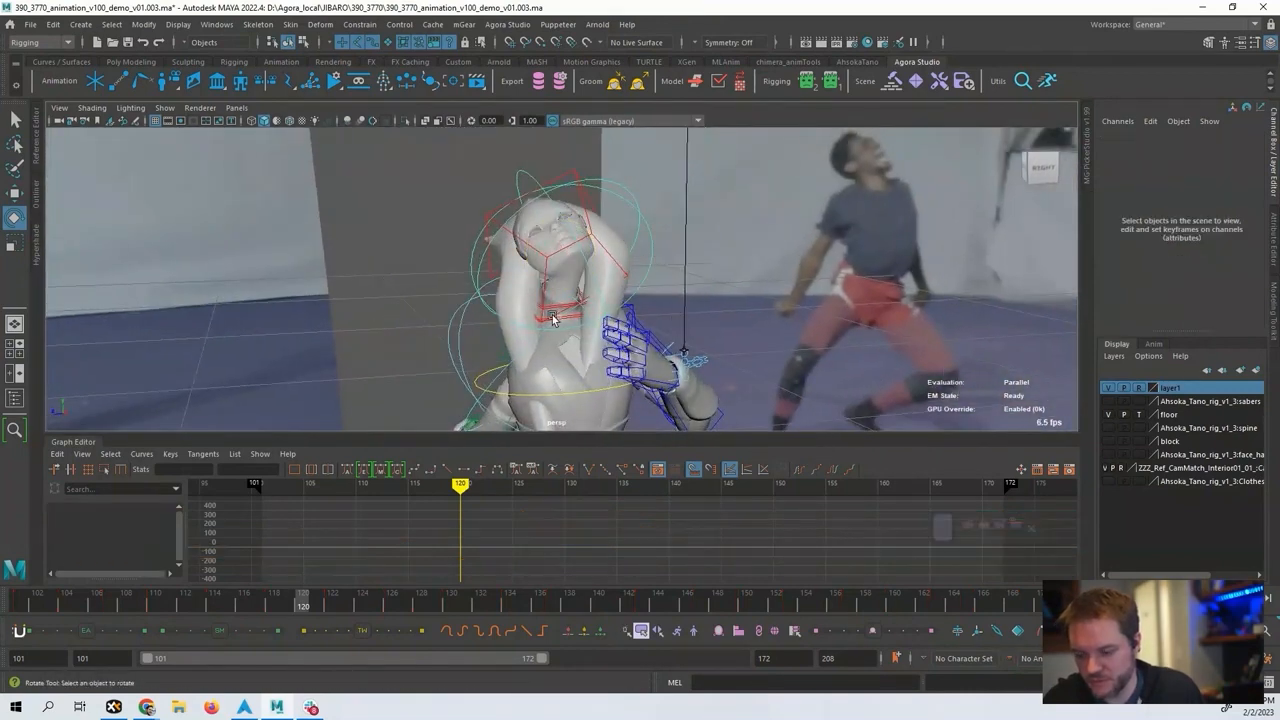
alt+drag(492, 333, 590, 195)
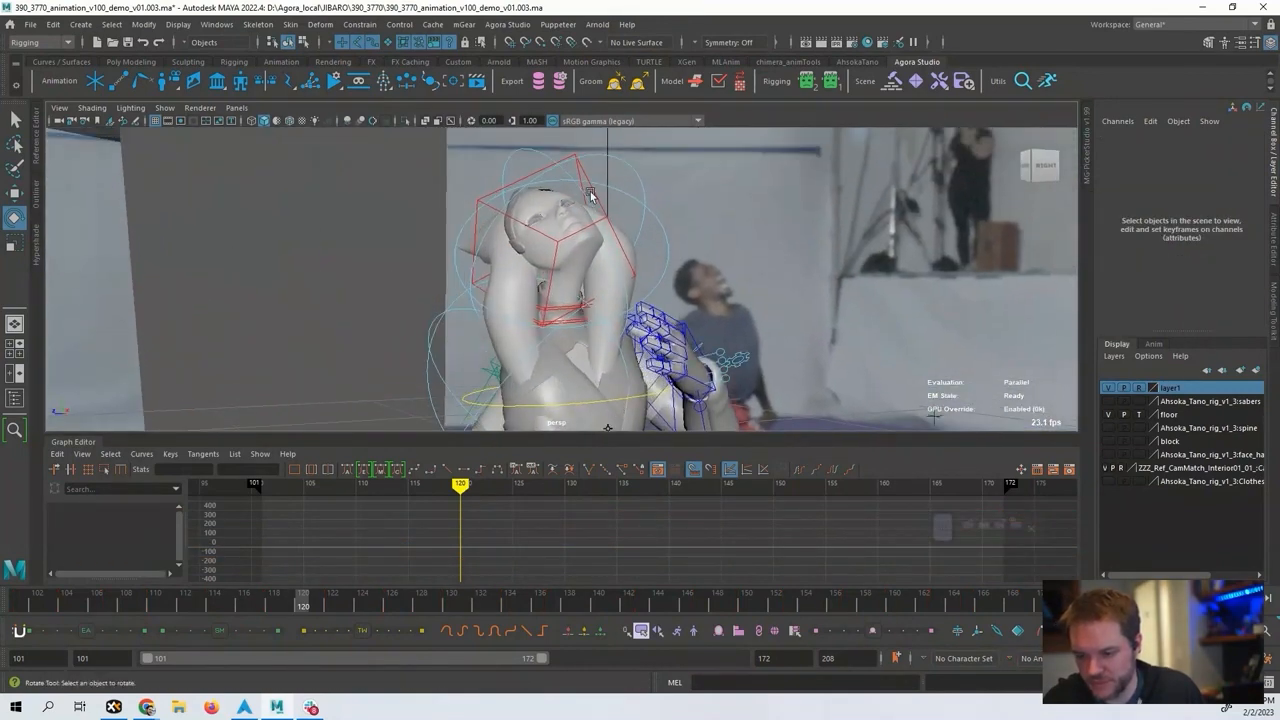
Scale down the head's world rotation control uniformly, and deselect it.
click(528, 152)
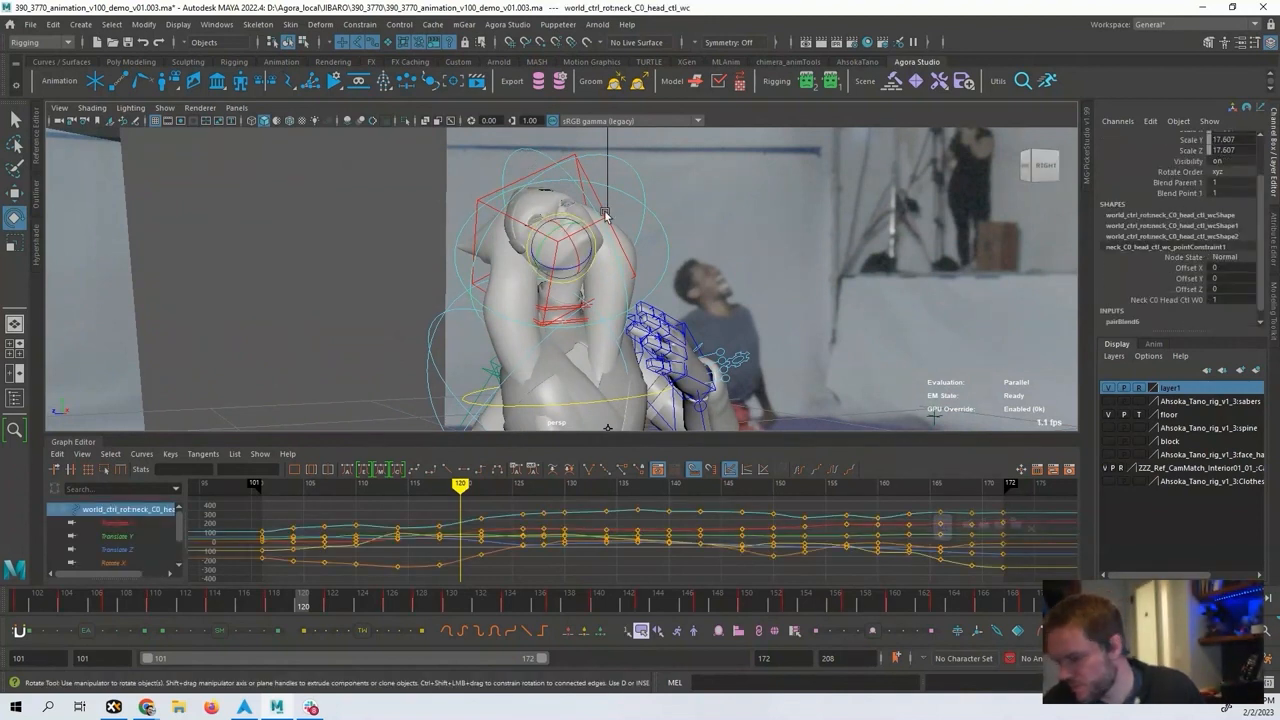
click(362, 204)
click(543, 160)
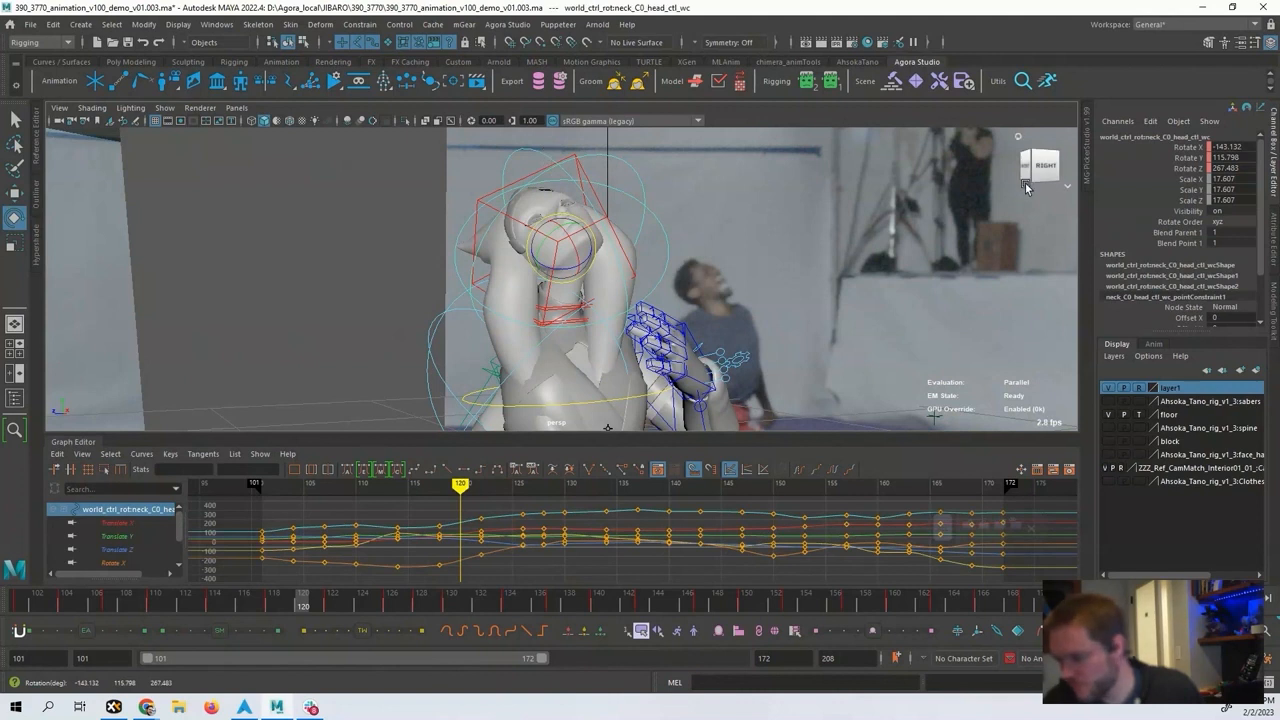
key(r)
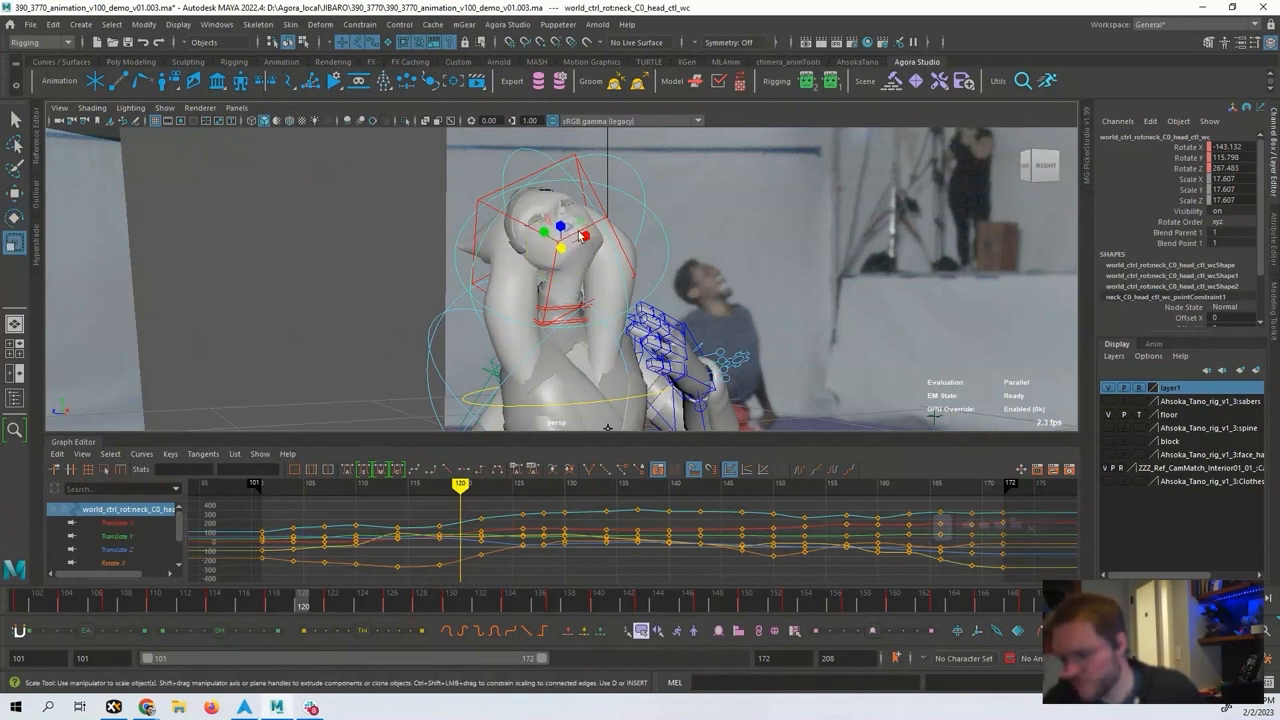
drag(561, 256, 502, 261)
click(390, 293)
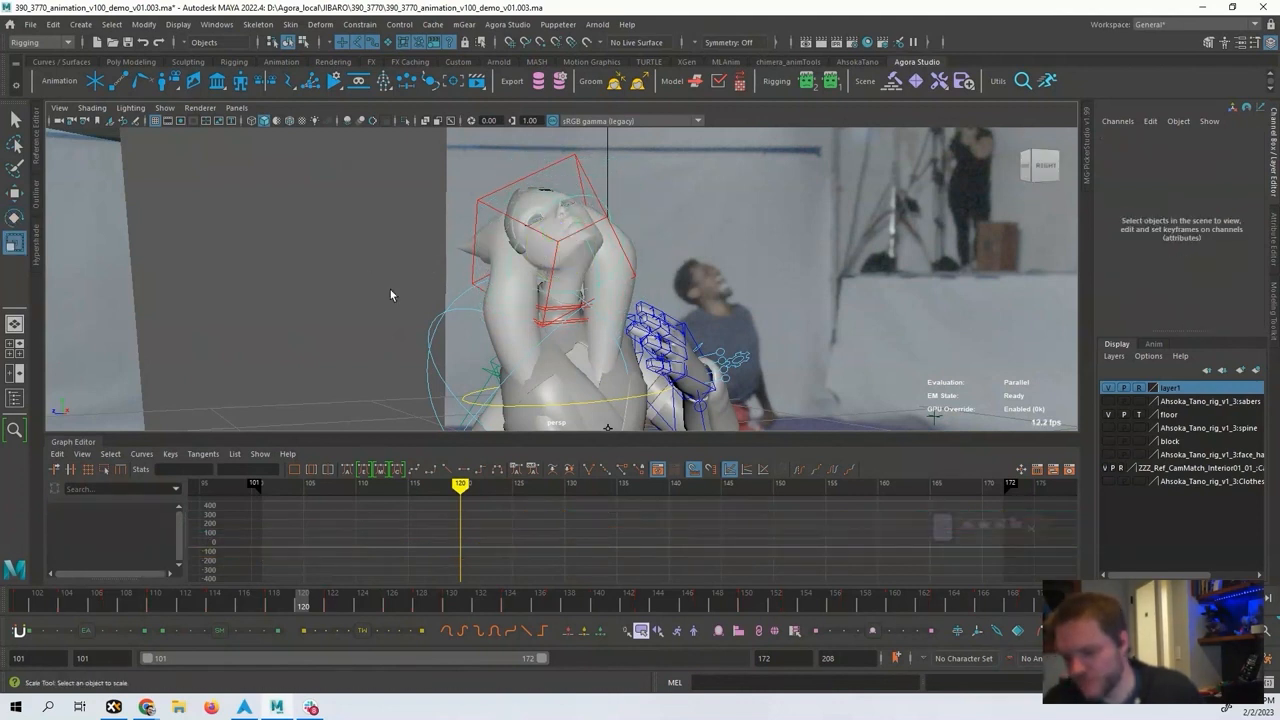
Scale down the right arm's world rotation control uniformly.
click(490, 327)
drag(529, 385, 454, 377)
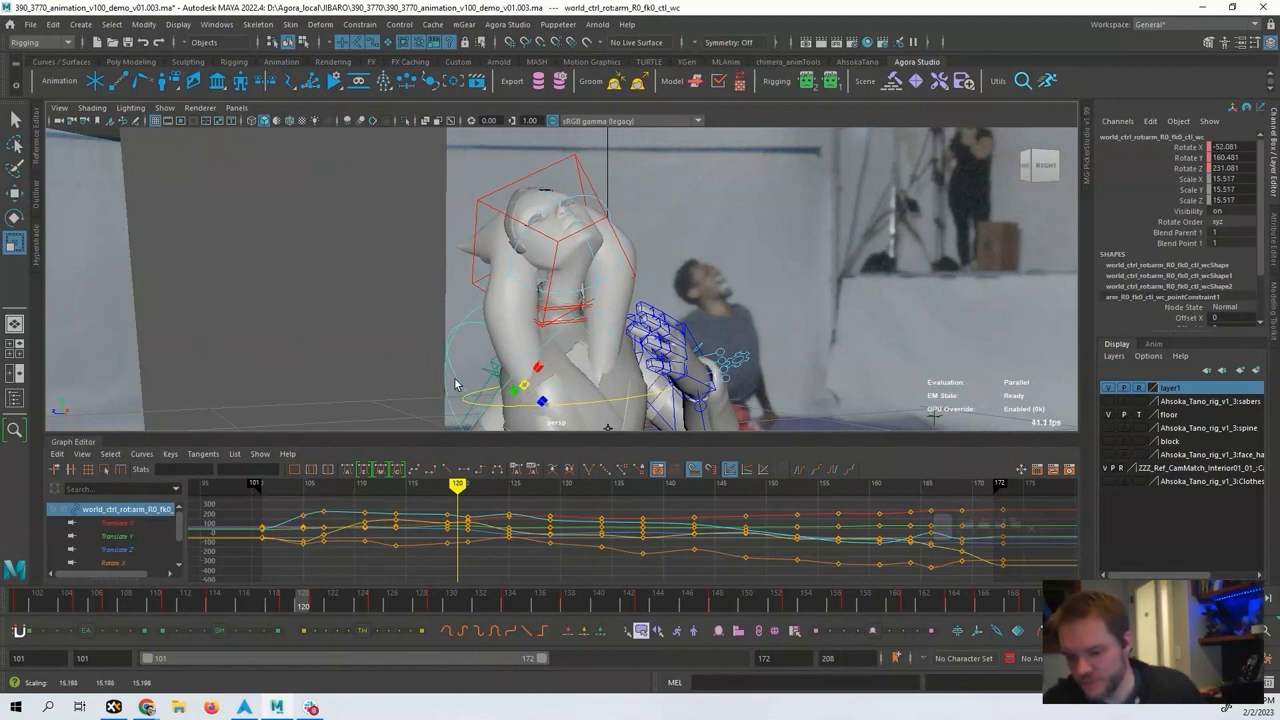
click(478, 313)
Select the neck control, return to frame 101, and show it in the four-view layout ready for rotating.
click(561, 323)
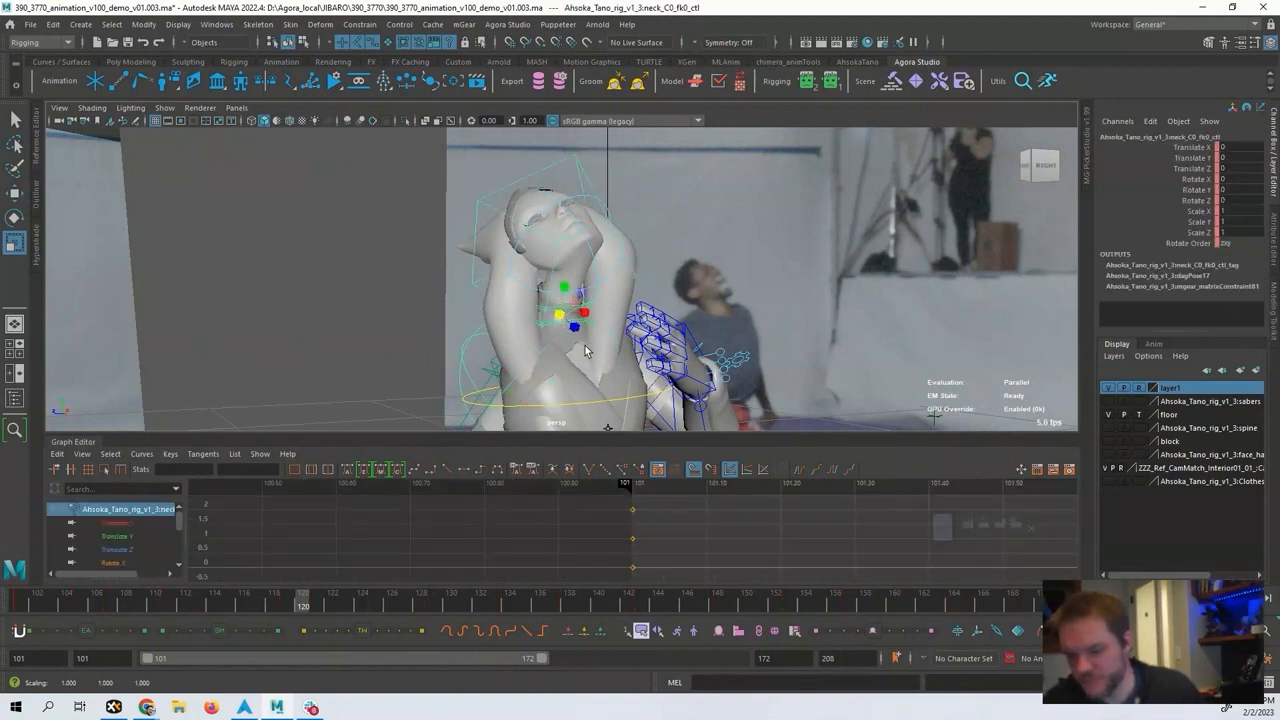
key(alt+shift+v)
key(f)
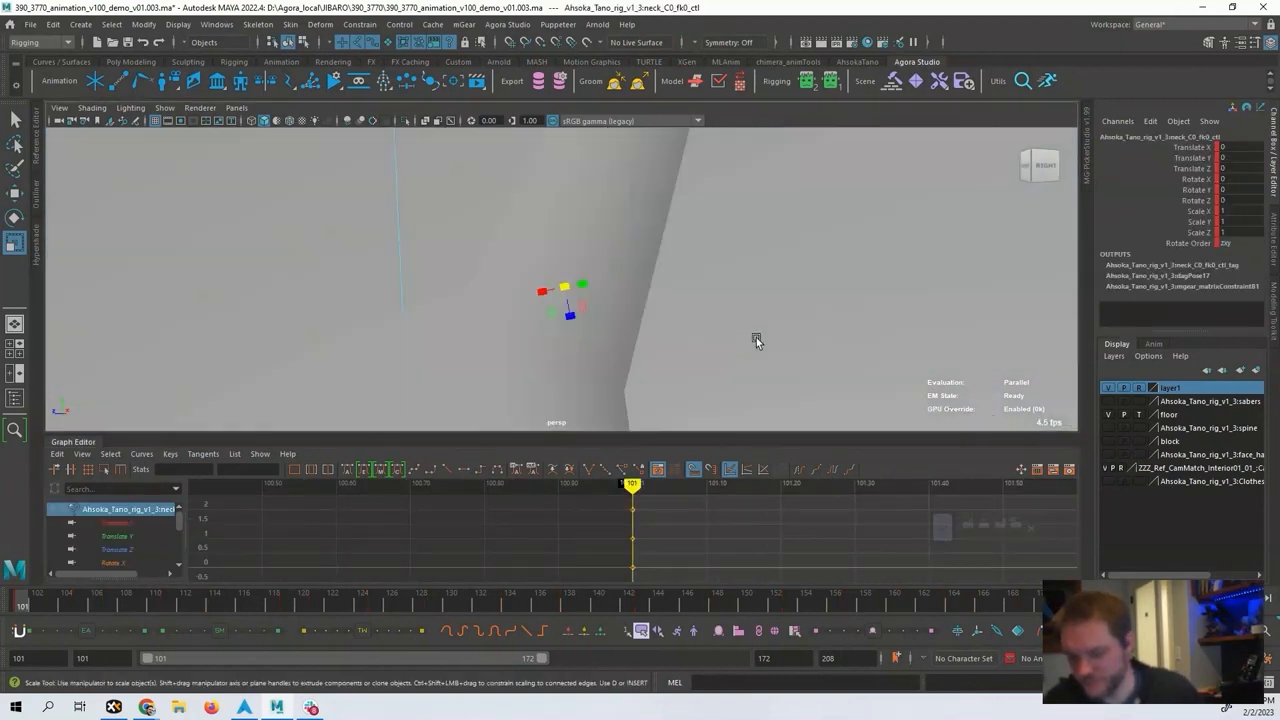
alt+right_drag(756, 337, 520, 295)
alt+drag(750, 291, 653, 291)
key(e)
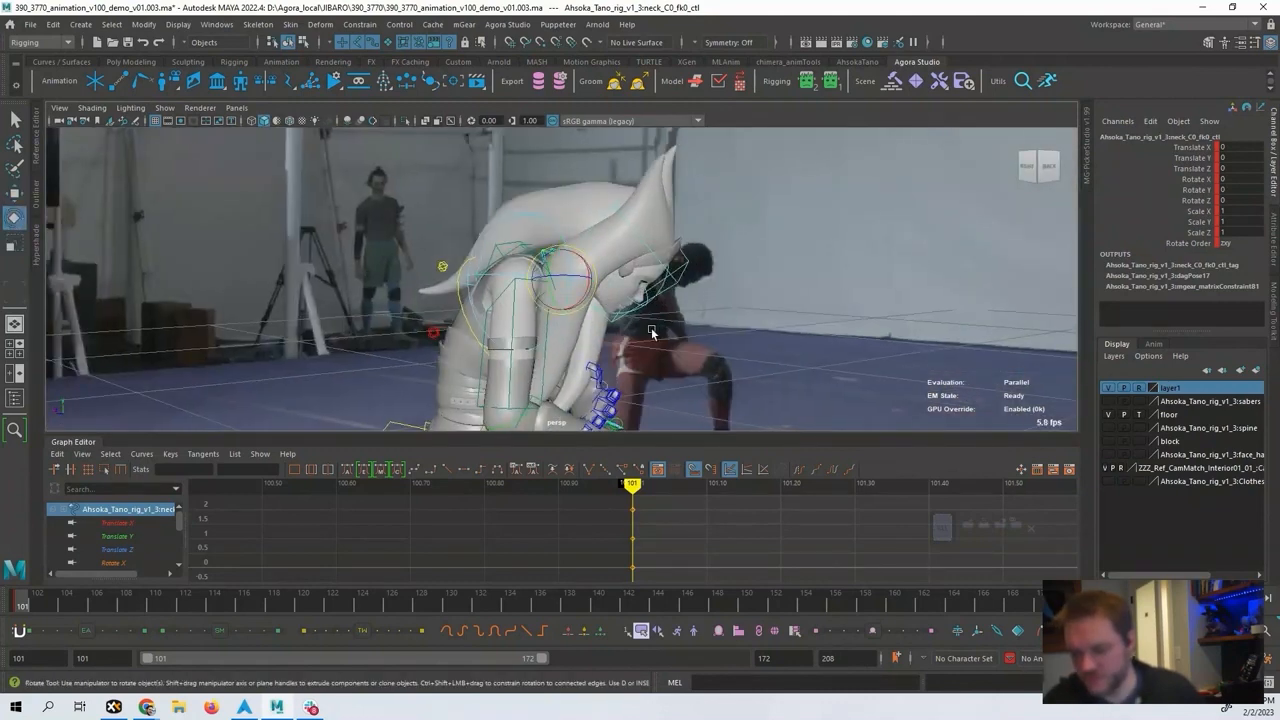
key(space)
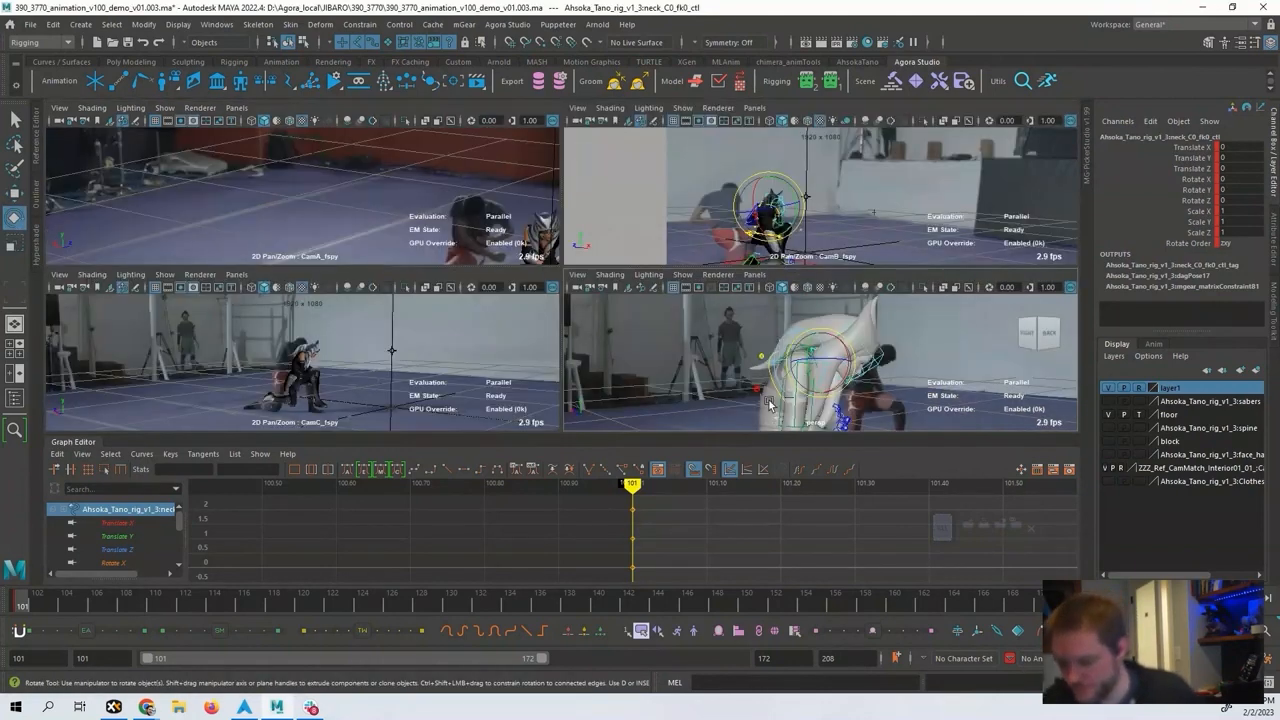
alt+drag(790, 396, 814, 387)
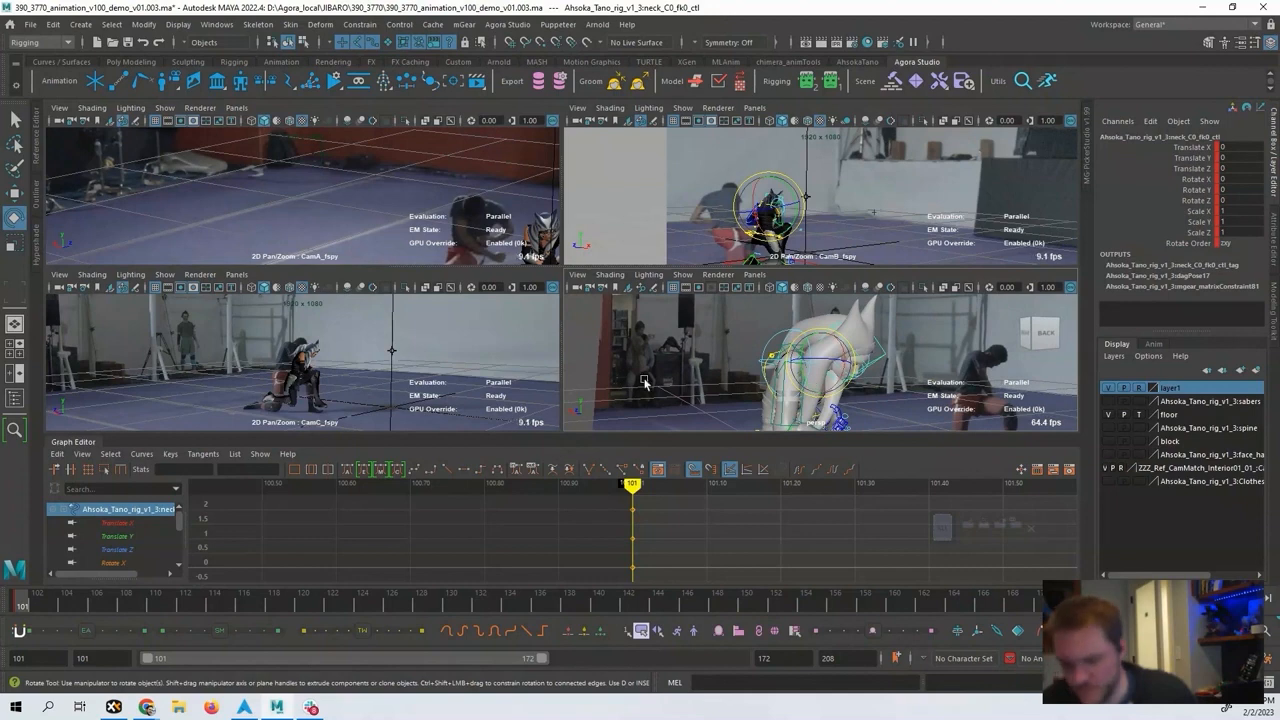
Rotate and key the neck control at frame 106 to X 59.522, Y -47.561, Z -43.305.
key(alt+v)
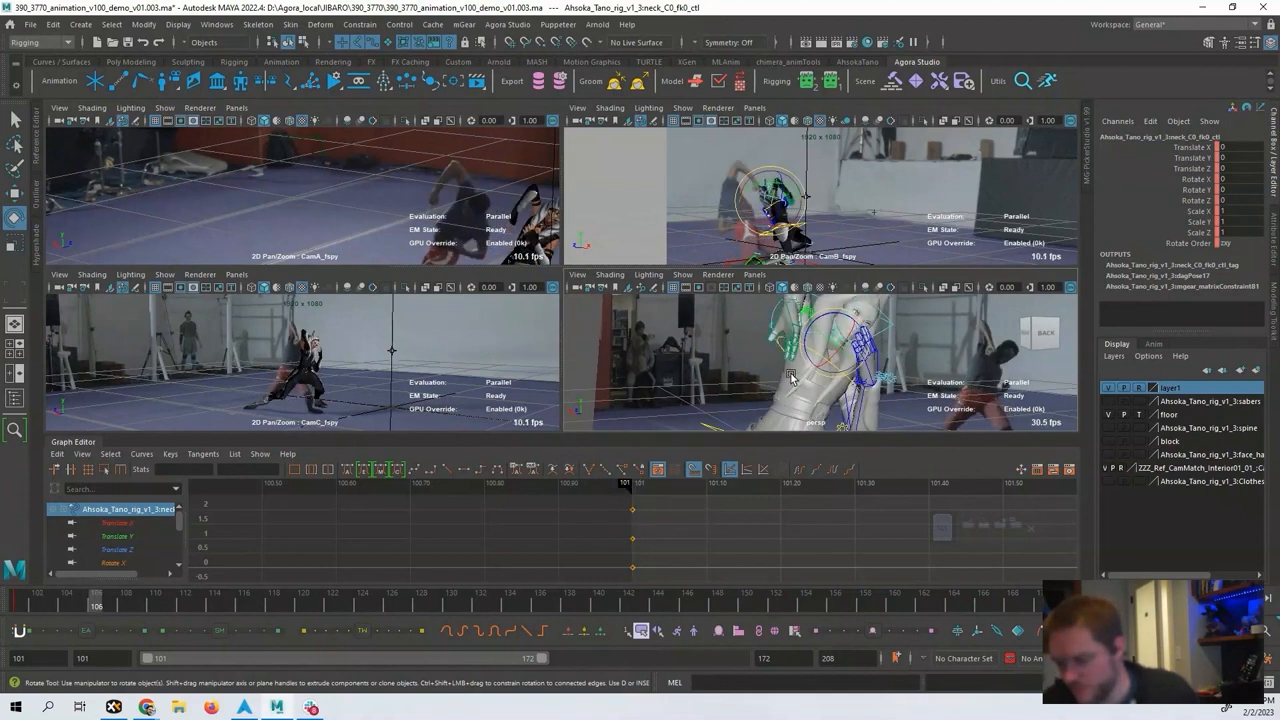
alt+drag(822, 374, 785, 357)
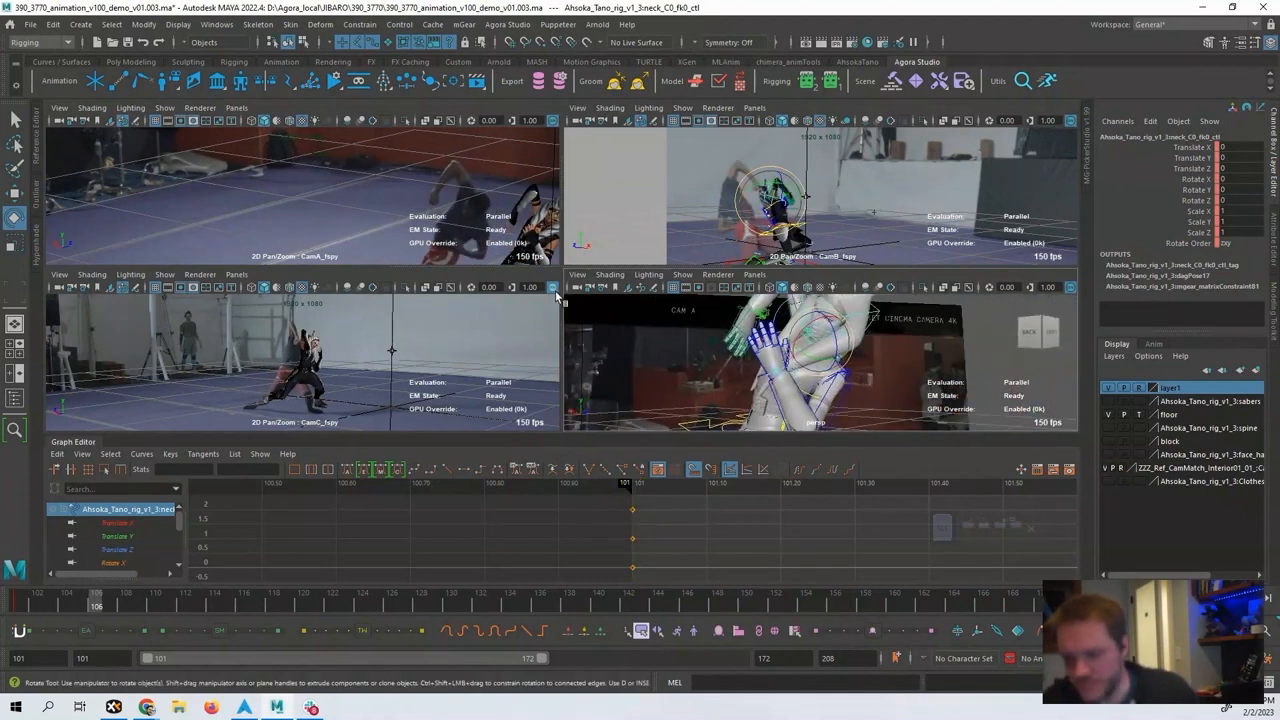
middle_drag(498, 223, 430, 201)
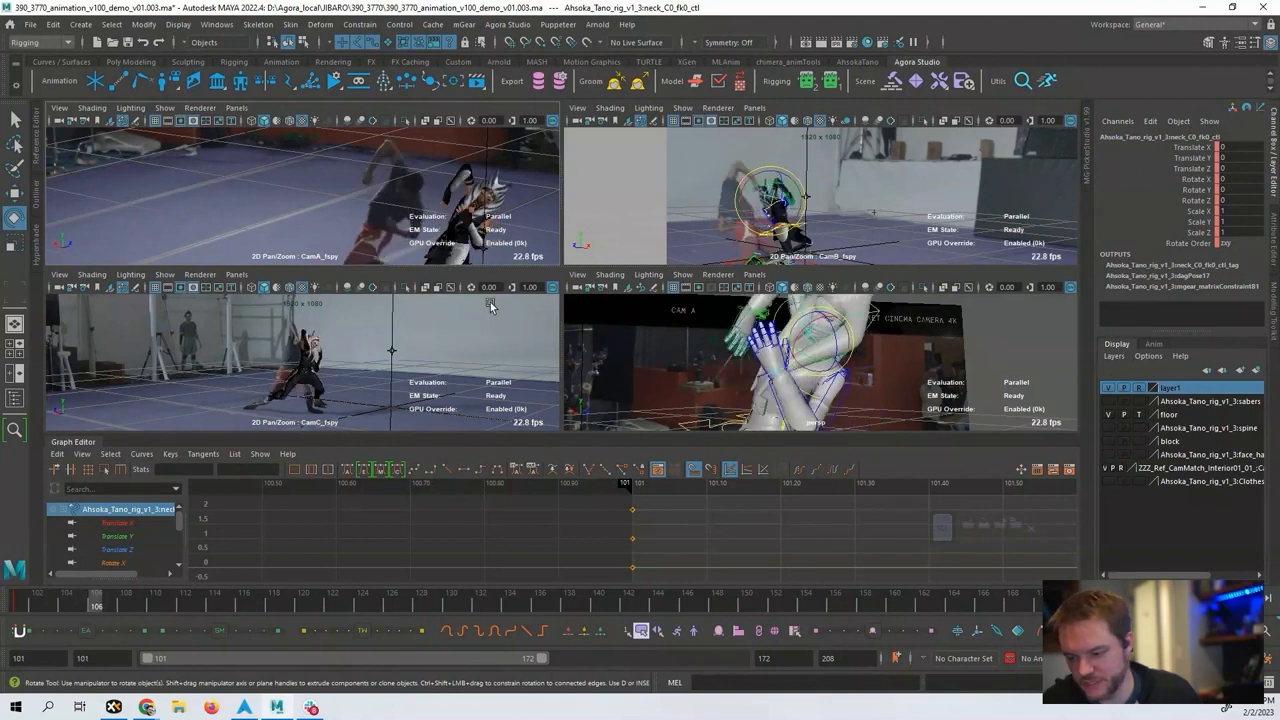
drag(815, 318, 854, 366)
key(f)
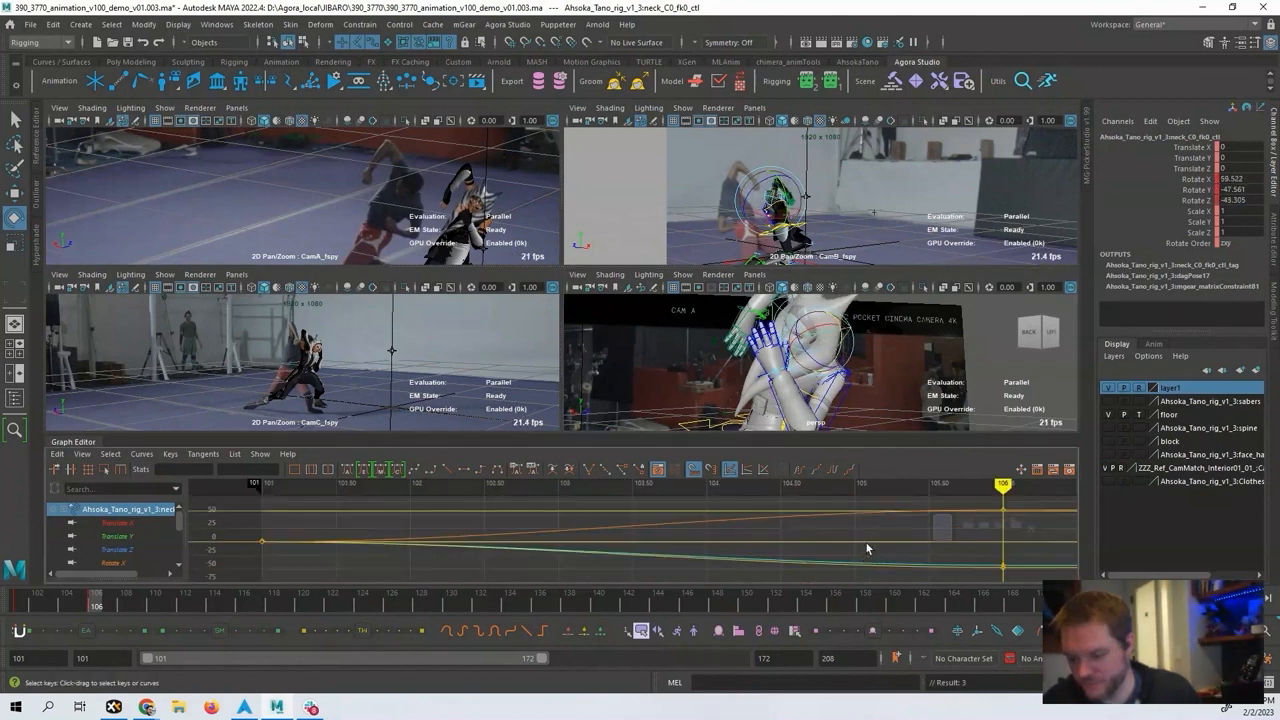
Step back and forth between frames 101 and 106 to compare the neck motion with the filmed reference.
alt+right_drag(868, 548, 771, 531)
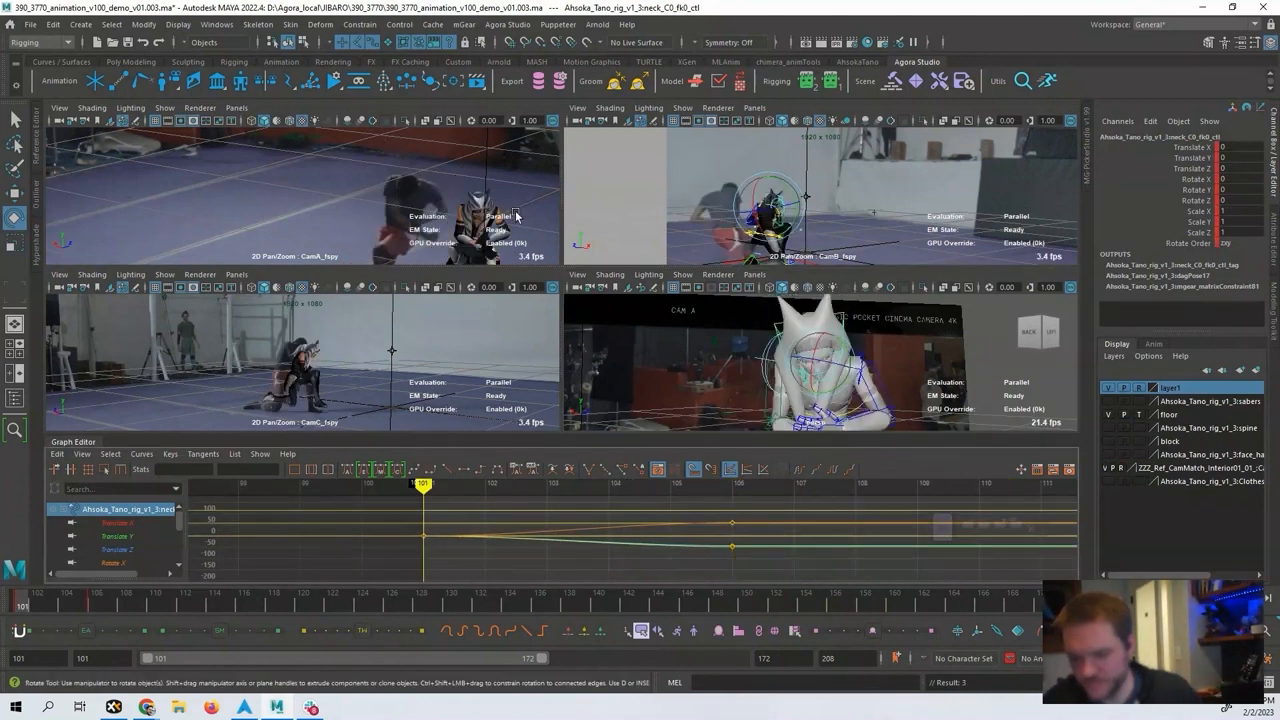
key(period)
key(period)
key(period)
key(period)
key(period)
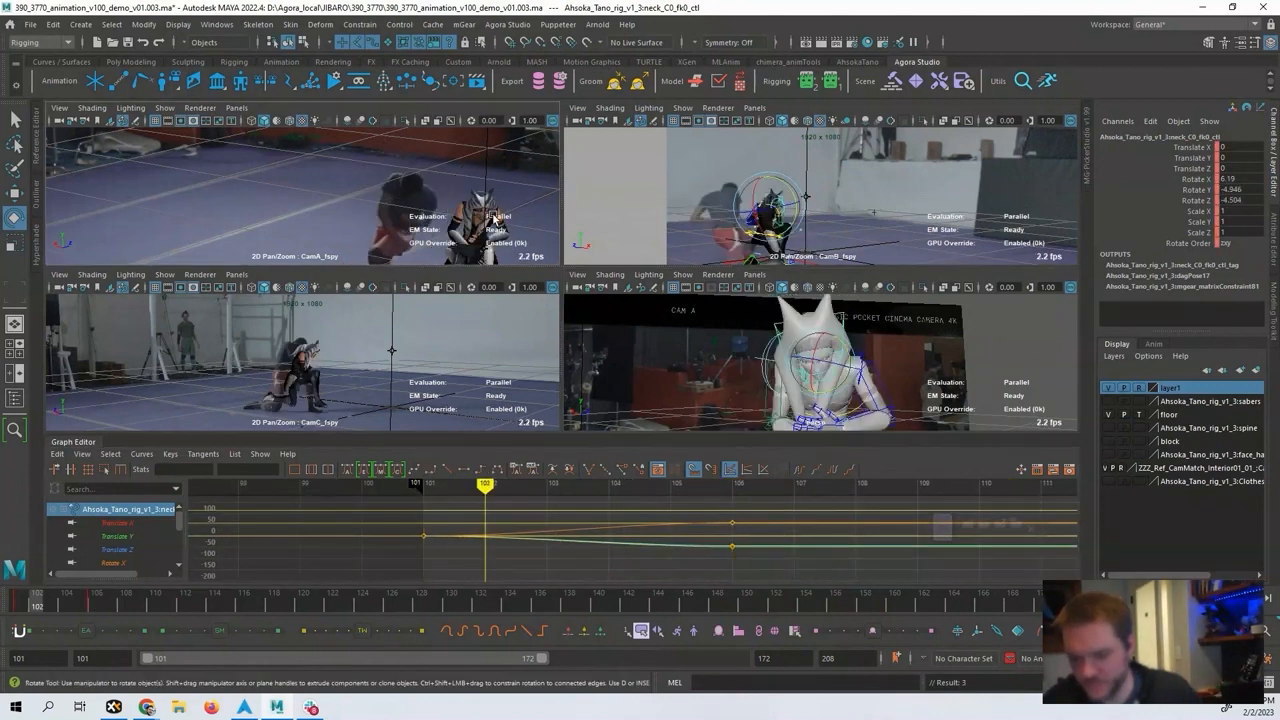
key(comma)
key(comma)
key(comma)
key(comma)
key(comma)
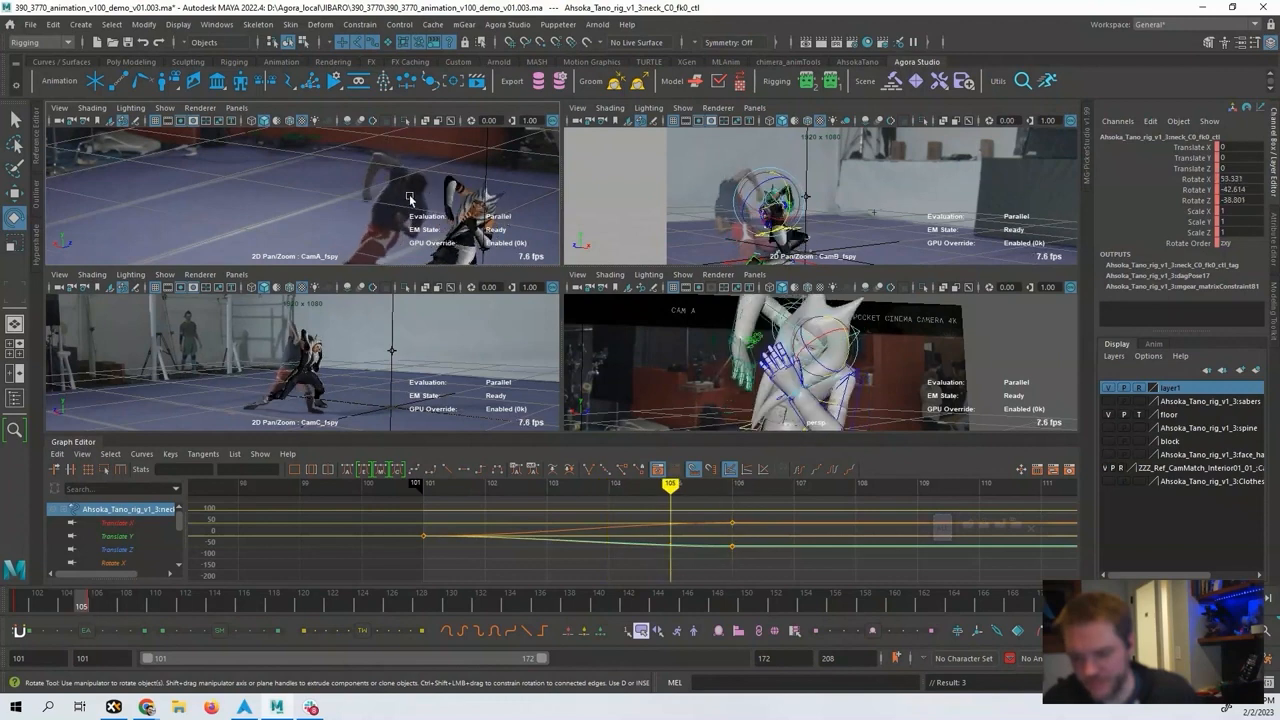
key(period)
key(period)
key(period)
key(period)
key(period)
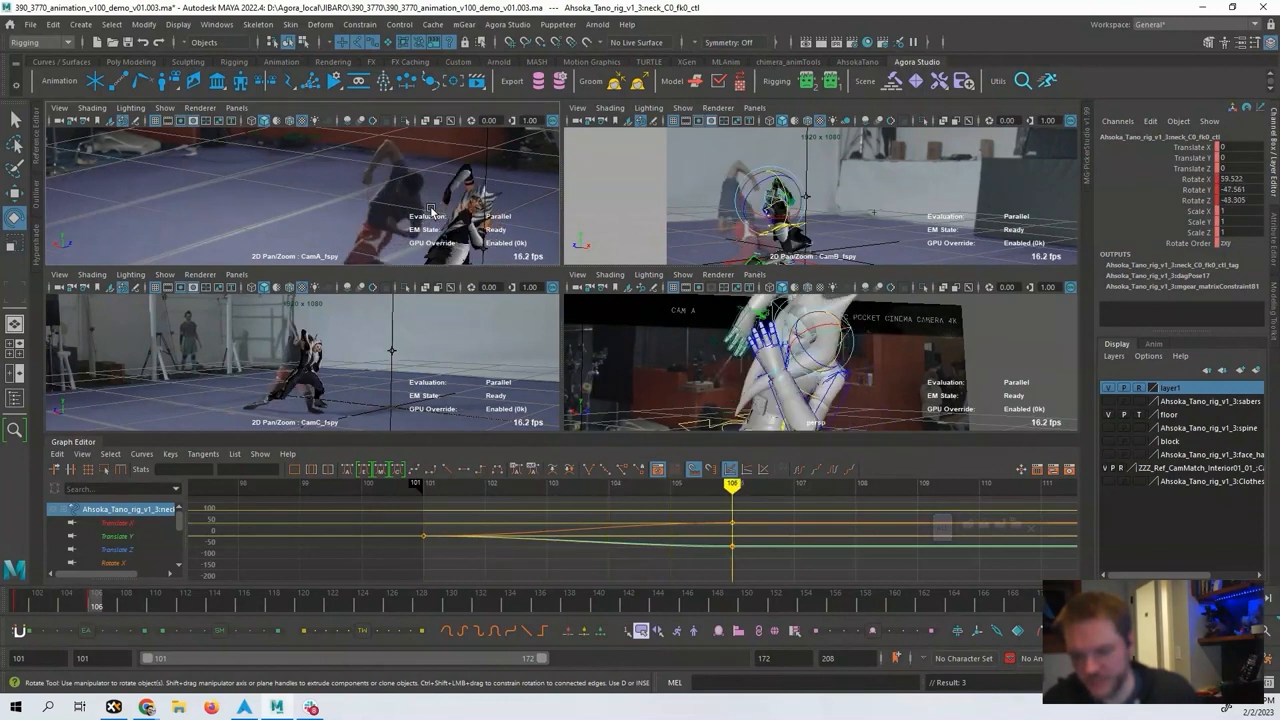
key(comma)
key(comma)
key(comma)
key(comma)
key(comma)
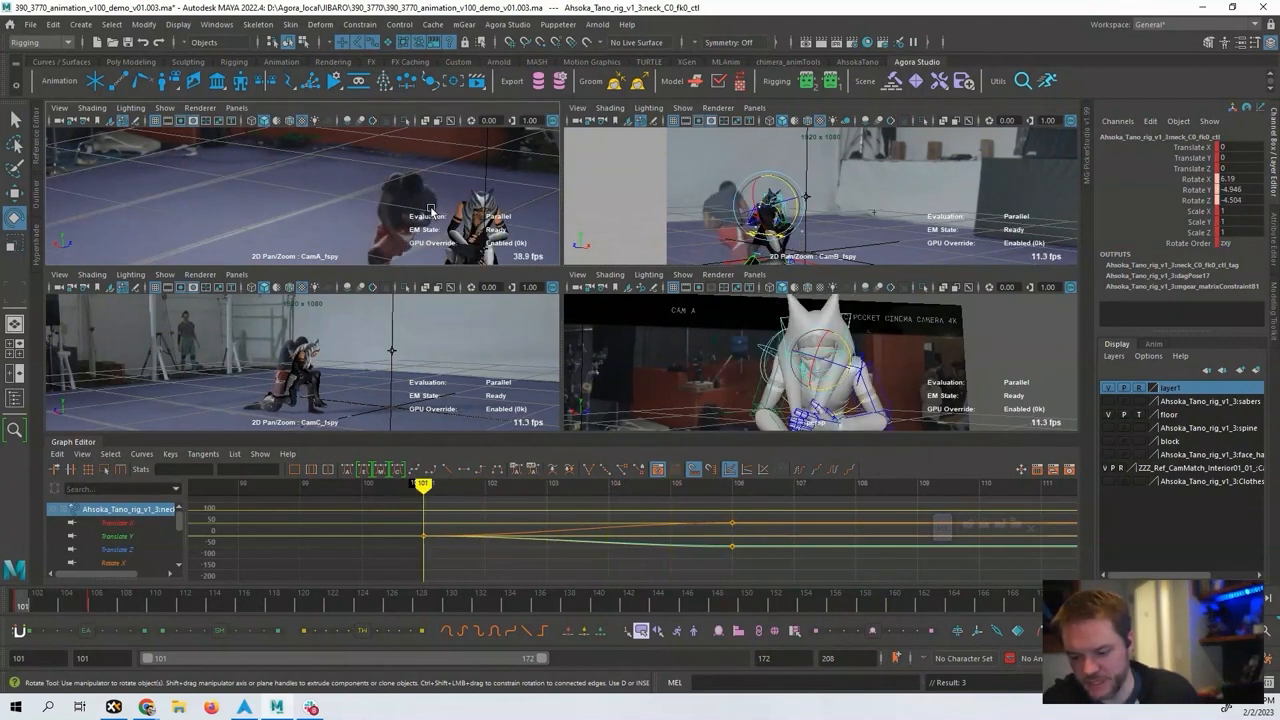
key(period)
key(period)
key(period)
key(period)
key(comma)
key(comma)
key(comma)
key(comma)
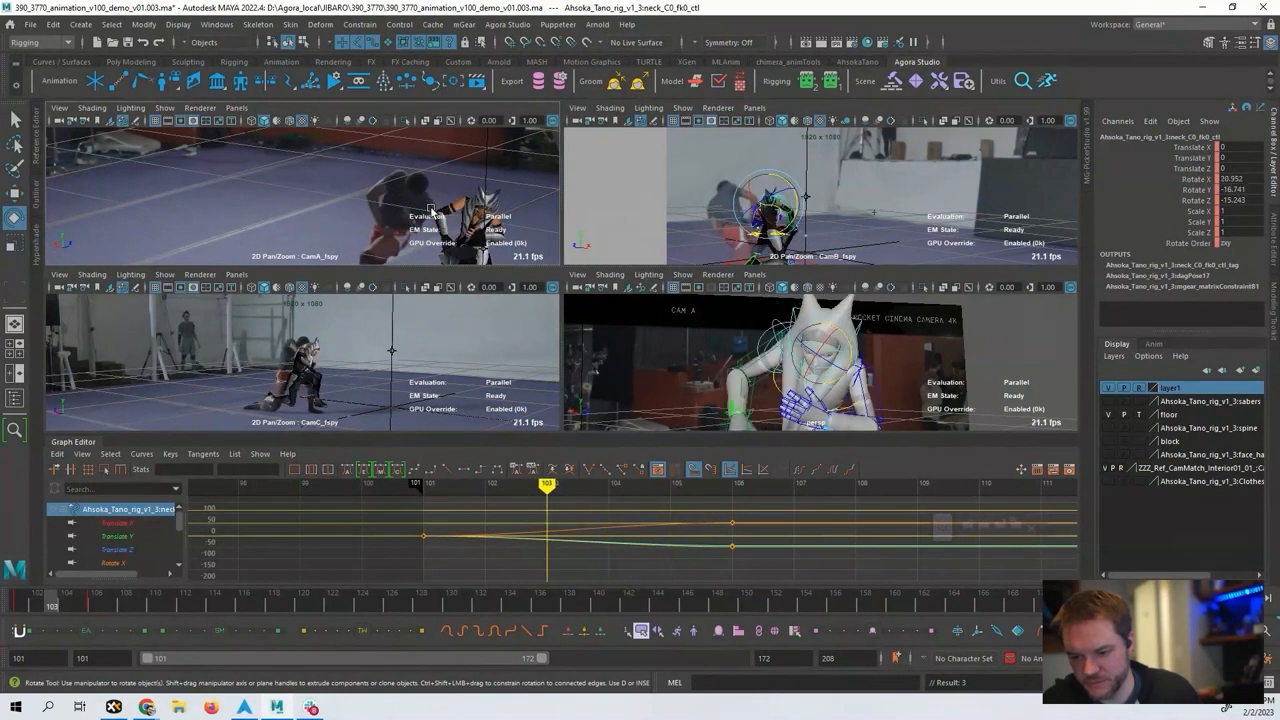
key(period)
key(period)
key(period)
key(period)
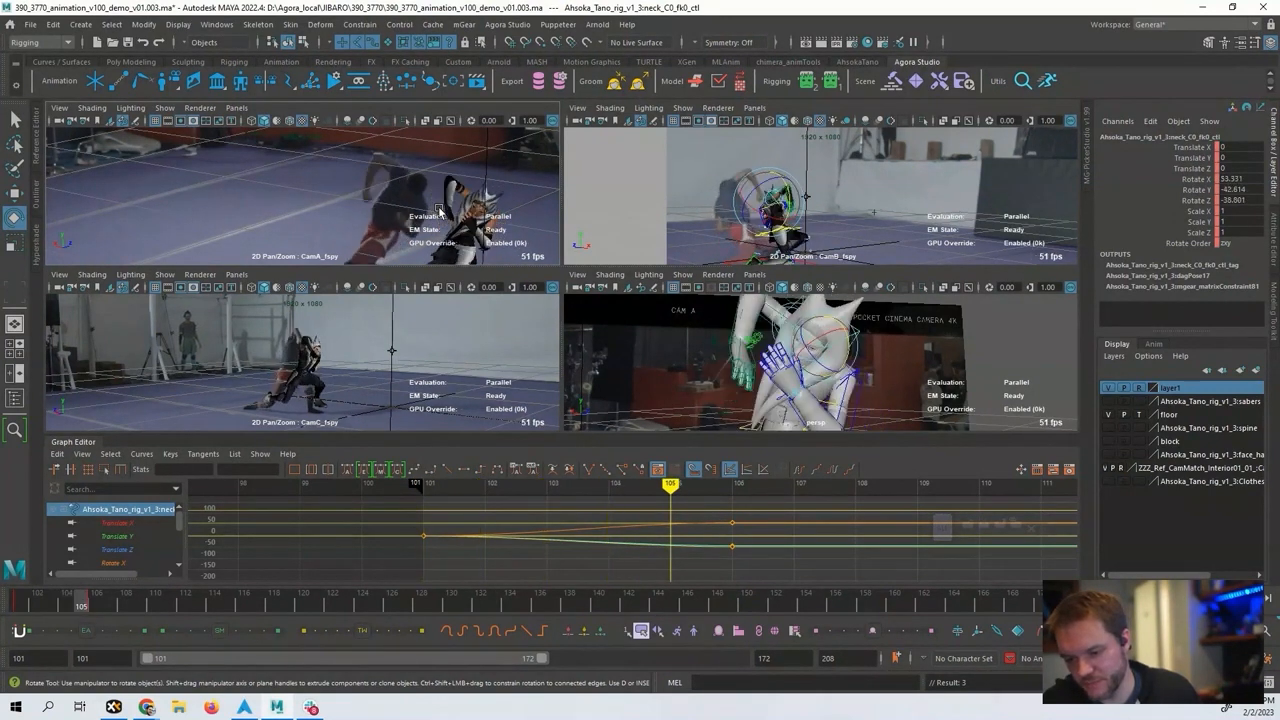
key(comma)
key(comma)
key(comma)
key(comma)
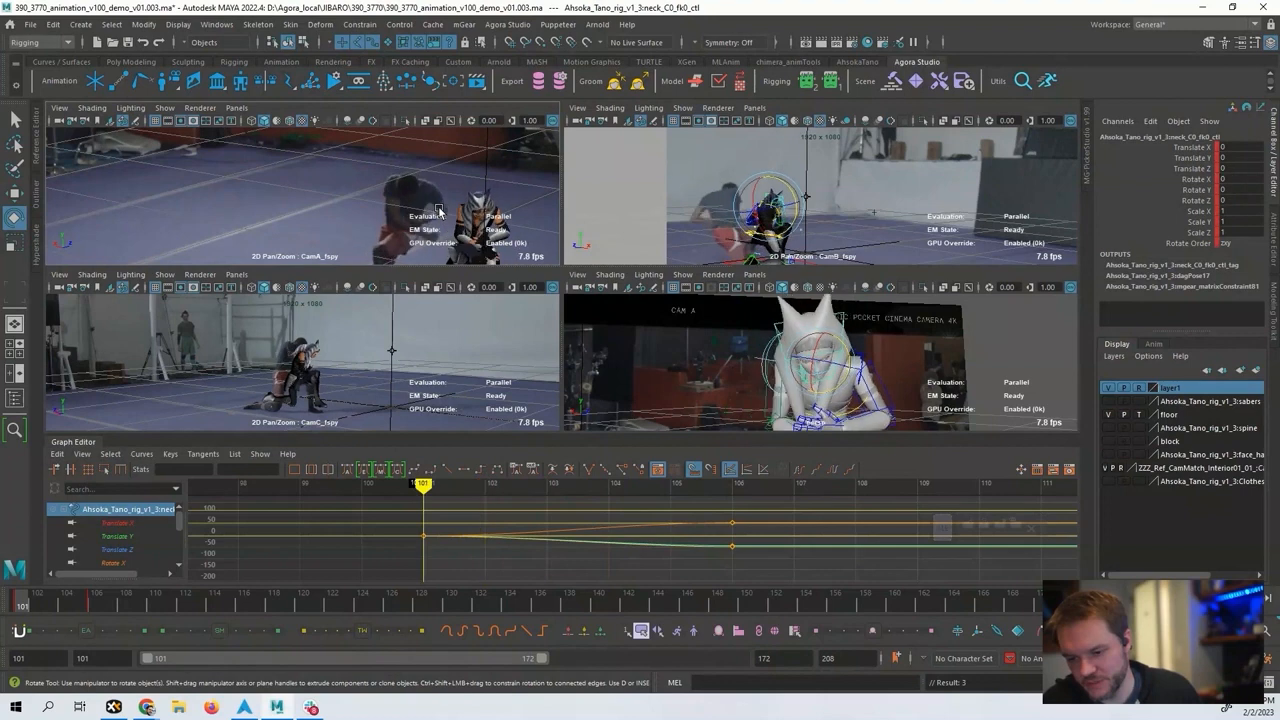
key(period)
key(period)
key(period)
key(period)
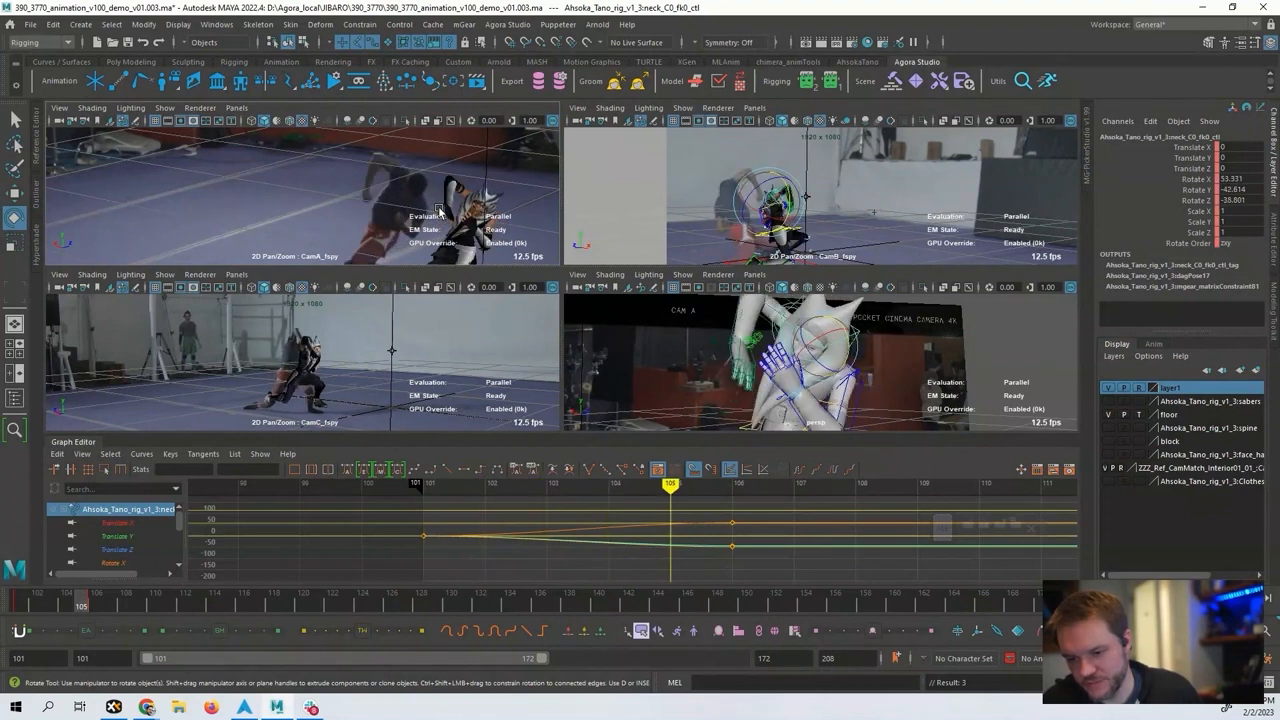
key(period)
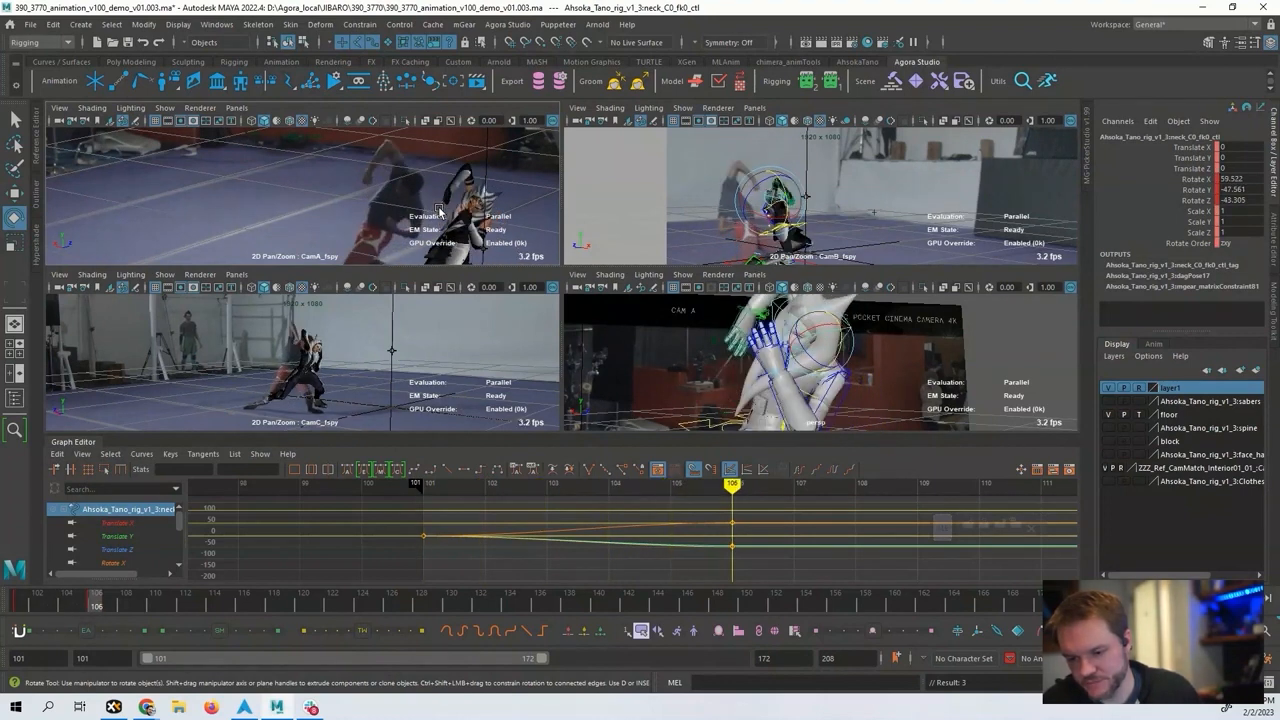
Rotate and key the neck control at frame 109 to X -13.296, Y -3.444, Z -27.231.
key(alt+period)
key(alt+period)
key(alt+period)
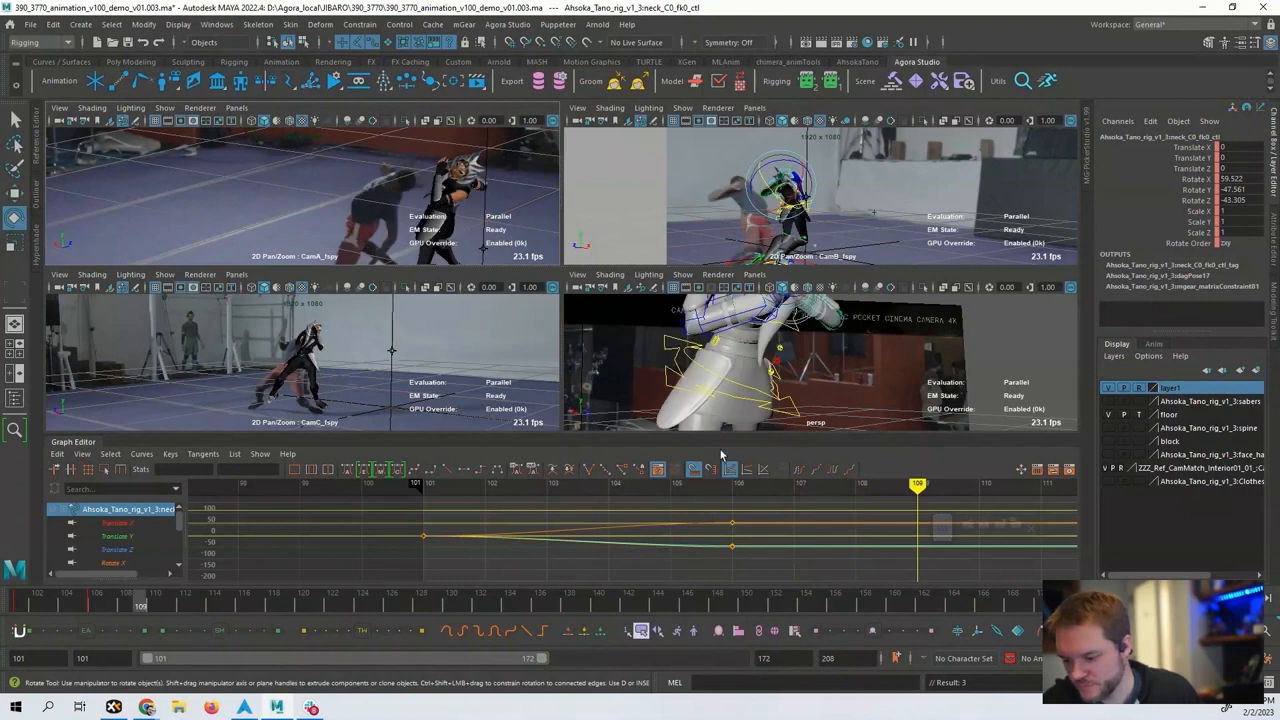
alt+middle_drag(797, 322, 786, 356)
mouse_move(801, 338)
alt+mouse_down()
mouse_move(824, 332)
mouse_move(840, 352)
mouse_move(810, 348)
alt+mouse_up()
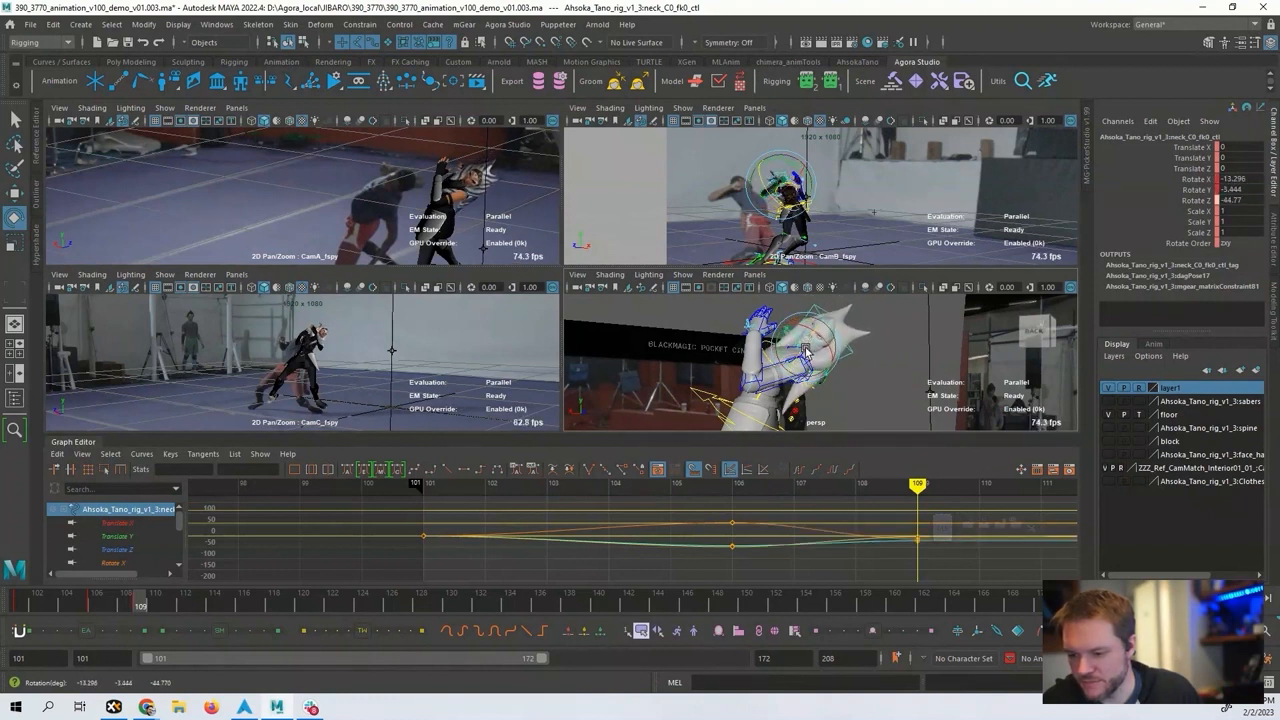
Rotate and key the neck control at frame 112 to X -23.184, Y 2.105, Z 6.757.
key(alt+v)
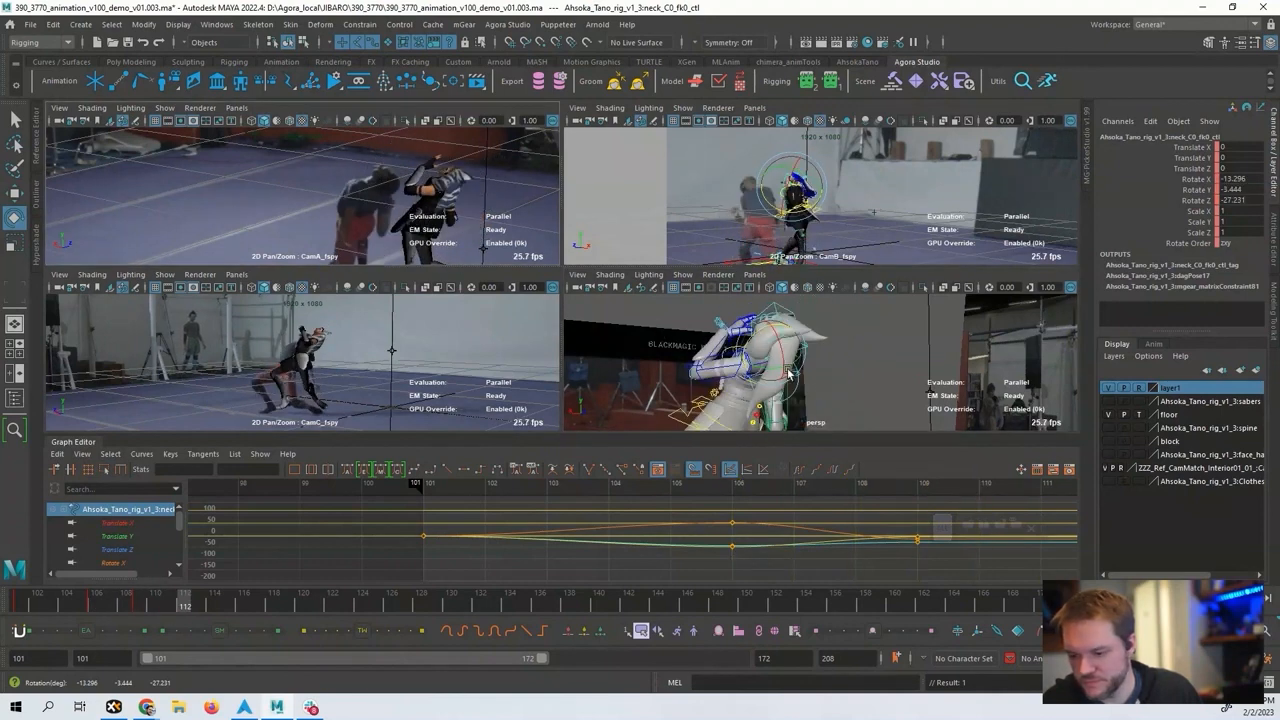
alt+middle_drag(937, 549, 440, 534)
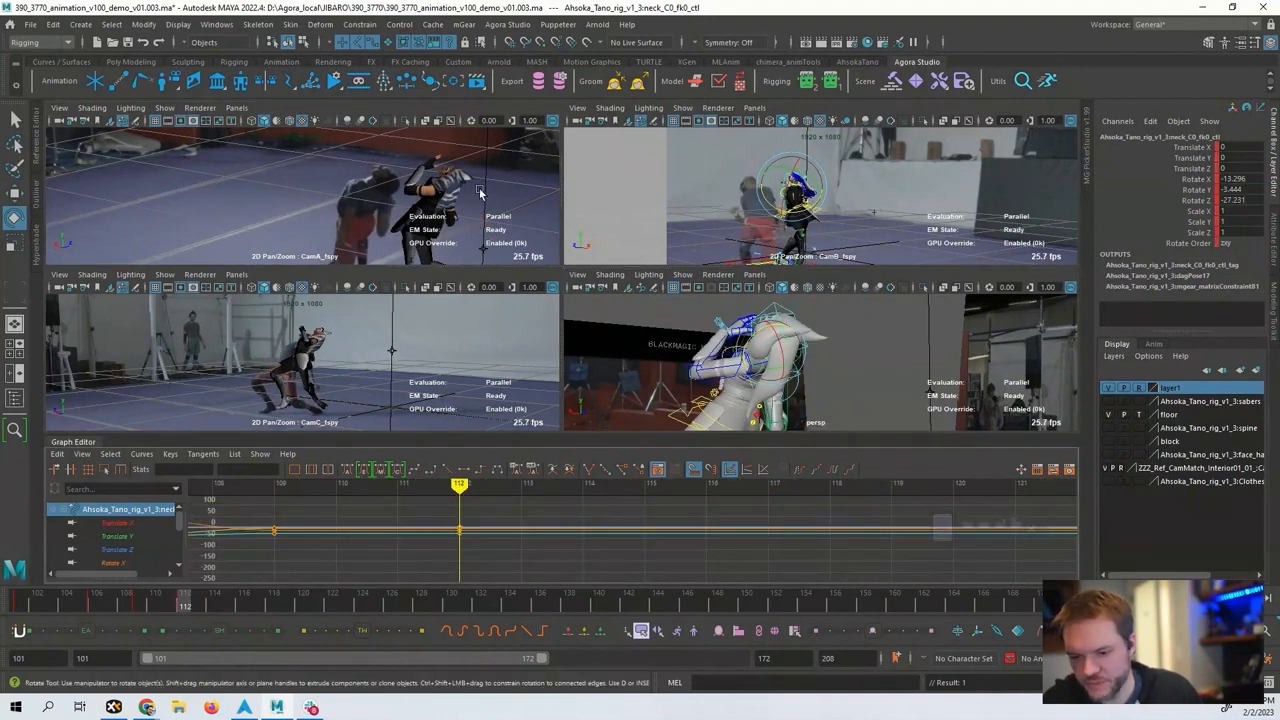
mouse_move(784, 341)
mouse_down()
mouse_move(758, 340)
mouse_move(775, 322)
mouse_up()
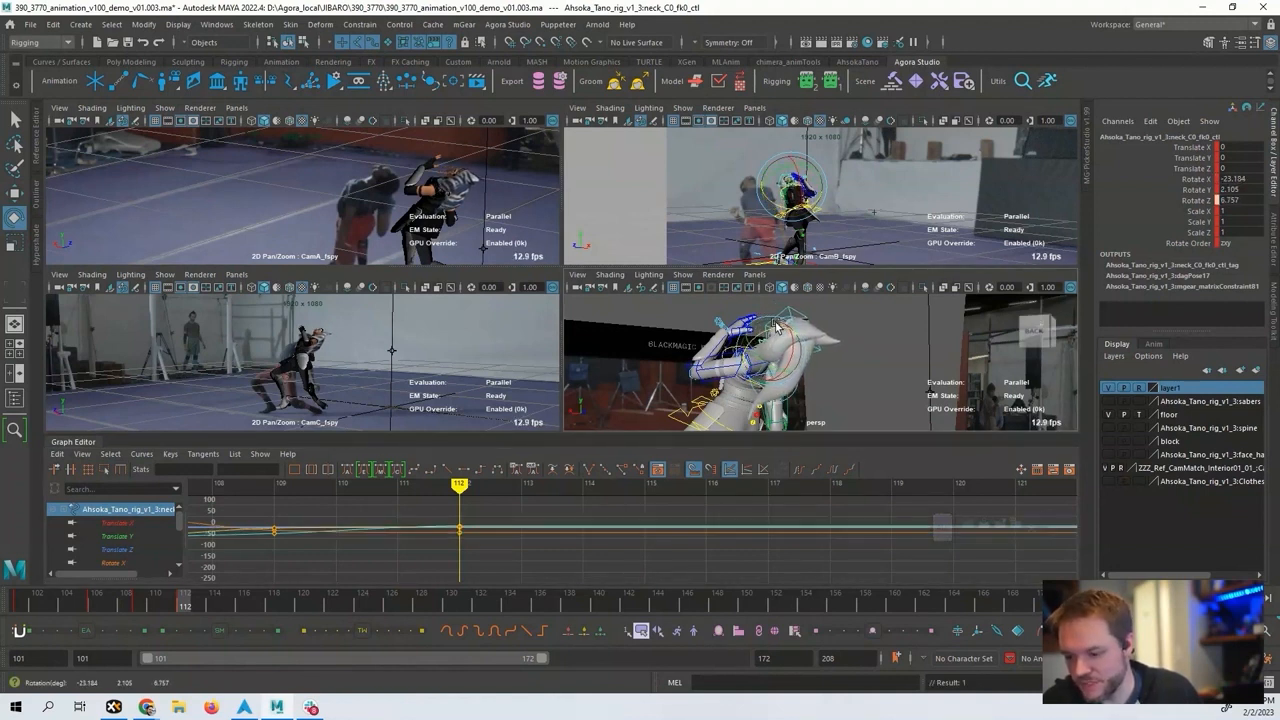
Rotate the neck control to Z 26.903 at frame 117 and key it.
key(alt+v)
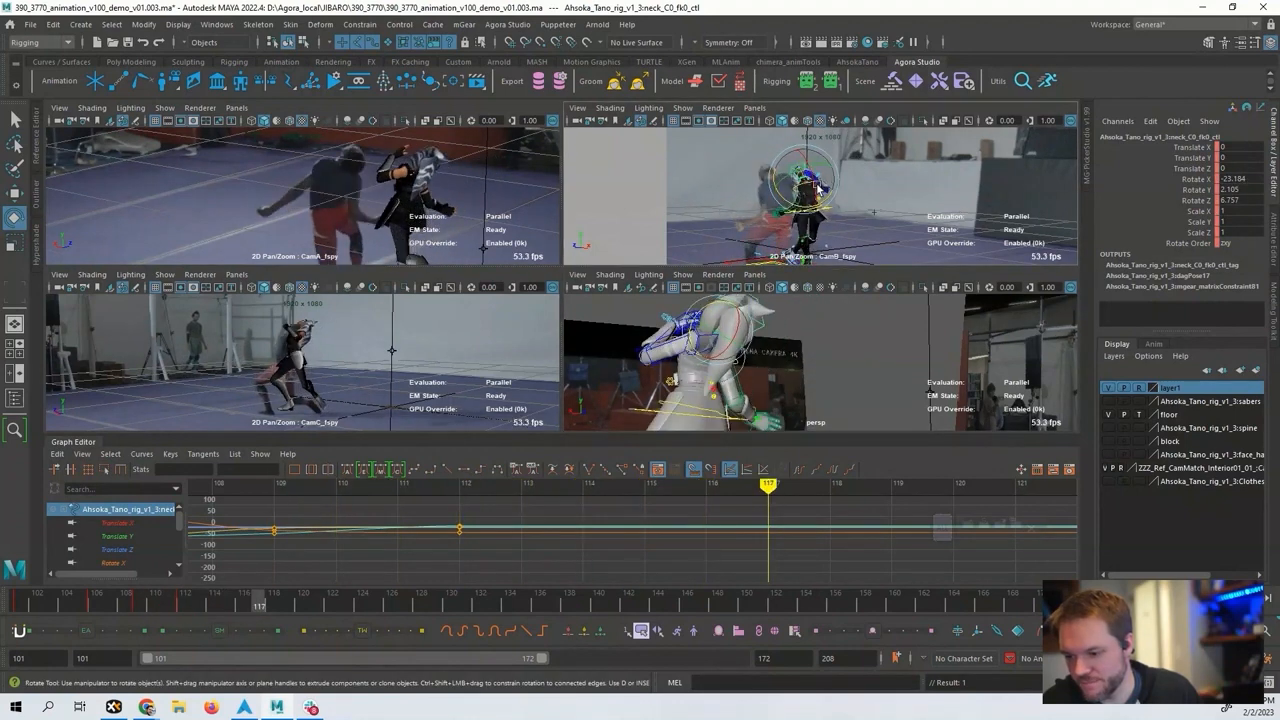
drag(800, 208, 813, 212)
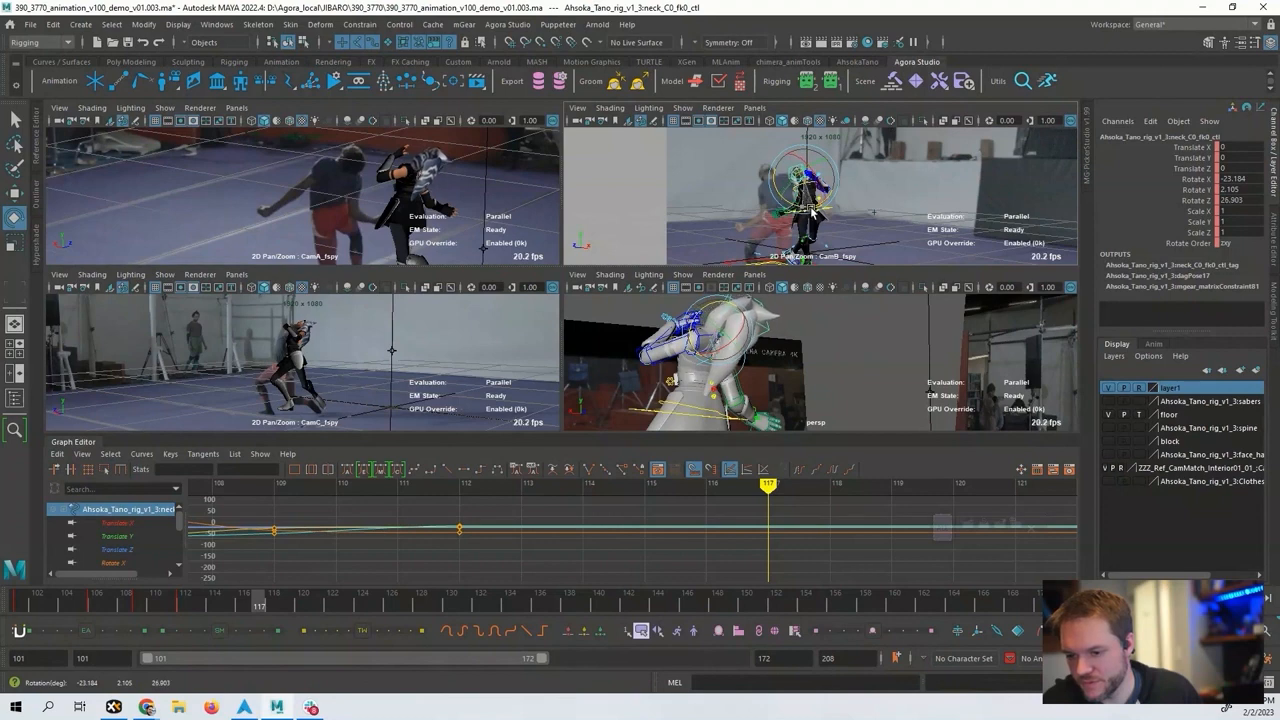
key(s)
key(alt+period)
key(alt+period)
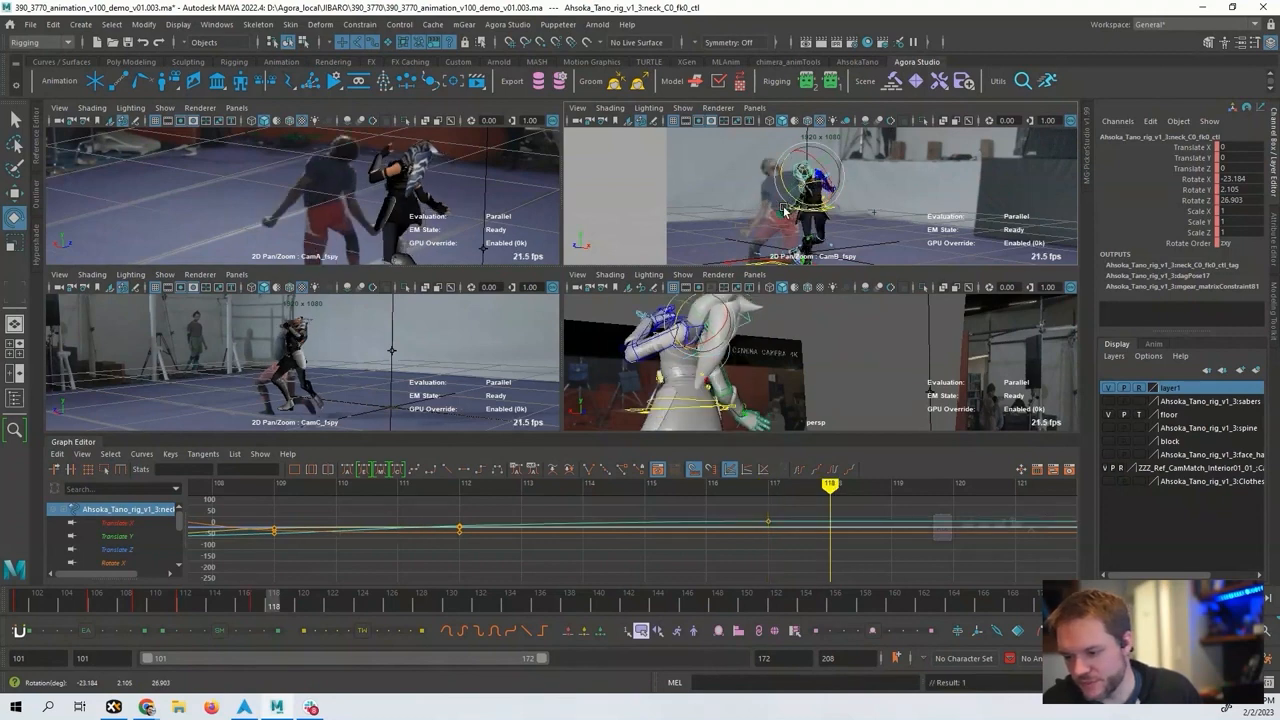
alt+middle_drag(804, 521, 670, 524)
key(comma)
key(s)
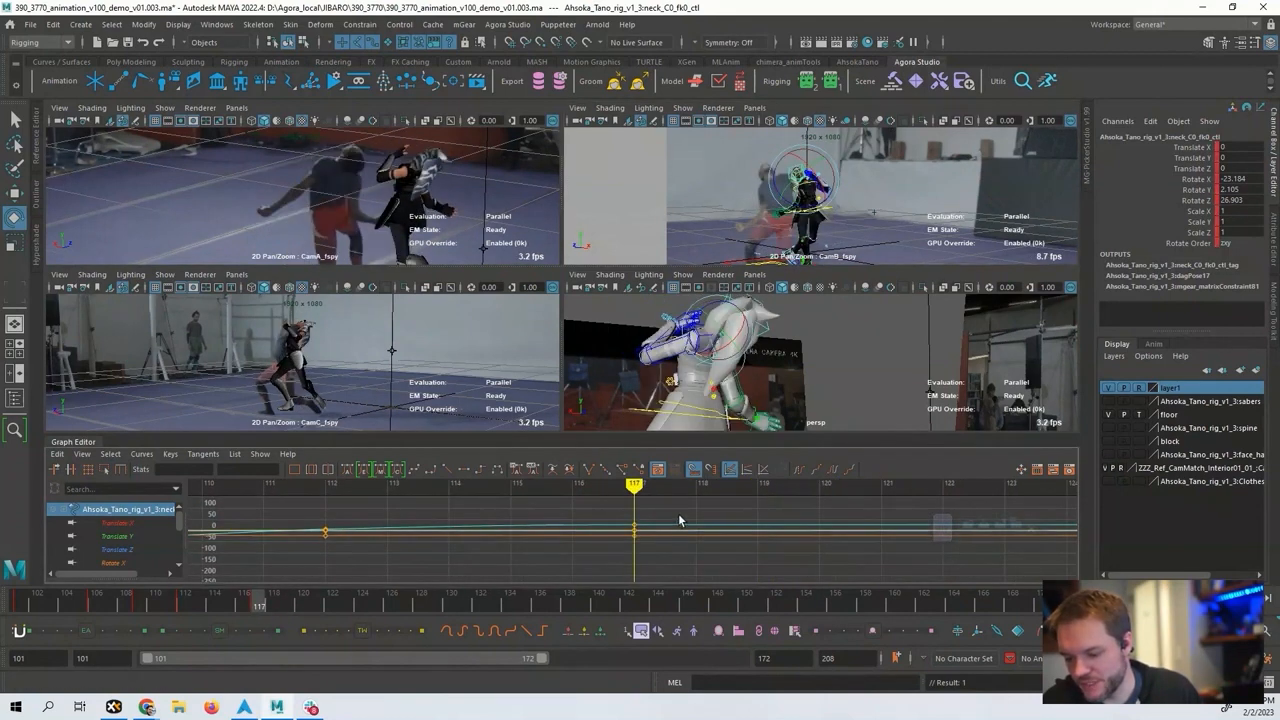
Rotate and key the neck control at frame 121 to X -47.314, Y -16.328, Z 37.842.
key(alt+period)
key(alt+period)
key(alt+period)
key(alt+period)
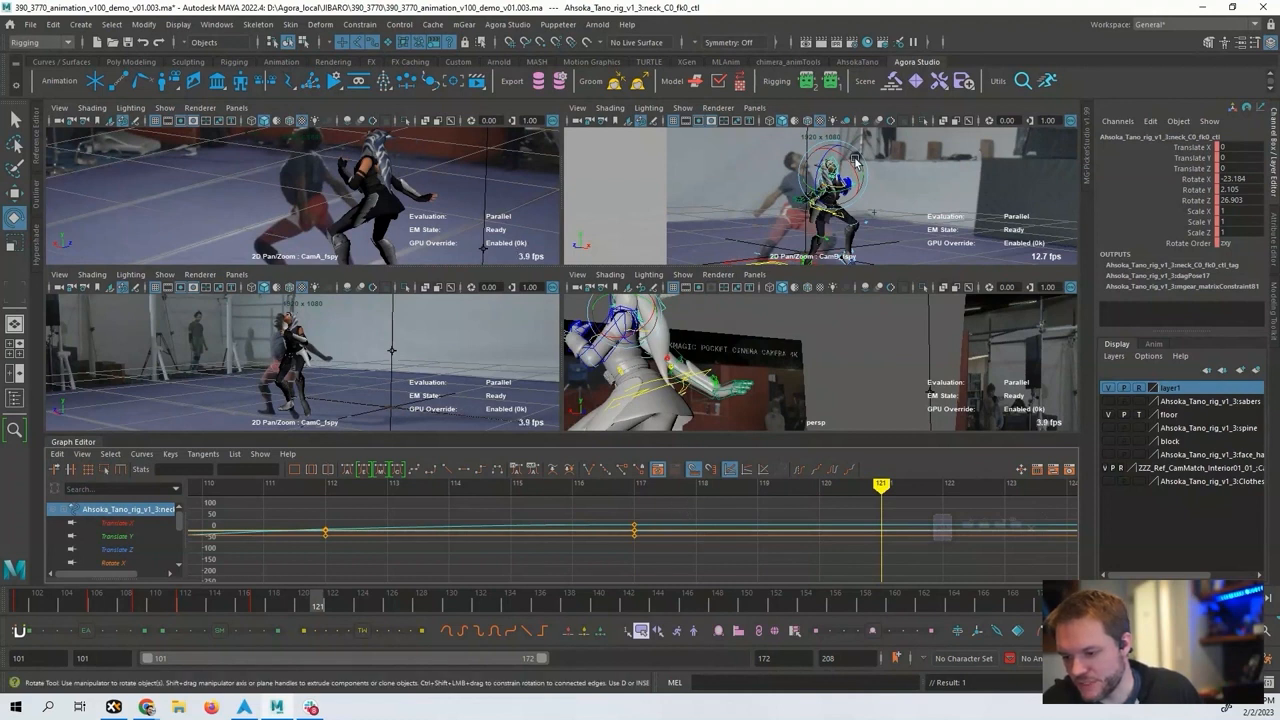
drag(855, 162, 836, 161)
key(s)
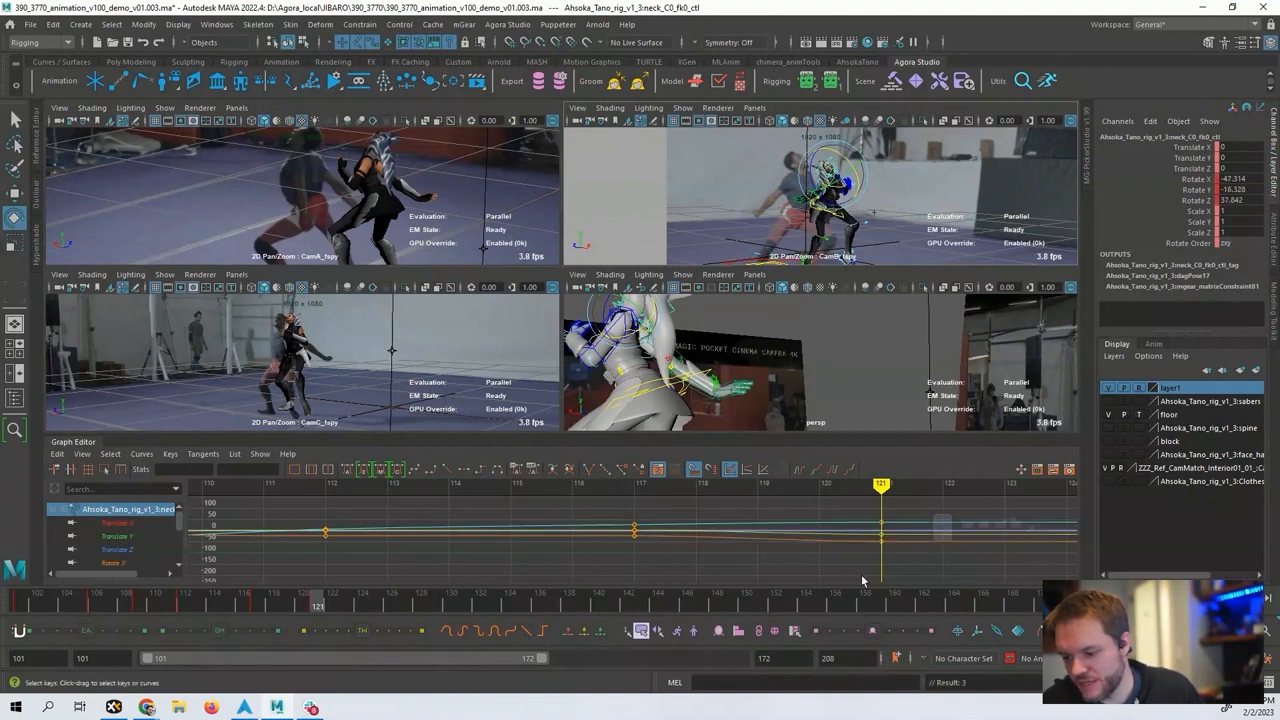
Refine the neck control's rotation at frame 121 to X -44.581, Y -13.391, Z 35.73 and key the rotation.
alt+middle_drag(862, 580, 655, 543)
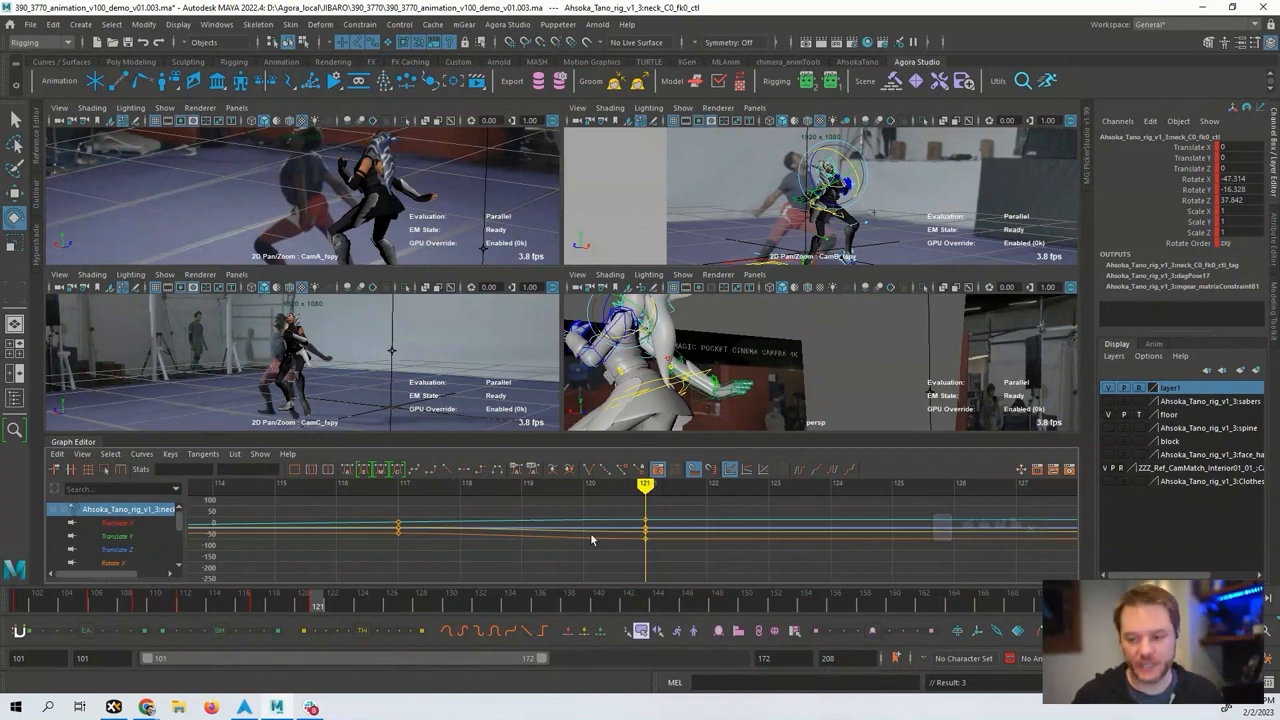
alt+middle_drag(717, 518, 674, 523)
scroll(674, 523, down, 1)
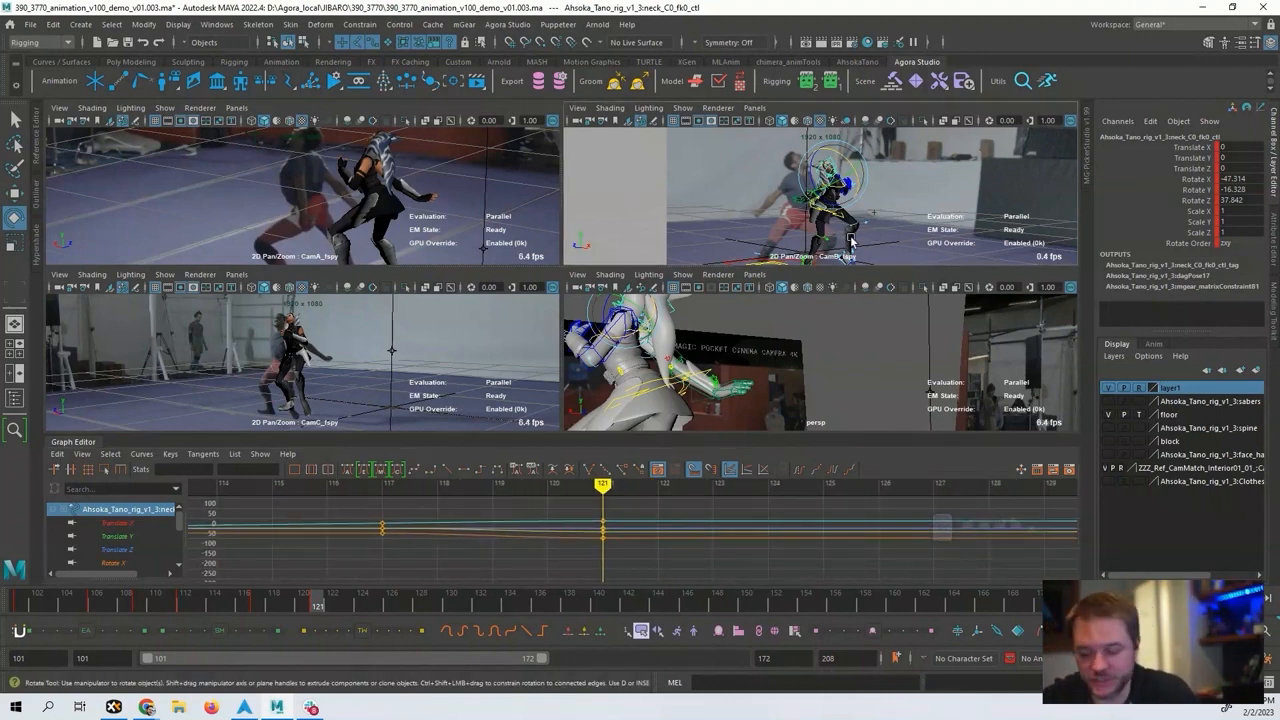
alt+middle_drag(688, 540, 597, 538)
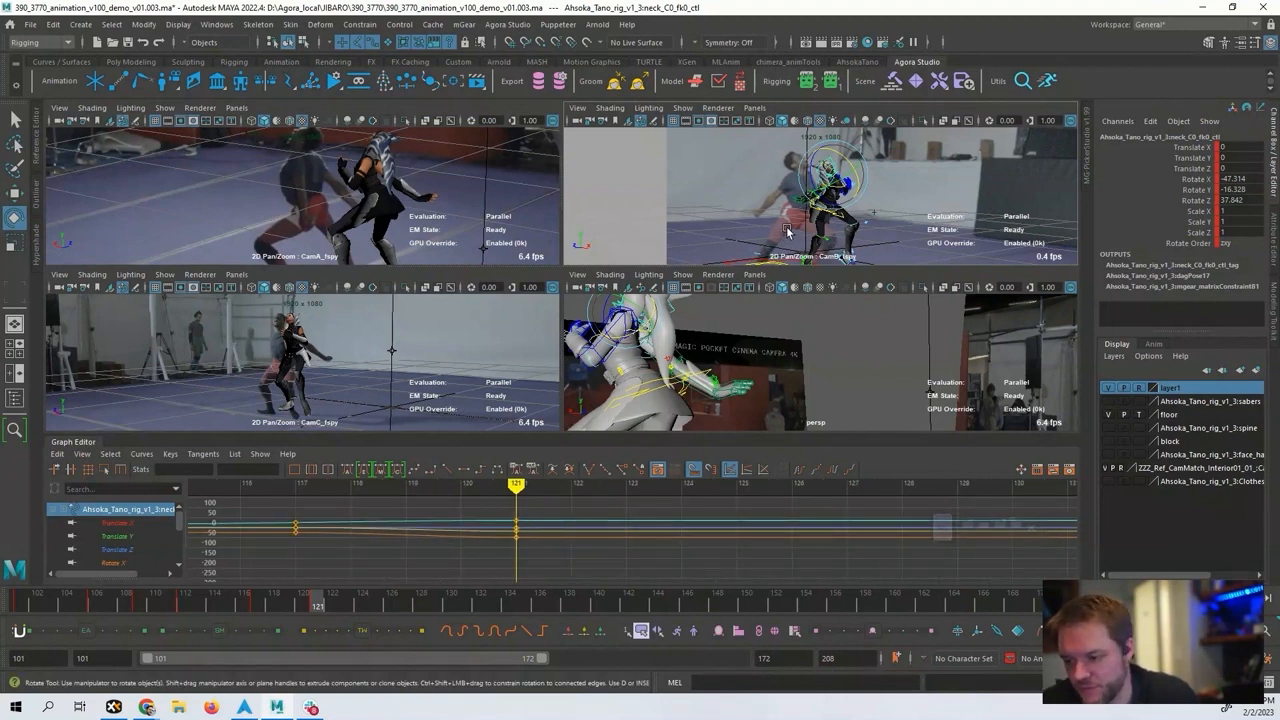
drag(847, 162, 842, 158)
key(shift+e)
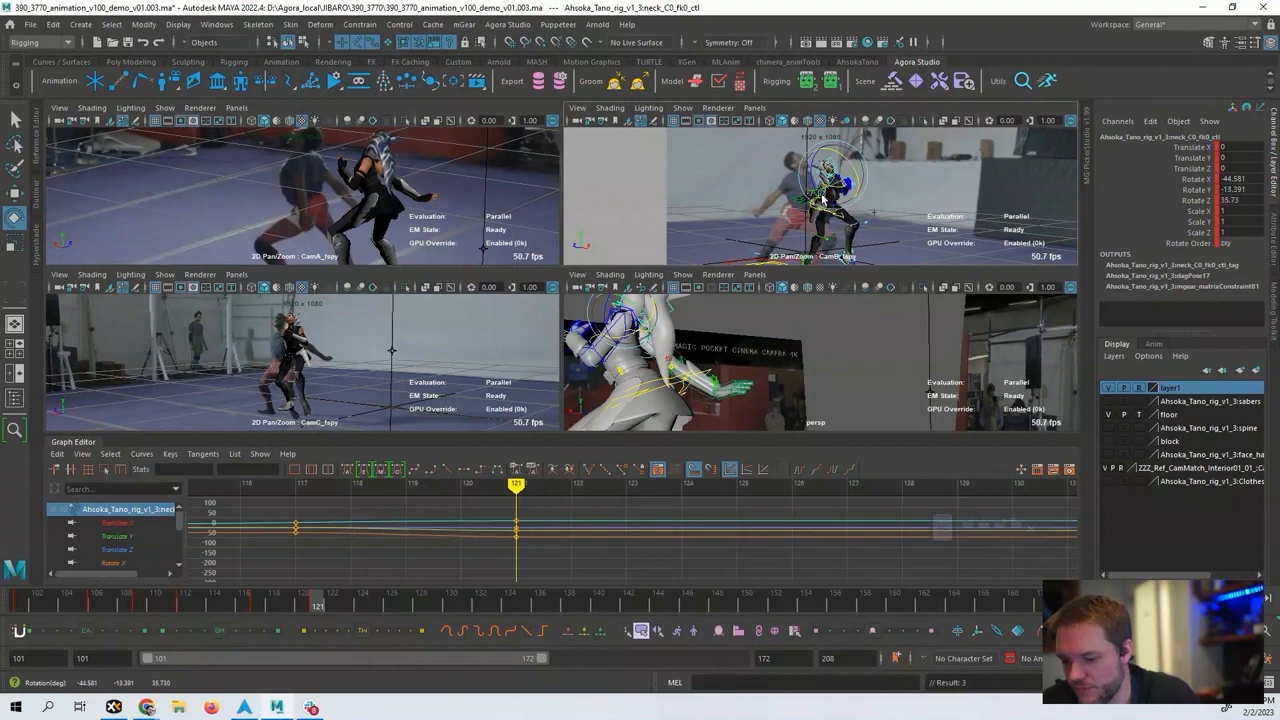
Rotate the neck control at frame 124 to X -8.82, Y 9.331, Z 12.411 and key it.
key(alt+period)
key(alt+period)
key(alt+period)
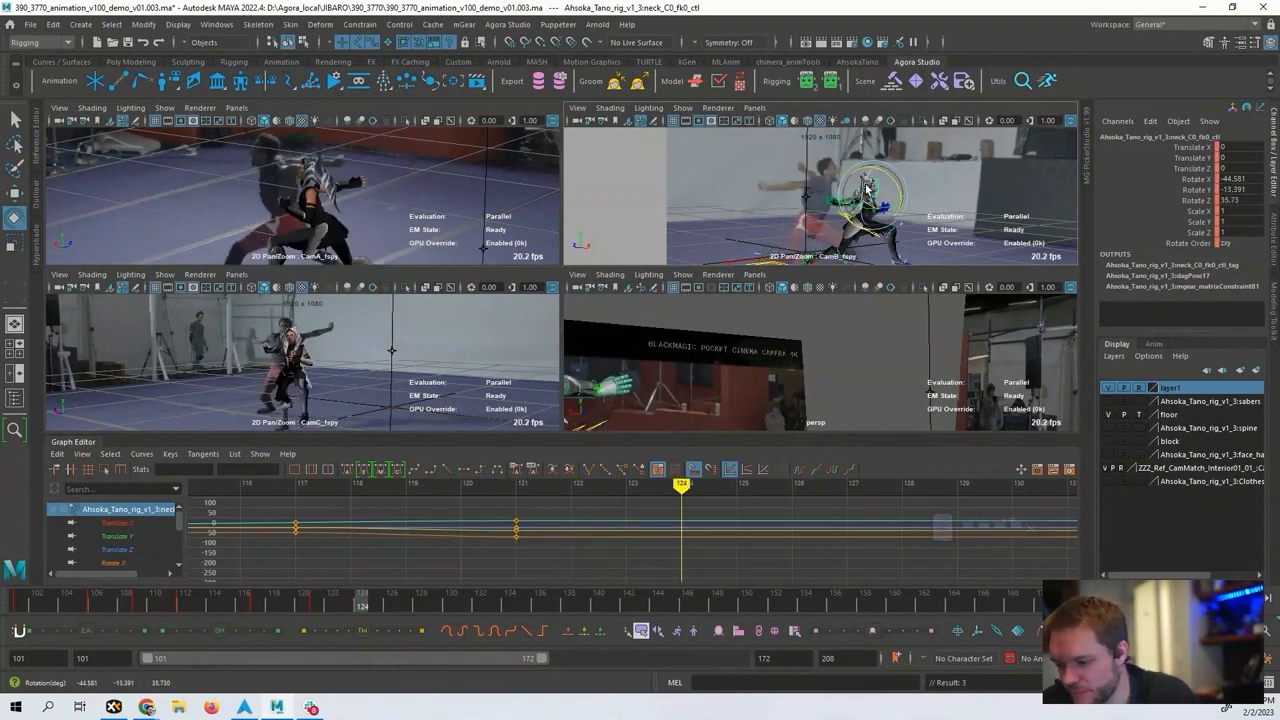
mouse_move(893, 180)
mouse_down()
mouse_move(905, 203)
mouse_move(886, 188)
mouse_up()
key(s)
key(s)
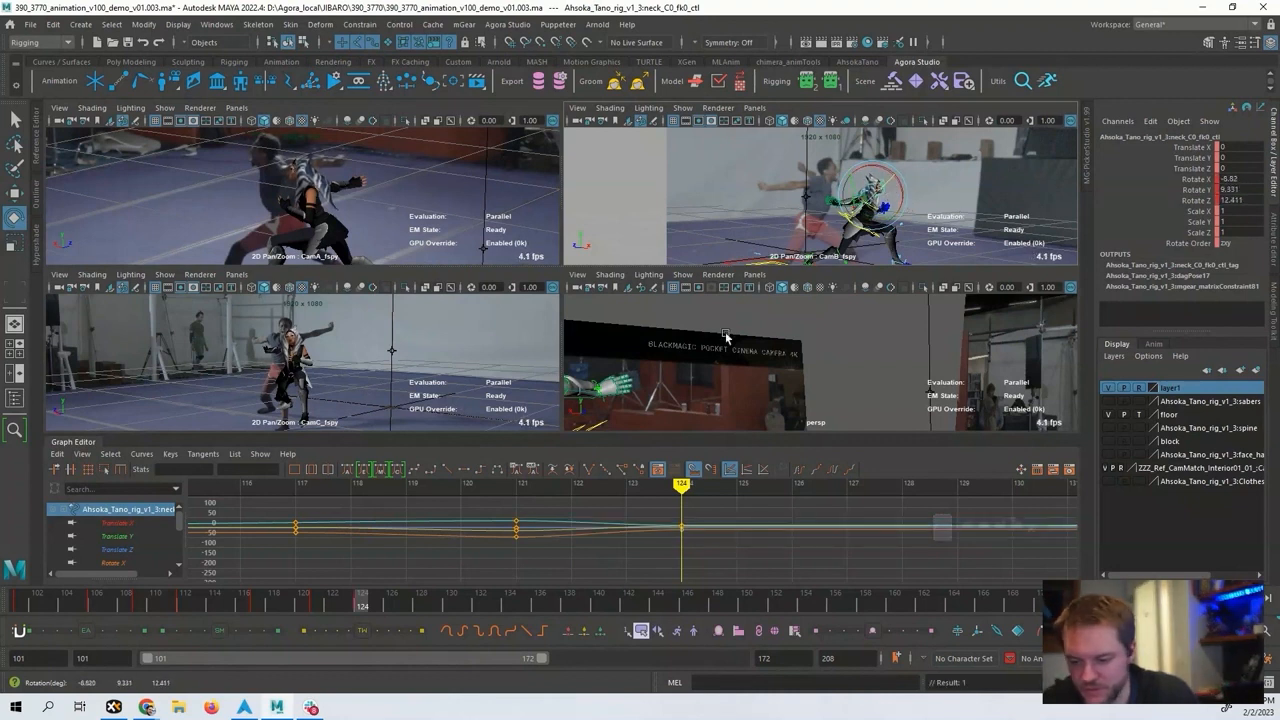
Try rotating the head's world rotation control at frame 124 and undo the rotation.
alt+middle_drag(726, 337, 866, 374)
alt+right_drag(866, 374, 800, 385)
alt+drag(800, 385, 889, 350)
click(900, 305)
click(868, 331)
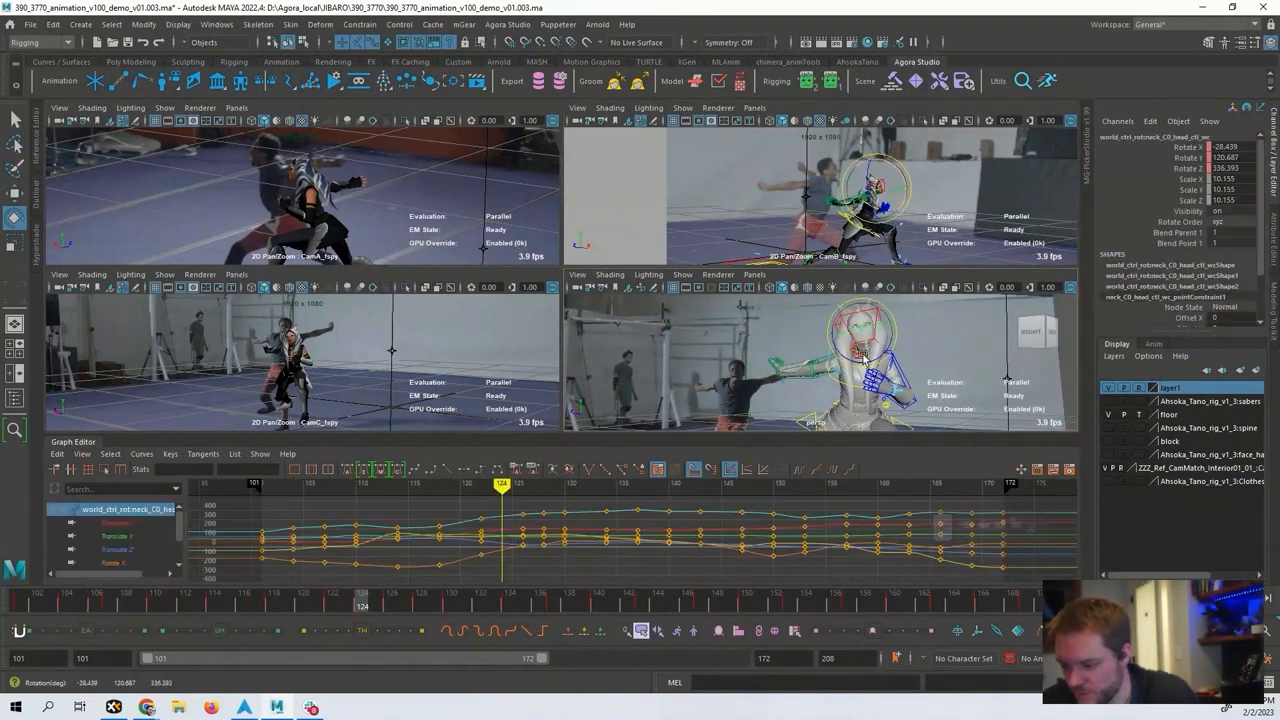
drag(841, 368, 858, 330)
alt+drag(831, 257, 821, 205)
key(ctrl+z)
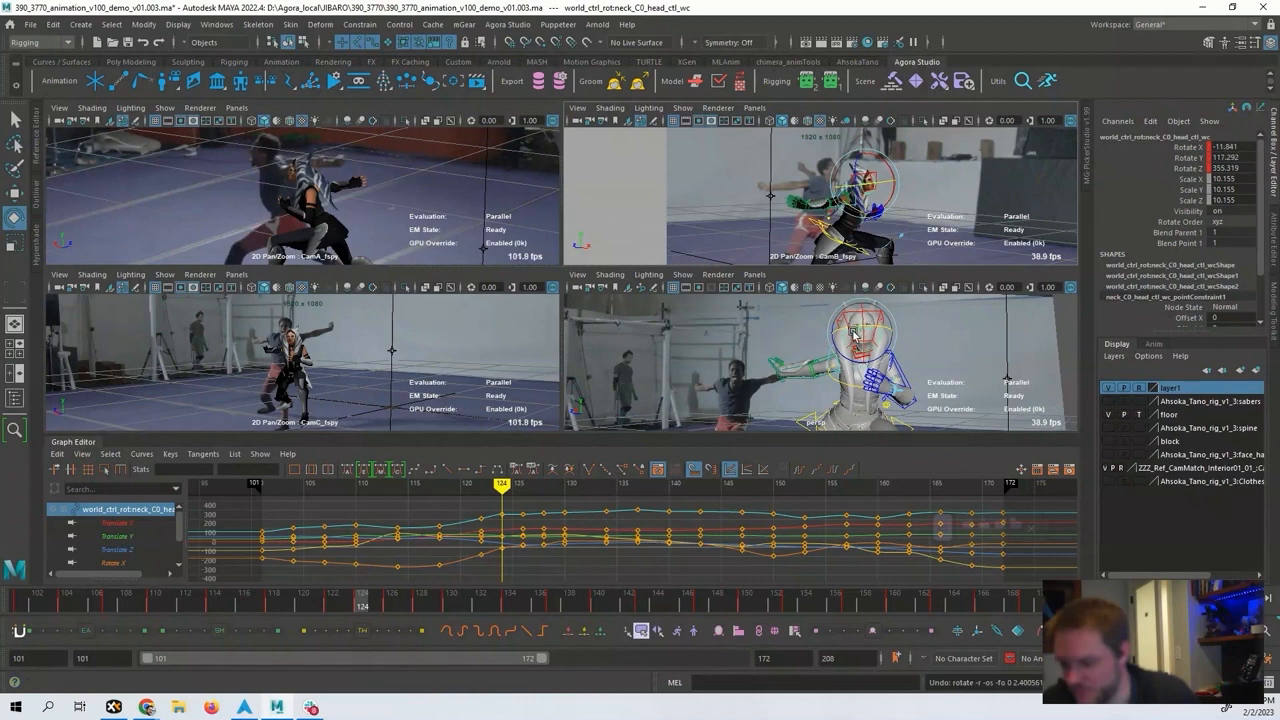
key(ctrl+z)
Reselect the neck control, rotate it at frame 128 to X -12.803, Y 8.433, Z 12.58 and key it.
alt+right_drag(854, 333, 874, 348)
mouse_move(874, 348)
alt+mouse_down()
mouse_move(862, 358)
mouse_move(884, 356)
mouse_move(850, 352)
mouse_move(862, 348)
alt+mouse_up()
click(840, 347)
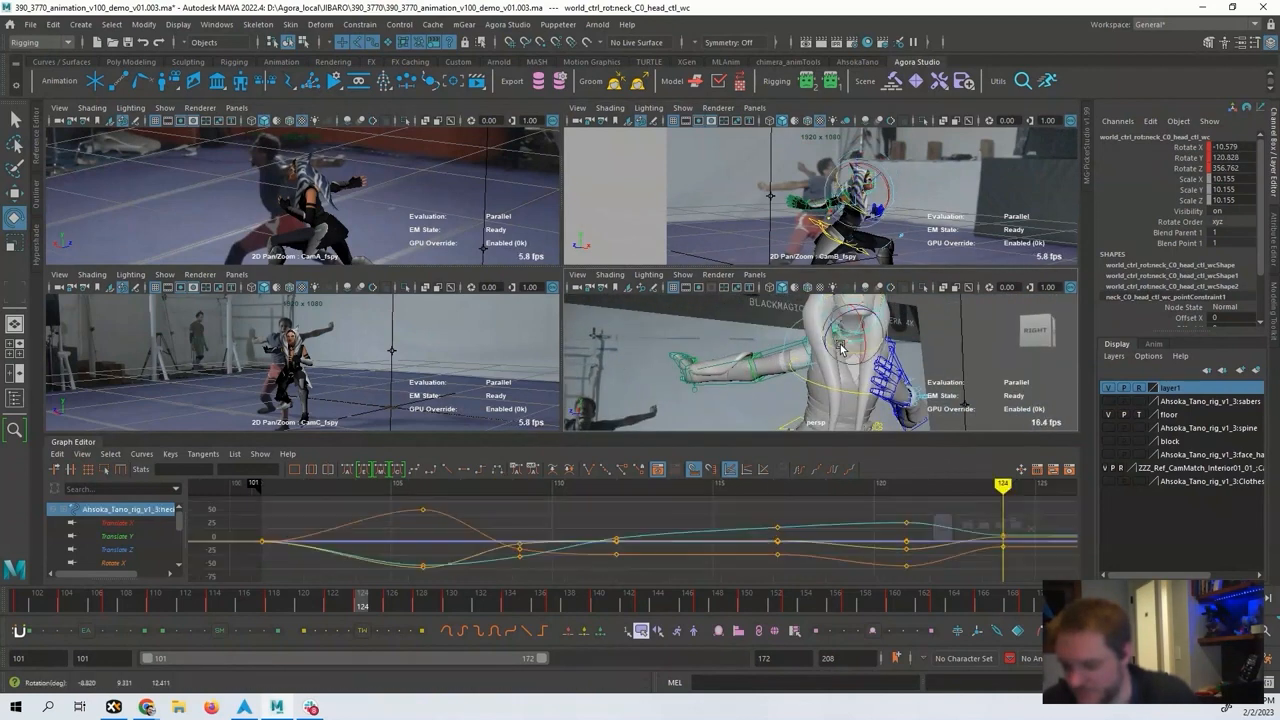
alt+middle_drag(1050, 560, 526, 536)
key(alt+period)
key(alt+period)
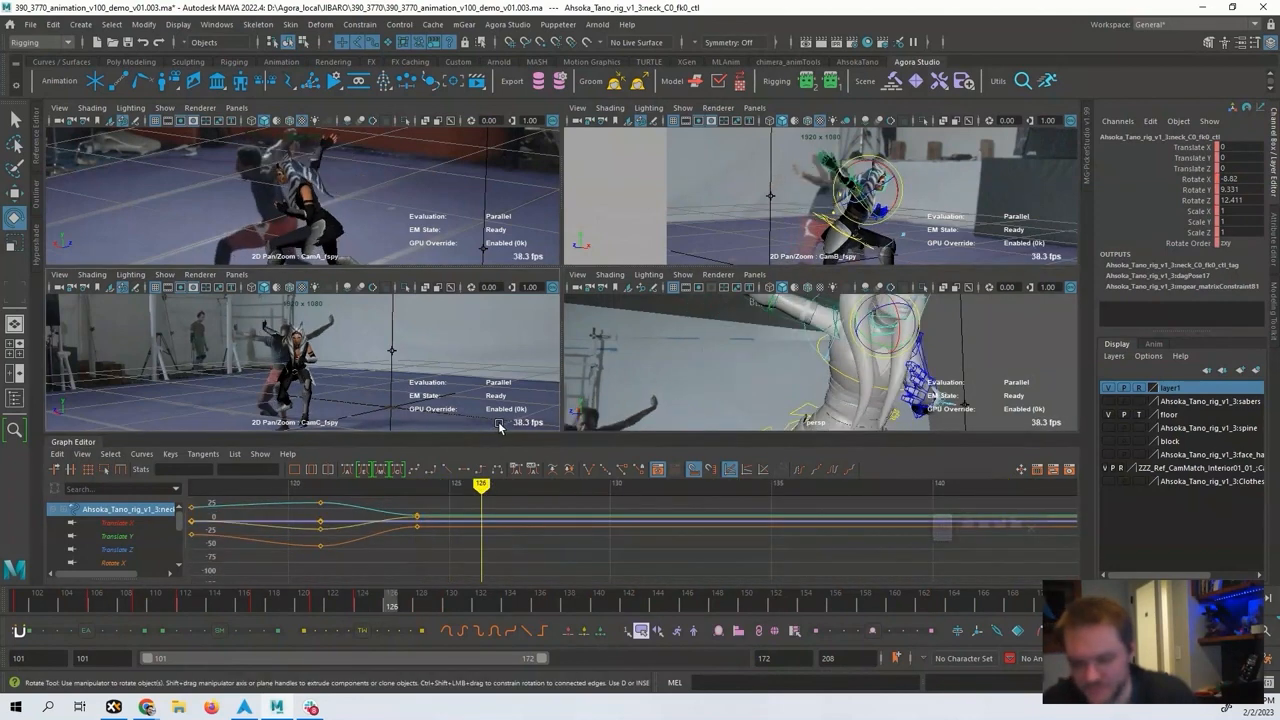
key(alt+period)
key(alt+period)
alt+drag(835, 335, 771, 383)
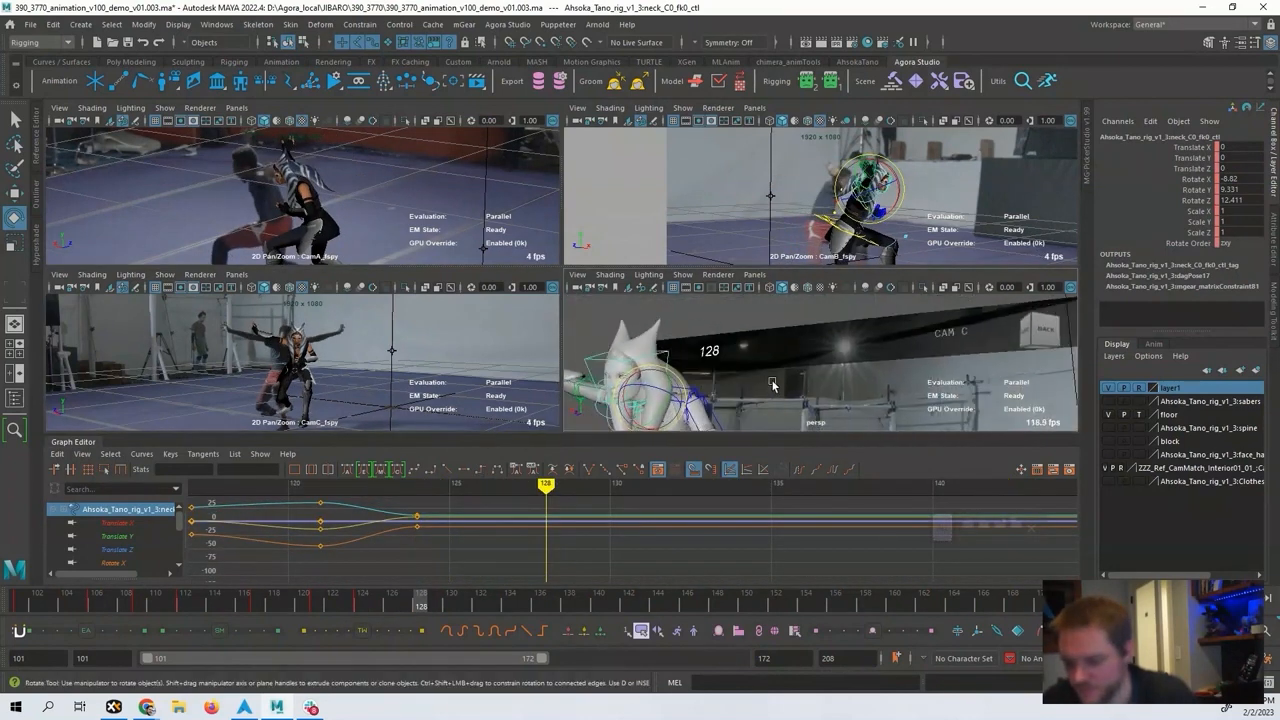
key(f)
alt+drag(874, 369, 802, 352)
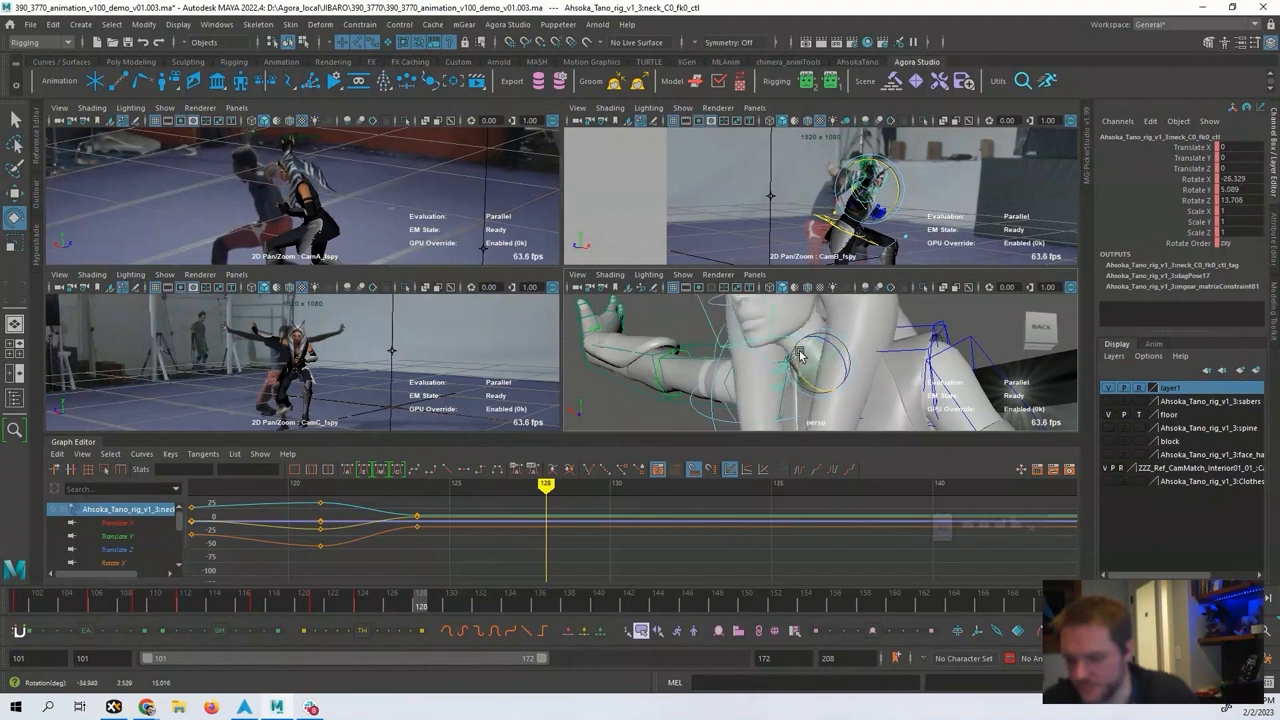
drag(799, 365, 800, 368)
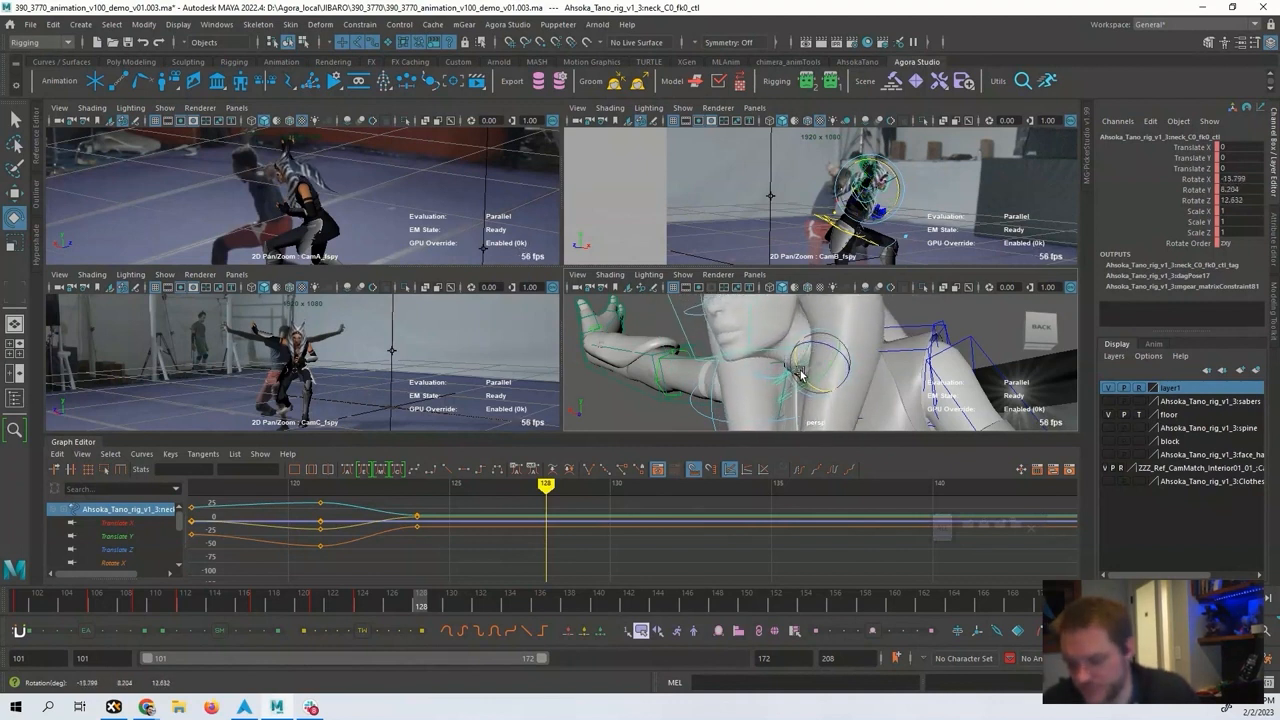
key(s)
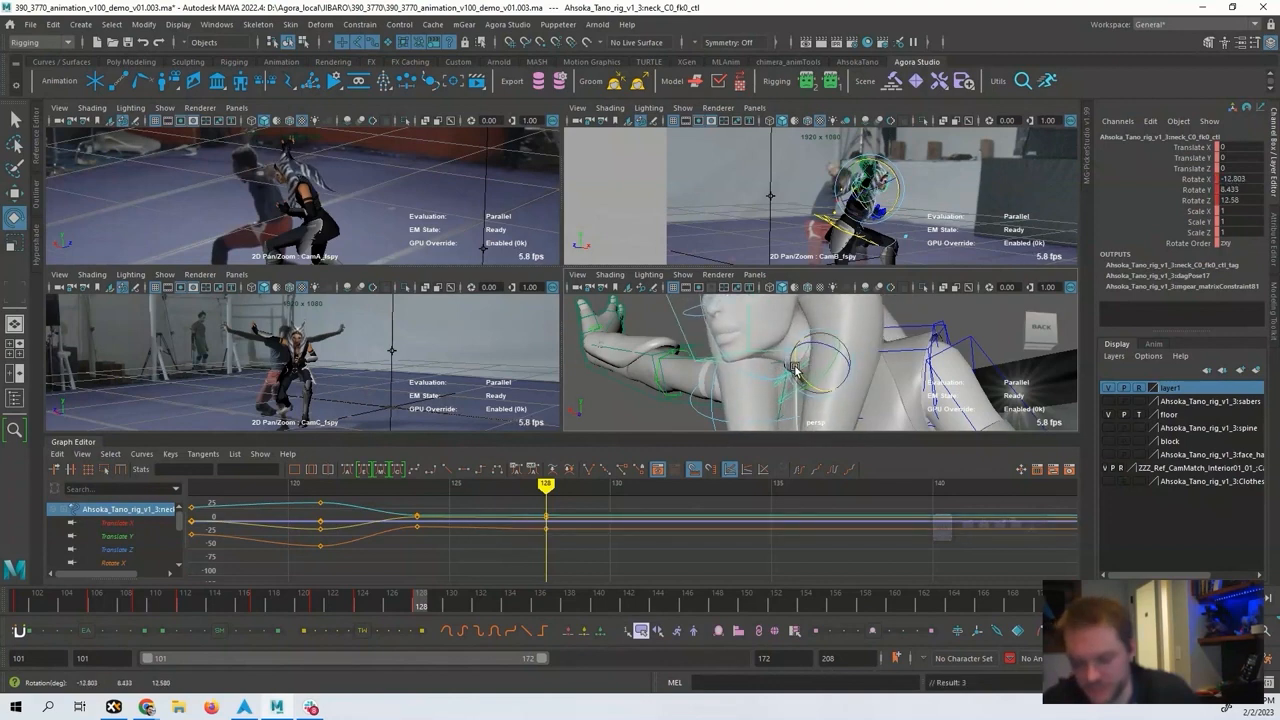
Step back and forth through the frames leading to 128 to compare the neck motion with the filmed reference.
key(comma)
key(alt+period)
key(alt+period)
key(alt+period)
key(alt+period)
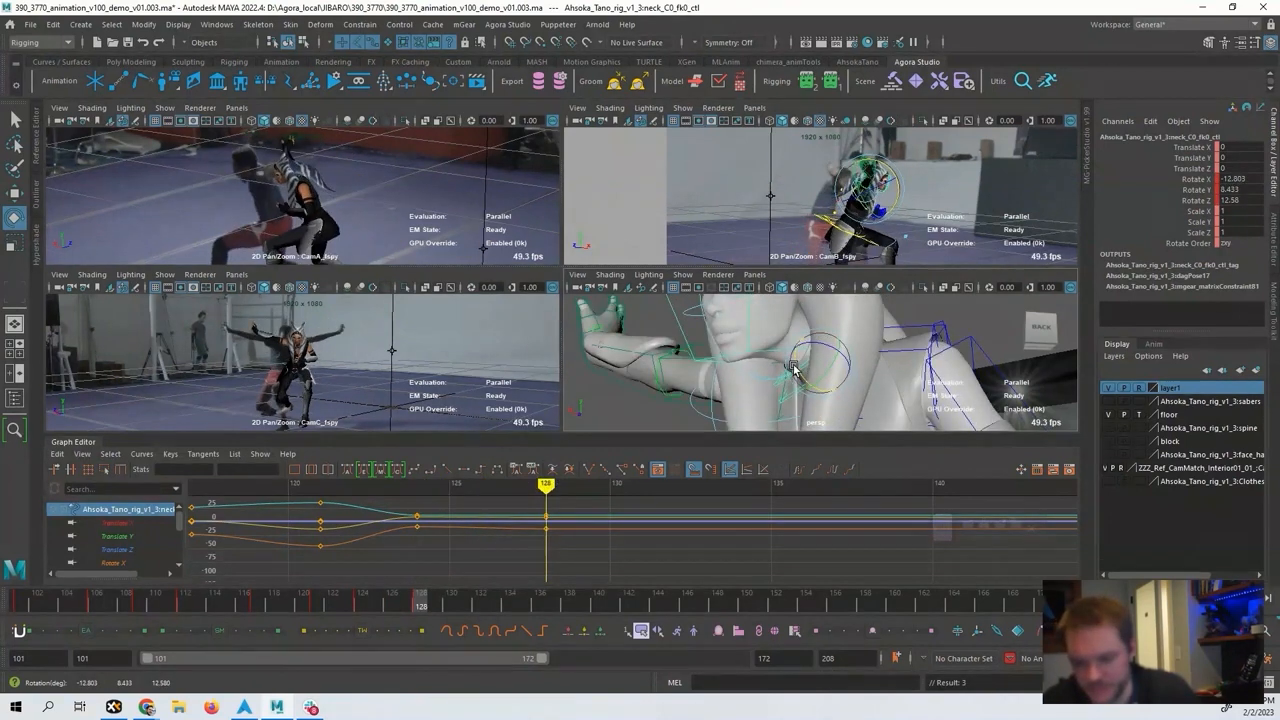
key(alt+comma)
key(alt+comma)
key(alt+comma)
key(alt+comma)
key(alt+period)
key(alt+period)
key(alt+period)
key(alt+period)
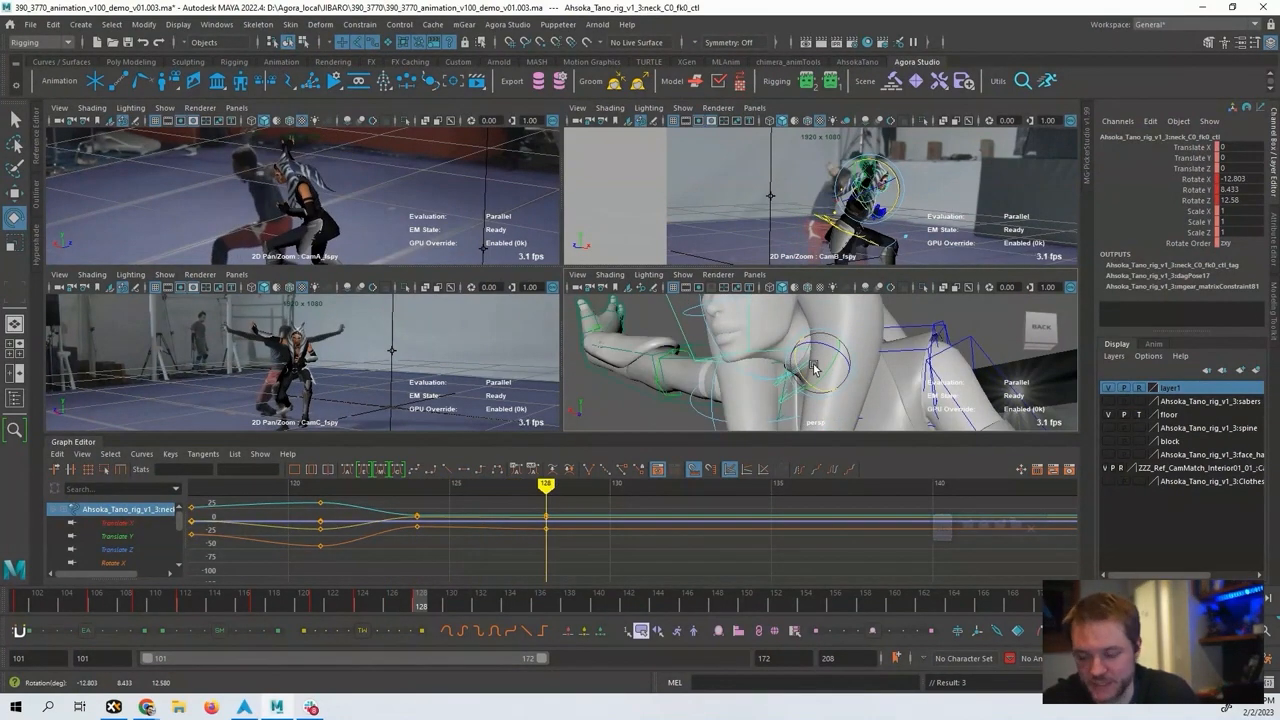
Rotate and key the neck control at frame 131 to X 0.258, Y 11.32, Z -16.185 and play back the motion.
alt+drag(793, 368, 725, 370)
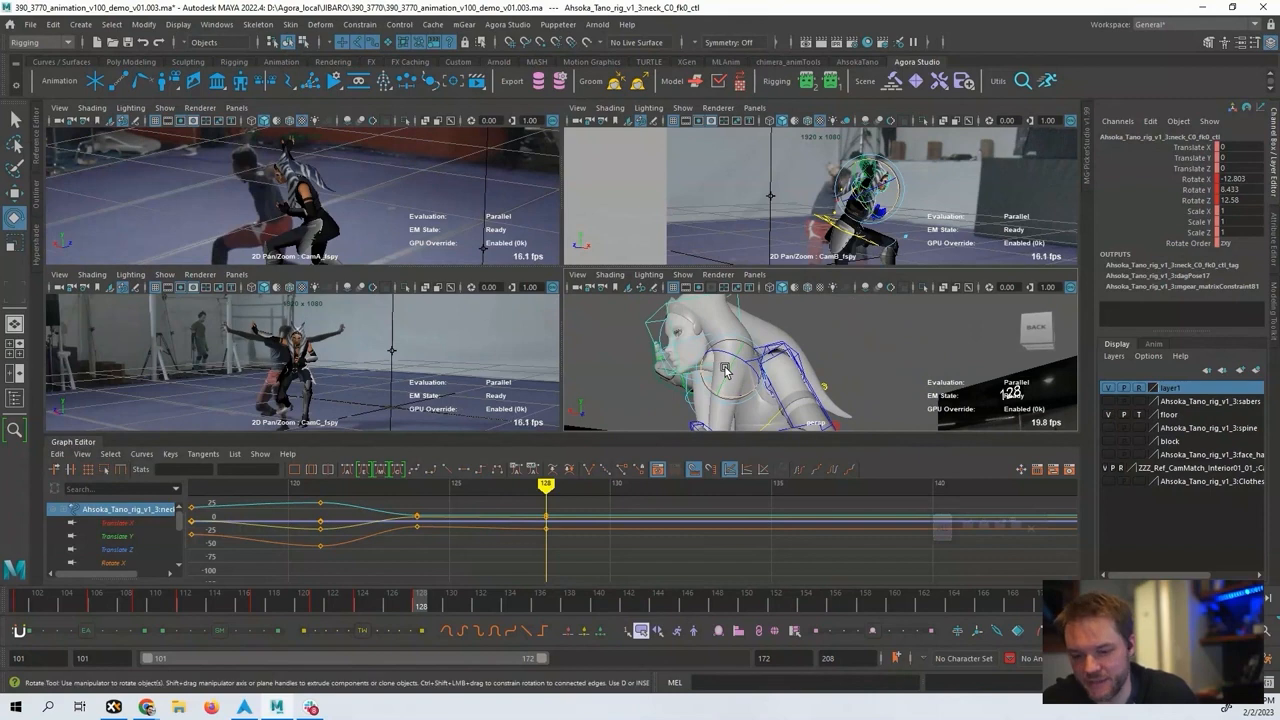
key(alt+period)
key(alt+period)
key(alt+period)
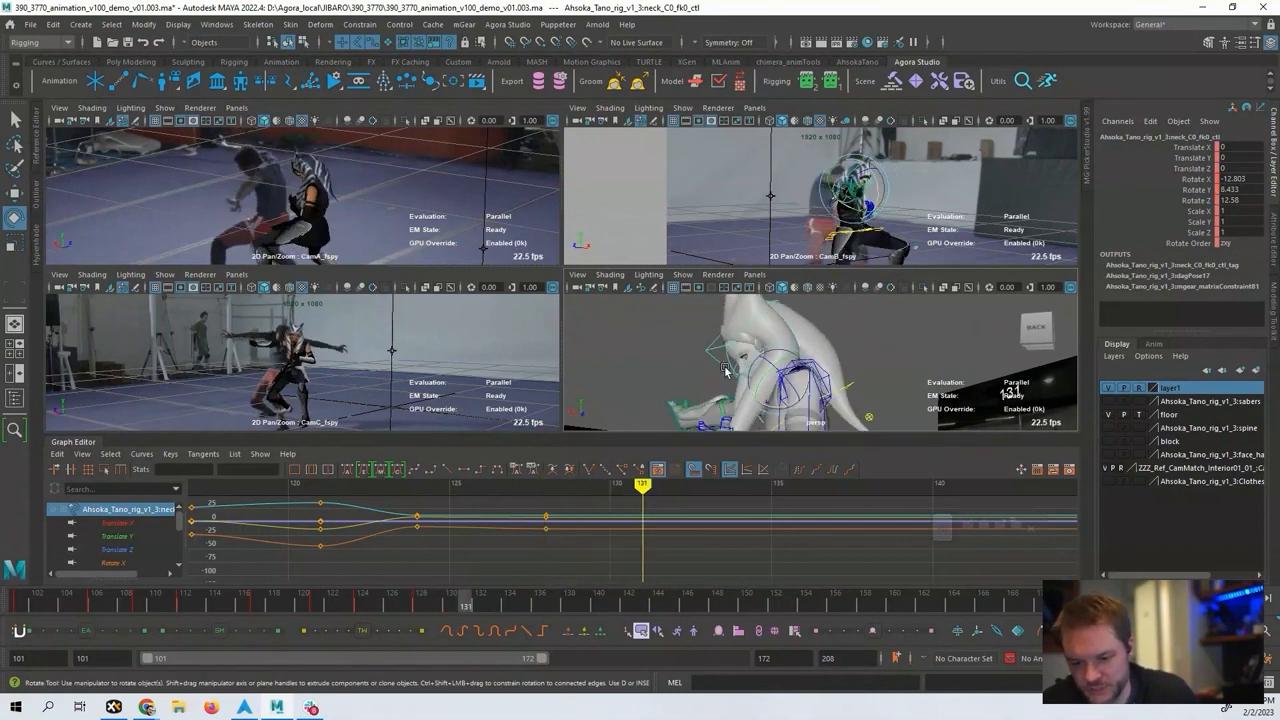
drag(759, 380, 889, 376)
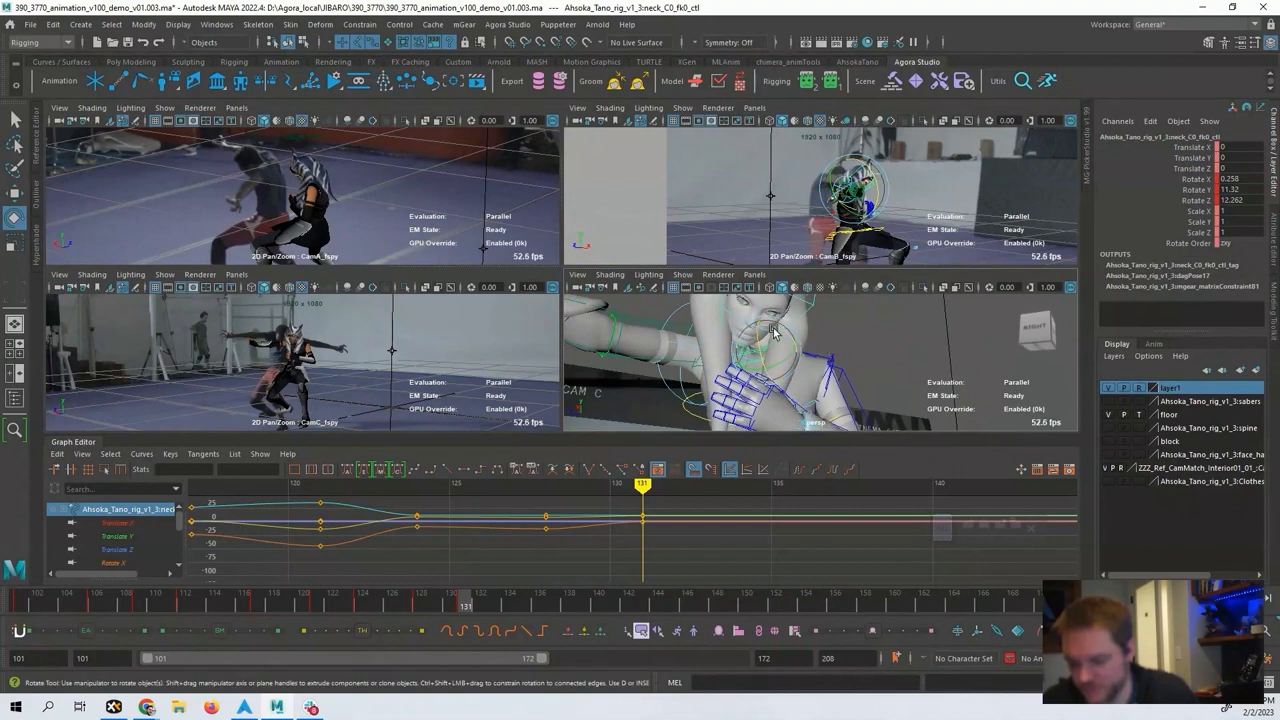
drag(772, 333, 815, 323)
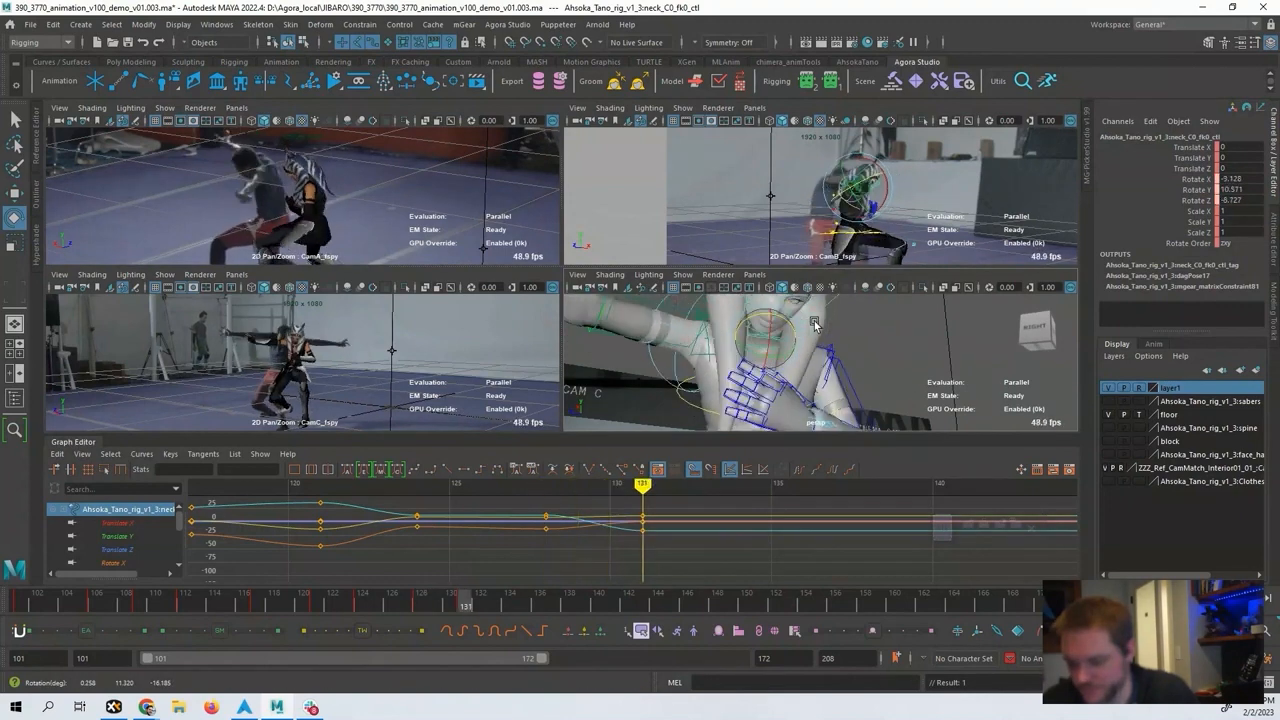
key(alt+v)
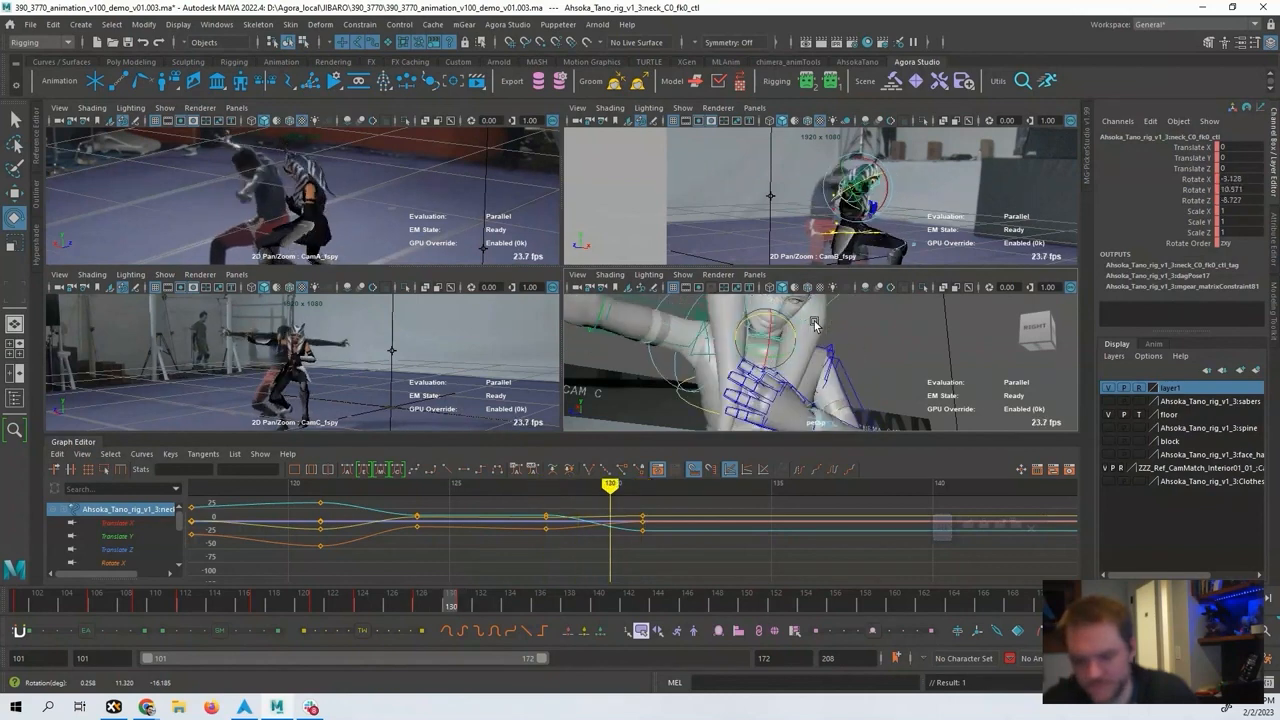
Rotate and key the neck control at frame 135 to X 28.759, Y 4.222, Z -14.626.
key(alt+period)
key(alt+period)
key(alt+period)
key(alt+period)
key(alt+period)
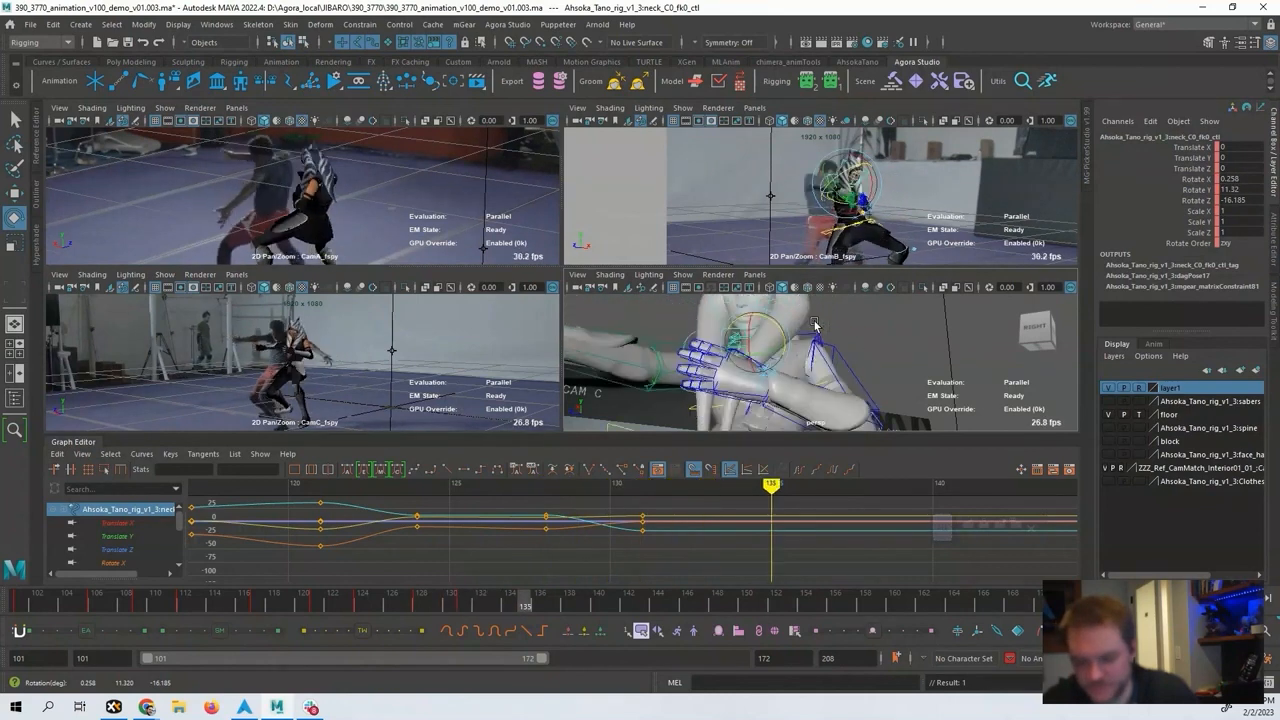
drag(776, 312, 766, 370)
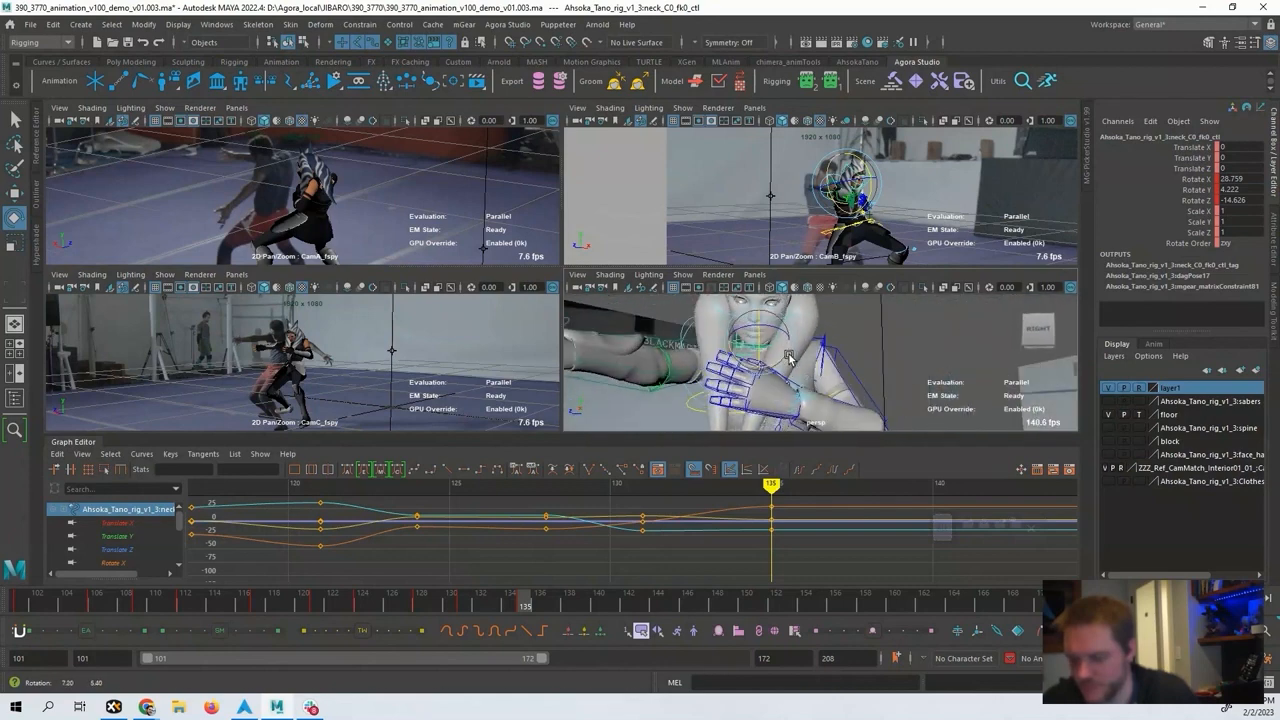
Rotate and key the neck control at frame 139 to X 7.403, Y 9.688, Z -24.529 and play back the motion.
alt+middle_drag(870, 566, 567, 545)
key(alt+period)
key(alt+period)
key(alt+period)
key(alt+period)
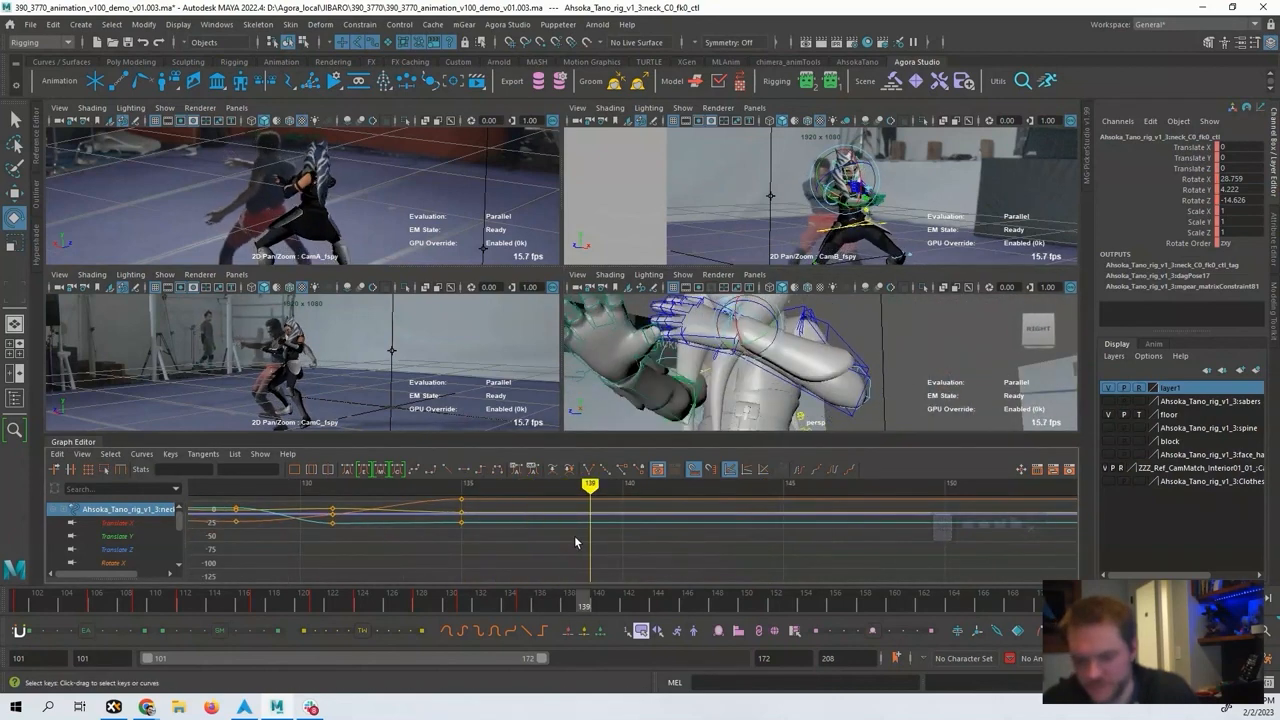
alt+drag(680, 390, 805, 336)
key(comma)
key(alt+v)
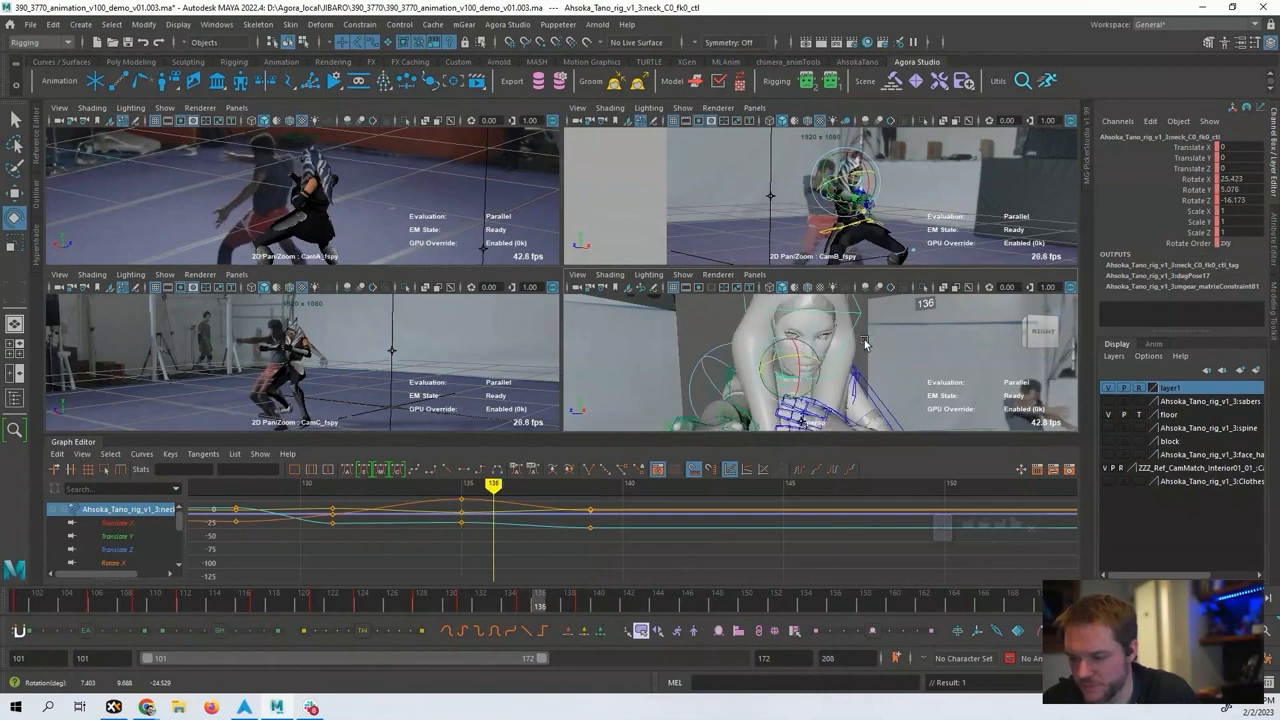
key(alt+v)
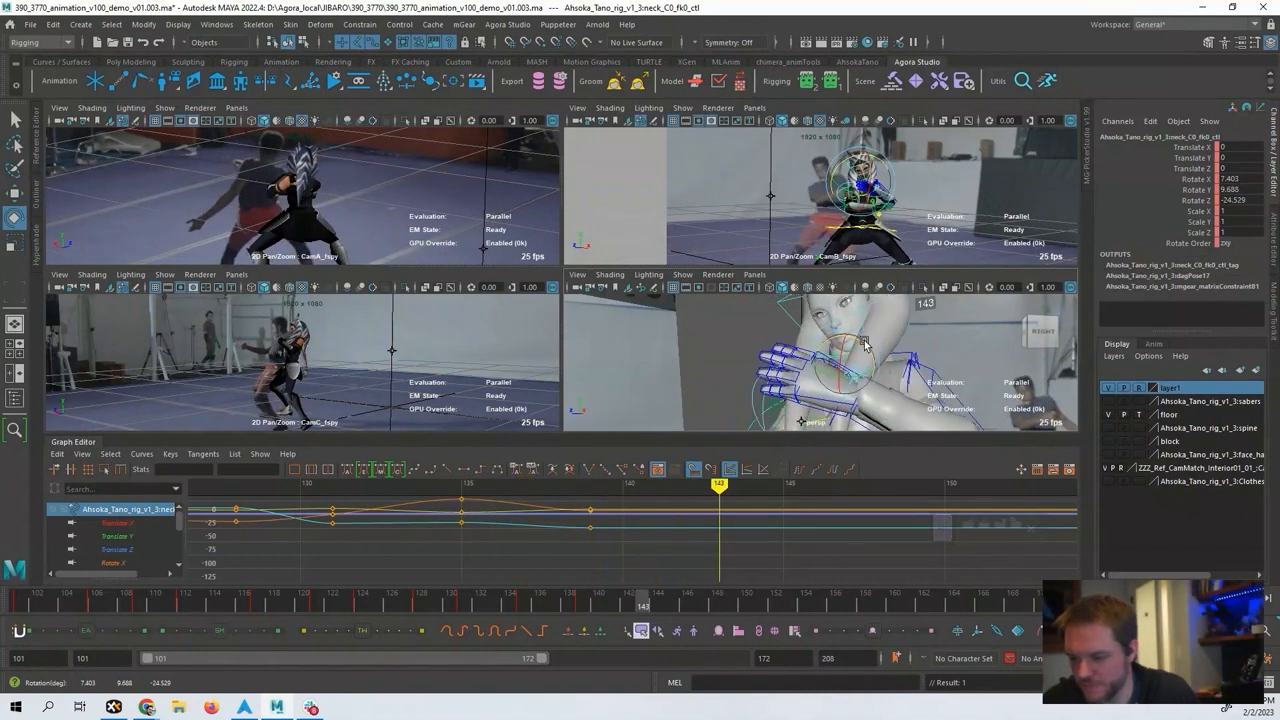
key(comma)
key(alt+v)
Rotate the neck control to Z -1.105 at frame 142 and key it.
key(alt+period)
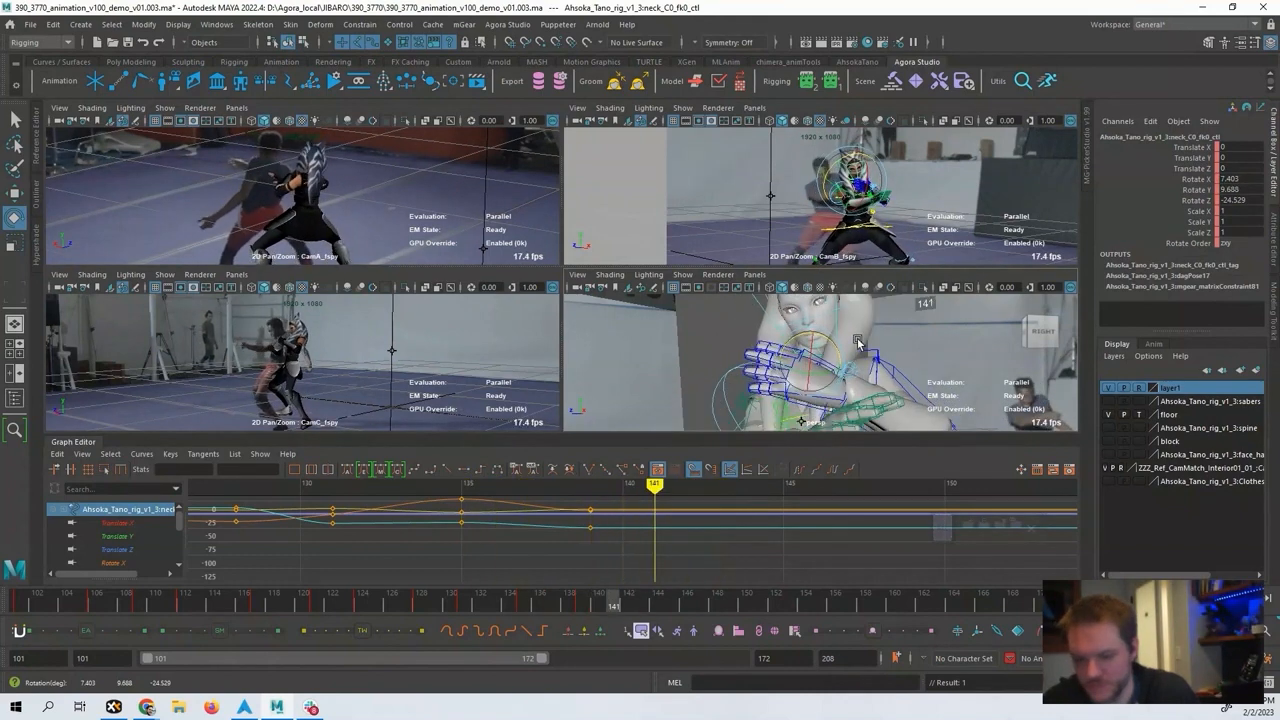
key(alt+period)
key(alt+period)
key(alt+comma)
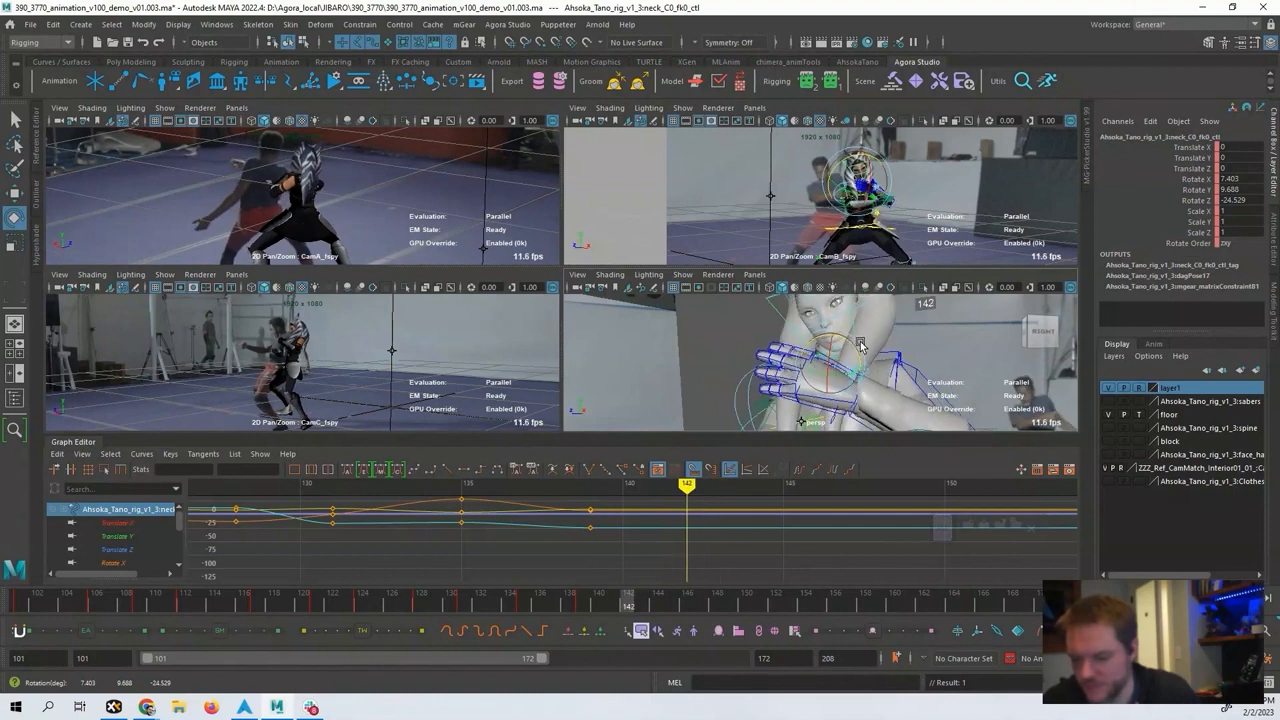
drag(857, 343, 843, 340)
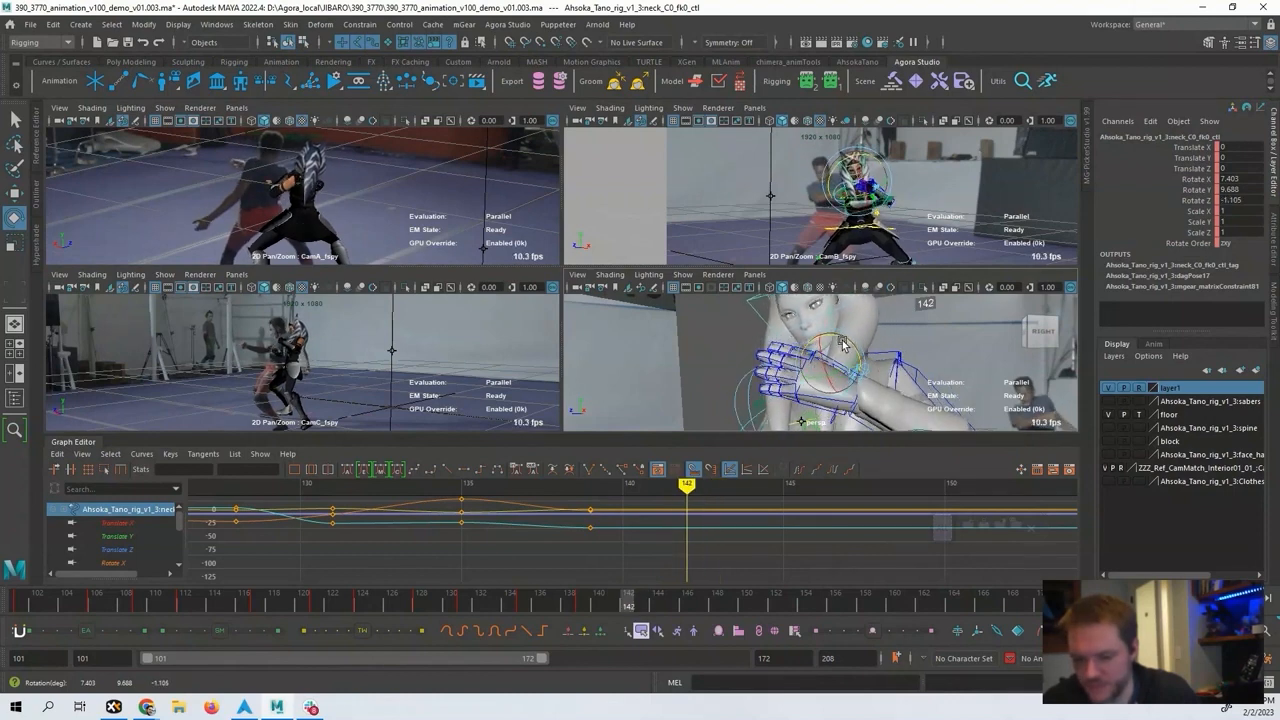
key(s)
Rotate and key the neck control at frame 145 to X -8.415, Y 9.992, Z 14.323.
key(comma)
key(alt+period)
key(alt+period)
key(alt+period)
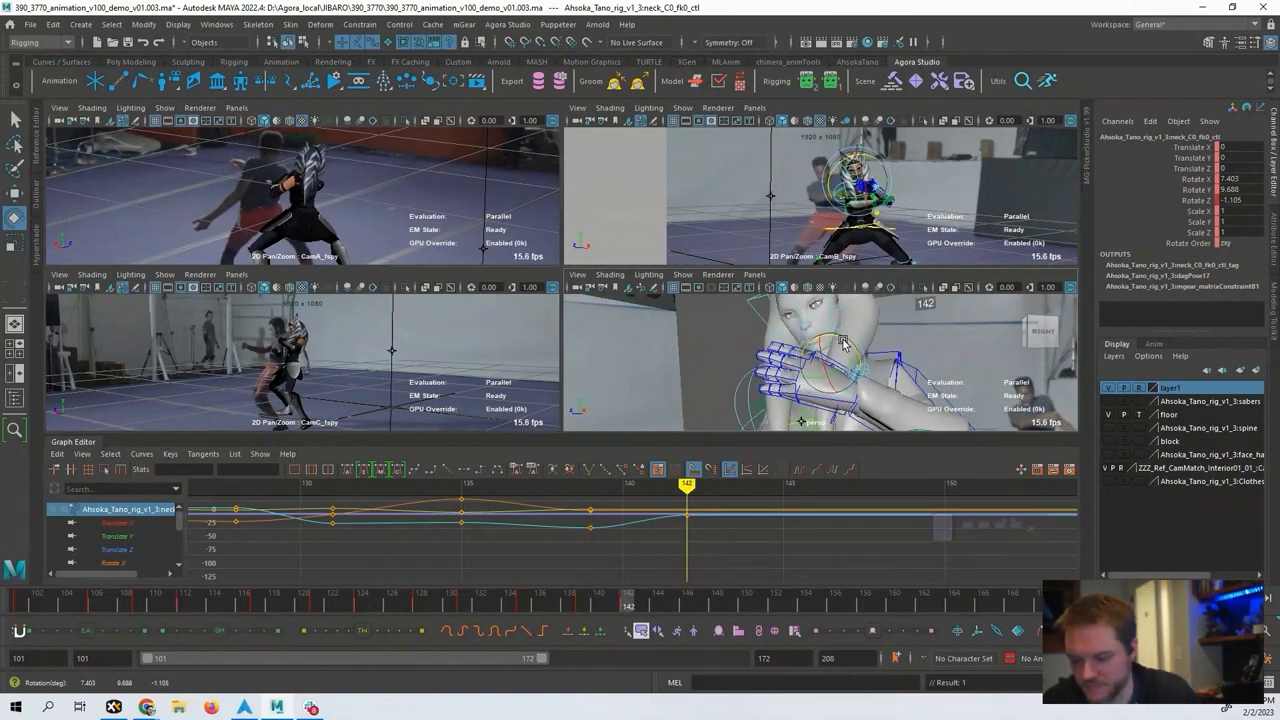
key(alt+period)
key(alt+period)
key(alt+period)
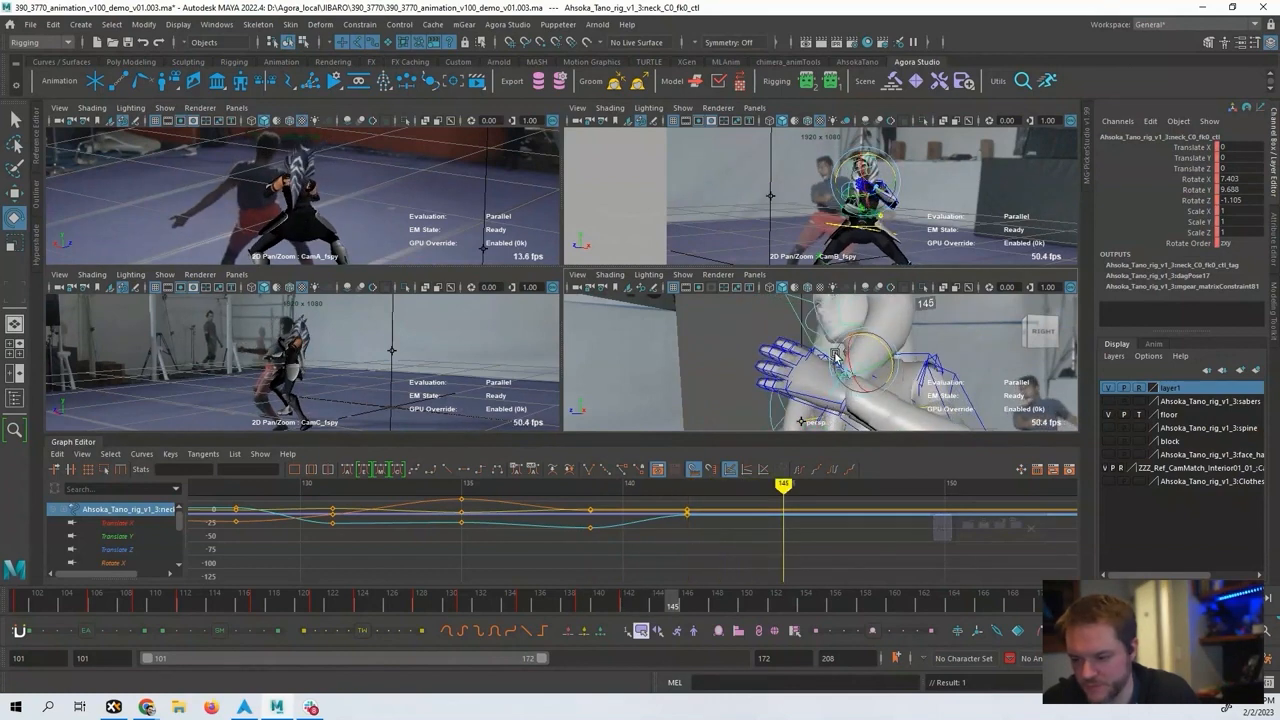
drag(843, 345, 866, 344)
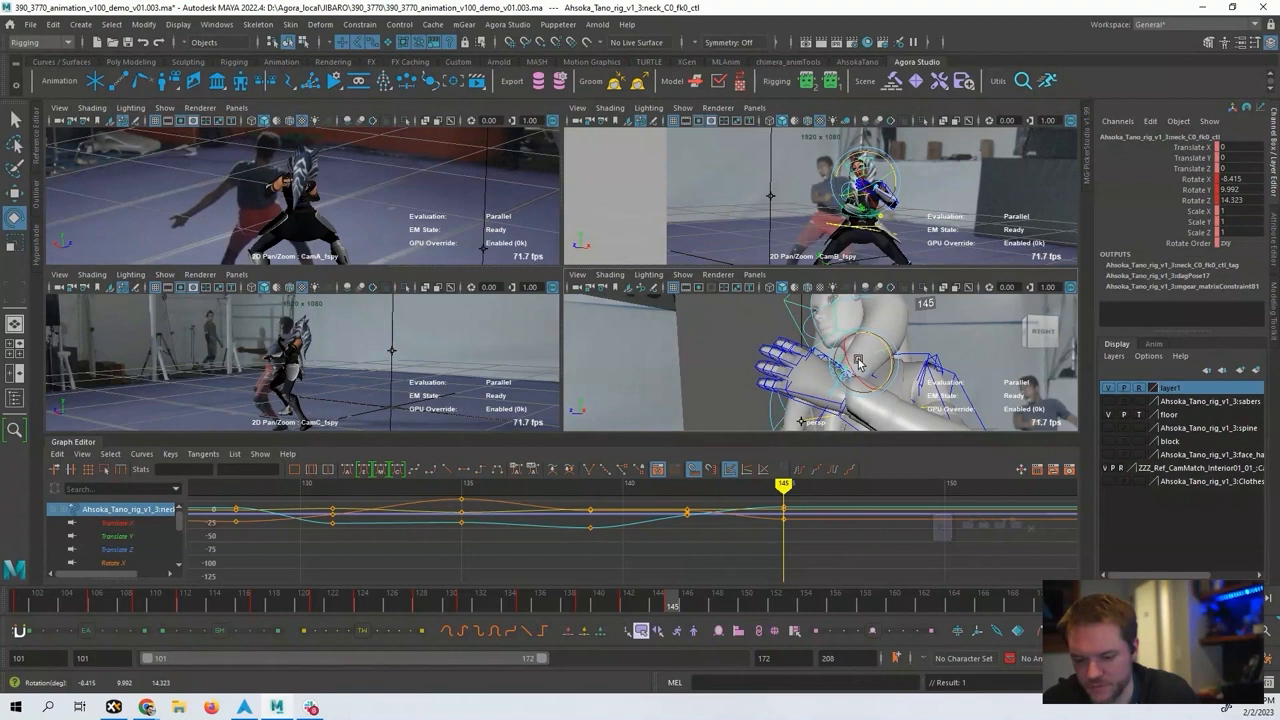
Rotate and key the neck control at frame 149 to X -33.945, Y 2.351, Z 17.158.
alt+middle_drag(840, 534, 627, 537)
key(alt+period)
key(alt+period)
key(alt+period)
key(alt+period)
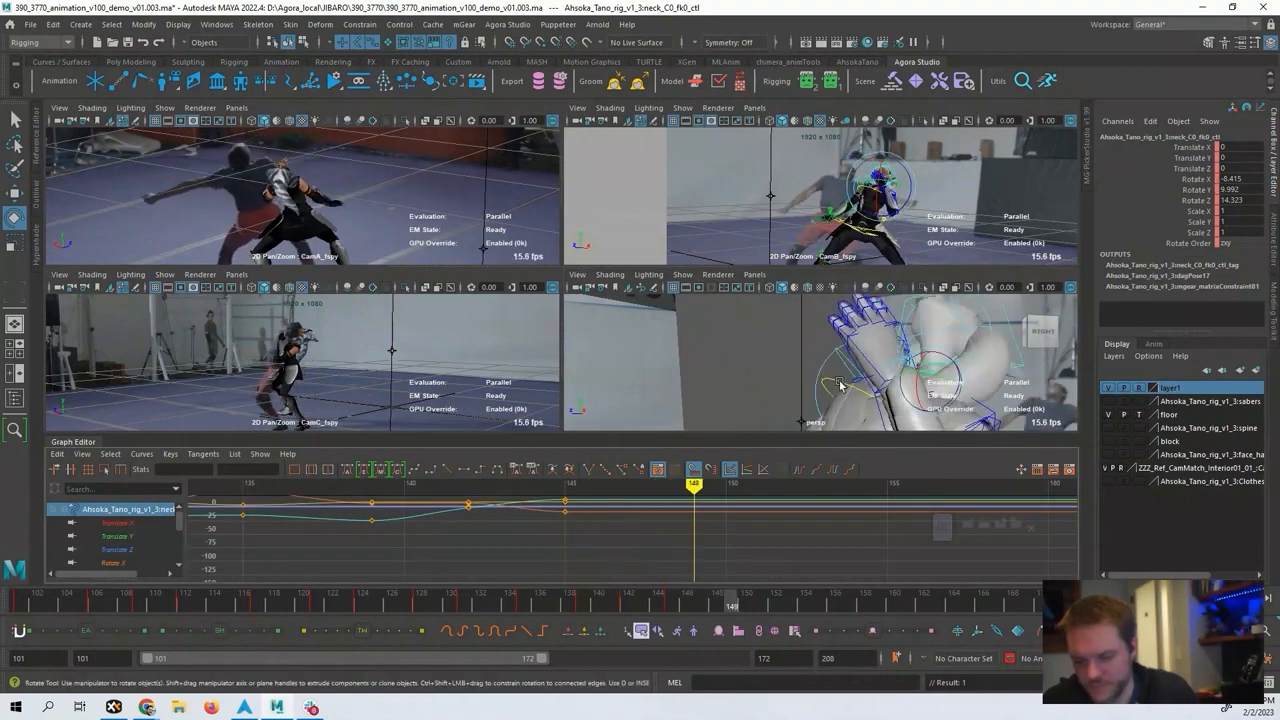
drag(918, 384, 874, 371)
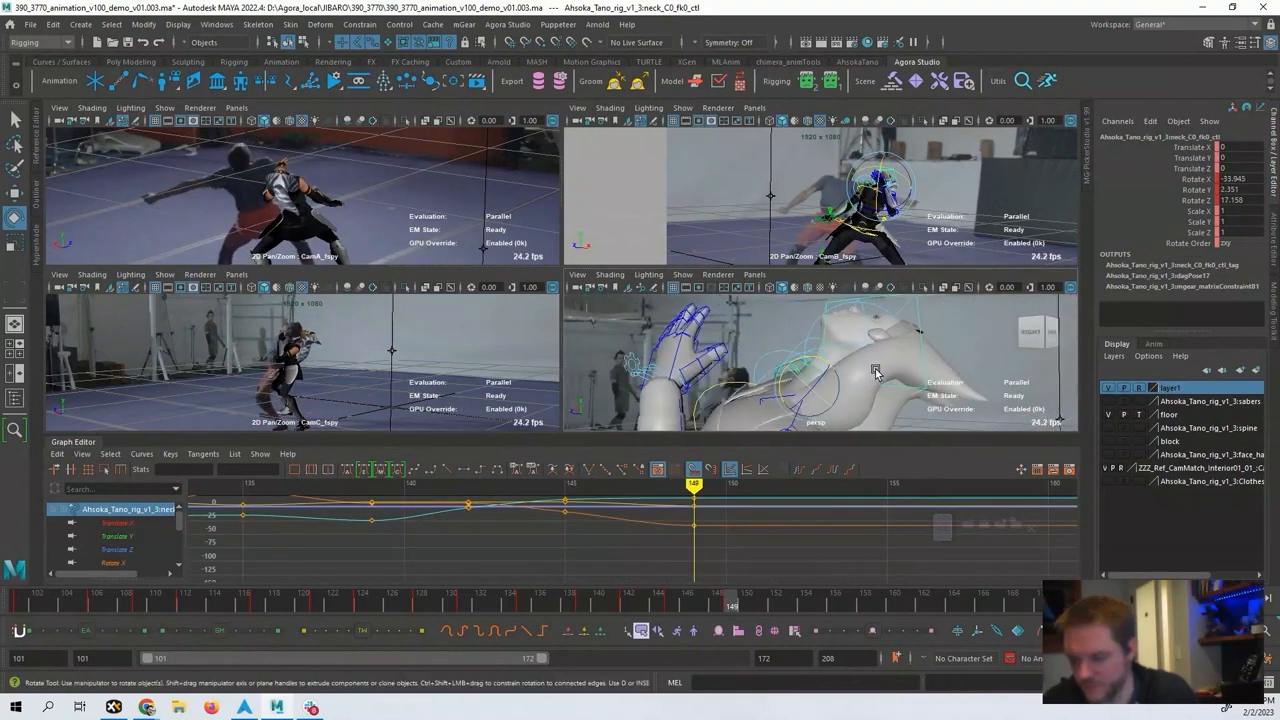
Examine the neck and head pose at frame 149 from several angles in the perspective view.
alt+right_drag(874, 371, 800, 385)
alt+drag(800, 385, 756, 396)
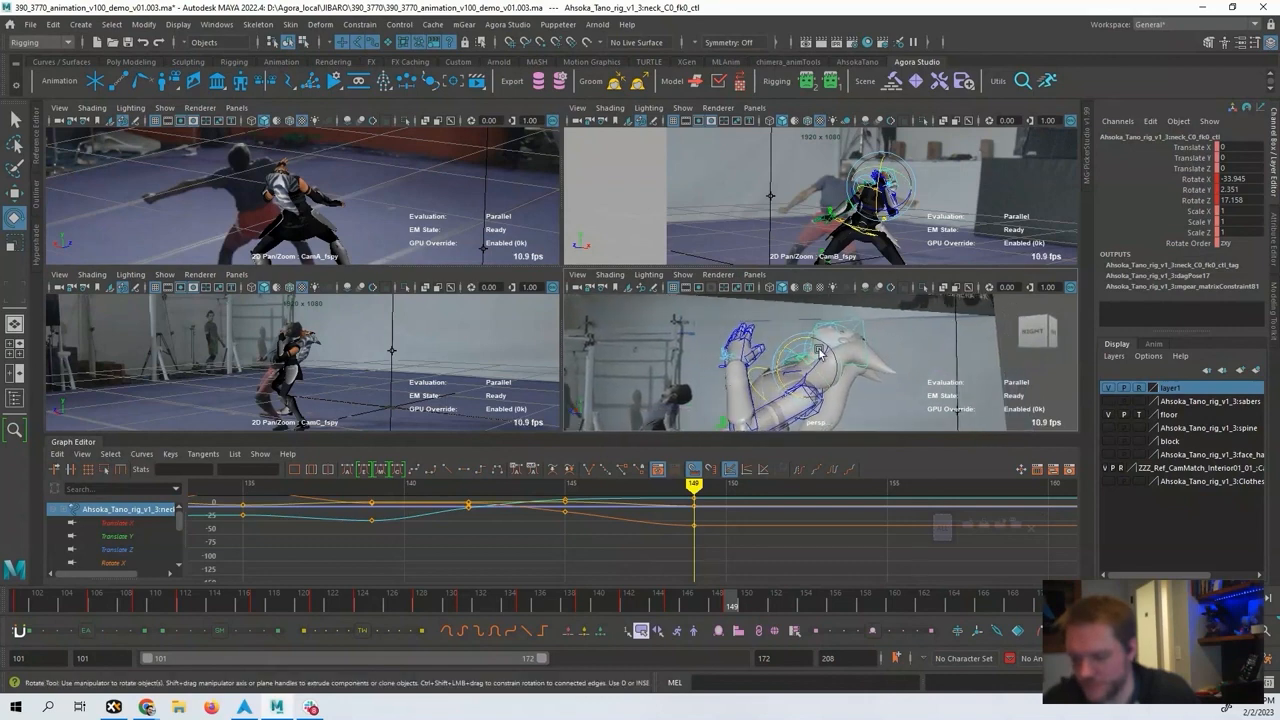
alt+drag(822, 356, 778, 420)
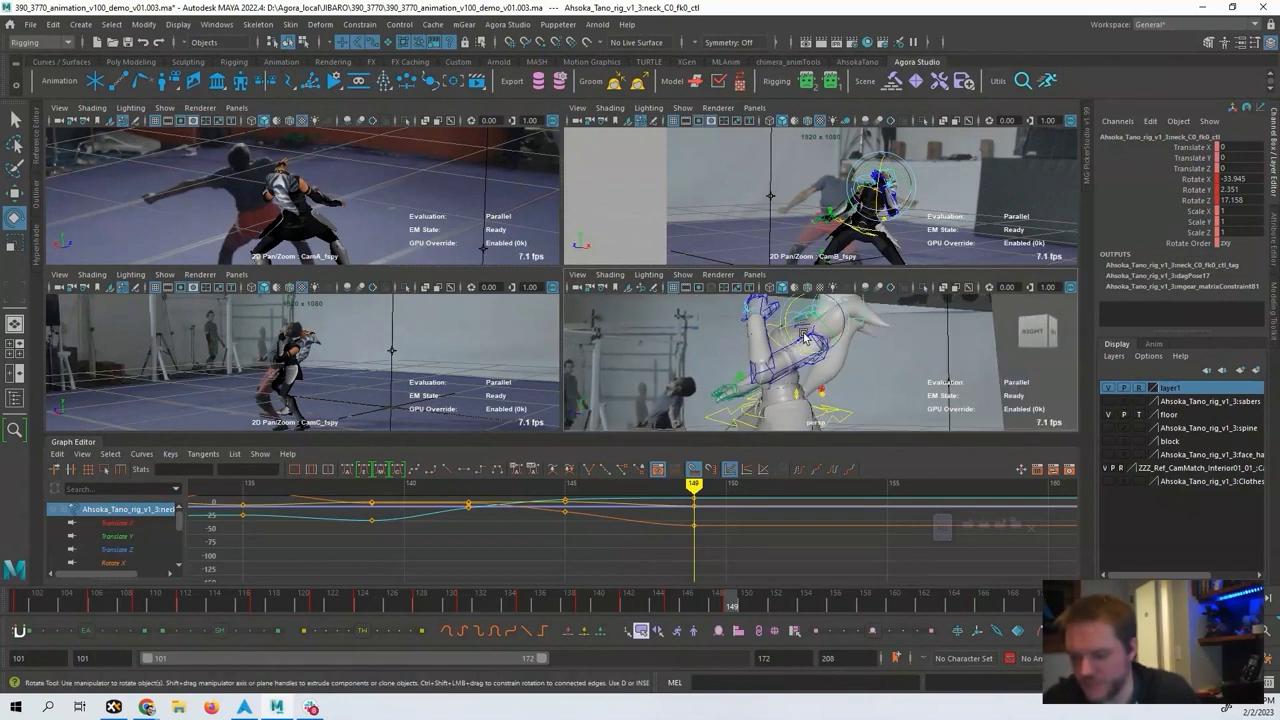
alt+middle_drag(807, 335, 775, 384)
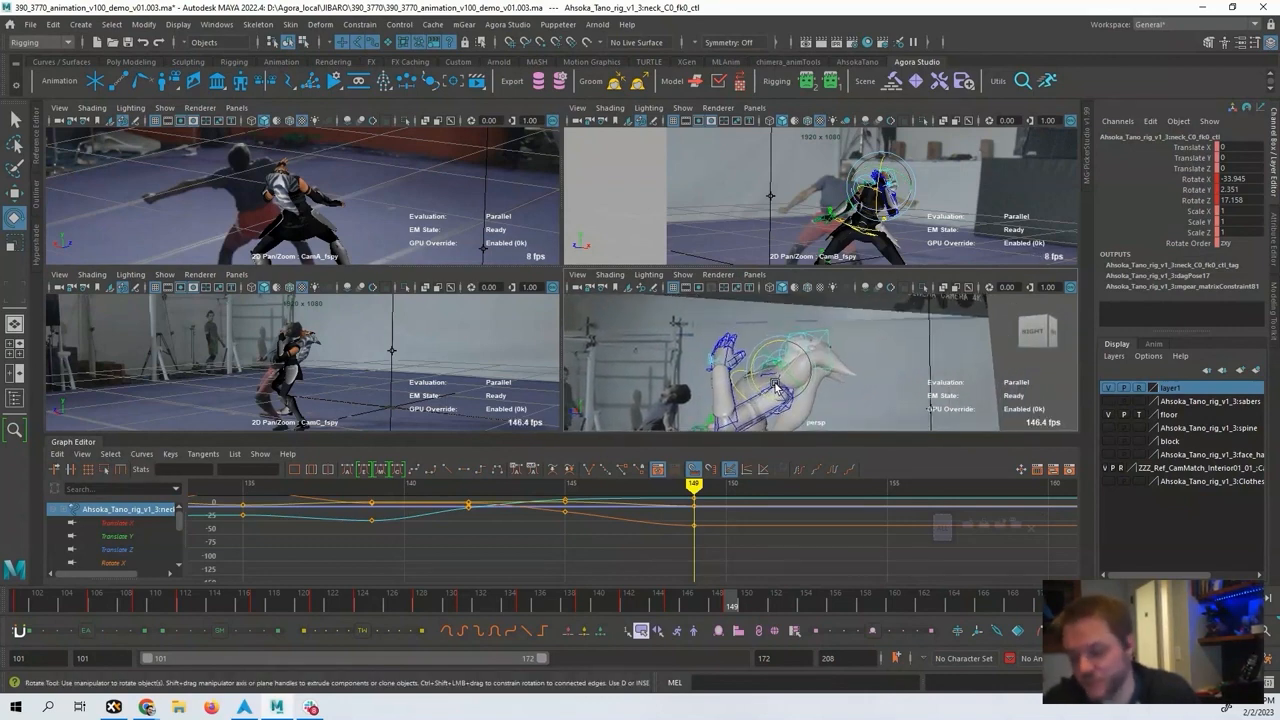
alt+drag(775, 386, 799, 340)
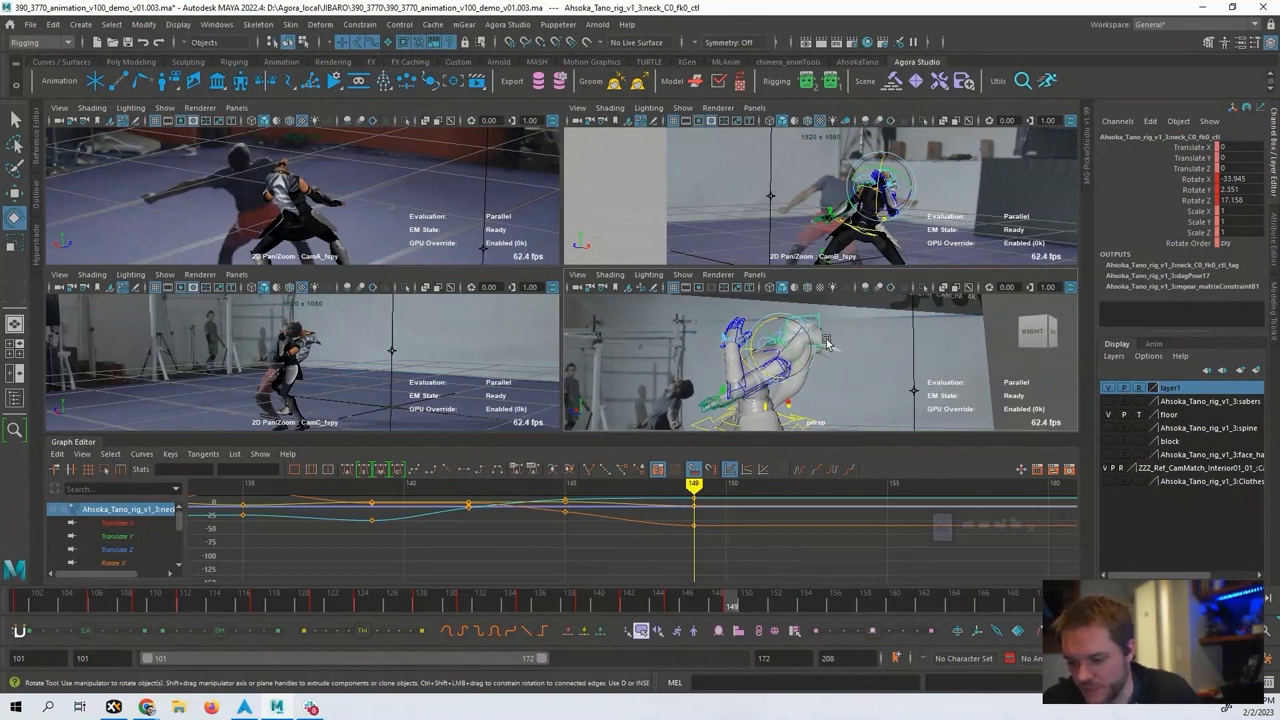
drag(749, 348, 769, 404)
alt+middle_drag(758, 432, 754, 420)
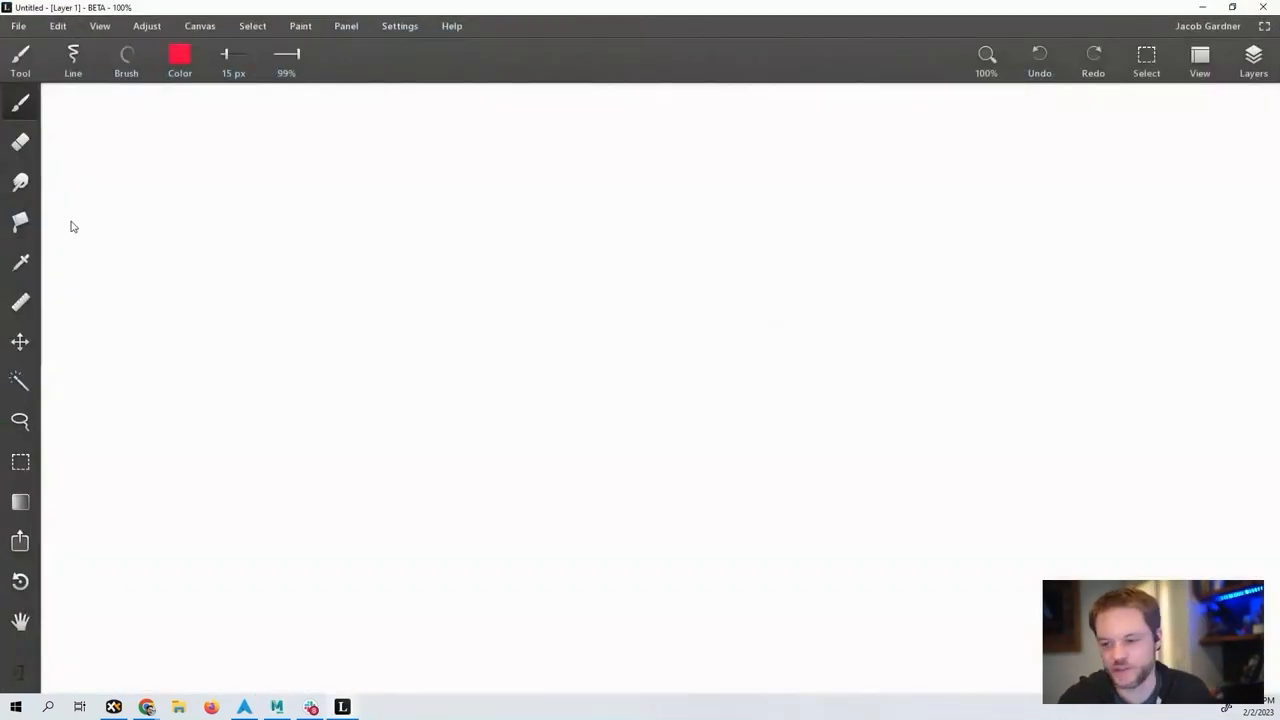
Switch to Maya and rotate the neck control at frame 149 to X 14.426, Y 16.419, Z 21.998 in the textured perspective view.
click(341, 712)
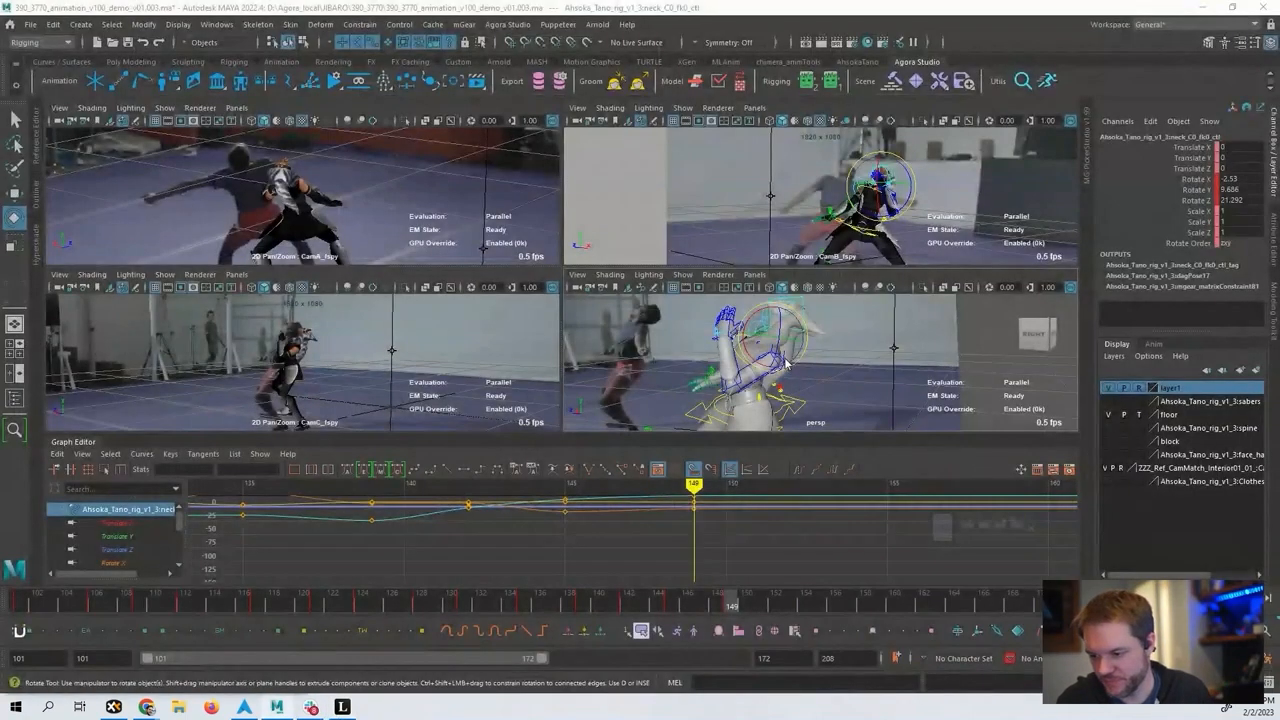
key(space)
mouse_move(742, 356)
alt+mouse_down()
mouse_move(594, 352)
mouse_move(620, 360)
mouse_move(637, 388)
alt+mouse_up()
key(6)
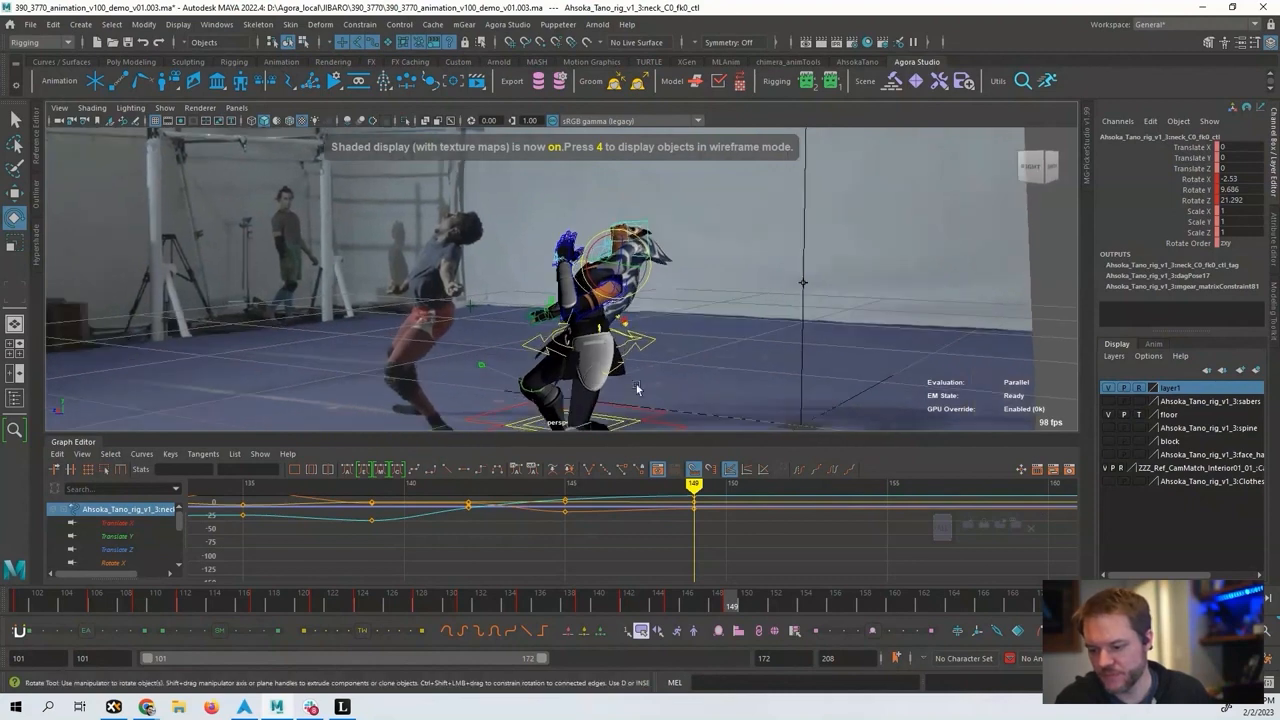
drag(580, 276, 602, 289)
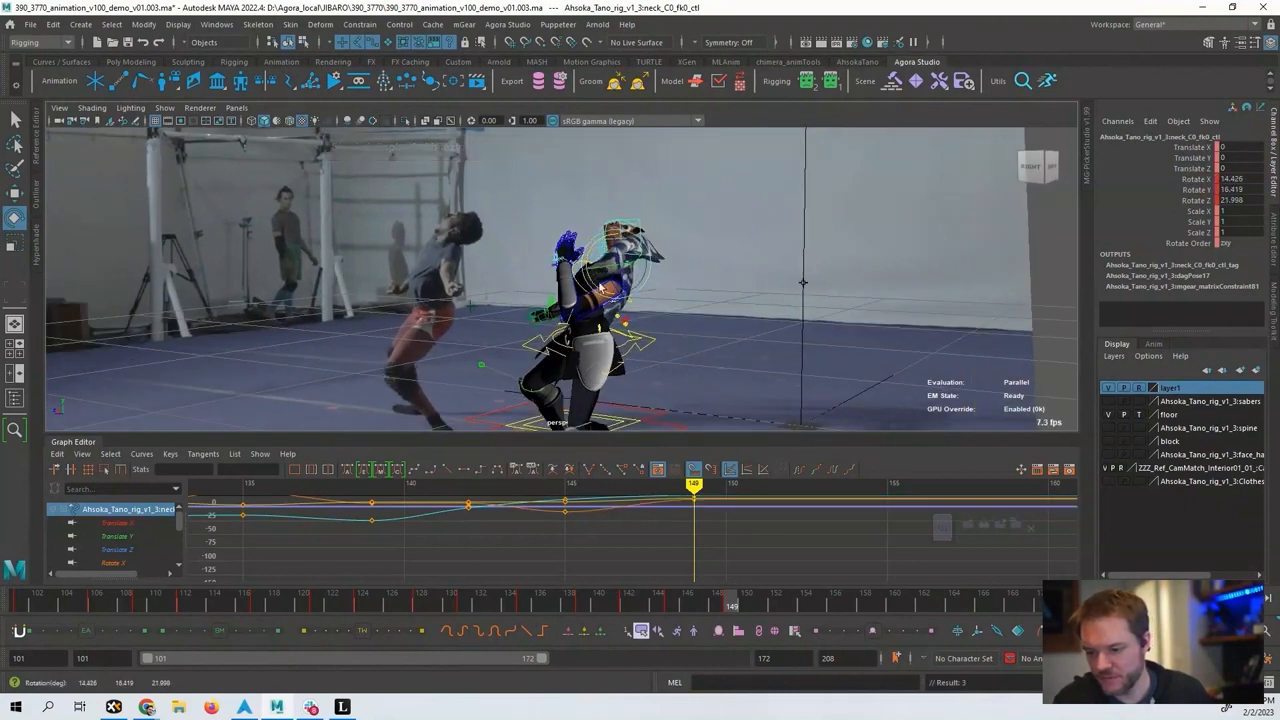
Switch to the paint program, set its window opacity to 56% and move the opacity dialog clear of the character.
click(342, 707)
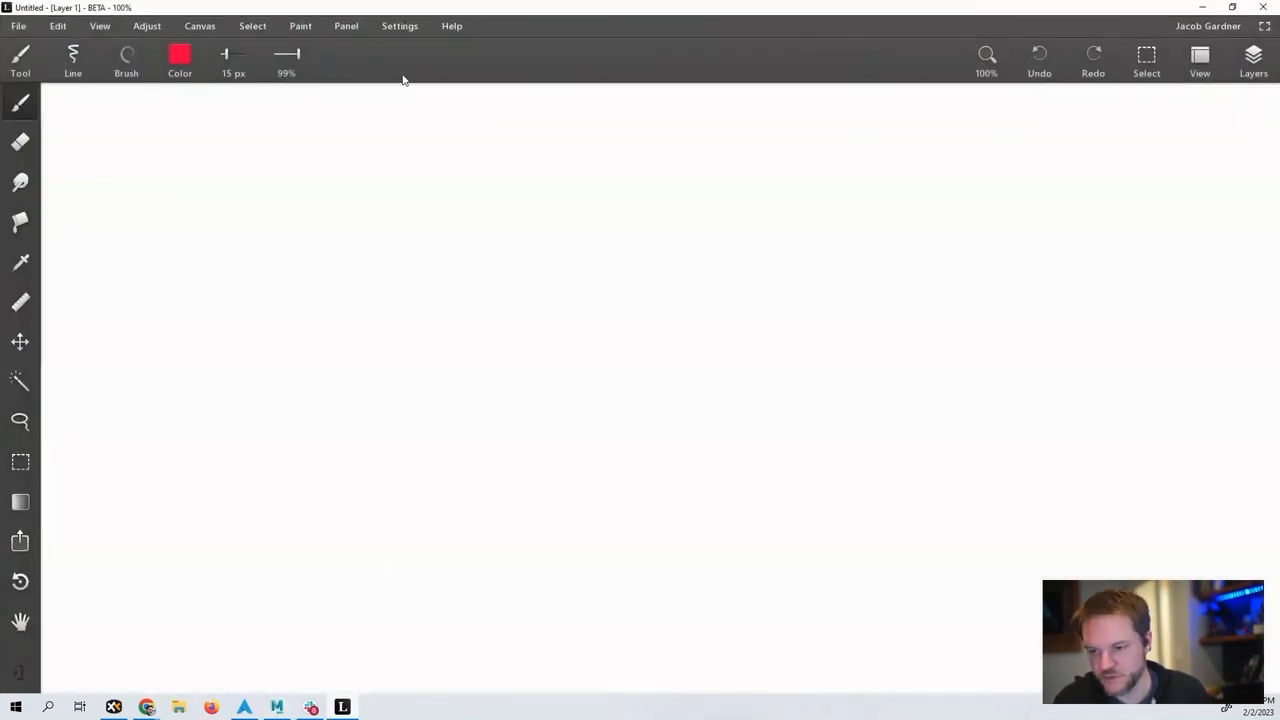
click(399, 26)
click(351, 75)
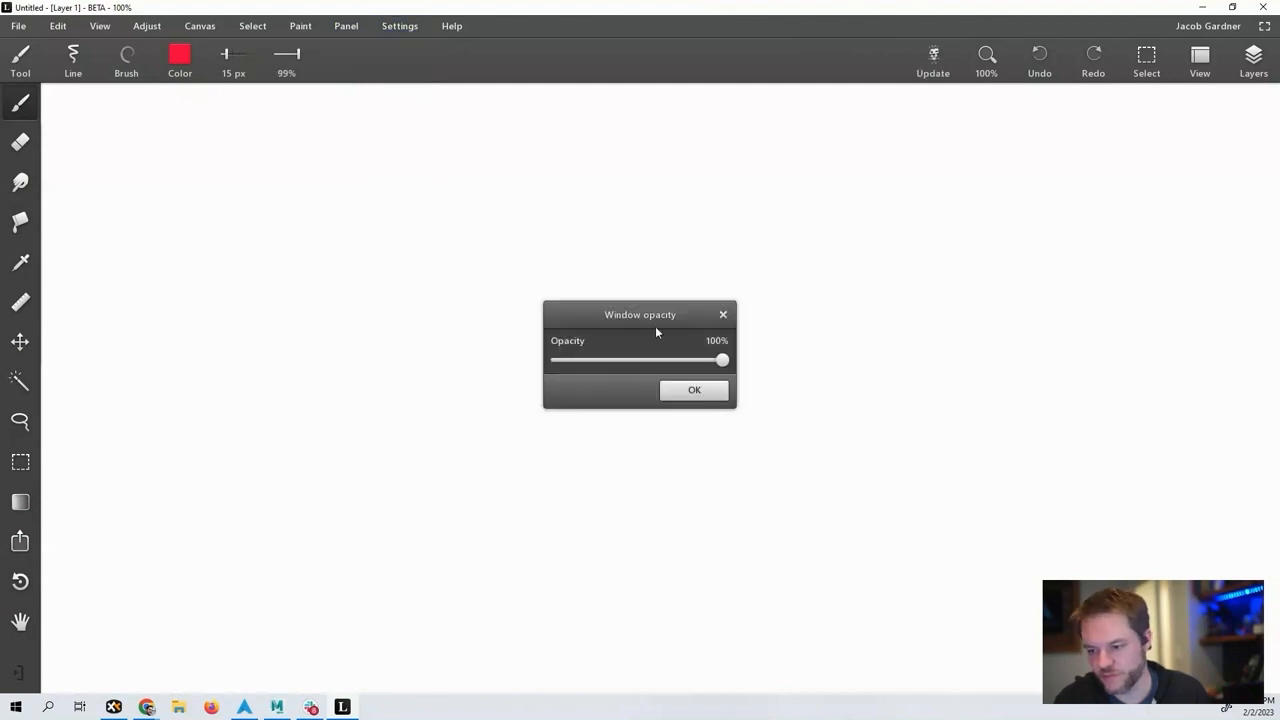
drag(716, 368, 638, 360)
drag(649, 302, 904, 202)
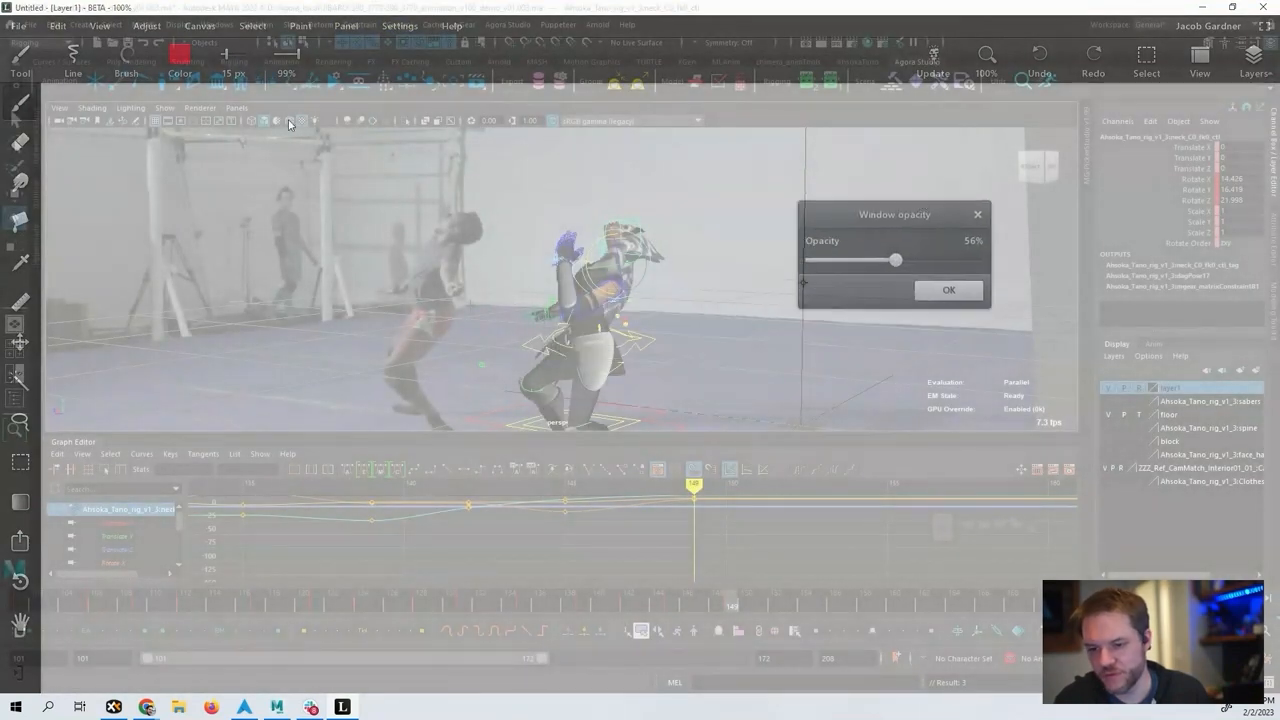
Paint red curves over Ahsoka along the front and back of the torso, plus a short stroke across the head.
click(17, 71)
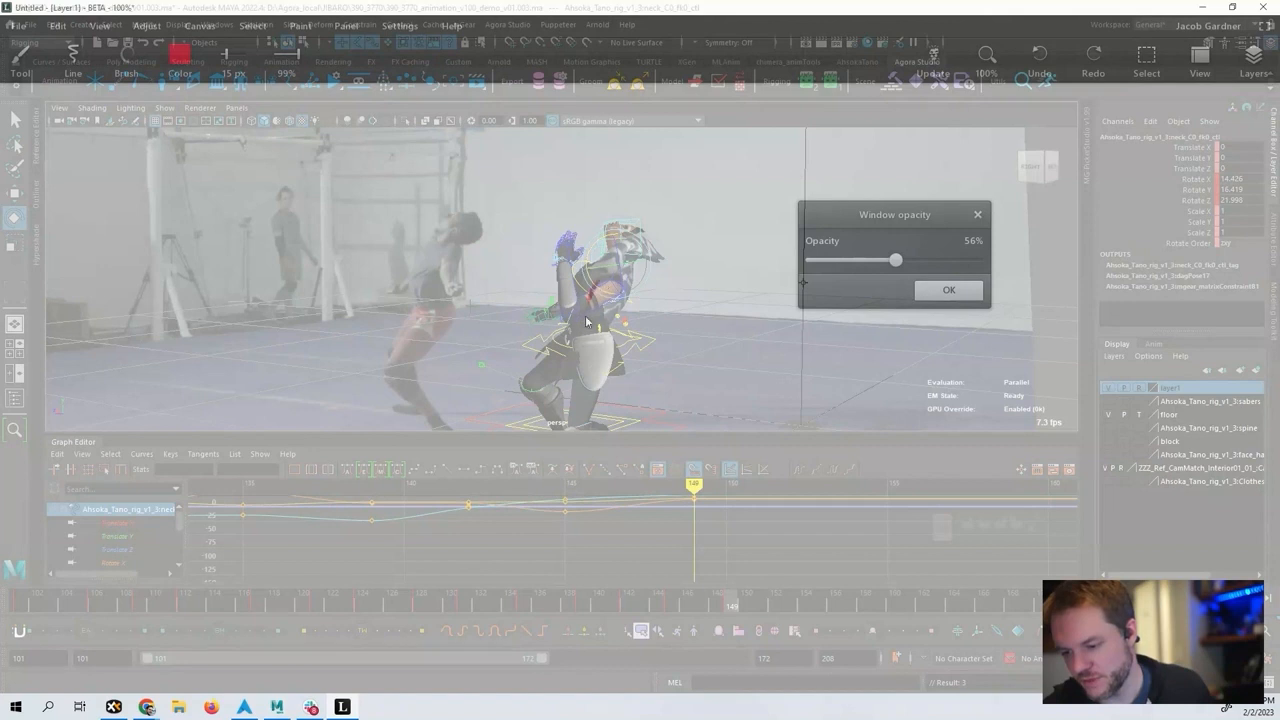
drag(598, 373, 605, 278)
key(ctrl+z)
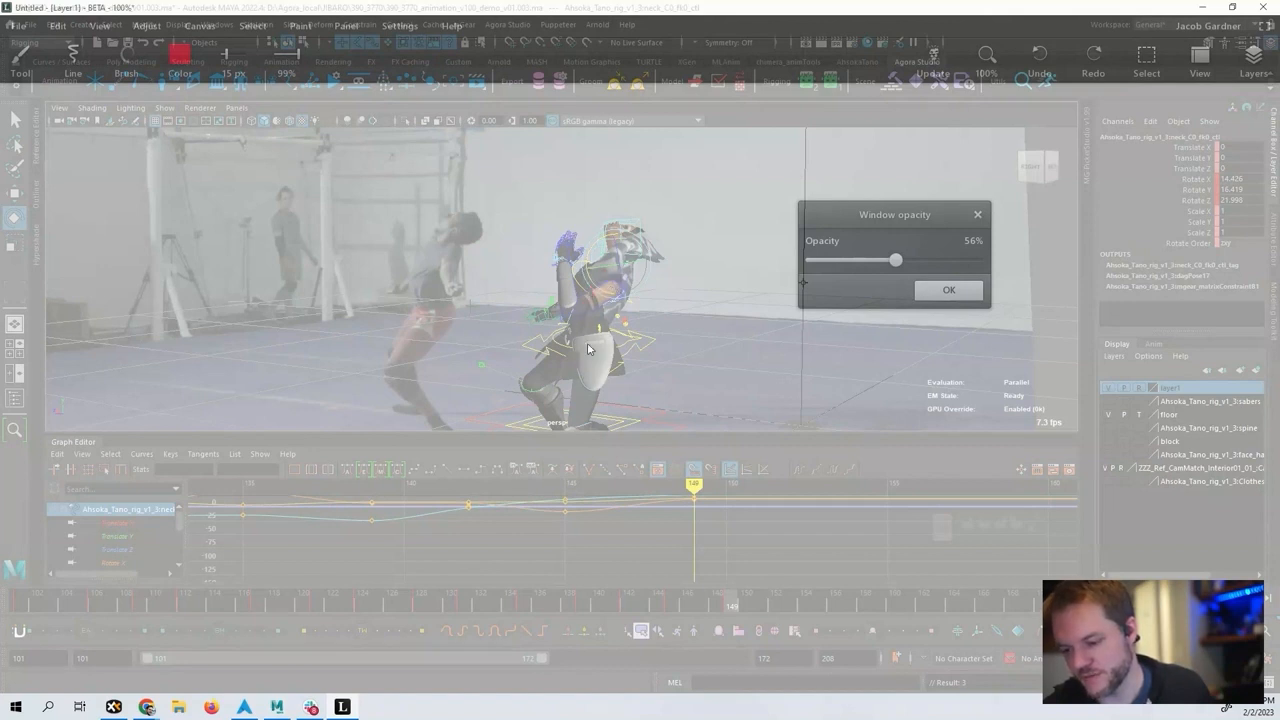
drag(587, 376, 613, 270)
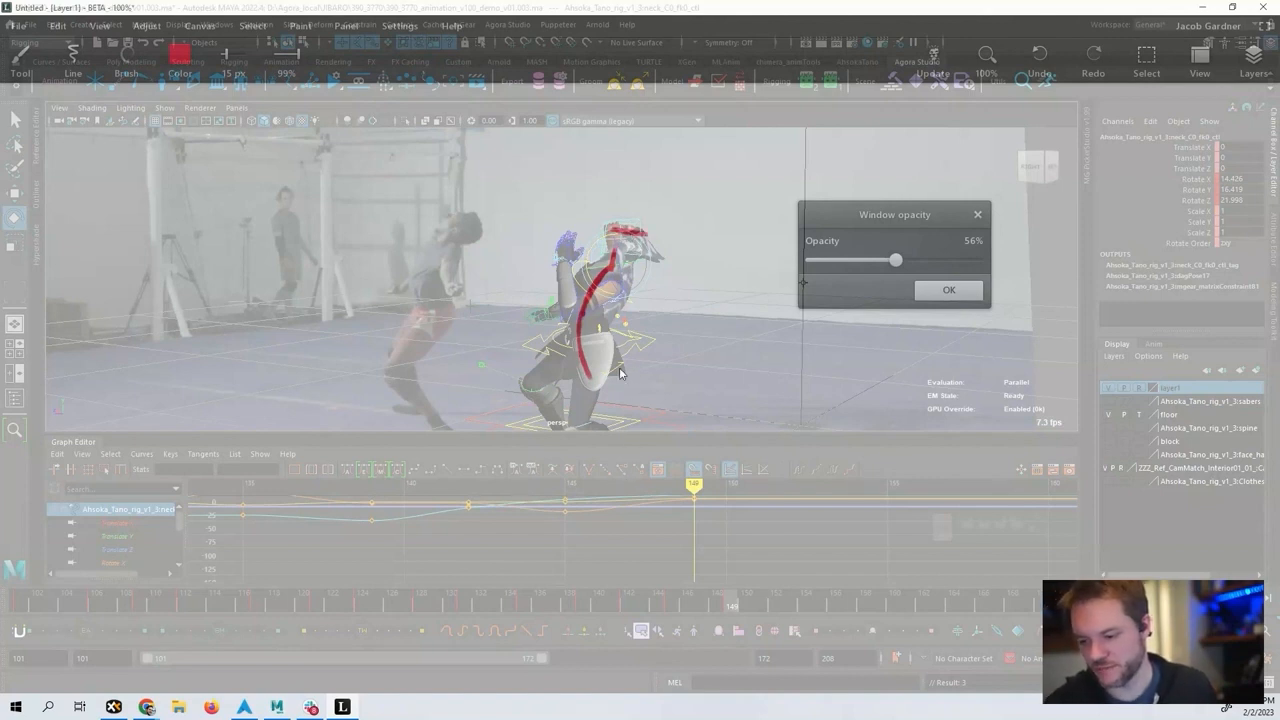
mouse_move(620, 373)
mouse_down()
mouse_move(629, 316)
mouse_move(694, 251)
mouse_move(616, 388)
mouse_up()
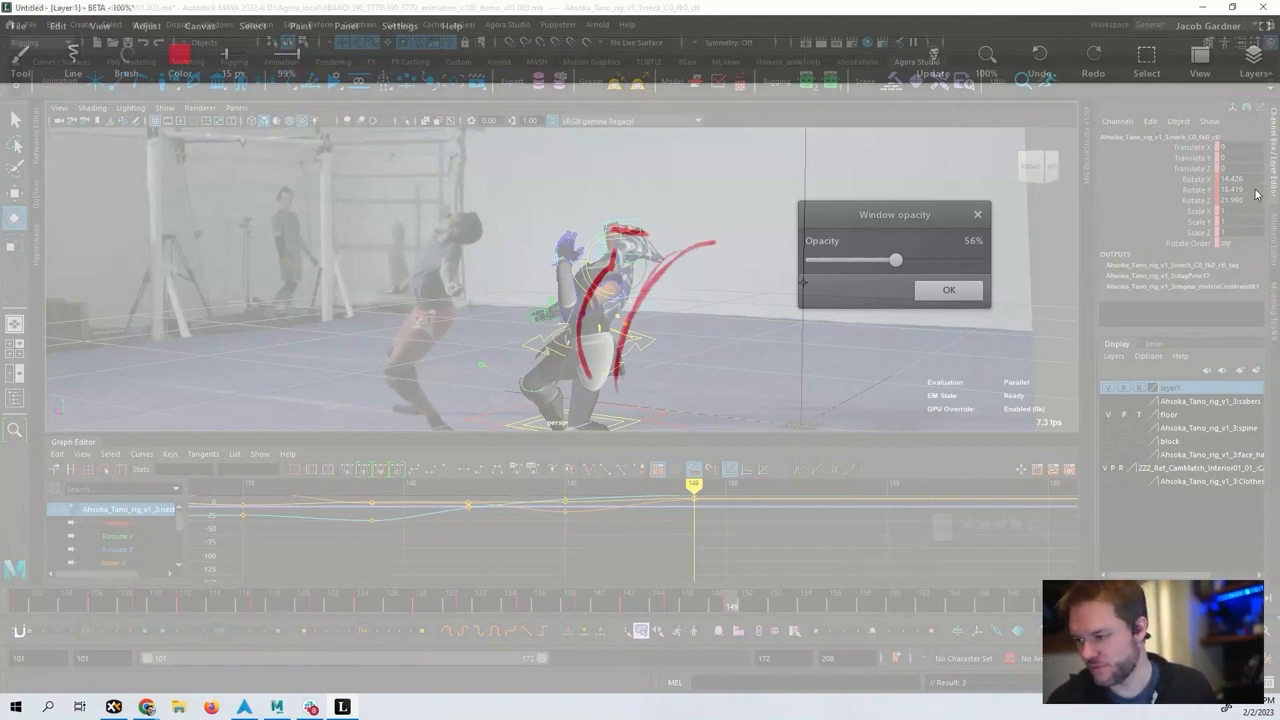
Return to Maya, rotate the neck control at frame 149 to X -25.217, Y 0.109, Z 23.639 and compare the pose with the painted curves.
click(1199, 8)
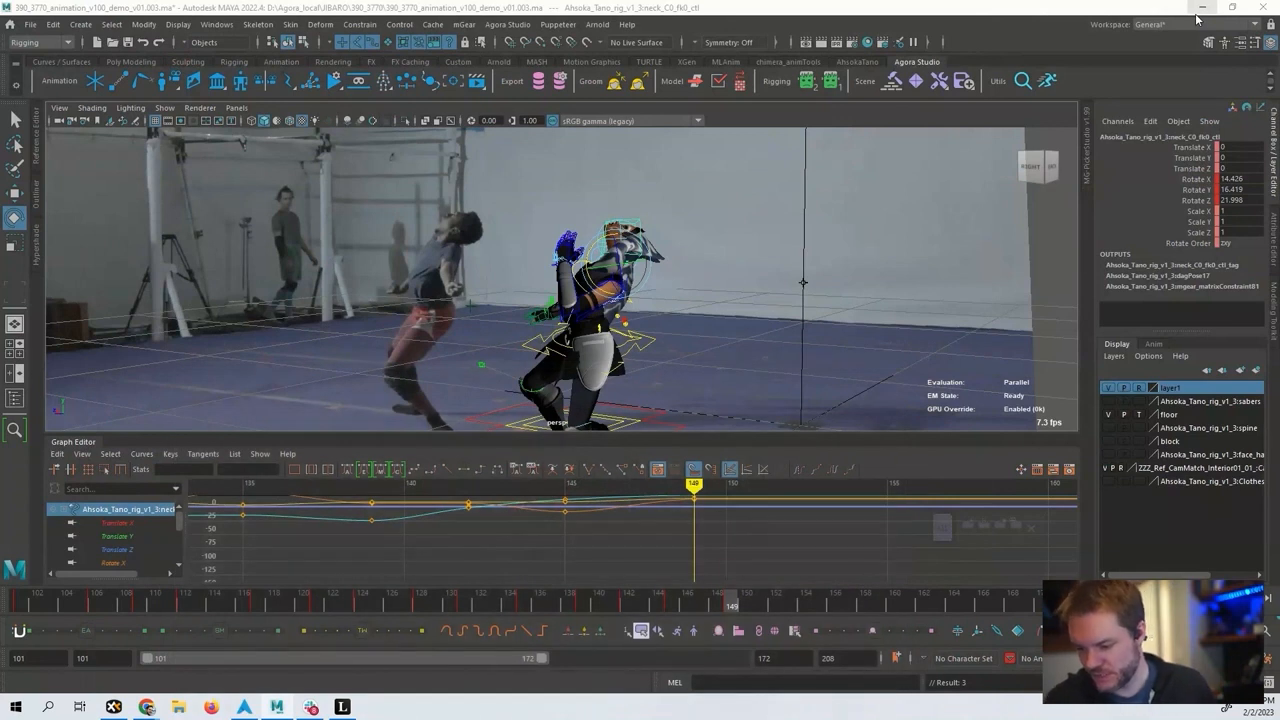
drag(590, 250, 618, 250)
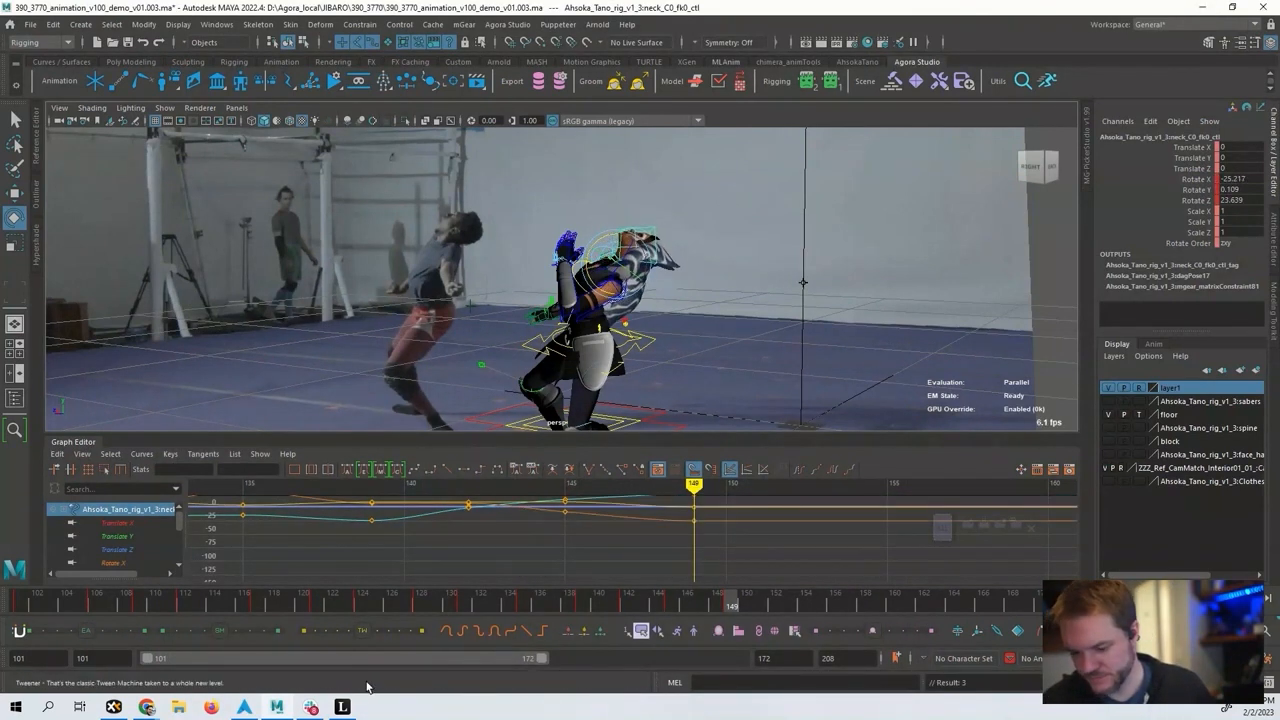
click(342, 707)
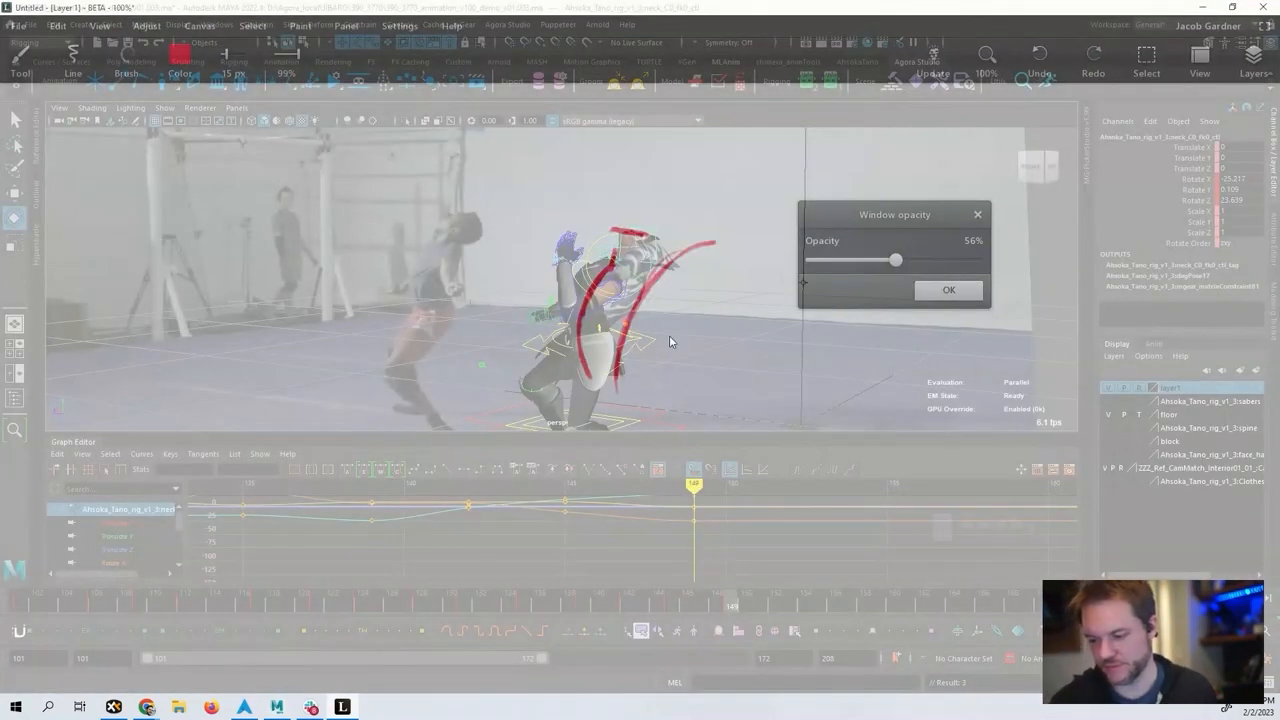
middle_drag(670, 371, 614, 368)
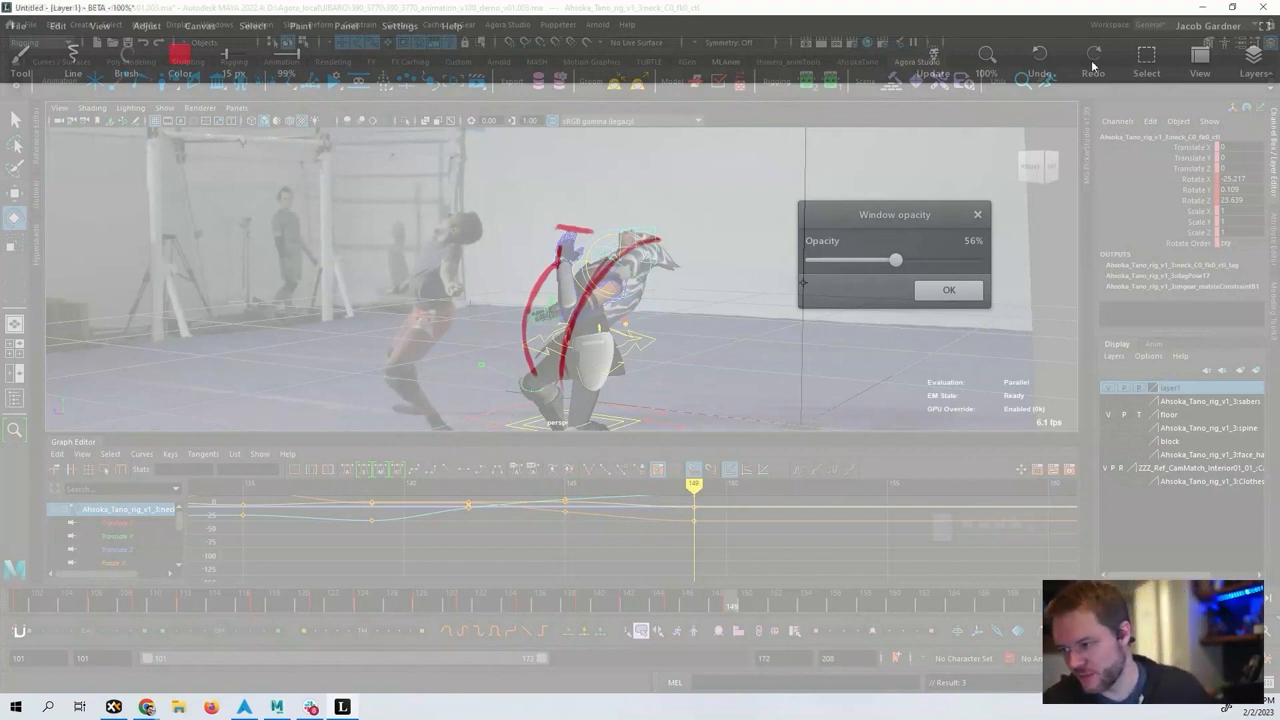
click(1202, 7)
alt+middle_drag(700, 539, 636, 559)
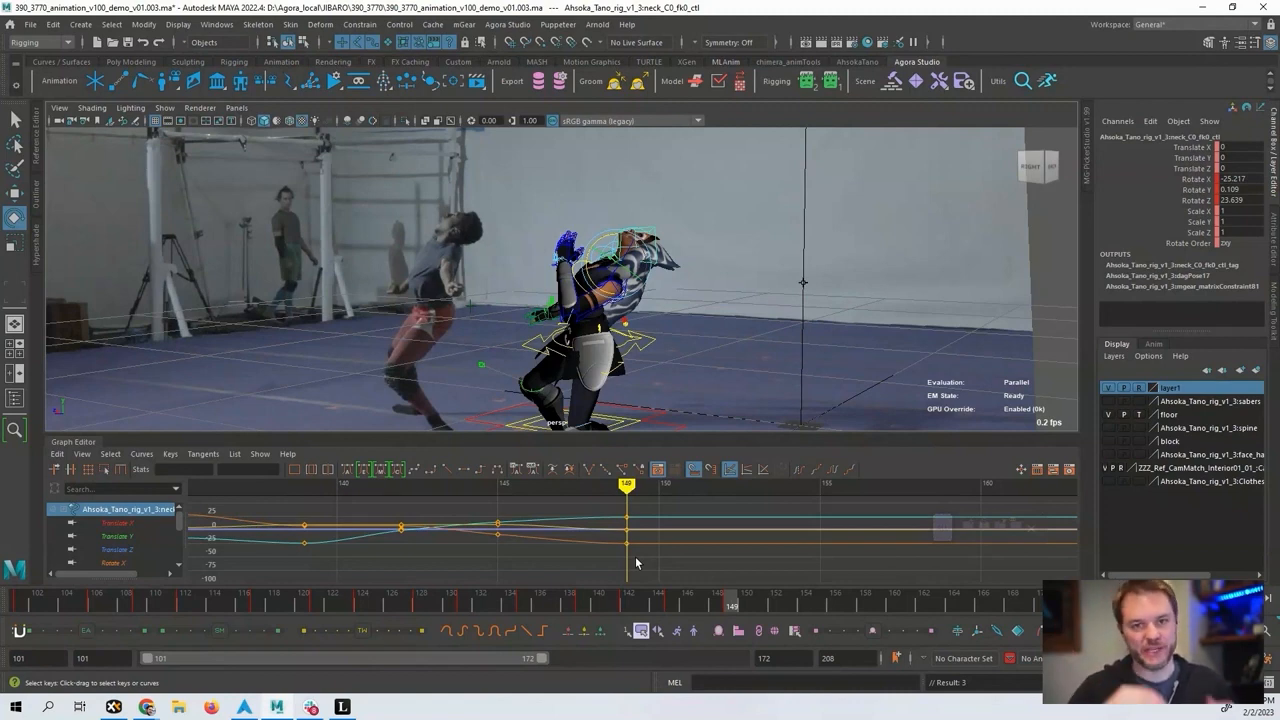
Paint a large red arc over the scene in the paint overlay, try extra strokes above the character, and return to Maya.
click(342, 707)
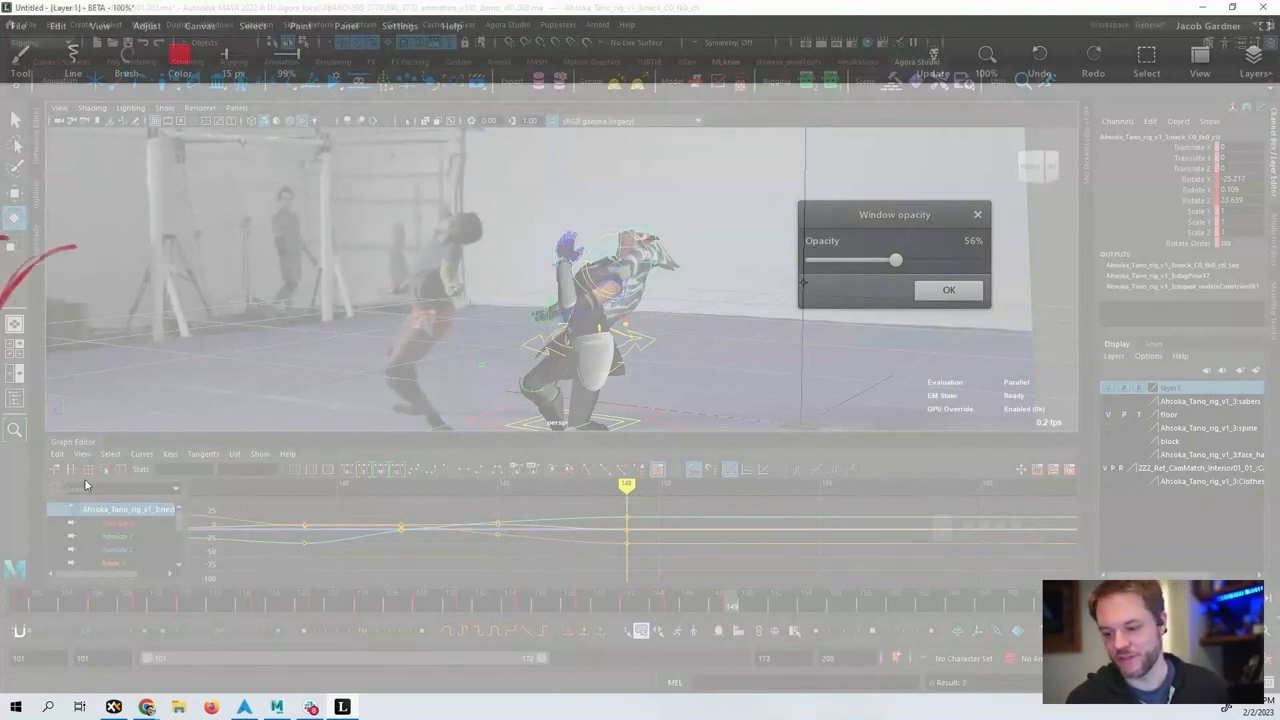
mouse_move(186, 590)
mouse_down()
mouse_move(343, 400)
mouse_move(463, 370)
mouse_up()
drag(554, 158, 750, 125)
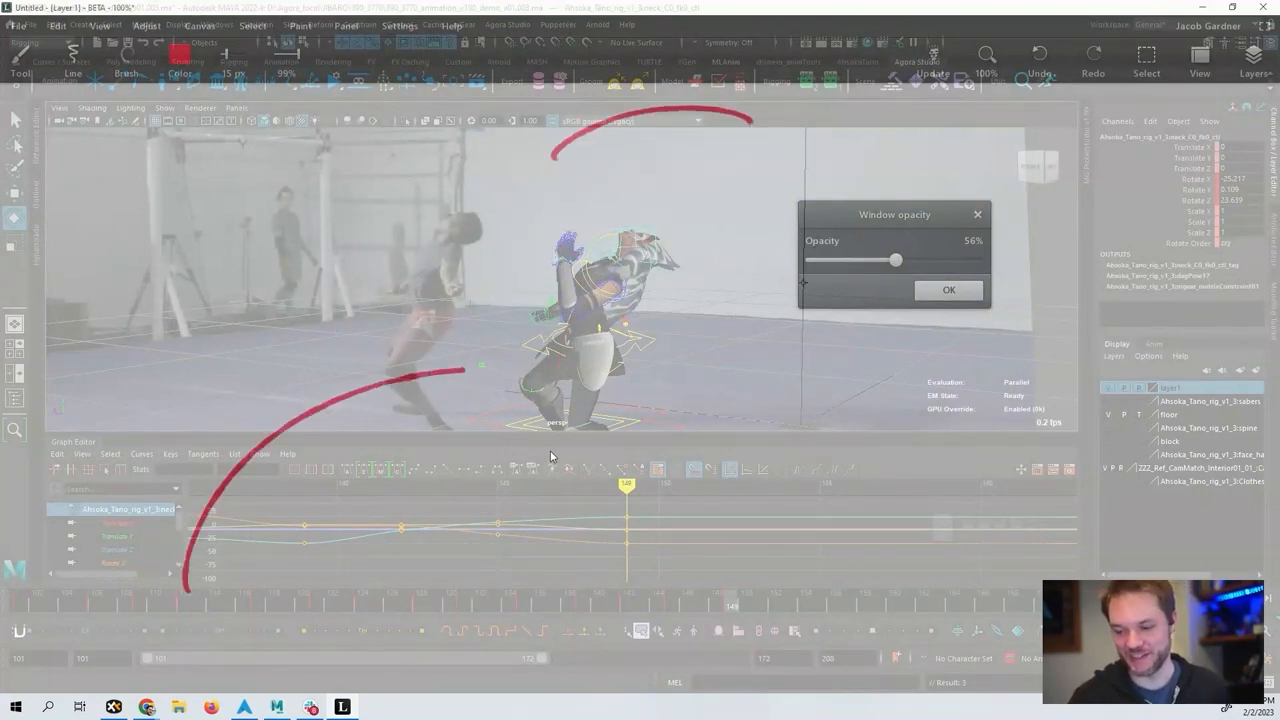
drag(630, 140, 597, 345)
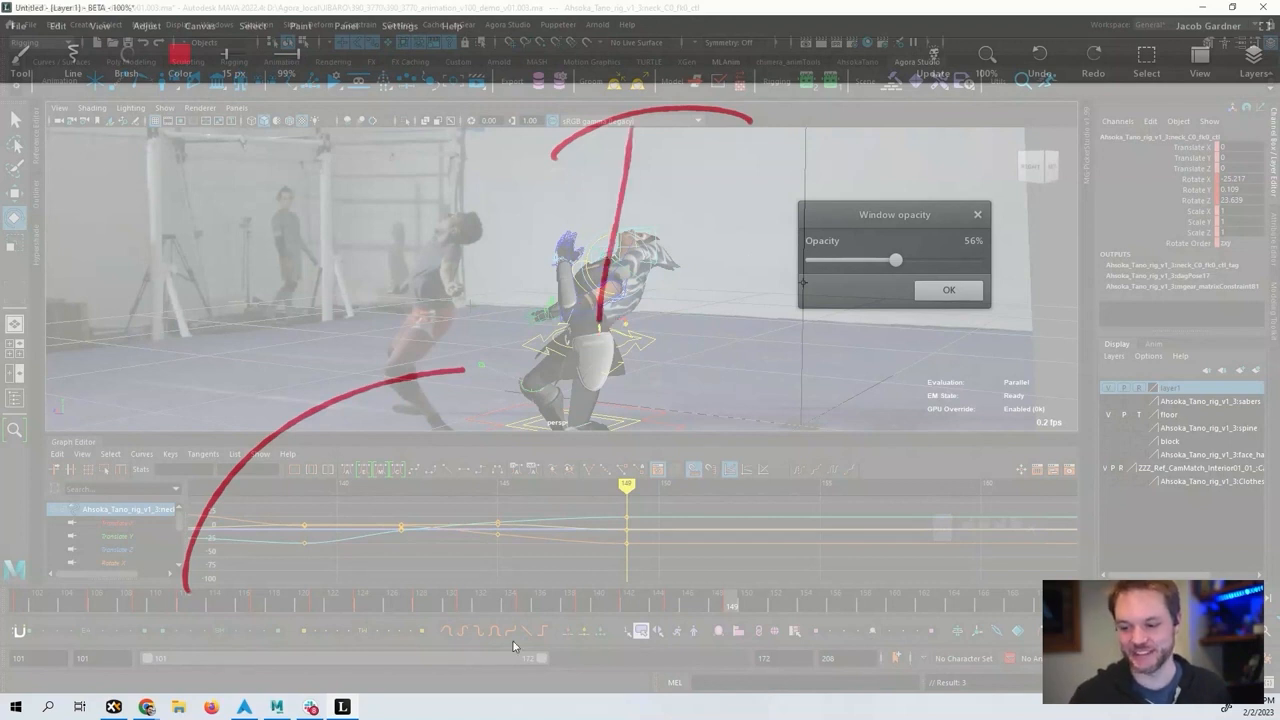
drag(499, 332, 535, 183)
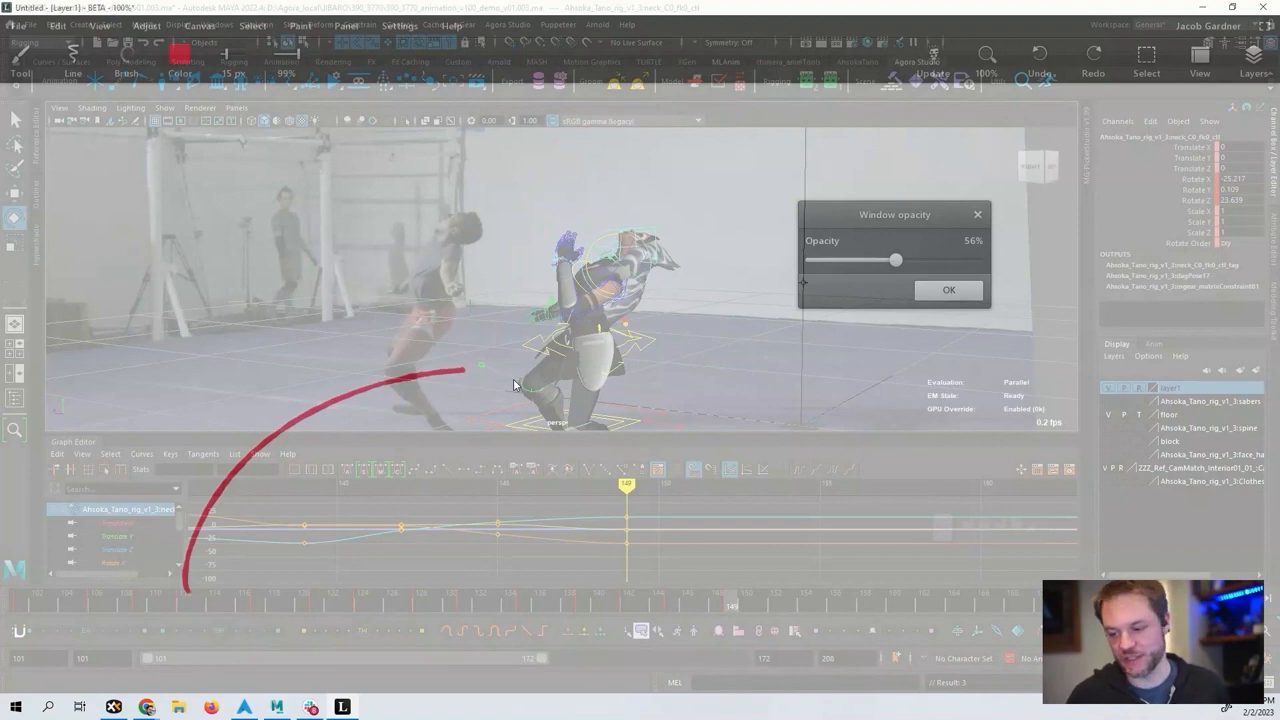
click(1204, 8)
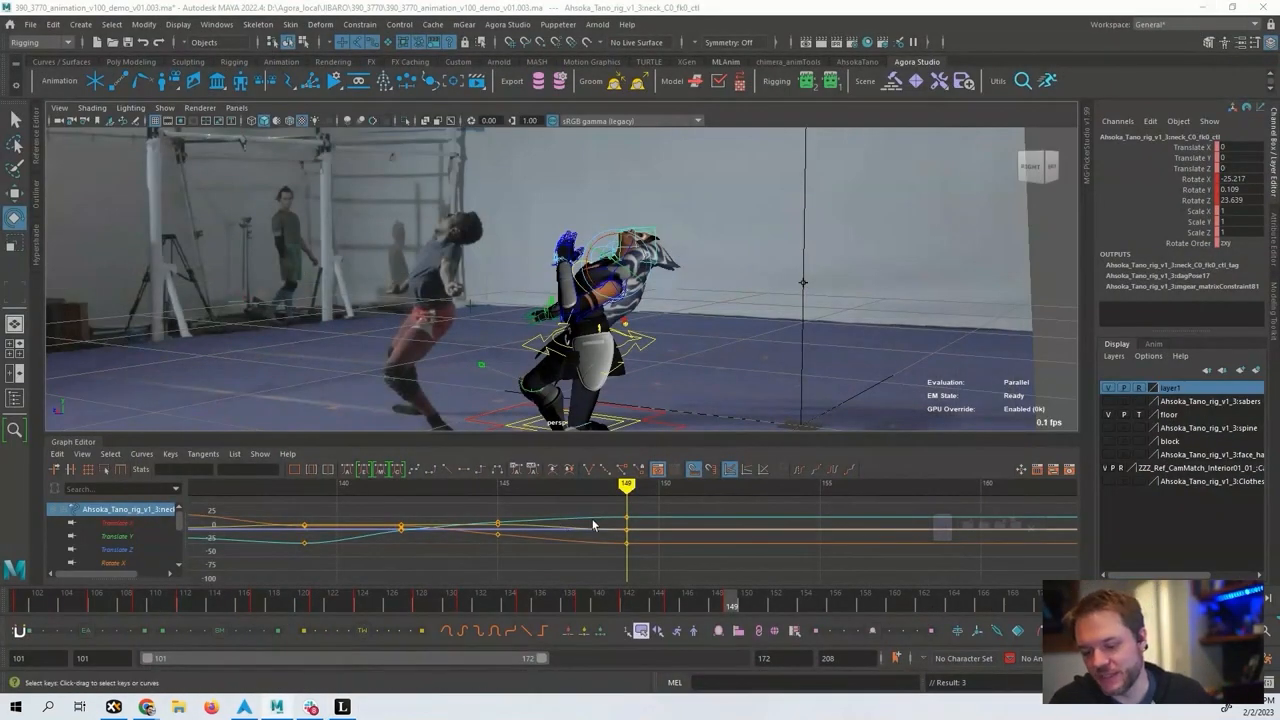
Rotate and key the neck control at frame 152 to X -35.548, Y -5.479, Z 14.597, checking it in the camera views.
alt+middle_drag(594, 526, 522, 528)
key(comma)
key(alt+period)
key(alt+period)
key(alt+period)
key(alt+period)
key(alt+period)
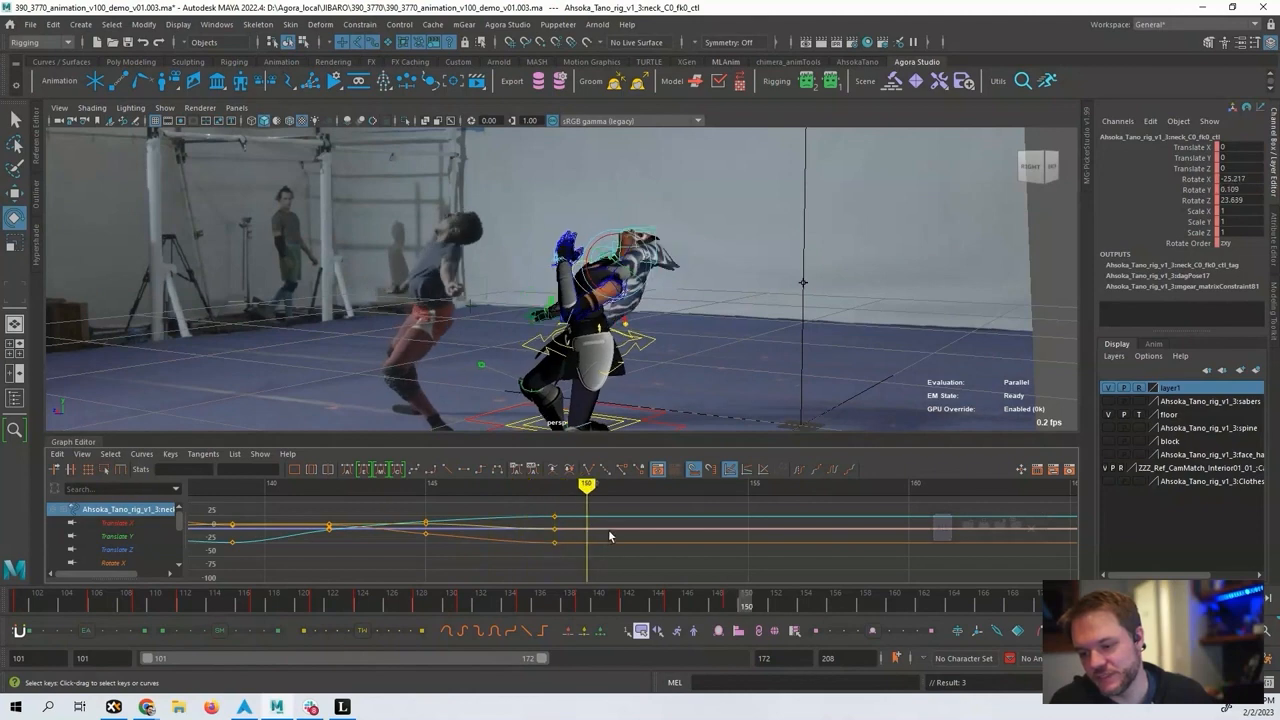
key(alt+period)
key(alt+period)
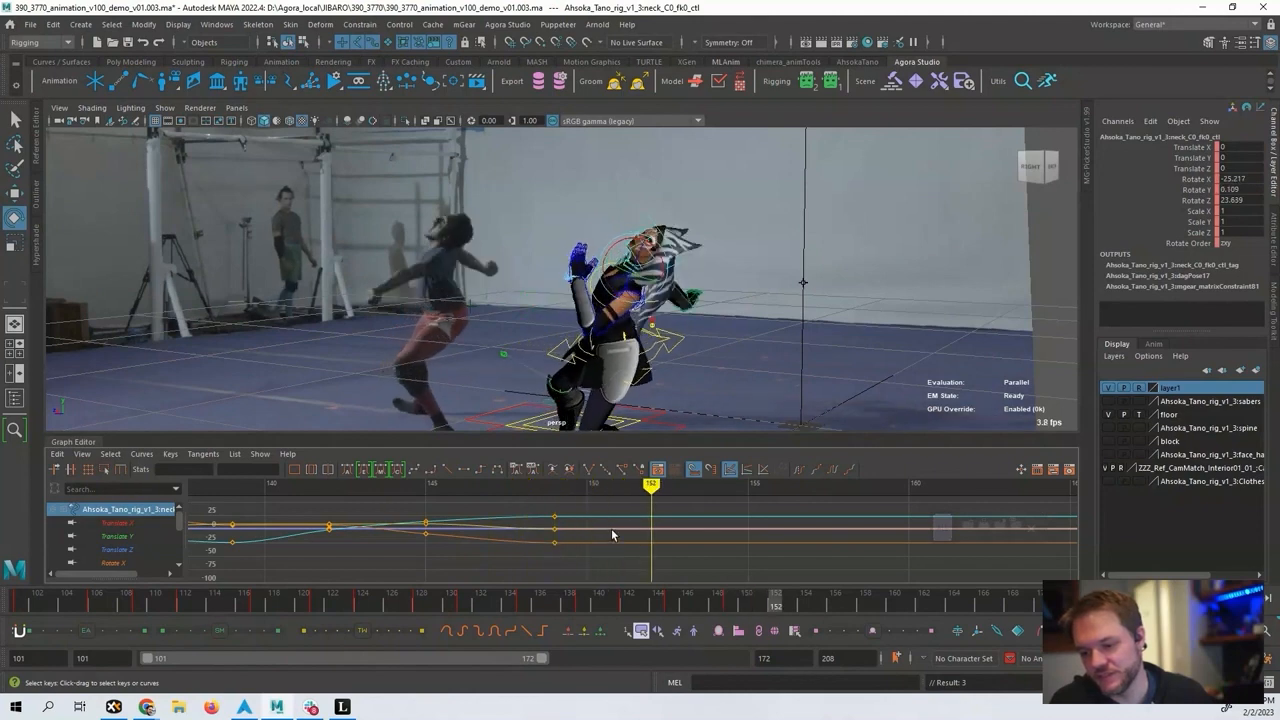
key(e)
drag(657, 255, 648, 266)
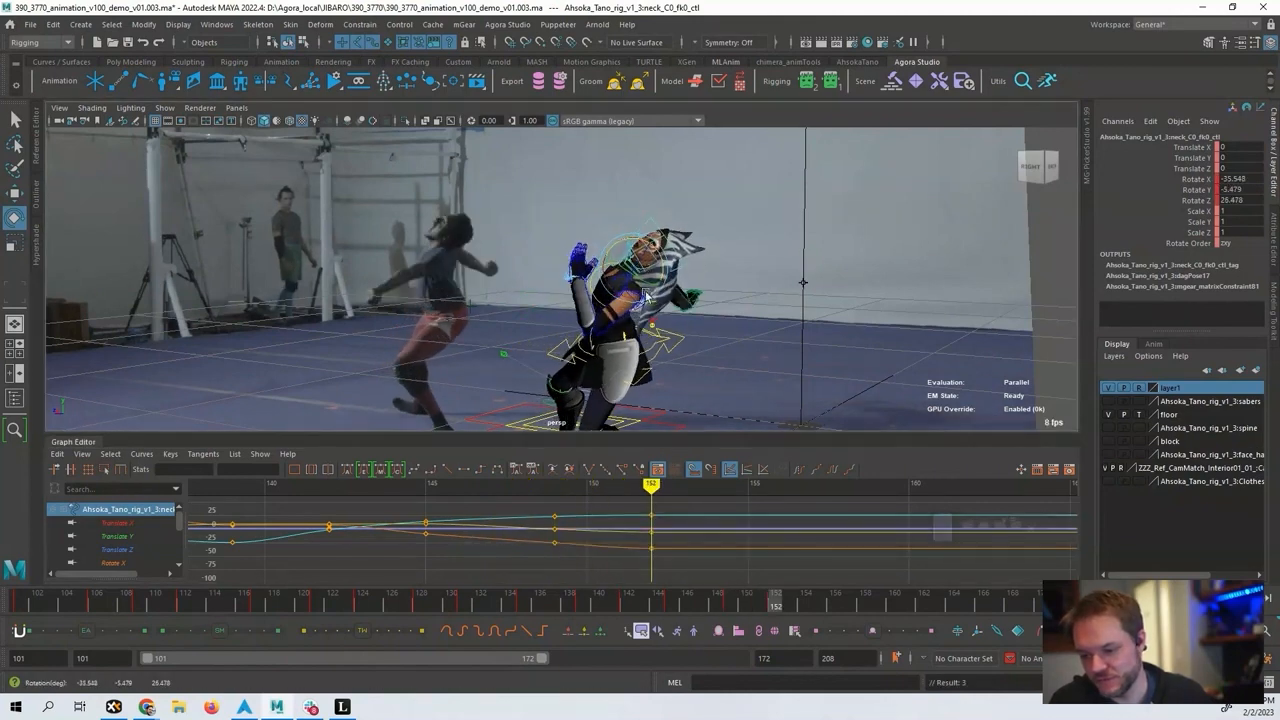
key(space)
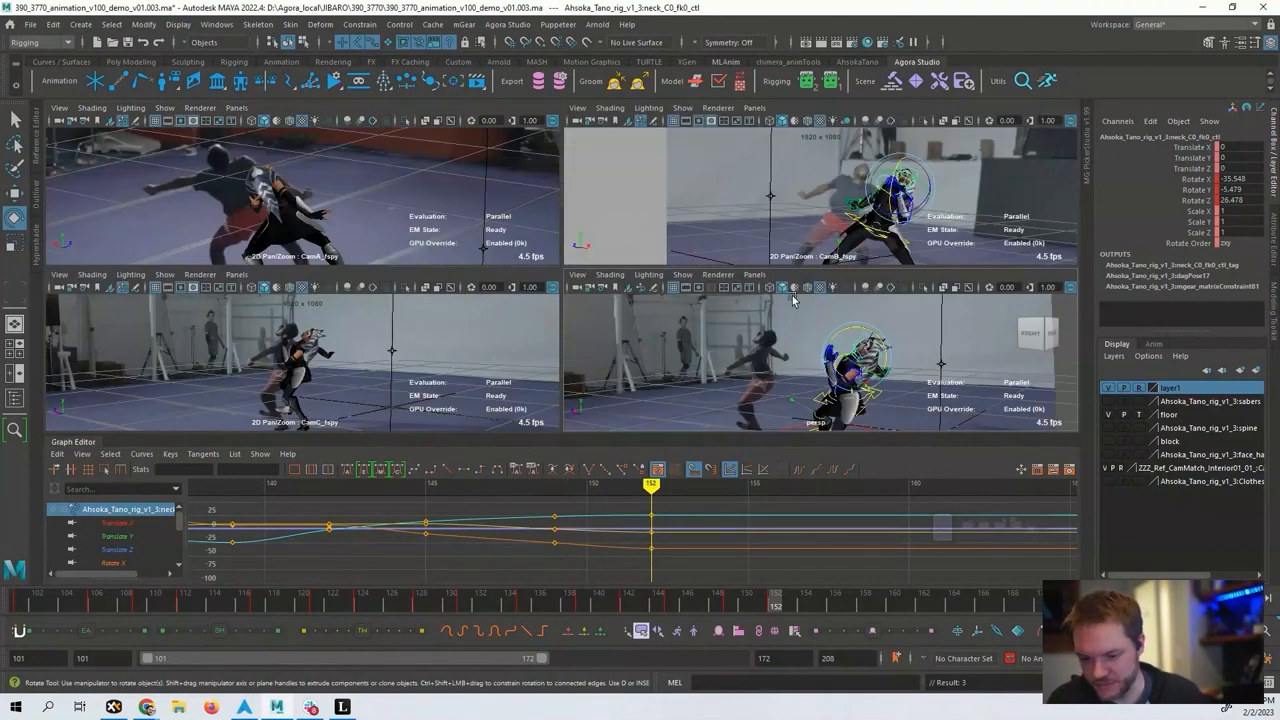
drag(908, 212, 903, 215)
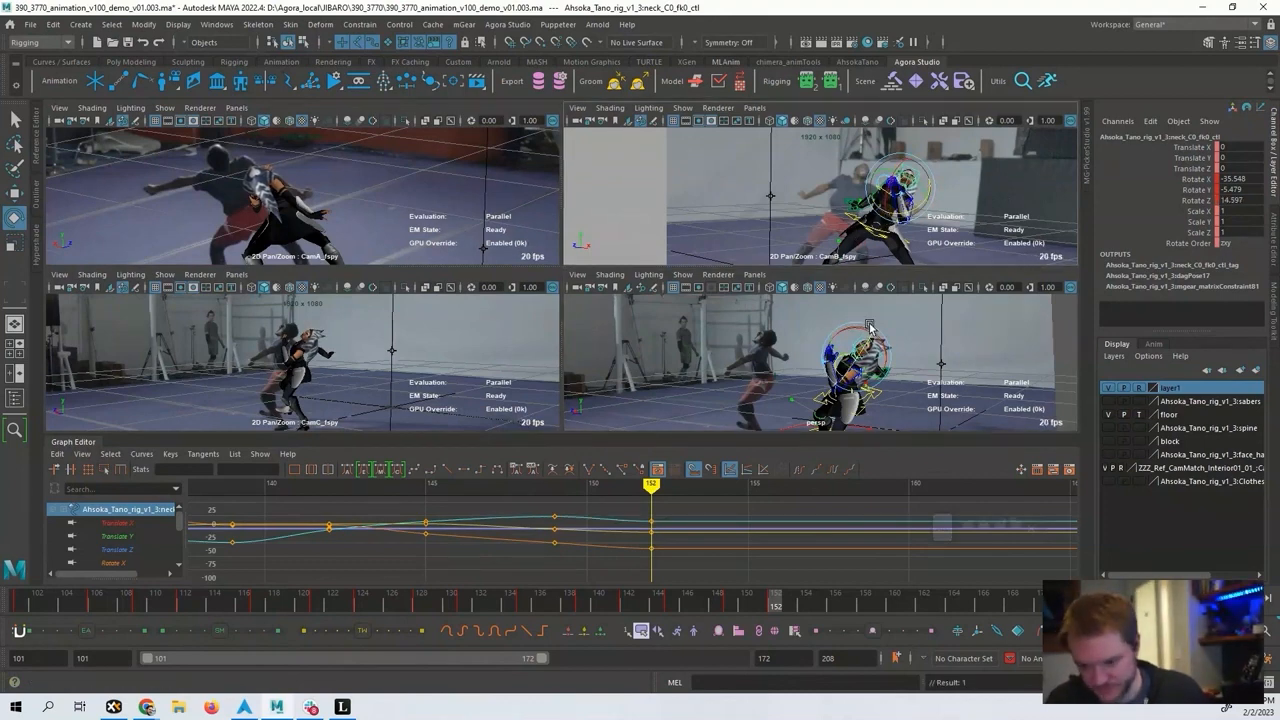
Rotate and key the neck control at frame 156 to match the performer's head direction.
drag(651, 486, 782, 508)
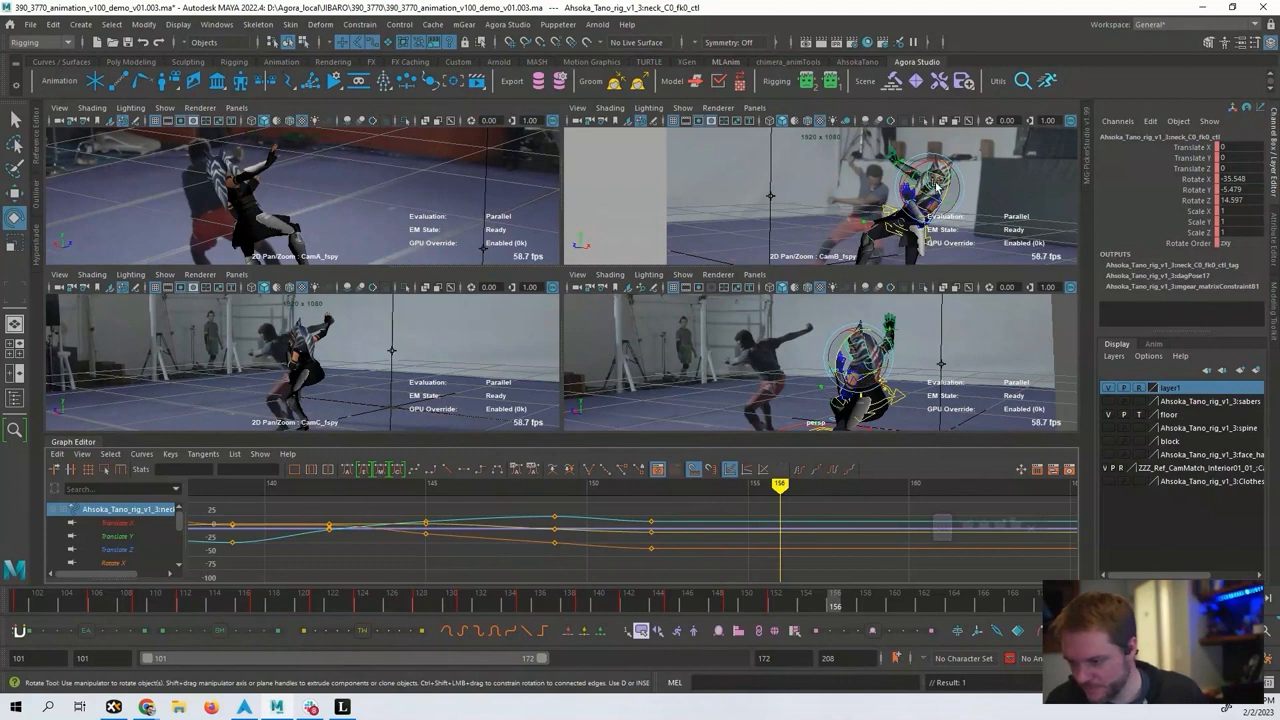
drag(944, 176, 936, 197)
key(alt+v)
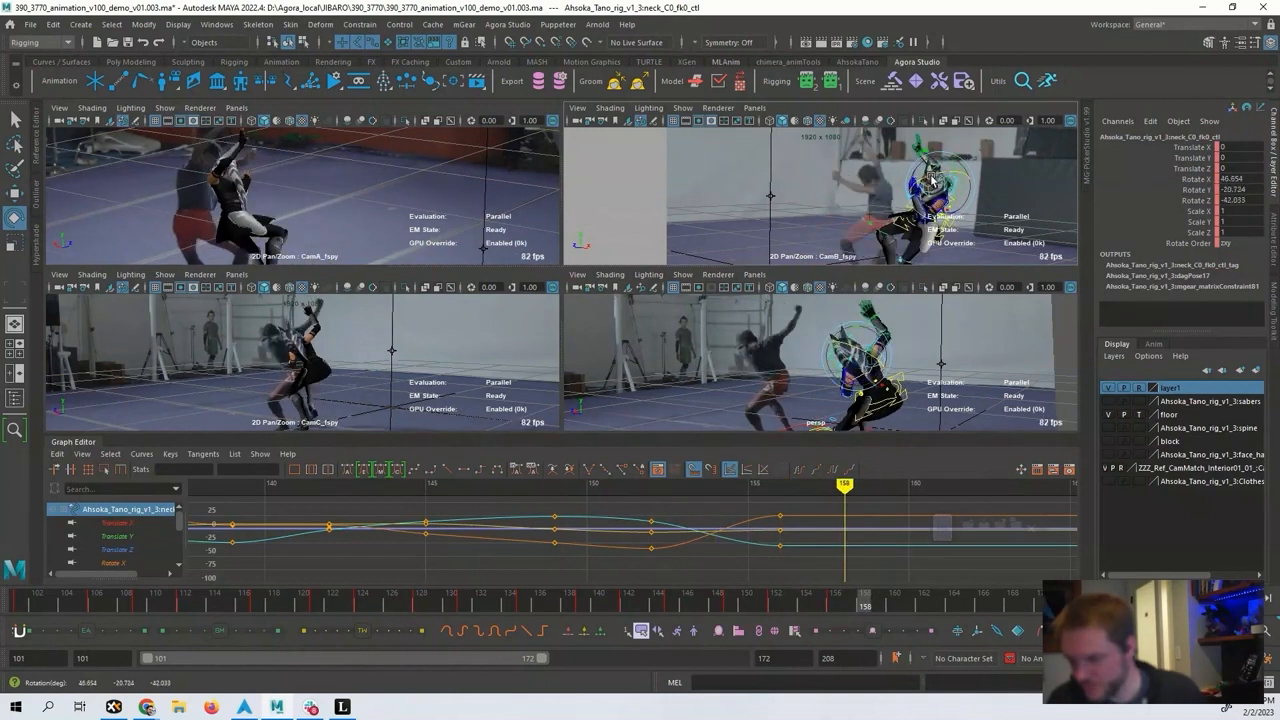
Rotate and key the neck control at frame 158 in the camera view and refine it in a close perspective view.
drag(932, 180, 927, 182)
alt+drag(985, 345, 857, 314)
key(f)
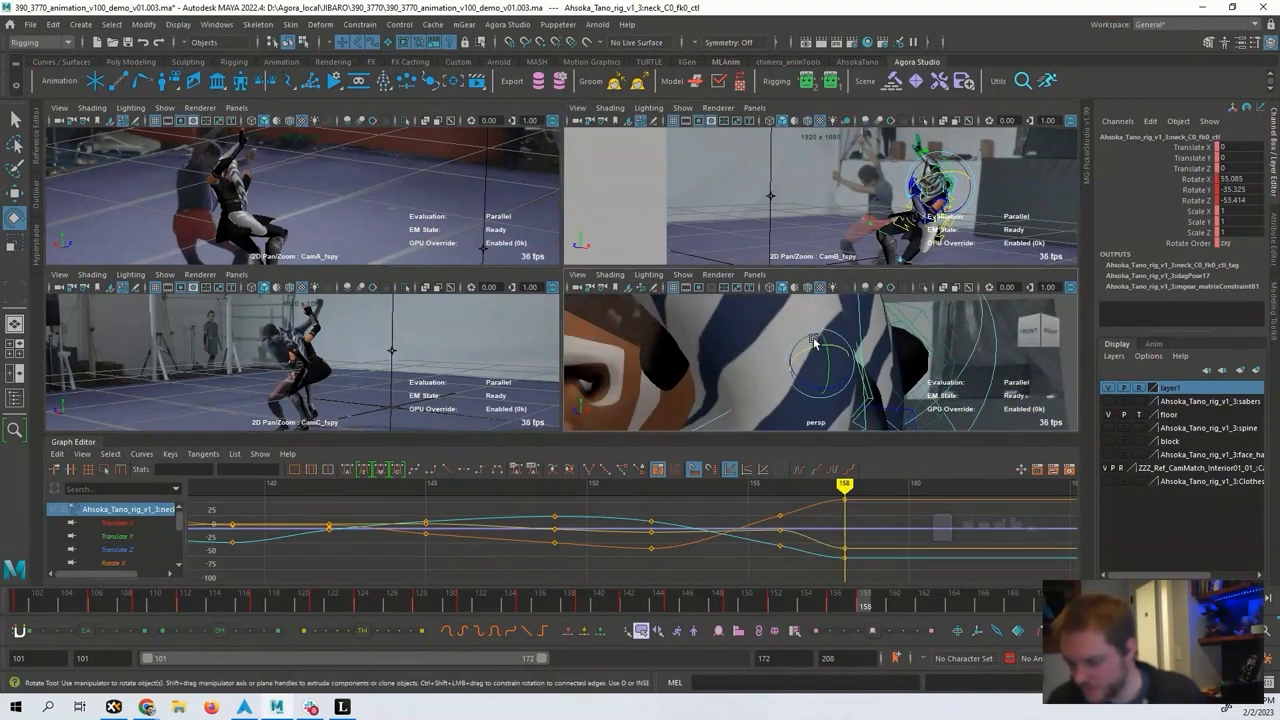
alt+right_drag(813, 340, 674, 386)
alt+middle_drag(674, 386, 660, 310)
alt+drag(660, 310, 724, 330)
alt+middle_drag(745, 320, 714, 369)
mouse_move(770, 322)
mouse_down()
mouse_move(795, 344)
mouse_move(741, 338)
mouse_move(757, 376)
mouse_move(768, 342)
mouse_move(752, 340)
mouse_up()
Rotate and key the neck control at frame 161 to X 58.339, Y -25.527, Z -36.201.
key(alt+period)
key(alt+period)
key(alt+period)
alt+middle_drag(938, 559, 722, 523)
Rotate and key the neck control at frame 164 to X 43.339, Y -11.525, Z -25.229.
key(alt+period)
key(alt+period)
key(alt+period)
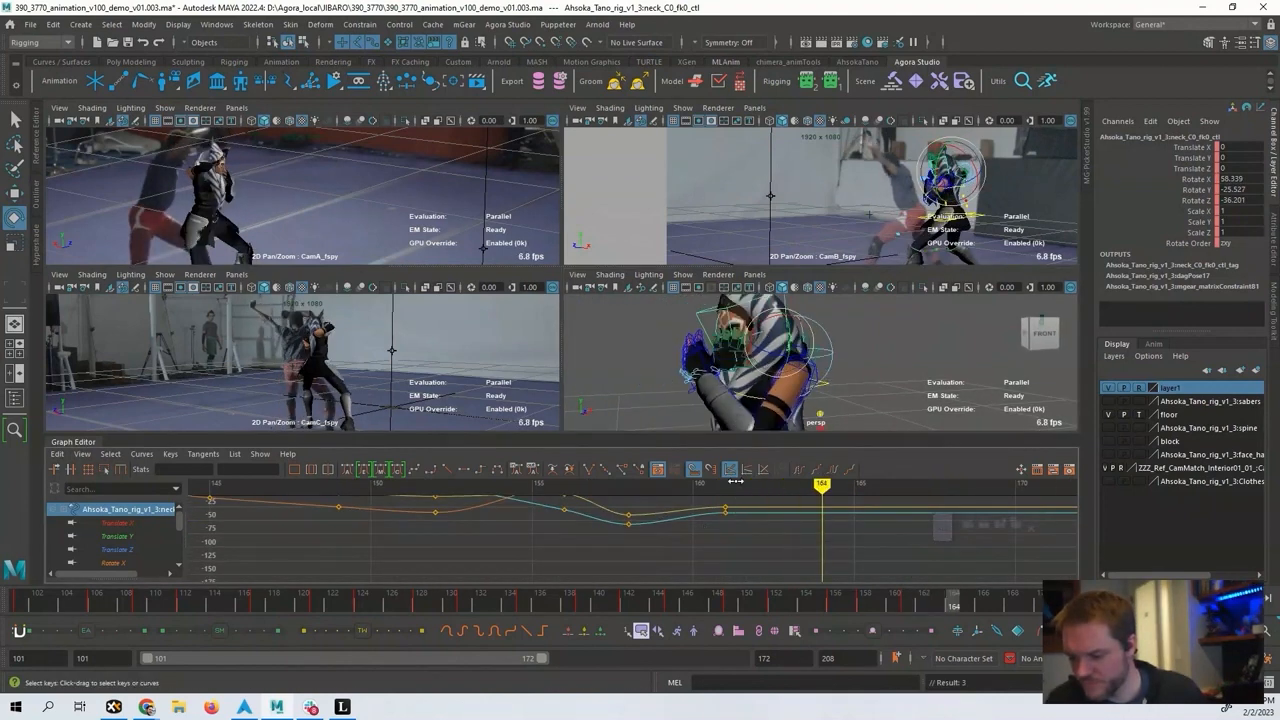
drag(769, 322, 864, 389)
Rotate and key the neck control at frame 167 to X 42.693, Y -11.273, Z -4.515.
key(alt+period)
key(alt+period)
key(alt+period)
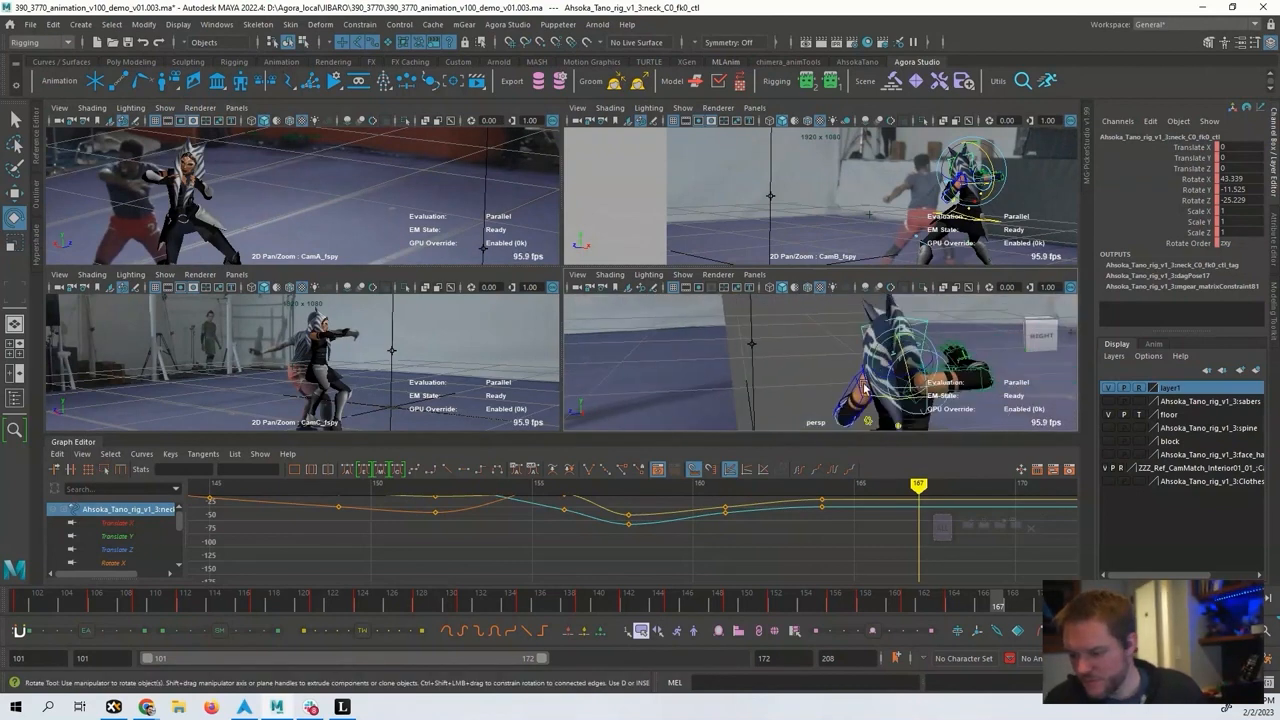
alt+middle_drag(864, 388, 814, 385)
mouse_move(822, 380)
mouse_down()
mouse_move(861, 349)
mouse_move(877, 373)
mouse_move(868, 358)
mouse_up()
key(ctrl+z)
alt+shift+middle_drag(746, 540, 582, 584)
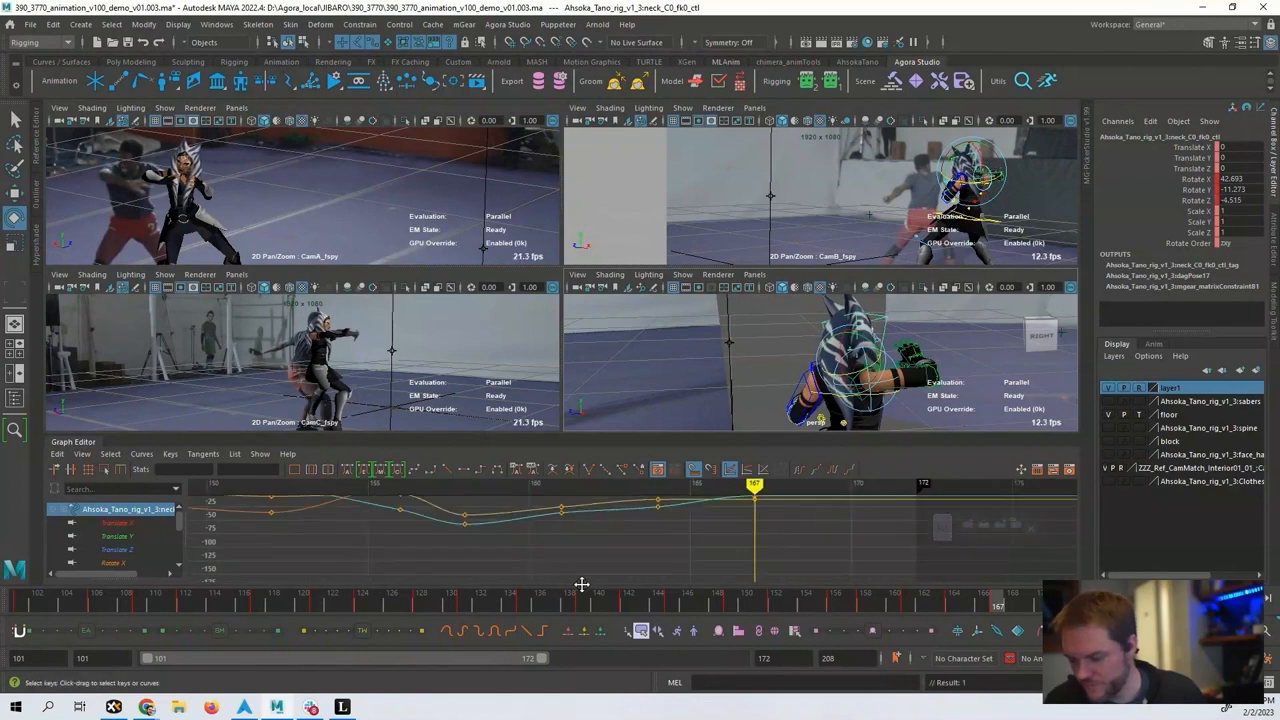
Rotate and key the neck control at frame 170 to X -0.107, Y -10.989, Z 21.747.
alt+middle_drag(813, 540, 723, 558)
key(alt+period)
key(alt+period)
key(alt+period)
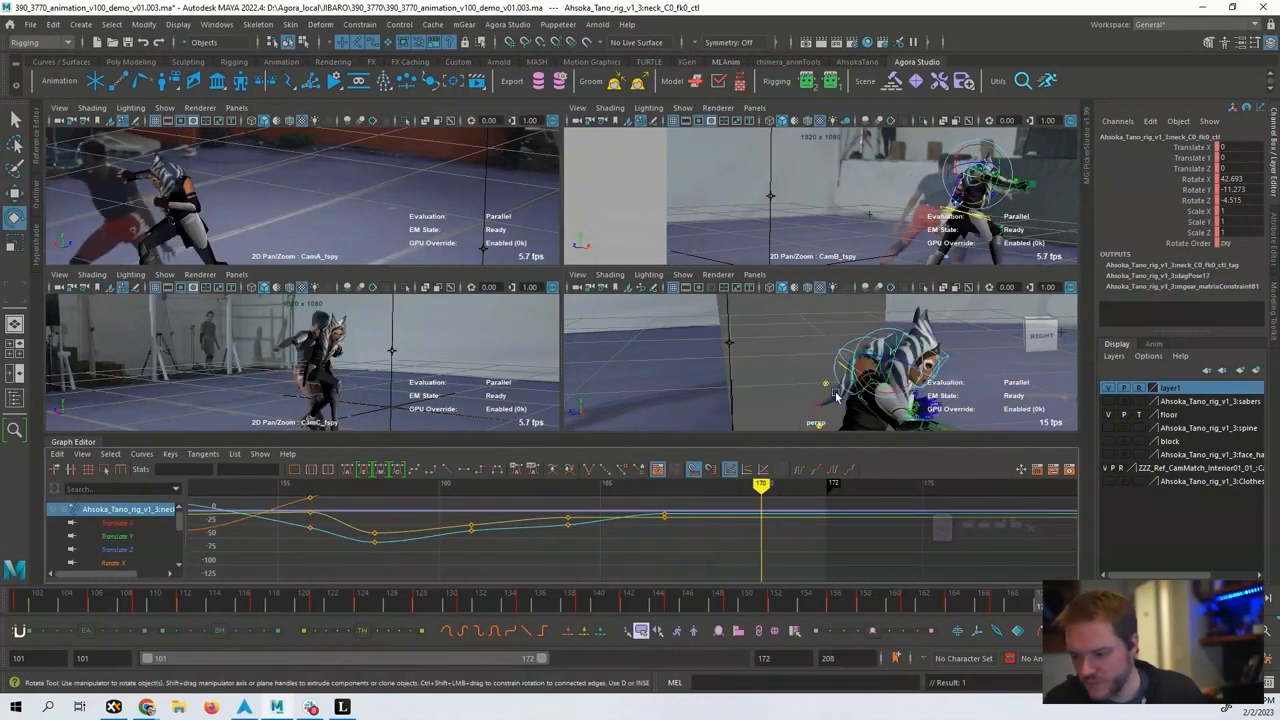
drag(883, 360, 915, 342)
key(ctrl+z)
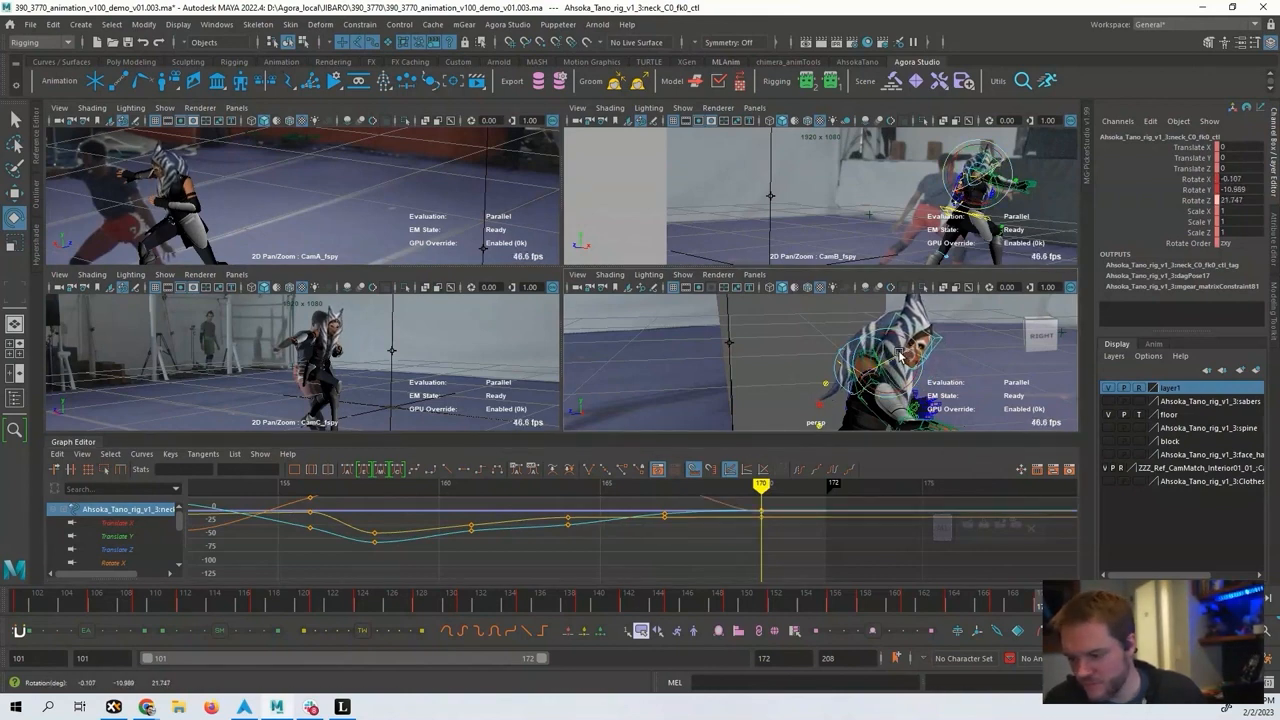
Rotate the neck control at frame 173 to X 15.277, Y -6.347, Z -2.054 and key its rotation.
alt+drag(715, 358, 845, 362)
alt+middle_drag(784, 523, 668, 546)
key(alt+period)
key(alt+period)
key(alt+period)
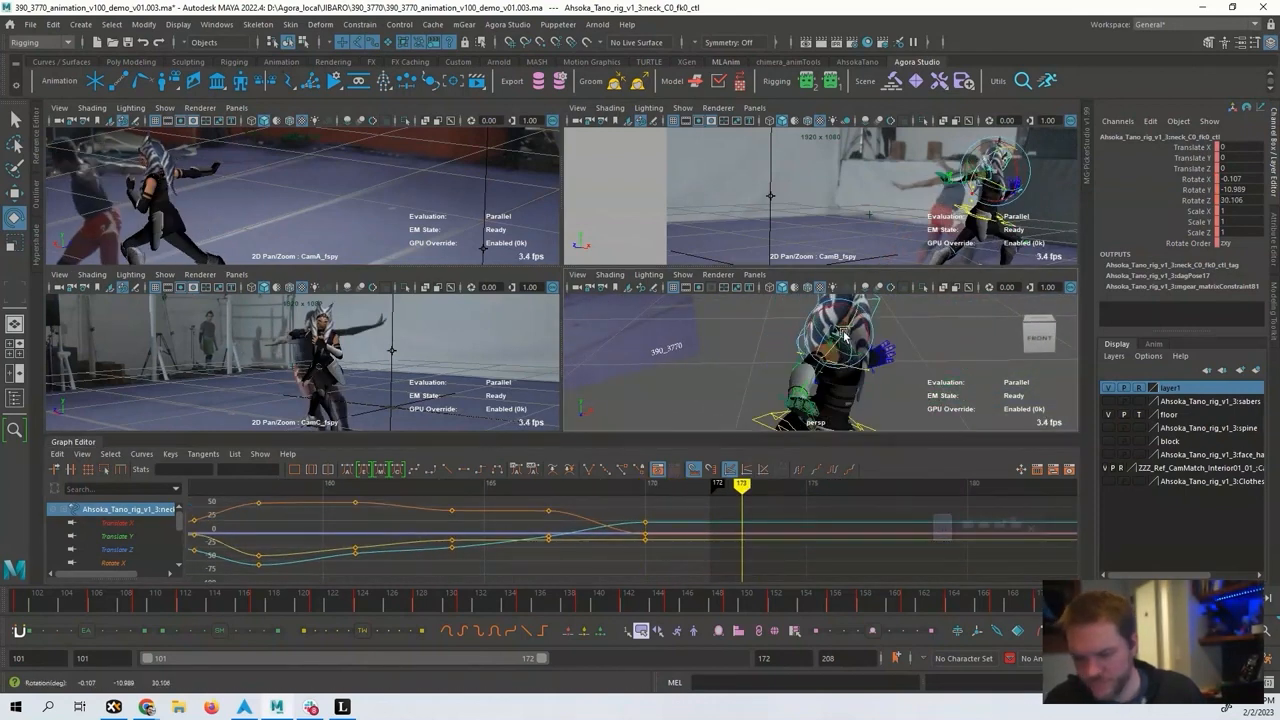
drag(848, 337, 920, 382)
alt+drag(920, 382, 838, 334)
key(shift+e)
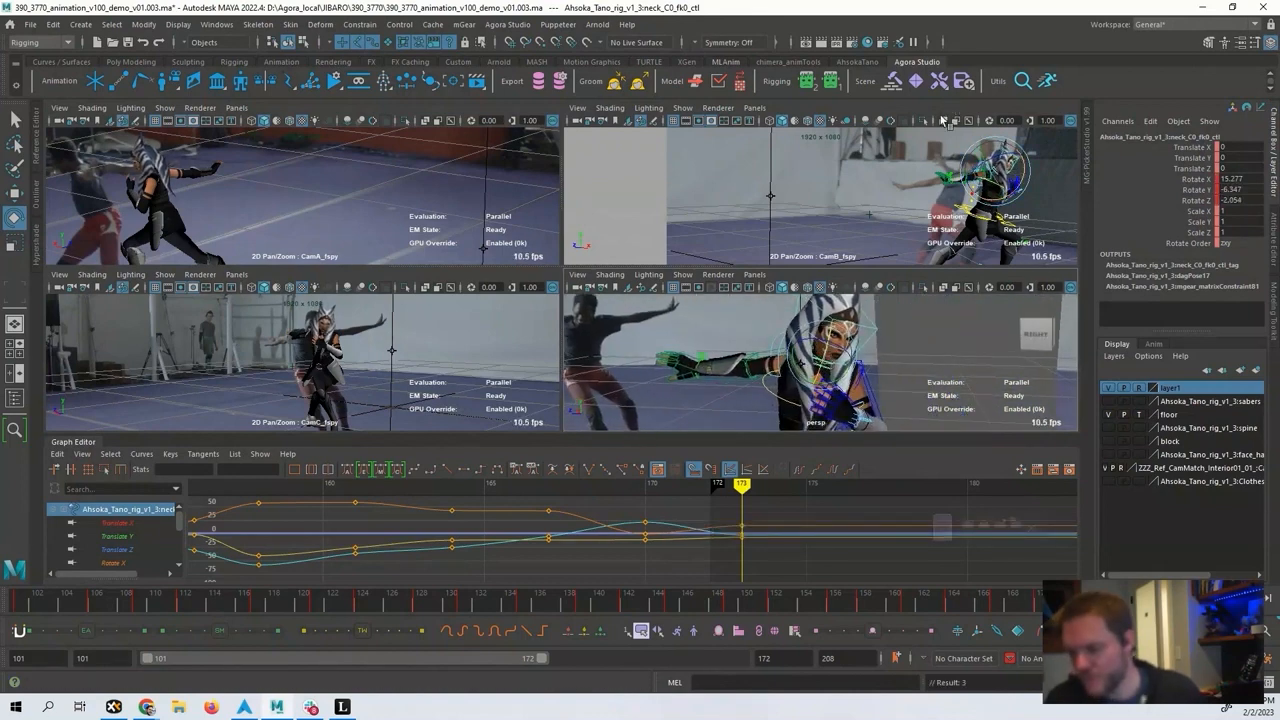
Play back the full animation from frame 101 in an enlarged CamB view to compare it with the reference footage.
key(space)
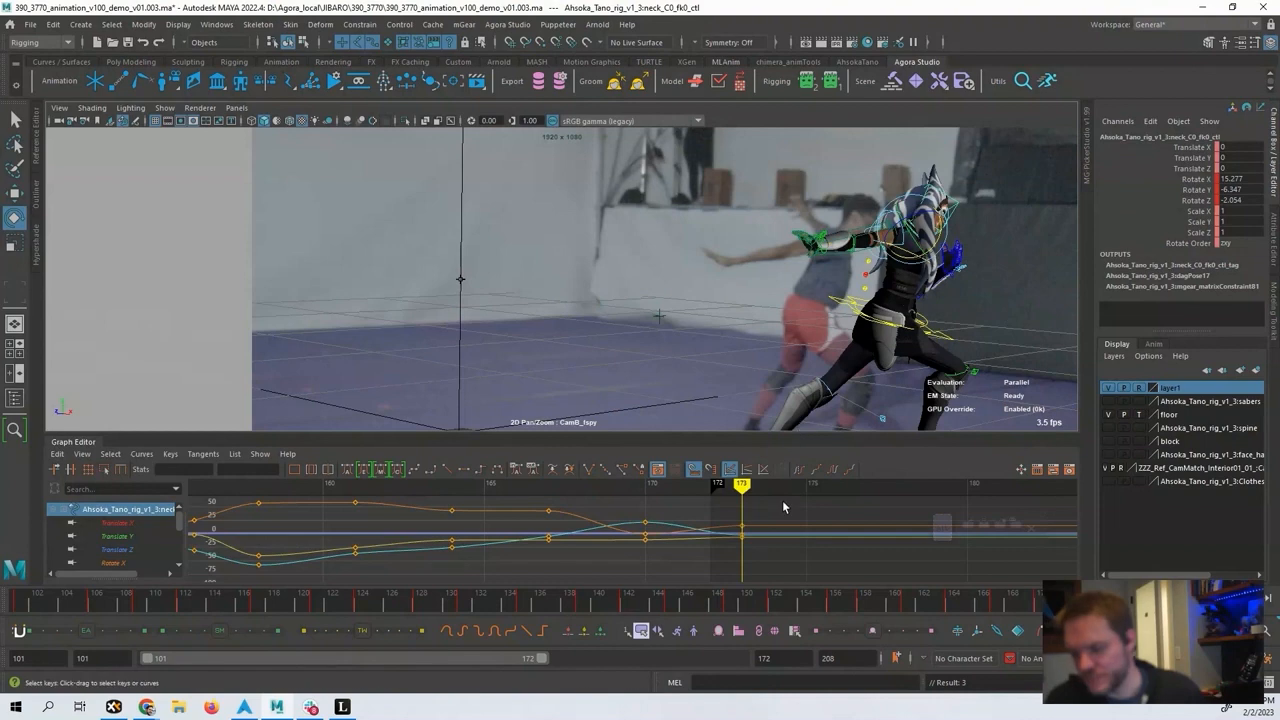
key(alt+shift+v)
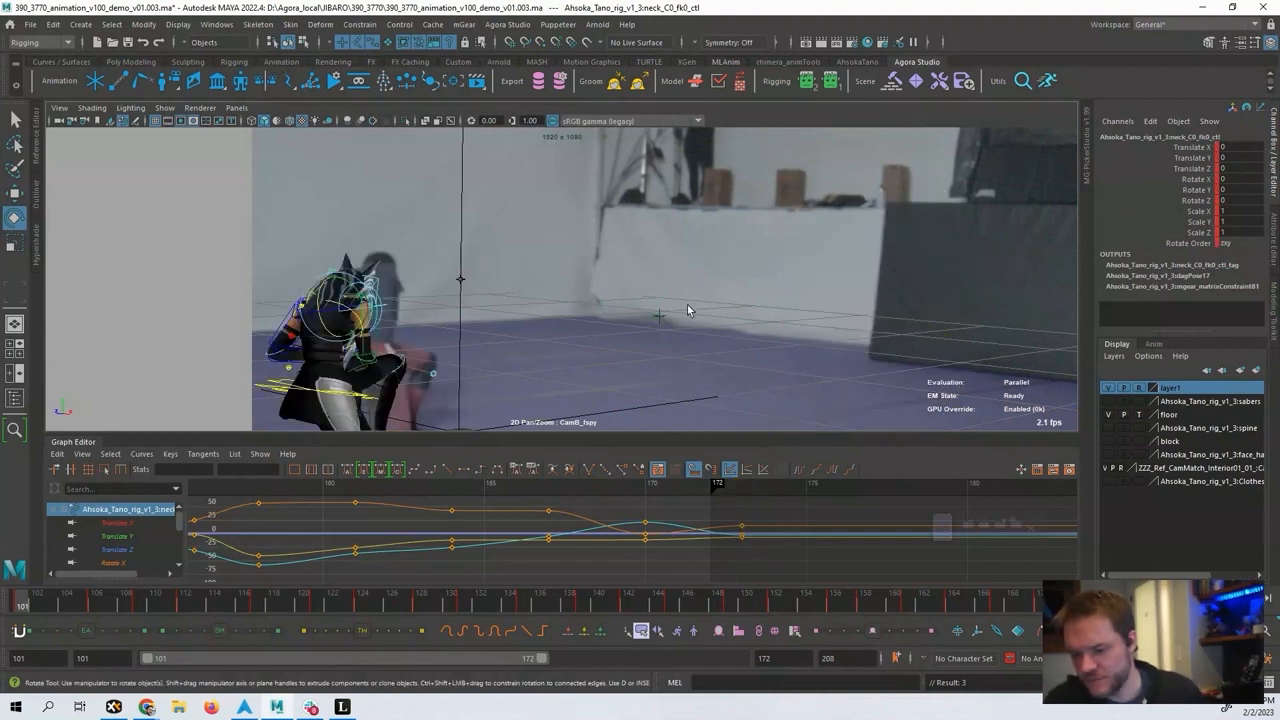
alt+right_drag(700, 304, 409, 323)
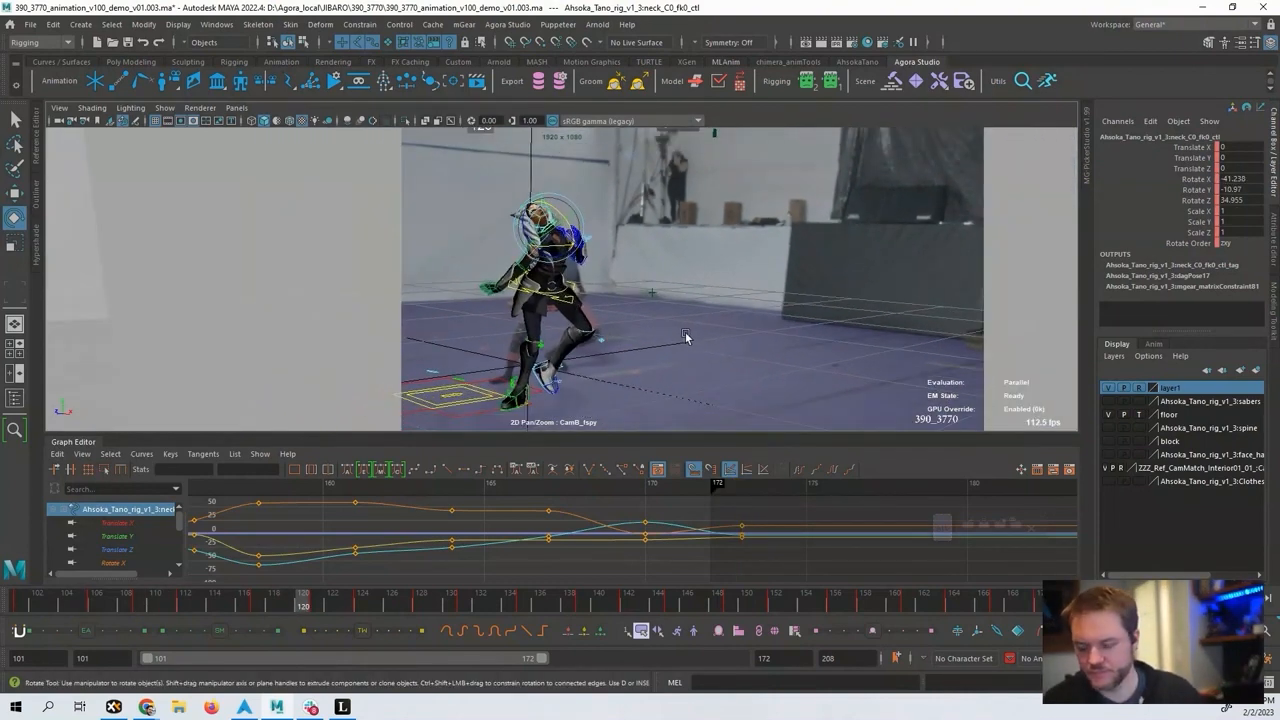
key(alt+shift+v)
key(alt+v)
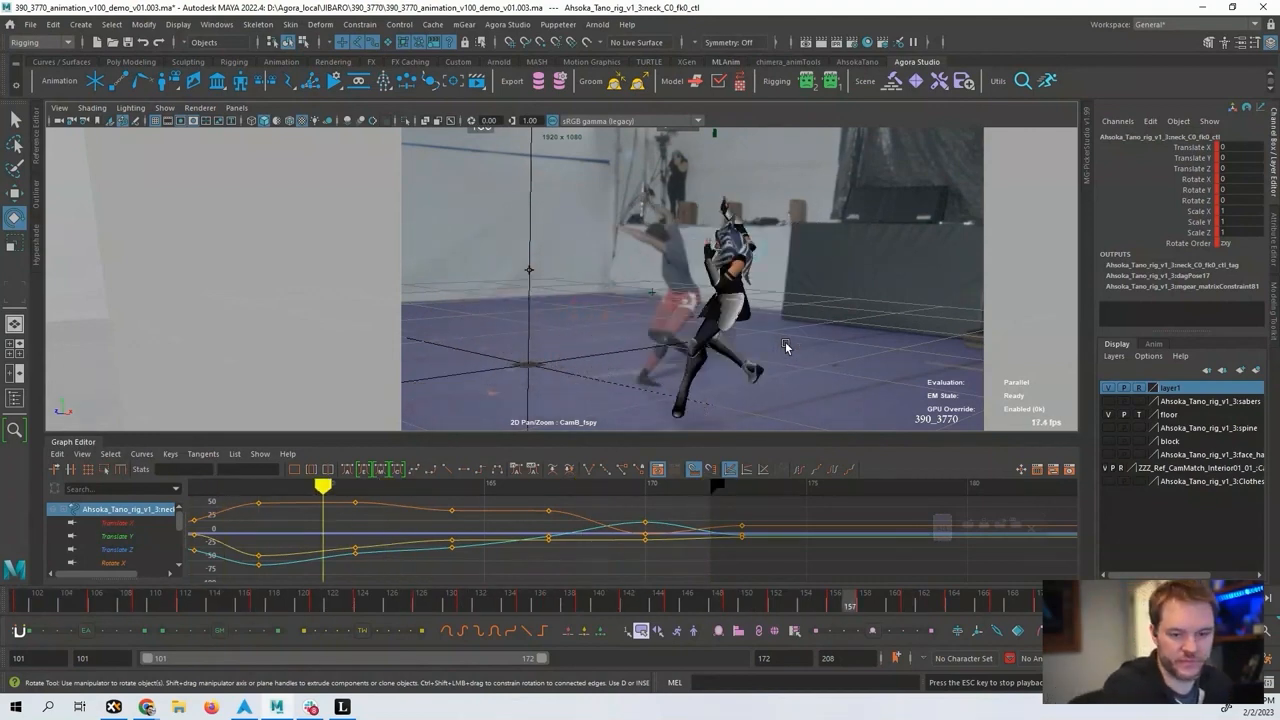
key(Escape)
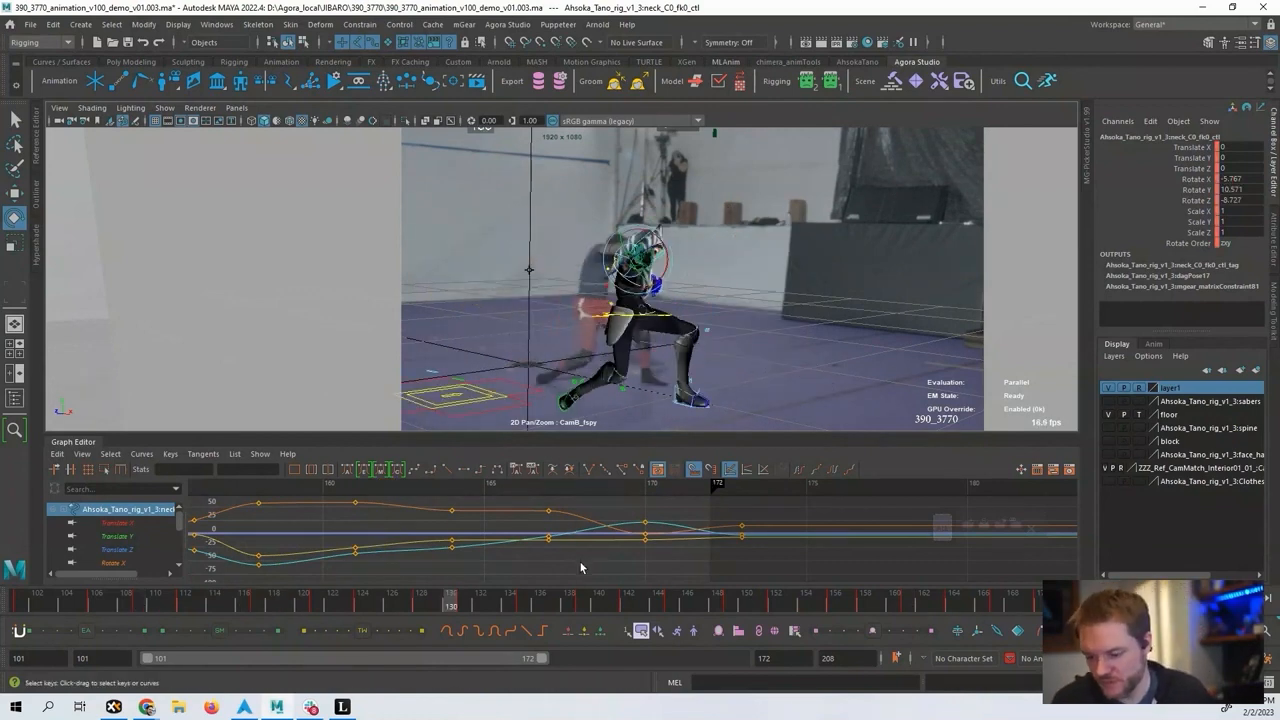
Return to frame 101 and view the neck control's animation curves across the whole shot in the Graph Editor.
alt+right_drag(870, 541, 777, 535)
key(alt+shift+v)
alt+middle_drag(629, 510, 688, 500)
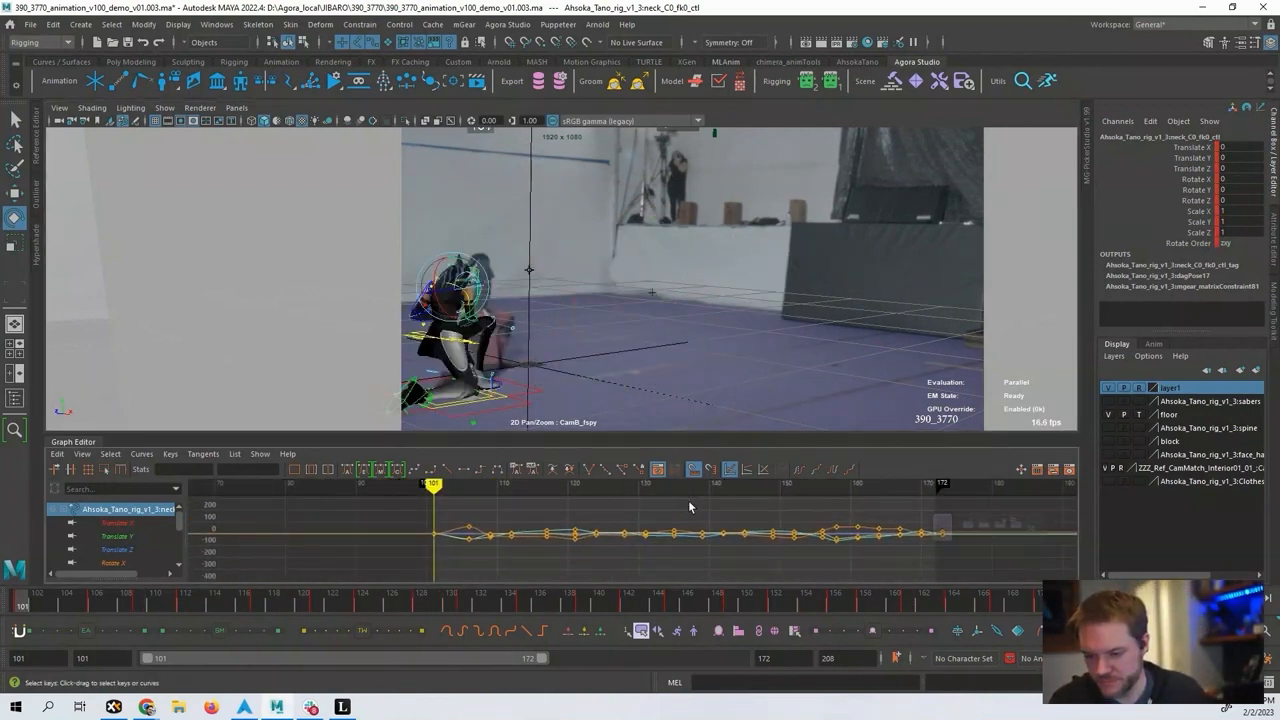
Select the body control and isolate its Translate X, Y and Z curves in the Graph Editor.
click(409, 335)
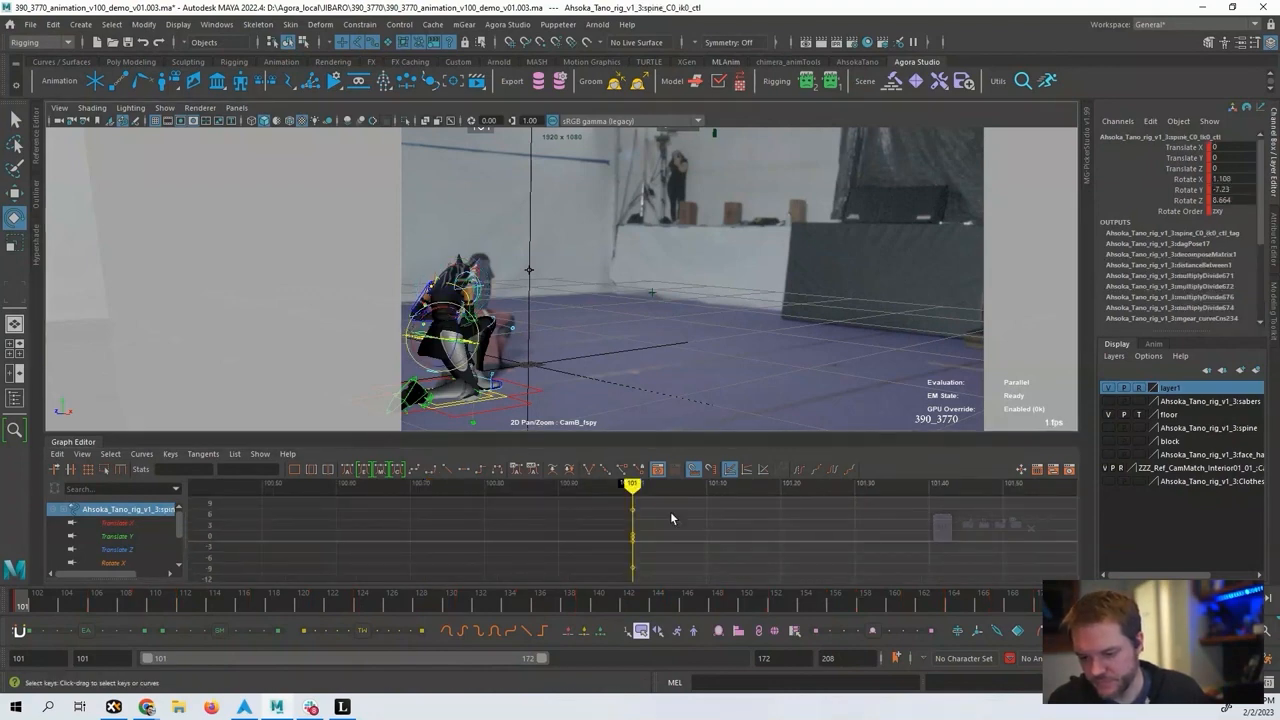
key(space)
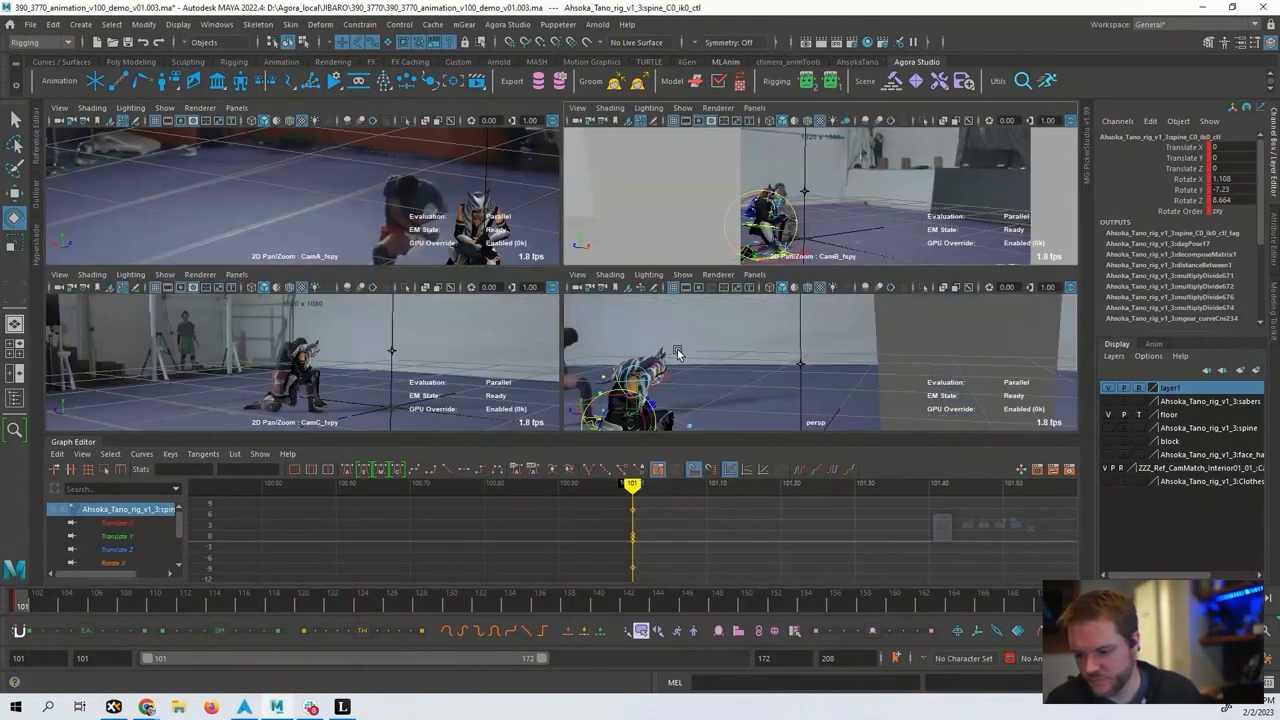
alt+middle_drag(737, 346, 777, 323)
alt+right_drag(777, 323, 754, 369)
alt+middle_drag(754, 369, 786, 346)
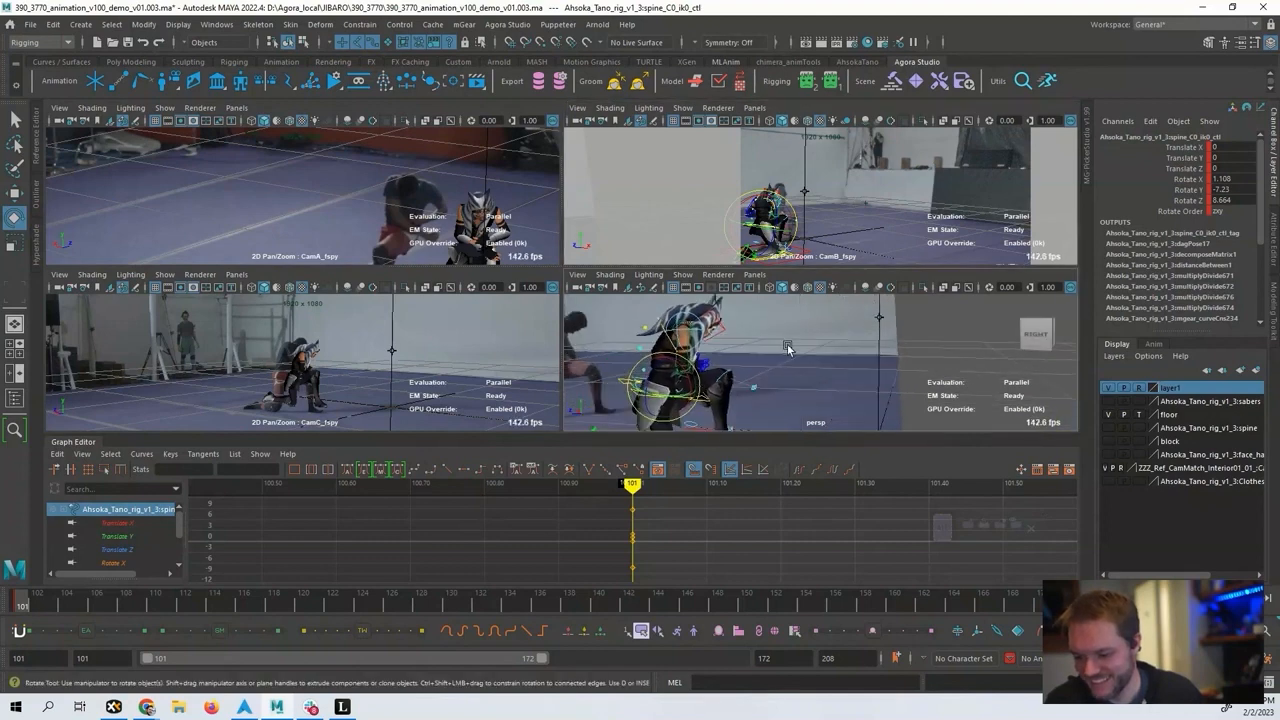
click(786, 346)
click(623, 387)
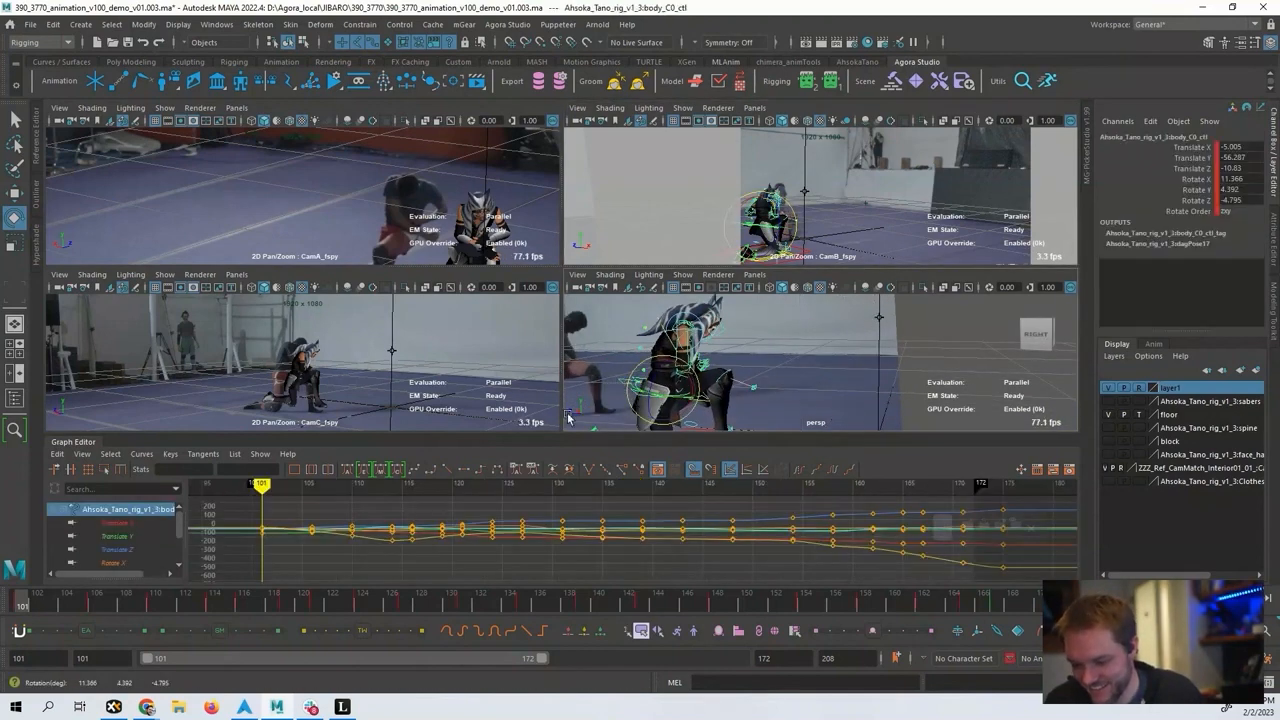
drag(130, 523, 130, 549)
key(ctrl+z)
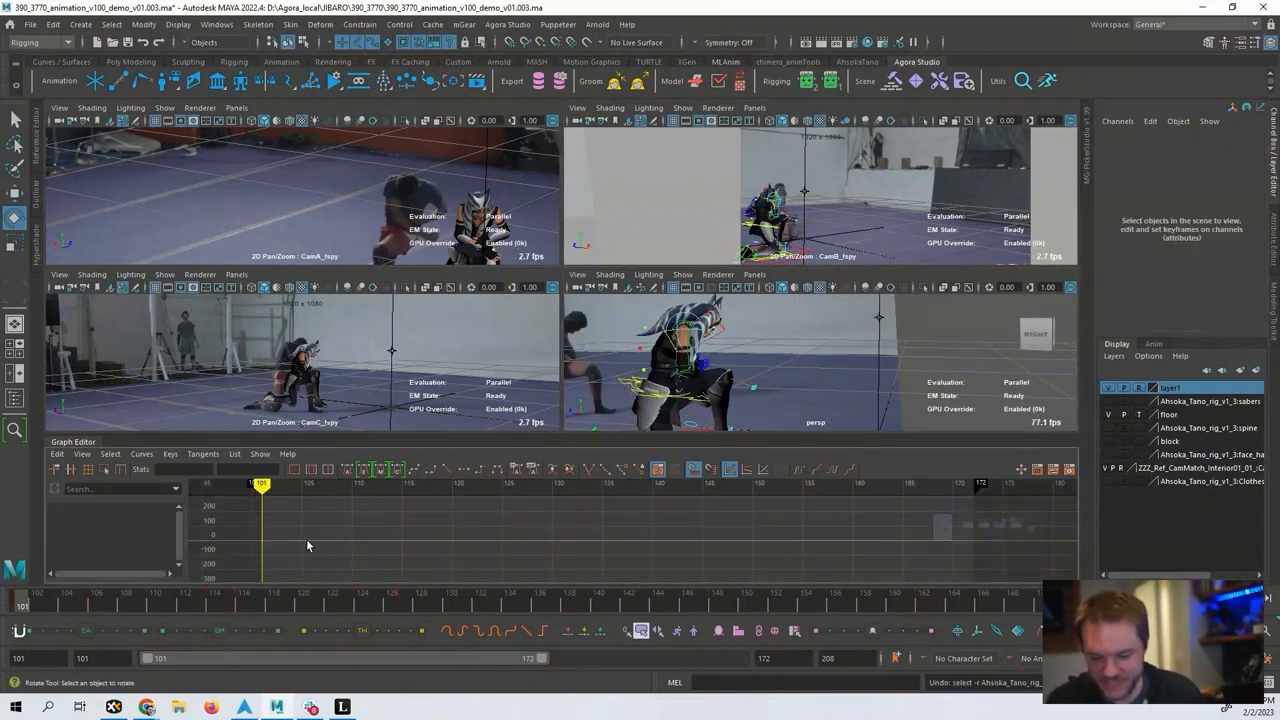
click(623, 383)
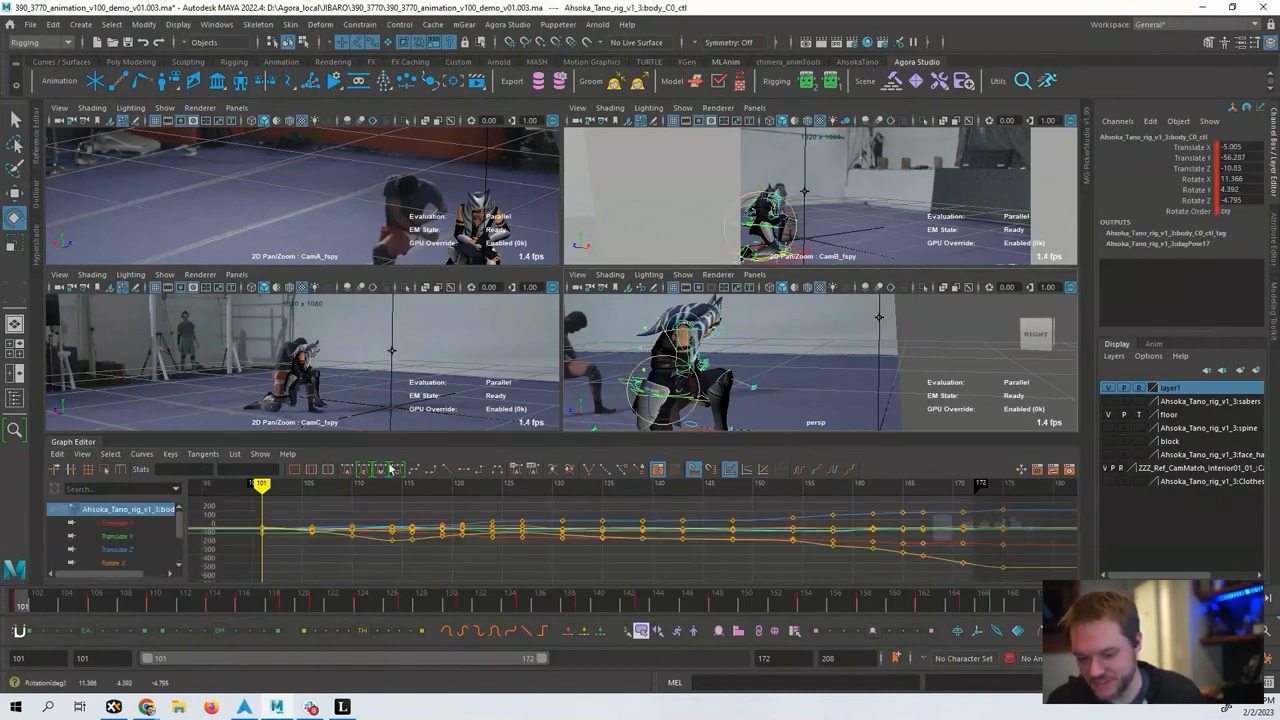
drag(115, 523, 115, 549)
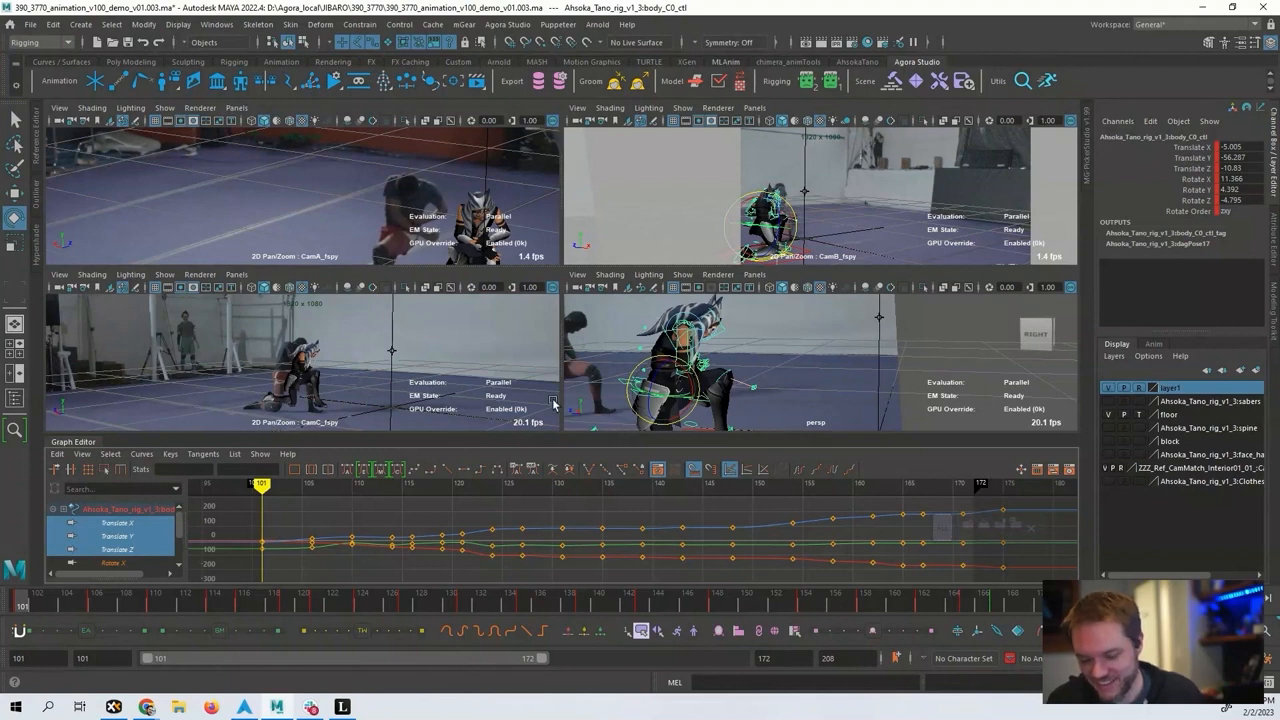
Examine the shape of the body control's translation curves from frame 101 onward in the Graph Editor.
key(space)
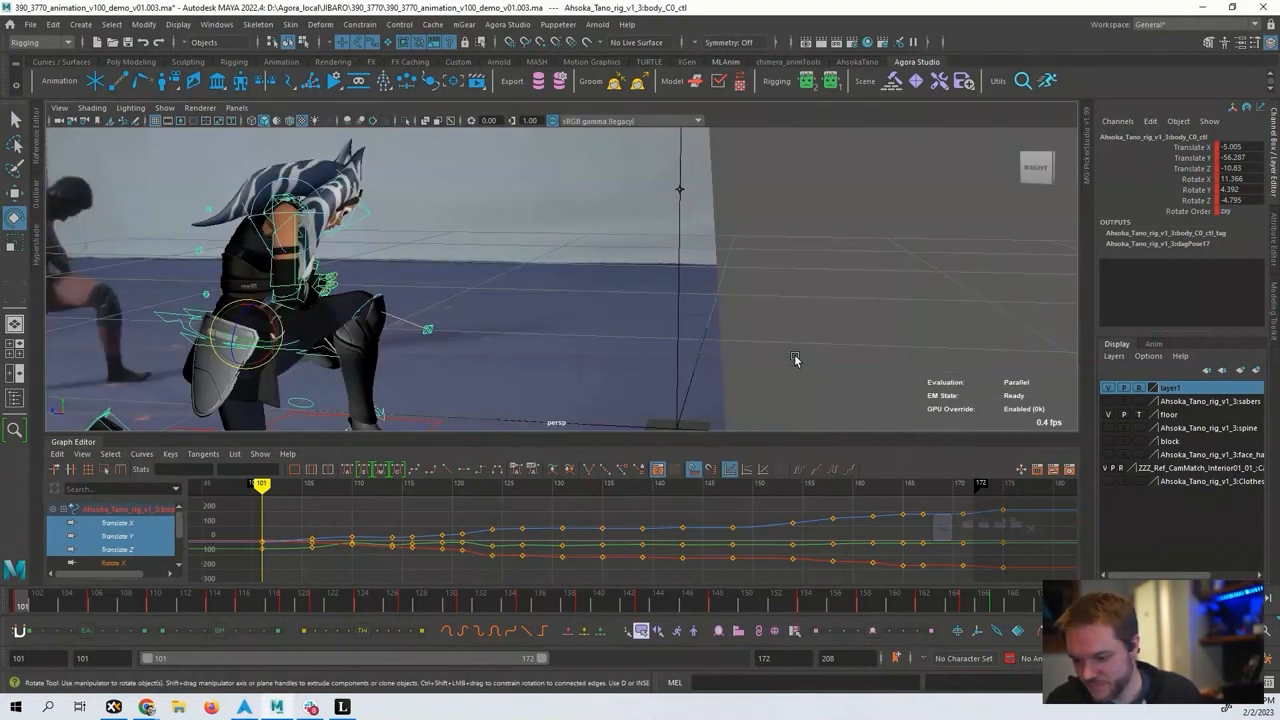
scroll(501, 521, up, 5)
scroll(590, 540, down, 5)
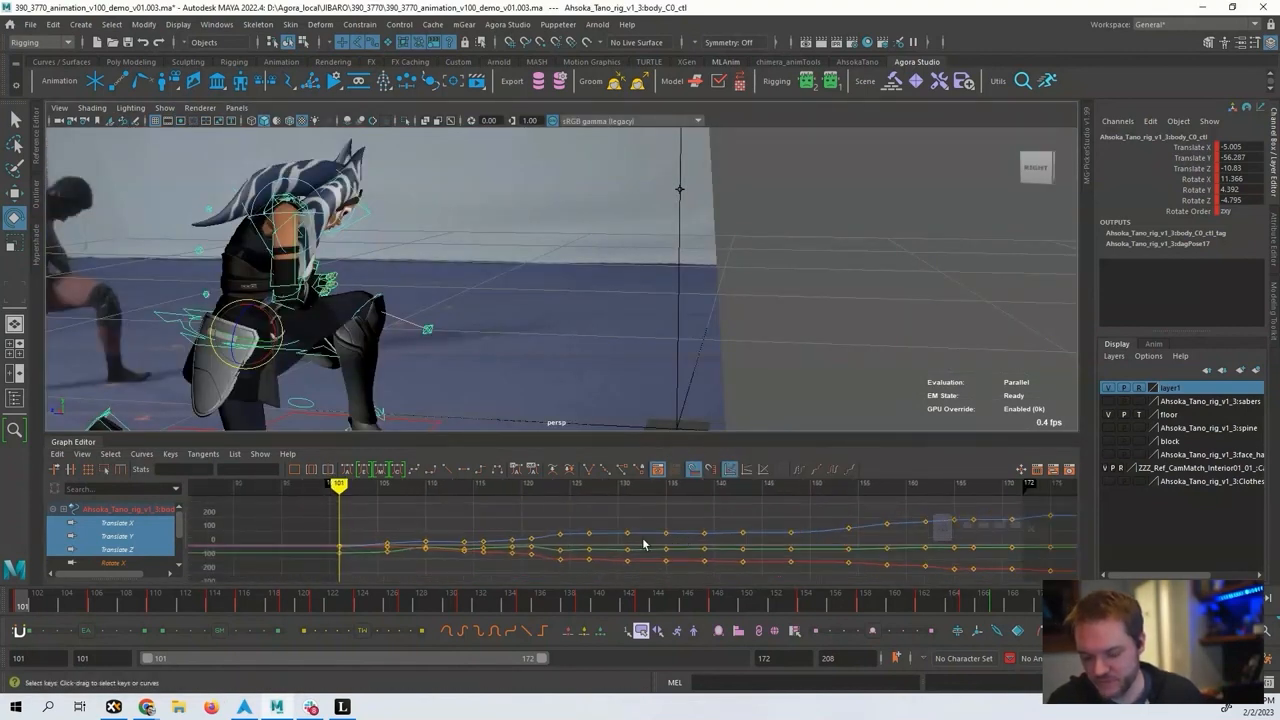
alt+shift+middle_drag(553, 540, 543, 509)
mouse_move(543, 509)
alt+shift+right_down()
mouse_move(534, 552)
mouse_move(529, 543)
alt+shift+right_up()
scroll(523, 528, down, 5)
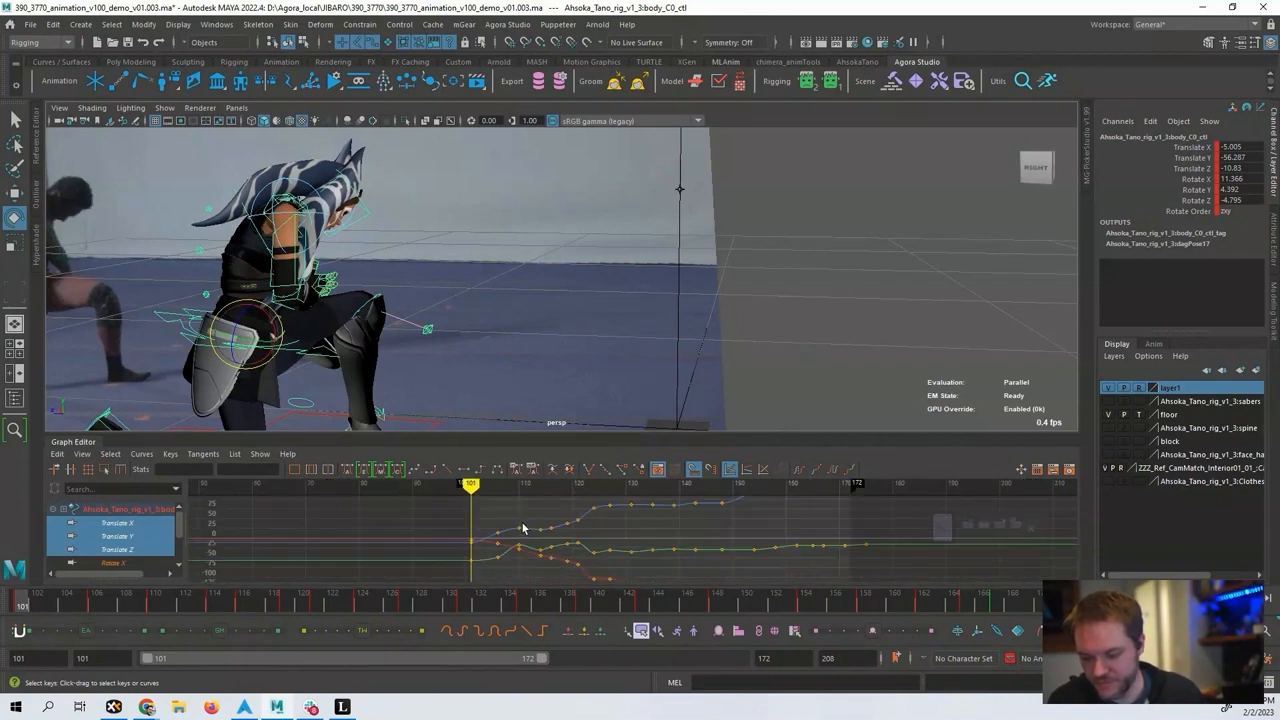
alt+middle_drag(523, 530, 443, 541)
alt+shift+right_drag(494, 534, 500, 537)
alt+middle_drag(500, 537, 606, 519)
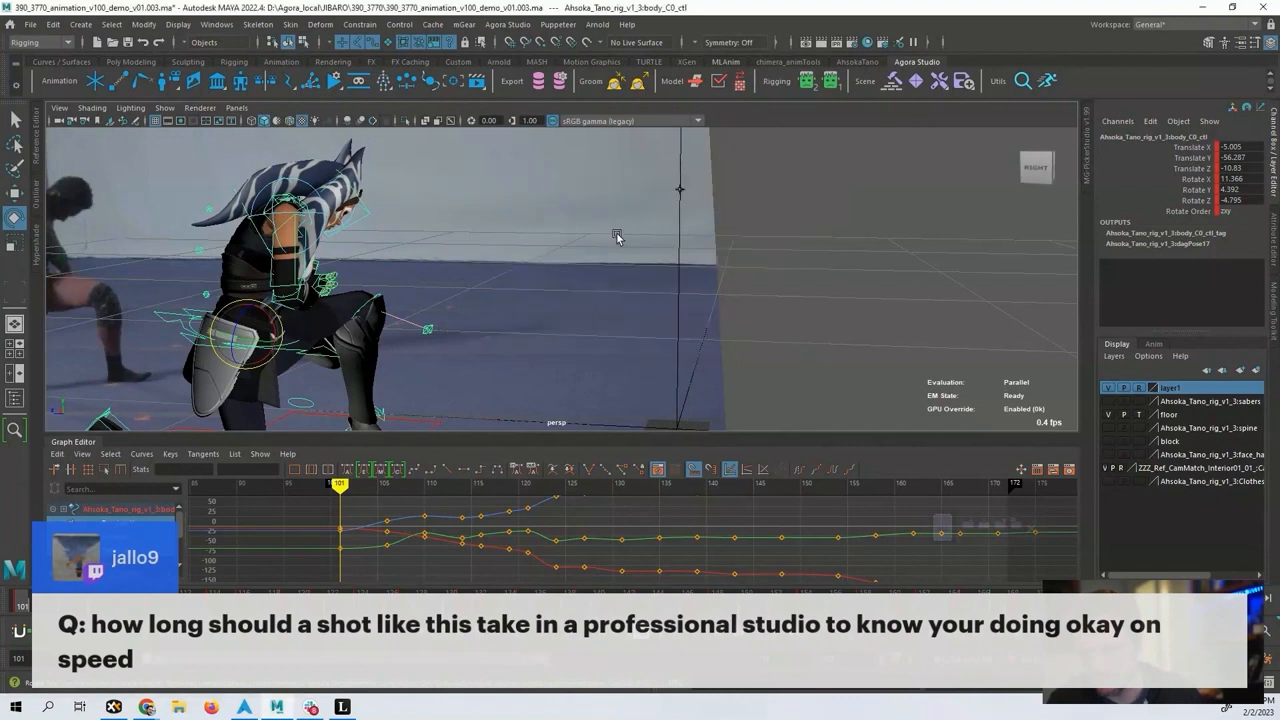
Replay the shot from frame 101 in the four-view layout to review the body motion in all cameras.
key(space)
alt+drag(740, 347, 642, 349)
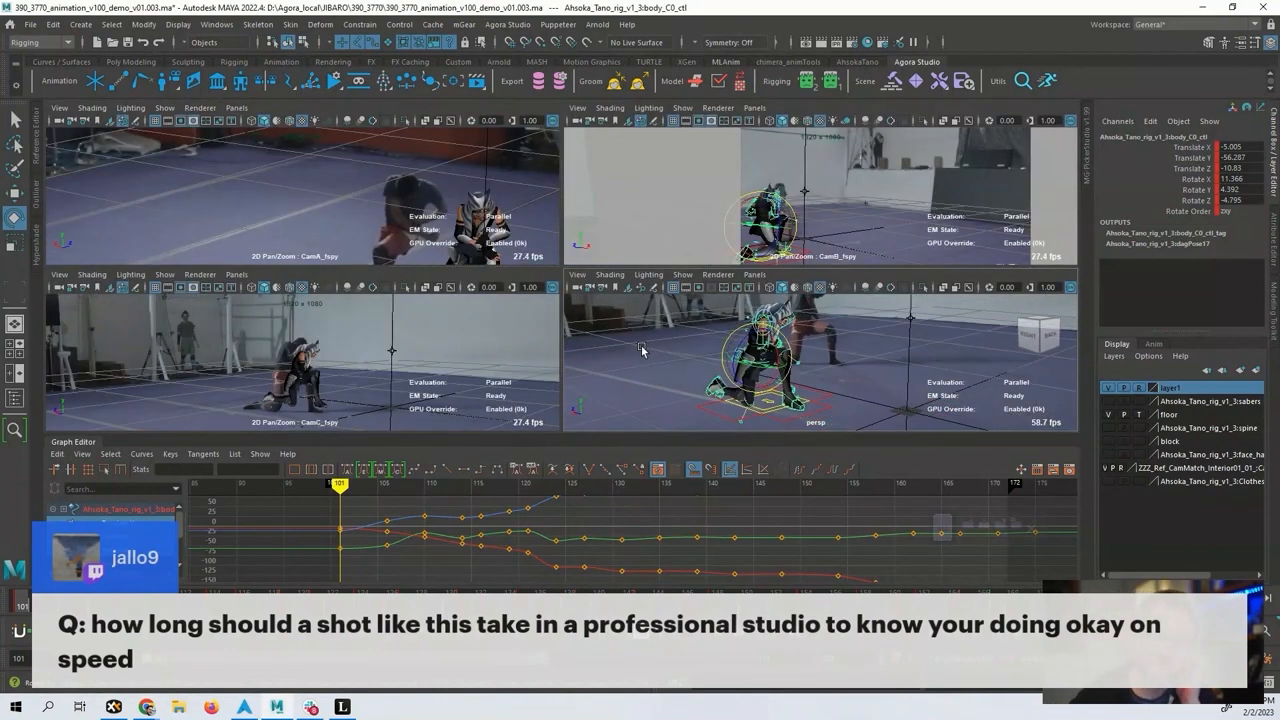
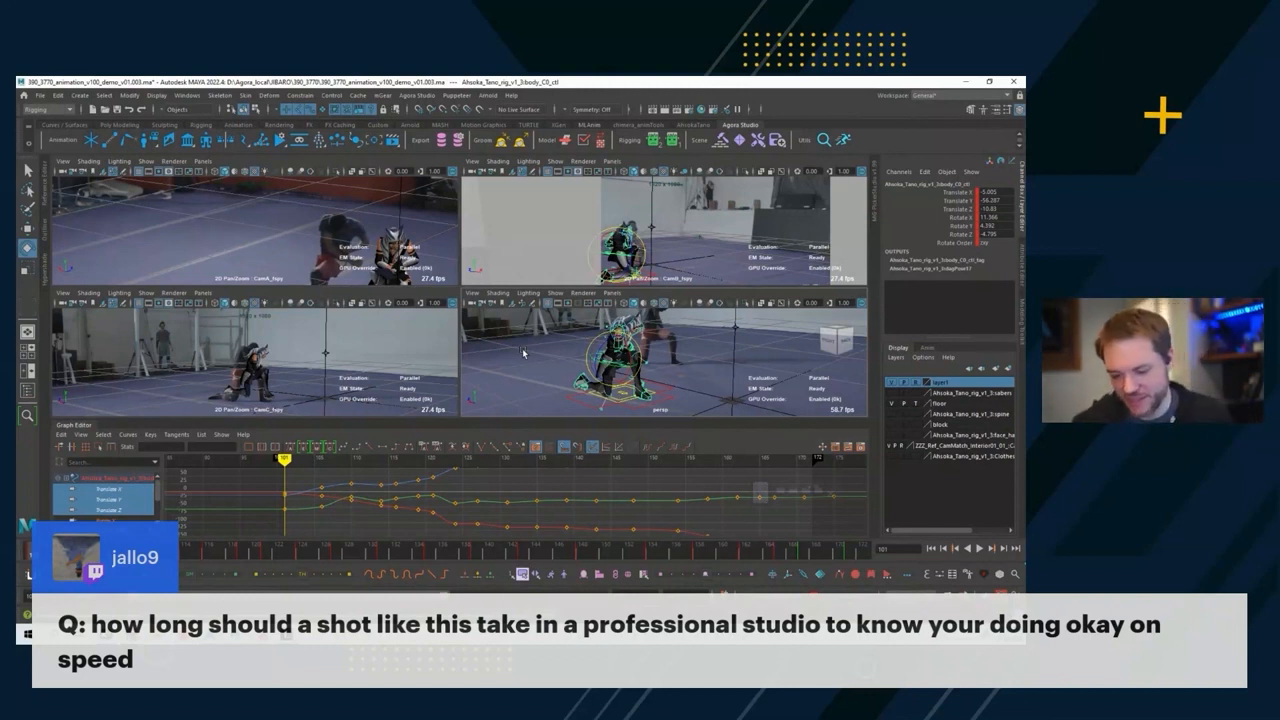
alt+middle_drag(510, 497, 500, 497)
alt+right_drag(500, 497, 473, 497)
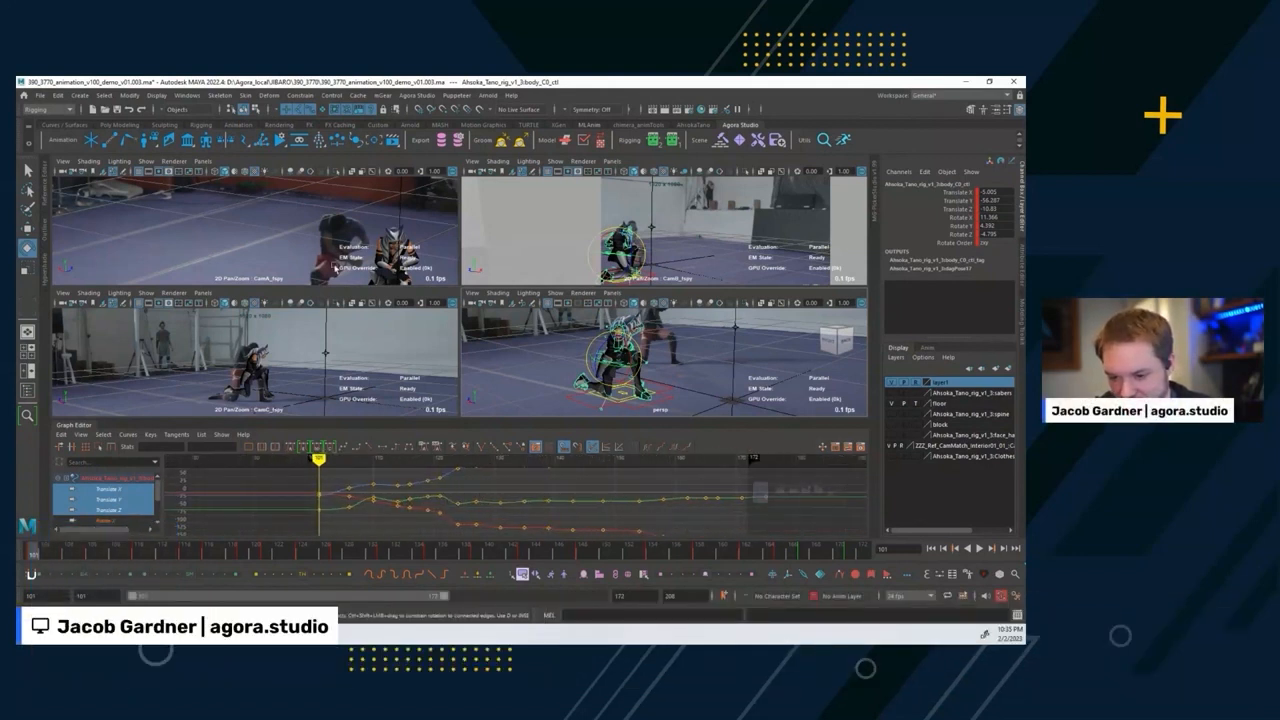
key(alt+v)
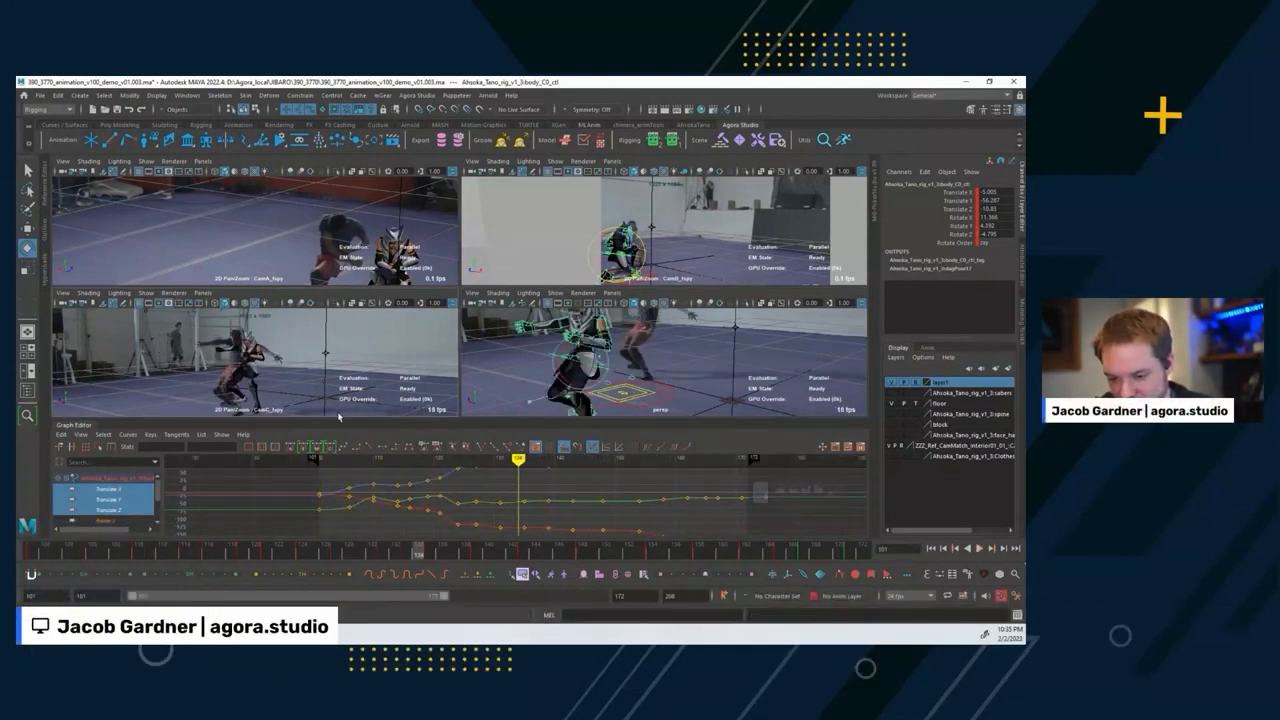
key(alt+shift+v)
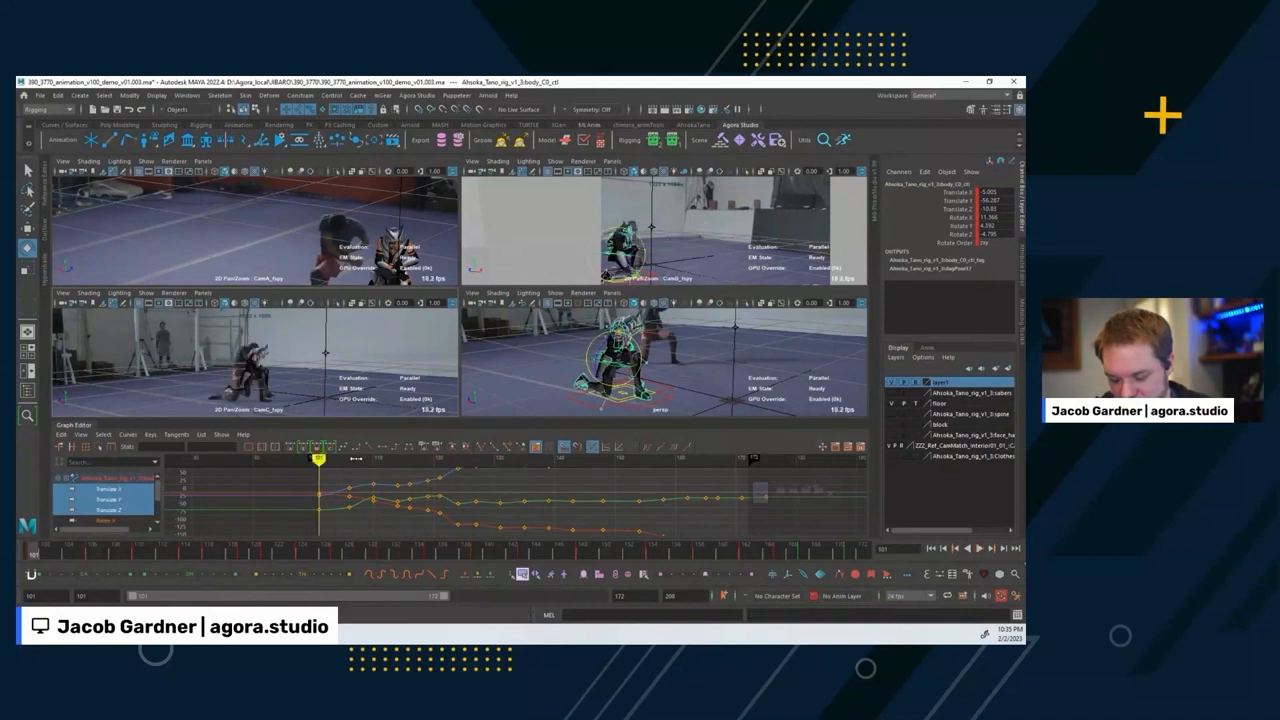
key(alt+v)
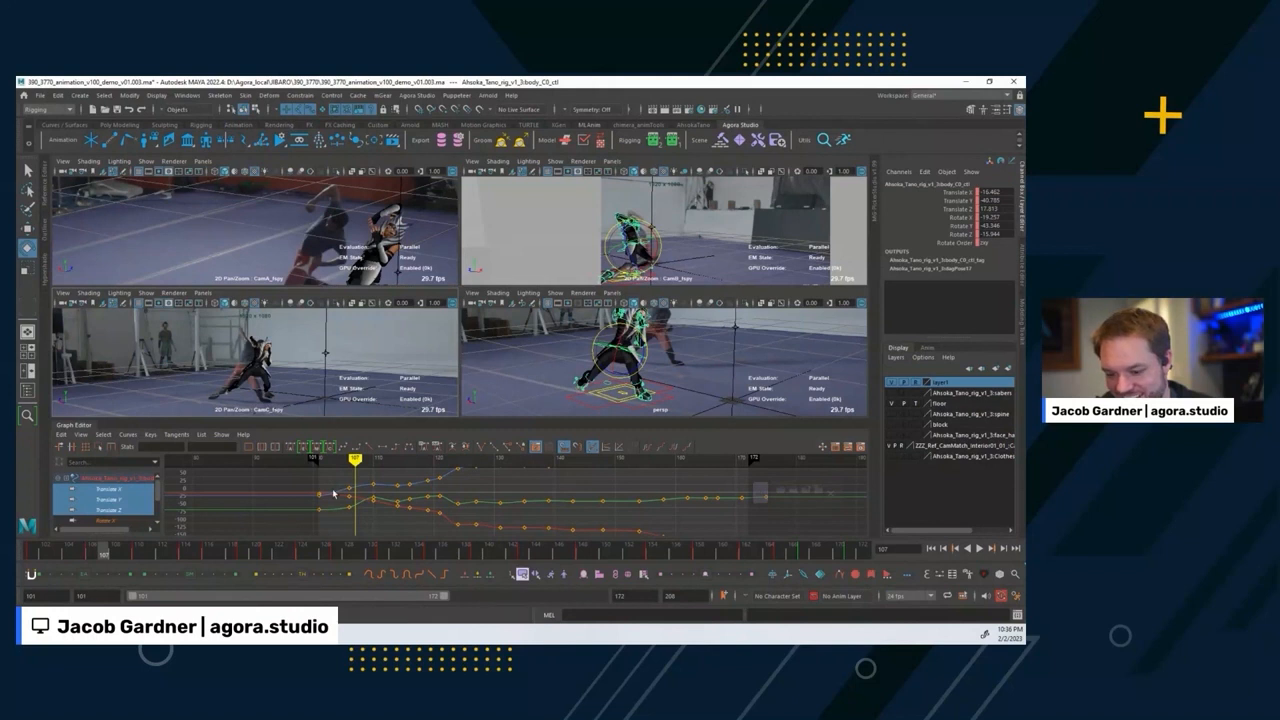
Enlarge the Graph Editor and frame the body control's translate curves.
scroll(391, 488, up, 4)
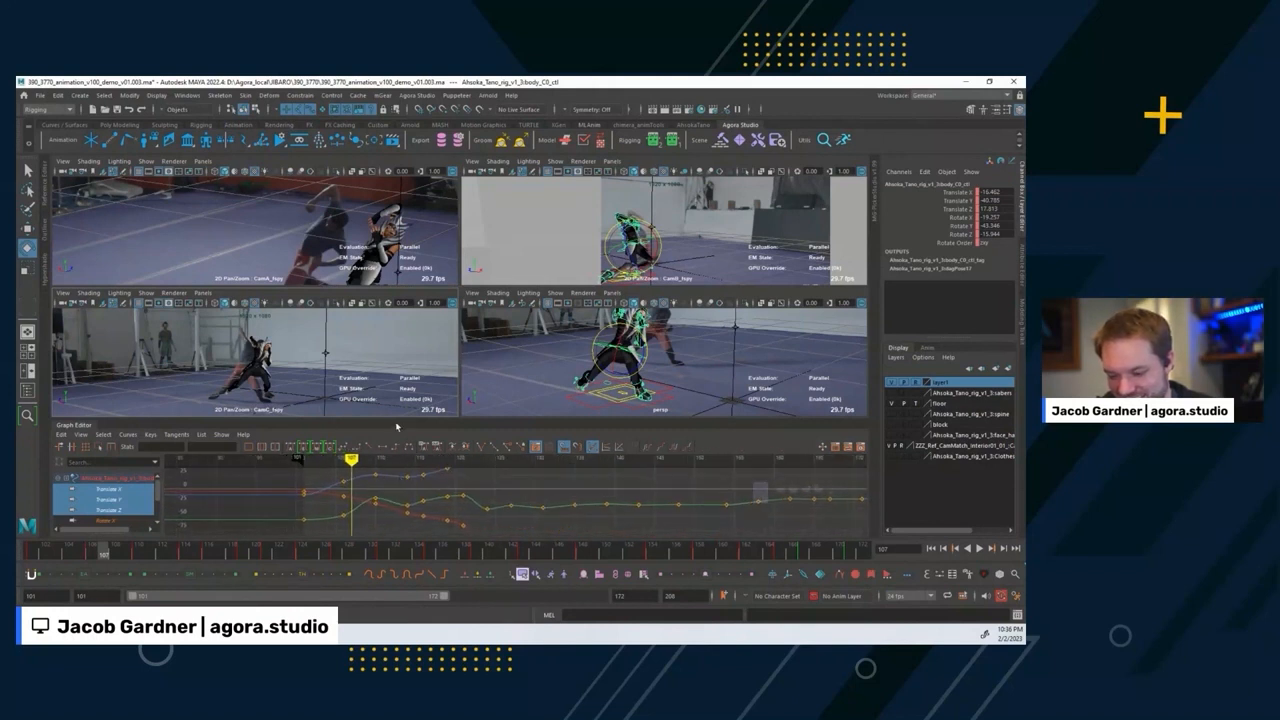
drag(398, 421, 398, 383)
alt+shift+right_drag(402, 456, 406, 458)
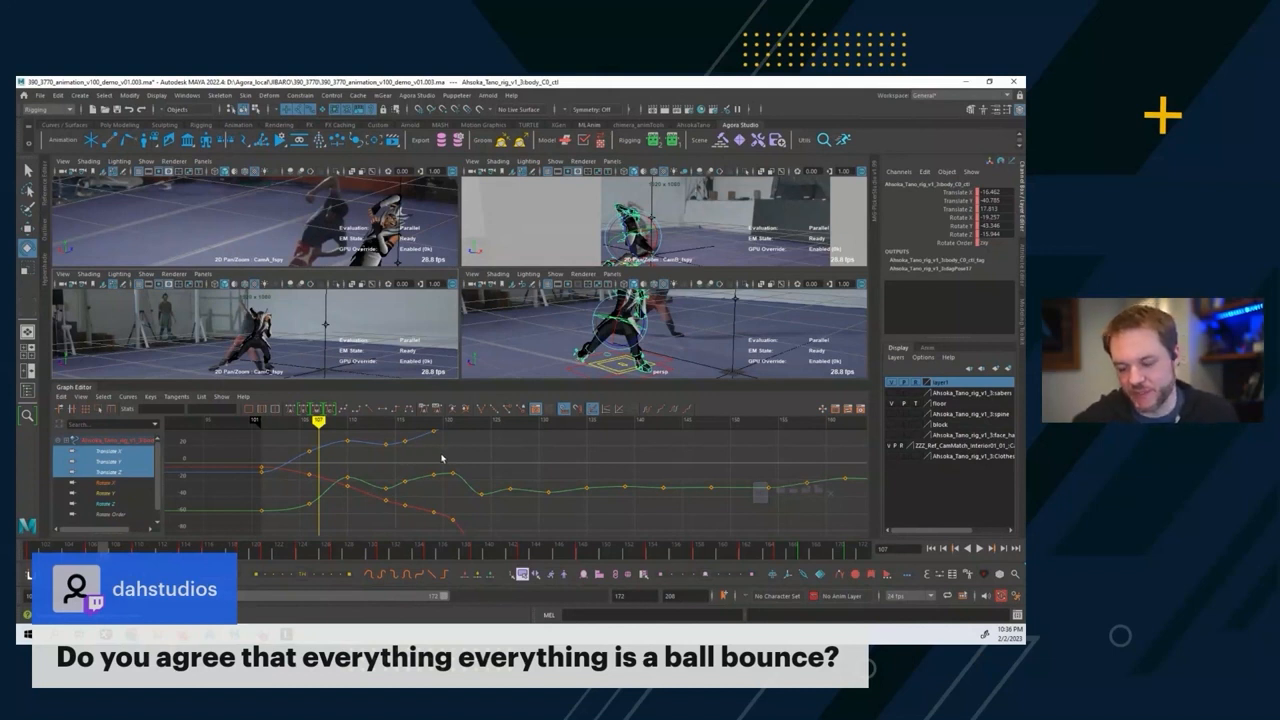
key(f)
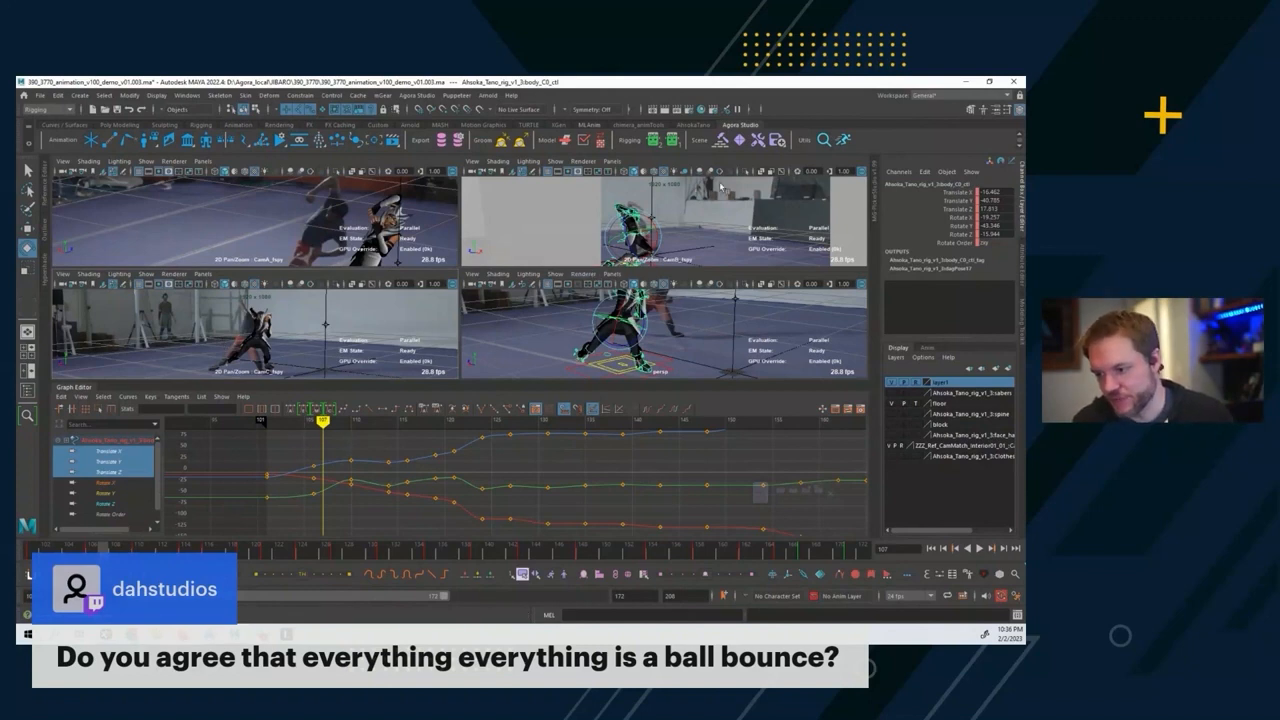
Maximize the perspective view, orbit around the character, and play the animation, stopping at frame 133.
key(space)
key(space)
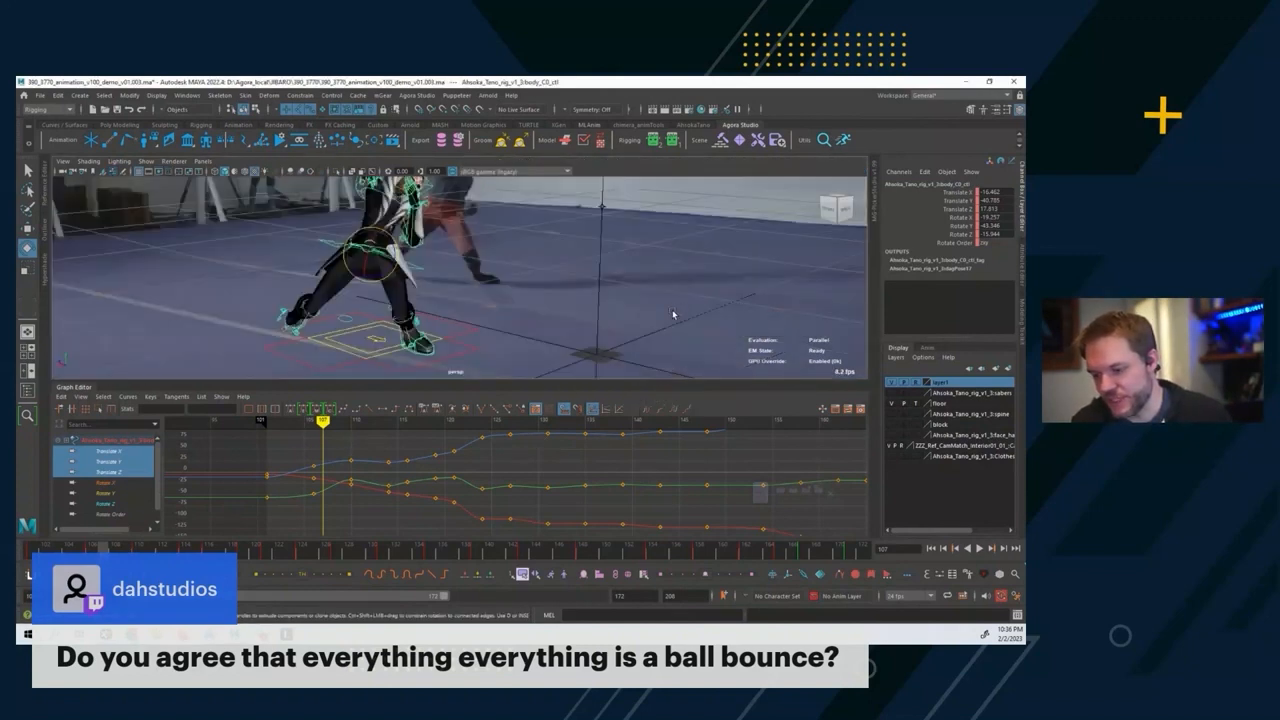
alt+drag(503, 262, 442, 295)
key(alt+v)
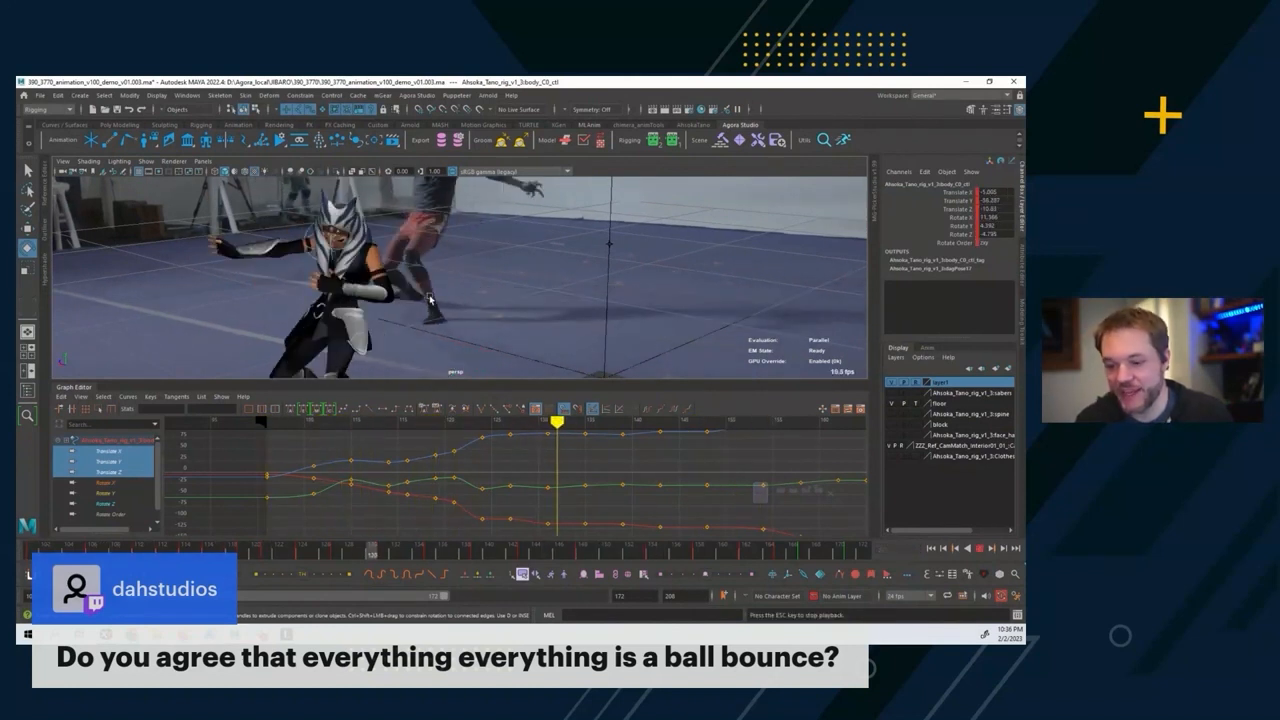
key(Escape)
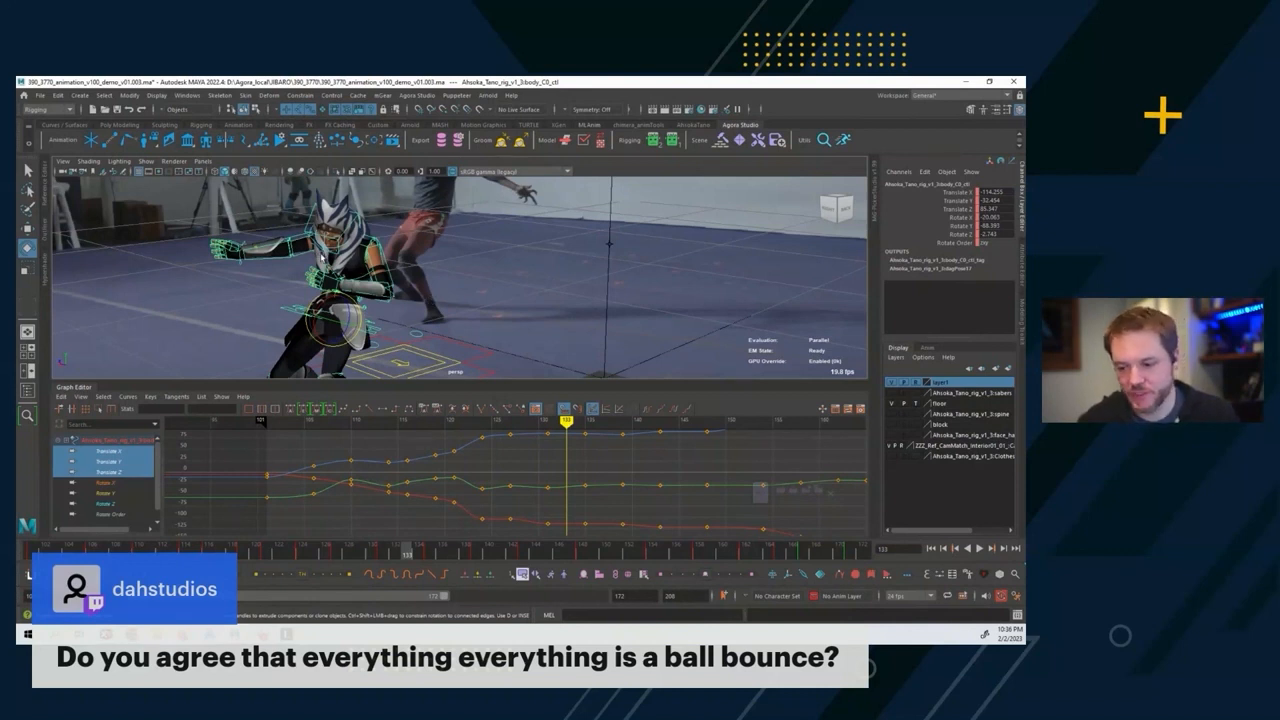
Bake the character's upper spine control to a world-space control and show only the baked control's translate curves.
click(359, 276)
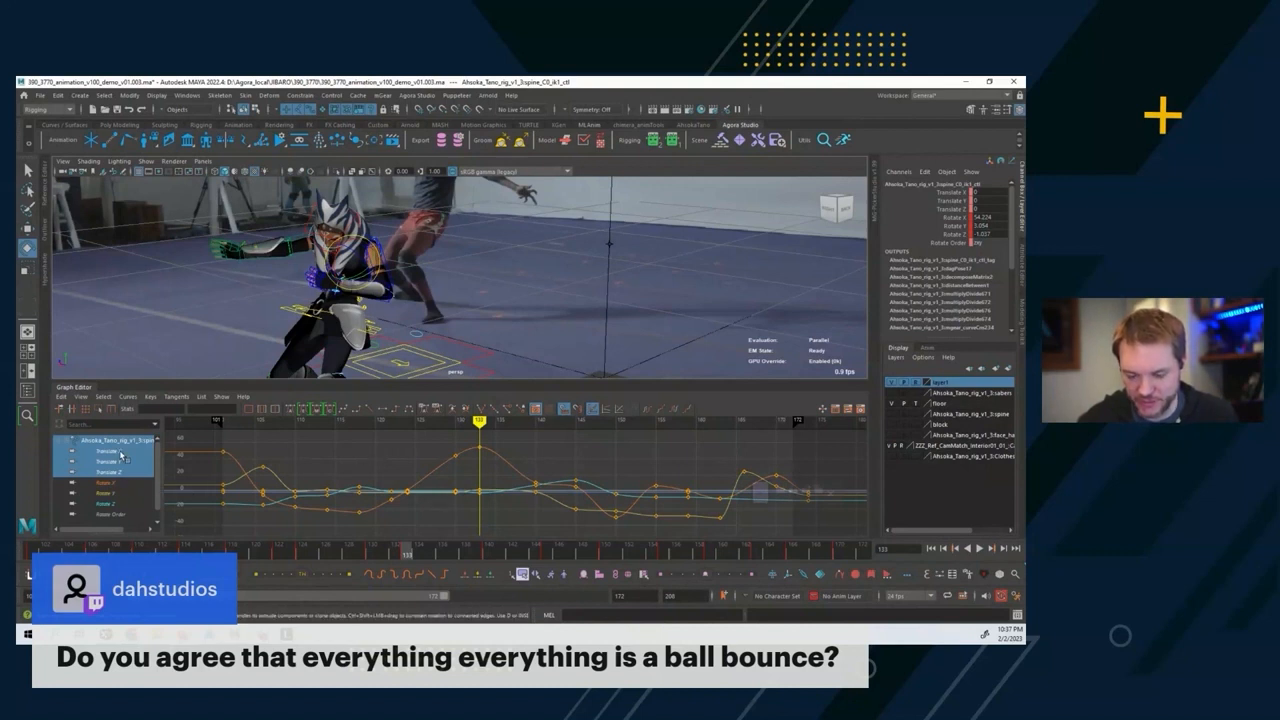
drag(121, 452, 121, 472)
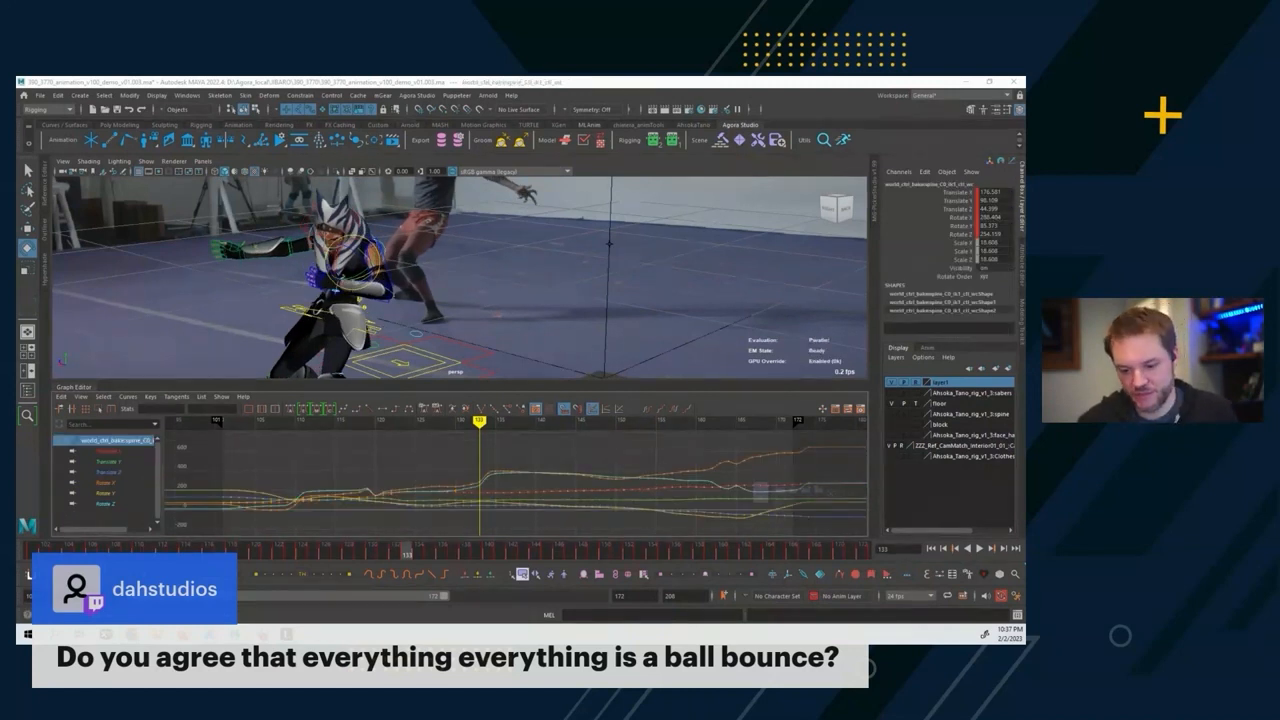
drag(140, 452, 146, 472)
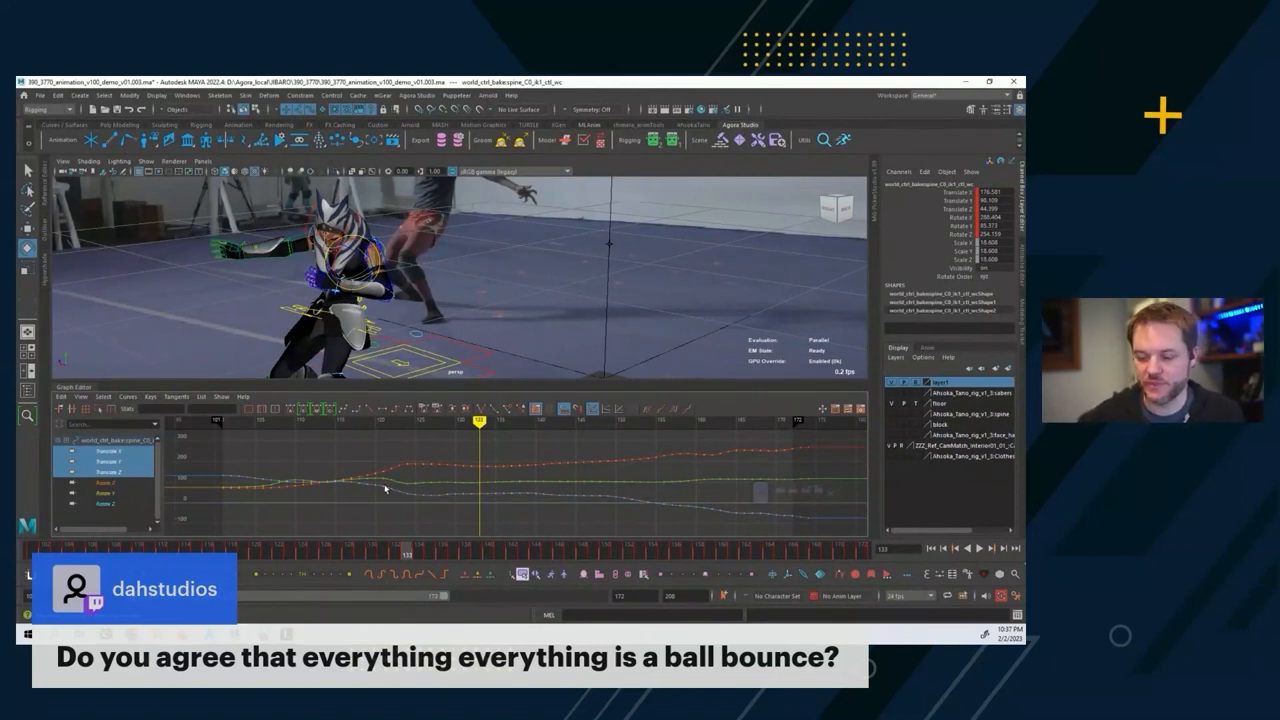
alt+shift+right_drag(385, 489, 389, 466)
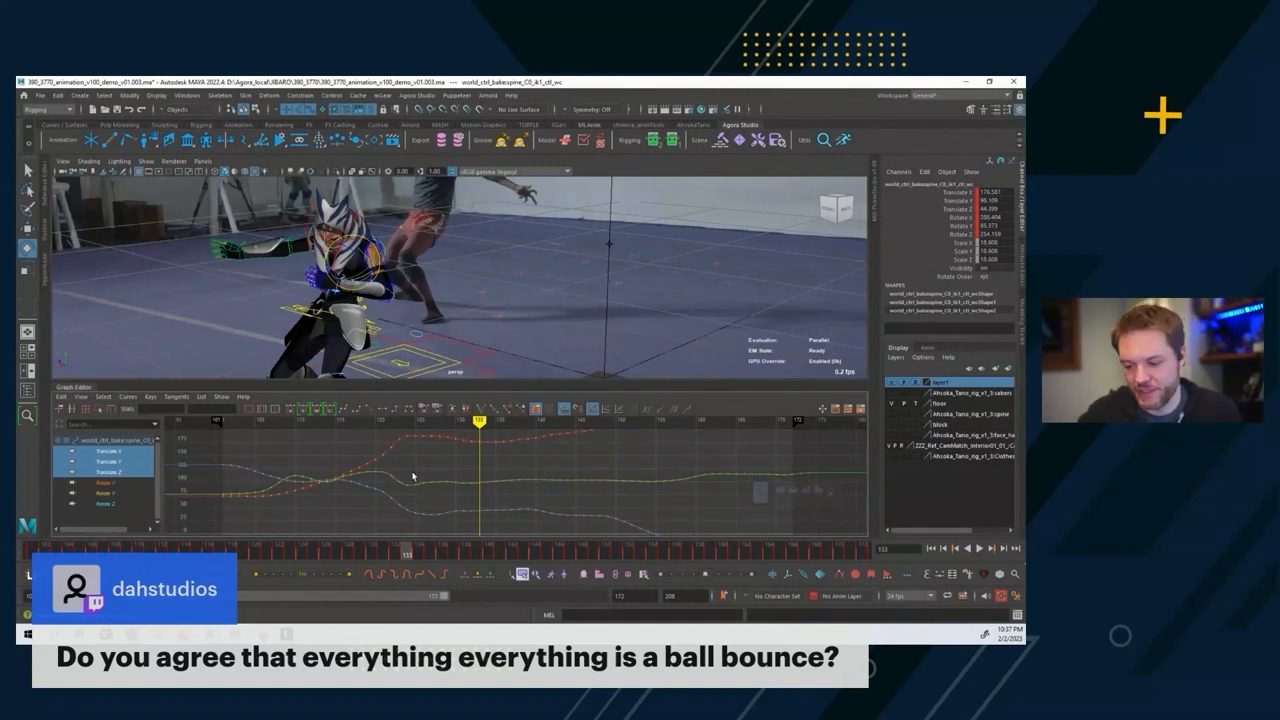
Try lowering the Translate X keys around frame 133, and undo the move.
alt+middle_drag(472, 475, 392, 475)
alt+right_drag(392, 475, 396, 475)
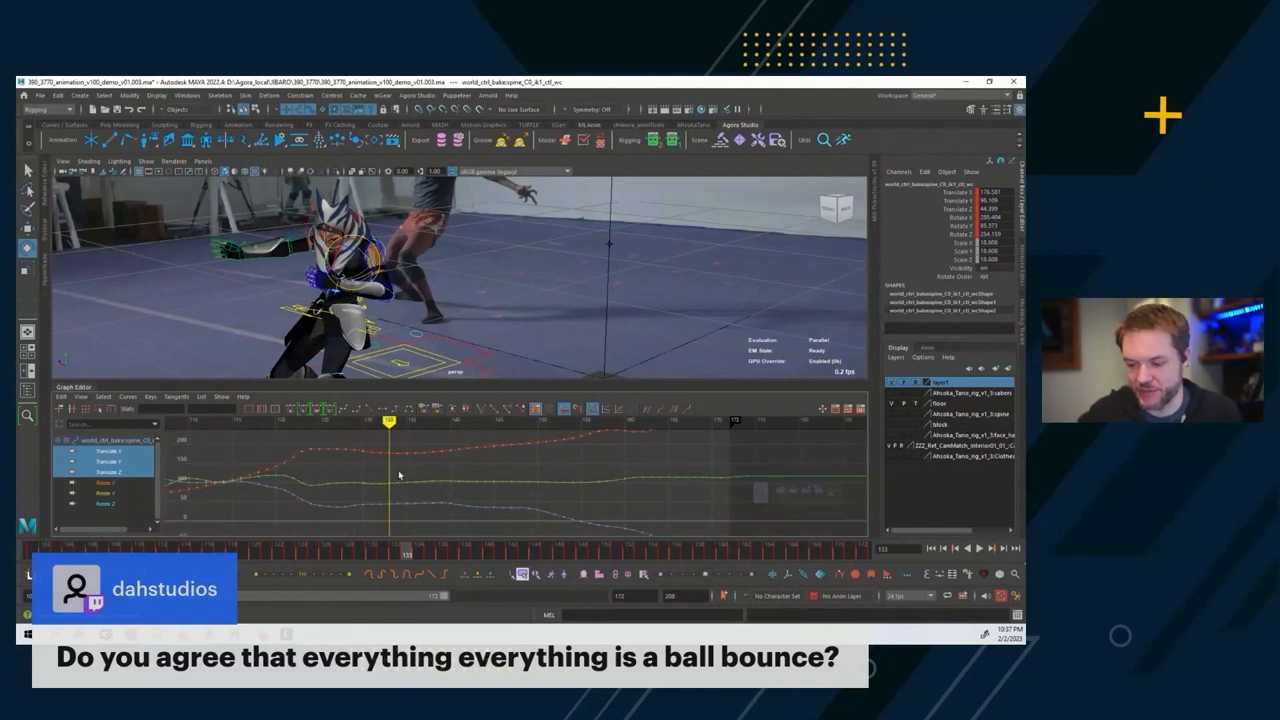
alt+middle_drag(398, 470, 494, 468)
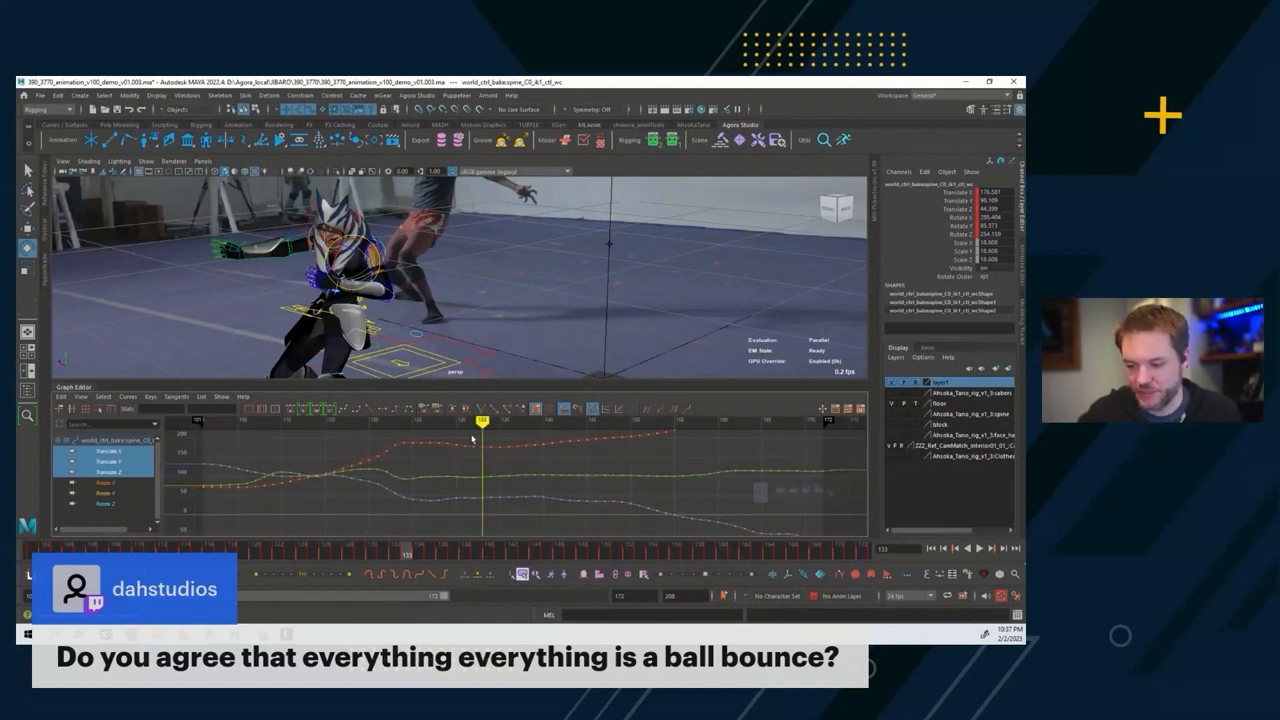
drag(472, 437, 509, 456)
middle_drag(478, 461, 481, 476)
key(ctrl+z)
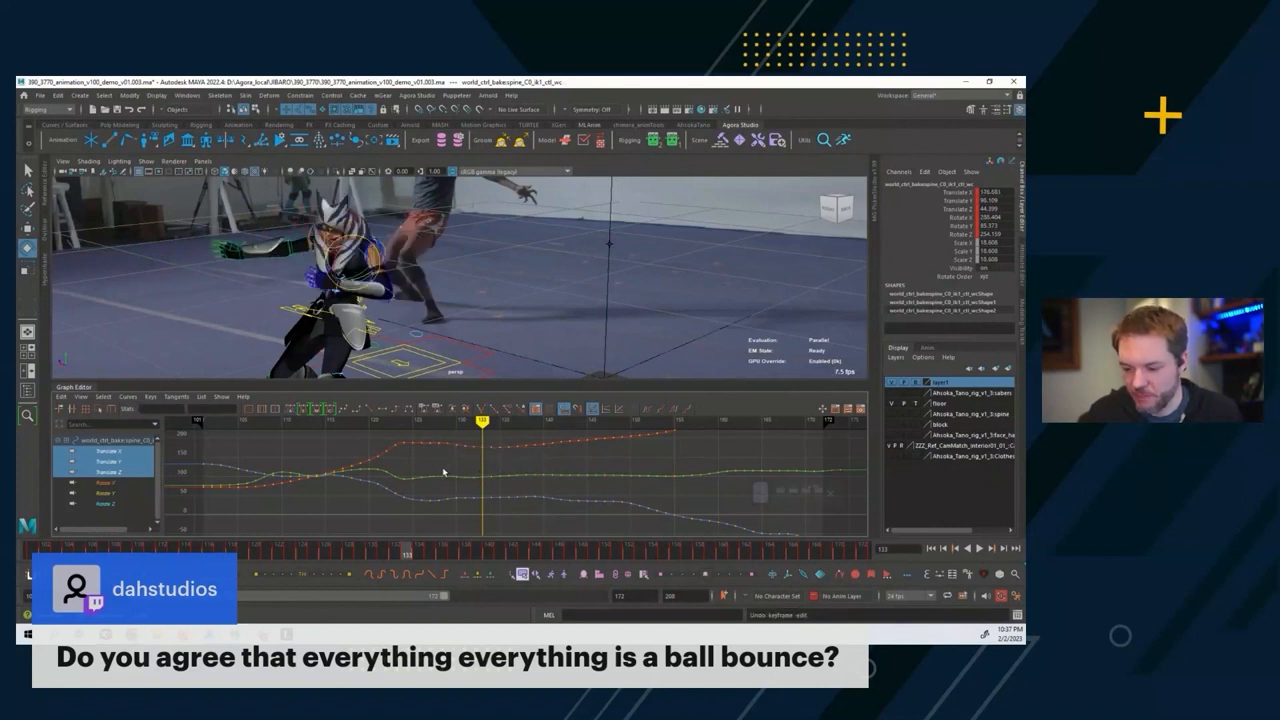
Isolate the baked spine control's Translate Y curve and frame the section around frame 133.
click(130, 463)
key(f)
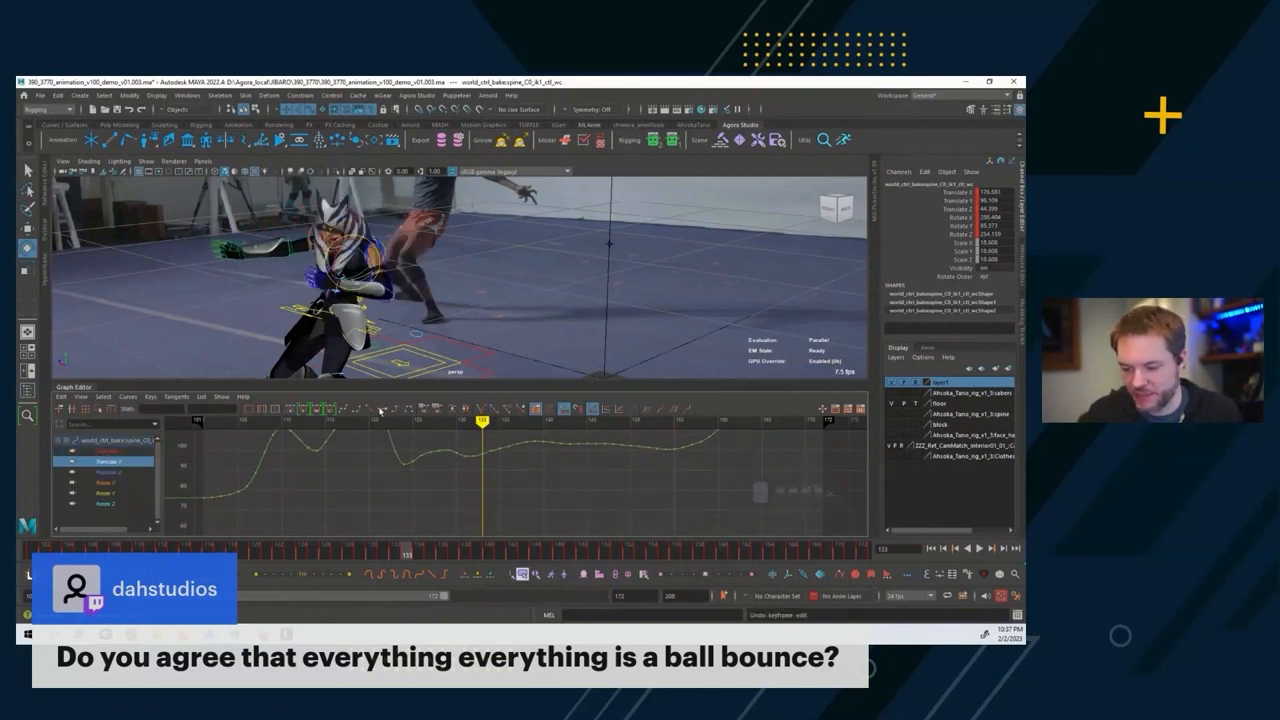
alt+right_drag(405, 480, 425, 473)
alt+middle_drag(423, 469, 421, 450)
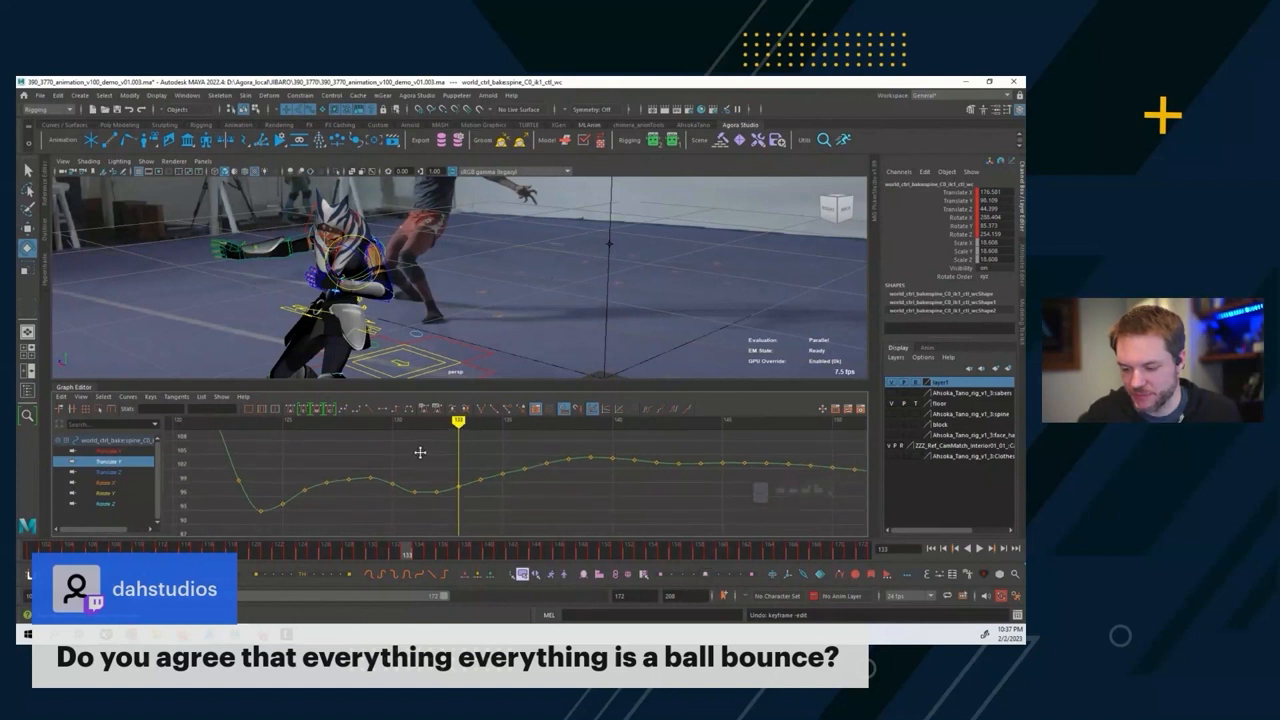
Step back and forth through the frames around 131 and 132 to examine the body's vertical movement against the Translate Y curve.
key(alt+comma)
key(alt+comma)
key(alt+comma)
key(alt+period)
key(alt+period)
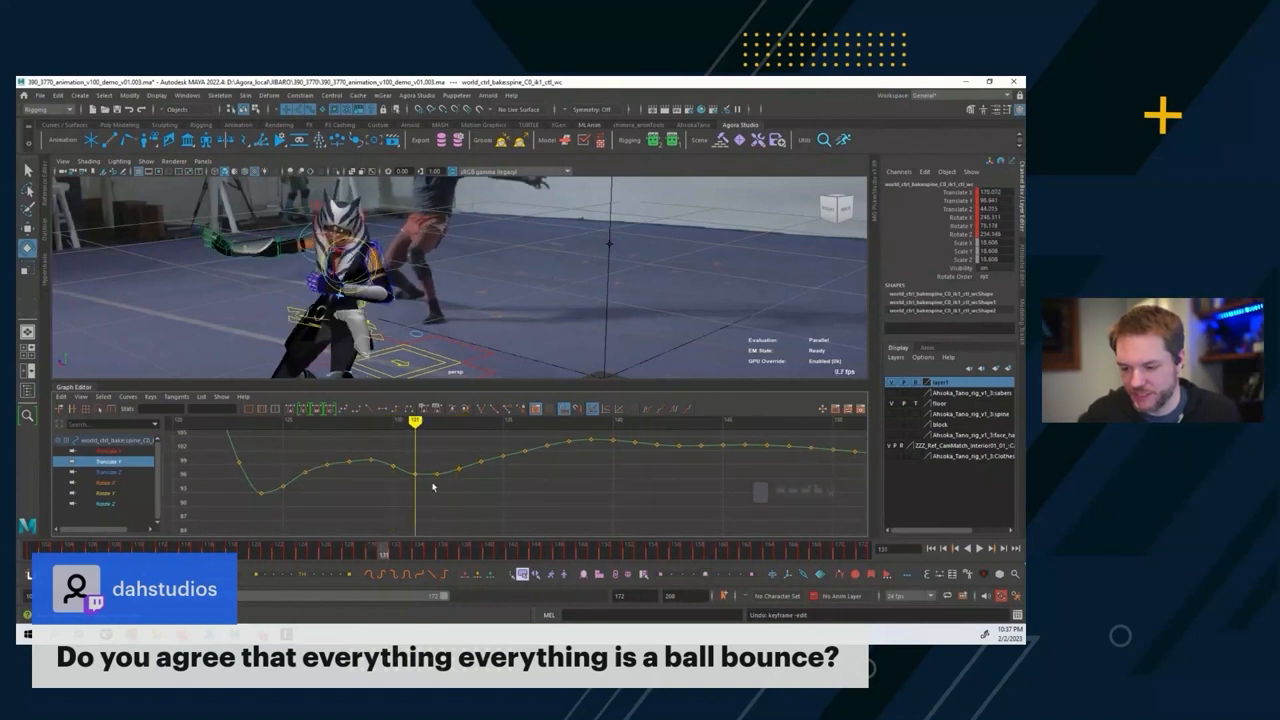
alt+shift+right_drag(429, 486, 420, 483)
key(alt+comma)
key(alt+period)
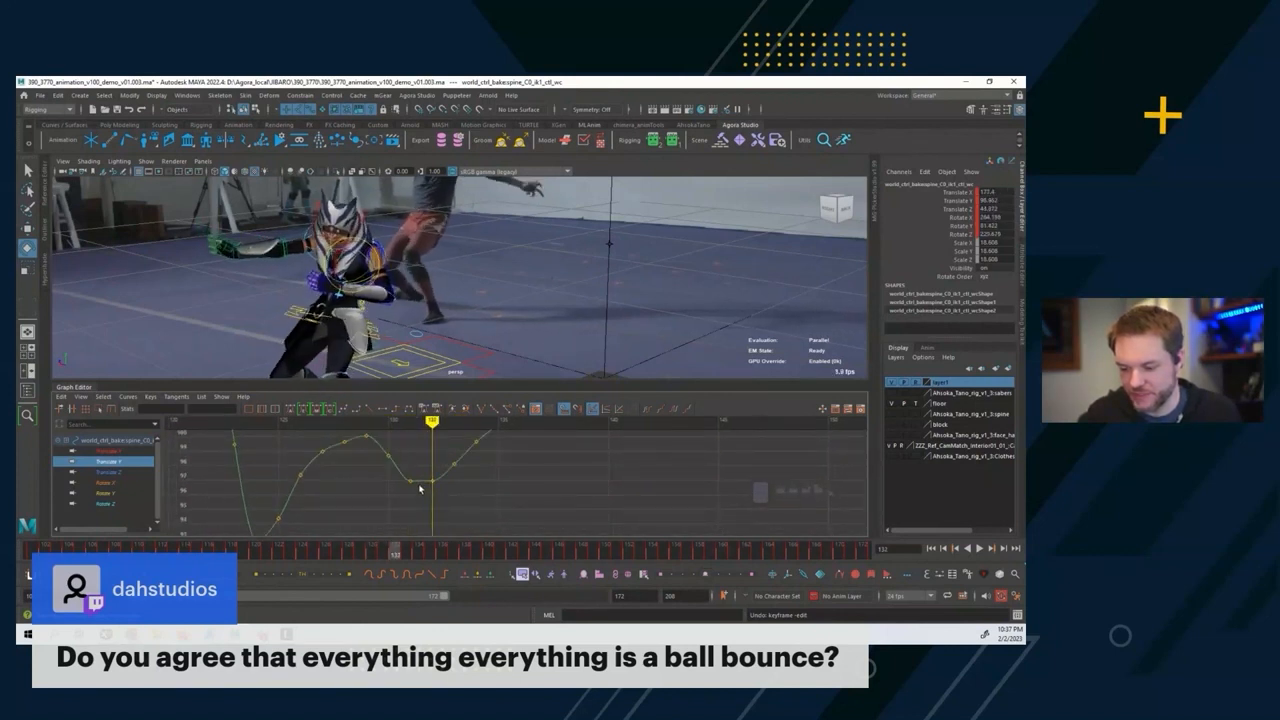
key(alt+comma)
key(alt+period)
key(alt+comma)
key(alt+comma)
key(alt+period)
key(alt+period)
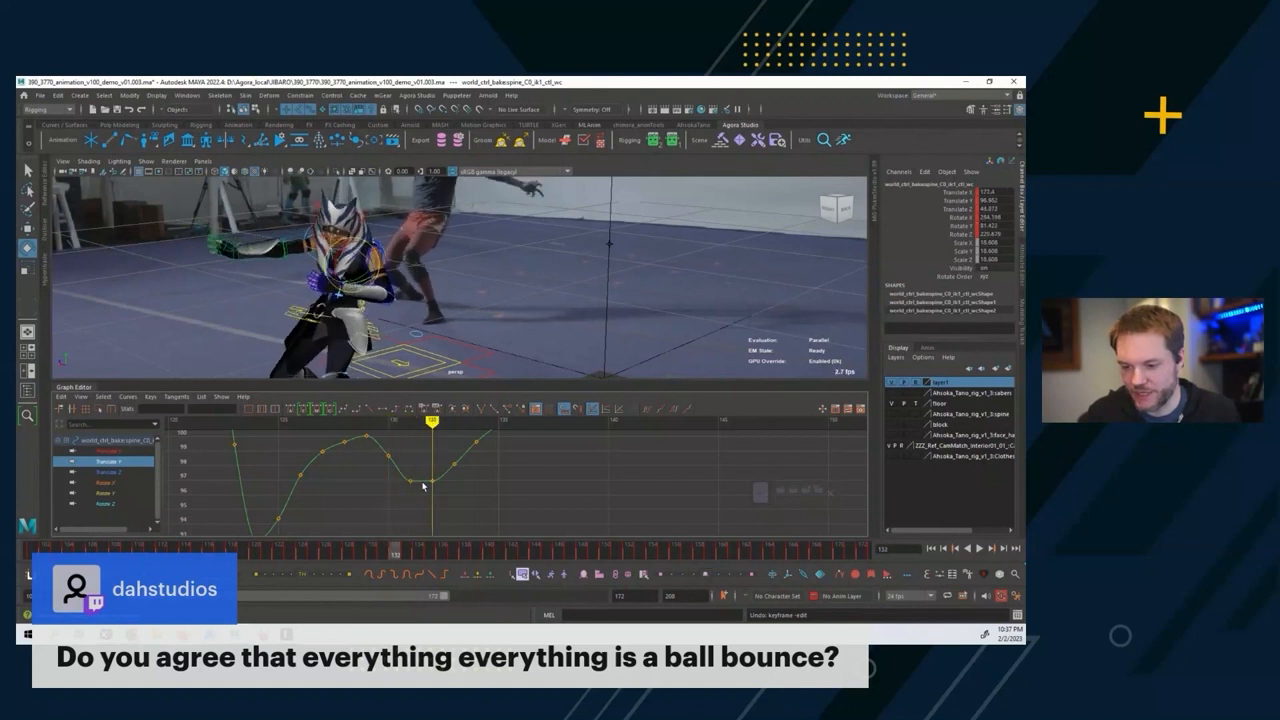
key(alt+comma)
key(alt+comma)
key(alt+period)
key(alt+period)
key(alt+comma)
key(alt+comma)
key(alt+comma)
key(alt+period)
key(alt+period)
key(alt+period)
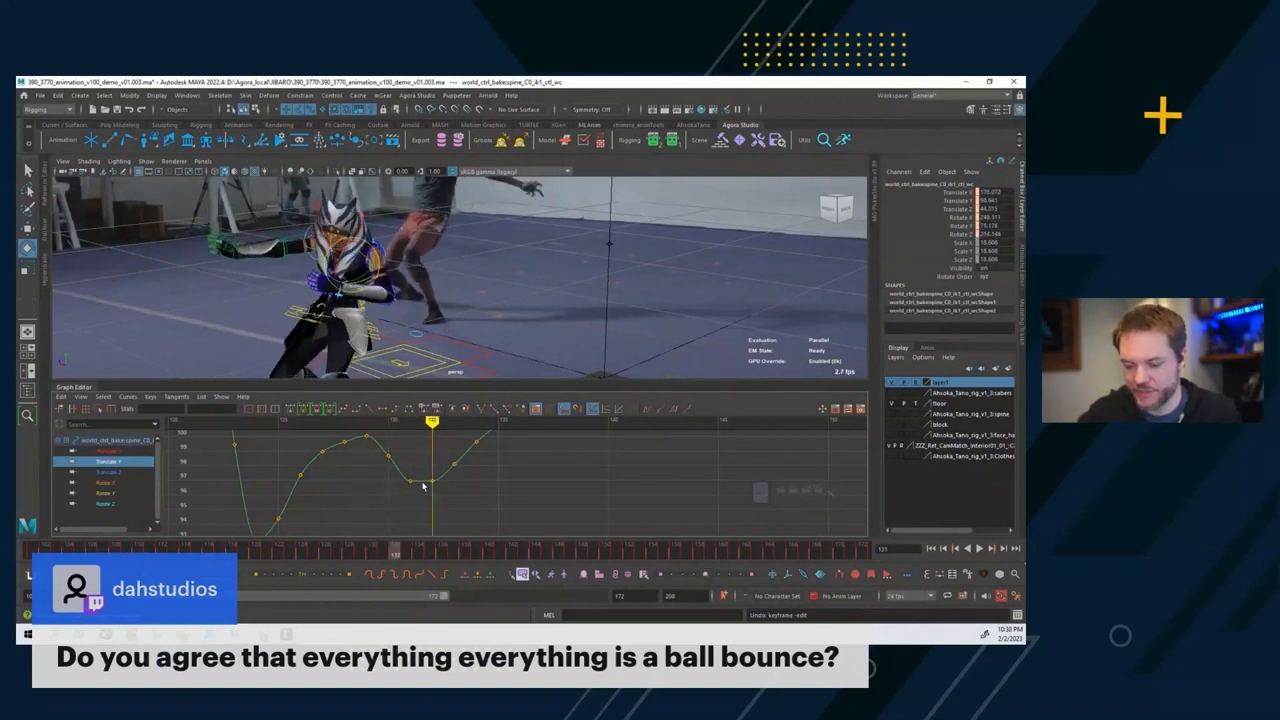
Lower the Translate Y key at frame 132 to about 96 and step through the surrounding frames to check the motion.
click(433, 488)
middle_drag(434, 490, 434, 499)
key(alt+comma)
key(alt+comma)
key(alt+period)
key(alt+period)
key(alt+period)
key(alt+period)
key(alt+period)
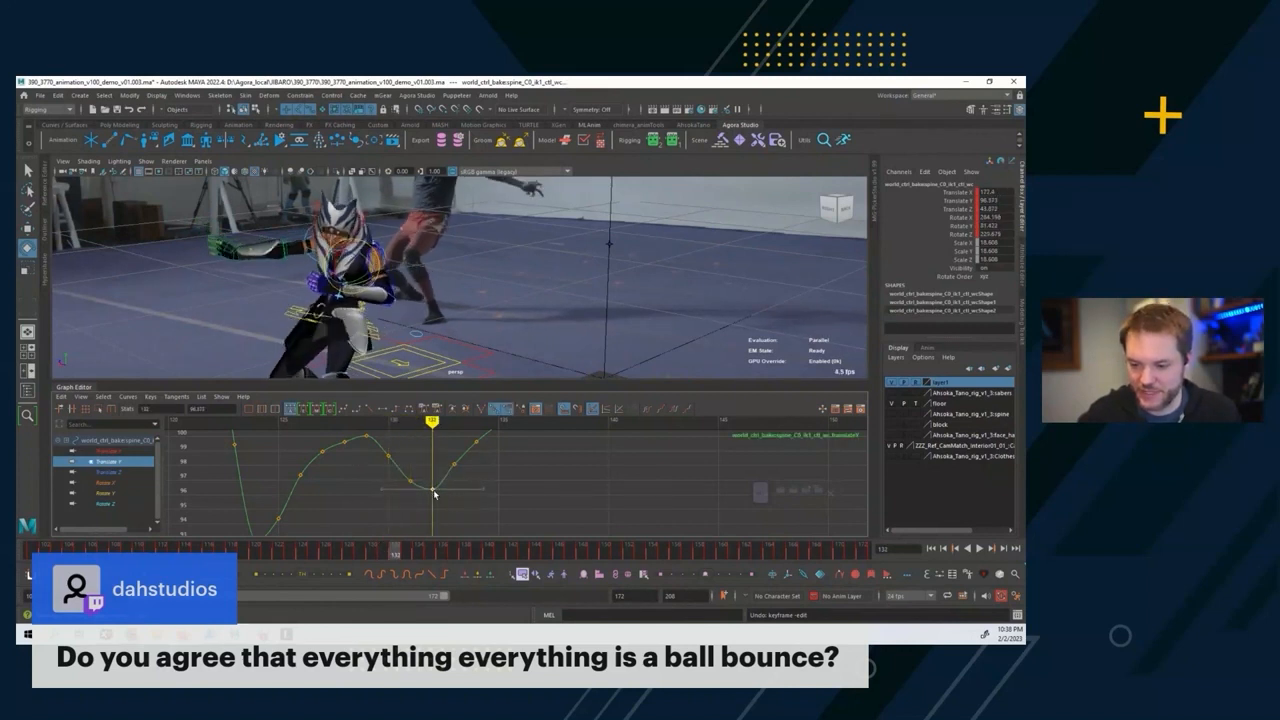
Lower the Translate Y key at frame 133 to about 97 to ease the curve out of its low point.
alt+shift+right_drag(449, 478, 455, 471)
key(alt+comma)
key(alt+comma)
key(alt+comma)
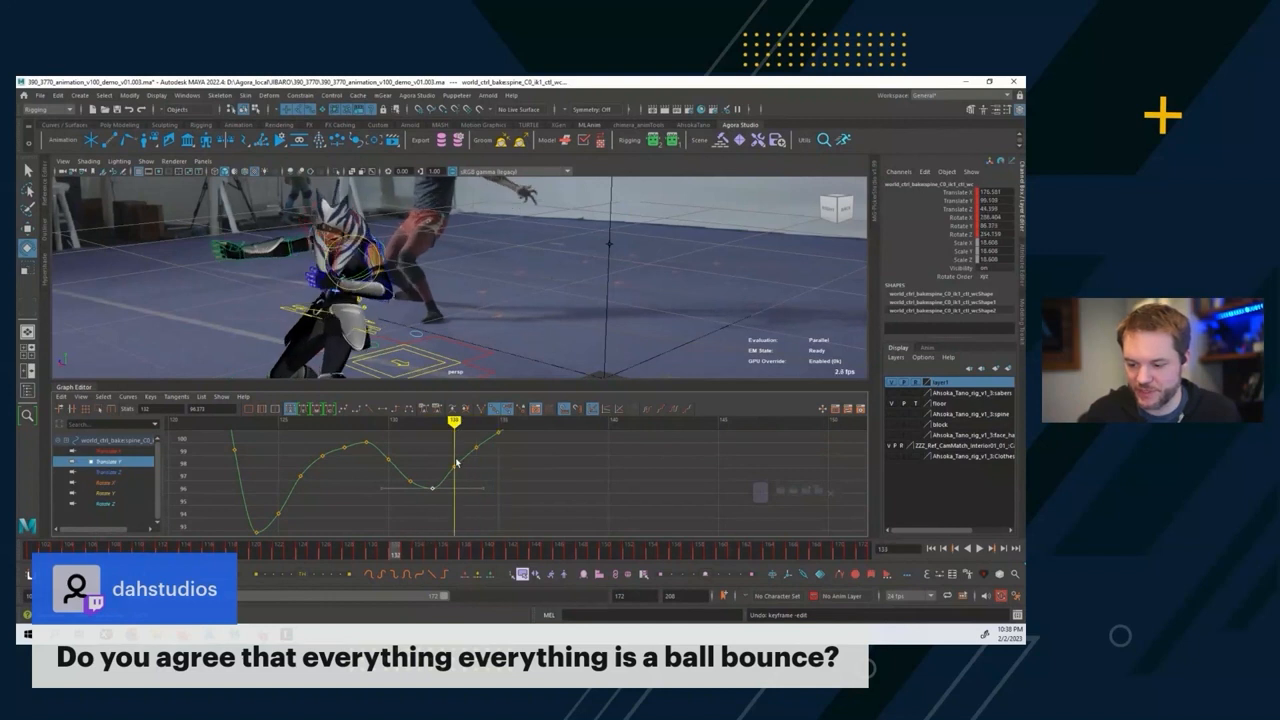
key(alt+period)
drag(450, 459, 462, 472)
middle_drag(462, 473, 463, 486)
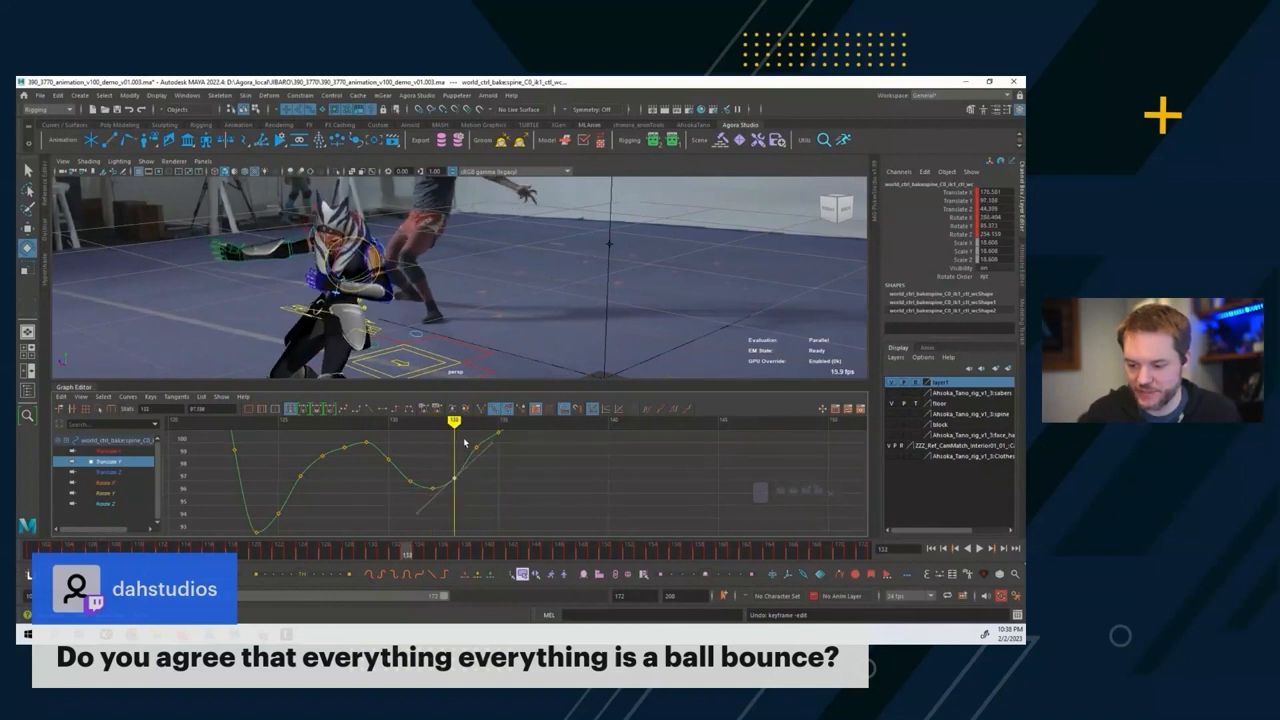
Lower the Translate Y key at frame 134 and step through the neighbouring frames to check the rise.
drag(466, 442, 484, 456)
middle_drag(480, 455, 389, 509)
key(alt+comma)
key(alt+comma)
key(alt+comma)
key(alt+comma)
key(alt+comma)
key(alt+period)
key(alt+period)
key(alt+period)
key(alt+period)
key(alt+period)
key(alt+period)
key(alt+period)
key(alt+period)
Raise the Translate Y keys at frames 136 and 137 slightly, smoothing the curve's climb to its peak.
alt+right_drag(389, 509, 410, 491)
alt+middle_drag(410, 491, 394, 489)
drag(396, 450, 417, 483)
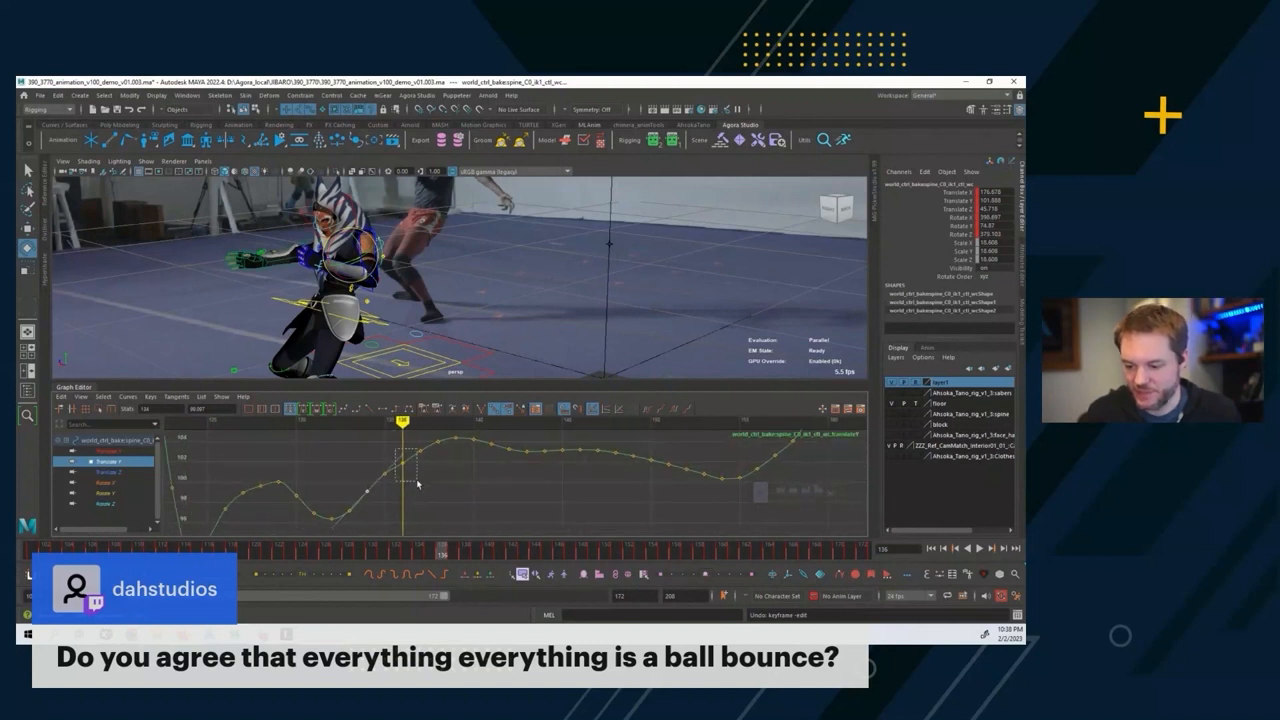
middle_drag(415, 477, 414, 474)
drag(411, 442, 424, 460)
middle_drag(424, 460, 423, 457)
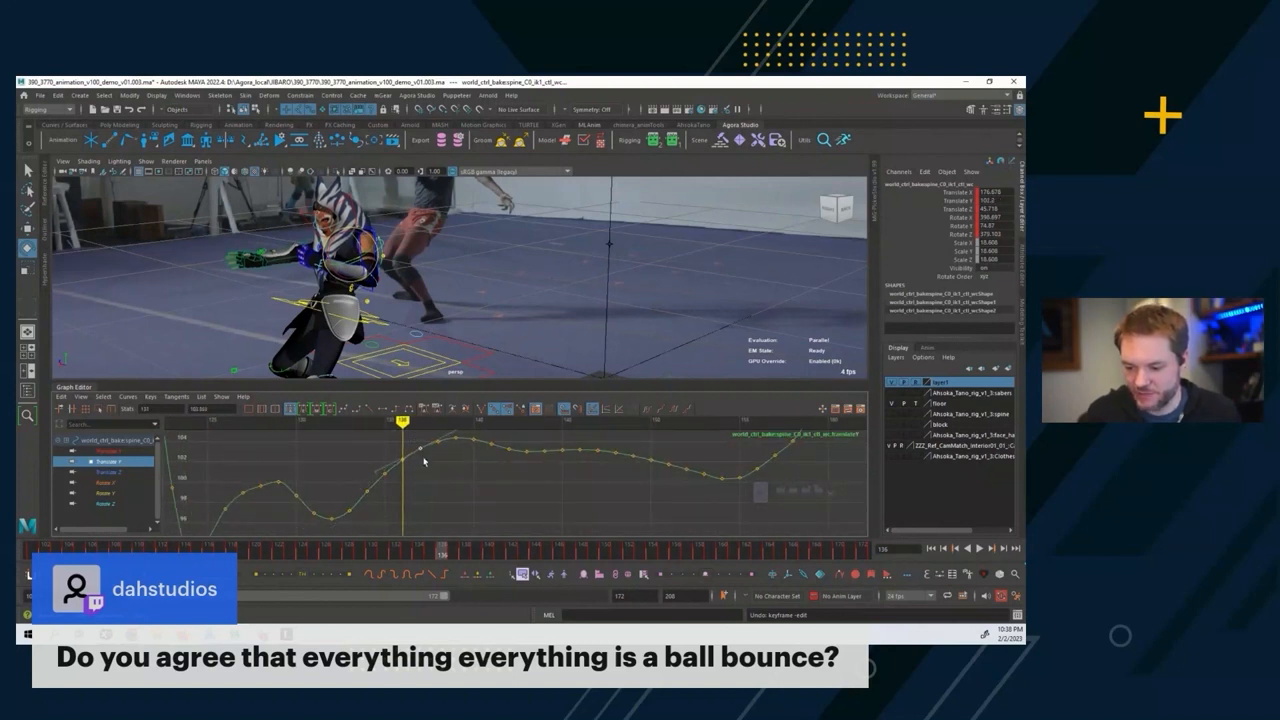
Isolate the baked spine control's Translate X curve and frame the section between frames 120 and 140.
mouse_move(498, 478)
alt+middle_down()
mouse_move(344, 483)
mouse_move(349, 496)
mouse_move(465, 484)
alt+middle_up()
alt+right_drag(510, 484, 454, 486)
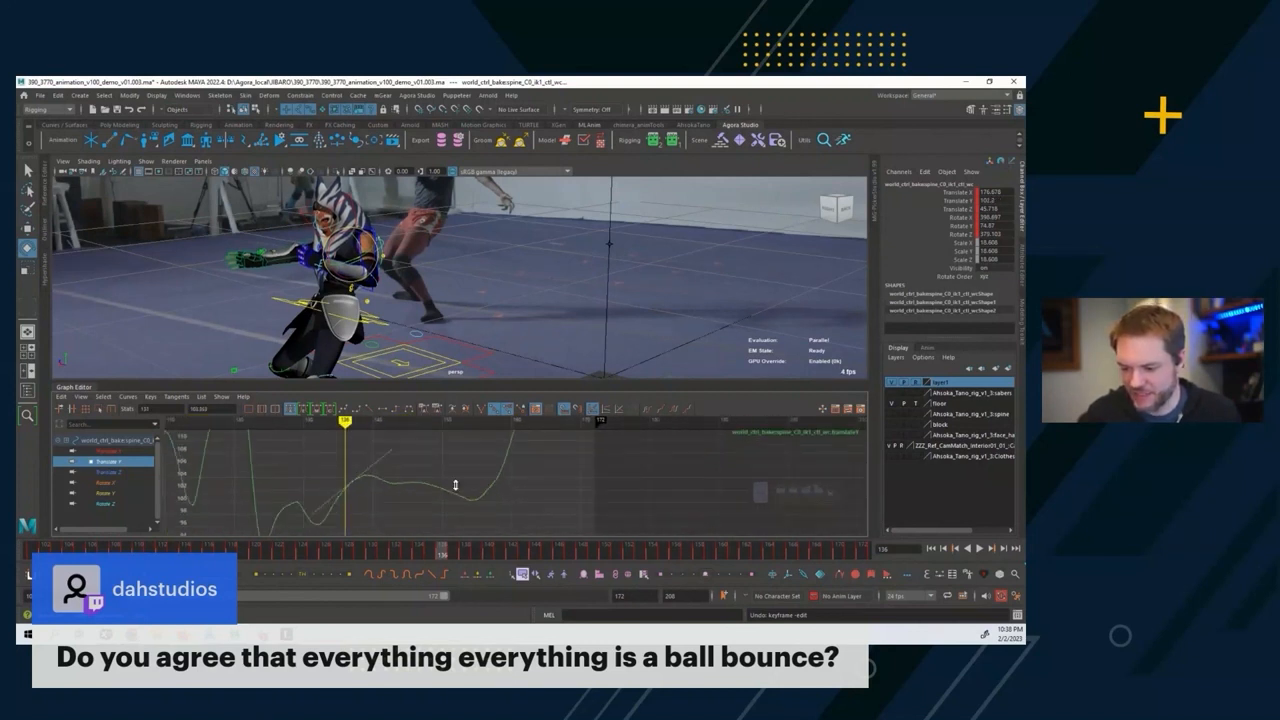
alt+middle_drag(480, 483, 506, 462)
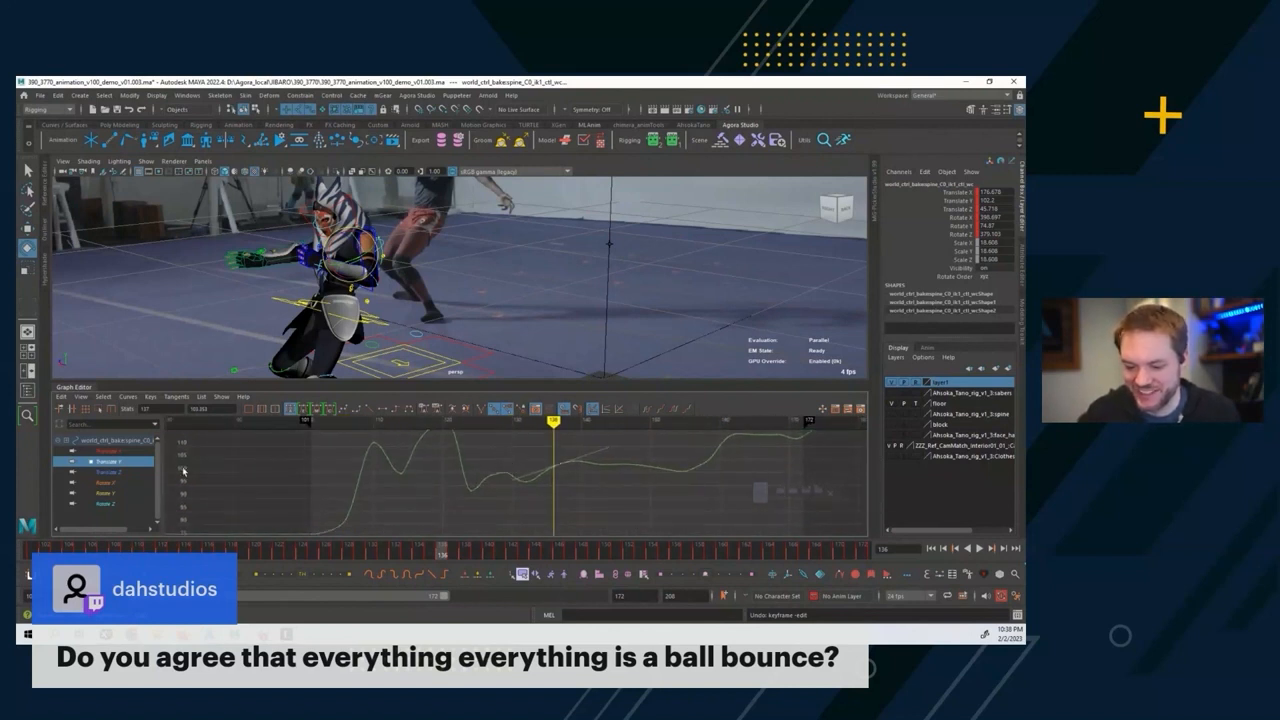
click(124, 451)
alt+middle_drag(428, 482, 394, 463)
alt+right_drag(394, 463, 403, 462)
alt+middle_drag(403, 462, 458, 437)
alt+middle_drag(338, 437, 341, 456)
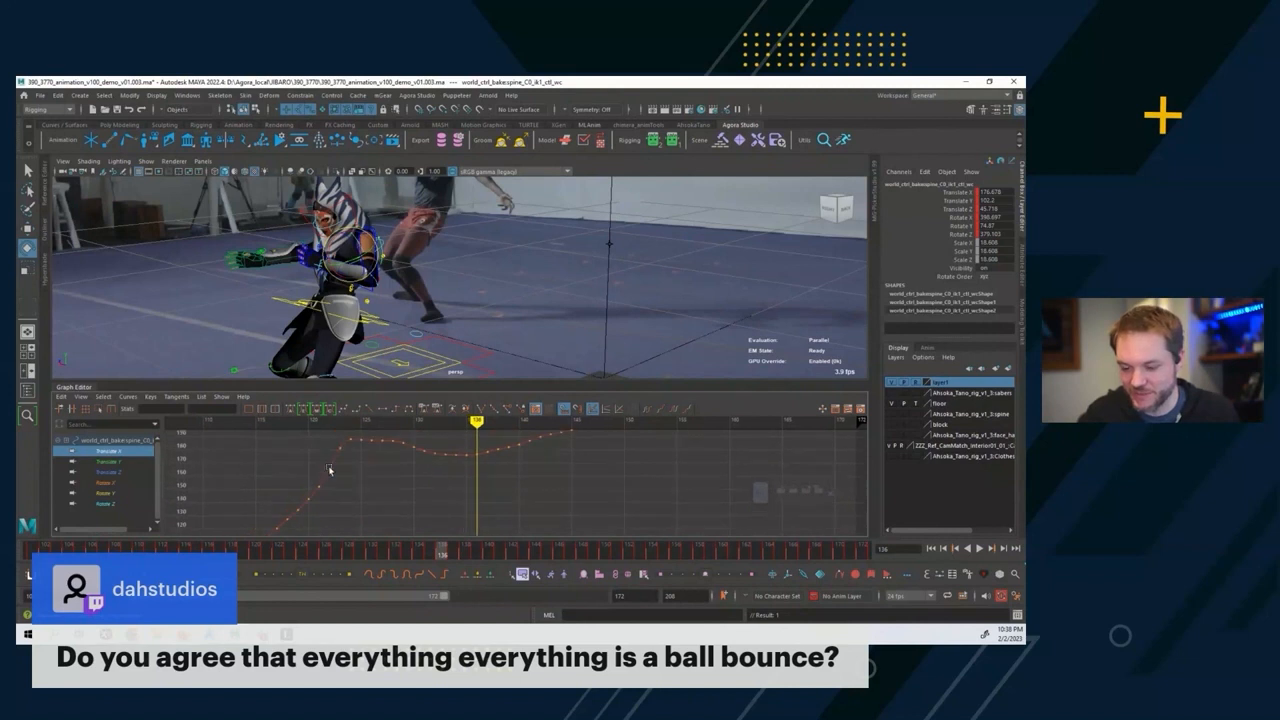
Step through the frames around 123 to 125 from a lower camera angle to examine where the sideways motion stops.
drag(315, 426, 348, 464)
key(period)
key(period)
key(period)
key(period)
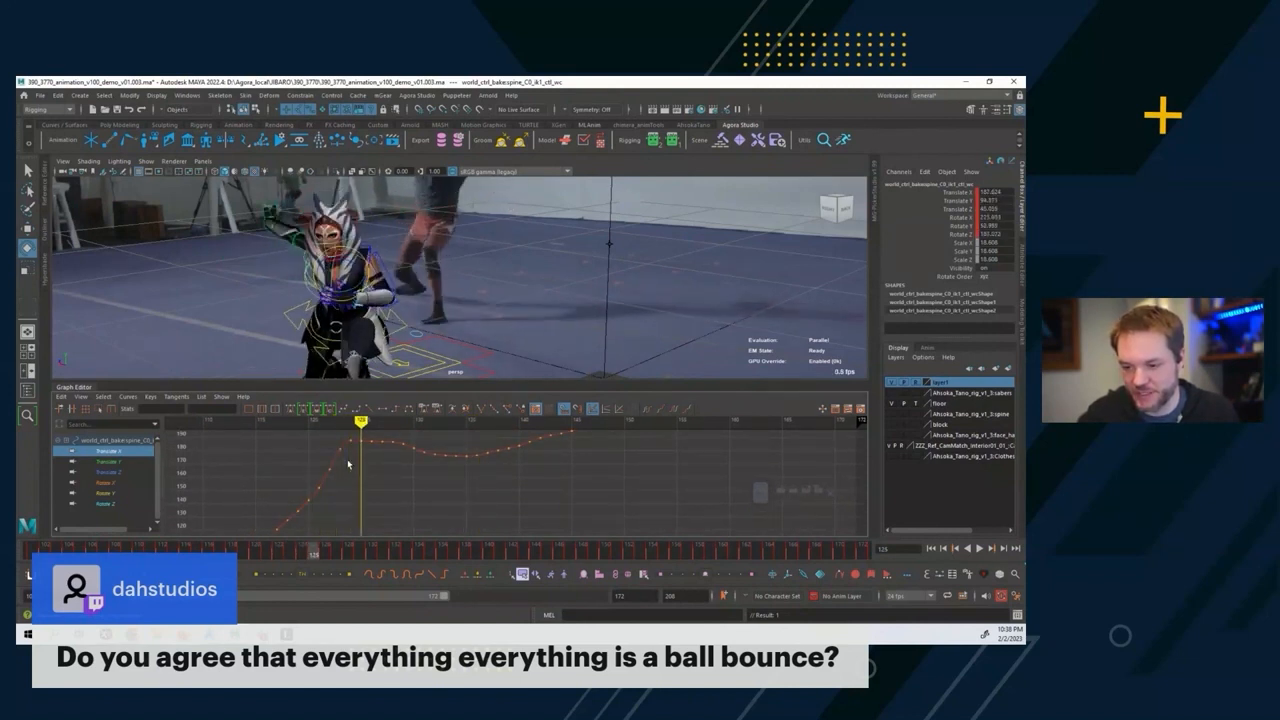
key(comma)
key(comma)
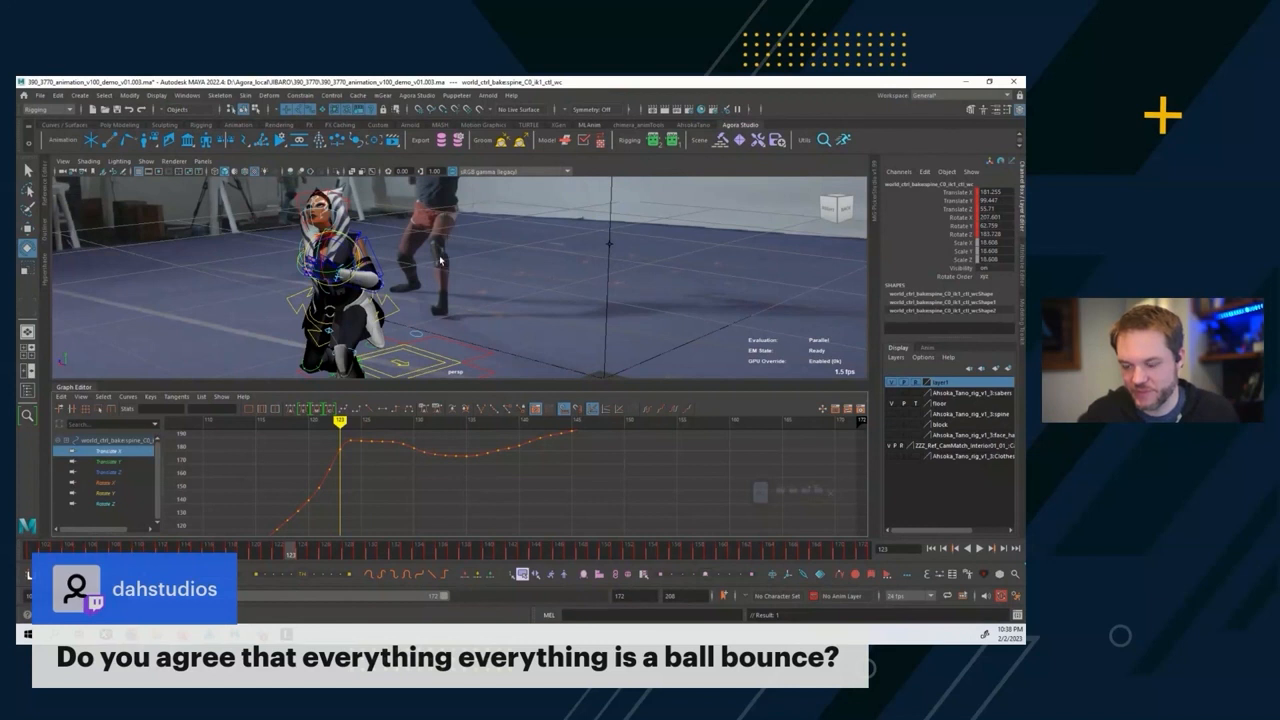
alt+drag(440, 260, 439, 239)
key(period)
key(period)
key(comma)
key(comma)
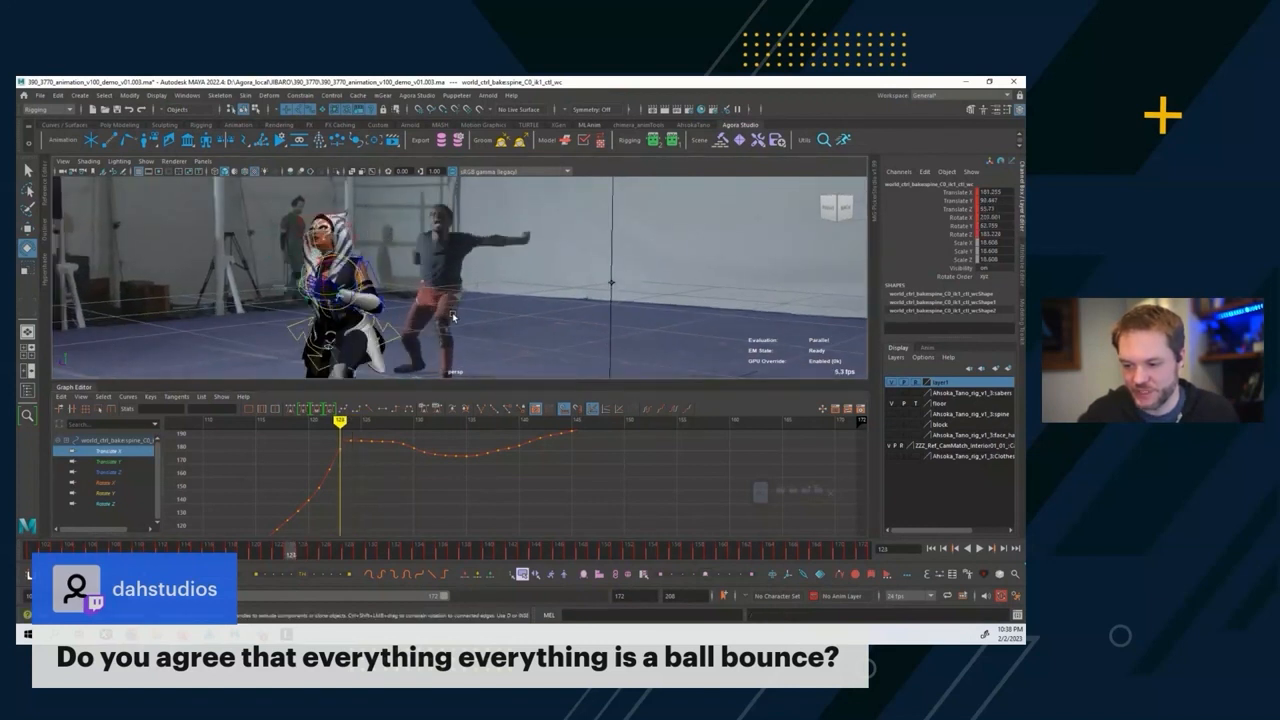
key(period)
Lower the baked spine control's Translate X key at frame 124 to soften the abrupt stop in the curve.
key(f)
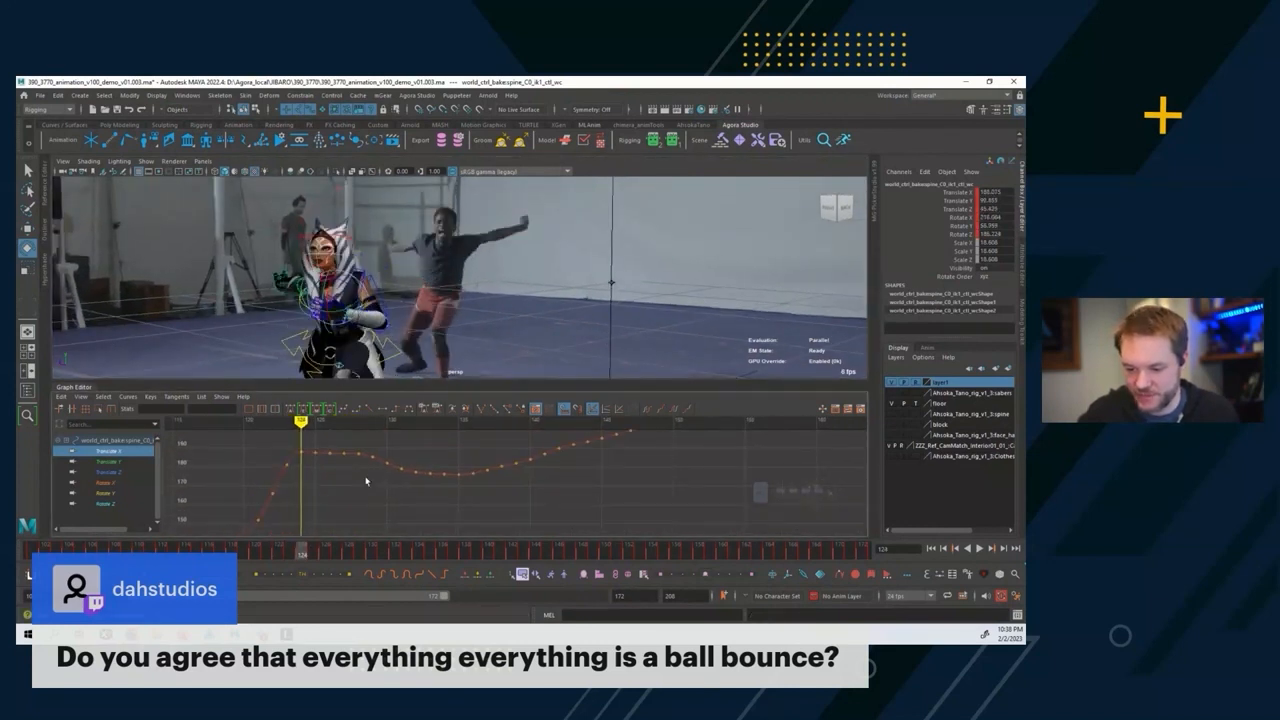
alt+shift+right_drag(365, 481, 341, 477)
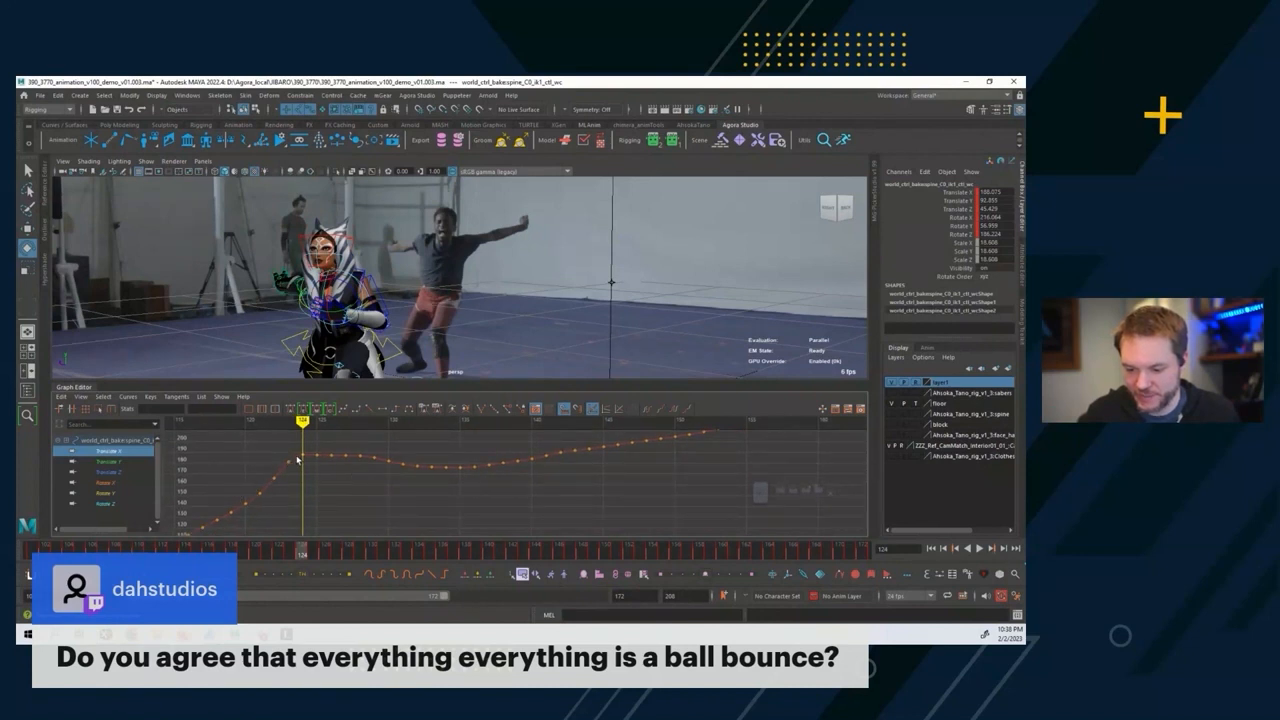
scroll(305, 455, up, 3)
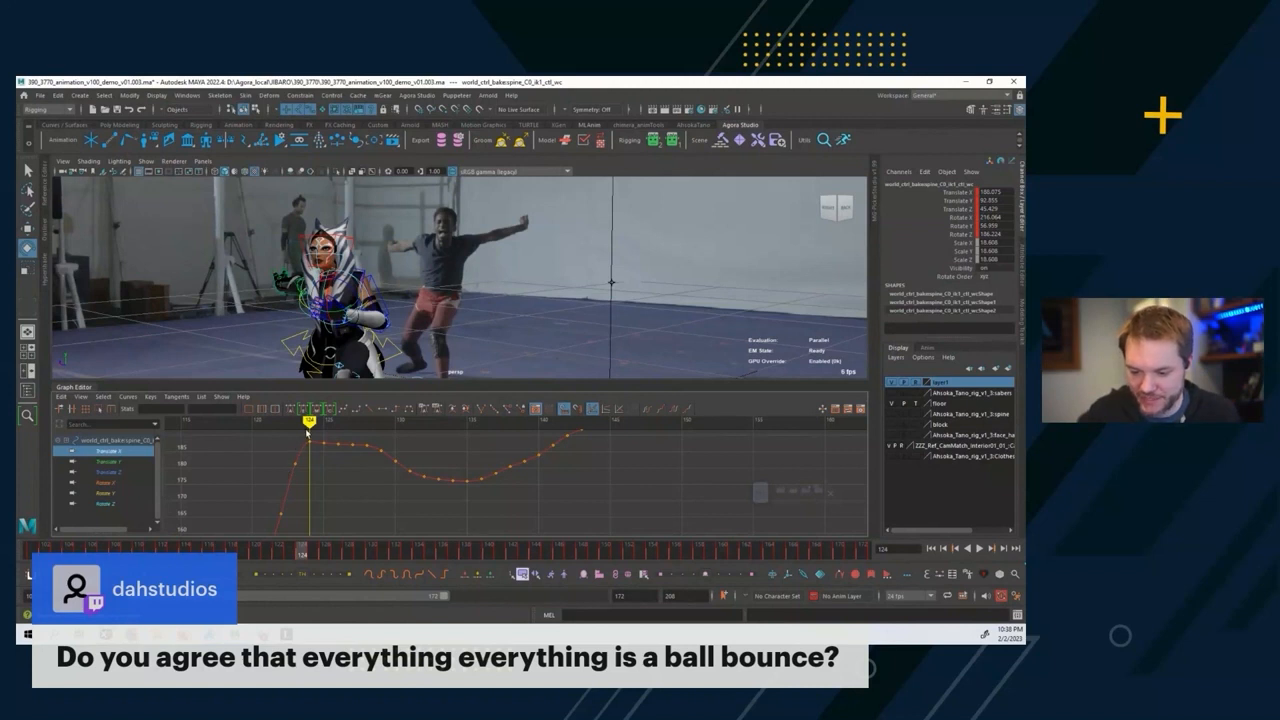
click(310, 444)
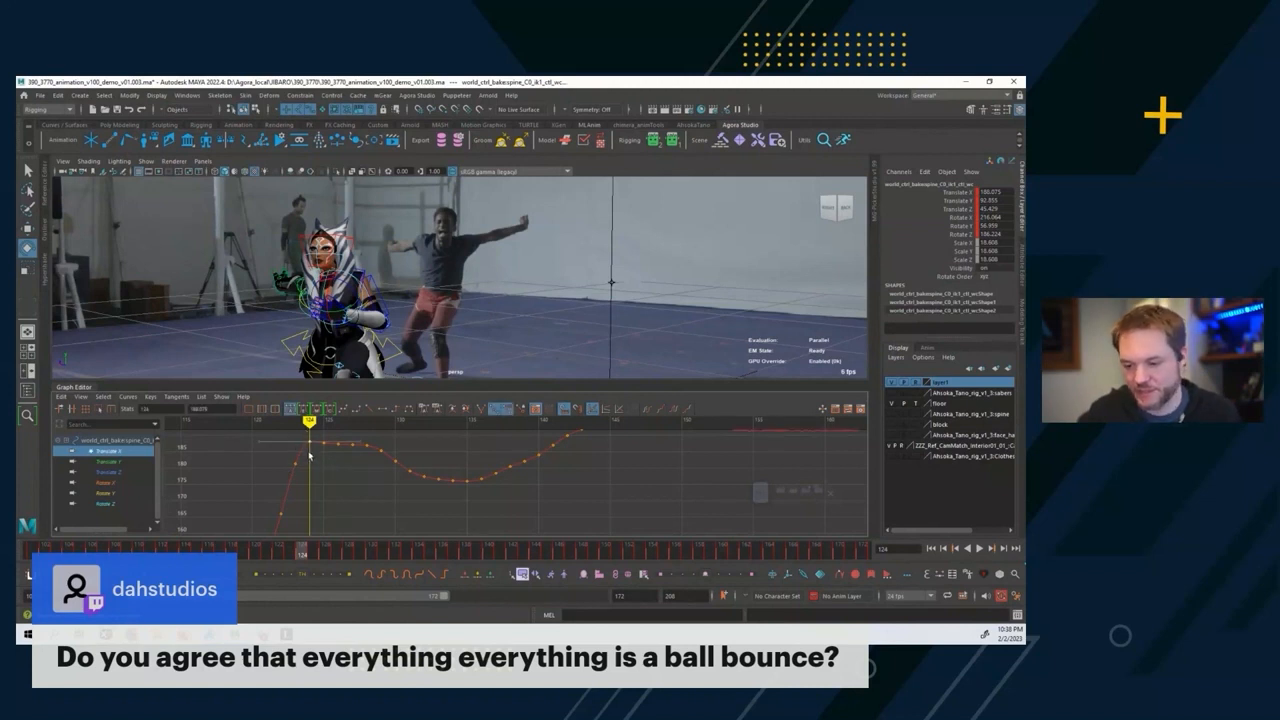
drag(310, 444, 306, 459)
middle_drag(306, 459, 306, 457)
drag(283, 445, 308, 469)
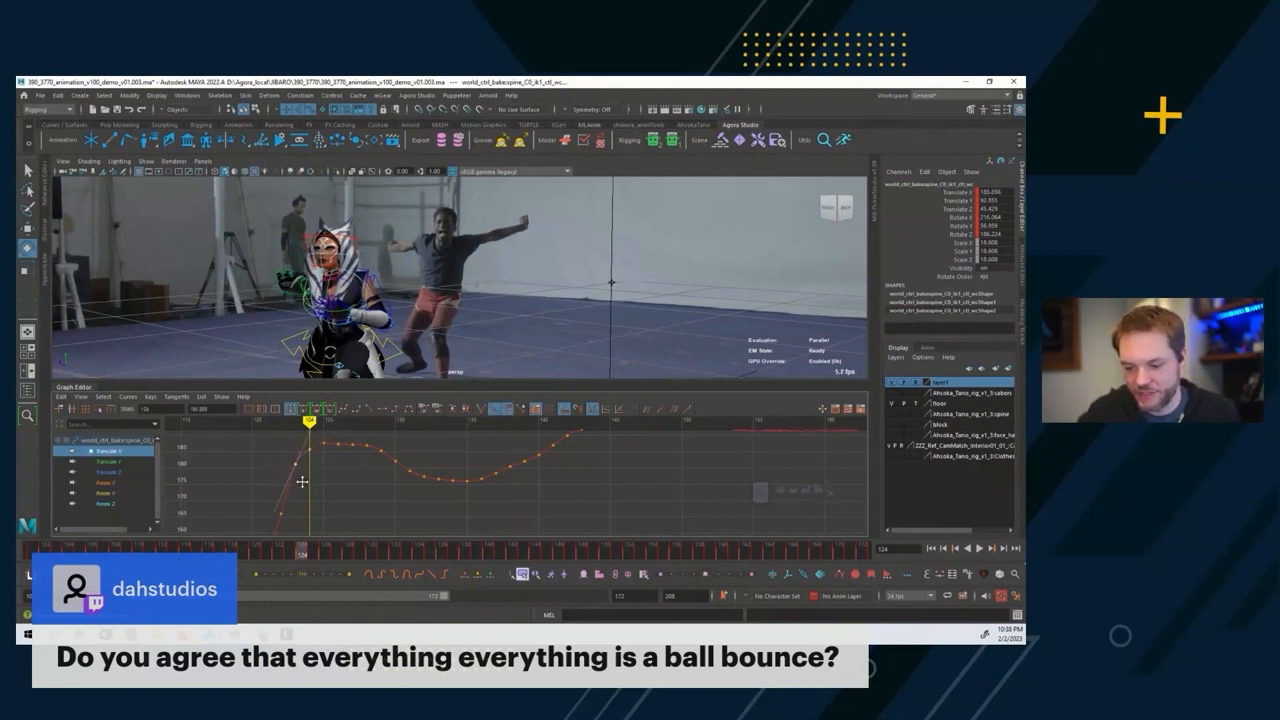
middle_drag(303, 483, 303, 488)
drag(310, 473, 310, 475)
middle_drag(311, 477, 311, 481)
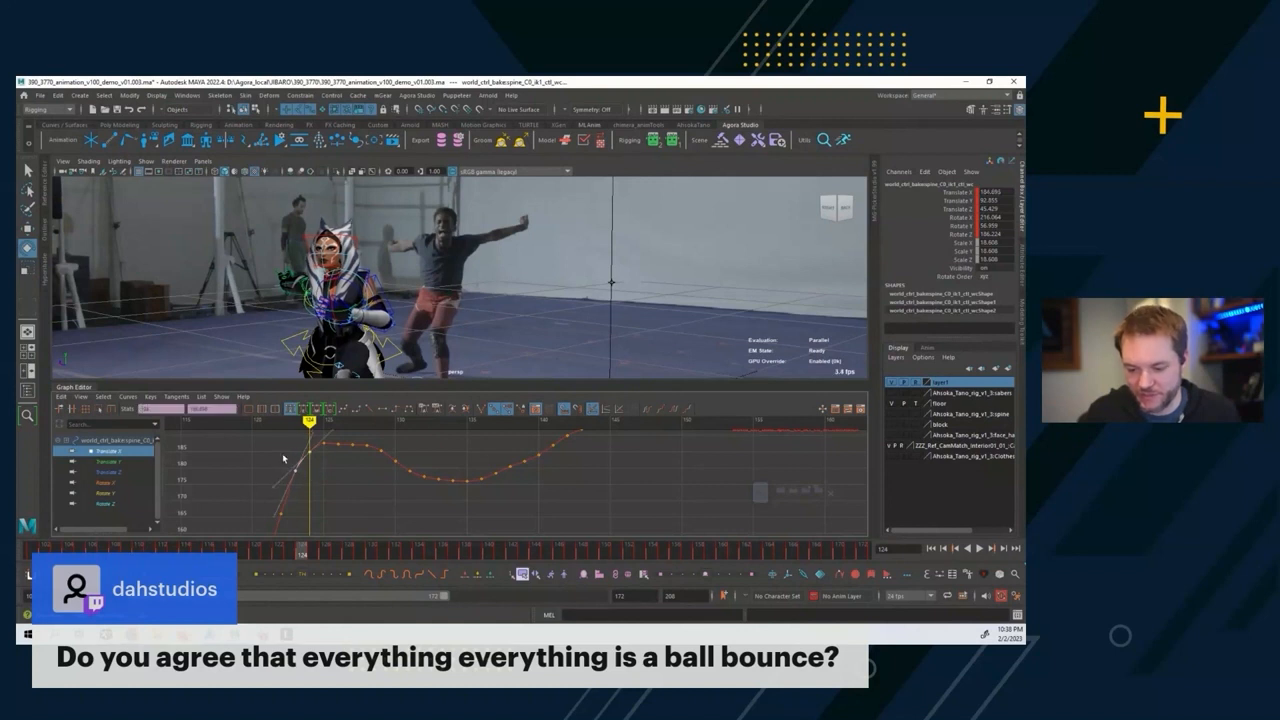
Lower the neighbouring Translate X keys at frames 123 and 125, adjusting frame 124 to round the curve into its peak.
drag(286, 457, 304, 483)
middle_drag(306, 491, 306, 495)
drag(320, 441, 329, 456)
middle_drag(328, 454, 328, 458)
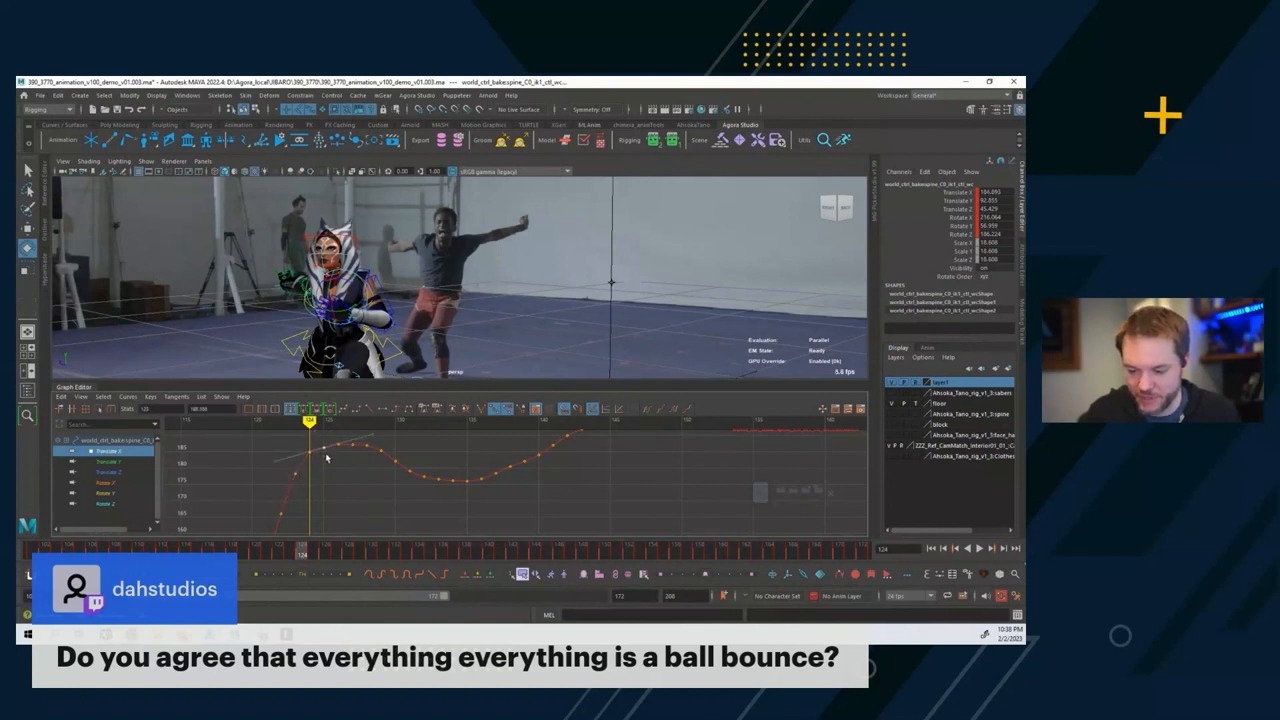
drag(315, 439, 301, 456)
middle_drag(304, 459, 304, 464)
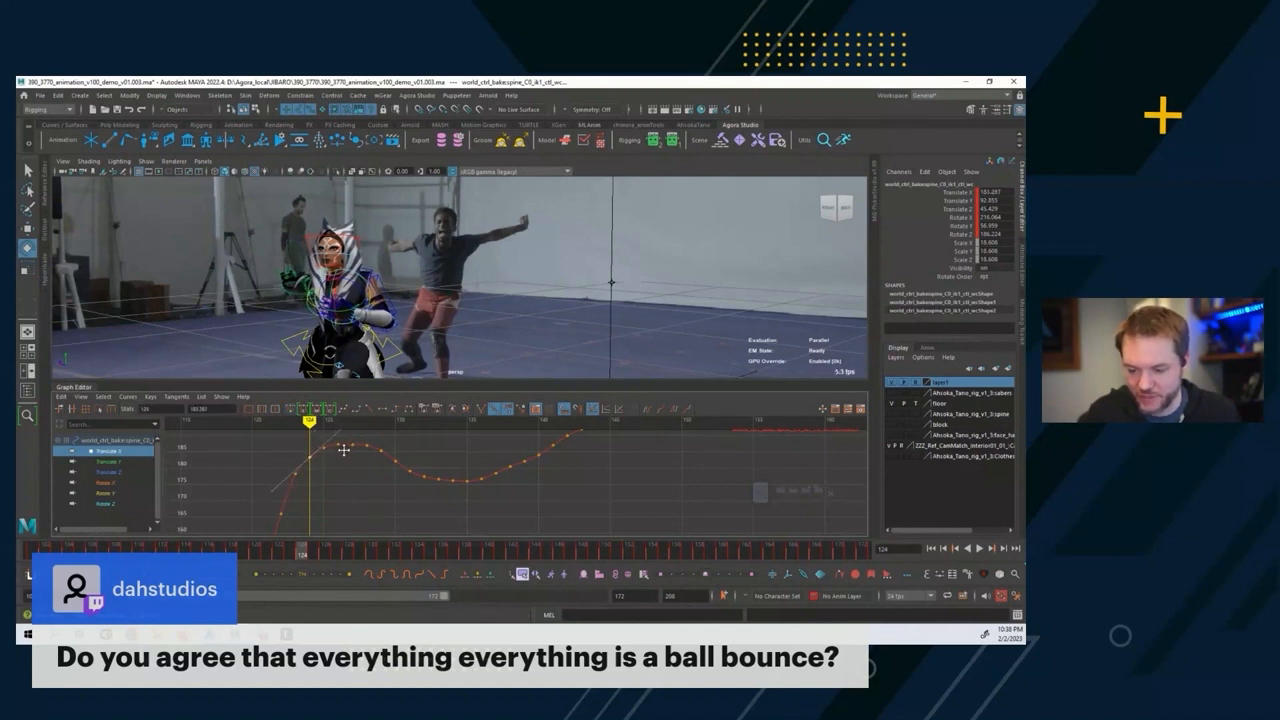
key(ctrl+z)
click(350, 449)
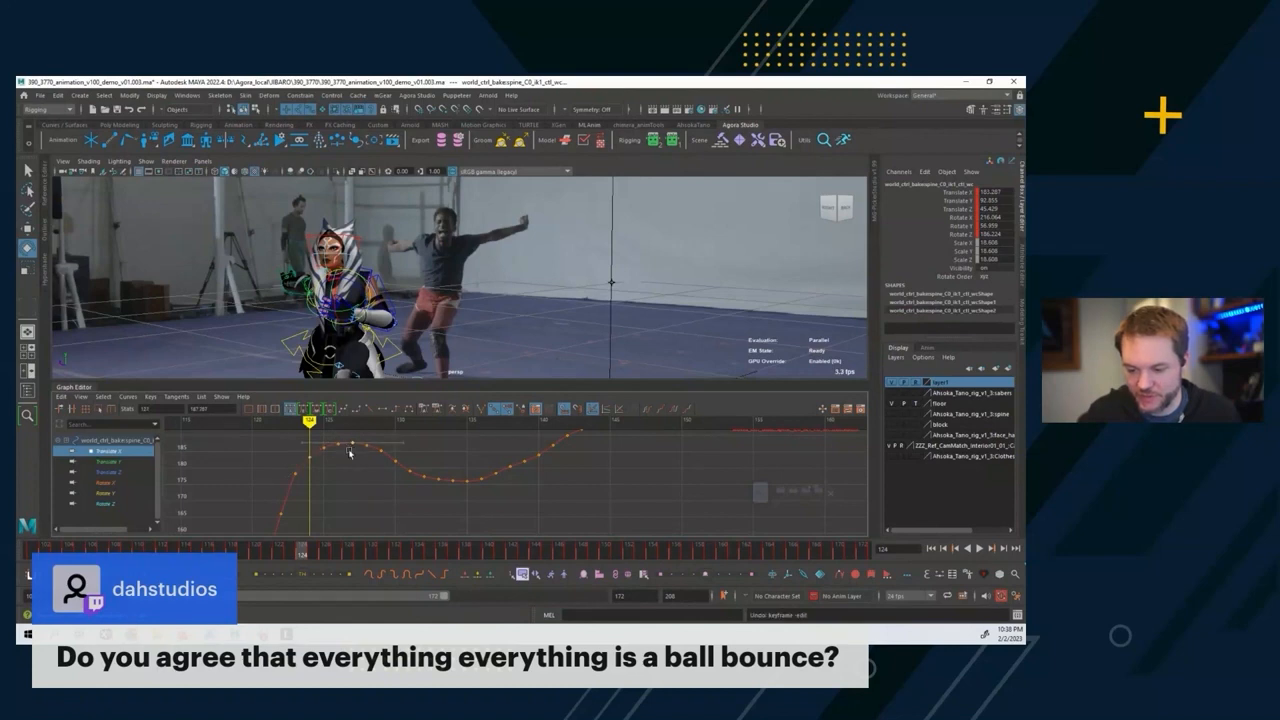
Play back the adjusted sideways motion and scrub to frame 127 to check it.
key(alt+v)
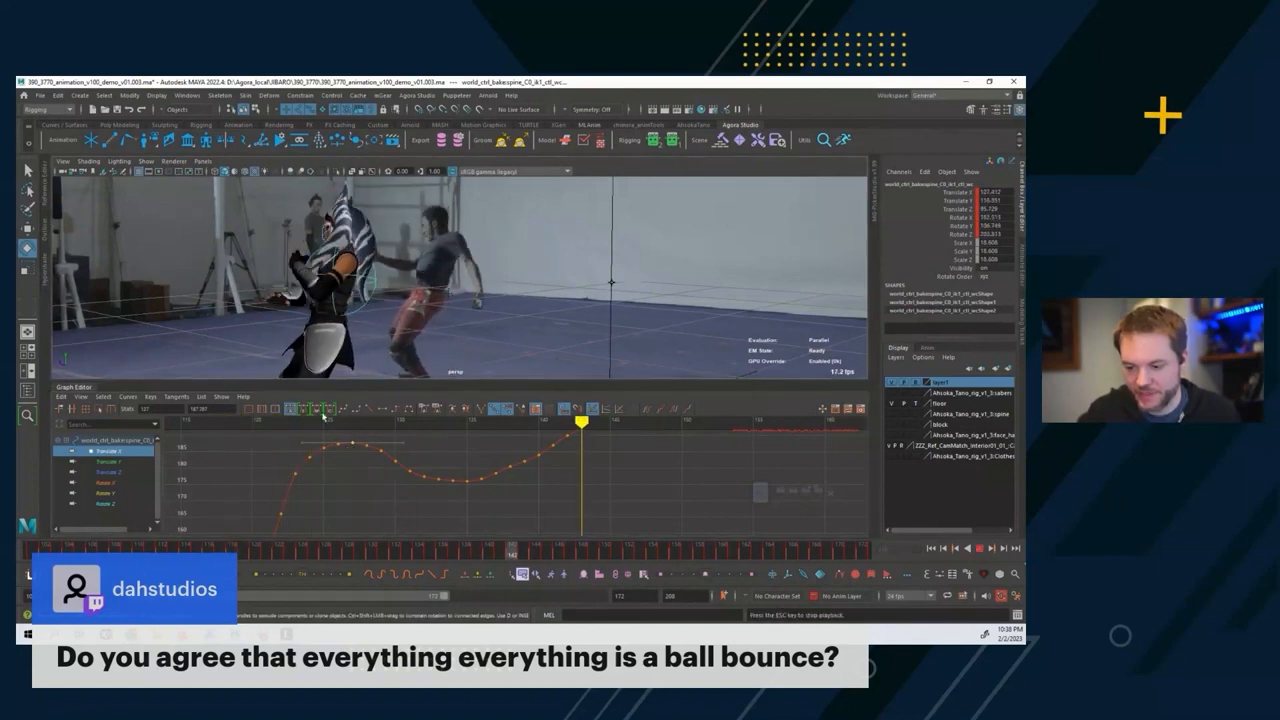
click(323, 422)
mouse_move(336, 424)
mouse_down()
mouse_move(380, 422)
mouse_move(309, 422)
mouse_move(352, 422)
mouse_up()
Display the spine control's Translate X, Y and Z curves together and frame the section around frame 126.
shift+click(112, 472)
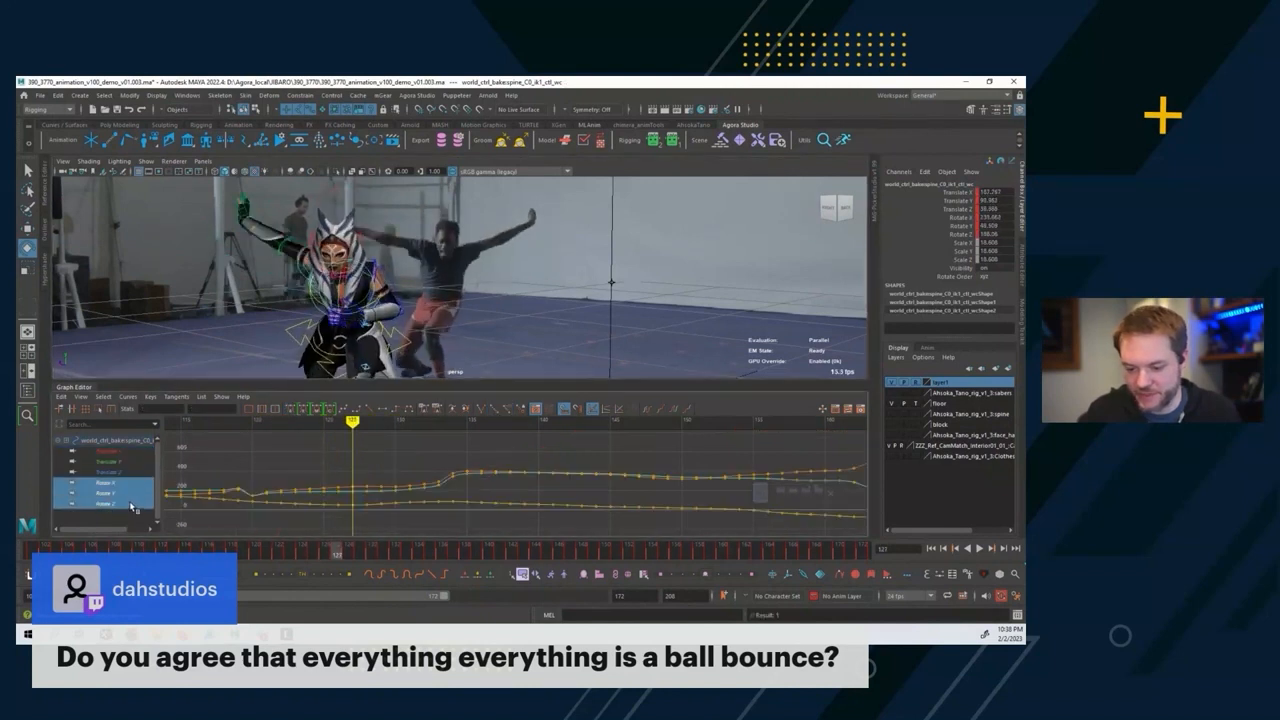
drag(140, 454, 150, 473)
key(f)
mouse_move(373, 443)
mouse_down()
mouse_move(451, 500)
mouse_move(528, 516)
mouse_up()
key(f)
key(comma)
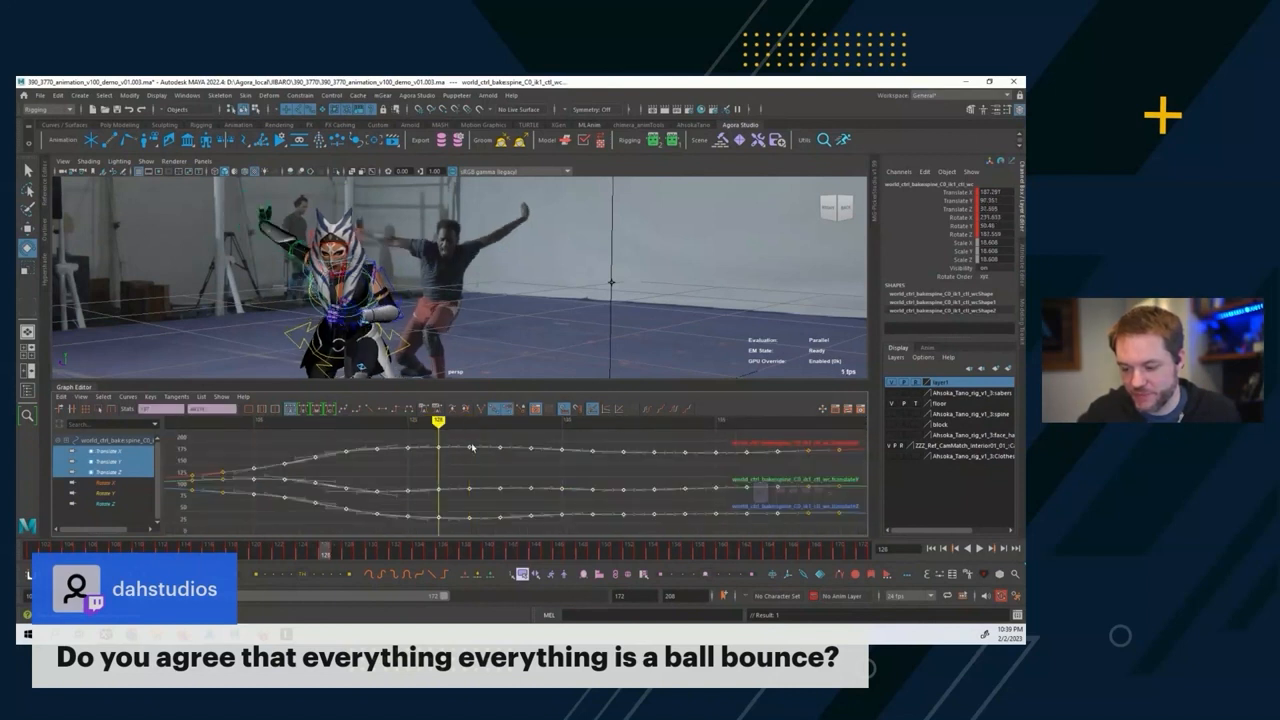
Examine how the spine control's three translate curves rise, settle and flow into each other around frame 126.
alt+right_drag(478, 454, 454, 460)
alt+middle_drag(484, 480, 456, 460)
alt+right_drag(456, 460, 440, 460)
alt+middle_drag(461, 458, 403, 463)
click(475, 459)
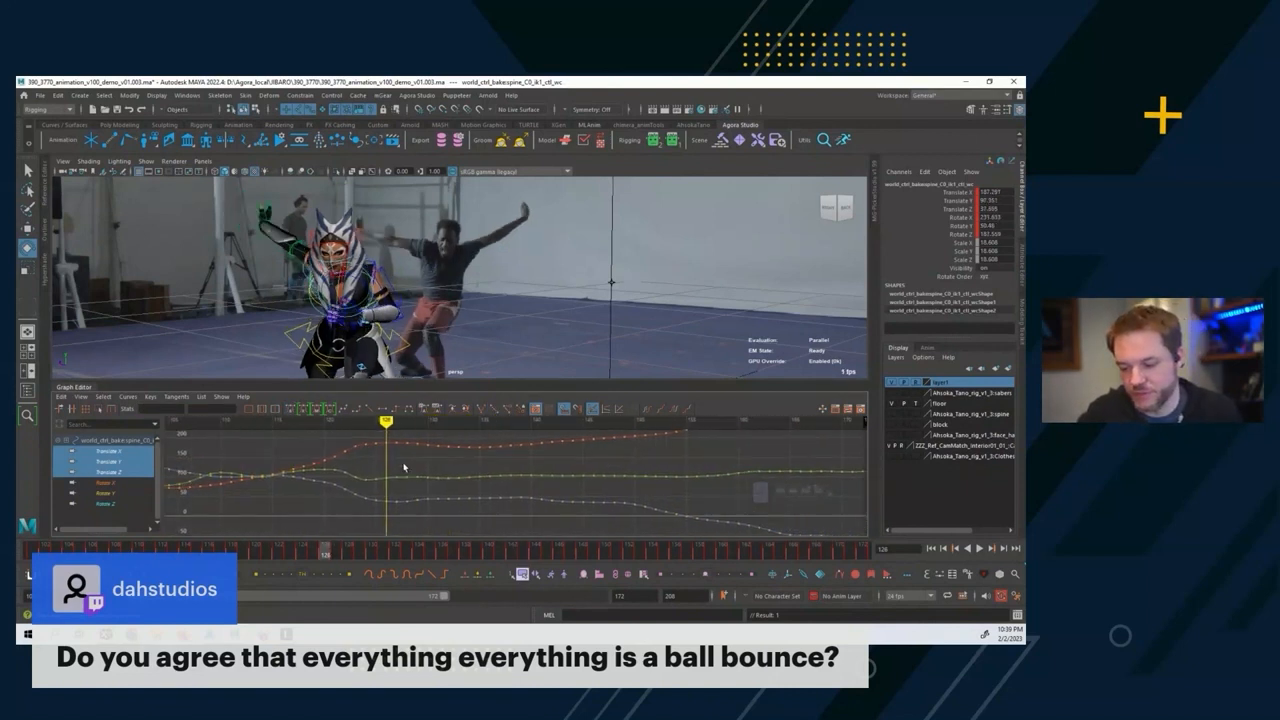
alt+shift+right_drag(403, 463, 400, 454)
alt+middle_drag(400, 454, 360, 505)
mouse_move(360, 505)
alt+shift+right_down()
mouse_move(356, 441)
mouse_move(366, 486)
alt+shift+right_up()
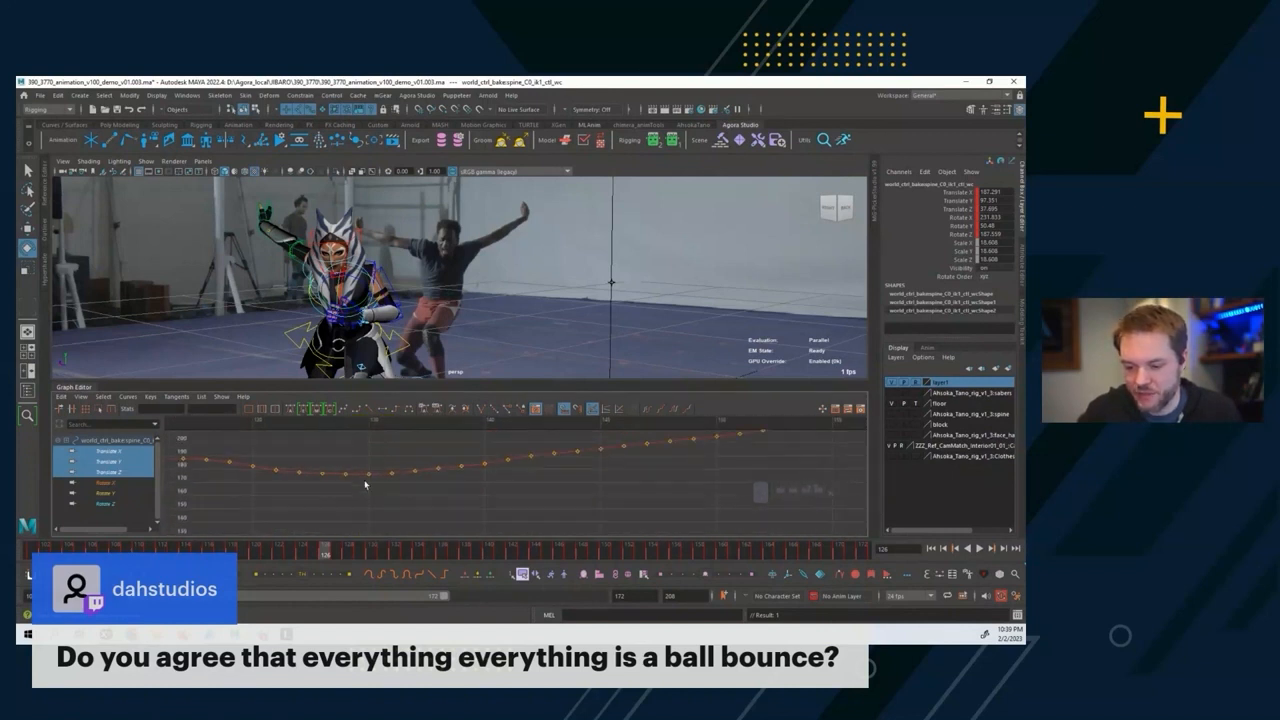
alt+middle_drag(366, 486, 508, 457)
alt+right_drag(508, 457, 483, 462)
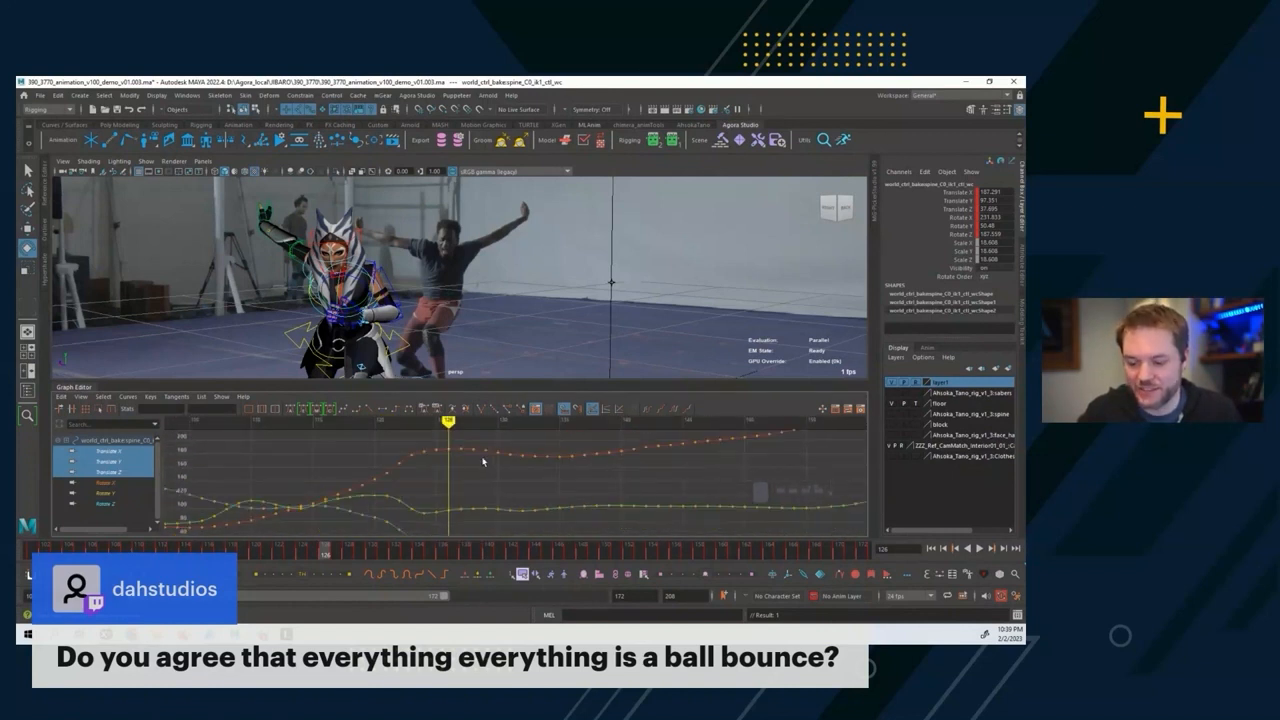
click(412, 455)
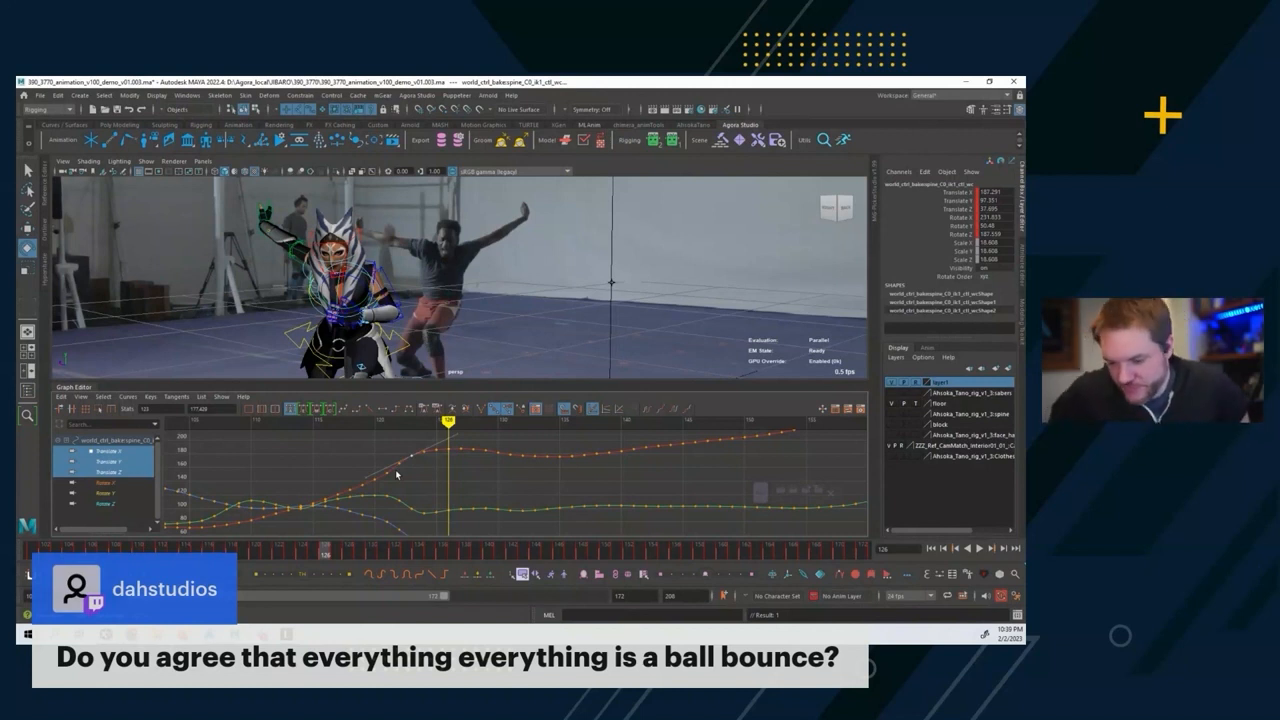
click(462, 470)
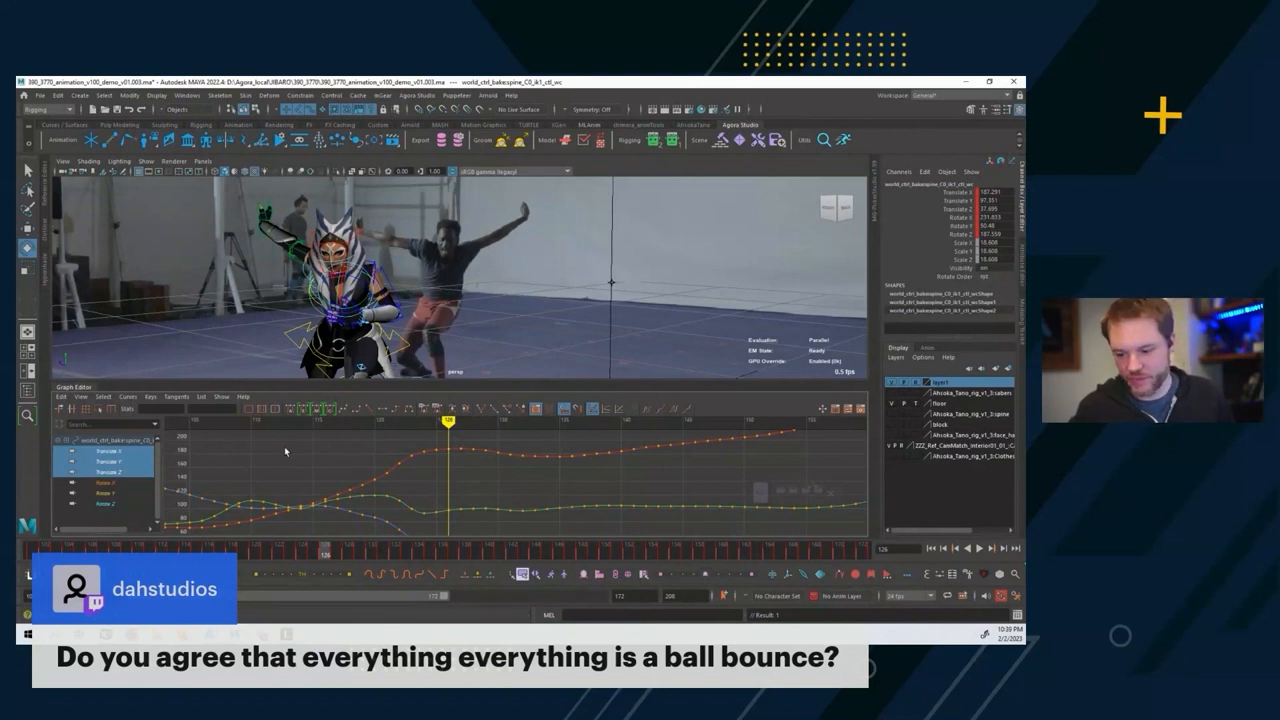
Review the whole animation from frame 101 in a side view, first close up and again with the full character in view.
click(238, 290)
alt+right_drag(240, 290, 351, 283)
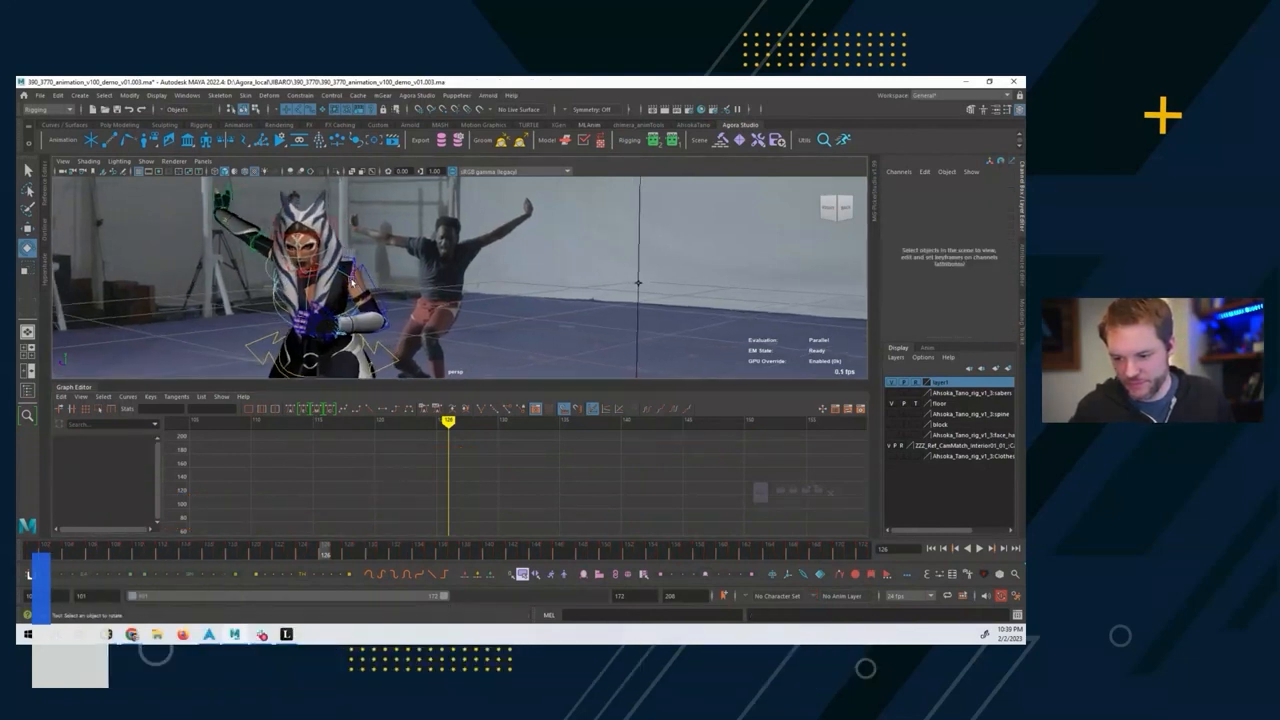
click(308, 301)
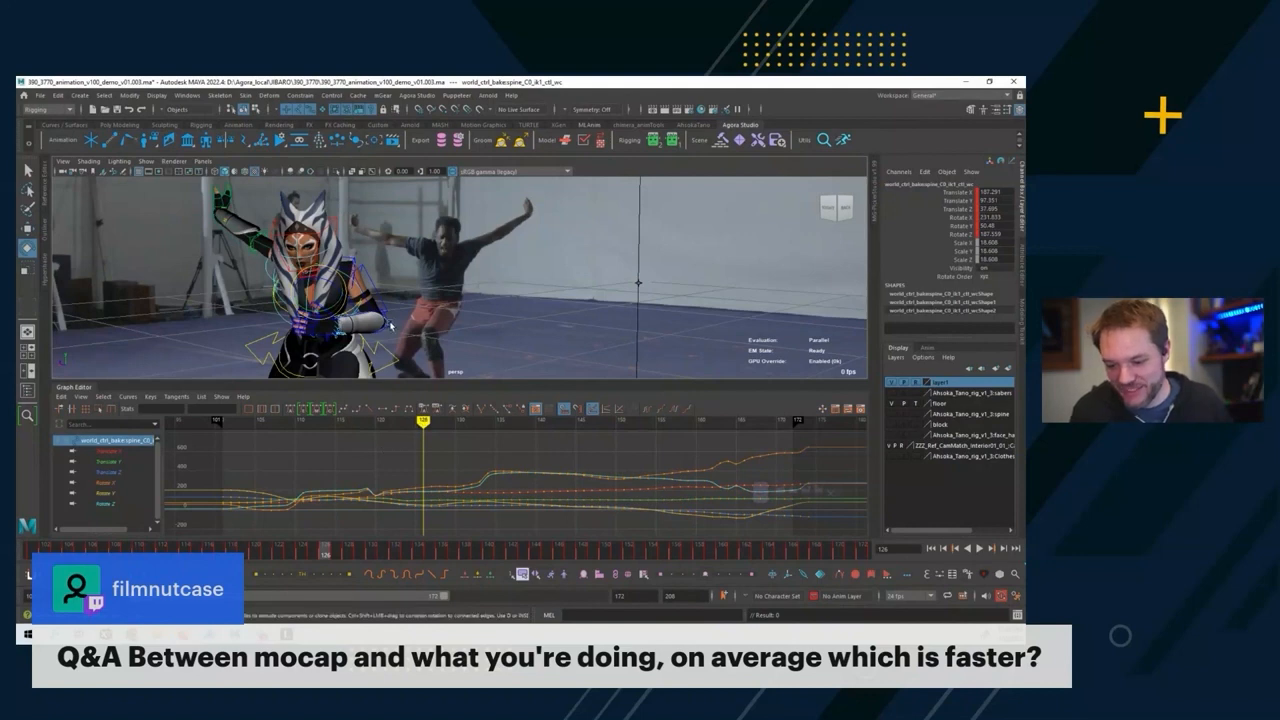
alt+drag(390, 323, 506, 331)
alt+drag(374, 323, 610, 310)
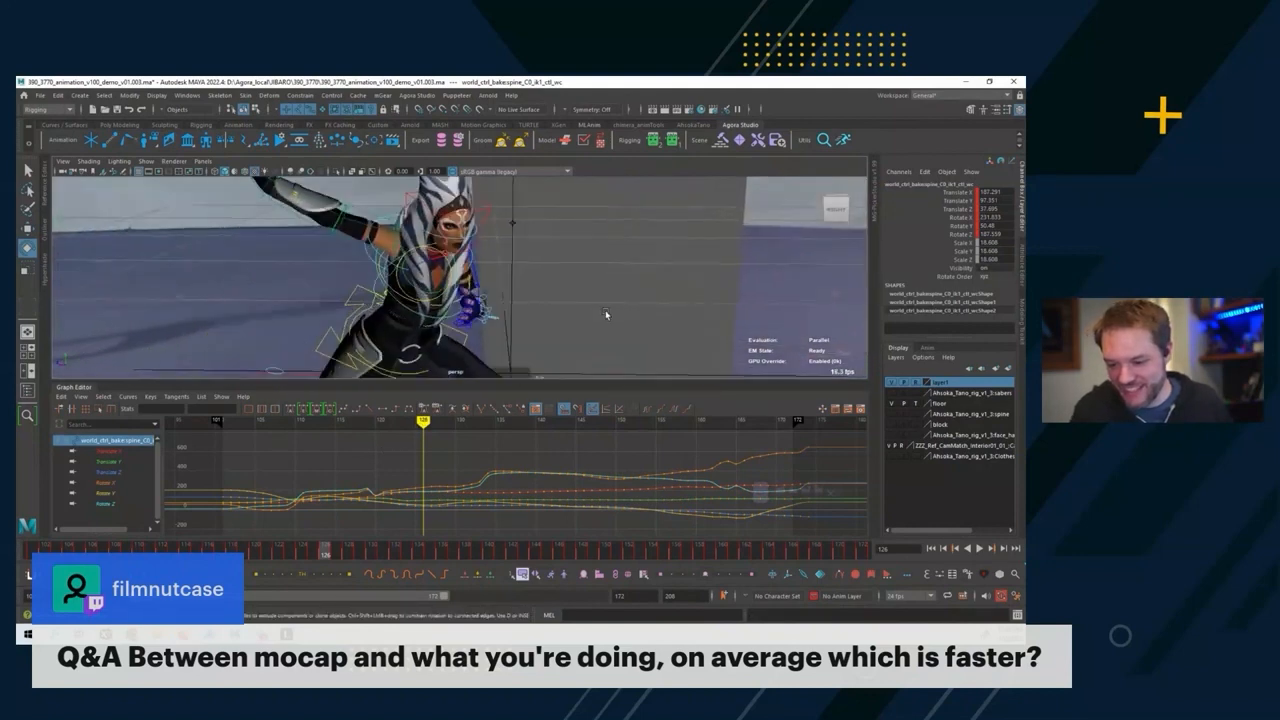
click(442, 323)
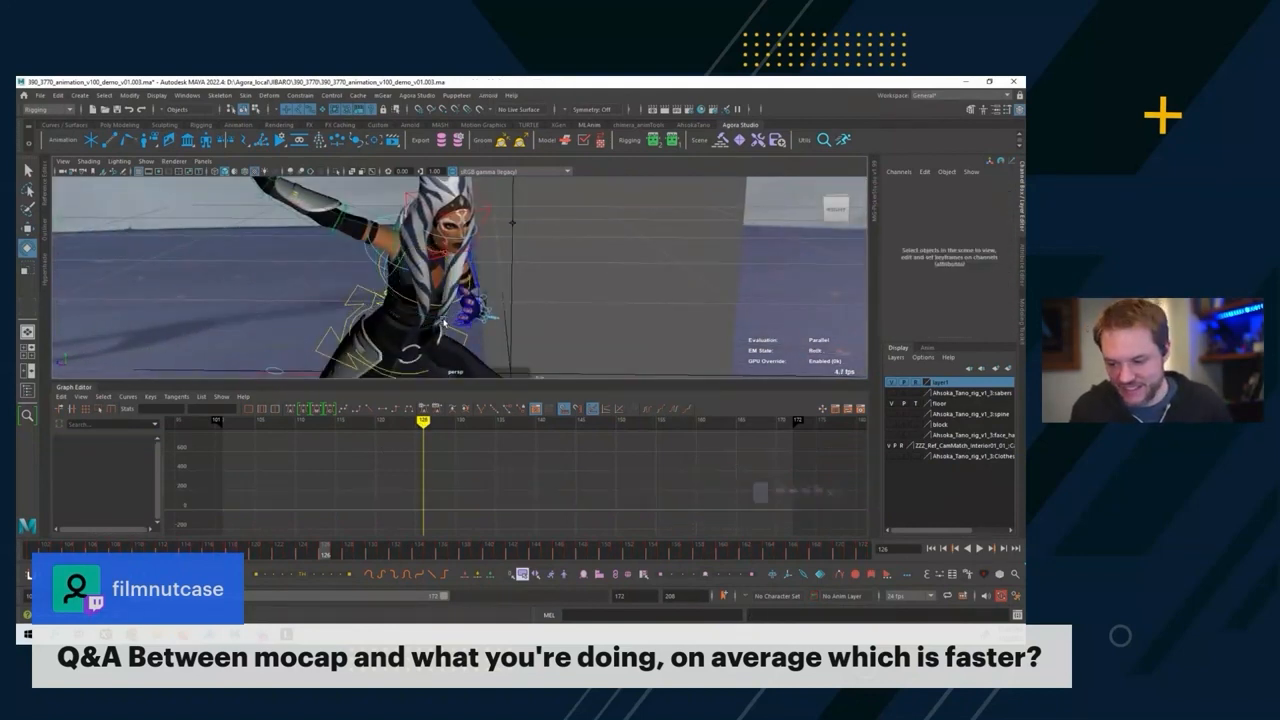
key(alt+shift+v)
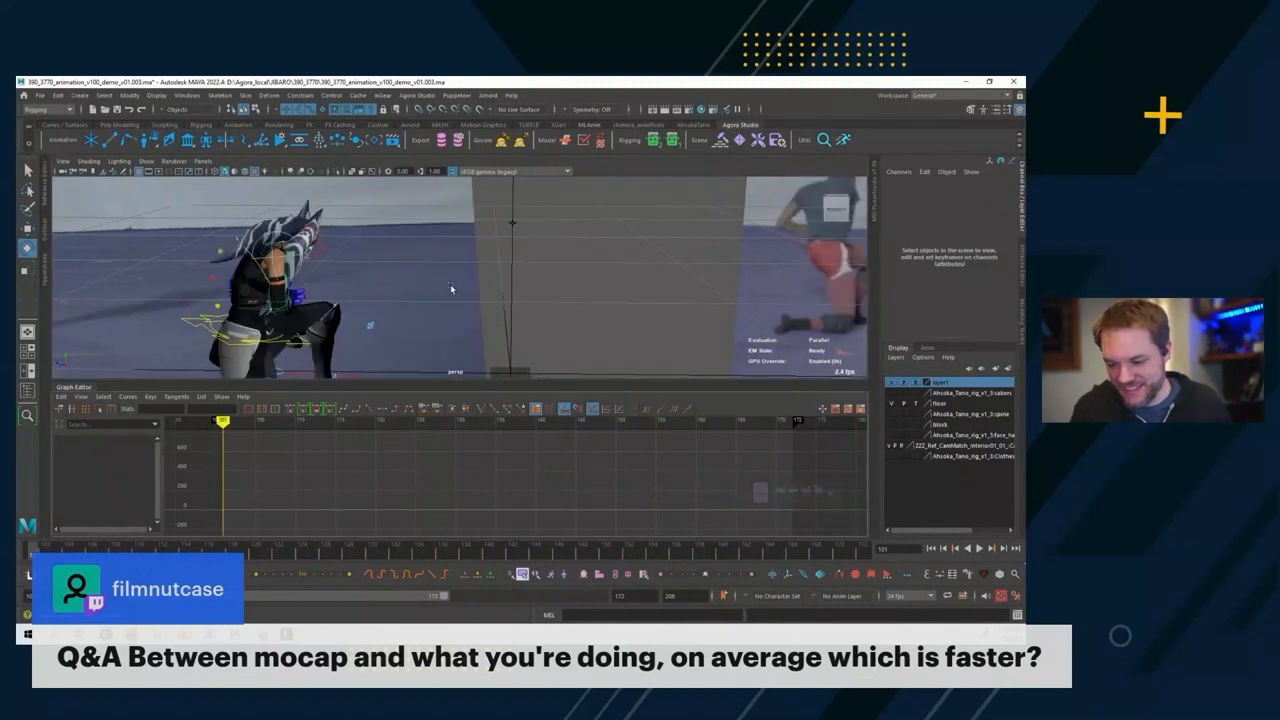
key(alt+v)
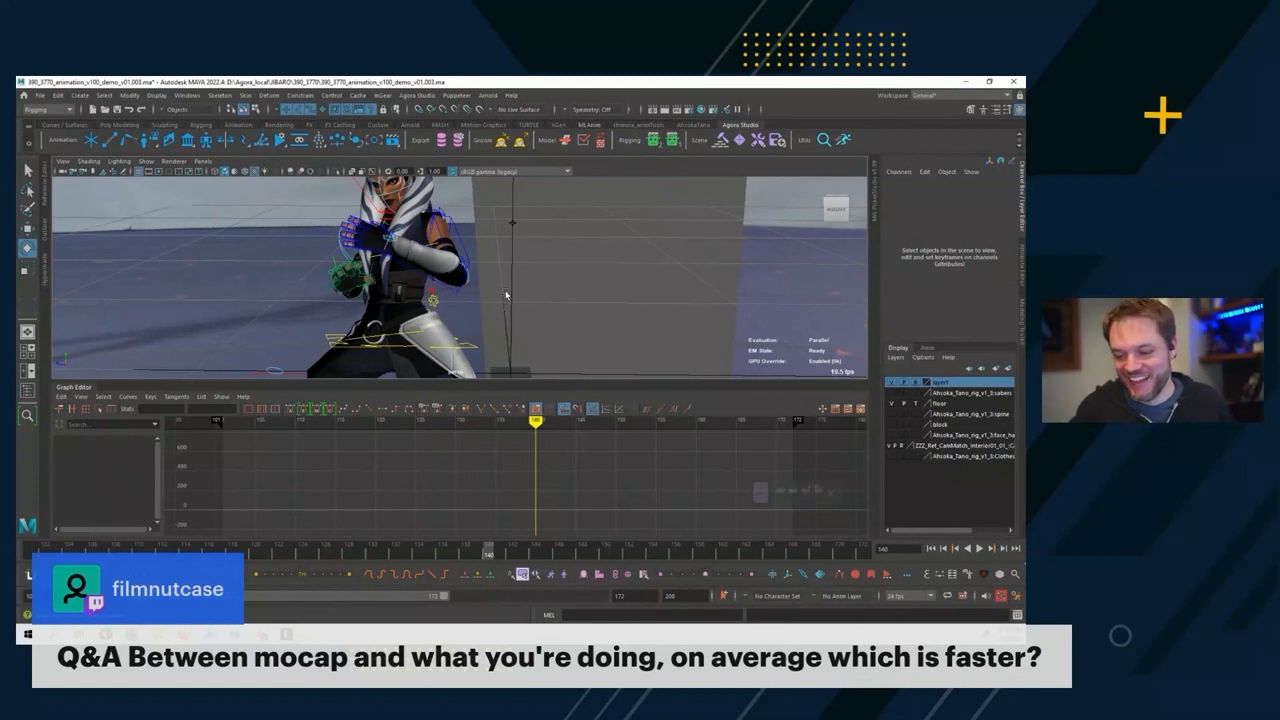
alt+right_drag(505, 291, 391, 298)
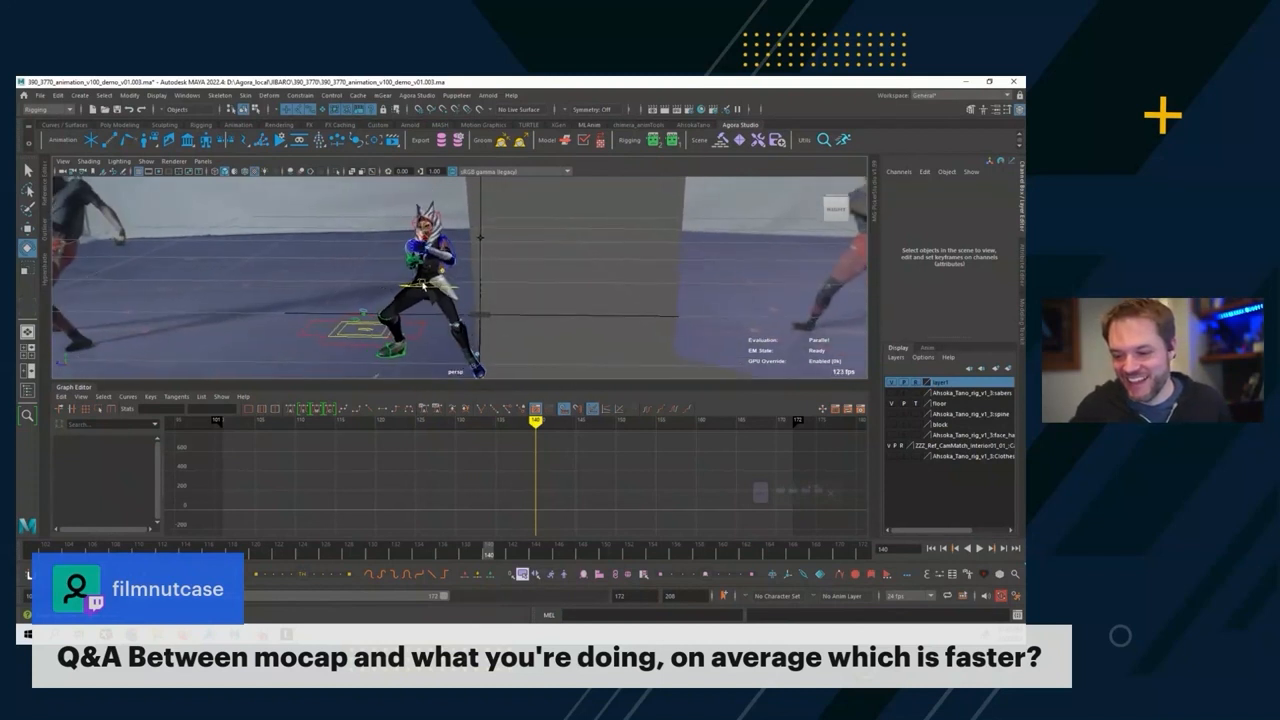
key(alt+v)
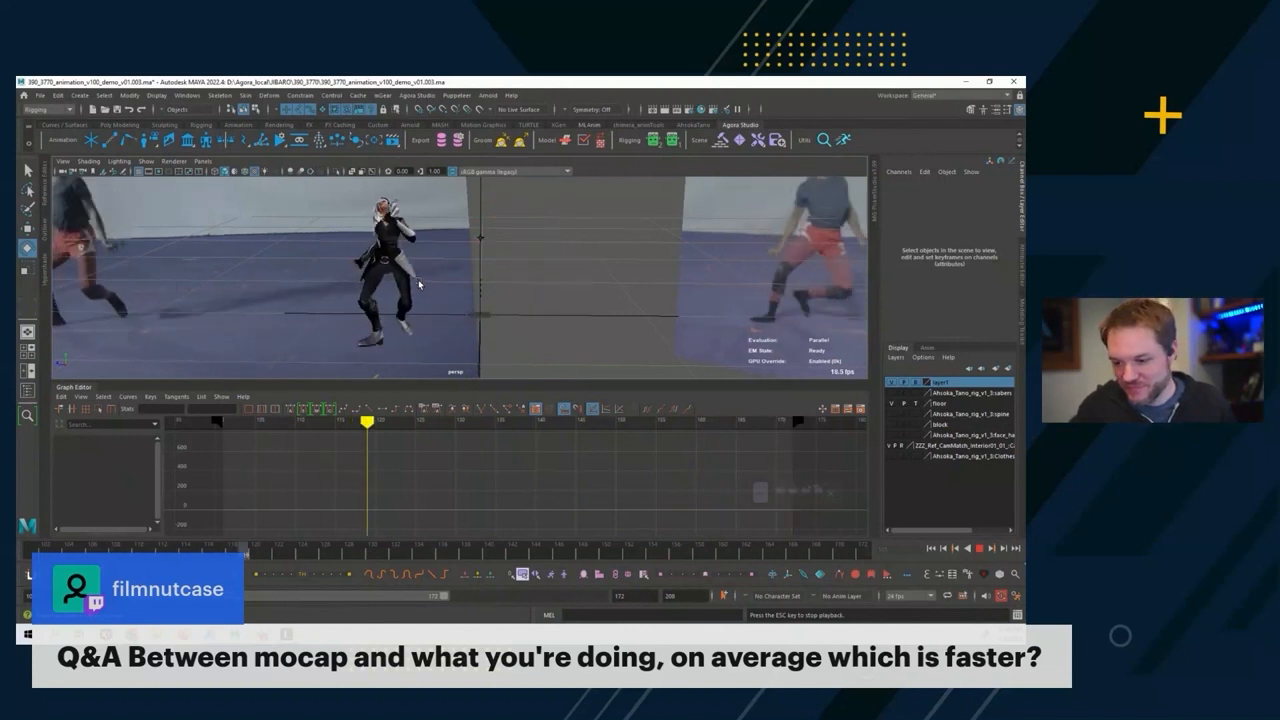
key(alt+v)
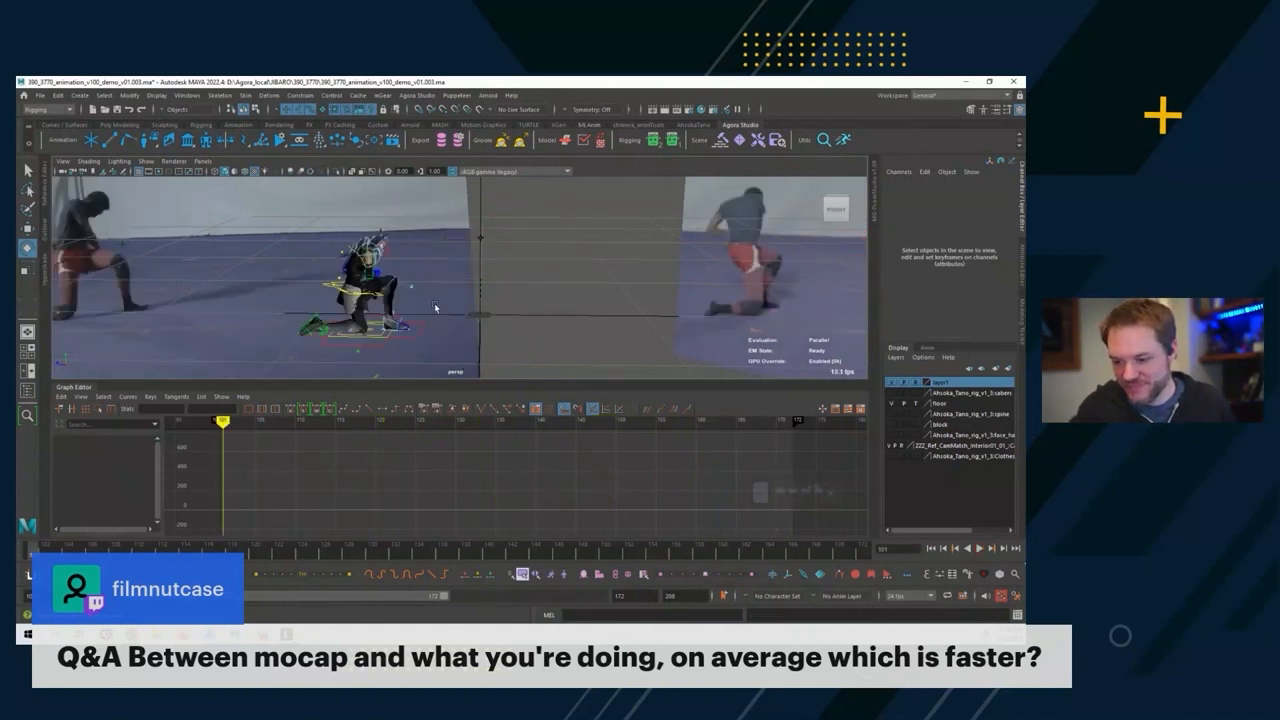
Select the character's body control and display its Translate X, Y and Z curves over the opening frames.
click(370, 298)
mouse_move(124, 452)
mouse_down()
mouse_move(122, 466)
mouse_move(123, 452)
mouse_up()
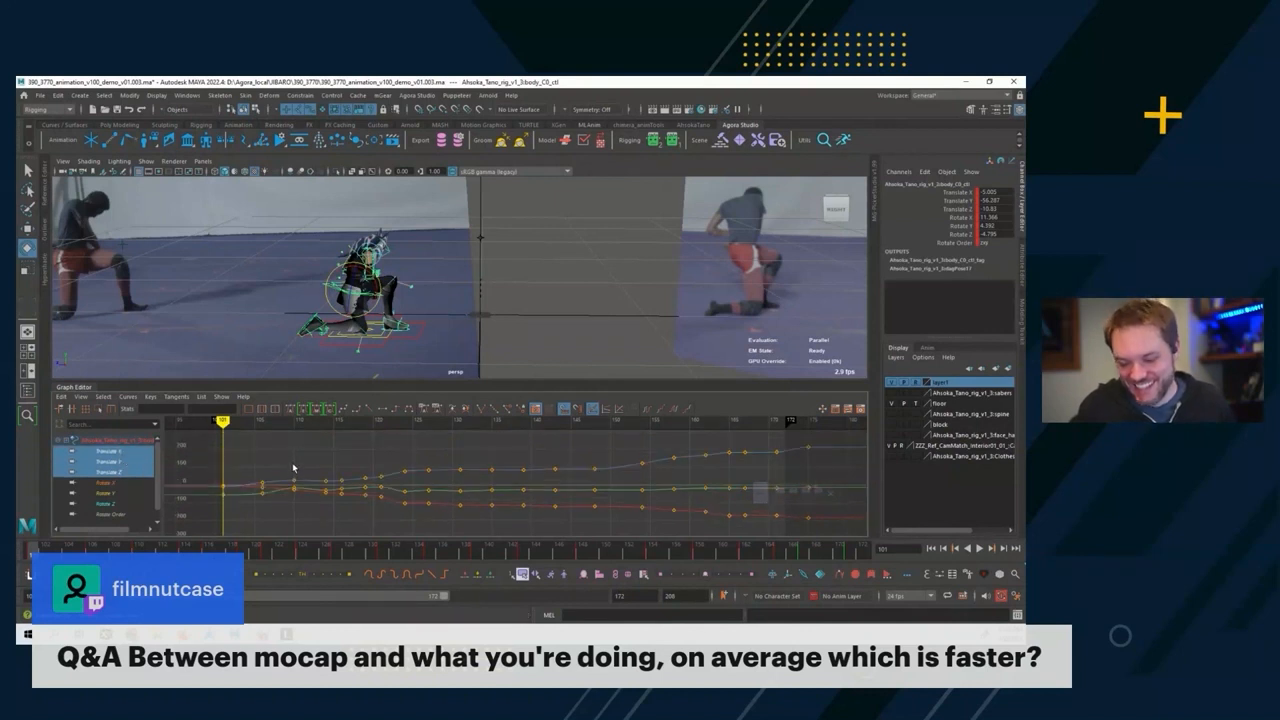
mouse_move(294, 464)
alt+shift+right_down()
mouse_move(286, 440)
mouse_move(300, 459)
alt+shift+right_up()
alt+middle_drag(326, 457, 391, 438)
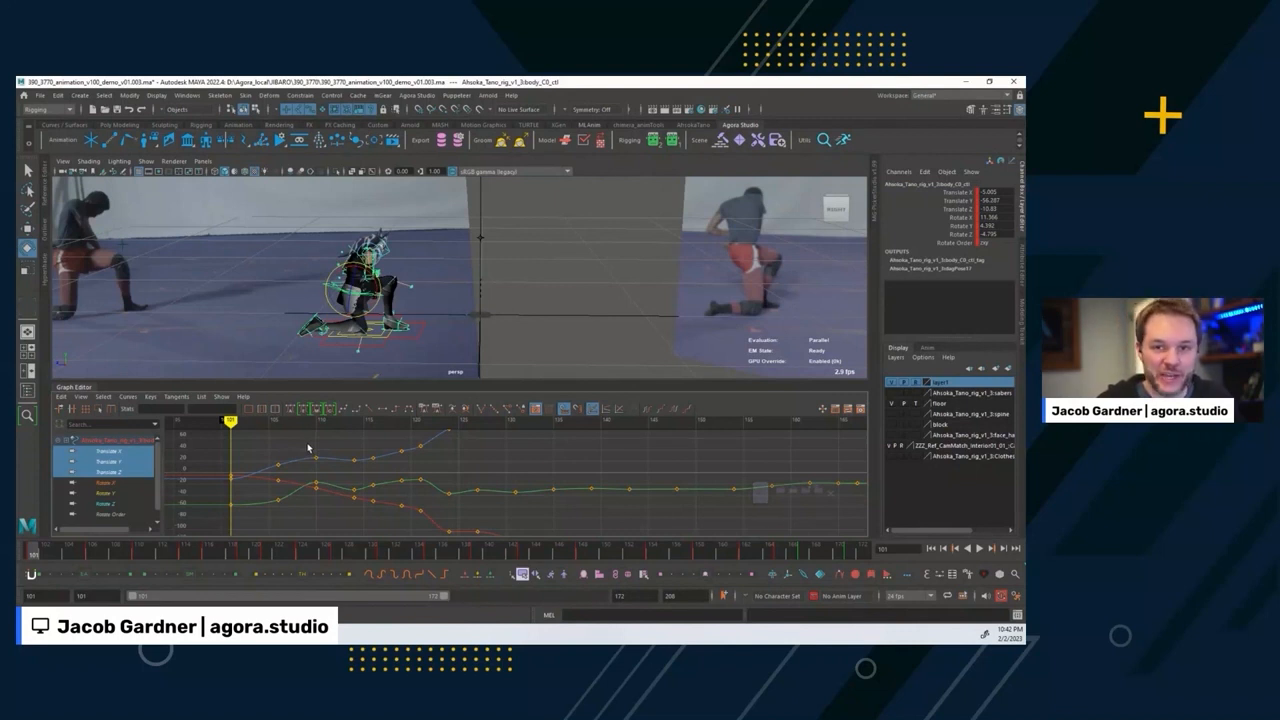
alt+right_drag(317, 460, 331, 463)
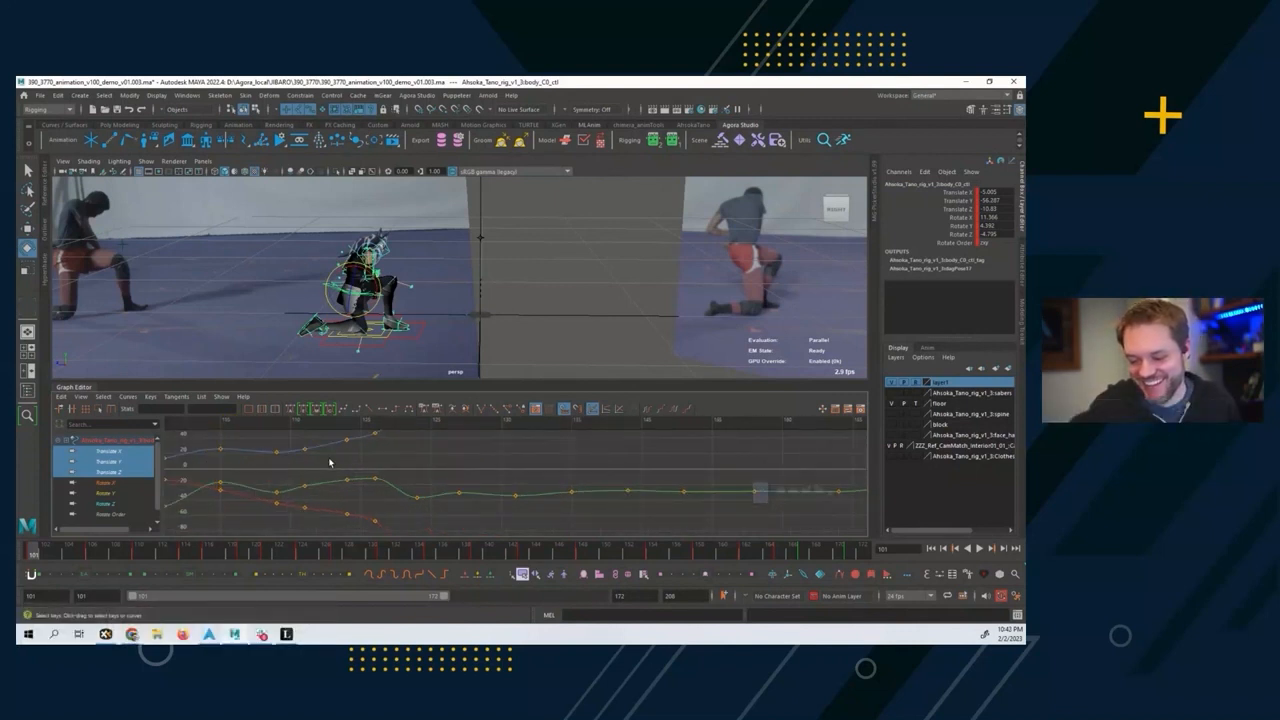
alt+middle_drag(331, 463, 440, 461)
Play back the opening rise, scrub to frame 106, and step between frames 106 and 109 to check the body motion.
key(alt+v)
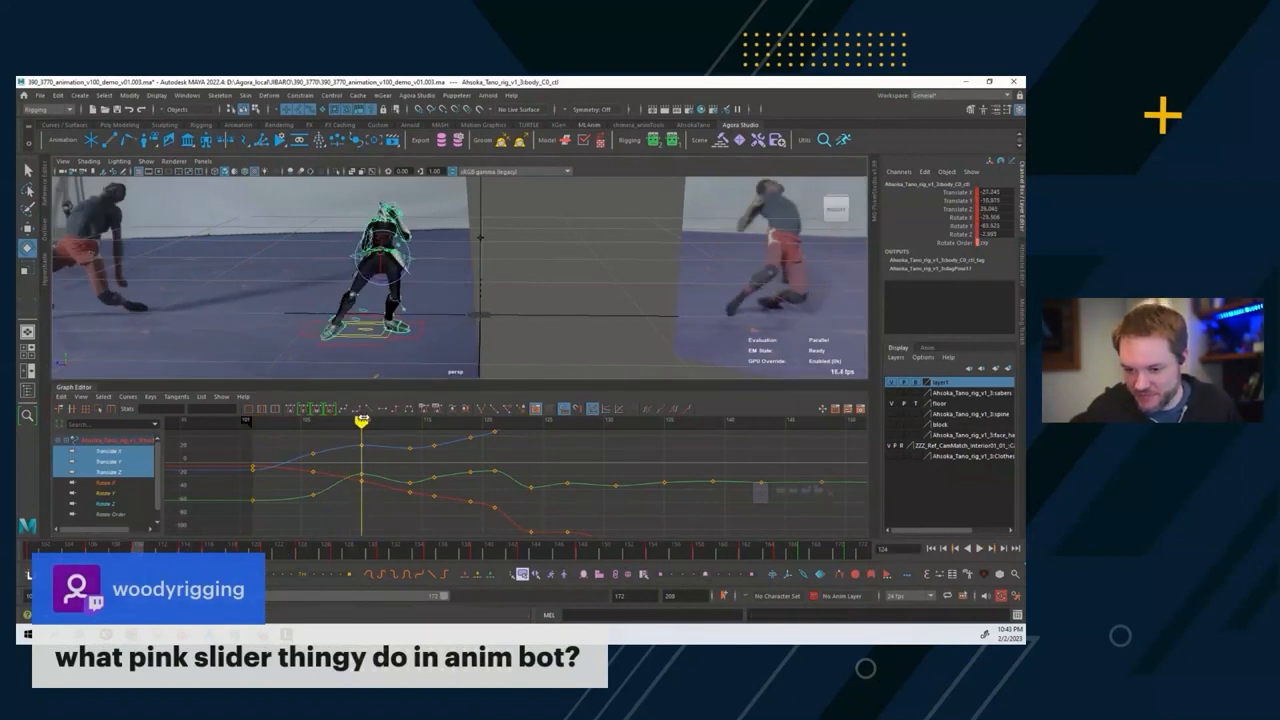
alt+middle_drag(379, 459, 460, 463)
alt+shift+right_drag(460, 463, 466, 469)
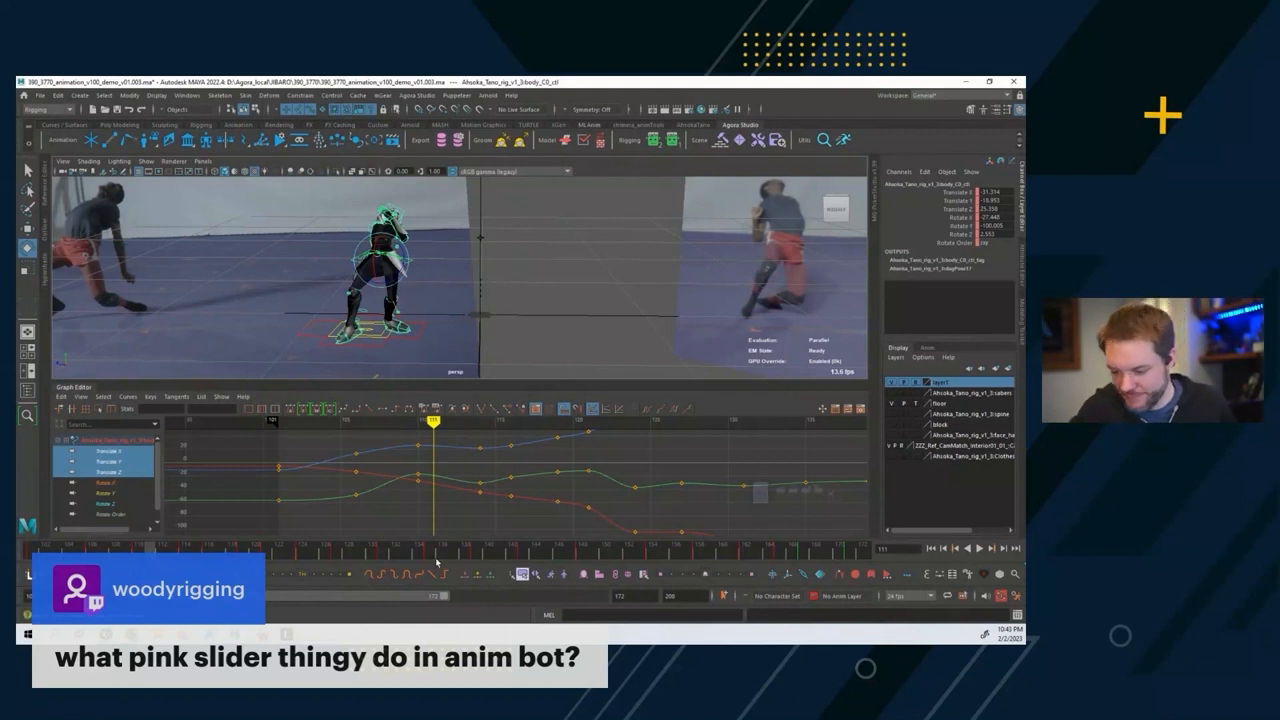
drag(436, 555, 278, 554)
click(355, 424)
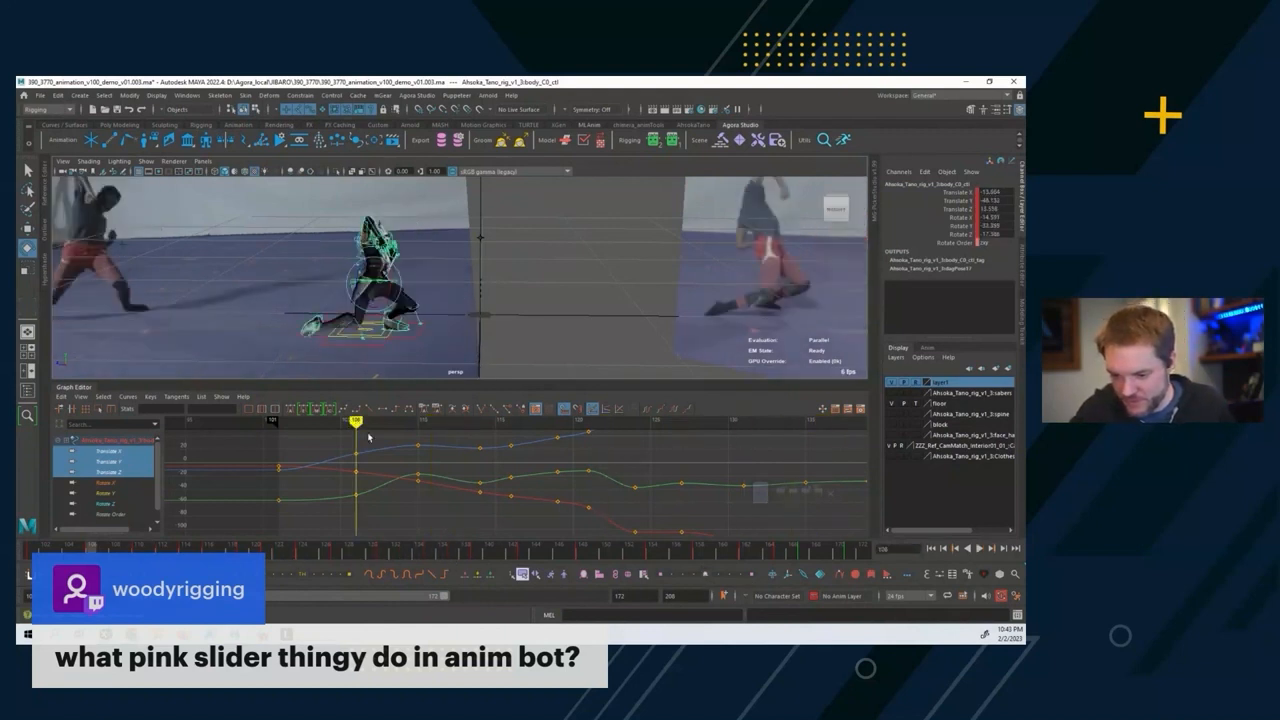
key(alt+period)
key(alt+period)
key(alt+period)
key(alt+comma)
key(alt+comma)
key(alt+comma)
Step back and forth through frames 102 to 106 to examine how the body's Translate Y curve starts rising.
alt+middle_drag(378, 486, 511, 467)
scroll(510, 483, up, 5)
key(alt+comma)
key(alt+comma)
key(alt+comma)
key(alt+comma)
key(alt+period)
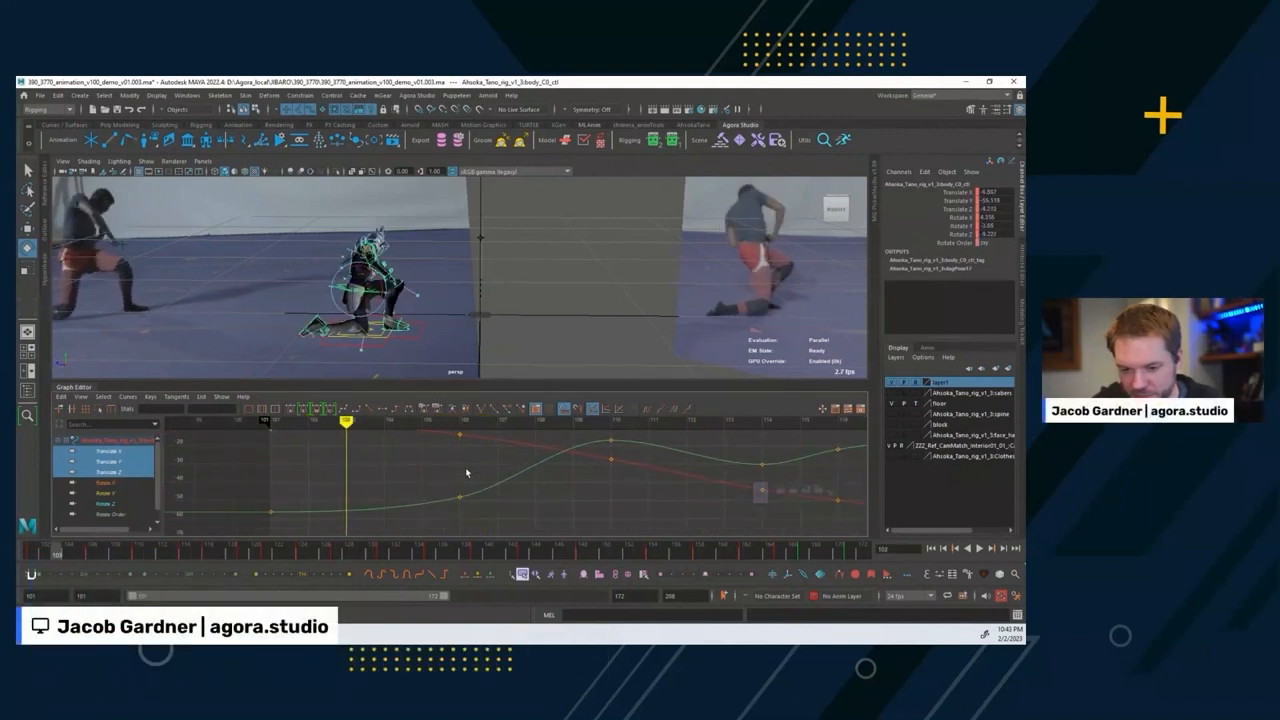
key(alt+period)
key(alt+period)
key(alt+period)
key(alt+period)
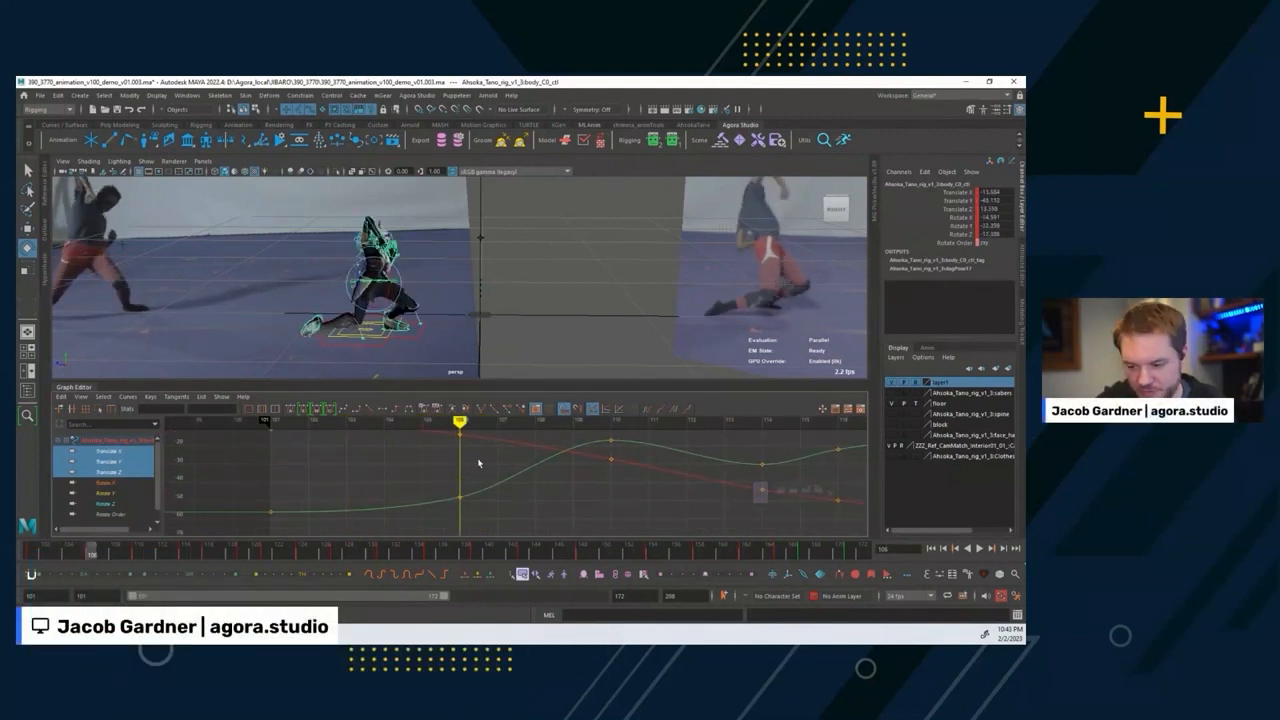
scroll(478, 463, down, 5)
key(alt+comma)
key(alt+comma)
key(alt+comma)
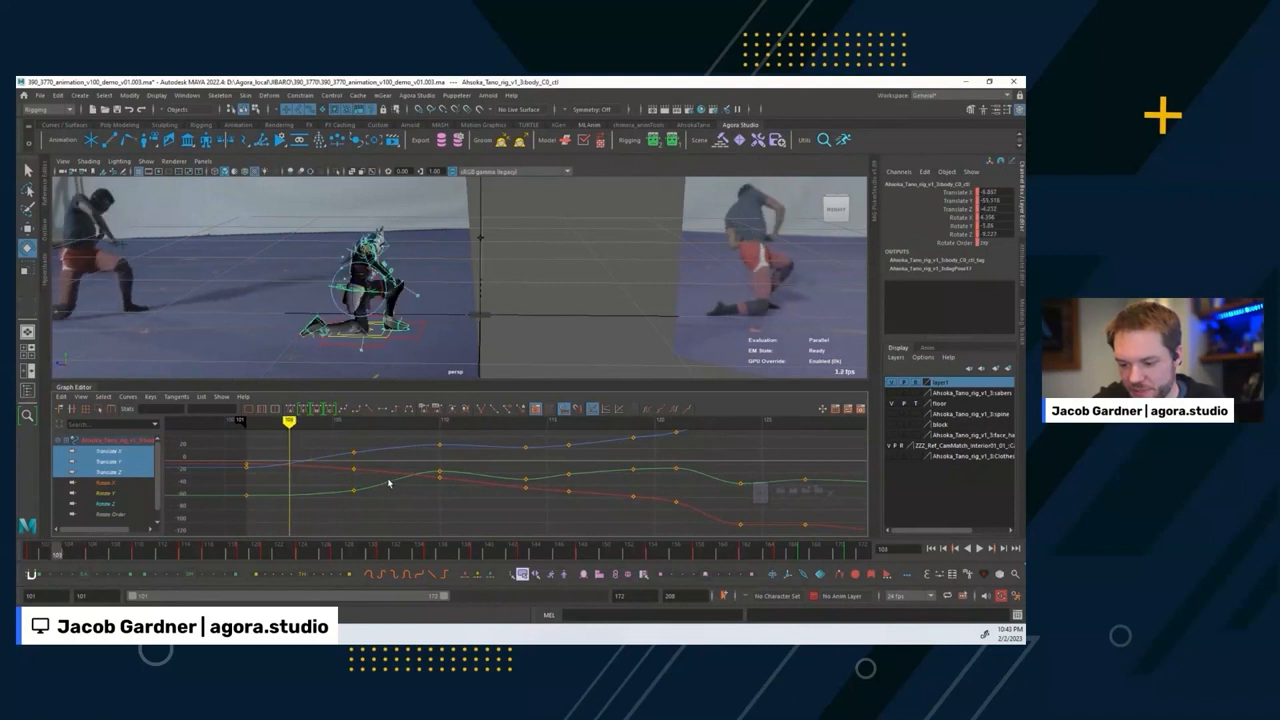
Step through frames 101 to 106 and scrub ahead to frame 119 and back to 106 to examine the body's rise.
key(alt+comma)
key(alt+comma)
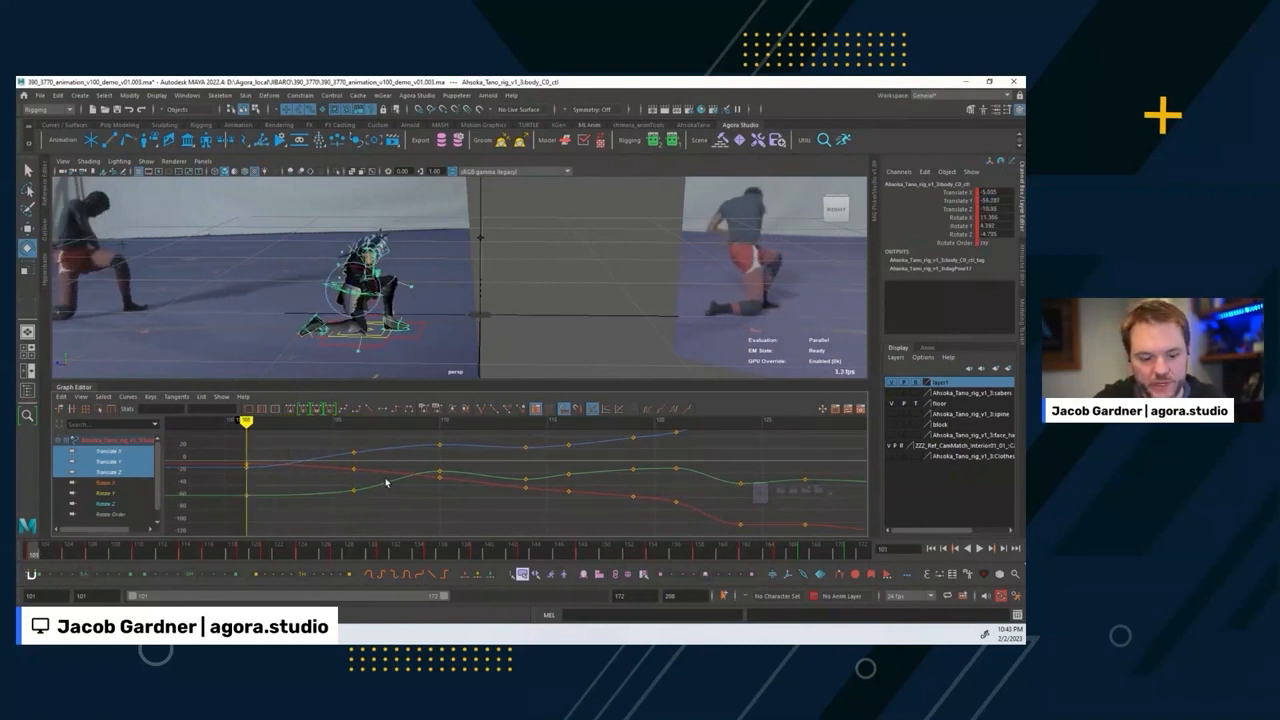
key(alt+period)
key(alt+period)
key(alt+period)
key(alt+period)
key(alt+period)
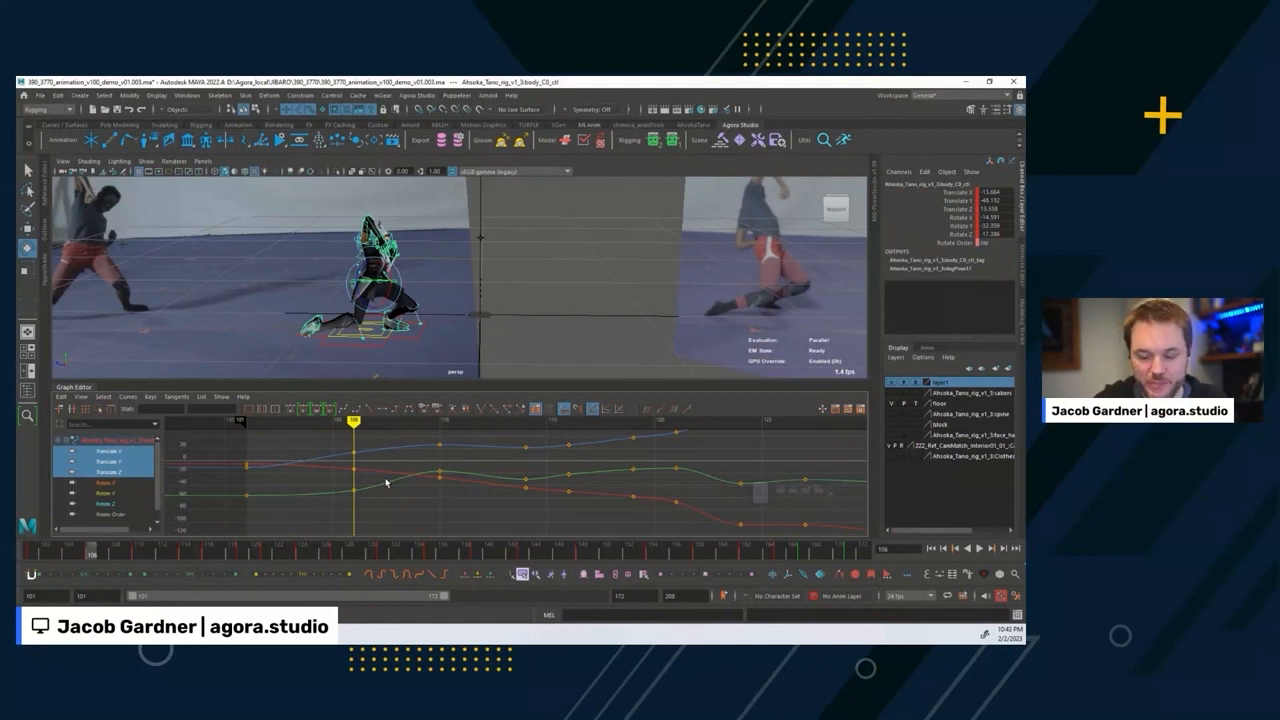
drag(433, 421, 633, 421)
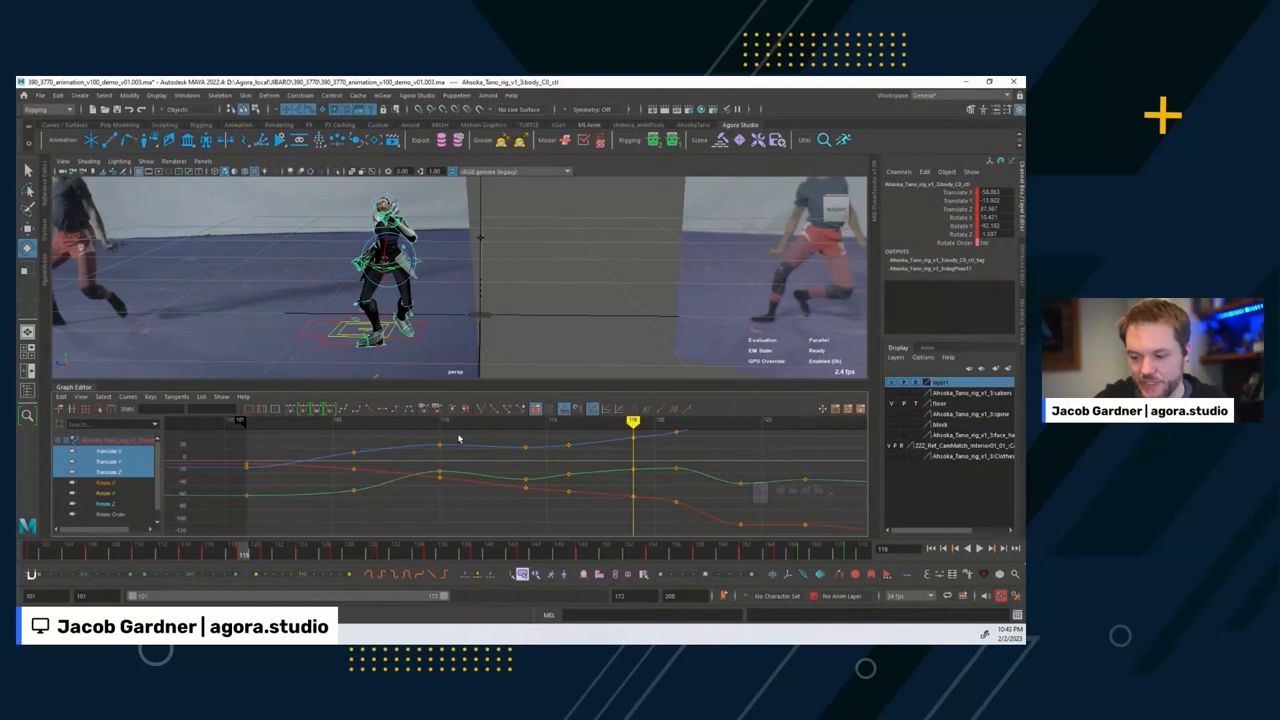
click(350, 421)
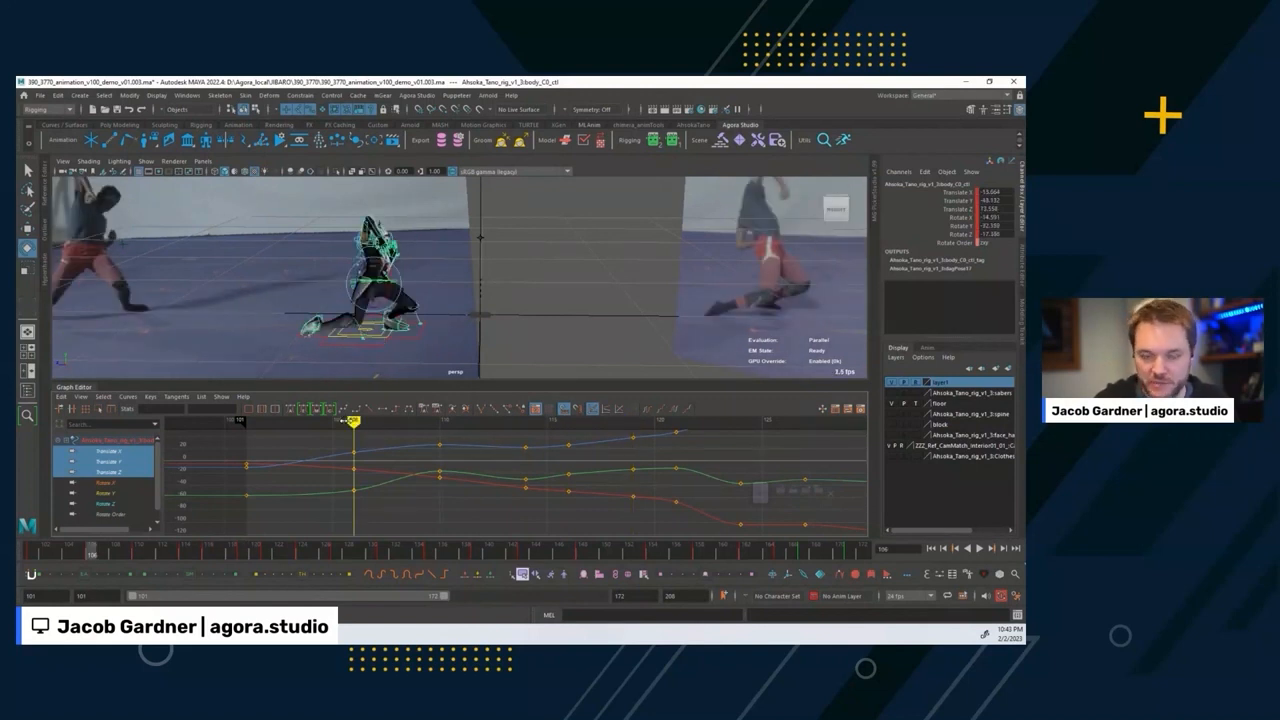
Step back from frame 106 to the start and forward again, and compare with the pose at frame 110.
key(alt+comma)
key(alt+comma)
key(alt+comma)
key(alt+comma)
key(alt+comma)
key(alt+period)
key(alt+period)
key(alt+period)
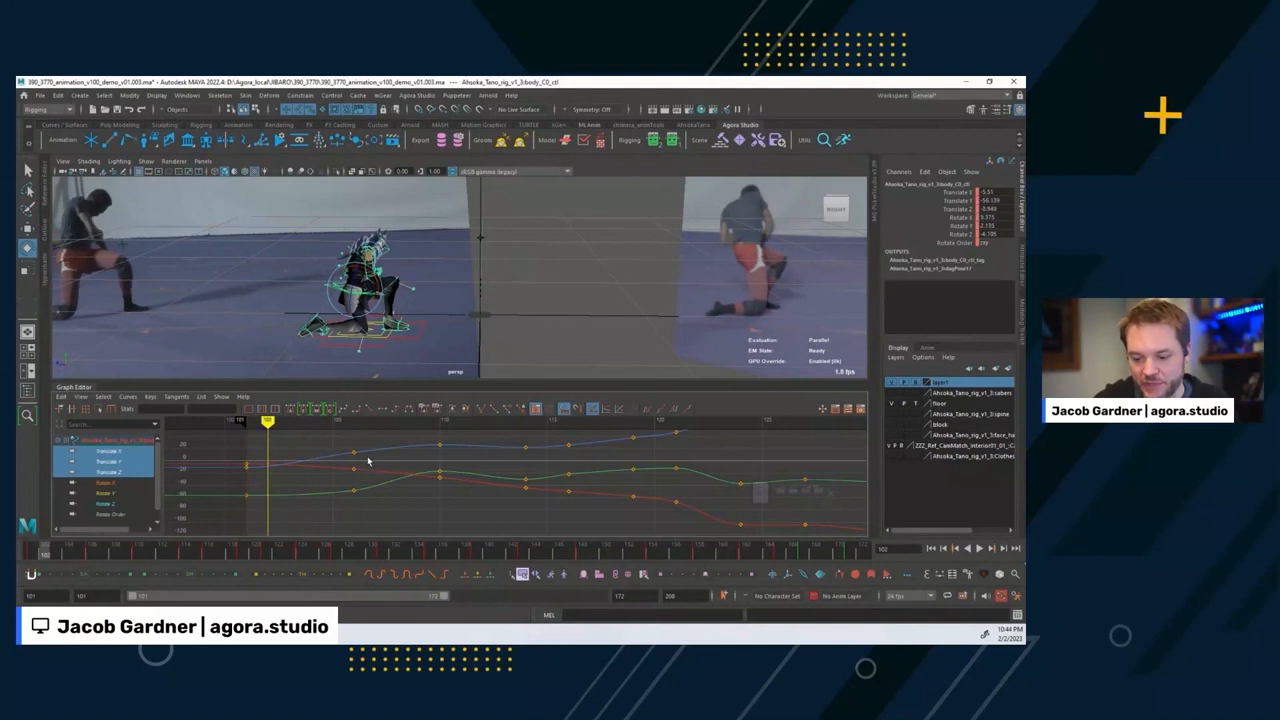
click(440, 421)
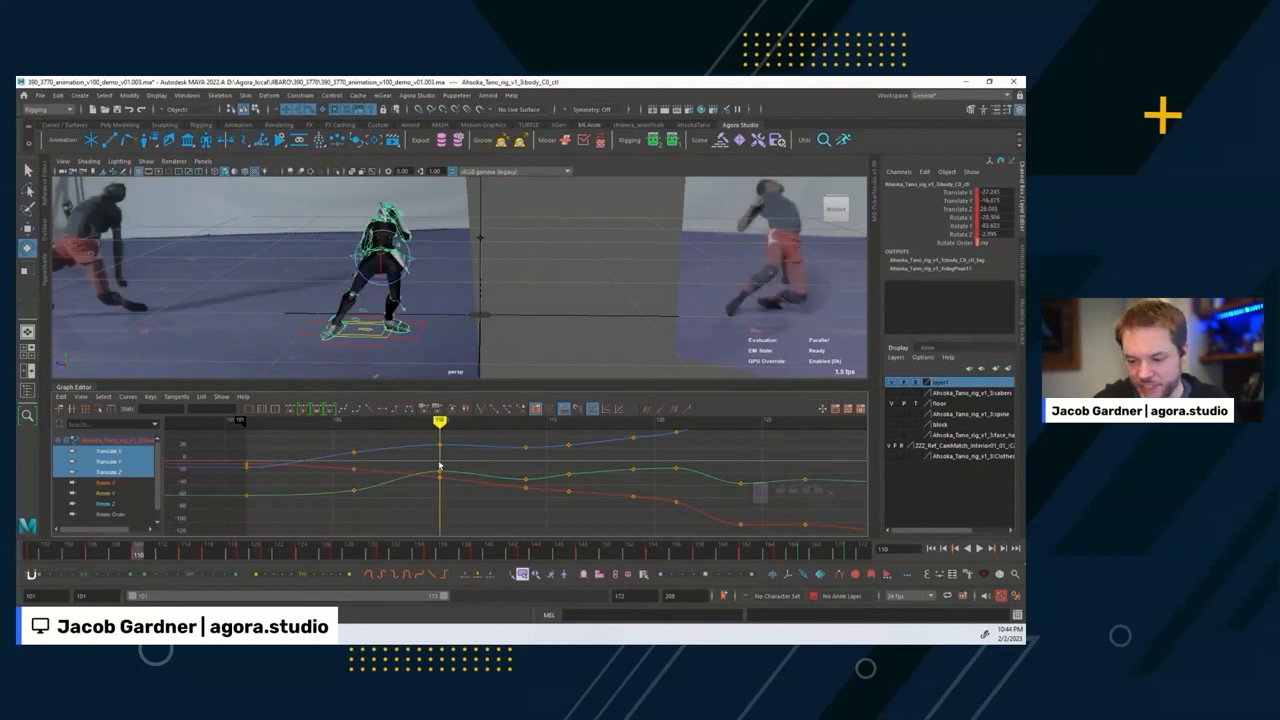
Compare the body's Translate Z key at frame 110 with its Translate Y key at frame 114.
alt+middle_drag(440, 466, 386, 443)
alt+right_drag(386, 443, 380, 466)
alt+middle_drag(380, 466, 359, 458)
drag(366, 436, 347, 457)
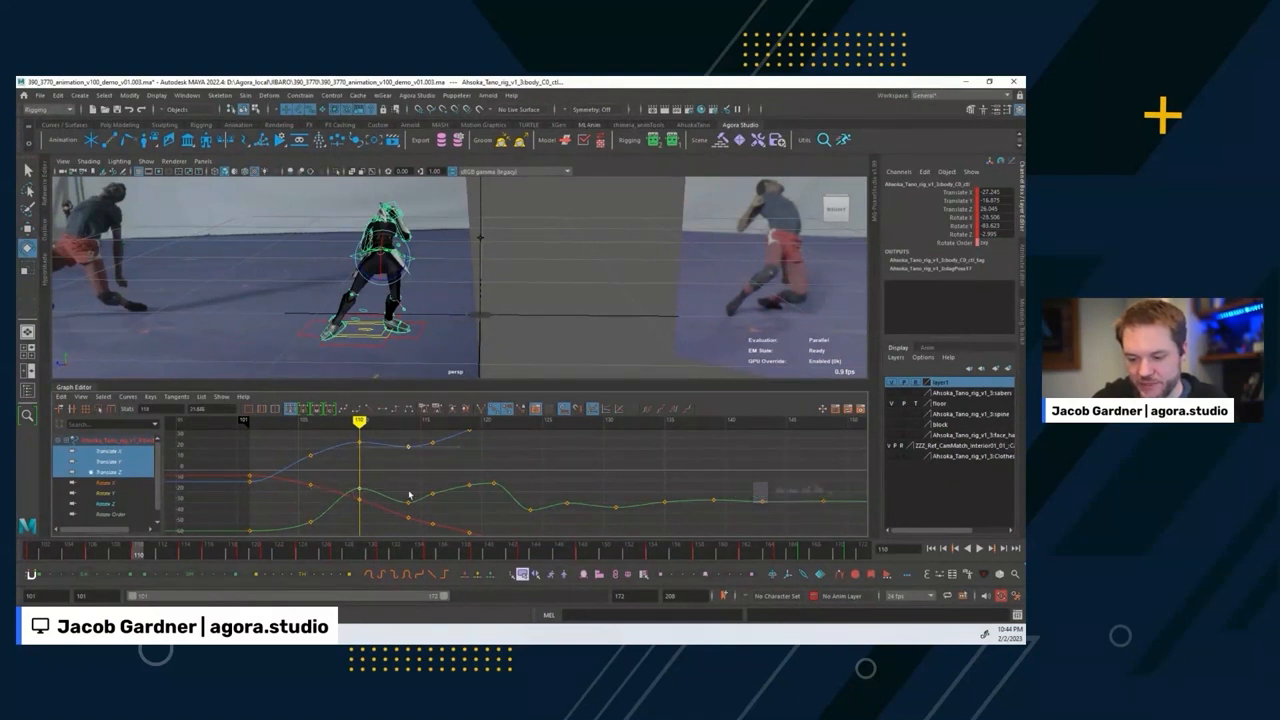
click(408, 501)
key(period)
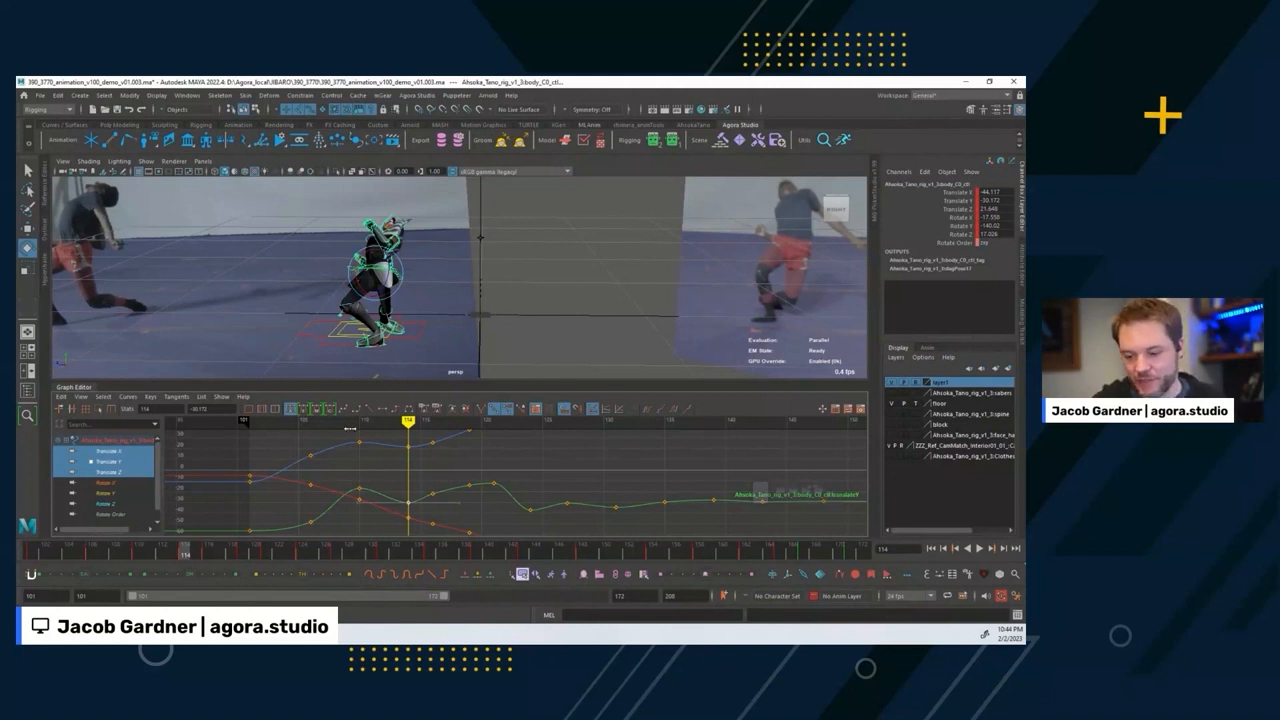
Try shifting the body's Translate Z keys at frames 110, 114 and 116 one frame later, and undo the shift.
drag(408, 426, 343, 434)
shift+middle_drag(380, 455, 393, 455)
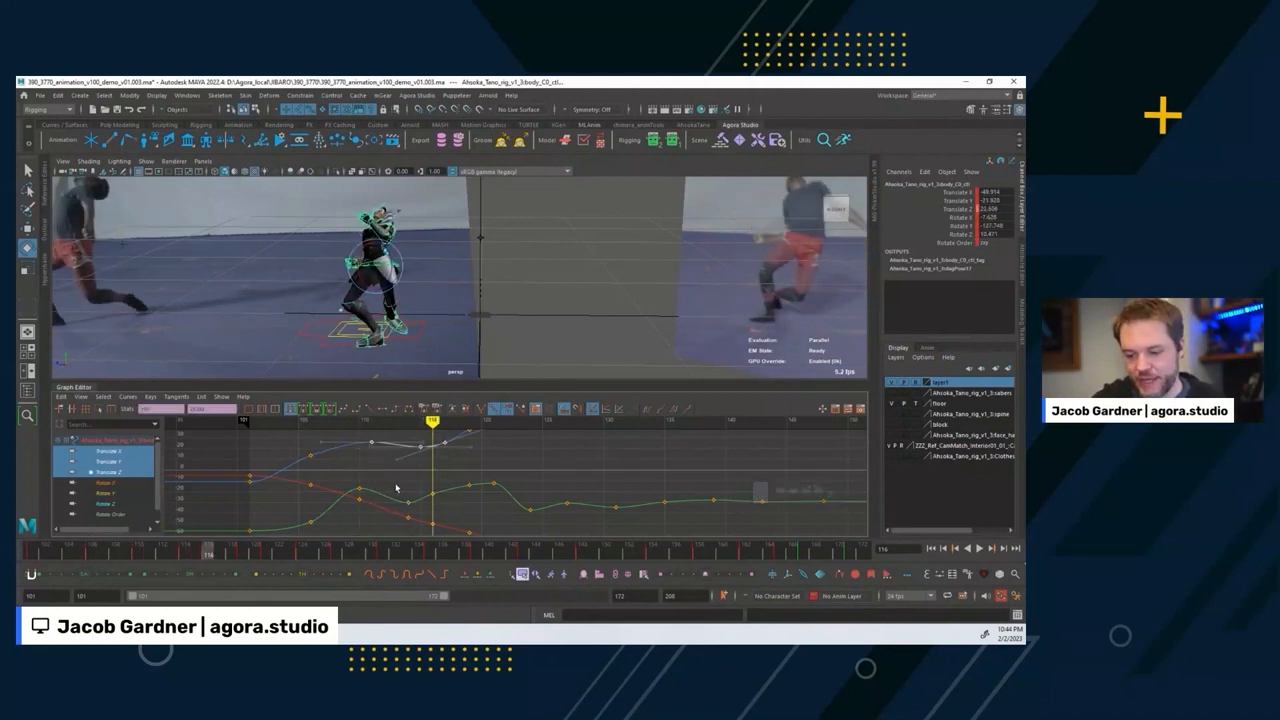
click(395, 508)
click(359, 425)
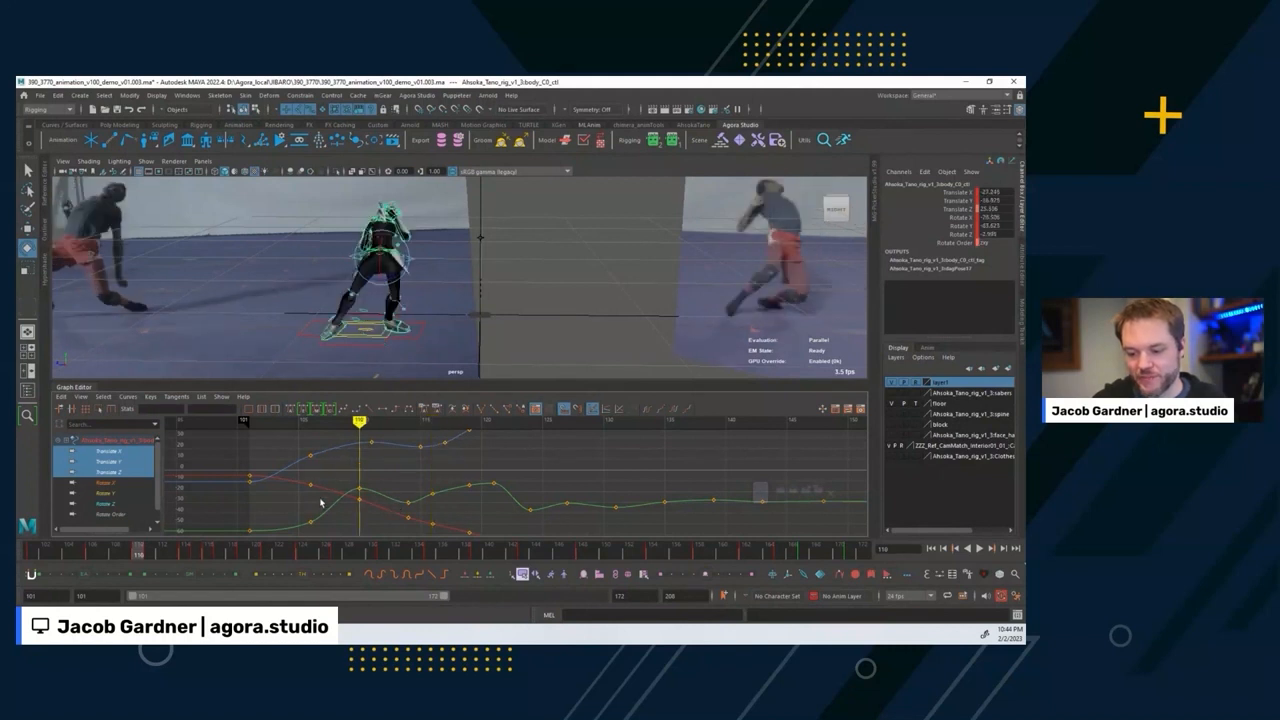
mouse_move(340, 422)
mouse_down()
mouse_move(371, 423)
mouse_move(346, 427)
mouse_up()
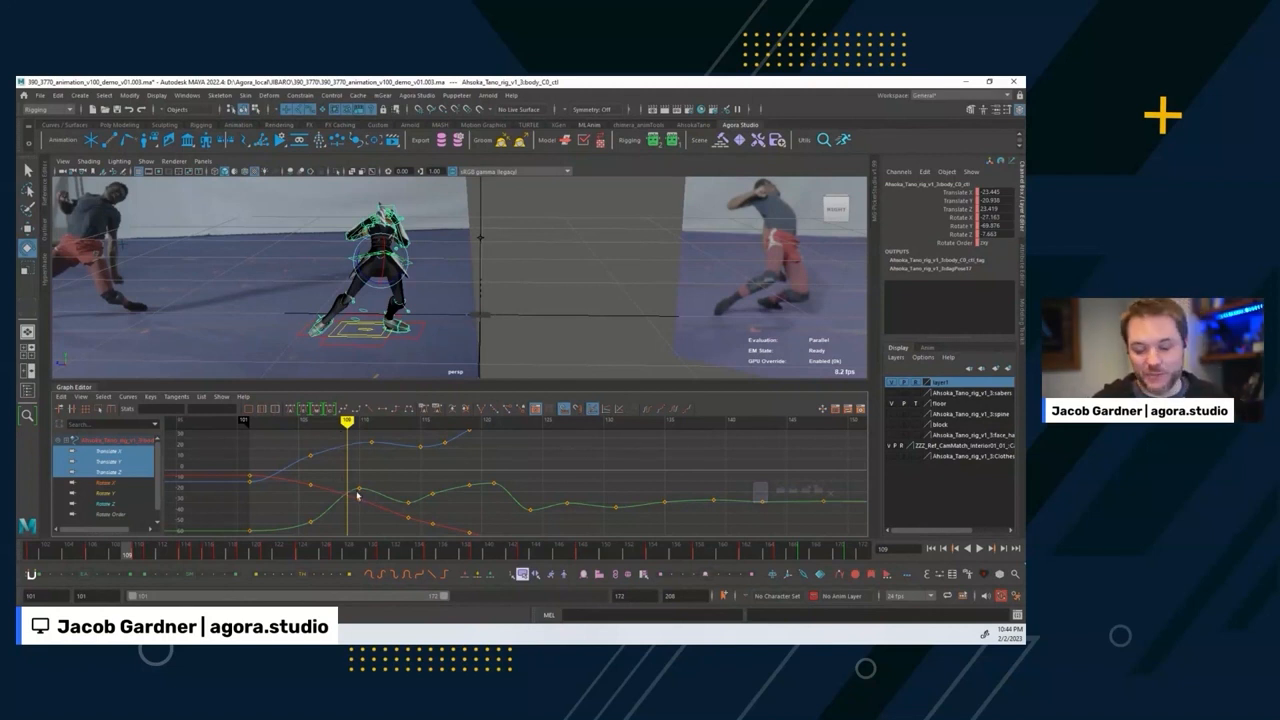
key(ctrl+z)
click(383, 463)
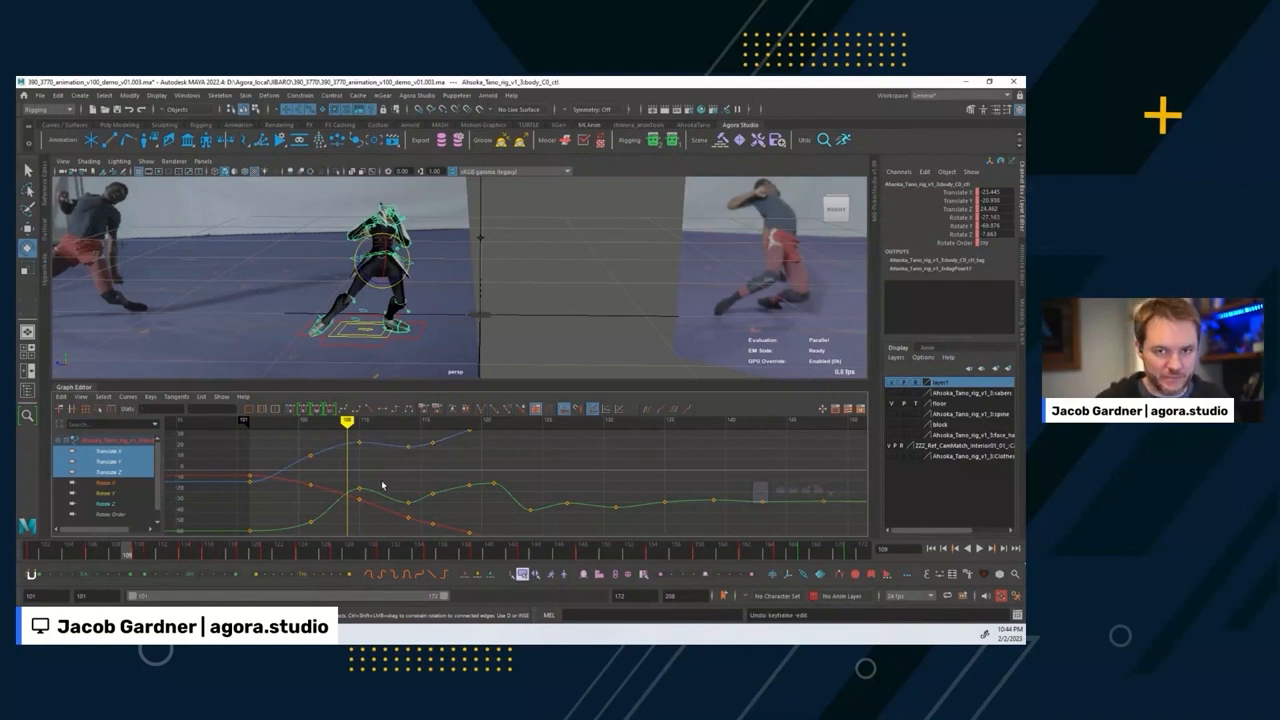
Move the body's Translate Y key from frame 106 to frame 105.
click(272, 421)
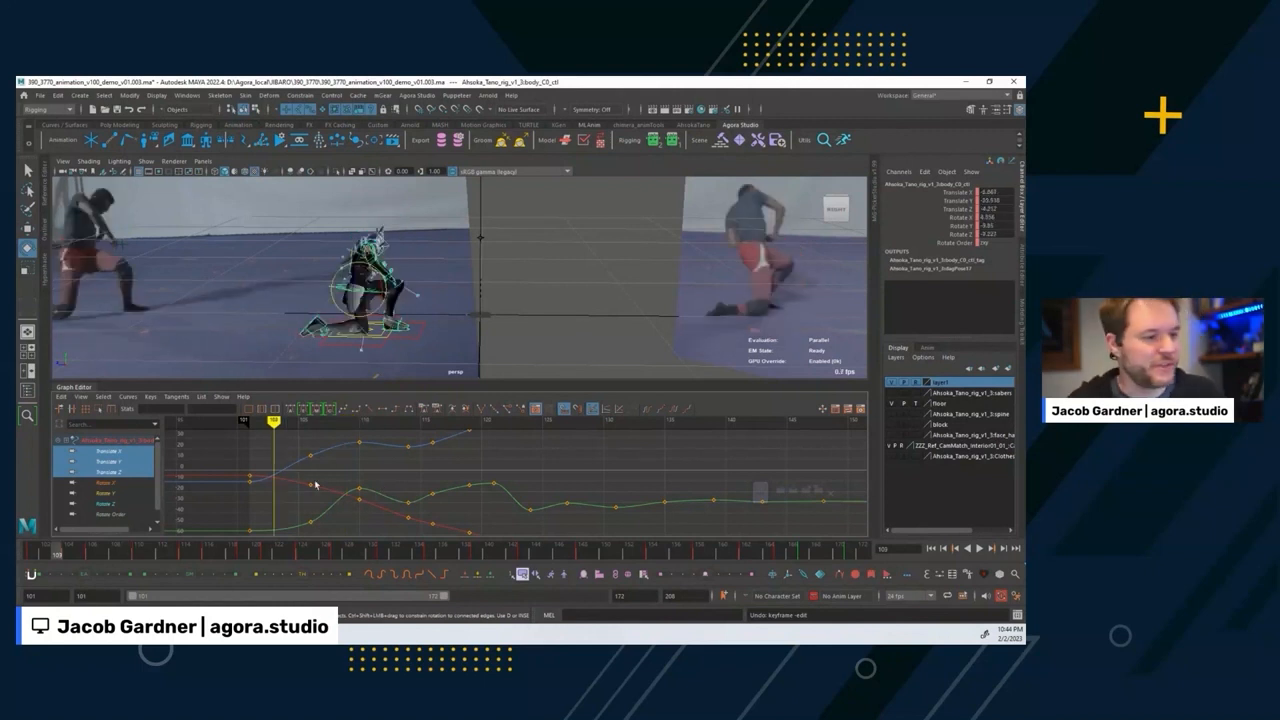
alt+shift+right_drag(341, 512, 346, 491)
alt+middle_drag(346, 491, 359, 460)
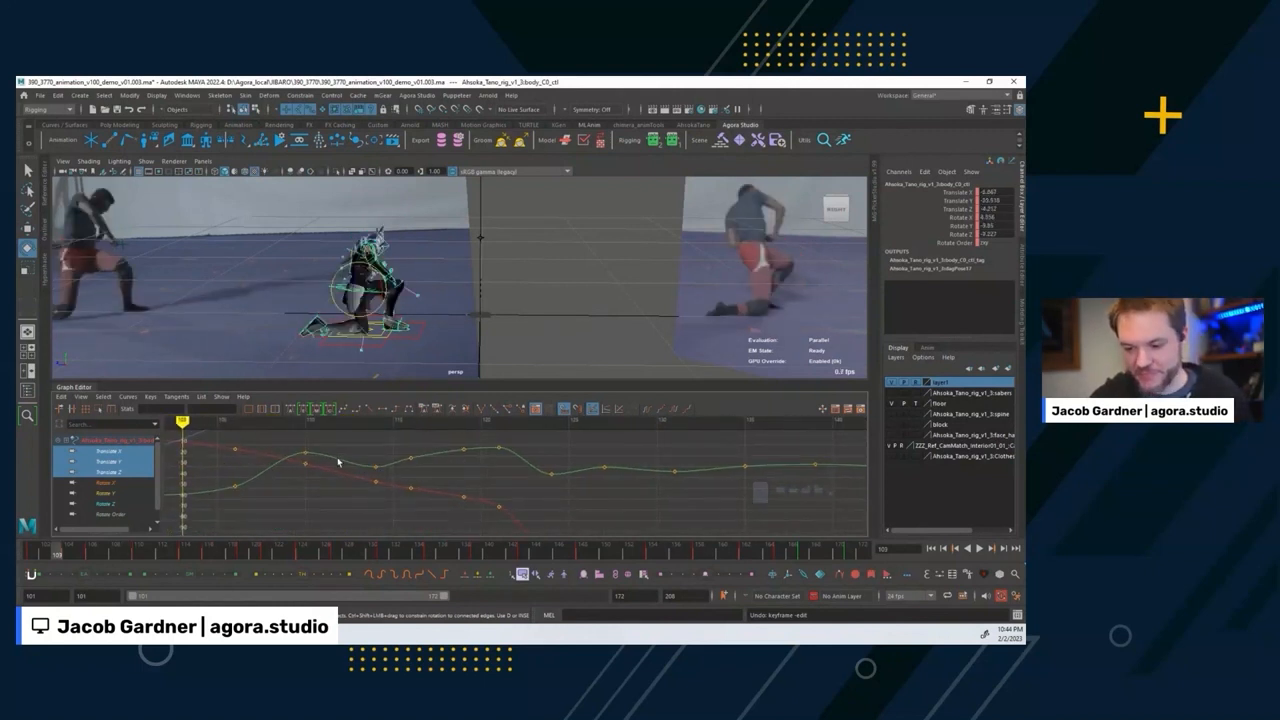
key(alt+period)
key(alt+period)
alt+middle_drag(232, 472, 331, 495)
click(360, 480)
click(294, 426)
key(alt+period)
key(alt+period)
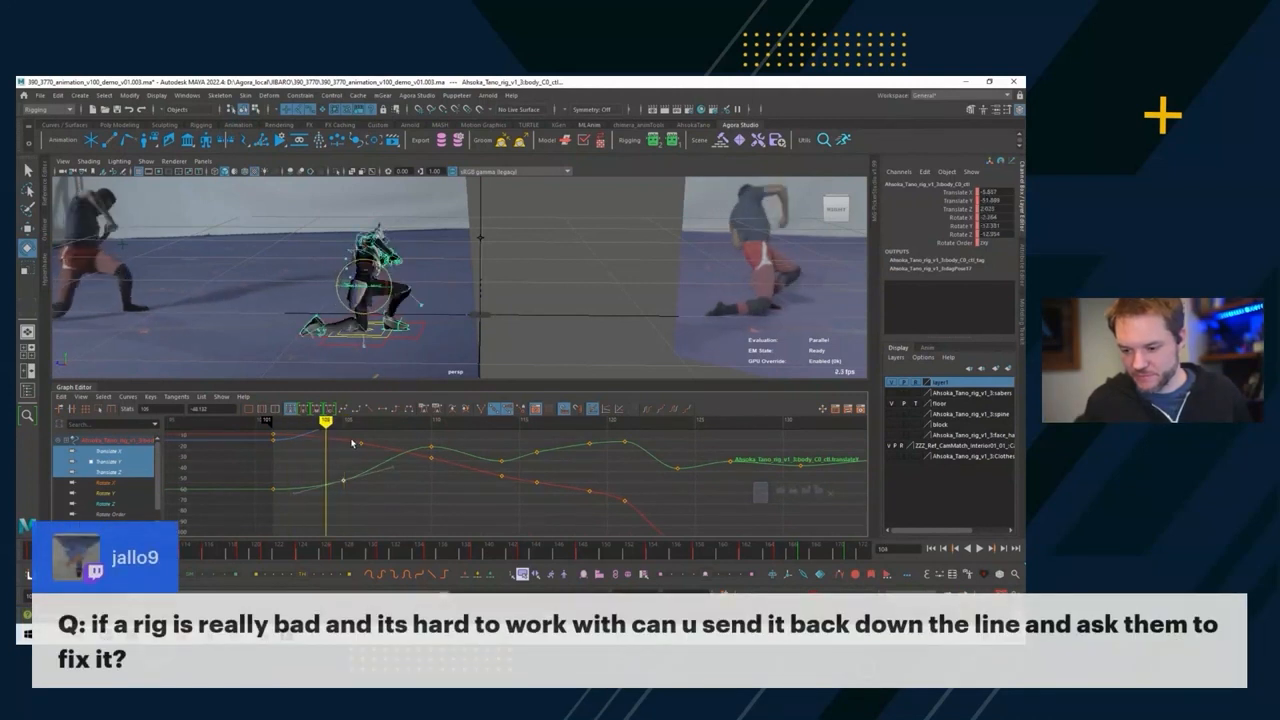
Lower the body's Translate Y key at frame 105 to about -52.
key(alt+comma)
key(alt+period)
key(alt+period)
shift+middle_drag(350, 460, 350, 464)
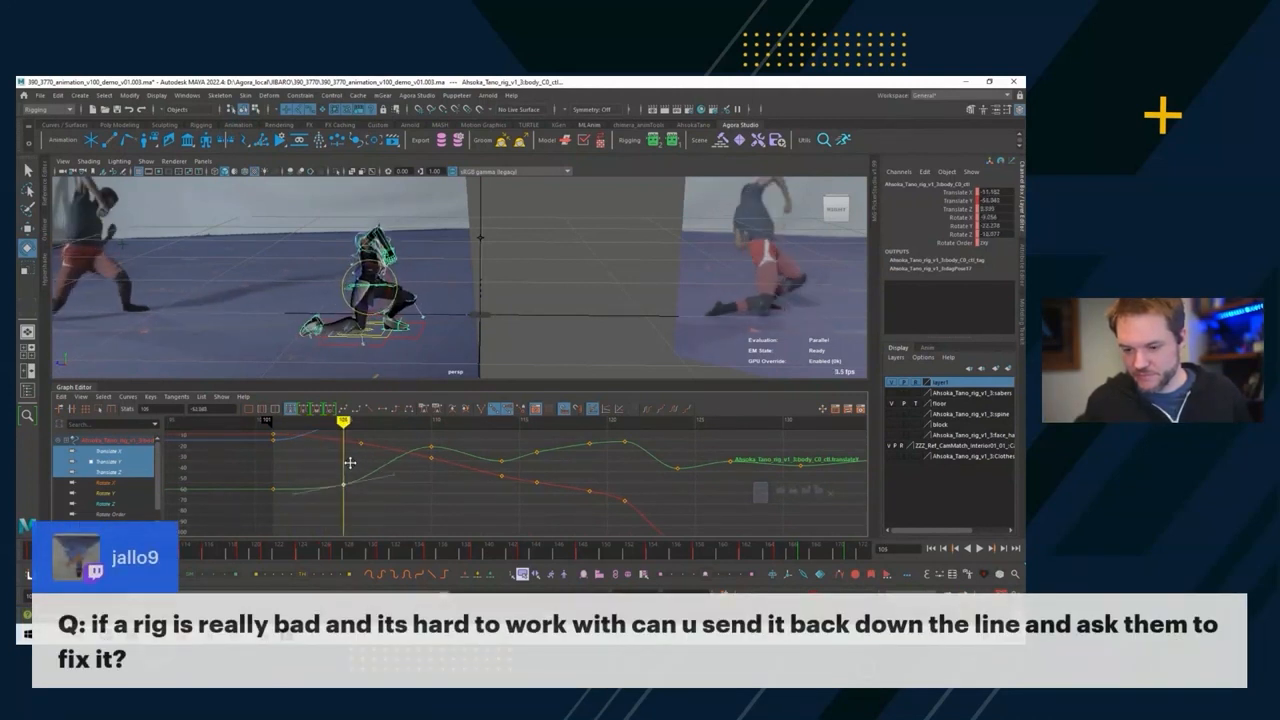
Step between frames 102 and 107 to check the start of the body's rise against the edited Translate Y key.
alt+middle_drag(320, 338, 450, 346)
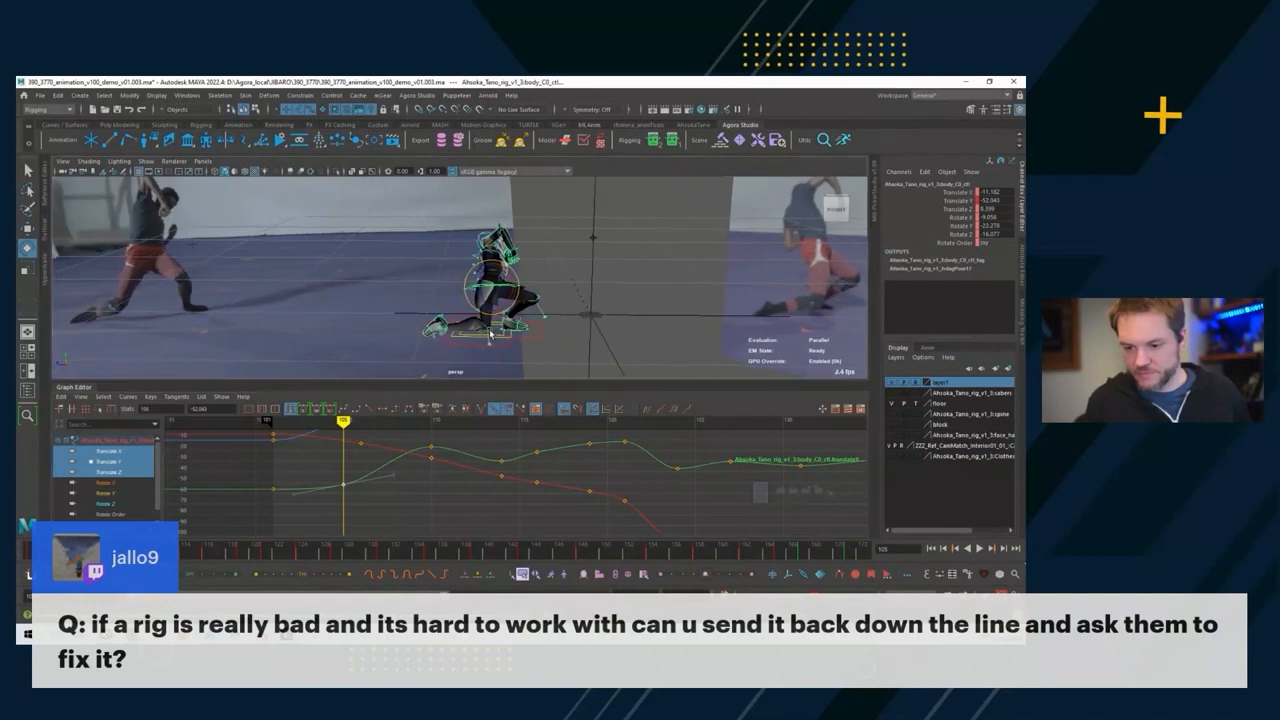
key(alt+comma)
key(alt+comma)
key(alt+comma)
key(alt+period)
key(alt+period)
key(alt+period)
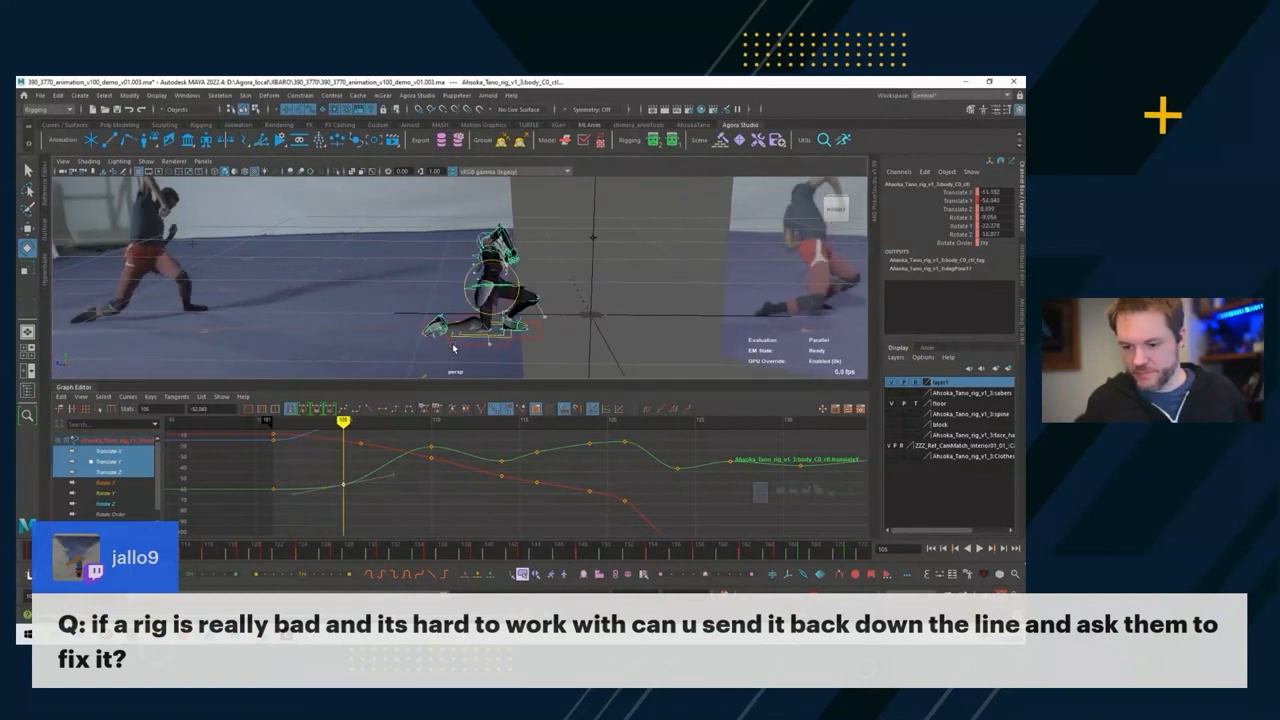
key(alt+period)
alt+middle_drag(424, 449, 387, 481)
scroll(387, 481, down, 2)
key(alt+period)
key(alt+period)
key(alt+period)
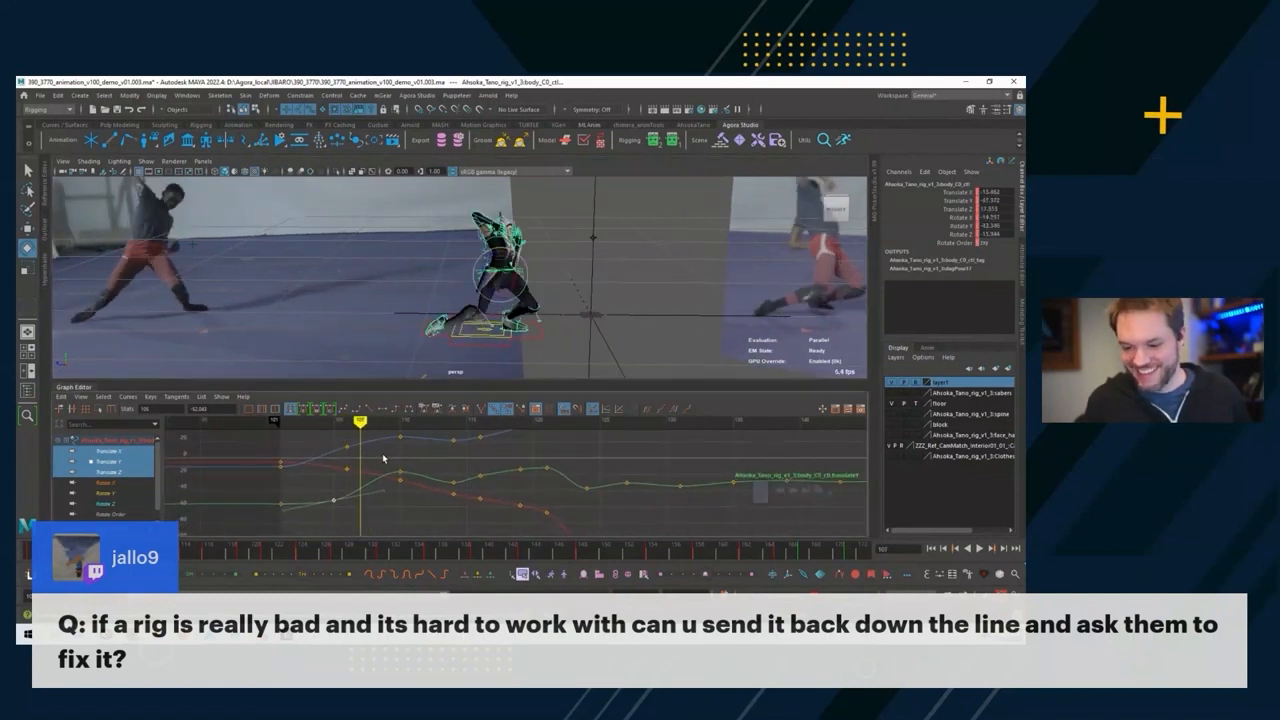
Step backward and forward again through the opening frames to recheck the timing of the body's rise.
key(alt+comma)
key(alt+comma)
key(alt+comma)
key(alt+comma)
key(alt+comma)
key(alt+comma)
key(alt+comma)
key(alt+comma)
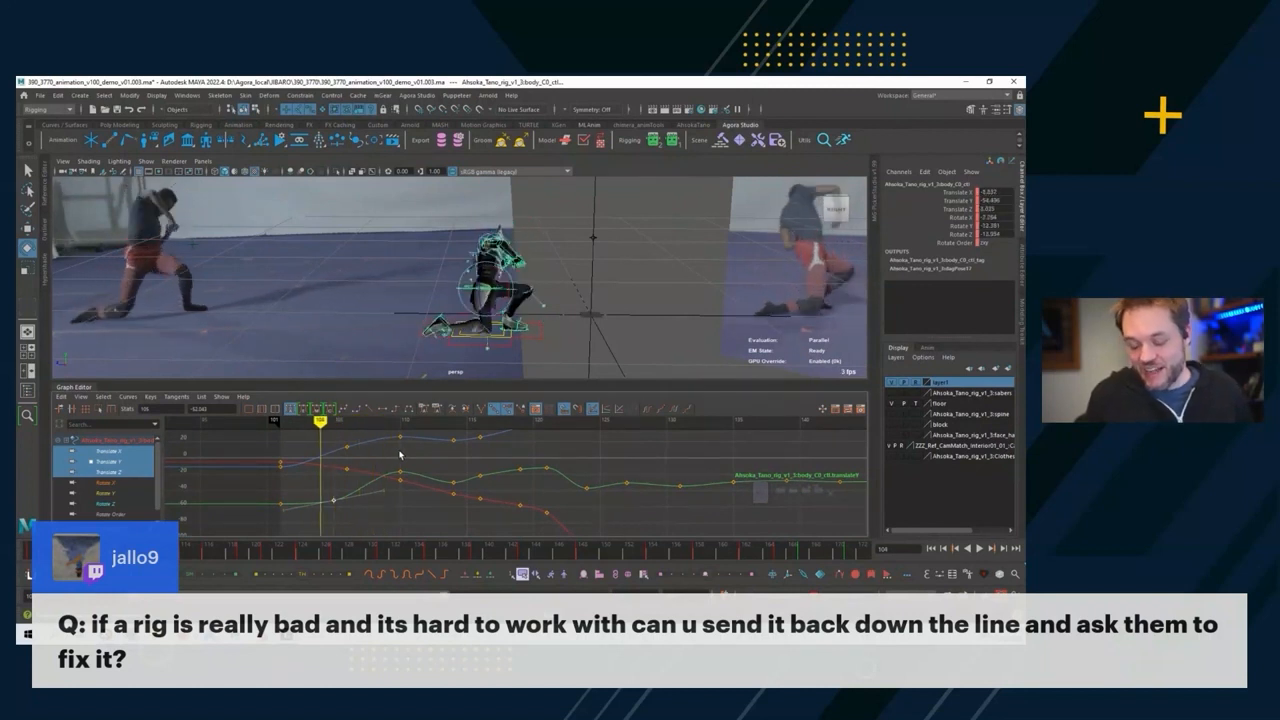
key(alt+period)
key(alt+period)
key(alt+period)
key(alt+period)
key(alt+period)
key(alt+period)
key(alt+period)
key(alt+period)
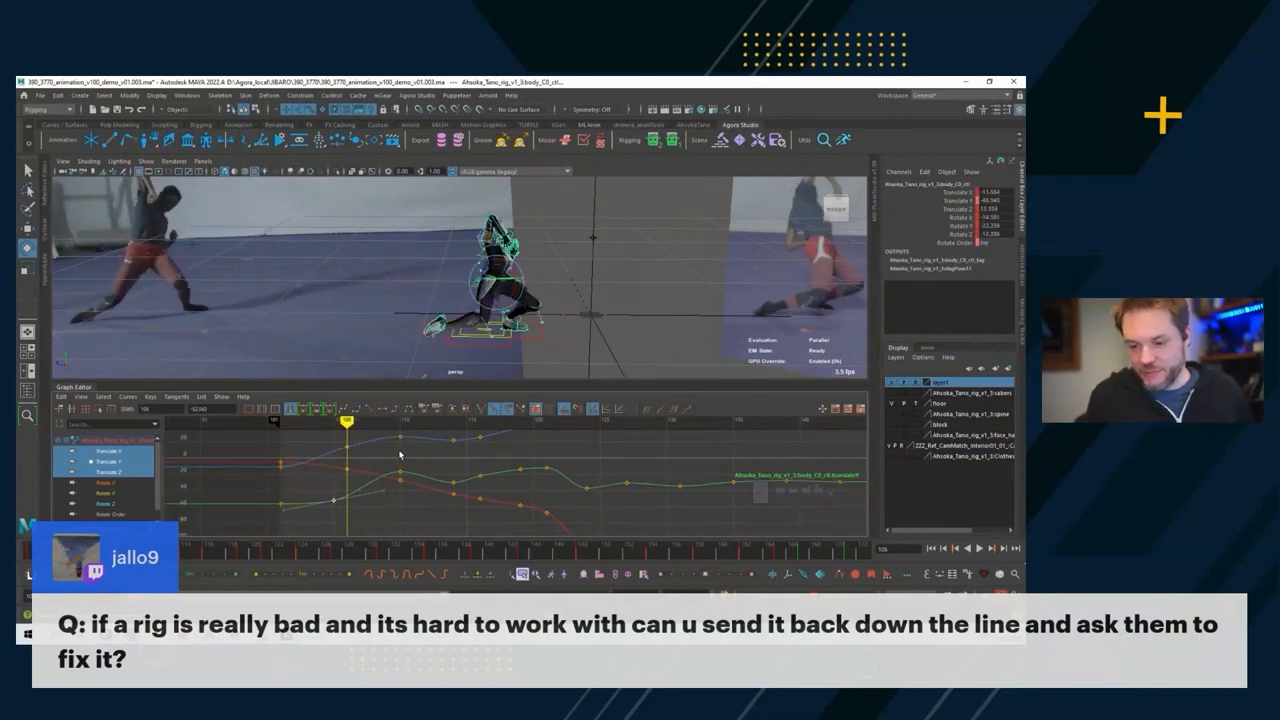
Lower the body's Translate Y keys at frame 110 to about -27 and at frame 114 to about -36.
key(alt+period)
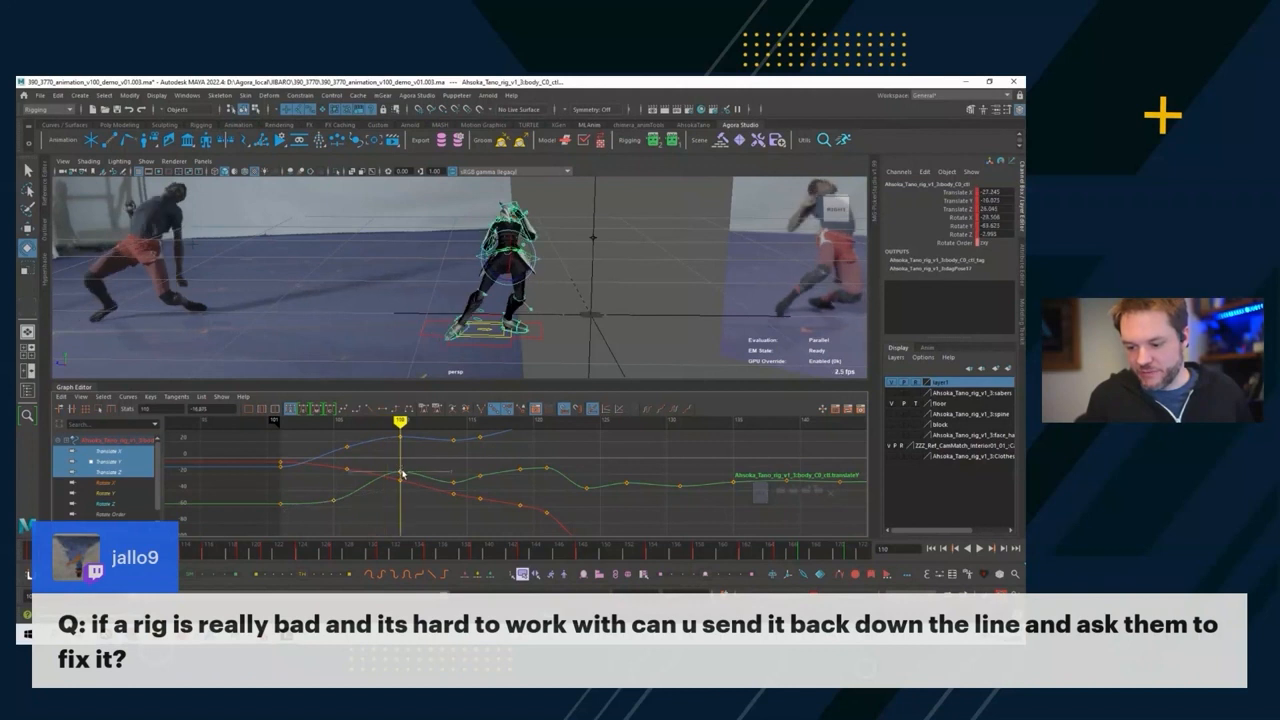
mouse_move(402, 469)
middle_down()
mouse_move(401, 483)
mouse_move(381, 460)
middle_up()
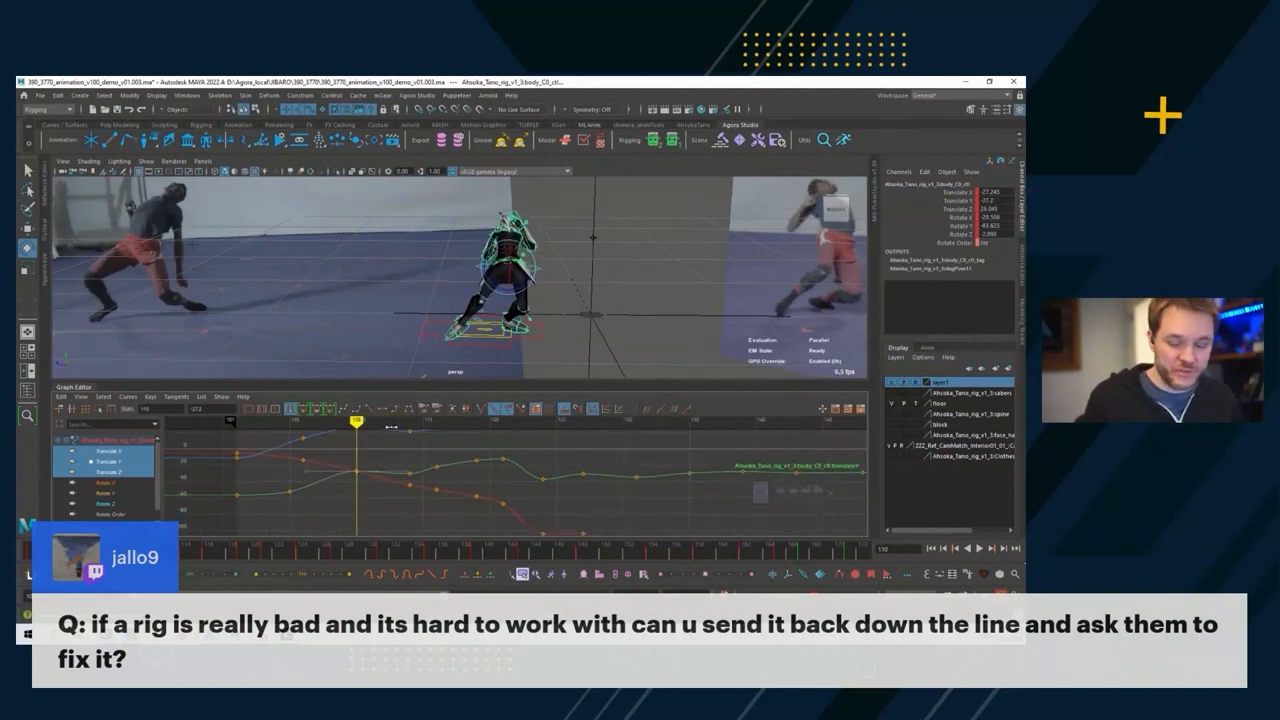
key(alt+period)
key(alt+period)
key(alt+period)
key(alt+period)
click(408, 471)
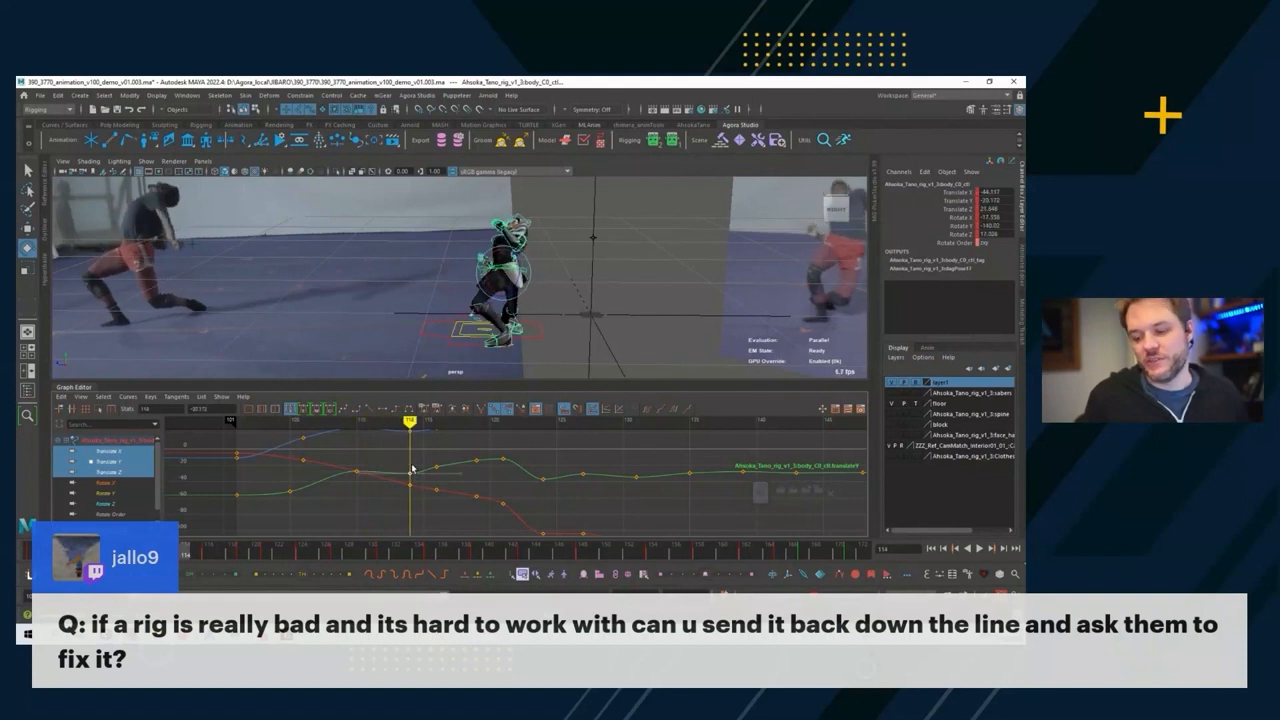
middle_drag(410, 464, 411, 473)
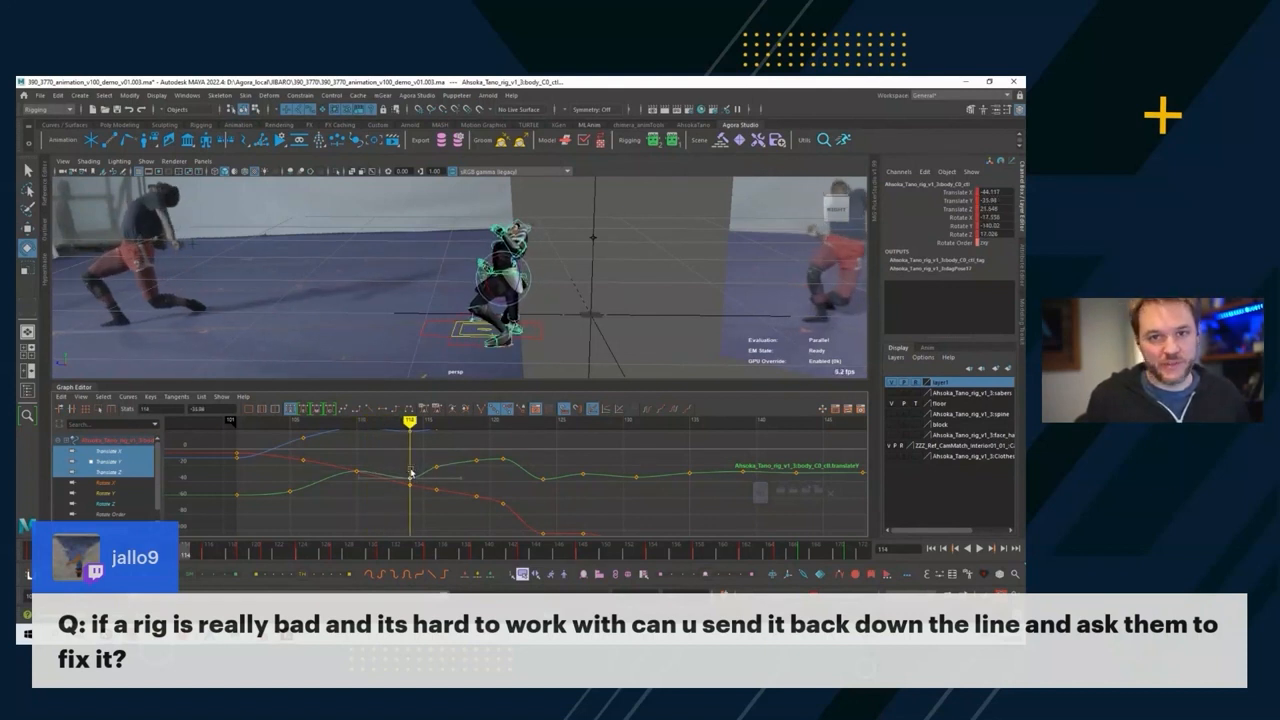
Lower the body's Translate Y key at frame 116 to about -28.
drag(303, 422, 442, 474)
key(alt+period)
key(alt+period)
key(alt+period)
key(alt+period)
key(alt+period)
key(alt+period)
middle_drag(437, 467, 436, 474)
Scrub and step from frame 110 to frame 117 to check the body's dip after the rise.
click(356, 423)
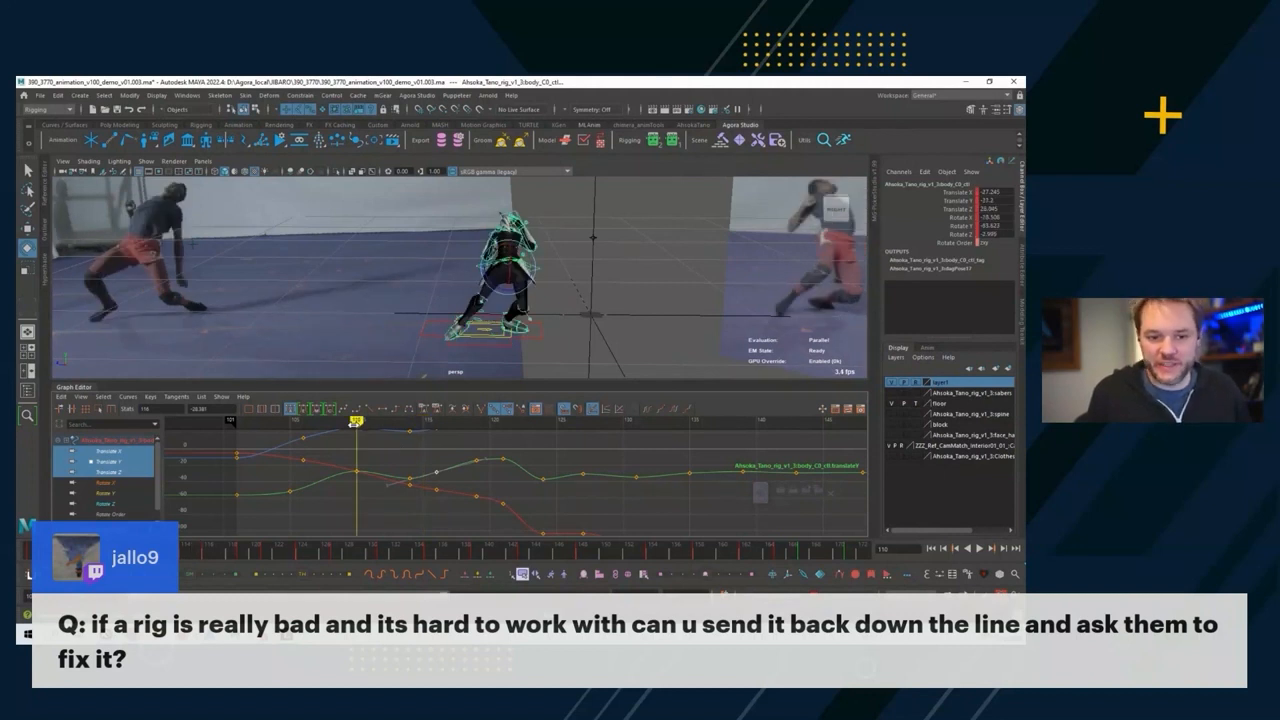
drag(356, 424, 315, 425)
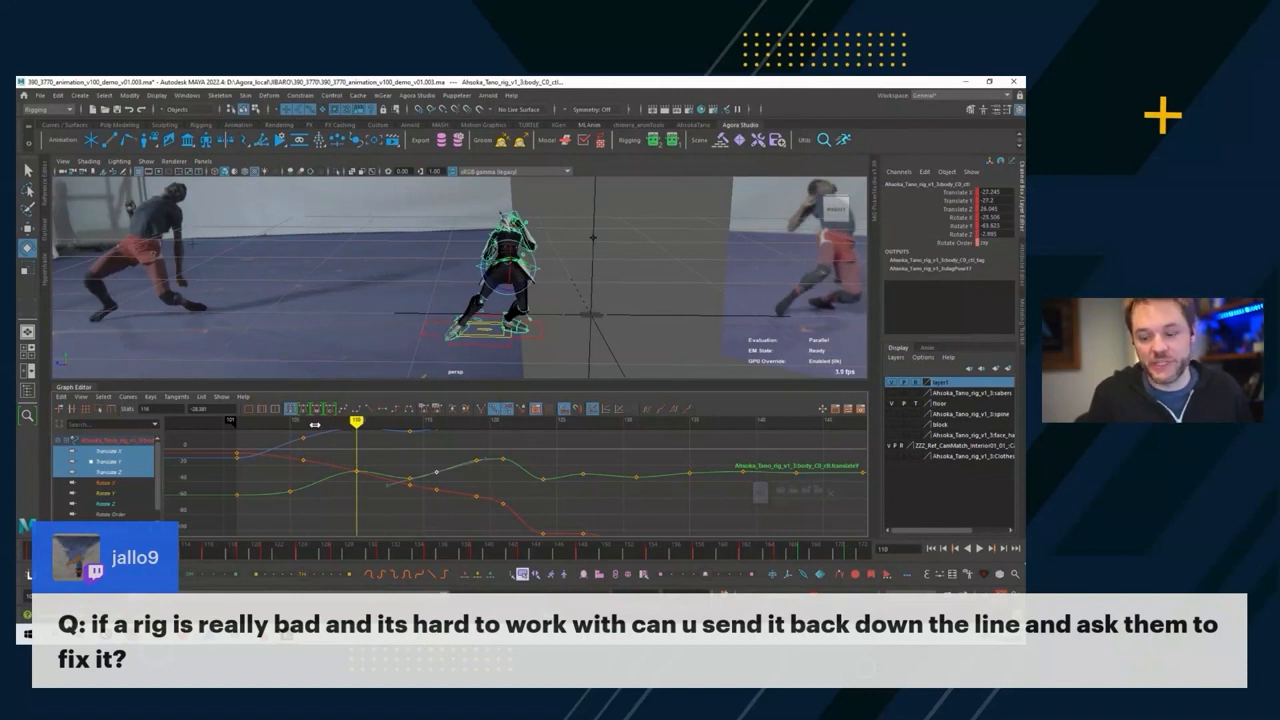
click(400, 423)
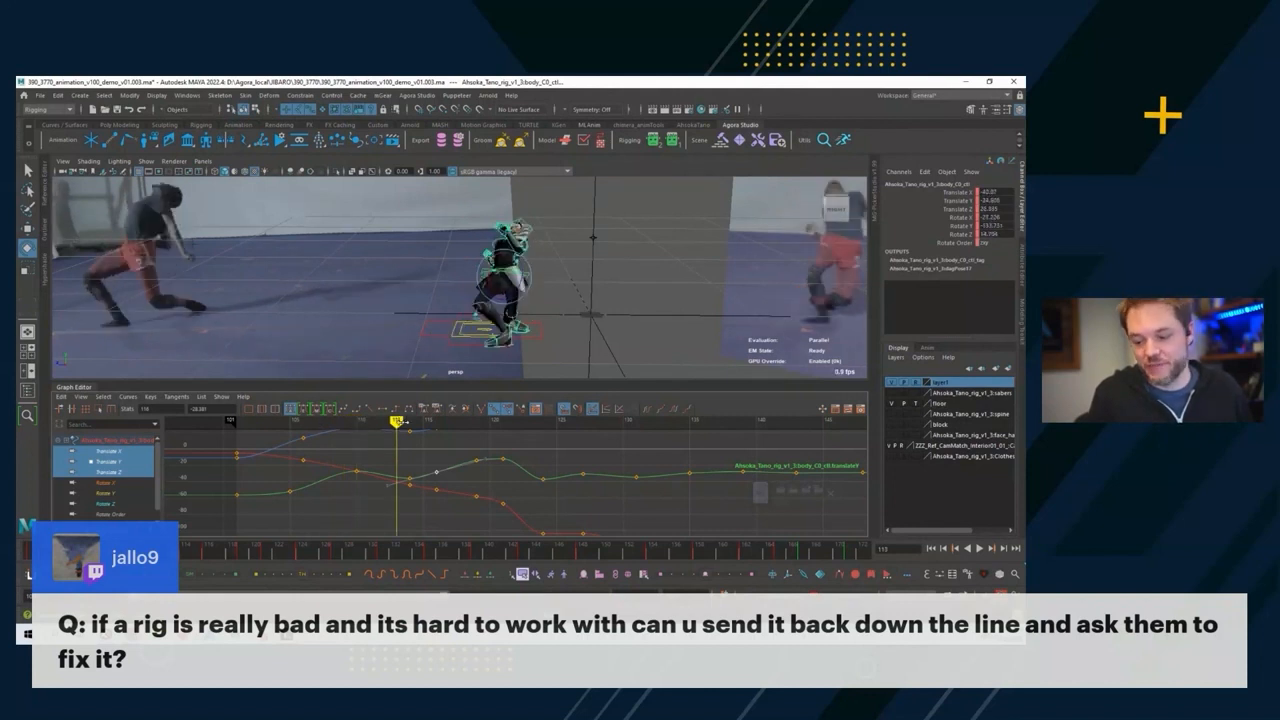
key(alt+period)
key(alt+period)
key(alt+period)
key(alt+period)
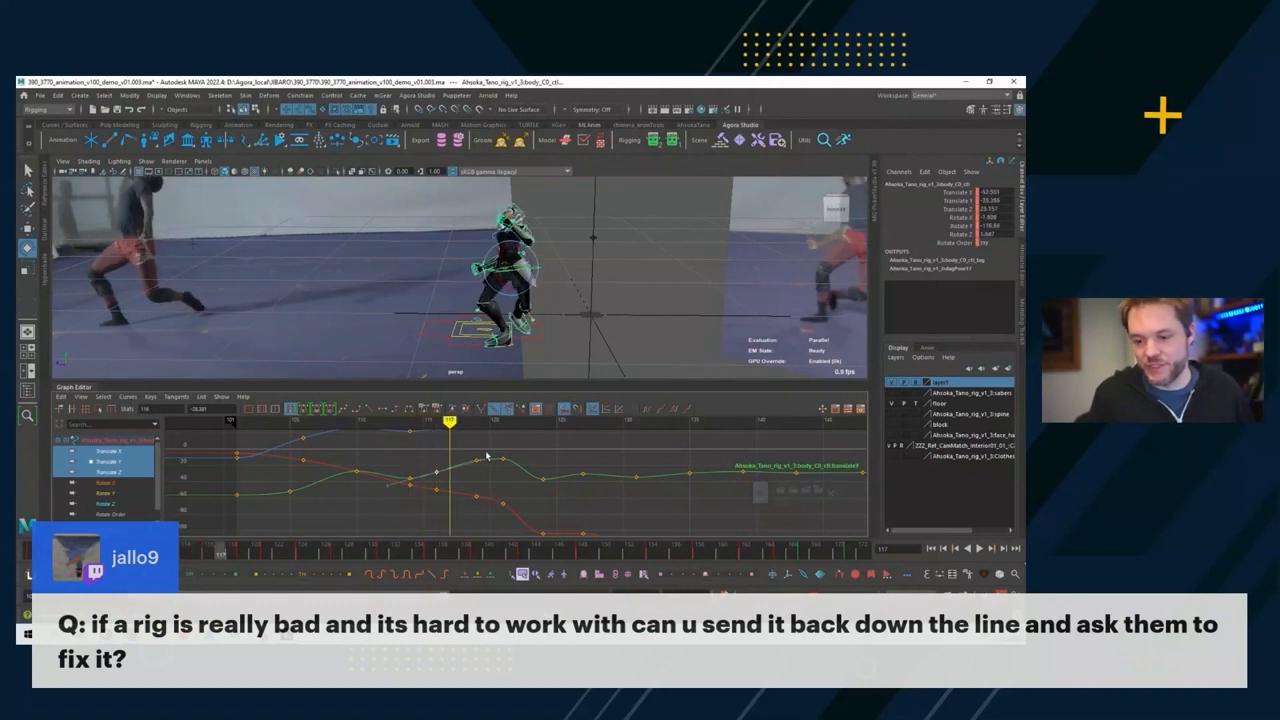
Lower the body's Translate Y keys at frames 119 and 121 slightly, bringing frame 121 to about -14.7.
key(alt+period)
key(alt+period)
key(alt+period)
key(alt+period)
drag(509, 453, 473, 465)
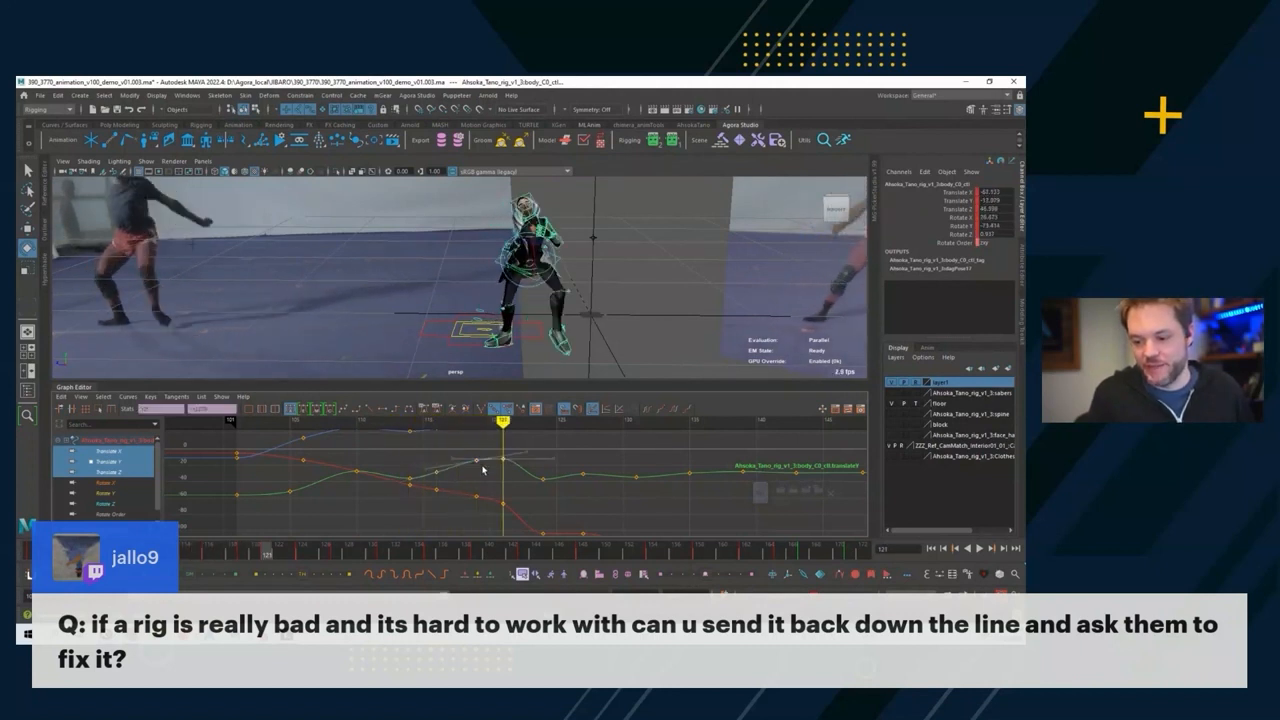
middle_drag(482, 469, 484, 471)
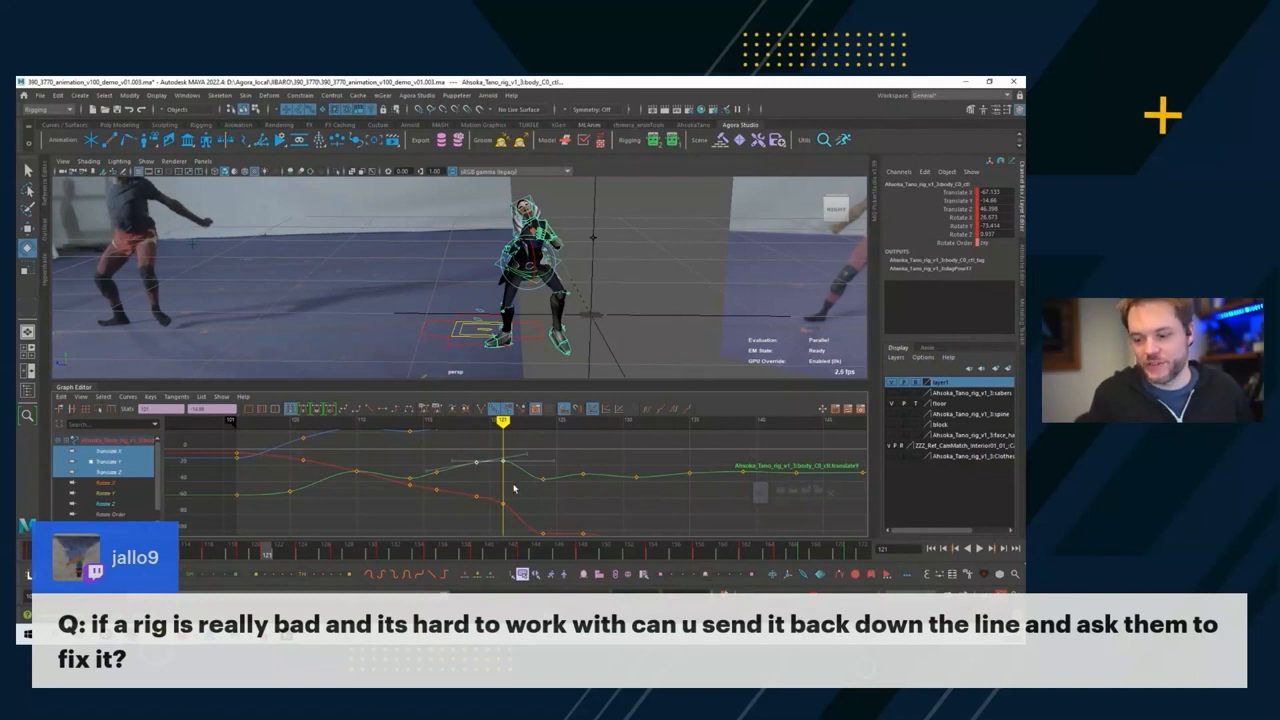
Step between frames 116 and 121 and examine the body's Translate Y curve around its peak up close.
alt+middle_drag(514, 488, 432, 489)
key(alt+comma)
key(alt+comma)
key(alt+comma)
key(alt+comma)
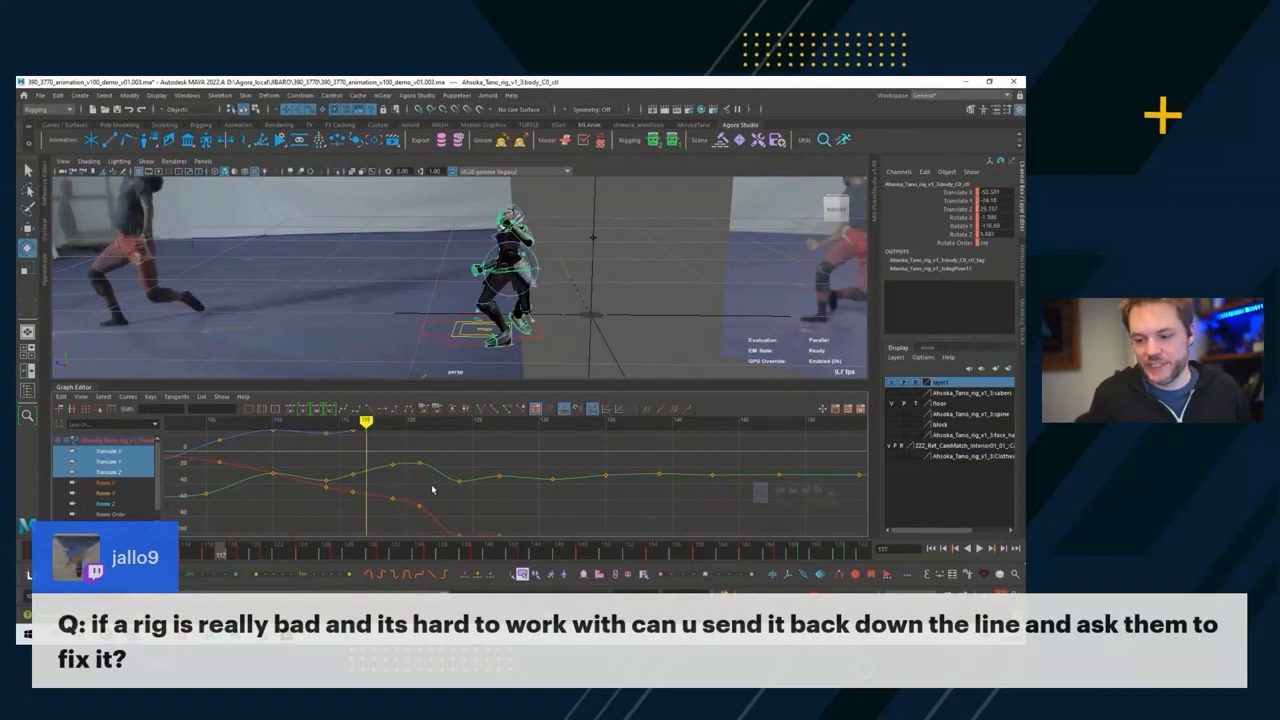
key(alt+comma)
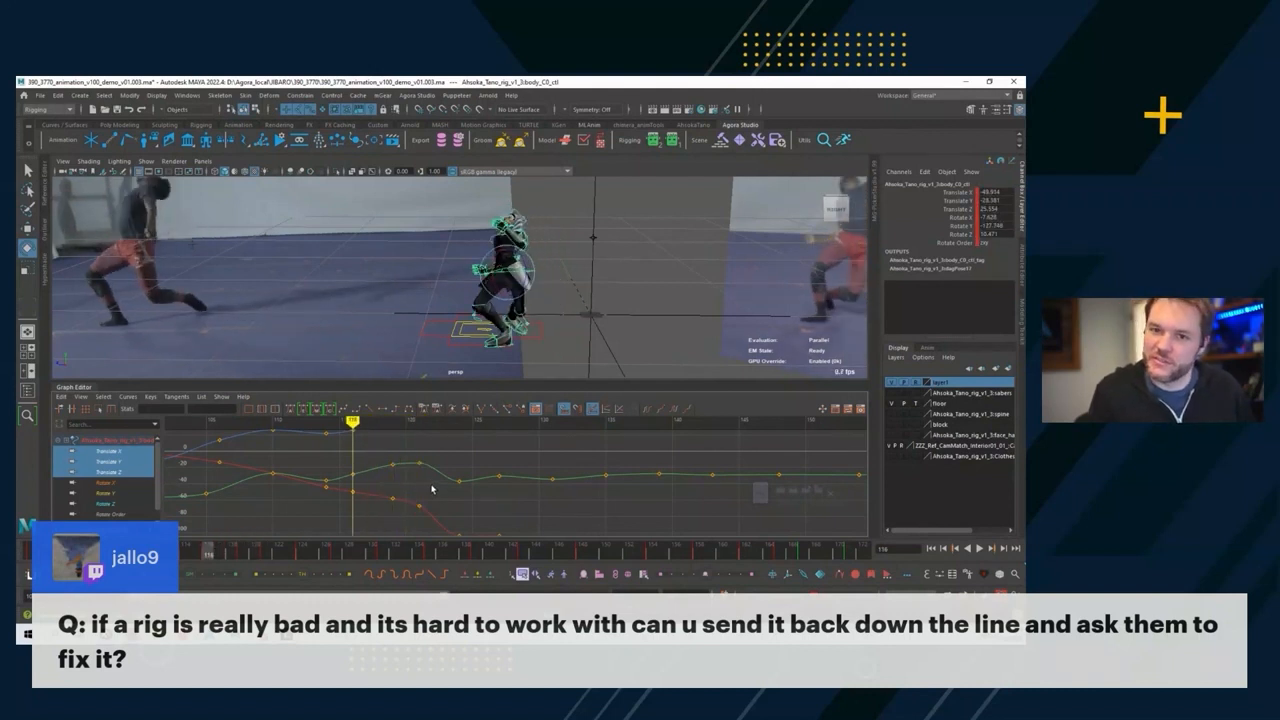
key(alt+period)
key(alt+period)
key(alt+period)
key(alt+period)
key(alt+period)
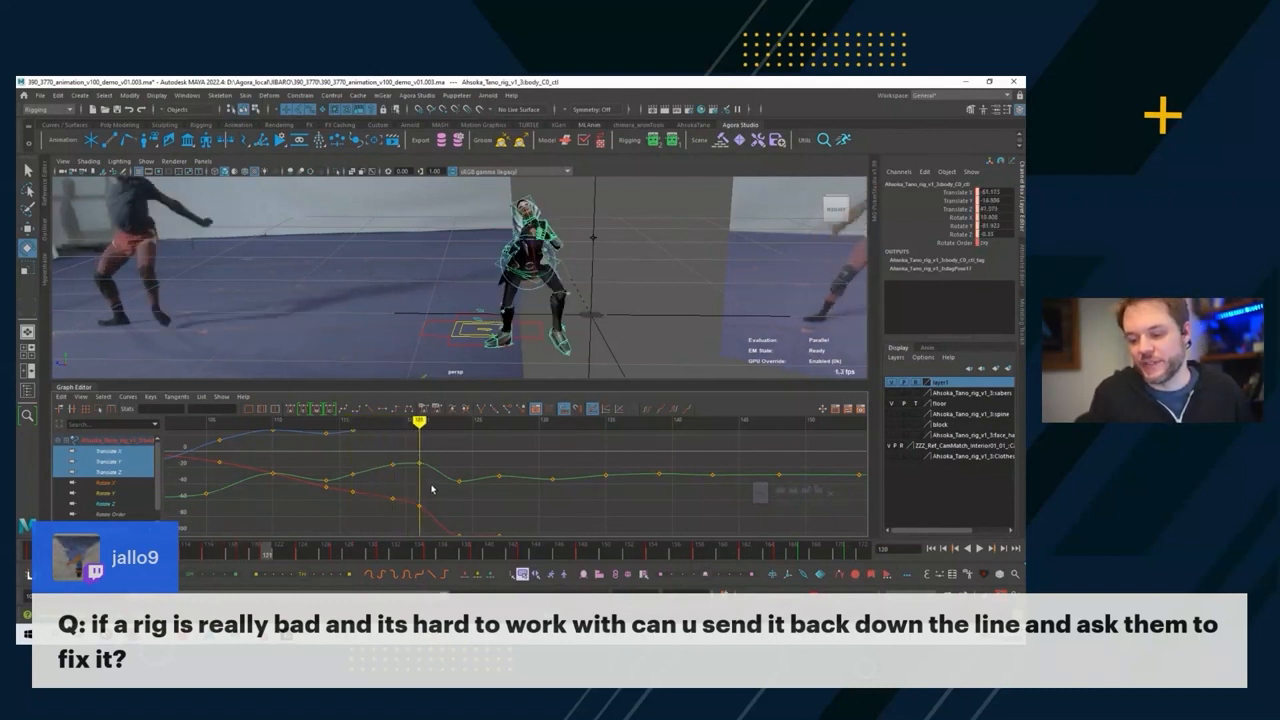
alt+middle_drag(434, 489, 400, 488)
alt+shift+right_drag(393, 464, 392, 450)
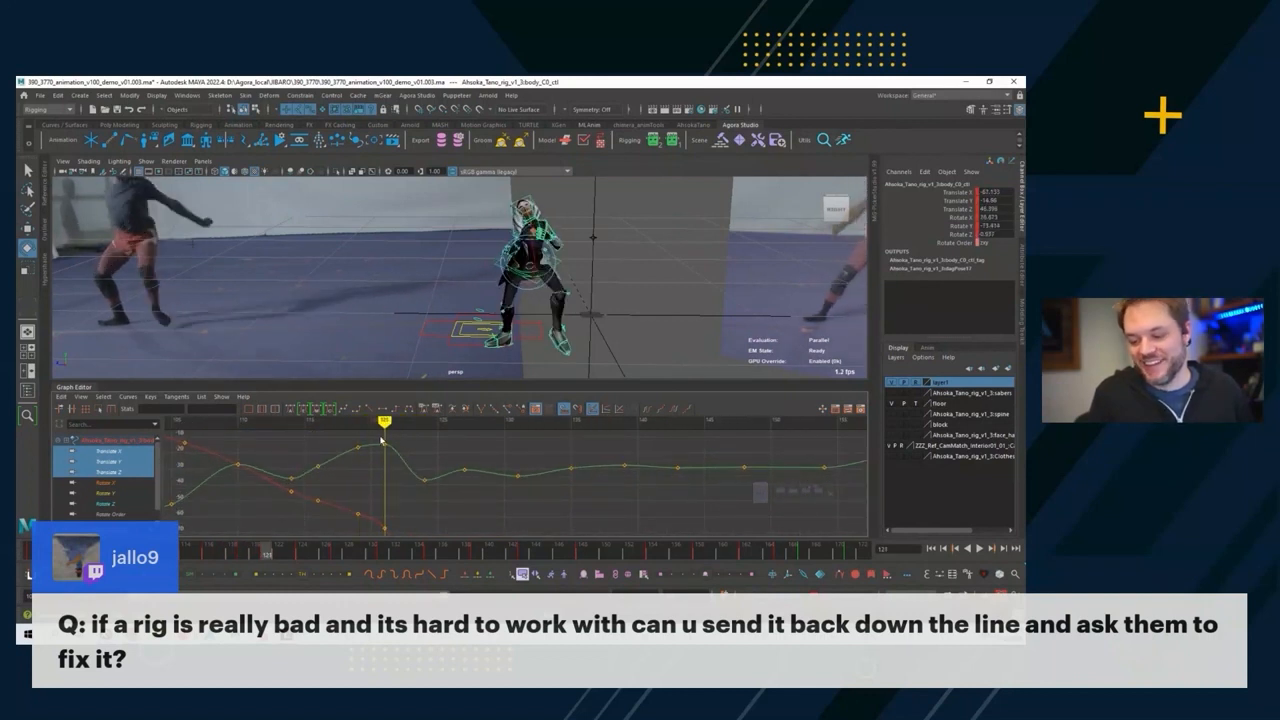
Step back and forth between frames 120 and 124 to check the body's drop after its highest point.
key(alt+comma)
key(alt+comma)
key(alt+comma)
key(alt+period)
key(alt+period)
key(alt+period)
key(alt+period)
key(alt+period)
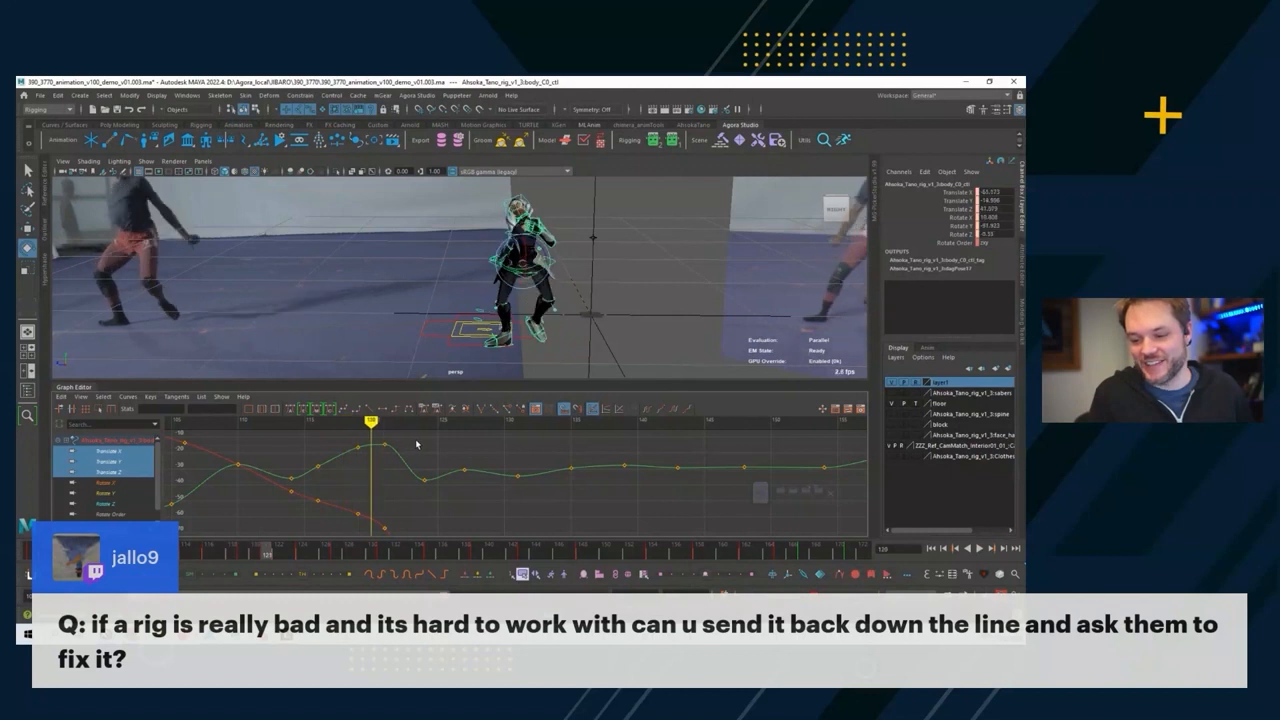
key(alt+period)
key(alt+period)
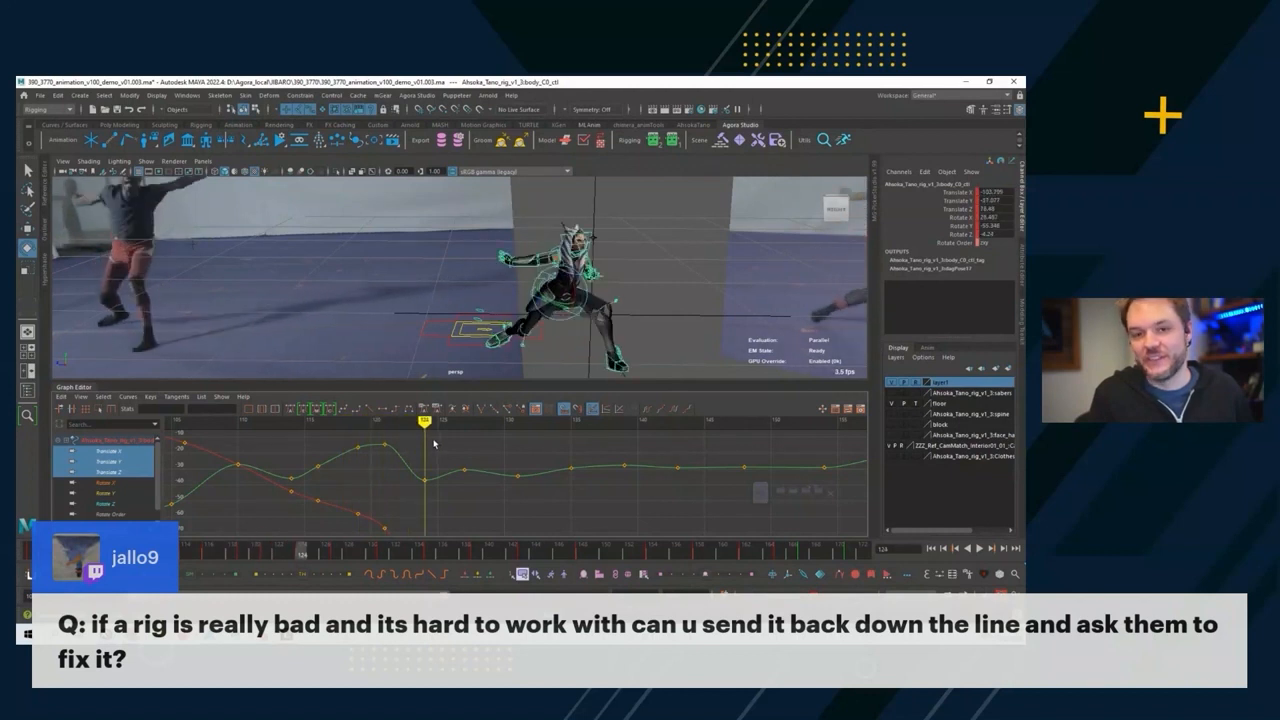
key(alt+comma)
key(alt+comma)
key(alt+comma)
key(alt+comma)
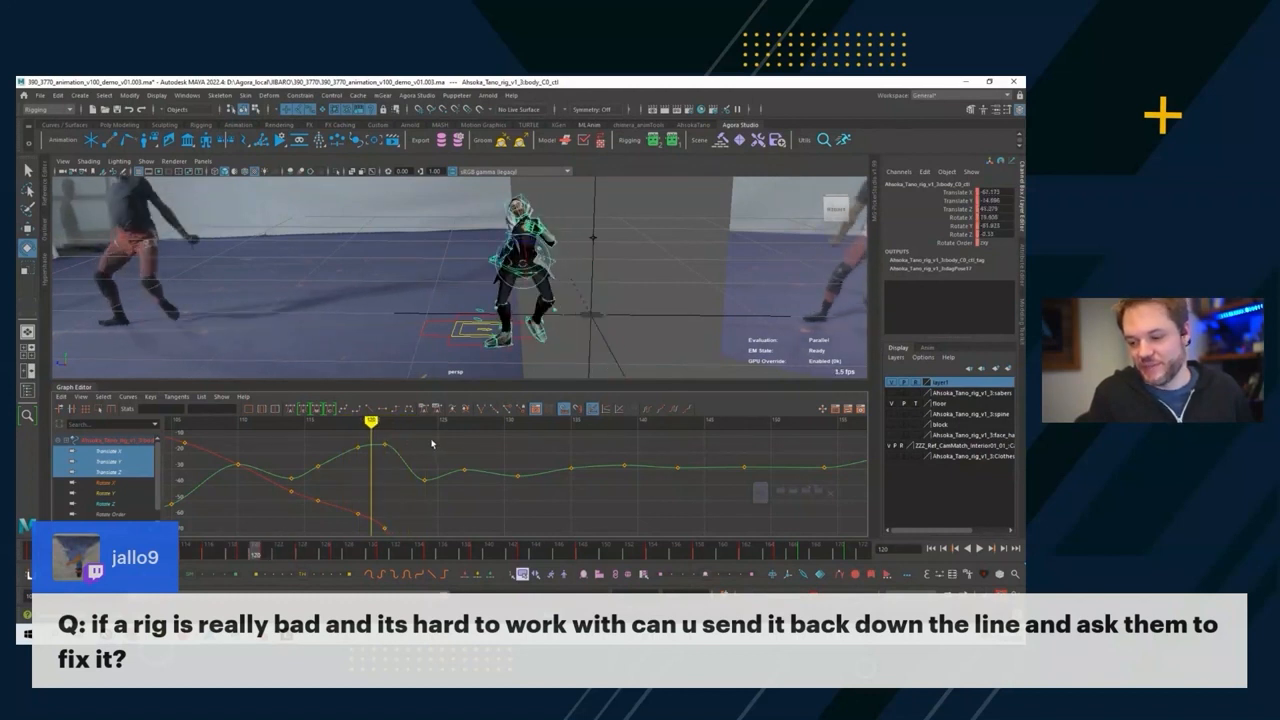
Examine the body's translate curves around frames 121 to 124 while comparing the poses frame by frame.
key(alt+period)
key(alt+period)
key(alt+period)
key(alt+period)
alt+middle_drag(449, 470, 362, 470)
mouse_move(362, 470)
alt+right_down()
mouse_move(409, 471)
mouse_move(378, 469)
alt+right_up()
key(alt+comma)
key(alt+comma)
key(alt+comma)
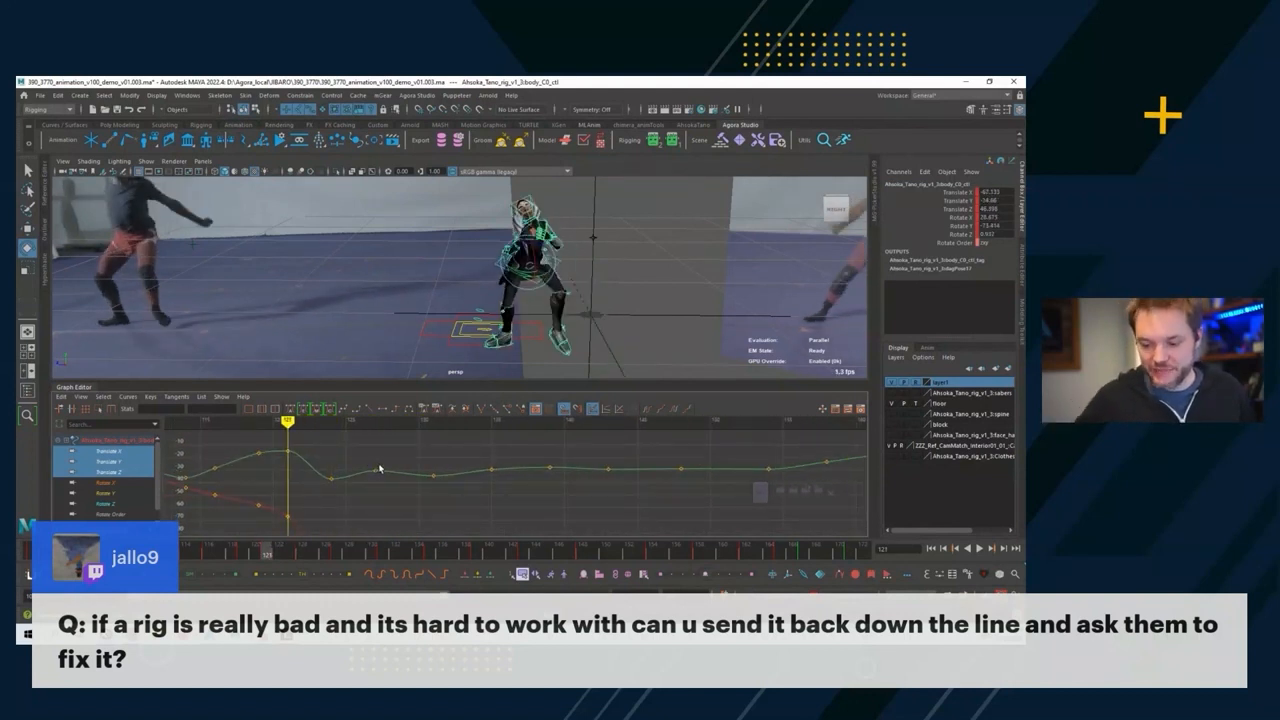
key(alt+period)
key(alt+period)
key(alt+period)
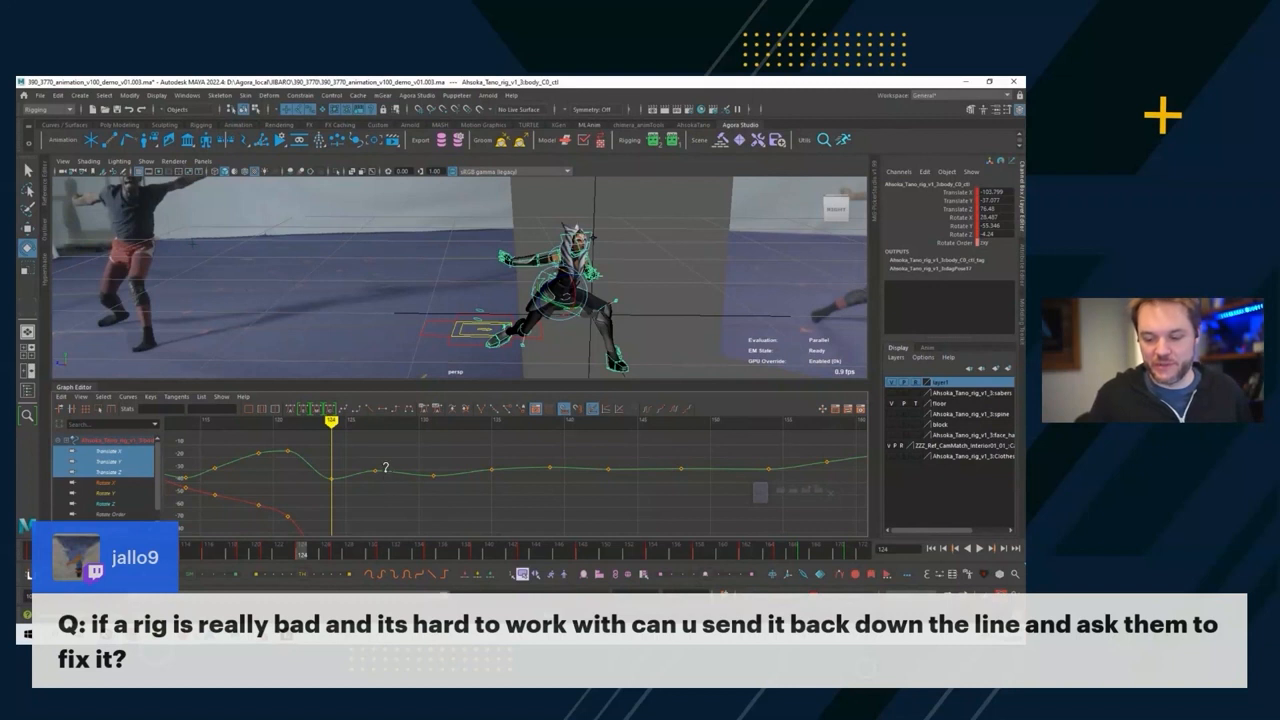
alt+shift+right_drag(386, 466, 384, 486)
alt+middle_drag(384, 486, 359, 485)
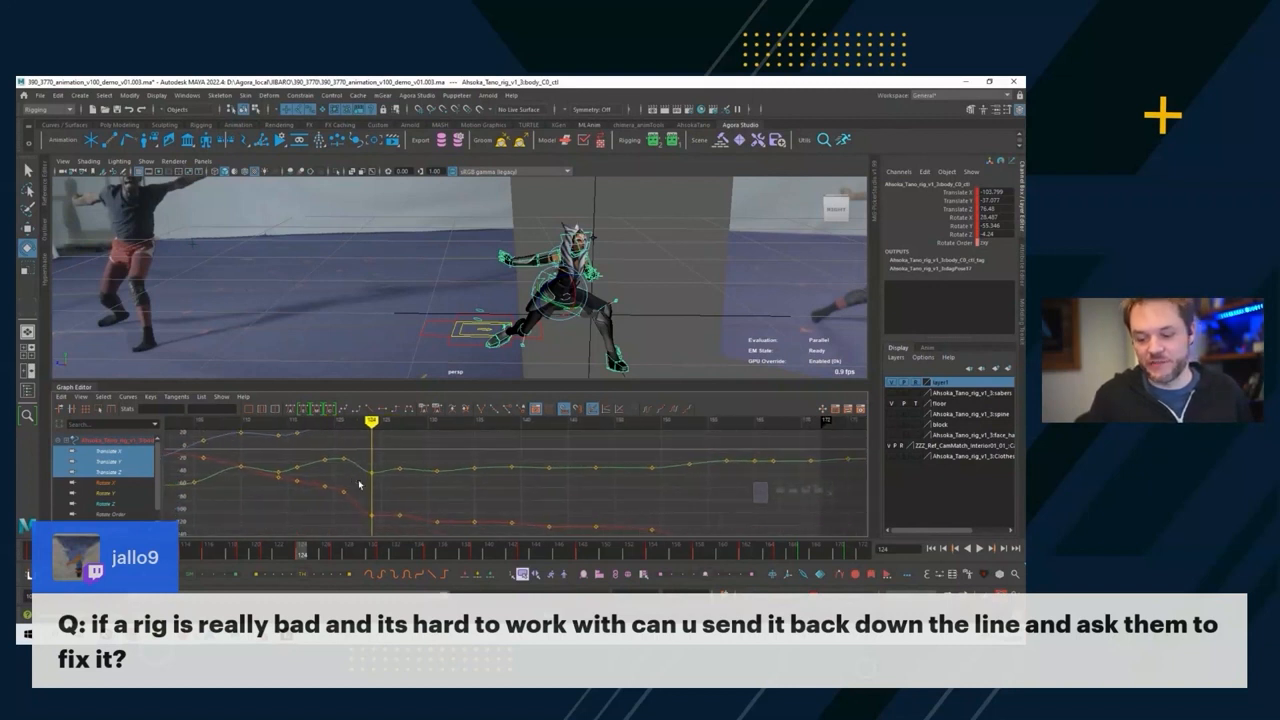
key(alt+comma)
key(alt+comma)
key(alt+comma)
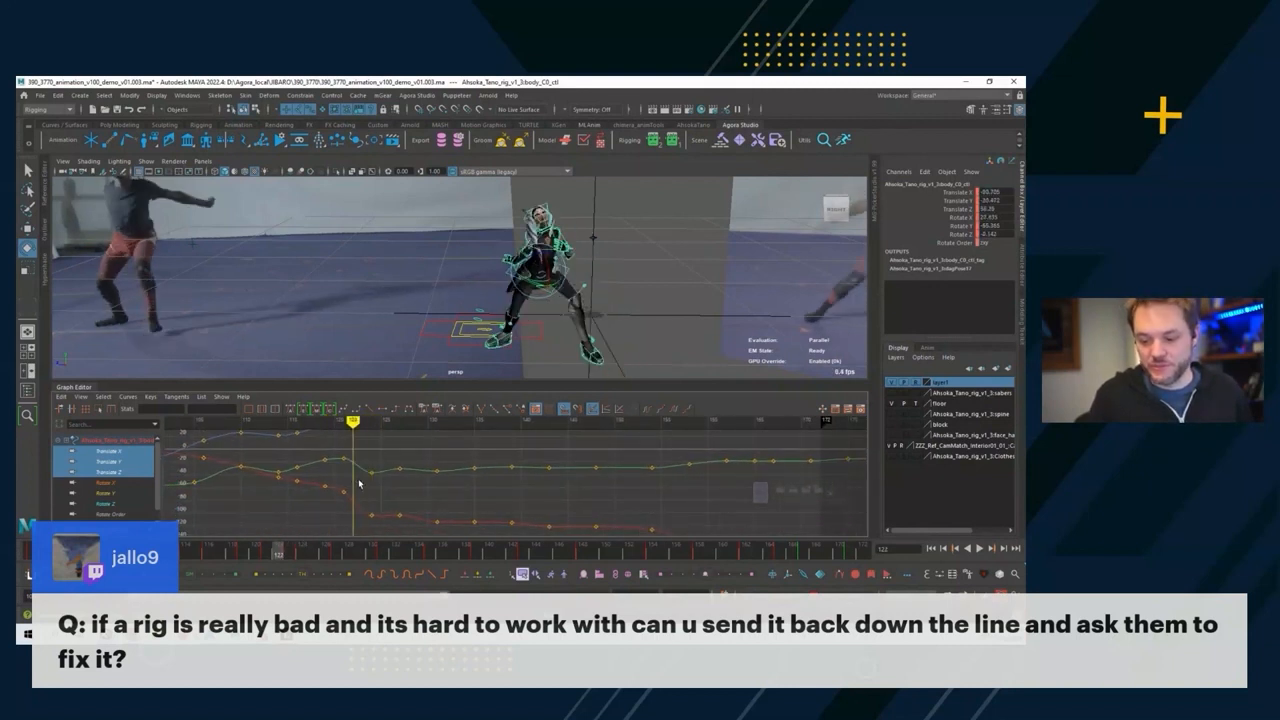
key(alt+period)
key(alt+period)
key(alt+period)
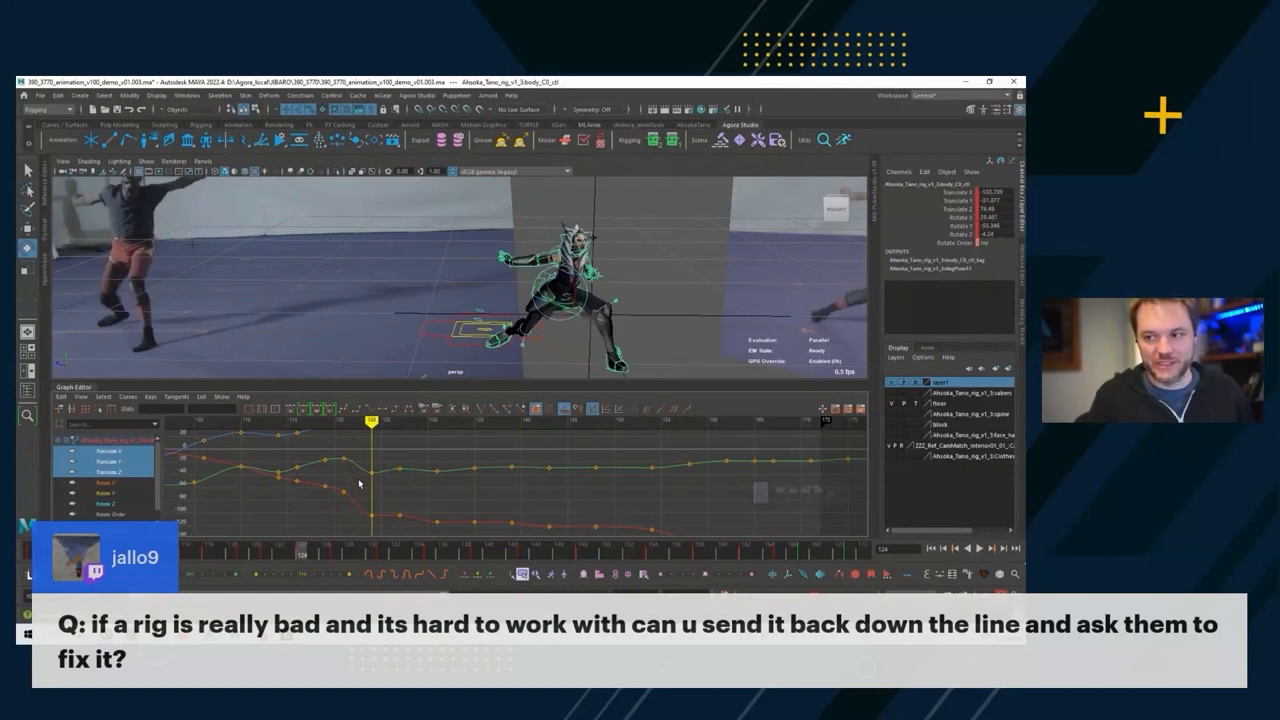
Step through the landing from frame 121 to frame 127 and return to frame 122 to review the weight shift.
alt+right_drag(359, 484, 374, 474)
alt+middle_drag(374, 474, 400, 483)
alt+right_drag(400, 483, 392, 483)
alt+middle_drag(392, 483, 354, 487)
key(alt+comma)
key(alt+comma)
key(alt+comma)
key(alt+period)
key(alt+period)
key(alt+period)
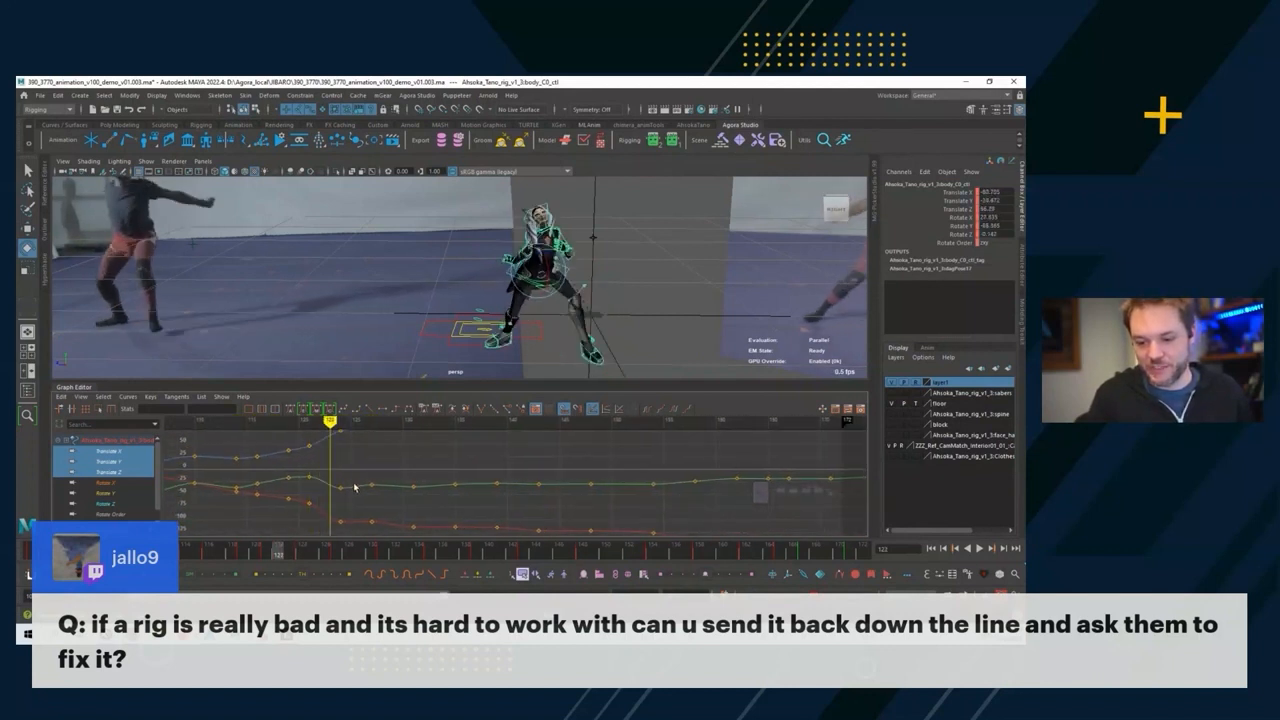
key(alt+period)
key(alt+period)
key(alt+period)
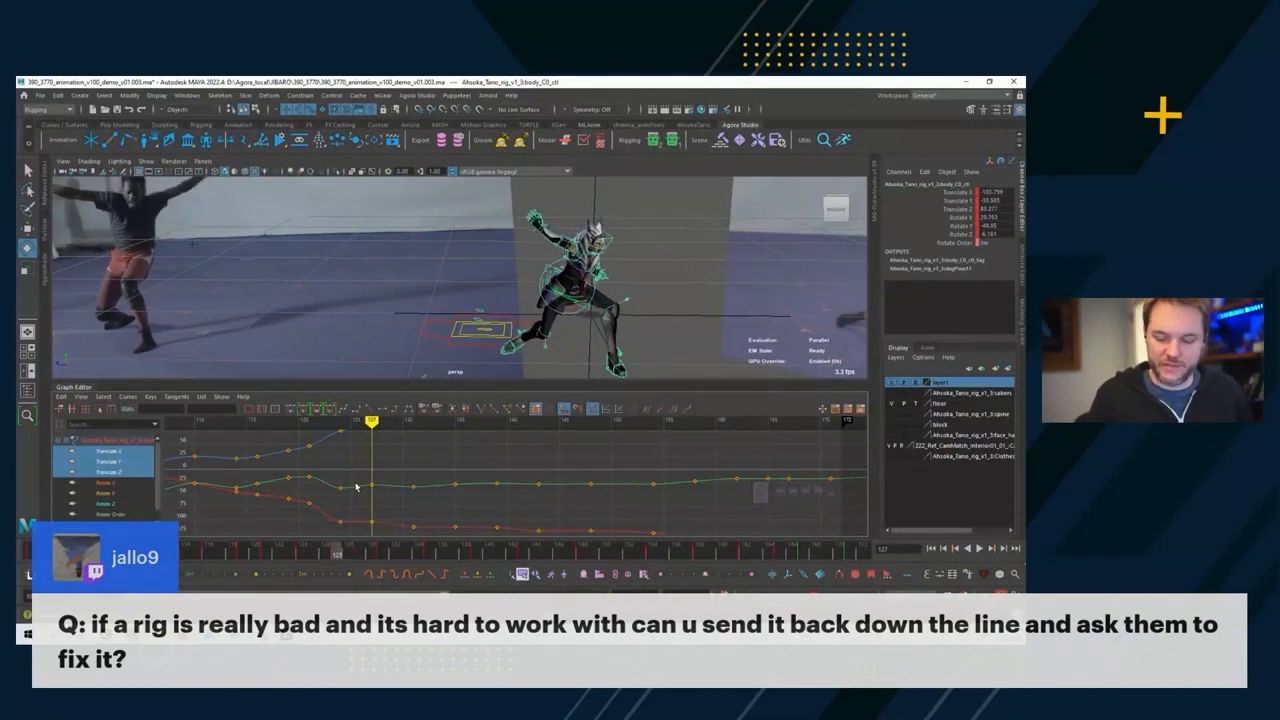
click(300, 422)
key(alt+period)
key(alt+period)
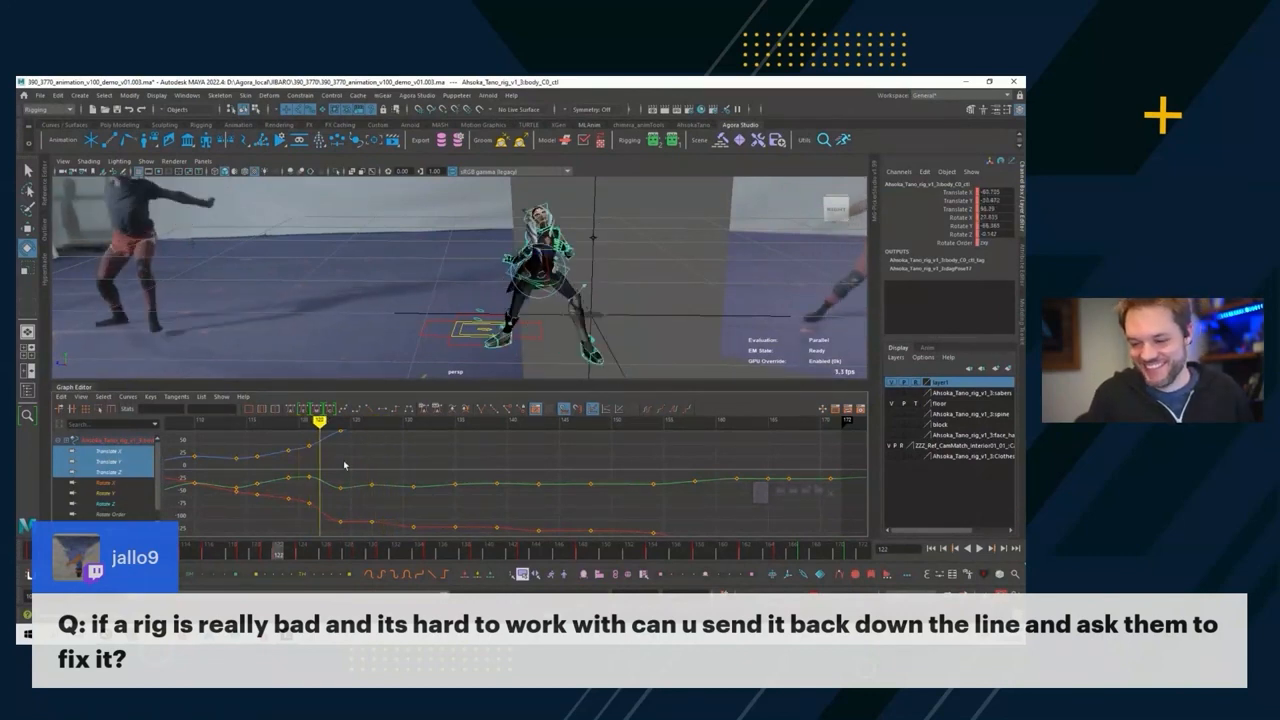
Compare the character's landing through frame 128 with the CAM B reference footage from a side view.
alt+drag(400, 345, 550, 332)
alt+middle_drag(375, 458, 433, 464)
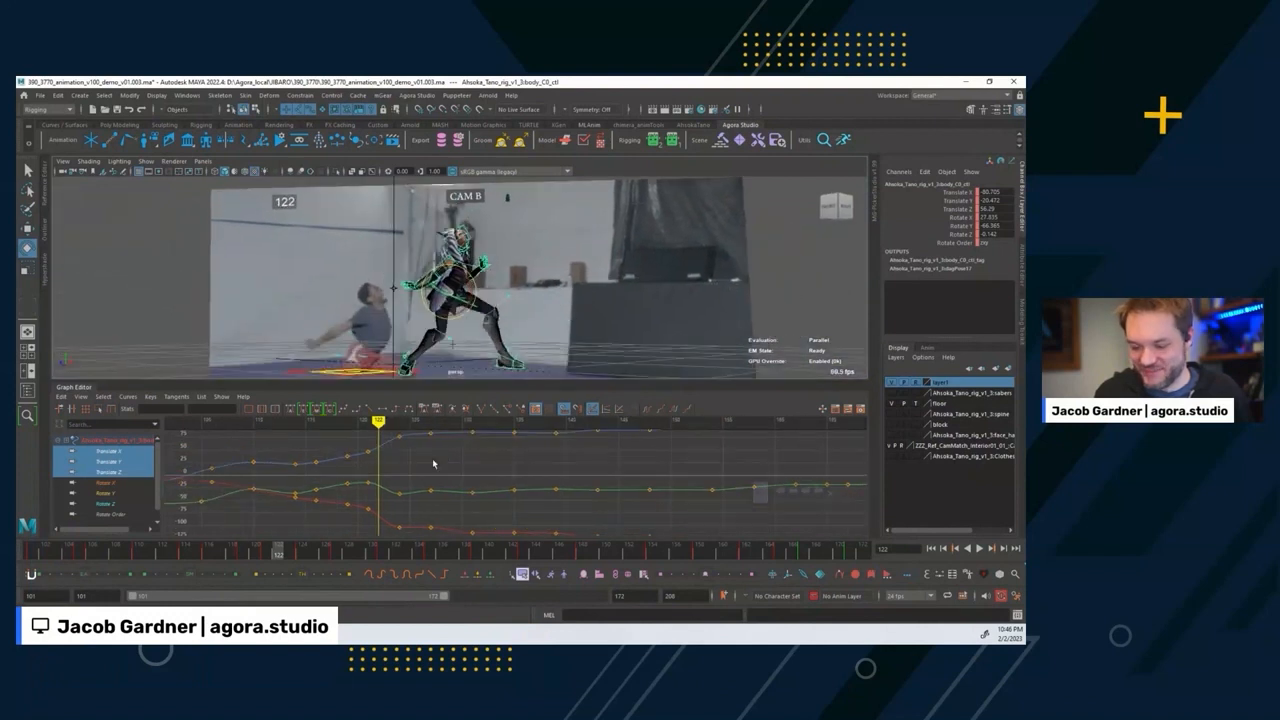
key(alt+comma)
key(alt+comma)
key(alt+comma)
key(alt+comma)
key(alt+period)
key(alt+period)
key(alt+period)
key(alt+period)
key(alt+period)
key(alt+period)
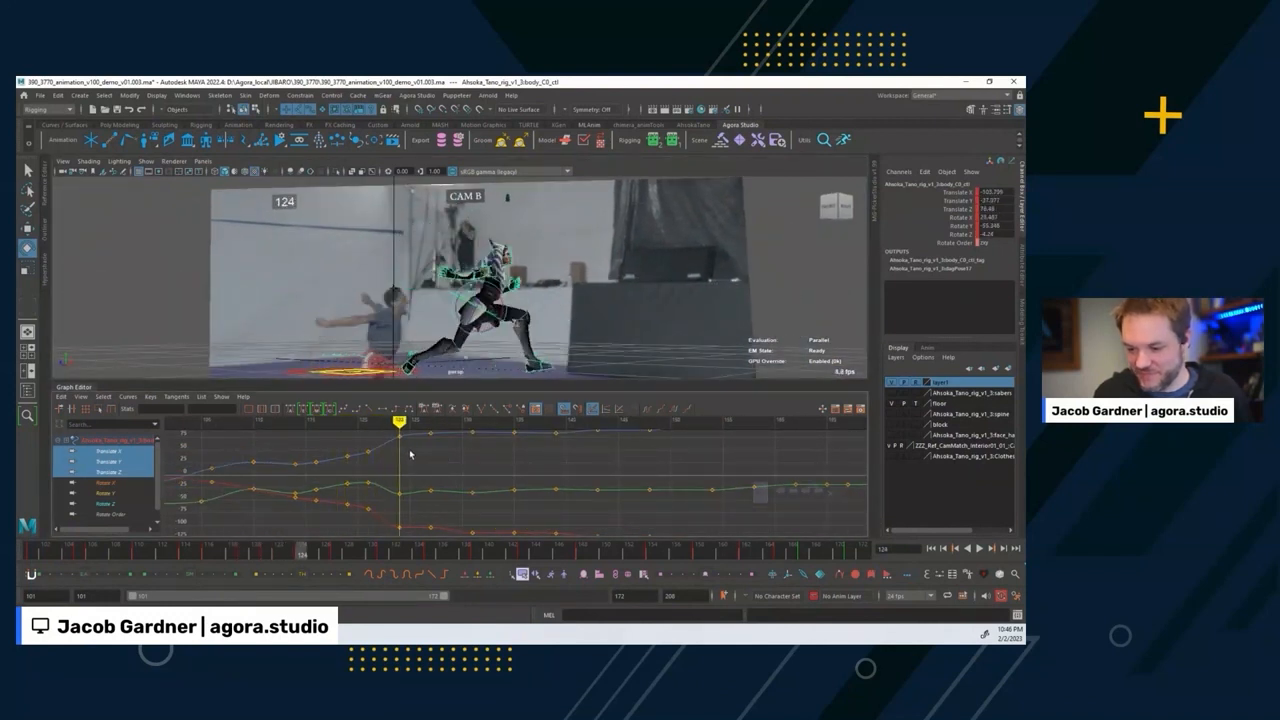
key(alt+period)
key(alt+period)
key(alt+period)
key(alt+period)
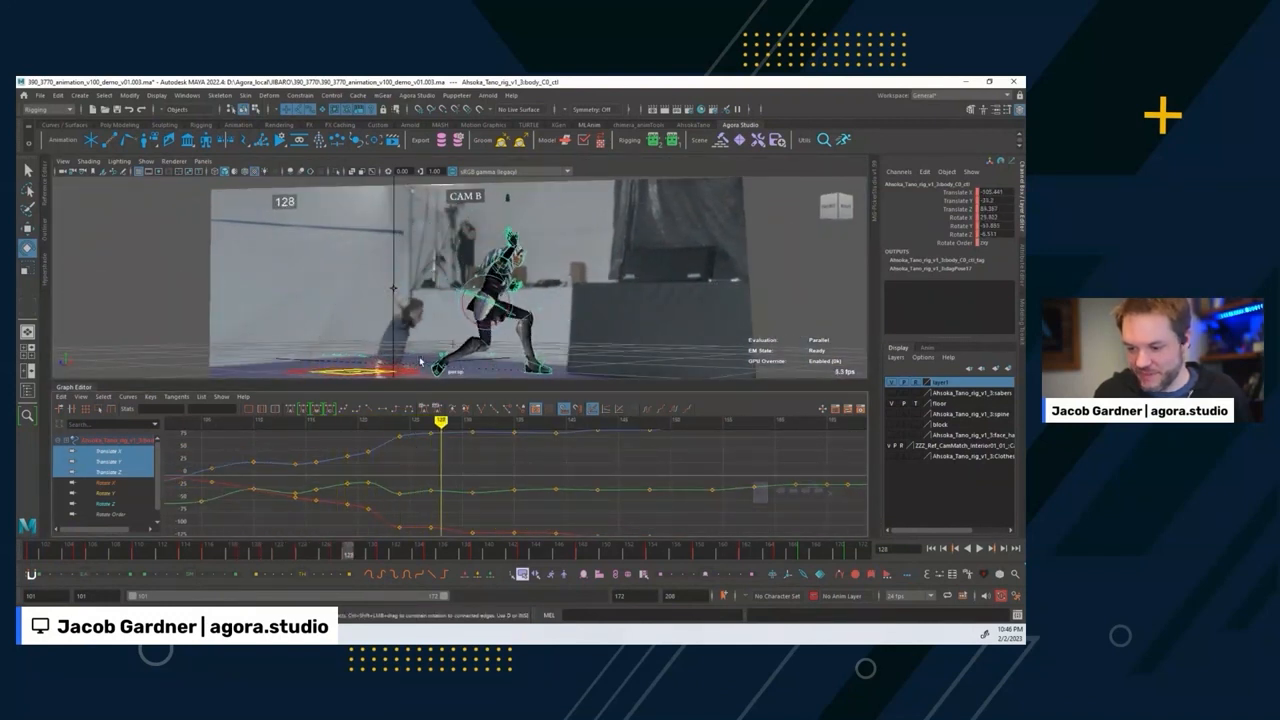
Check the body's settle between frames 124 and 129 against the reference from a slightly higher side view.
alt+drag(420, 362, 427, 370)
key(alt+comma)
key(alt+comma)
key(alt+comma)
key(alt+comma)
key(alt+period)
key(alt+period)
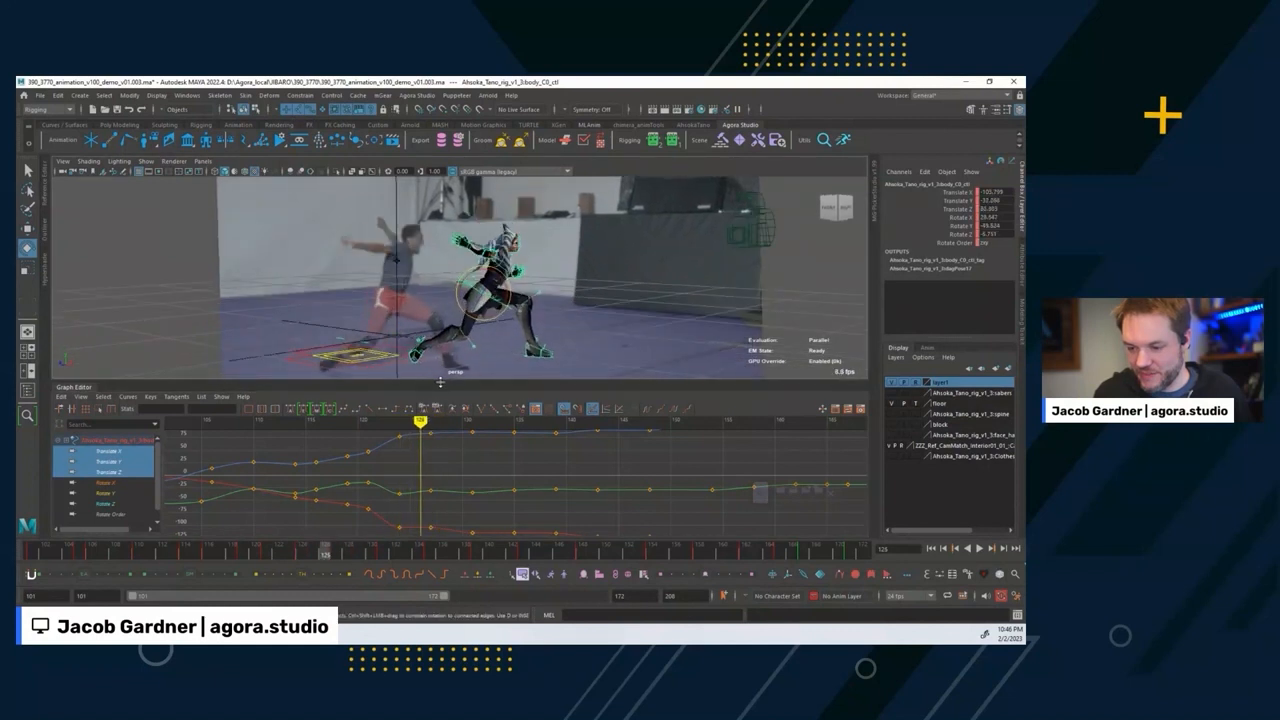
key(alt+period)
key(alt+period)
key(alt+comma)
key(alt+comma)
key(alt+comma)
key(alt+period)
key(alt+period)
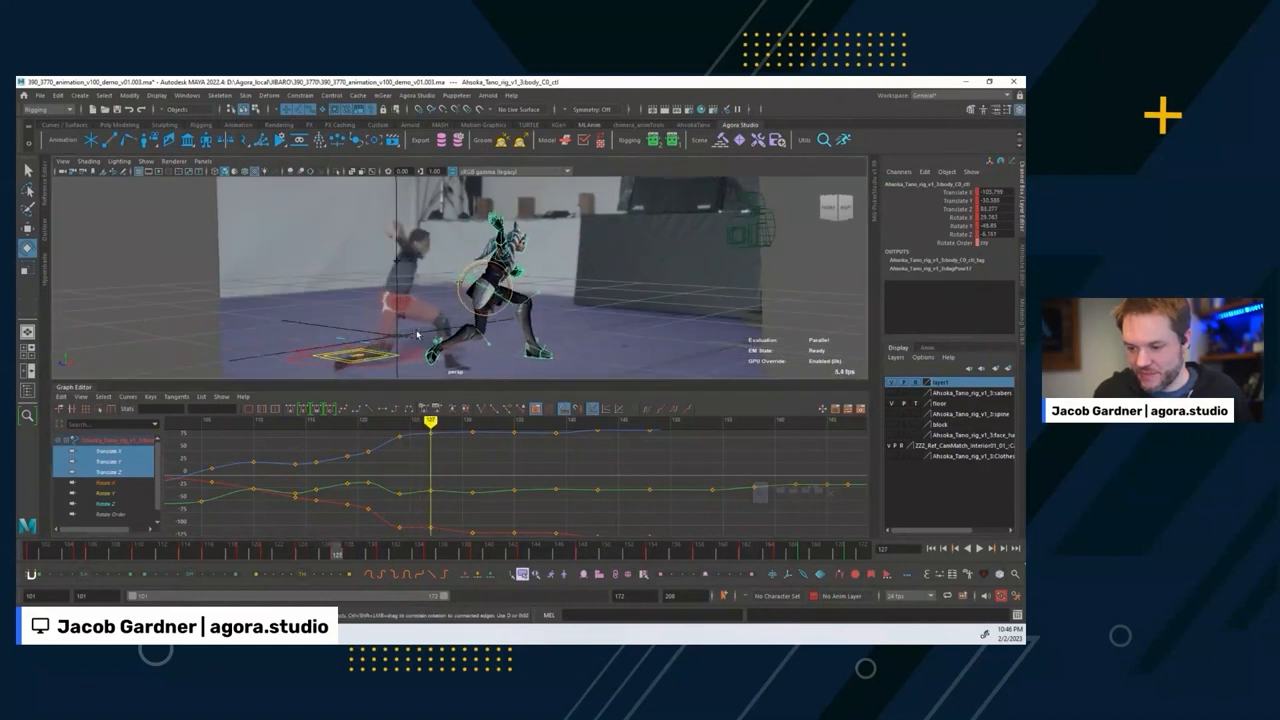
key(alt+comma)
key(alt+comma)
key(alt+comma)
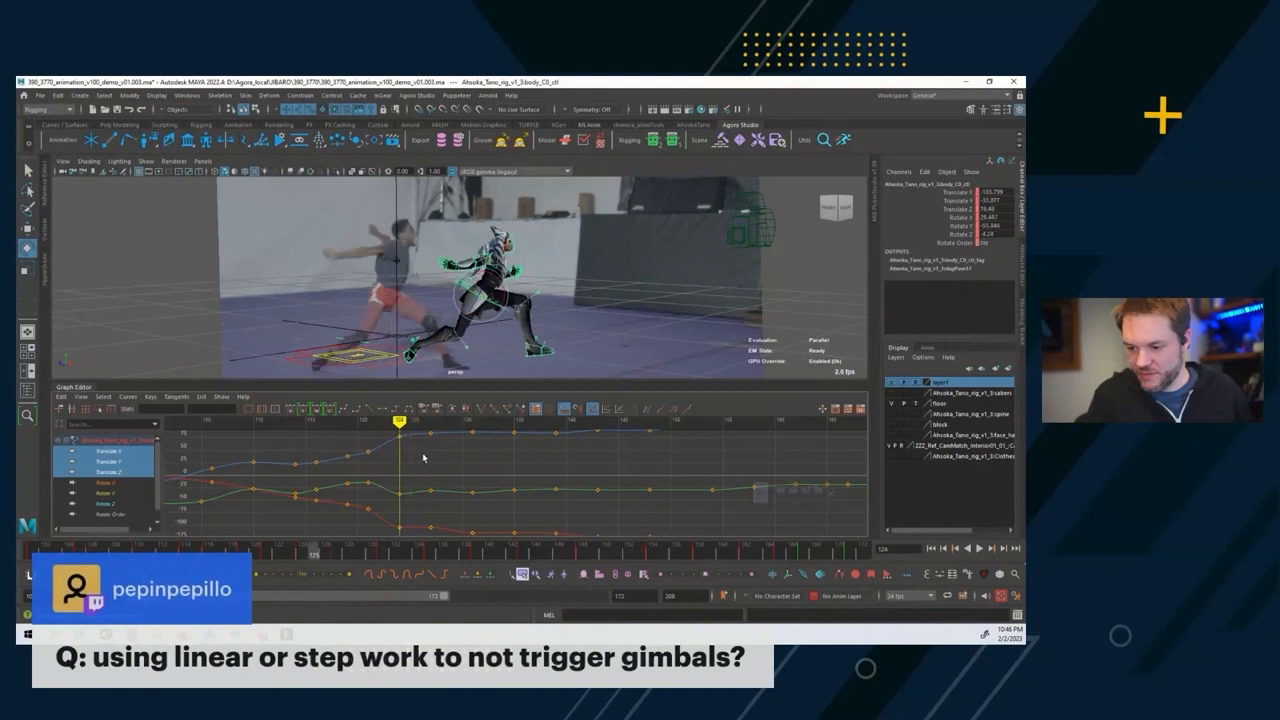
key(alt+period)
key(alt+period)
key(alt+period)
key(alt+period)
key(alt+period)
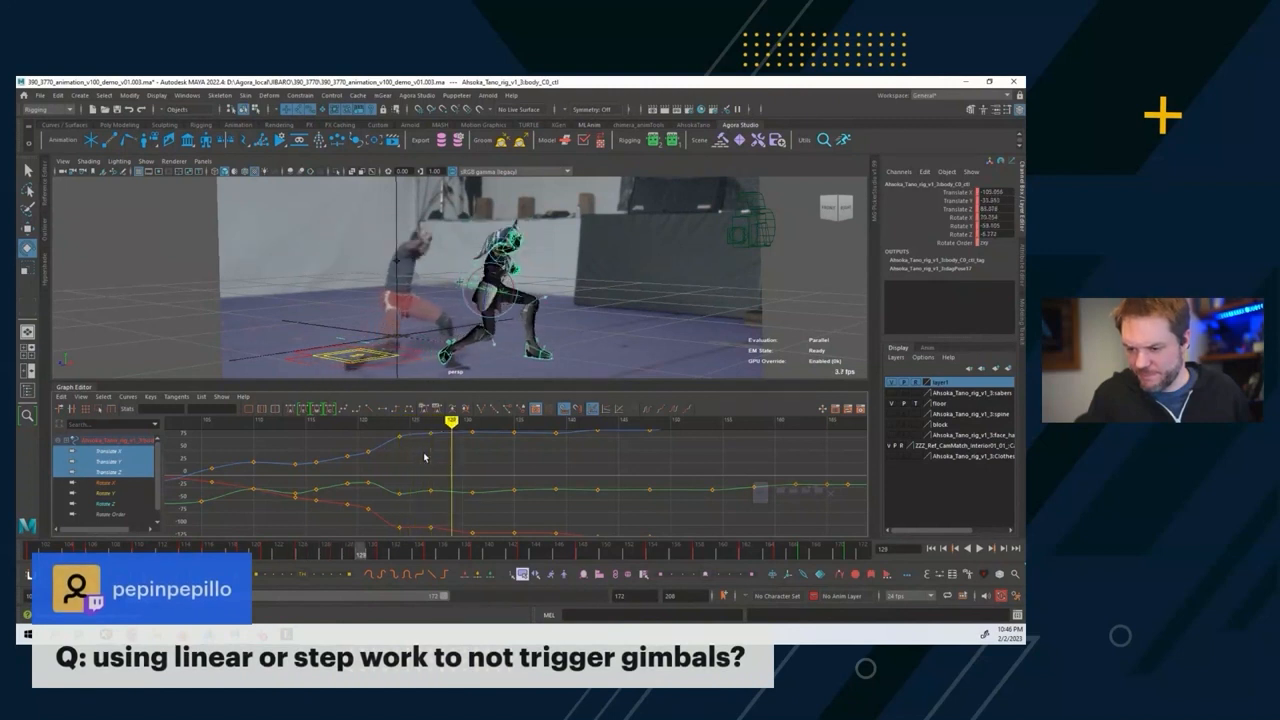
key(alt+period)
key(alt+comma)
key(alt+comma)
Raise the body's Translate Y key at frame 124 slightly after comparing the surrounding frames.
mouse_move(426, 457)
alt+shift+right_down()
mouse_move(440, 466)
mouse_move(424, 466)
alt+shift+right_up()
key(alt+comma)
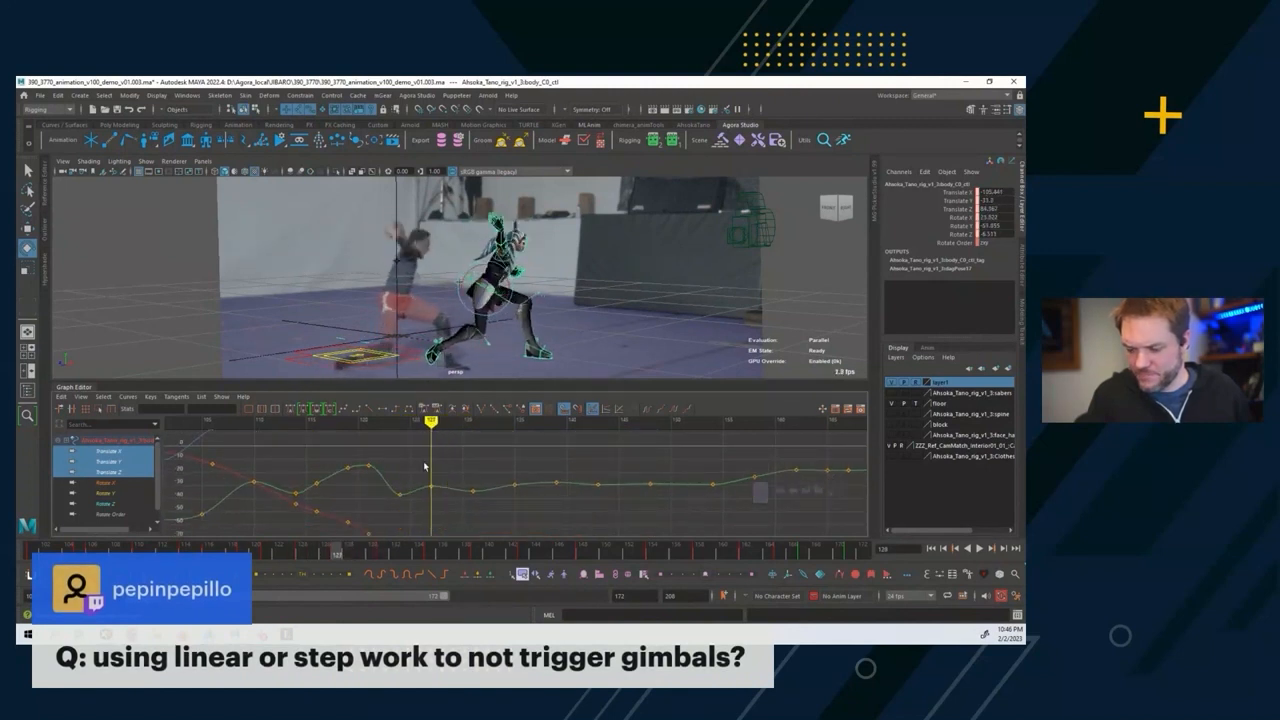
key(alt+comma)
key(alt+comma)
key(alt+comma)
key(alt+comma)
key(alt+period)
key(alt+period)
key(alt+comma)
key(alt+comma)
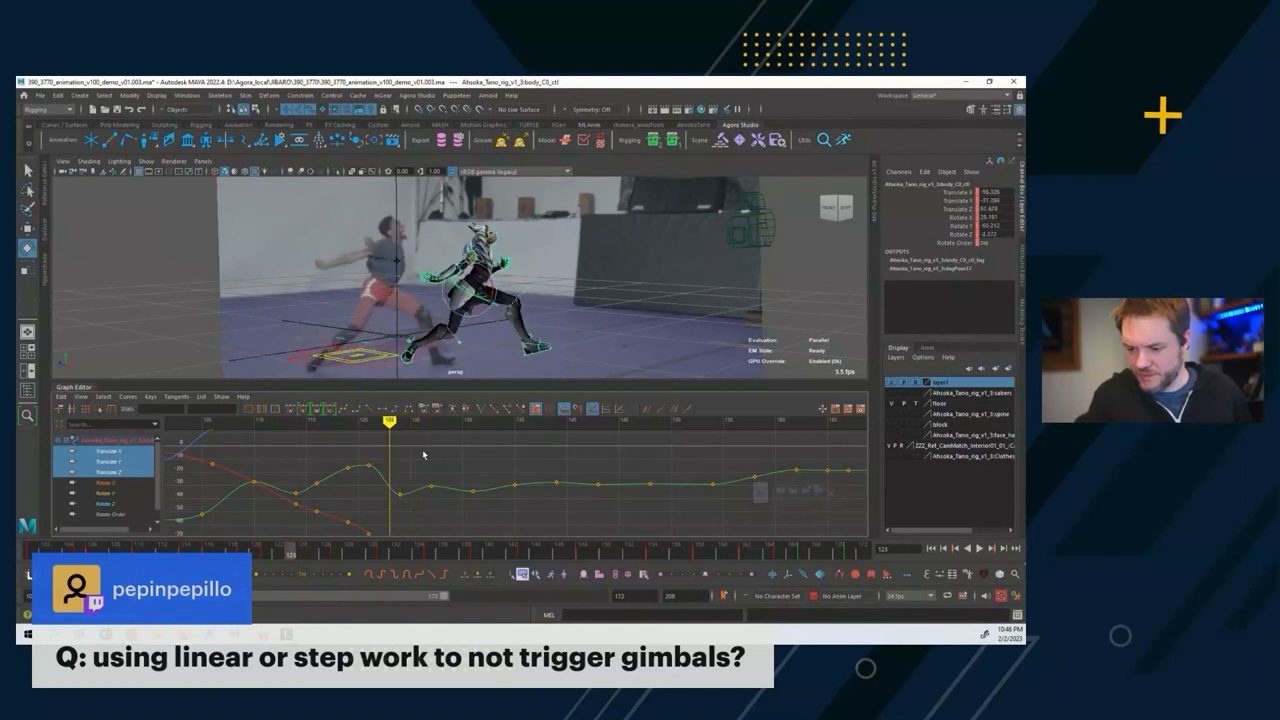
key(alt+period)
click(398, 490)
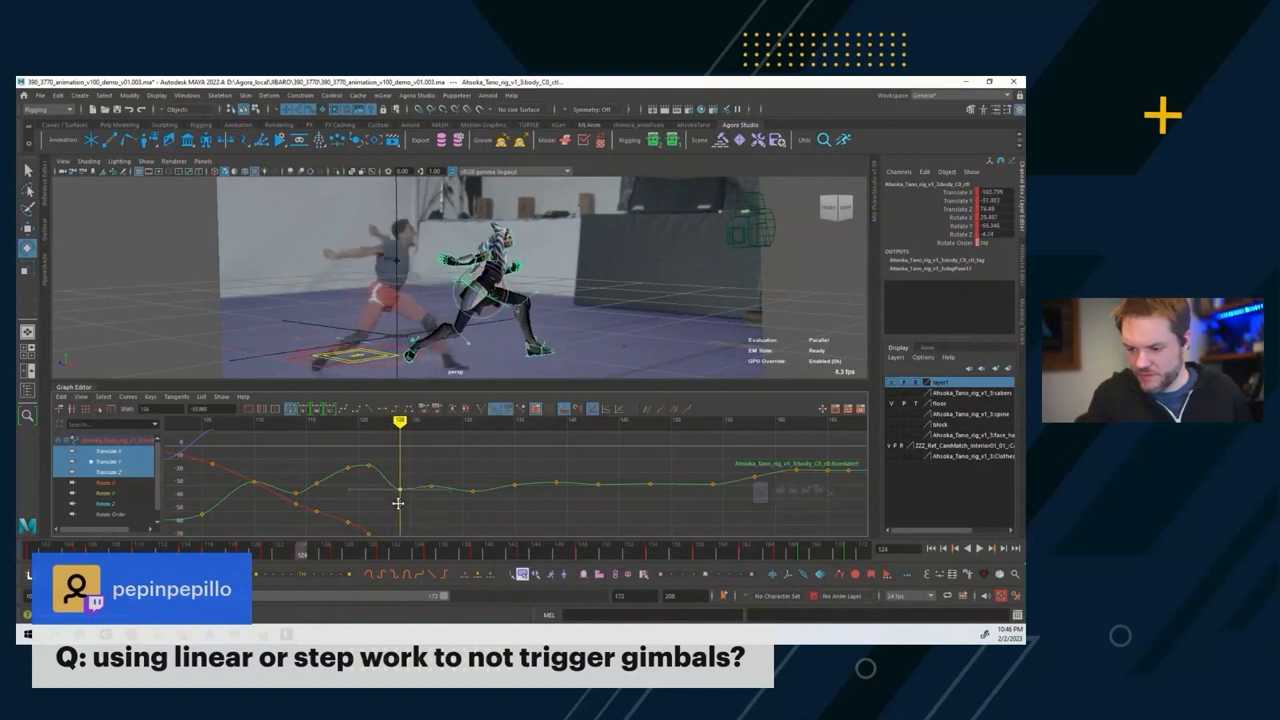
Lower the body's Translate Y key at frame 127 to about -37.4.
key(alt+period)
key(alt+period)
click(431, 489)
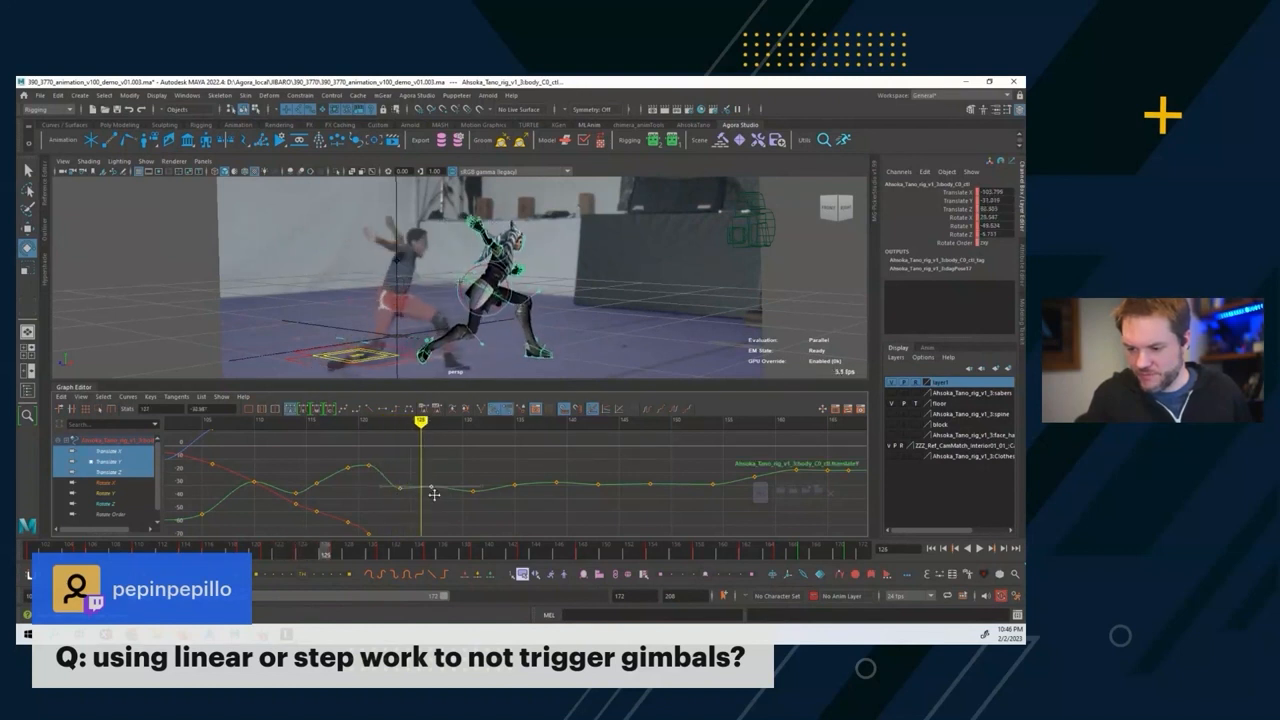
middle_drag(434, 495, 434, 503)
Step between frames 121 and 126 to check the body's delayed low point.
key(alt+comma)
key(alt+comma)
key(alt+comma)
key(alt+period)
key(alt+period)
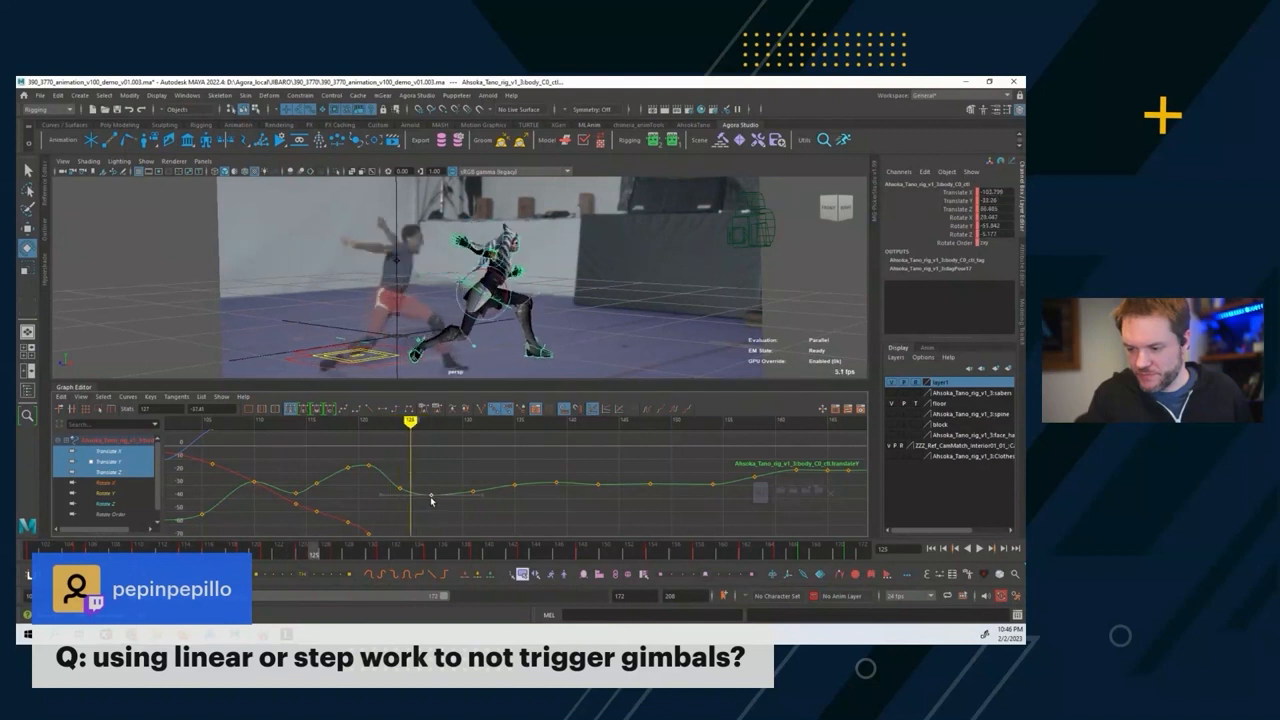
key(alt+period)
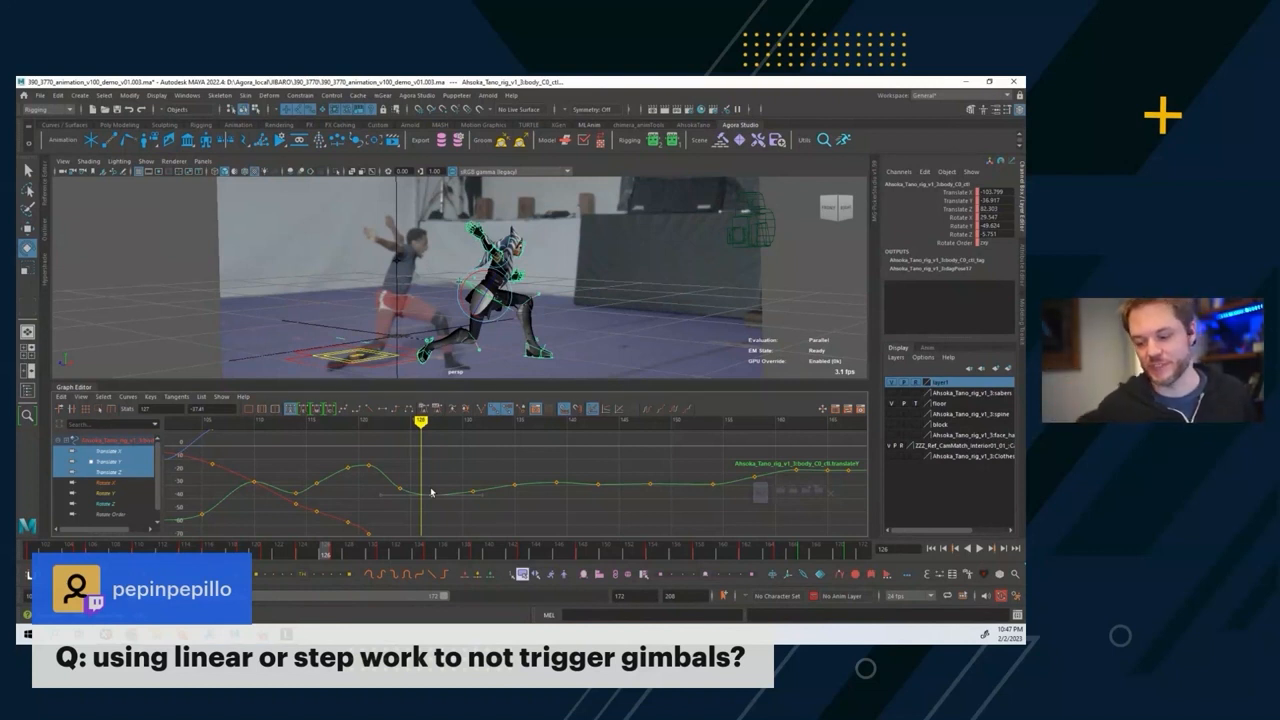
key(alt+comma)
key(alt+comma)
key(alt+comma)
key(alt+comma)
key(alt+comma)
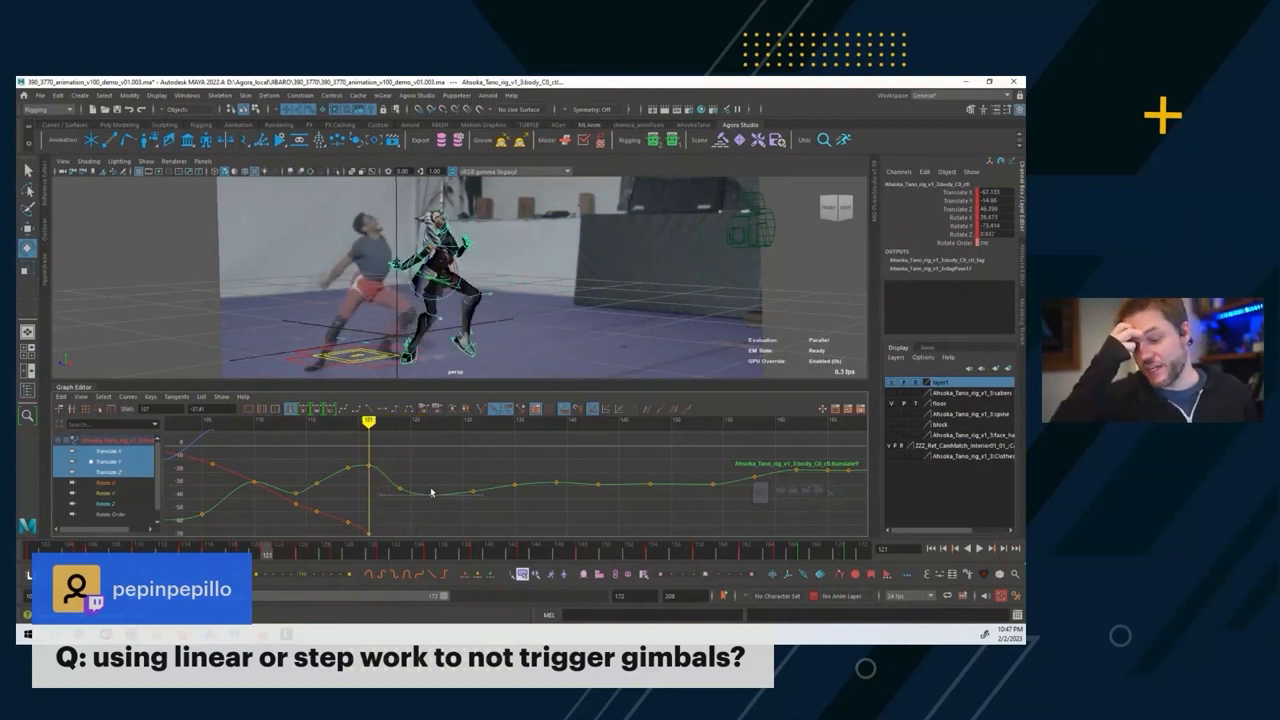
Exaggerate the body's keys at frame 114, raising Translate Y to about 102 and lowering Translate Z to about -74.
alt+shift+right_drag(353, 487, 311, 558)
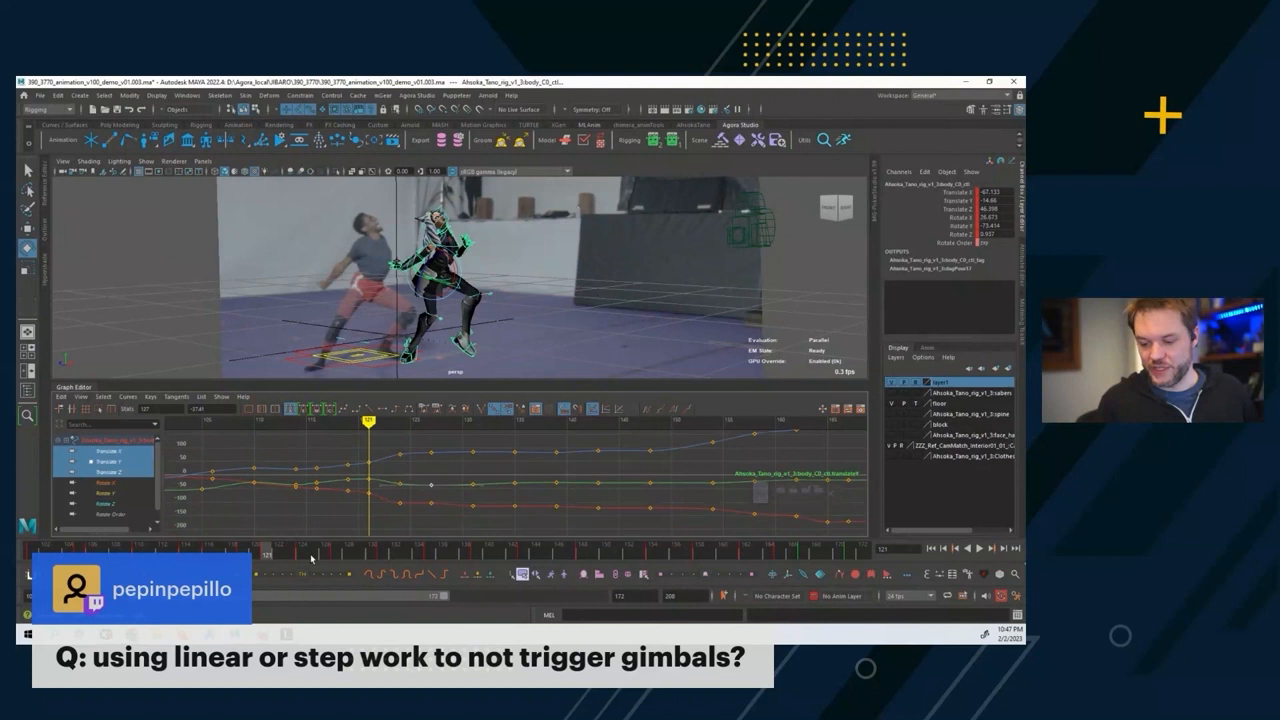
mouse_move(349, 480)
alt+middle_down()
mouse_move(374, 450)
mouse_move(324, 509)
mouse_move(320, 404)
mouse_move(327, 473)
alt+middle_up()
click(329, 446)
click(328, 481)
alt+shift+right_drag(329, 472, 334, 484)
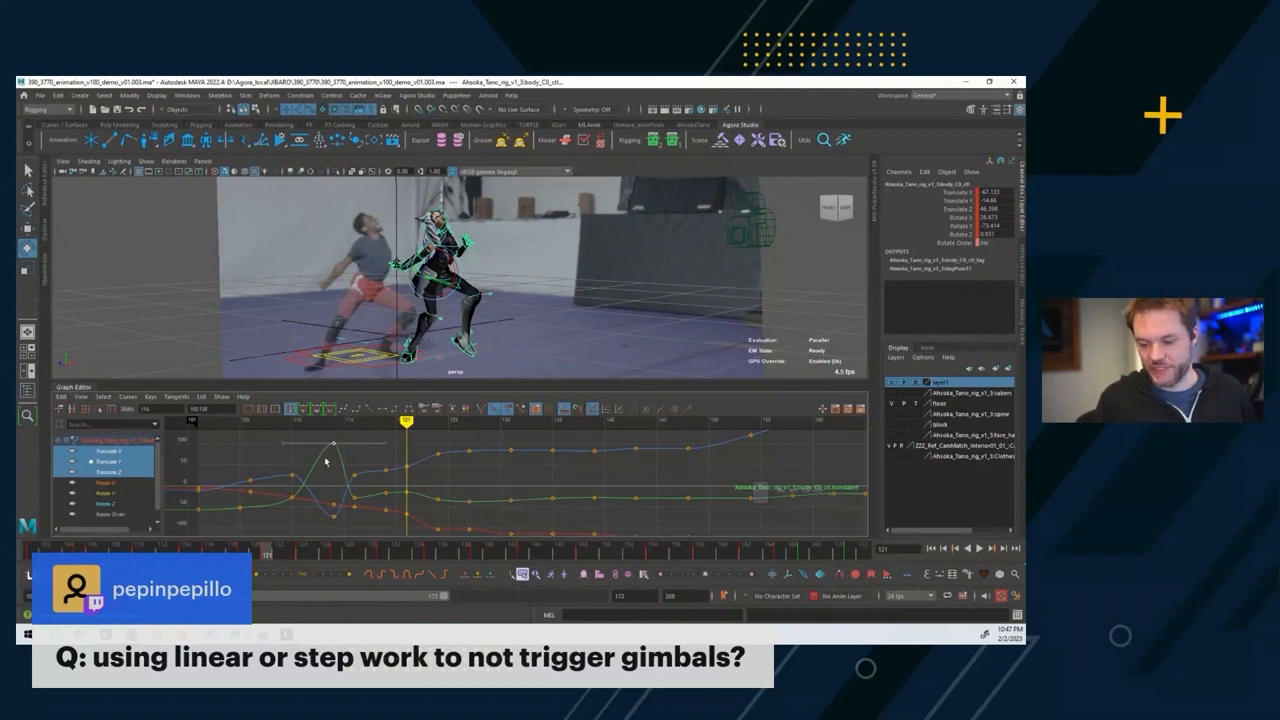
Try to move a range of the body's translate keys after frame 114 upward, and undo it.
drag(349, 484, 602, 512)
middle_drag(543, 518, 540, 460)
key(ctrl+z)
key(ctrl+z)
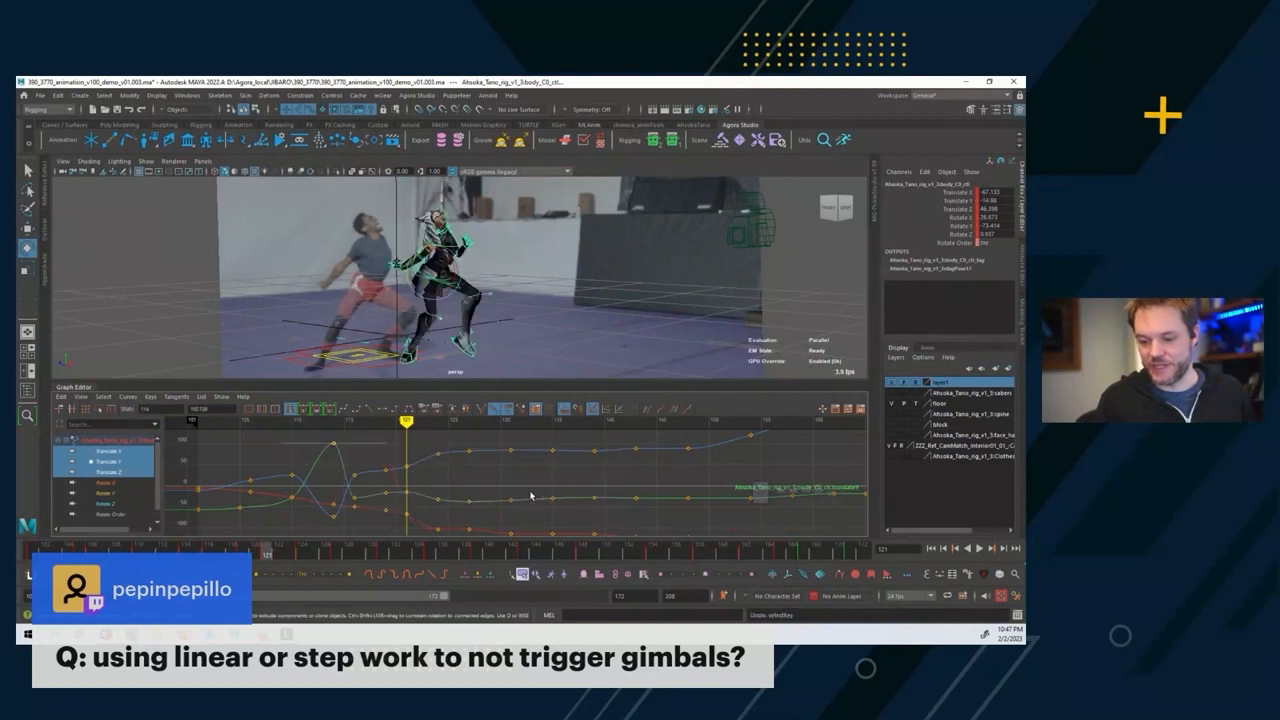
Inspect the distorted pose at frame 114 and undo the exaggerated translate key changes there.
click(334, 421)
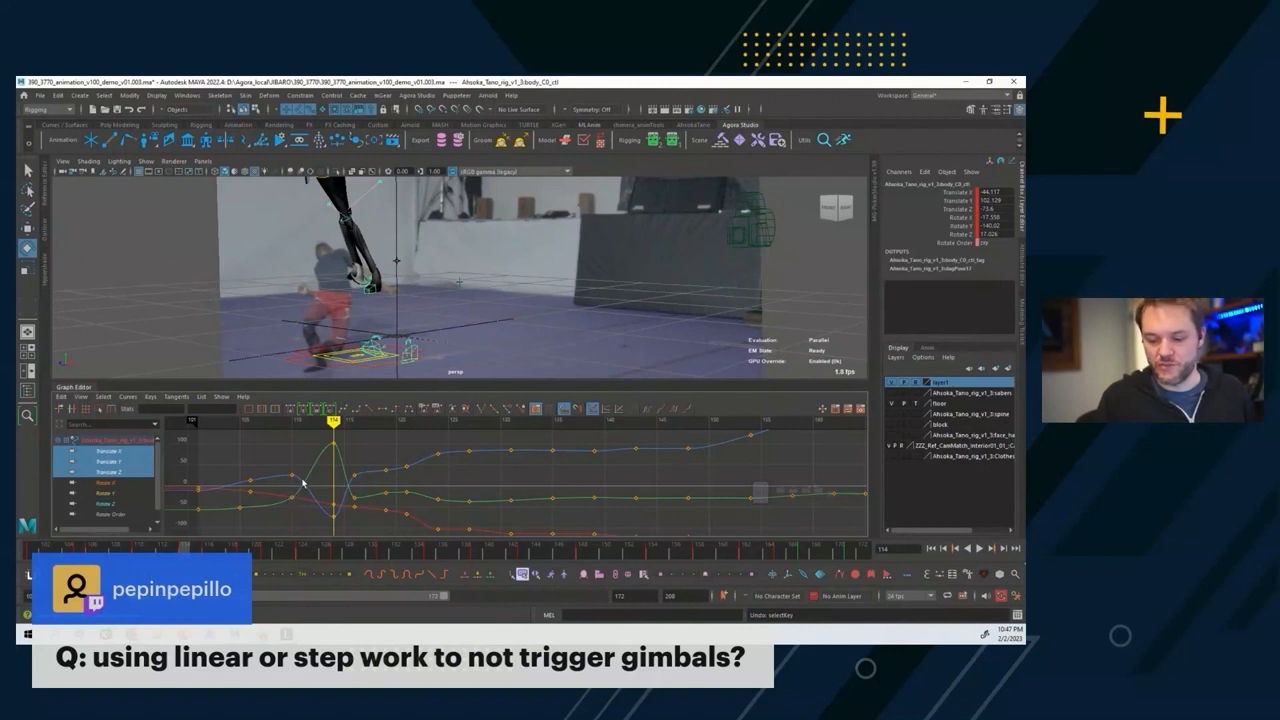
click(337, 437)
click(329, 521)
key(ctrl+z)
key(ctrl+z)
key(ctrl+z)
key(ctrl+z)
key(ctrl+z)
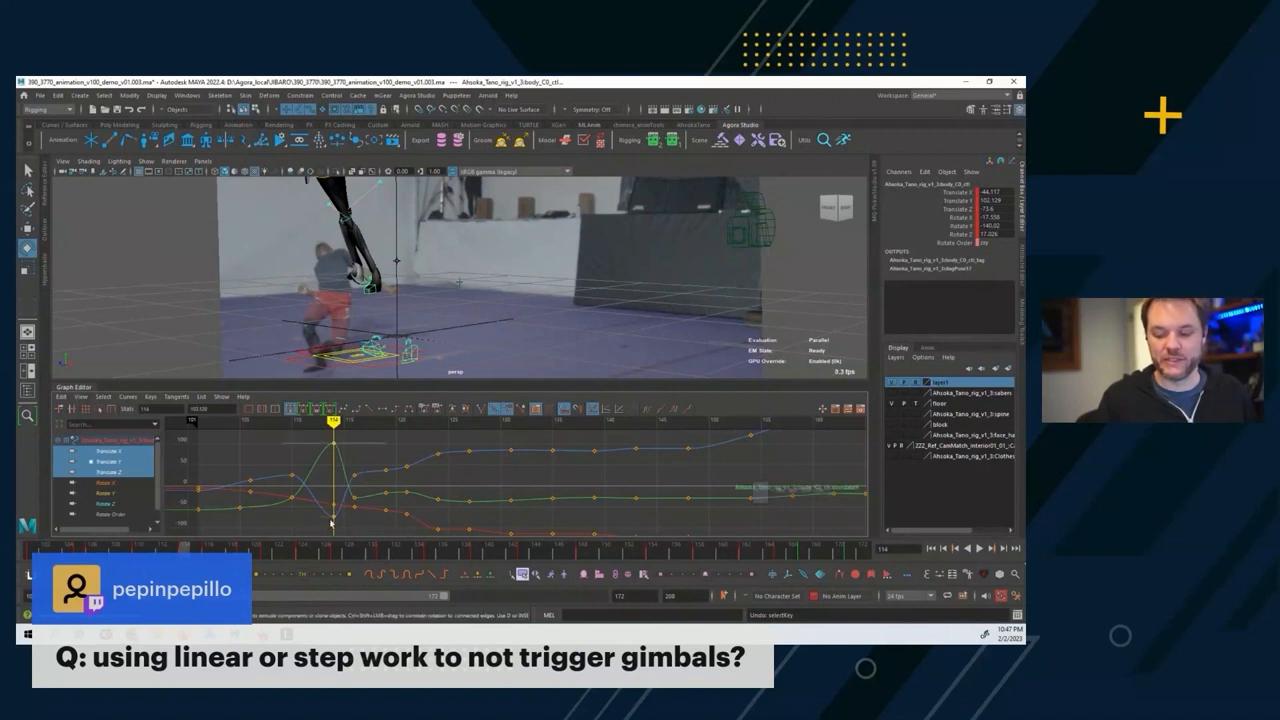
key(ctrl+z)
key(ctrl+z)
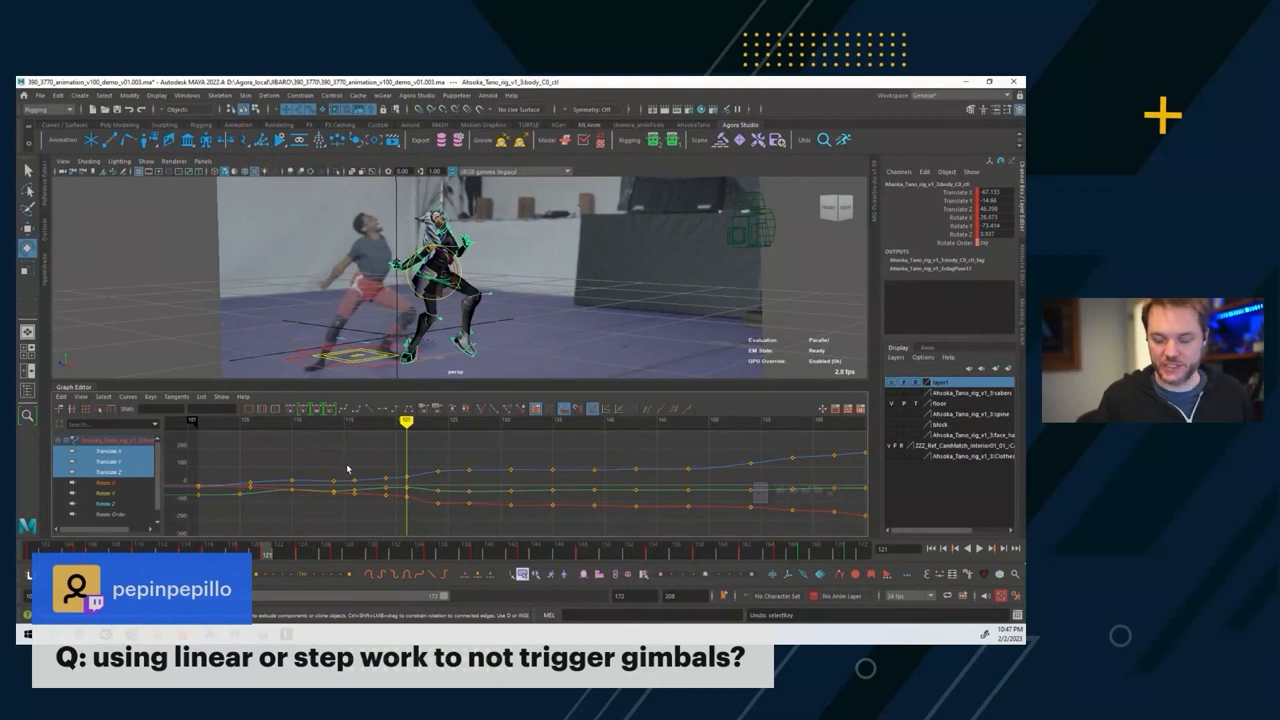
Review the body's translate curves across the shot and step between frames 118 and 123.
alt+middle_drag(348, 467, 254, 470)
alt+shift+right_drag(260, 470, 296, 455)
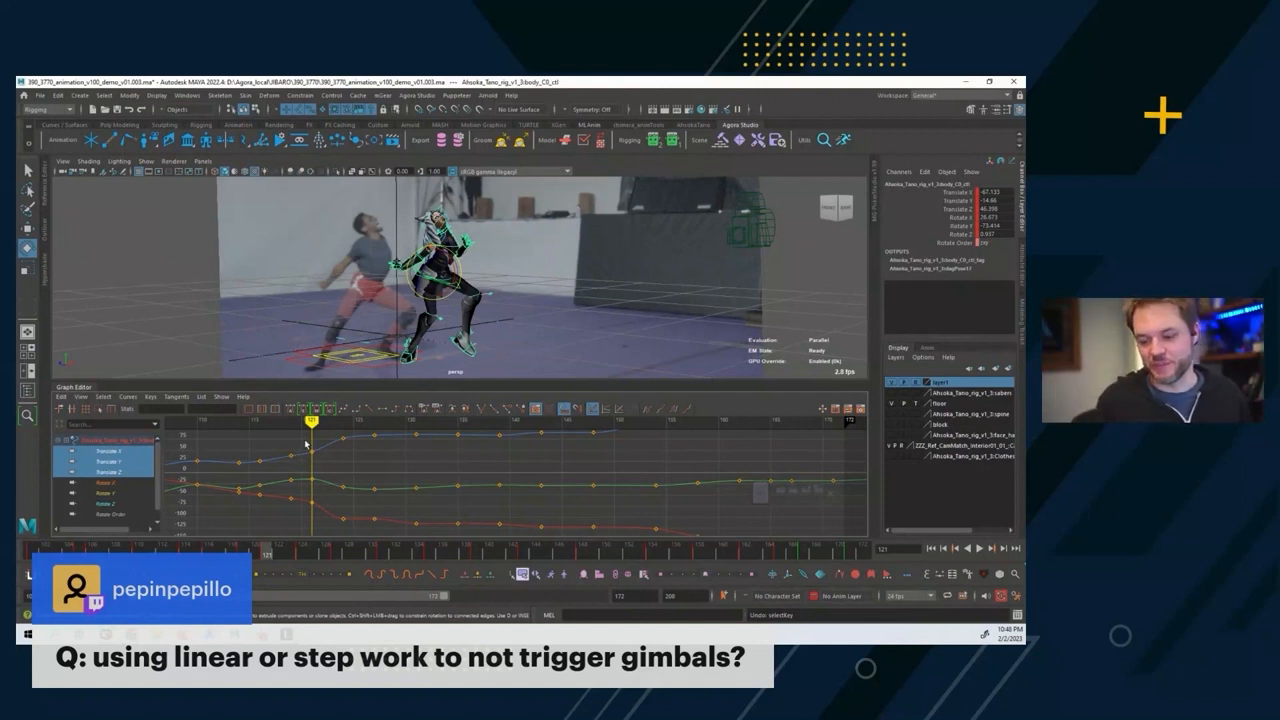
key(alt+comma)
alt+middle_drag(313, 454, 226, 446)
key(alt+comma)
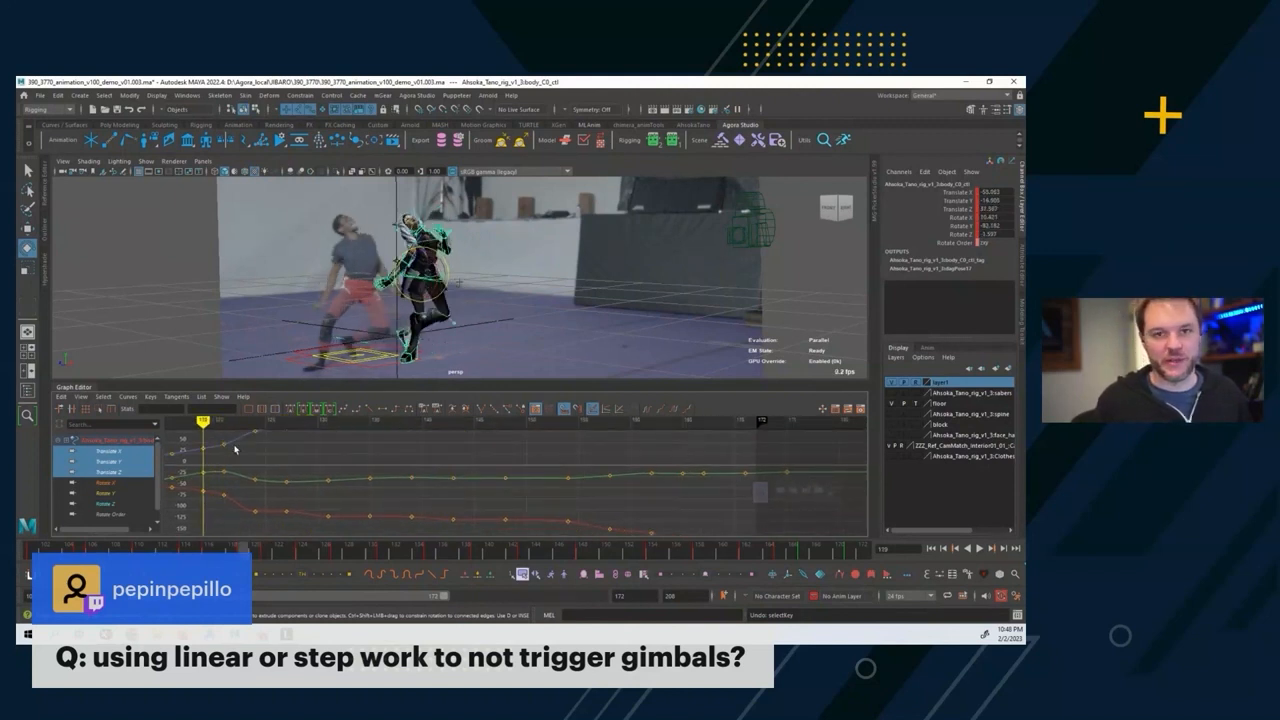
scroll(251, 458, down, 3)
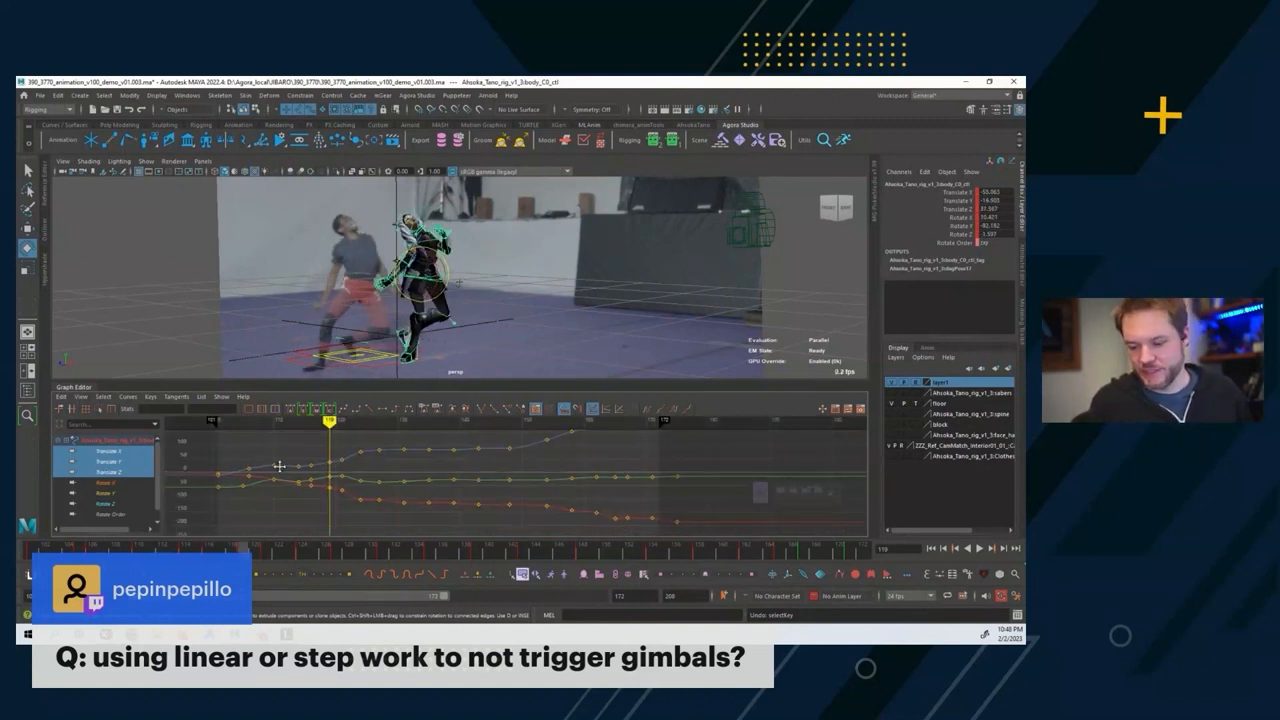
key(alt+comma)
key(alt+period)
key(alt+period)
key(alt+period)
key(alt+period)
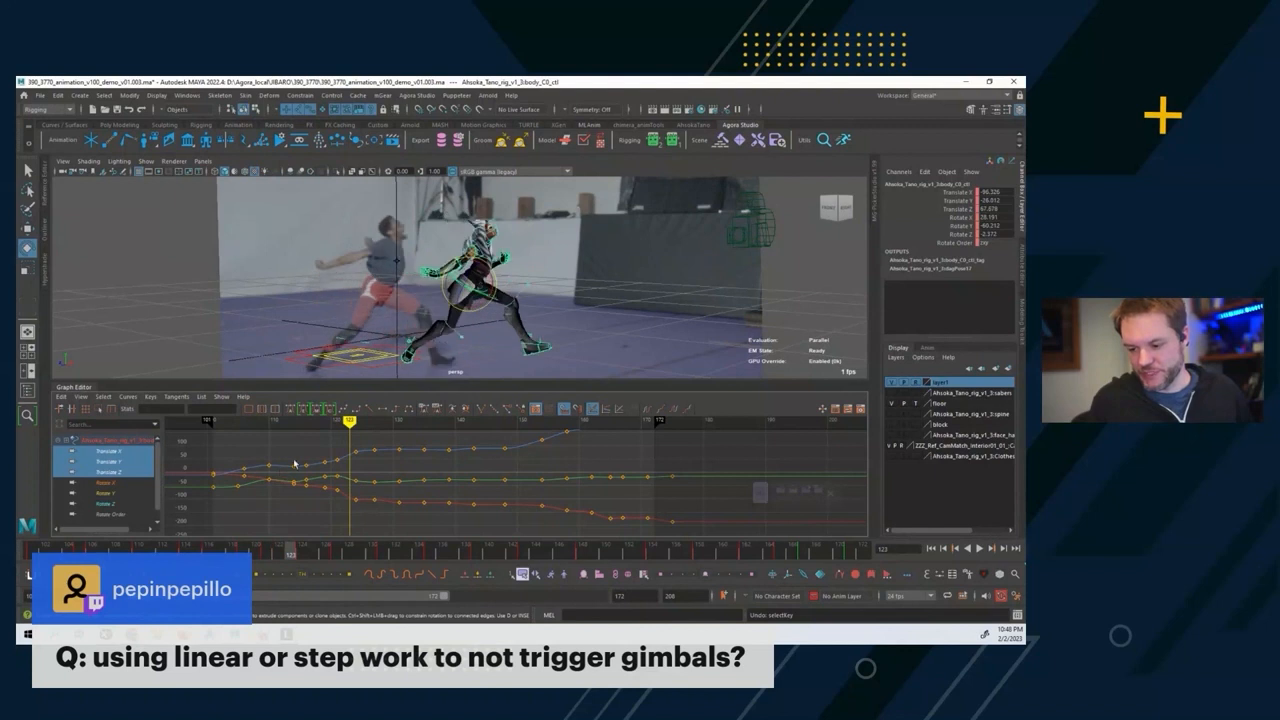
Step the body's motion frame by frame up to frame 127 and compare the weight drop with the reference footage.
click(324, 422)
alt+shift+right_drag(324, 443, 340, 448)
key(alt+period)
alt+shift+middle_drag(290, 460, 417, 486)
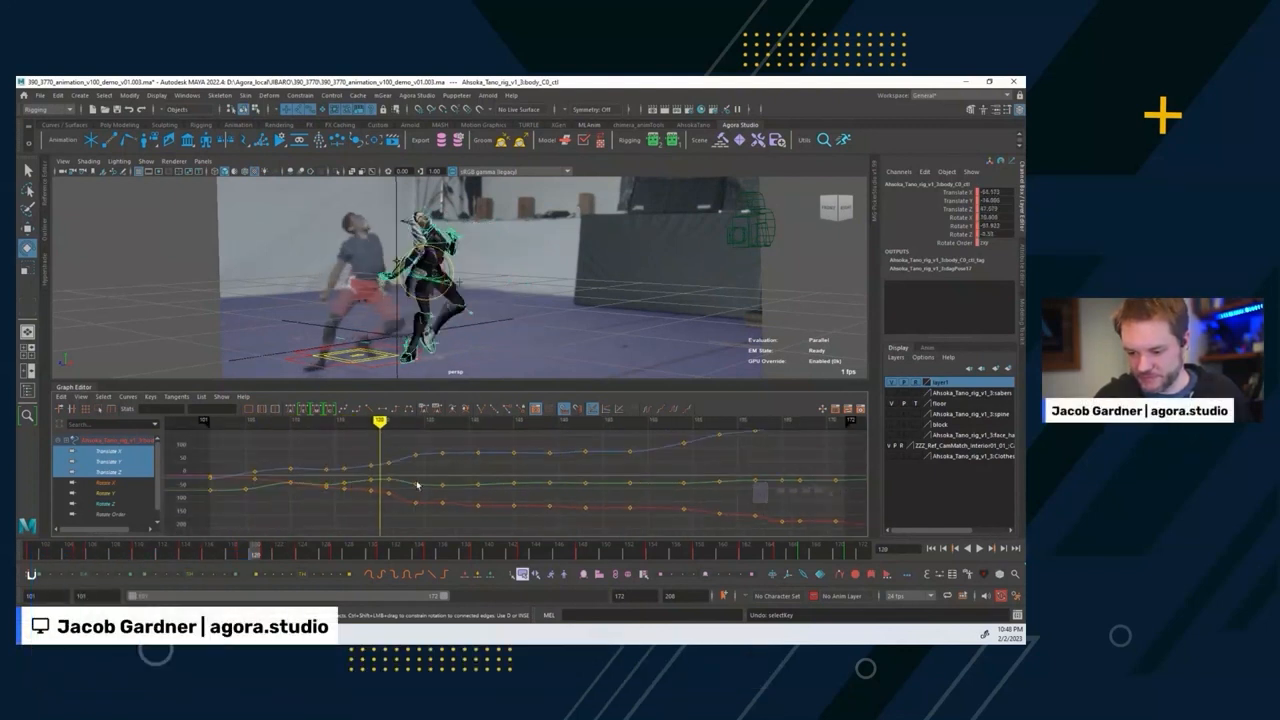
alt+shift+right_drag(417, 486, 395, 467)
alt+middle_drag(395, 466, 327, 474)
key(alt+period)
key(alt+period)
key(alt+period)
key(alt+period)
key(alt+period)
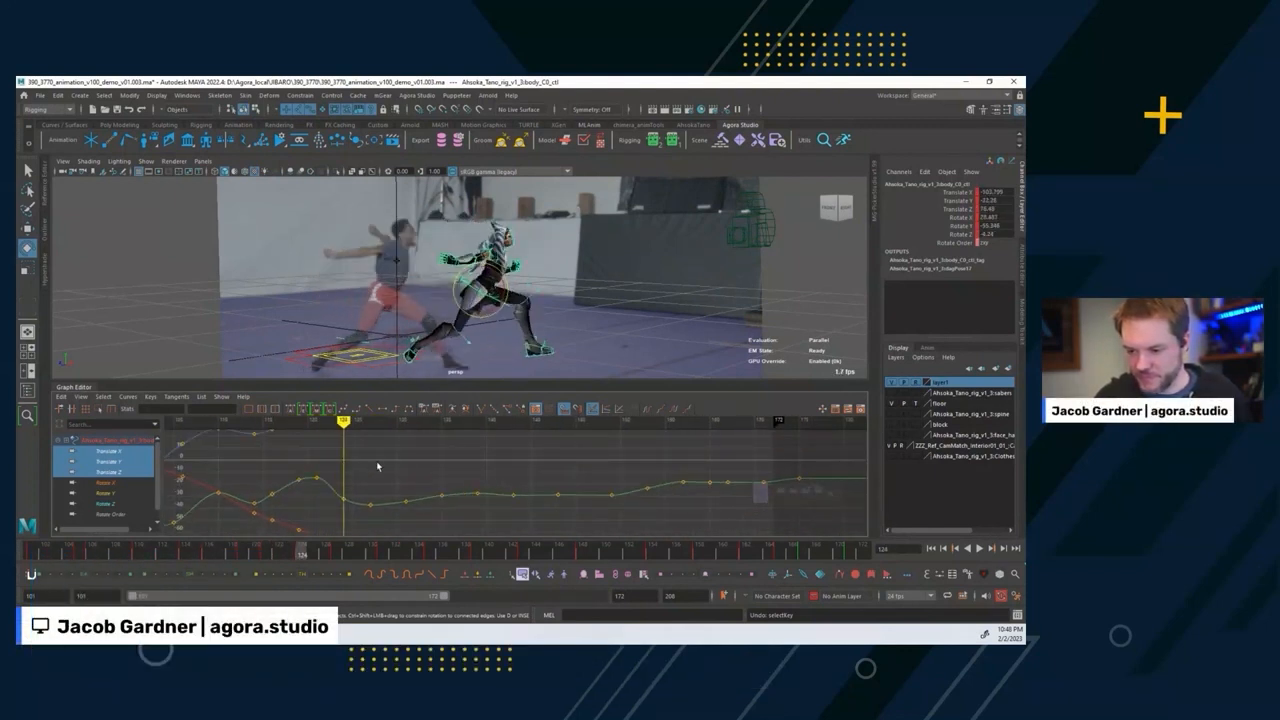
key(alt+period)
key(alt+period)
Shift the low Translate Y key of the body from frame 127 to frame 126 and check the neighbouring frames.
alt+shift+right_drag(389, 489, 376, 503)
alt+middle_drag(376, 503, 371, 474)
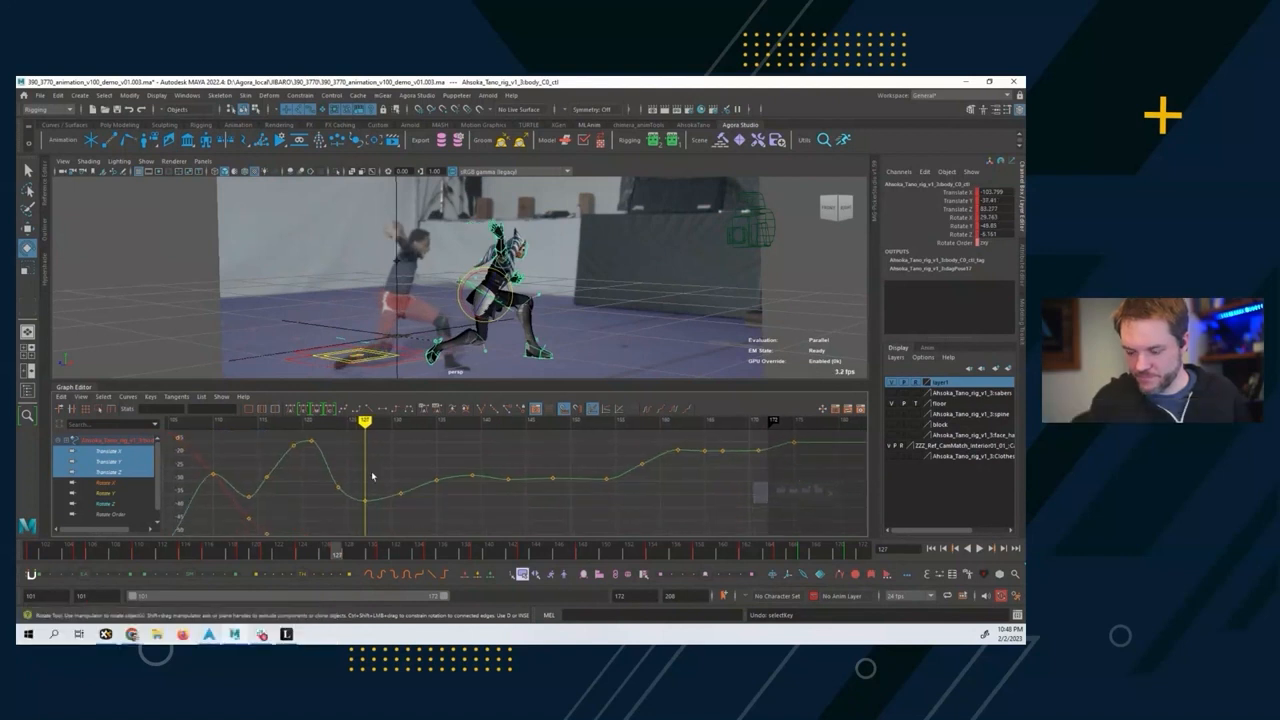
drag(375, 483, 349, 511)
middle_drag(357, 515, 349, 515)
key(alt+comma)
key(alt+comma)
key(alt+comma)
key(alt+period)
key(alt+period)
key(alt+period)
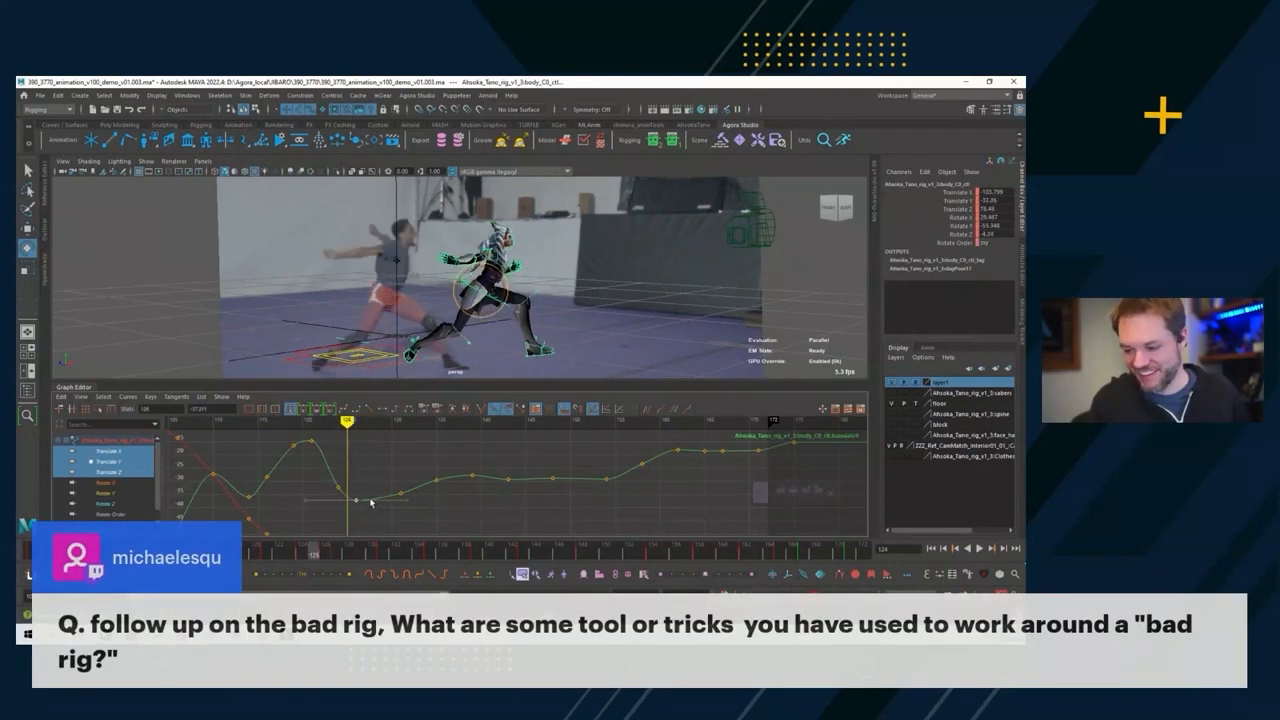
Lower the body's Translate Y slightly at frame 128 and check the landing from the preceding frames.
key(alt+period)
key(alt+comma)
key(alt+period)
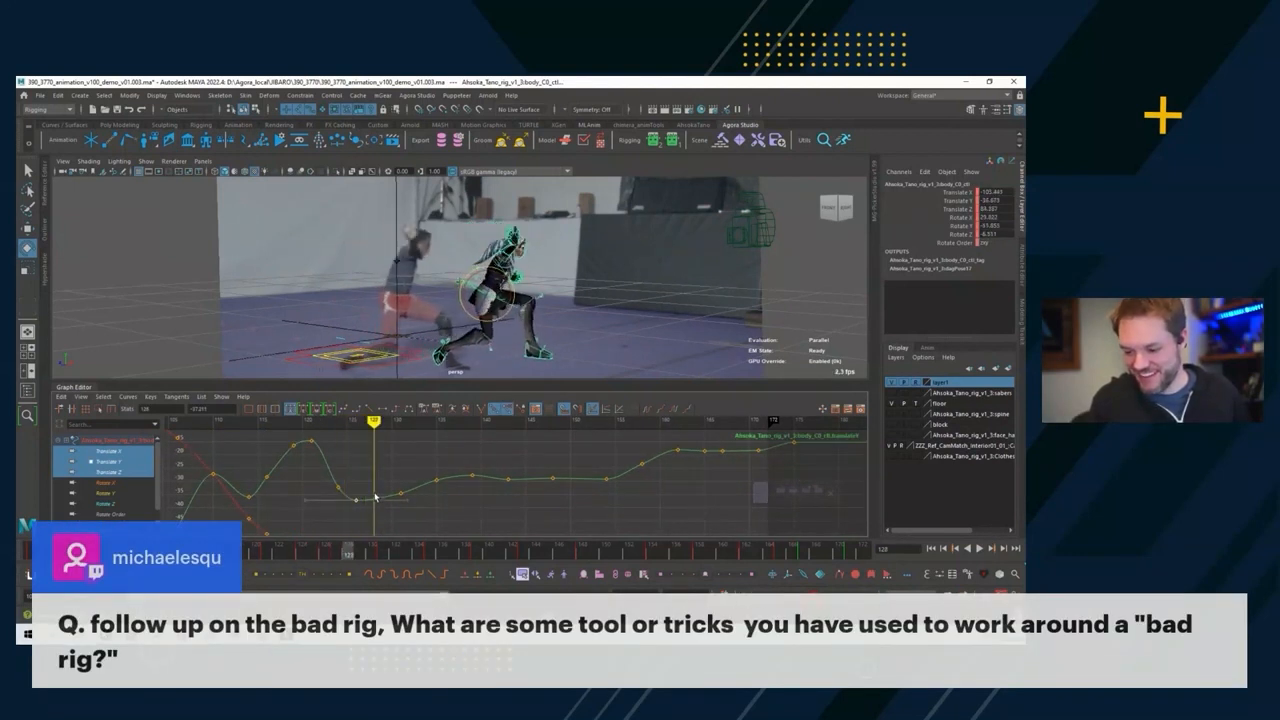
drag(373, 490, 378, 501)
middle_drag(378, 501, 378, 506)
key(alt+comma)
key(alt+comma)
key(alt+comma)
key(alt+period)
key(alt+period)
key(alt+period)
Step through the rise out of the crouch up to about frame 134, comparing the body with the reference.
key(alt+period)
key(alt+period)
key(alt+period)
key(alt+period)
key(alt+period)
key(alt+period)
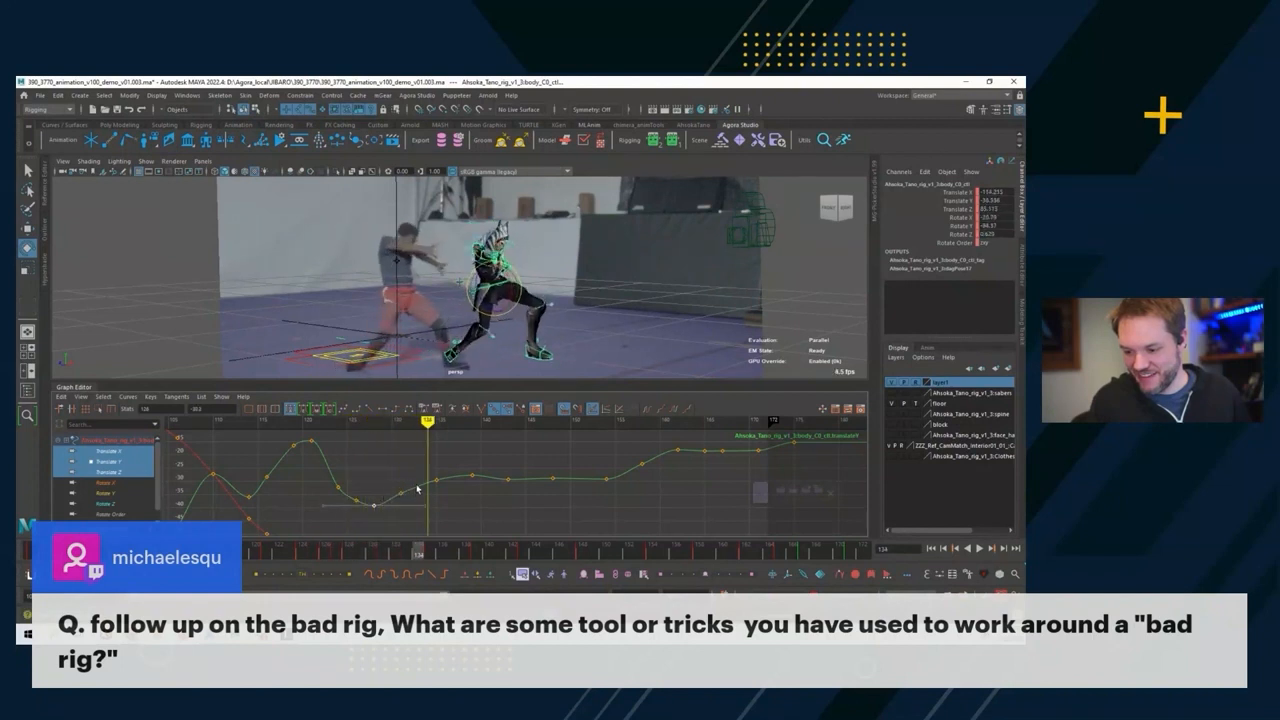
key(alt+period)
key(alt+comma)
key(alt+comma)
key(alt+period)
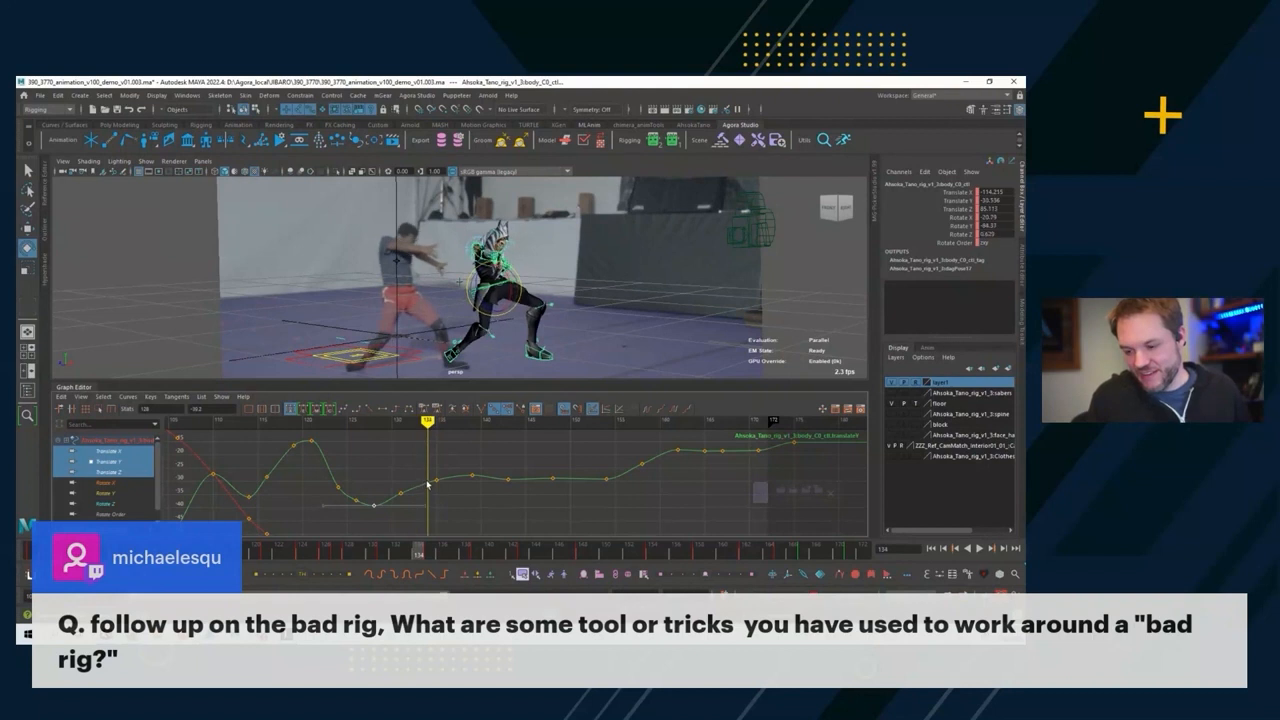
Adjust the body's Translate Y key at frame 136 and check the rise across the surrounding frames.
key(alt+period)
key(alt+comma)
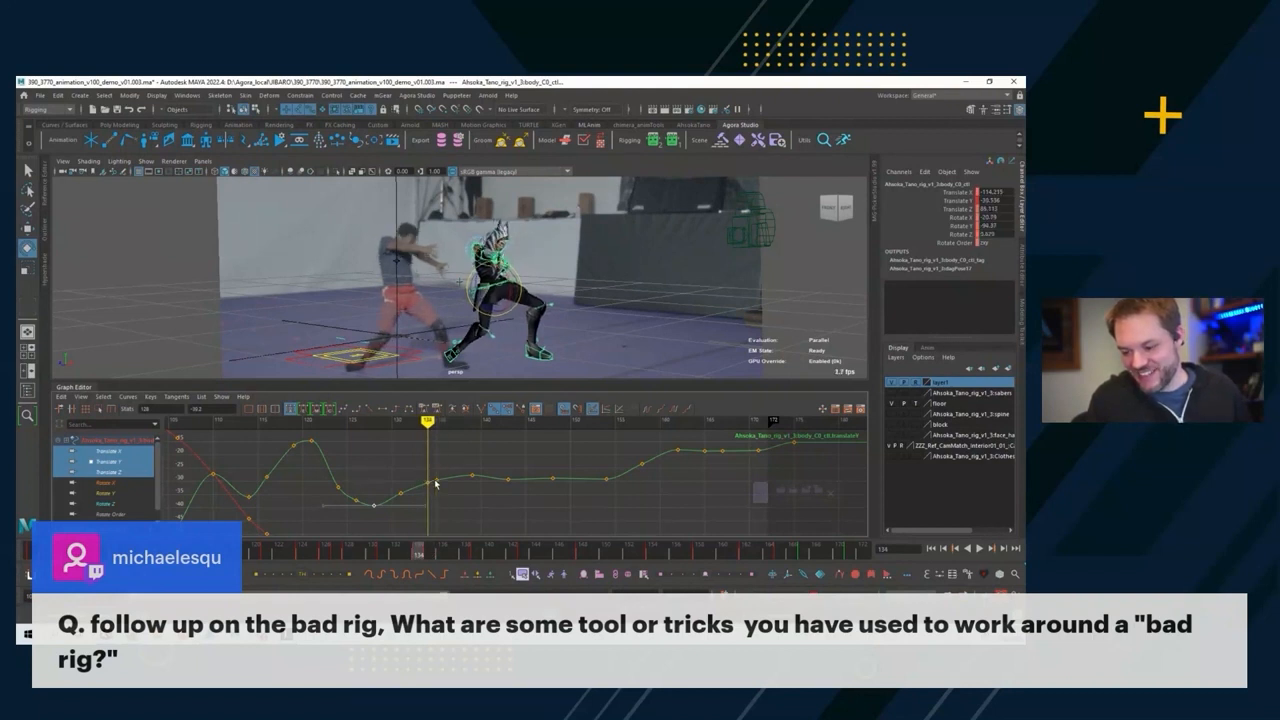
key(alt+period)
key(alt+period)
click(437, 483)
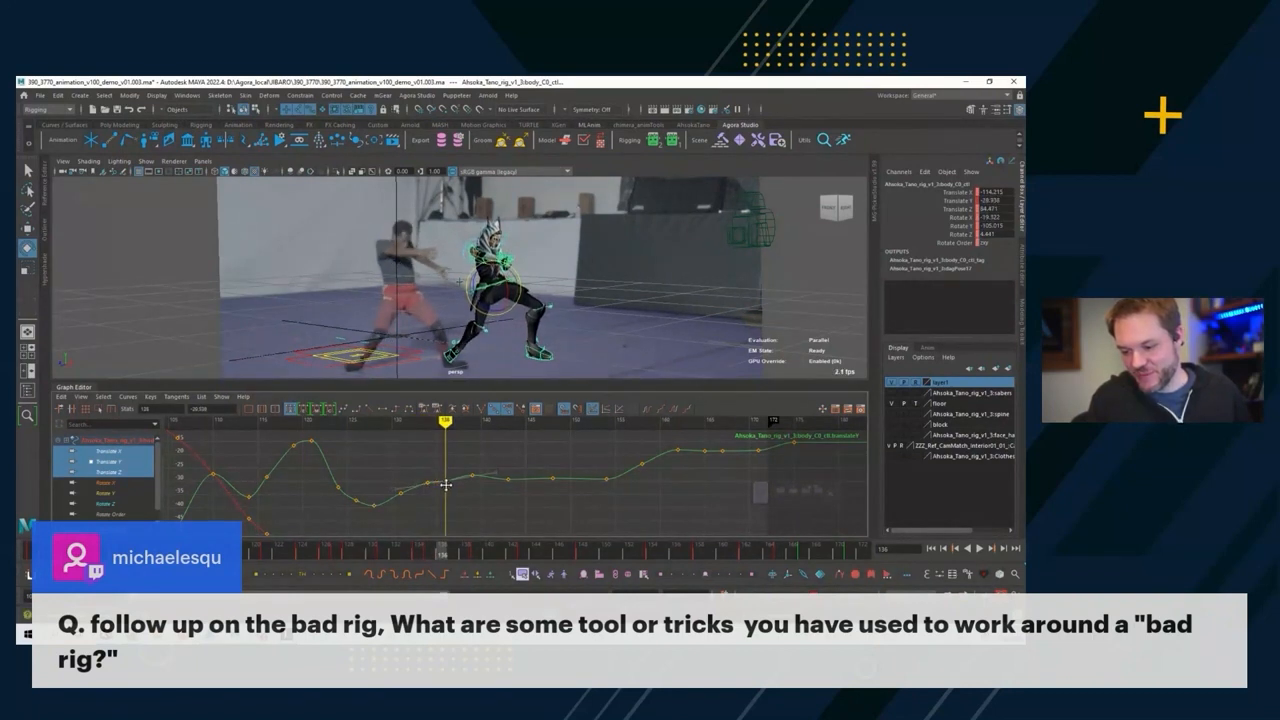
key(alt+comma)
key(alt+comma)
key(alt+period)
key(alt+period)
key(alt+period)
key(alt+period)
key(alt+period)
key(alt+period)
key(alt+period)
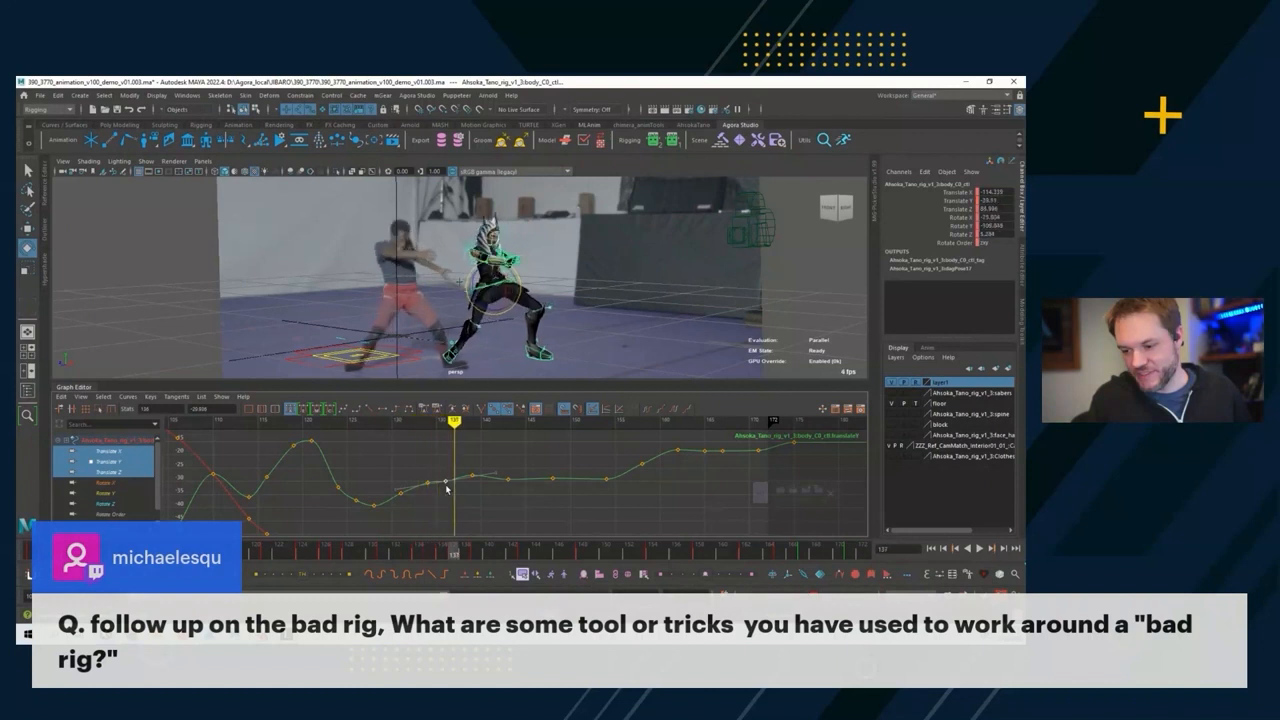
alt+middle_drag(457, 489, 397, 489)
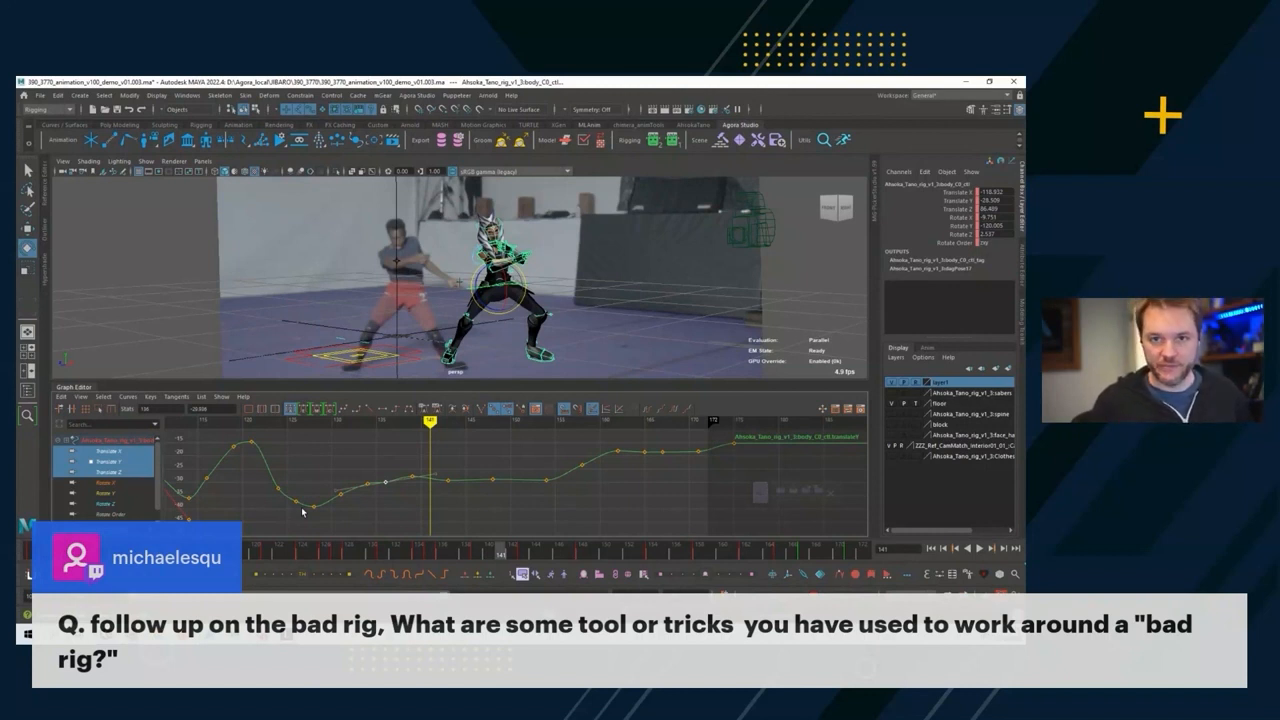
Clear the key selection and review the body's settling motion from about frame 136 to frame 146.
click(363, 460)
click(382, 432)
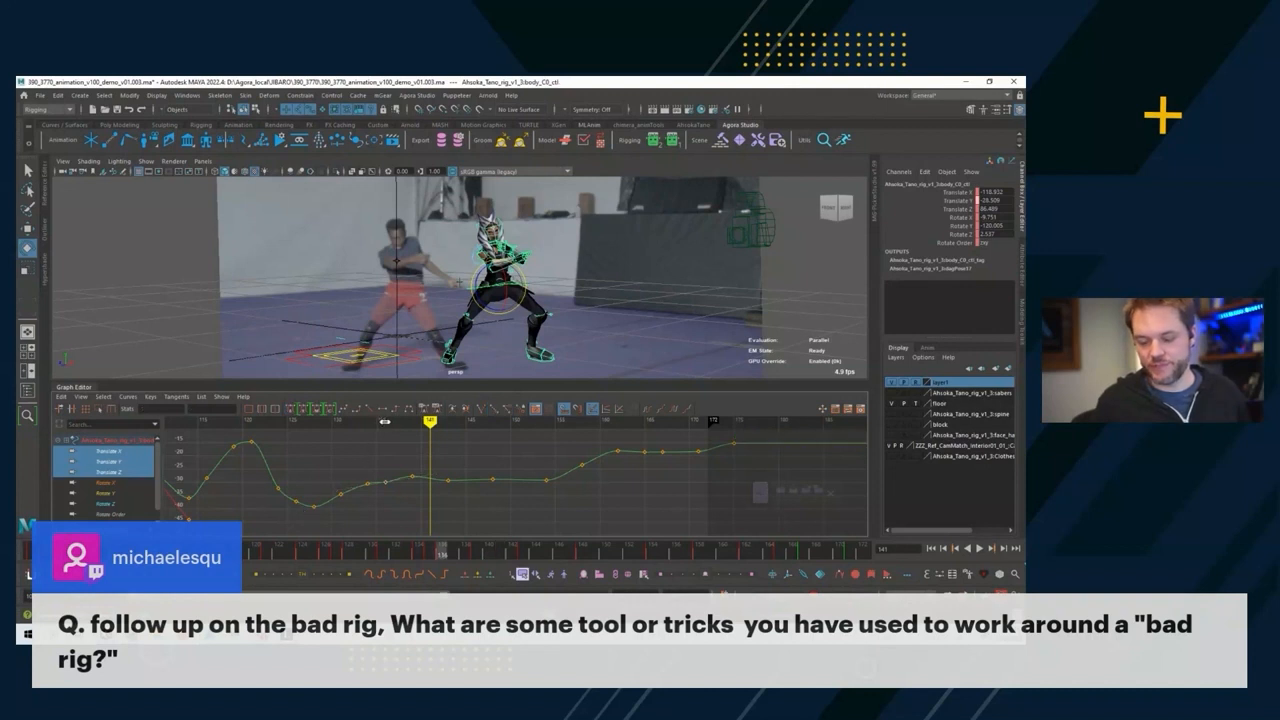
mouse_move(395, 455)
alt+middle_down()
mouse_move(323, 464)
mouse_move(419, 462)
alt+middle_up()
key(alt+comma)
alt+shift+right_drag(403, 474, 394, 458)
mouse_move(394, 458)
alt+middle_down()
mouse_move(379, 458)
mouse_move(388, 467)
alt+middle_up()
key(alt+period)
key(alt+period)
key(alt+comma)
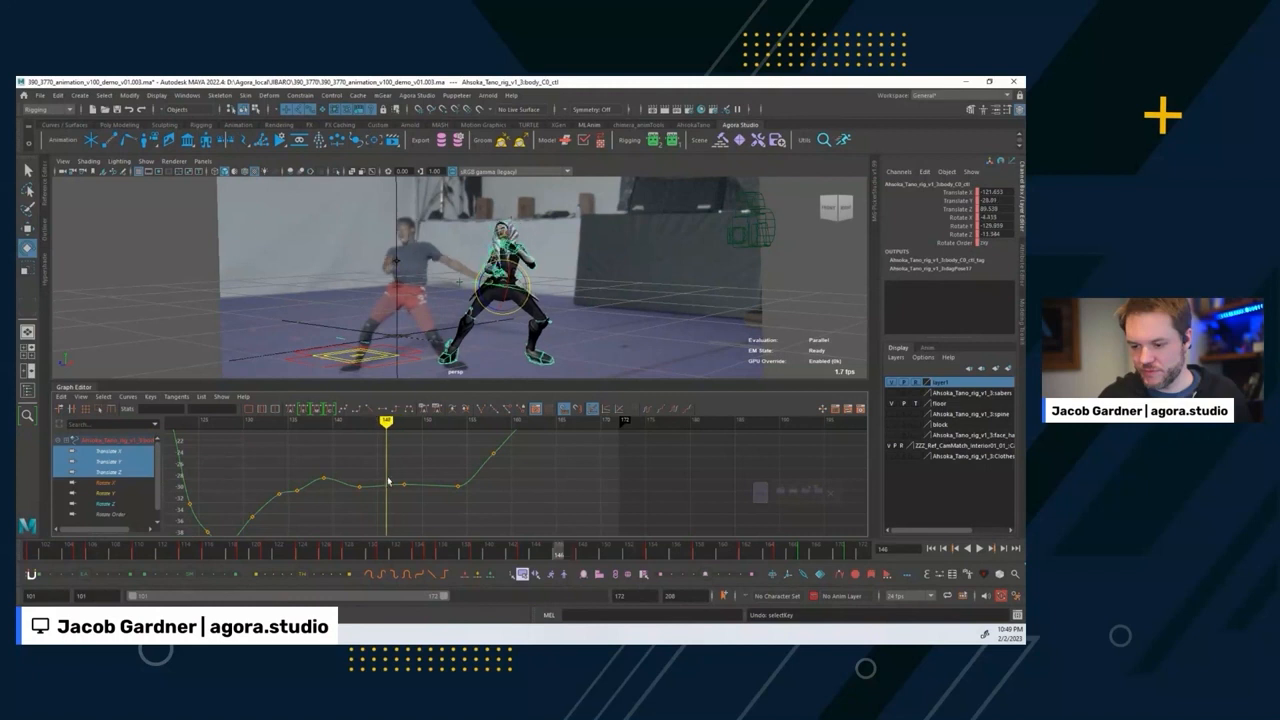
Retime the body's Translate Y key near frame 148, trying frame 146 and placing it slightly lower at frame 149.
drag(389, 476, 417, 500)
middle_drag(417, 499, 398, 500)
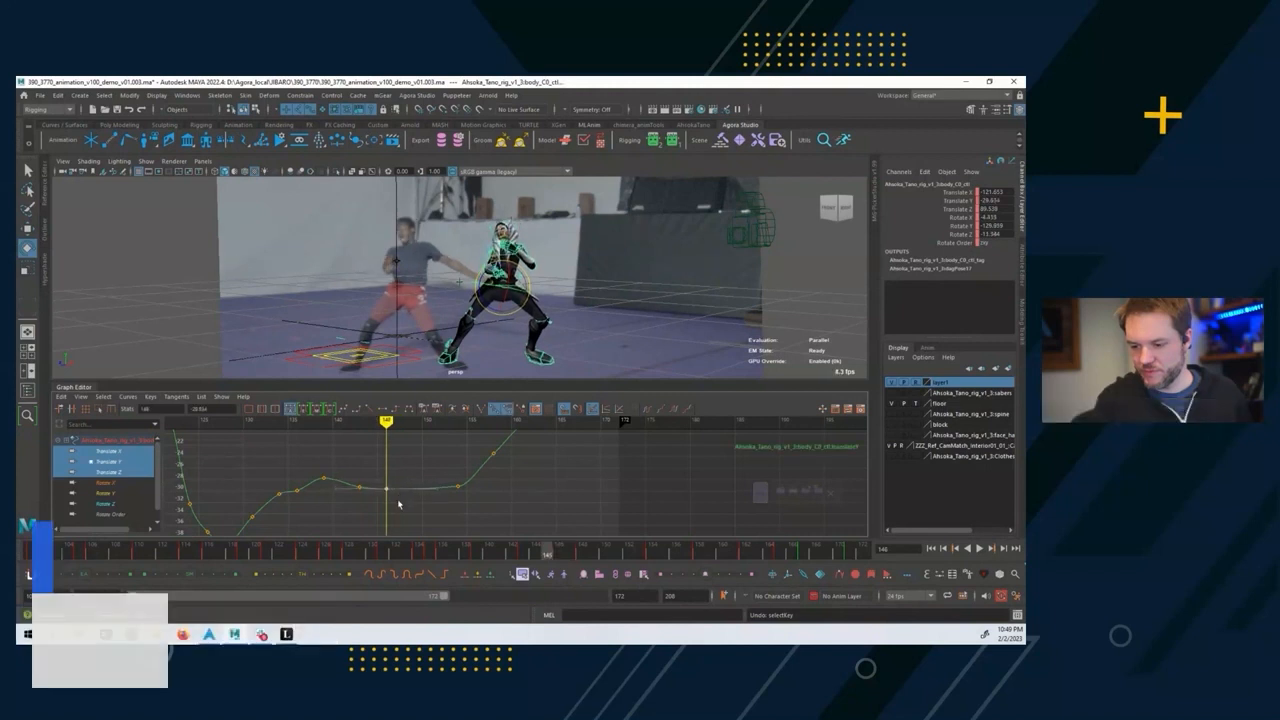
key(comma)
key(alt+period)
key(alt+period)
key(alt+period)
key(alt+period)
key(alt+period)
key(alt+period)
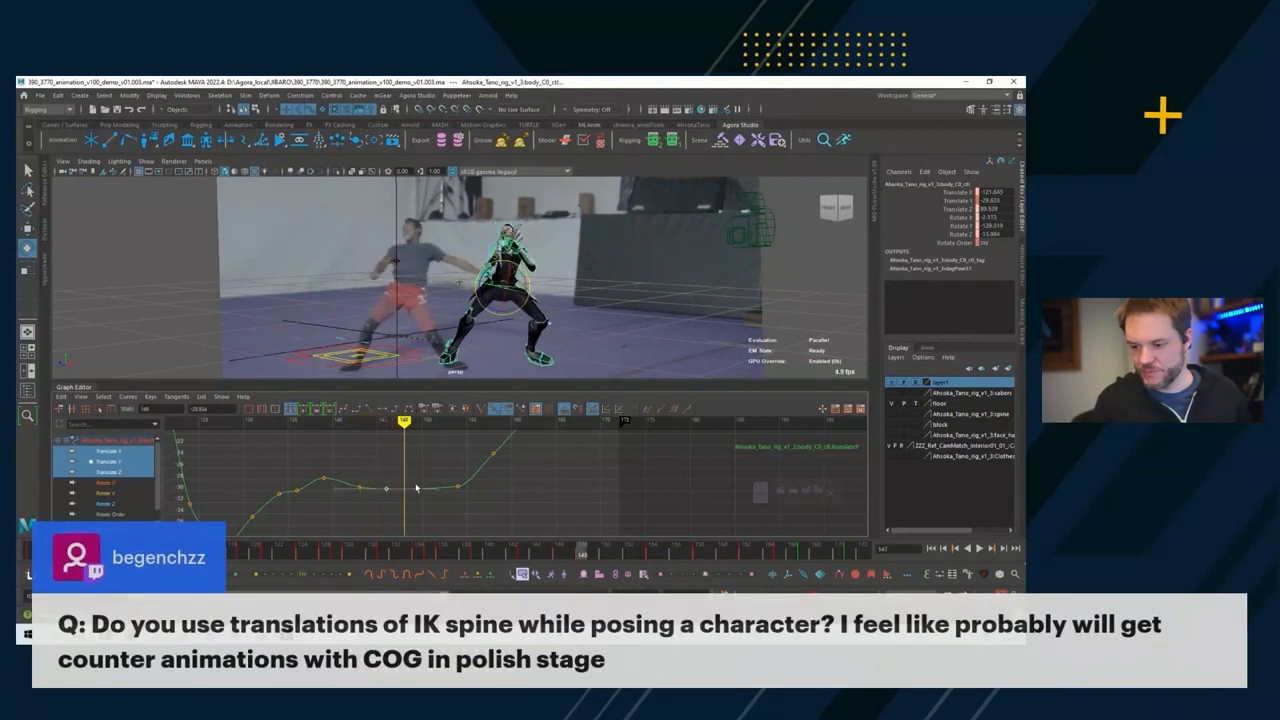
key(alt+comma)
key(alt+comma)
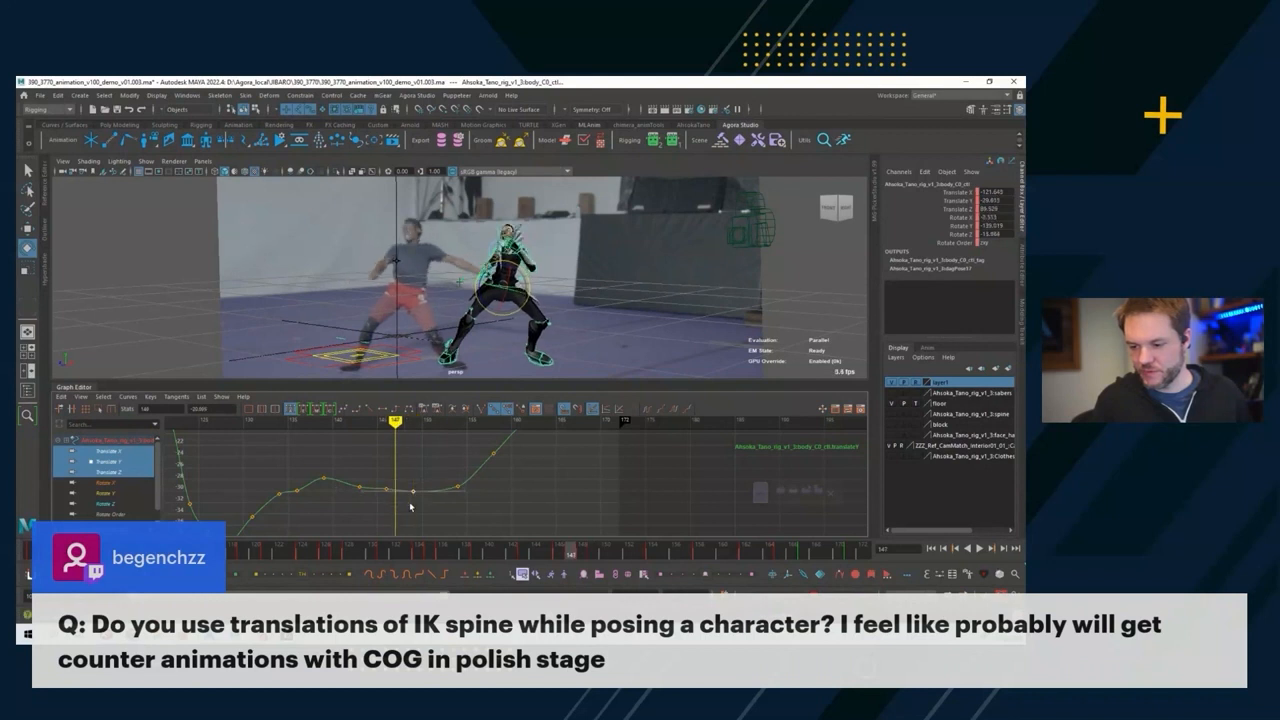
Step from frame 147 to about frame 158 and examine the body's height as the turn begins.
key(alt+period)
key(alt+period)
key(alt+period)
key(alt+period)
key(alt+period)
key(alt+period)
key(alt+period)
key(alt+period)
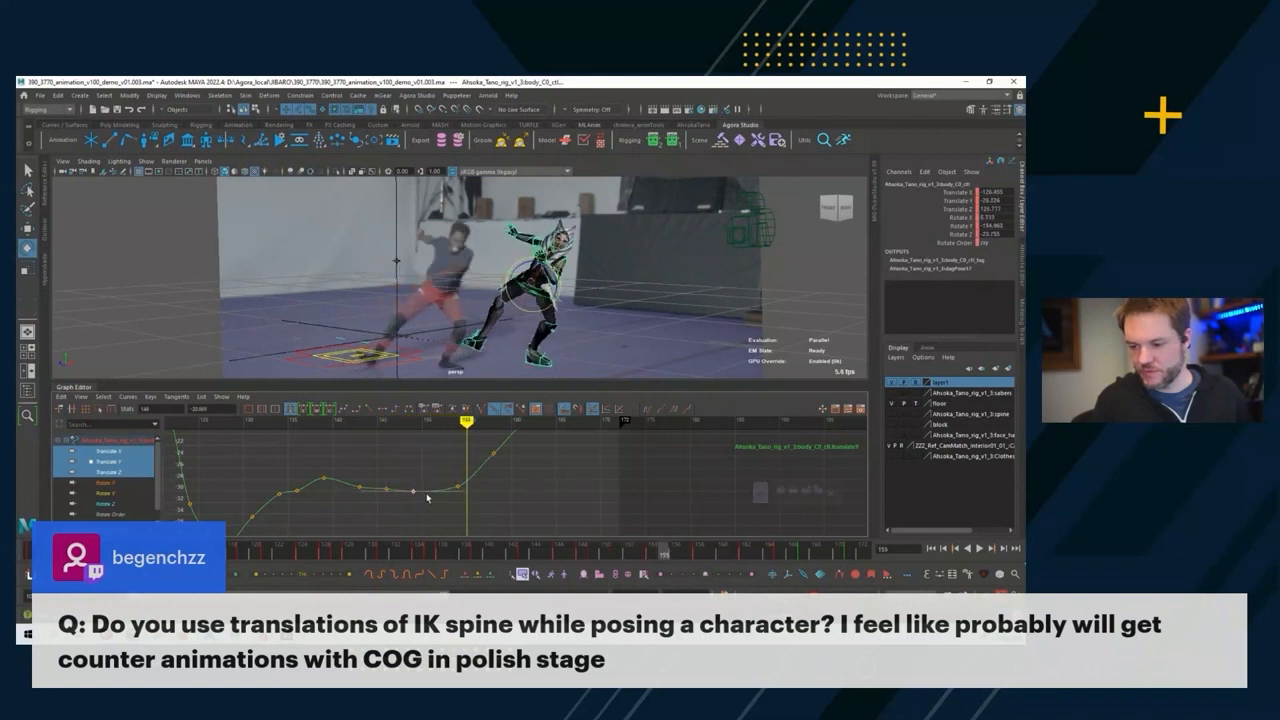
key(alt+comma)
key(alt+period)
key(alt+period)
key(alt+period)
key(alt+period)
alt+middle_drag(499, 475, 394, 513)
key(alt+period)
key(alt+period)
key(alt+period)
key(alt+period)
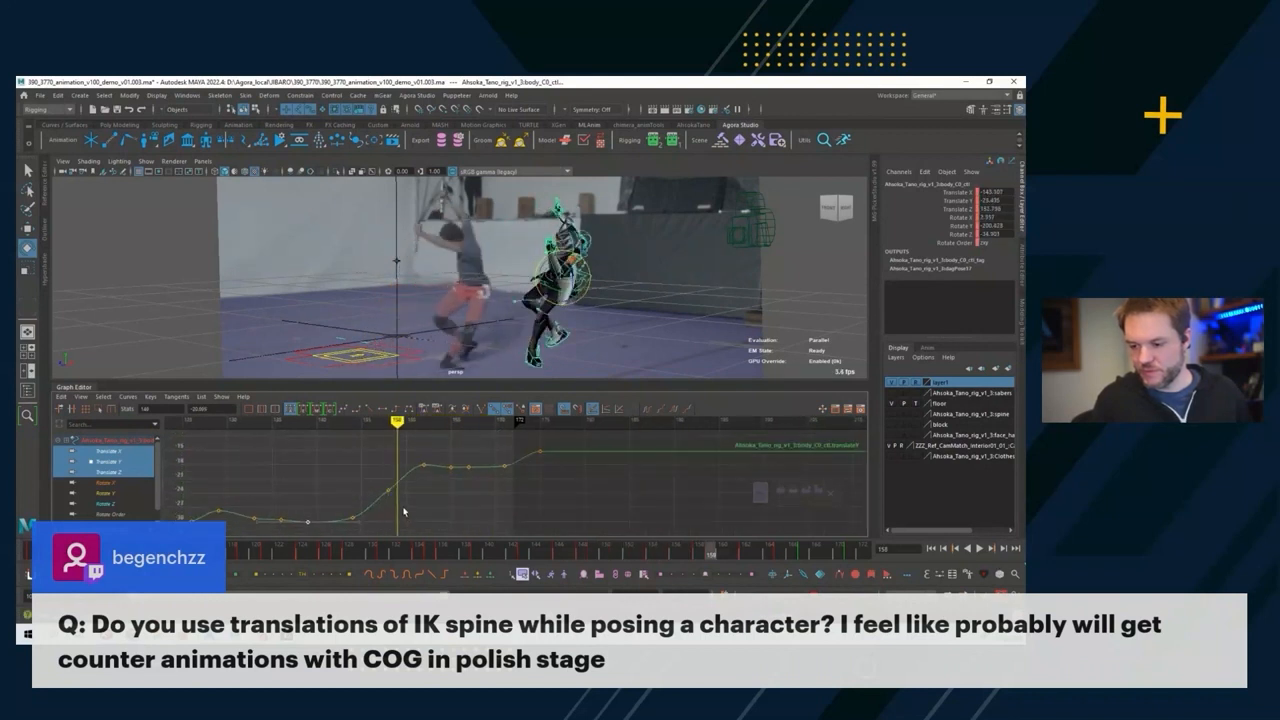
Go back to frame 154 and step through the turn to about frame 165, rechecking the pose at frame 162.
click(349, 426)
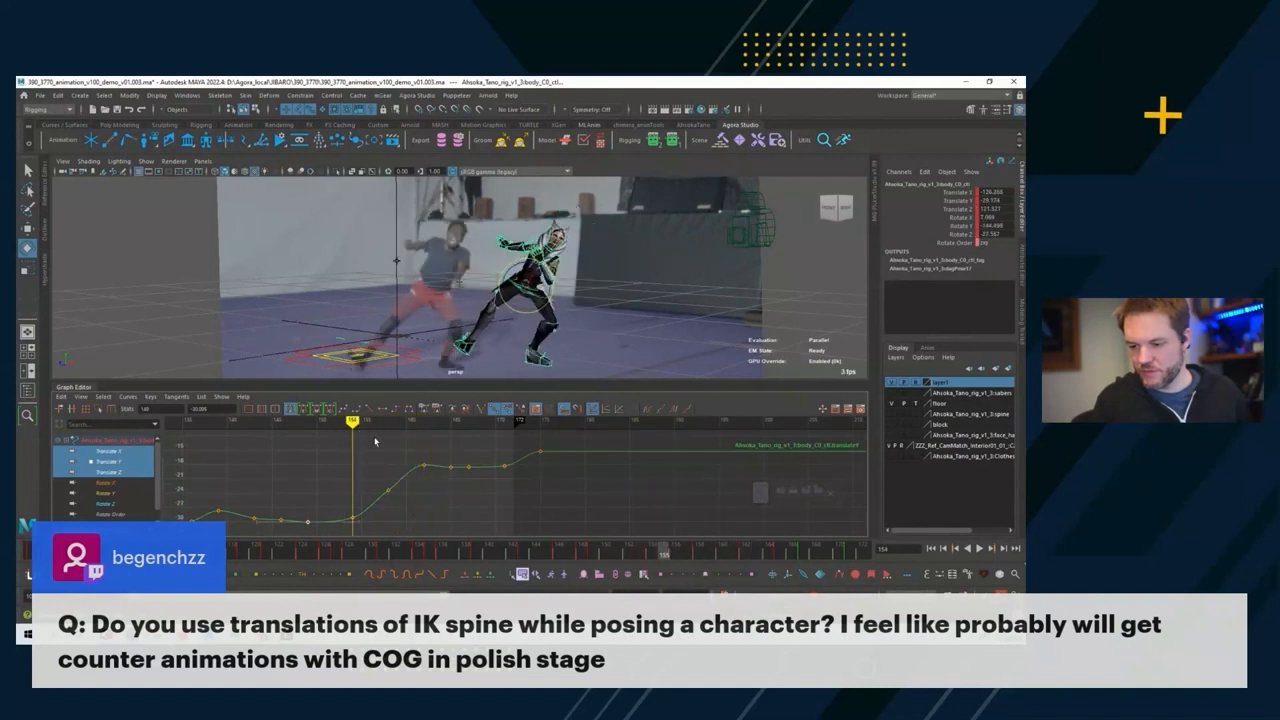
key(alt+period)
key(alt+period)
key(alt+period)
key(alt+period)
key(alt+period)
key(alt+period)
key(alt+period)
key(alt+period)
key(alt+period)
key(alt+period)
key(alt+period)
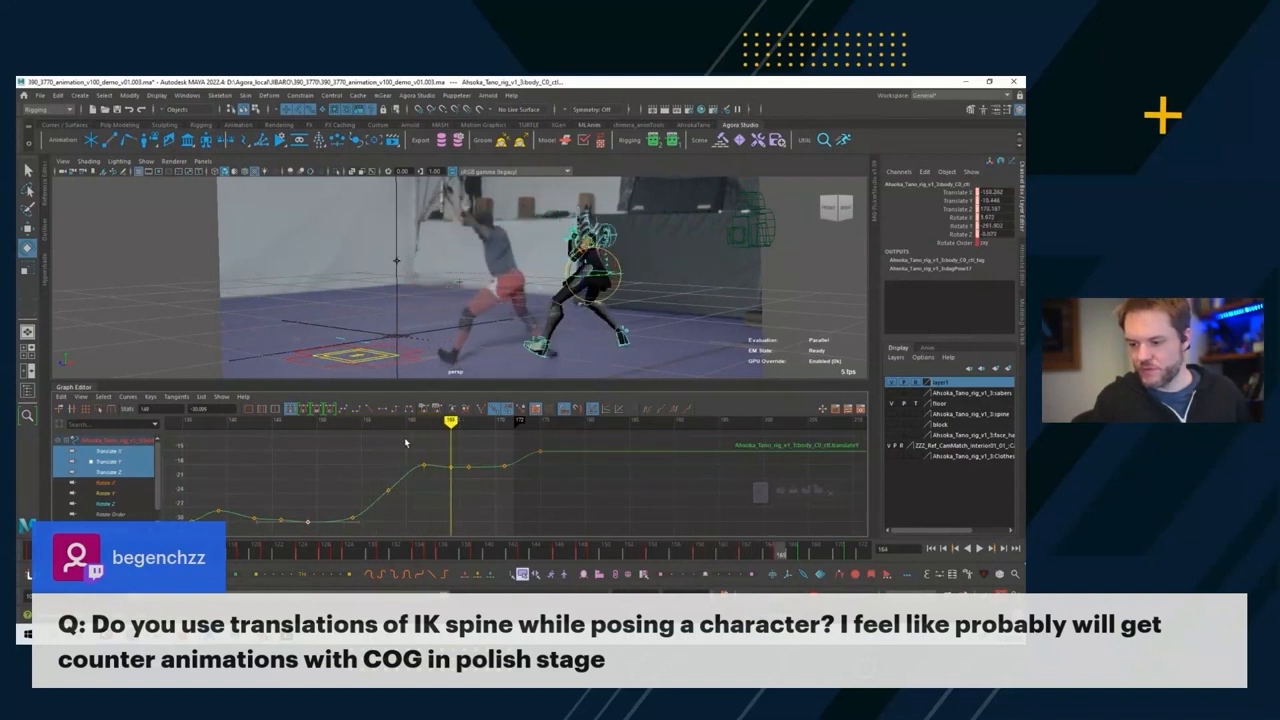
key(alt+comma)
key(alt+comma)
key(alt+comma)
key(alt+comma)
key(alt+comma)
key(alt+period)
key(alt+period)
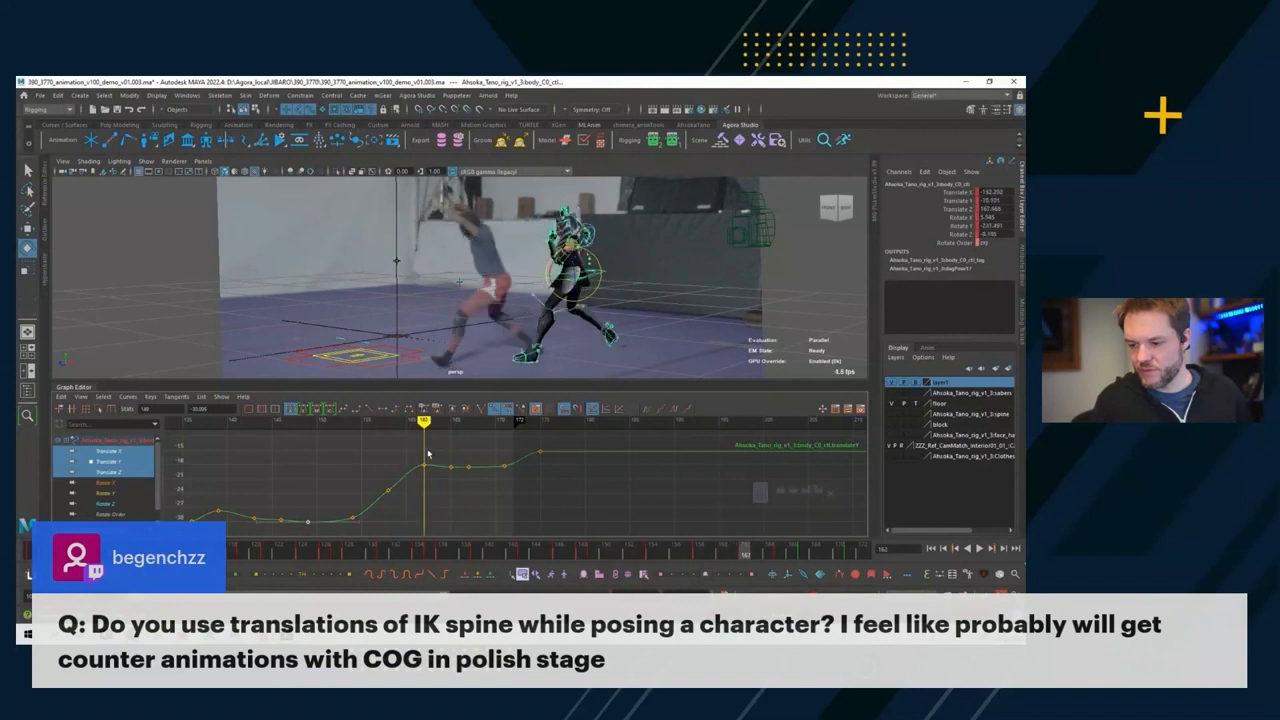
Examine the body's Translate Y rise frame by frame from frame 160 onward.
alt+right_drag(375, 477, 409, 475)
alt+middle_drag(409, 475, 404, 461)
key(alt+comma)
key(alt+comma)
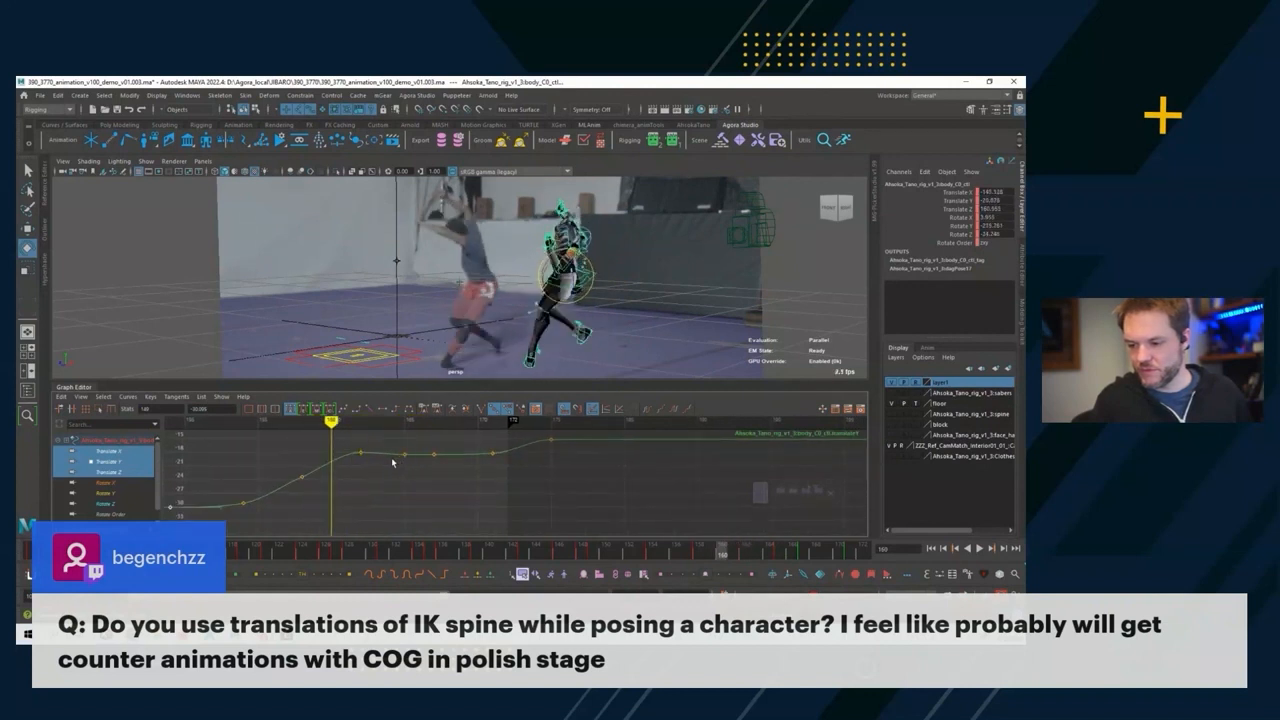
key(alt+period)
key(alt+period)
key(alt+period)
key(alt+period)
key(alt+period)
key(alt+period)
Compare the poses at frames 154 and 158, and step the body's rise forward to frame 162 and back.
click(302, 424)
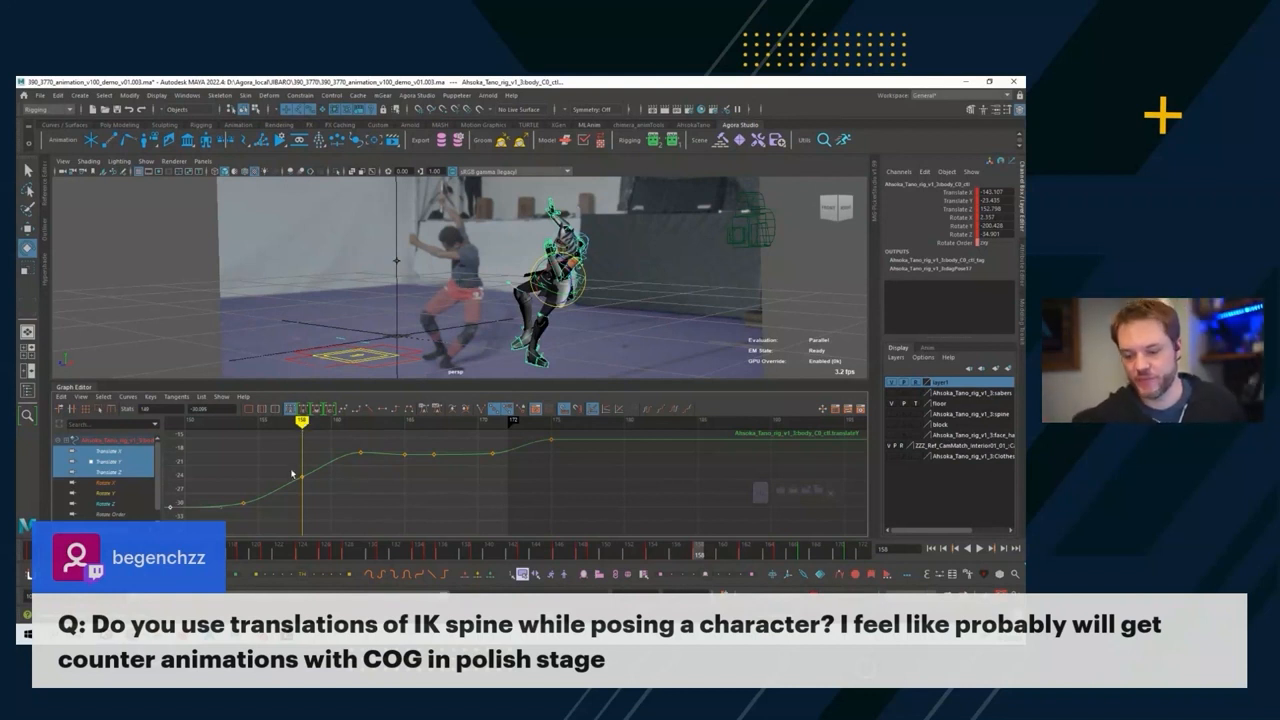
click(250, 423)
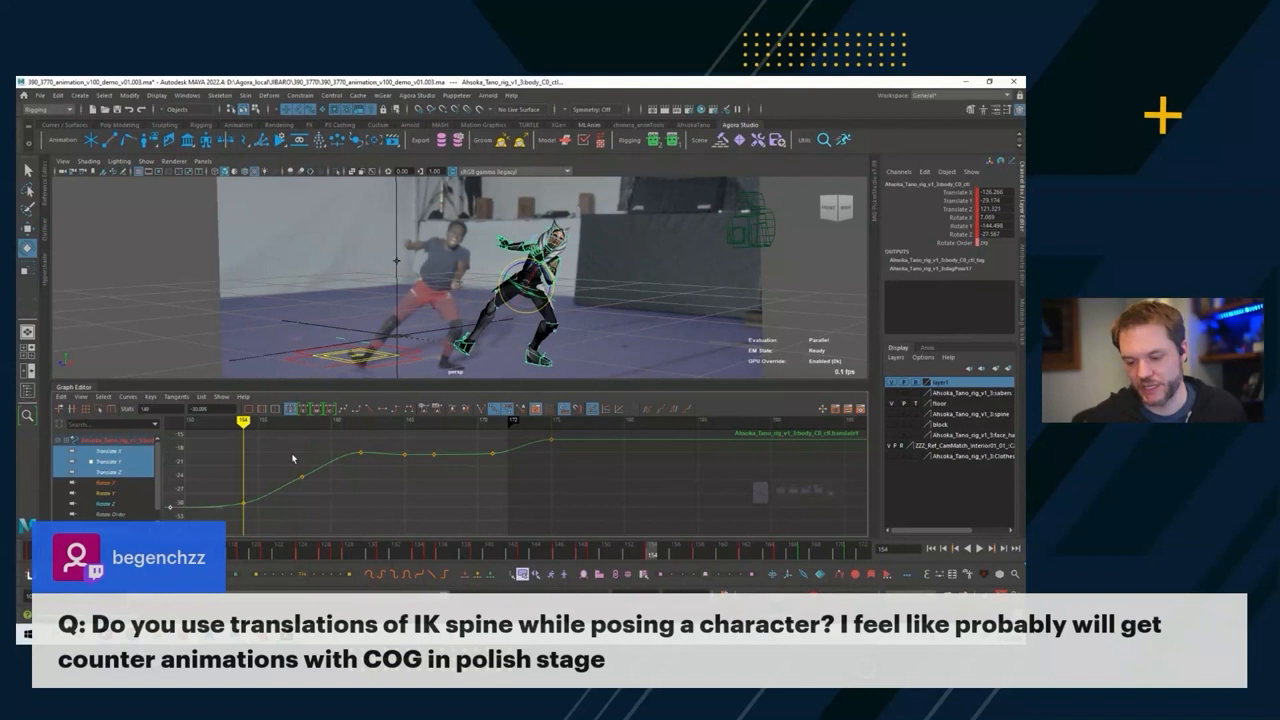
middle_drag(294, 457, 323, 460)
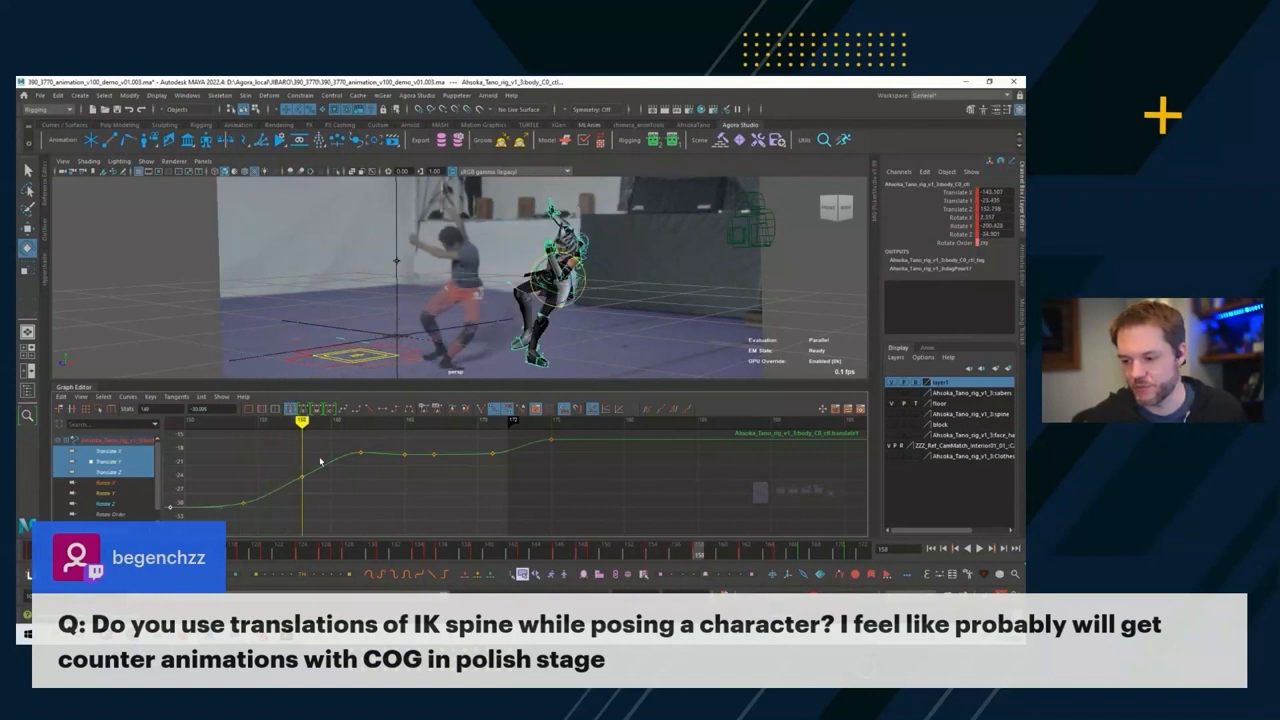
alt+shift+right_drag(323, 460, 336, 475)
alt+middle_drag(335, 473, 402, 478)
key(alt+period)
key(alt+period)
key(alt+period)
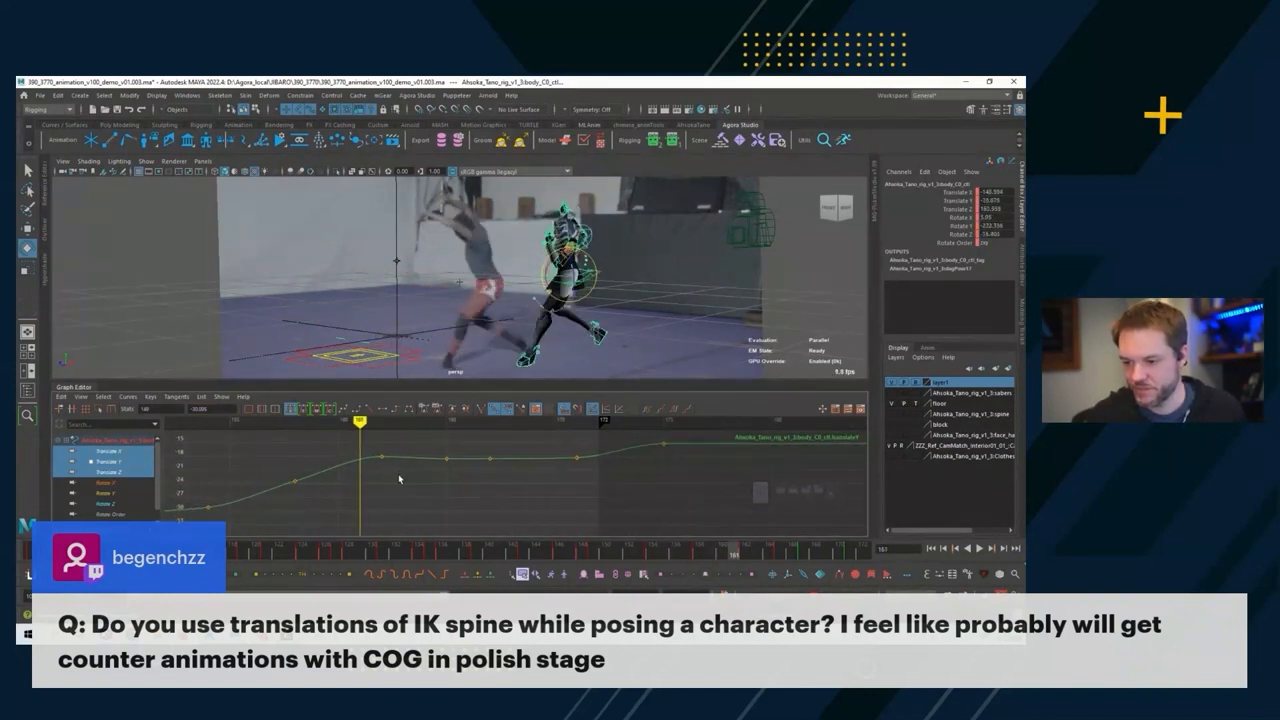
key(alt+period)
key(alt+comma)
key(alt+comma)
key(alt+comma)
key(alt+comma)
key(alt+comma)
key(alt+comma)
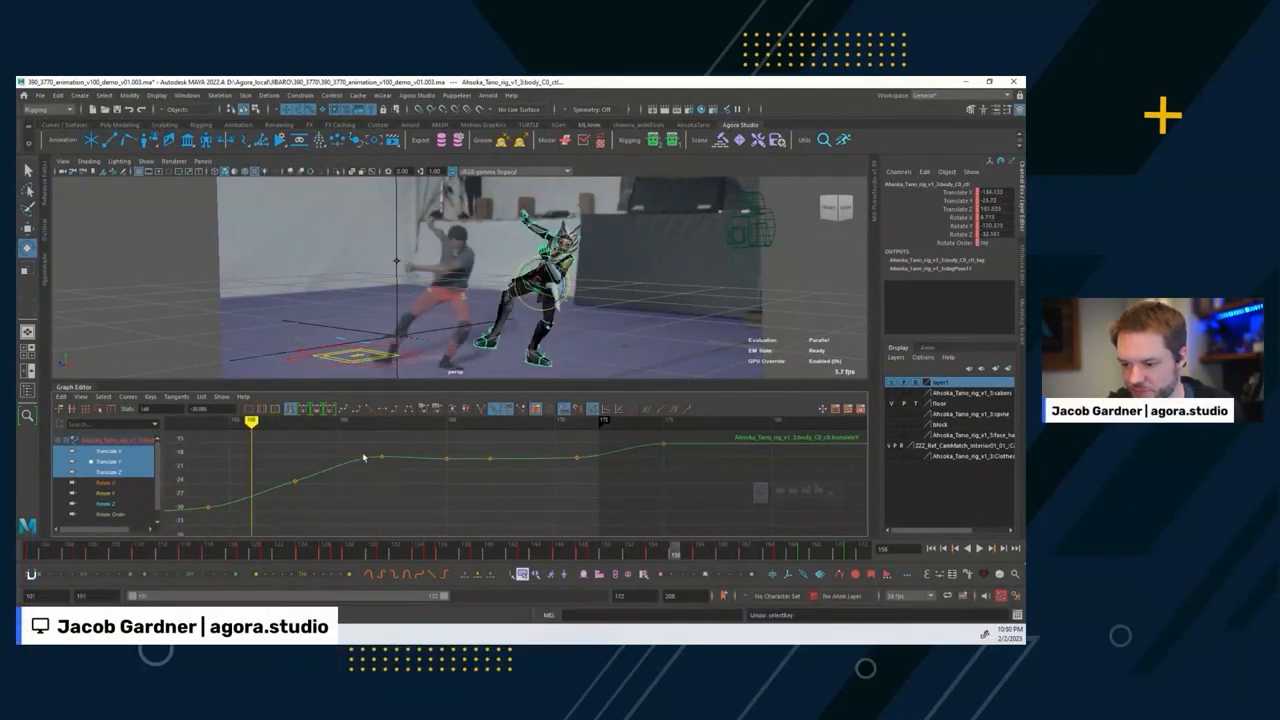
Lower the body's Translate Y key at frame 158 to about -26 and check the frames leading into it.
alt+middle_drag(302, 481, 357, 468)
key(alt+period)
key(alt+period)
drag(326, 460, 351, 483)
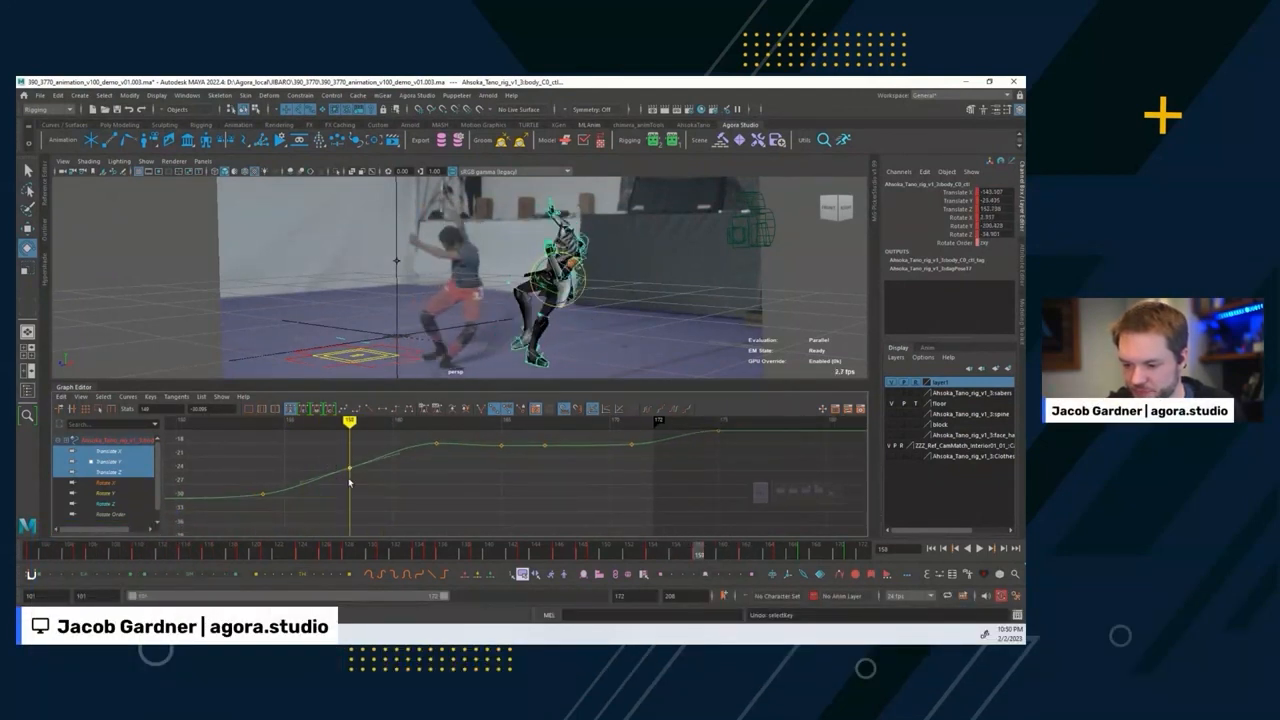
middle_drag(351, 478, 351, 489)
key(alt+comma)
key(alt+comma)
key(alt+comma)
key(alt+period)
key(alt+period)
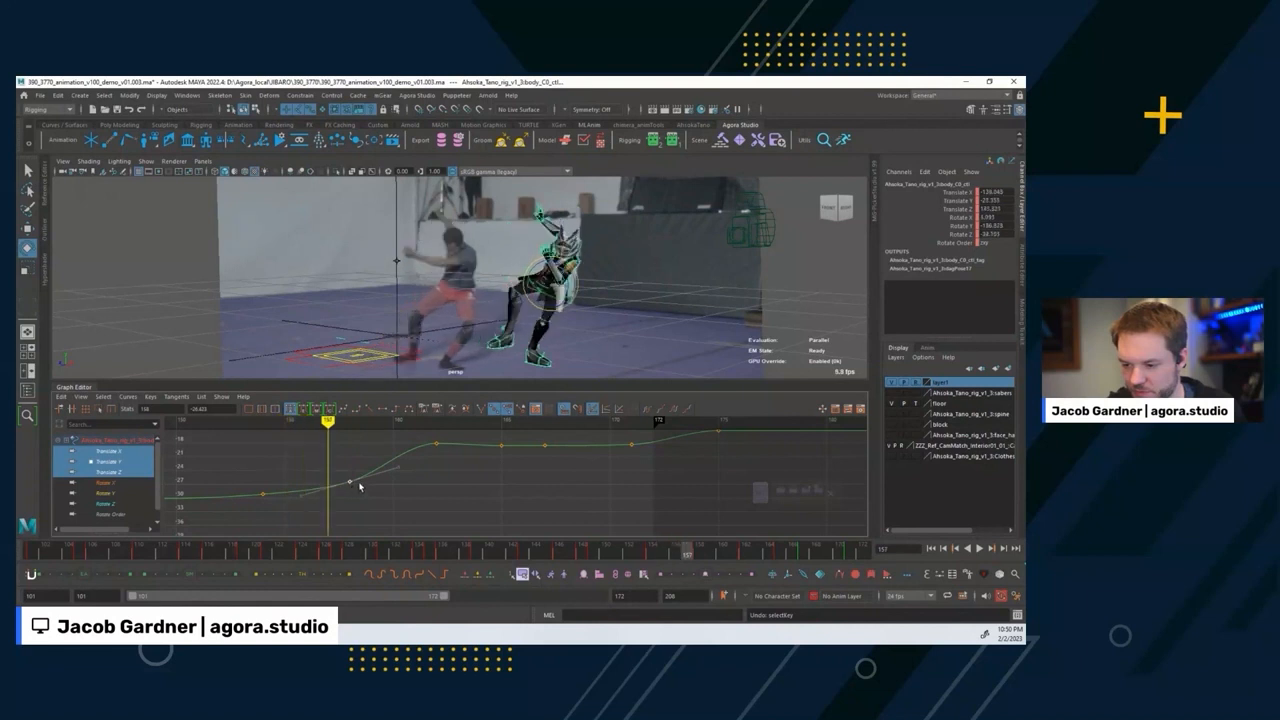
Step through to frame 165 and compare the body's revised rise with the reference footage.
key(alt+period)
key(alt+period)
key(alt+period)
key(alt+period)
key(alt+period)
key(alt+period)
key(alt+period)
key(alt+period)
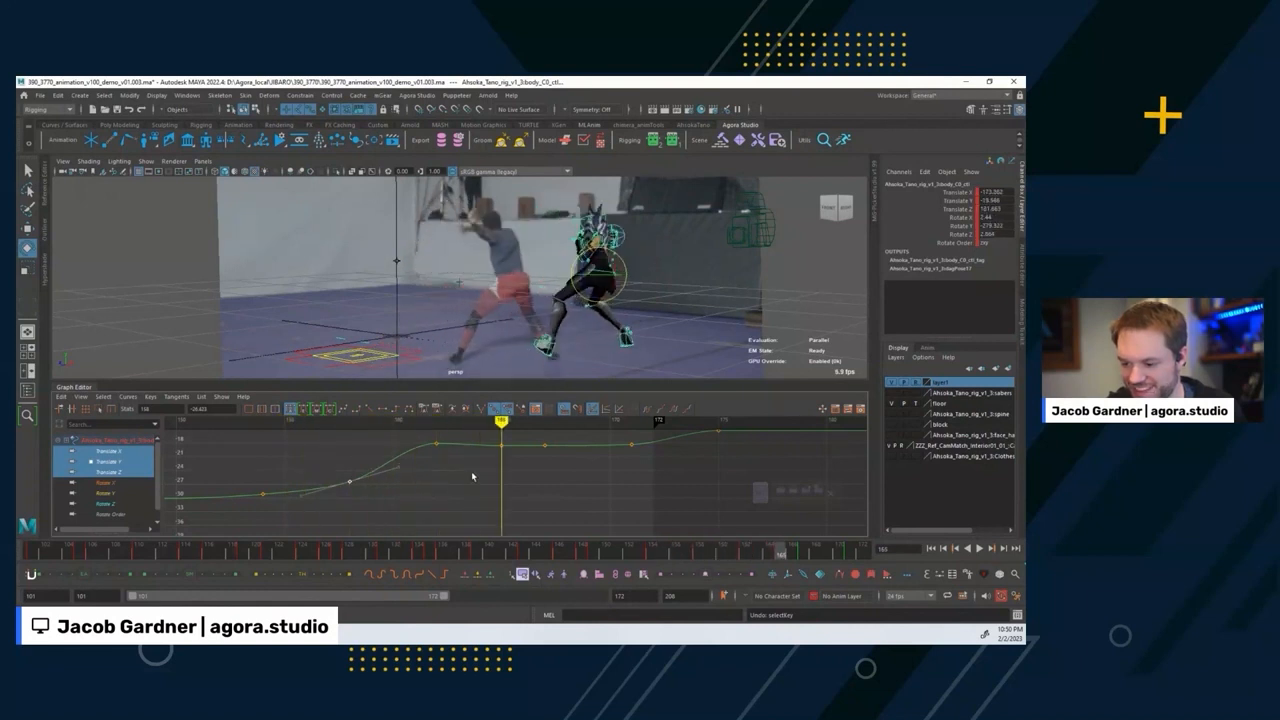
Compare the body's height with the reference footage frame by frame around frames 160 to 163.
alt+middle_drag(471, 474, 443, 482)
click(406, 434)
key(alt+comma)
key(alt+comma)
key(alt+comma)
key(alt+comma)
key(alt+comma)
key(alt+period)
key(alt+period)
key(alt+period)
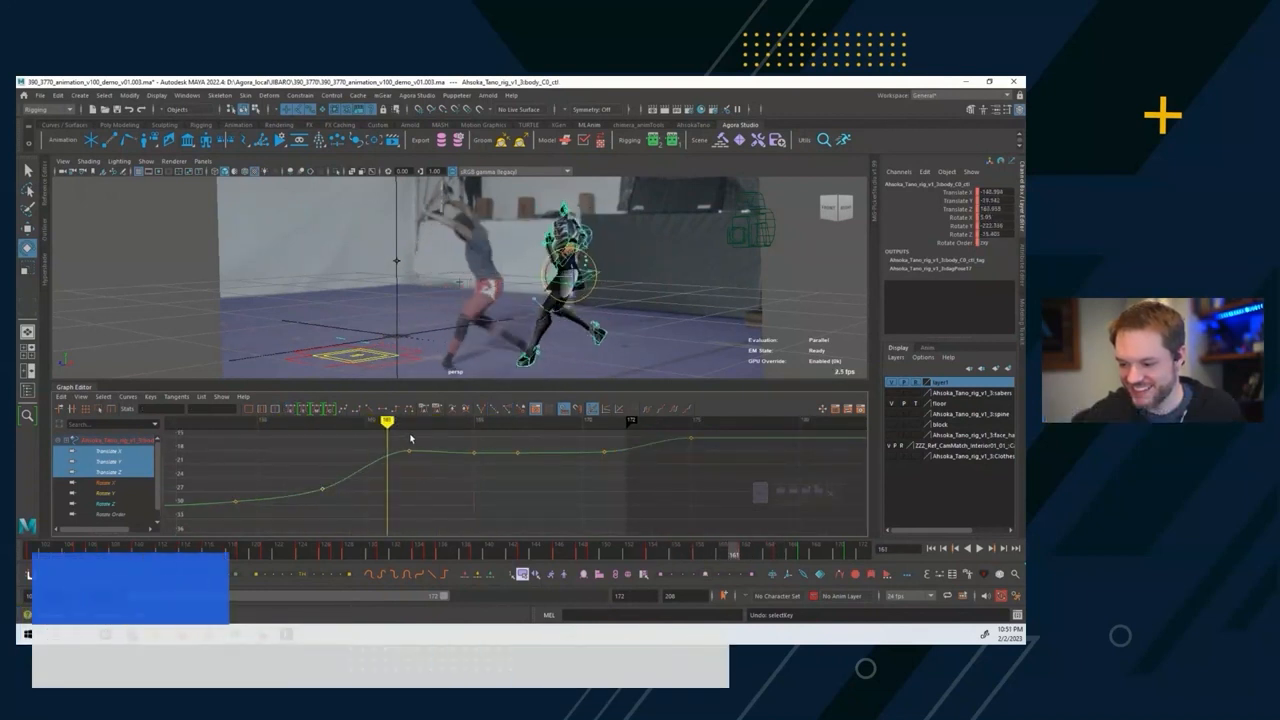
key(alt+period)
key(alt+comma)
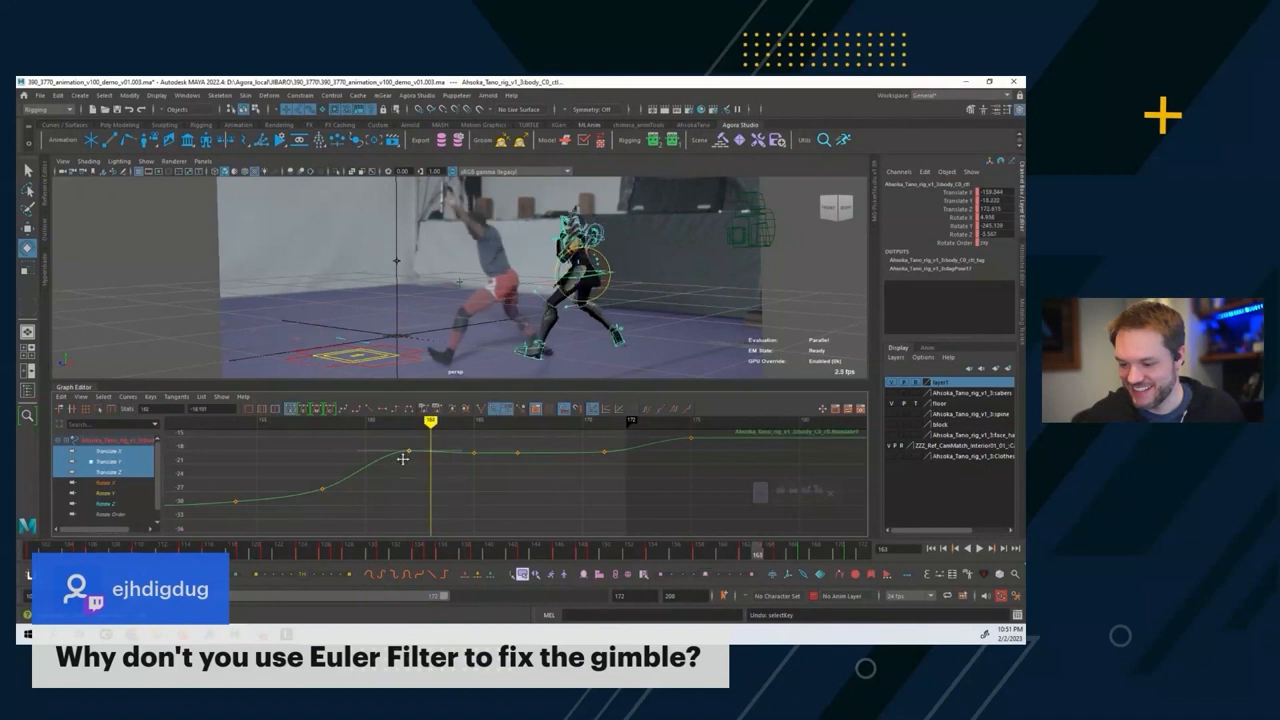
Move the body's Translate Y key from frame 162 to frame 163, raise it to about -18, and check the surrounding frames.
click(412, 453)
key(alt+comma)
key(alt+comma)
key(alt+comma)
key(alt+comma)
key(alt+period)
key(alt+period)
key(alt+period)
key(alt+period)
key(alt+period)
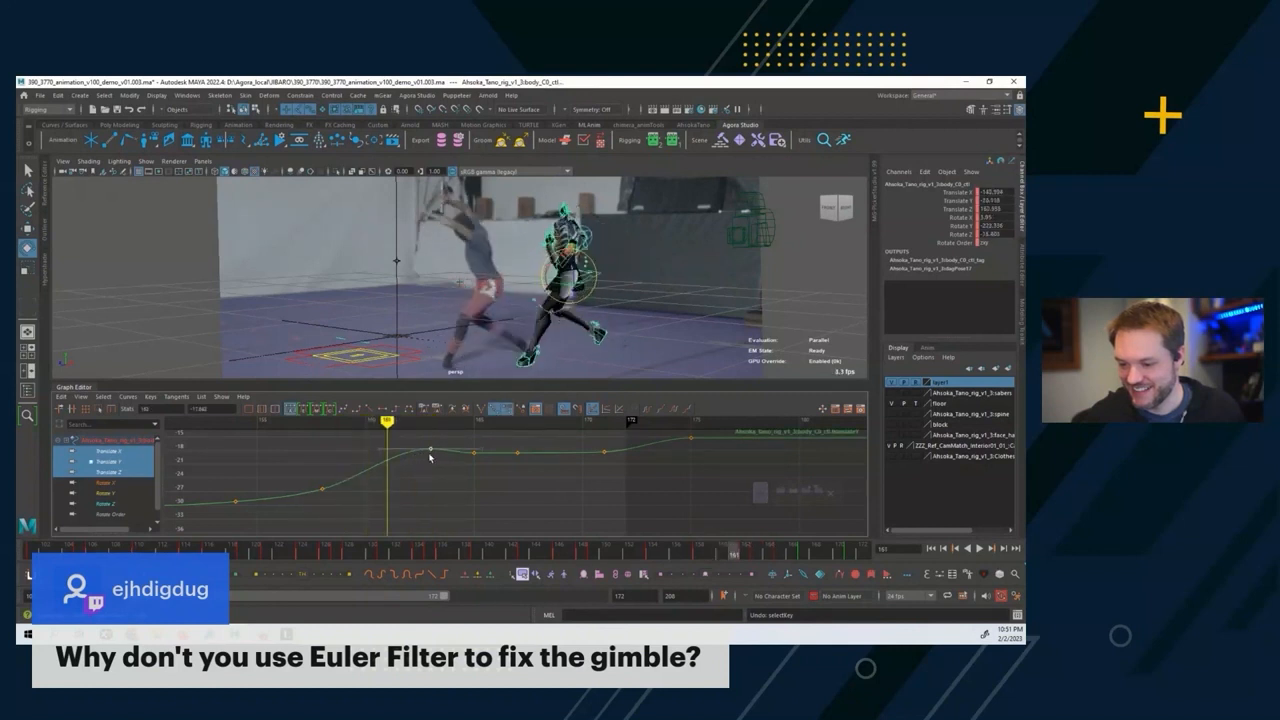
key(alt+period)
key(alt+period)
Examine the body's settle around the Translate Y key at frame 165, comparing it with the reference footage.
click(474, 453)
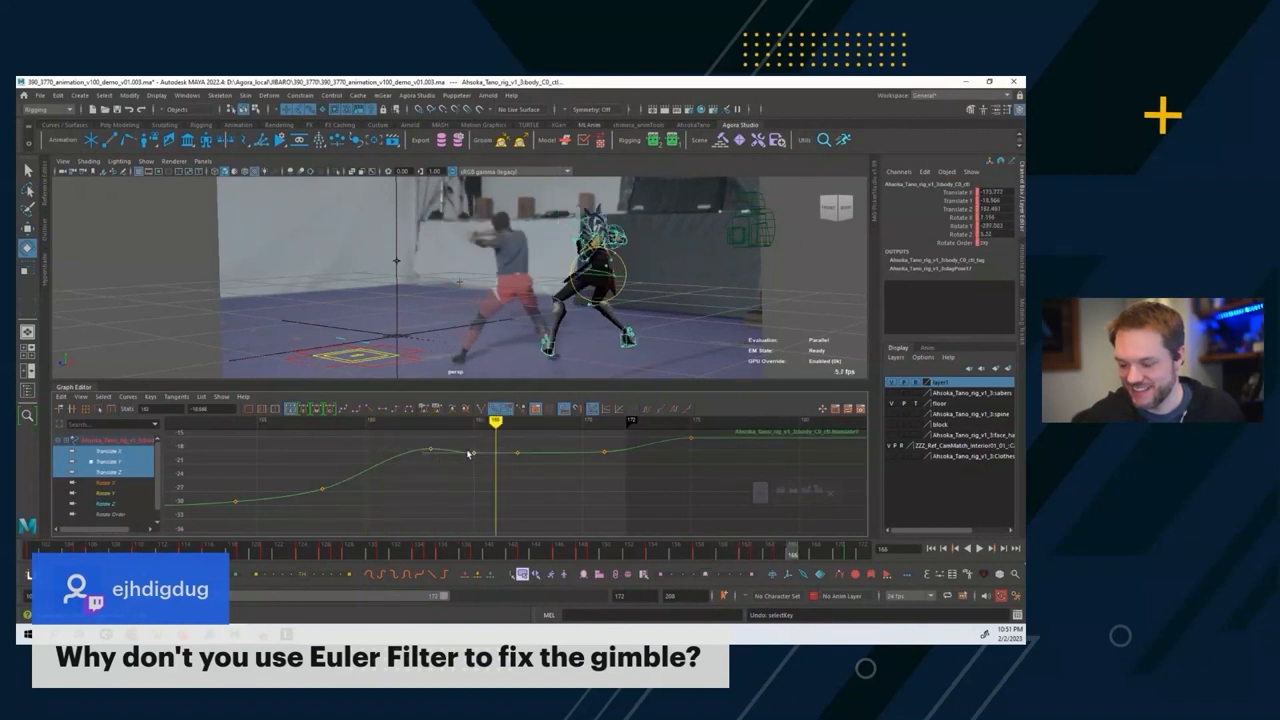
key(alt+comma)
key(alt+comma)
key(alt+comma)
key(alt+comma)
key(alt+comma)
key(alt+comma)
key(alt+comma)
key(alt+period)
key(alt+period)
key(alt+period)
key(alt+period)
key(alt+period)
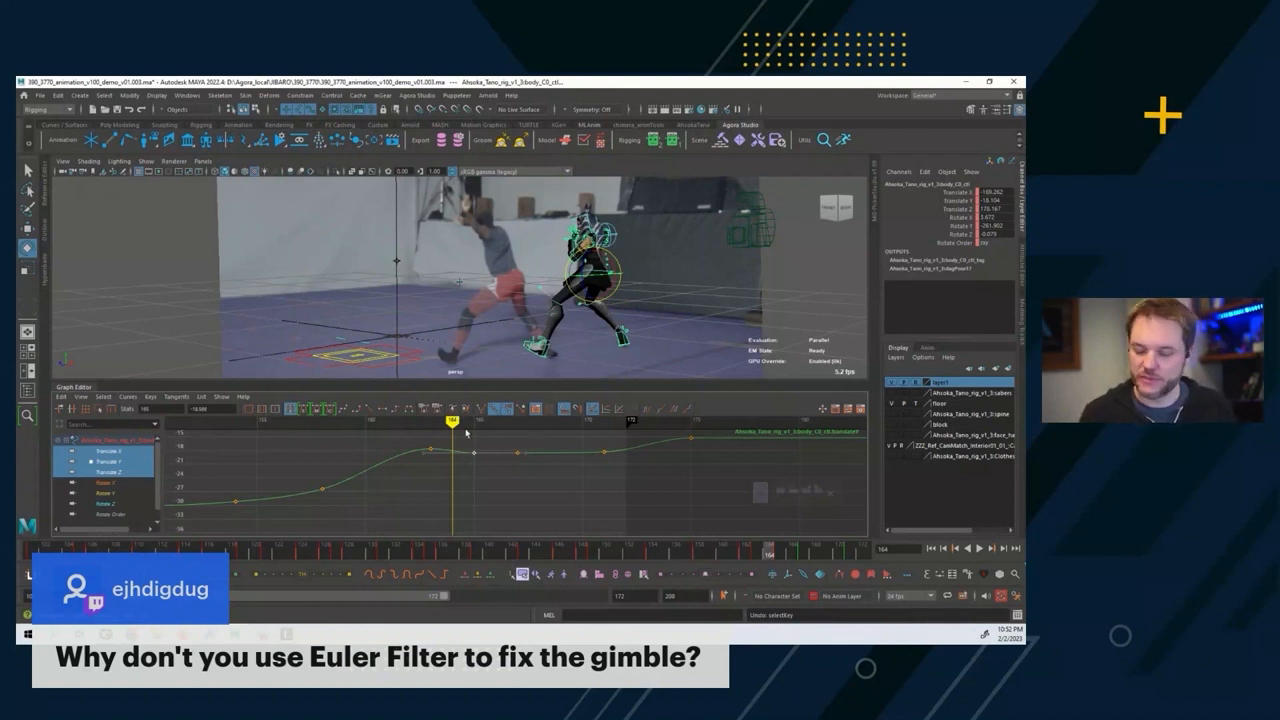
alt+shift+middle_drag(495, 485, 454, 458)
key(alt+period)
key(alt+period)
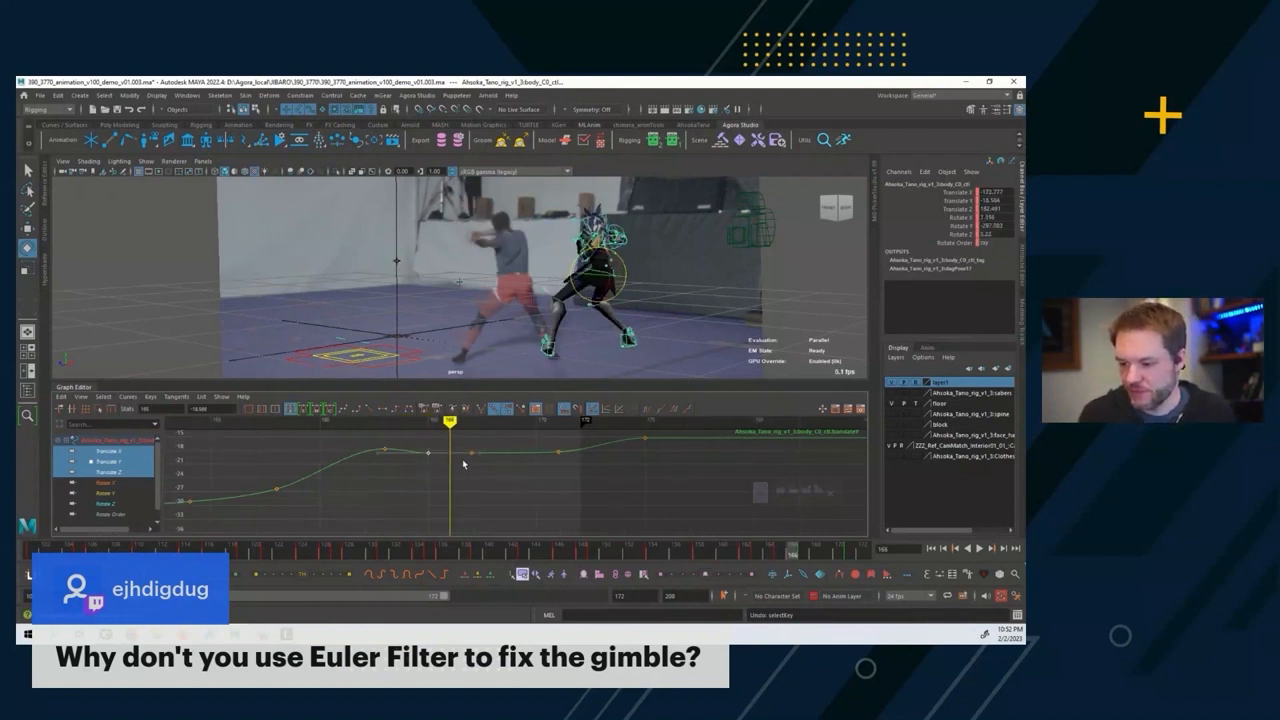
key(alt+comma)
key(alt+period)
key(alt+period)
Lower the body's Translate Y key at frame 167 to about -21 and check the frames up to 170.
drag(483, 443, 469, 463)
key(alt+comma)
key(alt+comma)
key(alt+comma)
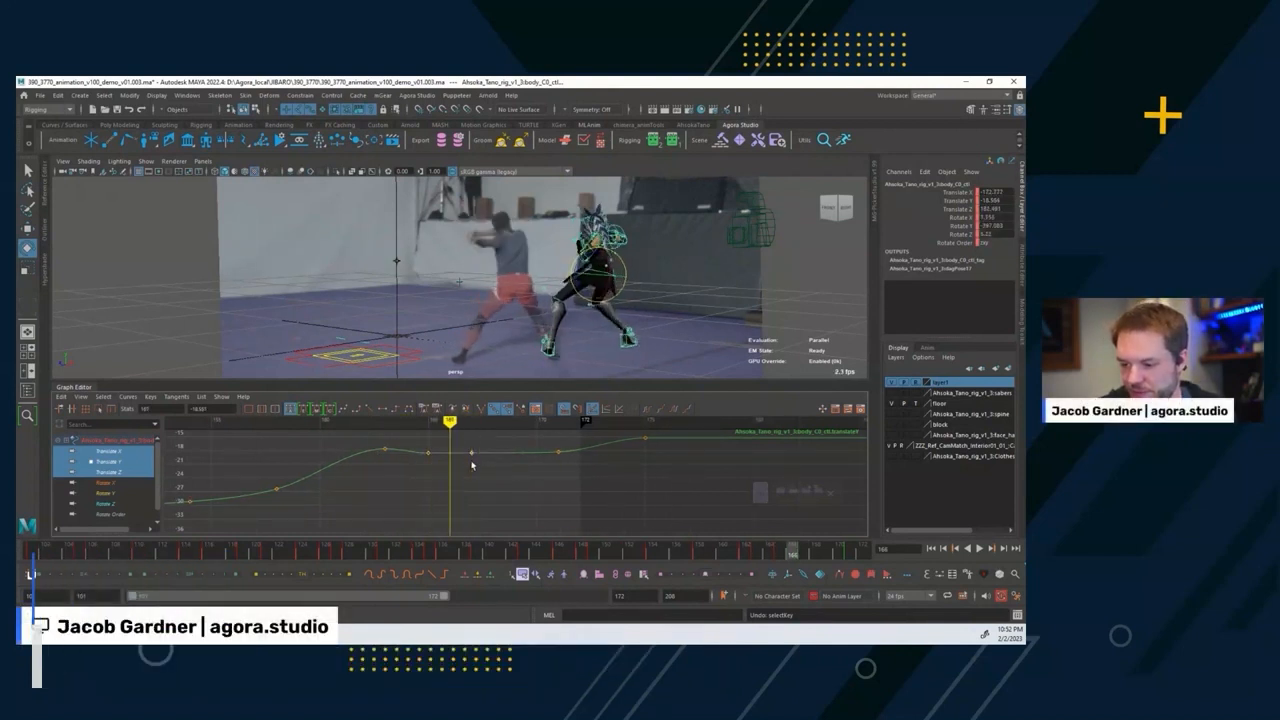
key(alt+period)
key(alt+period)
key(alt+period)
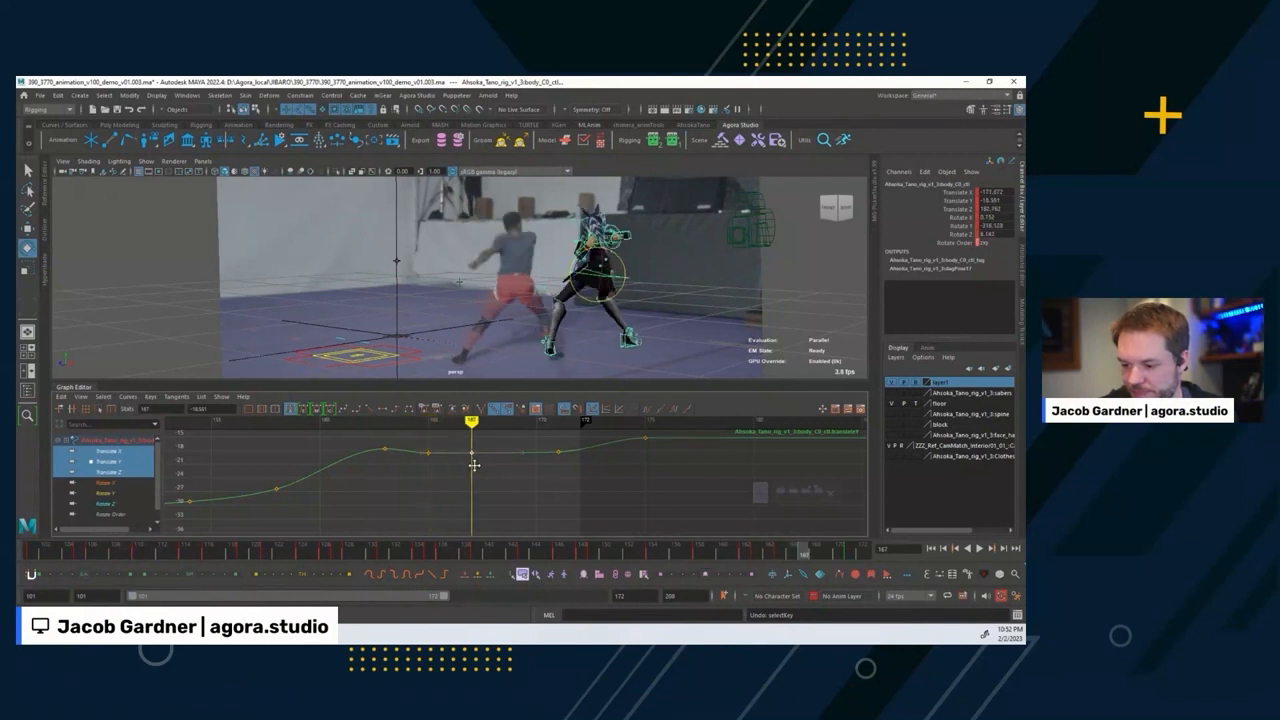
middle_drag(472, 464, 474, 477)
key(alt+comma)
key(alt+comma)
key(alt+period)
key(alt+period)
key(alt+period)
key(alt+period)
key(alt+period)
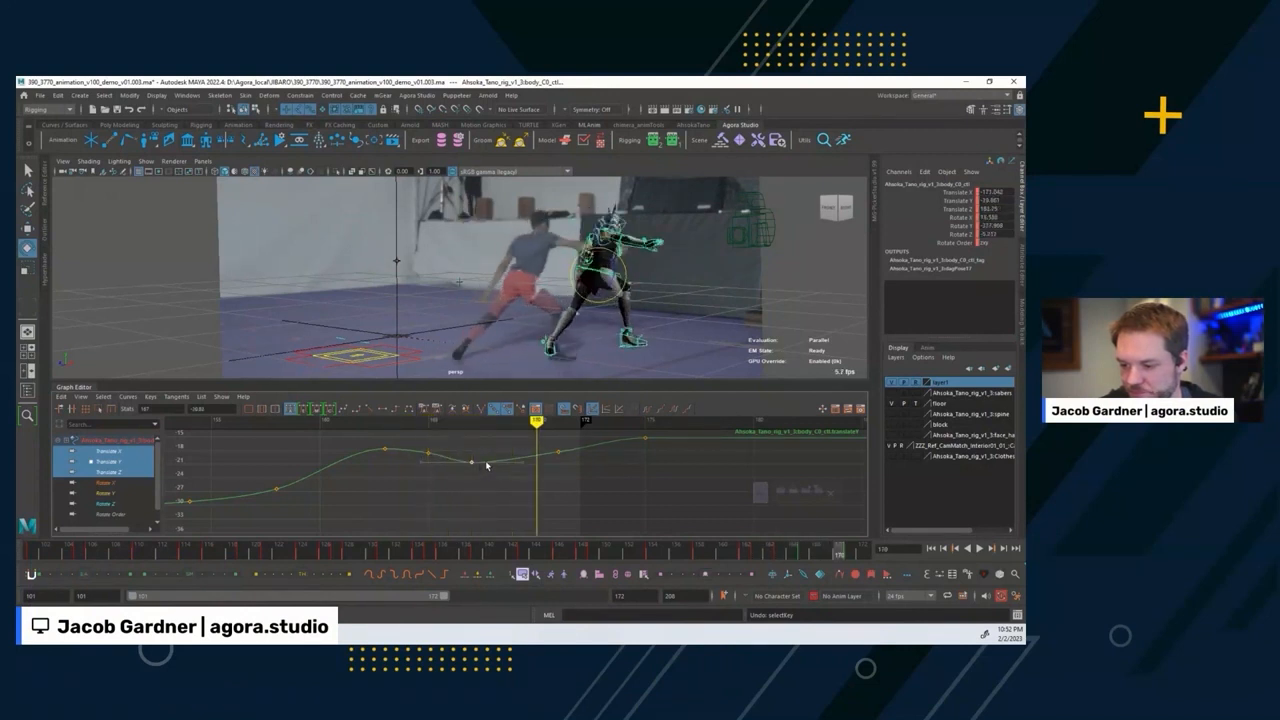
Add a Translate Y key at frame 169 at about -19 and step through the frames around it.
key(alt+comma)
drag(501, 450, 526, 467)
middle_drag(526, 467, 526, 462)
key(alt+comma)
key(alt+comma)
key(alt+comma)
key(alt+comma)
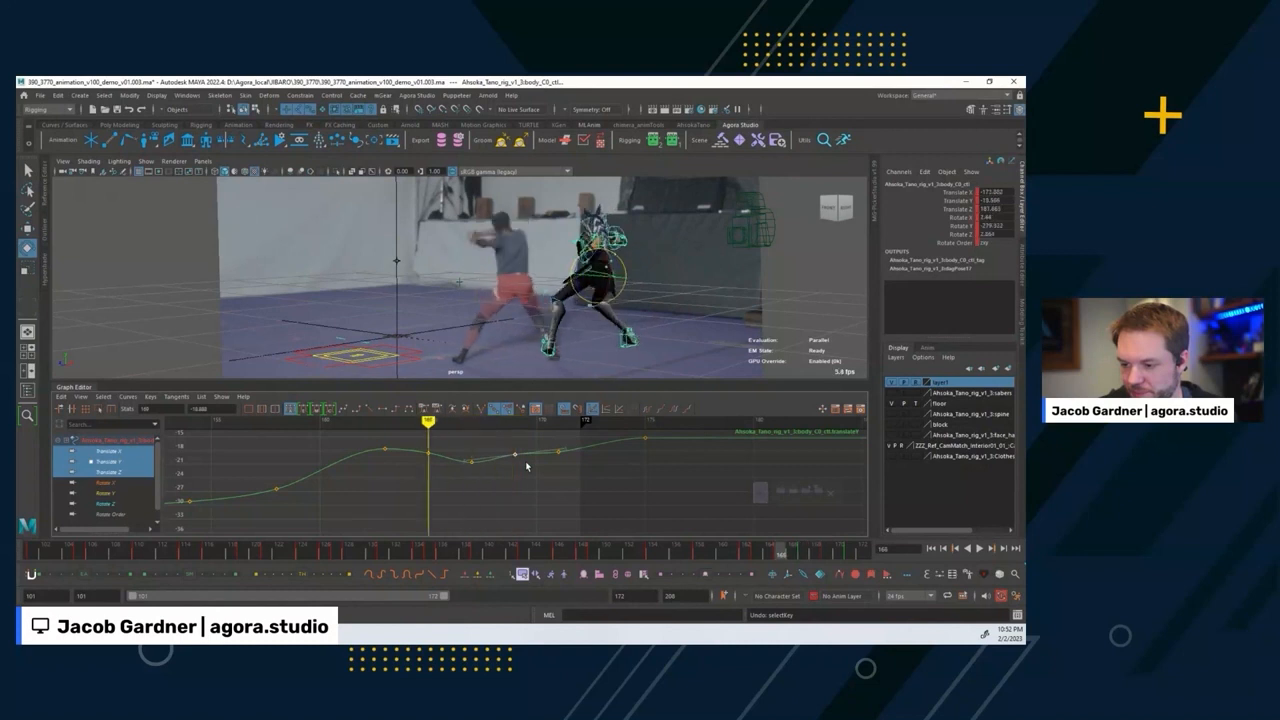
key(alt+period)
key(alt+period)
key(alt+period)
key(alt+period)
key(alt+period)
key(alt+period)
key(alt+period)
key(alt+comma)
Lower the body's Translate Y key at frame 171 to about -21, play the animation, and return to frame 101.
click(555, 452)
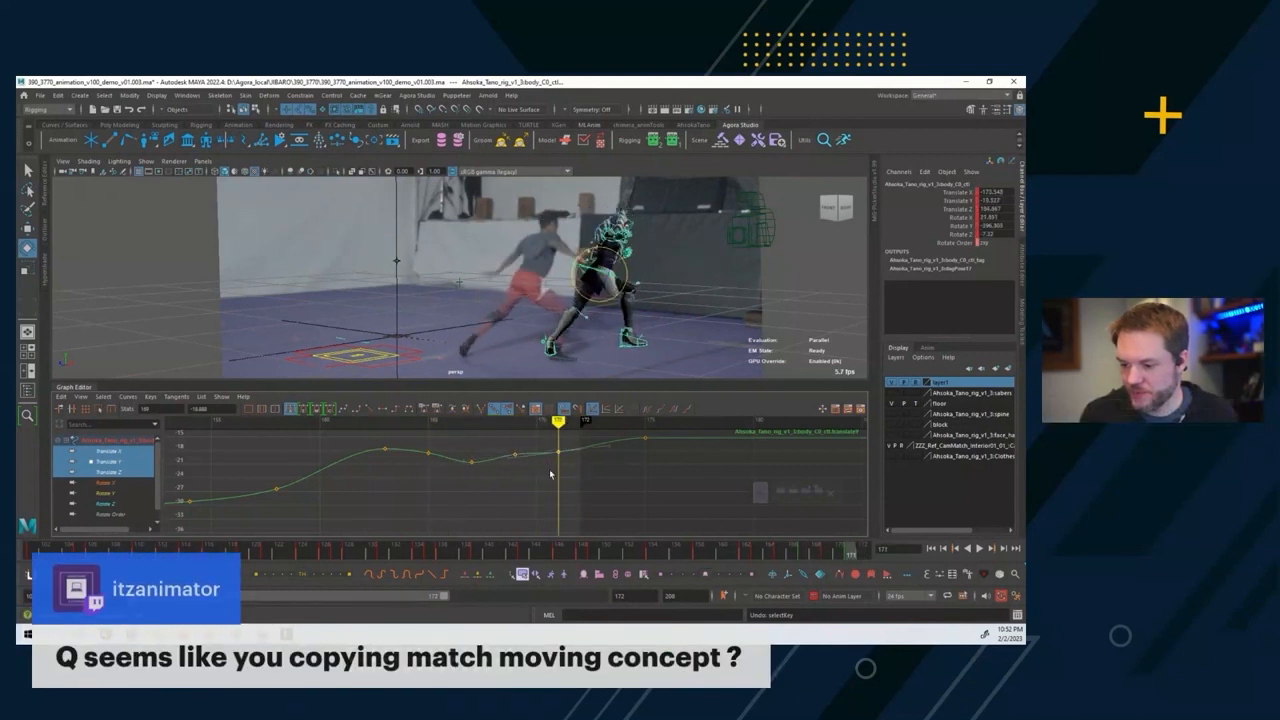
middle_drag(550, 469, 557, 478)
key(alt+v)
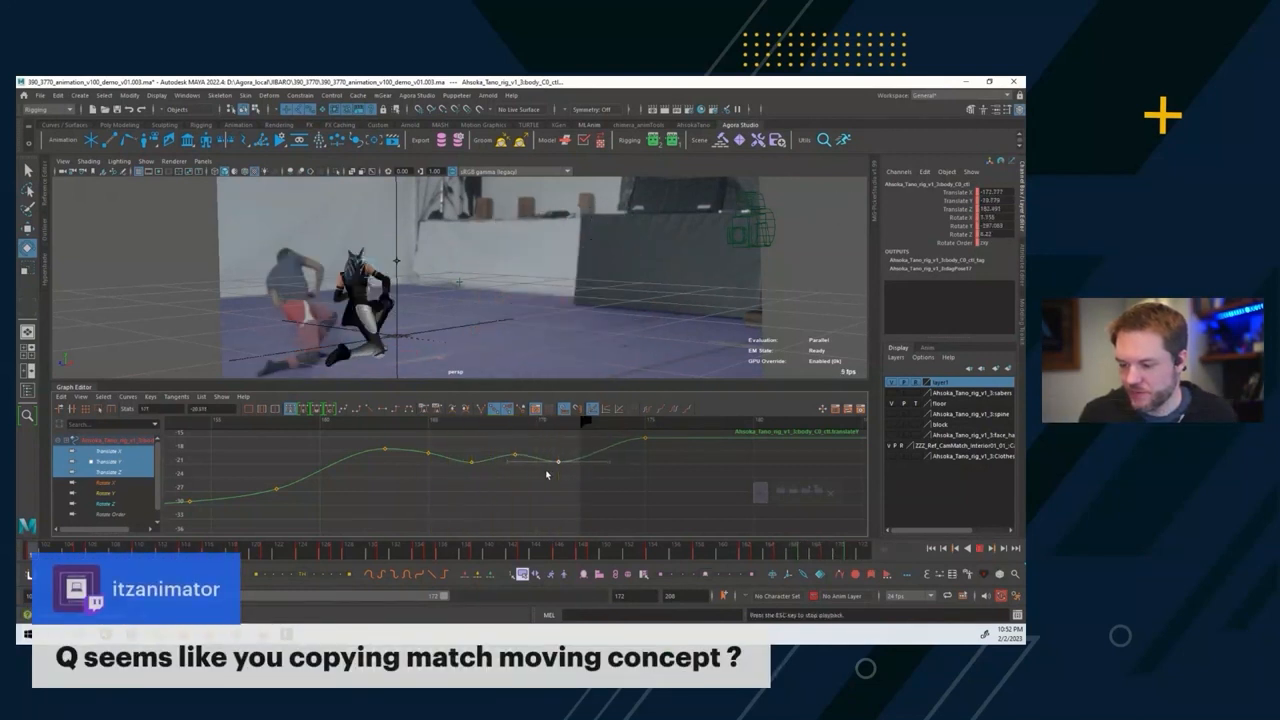
key(alt+shift+v)
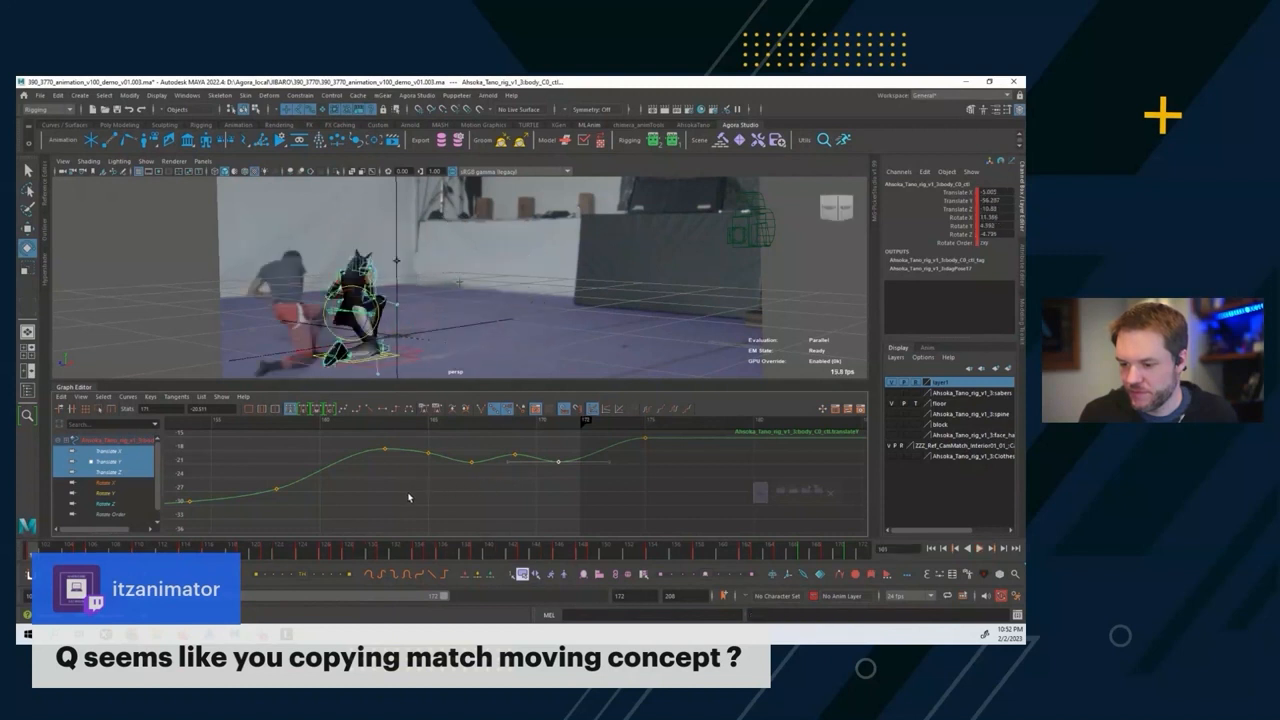
Play the animation from frame 101 against the full set of translate curves, stop it, and return to the start.
scroll(598, 480, down, 7)
alt+middle_drag(418, 505, 571, 501)
alt+shift+right_drag(425, 501, 528, 501)
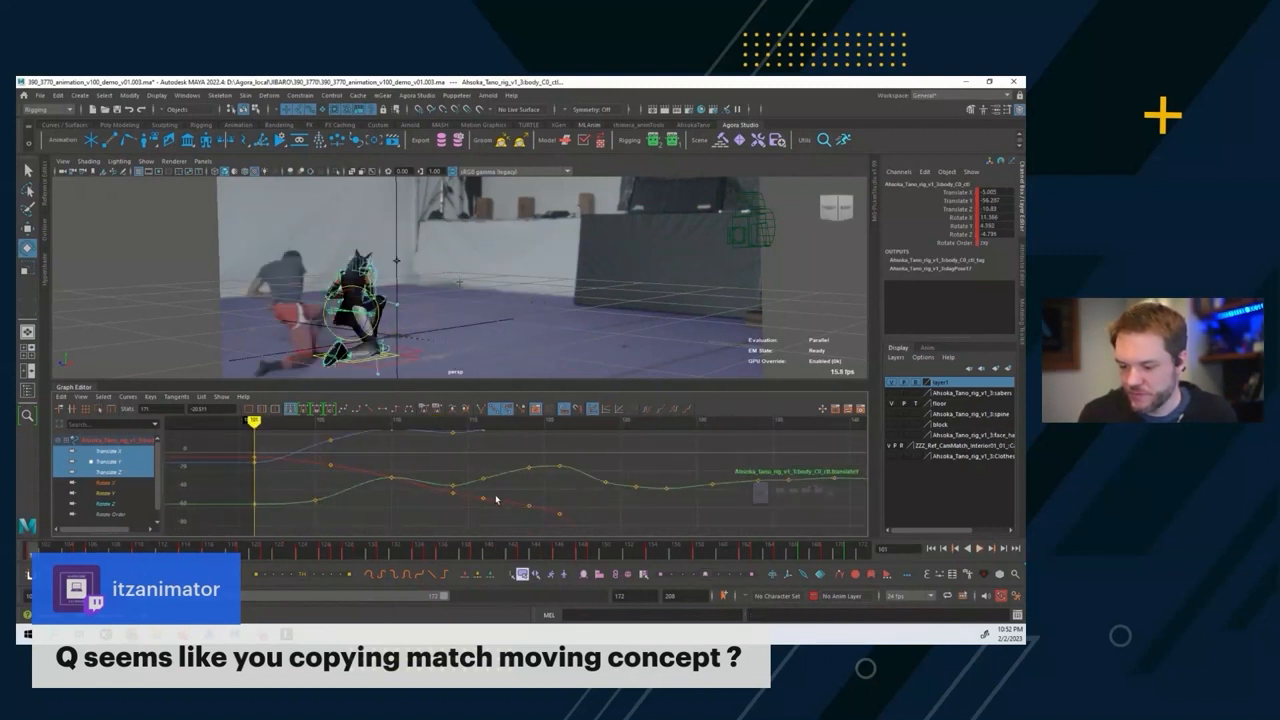
key(alt+v)
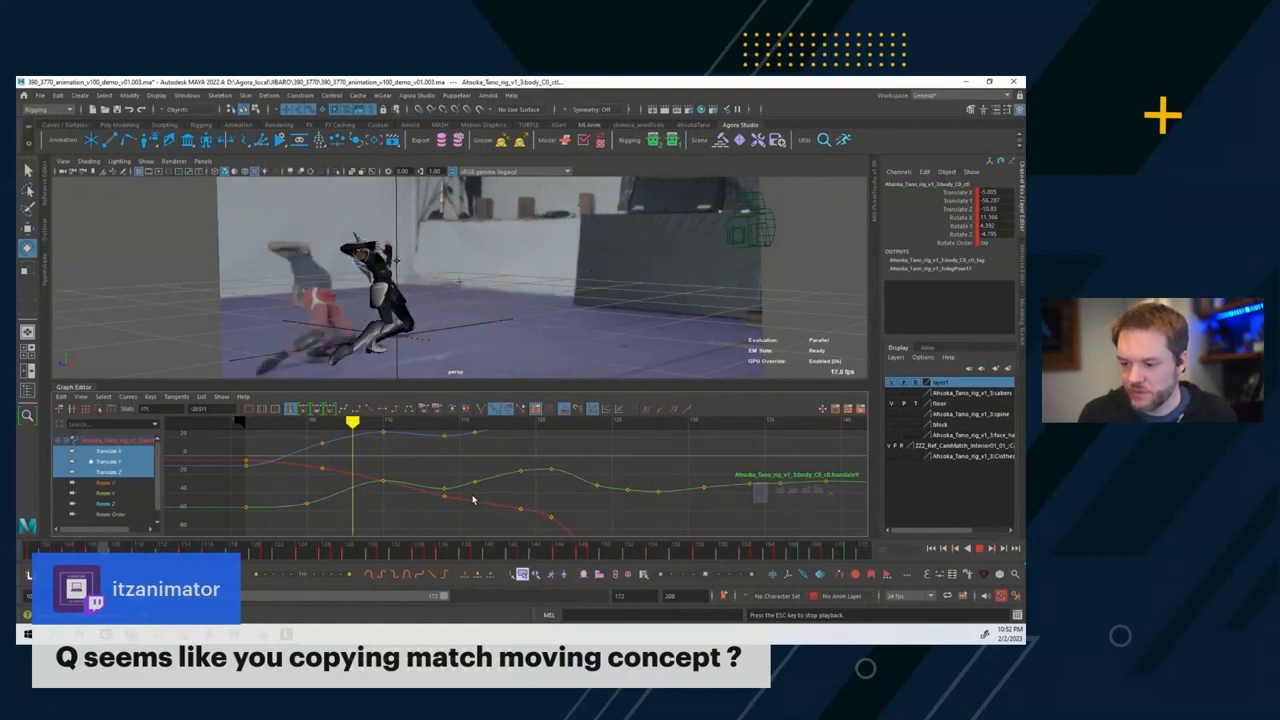
key(Escape)
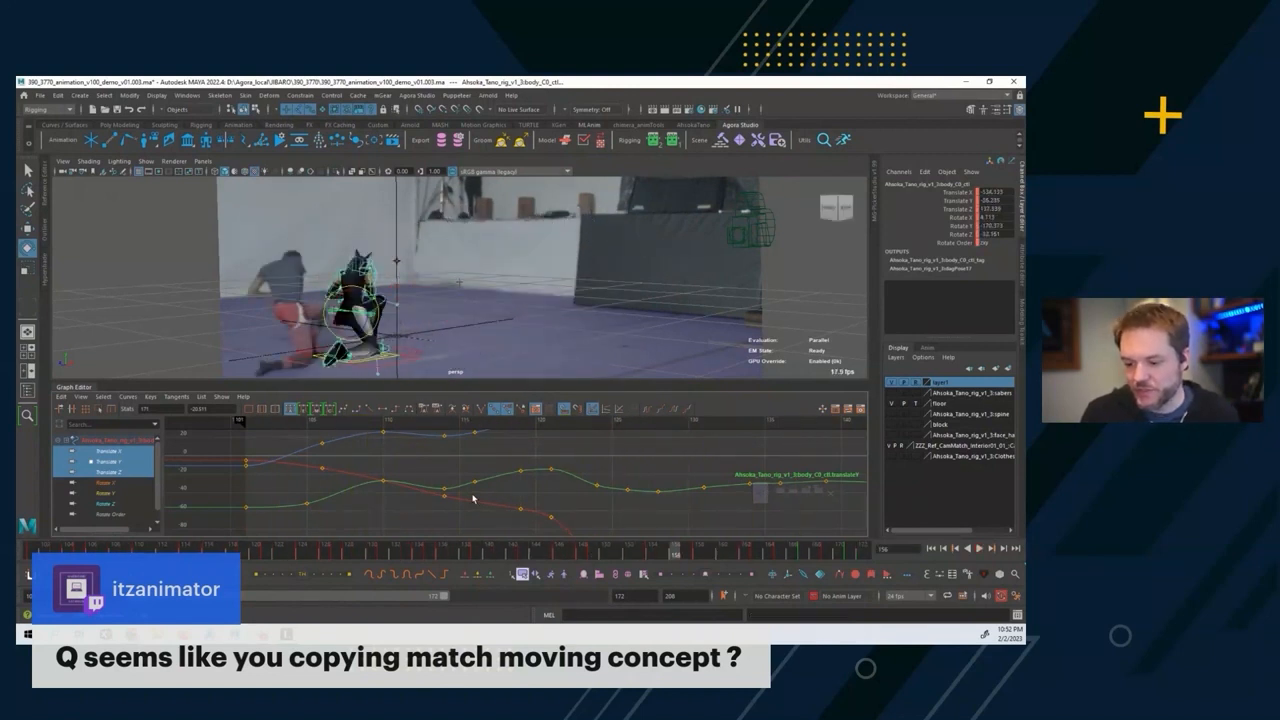
key(alt+shift+v)
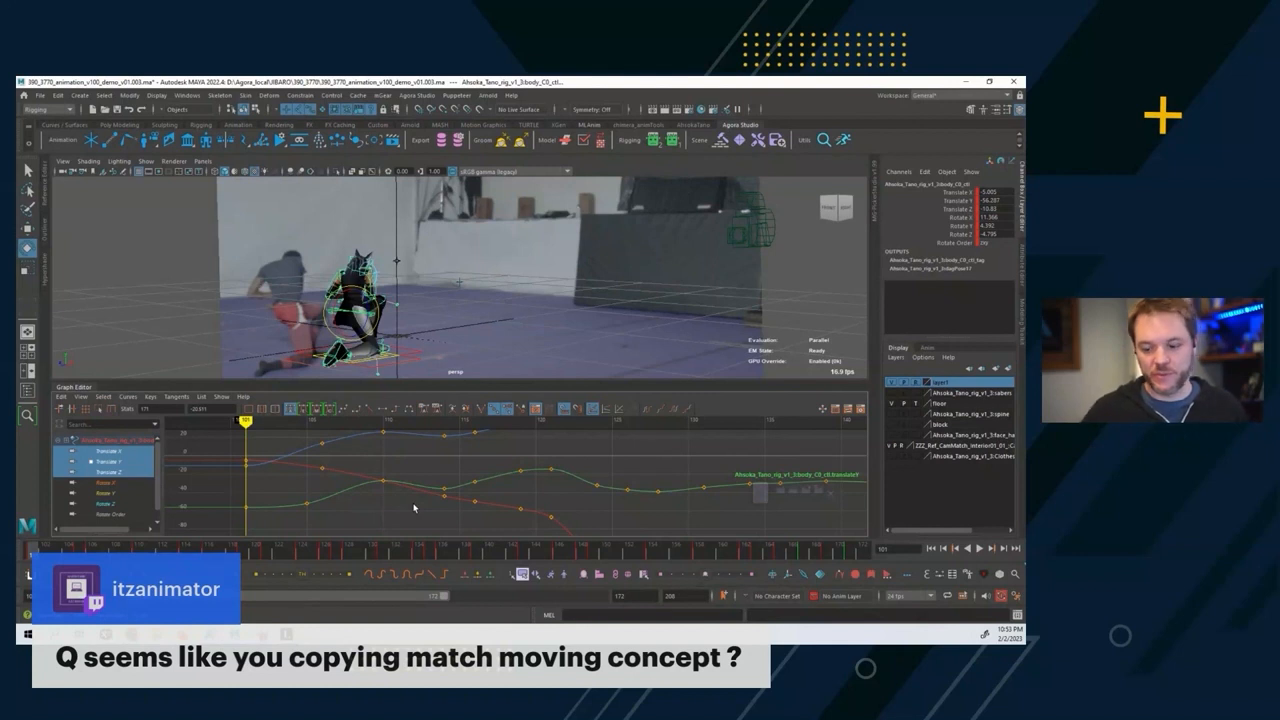
Step from frame 101 to frame 110, comparing the body's Translate Y curve with the reference footage.
alt+right_drag(413, 508, 406, 469)
alt+middle_drag(406, 469, 368, 451)
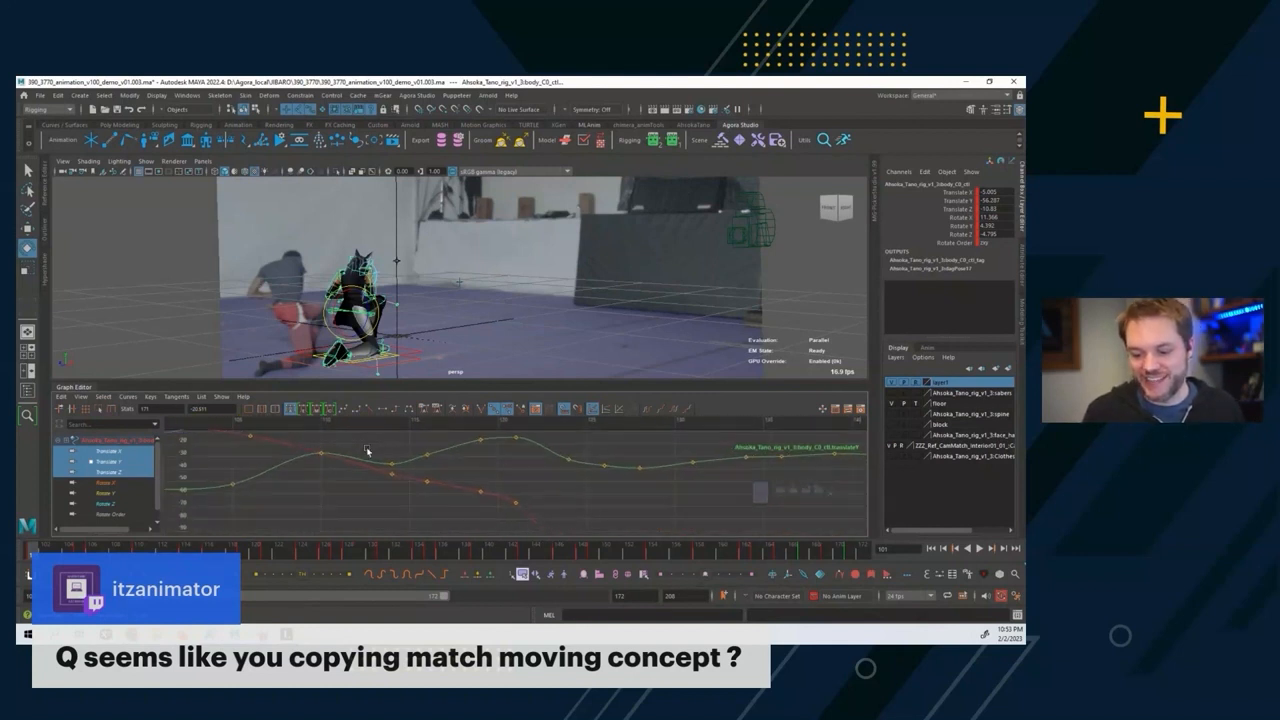
key(alt+period)
key(alt+period)
key(alt+period)
key(alt+period)
key(alt+period)
key(alt+period)
key(alt+period)
key(alt+period)
key(alt+period)
key(alt+period)
key(alt+period)
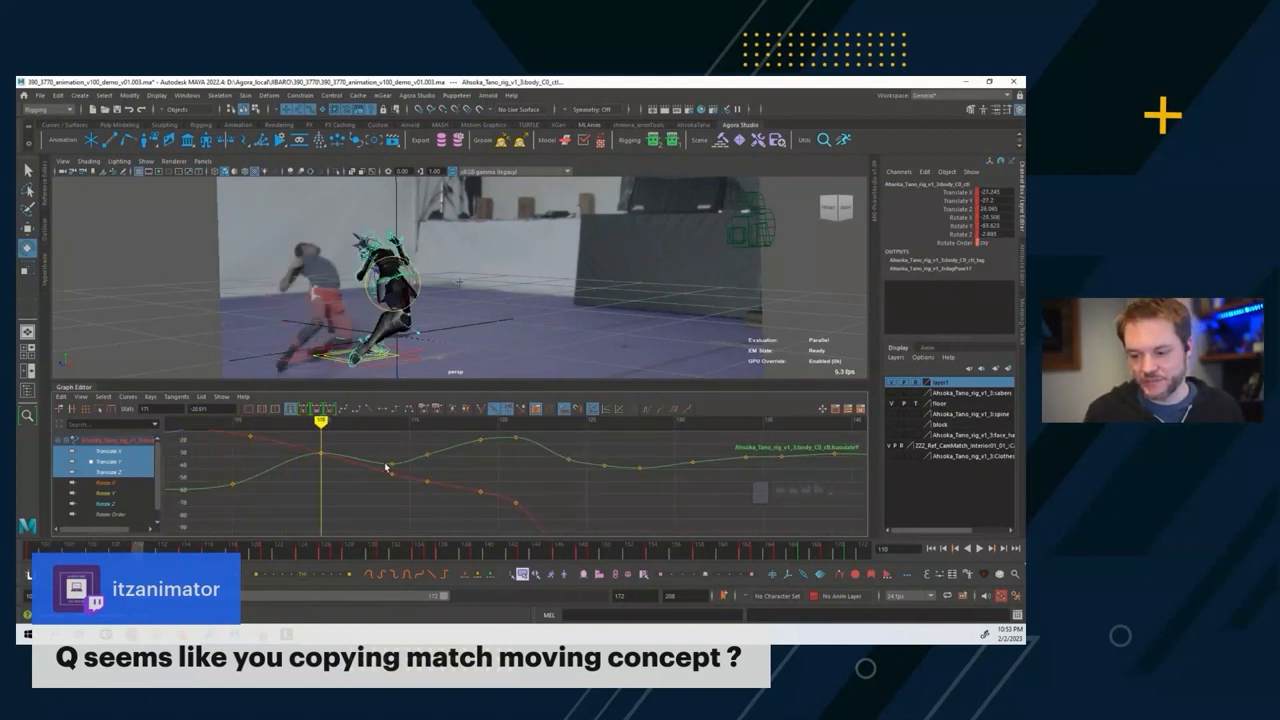
Step back and forth between frames 110 and 115 to examine the dip in the body's Translate Y curve.
key(alt+period)
key(alt+period)
key(alt+period)
key(alt+period)
key(alt+comma)
key(alt+comma)
key(alt+comma)
key(alt+comma)
key(alt+comma)
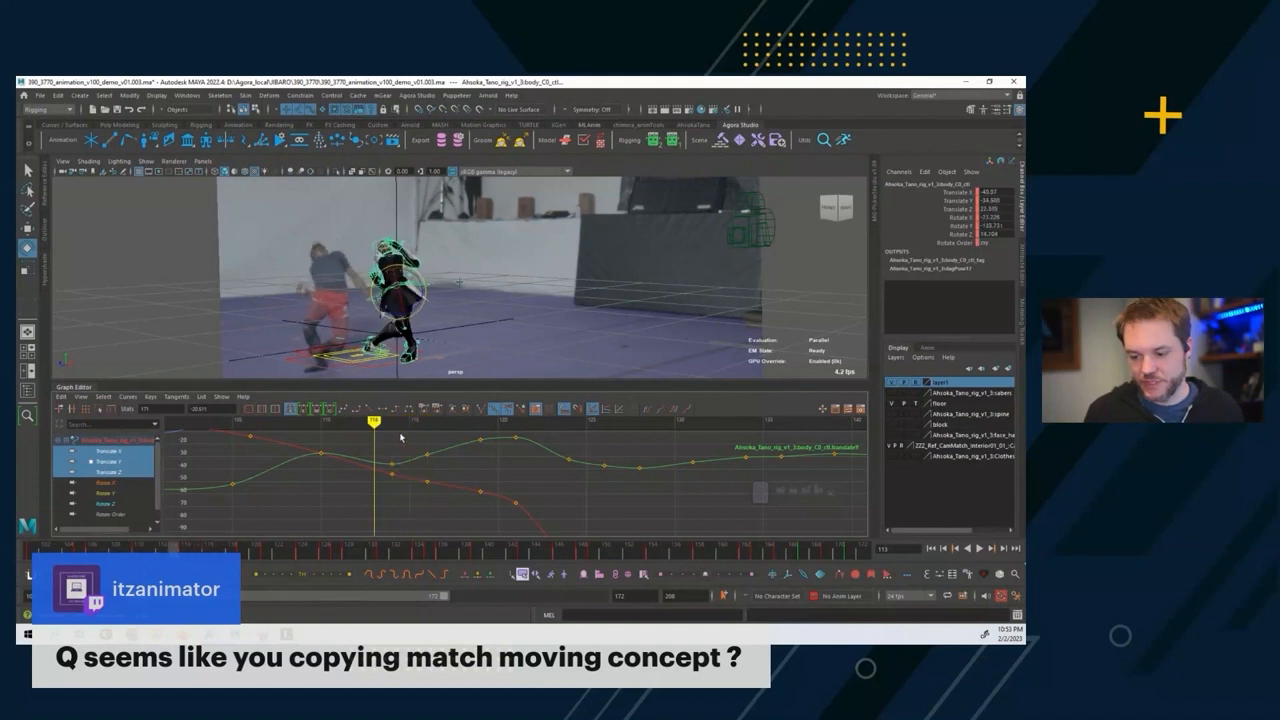
key(alt+period)
key(alt+period)
key(alt+period)
key(alt+period)
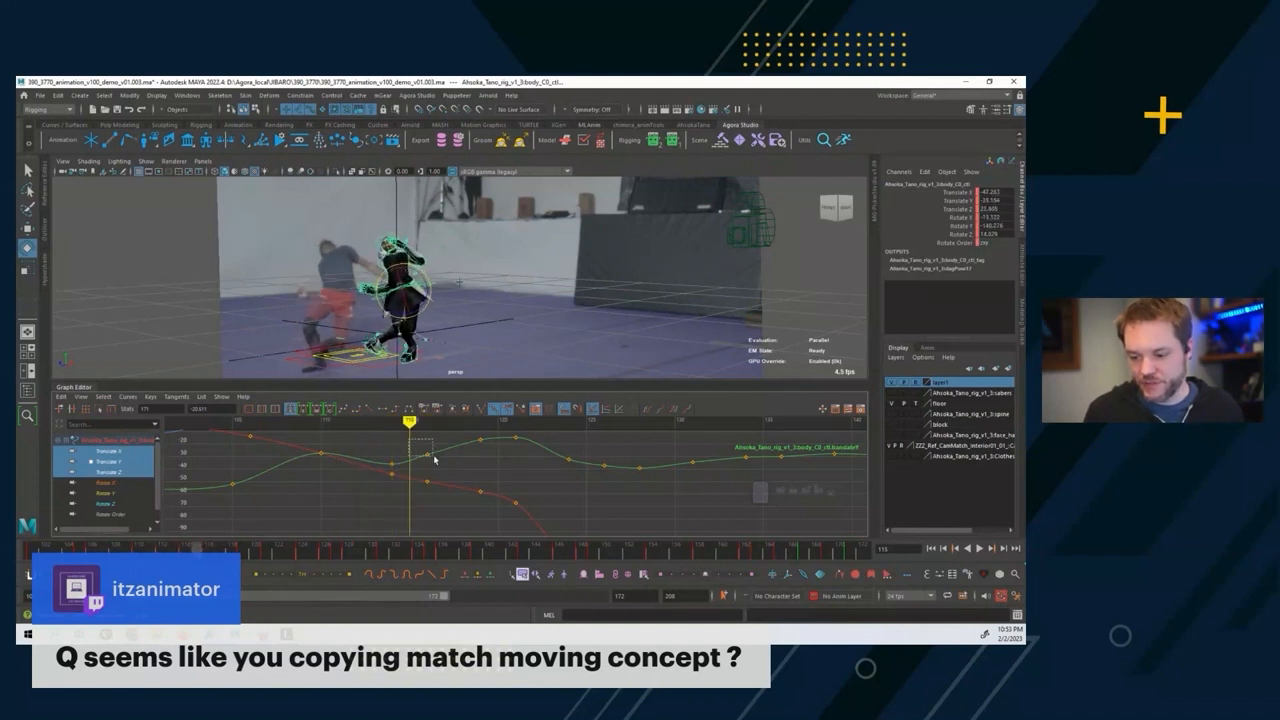
Select the Translate Y key at frame 116 and review the body's movement forward to about frame 128.
key(alt+comma)
key(alt+comma)
key(alt+period)
key(alt+period)
key(alt+period)
key(alt+period)
key(alt+period)
key(alt+period)
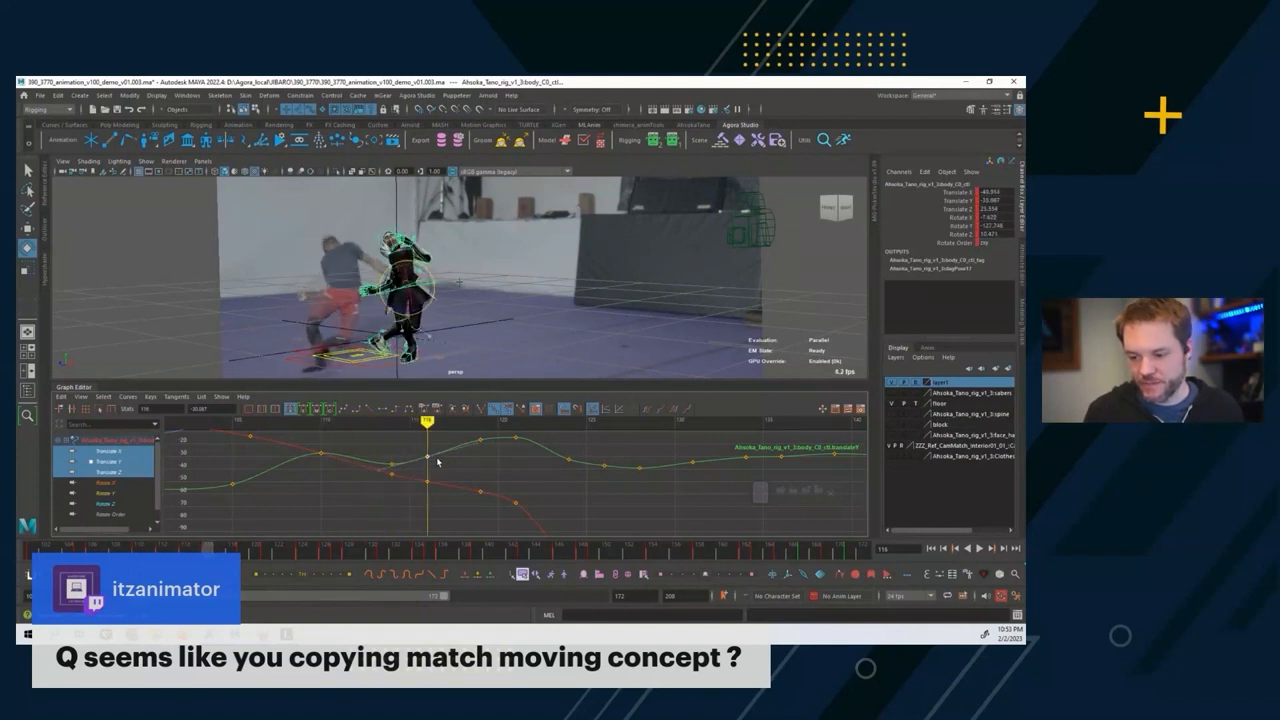
key(alt+period)
key(alt+period)
key(alt+period)
key(alt+period)
key(alt+period)
key(alt+period)
key(alt+period)
key(alt+period)
key(alt+period)
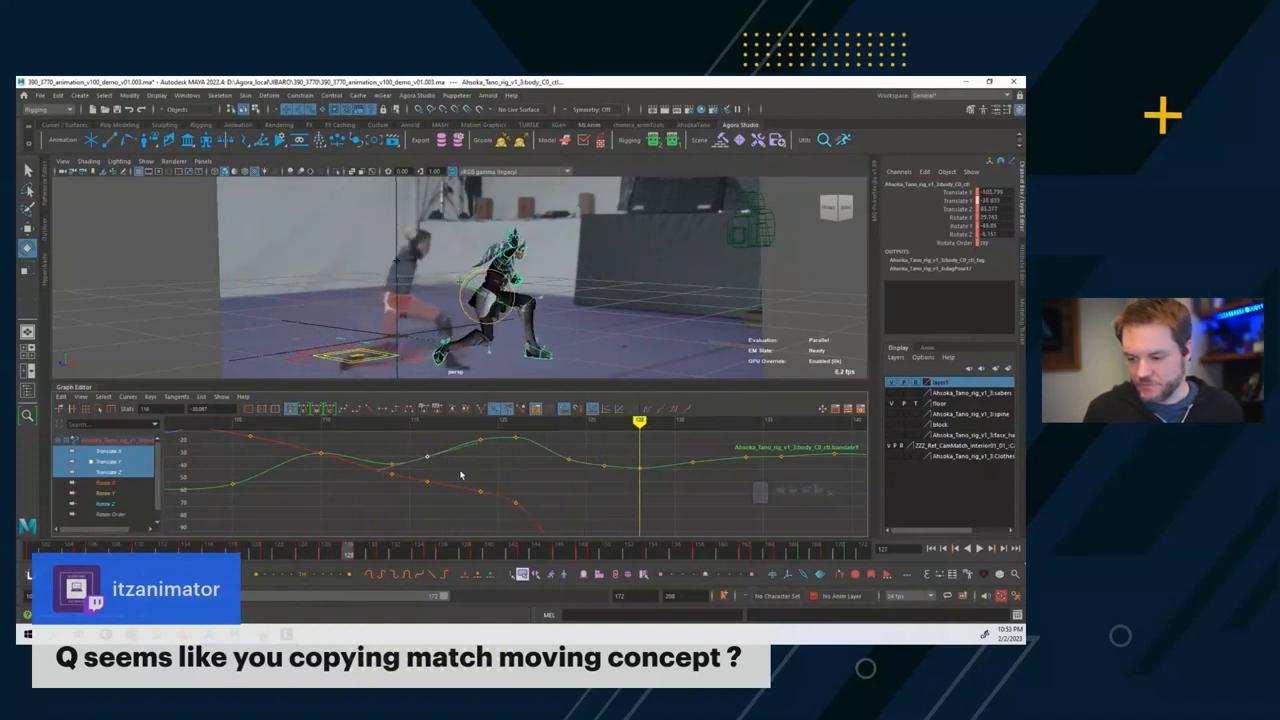
Show only the body's Translate X curve, return to frame 101, and play the animation briefly.
alt+middle_drag(460, 474, 530, 476)
alt+right_drag(530, 476, 463, 478)
click(148, 451)
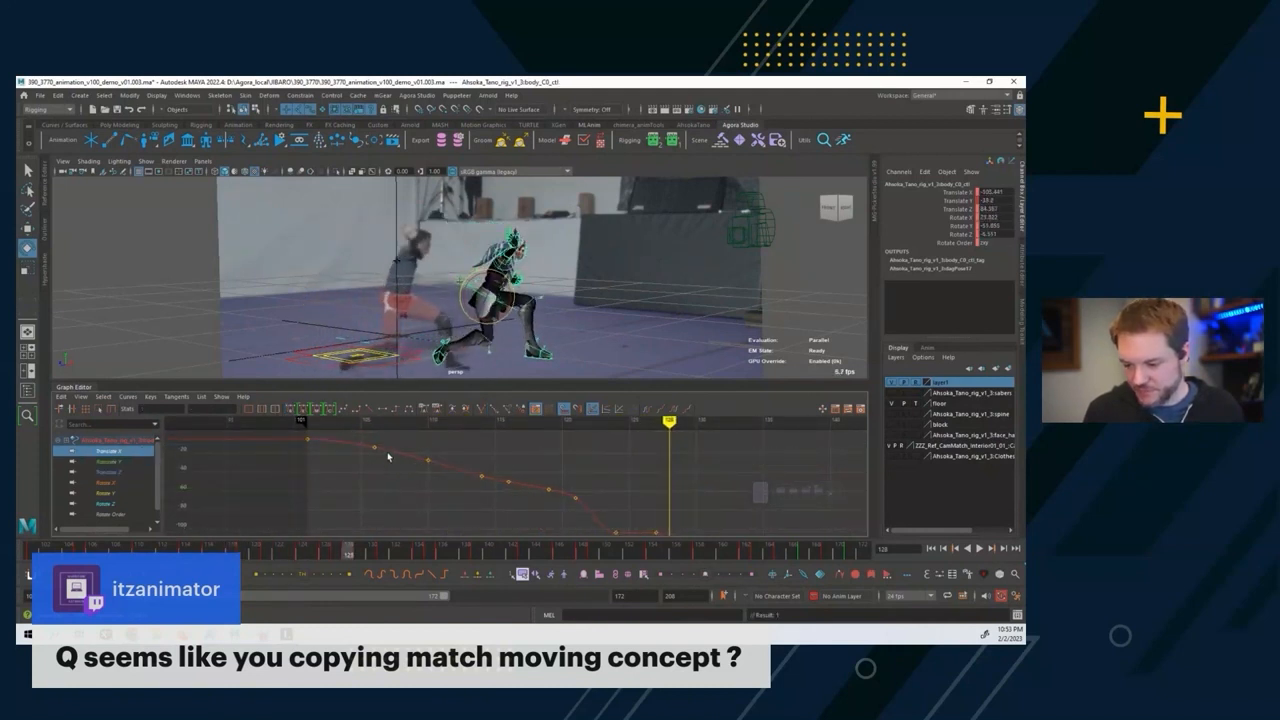
drag(334, 421, 307, 430)
alt+middle_drag(492, 466, 414, 457)
alt+shift+right_drag(414, 457, 412, 455)
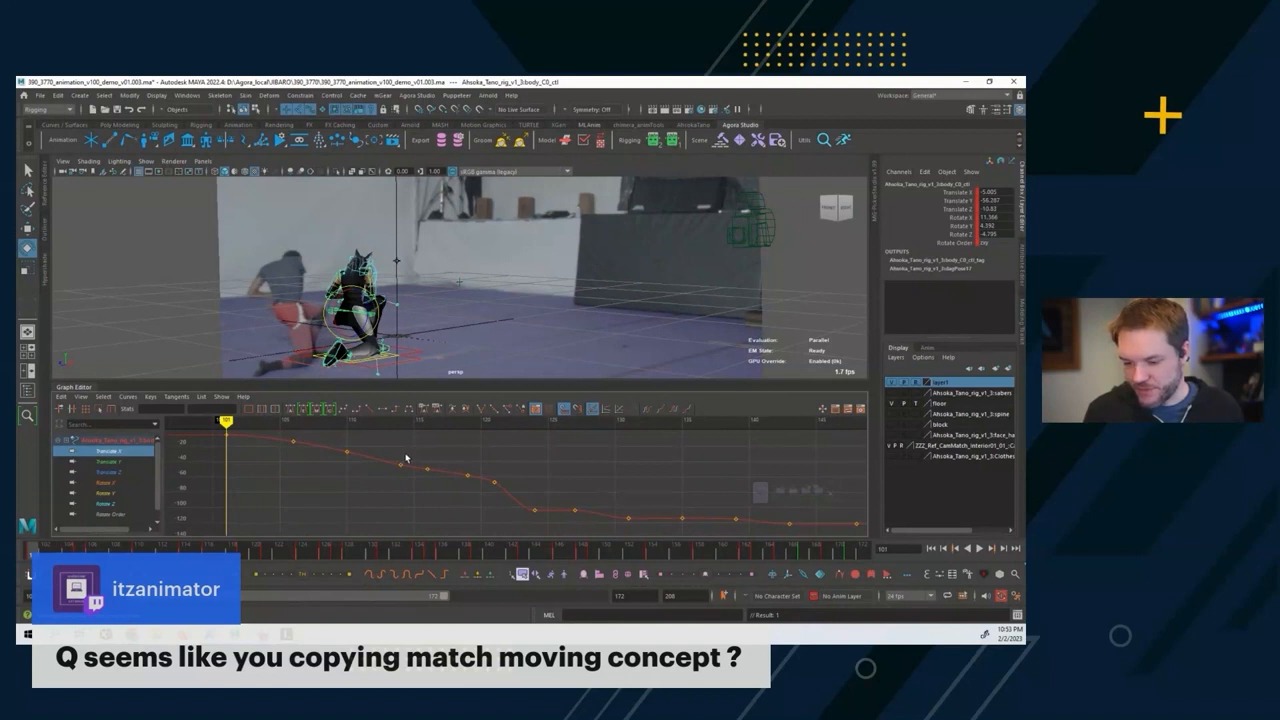
key(alt+v)
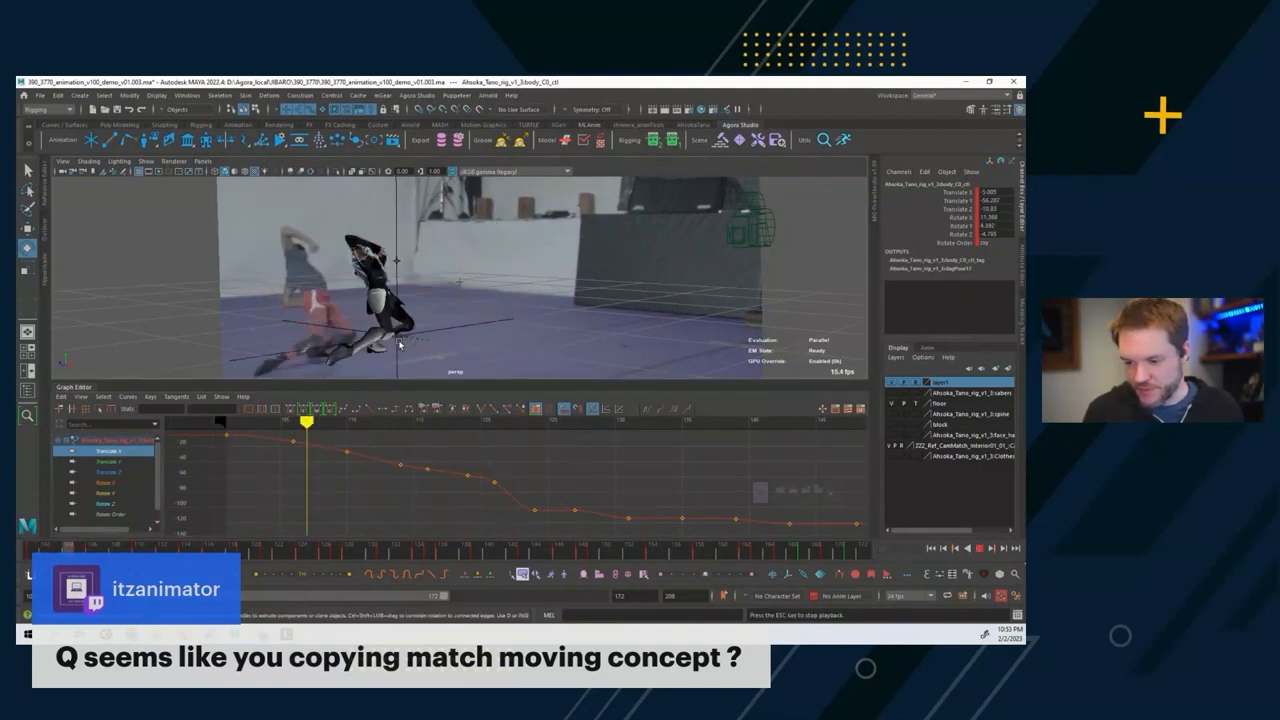
key(Escape)
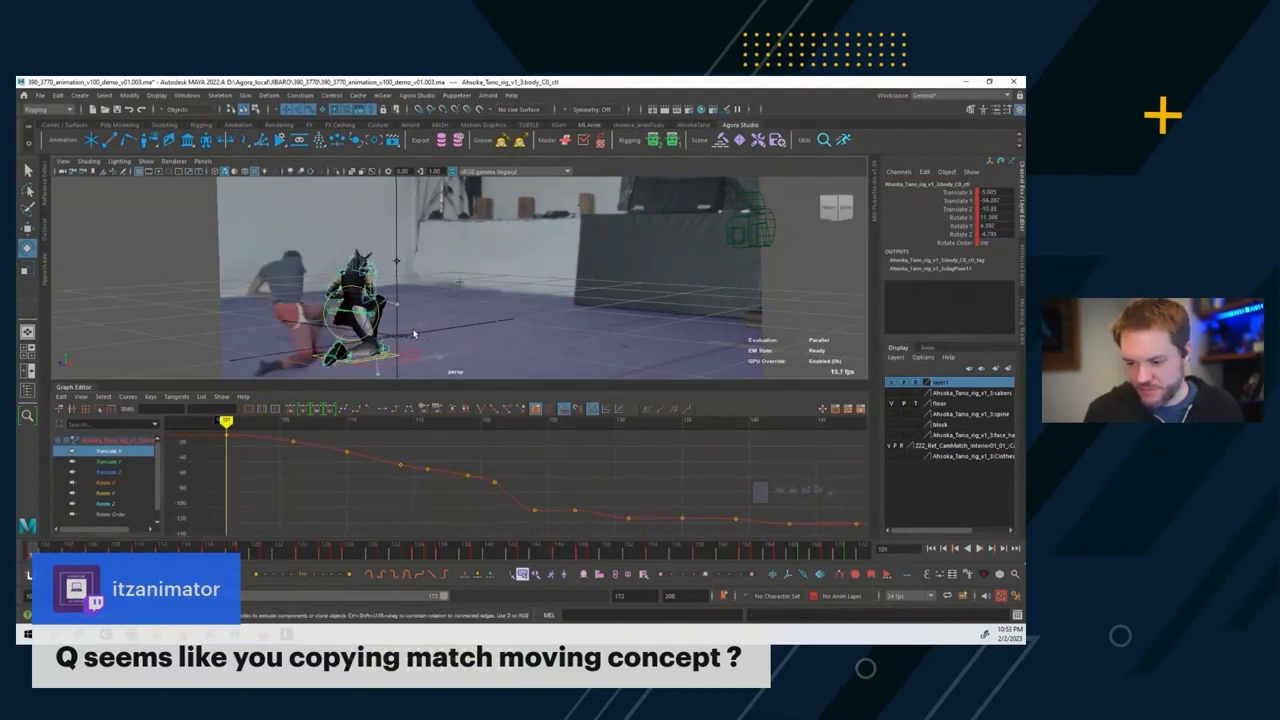
Orbit the perspective view around the character and try raising the Translate X key at frame 114.
alt+drag(420, 332, 500, 330)
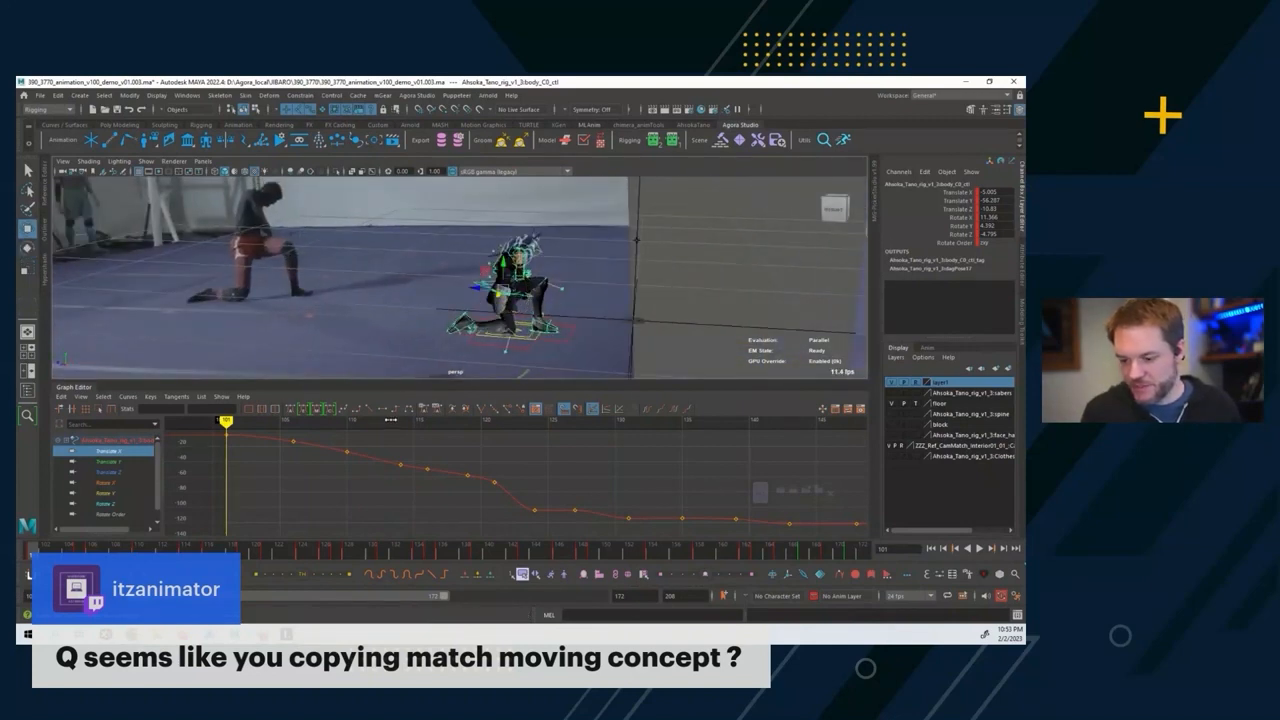
click(387, 421)
drag(421, 449, 381, 489)
mouse_move(382, 486)
middle_down()
mouse_move(397, 511)
mouse_move(401, 470)
middle_up()
Play the animation from a wider perspective angle, return to frame 101, and replay it in the four-view layout.
alt+drag(430, 282, 347, 271)
key(alt+v)
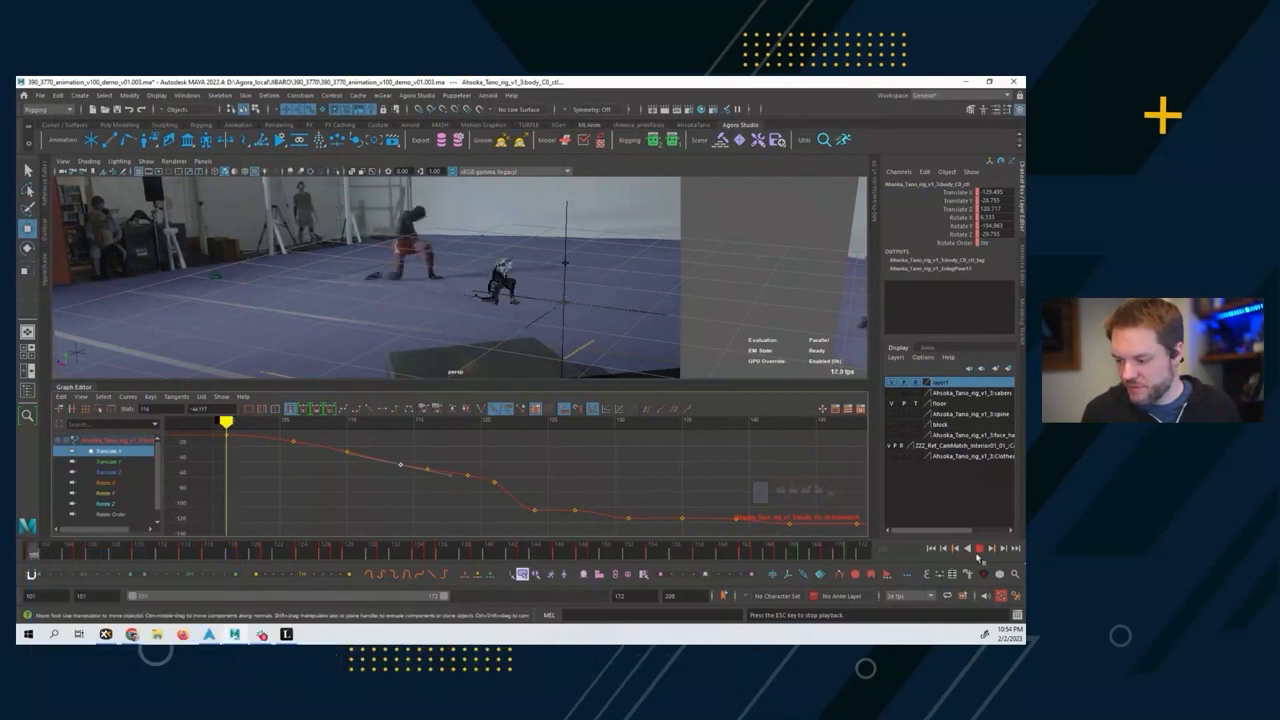
click(979, 548)
click(931, 548)
mouse_move(514, 335)
alt+mouse_down()
mouse_move(508, 310)
mouse_move(490, 312)
mouse_move(506, 317)
alt+mouse_up()
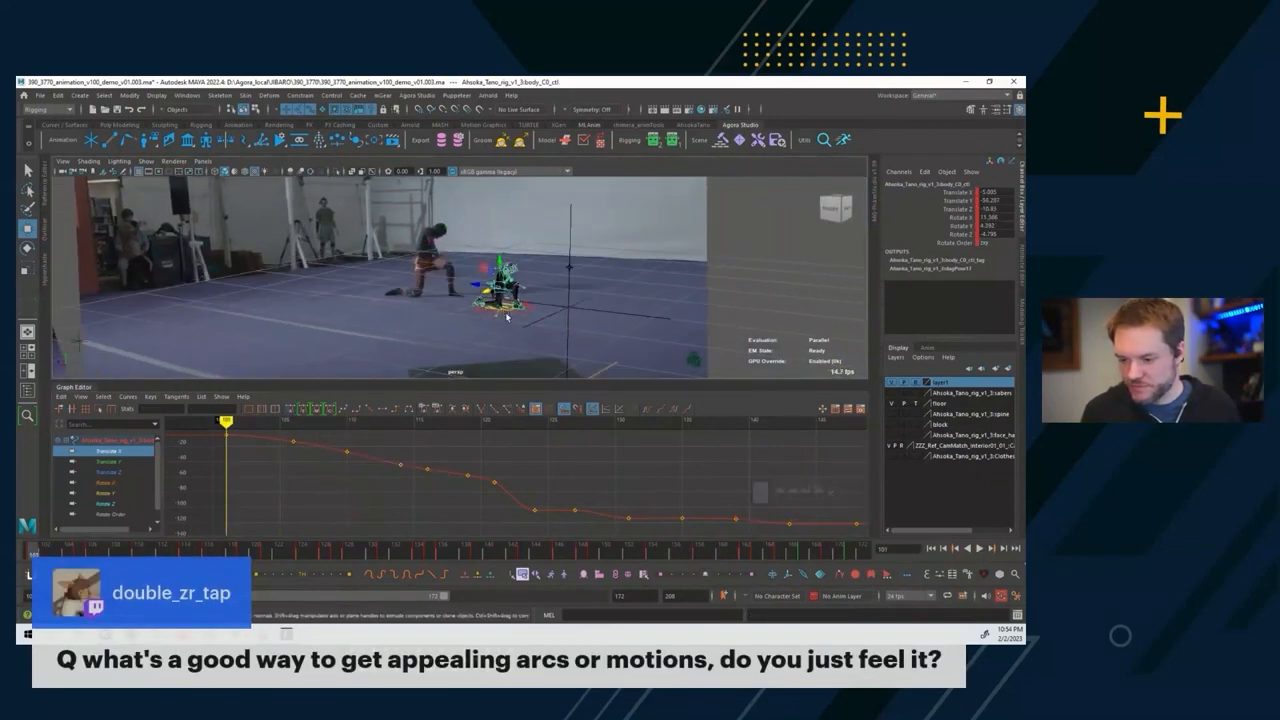
key(space)
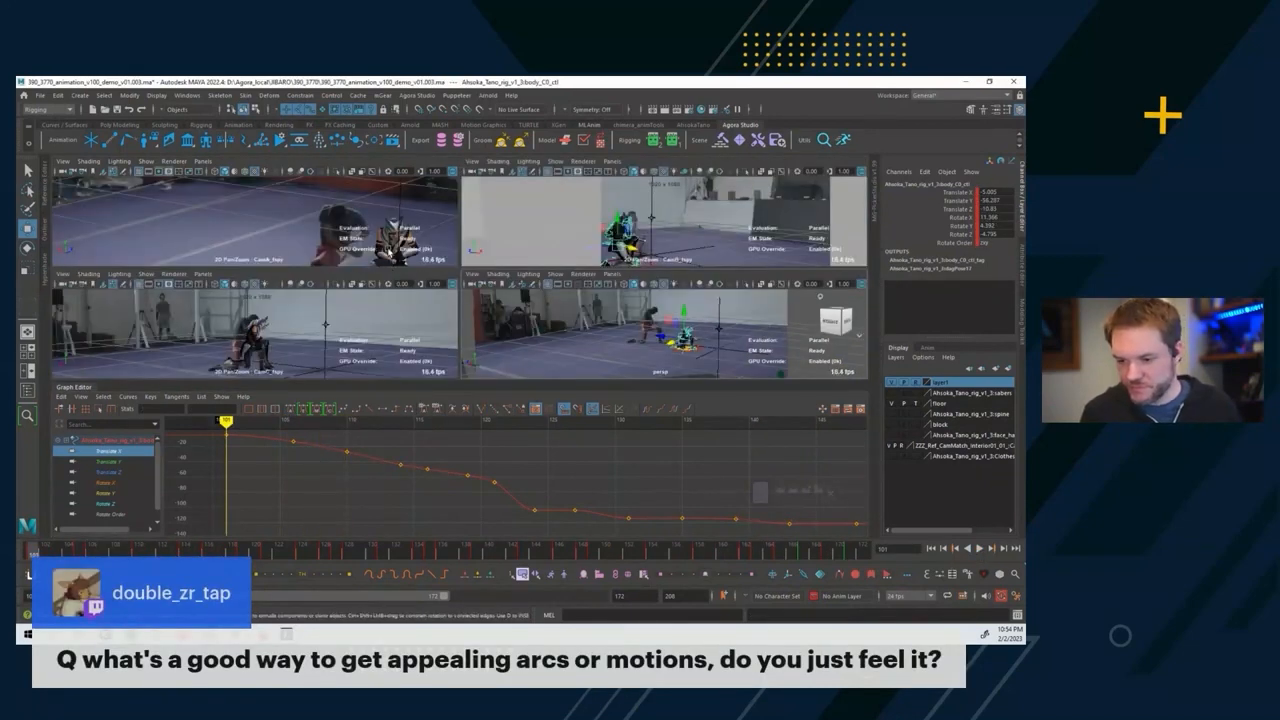
key(alt+v)
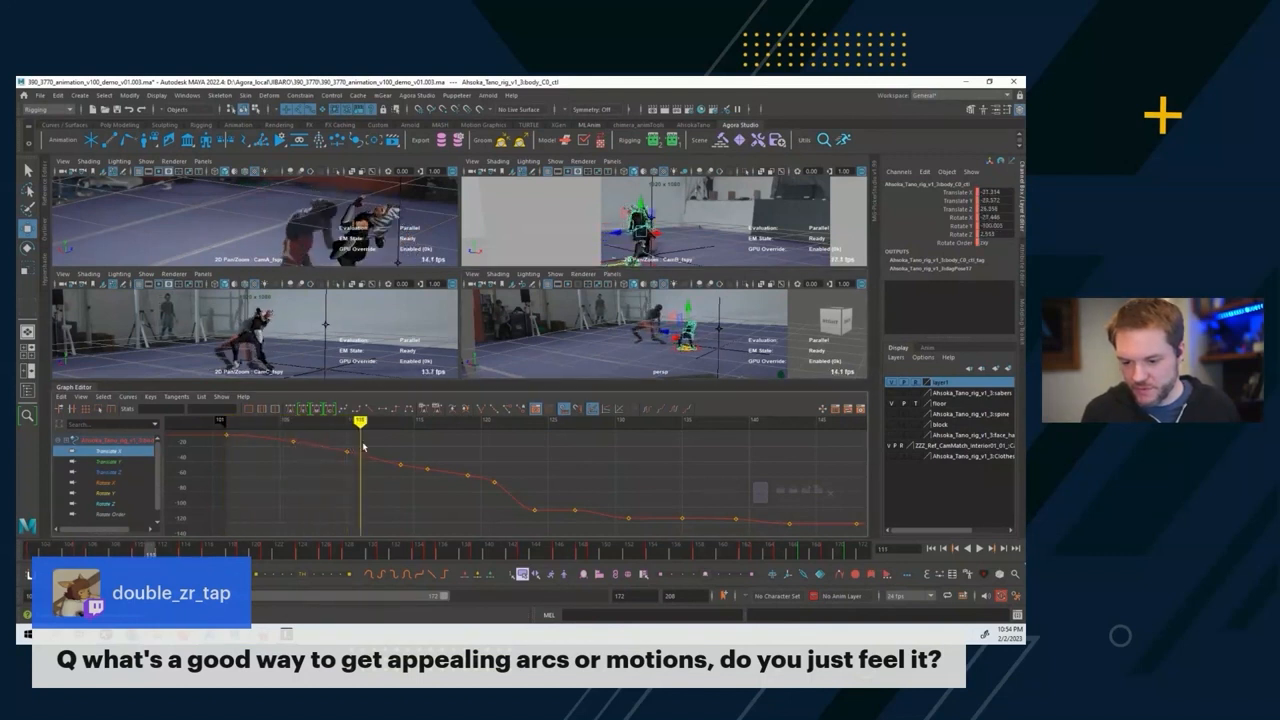
Try raising the body's Translate X key at frame 114, and undo the edit.
middle_drag(363, 443, 391, 454)
drag(391, 454, 411, 474)
middle_drag(411, 474, 406, 466)
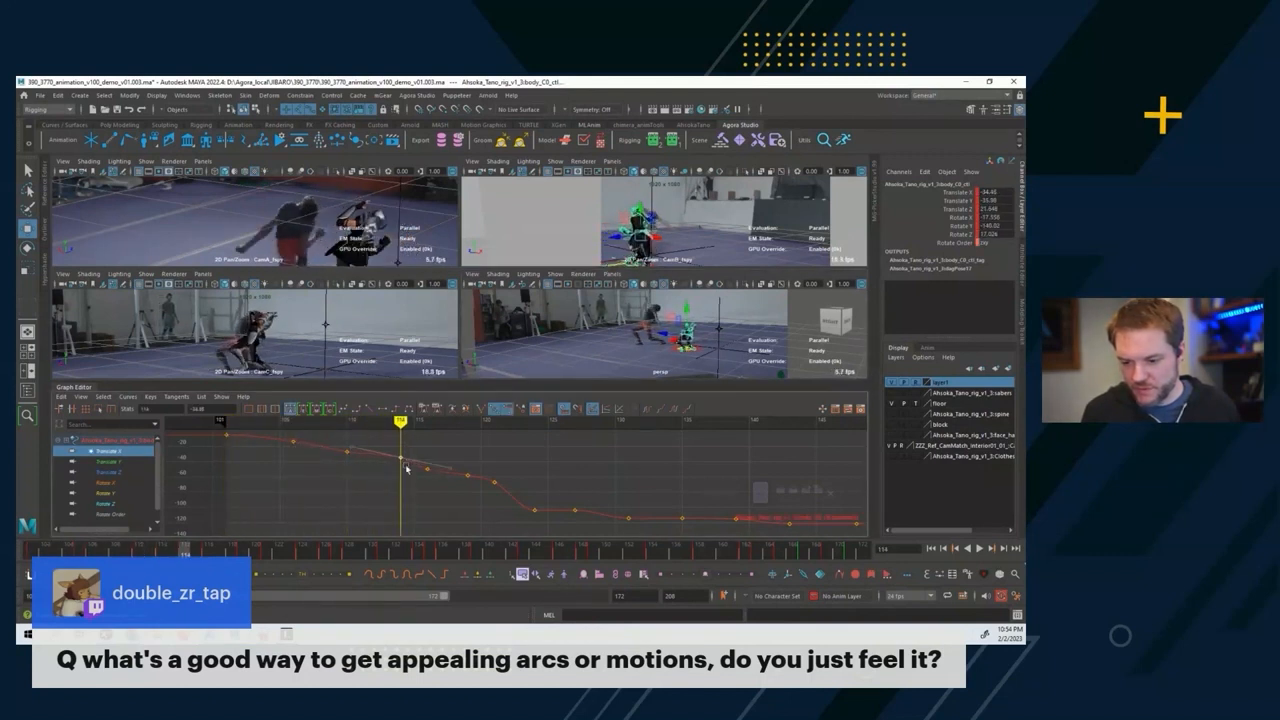
key(ctrl+z)
Return to about frame 111 and examine the body's motion against the reference footage frame by frame to about frame 120.
key(alt+comma)
key(alt+comma)
key(alt+comma)
key(alt+comma)
key(alt+period)
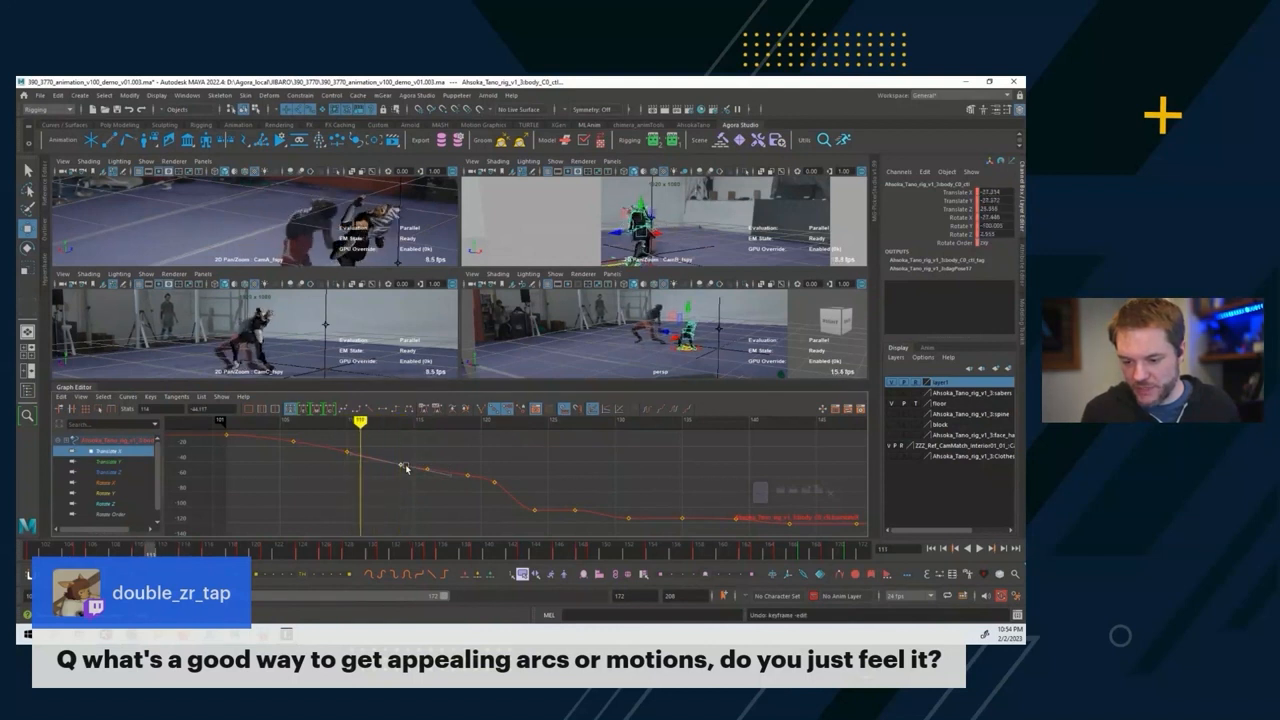
key(alt+period)
key(alt+period)
key(alt+period)
key(alt+period)
key(alt+period)
key(alt+period)
key(alt+period)
key(alt+period)
key(alt+period)
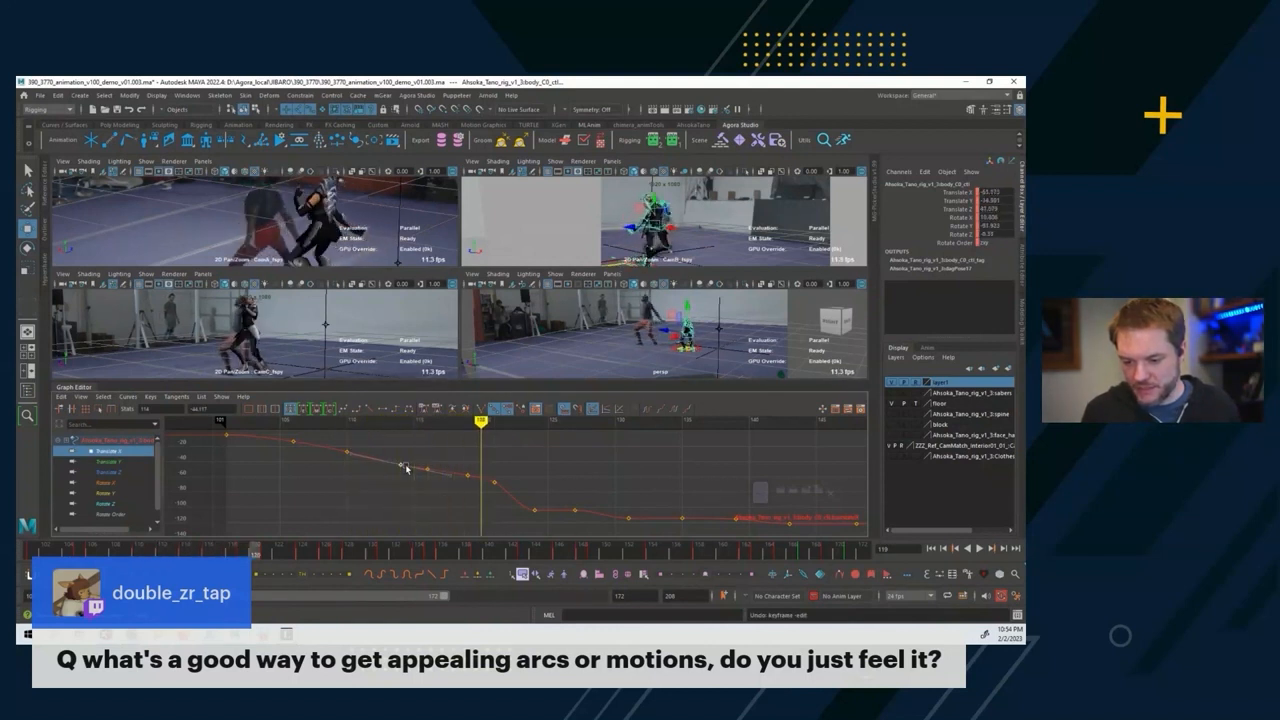
key(alt+period)
alt+middle_drag(494, 467, 433, 458)
Go back to frame 116 and examine the body's sideways movement frame by frame up to frame 124.
key(alt+comma)
key(alt+comma)
key(alt+comma)
key(alt+comma)
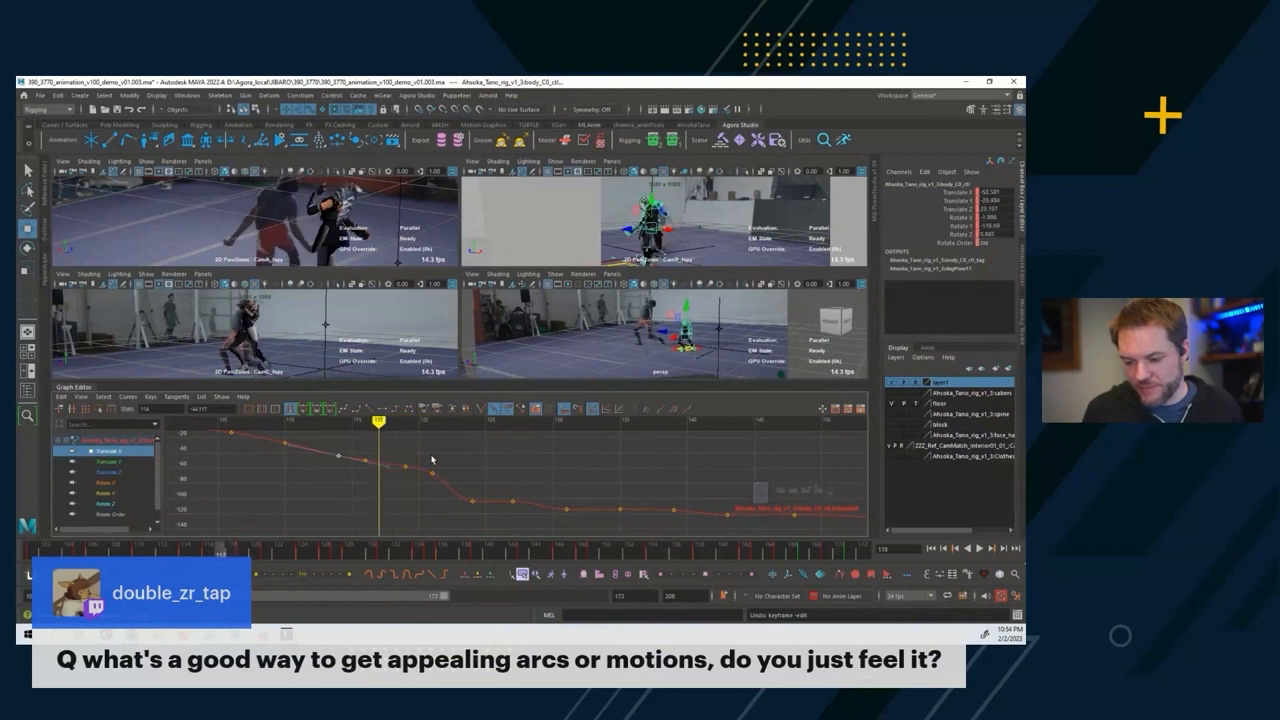
key(alt+comma)
key(alt+period)
key(alt+period)
key(alt+period)
key(alt+period)
key(alt+period)
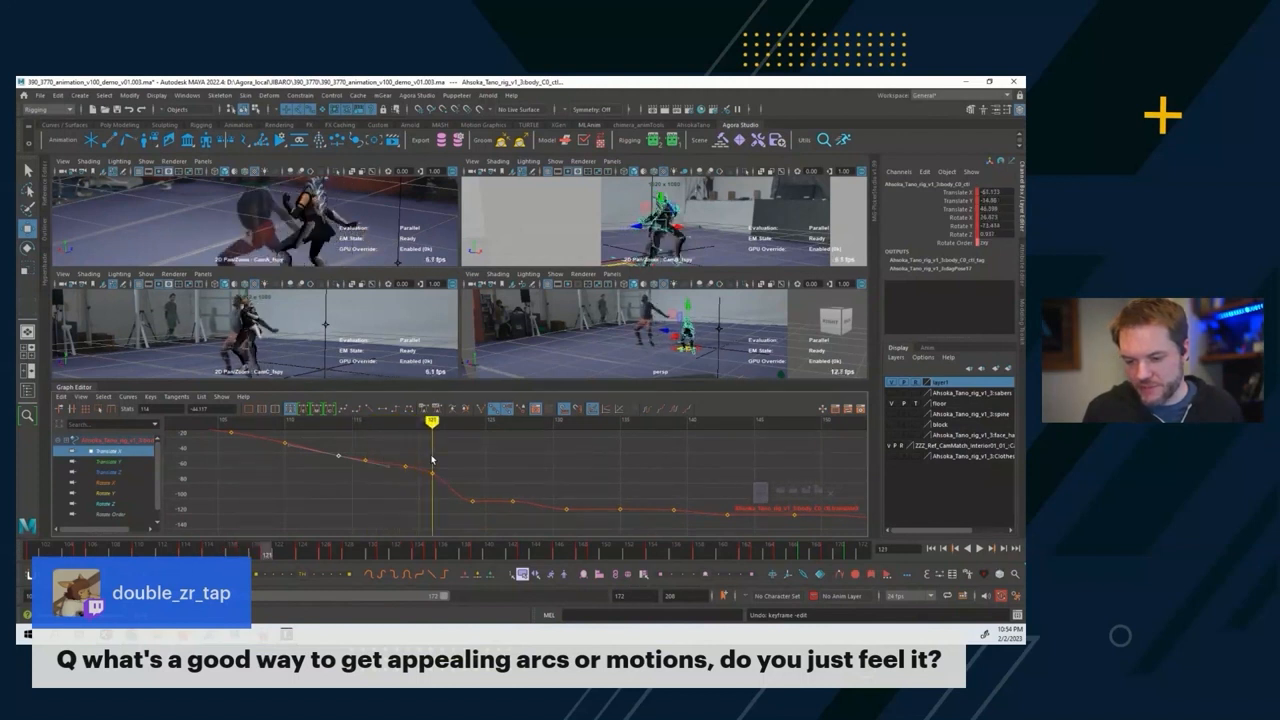
key(alt+period)
key(alt+period)
key(alt+period)
Select the Translate X key at frame 124, try nudging it, and undo the nudge.
drag(460, 481, 480, 517)
key(alt+period)
key(alt+period)
key(alt+comma)
key(alt+comma)
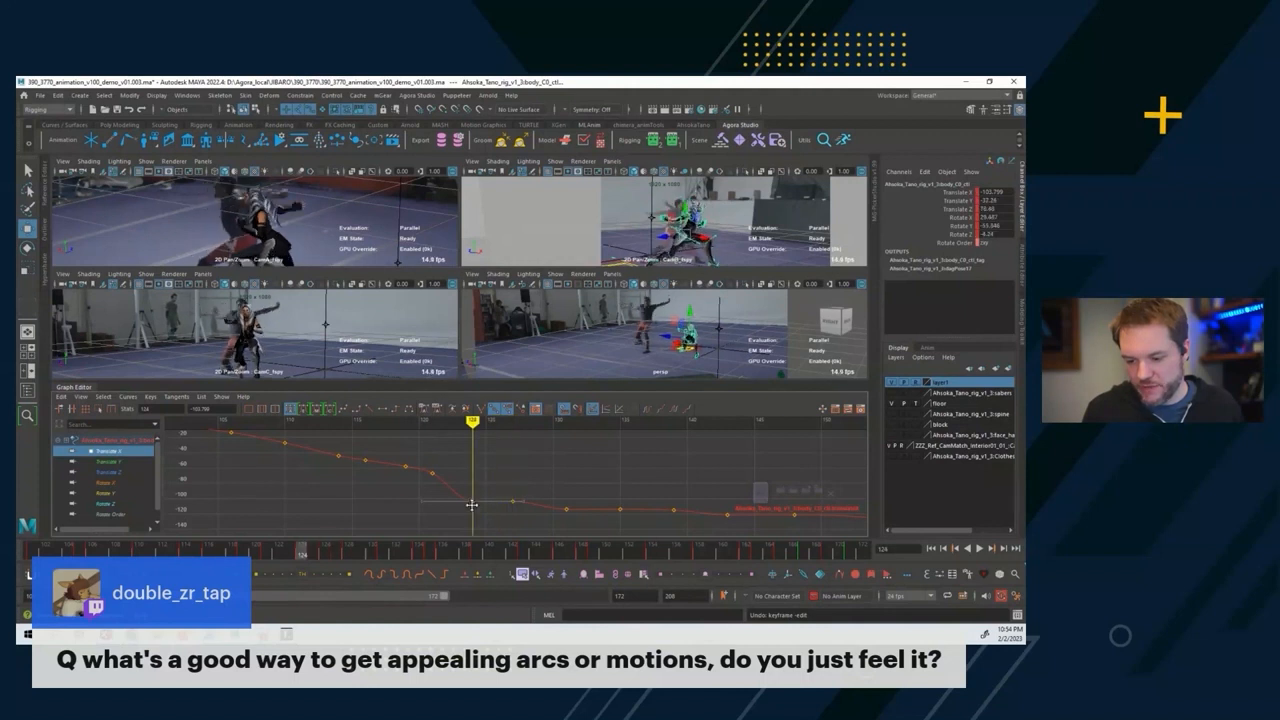
middle_drag(471, 505, 472, 503)
key(ctrl+z)
Recheck the motion from frame 121 and raise the Translate X key at frame 124 to about -98.
key(alt+comma)
key(alt+comma)
key(alt+comma)
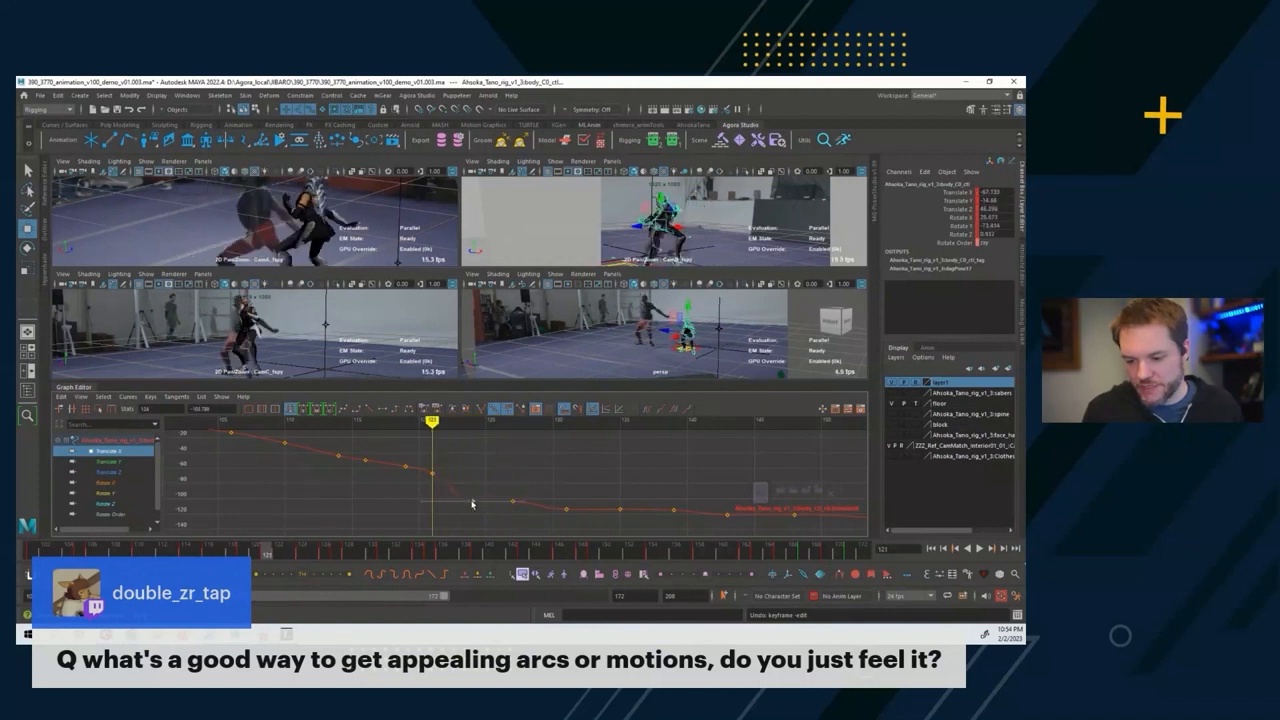
key(alt+period)
key(alt+period)
key(alt+period)
middle_drag(472, 505, 472, 500)
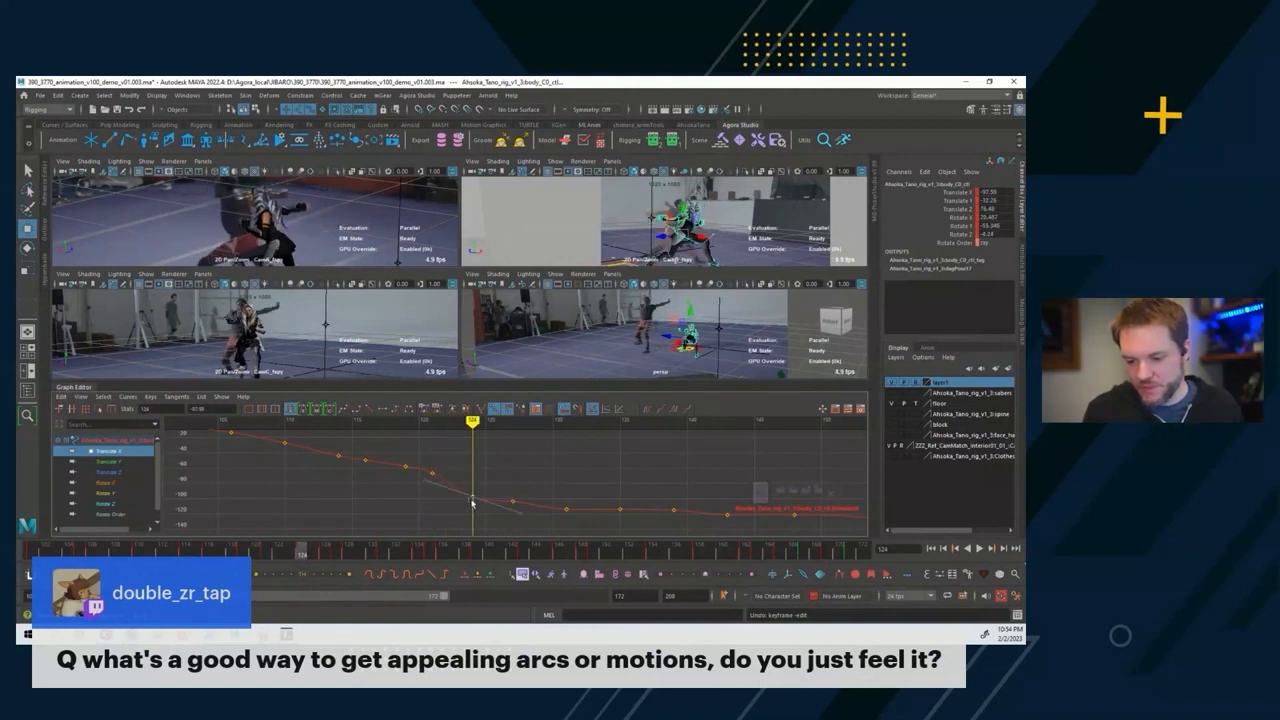
Compare the adjusted motion around frame 124 with the reference footage, stepping between frames 120 and 126, and deselect the key.
key(alt+comma)
key(alt+comma)
key(alt+comma)
key(alt+comma)
key(alt+period)
key(alt+period)
key(alt+period)
key(alt+period)
key(alt+period)
key(alt+period)
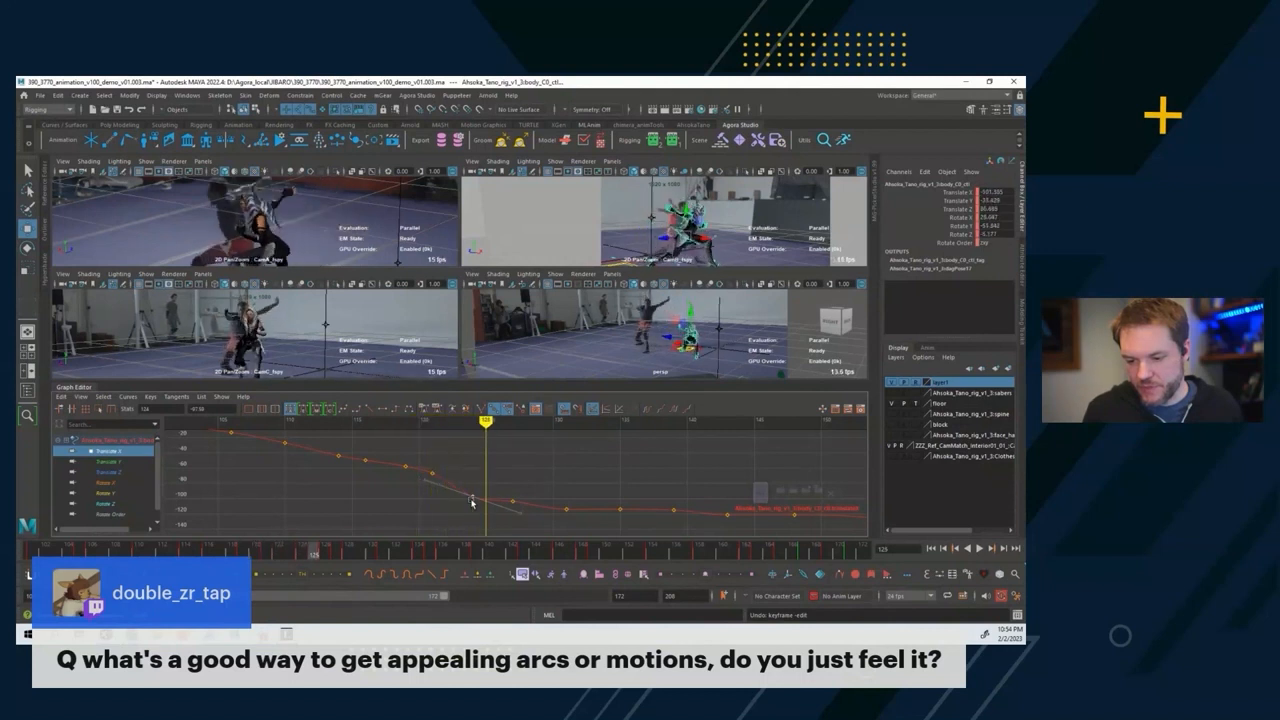
click(469, 486)
Review the body's movement frame by frame from frame 120 to frame 128.
click(421, 424)
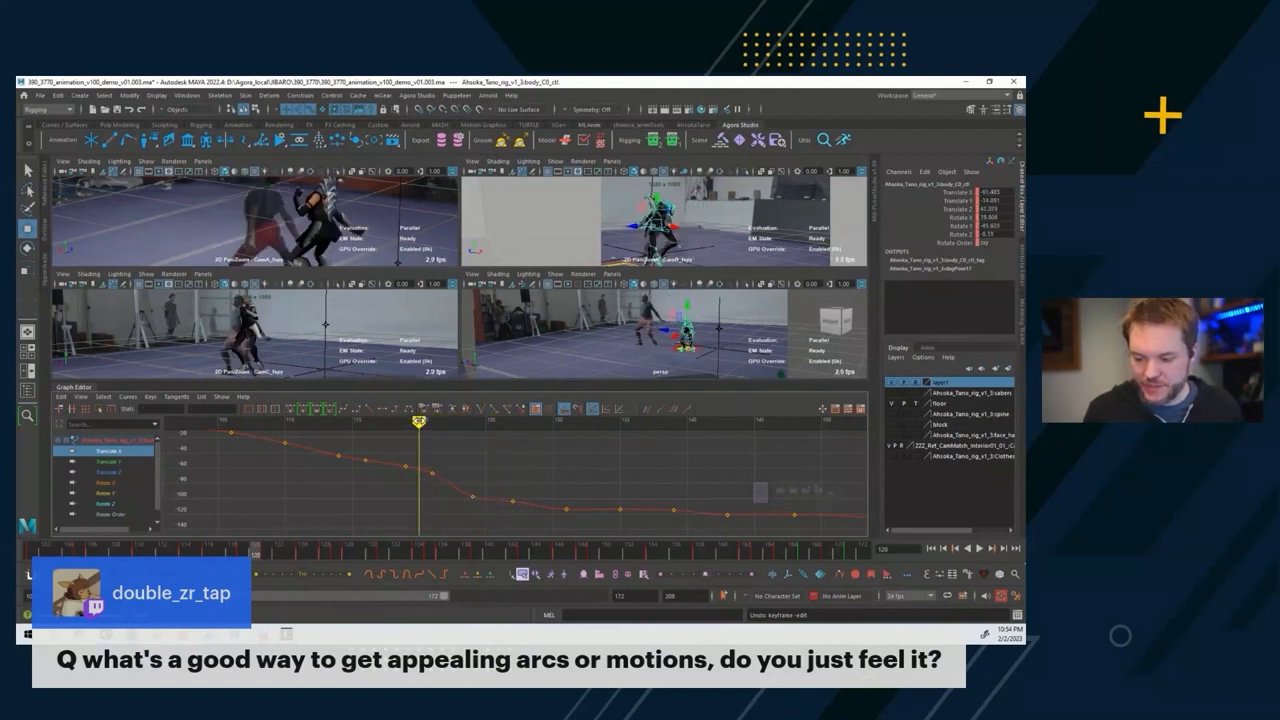
key(alt+period)
key(alt+period)
key(alt+period)
key(alt+period)
key(alt+period)
key(alt+period)
key(alt+period)
key(alt+period)
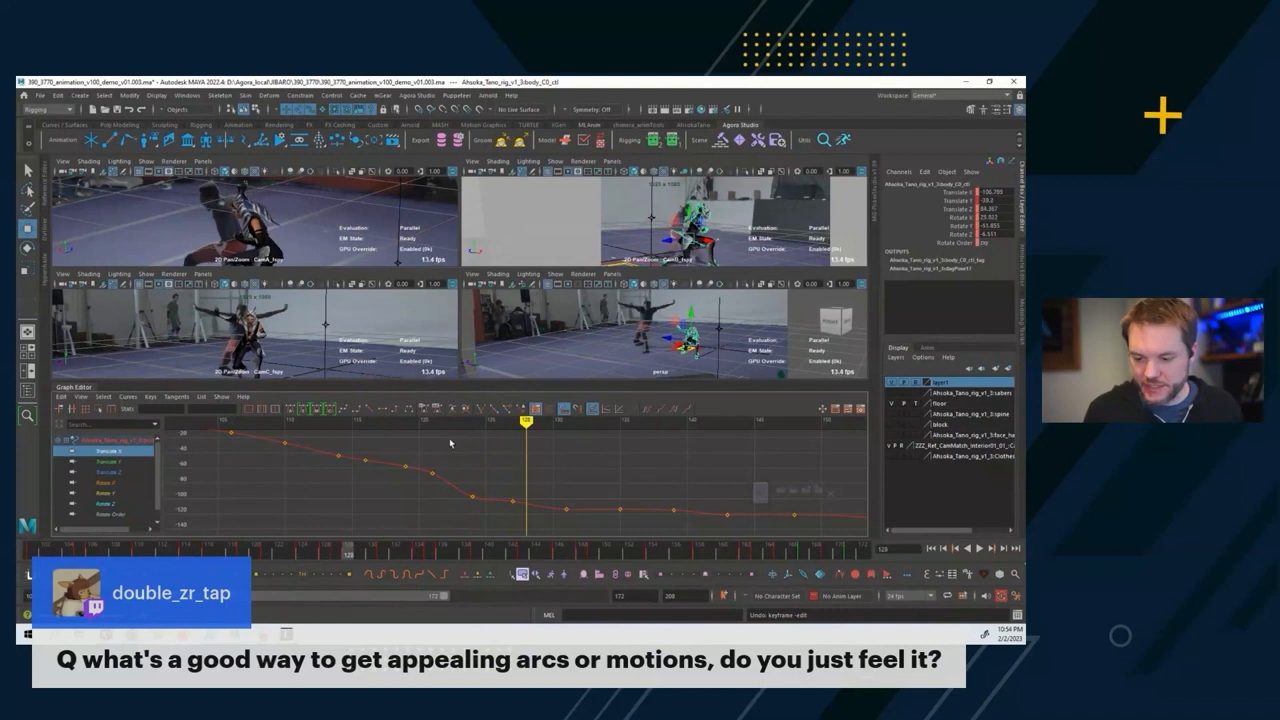
Recheck the hip path in the camera views, stepping forward to frame 127 and back to about frame 119.
click(421, 422)
key(alt+comma)
key(alt+period)
key(alt+period)
key(alt+period)
key(alt+period)
key(alt+period)
key(alt+period)
key(alt+period)
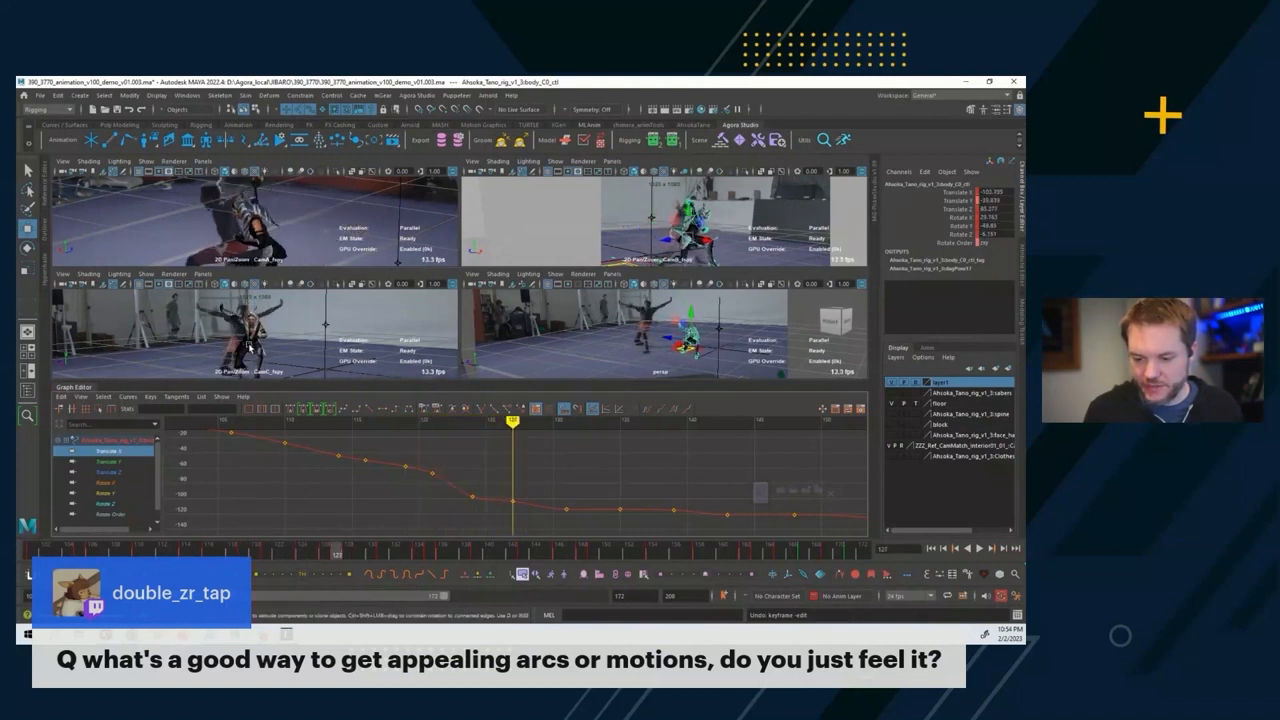
key(alt+comma)
key(alt+comma)
key(alt+comma)
key(alt+comma)
key(alt+comma)
key(alt+comma)
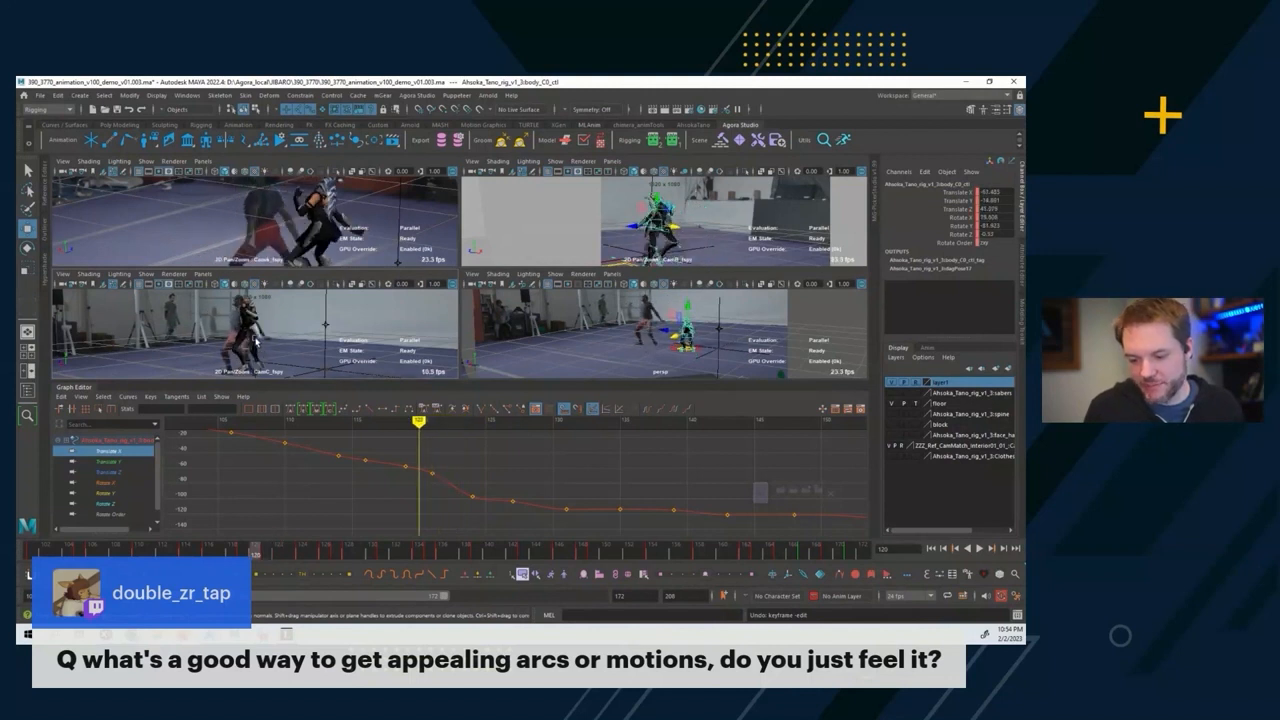
key(alt+comma)
Play the animation briefly, stop it, and inspect the poses around frames 124 to 126.
key(alt+v)
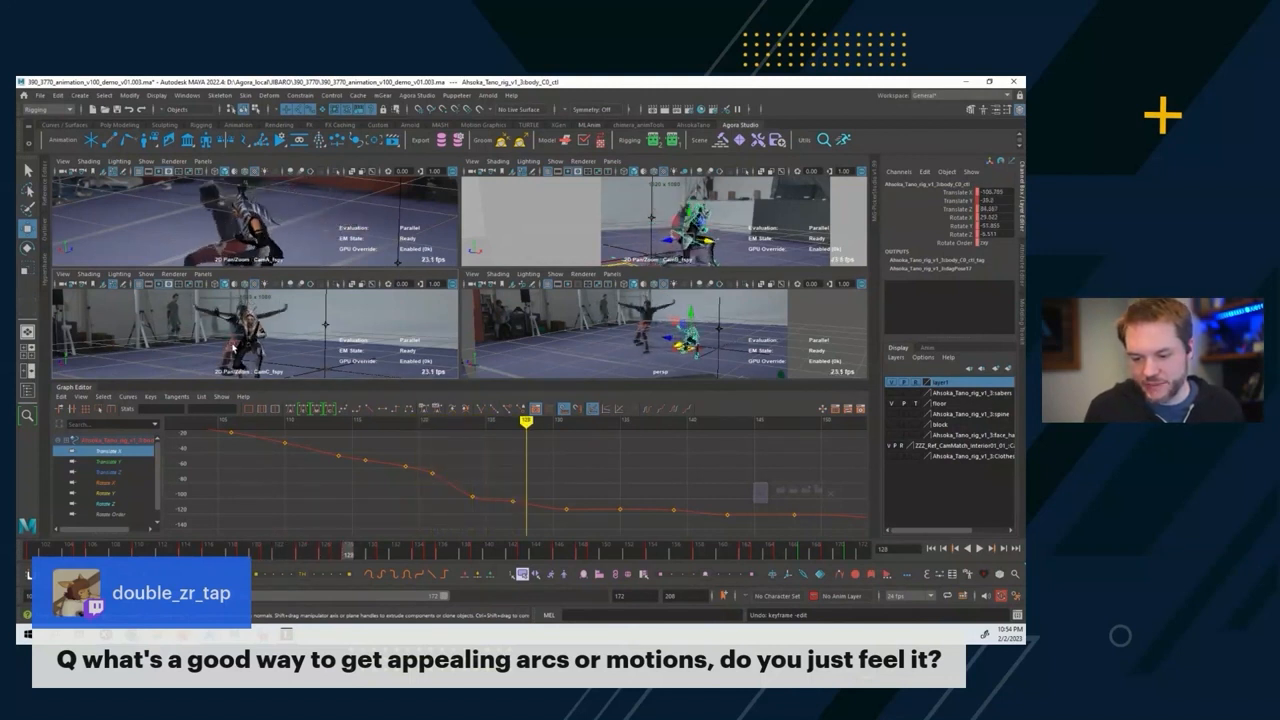
key(alt+v)
key(alt+comma)
key(alt+comma)
key(alt+comma)
key(alt+comma)
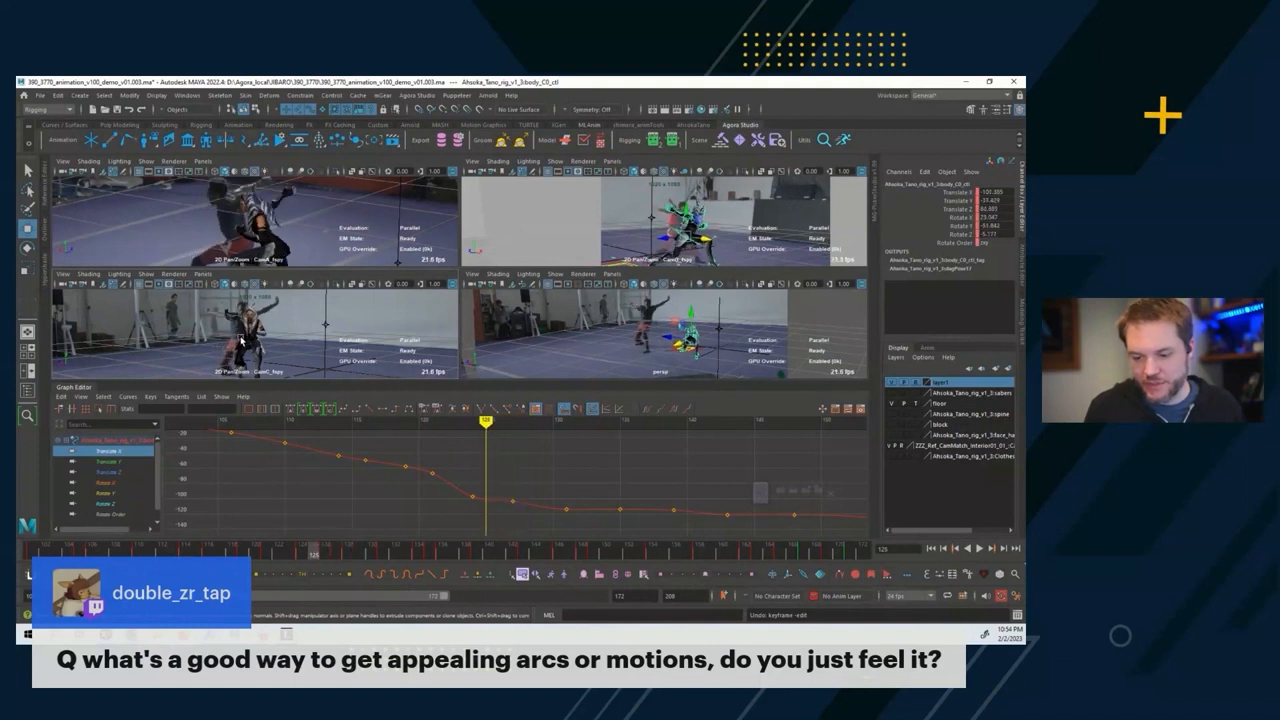
key(alt+period)
key(alt+period)
Isolate the body's Translate X curve again and step through the motion up to frame 124.
click(238, 350)
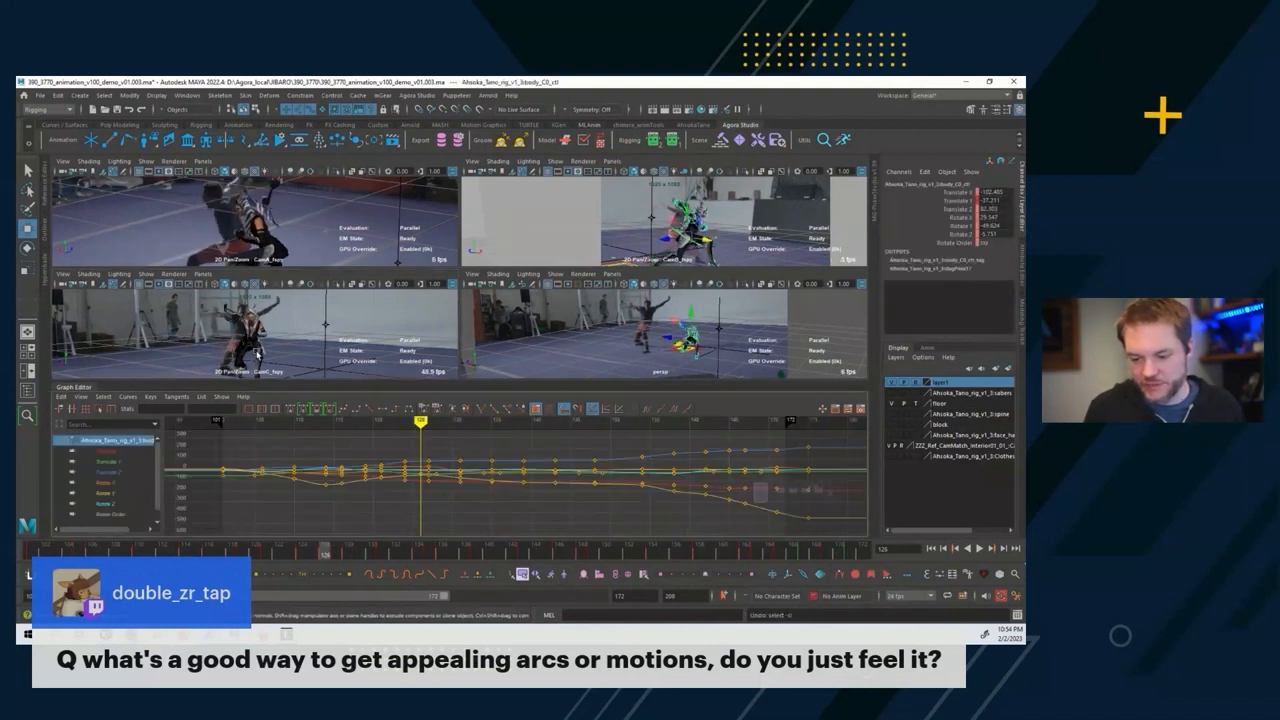
click(124, 452)
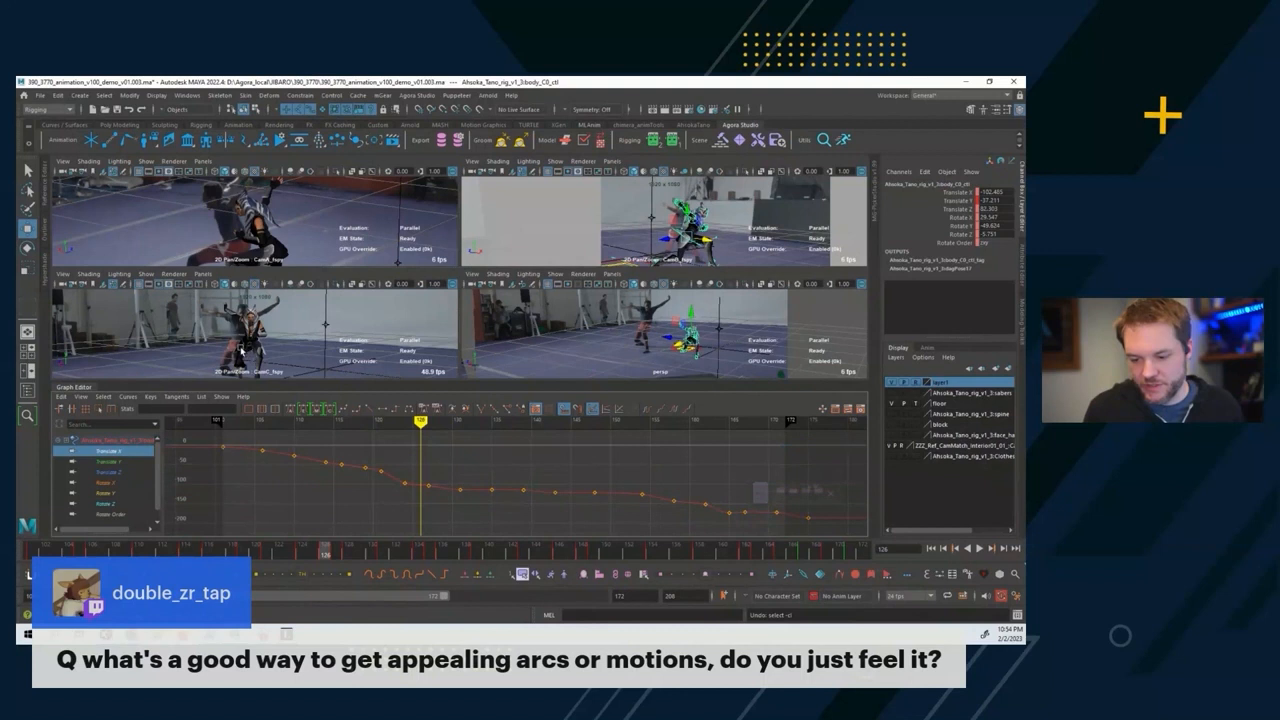
mouse_move(283, 420)
mouse_down()
mouse_move(343, 421)
mouse_move(186, 421)
mouse_move(329, 421)
mouse_move(233, 427)
mouse_up()
key(alt+period)
key(alt+period)
key(alt+period)
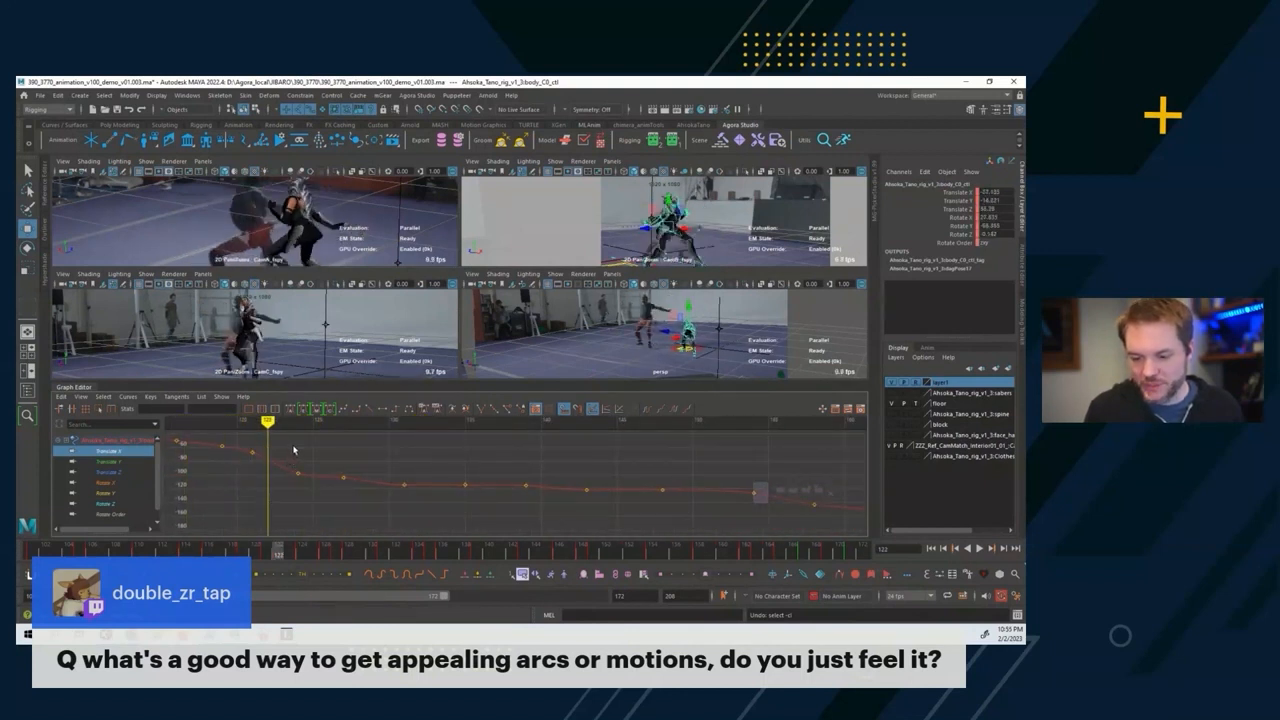
key(alt+period)
key(alt+period)
key(alt+period)
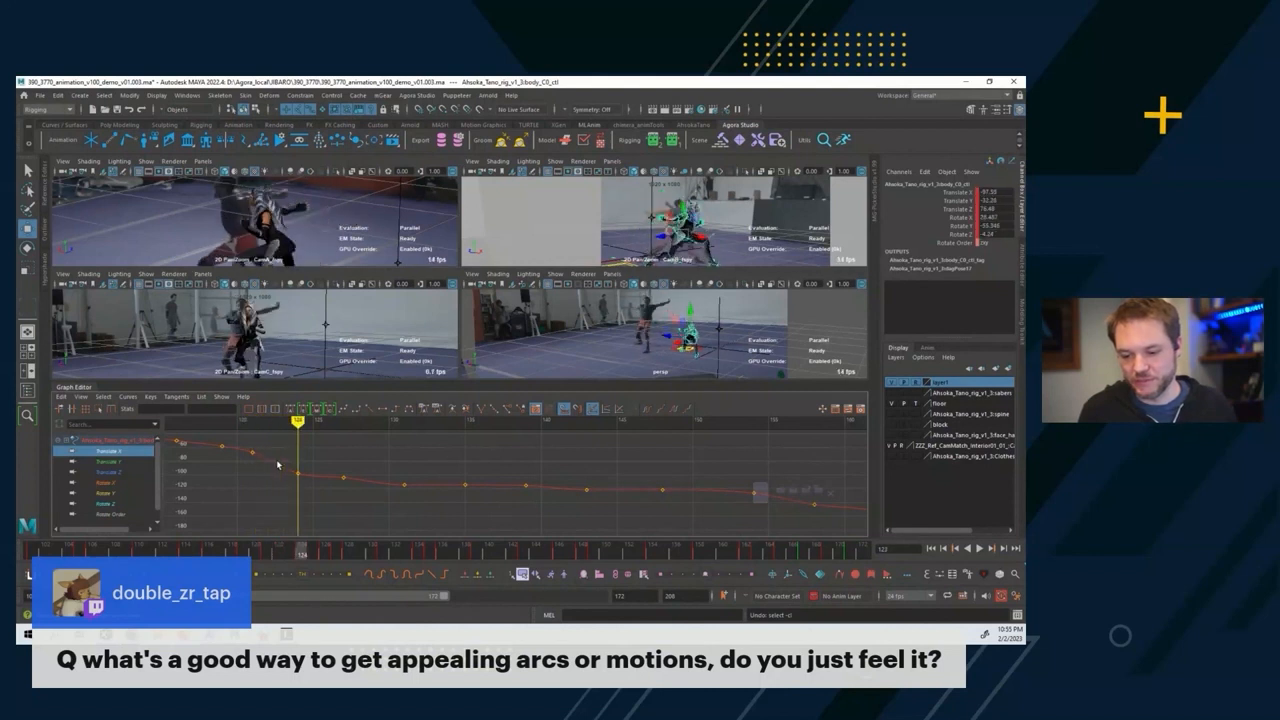
Examine the Translate X curve around frame 124 up close while stepping the motion forward to frame 125.
alt+right_drag(280, 467, 289, 449)
alt+middle_drag(310, 450, 414, 471)
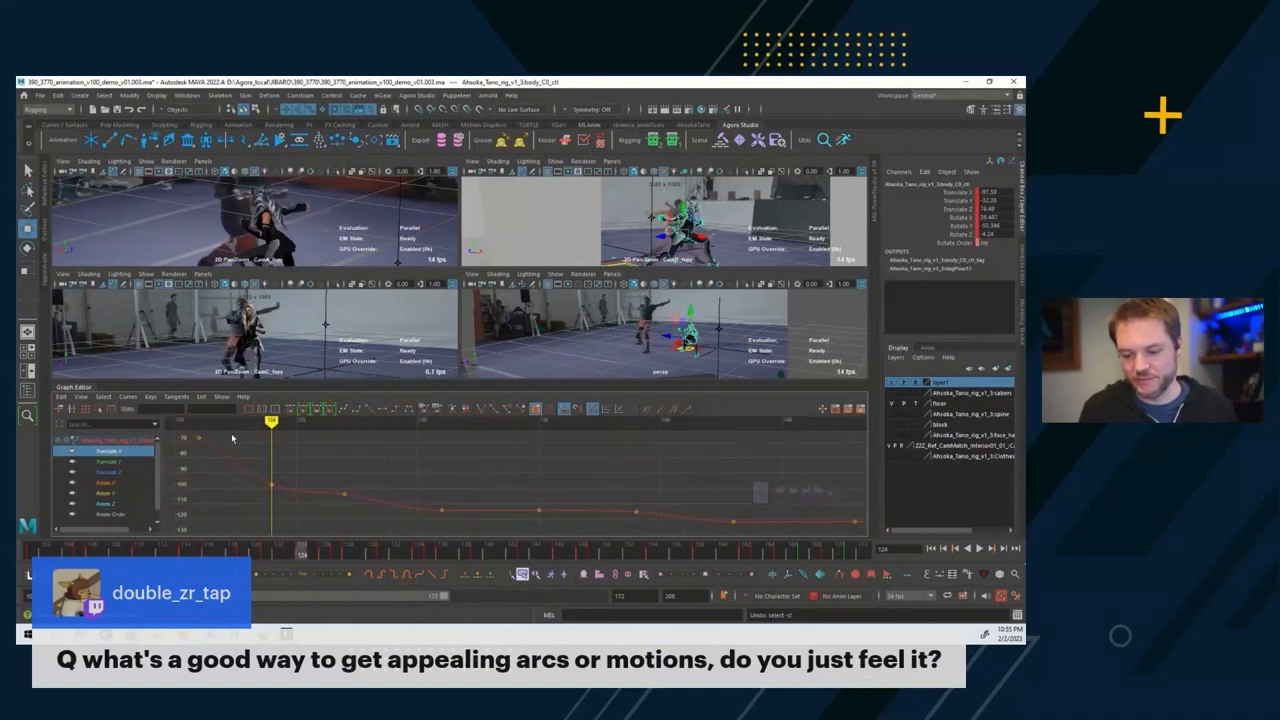
drag(271, 425, 205, 425)
key(alt+comma)
key(alt+comma)
key(alt+period)
key(alt+period)
key(alt+period)
key(alt+period)
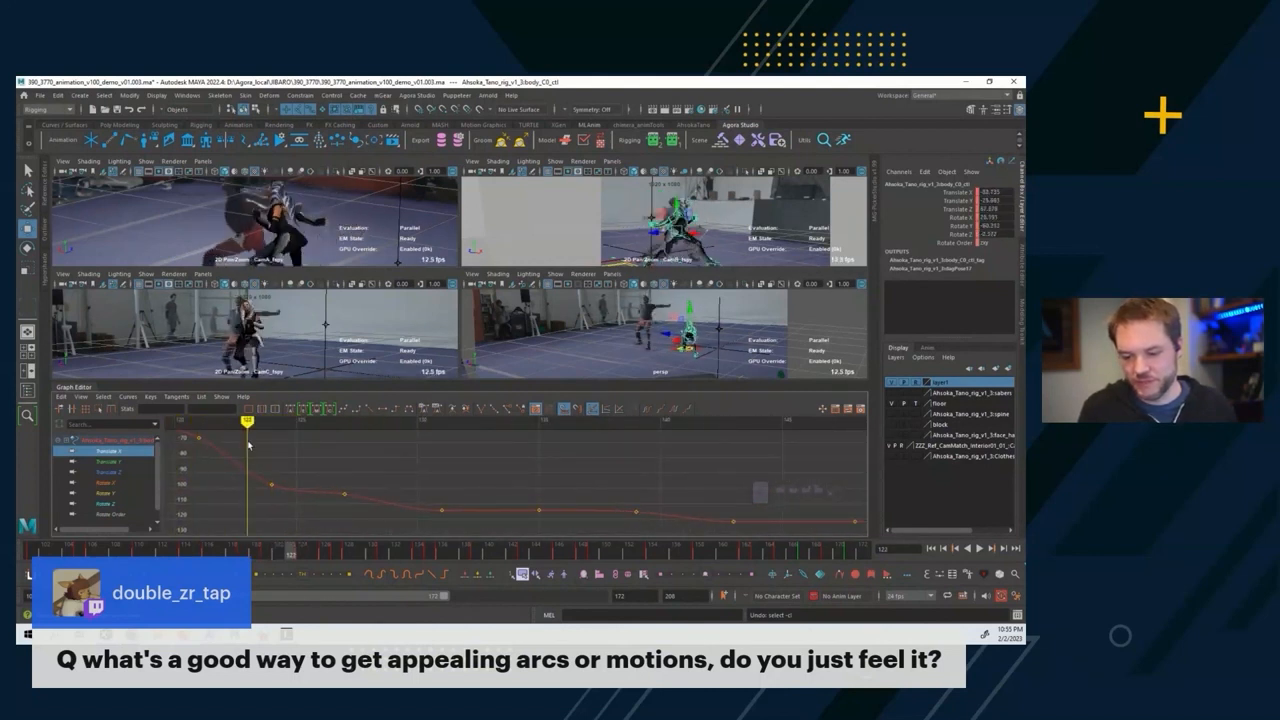
key(alt+period)
key(alt+period)
alt+middle_drag(310, 457, 306, 443)
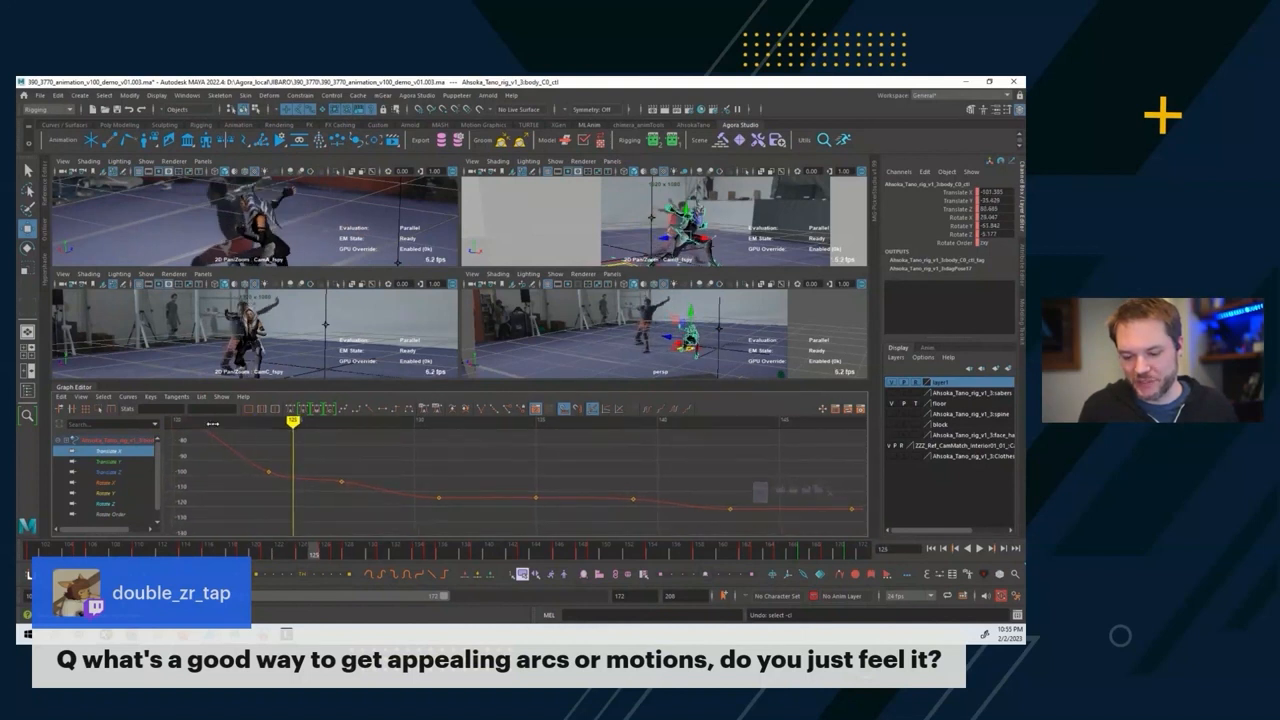
Step through the body's motion from about frame 121 to frame 128, rechecking the frames just before 124.
click(206, 423)
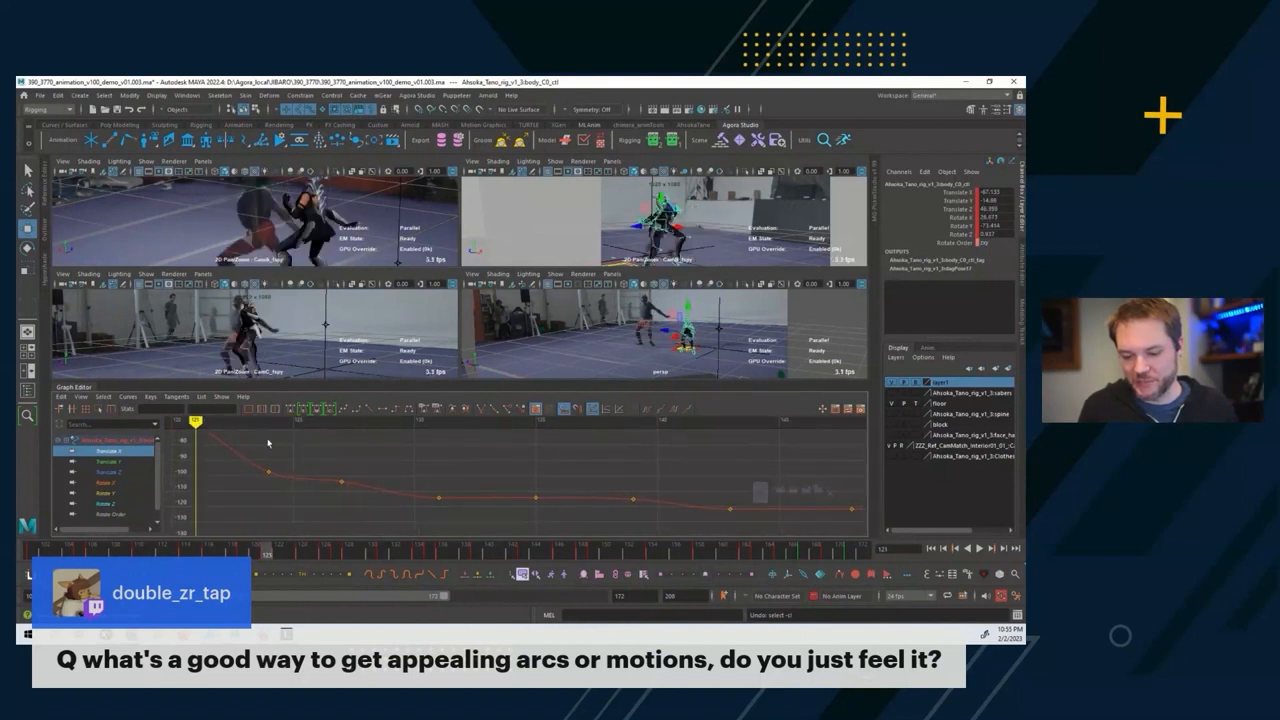
key(alt+period)
key(alt+period)
key(alt+period)
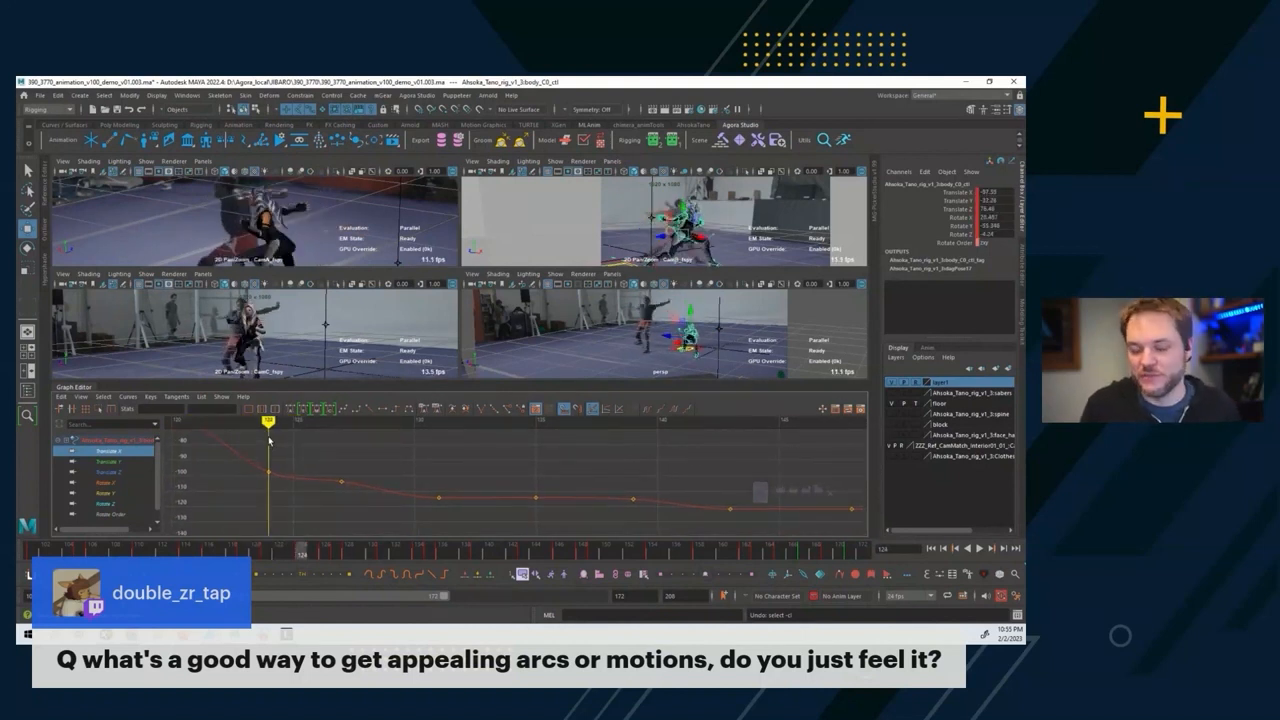
key(alt+comma)
key(alt+comma)
key(alt+period)
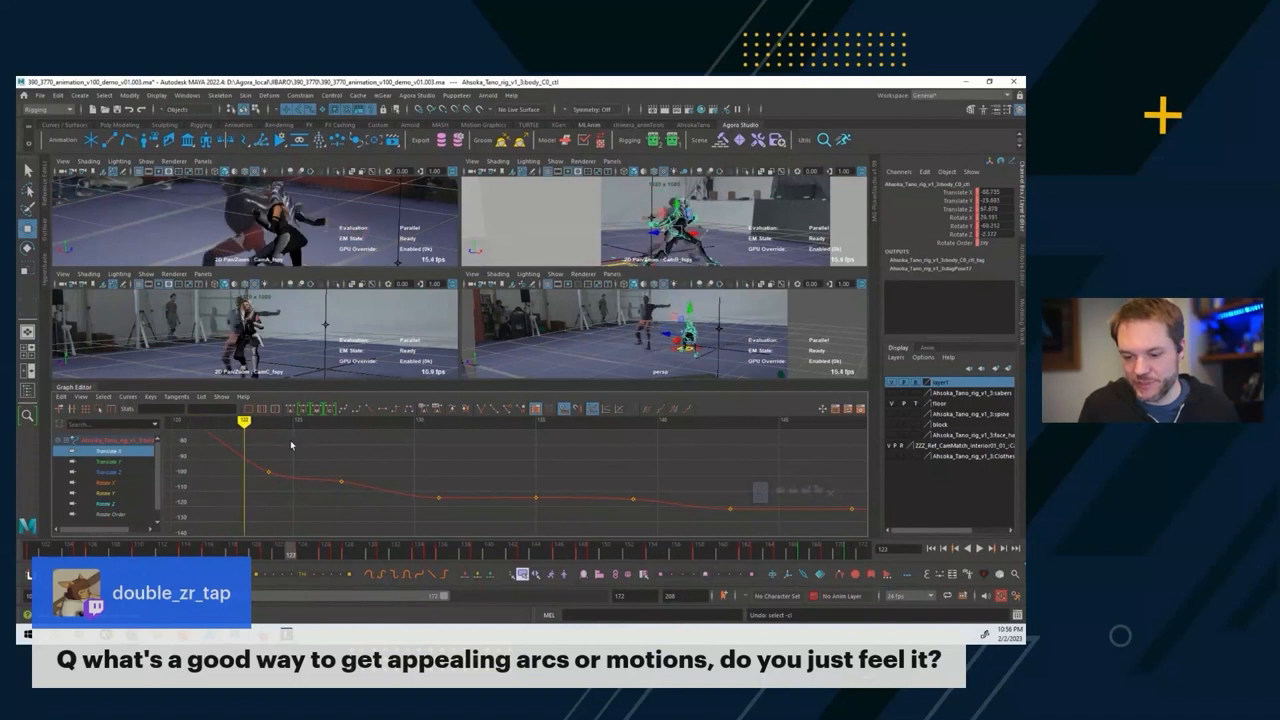
key(alt+period)
key(alt+period)
key(alt+period)
key(alt+period)
key(alt+period)
key(alt+period)
key(alt+period)
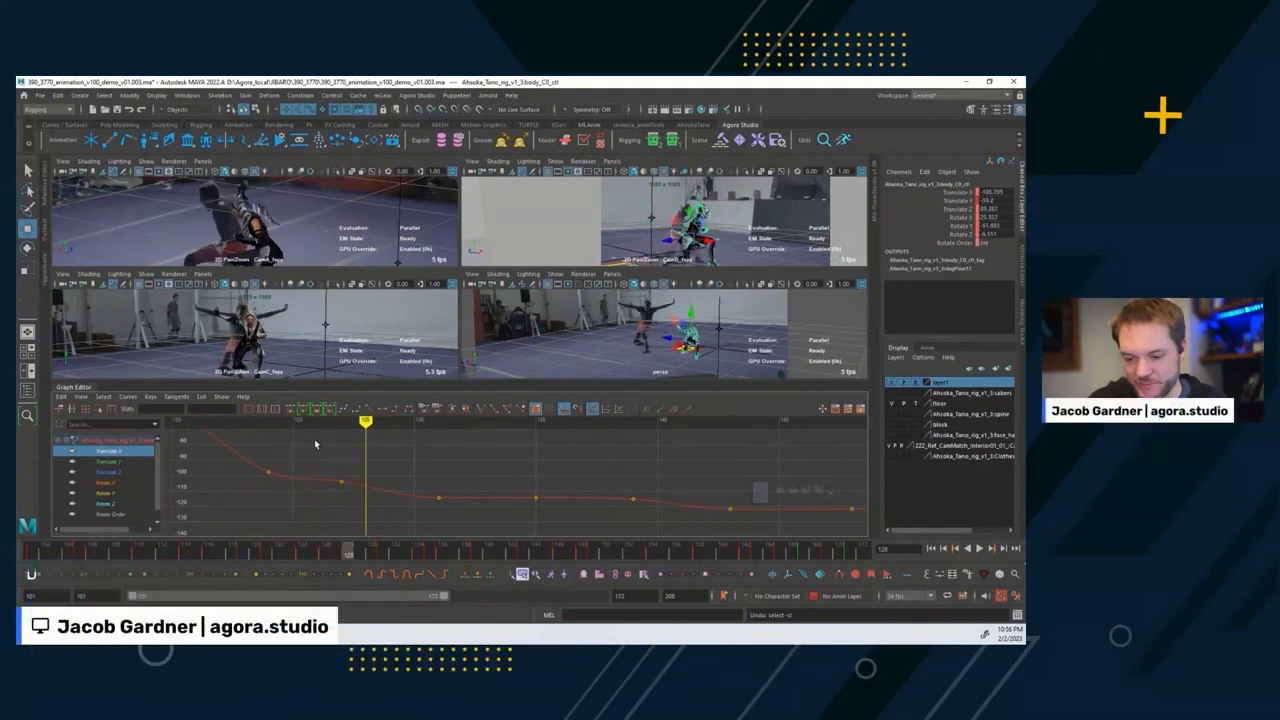
Step back from frame 128 and review the movement forward to frame 126 to judge the next Translate X key.
key(alt+comma)
key(alt+comma)
key(alt+comma)
key(alt+comma)
key(alt+comma)
key(alt+comma)
key(alt+comma)
key(alt+comma)
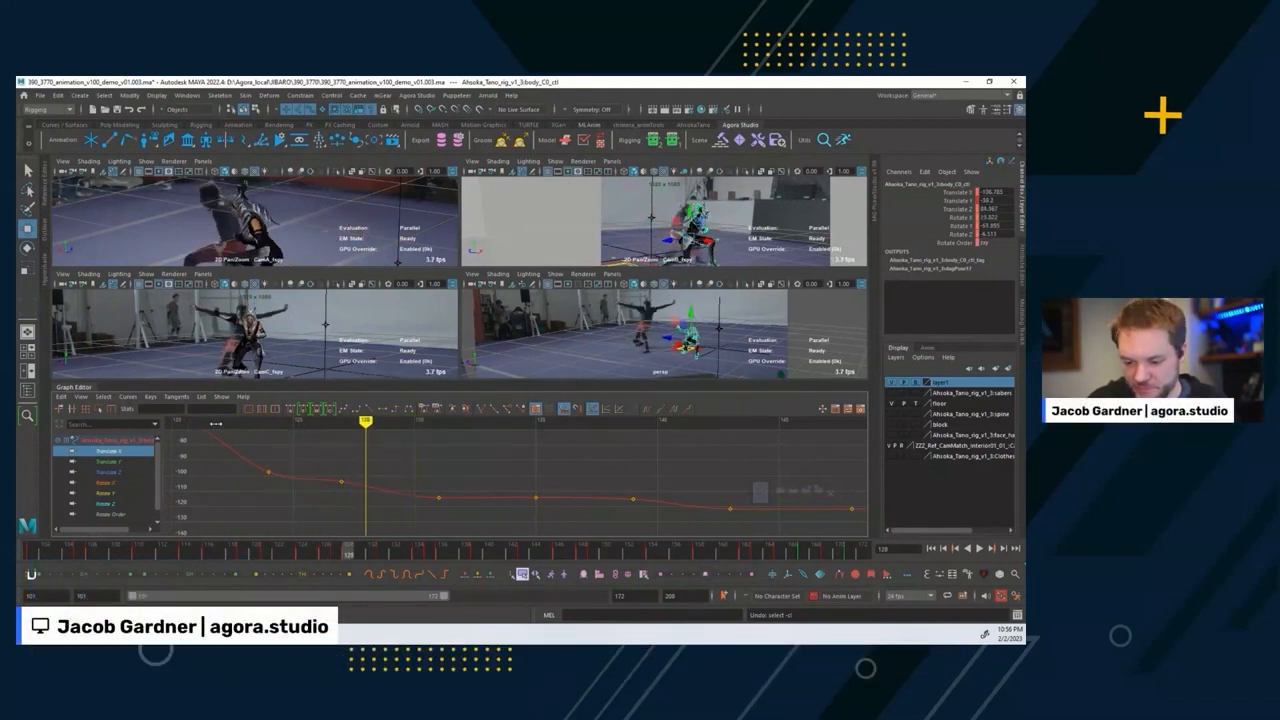
key(alt+period)
key(alt+period)
key(alt+period)
key(alt+period)
key(alt+period)
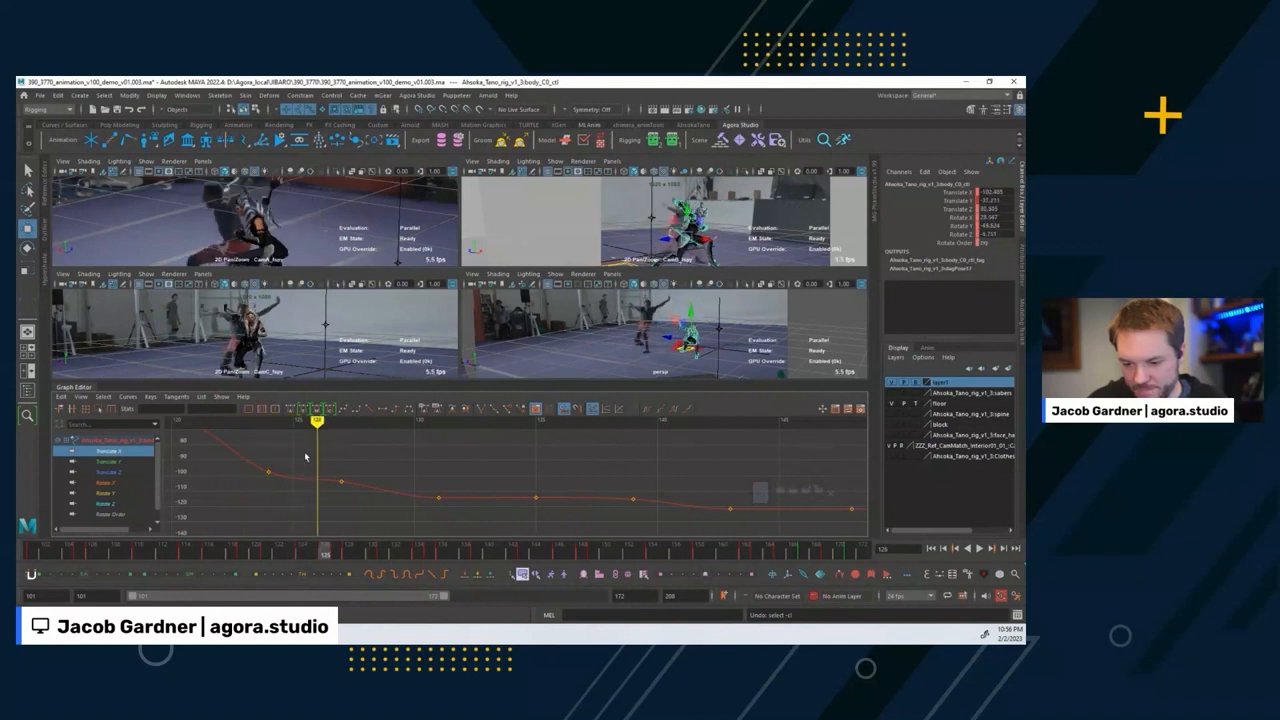
Lower the Translate X key at frame 127 to about -107 and check the motion from frame 123 to 129.
click(347, 486)
key(alt+comma)
key(alt+comma)
key(alt+comma)
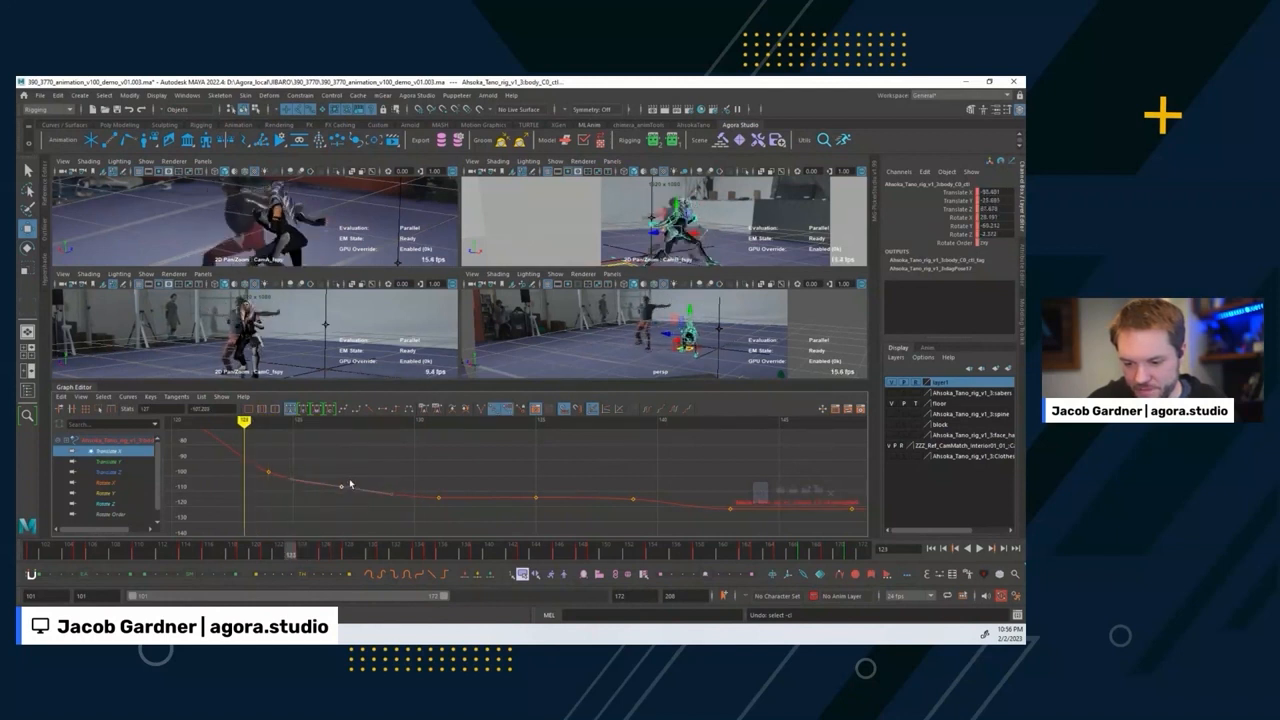
key(alt+period)
key(alt+period)
key(alt+period)
key(alt+period)
key(alt+period)
key(alt+period)
alt+middle_drag(401, 479, 377, 467)
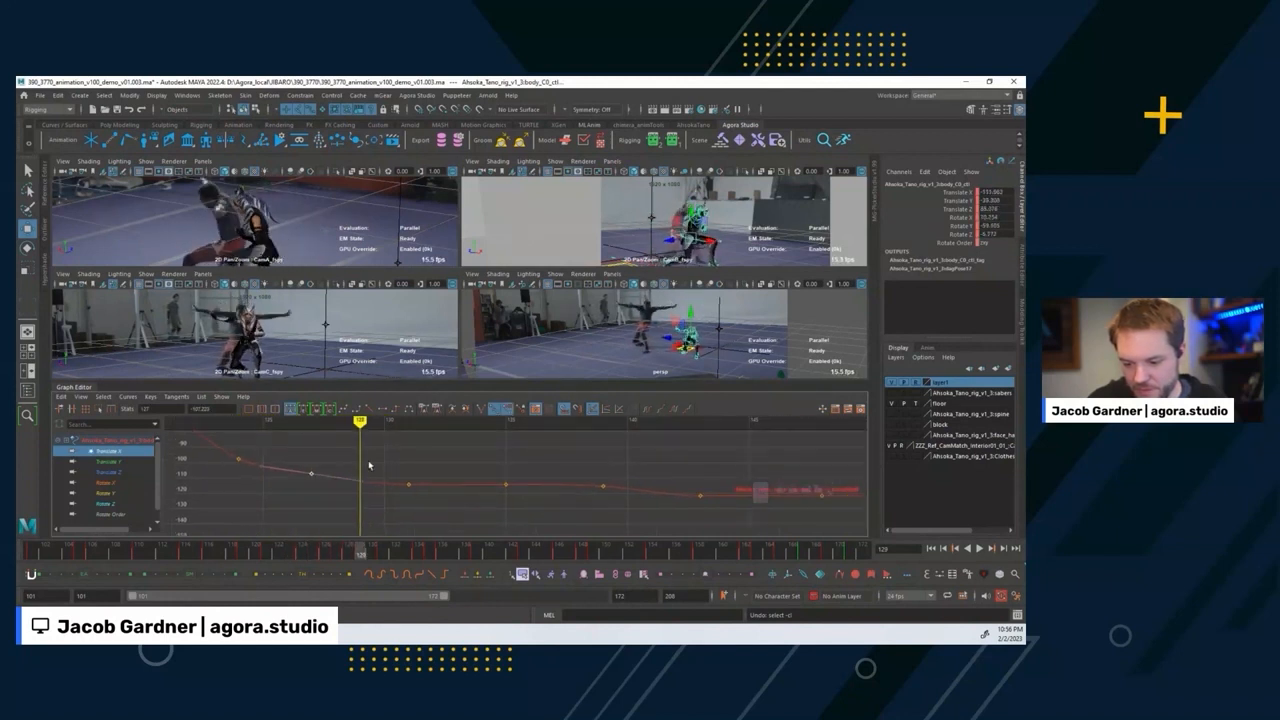
Add a Translate X key at frame 129 slightly below the existing curve and step back to frame 126 to check it.
click(355, 497)
key(alt+comma)
key(alt+comma)
key(alt+comma)
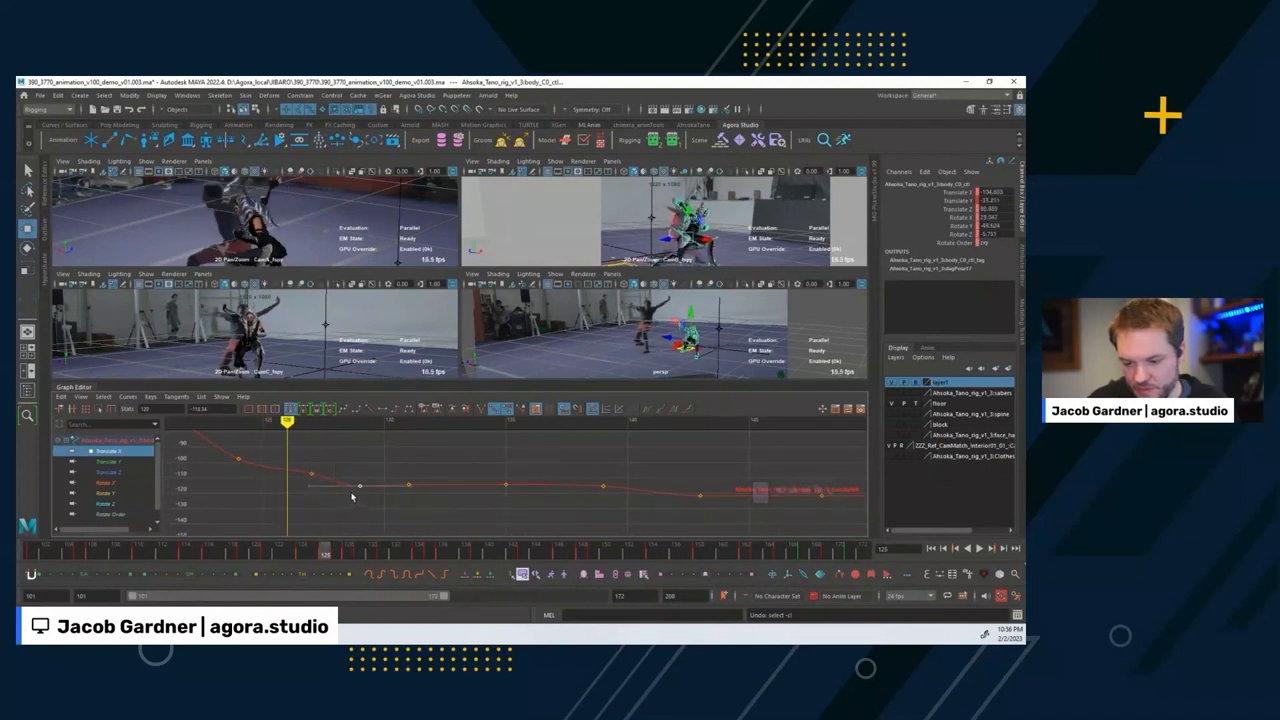
Step the body's motion forward from frame 126 and back to about frame 125 to check the new Translate X key at 129.
key(alt+period)
key(alt+period)
key(alt+period)
key(alt+period)
key(alt+period)
key(alt+comma)
key(alt+comma)
key(alt+comma)
key(alt+comma)
key(alt+comma)
key(alt+comma)
key(alt+comma)
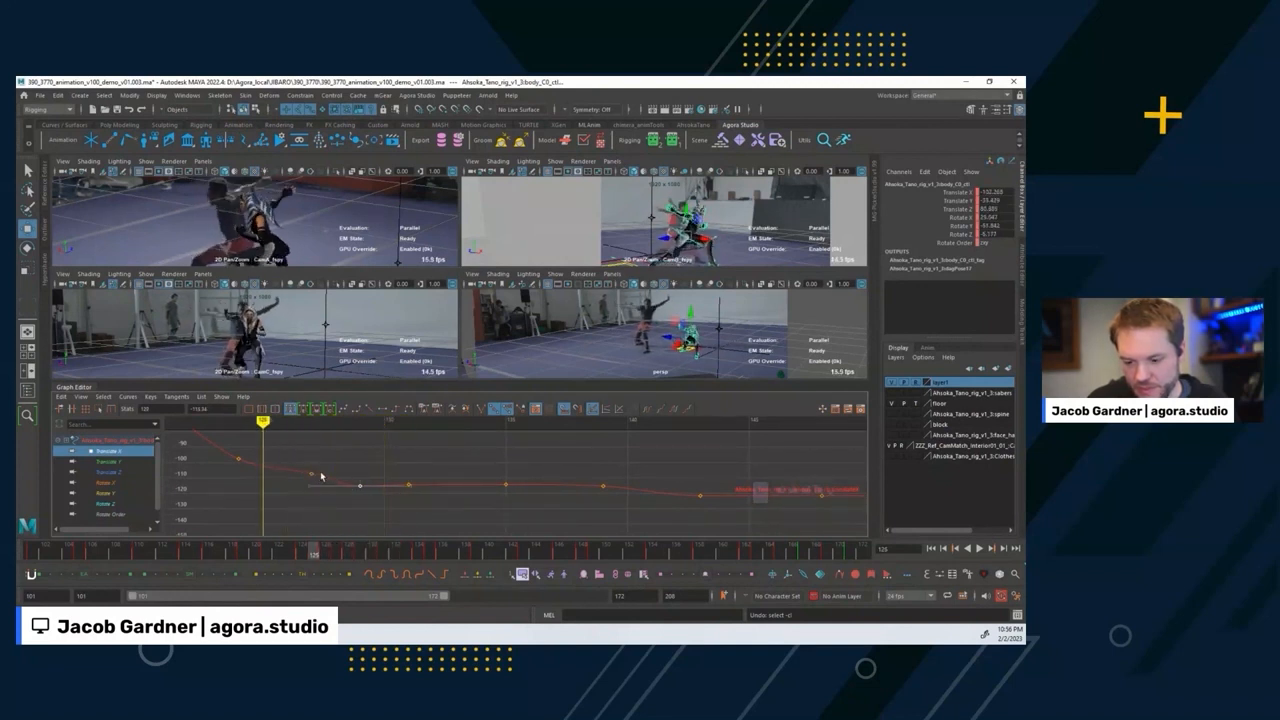
Review the body's motion from frame 125 to frame 130, stepping back to frame 123 to compare with the reference footage.
key(alt+period)
key(alt+period)
key(alt+period)
key(alt+period)
key(alt+period)
key(alt+period)
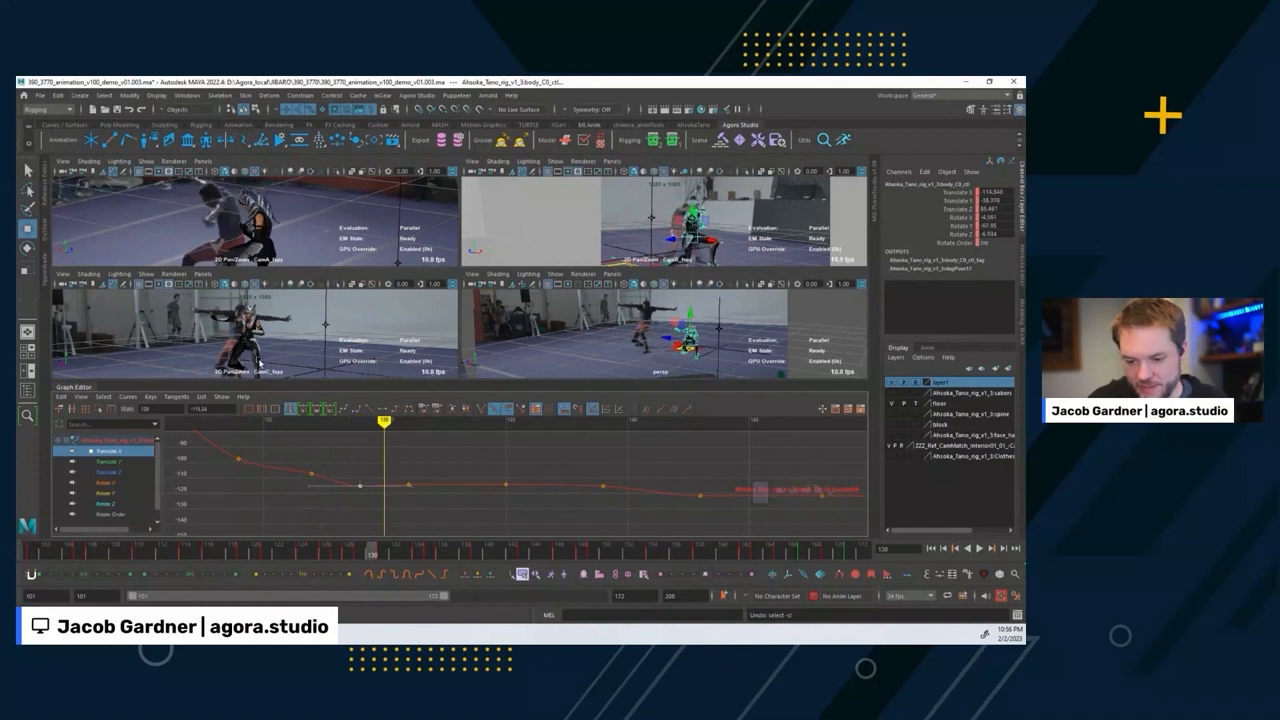
key(alt+comma)
key(alt+comma)
key(alt+comma)
key(alt+comma)
key(alt+comma)
key(alt+comma)
key(alt+comma)
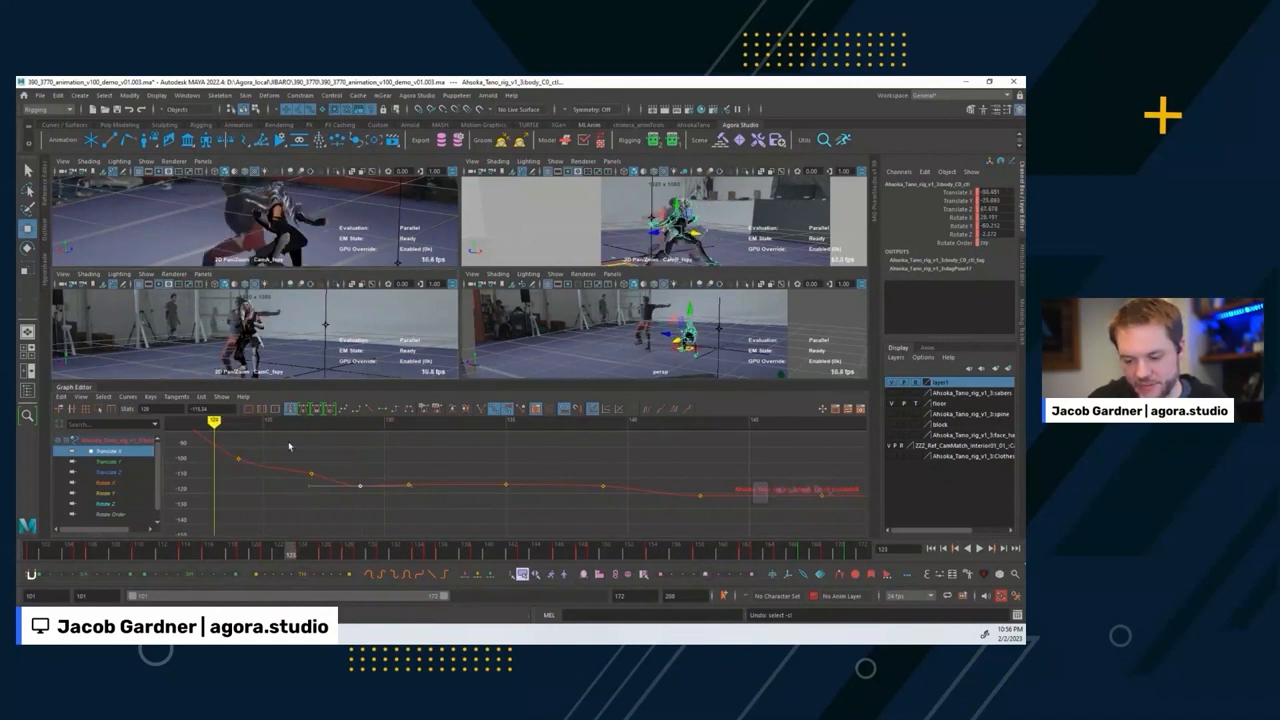
Step forward from frame 123 through the drop and back again, examining the spacing around the Translate X keys at 127 and 129.
key(alt+period)
key(alt+period)
key(alt+period)
key(alt+period)
key(alt+period)
key(alt+period)
key(alt+period)
key(alt+comma)
key(alt+comma)
key(alt+comma)
key(alt+comma)
key(alt+comma)
key(alt+comma)
key(alt+comma)
key(alt+comma)
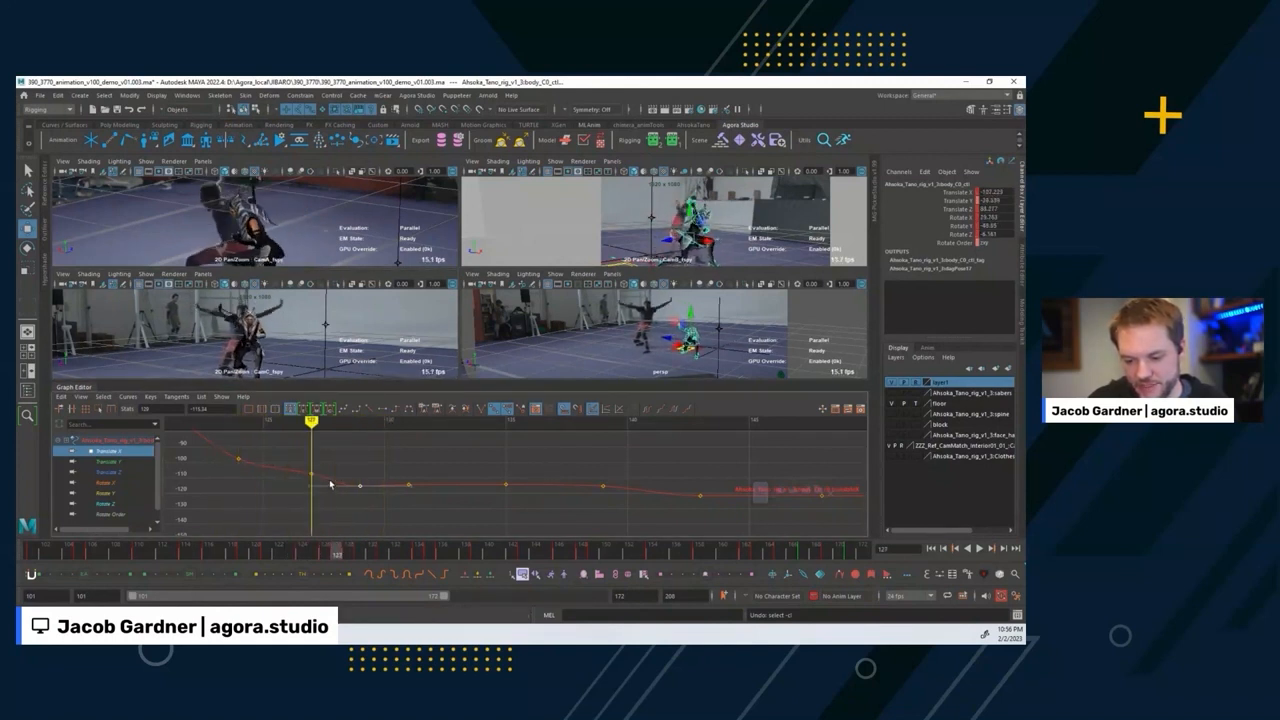
Repeatedly step back and forth around frames 127 to 129 to judge how the body settles against the reference.
key(alt+period)
key(alt+period)
key(alt+period)
key(alt+period)
key(alt+period)
key(alt+period)
key(alt+period)
key(alt+period)
key(alt+period)
key(alt+period)
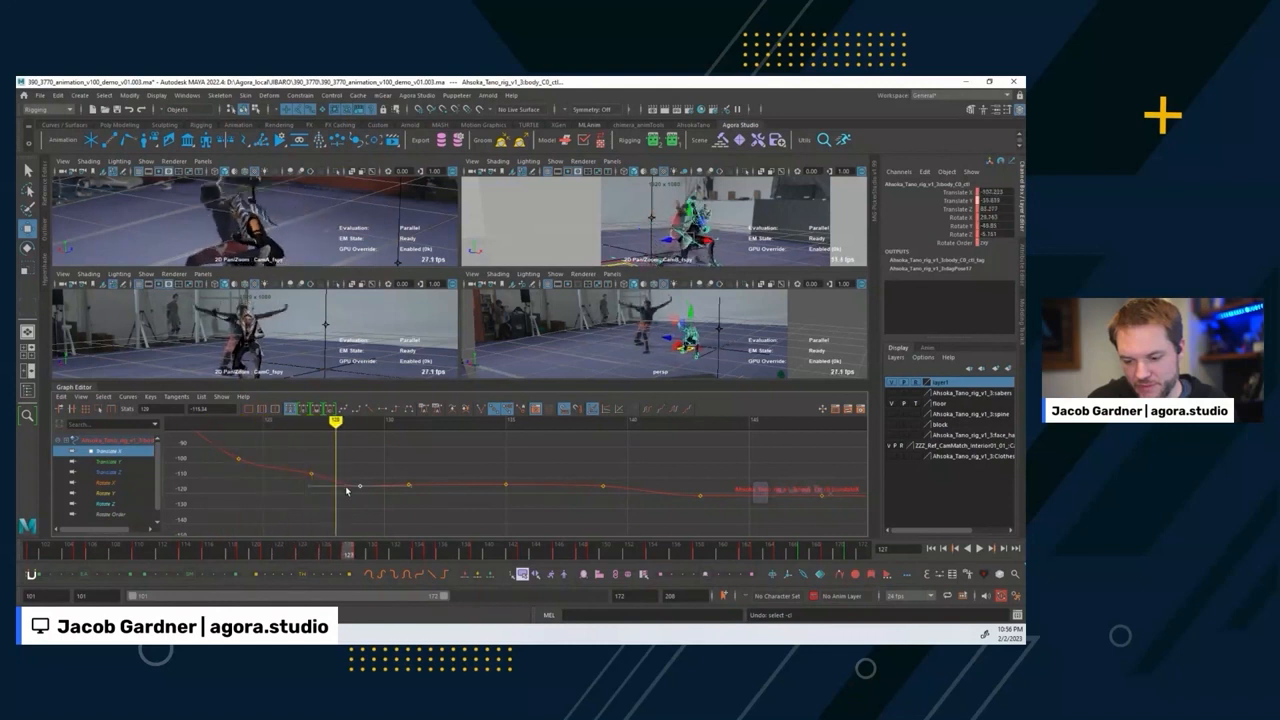
key(alt+comma)
key(alt+comma)
key(alt+comma)
key(alt+comma)
key(alt+comma)
key(alt+comma)
key(alt+comma)
key(alt+comma)
key(alt+comma)
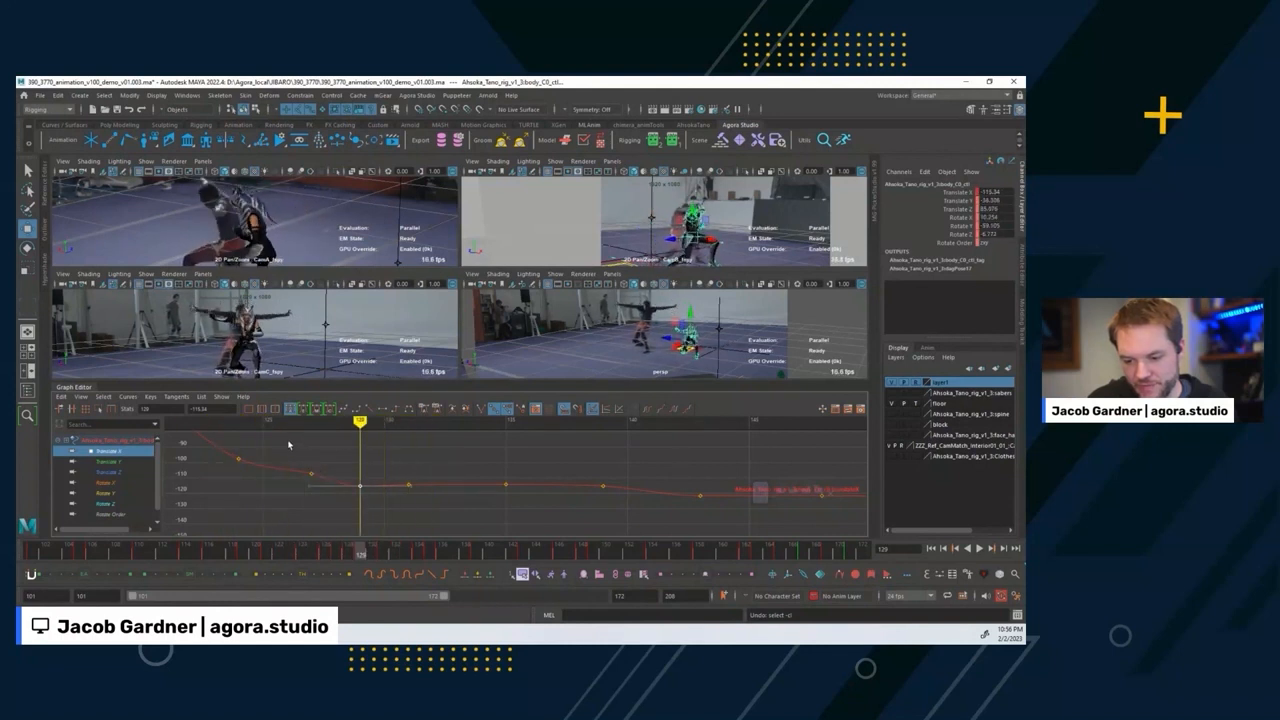
key(alt+period)
key(alt+period)
key(alt+period)
key(alt+period)
key(alt+period)
key(alt+period)
key(alt+period)
key(alt+period)
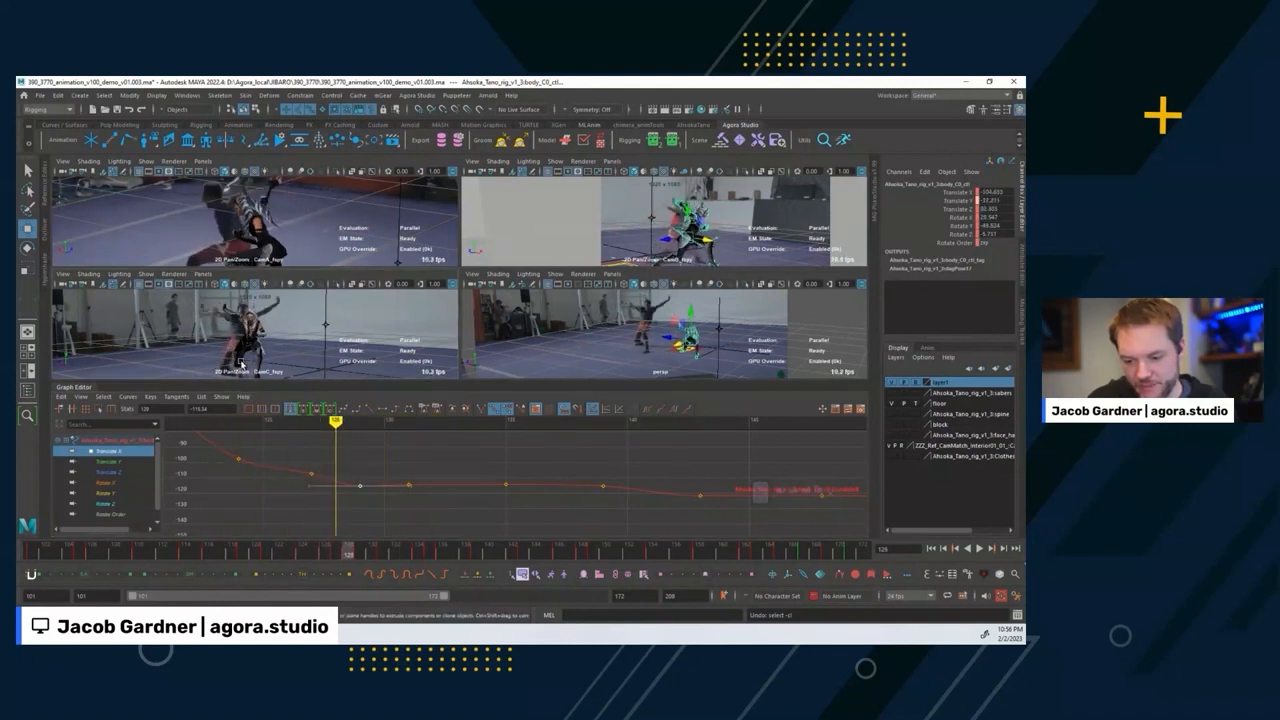
Lower the Translate X key at frame 131 slightly and step forward through the motion to check it.
middle_drag(416, 488, 414, 494)
mouse_move(337, 449)
mouse_down()
mouse_move(300, 437)
mouse_move(327, 448)
mouse_up()
key(alt+period)
key(alt+period)
key(alt+period)
key(alt+period)
key(alt+period)
key(alt+period)
key(alt+period)
key(alt+period)
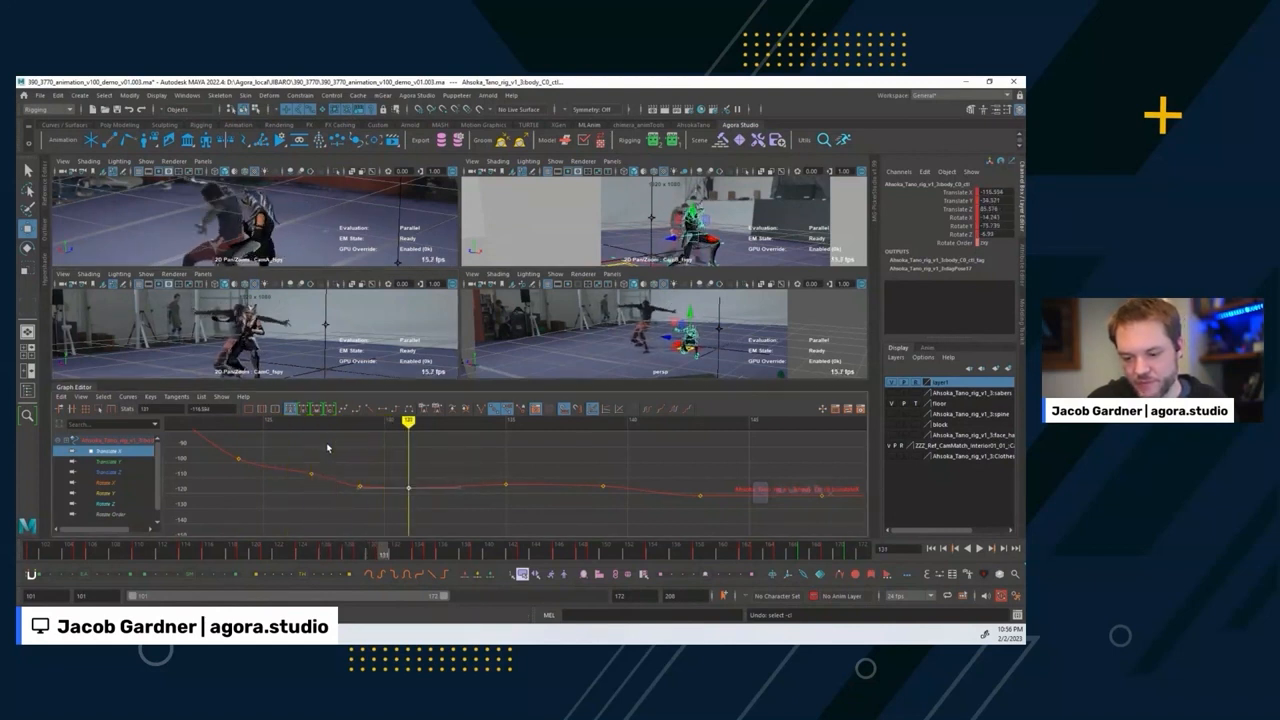
Step forward from about frame 136 to 146, examining the Translate X curve against the body's motion.
alt+middle_drag(506, 482, 416, 482)
alt+shift+right_drag(416, 482, 416, 452)
alt+middle_drag(453, 491, 426, 457)
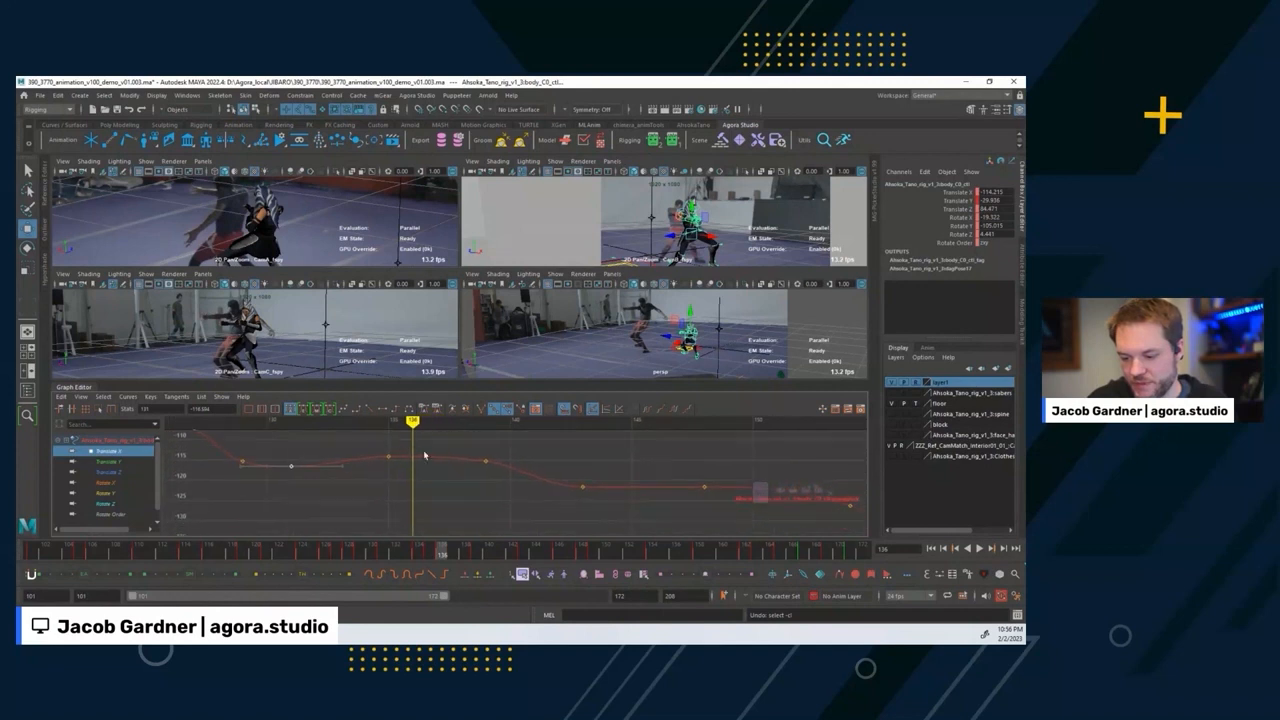
key(alt+period)
key(alt+period)
key(alt+period)
key(alt+period)
key(alt+period)
key(alt+period)
key(alt+period)
key(alt+period)
key(alt+period)
key(alt+period)
key(alt+period)
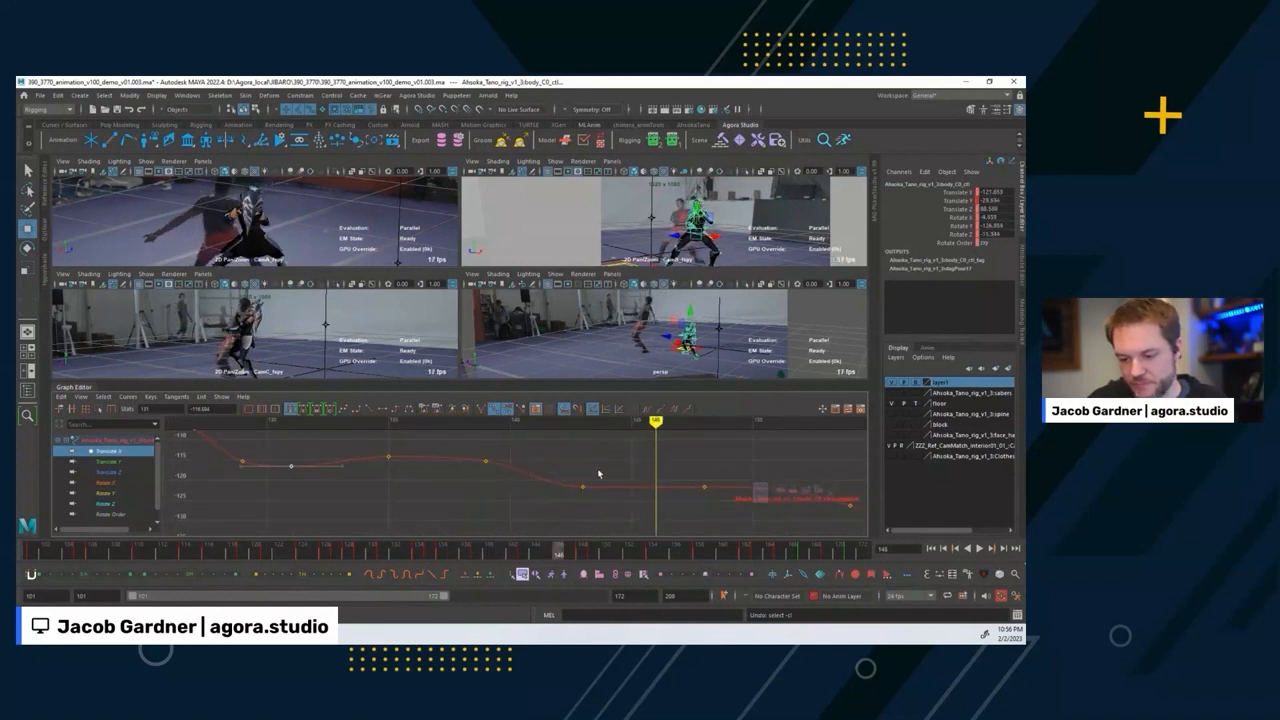
Continue reviewing the body's motion from frame 146 to frame 152.
alt+middle_drag(645, 484, 260, 475)
key(alt+period)
key(alt+period)
key(alt+period)
key(alt+period)
key(alt+period)
key(alt+period)
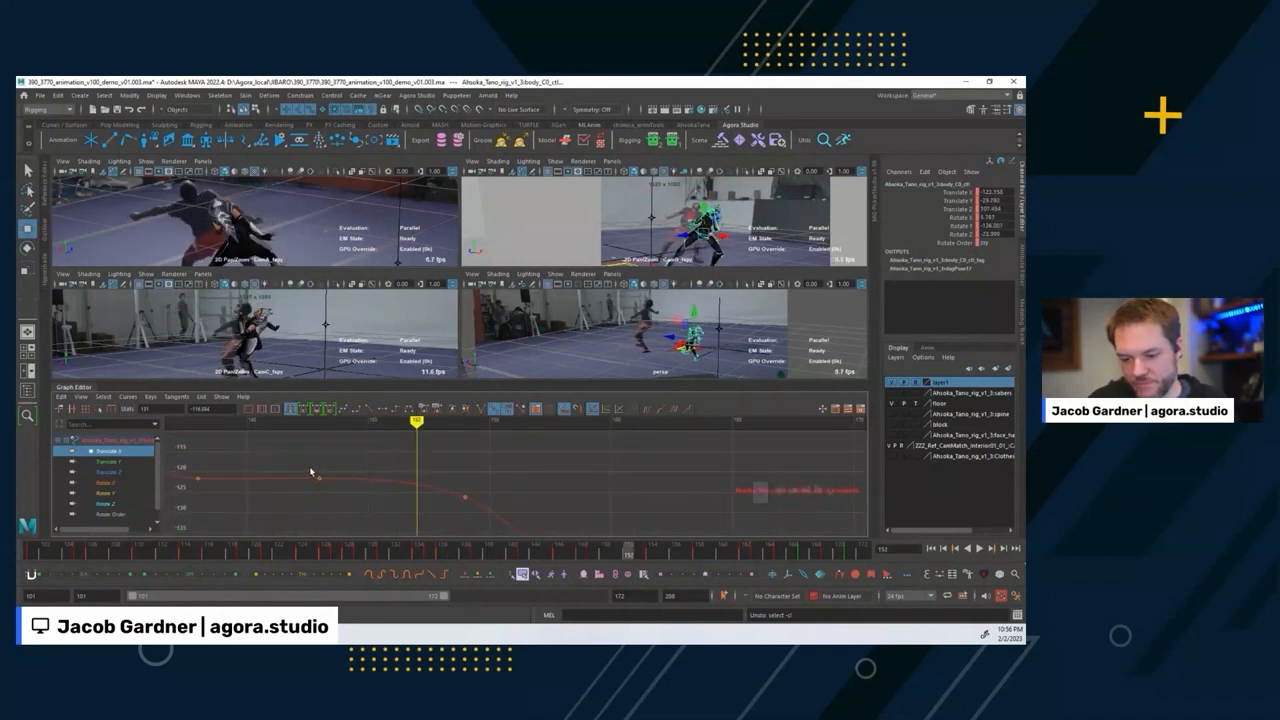
Return to the frames around 142 and raise the Translate X key at frame 143 to about -120.5.
key(alt+comma)
click(199, 425)
alt+middle_drag(227, 443, 351, 441)
key(alt+comma)
key(alt+comma)
key(alt+comma)
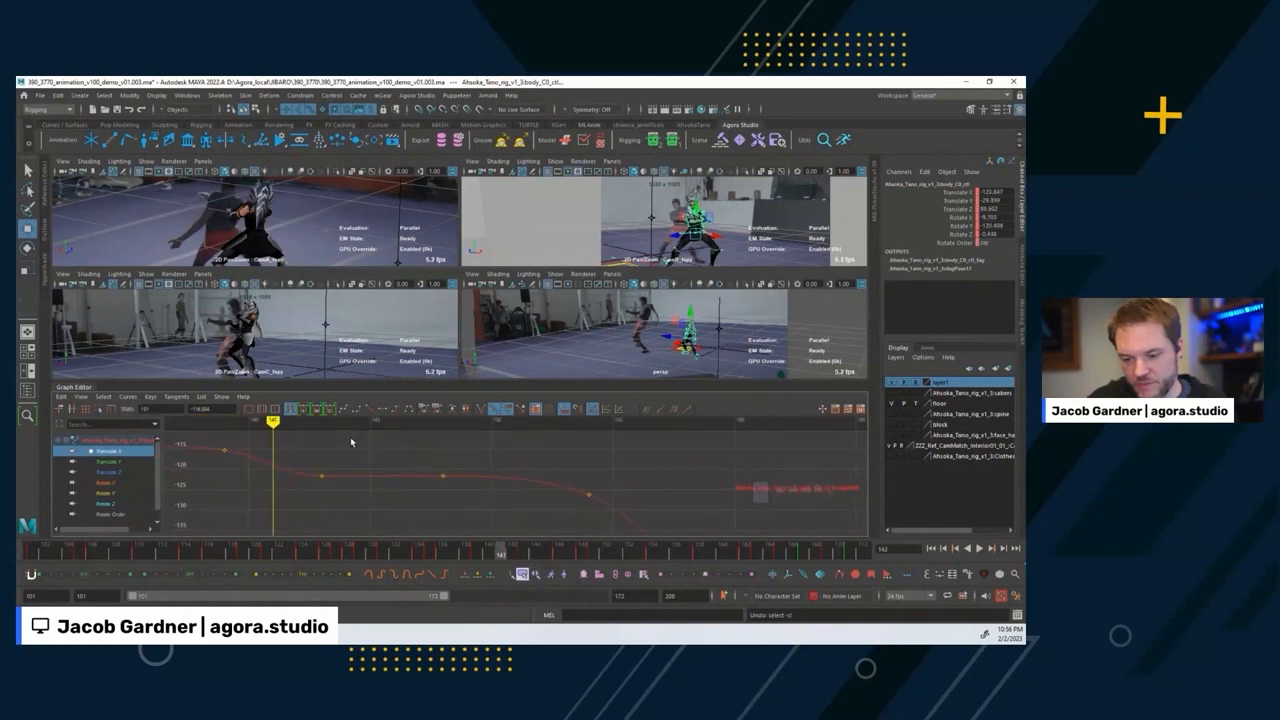
key(alt+period)
key(alt+period)
key(alt+period)
middle_drag(311, 480, 311, 474)
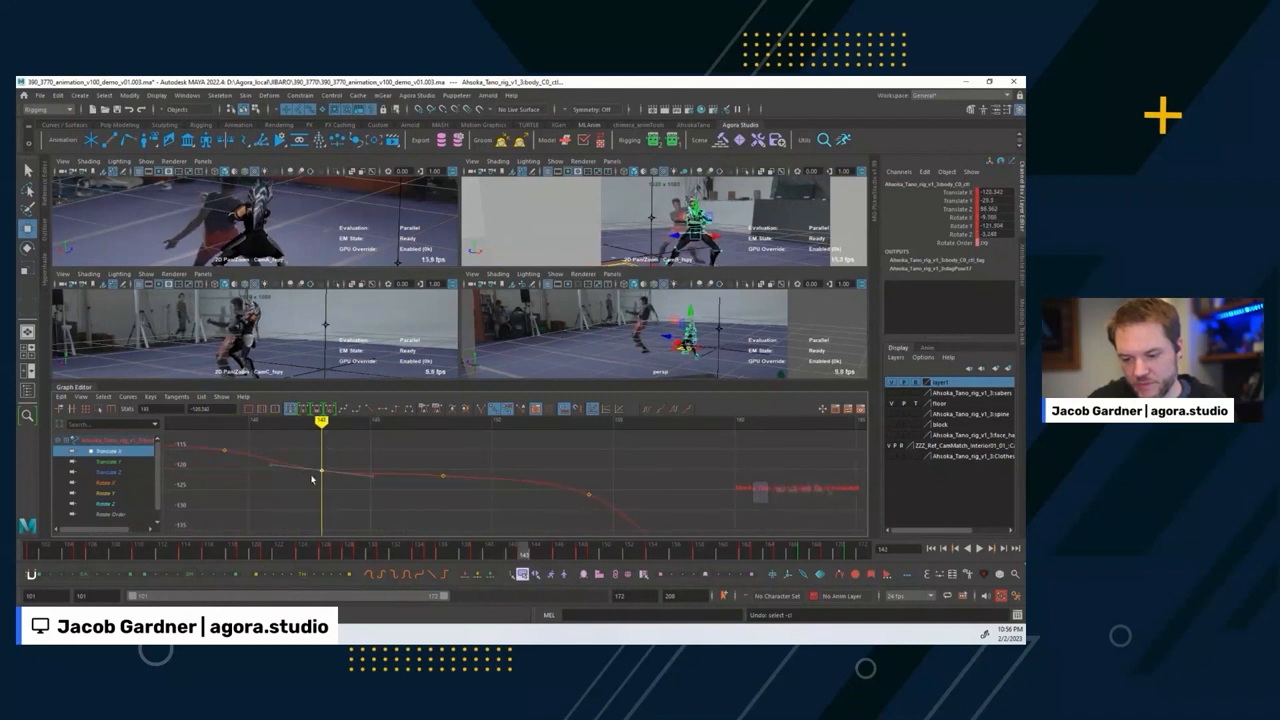
Step through the motion from frame 143 to 153 and back, checking the raised key and the descent that follows.
key(alt+period)
key(alt+period)
key(alt+period)
key(alt+period)
key(alt+period)
key(alt+period)
key(alt+period)
key(alt+period)
key(alt+period)
key(alt+period)
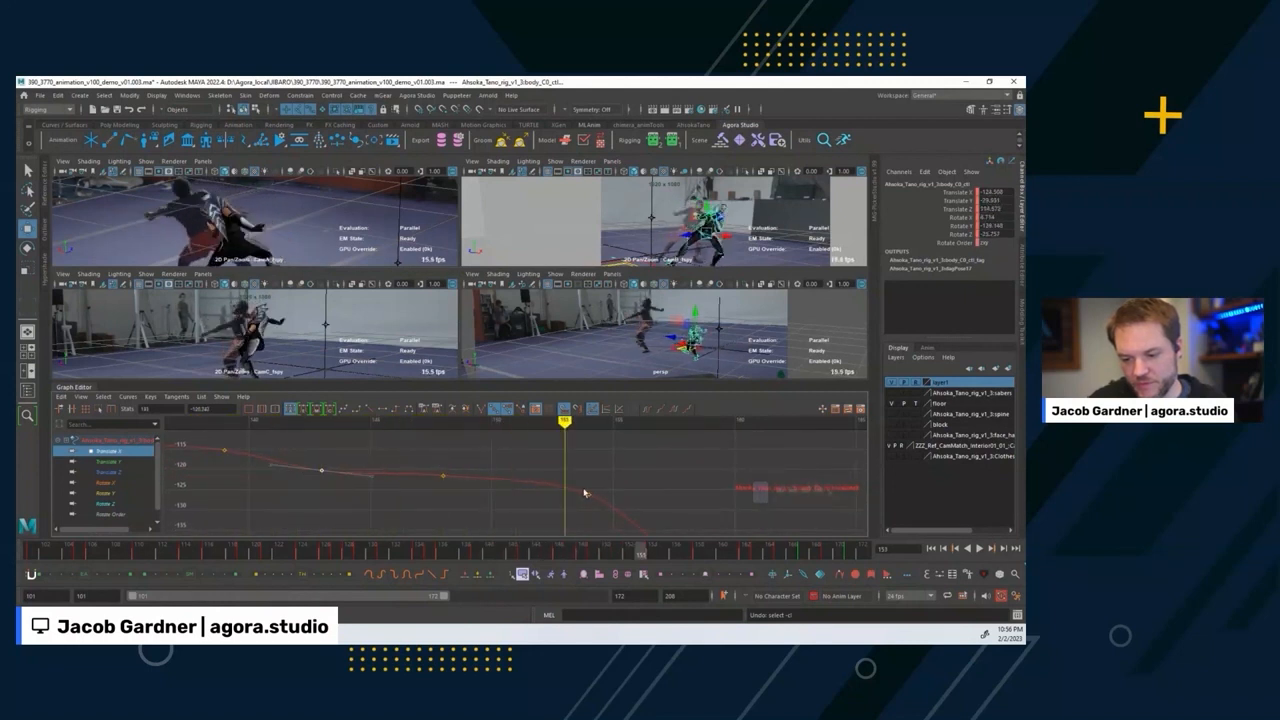
alt+middle_drag(588, 484, 374, 446)
alt+middle_drag(489, 489, 443, 469)
key(alt+comma)
key(alt+comma)
key(alt+comma)
key(alt+comma)
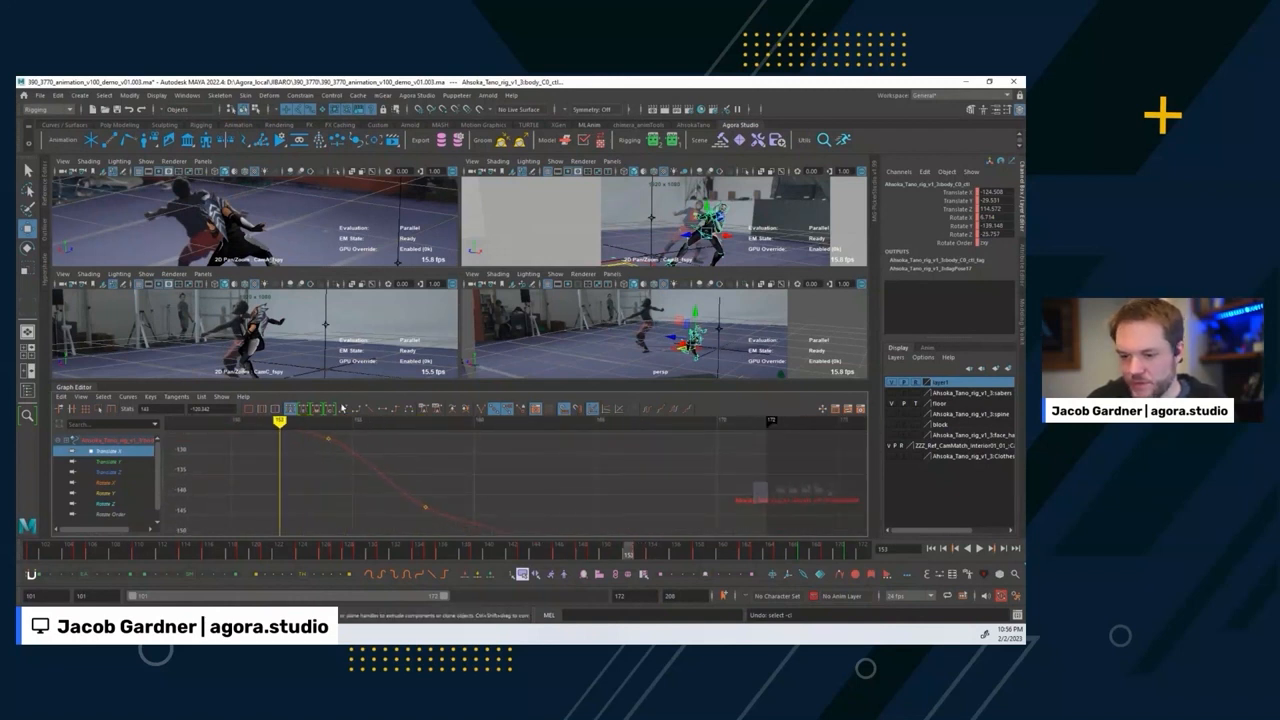
Try a higher Translate X key at frame 148, undo it, and recheck the frames around 149.
alt+middle_drag(176, 439, 295, 496)
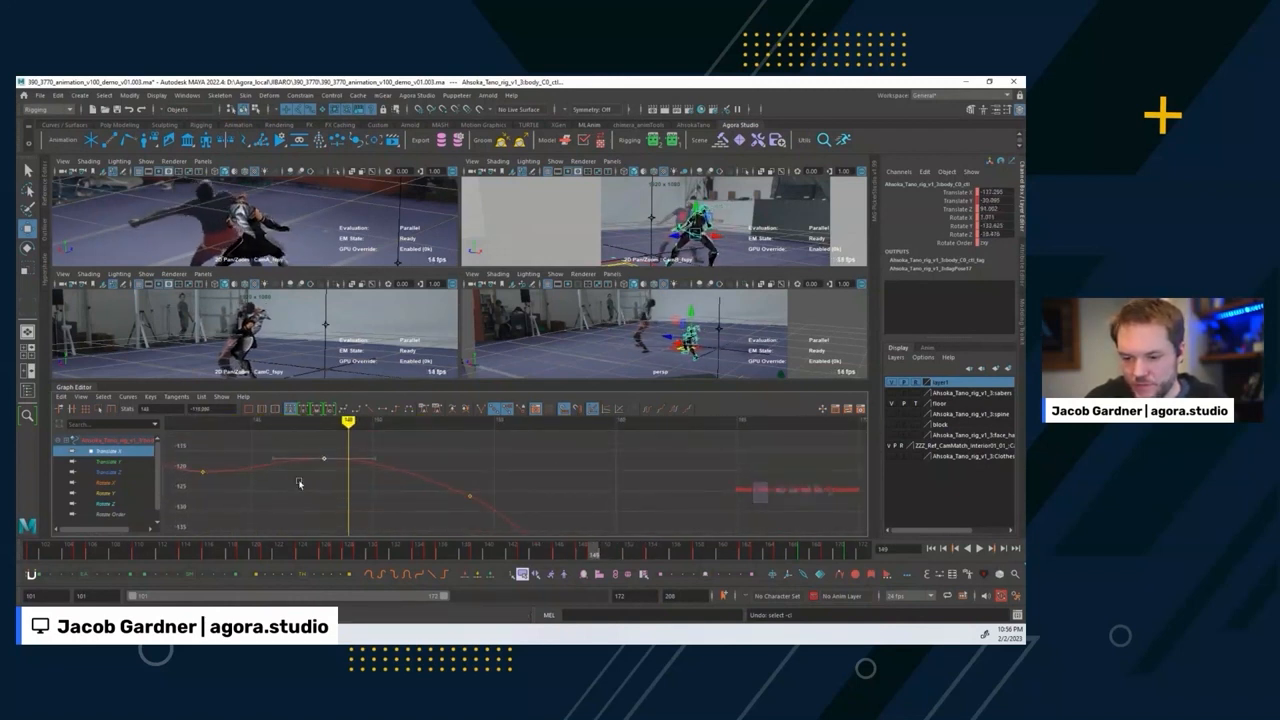
key(alt+comma)
key(alt+comma)
key(alt+comma)
key(alt+period)
key(alt+period)
key(alt+period)
key(alt+period)
key(alt+period)
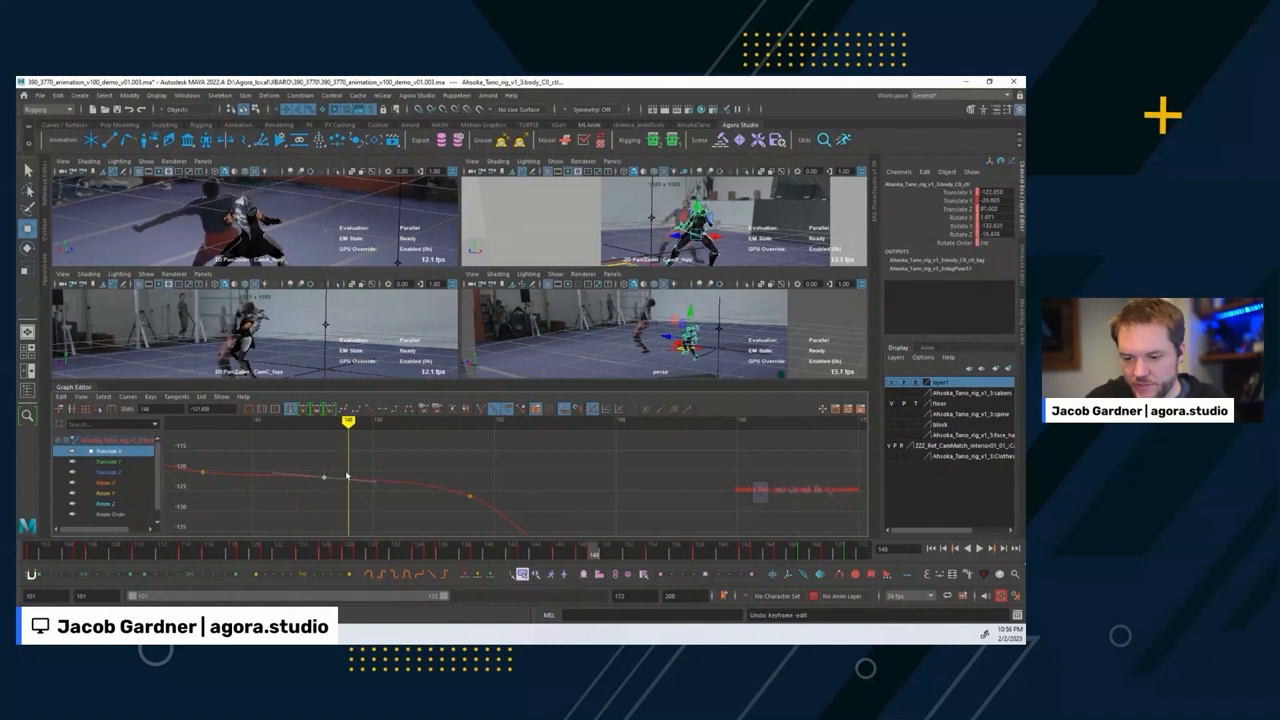
Add a Translate X key at frame 150 at about -122.2.
key(alt+comma)
key(i)
middle_click(371, 491)
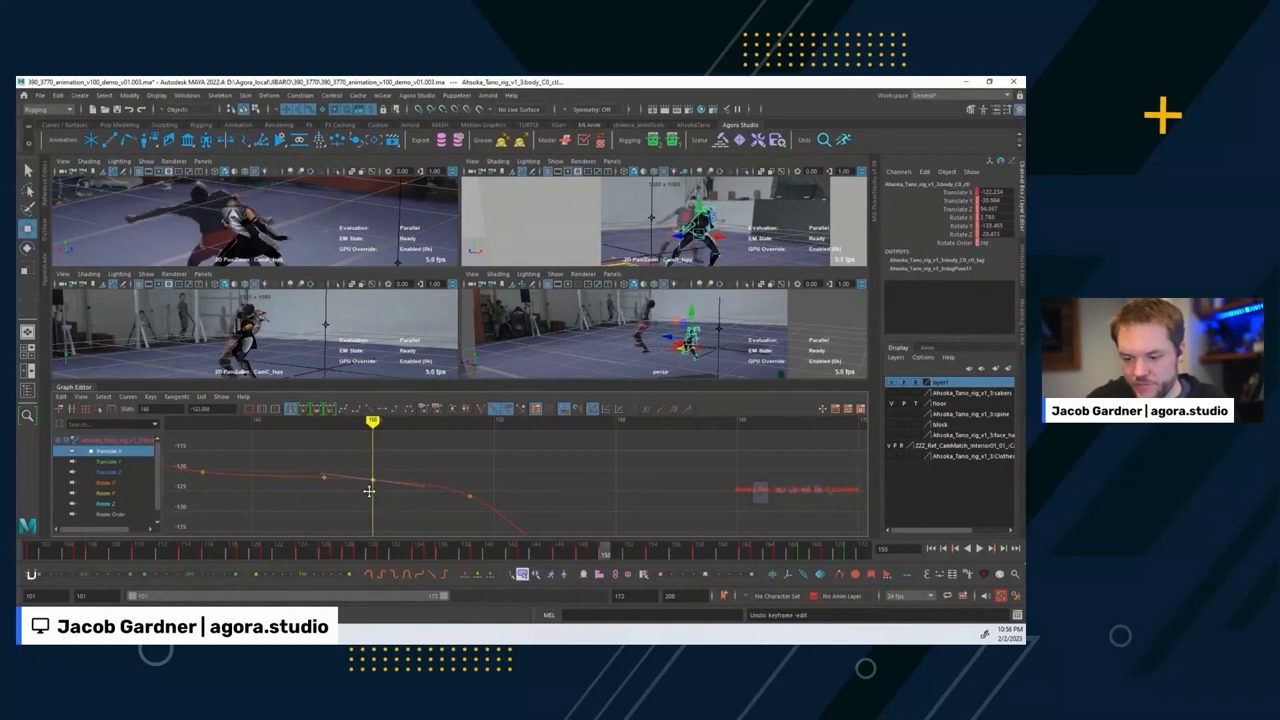
middle_drag(369, 491, 441, 491)
mouse_move(441, 491)
alt+middle_down()
mouse_move(323, 421)
mouse_move(383, 477)
mouse_move(478, 476)
mouse_move(436, 473)
alt+middle_up()
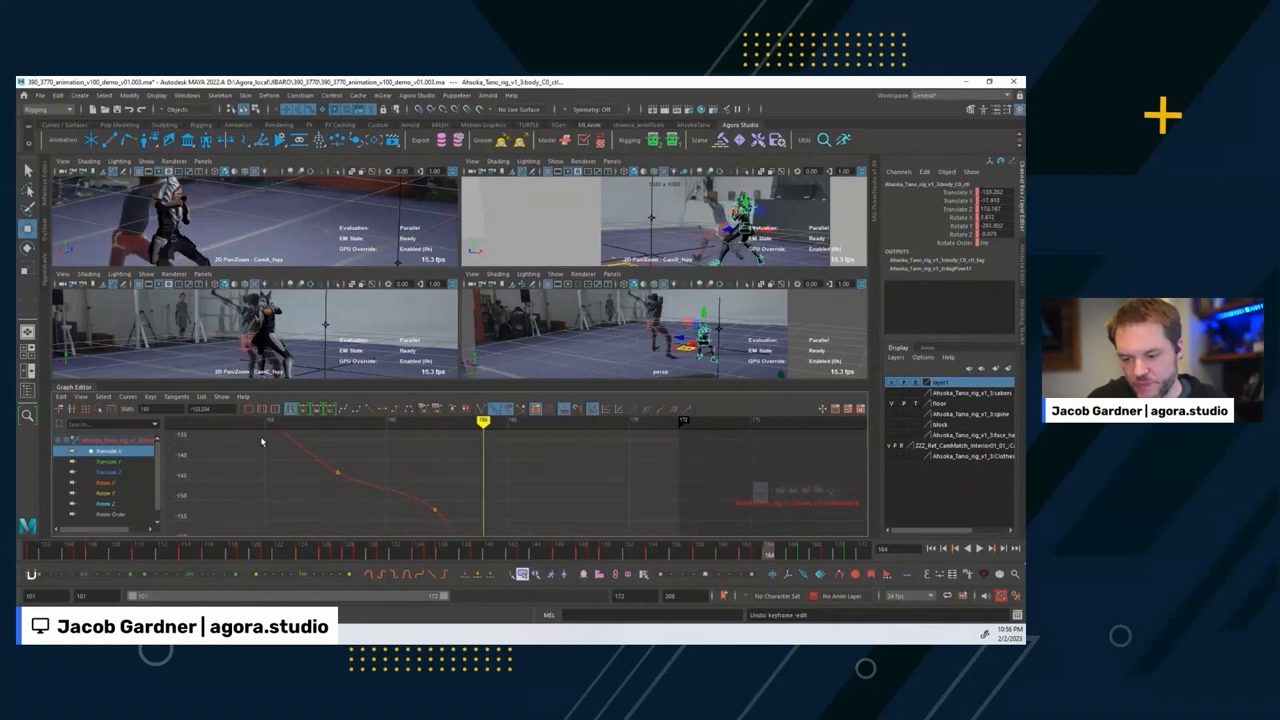
Step through the body's motion from about frame 154 to frame 161 against the reference footage.
click(241, 427)
key(alt+period)
key(alt+period)
key(alt+period)
key(alt+period)
key(alt+period)
key(alt+period)
key(alt+period)
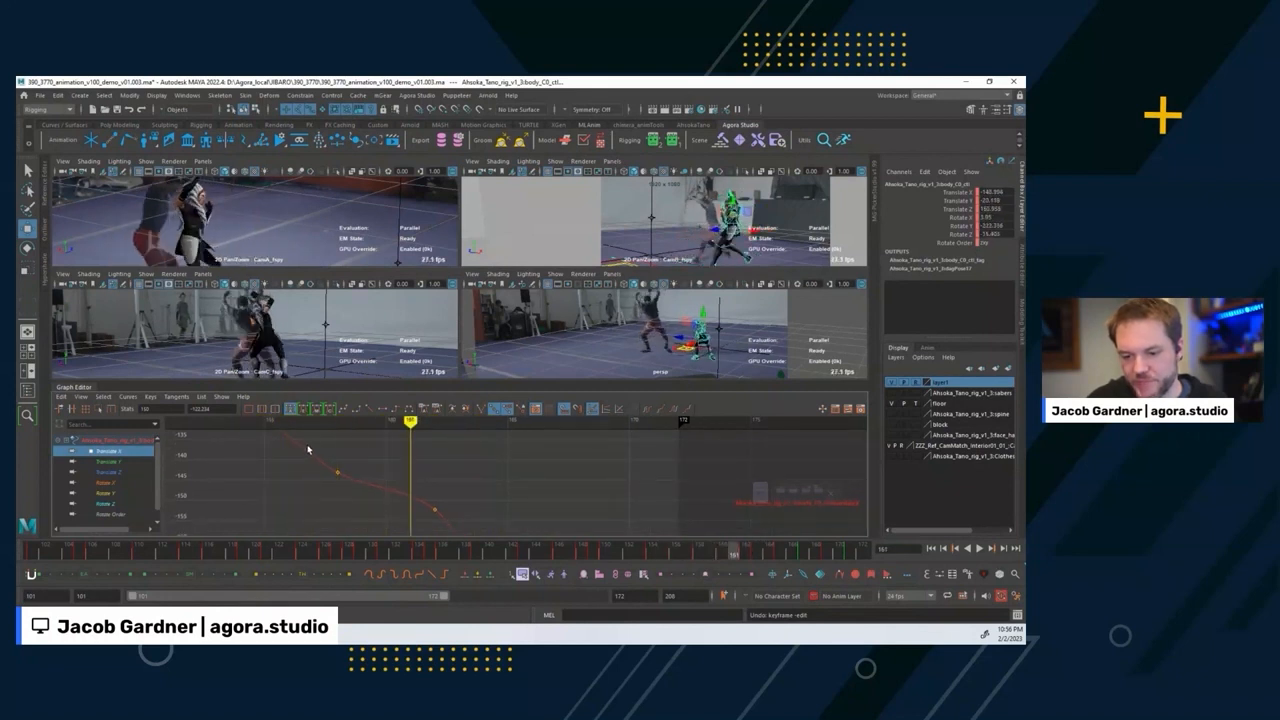
Recheck the body's motion from frame 153 to 160 and examine the Translate X curve beyond frame 160.
click(213, 425)
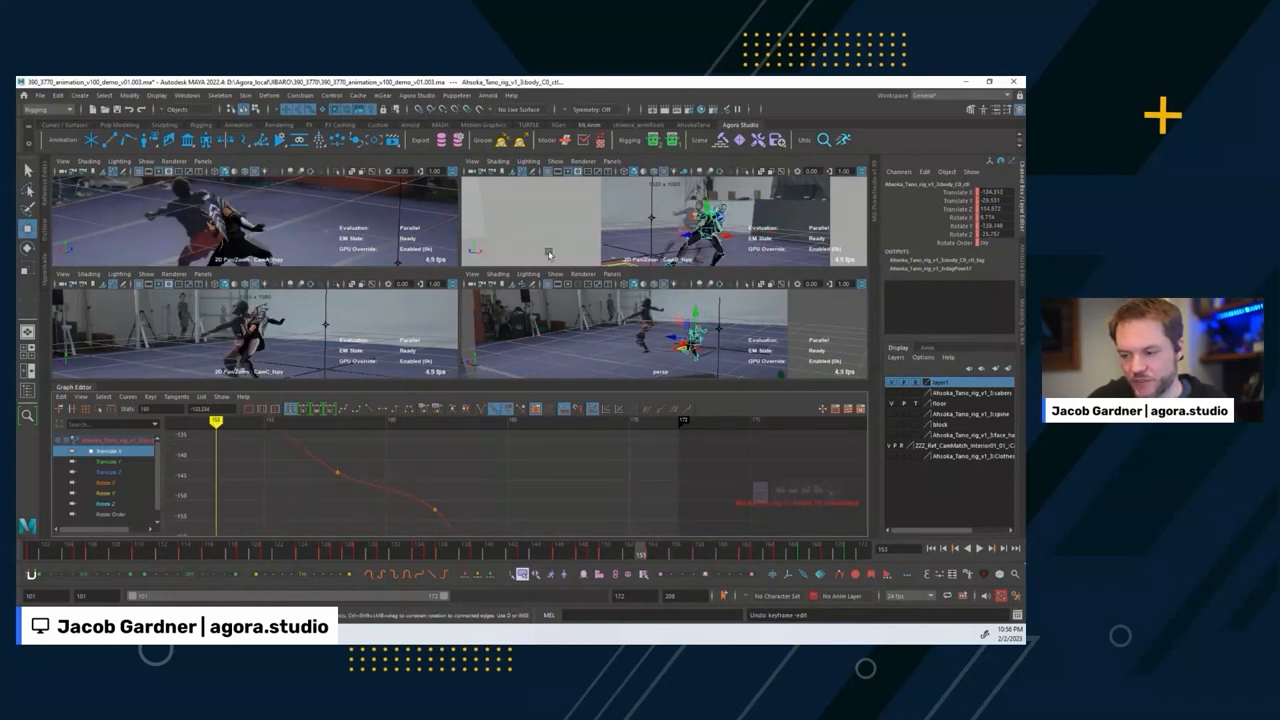
key(alt+period)
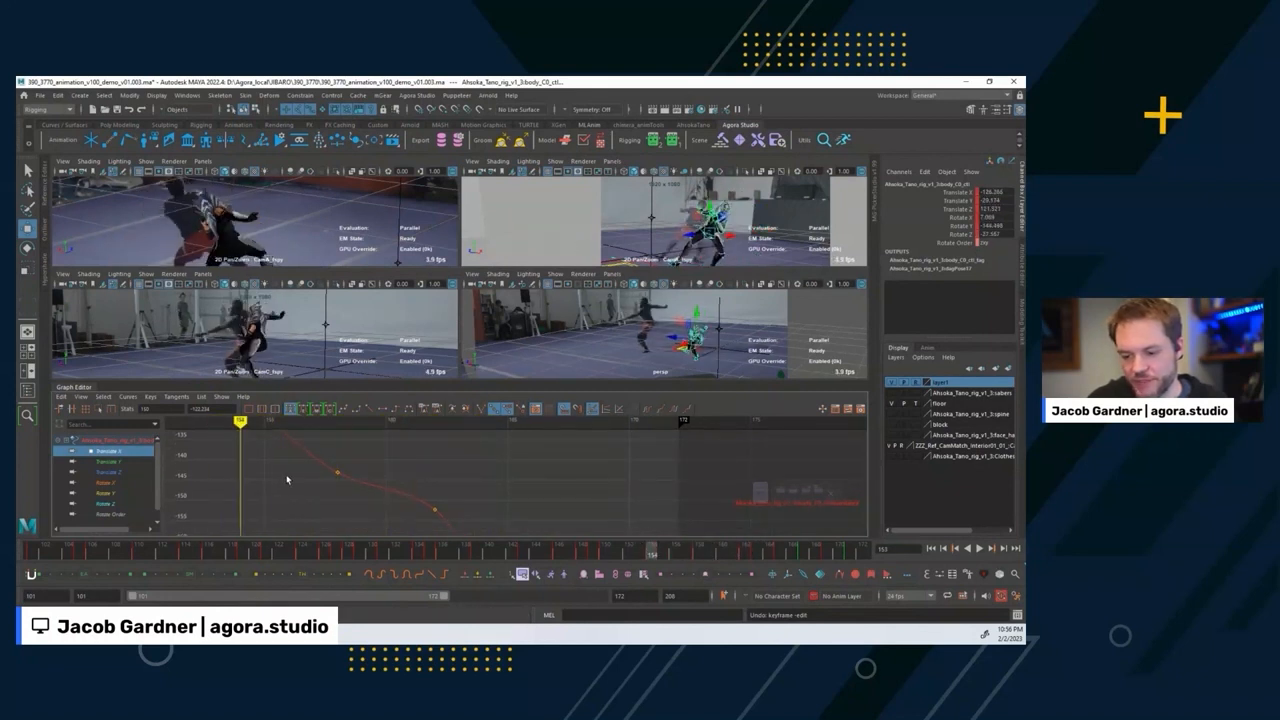
key(alt+period)
key(alt+period)
key(alt+period)
key(alt+period)
key(alt+period)
key(alt+period)
alt+middle_drag(396, 487, 389, 477)
alt+right_drag(389, 477, 384, 492)
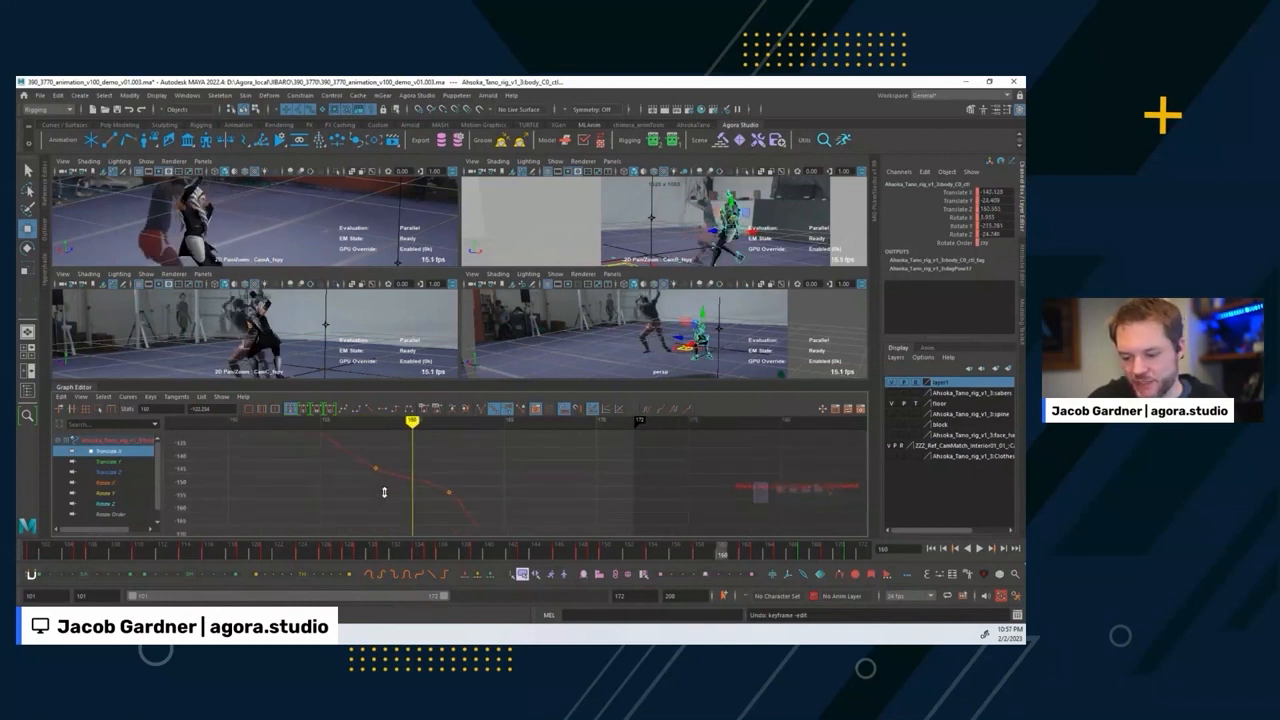
alt+middle_drag(397, 494, 329, 472)
scroll(332, 485, down, 5)
scroll(331, 480, up, 5)
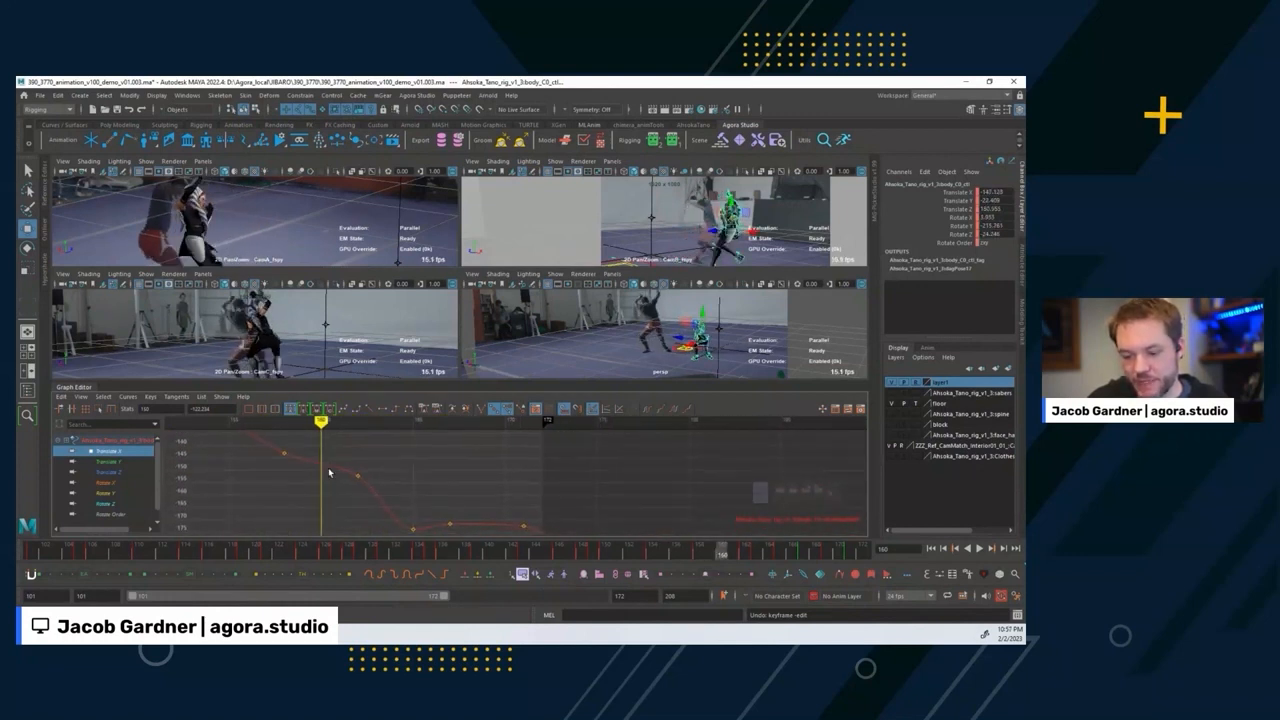
click(201, 430)
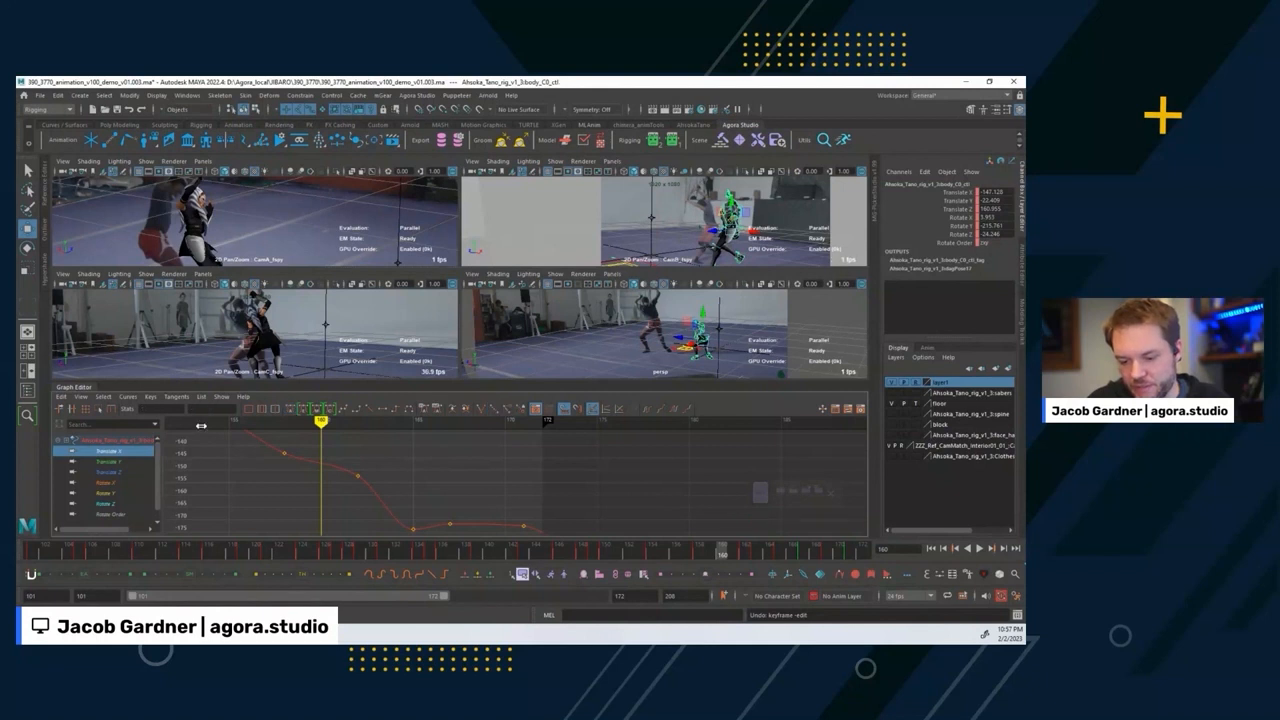
Step twice through the body's motion from about frame 153 to 161 against the reference footage.
click(201, 425)
key(alt+period)
key(alt+period)
key(alt+period)
key(alt+period)
key(alt+period)
key(alt+period)
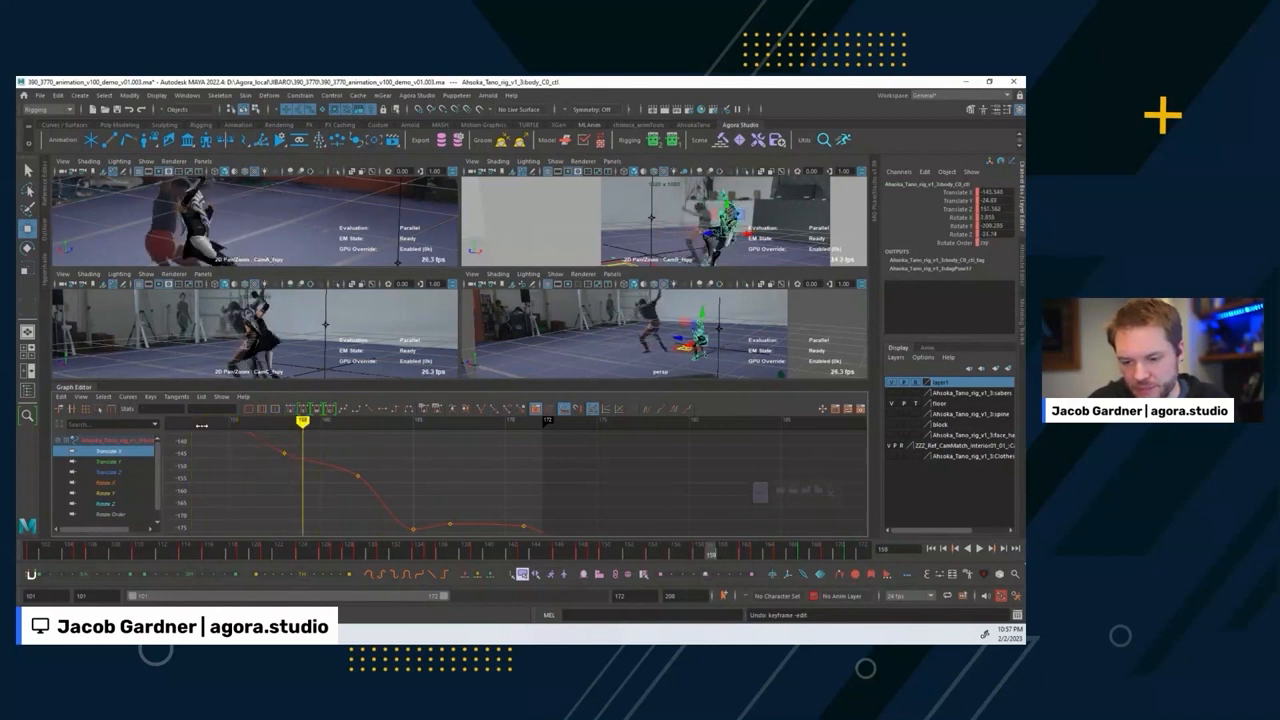
key(alt+period)
key(alt+period)
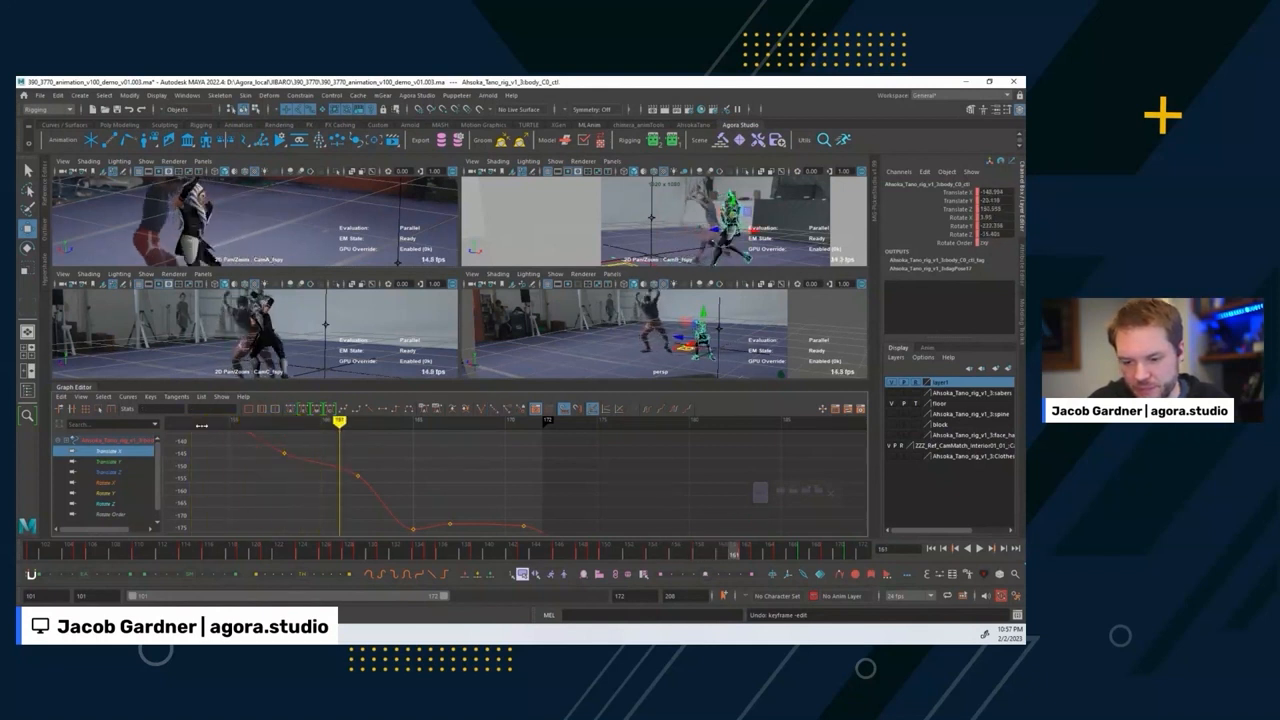
click(195, 424)
key(alt+period)
key(alt+period)
key(alt+period)
key(alt+period)
key(alt+period)
key(alt+period)
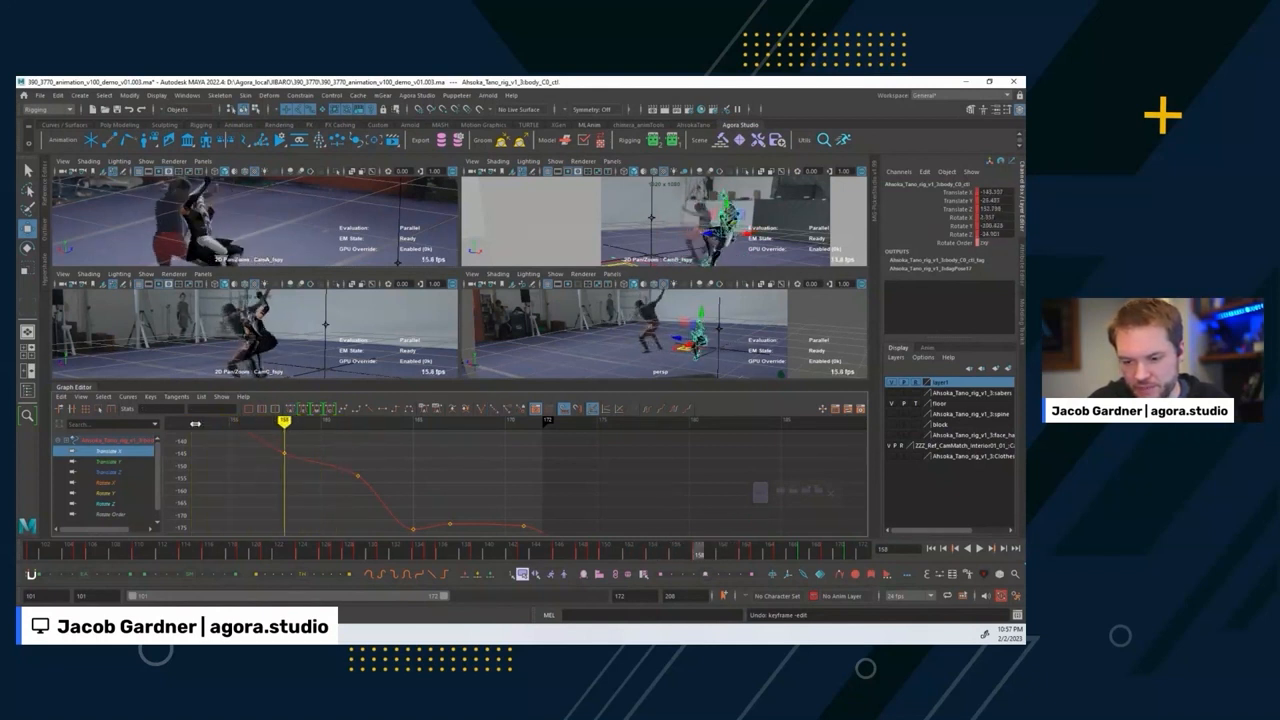
key(alt+period)
key(alt+period)
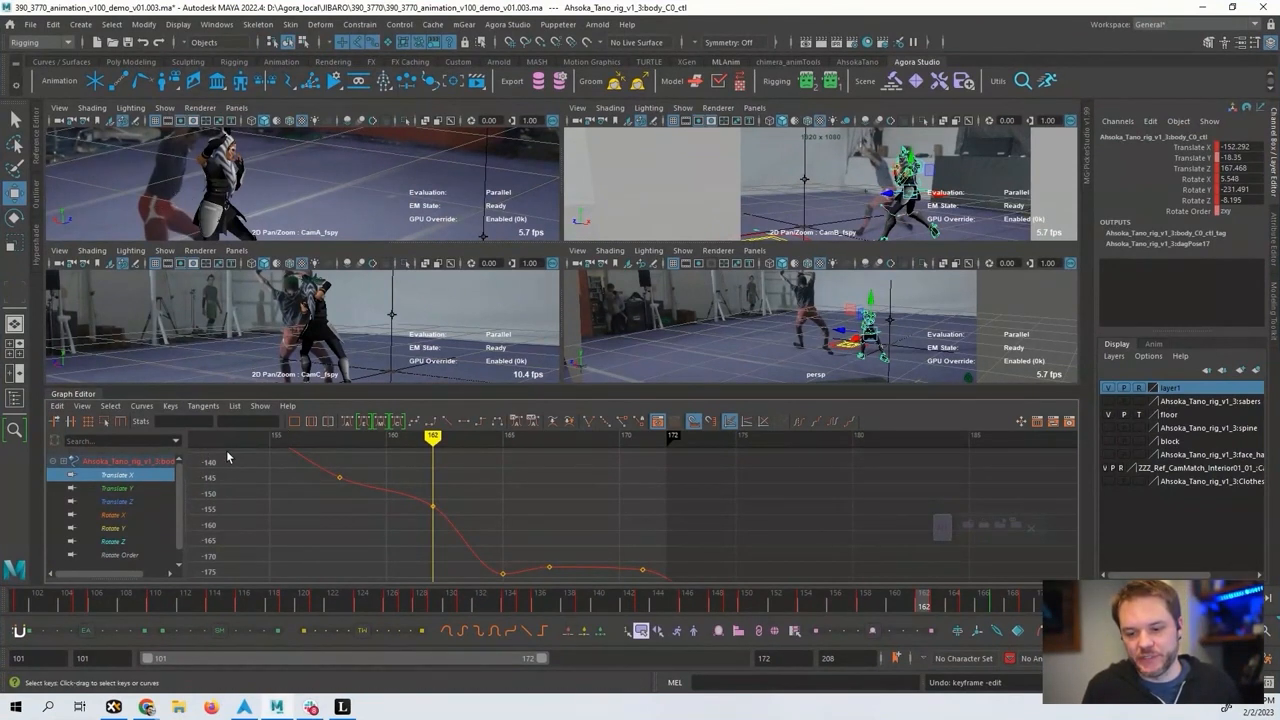
Compare the body's motion from frame 153 to 162 with the shape of the Translate X curve.
click(221, 437)
alt+middle_drag(237, 463, 300, 466)
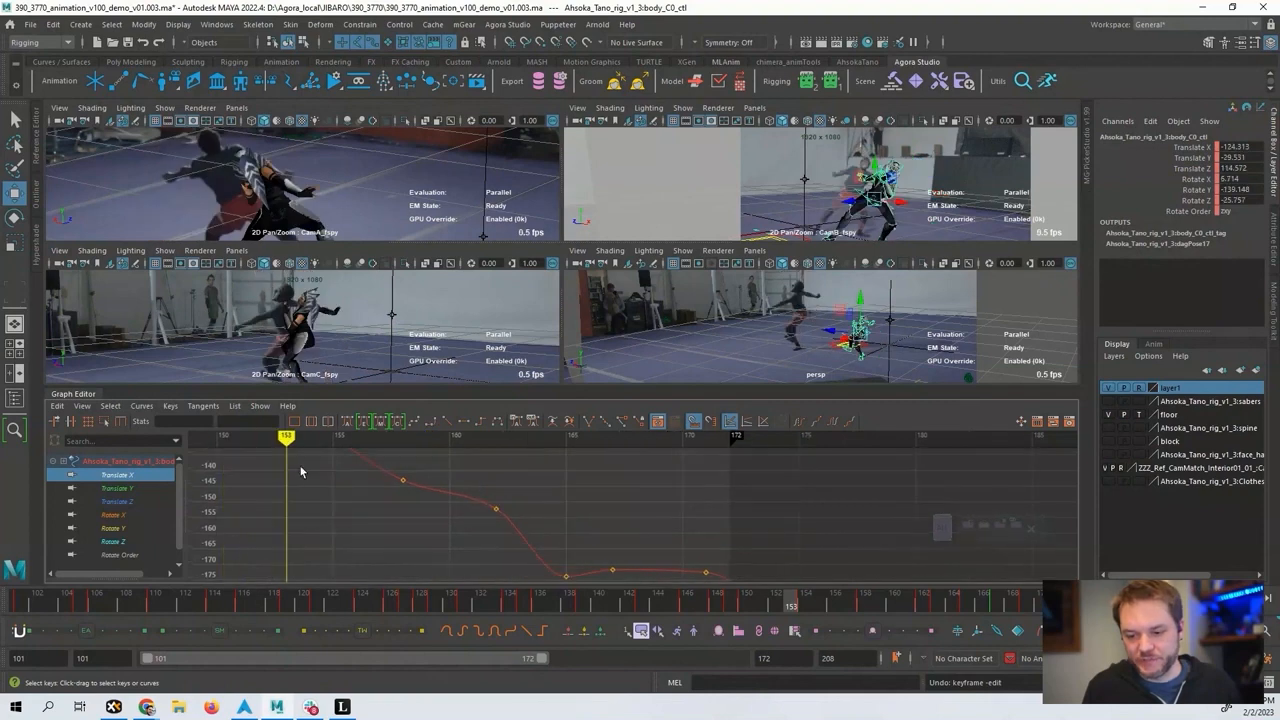
key(period)
key(alt+period)
key(alt+period)
key(alt+period)
key(alt+period)
key(alt+period)
key(alt+period)
key(alt+period)
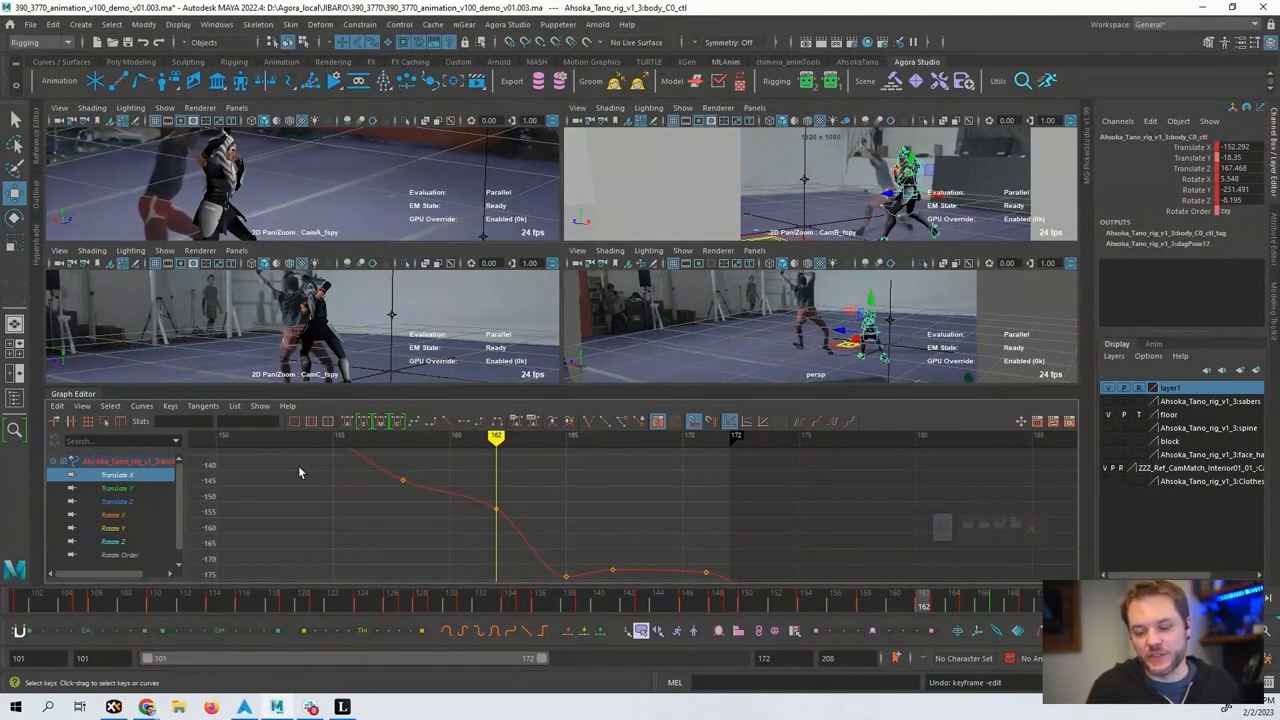
Check the frames around 158 and raise the Translate X key at frame 158 to about -141.
click(286, 441)
key(alt+period)
key(alt+period)
key(alt+period)
key(alt+period)
key(alt+period)
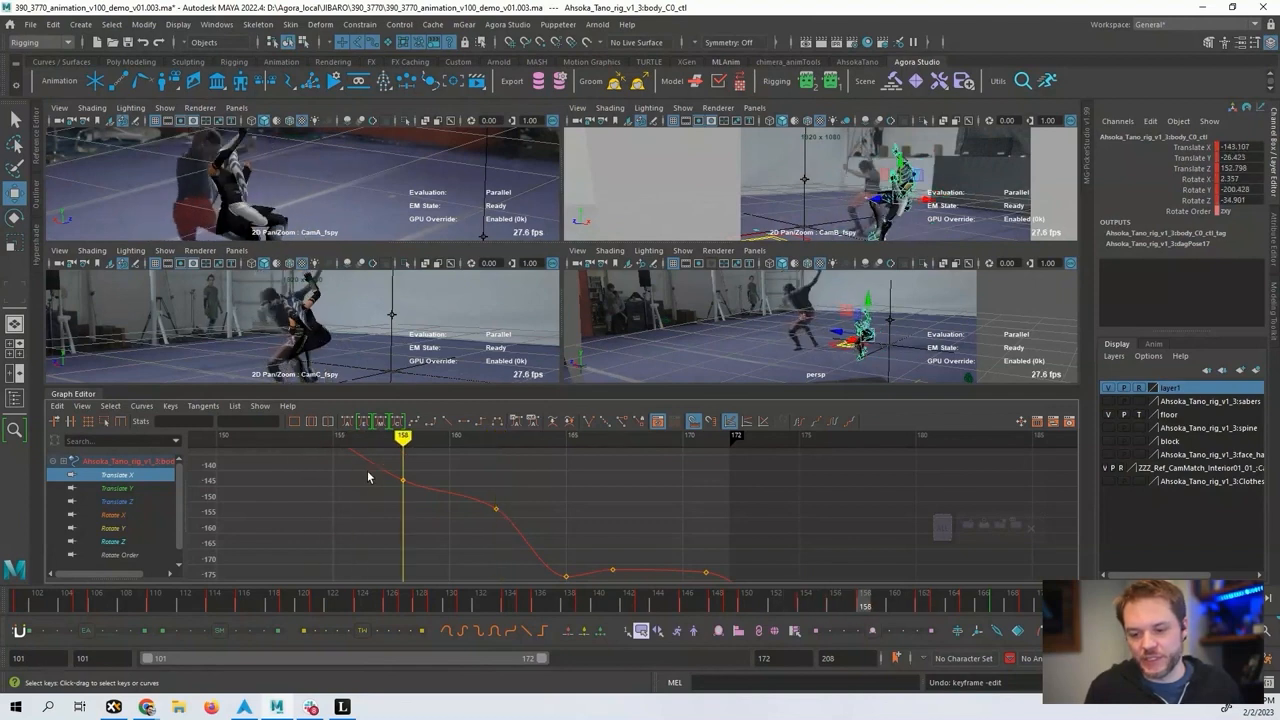
key(alt+period)
key(alt+period)
key(alt+period)
key(alt+comma)
key(alt+comma)
key(alt+comma)
key(alt+comma)
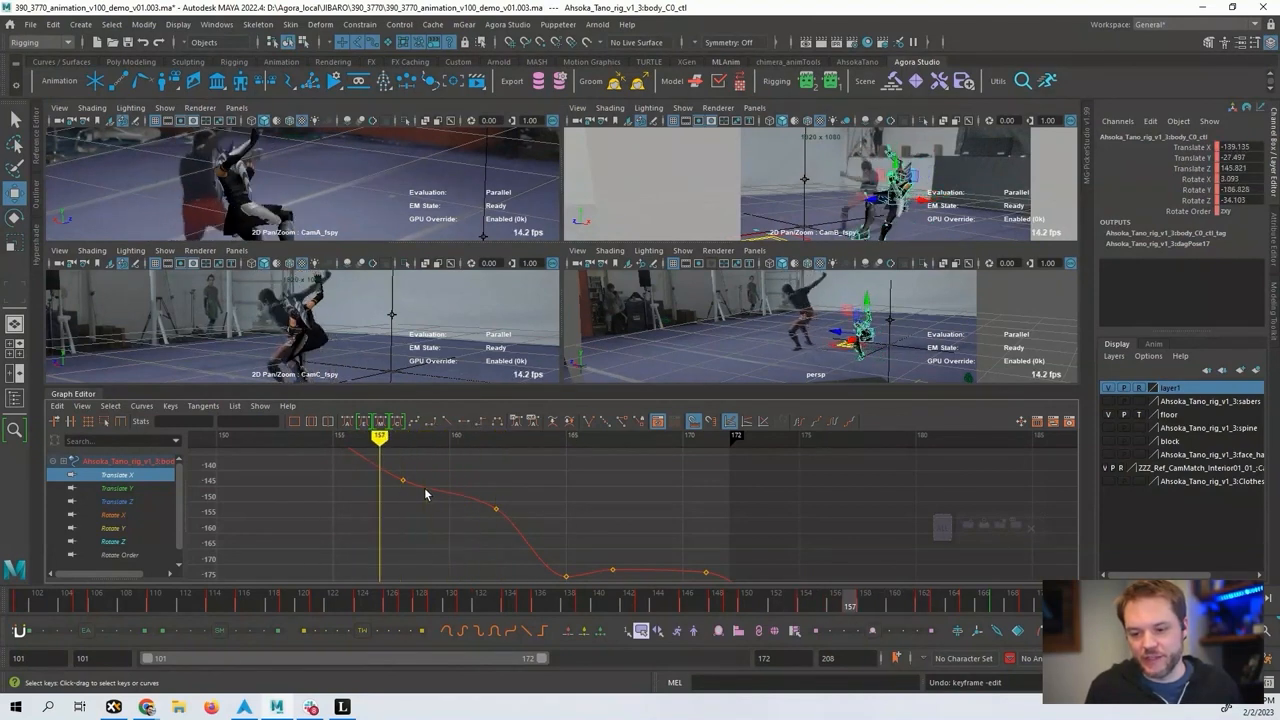
key(alt+period)
key(alt+period)
key(alt+comma)
drag(417, 473, 397, 497)
middle_drag(397, 498, 397, 491)
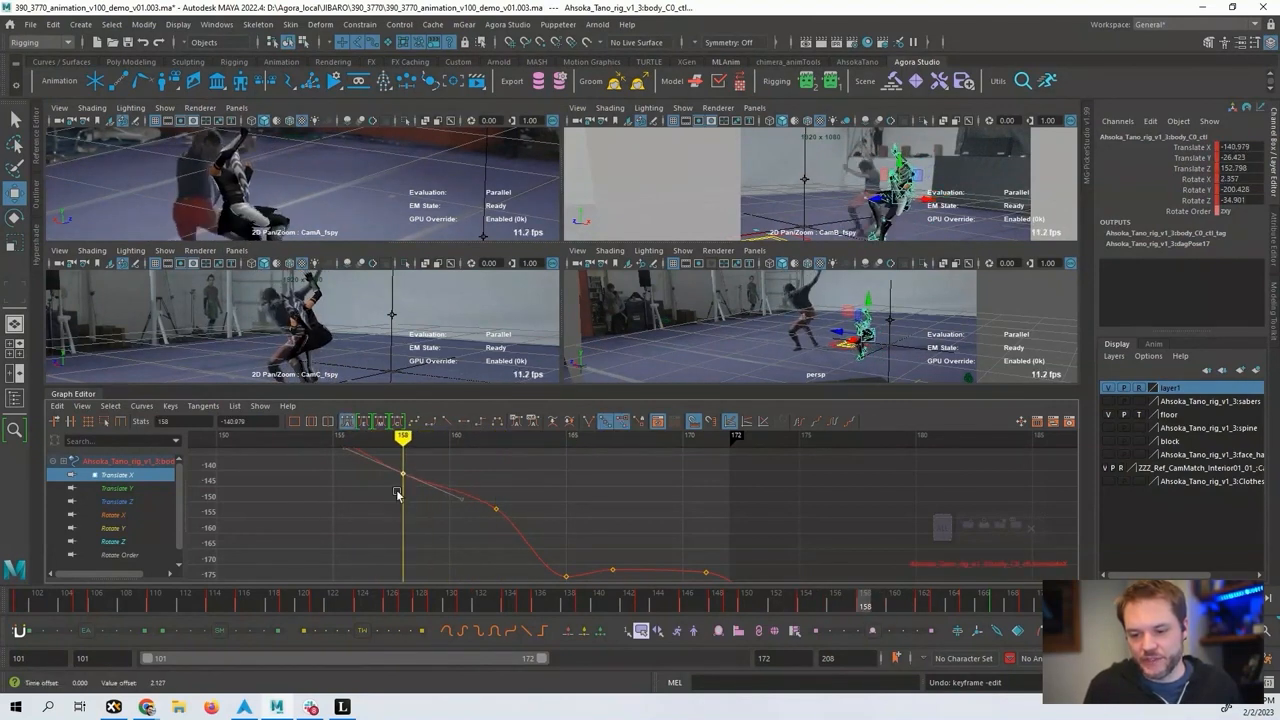
Lower the Translate X key at frame 162 to about -155.7 and recheck the motion between frames 158 and 162.
key(alt+period)
key(alt+period)
key(alt+period)
key(alt+period)
drag(490, 493, 517, 525)
middle_drag(517, 523, 517, 533)
key(alt+comma)
key(alt+comma)
key(alt+comma)
key(alt+comma)
key(alt+period)
key(alt+period)
key(alt+period)
key(alt+period)
key(alt+period)
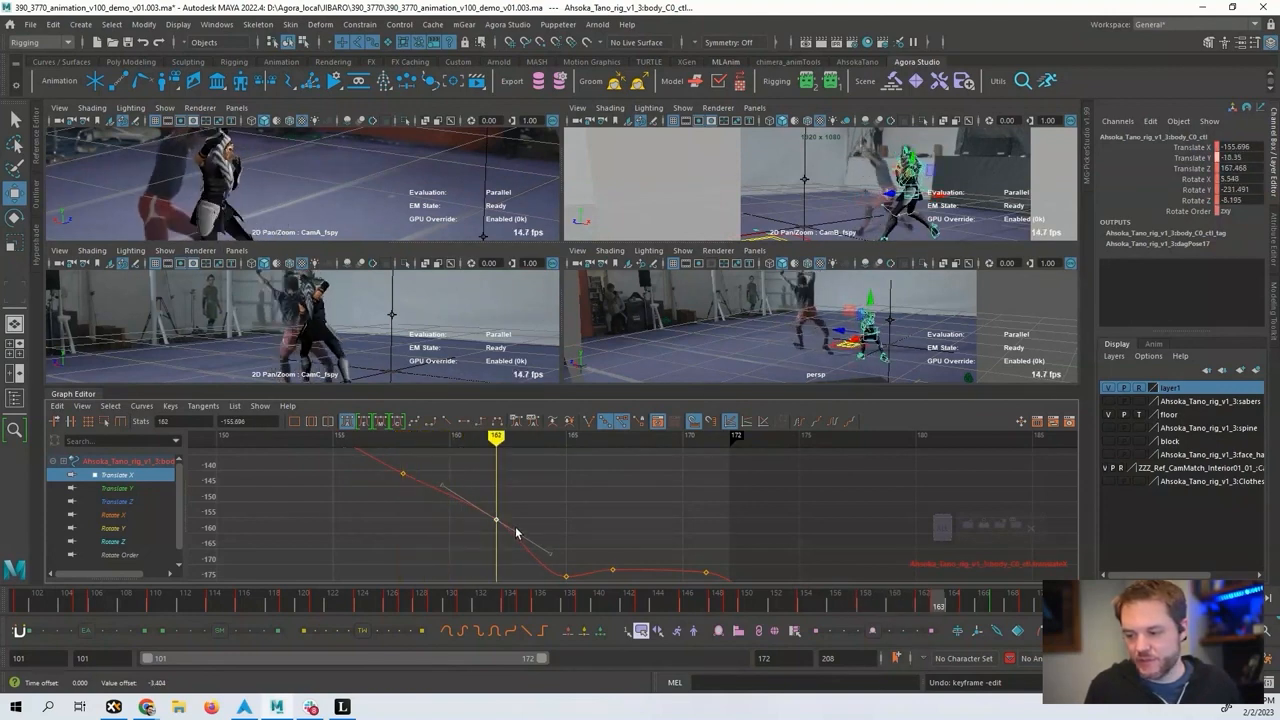
Add a Translate X key at frame 169 at about -170.7.
key(alt+period)
key(alt+period)
key(alt+period)
scroll(509, 501, down, 1)
alt+middle_drag(555, 529, 470, 487)
key(alt+period)
key(alt+period)
key(alt+period)
key(alt+period)
key(alt+comma)
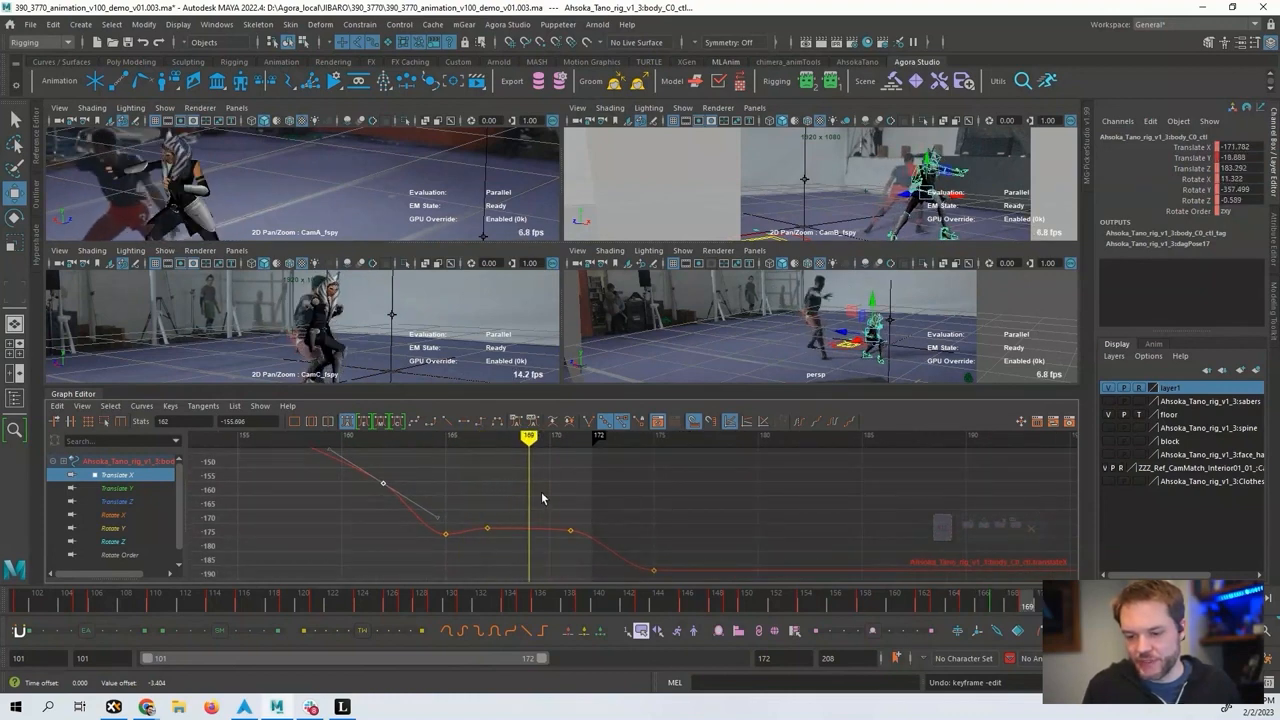
drag(542, 493, 508, 556)
middle_drag(508, 547, 510, 543)
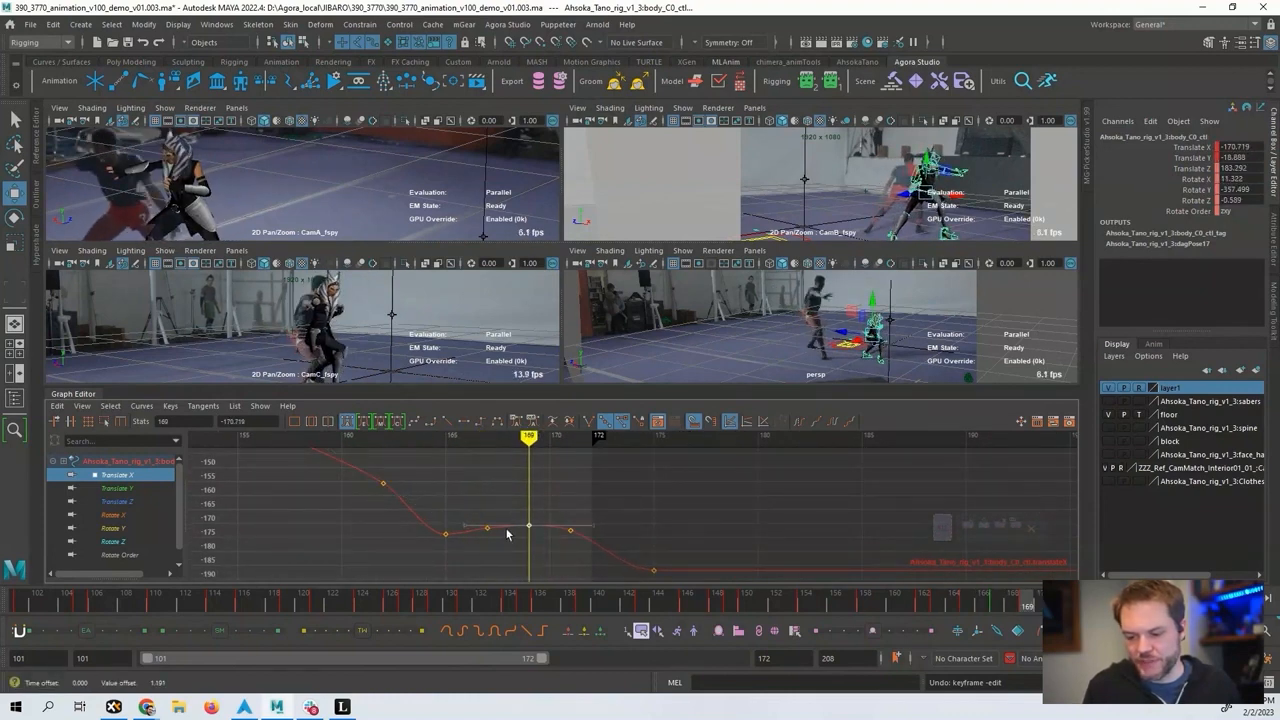
Step through the body's motion from about frame 162 to 171 against the reference footage.
click(408, 466)
drag(381, 440, 409, 450)
key(alt+period)
key(alt+period)
key(alt+period)
key(alt+period)
key(alt+period)
key(alt+period)
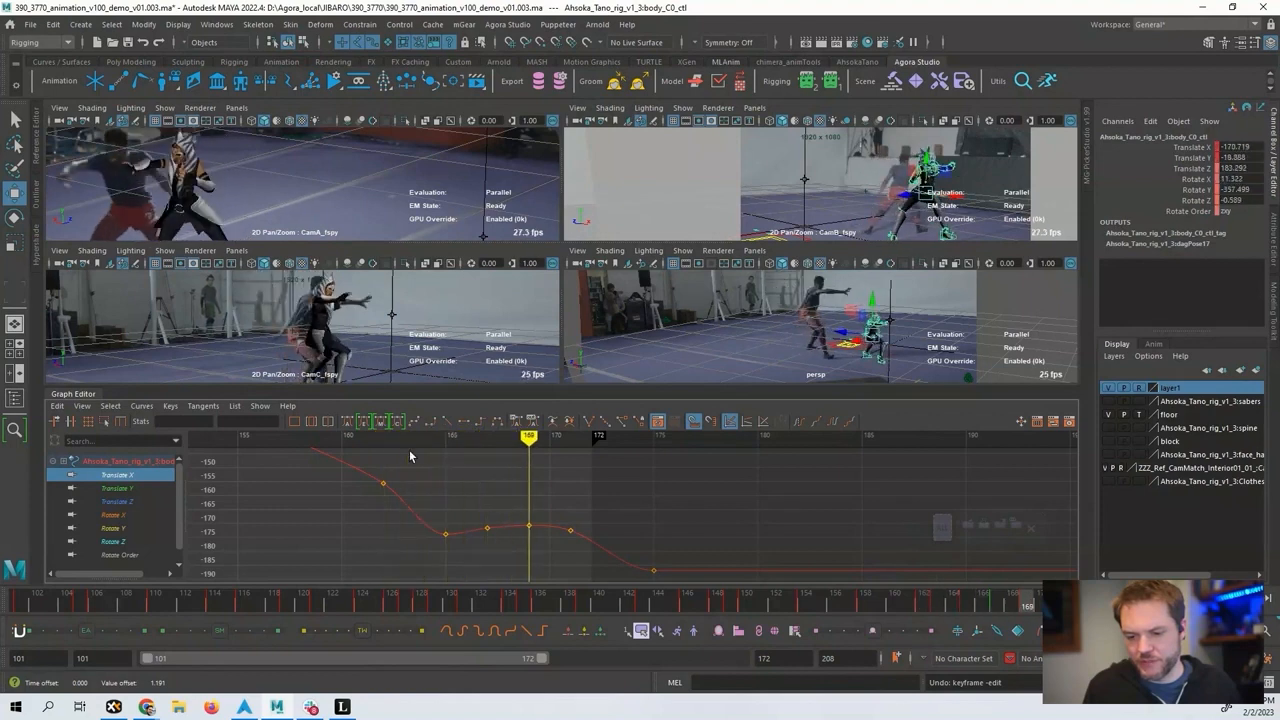
key(alt+period)
key(alt+period)
key(alt+comma)
Show the body's Translate Z curve over the whole animation range and scrub back to frame 113.
click(117, 501)
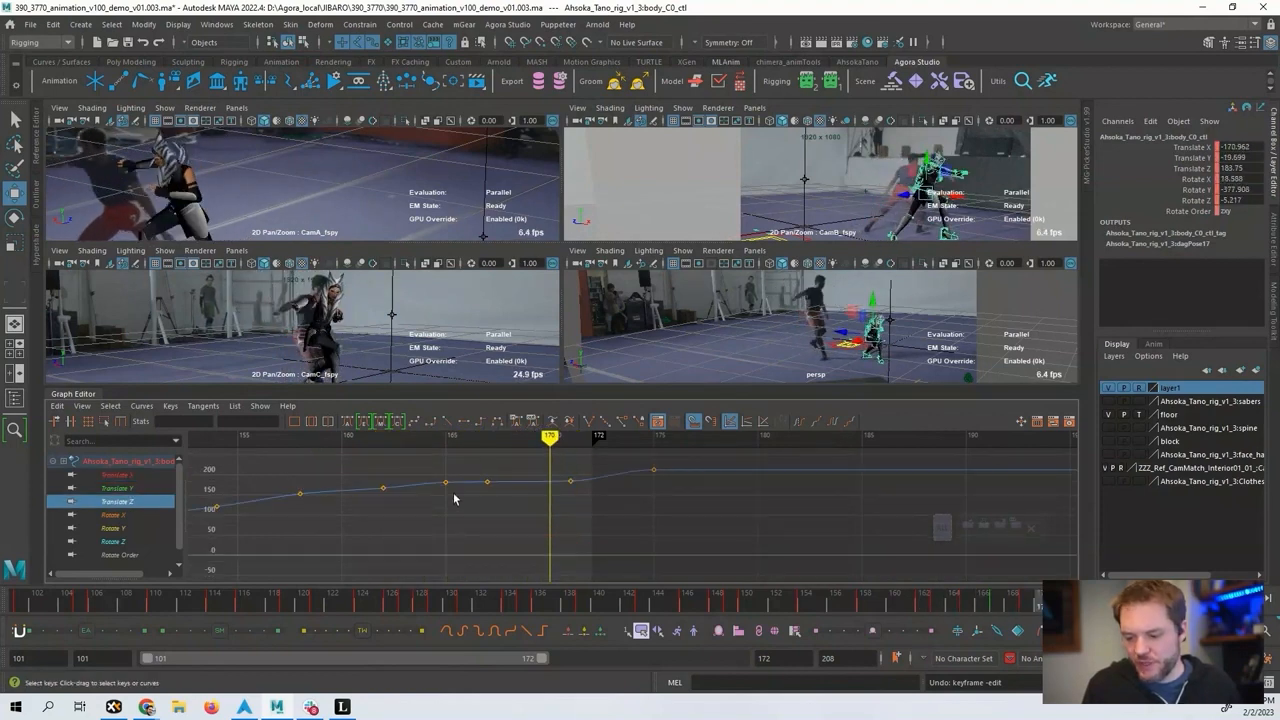
scroll(454, 498, down, 3)
alt+middle_drag(454, 498, 653, 508)
alt+right_drag(650, 507, 589, 457)
alt+right_drag(580, 528, 619, 473)
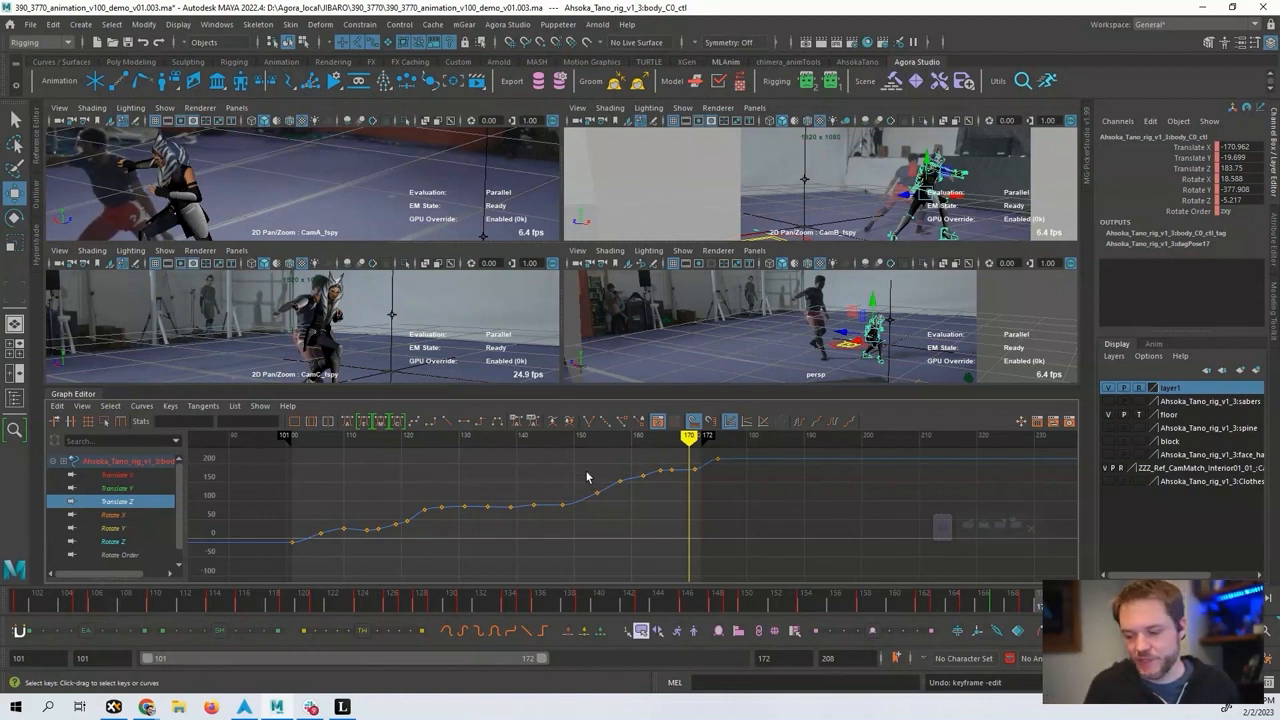
mouse_move(504, 439)
mouse_down()
mouse_move(386, 439)
mouse_move(424, 444)
mouse_up()
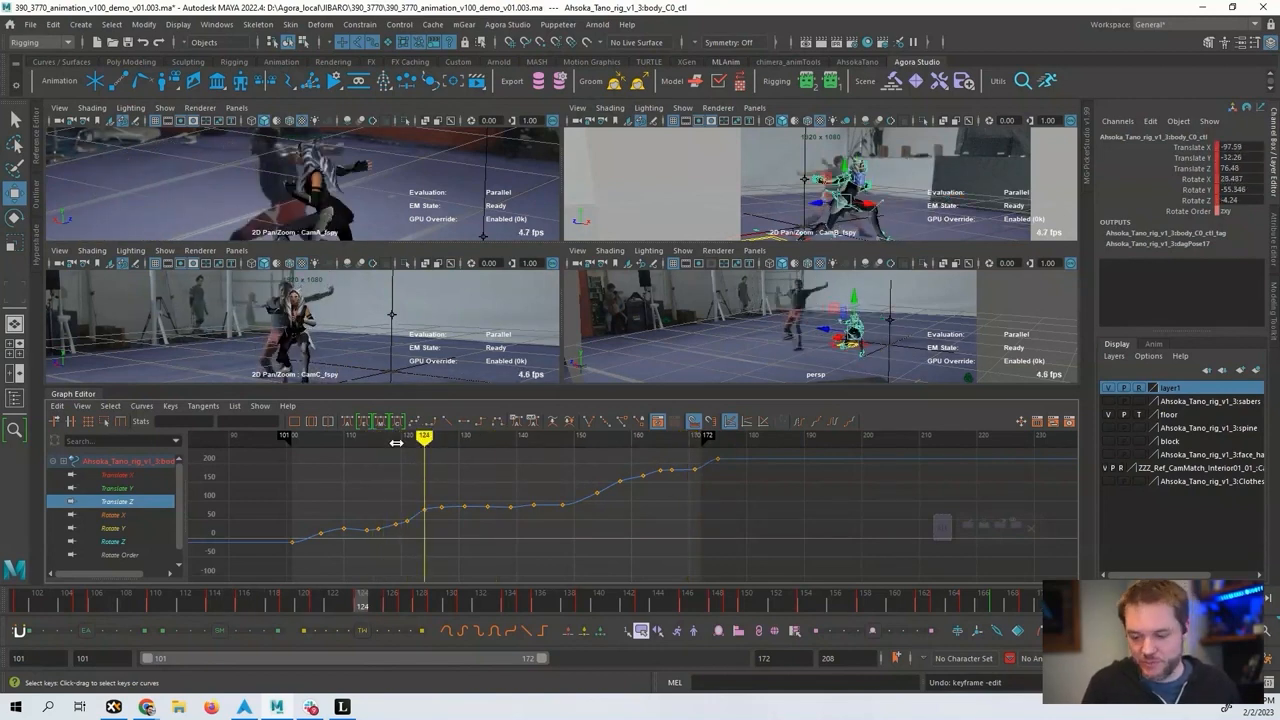
click(396, 443)
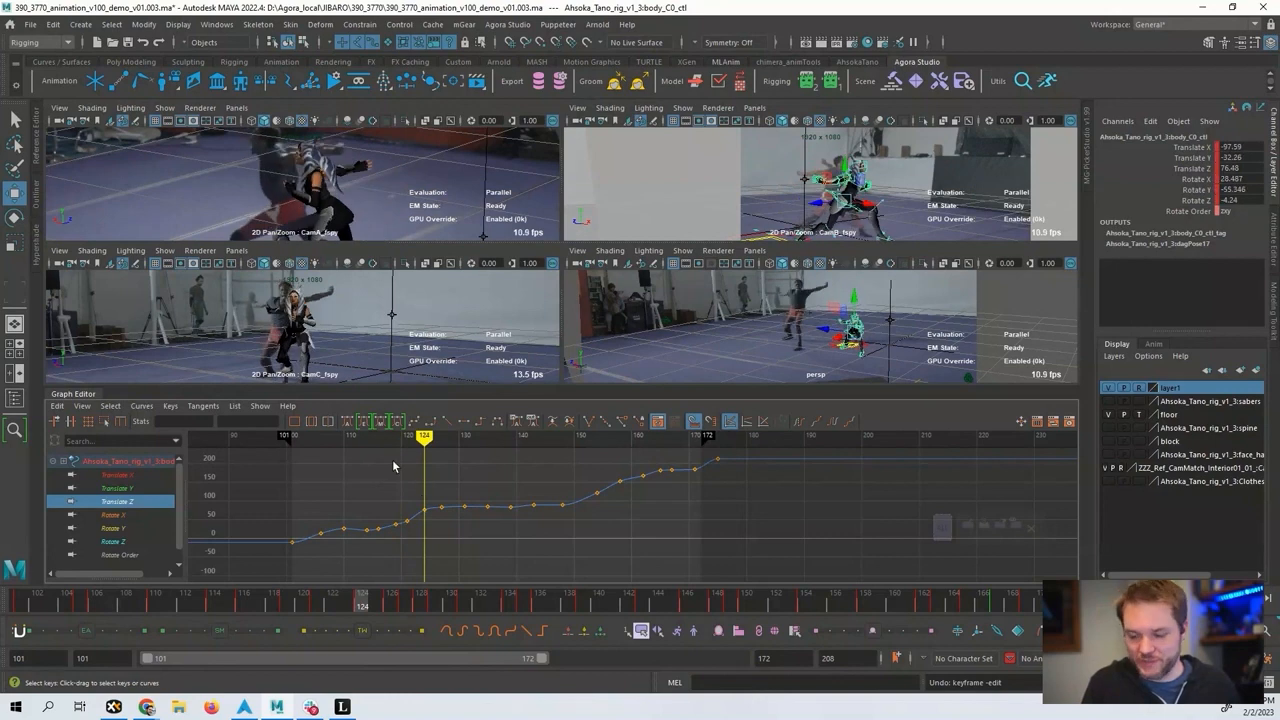
click(359, 440)
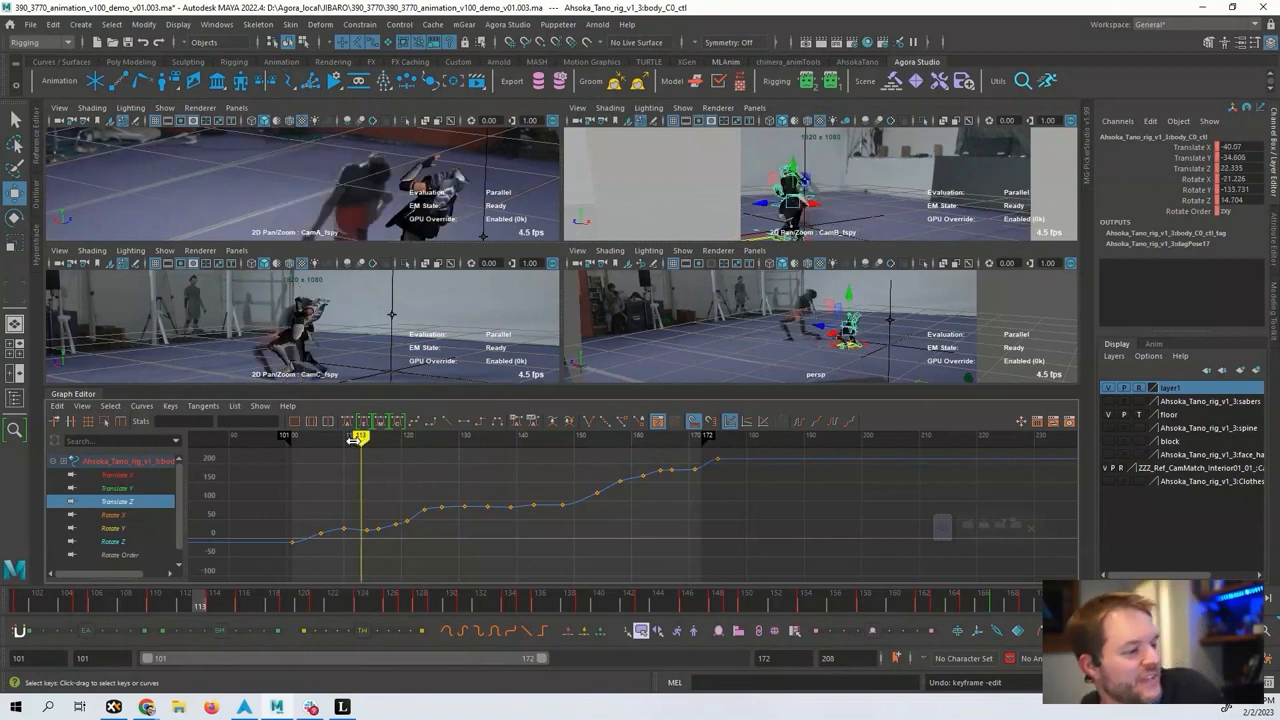
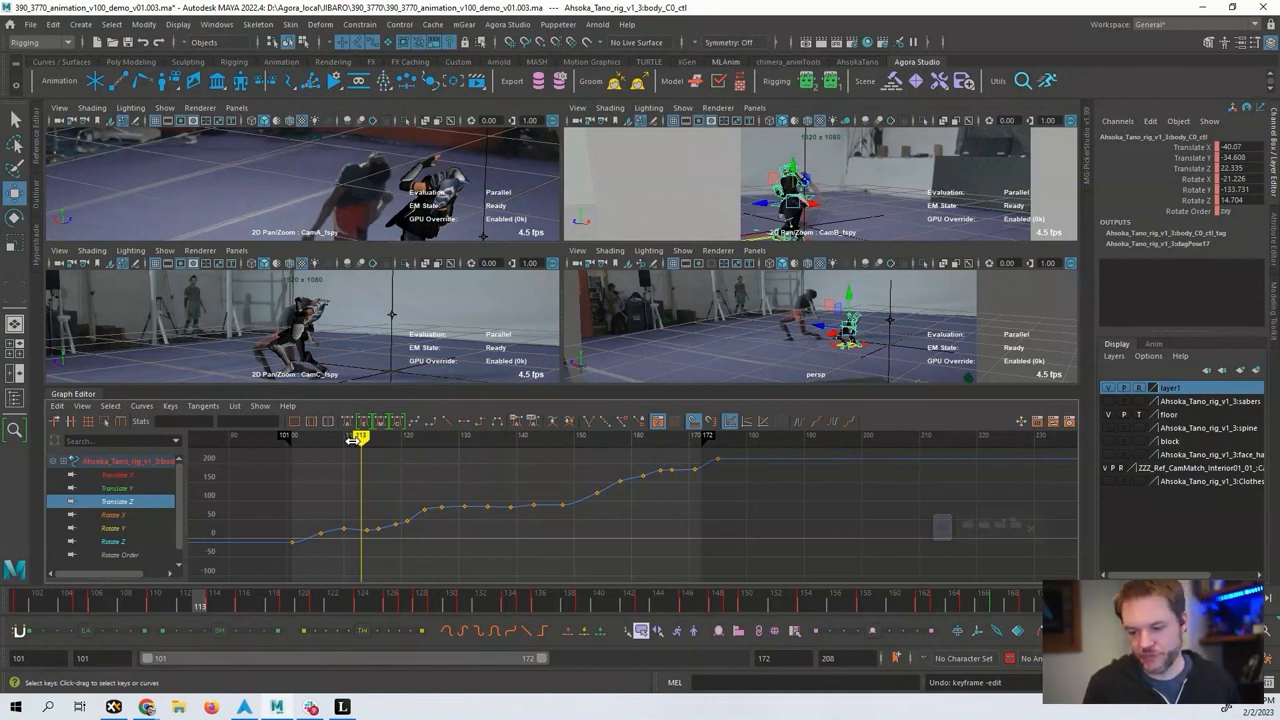
Step through the body's motion between about frames 109 and 117 and examine the Translate Z curve there.
key(alt+comma)
key(alt+comma)
key(alt+comma)
key(alt+comma)
key(alt+period)
key(alt+period)
key(alt+period)
key(alt+period)
key(alt+period)
key(alt+period)
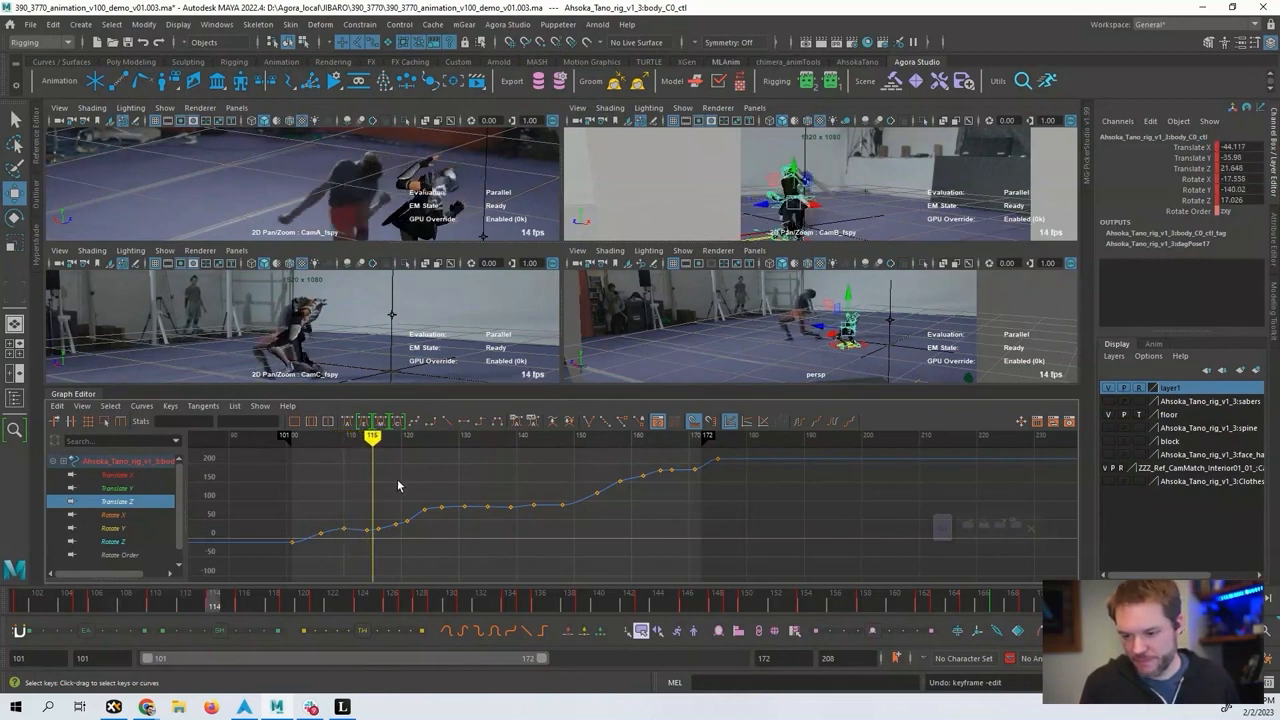
key(alt+period)
key(alt+period)
alt+shift+right_drag(397, 485, 408, 556)
alt+middle_drag(409, 503, 454, 497)
Play the animation from frame 101 in an enlarged CamB view.
key(alt+shift+v)
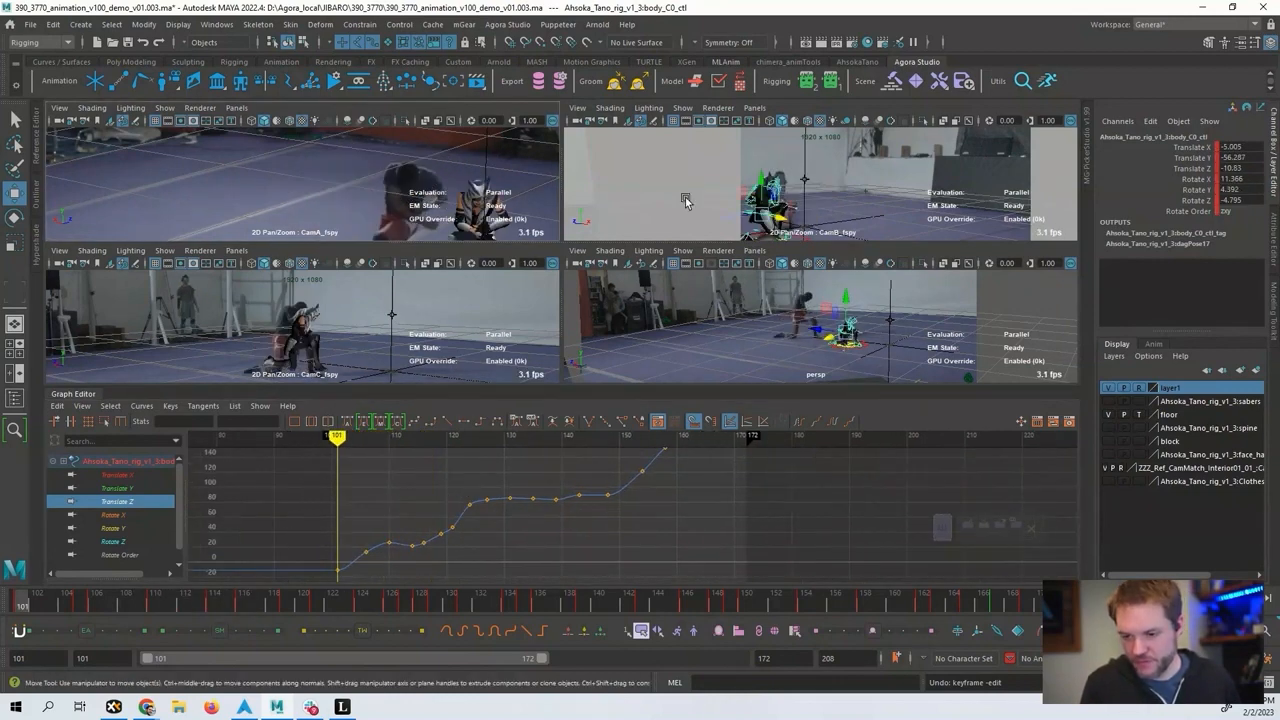
key(space)
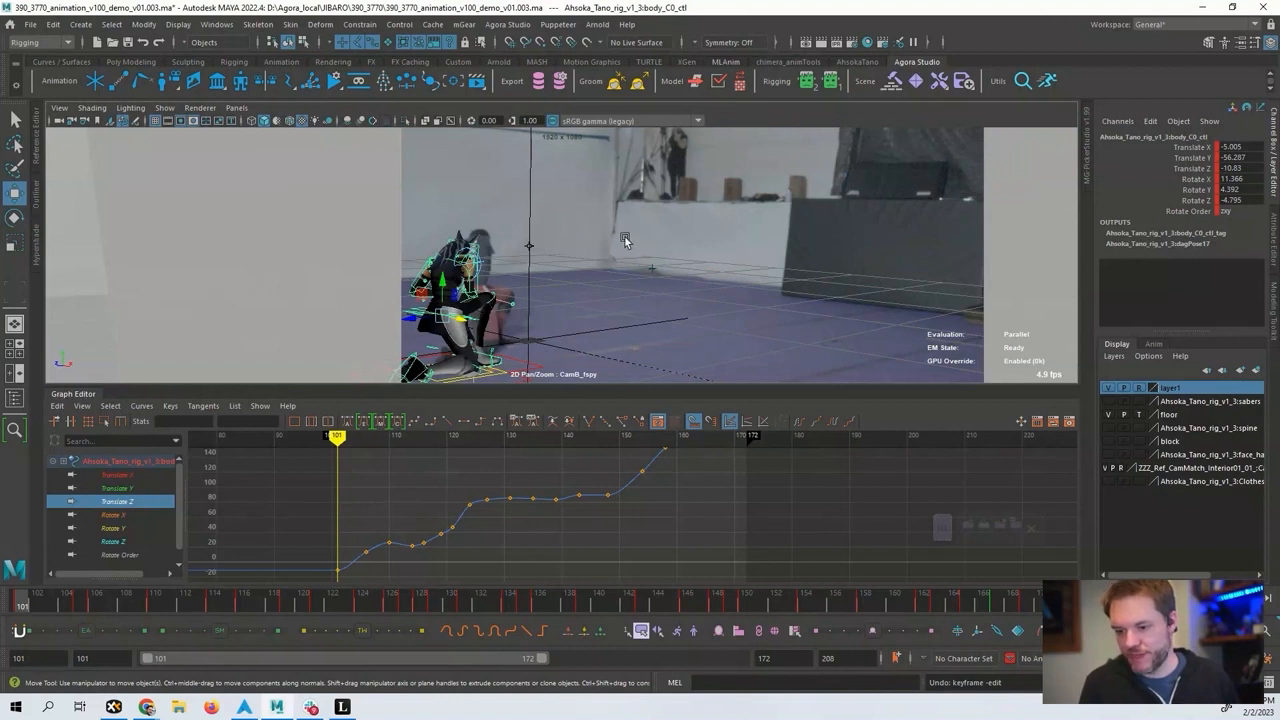
key(alt+v)
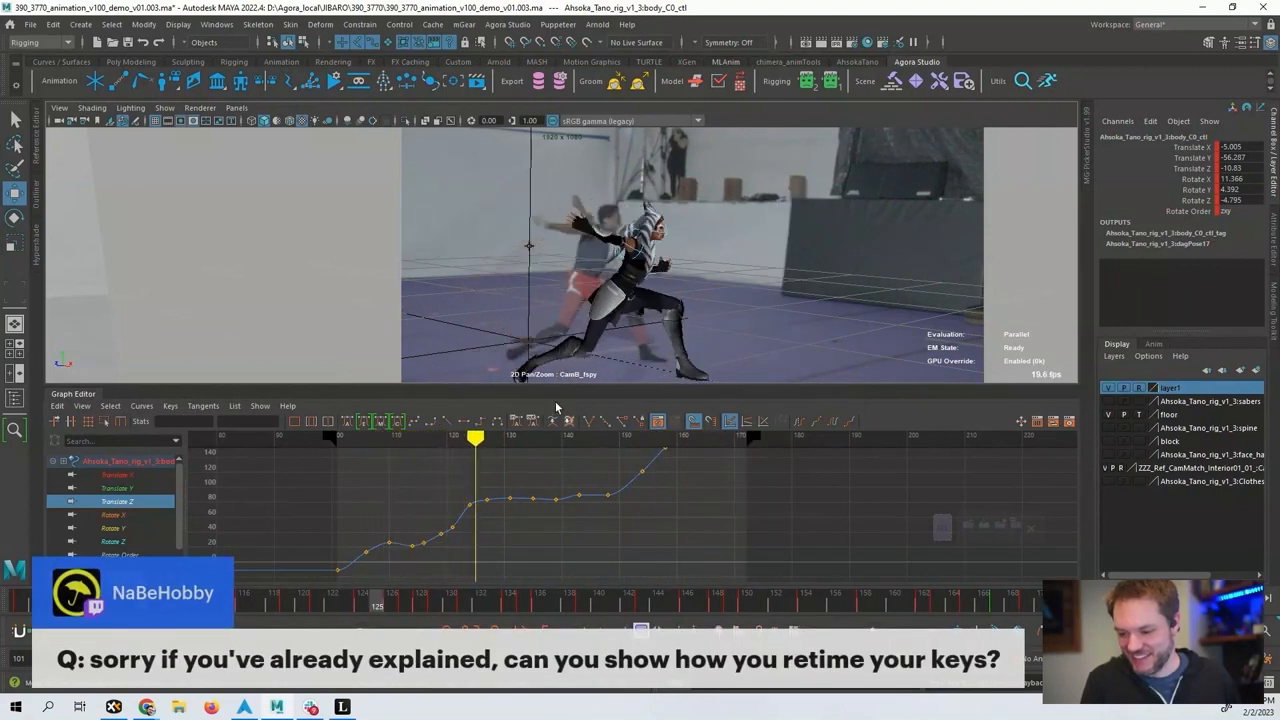
alt+right_drag(574, 486, 578, 469)
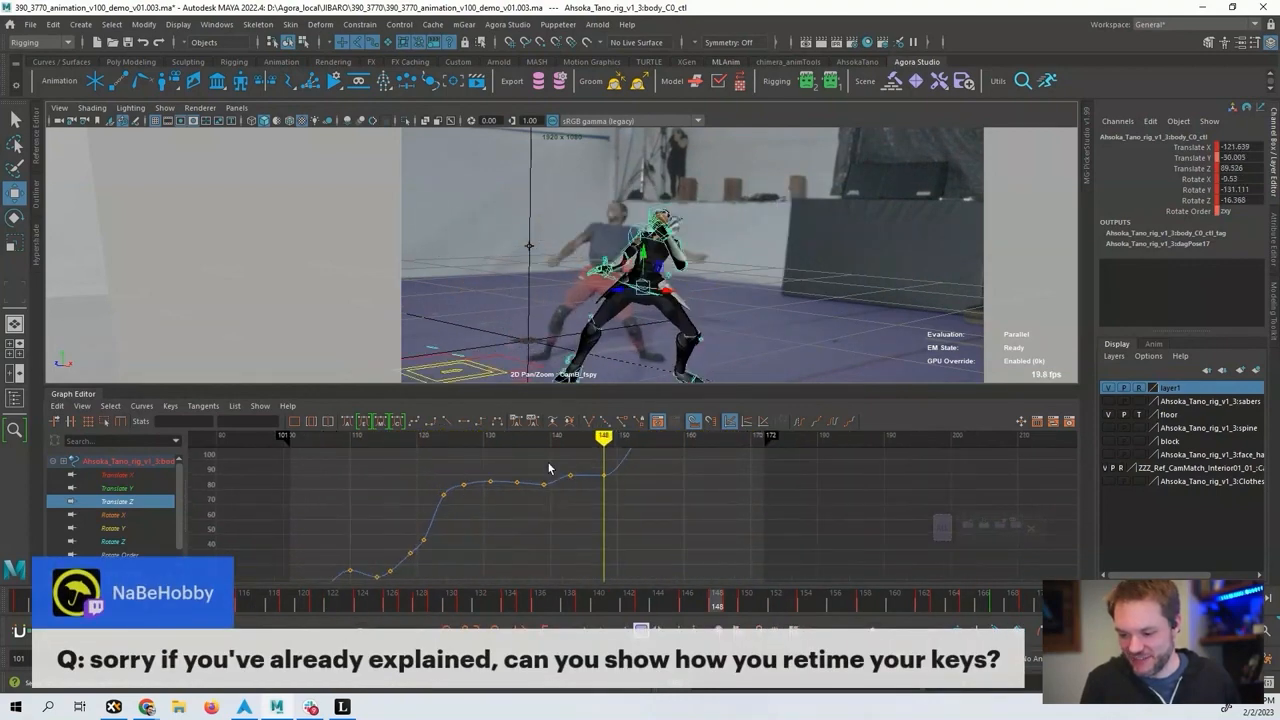
Try lowering the Translate Z key at frame 124 to about 72.9 and undo it.
drag(521, 443, 446, 488)
click(445, 495)
middle_drag(452, 510, 451, 516)
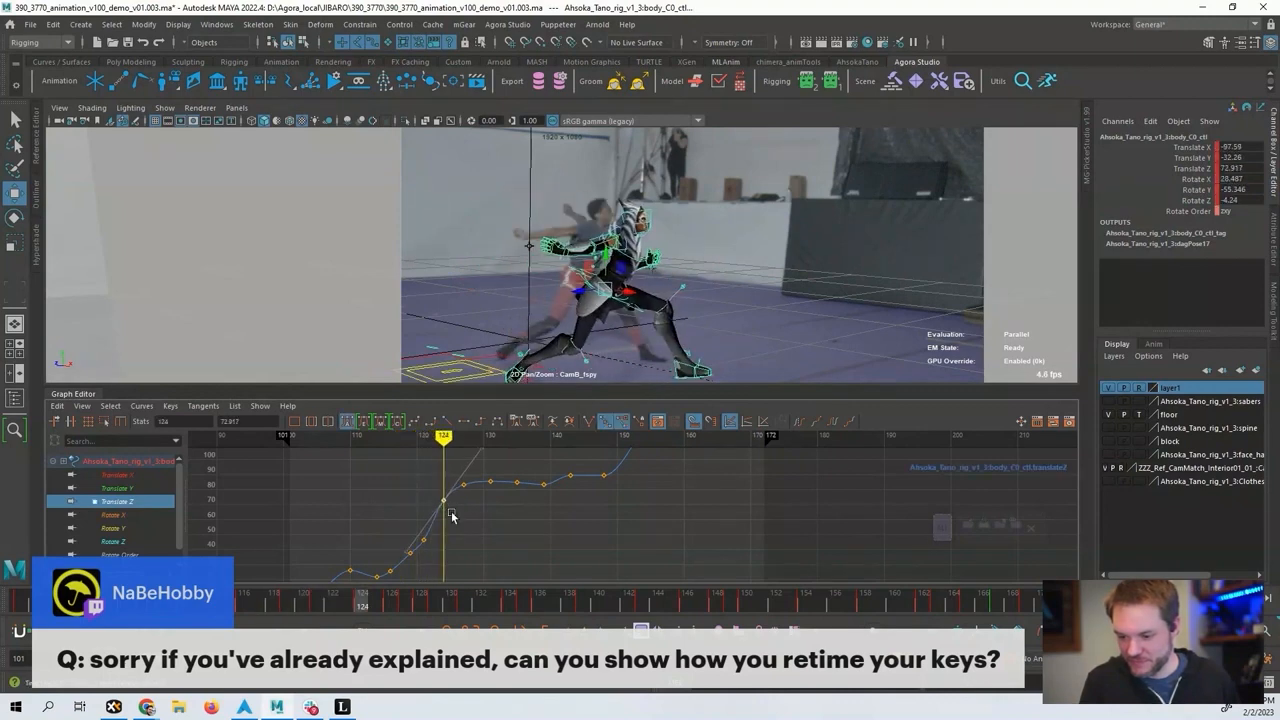
key(ctrl+z)
Retime the Translate Z key at frame 124 to frame 123 and raise the frame 121 key to about 52.7.
key(space)
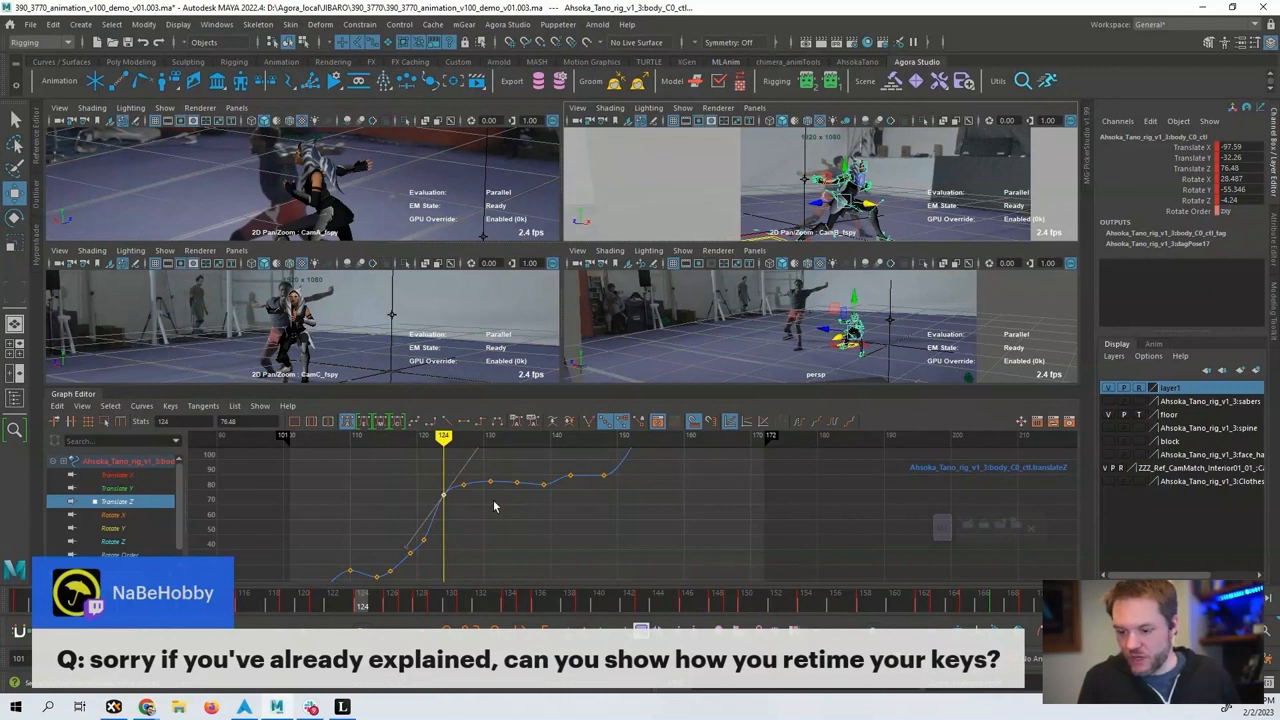
alt+middle_drag(494, 503, 612, 491)
alt+shift+right_drag(612, 491, 632, 499)
alt+middle_drag(570, 502, 524, 500)
alt+shift+right_drag(524, 500, 537, 506)
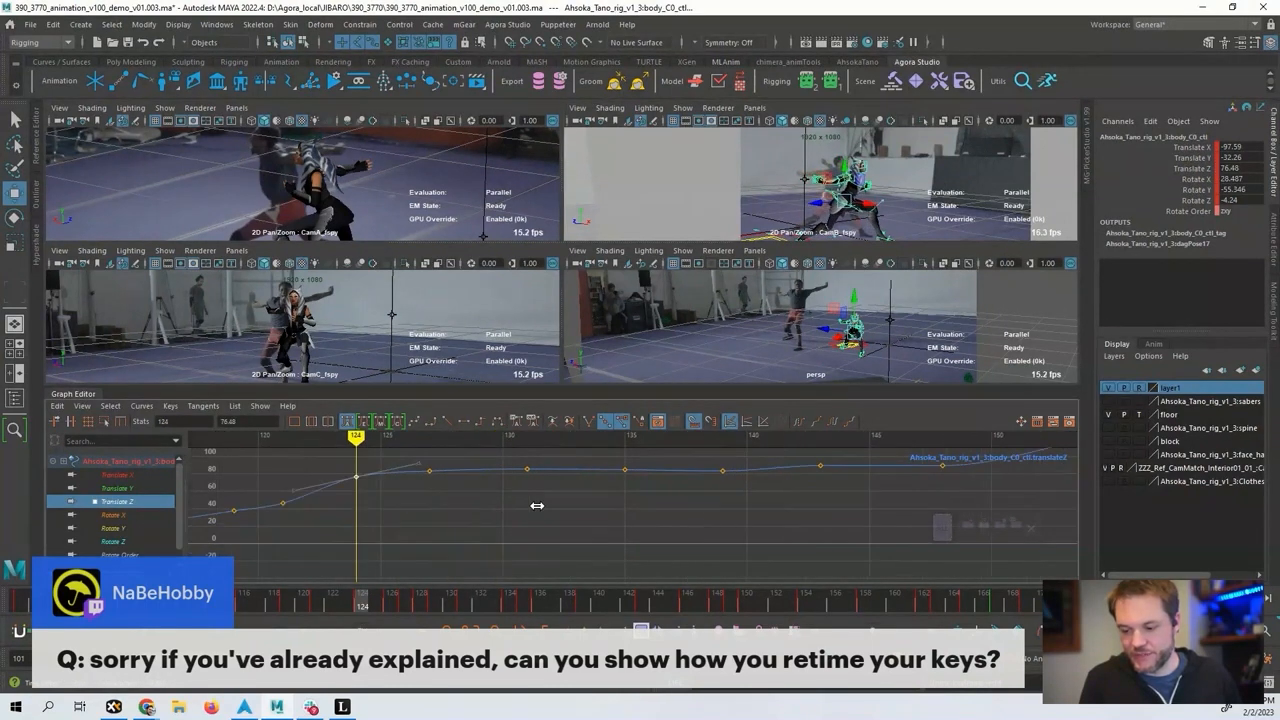
alt+middle_drag(537, 506, 621, 508)
alt+shift+right_drag(621, 508, 568, 506)
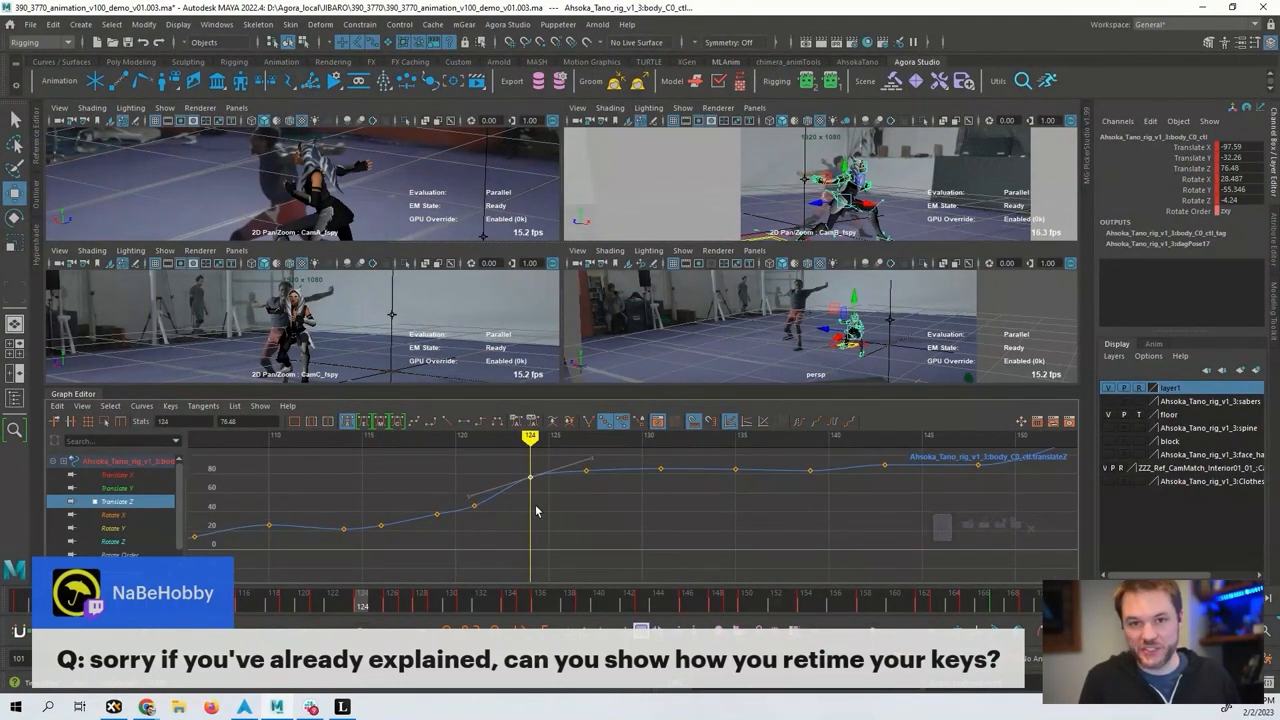
click(480, 440)
middle_drag(521, 491, 502, 497)
drag(488, 504, 465, 519)
middle_drag(466, 519, 467, 513)
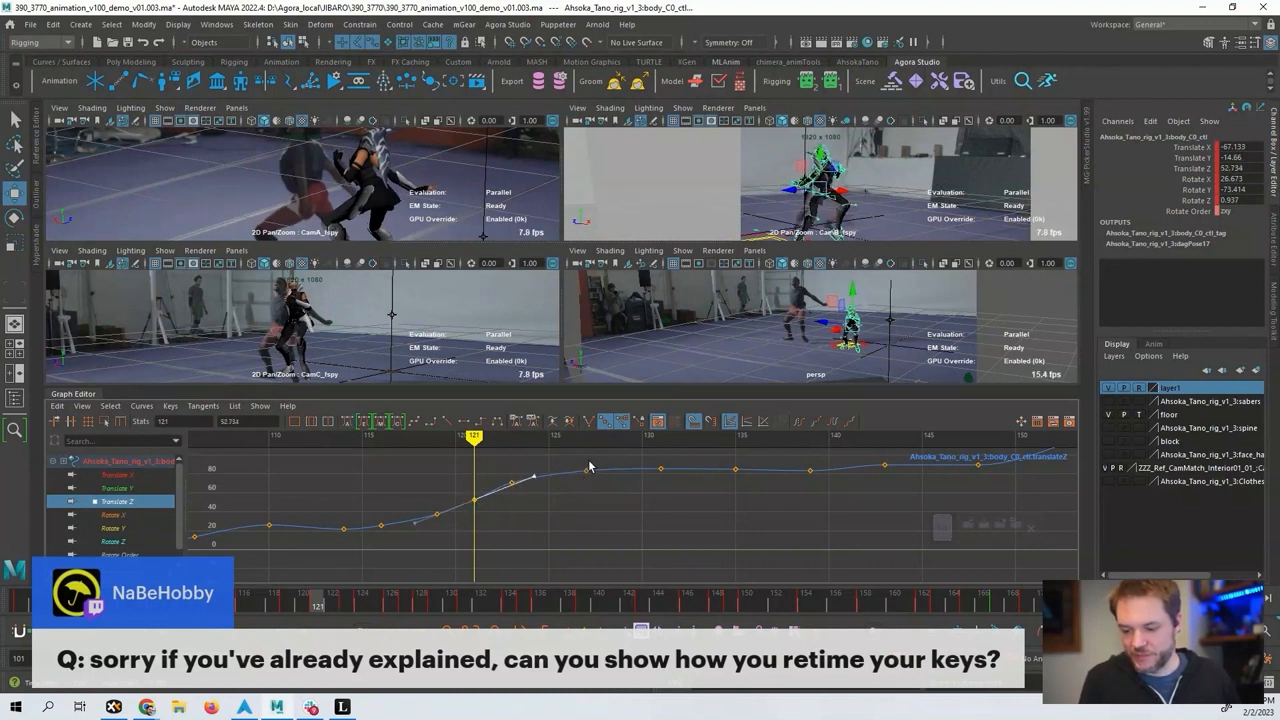
Try moving the Translate Z key at frame 127 to an earlier frame and undo it.
drag(580, 460, 600, 479)
middle_drag(600, 480, 543, 505)
key(ctrl+z)
click(571, 496)
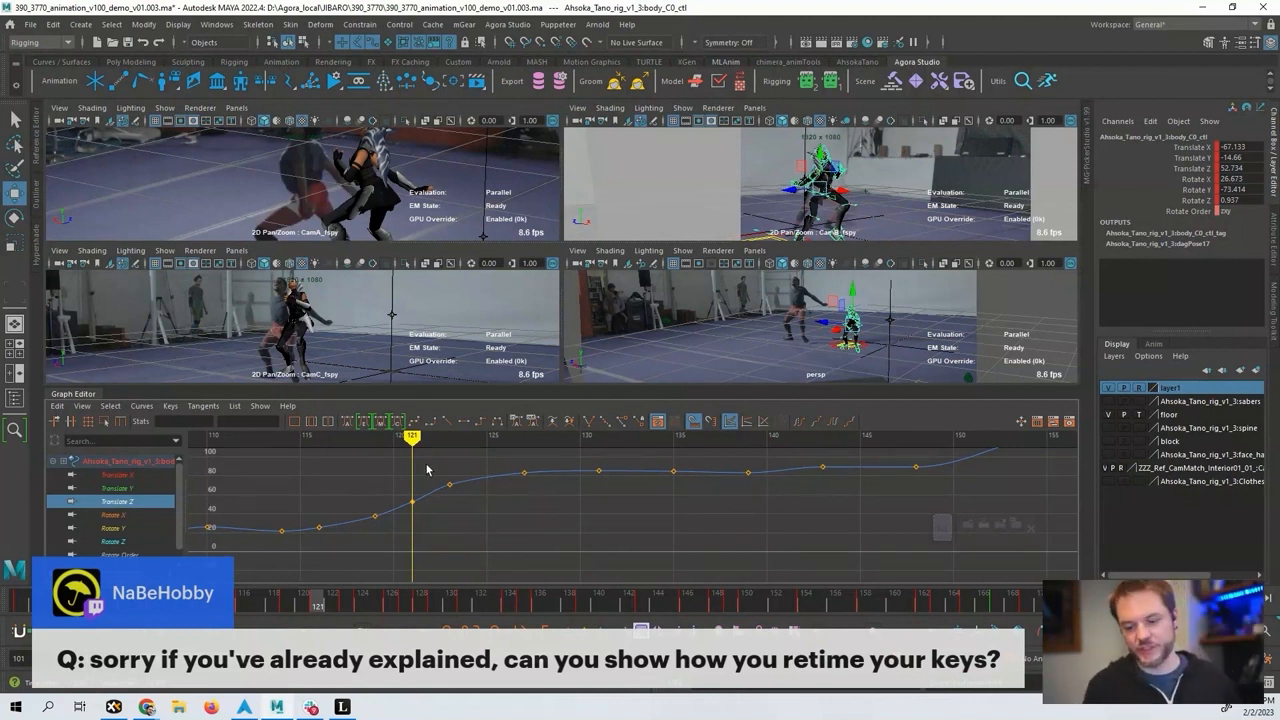
Try selecting a time range from about frame 101 to 115, undo it, and clear the key selection on Translate Z.
shift+drag(28, 604, 230, 606)
key(ctrl+z)
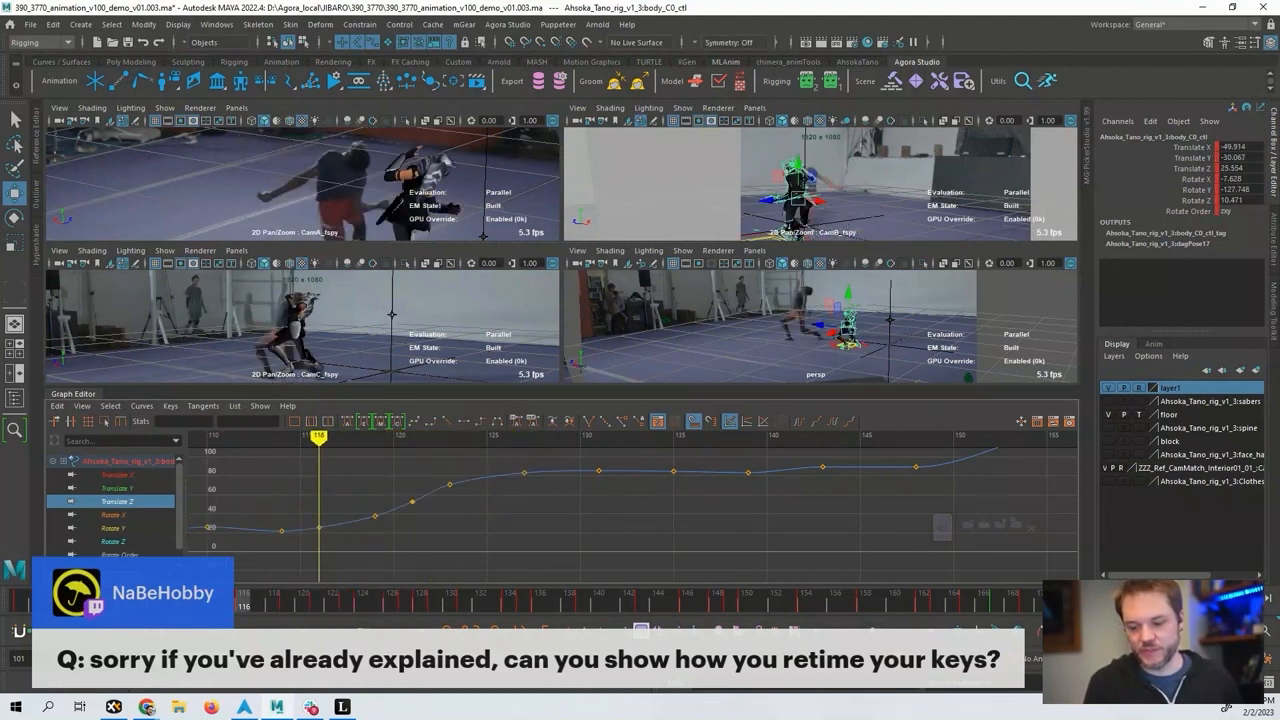
alt+middle_drag(439, 531, 486, 522)
click(459, 492)
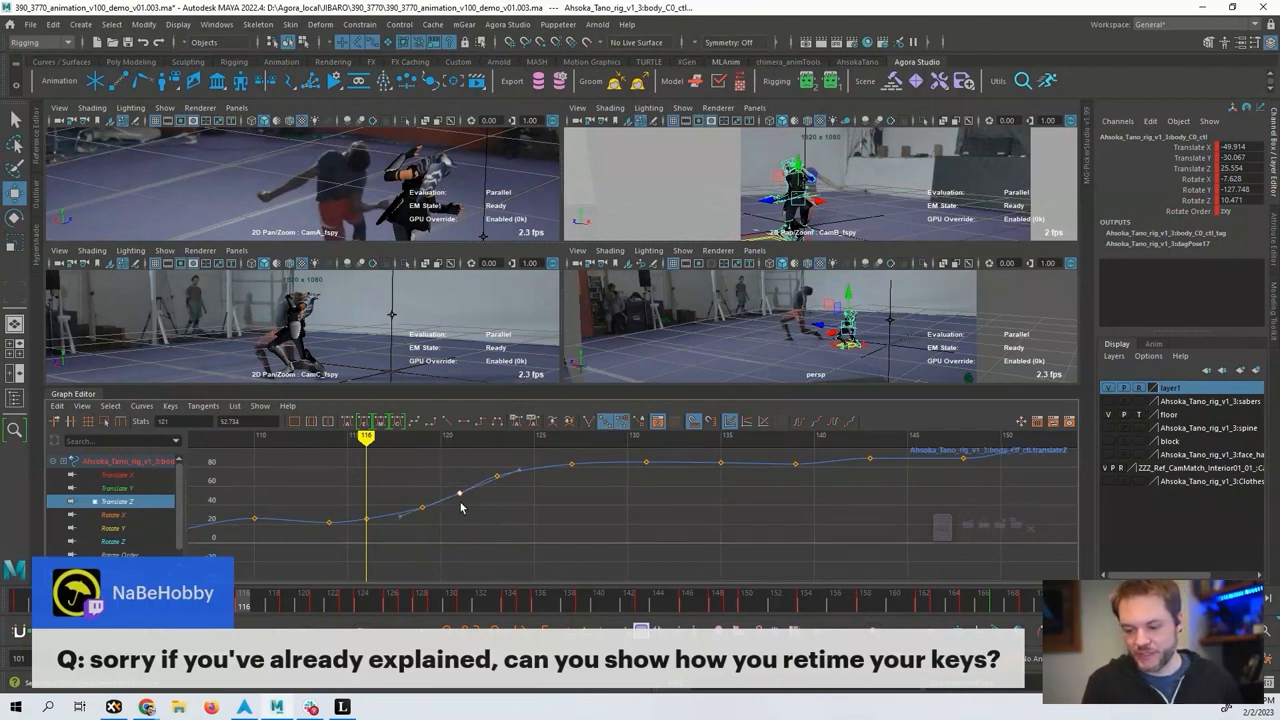
click(430, 494)
alt+middle_drag(462, 503, 412, 515)
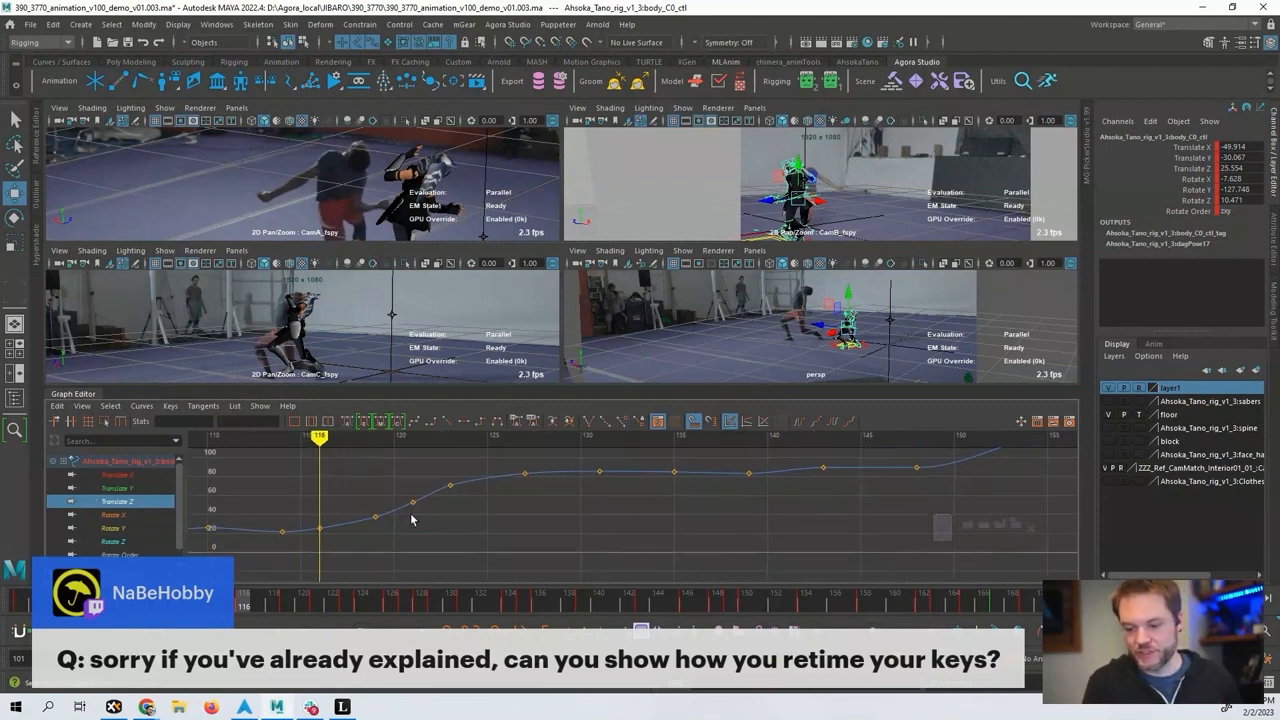
Step through the body's motion from frame 116 to 127 and examine the retimed Translate Z curve.
key(alt+period)
key(alt+period)
key(alt+period)
key(alt+period)
key(alt+period)
key(alt+period)
key(alt+period)
key(alt+period)
alt+shift+right_drag(426, 506, 426, 494)
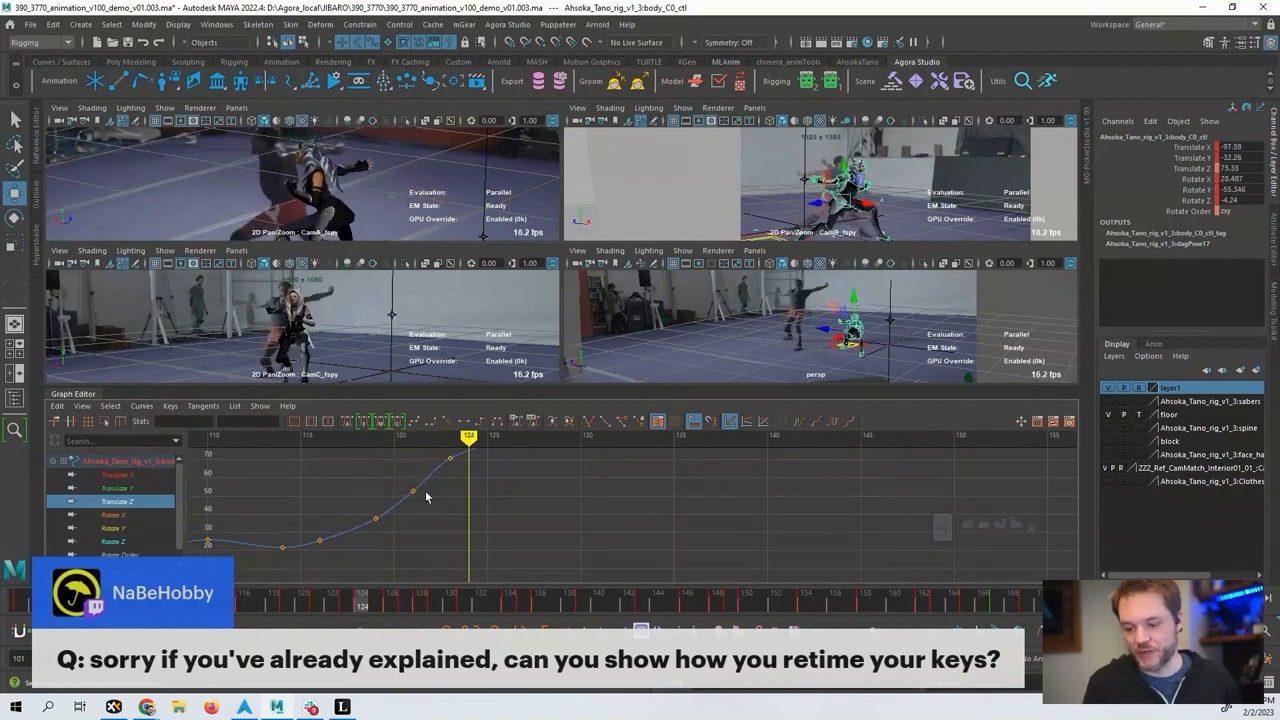
alt+middle_drag(445, 497, 397, 541)
key(alt+period)
key(alt+period)
key(alt+period)
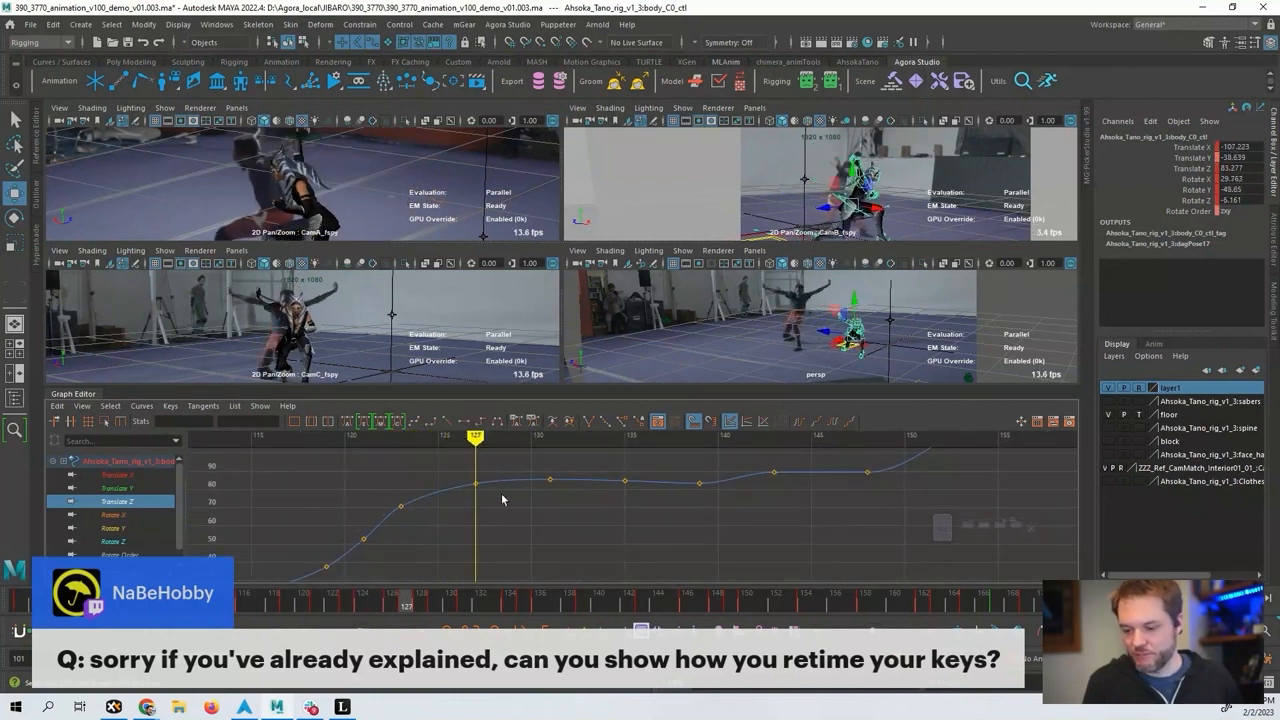
Compare the body's poses between frames 123 and 127 and lower the Translate Z key at frame 127 to about 81.1.
key(alt+comma)
key(alt+comma)
key(alt+comma)
key(alt+comma)
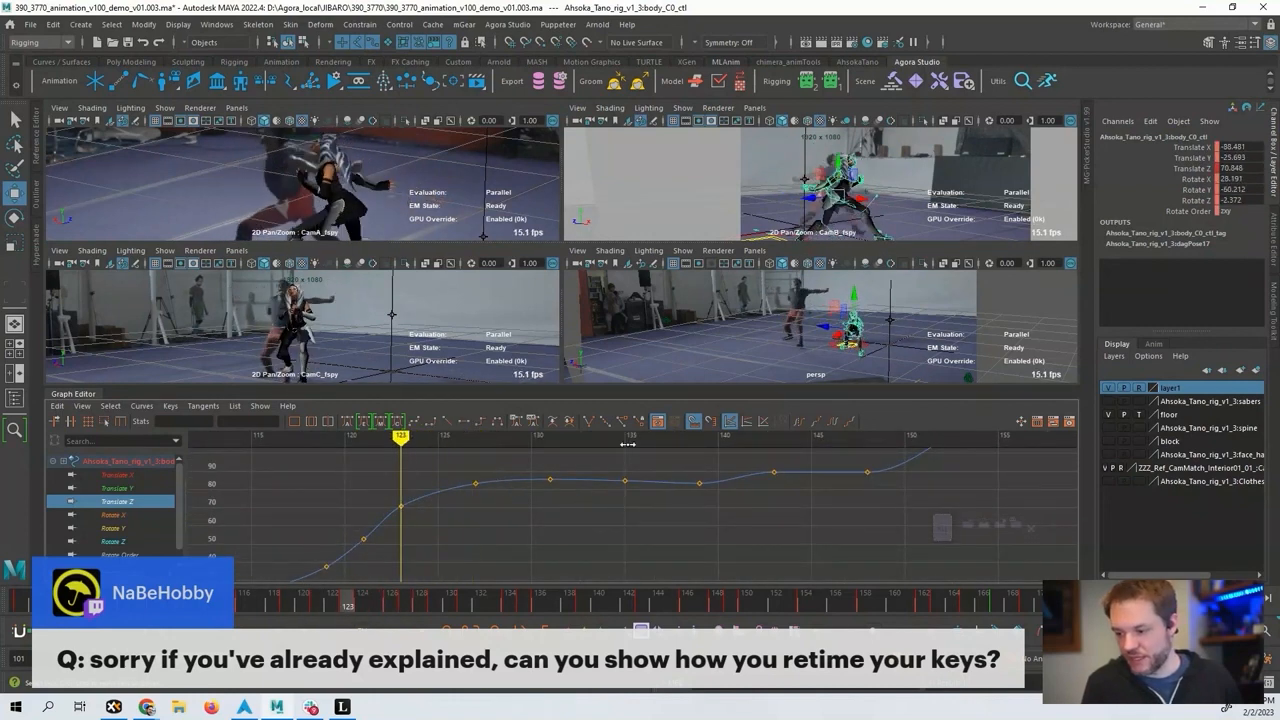
key(alt+period)
key(alt+period)
key(alt+period)
key(alt+period)
key(alt+period)
key(alt+comma)
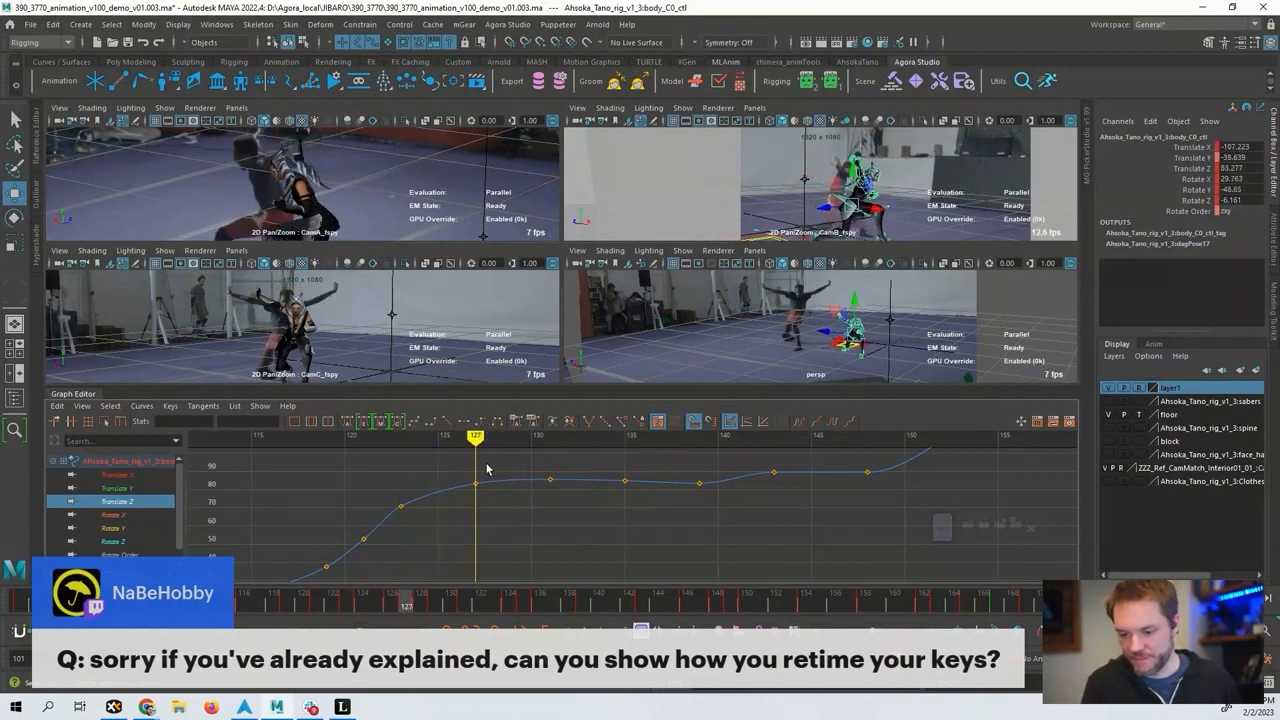
drag(487, 469, 462, 503)
middle_drag(462, 503, 464, 507)
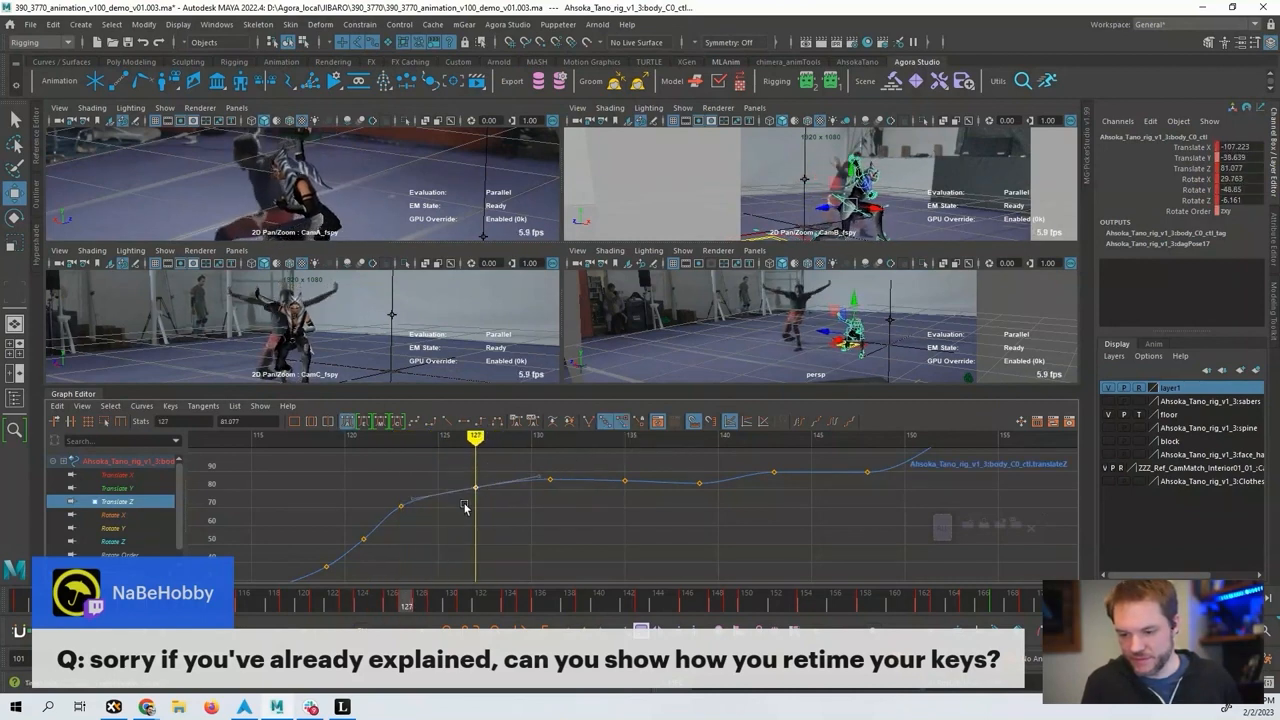
Lower the Translate Z key at frame 143 to about 87.4.
key(alt+comma)
key(alt+period)
key(alt+period)
key(alt+period)
alt+shift+right_drag(563, 505, 571, 472)
alt+middle_drag(571, 472, 398, 496)
key(alt+period)
key(alt+period)
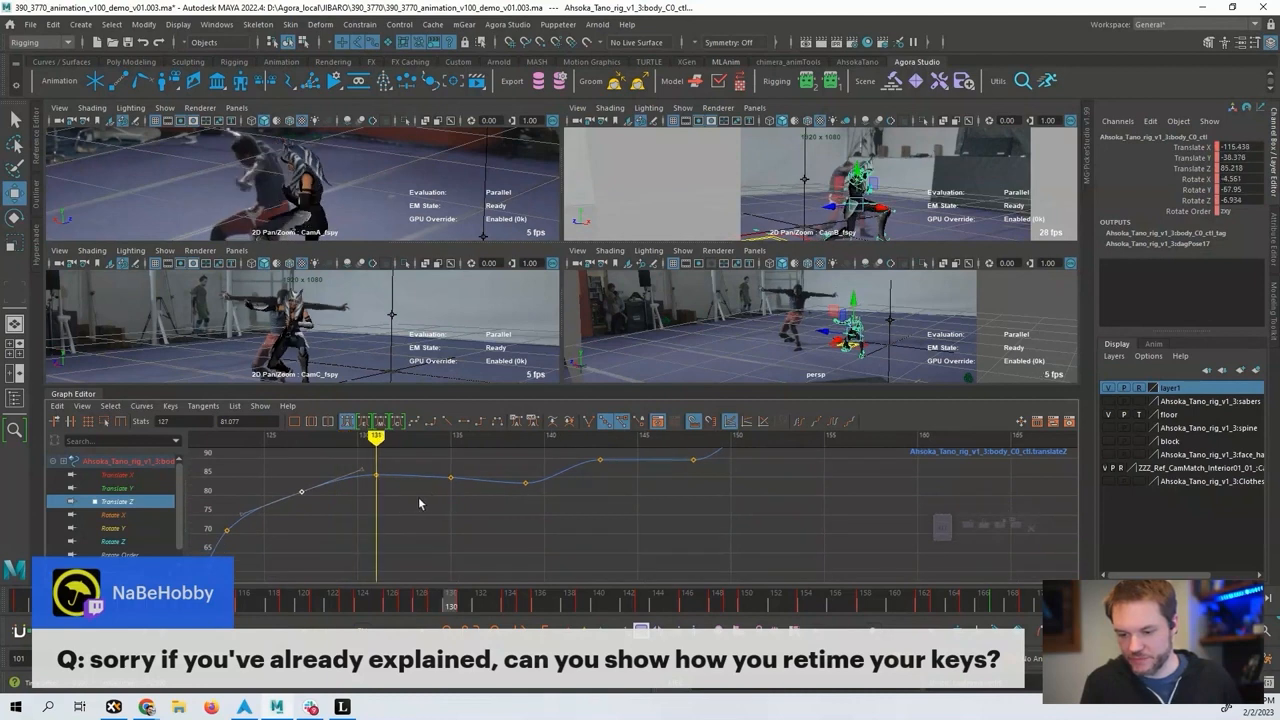
drag(418, 497, 584, 481)
click(602, 462)
middle_drag(602, 464, 600, 478)
alt+middle_drag(600, 482, 444, 516)
Step back and forth through the frames around 138 to 149 and examine the body's motion against the reference footage.
key(alt+comma)
key(alt+comma)
key(alt+comma)
key(alt+comma)
key(alt+comma)
key(alt+comma)
key(alt+comma)
key(alt+period)
key(alt+period)
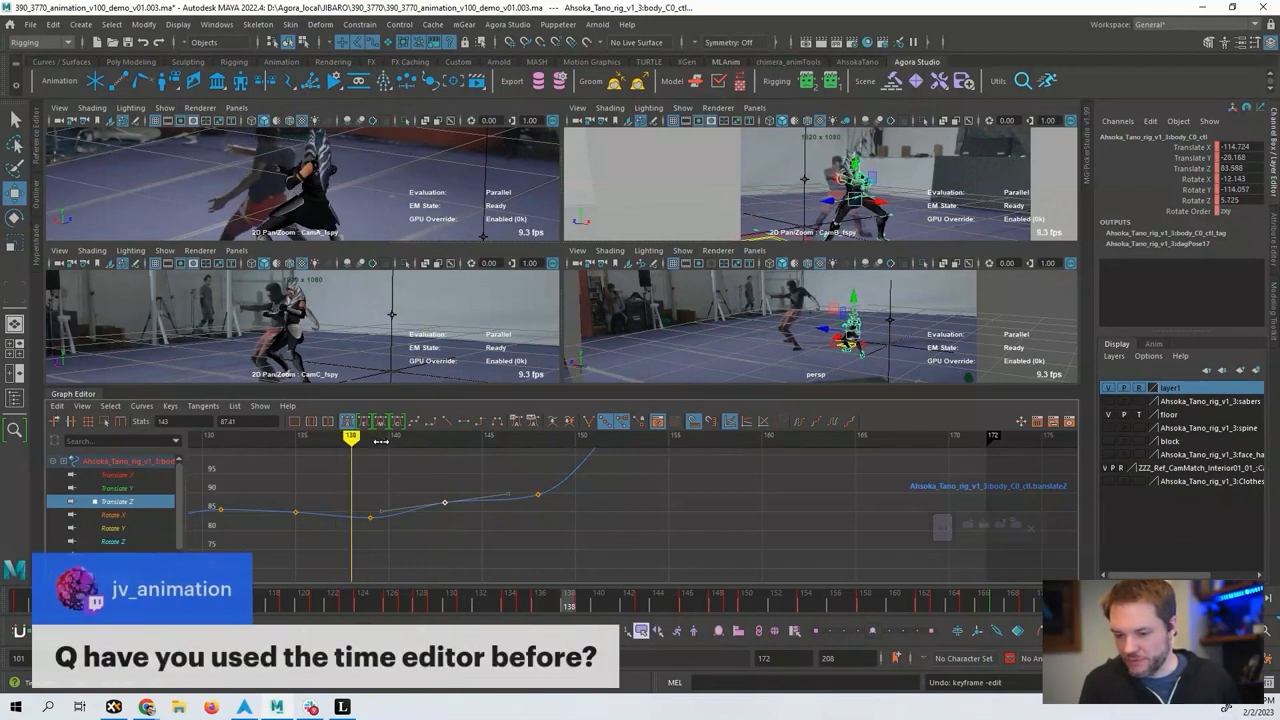
key(alt+period)
key(alt+period)
key(alt+period)
key(alt+period)
key(alt+period)
key(alt+period)
key(alt+period)
key(alt+period)
key(alt+period)
key(alt+period)
key(alt+period)
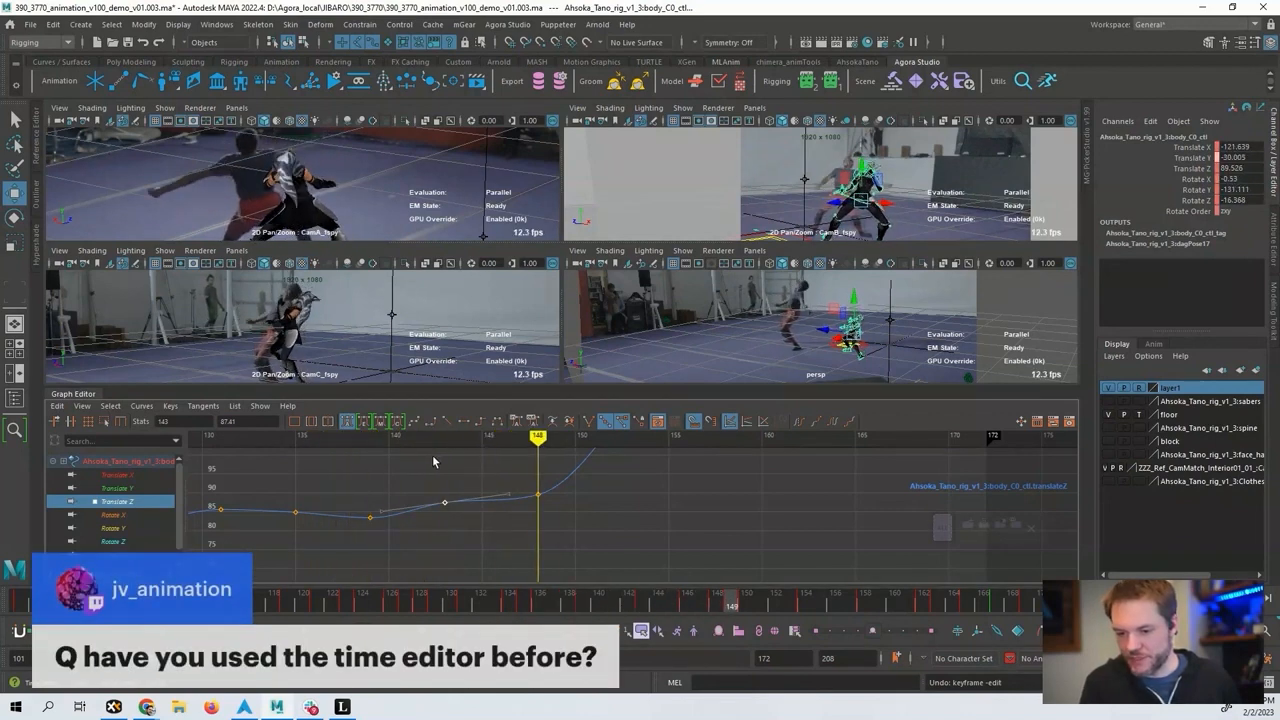
key(alt+period)
key(alt+period)
key(alt+period)
key(alt+period)
key(alt+period)
key(alt+period)
Key the body at frame 146 and raise the Translate Z keys at frames 146 and 148, the latter to about 90.6.
click(503, 441)
alt+middle_drag(515, 464, 484, 467)
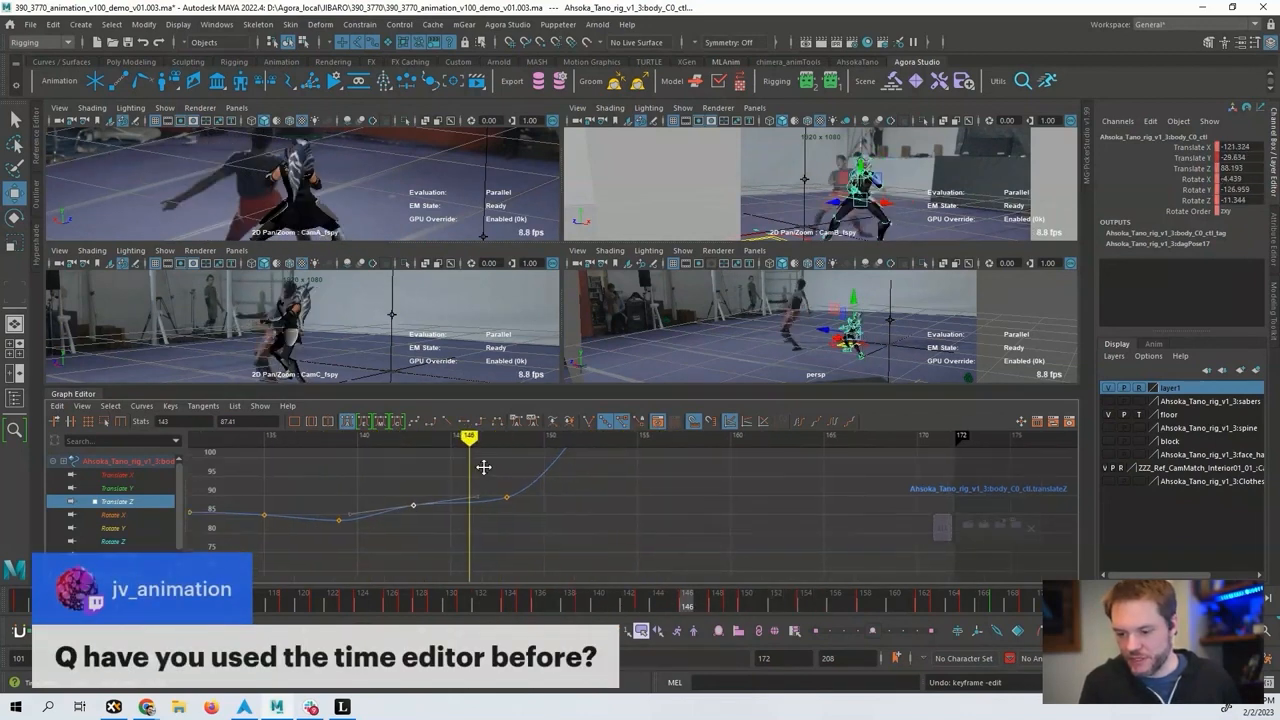
key(s)
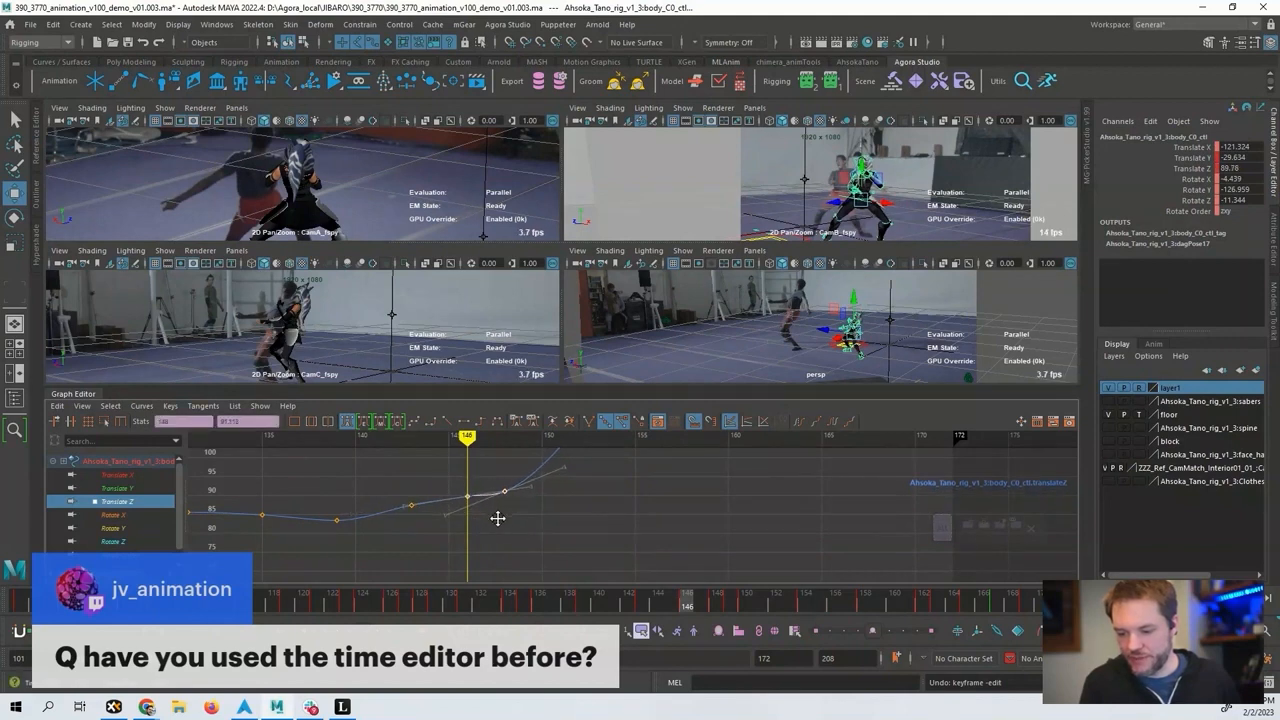
key(alt+period)
key(alt+period)
key(alt+period)
key(alt+period)
middle_drag(498, 518, 495, 519)
alt+shift+right_drag(495, 519, 495, 527)
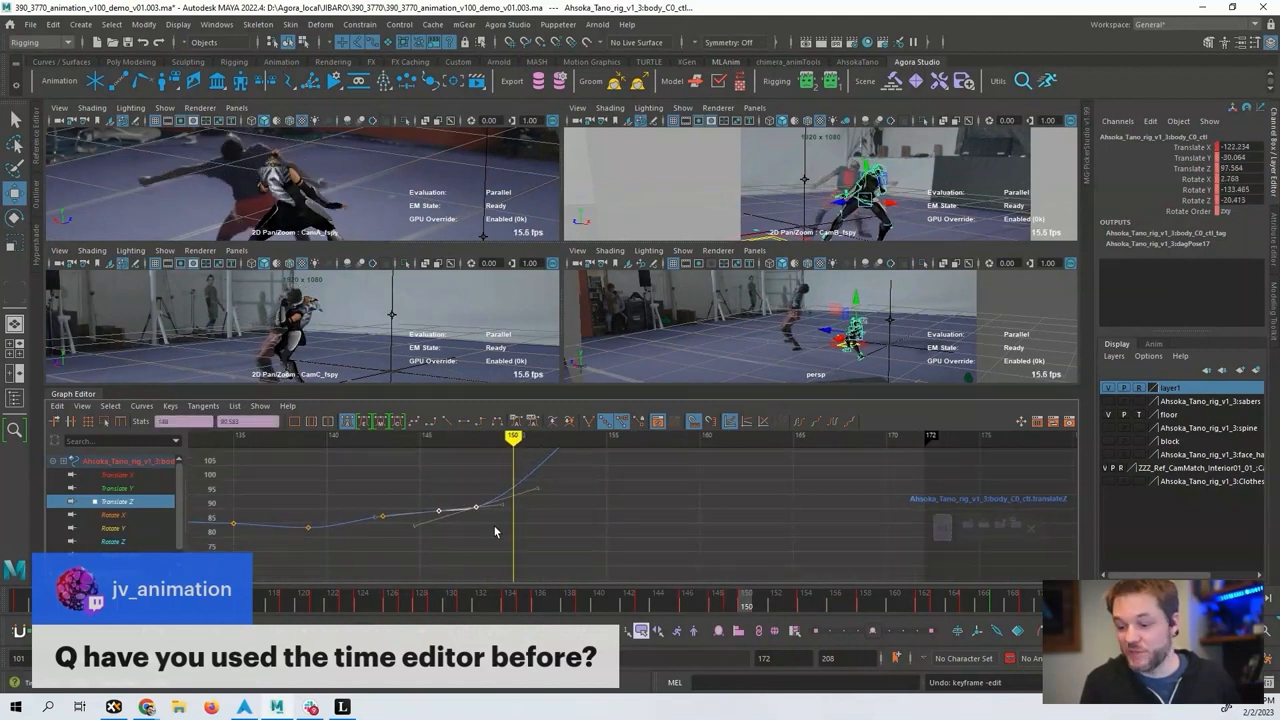
Lower the Translate Z key at frame 151 to about 99.2.
alt+middle_drag(543, 515, 453, 525)
key(alt+period)
drag(419, 458, 459, 493)
middle_drag(459, 493, 459, 503)
Step through frames 145 to 160 and examine the body's acceleration against the reference footage.
key(alt+comma)
key(alt+comma)
key(alt+comma)
key(alt+comma)
key(alt+comma)
key(alt+comma)
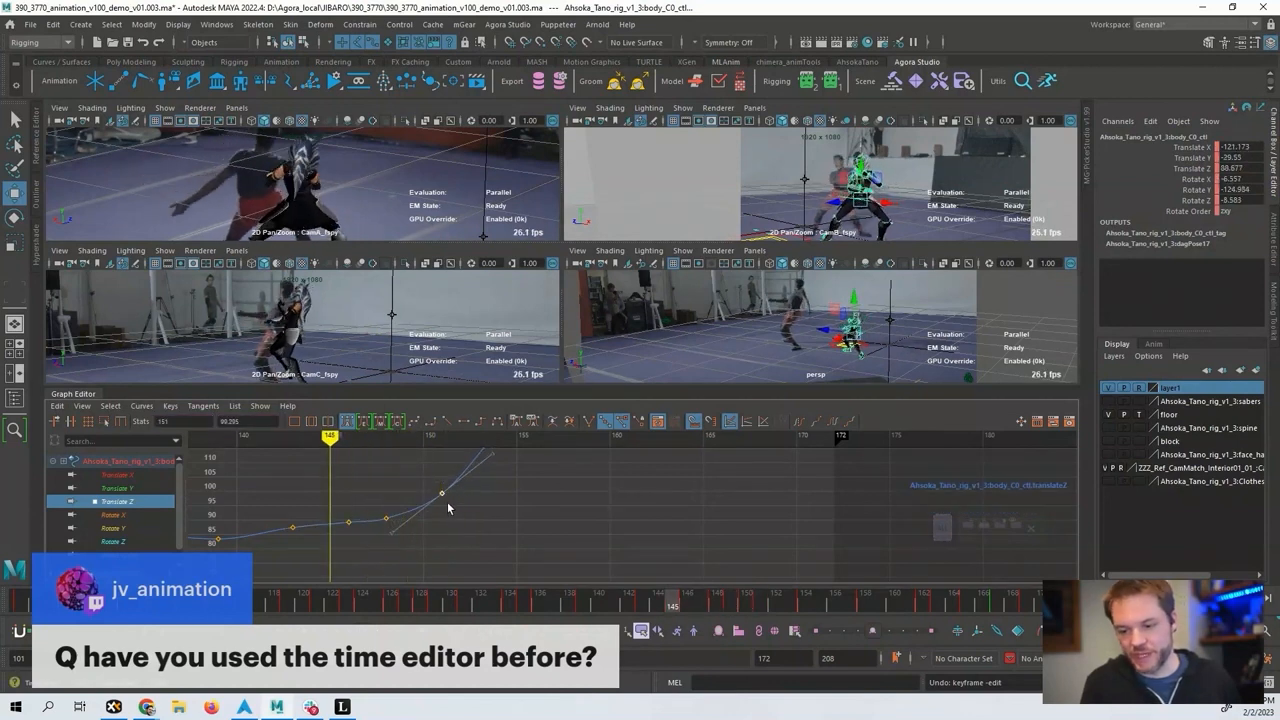
key(alt+period)
key(alt+period)
key(alt+period)
key(alt+period)
key(alt+period)
key(alt+period)
key(alt+period)
key(alt+period)
key(alt+period)
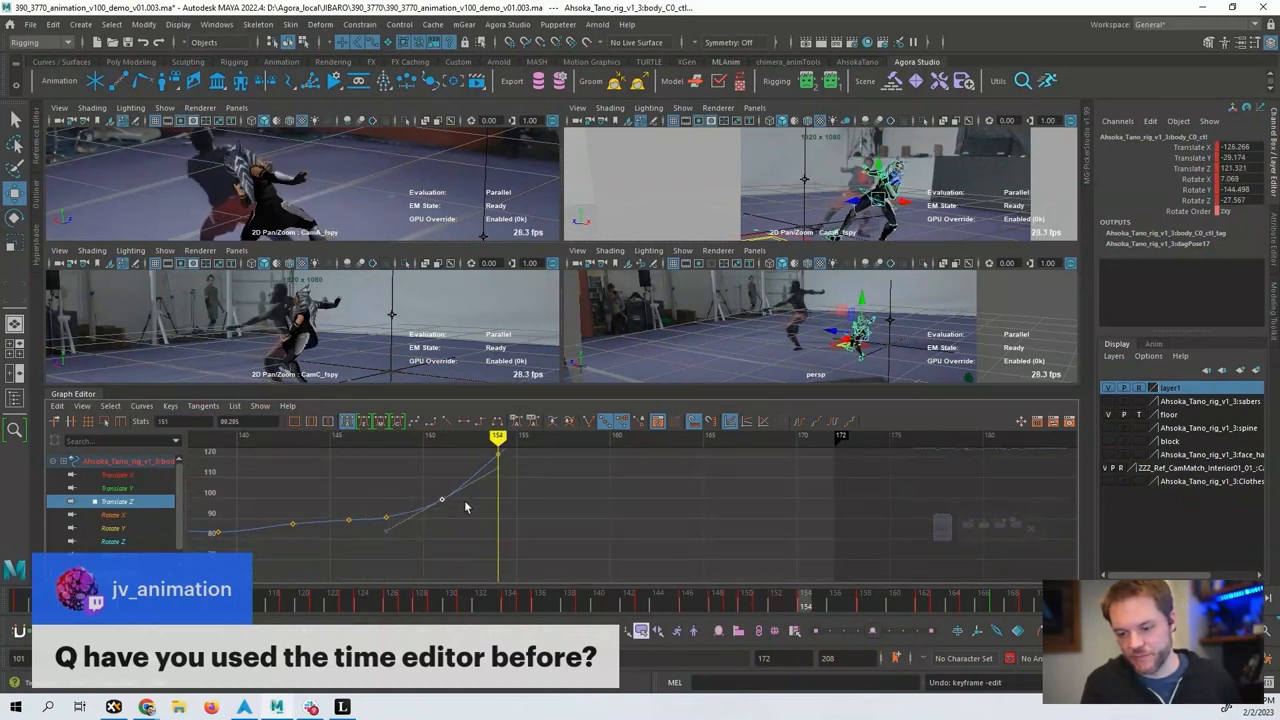
key(alt+period)
key(alt+period)
key(alt+period)
key(alt+period)
key(alt+period)
key(alt+period)
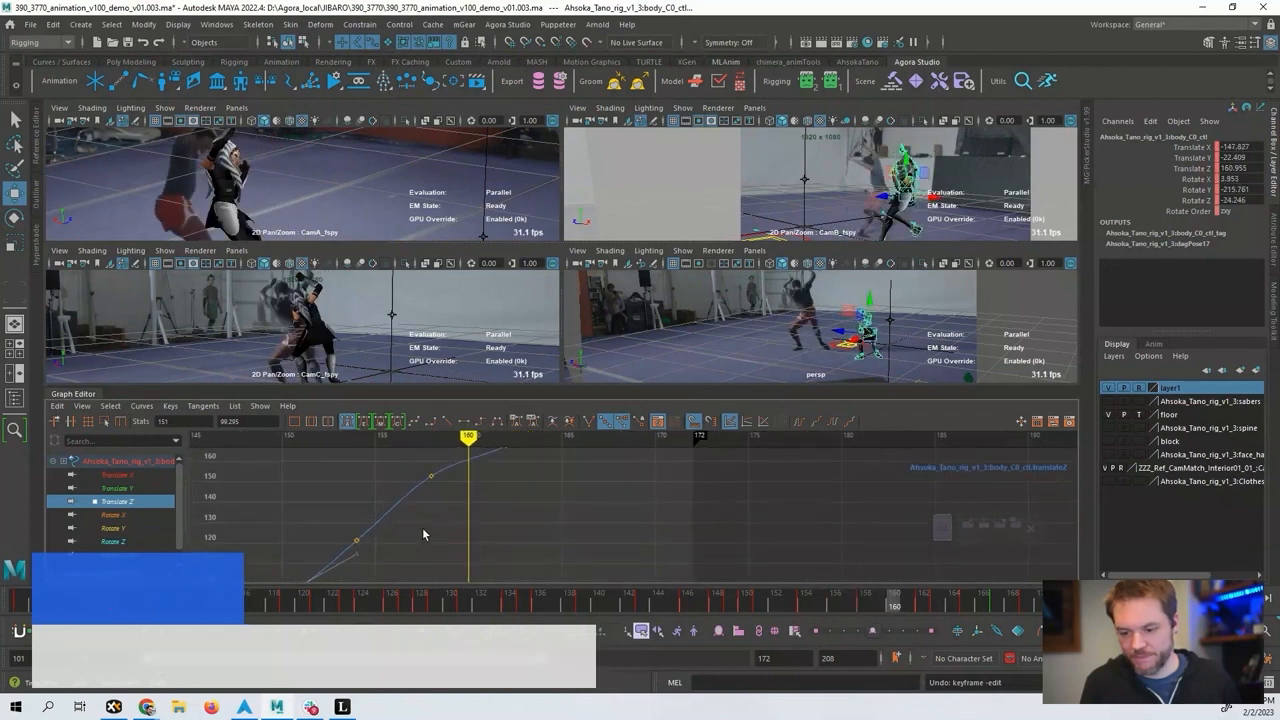
Adjust the Translate Z key at frame 162 to about 170.1.
key(alt+period)
key(alt+period)
key(alt+period)
key(alt+period)
key(alt+period)
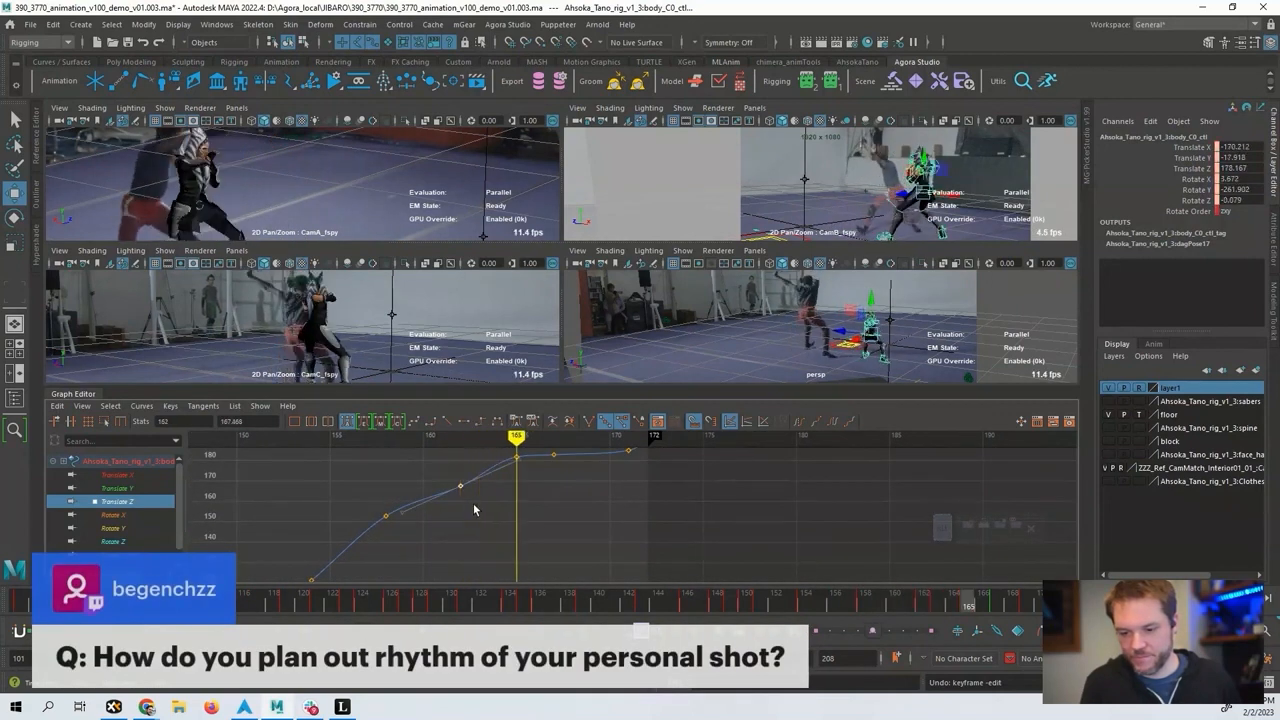
key(period)
key(comma)
key(comma)
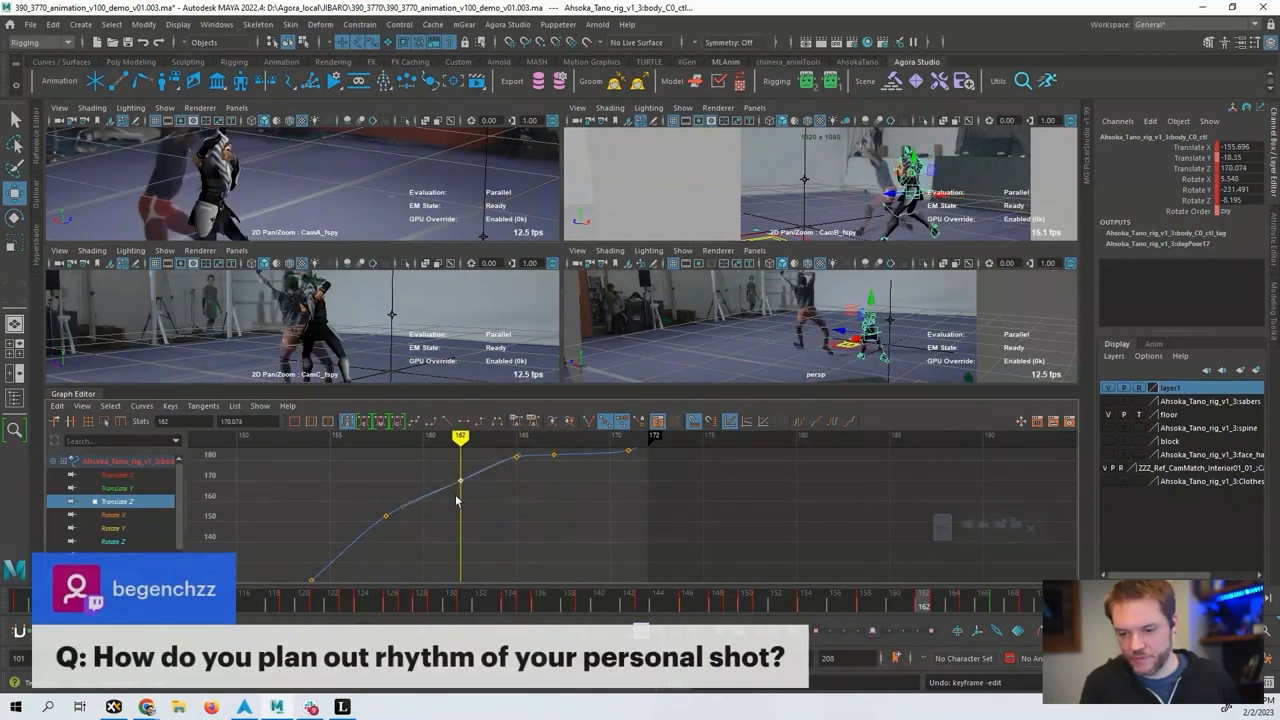
Lower the Translate Z keys at frames 165 and 167 to about 178.7 and 181.1 to smooth the curve.
key(alt+period)
key(alt+period)
key(alt+period)
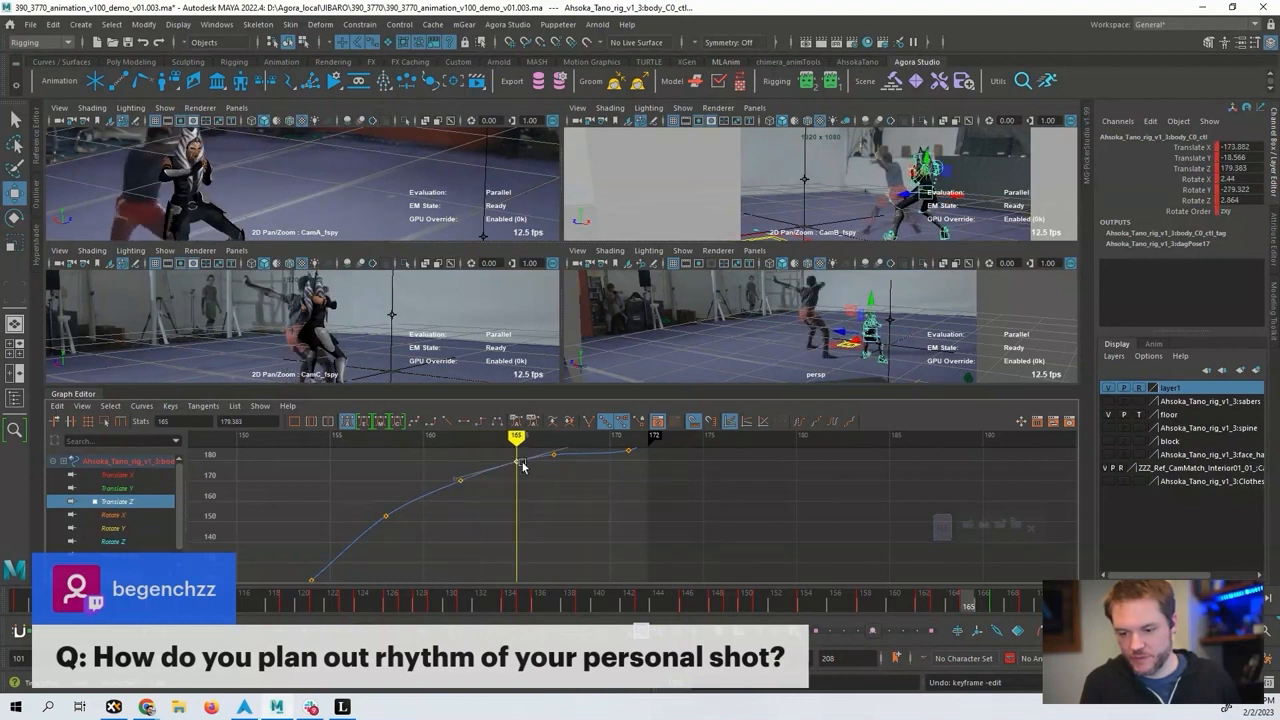
middle_drag(521, 466, 548, 473)
click(551, 461)
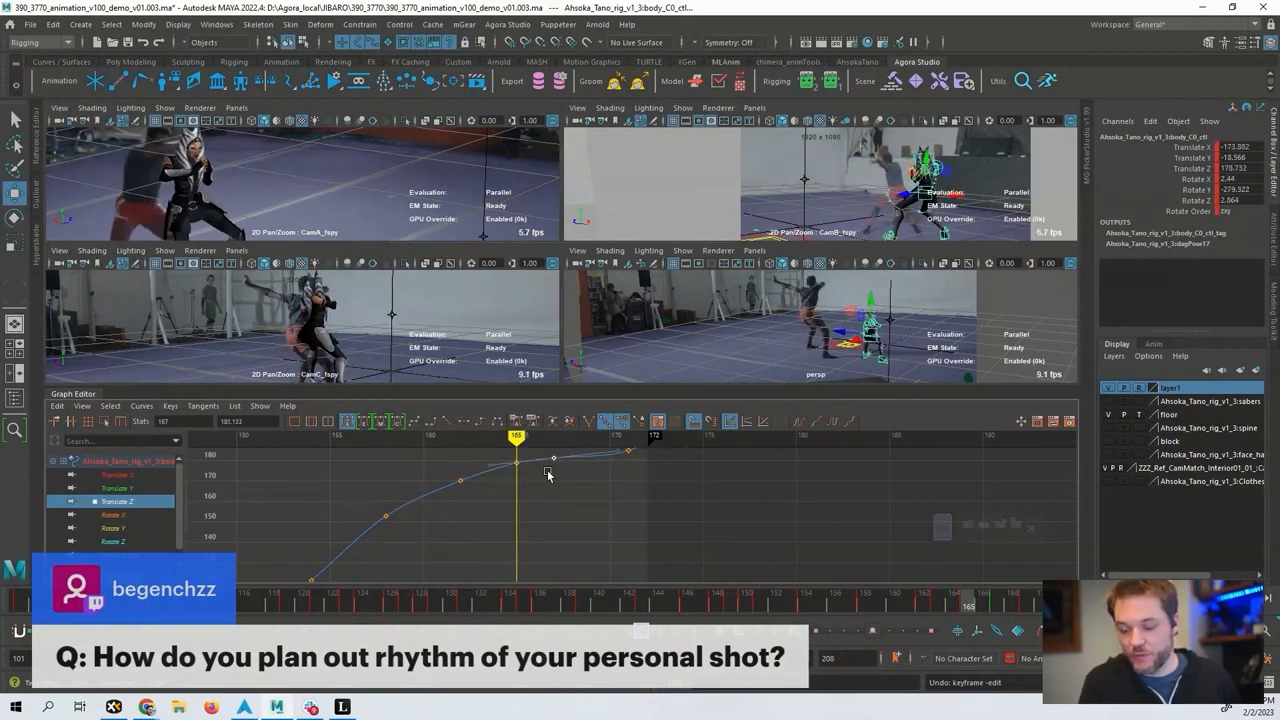
Step through the frames from 165 onward and examine how the body settles at the end of the move.
key(alt+period)
key(alt+period)
key(alt+period)
key(alt+period)
key(alt+period)
key(alt+period)
key(alt+comma)
key(alt+comma)
key(alt+comma)
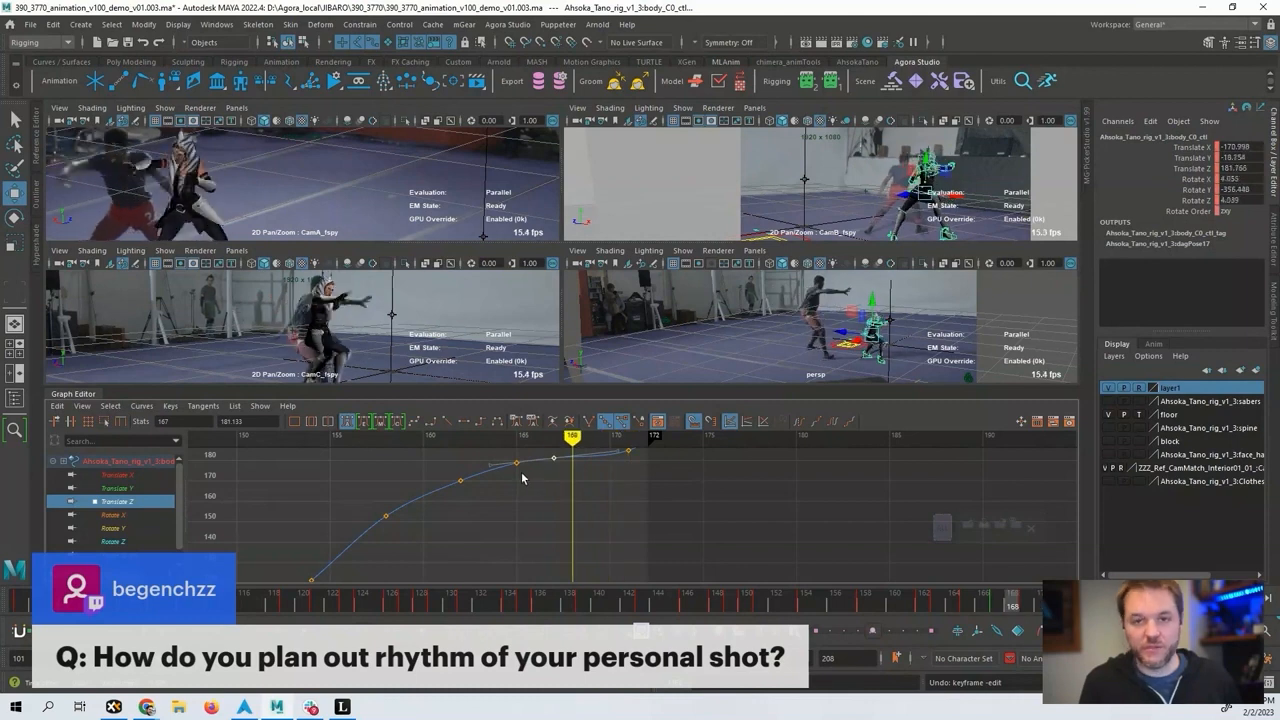
key(alt+comma)
key(alt+comma)
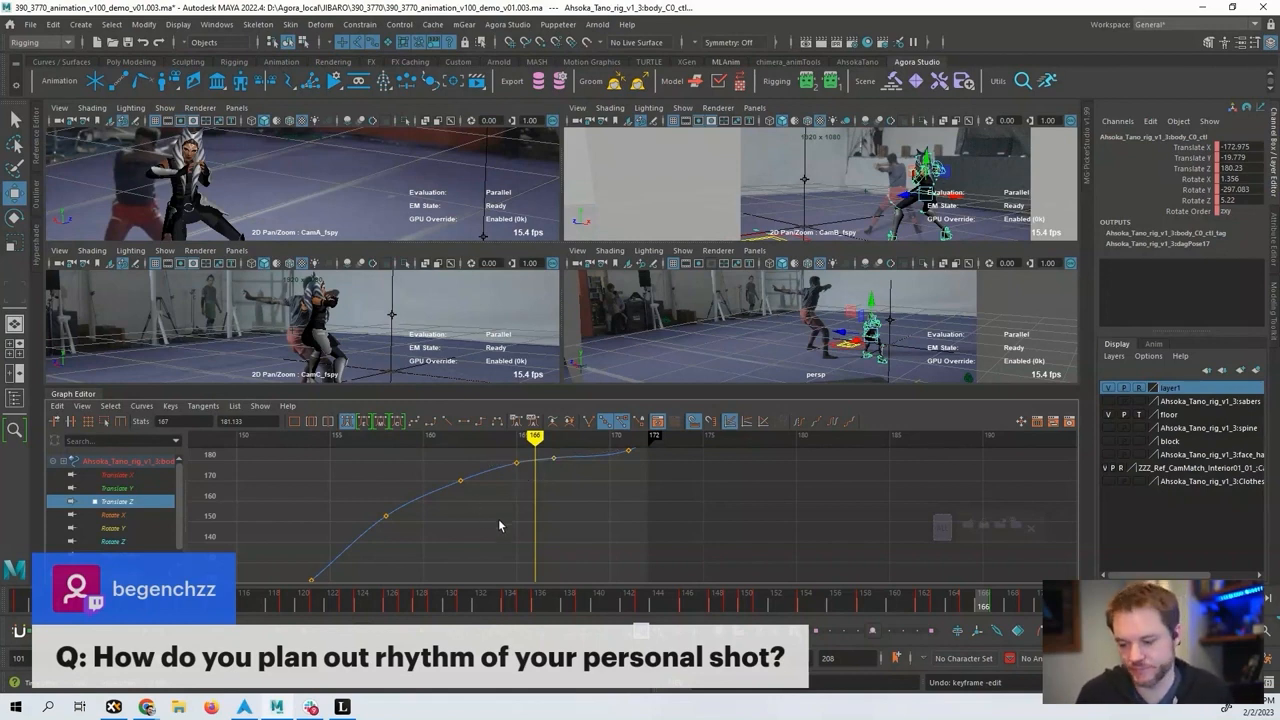
Enlarge the CamB view, frame the whole Translate Z curve and play the animation from the first frame.
key(alt+v)
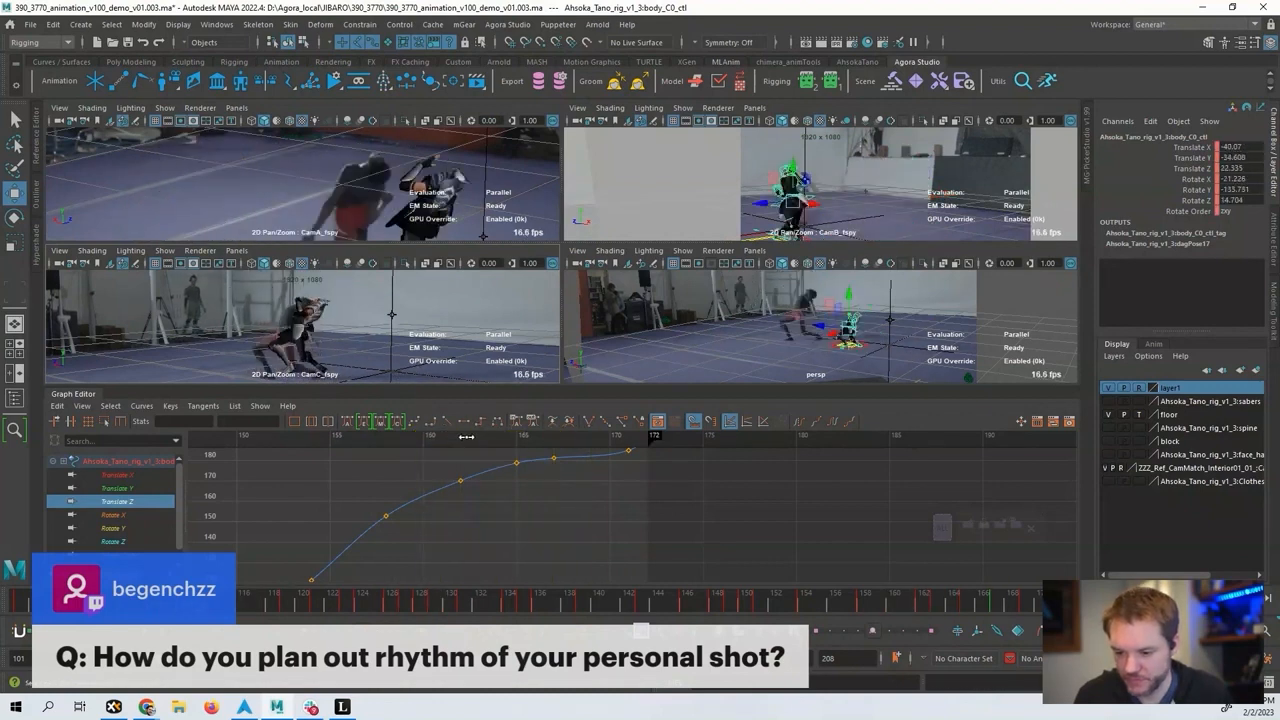
key(space)
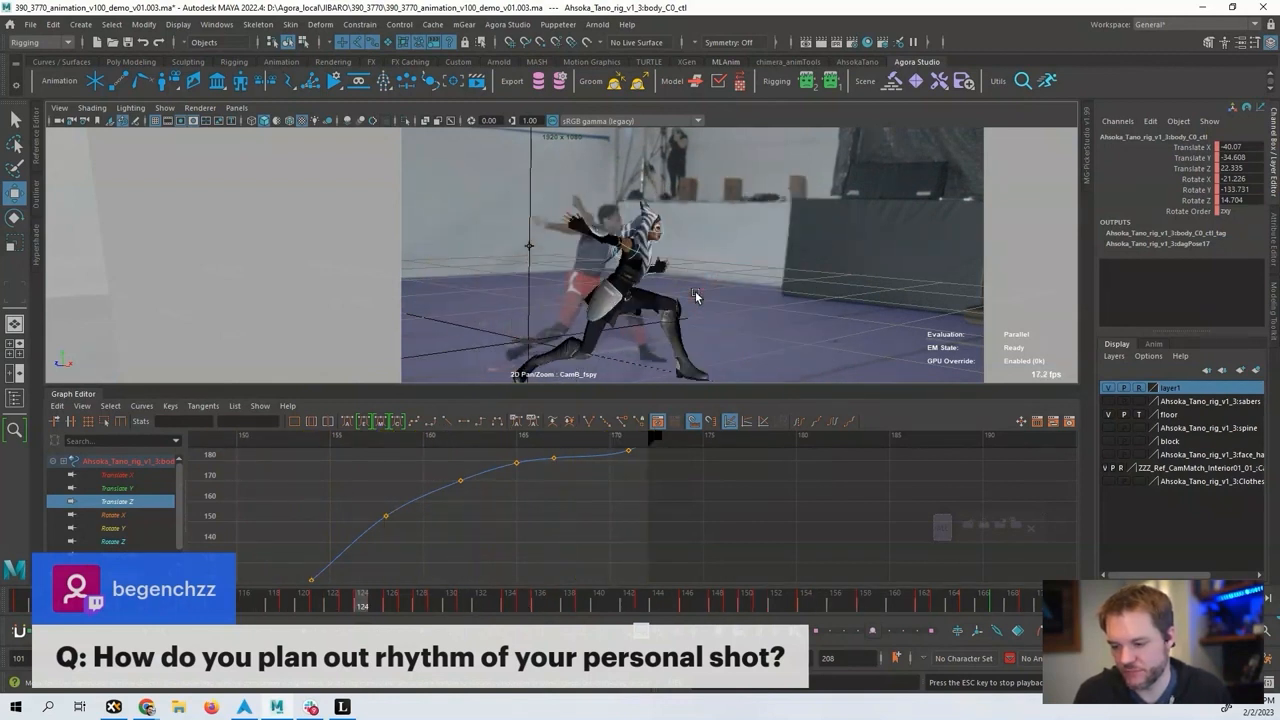
key(Escape)
key(f)
alt+middle_drag(786, 503, 769, 464)
key(alt+shift+v)
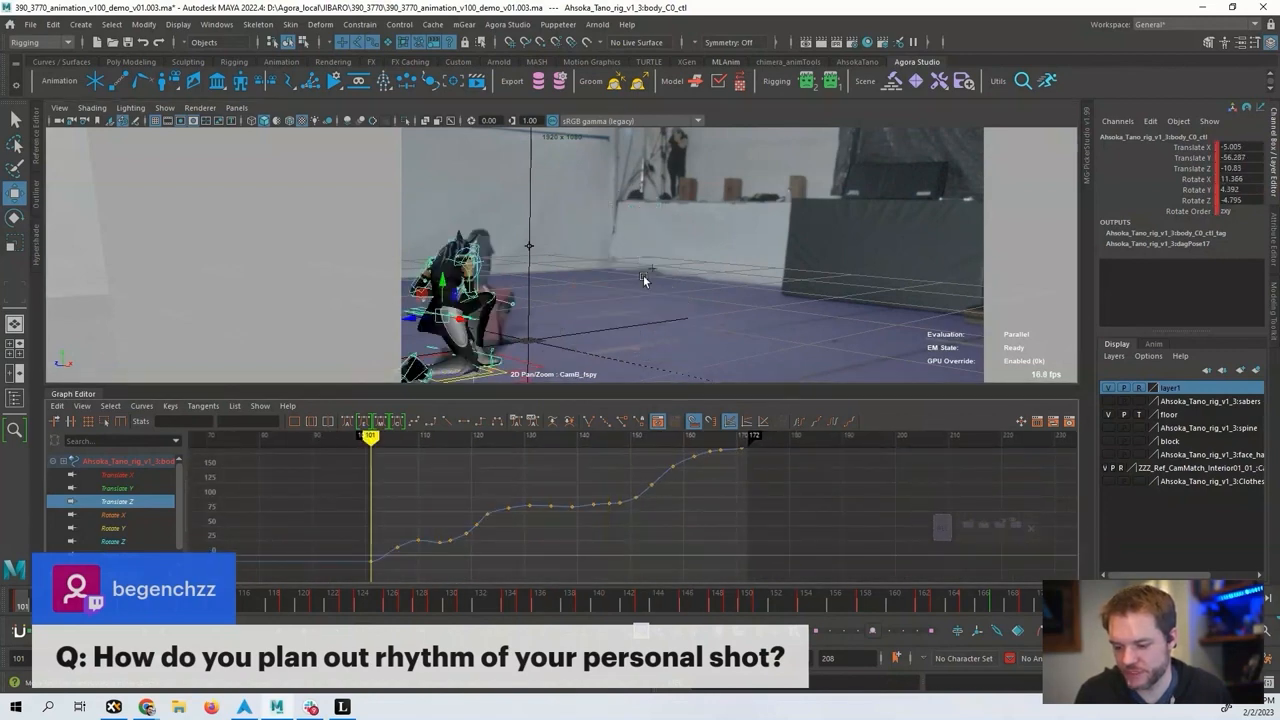
key(alt+v)
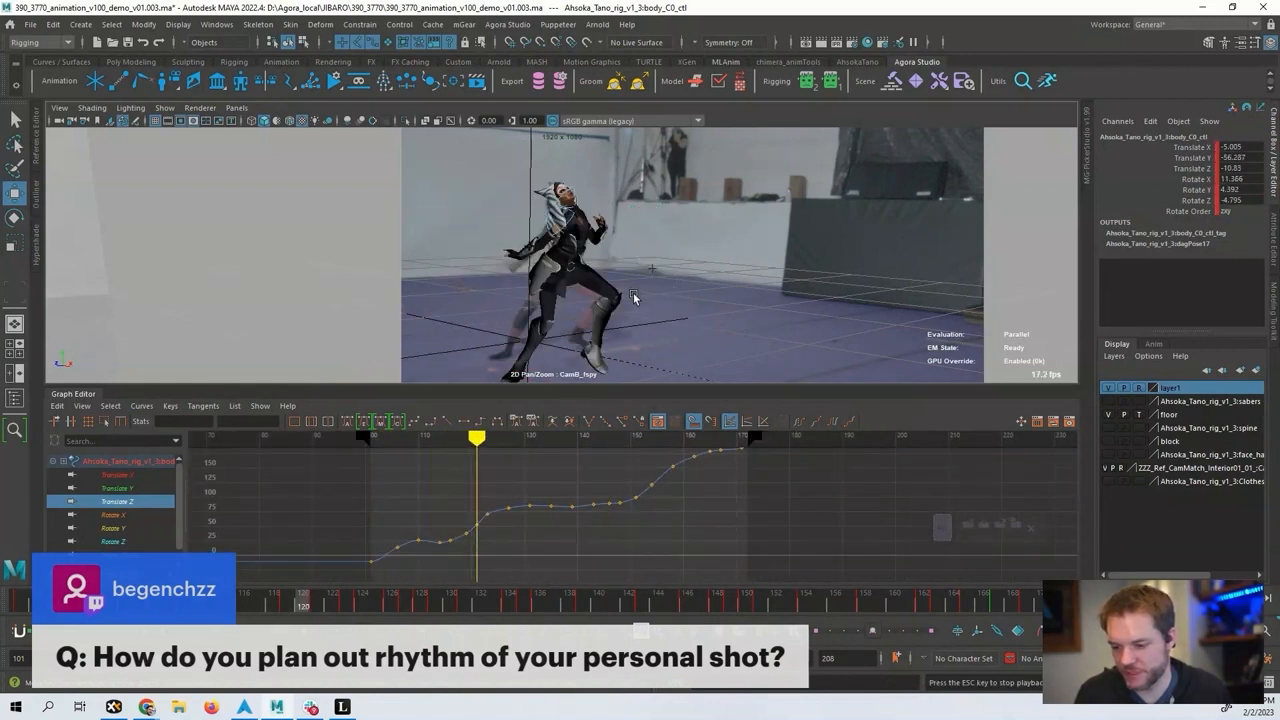
key(alt+v)
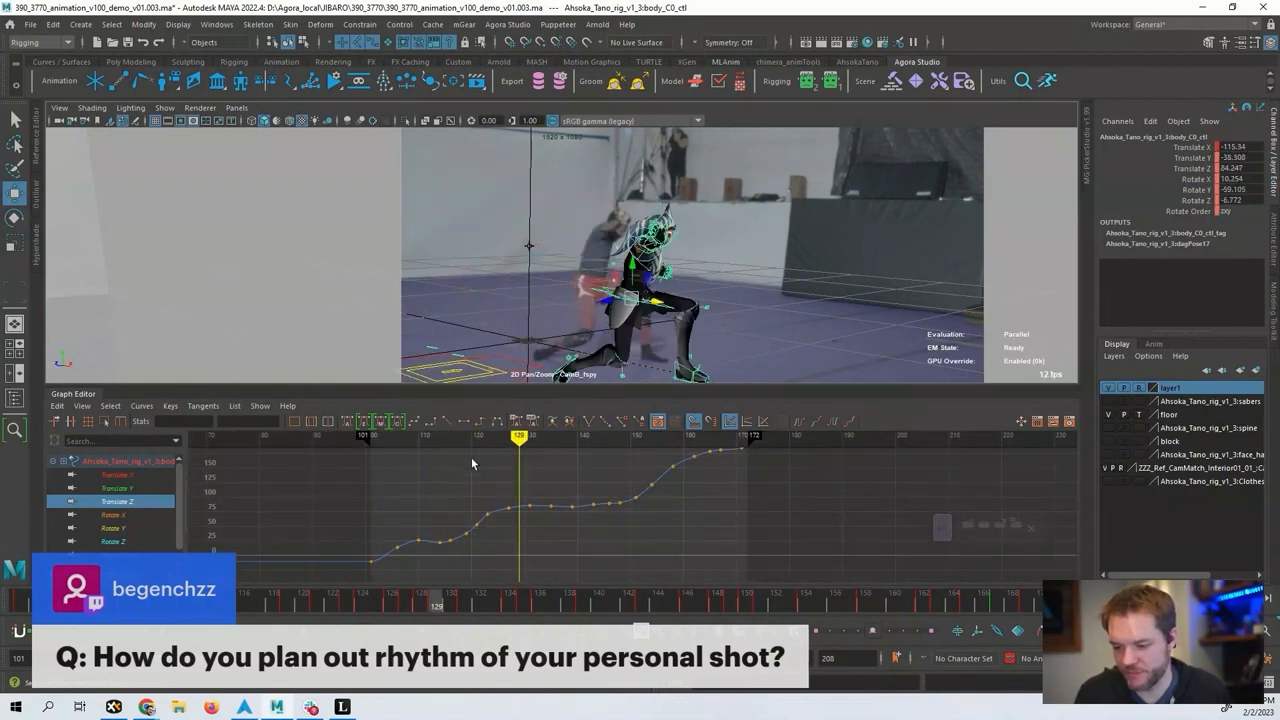
Retime the Translate Z key at frame 123 to frame 124 with a value of about 71.4.
click(471, 440)
alt+shift+right_drag(485, 497, 883, 491)
alt+middle_drag(883, 491, 994, 493)
alt+shift+right_drag(532, 501, 558, 489)
alt+middle_drag(558, 489, 560, 471)
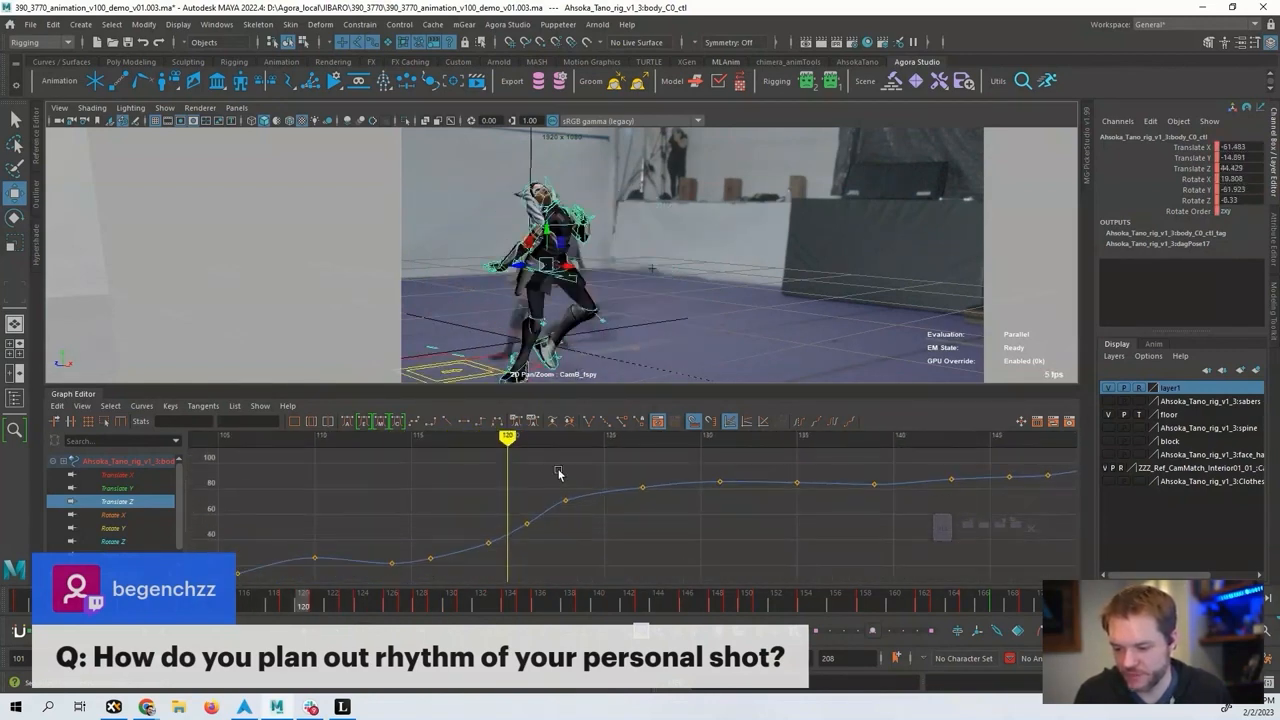
click(571, 506)
middle_drag(577, 515, 590, 511)
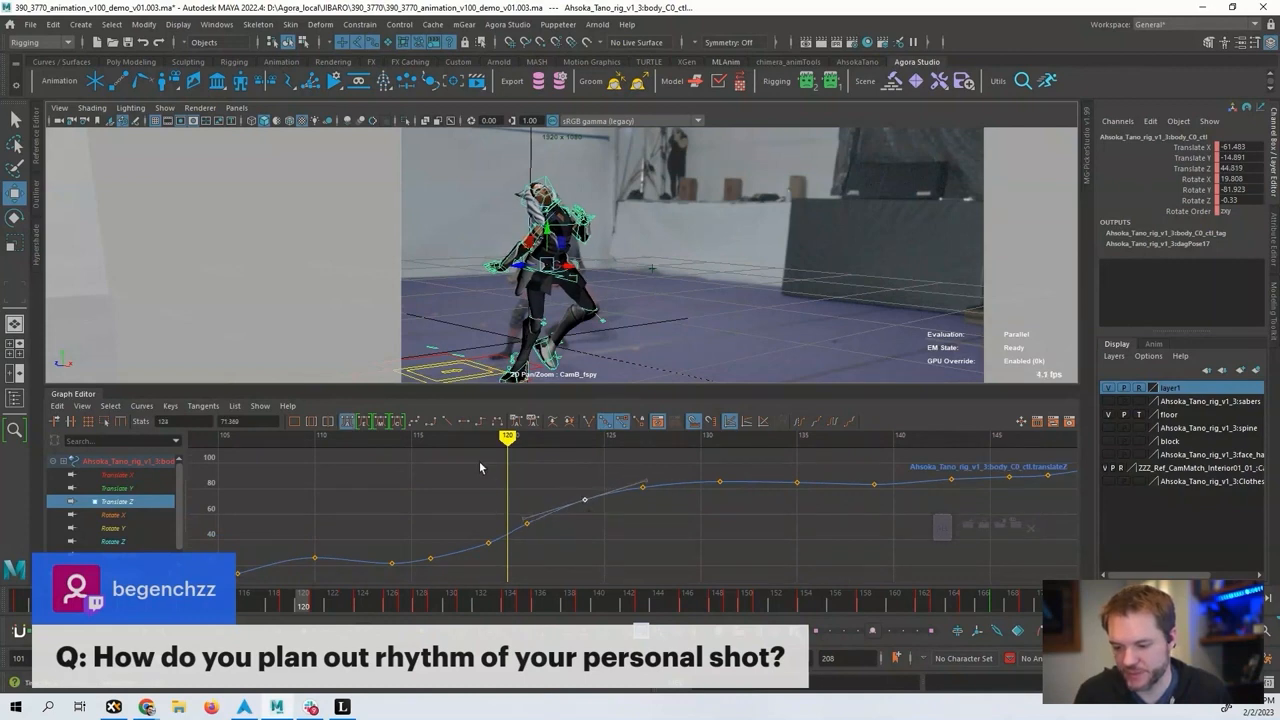
Replay the animation from the first frame in CamB to check the retimed Translate Z key.
key(alt+shift+v)
key(alt+v)
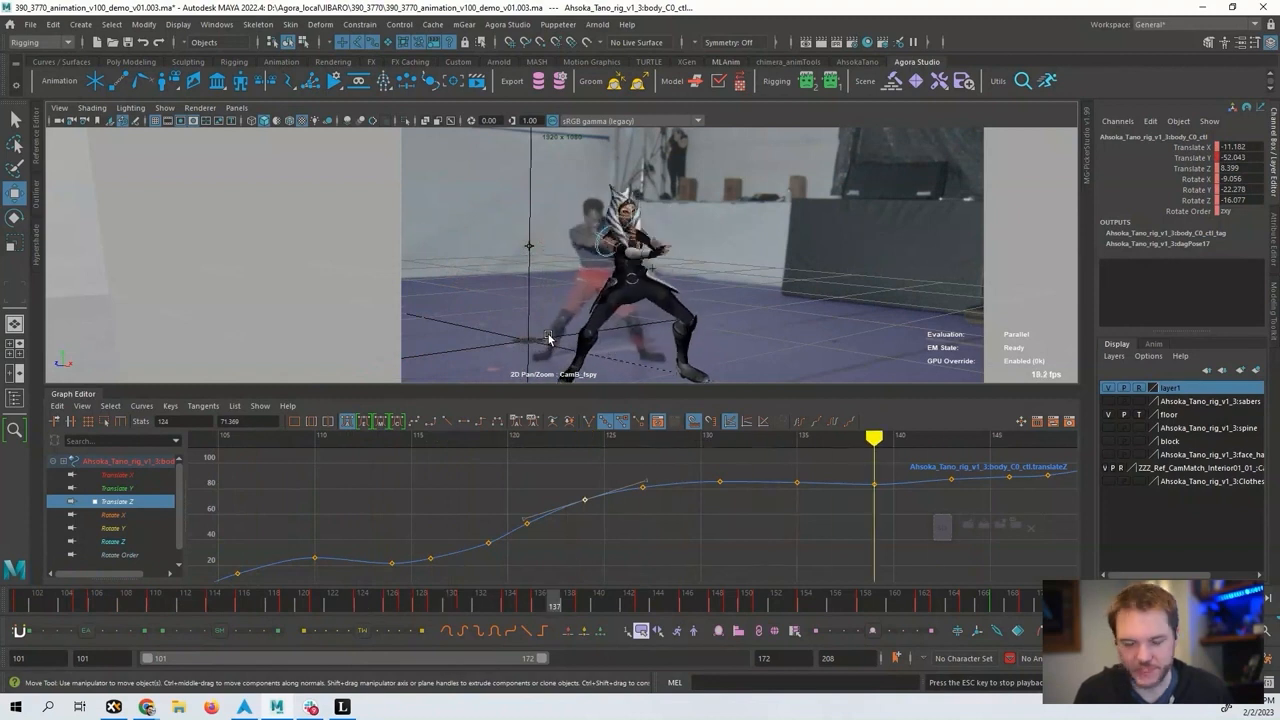
key(alt+v)
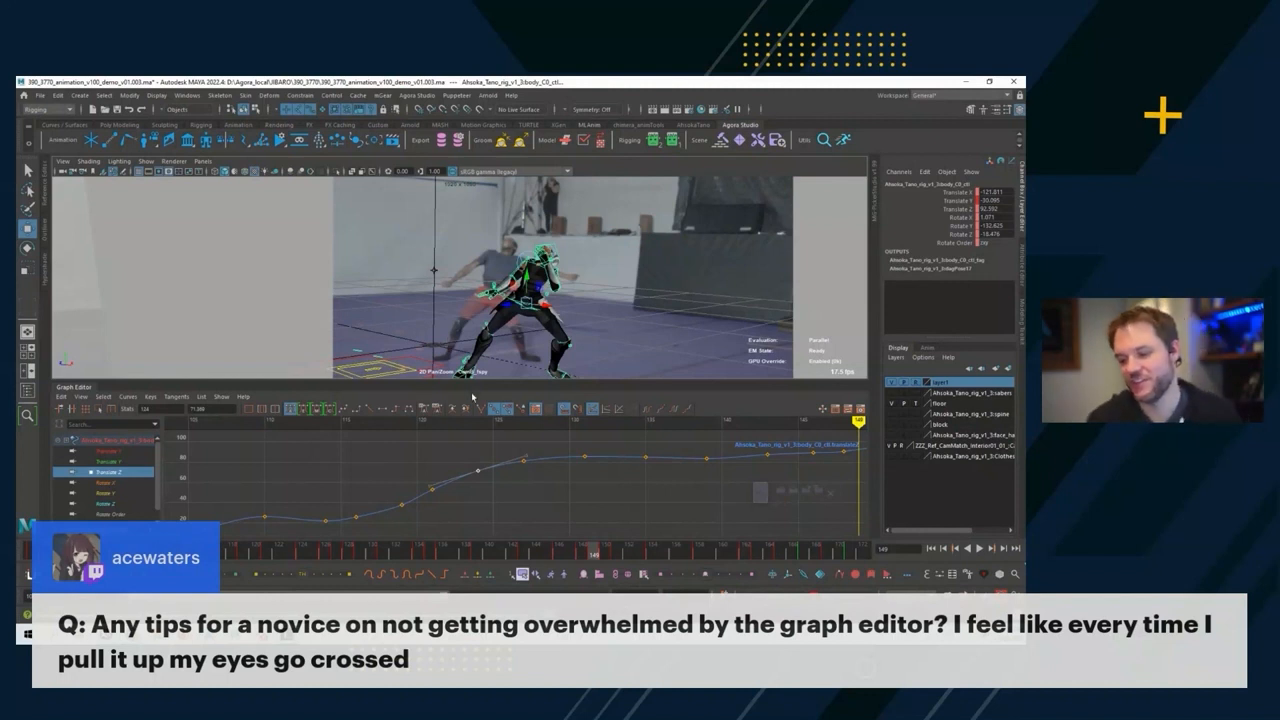
Select everything in the scene and examine all the animation curves together in the Graph Editor.
key(ctrl+a)
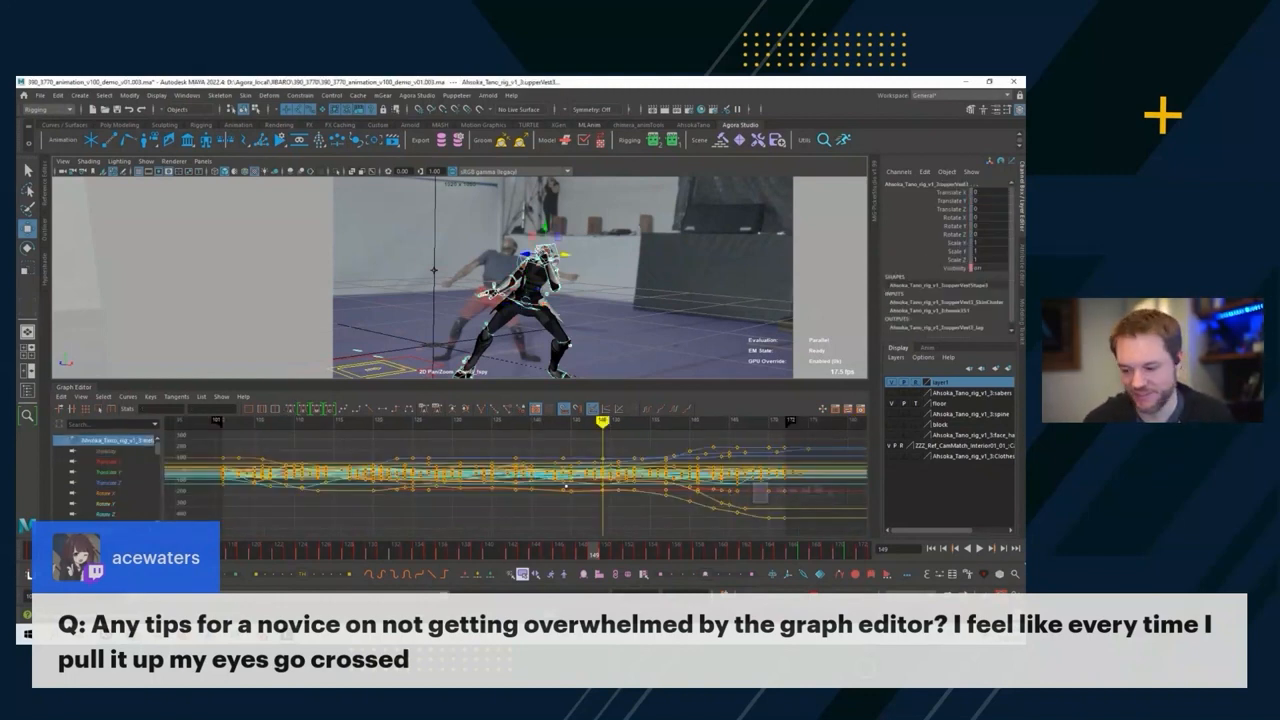
alt+shift+right_drag(558, 505, 571, 450)
alt+middle_drag(571, 450, 577, 494)
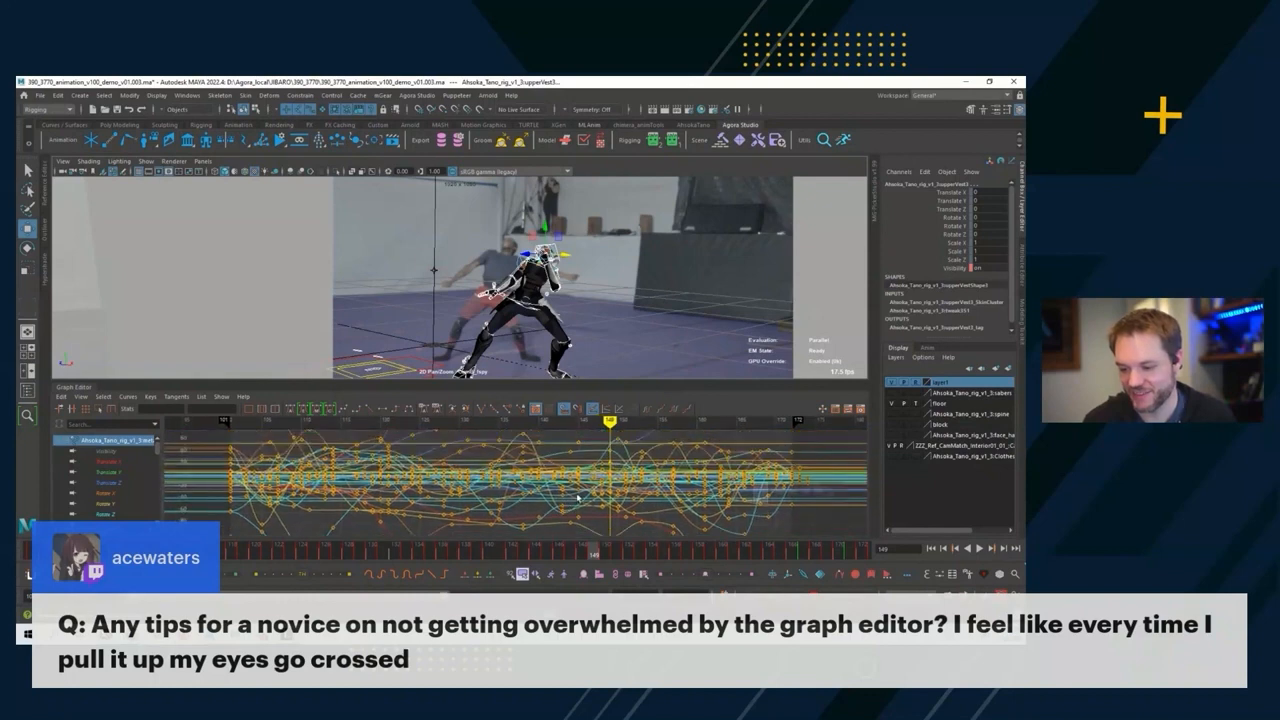
alt+shift+right_drag(577, 488, 576, 507)
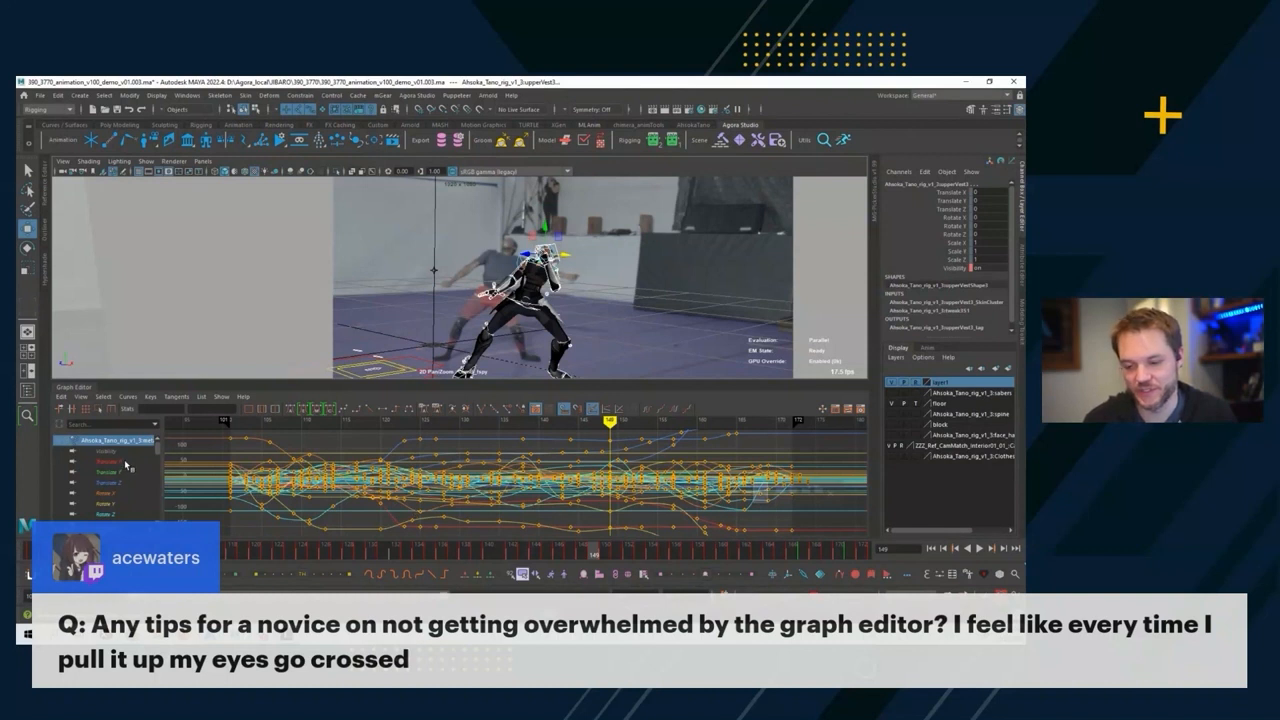
Reselect only the body control and isolate its Translate X, Y and Z curves in the Graph Editor.
click(591, 308)
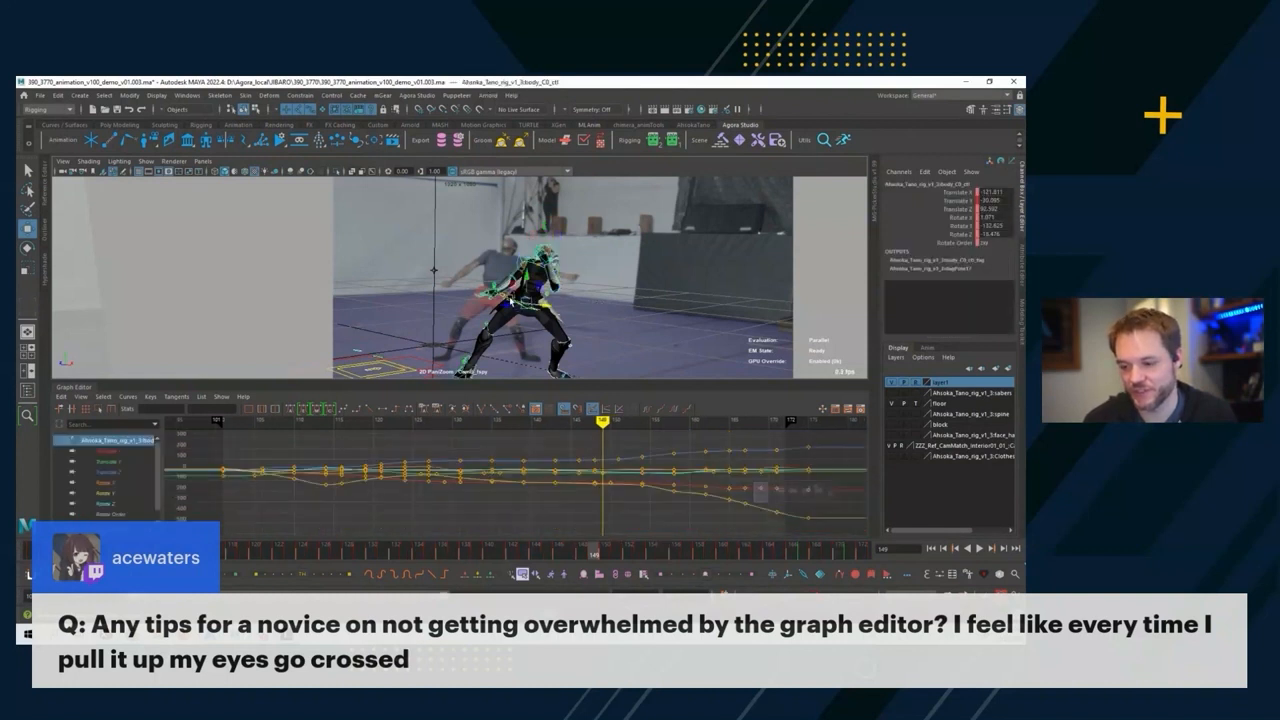
click(512, 302)
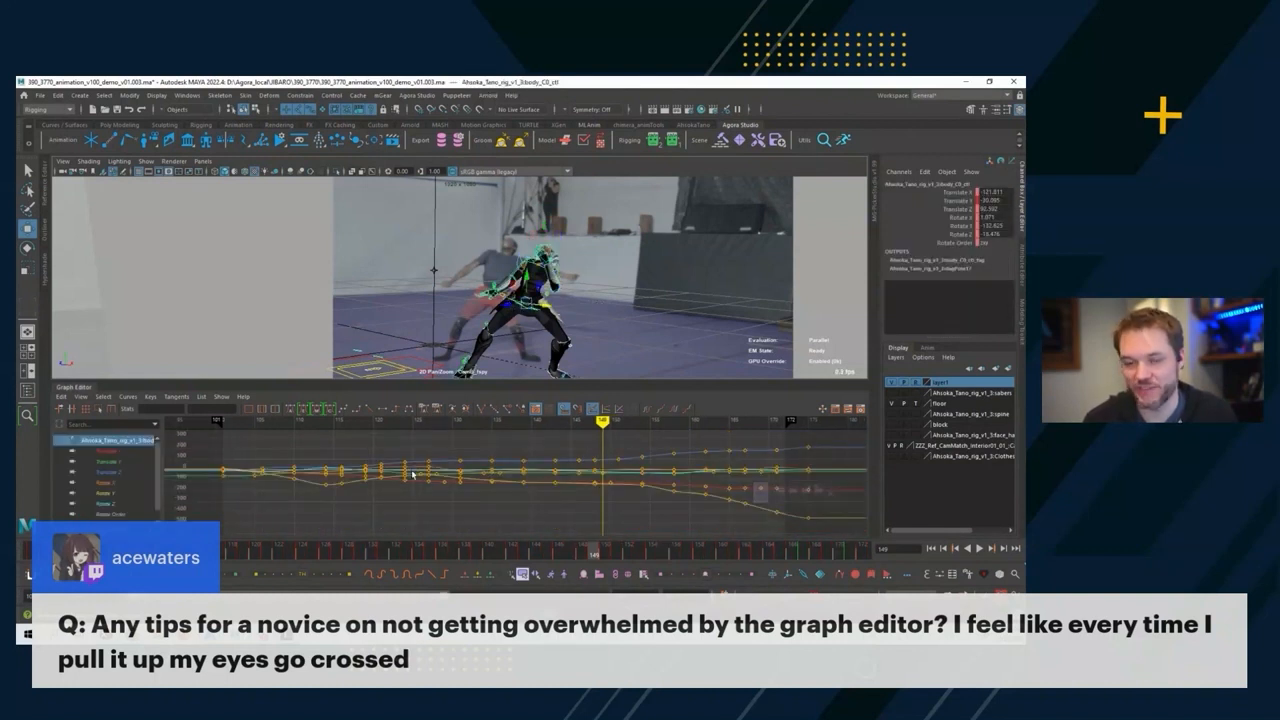
drag(120, 451, 115, 472)
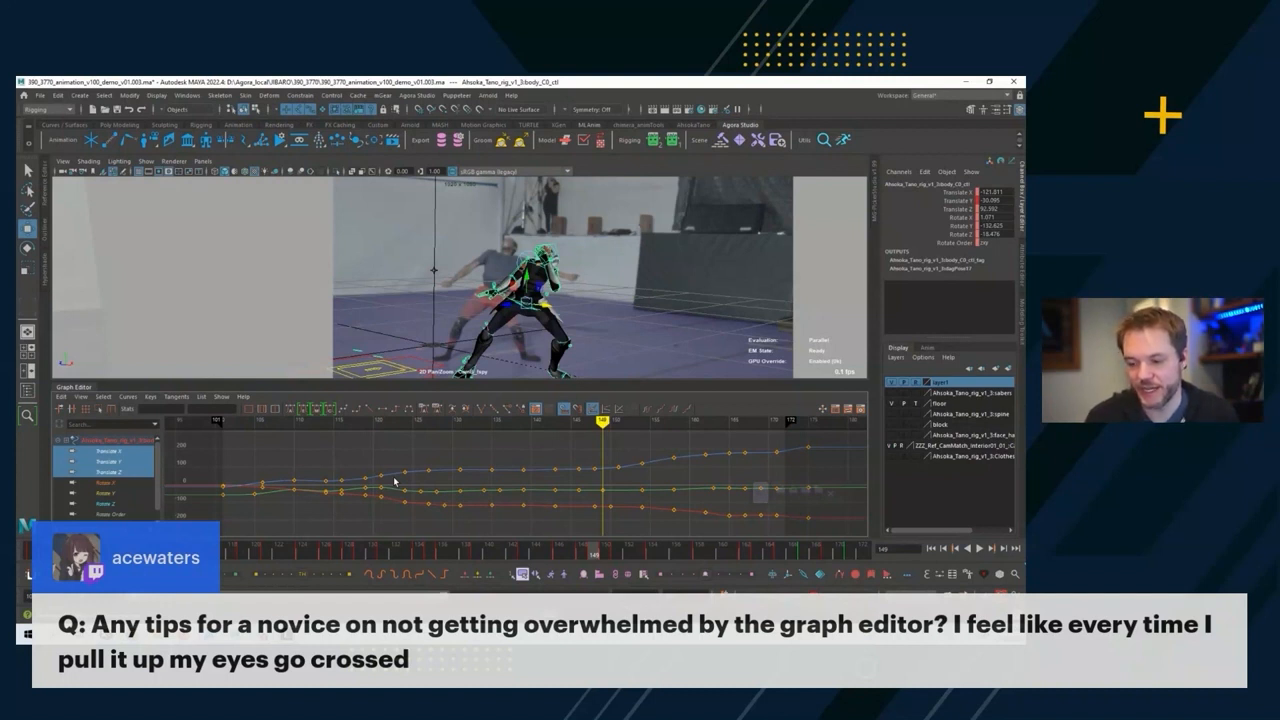
alt+shift+right_drag(394, 482, 397, 466)
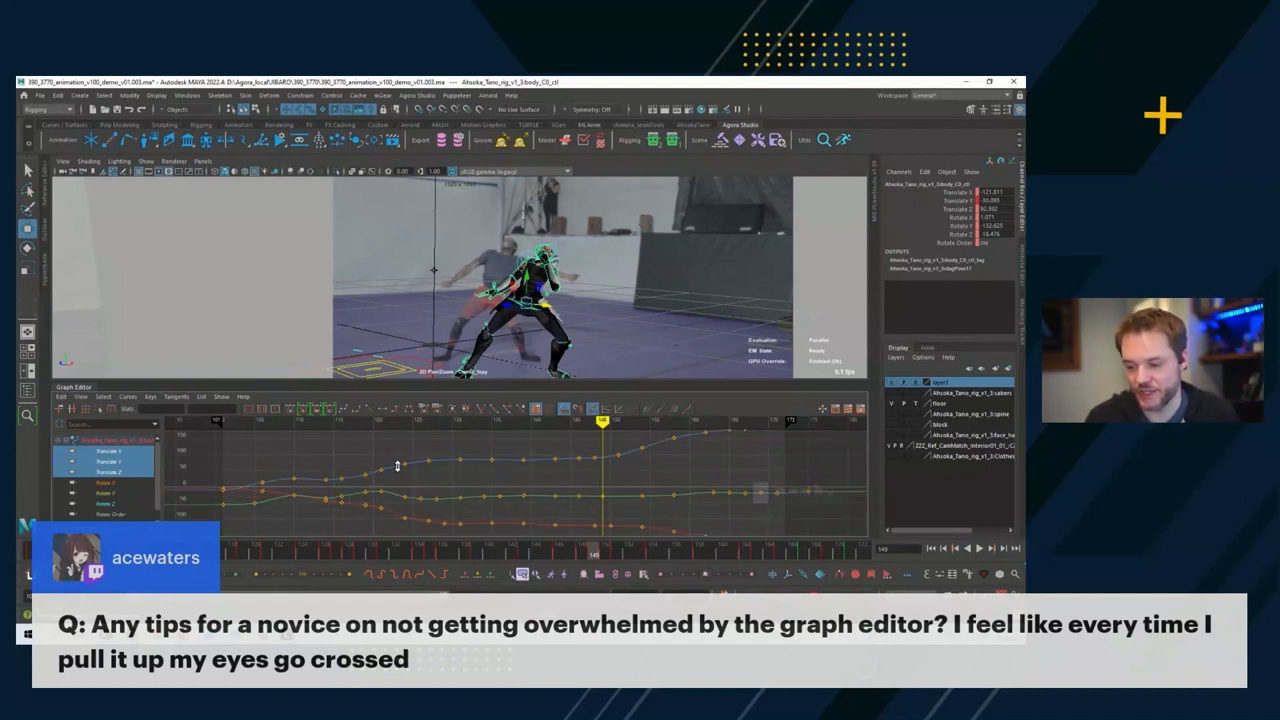
mouse_move(406, 466)
alt+middle_down()
mouse_move(366, 451)
mouse_move(406, 456)
mouse_move(386, 458)
alt+middle_up()
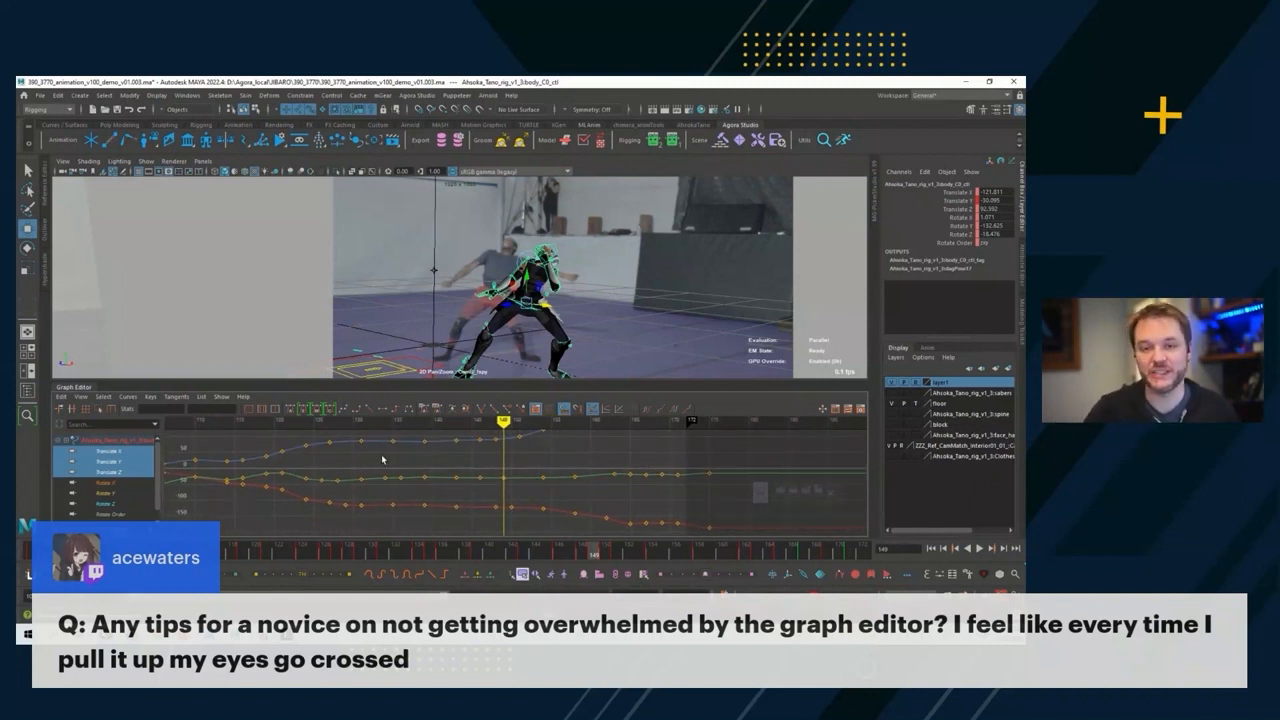
Isolate the body control's Translate Y curve in the Graph Editor and frame it.
alt+shift+right_drag(395, 458, 411, 466)
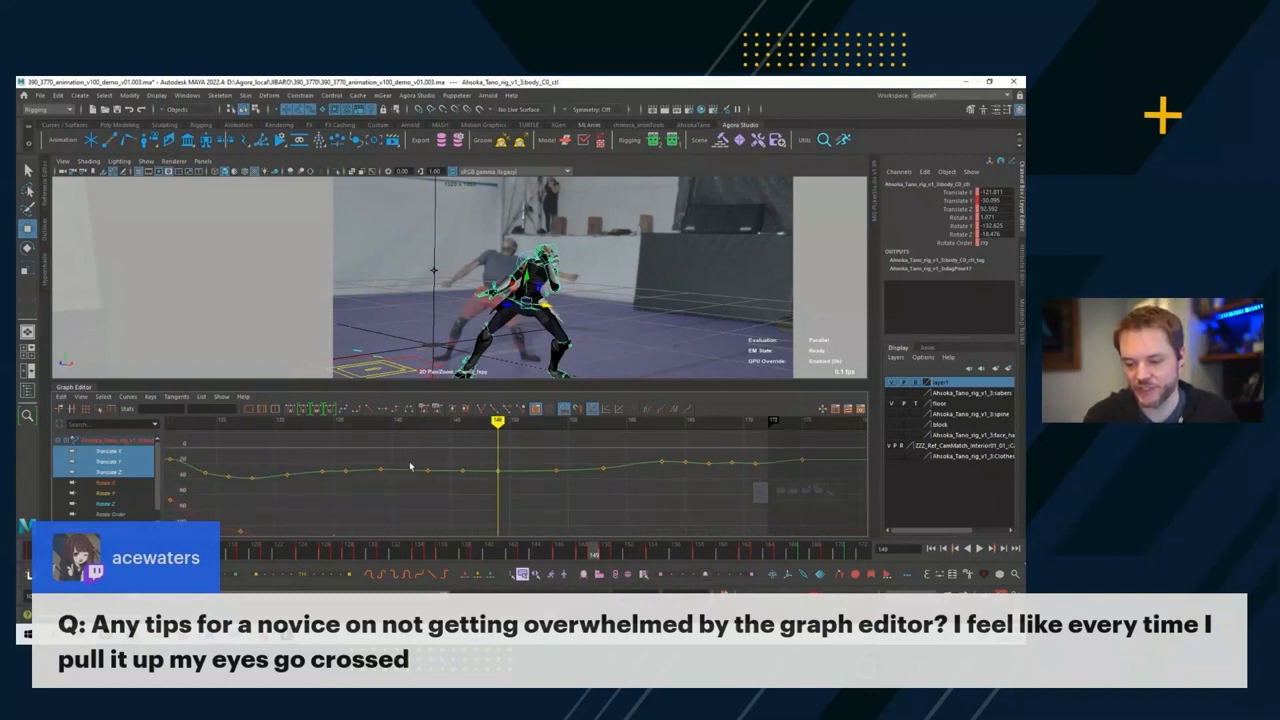
alt+middle_drag(411, 466, 507, 465)
scroll(507, 465, down, 3)
click(108, 461)
key(f)
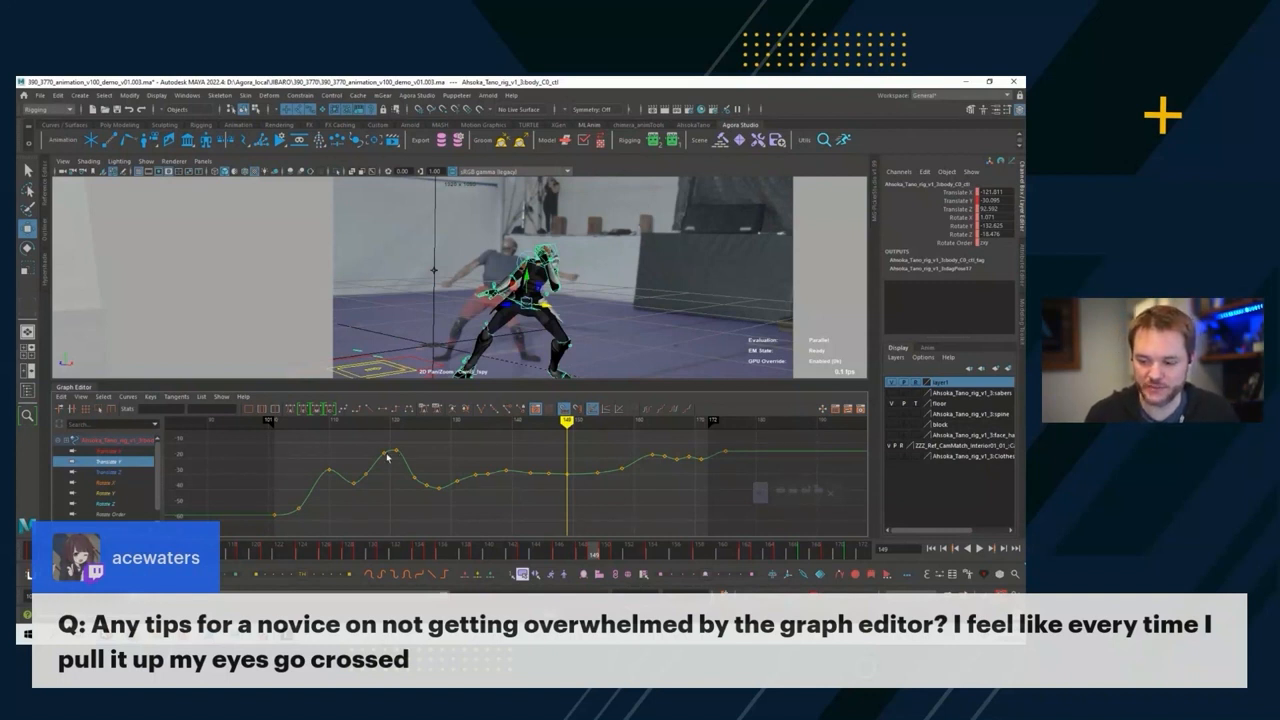
Try lowering the Translate Y peak keys around frame 120, and undo the change.
drag(379, 460, 399, 445)
click(390, 421)
mouse_move(397, 478)
middle_down()
mouse_move(391, 466)
mouse_move(397, 497)
middle_up()
key(ctrl+z)
Try lowering the Translate Y keys in the dip around frame 126, and undo the change.
click(426, 421)
drag(449, 472, 405, 500)
middle_drag(437, 468, 438, 520)
key(ctrl+z)
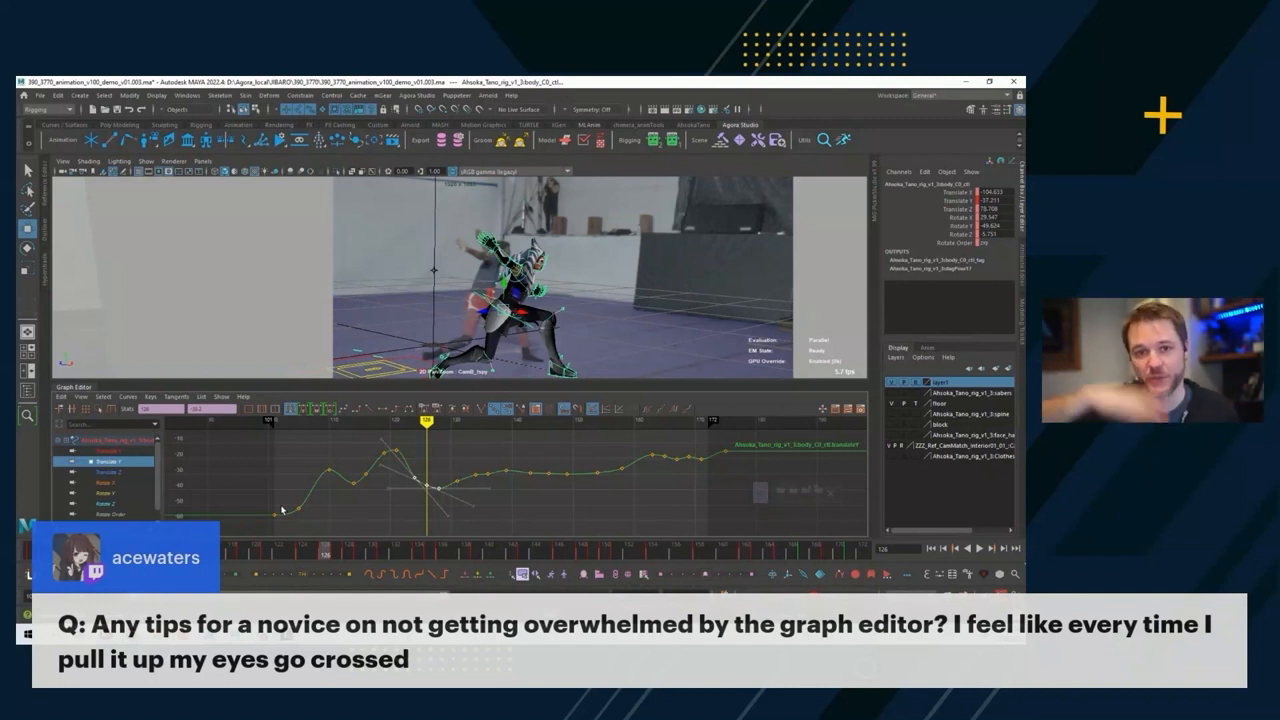
Isolate the Translate X curve, try raising its keys around frame 126, and undo the change.
click(122, 451)
drag(424, 479, 450, 512)
middle_drag(450, 512, 451, 494)
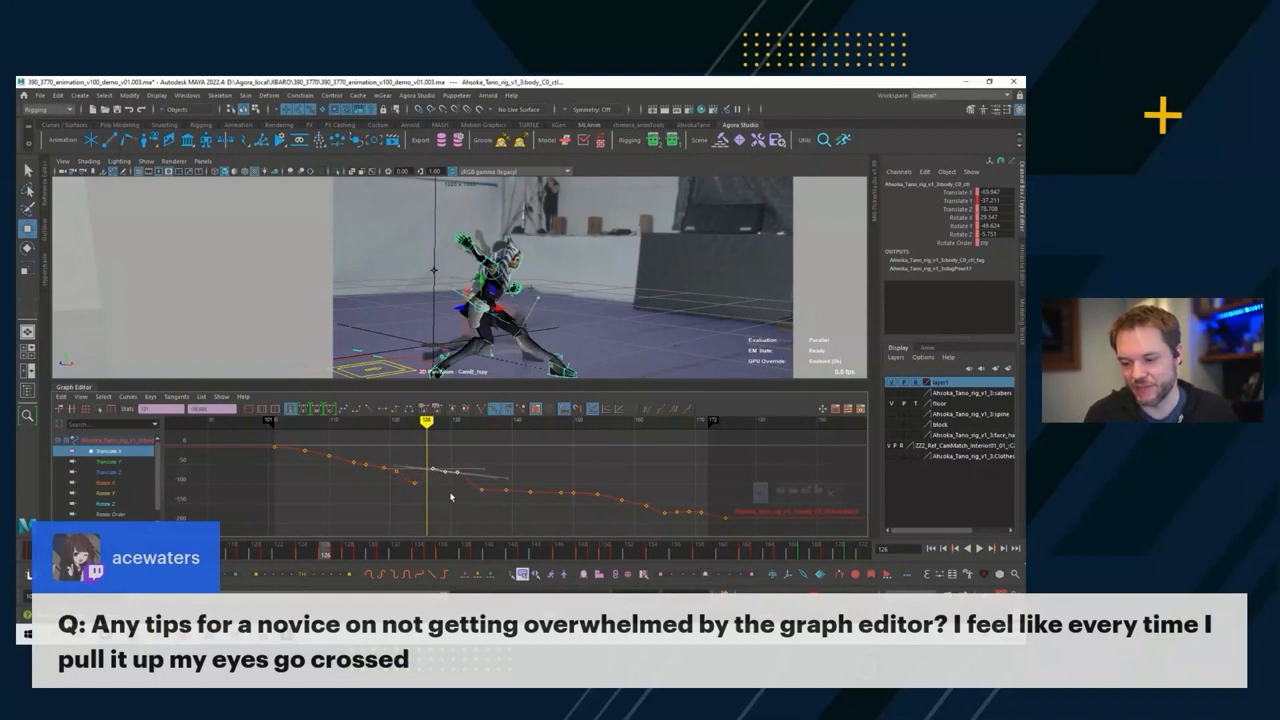
key(z)
click(424, 514)
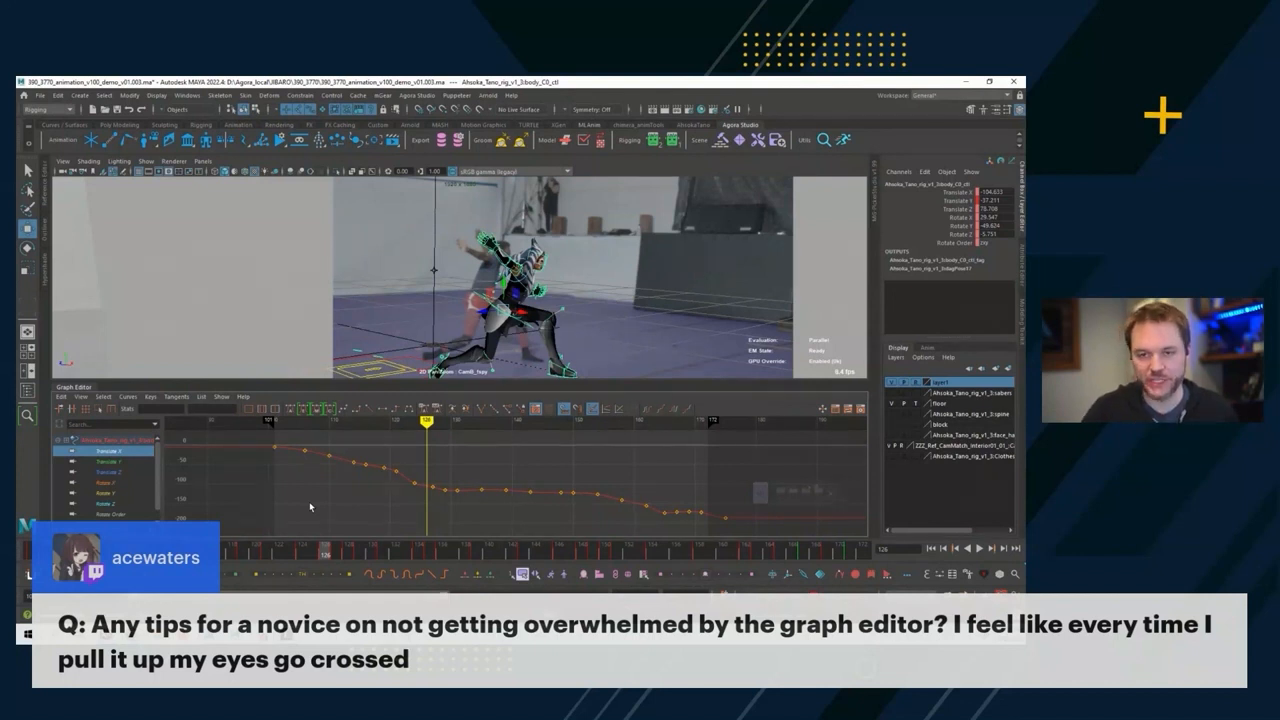
Examine the Translate X curve up close and return to showing only the Translate Y curve.
alt+right_drag(309, 501, 409, 511)
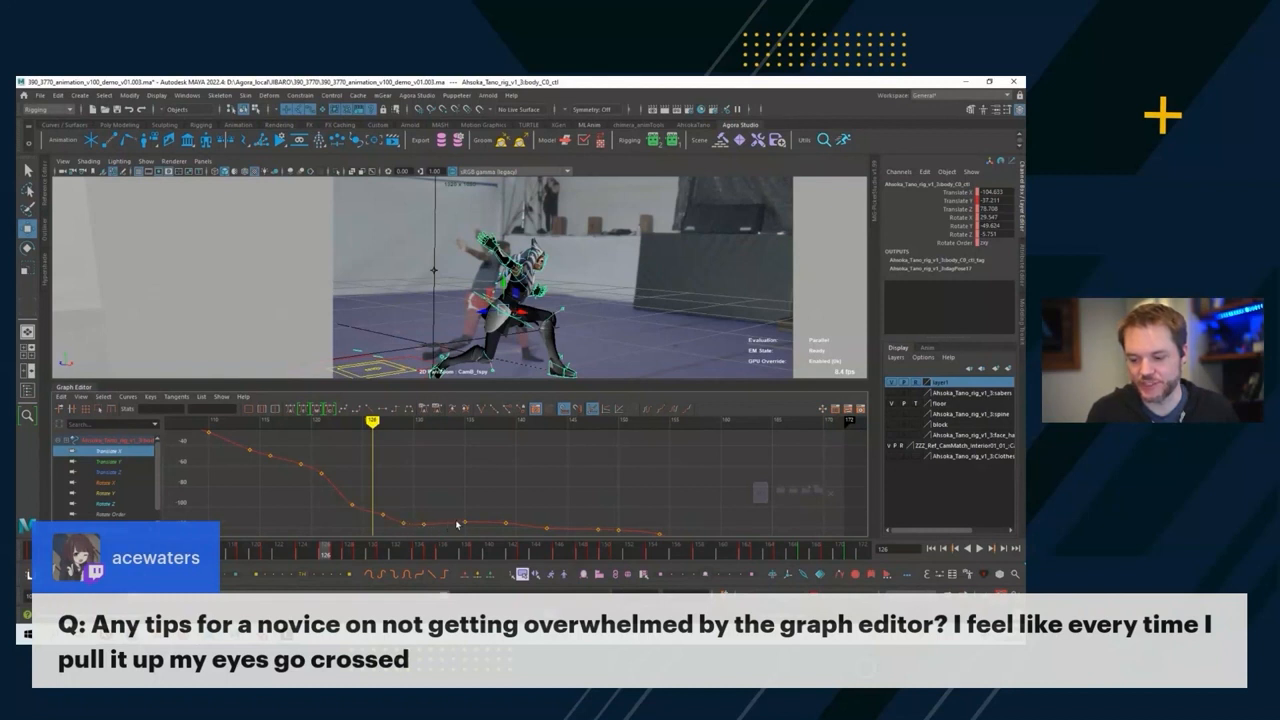
key(f)
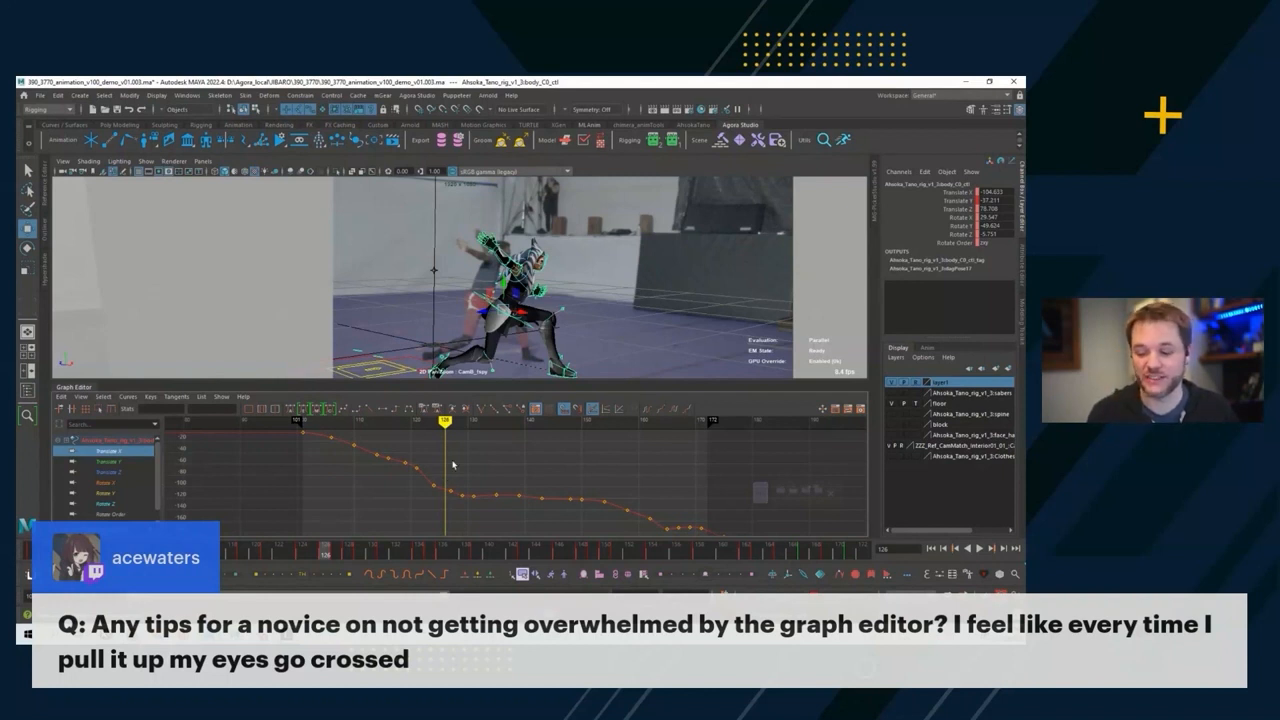
click(145, 462)
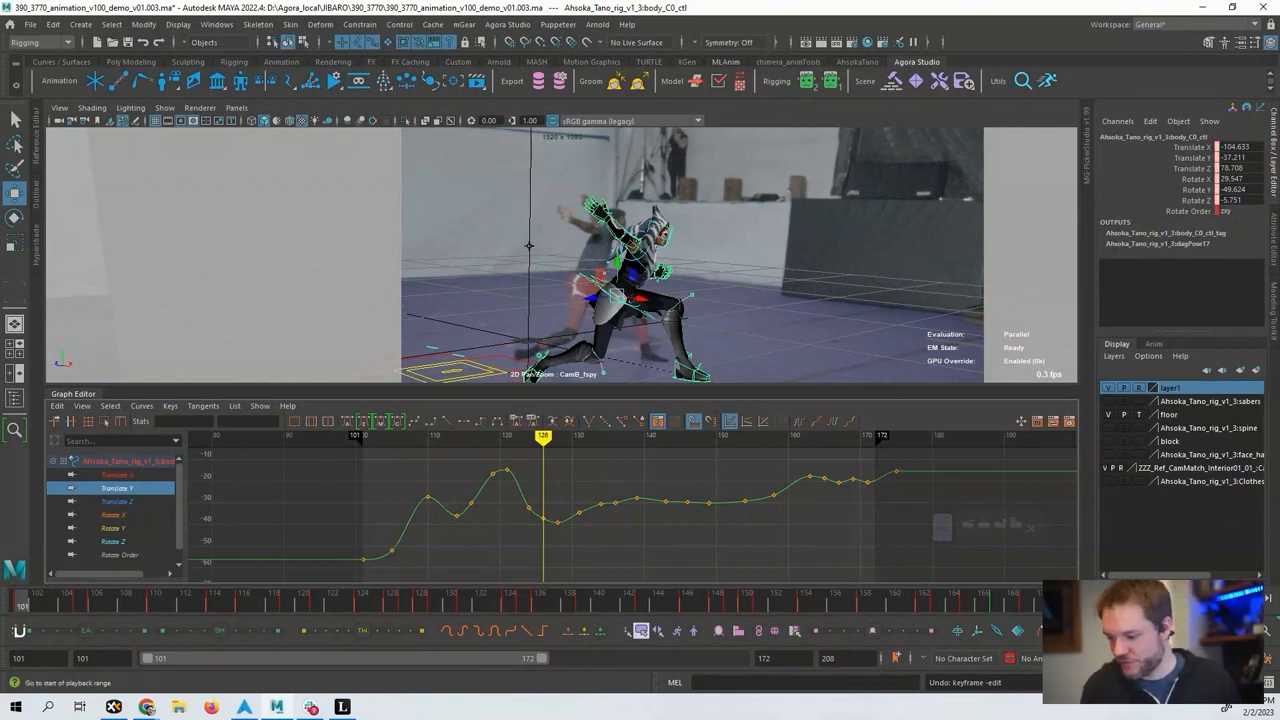
Play the animation in CamB, and replay it from the first frame in an enlarged CamA view with the Graph Editor collapsed.
key(alt+v)
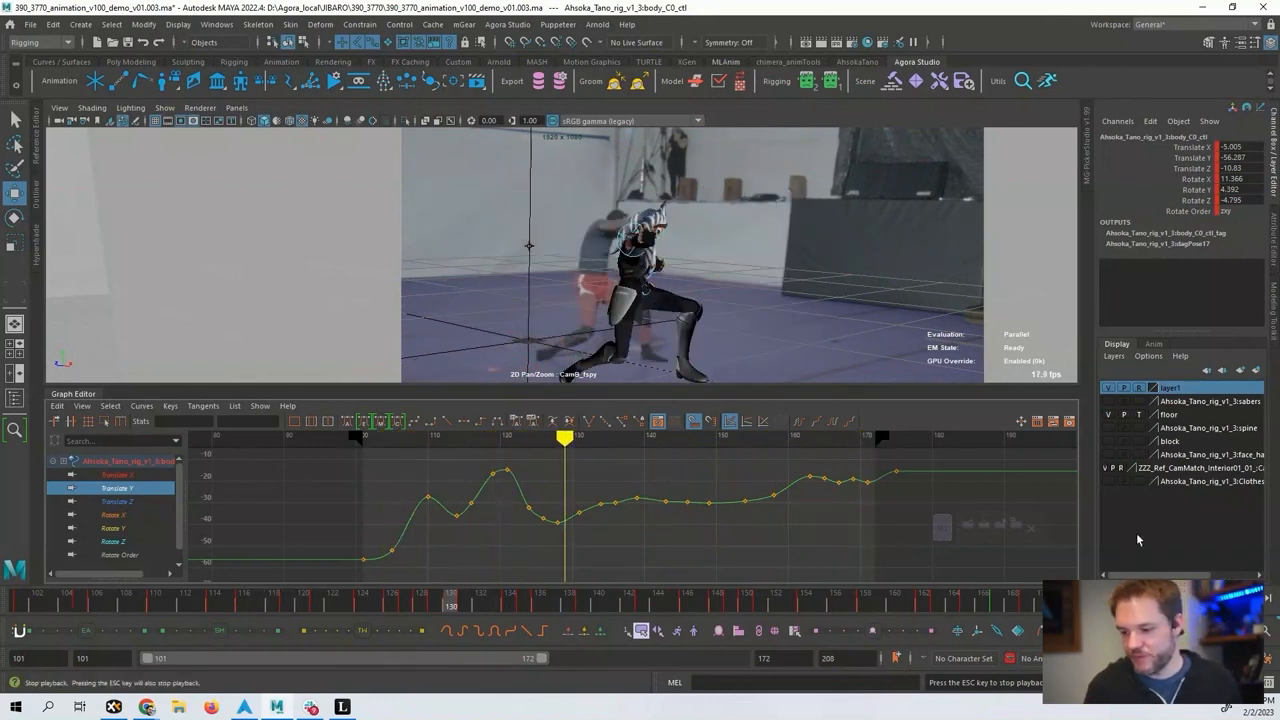
key(space)
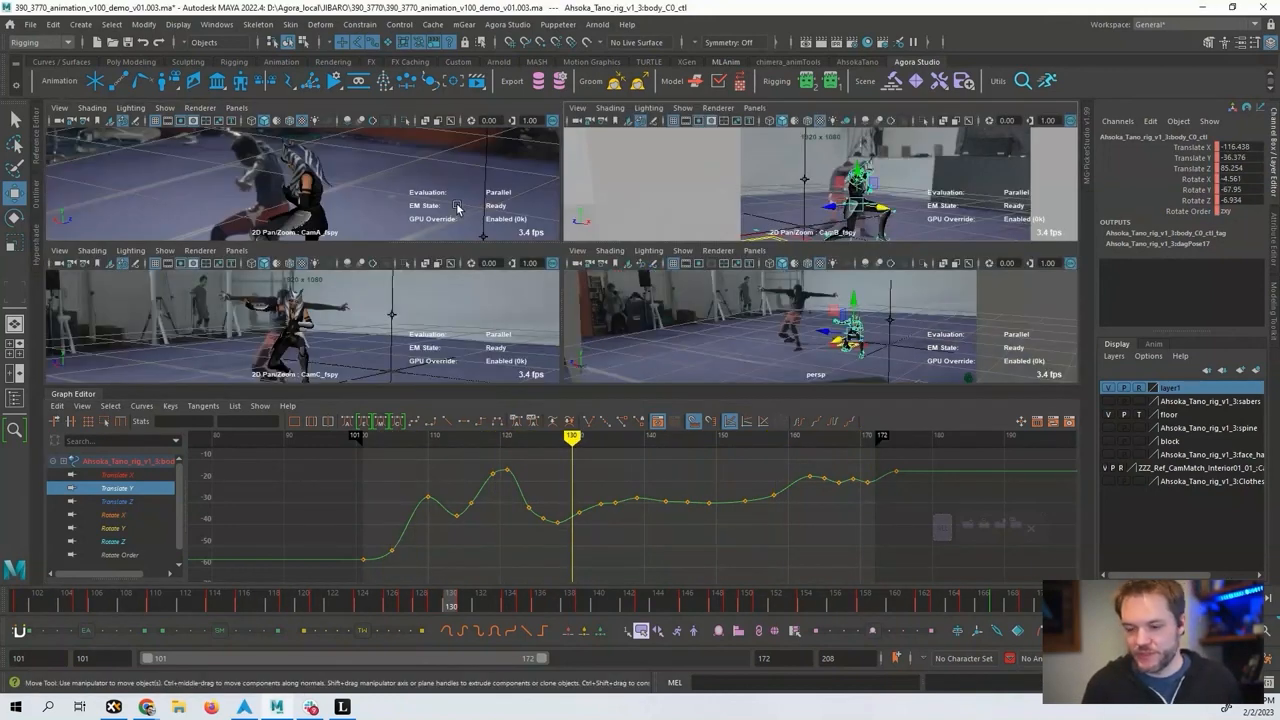
key(space)
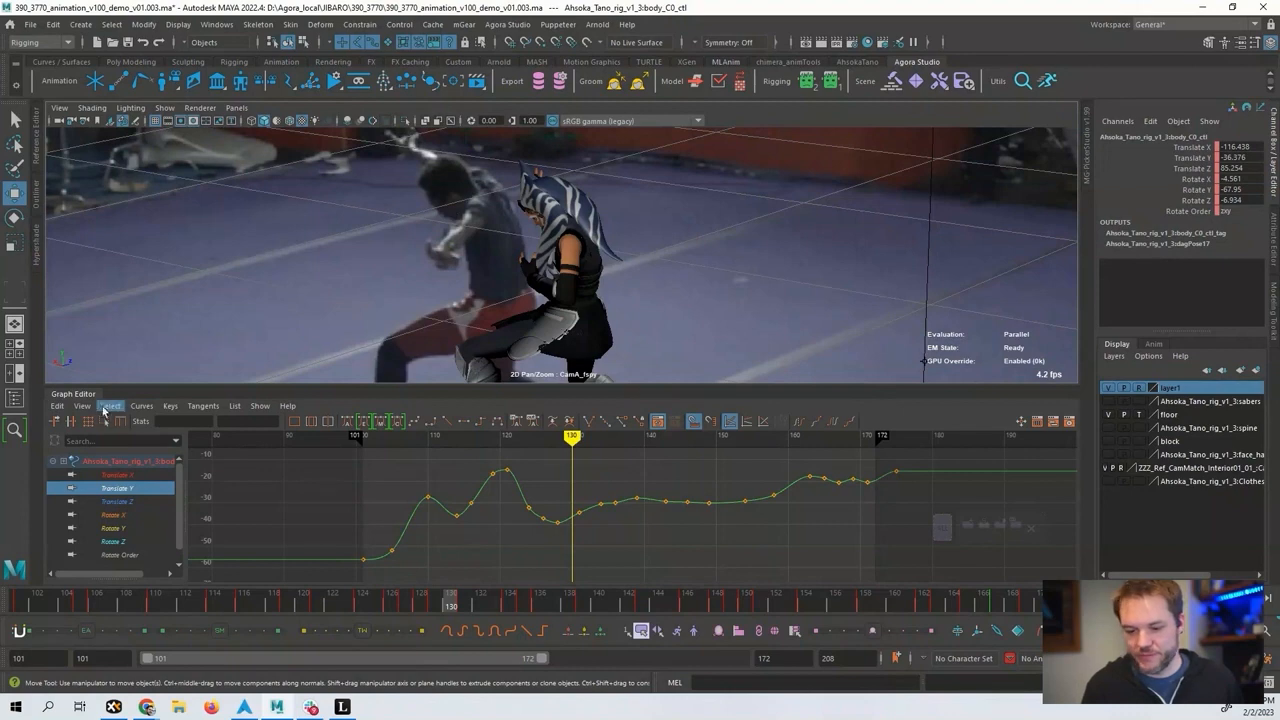
key(space)
key(alt+shift+v)
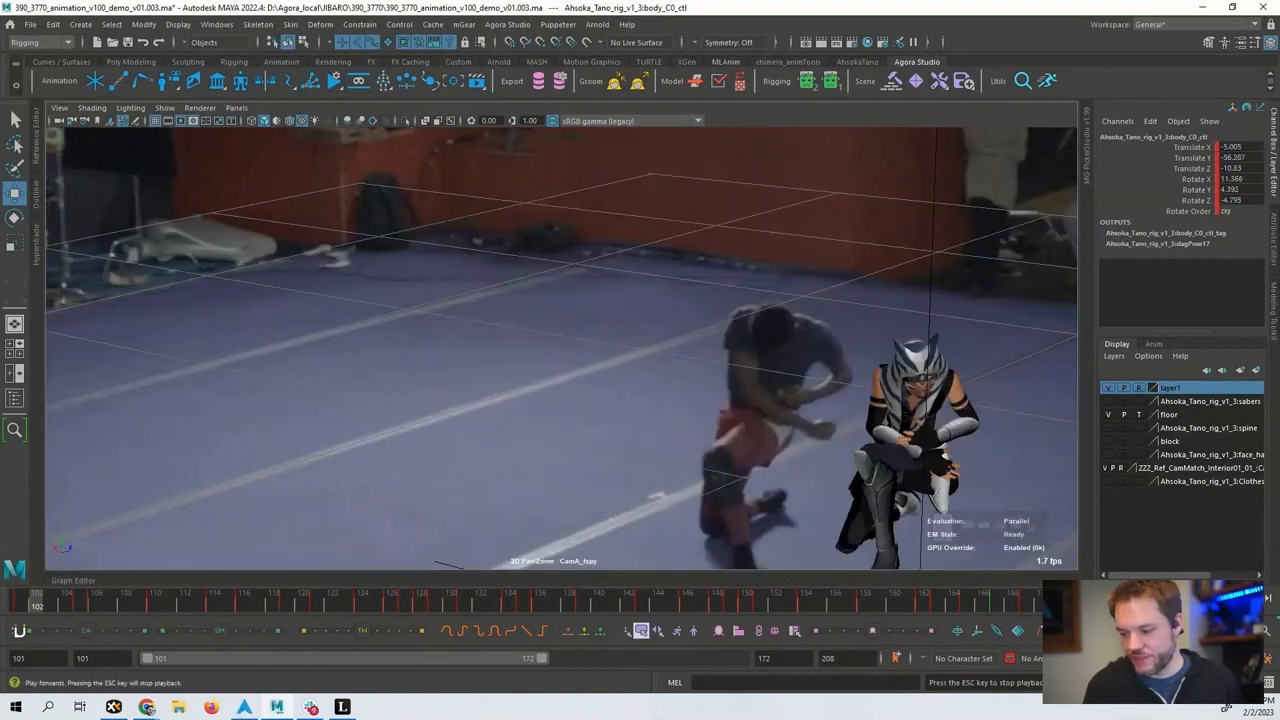